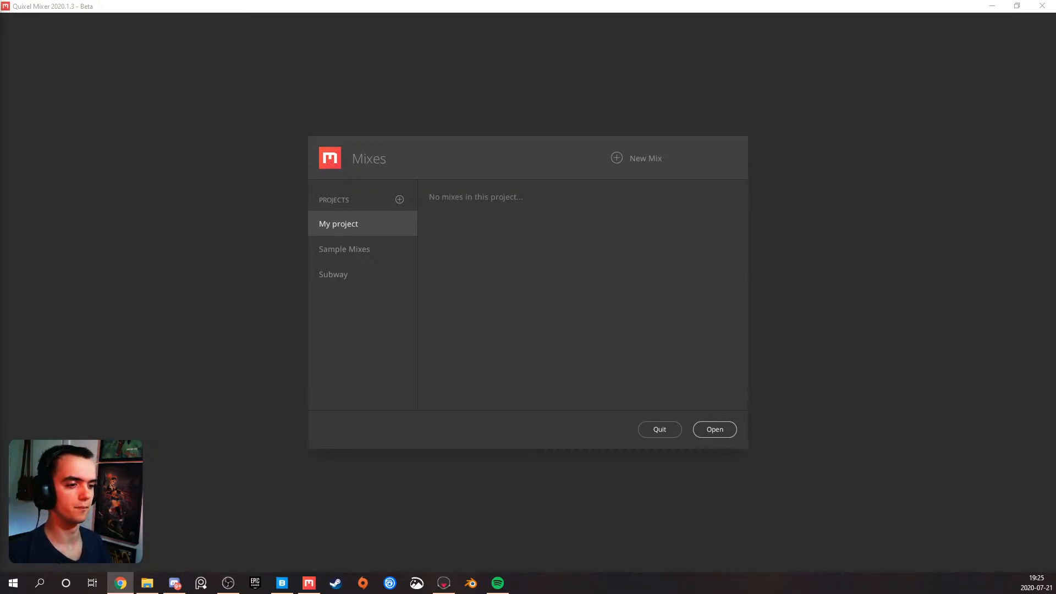
Switch to Spotify, lower the music playback volume, and return to Quixel Mixer
left_click(498, 583)
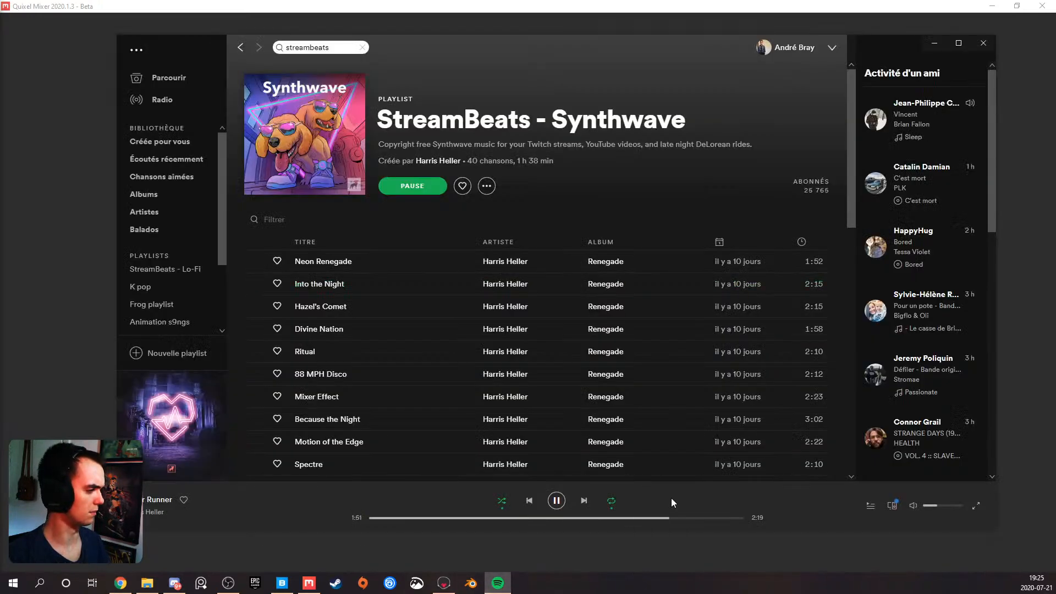
left_click(931, 505)
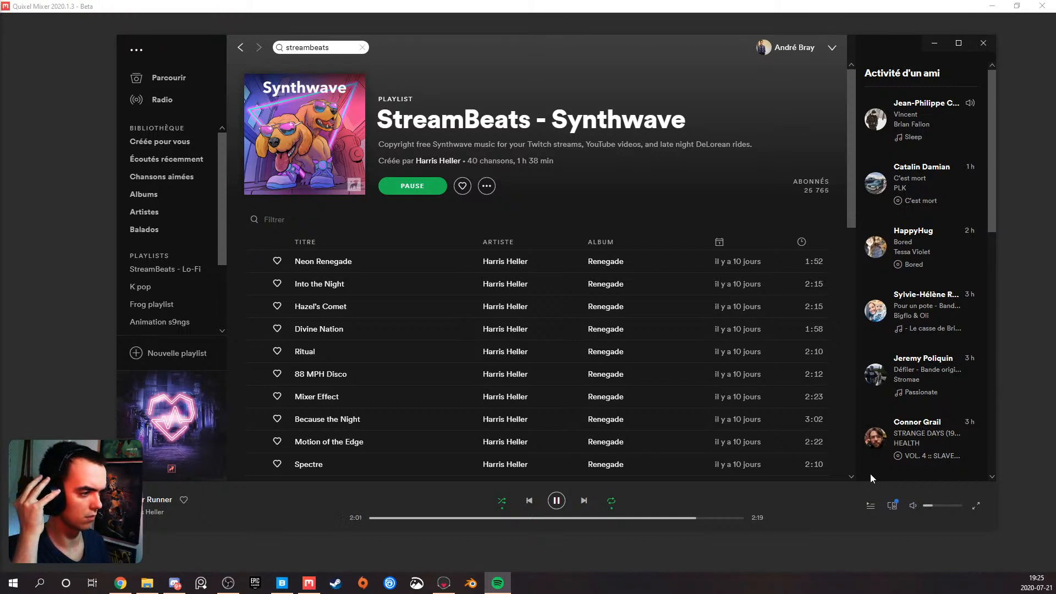
left_click(934, 43)
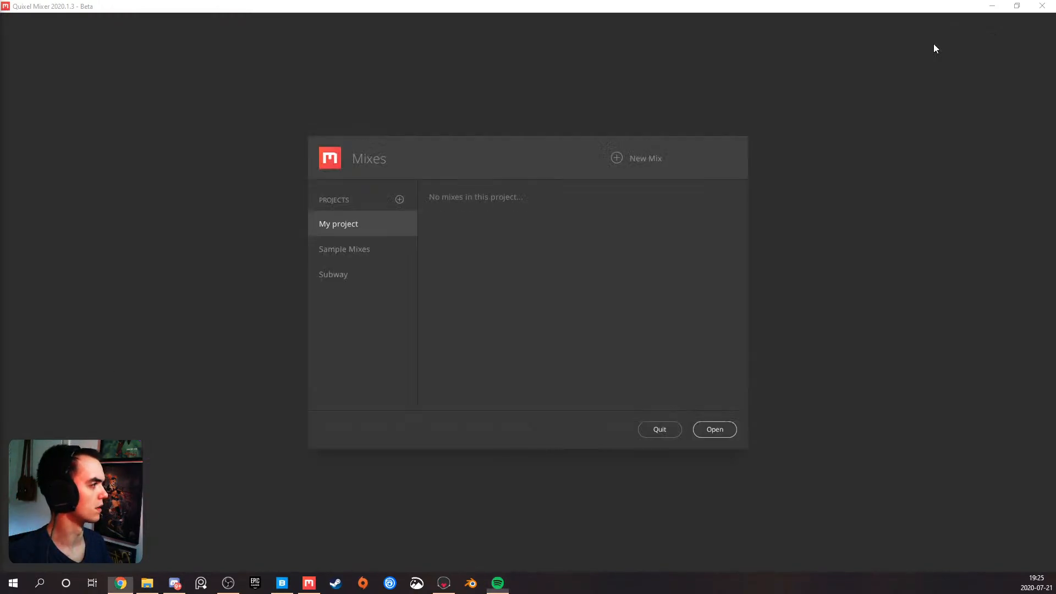
left_click(224, 259)
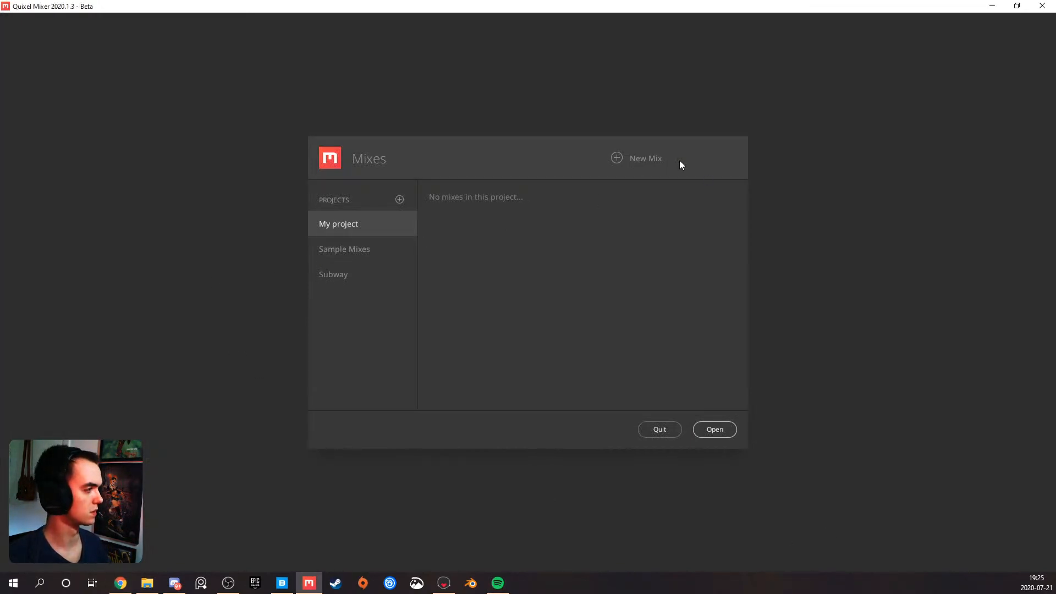
Create a new mix named "Subway Floor Material" in My project with a 2048 px working resolution
left_click(617, 159)
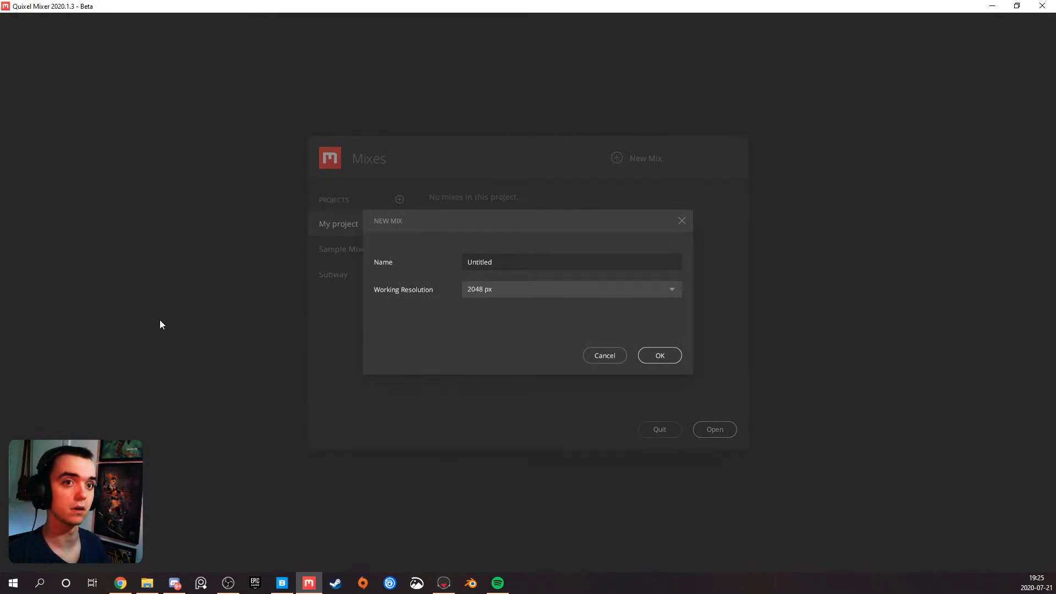
double_click(515, 260)
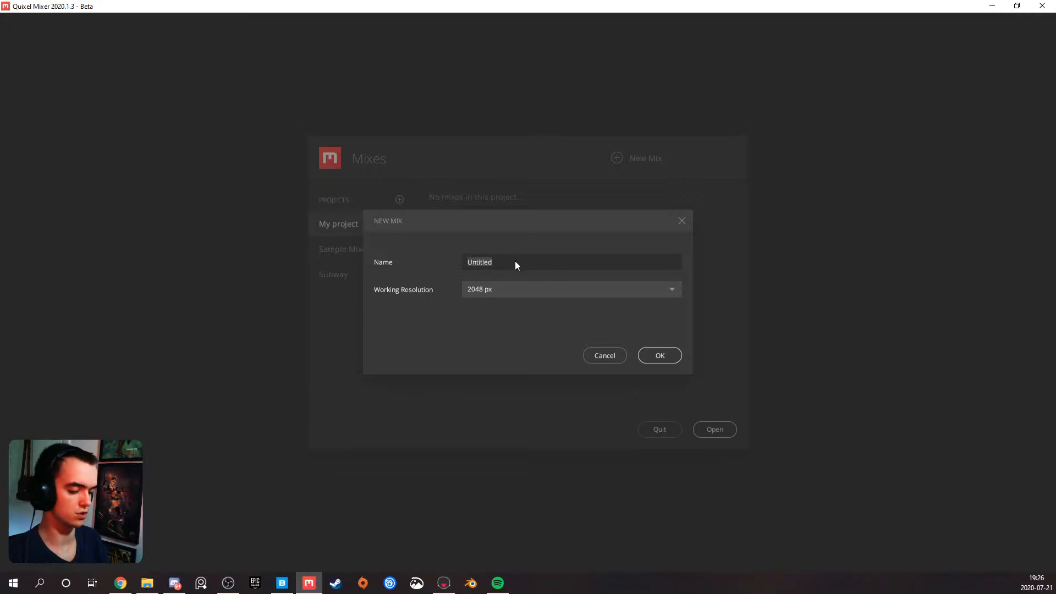
type("Subway")
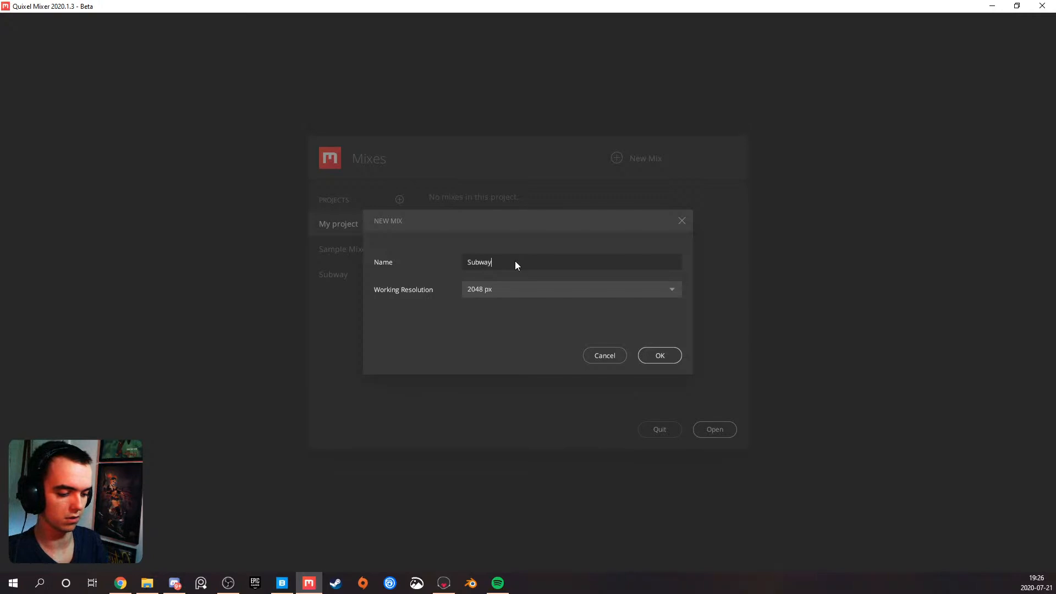
type(" Floor")
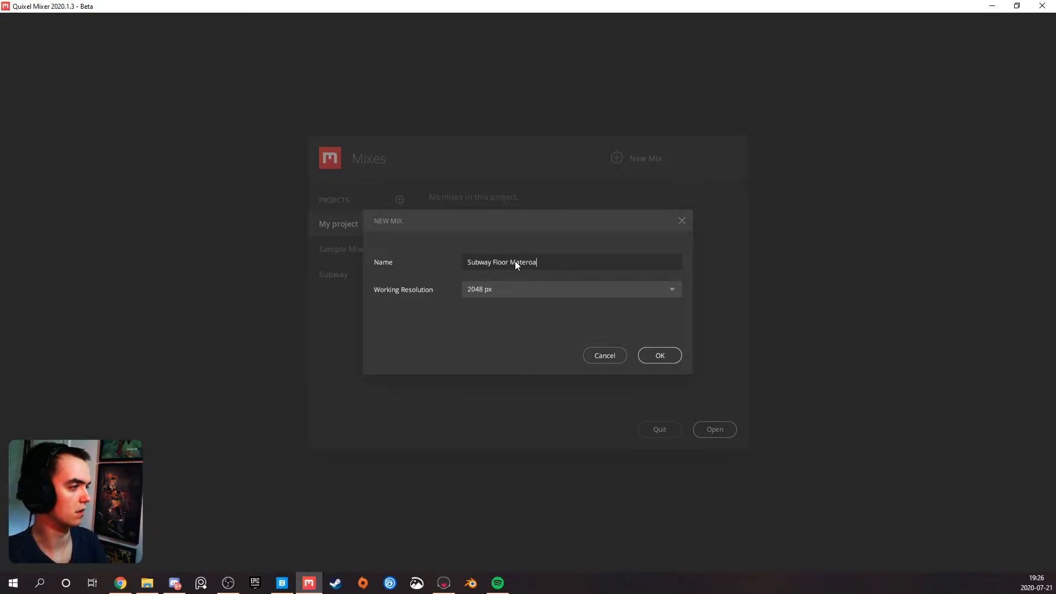
type(" Material")
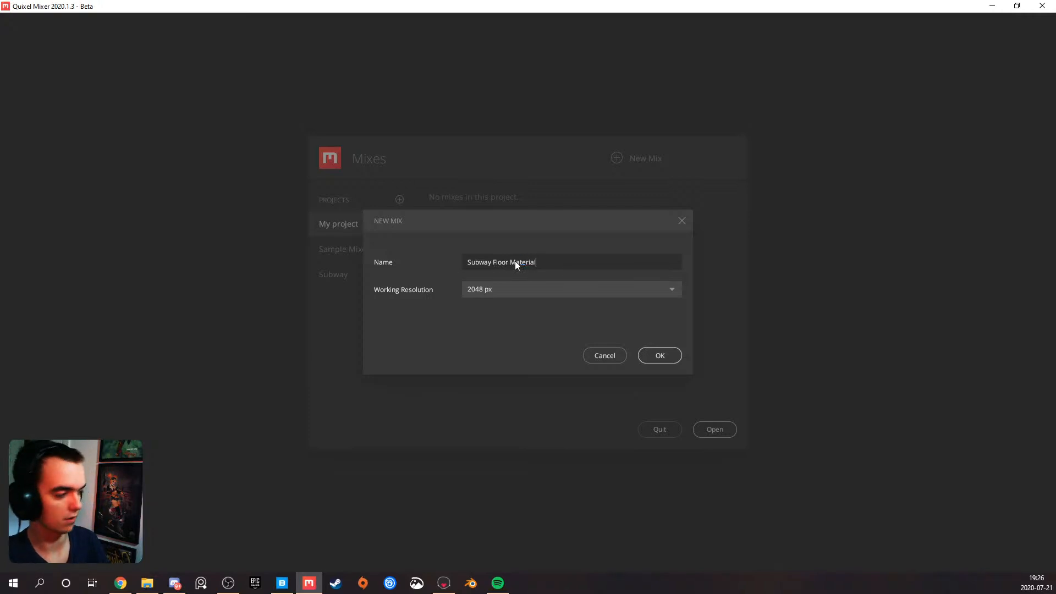
left_click(654, 355)
Browse the latest materials in the local library, then return to the plane in the viewport
left_click_drag(443, 308, 366, 297)
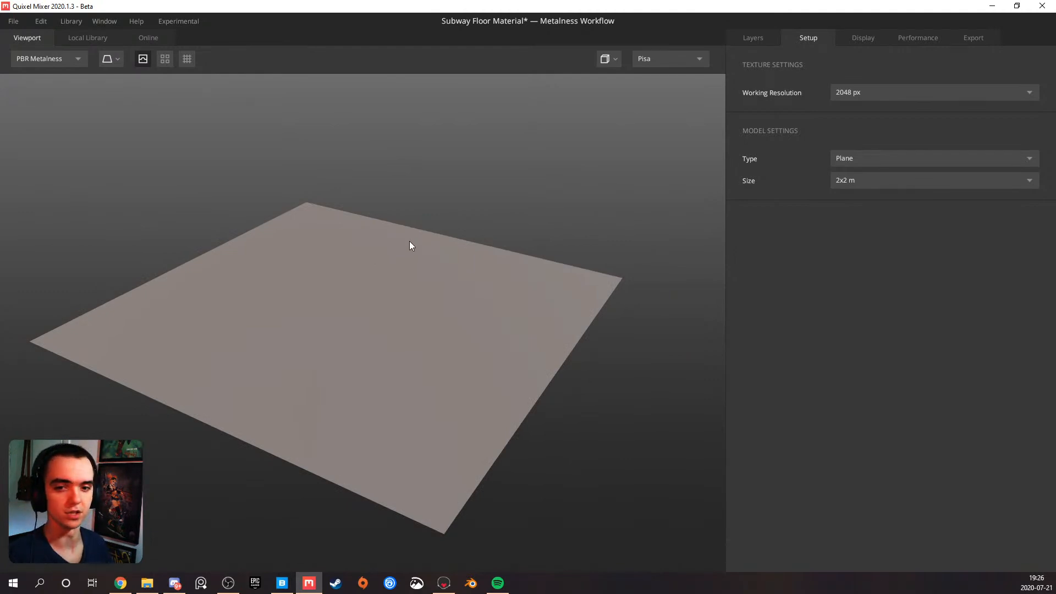
left_click_drag(398, 265, 378, 286)
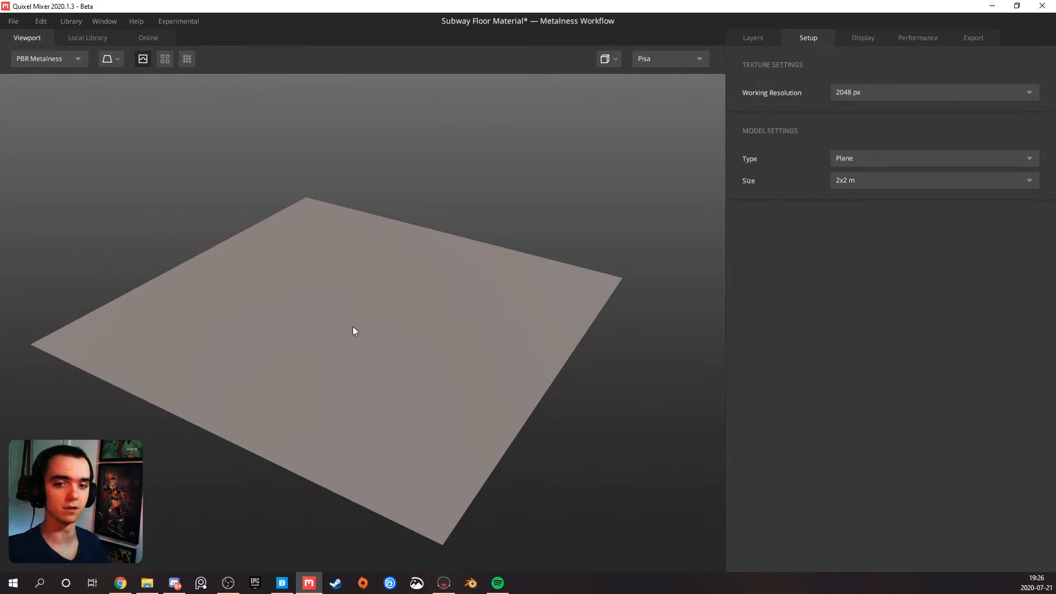
left_click(88, 38)
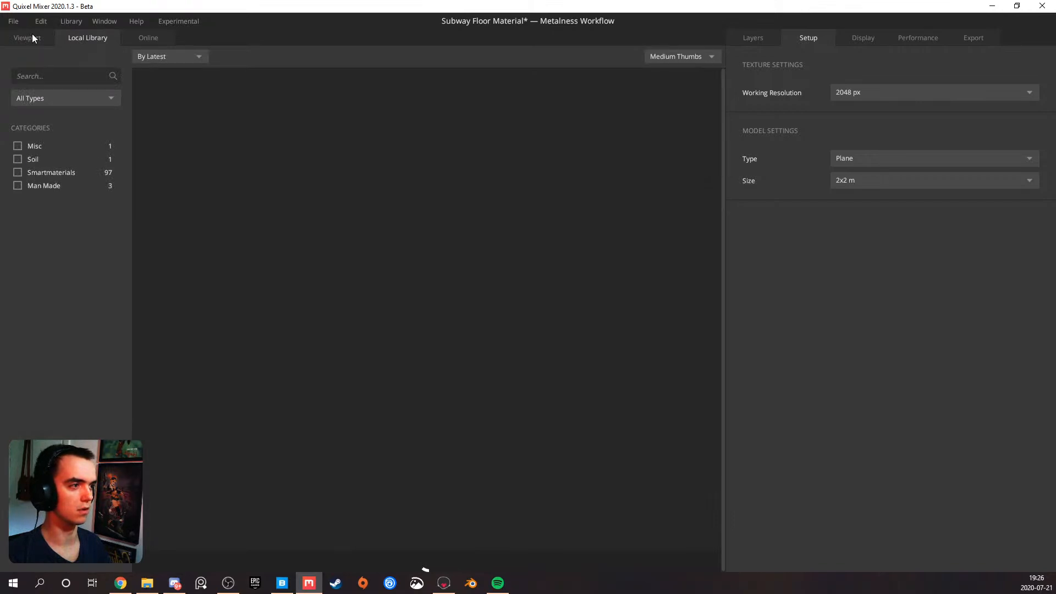
left_click(34, 36)
left_click(86, 35)
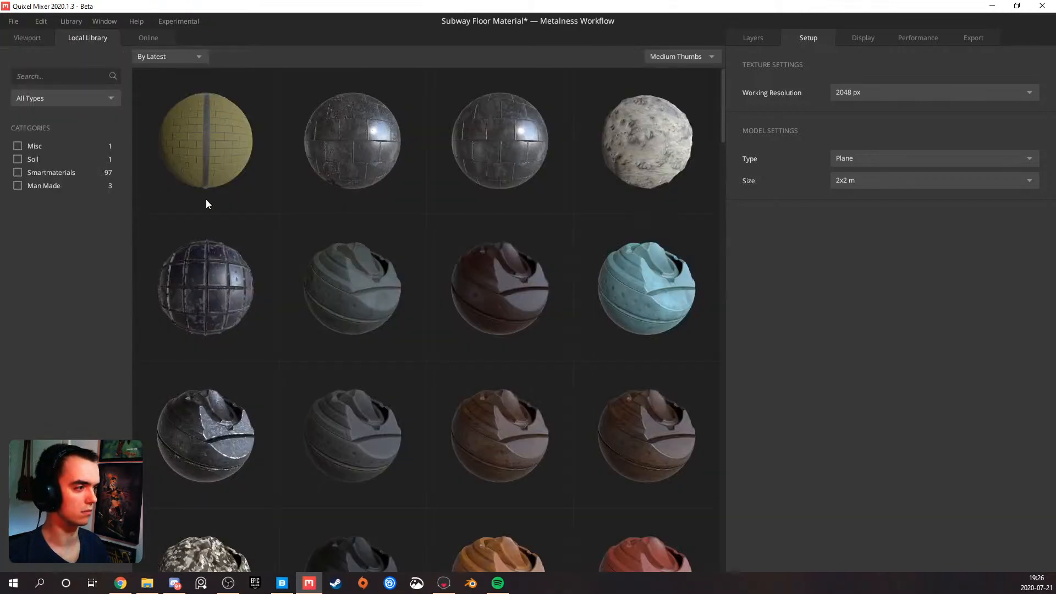
scroll(237, 205, "down", 10)
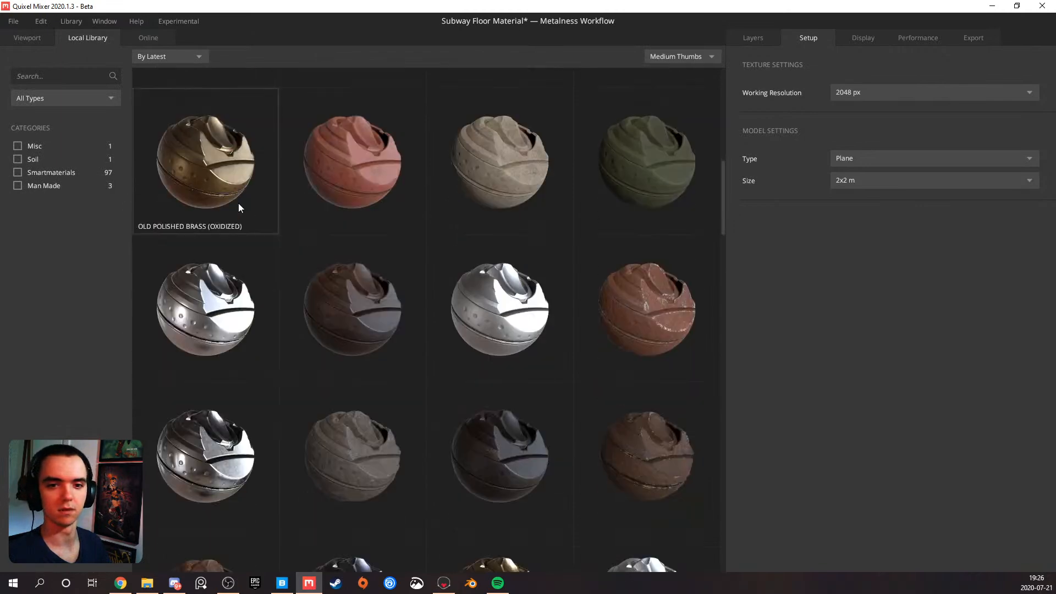
scroll(239, 207, "up", 3)
scroll(236, 204, "up", 7)
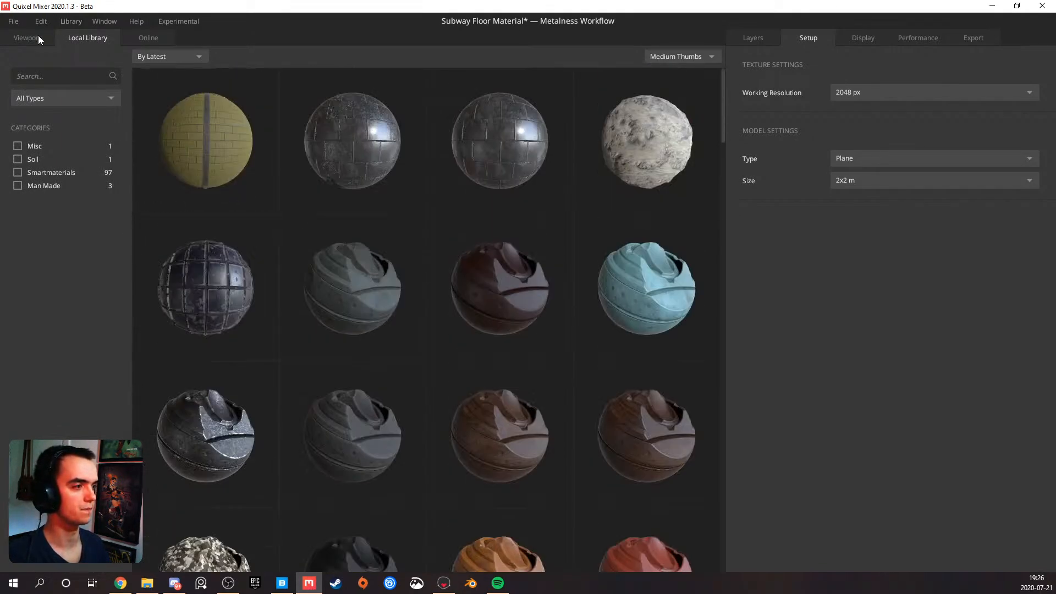
left_click(31, 37)
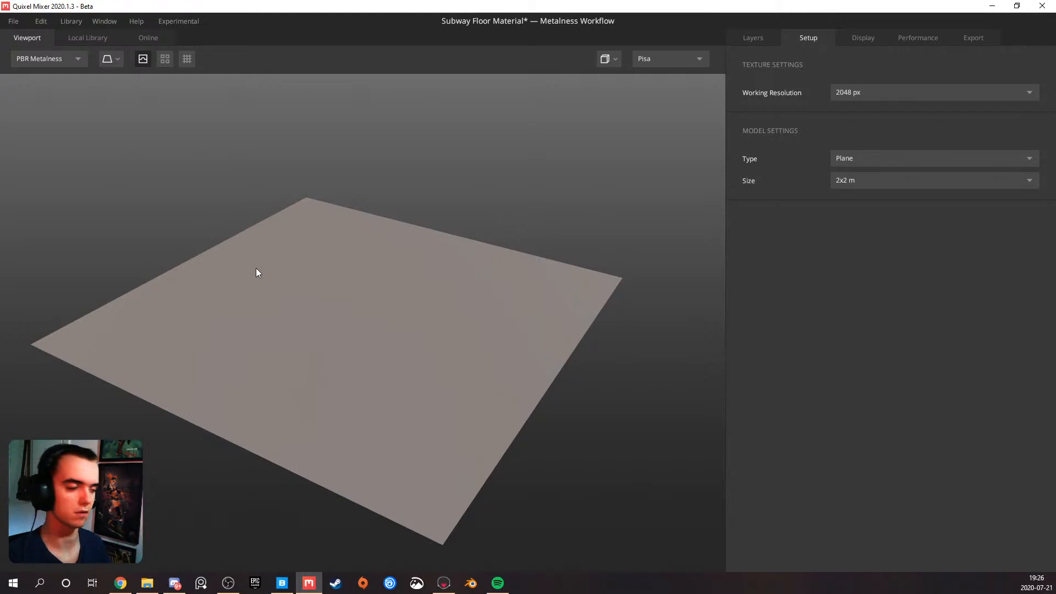
left_click_drag(332, 264, 344, 297)
scroll(337, 295, "up", 5)
scroll(339, 288, "down", 5)
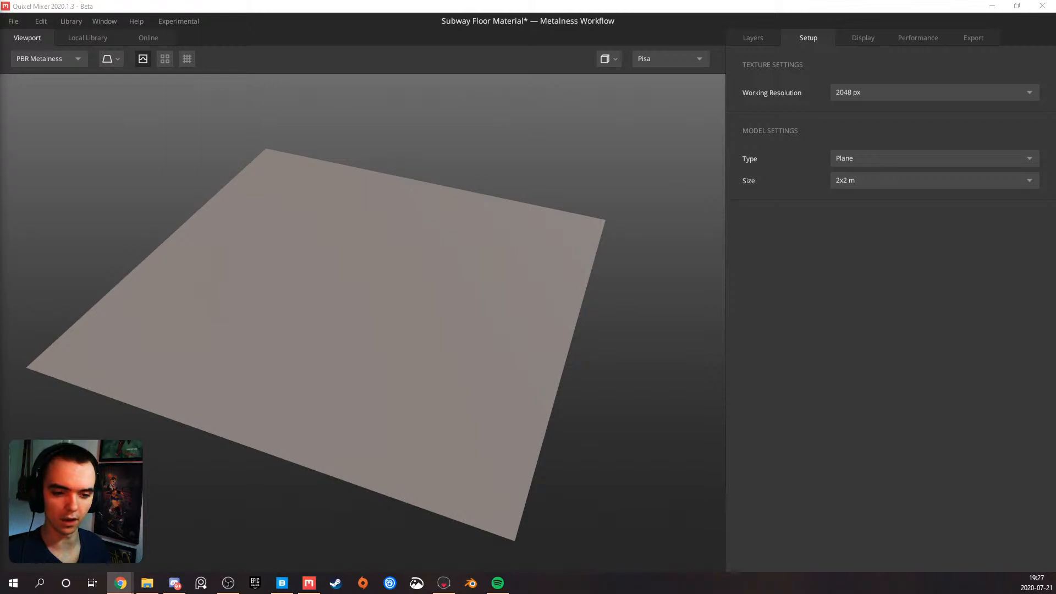
Switch to the Photos window to examine the subway floor reference collage, then move it to the other monitor
key("alt+Tab")
left_click_drag(223, 103, 0, 159)
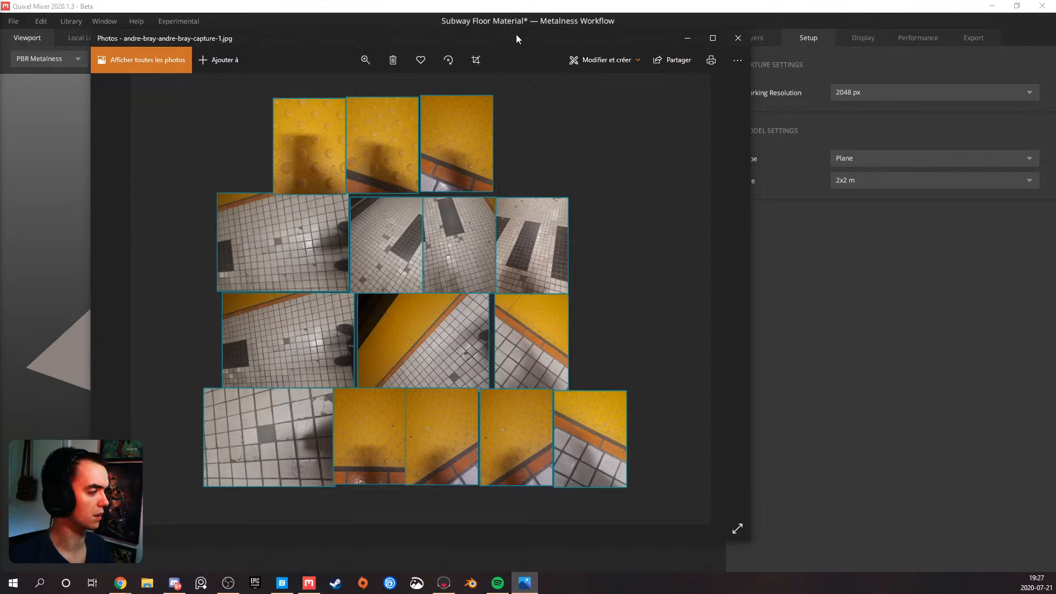
left_click_drag(517, 36, 455, 35)
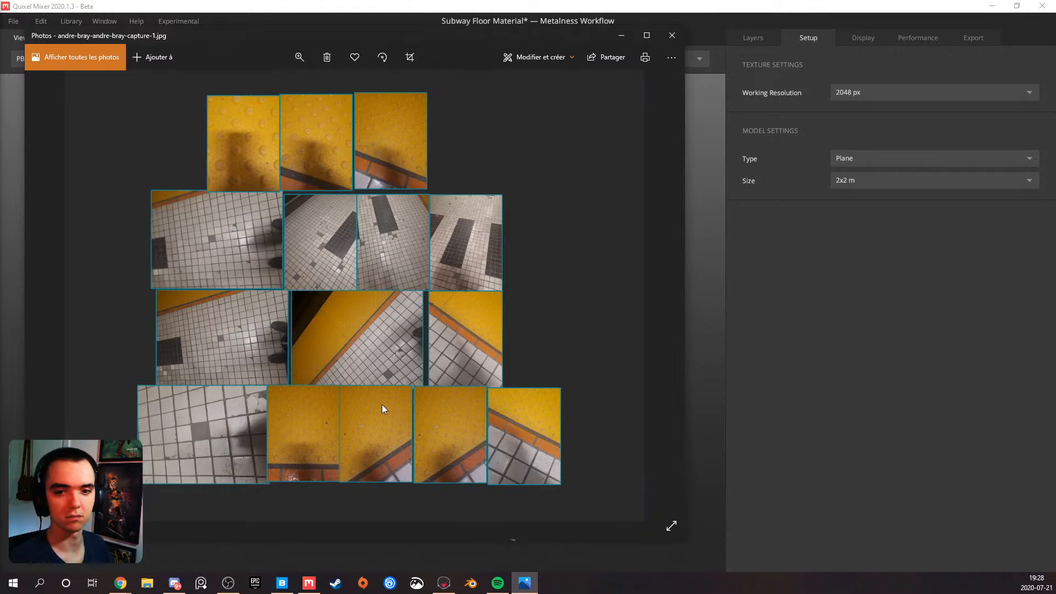
left_click_drag(523, 39, 414, 83)
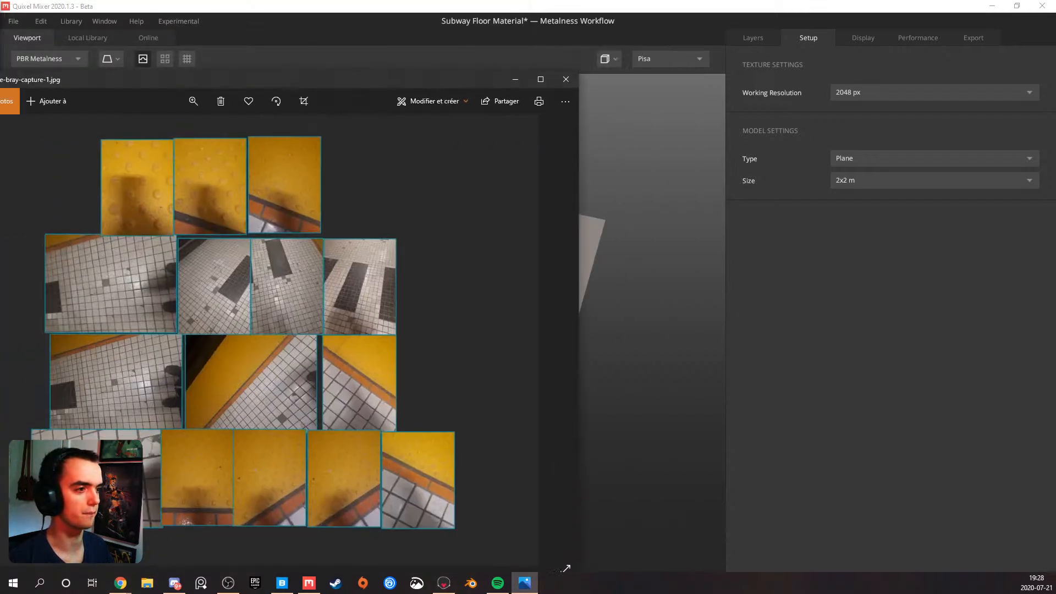
key("super+shift+Left")
Show the layer stack of the Subway Floor Material mix
left_click_drag(312, 265, 431, 312)
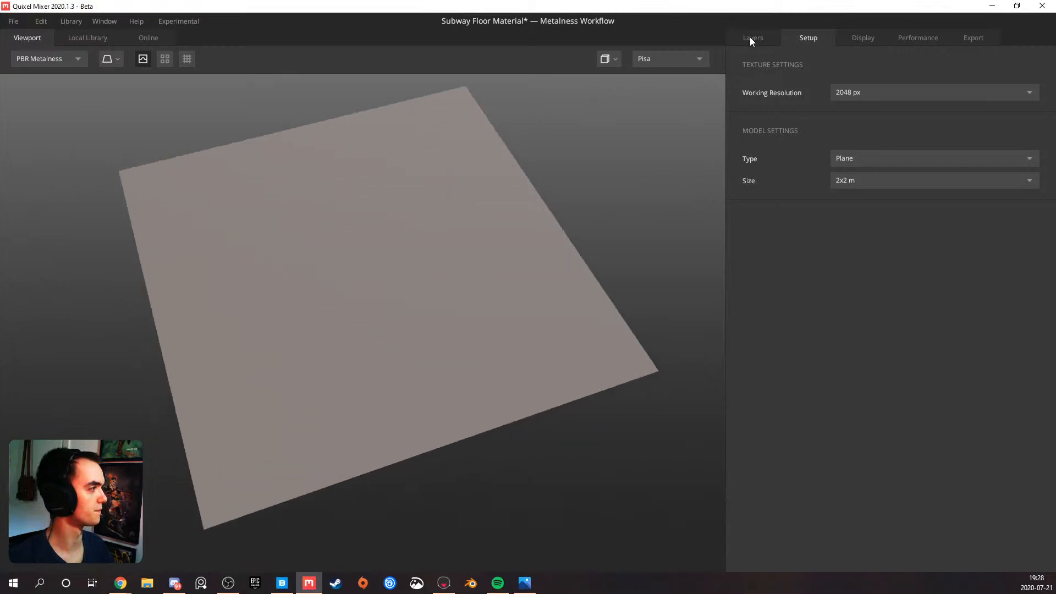
left_click(753, 38)
left_click_drag(440, 205, 156, 229)
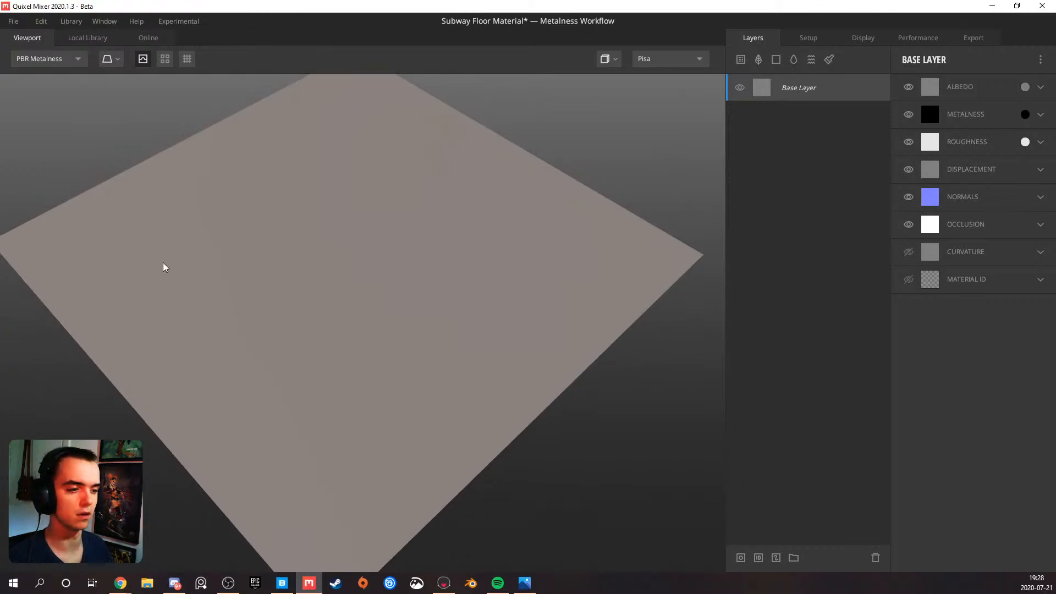
left_click(777, 59)
right_click(795, 90)
left_click(822, 179)
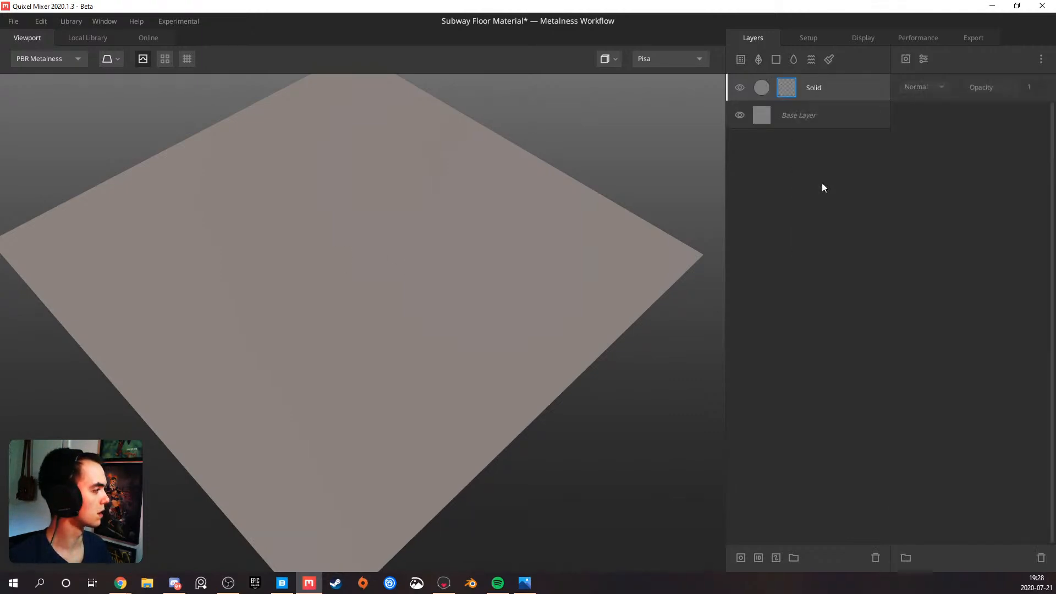
left_click(908, 61)
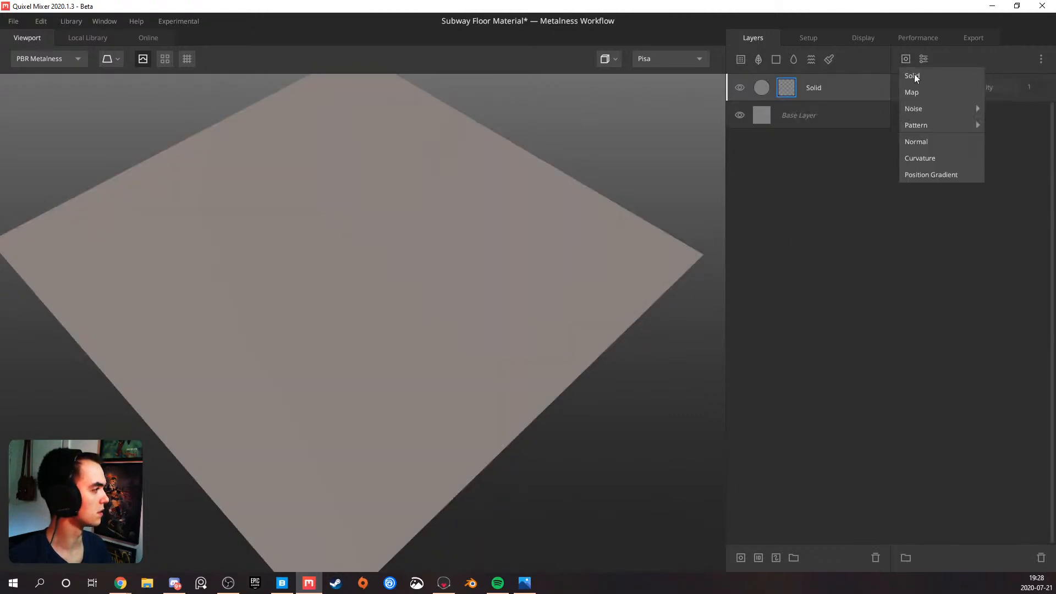
left_click(930, 175)
left_click(843, 94)
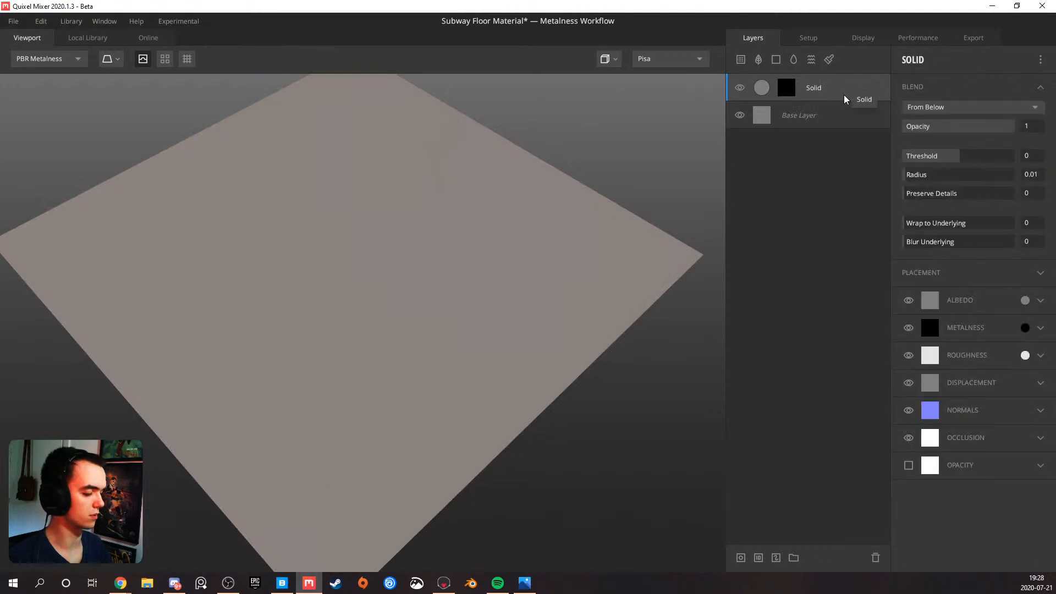
key("Delete")
right_click(798, 88)
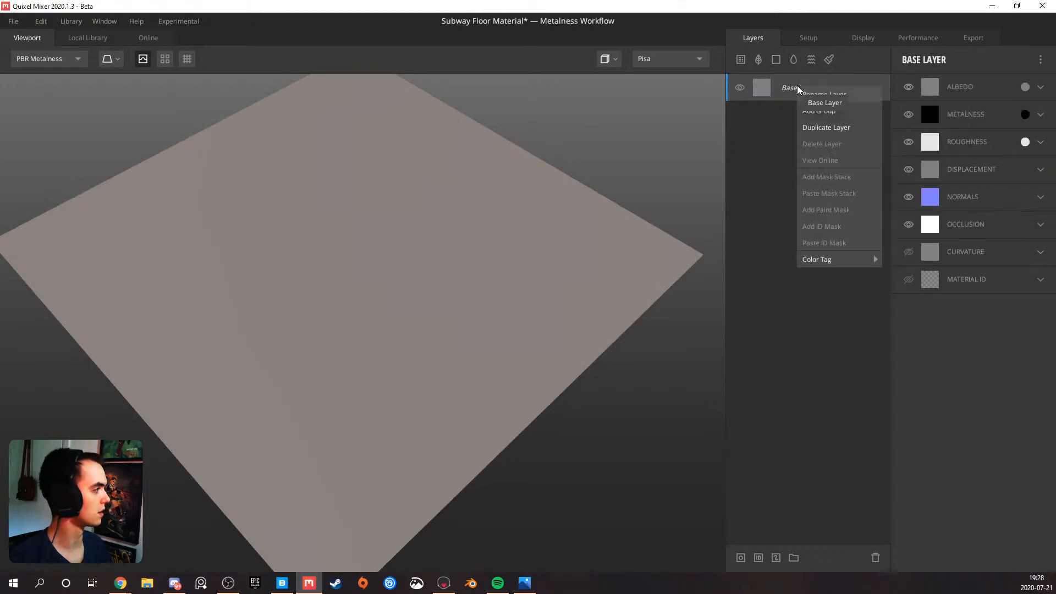
left_click(794, 86)
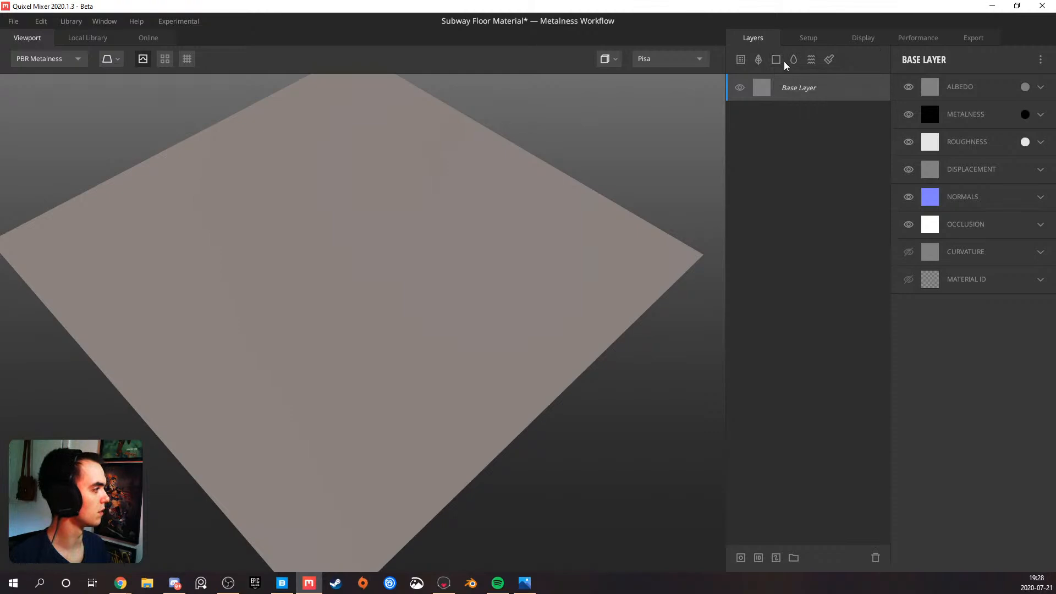
Add a solid layer above the base layer and give it a mask stack with a Gradient pattern
left_click(778, 60)
right_click(804, 88)
left_click(829, 178)
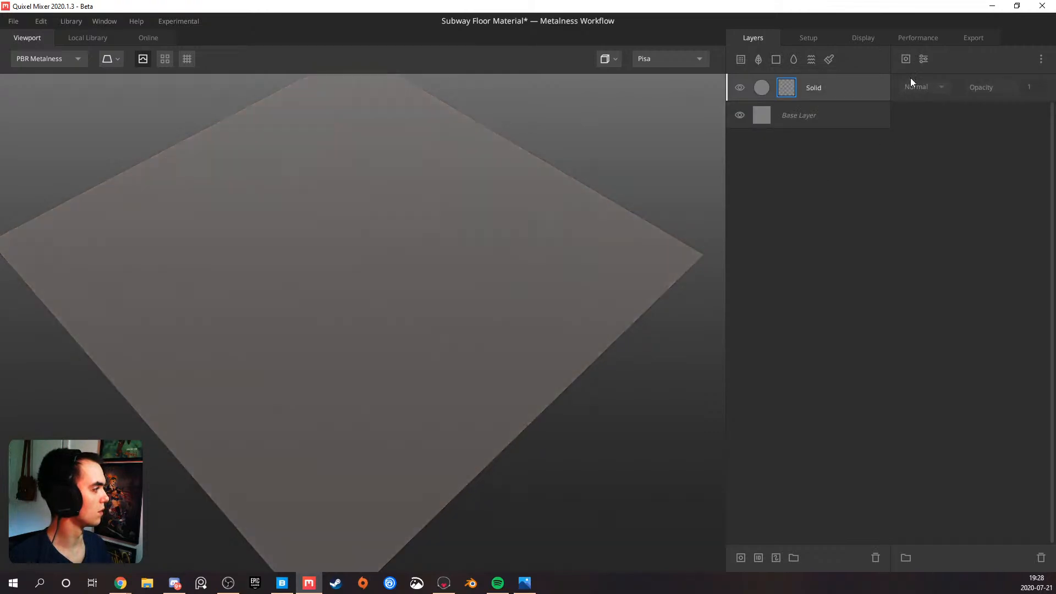
left_click(923, 59)
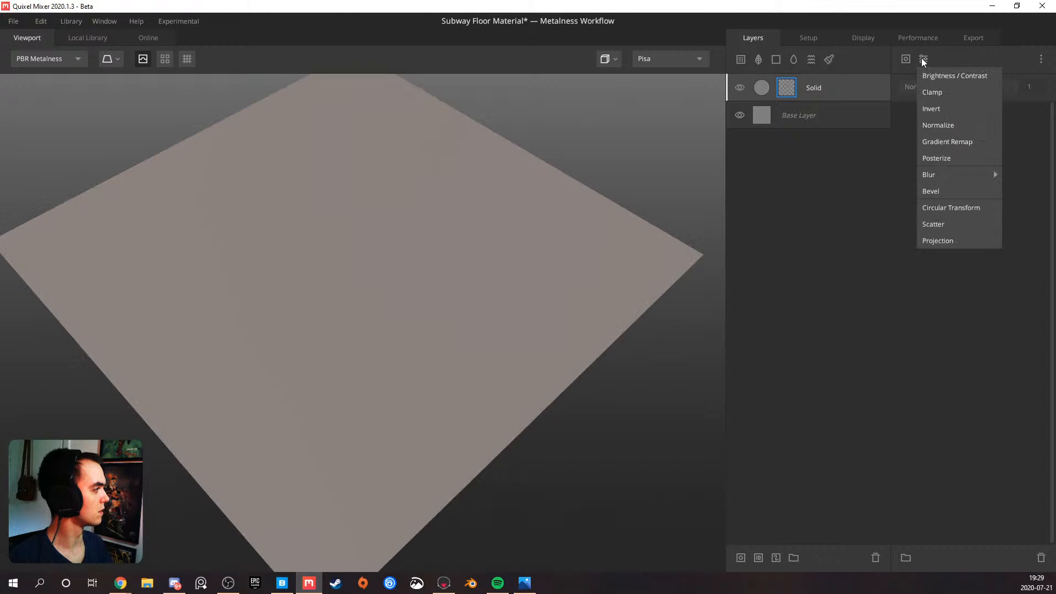
left_click(906, 59)
left_click(906, 59)
mouse_move(952, 124)
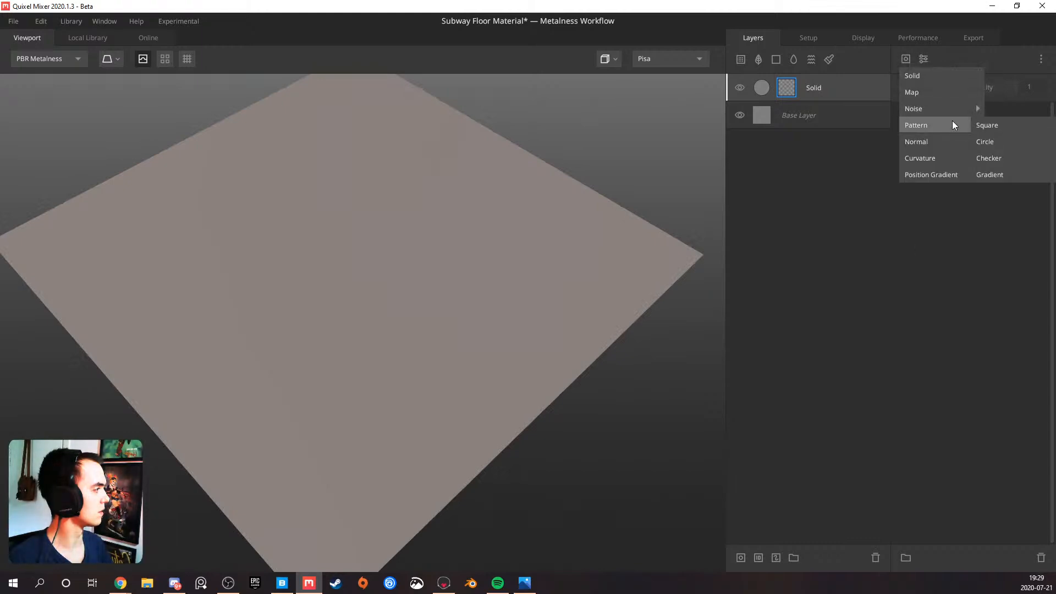
left_click(992, 173)
Display the Solid layer's mask in the viewport and test the gradient pattern's tilt, ending at 90°
left_click(818, 86)
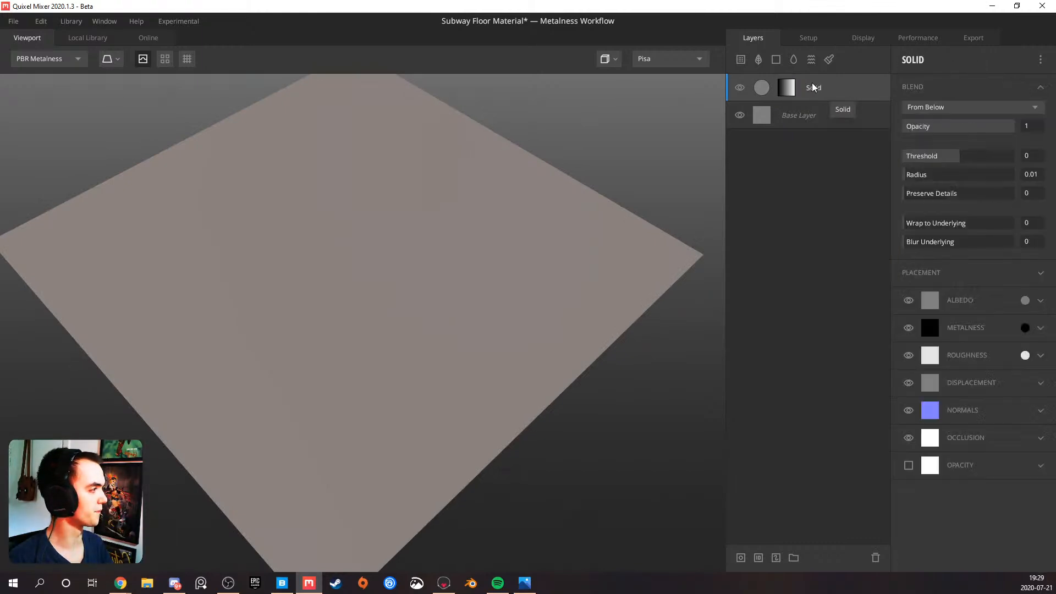
left_click(790, 96)
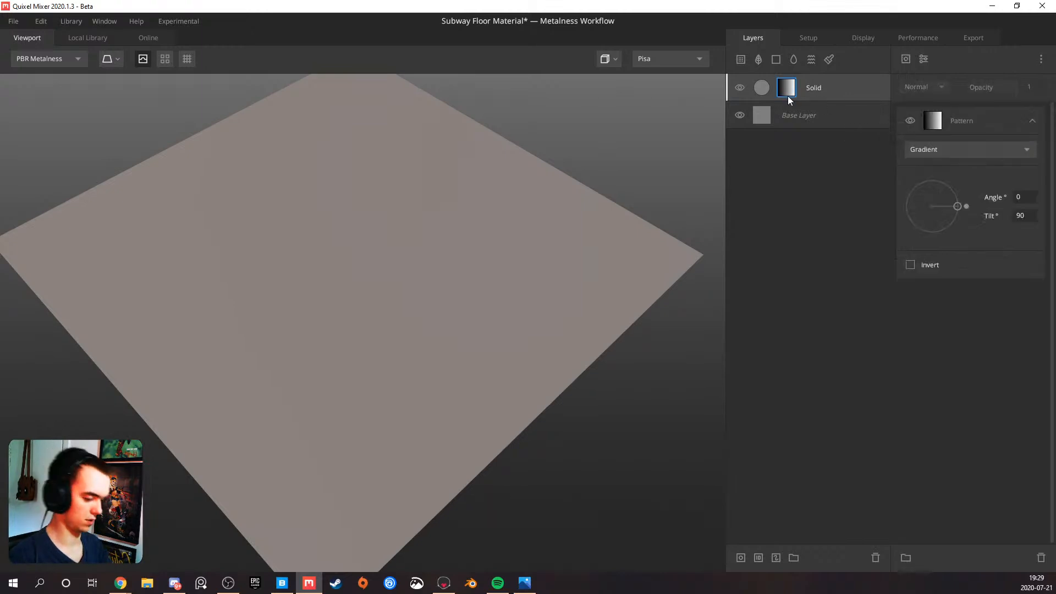
key("m")
mouse_move(408, 229)
left_mouse_down()
mouse_move(508, 232)
mouse_move(862, 142)
left_mouse_up()
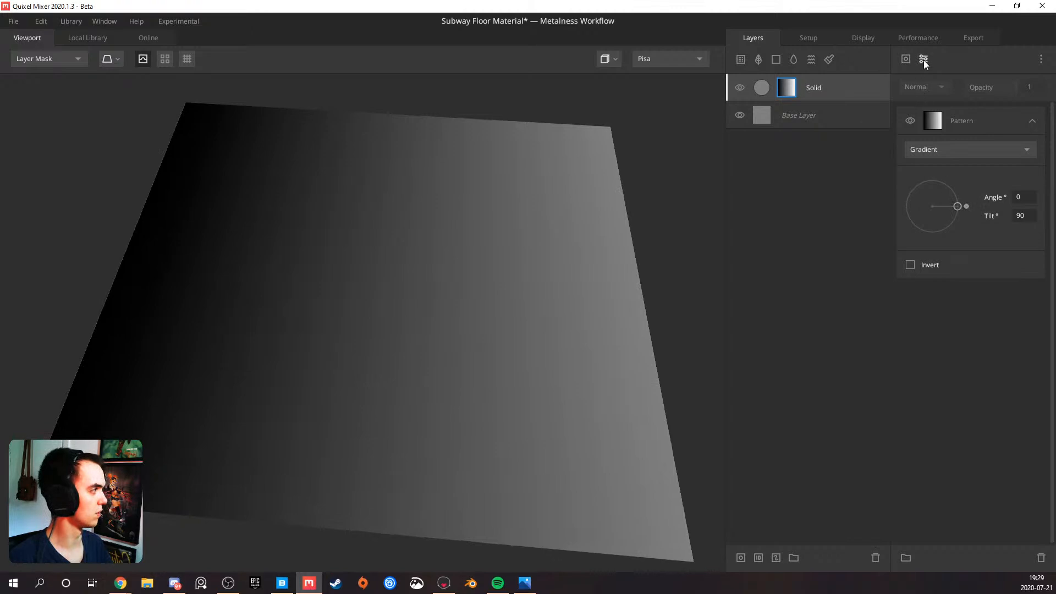
left_click_drag(957, 206, 949, 206)
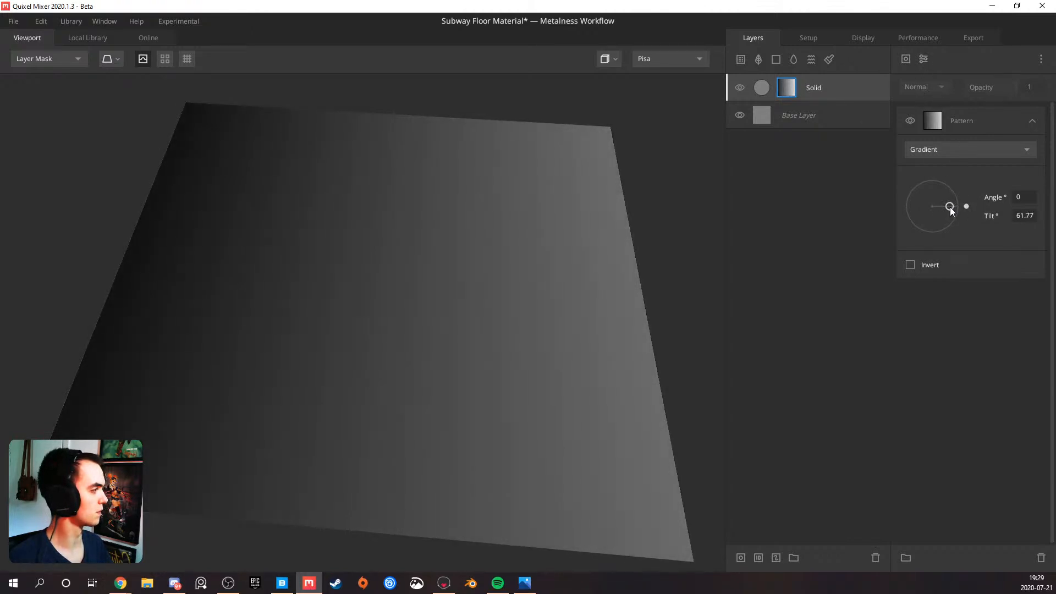
left_click_drag(950, 207, 967, 207)
Try a Brightness/Contrast modifier on the gradient mask with brightness 0.138 and contrast 10, and remove it
left_click(924, 58)
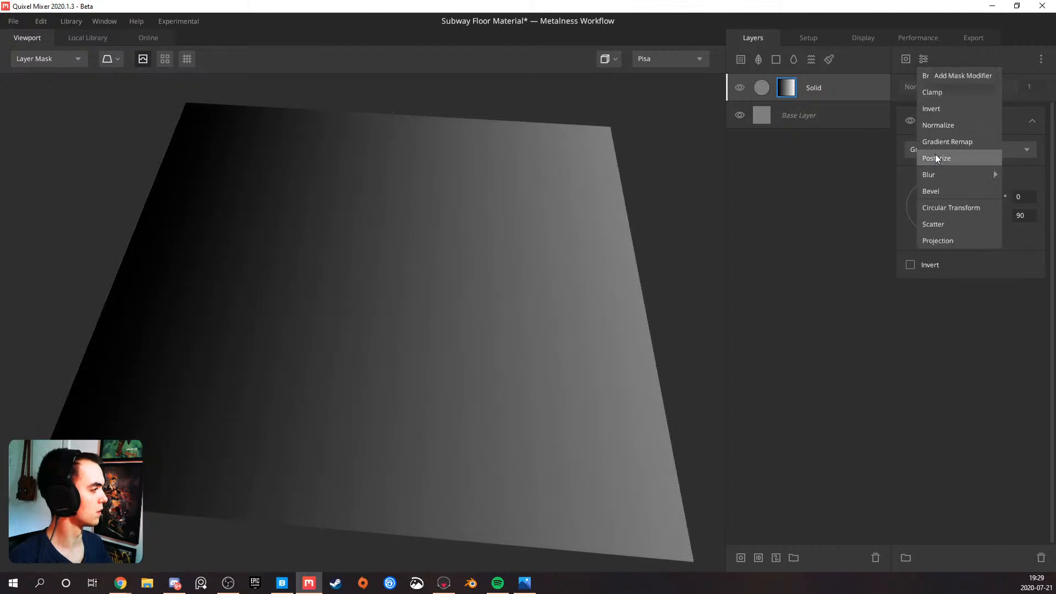
left_click(958, 76)
left_click_drag(928, 157, 963, 140)
left_click_drag(957, 281, 999, 278)
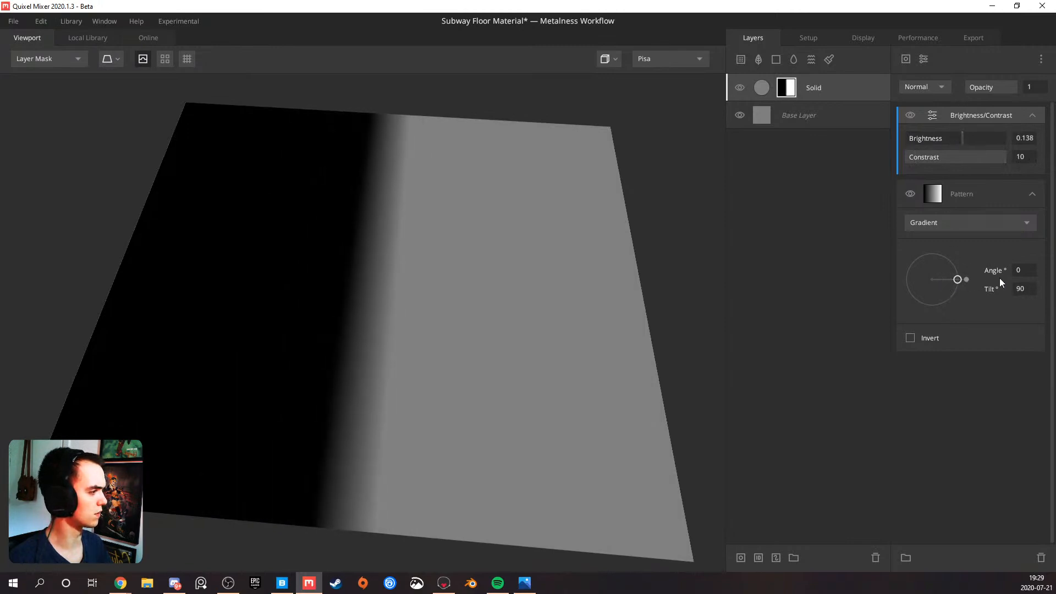
left_click(995, 121)
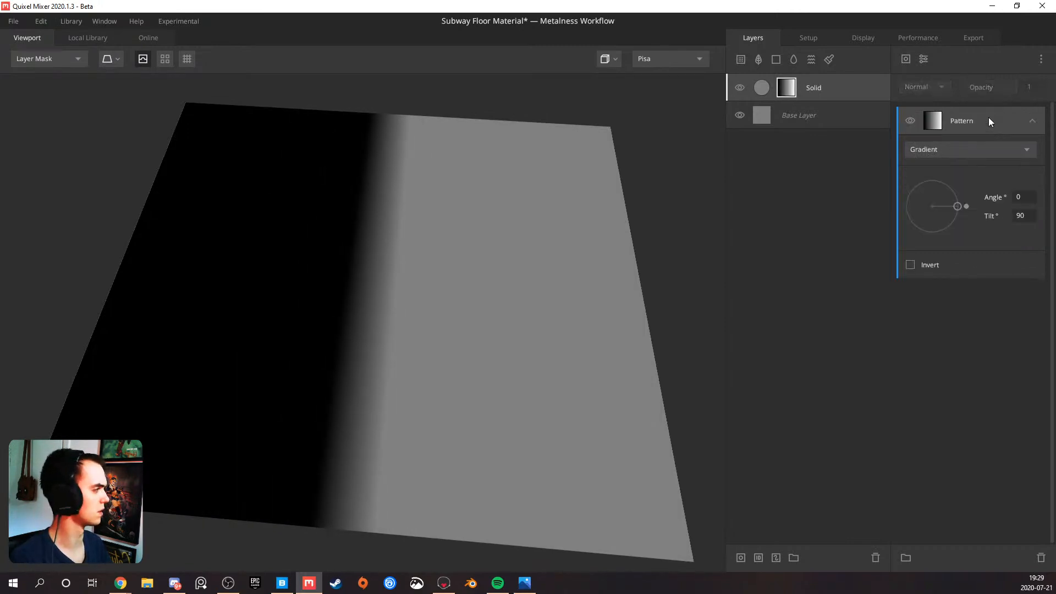
Try a Clamp modifier with a Normalize modifier above it on the gradient mask, clamping the range to 0.563–0.571
left_click(925, 59)
left_click(932, 92)
mouse_move(929, 138)
left_mouse_down()
mouse_move(974, 142)
mouse_move(925, 144)
mouse_move(942, 143)
left_mouse_up()
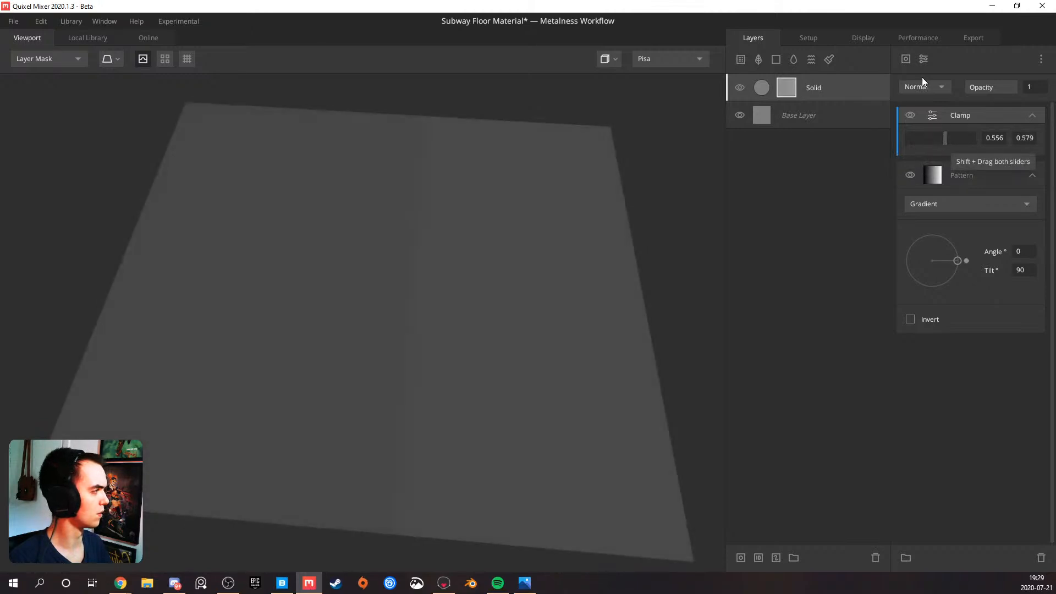
left_click(924, 59)
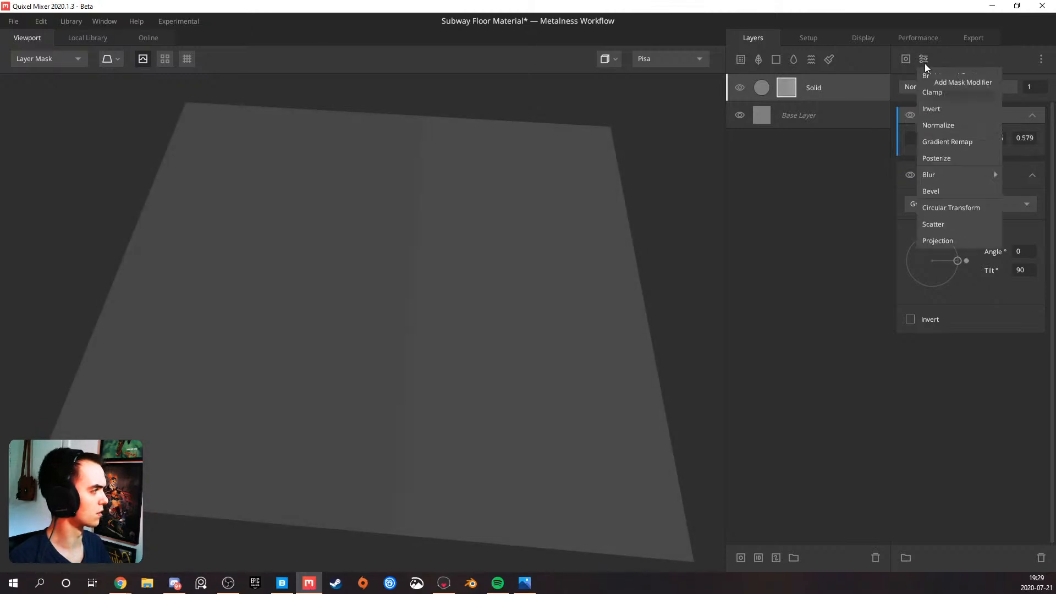
left_click(946, 126)
mouse_move(944, 161)
left_mouse_down()
mouse_move(961, 161)
mouse_move(942, 159)
left_mouse_up()
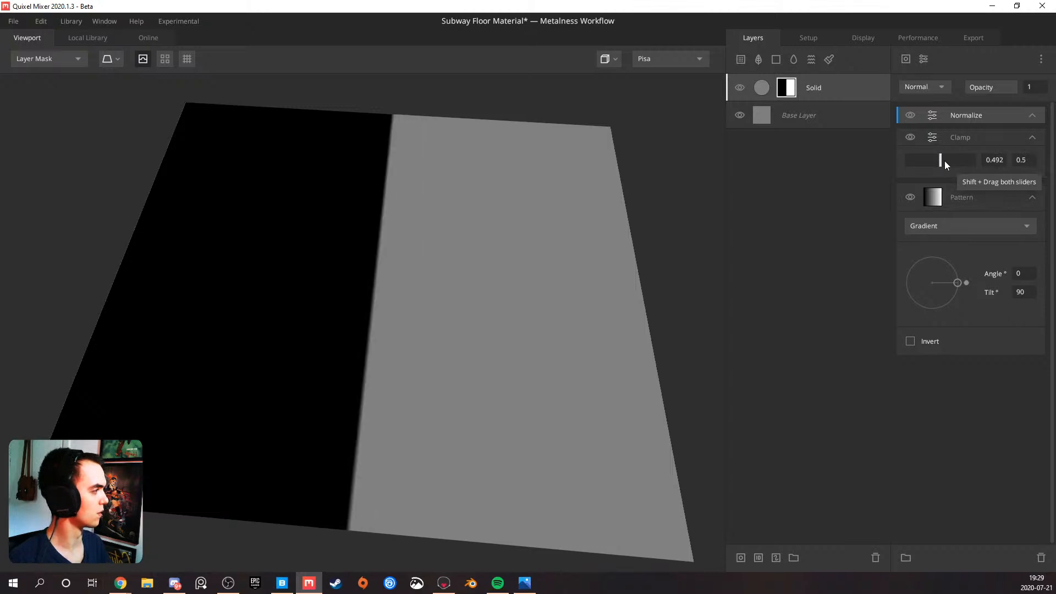
left_click_drag(942, 161, 945, 160, "shift")
Try a Brightness/Contrast modifier above Normalize, and delete every modifier from the gradient mask stack
left_click(923, 58)
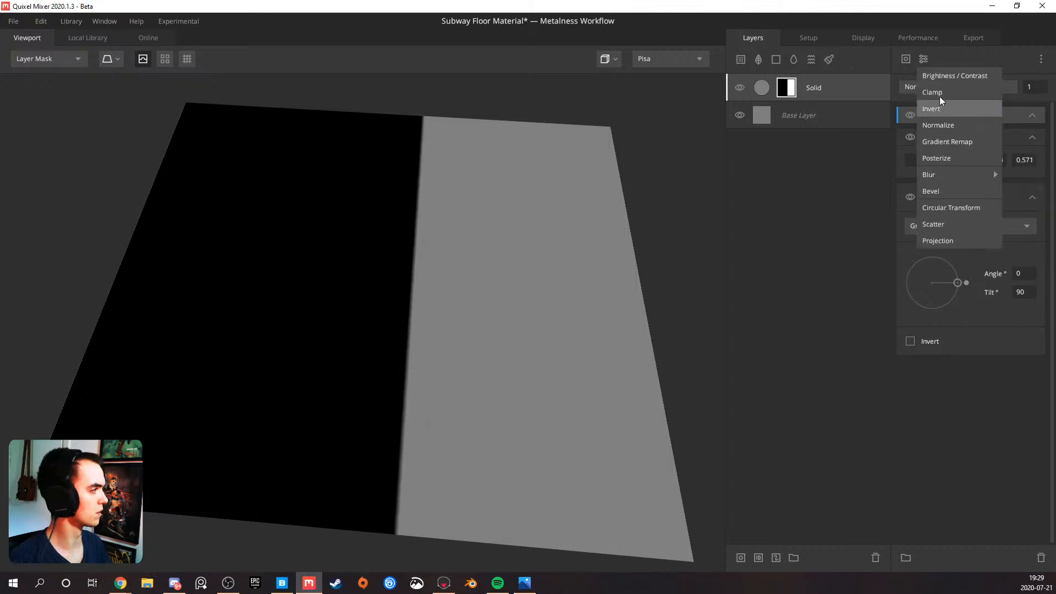
left_click(941, 76)
left_click_drag(922, 157, 969, 158)
key("Delete")
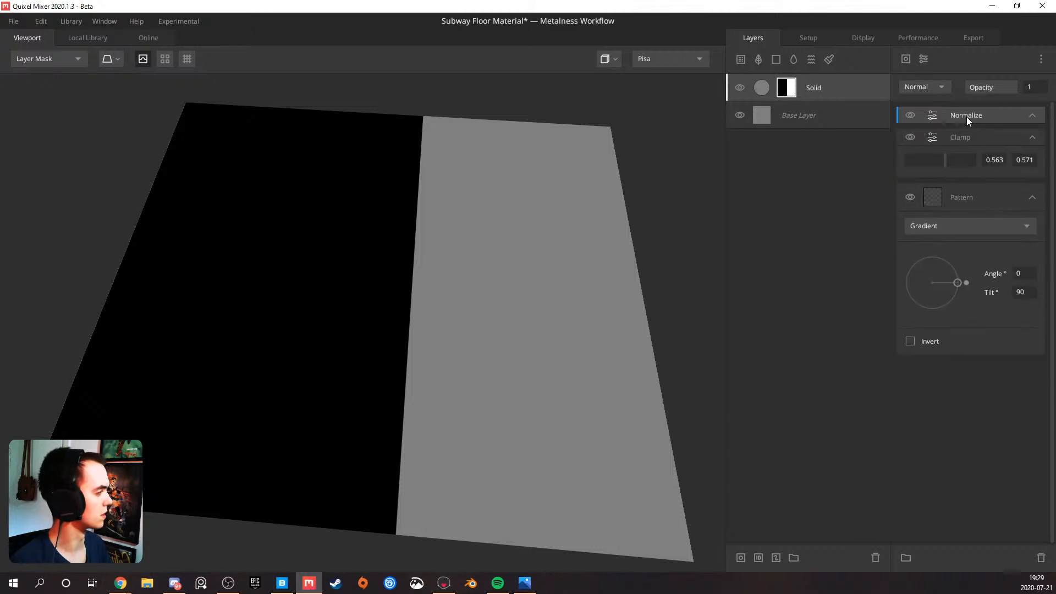
key("Delete")
key("Delete")
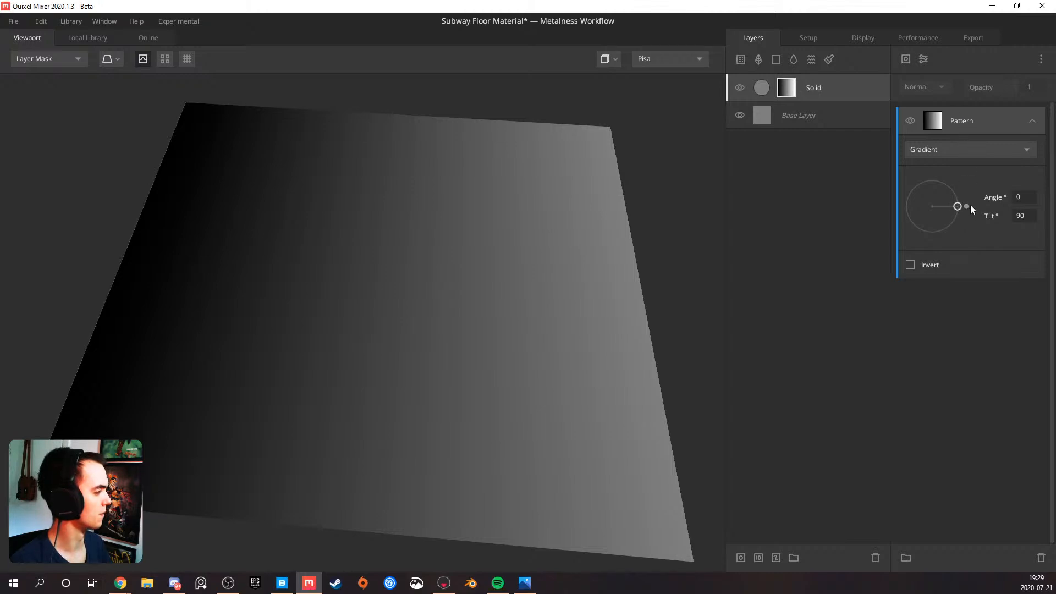
Change the mask pattern to Square with Repeat X and Repeat Y at 1 and Spacing X at 0
left_click(974, 153)
left_click(974, 150)
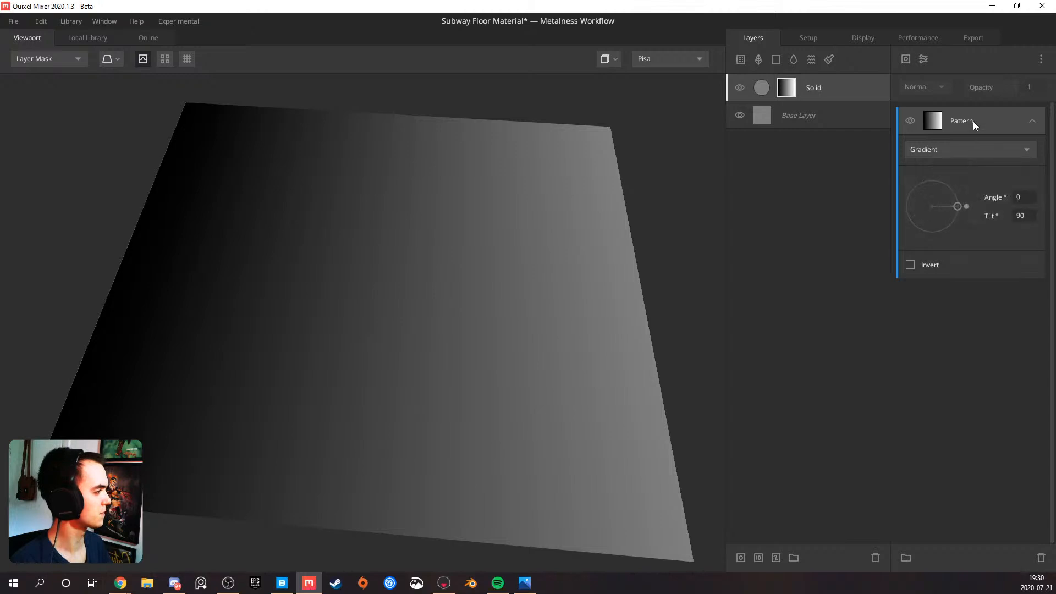
left_click(943, 148)
left_click(935, 171)
left_click_drag(633, 259, 438, 262)
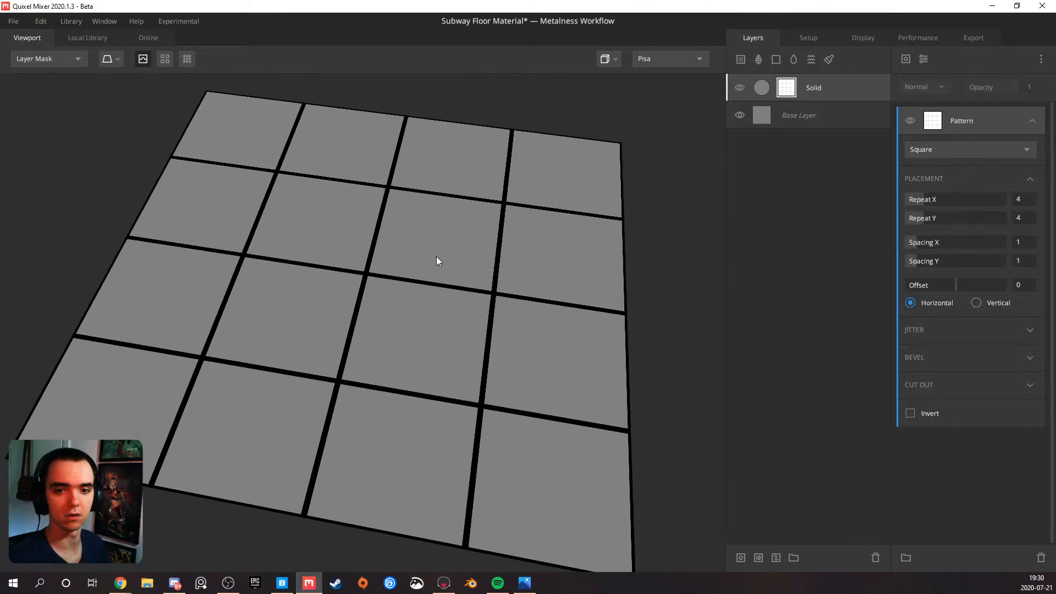
scroll(442, 256, "up", 3)
scroll(442, 256, "down", 5)
left_click_drag(916, 199, 888, 248)
left_click_drag(622, 266, 708, 269)
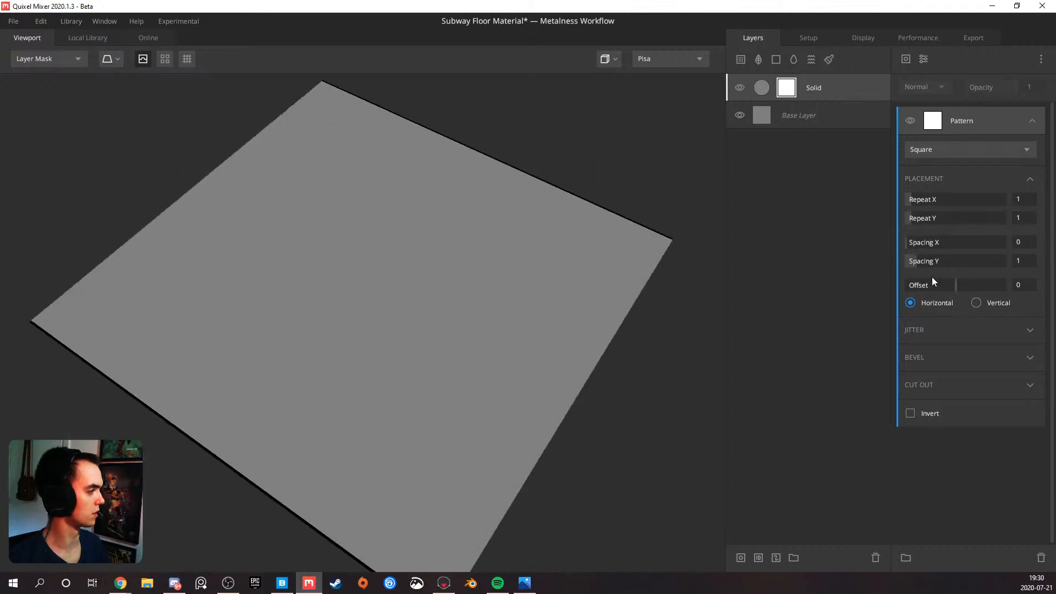
Try Spacing Y values of 0.25, 25, 60 and 65 on the Square pattern and settle on 70
left_click_drag(919, 261, 1029, 263)
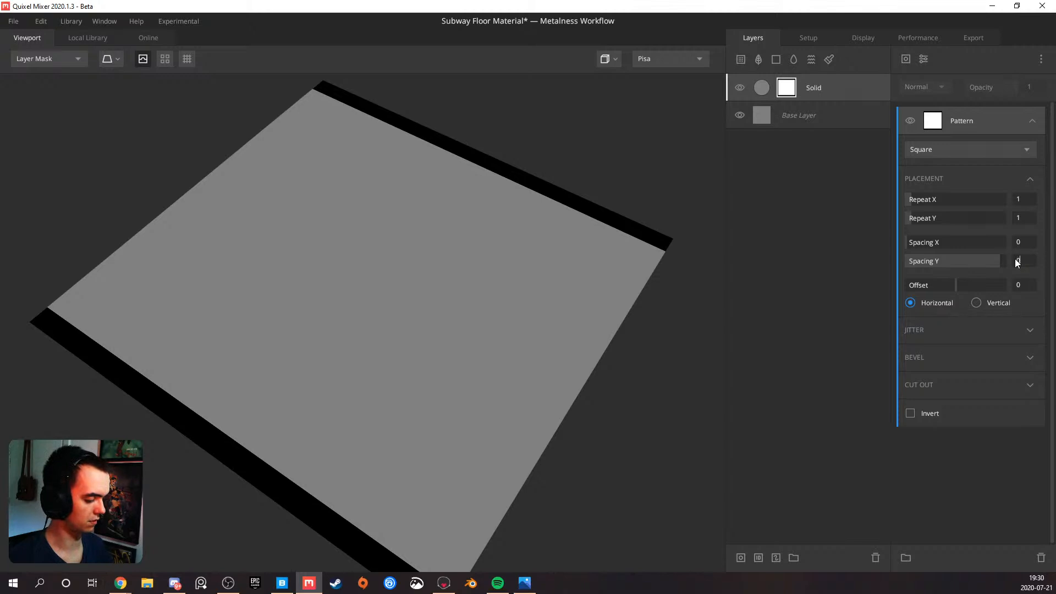
key("Return")
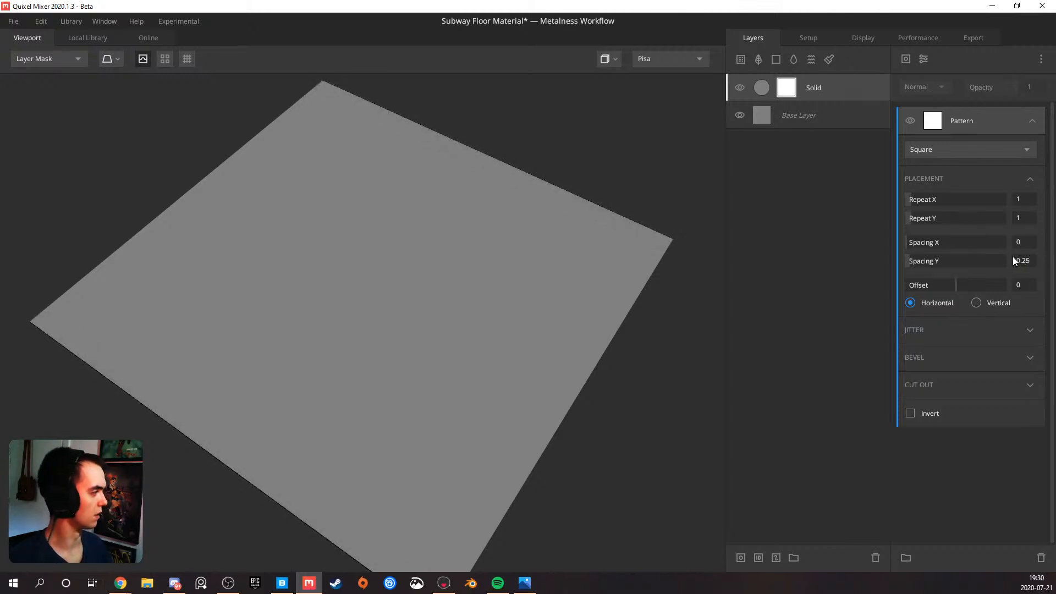
type("25")
key("Return")
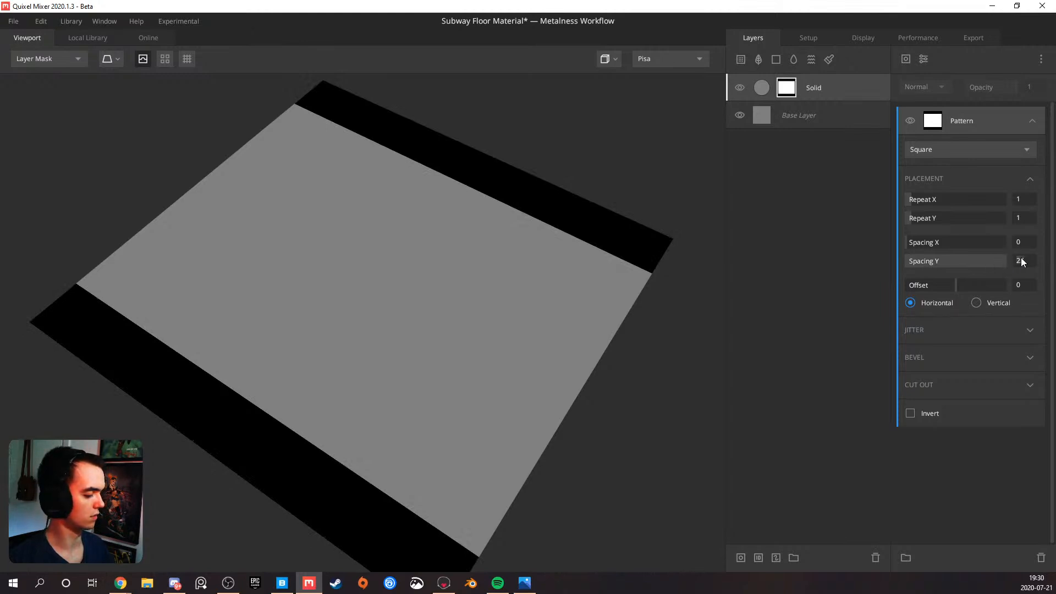
type("60")
key("Return")
left_click_drag(496, 274, 534, 303)
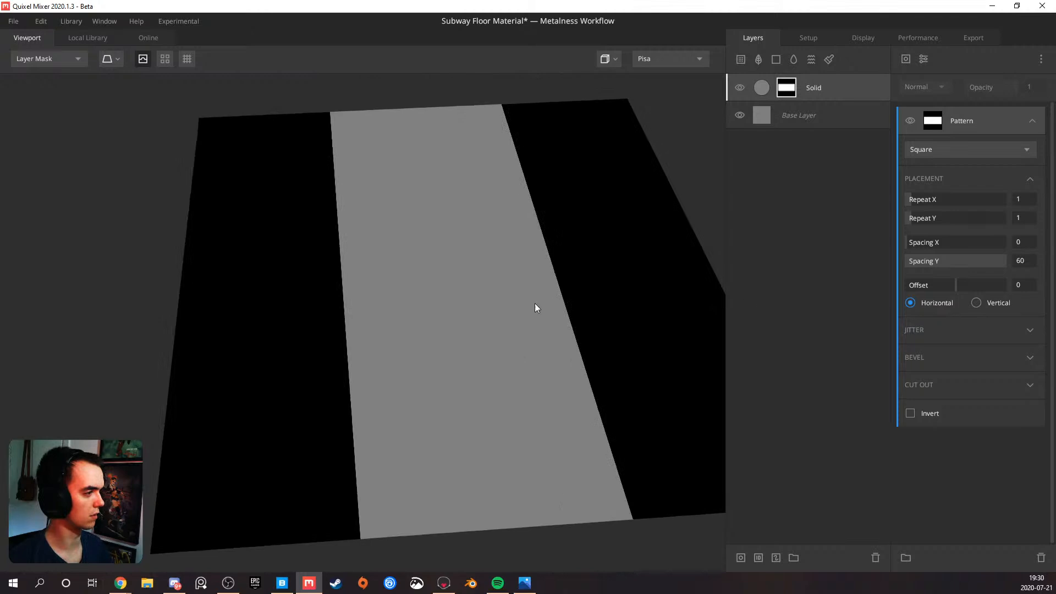
left_click(1027, 262)
type("65")
key("Return")
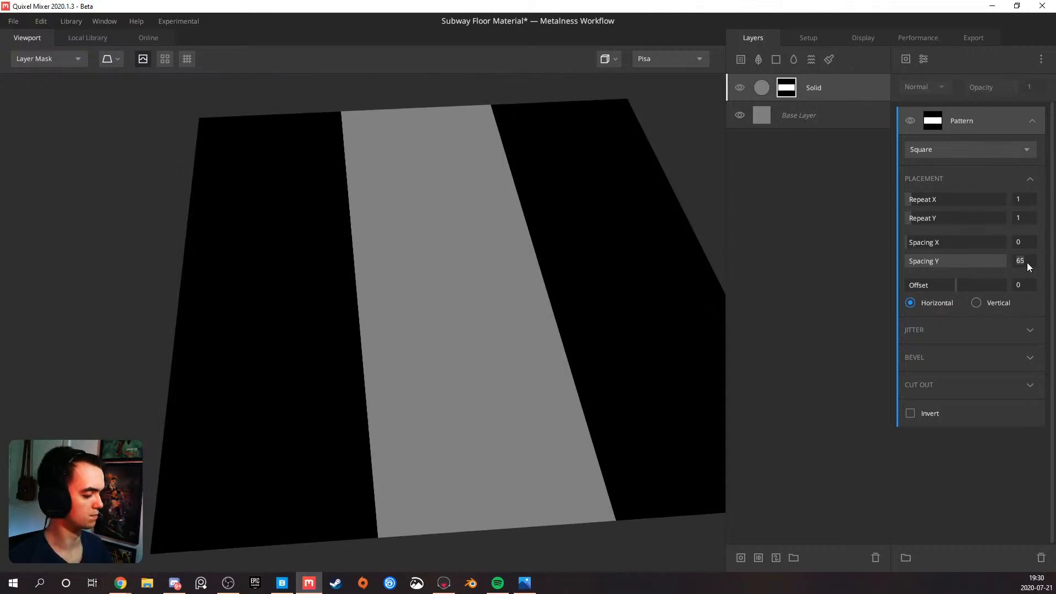
type("70")
key("Return")
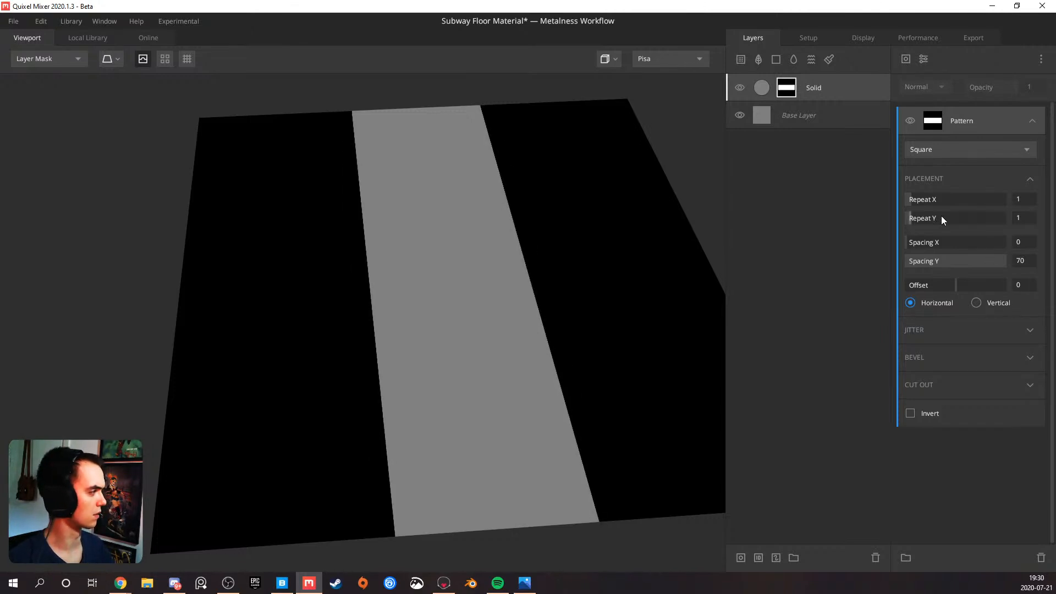
Add a Projection modifier to the mask and set its Offset Y to -0.349 to move the stripe to the plane's edge
left_click(923, 58)
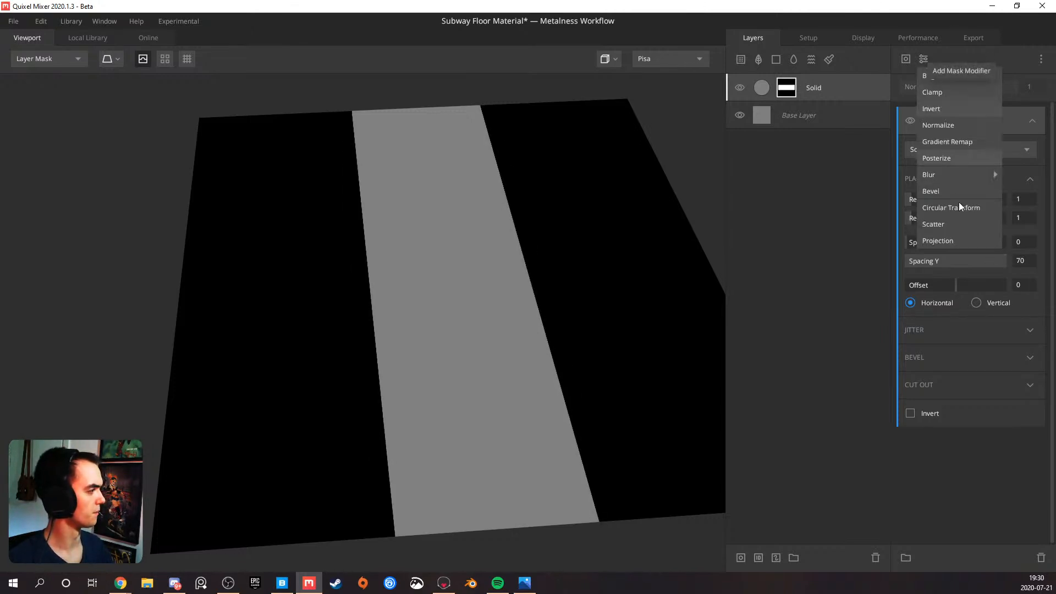
left_click(946, 240)
left_click_drag(956, 242, 940, 242)
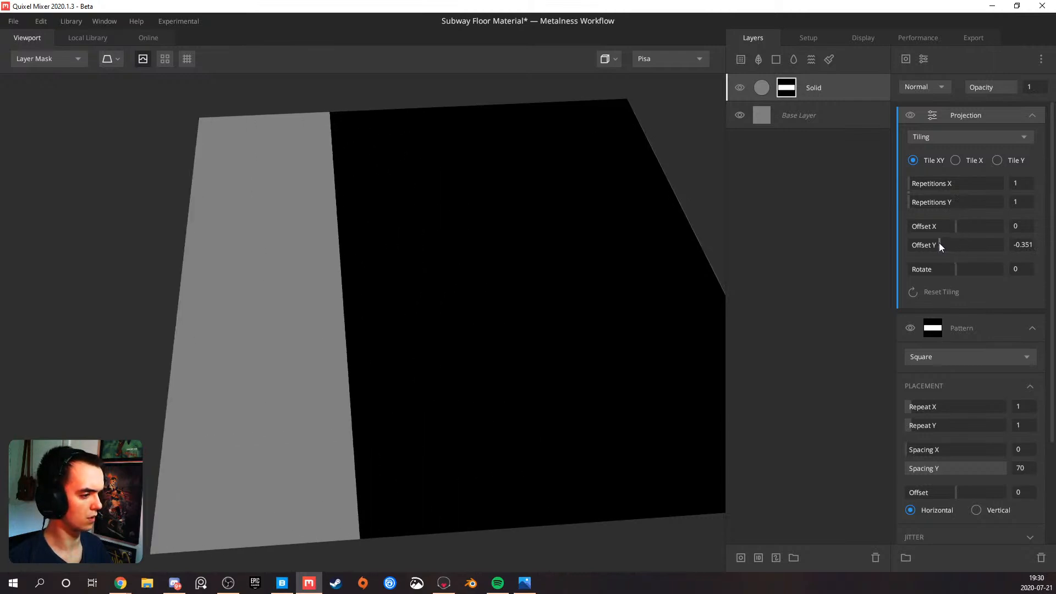
left_click_drag(939, 243, 939, 243)
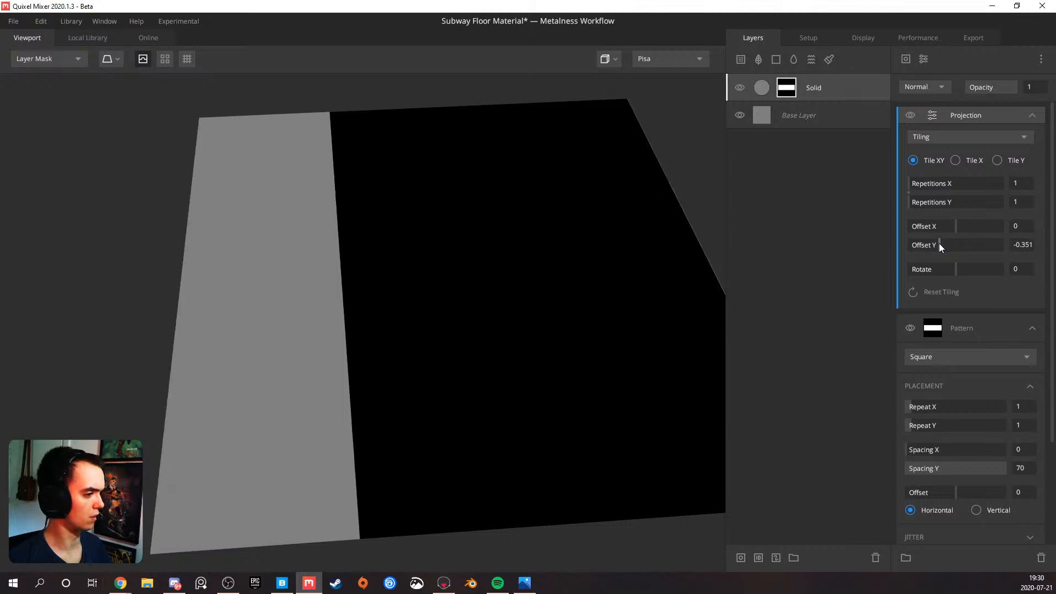
mouse_move(603, 291)
left_mouse_down()
mouse_move(682, 242)
mouse_move(545, 331)
mouse_move(497, 286)
mouse_move(521, 283)
mouse_move(475, 287)
left_mouse_up()
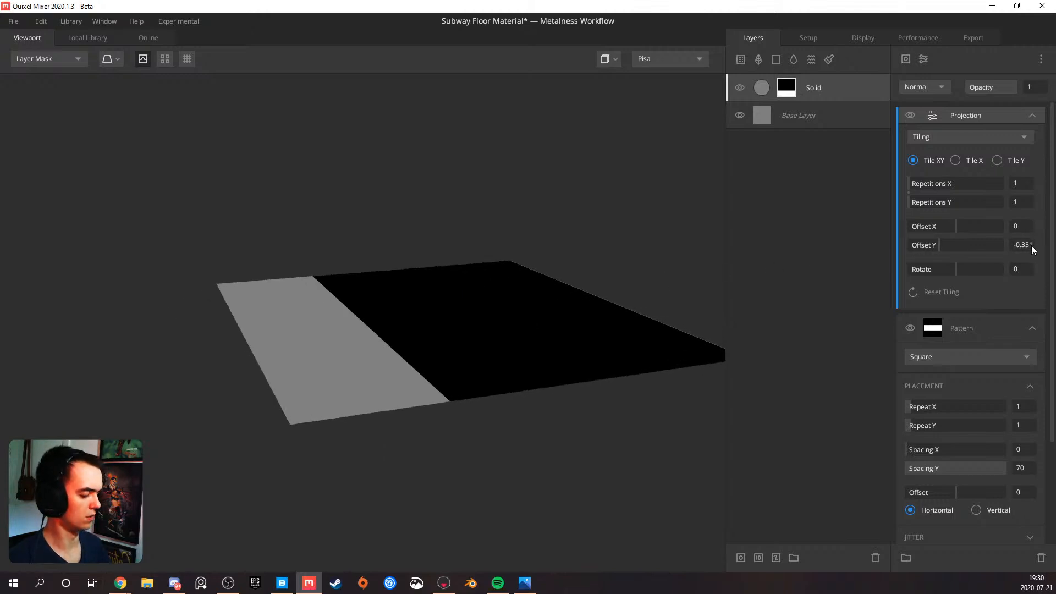
key("Return")
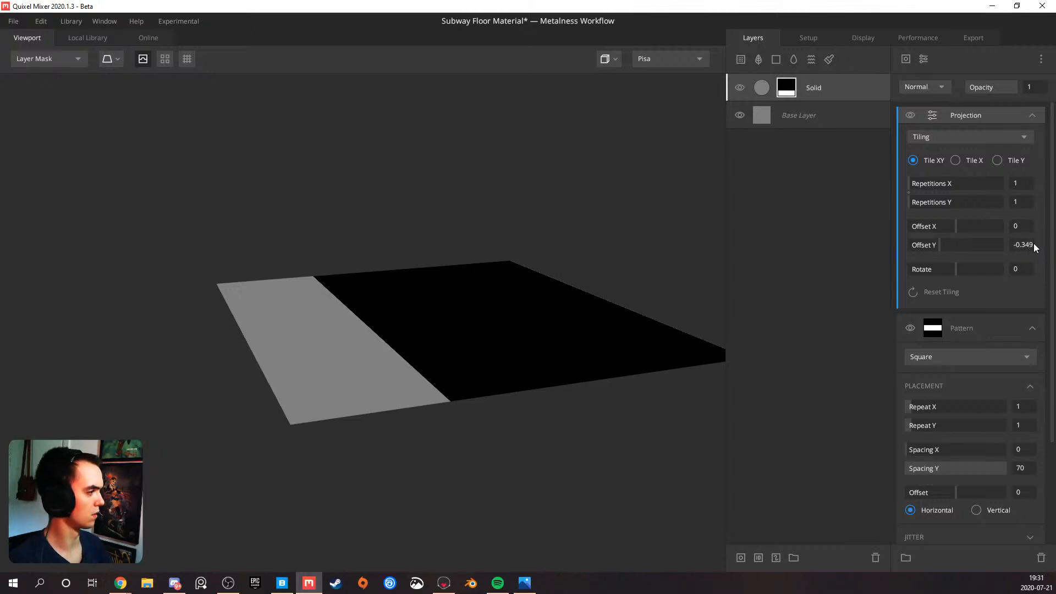
mouse_move(505, 300)
left_mouse_down()
mouse_move(408, 354)
mouse_move(427, 371)
mouse_move(386, 418)
mouse_move(422, 409)
mouse_move(407, 385)
mouse_move(410, 394)
mouse_move(434, 374)
mouse_move(316, 412)
mouse_move(287, 372)
mouse_move(294, 368)
left_mouse_up()
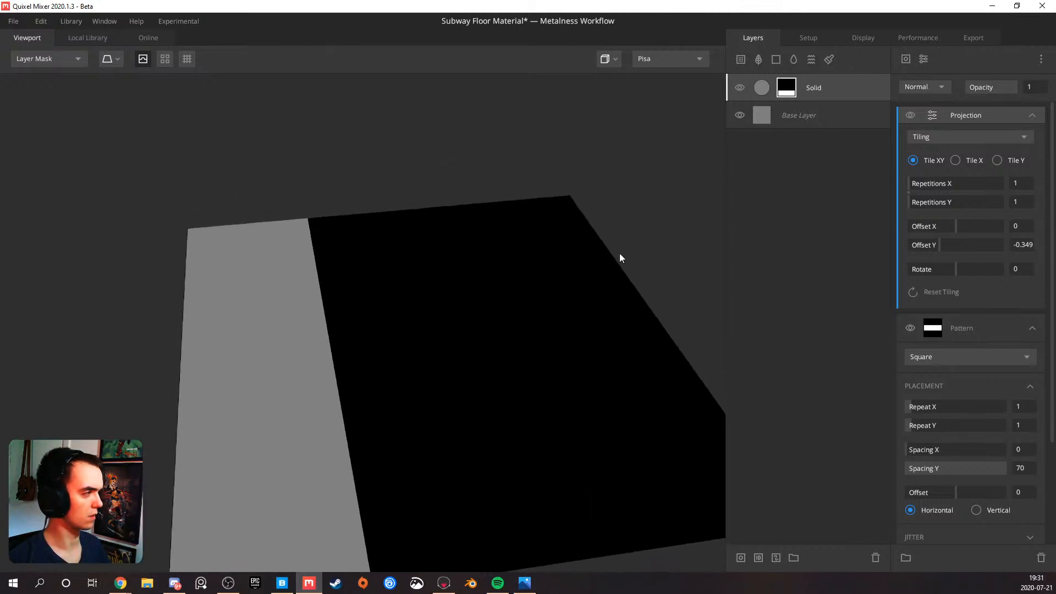
Add a second solid layer at the top and give it a copy of the lower Solid layer's mask stack
left_click(778, 58)
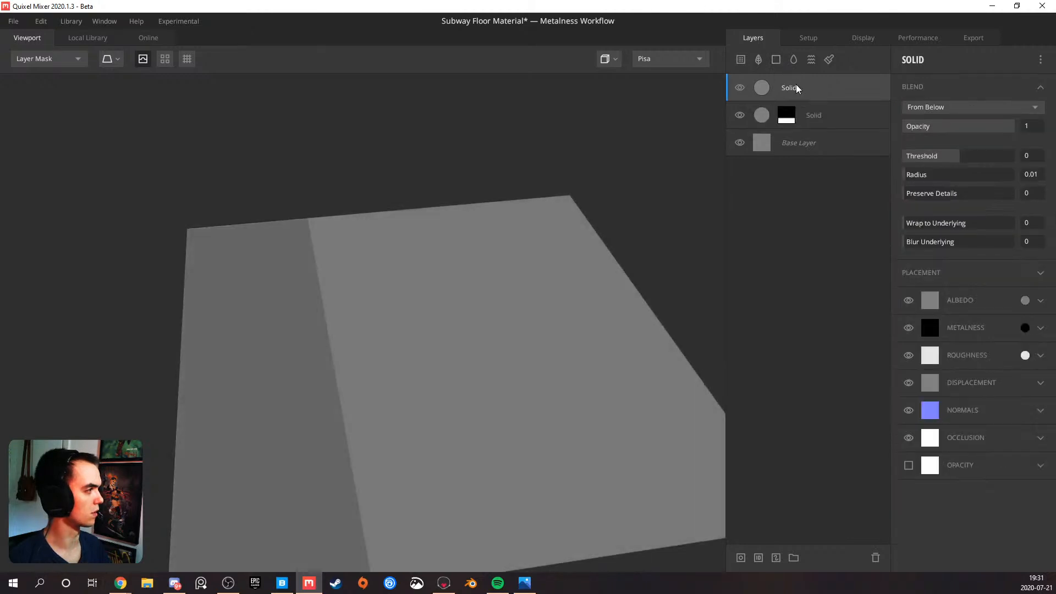
right_click(796, 87)
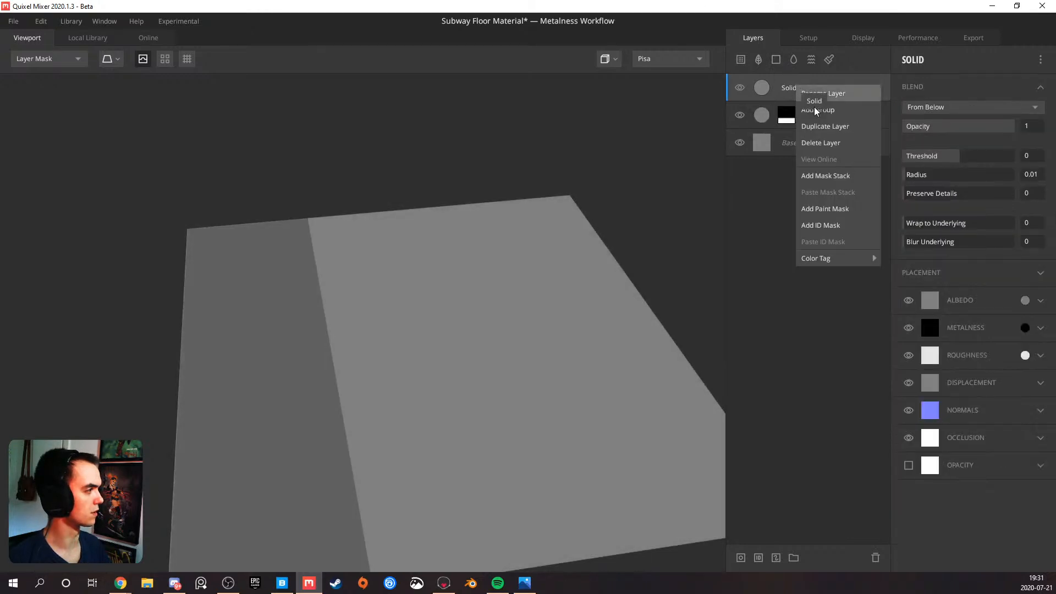
left_click(829, 175)
left_click(906, 59)
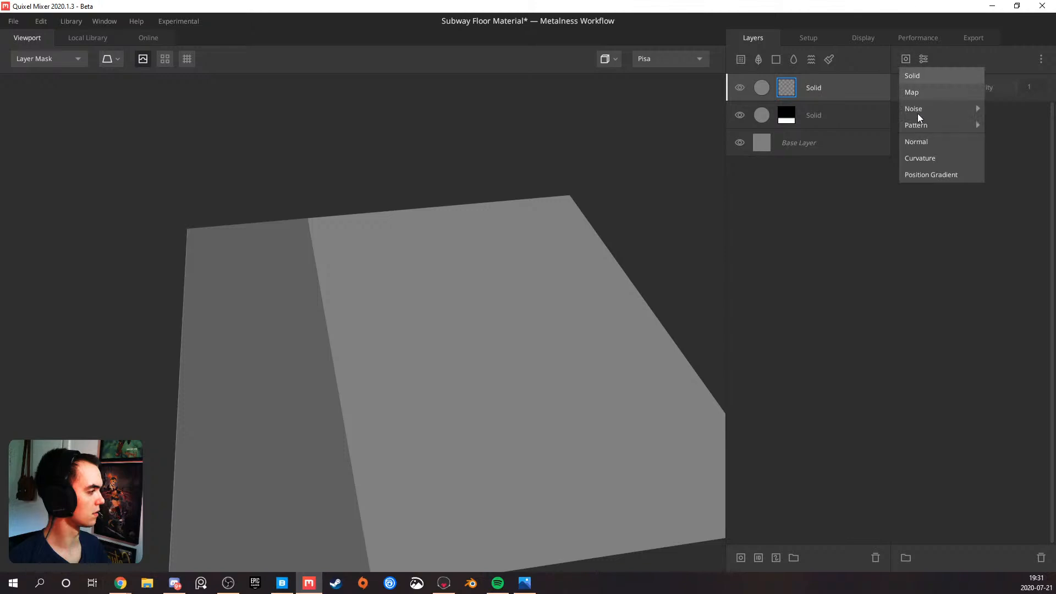
mouse_move(929, 124)
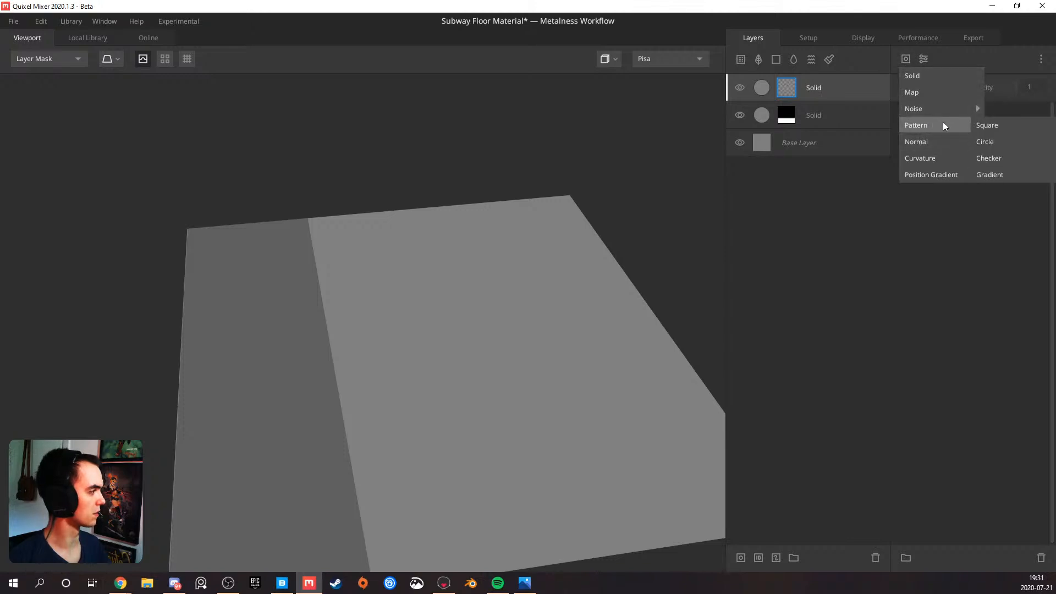
left_click(823, 87)
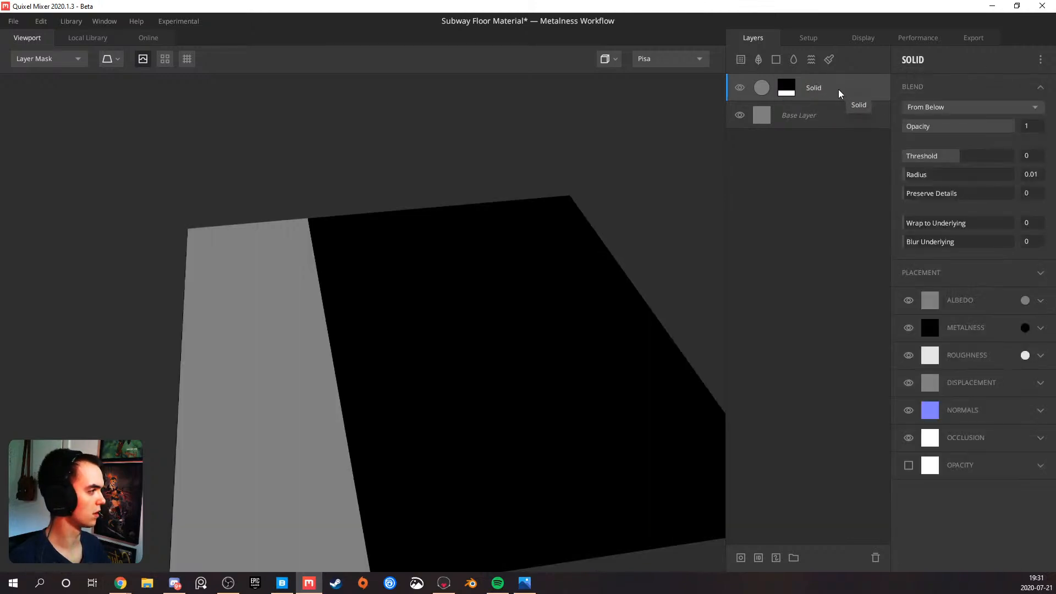
Narrow the top Solid layer's mask stripe by testing Spacing Y values of 90, 98 and 97, ending at 98.5
left_click(784, 88)
left_click(1027, 143)
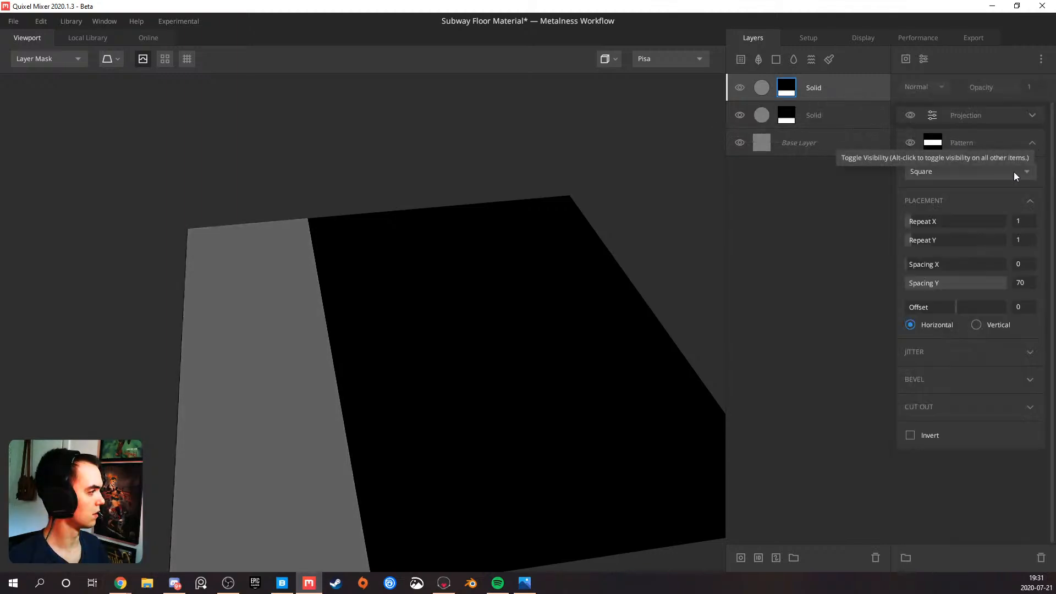
type("90")
key("Return")
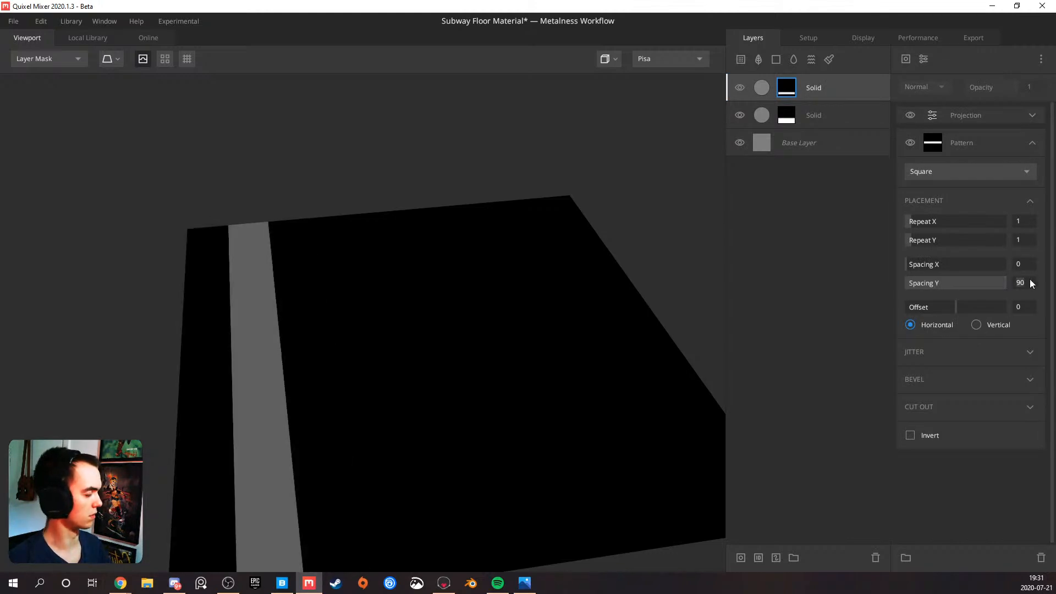
key("Return")
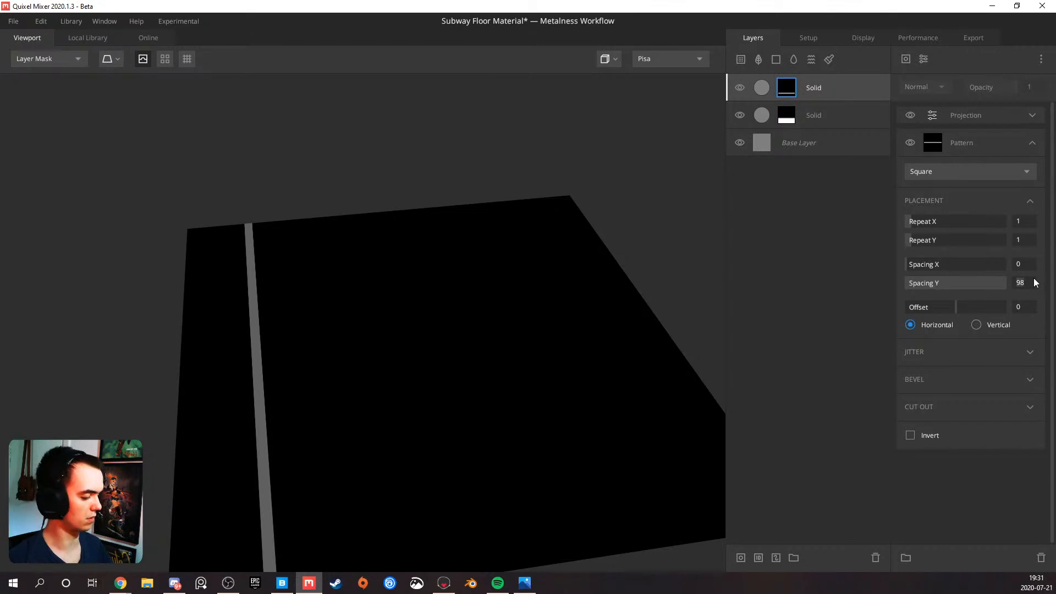
type("97")
key("Return")
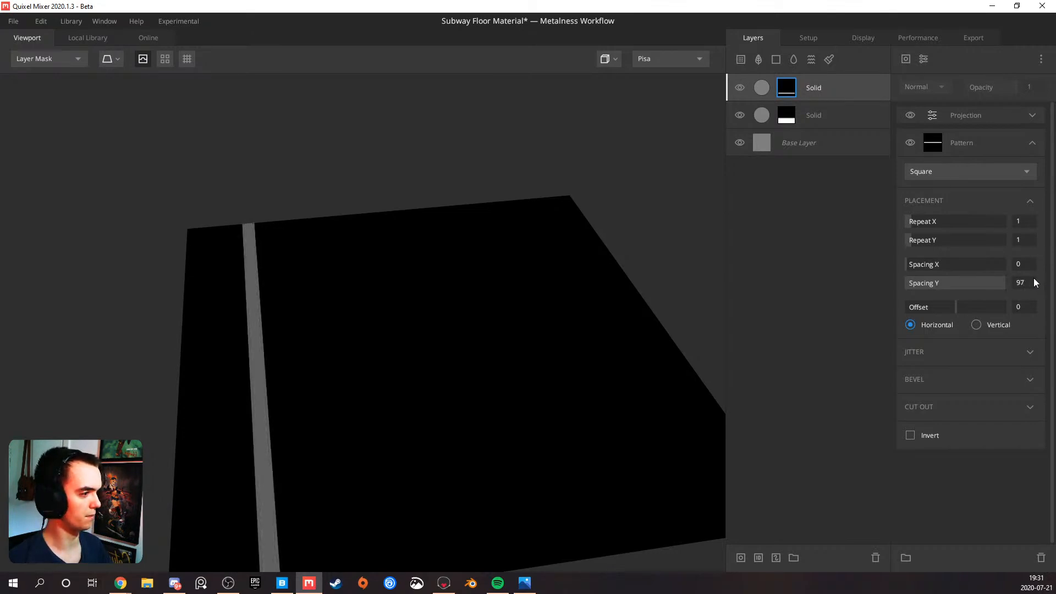
key("BackSpace")
type("8")
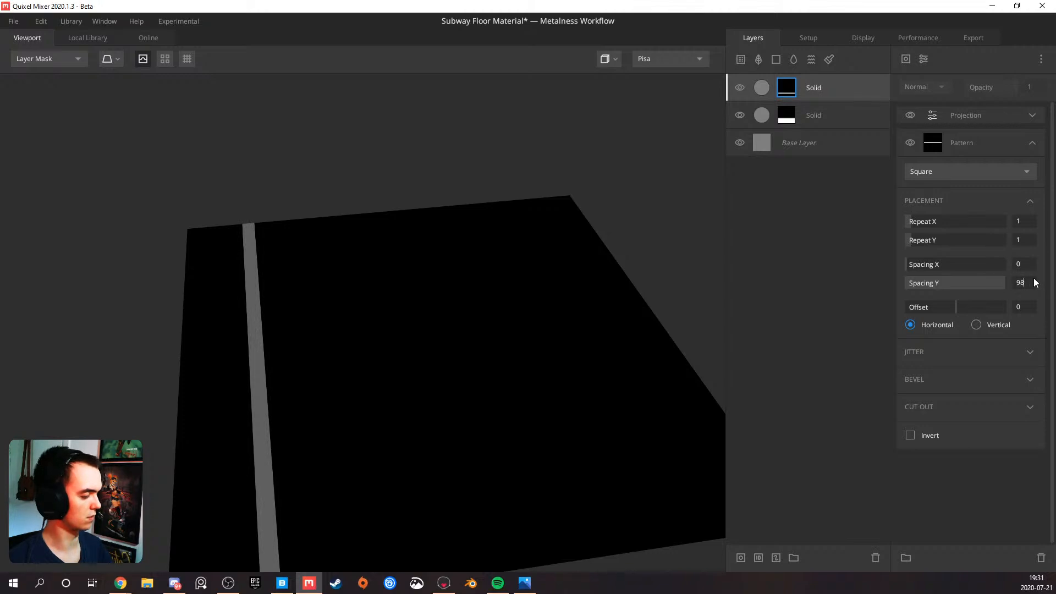
type(".5")
key("Return")
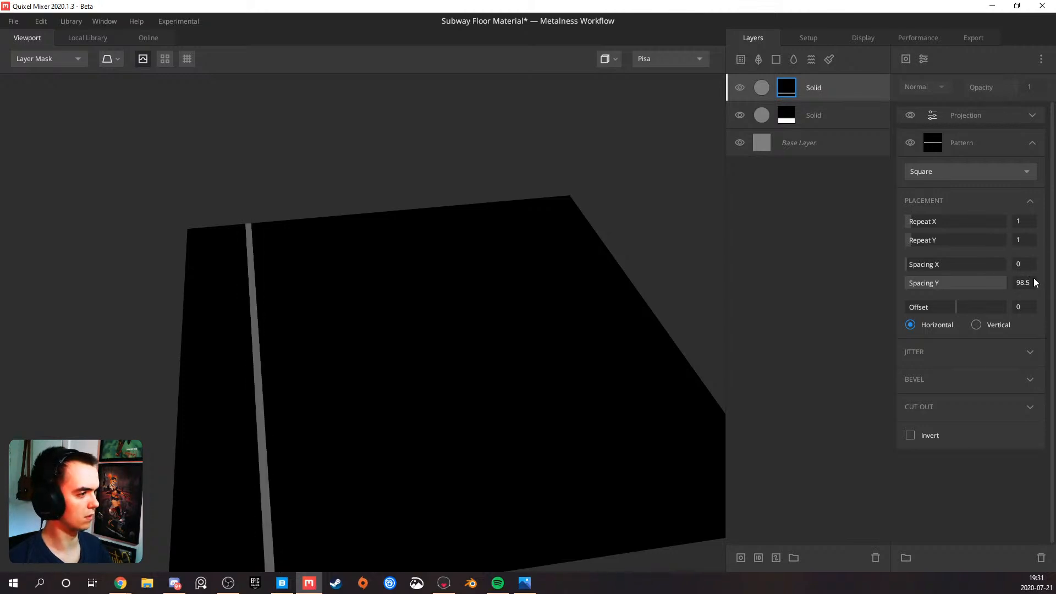
Refine the top Solid layer's mask stripe width by testing Spacing Y values of 97.5 and 97.9, settling on 98
type("97.5")
key("Return")
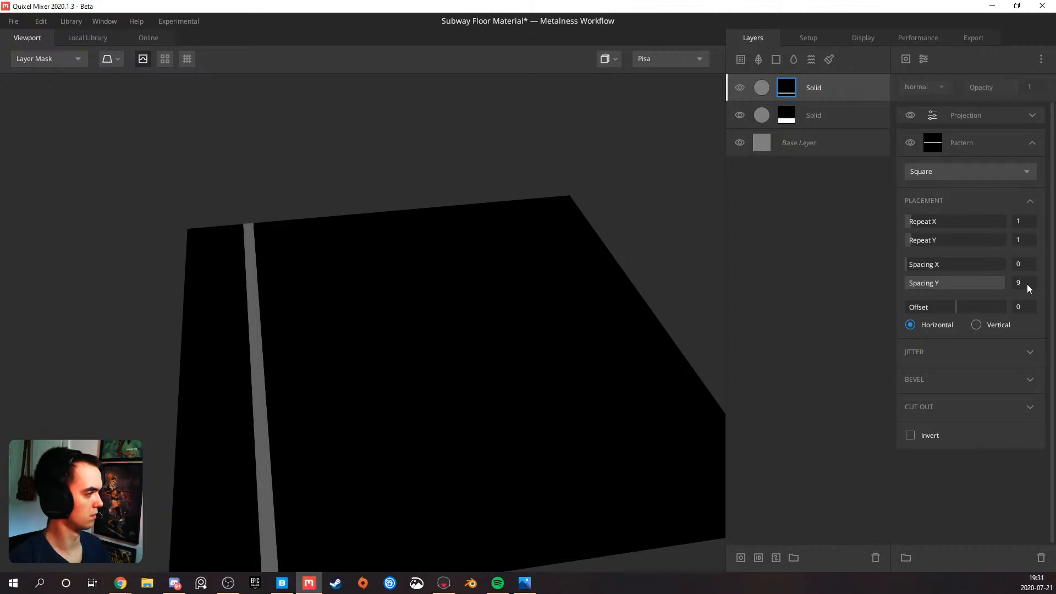
key("Return")
left_click_drag(526, 325, 424, 353)
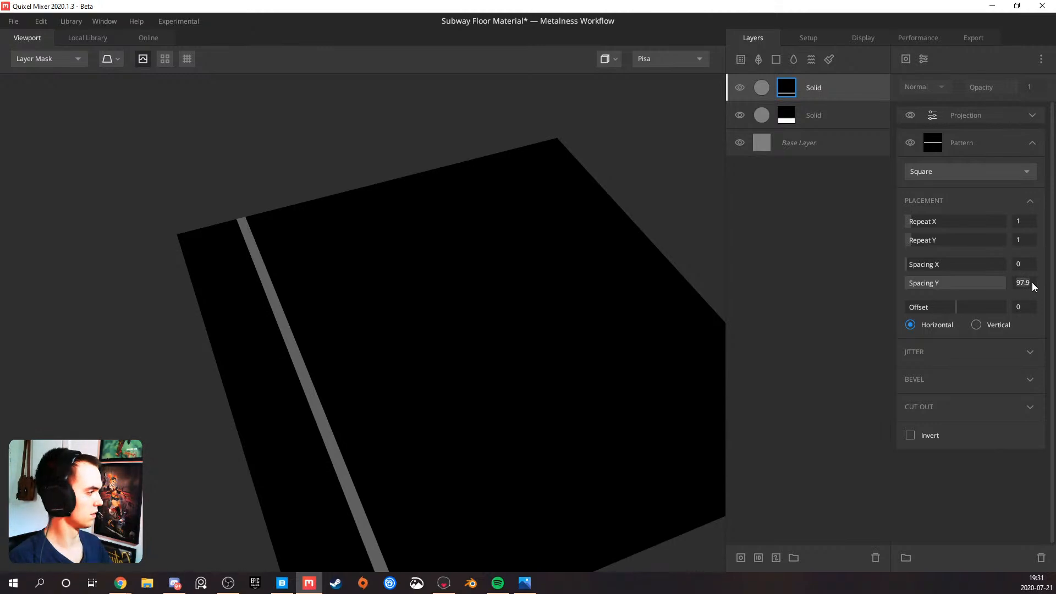
type("8")
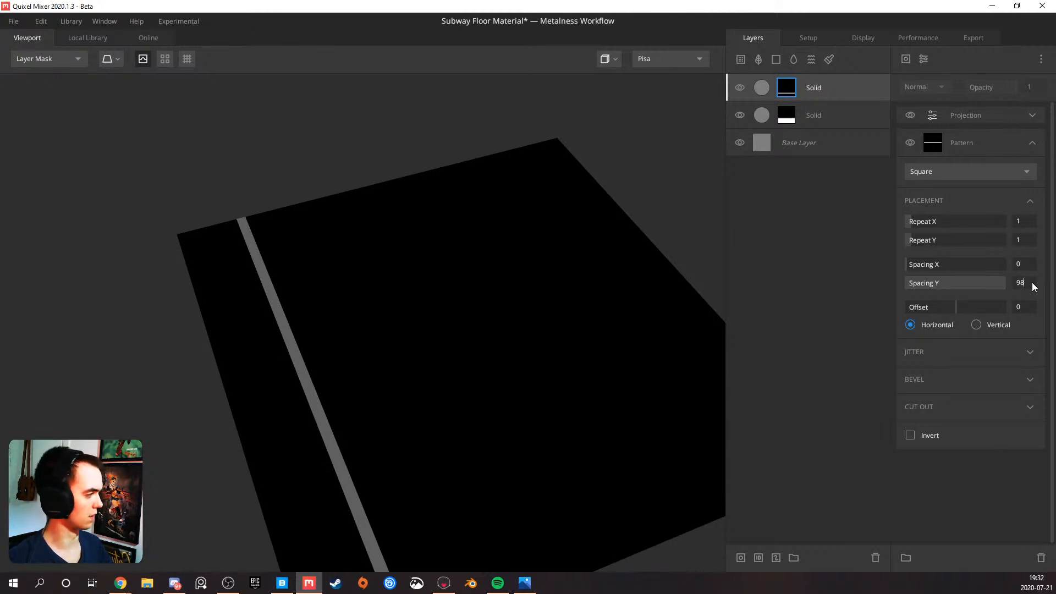
left_click_drag(599, 313, 733, 274)
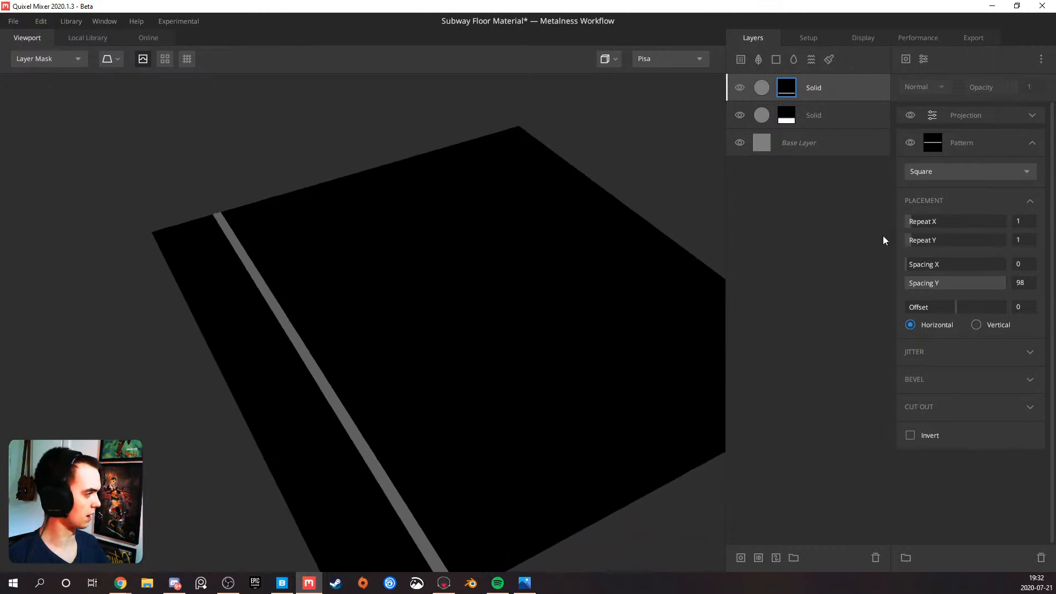
Raise the lower Solid layer's Threshold to 0.209 and the top Solid layer's to 0.527, previewing the surface in PBR Metalness
left_click(1033, 115)
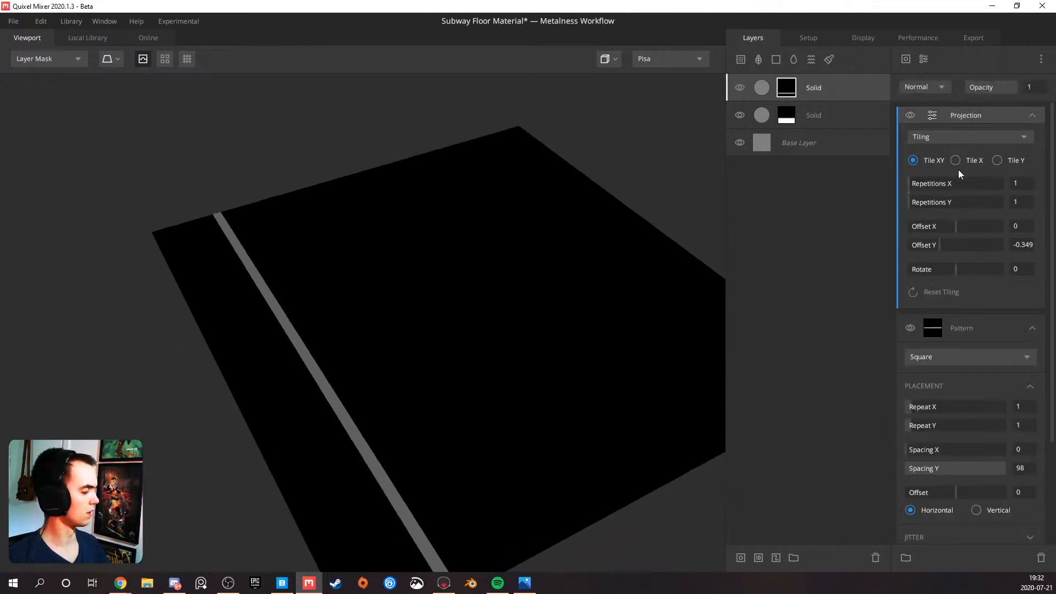
left_click(826, 122)
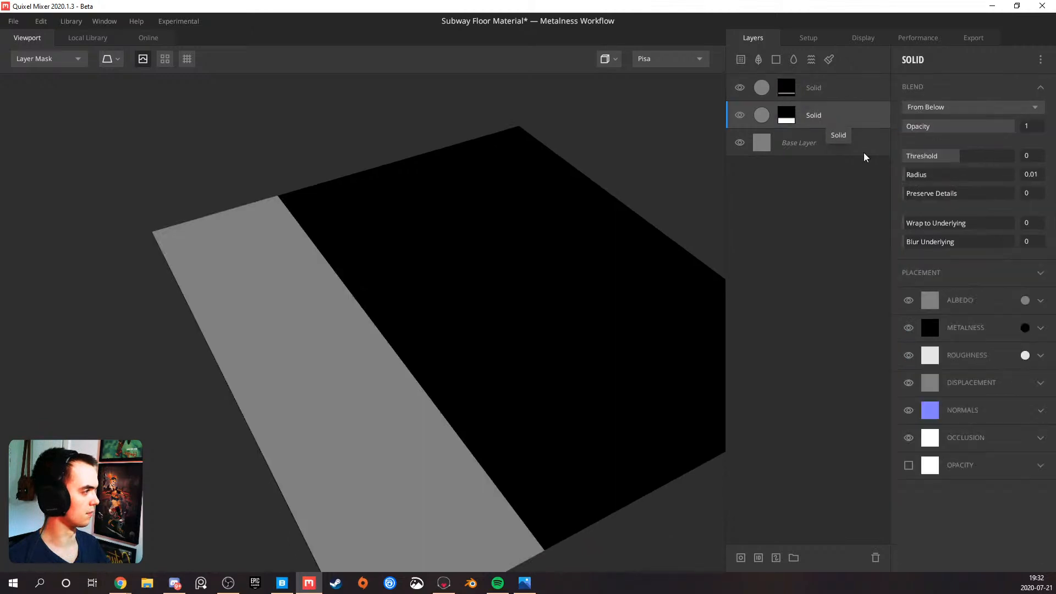
left_click_drag(963, 157, 975, 160)
left_click(812, 97)
key("m")
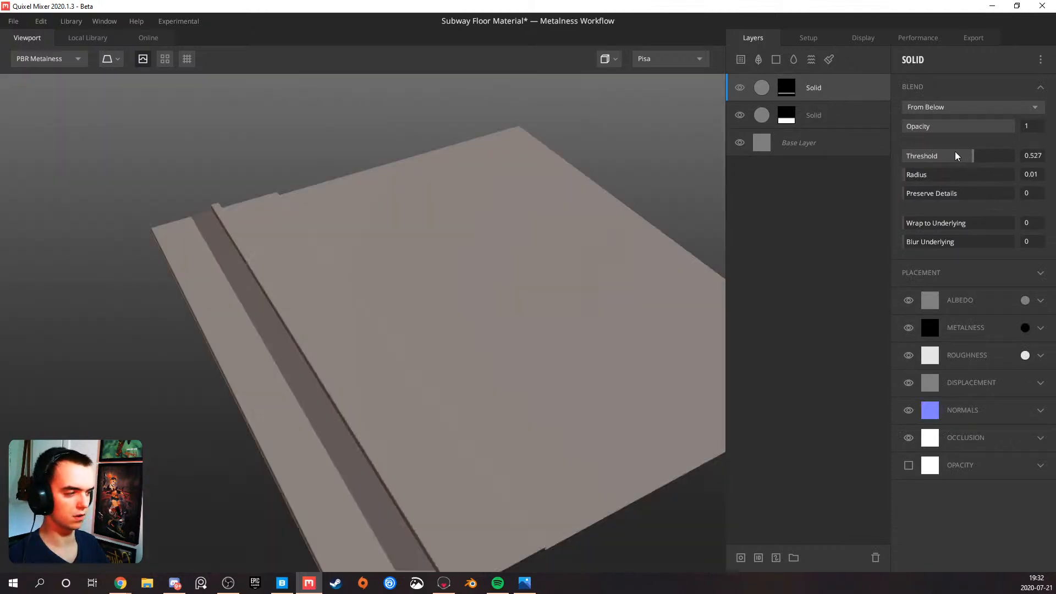
left_click_drag(488, 257, 456, 284)
middle_click_drag(456, 284, 460, 221)
left_click_drag(444, 233, 361, 232)
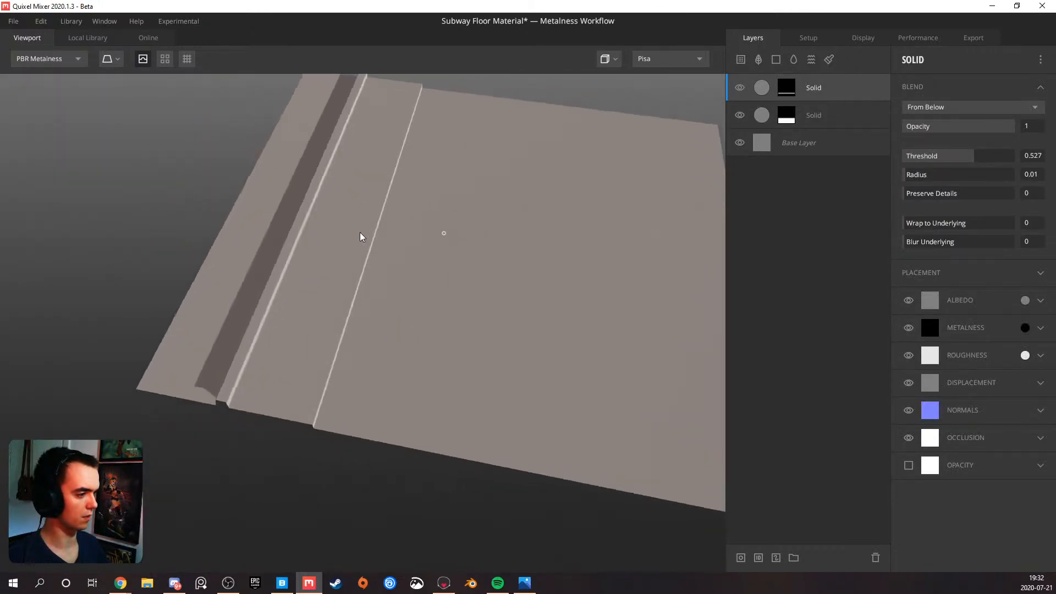
Increase the Projection Offset Y on the top Solid layer's mask to move the stripe onto the inner edge of the wide strip
left_click(787, 88)
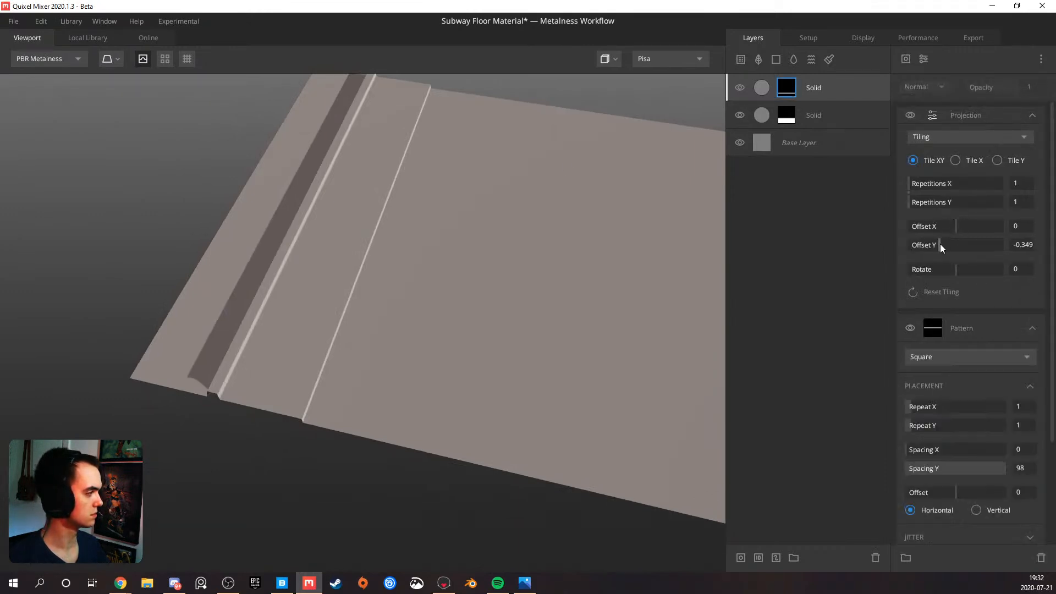
left_click_drag(940, 244, 949, 239)
left_click_drag(583, 295, 648, 272)
Match the top Solid layer's Threshold to the lower Solid layer by setting it to 0.209
left_click(826, 96)
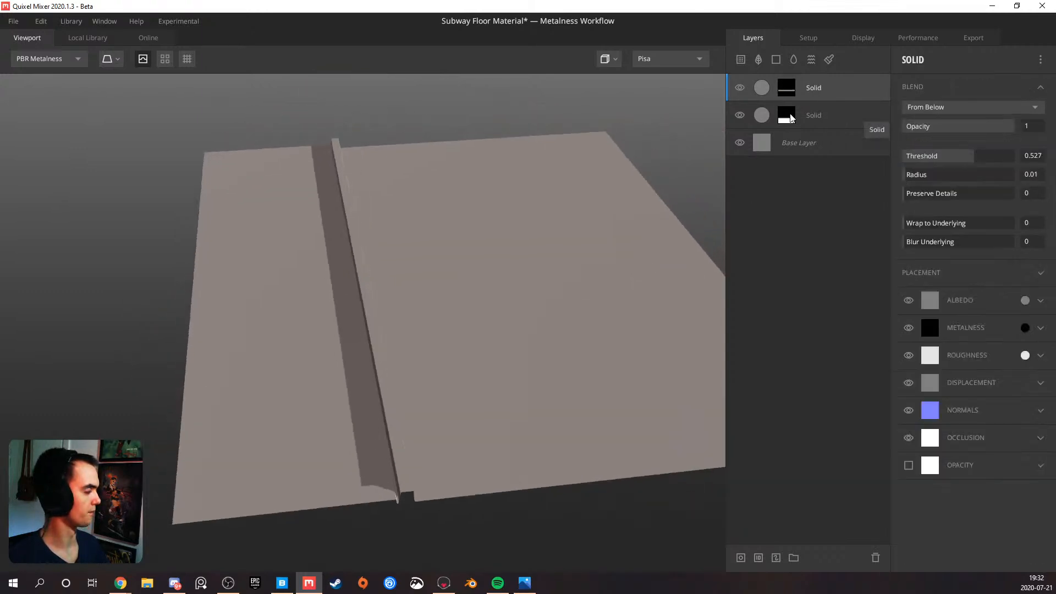
left_click(874, 120)
left_click(874, 120)
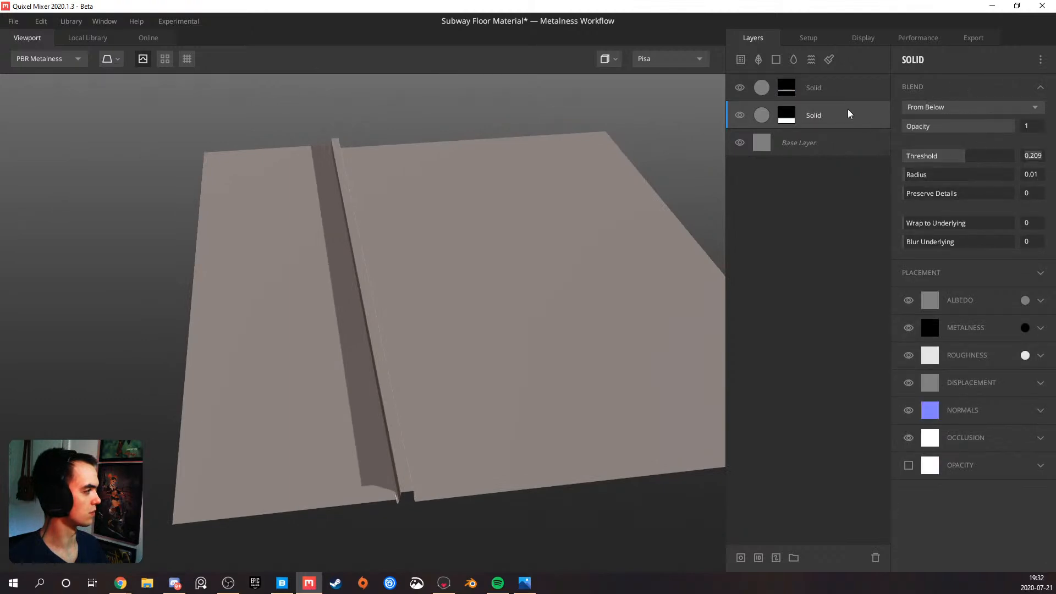
left_click(836, 96)
left_click(1039, 158)
type("0.20")
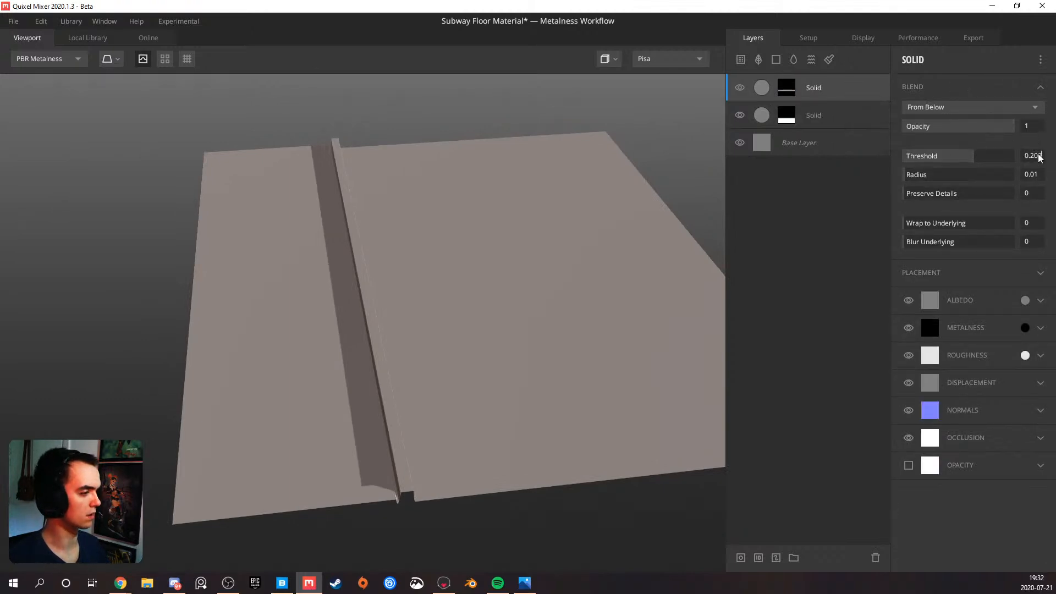
type("9")
key("Return")
left_click_drag(535, 288, 400, 289)
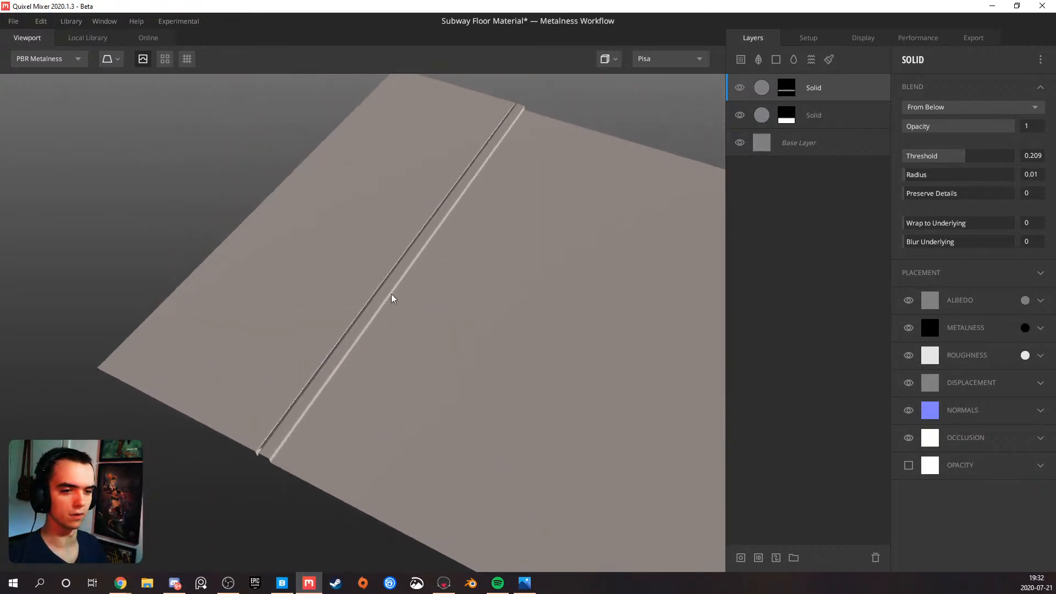
left_click_drag(403, 307, 365, 300)
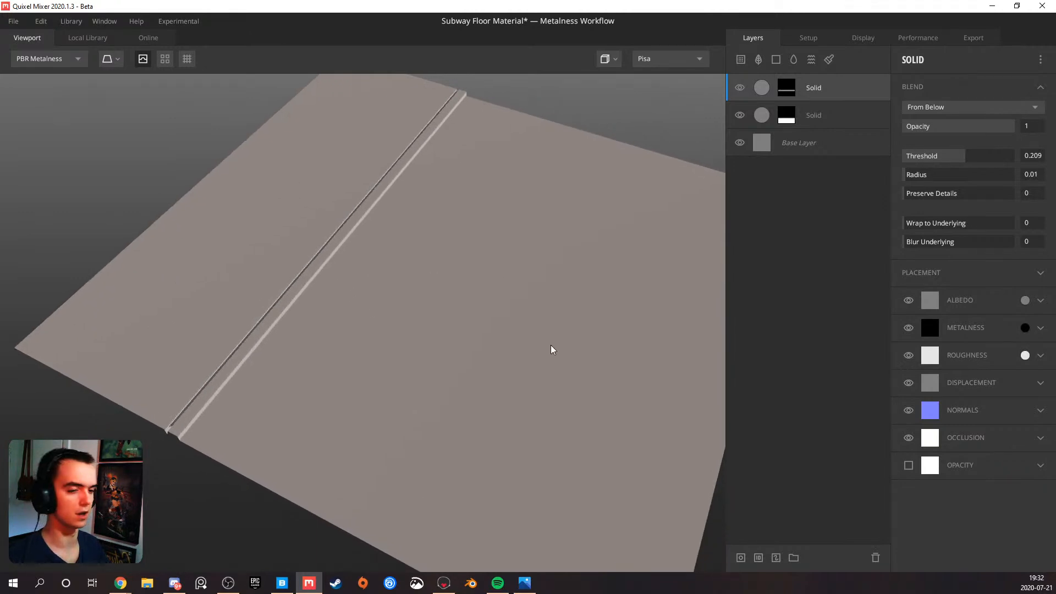
left_click(779, 60)
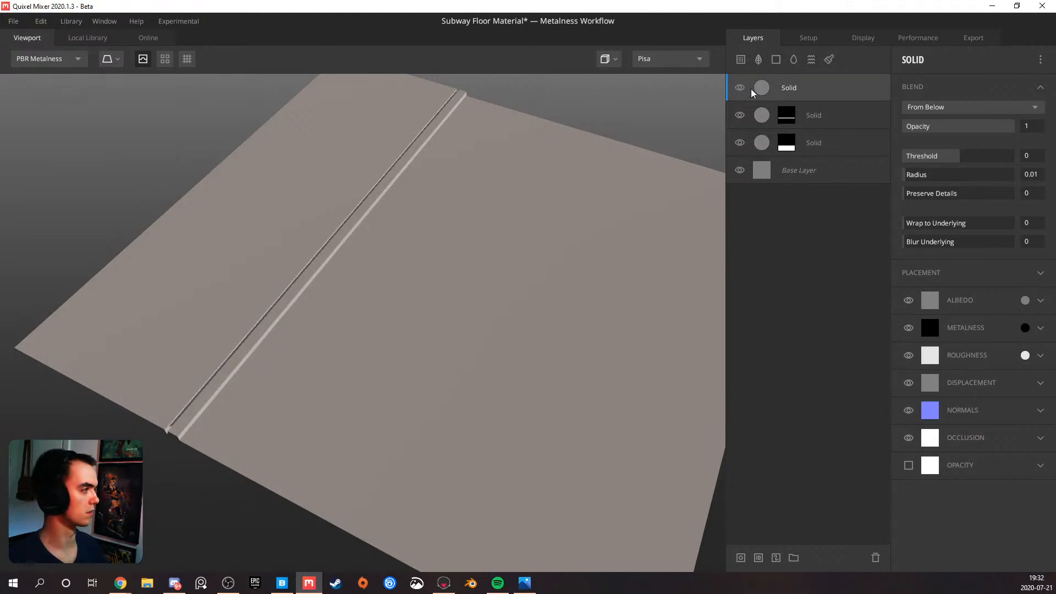
right_click(797, 89)
left_click(788, 116)
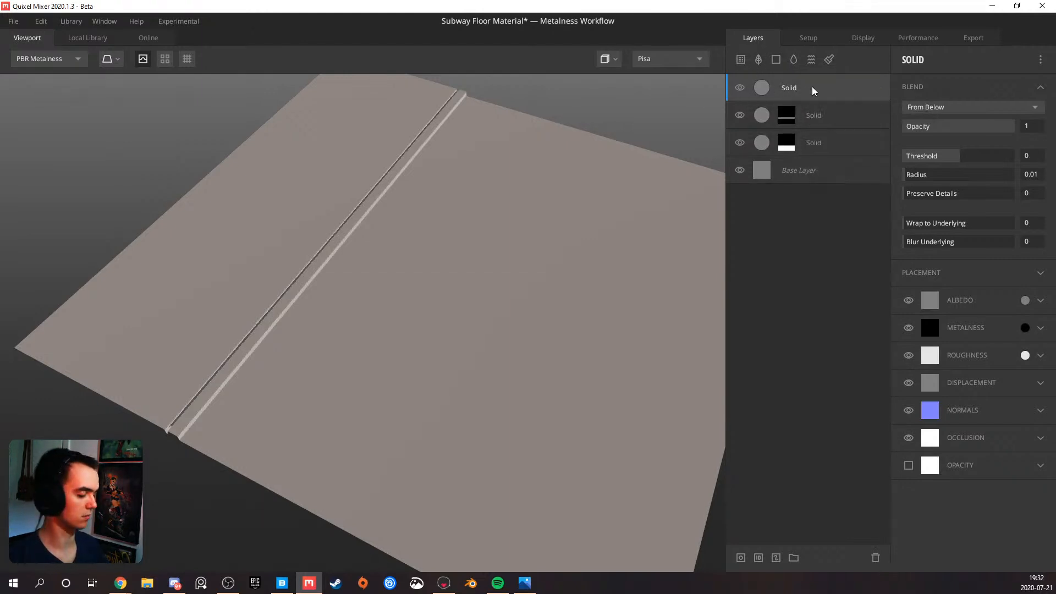
key("Delete")
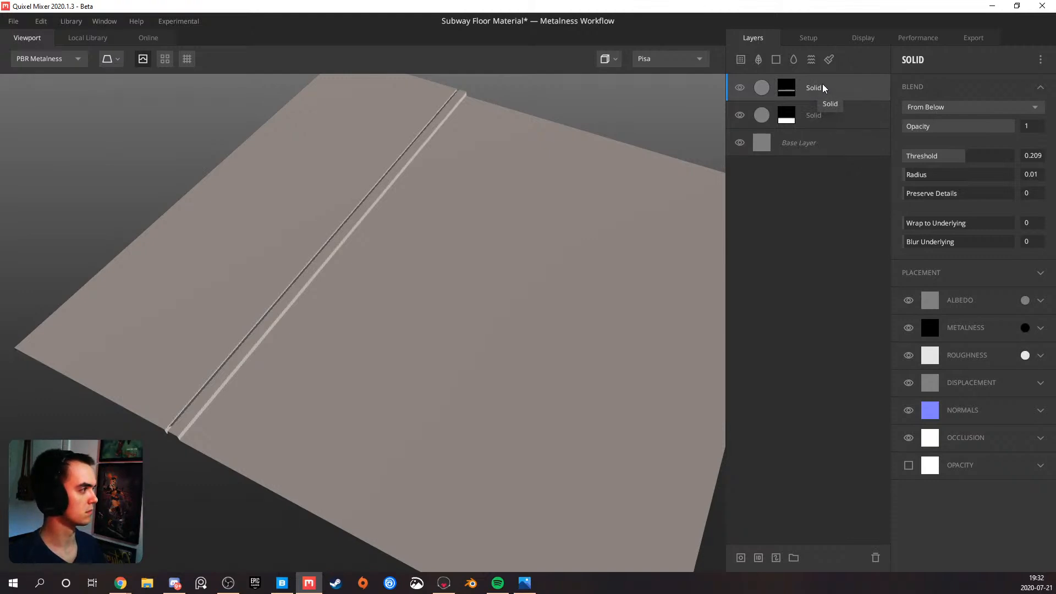
Duplicate the top Solid layer and set the copy's mask pattern Spacing Y to 60
key("ctrl+d")
left_click(788, 88)
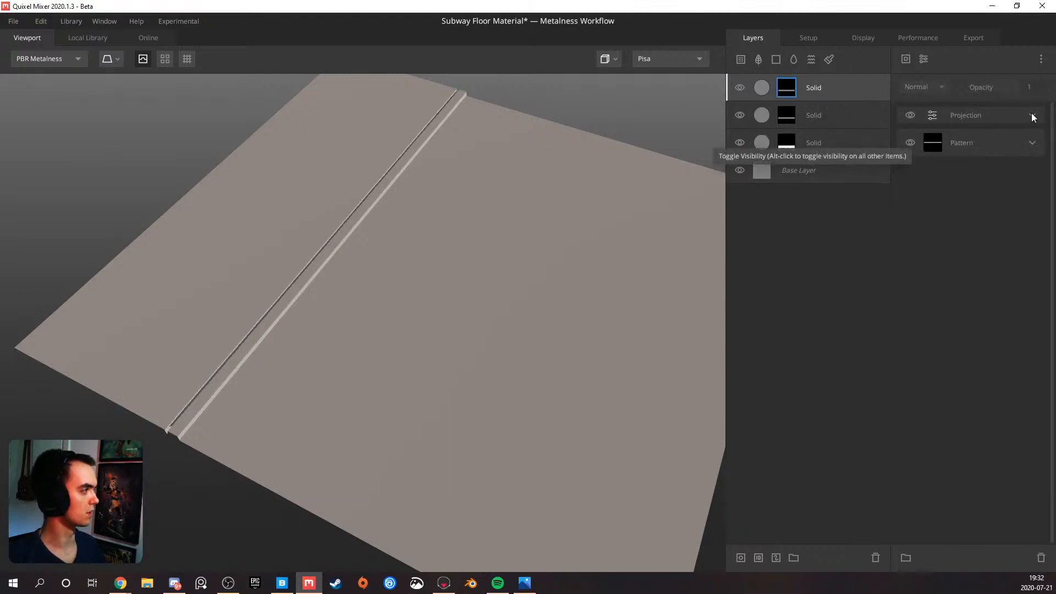
left_click(1033, 142)
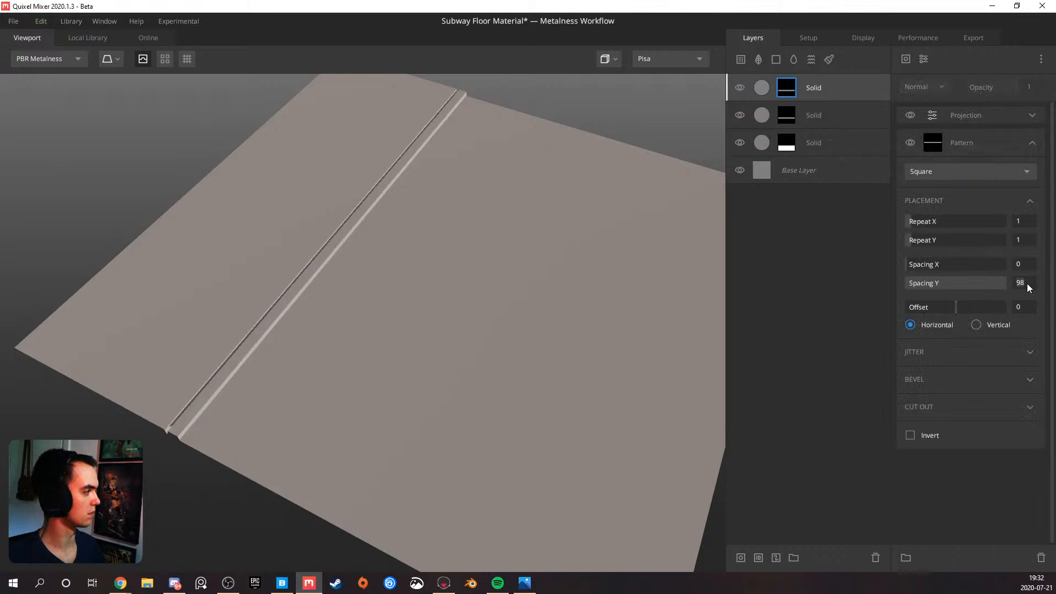
key("Return")
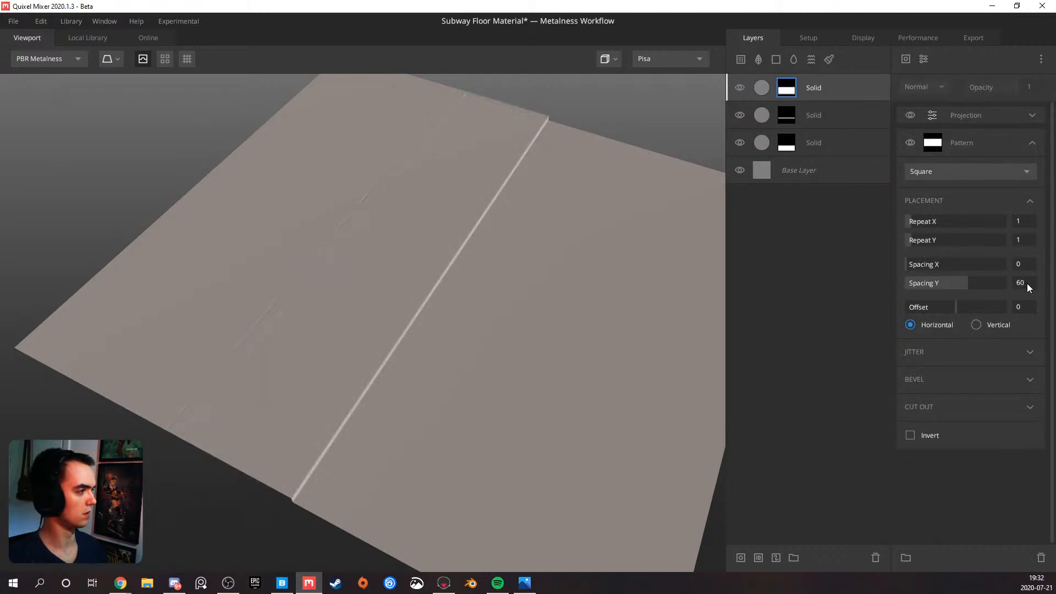
Set the Projection Offset Y on the duplicated layer's mask to 0.193 to move its band across the plane
left_click(1030, 121)
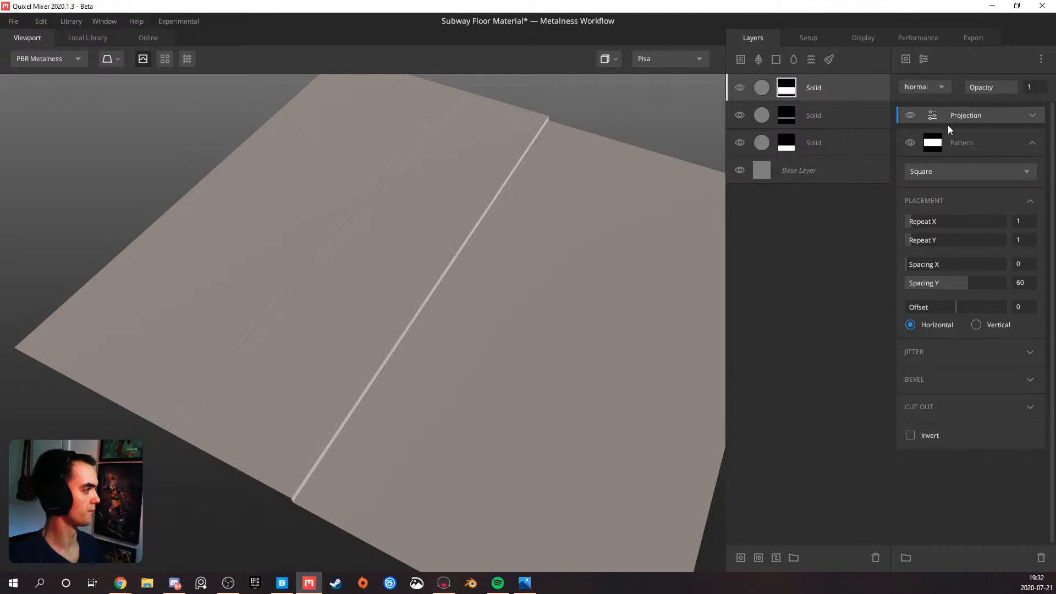
left_click(1032, 115)
left_click_drag(952, 243, 965, 235)
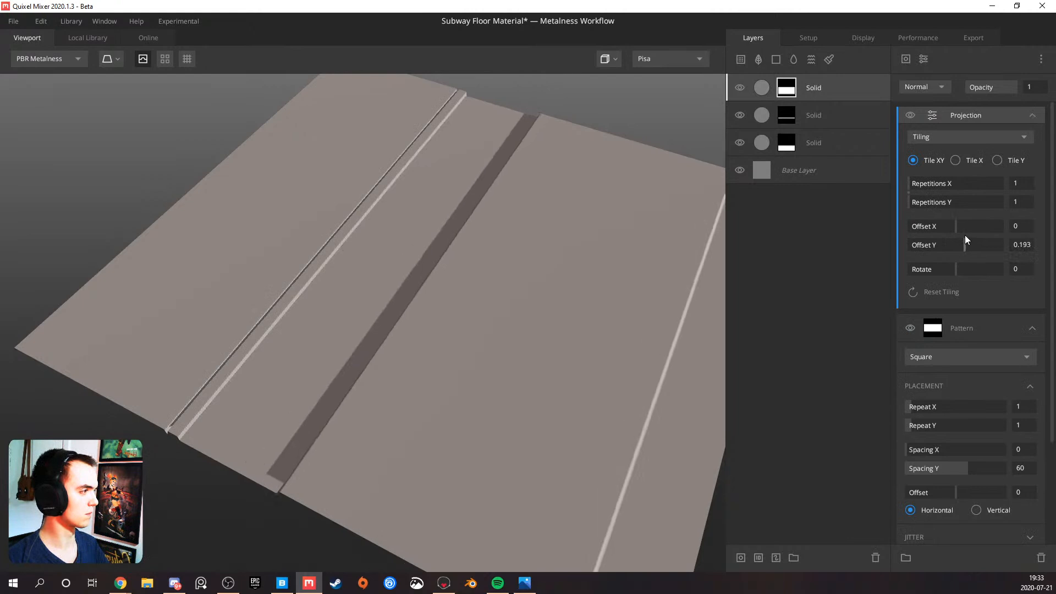
Widen the duplicated layer's mask band by testing Spacing Y values of 50, 30 and 25, ending at 28
type("50")
key("Return")
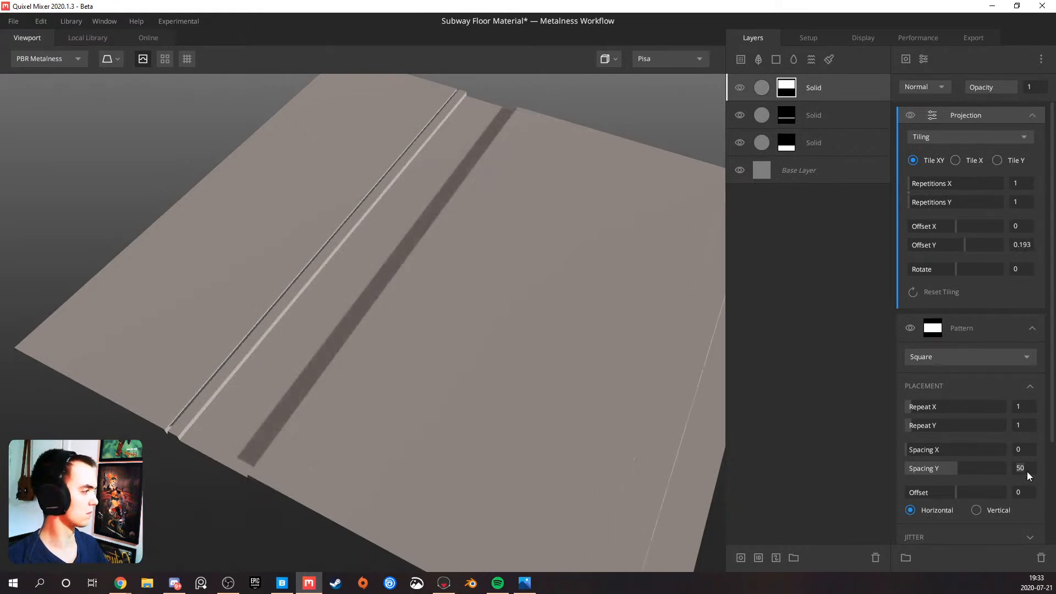
double_click(1027, 472)
type("30")
key("Return")
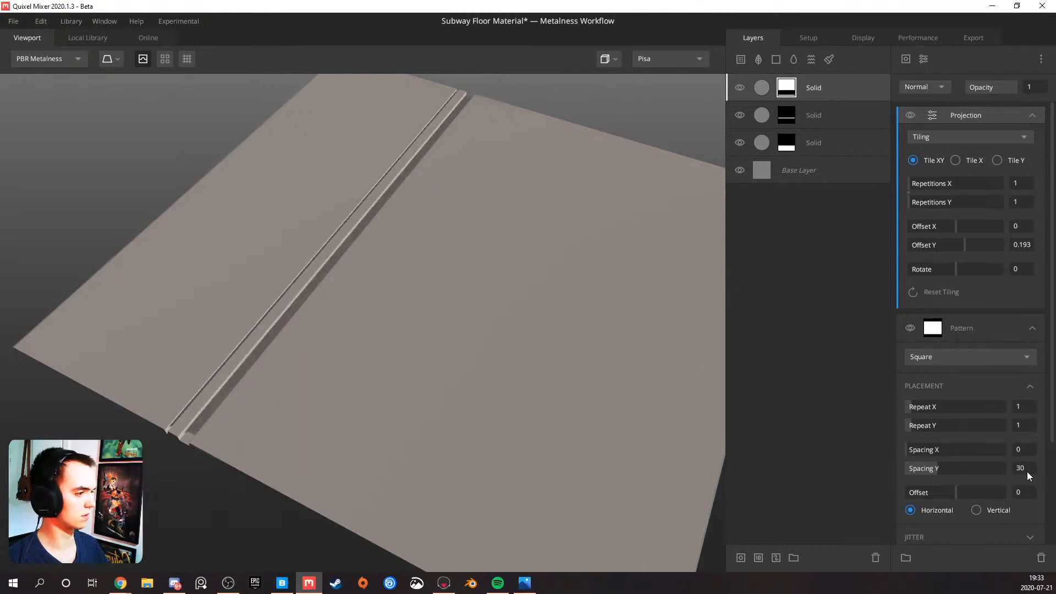
type("25")
key("Return")
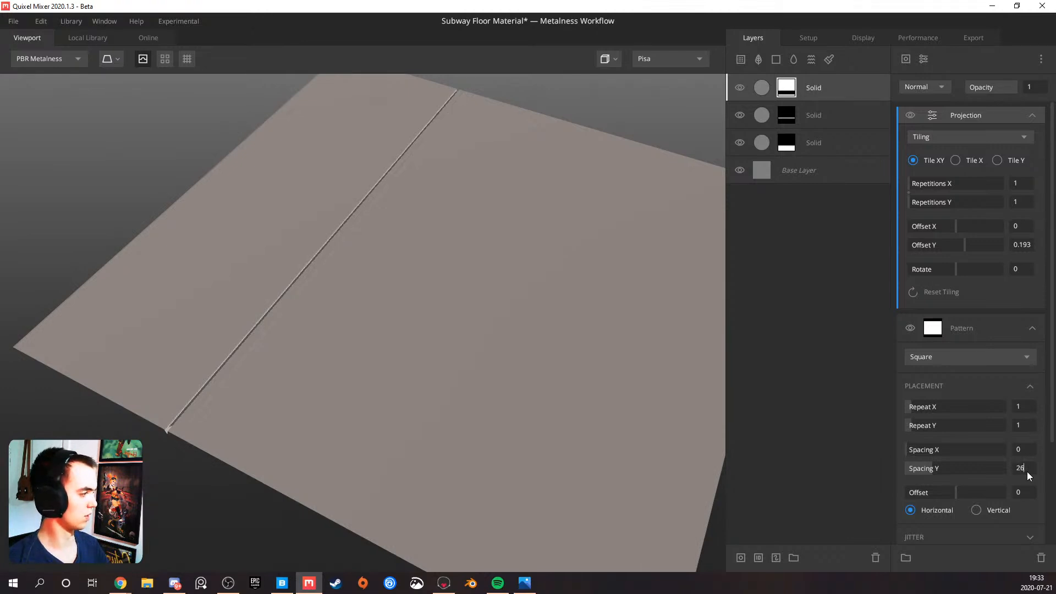
type("28")
key("Return")
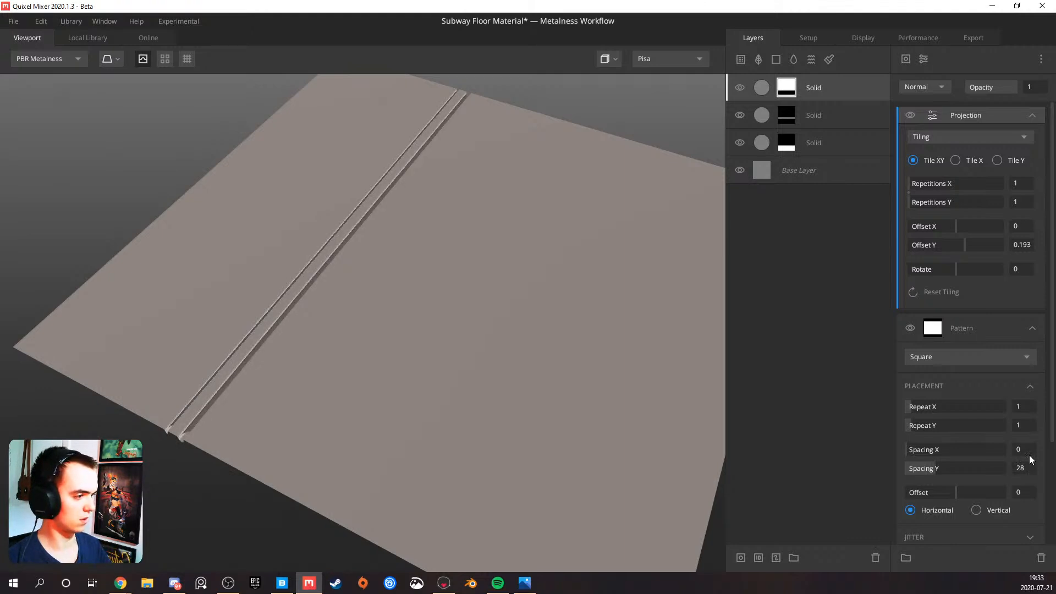
Set the band's Projection Offset Y to 0.146 and test Spacing Y values of 30, 32 and 37.90, ending at 35.19
scroll(687, 443, "down", 3)
left_click_drag(506, 373, 573, 375, "alt")
scroll(467, 371, "up", 3)
mouse_move(451, 383)
left_mouse_down("alt")
mouse_move(473, 388)
mouse_move(666, 285)
left_mouse_up("alt")
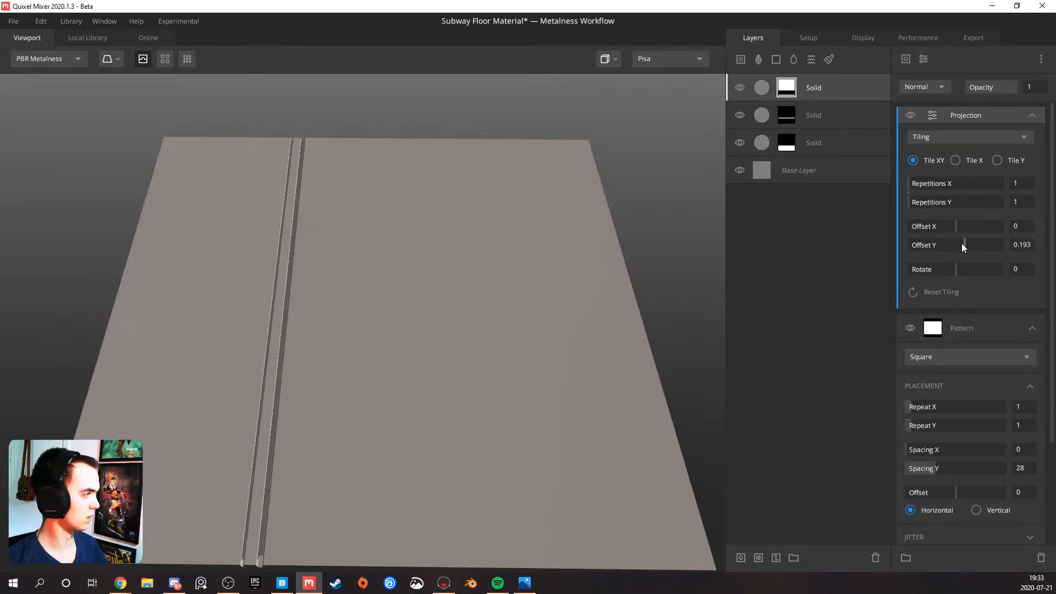
mouse_move(961, 243)
left_mouse_down()
mouse_move(953, 245)
mouse_move(963, 240)
left_mouse_up()
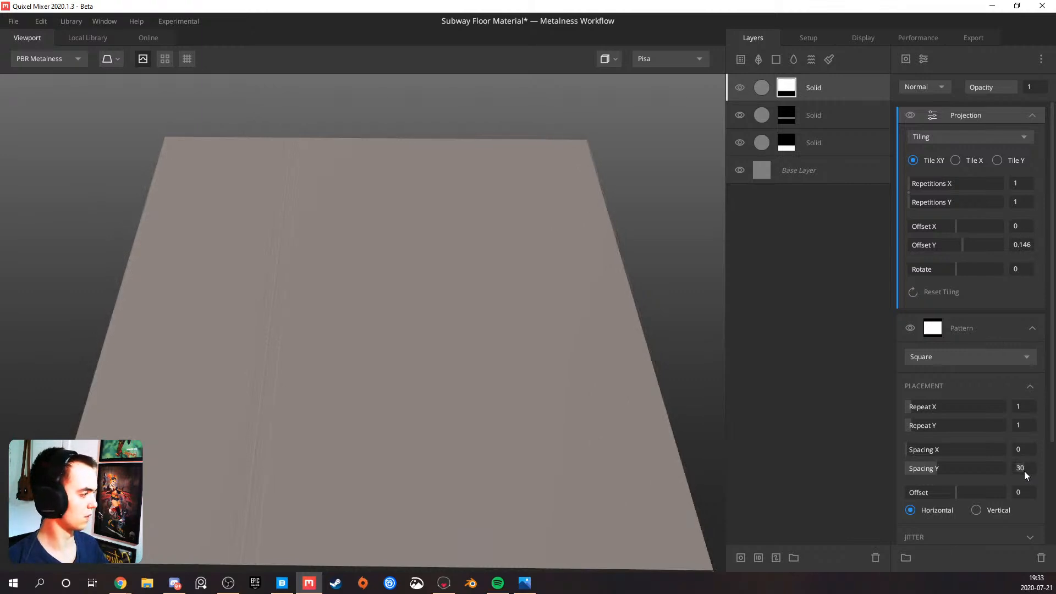
type("32")
key("Return")
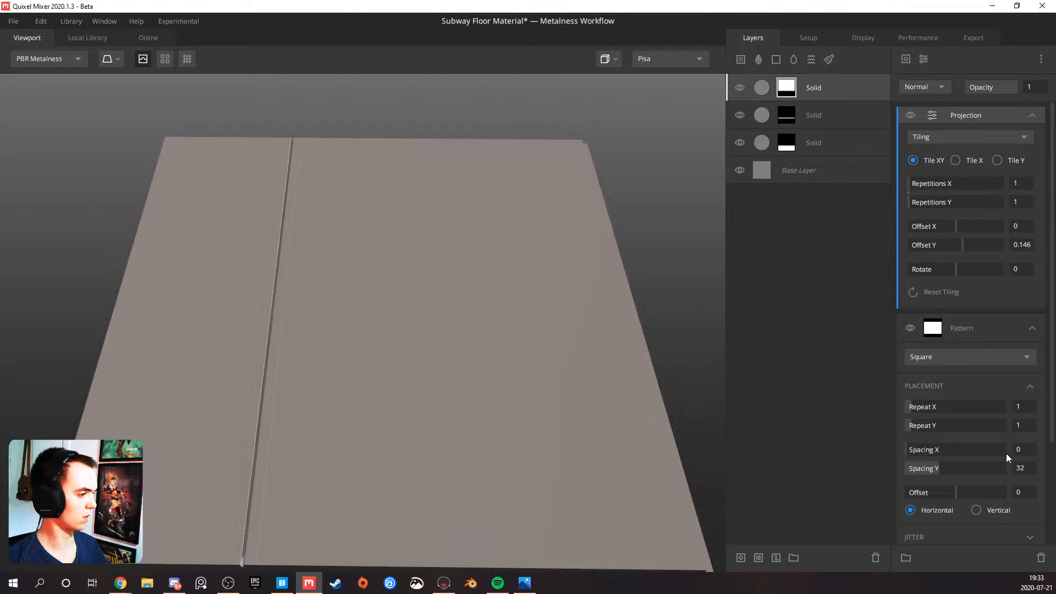
left_click_drag(937, 467, 946, 463)
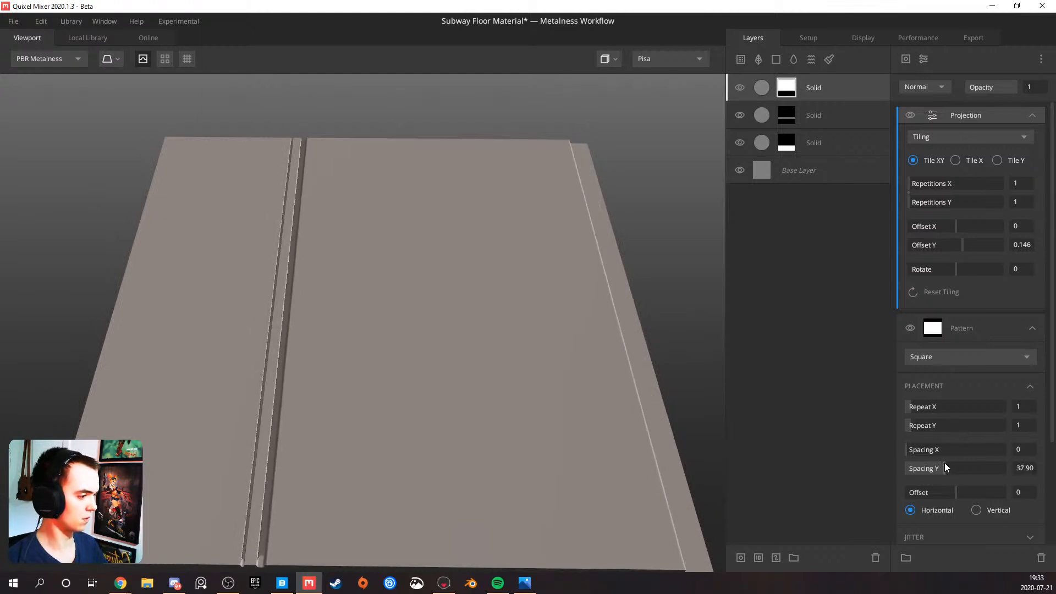
left_click_drag(945, 462, 941, 466)
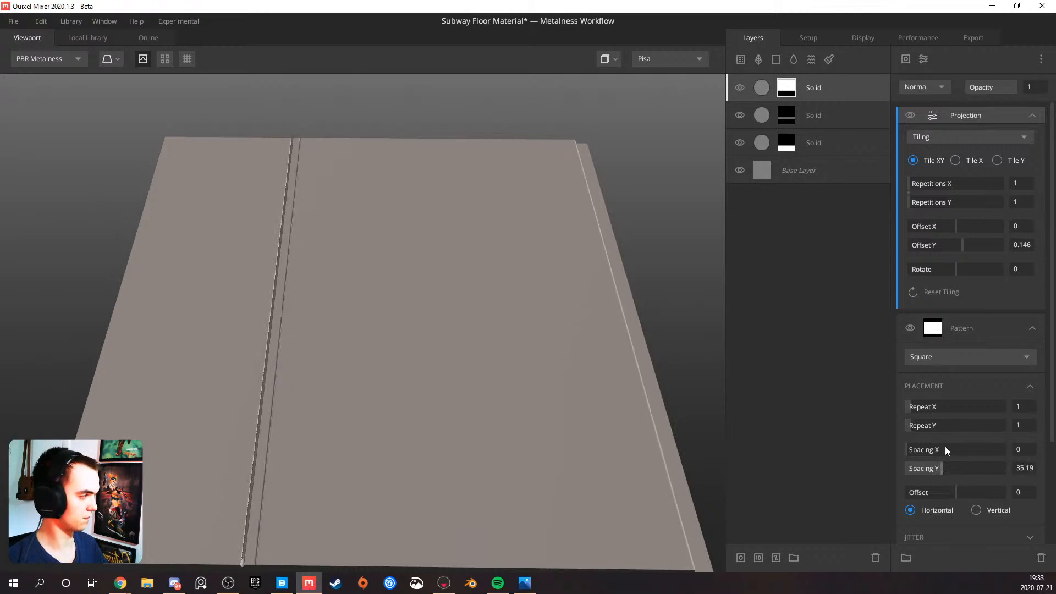
Fine-tune the band beside the thin stripe with Spacing Y 34.11, trying Offset Y 0.17 and settling on 0.158
left_click_drag(967, 246, 963, 241)
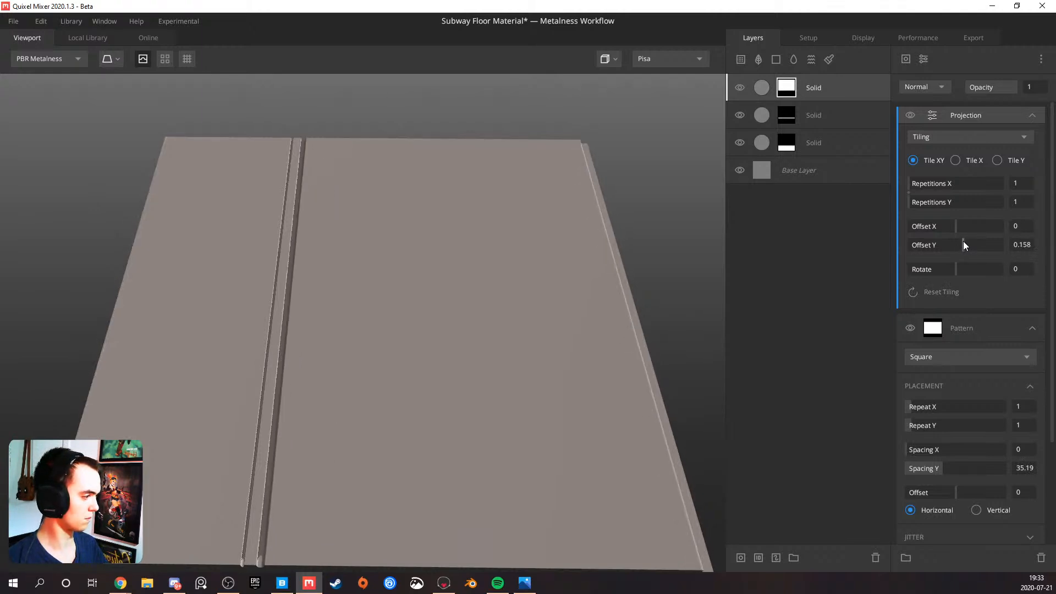
left_click_drag(947, 467, 941, 463)
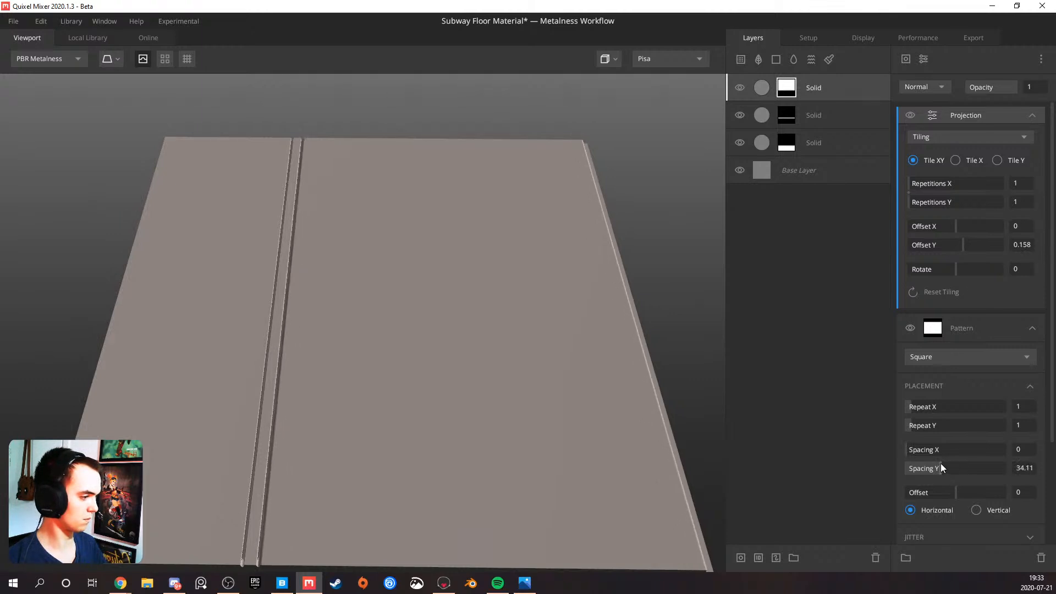
left_click_drag(968, 248, 964, 250)
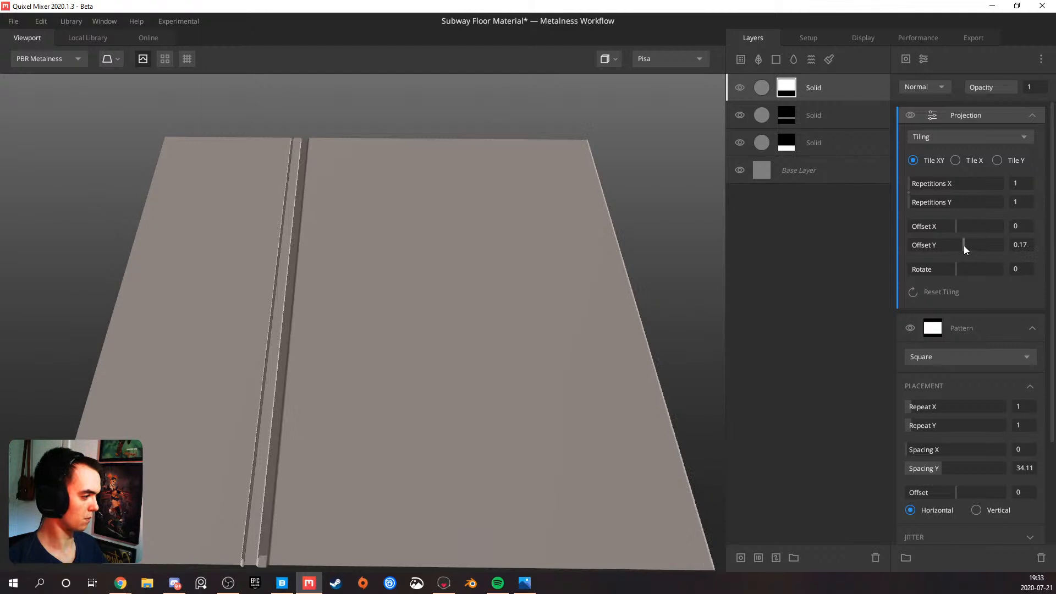
left_click_drag(964, 246, 963, 246)
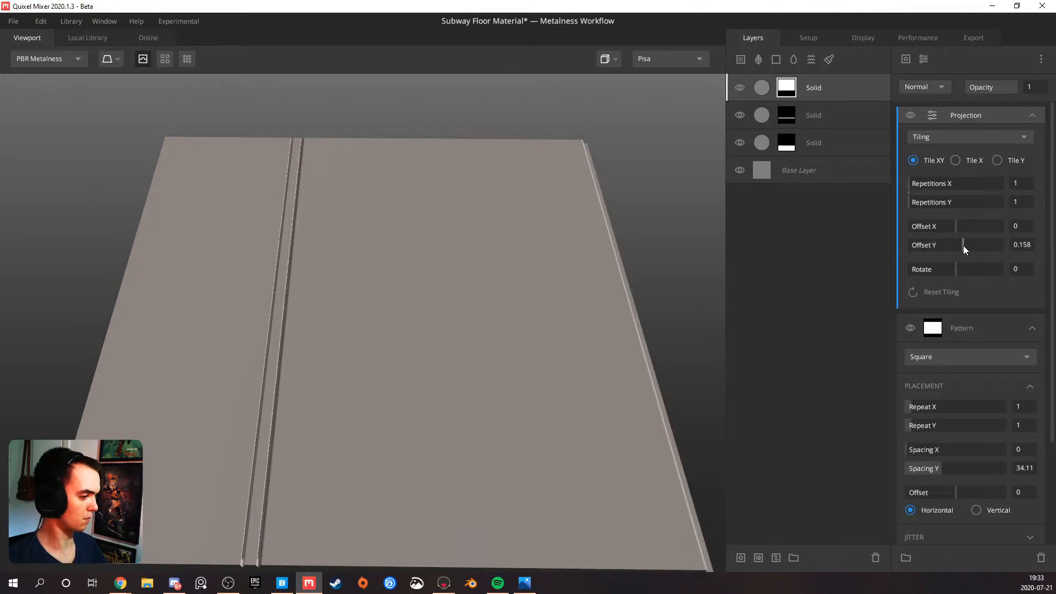
Reduce the Spacing Y of the top layer's Square mask pattern to 33.02
left_click_drag(616, 414, 571, 317)
left_click_drag(452, 292, 433, 313)
left_click_drag(470, 270, 430, 306)
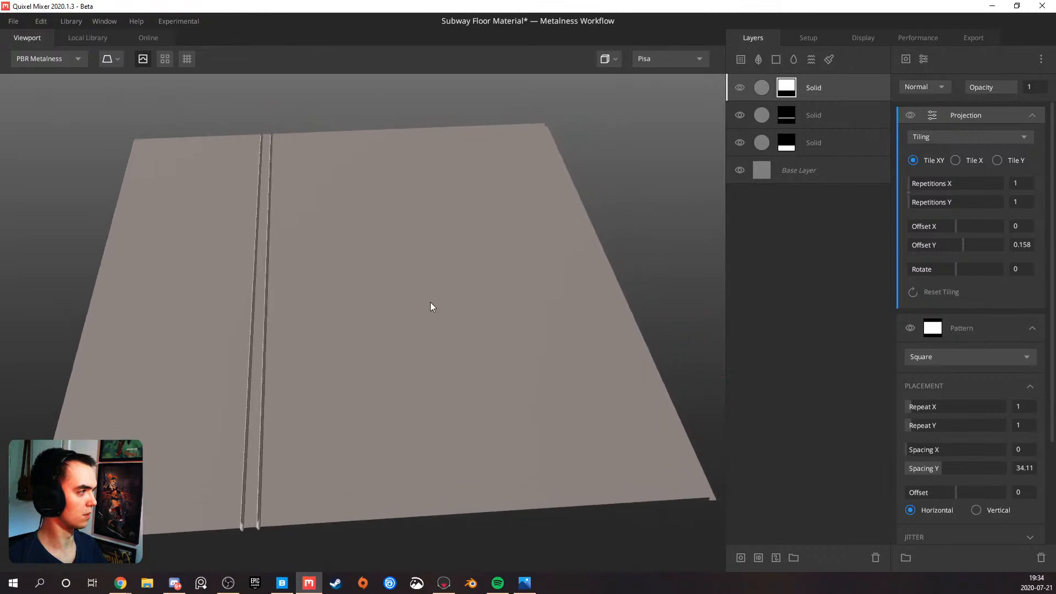
left_click_drag(940, 467, 939, 464)
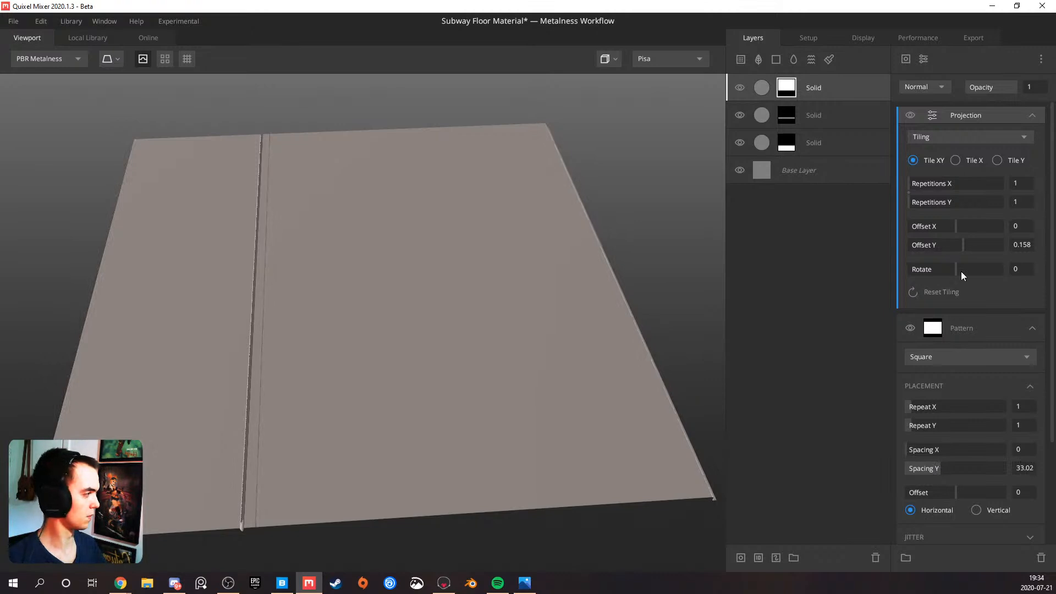
Fine-tune the top layer mask's Projection Offset Y, trying 0.16 and 0.165 and settling on 0.162
left_click_drag(969, 242, 963, 243)
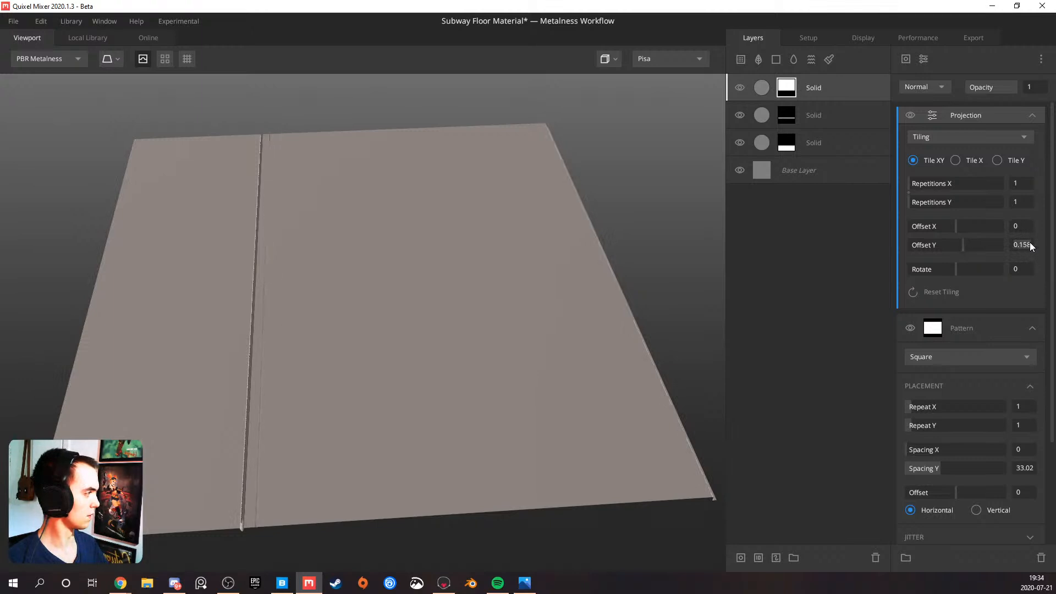
key("BackSpace")
key("BackSpace")
type("6")
key("Return")
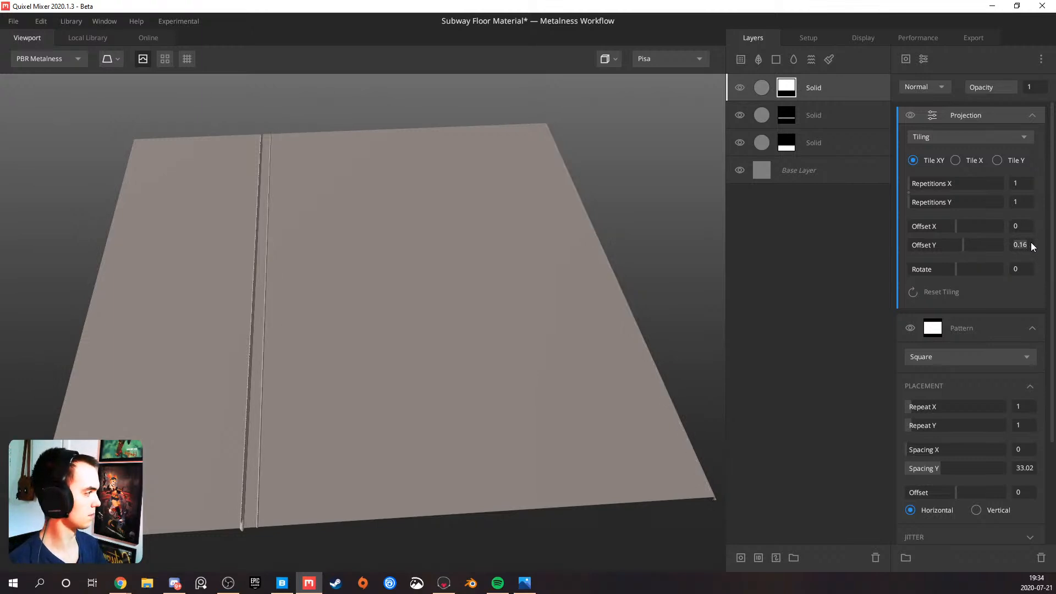
key("Return")
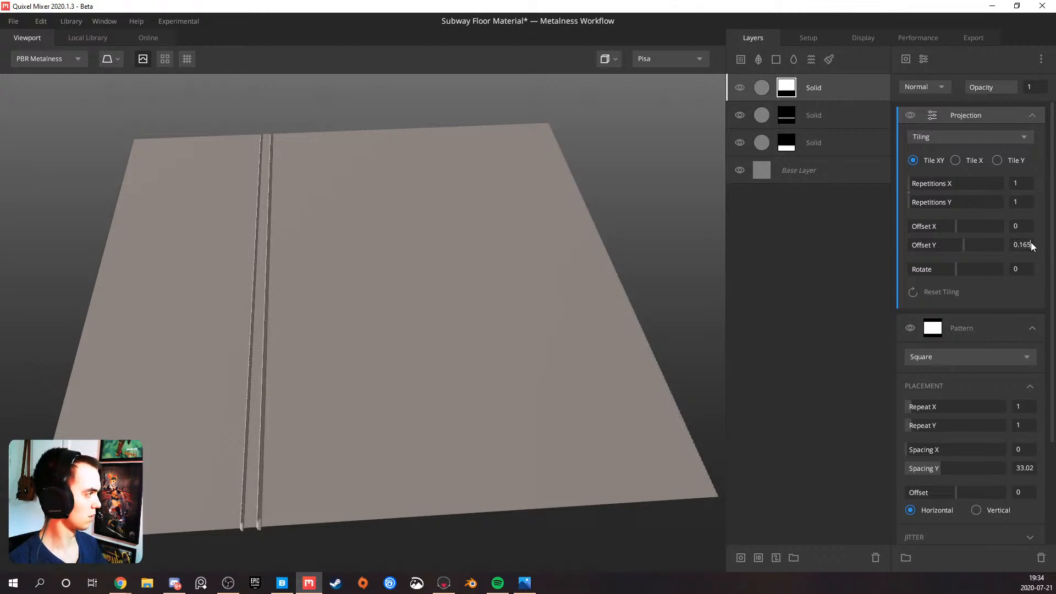
key("BackSpace")
type("2")
key("Return")
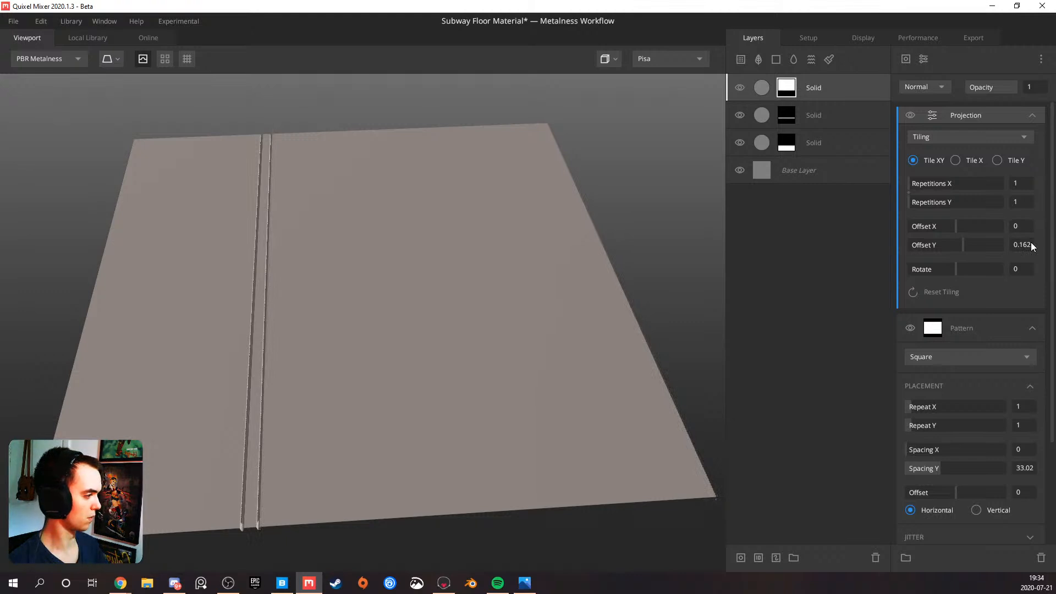
Adjust the top mask pattern's Spacing Y, trying 32.48 and ending at 33.56
left_click_drag(532, 394, 555, 325)
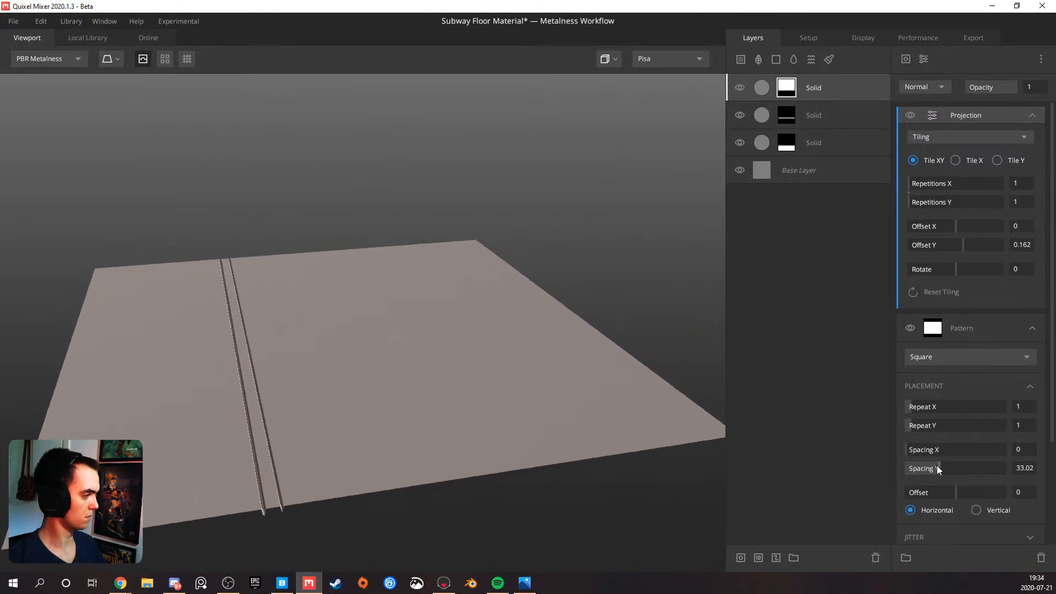
left_click_drag(938, 466, 939, 464)
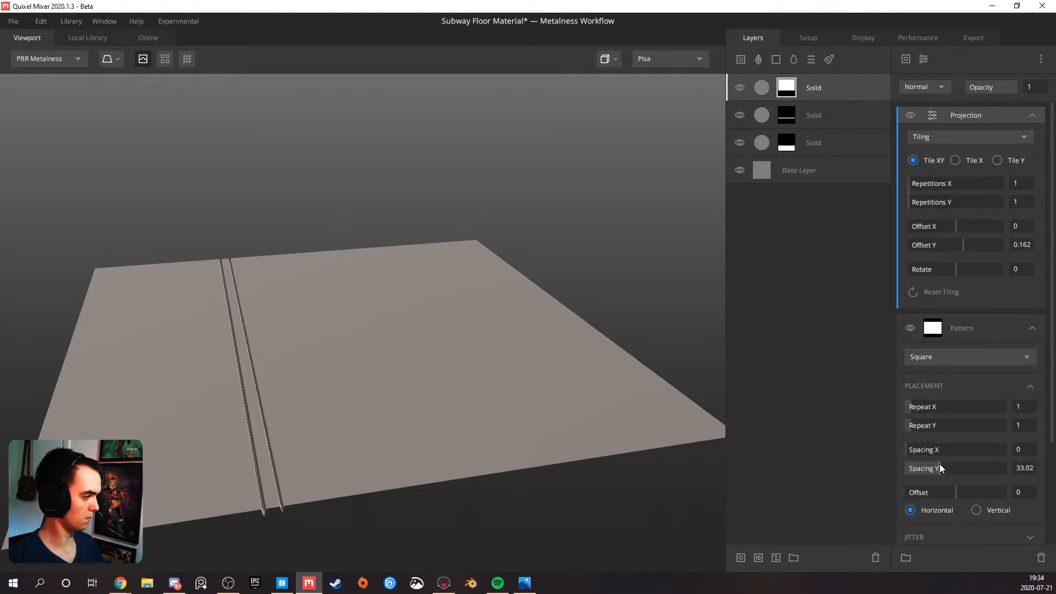
left_click_drag(939, 465, 940, 465)
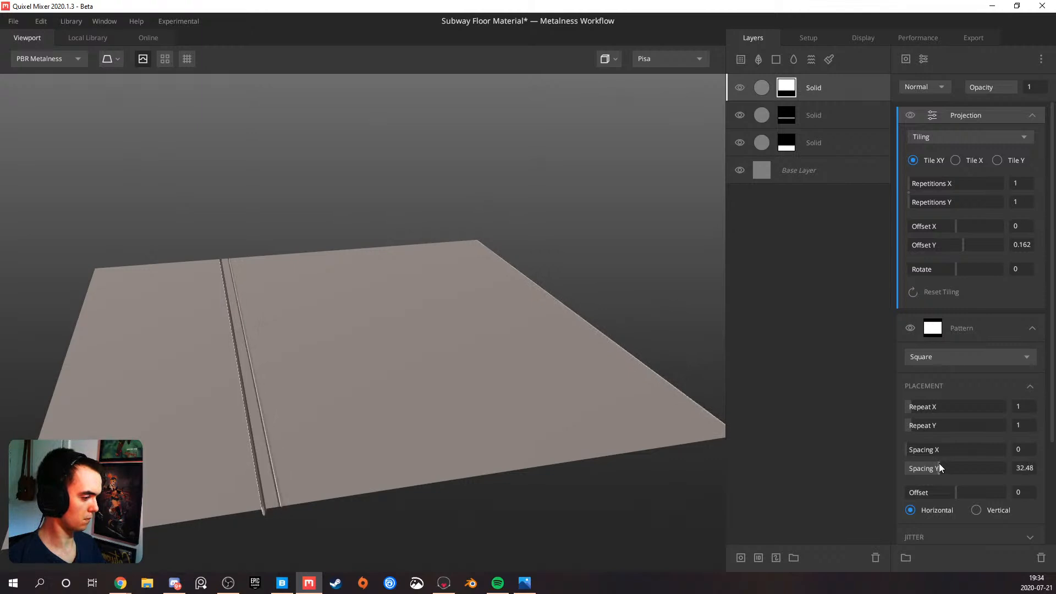
key("ctrl+z")
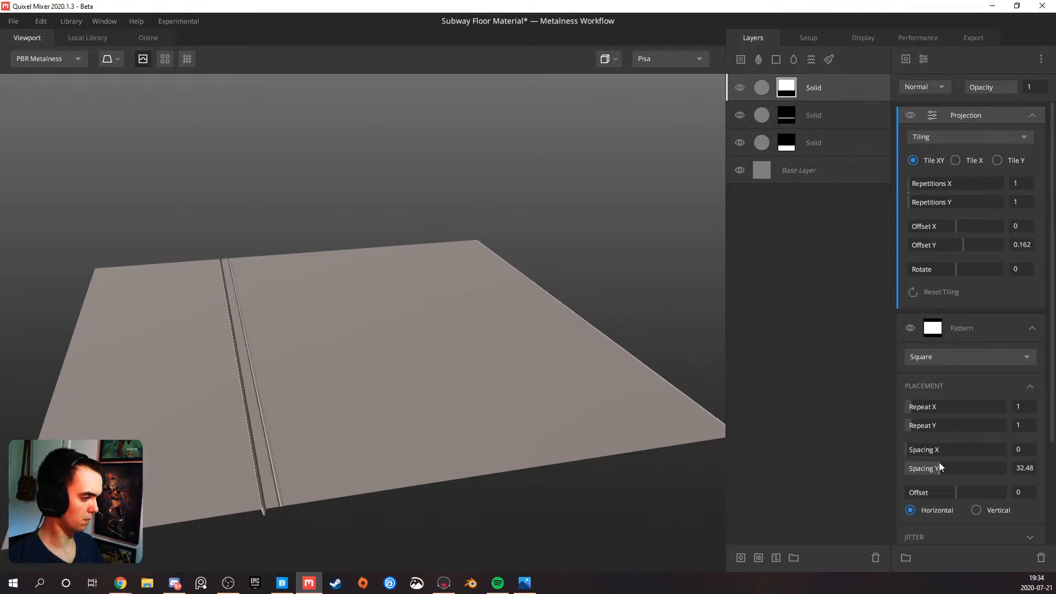
left_click_drag(940, 462, 940, 462)
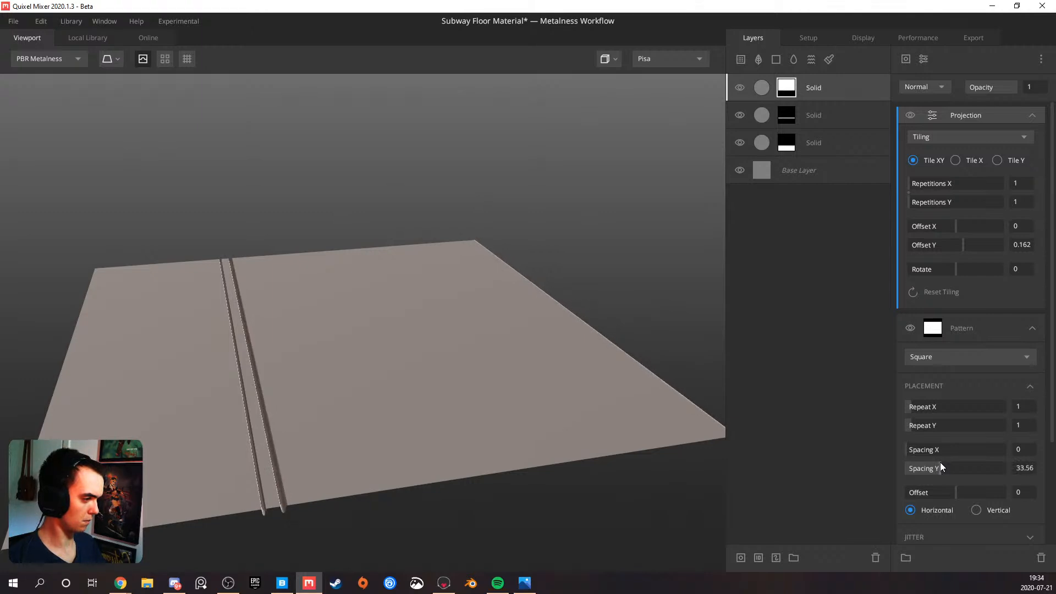
Examine the grooves between the three floor bands and the plane's edges from several angles
left_click_drag(526, 481, 342, 439)
scroll(341, 434, "down", 4)
left_click_drag(465, 428, 309, 368)
middle_click_drag(309, 368, 398, 326)
left_click_drag(398, 325, 383, 385)
scroll(348, 383, "up", 3)
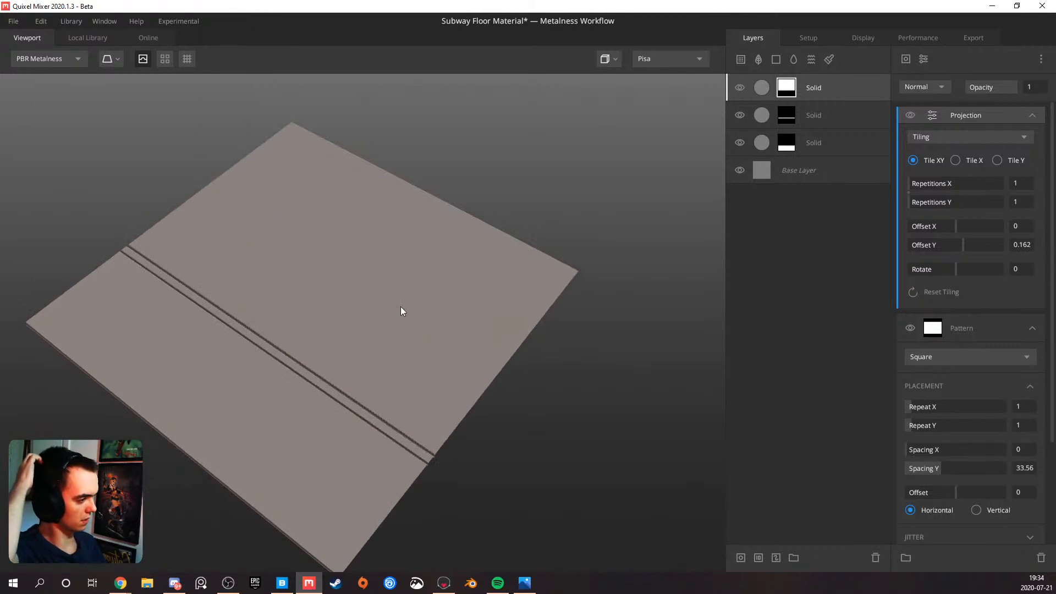
left_click_drag(379, 287, 325, 339)
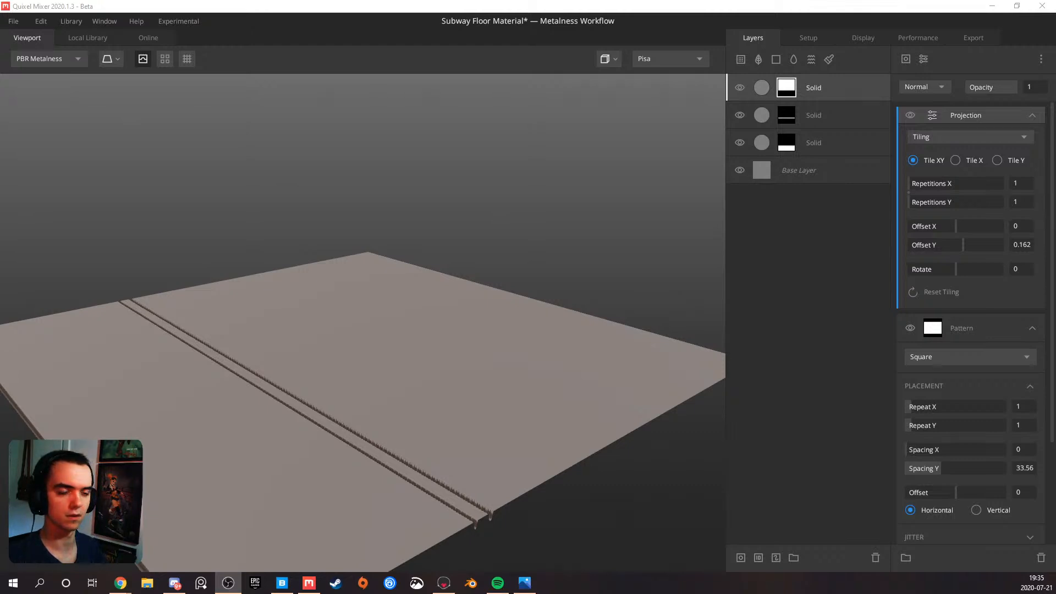
left_click(334, 388)
left_click_drag(334, 389, 377, 422)
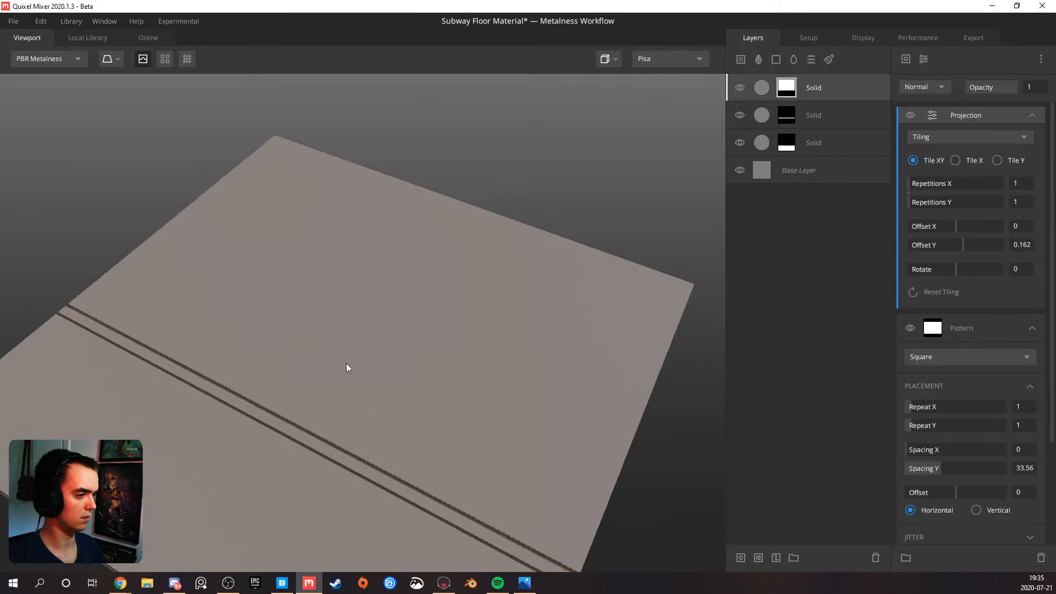
middle_click_drag(346, 363, 337, 285)
scroll(338, 285, "down", 3)
mouse_move(327, 286)
left_mouse_down()
mouse_move(323, 309)
mouse_move(337, 325)
mouse_move(308, 280)
mouse_move(309, 304)
mouse_move(282, 285)
mouse_move(293, 282)
mouse_move(309, 289)
mouse_move(154, 335)
mouse_move(245, 389)
mouse_move(257, 306)
mouse_move(245, 328)
left_mouse_up()
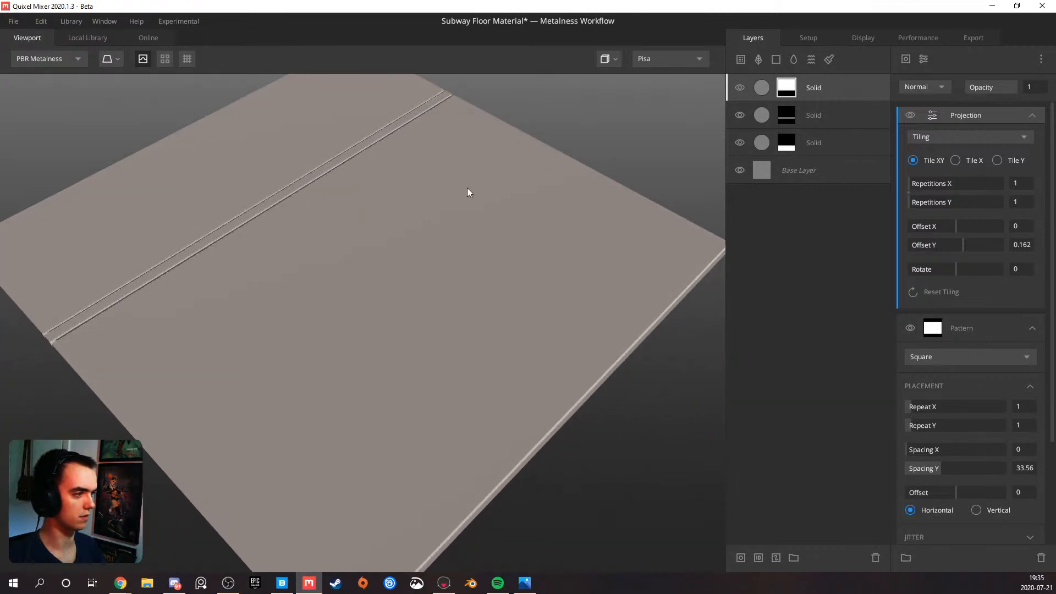
left_click_drag(127, 307, 339, 349)
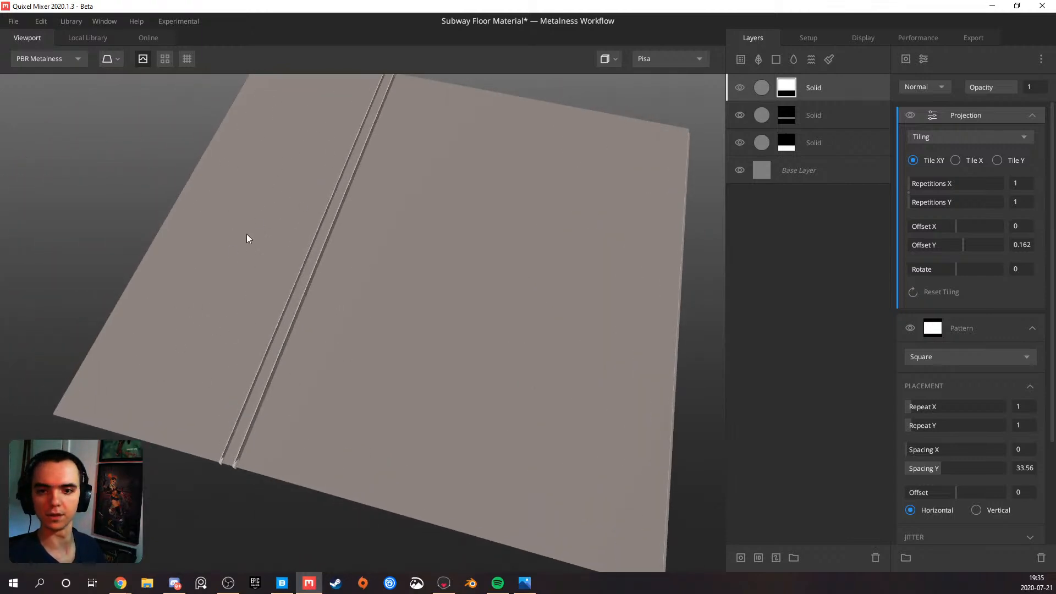
Rename the lowest solid layer, just above the Base Layer, as Warning_Zone
double_click(810, 143)
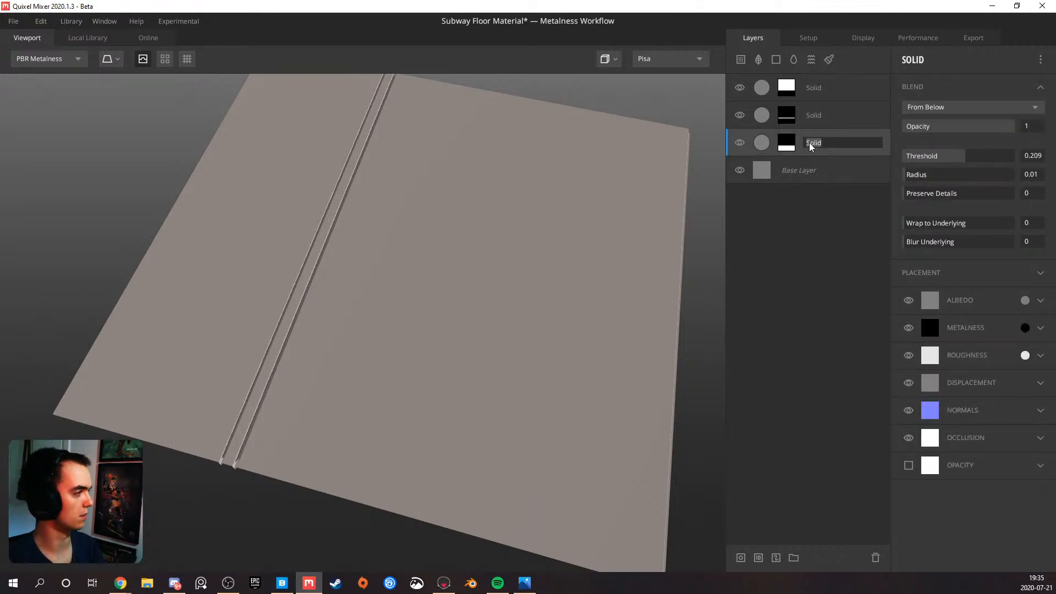
type("Warning_Z")
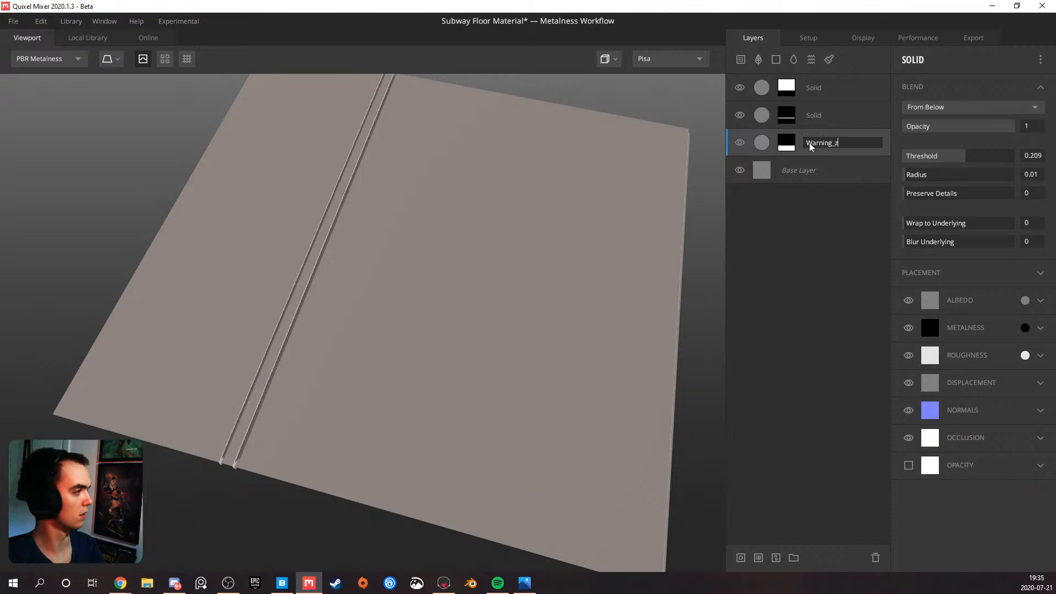
type("one")
key("Return")
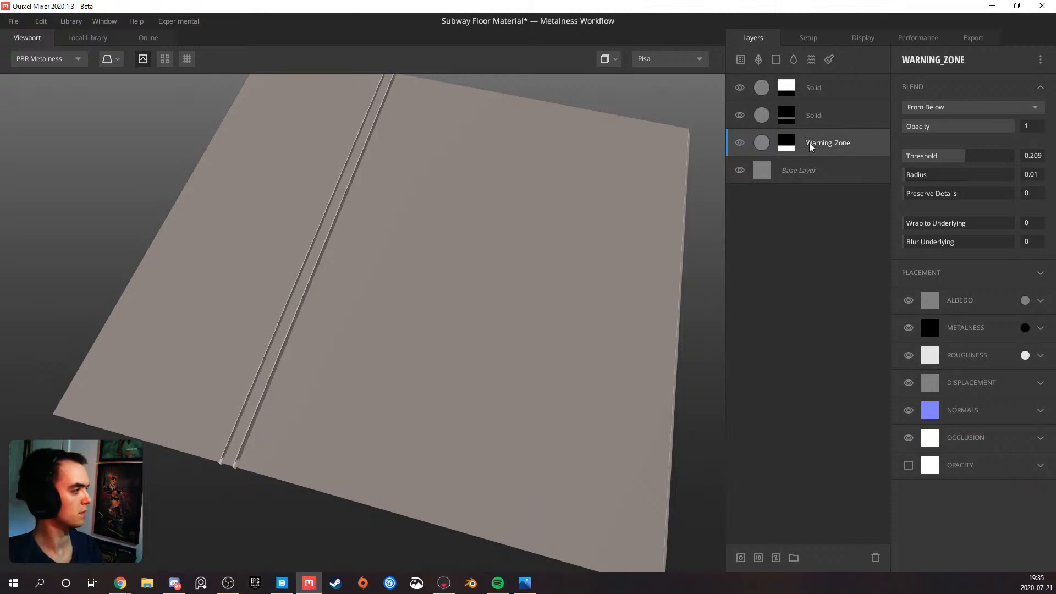
Rename the solid layer with the thin stripe mask as Orange_Zone
double_click(818, 116)
type("Or")
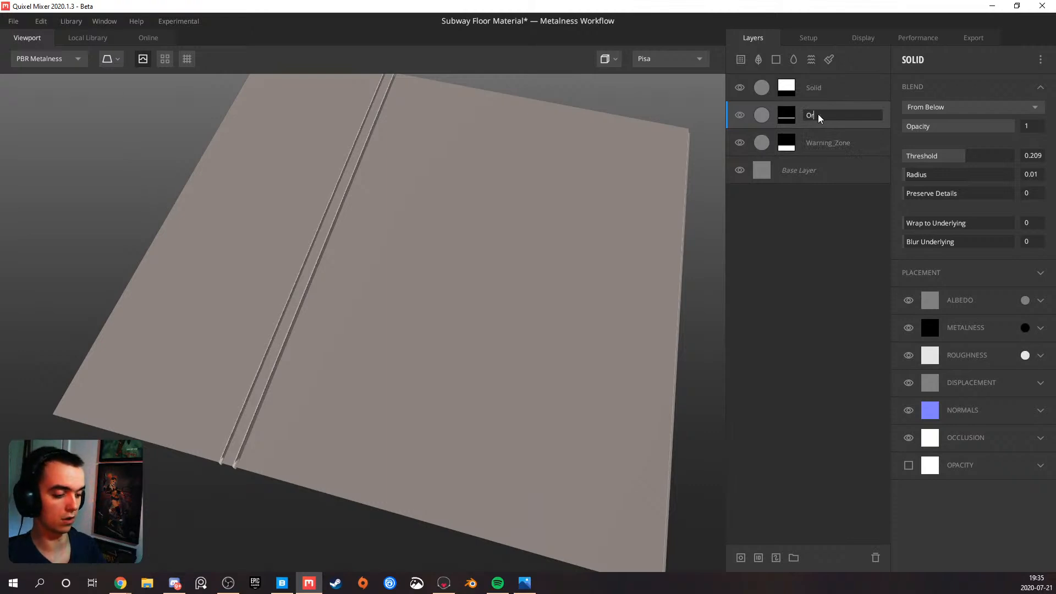
type("ange_Zone")
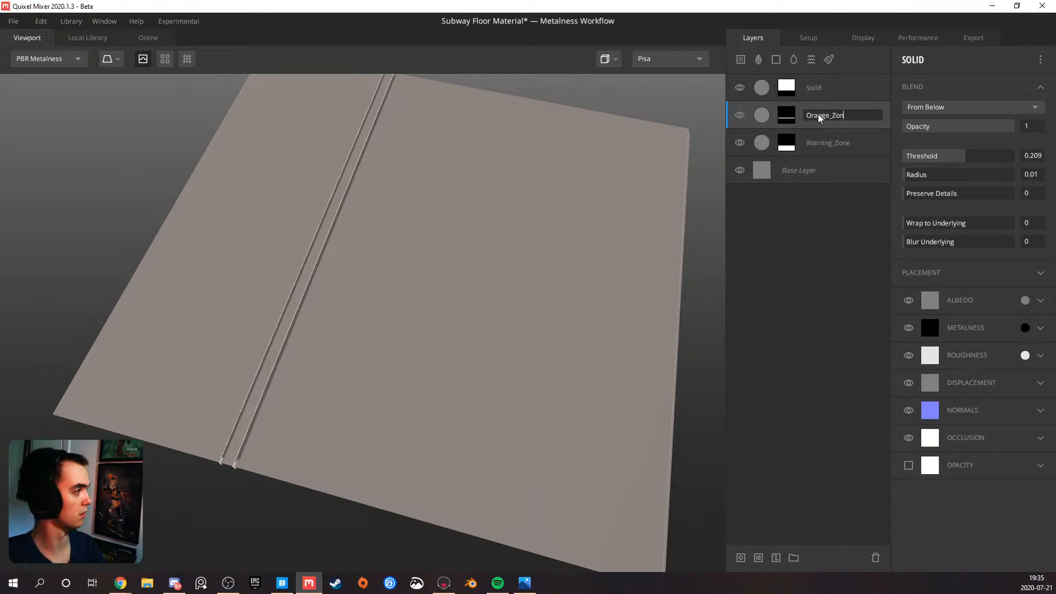
key("Return")
Rename the topmost solid layer as White_Zone
double_click(816, 89)
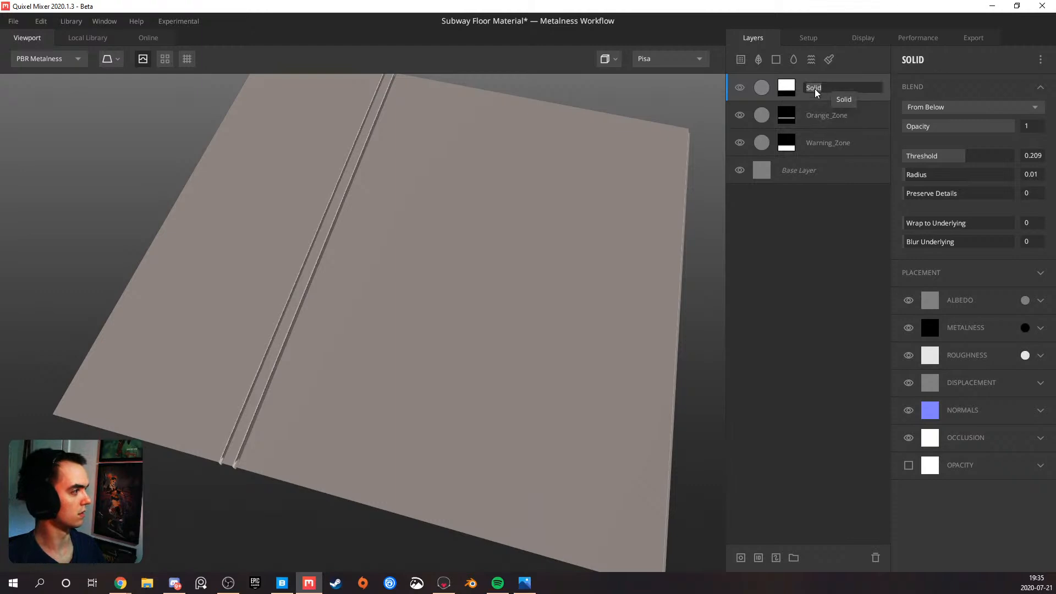
type("White")
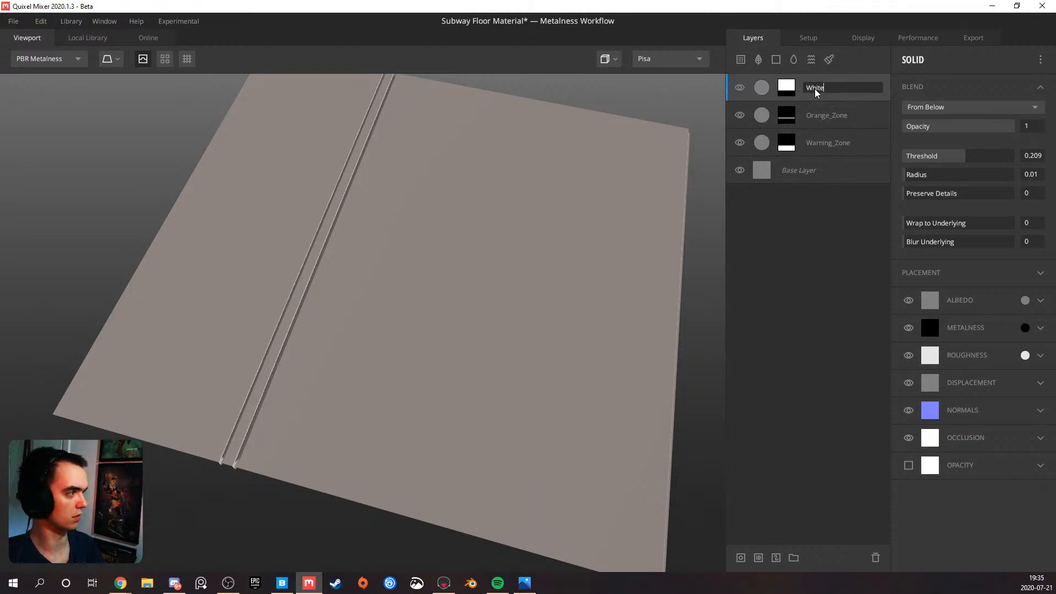
type("_Zone")
key("Return")
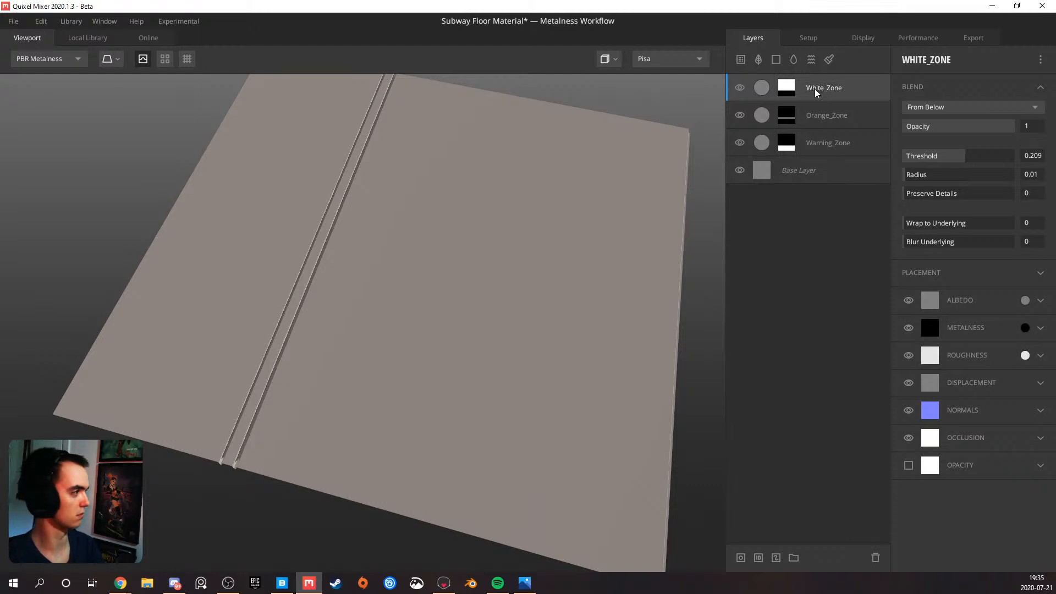
Add a Solid layer above Warning_Zone, clip it to that layer and give it a mask stack
left_click_drag(375, 292, 417, 257)
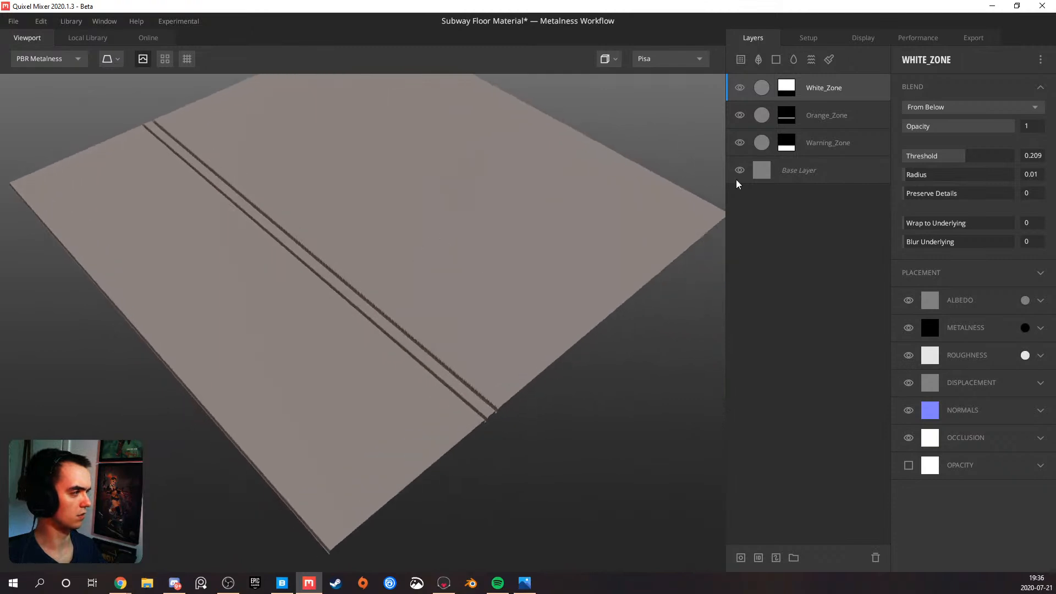
left_click(793, 147)
left_click(811, 143)
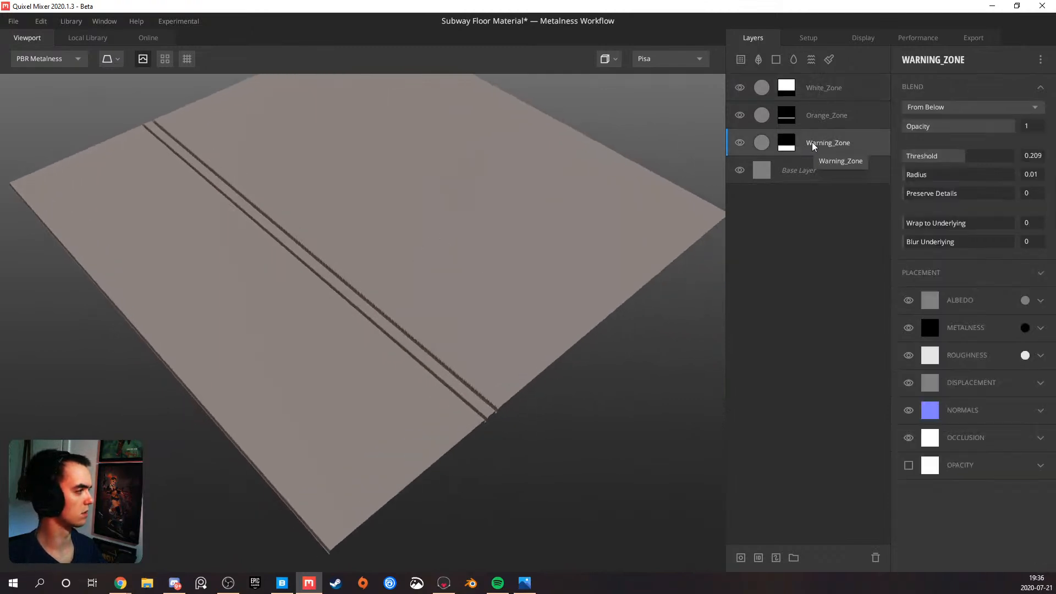
left_click(778, 58)
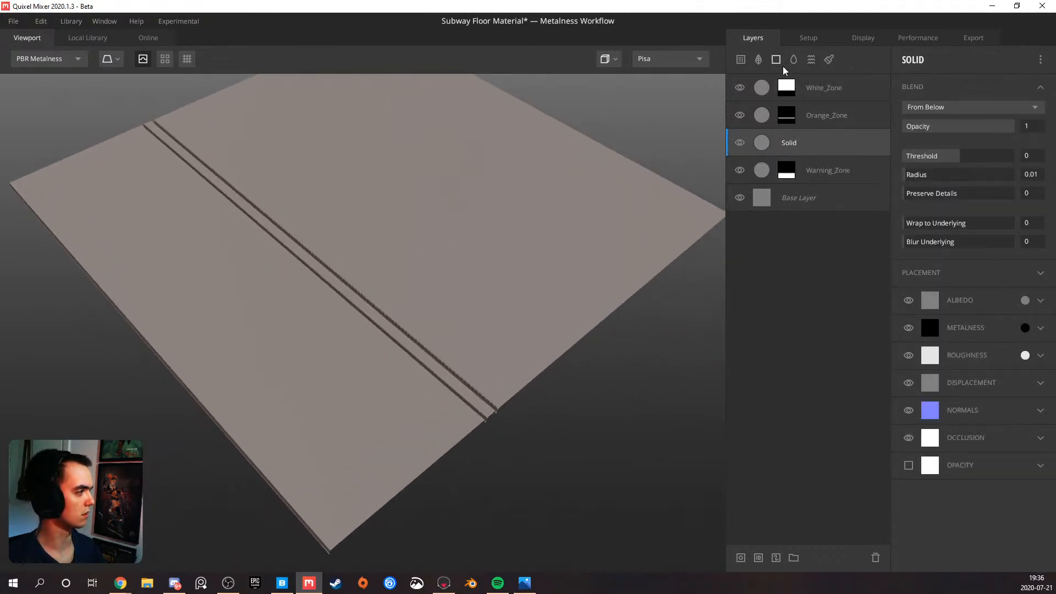
right_click(798, 140)
left_click(818, 225)
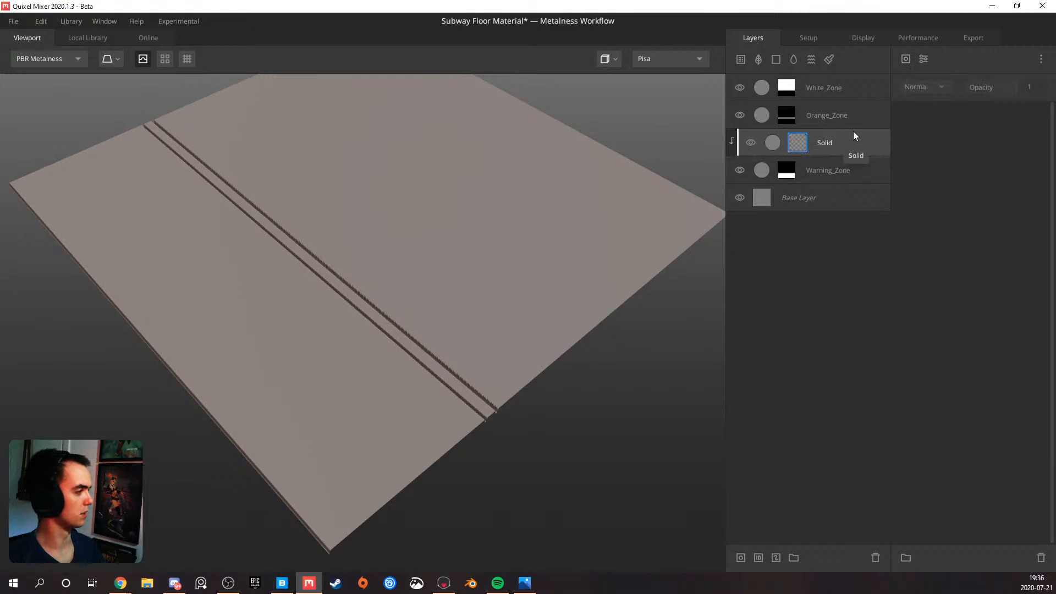
Add a Square pattern to the clipped Solid layer's mask stack
left_click(906, 58)
mouse_move(930, 127)
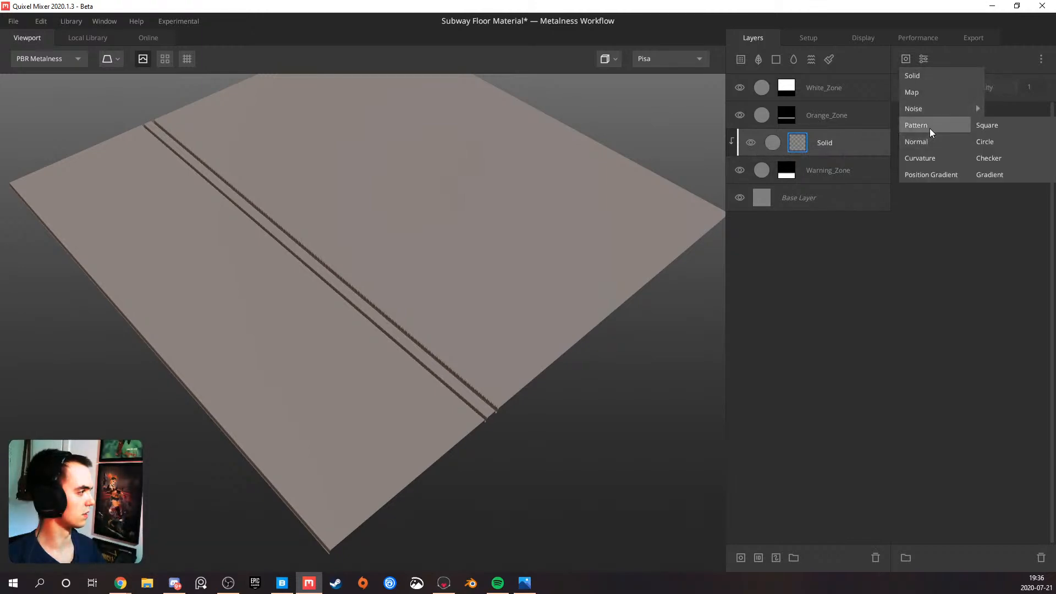
left_click(985, 125)
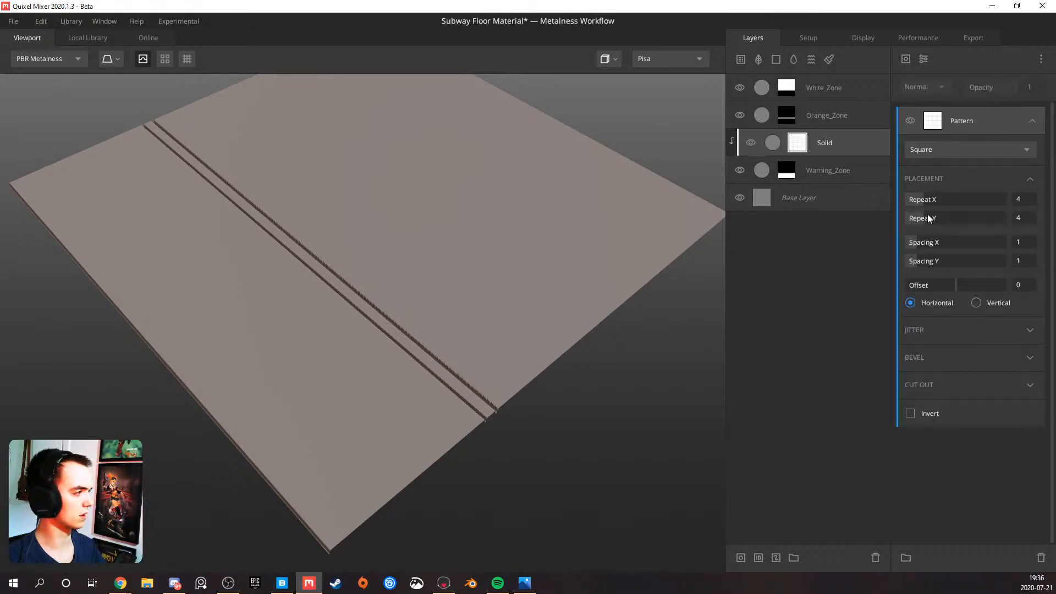
Raise the clipped Solid layer's blend Threshold to 0.03 so its tiles stand out
left_click(852, 165)
left_click(863, 148)
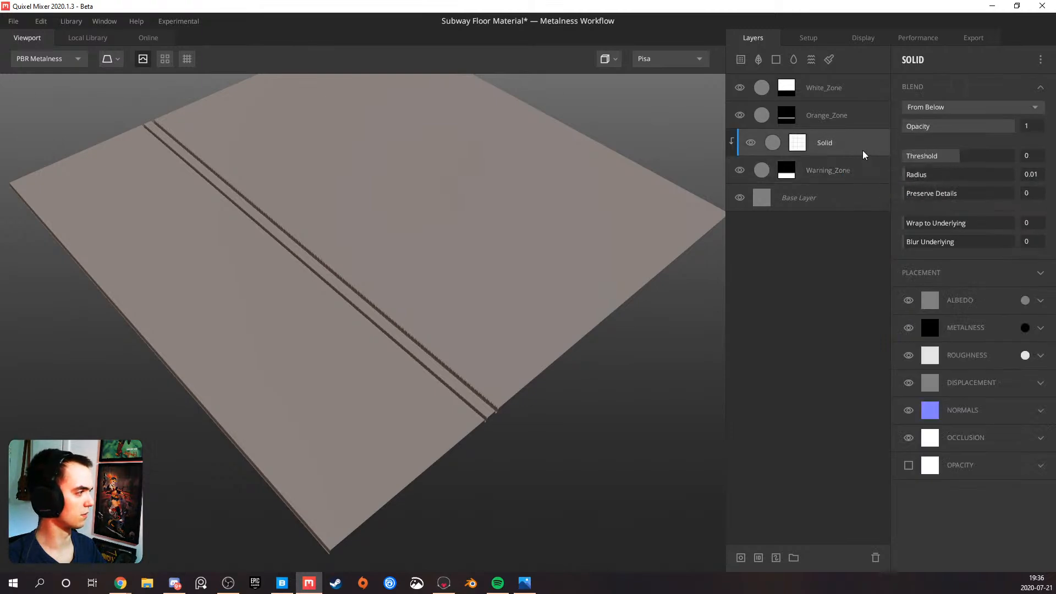
left_click_drag(963, 155, 961, 156)
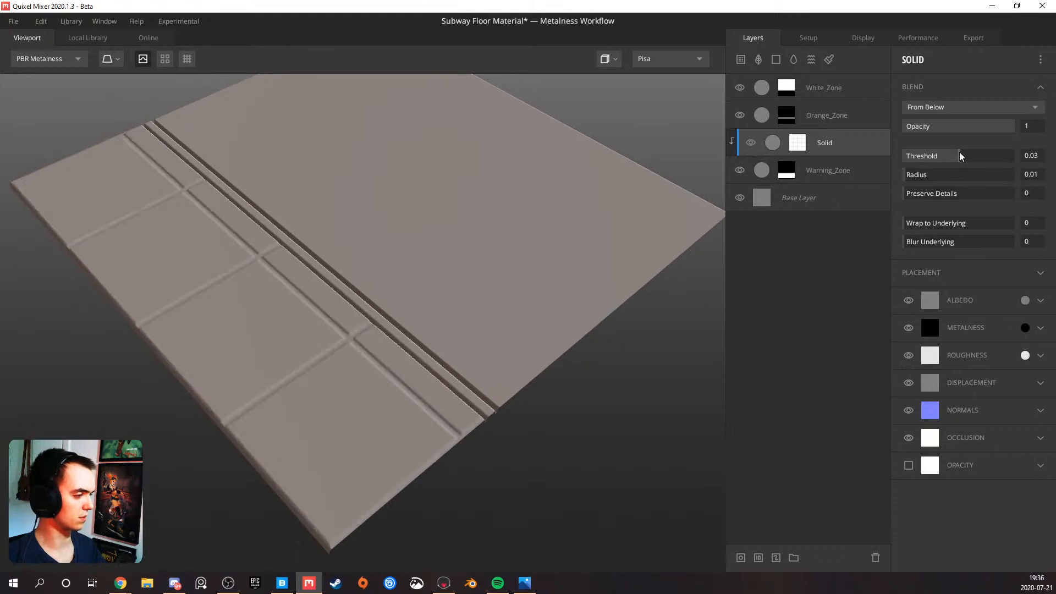
Set Spacing Y to 0 in the clipped layer's Square pattern to remove the lengthwise tile gap
left_click_drag(481, 238, 582, 226)
left_click(795, 146)
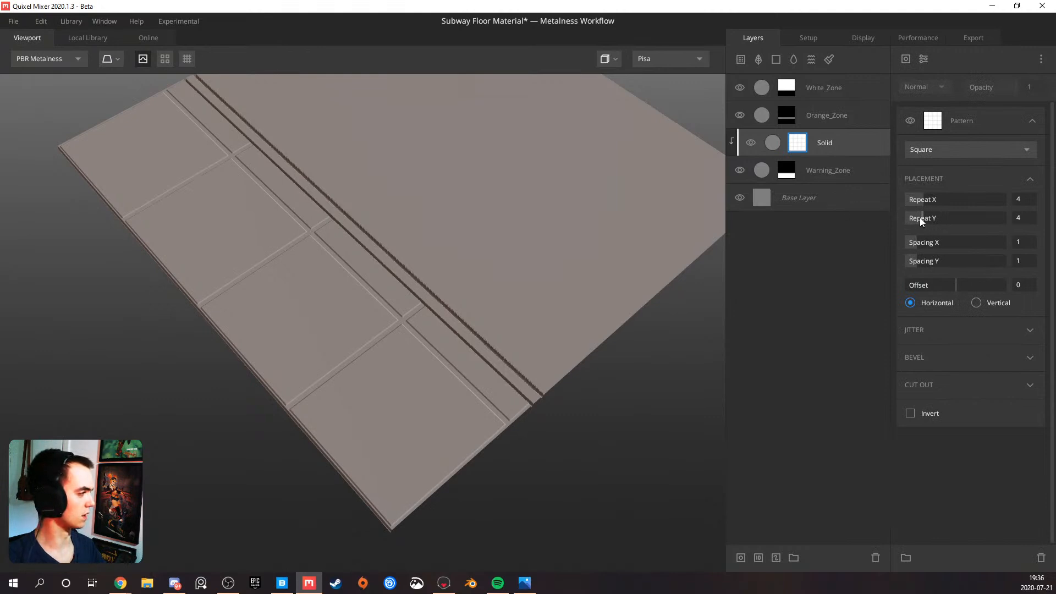
left_click_drag(917, 257, 776, 262)
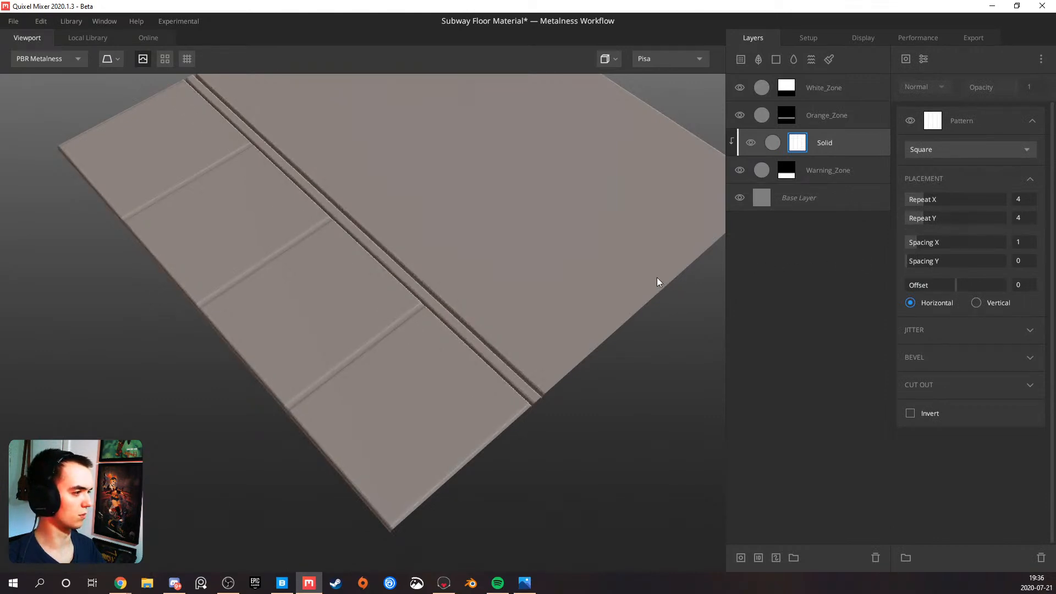
mouse_move(353, 304)
left_mouse_down()
mouse_move(466, 303)
mouse_move(352, 306)
left_mouse_up()
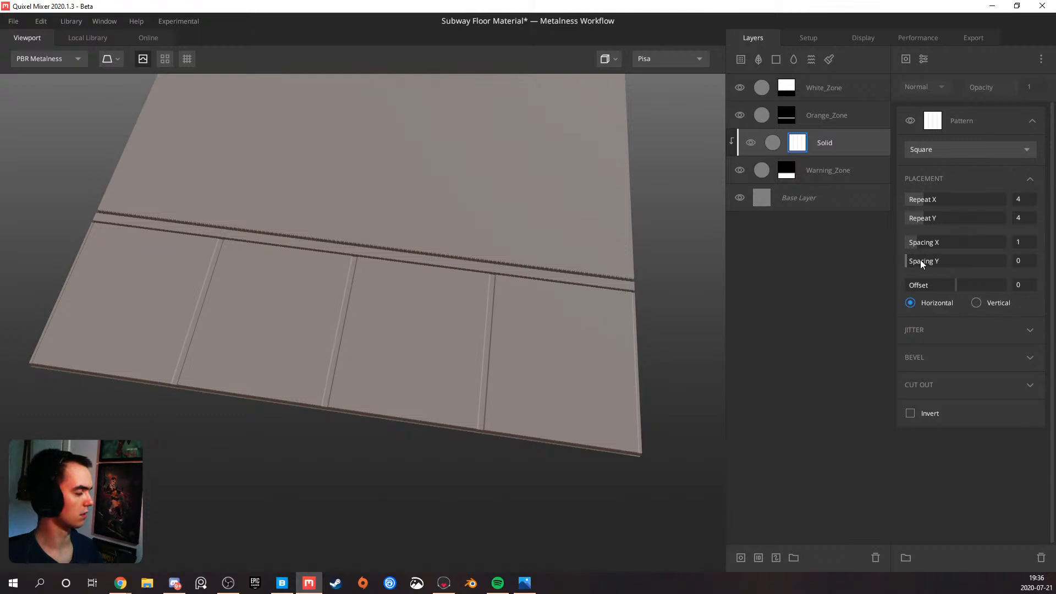
Set Repeat X to 5 and Spacing X to 0.166 in the Warning_Zone tile layer's Square pattern
left_click_drag(555, 248, 437, 267)
left_click(925, 200)
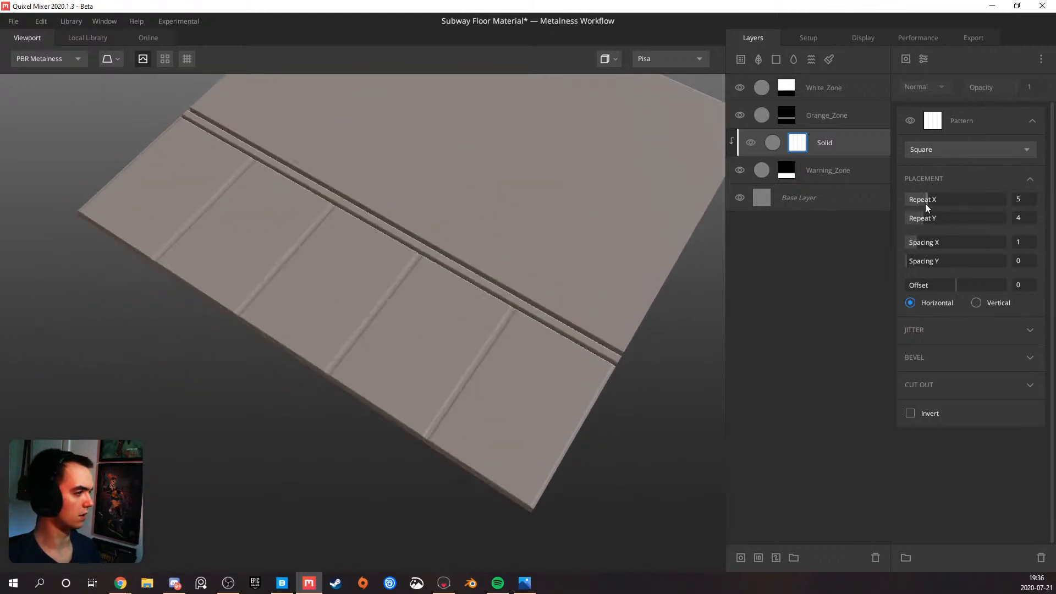
mouse_move(496, 287)
left_mouse_down()
mouse_move(409, 322)
mouse_move(462, 359)
mouse_move(477, 259)
mouse_move(502, 273)
left_mouse_up()
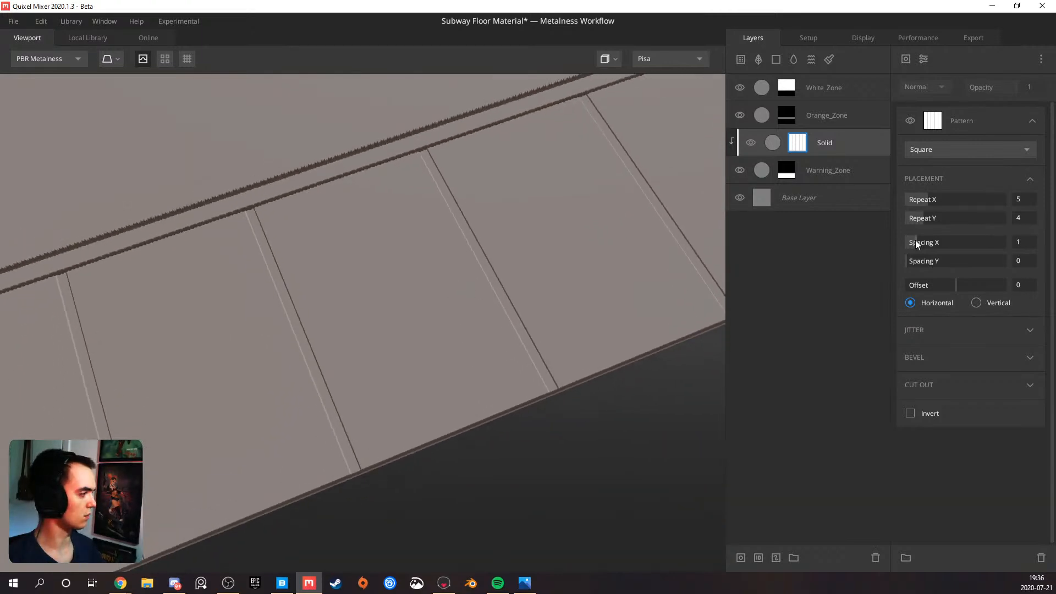
left_click_drag(915, 240, 911, 238)
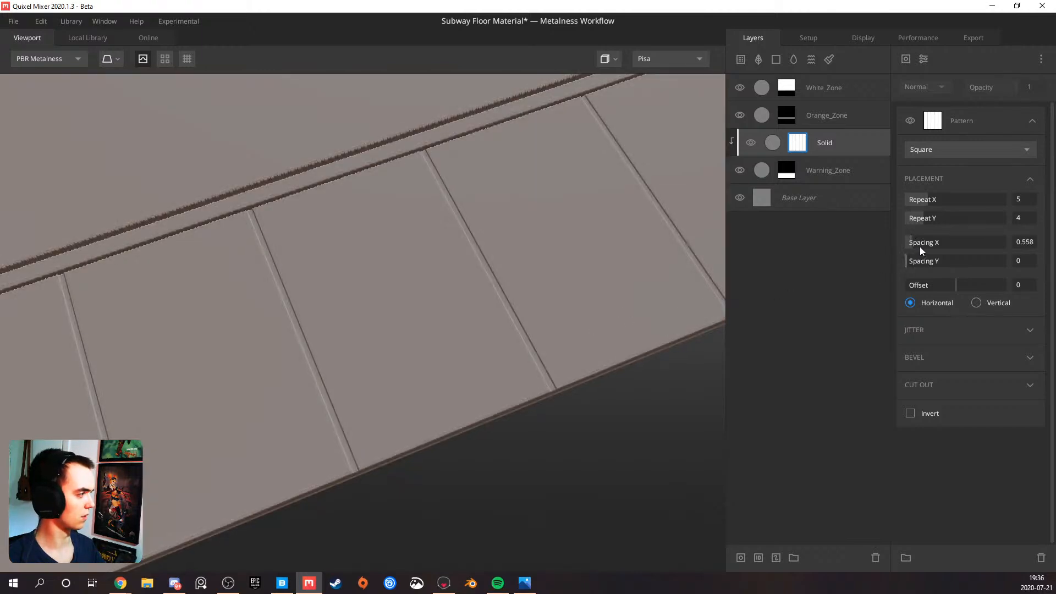
left_click_drag(913, 242, 907, 242)
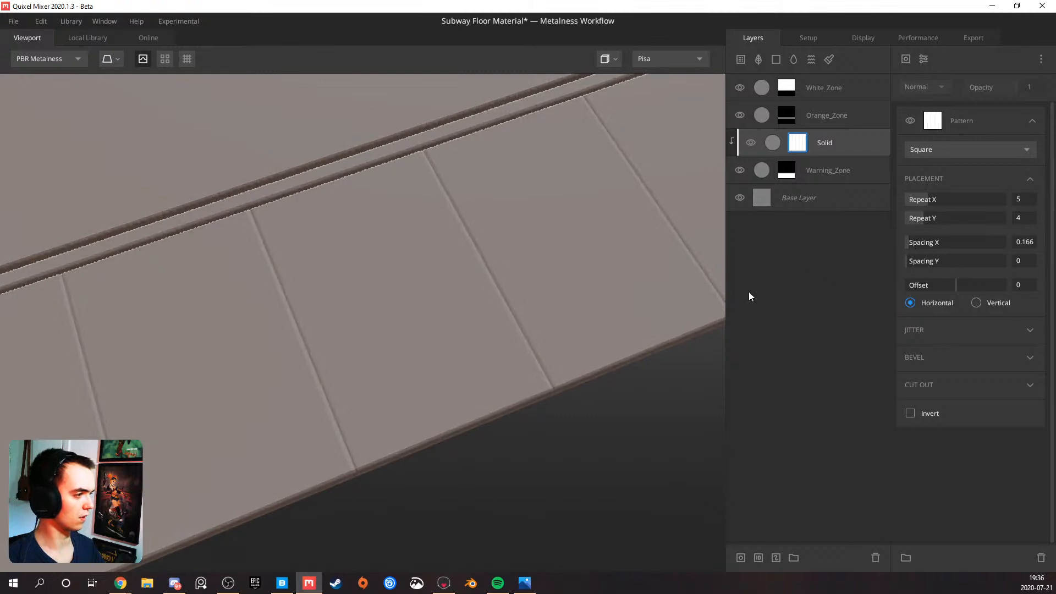
Examine the narrow gaps between the warning-zone tiles from several angles and distances
scroll(460, 346, "down", 5)
left_click_drag(436, 341, 463, 291)
scroll(464, 290, "up", 3)
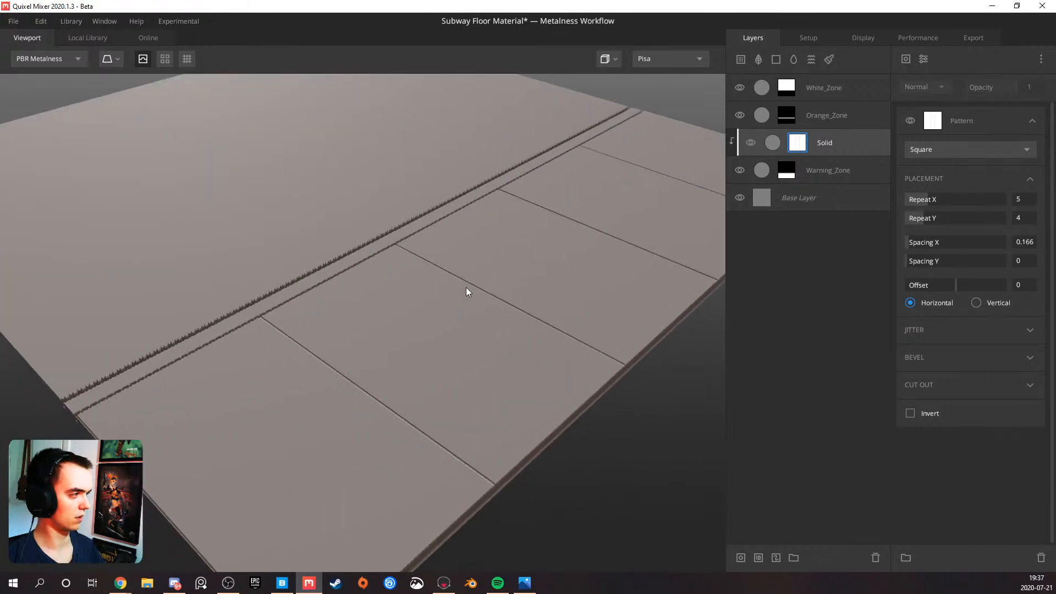
scroll(467, 287, "down", 5)
scroll(468, 291, "up", 5)
left_click_drag(453, 302, 332, 351)
scroll(433, 313, "down", 4)
scroll(335, 346, "up", 5)
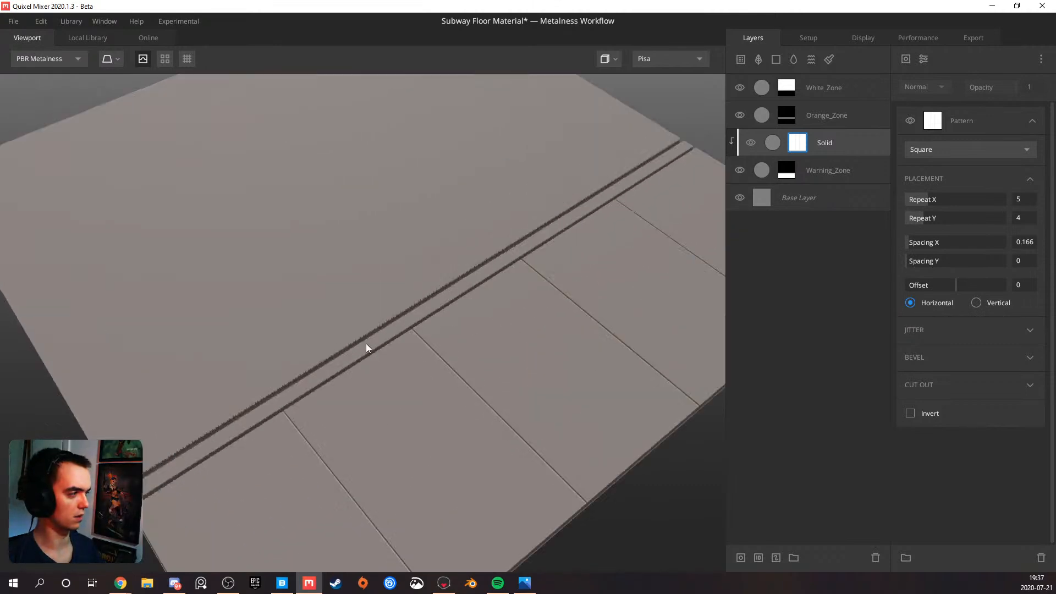
Rename the Solid layer clipped to Warning_Zone as Base_Tile
left_click(829, 143)
left_click(831, 144)
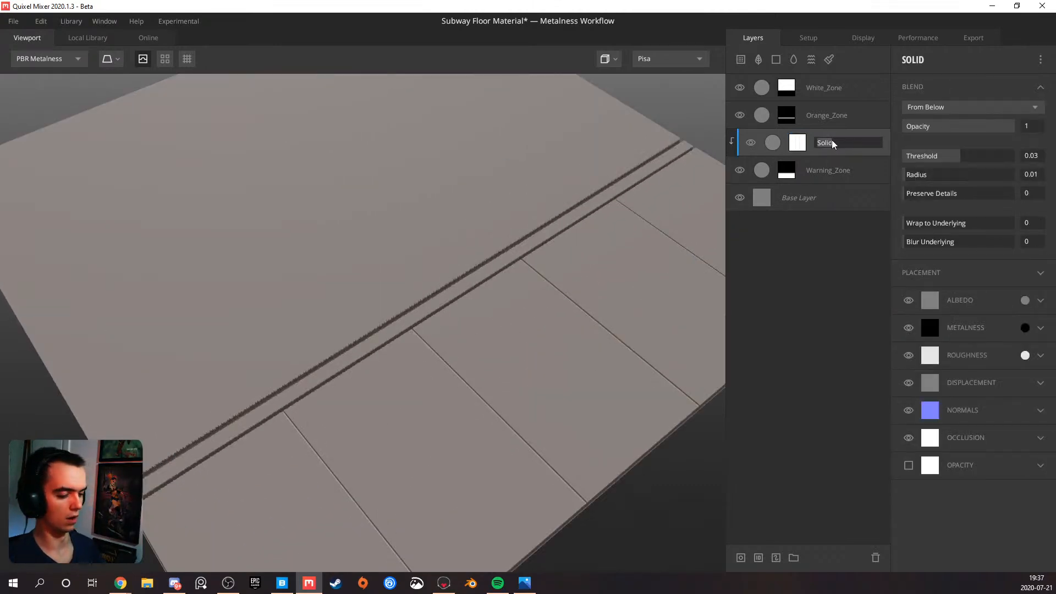
key("BackSpace")
key("BackSpace")
key("BackSpace")
key("BackSpace")
key("BackSpace")
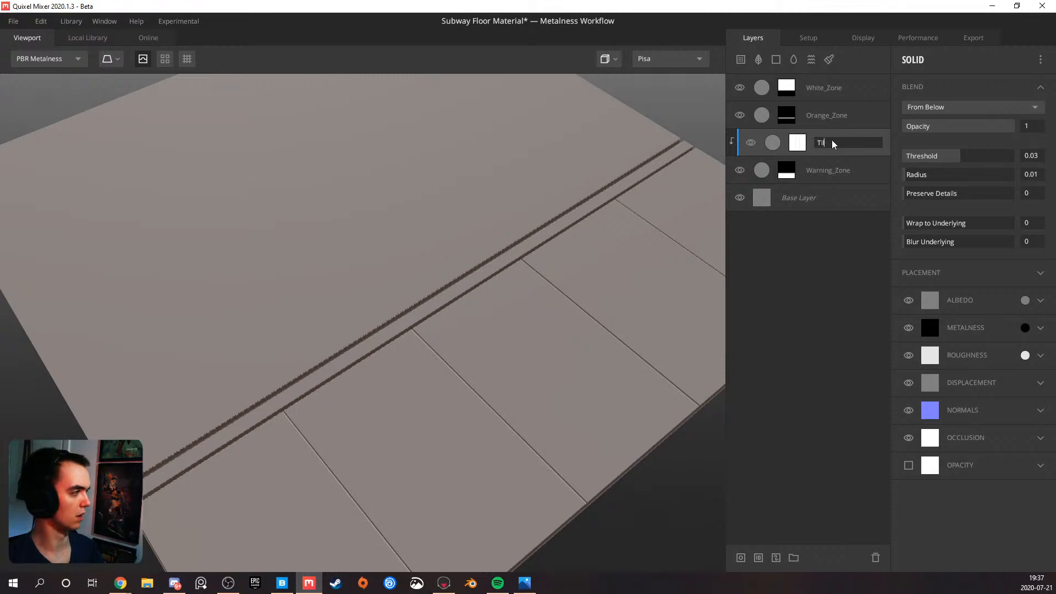
type("Base_Tile")
key("Return")
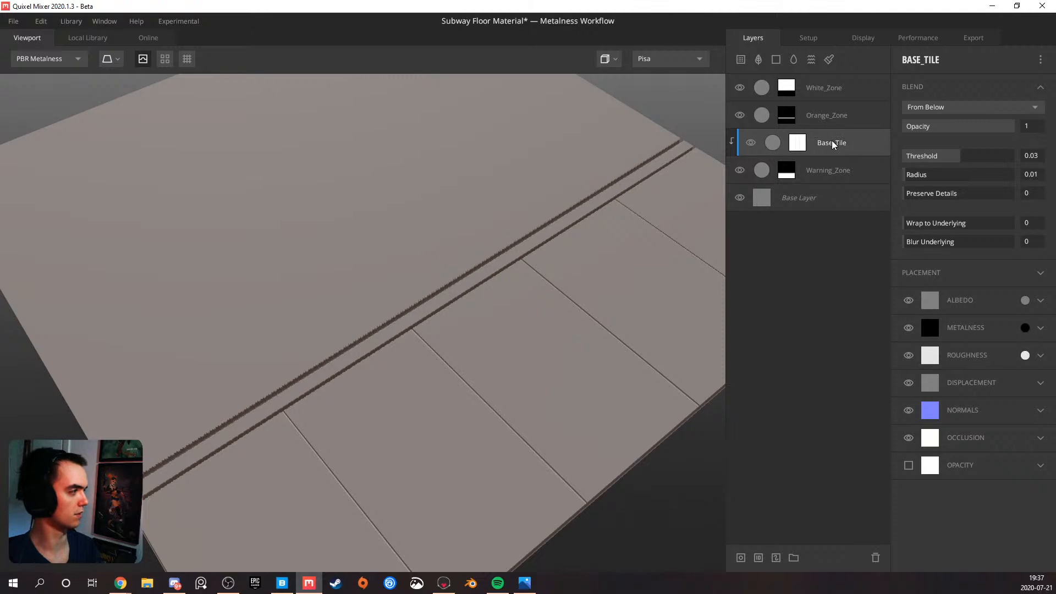
Add a Solid layer above Orange_Zone, clip it to that layer and give it a mask stack
scroll(514, 323, "down", 2)
left_click_drag(478, 321, 526, 328)
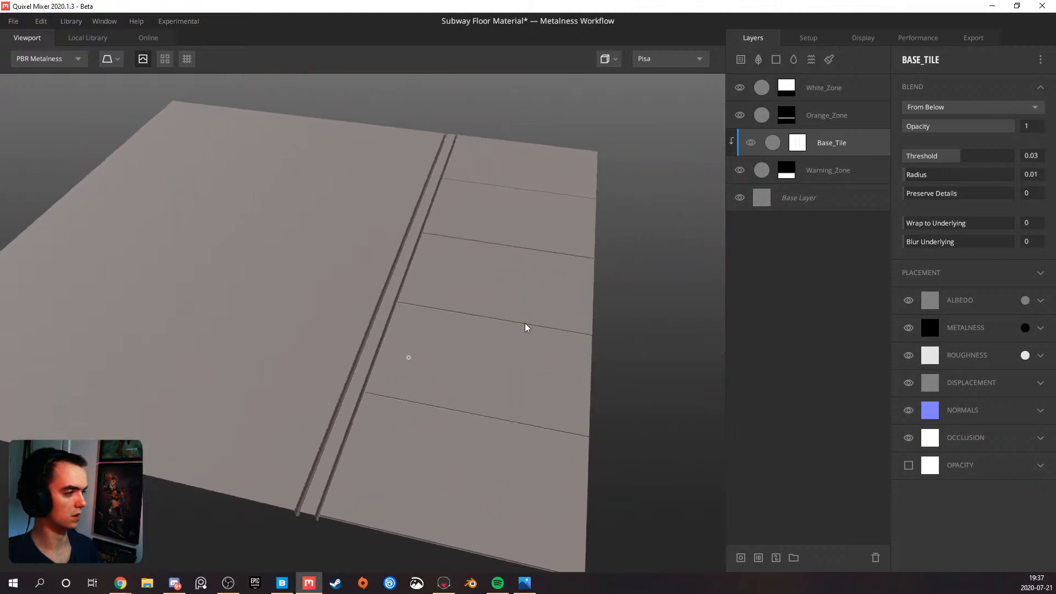
left_click(814, 120)
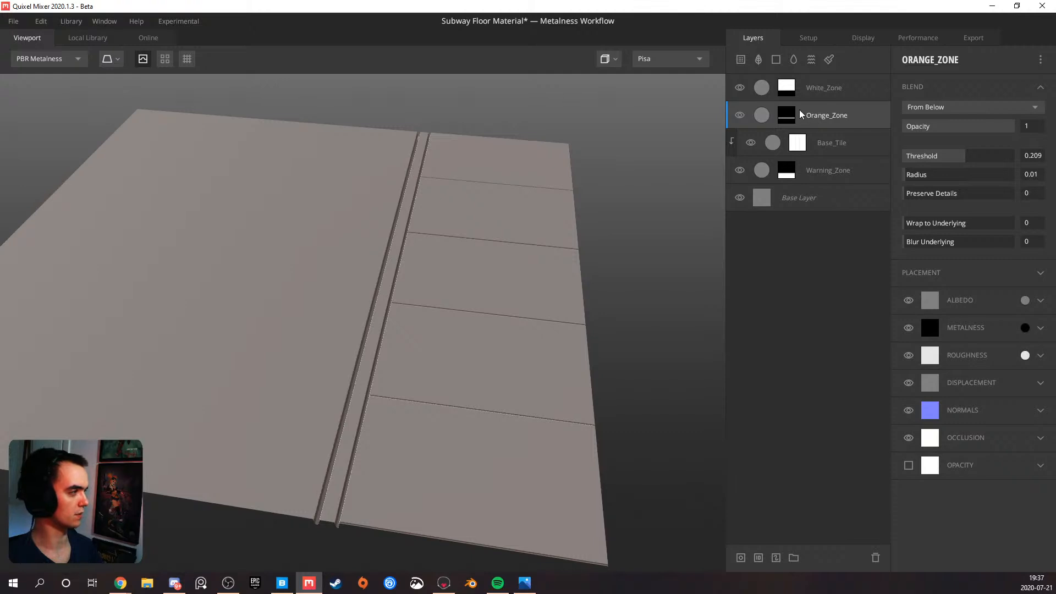
left_click(790, 119)
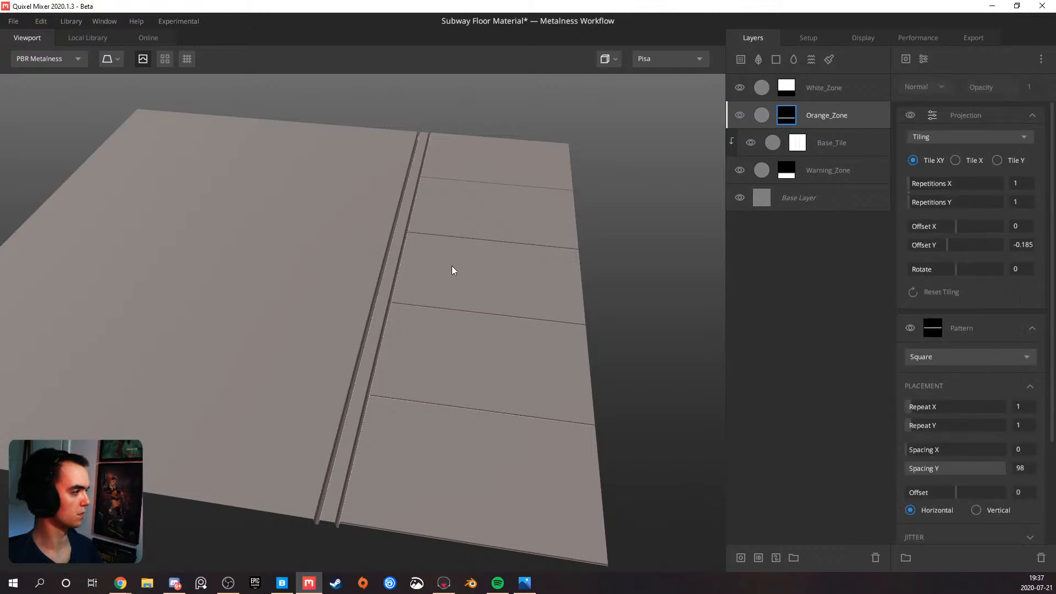
left_click_drag(455, 242, 363, 268)
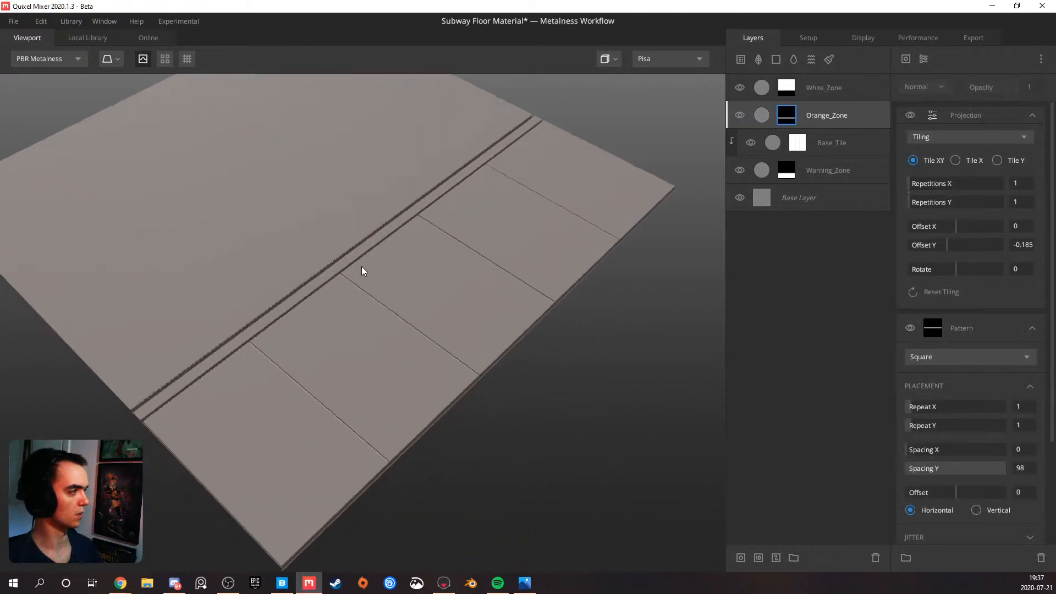
left_click(776, 59)
right_click(795, 118)
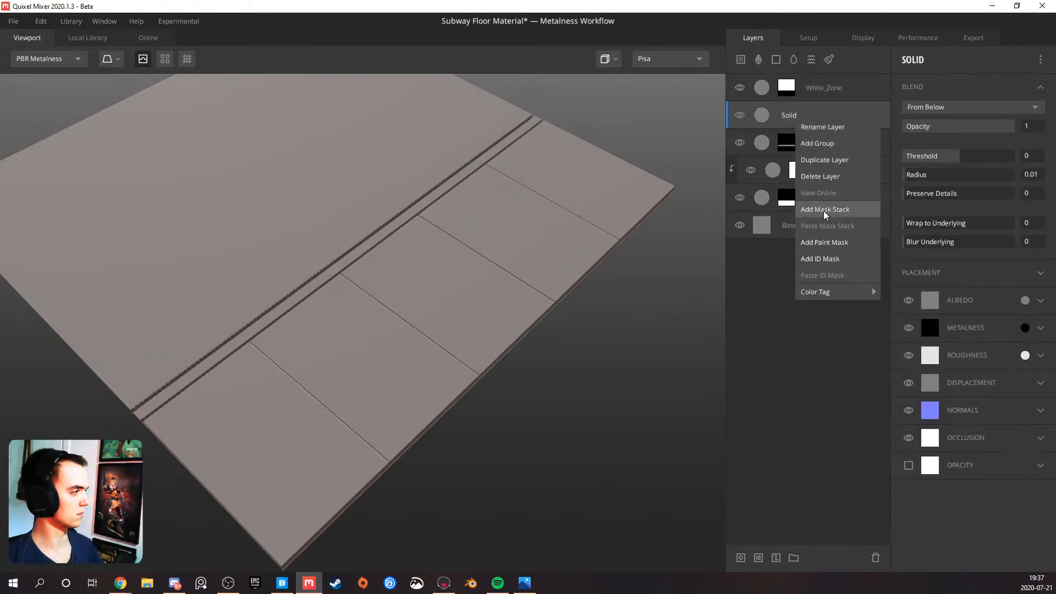
left_click(824, 210)
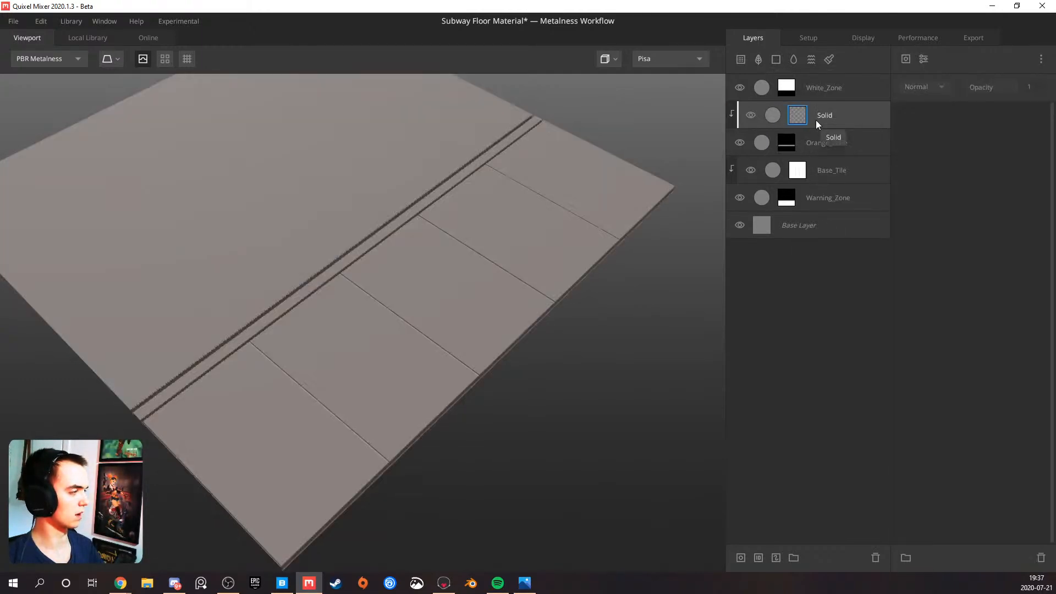
Add a Square pattern to the mask stack of the Solid layer clipped to Orange_Zone
left_click(907, 59)
mouse_move(946, 109)
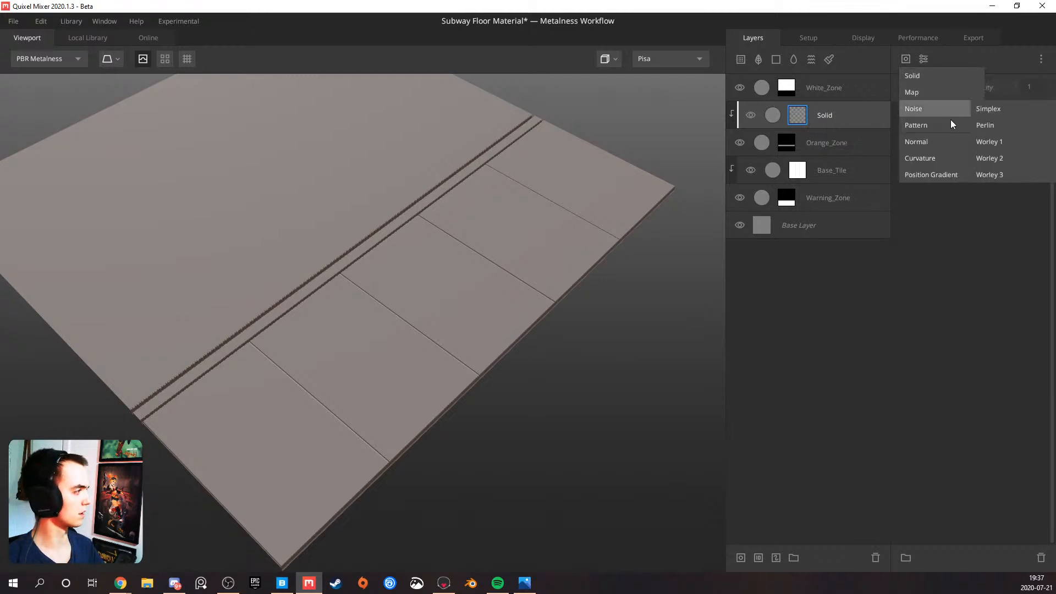
left_click(984, 126)
left_click_drag(385, 275, 320, 298)
middle_click_drag(320, 298, 398, 297)
left_click_drag(410, 292, 404, 274)
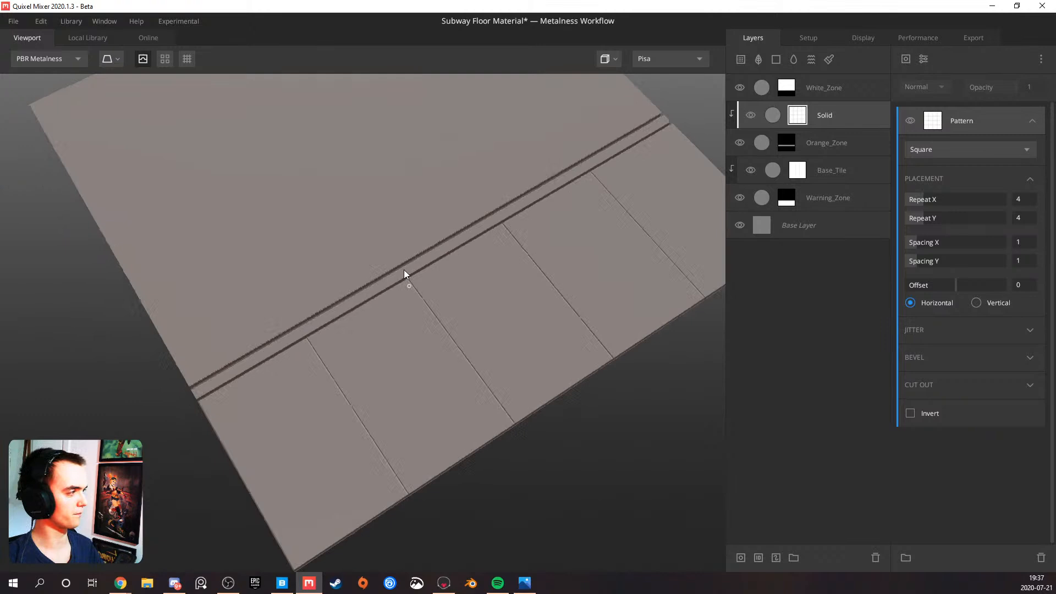
Raise the blend Threshold of the Solid layer clipped to Orange_Zone to 0.03
left_click(825, 117)
left_click(962, 157)
left_click_drag(962, 159, 962, 158)
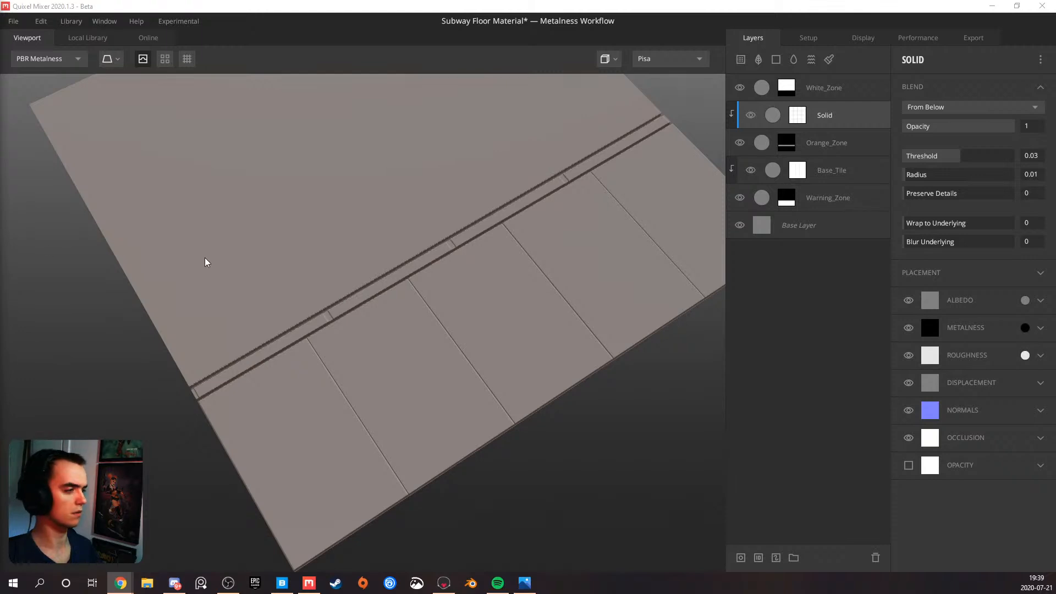
Set Repeat X to 13 and Spacing Y to 0 in the Orange_Zone tile layer's Square pattern
left_click_drag(309, 176, 318, 202)
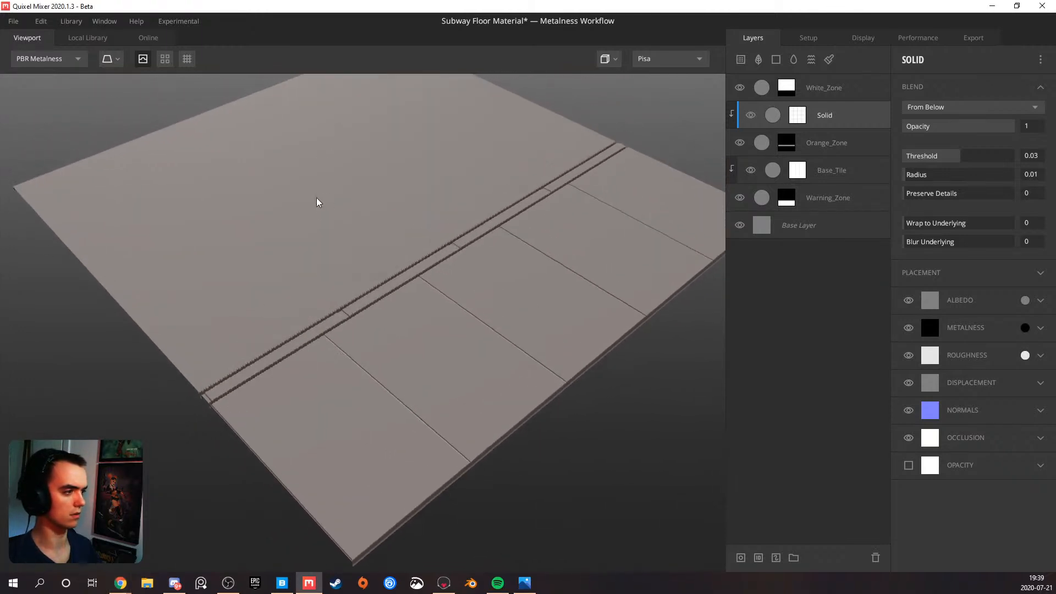
scroll(330, 233, "up", 4)
left_click_drag(348, 289, 299, 327)
middle_click_drag(301, 288, 333, 303)
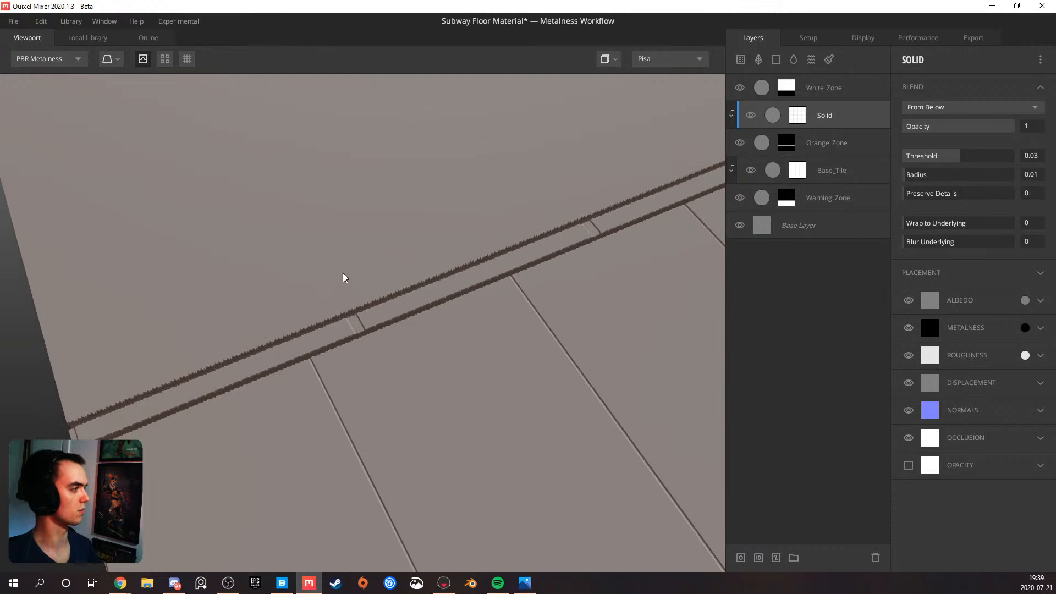
left_click(798, 115)
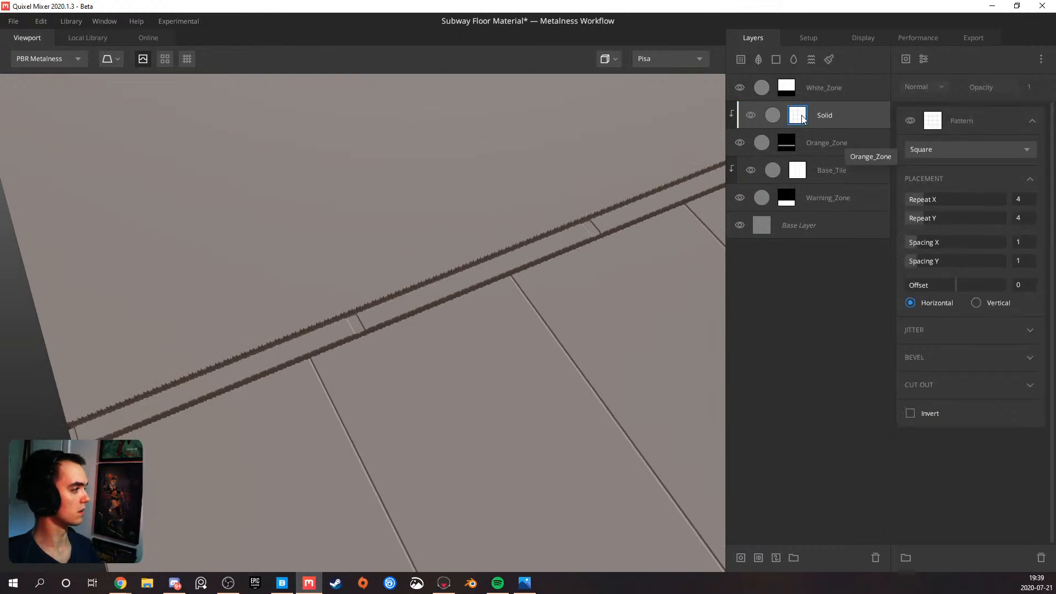
left_click(933, 207)
left_click_drag(932, 205, 1006, 199)
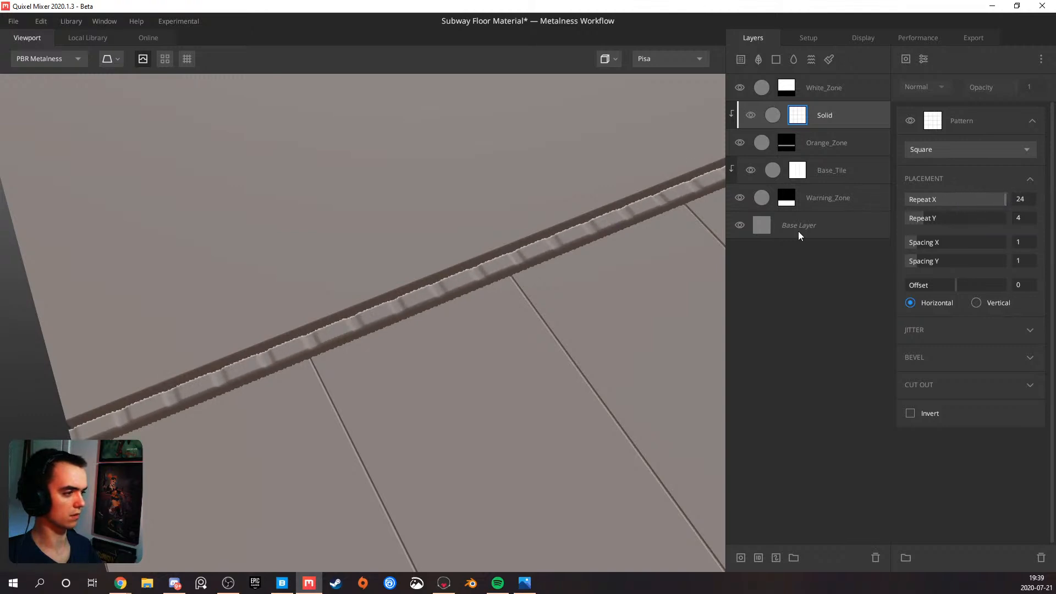
scroll(563, 280, "down", 2)
left_click_drag(563, 280, 542, 282)
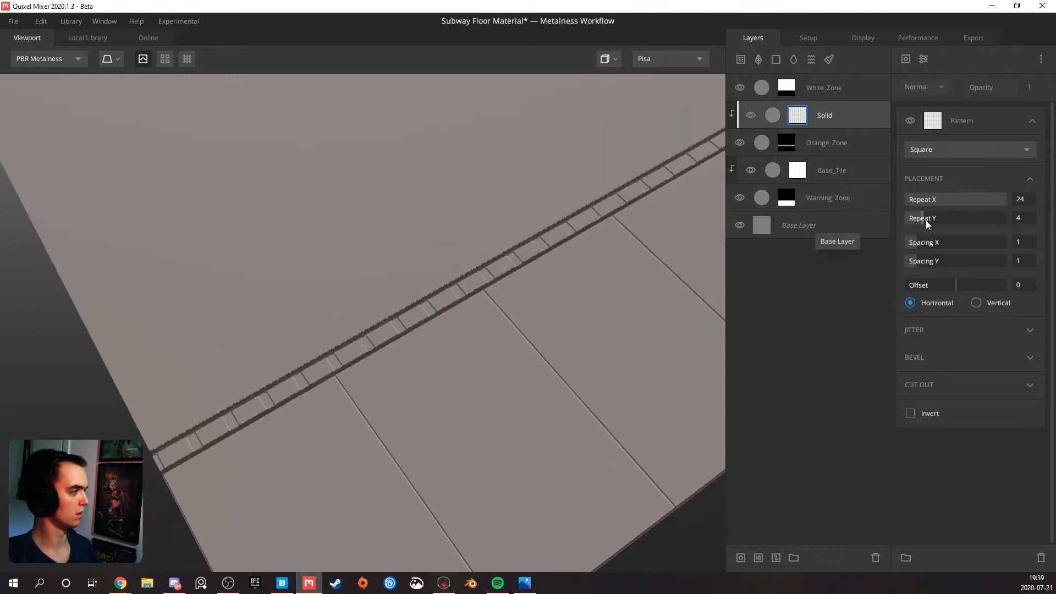
left_click_drag(920, 260, 835, 272)
left_click_drag(540, 299, 420, 300)
left_click_drag(994, 203, 961, 206)
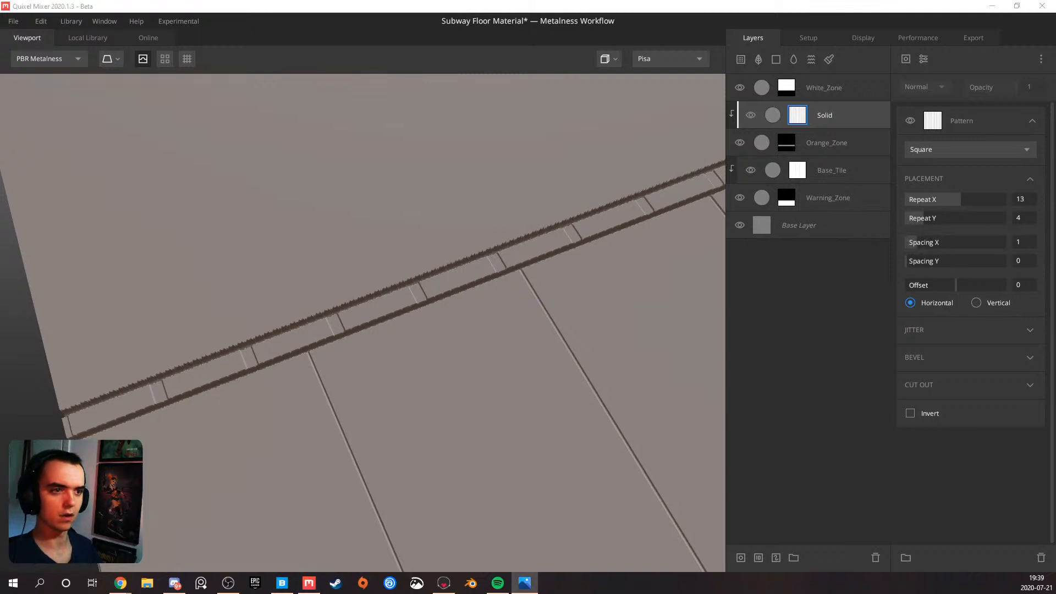
Check the subway floor reference photos and set Spacing X to 0.227 in the orange tiles' Square pattern
key("alt+Tab")
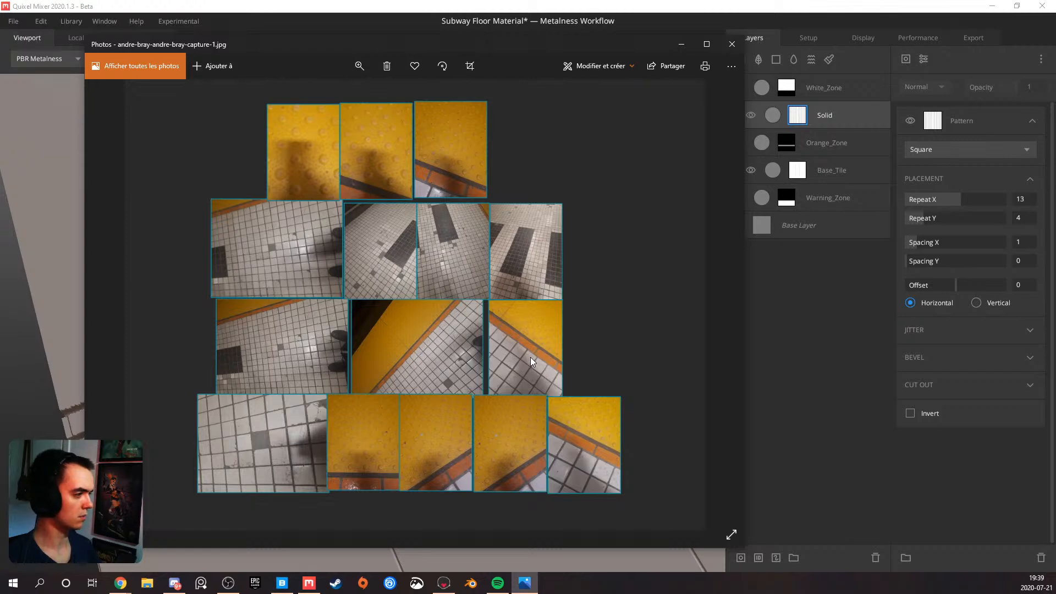
left_click(681, 44)
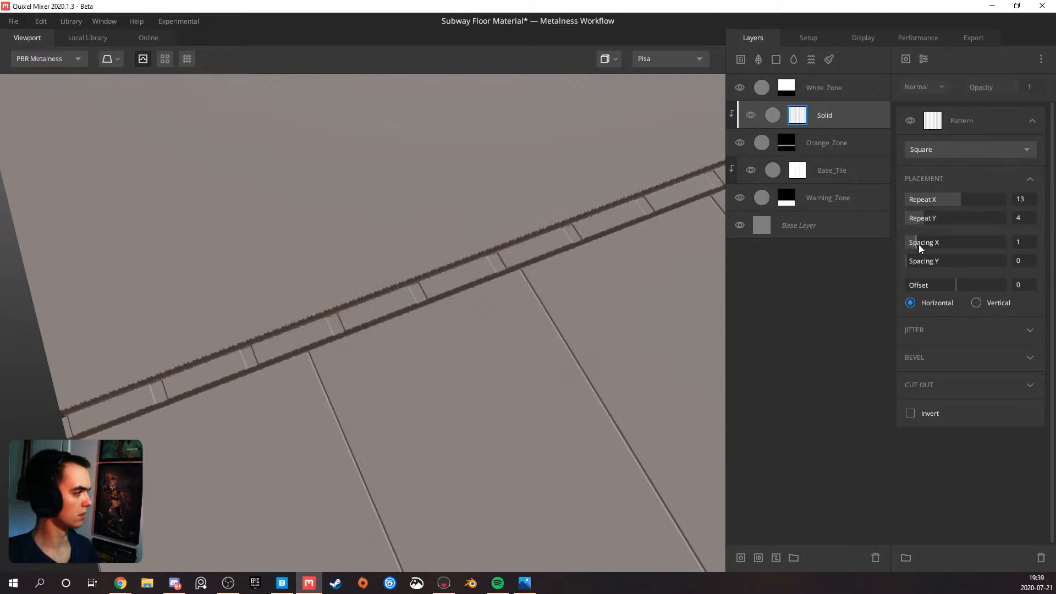
left_click_drag(915, 244, 909, 243)
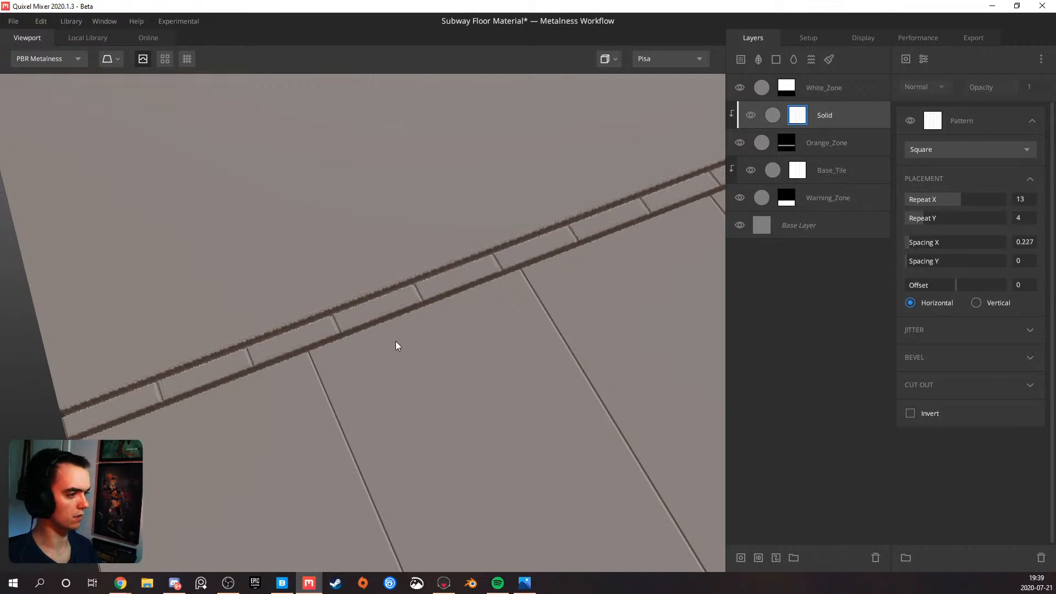
Inspect the orange strip's tiles against the warning-zone tiles across the whole floor plane
scroll(395, 341, "down", 5)
left_click_drag(385, 342, 540, 279)
scroll(467, 297, "up", 3)
scroll(476, 295, "down", 4)
left_click_drag(474, 296, 438, 309)
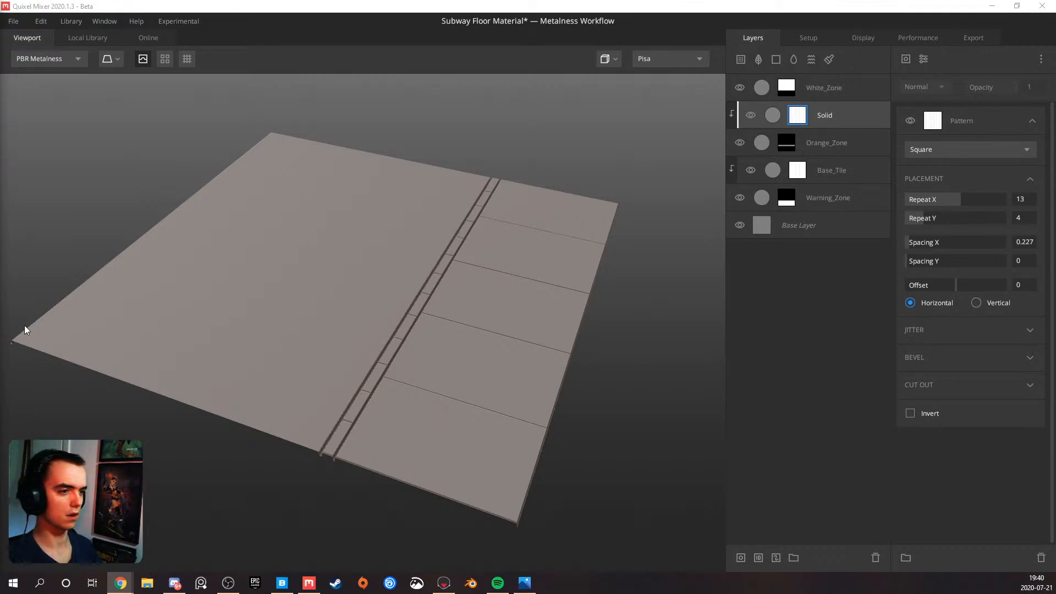
left_click_drag(201, 337, 160, 355)
scroll(212, 339, "up", 5)
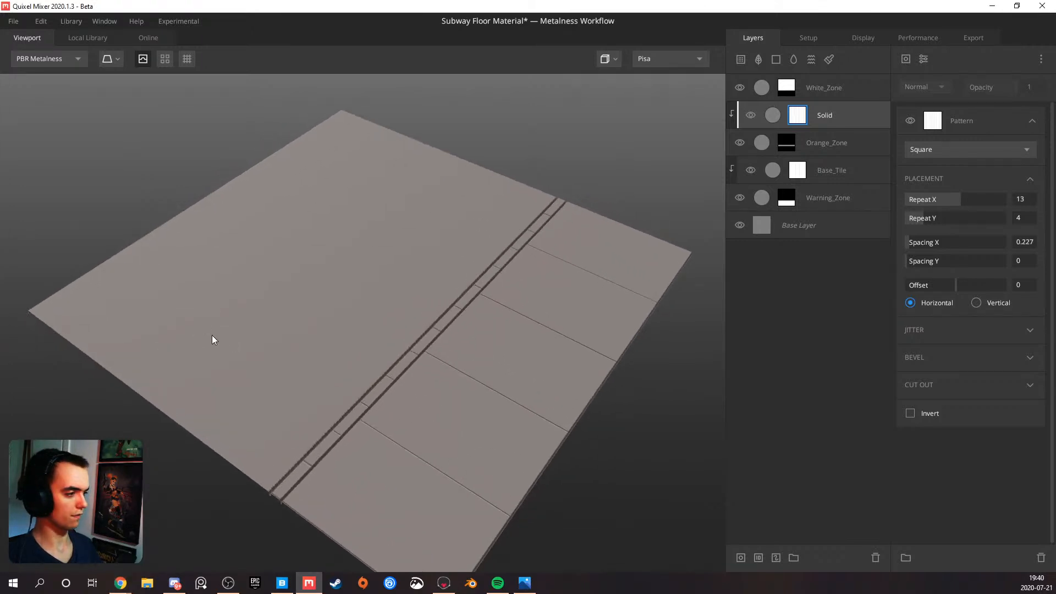
left_click_drag(260, 345, 410, 342)
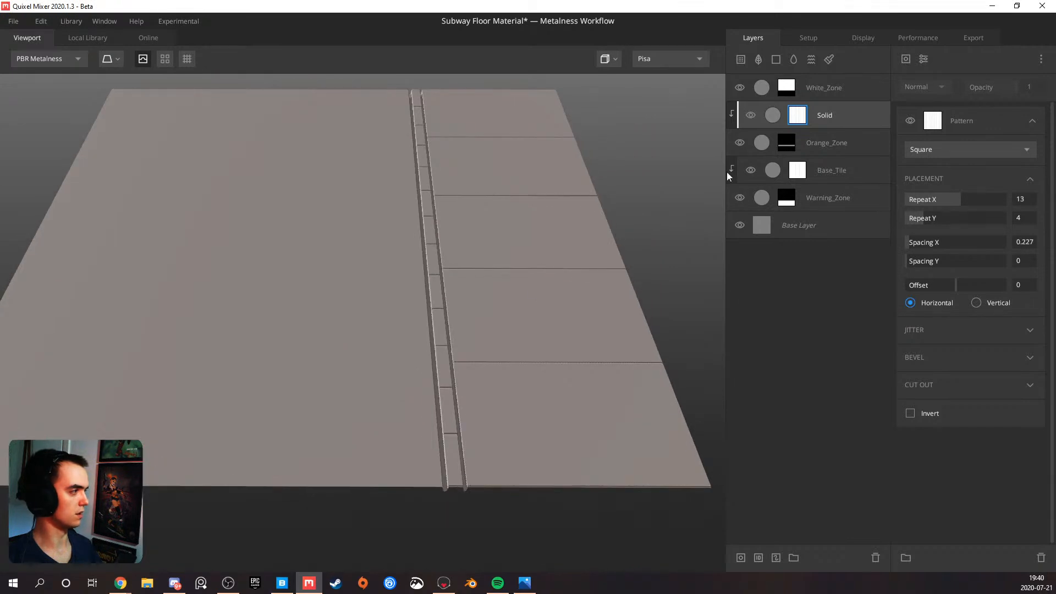
Rename the Solid layer clipped to Orange_Zone as Base_Tile
double_click(831, 117)
type("Base_Tile")
key("Return")
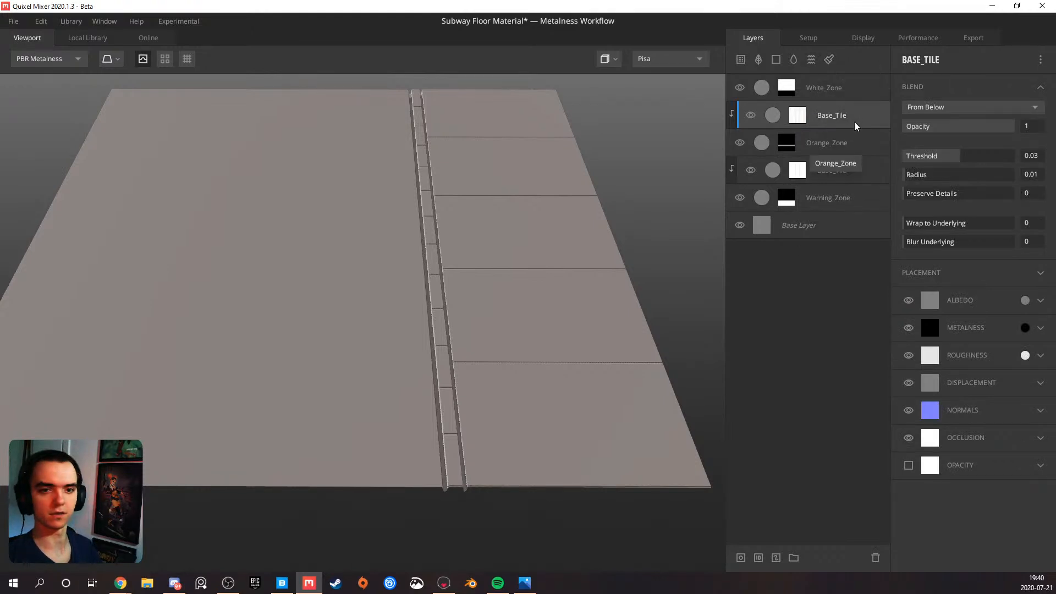
Group the Warning_Zone layer with its clipped Base_Tile layer and name the group Warning_Zone
left_click(838, 207)
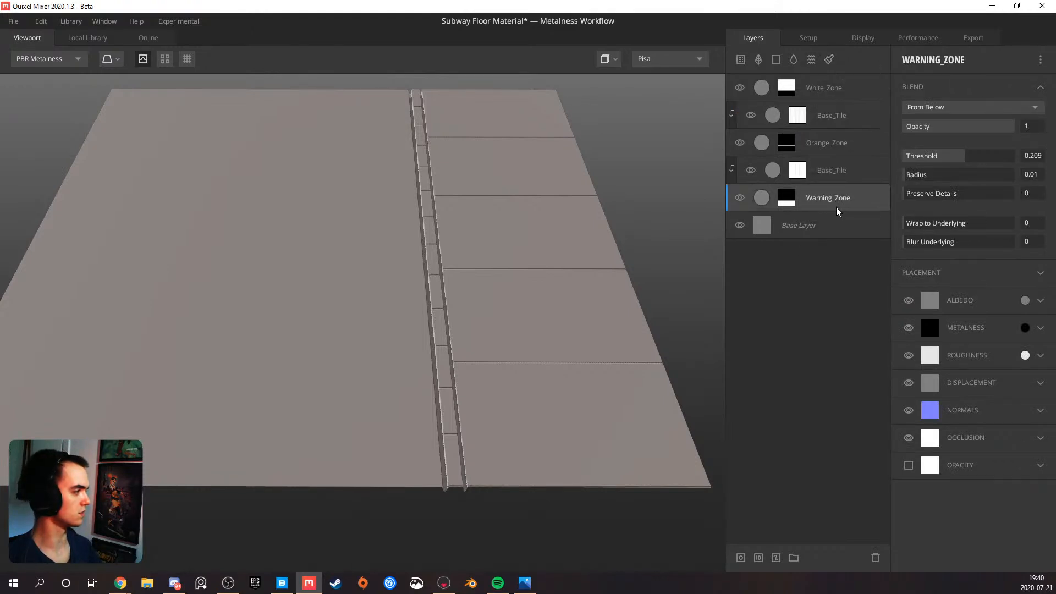
left_click(860, 171, "ctrl")
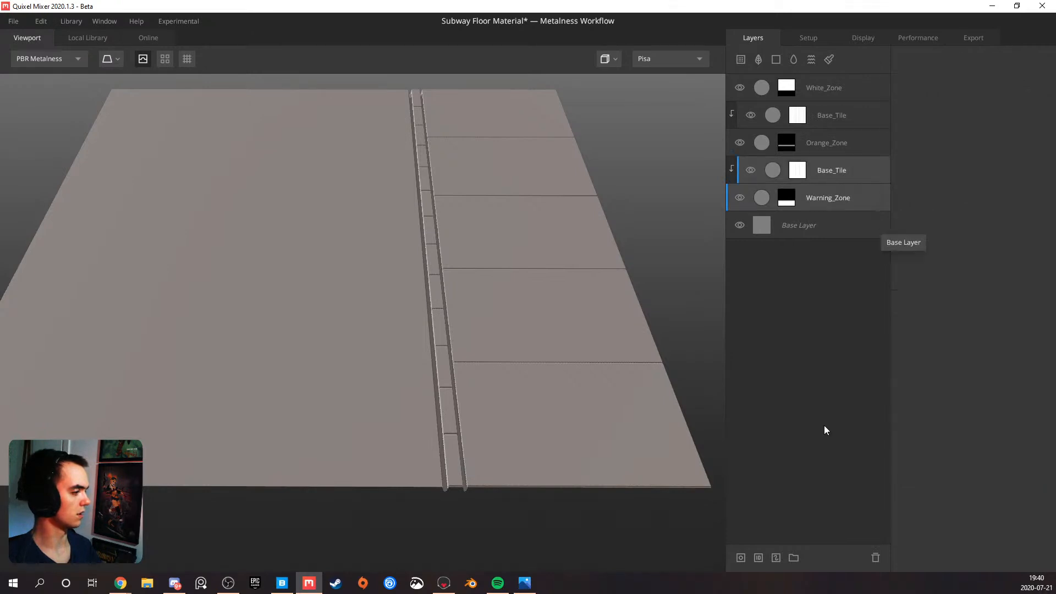
left_click(794, 558)
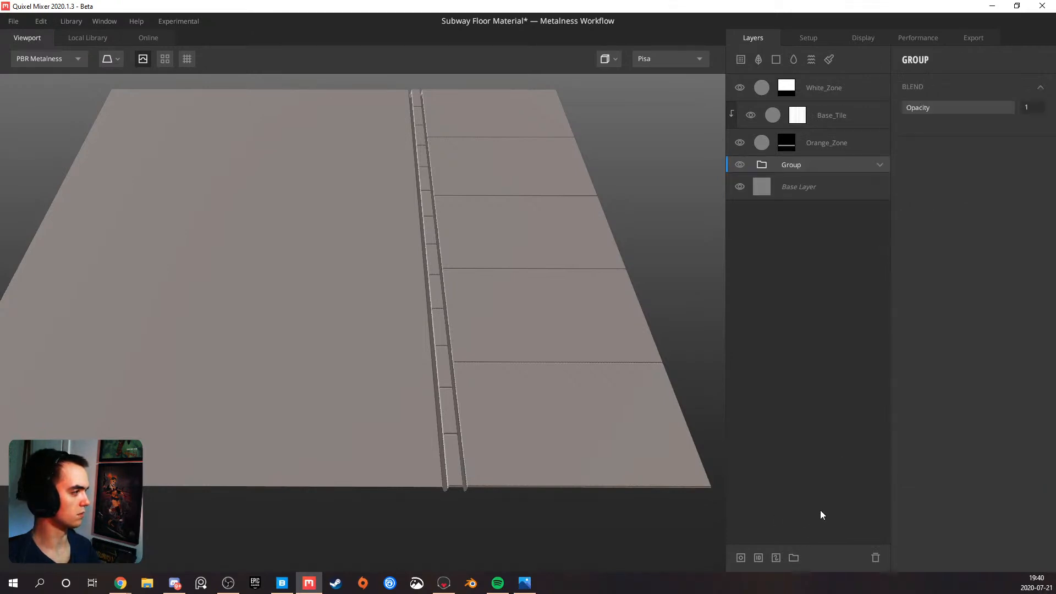
double_click(796, 167)
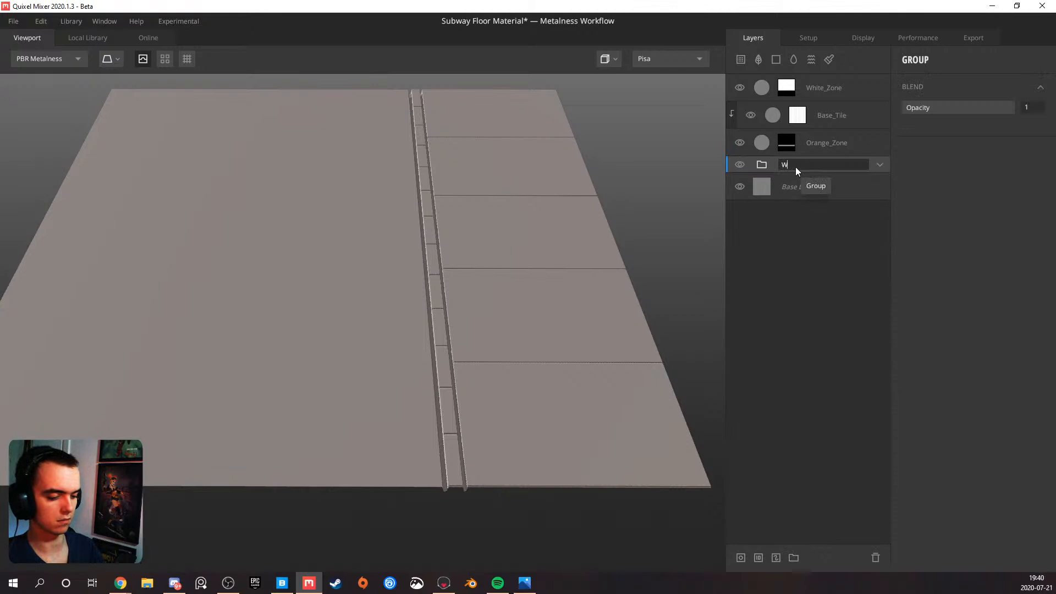
type("Warning_Zone")
key("Return")
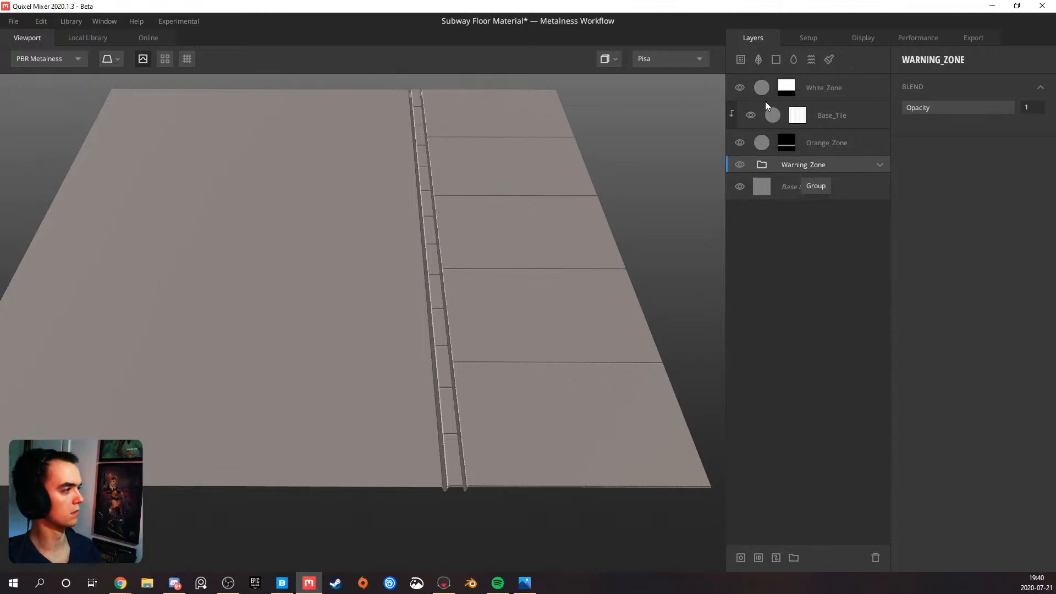
Group the Orange_Zone layer with its clipped Base_Tile layer and name the group Orange_Zone
left_click(867, 145)
left_click(861, 115, "ctrl")
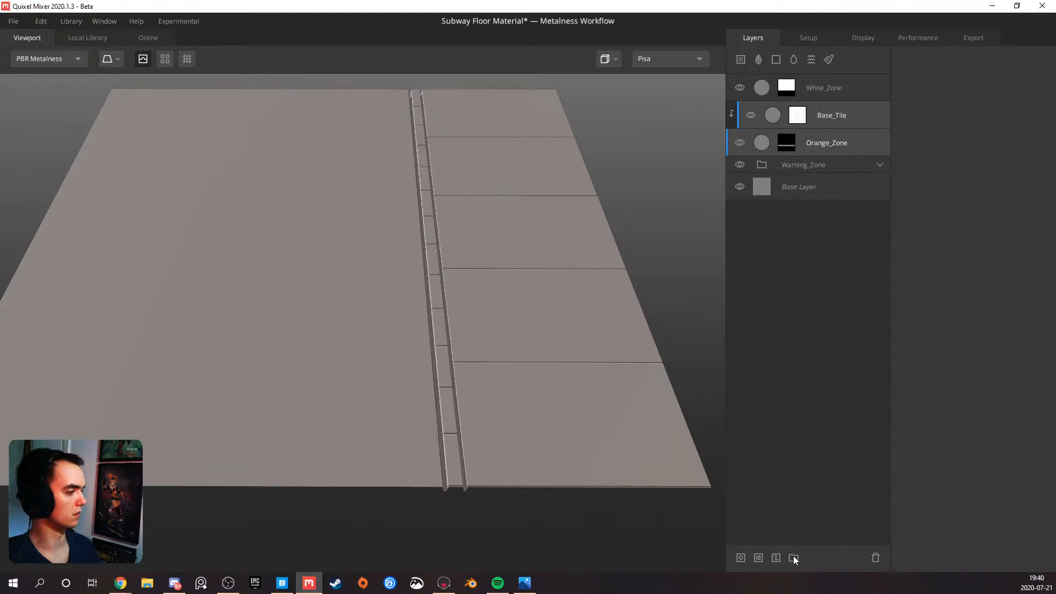
left_click(794, 558)
double_click(792, 110)
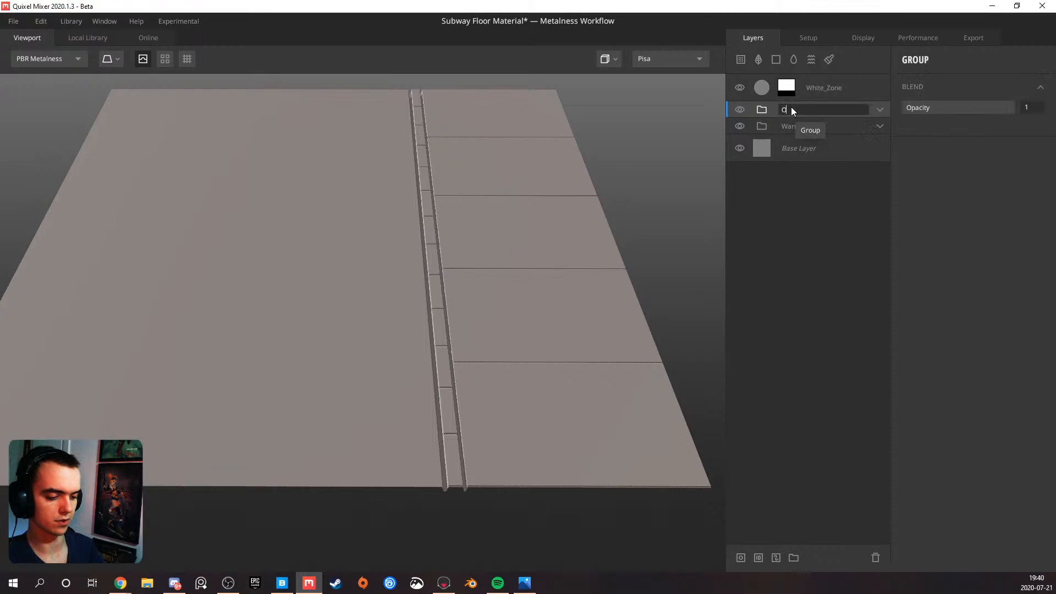
type("Orange_Zone")
key("Return")
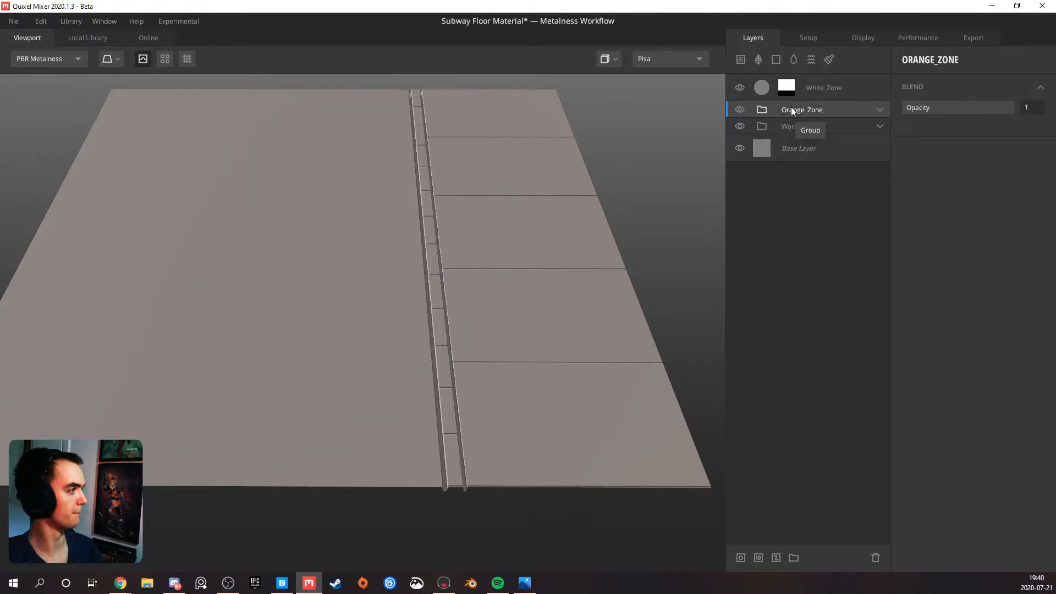
Add a Solid layer above White_Zone and give it a mask stack with a Square Pattern component
left_click(845, 85)
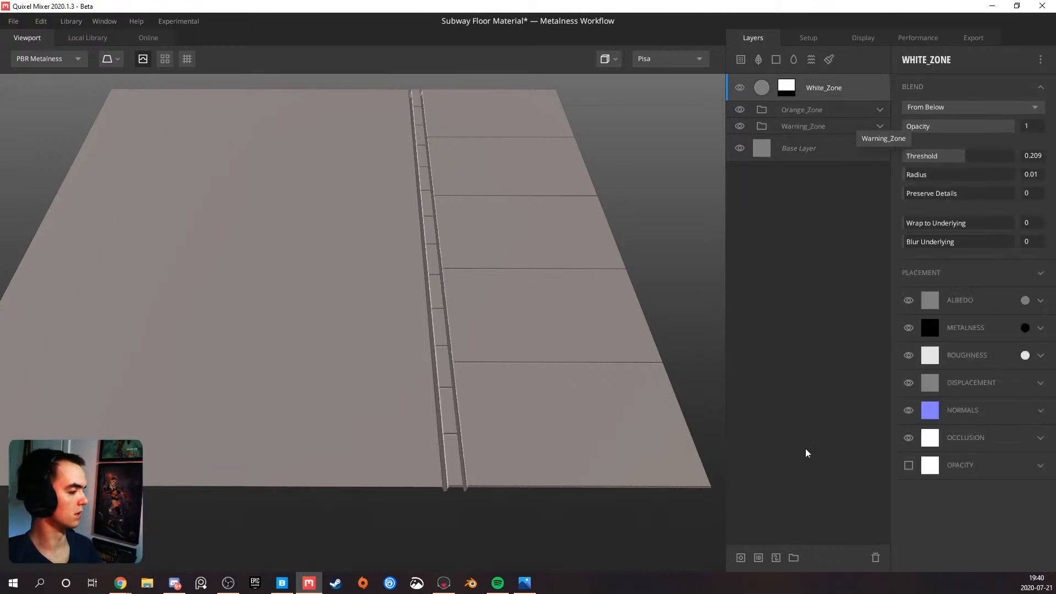
mouse_move(551, 214)
left_mouse_down()
mouse_move(438, 265)
mouse_move(405, 259)
mouse_move(493, 297)
left_mouse_up()
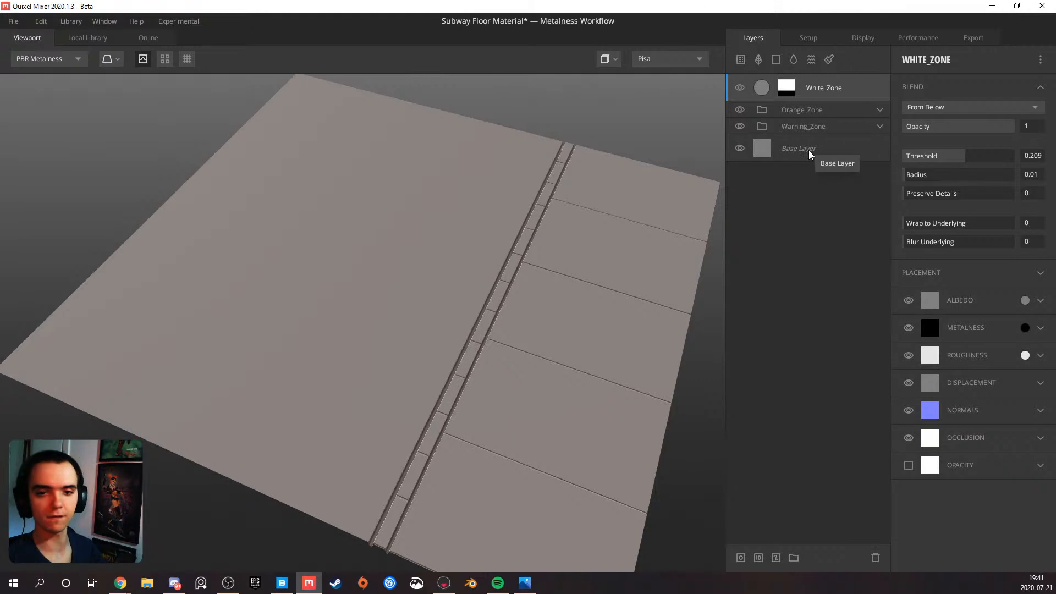
left_click_drag(338, 289, 457, 304)
scroll(439, 280, "up", 3)
scroll(407, 309, "down", 3)
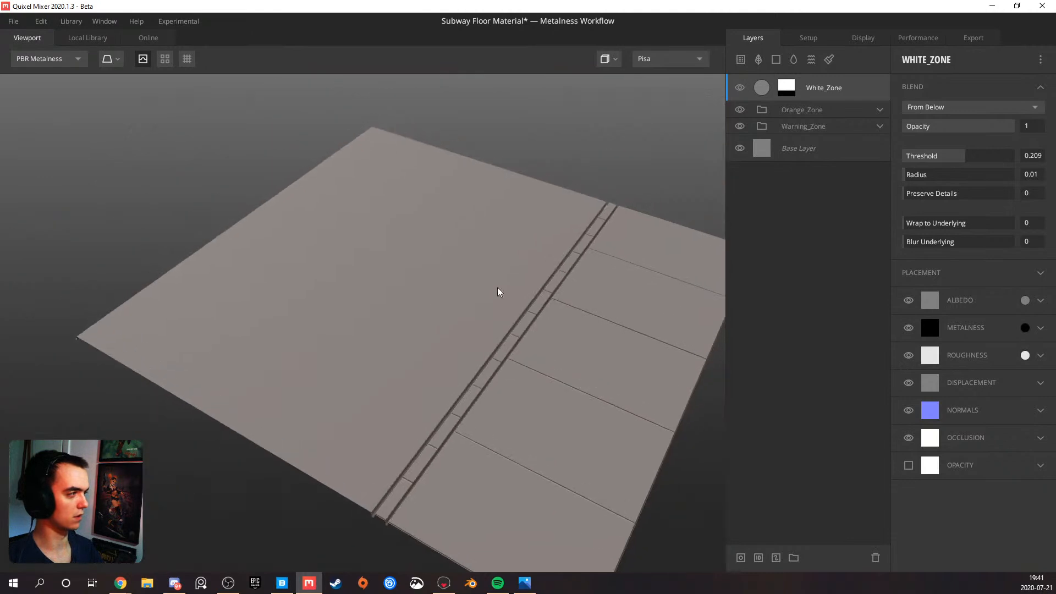
left_click(777, 60)
right_click(801, 90)
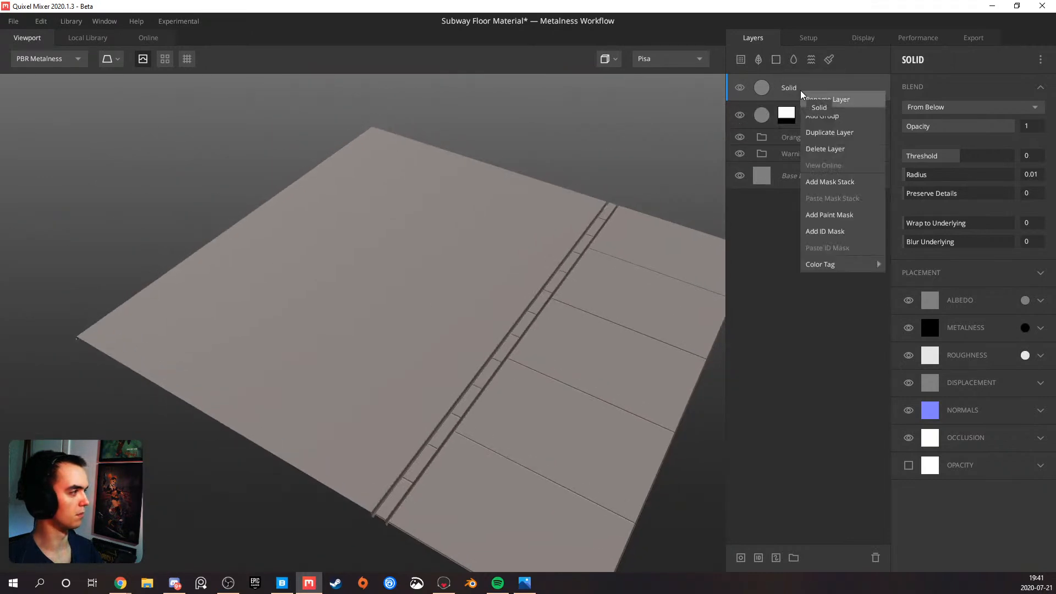
left_click(827, 184)
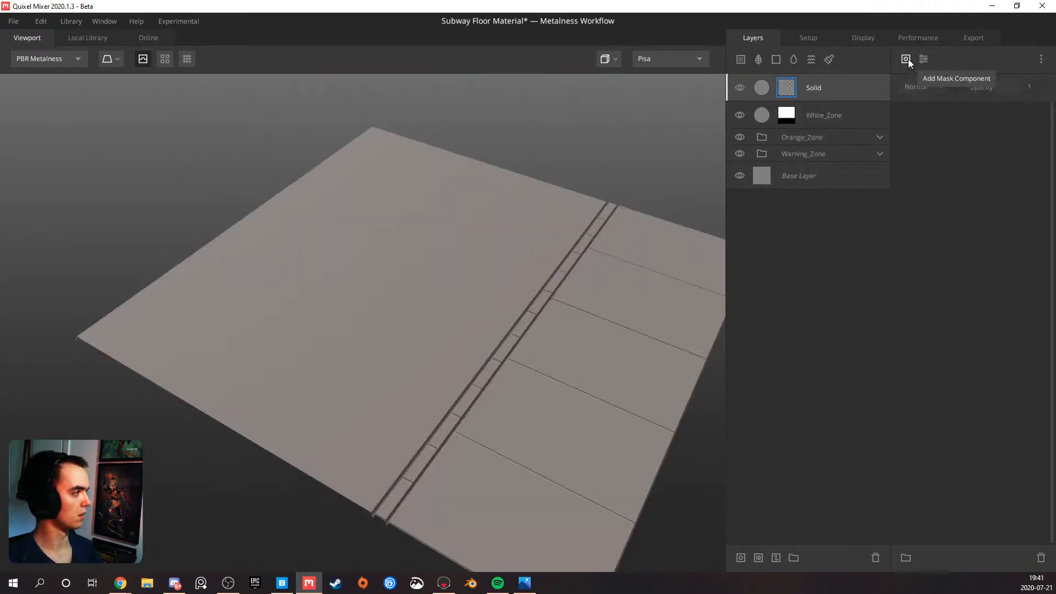
left_click(906, 58)
mouse_move(929, 126)
left_click(985, 125)
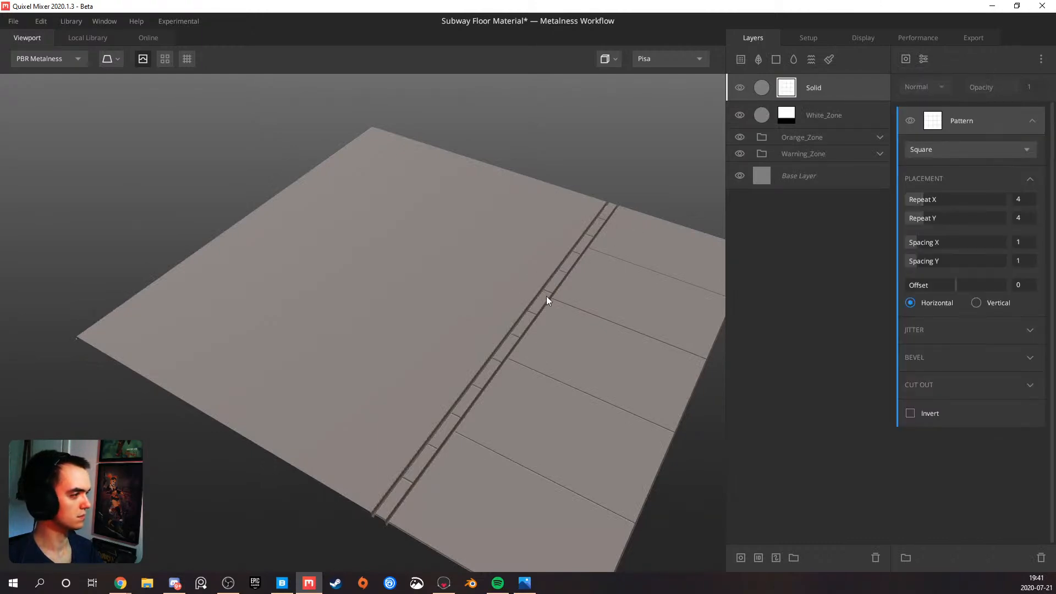
Set the new Solid layer's blend Threshold to 0.308 and clip the layer to White_Zone
left_click(808, 91)
left_click_drag(949, 154, 968, 149)
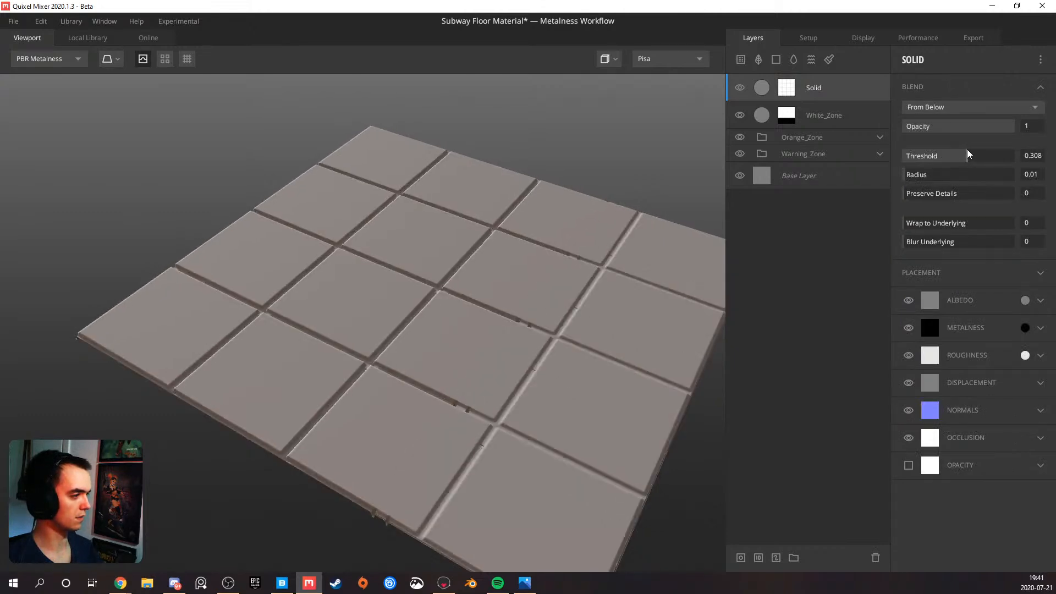
left_click(838, 84, "alt")
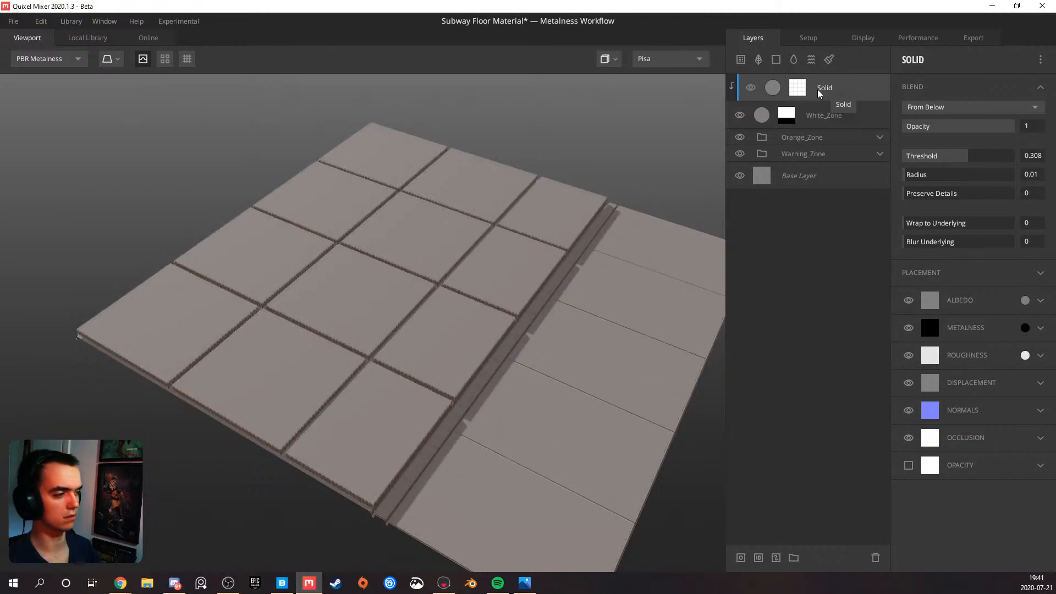
scroll(309, 297, "up", 4)
left_click_drag(308, 302, 611, 217)
scroll(439, 275, "down", 4)
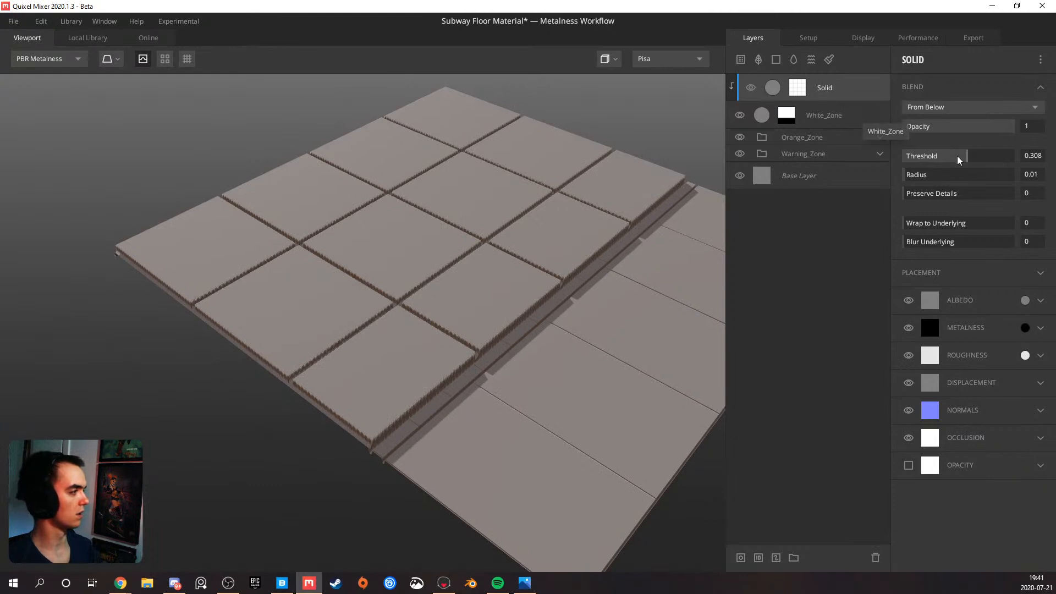
Try Repeat X values of 12 and 19 in the Square pattern of the Solid layer clipped to White_Zone
left_click(798, 88)
left_click(932, 200)
left_click_drag(933, 199, 955, 194)
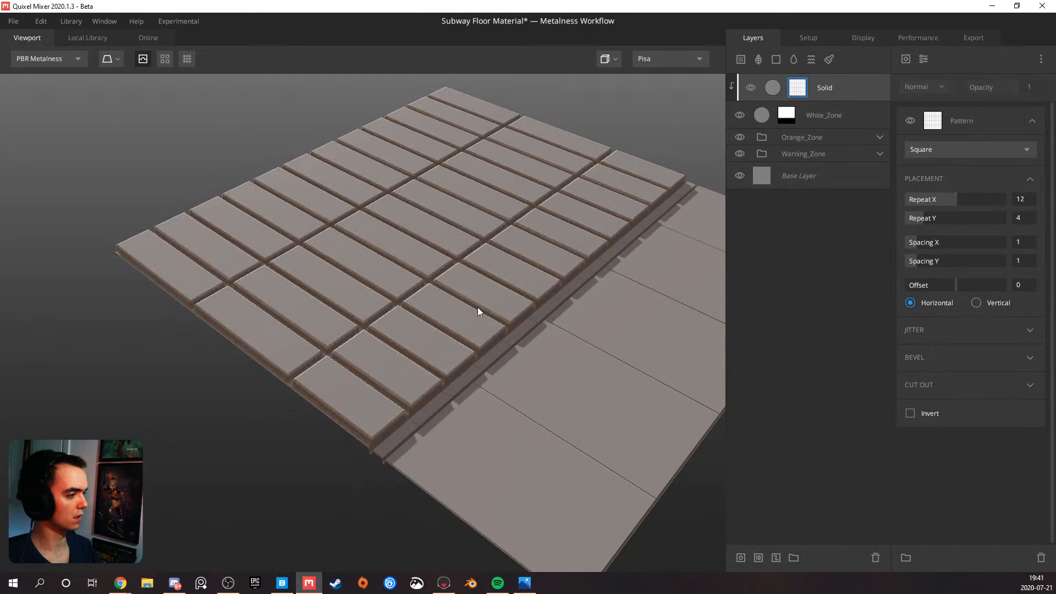
scroll(411, 352, "up", 10)
scroll(368, 338, "up", 3)
left_click_drag(377, 339, 362, 344, "alt")
scroll(369, 332, "down", 2)
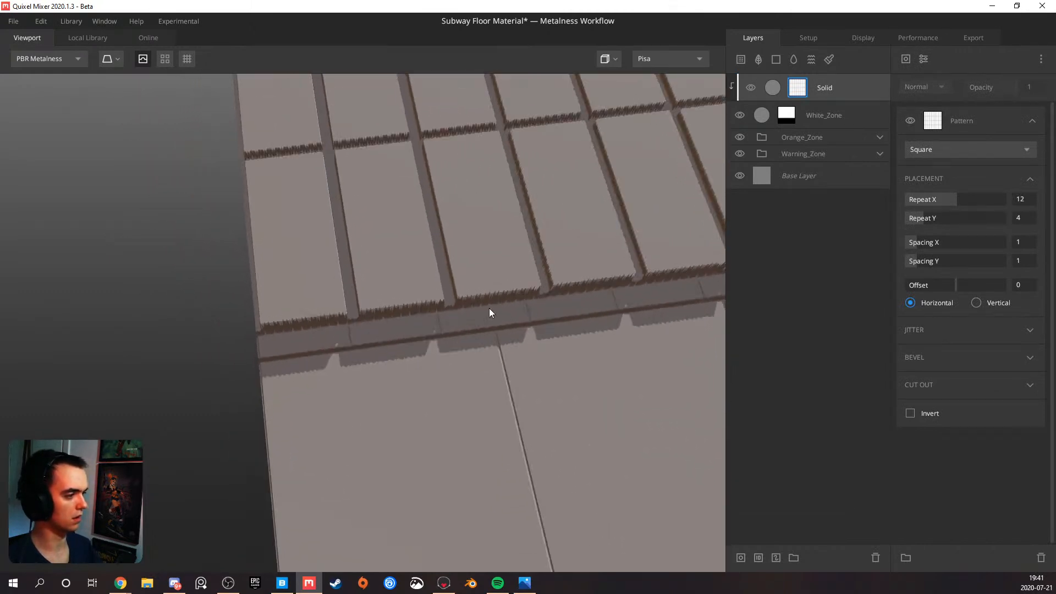
left_click_drag(954, 199, 985, 190)
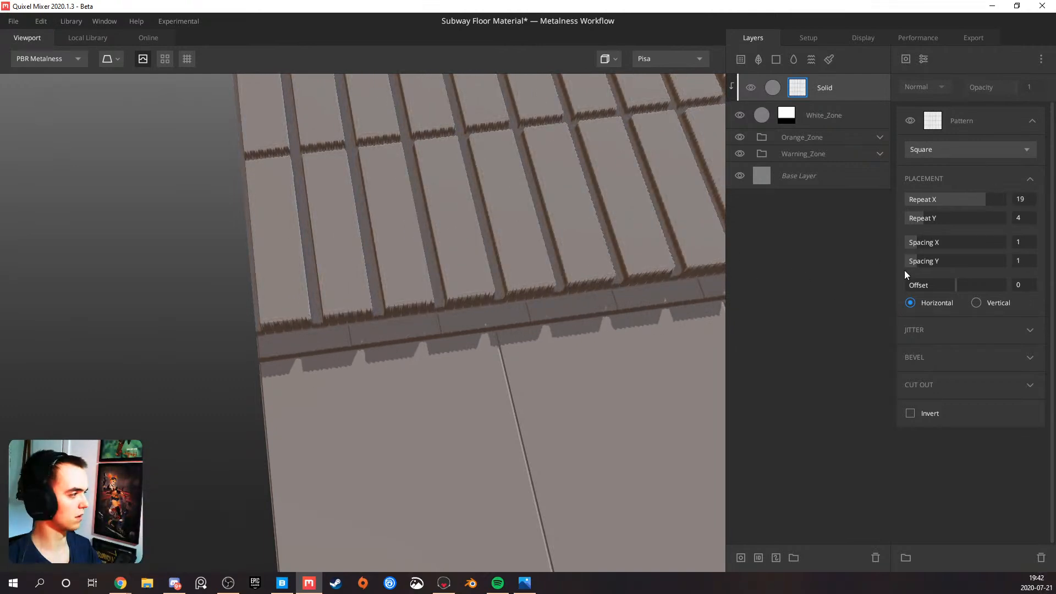
Set Spacing X to 0.387 in the white tiles' Square pattern to narrow the gaps between tiles
left_click_drag(918, 243, 909, 245)
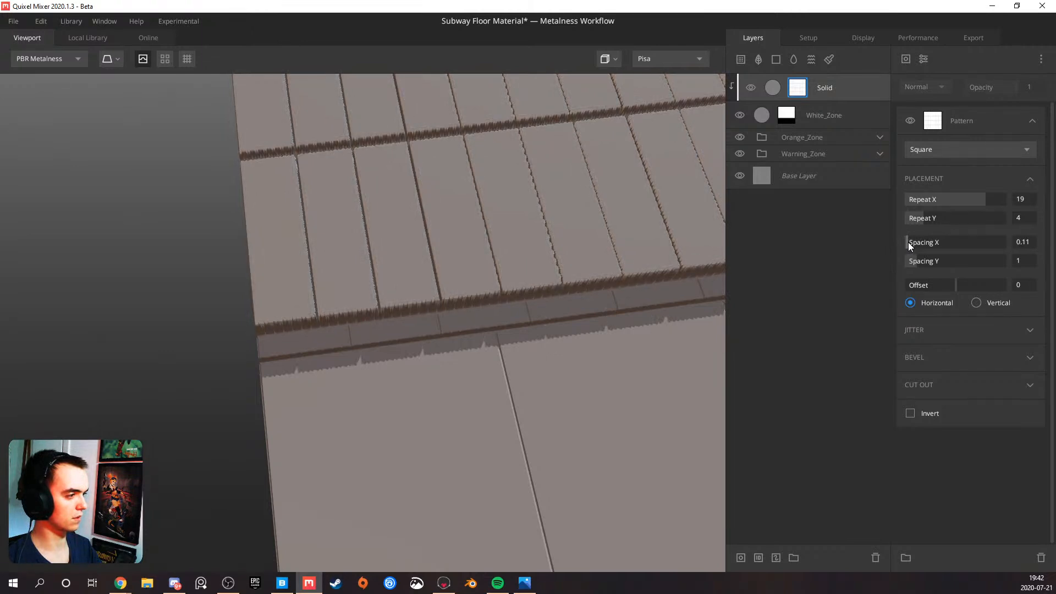
left_click_drag(910, 242, 911, 242)
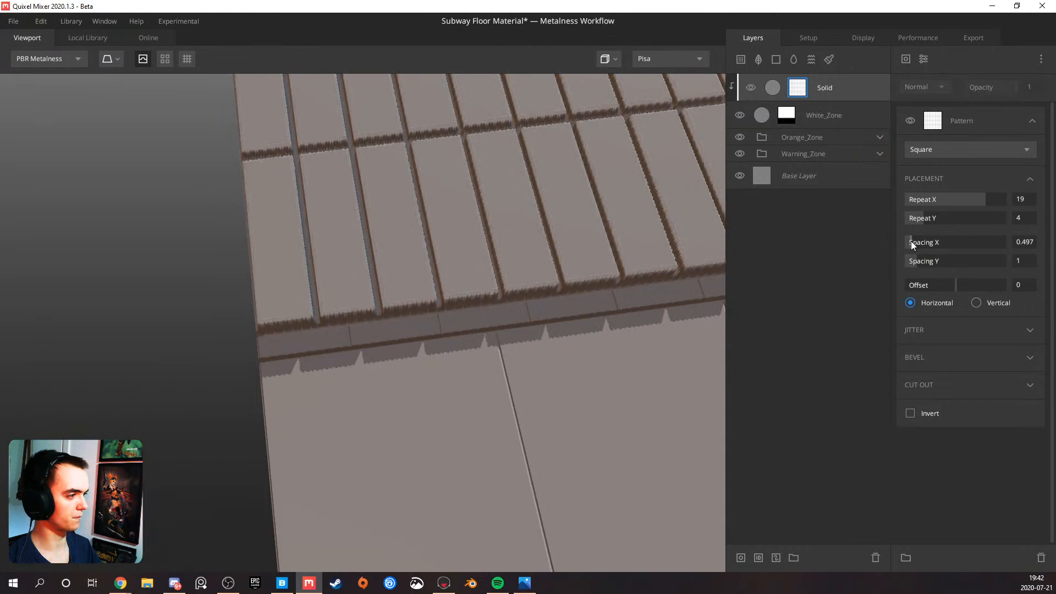
scroll(471, 282, "down", 2)
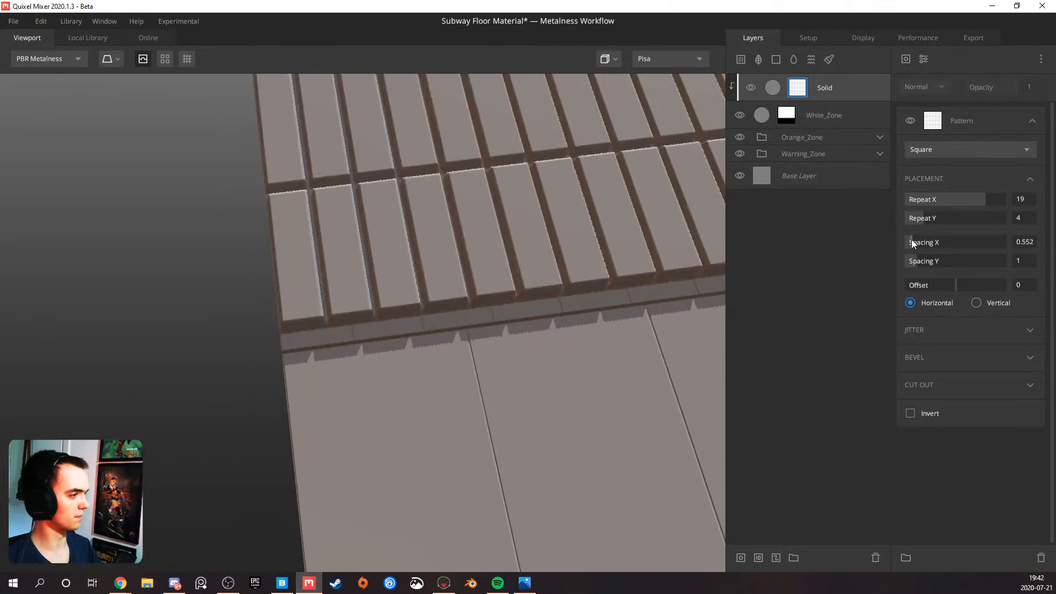
left_click_drag(912, 241, 910, 242)
left_click_drag(446, 292, 332, 287)
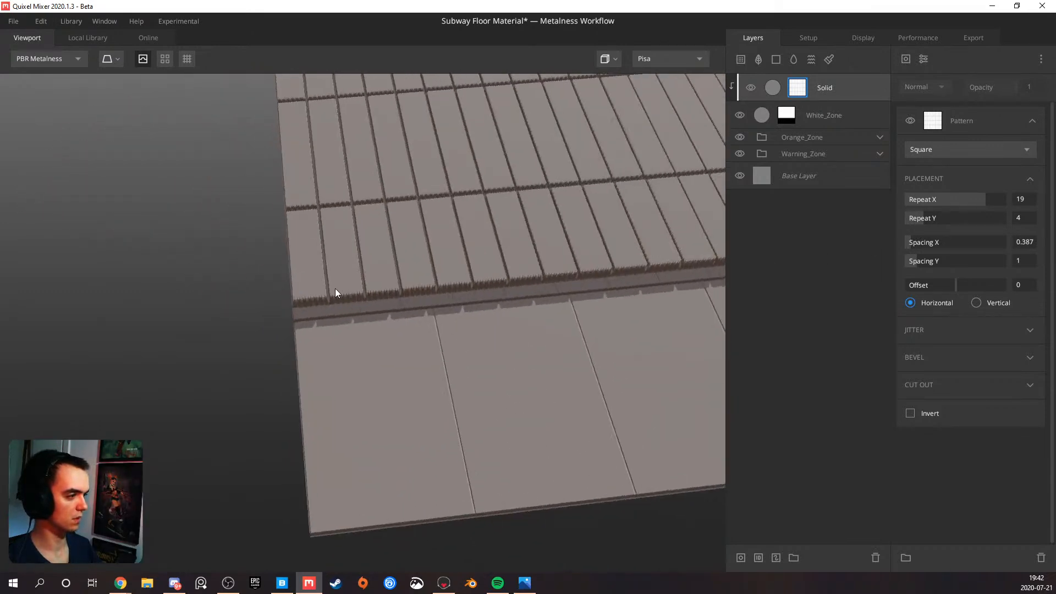
scroll(333, 295, "up", 2)
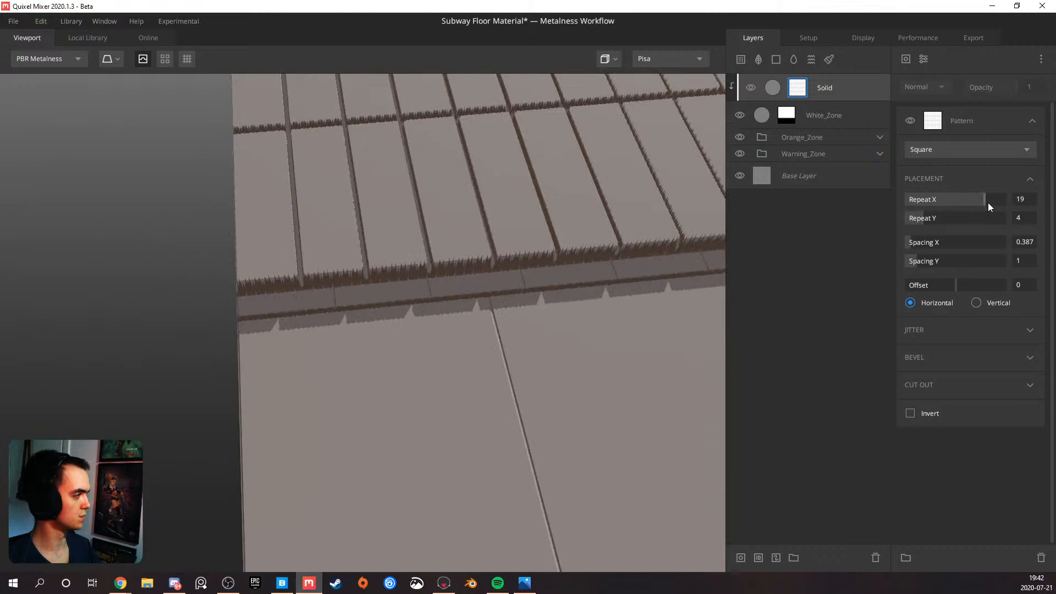
Check the subway floor reference photos and set Repeat X to 20 in the white tiles' Square pattern
left_click_drag(989, 199, 1005, 196)
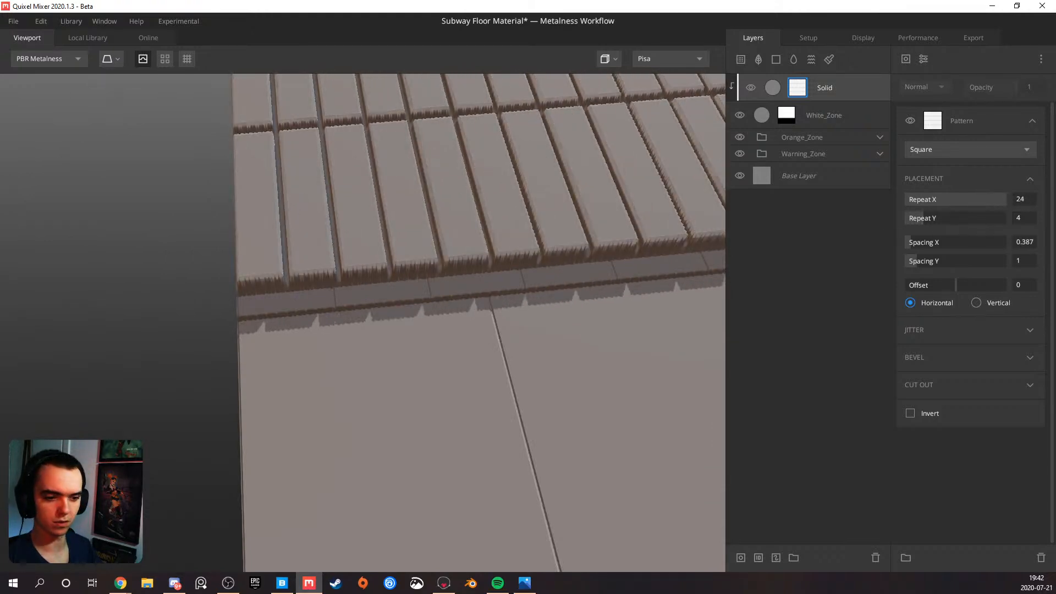
left_click(525, 584)
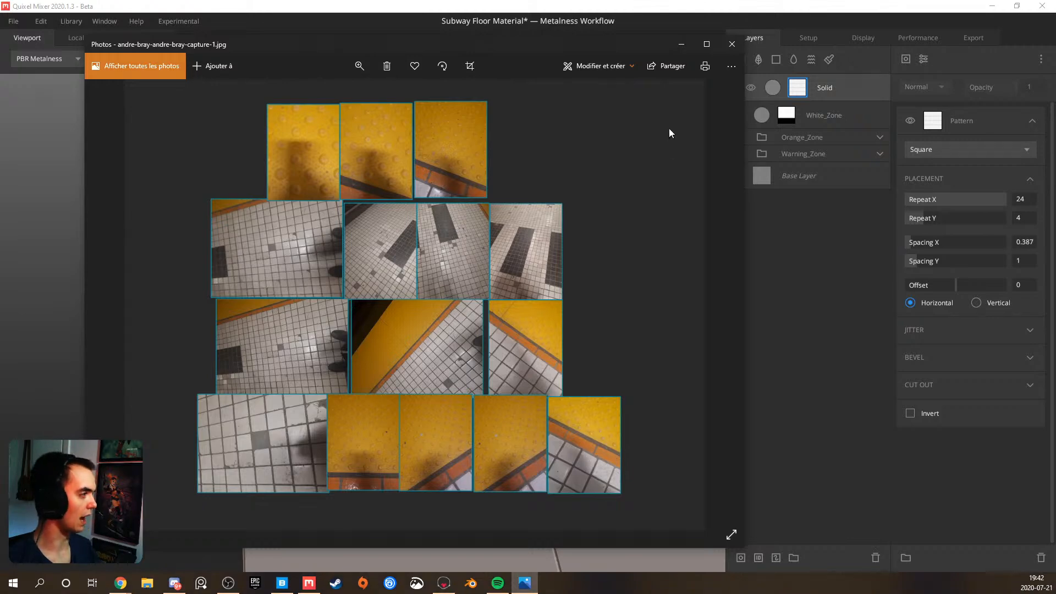
left_click(682, 44)
left_click_drag(357, 289, 361, 319)
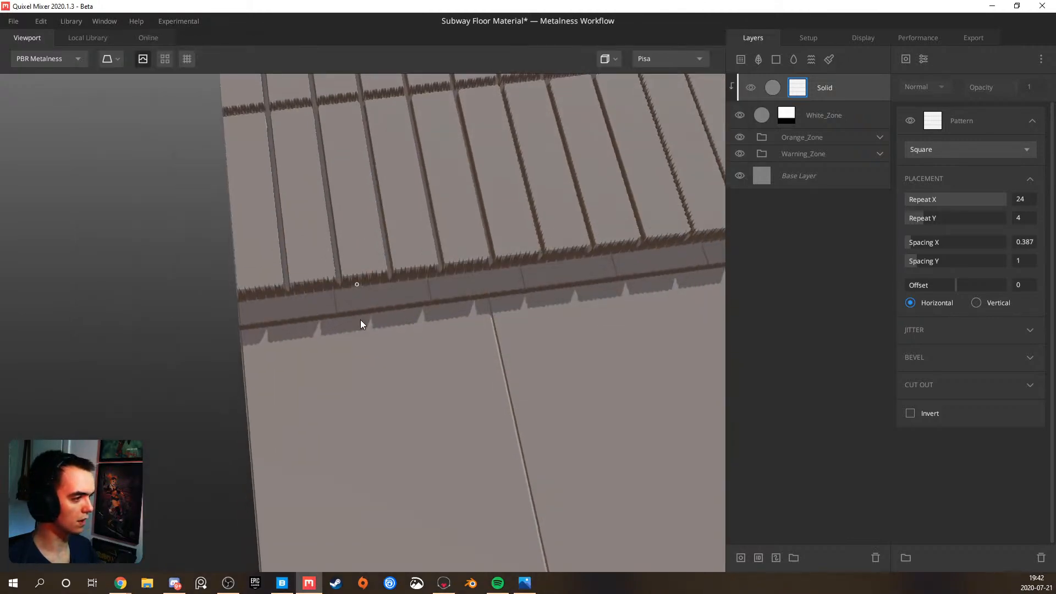
left_click_drag(1000, 196, 989, 201)
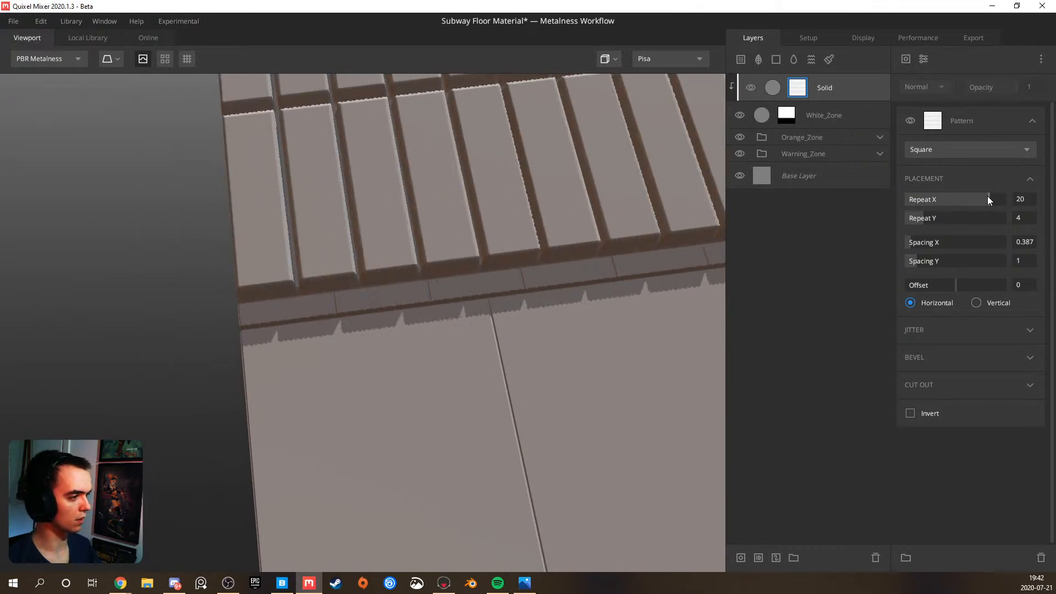
Set Repeat Y to 20 in the white tiles' Square pattern and inspect the tiles bordering the orange strip
scroll(417, 271, "down", 5)
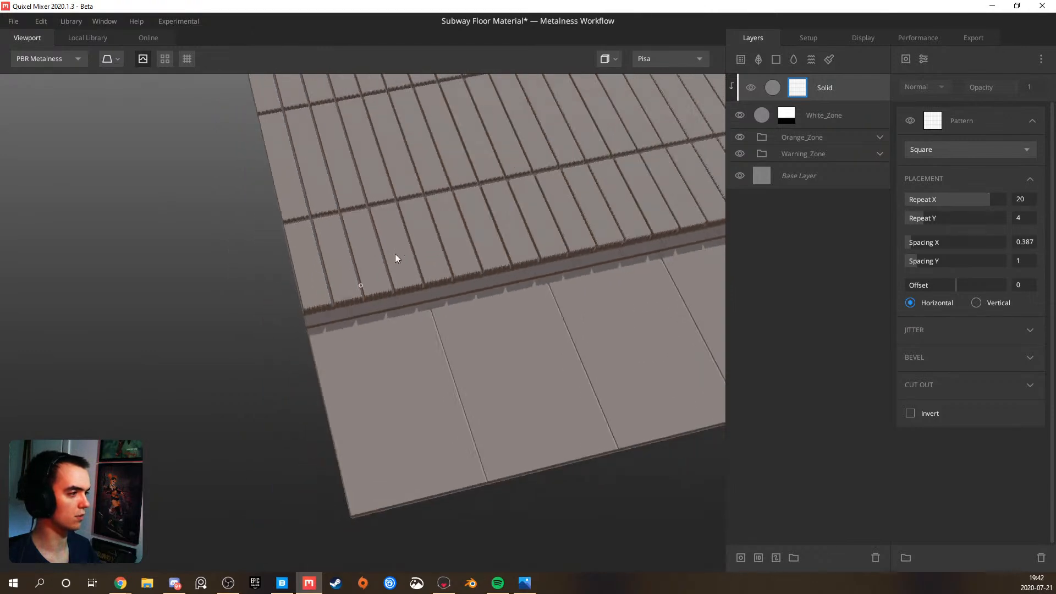
left_click_drag(396, 253, 424, 242)
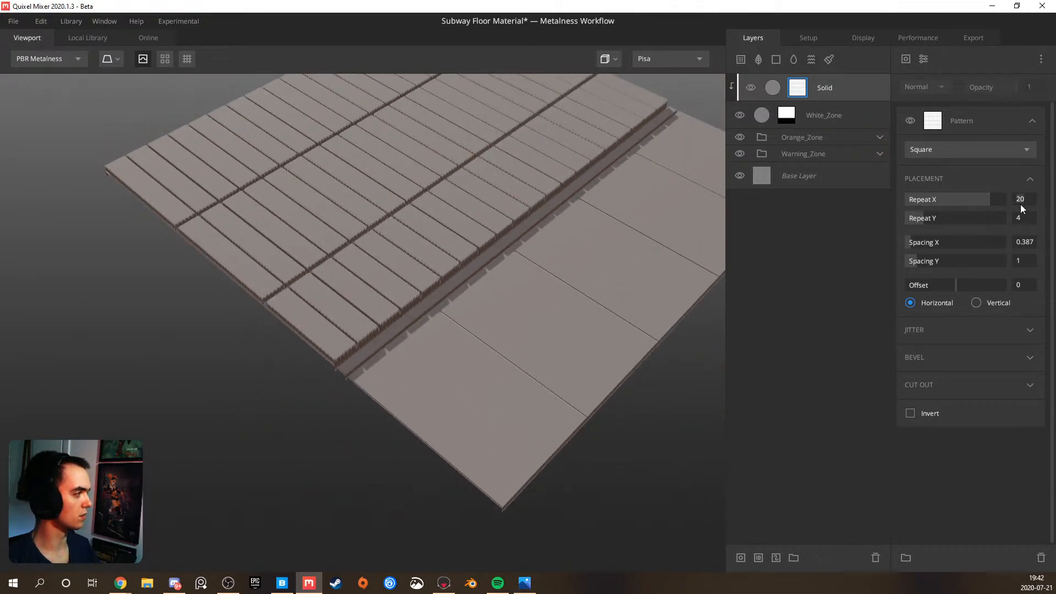
key("Return")
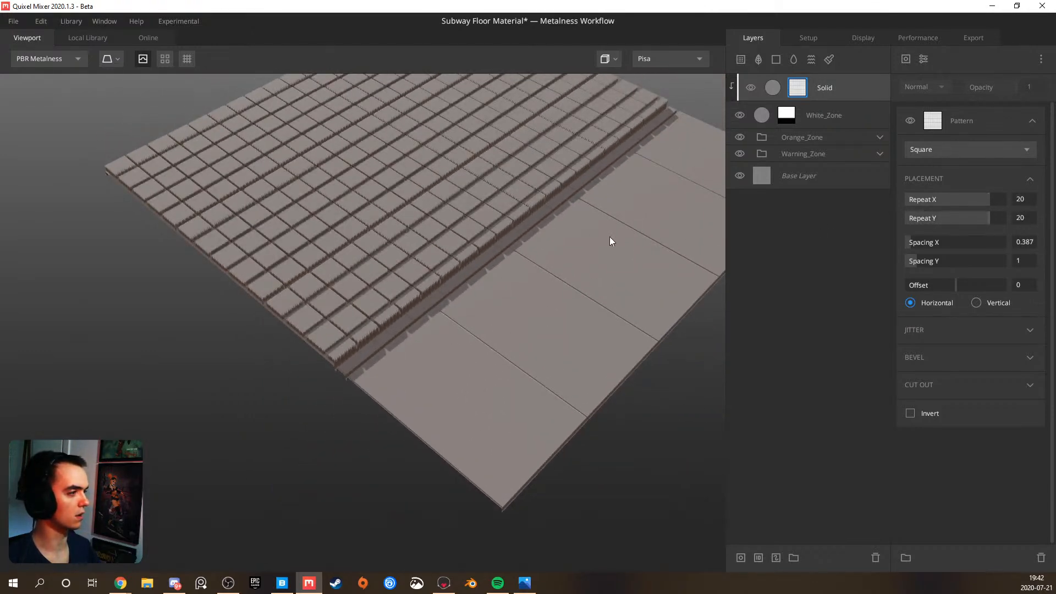
left_click_drag(583, 237, 263, 212)
left_click_drag(474, 239, 275, 299)
scroll(275, 299, "up", 3)
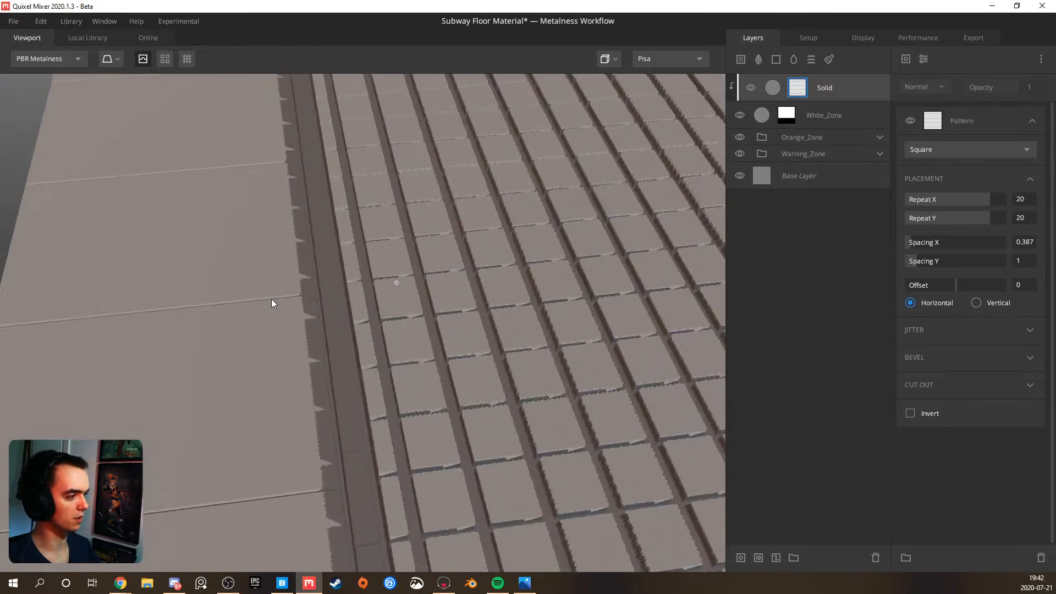
scroll(376, 308, "down", 5)
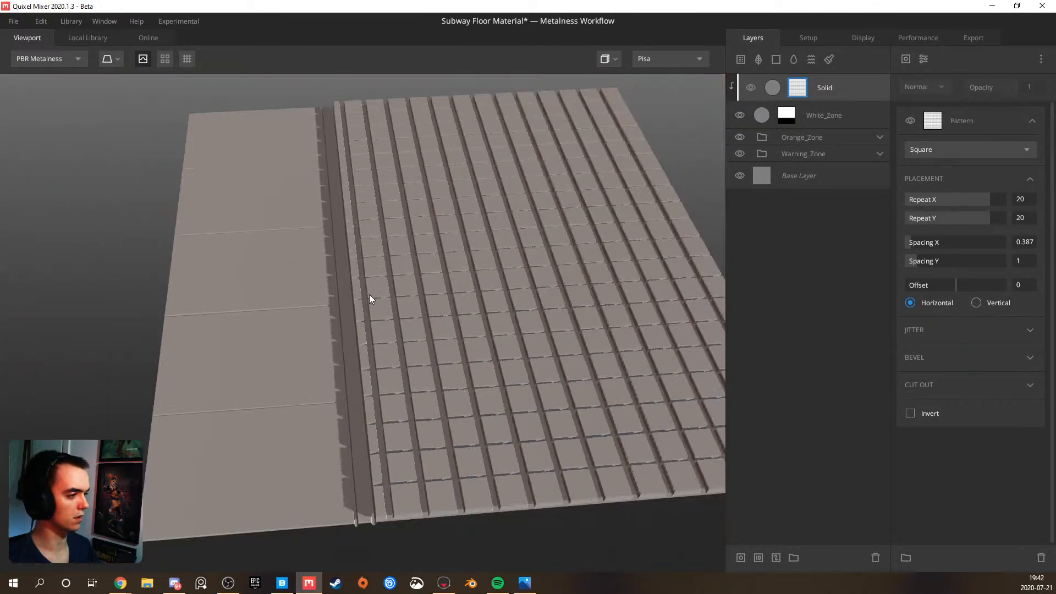
left_click_drag(365, 292, 378, 337)
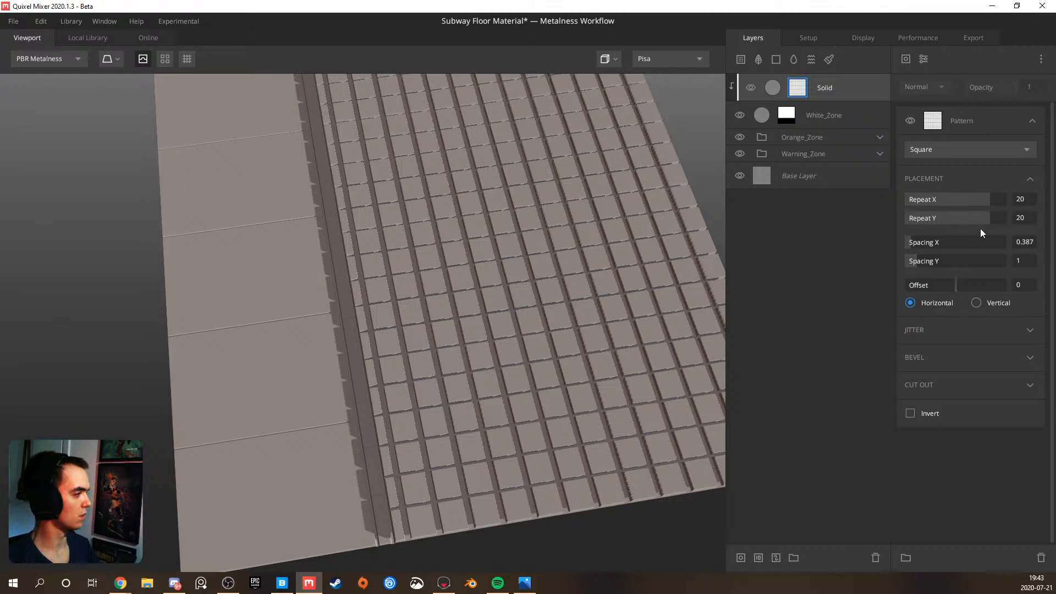
Set Repeat X and Repeat Y to 21 in the white tiles' Square pattern and inspect the border with the orange strip
left_click_drag(988, 218, 990, 218)
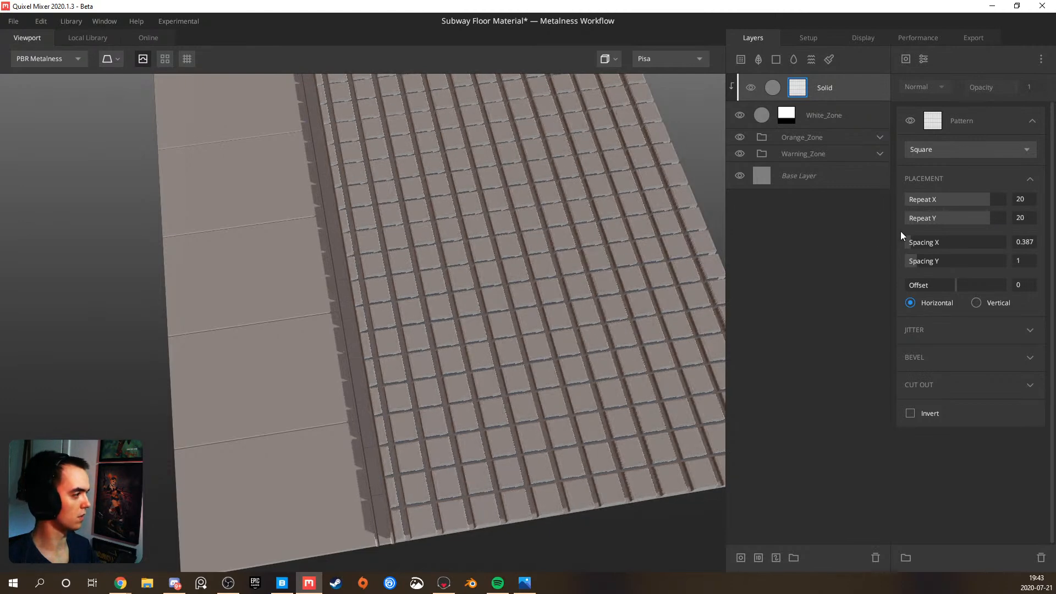
mouse_move(570, 248)
left_mouse_down()
mouse_move(562, 230)
mouse_move(558, 243)
left_mouse_up()
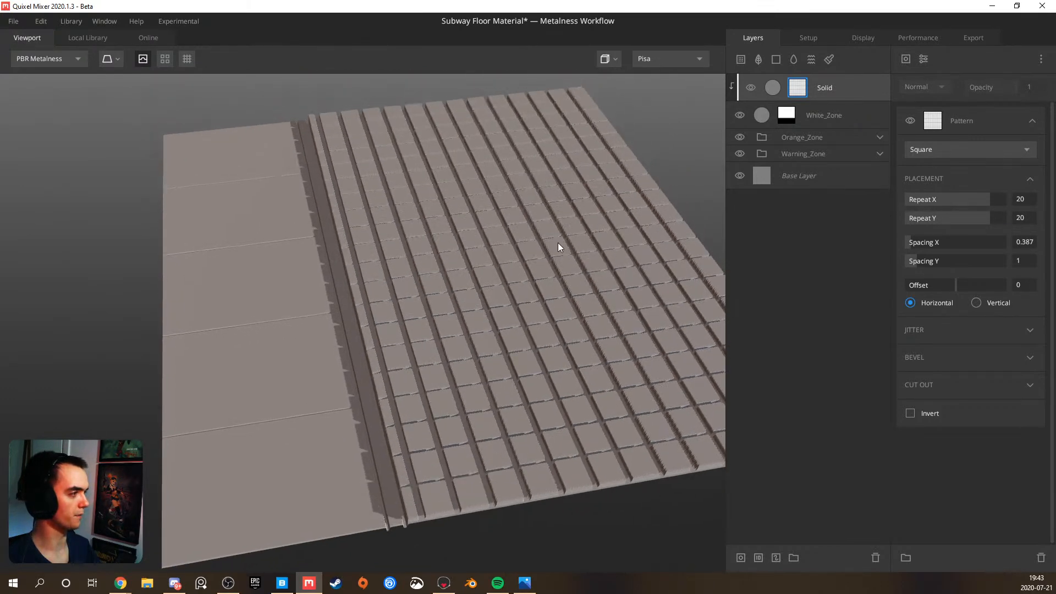
middle_click_drag(558, 243, 509, 250)
scroll(509, 250, "down", 2)
left_click_drag(509, 251, 549, 283)
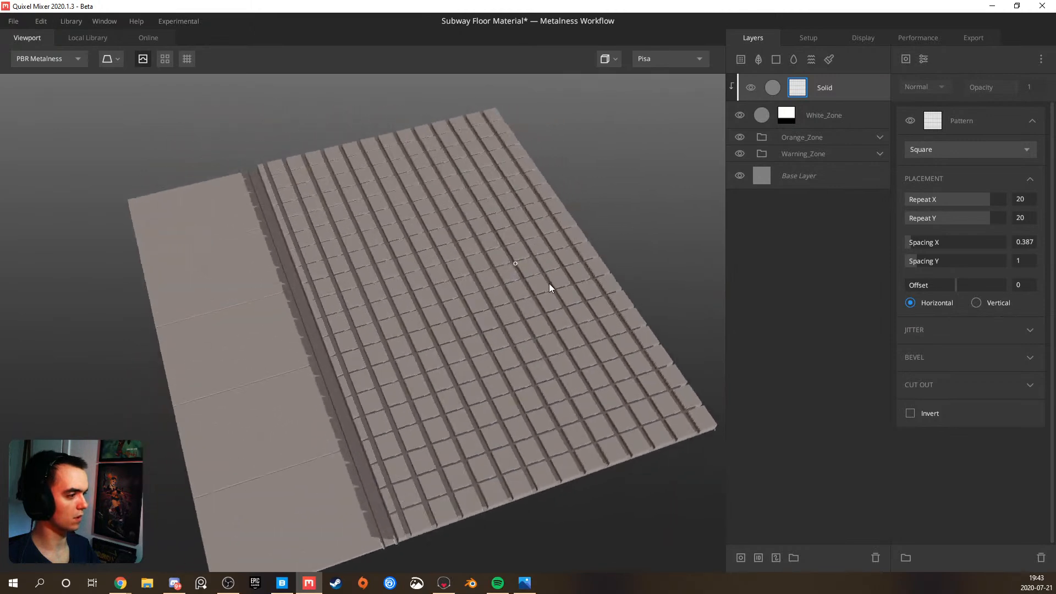
scroll(395, 385, "up", 3)
left_click_drag(394, 385, 389, 348)
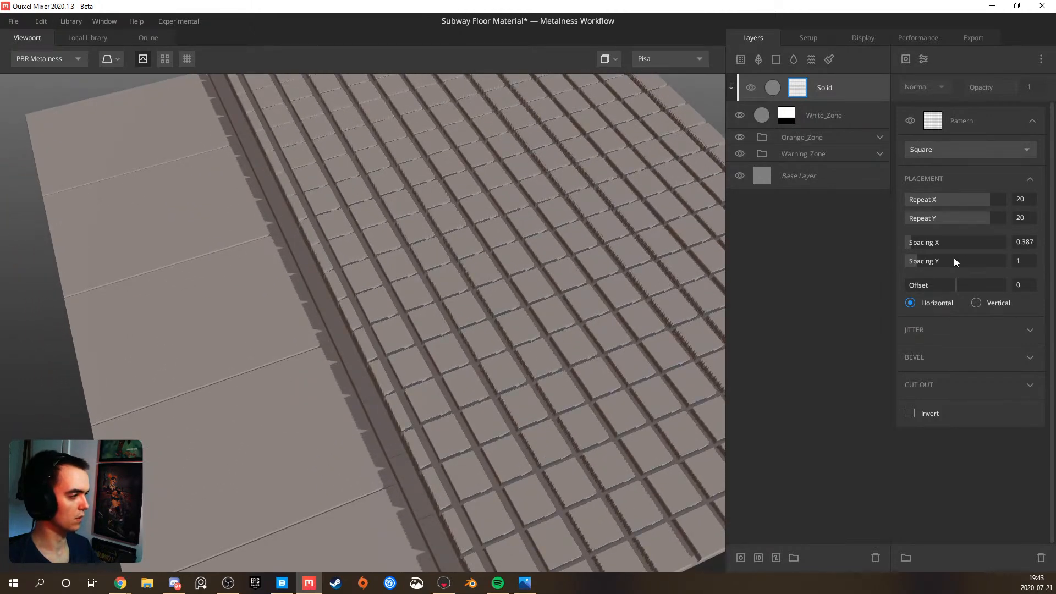
left_click(994, 203)
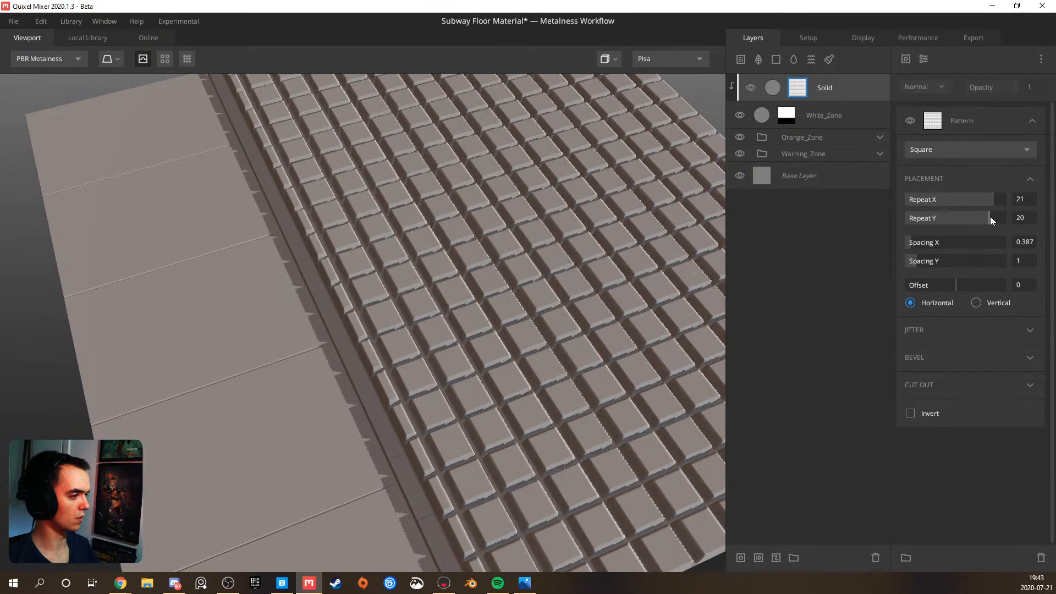
left_click(993, 217)
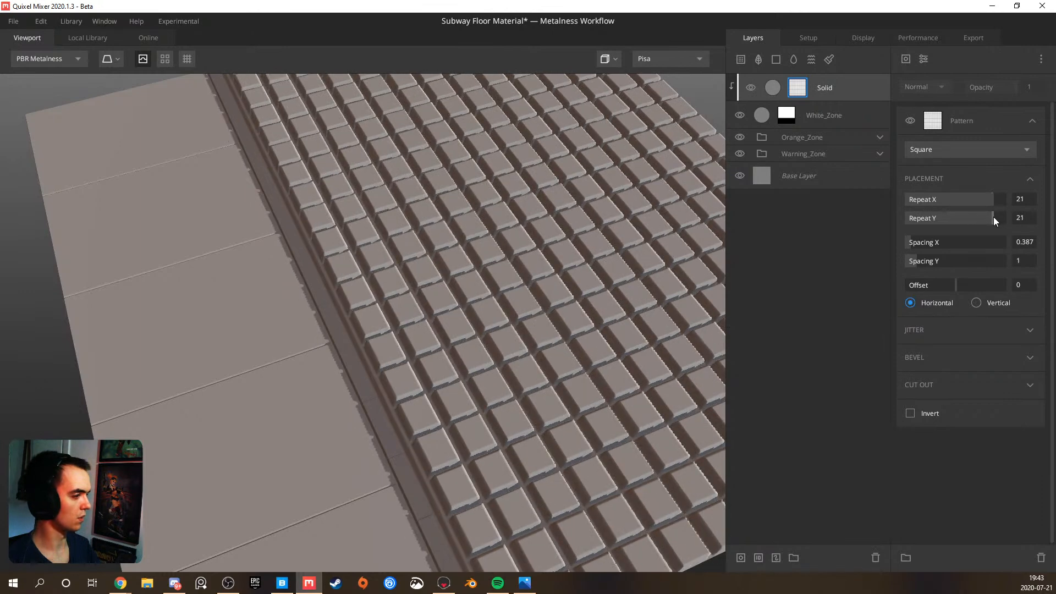
left_click_drag(727, 285, 789, 294)
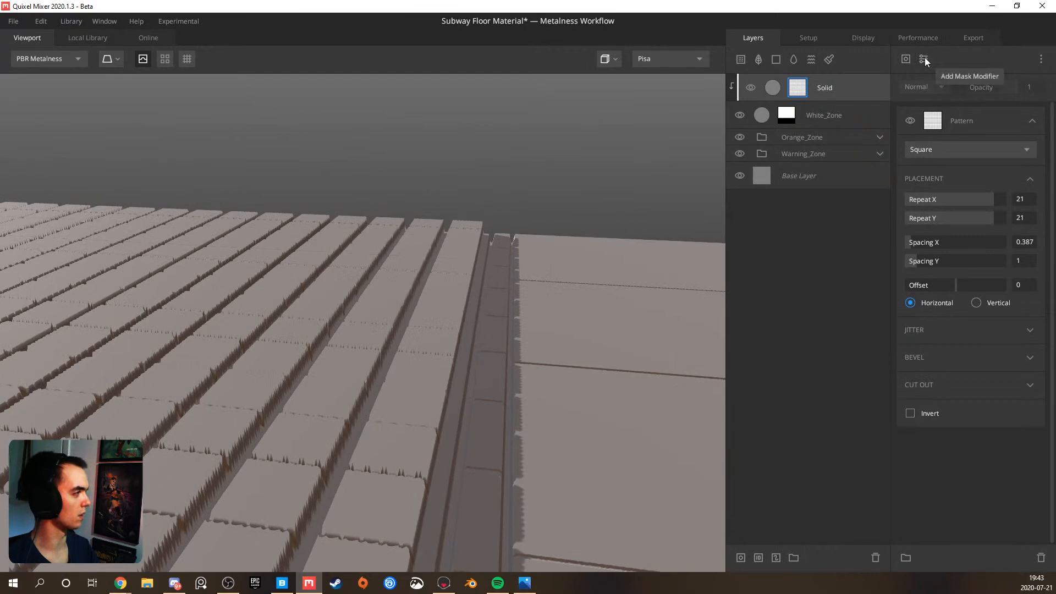
Adjust the Offset of the white tiles' Square pattern, undo the last change and leave it at -0.011
mouse_move(957, 278)
left_mouse_down()
mouse_move(949, 282)
mouse_move(972, 281)
left_mouse_up()
left_click_drag(406, 278, 368, 313)
key("ctrl+z")
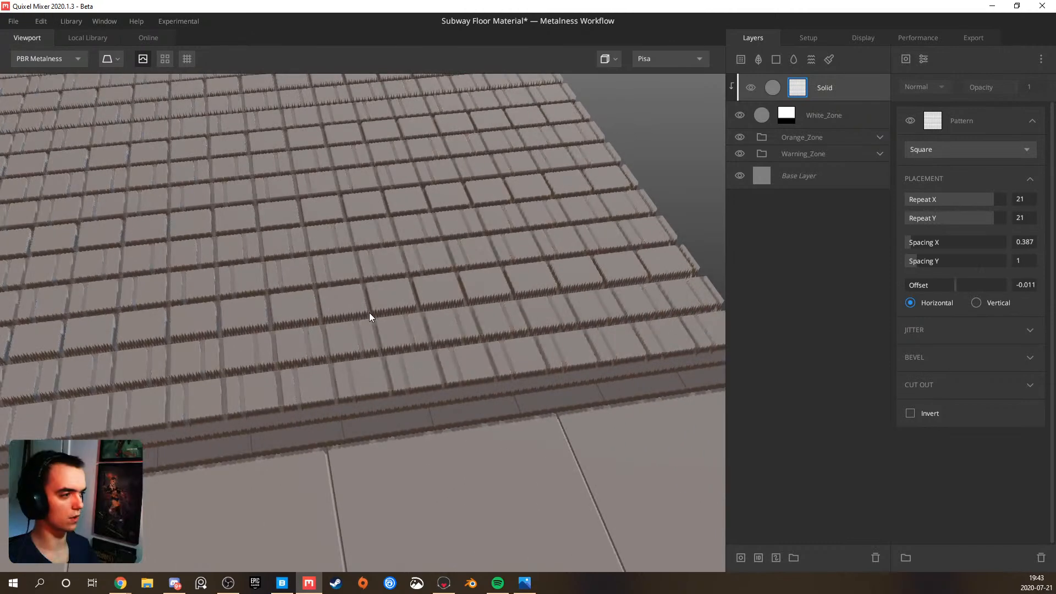
left_click_drag(256, 310, 348, 311)
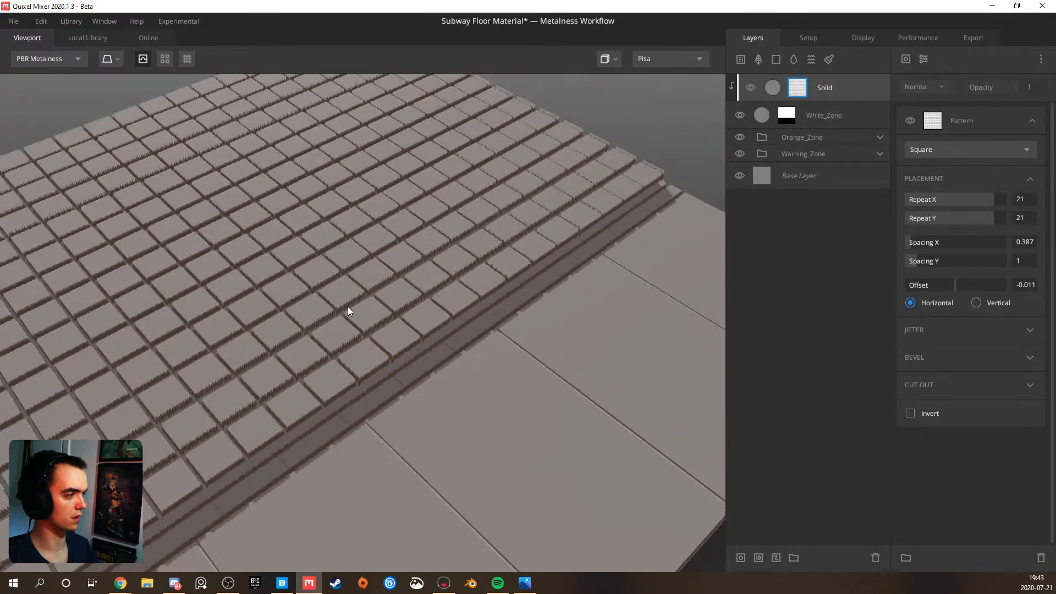
Add a Projection modifier to the mask of the white tiles' Solid layer and set its Offset Y to 0.047
left_click(921, 60)
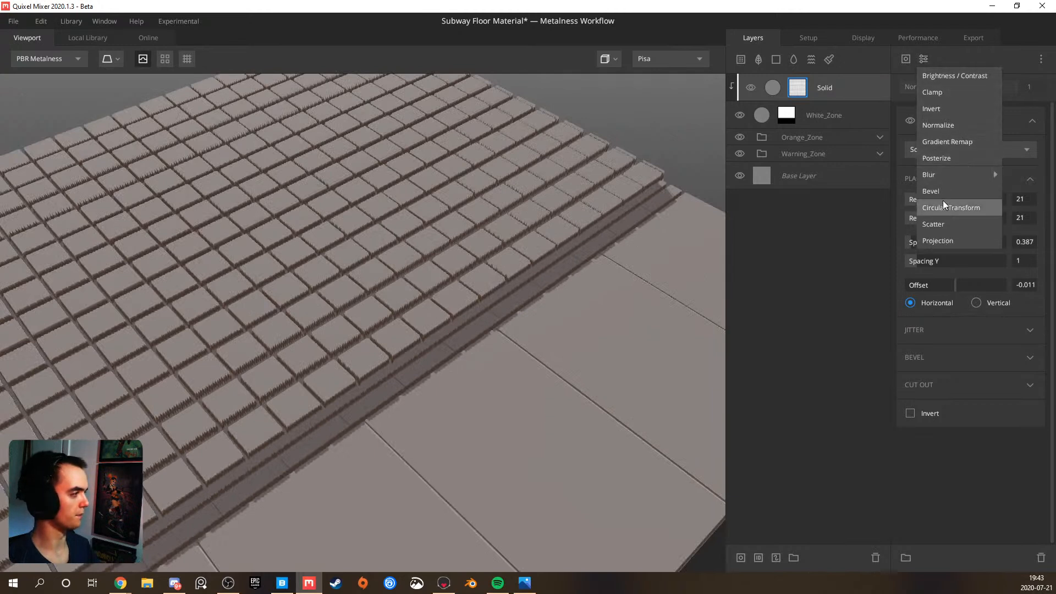
left_click(943, 239)
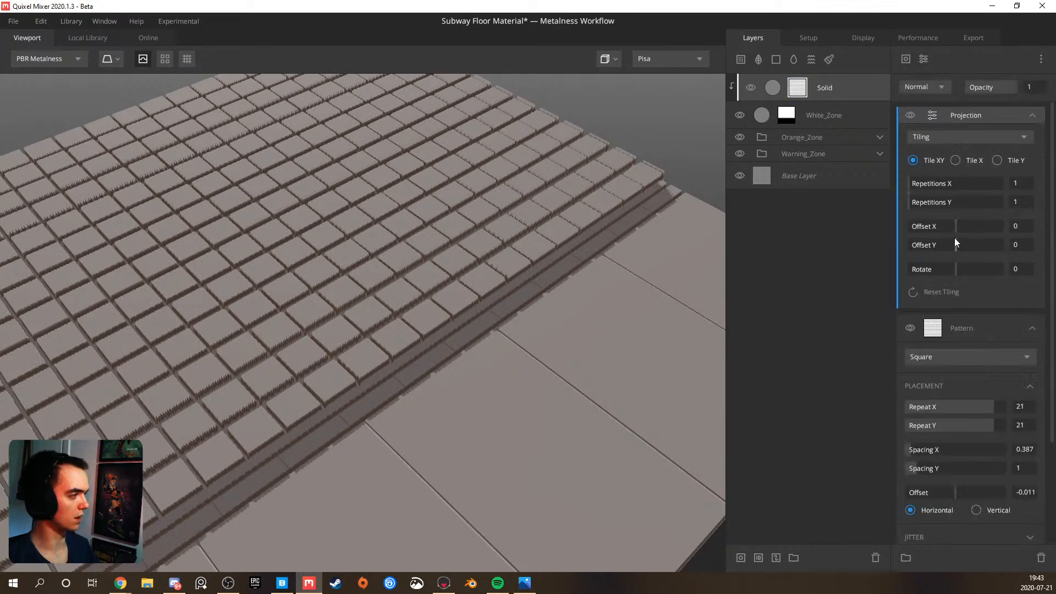
left_click_drag(957, 245, 958, 240)
left_click_drag(440, 356, 434, 312, "alt")
scroll(451, 336, "up", 2)
Set the blend Threshold to 0.03 on the clipped Solid layer and to 0.169 on the White_Zone layer
left_click(827, 87)
left_click_drag(966, 155, 959, 153)
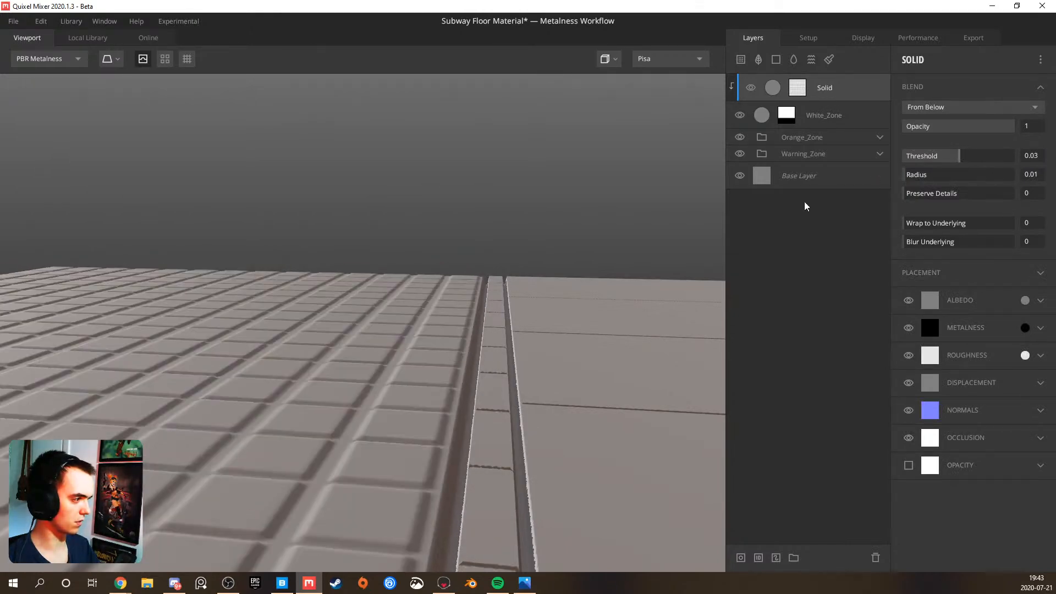
left_click_drag(451, 375, 312, 346, "alt")
left_click(887, 125)
left_click_drag(959, 154, 961, 151)
left_click_drag(467, 349, 305, 265, "alt")
scroll(307, 267, "up", 1)
left_click_drag(322, 374, 323, 323, "alt")
left_click_drag(969, 156, 963, 157)
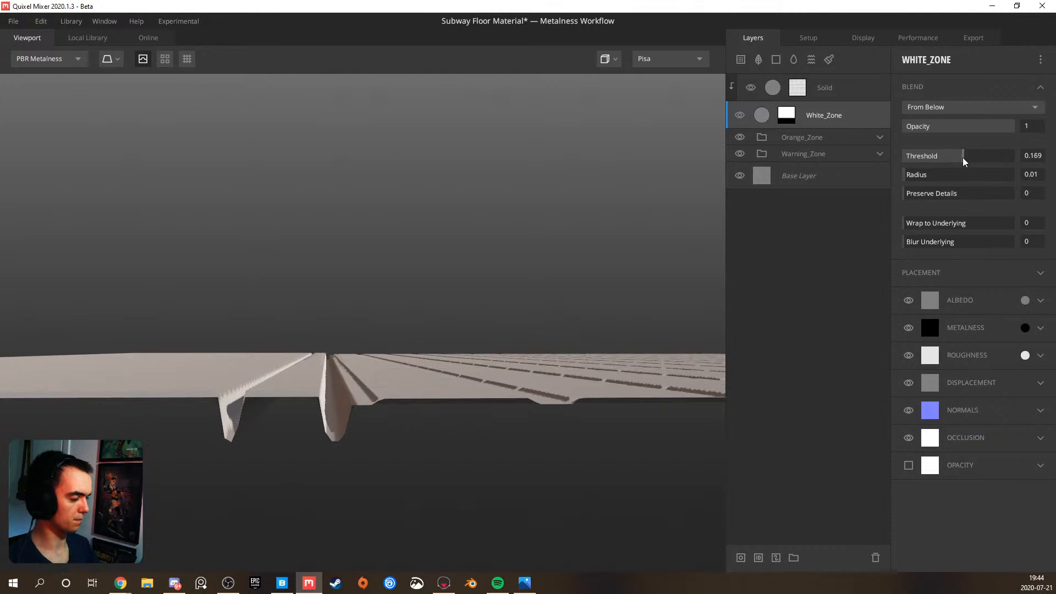
Raise the blend Threshold of the clipped Solid layer to 0.09 and check the tile height against the orange strip
left_click(827, 87)
left_click(963, 156)
left_click_drag(962, 156, 961, 156)
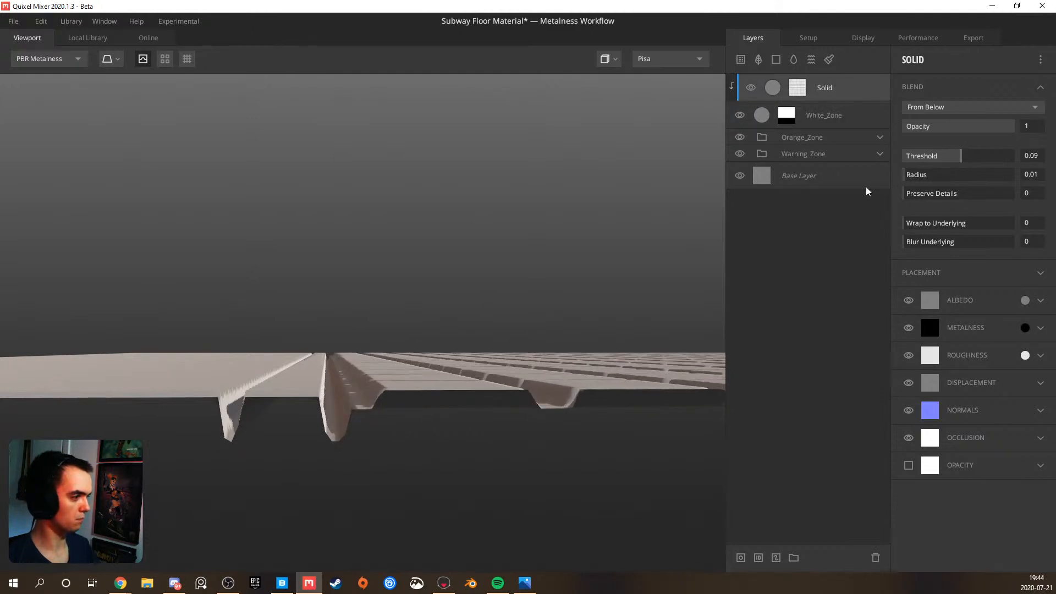
left_click_drag(436, 353, 378, 304)
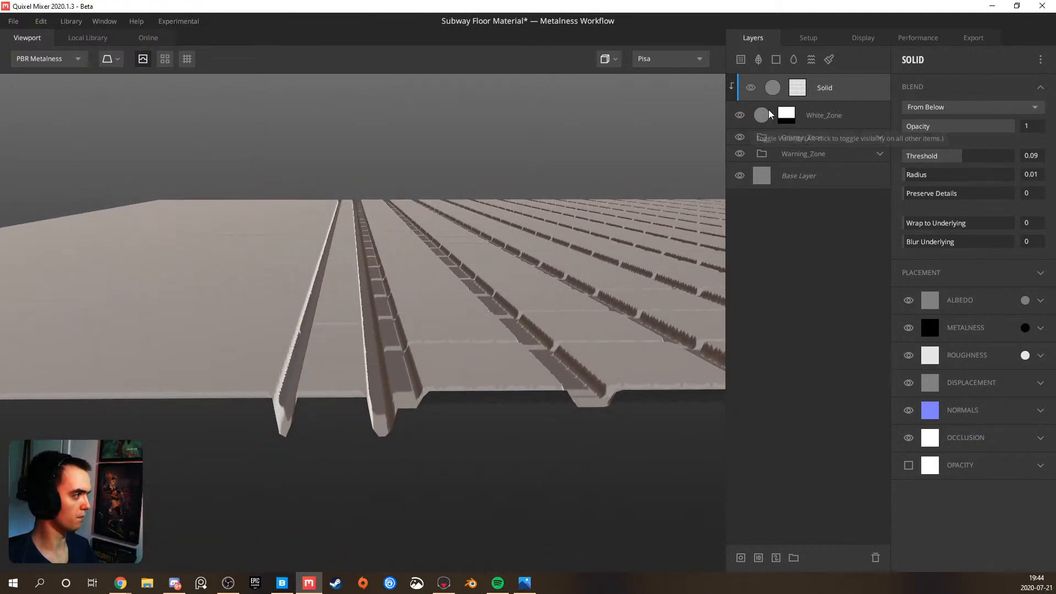
Set Spacing Y to 34.11 in the White_Zone mask's Square pattern
left_click(787, 114)
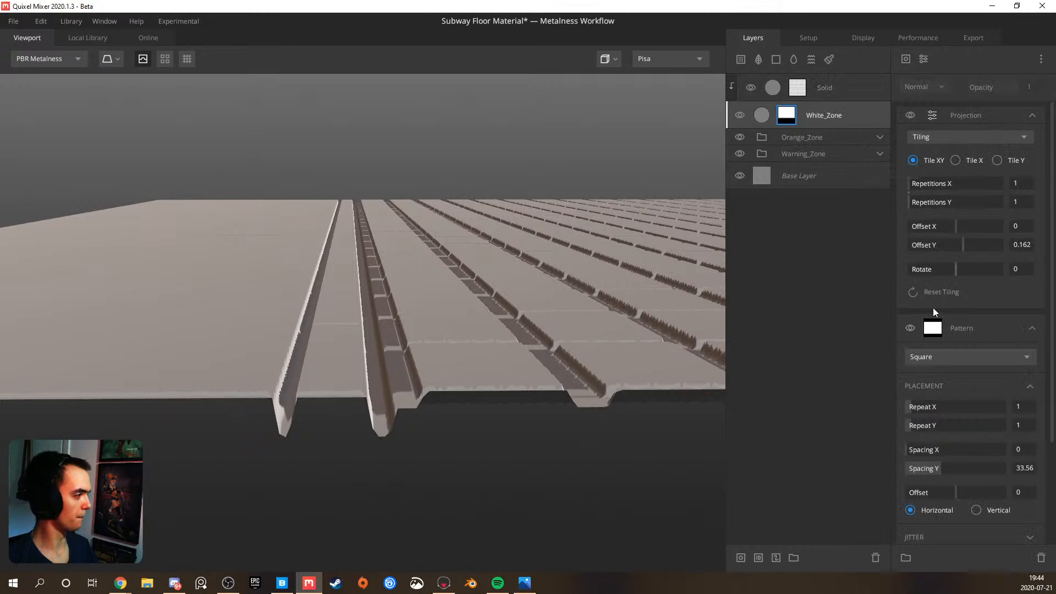
left_click(939, 467)
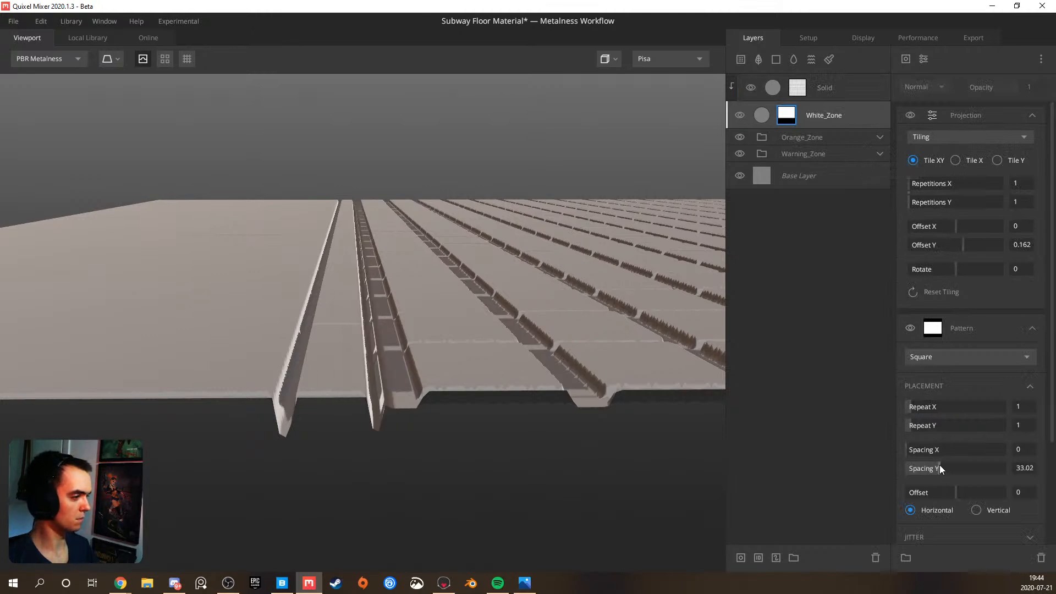
left_click_drag(940, 463, 941, 462)
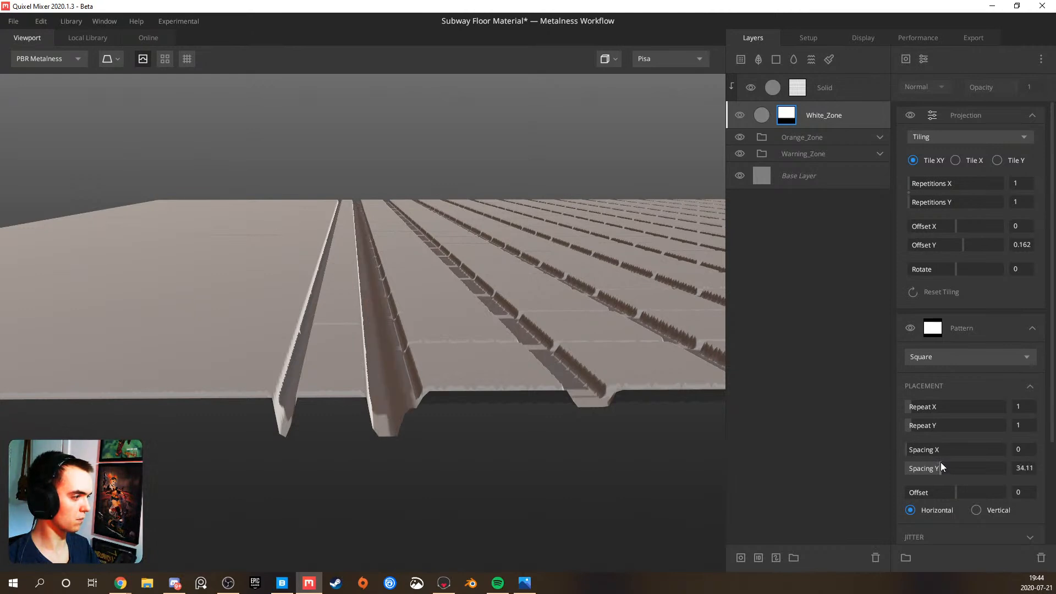
Expand the Orange_Zone group and set Spacing Y to 97.41 in the Orange_Zone layer's mask pattern
left_click(878, 137)
left_click_drag(528, 265, 532, 290)
scroll(490, 335, "down", 5)
left_click_drag(491, 335, 331, 398)
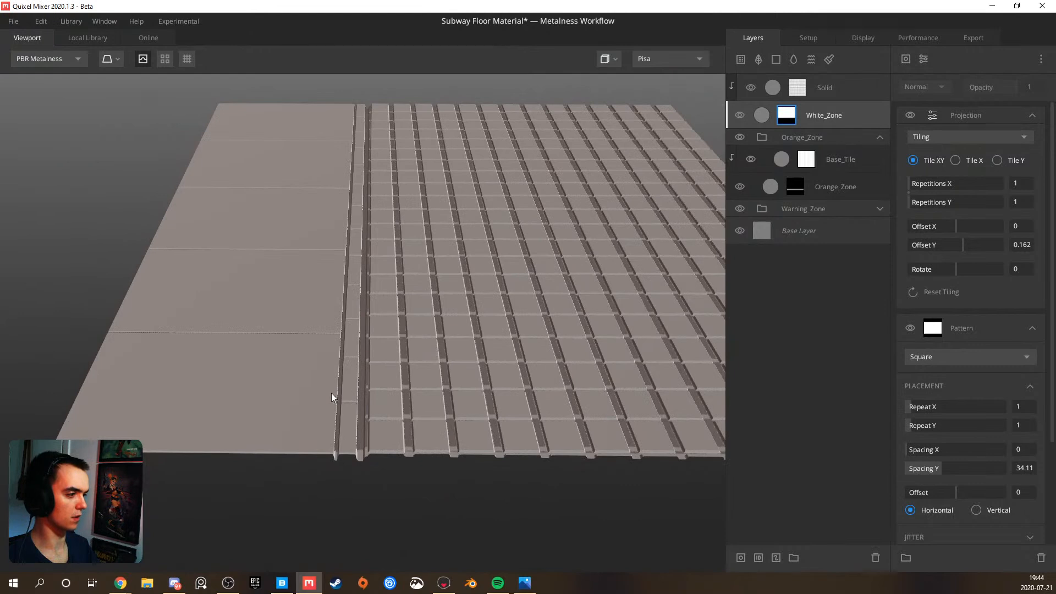
left_click(796, 188)
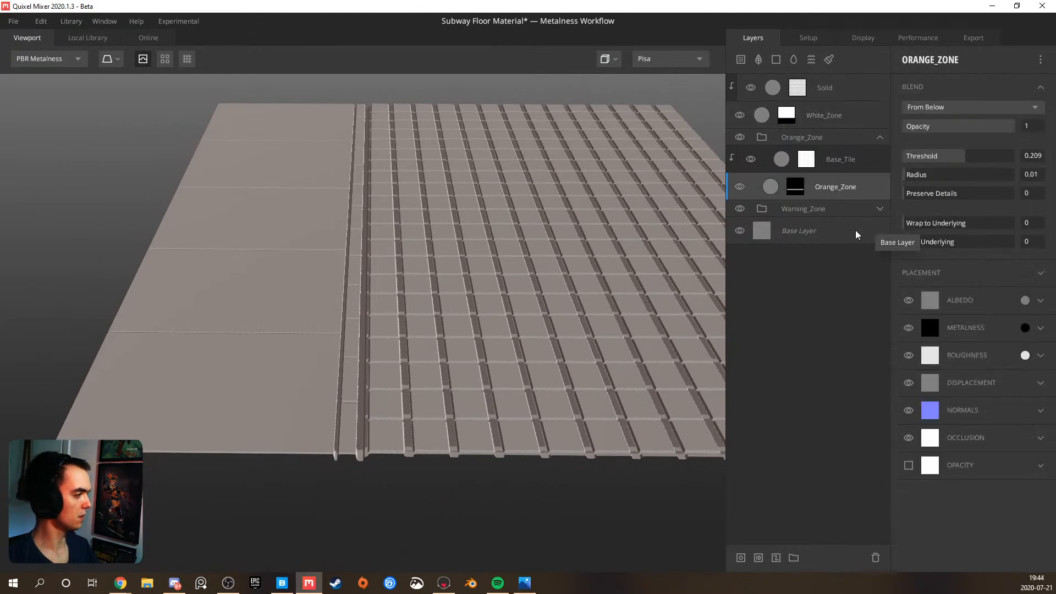
left_click(796, 187)
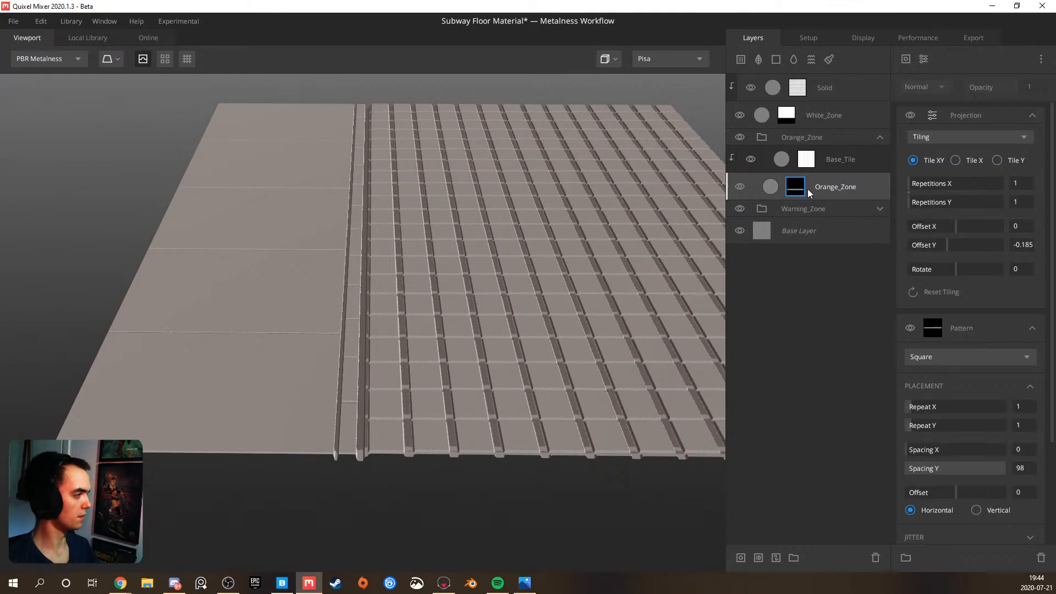
left_click(808, 162)
left_click(800, 179)
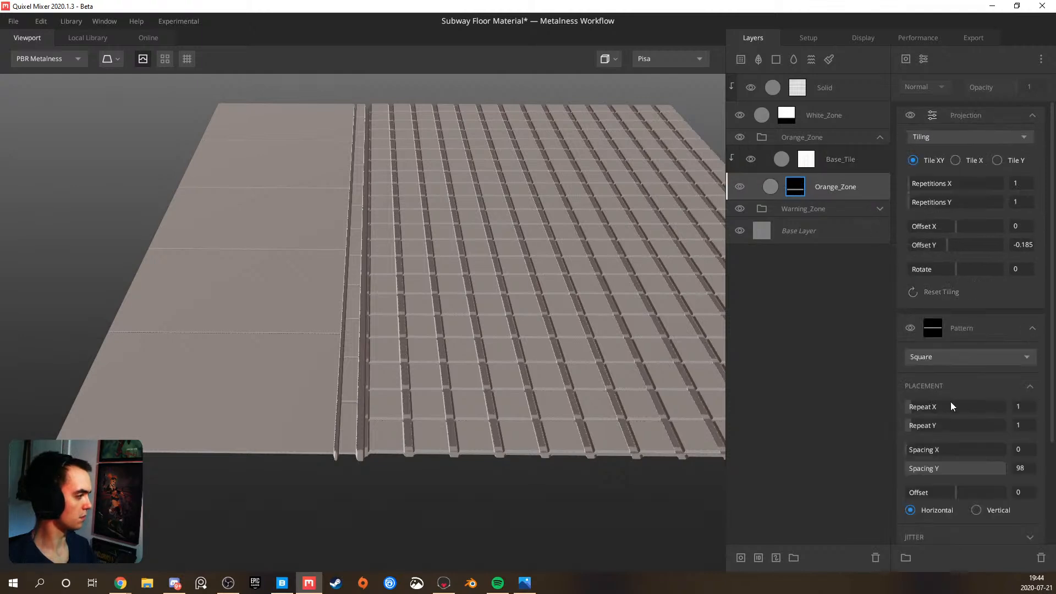
left_click_drag(996, 467, 1006, 466)
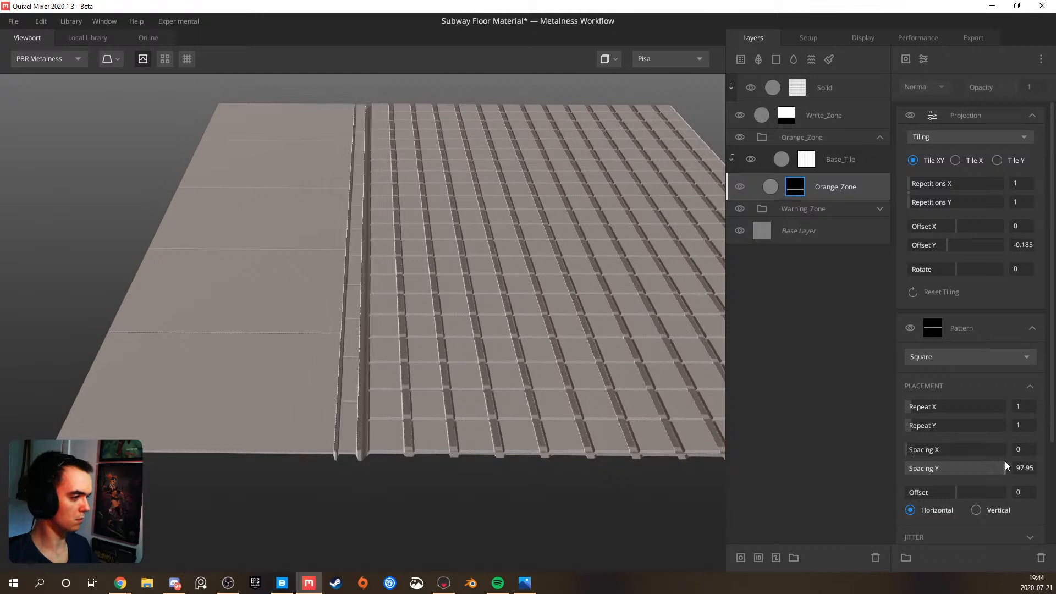
left_click_drag(1005, 461, 1005, 461)
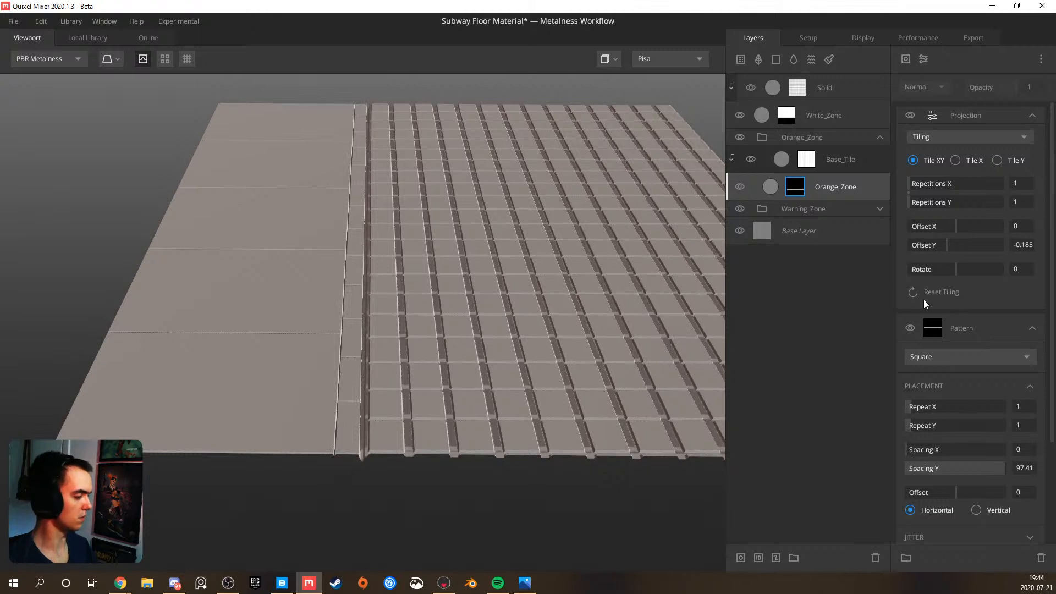
Fine-tune the Projection Offset Y of the Orange_Zone mask to -0.184, trying -0.19, -0.18 and -0.183 first
scroll(427, 395, "up", 2)
middle_click_drag(417, 393, 450, 372)
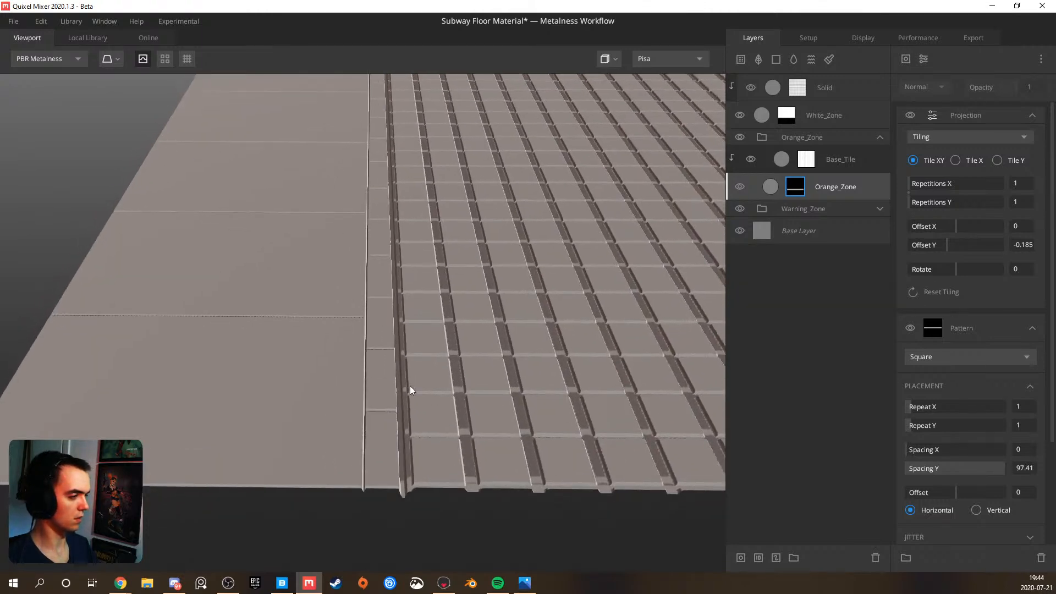
left_click_drag(408, 386, 447, 361)
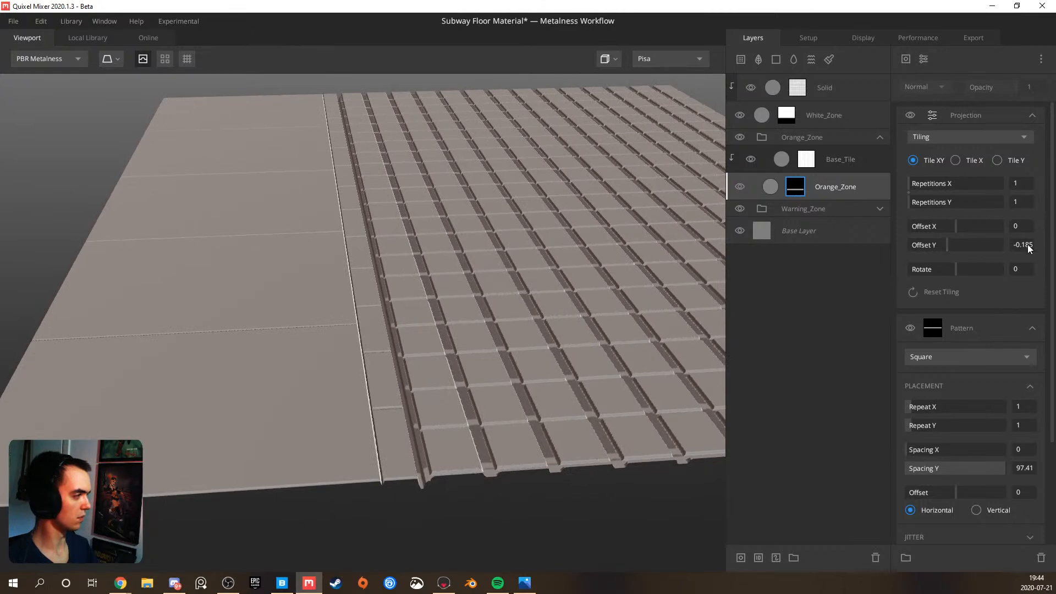
key("Return")
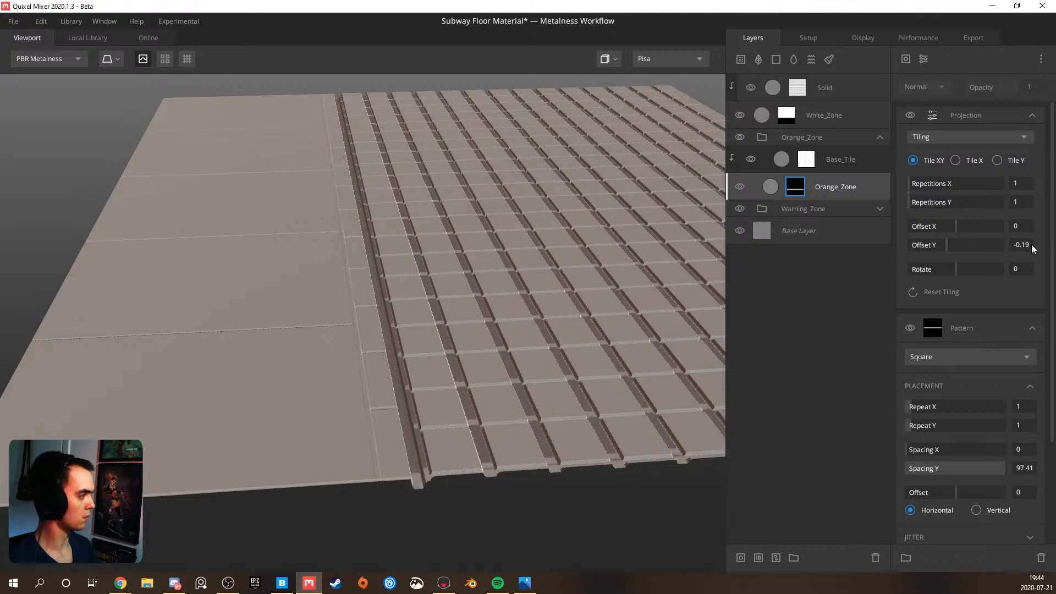
key("Return")
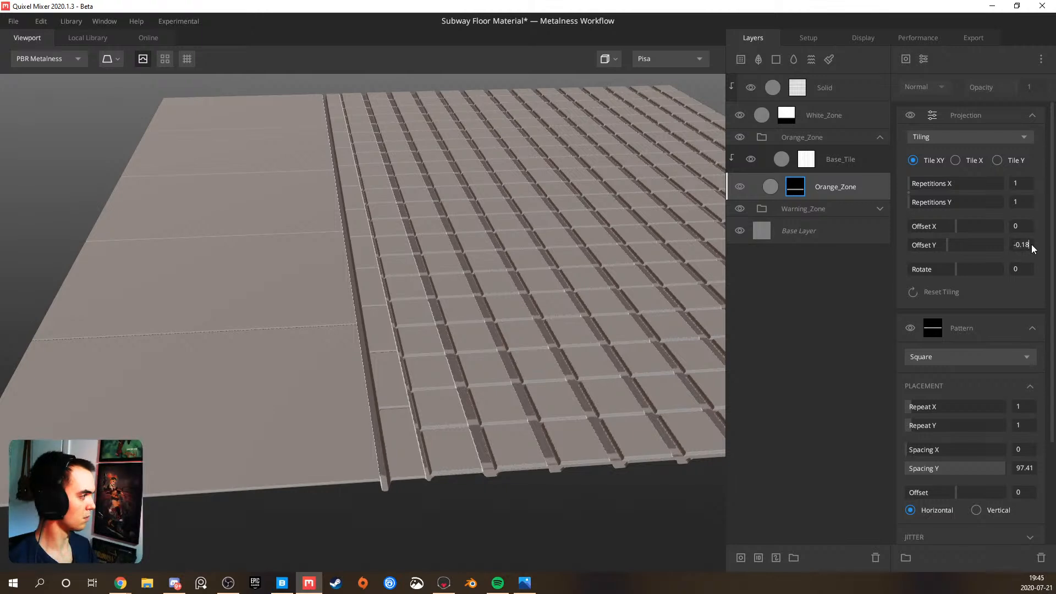
type("2")
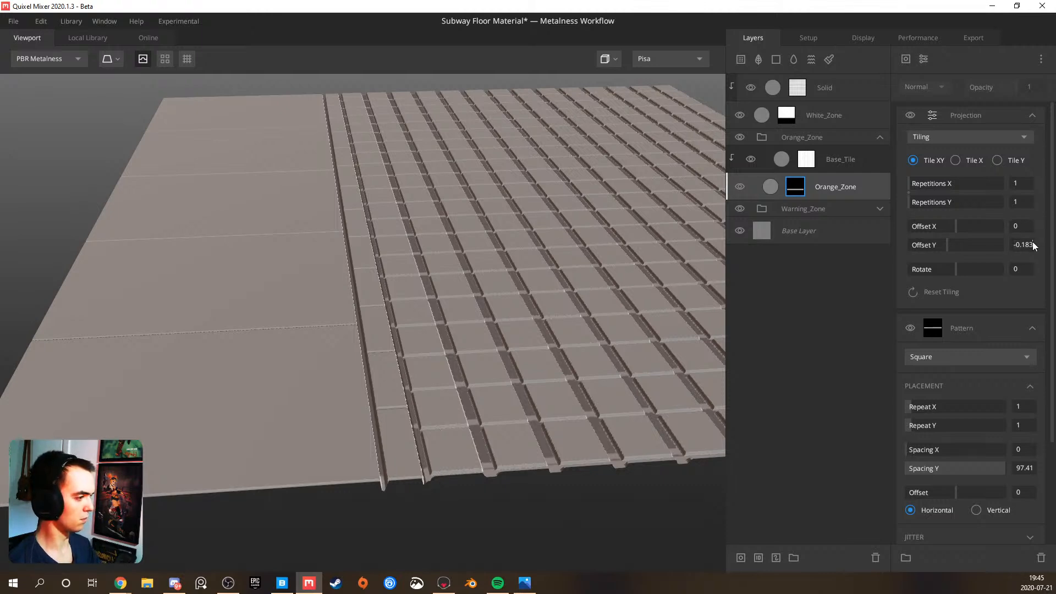
left_click_drag(661, 317, 355, 352)
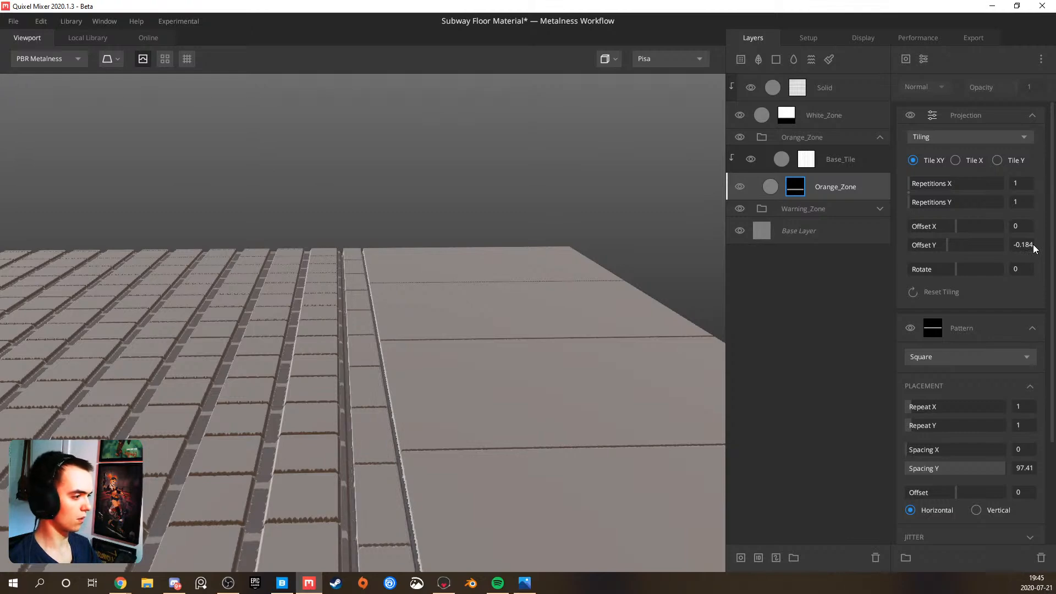
left_click_drag(574, 334, 247, 425)
scroll(388, 385, "up", 3)
scroll(352, 406, "up", 3)
left_click_drag(360, 405, 531, 347)
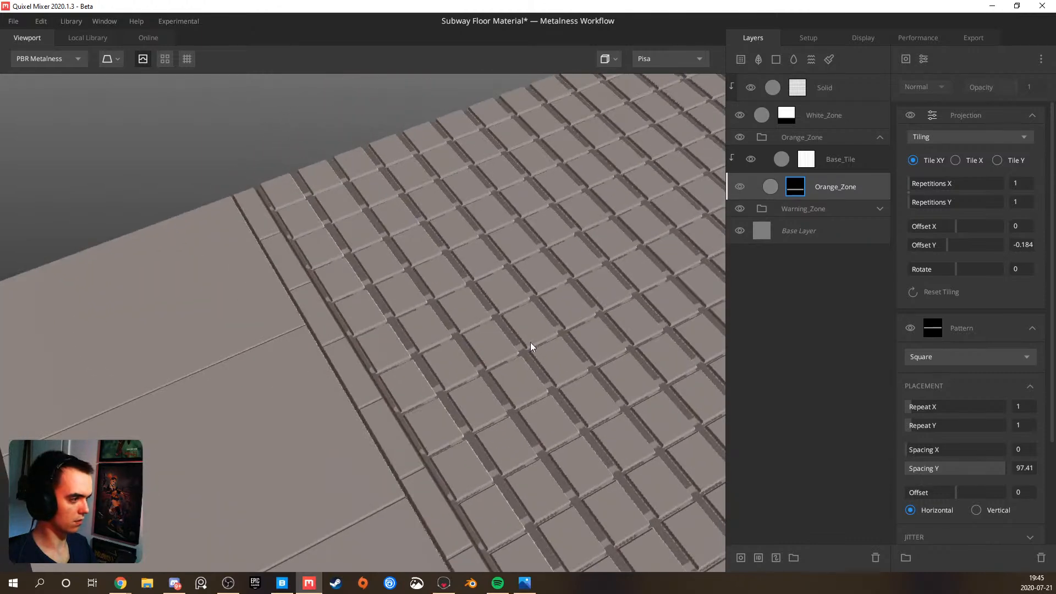
Set Spacing Y to 0.387 in the white tiles' Square pattern and inspect the evenly spaced tiles
left_click(803, 91)
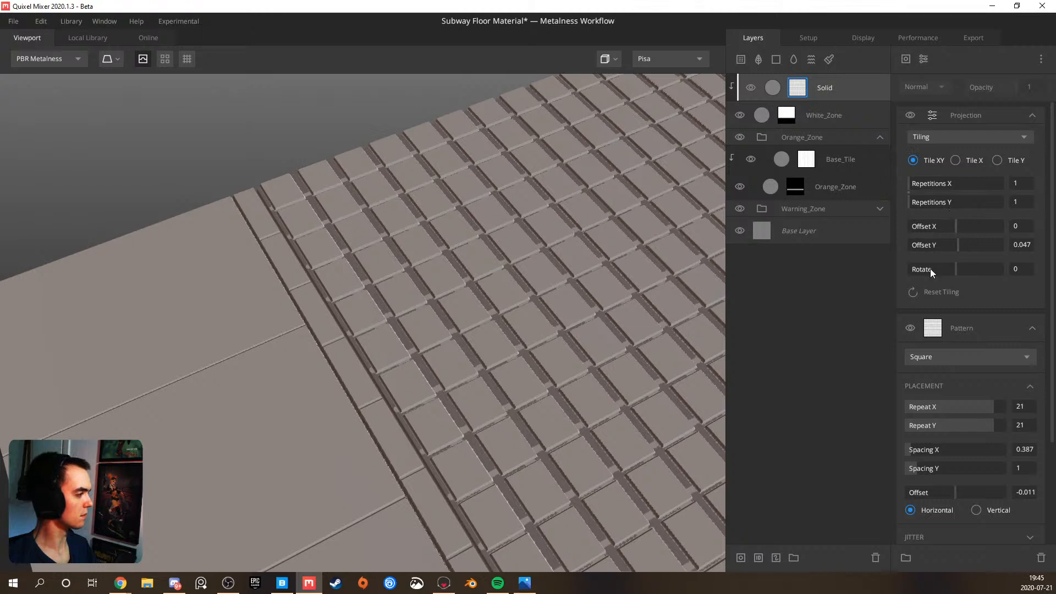
scroll(960, 330, "down", 1)
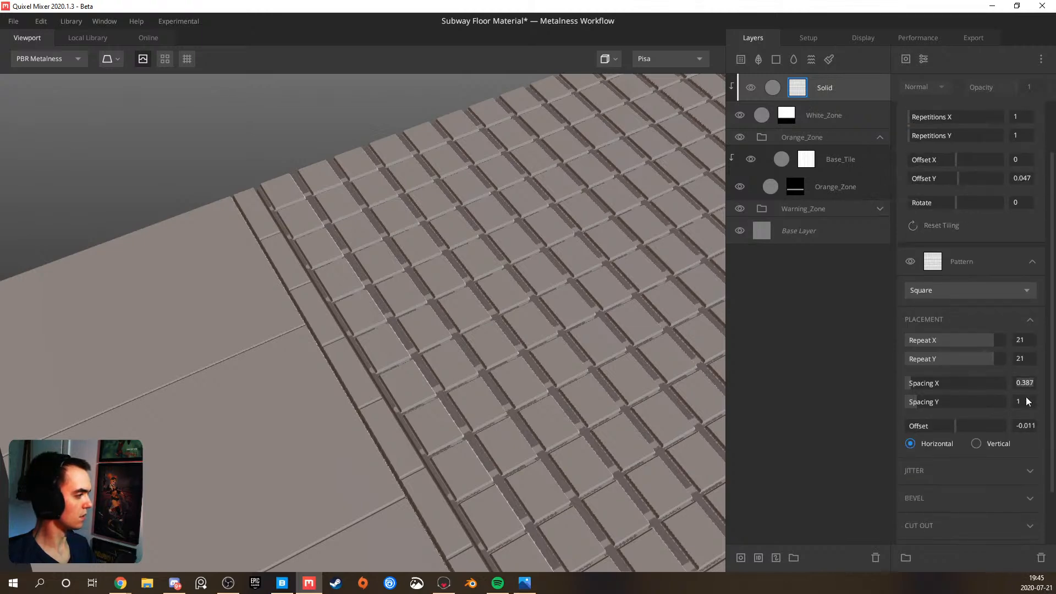
key("Return")
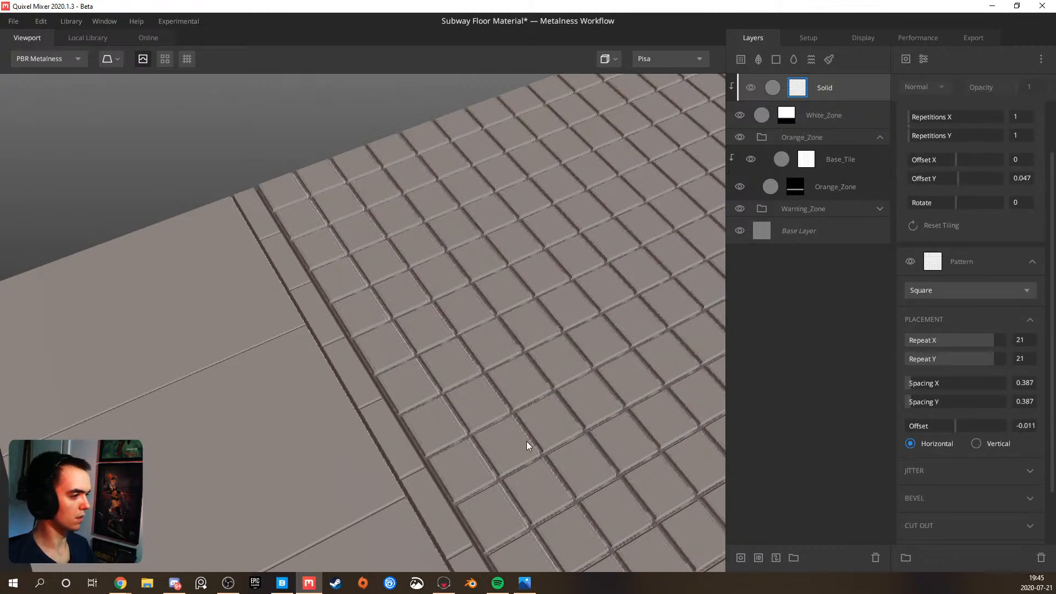
scroll(526, 441, "down", 6)
left_click_drag(428, 466, 526, 447)
scroll(437, 455, "up", 5)
left_click_drag(437, 454, 451, 495)
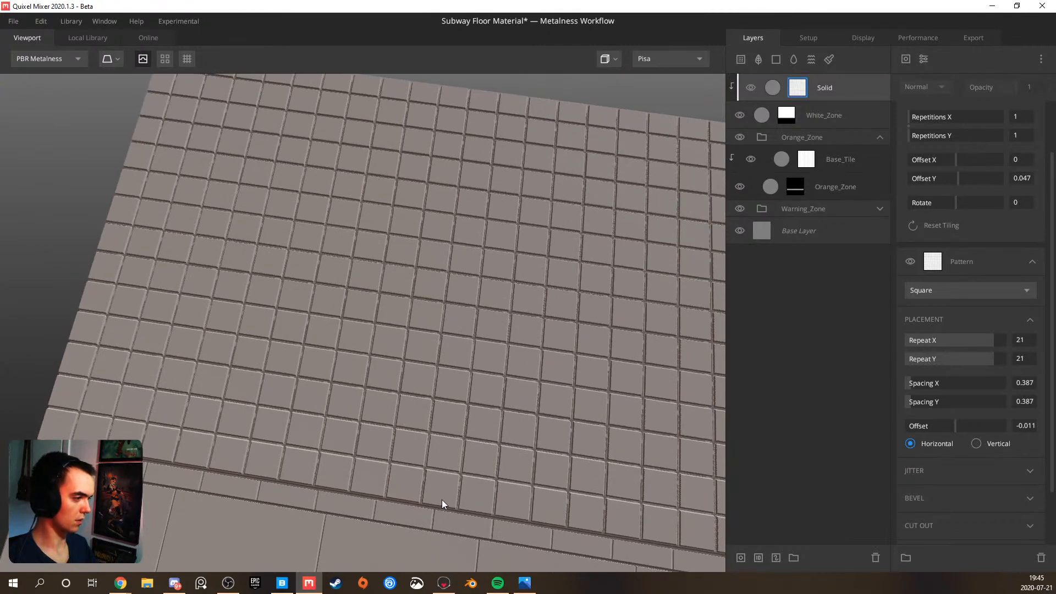
Examine the tile layout across the whole floor, comparing the white tiles, the narrow orange strip and the large warning tiles
scroll(422, 474, "down", 5)
left_click_drag(417, 476, 296, 335)
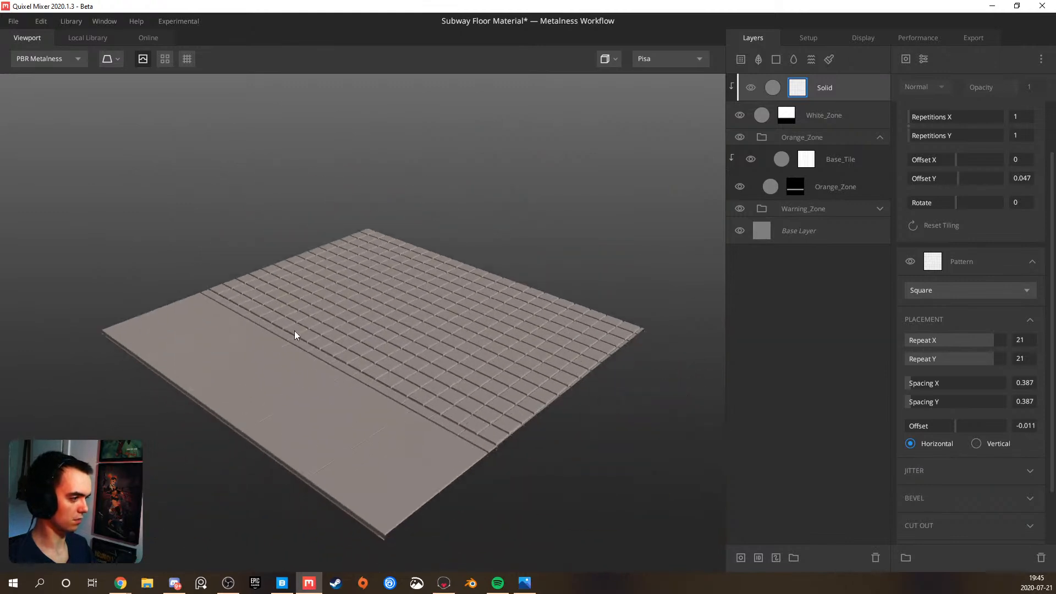
scroll(429, 394, "up", 5)
left_click_drag(429, 394, 338, 331)
scroll(321, 407, "down", 5)
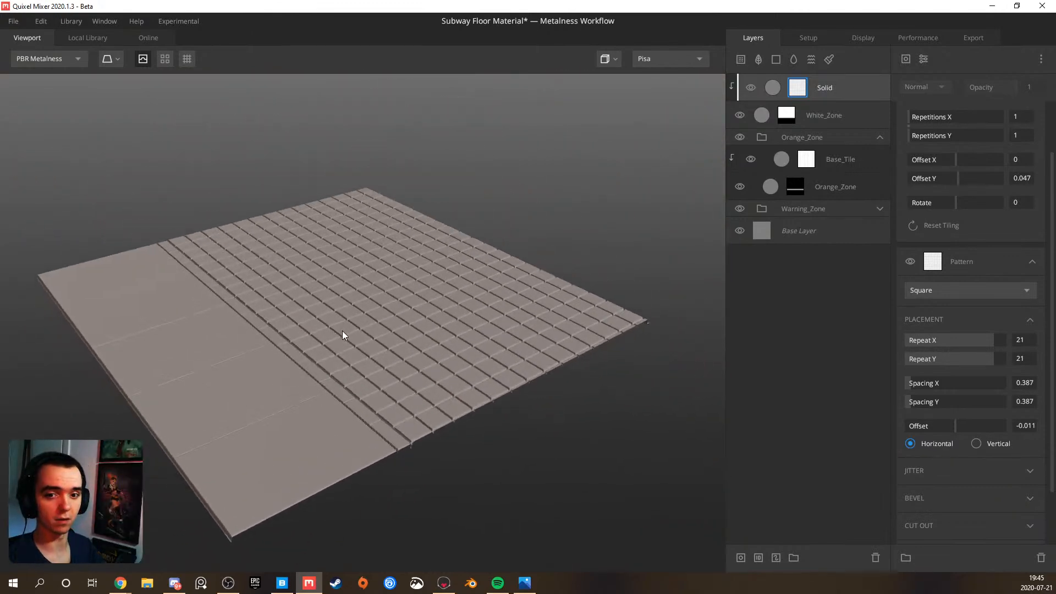
scroll(279, 305, "up", 3)
left_click_drag(307, 306, 286, 312)
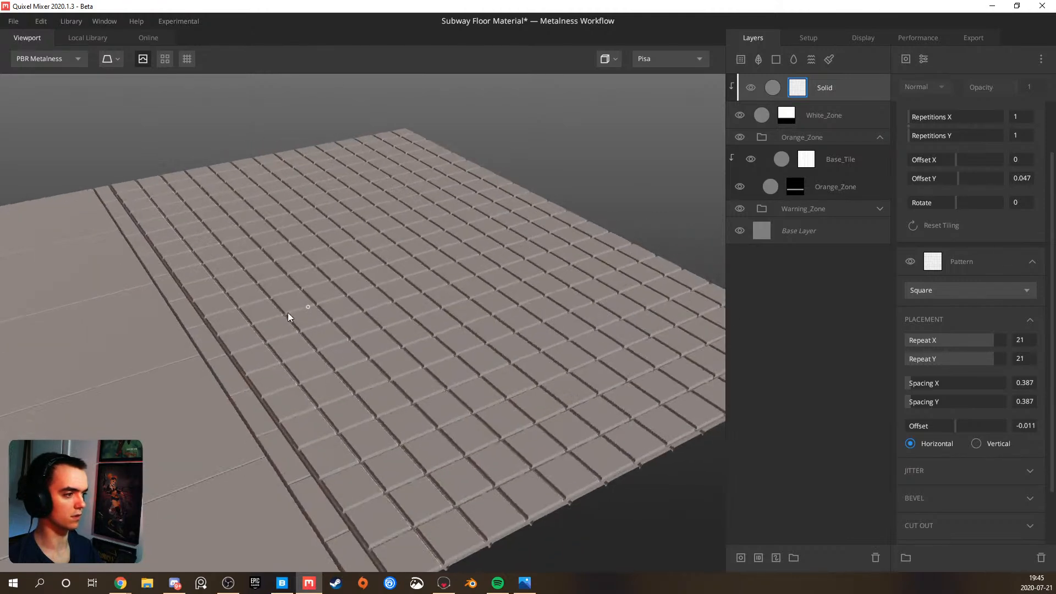
middle_click_drag(286, 313, 387, 278)
left_click_drag(339, 295, 345, 333)
scroll(342, 332, "down", 2)
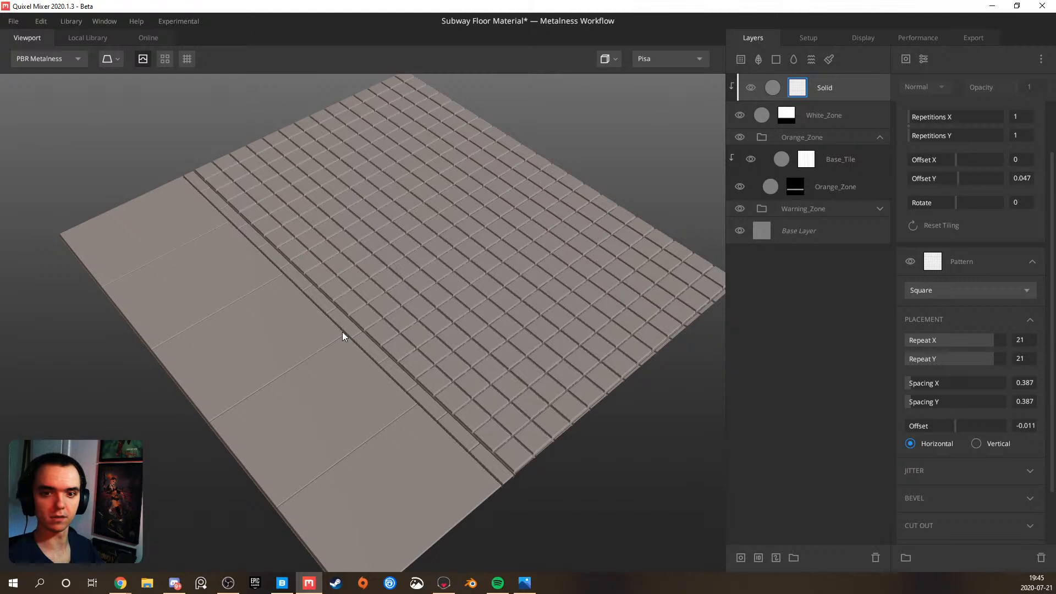
Save the mix as Subway Floor Material in My project
key("ctrl+s")
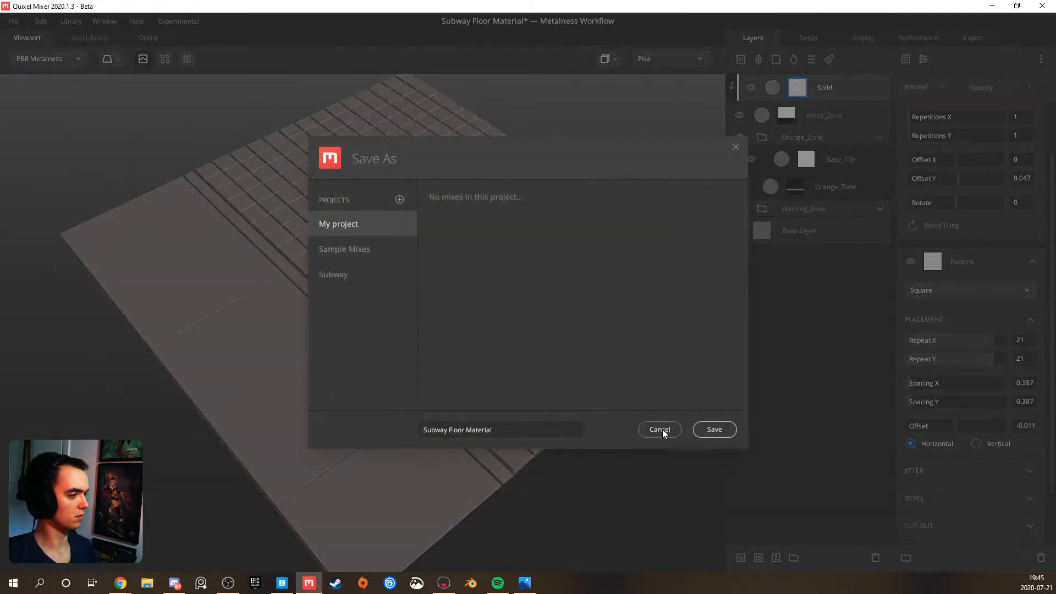
left_click(712, 427)
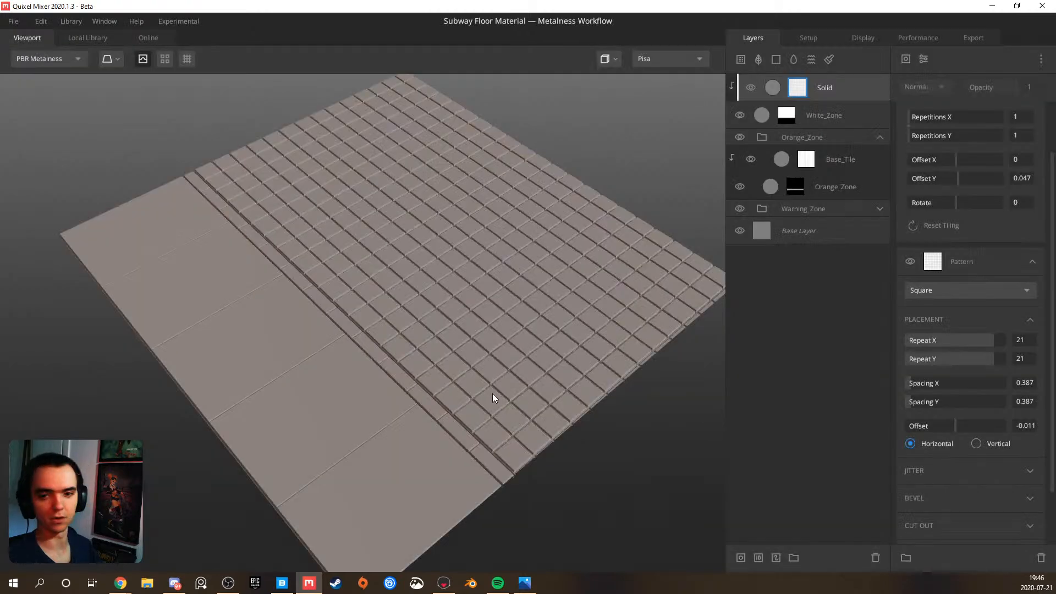
left_click_drag(389, 357, 397, 330)
middle_click_drag(396, 328, 397, 312)
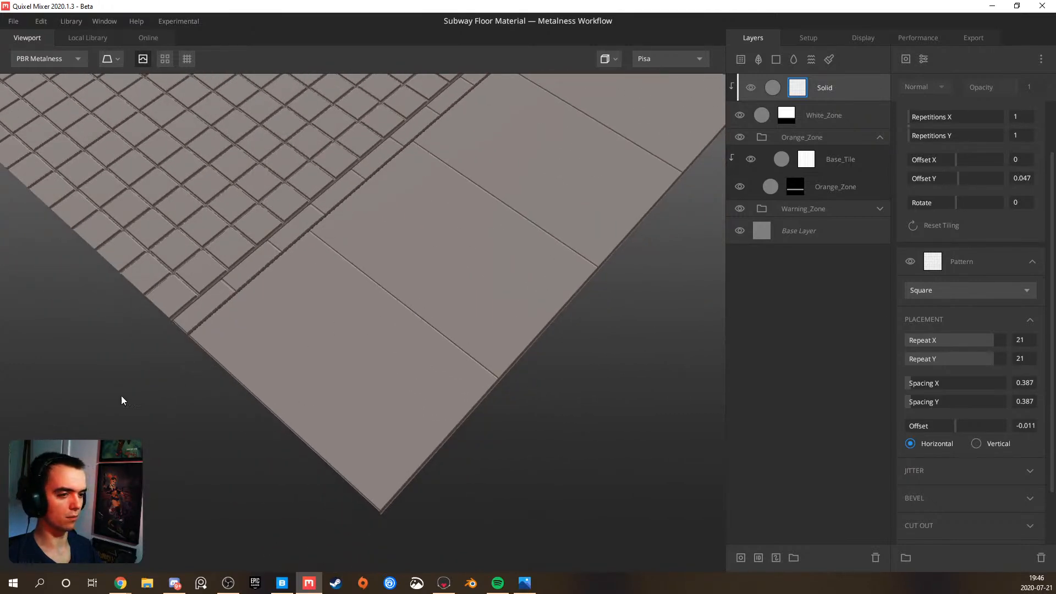
Check the subway floor reference photos in the Photos app, then return to Quixel Mixer and compare the warning tiles
left_click(525, 583)
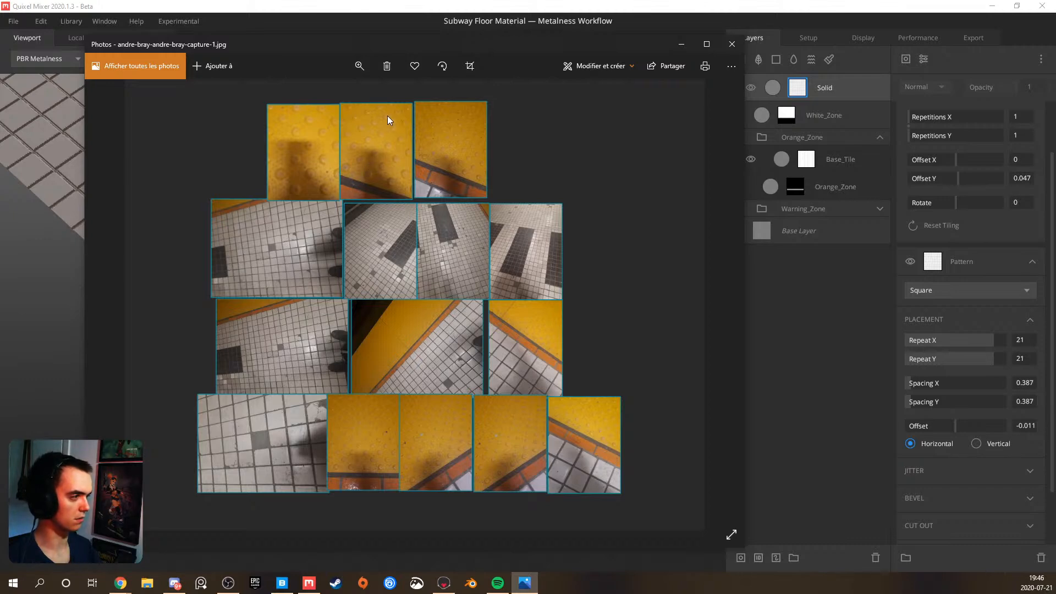
left_click(681, 44)
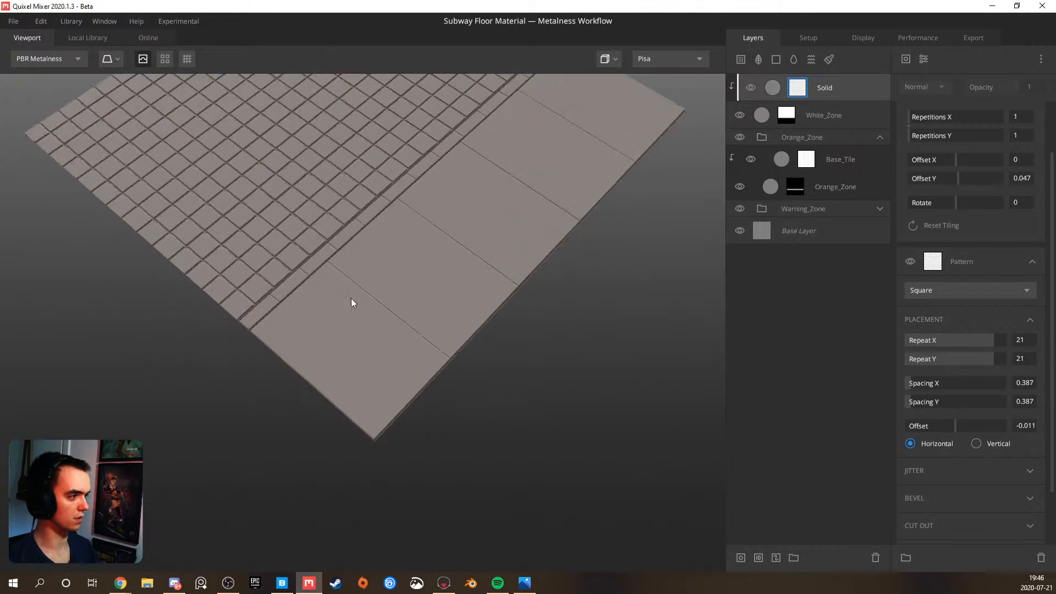
scroll(357, 308, "up", 5)
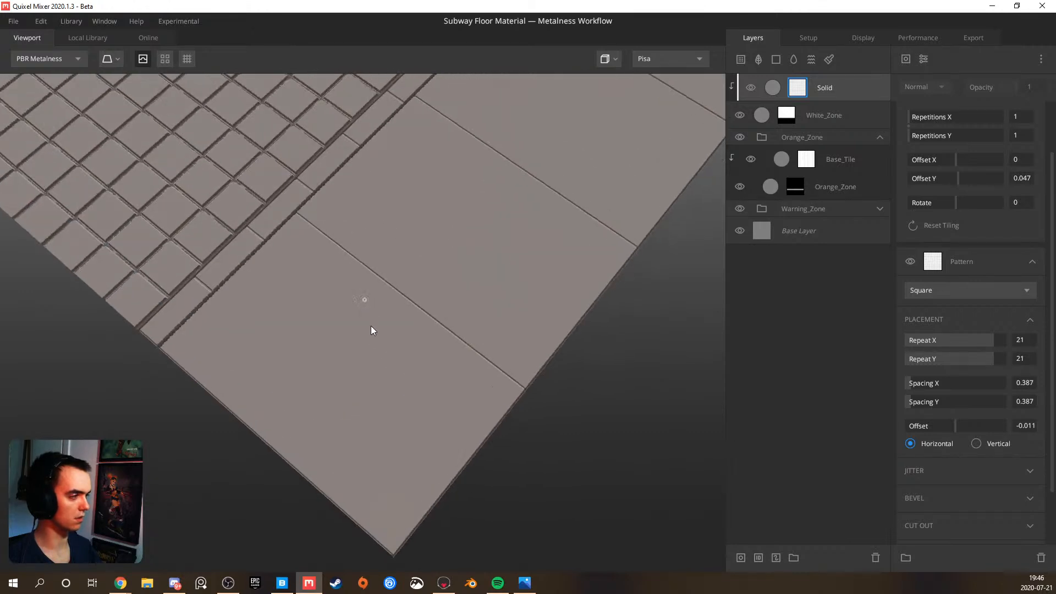
Group the White_Zone layer with the clipped Solid layer above it and rename the group White_Tile
left_click(836, 114)
left_click(836, 91, "ctrl")
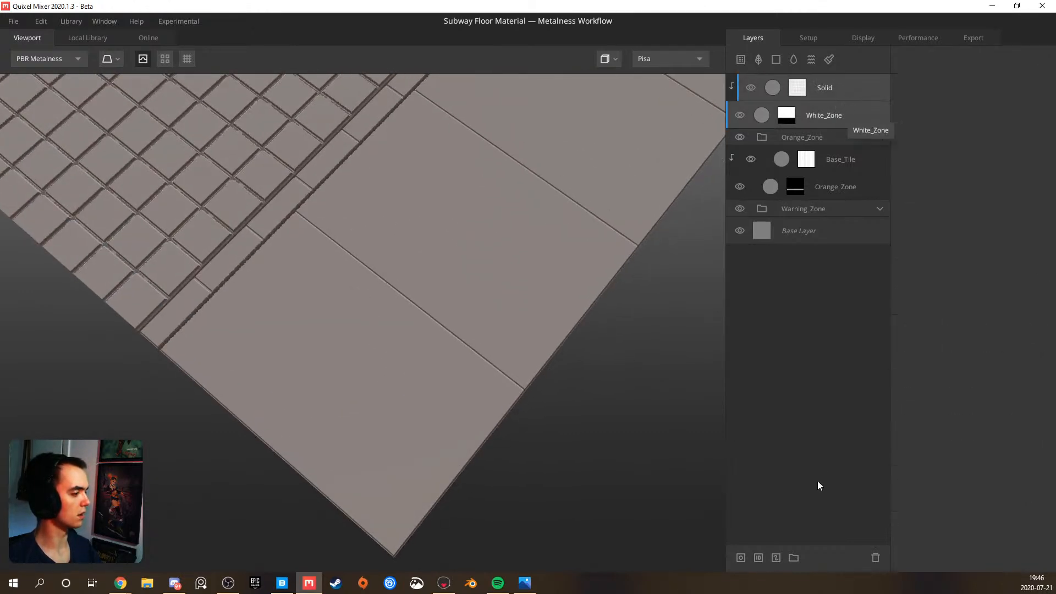
left_click(794, 553)
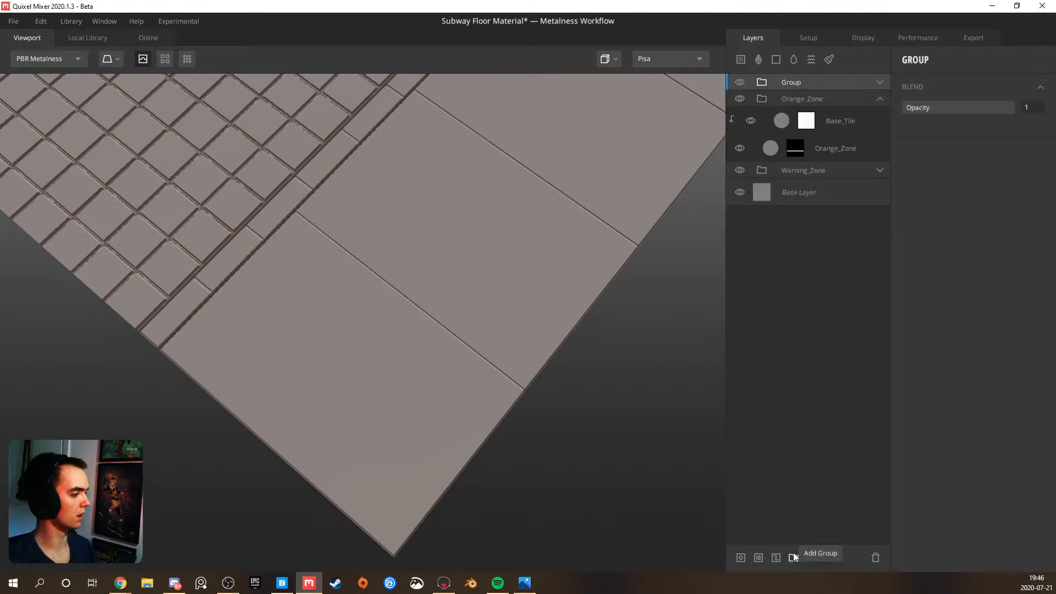
double_click(786, 84)
type("White_Tile")
key("Return")
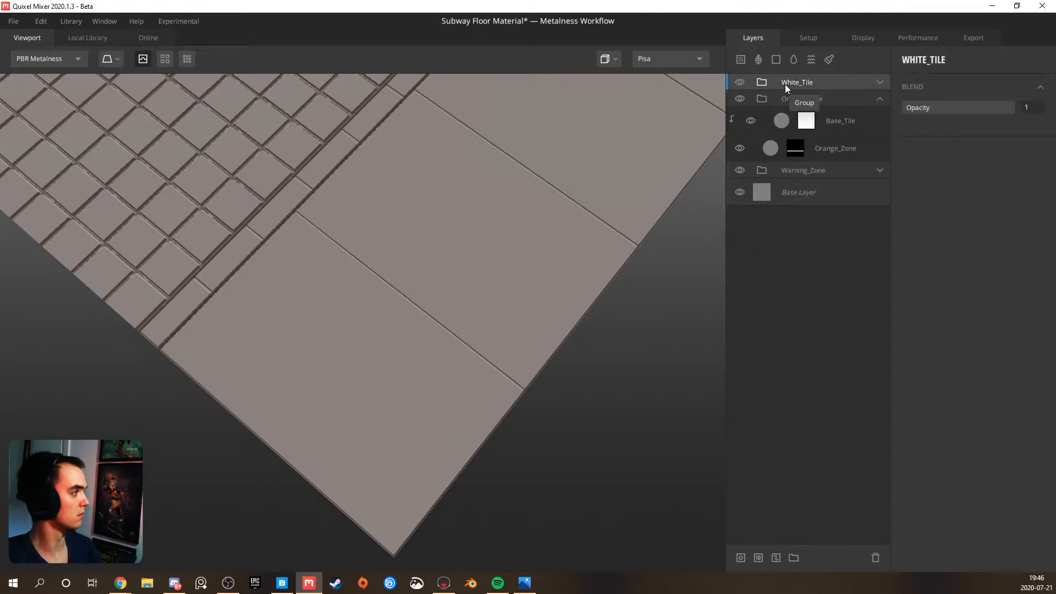
Collapse the Orange_Zone group, expand the Warning_Zone group and select its Base_Tile layer
left_click(879, 99)
left_click(880, 117)
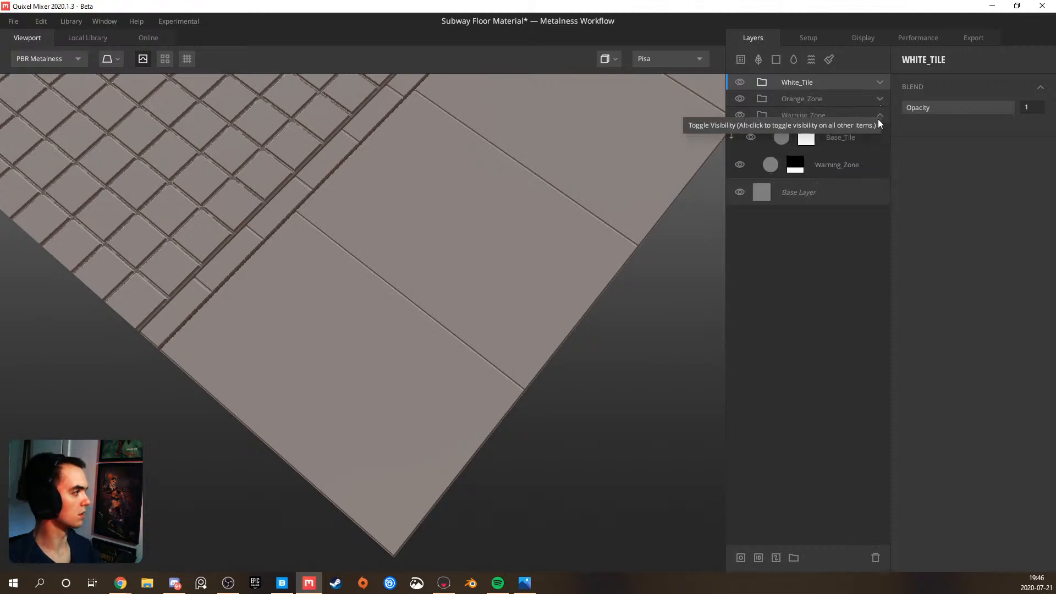
left_click(857, 136)
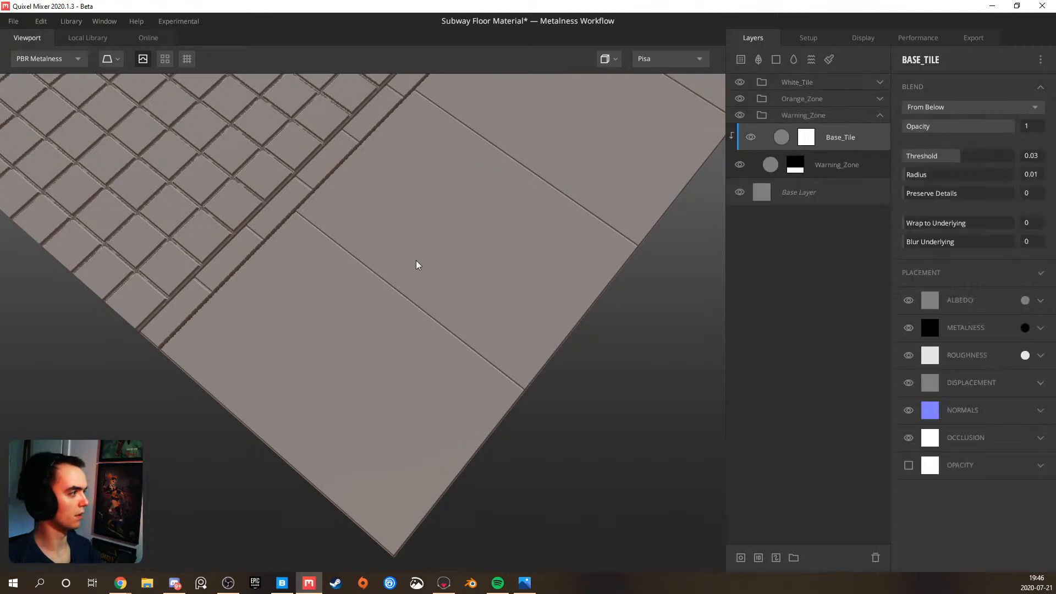
scroll(418, 264, "up", 3)
scroll(403, 262, "down", 3)
left_click_drag(403, 263, 410, 238)
scroll(414, 251, "up", 2)
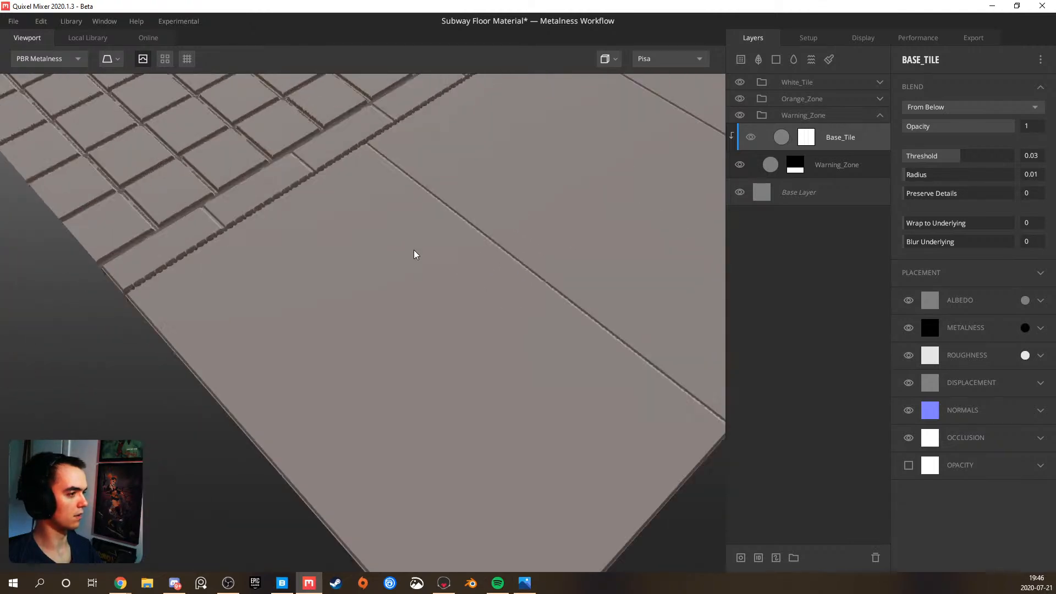
Add a solid layer above Base_Tile in the Warning_Zone group and give it a mask with a Circle pattern
left_click(776, 59)
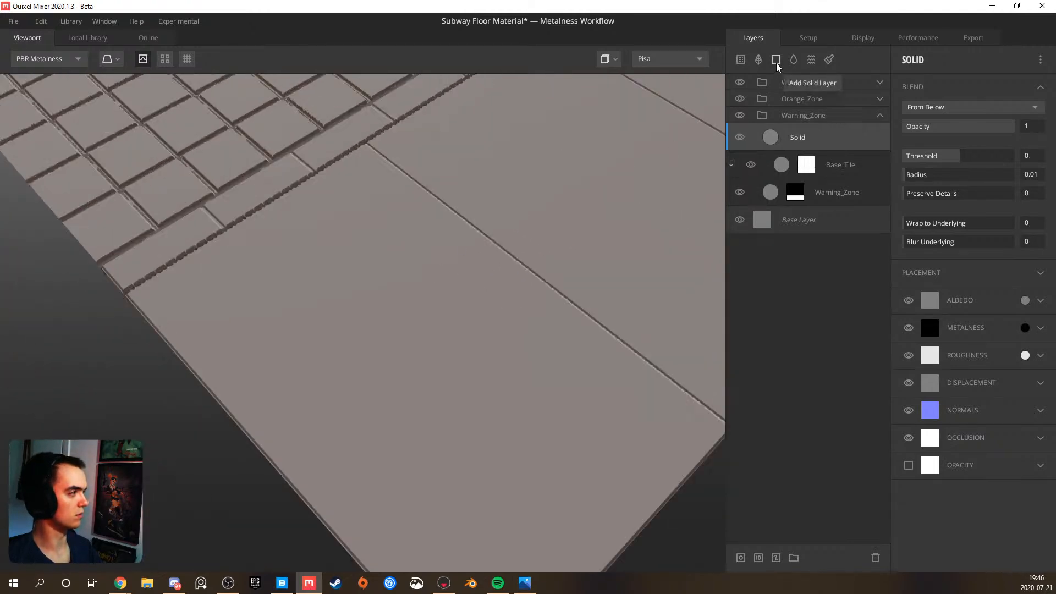
right_click(813, 137)
left_click(845, 227)
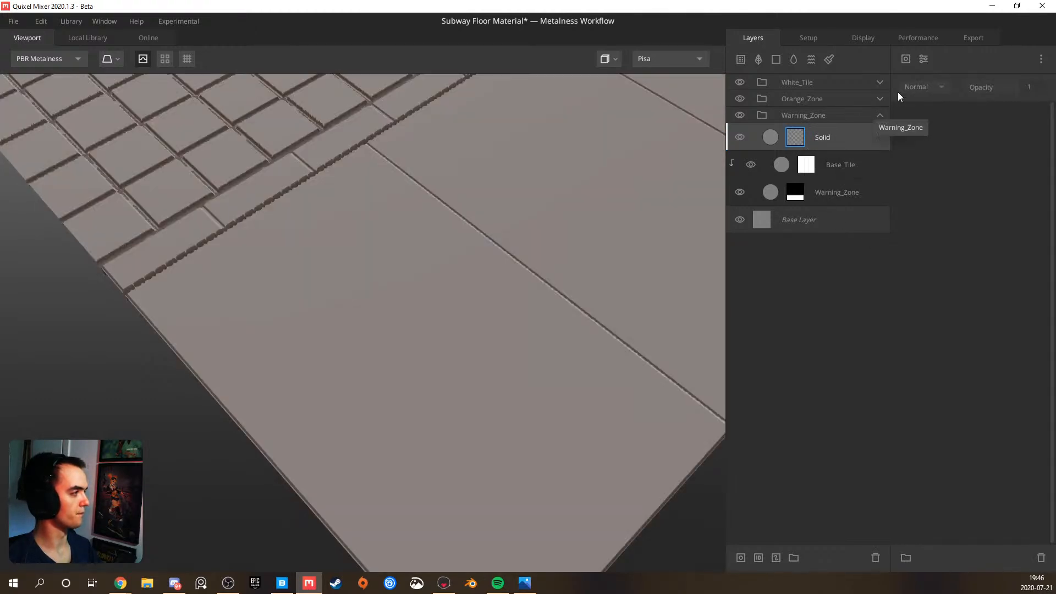
left_click(905, 60)
mouse_move(924, 130)
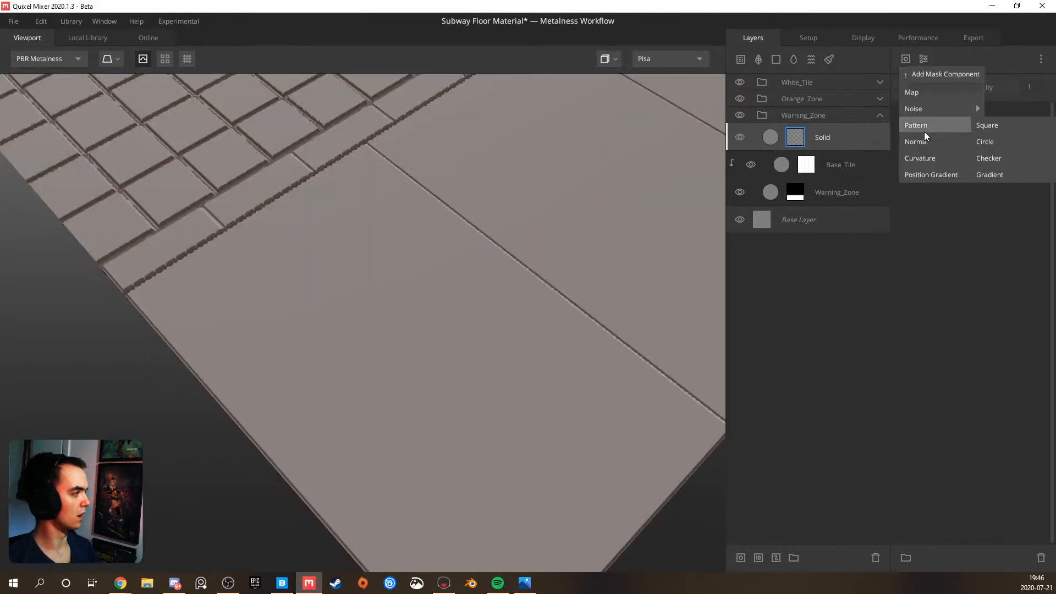
left_click(997, 129)
Raise the new Solid layer's blend Threshold to 0.458 so its circles stand out from the floor
left_click(858, 145)
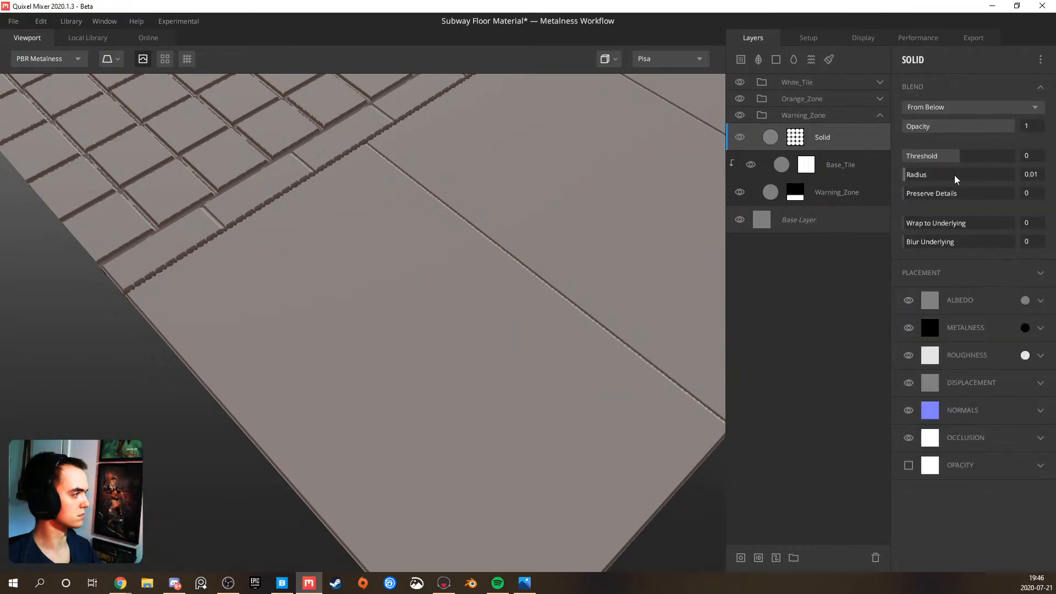
left_click_drag(960, 157, 973, 158)
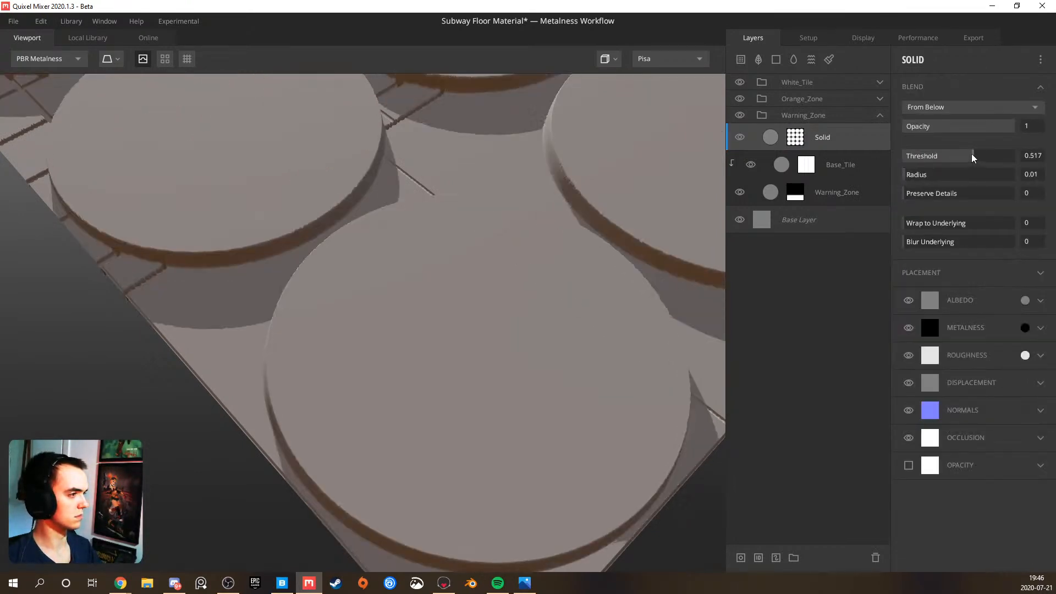
scroll(514, 193, "down", 3)
scroll(501, 220, "down", 3)
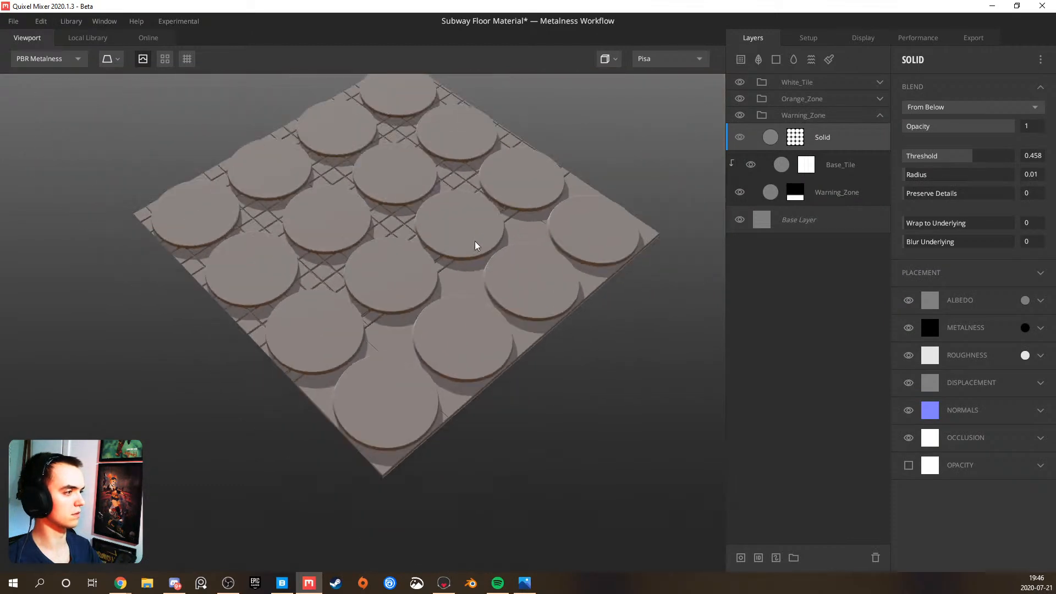
left_click_drag(490, 243, 504, 224)
scroll(477, 238, "up", 3)
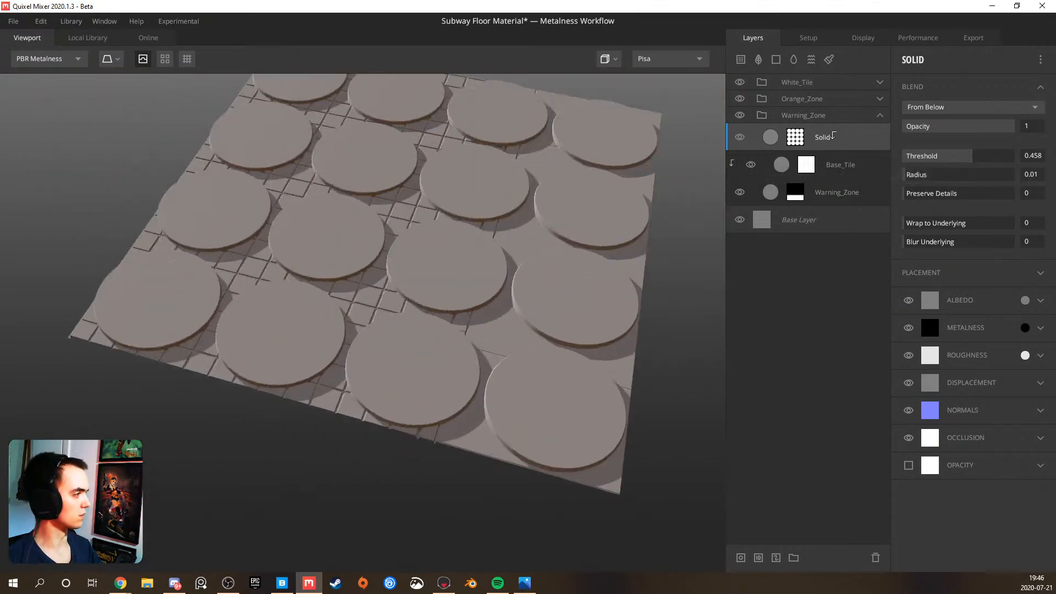
Clip the circle-patterned Solid layer to the Warning_Zone layer so its circles are confined to that area
left_click(829, 132, "alt")
left_click_drag(587, 241, 448, 264)
scroll(461, 304, "up", 3)
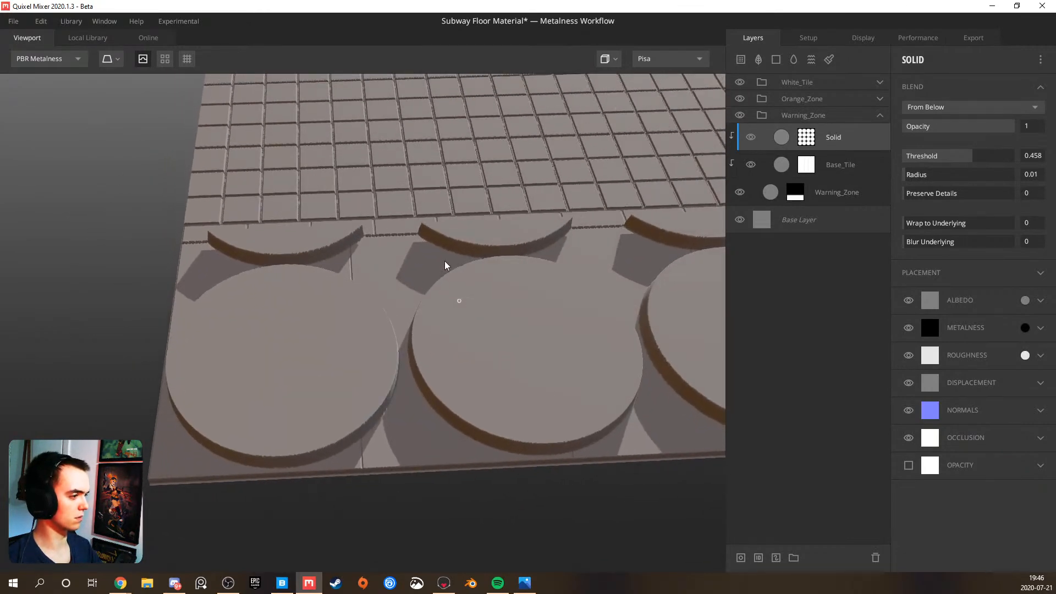
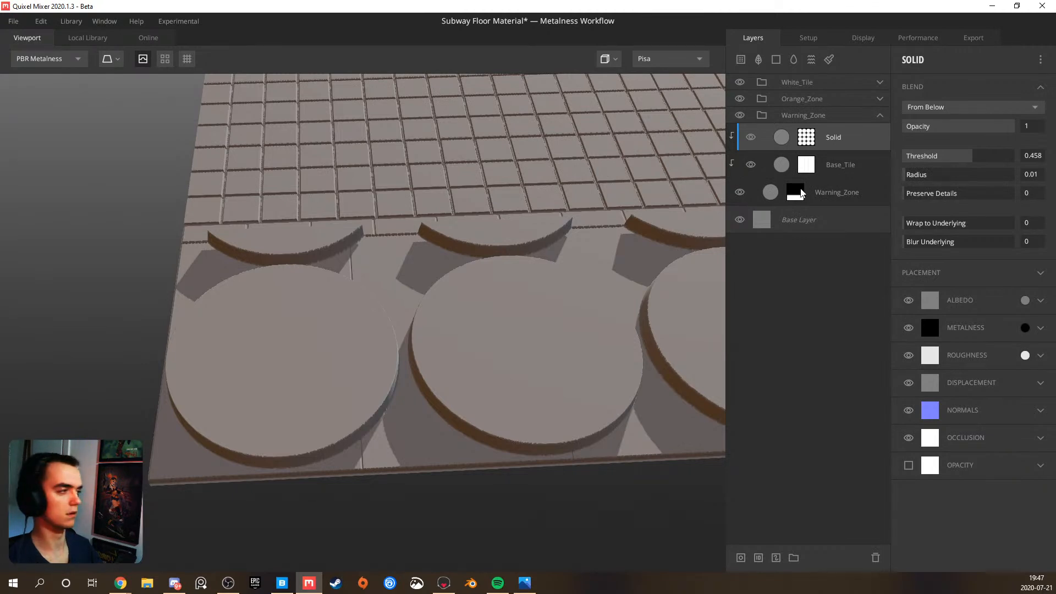
Open the Solid layer's Circle pattern mask and set its Repeat X to 10
left_click_drag(441, 304, 372, 293)
scroll(373, 292, "up", 5)
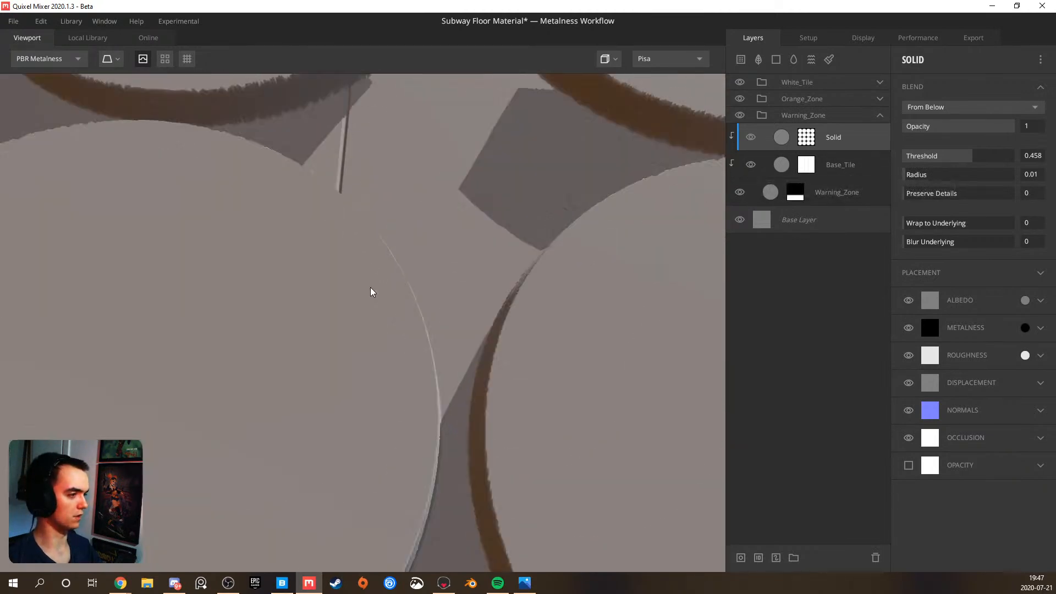
scroll(352, 237, "down", 4)
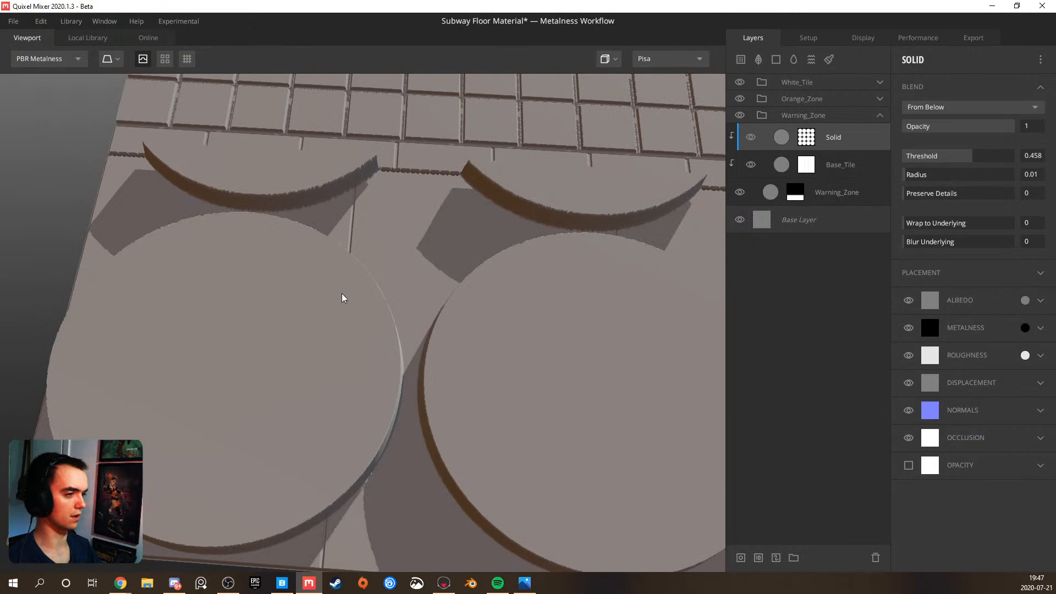
mouse_move(347, 297)
left_mouse_down()
mouse_move(396, 295)
mouse_move(433, 321)
mouse_move(446, 306)
left_mouse_up()
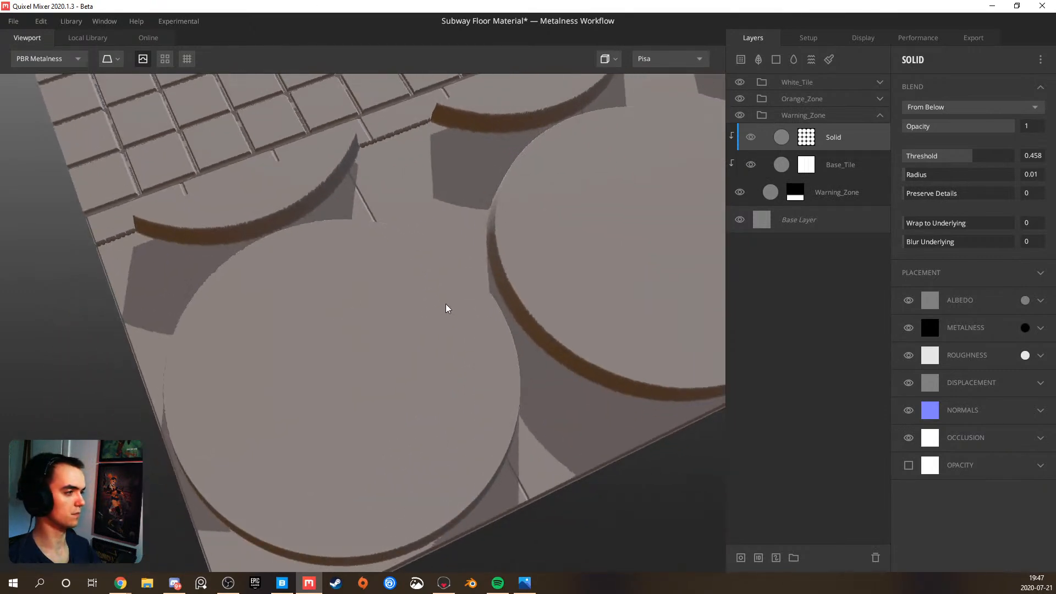
scroll(446, 307, "down", 3)
left_click(807, 142)
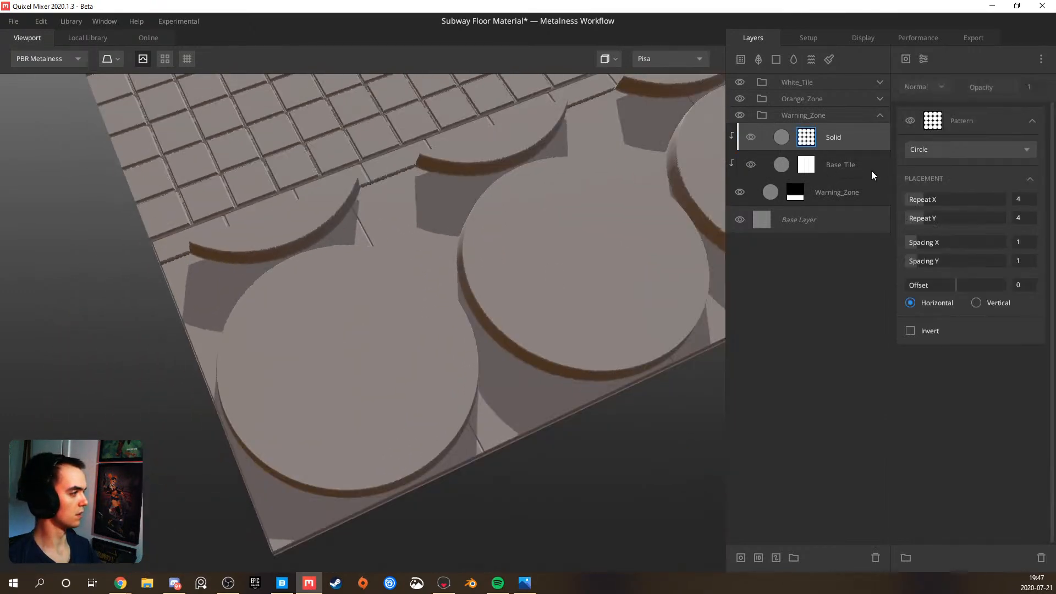
left_click_drag(931, 203, 949, 196)
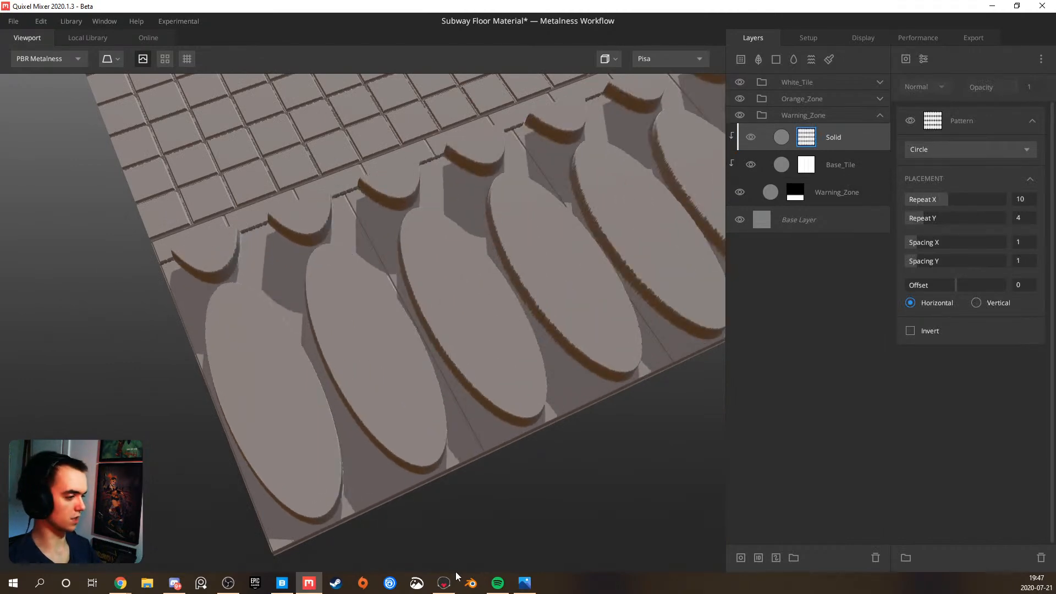
Check the bump layout in the reference photos, and set the circle pattern's Repeat X and Repeat Y to 24
left_click(525, 584)
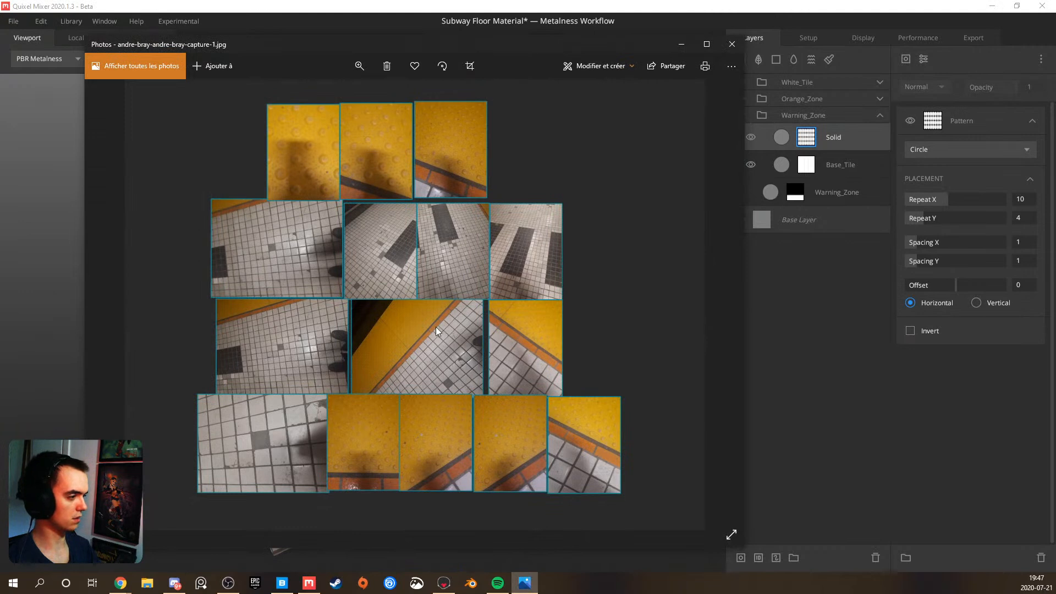
scroll(420, 328, "up", 2)
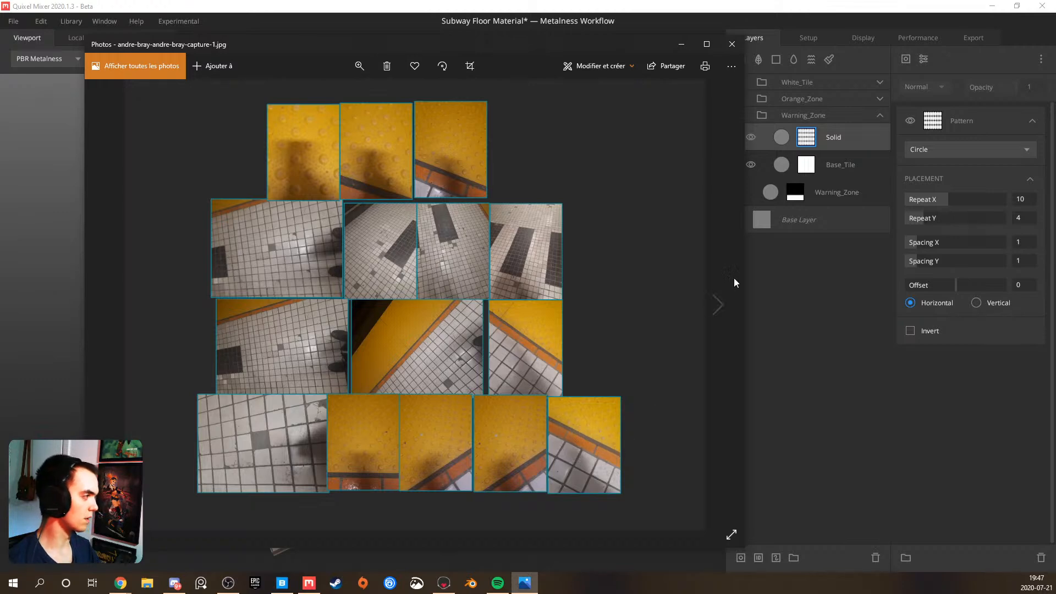
left_click(812, 140)
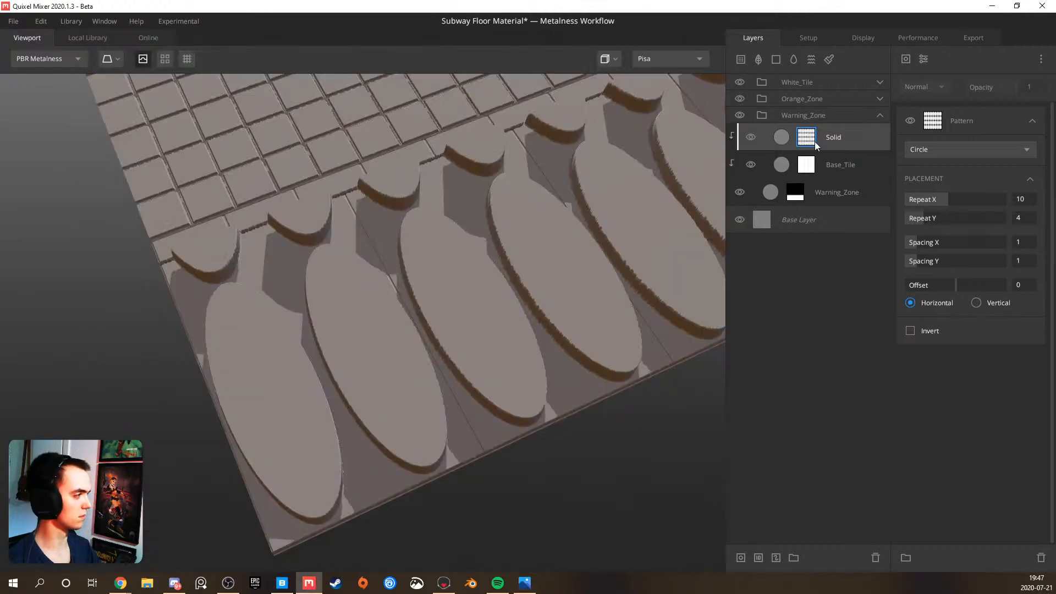
left_click_drag(932, 218, 1035, 203)
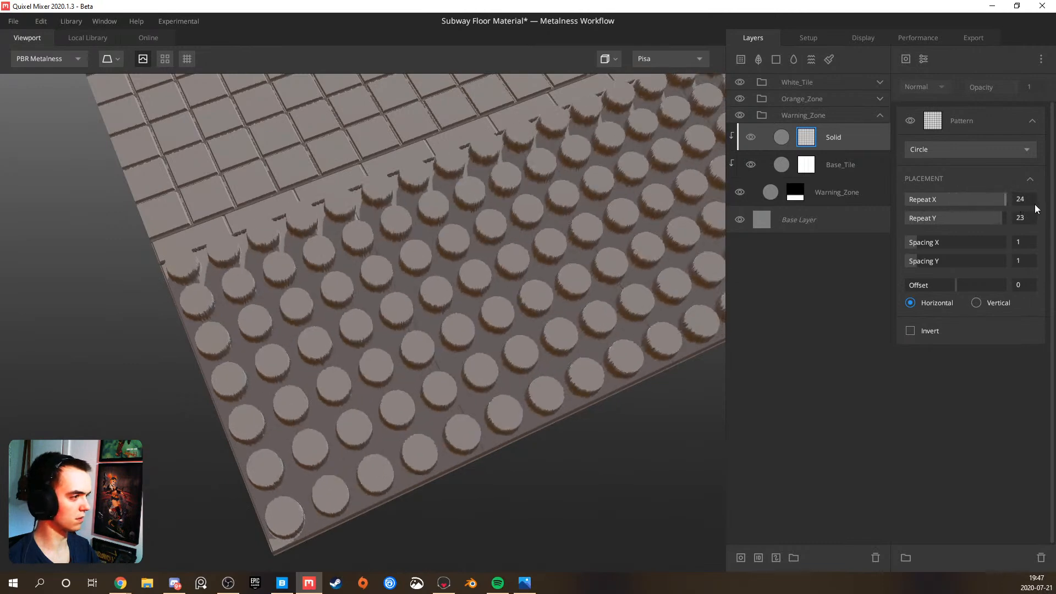
scroll(422, 282, "up", 3)
left_click_drag(417, 309, 513, 302)
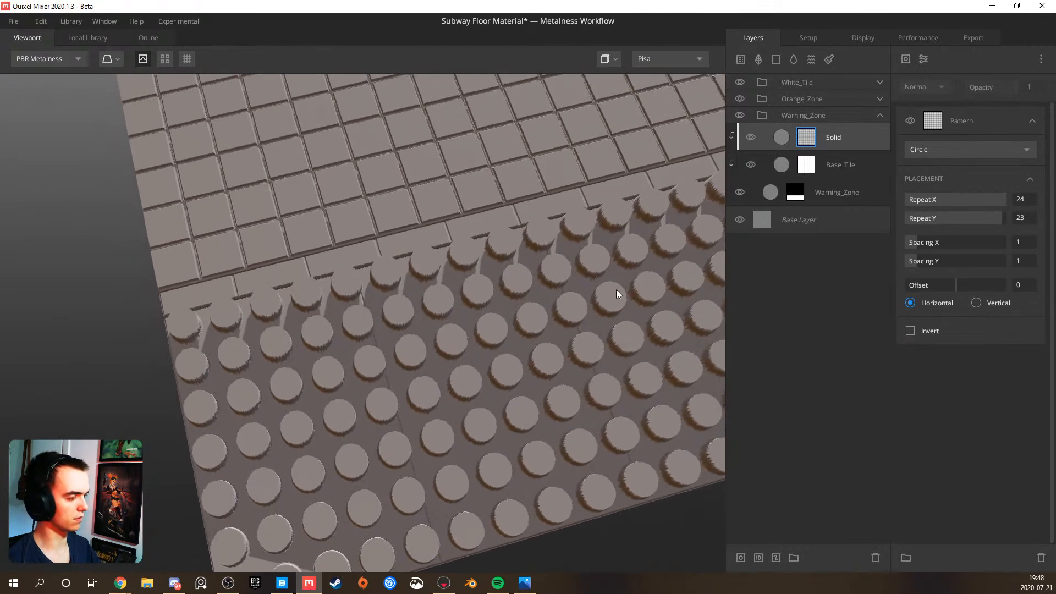
left_click_drag(1009, 213, 1031, 215)
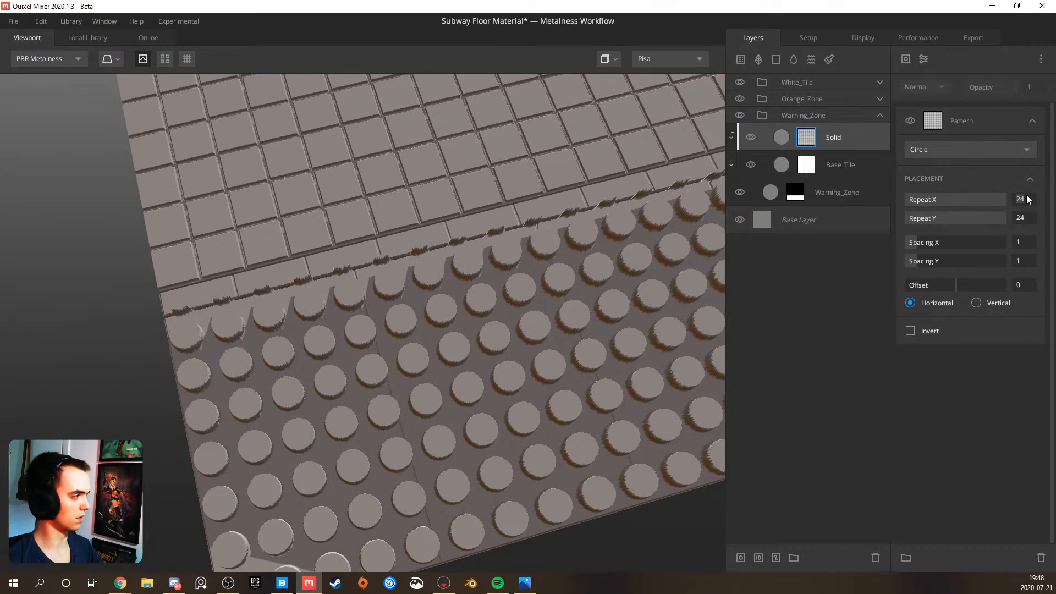
Try the circle pattern's Repeat X and Repeat Y at 28, and then raise both to 30
key("Tab")
type("28")
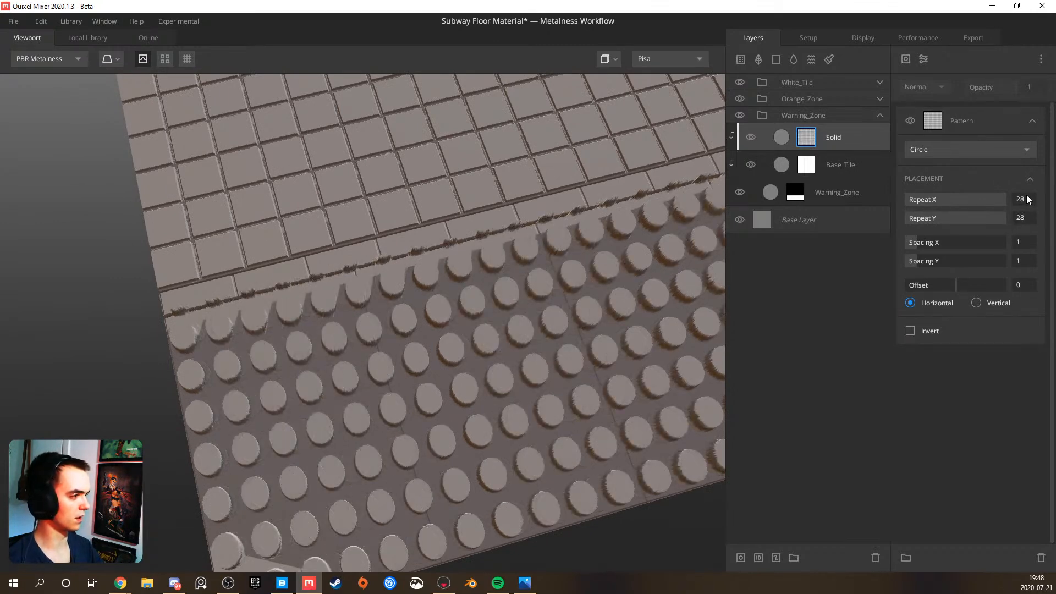
key("Return")
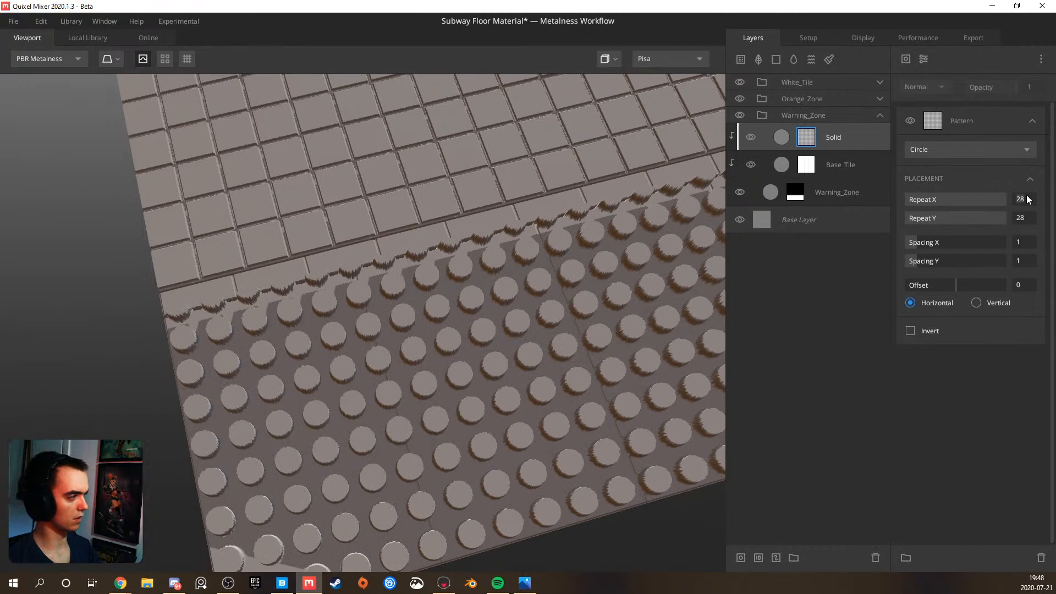
type("30")
key("Return")
mouse_move(523, 296)
left_mouse_down()
mouse_move(458, 325)
mouse_move(362, 303)
mouse_move(394, 282)
mouse_move(338, 256)
mouse_move(368, 270)
mouse_move(349, 256)
mouse_move(668, 208)
mouse_move(550, 249)
mouse_move(302, 379)
mouse_move(401, 293)
mouse_move(362, 319)
mouse_move(363, 307)
left_mouse_up()
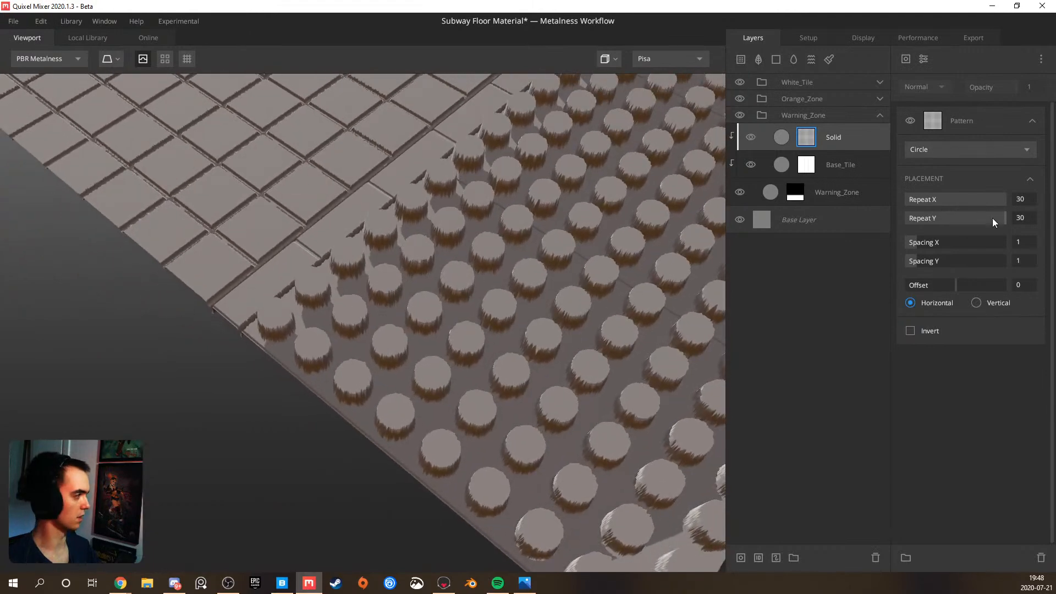
Lower the Solid layer's blend Threshold to 0.129 and inspect the height of the bumps across the warning zone
left_click_drag(974, 155, 964, 151)
left_click_drag(649, 183, 267, 206)
scroll(429, 216, "down", 5)
middle_click_drag(429, 216, 359, 170)
scroll(433, 264, "up", 5)
left_click_drag(434, 265, 195, 275)
scroll(297, 271, "down", 7)
left_click_drag(400, 262, 414, 287)
scroll(370, 285, "up", 3)
scroll(371, 294, "up", 3)
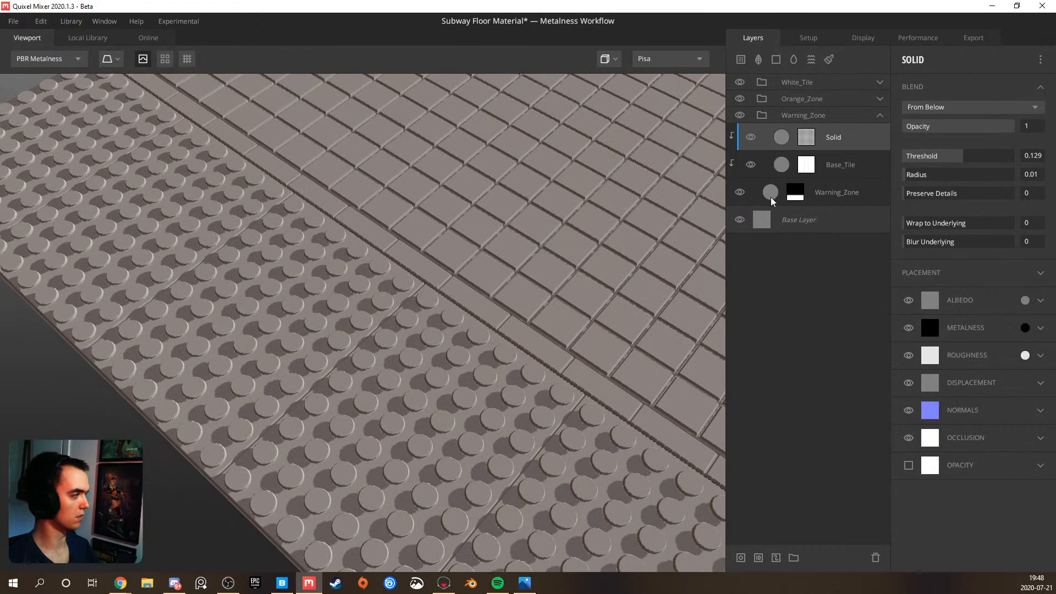
Add a Bevel modifier to the Solid layer's circle mask with a Width of 0.166
left_click(805, 138)
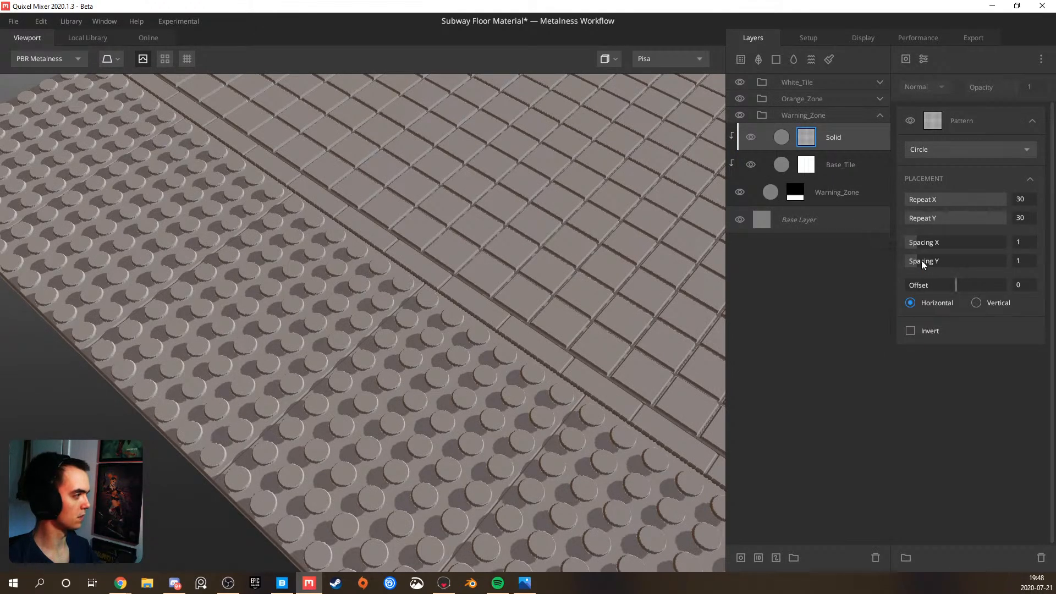
left_click(925, 59)
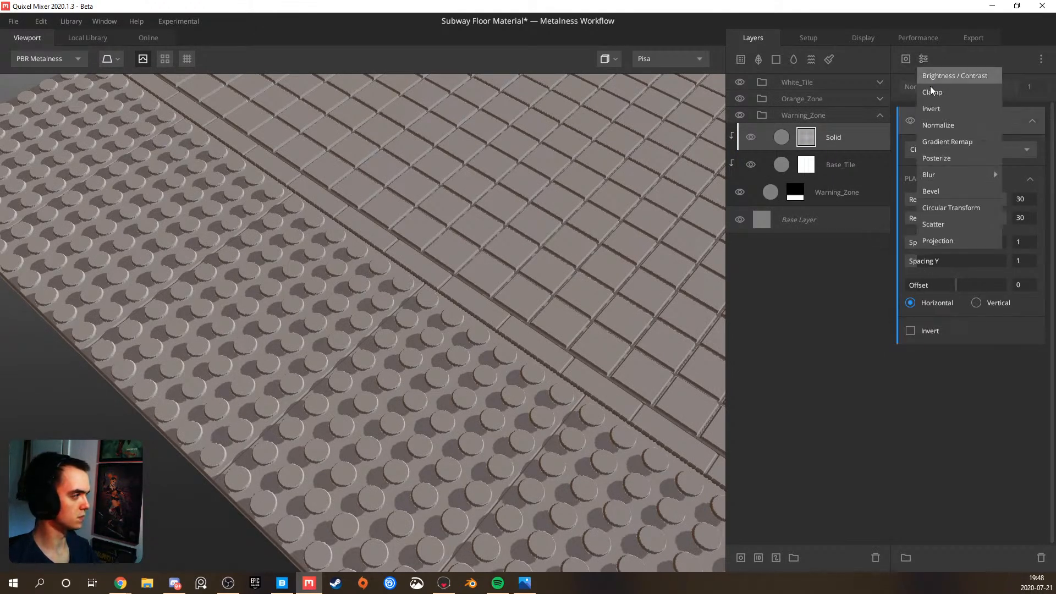
mouse_move(942, 177)
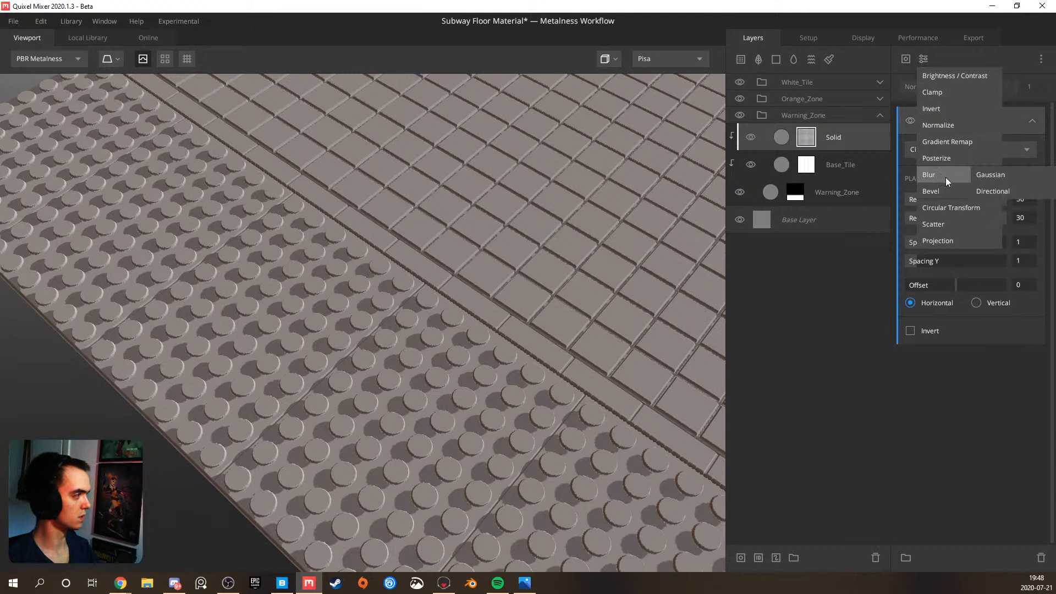
left_click(943, 190)
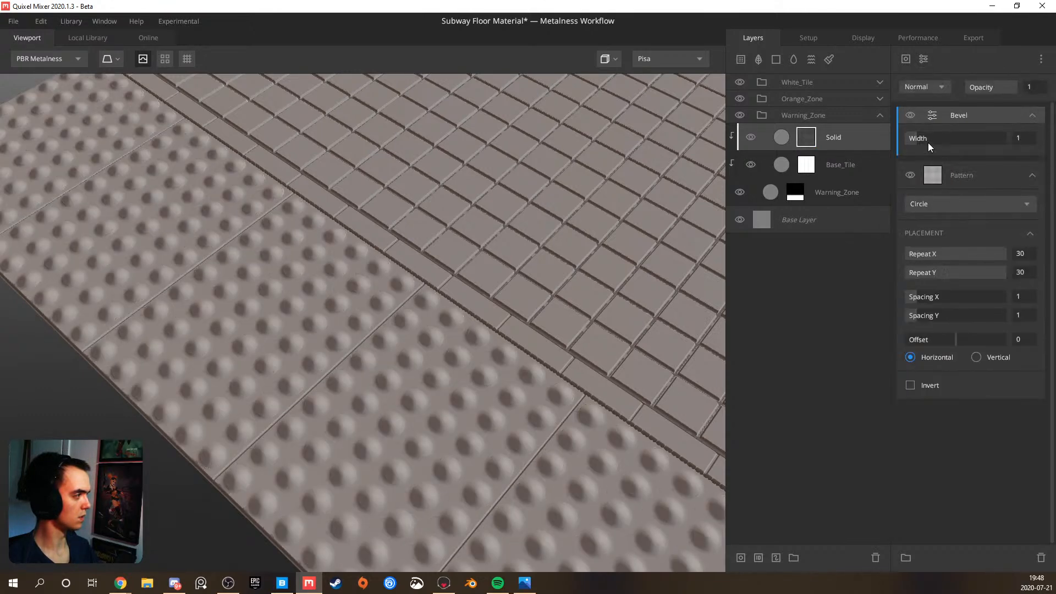
left_click_drag(926, 134, 909, 137)
scroll(444, 397, "up", 3)
left_click_drag(444, 397, 451, 324)
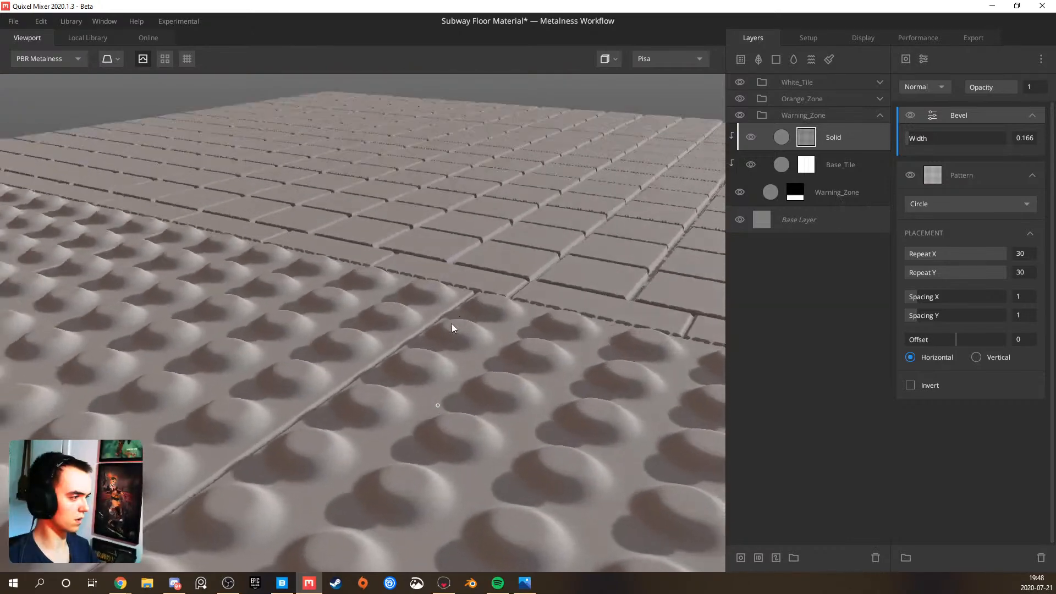
left_click_drag(428, 456, 655, 294)
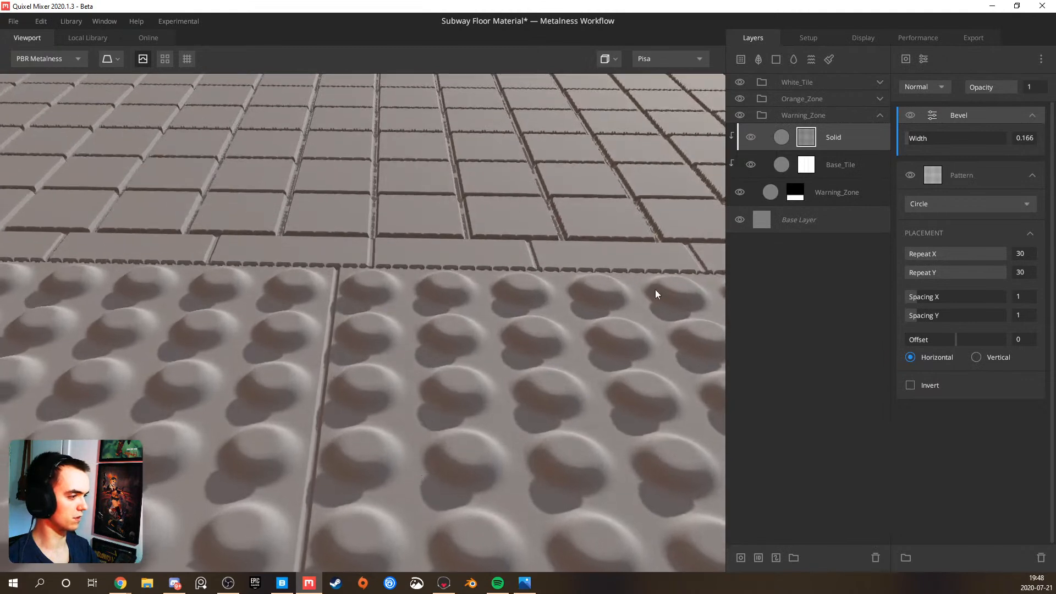
Add a Brightness/Contrast modifier above the Bevel with Brightness -0.436 and Contrast 2.099 to shape the bumps
left_click(924, 58)
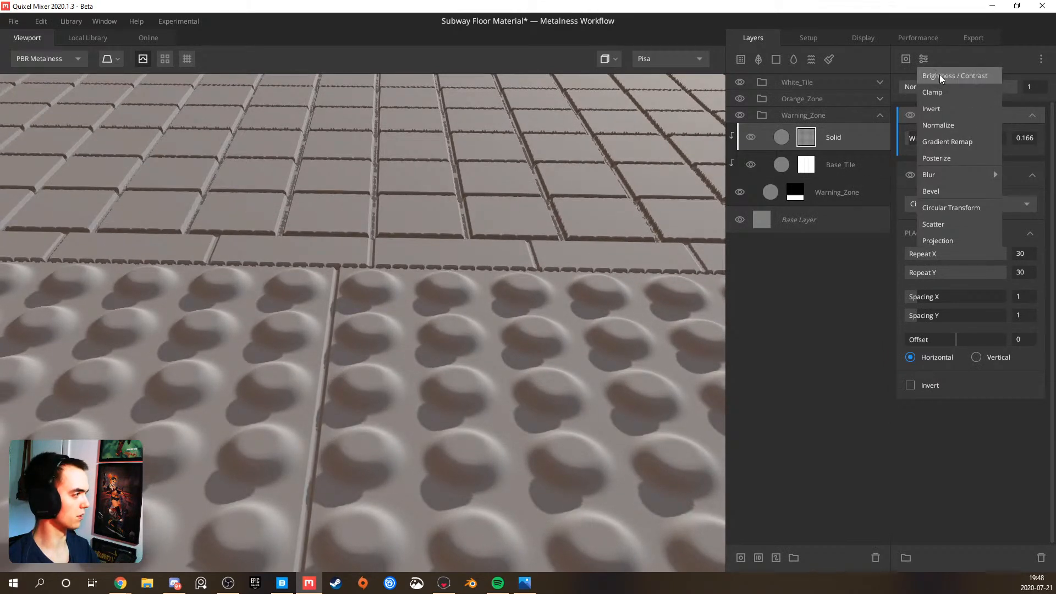
left_click(941, 77)
left_click_drag(921, 160, 923, 158)
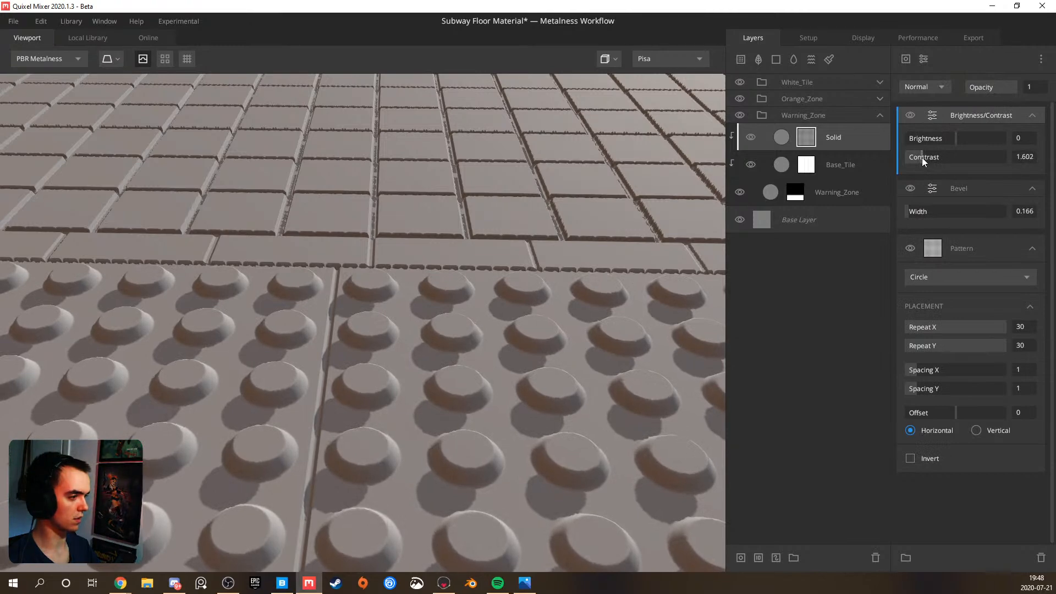
left_click_drag(407, 392, 391, 322)
left_click_drag(951, 137, 927, 149)
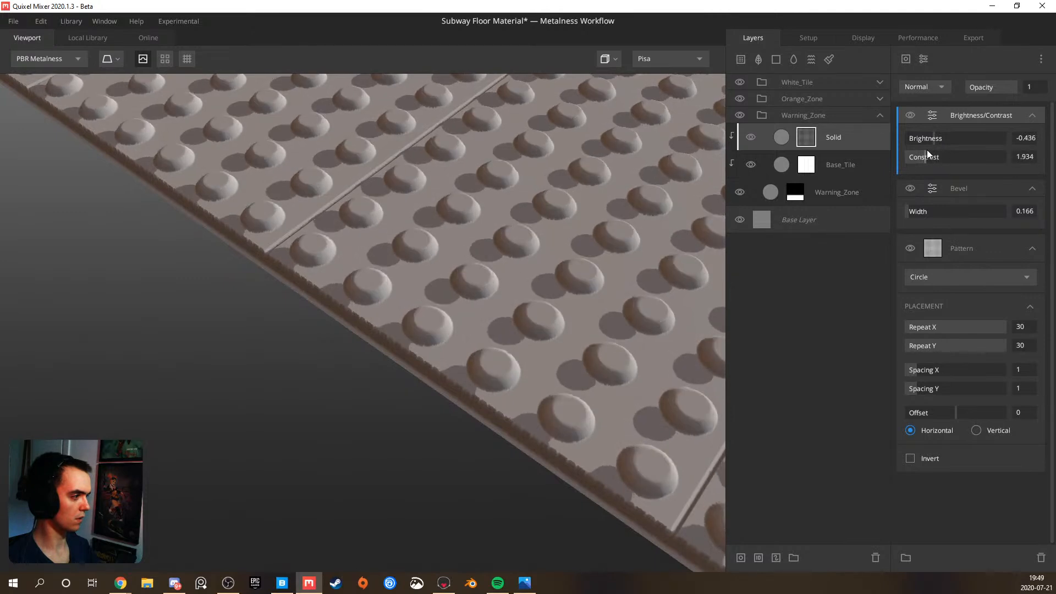
left_click(923, 209)
left_click_drag(923, 209, 908, 206)
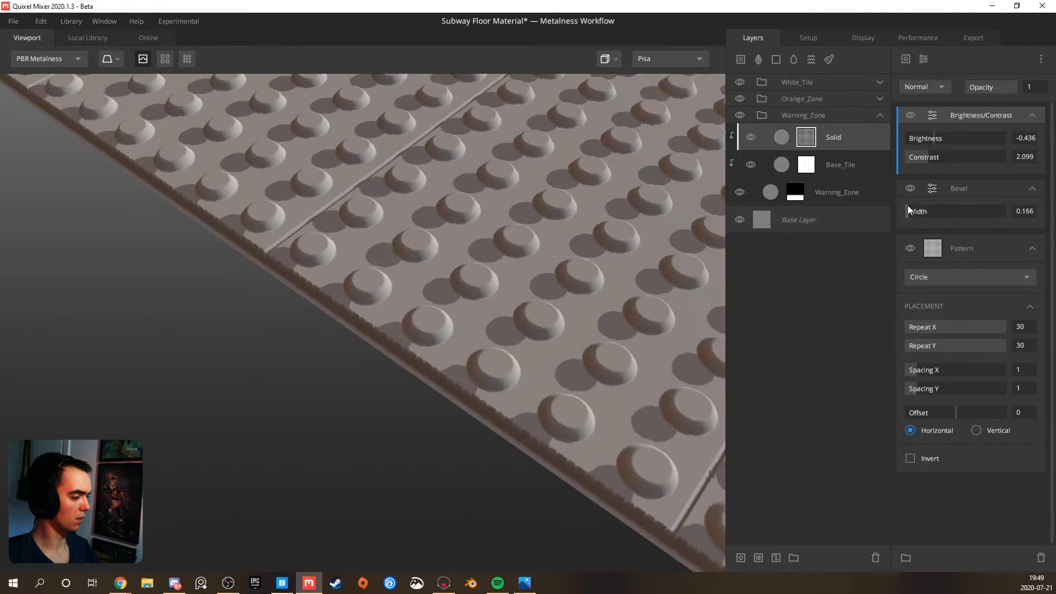
Set the circle pattern's Repeat X and Repeat Y to 40 for smaller, denser bumps
left_click_drag(463, 272, 417, 273)
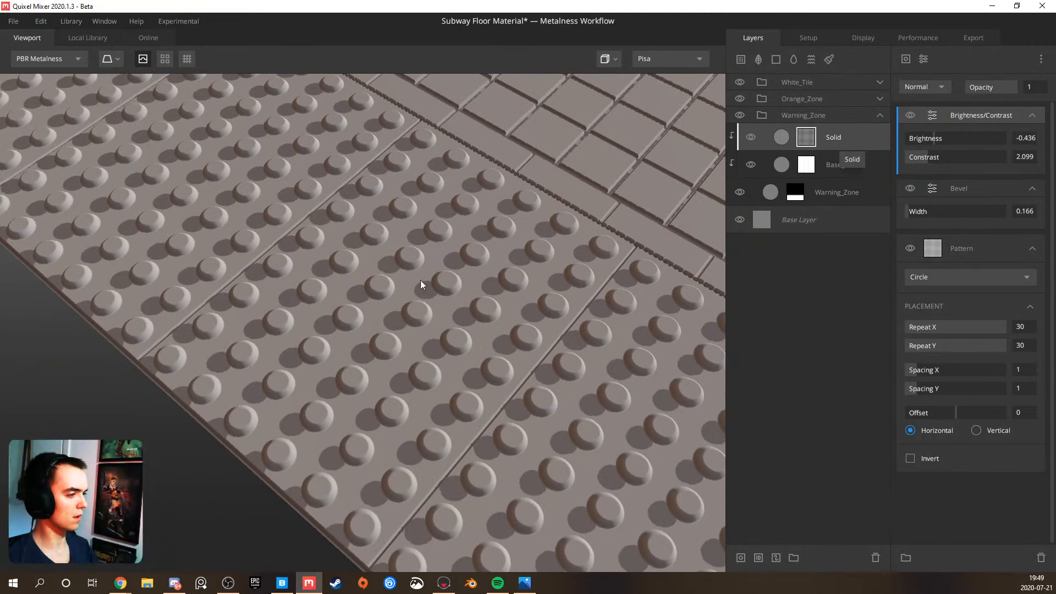
scroll(420, 280, "down", 5)
left_click_drag(369, 305, 338, 220)
scroll(359, 281, "up", 5)
left_click_drag(361, 285, 86, 367)
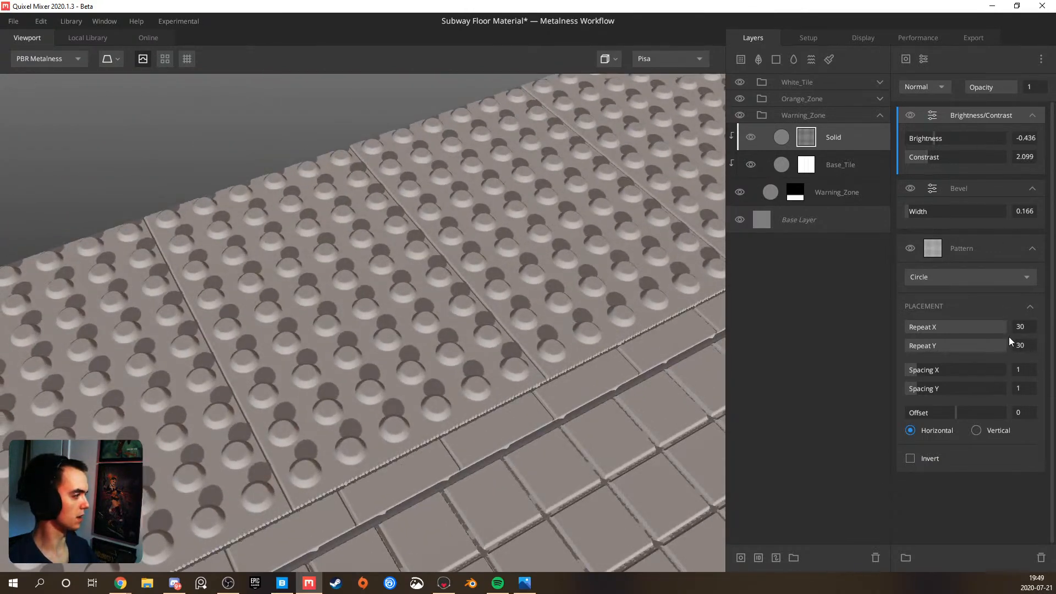
scroll(1020, 329, "up", 10)
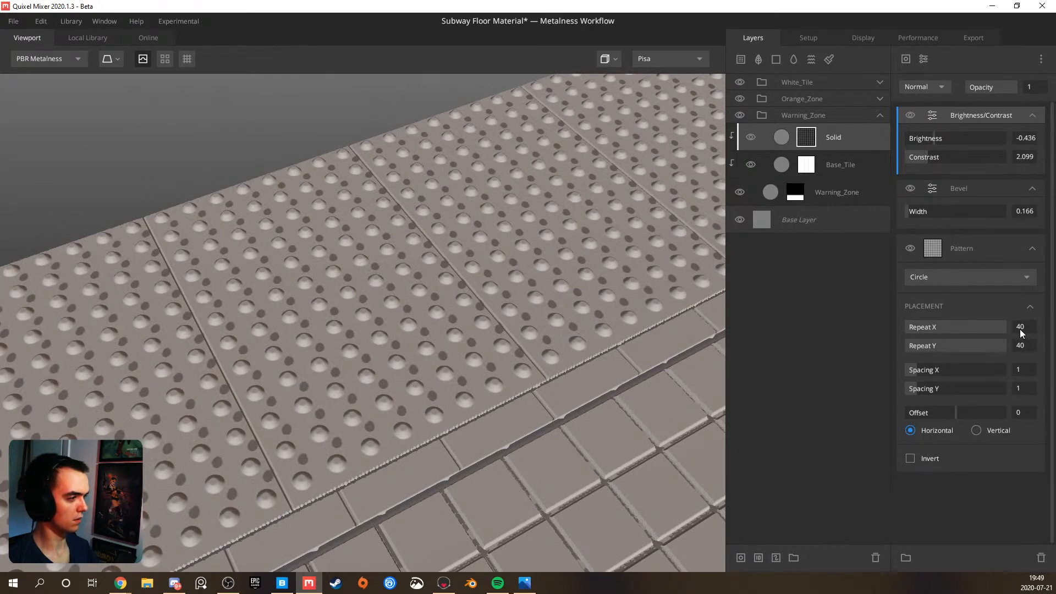
left_click_drag(598, 378, 531, 255)
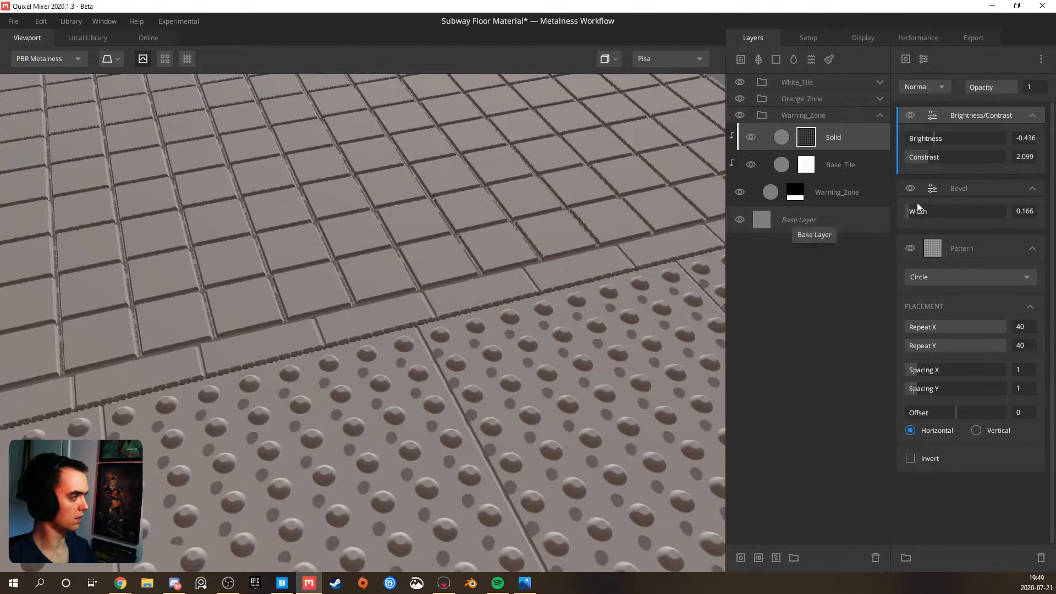
Raise the mask's Brightness to 0.215 to enlarge the bumps, and inspect them across the warning zone
left_click_drag(932, 137, 967, 132)
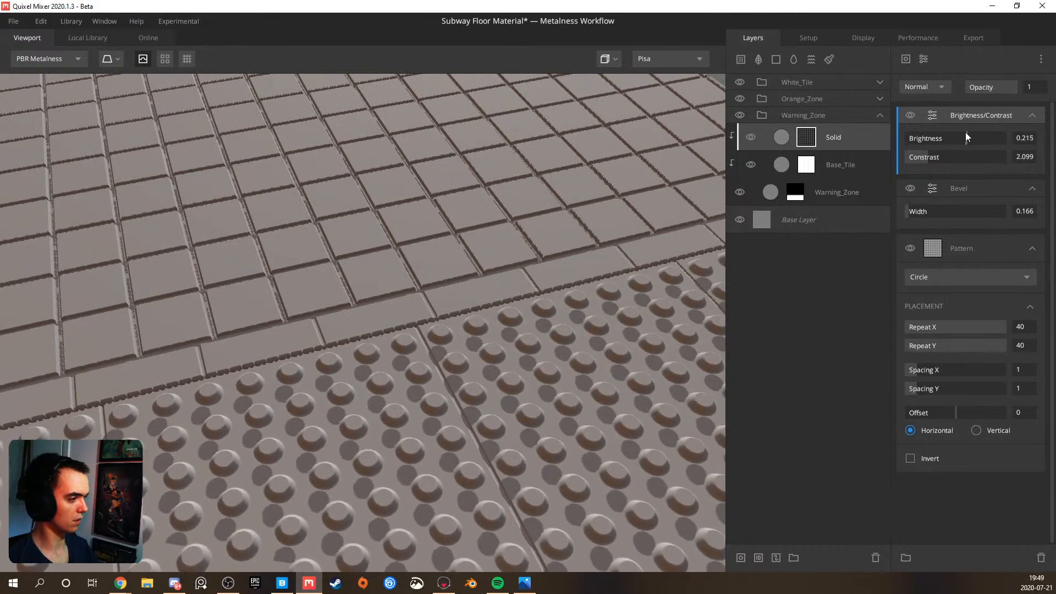
scroll(505, 329, "down", 10)
left_click_drag(457, 374, 497, 386)
middle_click_drag(498, 385, 467, 295)
left_click_drag(469, 299, 512, 333)
middle_click_drag(512, 332, 380, 289)
scroll(391, 289, "up", 6)
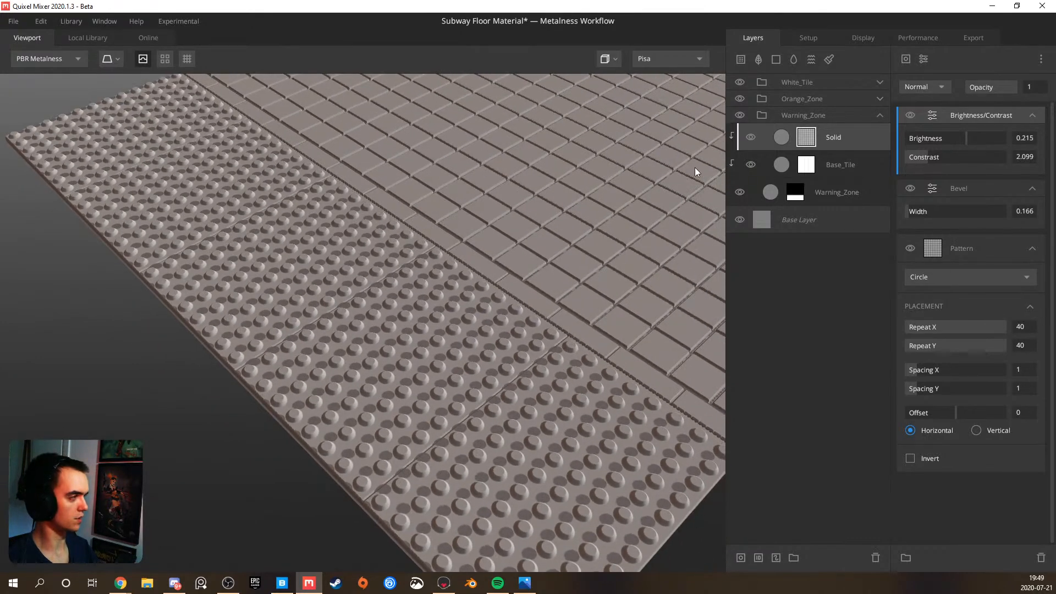
Set the viewport's Light Rotation to 31.96 and preview the warning tiles under the Overcast and Streetlights environments
left_click(857, 36)
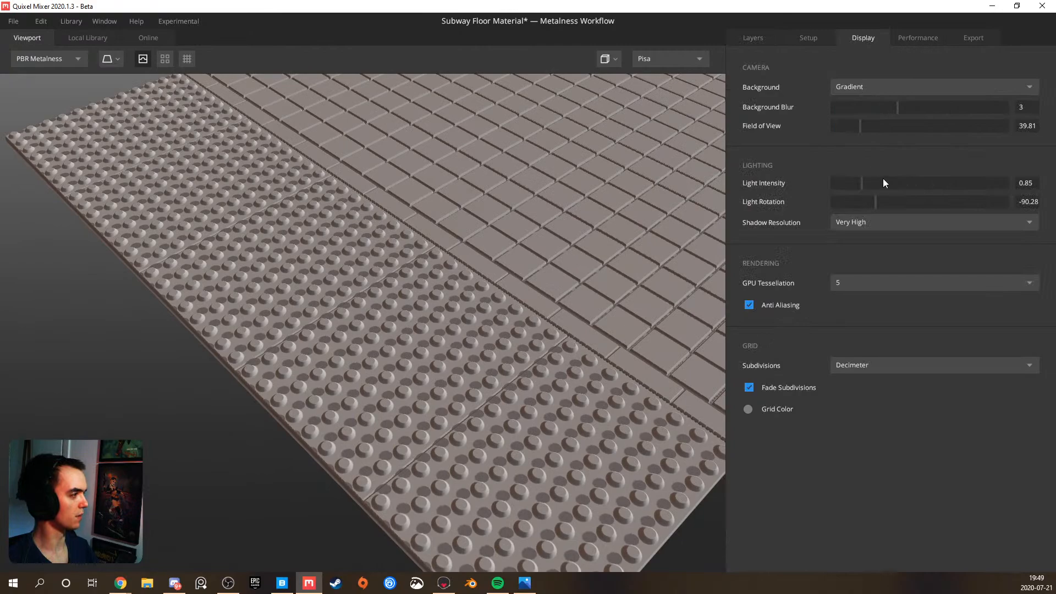
left_click_drag(875, 201, 935, 193)
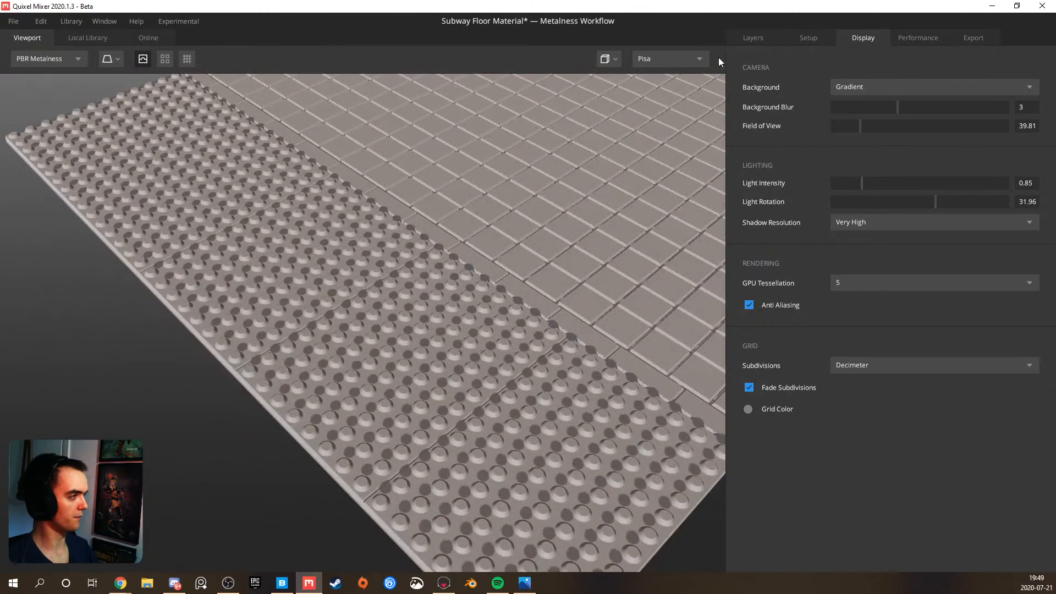
left_click(689, 60)
left_click(668, 157)
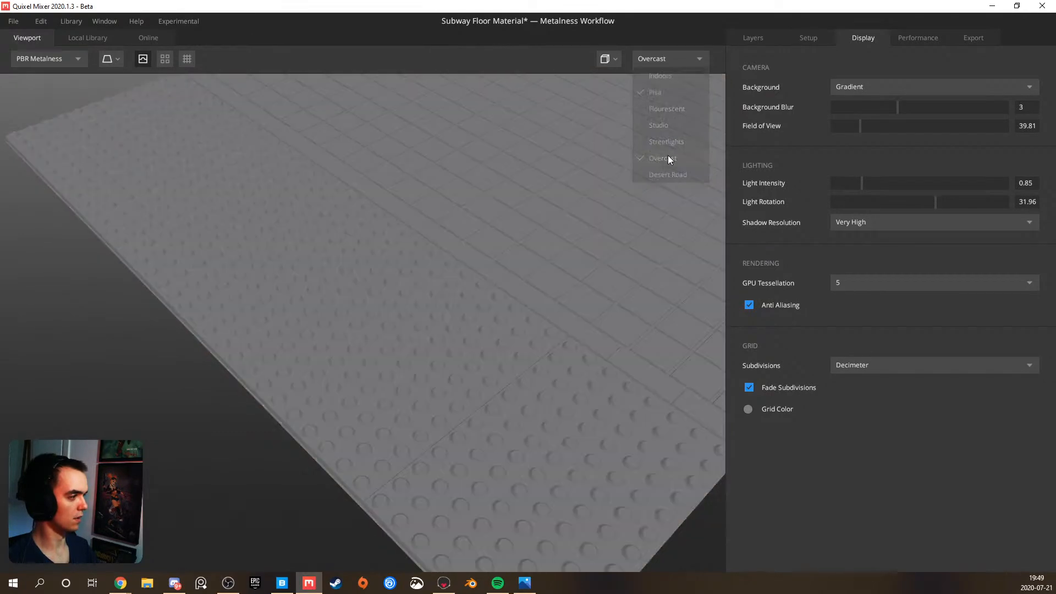
left_click(673, 62)
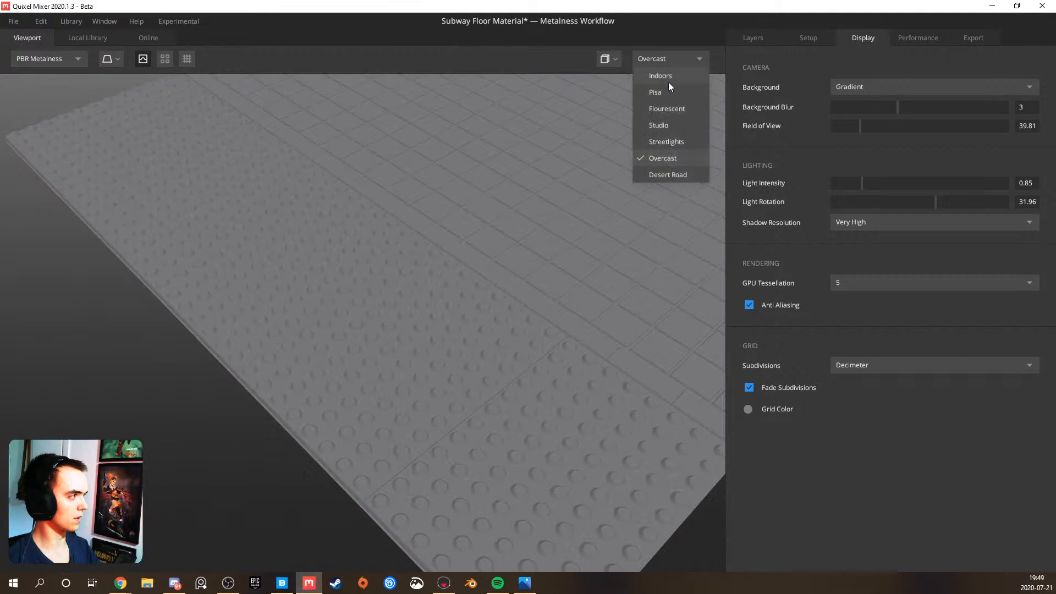
left_click(666, 142)
left_click_drag(429, 252, 593, 102)
Switch the environment lighting to Indoors and view the bumps from another angle
left_click(661, 61)
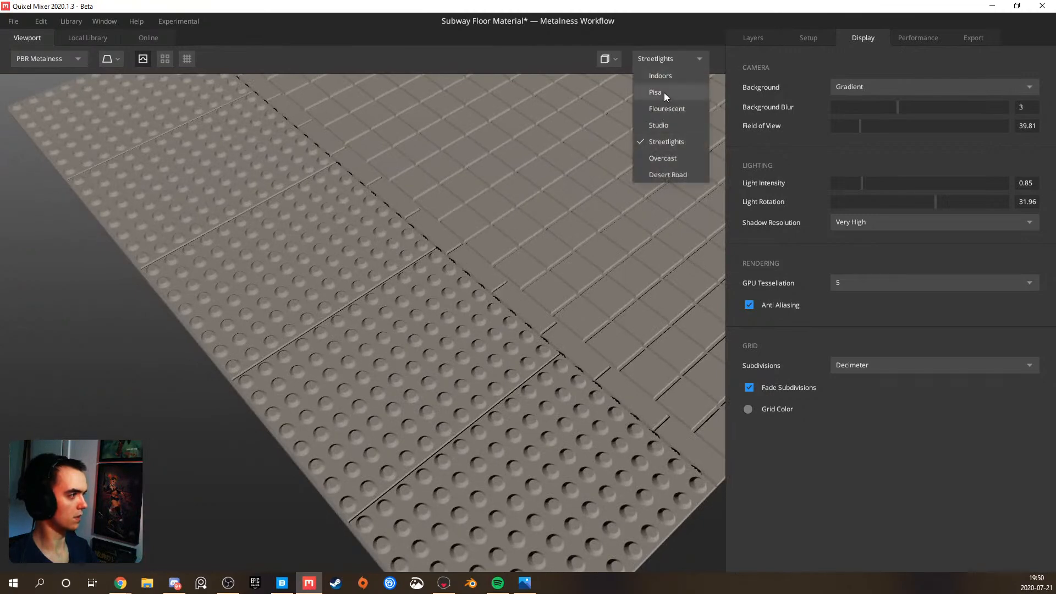
left_click(666, 77)
left_click_drag(349, 288, 582, 279)
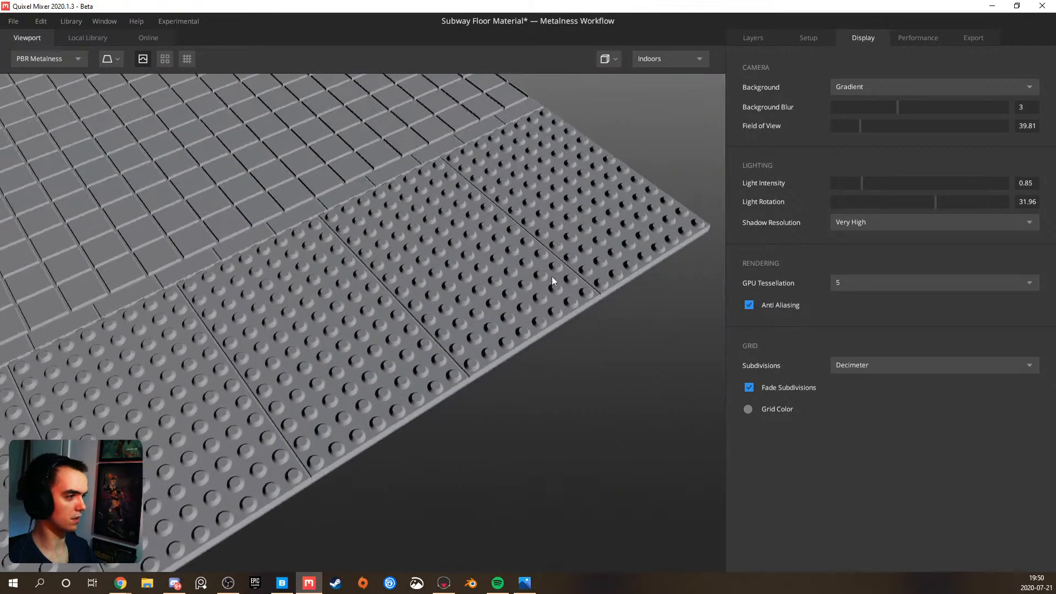
left_click(655, 65)
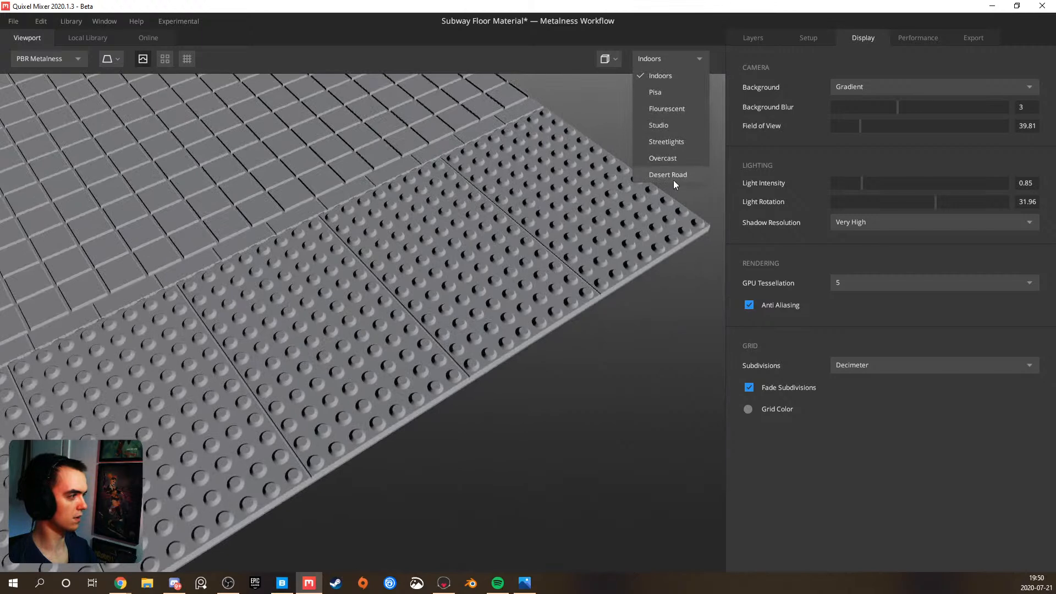
left_click(473, 175)
Cycle through the material channel views, including Displacement, return to PBR Metalness, and examine the bumps from several angles
key("c")
key("c")
key("c")
key("c")
key("c")
key("c")
key("shift+c")
left_click_drag(529, 182, 364, 185)
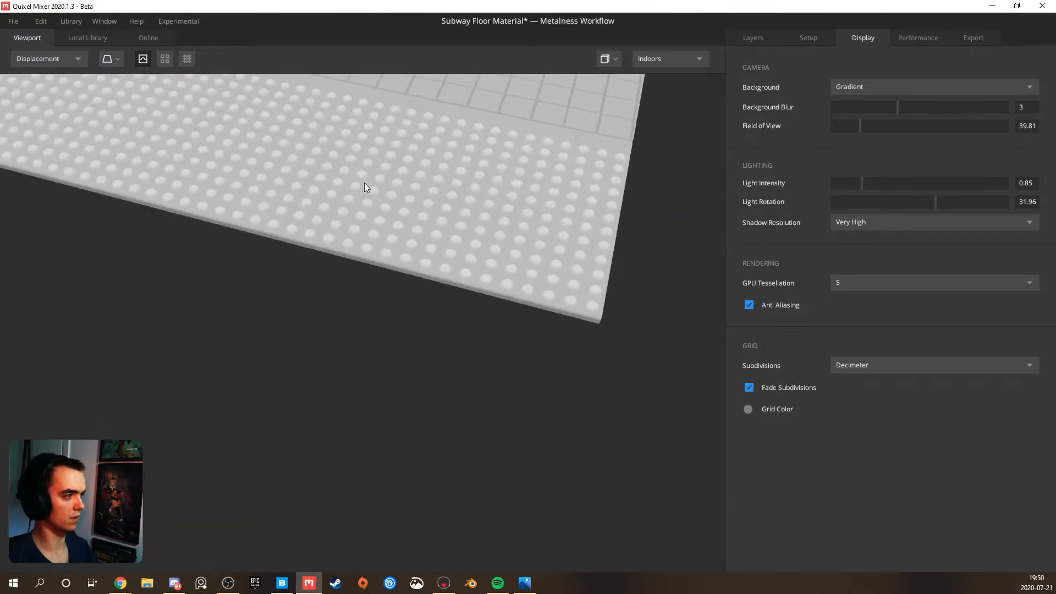
key("shift+c")
key("shift+c")
key("shift+c")
key("shift+c")
key("shift+c")
scroll(377, 177, "up", 6)
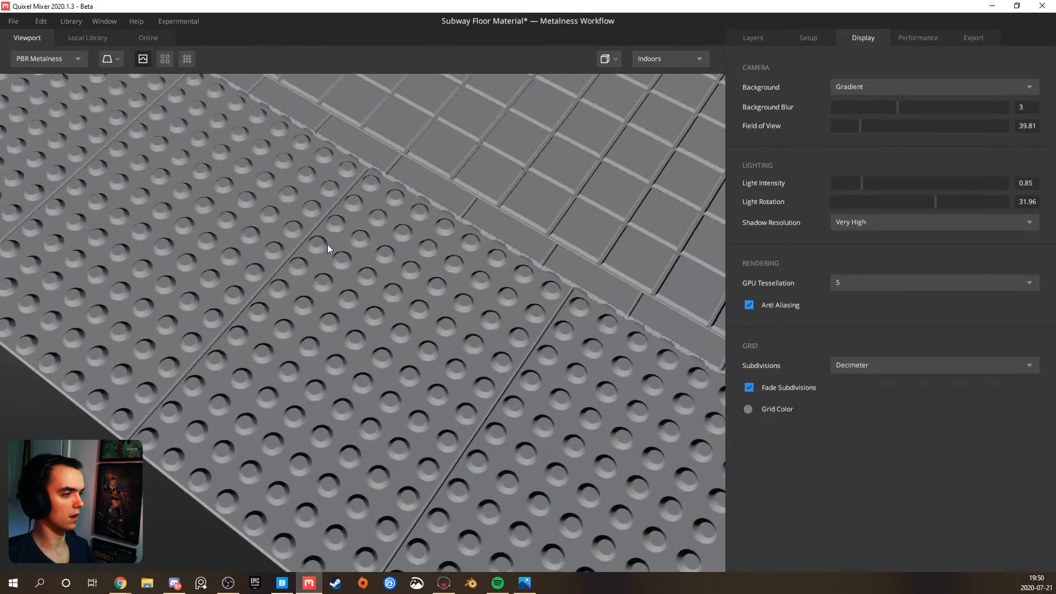
left_click_drag(328, 244, 541, 265)
scroll(542, 273, "down", 7)
left_click_drag(491, 292, 376, 291)
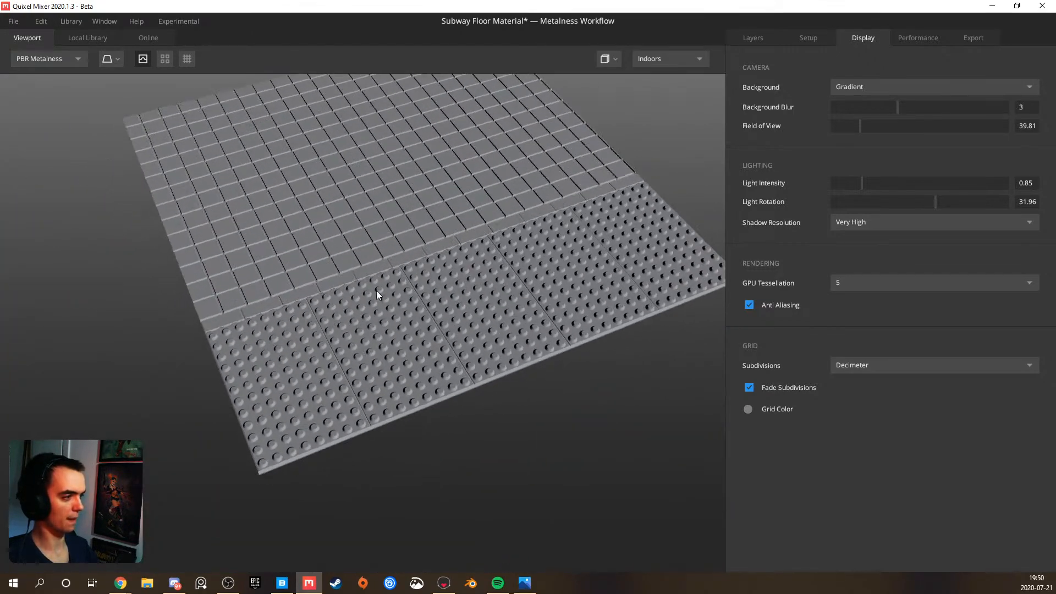
Inspect the bumps up close and duplicate the Solid layer in the Warning_Zone group
left_click(747, 41)
scroll(457, 299, "up", 8)
left_click_drag(393, 324, 246, 277)
scroll(341, 296, "up", 5)
left_click_drag(341, 296, 342, 342)
scroll(400, 235, "down", 5)
scroll(312, 322, "up", 5)
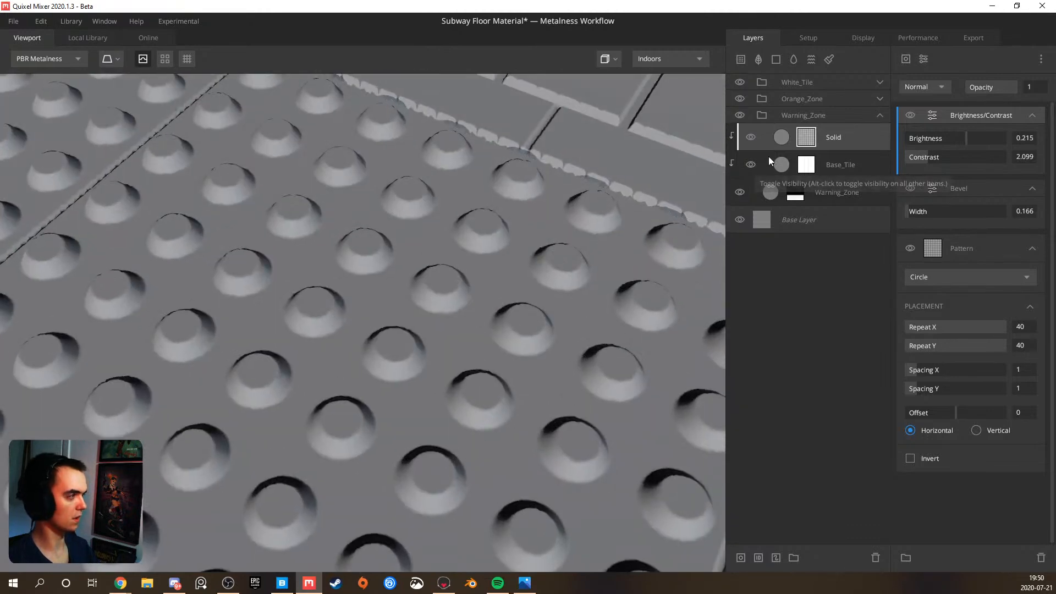
left_click(839, 135)
key("ctrl+d")
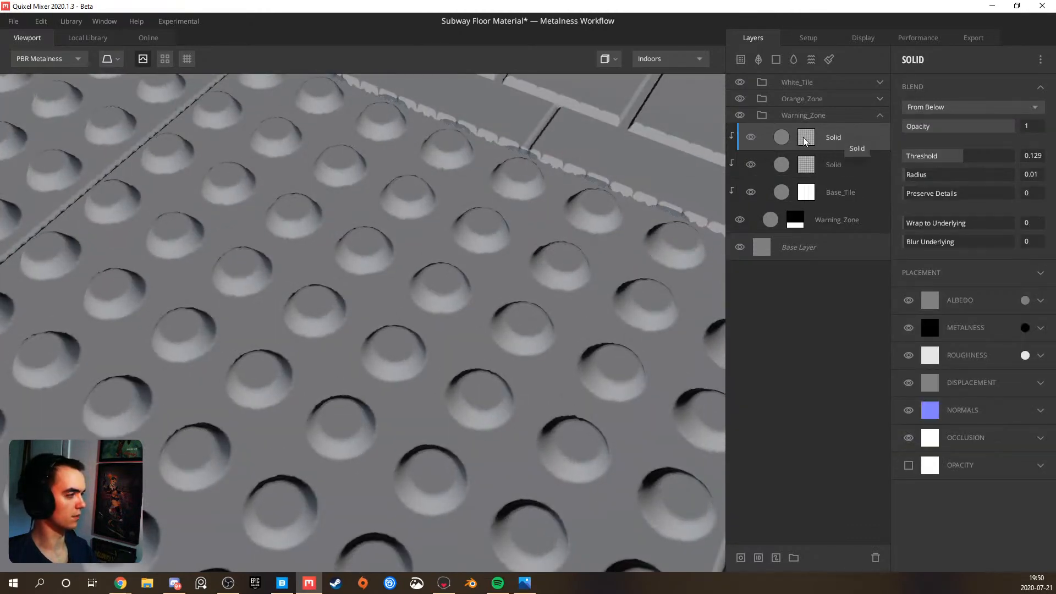
Try denser circle repeats on the upper Solid layer's mask, with Repeat X and Repeat Y at 100 by 100 and at 54 by 82
left_click(805, 139)
scroll(476, 253, "down", 5)
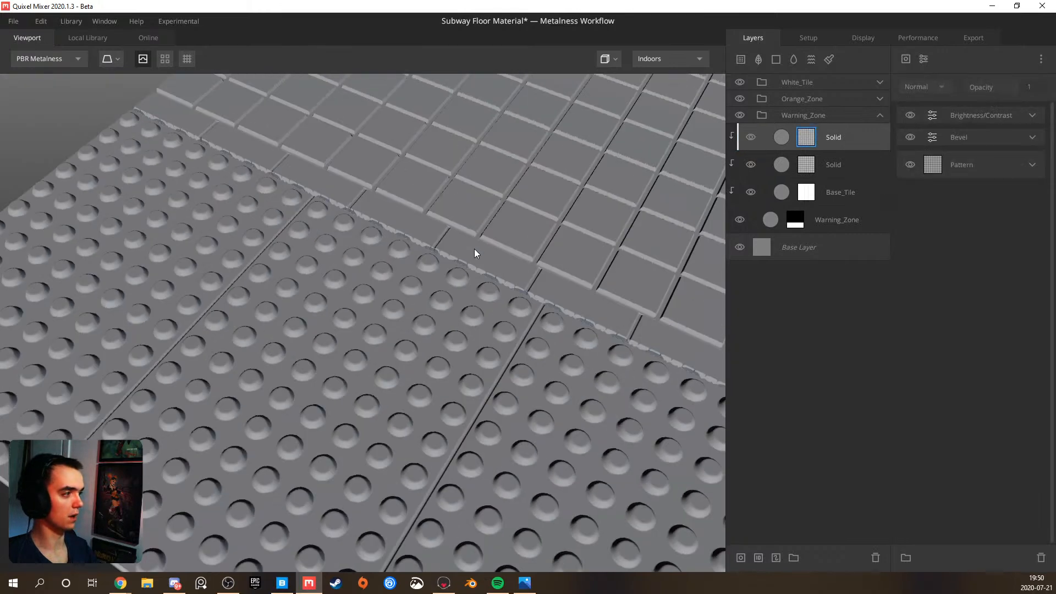
left_click(1028, 167)
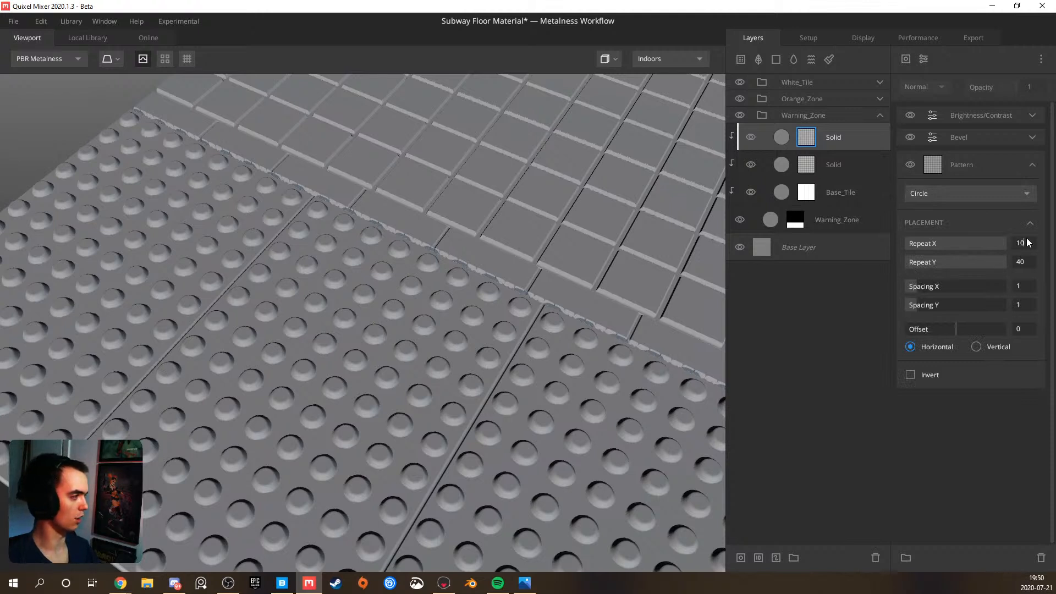
key("Tab")
type("100")
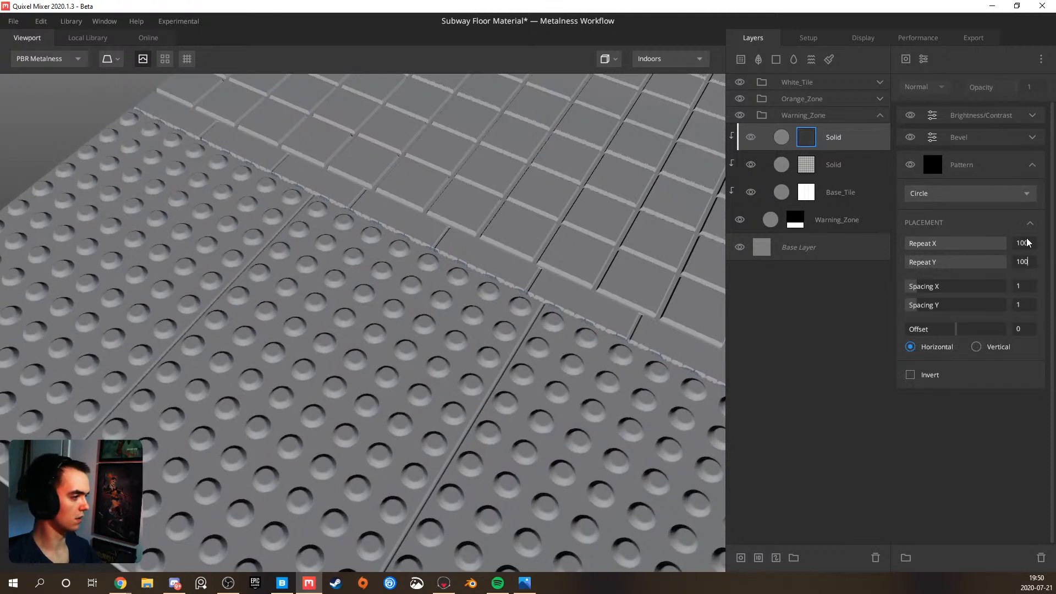
left_click(851, 141)
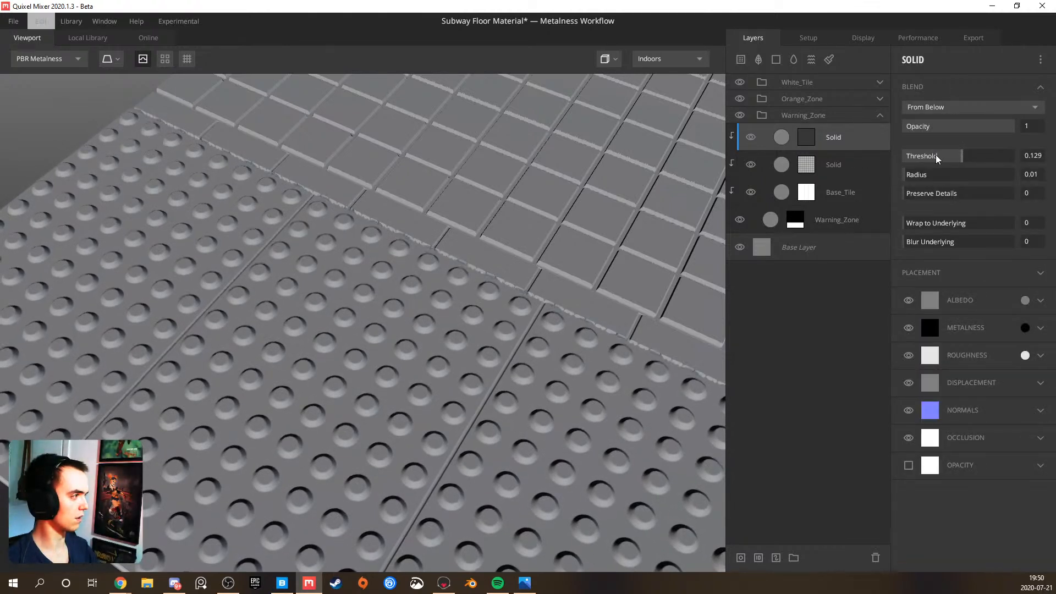
left_click(962, 110)
left_click(803, 140)
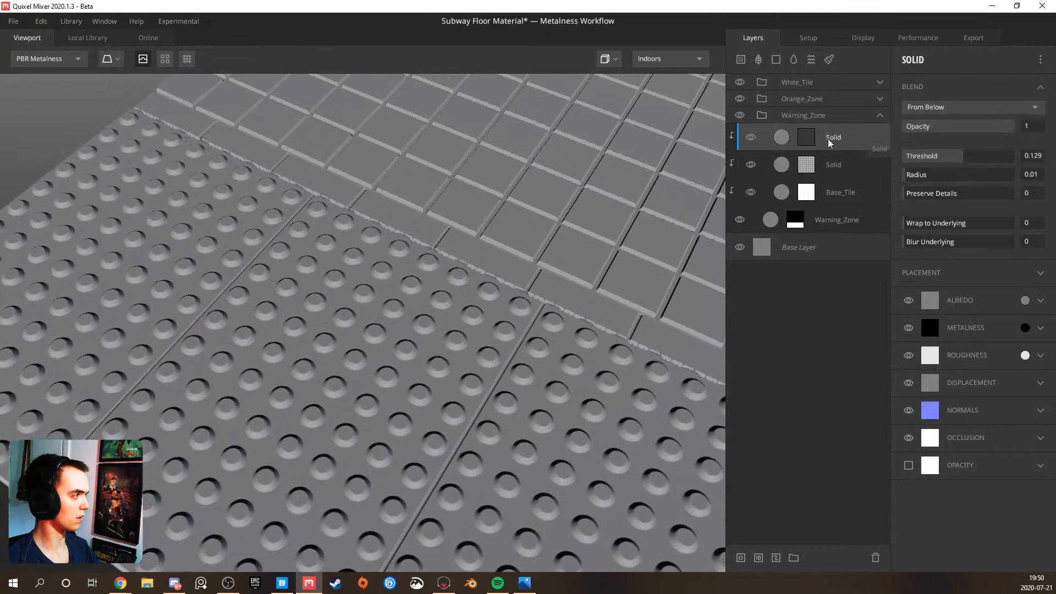
left_click(803, 139)
mouse_move(978, 244)
left_mouse_down()
mouse_move(936, 253)
mouse_move(986, 250)
left_mouse_up()
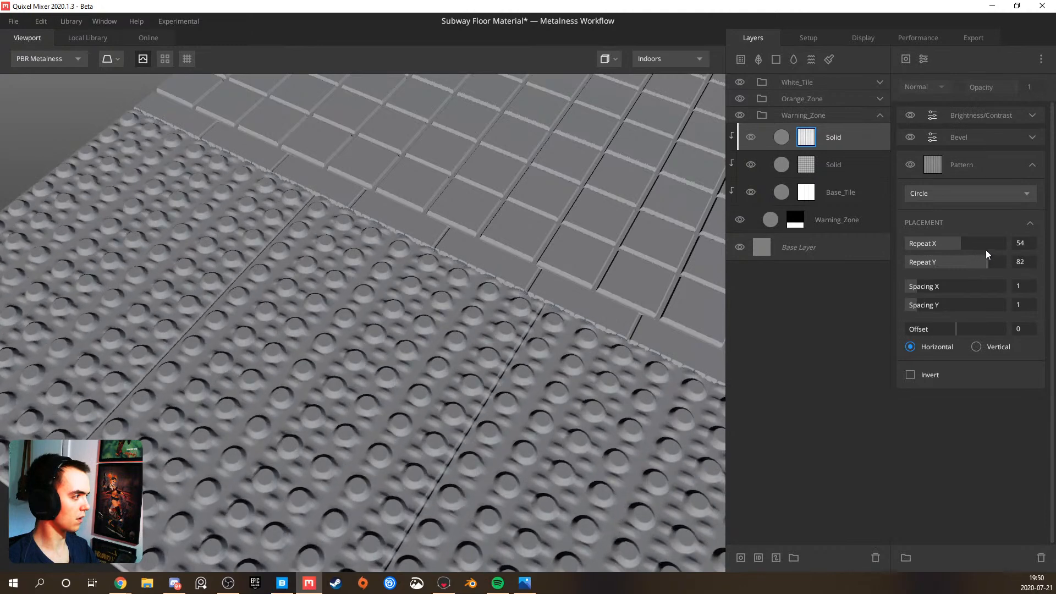
Delete the Bevel modifier from the upper Solid layer's mask and inspect the small details around the bumps
left_click(969, 117)
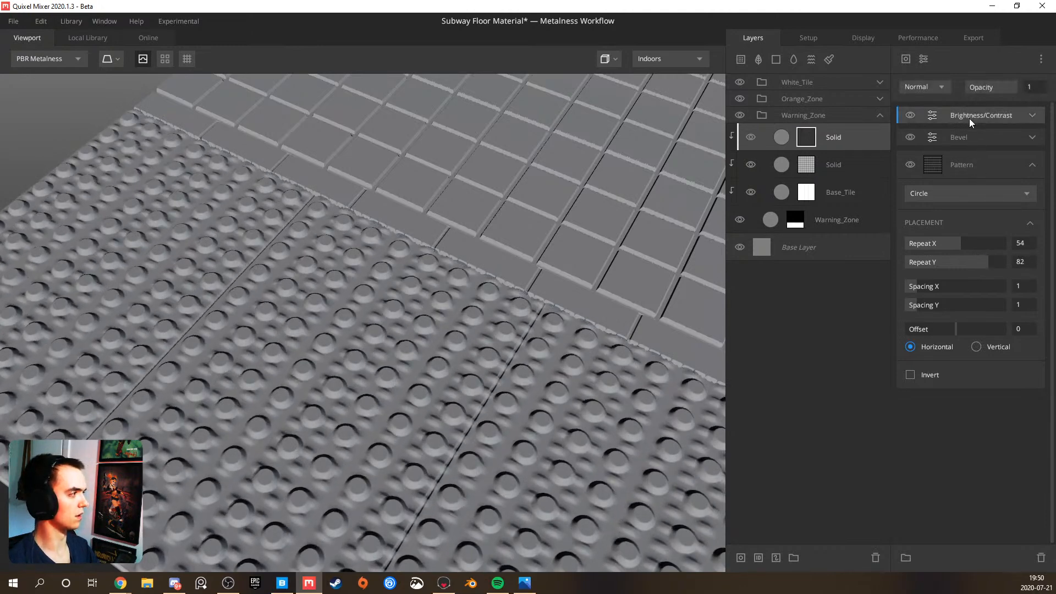
left_click(968, 136)
key("Delete")
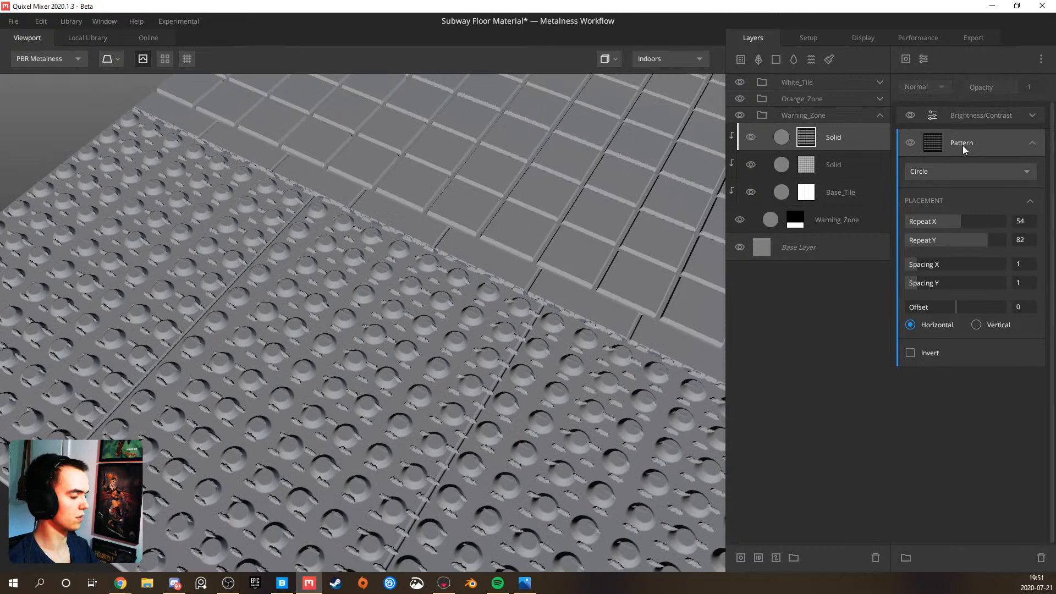
scroll(509, 361, "down", 3)
left_click_drag(510, 361, 558, 380)
scroll(444, 421, "up", 4)
middle_click_drag(444, 422, 488, 329)
left_click_drag(487, 329, 494, 355)
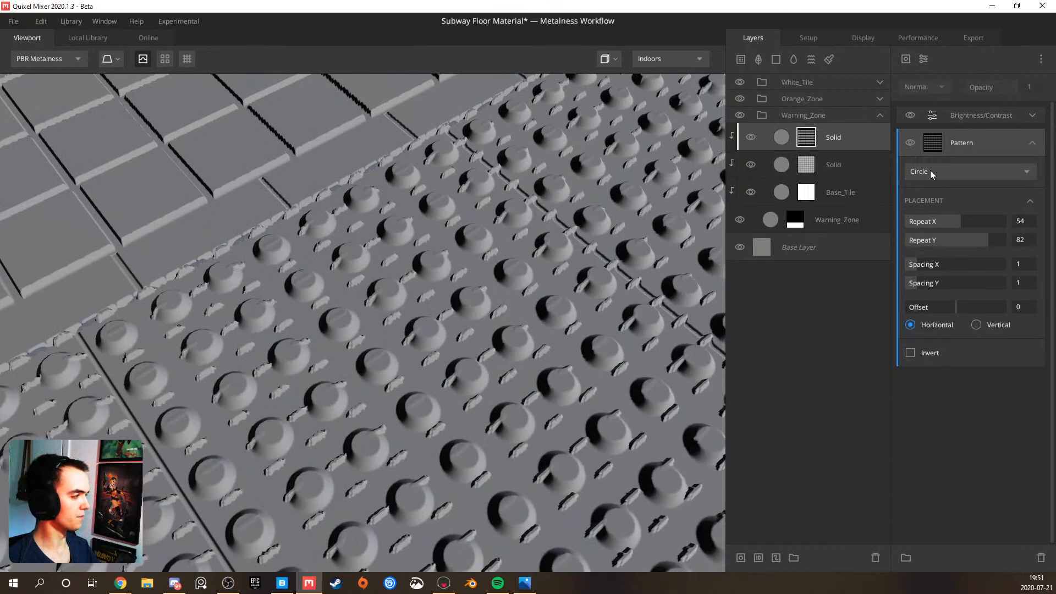
Set Repeat X and Repeat Y of the upper Solid layer's circle pattern to 80
left_click_drag(981, 223, 993, 221)
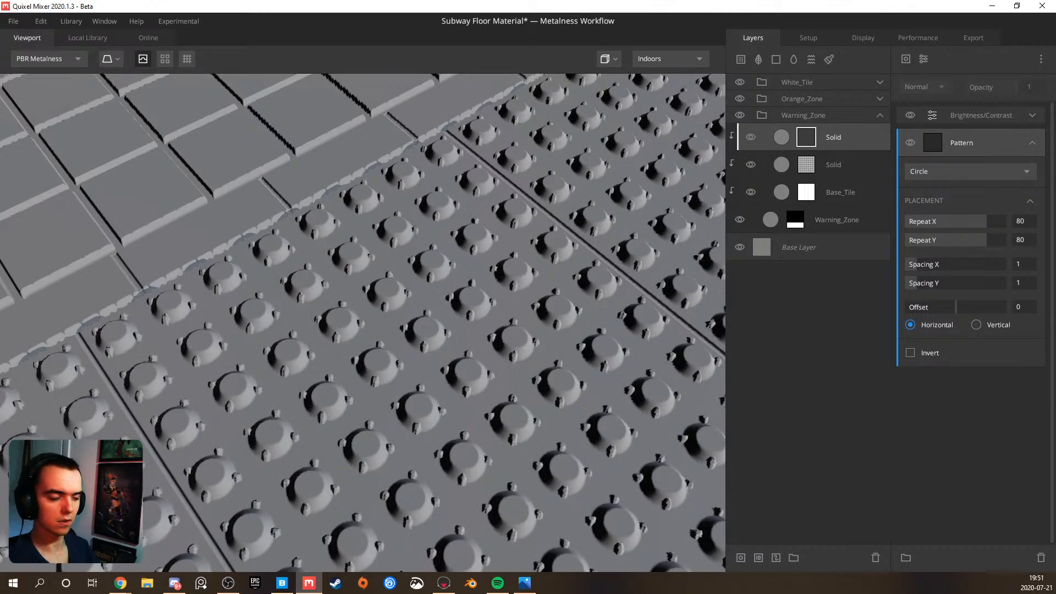
scroll(324, 340, "down", 5)
mouse_move(347, 358)
left_mouse_down("alt")
mouse_move(354, 399)
mouse_move(421, 377)
mouse_move(393, 360)
left_mouse_up("alt")
scroll(364, 400, "down", 2)
scroll(383, 363, "up", 3)
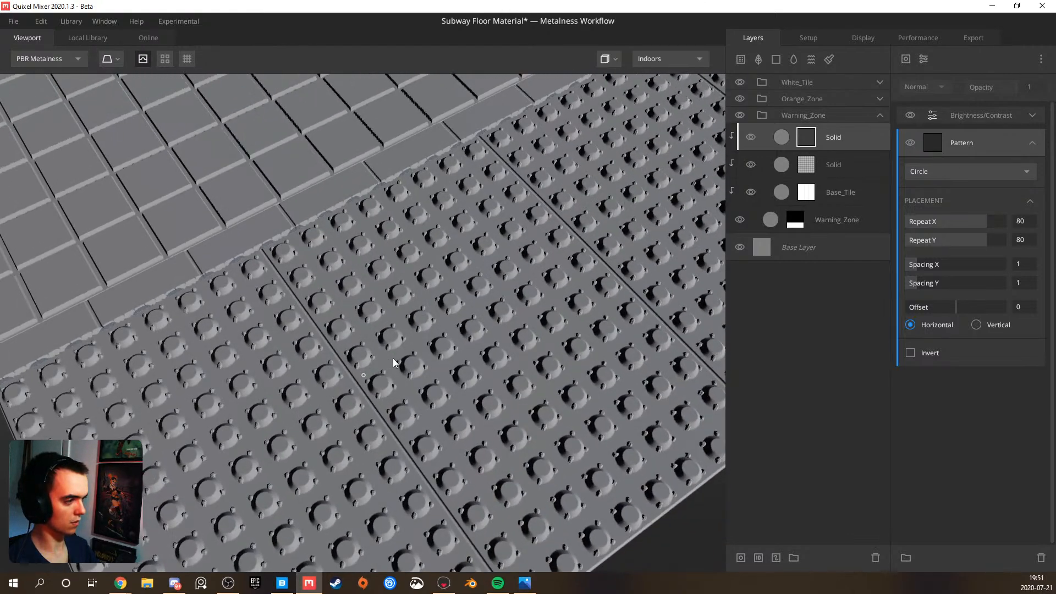
Set the horizontal Offset of the lower Solid layer's circle pattern to 0.5 to stagger the large bumps, and inspect them
left_click(829, 165)
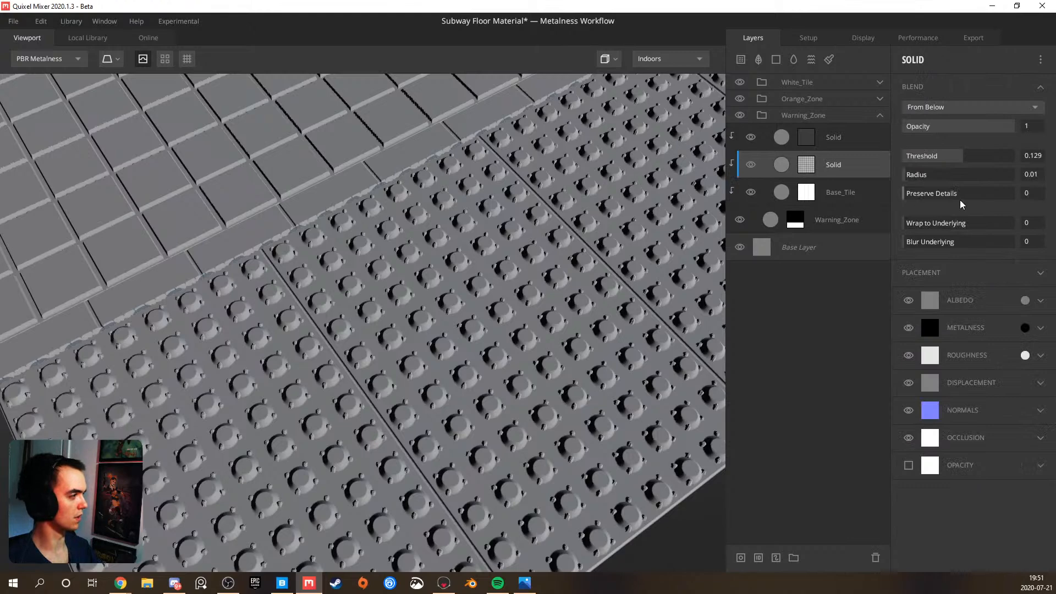
left_click(807, 165)
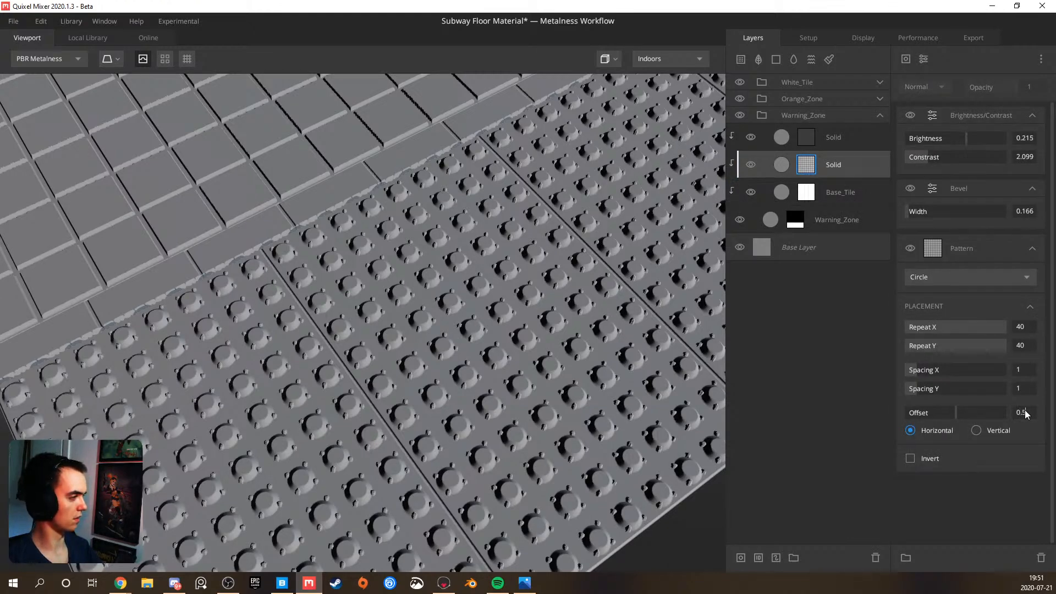
key("Return")
left_click_drag(445, 422, 371, 321, "alt")
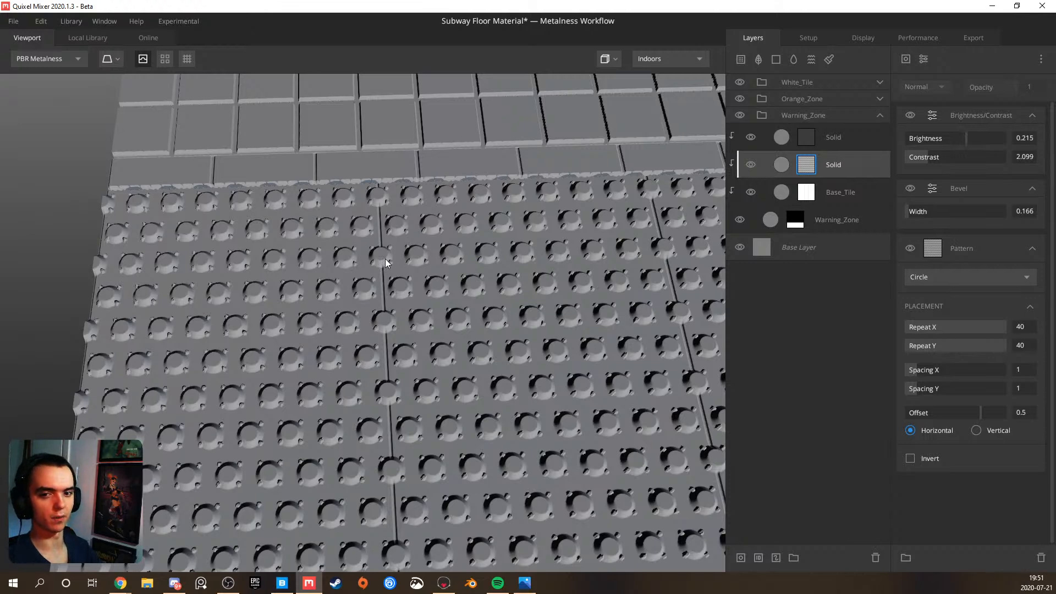
left_click_drag(378, 255, 430, 263, "alt")
scroll(430, 263, "up", 5)
scroll(447, 246, "down", 5)
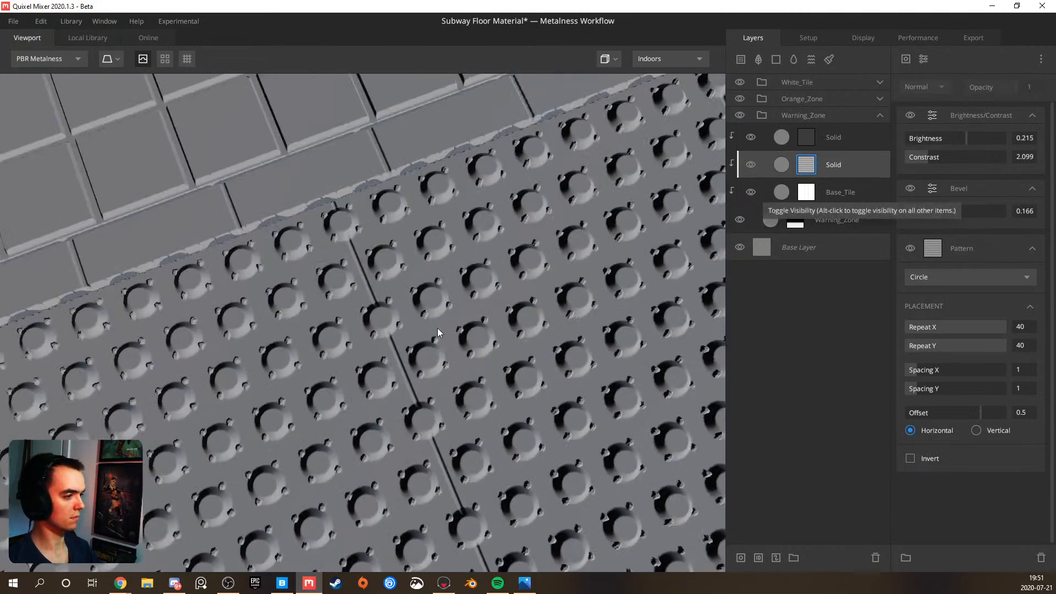
scroll(438, 330, "down", 5)
left_click_drag(402, 347, 478, 274, "alt")
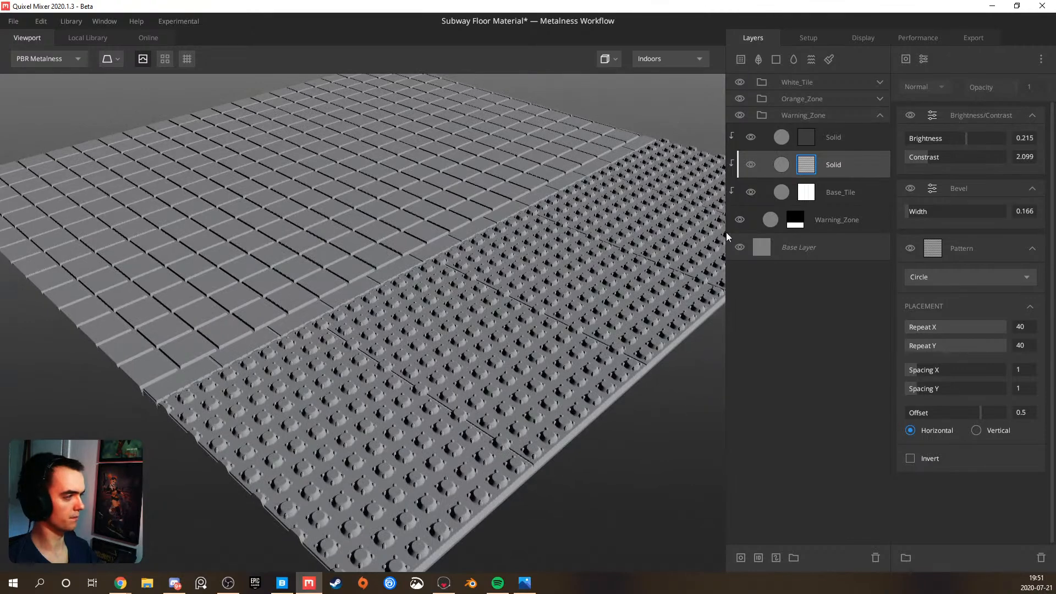
Set the horizontal Offset of the upper Solid layer's circle pattern to 0.5 and inspect the small studs
left_click(773, 137)
scroll(377, 357, "up", 5)
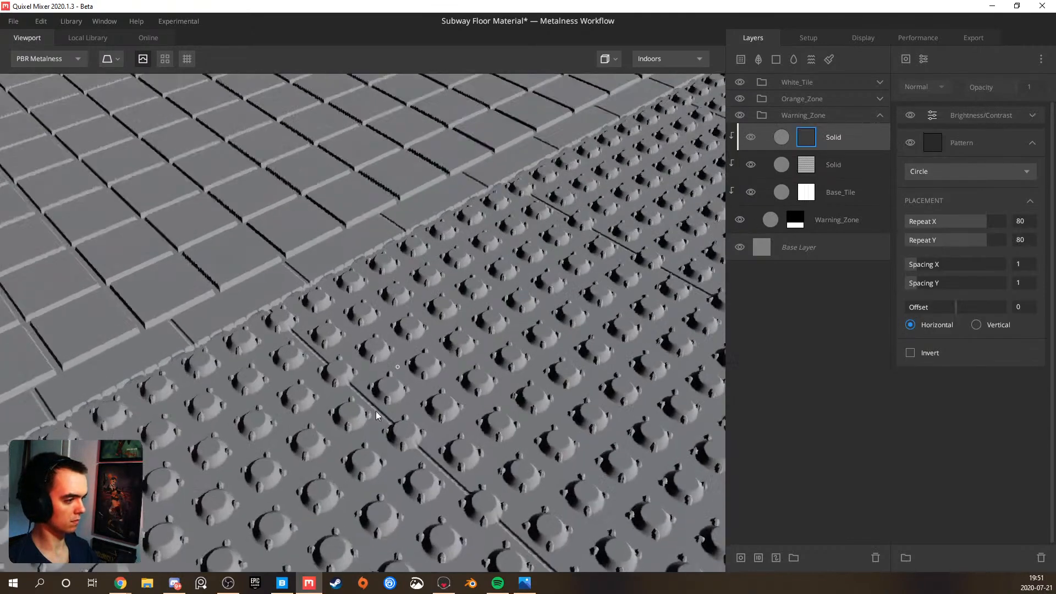
left_click_drag(968, 307, 1014, 306)
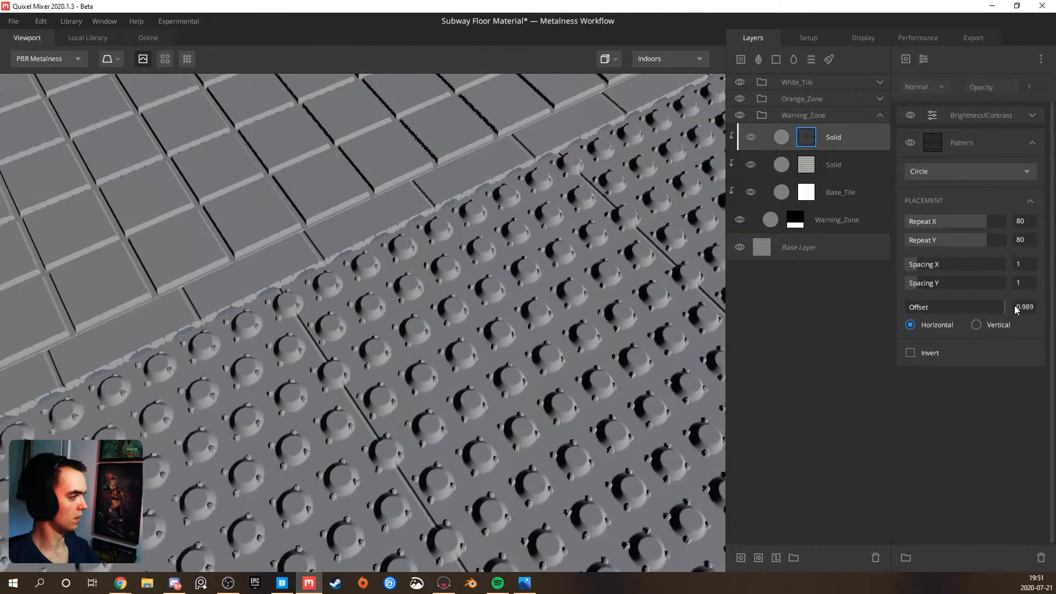
type("0.5")
key("Return")
left_click_drag(547, 409, 528, 385)
scroll(325, 366, "down", 5)
scroll(368, 382, "up", 5)
left_click_drag(368, 381, 312, 384)
scroll(528, 431, "down", 3)
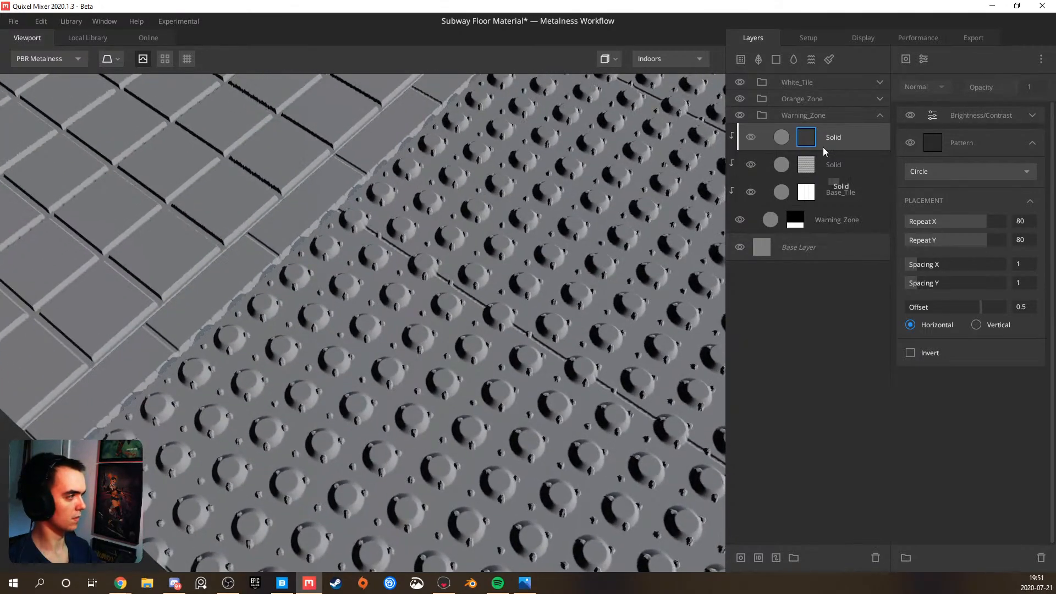
Slightly lower the upper Solid layer's blend Threshold and check the small studs across the warning zone
left_click(850, 136)
left_click_drag(960, 159, 954, 160)
scroll(418, 284, "down", 5)
left_click_drag(396, 274, 479, 285)
scroll(478, 288, "up", 5)
Try Repeat X and Repeat Y at 120 and at 100 on the upper Solid layer's circle pattern
left_click(801, 144)
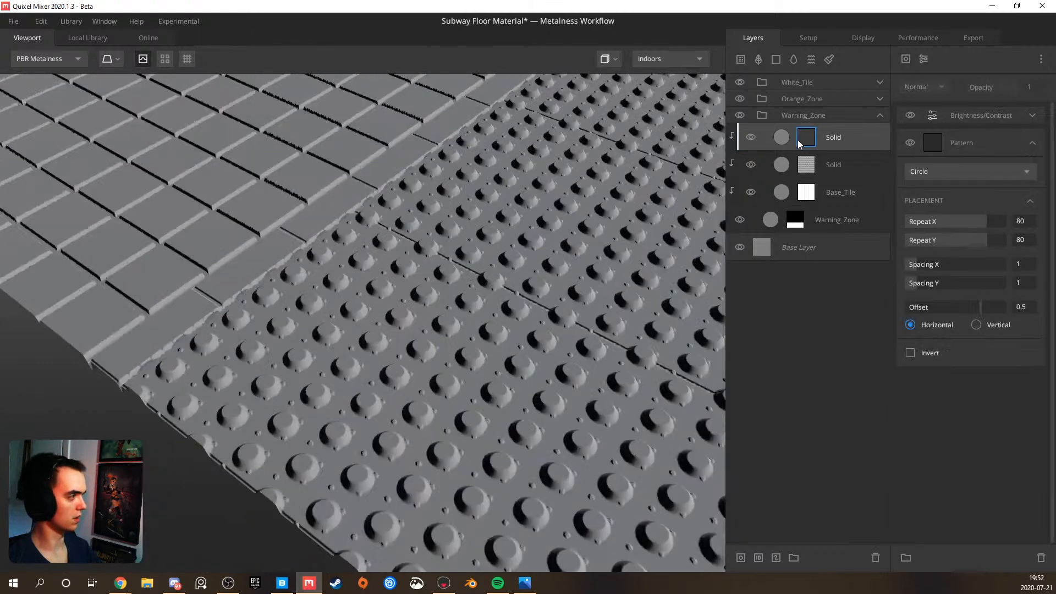
left_click(1023, 222)
type("120")
key("Tab")
type("120")
key("Return")
left_click(1023, 222)
type("100")
key("Return")
key("Tab")
type("10")
key("Return")
Return the upper Solid layer's circle pattern to a Repeat X and Repeat Y of 80
left_click(1024, 222)
type("80")
key("Tab")
type("80")
key("Return")
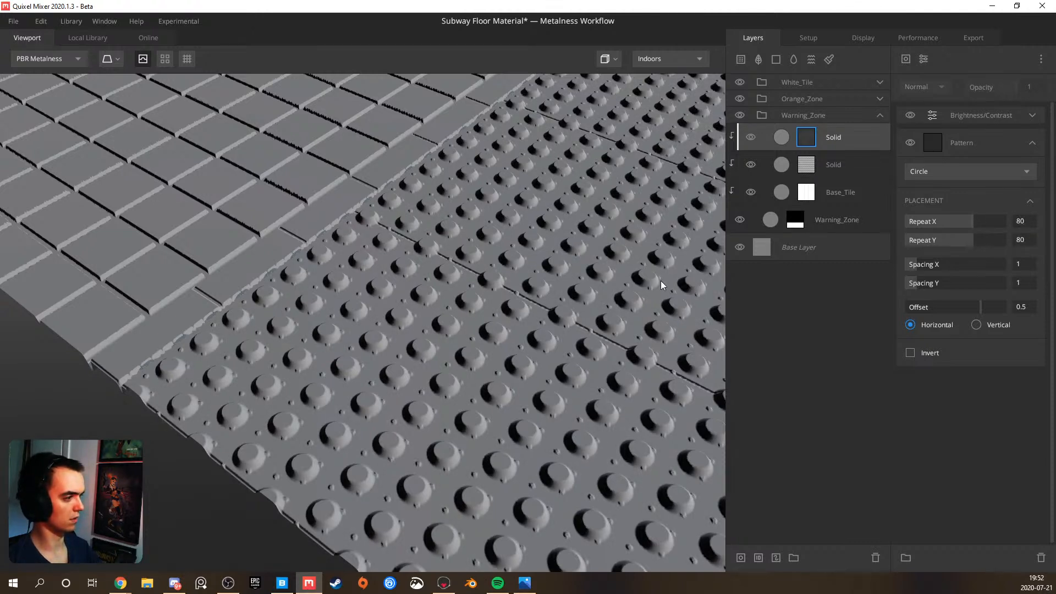
Set Repeat X and Repeat Y of the upper Solid layer's circle pattern to 50
scroll(552, 278, "down", 5)
left_click_drag(549, 261, 693, 263)
left_click(1025, 222)
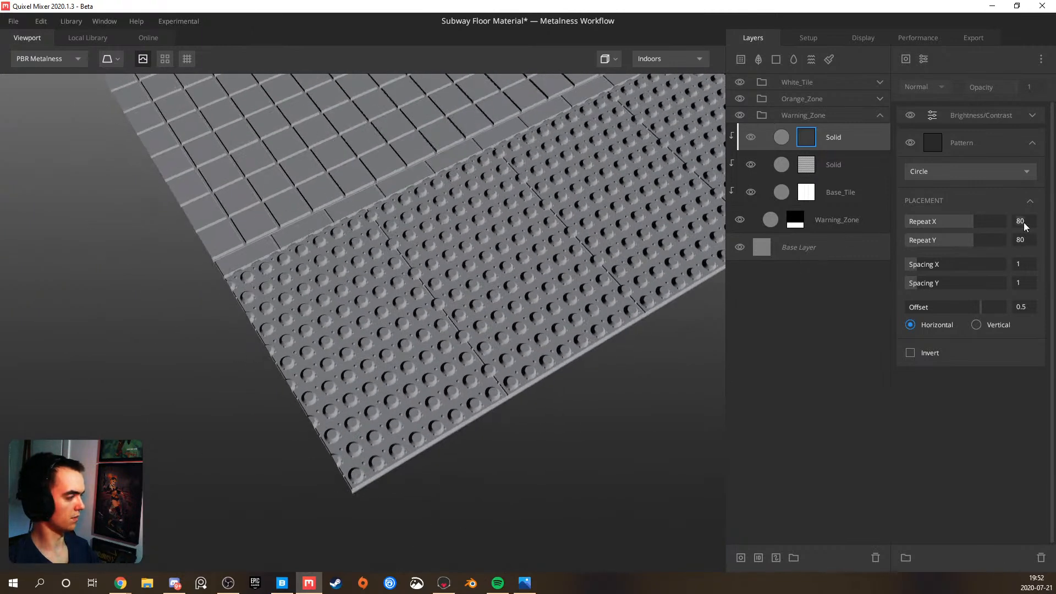
type("50")
key("Tab")
type("50")
key("Return")
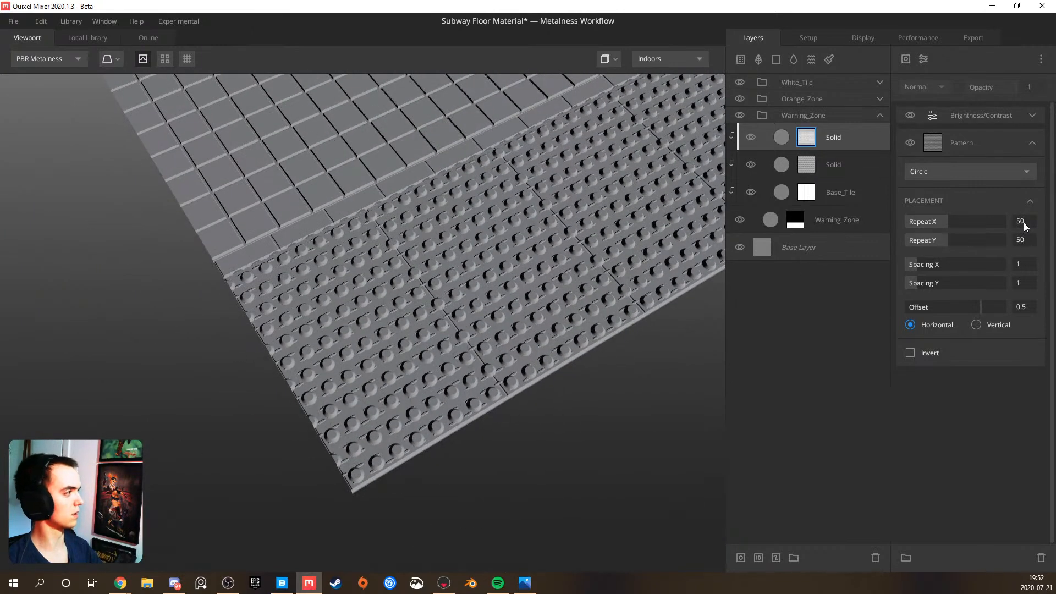
Add a tiling Projection modifier to the upper Solid layer's mask and, after checking the reference photos, set Repetitions X and Y to 3
left_click(924, 59)
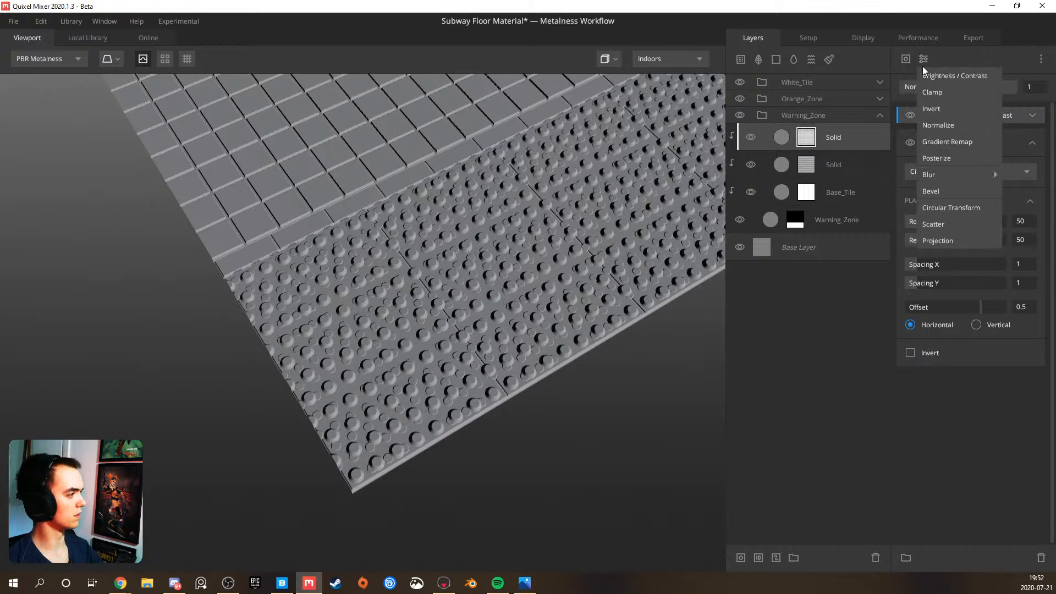
left_click(940, 241)
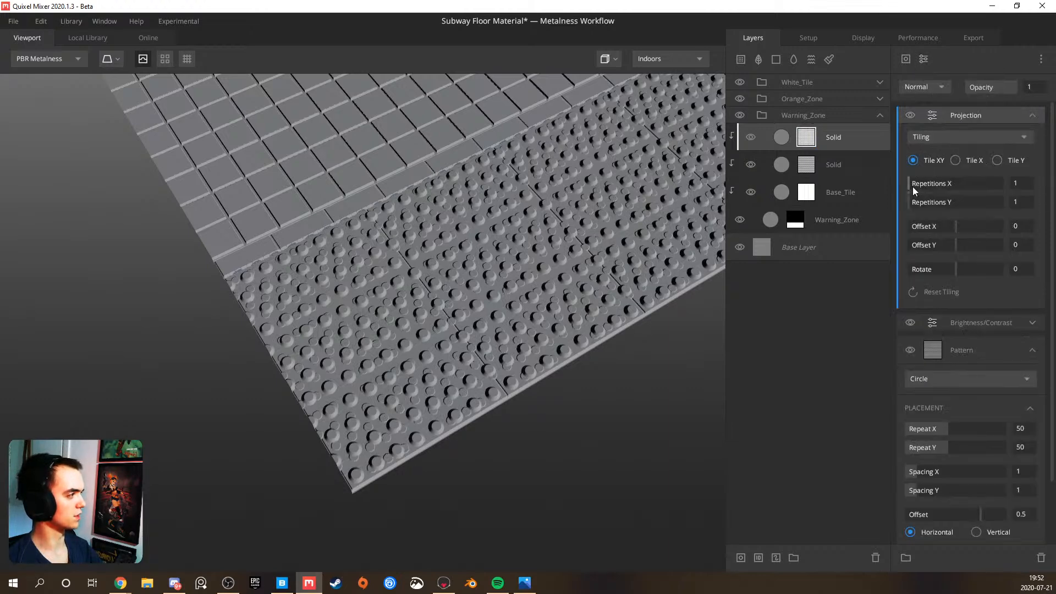
left_click_drag(912, 189, 941, 198)
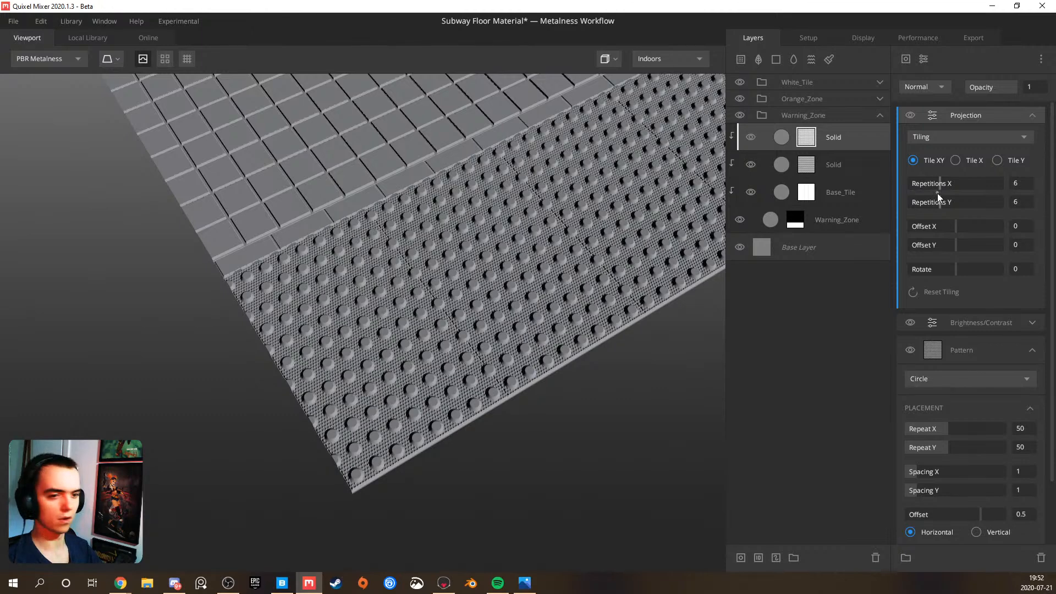
left_click(525, 583)
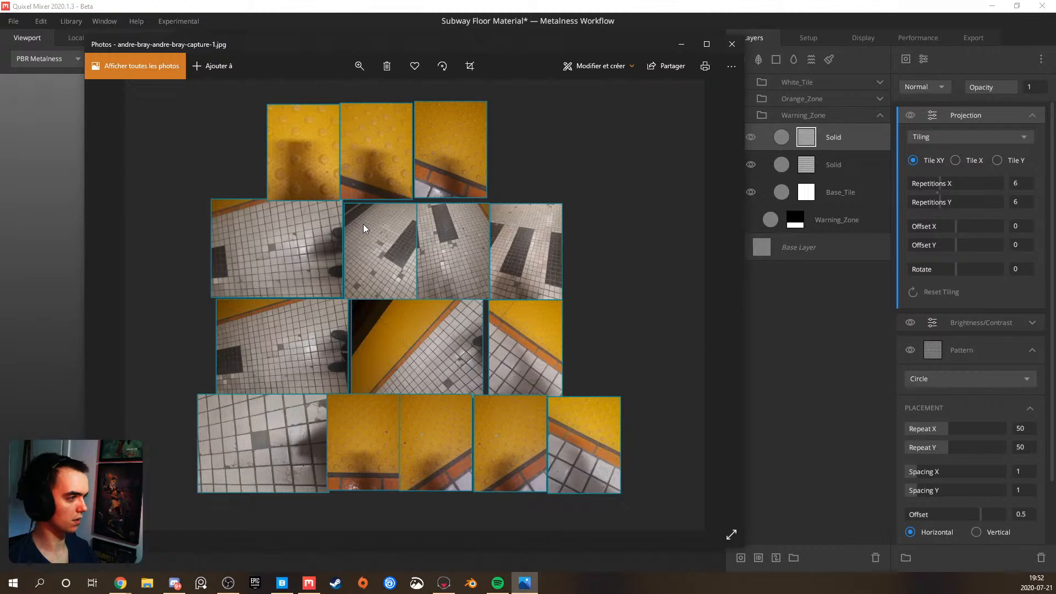
left_click(681, 44)
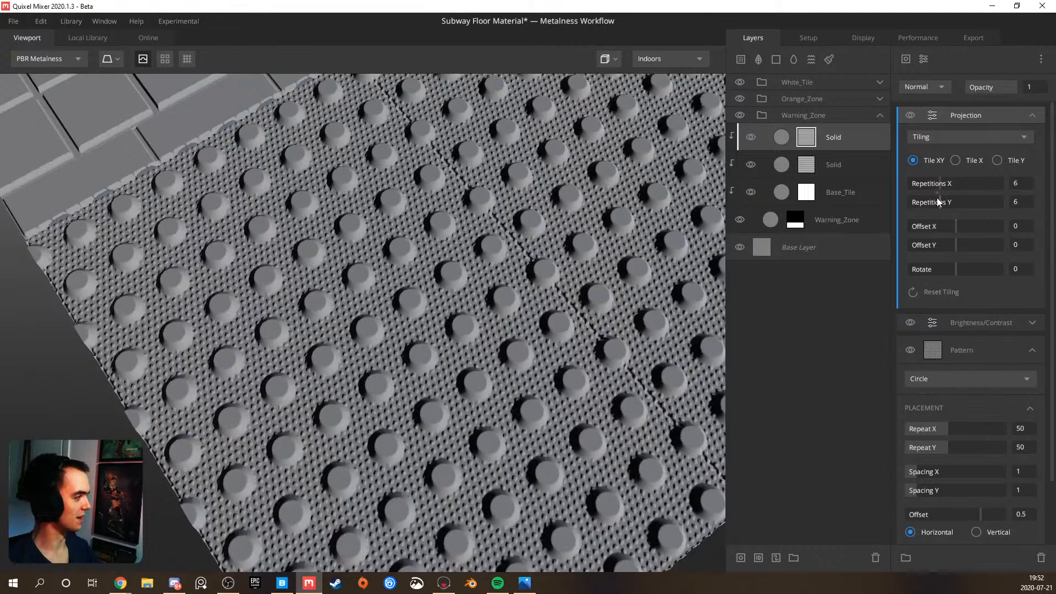
left_click_drag(936, 192, 920, 193)
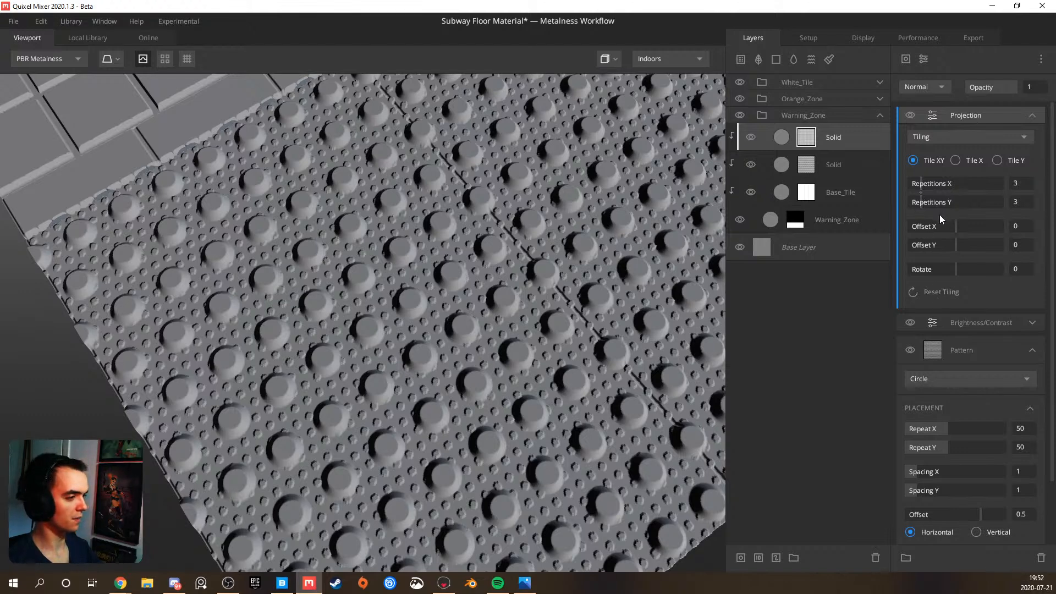
Try a Bevel modifier with a width of about 0.055 on the upper Solid layer's mask and delete it
left_click(926, 59)
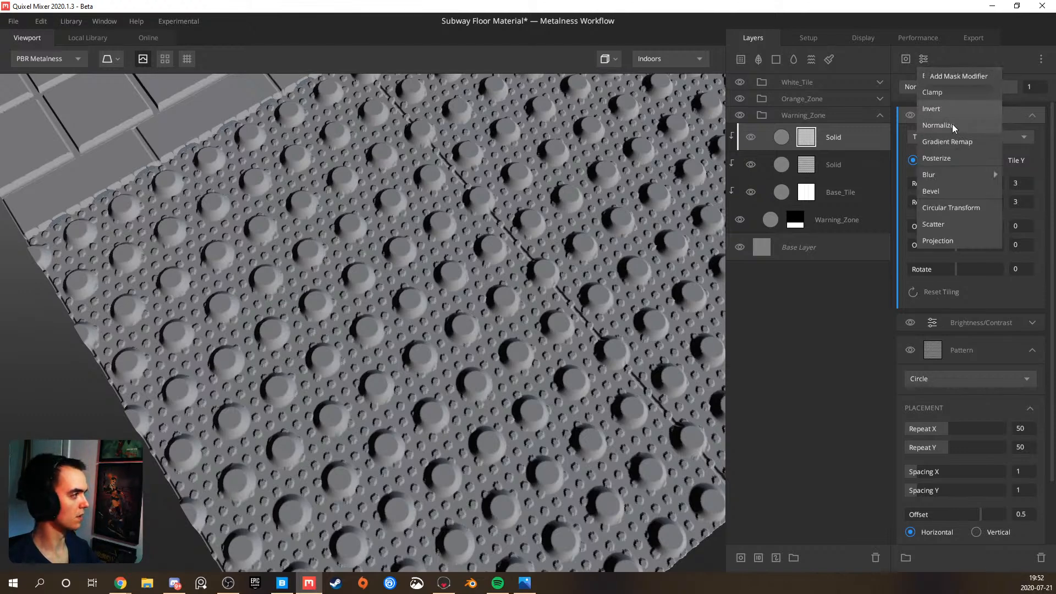
left_click(951, 190)
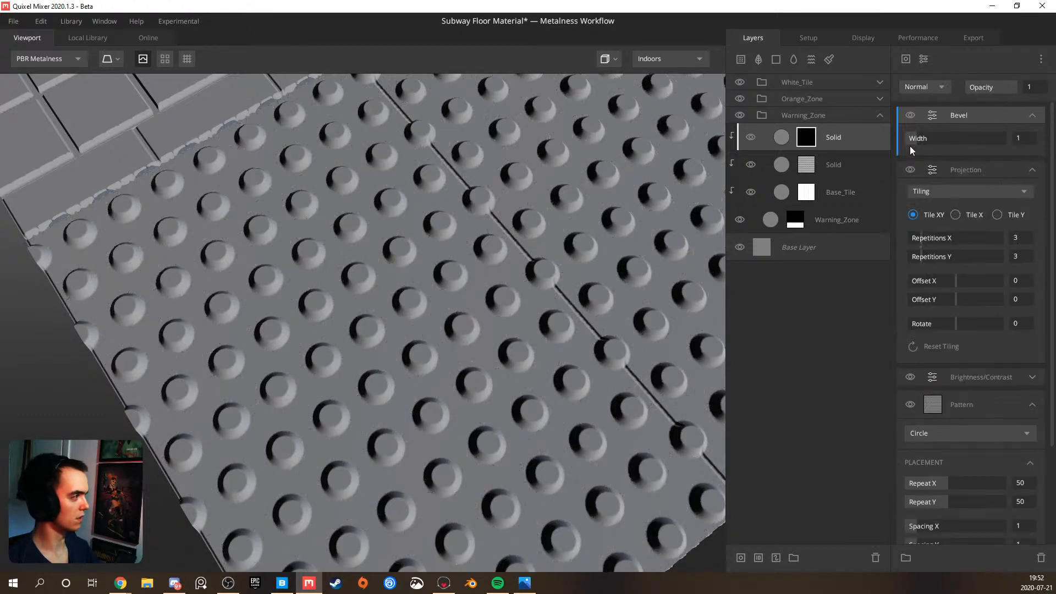
left_click_drag(911, 141, 904, 141)
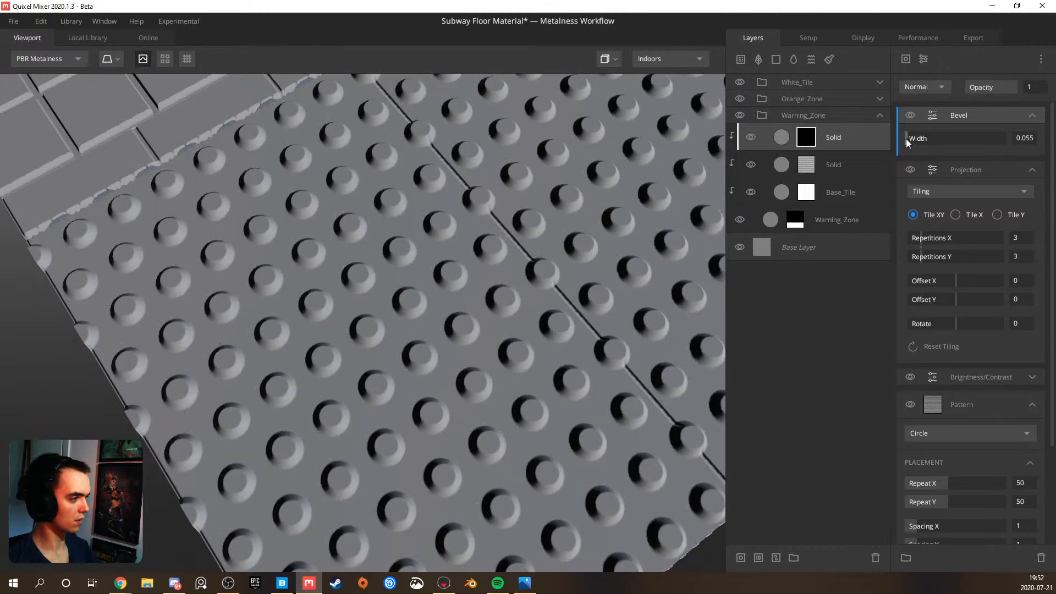
key("Delete")
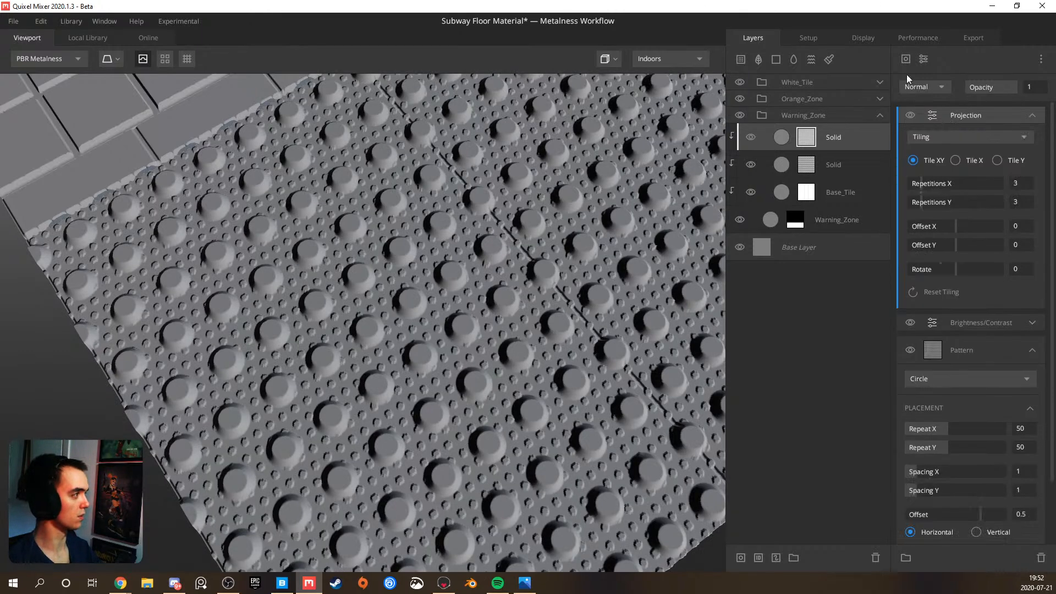
Add a Gaussian Blur modifier to the upper Solid layer's mask with a Strength of about 0.017
left_click(922, 58)
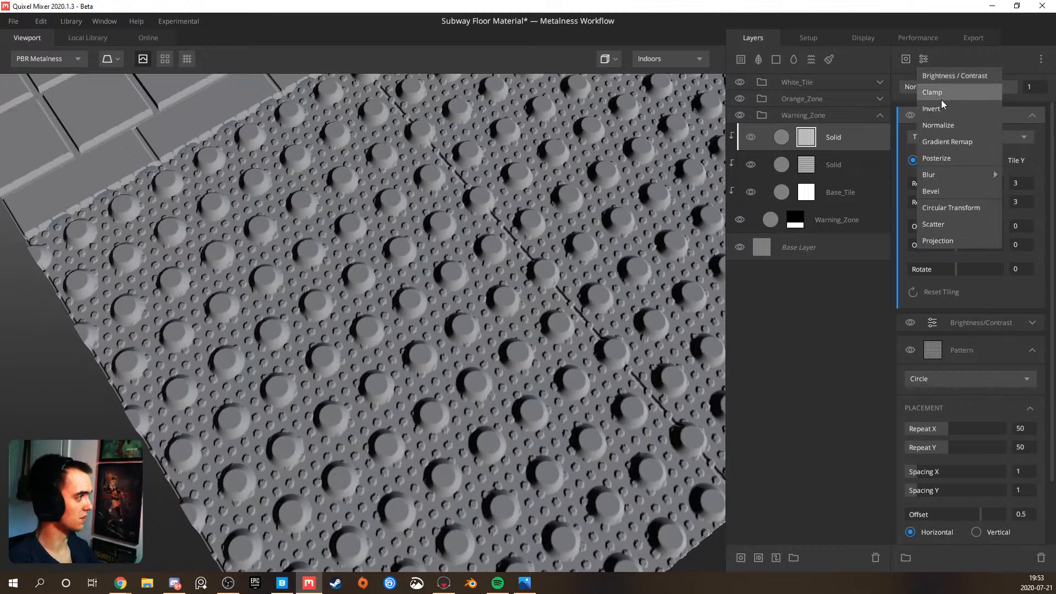
left_click(999, 174)
scroll(671, 270, "up", 3)
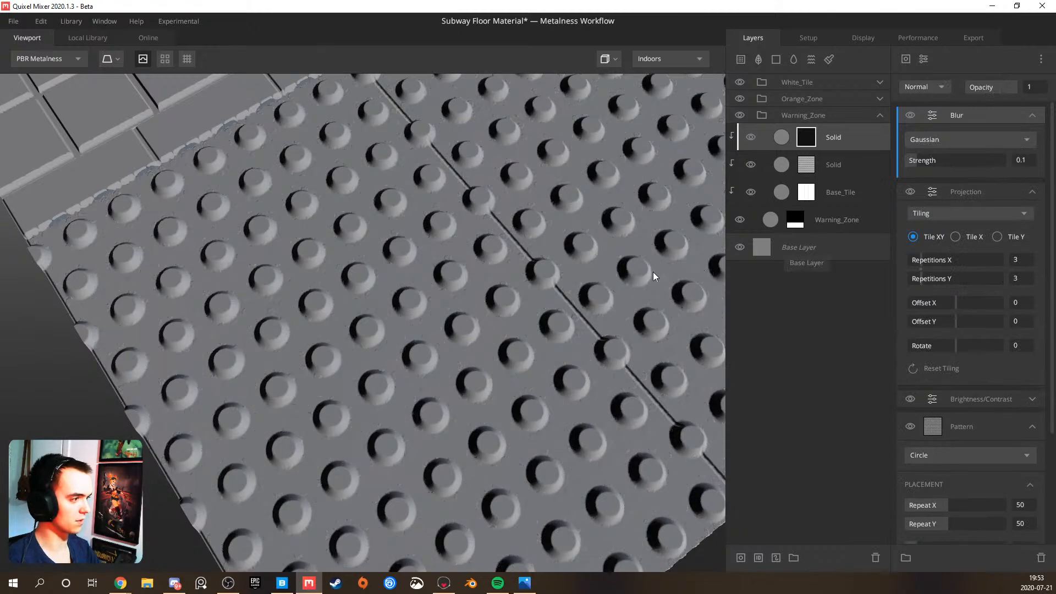
scroll(377, 315, "up", 5)
scroll(626, 260, "down", 8)
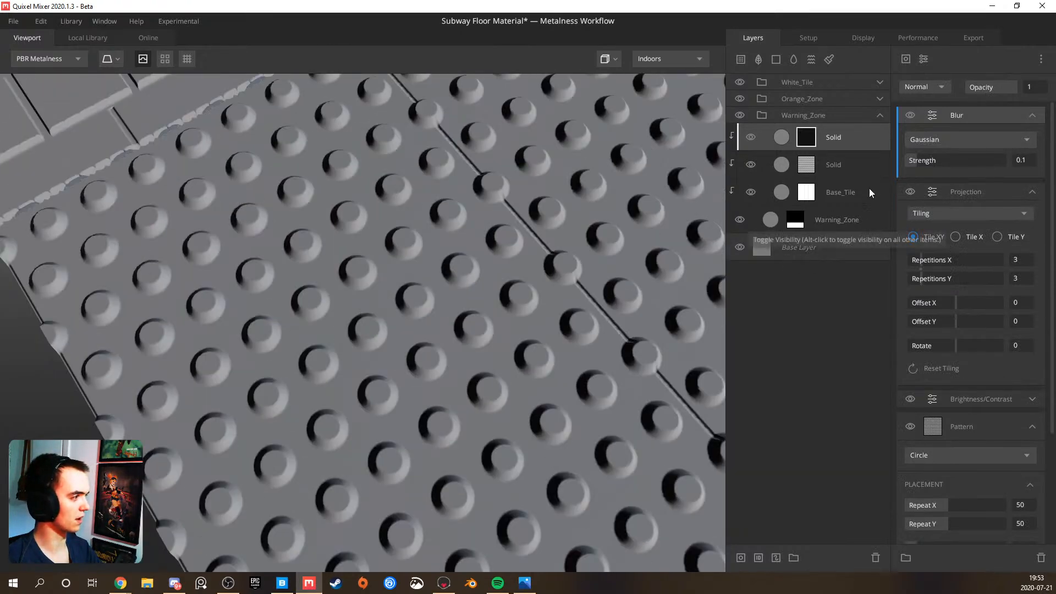
left_click_drag(916, 163, 909, 163)
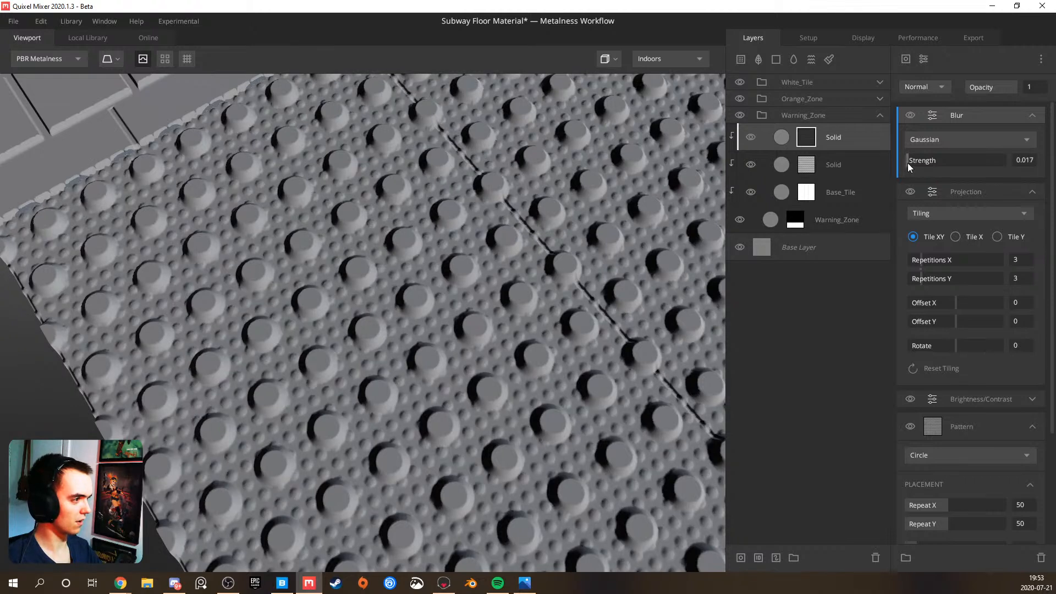
Try Spacing X and Spacing Y at 1.6 on the upper Solid layer's circle pattern
scroll(936, 406, "down", 2)
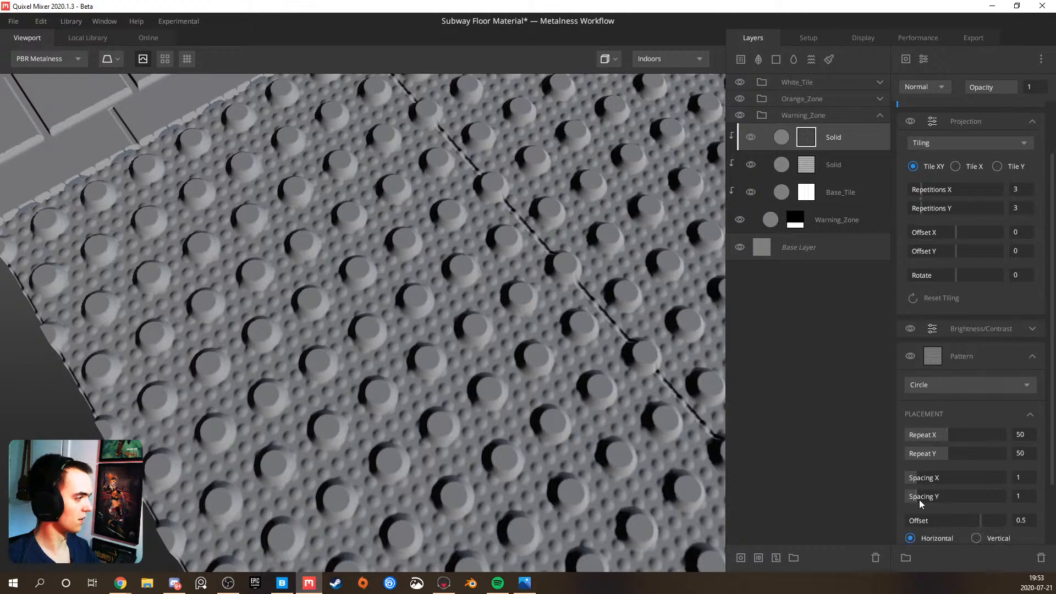
mouse_move(918, 479)
left_mouse_down()
mouse_move(964, 476)
mouse_move(922, 480)
left_mouse_up()
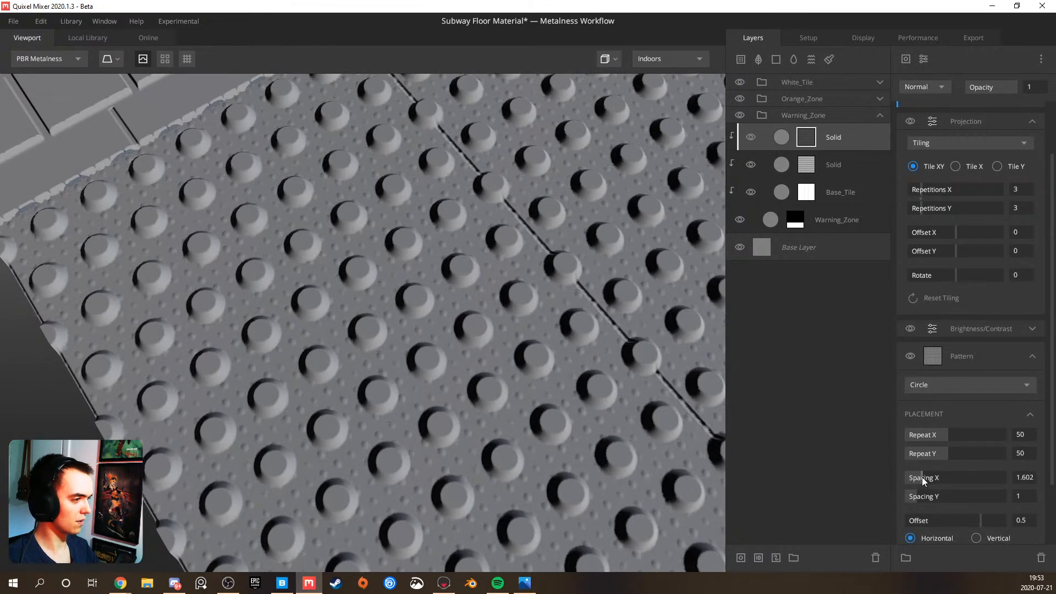
left_click(1034, 477)
type("1")
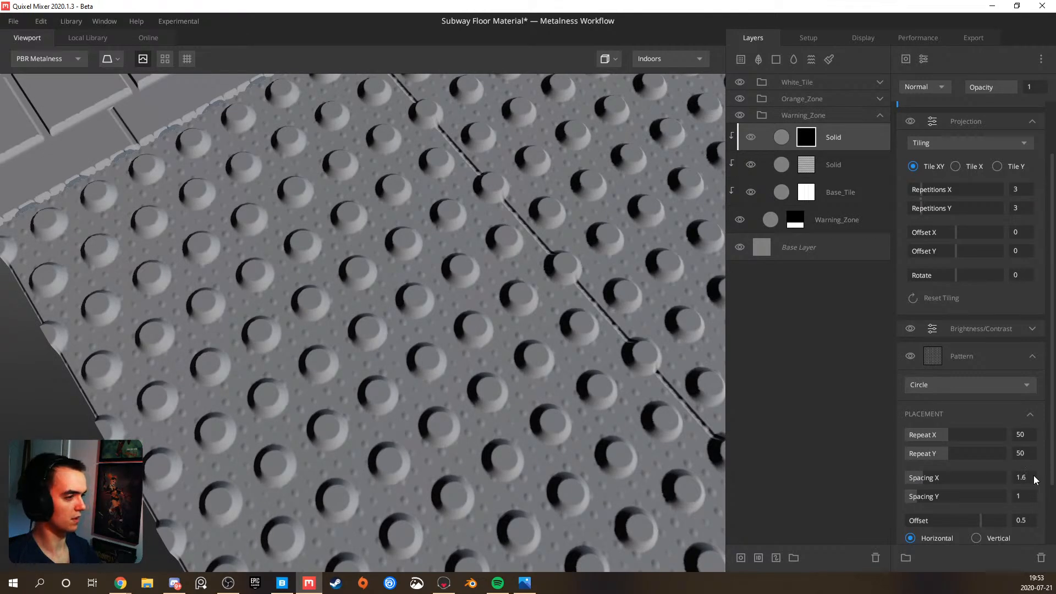
left_click(1025, 495)
type("1.6")
key("Return")
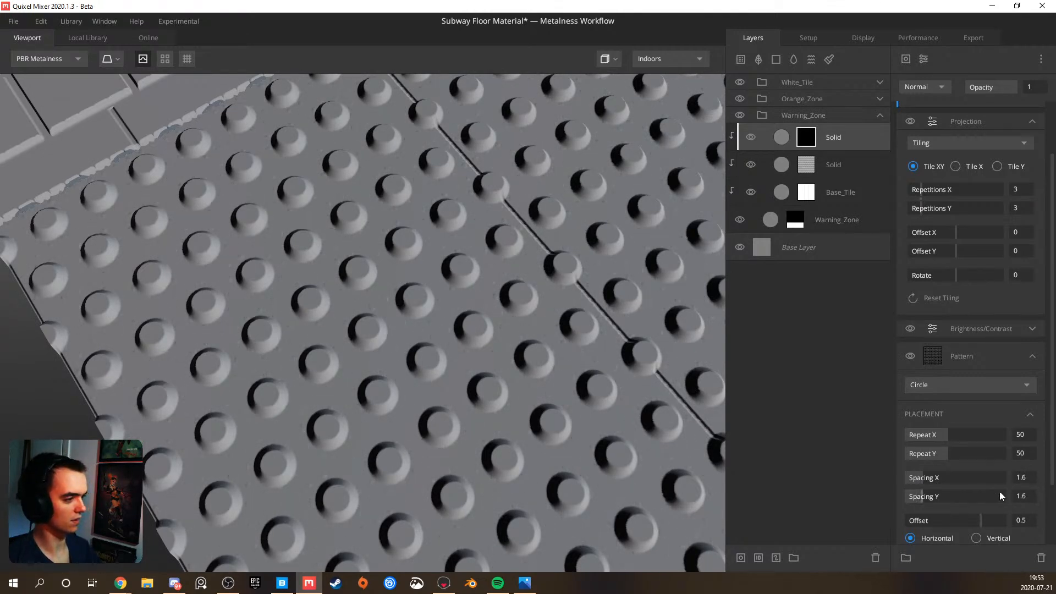
Reduce Spacing X and Spacing Y of the upper Solid layer's circle pattern to 1.4
left_click_drag(923, 495, 922, 480)
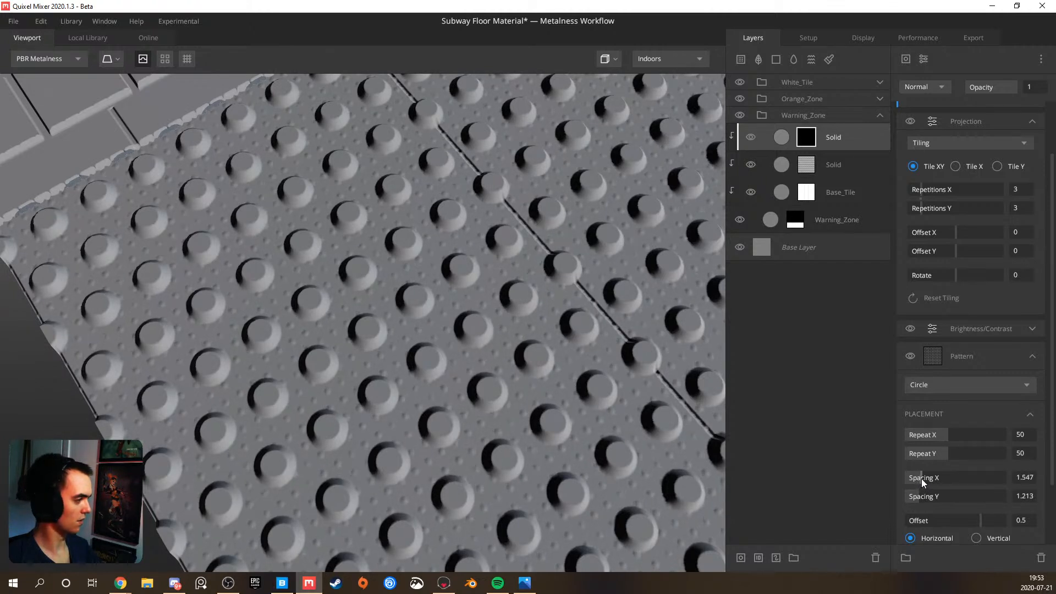
left_click(1018, 491)
type("1.5")
key("Return")
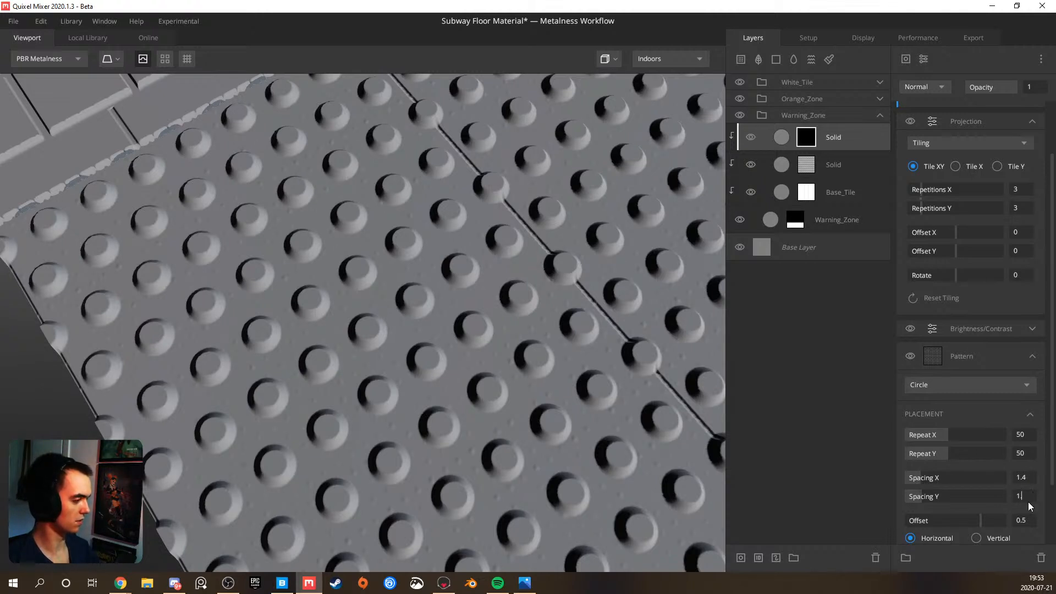
Examine the small studs between the large bumps from several distances and angles across the warning zone
scroll(562, 418, "down", 5)
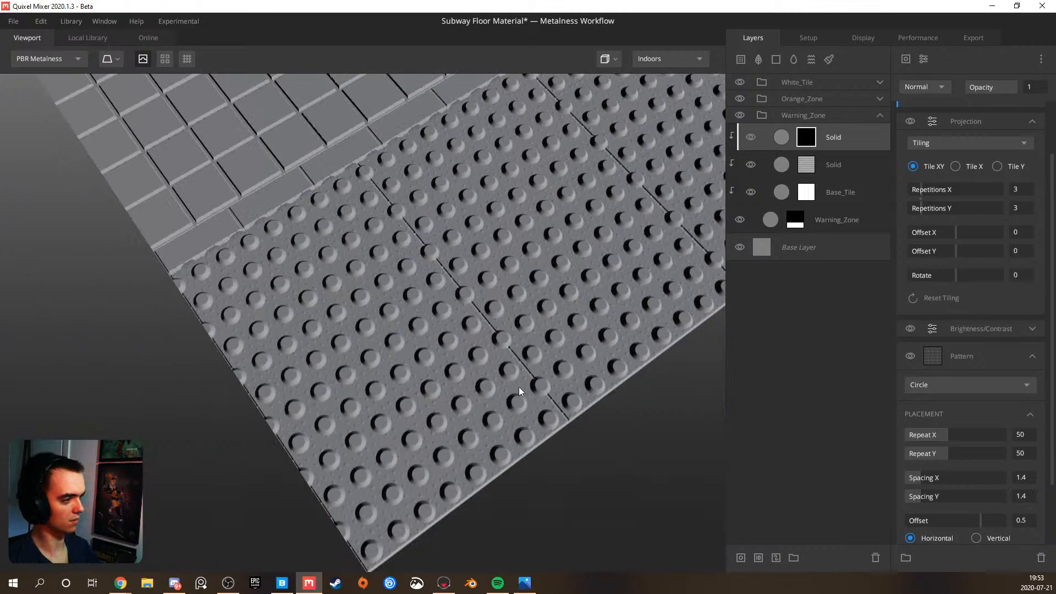
left_click_drag(519, 387, 312, 335)
scroll(392, 336, "up", 5)
left_click_drag(407, 339, 624, 356)
scroll(572, 353, "down", 5)
mouse_move(446, 332)
left_mouse_down()
mouse_move(446, 347)
mouse_move(411, 324)
mouse_move(431, 345)
left_mouse_up()
scroll(357, 353, "up", 6)
left_click_drag(363, 354, 669, 180)
Set the upper Solid layer's blend Threshold to about 0.109 and check the studs up close and from afar
left_click(830, 137)
left_click_drag(940, 159, 963, 160)
left_click_drag(513, 309, 368, 329)
scroll(368, 329, "up", 6)
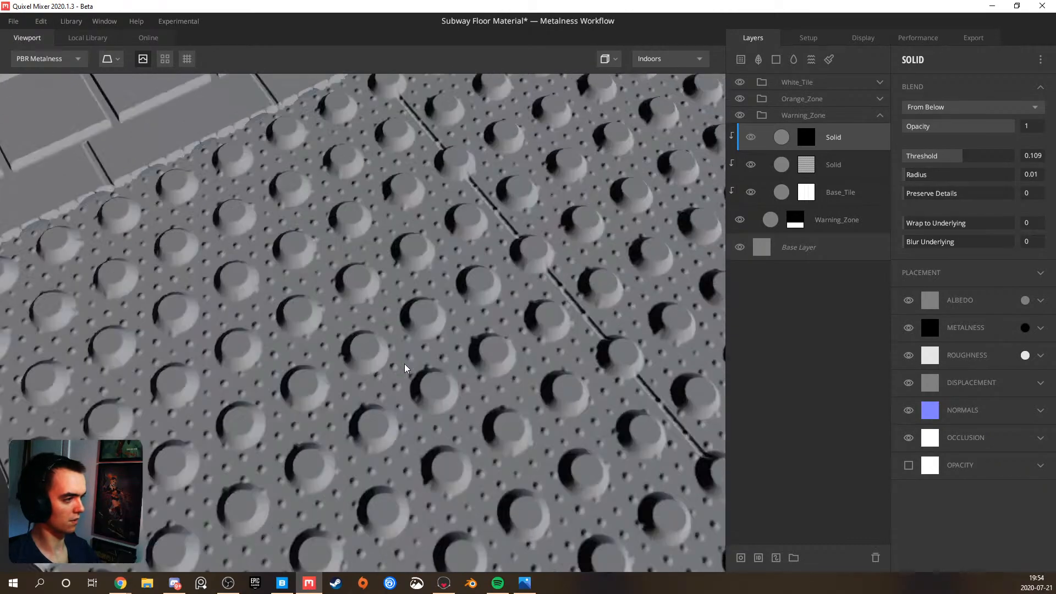
scroll(406, 366, "up", 3)
left_click_drag(430, 371, 368, 393)
scroll(368, 398, "down", 8)
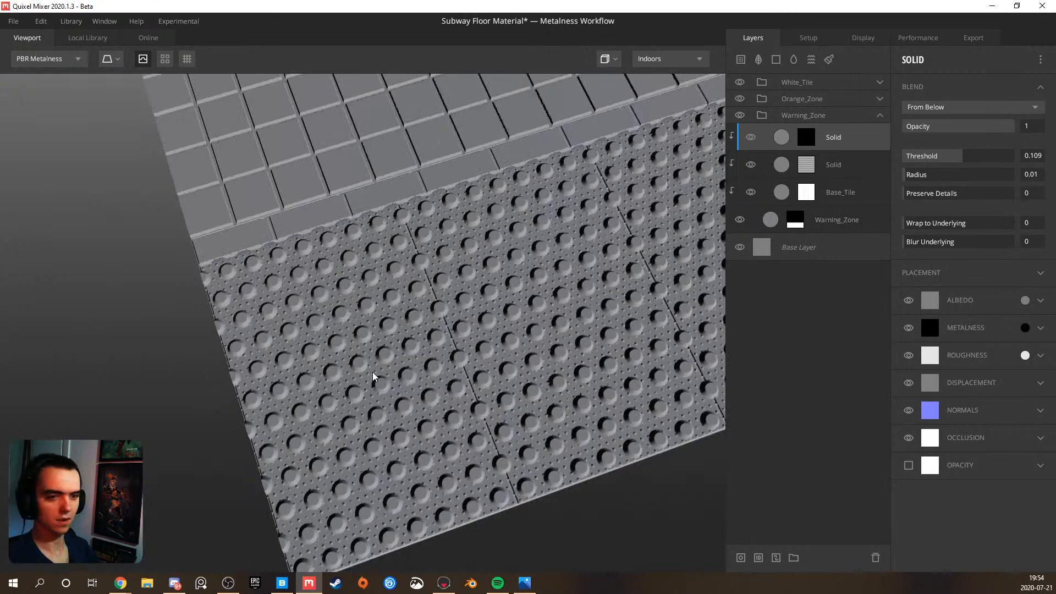
Compare the warning tiles with the reference photos and review the mask modifiers of both Solid layers
left_click(525, 583)
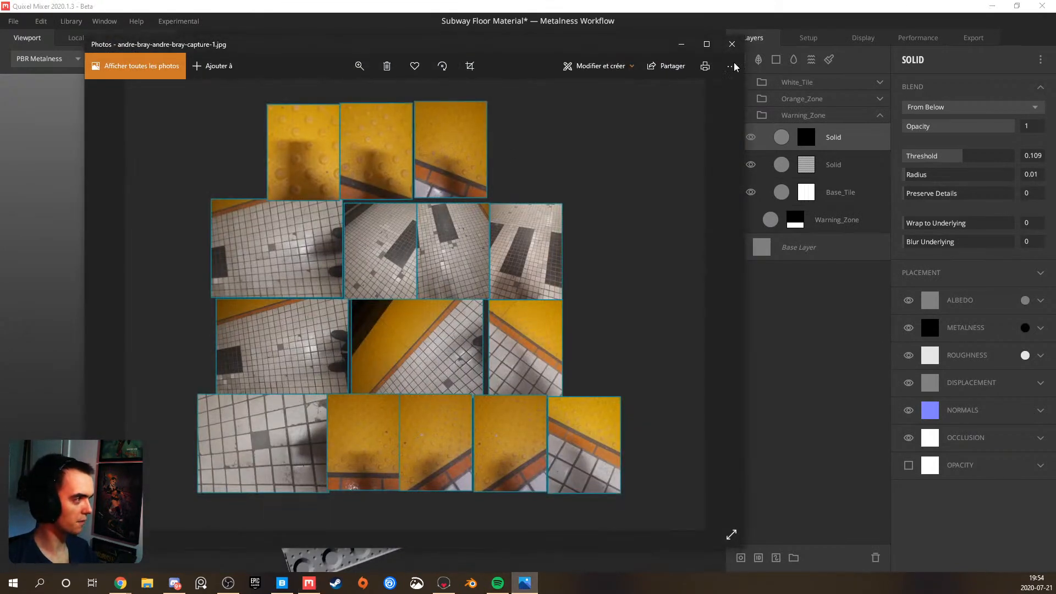
left_click(682, 44)
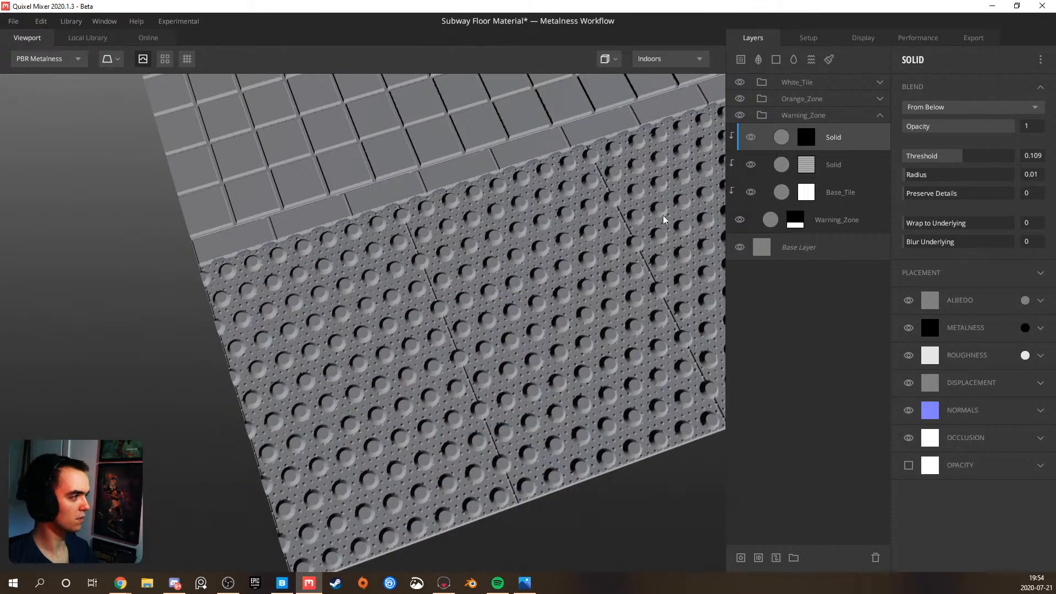
left_click(816, 165)
left_click(815, 163)
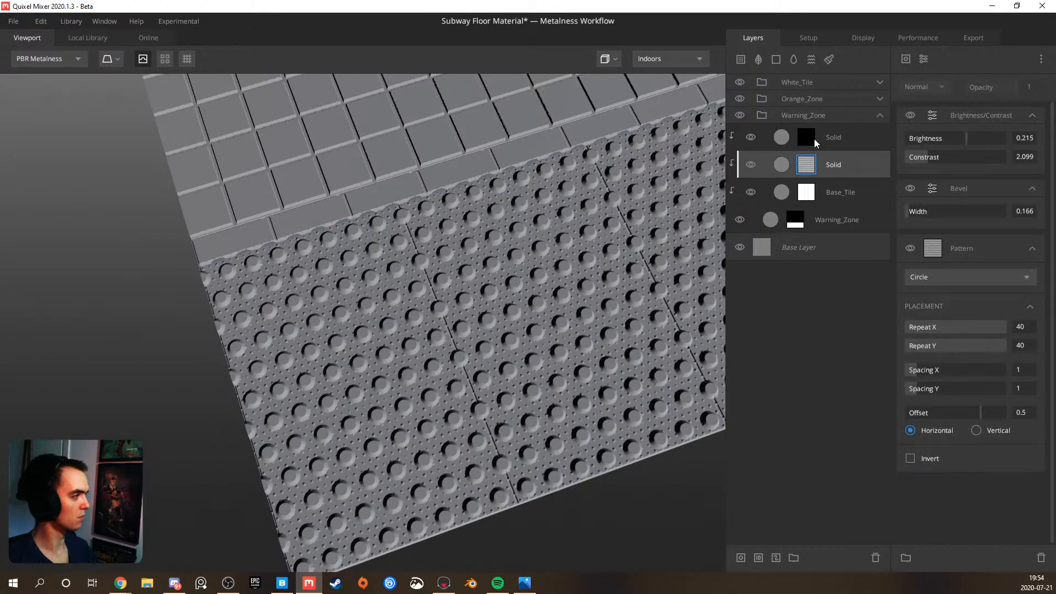
left_click(816, 142)
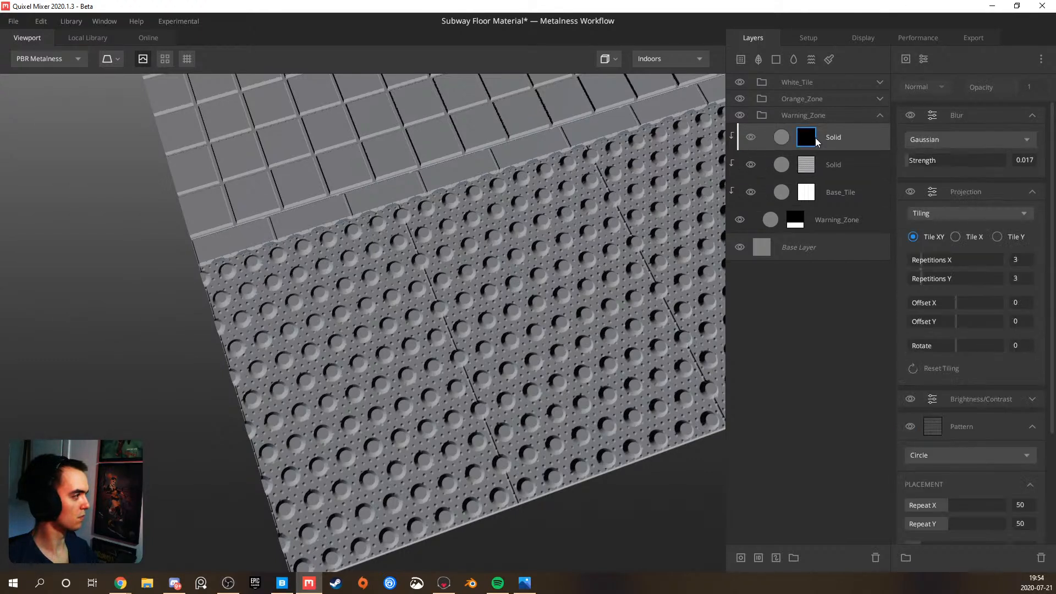
Try deleting the Brightness/Contrast modifier from the upper Solid layer's mask, and undo the deletion
left_click(970, 120)
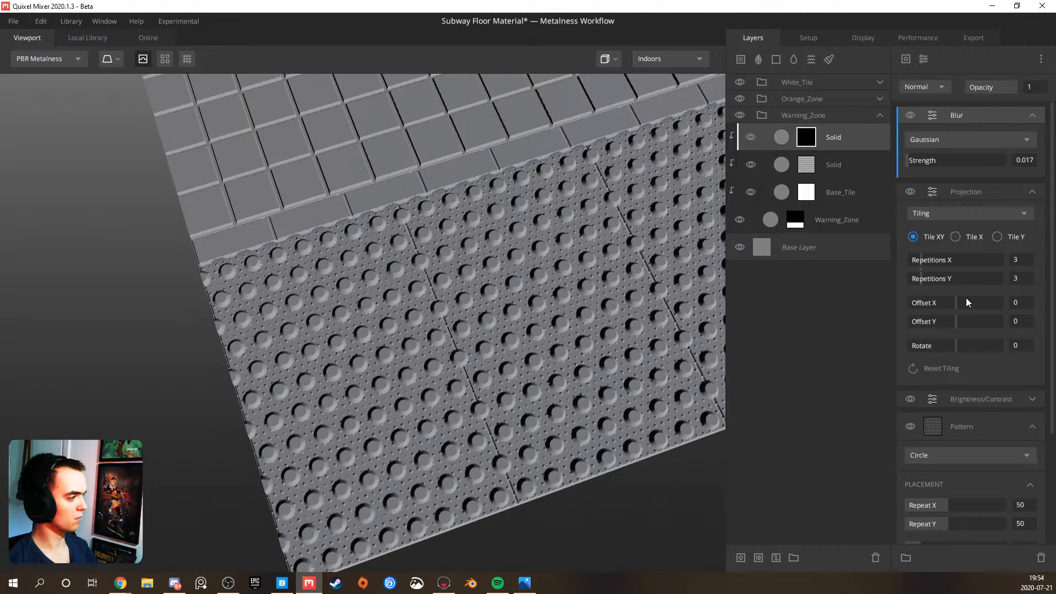
left_click(989, 402)
left_click(1012, 397)
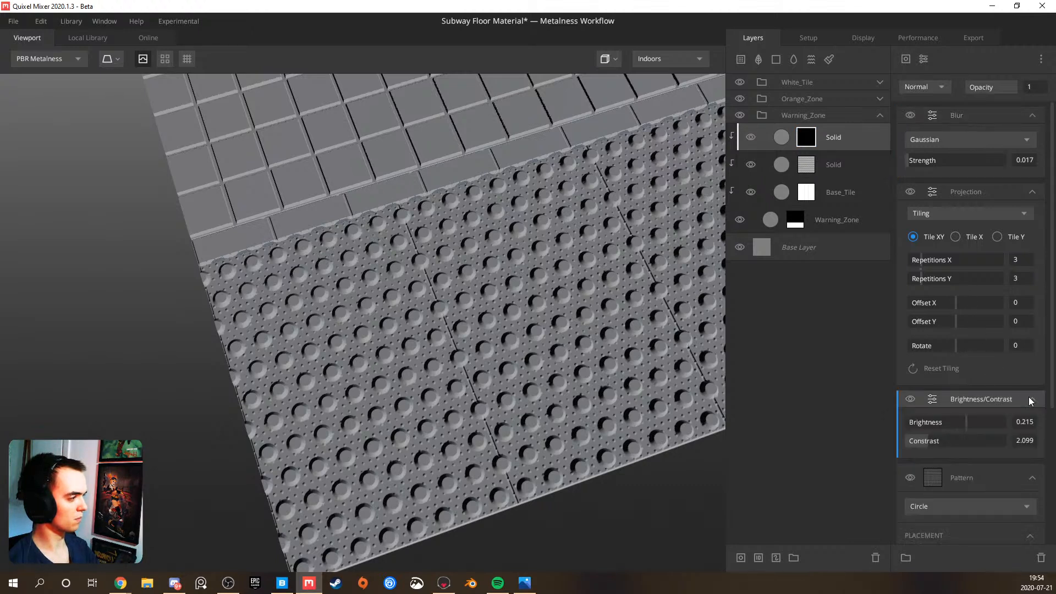
key("Delete")
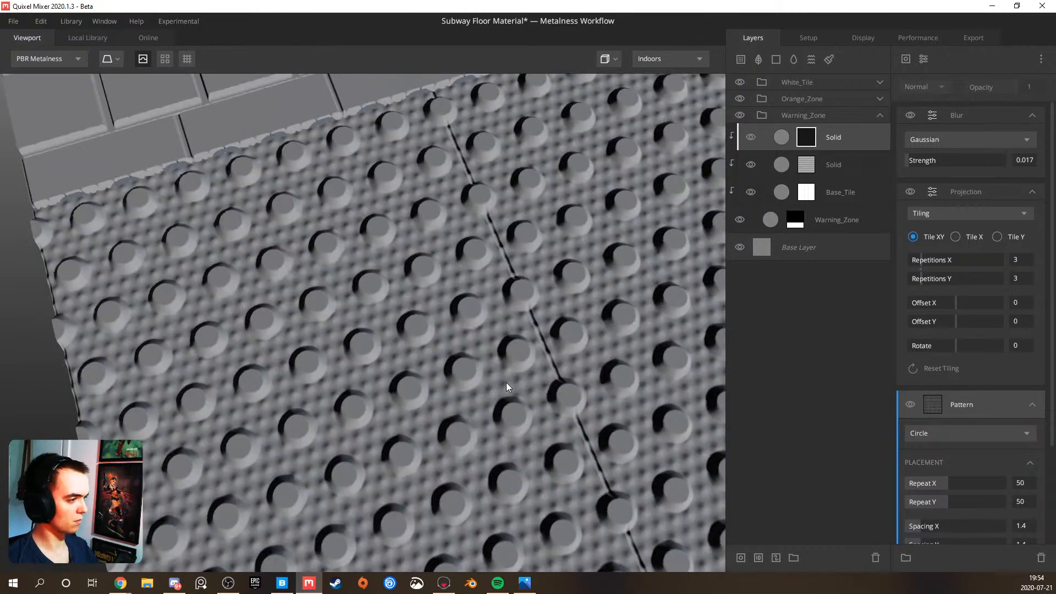
key("ctrl+z")
Compare the blend settings of the two Solid layers and inspect the warning zone beside the other tiles
left_click_drag(477, 389, 529, 299)
left_click_drag(507, 332, 476, 367)
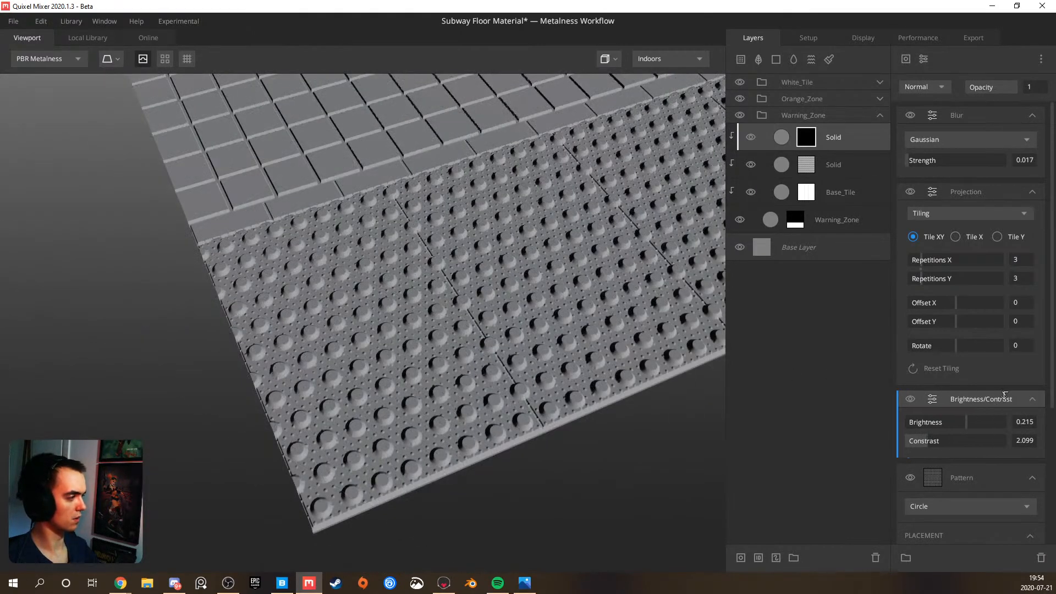
left_click(839, 164)
left_click(853, 136)
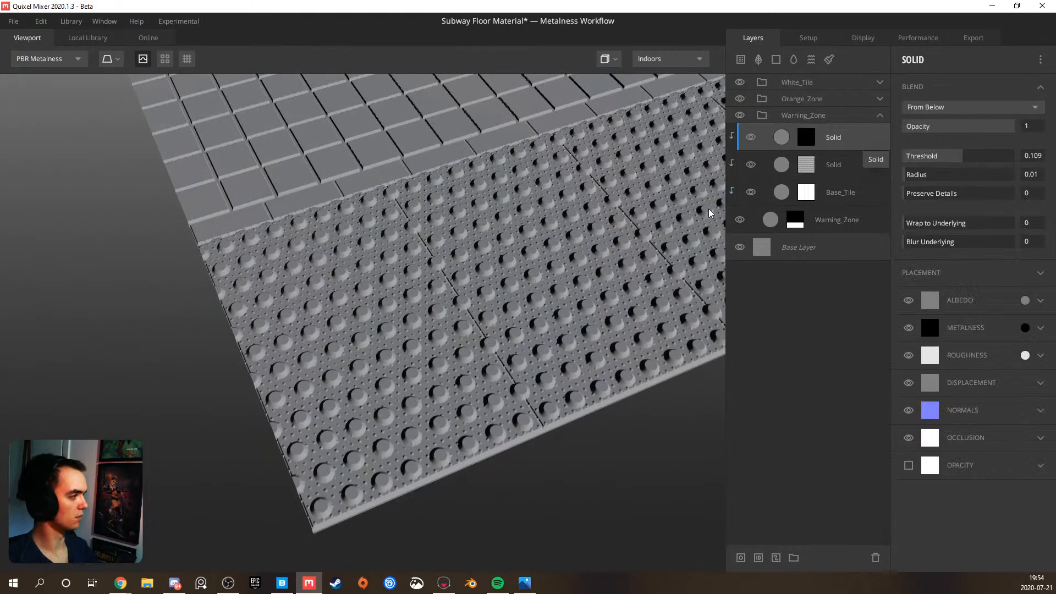
left_click_drag(448, 301, 300, 402)
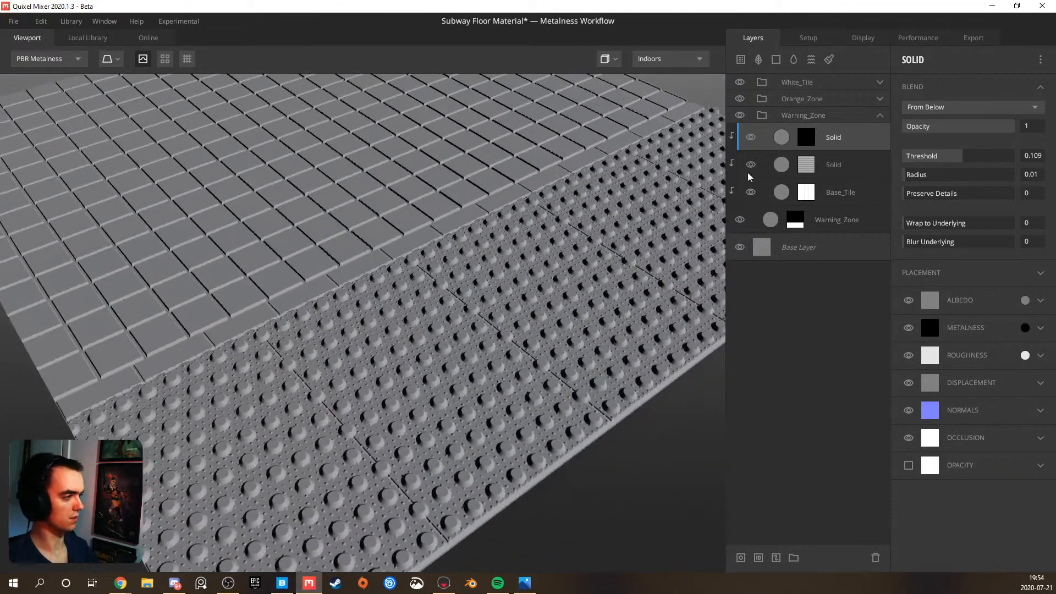
Adjust the lower Solid layer's blend Threshold to about 0.109 and check the large bumps across the warning zone
left_click(824, 167)
left_click(958, 158)
left_click_drag(960, 158, 962, 159)
left_click(962, 159)
scroll(436, 421, "up", 5)
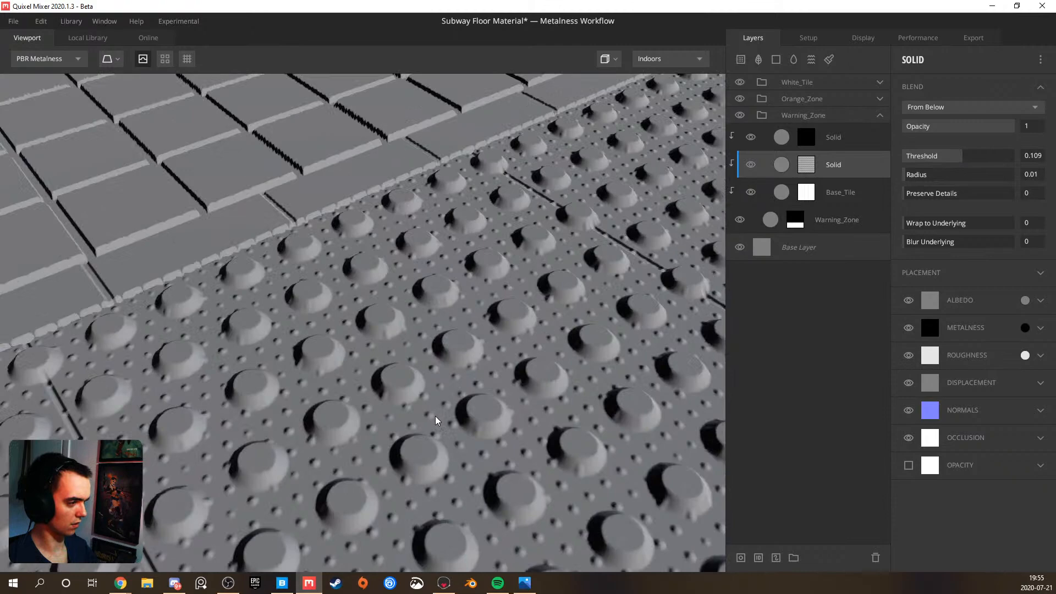
left_click_drag(436, 421, 241, 329)
scroll(241, 329, "down", 10)
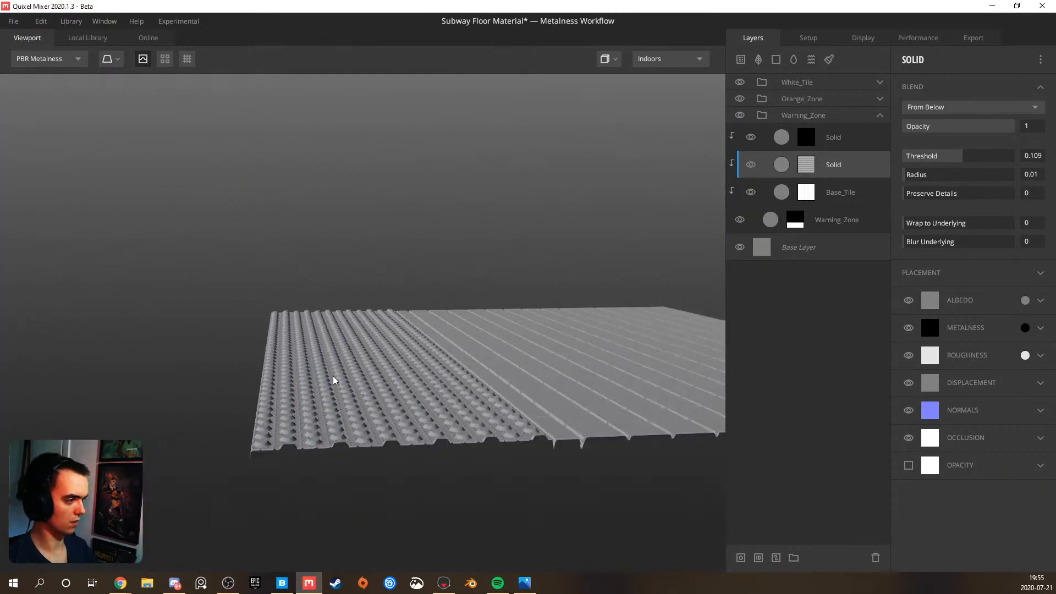
left_click_drag(346, 377, 440, 401)
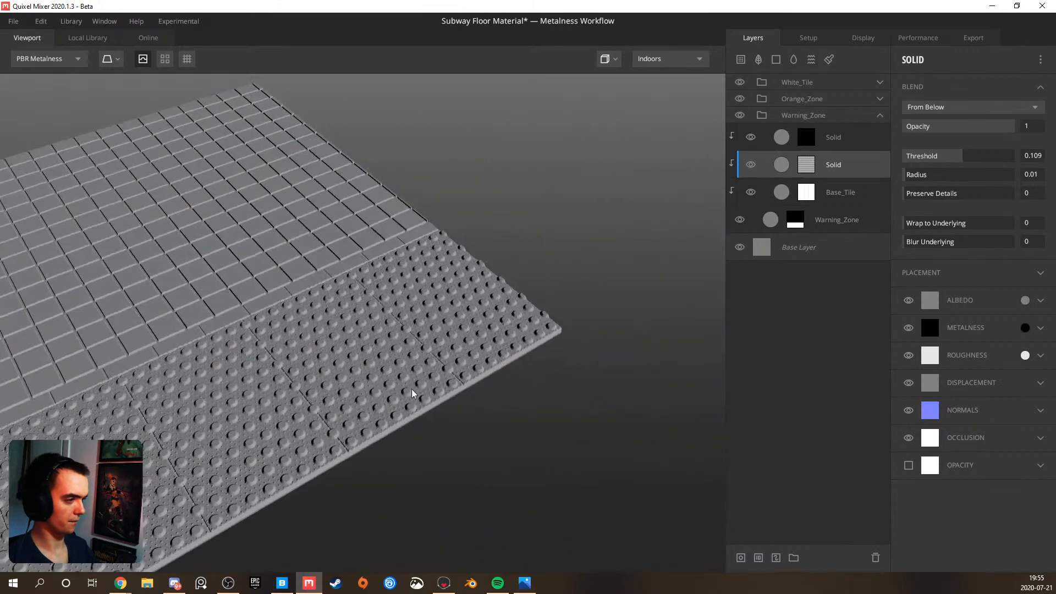
scroll(336, 372, "up", 10)
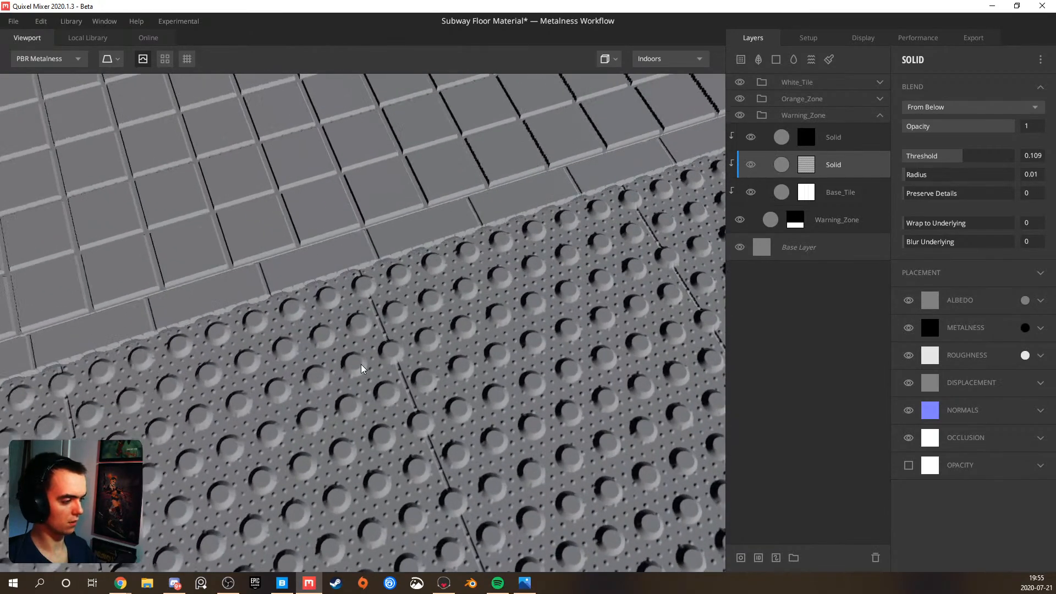
Copy the Circle pattern from the lower Solid layer's mask into the upper Solid layer's mask and set its blend mode to Subtract
left_click_drag(414, 357, 333, 374)
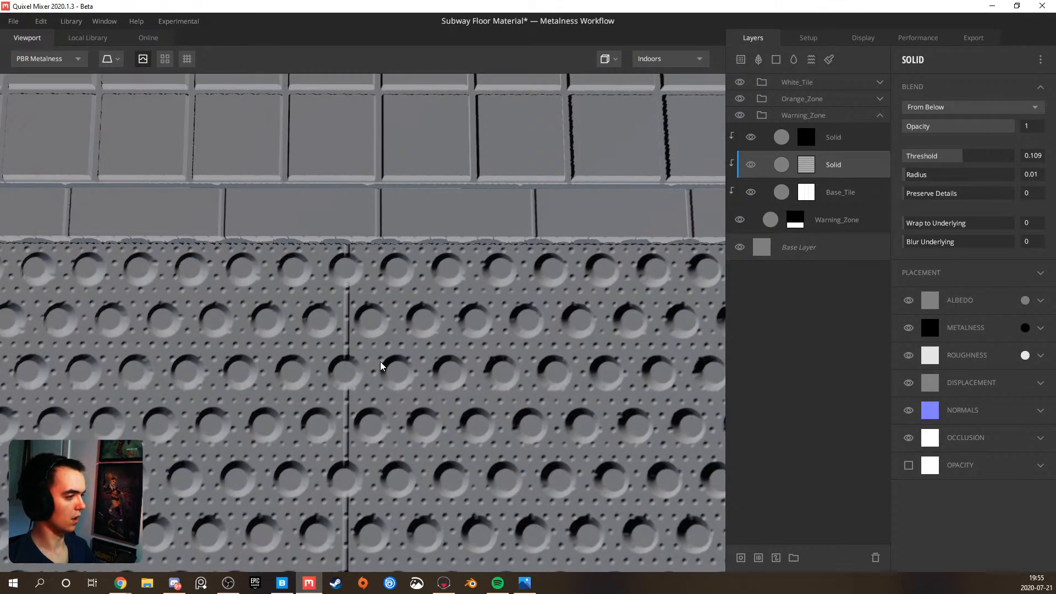
left_click(807, 165)
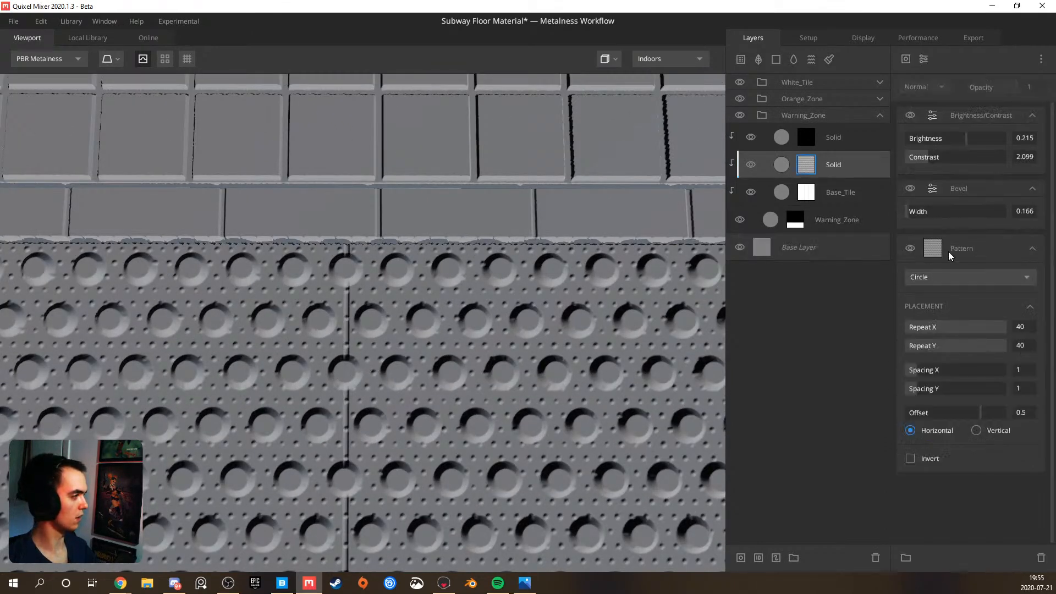
left_click(970, 247)
right_click(971, 244)
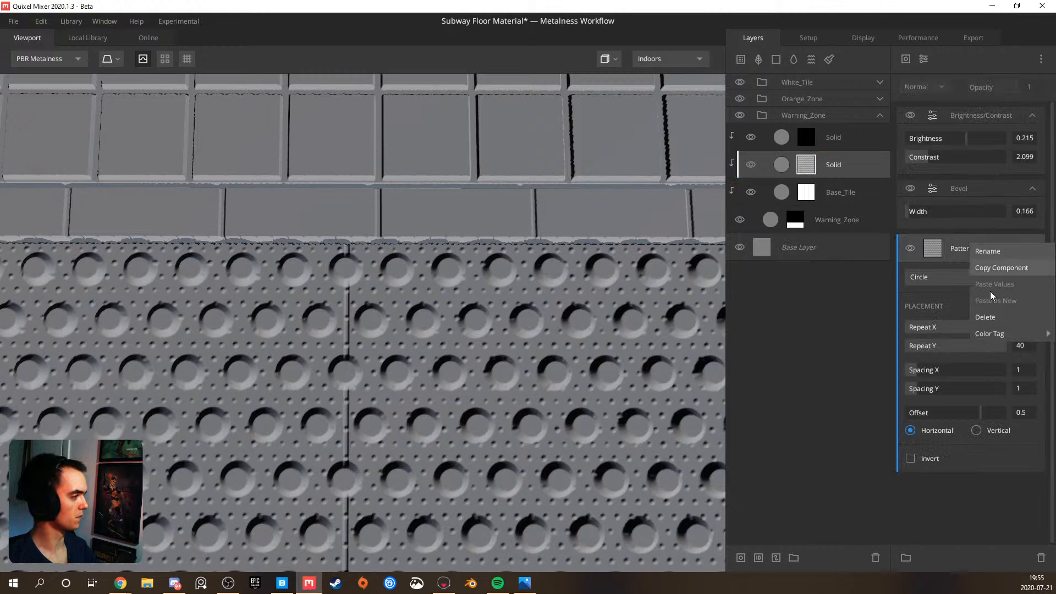
left_click(806, 137)
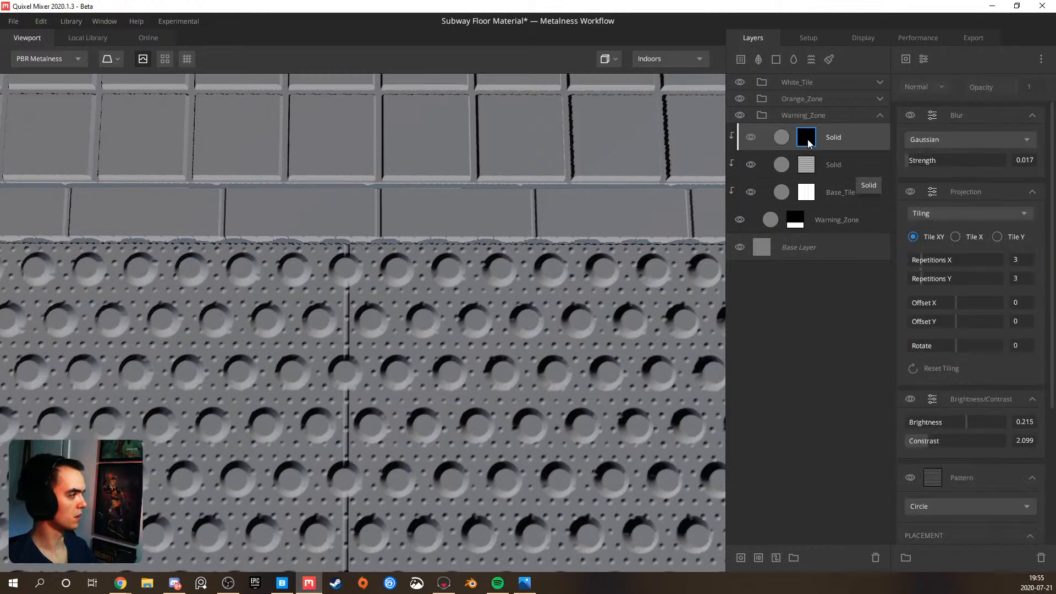
right_click(940, 108)
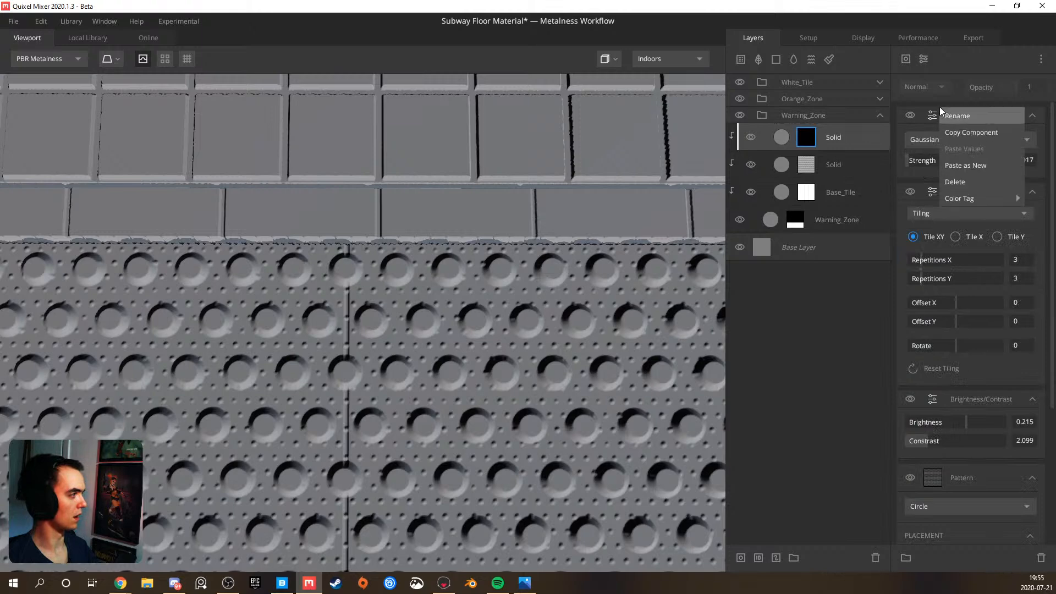
left_click(959, 164)
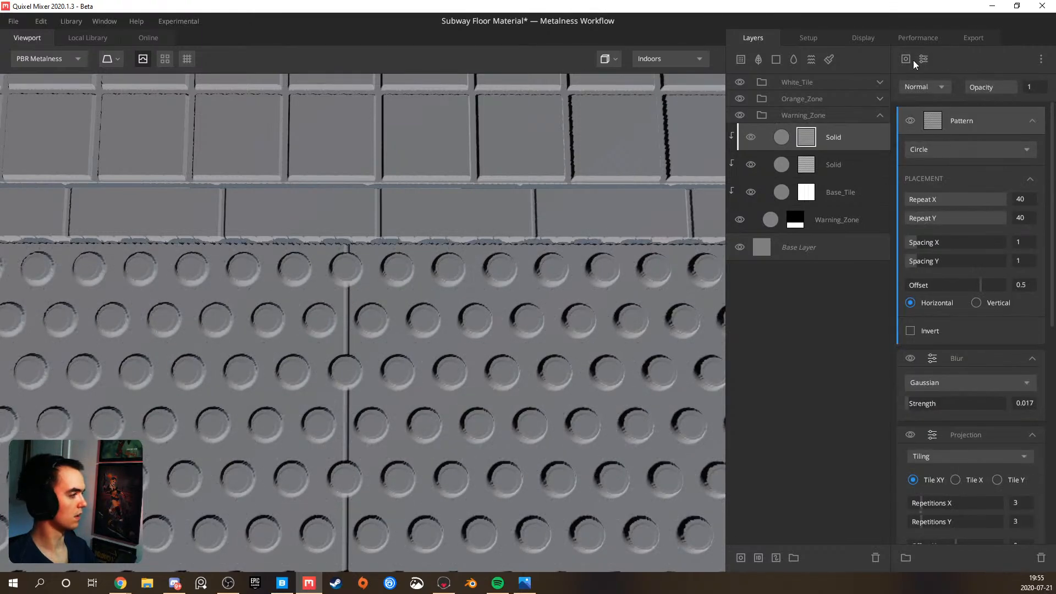
left_click(934, 85)
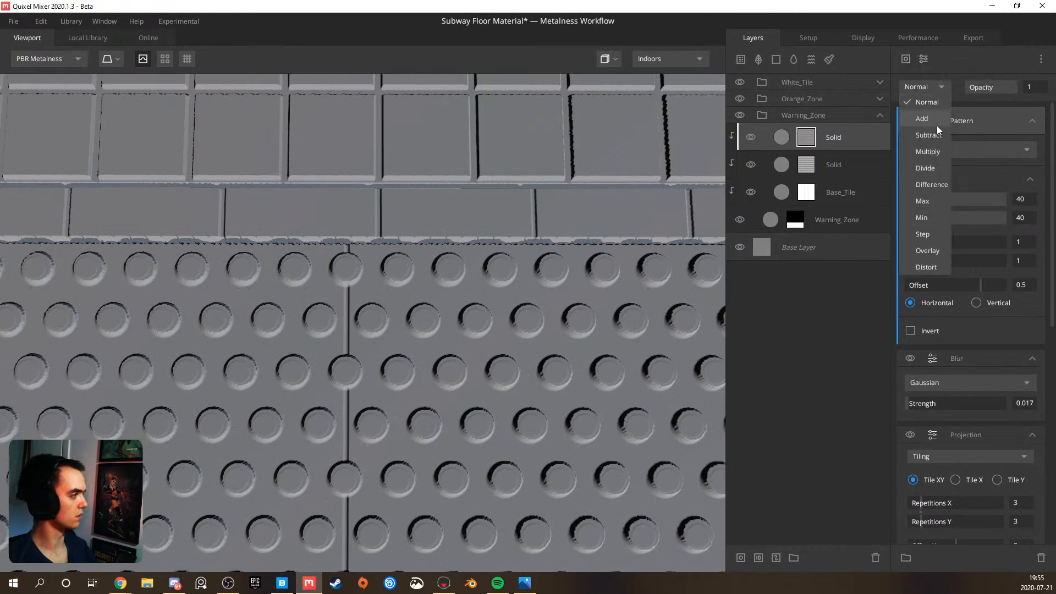
left_click(933, 140)
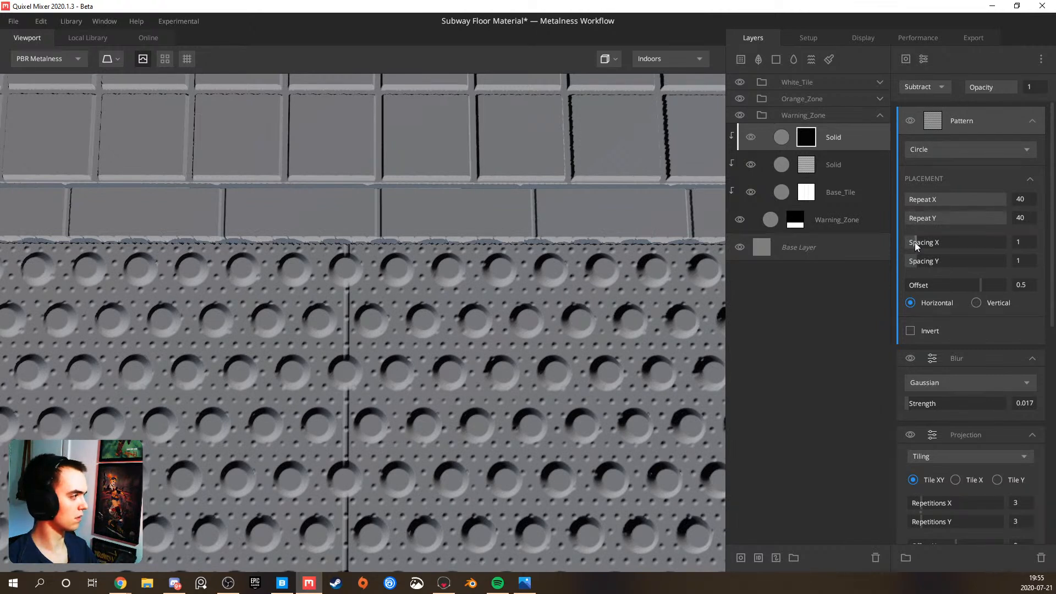
Try Spacing X and Spacing Y at 0.5 on the subtracted Circle pattern and check the studs around the bumps
mouse_move(915, 243)
left_mouse_down()
mouse_move(942, 242)
mouse_move(914, 240)
left_mouse_up()
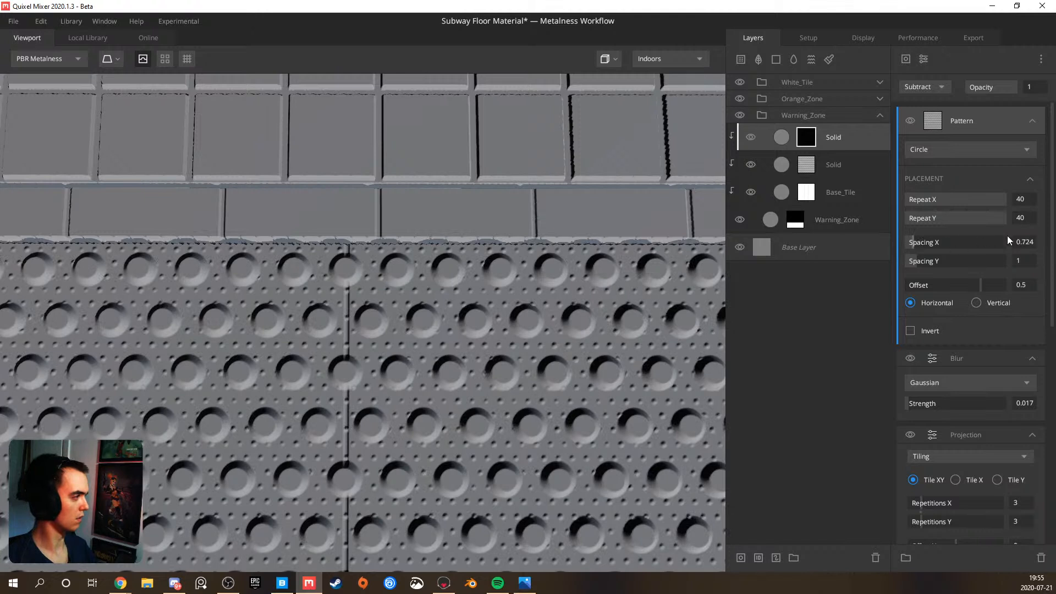
left_click_drag(915, 241, 912, 244)
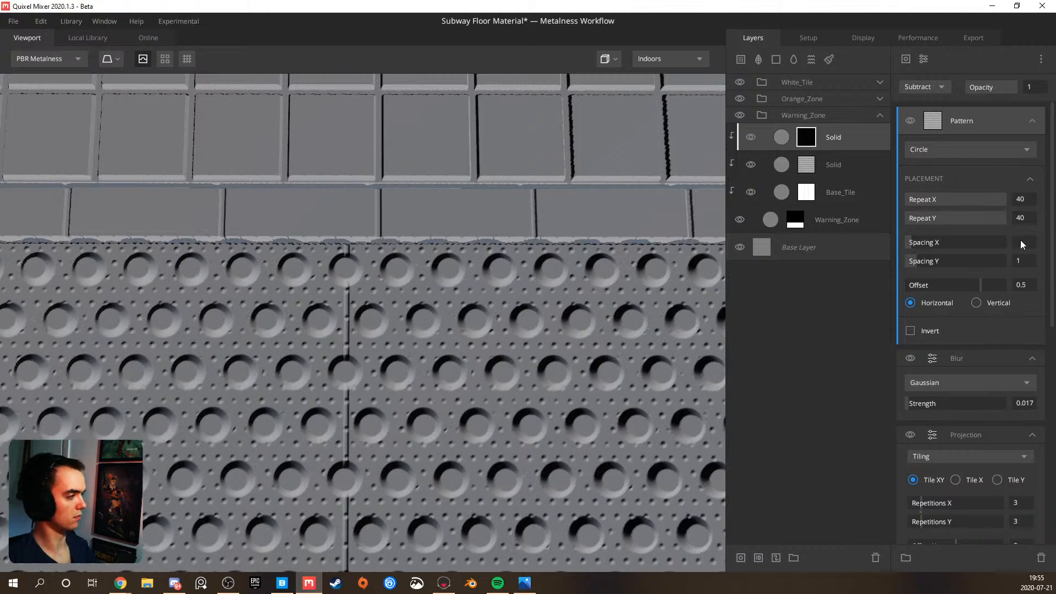
type("0.5")
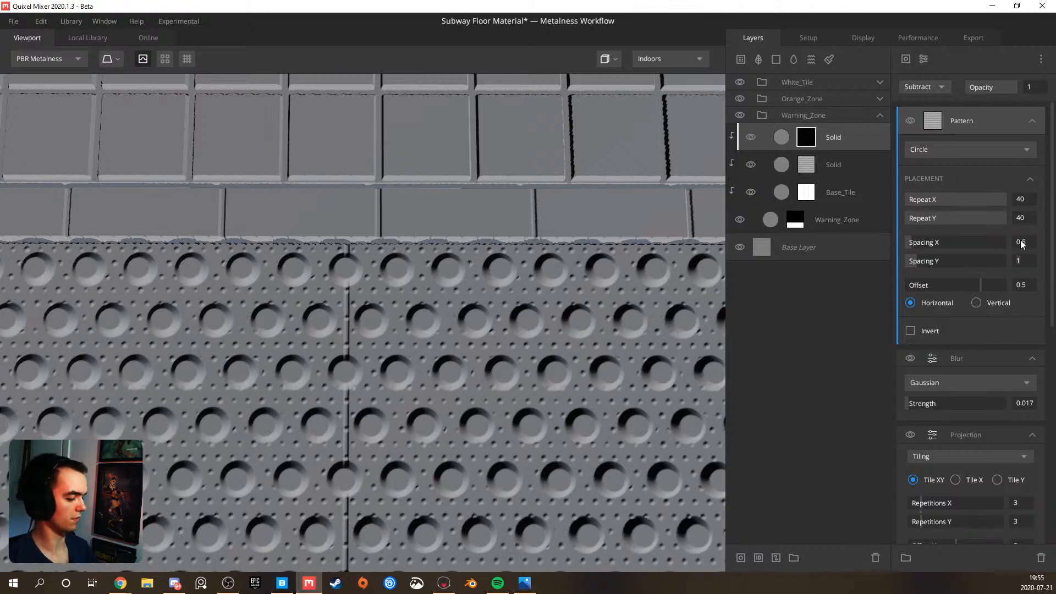
key("Return")
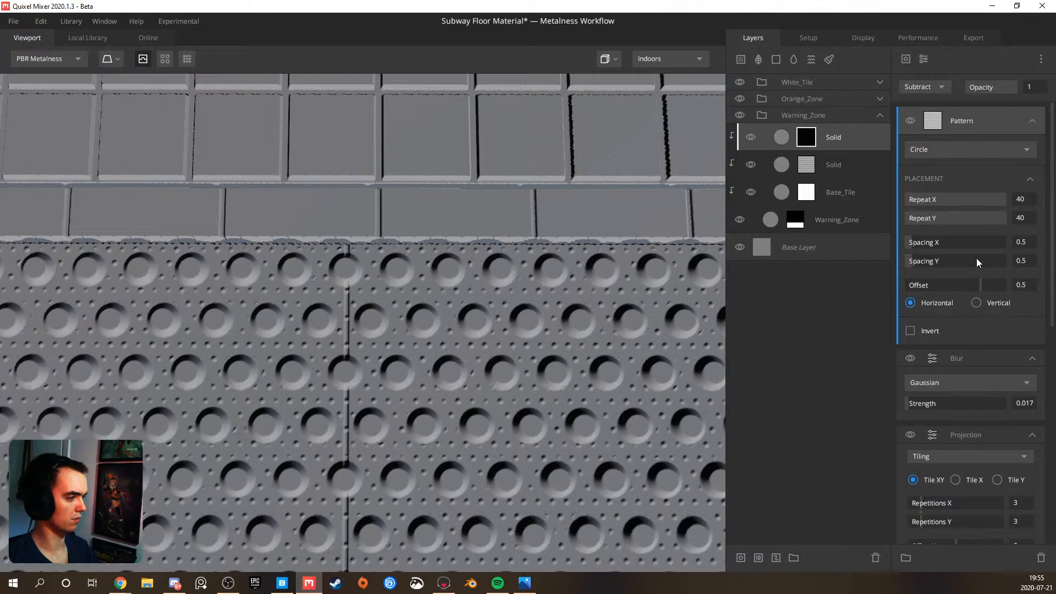
left_click_drag(444, 368, 450, 273)
scroll(335, 359, "up", 3)
left_click_drag(334, 358, 229, 404)
left_click_drag(300, 395, 353, 382)
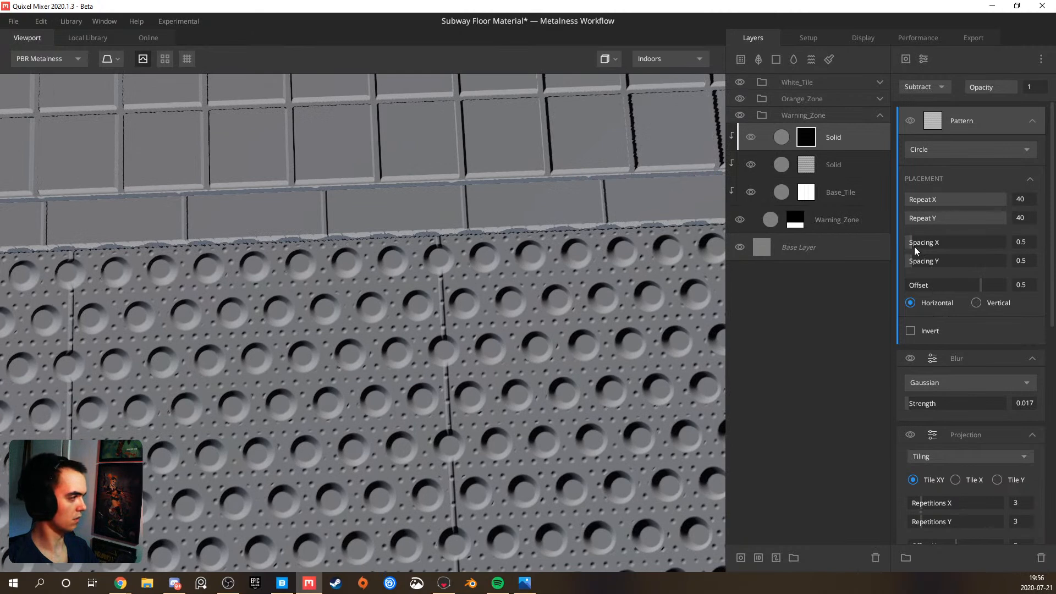
Set the subtracted pattern's Spacing X and Spacing Y to 0.9 using the layer mask preview, and inspect the studs on the warning tiles
mouse_move(913, 245)
left_mouse_down()
mouse_move(902, 248)
mouse_move(926, 248)
mouse_move(884, 252)
mouse_move(890, 262)
mouse_move(879, 263)
mouse_move(919, 255)
mouse_move(906, 256)
left_mouse_up()
key("q")
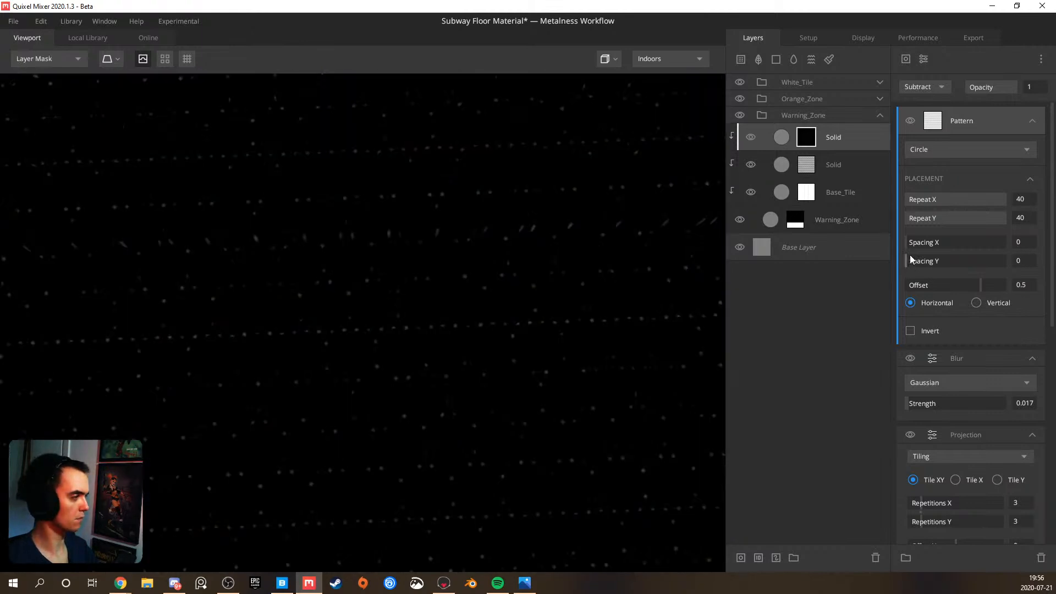
mouse_move(908, 247)
left_mouse_down()
mouse_move(925, 243)
mouse_move(916, 245)
left_mouse_up()
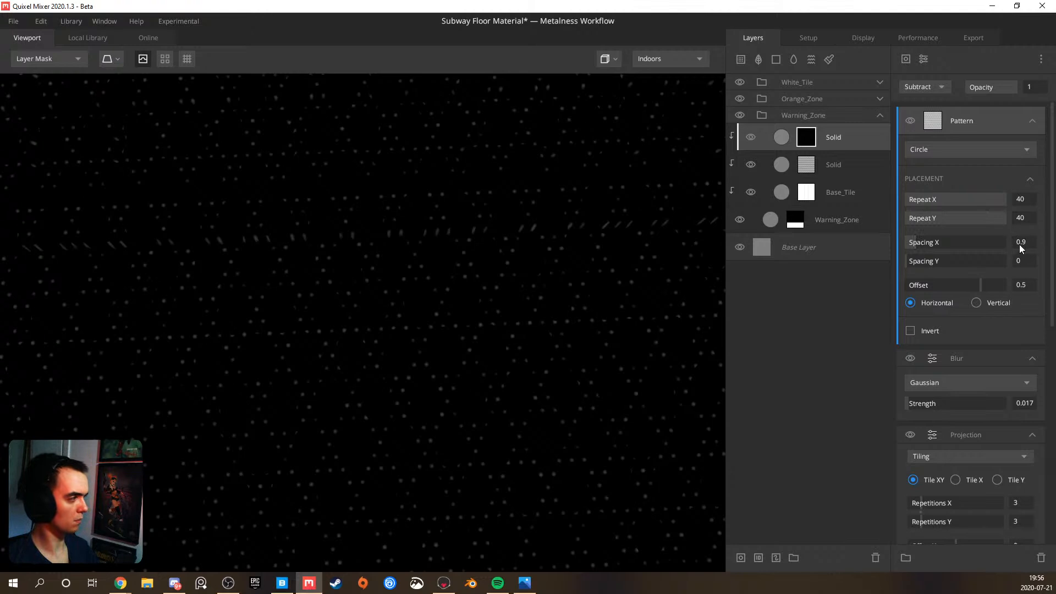
type("0.9")
key("Return")
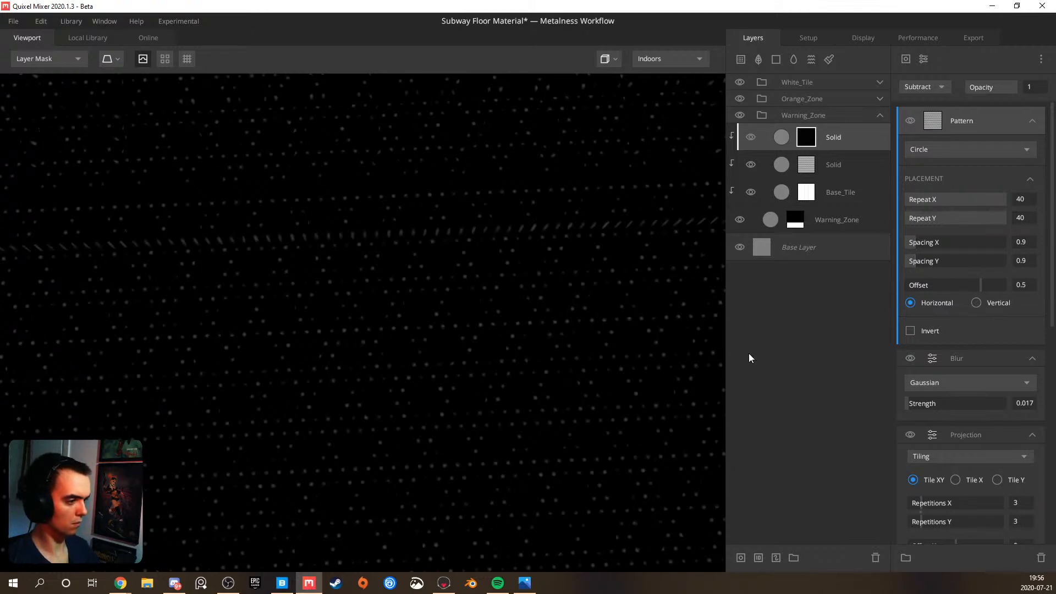
key("m")
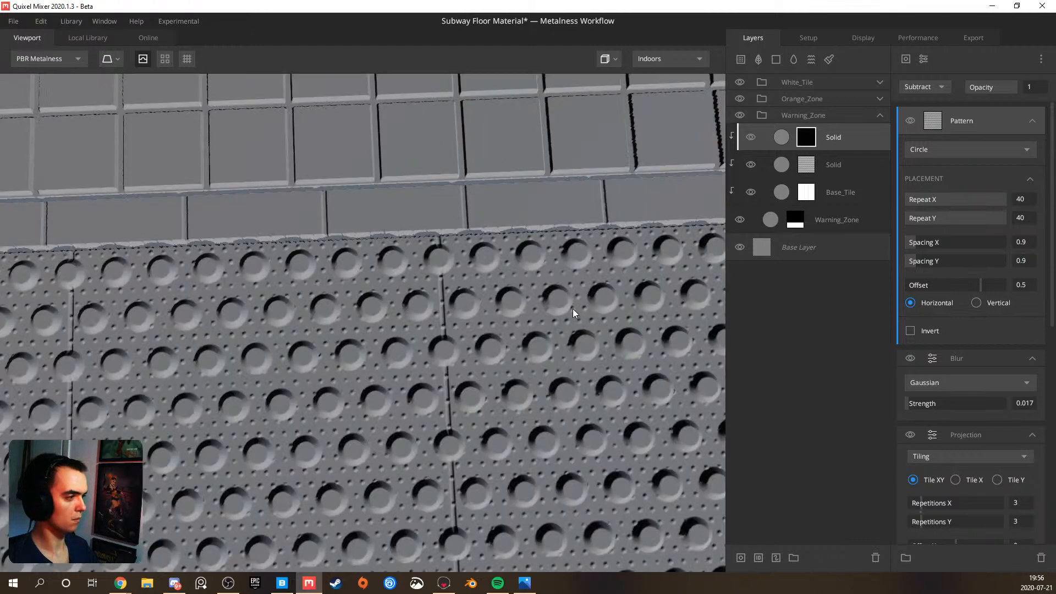
scroll(402, 344, "down", 3)
mouse_move(380, 346)
left_mouse_down()
mouse_move(363, 346)
mouse_move(384, 330)
left_mouse_up()
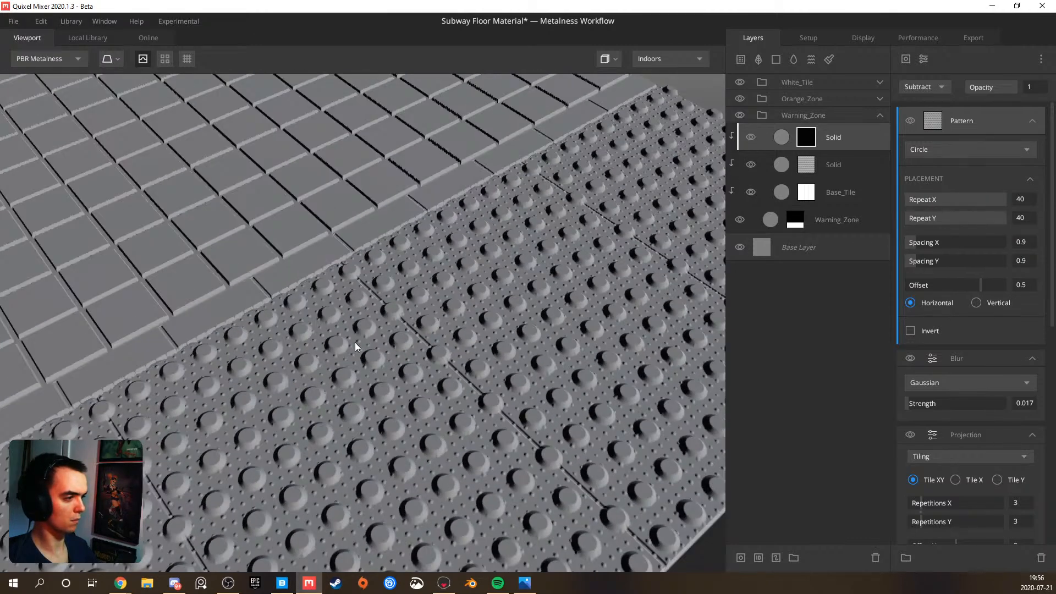
scroll(393, 327, "up", 6)
left_click_drag(352, 342, 287, 339)
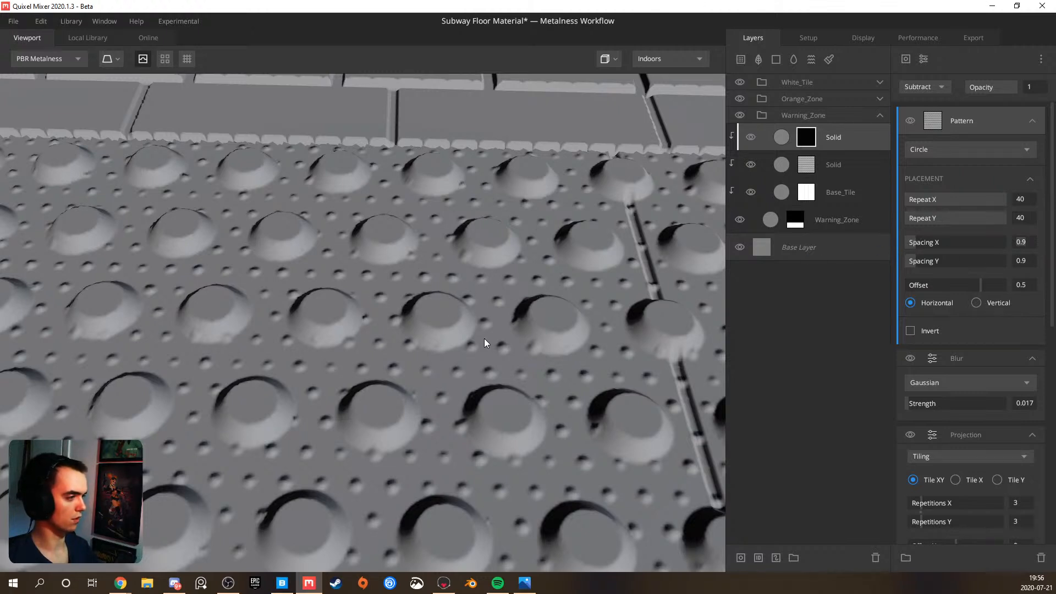
scroll(579, 322, "down", 5)
left_click_drag(595, 322, 348, 351)
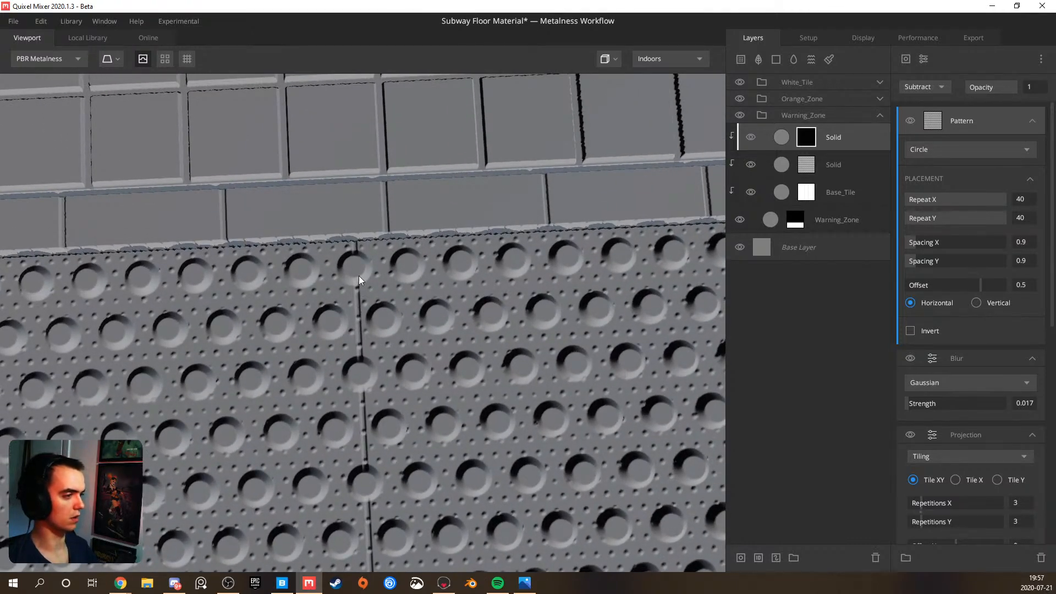
Add a paint mask to the upper Solid layer and choose the Brush Hard preset at size 2.55
right_click(832, 145)
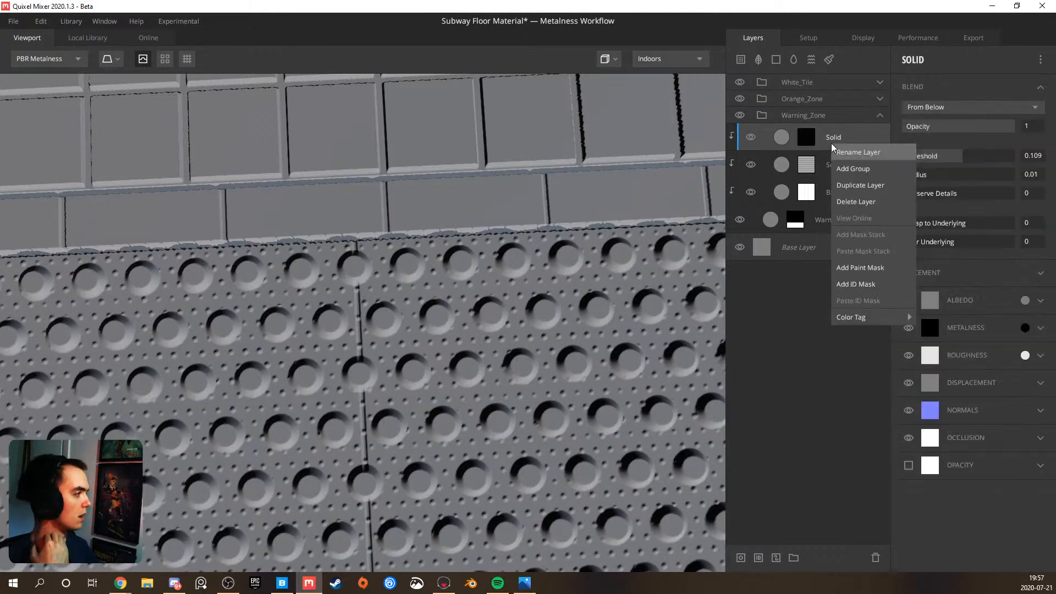
left_click(870, 270)
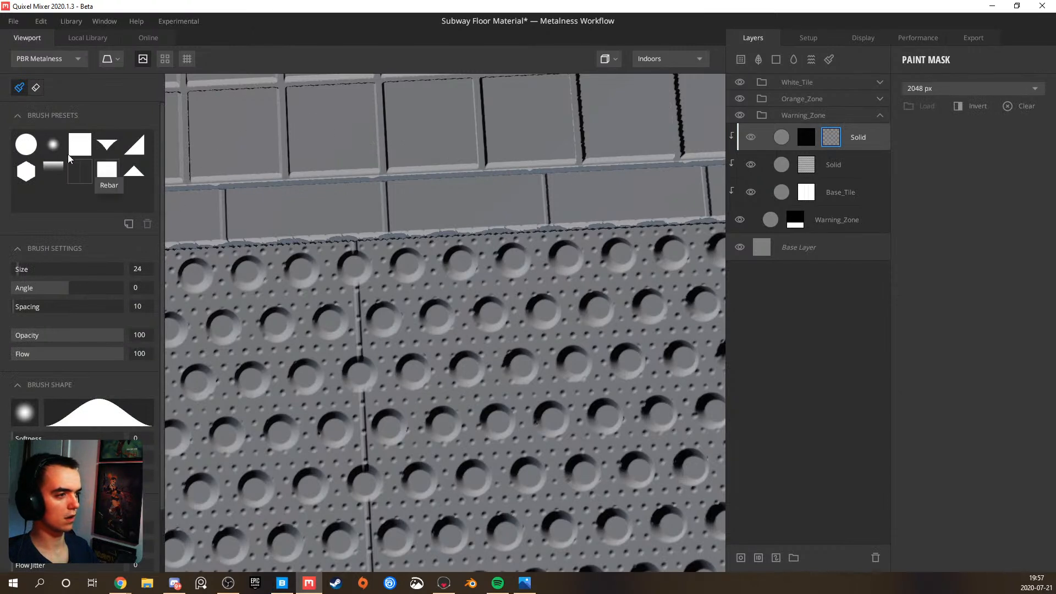
left_click(26, 144)
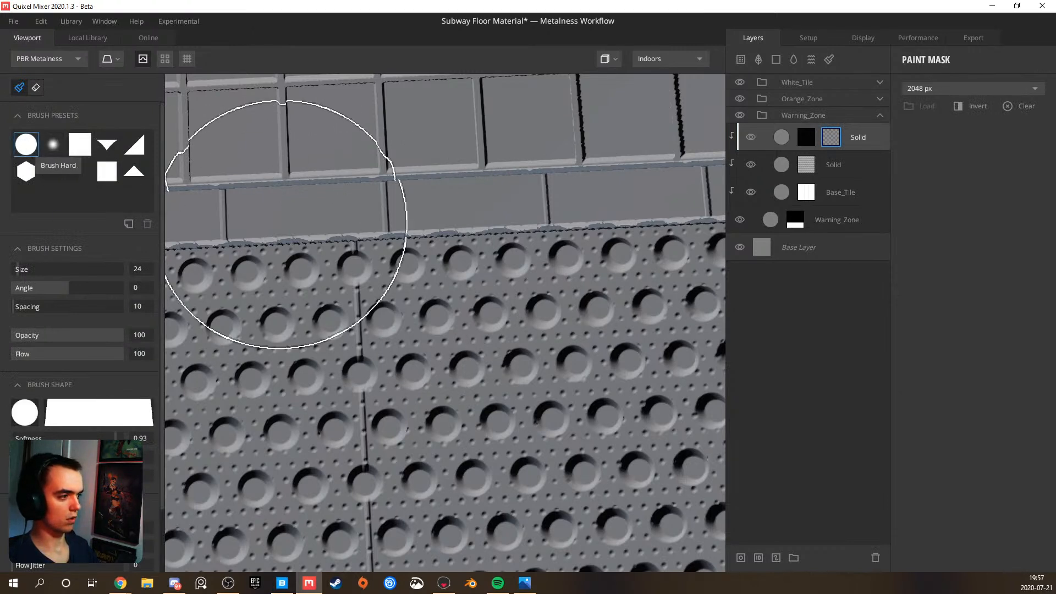
scroll(282, 224, "down", 10, "ctrl")
scroll(281, 223, "down", 2, "ctrl")
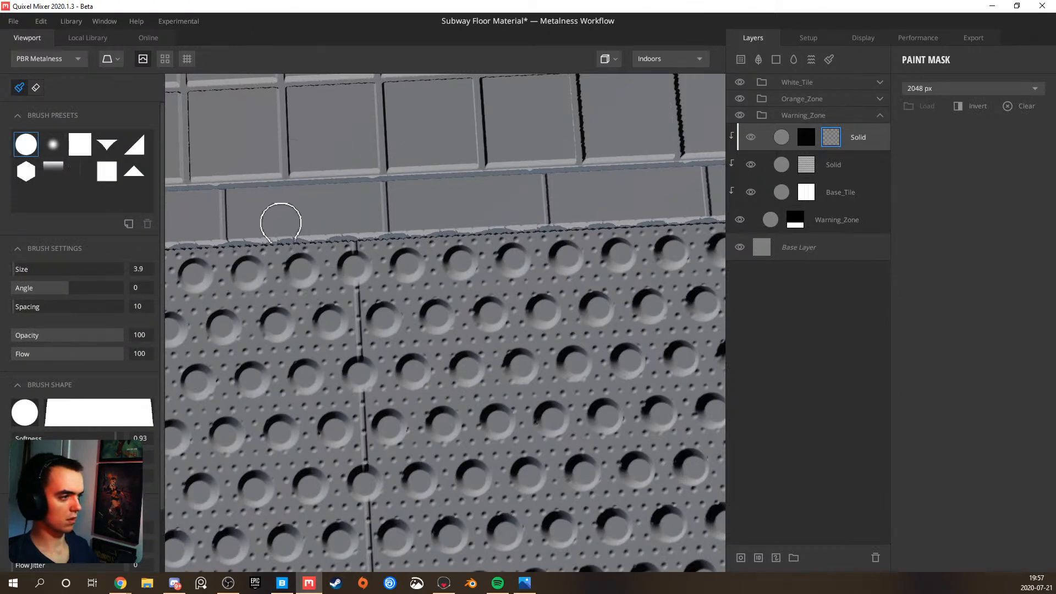
scroll(354, 256, "down", 2, "ctrl")
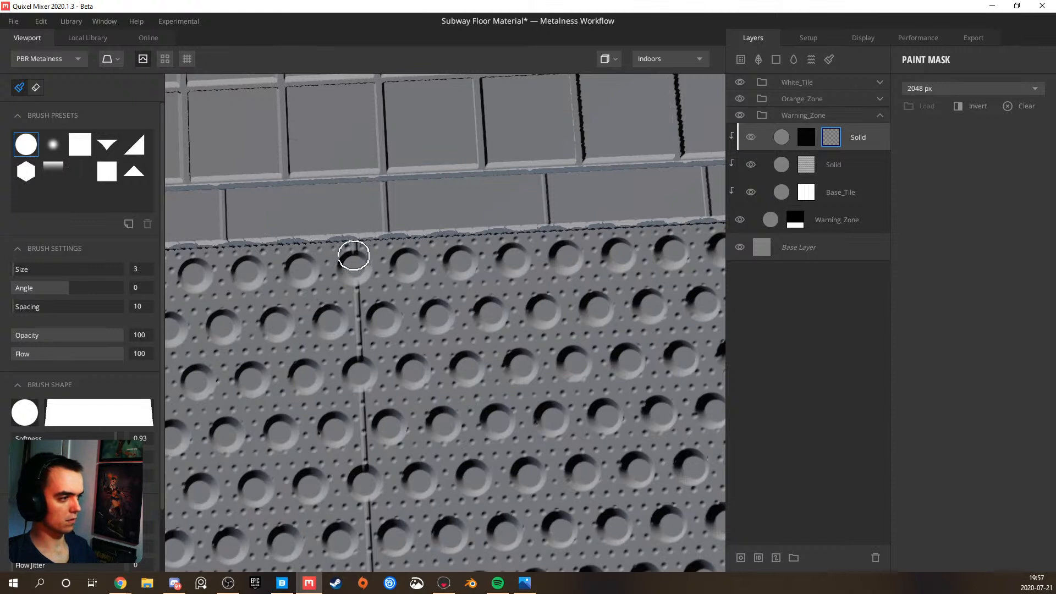
scroll(354, 256, "down", 2, "ctrl")
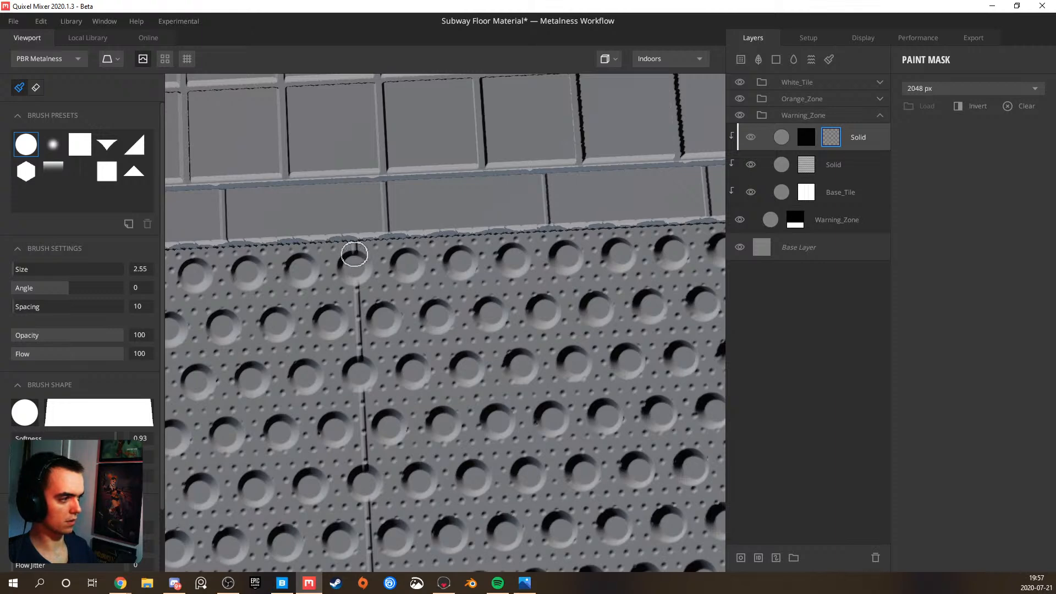
Try painting the mask along a warning tile seam with the 2.55 brush, and undo the stroke
middle_click_drag(389, 424, 440, 184)
left_click_drag(438, 413, 437, 460)
key("ctrl+z")
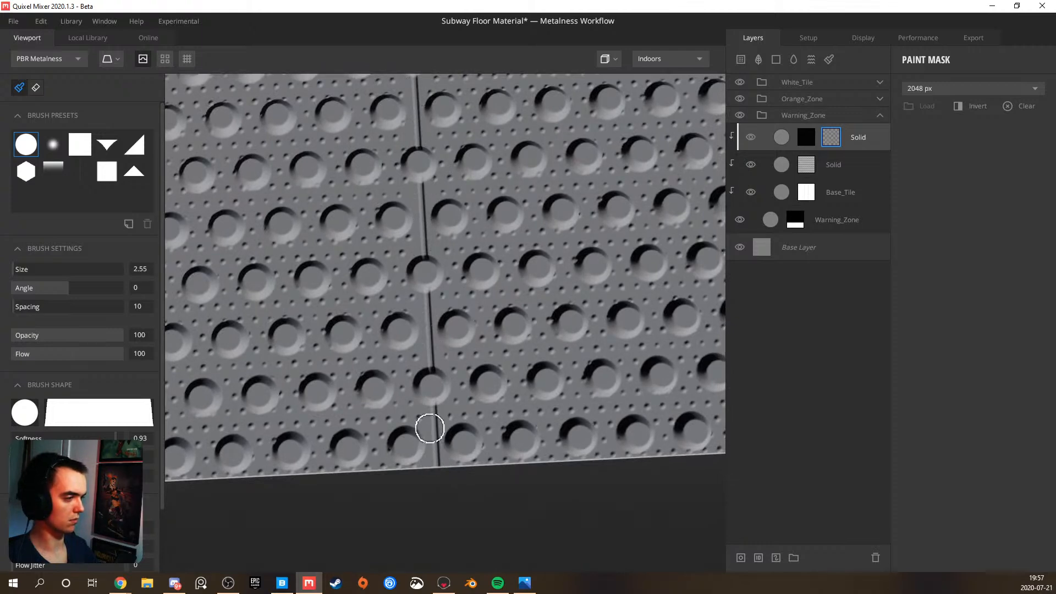
scroll(430, 428, "down", 4)
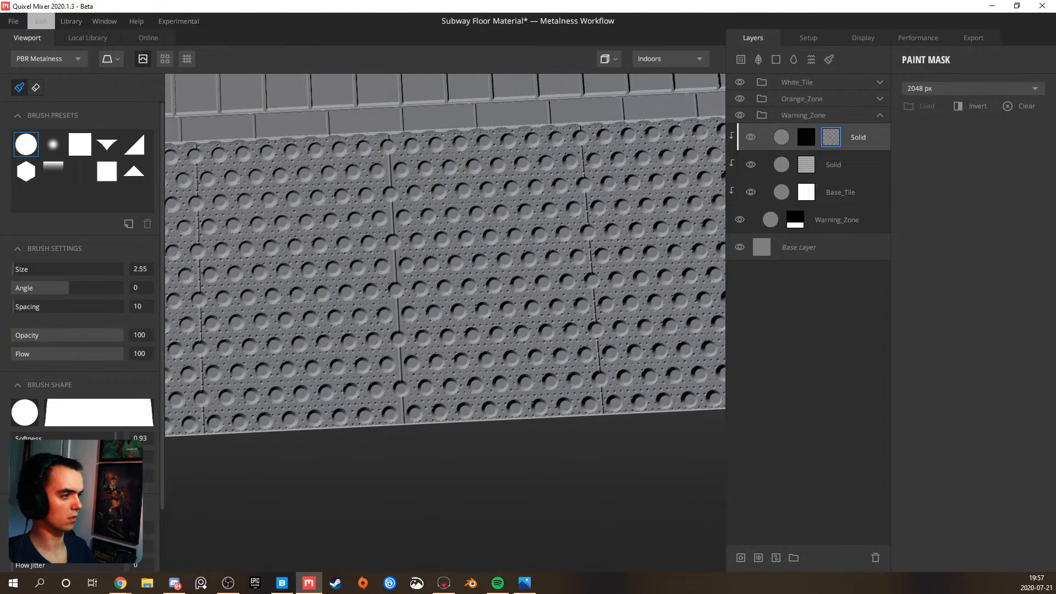
Reduce the brush size to 0.85 and paint the mask along the central warning tile seam down to the surface edge
scroll(416, 261, "up", 3)
scroll(385, 325, "up", 2)
key("bracketleft")
key("bracketleft")
key("bracketright")
key("bracketright")
key("bracketright")
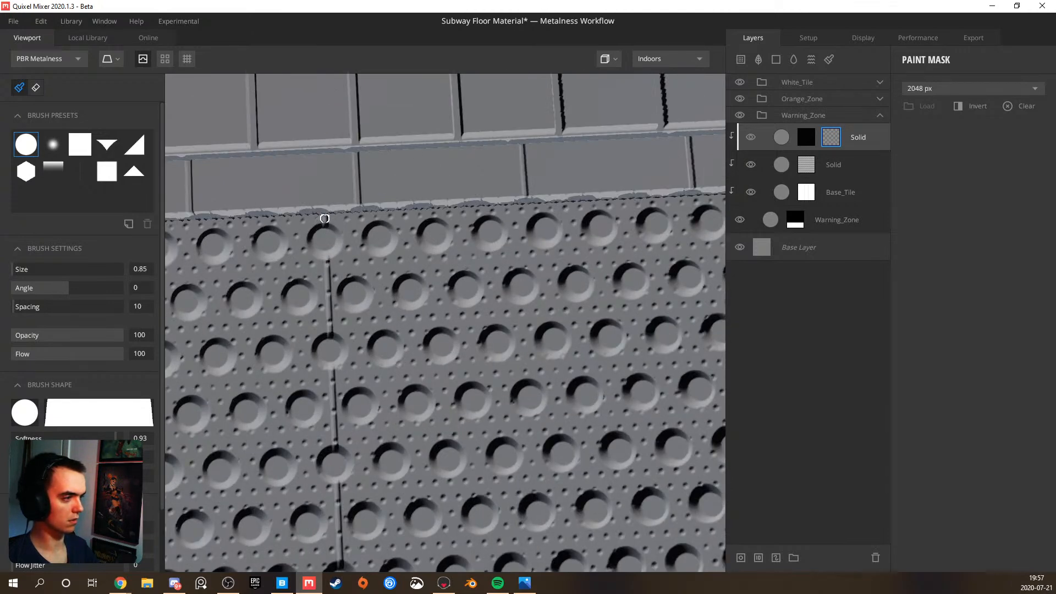
middle_click_drag(343, 433, 350, 208)
middle_click_drag(386, 398, 380, 253)
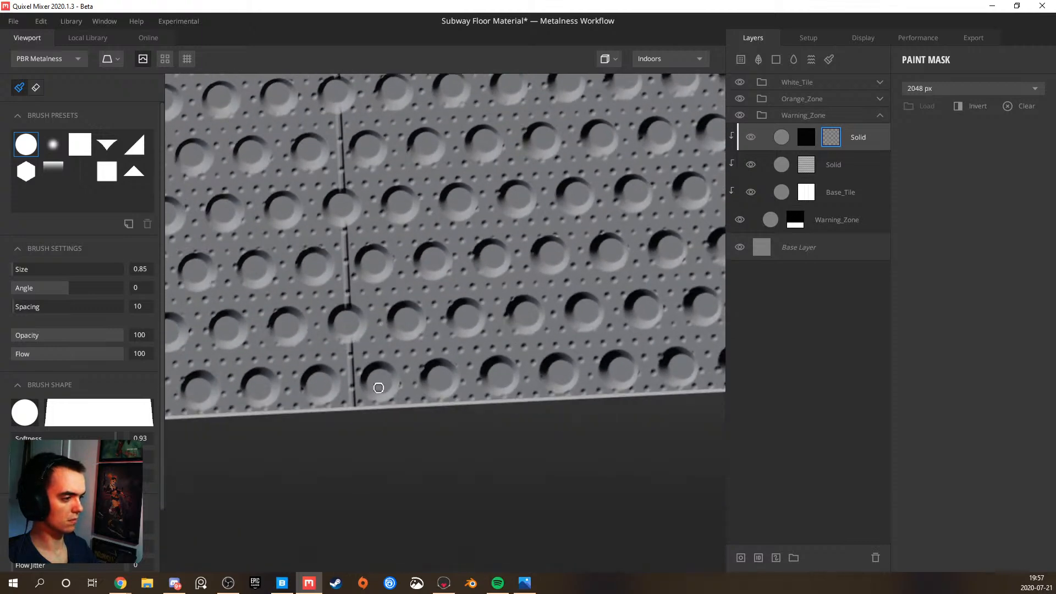
left_click(353, 405, "shift")
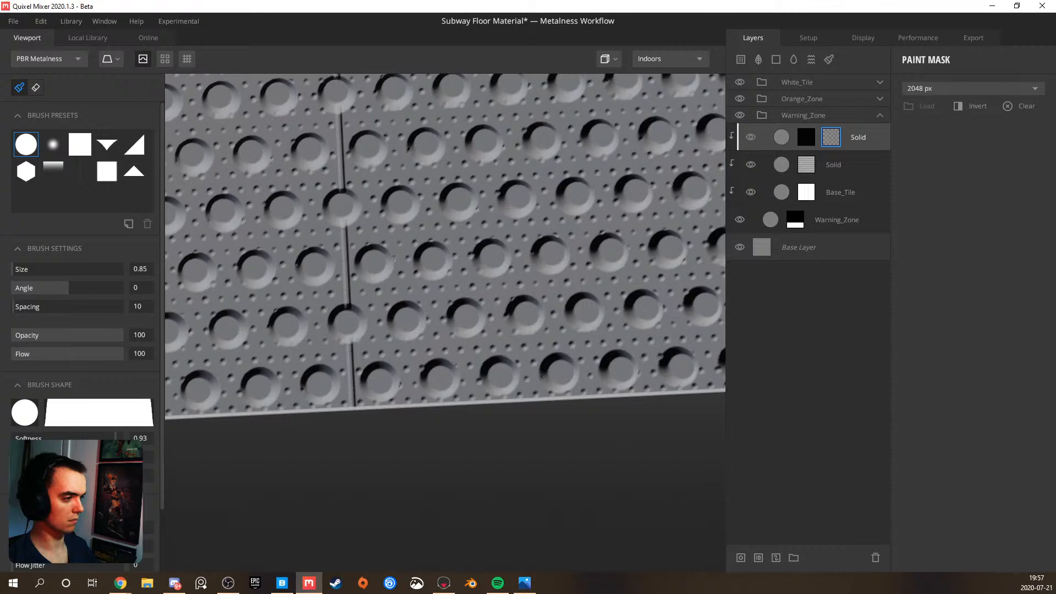
Paint the mask along the full length of the warning tile seam nearest the surface's right edge
scroll(354, 311, "down", 4)
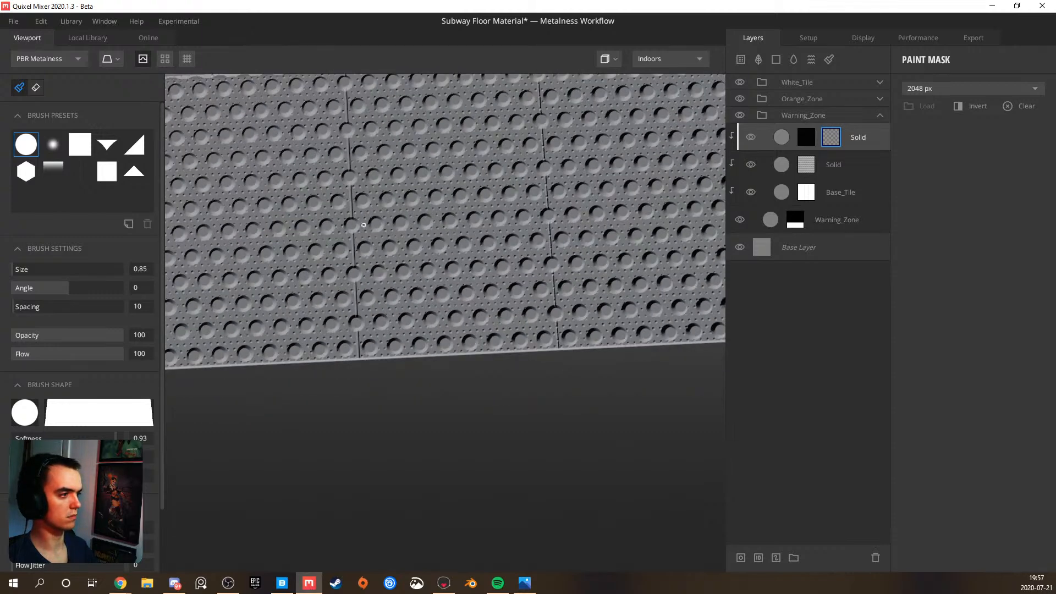
middle_click_drag(411, 200, 199, 369)
scroll(334, 270, "up", 3)
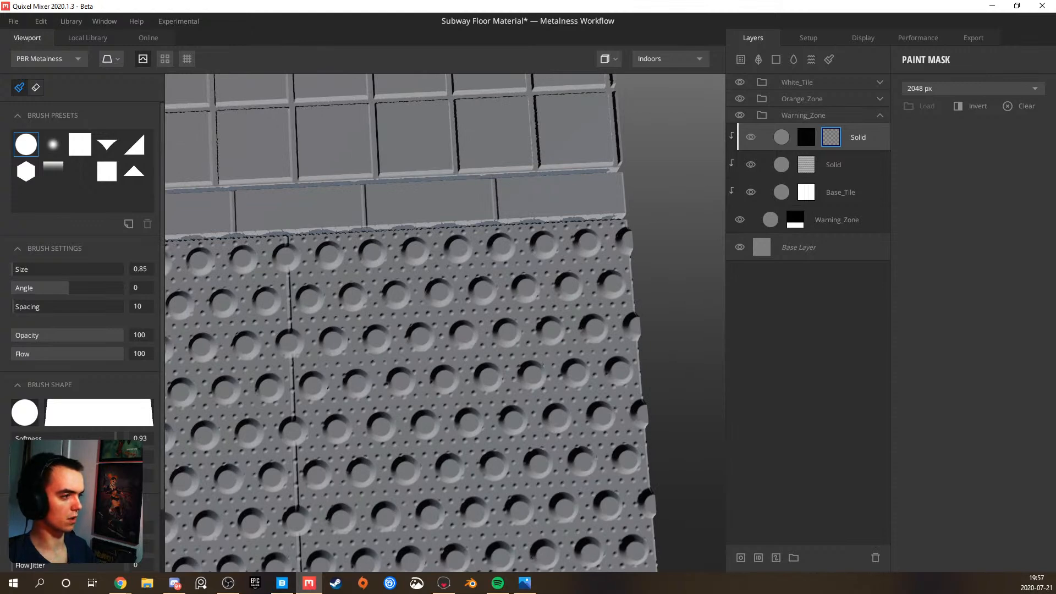
middle_click_drag(309, 368, 309, 220)
middle_click_drag(310, 433, 310, 314)
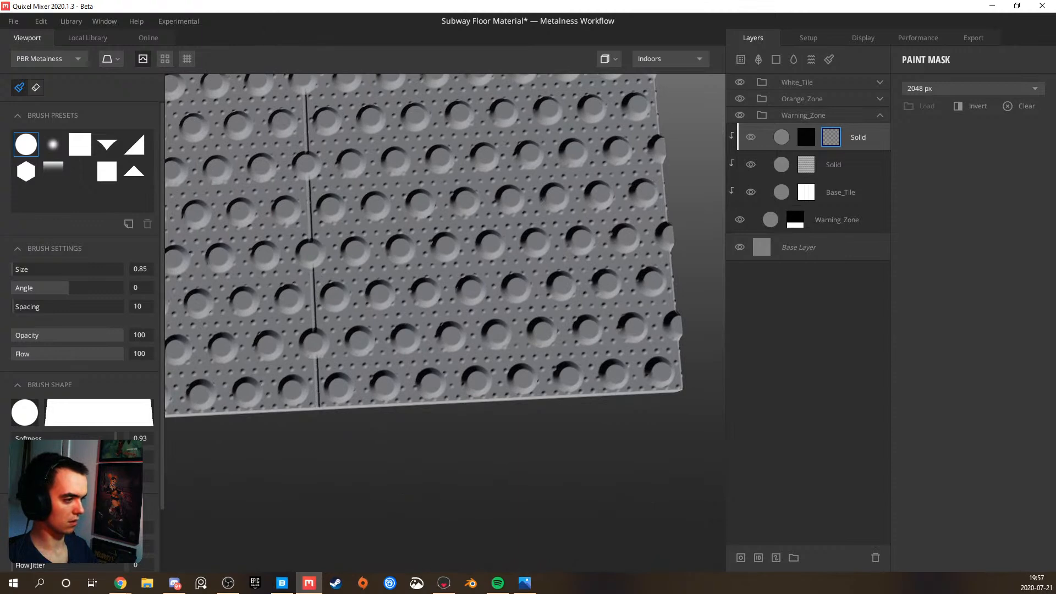
Paint the mask along the warning tile seam to the left of the central one, from the border tiles to the surface edge
scroll(318, 405, "down", 5)
middle_click_drag(182, 287, 321, 298)
scroll(320, 298, "up", 5)
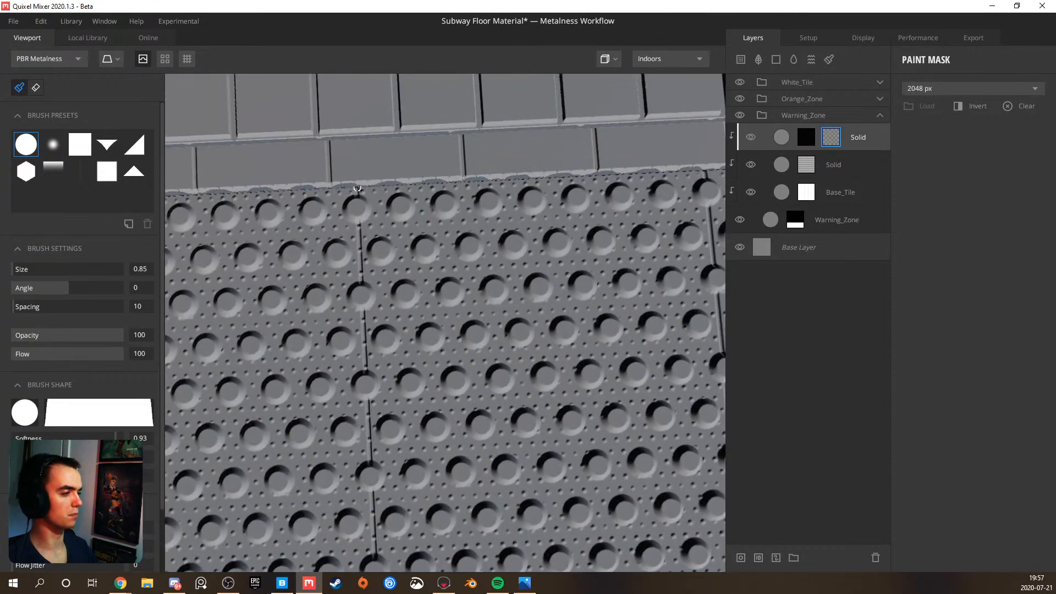
mouse_move(364, 360)
middle_mouse_down()
mouse_move(366, 224)
mouse_move(381, 234)
middle_mouse_up()
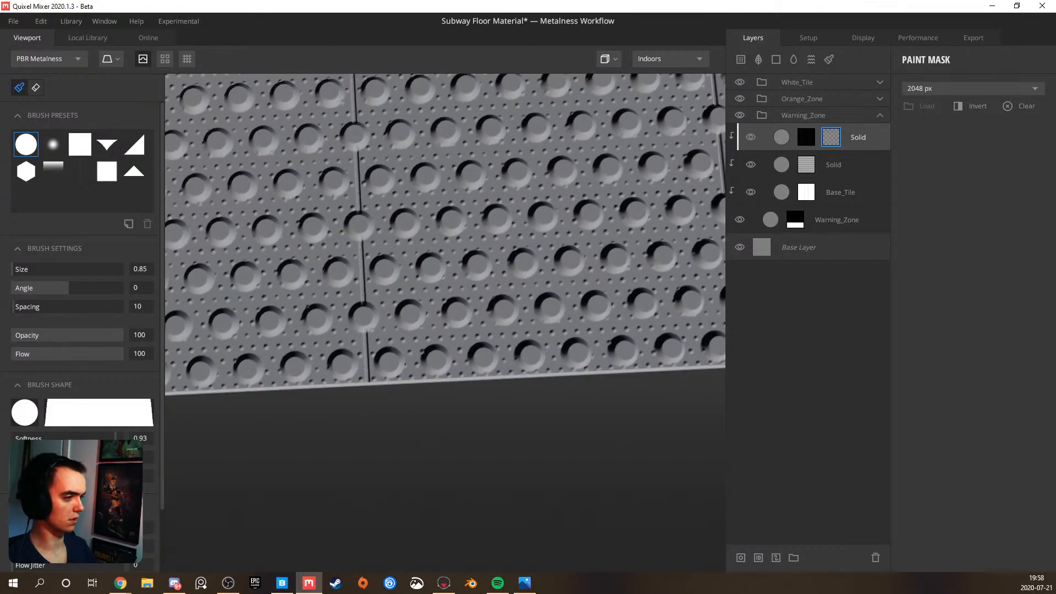
Paint the mask along the next warning tile seam, from the border tiles down to the surface edge
scroll(363, 367, "down", 3)
middle_click_drag(317, 296, 445, 364)
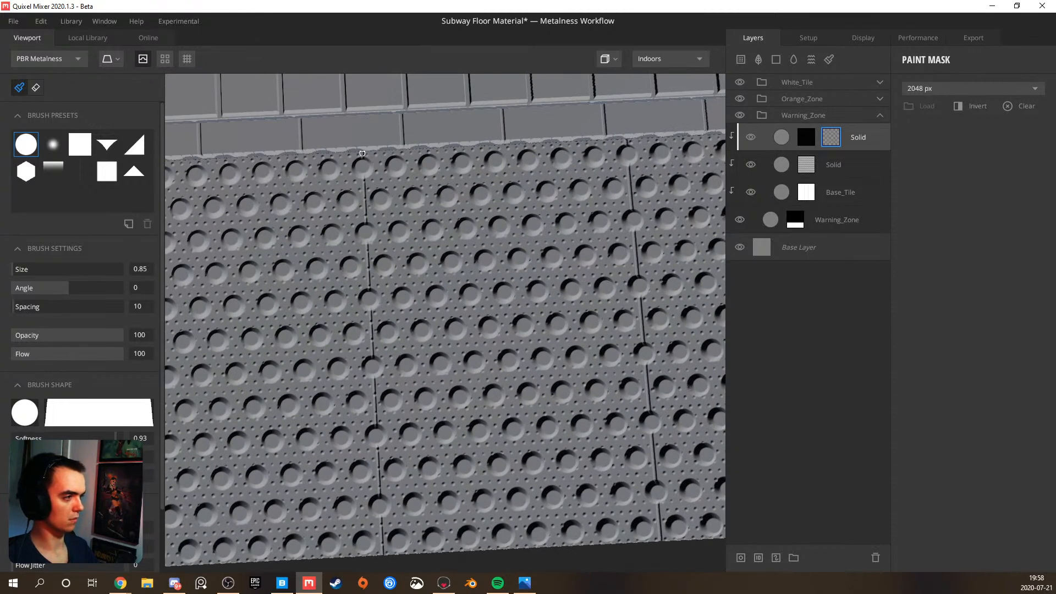
middle_click_drag(377, 358, 367, 292)
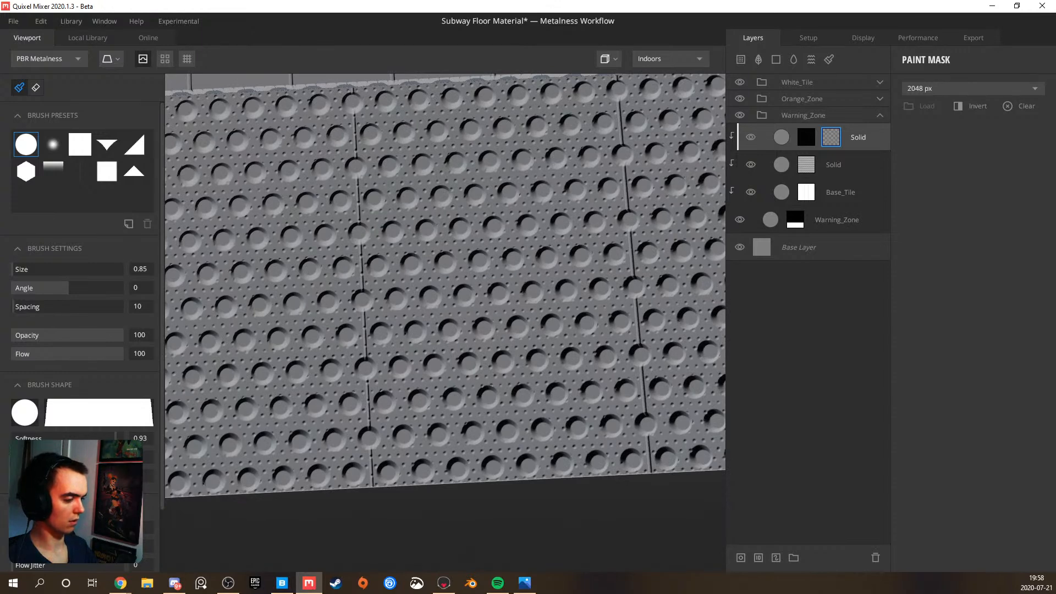
Turn on the tiling preview and paint the mask along the warning tile seam where the surface repeats
mouse_move(269, 422)
middle_mouse_down()
mouse_move(344, 392)
mouse_move(425, 395)
middle_mouse_up()
mouse_move(303, 242)
middle_mouse_down()
mouse_move(365, 311)
mouse_move(372, 337)
middle_mouse_up()
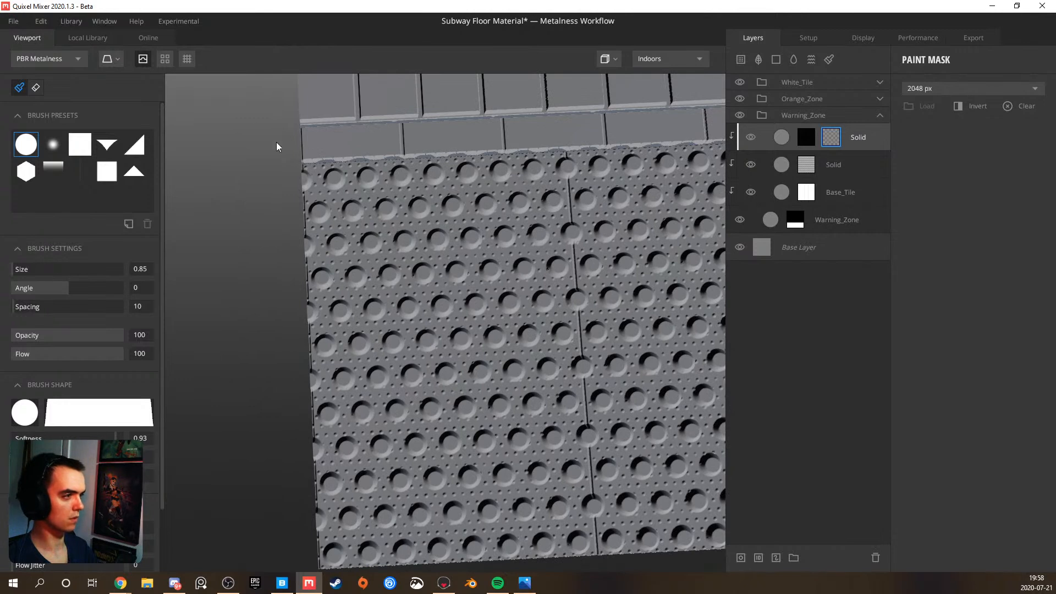
left_click(167, 62)
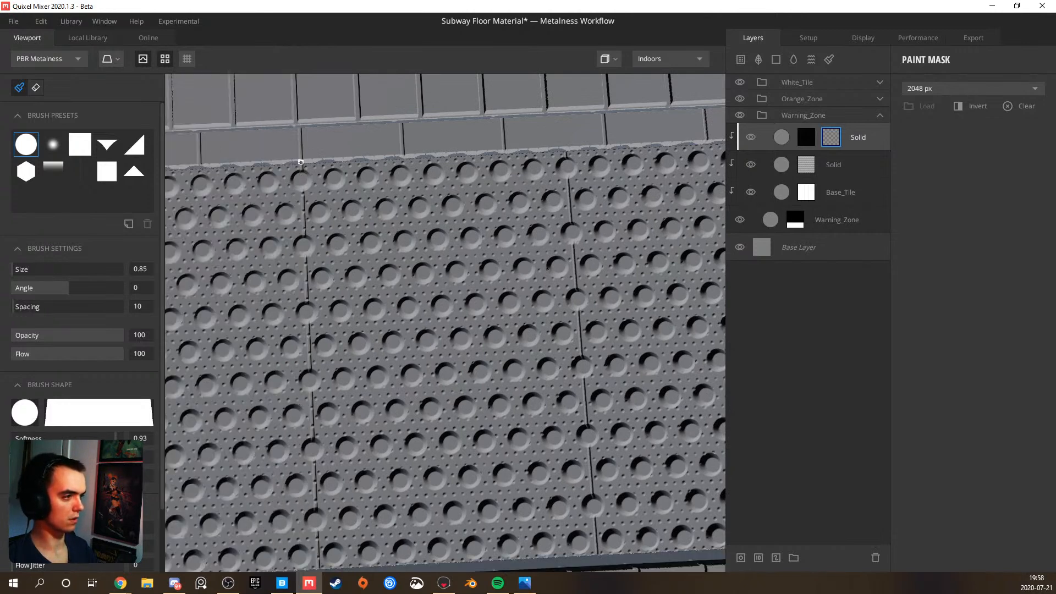
middle_click_drag(325, 436, 324, 378)
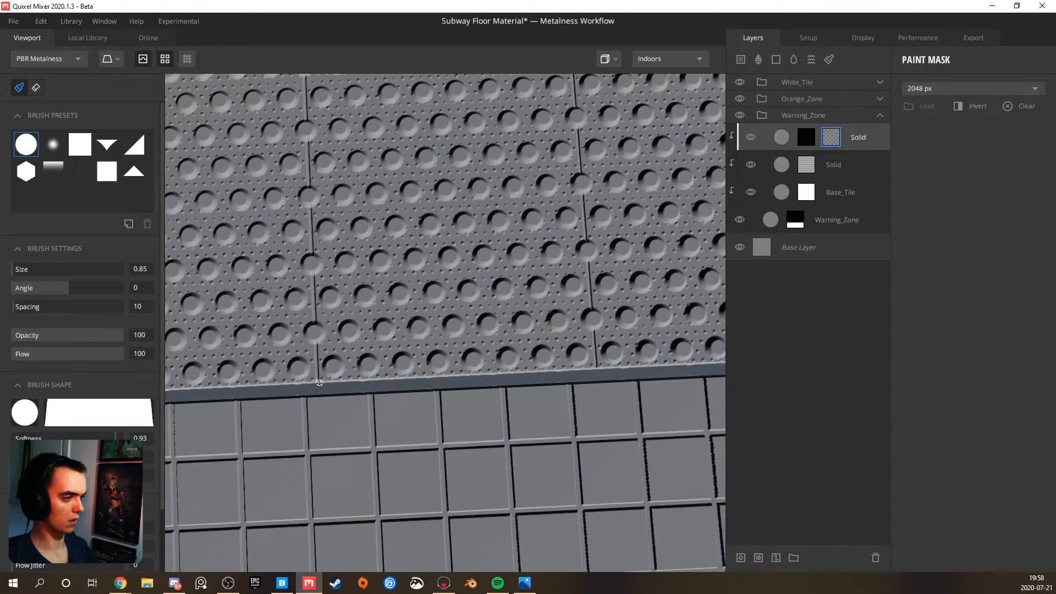
middle_click_drag(326, 239, 337, 359)
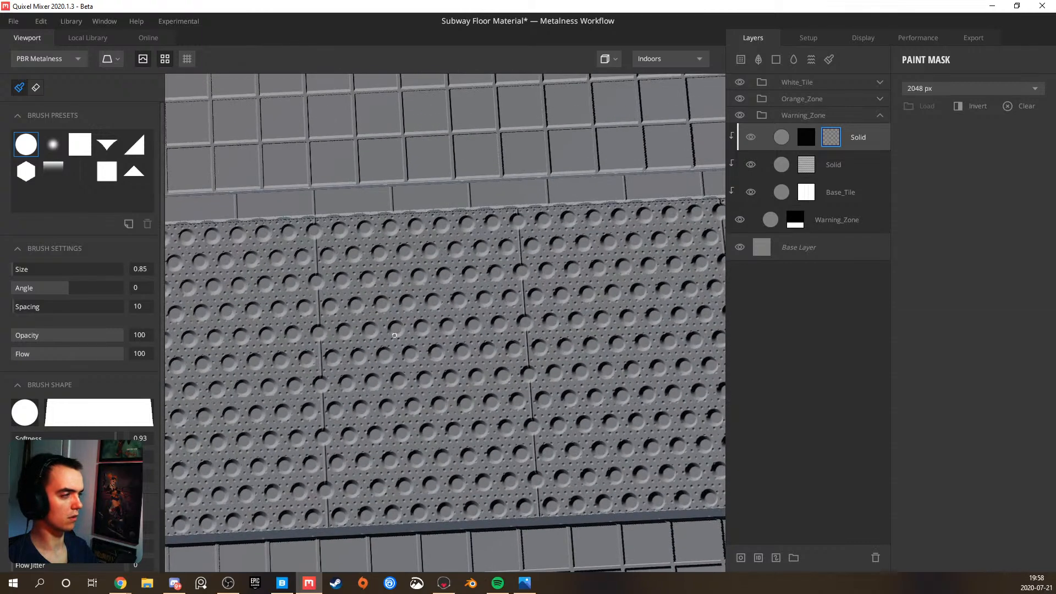
Add a paint mask to the Solid layer with the large circle pattern in the Warning_Zone group
left_click(805, 164)
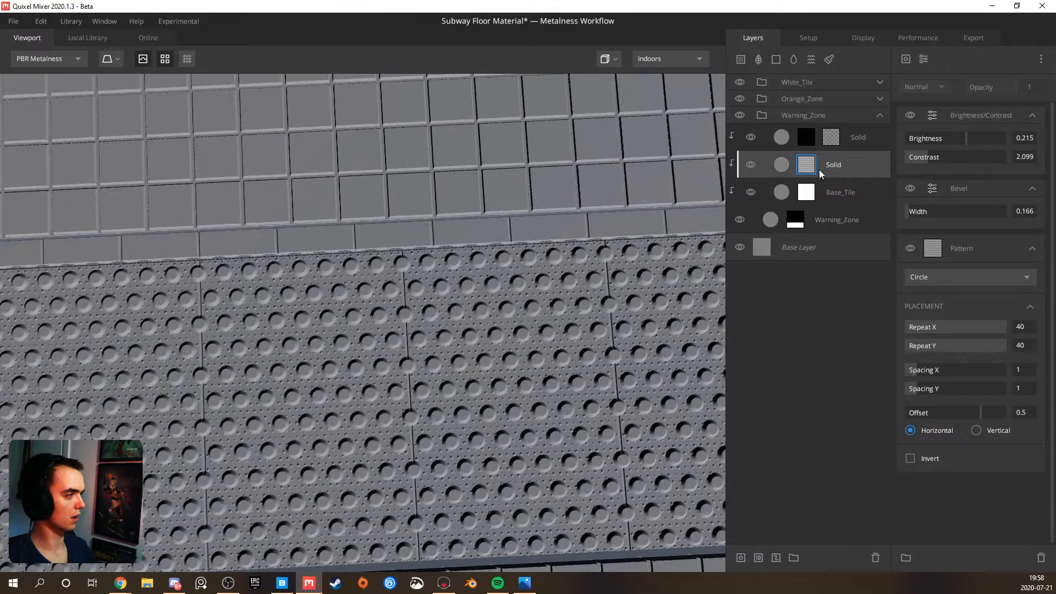
right_click(820, 170)
left_click(851, 286)
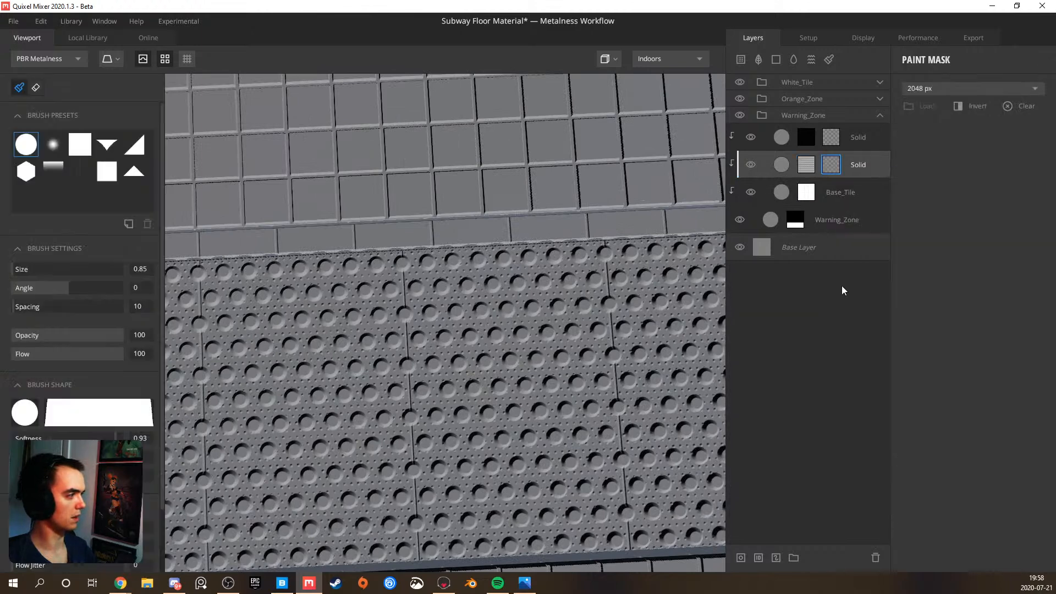
Enlarge the brush to 4.6, mask out the large bump on the seam beside the border tiles, and undo the stray streak
scroll(279, 287, "up", 4)
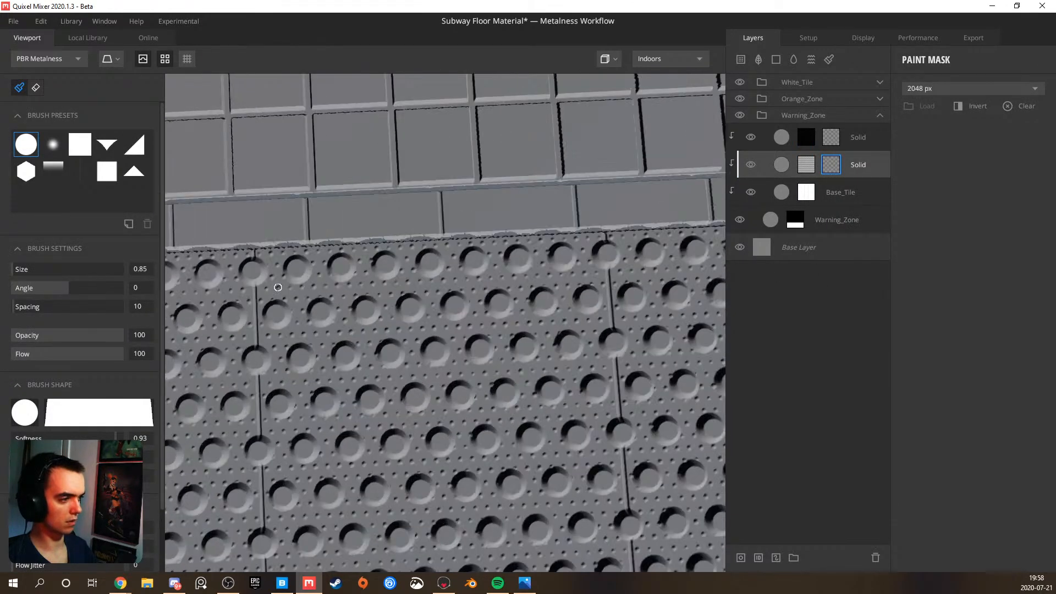
middle_click_drag(278, 287, 307, 292)
scroll(307, 291, "up", 4, "ctrl")
scroll(307, 292, "down", 3, "ctrl")
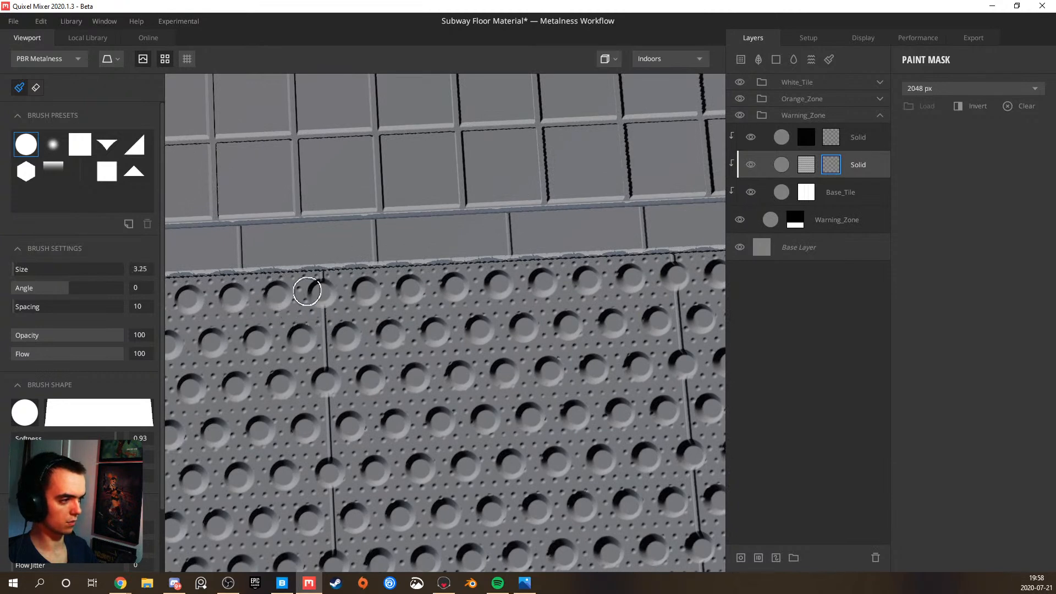
scroll(309, 291, "up", 2, "ctrl")
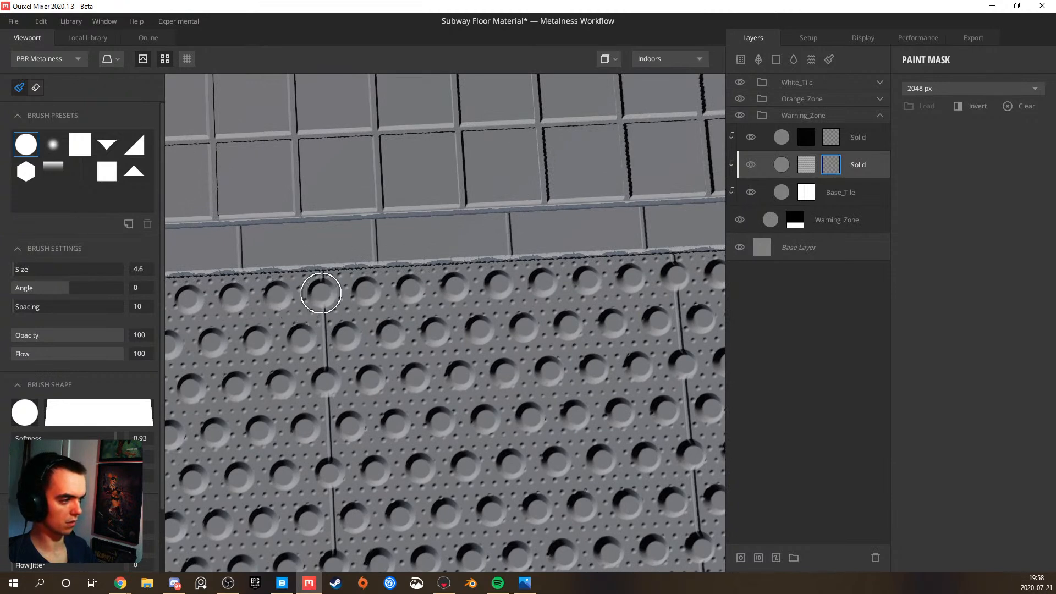
left_click(321, 294, "shift")
key("ctrl+z")
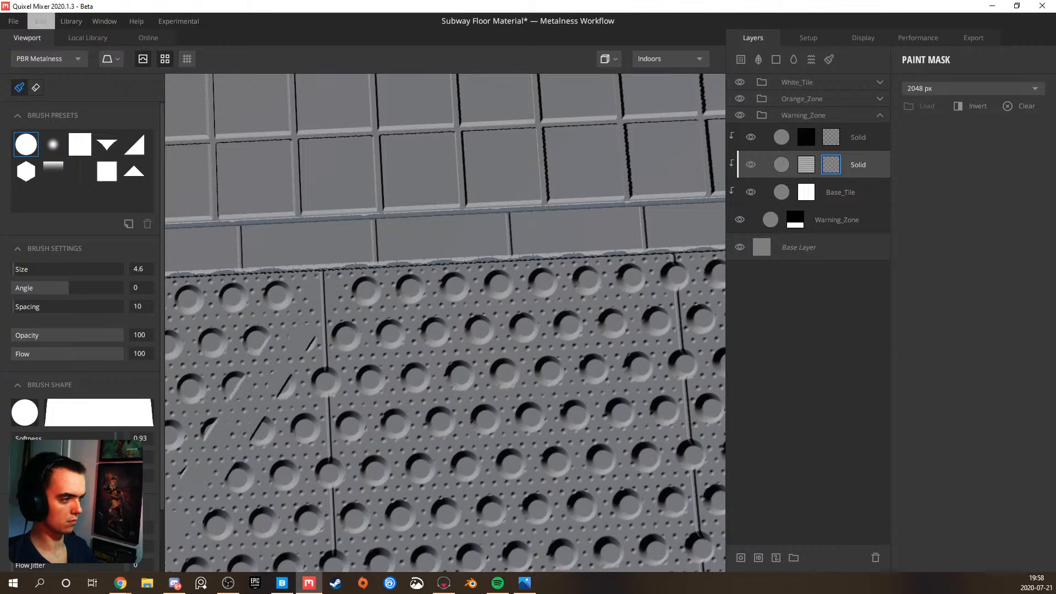
Mask out the remaining large bumps that straddle this warning tile seam, down to the opposite border strip
mouse_move(330, 289)
middle_mouse_down()
mouse_move(342, 271)
mouse_move(334, 289)
middle_mouse_up()
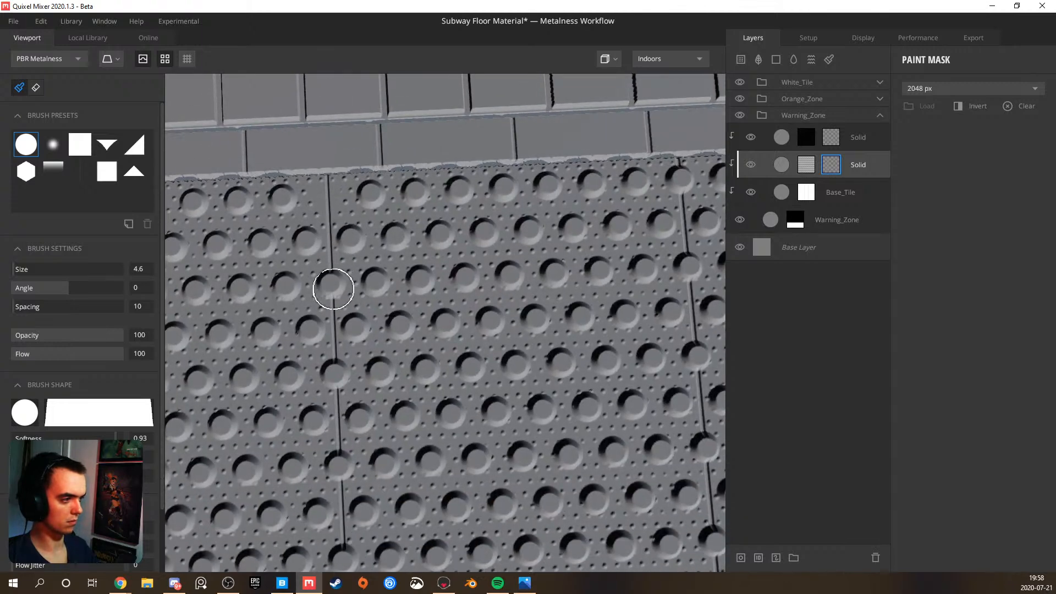
left_click(332, 285)
middle_click_drag(339, 360, 341, 286)
left_click(341, 285)
left_click(342, 363)
middle_click_drag(344, 383, 355, 303)
left_click(365, 316)
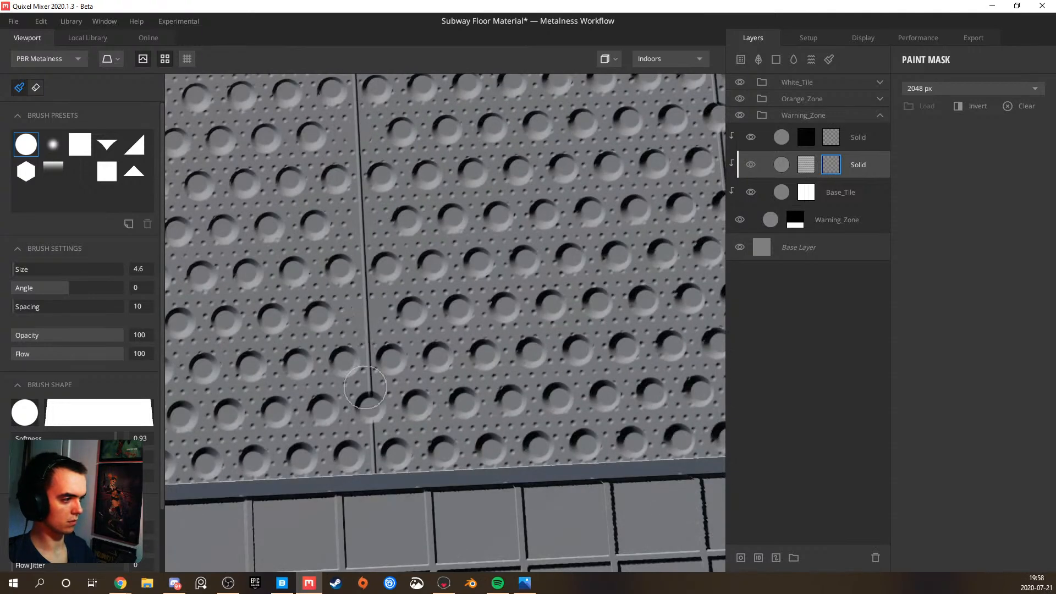
left_click(370, 406)
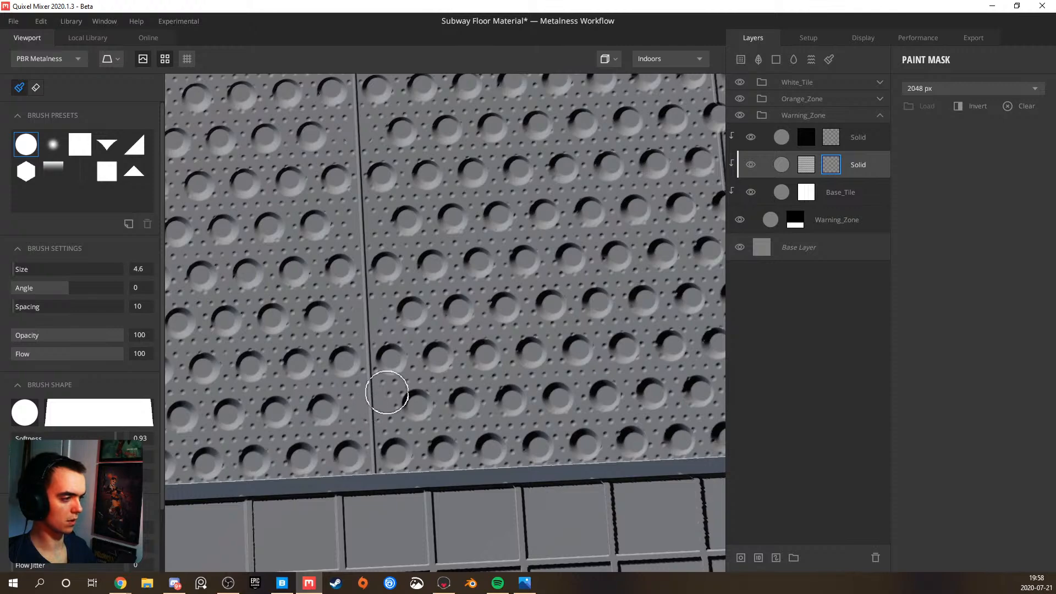
Mask out the large bumps that straddle the neighbouring warning tile seam to the left, along its full length
scroll(390, 386, "down", 4)
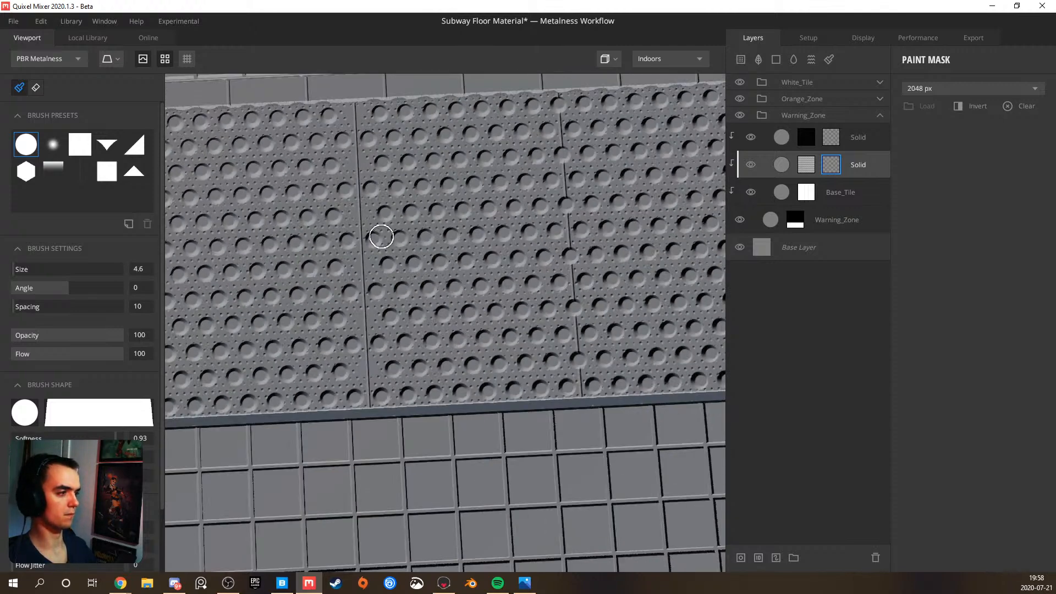
scroll(382, 243, "down", 2)
left_click_drag(346, 285, 361, 202, "alt")
middle_click_drag(304, 255, 420, 262)
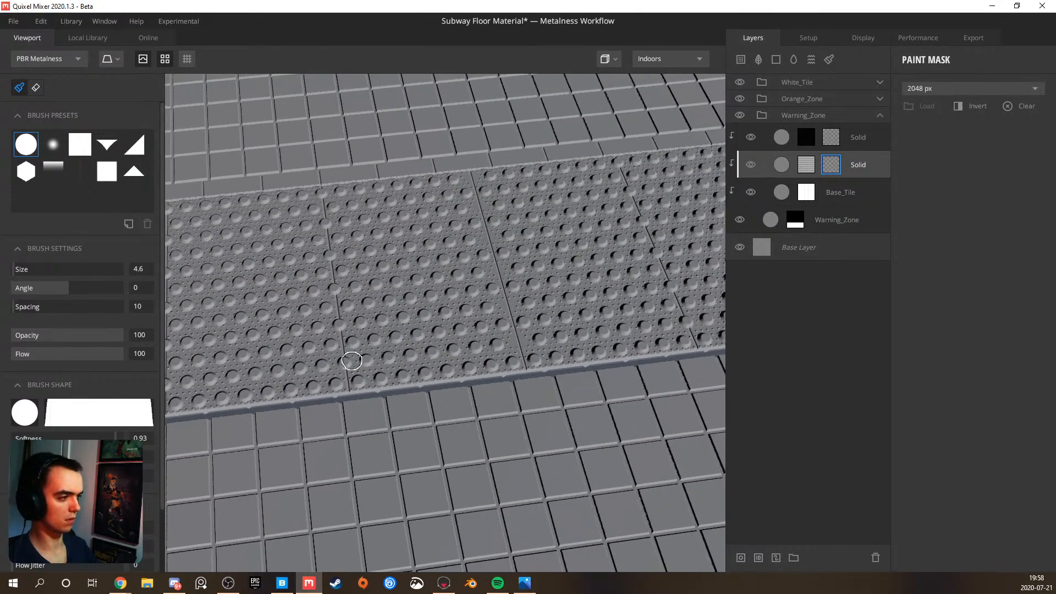
scroll(351, 361, "up", 4)
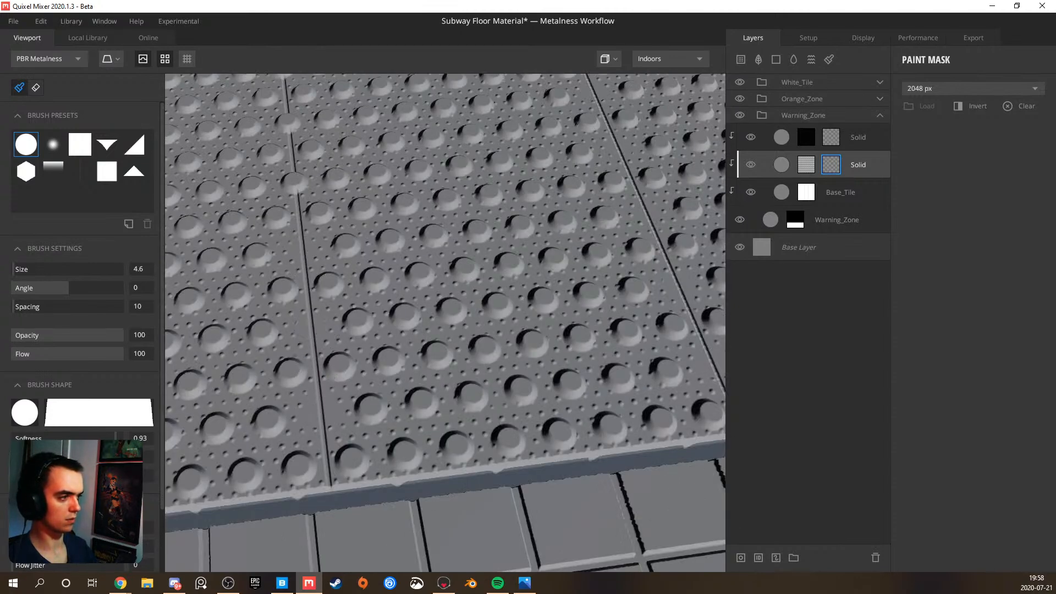
middle_click_drag(289, 127, 295, 240)
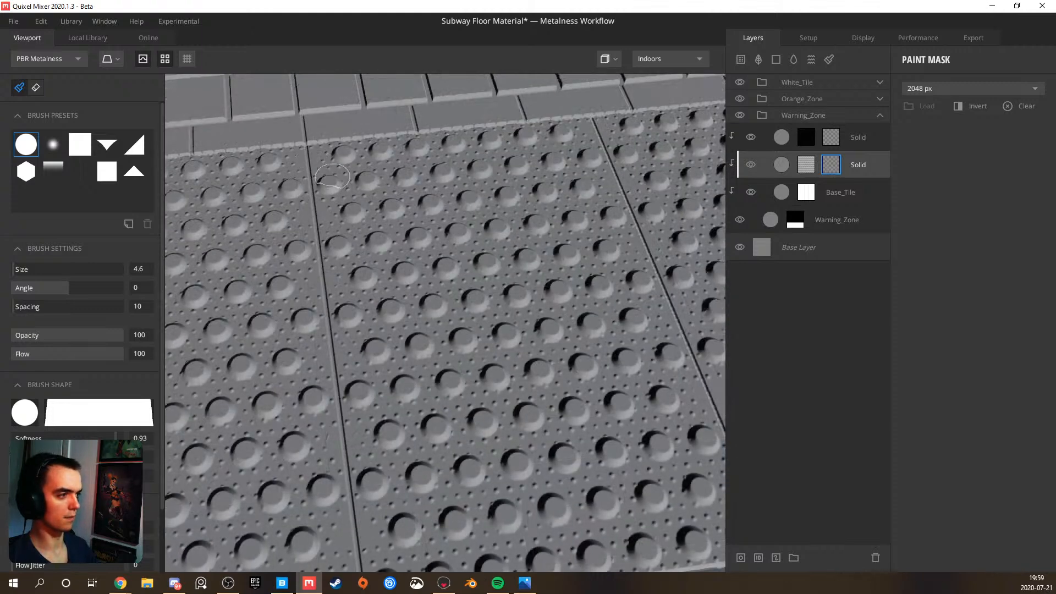
Compare the warning tiles with the collage of subway floor reference photos
mouse_move(326, 168)
left_mouse_down("alt")
mouse_move(324, 279)
mouse_move(156, 210)
mouse_move(277, 298)
mouse_move(359, 281)
mouse_move(317, 270)
mouse_move(358, 284)
left_mouse_up("alt")
right_click_drag(358, 284, 412, 335, "alt")
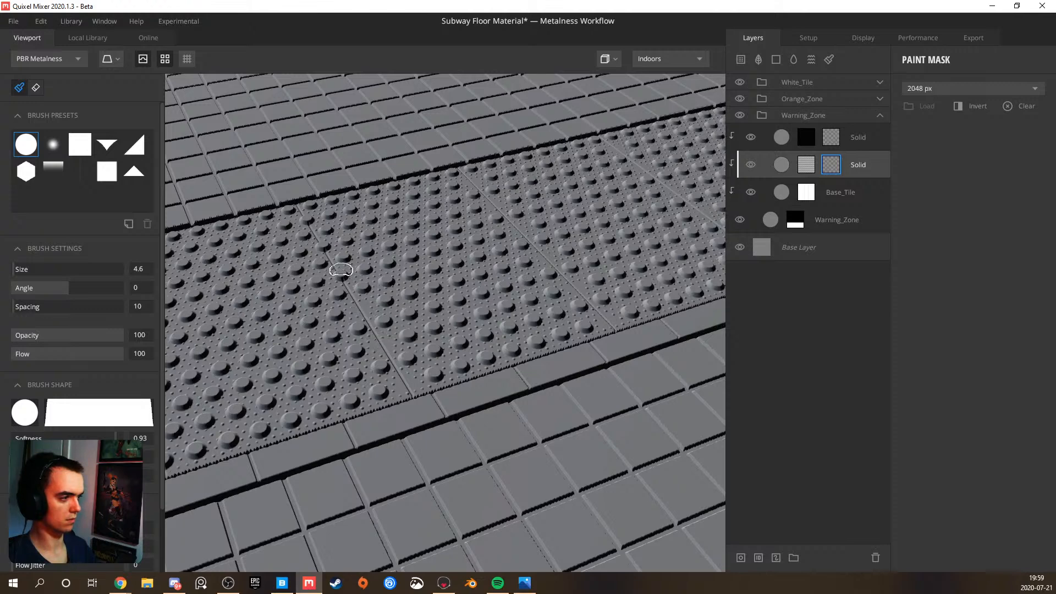
left_click(525, 583)
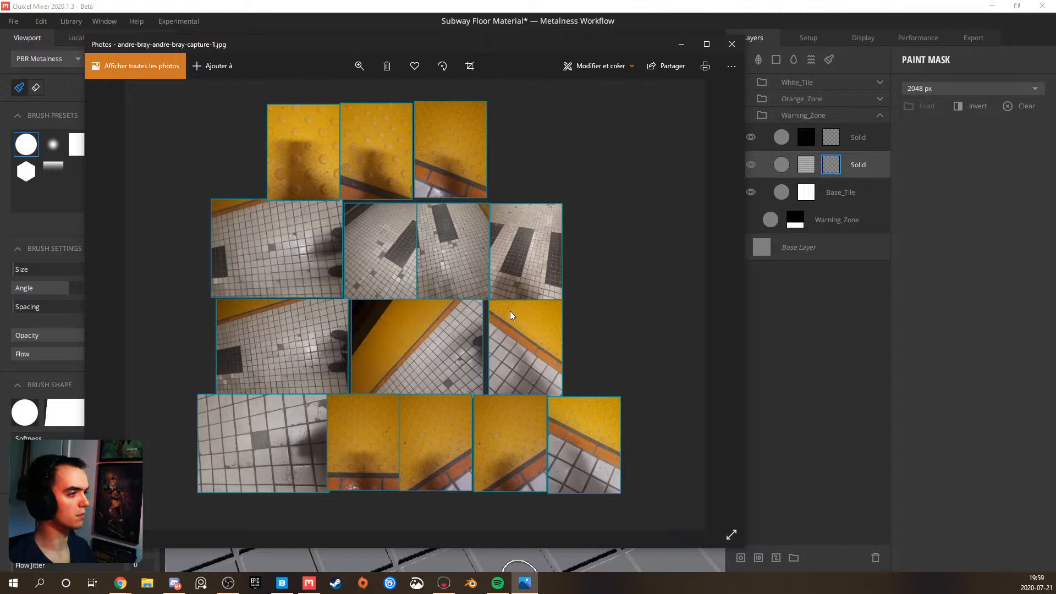
left_click(681, 44)
Mask out the large bumps that straddle the remaining warning tile seams
scroll(407, 242, "up", 4)
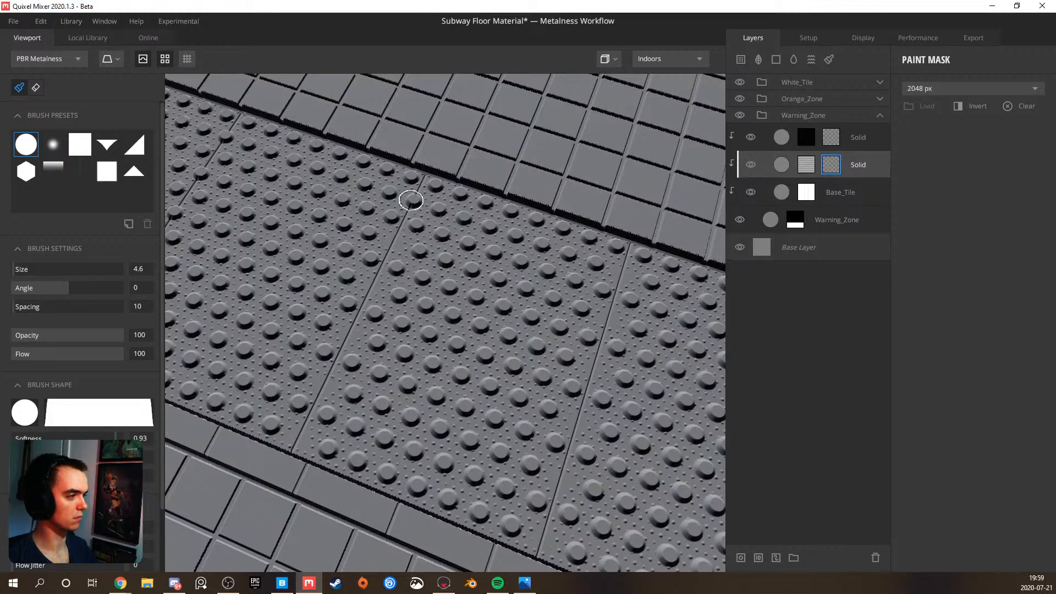
mouse_move(387, 245)
left_mouse_down("alt")
mouse_move(435, 217)
mouse_move(539, 197)
left_mouse_up("alt")
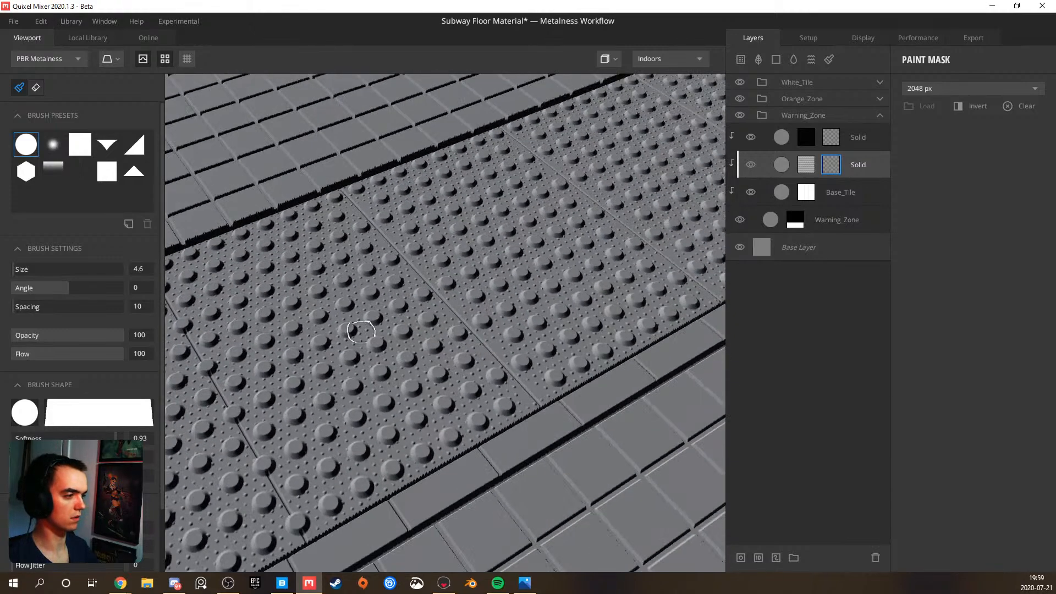
left_click_drag(378, 309, 420, 321, "alt")
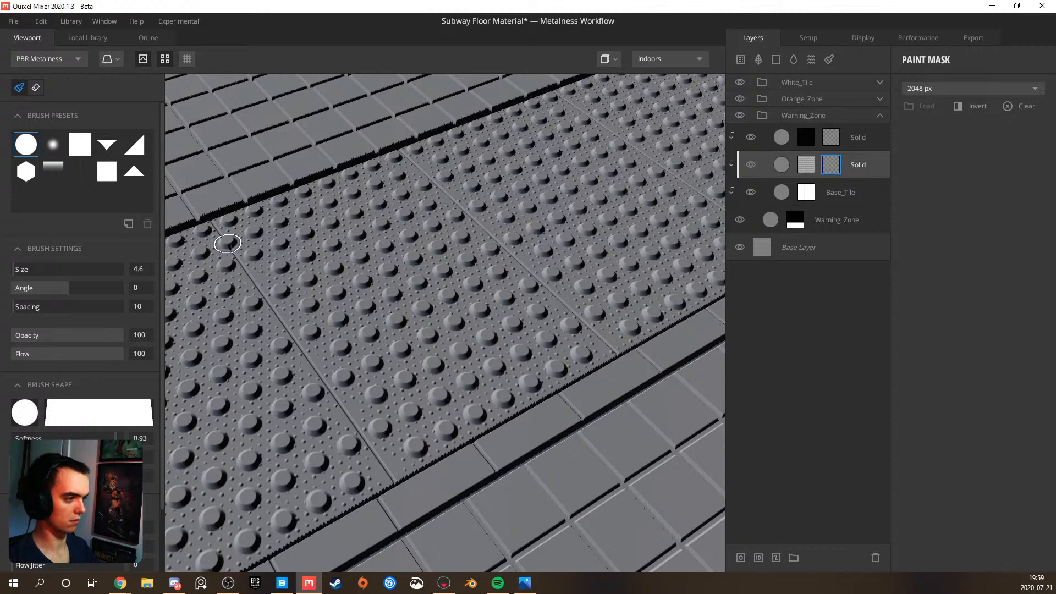
scroll(300, 283, "down", 2)
mouse_move(300, 323)
middle_mouse_down()
mouse_move(423, 245)
mouse_move(406, 278)
mouse_move(430, 262)
middle_mouse_up()
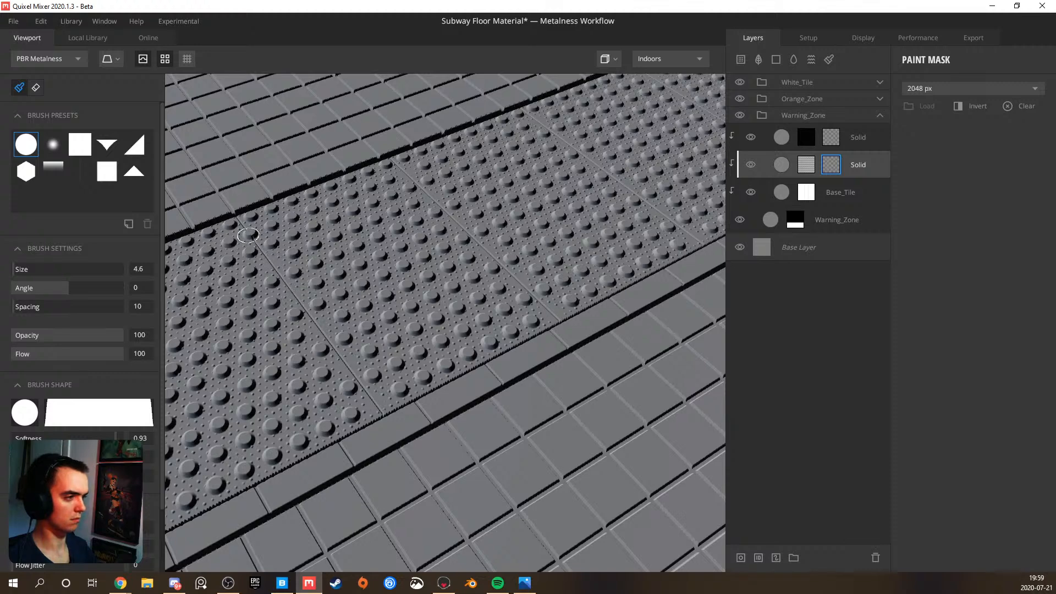
scroll(286, 253, "down", 5)
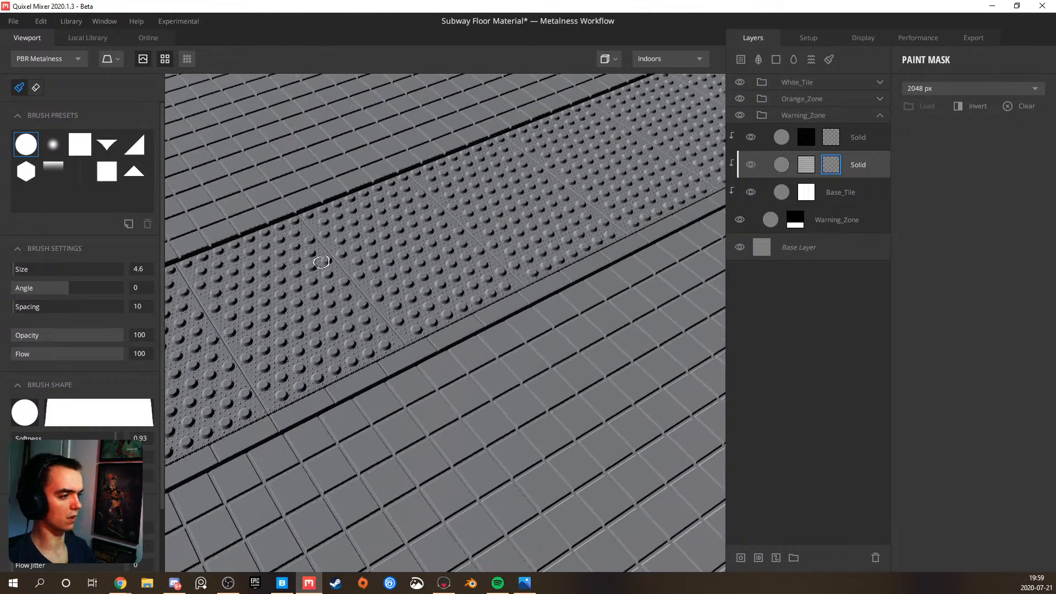
scroll(279, 352, "up", 3)
mouse_move(279, 337)
middle_mouse_down()
mouse_move(342, 341)
mouse_move(424, 297)
middle_mouse_up()
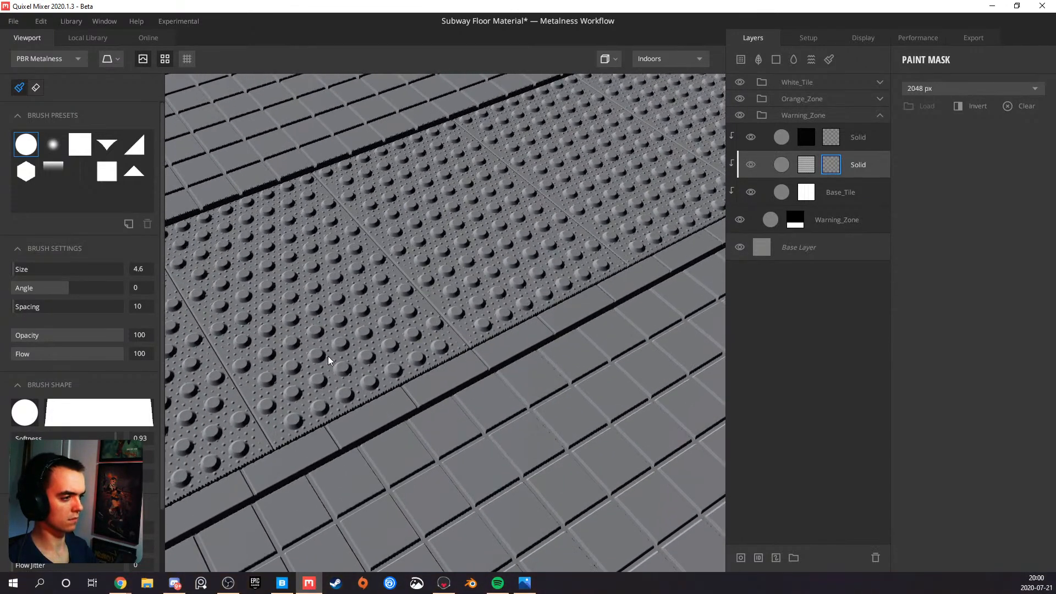
Turn off the tiling preview and inspect the single floor surface and its warning tile seams from several angles
middle_click_drag(328, 356, 384, 332)
scroll(380, 330, "down", 8)
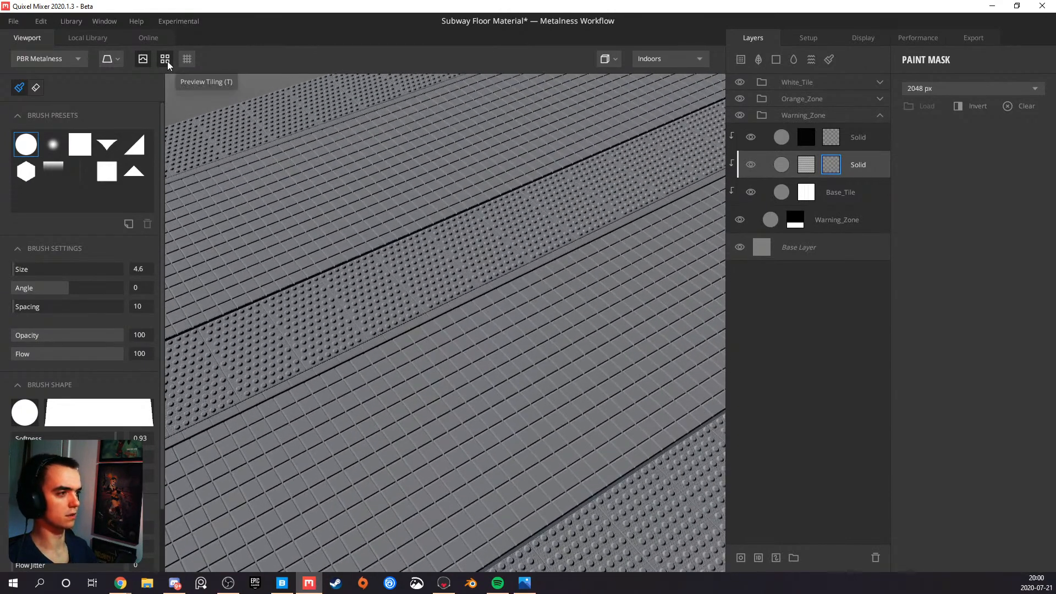
left_click(167, 61)
middle_click_drag(440, 268, 357, 273)
left_click_drag(388, 266, 542, 300, "alt")
left_click_drag(406, 302, 510, 299, "alt")
middle_click_drag(361, 273, 427, 334)
scroll(427, 335, "up", 4)
left_click_drag(363, 326, 405, 323, "alt")
left_click_drag(308, 320, 394, 282, "alt")
scroll(394, 282, "up", 5)
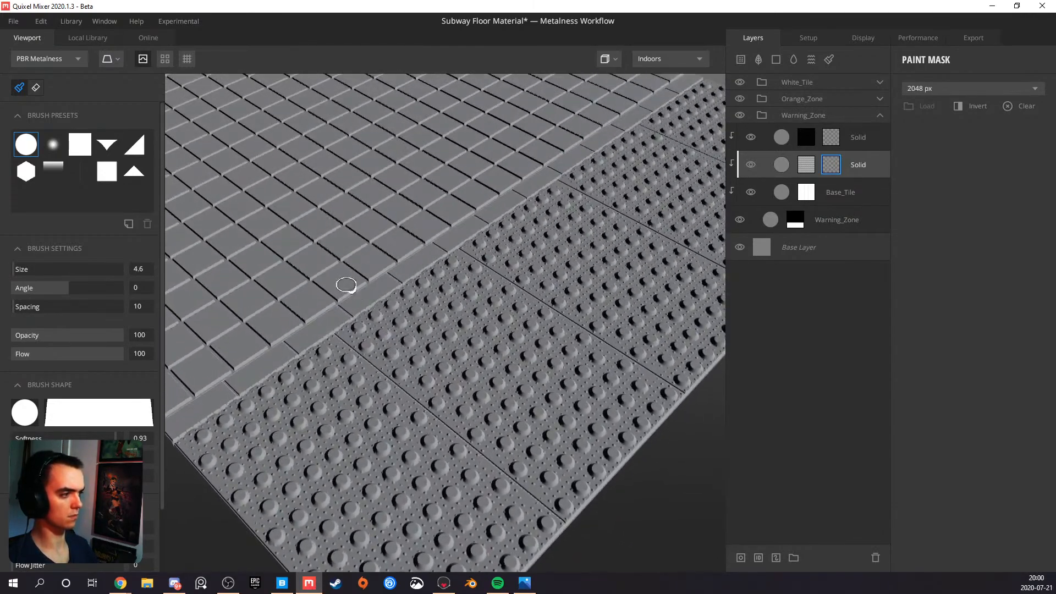
left_click_drag(380, 315, 416, 312, "alt")
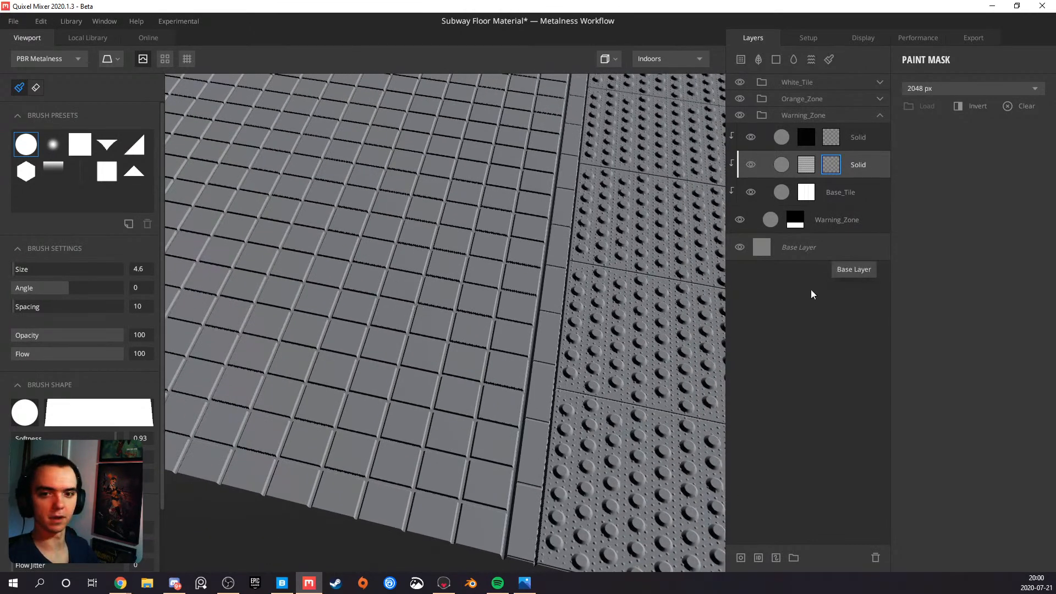
Select the Base_Tile layer and collapse the Warning_Zone group
left_click(850, 191)
mouse_move(444, 321)
left_mouse_down("alt")
mouse_move(463, 307)
mouse_move(416, 315)
left_mouse_up("alt")
scroll(415, 314, "up", 5)
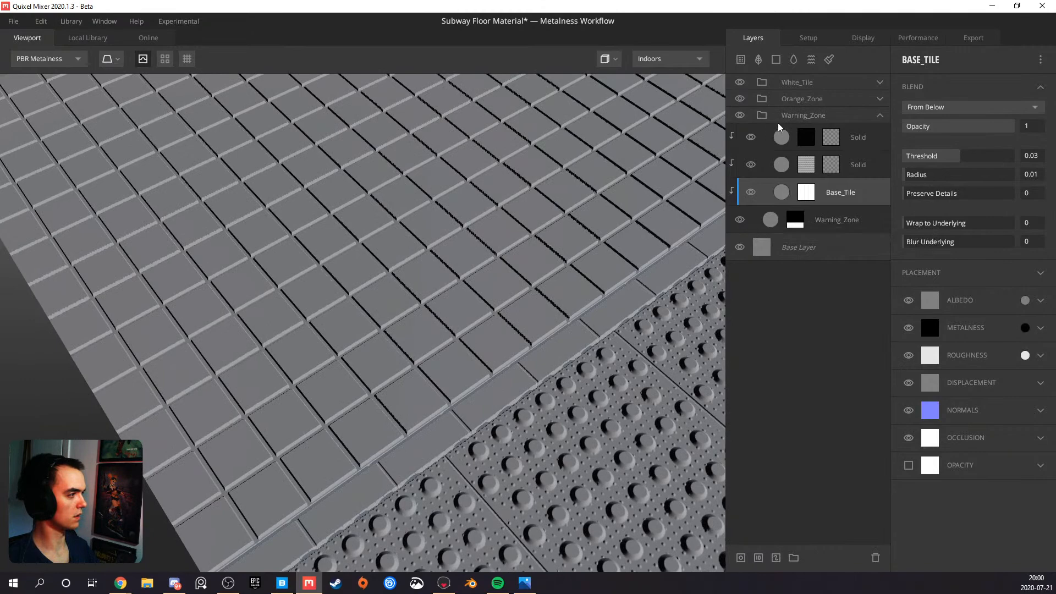
left_click(880, 115)
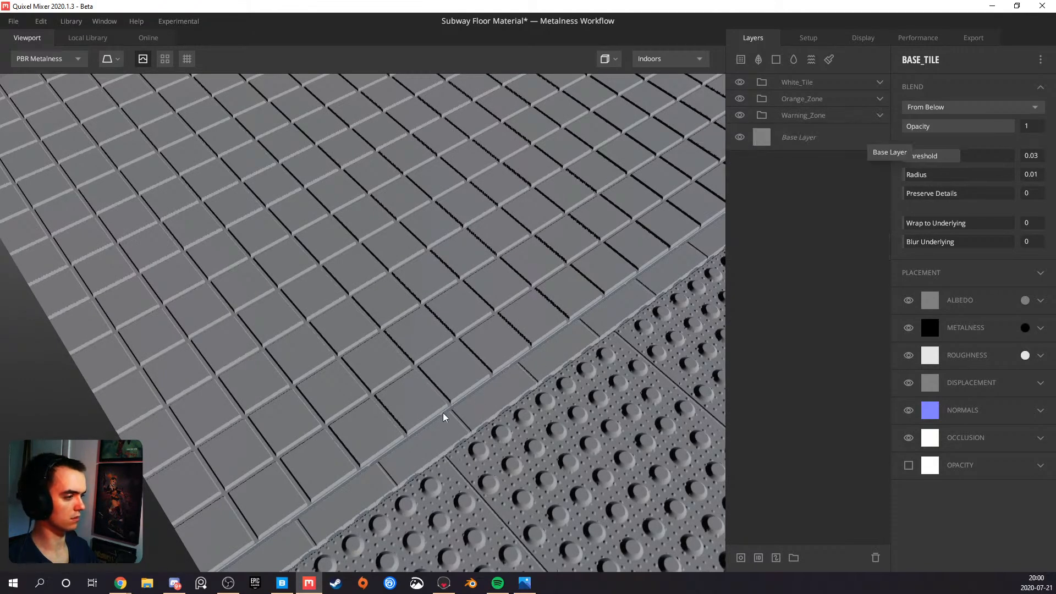
Examine how the white tiles, border strip and studded warning tiles fit together across the whole surface
scroll(473, 414, "down", 5)
scroll(480, 414, "down", 3)
left_click_drag(481, 414, 345, 361)
scroll(391, 388, "up", 6)
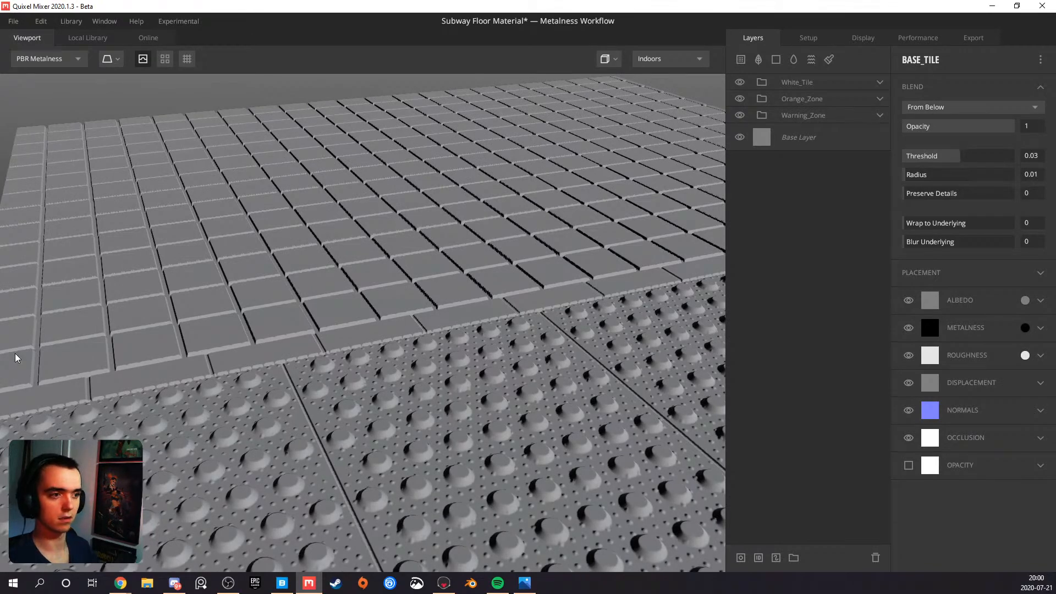
left_click_drag(169, 337, 238, 375)
left_click_drag(291, 409, 349, 367)
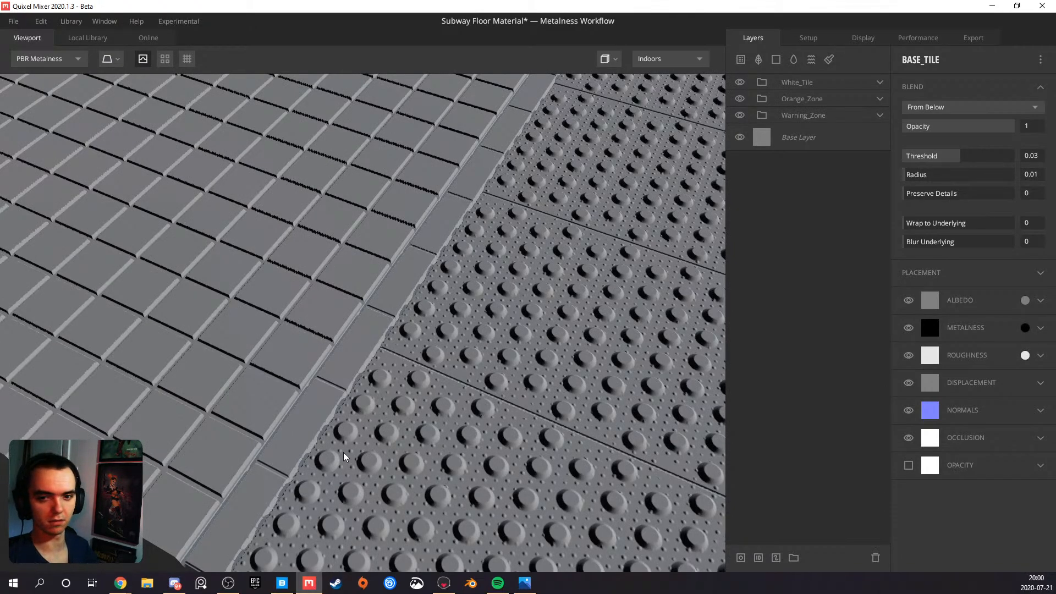
scroll(298, 424, "down", 6)
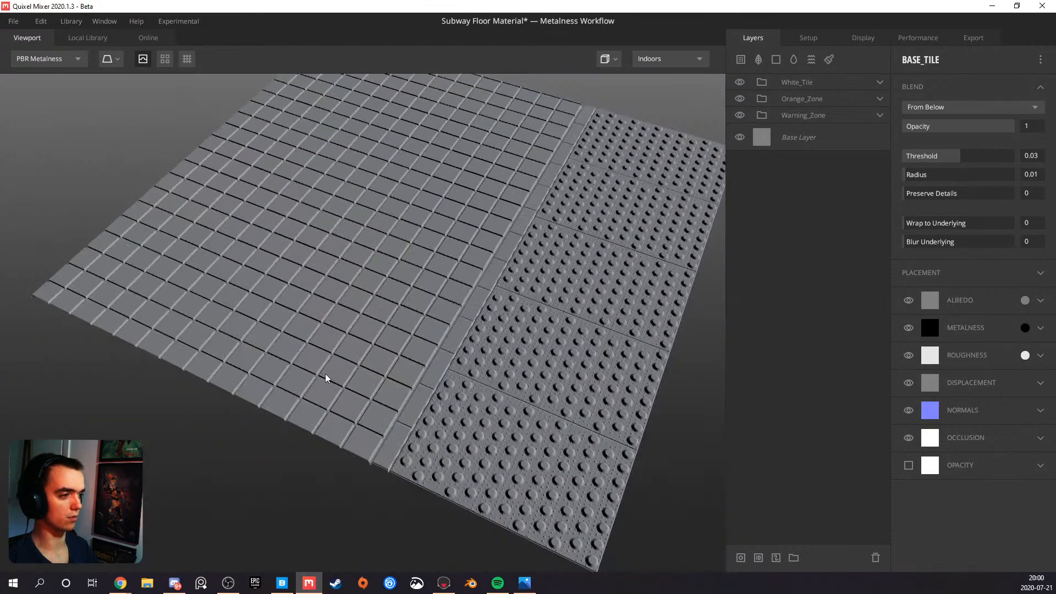
Examine the white tile grid from several angles and compare it with the subway floor reference photos
scroll(339, 387, "up", 5)
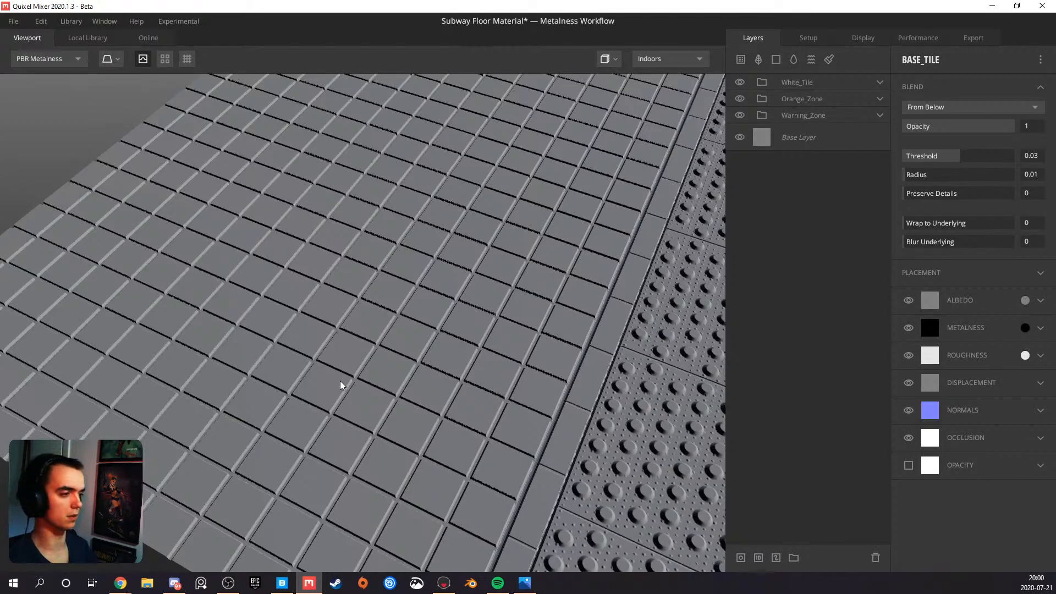
scroll(330, 371, "down", 6)
left_click_drag(357, 389, 338, 320)
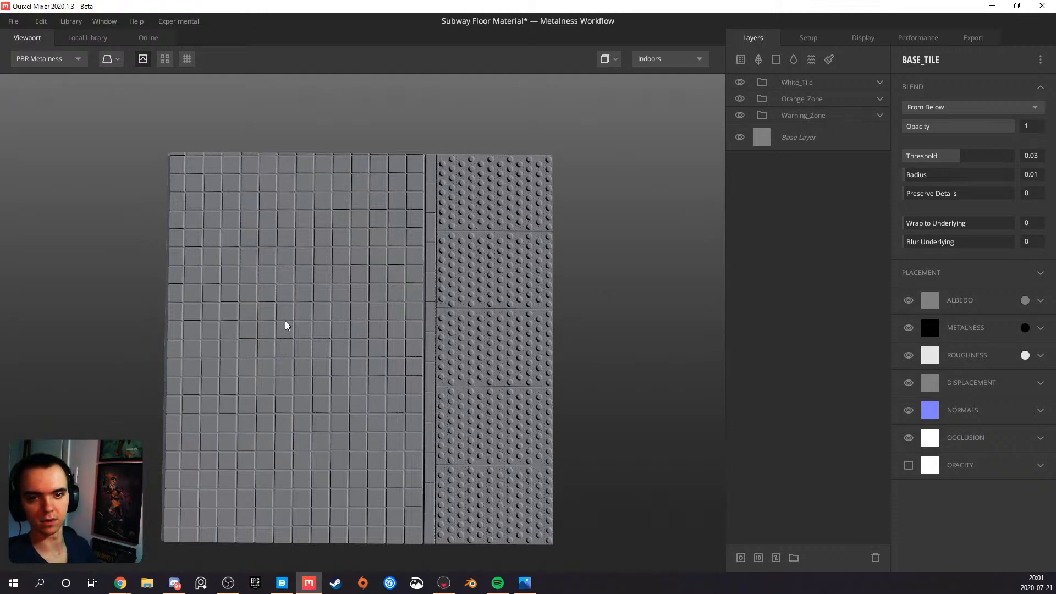
left_click_drag(376, 404, 249, 299)
middle_click_drag(350, 349, 315, 293)
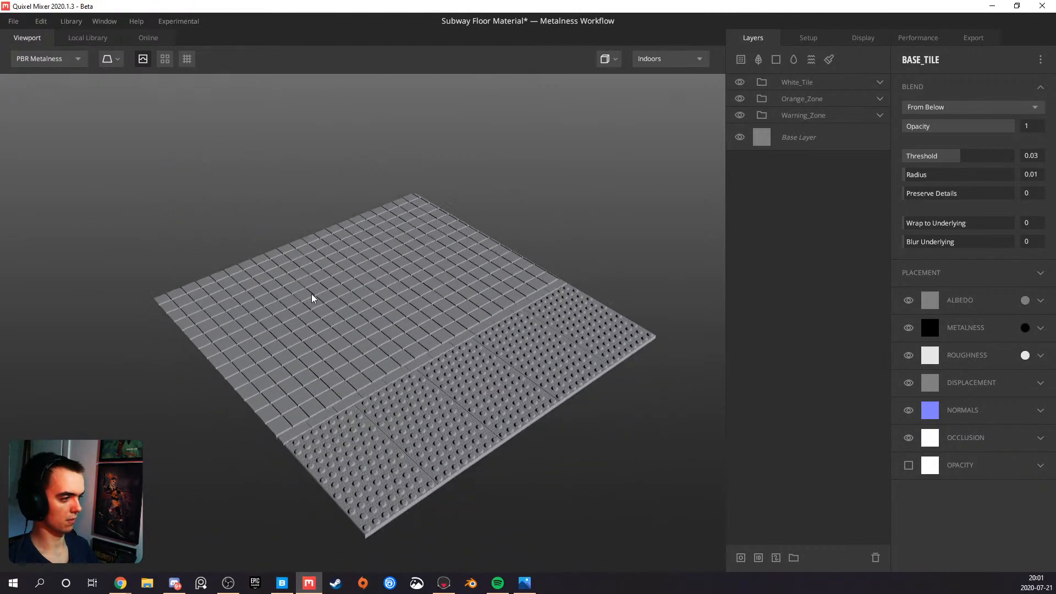
scroll(317, 298, "up", 3)
left_click_drag(322, 332, 314, 454)
scroll(254, 365, "up", 4)
scroll(279, 338, "up", 4)
scroll(355, 325, "down", 4)
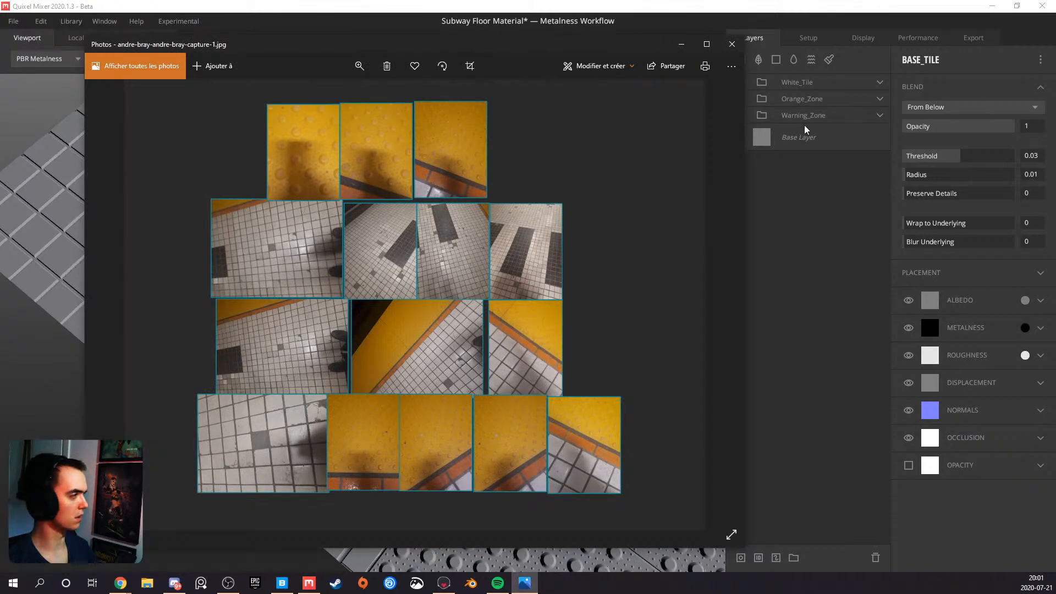
left_click(681, 45)
scroll(391, 312, "up", 6)
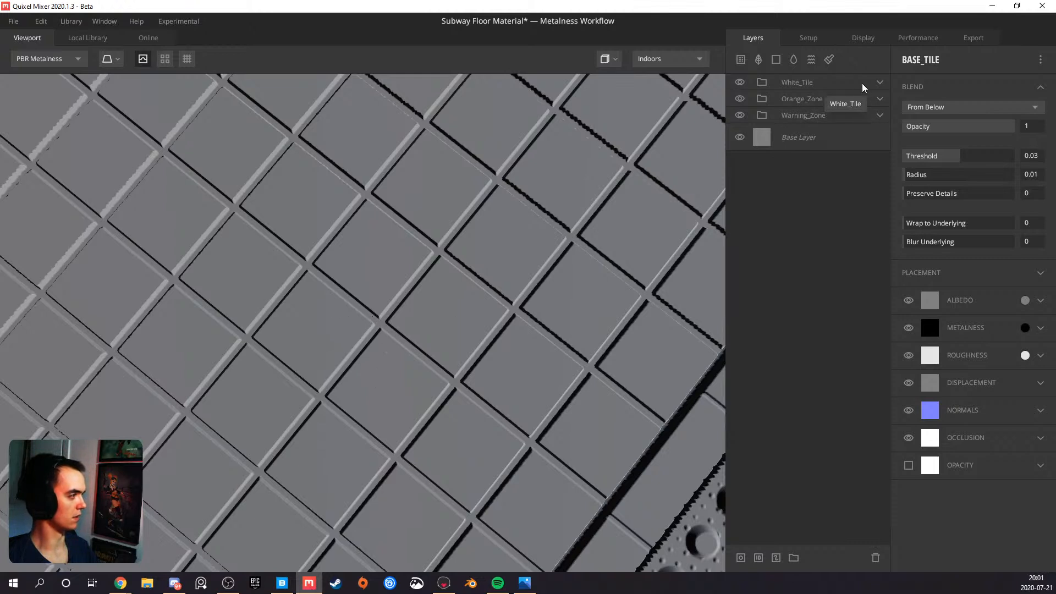
Add a Bevel modifier to the mask of the Solid layer in the White_Tile group and set its width to 0.001
left_click(880, 82)
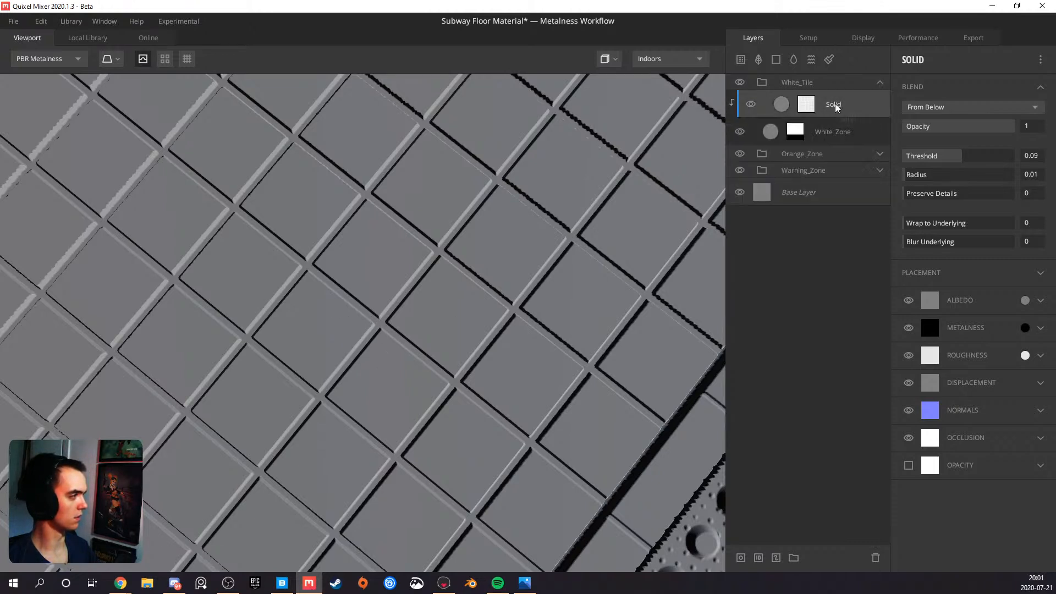
left_click(807, 105)
left_click(924, 60)
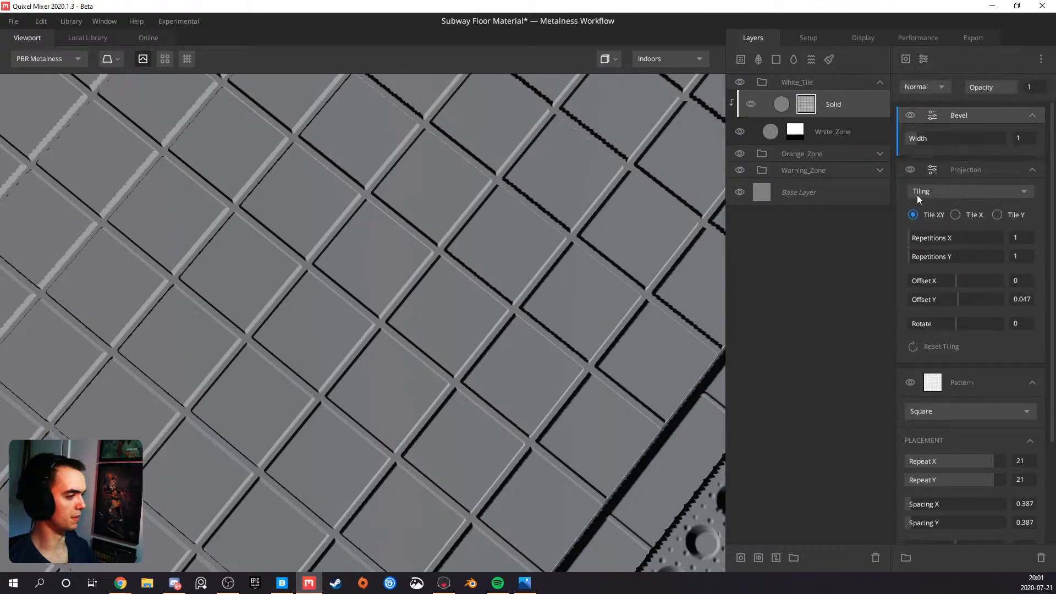
left_click(942, 189)
left_click_drag(918, 137, 907, 136)
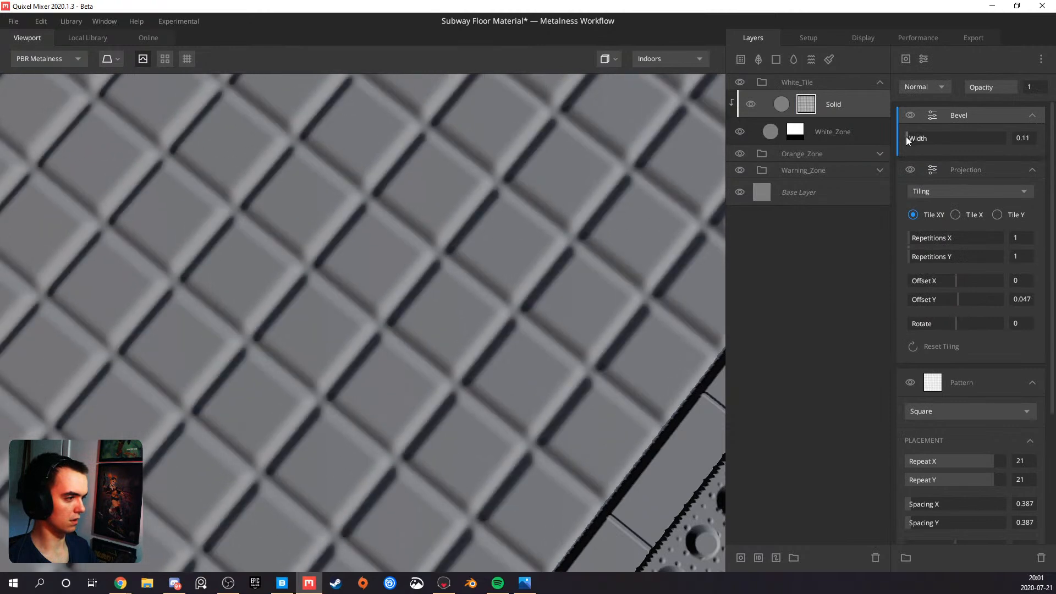
left_click(1018, 138)
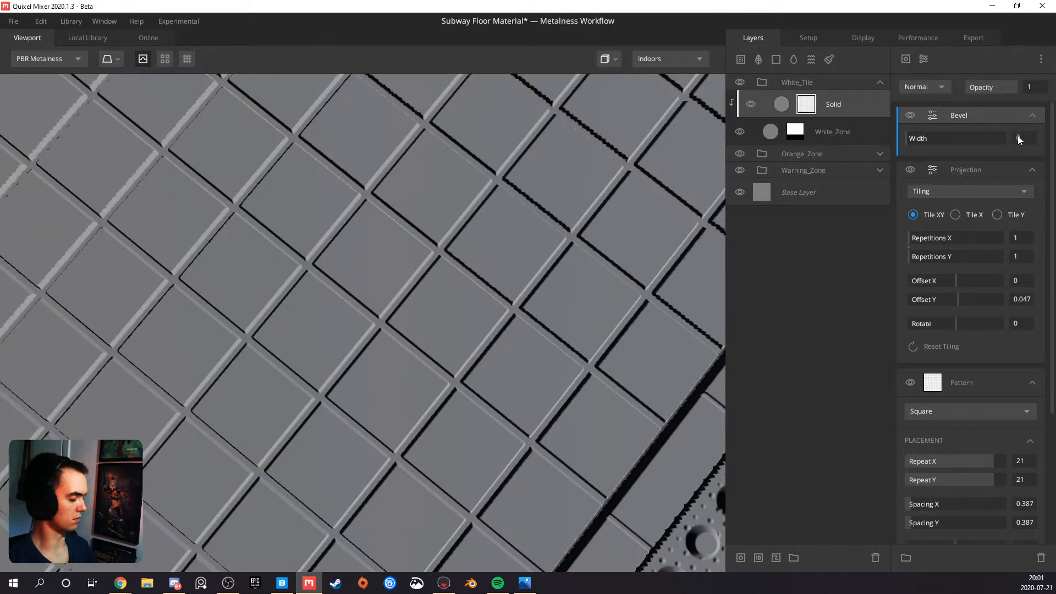
type("1")
key("Return")
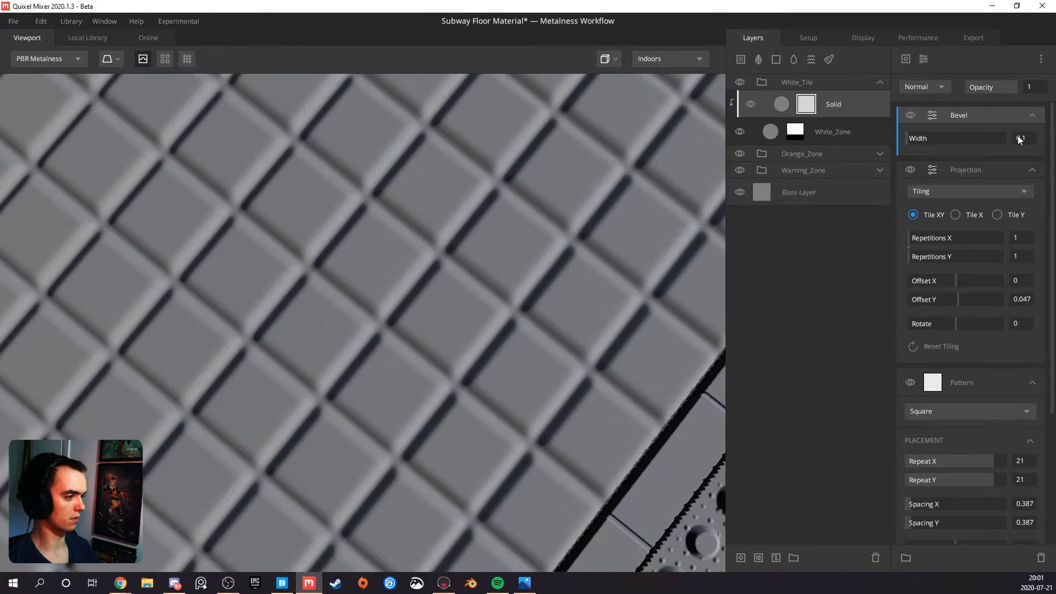
type("0.01")
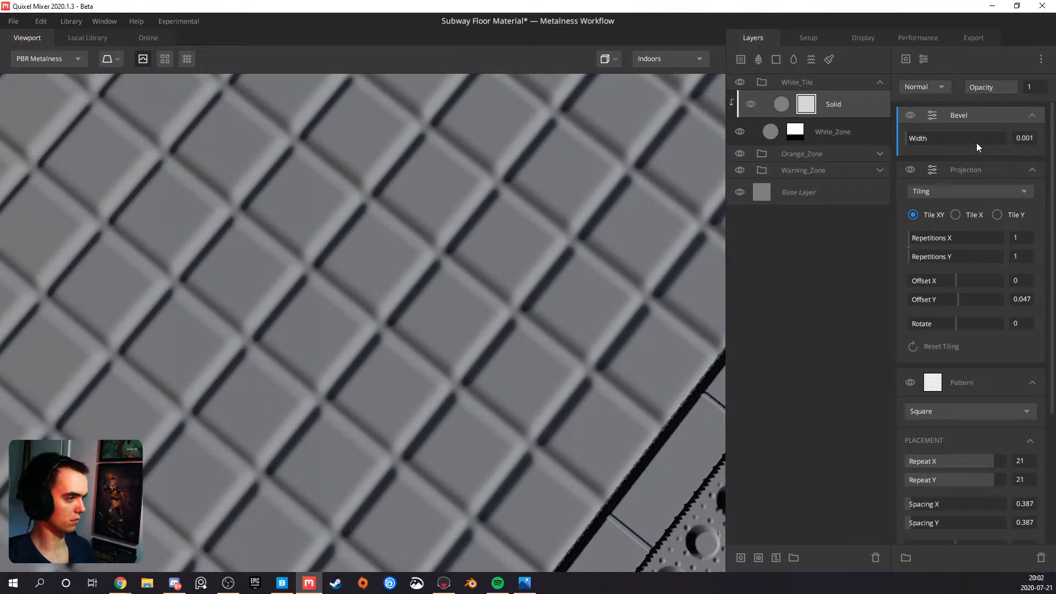
Add a Brightness/Contrast modifier above the Bevel in the Solid mask, with contrast 10 and brightness 1
left_click(924, 59)
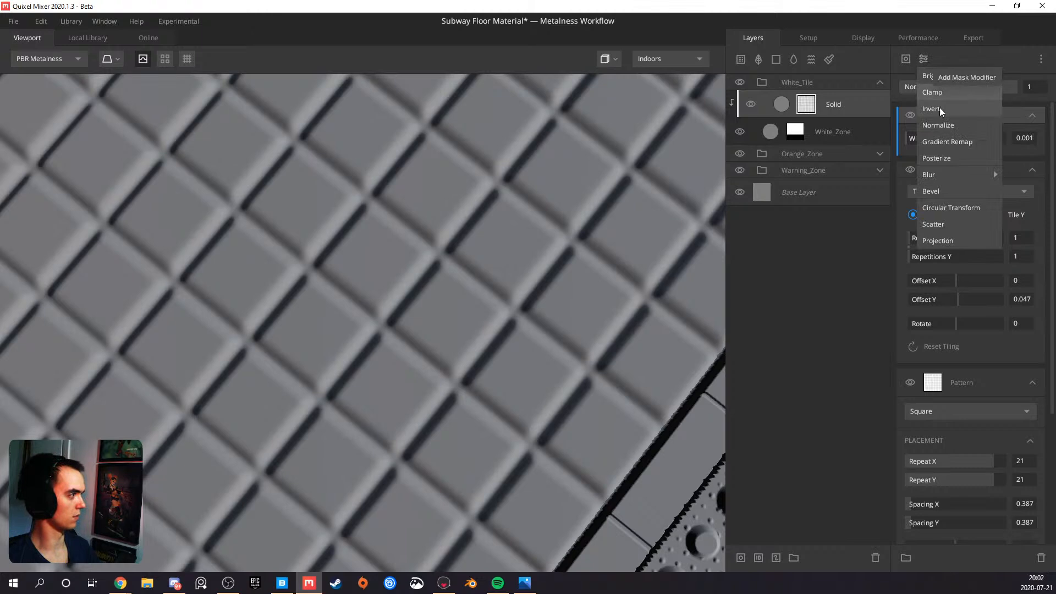
left_click(962, 79)
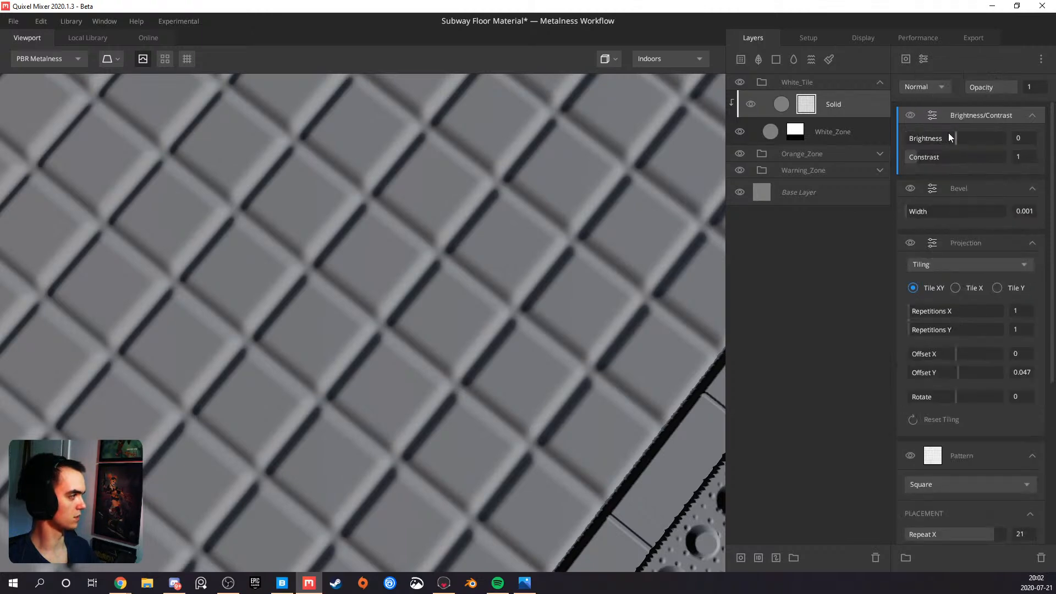
left_click_drag(925, 156, 1047, 151)
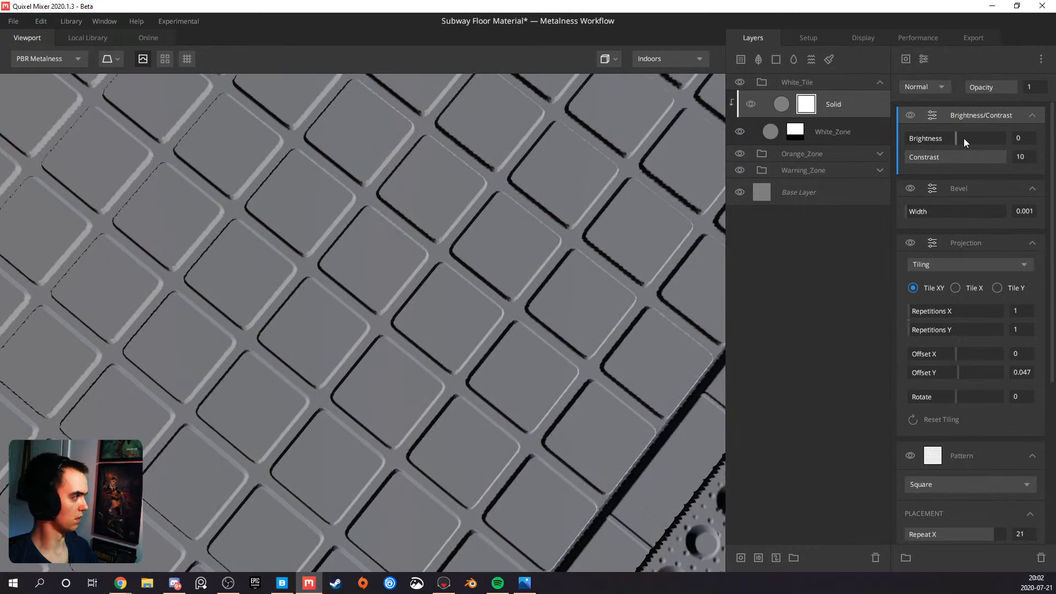
mouse_move(950, 139)
left_mouse_down()
mouse_move(936, 141)
mouse_move(1052, 139)
left_mouse_up()
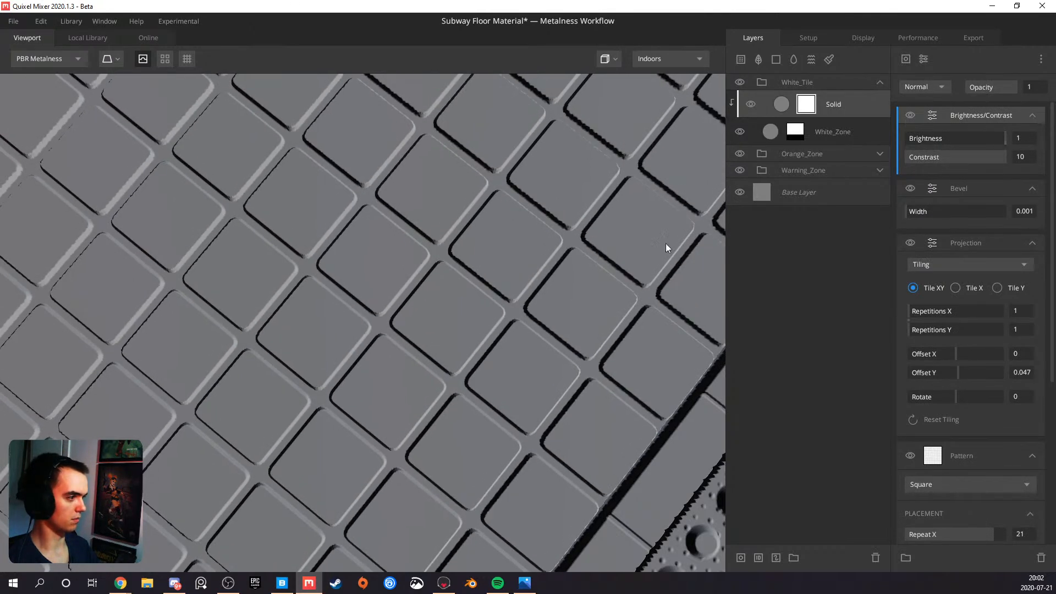
Set both Spacing X and Spacing Y of the white tiles' Square pattern to 0.276
scroll(485, 282, "down", 5)
left_click_drag(435, 293, 354, 189)
left_click_drag(368, 299, 342, 355)
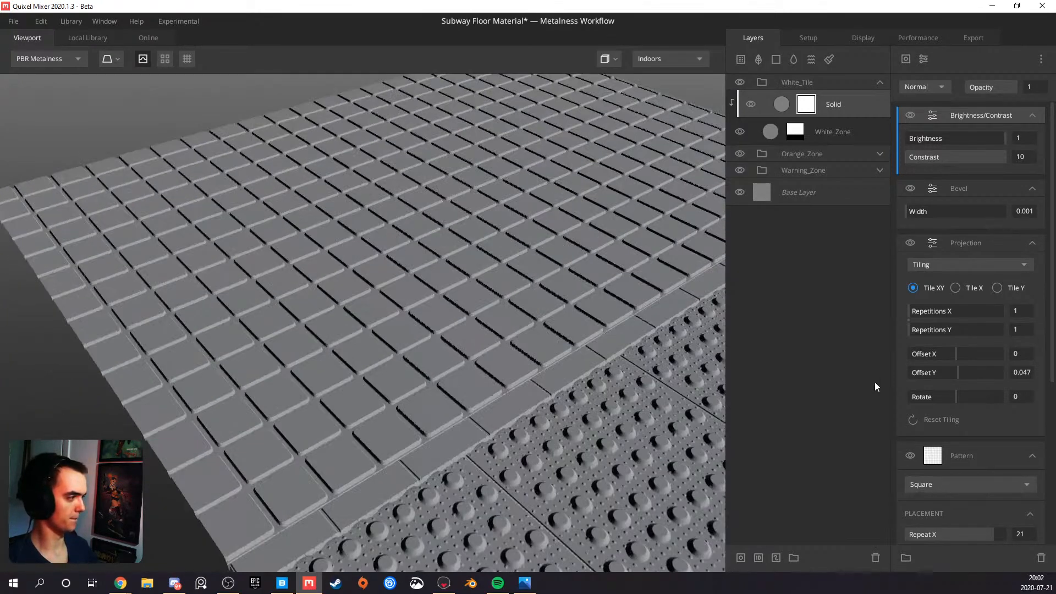
scroll(947, 403, "down", 3)
scroll(447, 466, "up", 6)
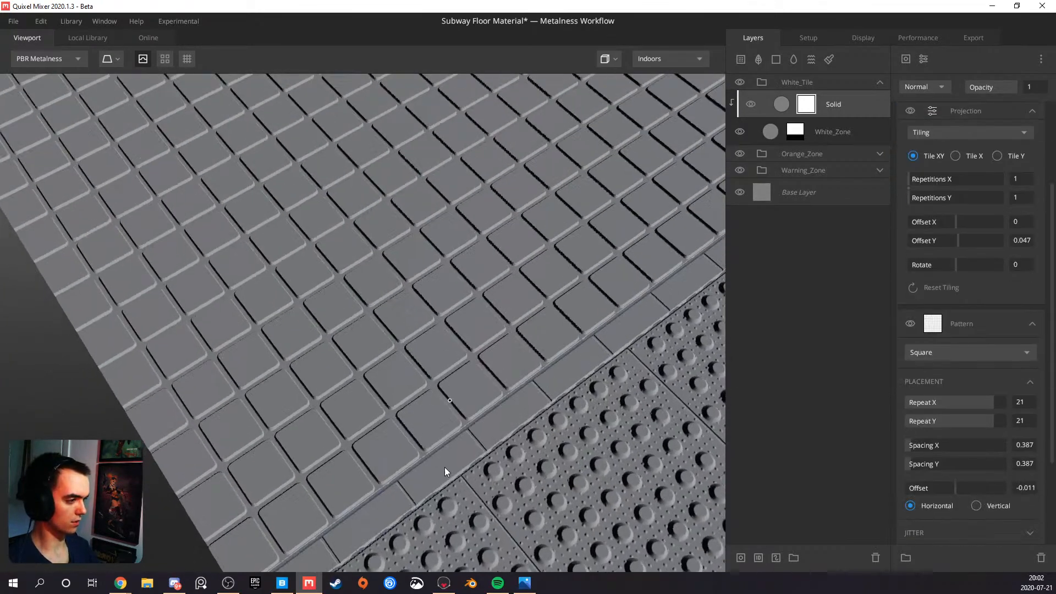
scroll(385, 378, "up", 5)
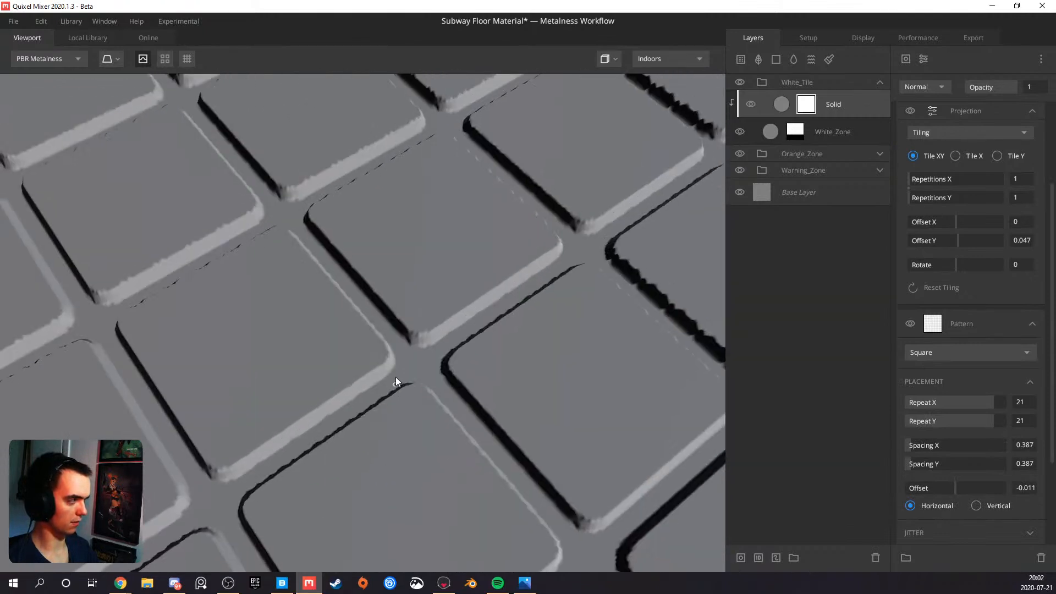
left_click_drag(399, 376, 356, 316)
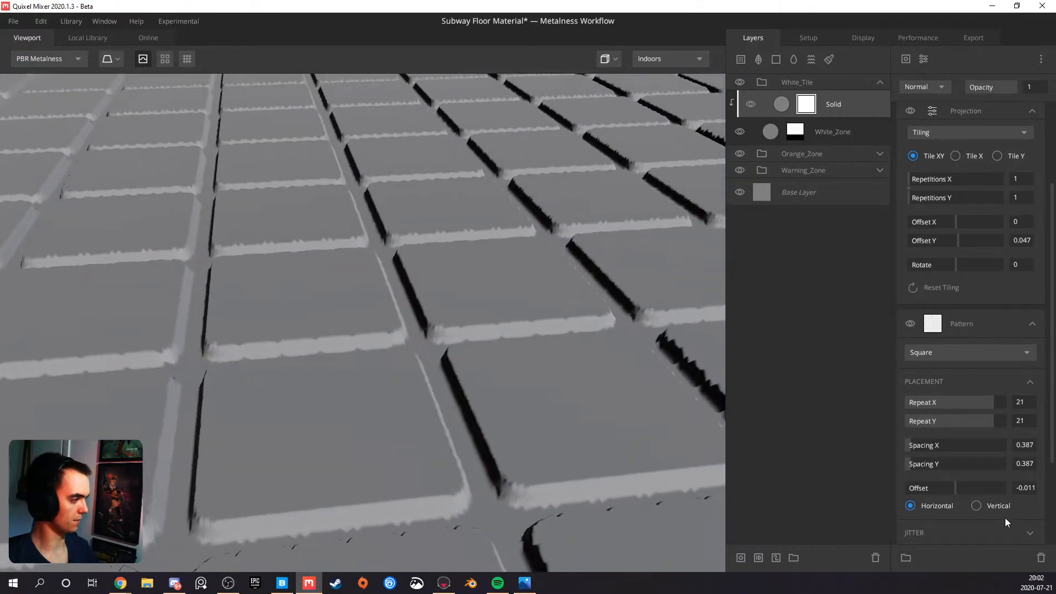
left_click_drag(909, 445, 908, 444)
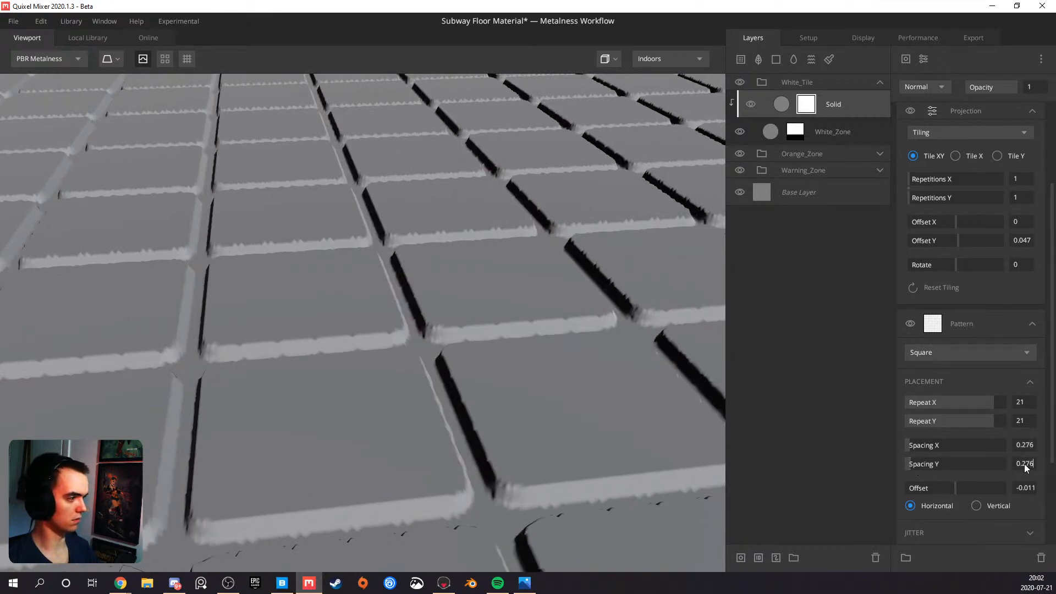
Inspect the narrowed white tile joints across the floor and compare them with the reference photos
left_click_drag(514, 400, 387, 378)
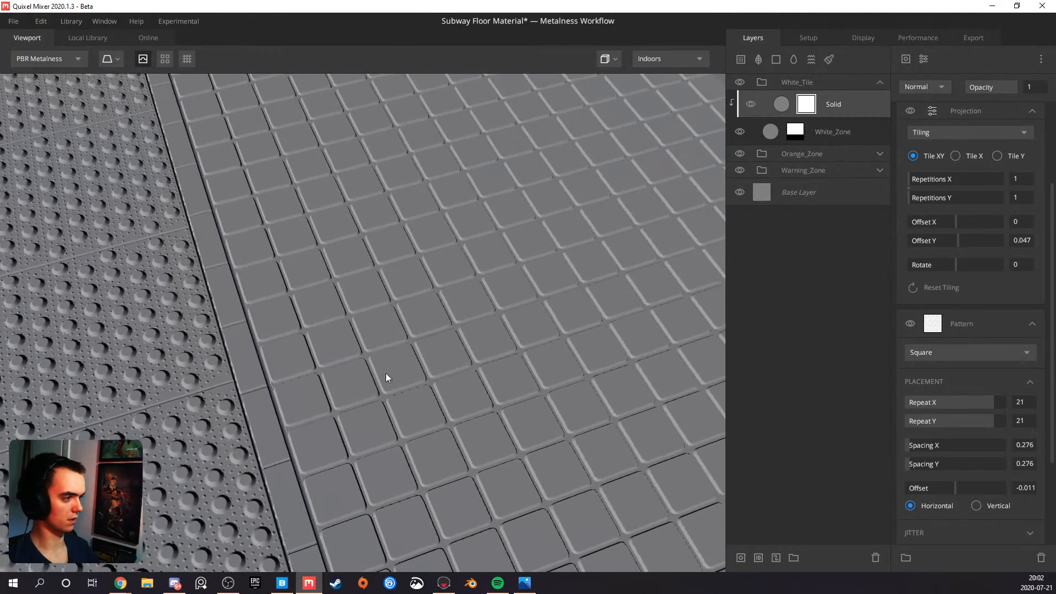
middle_click_drag(386, 373, 366, 373)
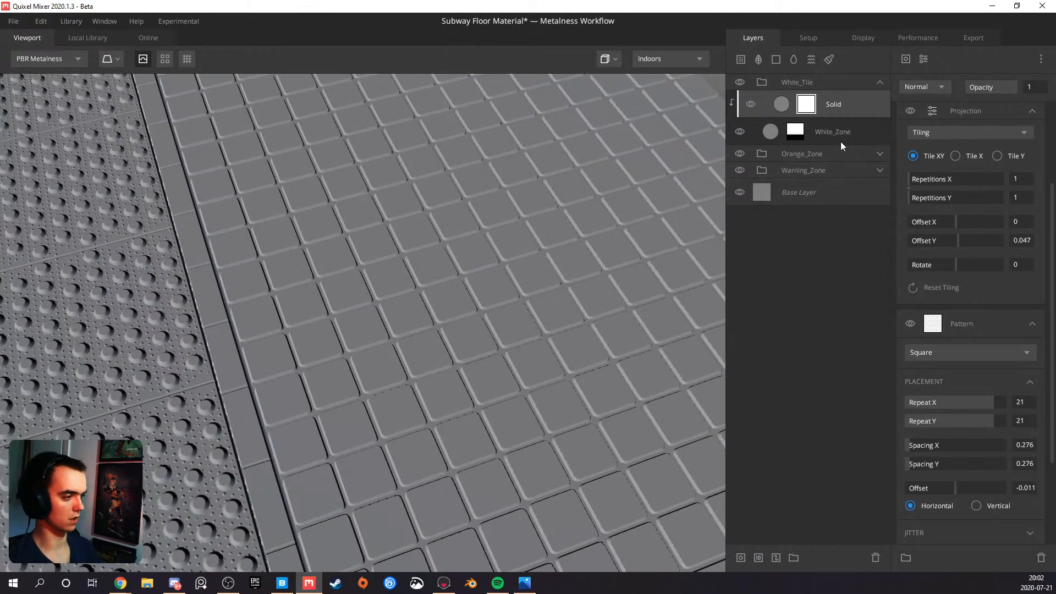
scroll(516, 248, "down", 2)
left_click_drag(487, 266, 305, 305)
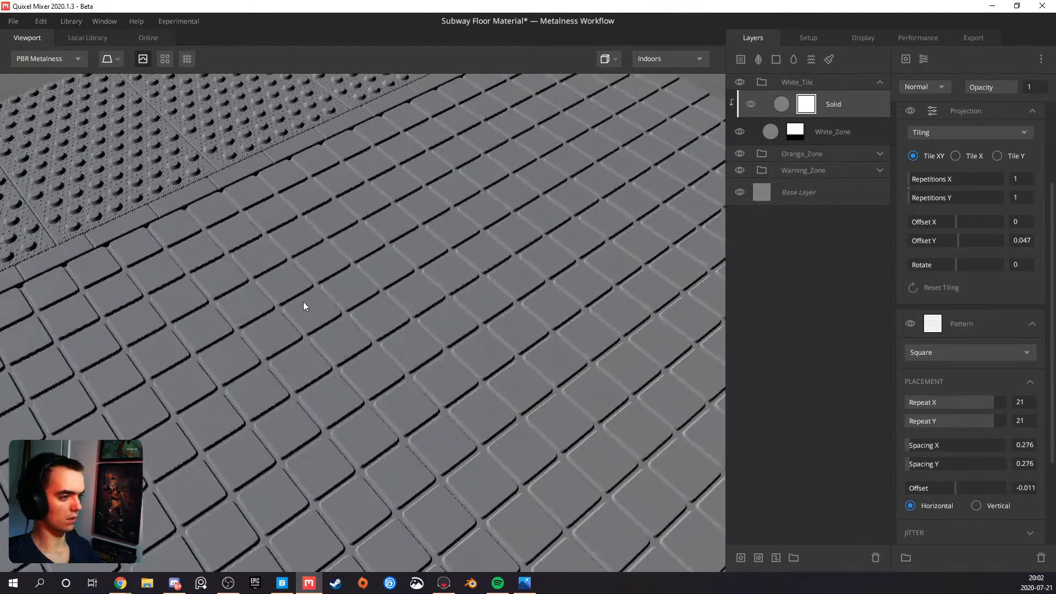
left_click(524, 582)
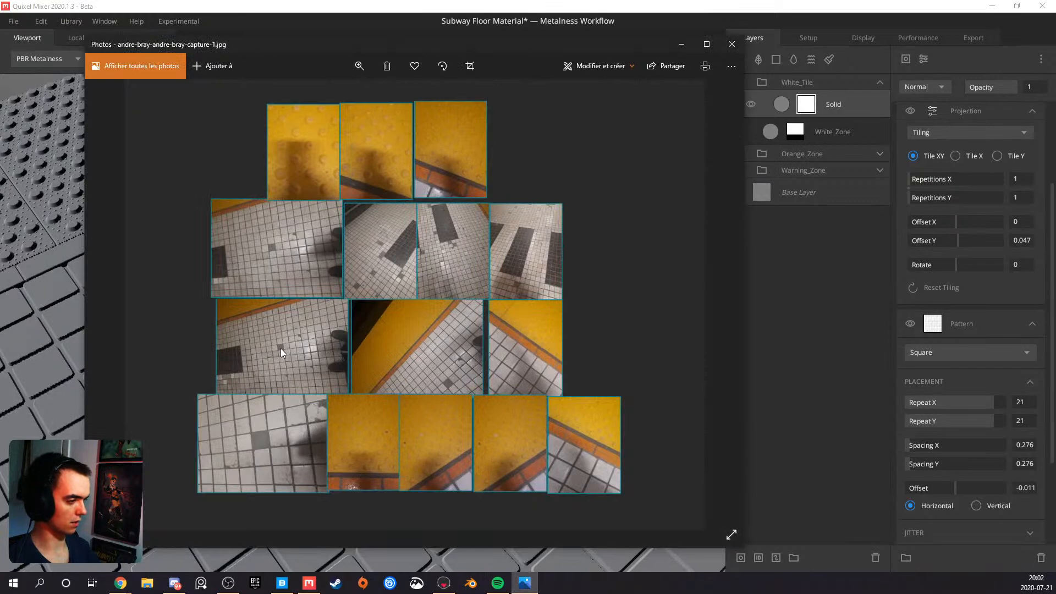
left_click(681, 44)
left_click_drag(413, 264, 292, 269)
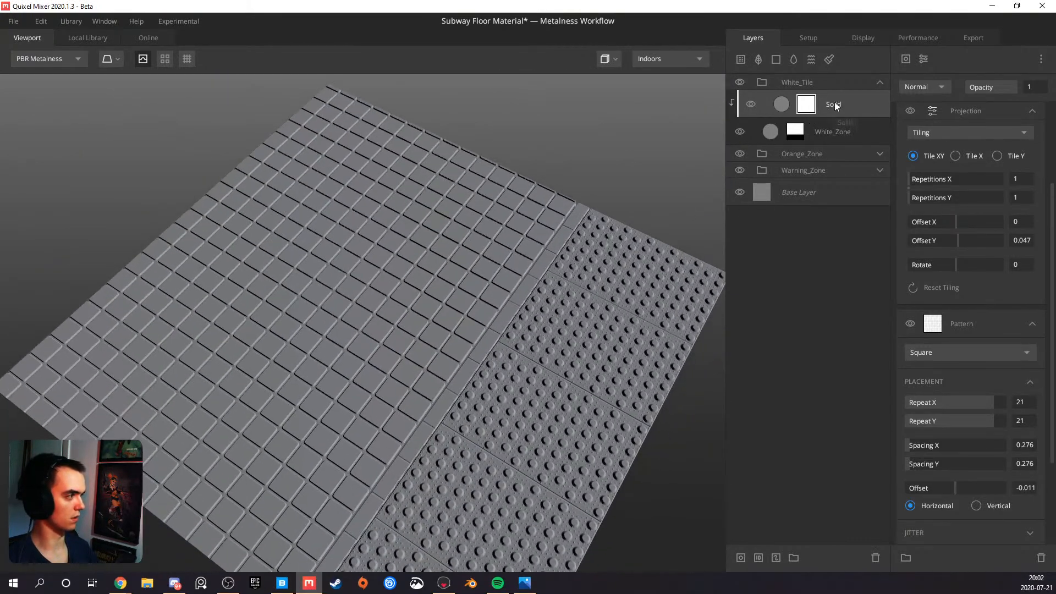
Duplicate the Square pattern in the Solid layer's mask and set the upper copy's blend mode to Subtract
left_click(834, 104)
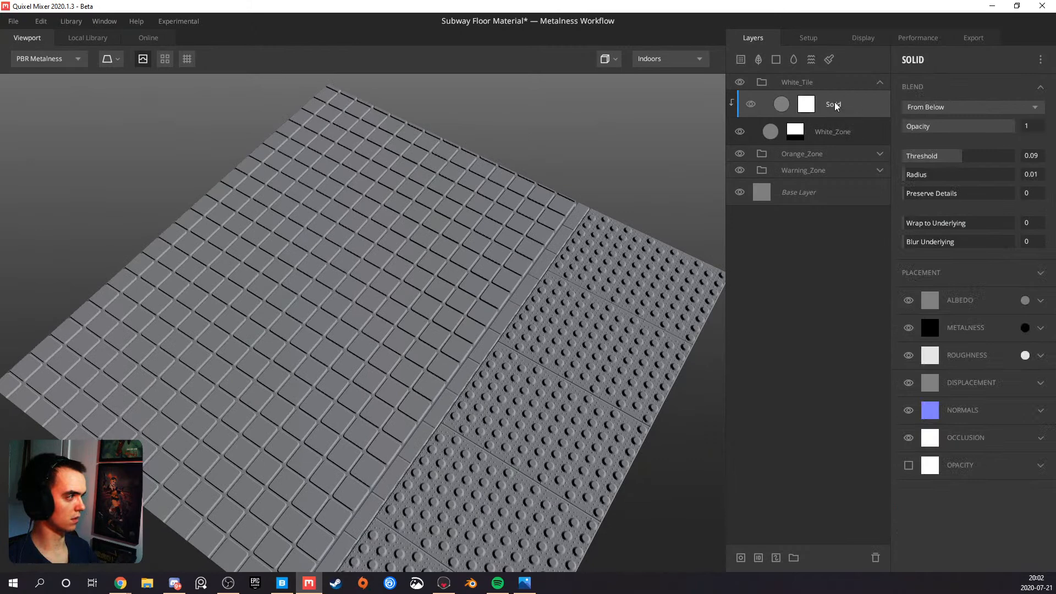
left_click(807, 108)
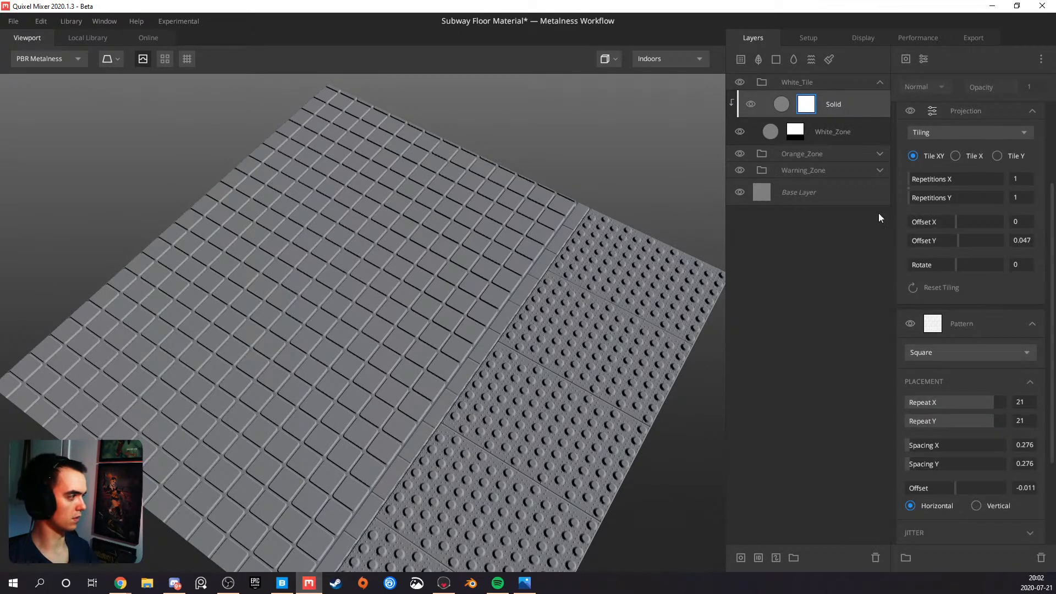
left_click(955, 328)
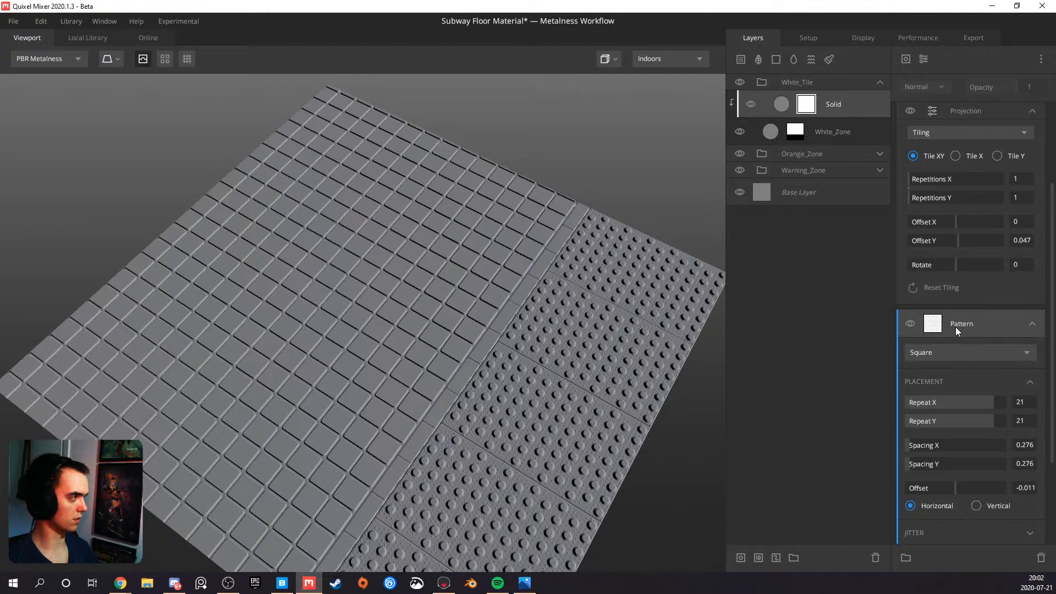
scroll(959, 326, "down", 3)
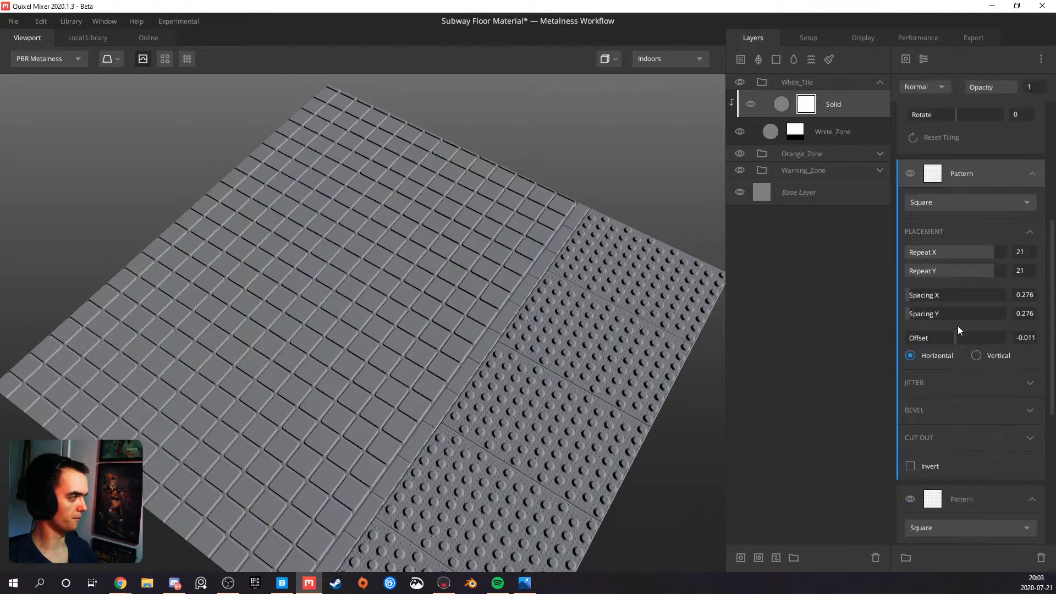
scroll(967, 254, "up", 1)
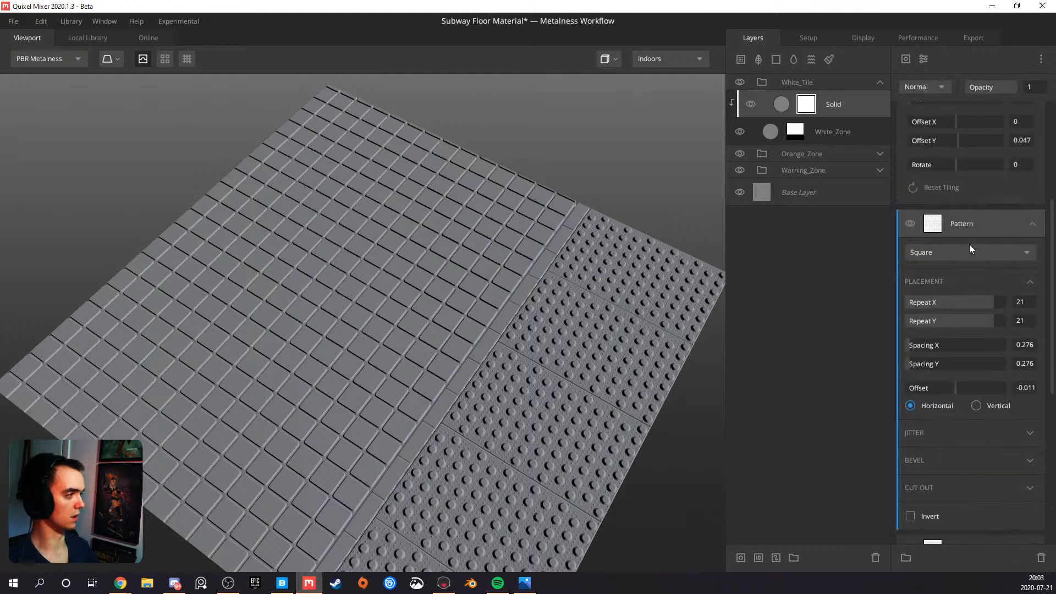
scroll(970, 234, "down", 3)
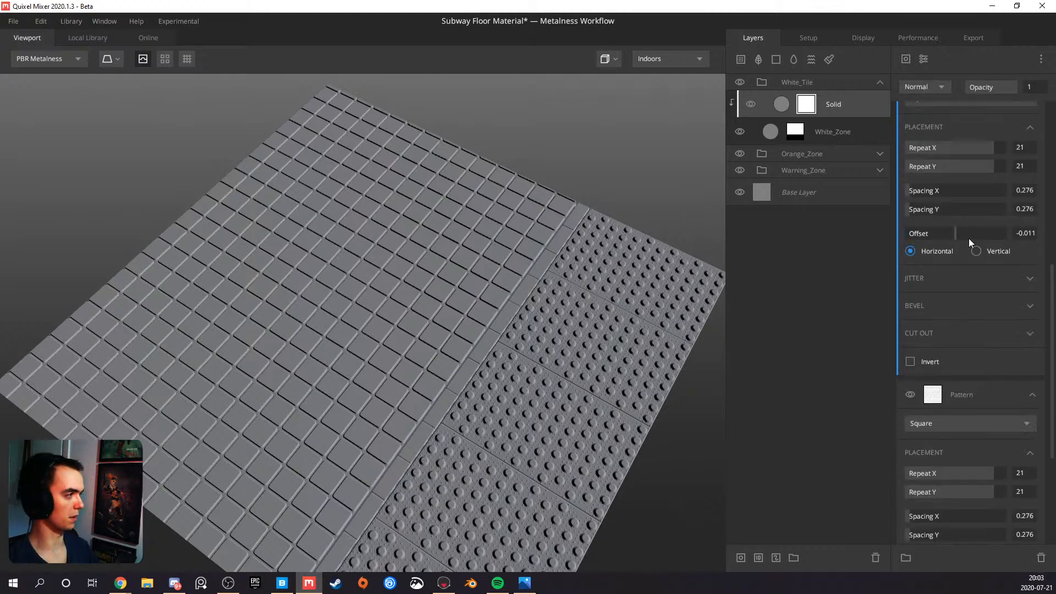
scroll(969, 239, "up", 3)
left_click(933, 87)
left_click(929, 134)
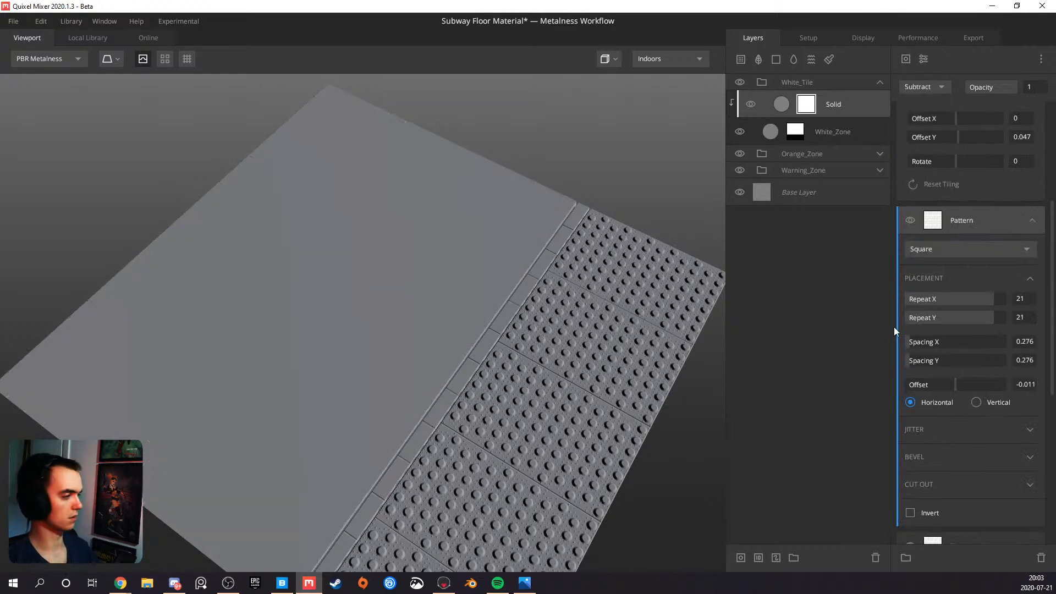
Set the subtracting pattern's Cut Out amount to 0.95 so that only scattered white tiles are removed
left_click(1028, 483)
scroll(927, 471, "down", 5)
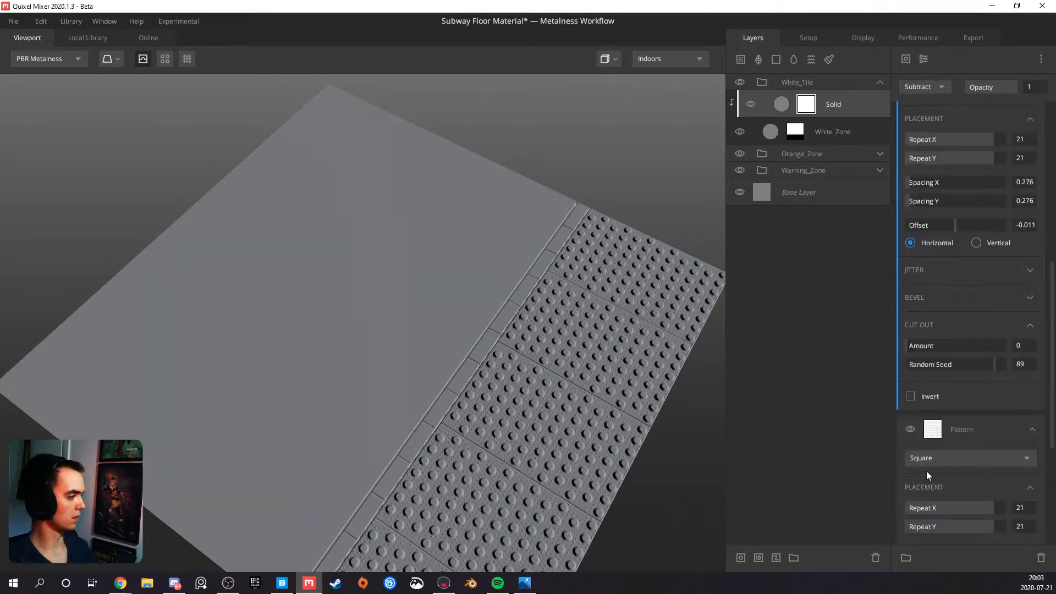
scroll(933, 407, "up", 2)
scroll(938, 358, "up", 2)
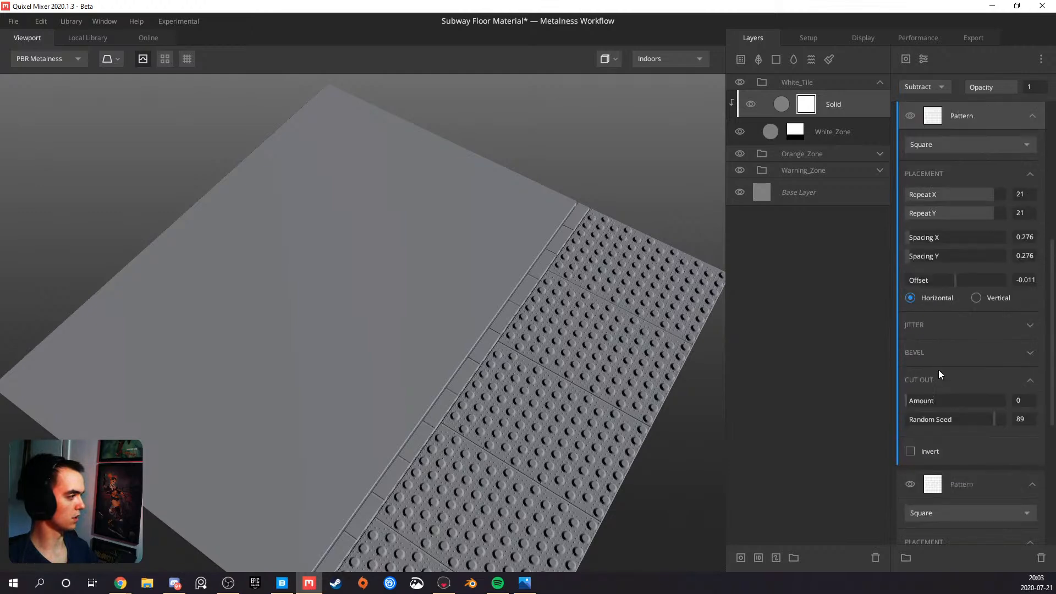
left_click_drag(918, 400, 1001, 401)
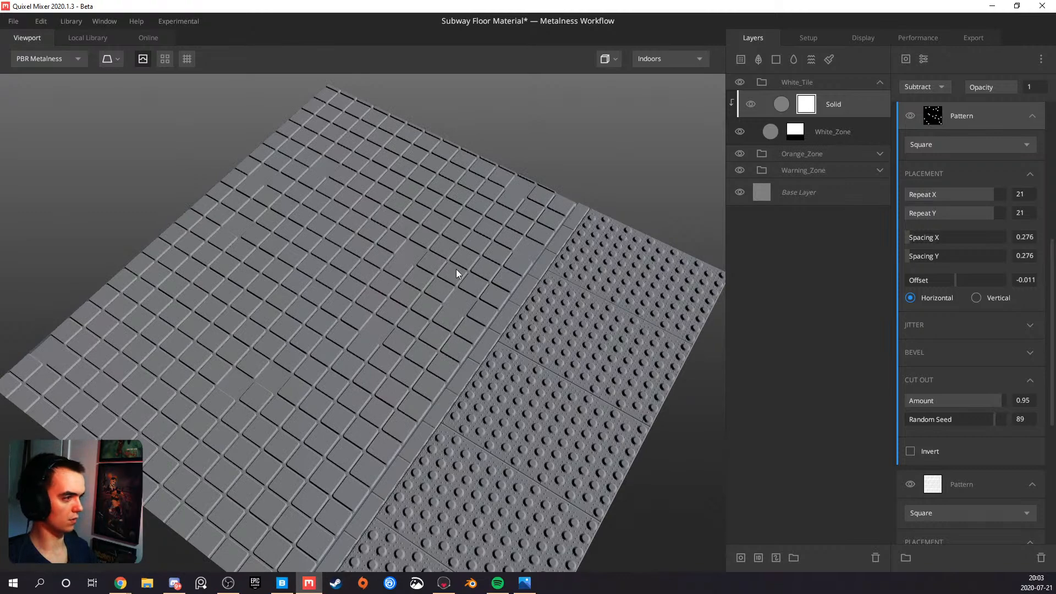
Thin out the removed white tiles by setting the subtracting pattern's Cut Out amount to 0.98 and finally 0.995, with Random Seed 50.82
scroll(412, 275, "up", 3)
left_click_drag(412, 275, 285, 260)
left_click_drag(417, 258, 640, 333)
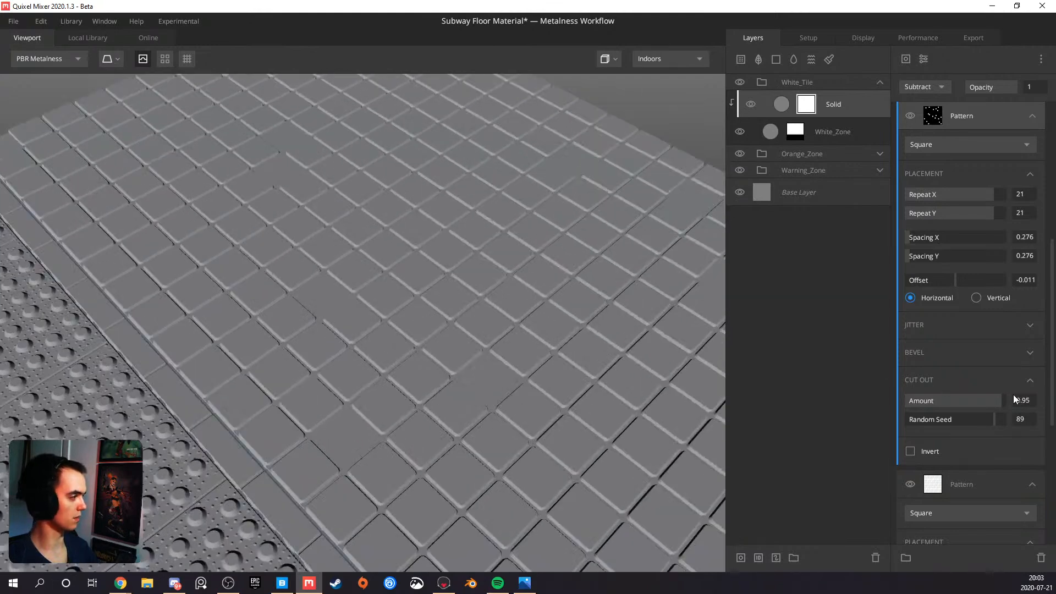
type("0.98")
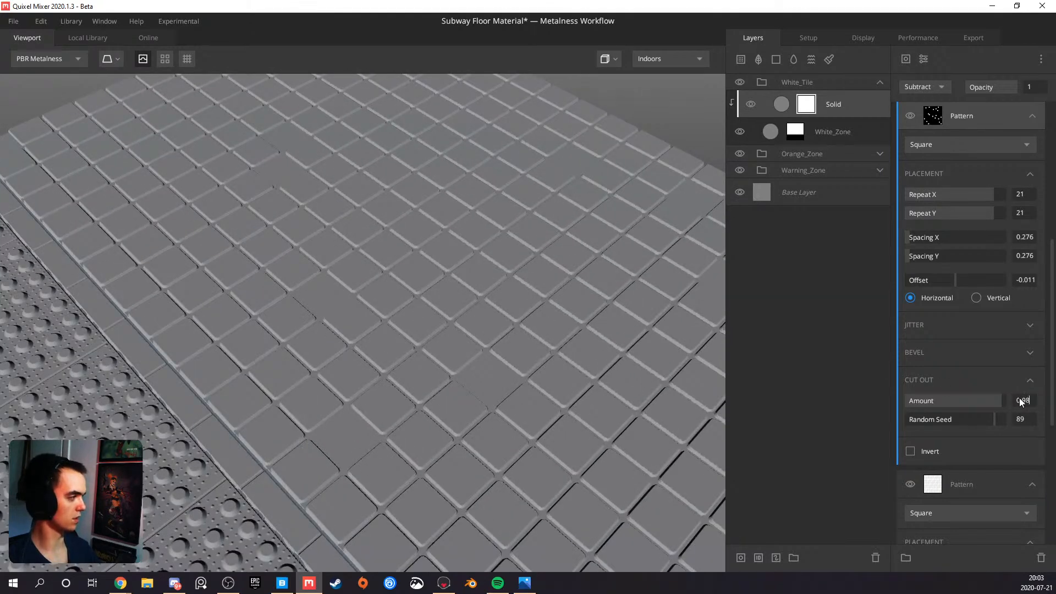
key("Return")
left_click_drag(1006, 418, 969, 416)
left_click_drag(661, 385, 245, 400)
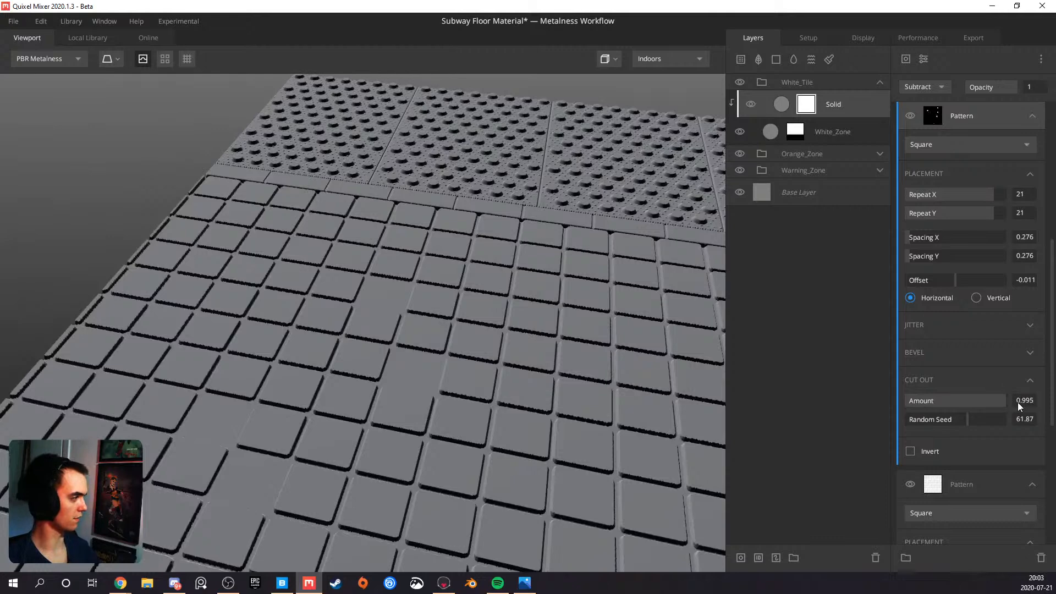
mouse_move(964, 424)
left_mouse_down()
mouse_move(972, 416)
mouse_move(956, 418)
left_mouse_up()
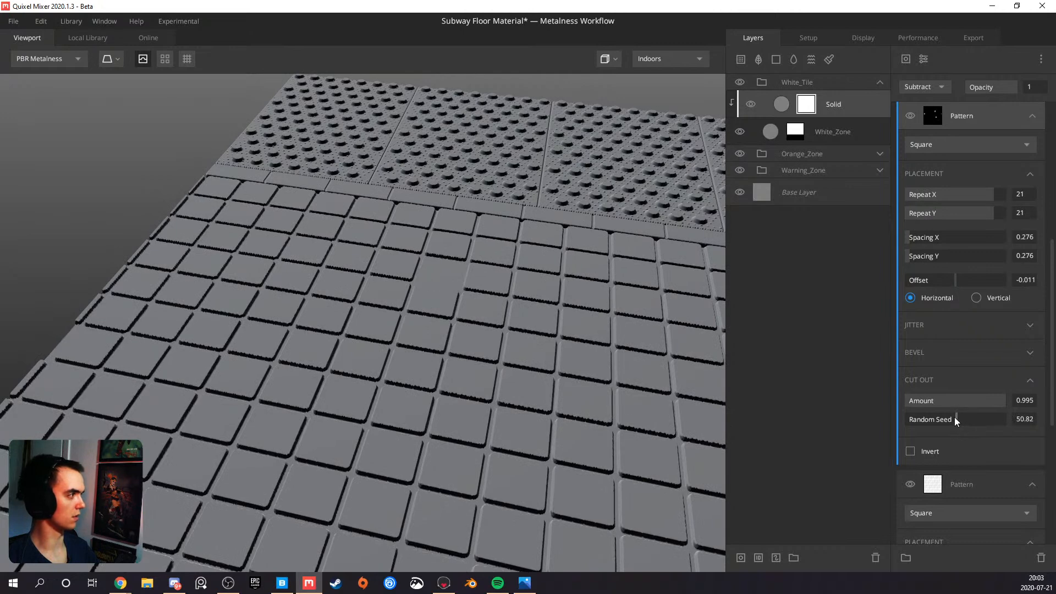
Preview the active masks of the subtracting and base Square patterns to examine where white tiles are cut out
scroll(439, 378, "down", 5)
left_click_drag(472, 376, 379, 306, "alt")
key("m")
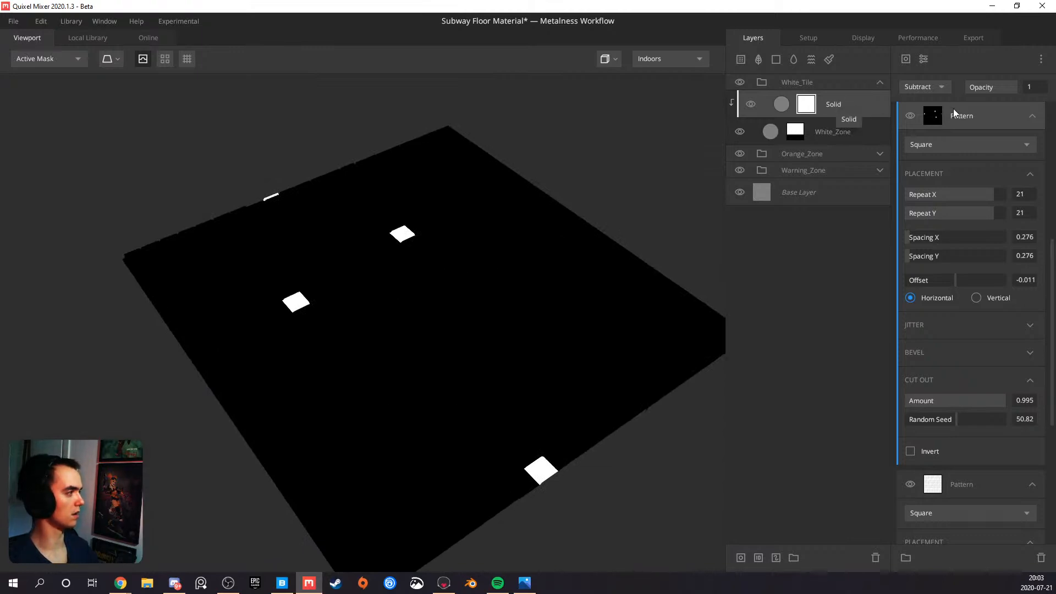
scroll(975, 118, "down", 2)
left_click(989, 382)
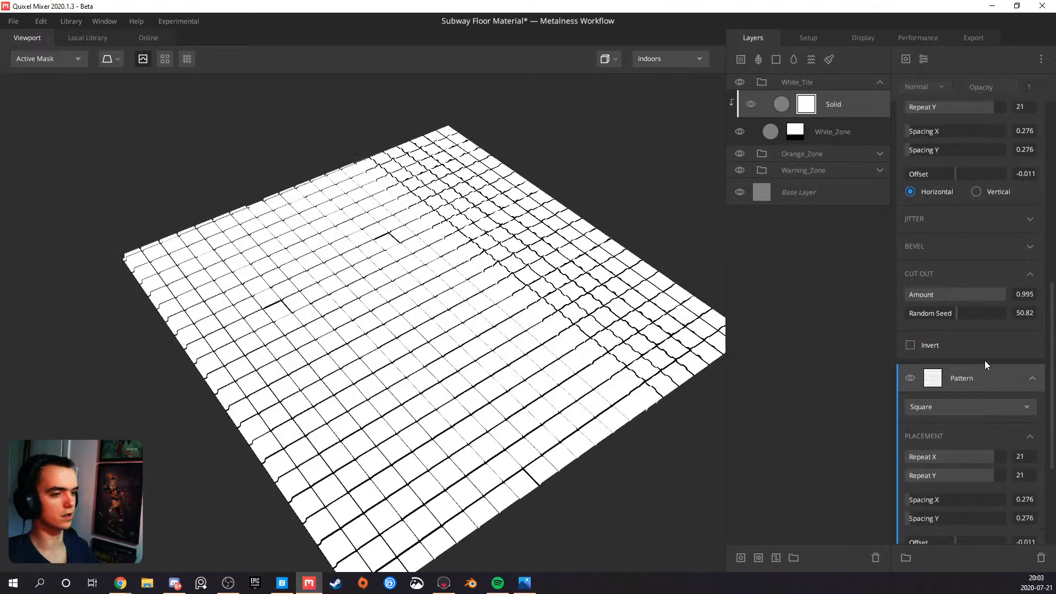
scroll(947, 243, "up", 5)
left_click(994, 333)
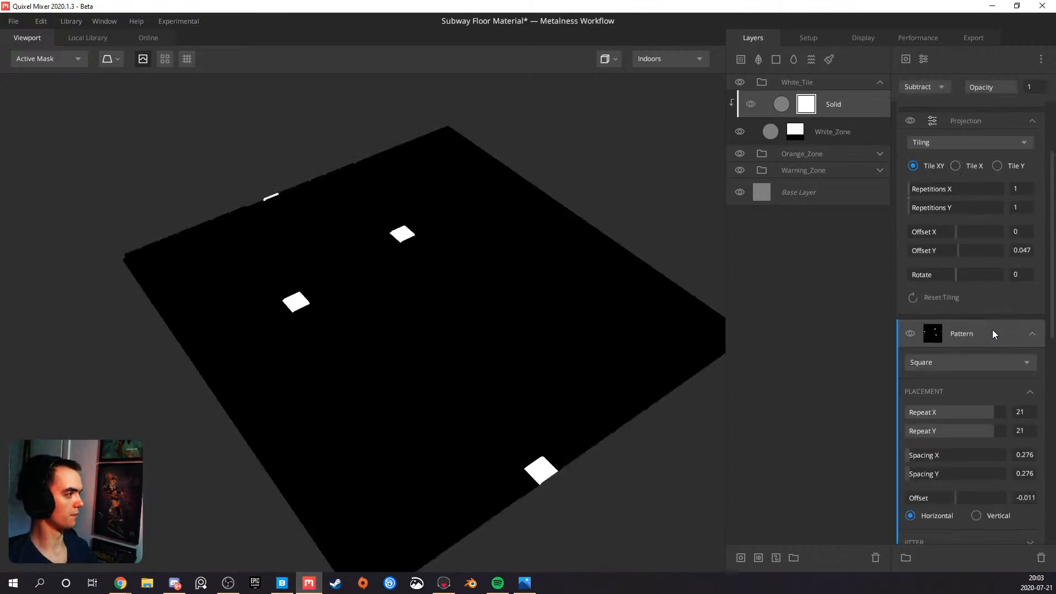
left_click_drag(557, 306, 431, 346)
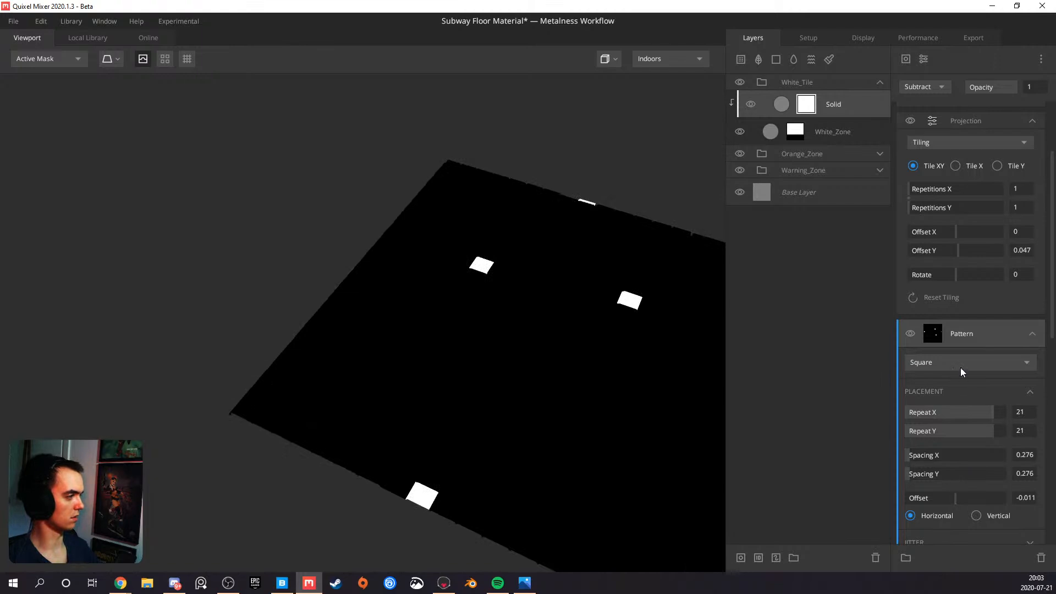
Try a Random Seed of 49.17 for the cut-out and inspect the distribution of missing tiles in the mask and on the floor
scroll(959, 370, "down", 4)
left_click_drag(949, 375, 955, 371)
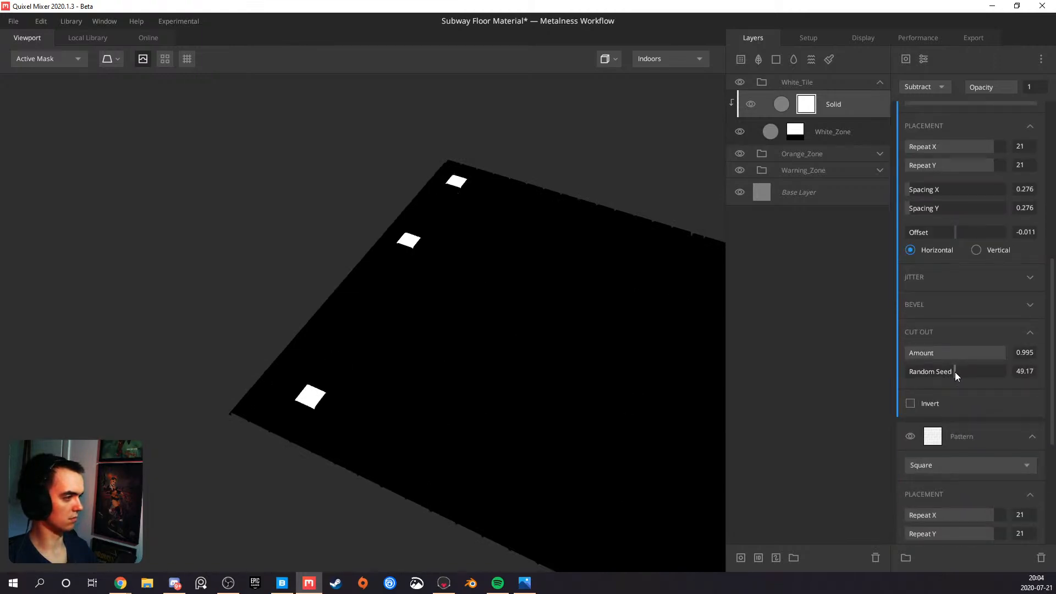
left_click_drag(520, 358, 464, 337)
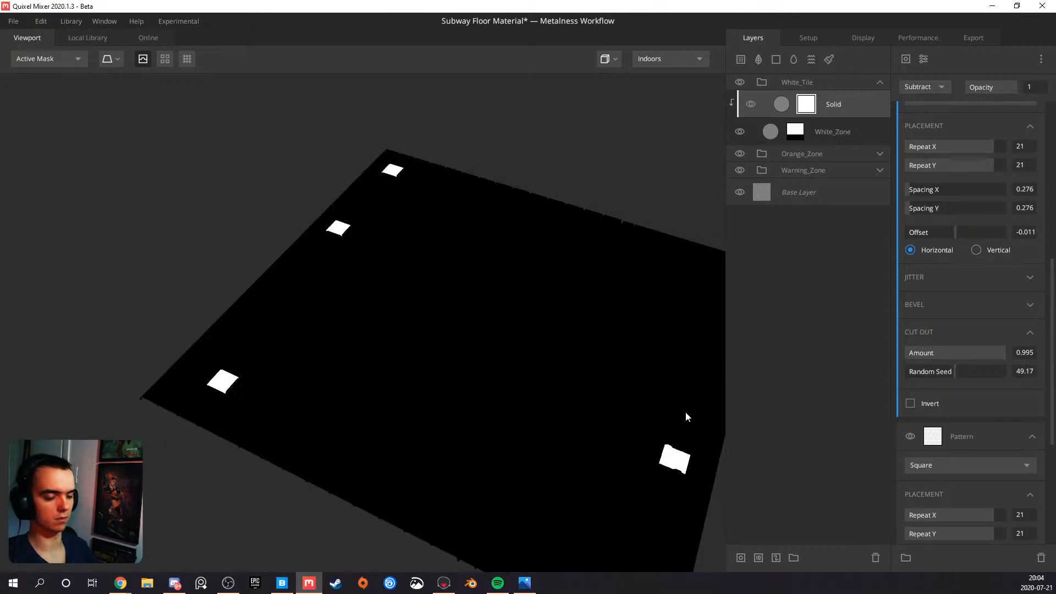
key("m")
scroll(354, 351, "up", 5)
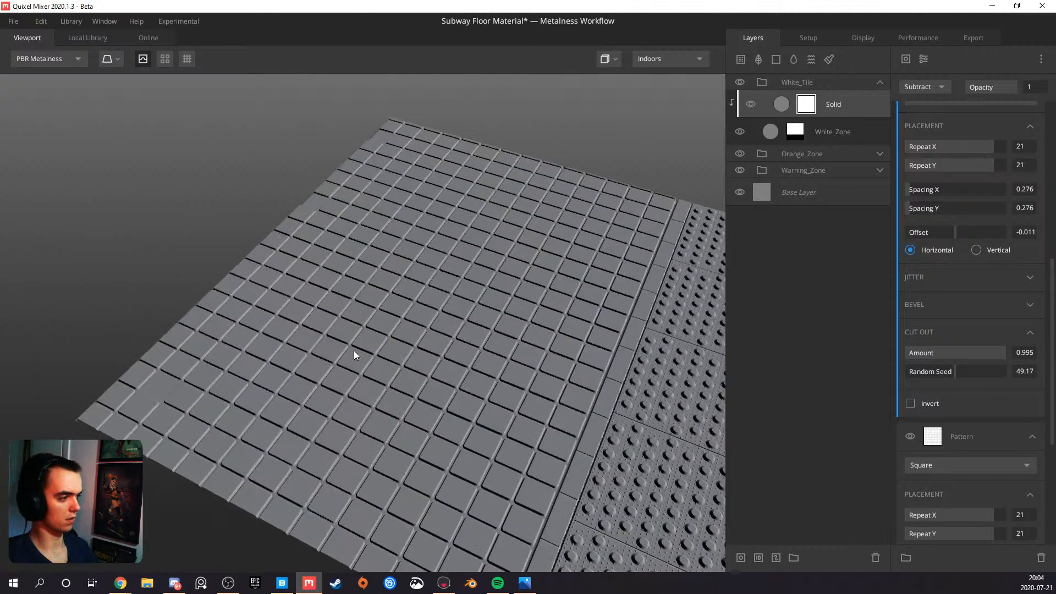
left_click_drag(384, 368, 418, 392)
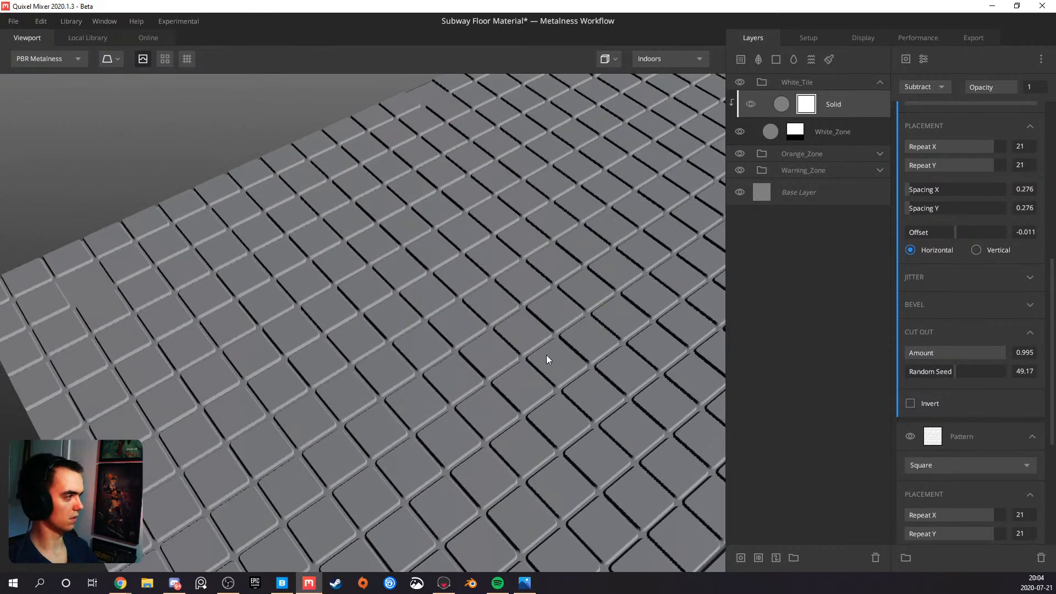
Set the cut-out's Random Seed to 40.33 and compare the white tile floor with the reference photos
scroll(550, 337, "down", 4)
left_click_drag(955, 377, 946, 372)
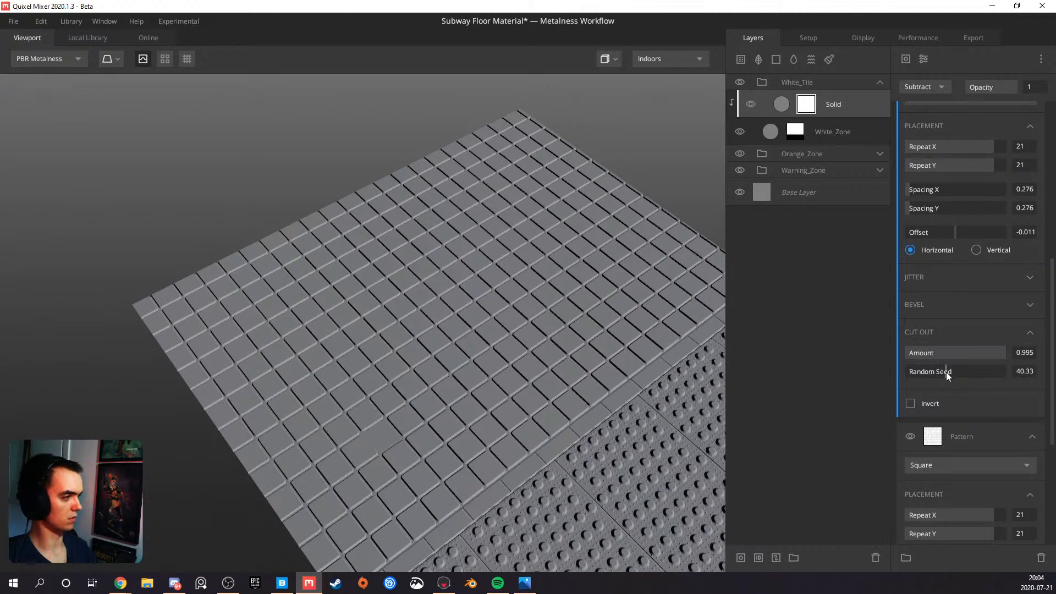
left_click_drag(420, 313, 303, 338)
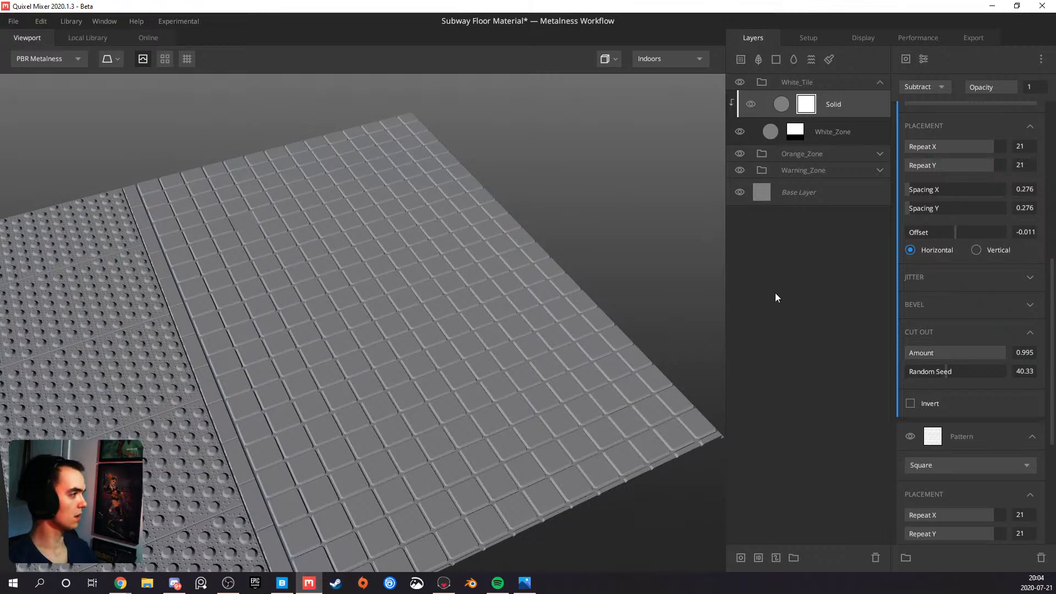
left_click(523, 584)
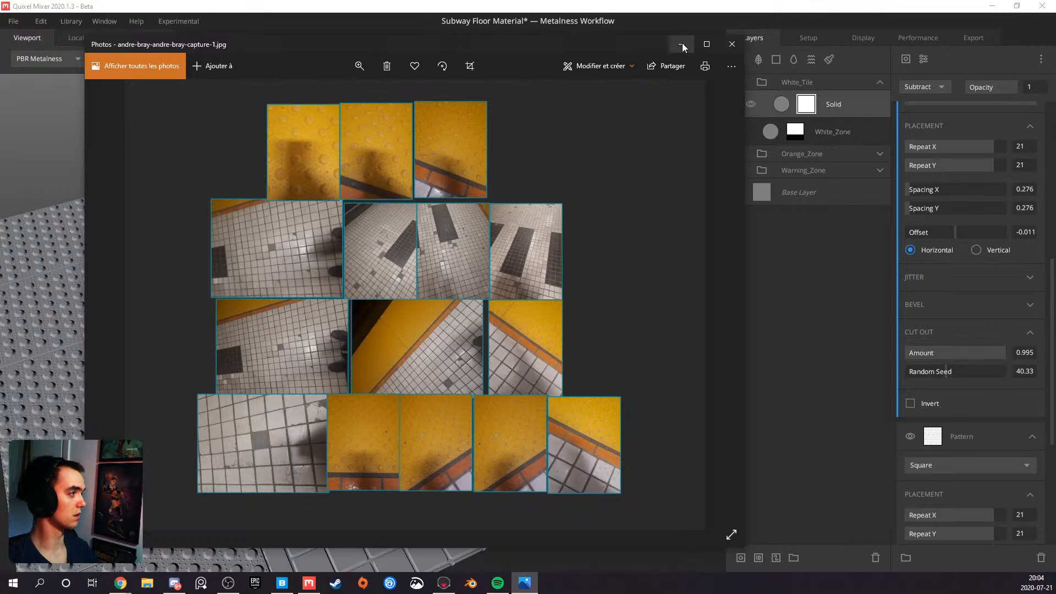
left_click(732, 43)
left_click_drag(416, 276, 356, 366)
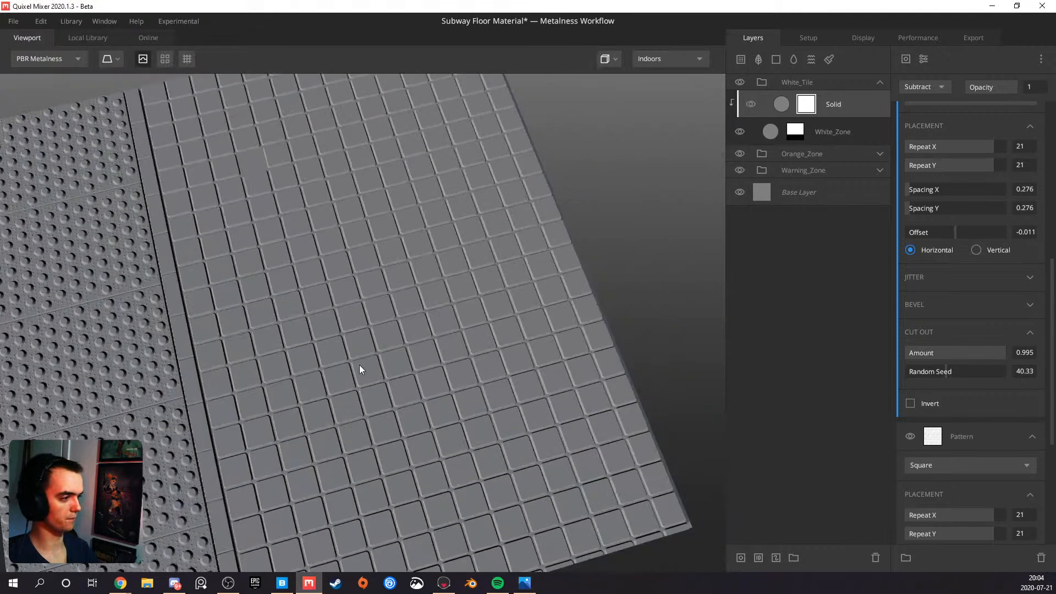
Add a Solid layer at the top of the White_Tile group and mask it with a copy of the lower layer's base Square pattern
left_click(782, 62)
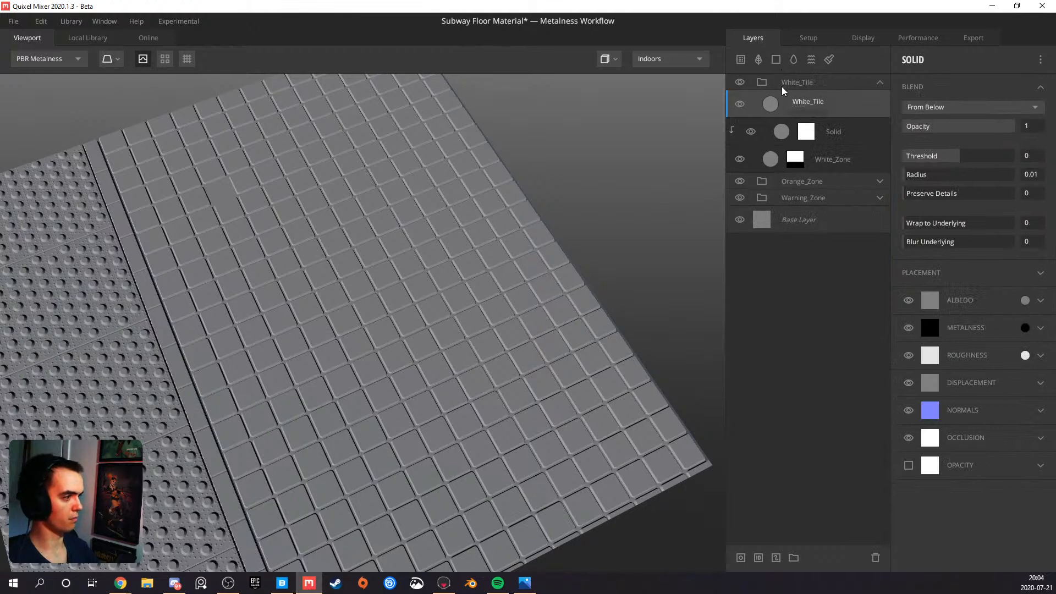
left_click(809, 134)
scroll(964, 350, "down", 5)
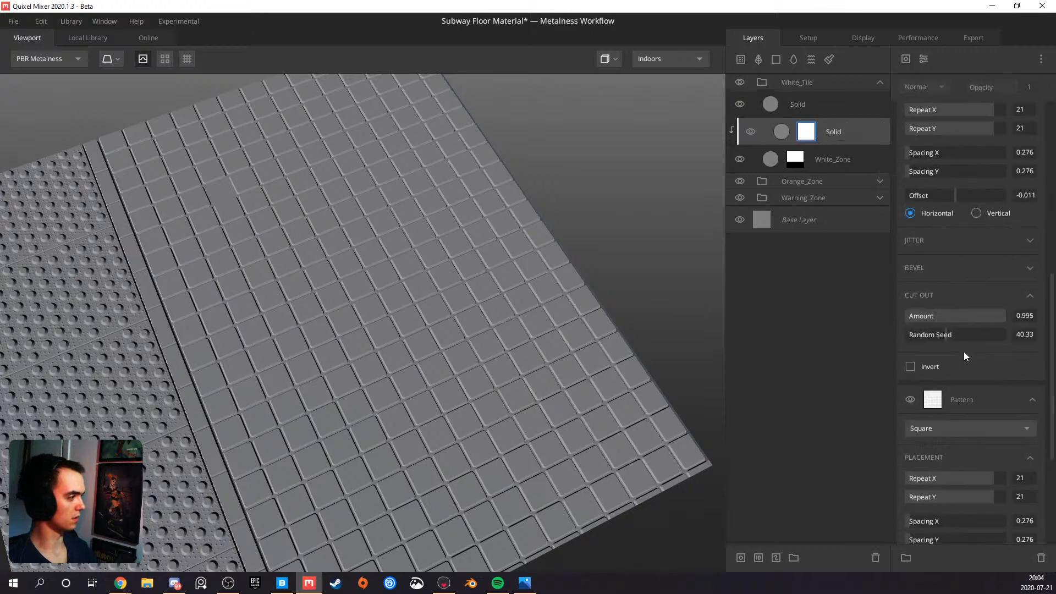
right_click(960, 395)
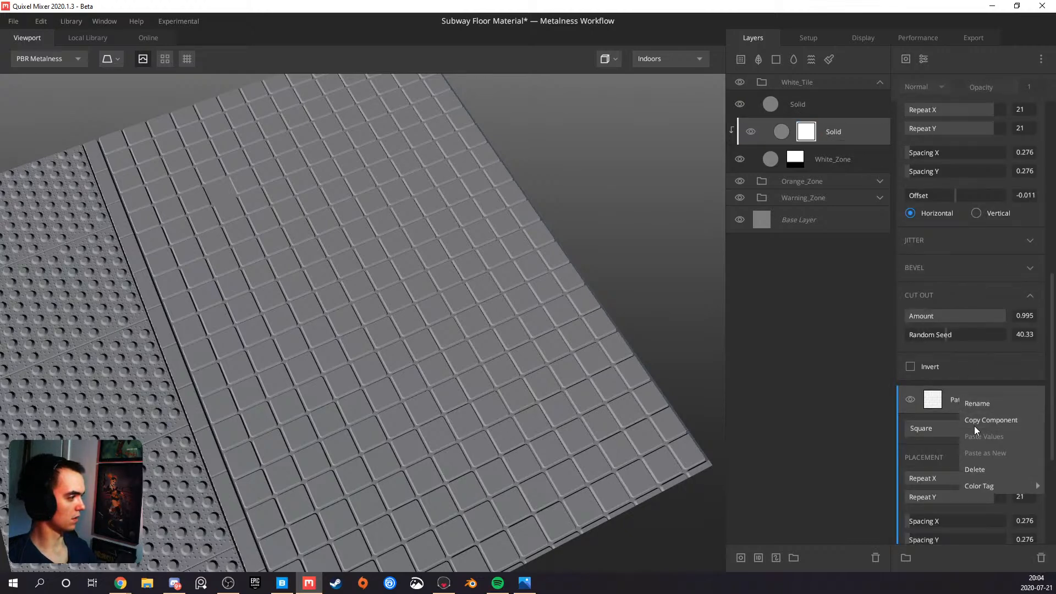
left_click(974, 423)
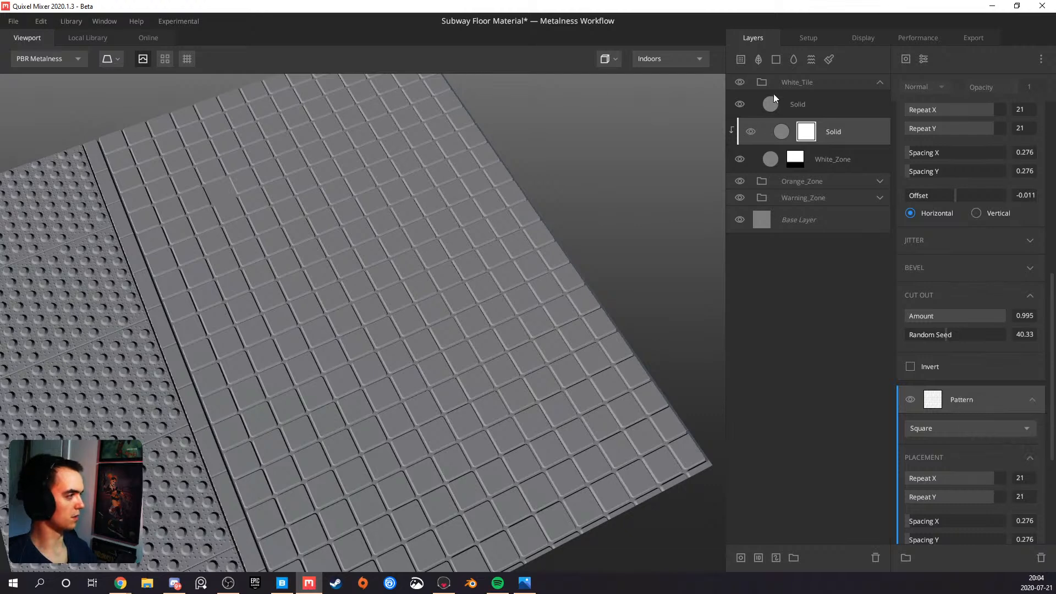
right_click(789, 104)
left_click(825, 196)
right_click(935, 169)
left_click(943, 178)
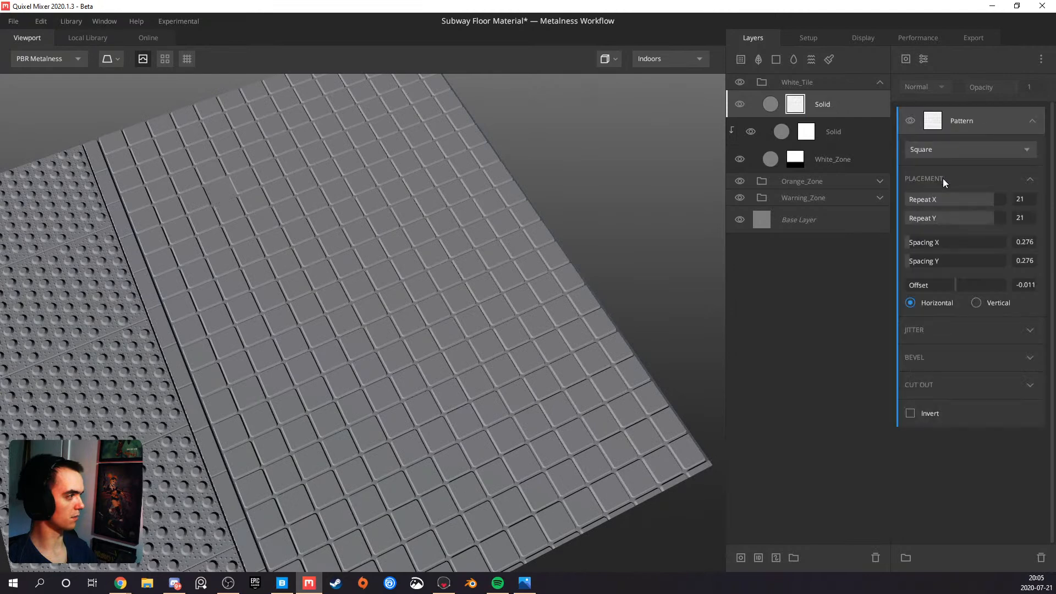
Set the new Solid layer's blend Threshold to 0.388, checking its coverage in the mask and albedo views
left_click(827, 102)
key("m")
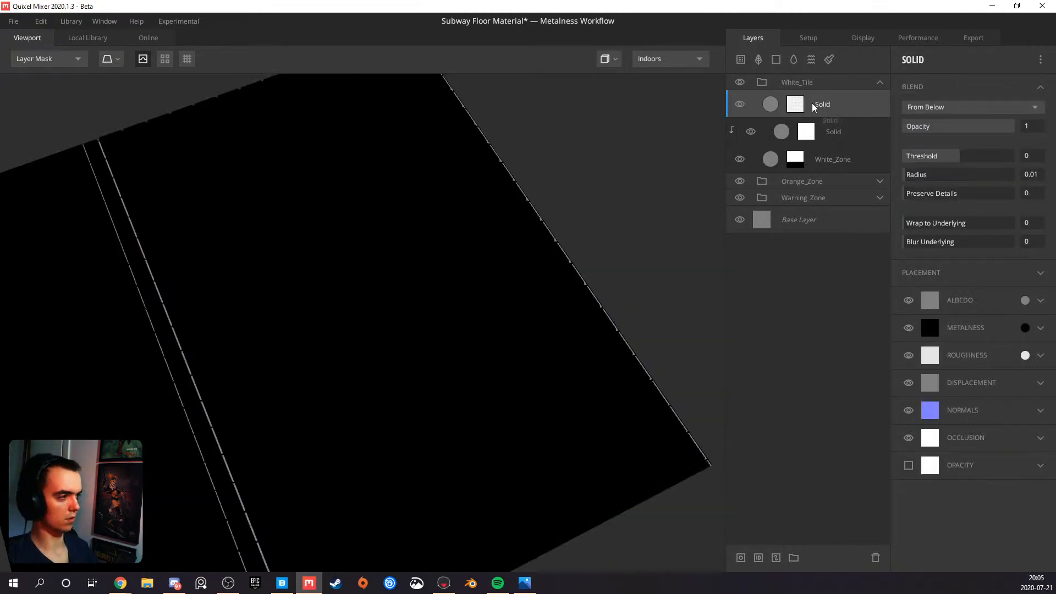
left_click_drag(963, 160, 968, 160)
key("m")
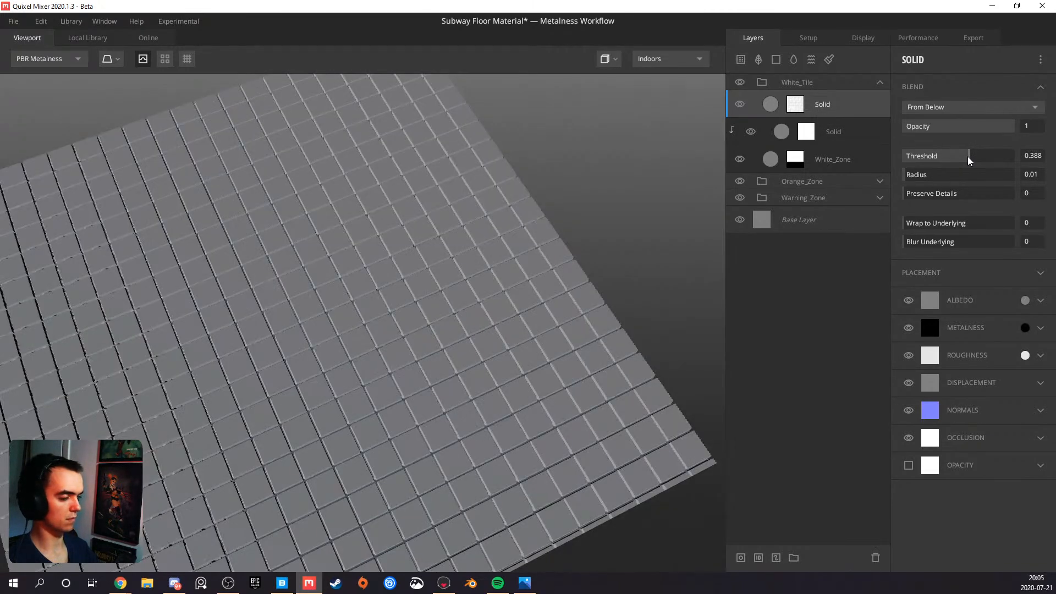
mouse_move(488, 302)
left_mouse_down()
mouse_move(282, 262)
mouse_move(304, 250)
mouse_move(493, 239)
mouse_move(401, 354)
mouse_move(401, 328)
mouse_move(403, 360)
mouse_move(429, 330)
left_mouse_up()
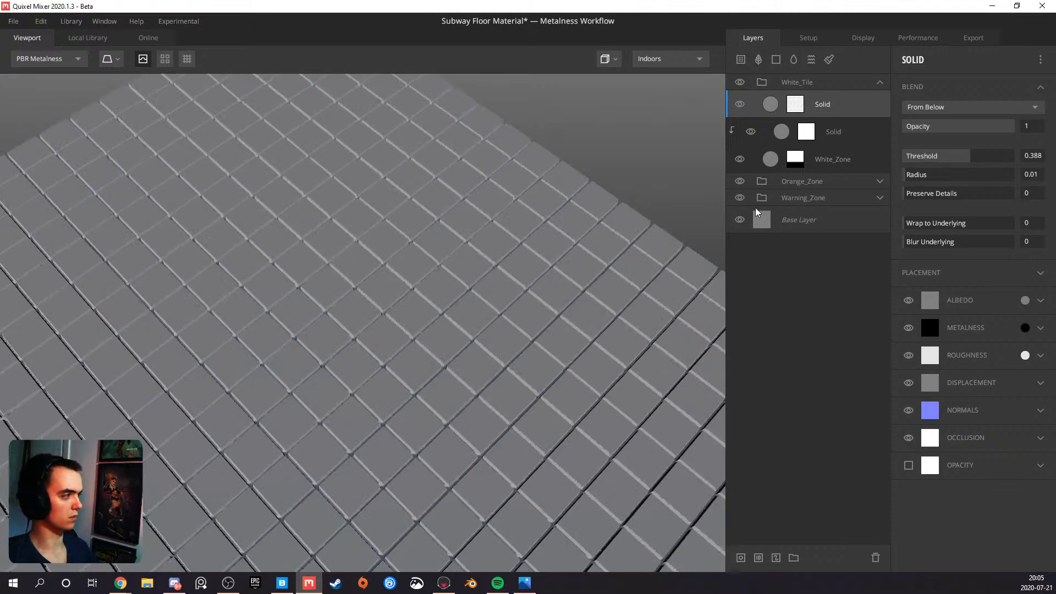
Clip the new masked Solid layer to the layer beneath it and view the resulting tile surface
left_click(795, 105)
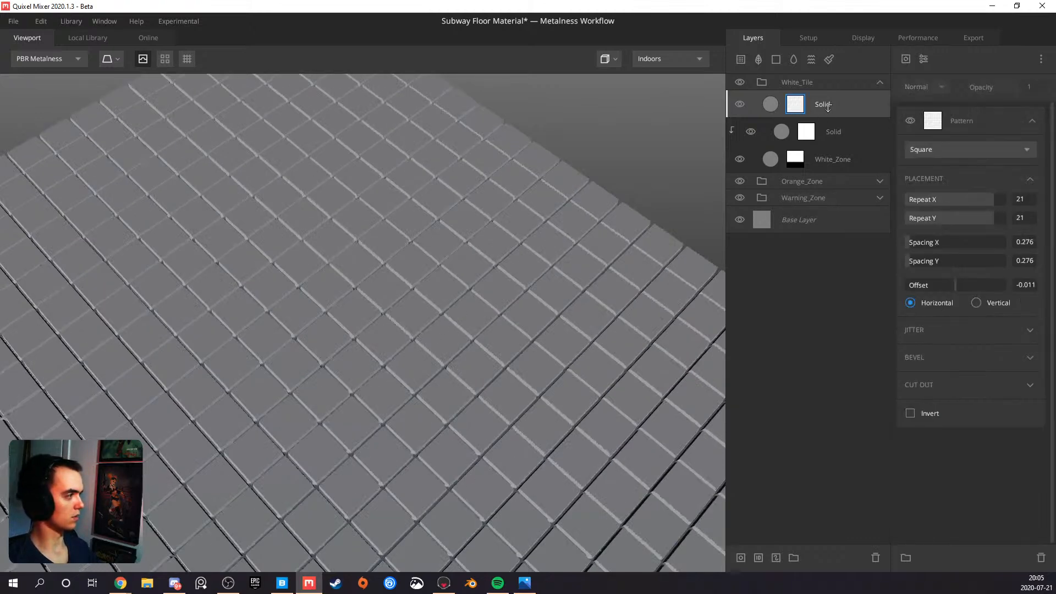
left_click(827, 106, "alt")
left_click_drag(377, 330, 413, 328)
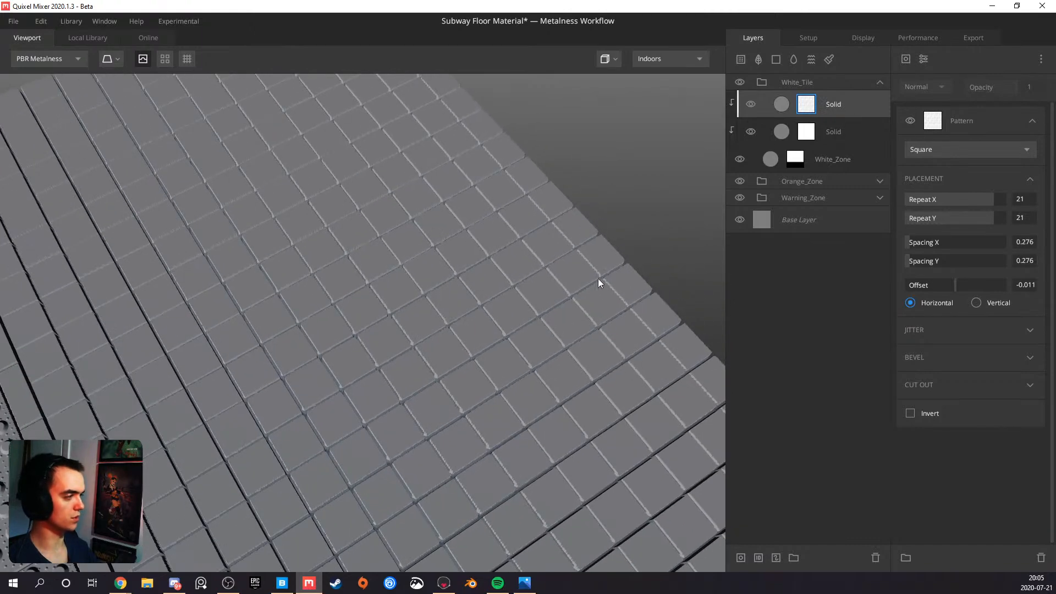
Add a Worley 1 noise component above the Square pattern in the top Solid layer's mask
left_click(923, 59)
mouse_move(942, 173)
left_click(909, 61)
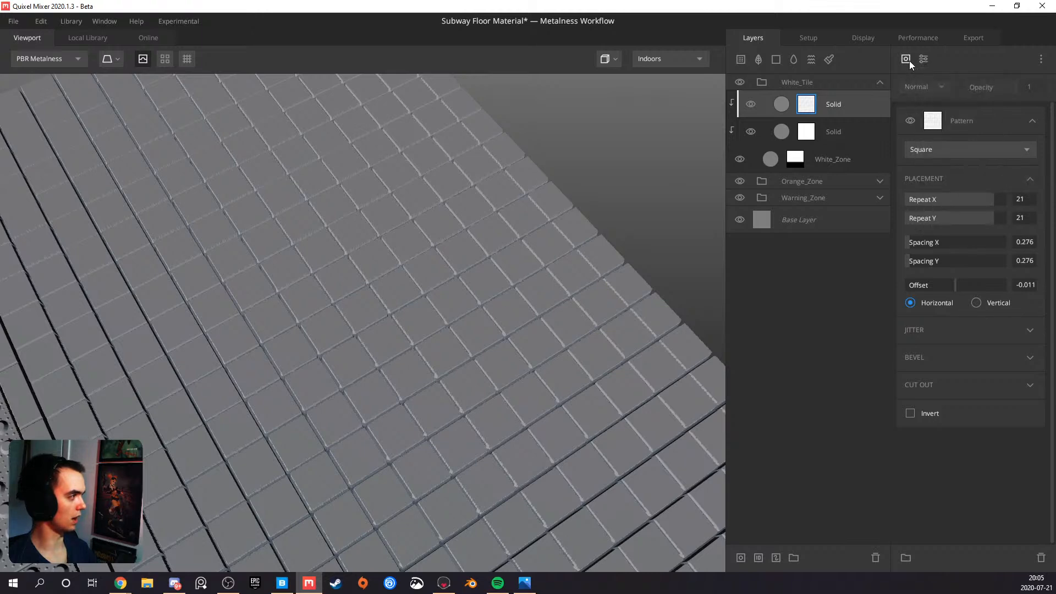
left_click(908, 60)
mouse_move(946, 108)
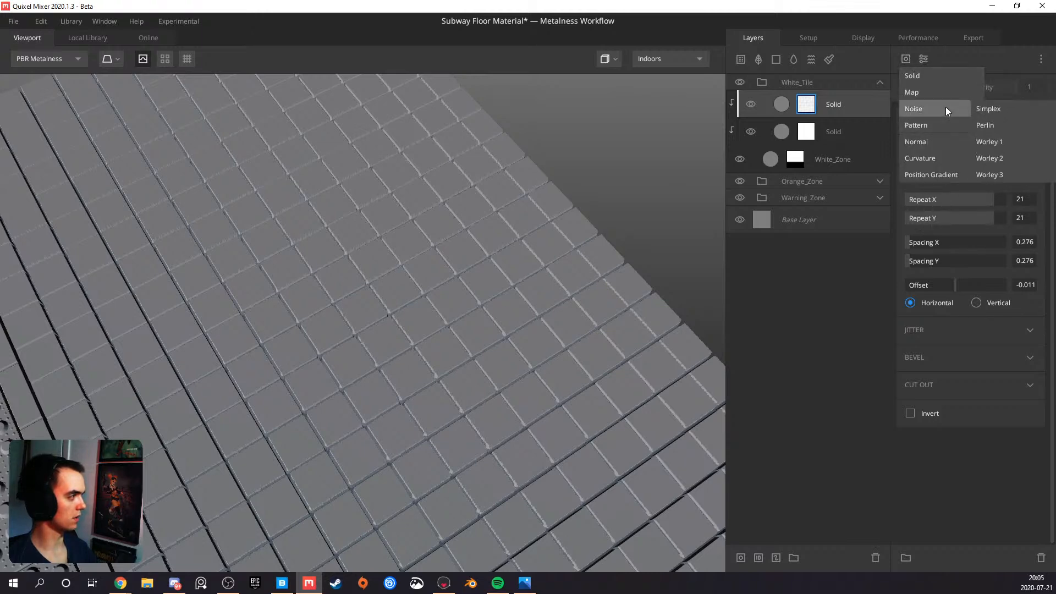
left_click(992, 142)
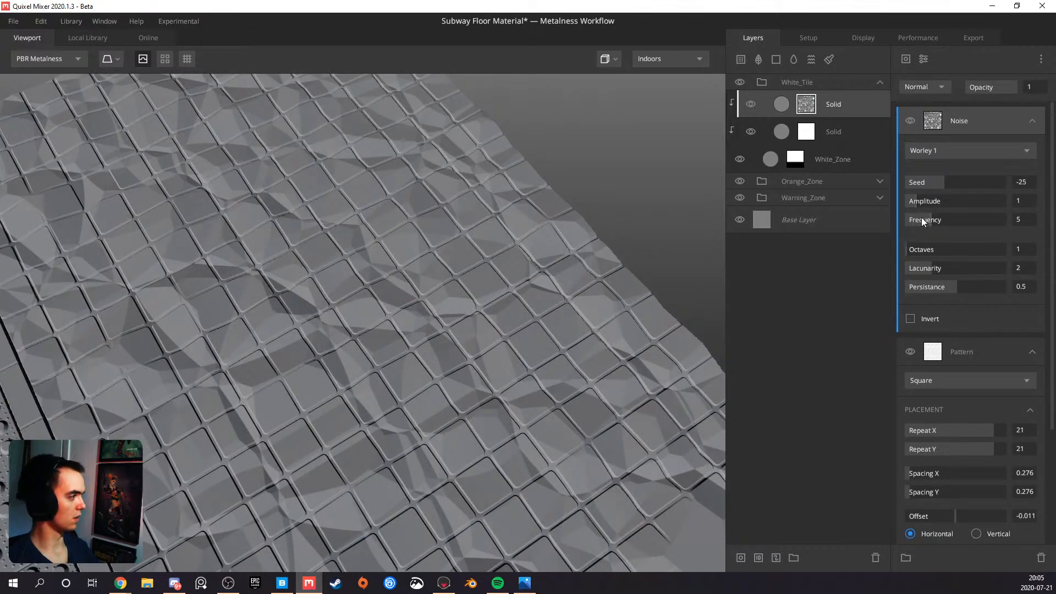
Set the Worley noise's Amplitude to 3.204 and Frequency to 10.27, checking the relief it gives the white zone
left_click_drag(923, 202, 945, 201)
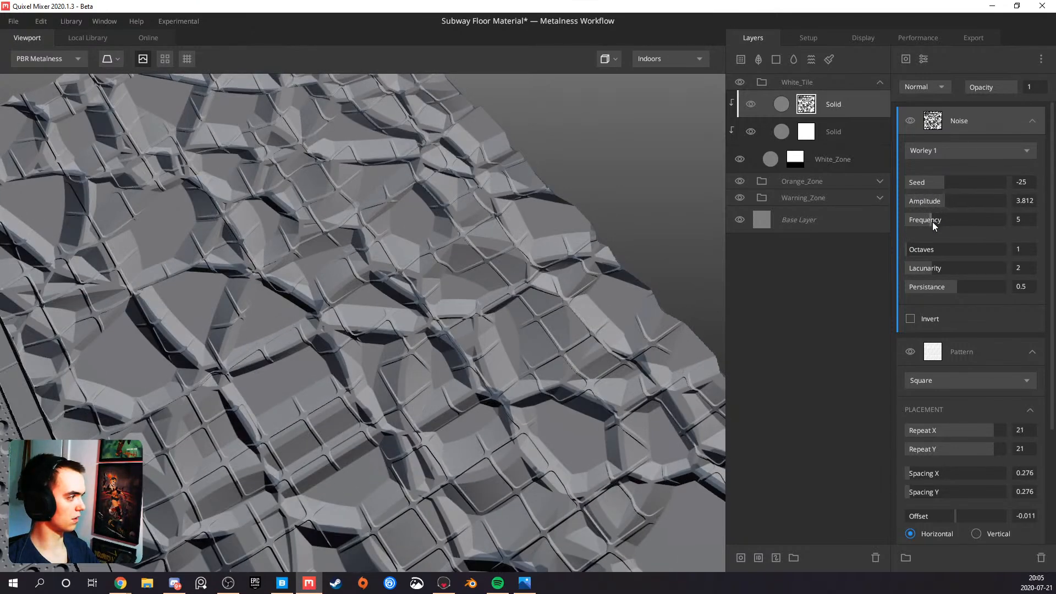
left_click_drag(931, 218, 928, 217)
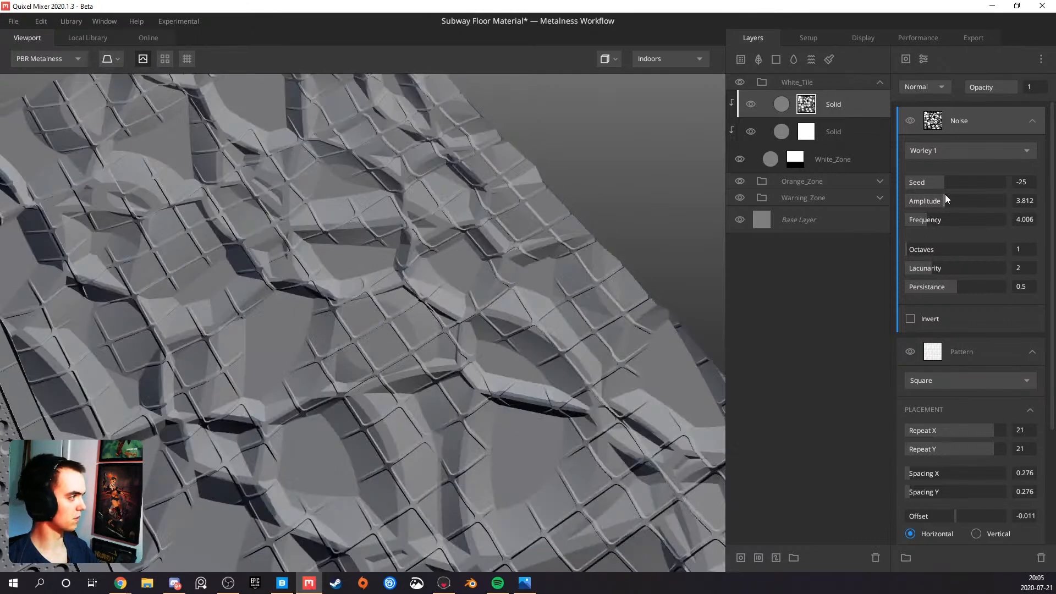
left_click_drag(943, 200, 957, 217)
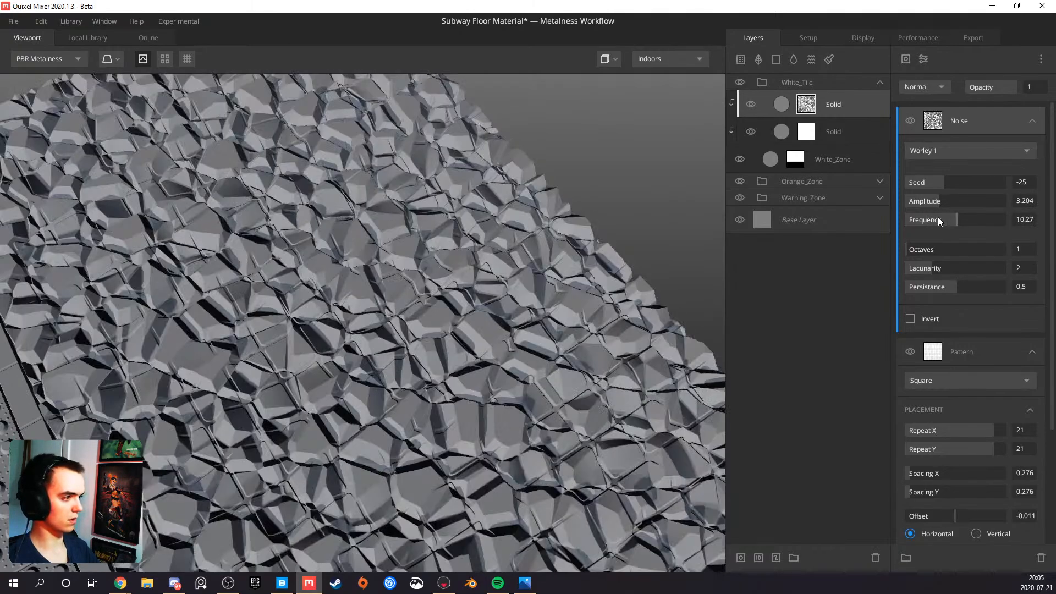
left_click_drag(468, 351, 297, 311)
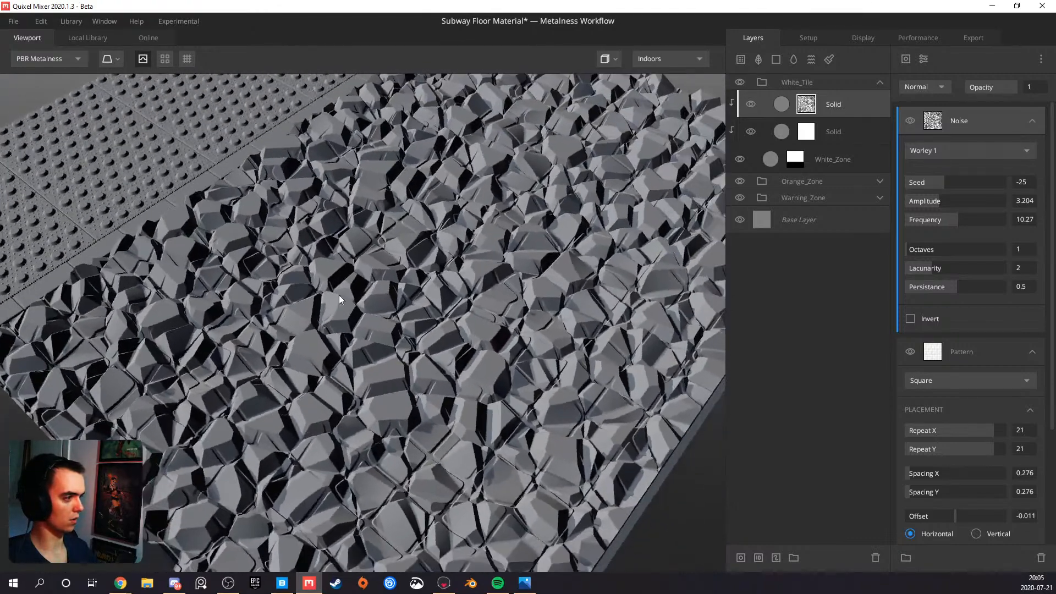
Add a Brightness/Contrast modifier above the Worley noise in the top Solid layer's mask, with Brightness 1 and Contrast 1.056
left_click(924, 60)
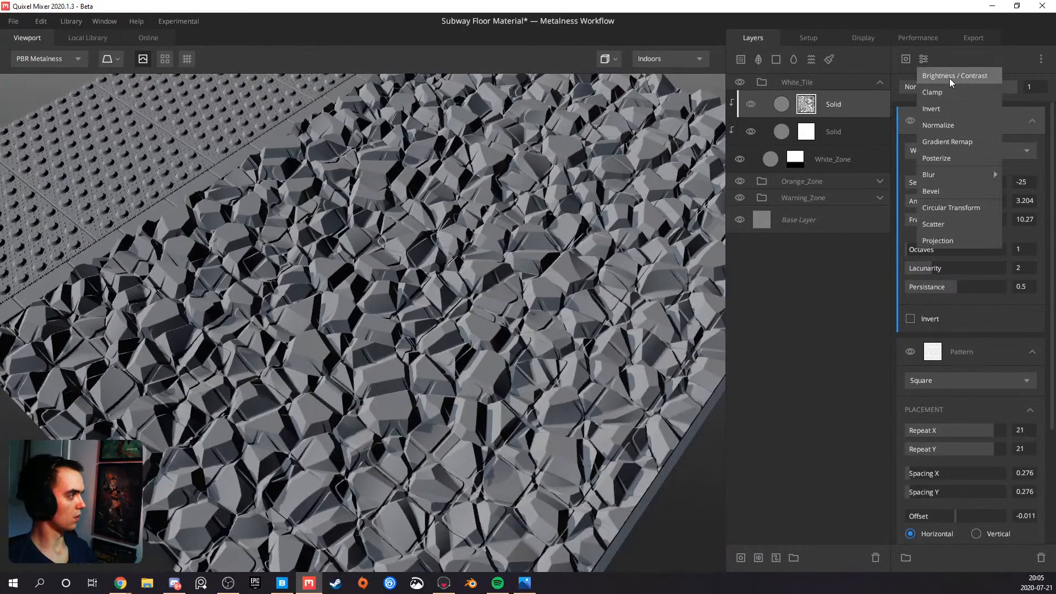
left_click(950, 80)
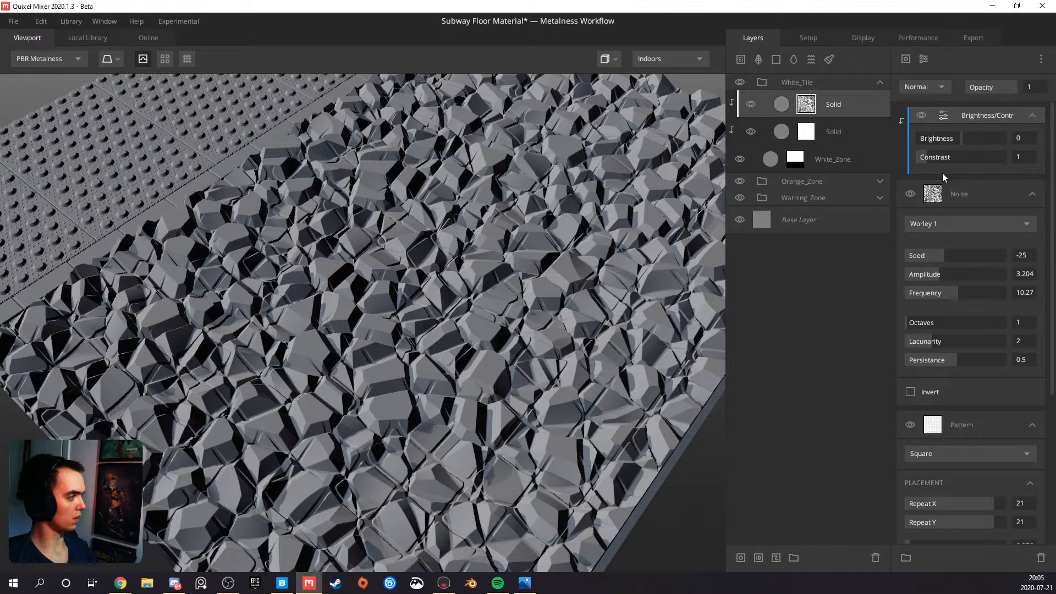
left_click_drag(935, 157, 1009, 144)
left_click_drag(504, 275, 350, 254)
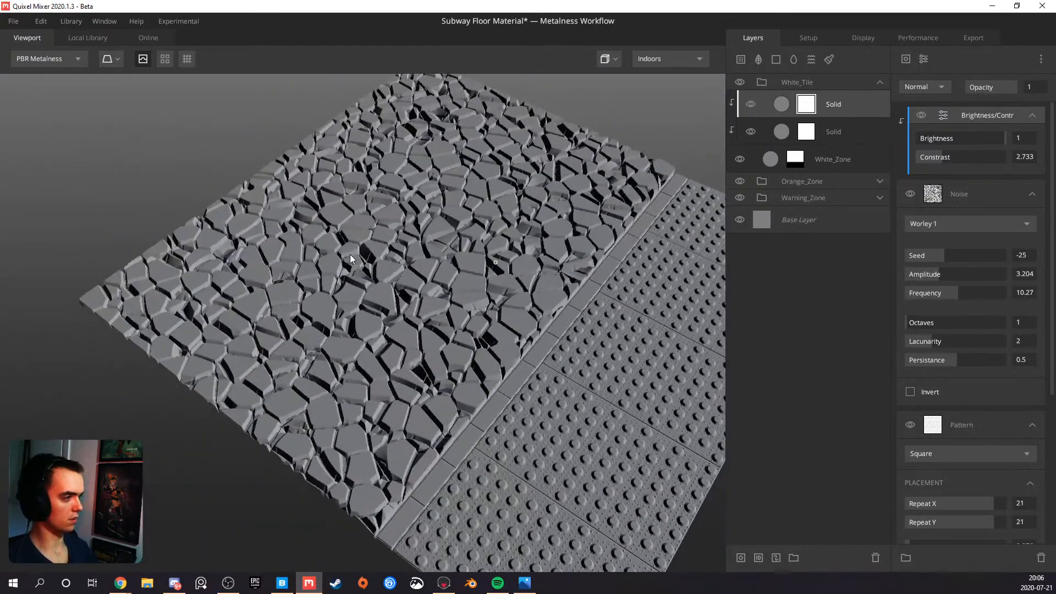
scroll(374, 286, "up", 5)
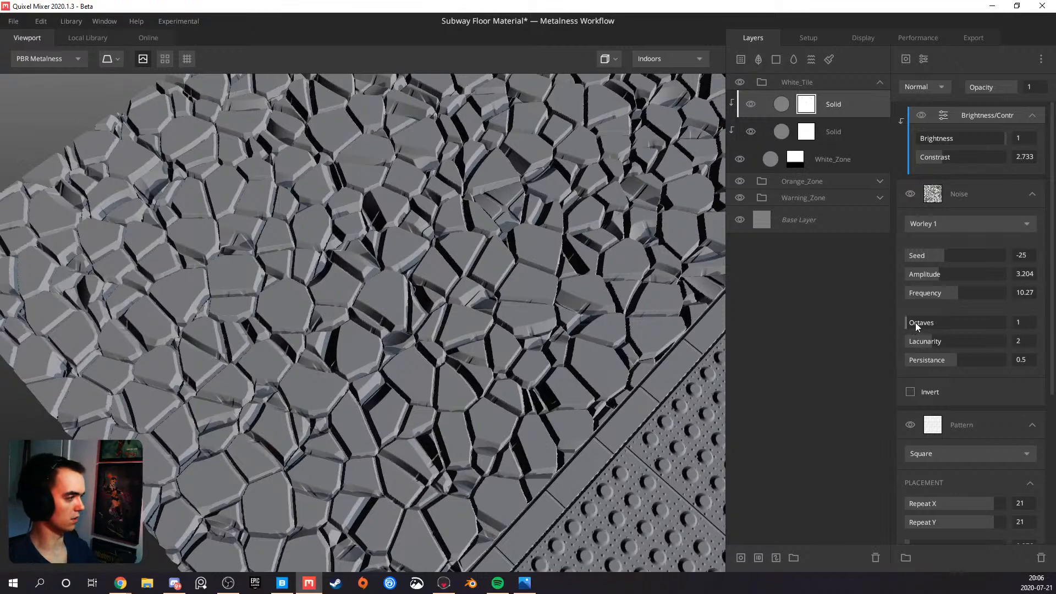
mouse_move(948, 159)
left_mouse_down()
mouse_move(958, 159)
mouse_move(917, 163)
mouse_move(936, 160)
mouse_move(926, 160)
left_mouse_up()
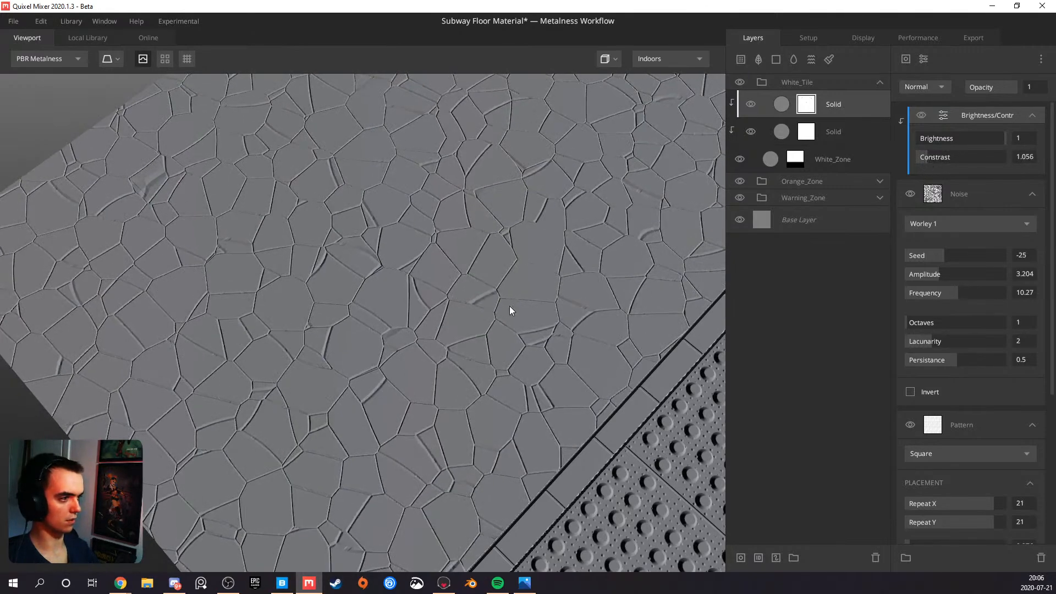
scroll(490, 309, "down", 5)
mouse_move(460, 309)
left_mouse_down()
mouse_move(432, 262)
mouse_move(552, 257)
left_mouse_up()
scroll(428, 265, "up", 3)
Set the Worley noise's Octaves to 7 and Lacunarity to 1.975, and try its Invert option on and off
left_click(918, 323)
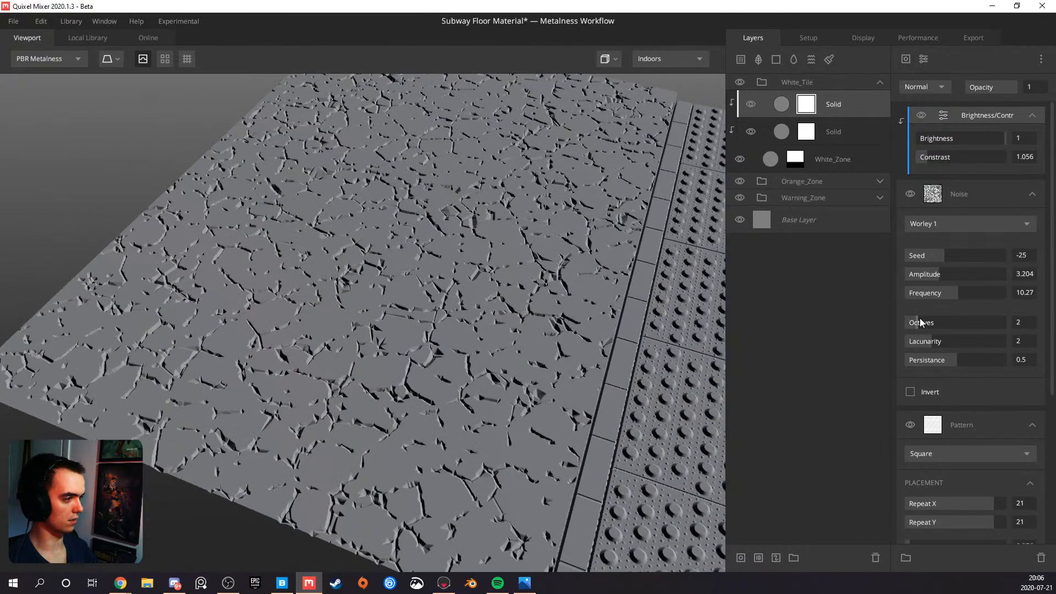
left_click(947, 341)
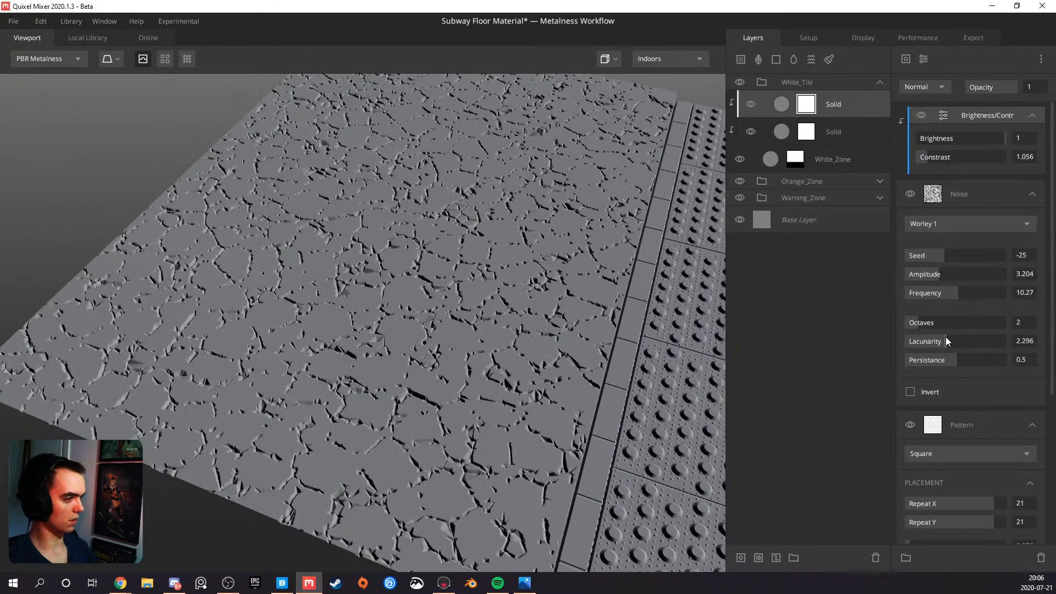
mouse_move(926, 322)
left_mouse_down()
mouse_move(949, 323)
mouse_move(933, 322)
left_mouse_up()
left_click(929, 341)
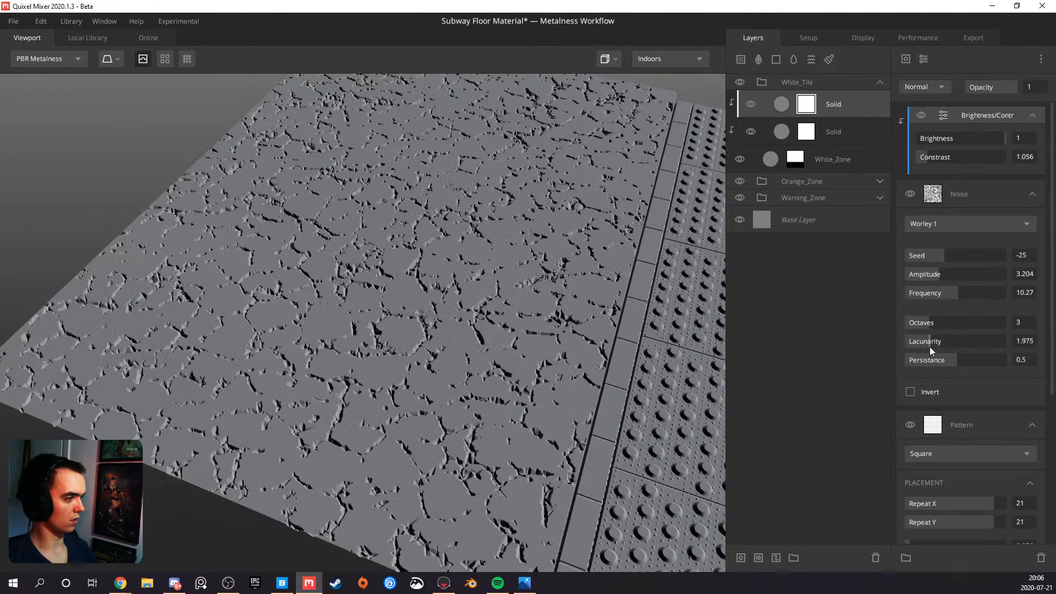
left_click_drag(943, 322, 972, 324)
left_click_drag(476, 377, 478, 320)
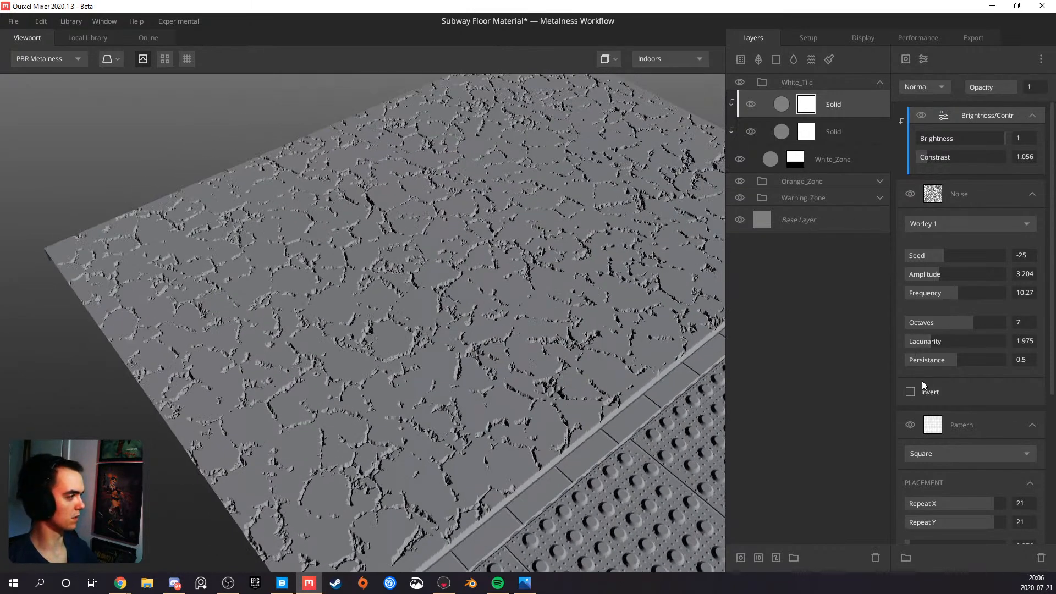
left_click(910, 393)
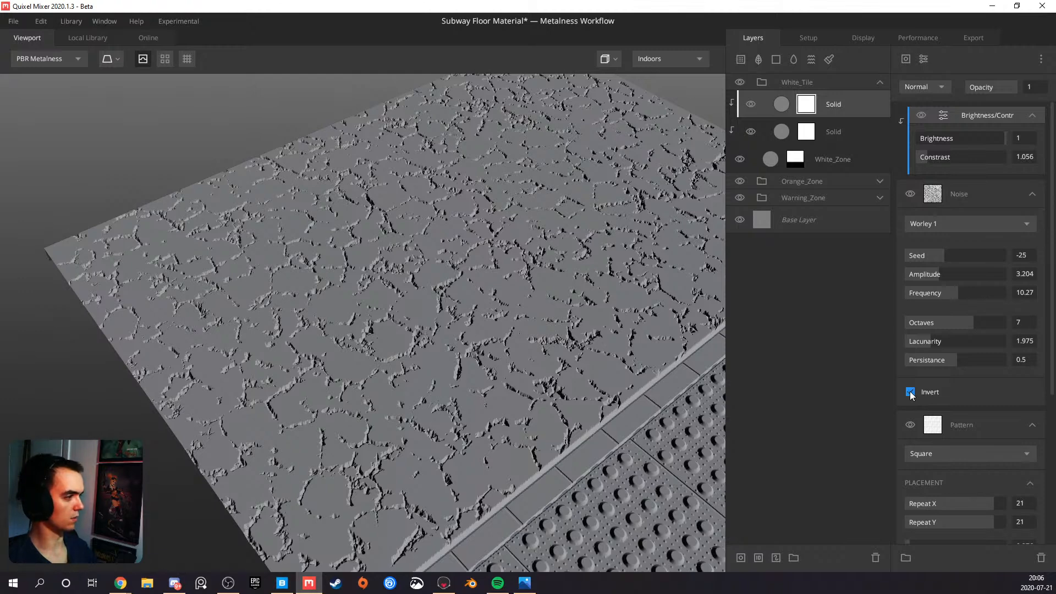
left_click(911, 393)
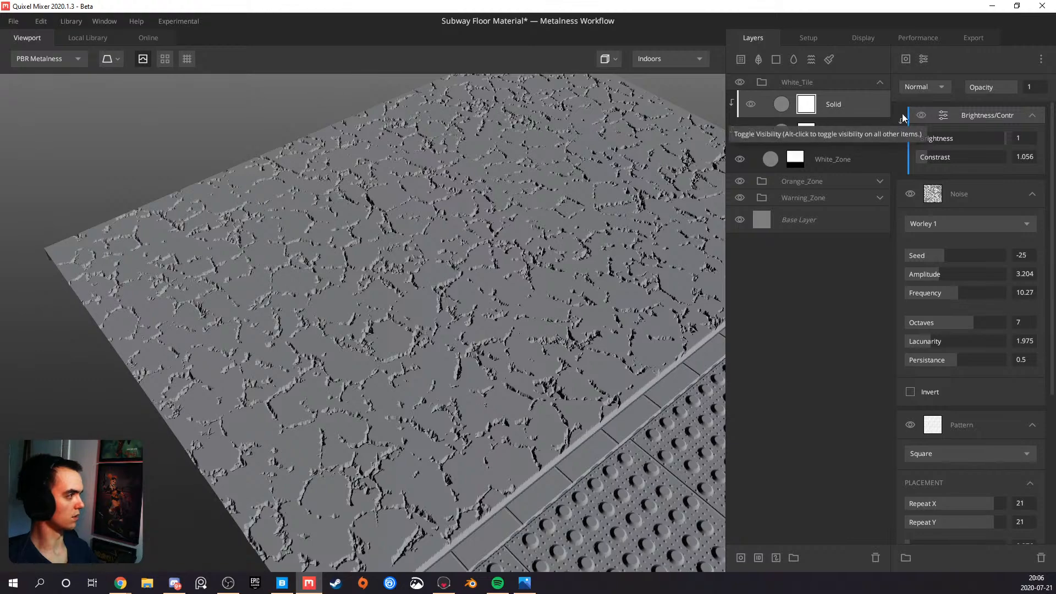
Add an Invert modifier at the top of the Solid layer's mask stack and look over the tile surface
left_click(924, 59)
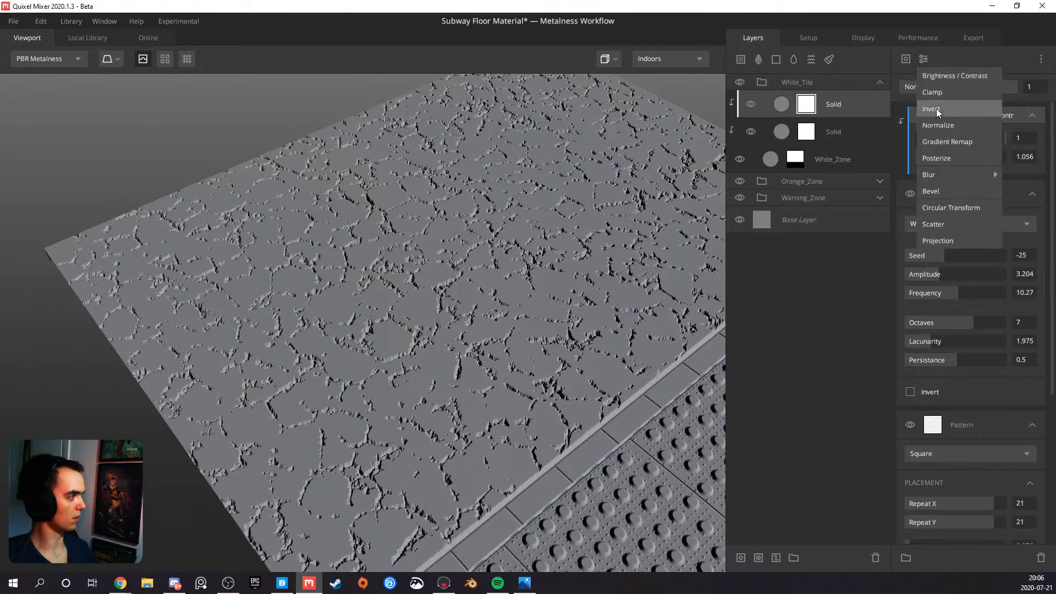
left_click(938, 108)
left_click_drag(471, 332, 229, 352)
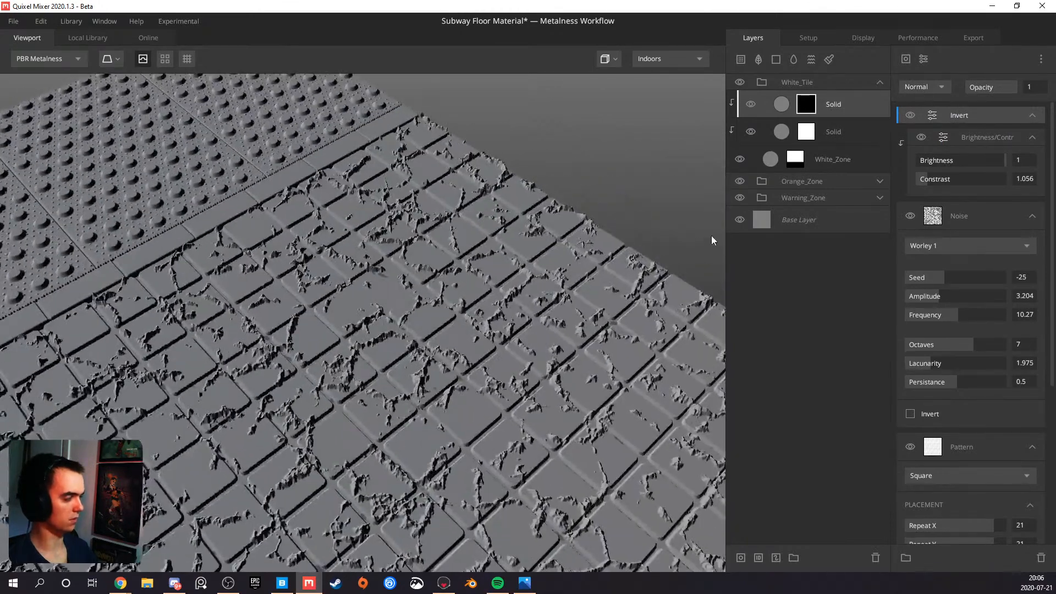
Set the top Solid layer's blend mode to From Above and inspect the white tiles
left_click(841, 110)
left_click(946, 107)
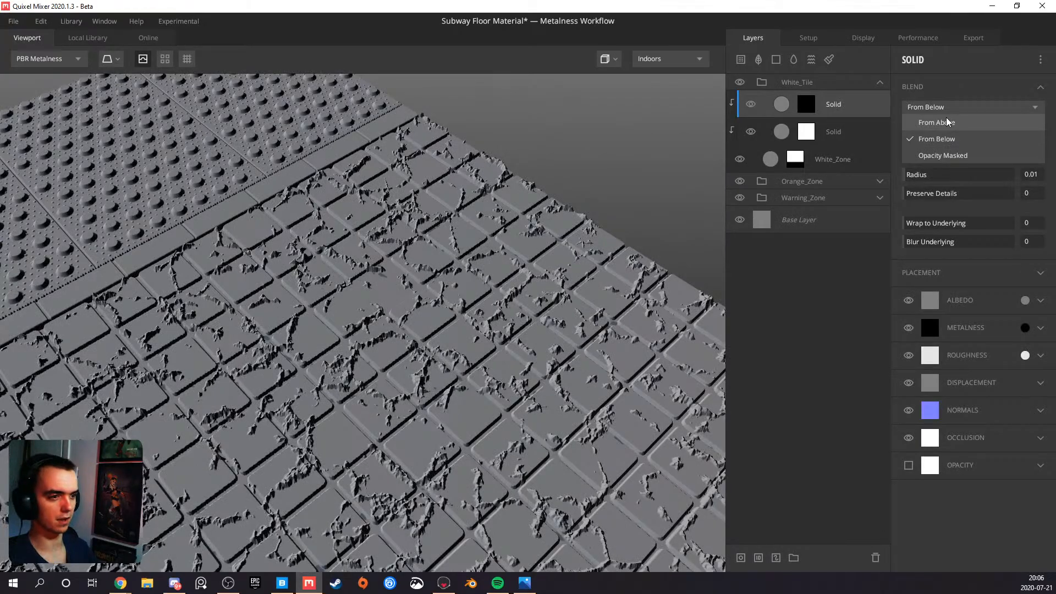
left_click(947, 122)
left_click_drag(351, 421, 174, 348)
left_click_drag(312, 324, 232, 367)
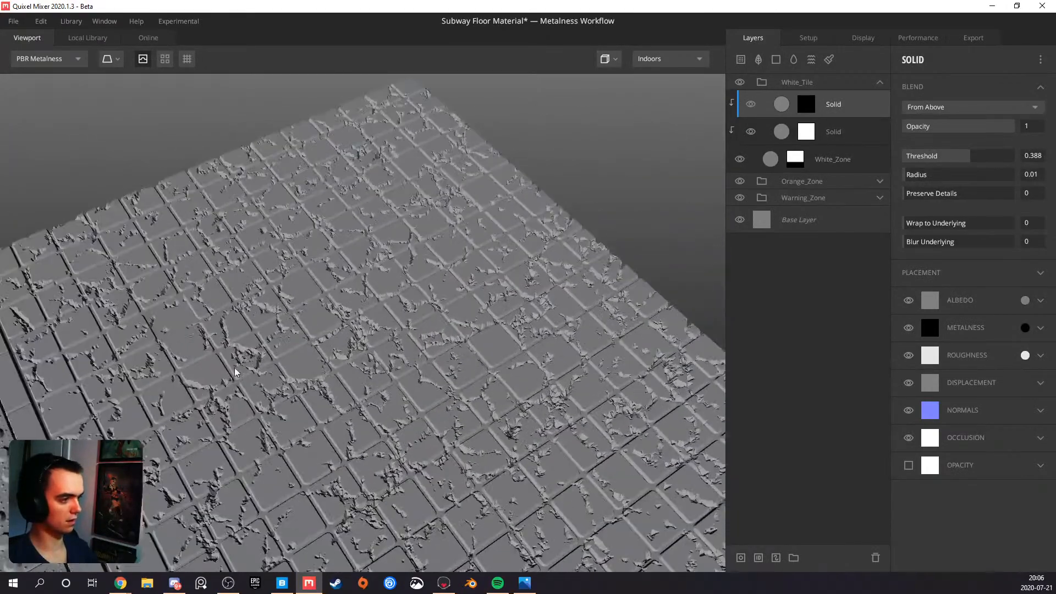
scroll(408, 309, "up", 5)
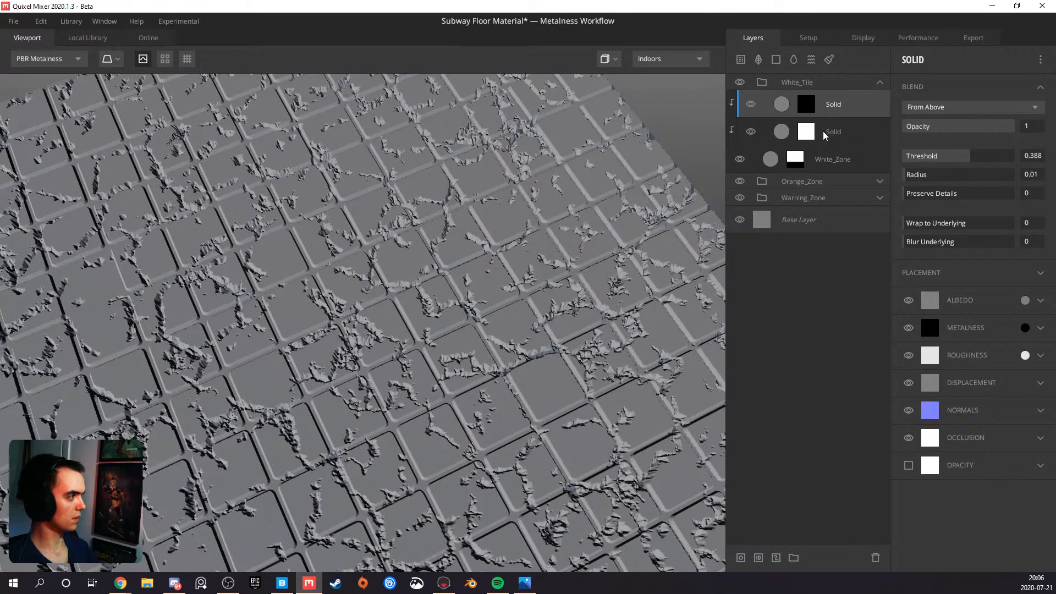
In the top Solid layer's mask, unclip Brightness/Contrast from the Worley noise and set the noise's blend mode to Multiply
left_click(808, 110)
scroll(954, 206, "down", 4)
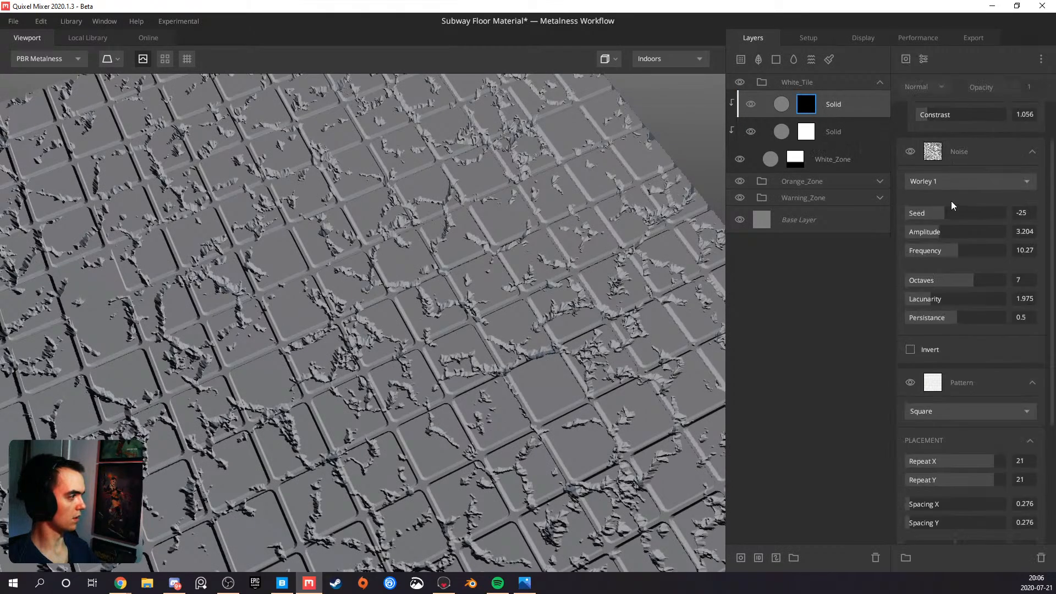
scroll(954, 203, "up", 4)
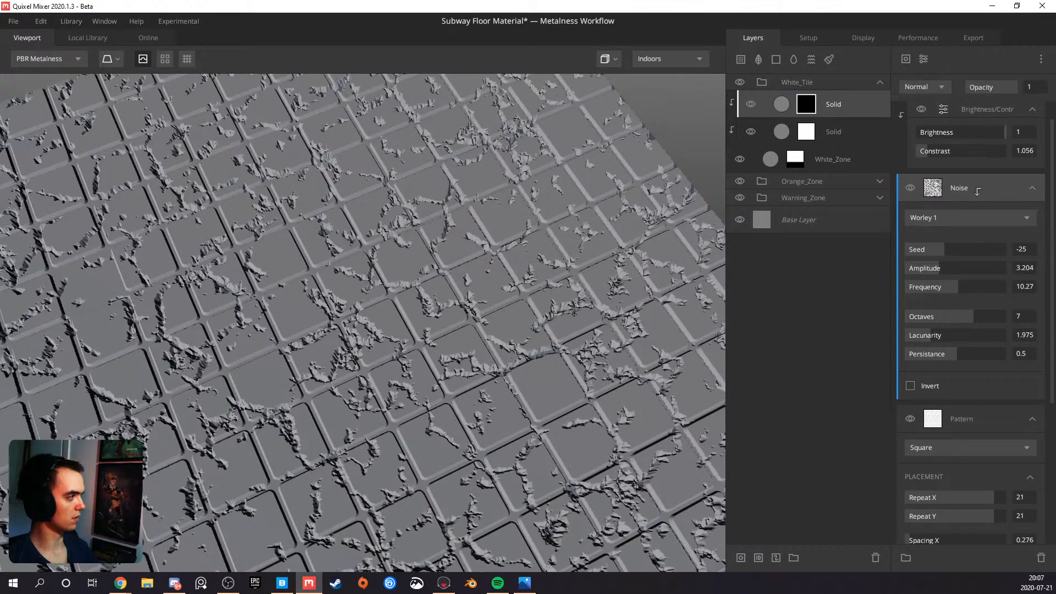
left_click(972, 187, "alt")
left_click(980, 190, "alt")
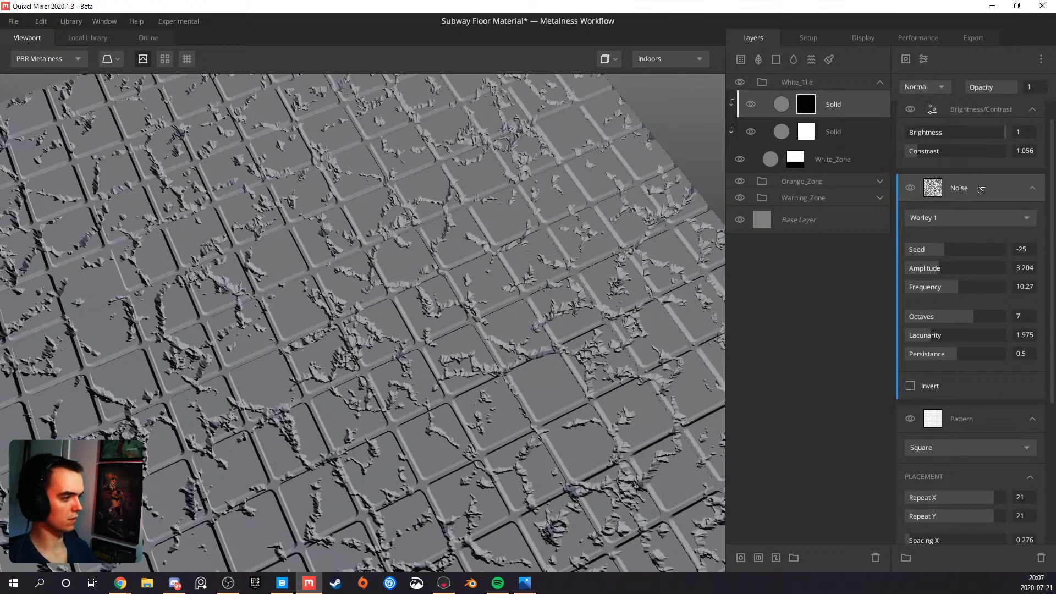
left_click(926, 88)
left_click(932, 152)
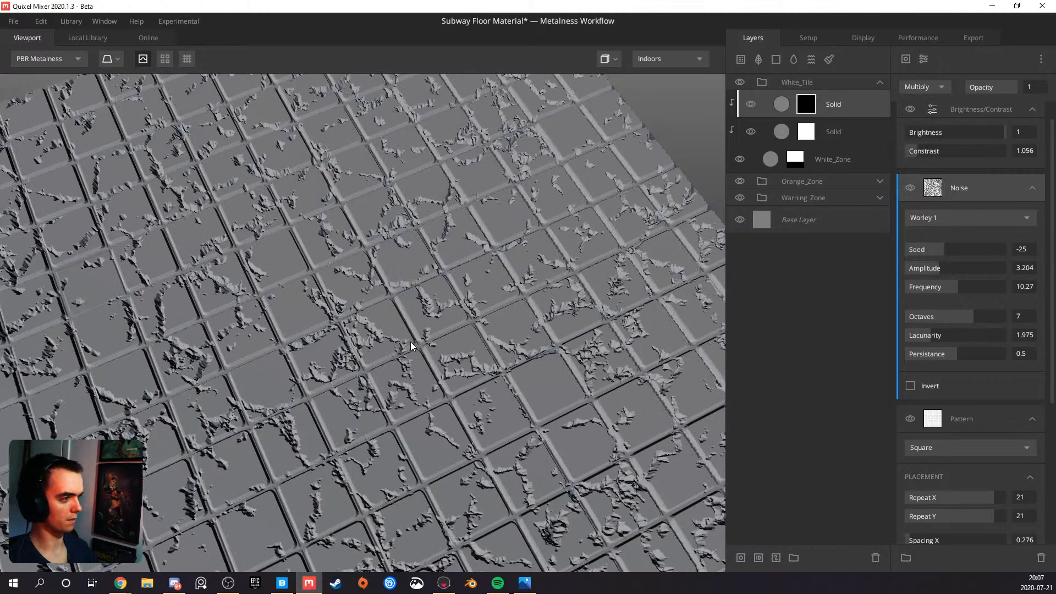
scroll(408, 342, "down", 4)
left_click_drag(405, 342, 239, 309)
scroll(332, 319, "up", 5)
left_click_drag(424, 307, 681, 143)
Set the top Solid layer's blend Threshold to -0.03 and check the cracks across the white tiles
left_click(850, 108)
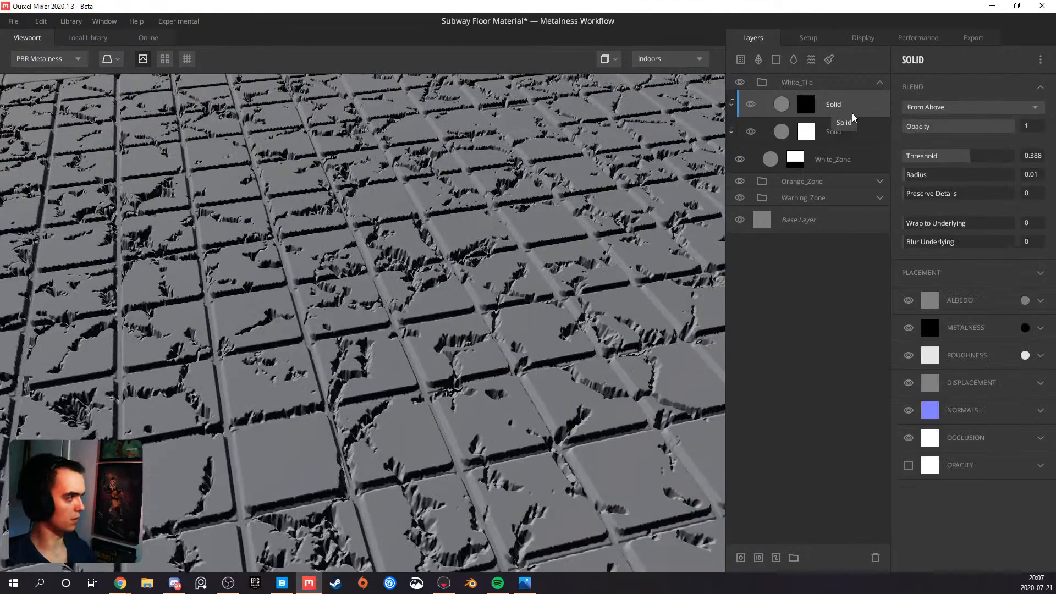
left_click_drag(964, 159, 959, 159)
scroll(443, 303, "down", 5)
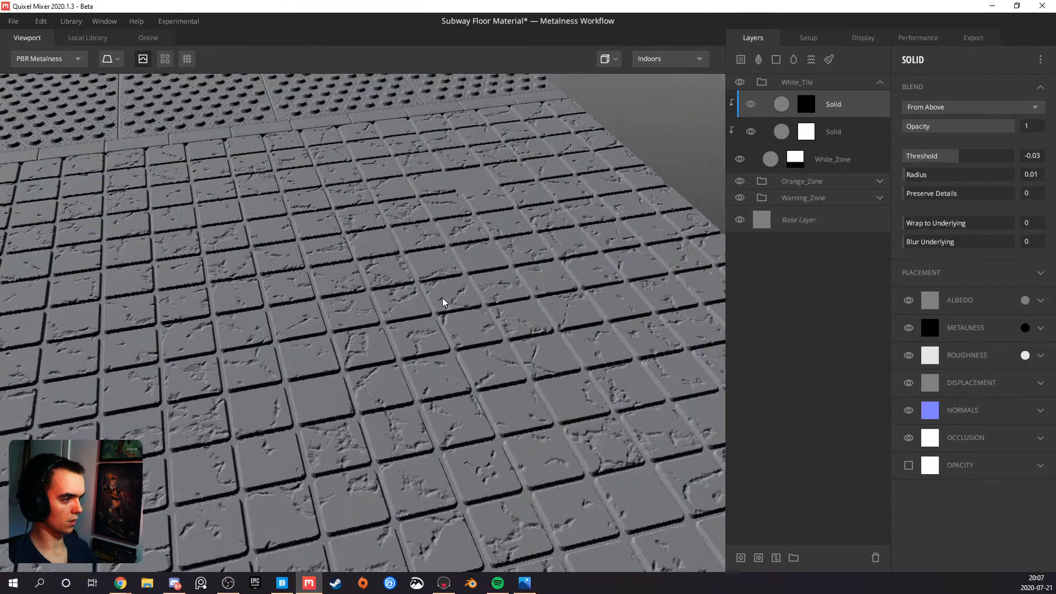
left_click_drag(434, 309, 330, 311)
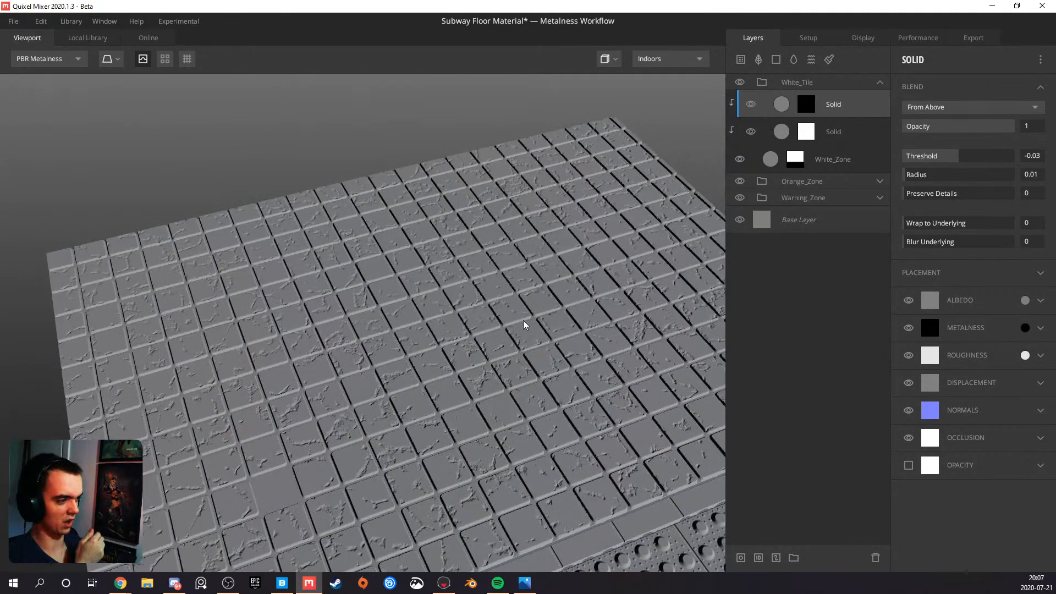
Open the top Solid layer's mask and set the Square pattern's Cut Out Amount to 0.381
left_click(807, 105)
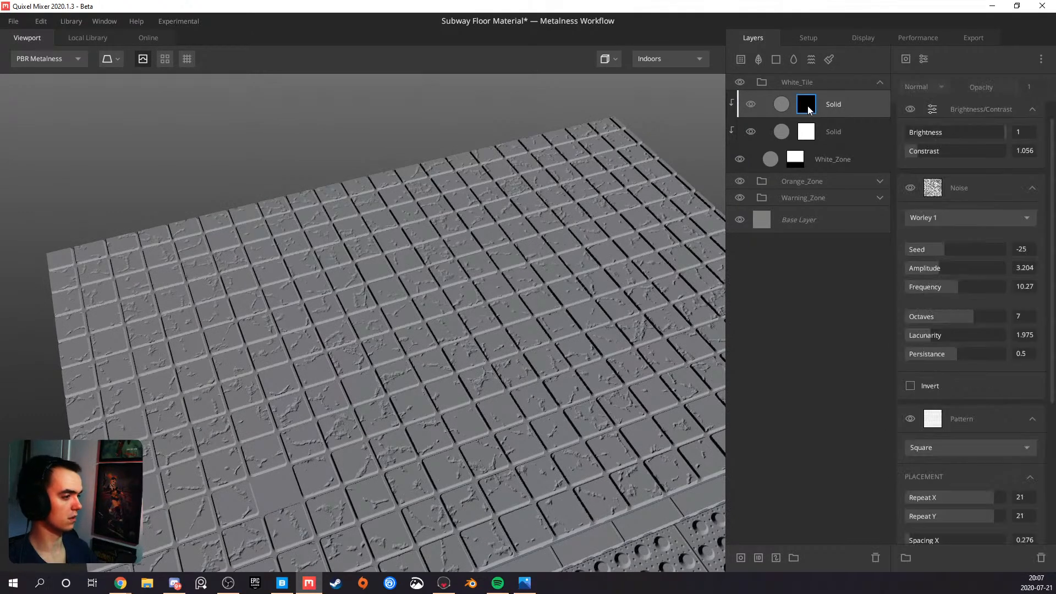
scroll(936, 370, "down", 5)
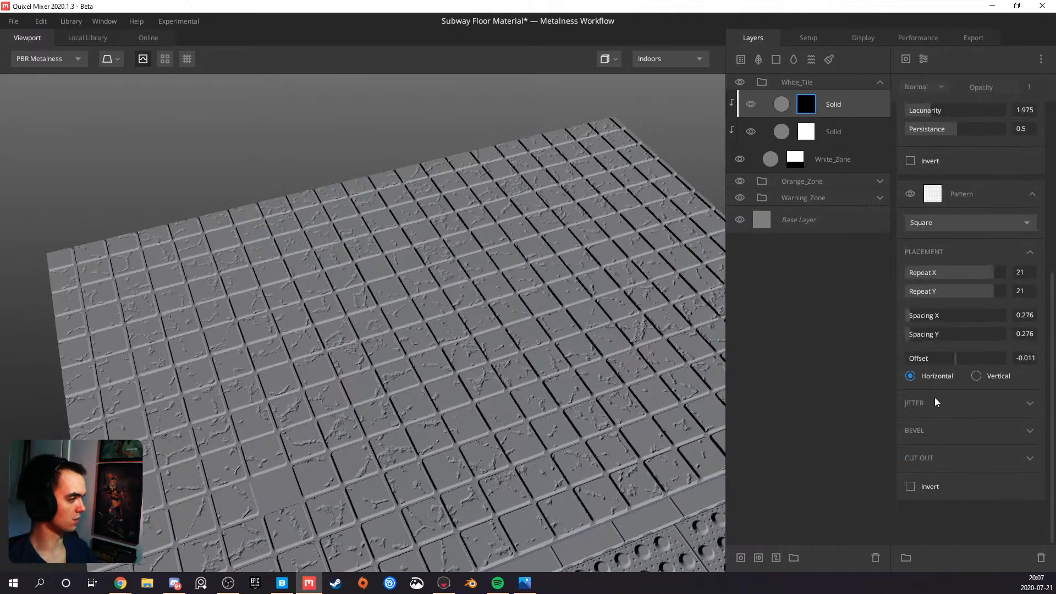
left_click(1028, 460)
mouse_move(950, 480)
left_mouse_down()
mouse_move(977, 480)
mouse_move(946, 479)
left_mouse_up()
Enable Brightness Jitter on the Square pattern with Amount 1 and Threshold 0, comparing the settings in the layer mask view
left_click(1036, 405)
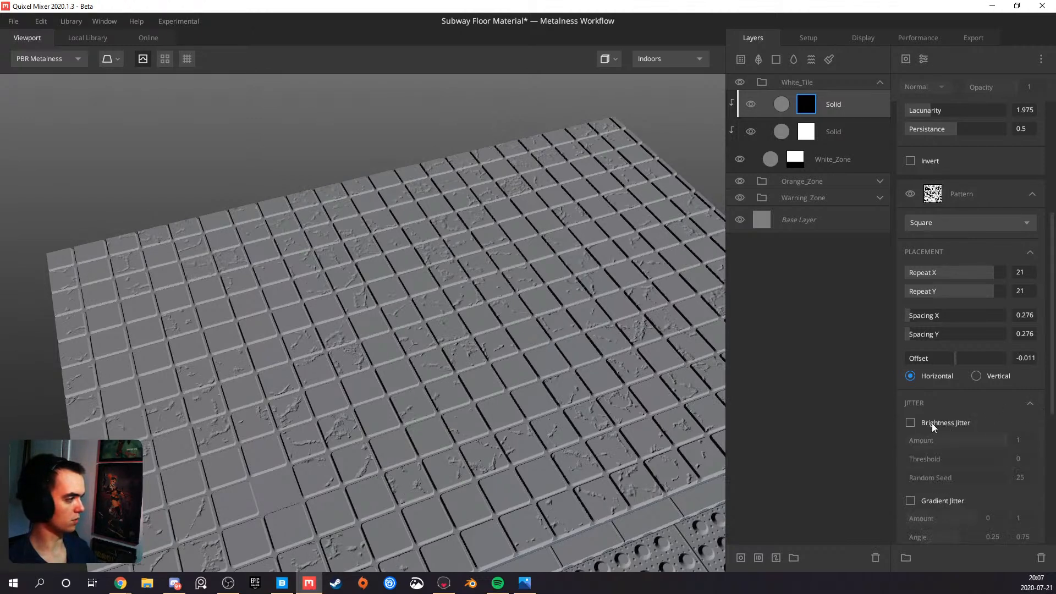
left_click(912, 424)
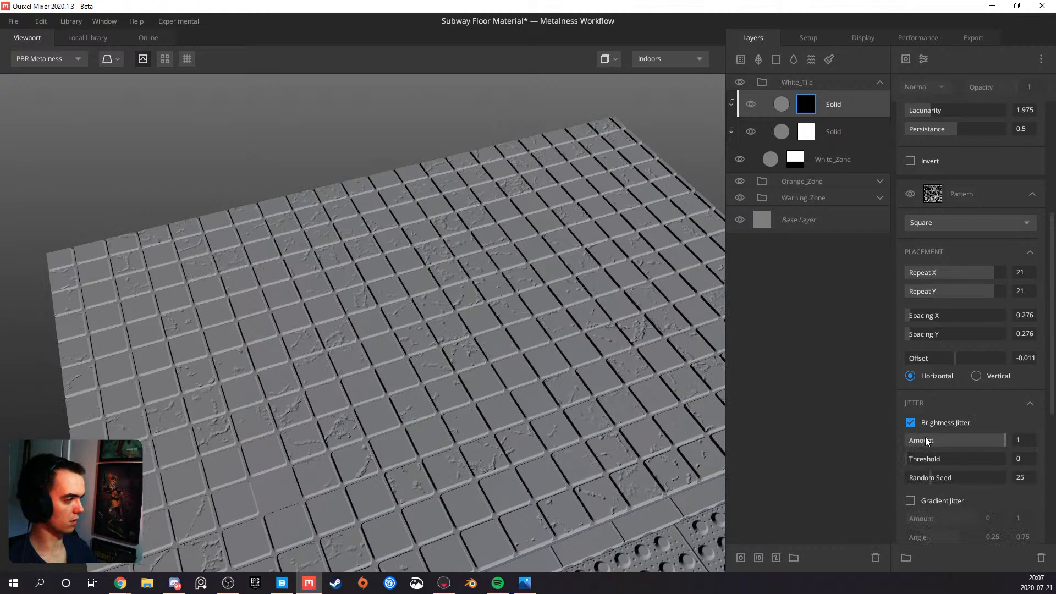
mouse_move(939, 461)
left_mouse_down()
mouse_move(963, 463)
mouse_move(908, 464)
mouse_move(945, 468)
left_mouse_up()
left_click_drag(1005, 440, 1052, 447)
key("m")
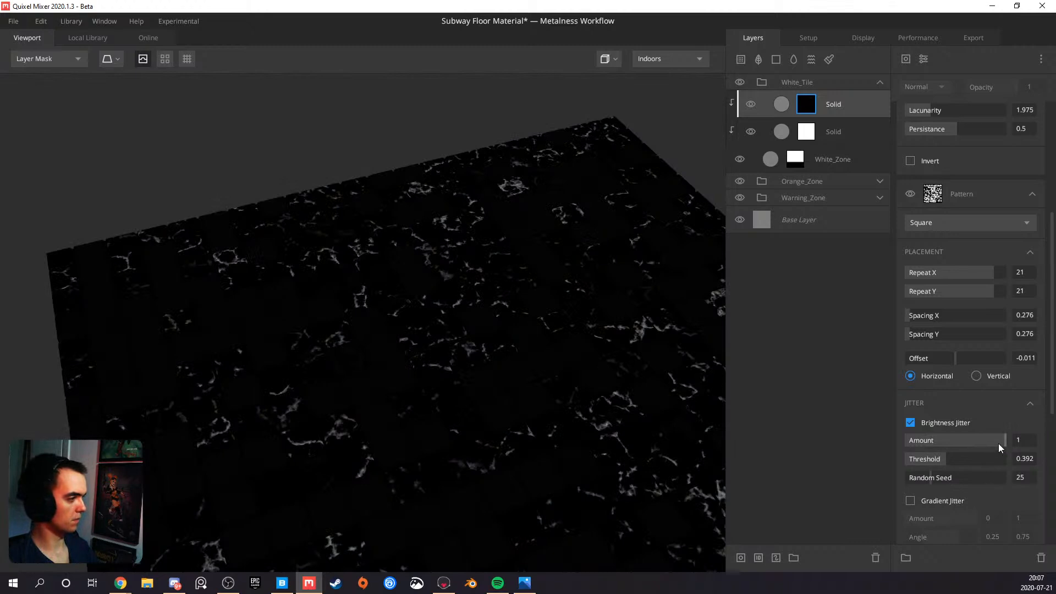
left_click_drag(999, 443, 856, 452)
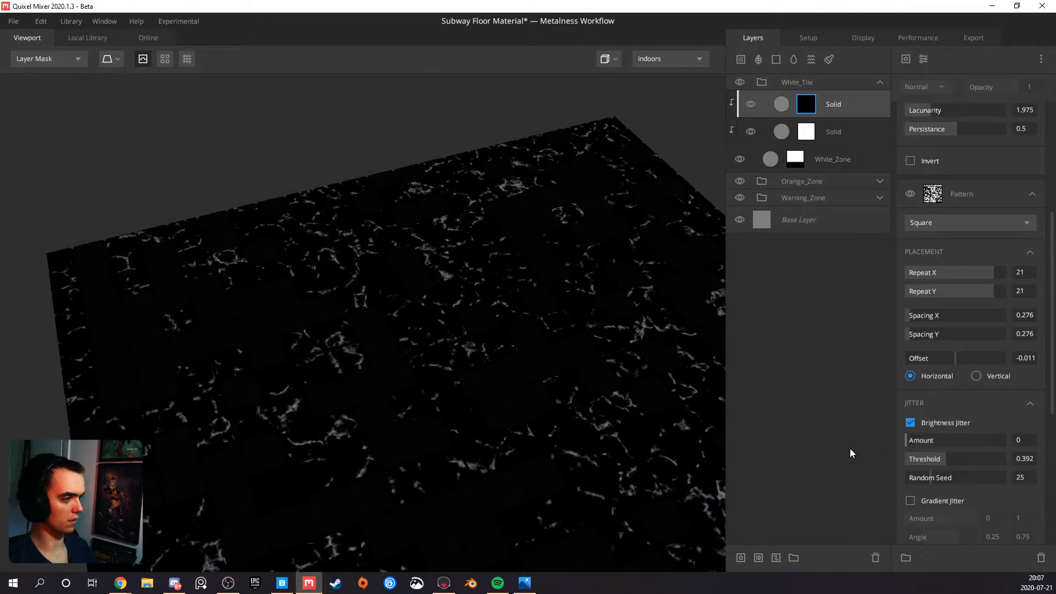
left_click_drag(926, 448, 904, 460)
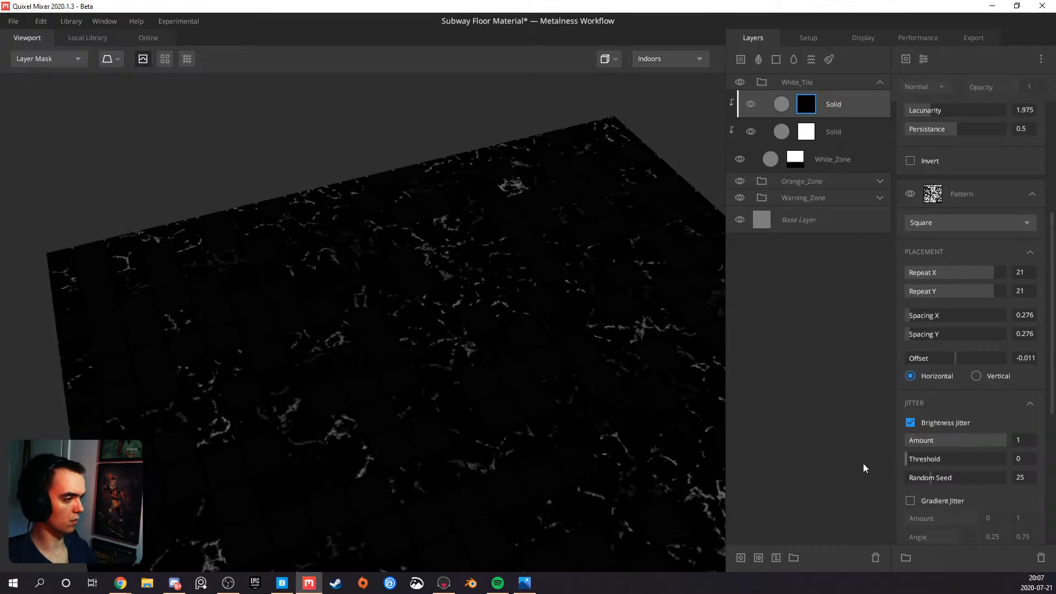
key("m")
Set the Square pattern's Cut Out Amount to 0.204 and check the spread of cracked tiles
scroll(404, 392, "up", 2)
scroll(448, 377, "down", 2)
scroll(946, 478, "down", 5)
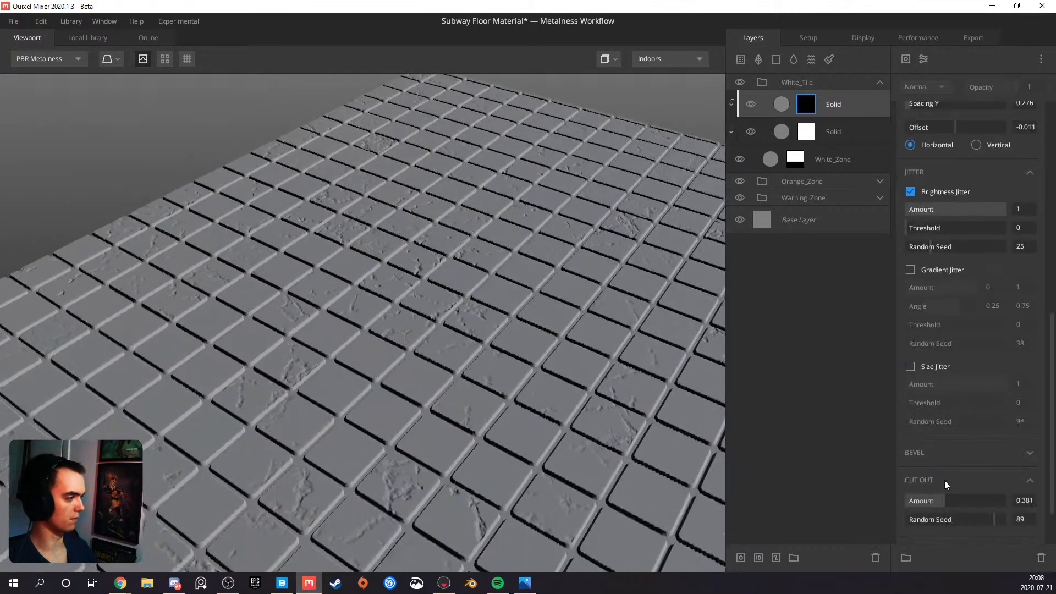
left_click_drag(934, 501, 928, 503)
scroll(465, 427, "down", 3)
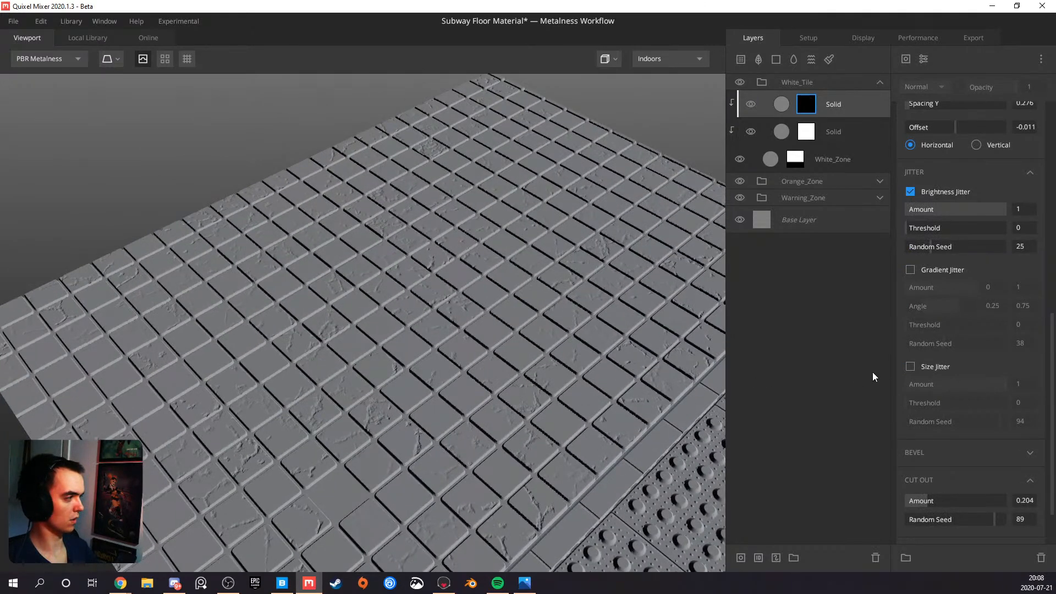
Enable Gradient Jitter on the Square pattern, with its Angle range from 0 to 1 and Threshold at 0.497
left_click(911, 271)
left_click(911, 270)
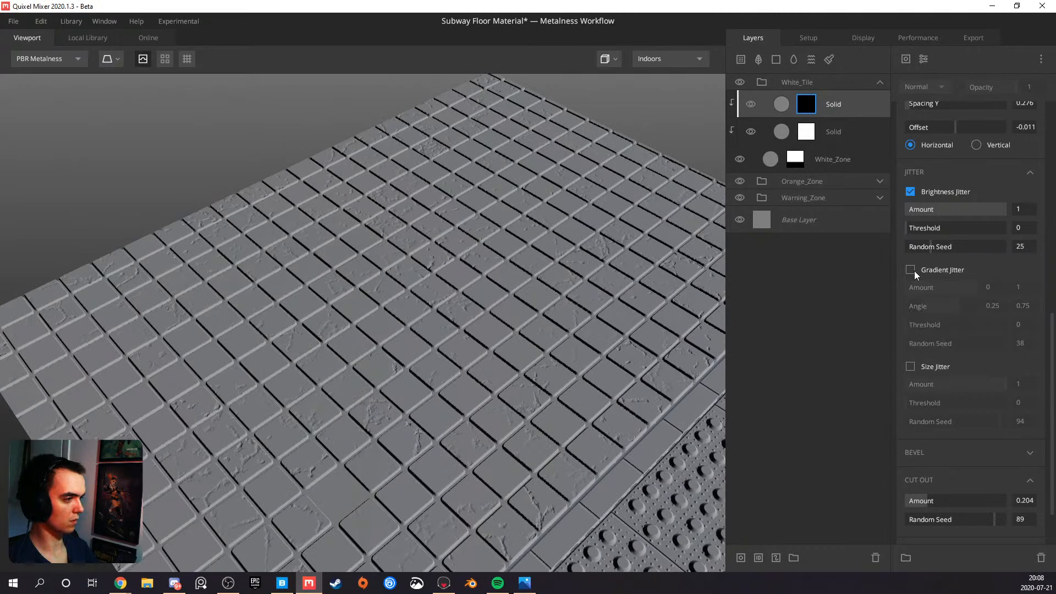
left_click(911, 270)
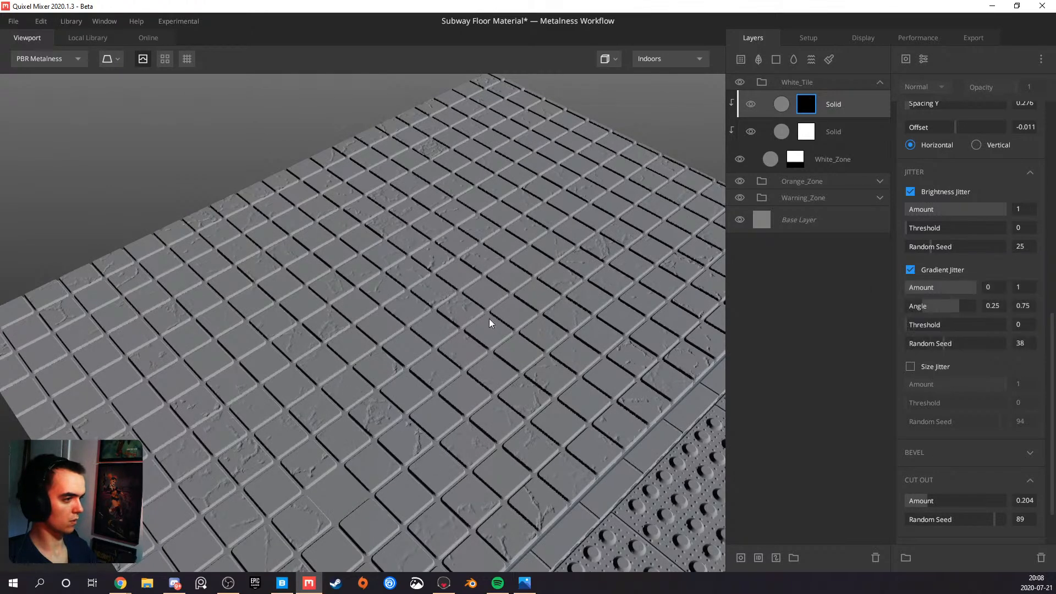
left_click_drag(489, 323, 427, 328)
left_click_drag(925, 306, 982, 315)
left_click_drag(910, 323, 956, 323)
left_click(956, 325)
Set the Square pattern's Cut Out Amount to 0.878 so that few tiles carry cracks
left_click_drag(469, 362, 440, 342)
left_click_drag(944, 499, 985, 496)
left_click_drag(993, 497, 994, 495)
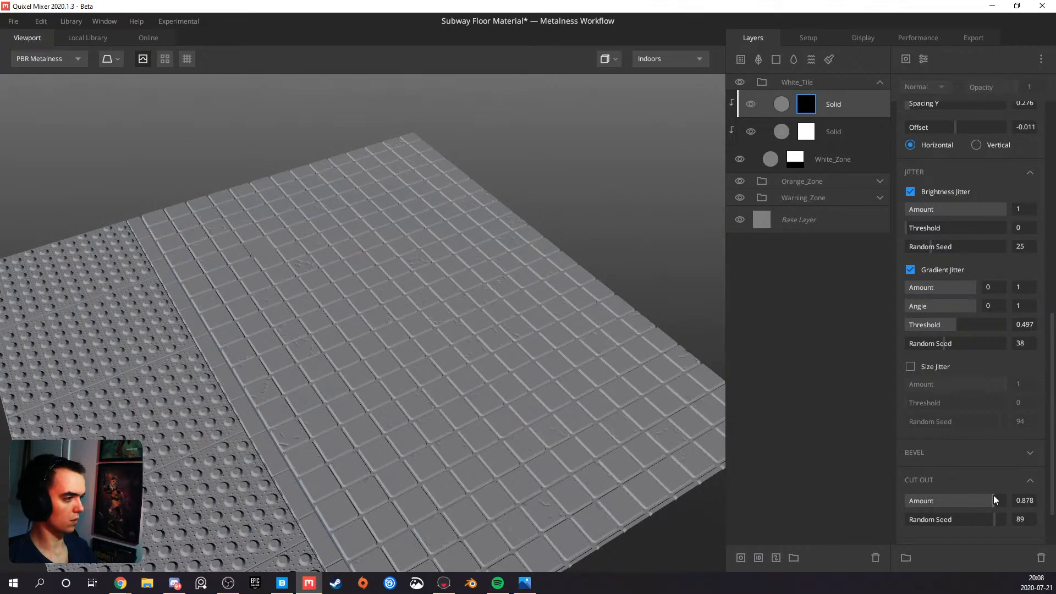
Set the Square pattern's Cut Out Amount to 0.541, comparing crack coverage in the layer mask and PBR Metalness views
left_click_drag(583, 402, 439, 303)
key("m")
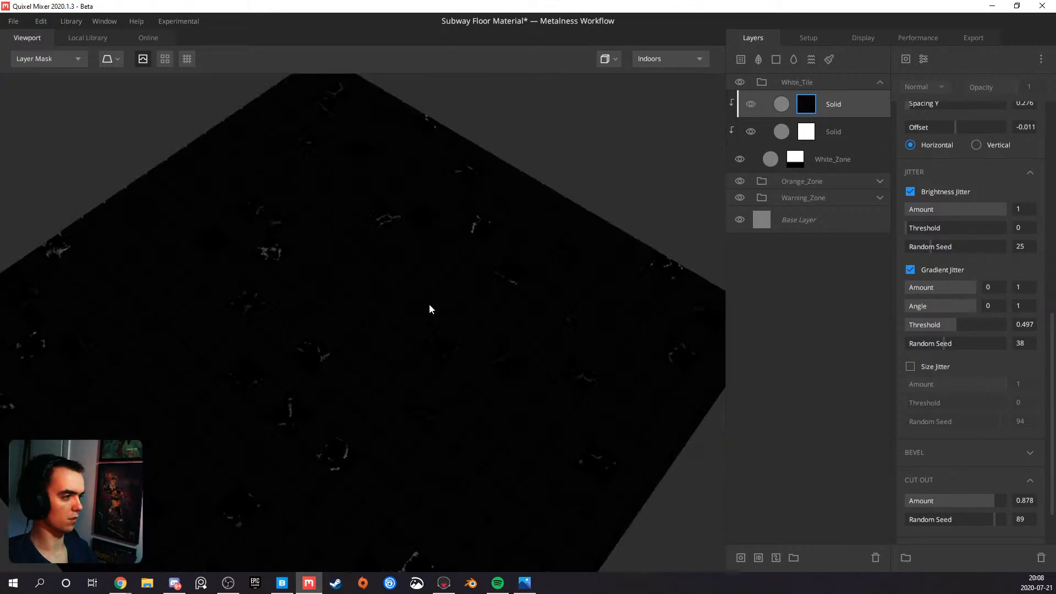
left_click_drag(969, 501, 959, 501)
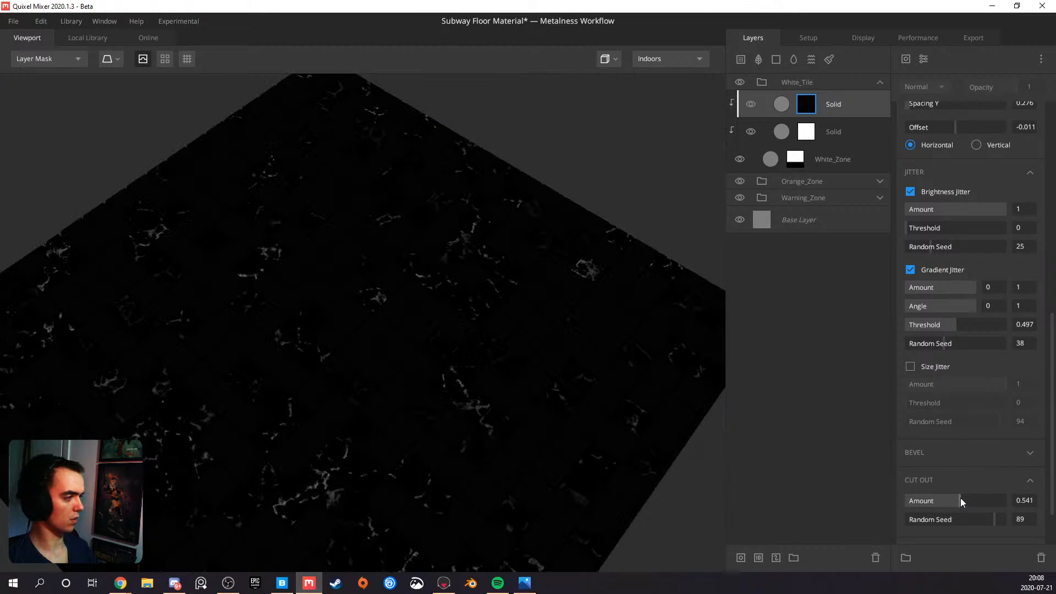
key("m")
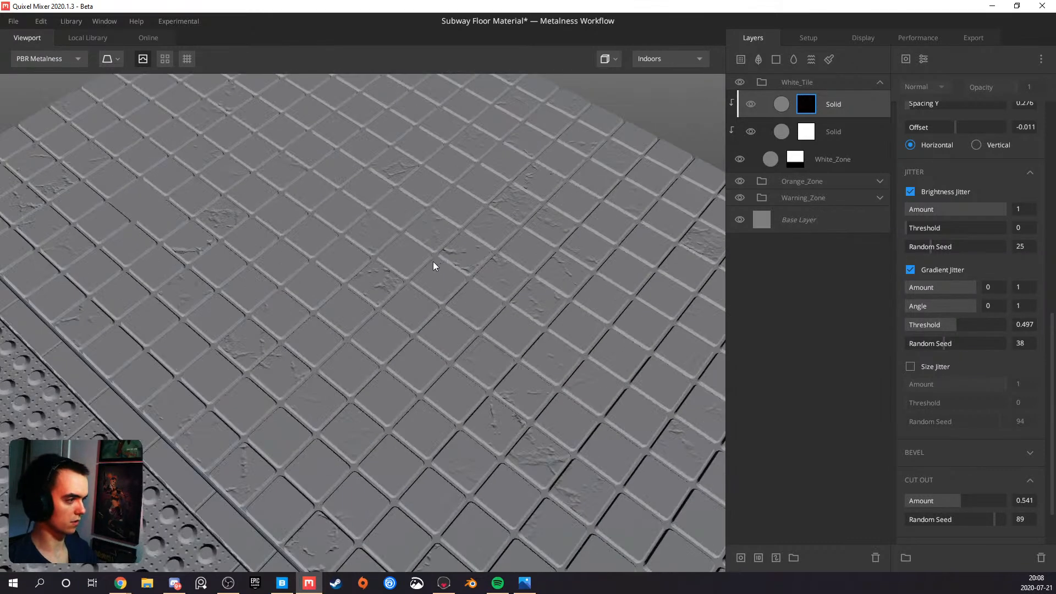
left_click_drag(433, 262, 384, 313)
scroll(922, 303, "up", 6)
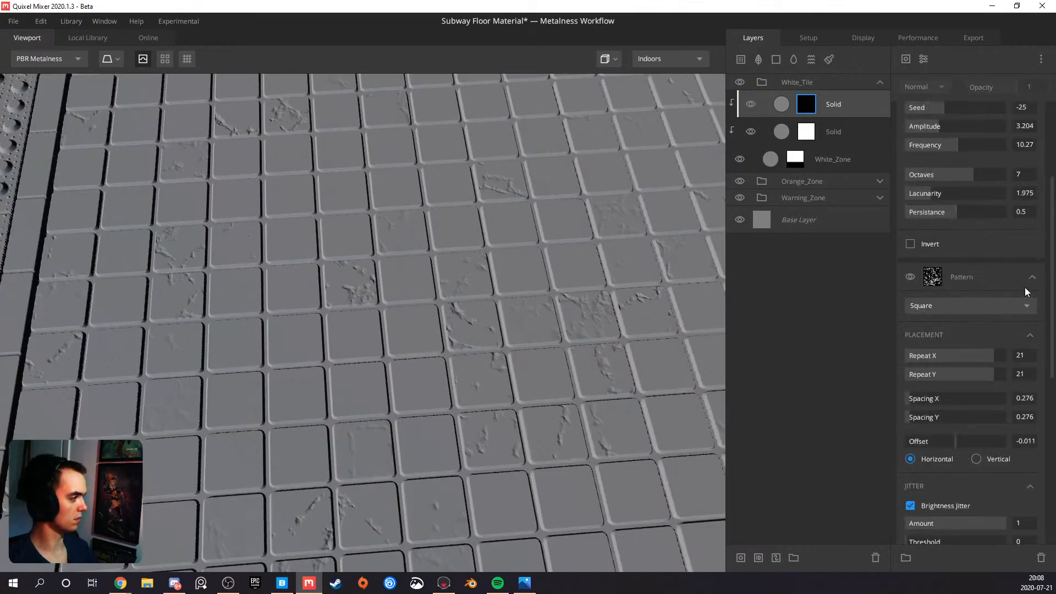
Set the Worley 1 noise's Frequency to 12.48 in the crack mask and inspect the cracks on the white tiles
left_click(1032, 278)
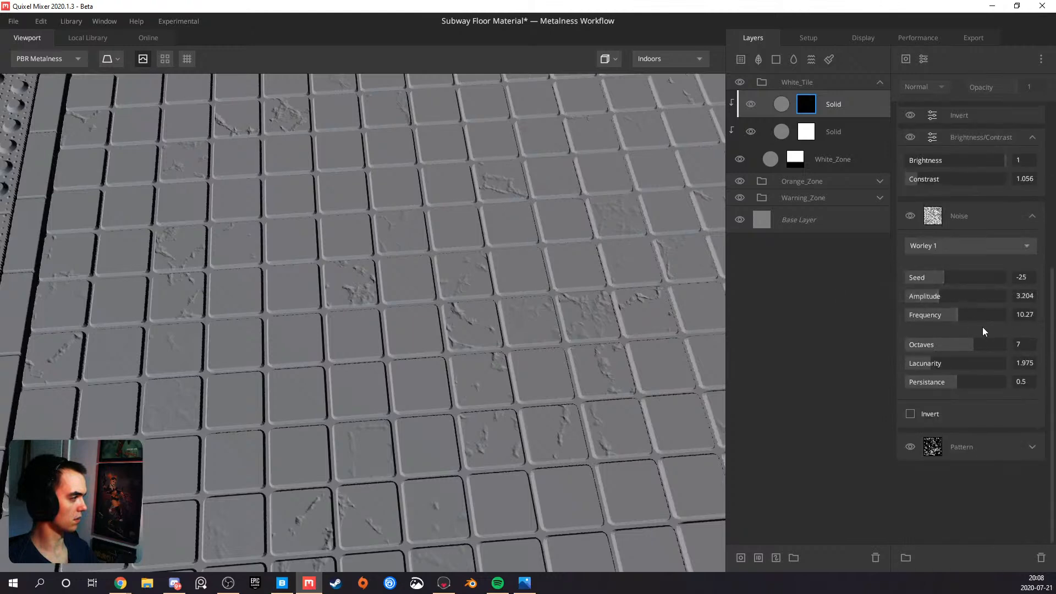
left_click_drag(950, 312, 969, 314)
scroll(453, 331, "down", 5)
left_click_drag(448, 341, 597, 341, "alt")
scroll(477, 295, "up", 5)
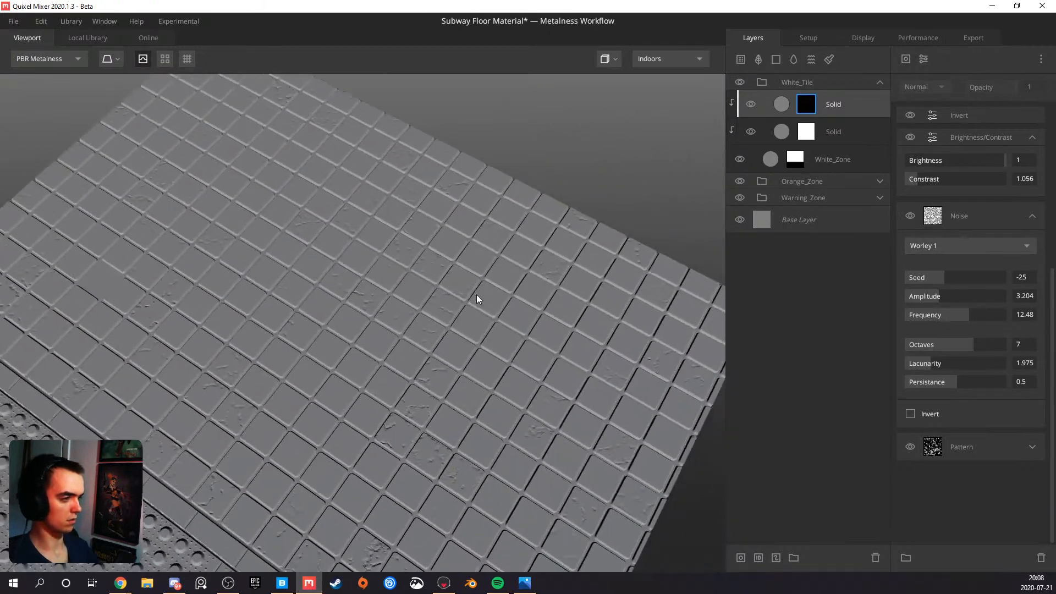
left_click_drag(430, 326, 407, 249, "alt")
scroll(422, 309, "up", 3)
Set the top Solid layer's blend Threshold to 0.348 and Radius to 0, checking the crack edges on the tiles
left_click(853, 106)
left_click_drag(962, 156, 970, 154)
left_click_drag(594, 264, 427, 406, "alt")
left_click_drag(919, 227, 848, 253)
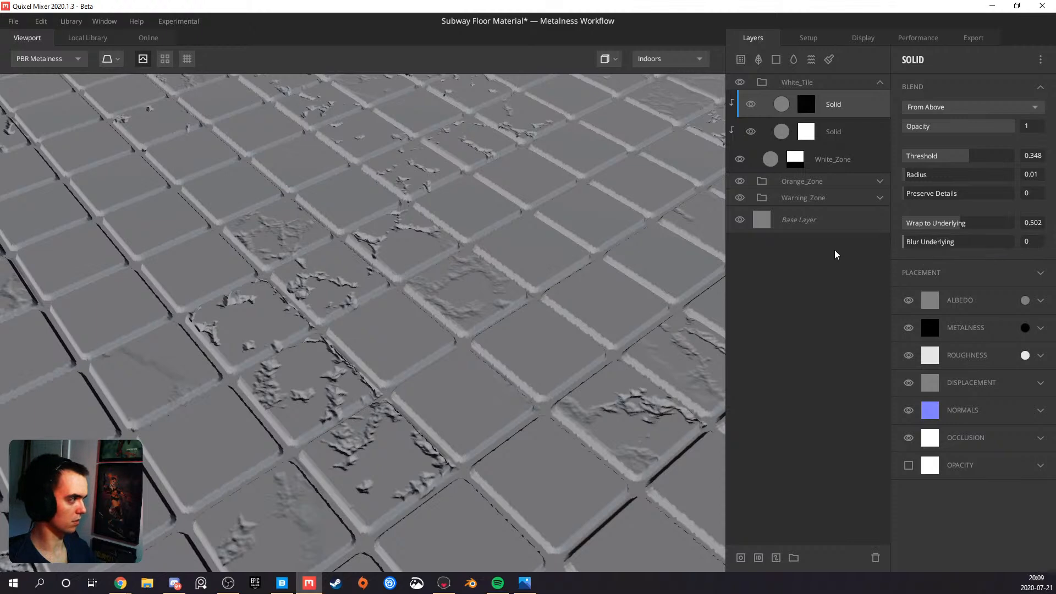
mouse_move(909, 182)
left_mouse_down()
mouse_move(935, 176)
mouse_move(902, 177)
mouse_move(965, 194)
mouse_move(903, 195)
left_mouse_up()
scroll(641, 302, "down", 5)
middle_click_drag(484, 319, 441, 307)
scroll(356, 326, "down", 2)
left_click_drag(442, 306, 638, 226)
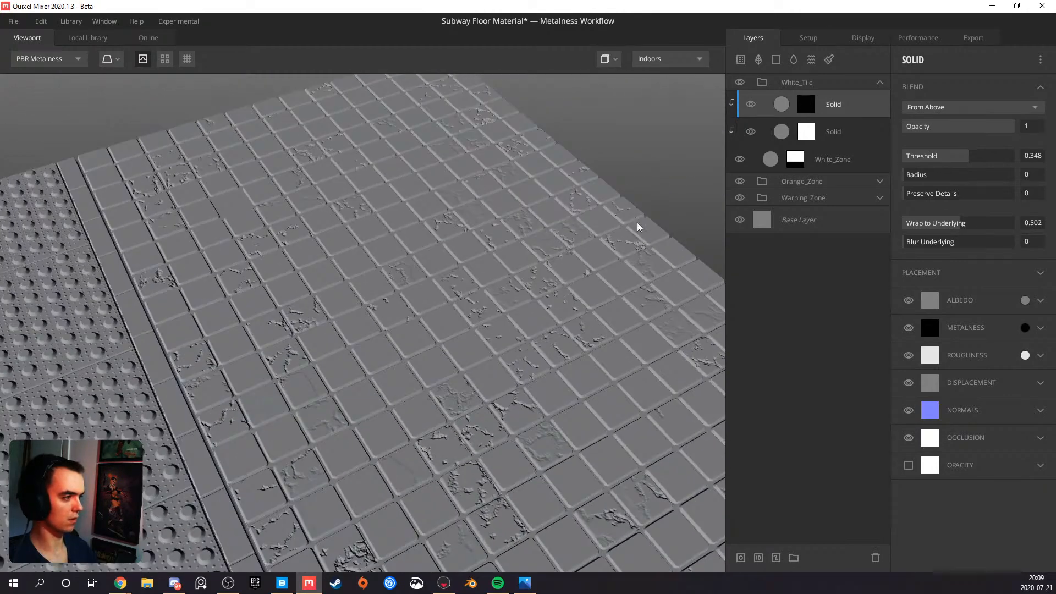
In the top Solid layer's mask, set the Worley 1 noise's Lacunarity to 2.041 and Persistance to 0.541
left_click(812, 106)
left_click(937, 358)
left_click(933, 358)
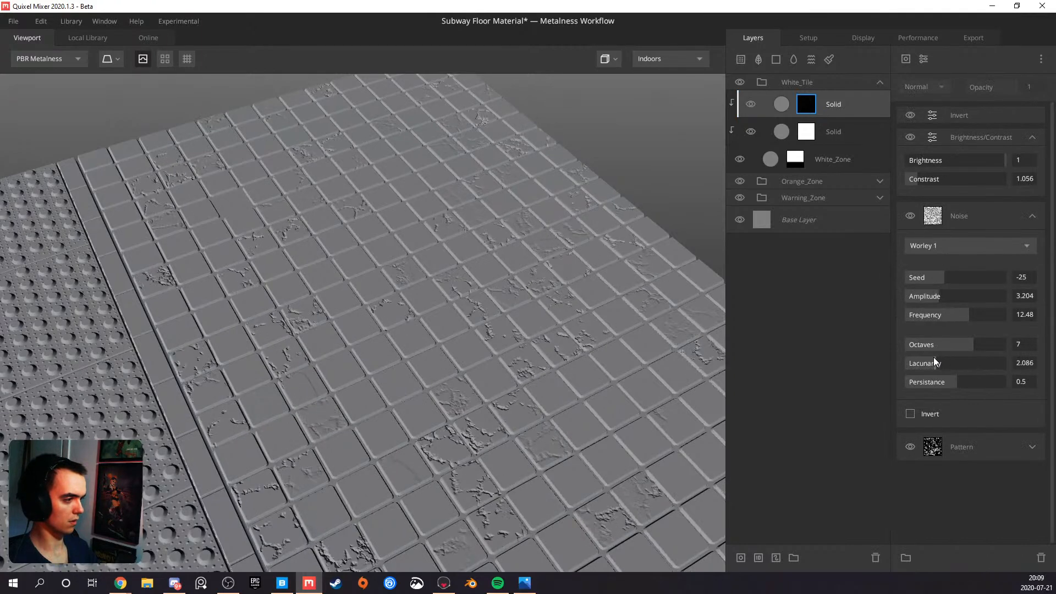
left_click(933, 384)
left_click_drag(928, 385, 960, 378)
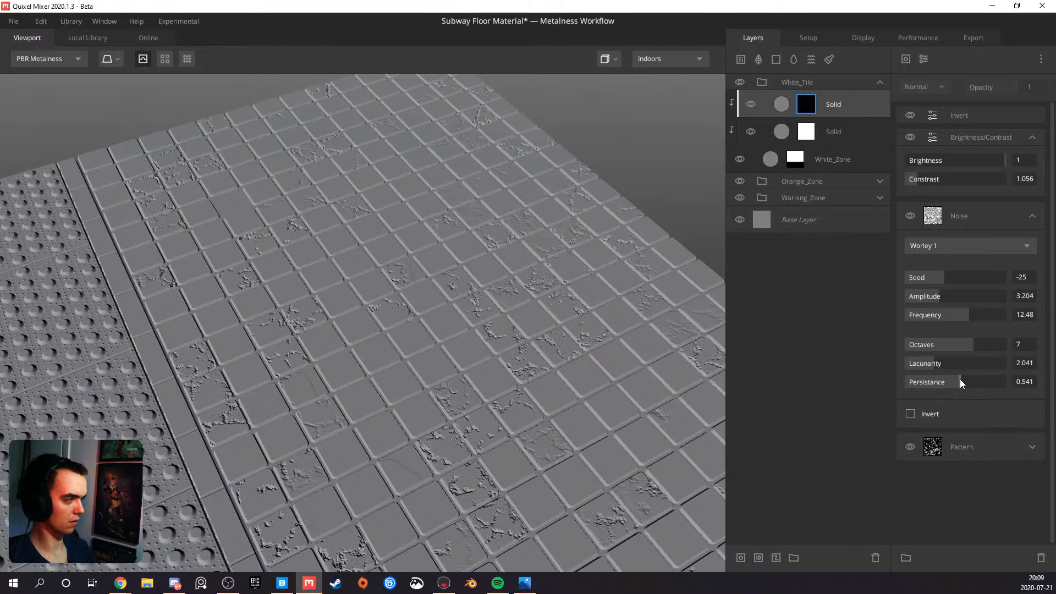
Refine the Worley 1 noise's Lacunarity to 2.052 with Octaves at 7, checking the crack shapes
left_click_drag(947, 342, 942, 343)
scroll(562, 393, "down", 5)
mouse_move(479, 356)
left_mouse_down()
mouse_move(424, 358)
mouse_move(460, 386)
mouse_move(479, 365)
left_mouse_up()
scroll(463, 402, "up", 6)
left_click_drag(942, 363, 961, 353)
left_click(969, 345)
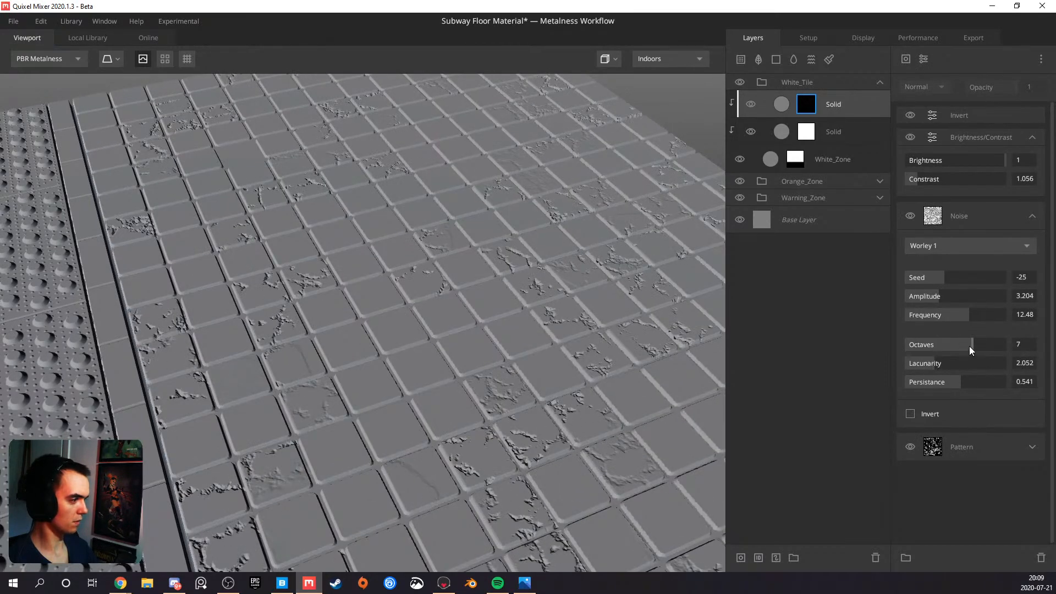
Set the crack mask's Brightness/Contrast modifier to Contrast 0.994 and check the cracks across the white tiles
left_click_drag(461, 352, 625, 289, "alt")
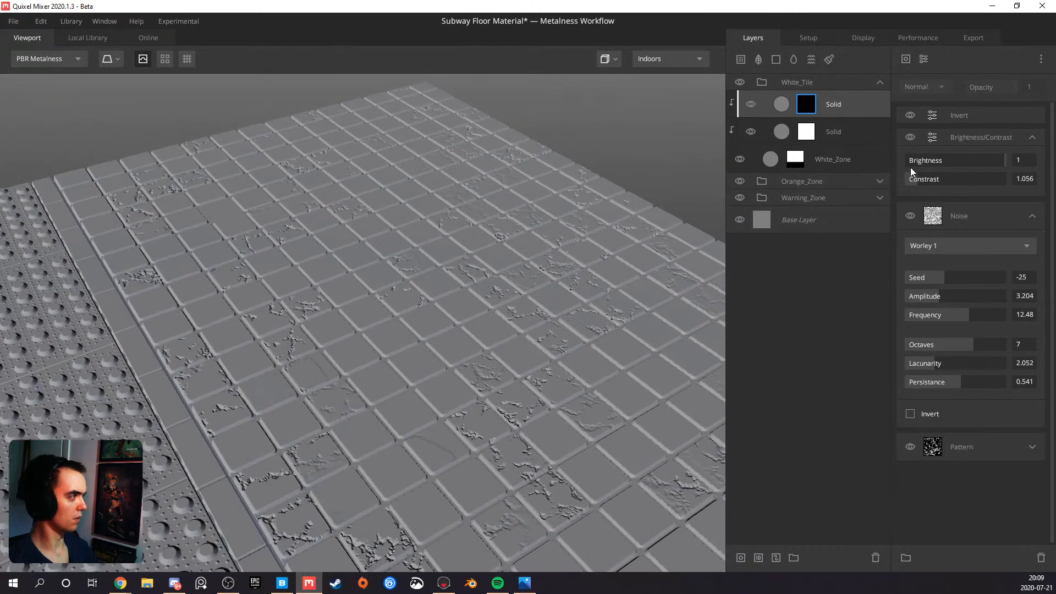
mouse_move(919, 175)
left_mouse_down()
mouse_move(946, 176)
mouse_move(916, 175)
left_mouse_up()
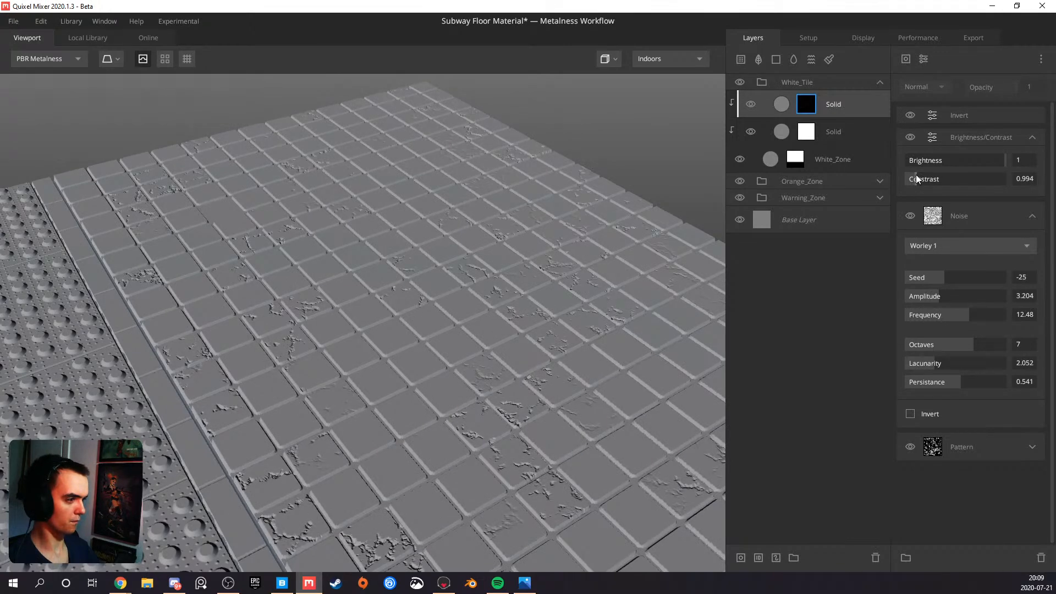
left_click_drag(420, 325, 450, 349)
scroll(466, 360, "up", 4)
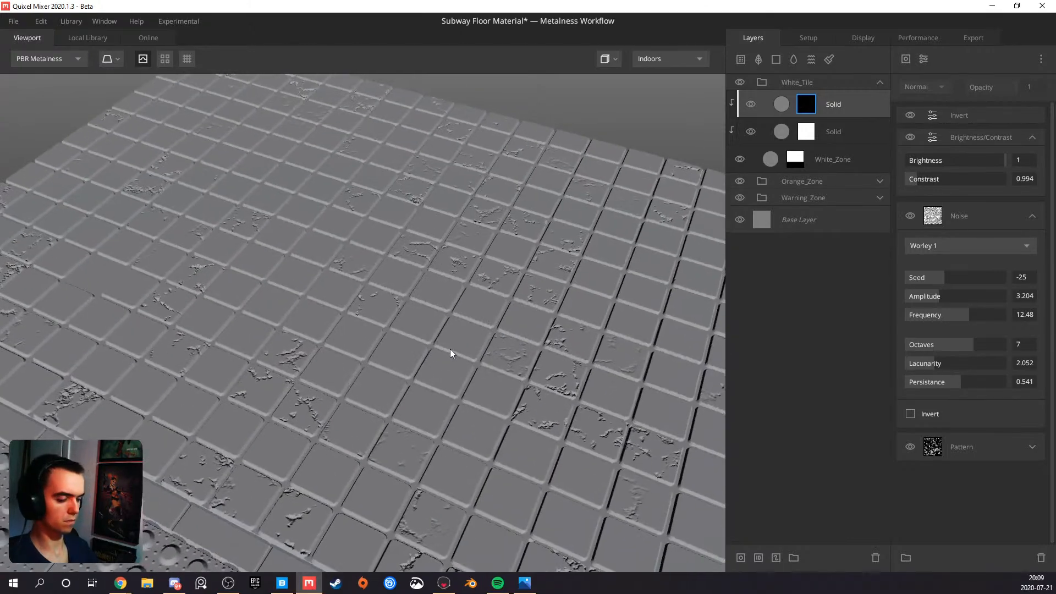
Examine the cracks on the white tiles in the Normal and Displacement channel views, up close and from afar
key("4")
key("5")
left_click_drag(394, 345, 334, 305)
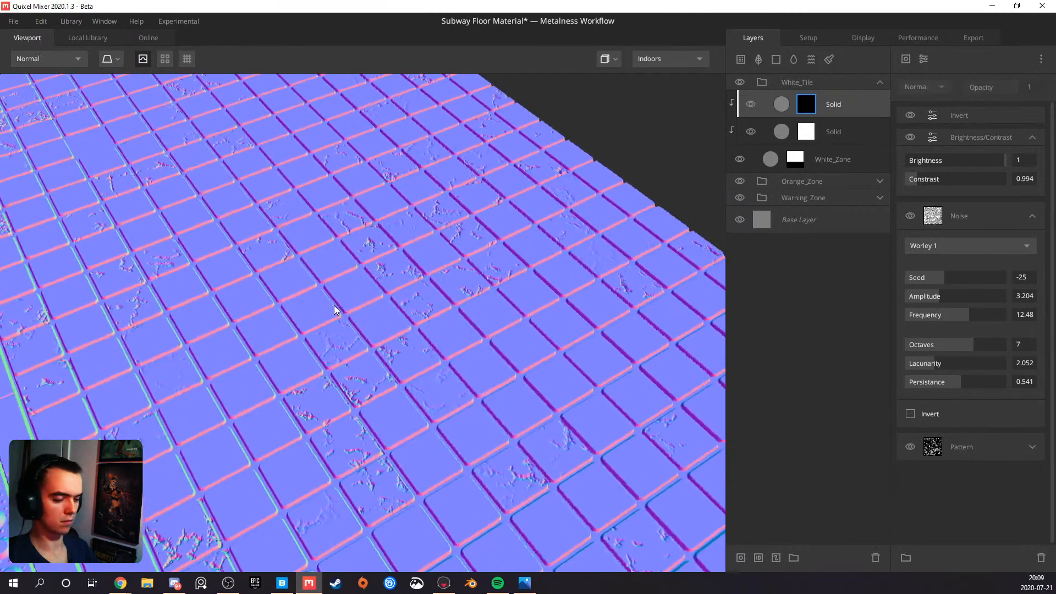
key("6")
scroll(333, 304, "up", 6)
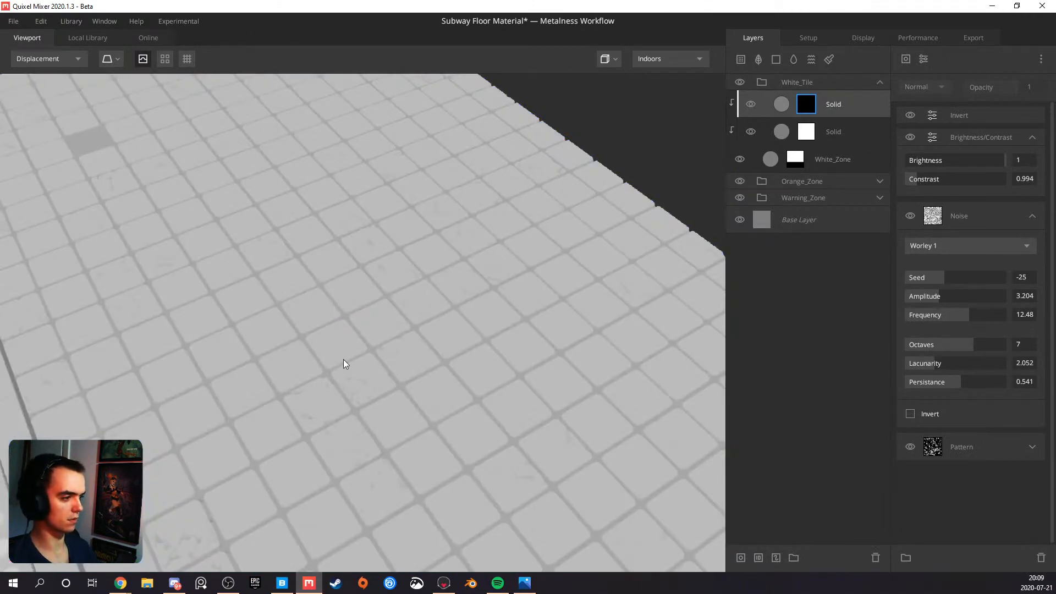
scroll(384, 335, "down", 6)
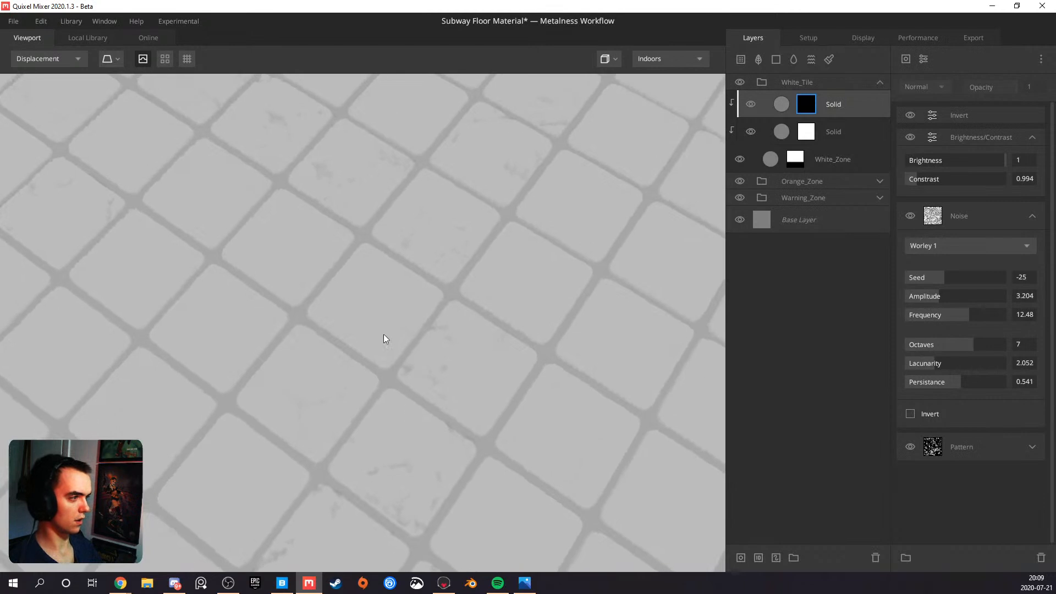
scroll(358, 342, "down", 3)
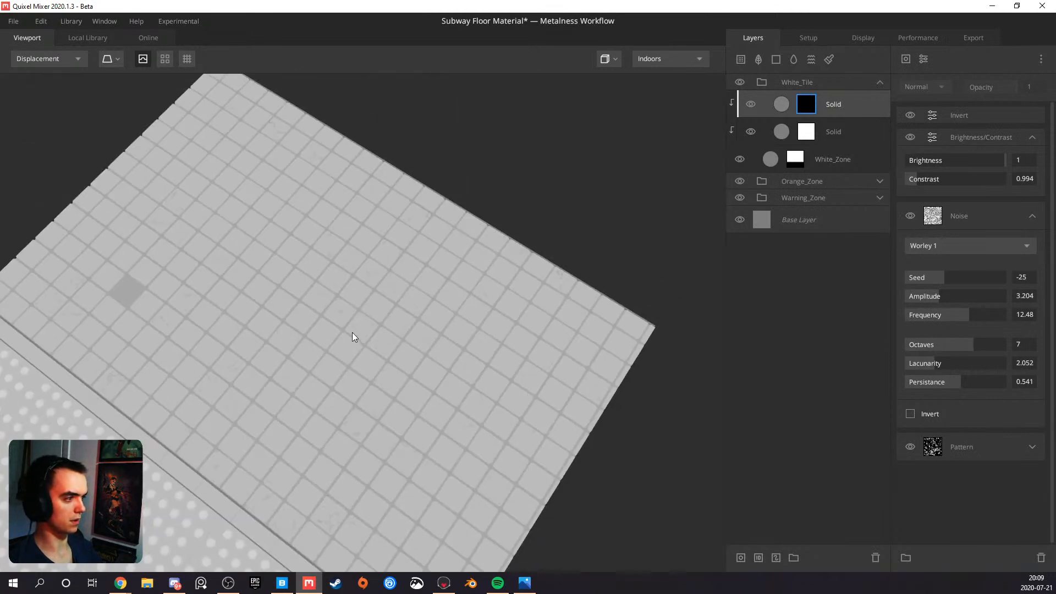
scroll(221, 308, "up", 6)
middle_click_drag(234, 318, 301, 329)
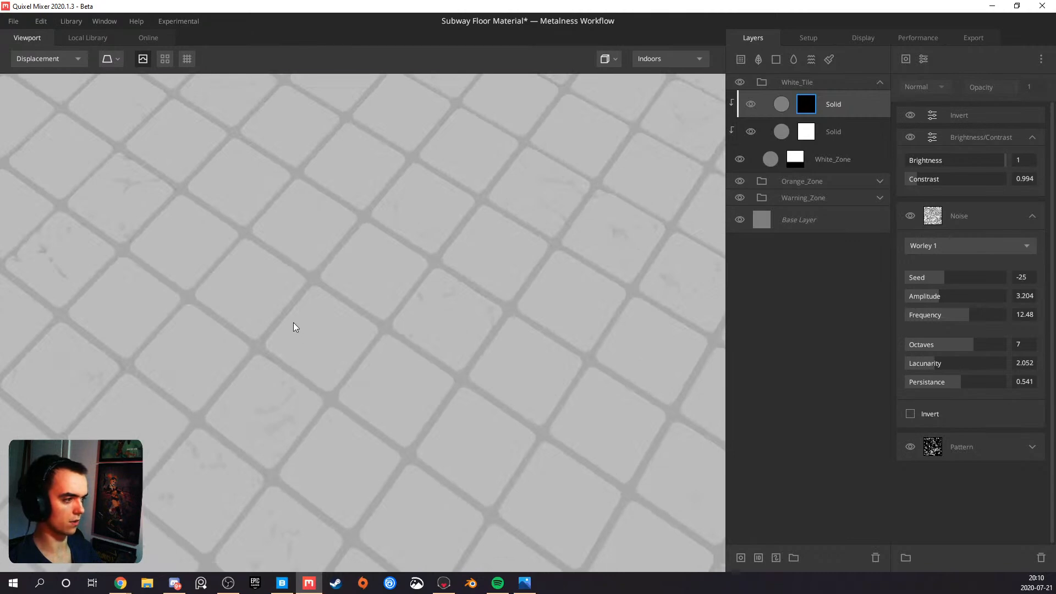
Review the whole floor in the Normal view and return to PBR Metalness to judge the cracks
key("5")
scroll(299, 325, "down", 5)
scroll(312, 322, "down", 3)
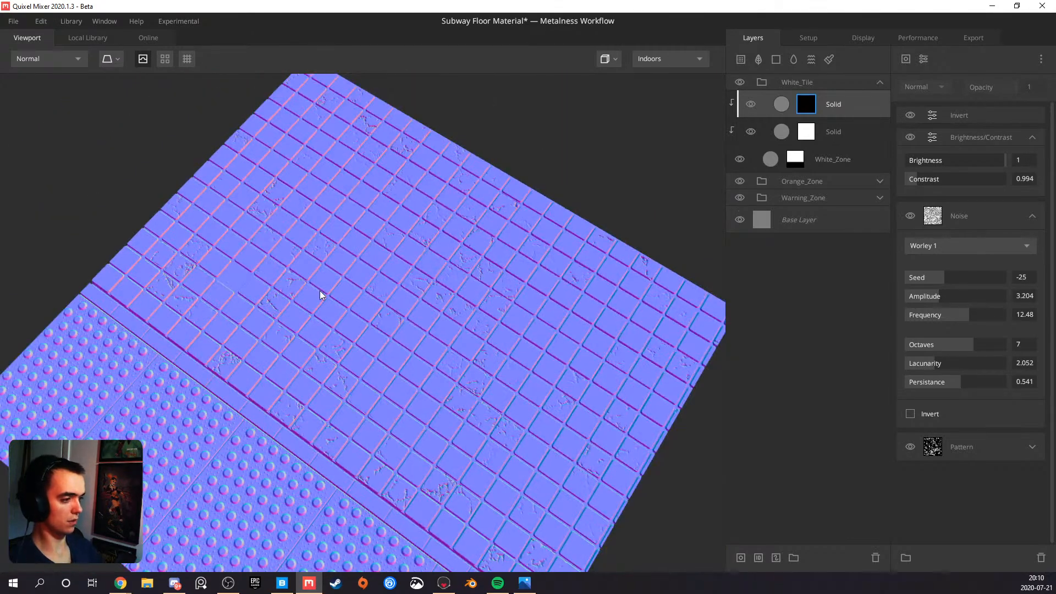
middle_click_drag(295, 368, 350, 280)
key("1")
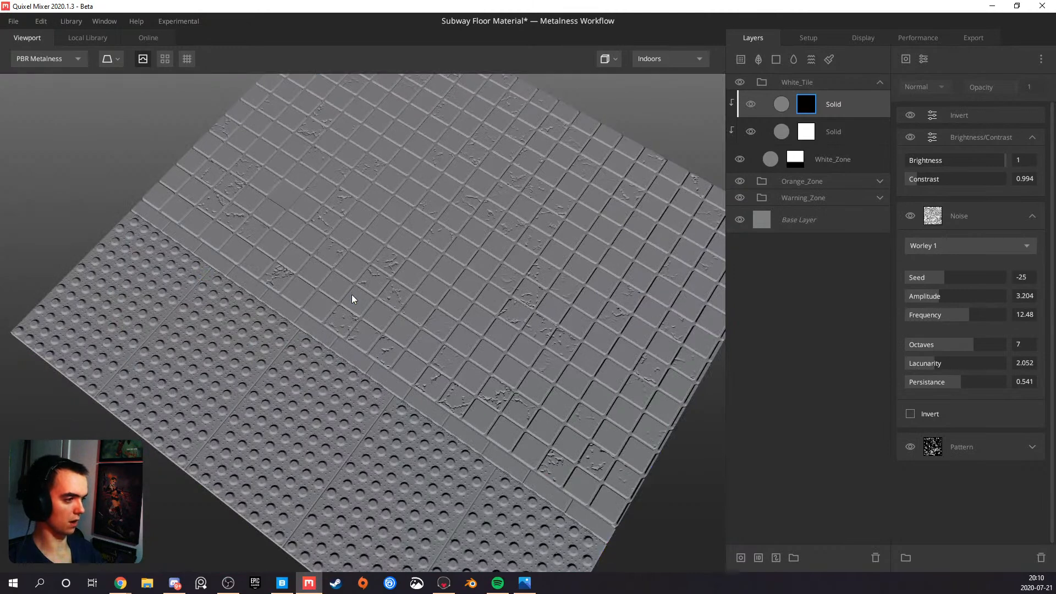
left_click_drag(392, 378, 359, 275)
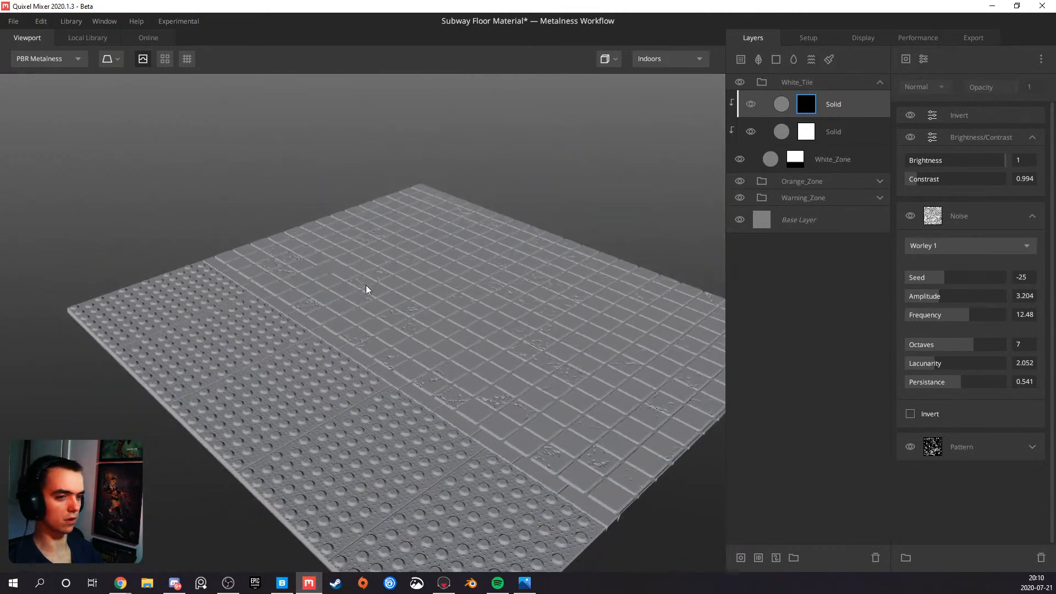
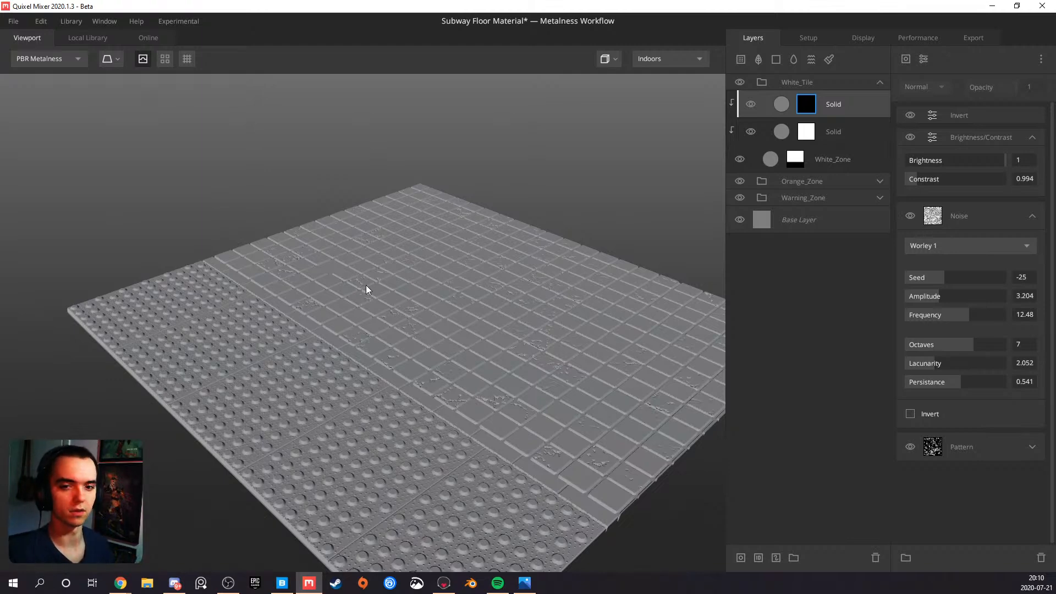
Copy the Square pattern from the missing-tile layer's mask and paste it as a new component on top of the crack layer's mask
left_click_drag(339, 274, 436, 339)
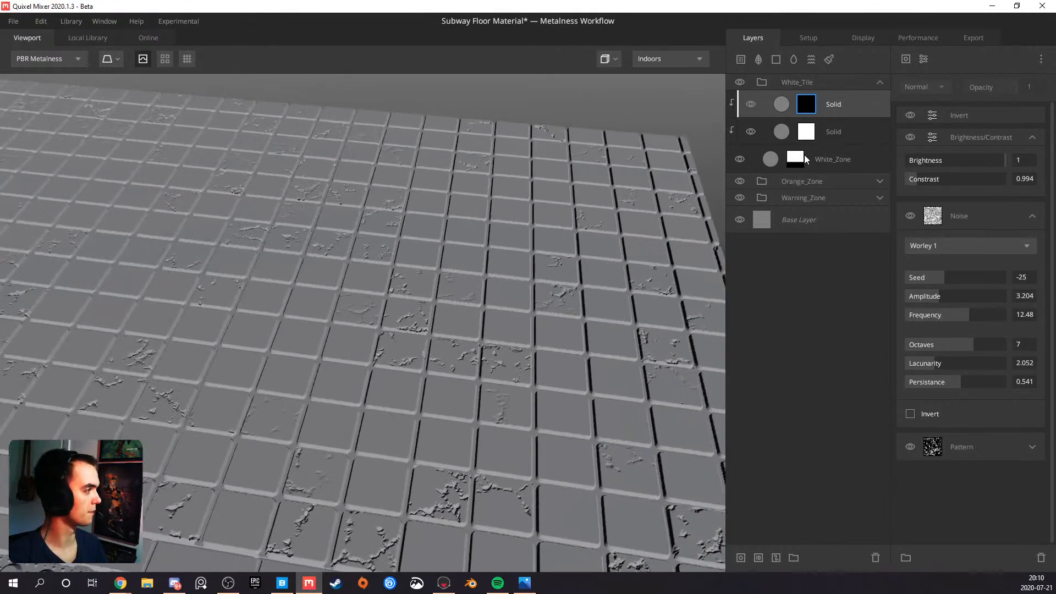
left_click(808, 136)
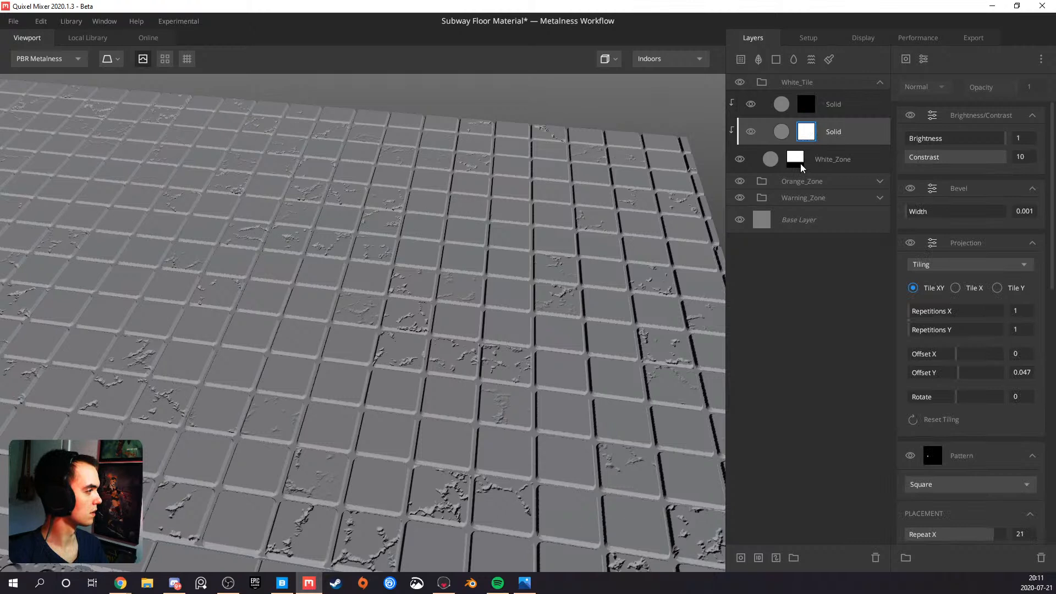
scroll(909, 265, "down", 4)
left_click(962, 243)
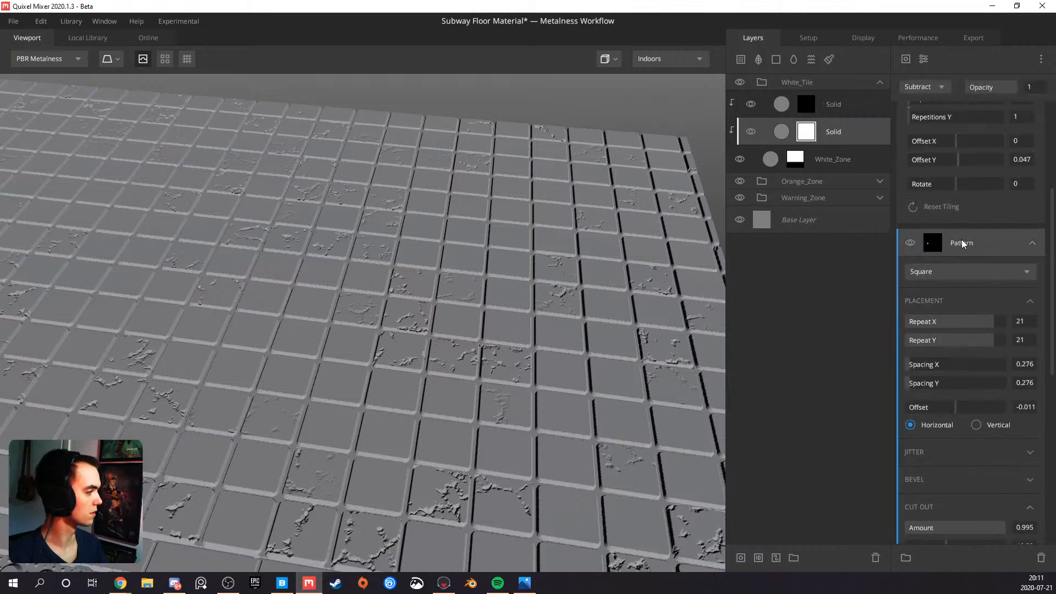
right_click(973, 243)
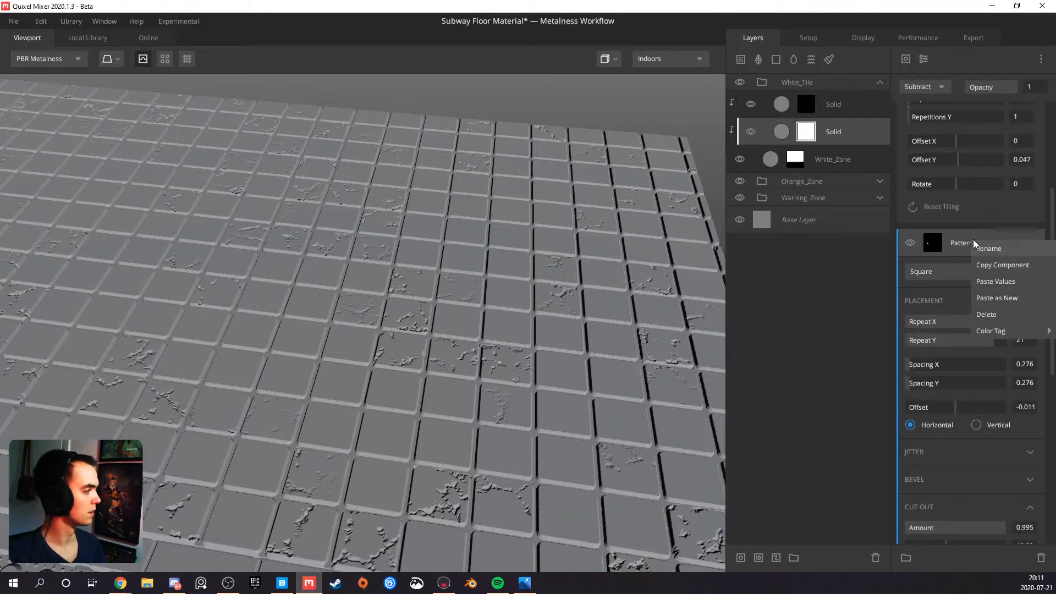
left_click(994, 266)
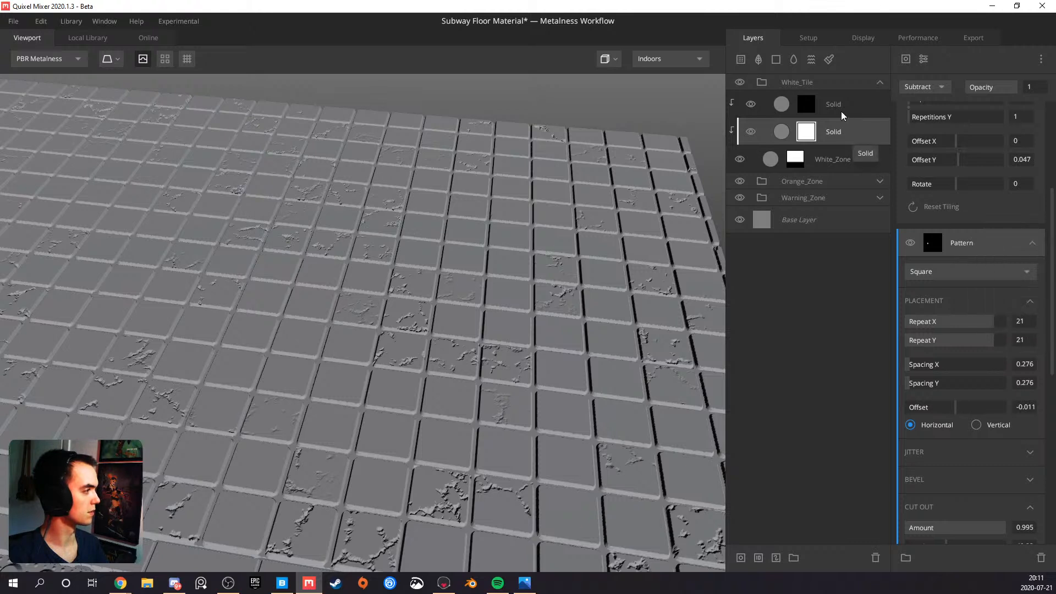
left_click(841, 109)
left_click(805, 105)
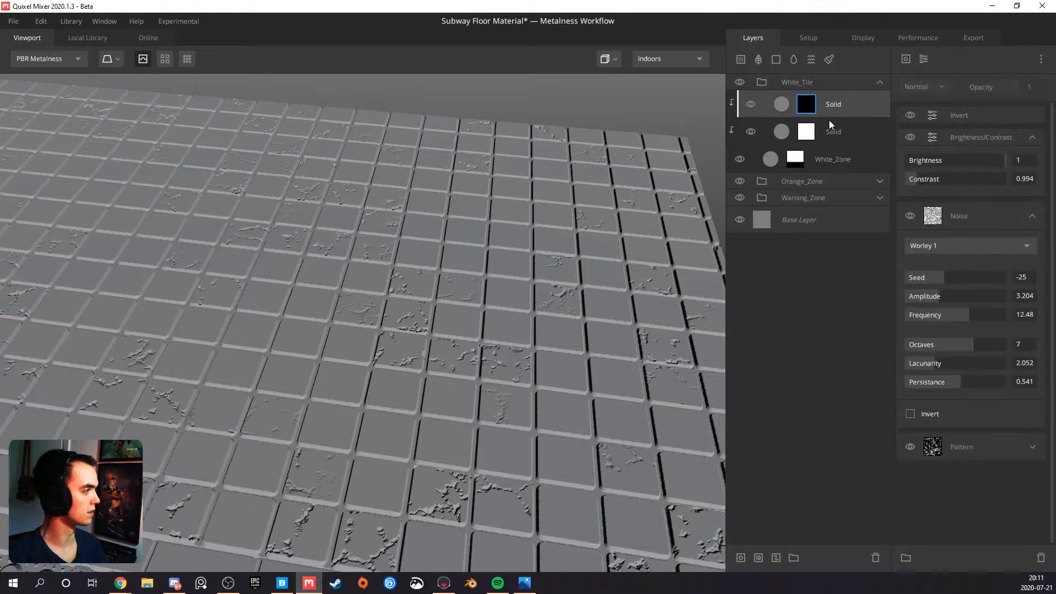
right_click(949, 104)
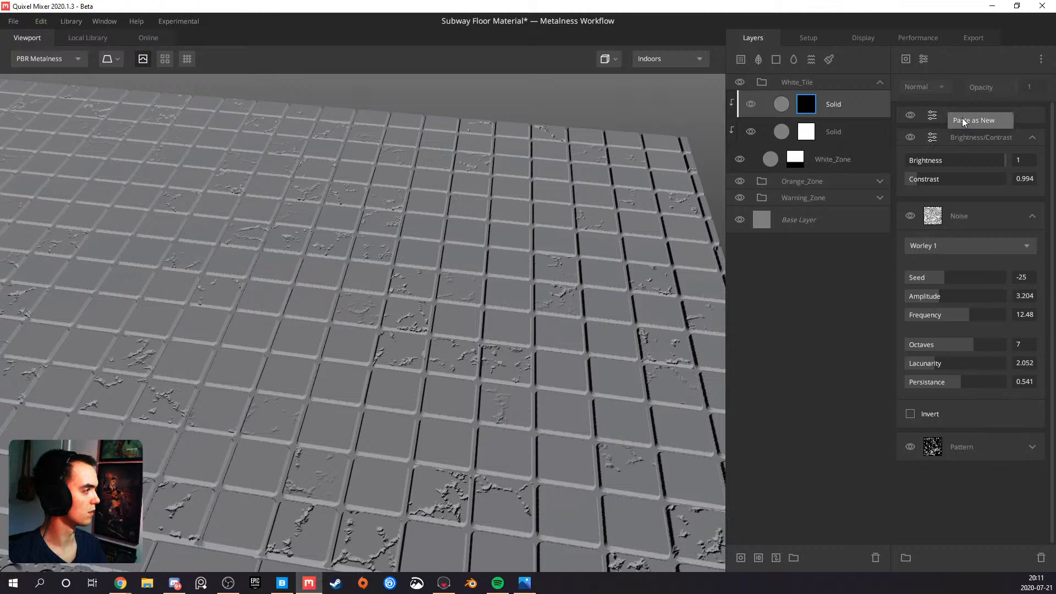
left_click(962, 118)
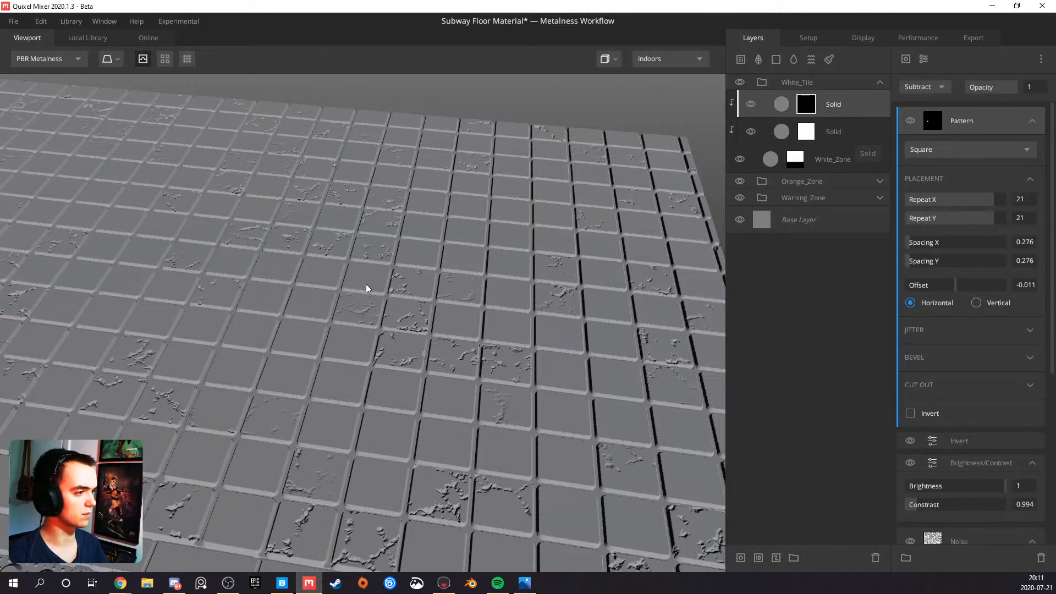
Check the cracks around the missing white tiles and delete the pasted Square pattern from the crack mask
left_click_drag(512, 243, 377, 297)
scroll(277, 268, "up", 1)
left_click_drag(275, 265, 278, 302)
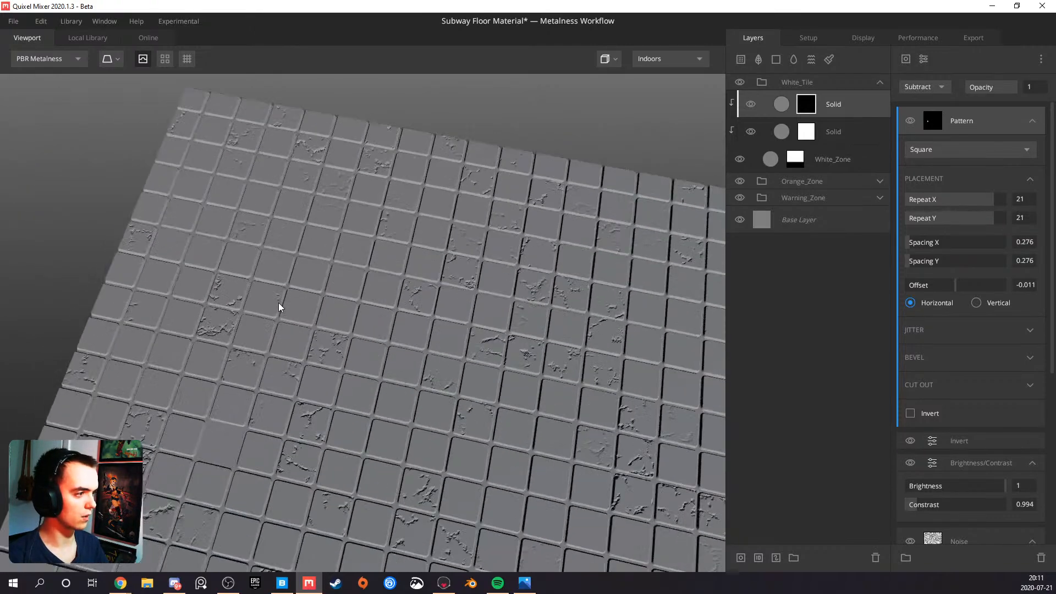
scroll(294, 311, "up", 3)
scroll(233, 446, "down", 3)
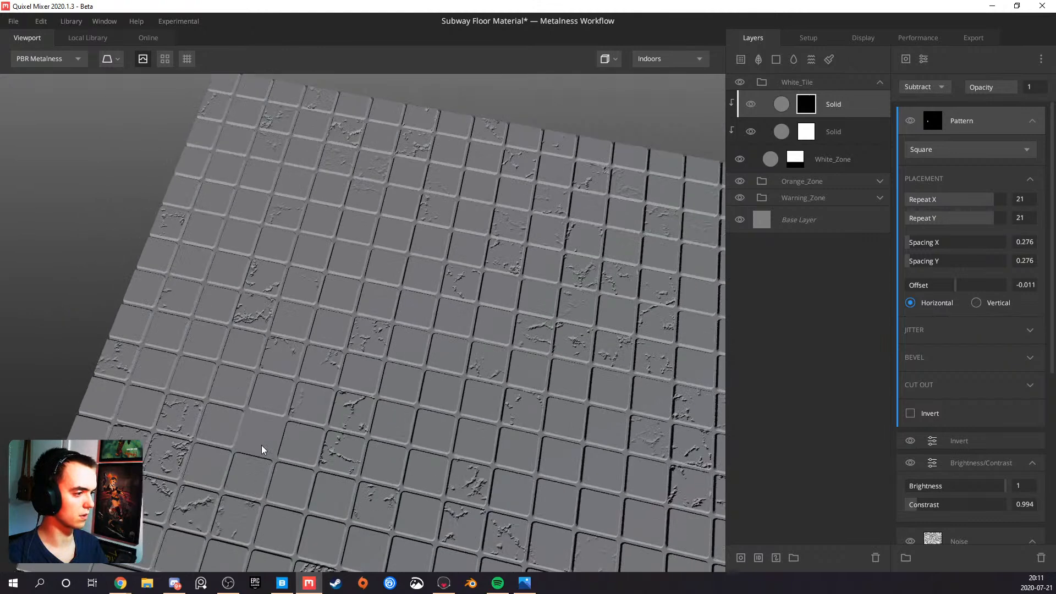
left_click_drag(261, 444, 526, 395)
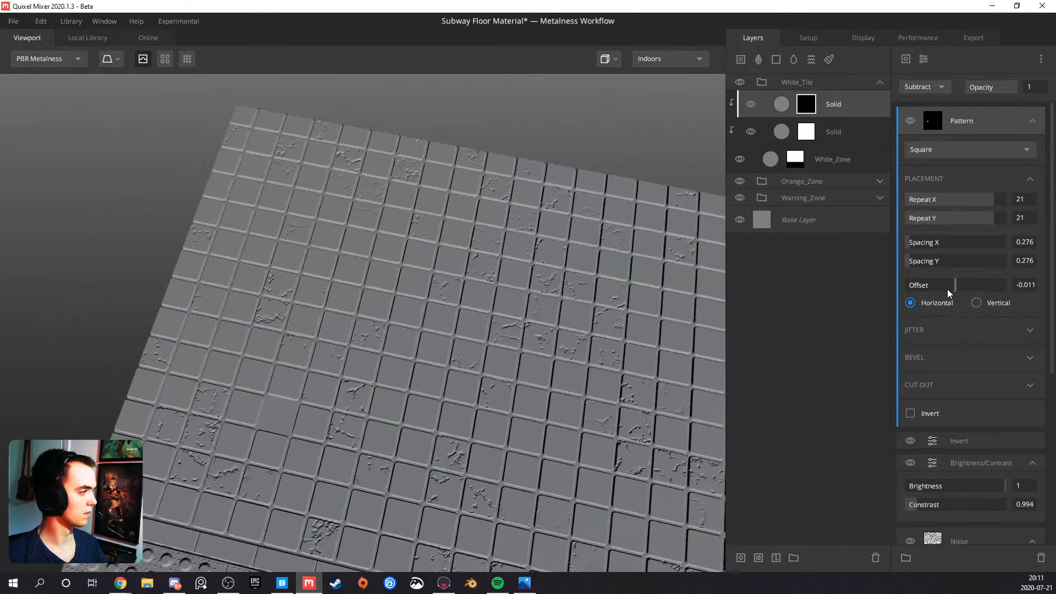
scroll(430, 374, "down", 2)
middle_click_drag(440, 381, 392, 333)
left_click_drag(403, 351, 241, 322)
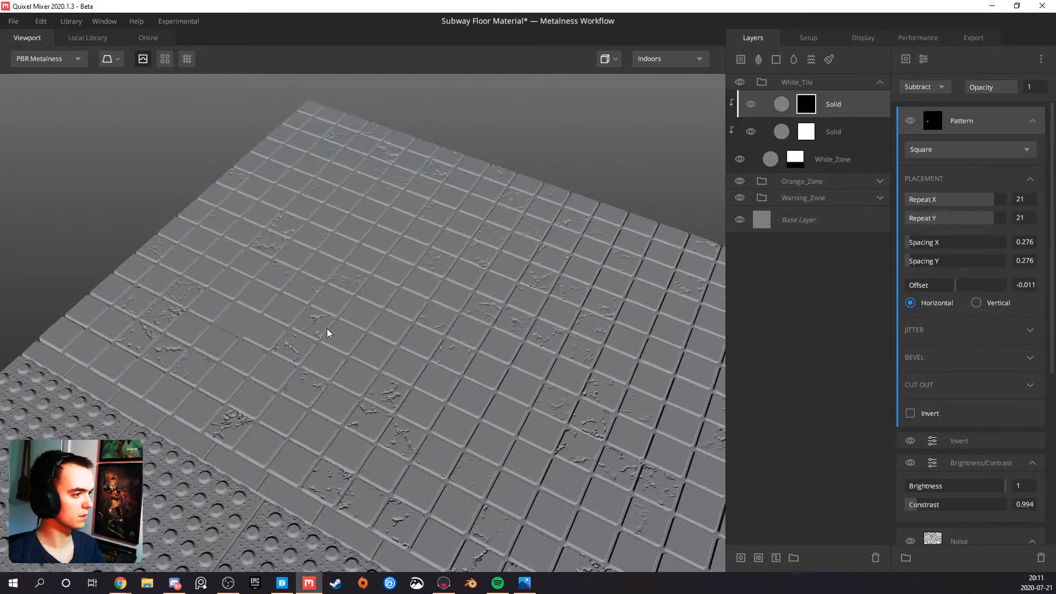
left_click(908, 120)
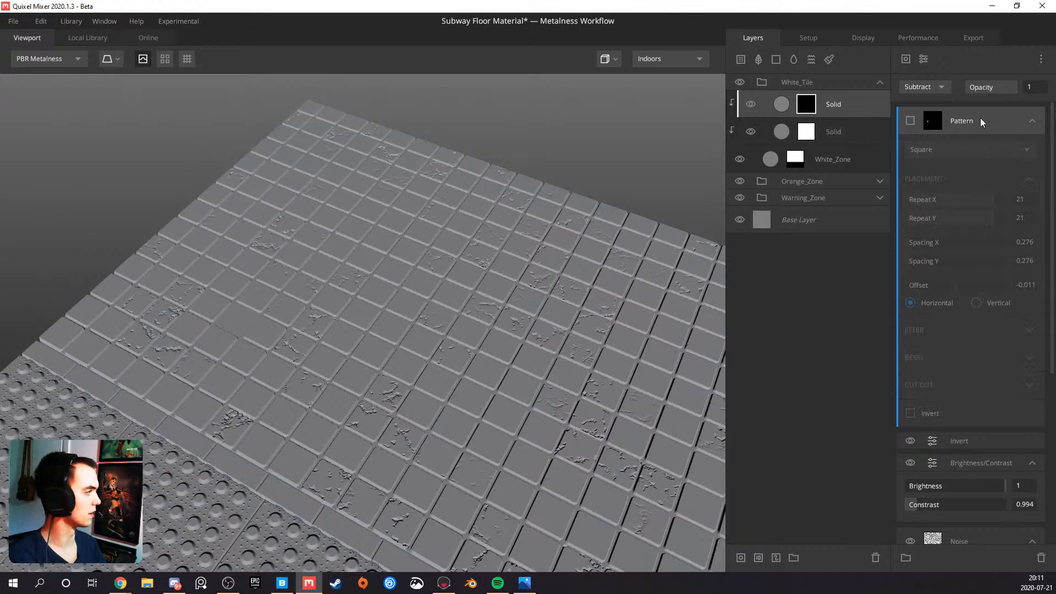
key("Delete")
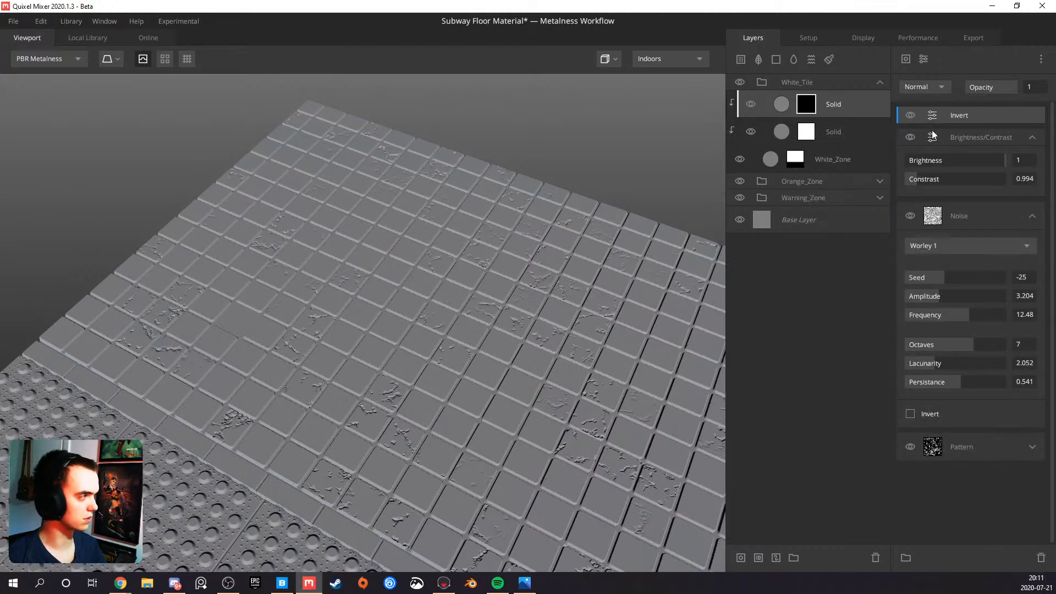
Rename the two Solid layers in the White_Tile group, the lower one as Base_Tile and the crack layer as Cracks
left_click(824, 132)
double_click(837, 133)
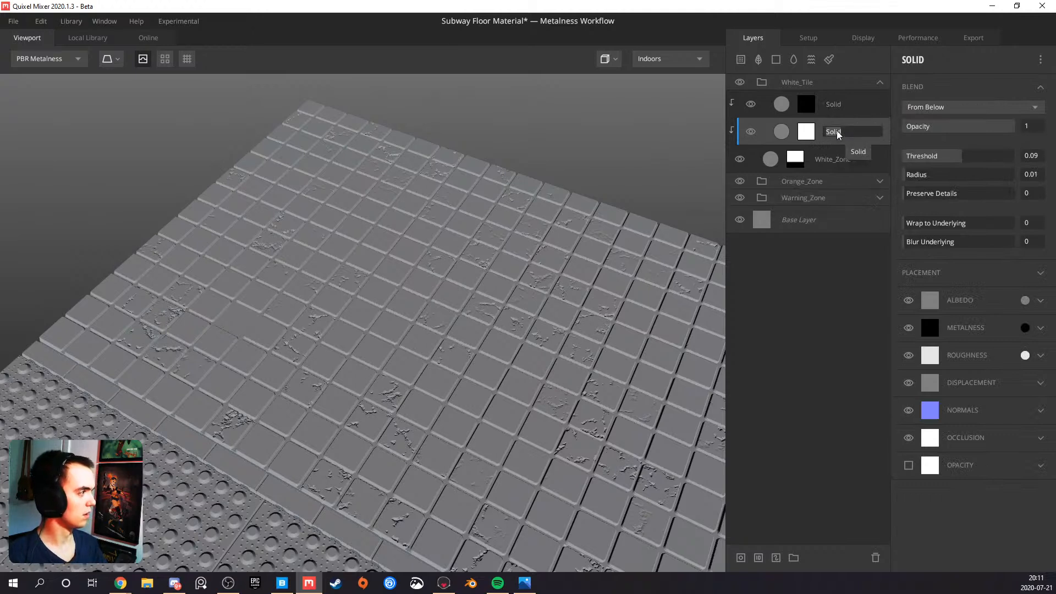
type("Base")
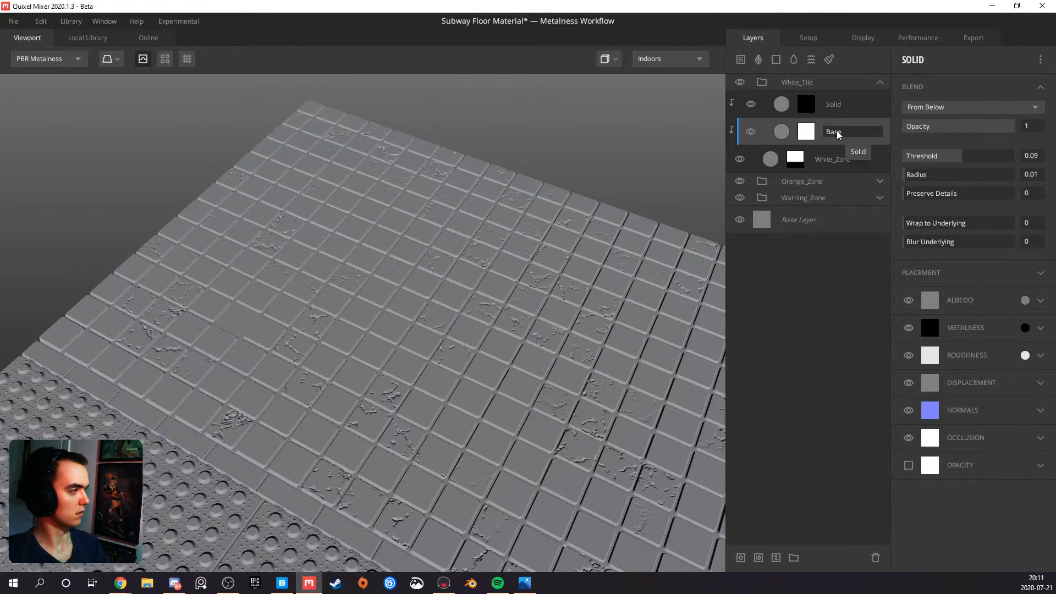
key("BackSpace")
type("B")
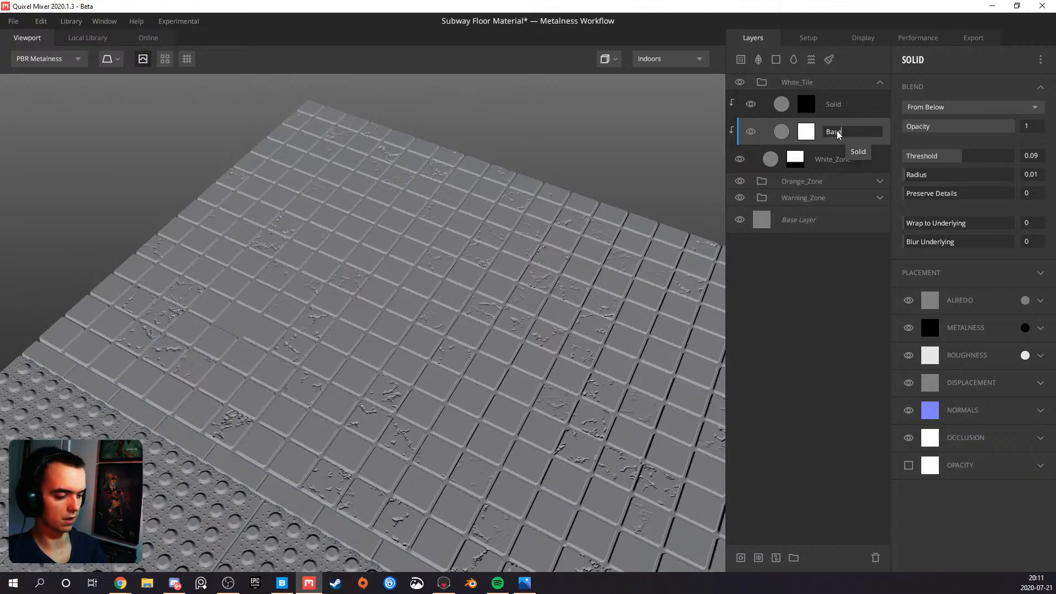
key("Return")
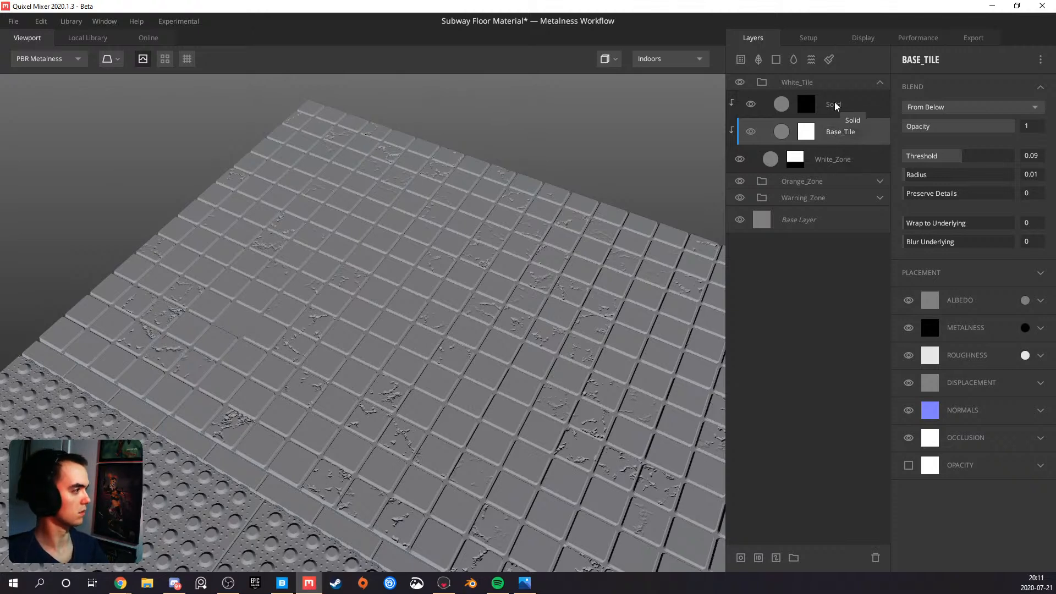
double_click(835, 104)
type("Cracks")
key("Return")
Rename the two Solid layers in the Warning_Zone group, the lower one as Big_Circle and the upper one as Small_Circle
left_click(877, 179)
left_click(877, 179)
left_click(882, 199)
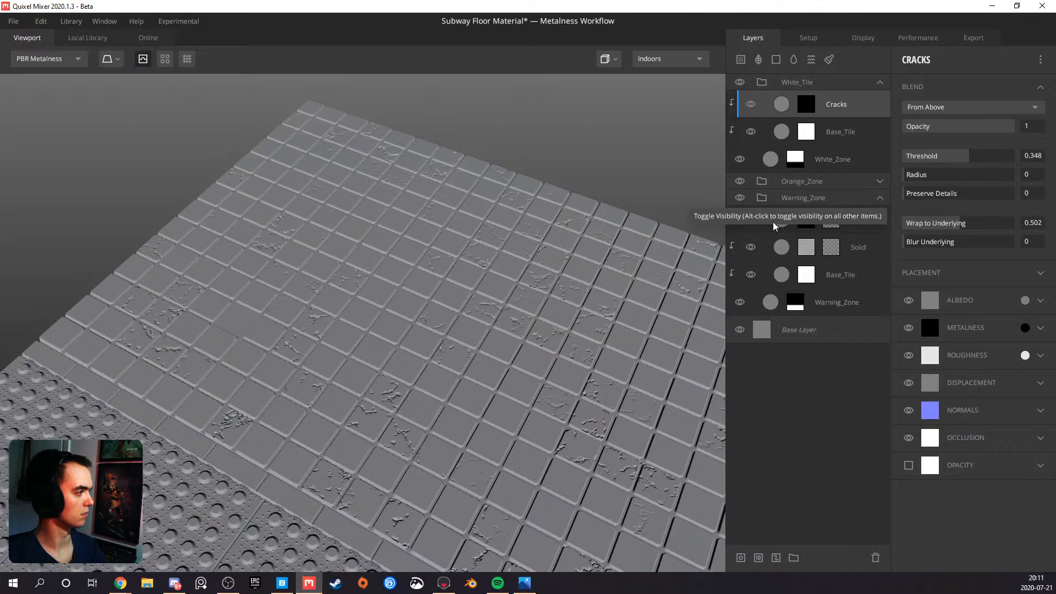
left_click(860, 249)
double_click(856, 248)
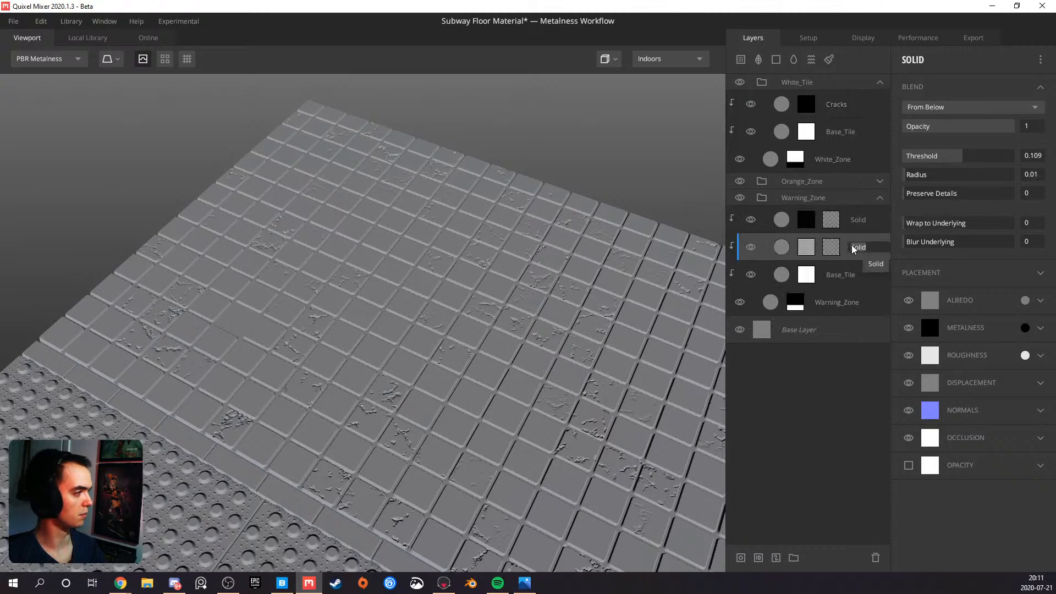
key("BackSpace")
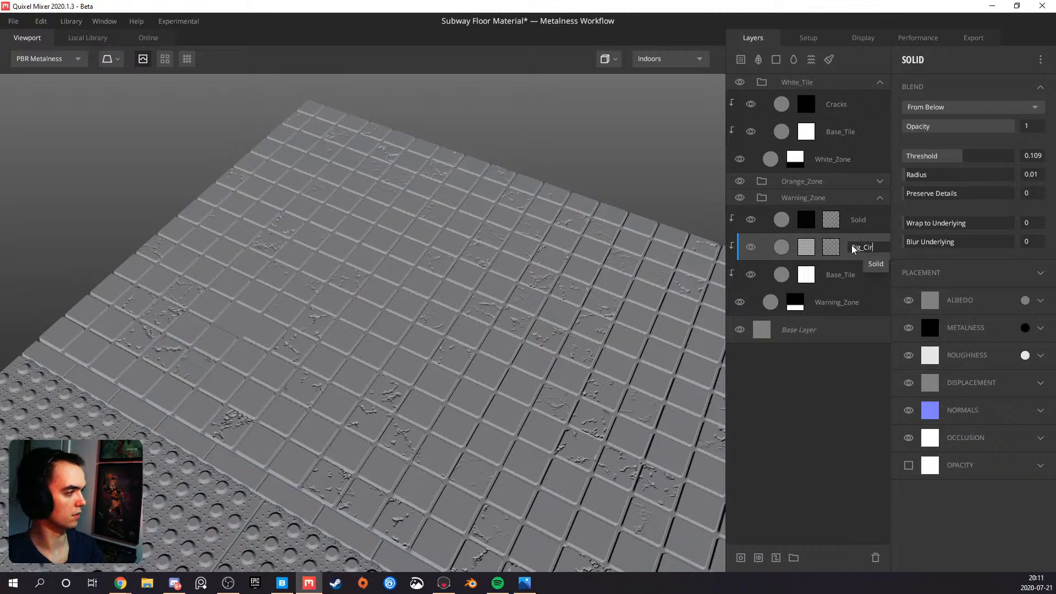
key("Return")
double_click(859, 220)
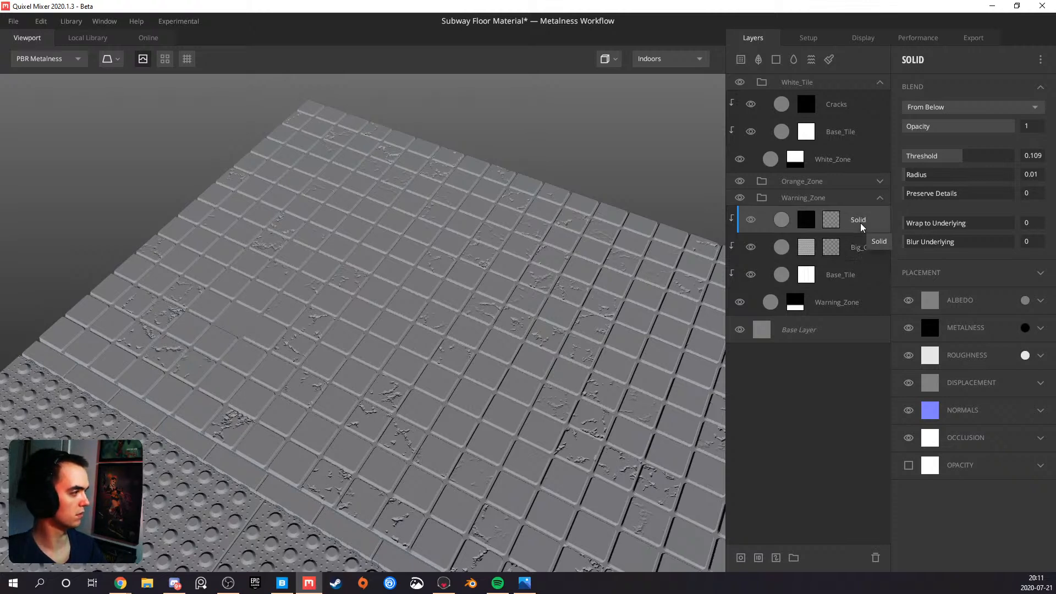
type("Small_Circle")
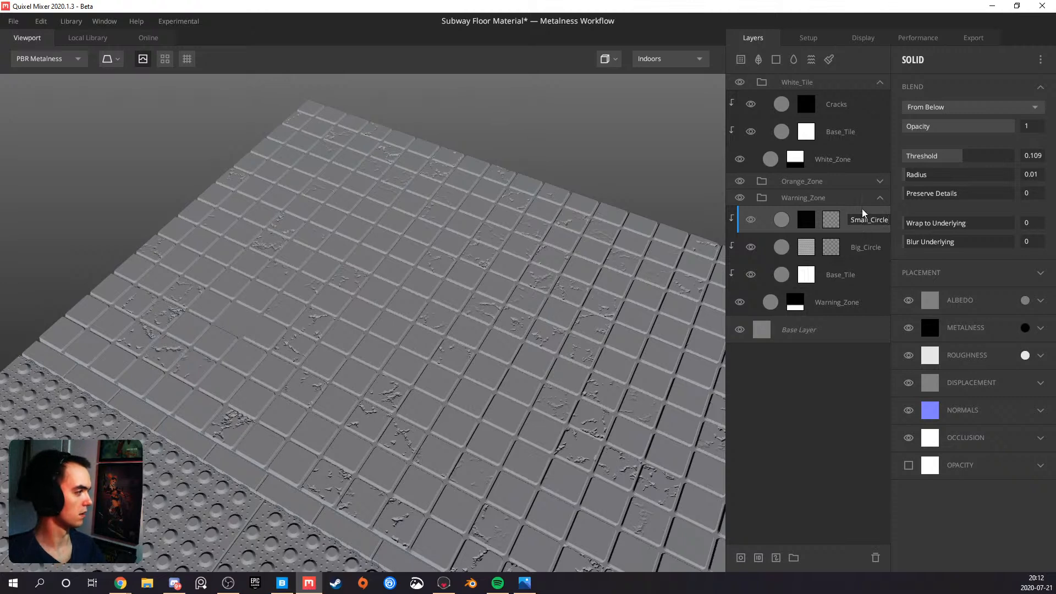
left_click(854, 247)
left_click(880, 201)
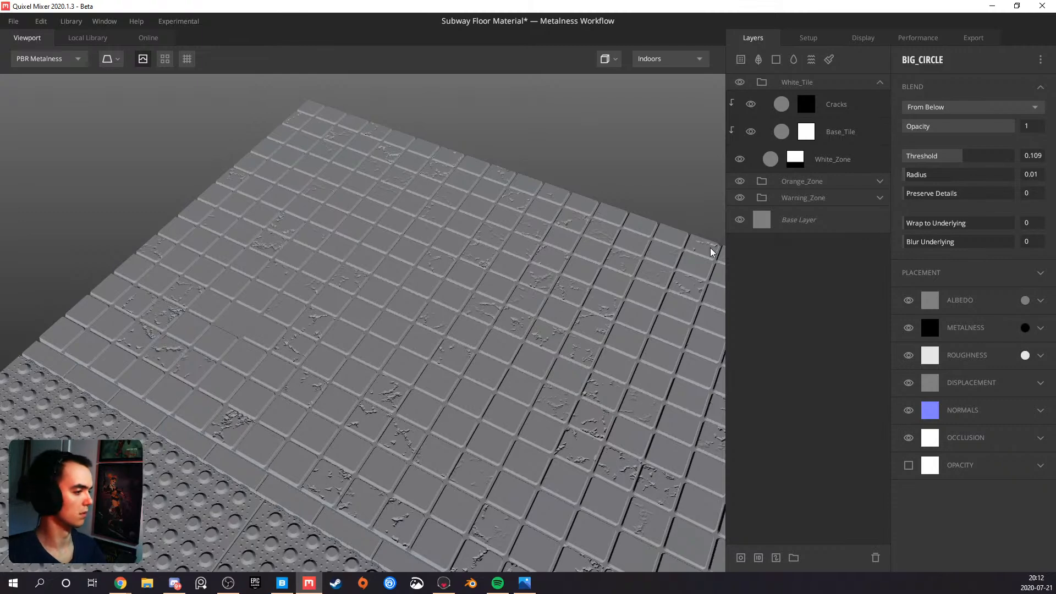
Lower the Contrast of the Cracks mask's Brightness/Contrast modifier to 0.884 to thin out the cracks
left_click_drag(553, 303, 537, 312)
scroll(495, 352, "up", 8)
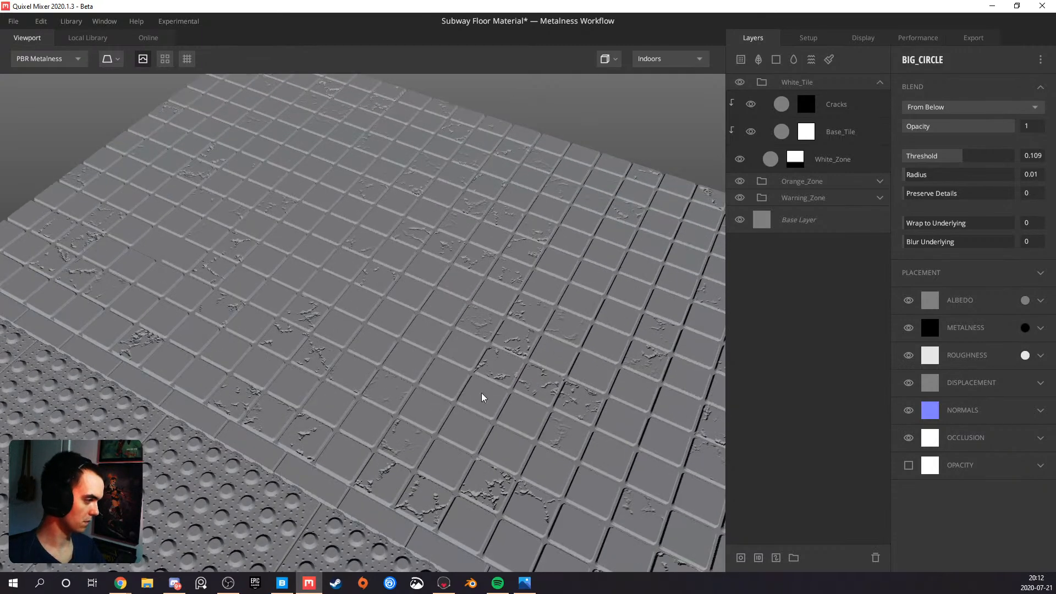
left_click_drag(320, 400, 369, 416)
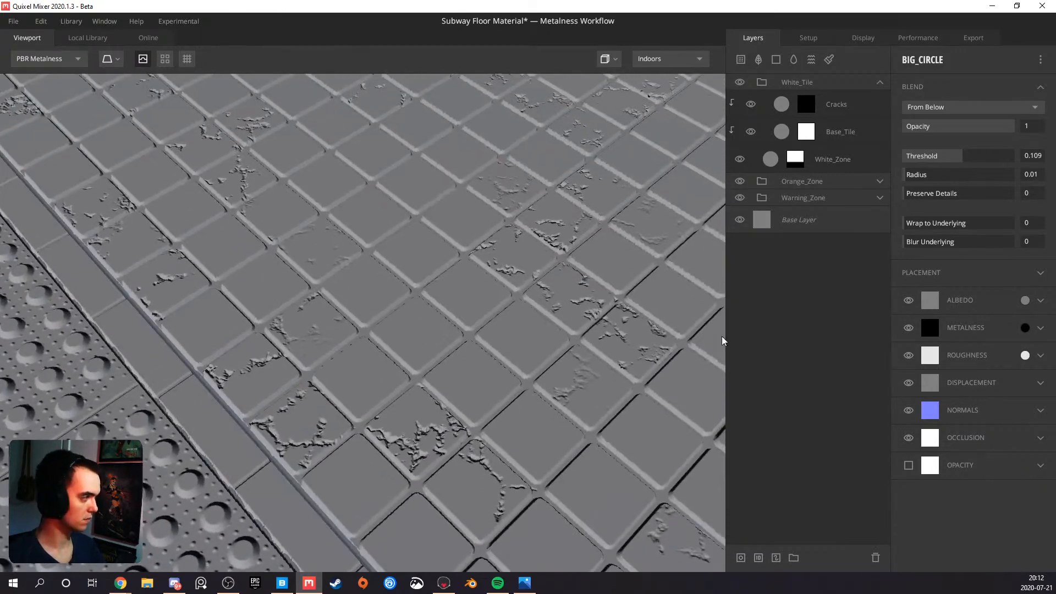
left_click(813, 107)
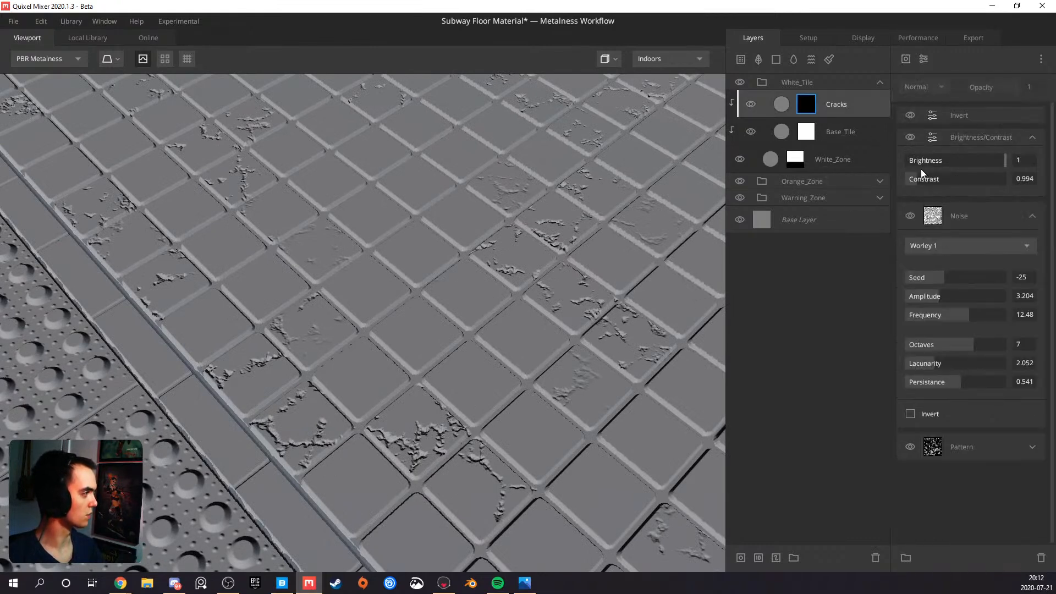
left_click_drag(918, 180, 916, 185)
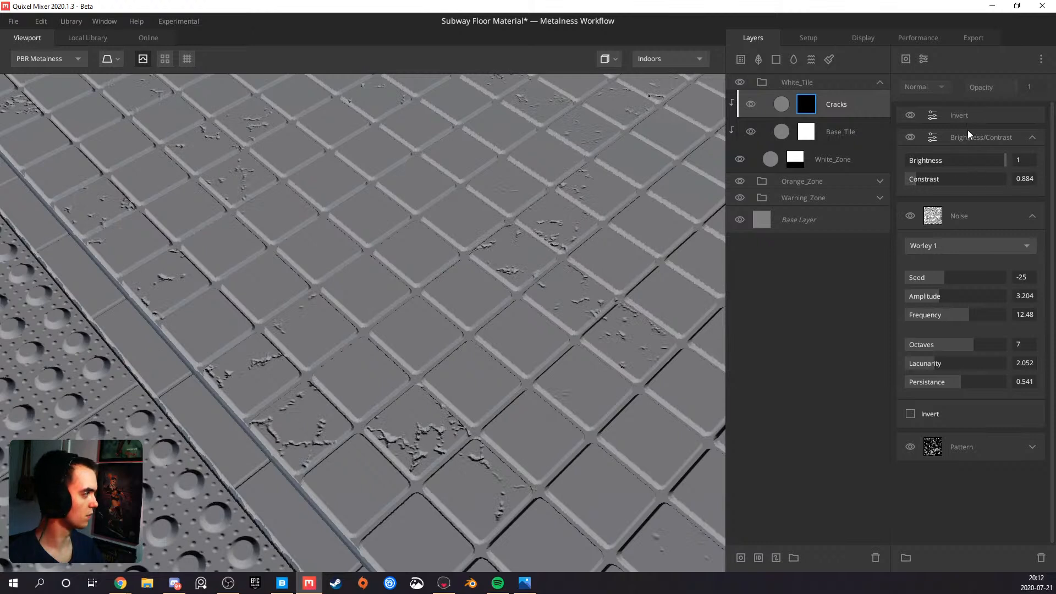
Add a Gaussian Blur modifier above Invert in the Cracks mask, set its Strength to 0.006 and check the softened cracks
left_click(956, 114)
left_click(924, 58)
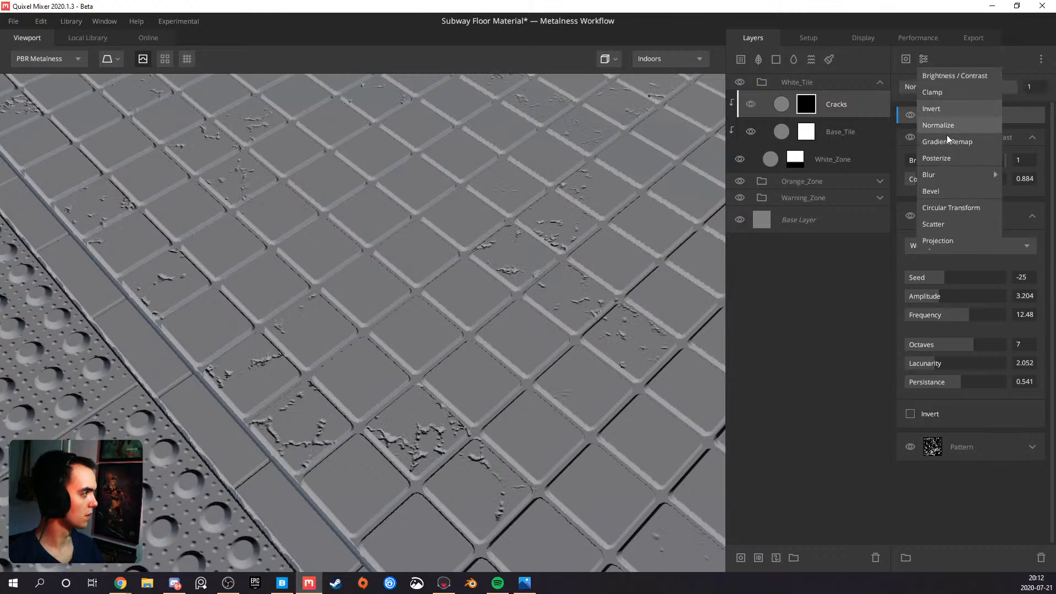
mouse_move(948, 174)
left_click(988, 174)
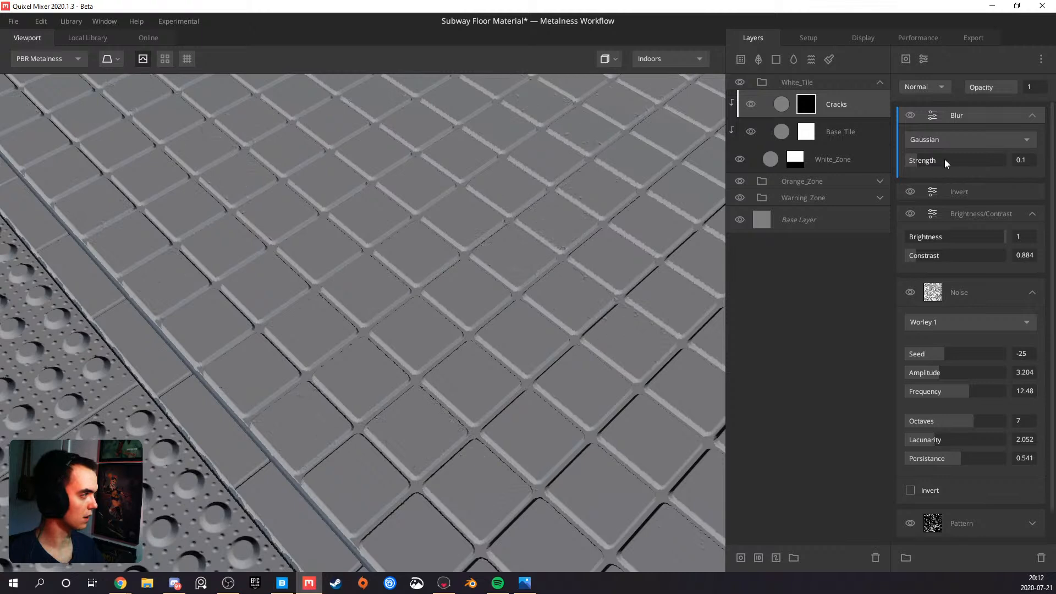
left_click_drag(913, 159, 906, 160)
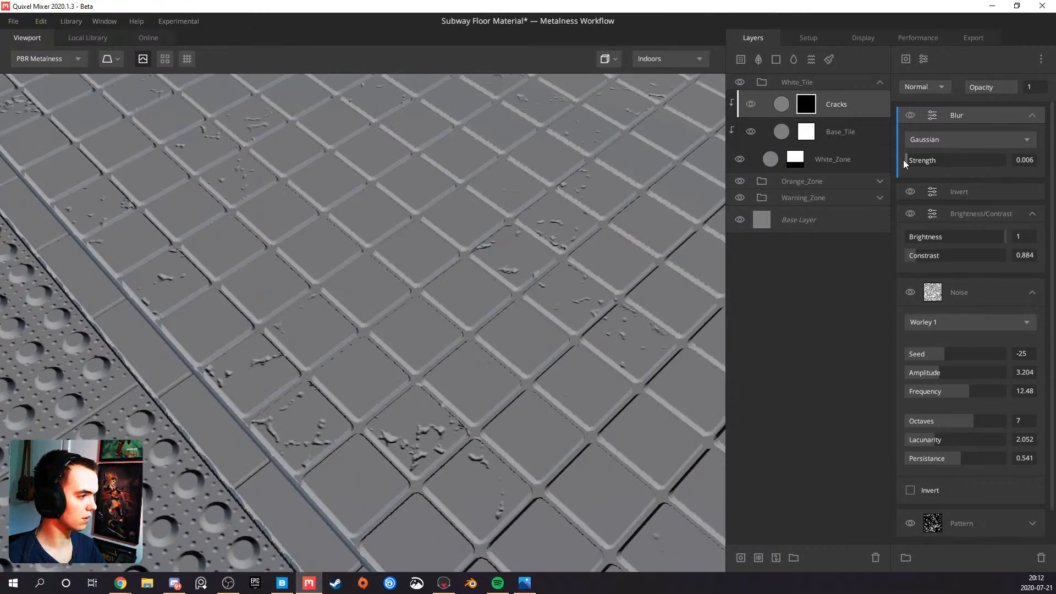
left_click_drag(578, 287, 400, 343)
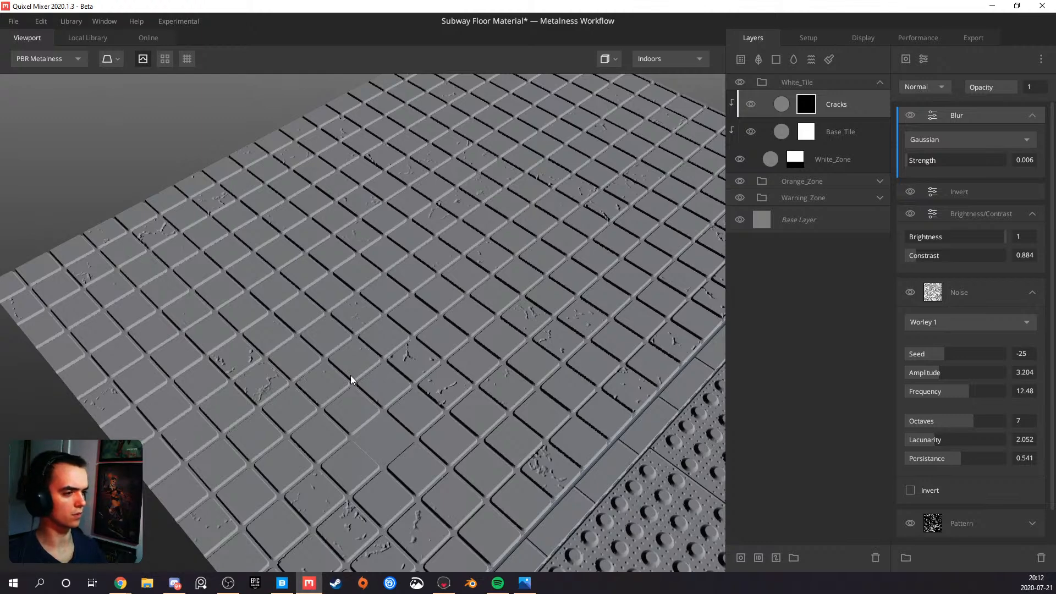
right_click_drag(246, 398, 338, 388)
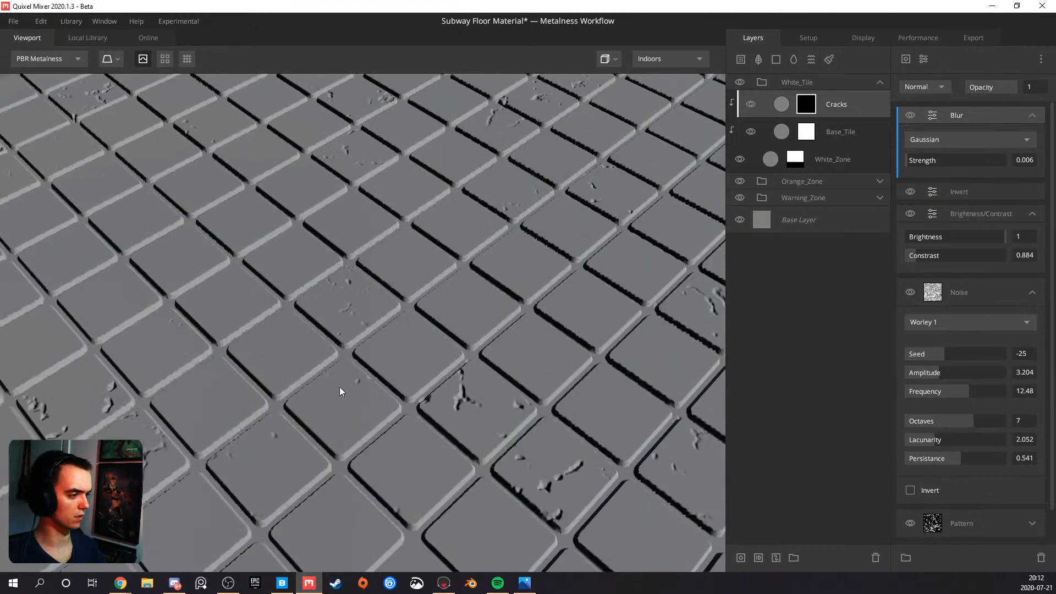
scroll(354, 386, "down", 3)
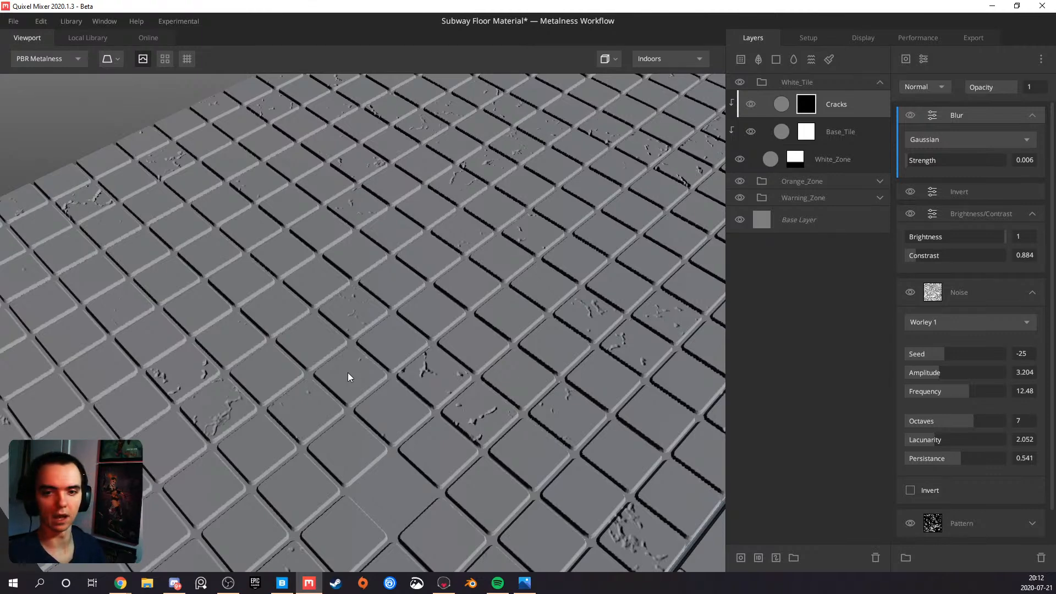
left_click_drag(335, 370, 256, 380)
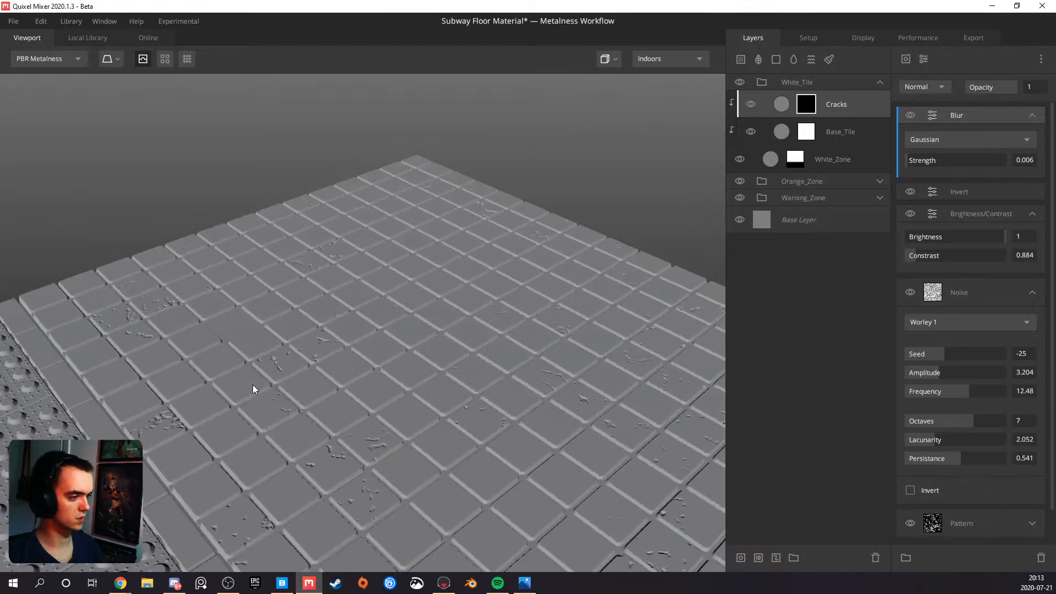
Lower the White_Zone layer's blend Threshold to 0.109 and check the tile edges from a low side view
left_click_drag(245, 435, 245, 398)
left_click(850, 160)
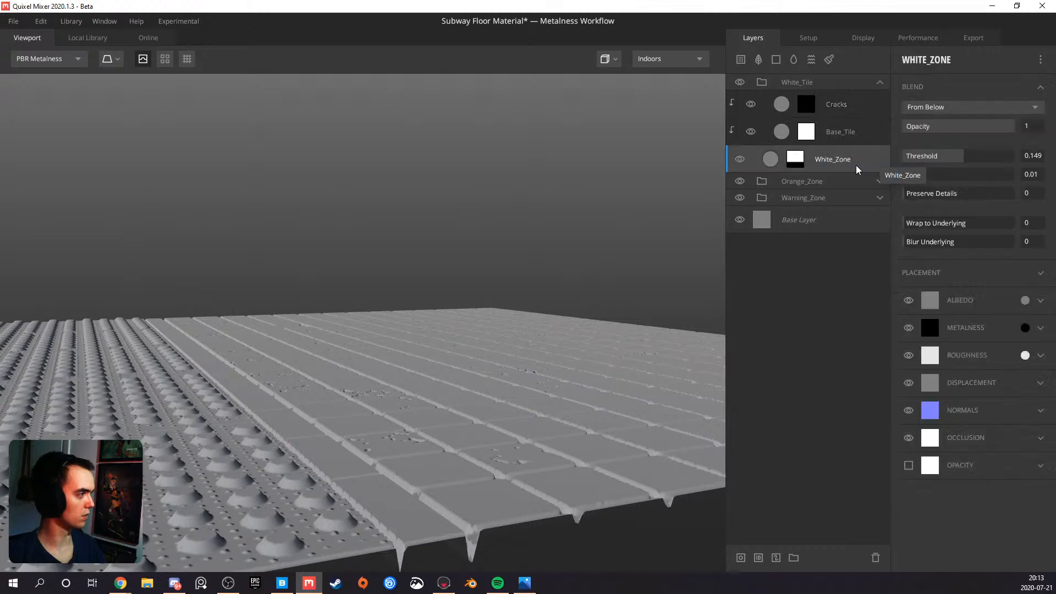
left_click(957, 161)
left_click_drag(957, 164, 963, 160)
left_click_drag(550, 352, 598, 317)
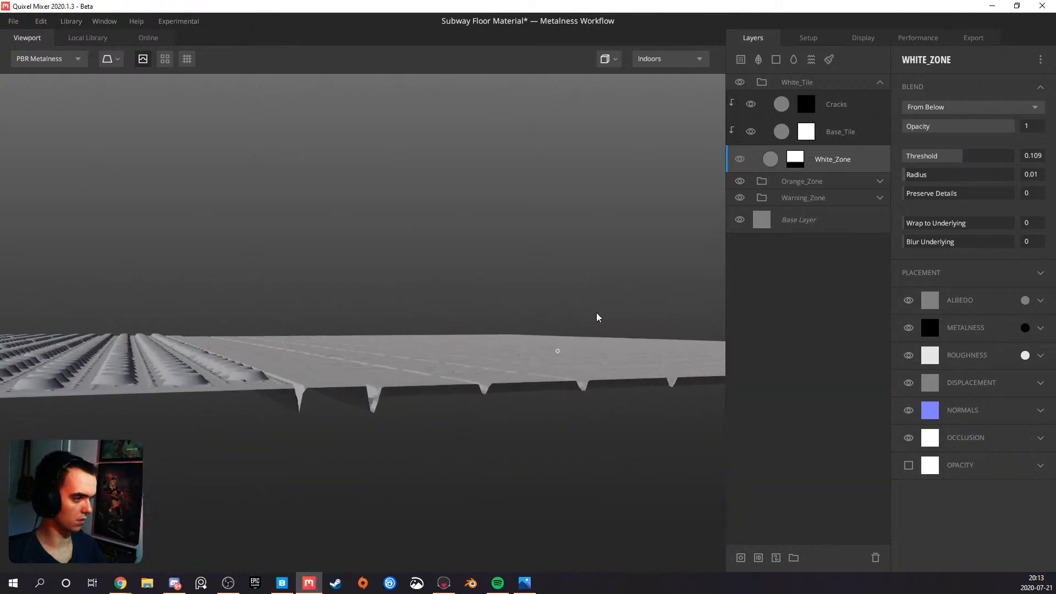
Lower the blend Threshold of the Warning_Zone layer inside the Warning_Zone group to 0.129 and check the transition between the zones
left_click(873, 201)
left_click(880, 199)
left_click(838, 300)
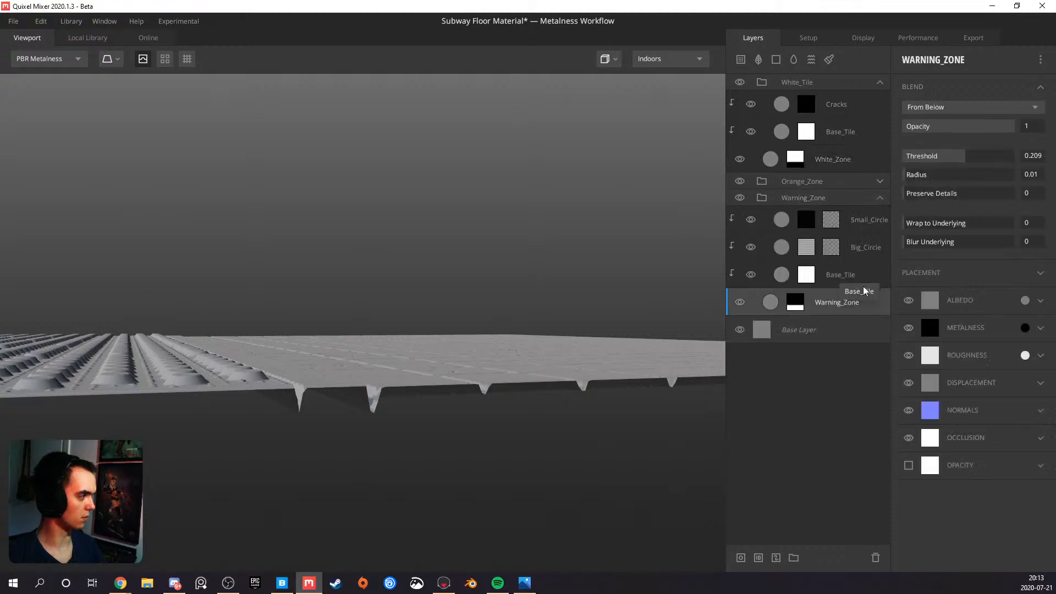
left_click_drag(965, 158, 963, 158)
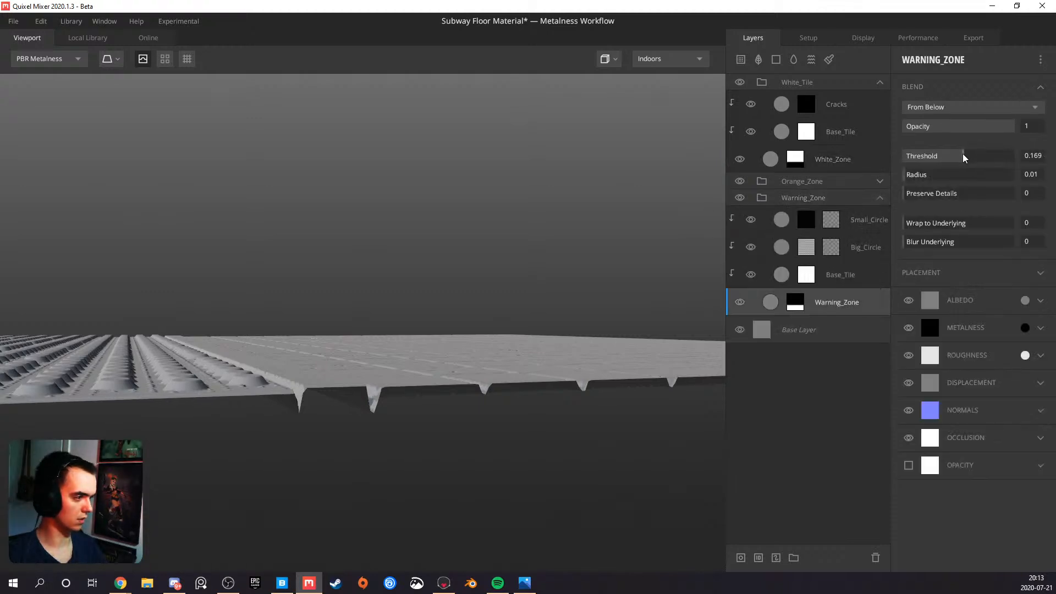
left_click_drag(611, 321, 295, 437)
scroll(296, 437, "up", 6)
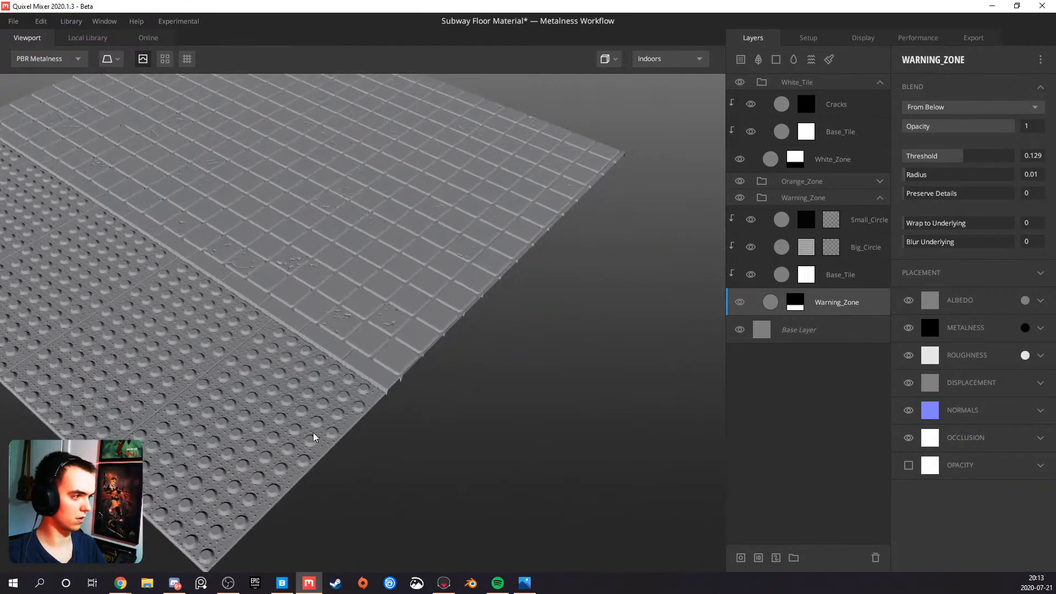
scroll(319, 392, "up", 4)
scroll(336, 387, "up", 3)
Add a clipped Solid layer above Cracks with a mask stack holding a Circle pattern, with Repeat X and Repeat Y at 1
left_click(847, 109)
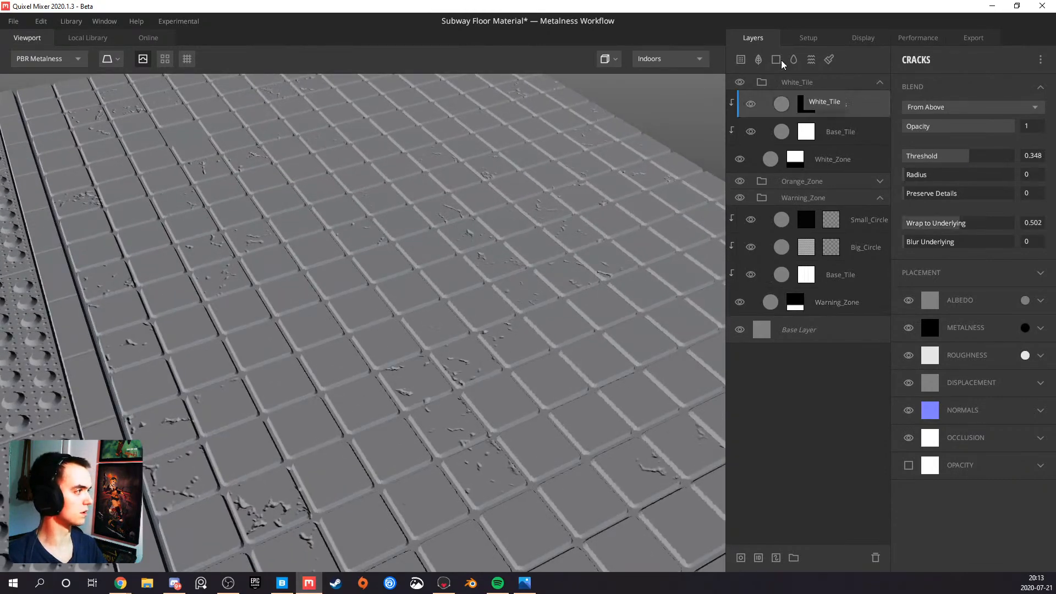
left_click(776, 59)
right_click(803, 95)
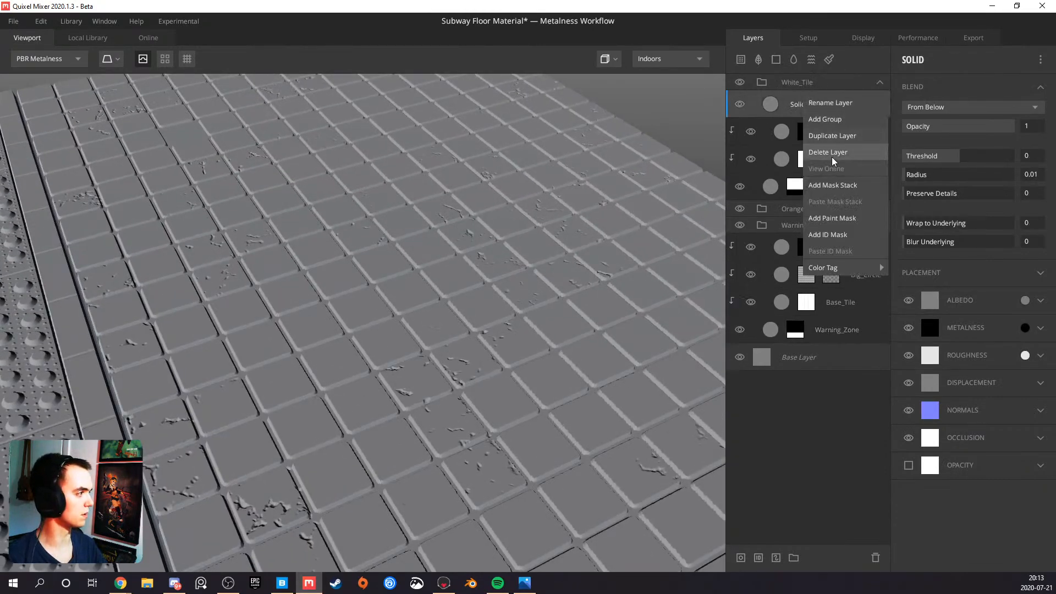
left_click(835, 184)
left_click(905, 60)
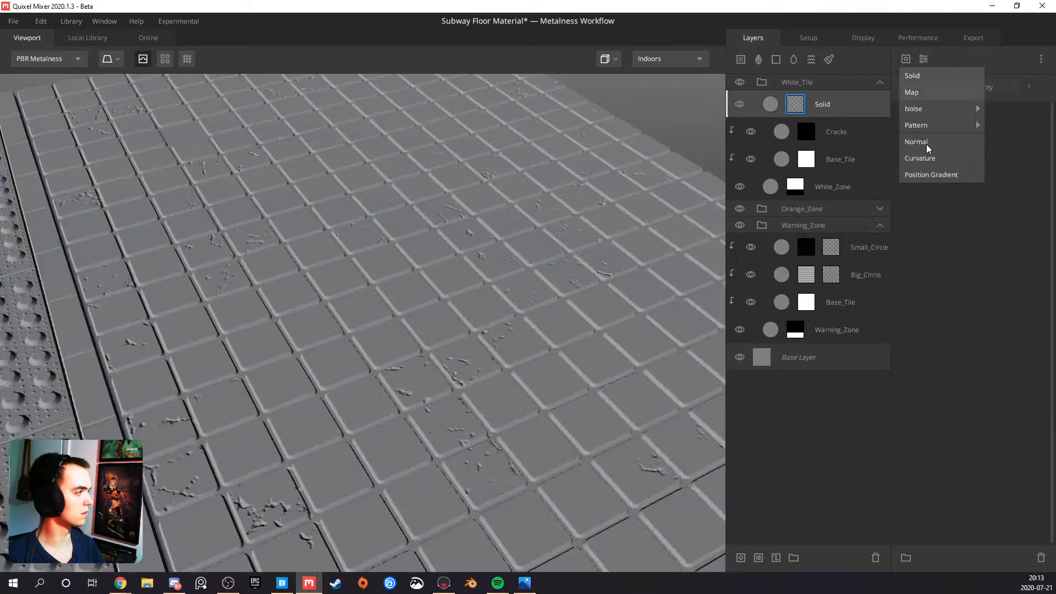
mouse_move(936, 125)
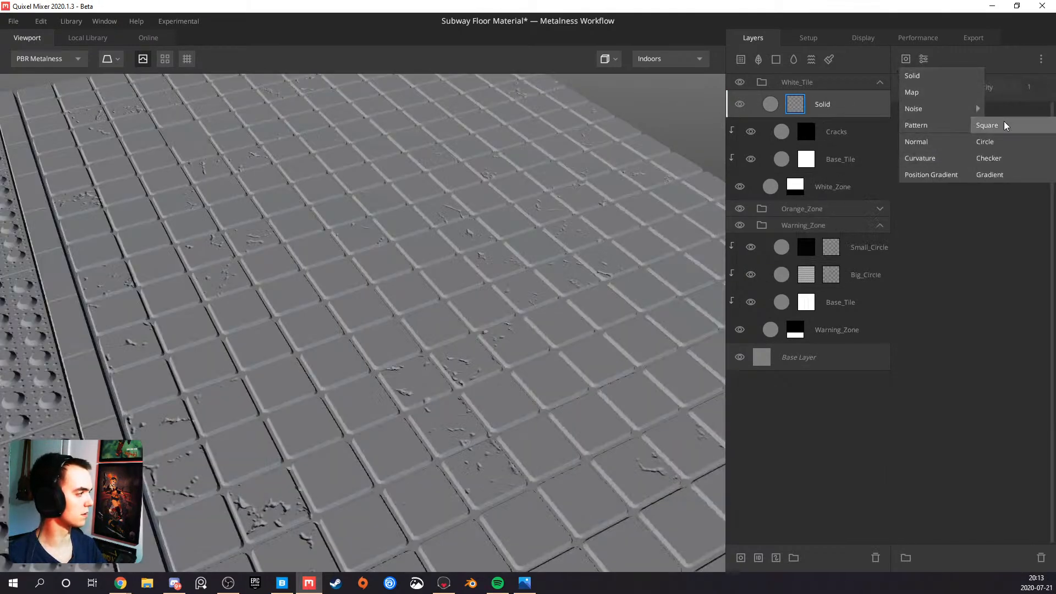
left_click(990, 141)
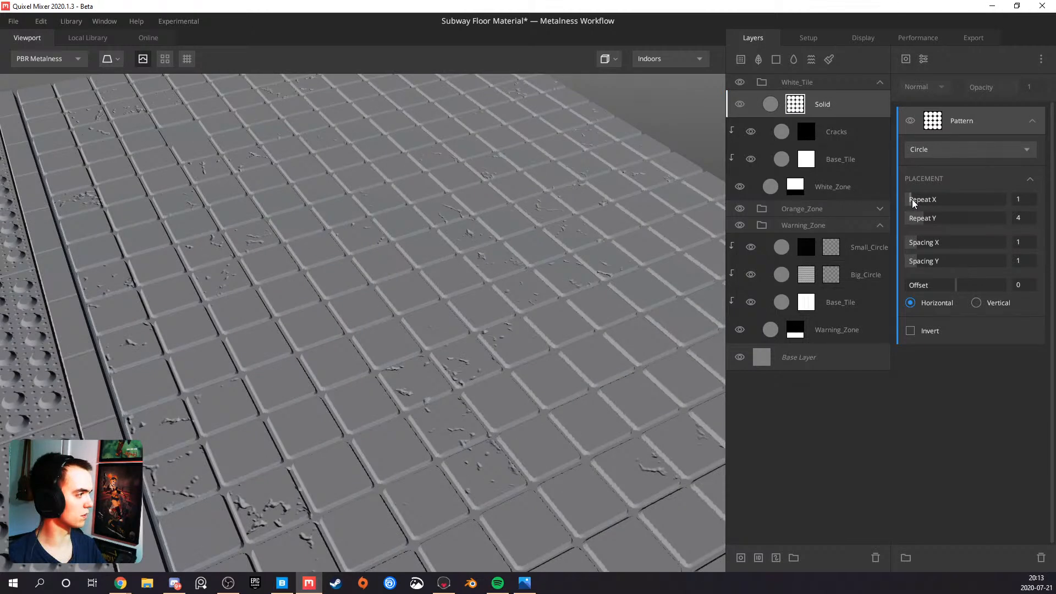
left_click(911, 218)
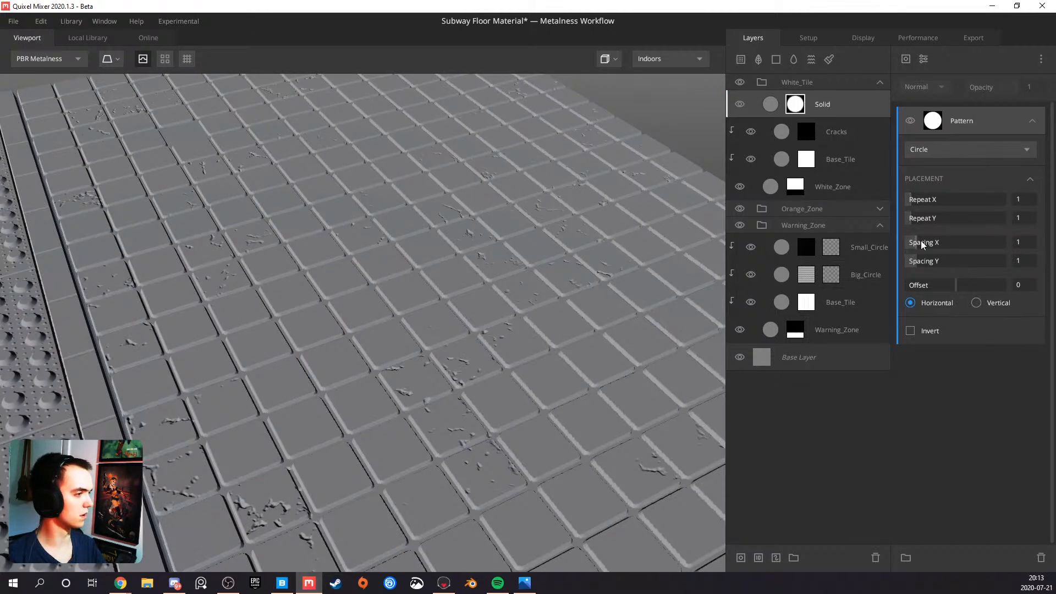
left_click(826, 105, "alt")
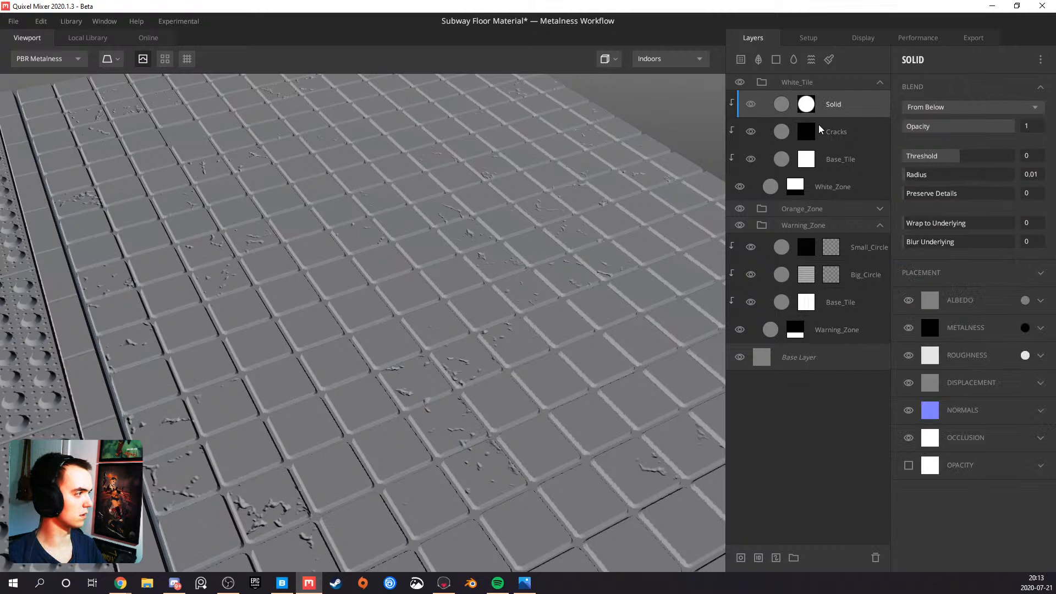
Narrow the mask's circle into a thin sliver by setting the pattern's Spacing X to 98 and Spacing Y to 60
left_click(809, 103)
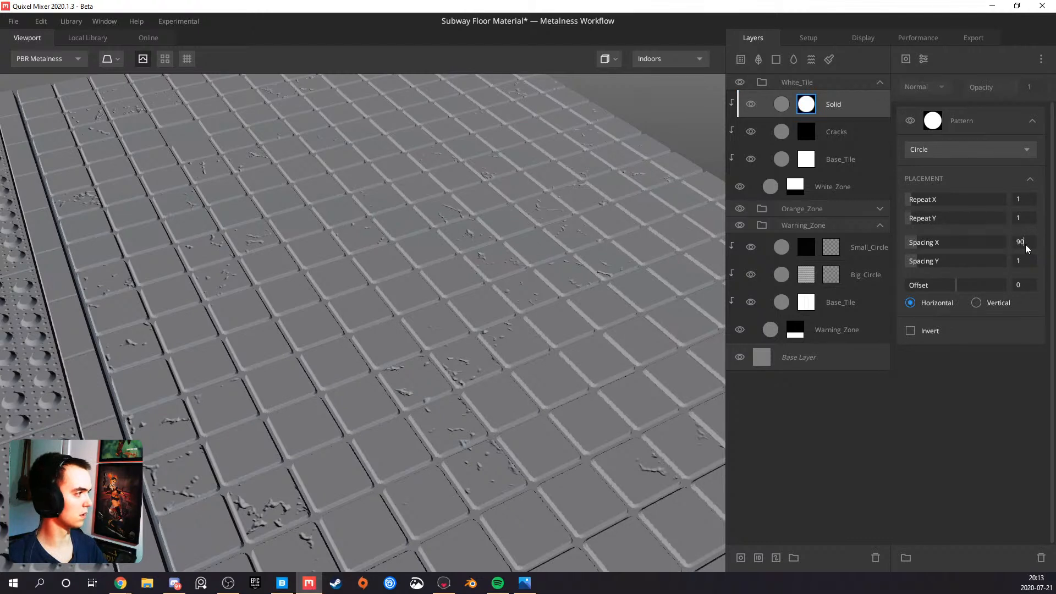
left_click(1026, 249)
type("90")
key("Return")
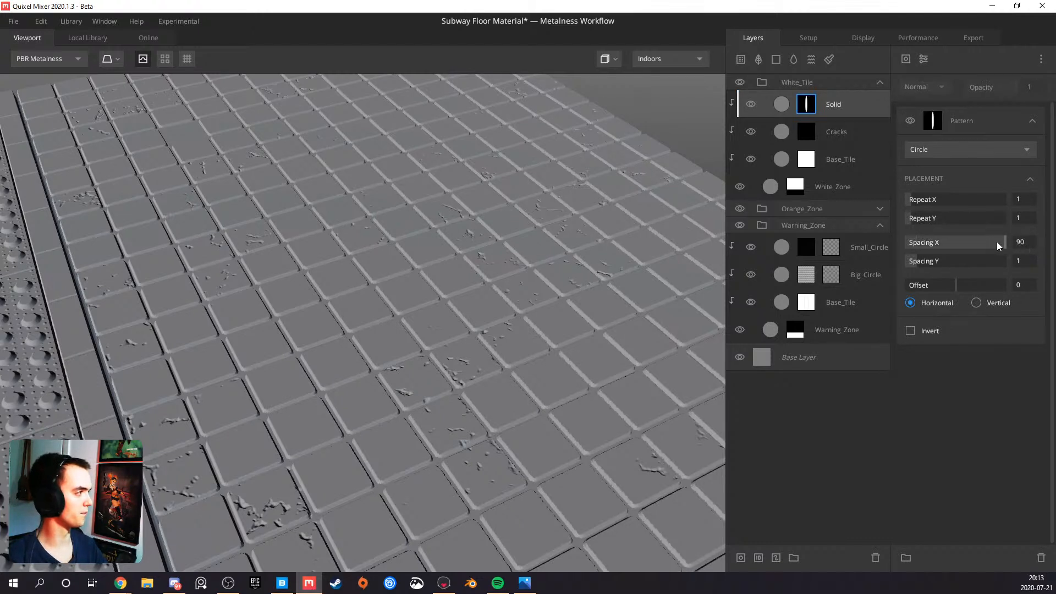
left_click(1023, 268)
type("60")
key("Return")
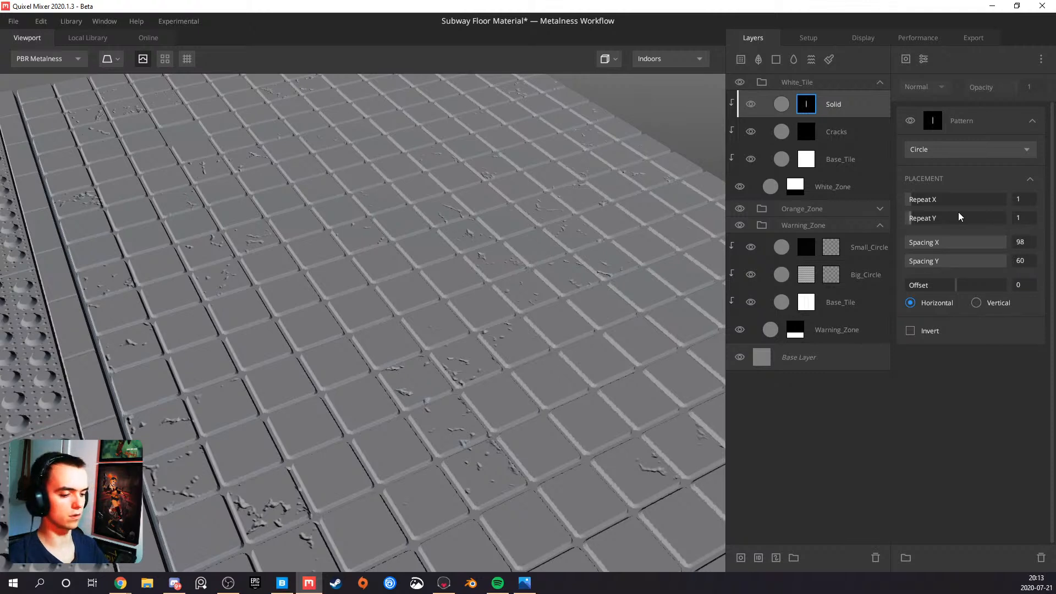
Add a Scatter modifier above the Circle pattern in the new Solid layer's mask and inspect the active mask on the plane
left_click(924, 60)
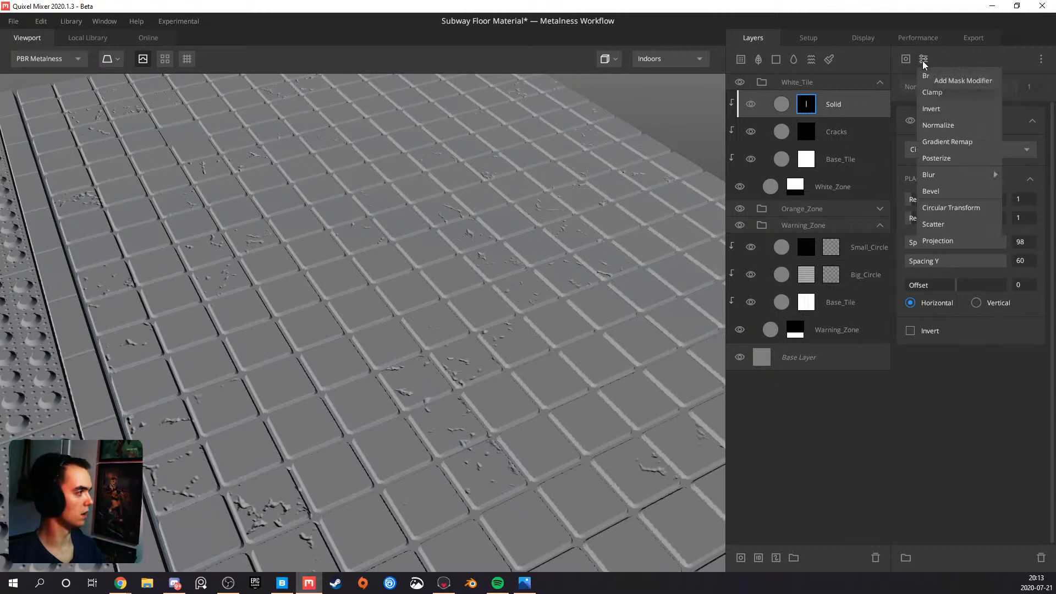
left_click(945, 227)
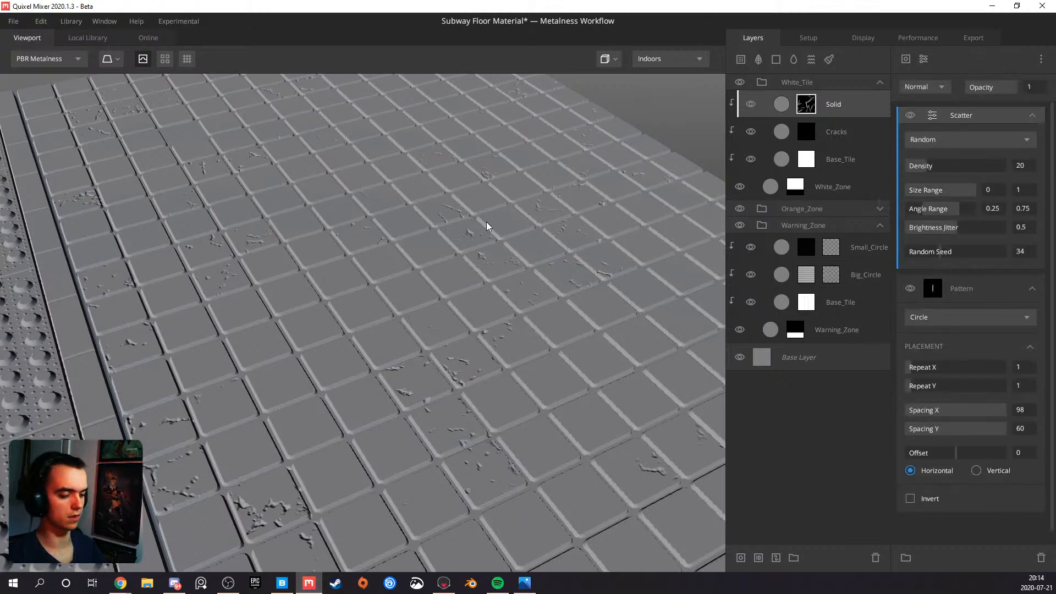
key("q")
right_click_drag(472, 236, 341, 301, "alt")
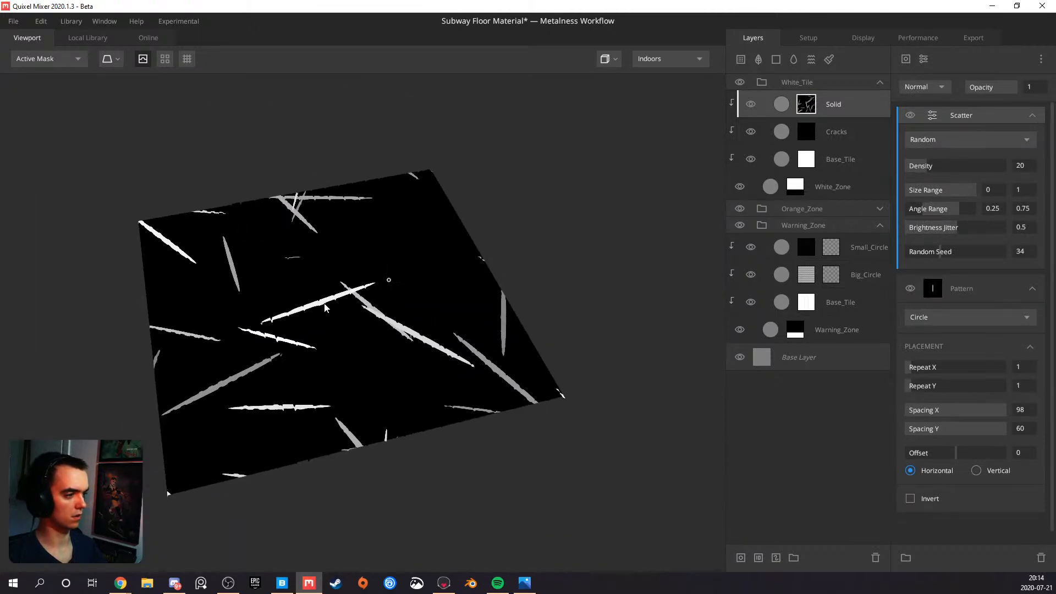
left_click_drag(341, 301, 350, 309, "alt")
middle_click_drag(350, 309, 397, 325, "alt")
left_click_drag(357, 324, 461, 337, "alt")
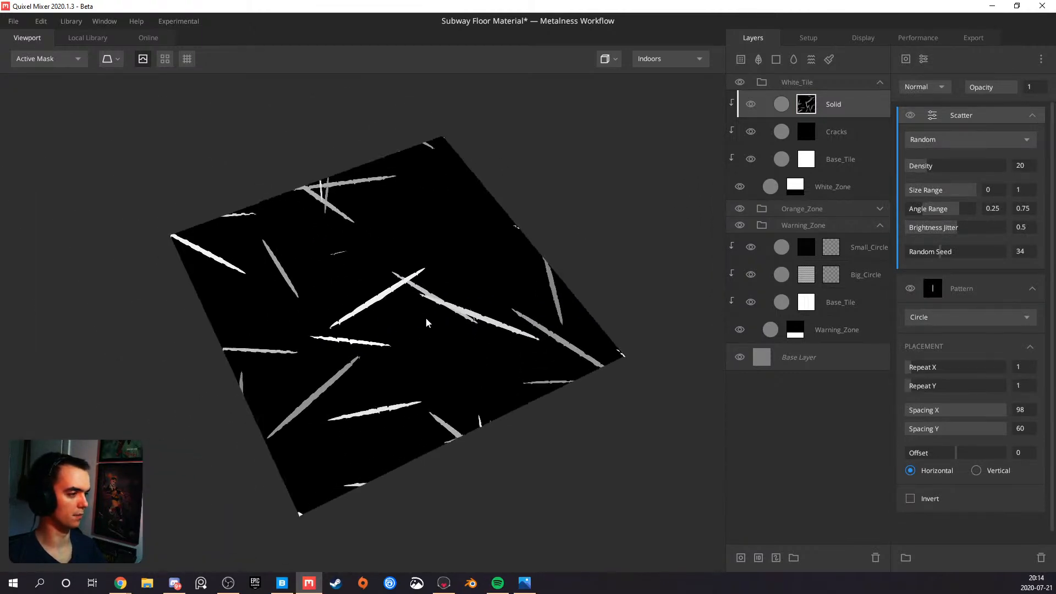
scroll(419, 312, "up", 3)
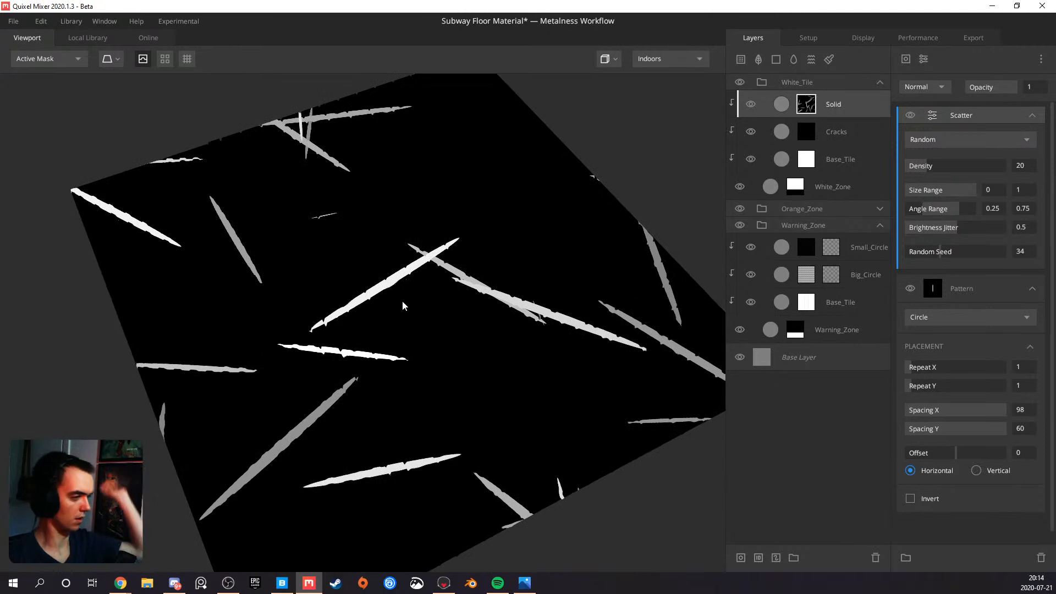
Set both Size Range values of the Scatter modifier to 0.079 and raise its Density to 100
left_click_drag(972, 190, 912, 193)
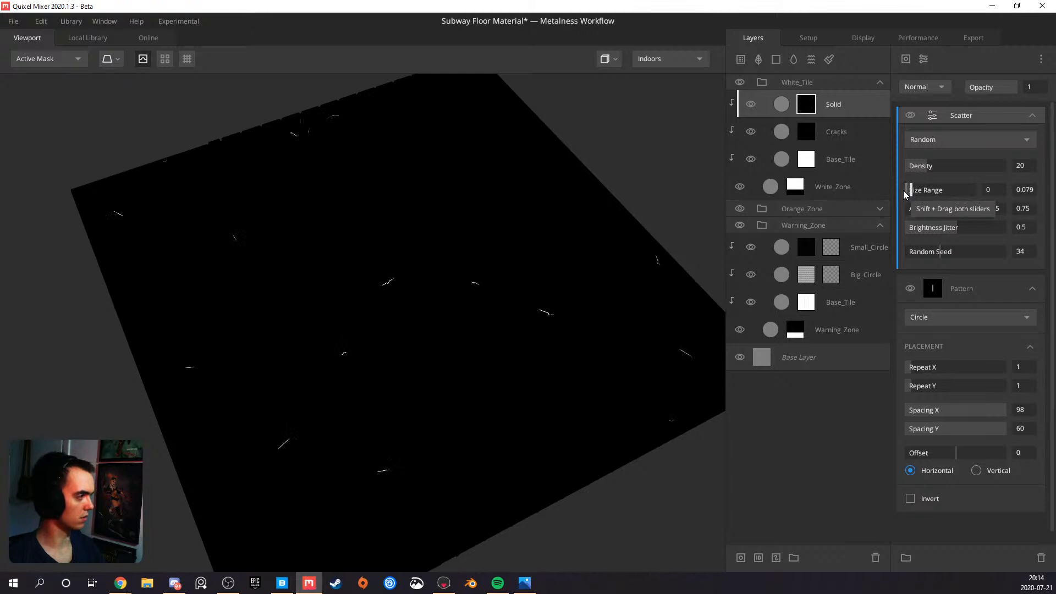
left_click_drag(905, 193, 912, 192)
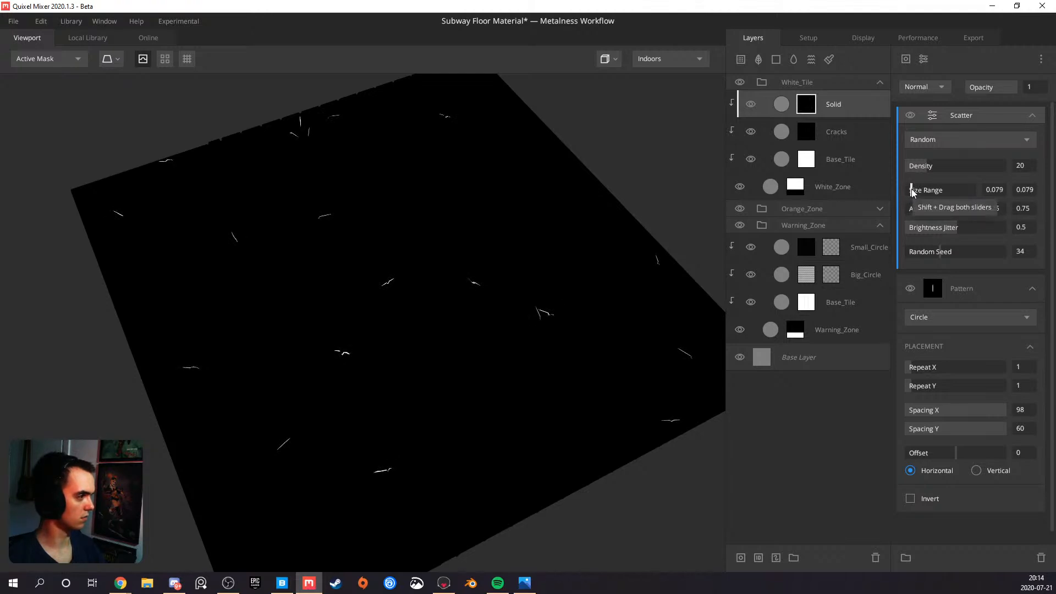
left_click_drag(930, 166, 1043, 173)
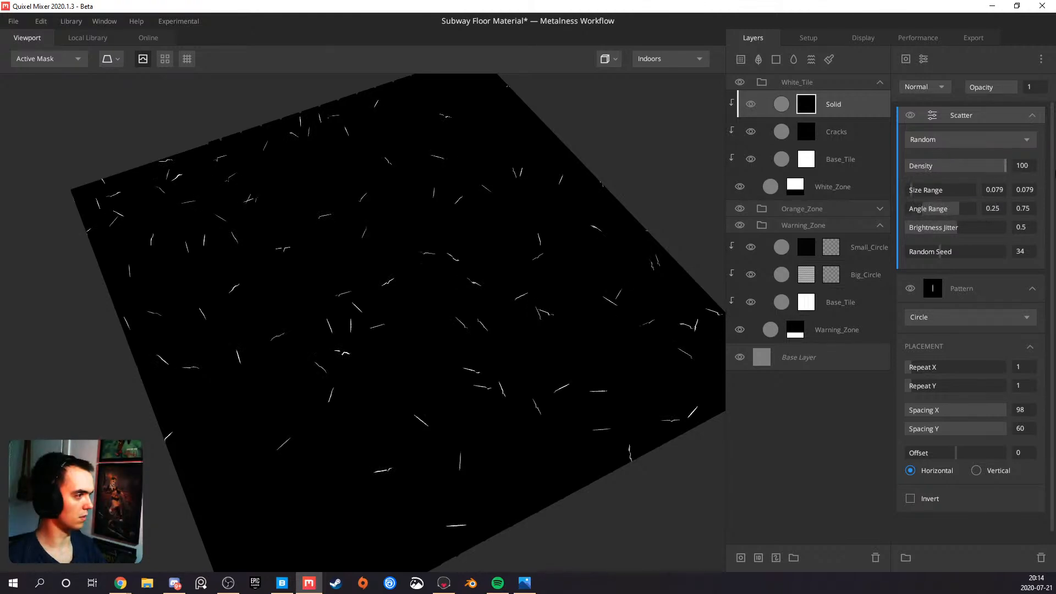
scroll(505, 246, "down", 2)
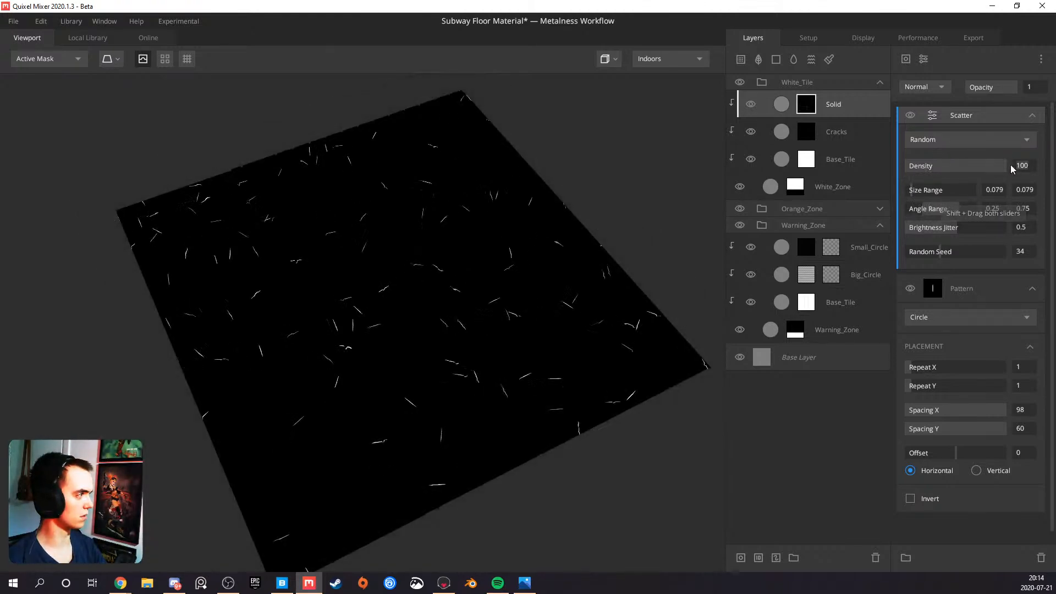
Duplicate the Scatter modifier and set both Size Range values of the upper copy to 0.556
key("ctrl+d")
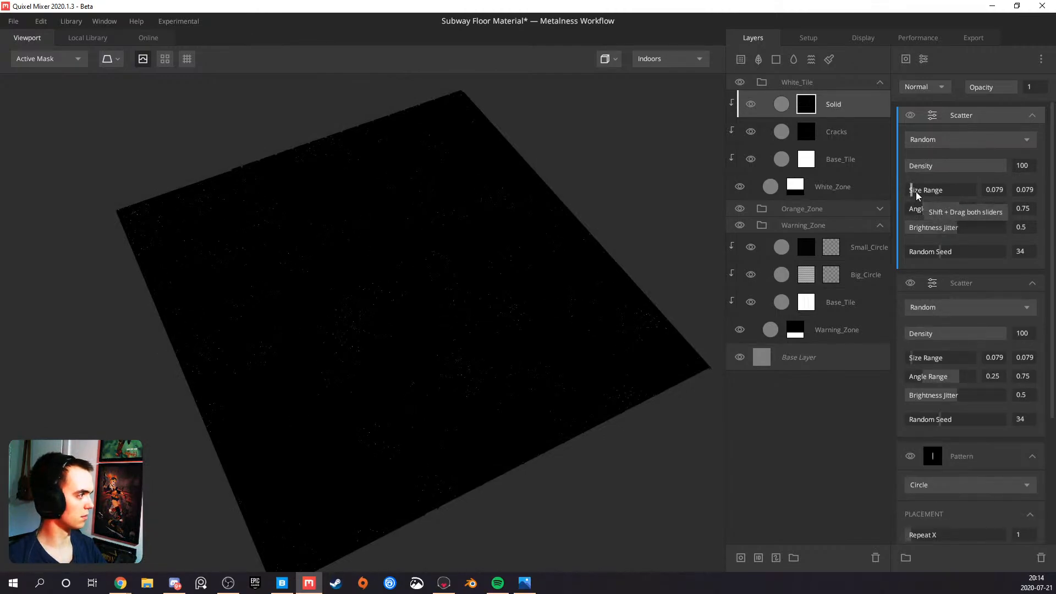
left_click_drag(914, 189, 1015, 193, "shift")
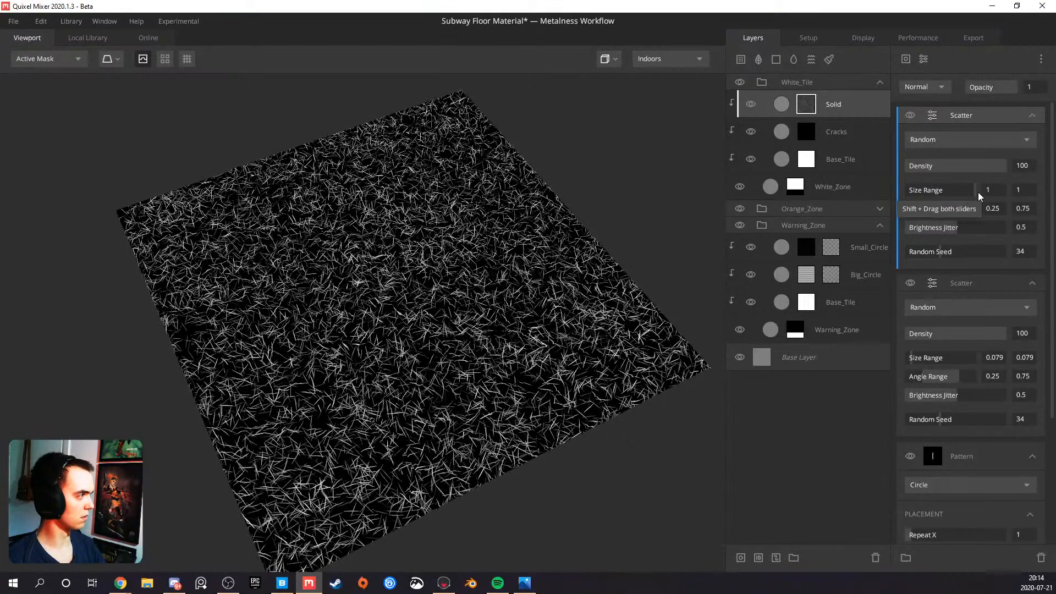
left_click_drag(980, 195, 942, 195, "shift")
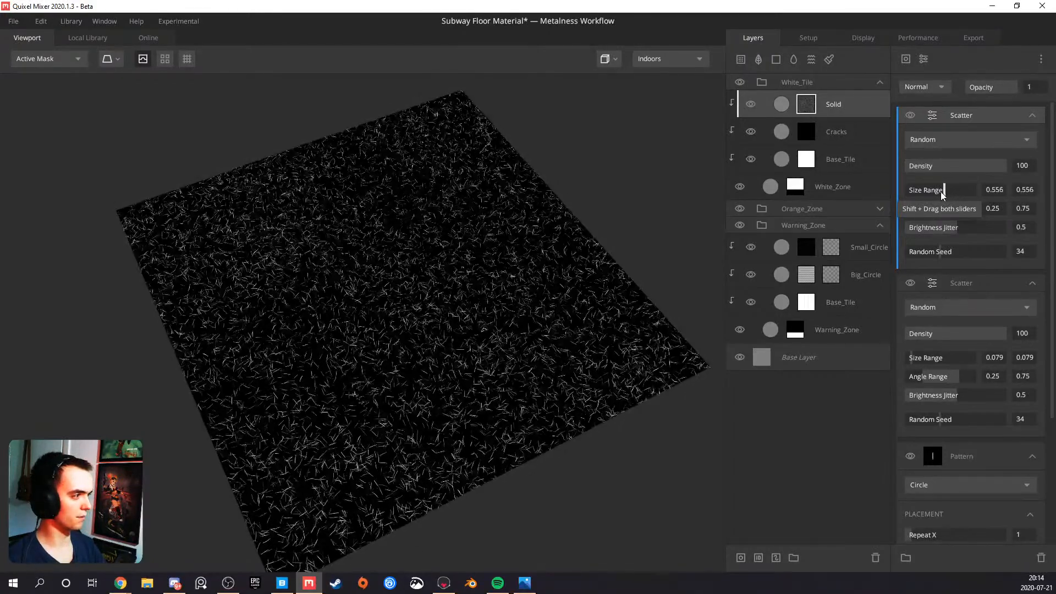
Return to the PBR Metalness view and switch the new Solid layer's blend mode to From Above
key("m")
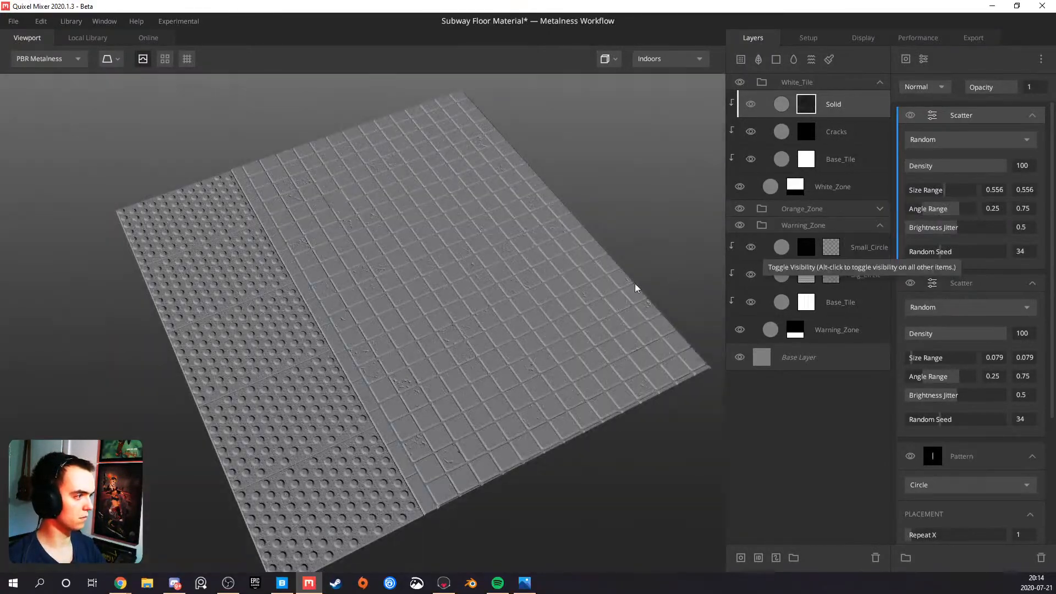
scroll(522, 306, "up", 6)
left_click(825, 106)
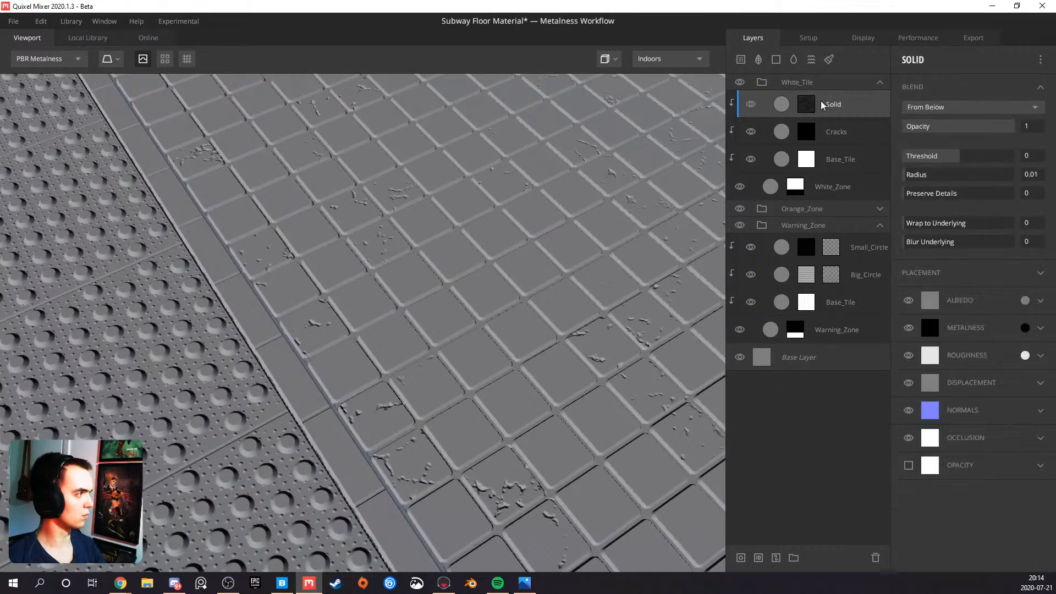
left_click(957, 107)
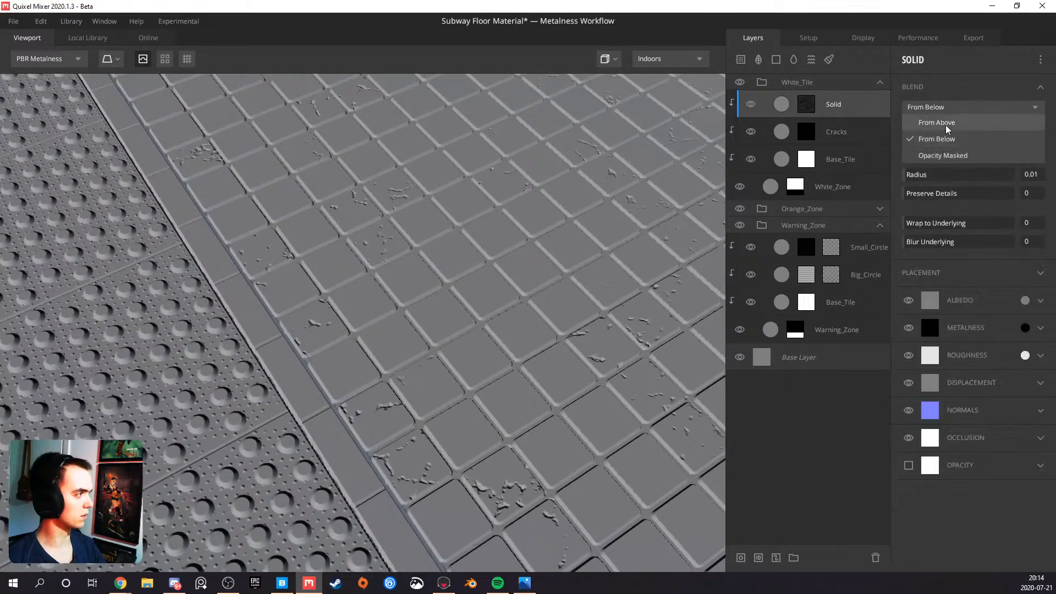
left_click(948, 129)
scroll(427, 285, "up", 8)
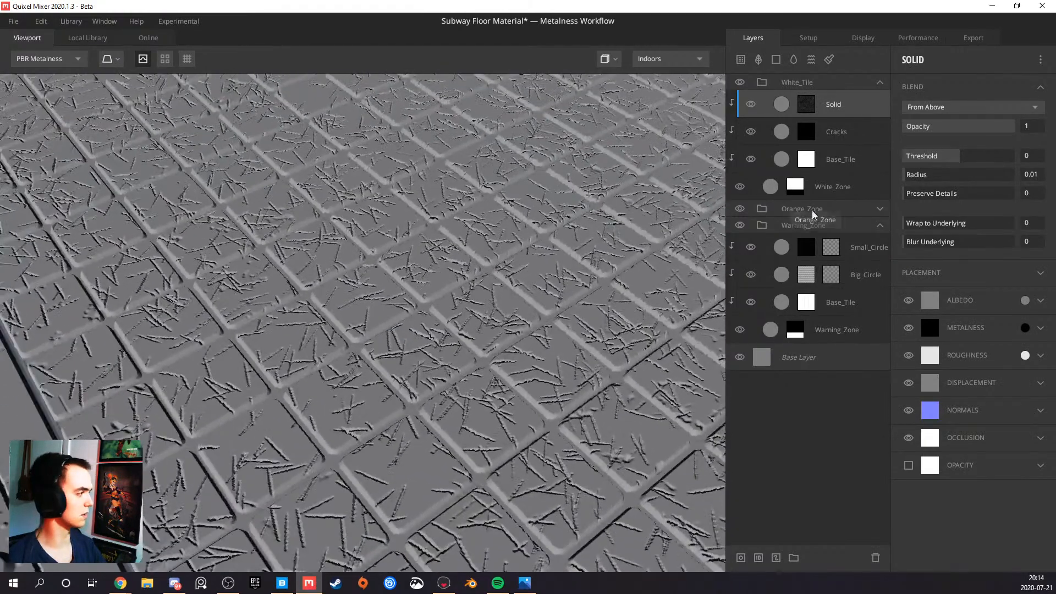
Raise the Solid layer's Wrap to Underlying to 0.985 and check the faint scratches on the white tiles up close
left_click(922, 226)
left_click_drag(922, 228, 1013, 225)
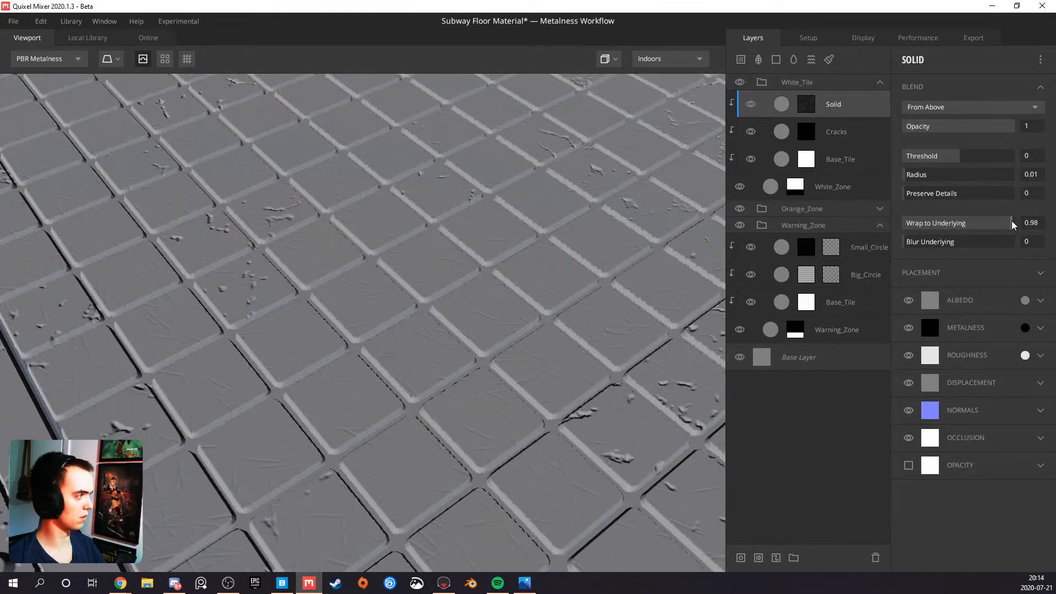
scroll(362, 326, "up", 5)
left_click_drag(356, 327, 359, 373)
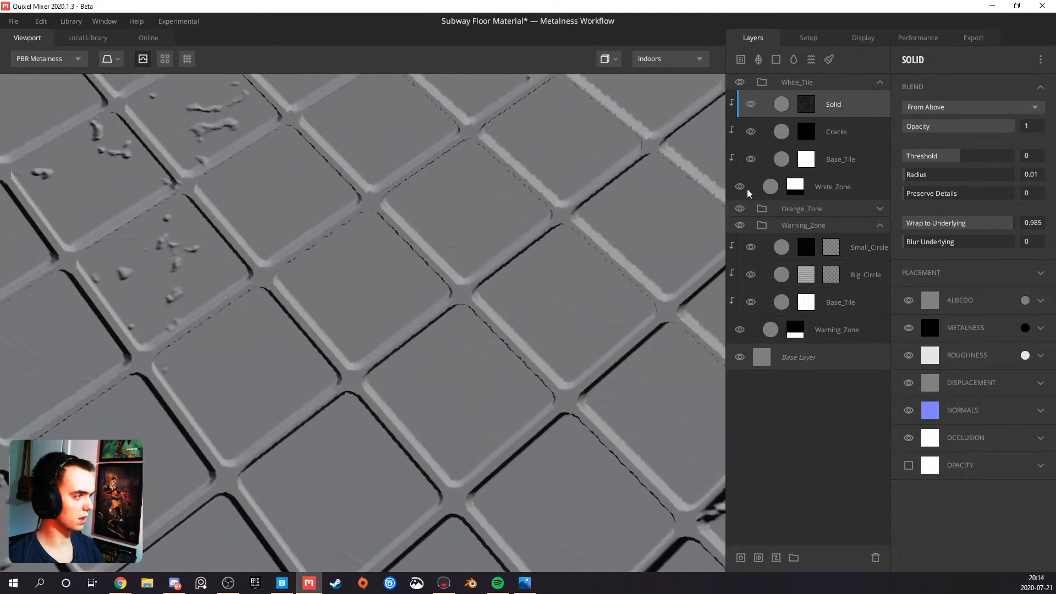
Reduce both Size Range values of the upper Scatter modifier in the Solid layer's mask to 0.389
left_click(807, 108)
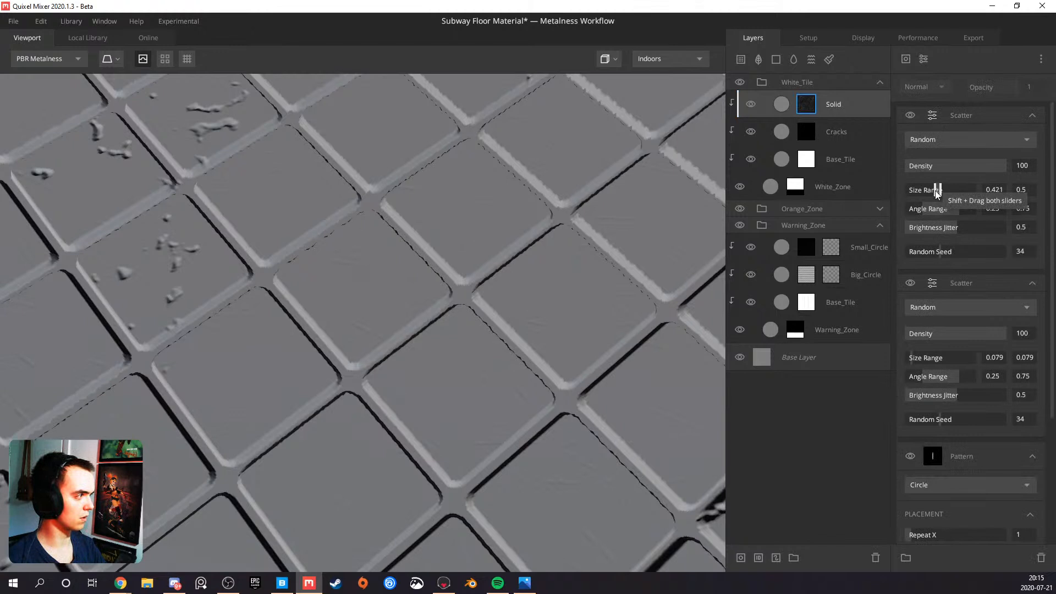
left_click_drag(942, 194, 934, 196, "shift")
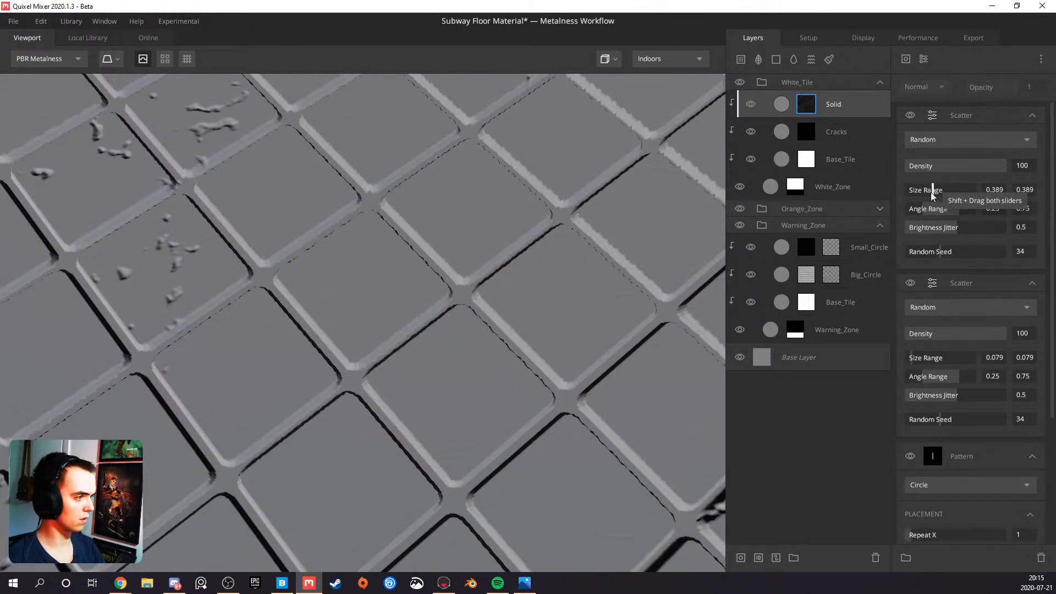
Reduce both Size Range values of the upper Scatter modifier to 0.31 and set the Solid layer's Threshold to 0.189
mouse_move(936, 193)
left_mouse_down("shift")
mouse_move(949, 193)
mouse_move(929, 193)
left_mouse_up("shift")
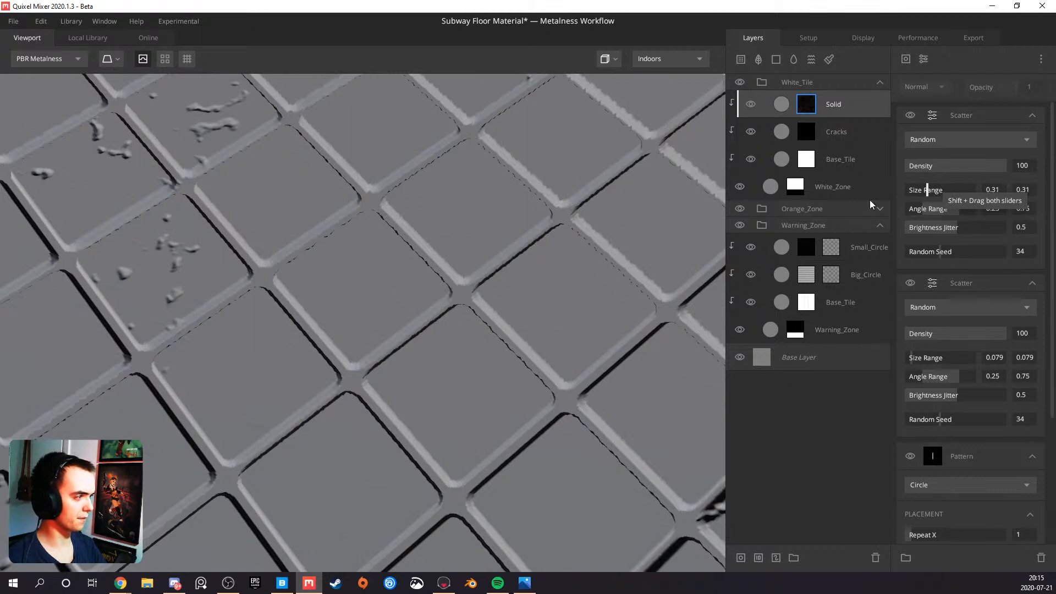
scroll(550, 308, "down", 3)
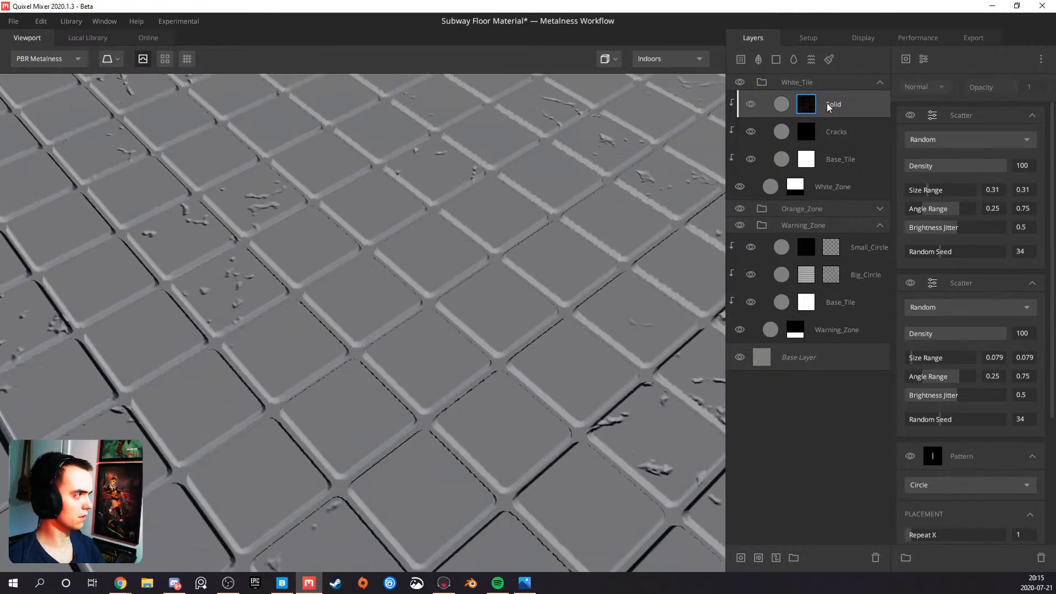
left_click(830, 106)
left_click_drag(960, 158, 965, 162)
right_click_drag(495, 279, 438, 282)
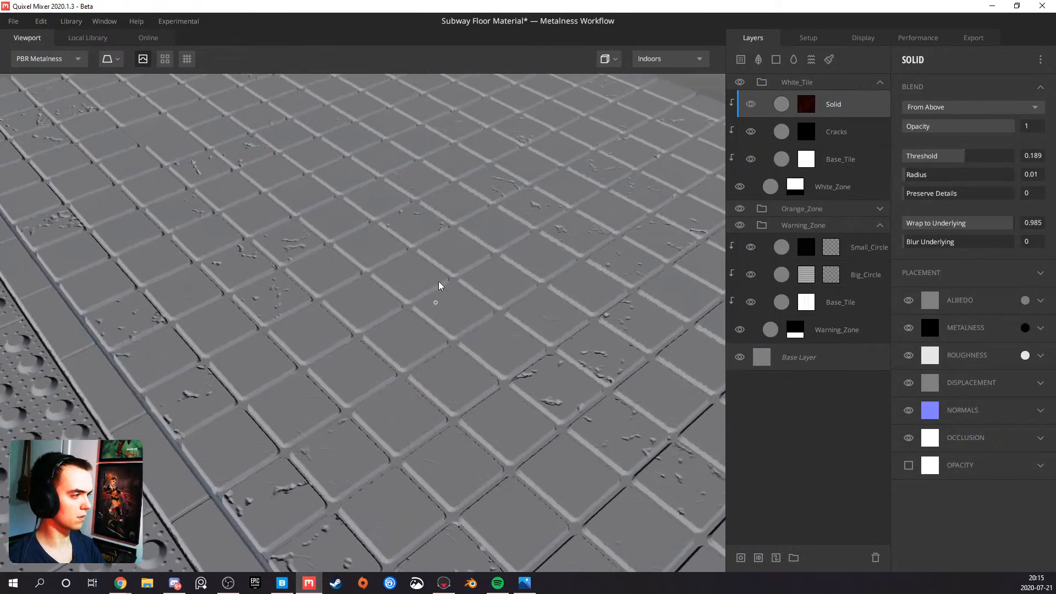
Check the scratches up close and reduce both Size Range values of the Solid mask's upper Scatter modifier to 0.246
left_click(807, 113)
scroll(577, 235, "up", 6)
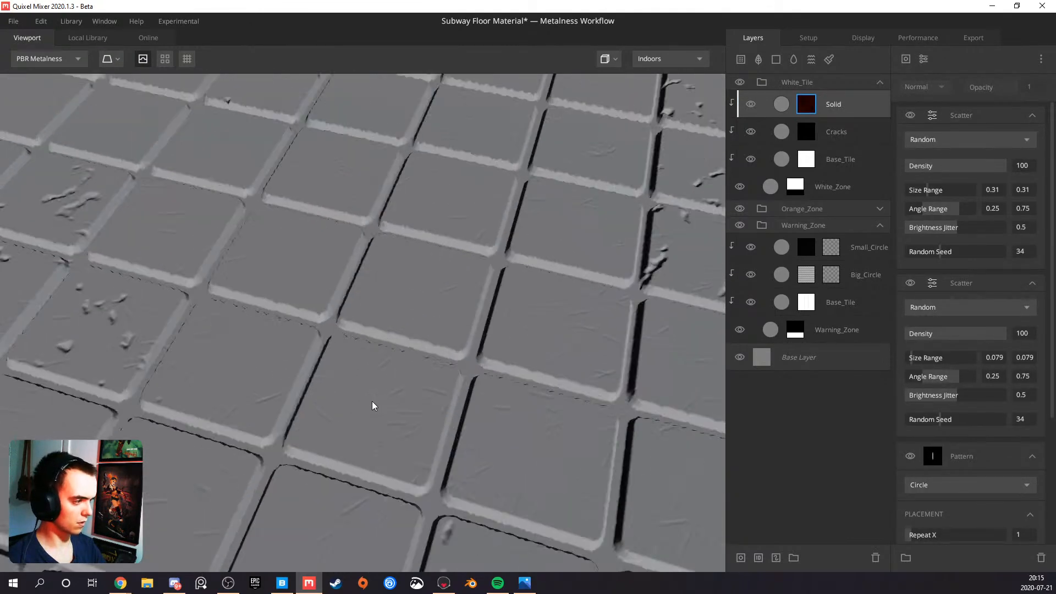
scroll(450, 441, "up", 4)
scroll(441, 328, "up", 3)
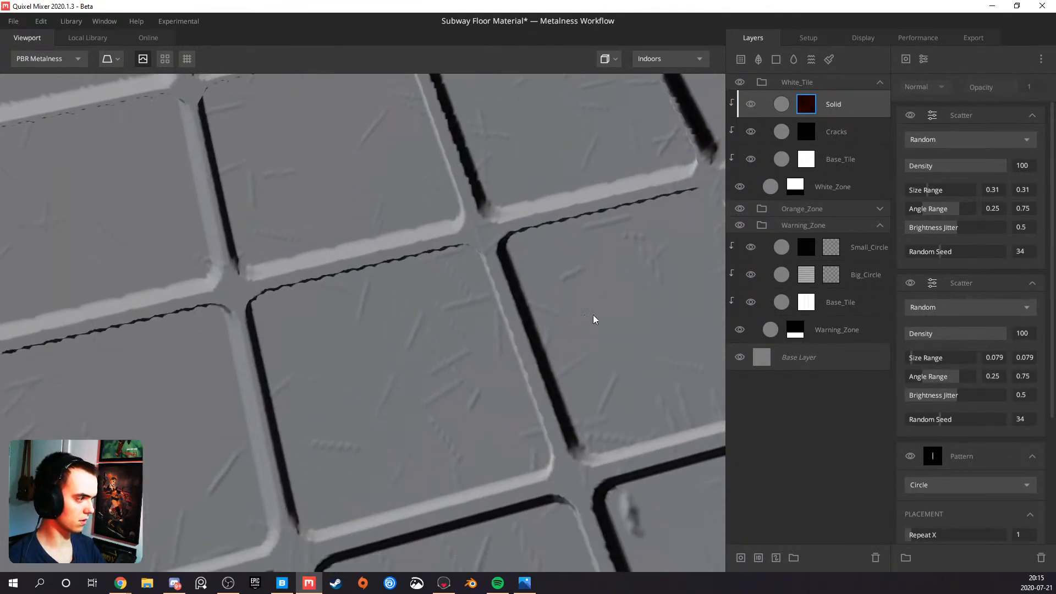
scroll(449, 321, "down", 6)
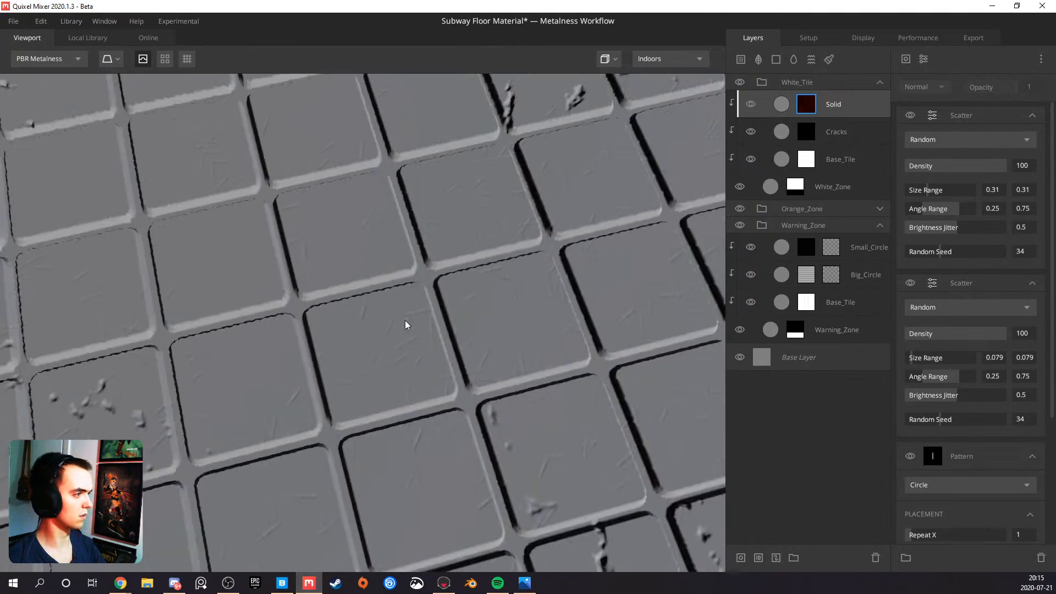
left_click_drag(437, 312, 440, 320)
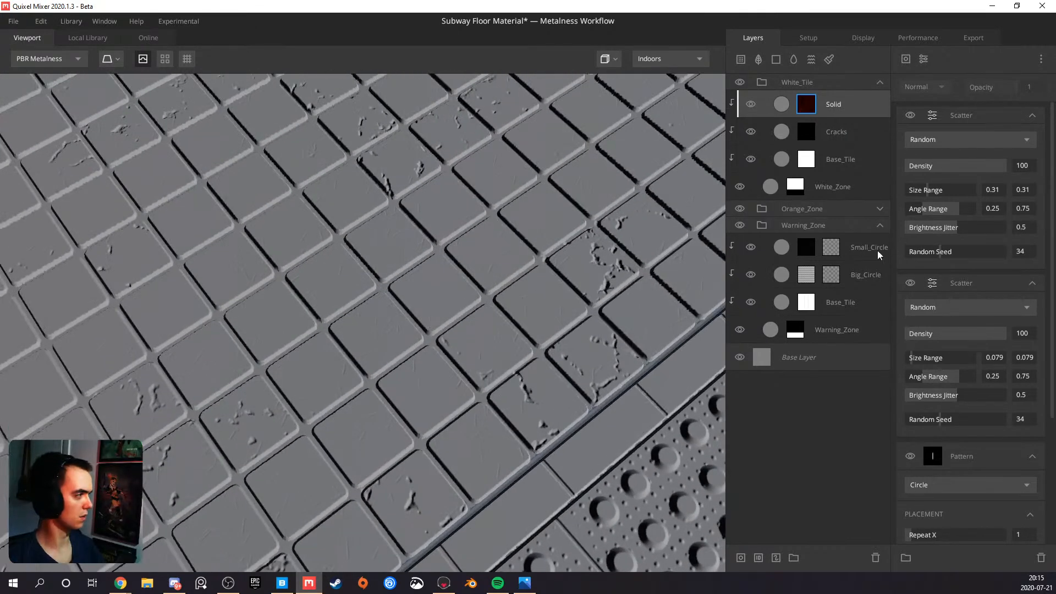
left_click_drag(926, 193, 917, 197, "shift")
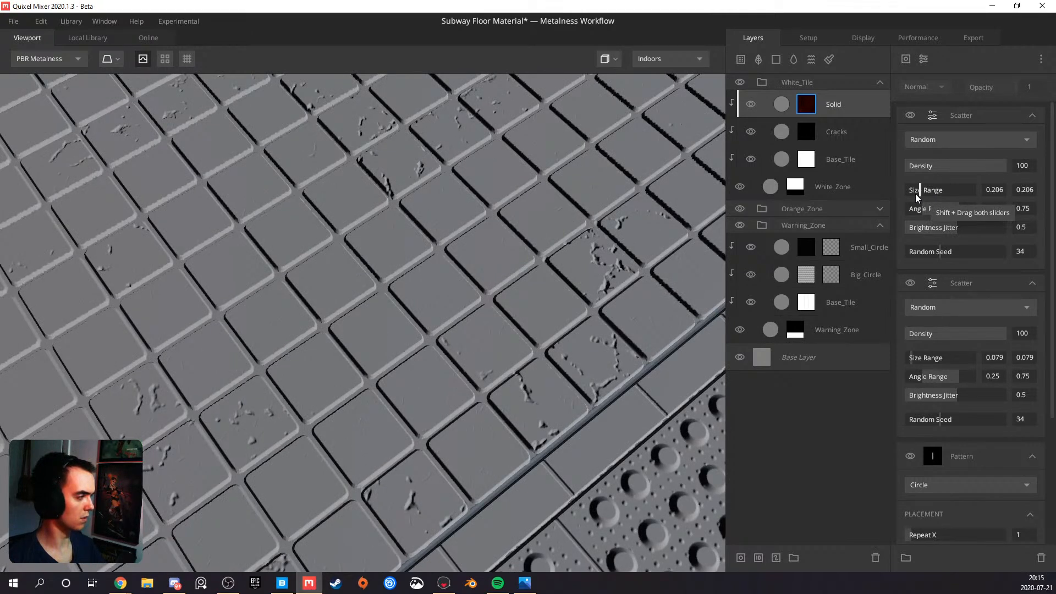
left_click_drag(917, 198, 921, 199, "shift")
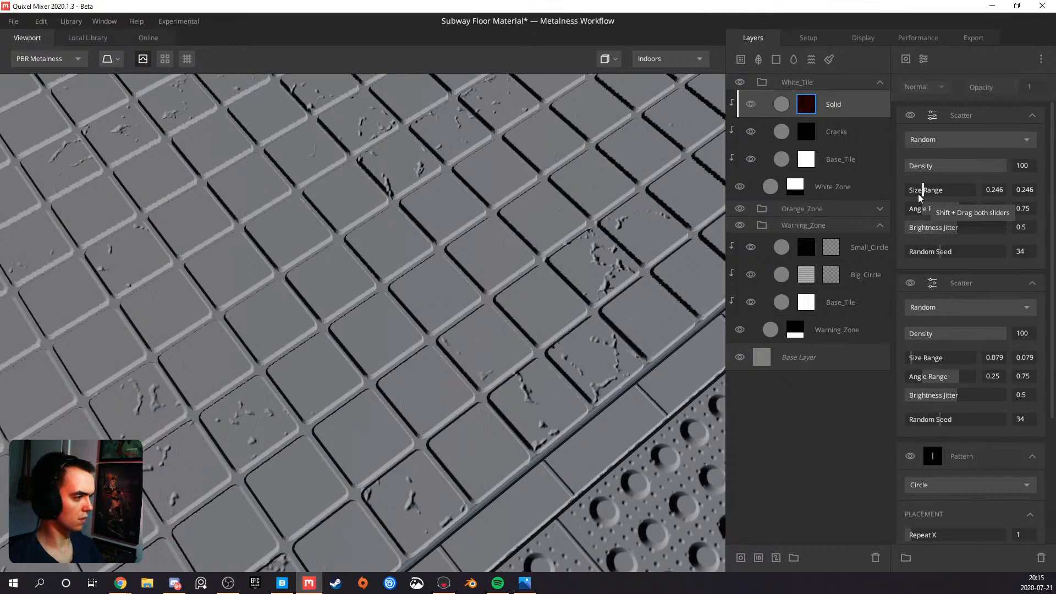
scroll(375, 383, "up", 4)
left_click_drag(386, 377, 376, 376)
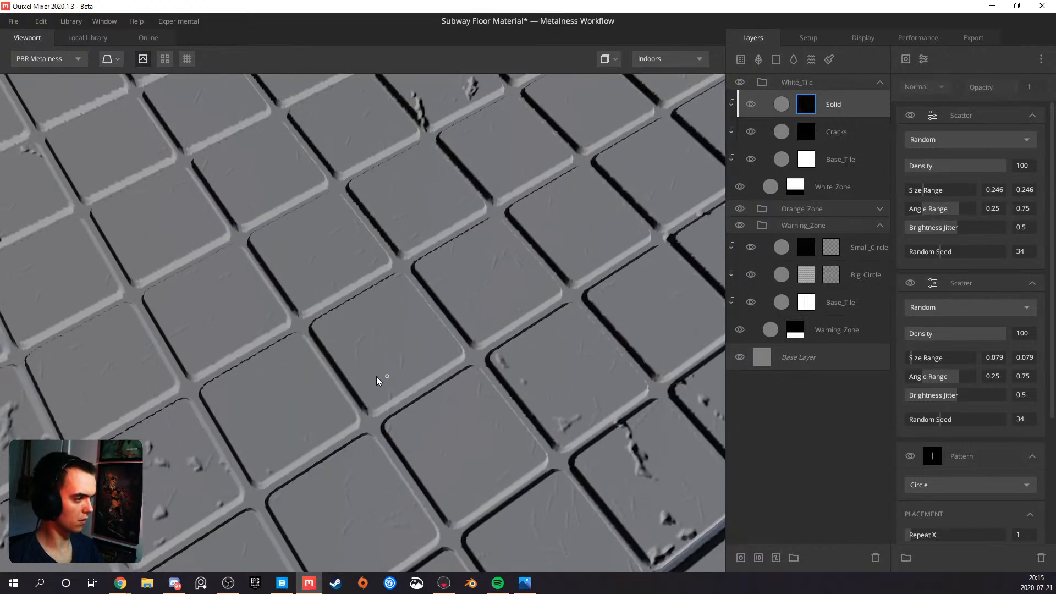
Duplicate the upper Scatter modifier, giving the top copy Size Range values of 1 and a Density of 15.47
left_click(958, 119)
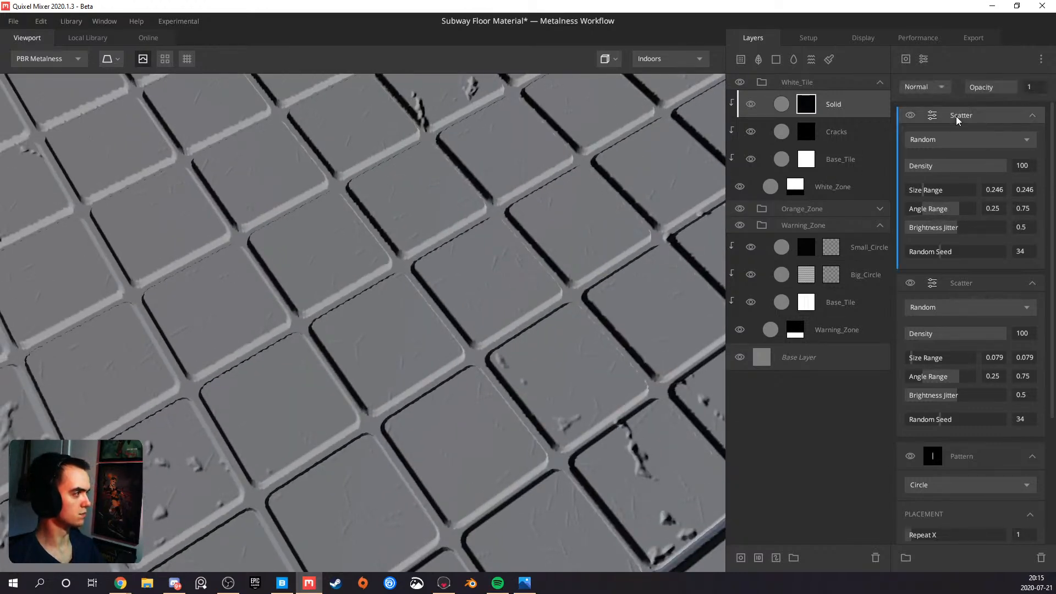
key("ctrl+d")
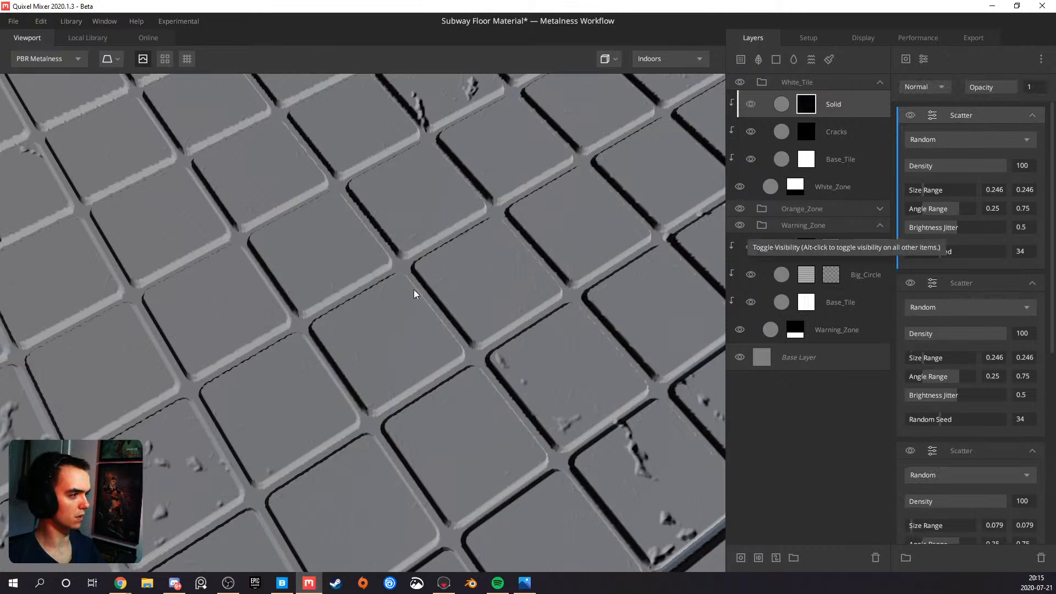
scroll(407, 298, "up", 3)
left_click_drag(926, 190, 1038, 190)
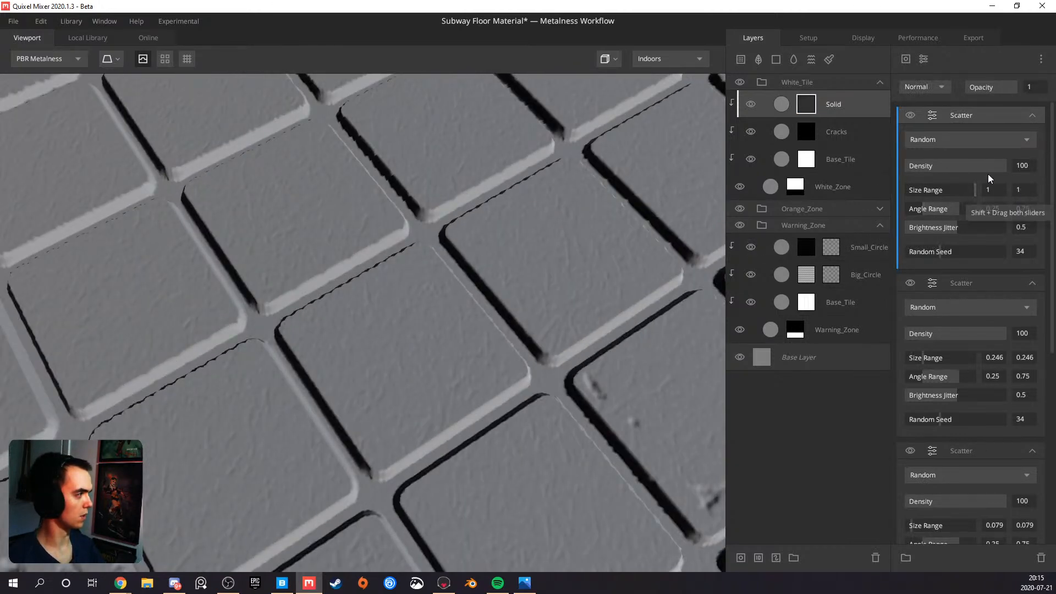
left_click_drag(993, 172, 920, 172)
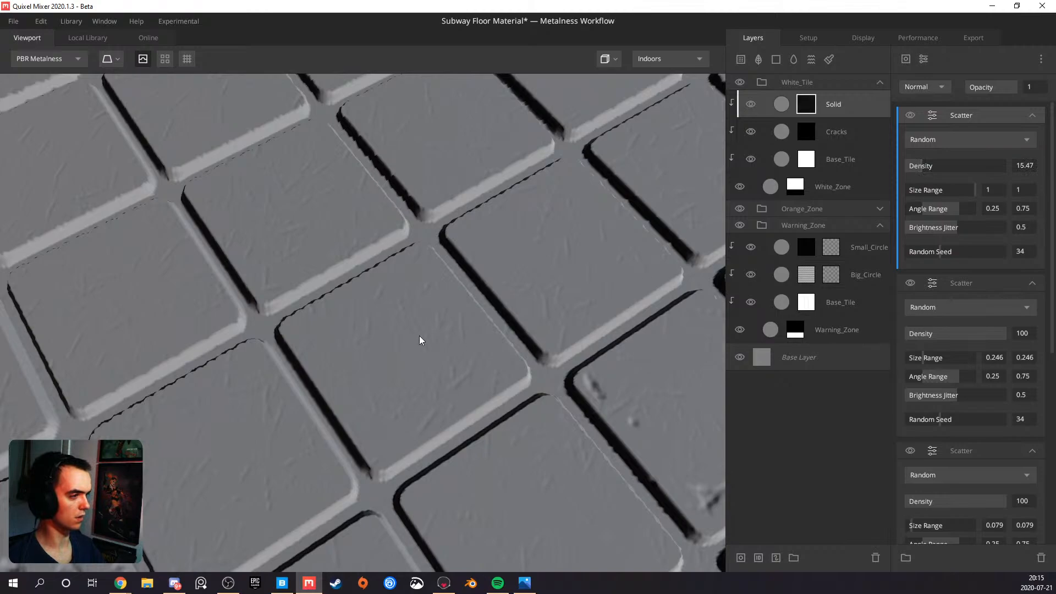
Examine the scratch distribution on the white tiles and in the Layer Mask view, returning to PBR Metalness
scroll(420, 340, "down", 10)
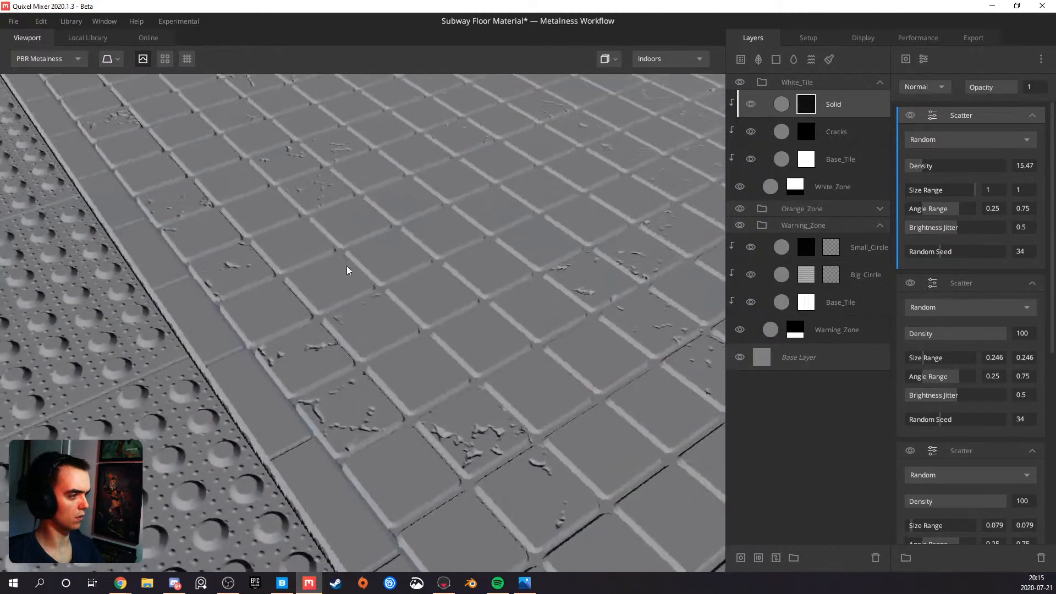
left_click_drag(413, 266, 311, 302)
scroll(370, 300, "up", 8)
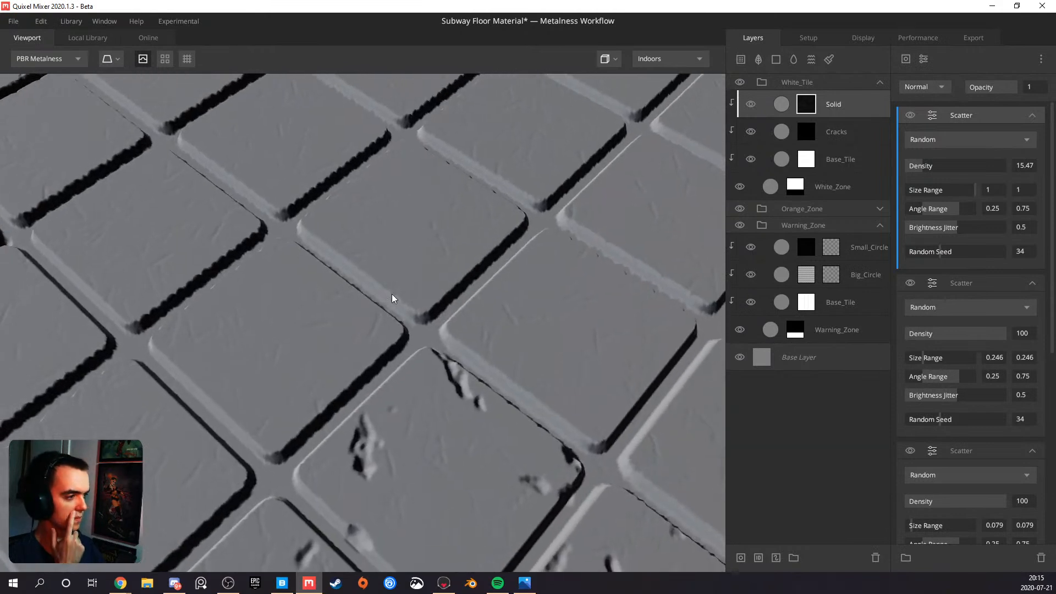
scroll(931, 313, "down", 5)
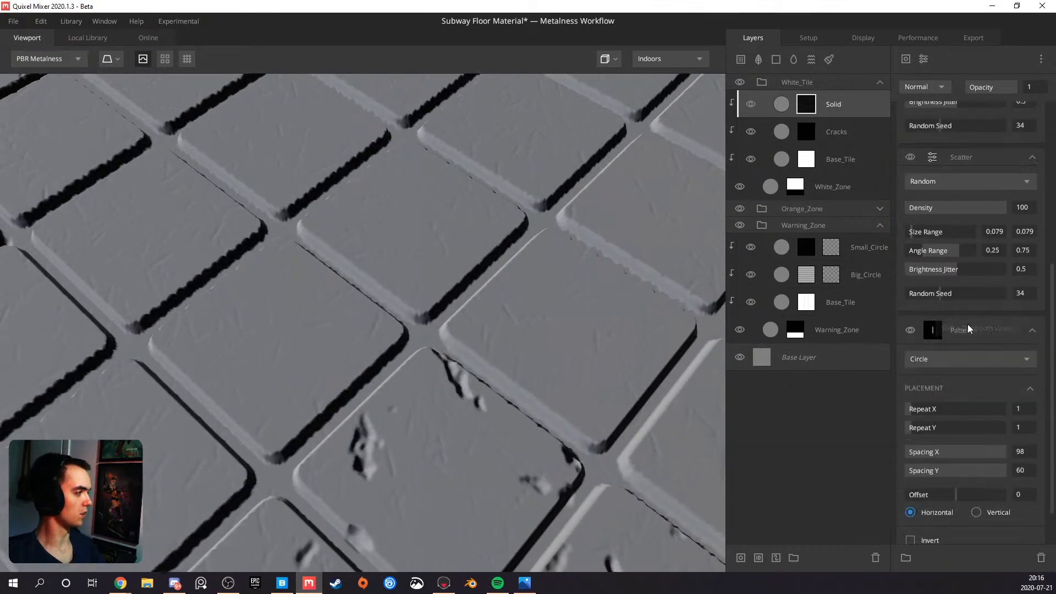
key("q")
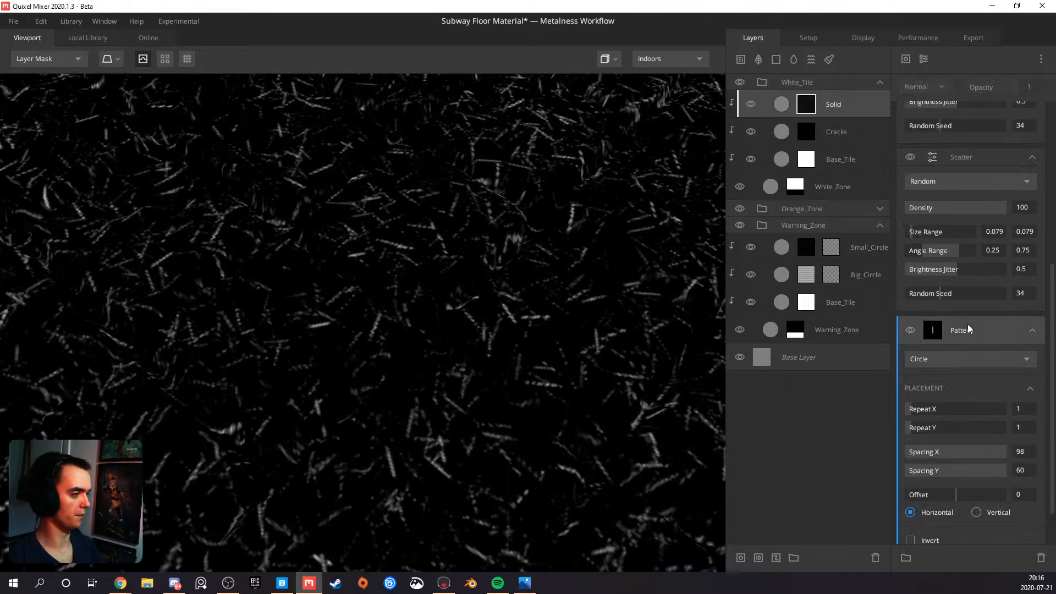
scroll(968, 329, "down", 1)
scroll(554, 318, "down", 5)
left_click_drag(464, 307, 355, 281)
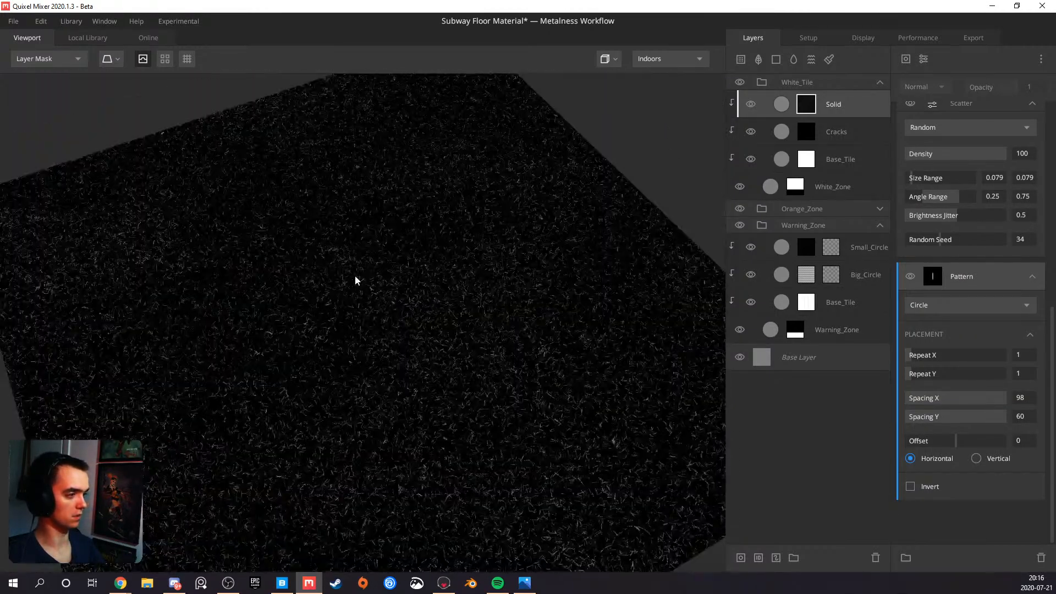
key("q")
scroll(377, 283, "up", 6)
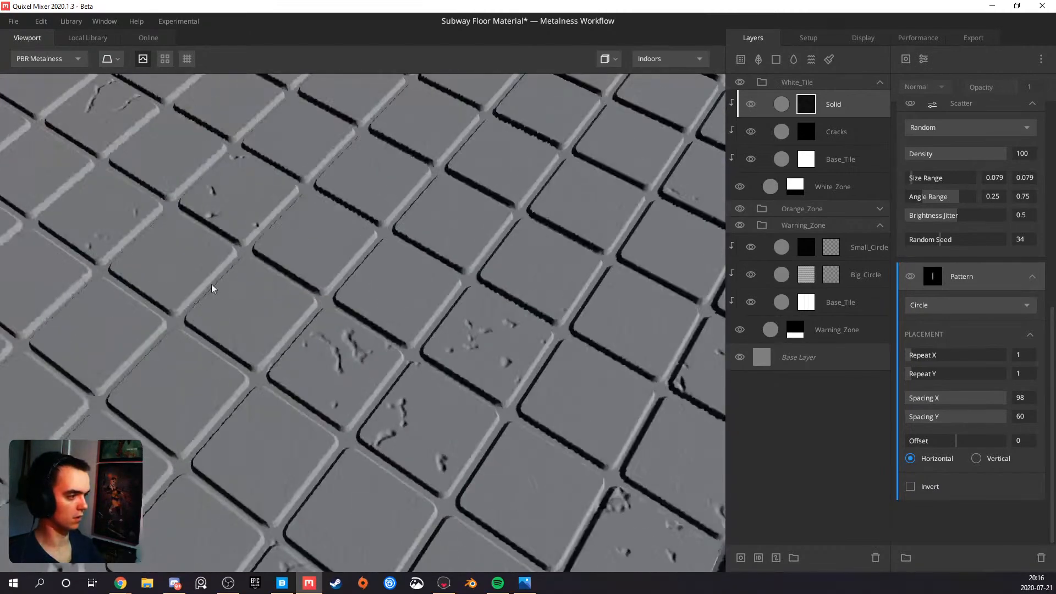
left_click_drag(294, 290, 458, 301)
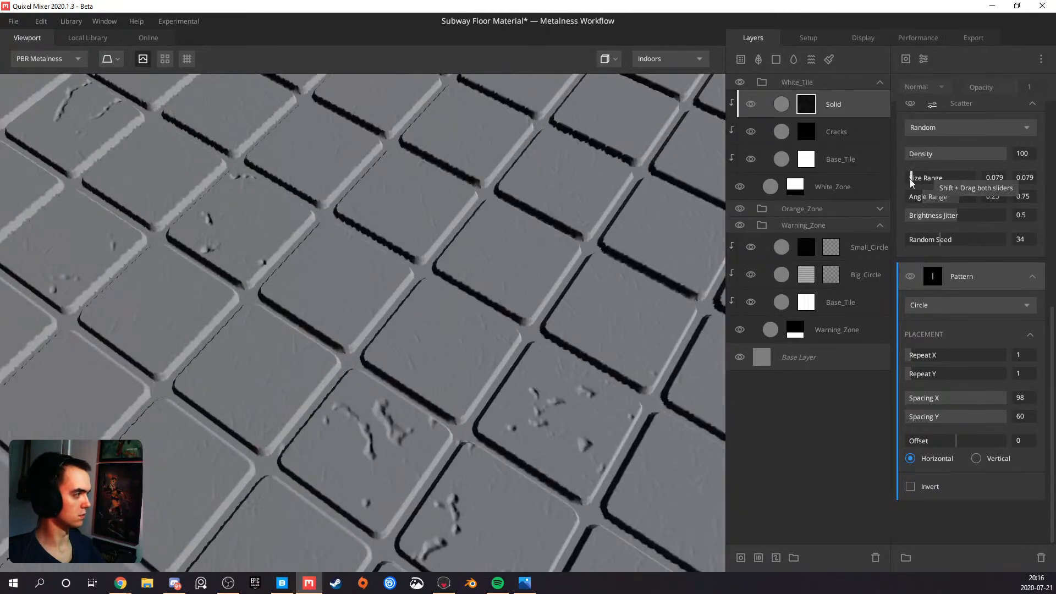
Set the lowest Scatter modifier's minimum Size Range to 0.063 and its Brightness Jitter to 1
left_click_drag(911, 183, 898, 183)
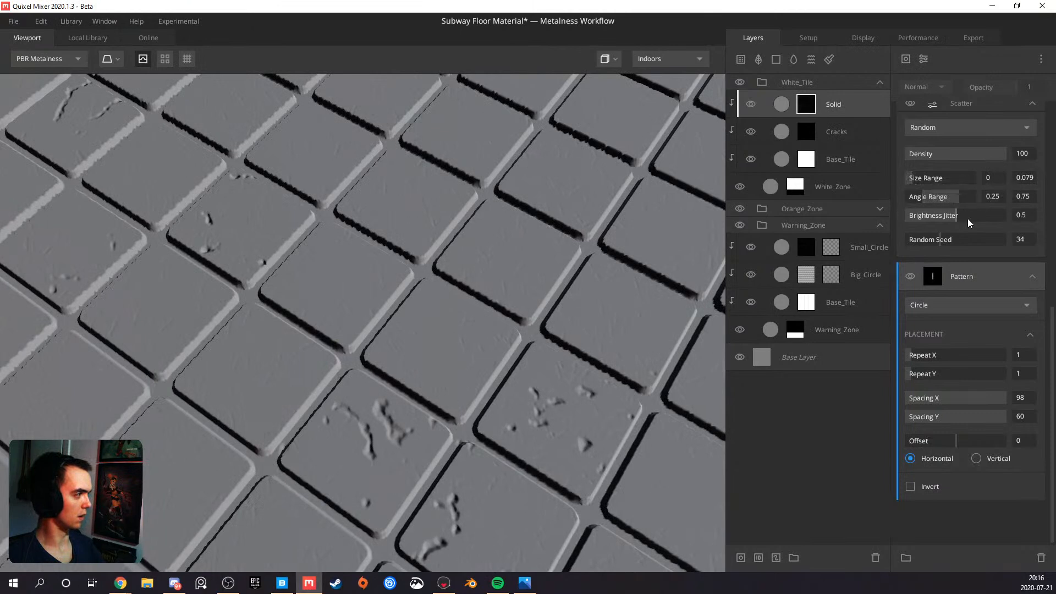
left_click_drag(967, 221, 1007, 216)
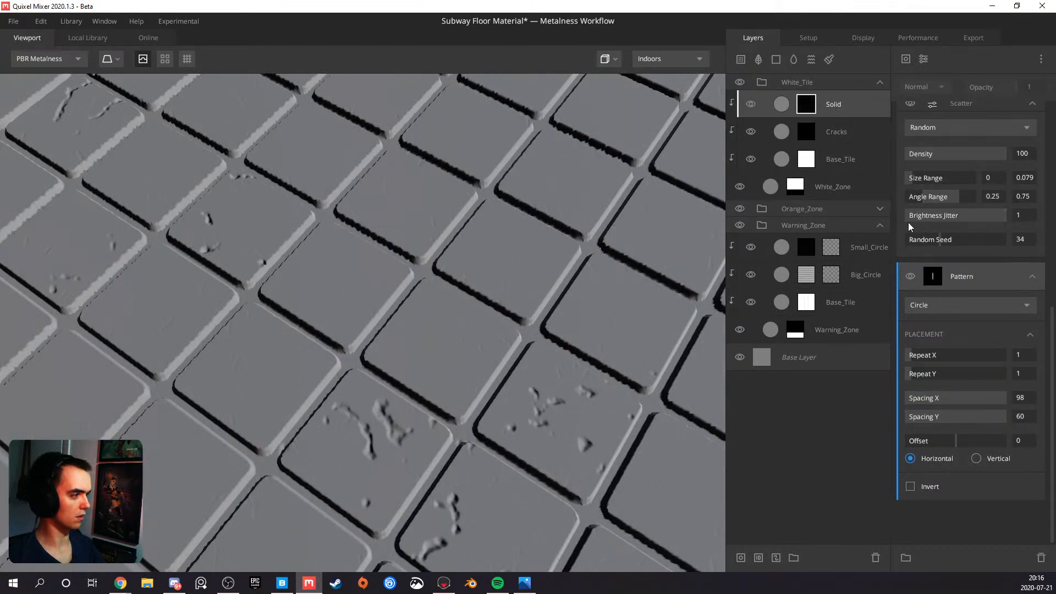
key("ctrl+z")
key("ctrl+z")
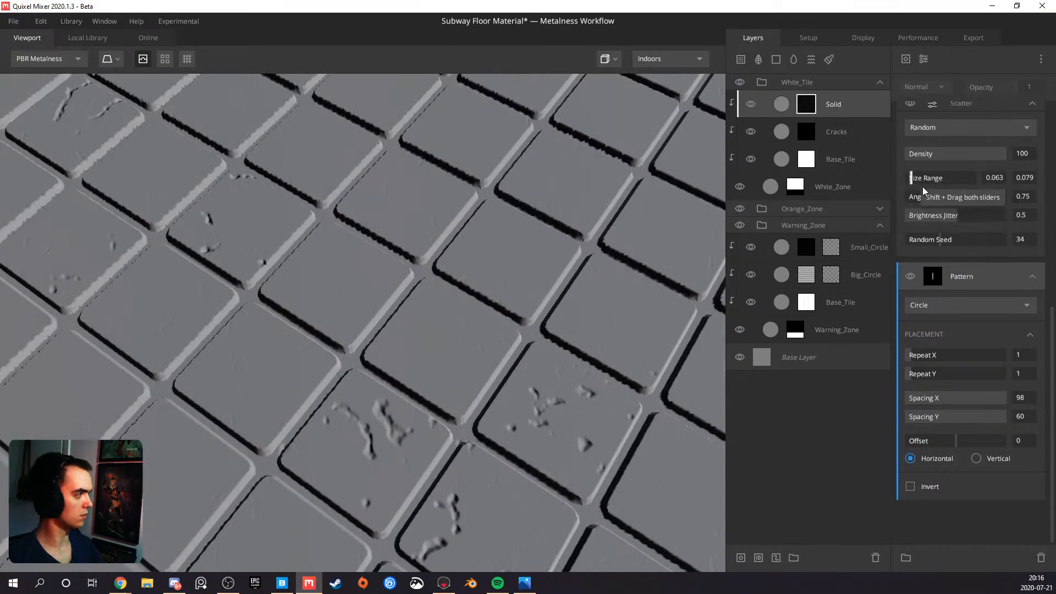
left_click_drag(958, 215, 1007, 216)
left_click_drag(464, 291, 359, 268)
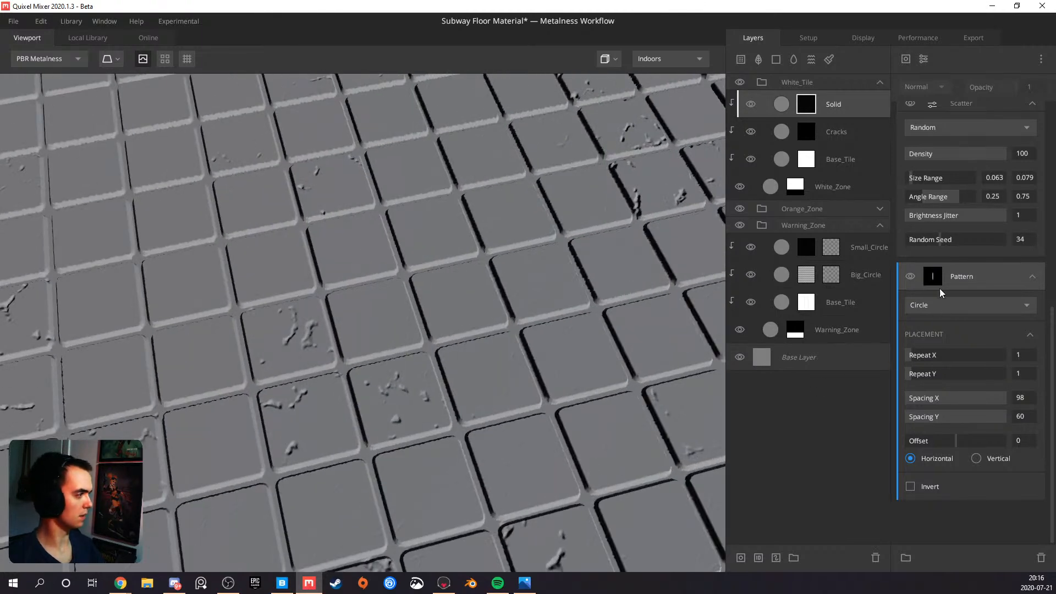
Raise the Brightness Jitter of the middle and top Scatter modifiers to 1
scroll(944, 253, "up", 3)
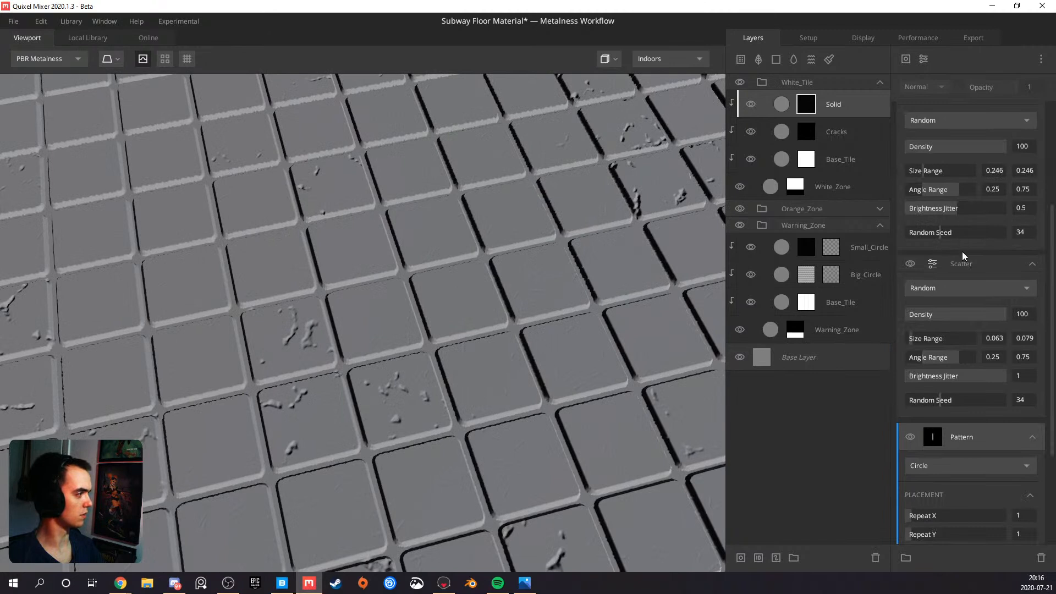
scroll(963, 256, "up", 2)
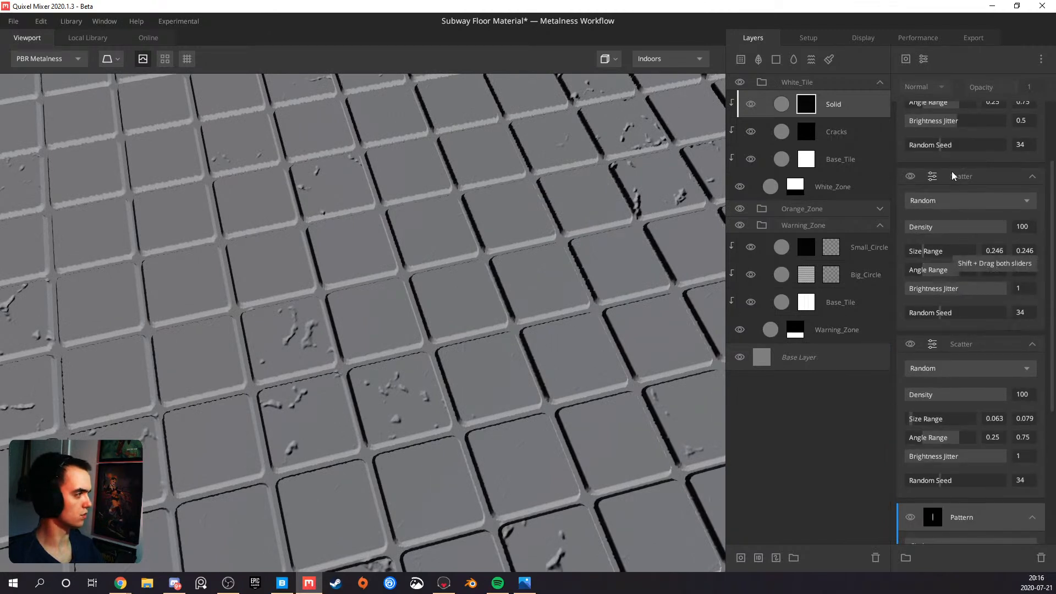
left_click_drag(958, 121, 1052, 131)
Give the three Scatter modifiers different Random Seeds: 75 for the top, 17 for the middle and 81 for the lowest
left_click(981, 149)
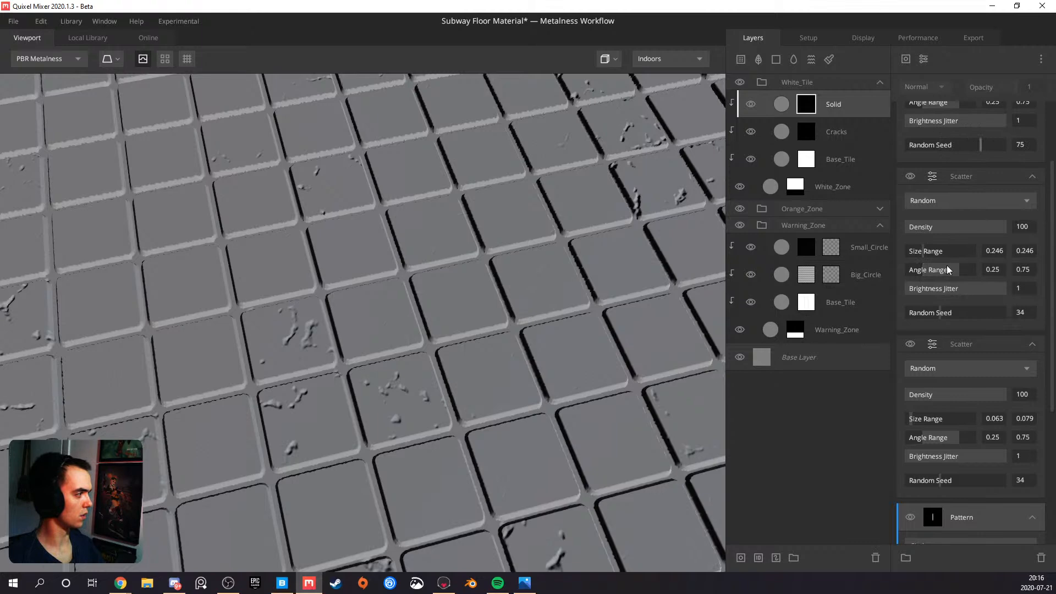
left_click(922, 313)
left_click(988, 480)
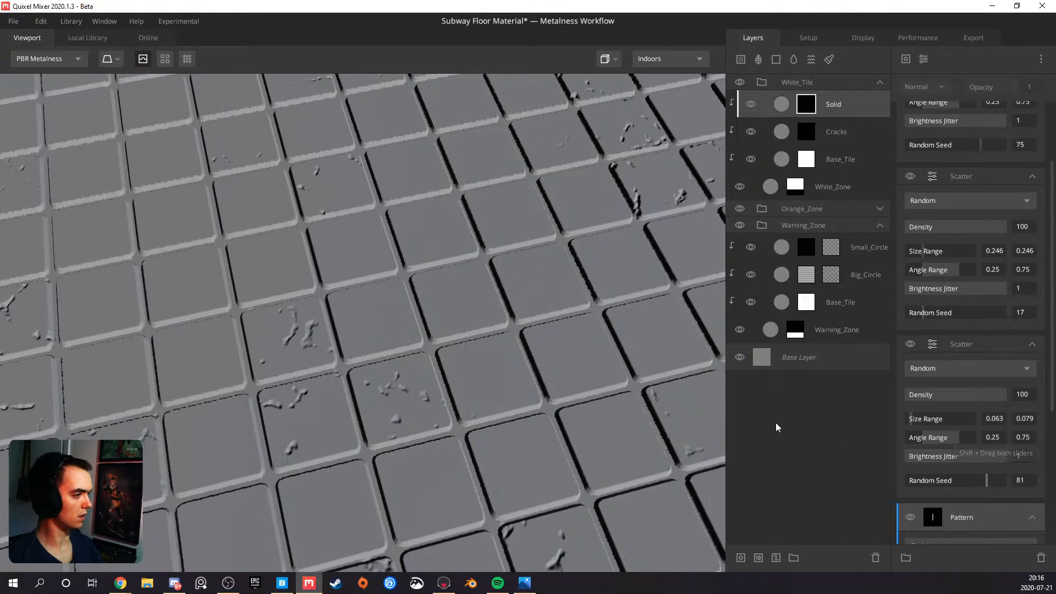
Show the Solid layer's mask across the floor and raise the top Scatter modifier's Density to 100
scroll(424, 341, "up", 3)
left_click_drag(424, 341, 313, 323, "alt")
key("m")
scroll(358, 306, "down", 5)
left_click_drag(396, 302, 474, 292, "alt")
scroll(918, 246, "up", 2)
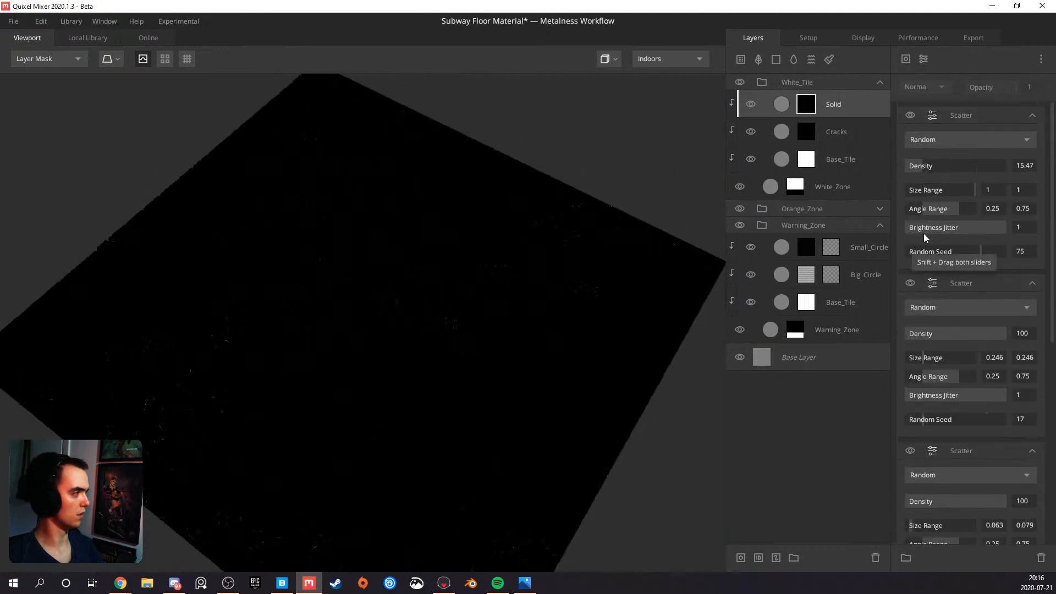
left_click_drag(934, 169, 1049, 175)
scroll(440, 274, "up", 10)
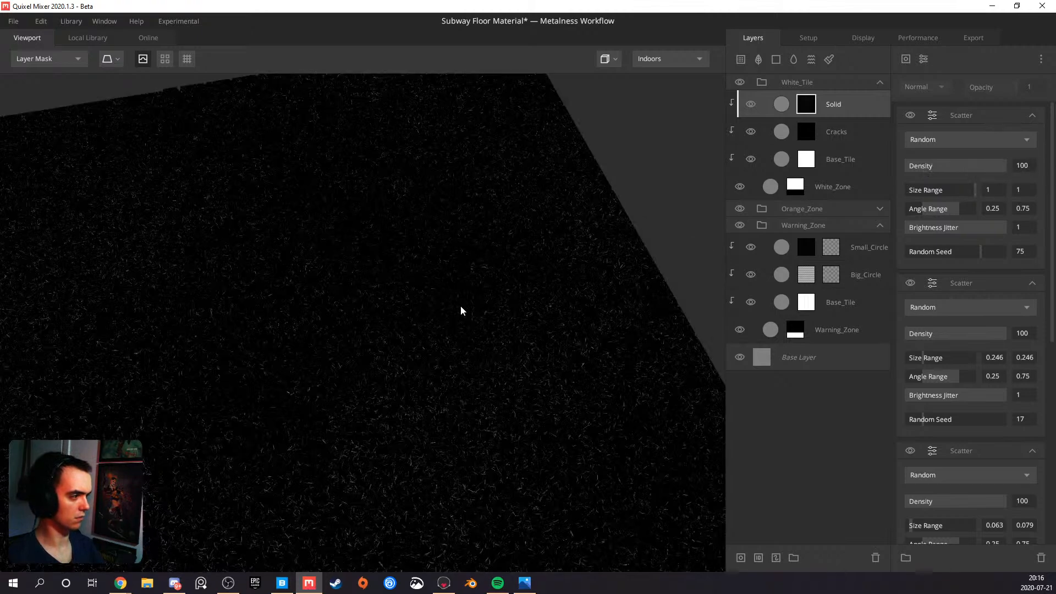
Examine the scratched white tiles in the PBR Metalness view, close up and across the floor, and open the reference collage in Photos
key("m")
scroll(431, 346, "up", 4)
left_click_drag(425, 346, 265, 384, "alt")
scroll(491, 355, "down", 4)
scroll(330, 394, "up", 5)
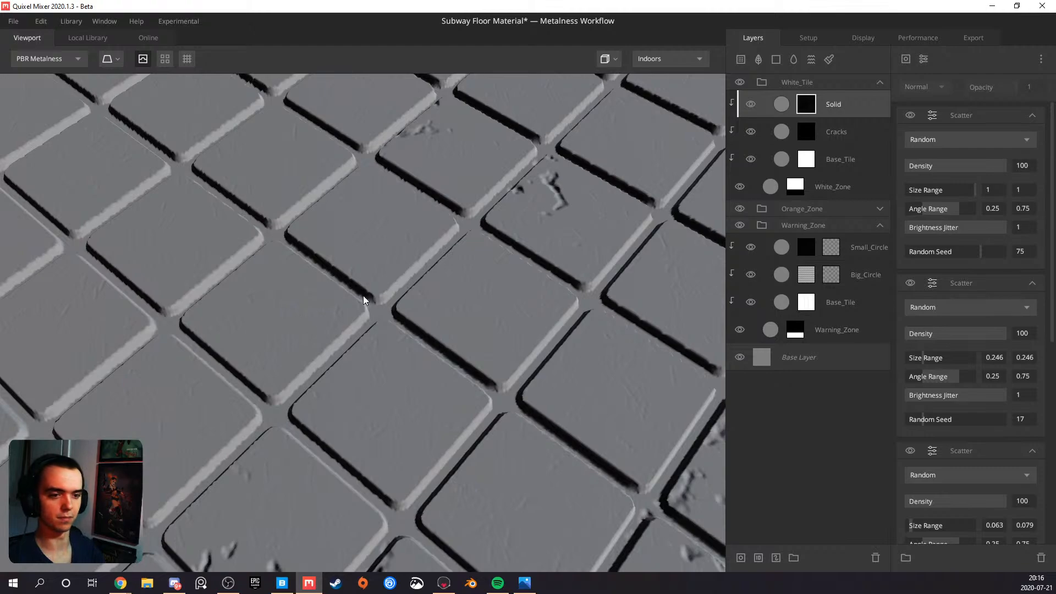
left_click_drag(378, 260, 321, 315, "alt")
scroll(332, 306, "down", 10)
left_click_drag(374, 397, 314, 328, "alt")
scroll(349, 354, "up", 8)
scroll(312, 363, "down", 5)
left_click_drag(312, 368, 549, 388, "alt")
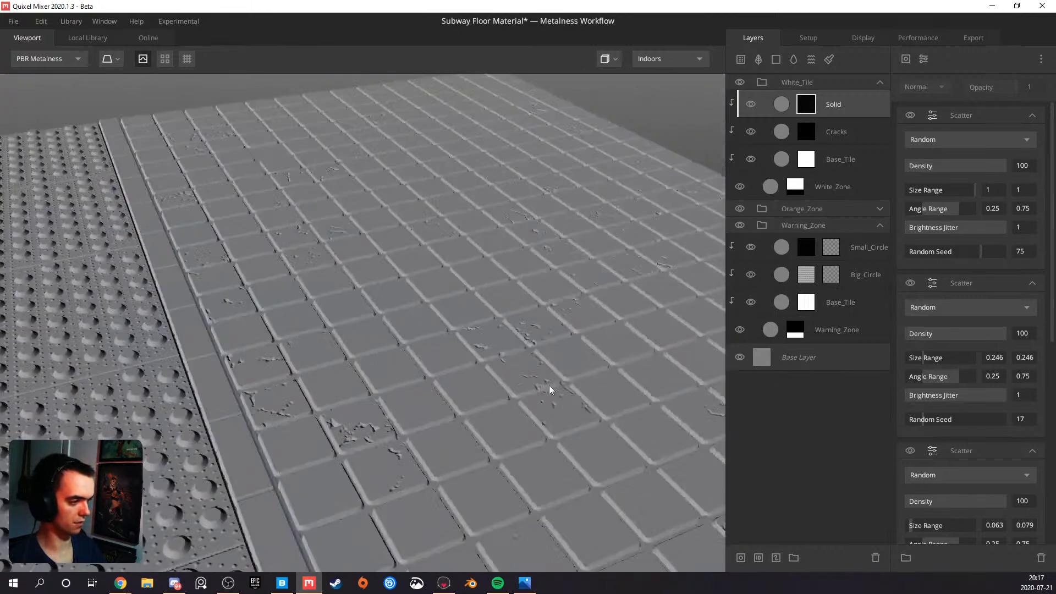
scroll(337, 401, "down", 5)
left_click_drag(342, 403, 378, 394, "alt")
scroll(372, 429, "up", 6)
scroll(374, 416, "down", 8)
middle_click_drag(419, 310, 396, 406, "alt")
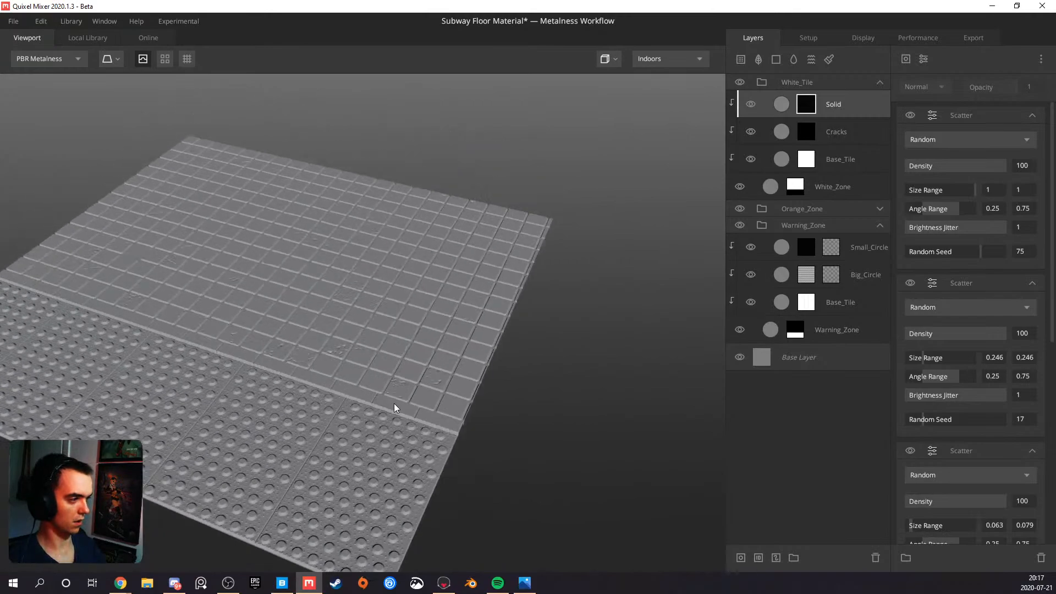
scroll(385, 406, "up", 5)
left_click_drag(401, 411, 319, 413, "alt")
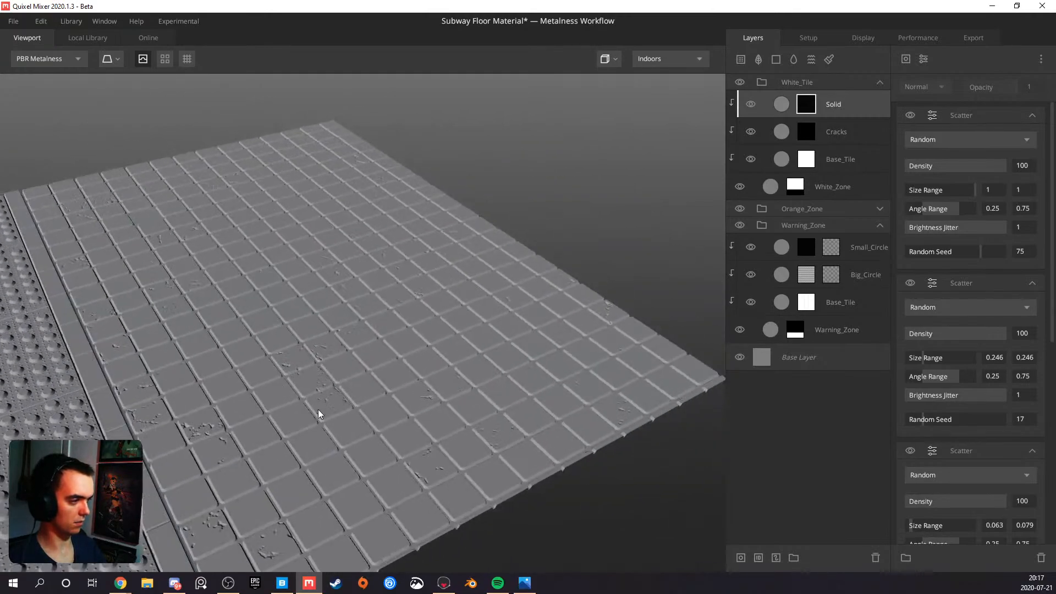
scroll(337, 402, "up", 5)
left_click_drag(406, 389, 355, 400, "alt")
left_click(526, 585)
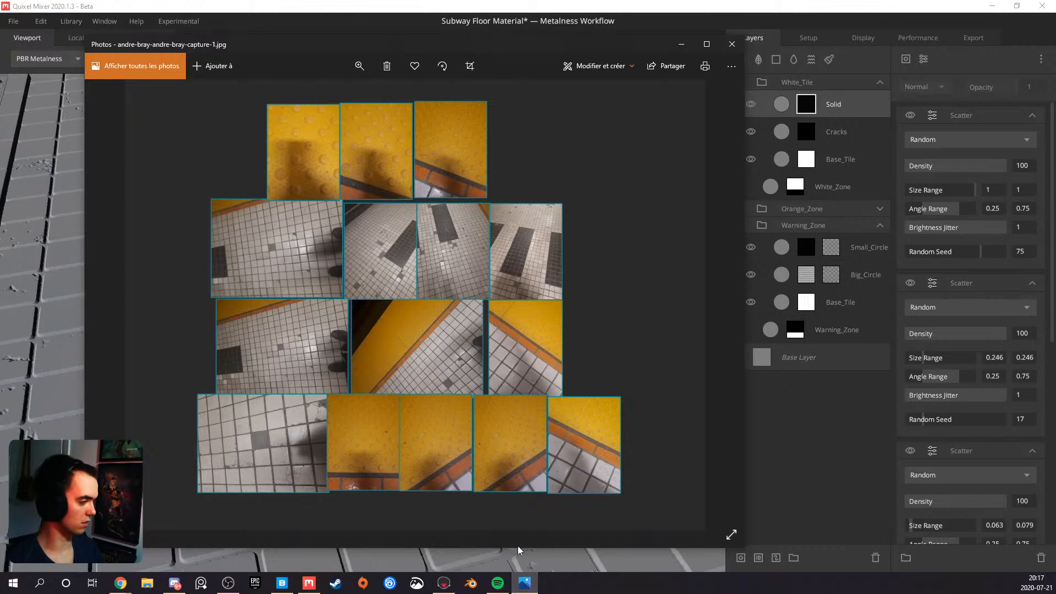
Return to Quixel Mixer and add a Solid layer with an empty mask above the scratches layer in the White_Tile group
left_click(525, 583)
left_click_drag(351, 389, 342, 337, "alt")
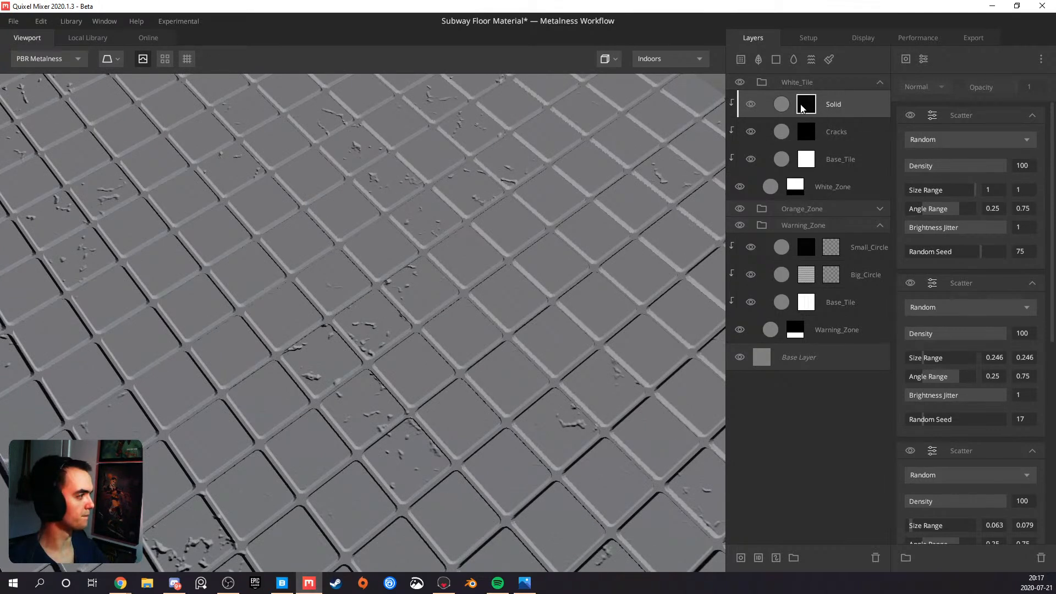
left_click(776, 59)
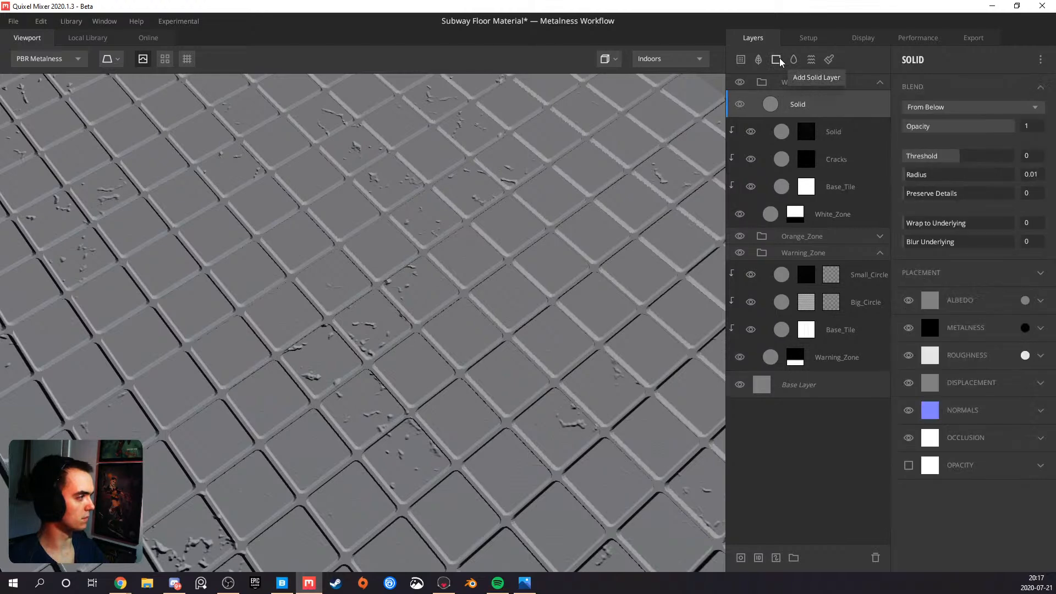
right_click(807, 107)
left_click(836, 194)
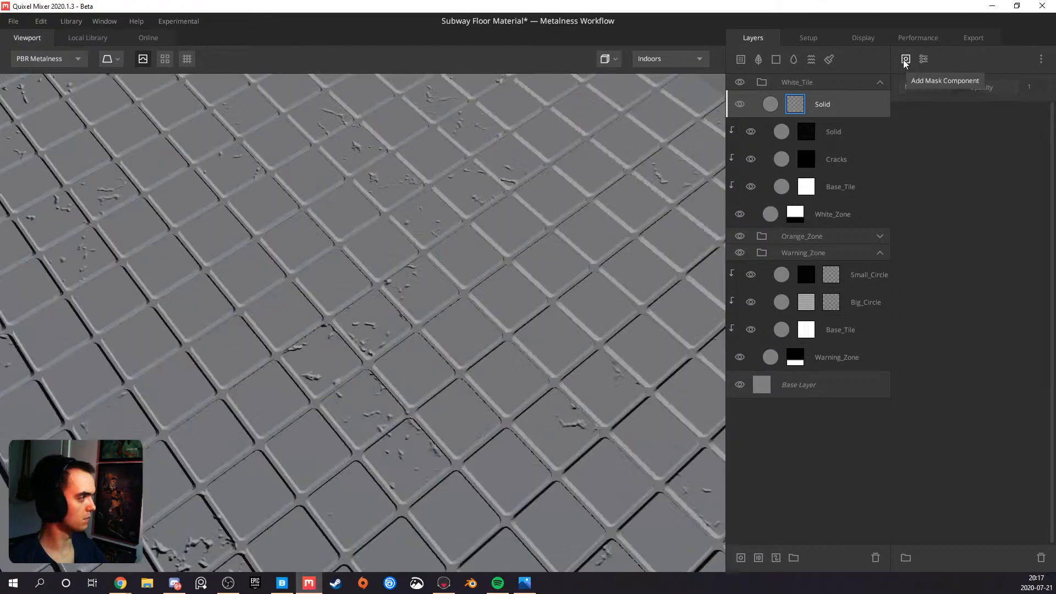
left_click(906, 60)
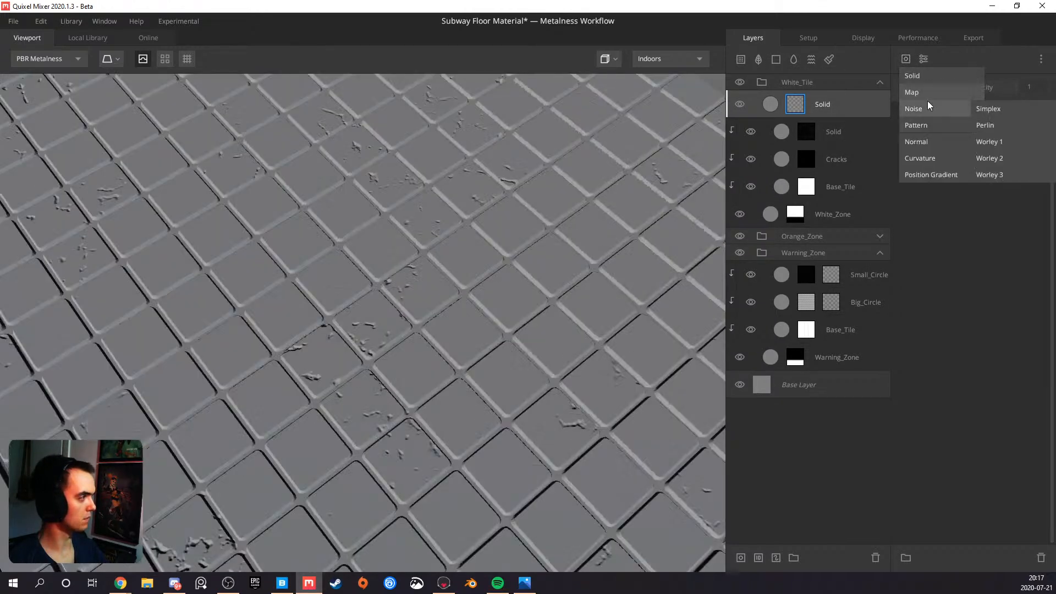
left_click(834, 109)
Copy the square Pattern component from the White_Tile group's Base_Tile mask into the new Solid layer's mask
left_click(838, 185)
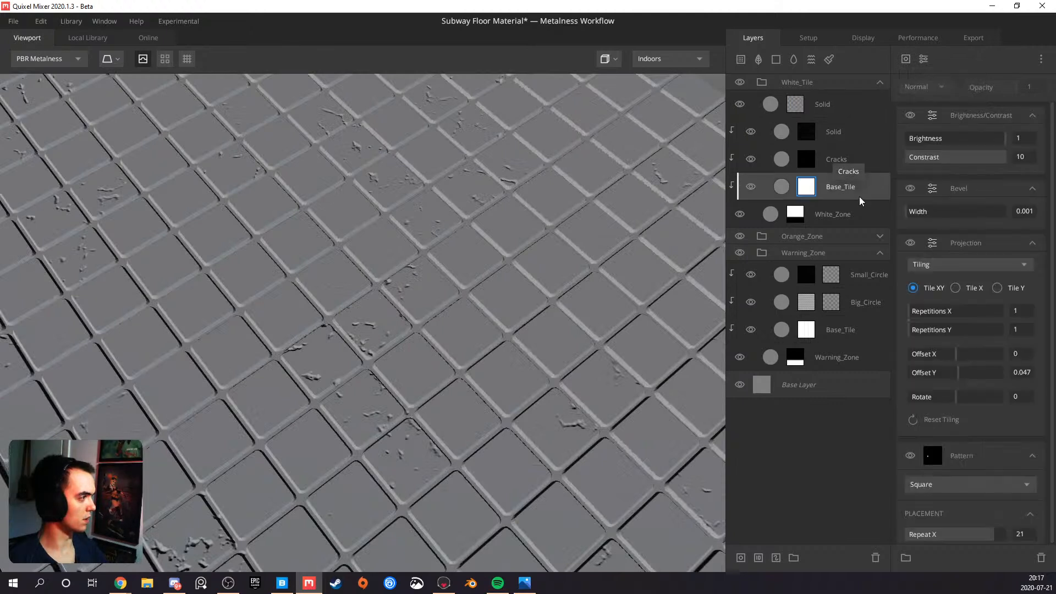
scroll(970, 286, "down", 5)
right_click(973, 195)
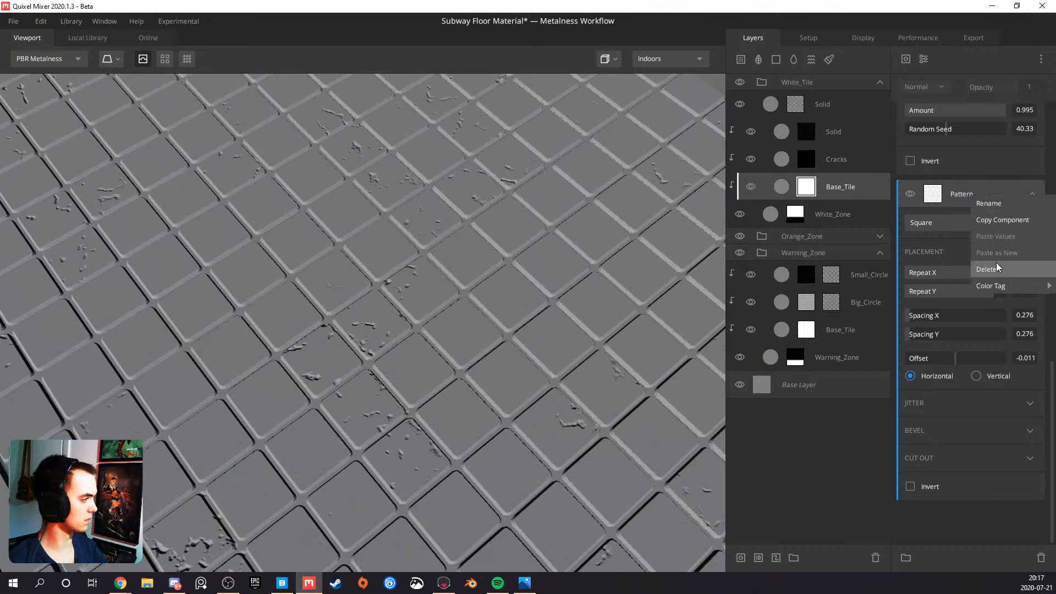
left_click(987, 219)
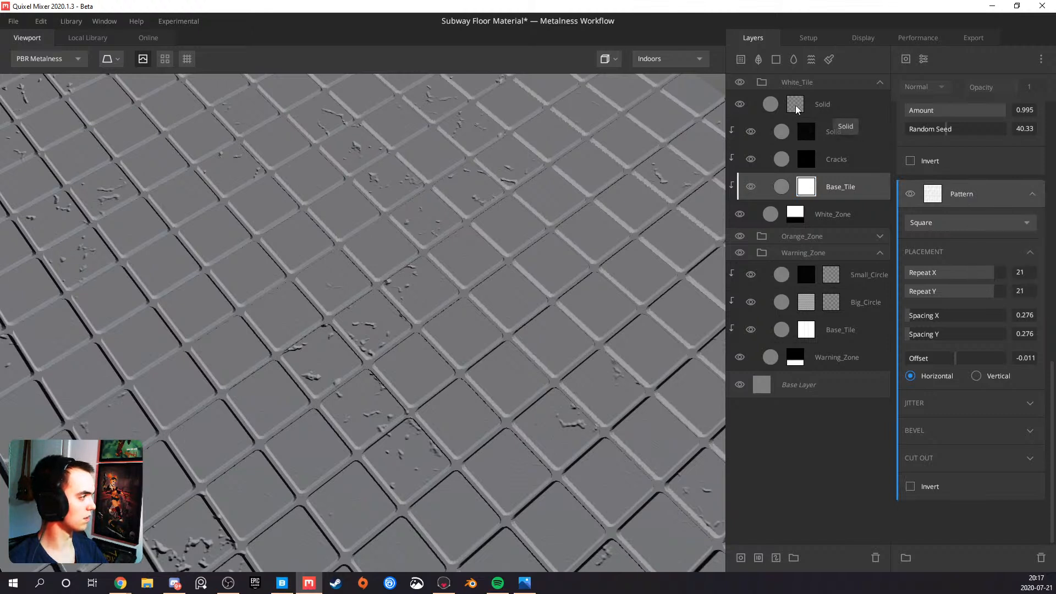
left_click(797, 106)
right_click(937, 164)
left_click(953, 184)
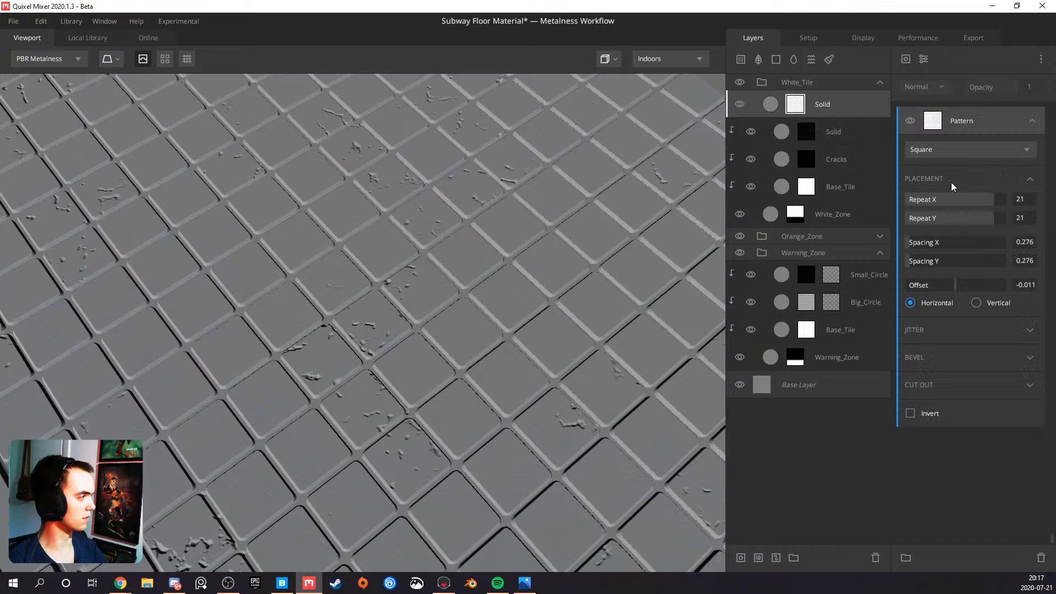
Clip the new Solid layer to the tiles below and set its Pattern Cut Out to Amount 0.956 with Random Seed 89
left_click(834, 110)
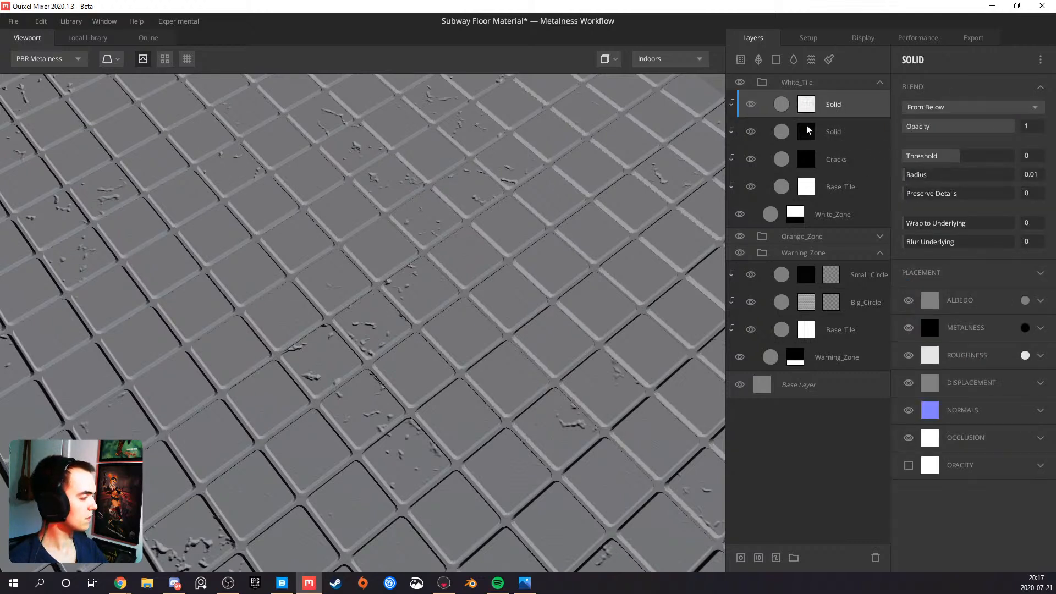
left_click(812, 109)
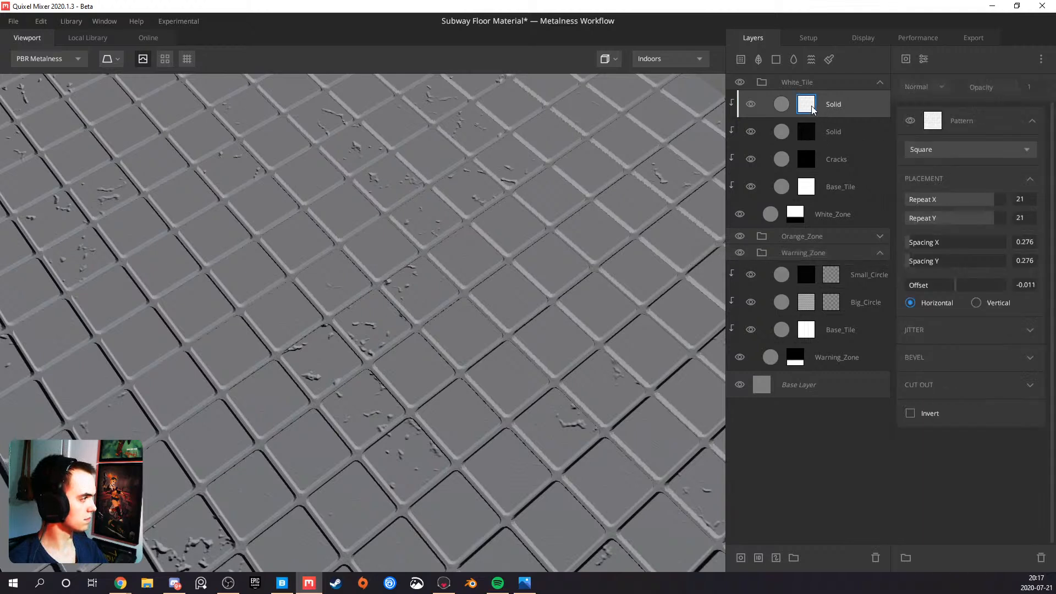
left_click(1031, 388)
left_click_drag(906, 405, 1002, 404)
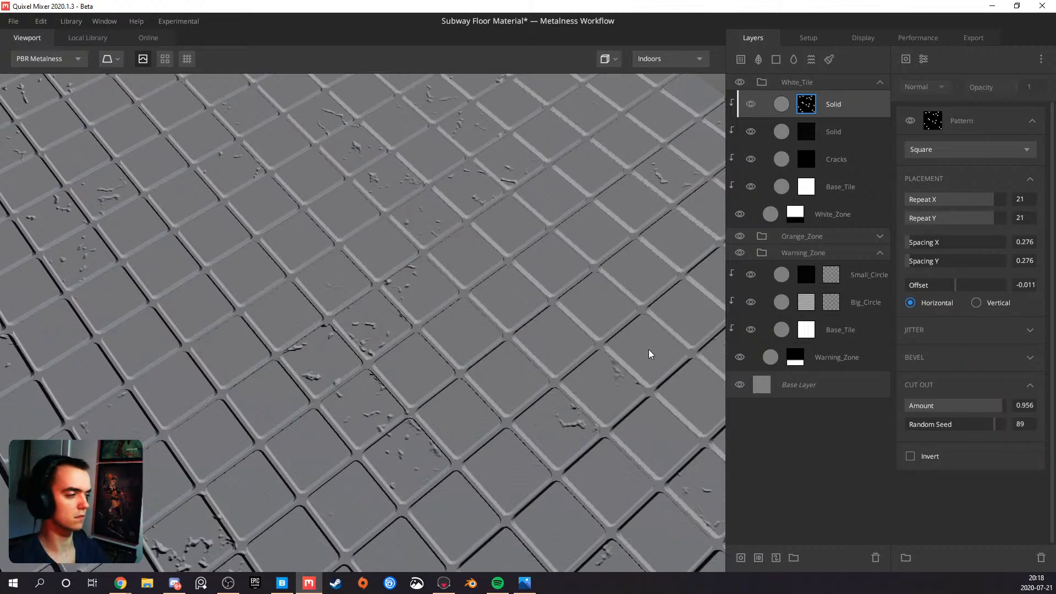
Raise the new Solid layer's blend Threshold to 0.428
left_click_drag(323, 335, 599, 280)
left_click_drag(477, 276, 516, 267)
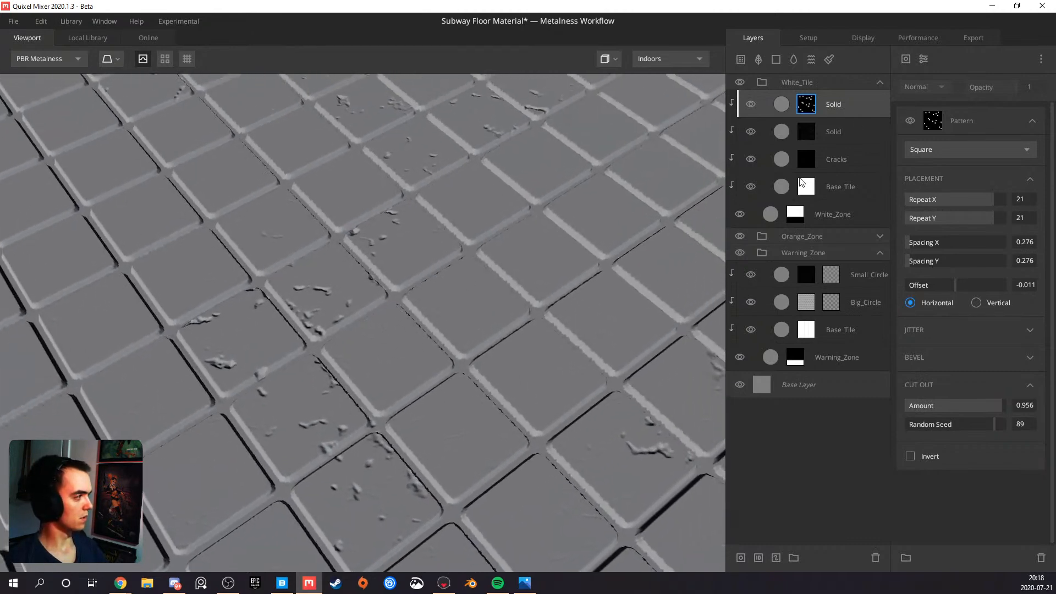
left_click(864, 108)
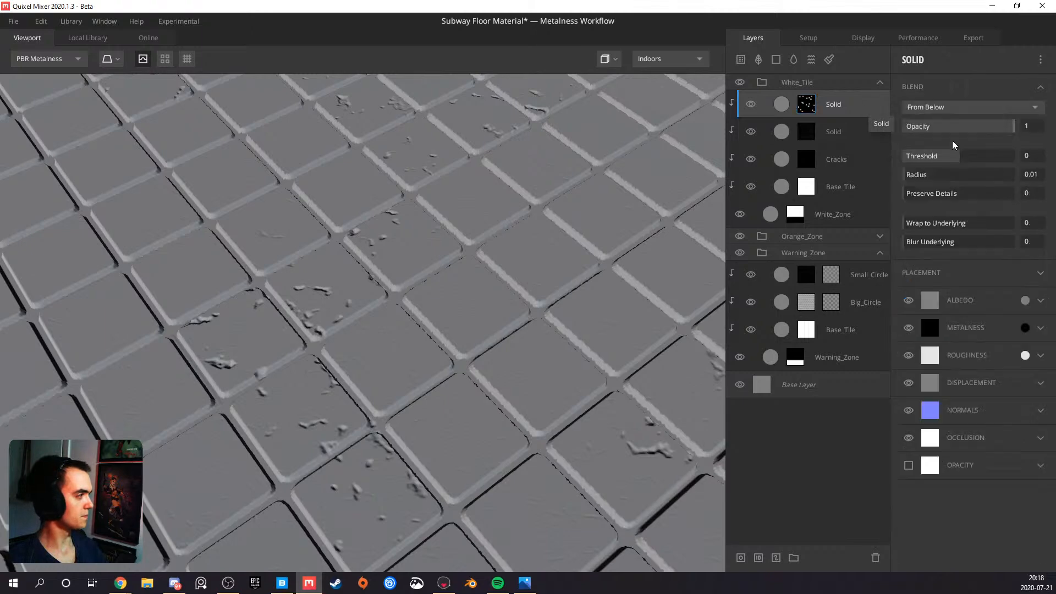
left_click_drag(956, 156, 971, 153)
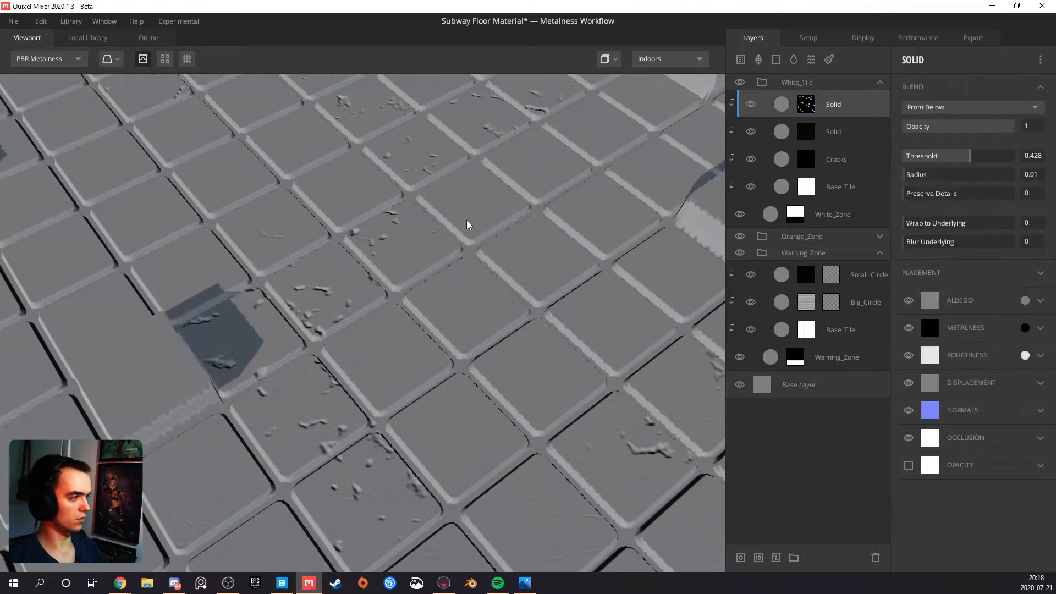
Examine the raised random tiles across the white floor, from a distance and close up
scroll(478, 213, "down", 5)
middle_click_drag(465, 200, 505, 275)
scroll(505, 275, "down", 2)
left_click_drag(355, 255, 298, 276)
scroll(298, 275, "up", 4)
middle_click_drag(299, 275, 337, 280)
scroll(271, 318, "up", 4)
middle_click_drag(280, 322, 361, 297)
left_click_drag(314, 323, 566, 197)
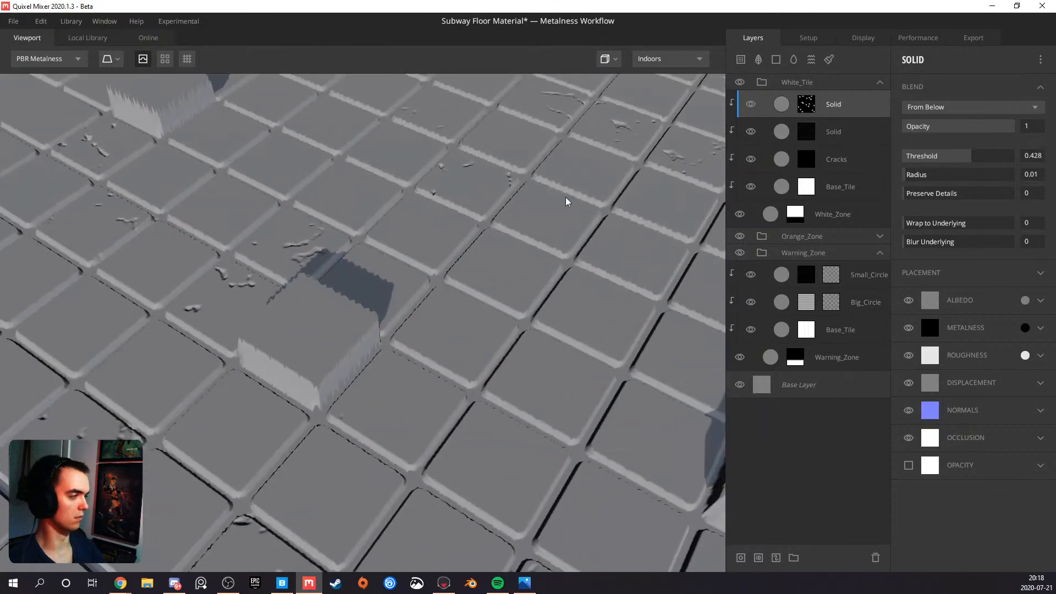
Add a Worley 1 noise component on top of the square Pattern in the new Solid layer's mask
left_click(814, 105)
left_click(908, 61)
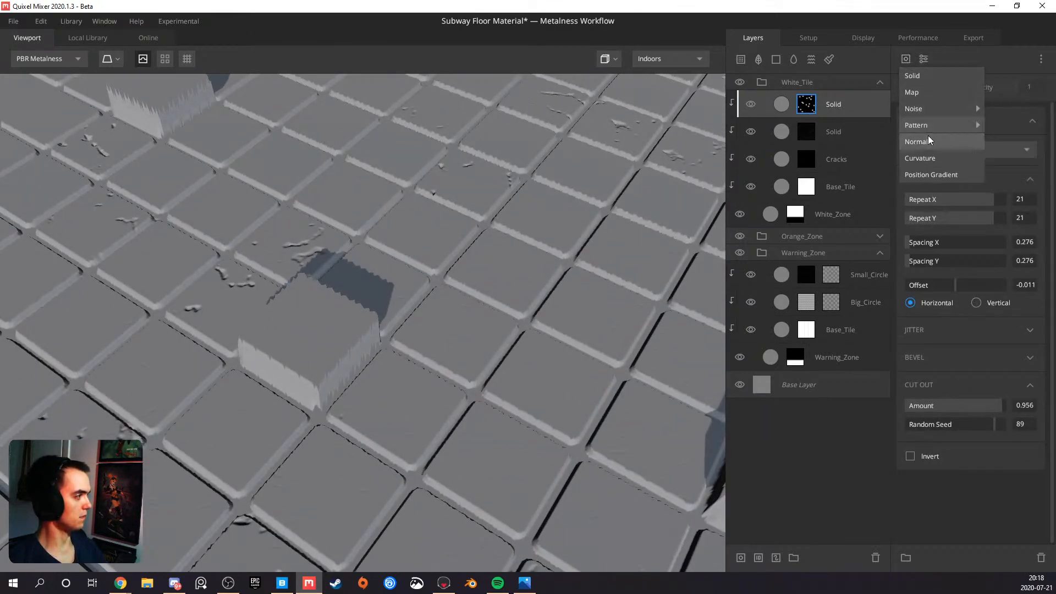
mouse_move(935, 128)
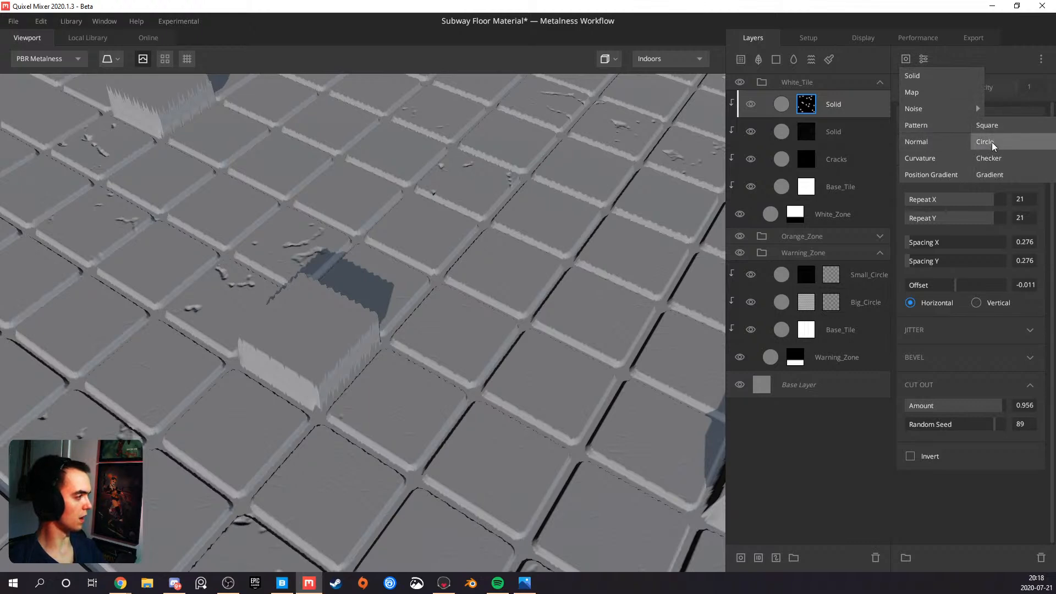
mouse_move(939, 106)
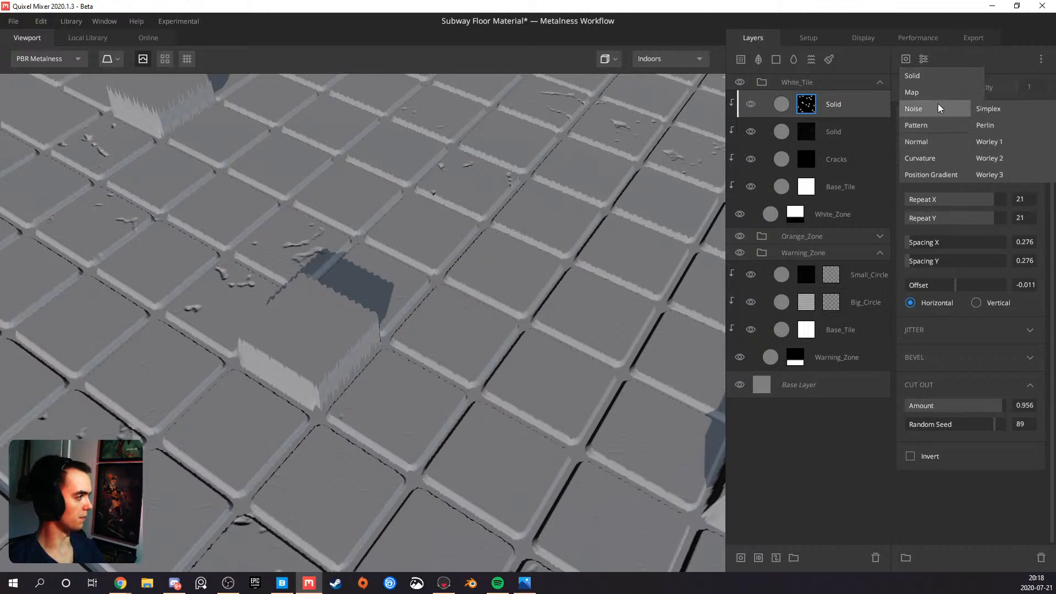
left_click(986, 142)
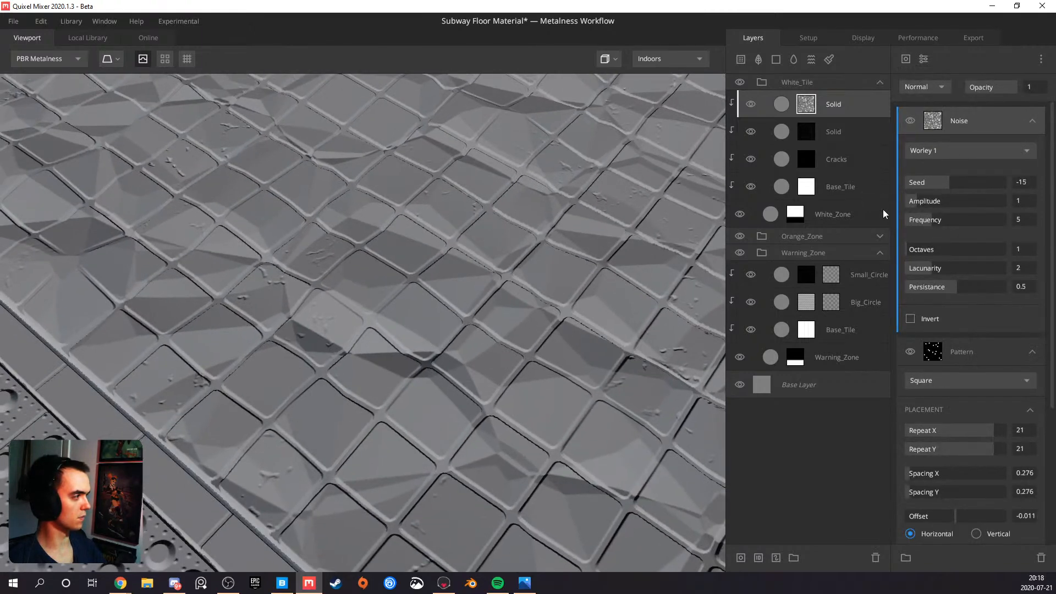
Set the Worley noise Amplitude to 4.972 and its blend mode to Multiply, trying Subtract first, and check the tilted tiles
left_click_drag(918, 199, 957, 198)
left_click(936, 89)
left_click(931, 135)
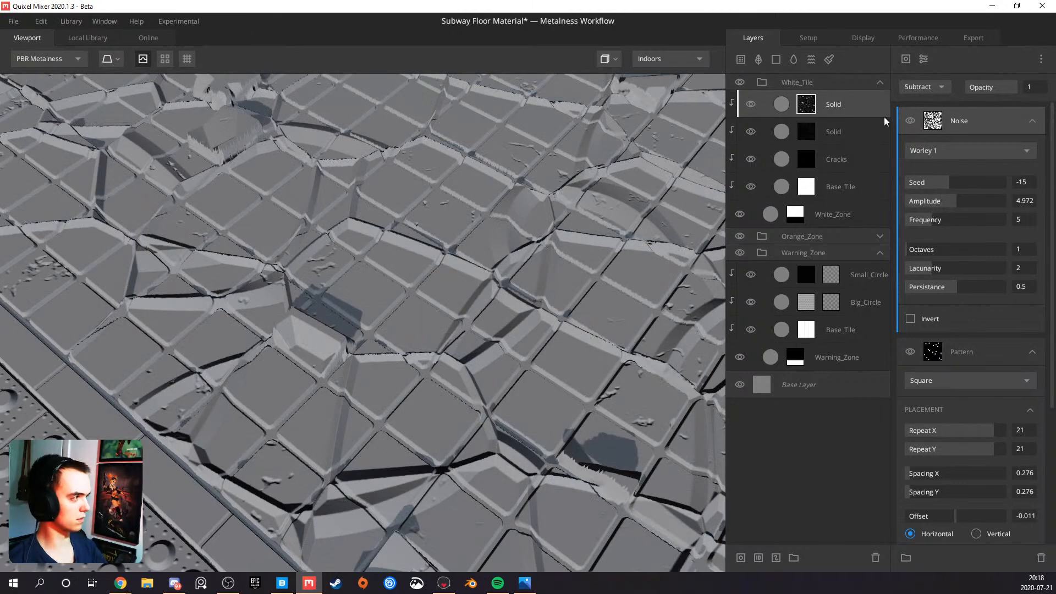
left_click(934, 88)
left_click(924, 145)
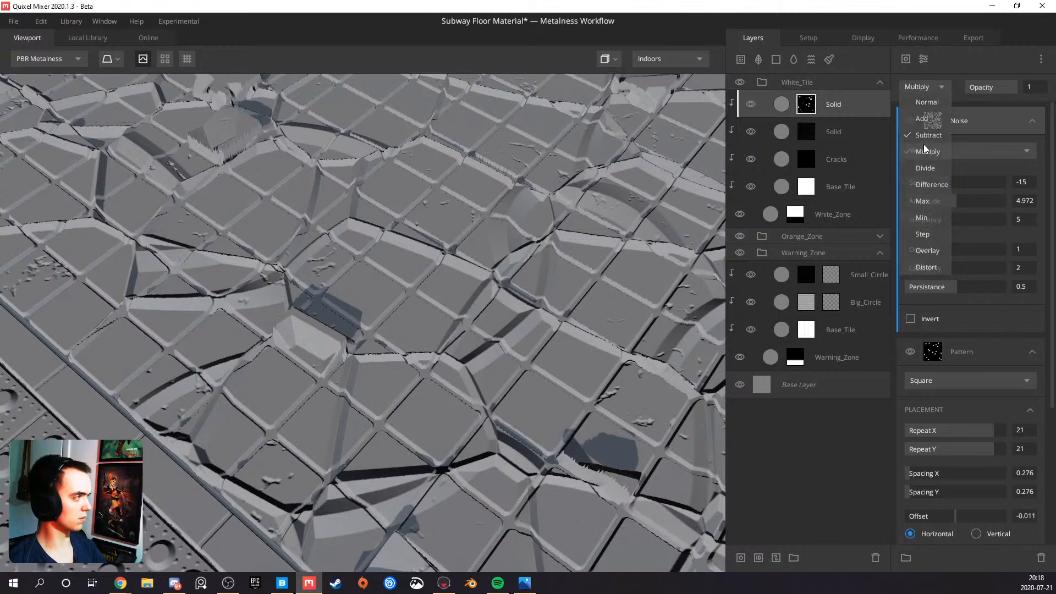
left_click_drag(400, 250, 354, 307)
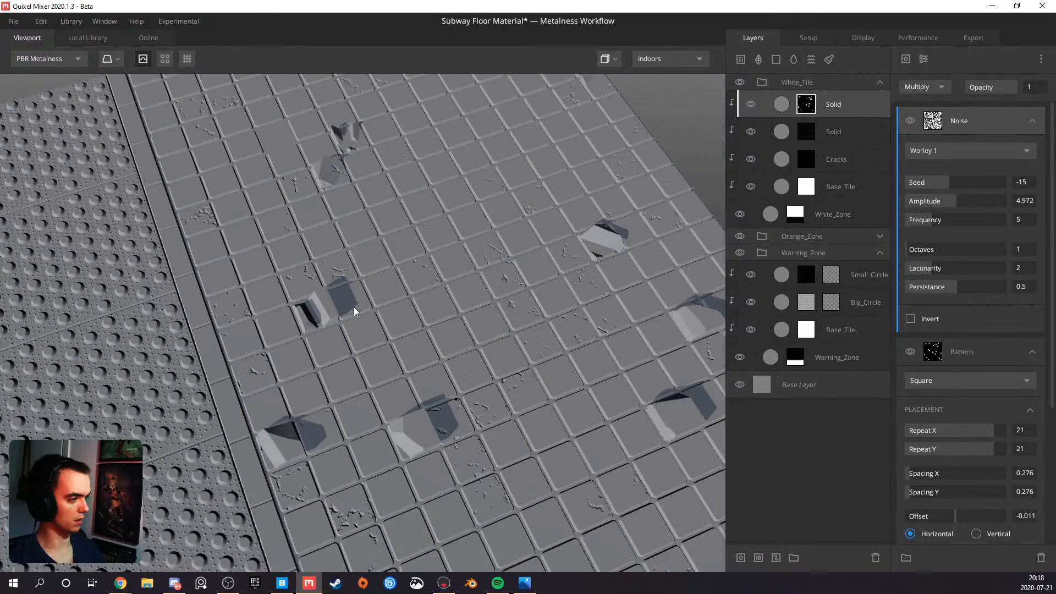
left_click_drag(436, 307, 305, 256)
left_click_drag(314, 194, 318, 222)
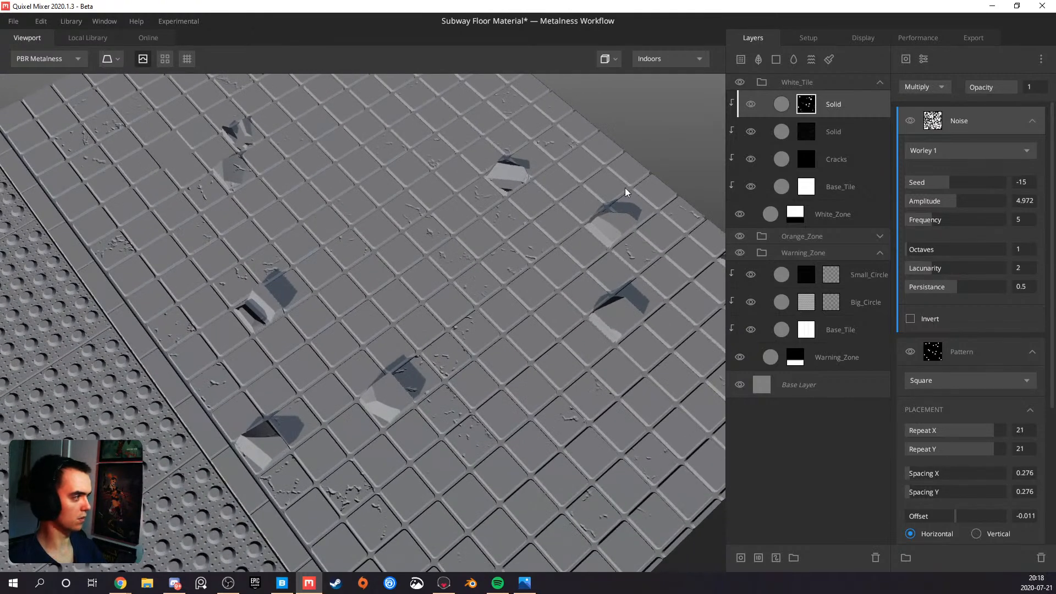
Display the new Solid layer's mask and try an Invert modifier on it
left_click(808, 114)
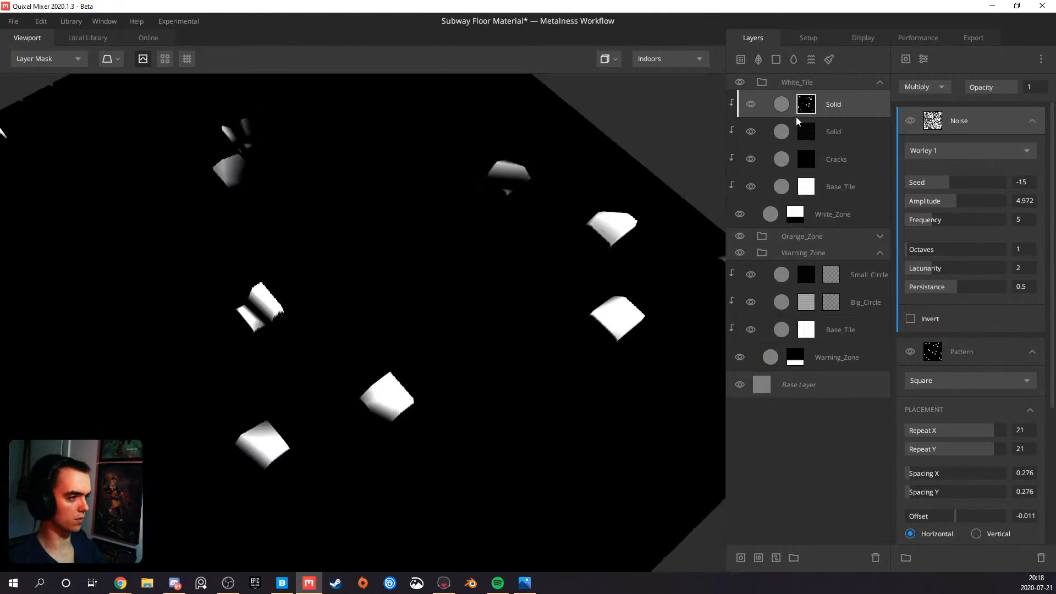
left_click(927, 57)
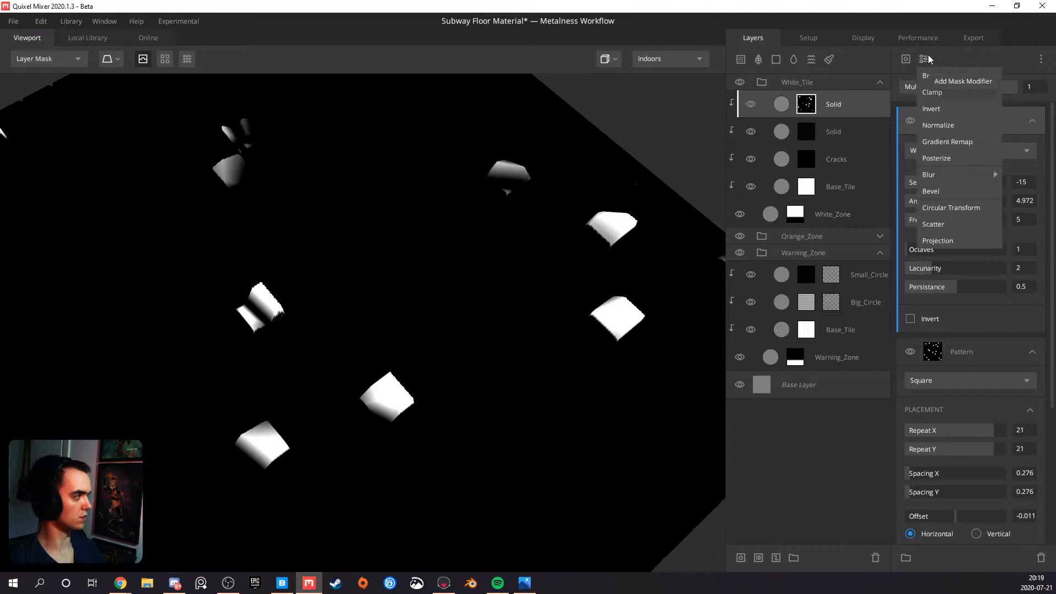
left_click(935, 113)
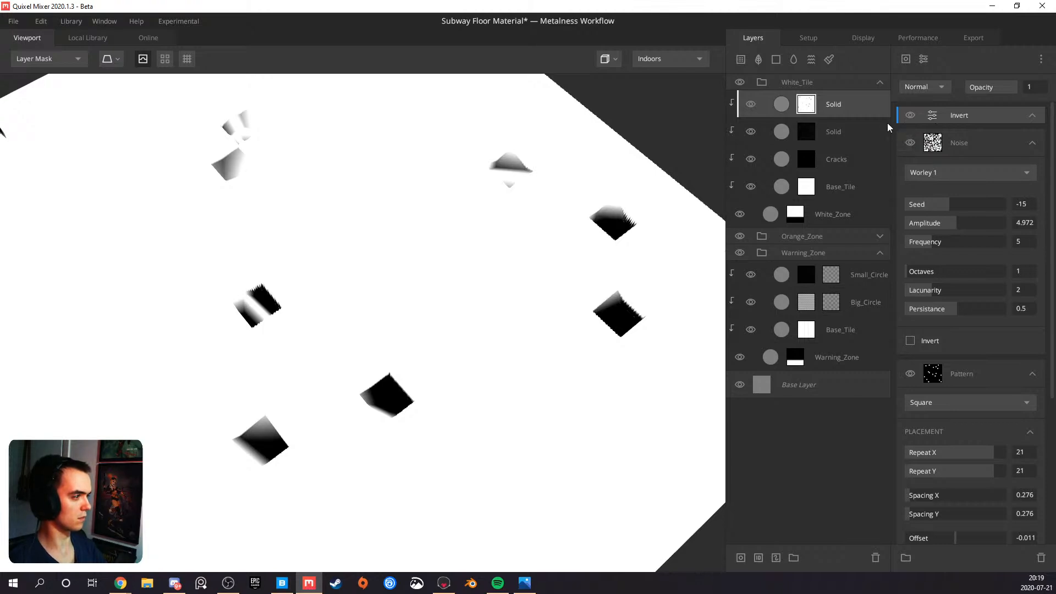
key("Delete")
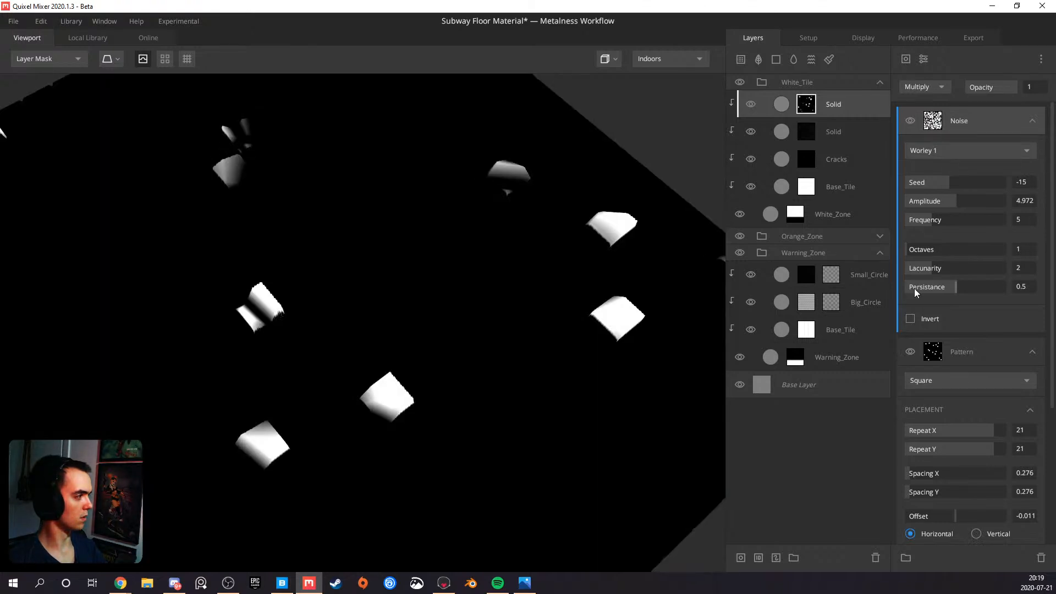
Invert the Worley 1 noise in the mask and return to the PBR Metalness view
left_click(911, 318)
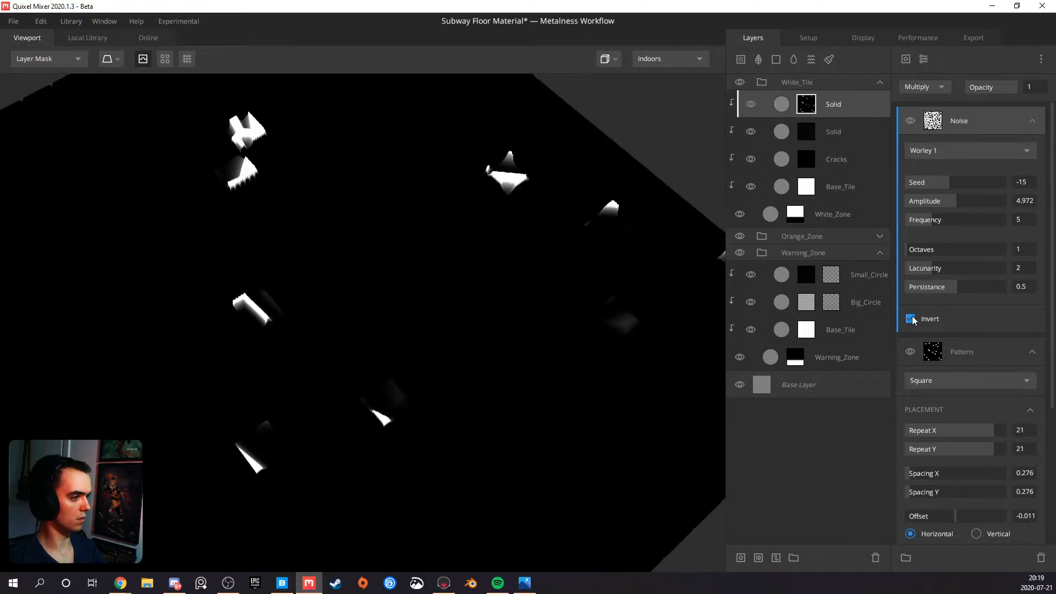
mouse_move(507, 257)
left_mouse_down()
mouse_move(398, 192)
mouse_move(362, 345)
mouse_move(422, 299)
mouse_move(653, 250)
mouse_move(443, 267)
mouse_move(391, 303)
mouse_move(550, 231)
left_mouse_up()
key("m")
Change the new Solid layer's blend mode to From Above
left_click(858, 103)
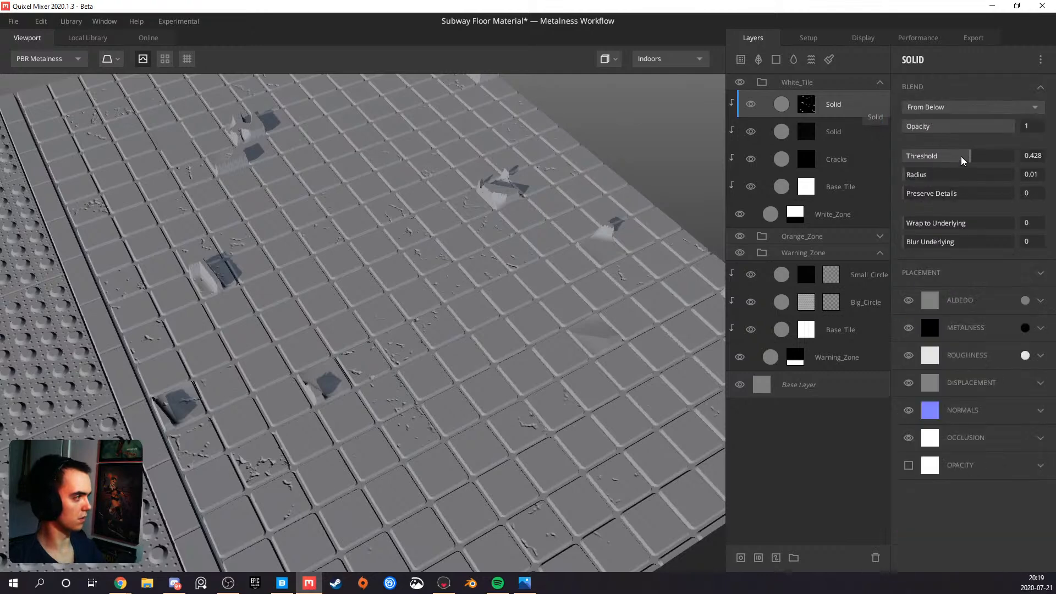
left_click(962, 108)
left_click(955, 122)
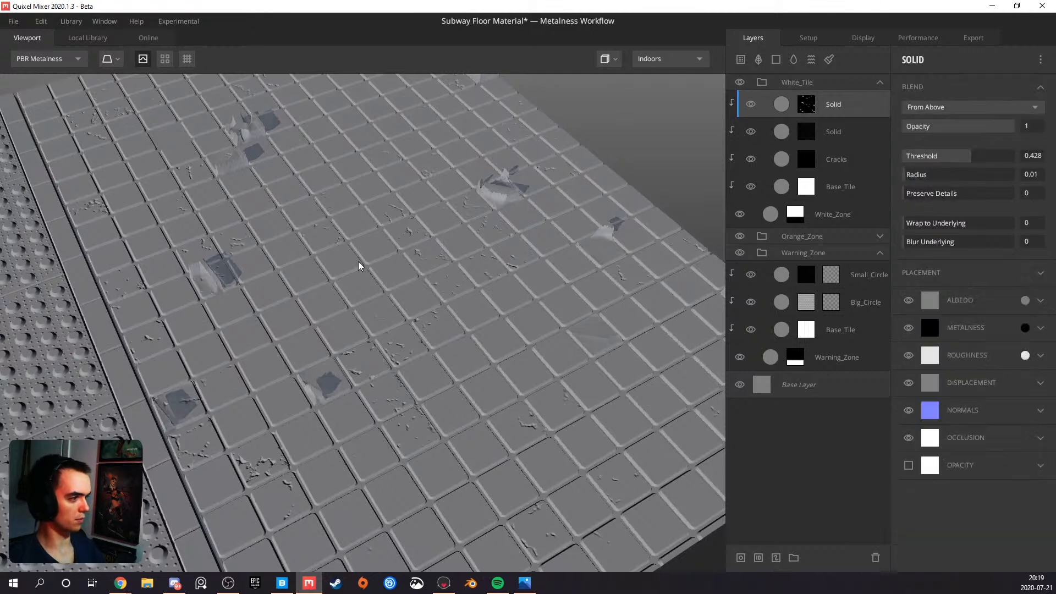
Inspect a tilted tile up close and lower the new Solid layer's Threshold to 0.01
left_click_drag(358, 262, 364, 276)
middle_click_drag(237, 284, 342, 303)
scroll(342, 302, "up", 3)
left_click_drag(342, 303, 613, 236)
scroll(319, 285, "up", 3)
left_click_drag(968, 154, 961, 154)
left_click_drag(440, 237, 359, 276)
scroll(345, 349, "up", 10)
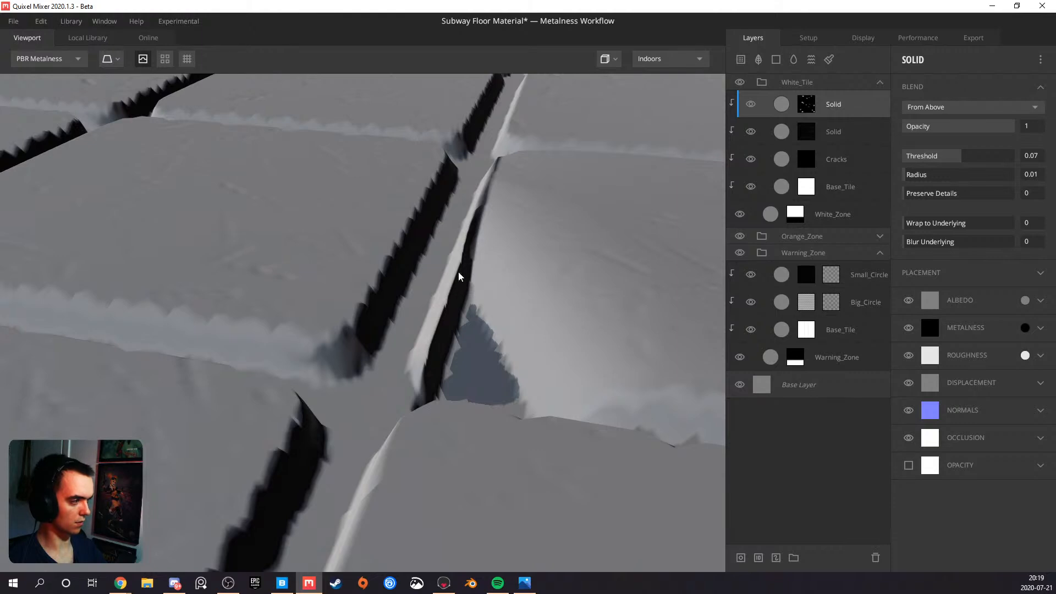
left_click_drag(959, 153, 959, 151)
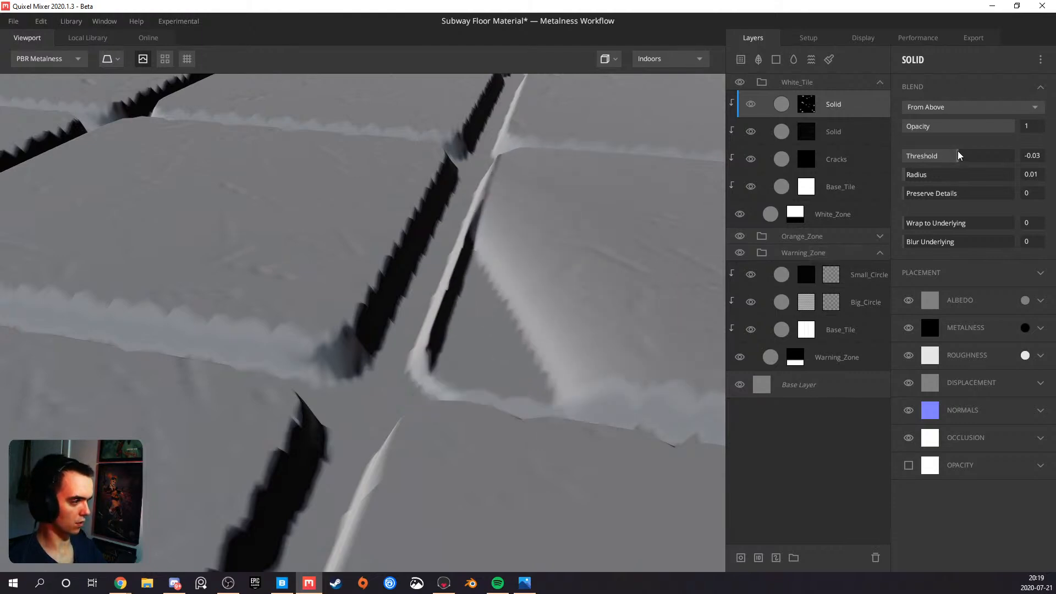
left_click(959, 151)
Try moving the tilted-tile Solid layer beneath the Cracks layer, checking its mask there
left_click_drag(812, 104, 825, 154)
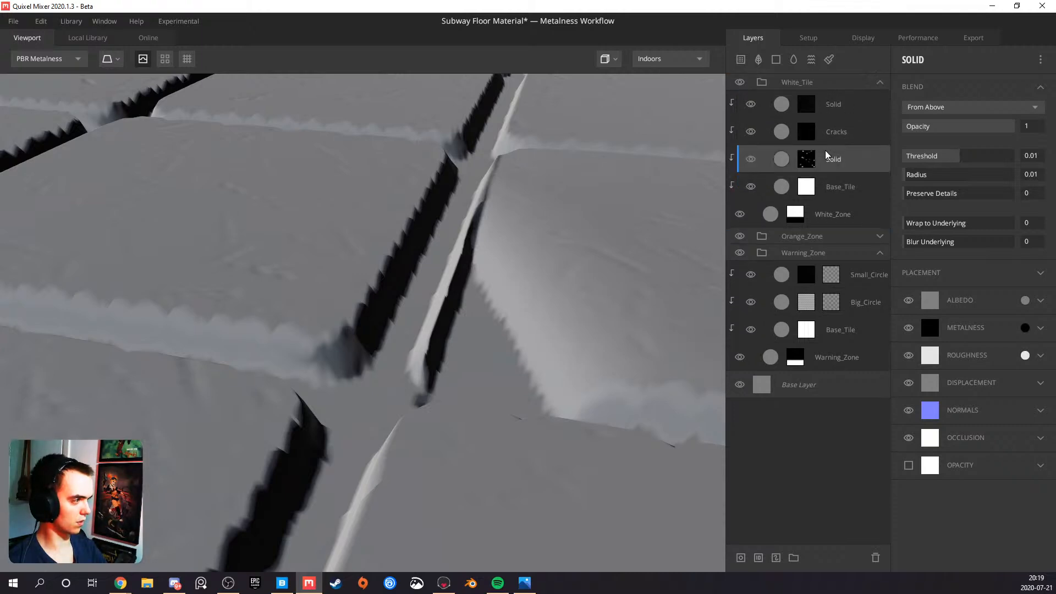
left_click(814, 159)
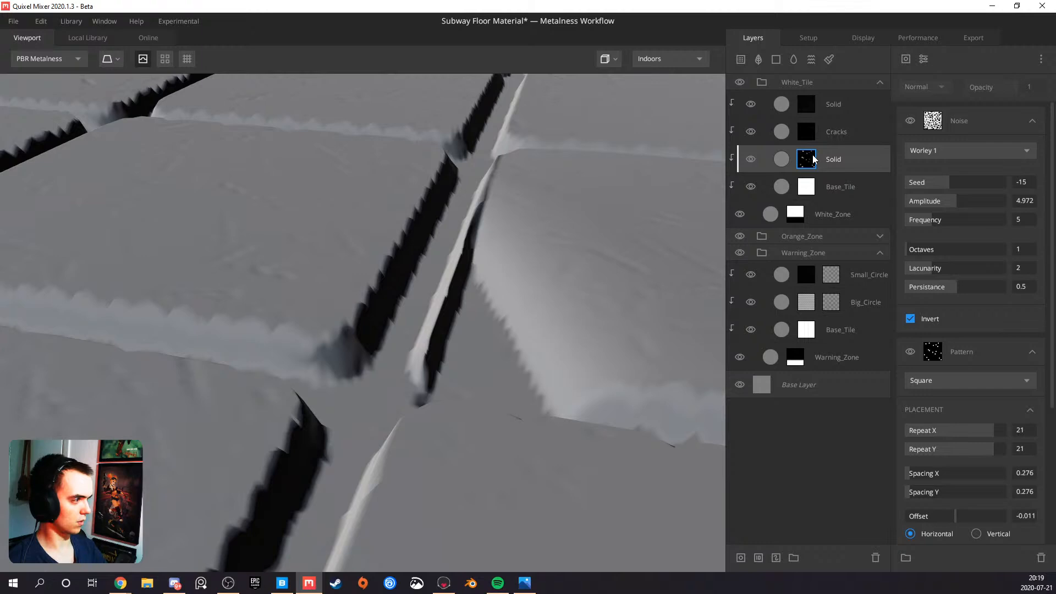
key("ctrl+z")
key("ctrl+z")
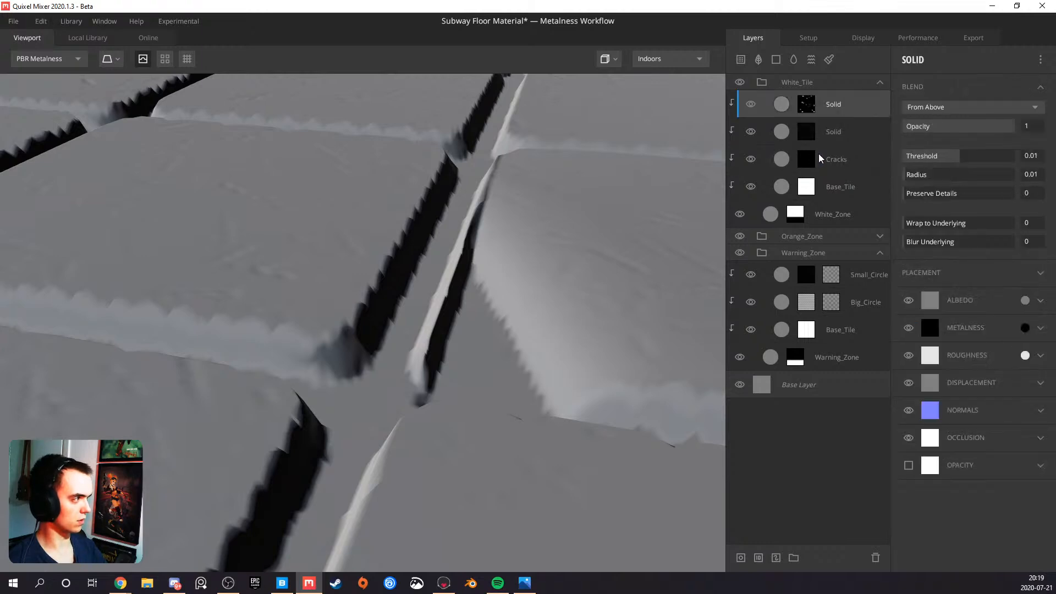
Undo the last layer change and set the top Solid layer's Wrap to Underlying to 0.07
key("ctrl+z")
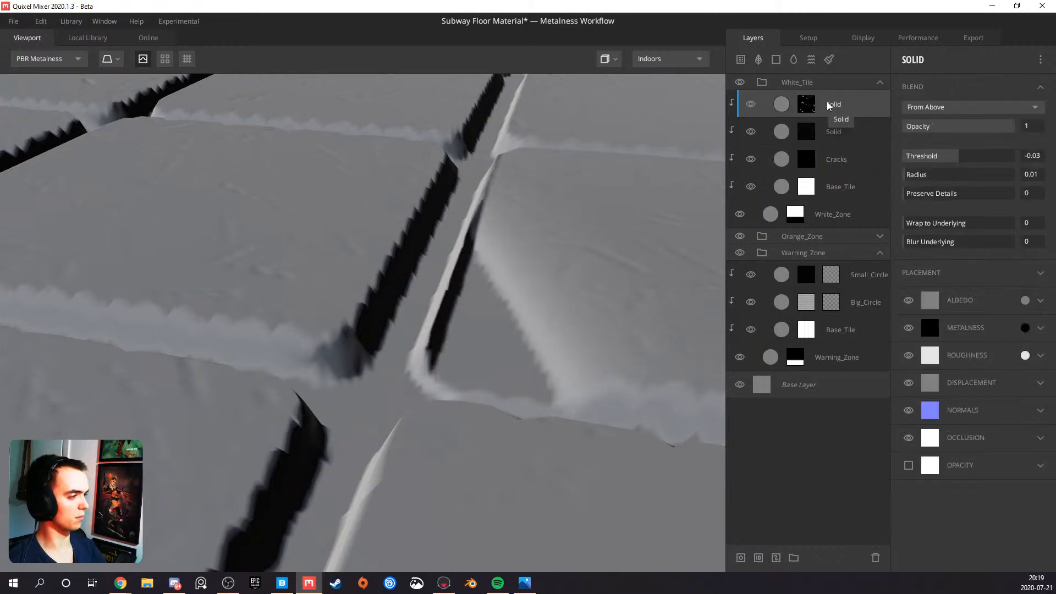
left_click(806, 104)
scroll(493, 241, "down", 5)
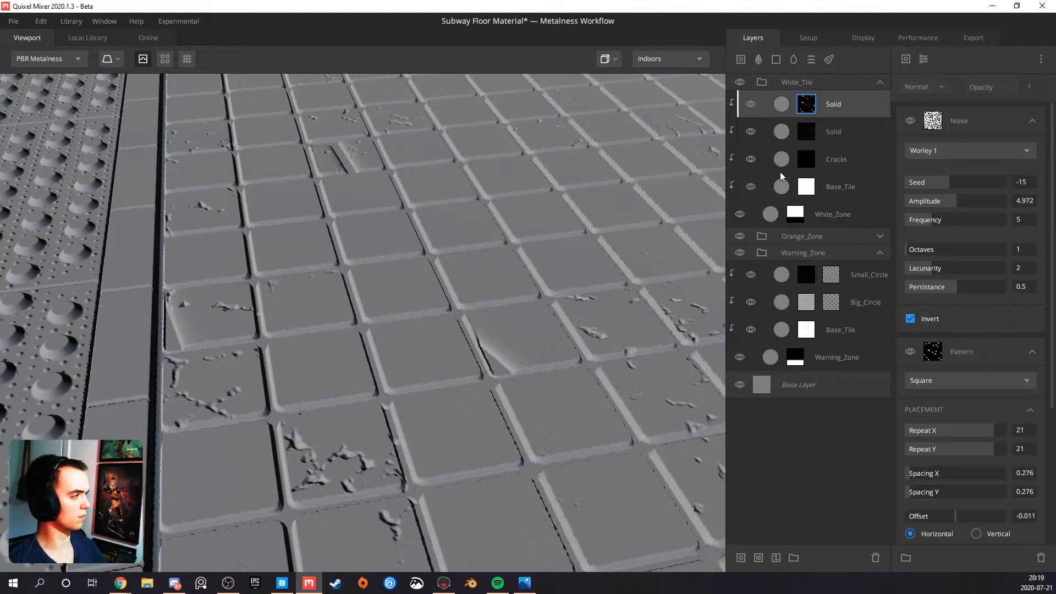
left_click(858, 101)
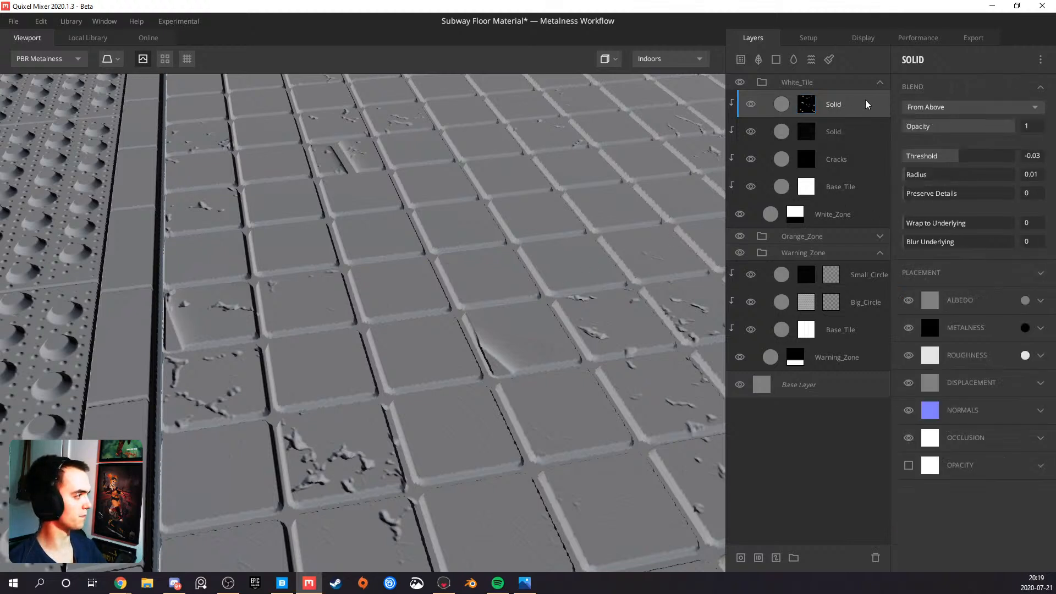
mouse_move(914, 223)
left_mouse_down()
mouse_move(978, 222)
mouse_move(853, 224)
mouse_move(1055, 215)
mouse_move(911, 214)
left_mouse_up()
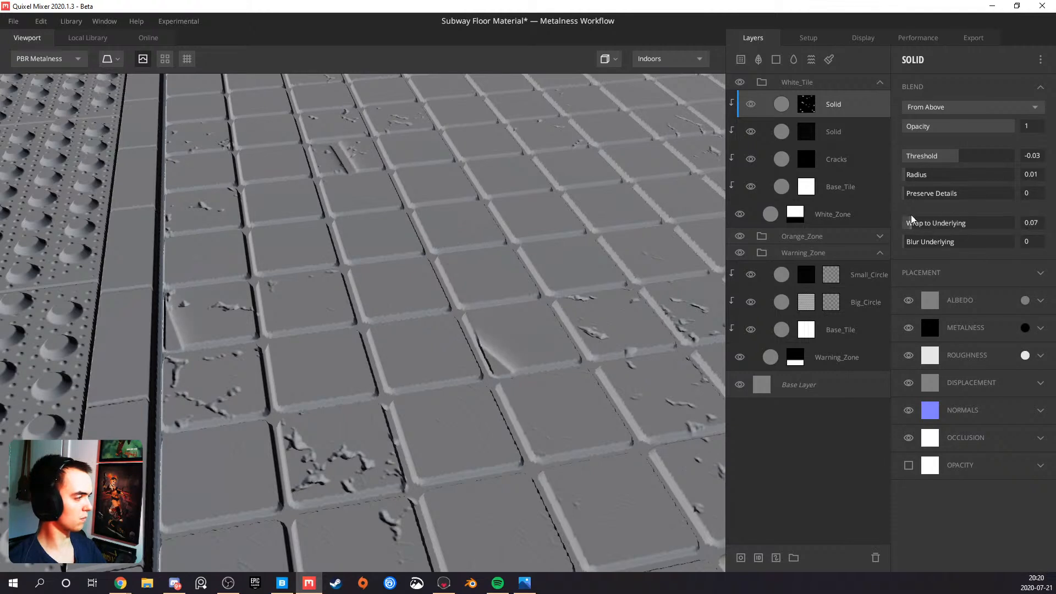
Remove both the Noise and the Square Pattern from the top Solid layer's mask
left_click(808, 104)
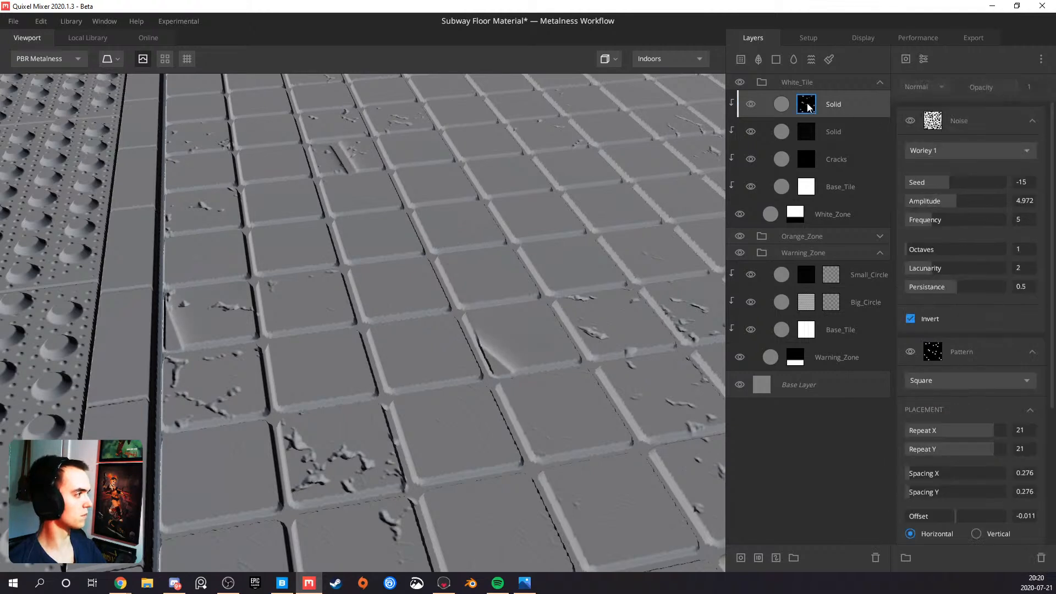
left_click(976, 339)
scroll(959, 118, "down", 4)
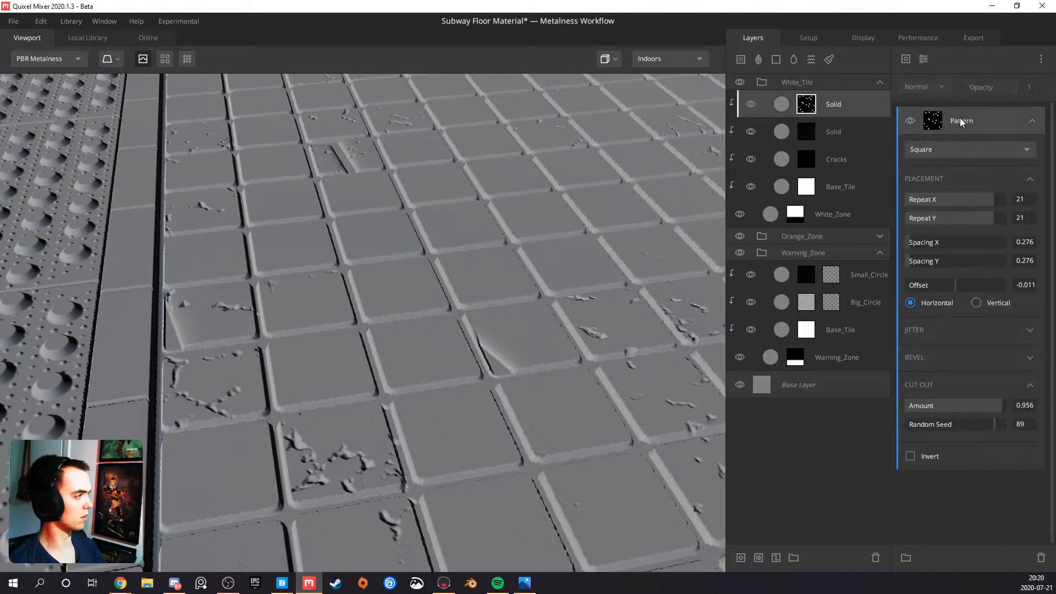
key("Delete")
scroll(491, 275, "down", 3)
mouse_move(497, 279)
left_mouse_down()
mouse_move(518, 312)
mouse_move(526, 285)
left_mouse_up()
left_click_drag(395, 375, 455, 304)
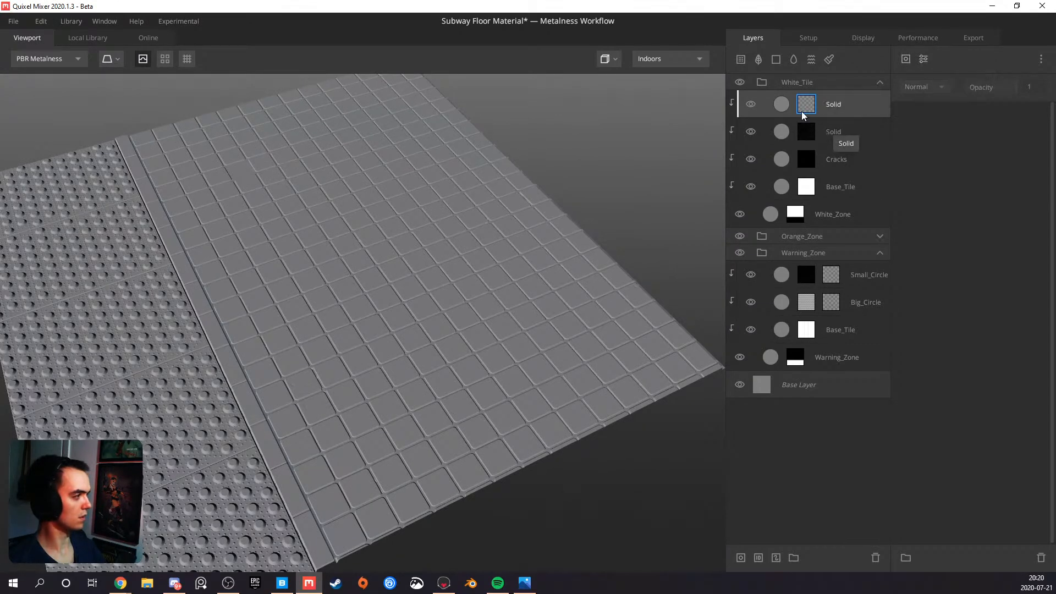
Add a Worley 1 noise to the top Solid layer's empty mask and set its Frequency to 20
scroll(318, 292, "up", 5)
left_click_drag(318, 292, 353, 262)
scroll(374, 335, "up", 4)
scroll(375, 335, "up", 4)
scroll(308, 252, "down", 9)
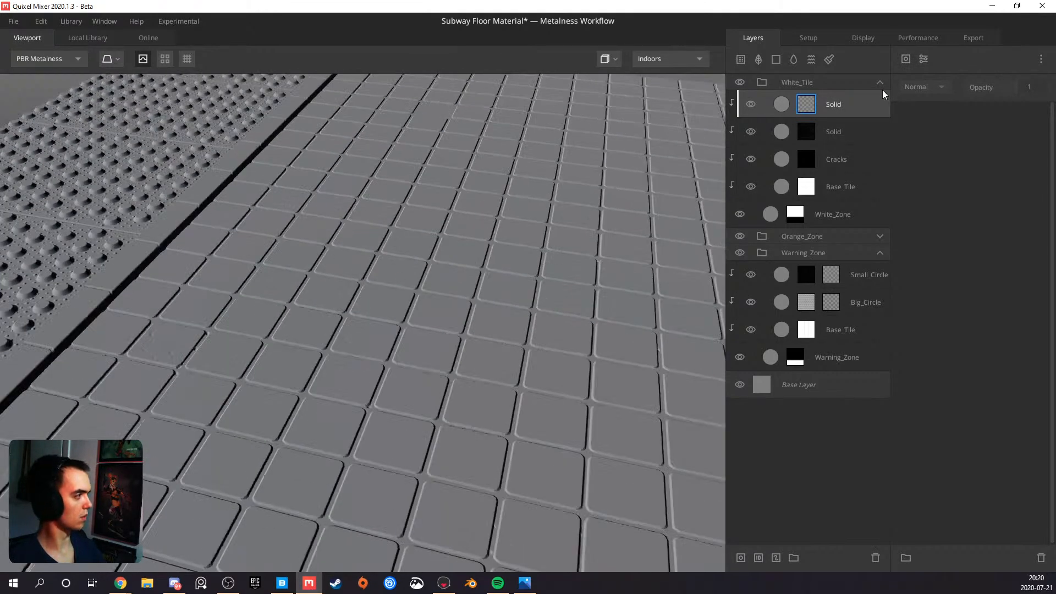
left_click(906, 58)
mouse_move(957, 114)
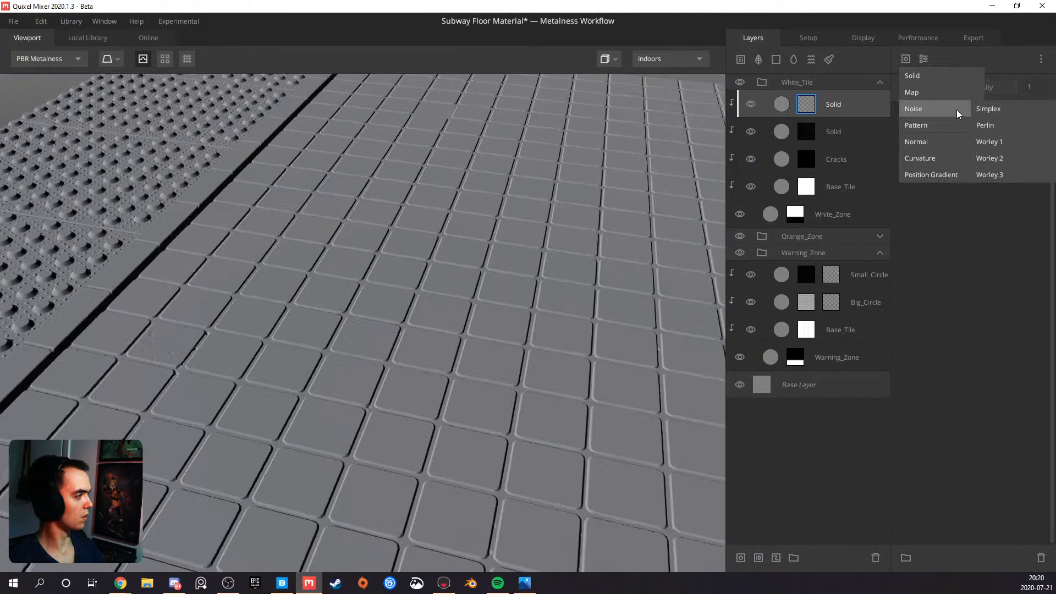
left_click(990, 142)
left_click_drag(443, 226, 528, 275)
left_click_drag(939, 220, 1006, 220)
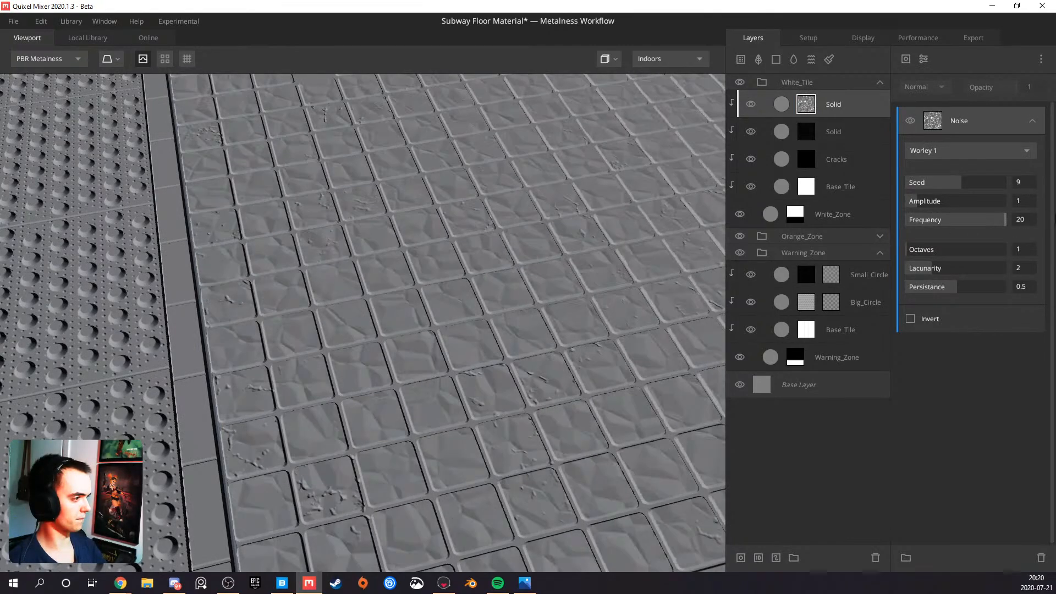
Set the mask noise's Amplitude to 7.072 and Octaves to 5, and invert the noise
left_click_drag(576, 316, 406, 316)
scroll(415, 290, "up", 5)
left_click_drag(937, 204, 976, 204)
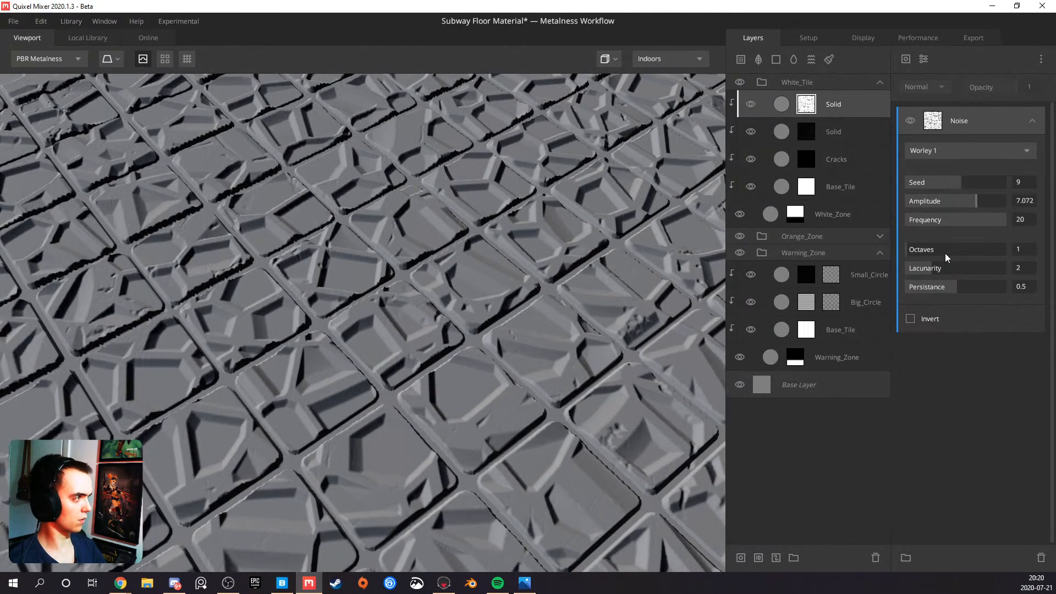
left_click(911, 319)
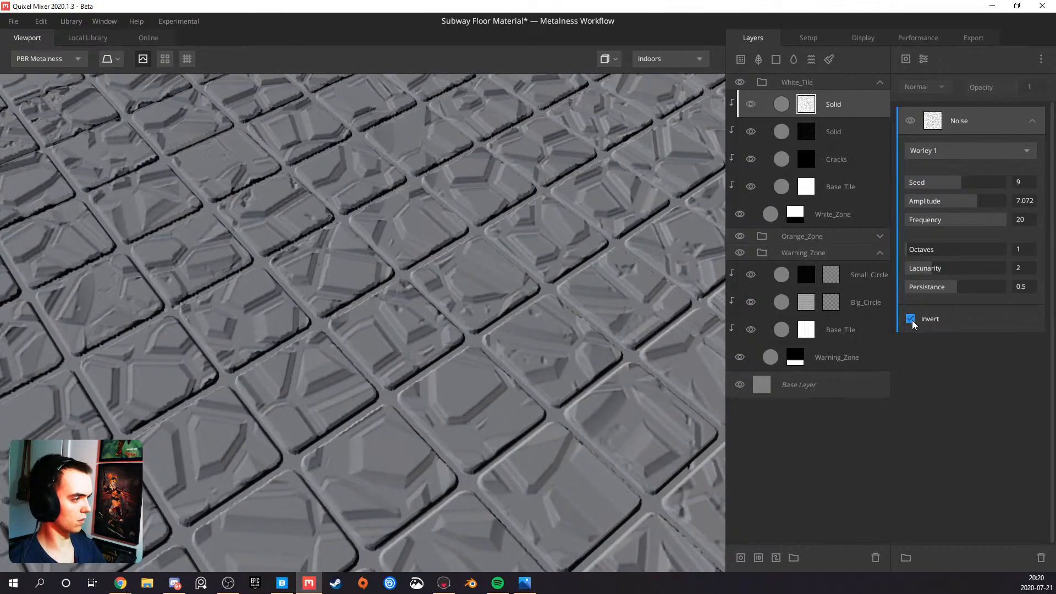
left_click_drag(670, 329, 372, 352)
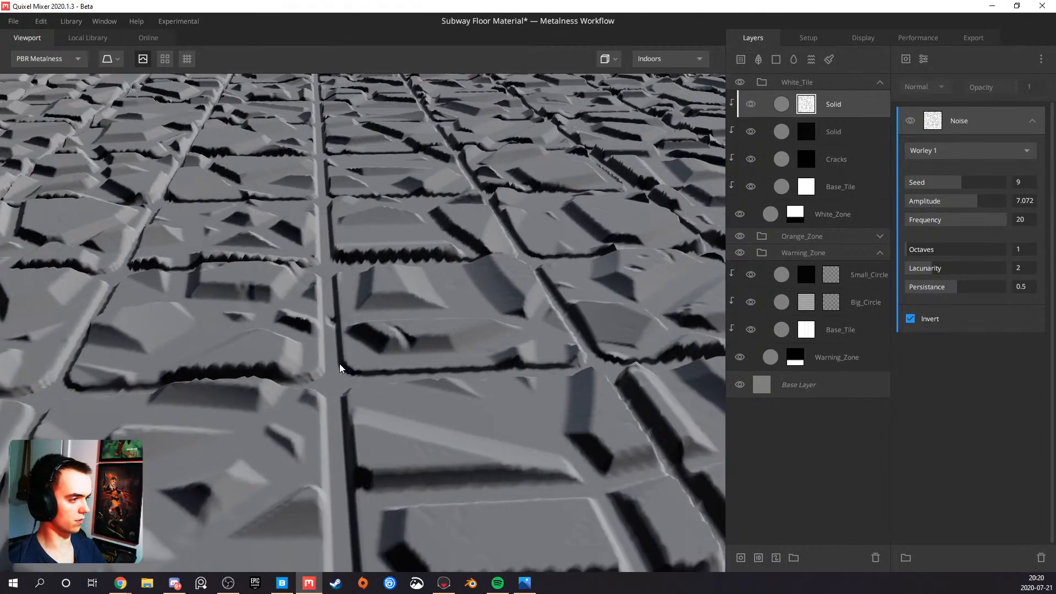
left_click_drag(916, 254, 952, 253)
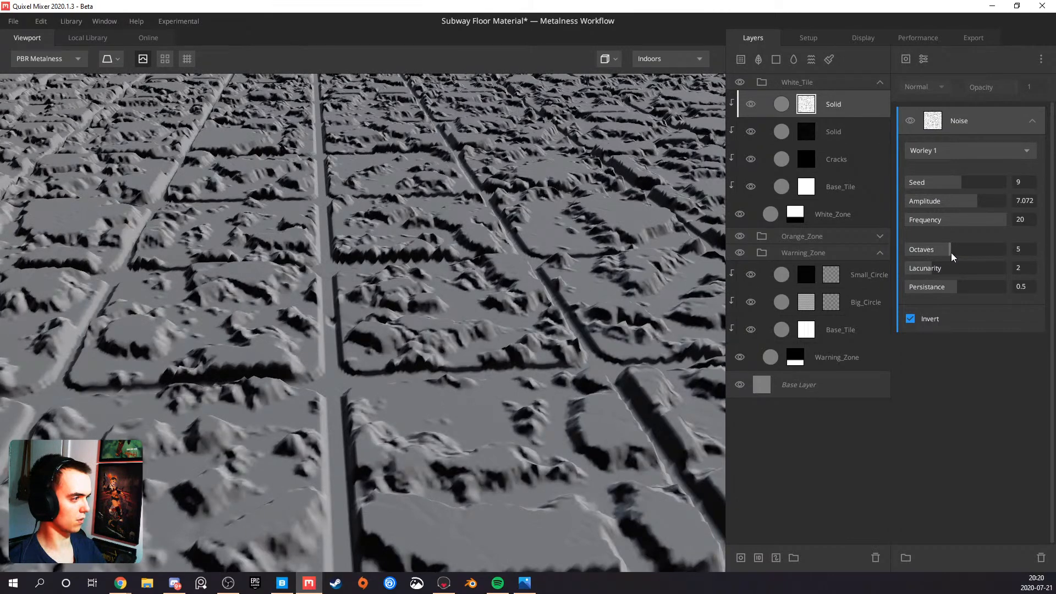
Try a Threshold of 0.408 on the top Solid layer, and the From Below blend mode with a Threshold of 0.109
left_click(839, 108)
left_click_drag(963, 152, 971, 157)
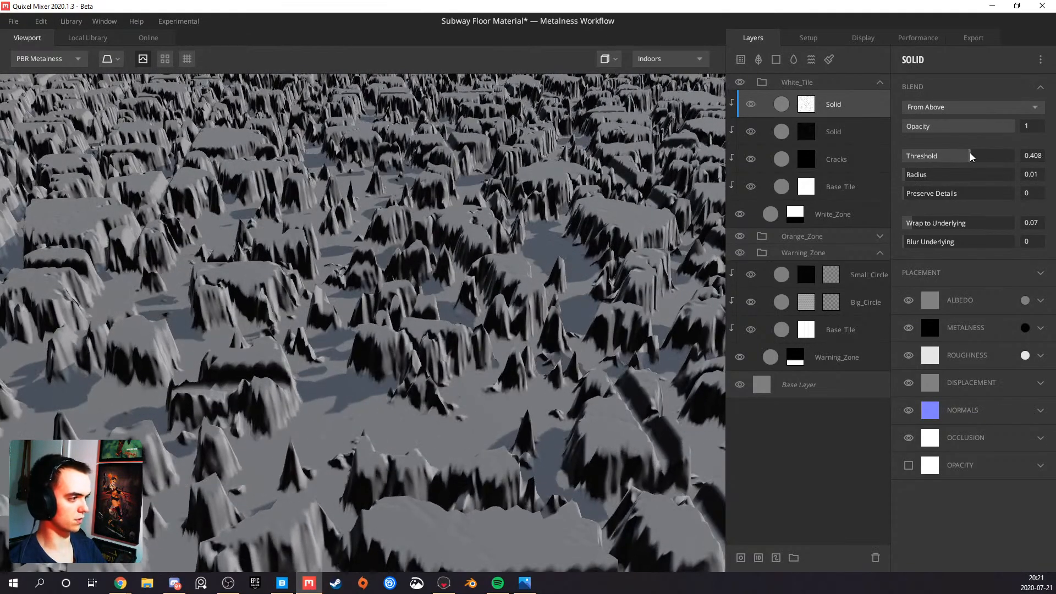
left_click_drag(580, 184, 352, 308)
left_click(936, 110)
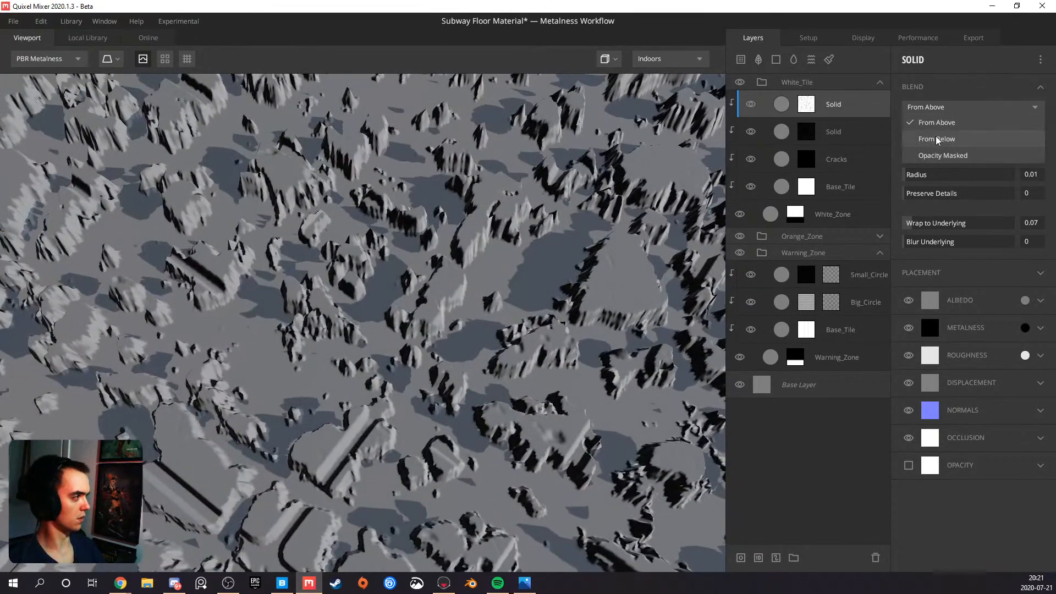
left_click(936, 137)
left_click_drag(956, 155, 962, 153)
scroll(364, 260, "down", 3)
left_click_drag(365, 259, 575, 223)
Return the top Solid layer to From Above with a Threshold of 0.129 and turn off its mask noise's inversion
left_click(952, 113)
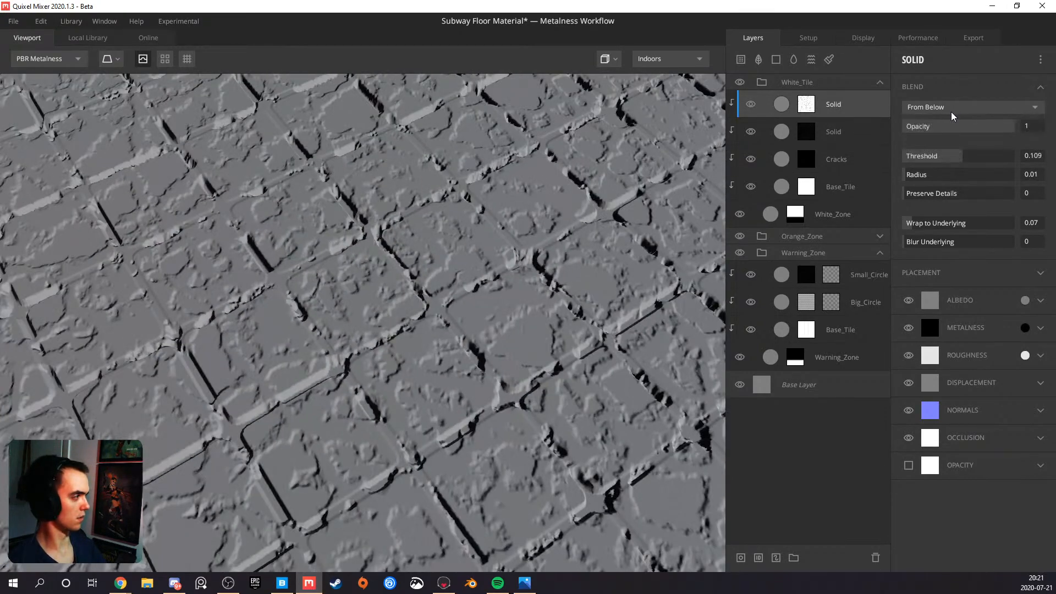
left_click(947, 121)
left_click_drag(949, 158, 963, 155)
left_click(808, 106)
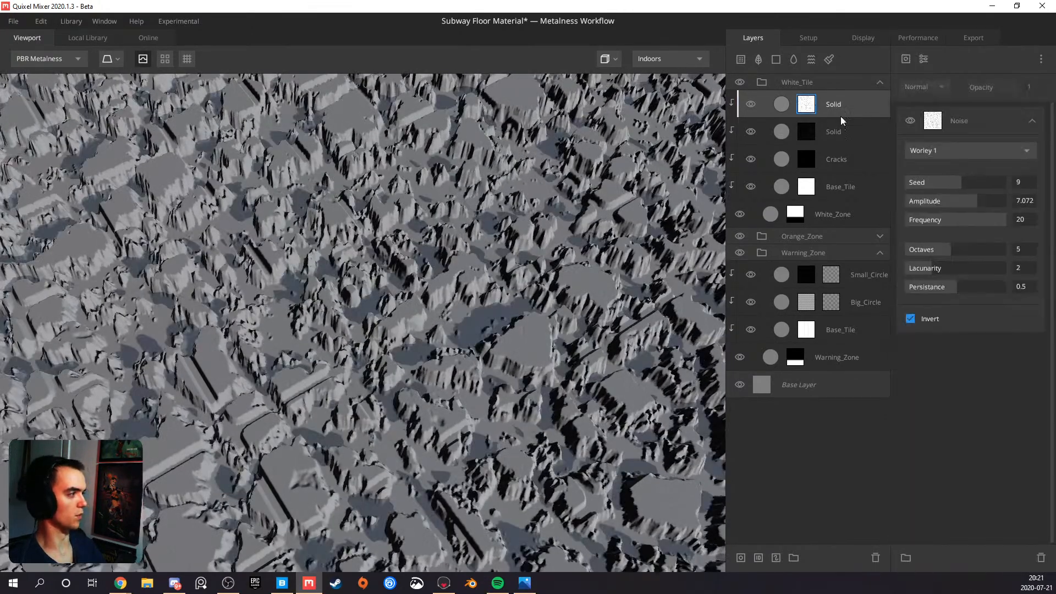
left_click(910, 319)
left_click_drag(515, 339, 283, 291, "alt")
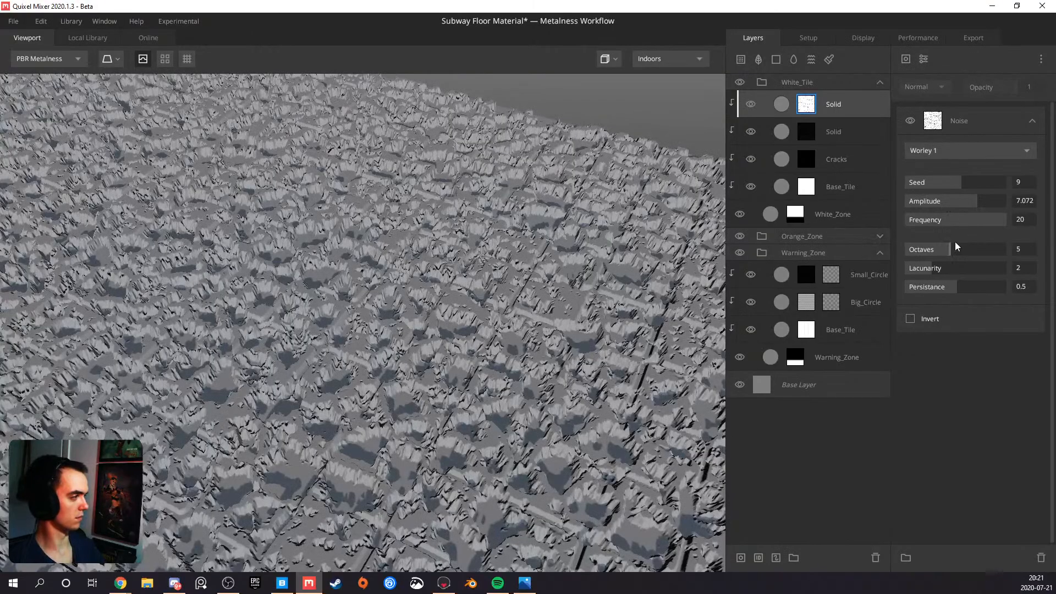
Try the mask noise with Frequency at 20 and Octaves reduced to 1
left_click_drag(976, 216, 1049, 223)
left_click_drag(564, 319, 383, 387, "alt")
scroll(373, 328, "up", 5)
scroll(382, 380, "down", 5)
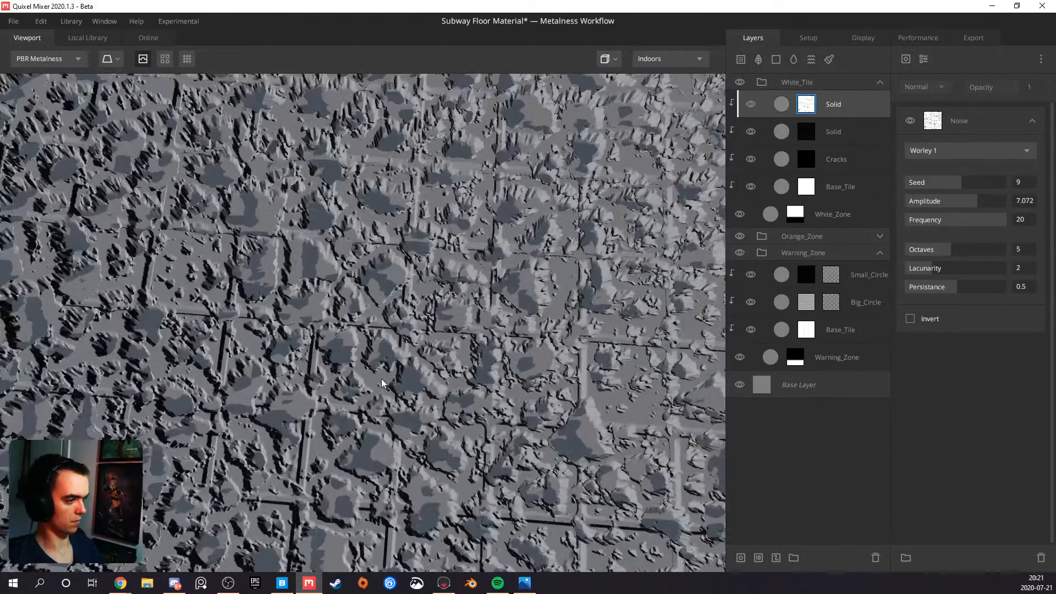
left_click_drag(936, 248, 887, 249)
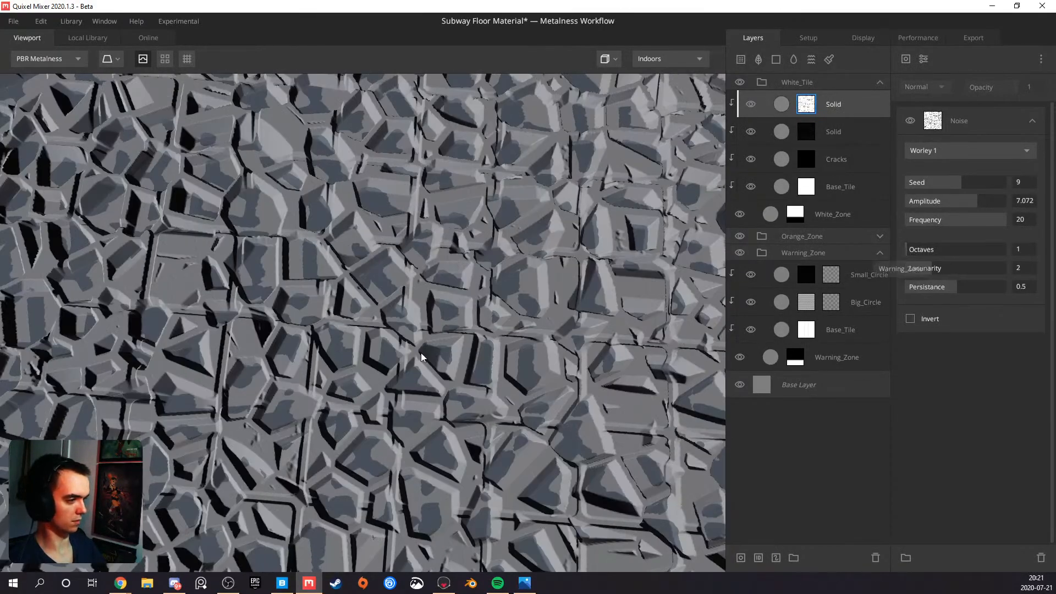
Add a Brightness/Contrast modifier to the top Solid layer's mask with Brightness -1 and Contrast 0.608
left_click(923, 59)
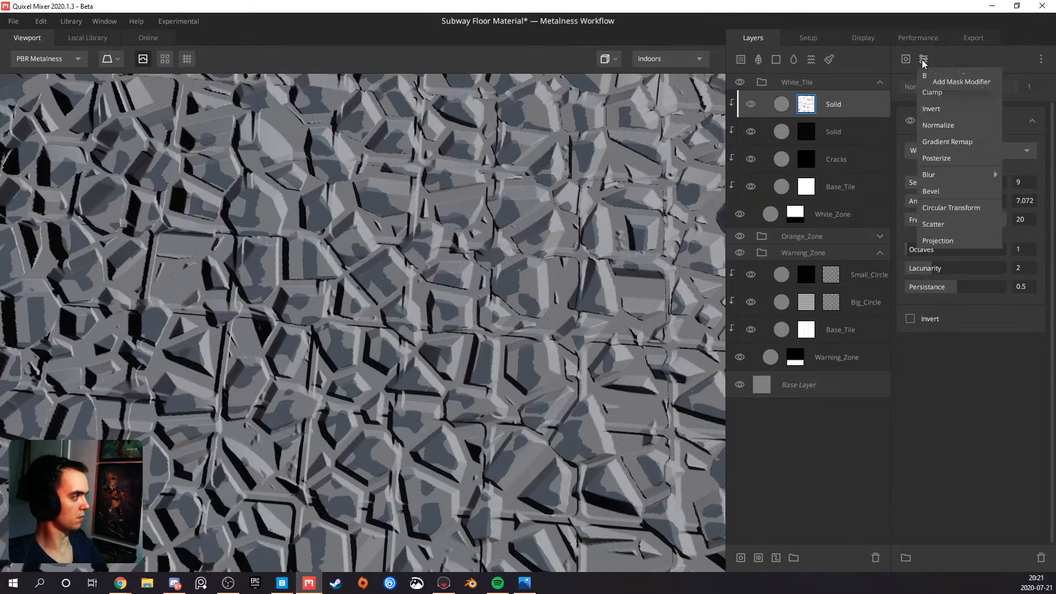
left_click_drag(924, 158, 894, 138)
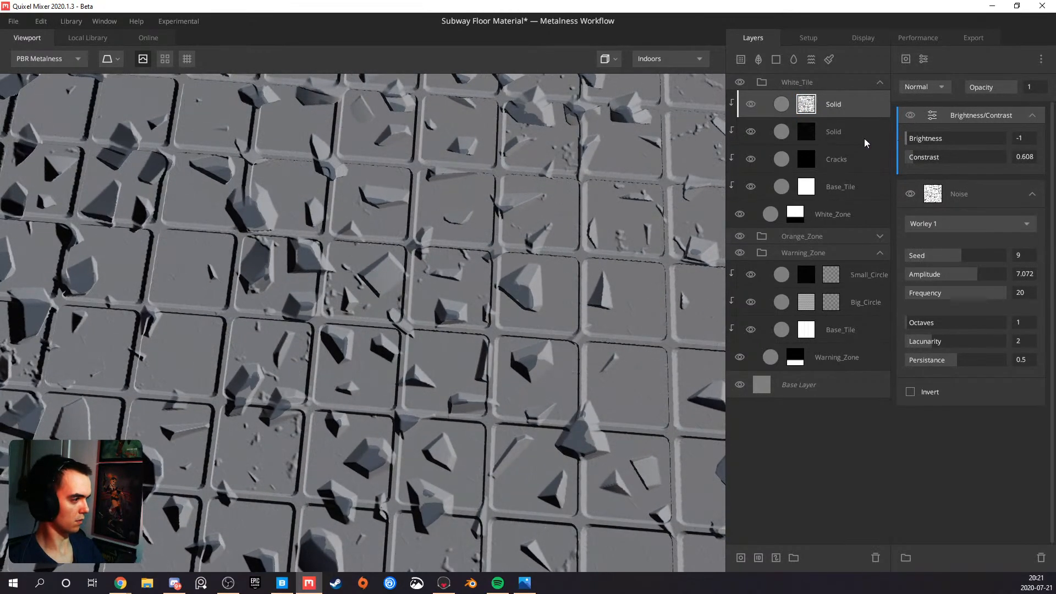
scroll(457, 292, "down", 5)
left_click_drag(456, 292, 546, 214)
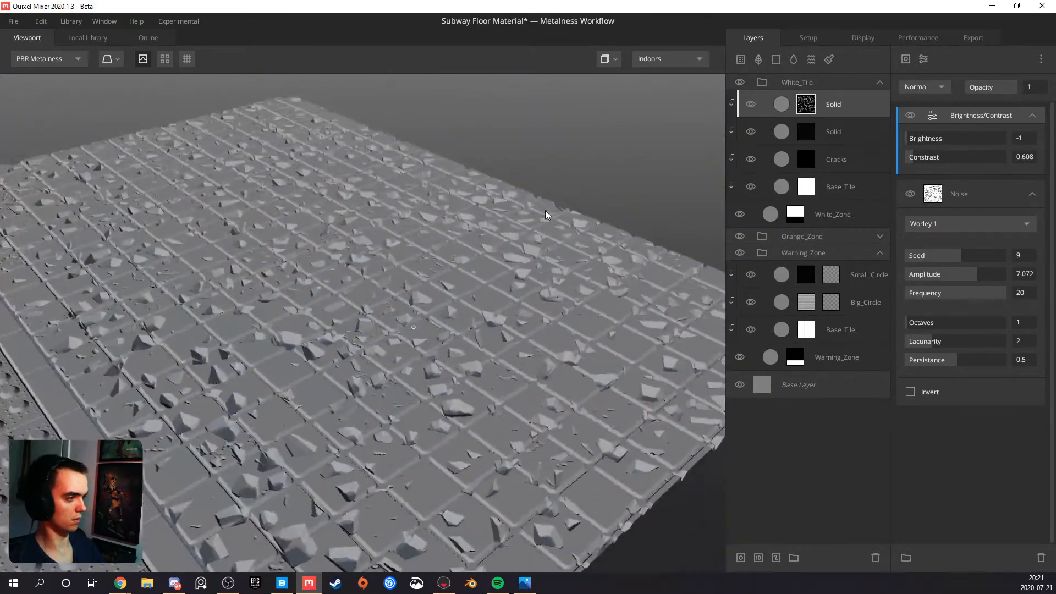
Raise the mask noise's Octaves to 3 and slightly lower the top Solid layer's Threshold
left_click(932, 320)
scroll(450, 376, "up", 5)
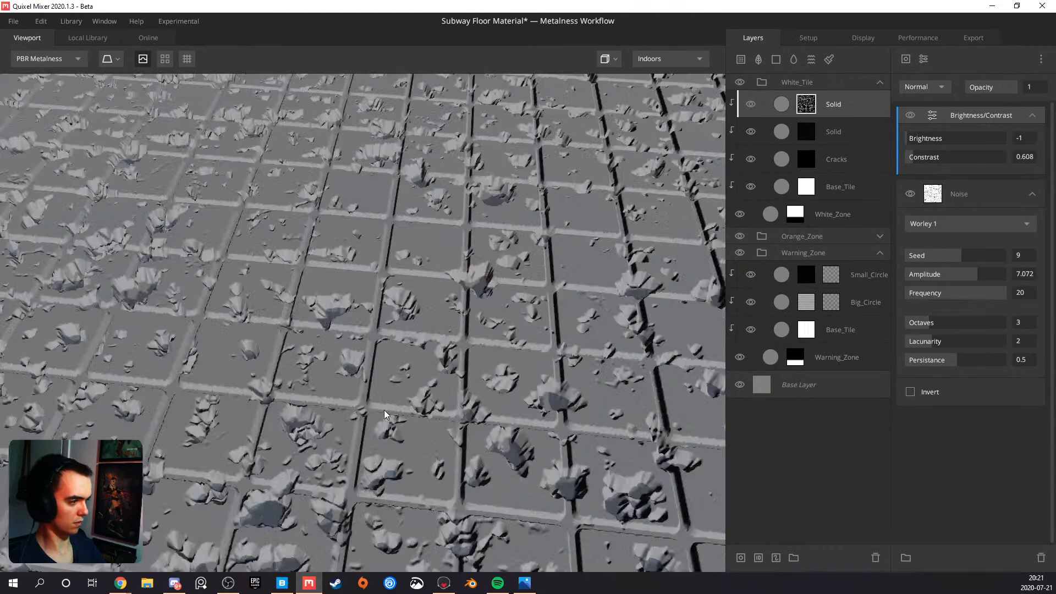
left_click_drag(386, 411, 546, 409)
left_click(834, 110)
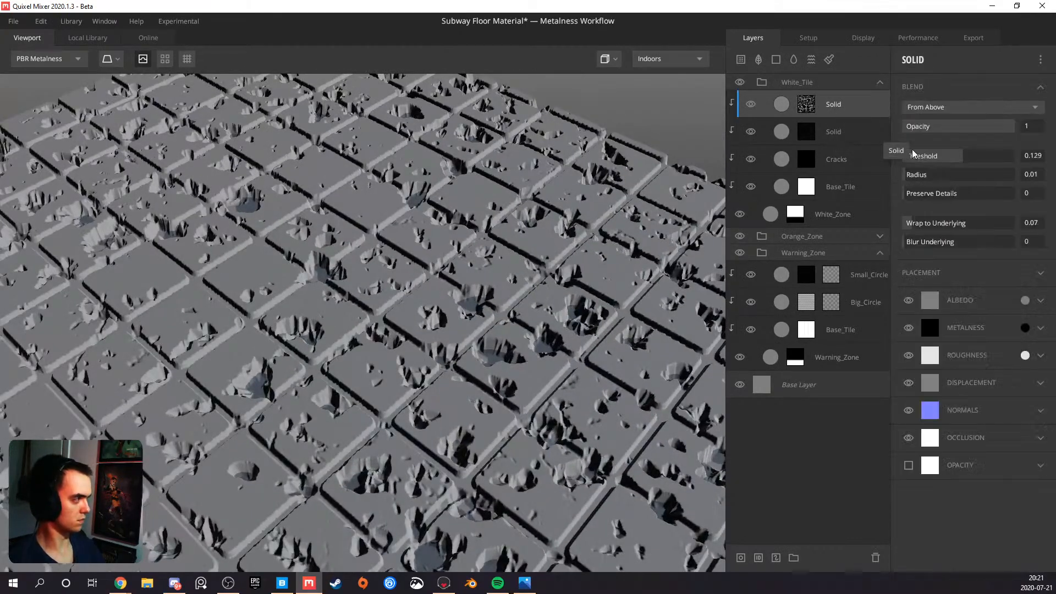
left_click_drag(958, 158, 960, 158)
left_click_drag(490, 342, 353, 371)
Reduce the mask's Brightness/Contrast modifier to a Contrast of 0.2
left_click(805, 106)
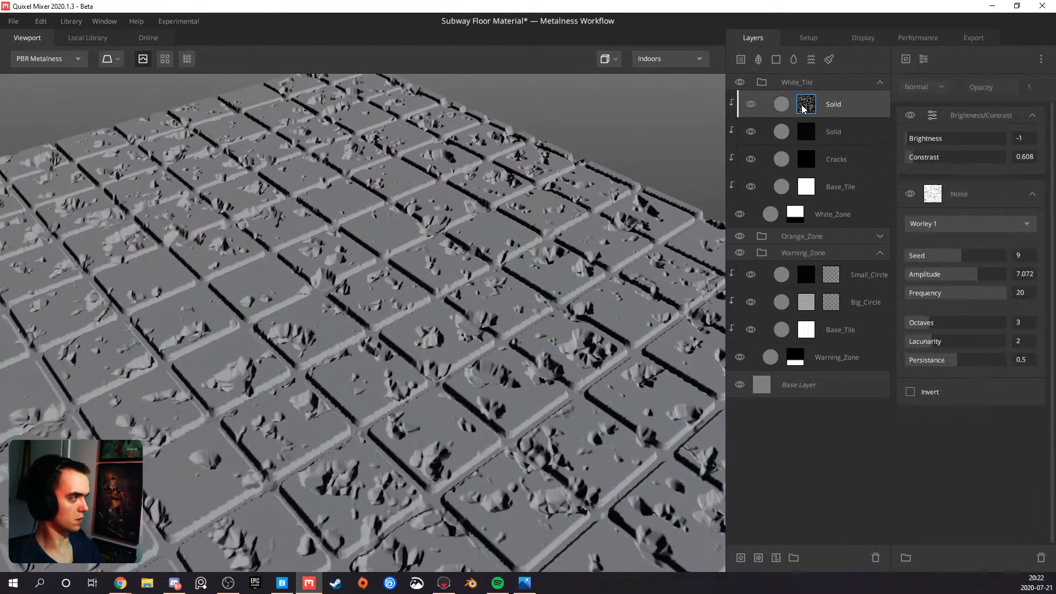
mouse_move(918, 159)
left_mouse_down()
mouse_move(934, 153)
mouse_move(875, 162)
mouse_move(913, 160)
left_mouse_up()
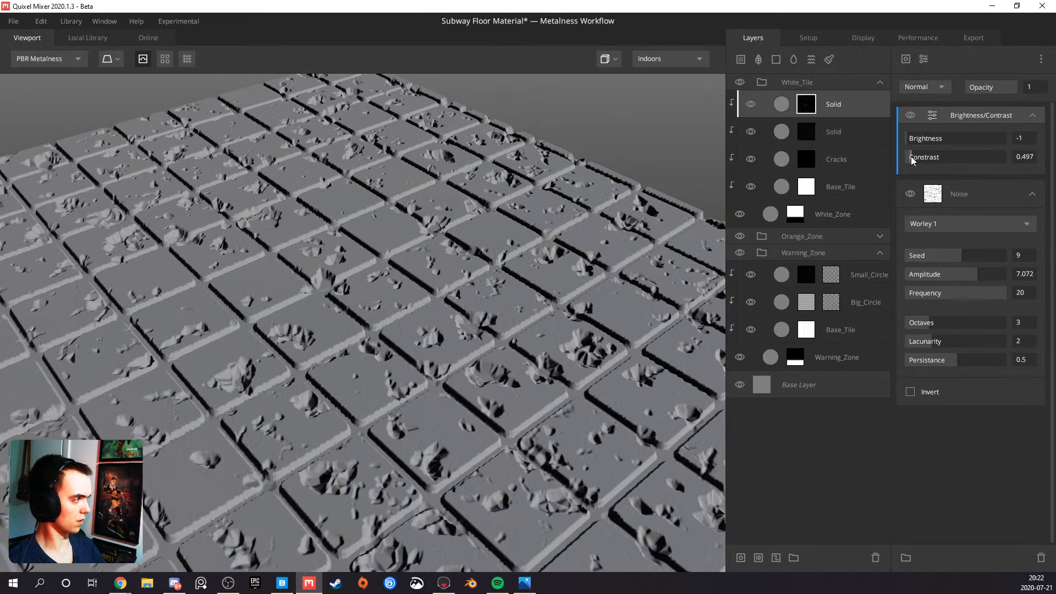
left_click(1021, 156)
type("0.2")
key("Return")
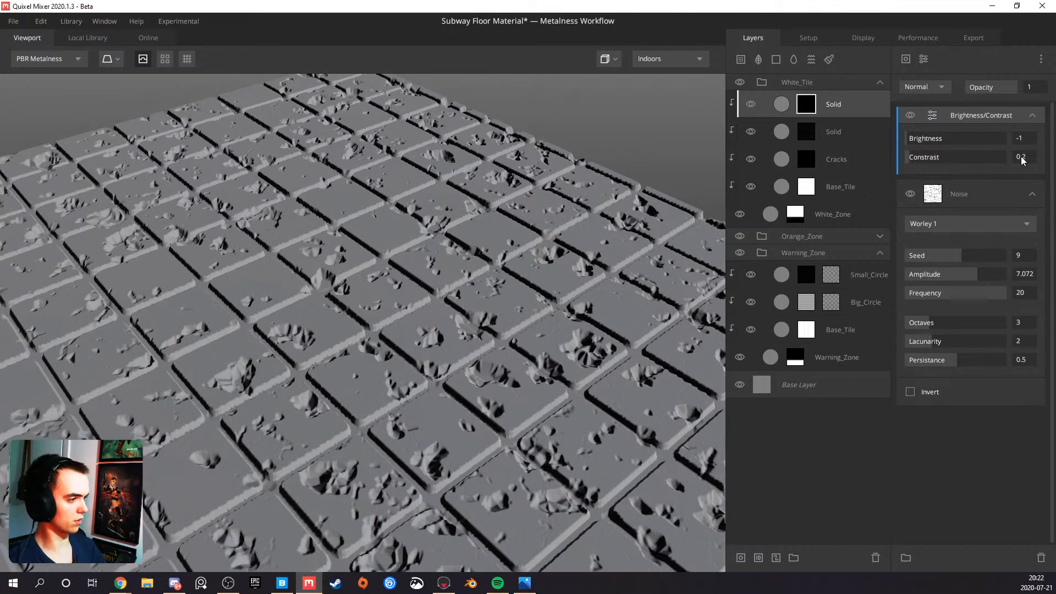
Set the mask noise's Octaves to 5 and Lacunarity to 2.03, checking the debris on the white tiles
scroll(493, 233, "down", 3)
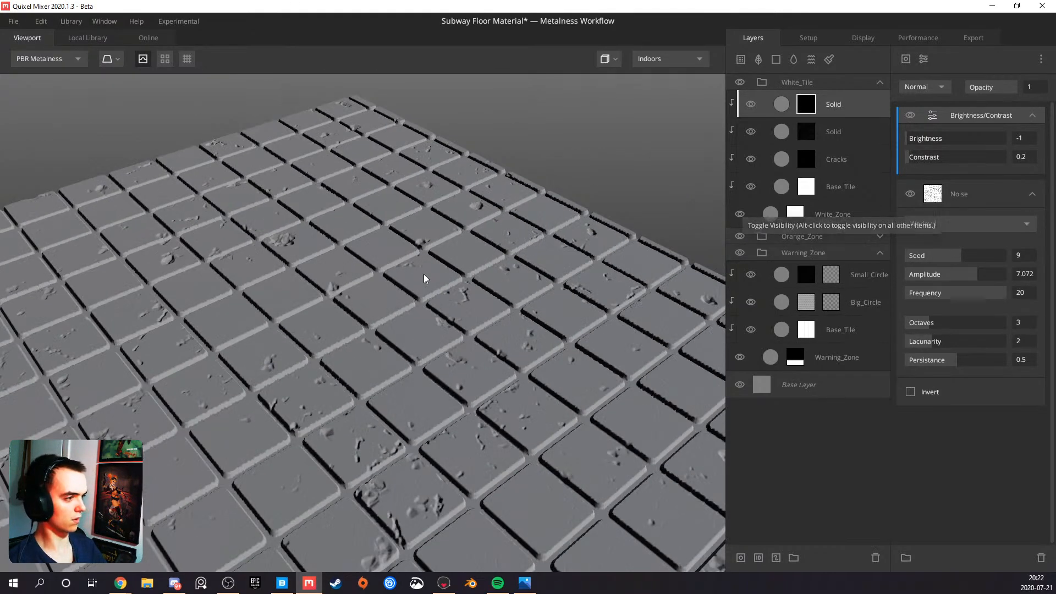
left_click_drag(424, 274, 242, 261)
middle_click_drag(242, 262, 461, 306)
left_click_drag(462, 306, 344, 319)
scroll(331, 329, "up", 3)
middle_click_drag(316, 338, 650, 337)
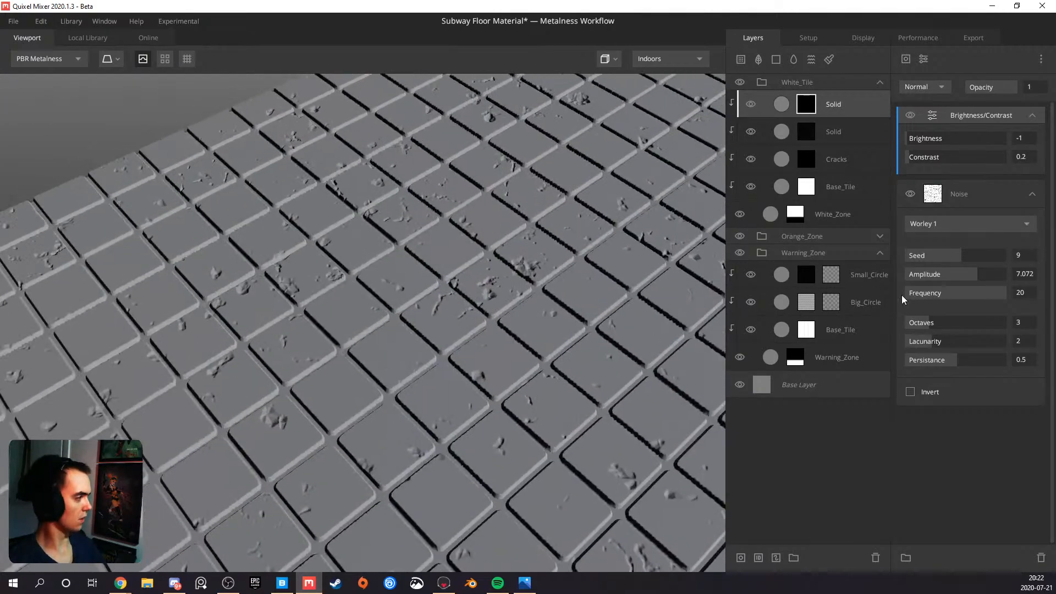
left_click_drag(940, 325, 946, 326)
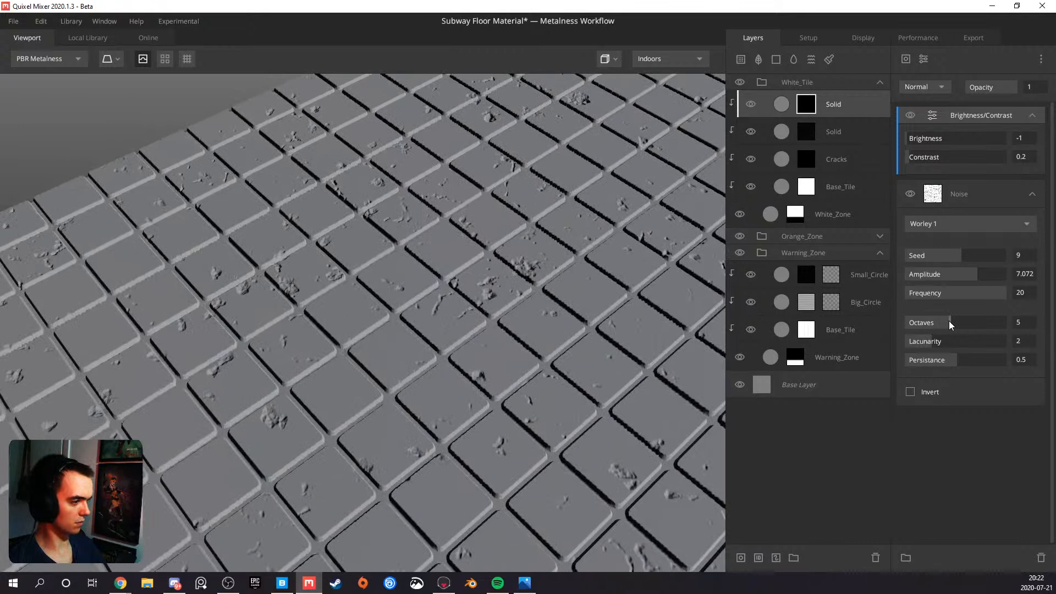
scroll(337, 363, "up", 5)
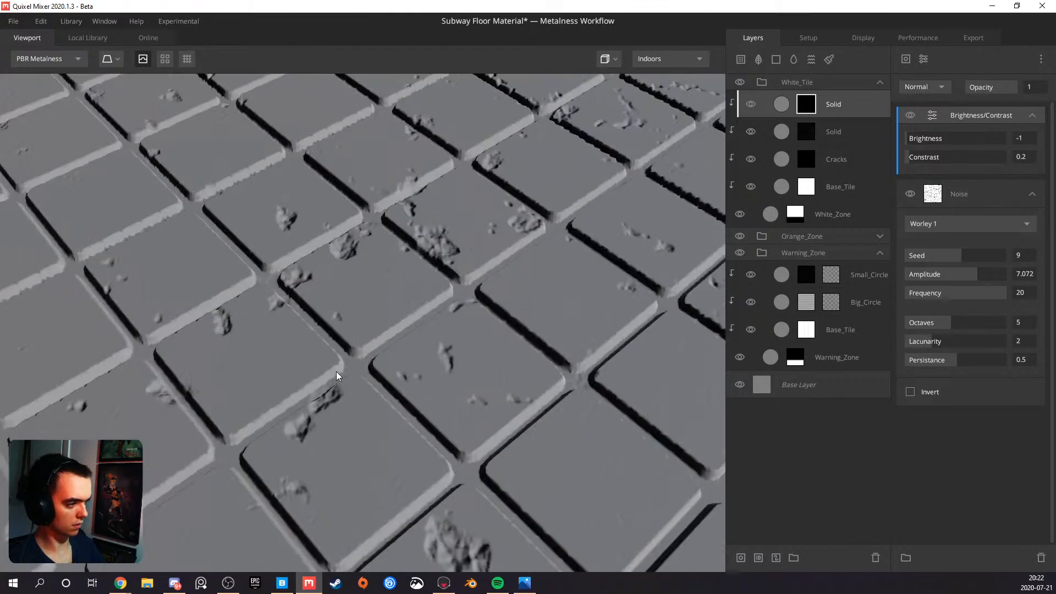
left_click(933, 339)
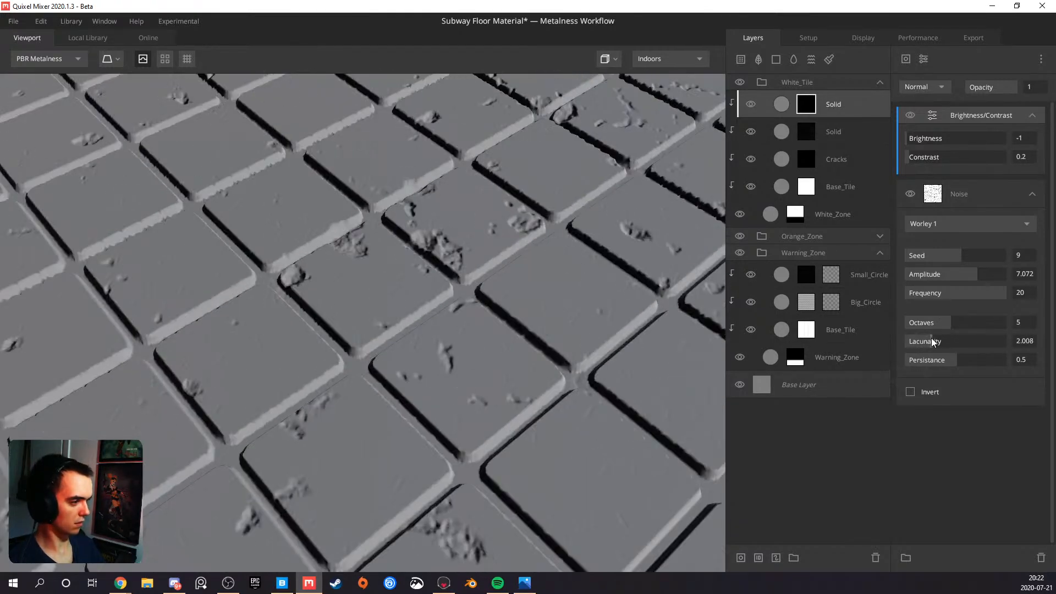
left_click_drag(932, 338, 933, 338)
scroll(388, 355, "down", 8)
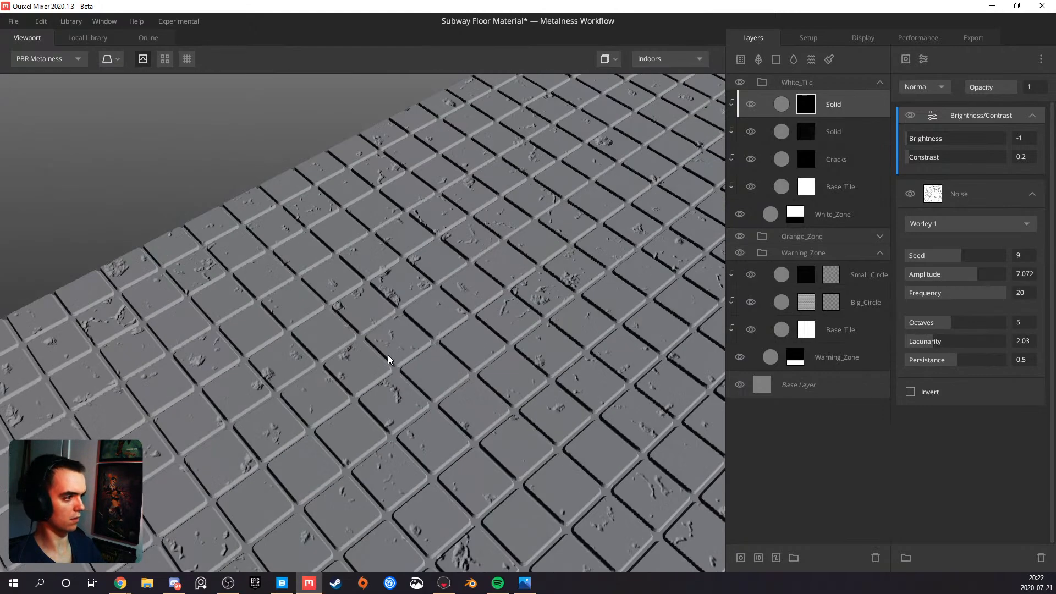
Display the top Solid layer's mask and add a Perlin noise on top of its mask stack
left_click_drag(196, 340, 313, 325)
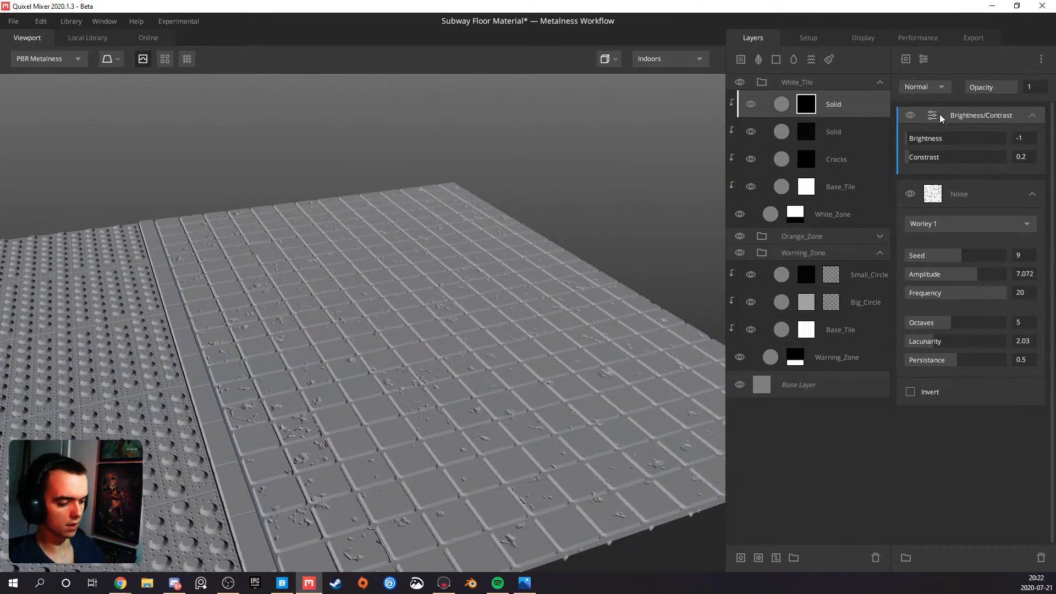
key("m")
left_click_drag(370, 367, 414, 388)
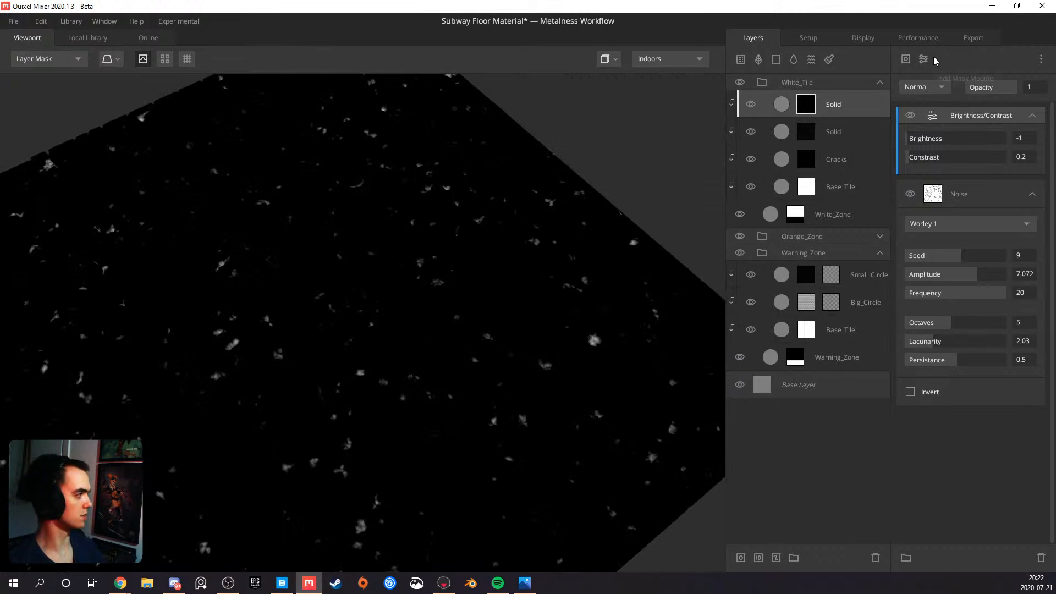
left_click(906, 59)
mouse_move(924, 122)
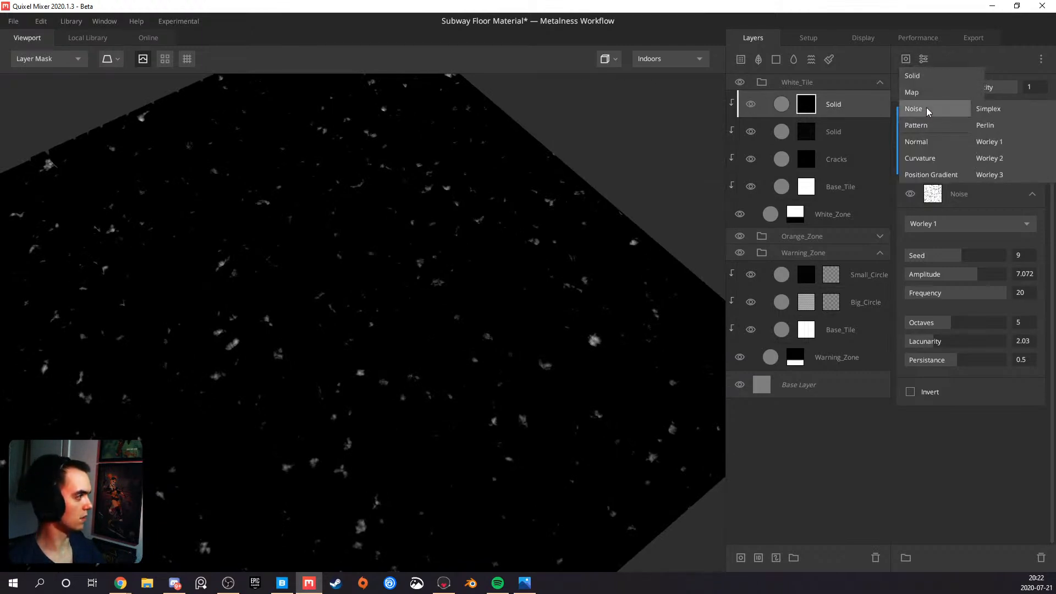
left_click(985, 110)
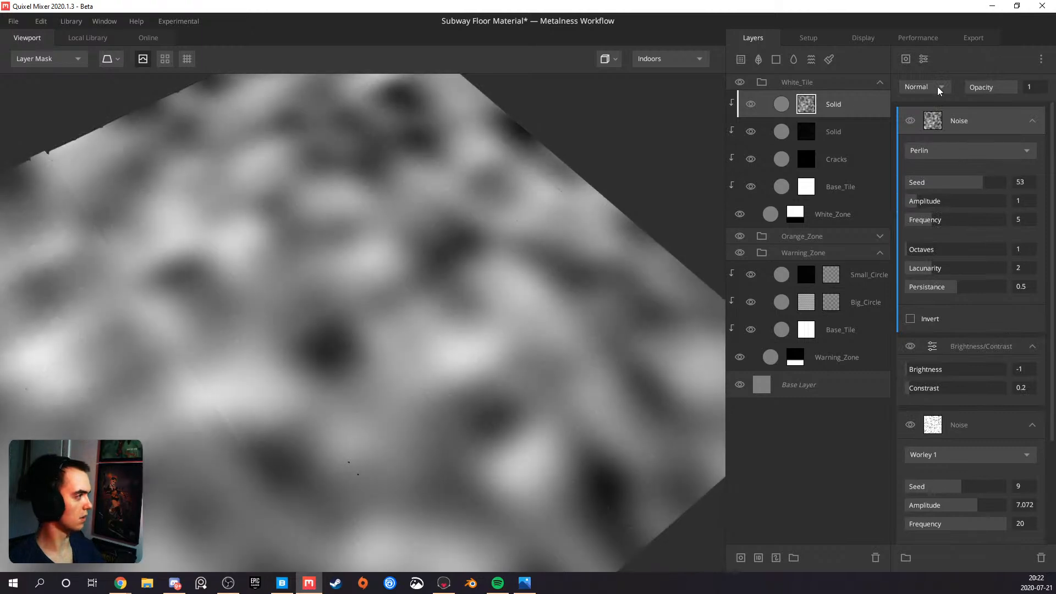
Set the new Perlin noise to Subtract blending, trying Multiply first, with Amplitude 2.155 and Frequency 6.74
left_click(936, 86)
left_click(928, 151)
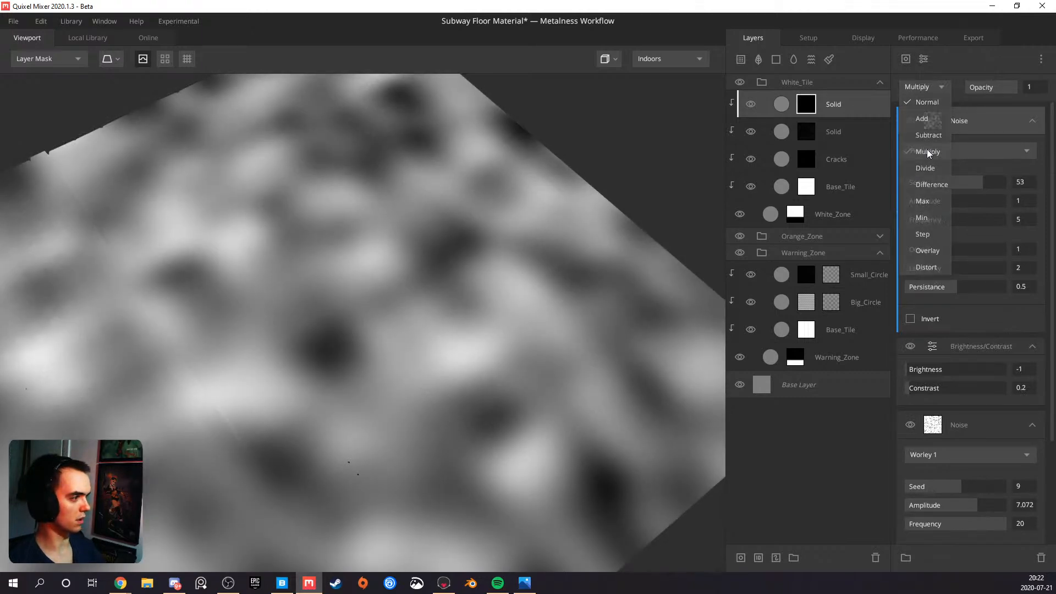
left_click_drag(934, 200, 934, 200)
left_click(930, 94)
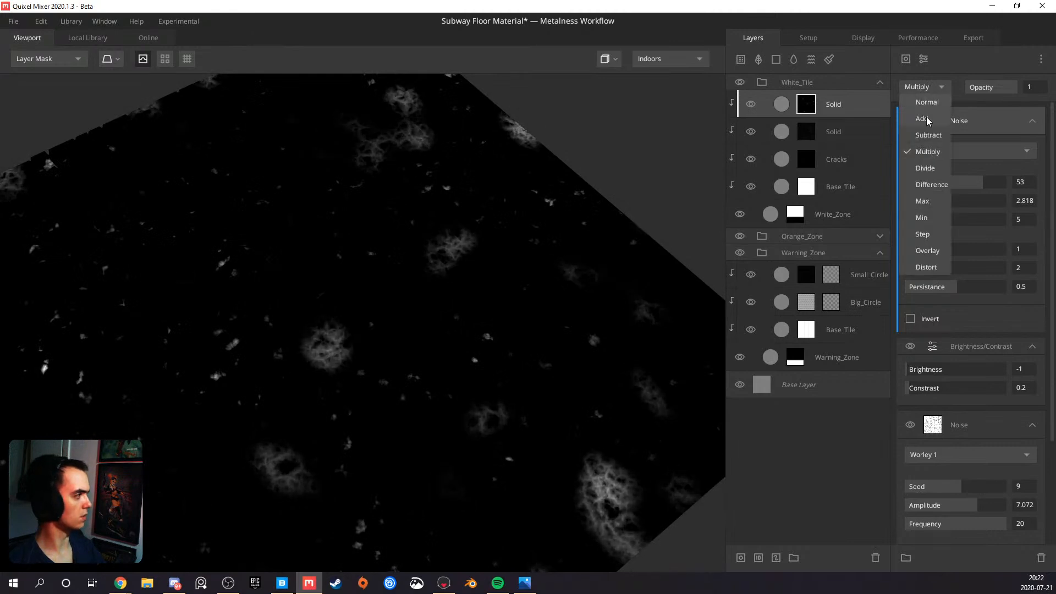
left_click(926, 136)
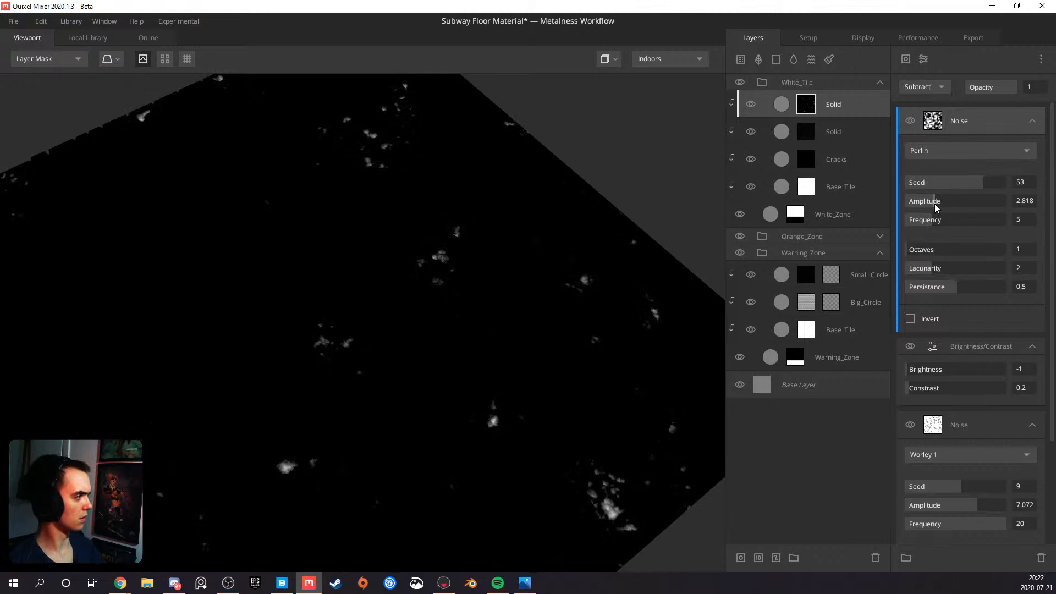
mouse_move(935, 203)
left_mouse_down()
mouse_move(1002, 200)
mouse_move(928, 200)
left_mouse_up()
left_click(941, 219)
left_click(939, 217)
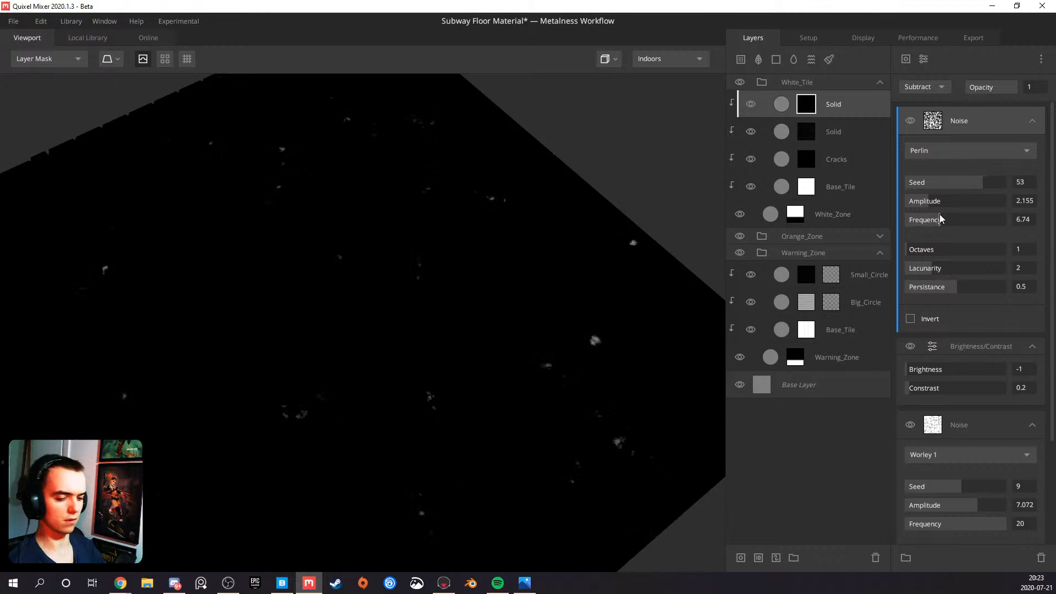
Return to the PBR view and compare the debris with the Perlin noise hidden and shown
key("m")
left_click_drag(534, 305, 755, 223, "alt")
left_click(911, 121)
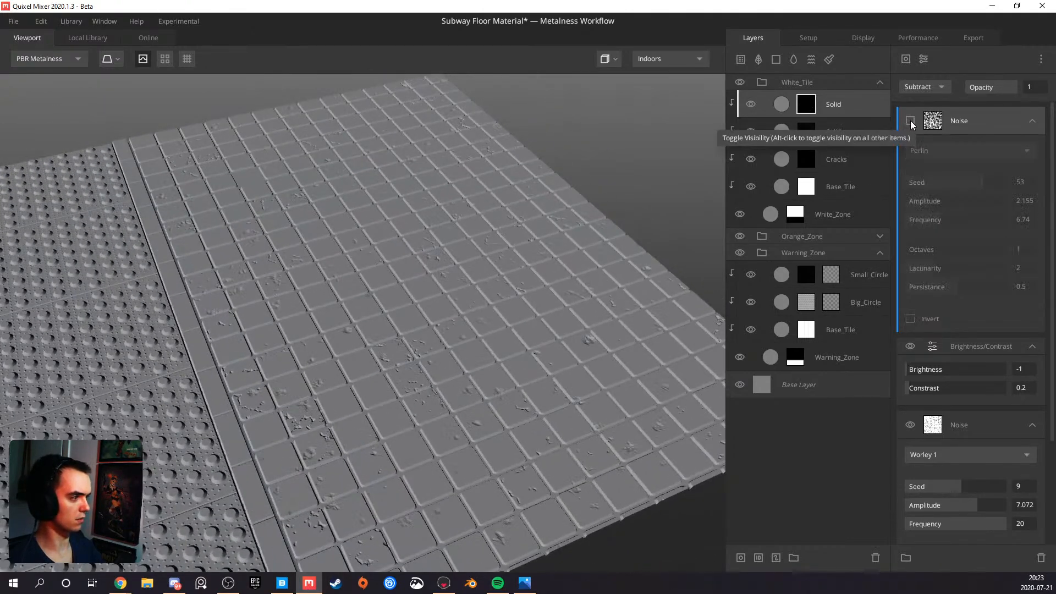
left_click(911, 122)
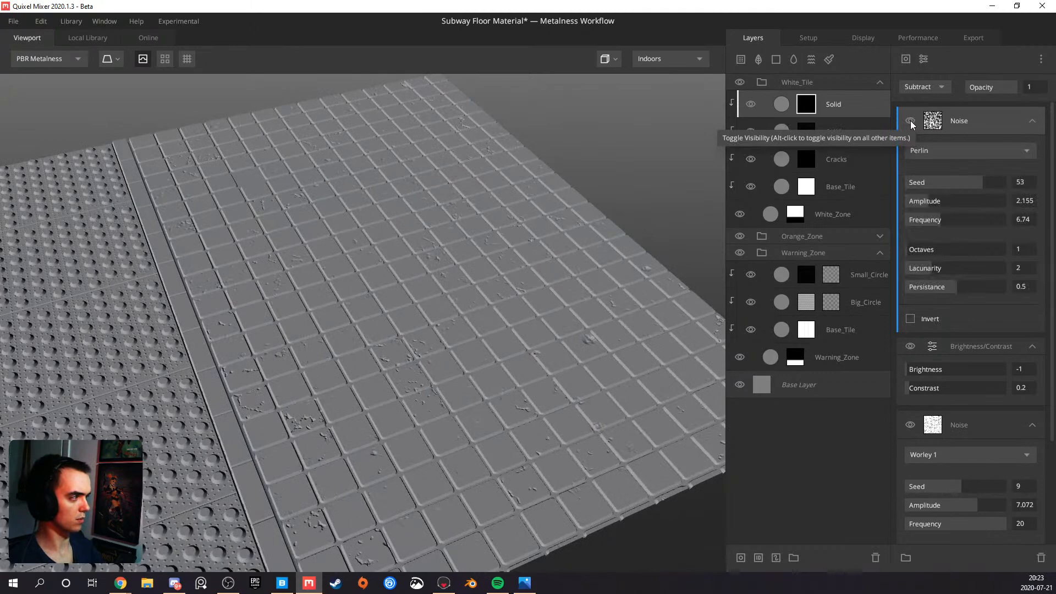
Set the Perlin noise's Frequency to 20 and its Amplitude to 2.155
left_click_drag(944, 219, 941, 197)
left_click_drag(473, 272, 545, 298)
left_click_drag(920, 202, 1009, 215)
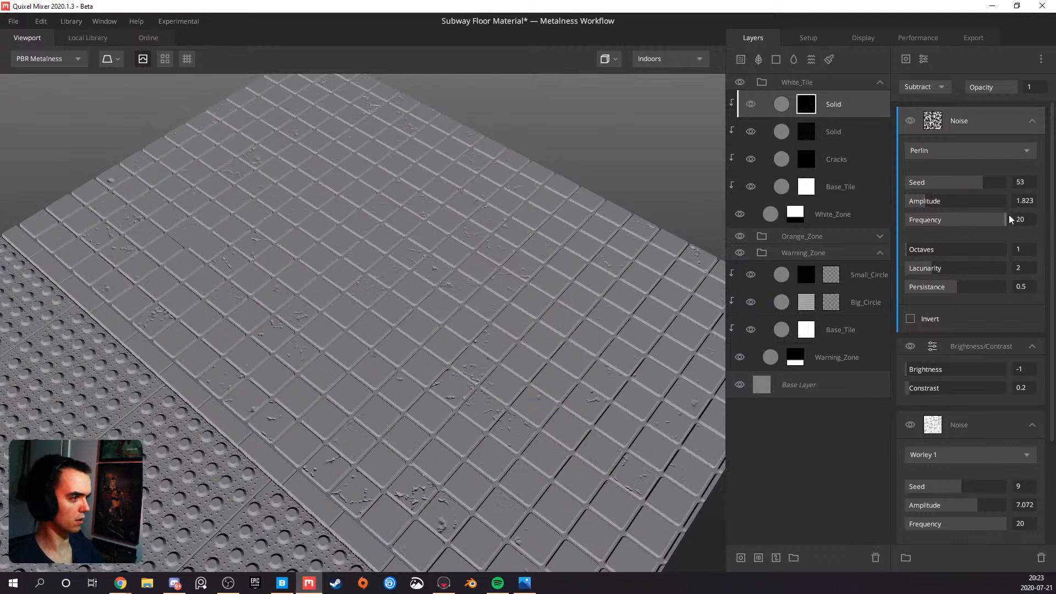
left_click_drag(938, 200, 927, 200)
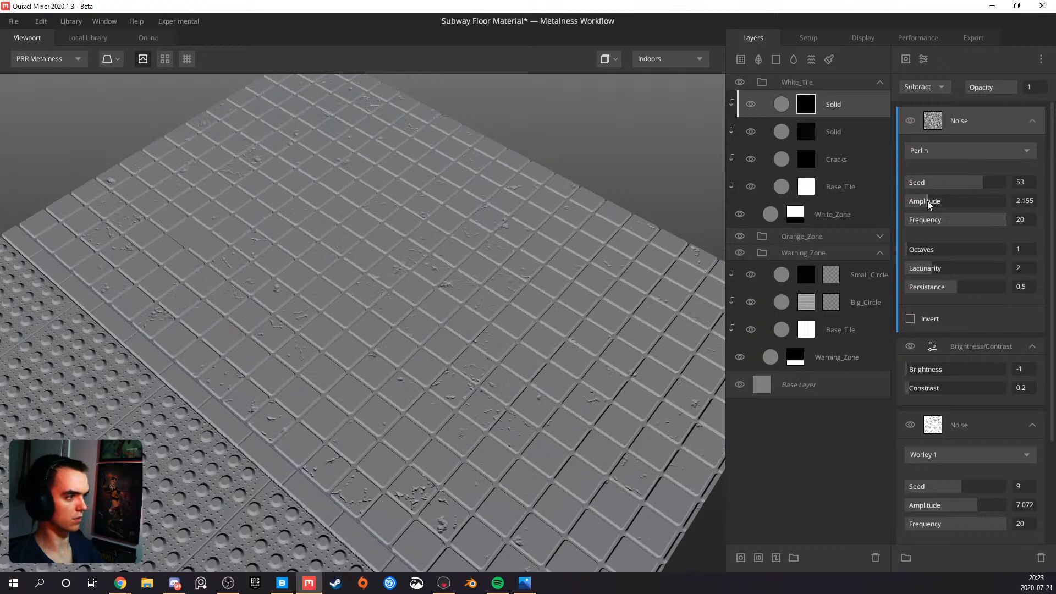
Try the Simplex type for the subtracting noise with an Amplitude of 2.873
left_click(940, 149)
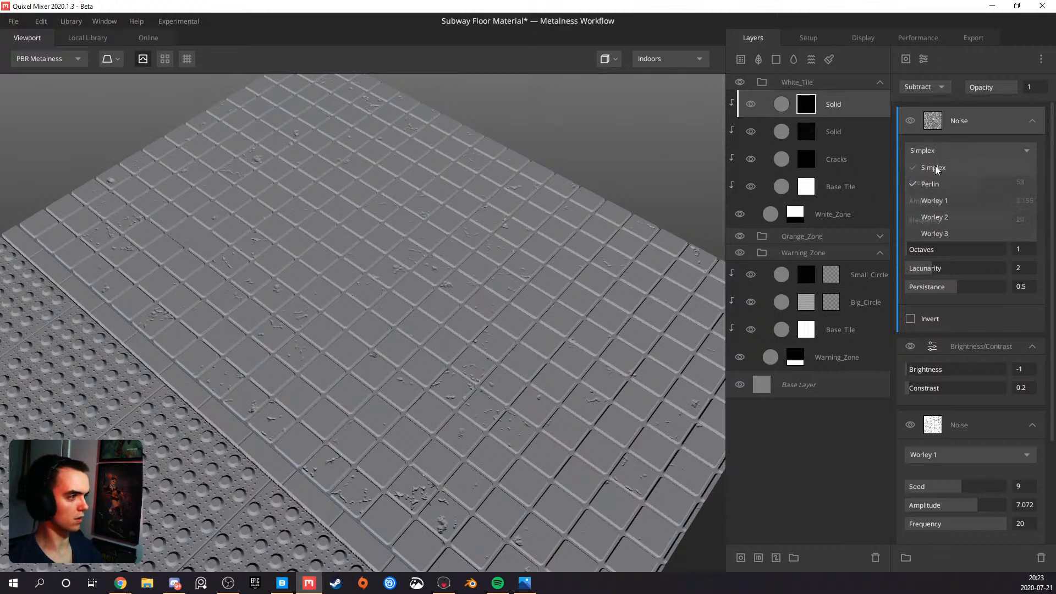
left_click(936, 166)
left_click_drag(940, 200, 935, 200)
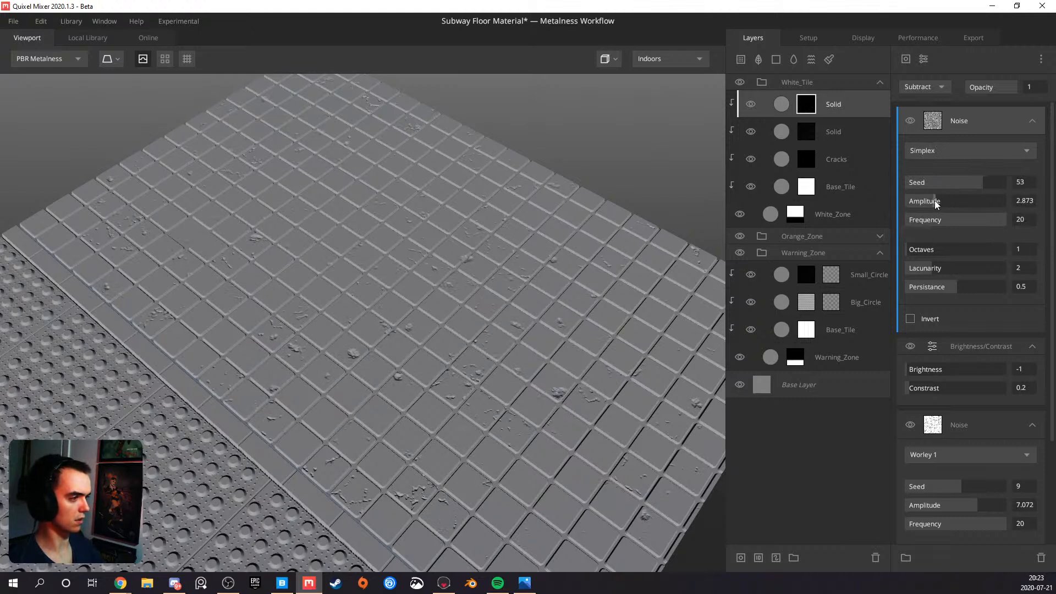
Switch the subtracting noise back to Perlin with Seed -41, Amplitude 1.934 and Frequency 11.60
left_click(947, 149)
left_click(936, 175)
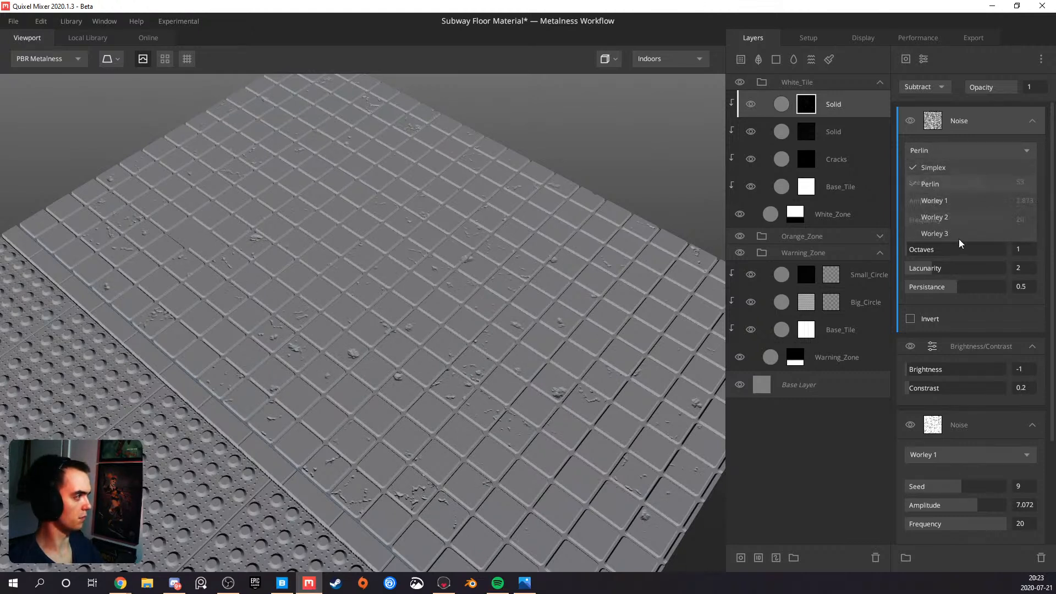
left_click_drag(955, 180, 936, 180)
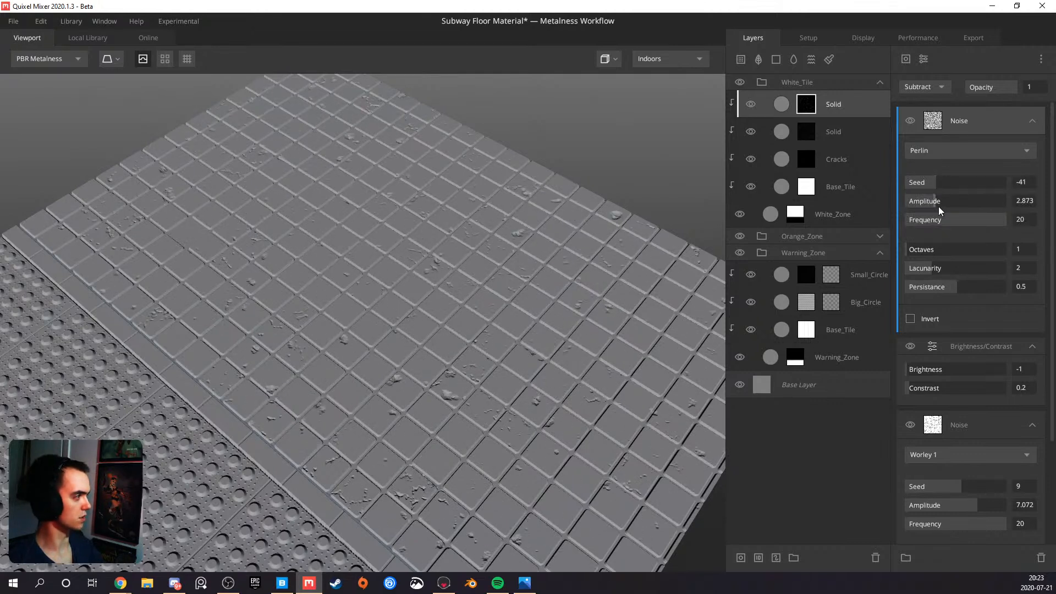
mouse_move(968, 220)
left_mouse_down()
mouse_move(916, 202)
mouse_move(963, 220)
left_mouse_up()
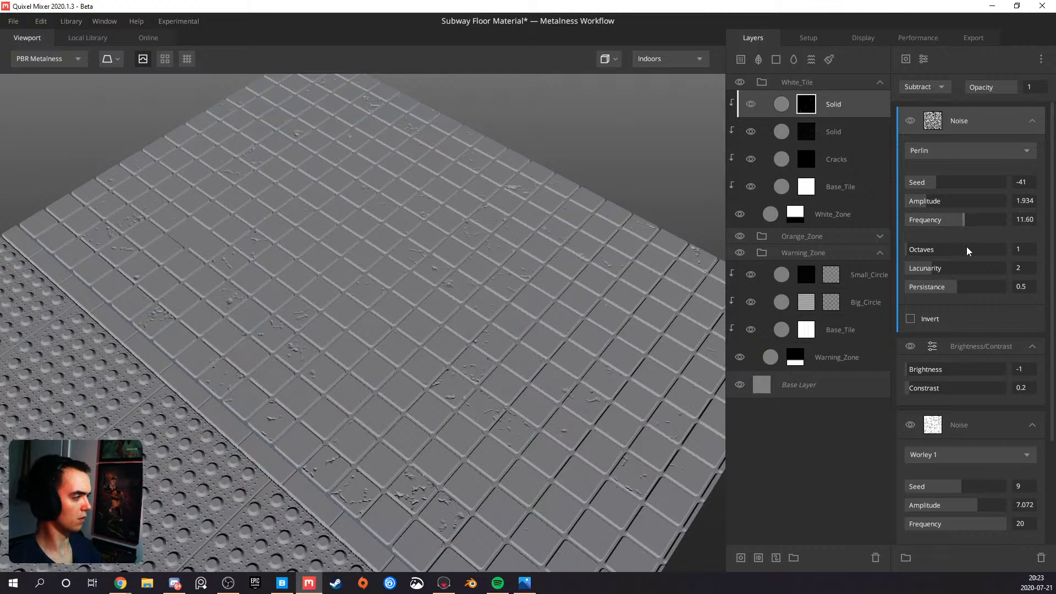
Set the Perlin noise's Octaves to 5 and Lacunarity to 2.395, checking the debris up close and from afar
left_click_drag(917, 250, 932, 247)
scroll(440, 349, "up", 5)
left_click_drag(440, 349, 471, 333)
left_click_drag(936, 252, 951, 267)
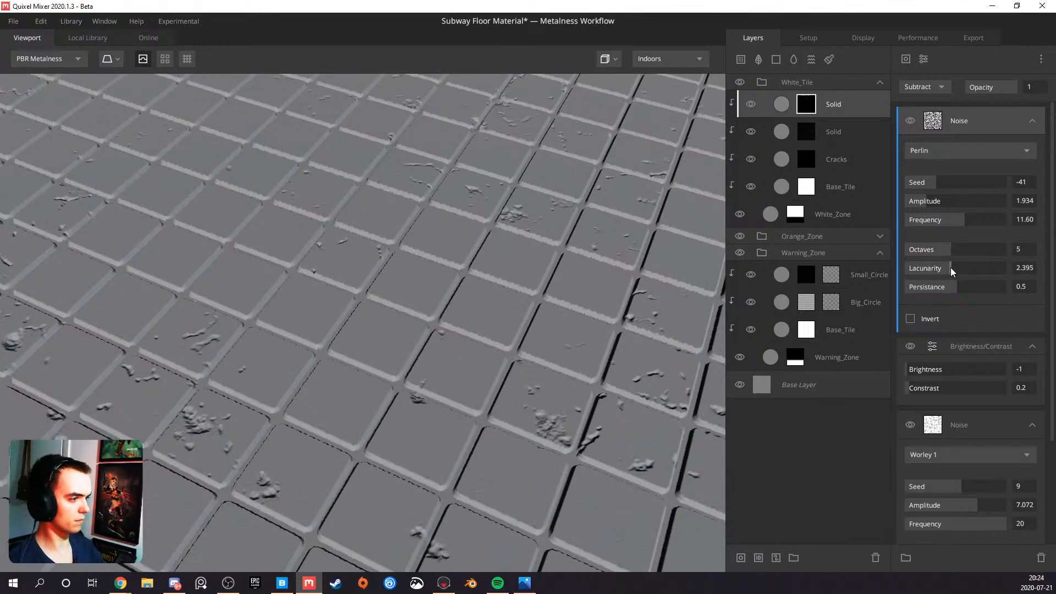
scroll(446, 324, "down", 10)
left_click_drag(451, 329, 523, 324)
scroll(340, 288, "down", 3)
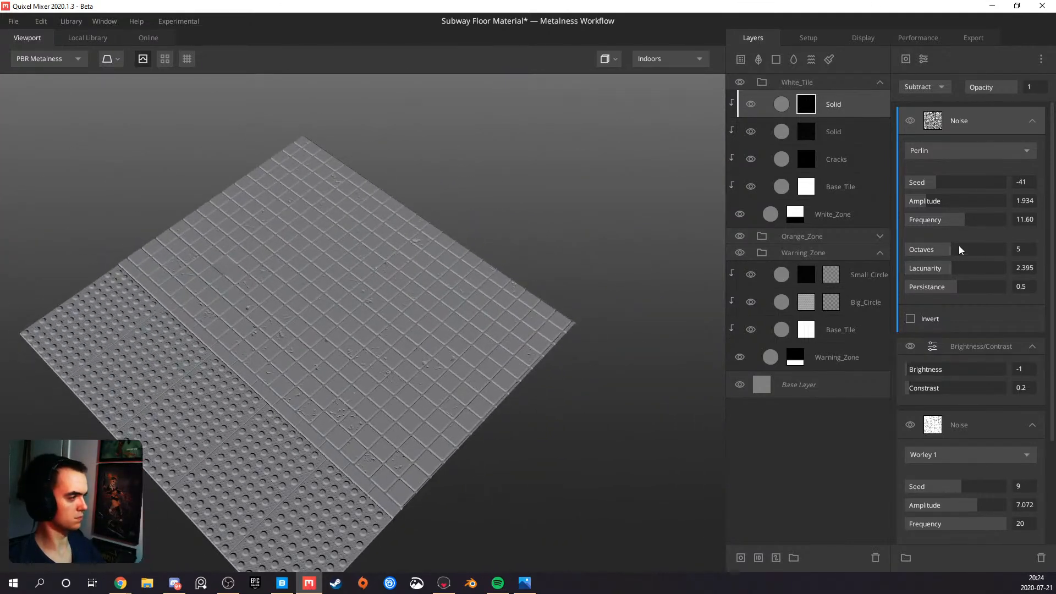
Set the Perlin noise's Seed to -3 and inspect the debris closely on the white tiles
left_click_drag(943, 186, 955, 183)
left_click_drag(217, 409, 163, 355)
scroll(331, 414, "up", 4)
left_click_drag(332, 415, 407, 294)
scroll(309, 325, "up", 3)
scroll(292, 325, "up", 3)
left_click_drag(334, 283, 533, 263)
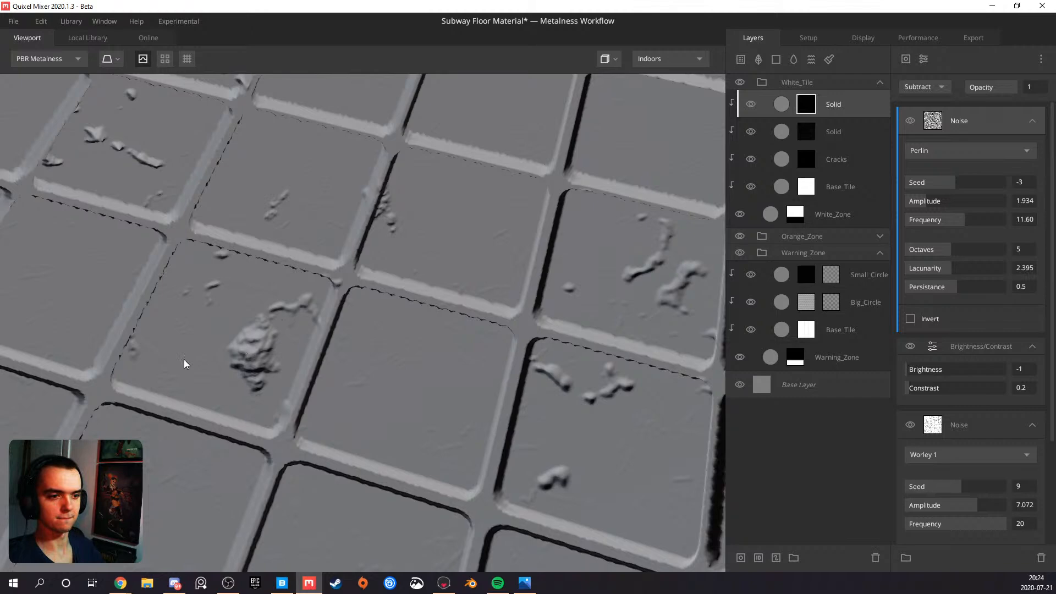
Check the subway floor reference photos in Photos, then return to Quixel Mixer and compare the tile debris
key("alt+Tab")
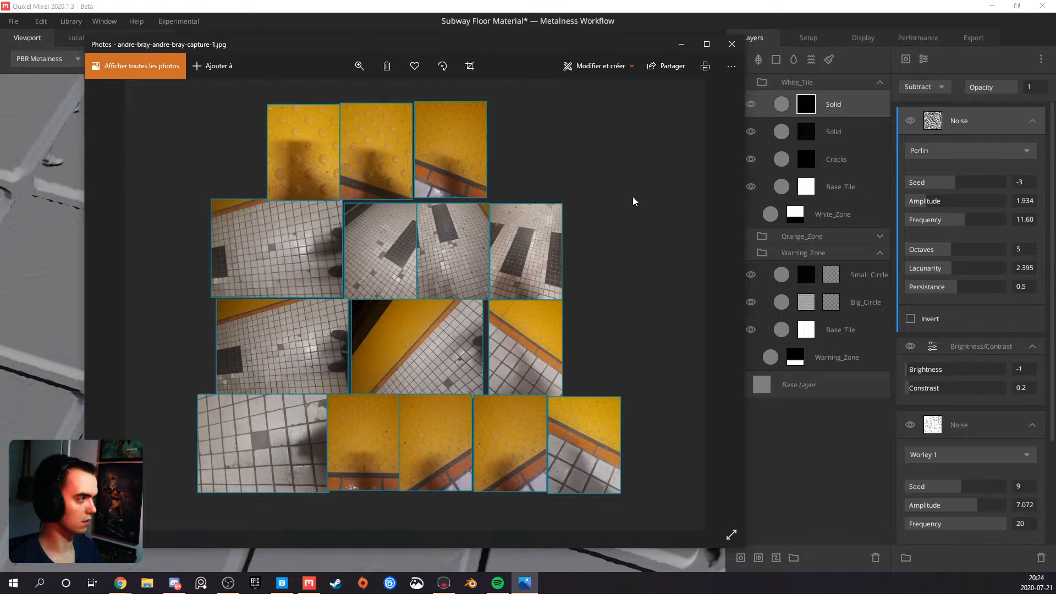
left_click(691, 48)
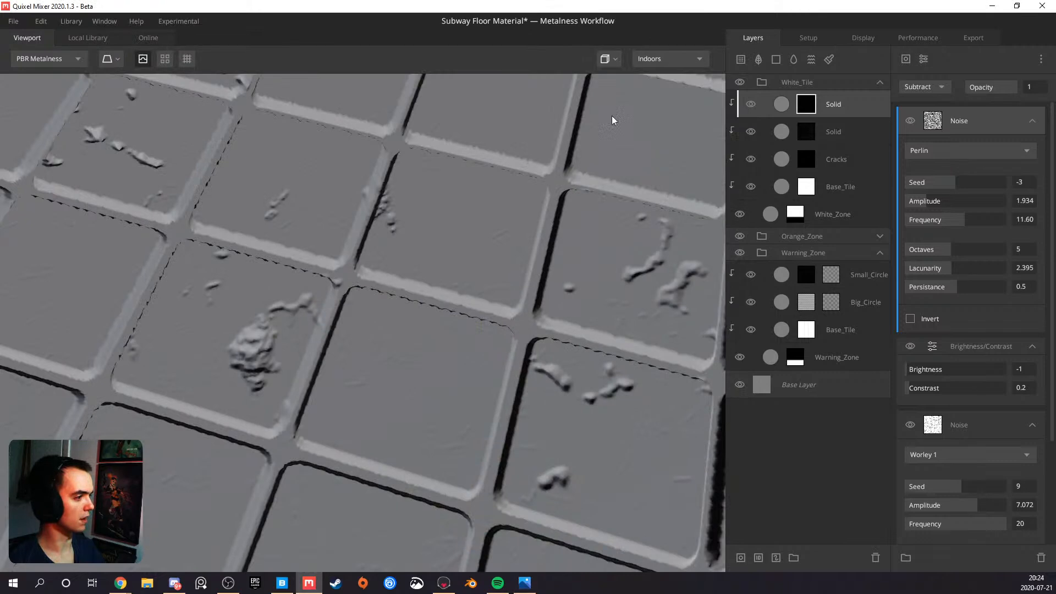
scroll(276, 371, "down", 5)
left_click_drag(275, 375, 200, 320)
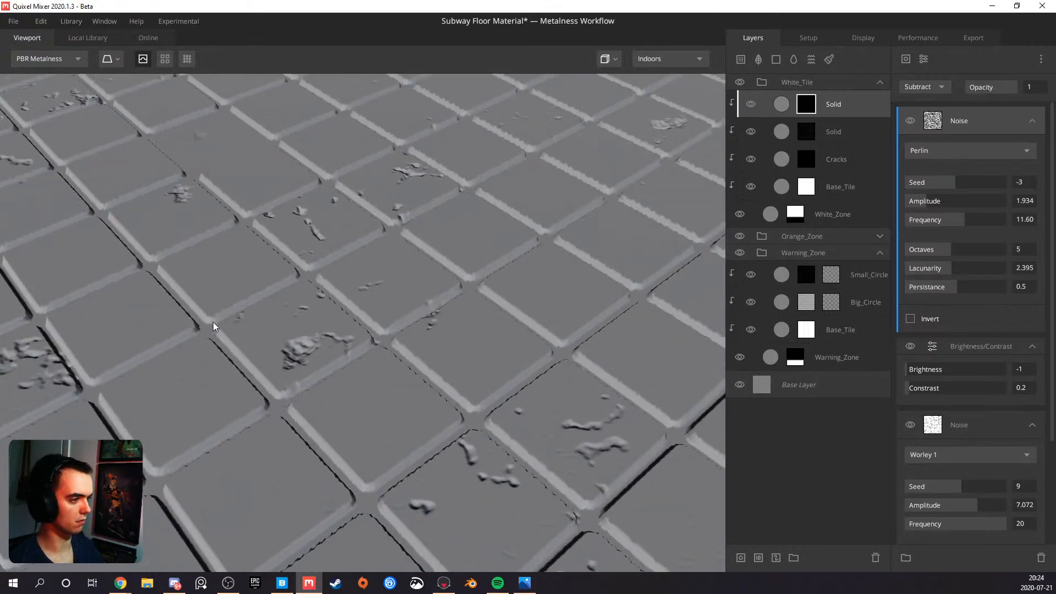
Try a Brightness/Contrast modifier above the Perlin noise with Brightness 0.072 and Contrast 1.105, then delete it
left_click(927, 58)
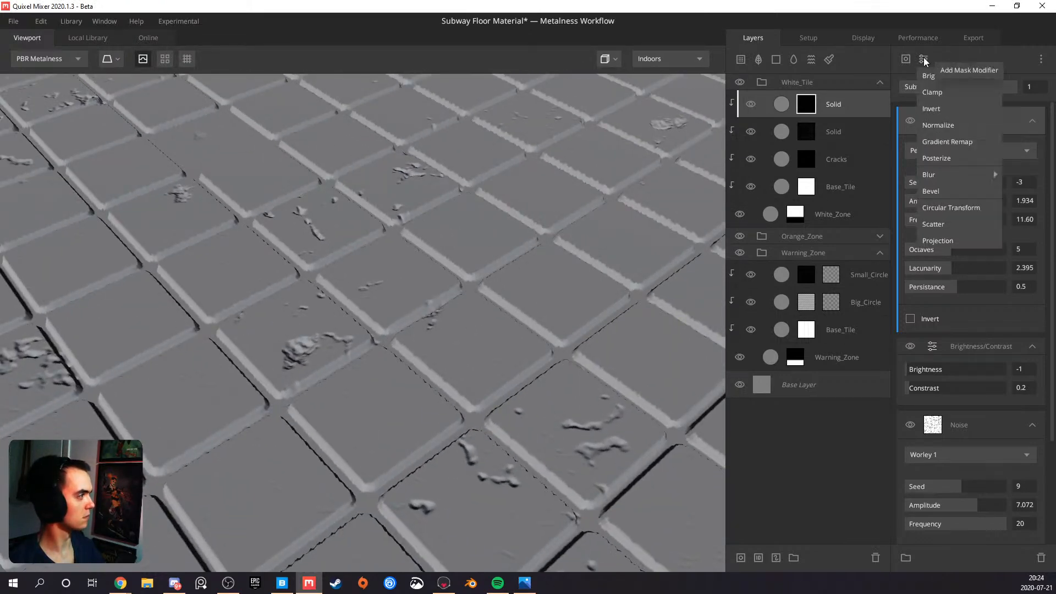
left_click(948, 77)
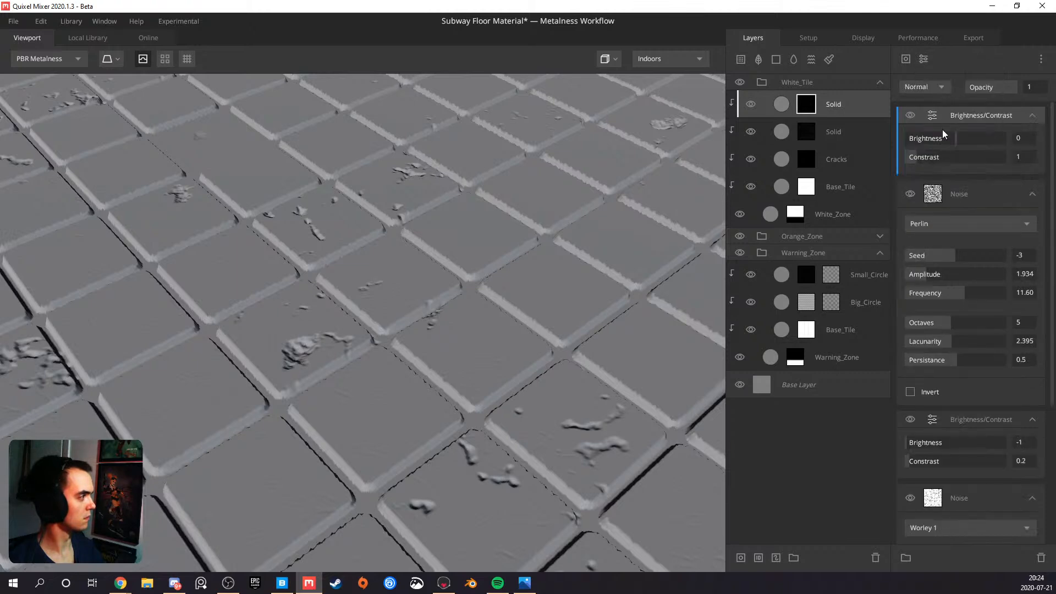
mouse_move(925, 157)
left_mouse_down()
mouse_move(943, 154)
mouse_move(917, 156)
mouse_move(945, 136)
left_mouse_up()
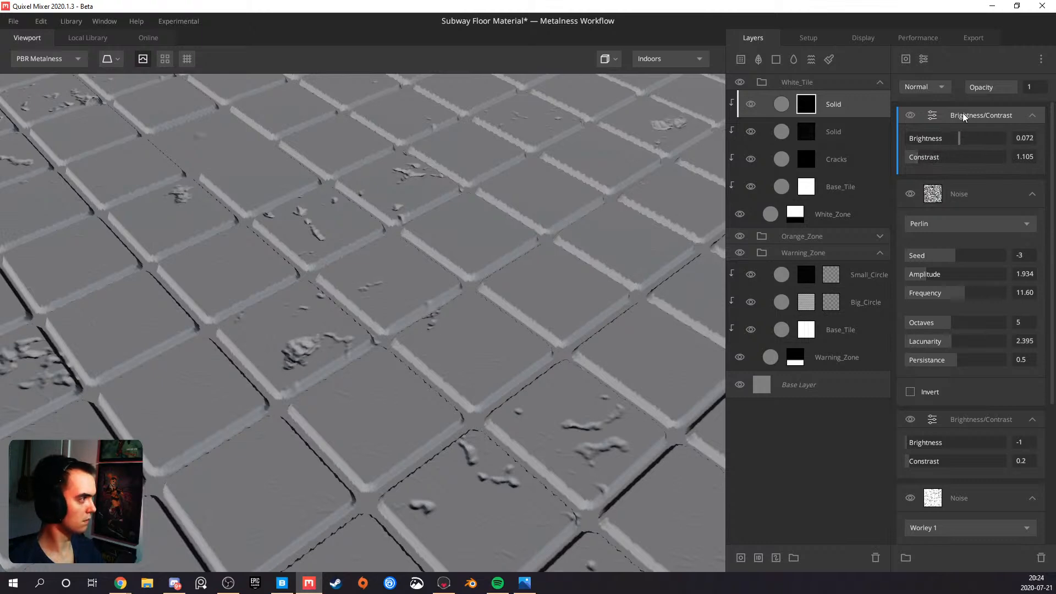
key("Delete")
Add a Clamp modifier above the Perlin noise with a range of 0 to 0.135
left_click(925, 61)
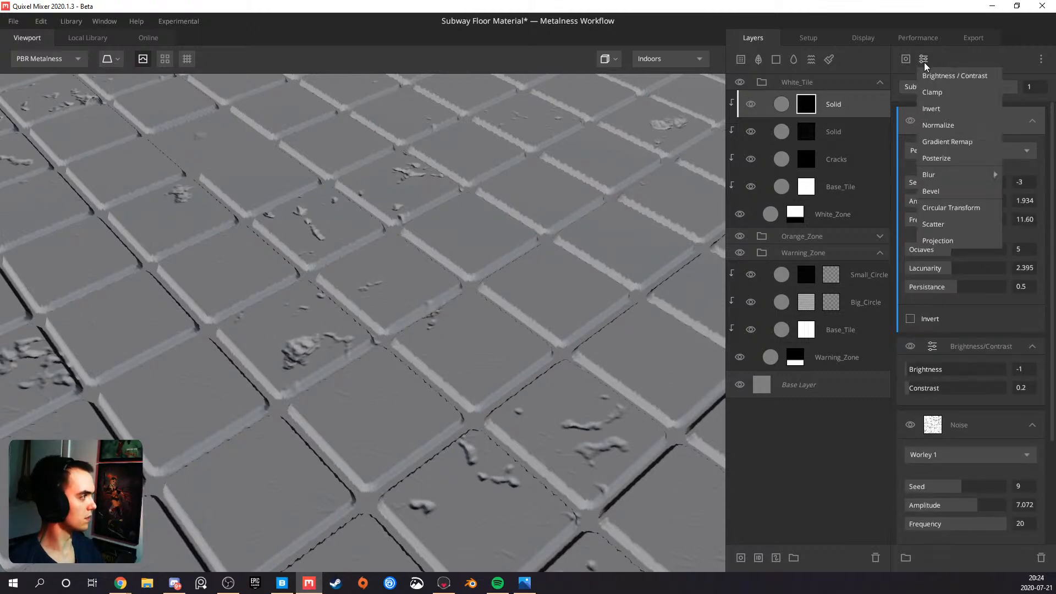
left_click(937, 93)
left_click_drag(976, 137, 918, 138)
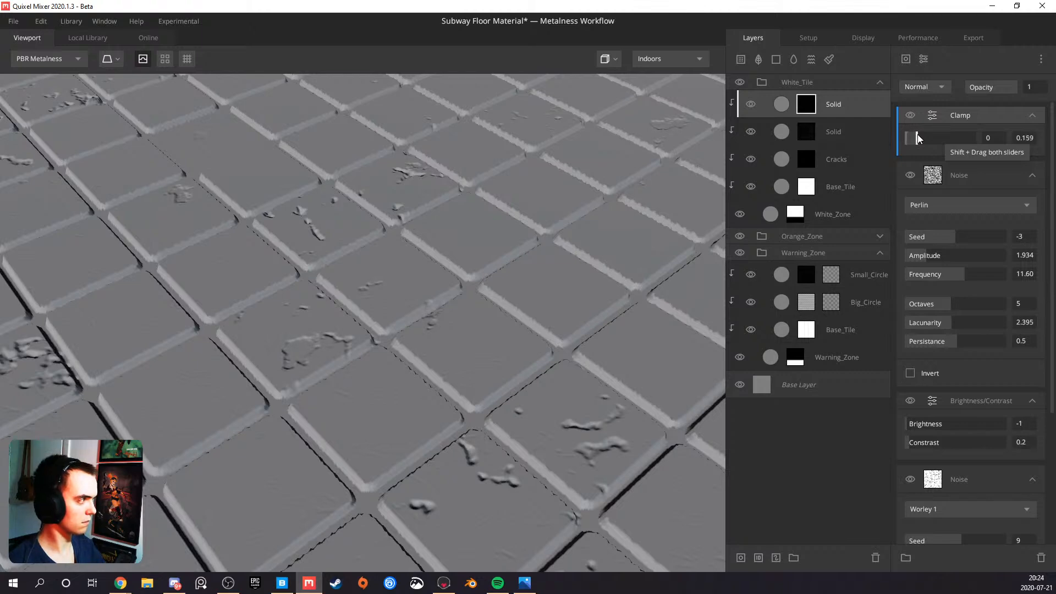
mouse_move(909, 138)
left_mouse_down()
mouse_move(899, 134)
mouse_move(946, 137)
left_mouse_up()
left_click_drag(956, 138, 916, 138)
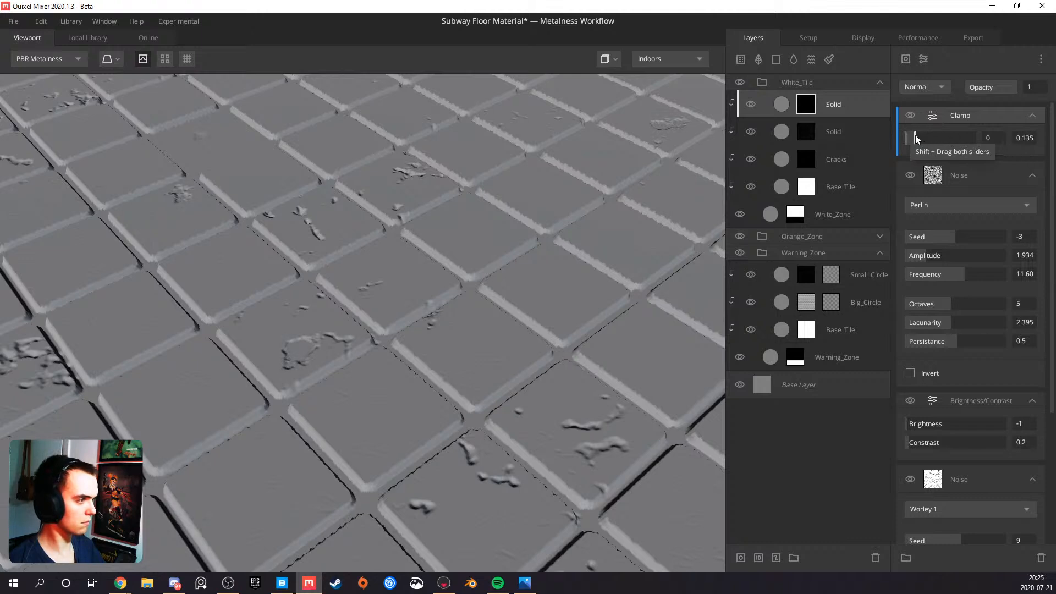
Try an Amplitude of 2.431 on the Perlin noise, check the tiles, and lower it to 1.602
left_click_drag(934, 256, 932, 257)
scroll(347, 457, "down", 6)
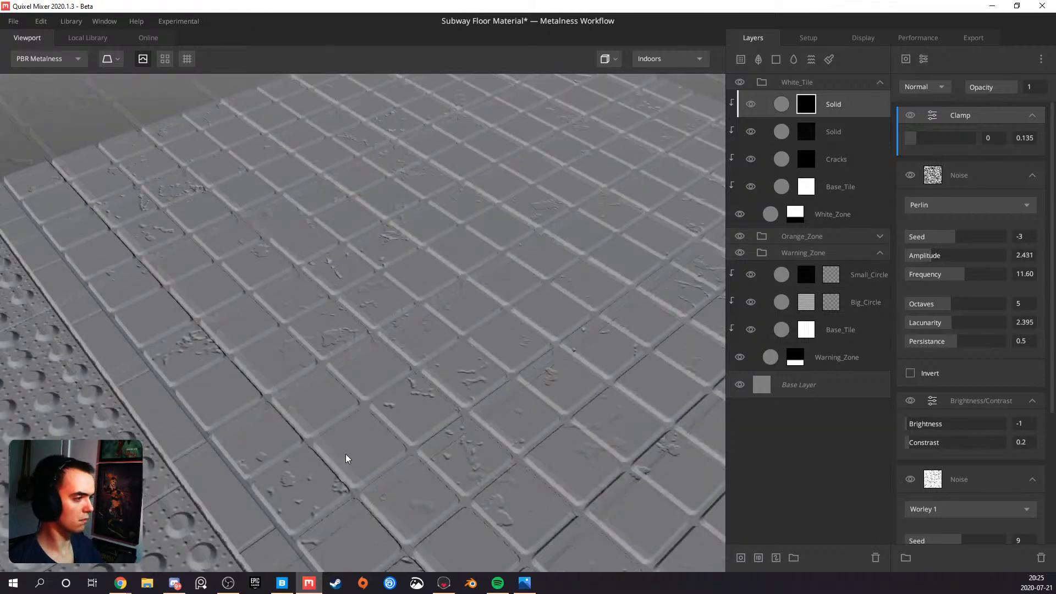
left_click_drag(468, 442, 340, 353, "alt")
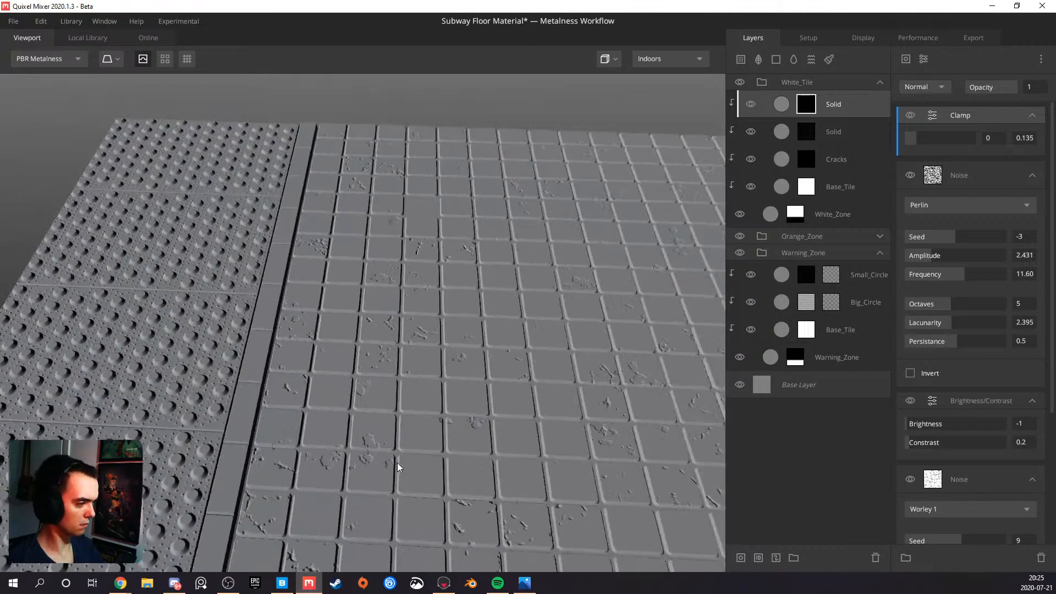
left_click_drag(397, 467, 701, 305, "alt")
left_click_drag(927, 260, 925, 260)
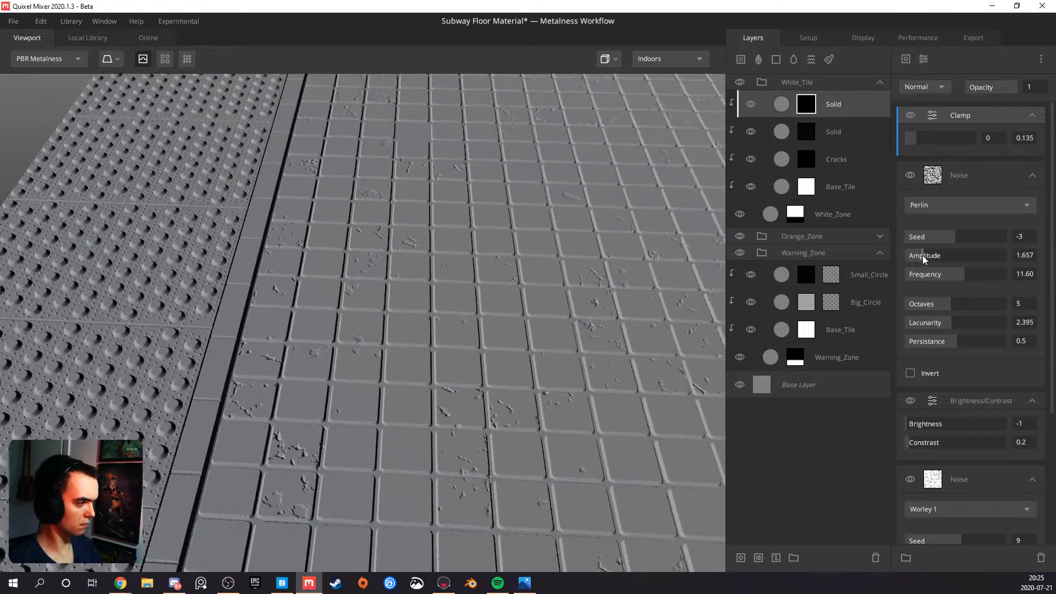
Set the Perlin noise's Seed to 6 and Lacunarity to 1.5, checking the white tiles
left_click_drag(955, 238, 961, 237)
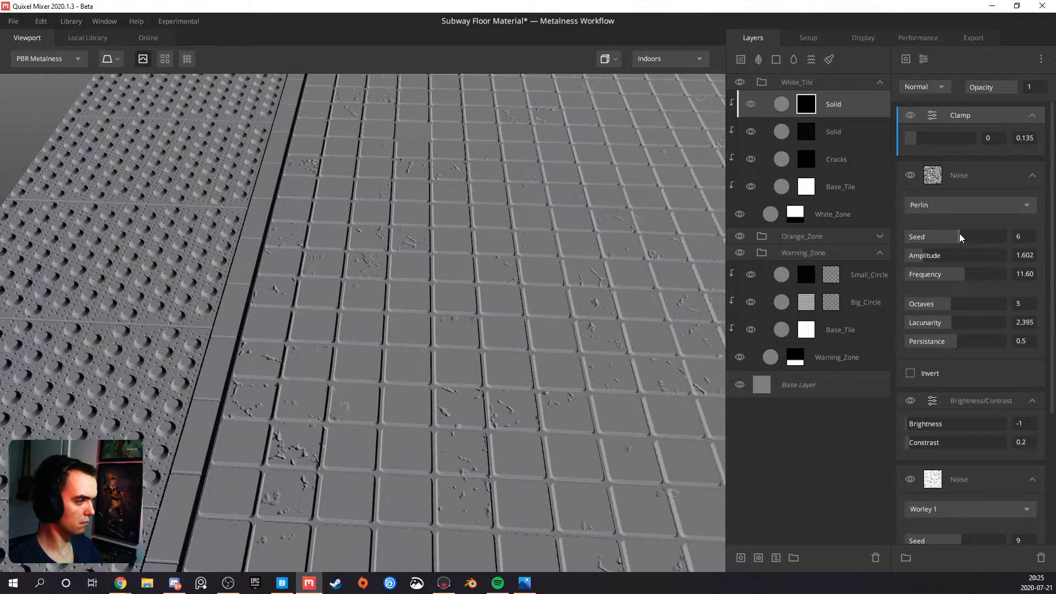
left_click_drag(944, 322, 900, 326)
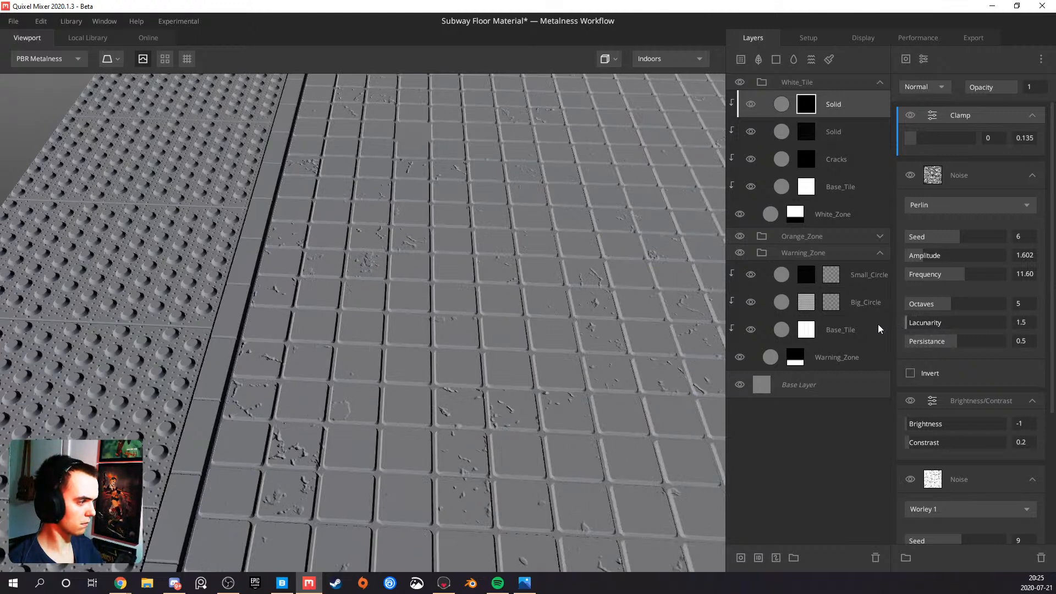
left_click_drag(398, 415, 600, 330)
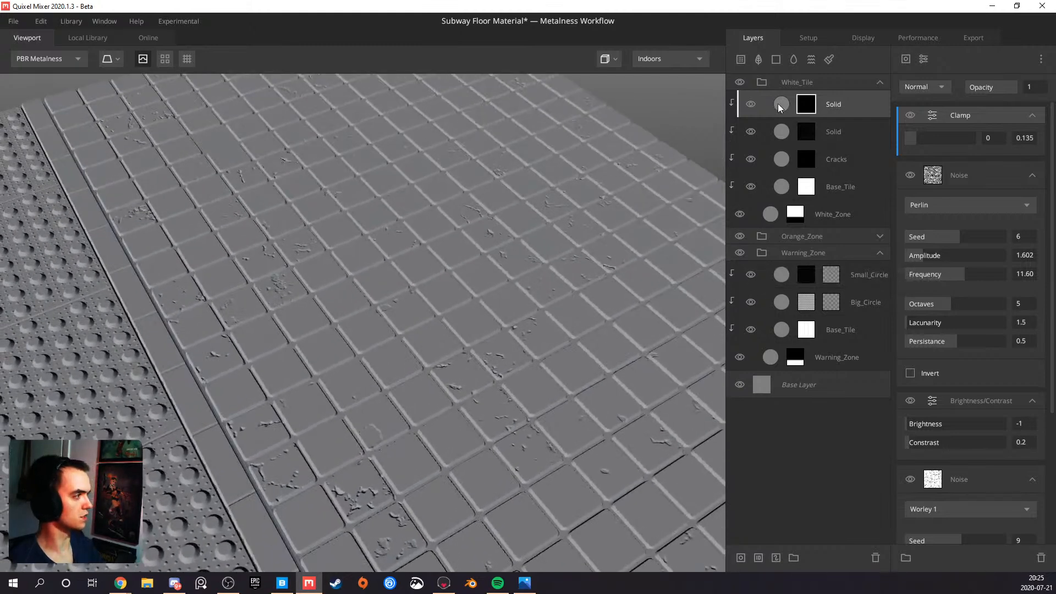
Set the albedo color of the topmost Solid layer in the White_Tile folder to orange FF7B00
left_click(771, 214)
left_click(783, 116)
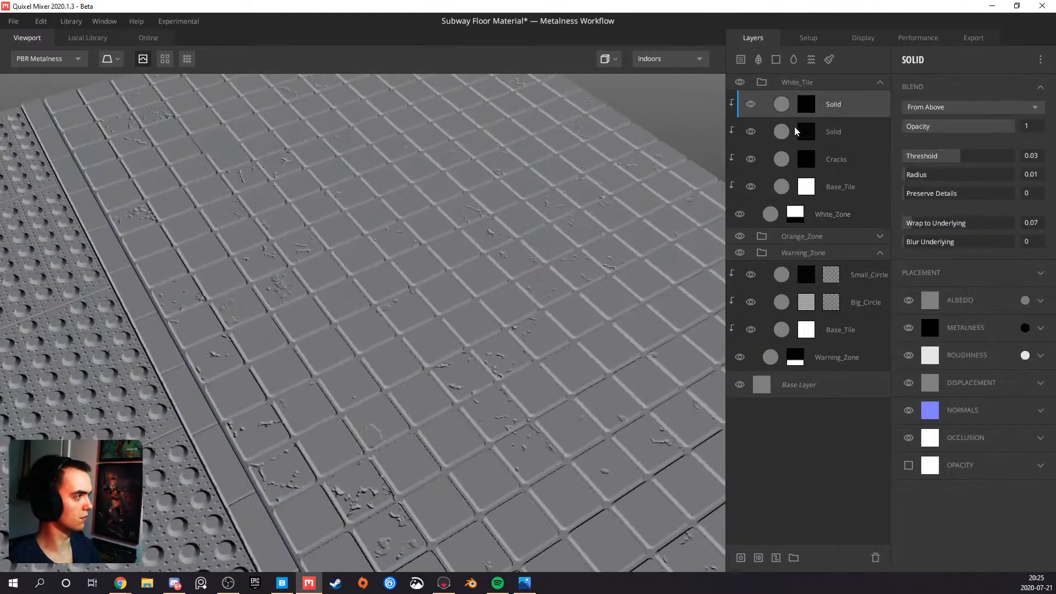
left_click(1025, 299)
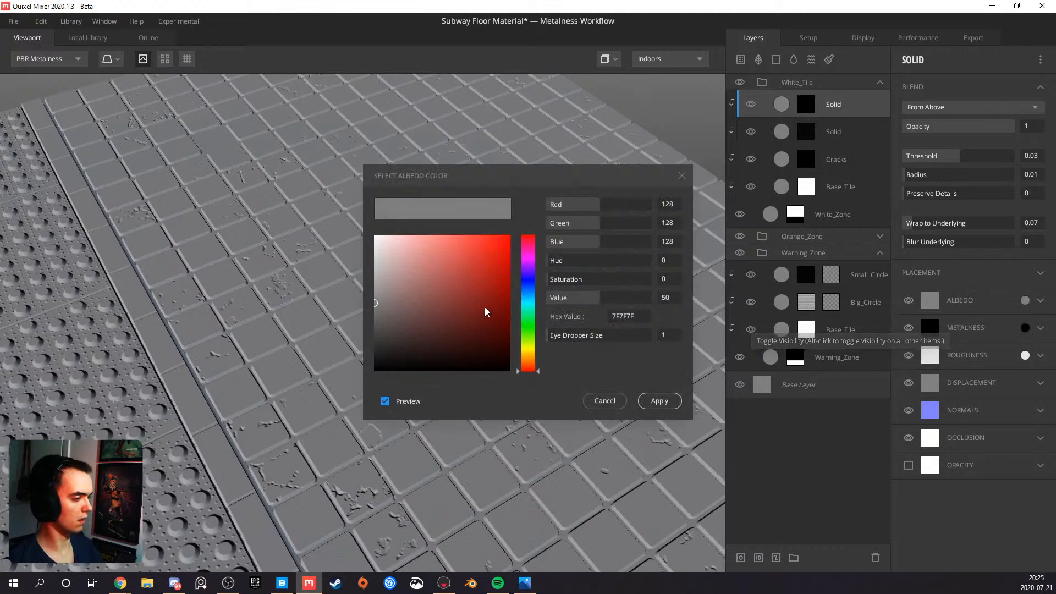
left_click(500, 260)
left_click_drag(507, 260, 547, 207)
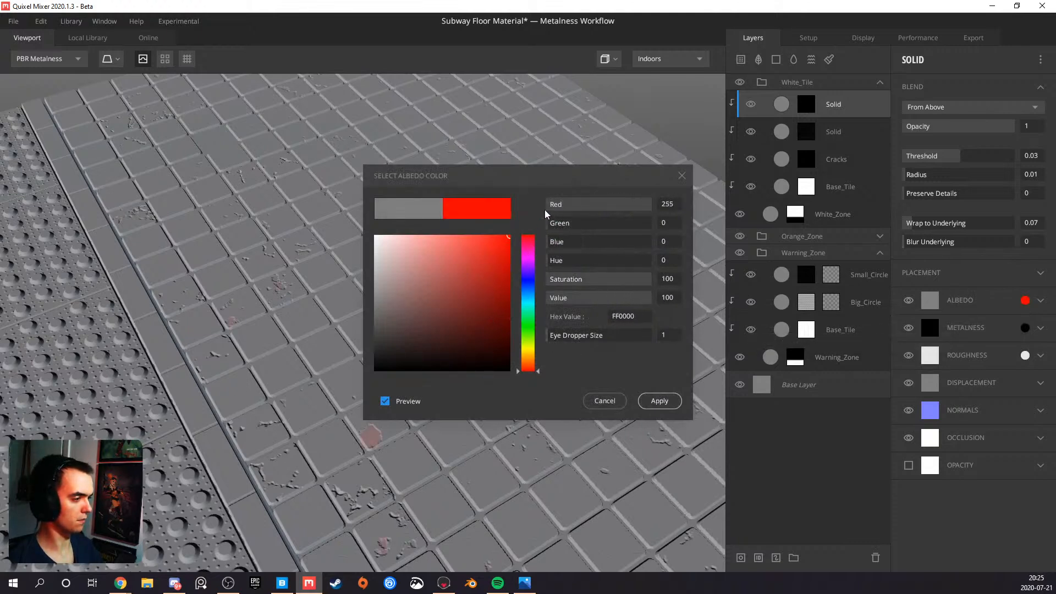
left_click(529, 299)
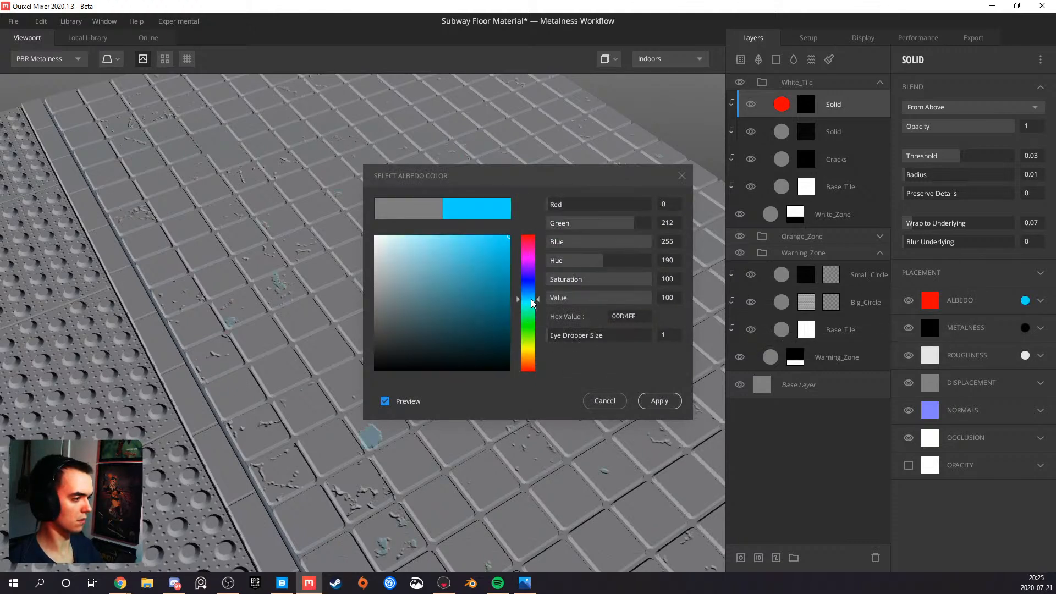
left_click_drag(528, 329, 531, 364)
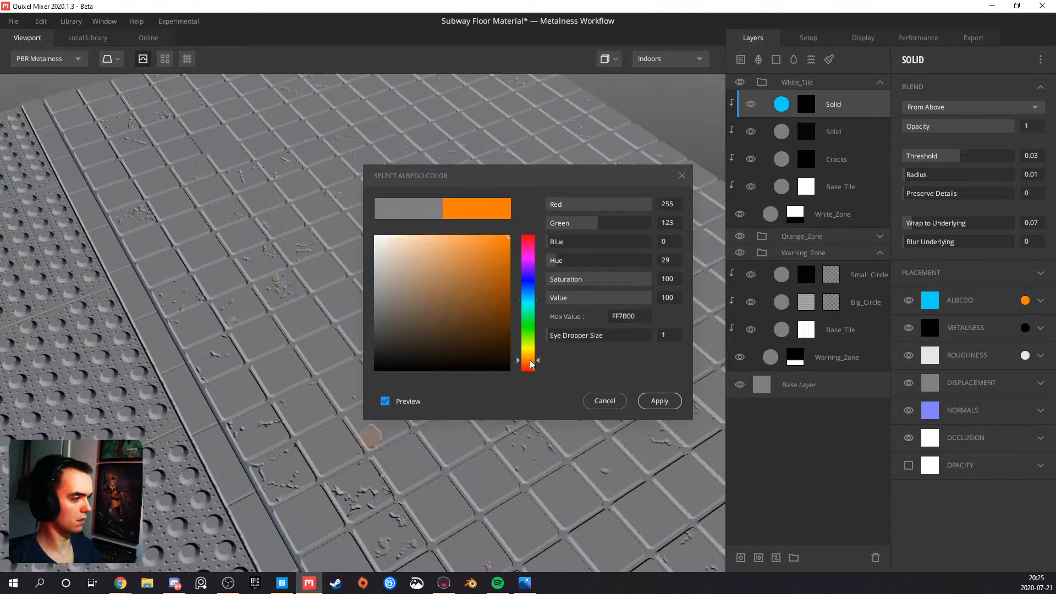
left_click(649, 401)
Examine the orange patches on the white tiles and toggle the two Solid layers' visibility to compare their effects
scroll(446, 344, "down", 5)
left_click_drag(424, 338, 474, 361)
scroll(394, 429, "up", 8)
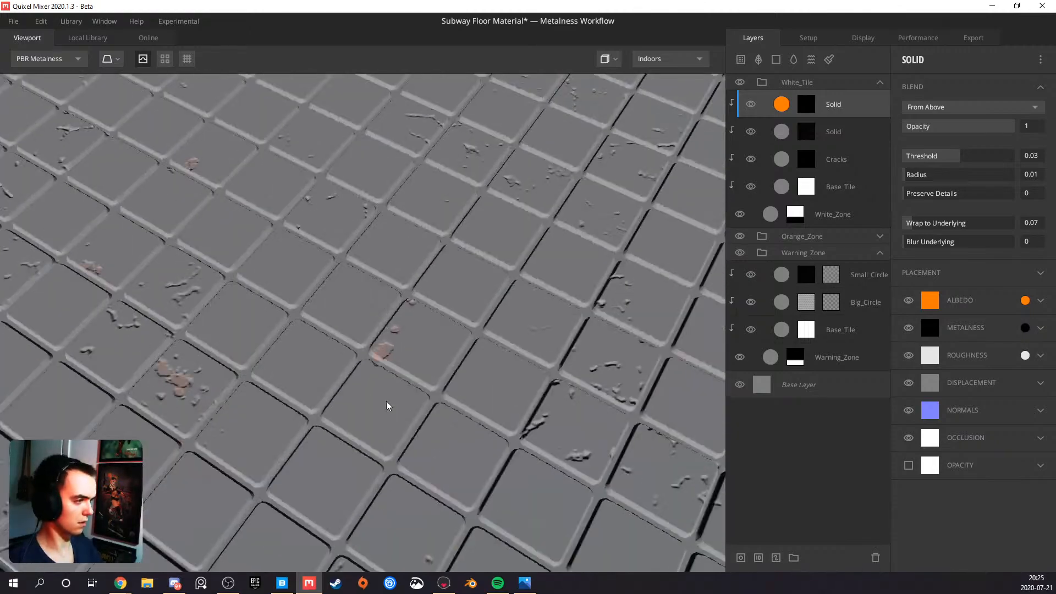
scroll(358, 390, "down", 6)
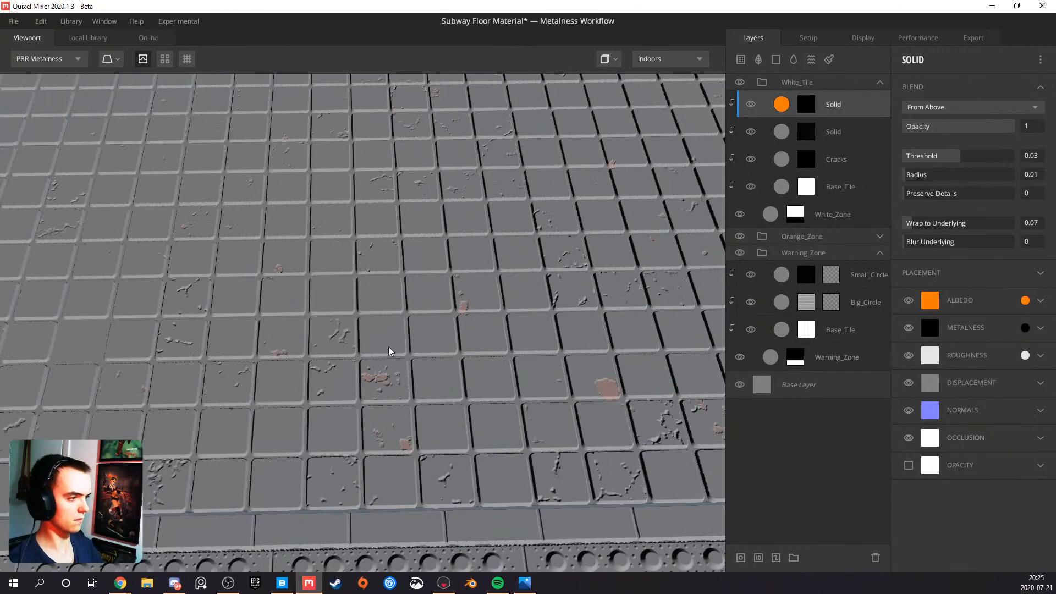
scroll(450, 338, "up", 6)
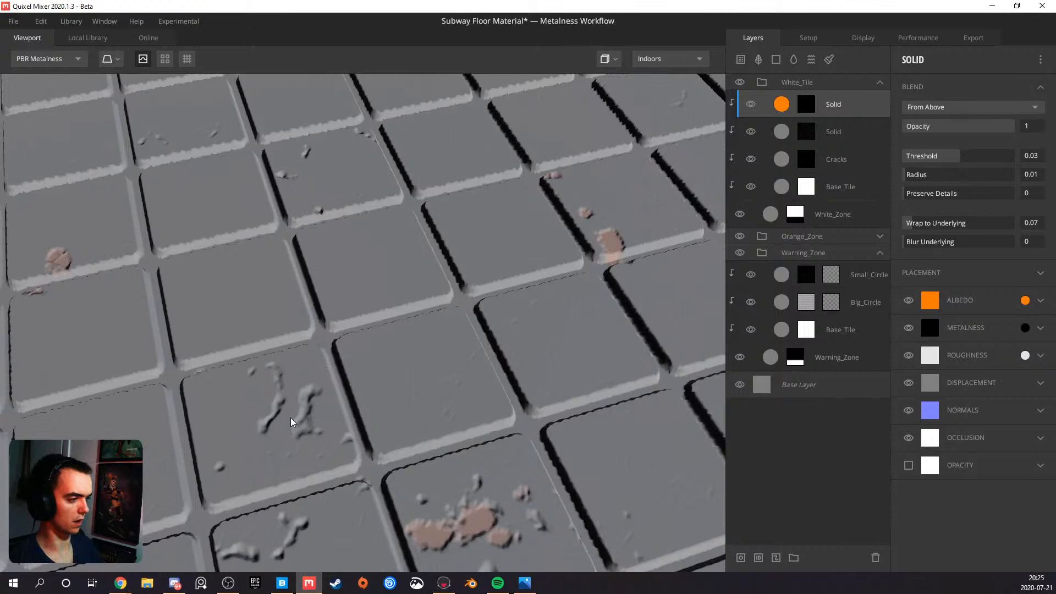
scroll(284, 397, "down", 5)
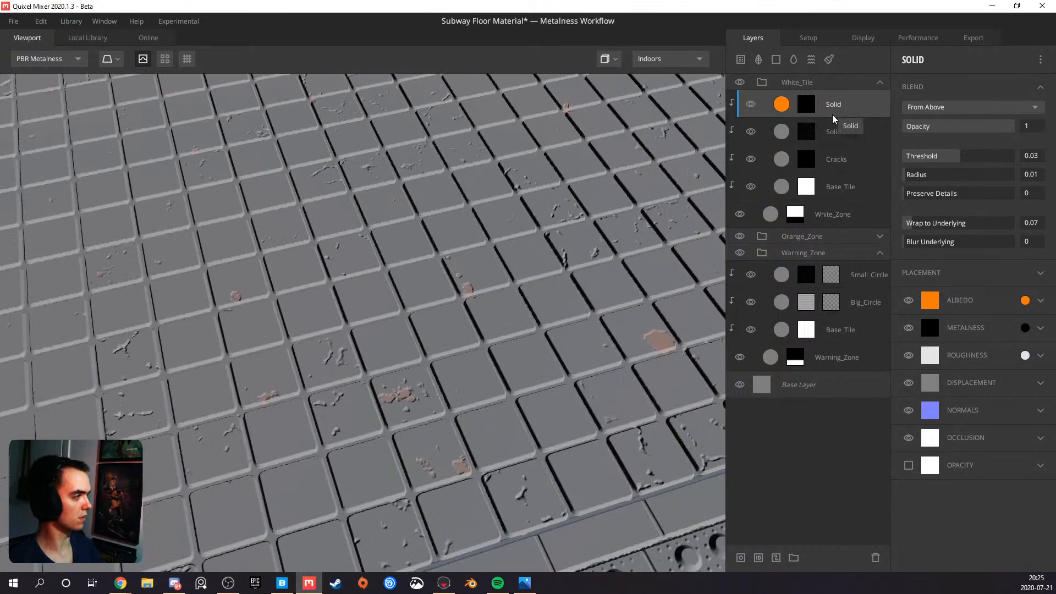
left_click(822, 132)
left_click(752, 132)
left_click(751, 133)
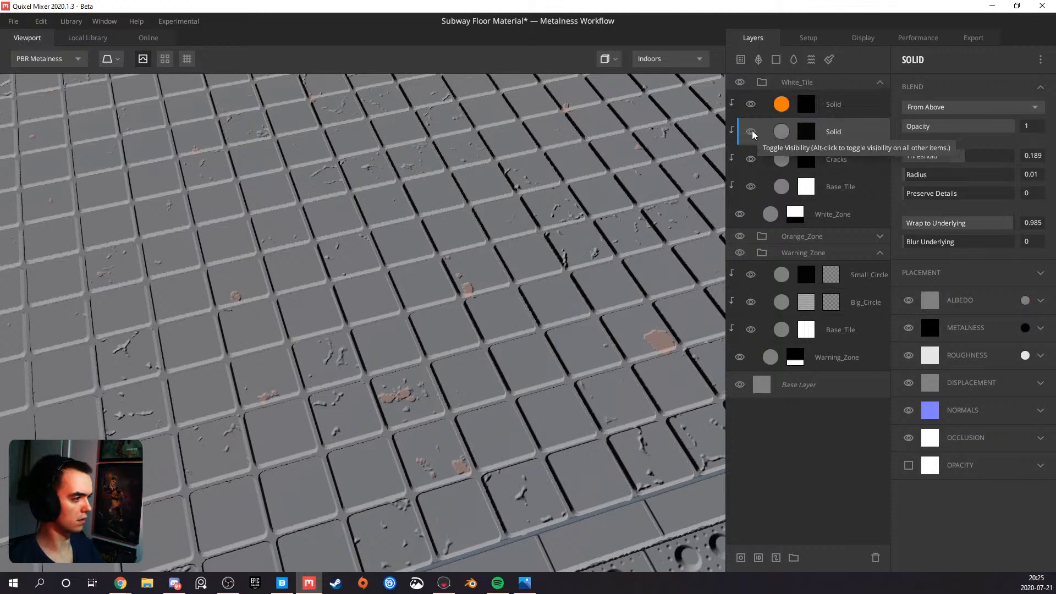
left_click(751, 132)
left_click(752, 132)
left_click(751, 106)
left_click(751, 104)
Rename the lower Solid layer to Smaller Cracks and the upper one to Patch
double_click(832, 132)
type("Smaller Cracks")
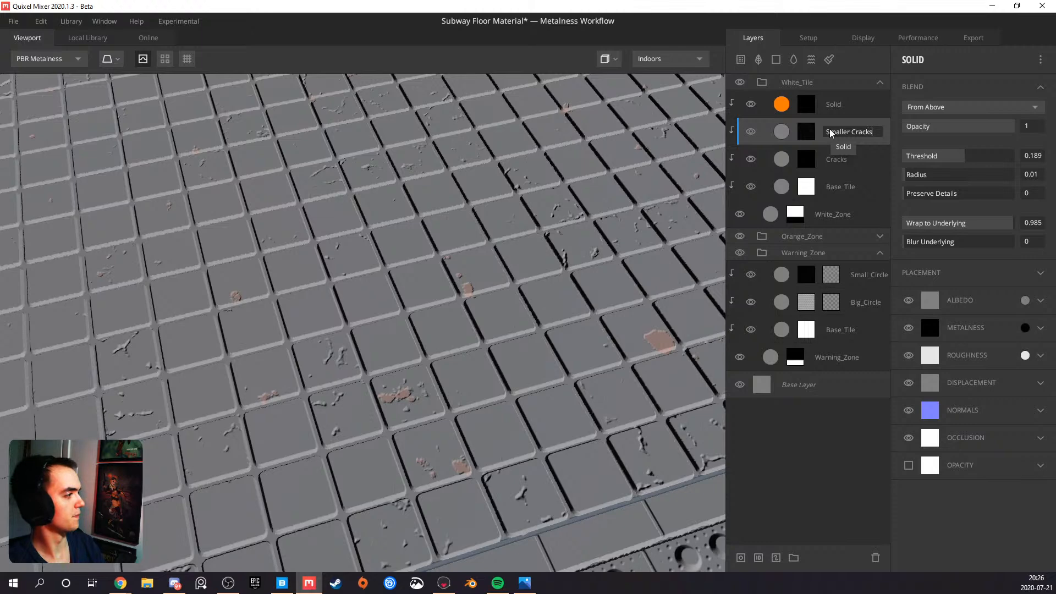
key("Return")
double_click(833, 105)
type("Patch")
key("Return")
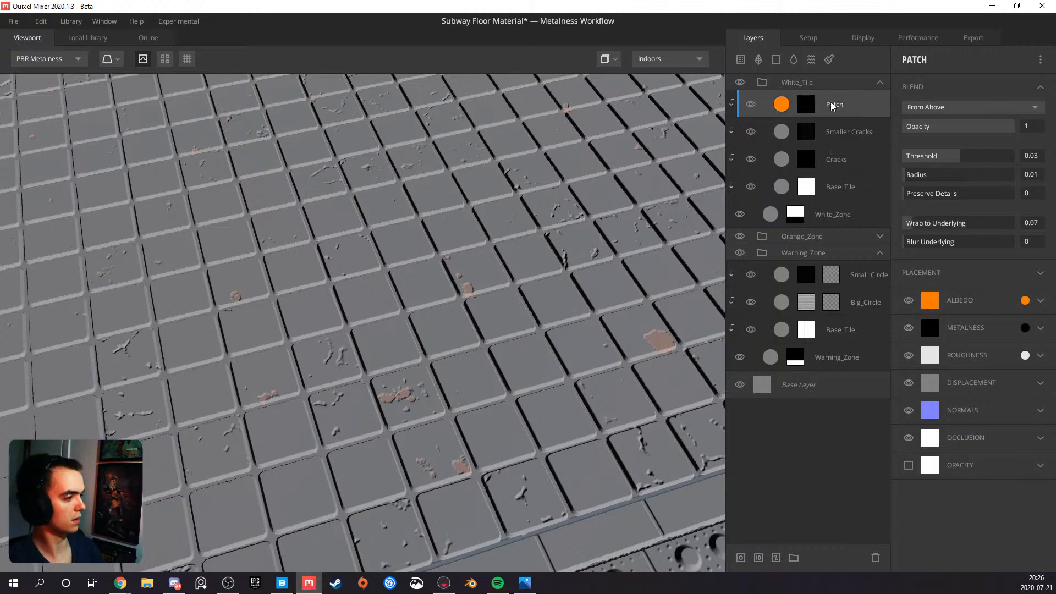
Set the Patch layer's albedo to grey 7F7F7F, sampled from the Base_Tile layer's swatch
scroll(454, 261, "down", 3)
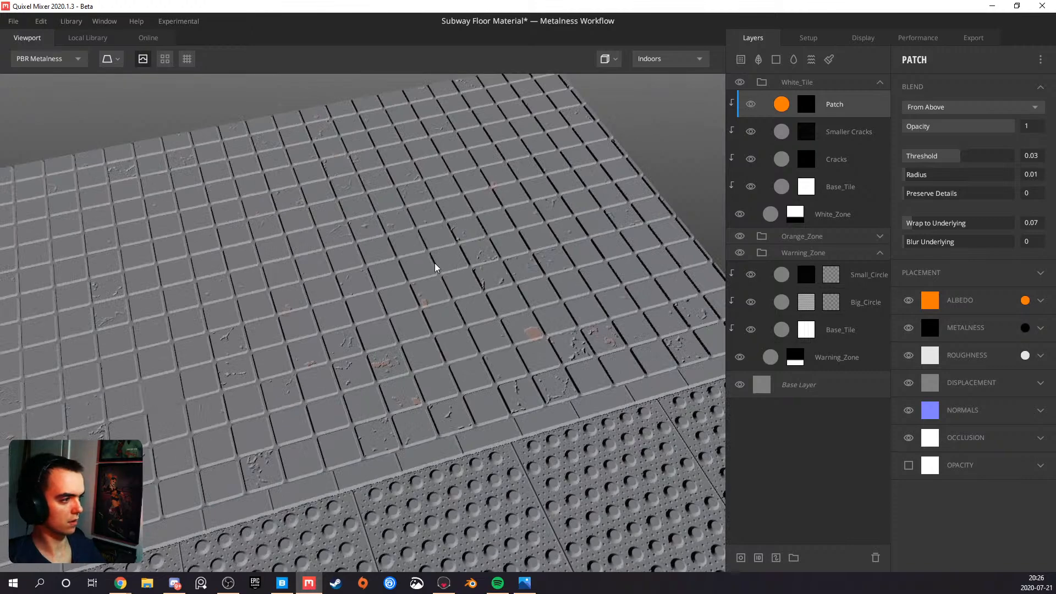
left_click_drag(435, 268, 514, 230)
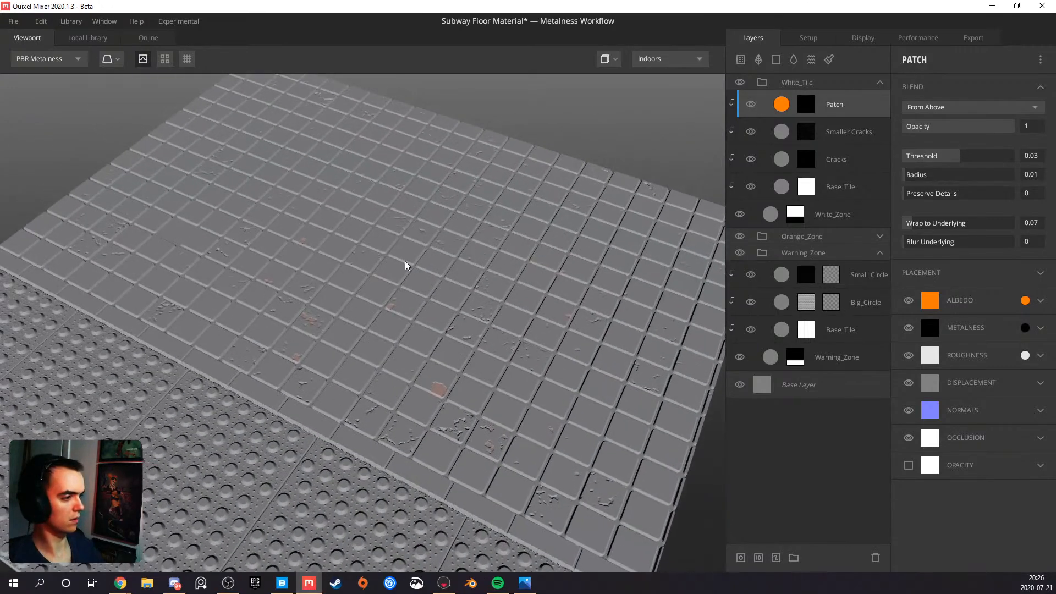
left_click_drag(377, 297, 294, 278)
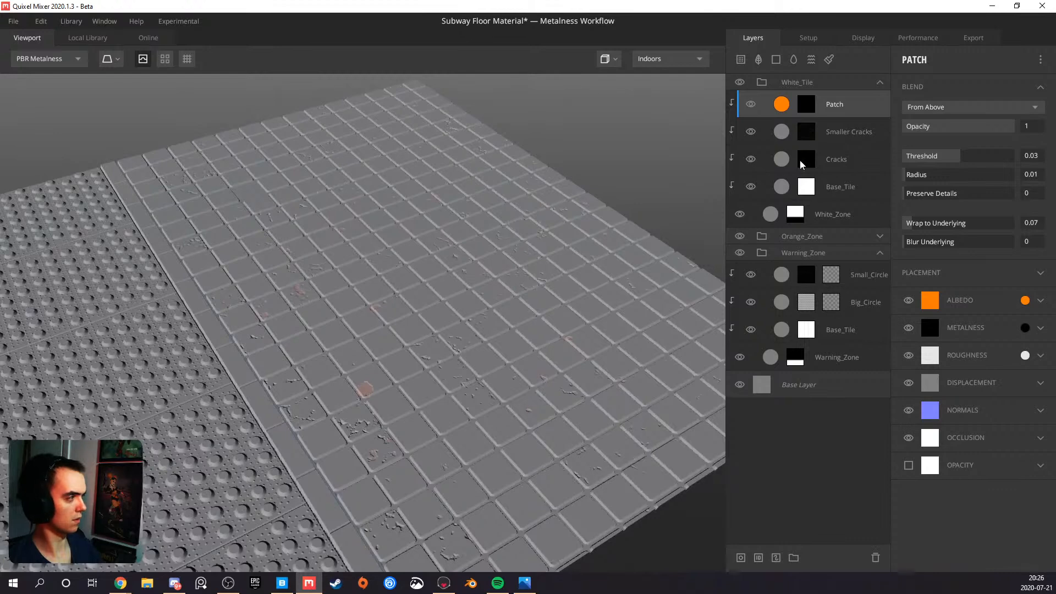
left_click(1025, 300)
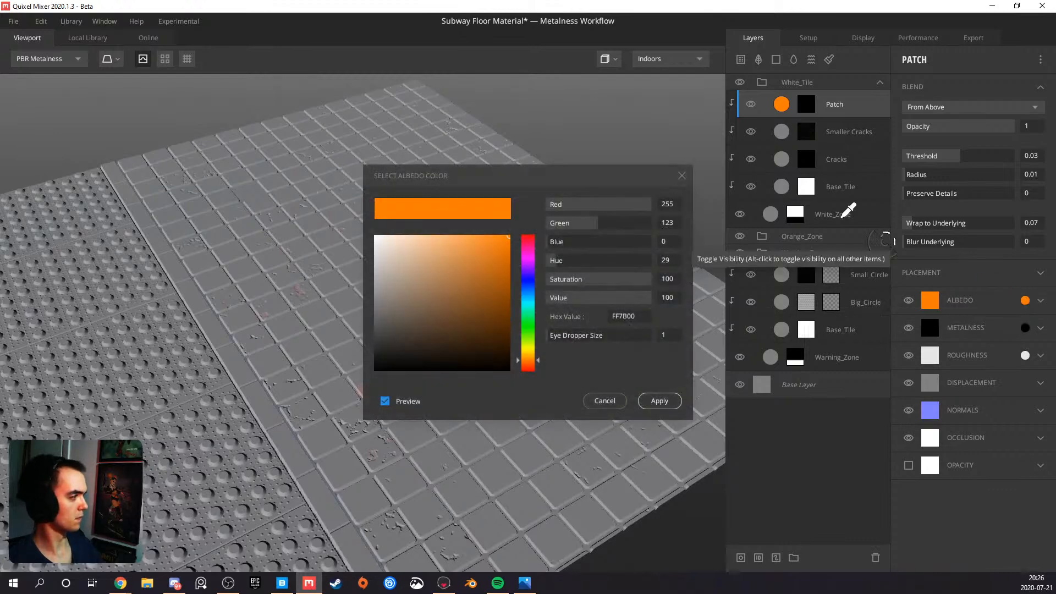
left_click(781, 188)
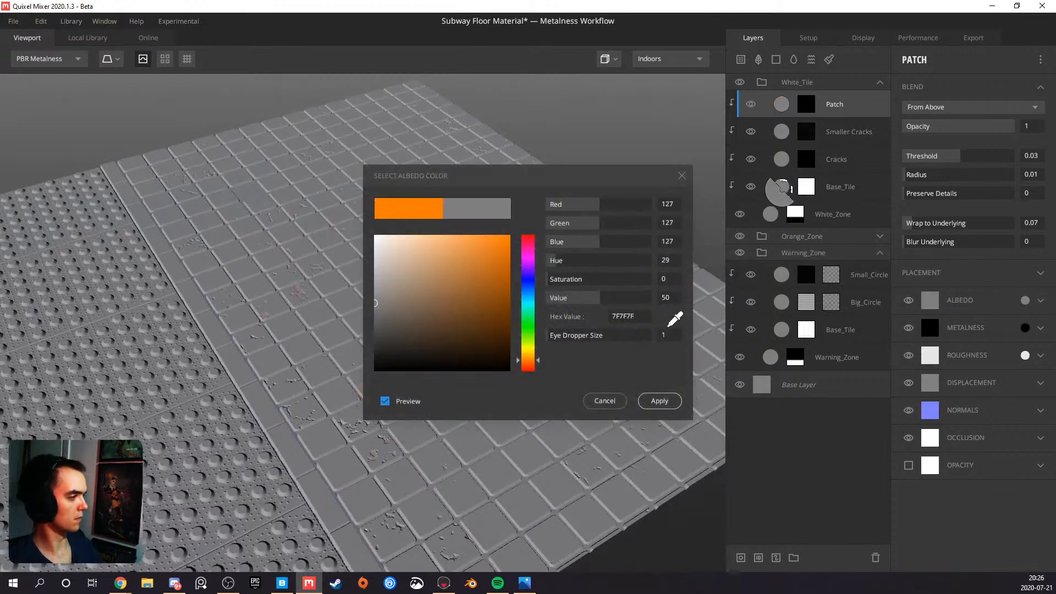
left_click(660, 401)
Examine the cracks and patches on the white tiles up close and from several angles
left_click_drag(414, 349, 427, 381)
scroll(358, 259, "down", 5)
left_click_drag(353, 273, 302, 318)
scroll(342, 284, "up", 5)
scroll(347, 338, "up", 6)
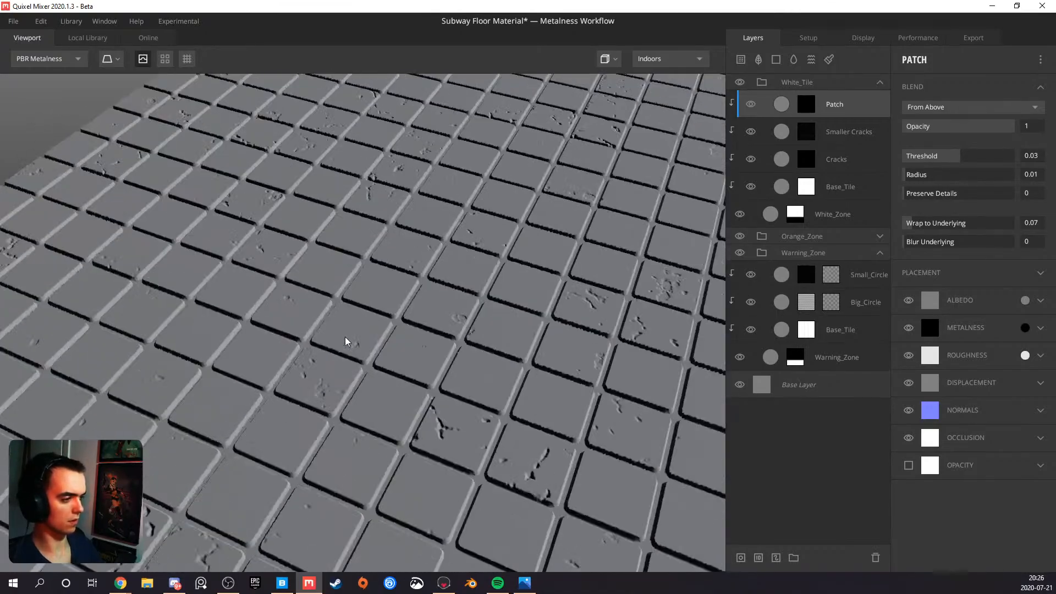
mouse_move(399, 348)
left_mouse_down()
mouse_move(113, 314)
mouse_move(268, 341)
left_mouse_up()
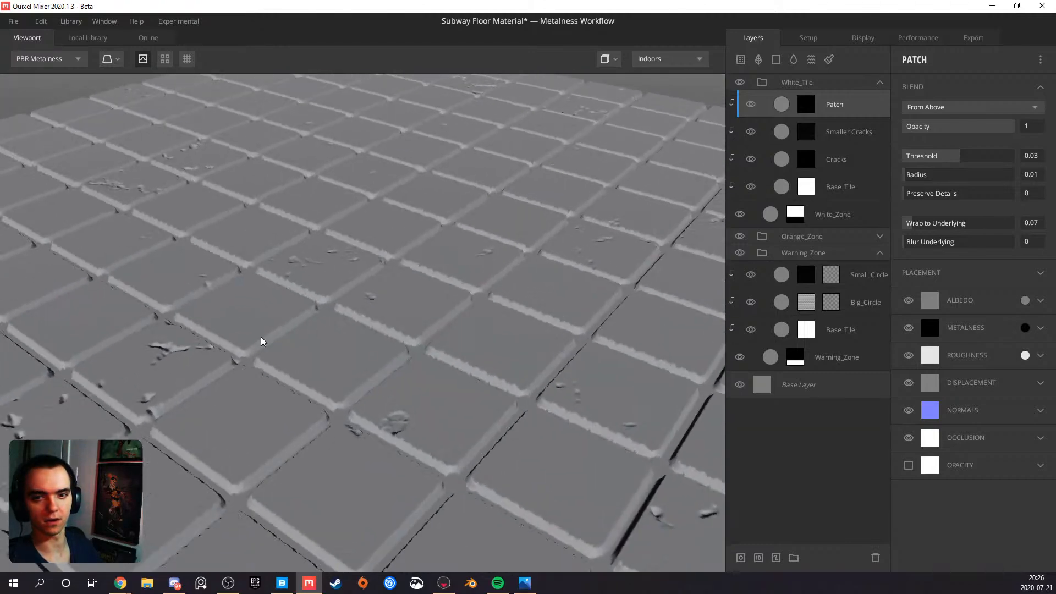
scroll(325, 349, "down", 8)
left_click_drag(249, 465, 391, 520)
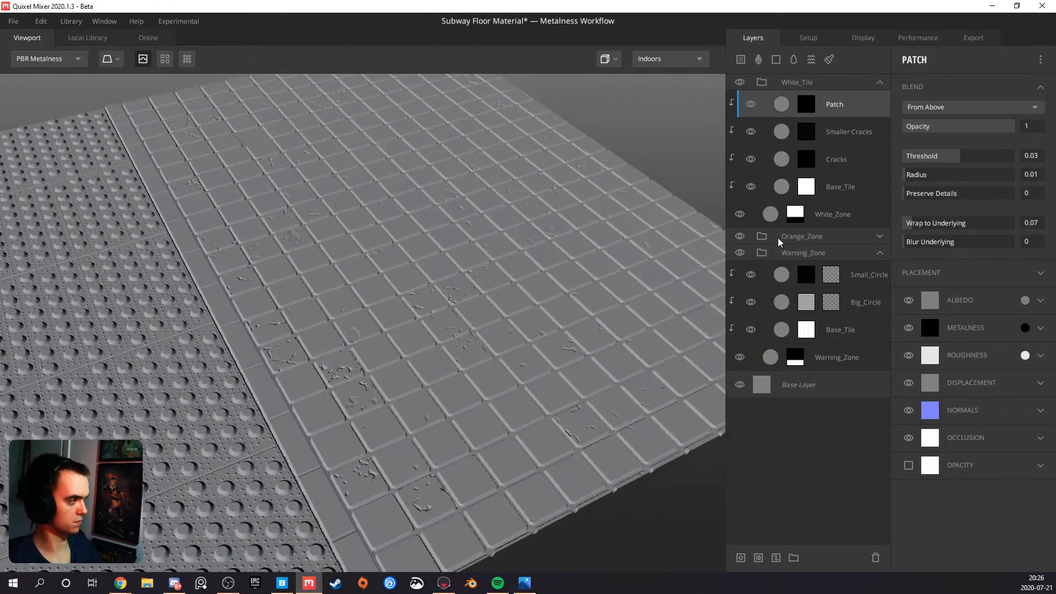
Try a different Threshold on the White_Tile folder's Base_Tile layer, then undo it
left_click(821, 188)
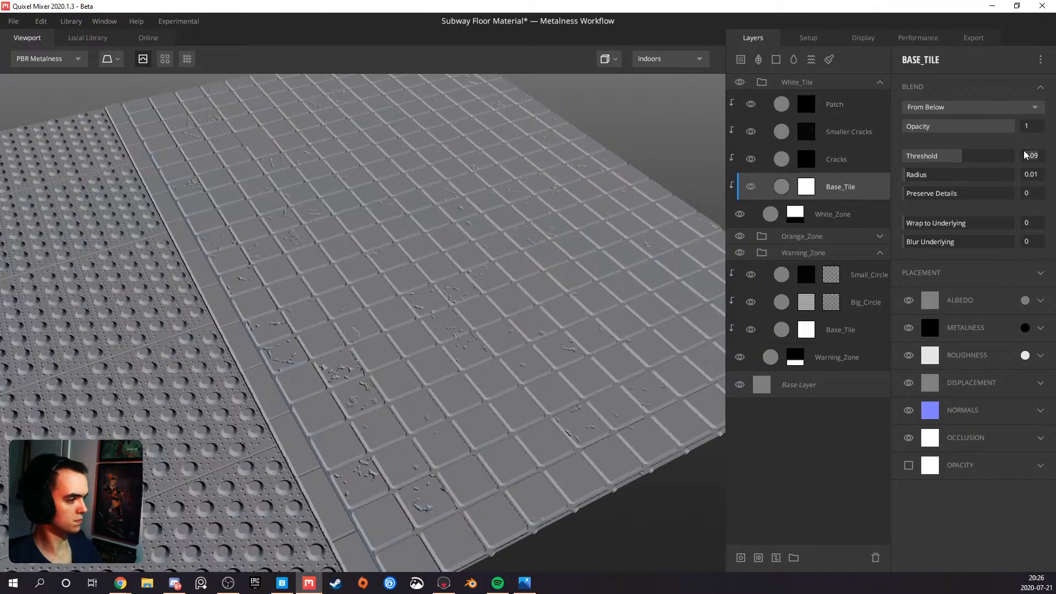
key("Return")
left_click_drag(497, 306, 461, 242)
key("ctrl+z")
Set the White_Zone layer's blend Threshold to 0
left_click(844, 213)
double_click(1027, 156)
type("0")
key("Return")
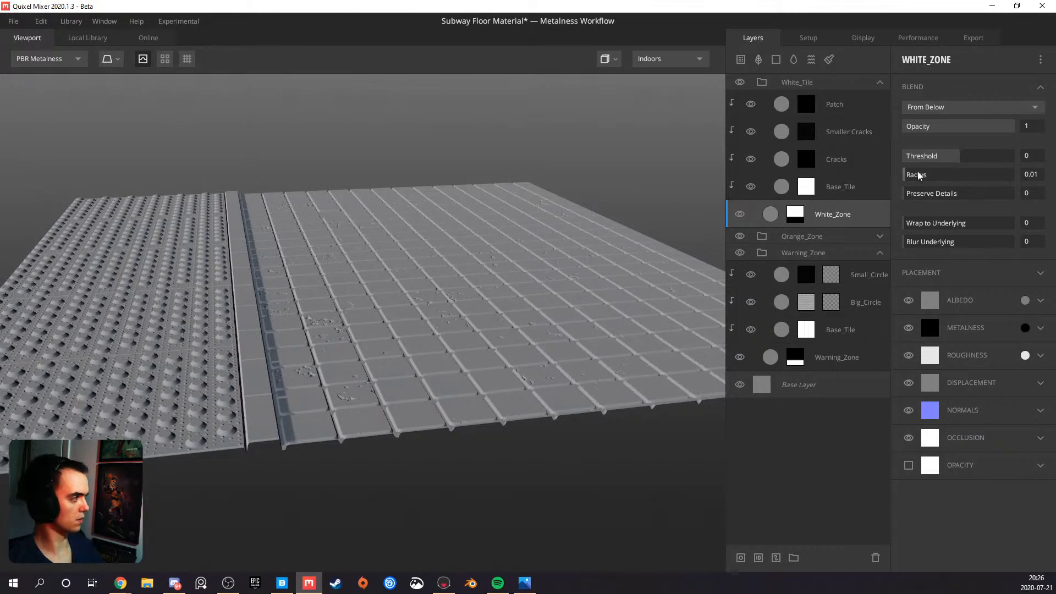
Raise the White_Tile folder's Base_Tile Threshold to 0.229, checking the tile height from the side
left_click(842, 194)
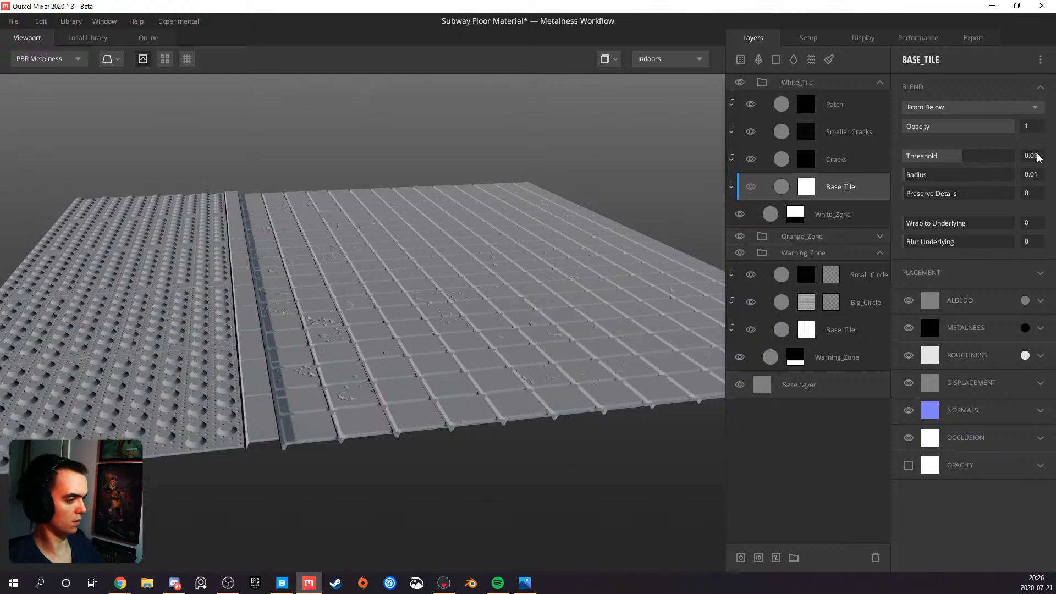
left_click_drag(442, 292, 438, 240)
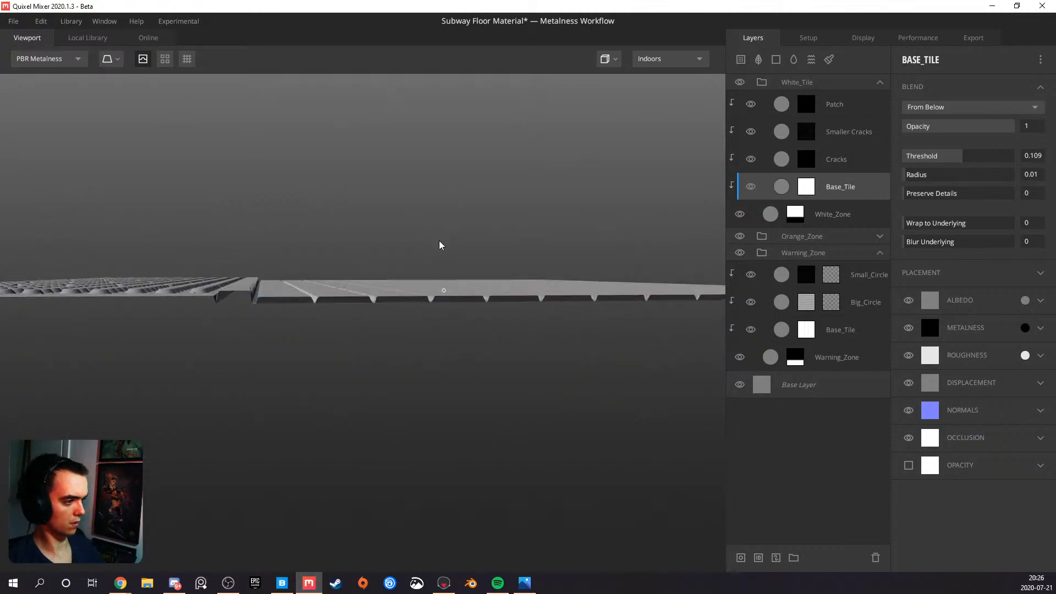
left_click_drag(960, 155, 964, 154)
mouse_move(459, 242)
left_mouse_down()
mouse_move(408, 239)
mouse_move(439, 239)
left_mouse_up()
left_click_drag(967, 160, 966, 159)
left_click_drag(424, 286, 358, 359)
left_click_drag(328, 280, 343, 298)
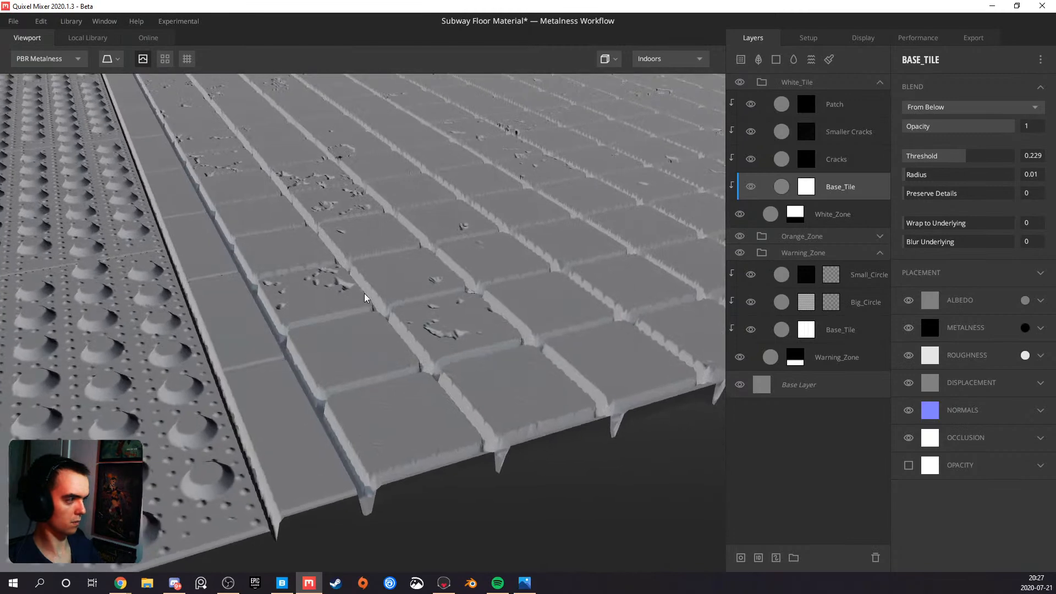
Collapse the Warning_Zone and White_Tile folders and examine the whole floor, including the missing-tile gap and zone edges
left_click(877, 252)
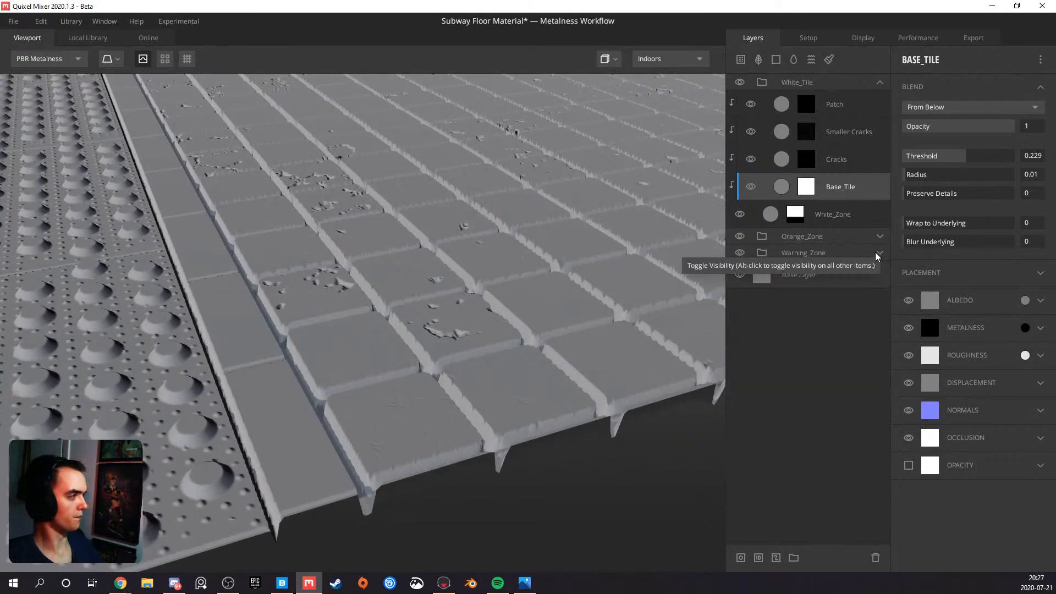
left_click(879, 82)
left_click_drag(385, 308, 431, 294)
left_click_drag(366, 322, 445, 338)
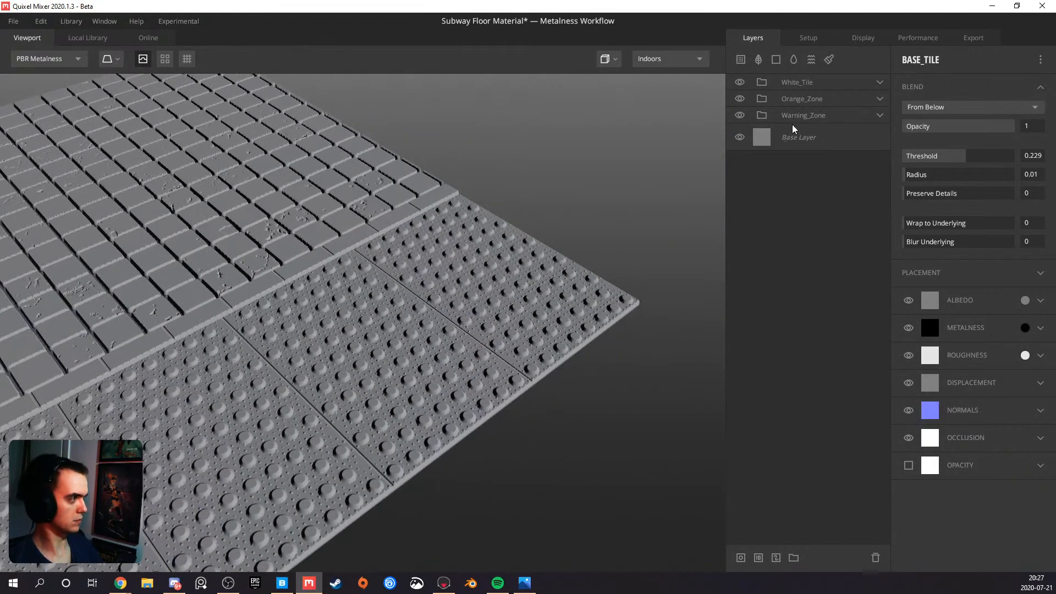
left_click_drag(308, 352, 311, 382)
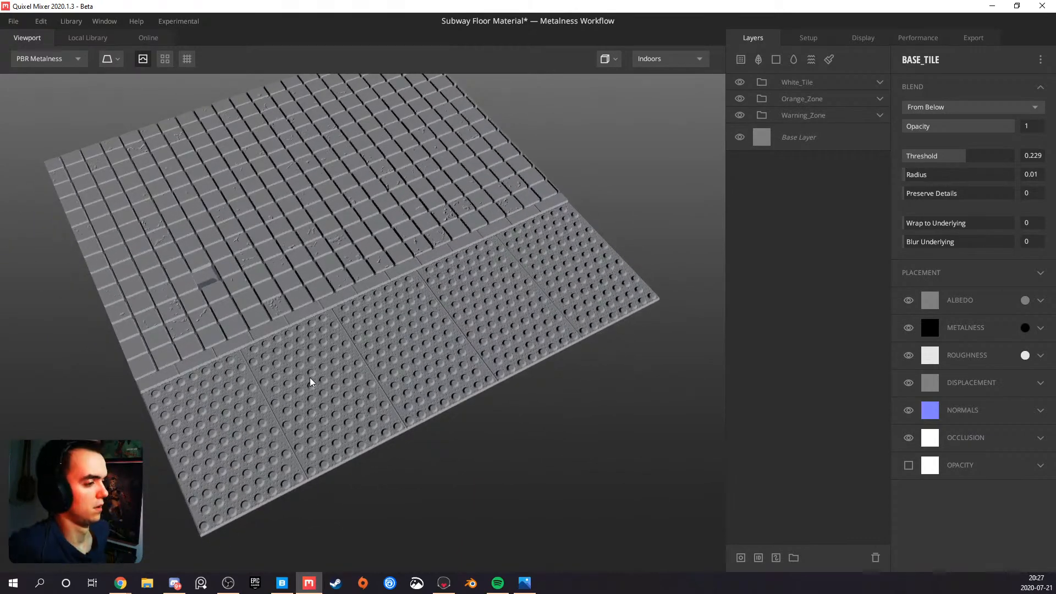
right_click_drag(189, 249, 241, 291)
middle_click_drag(241, 292, 206, 384)
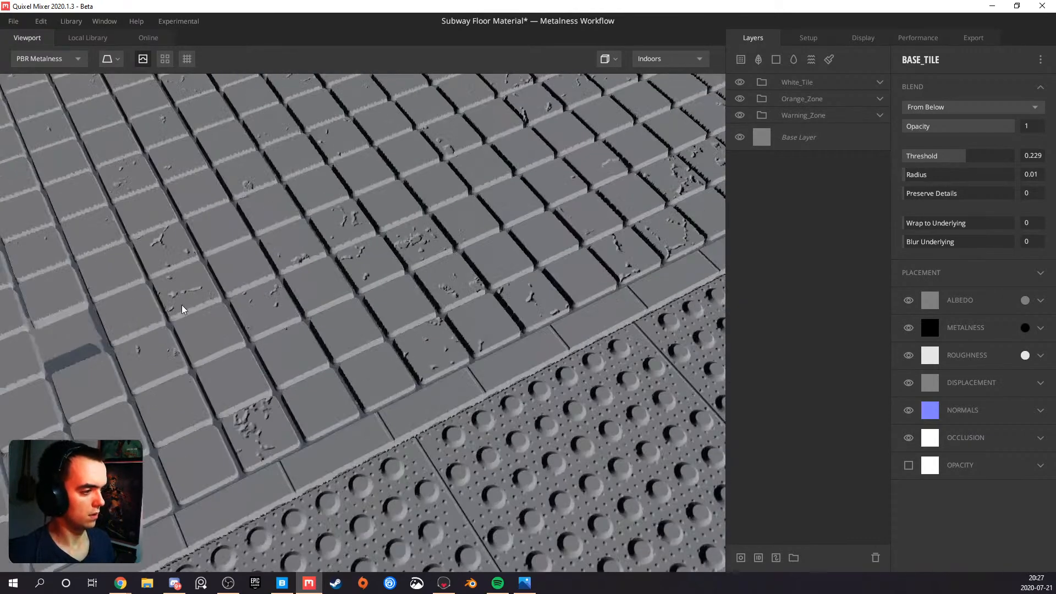
left_click_drag(183, 309, 421, 355)
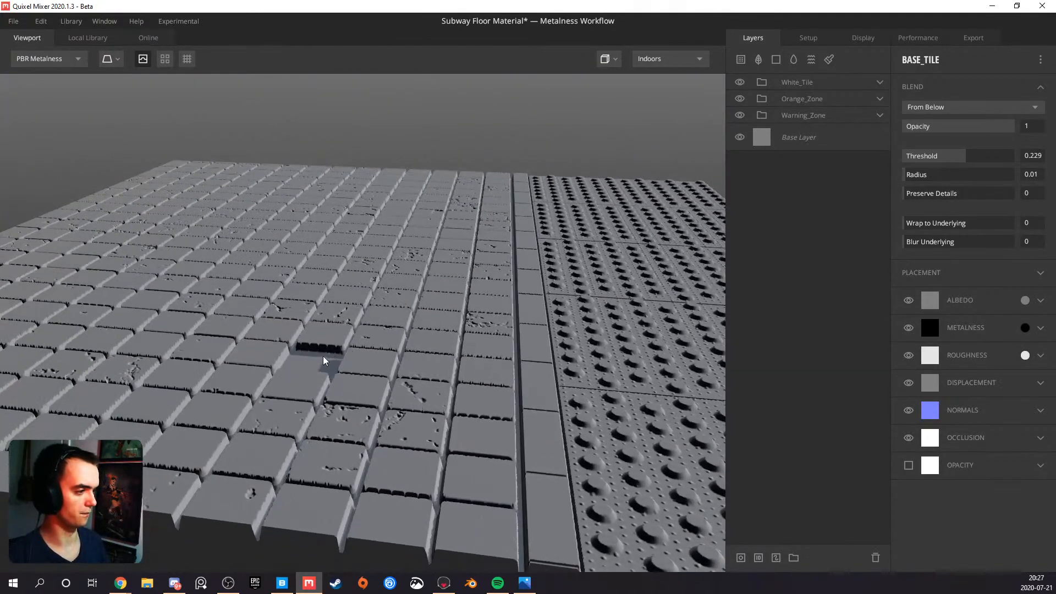
left_click_drag(320, 363, 264, 387)
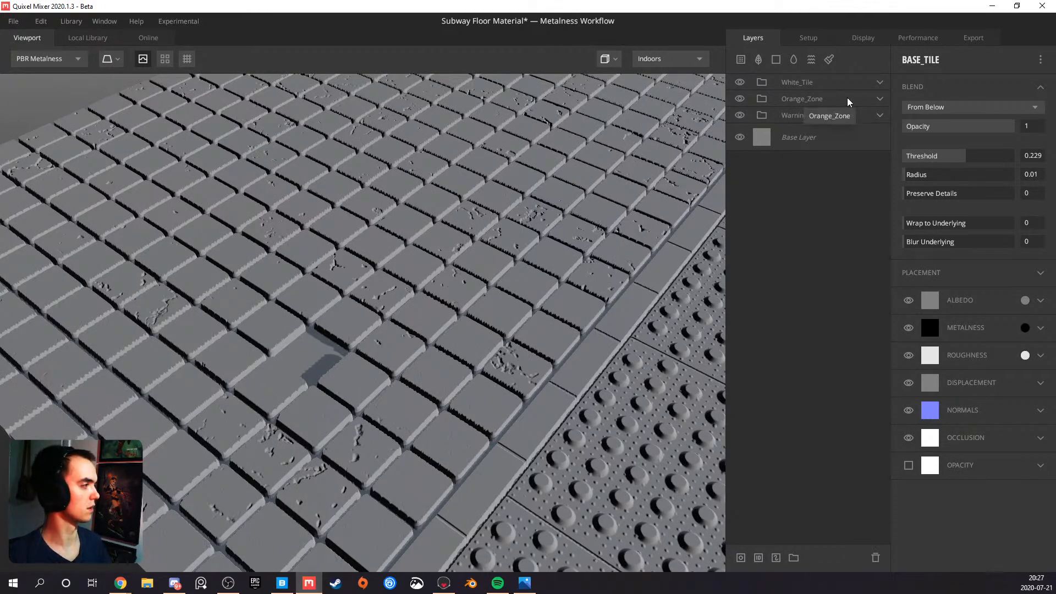
Expand the Warning_Zone folder
left_click(881, 116)
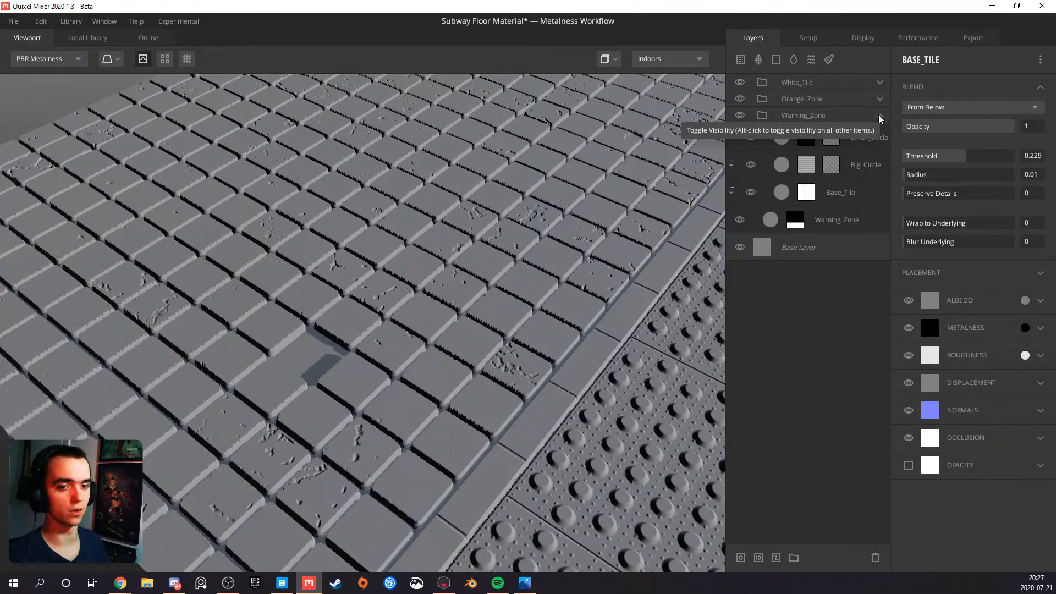
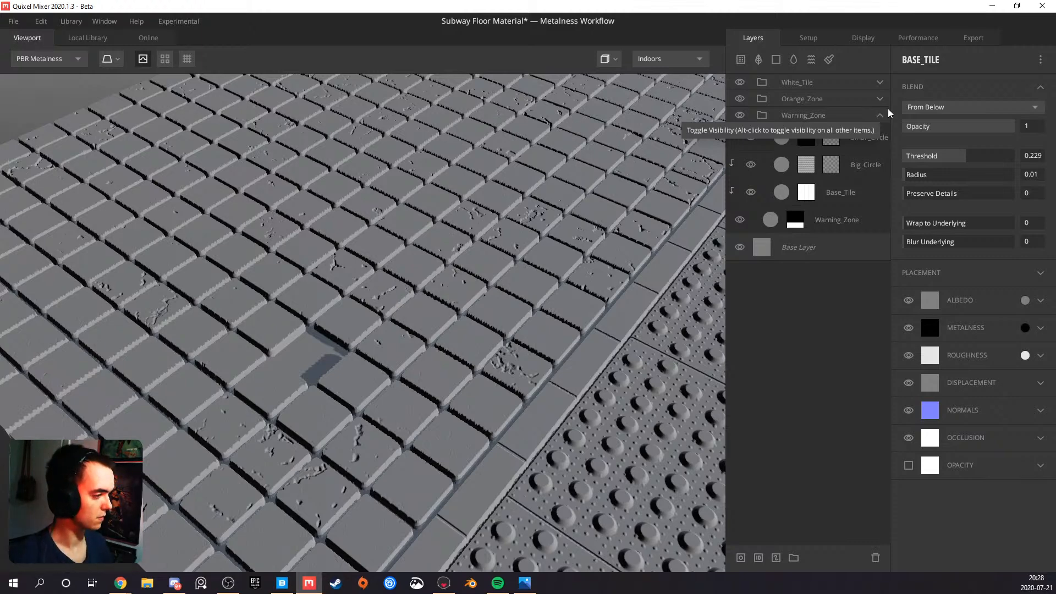
Set the blend threshold of the Orange_Zone layer inside the Orange_Zone group to 0
left_click_drag(514, 283, 428, 277)
scroll(429, 292, "down", 2)
left_click_drag(425, 333, 258, 385)
scroll(440, 358, "up", 3)
scroll(424, 354, "up", 3)
scroll(291, 363, "down", 3)
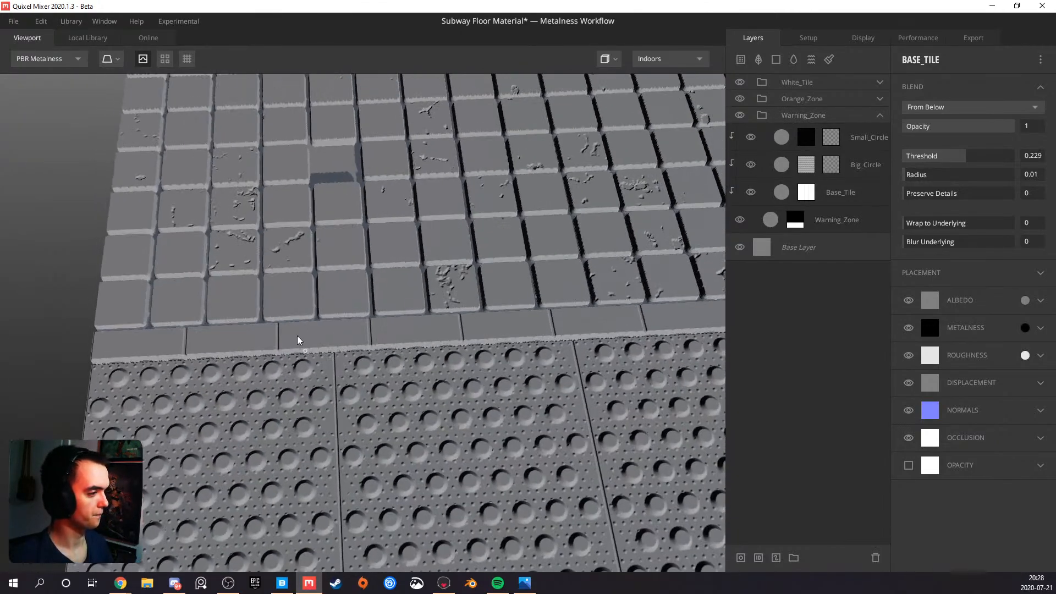
left_click(880, 115)
left_click(881, 98)
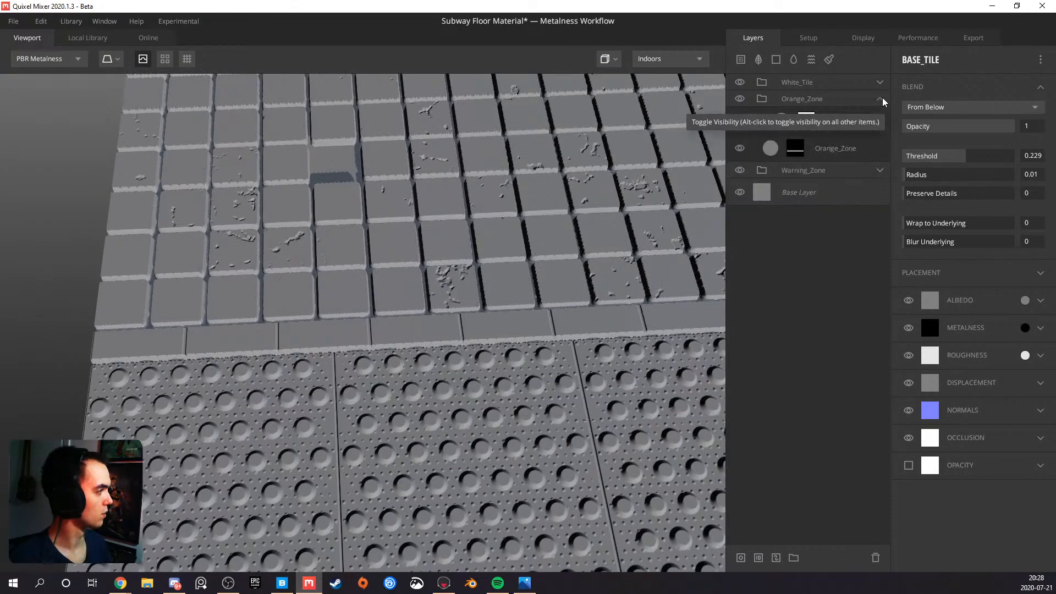
left_click(832, 148)
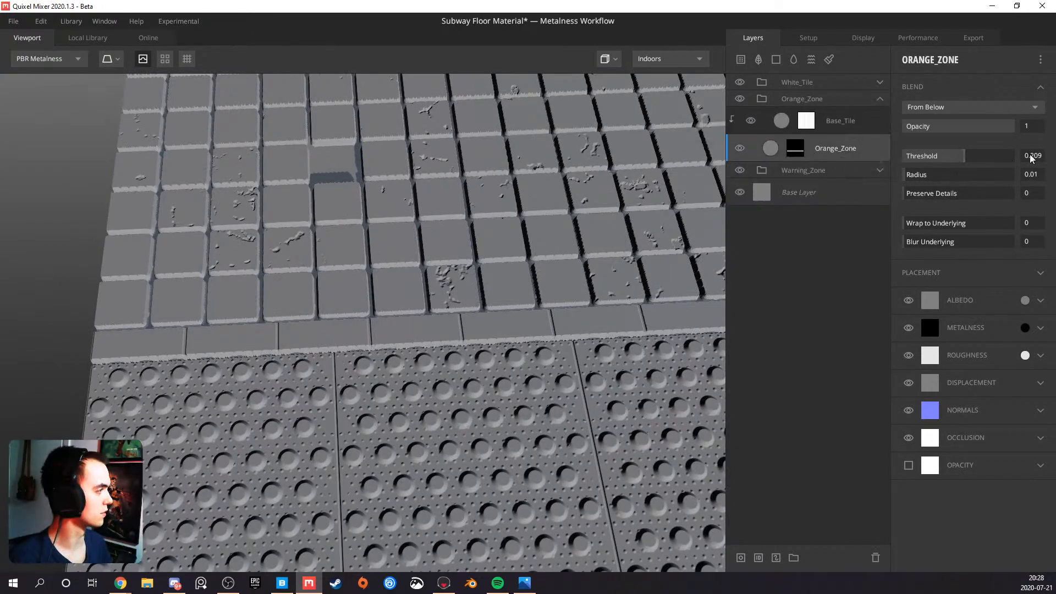
type("0")
key("Return")
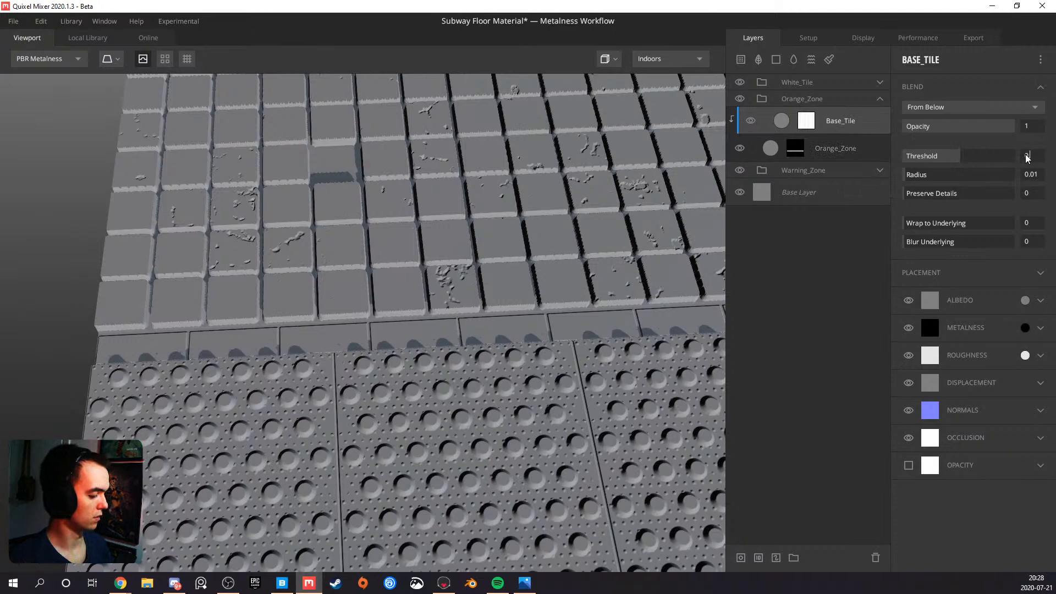
Set the blend threshold of the Base_Tile layer in the Orange_Zone group to 0.219
key("Return")
left_click_drag(594, 256, 607, 130, "alt")
scroll(451, 242, "up", 5)
left_click_drag(450, 242, 450, 259, "alt")
scroll(450, 260, "down", 5)
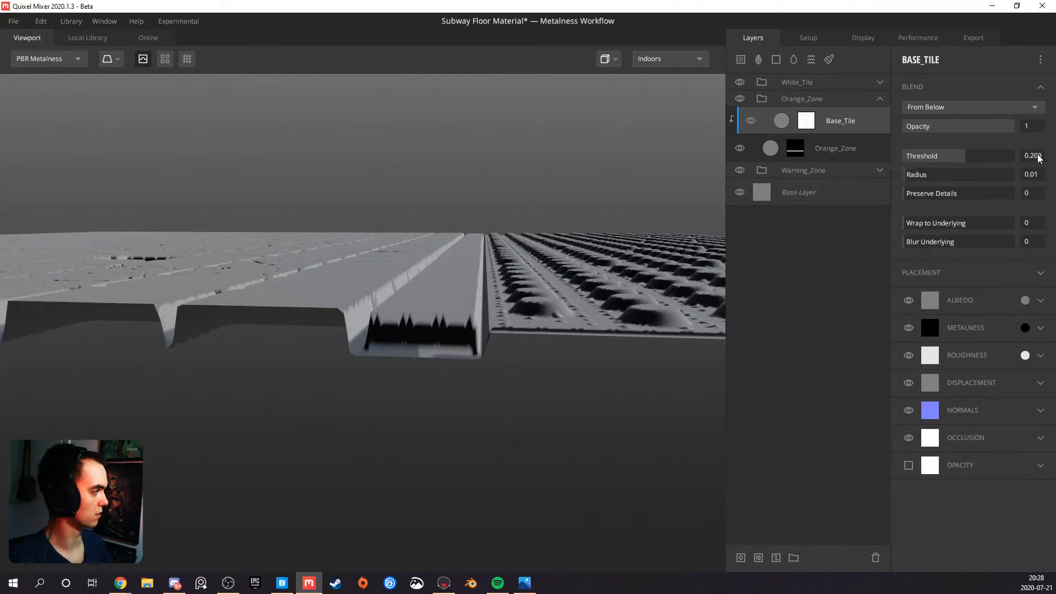
key("Return")
scroll(517, 281, "down", 5)
left_click_drag(517, 281, 383, 298, "alt")
scroll(410, 362, "up", 6)
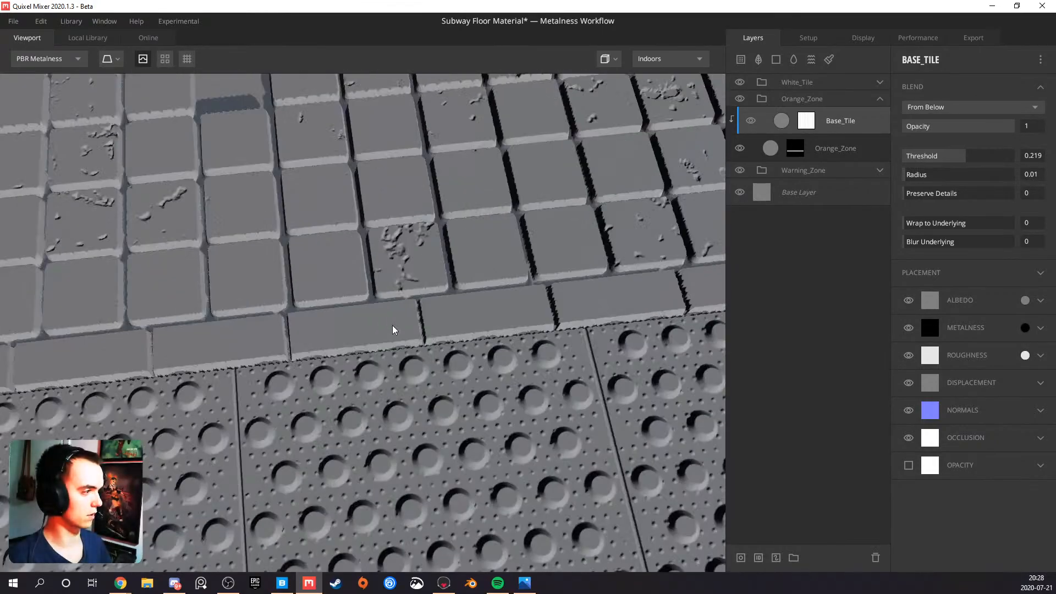
Examine how the floor material repeats with the tiling preview switched on, and switch the preview off again
scroll(346, 332, "down", 3)
left_click_drag(345, 332, 430, 350, "alt")
scroll(393, 329, "down", 5)
scroll(430, 350, "up", 6)
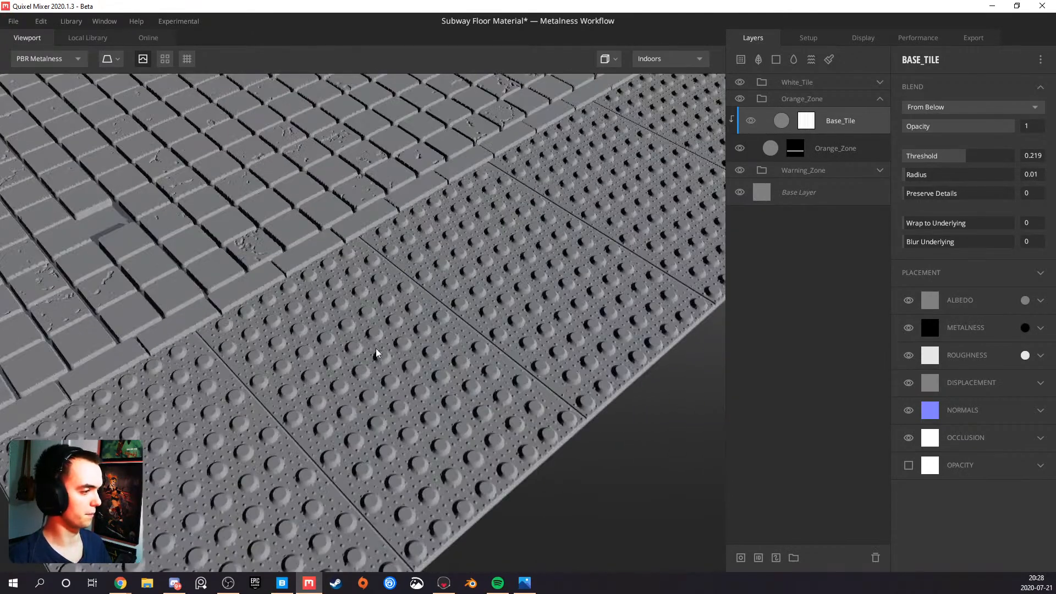
left_click_drag(368, 371, 395, 341, "alt")
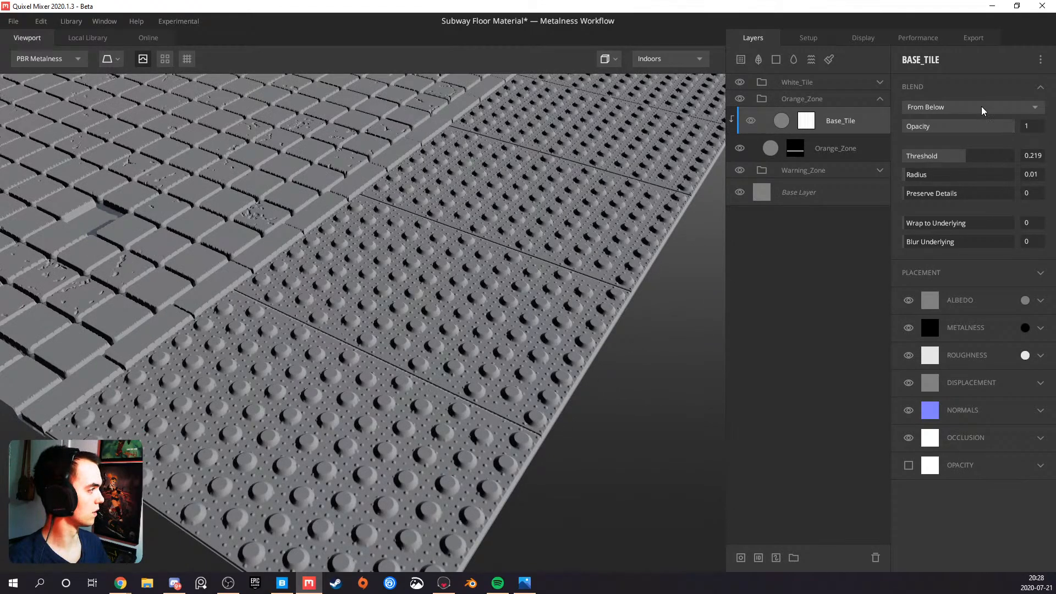
scroll(433, 196, "down", 6)
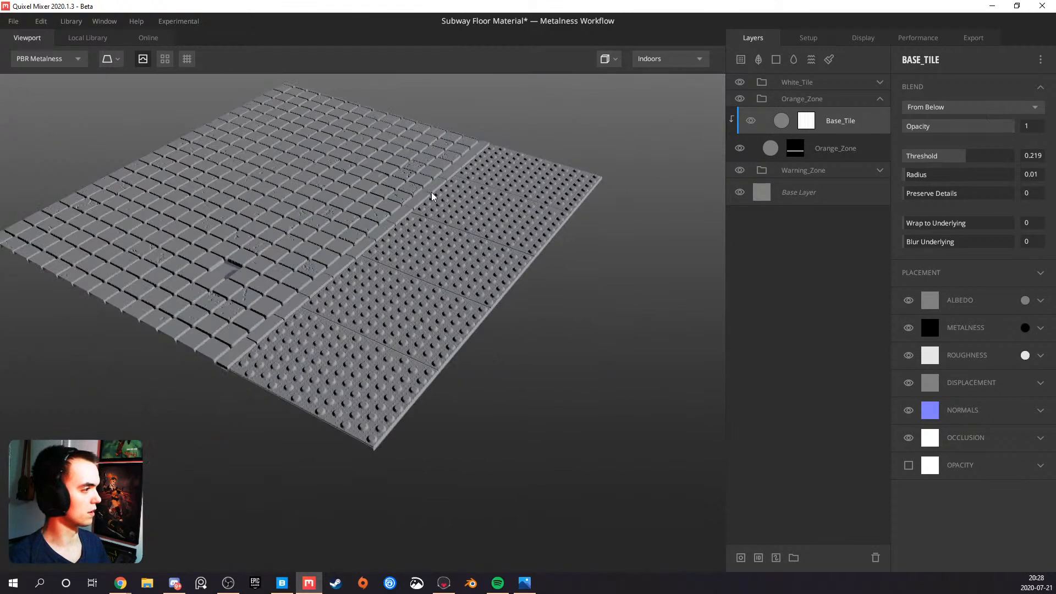
left_click(165, 58)
left_click_drag(386, 266, 382, 305, "alt")
middle_click_drag(381, 299, 412, 283)
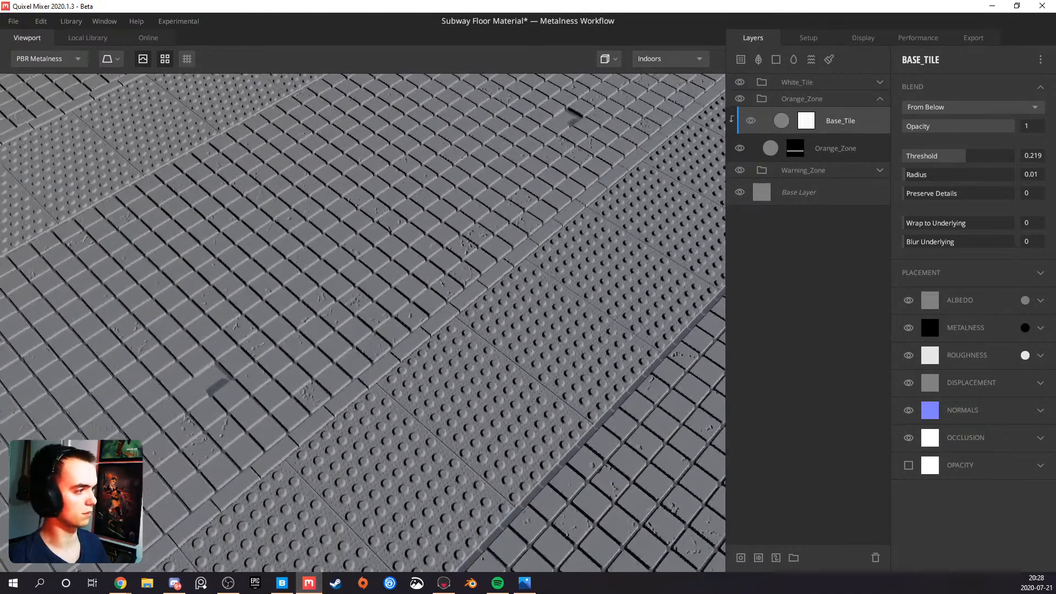
left_click_drag(516, 175, 474, 194, "alt")
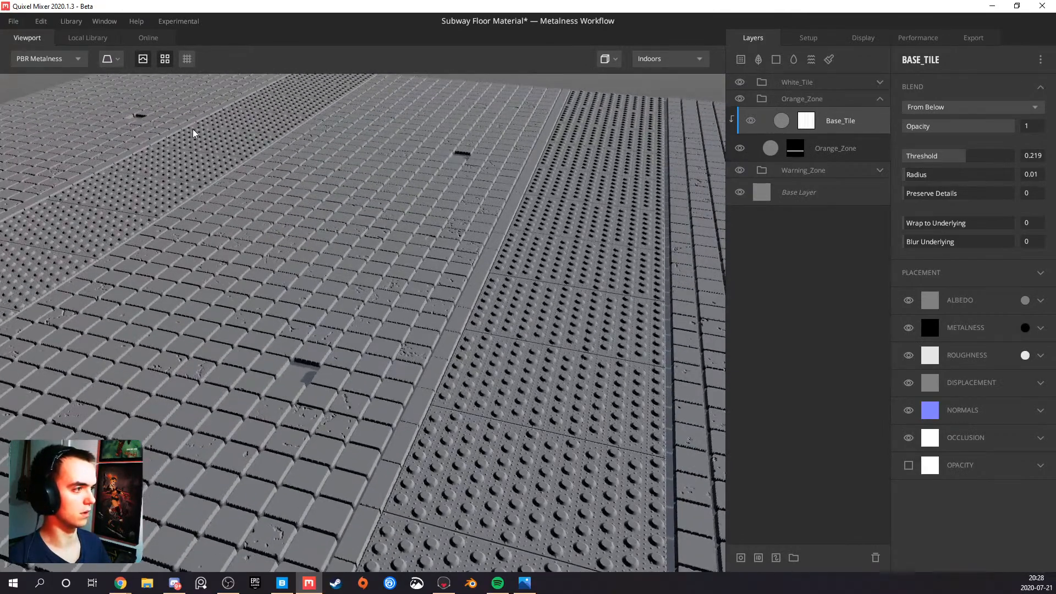
left_click_drag(443, 238, 703, 306, "alt")
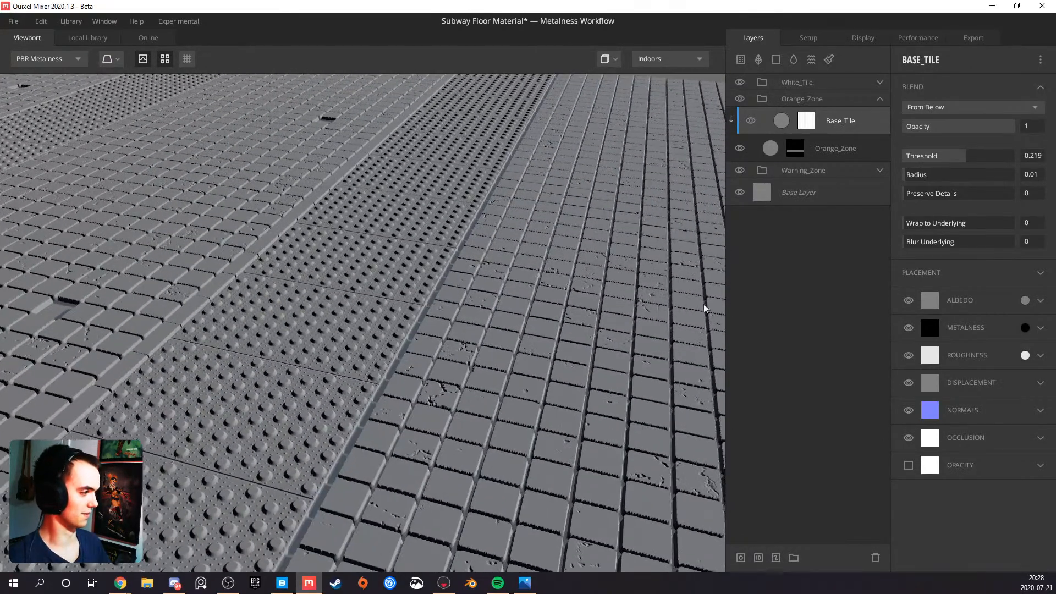
left_click_drag(323, 276, 388, 259, "alt")
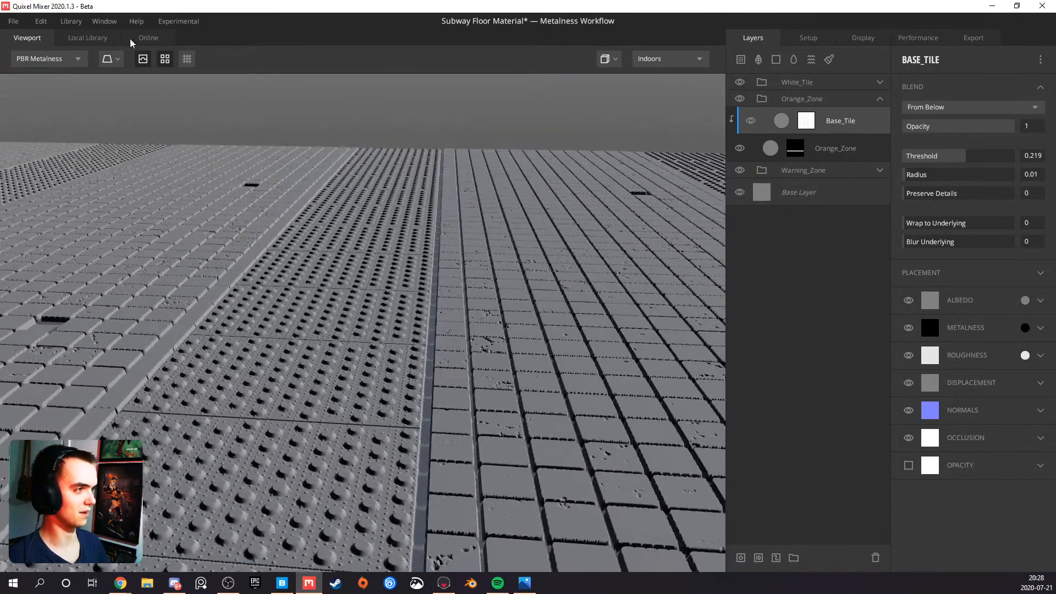
left_click(165, 59)
Inspect the heights of the square tiles, the border strip and the dotted warning zone from several angles
left_click_drag(325, 291, 362, 368, "alt")
left_click_drag(447, 398, 269, 416, "alt")
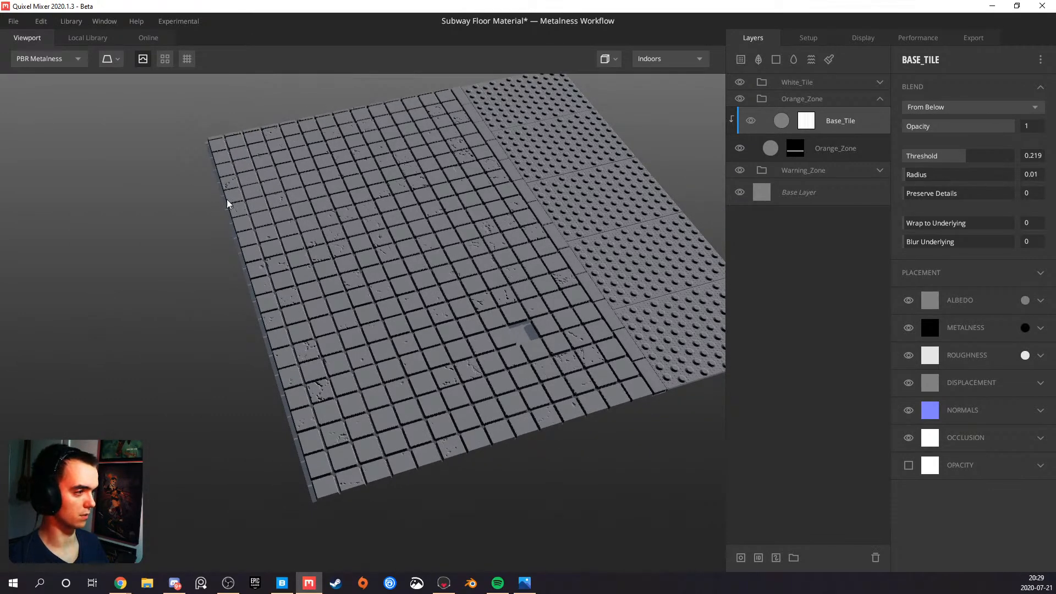
left_click_drag(454, 372, 198, 306, "alt")
middle_click_drag(177, 310, 346, 373)
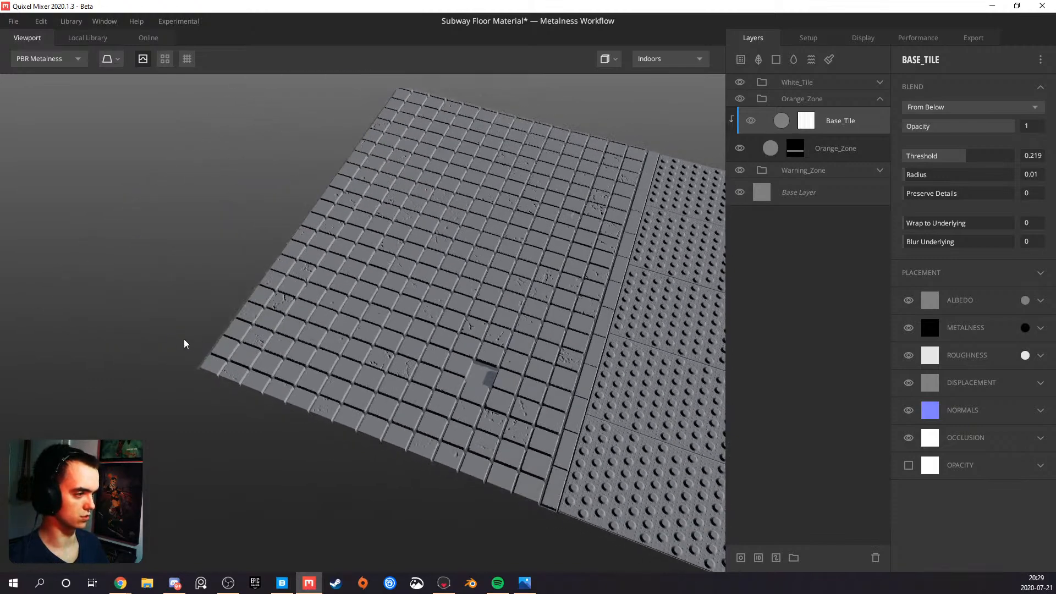
middle_click_drag(459, 259, 401, 267)
left_click_drag(401, 267, 372, 322, "alt")
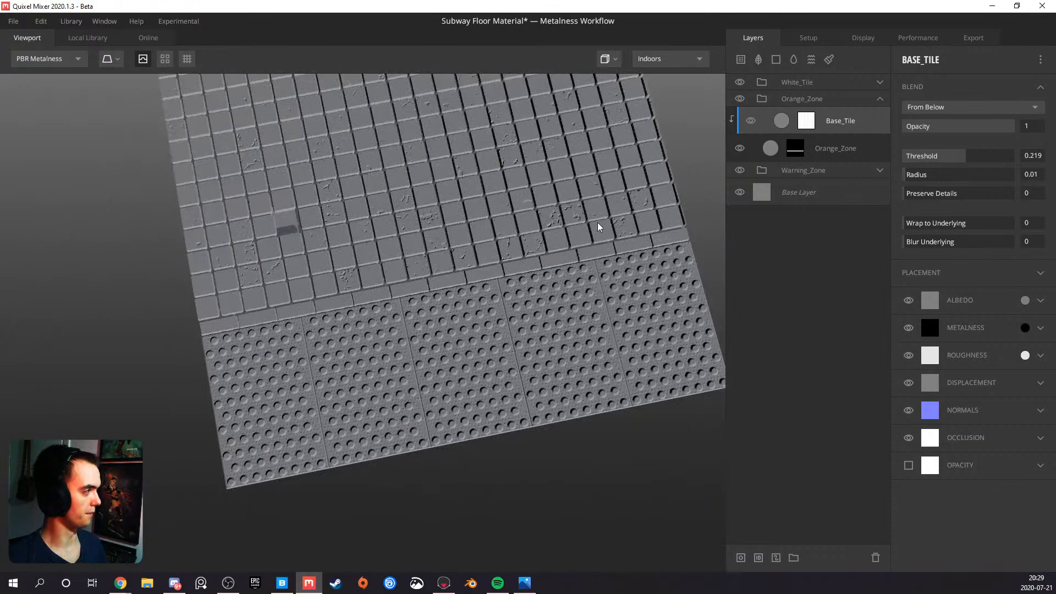
middle_click_drag(599, 226, 532, 271)
left_click_drag(553, 241, 380, 230, "alt")
scroll(395, 242, "up", 3)
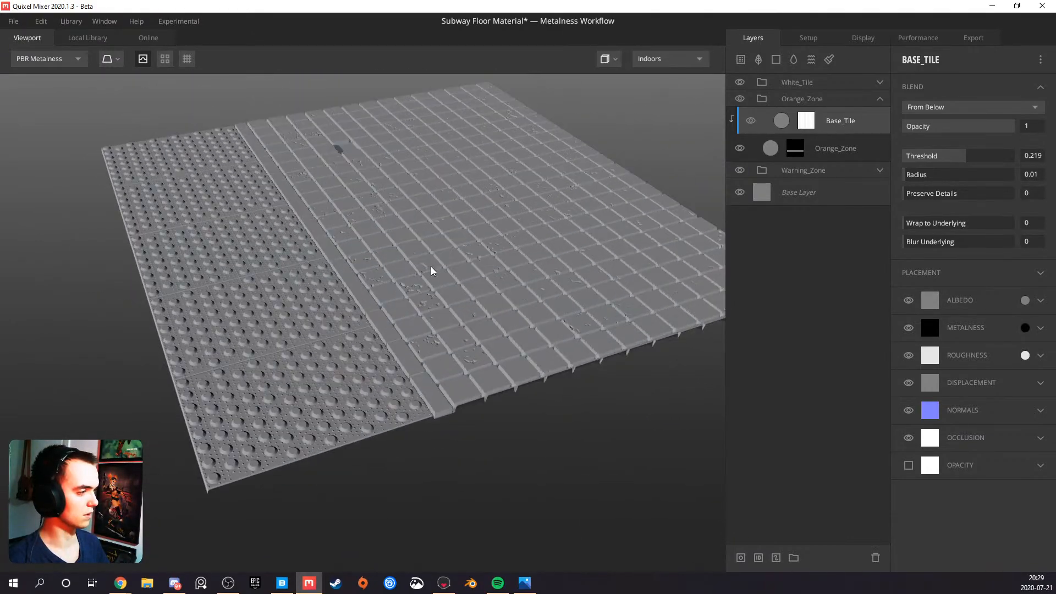
middle_click_drag(431, 266, 407, 300)
left_click_drag(407, 299, 410, 341, "alt")
scroll(426, 263, "up", 2)
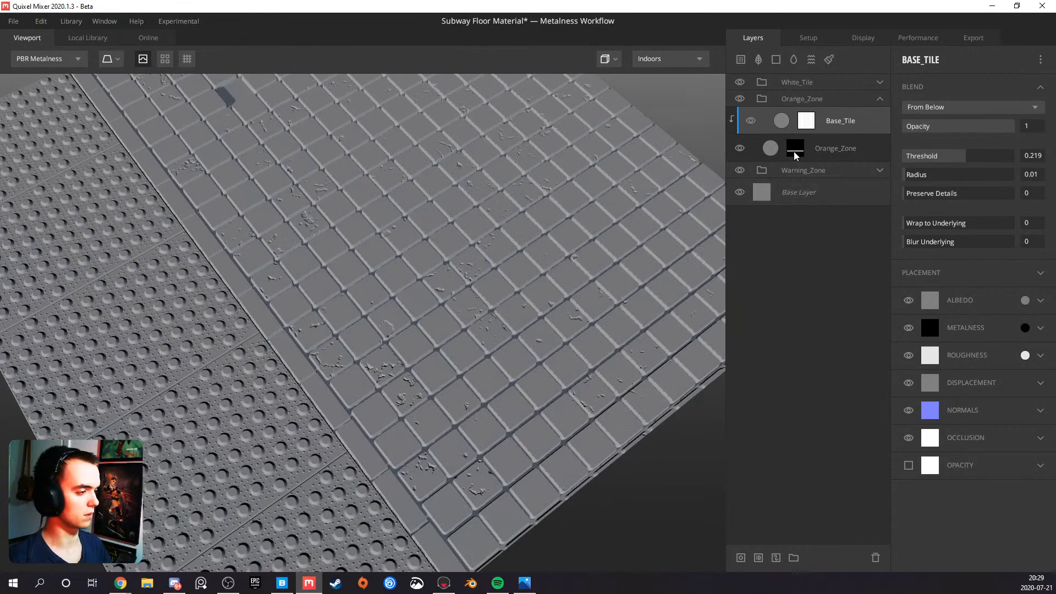
scroll(513, 303, "down", 5)
left_click_drag(423, 394, 382, 408, "alt")
scroll(369, 414, "up", 5)
middle_click_drag(369, 414, 525, 261, "alt")
left_click_drag(525, 261, 456, 253, "alt")
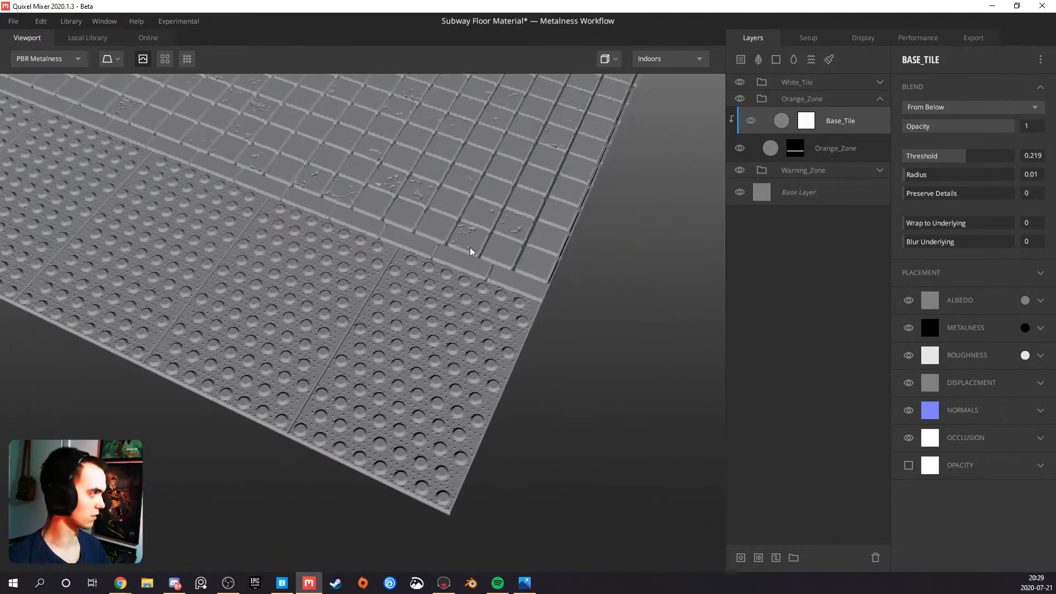
Set the blend threshold of the Warning_Zone layer inside the Warning_Zone group to 0
left_click(880, 99)
left_click(880, 115)
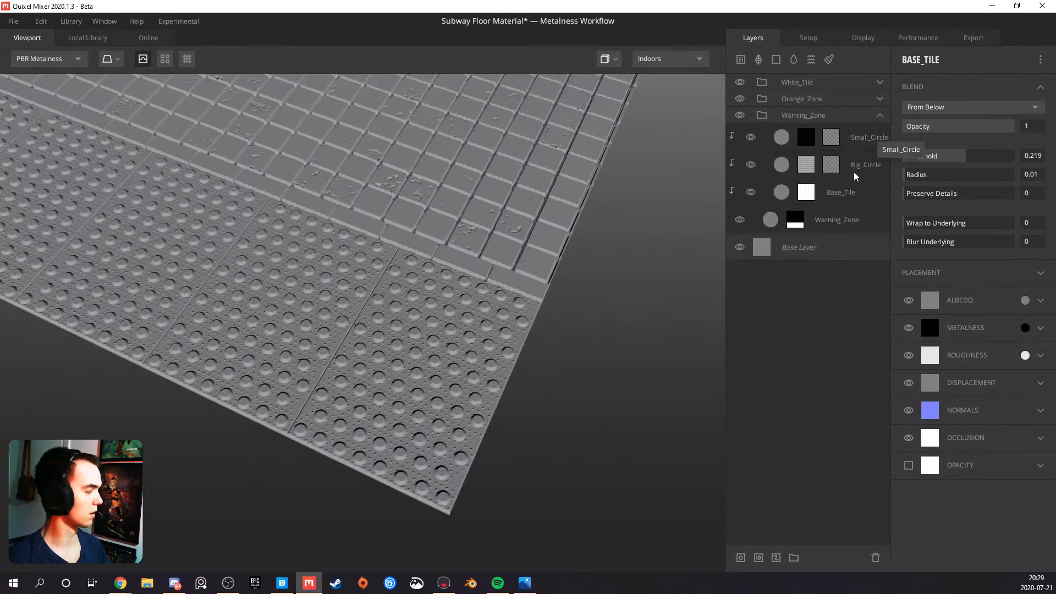
left_click(808, 222)
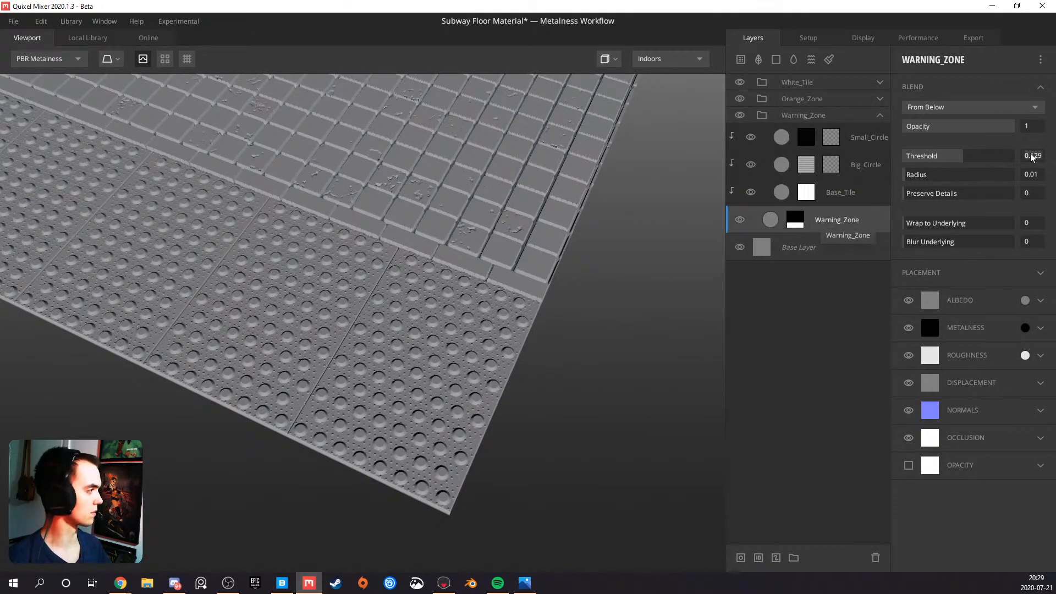
left_click_drag(1032, 158, 965, 153)
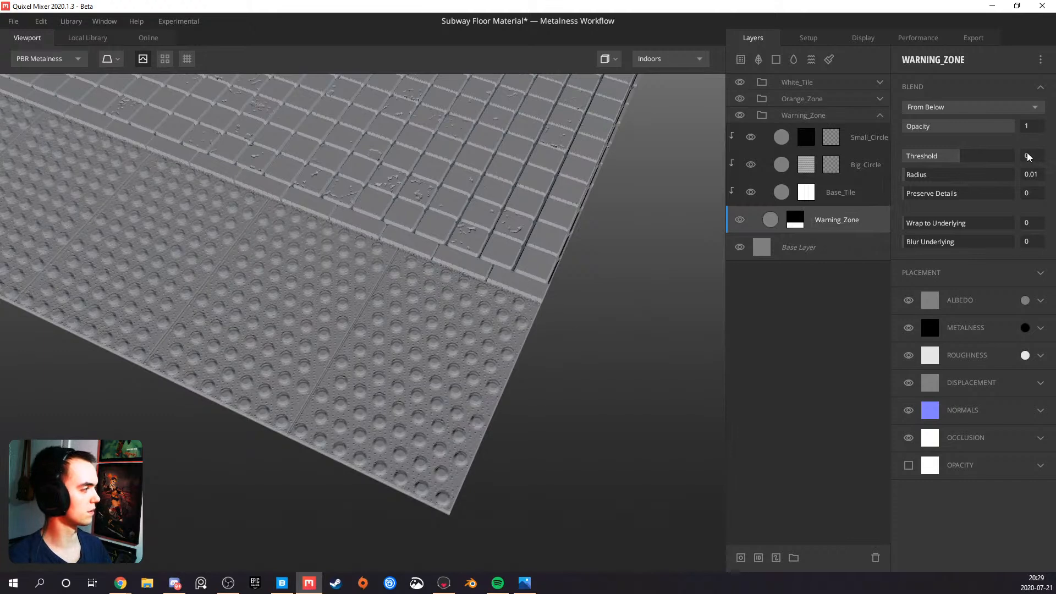
Set the blend threshold of the Base_Tile layer in the Warning_Zone group to 0.189
left_click(876, 196)
left_click_drag(517, 236, 491, 251)
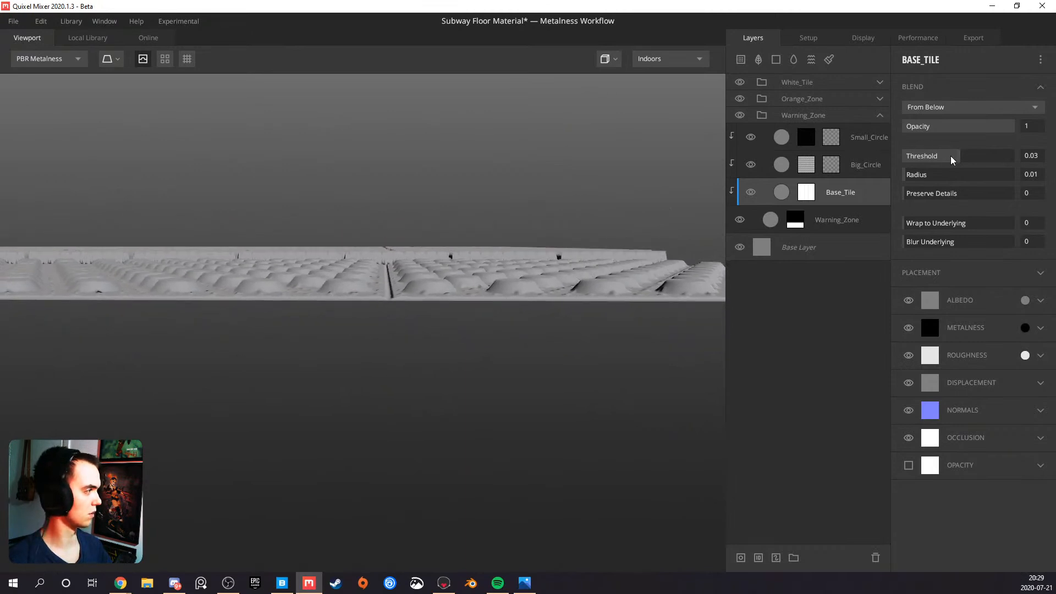
left_click_drag(965, 160, 964, 158)
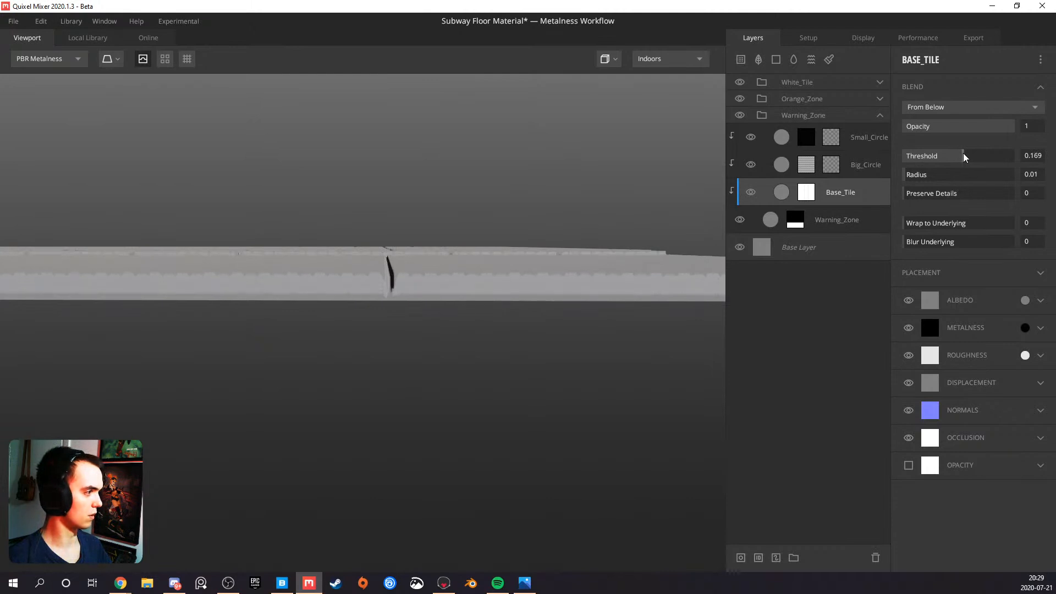
left_click_drag(405, 243, 411, 267)
left_click_drag(964, 159, 965, 161)
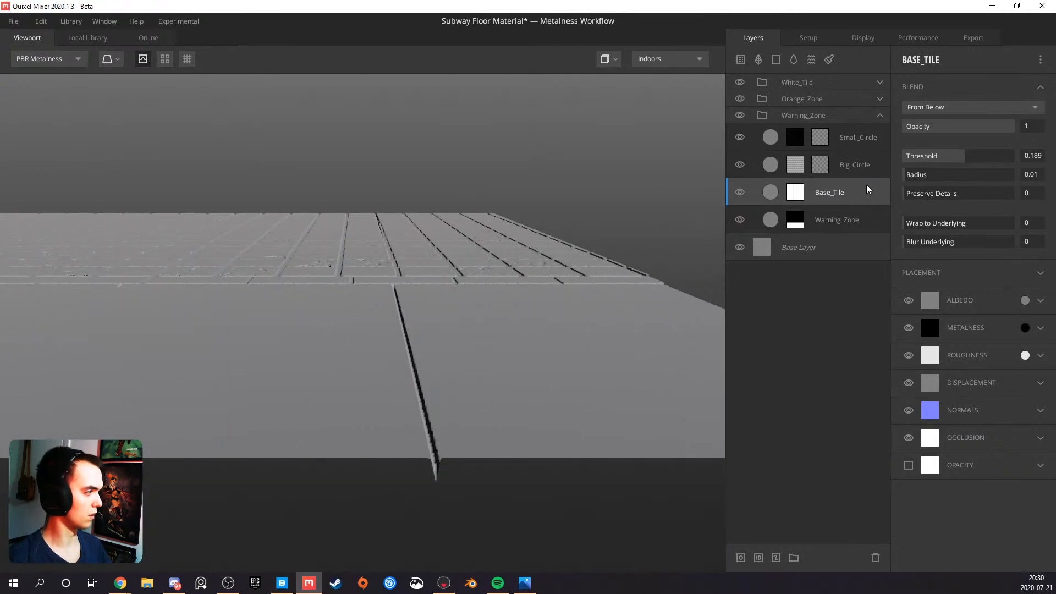
Clip the Big_Circle, Small_Circle and Base_Tile layers to the Warning_Zone layer again so they stay within its mask
left_click(868, 158, "alt")
left_click(869, 138, "alt")
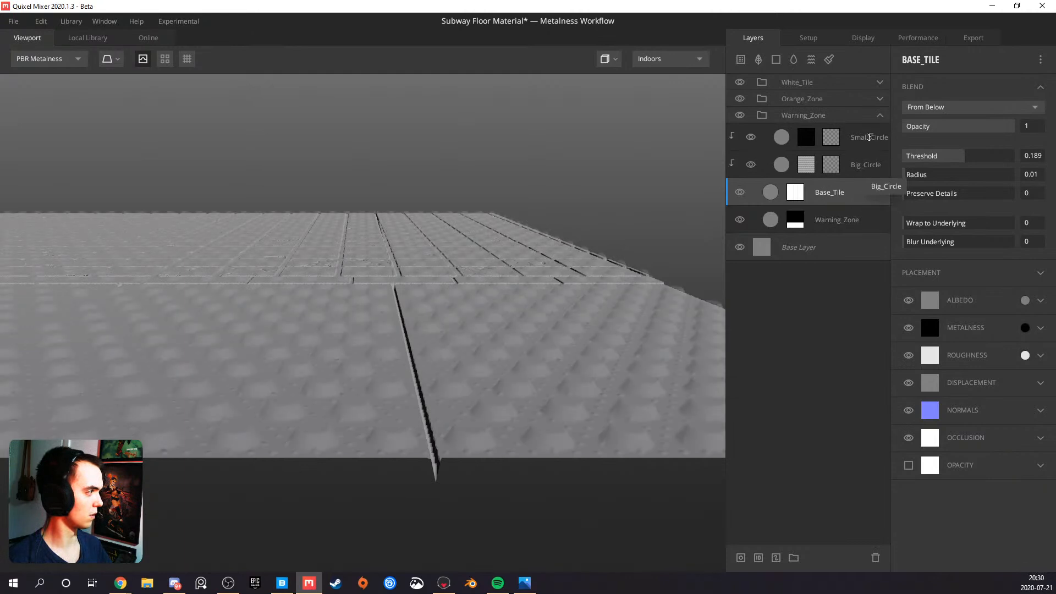
left_click(869, 138)
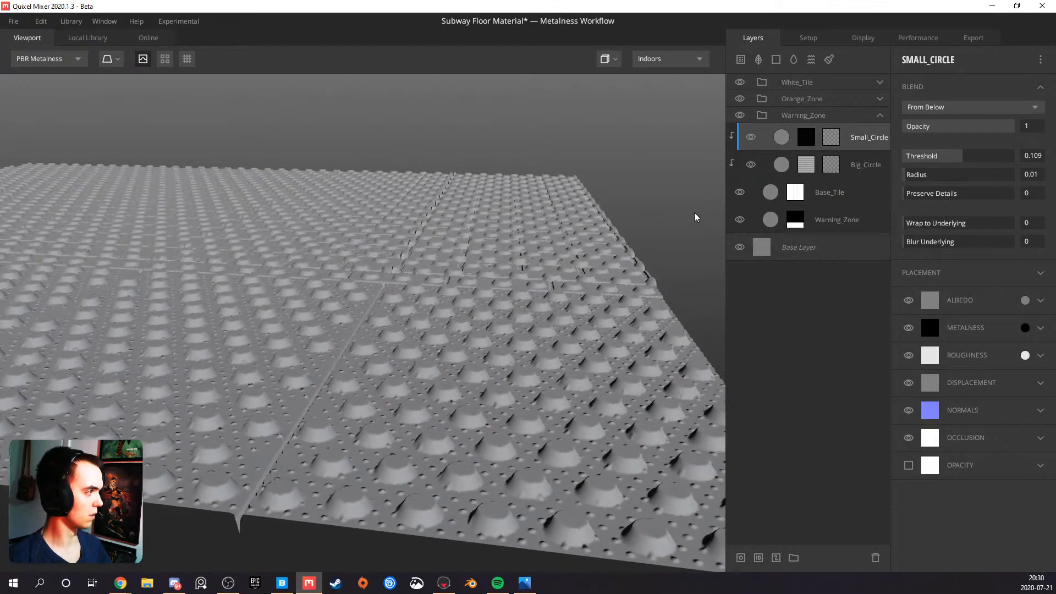
left_click(840, 199, "alt")
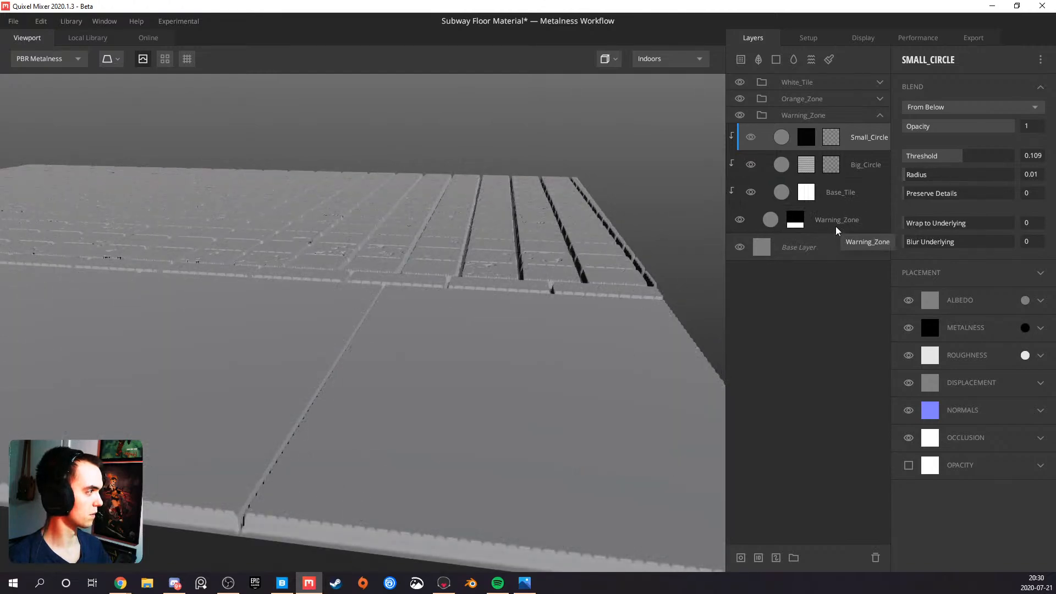
Lower the blend threshold of the Base_Tile layer in the Warning_Zone group to 0.109
left_click(798, 223)
left_click(847, 193)
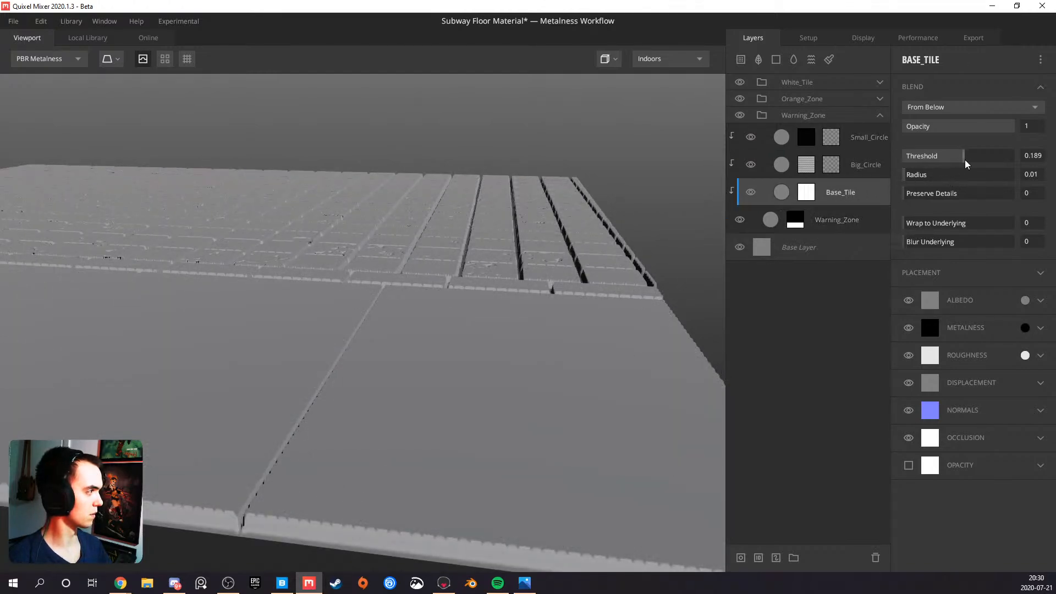
left_click_drag(964, 161, 962, 159)
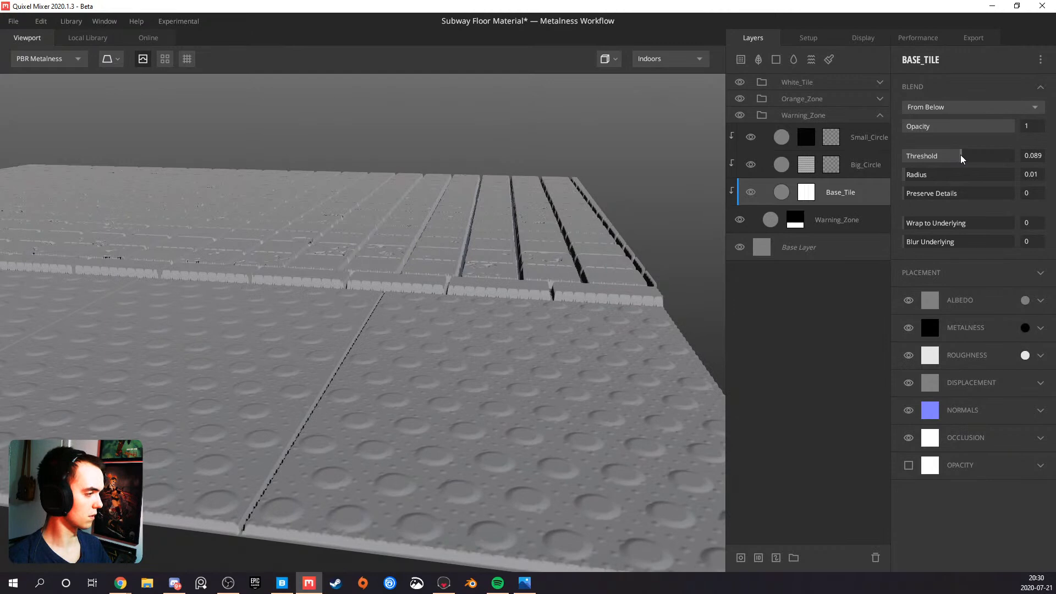
left_click_drag(962, 160, 962, 160)
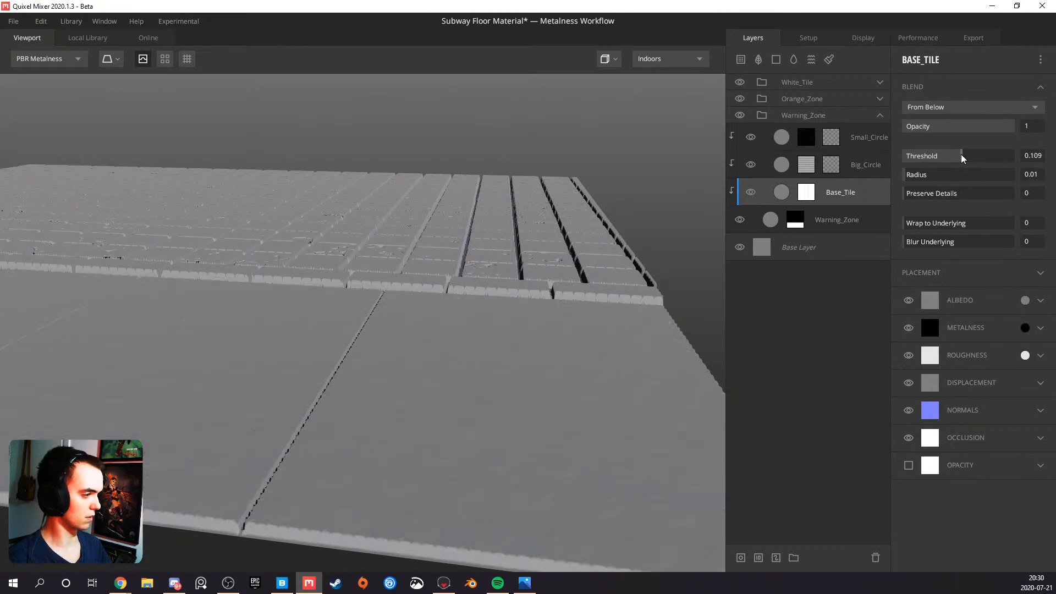
Raise the Big_Circle layer's blend threshold to 0.189 so the large bumps stand above the base tile
left_click(850, 165)
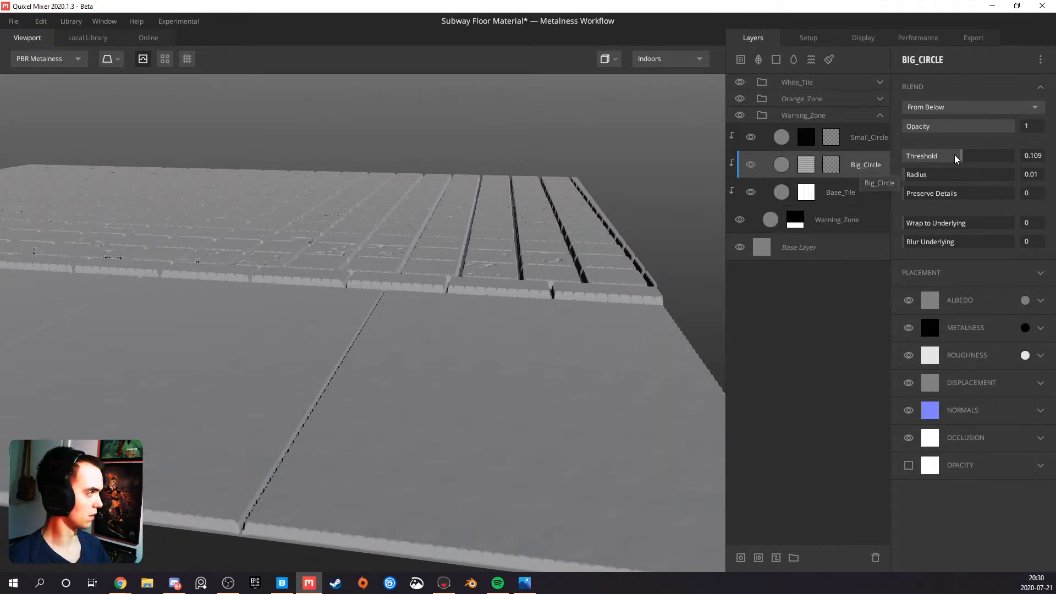
left_click_drag(957, 158, 965, 157)
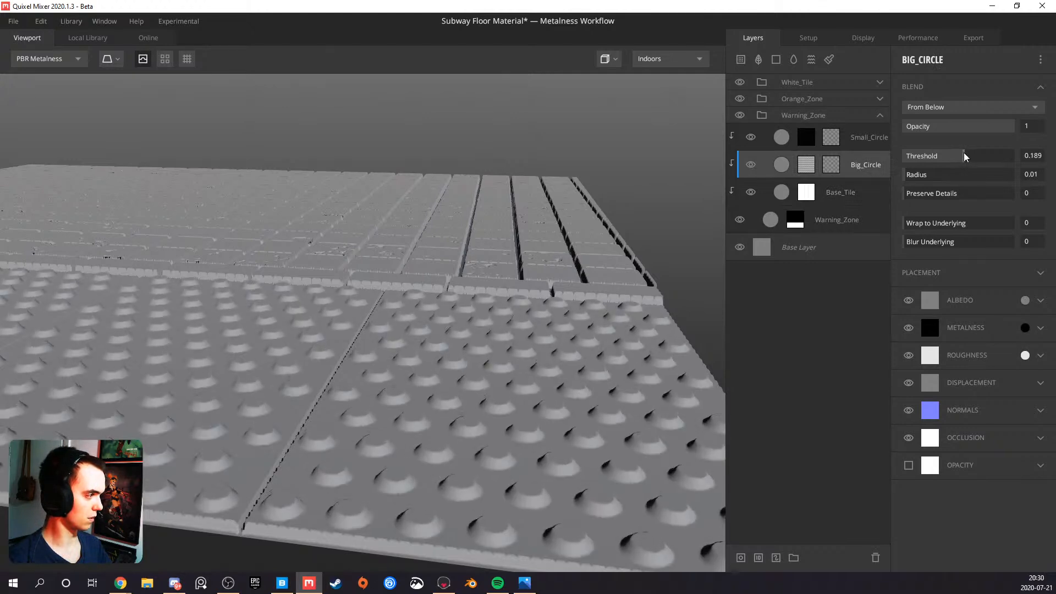
mouse_move(521, 330)
left_mouse_down()
mouse_move(470, 286)
mouse_move(440, 285)
left_mouse_up()
Raise the Small_Circle layer's blend threshold to 0.189 so the small dots show between the large bumps
left_click(873, 141)
mouse_move(578, 308)
left_mouse_down()
mouse_move(547, 363)
mouse_move(456, 439)
mouse_move(483, 264)
mouse_move(485, 282)
left_mouse_up()
scroll(456, 439, "up", 3)
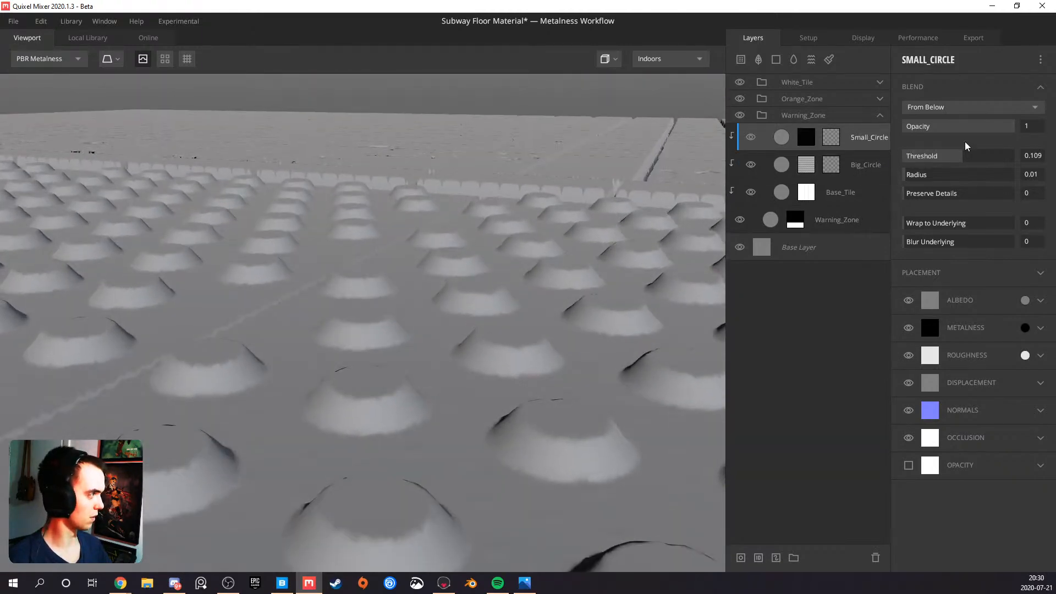
left_click_drag(963, 156, 965, 156)
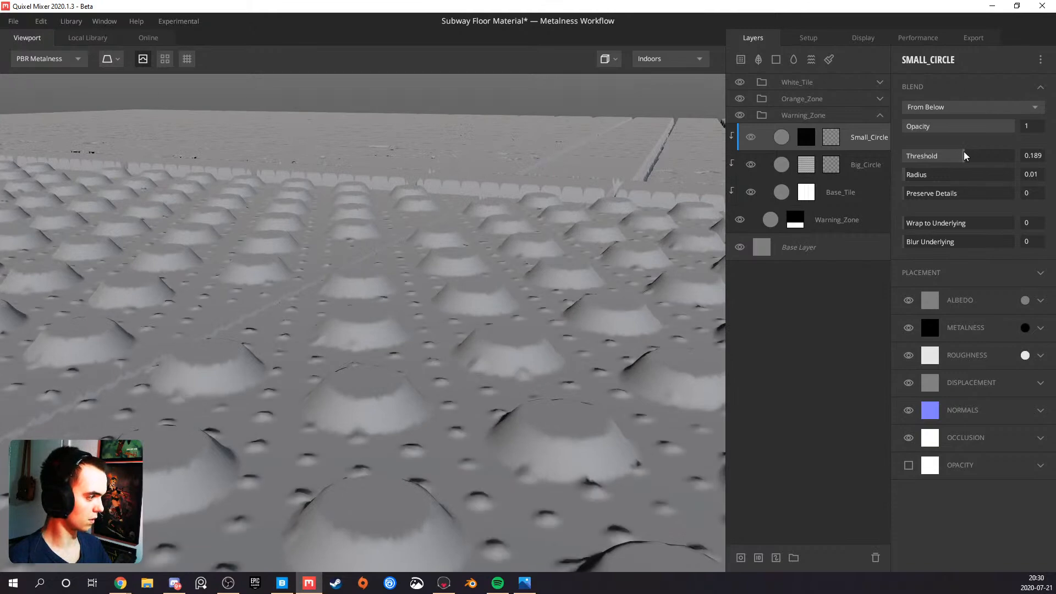
Raise the blend threshold of the Base_Tile layer in the Warning_Zone group to 0.149
scroll(531, 360, "down", 5)
left_click_drag(531, 360, 423, 457)
left_click_drag(443, 297, 411, 344)
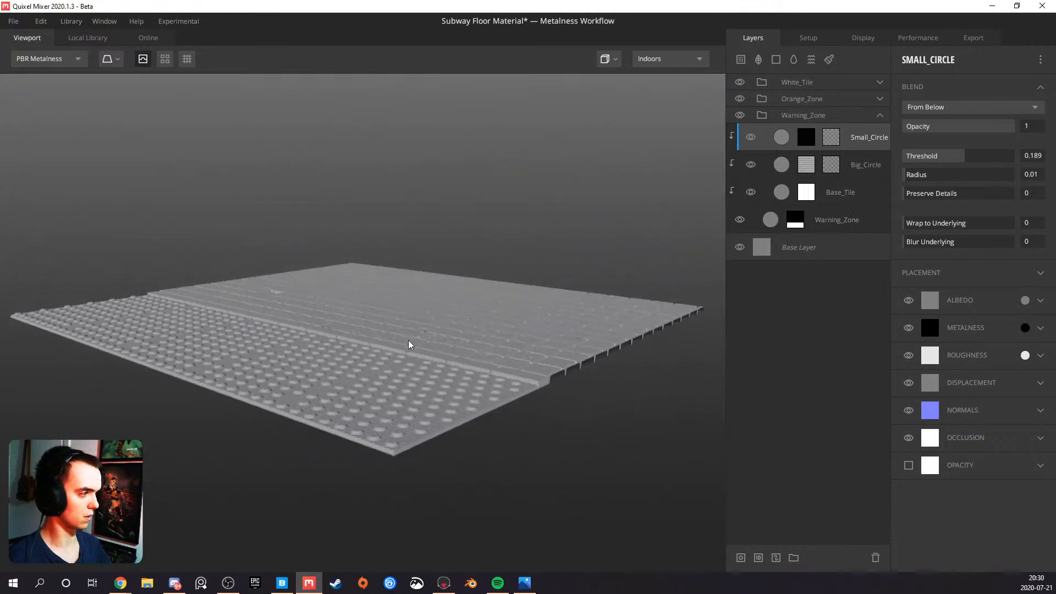
scroll(430, 350, "up", 5)
scroll(430, 350, "down", 2)
left_click(825, 191)
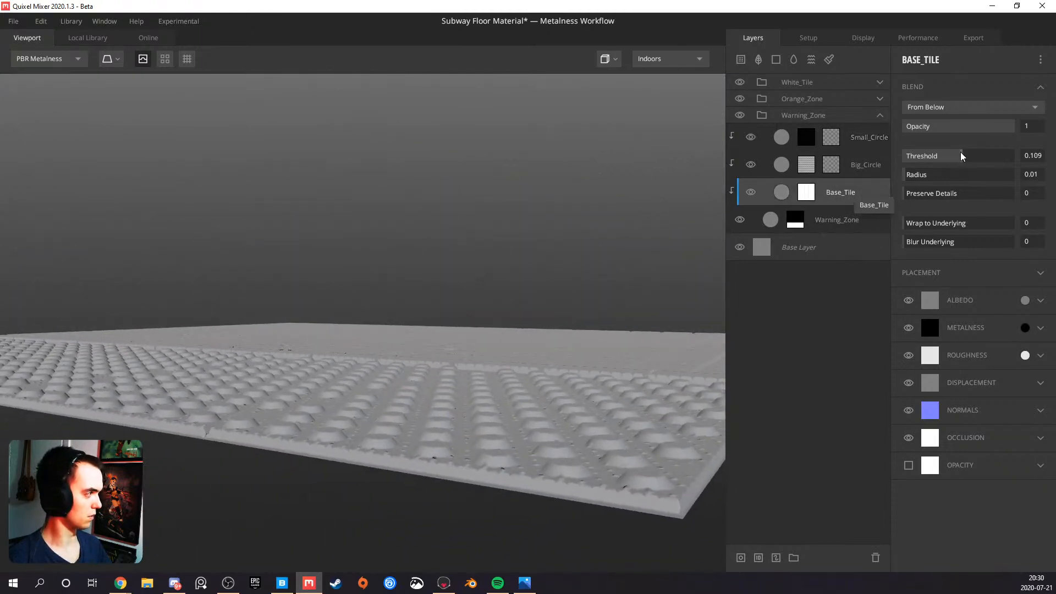
left_click_drag(965, 158, 964, 158)
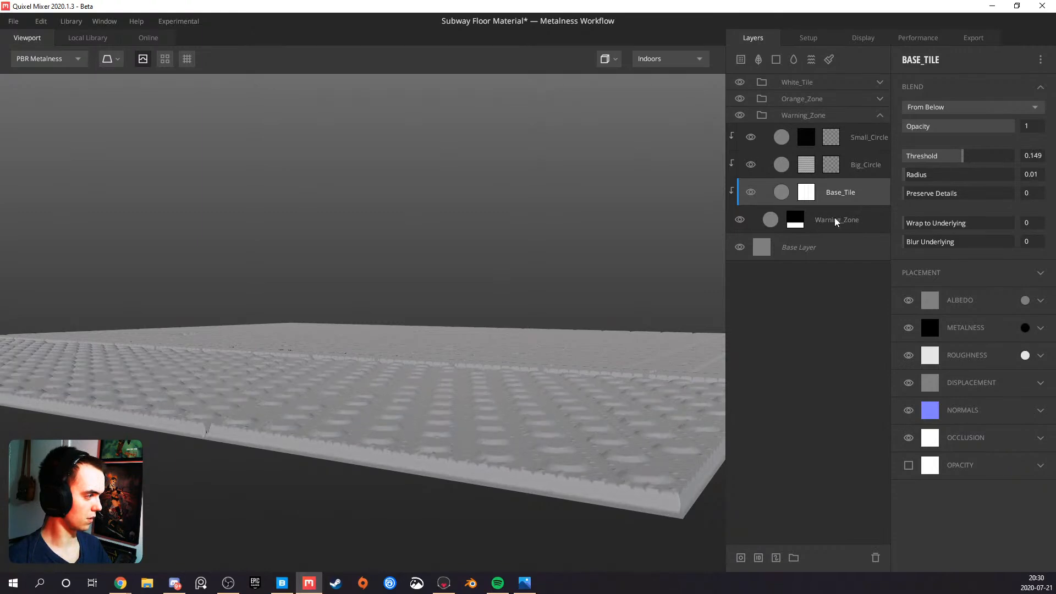
Set the blend threshold of the Big_Circle layer to 0.209 so the bumps rise above the base tile
left_click_drag(486, 378, 473, 412)
scroll(444, 462, "down", 5)
scroll(473, 412, "up", 4)
left_click(857, 164)
left_click_drag(968, 159, 966, 159)
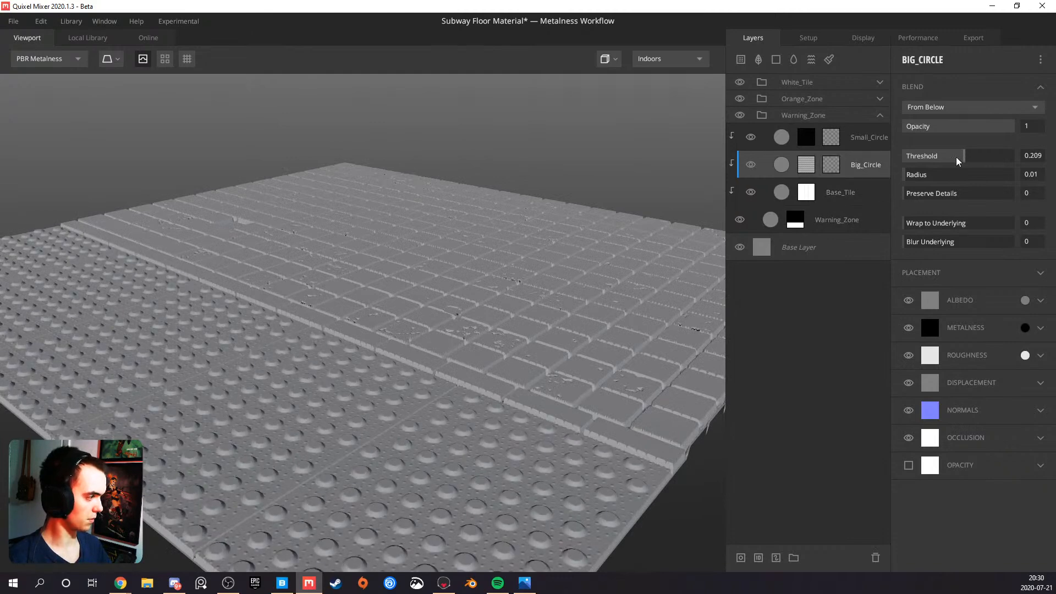
Check the warning bumps against the neighbouring floor tiles and raise the Big_Circle layer's blend threshold to 0.229
left_click_drag(555, 353, 360, 327)
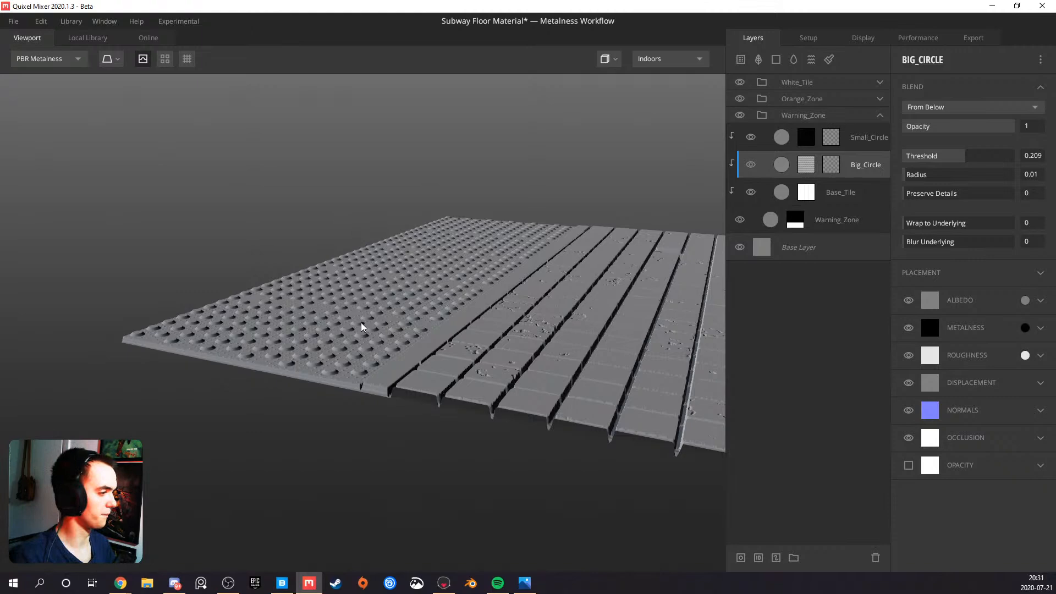
scroll(434, 308, "down", 4)
left_click_drag(435, 306, 454, 292)
scroll(454, 292, "up", 4)
scroll(369, 450, "down", 6)
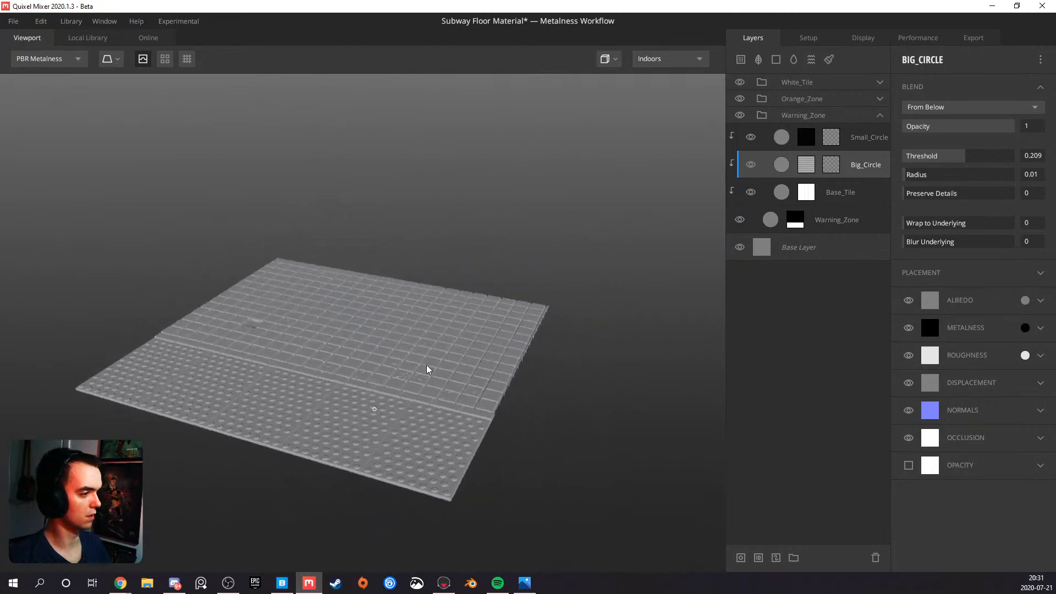
scroll(429, 370, "up", 8)
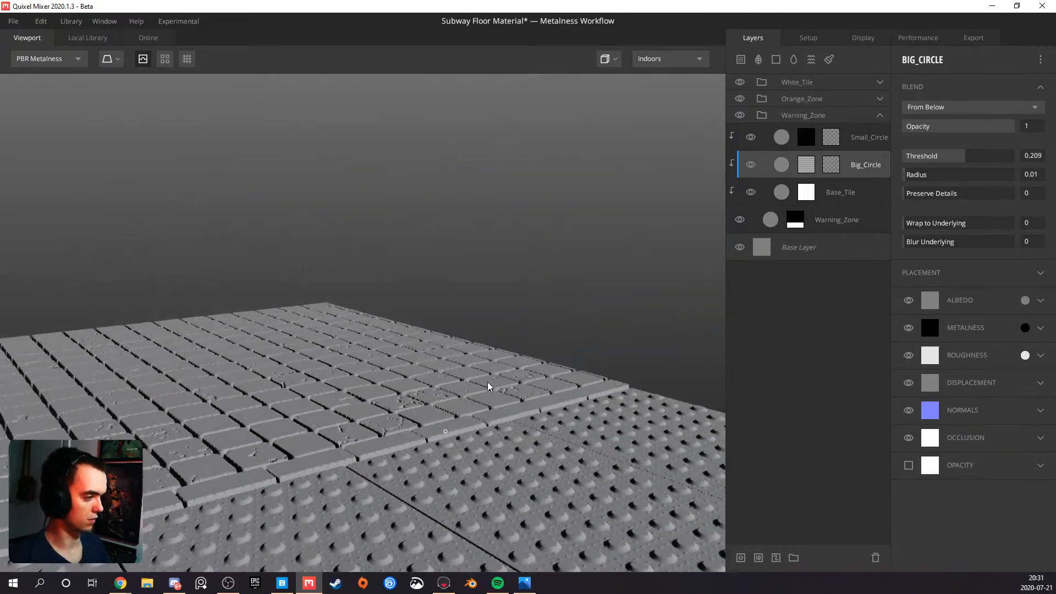
mouse_move(488, 384)
left_mouse_down()
mouse_move(524, 357)
mouse_move(484, 377)
mouse_move(493, 367)
left_mouse_up()
left_click(840, 195)
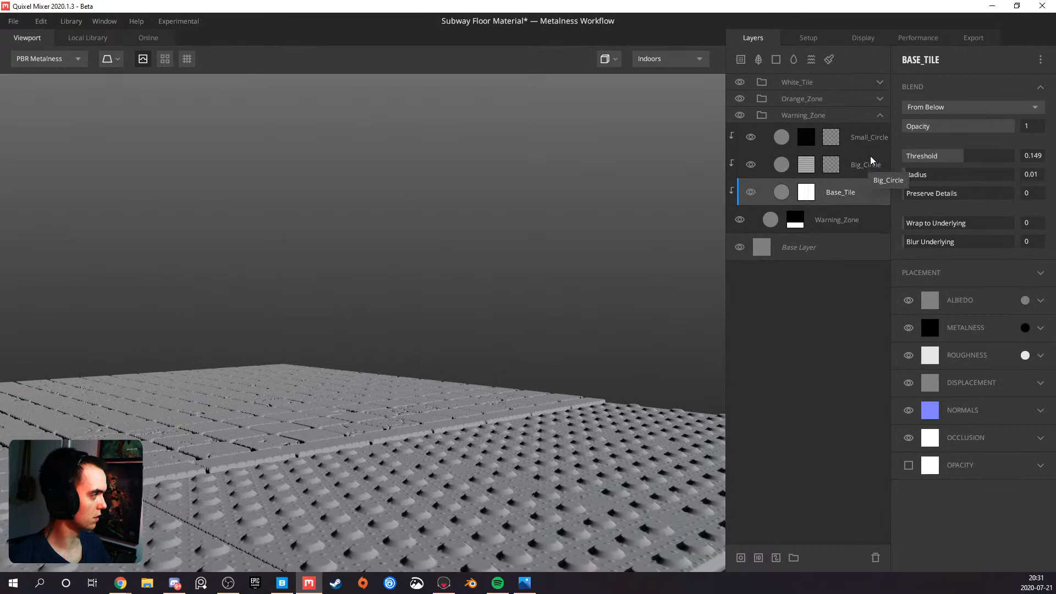
left_click(867, 166)
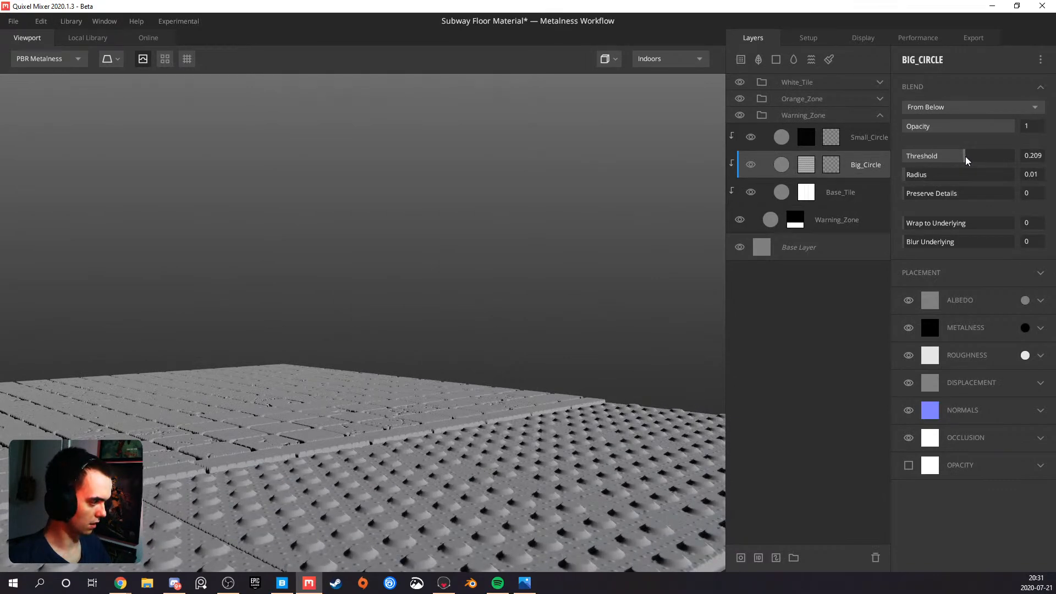
left_click_drag(966, 157, 967, 157)
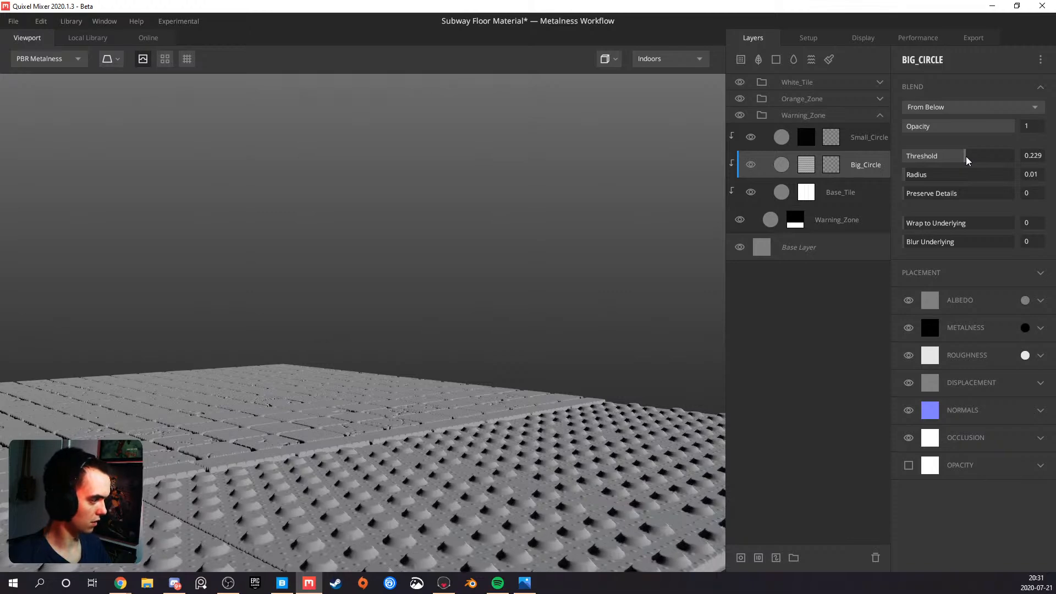
Inspect the whole floor surface and add a new solid layer with the Warning_Zone group collapsed
left_click_drag(455, 411, 231, 509)
scroll(234, 489, "down", 5)
scroll(343, 402, "up", 2)
scroll(285, 338, "down", 2)
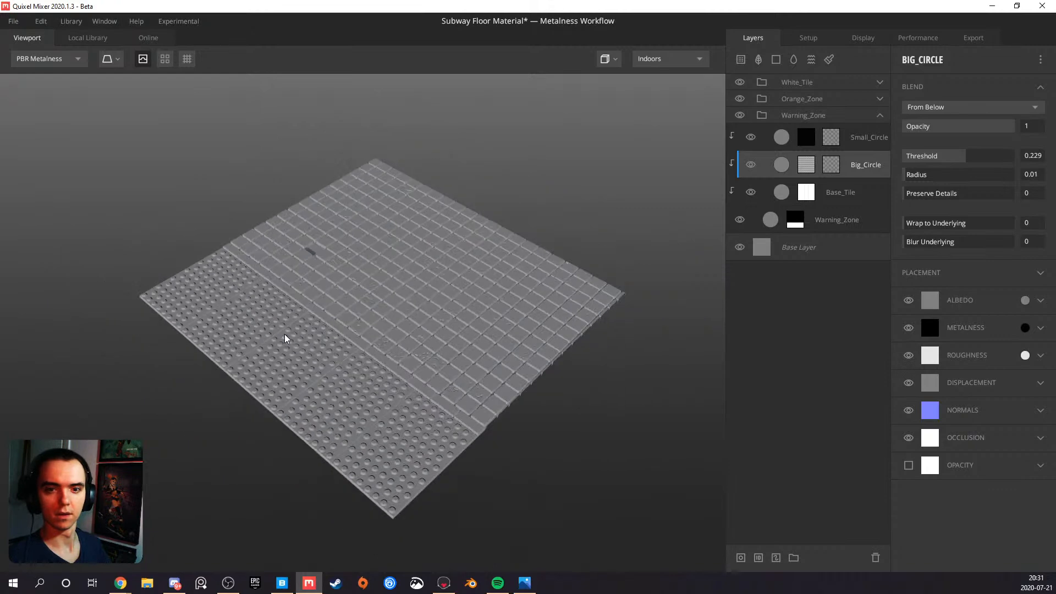
scroll(343, 333, "up", 3)
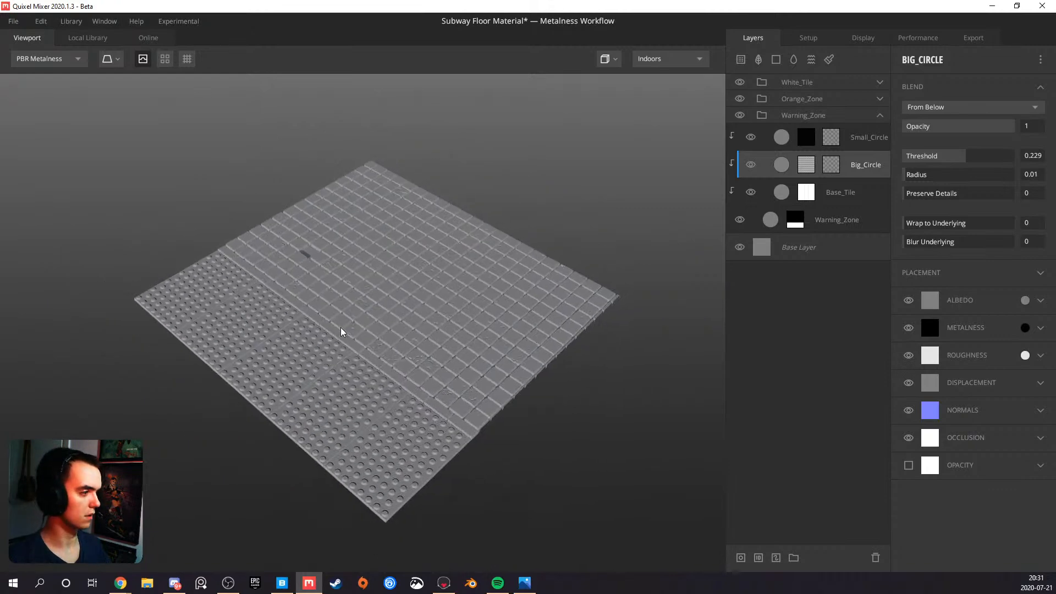
left_click_drag(342, 337, 364, 302)
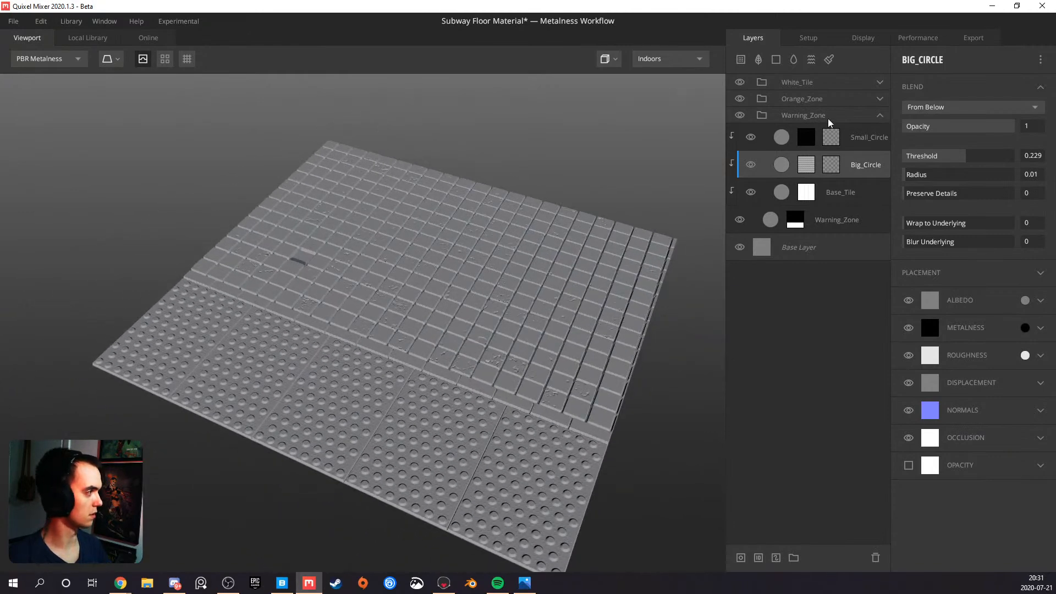
left_click(879, 116)
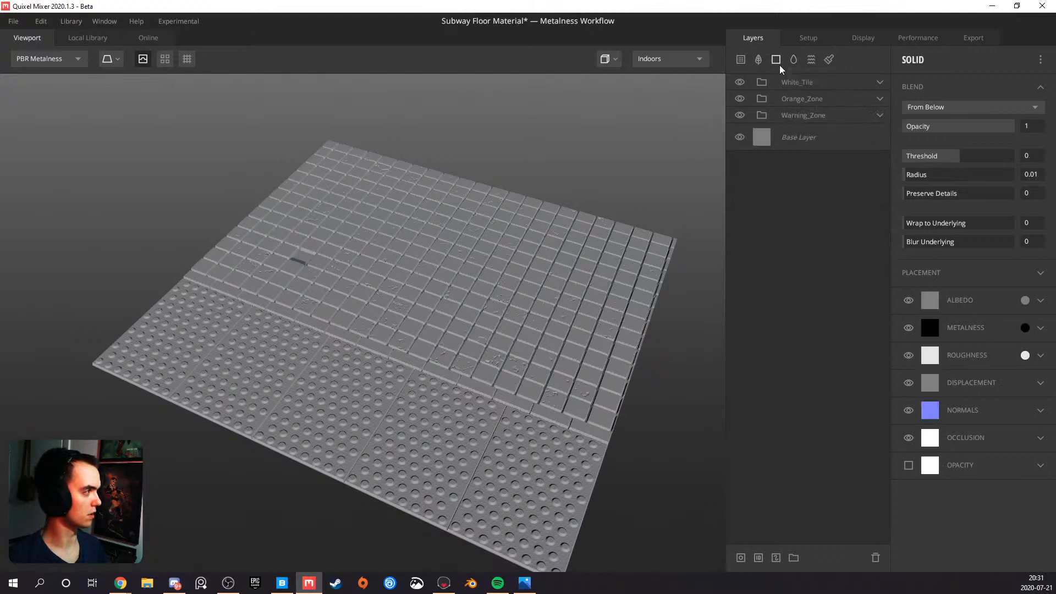
left_click(871, 114)
left_click(876, 115)
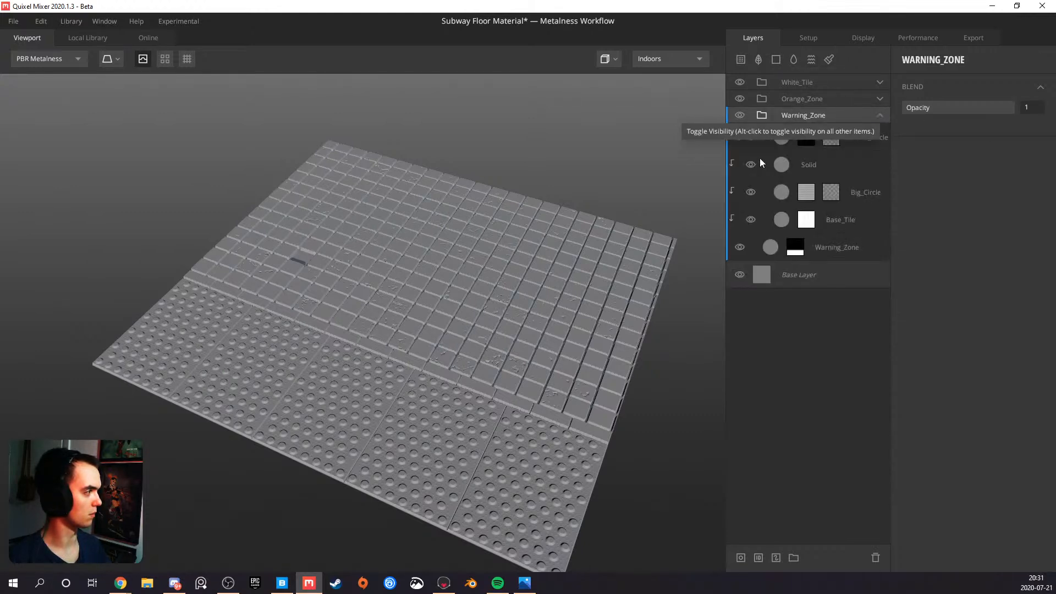
Move the new Solid layer out of the Warning_Zone group to the top of the layer stack and collapse the group
left_click(839, 164)
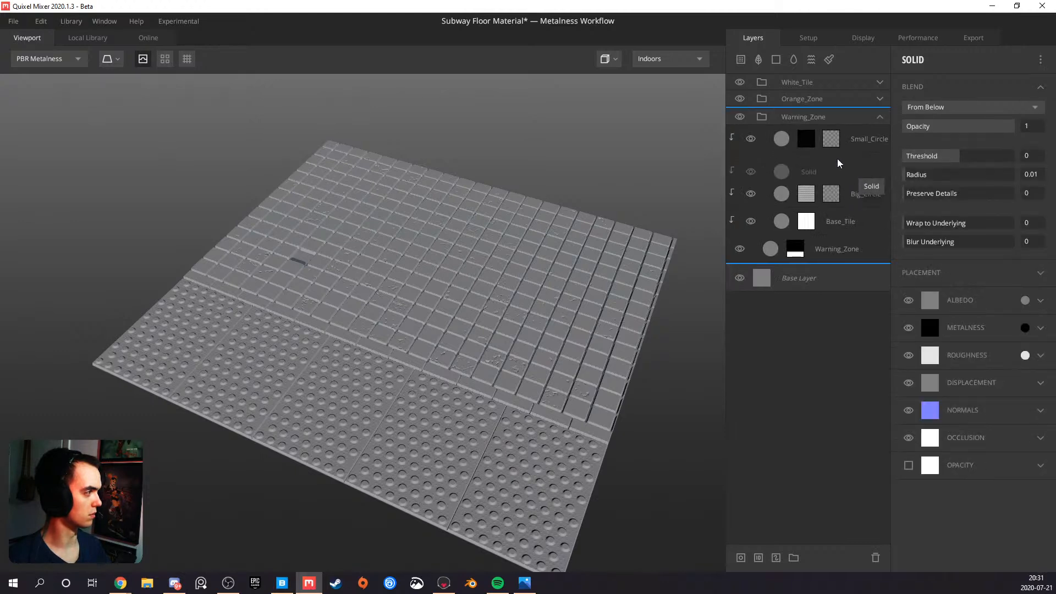
left_click(838, 165)
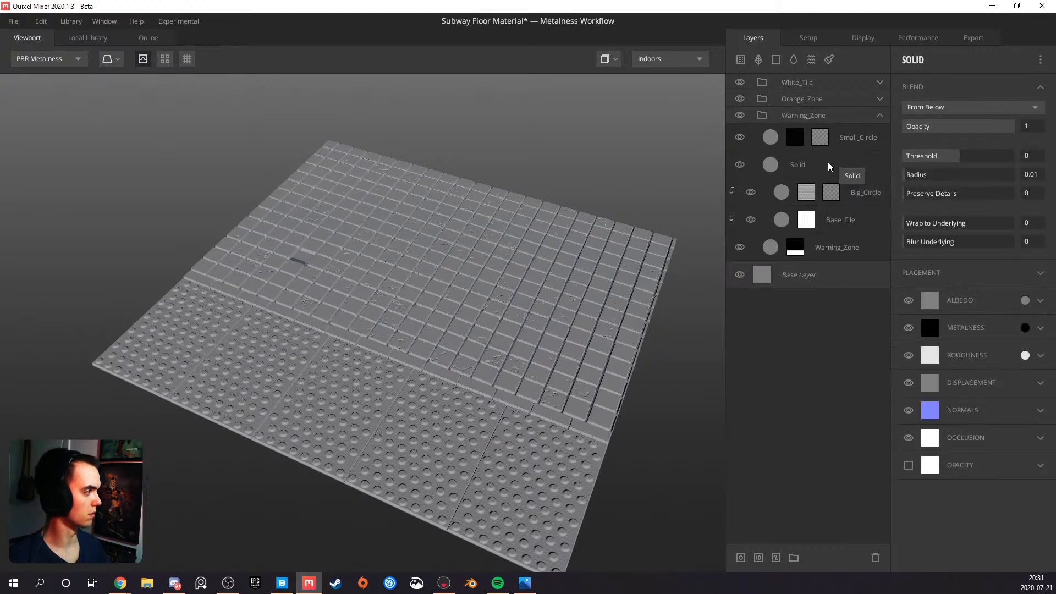
left_click_drag(846, 166, 807, 80)
left_click(826, 141)
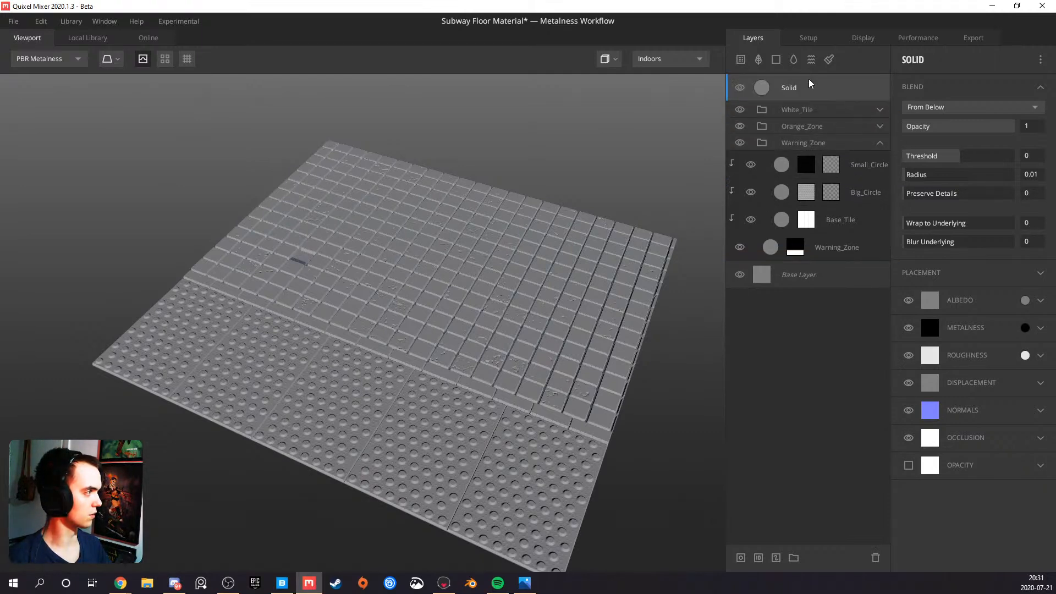
left_click(880, 143)
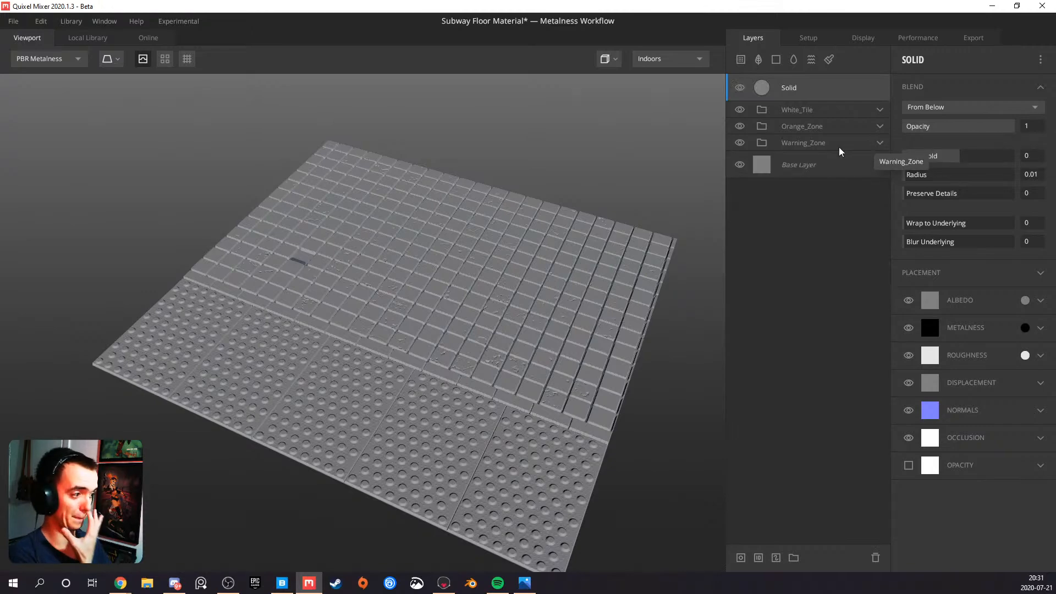
Add a mask stack to the Solid layer and put a Curvature component in it
right_click(804, 87)
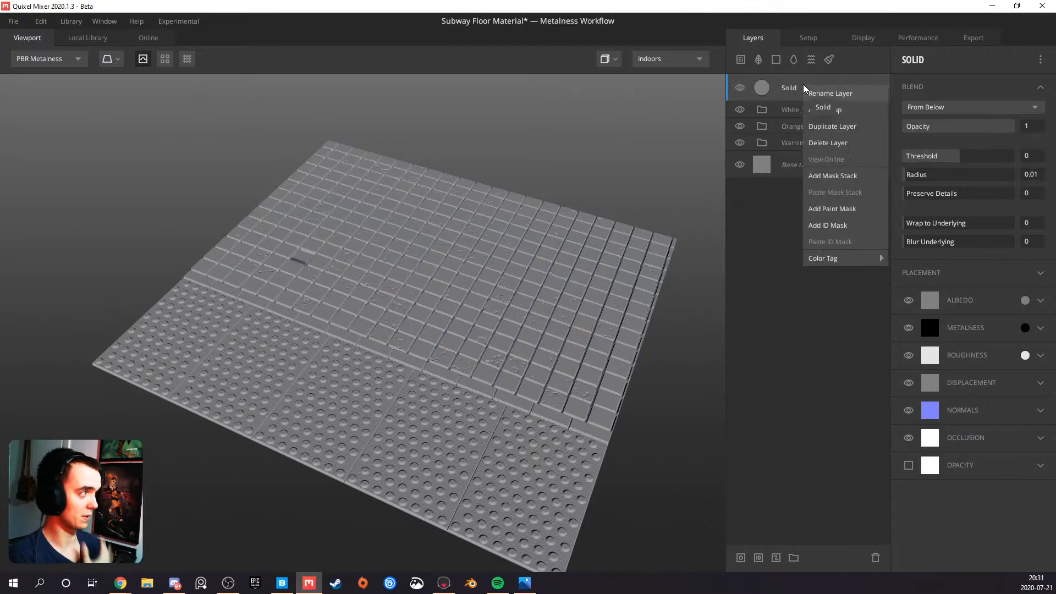
left_click(832, 175)
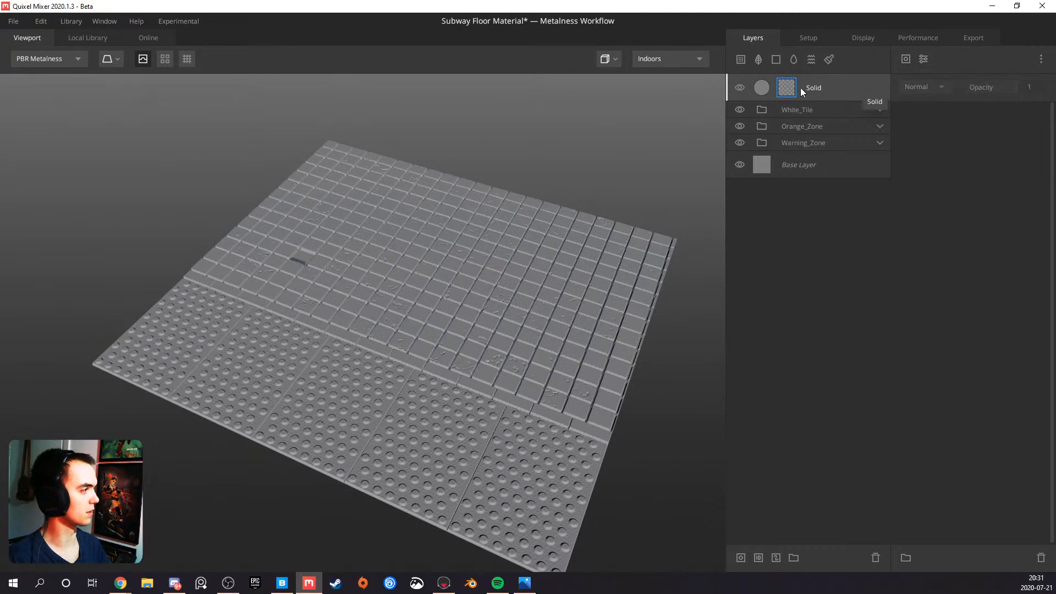
left_click(924, 59)
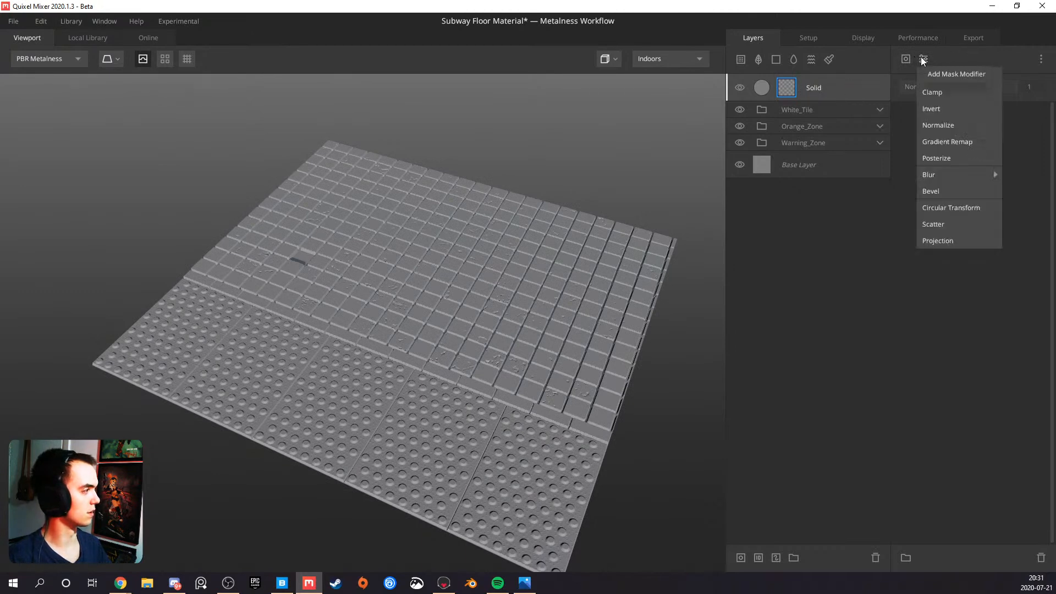
mouse_move(955, 174)
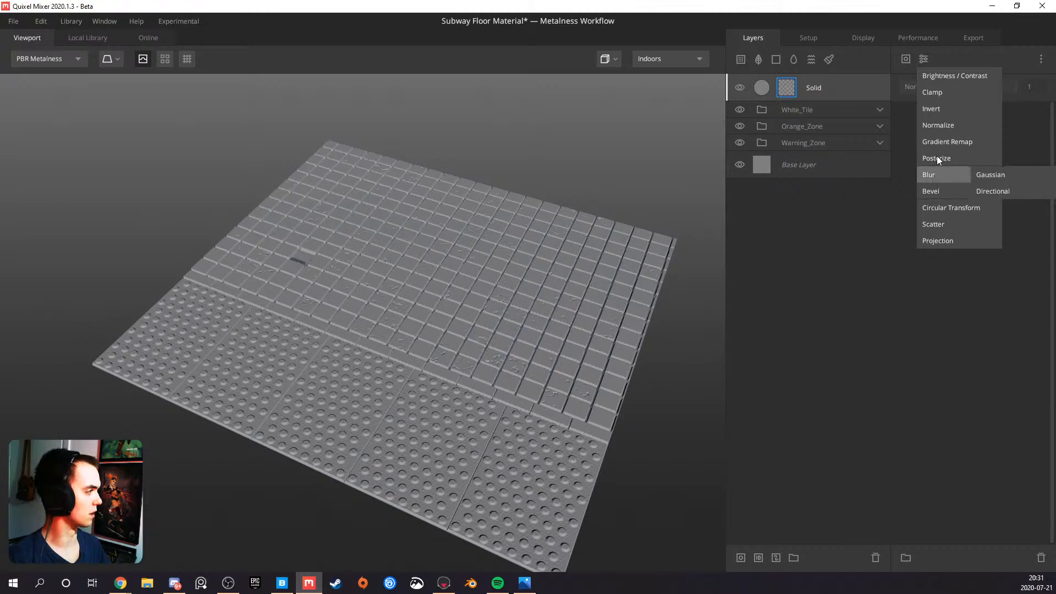
left_click(904, 57)
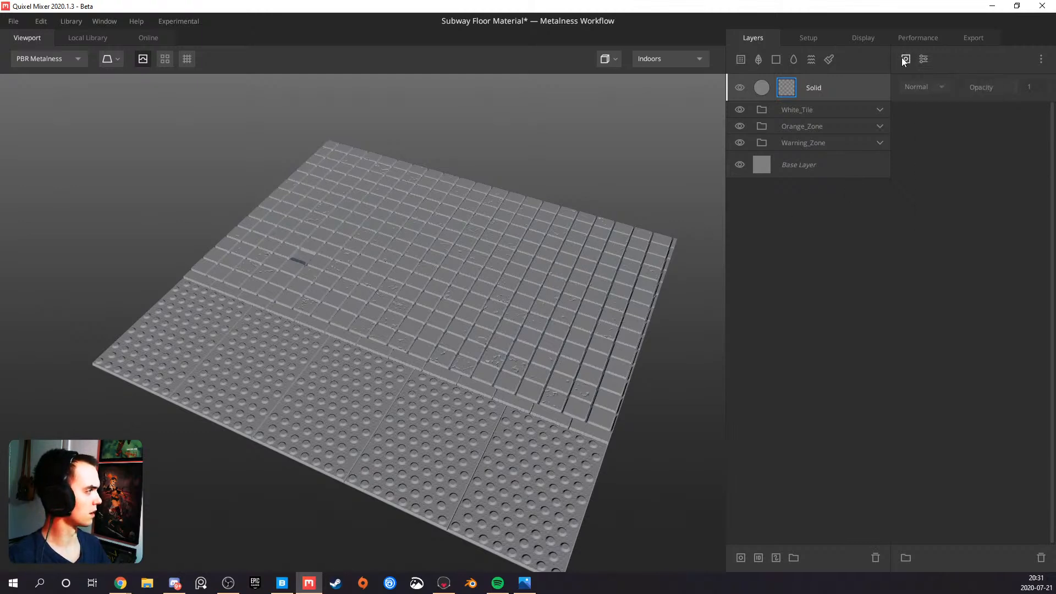
left_click(904, 58)
left_click(925, 158)
Show the Solid layer's mask on the floor and examine the curvature lines between the tiles up close
left_click_drag(528, 283, 365, 356)
key("m")
scroll(488, 296, "up", 3)
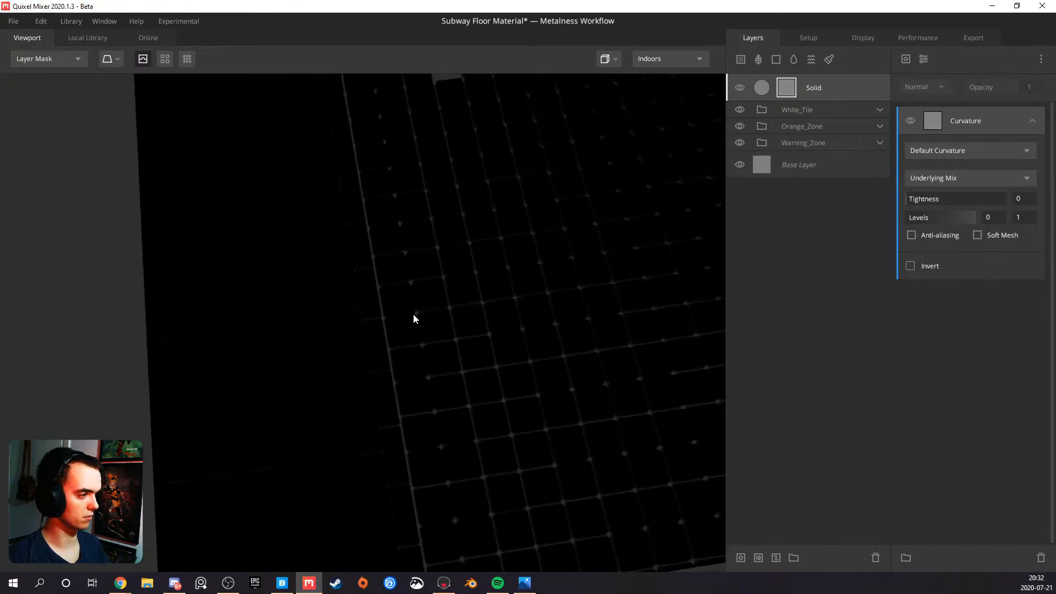
scroll(415, 314, "up", 2)
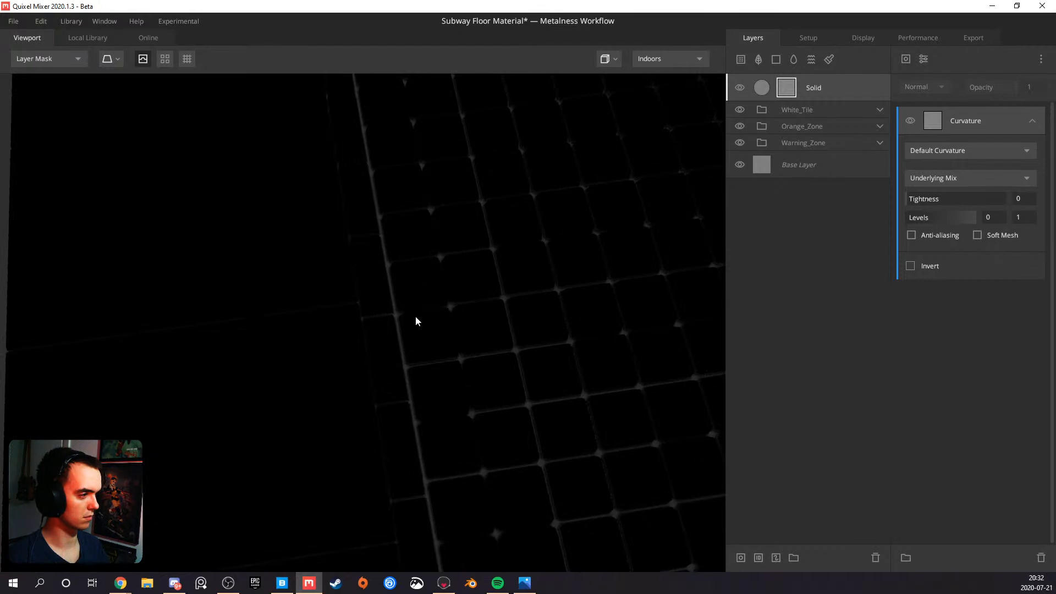
Try Cavities Only, Edges Only and Edges & Cavities as the mask's curvature type and return to Default Curvature
left_click(936, 153)
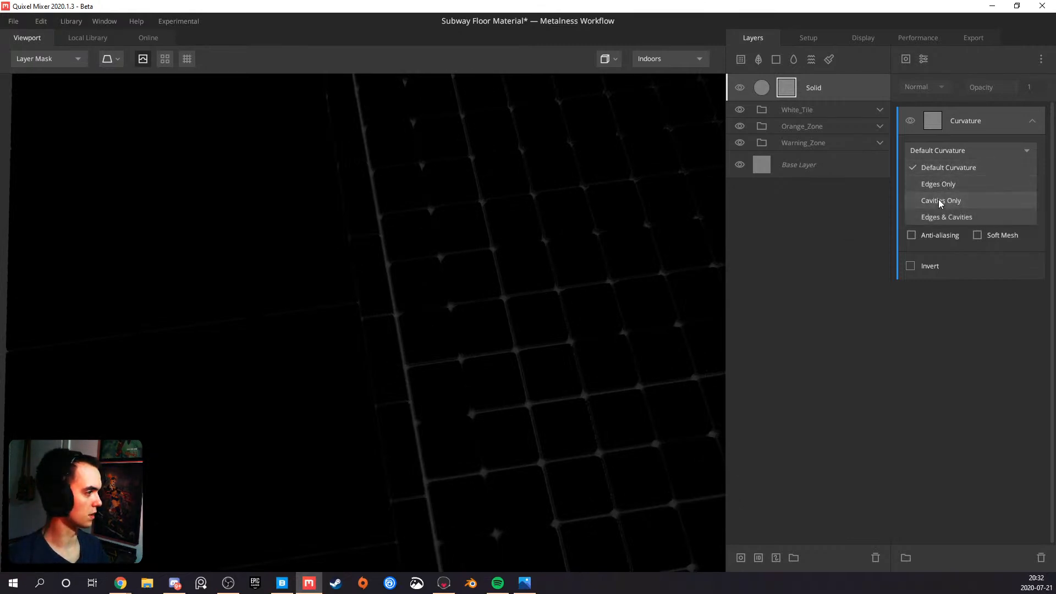
left_click(940, 200)
left_click_drag(457, 319, 533, 313)
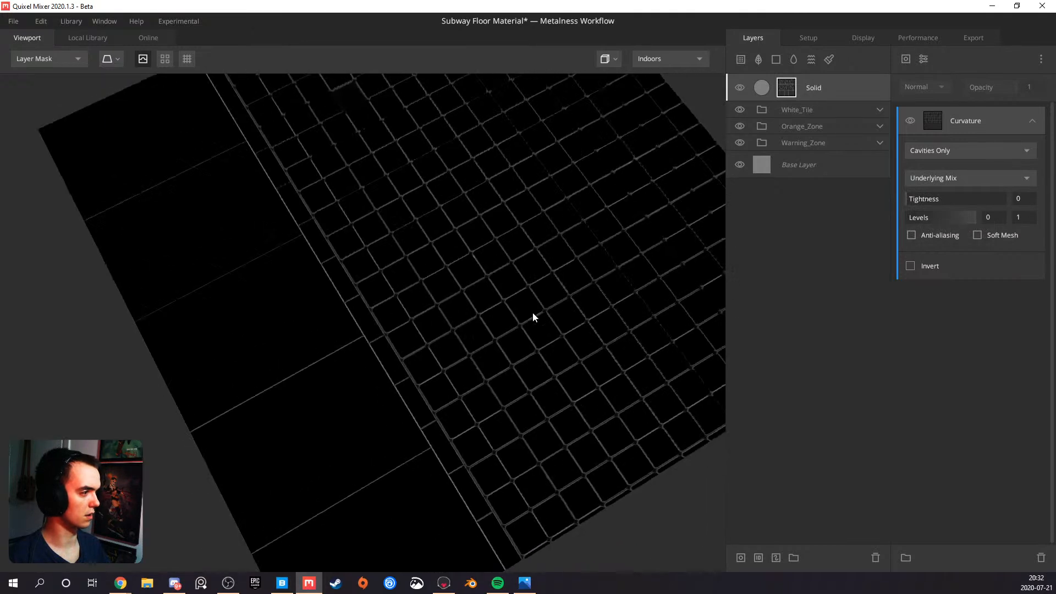
left_click(938, 152)
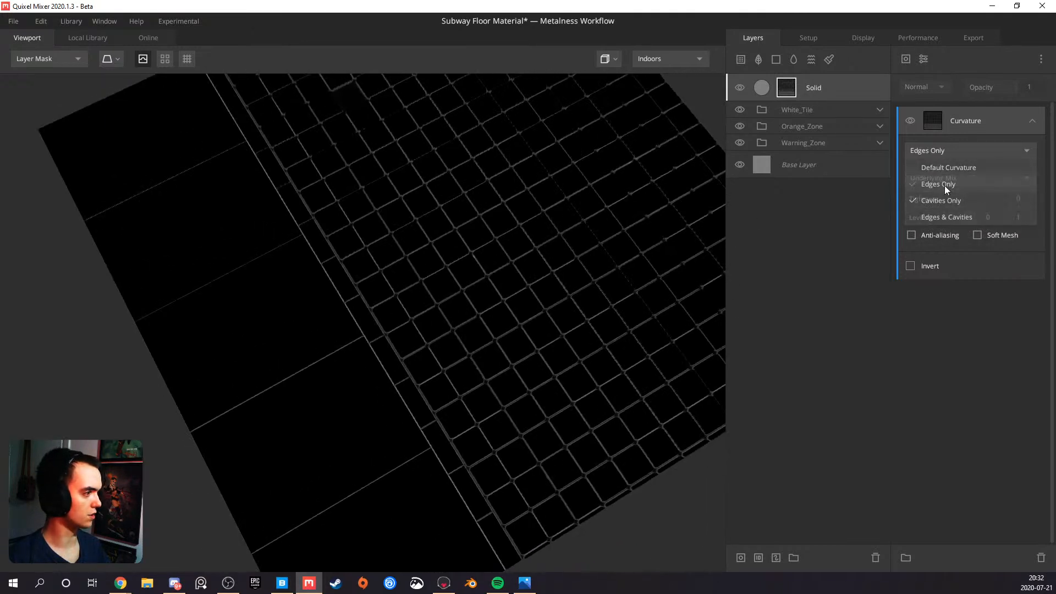
left_click(946, 186)
left_click(942, 153)
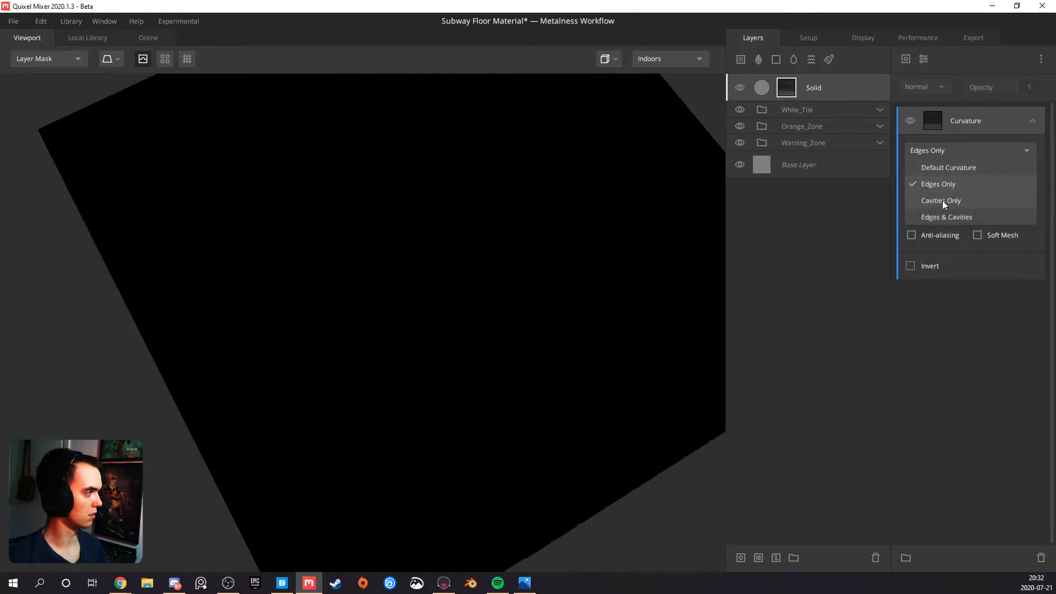
left_click(936, 220)
scroll(511, 278, "up", 3)
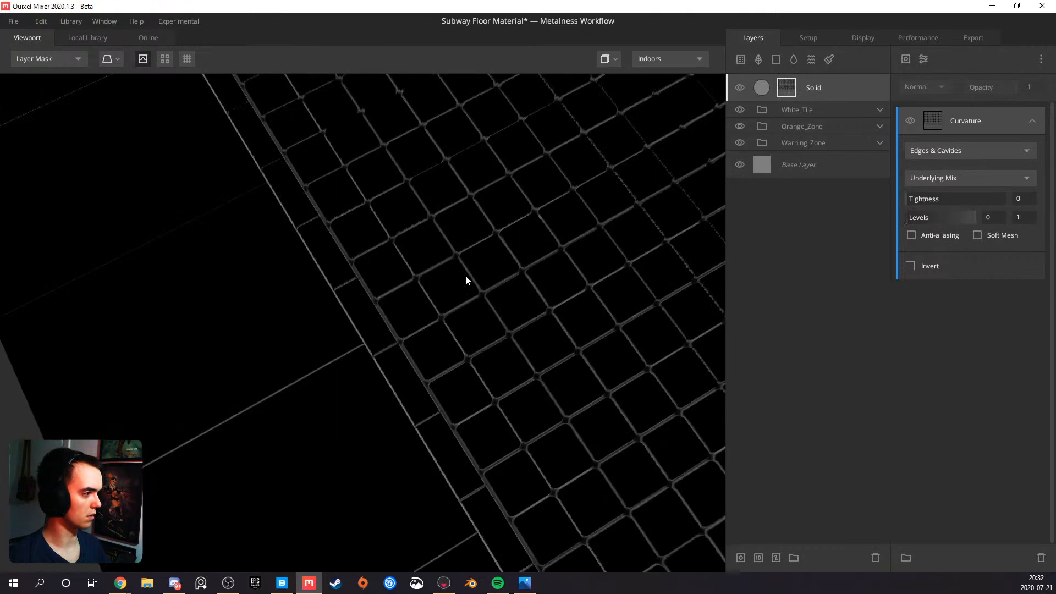
left_click_drag(465, 276, 437, 257)
left_click(924, 156)
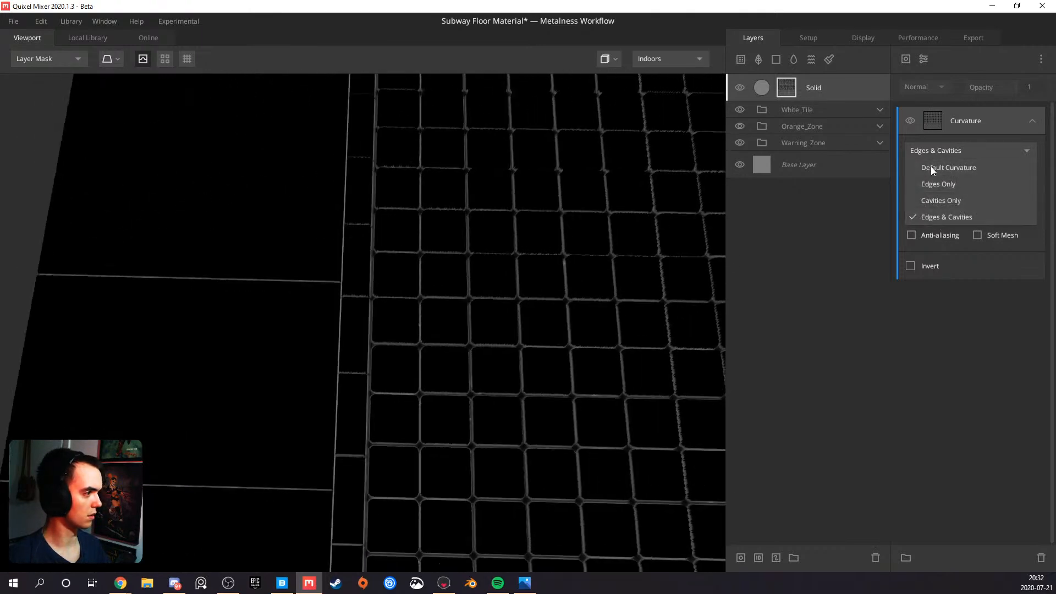
left_click(931, 166)
Lower the upper Levels value of the Curvature mask to 0 to strengthen the lines between the tiles
scroll(439, 305, "up", 3)
left_click_drag(439, 306, 457, 307)
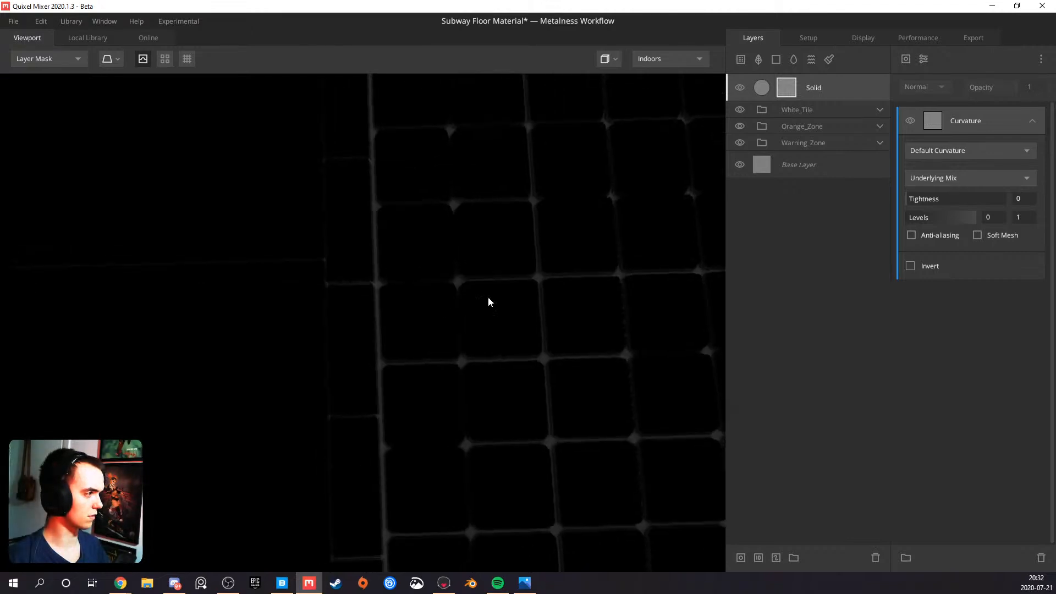
mouse_move(914, 220)
left_mouse_down()
mouse_move(935, 220)
mouse_move(910, 222)
left_mouse_up()
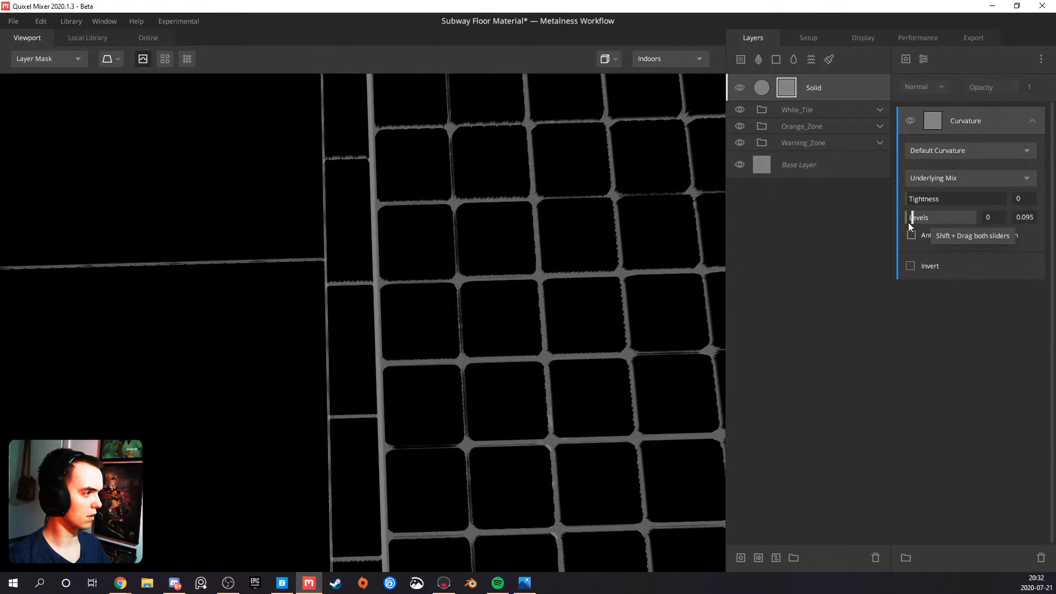
scroll(537, 271, "down", 5)
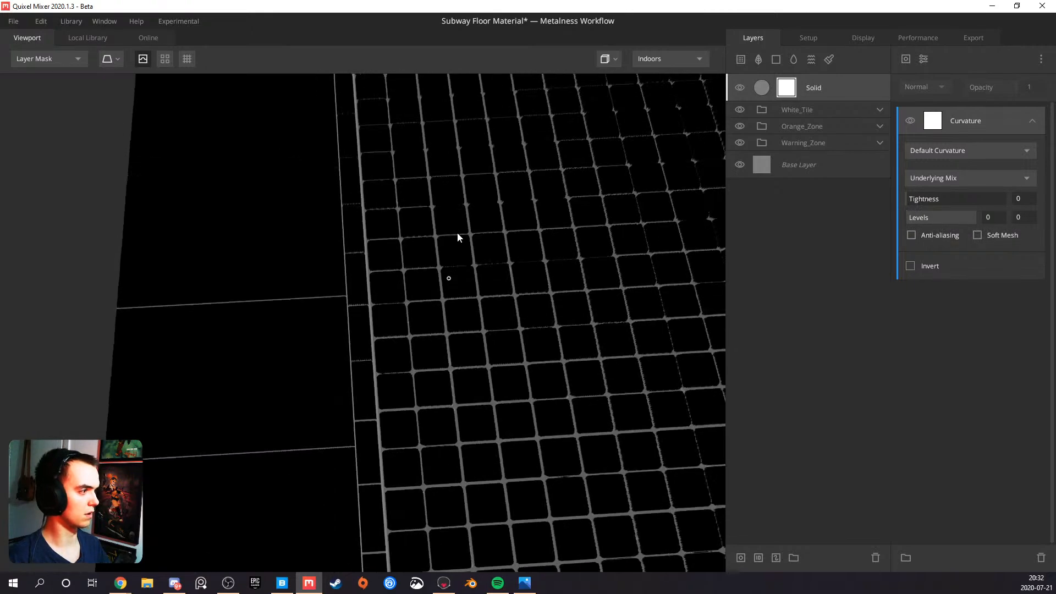
Raise the Solid layer's blend Threshold to 0.1 and inspect the filled gaps between the tiles in the PBR Metalness view
left_click_drag(455, 243, 608, 200)
left_click_drag(432, 242, 398, 271)
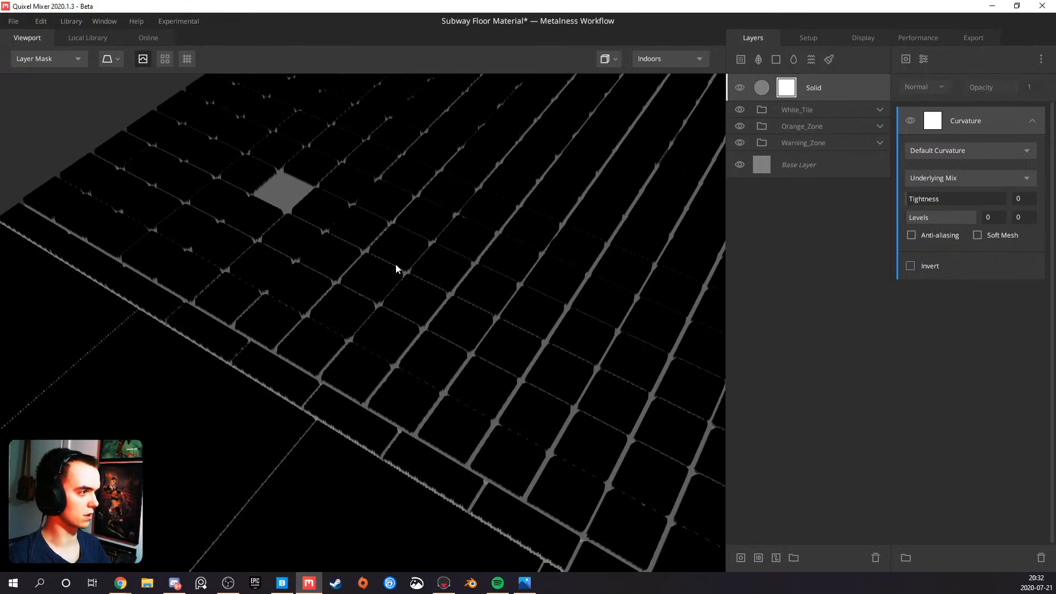
left_click(862, 88)
left_click_drag(957, 153, 960, 158)
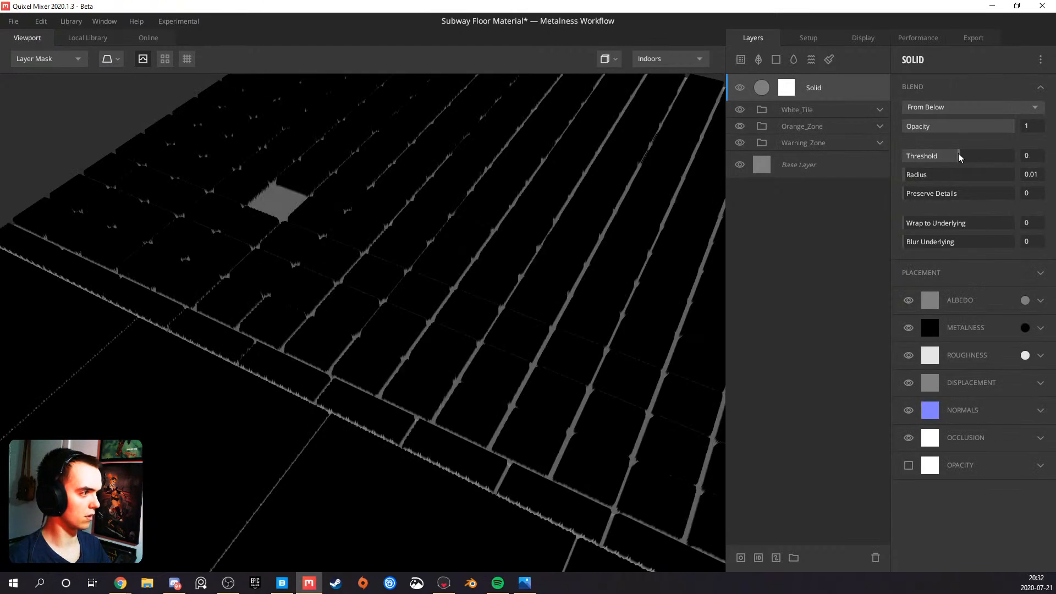
left_click_drag(960, 158, 963, 156)
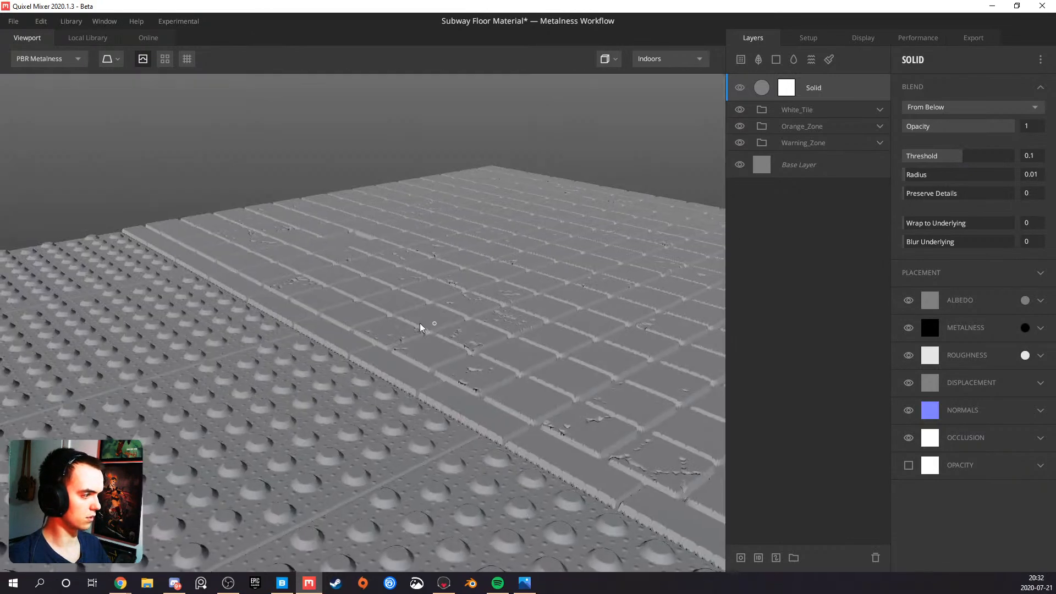
scroll(345, 335, "up", 2)
left_click_drag(352, 337, 412, 387)
middle_click_drag(387, 205, 392, 273)
left_click_drag(397, 226, 434, 221)
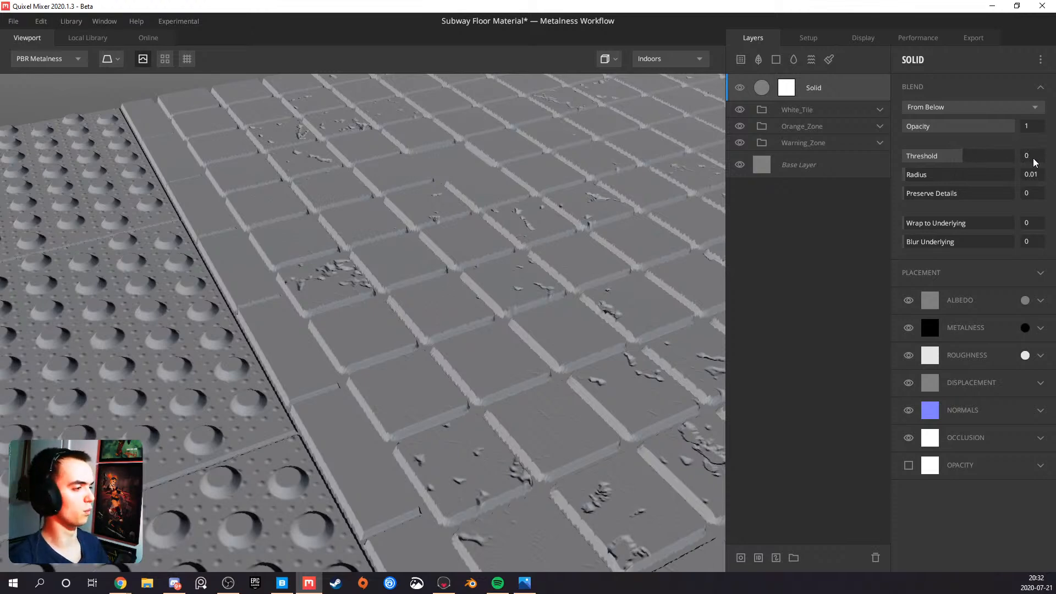
Try blend Threshold values of 1 and 0.07 on the Solid layer
key("Return")
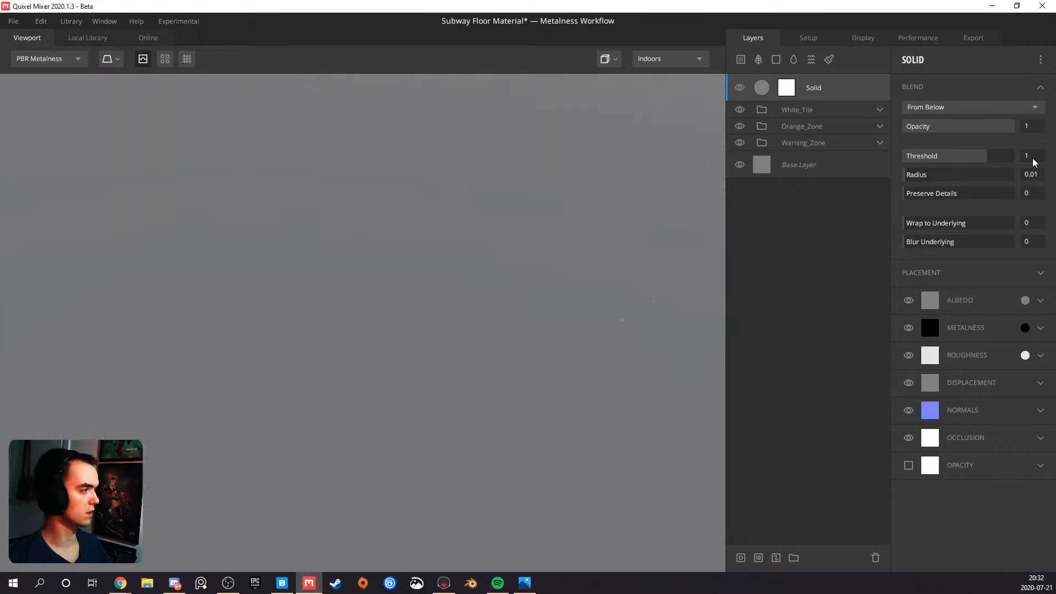
left_click_drag(989, 160, 962, 166)
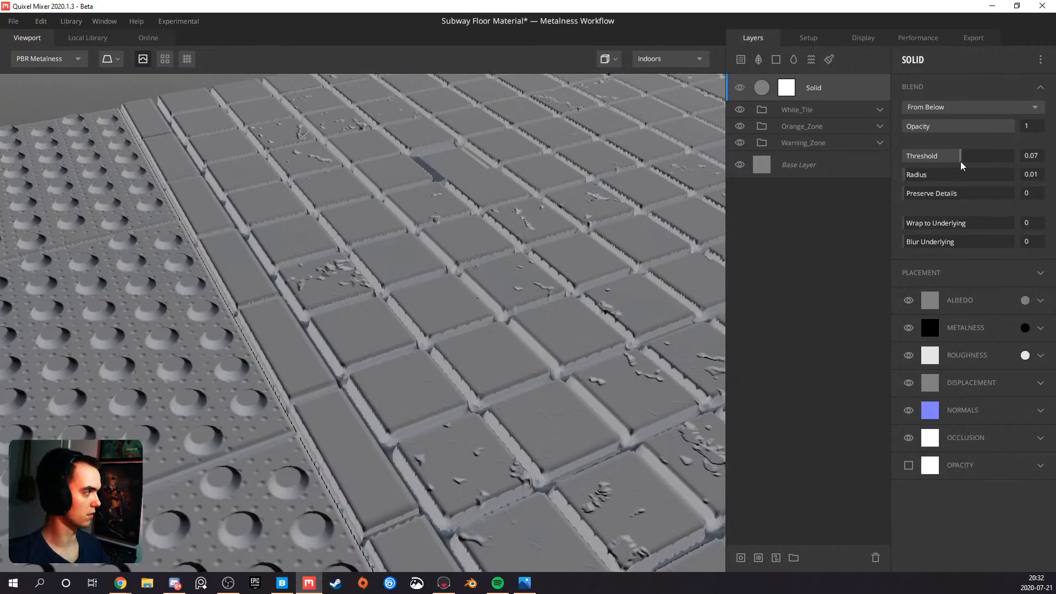
left_click_drag(498, 304, 432, 328)
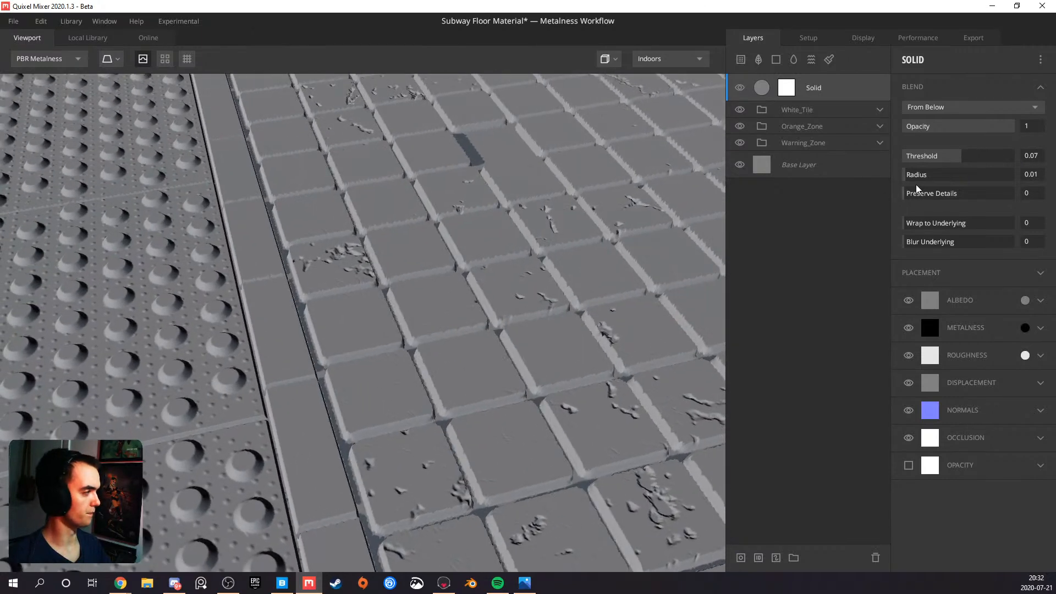
Set the Solid layer's blend Threshold to 0.15
left_click(1042, 154)
type("0")
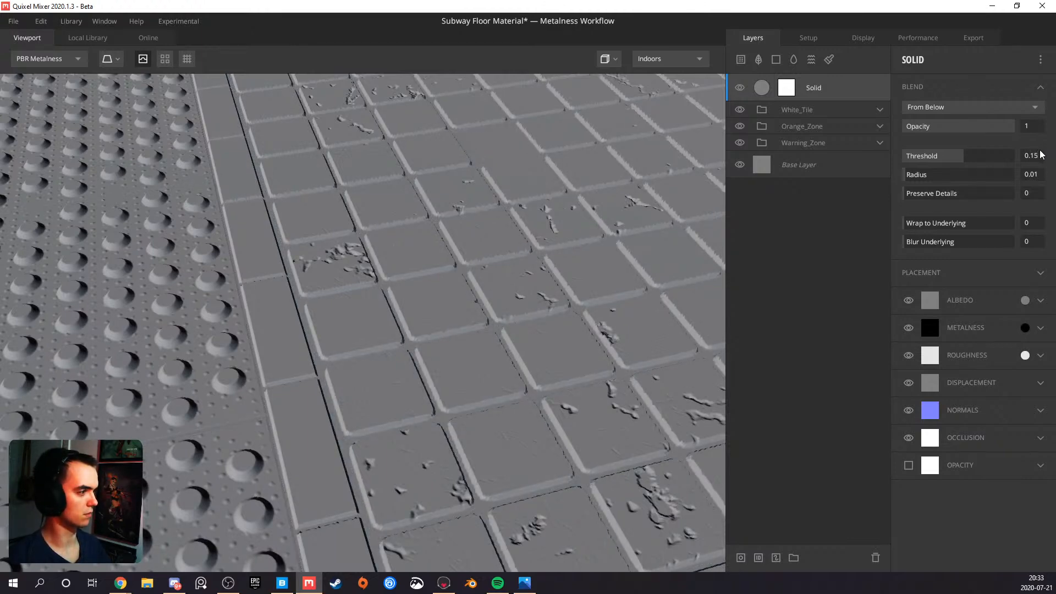
scroll(474, 206, "down", 3)
left_click_drag(409, 279, 445, 271)
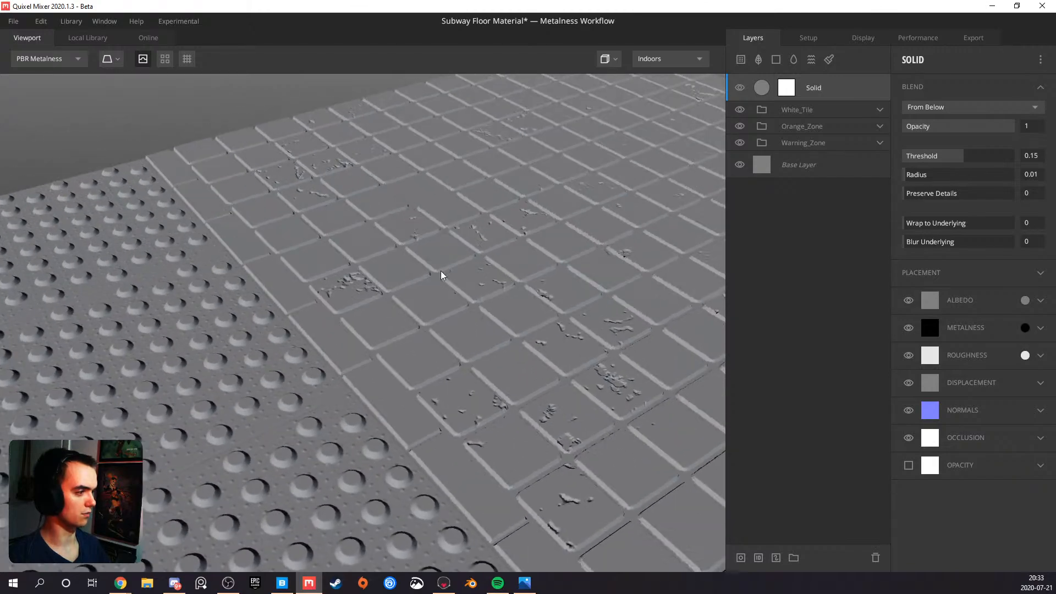
Examine the tile floor, then display the Solid layer's mask and check its coverage between the tiles near and far
scroll(430, 289, "down", 2)
middle_click_drag(441, 344, 342, 290)
left_click_drag(363, 328, 408, 349)
key("m")
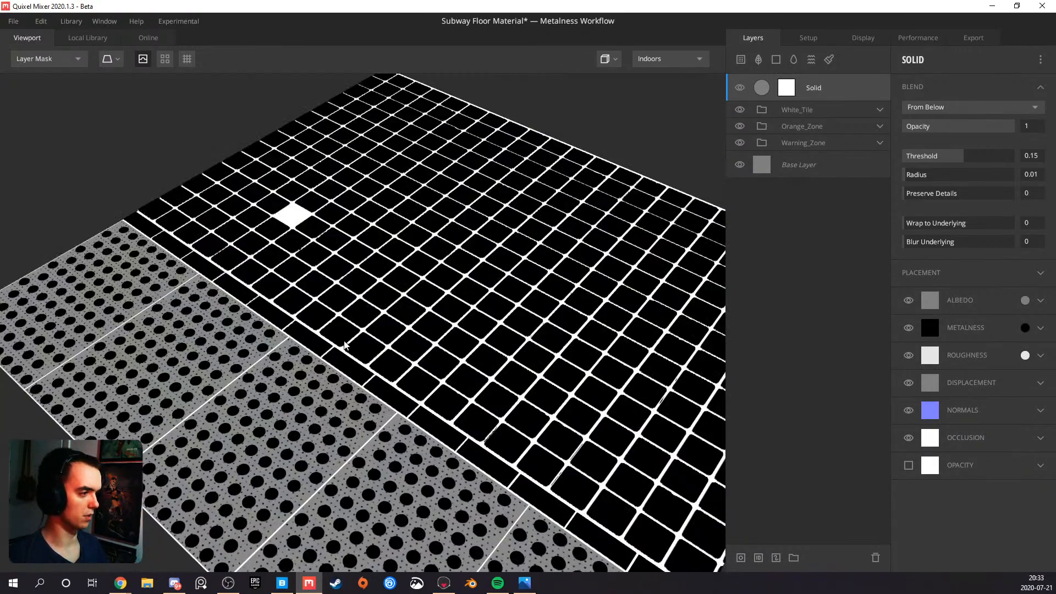
scroll(344, 345, "up", 5)
scroll(374, 390, "down", 2)
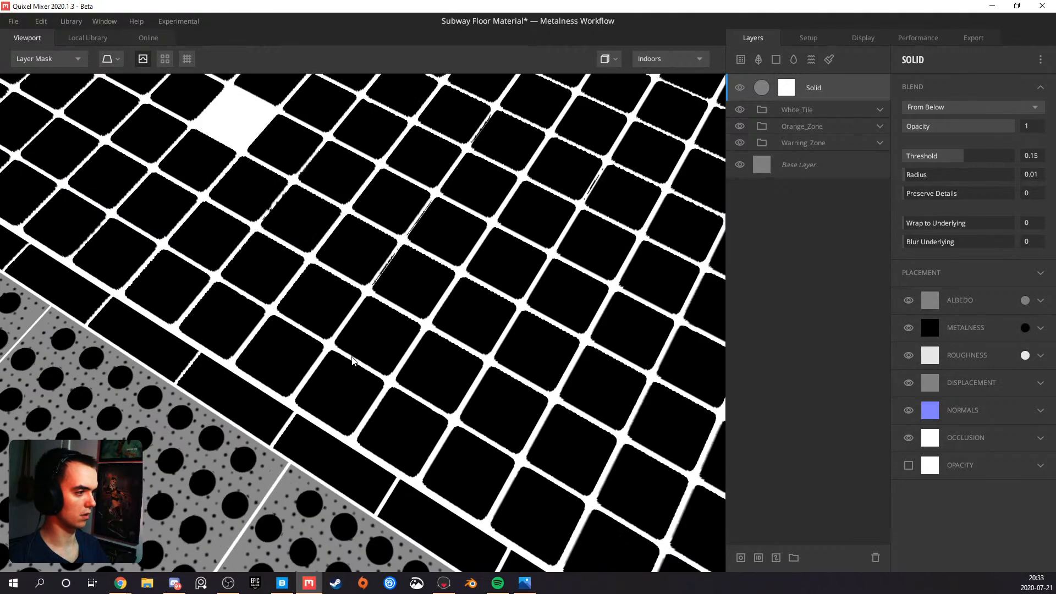
scroll(352, 361, "down", 4)
scroll(368, 281, "up", 3)
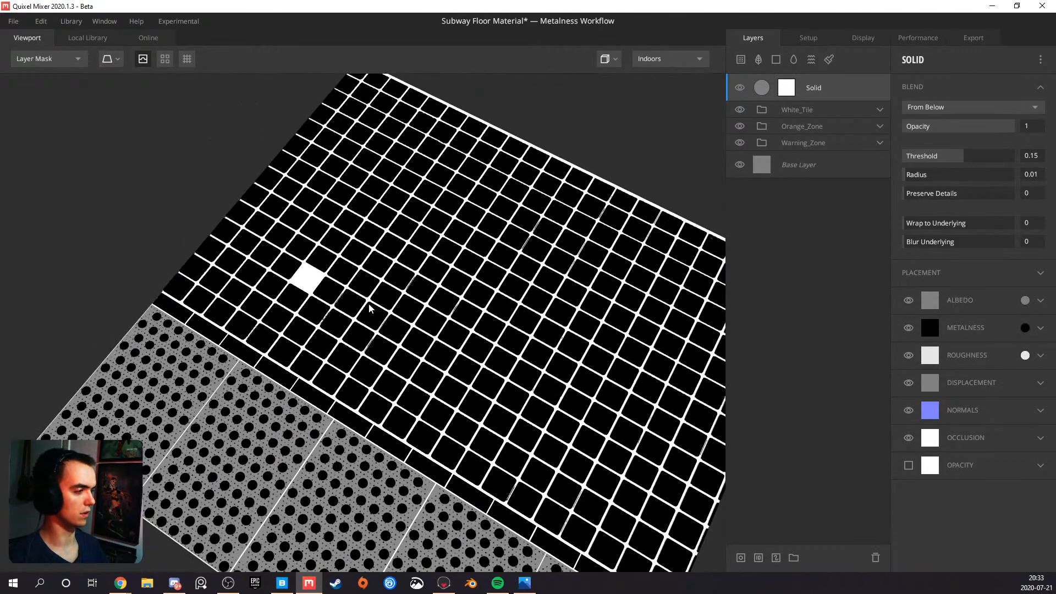
Add a Perlin Noise component above the Curvature in the Solid layer's mask stack
left_click(793, 89)
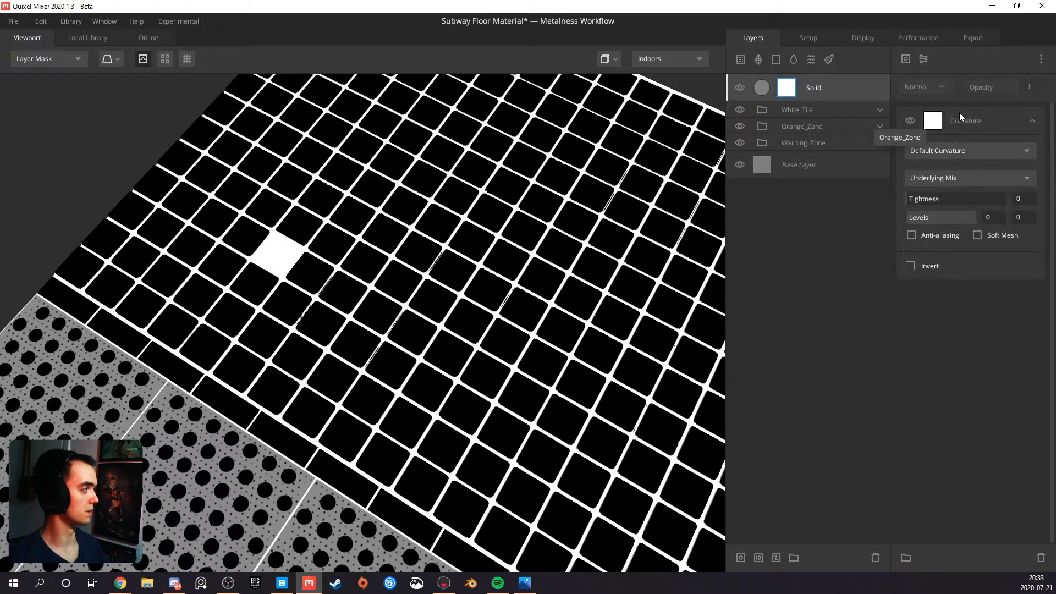
left_click(923, 59)
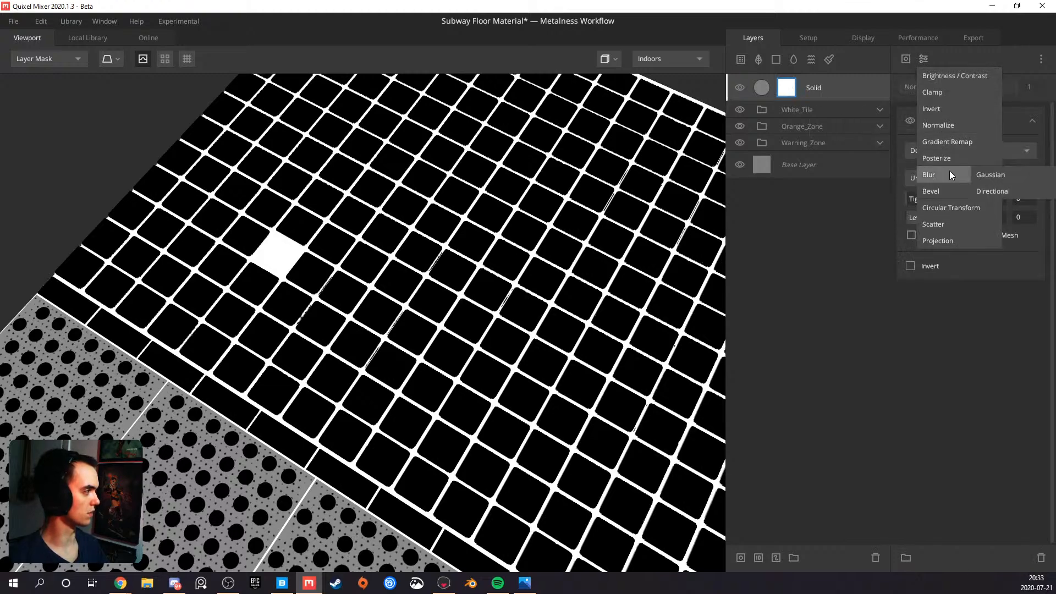
left_click(903, 58)
left_click(902, 59)
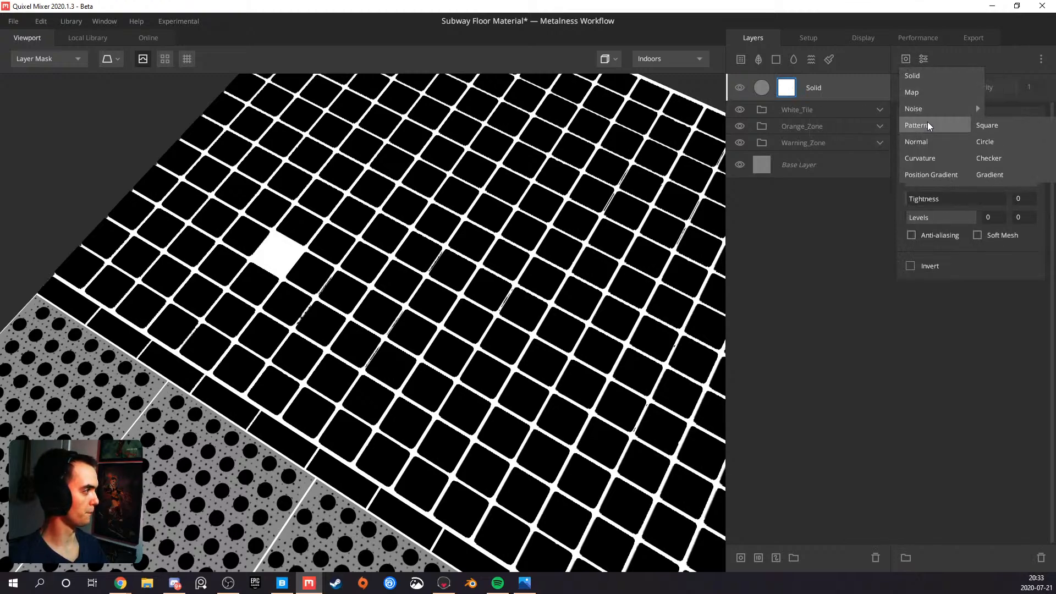
mouse_move(942, 108)
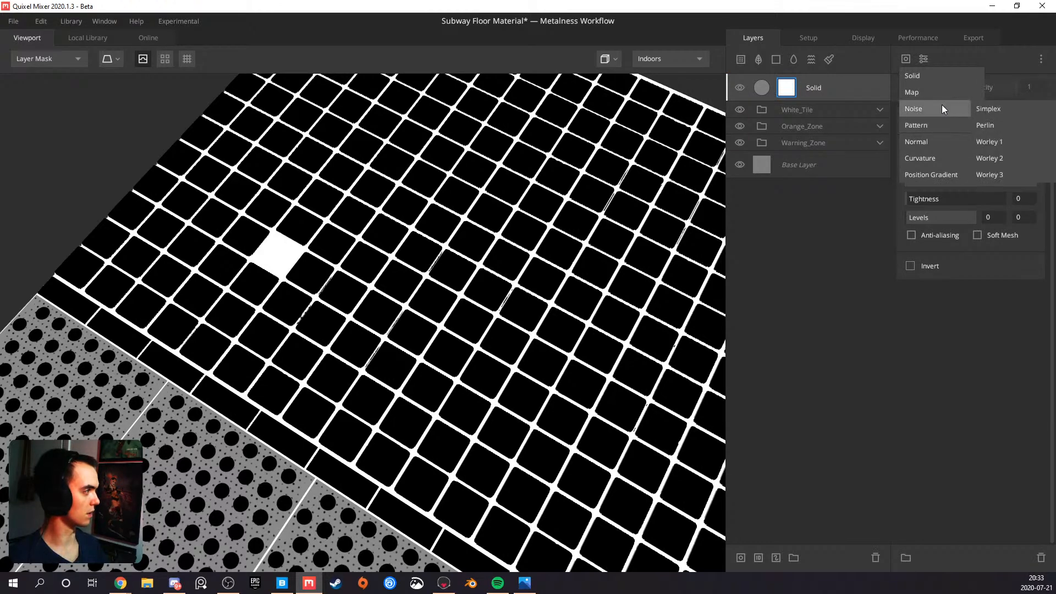
left_click(991, 127)
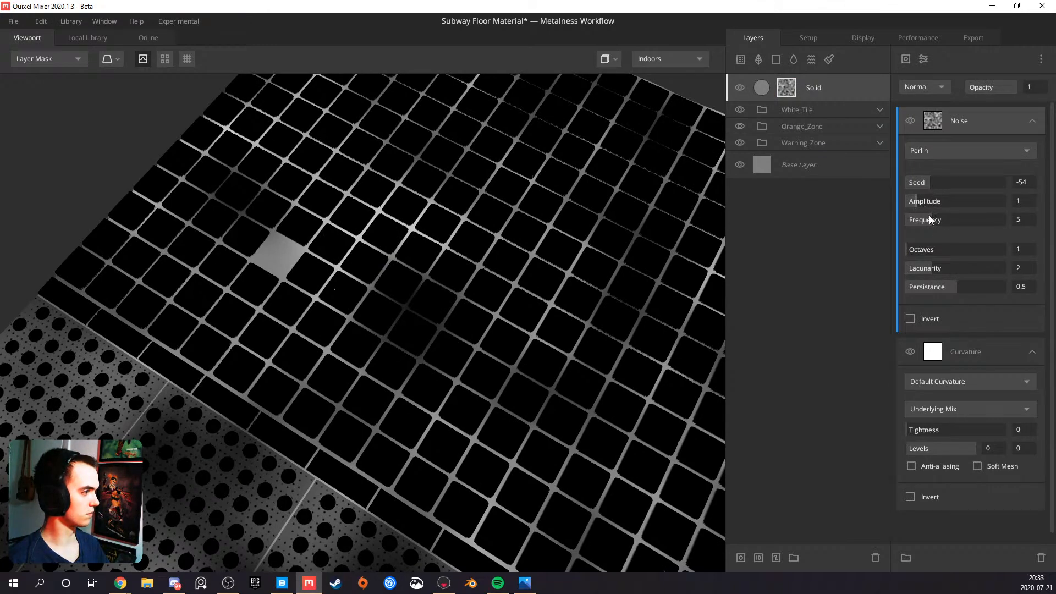
Set the mask noise to Octaves 10, Lacunarity 3.5, Frequency 20 and Persistance 0.348, and check it in the PBR Metalness view
left_click_drag(916, 251, 1006, 250)
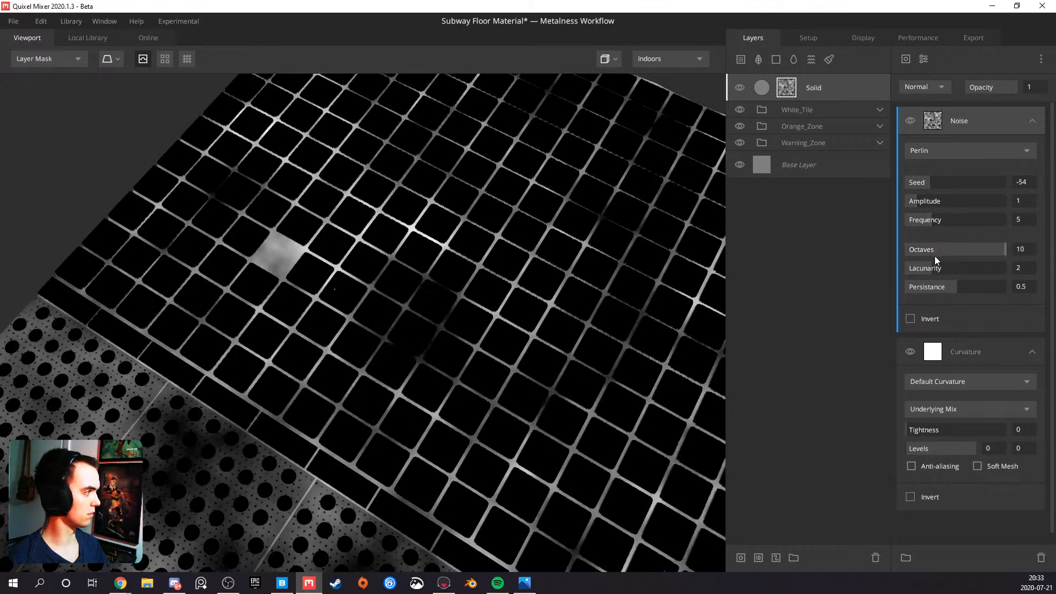
mouse_move(933, 269)
left_mouse_down()
mouse_move(1005, 272)
mouse_move(943, 285)
left_mouse_up()
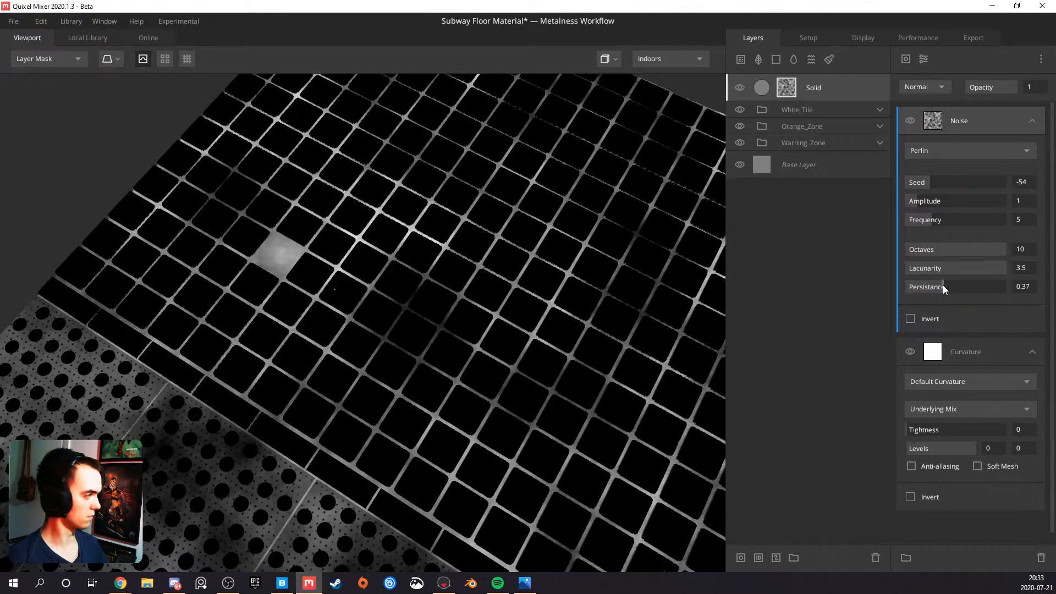
left_click_drag(933, 219, 1041, 219)
mouse_move(946, 286)
left_mouse_down()
mouse_move(933, 286)
mouse_move(945, 287)
left_mouse_up()
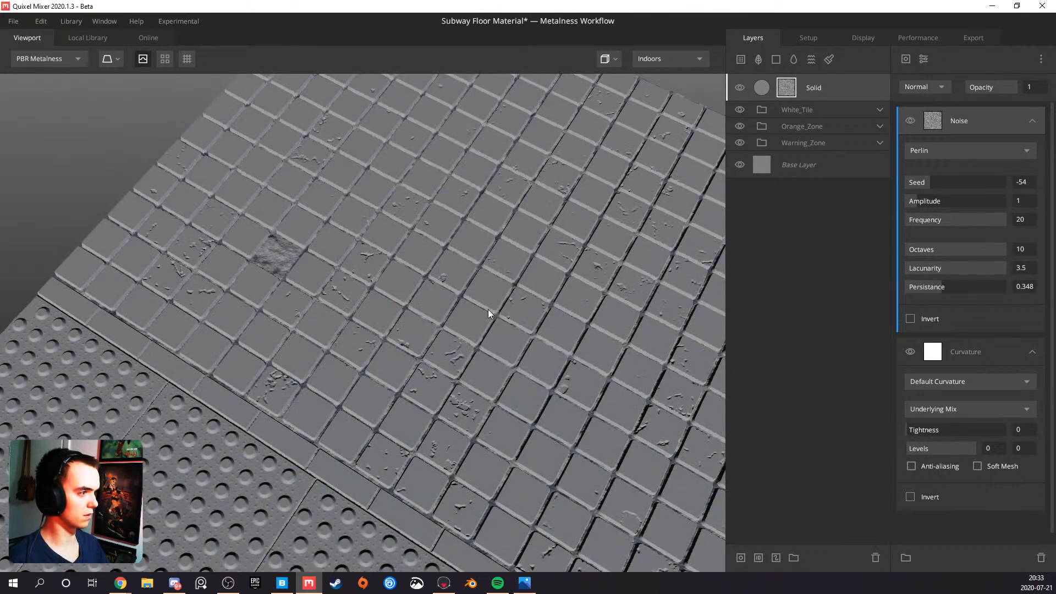
left_click_drag(487, 309, 418, 362)
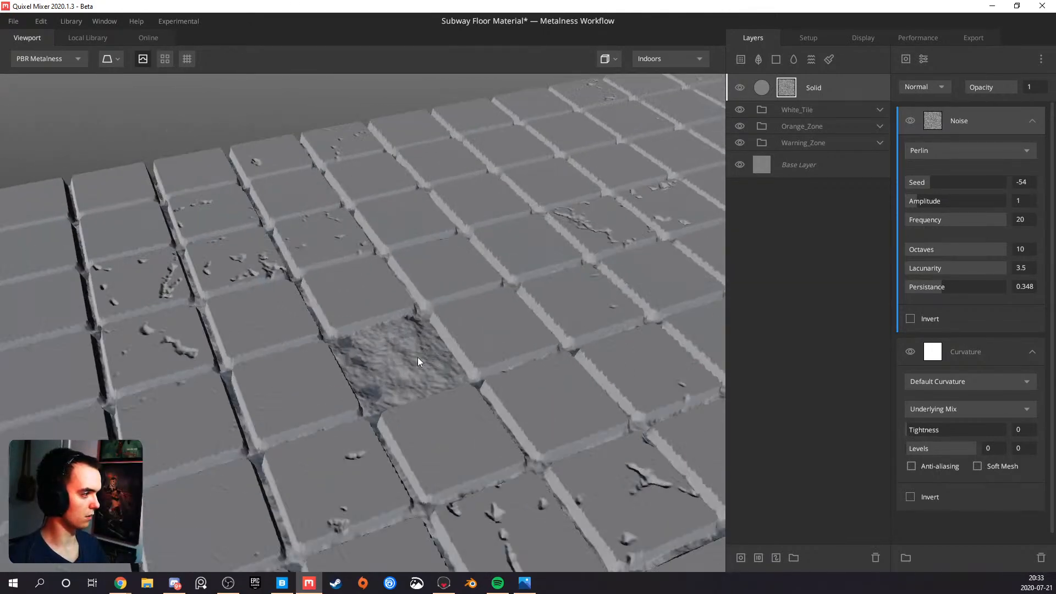
Set the Noise component's blend mode to Multiply and lower its opacity to about 0.25
left_click(942, 89)
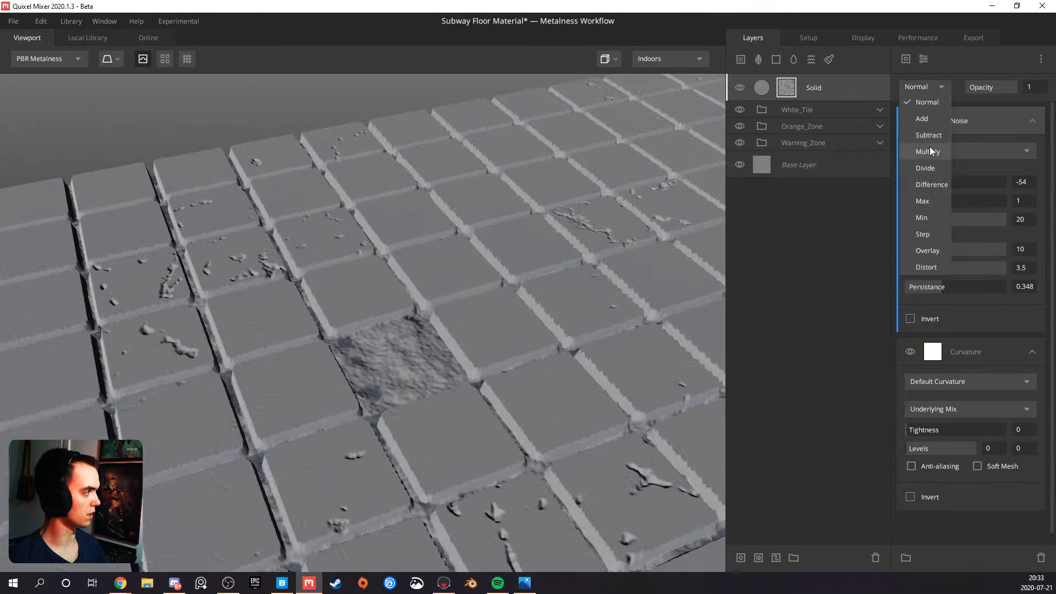
left_click(930, 146)
mouse_move(986, 86)
left_mouse_down()
mouse_move(997, 85)
mouse_move(976, 87)
left_mouse_up()
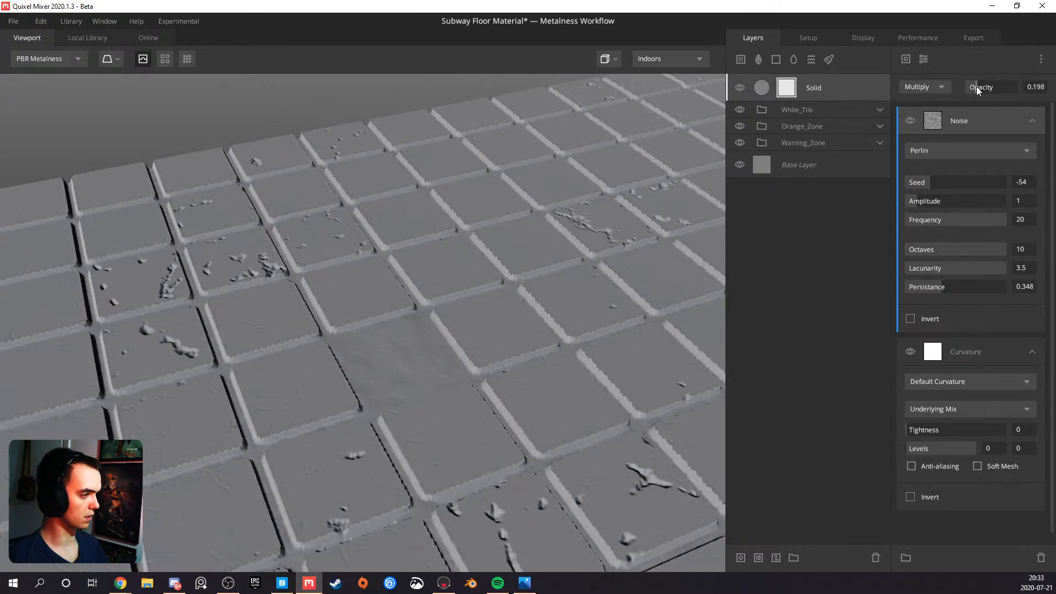
left_click_drag(976, 87, 979, 85)
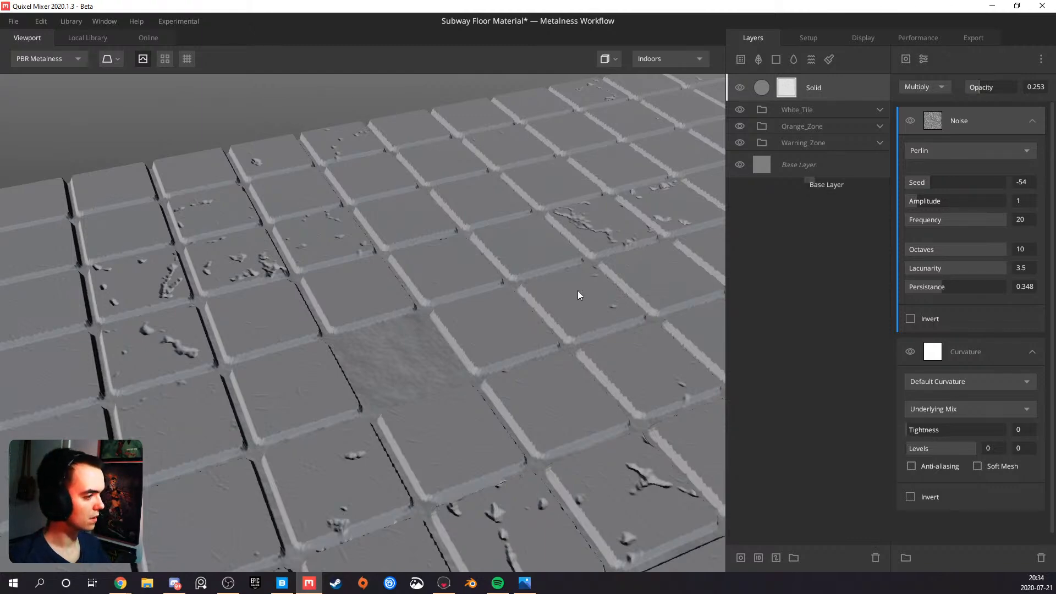
Set the Noise component's opacity to 1 and lower its Amplitude to about 0.61
left_click_drag(576, 290, 416, 282)
left_click_drag(991, 94, 1023, 91)
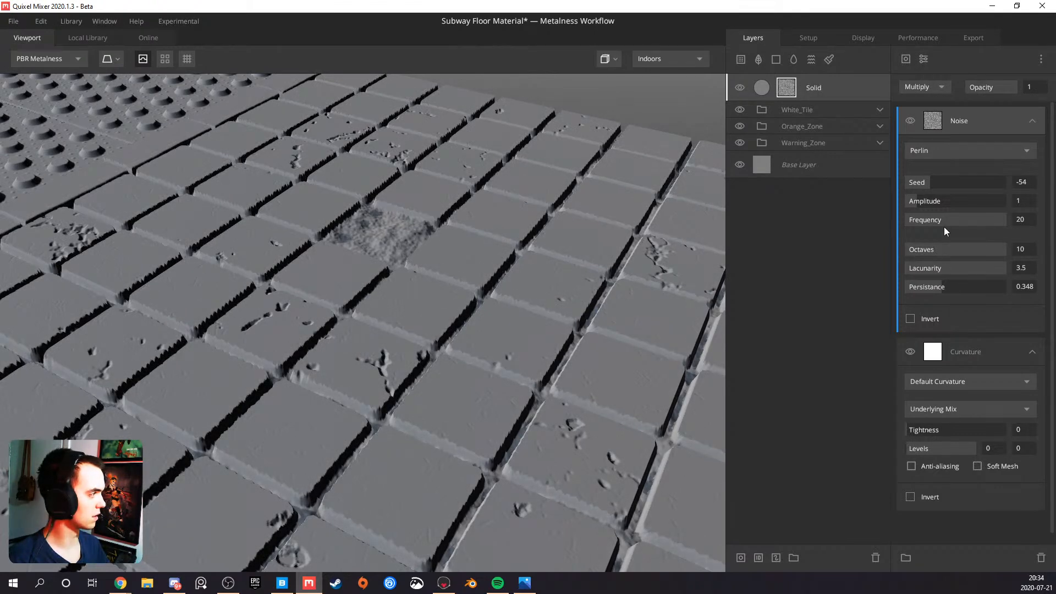
left_click_drag(915, 200, 913, 199)
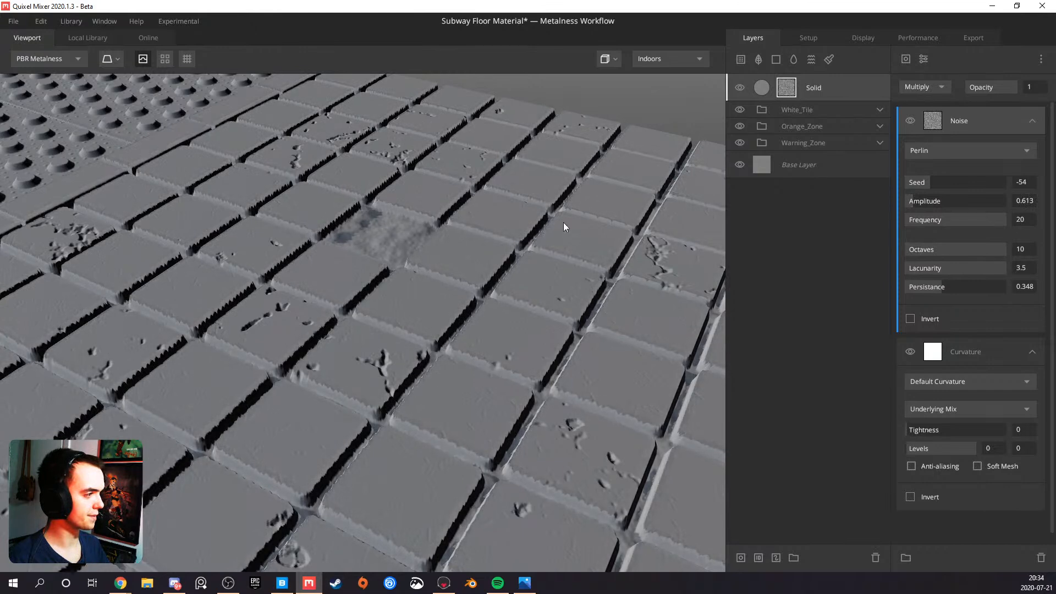
Try larger noise shapes with Frequency about 3.76, Octaves 8, Lacunarity about 1.91 and Amplitude about 5.97
scroll(401, 208, "up", 2)
left_click_drag(401, 208, 413, 336)
left_click_drag(969, 220, 926, 222)
left_click_drag(946, 257, 984, 250)
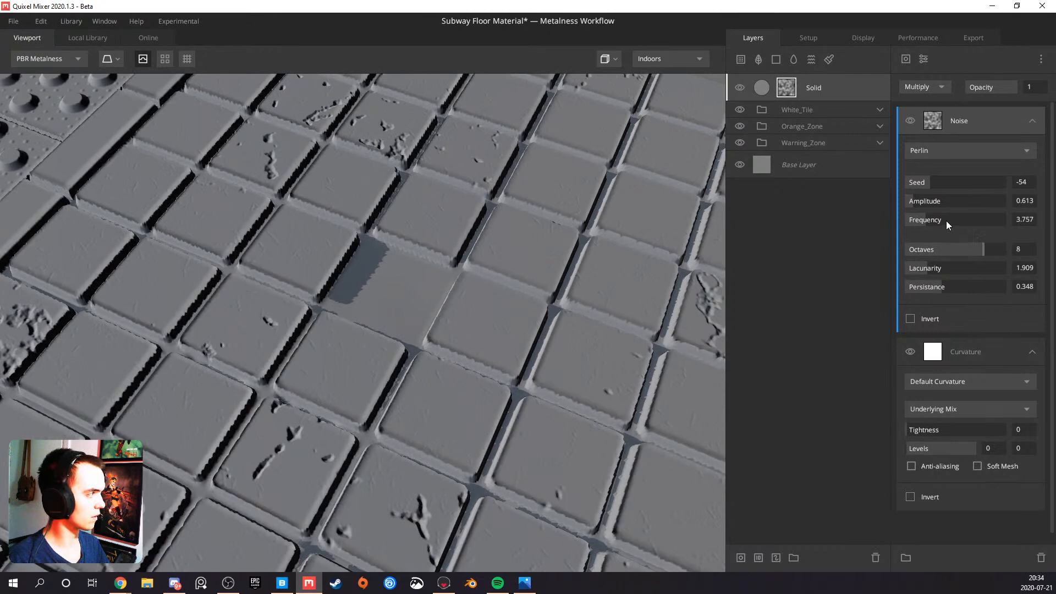
left_click_drag(925, 200, 967, 208)
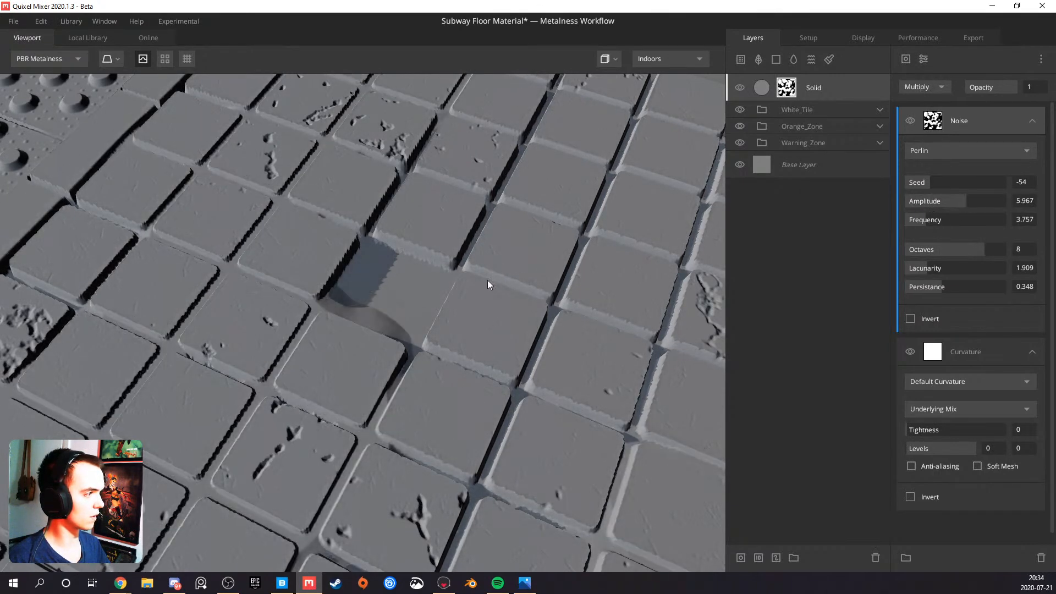
Raise the mask noise's Frequency to 20 and Lacunarity to 3.5, checking the gaps around the missing tile
scroll(488, 280, "down", 5)
left_click_drag(484, 286, 351, 299)
middle_click_drag(351, 299, 430, 331)
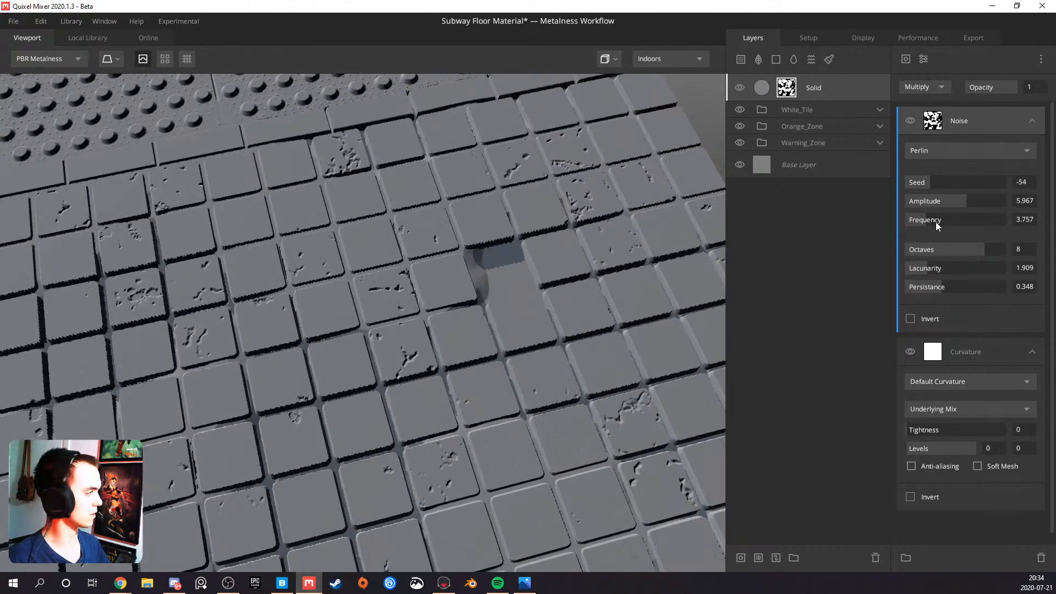
left_click_drag(934, 220, 1035, 217)
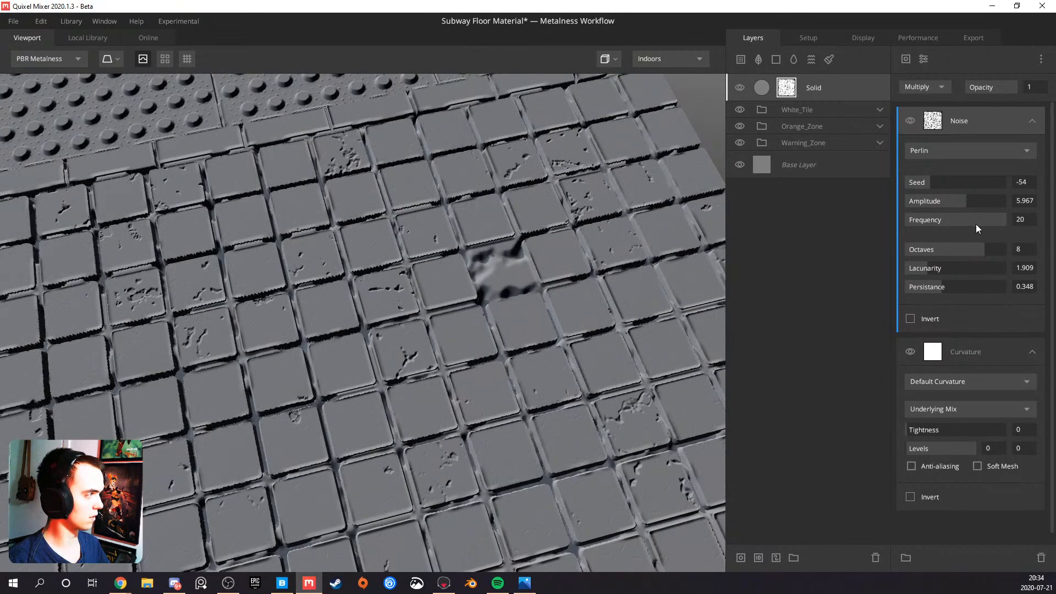
left_click_drag(658, 296, 427, 335)
left_click_drag(943, 265, 1024, 259)
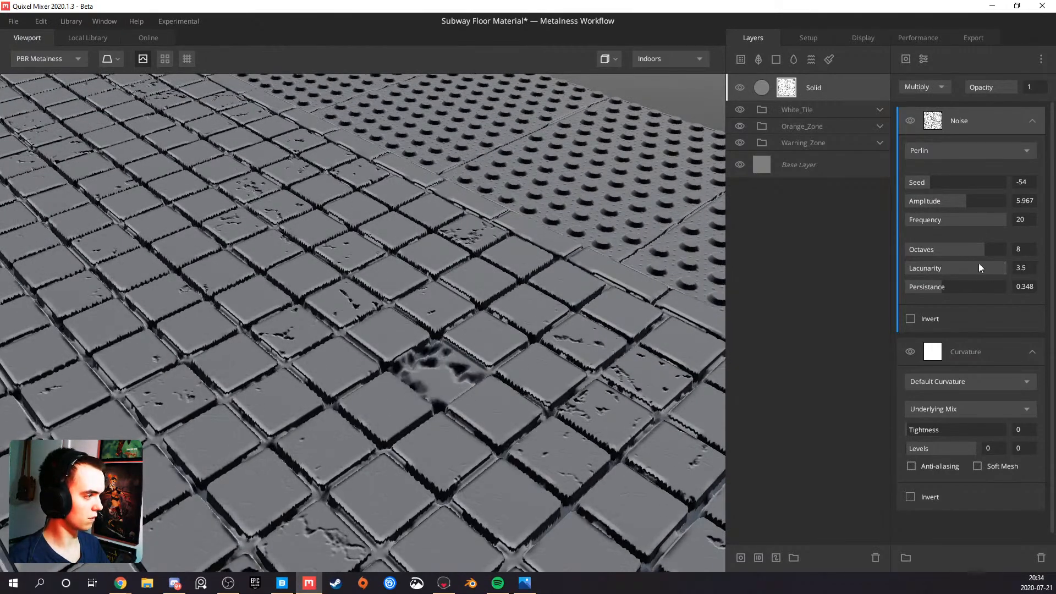
left_click_drag(585, 334, 653, 296)
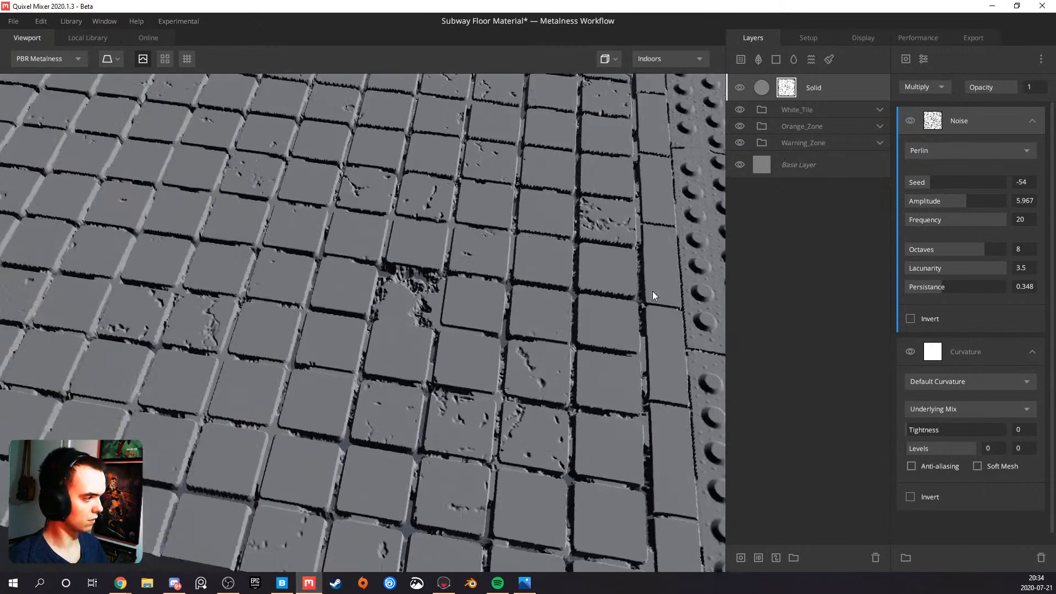
Set the mask noise to Octaves 4, Frequency 50 and Amplitude about 0.66 for a fine grain in the gaps
left_click_drag(992, 253, 1009, 248)
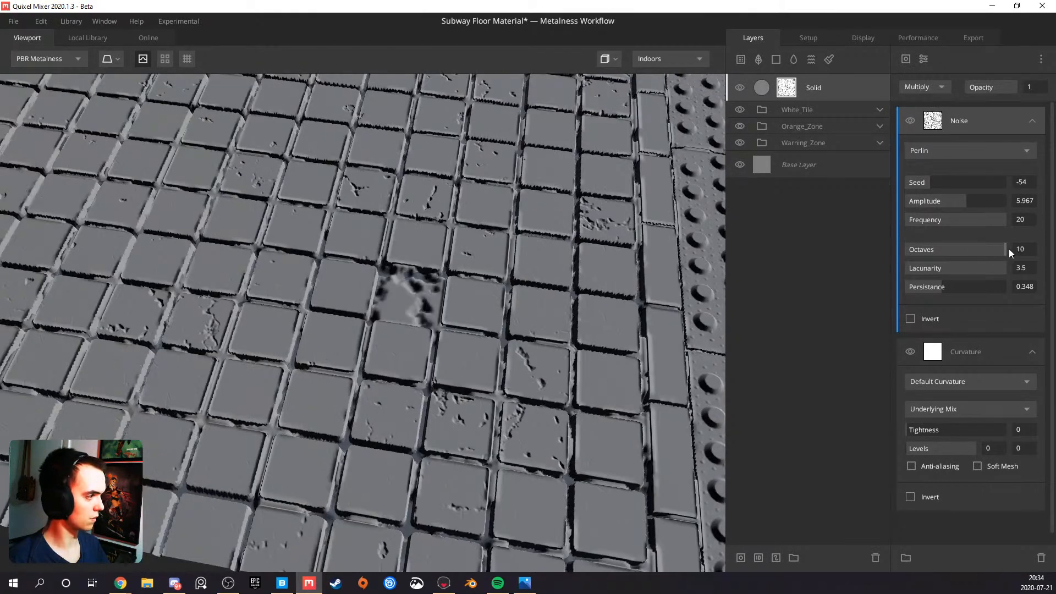
left_click(1026, 217)
type("50")
key("Return")
left_click_drag(958, 201, 913, 203)
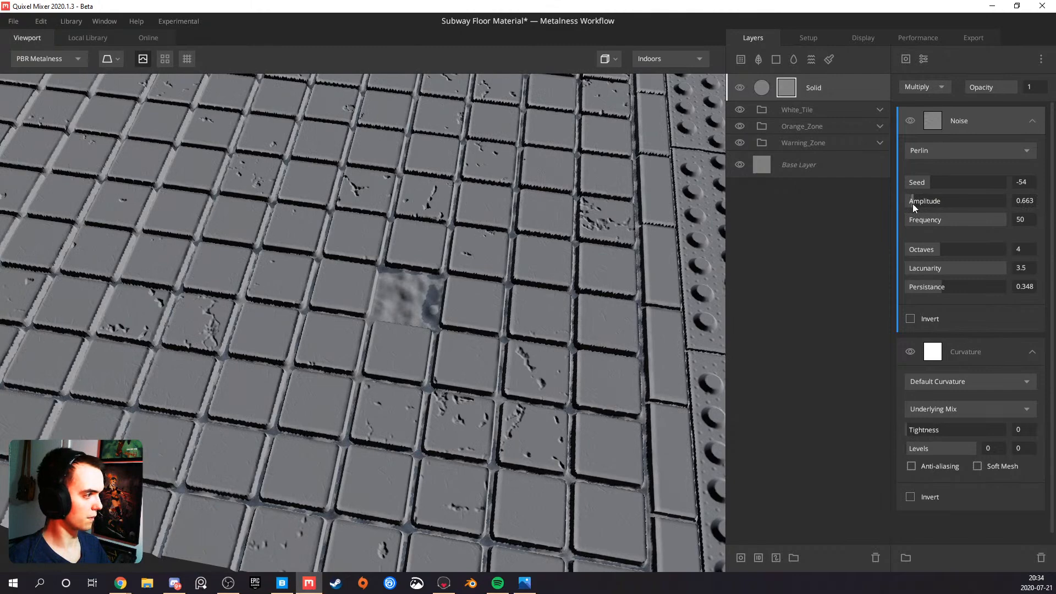
left_click_drag(456, 265, 438, 310)
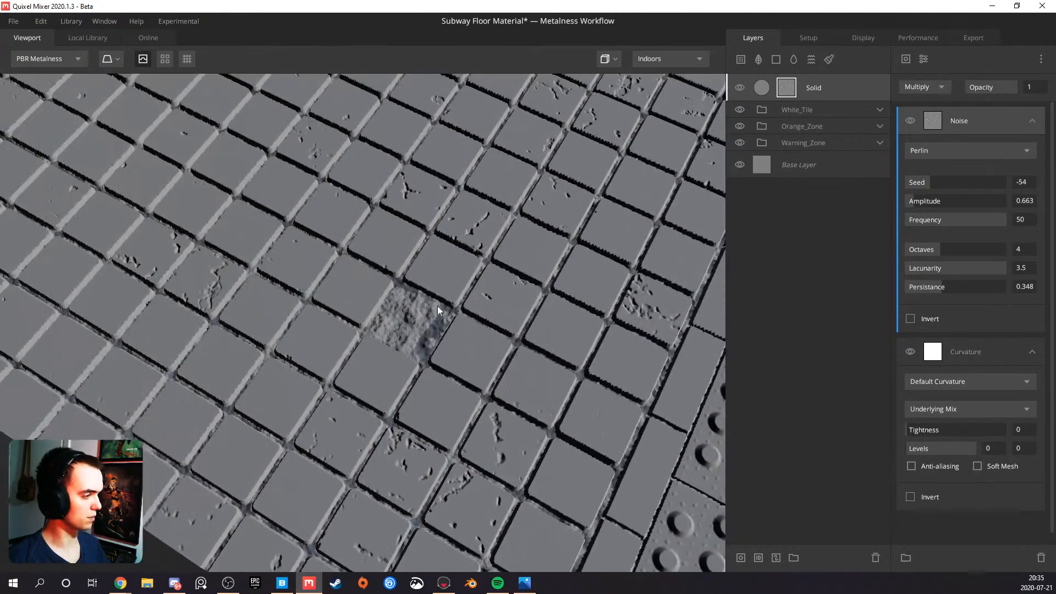
Add a Gaussian Blur modifier to the Solid layer's mask, trying Strength 0.1 before setting it to 0.01
left_click(925, 60)
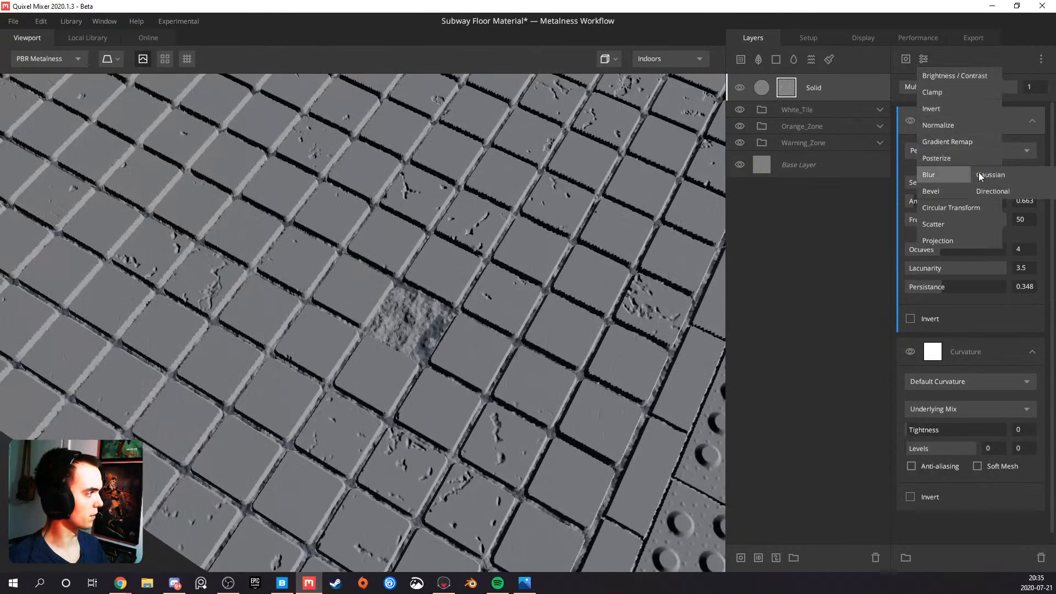
left_click(1026, 174)
left_click_drag(925, 160, 907, 161)
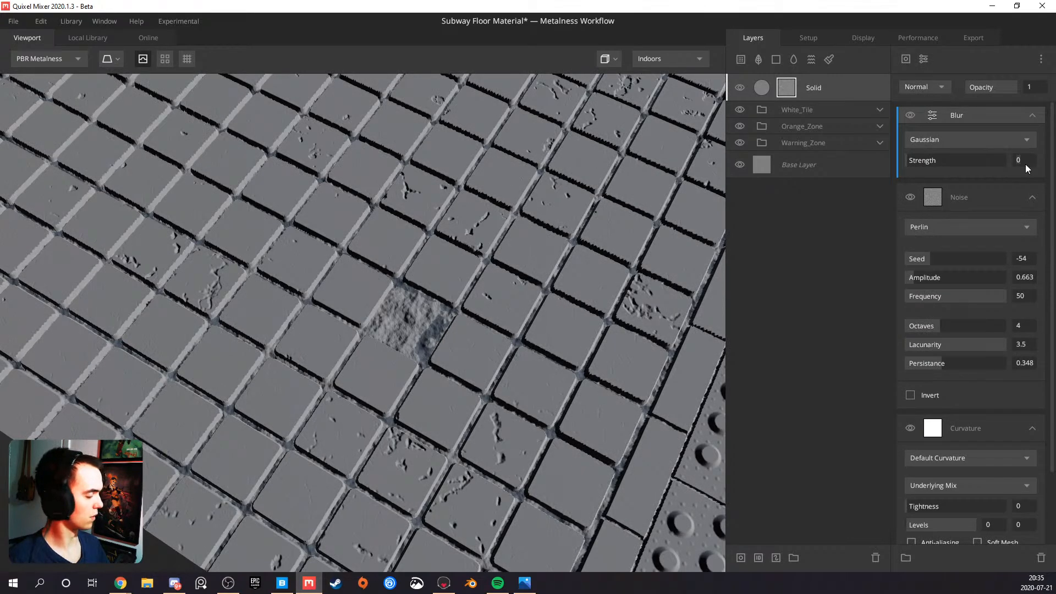
type(".1")
key("Return")
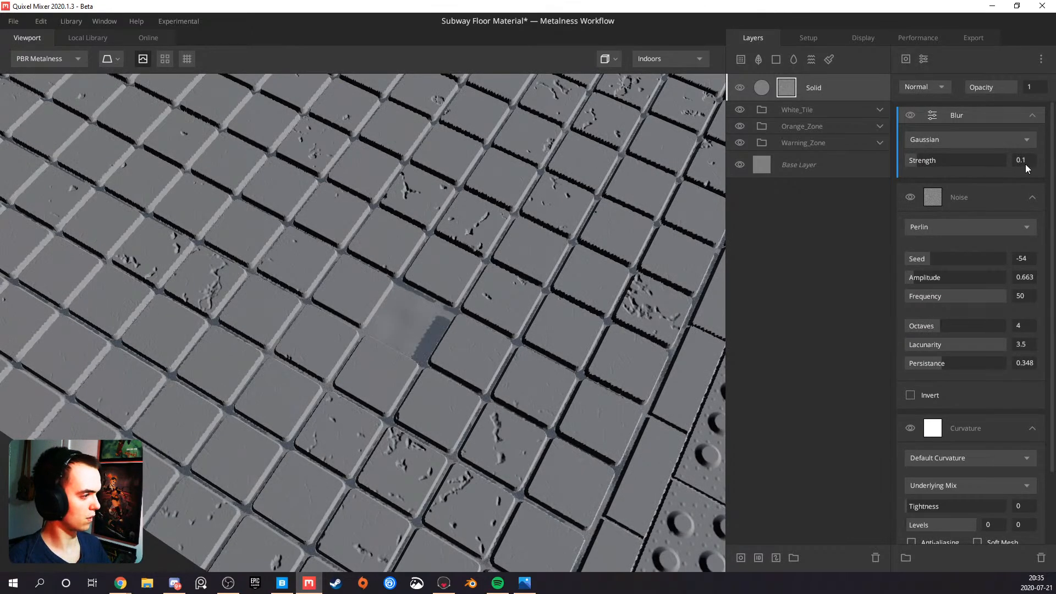
type(".01")
key("Return")
scroll(564, 240, "down", 5)
left_click_drag(494, 262, 368, 272)
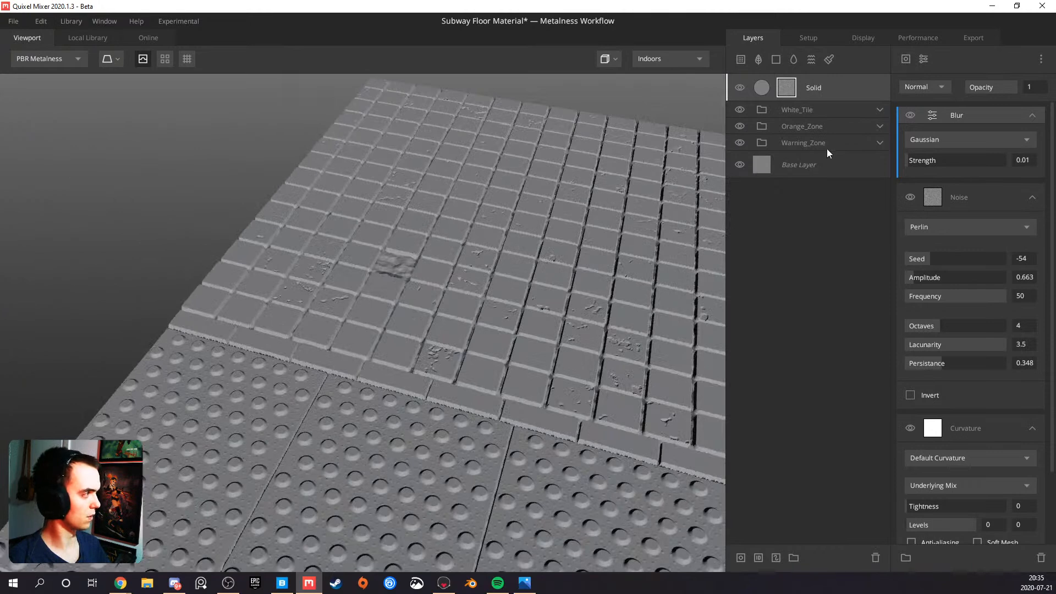
Set the Solid layer's blend Threshold to 0.2 and check the fill around the missing tile
scroll(949, 293, "down", 2)
left_click(975, 341)
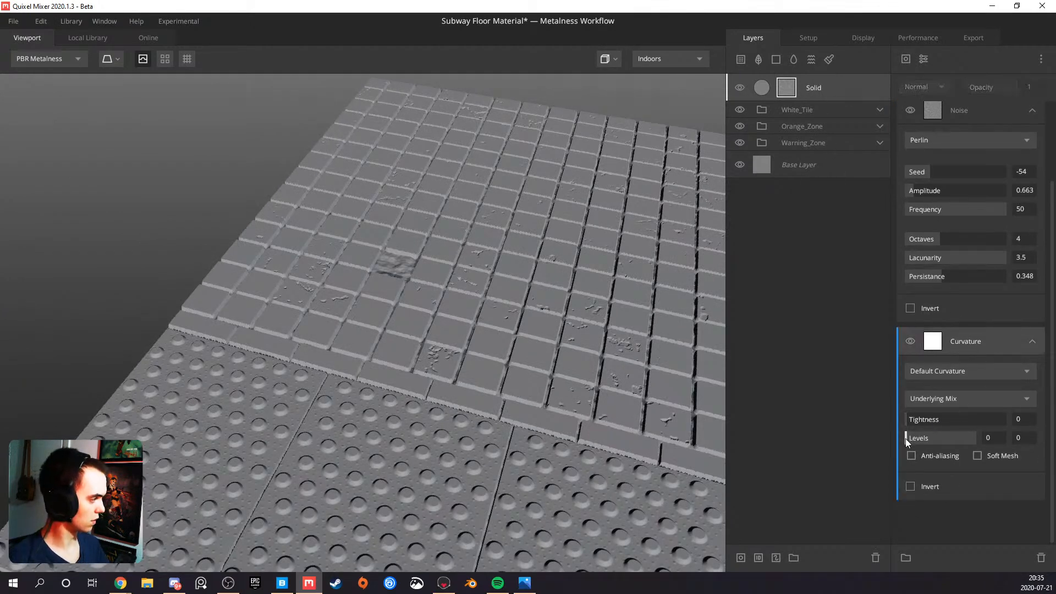
left_click(883, 110)
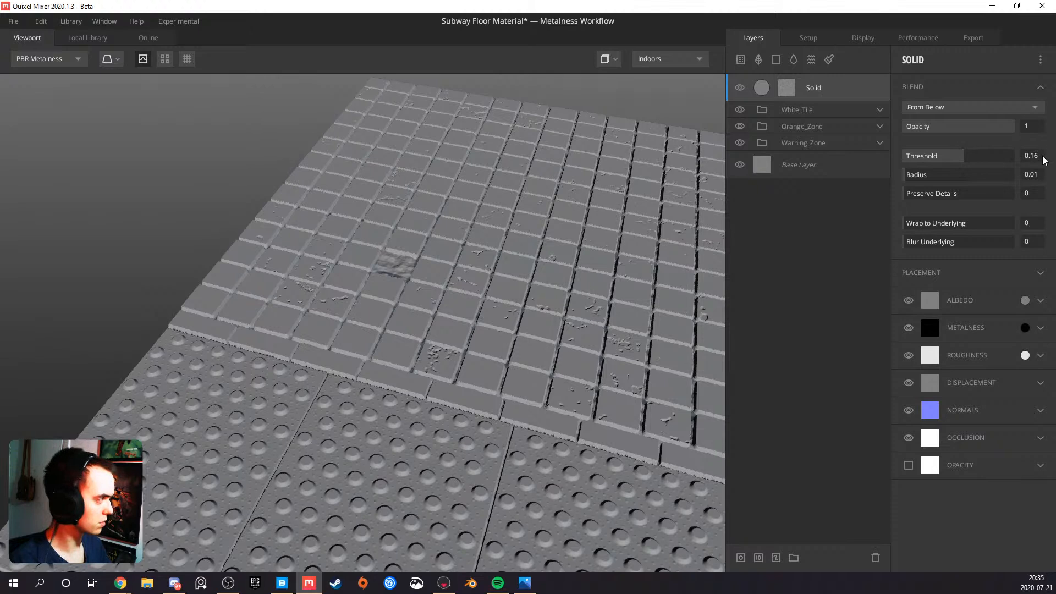
key("BackSpace")
type("7")
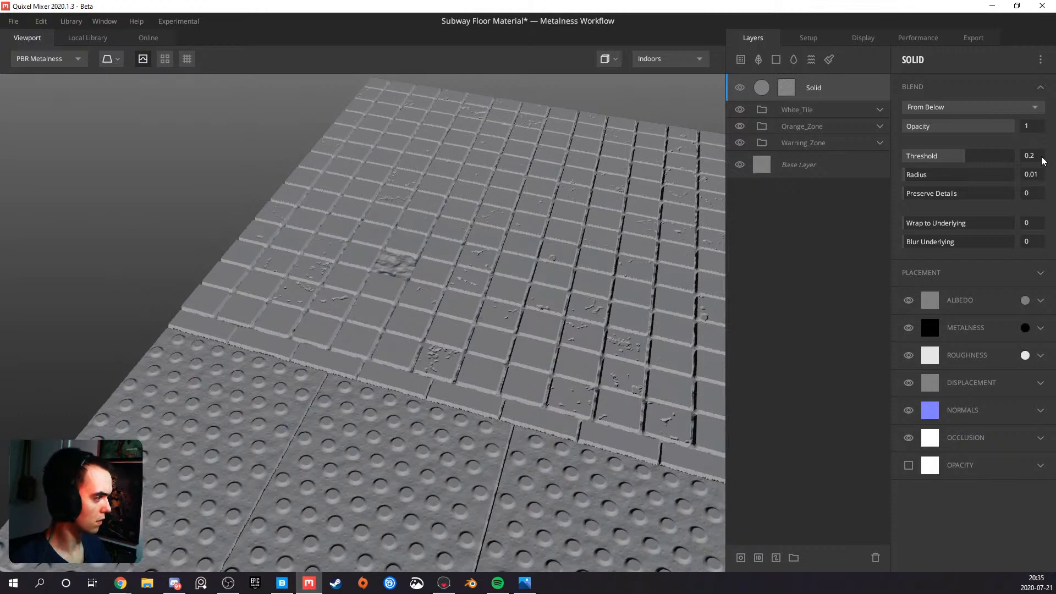
scroll(451, 202, "up", 6)
left_click_drag(451, 203, 575, 148)
middle_click_drag(439, 146, 397, 295)
left_click_drag(398, 295, 528, 413)
scroll(459, 374, "down", 5)
Add a Clamp modifier to the Solid layer's mask and lower its maximum to about 0.476
left_click(793, 84)
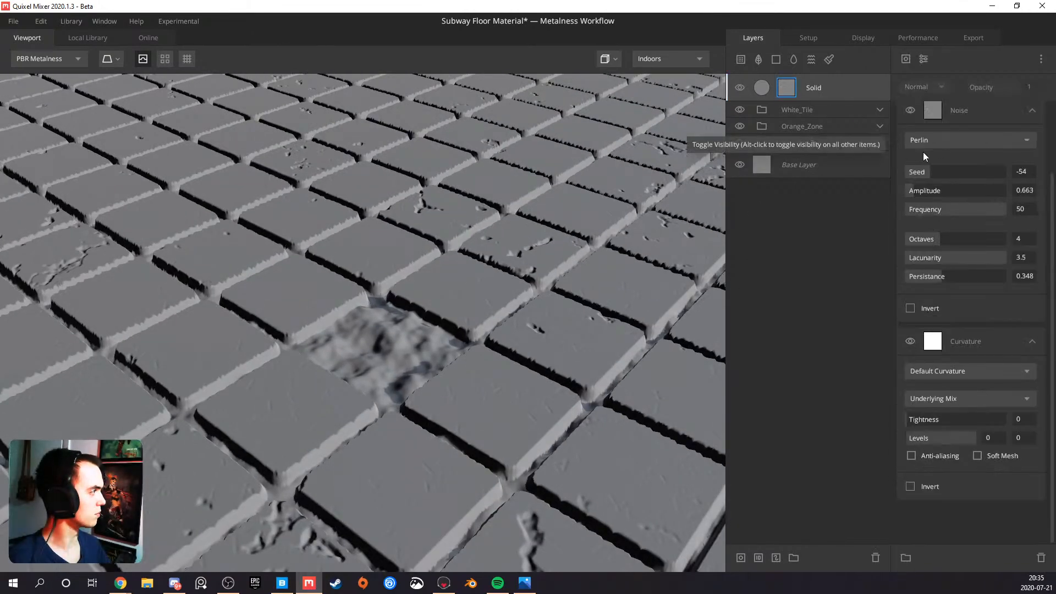
left_click(926, 57)
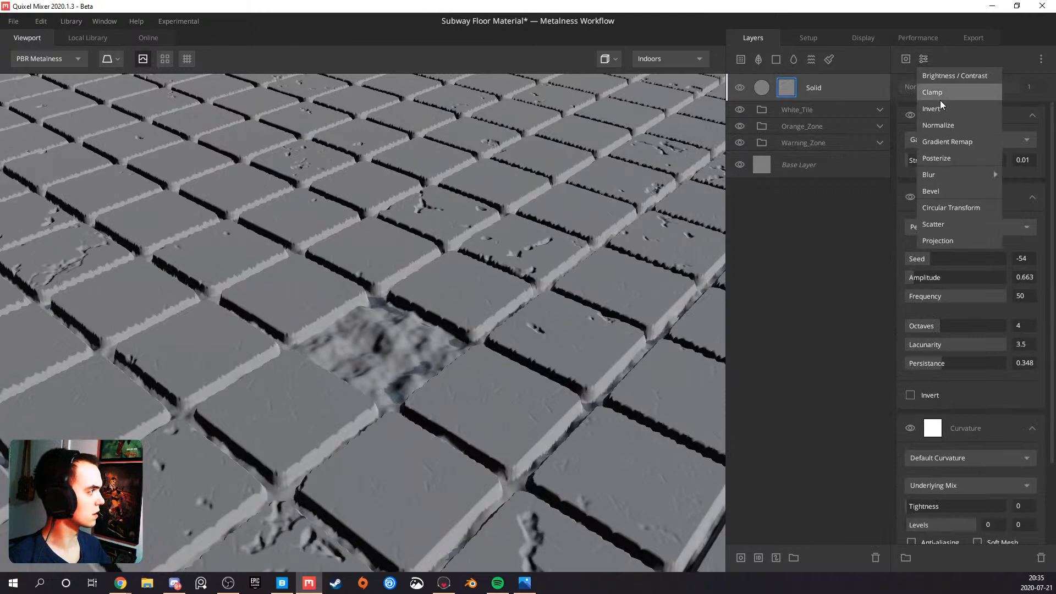
left_click(941, 97)
left_click_drag(980, 141, 939, 144)
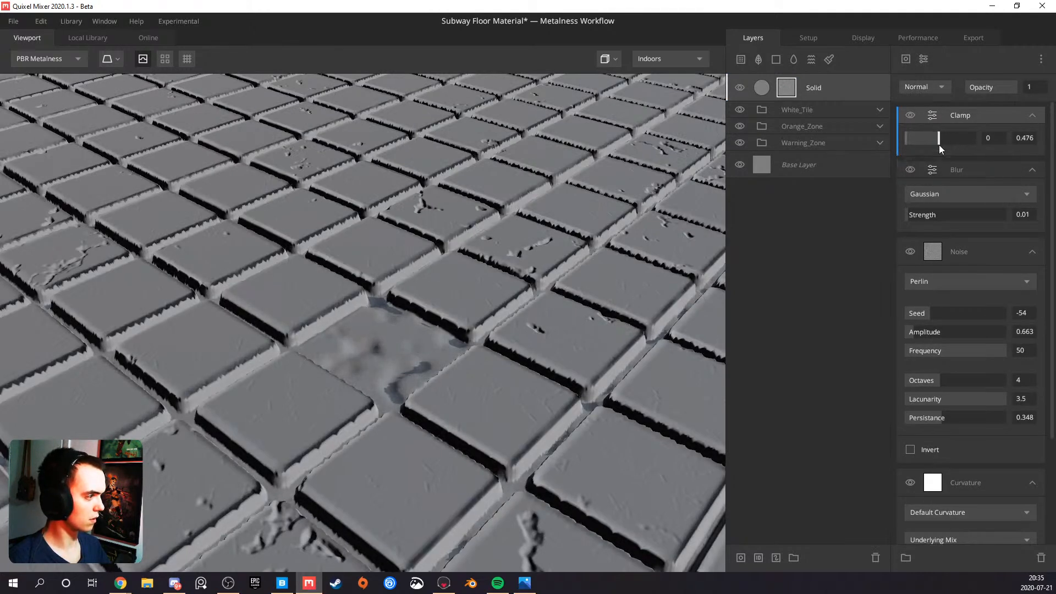
left_click_drag(615, 303, 405, 326)
Move the Clamp modifier beneath the Blur, raise its minimum to about 0.357 and check the gaps up close
left_click_drag(961, 115, 956, 187)
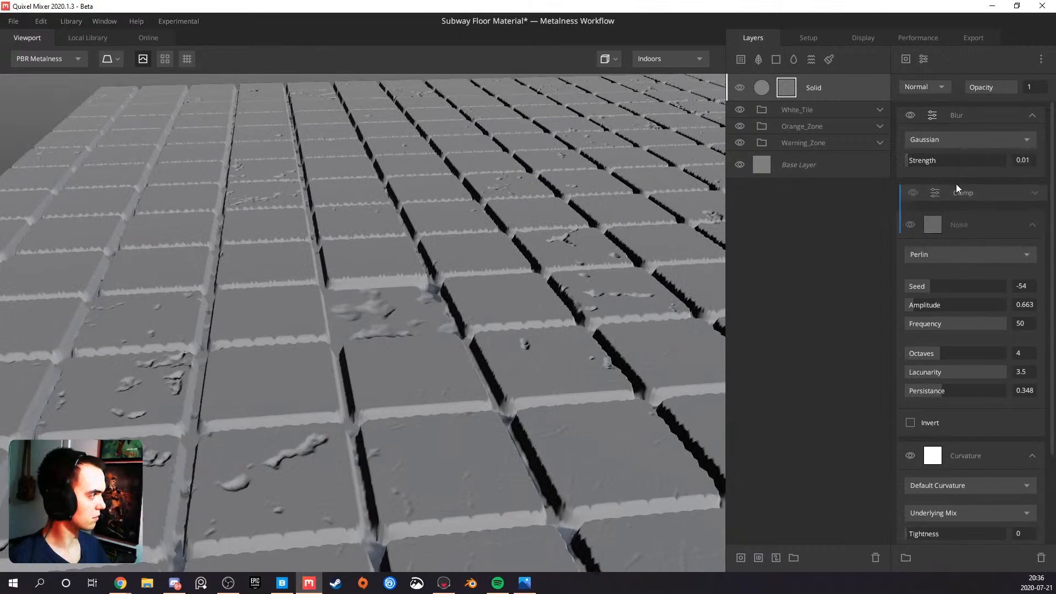
left_click_drag(493, 318, 264, 366)
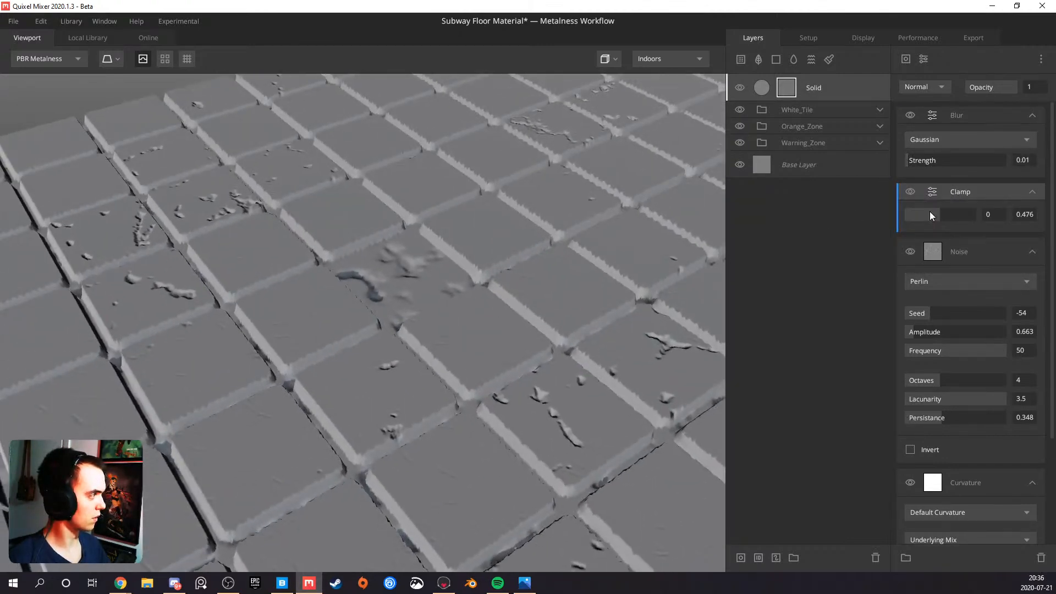
left_click_drag(908, 216, 928, 214)
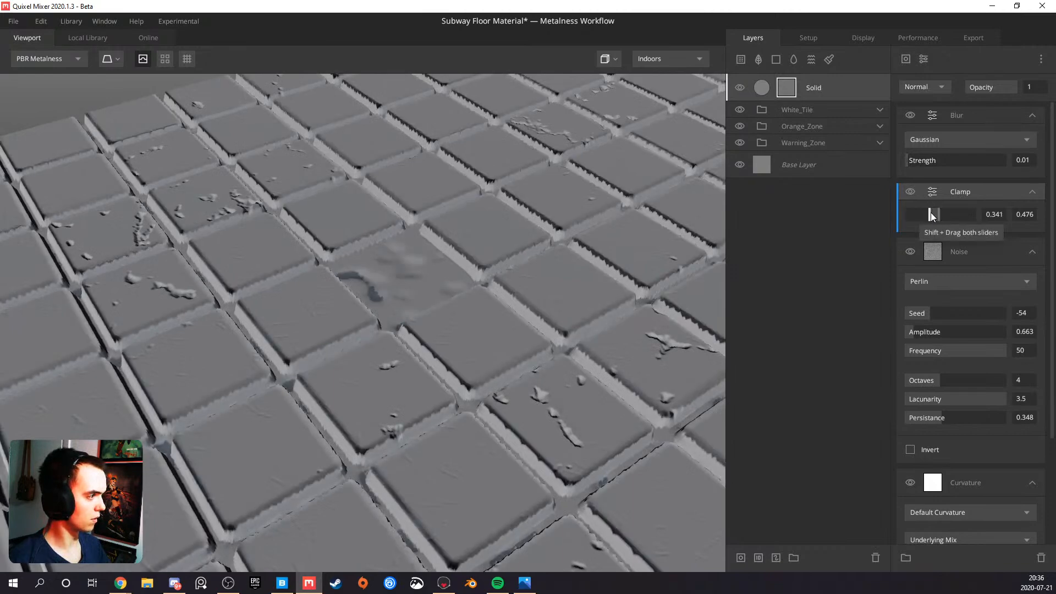
scroll(435, 283, "down", 5)
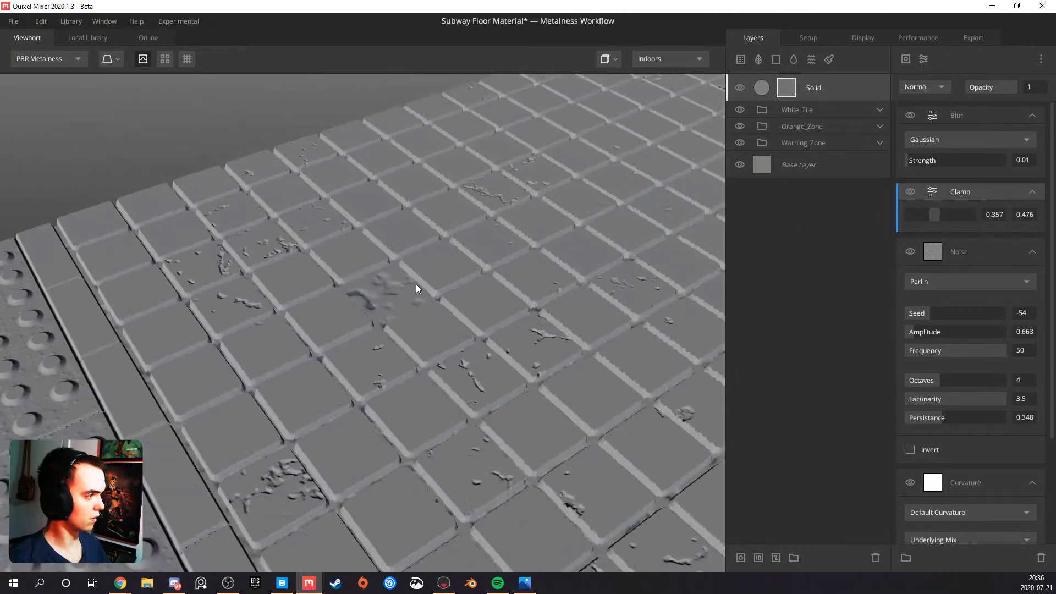
left_click_drag(363, 316, 352, 388)
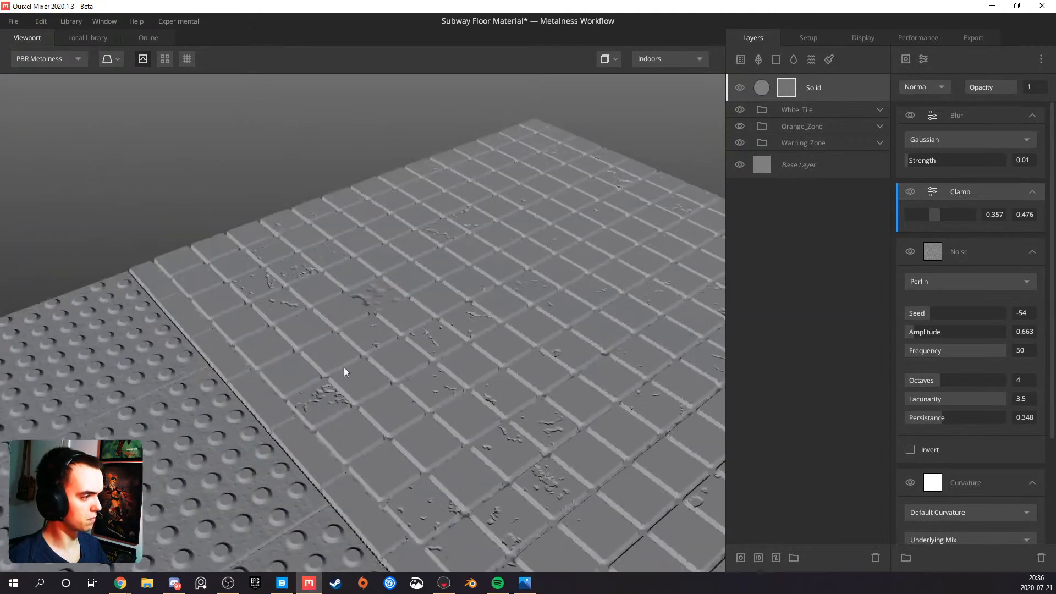
scroll(330, 445, "up", 4)
left_click_drag(328, 447, 351, 405)
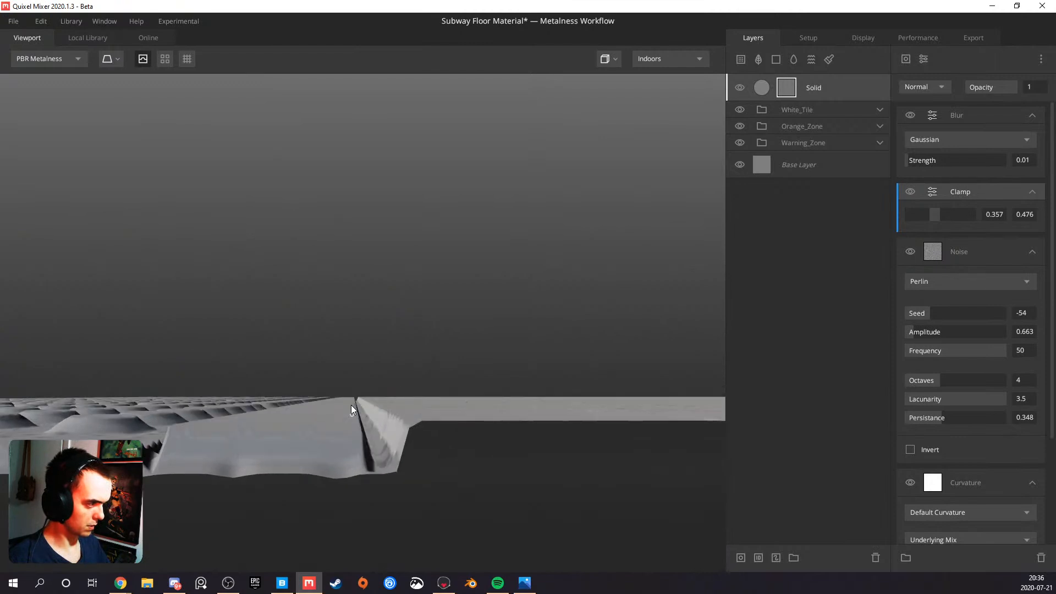
Try Threshold values of 0.3, 0.2, 0.25 and 0.23 on the Solid layer
left_click(822, 89)
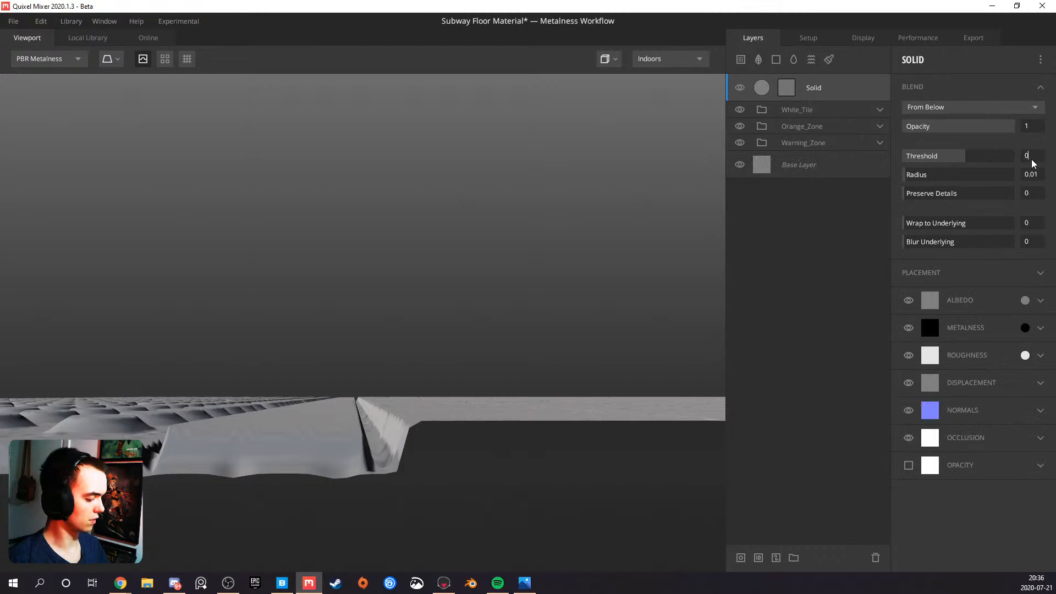
key("Return")
left_click_drag(606, 330, 473, 388)
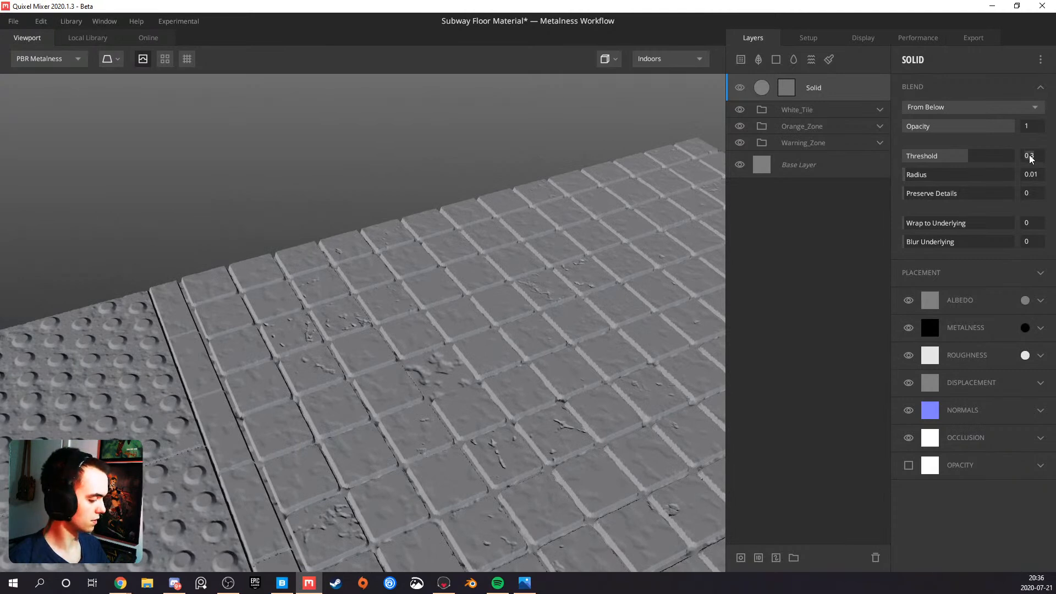
key("Return")
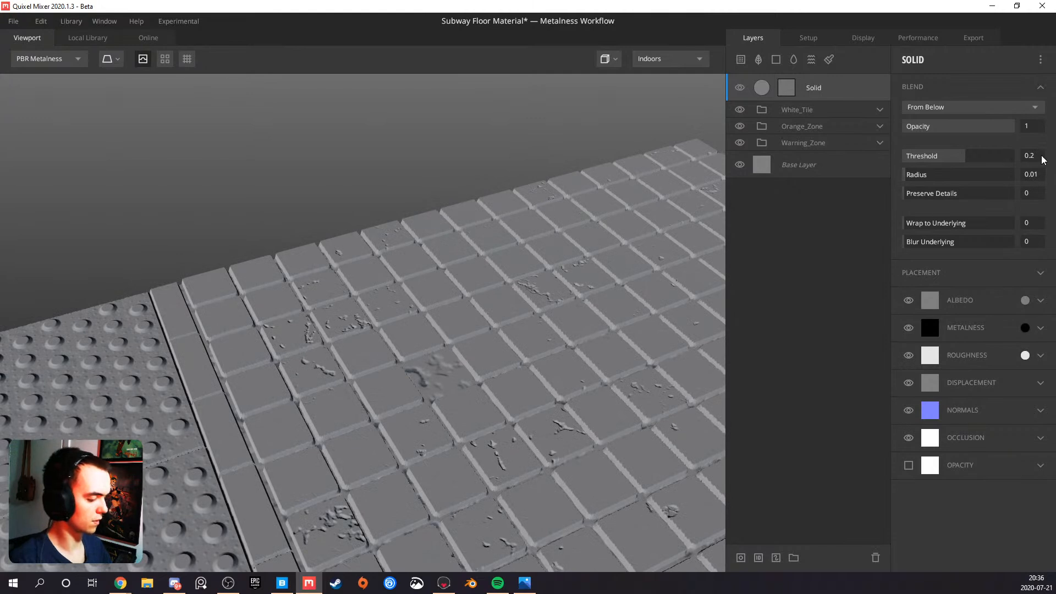
left_click_drag(519, 275, 377, 369)
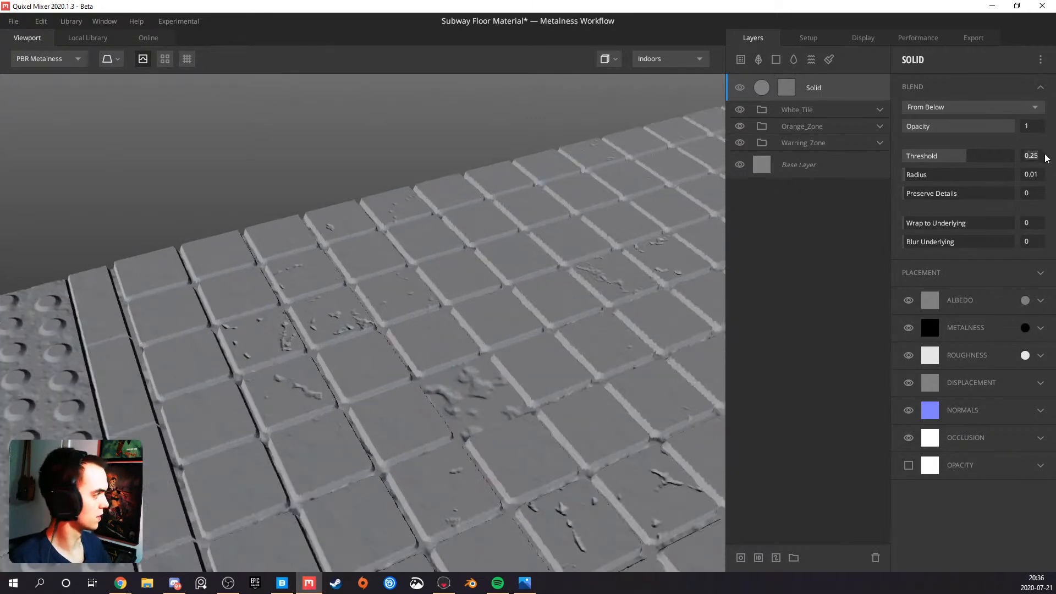
type("0.2")
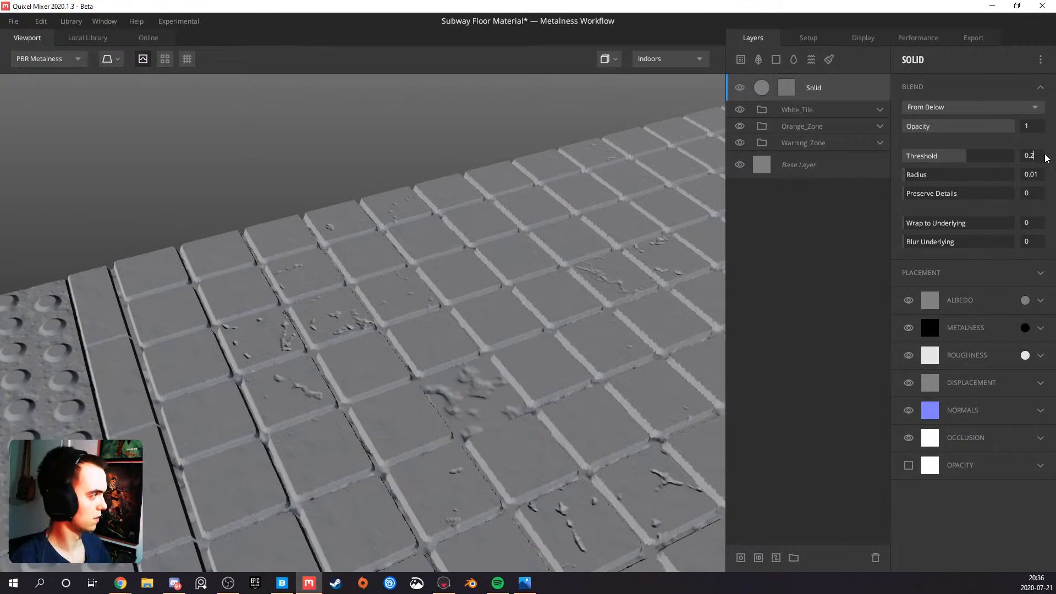
type("3")
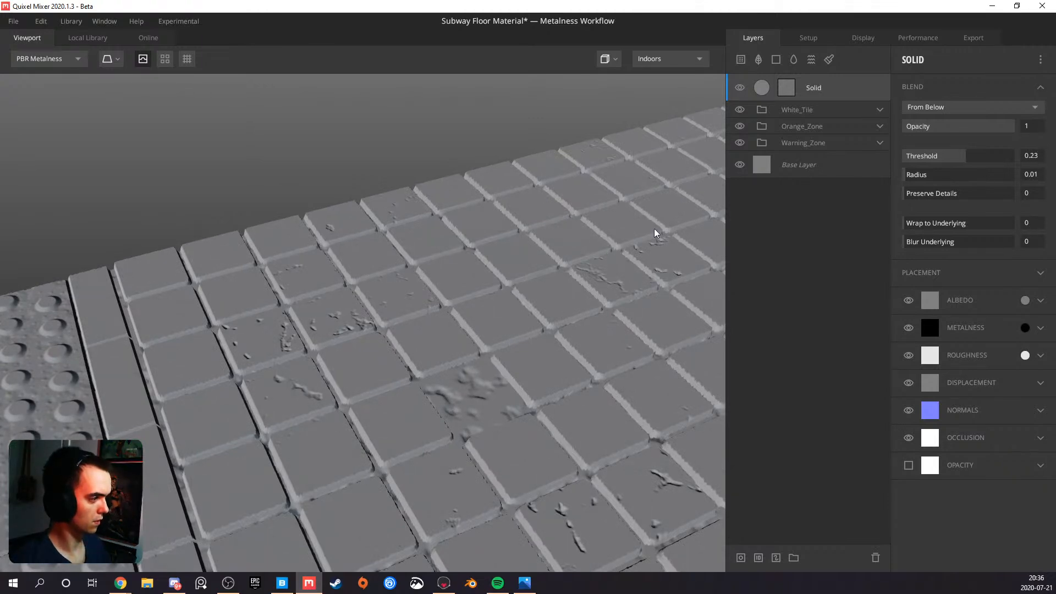
Display the Solid layer's mask and try a Threshold of 0.2, checking the white tiles and the warning zone's bumps
left_click(792, 86)
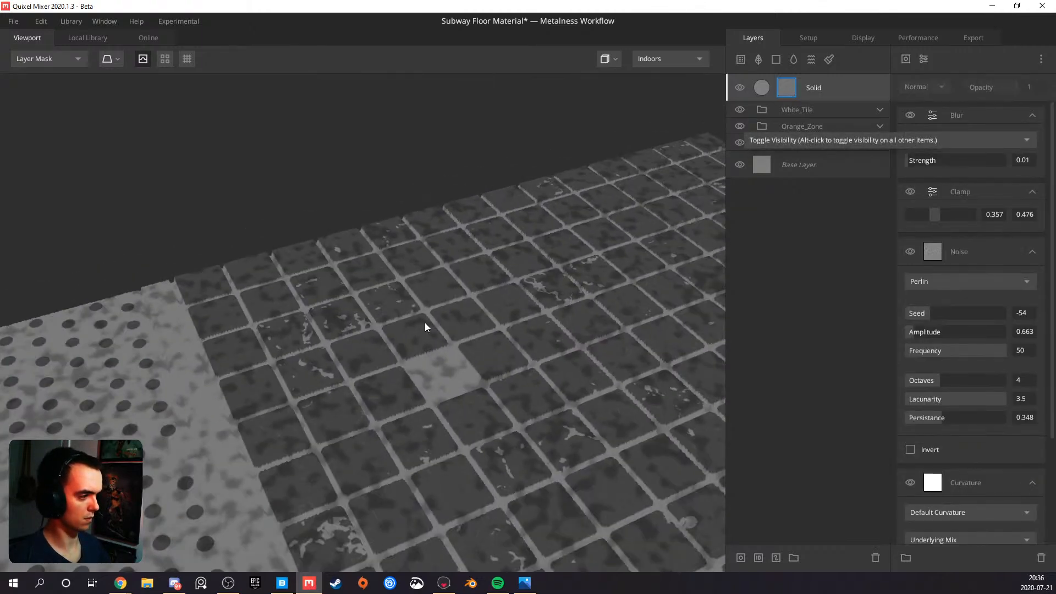
left_click_drag(425, 321, 344, 358)
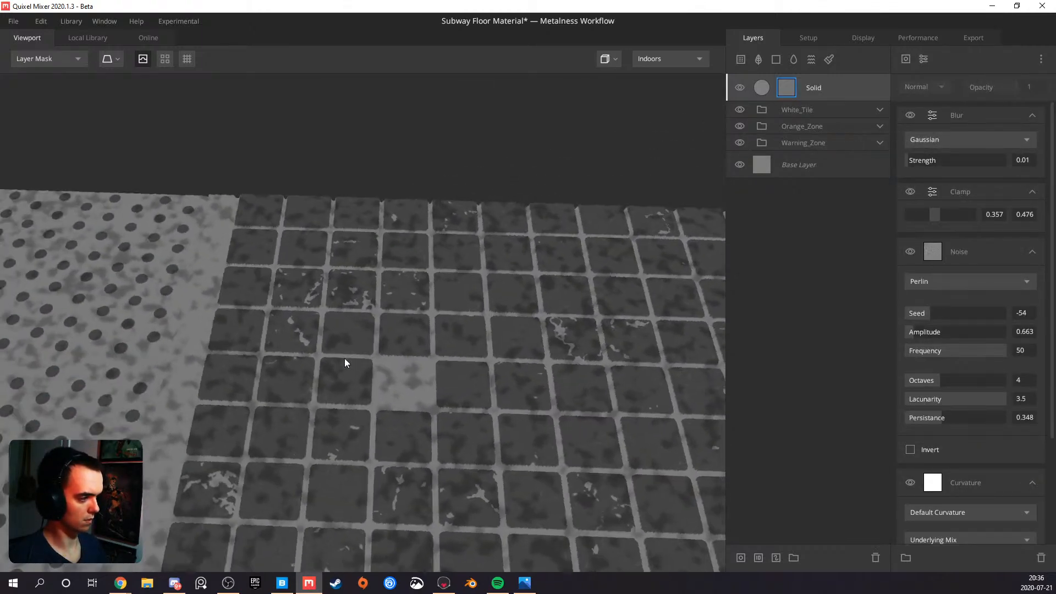
left_click(854, 86)
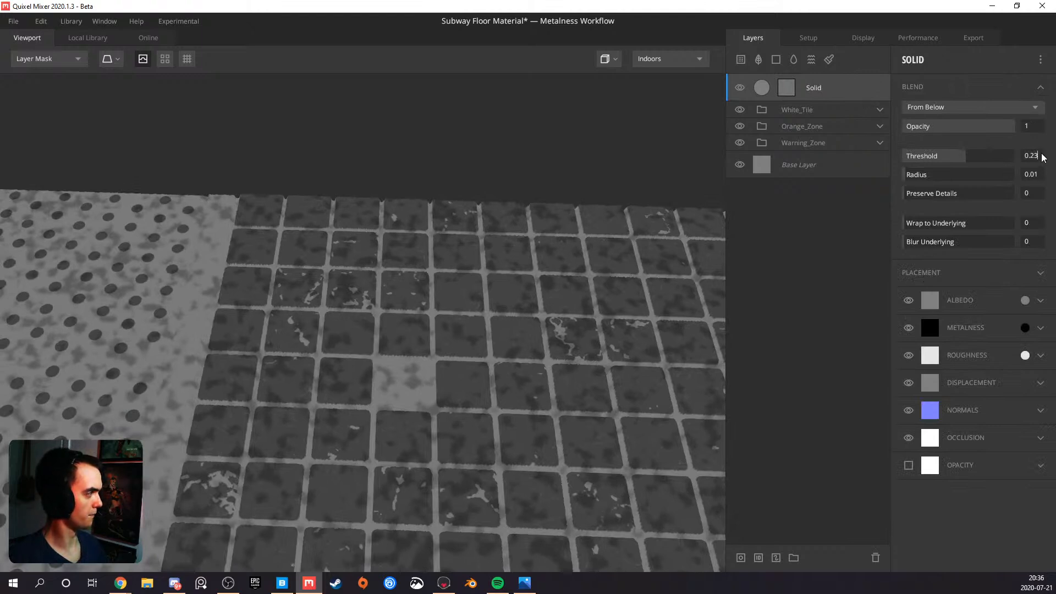
key("BackSpace")
key("Return")
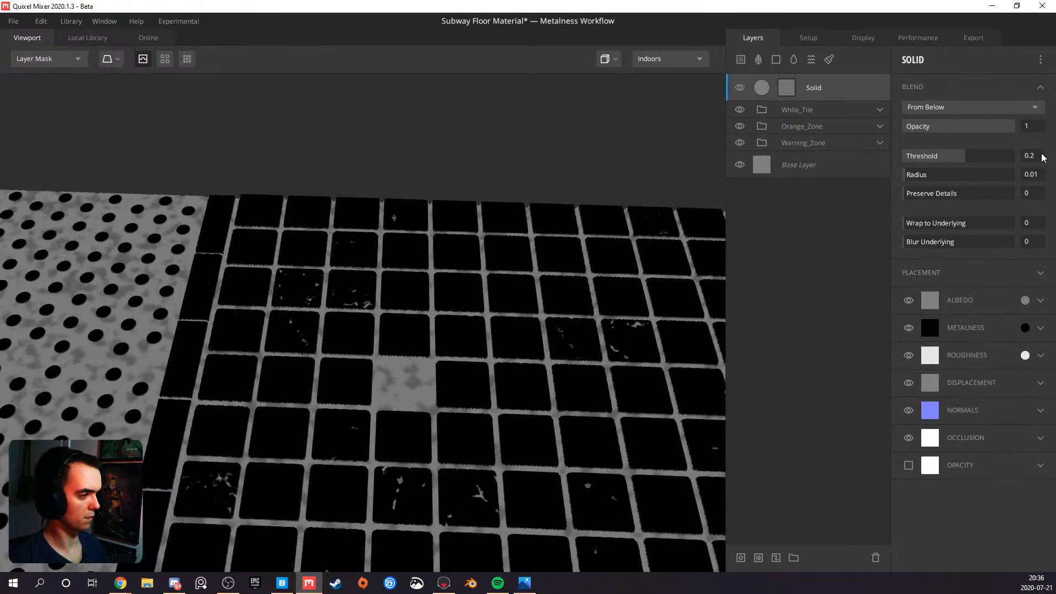
left_click_drag(256, 350, 397, 386)
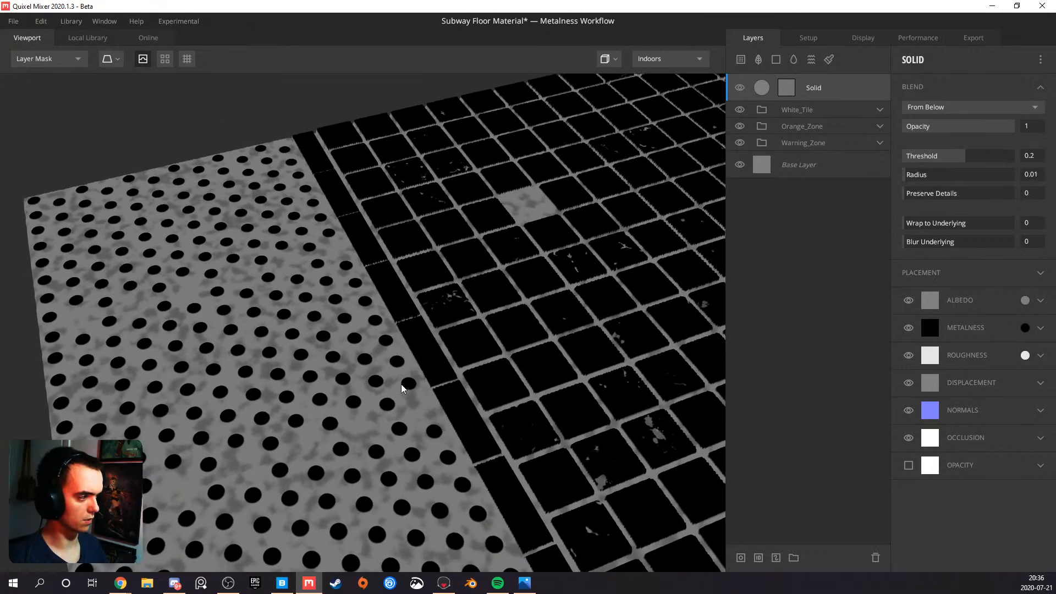
left_click_drag(498, 346, 468, 293)
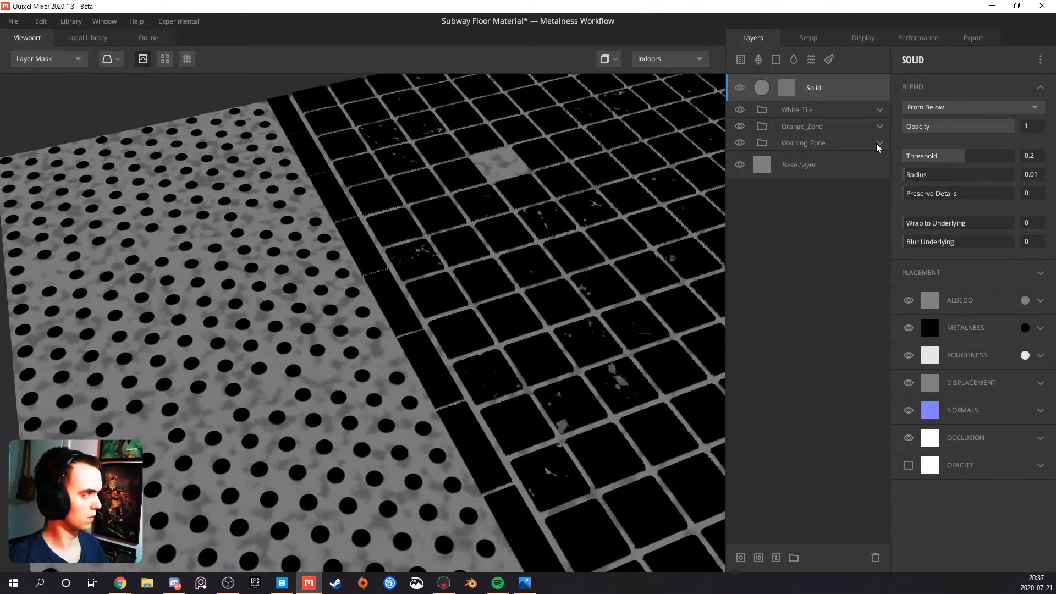
left_click_drag(419, 319, 373, 200)
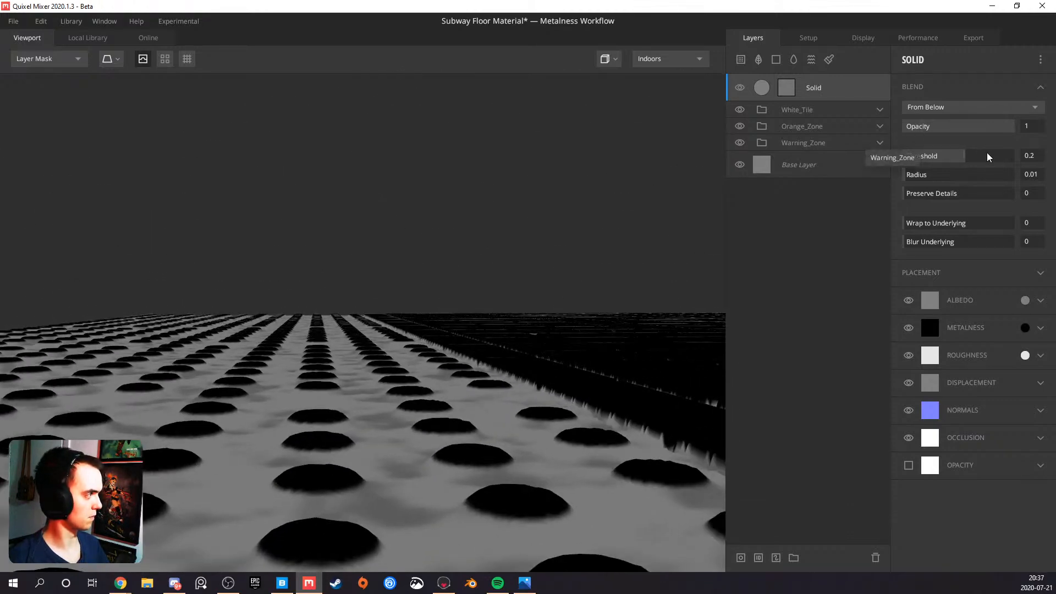
Lower the Solid layer's Threshold to 0.15 and then to 0.14
left_click(1040, 160)
key("BackSpace")
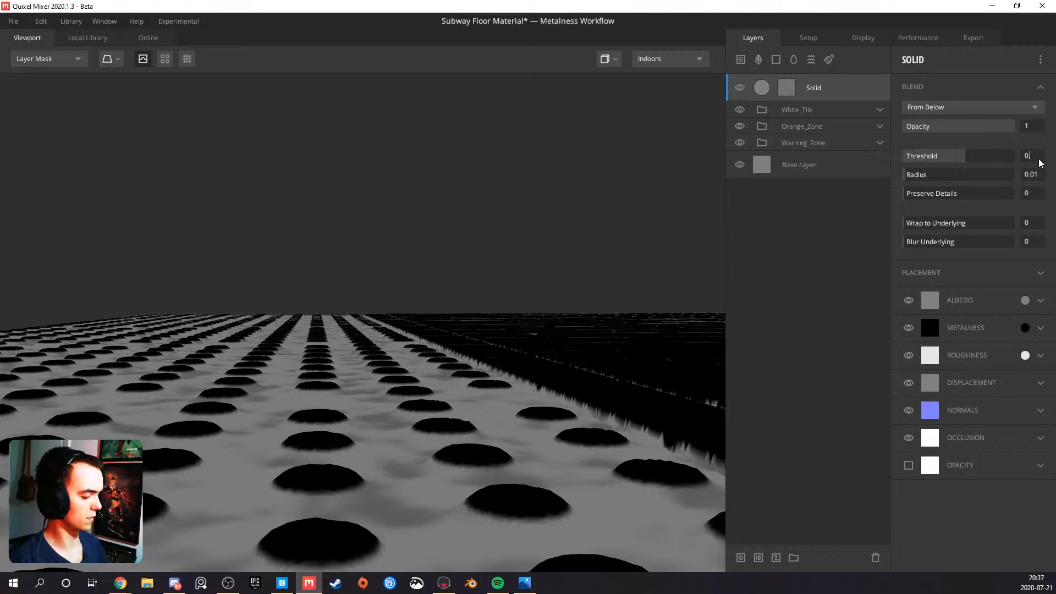
type("15")
key("Return")
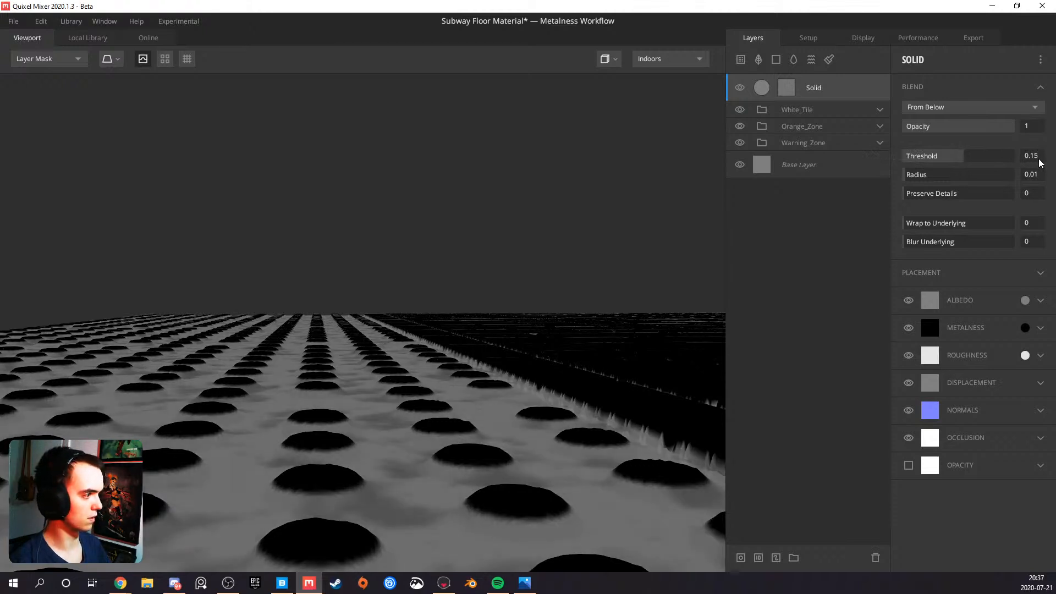
left_click(1039, 160)
key("BackSpace")
type("4")
key("Return")
Examine the shaded floor from several angles and compare it with the subway tile reference photos in the Photos app
left_click_drag(497, 322, 410, 410)
middle_click_drag(290, 406, 403, 382)
scroll(352, 388, "up", 5)
left_click_drag(340, 390, 506, 292)
scroll(430, 313, "down", 5)
mouse_move(319, 312)
left_mouse_down()
mouse_move(345, 389)
mouse_move(373, 379)
mouse_move(337, 321)
left_mouse_up()
scroll(337, 320, "up", 3)
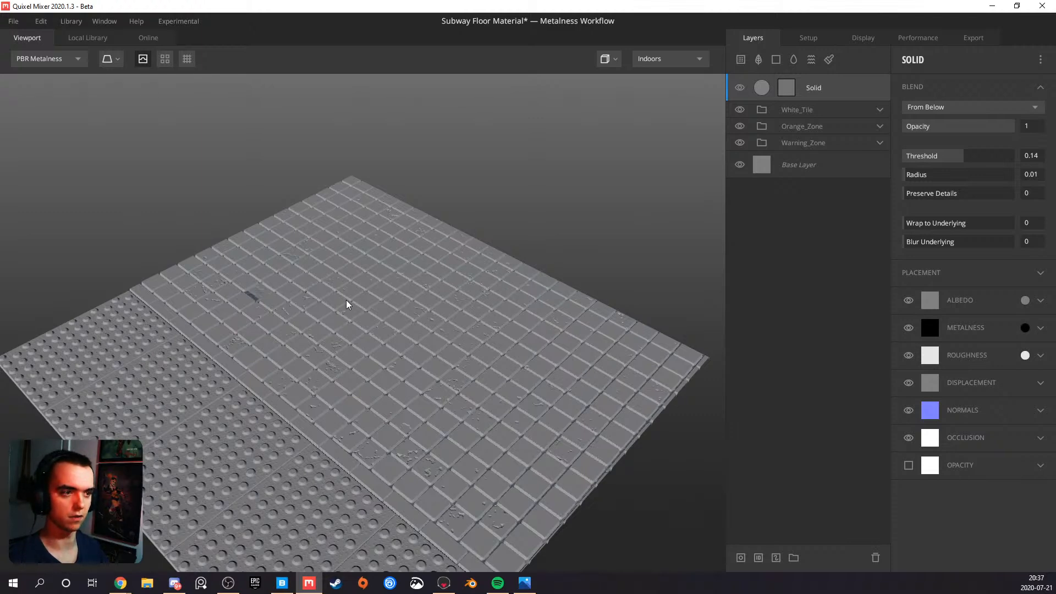
scroll(364, 348, "up", 3)
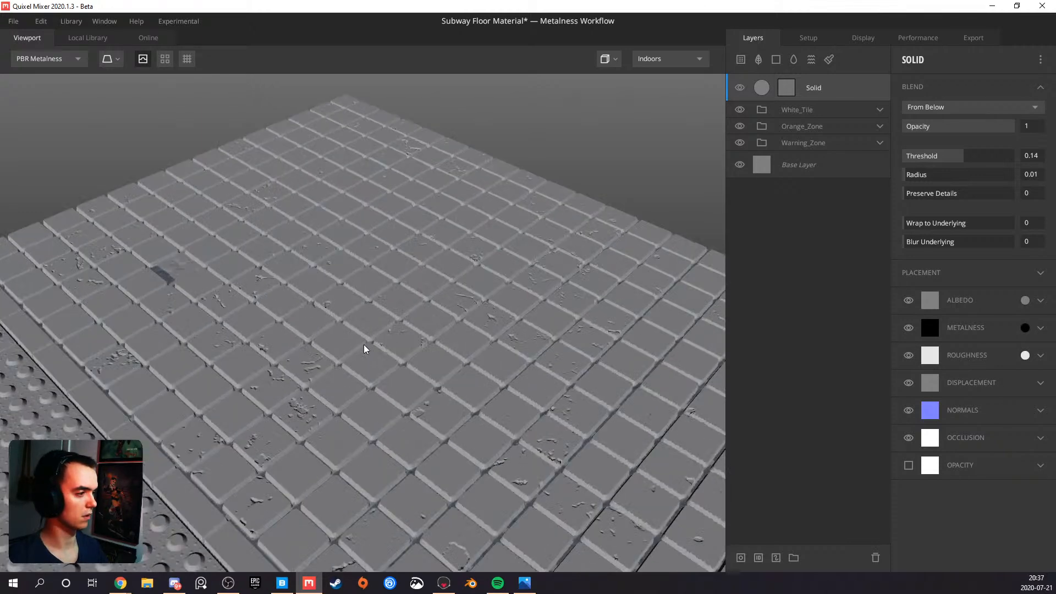
left_click_drag(365, 344, 332, 321)
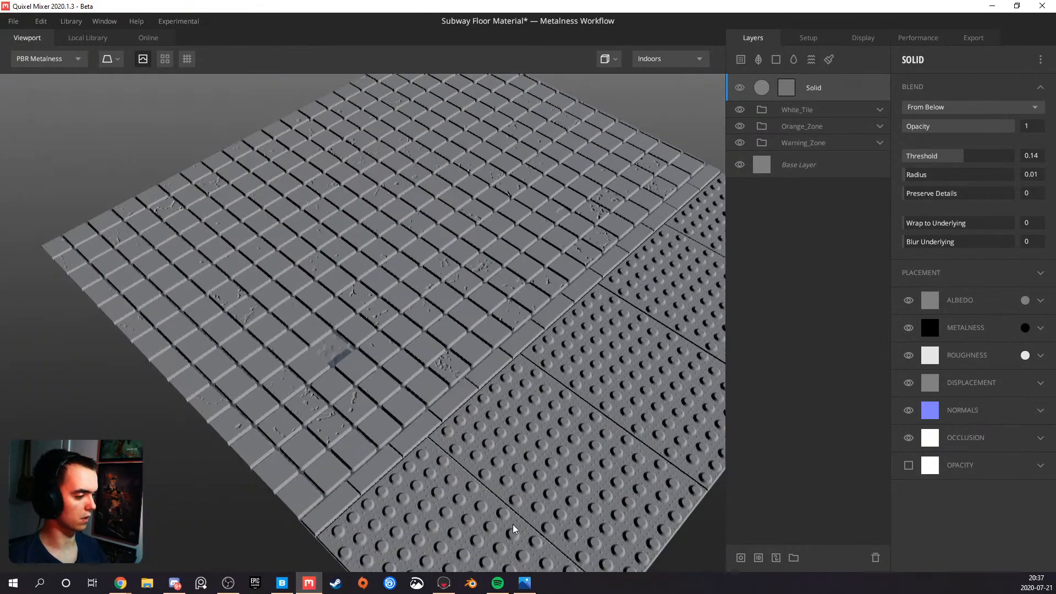
left_click_drag(401, 307, 455, 534)
left_click(524, 583)
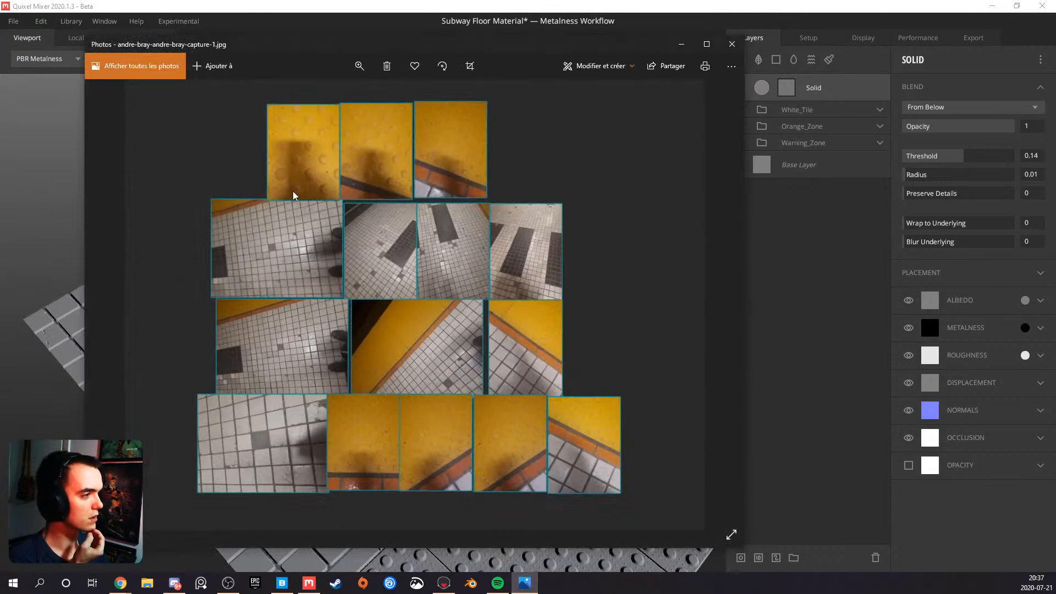
left_click(682, 47)
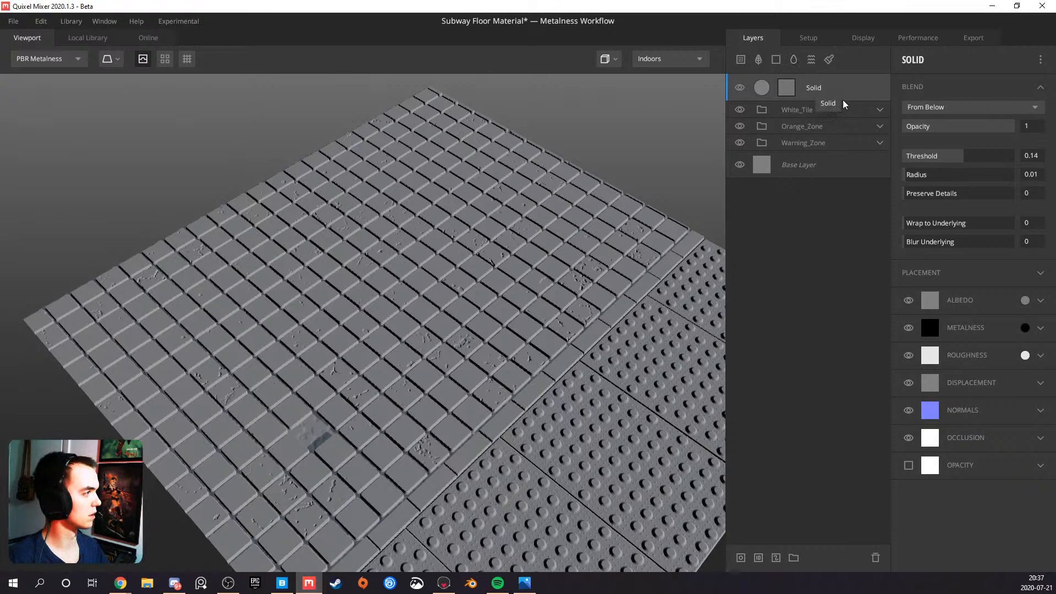
Add a solid layer above Patch inside the White_Tile group
left_click(866, 108)
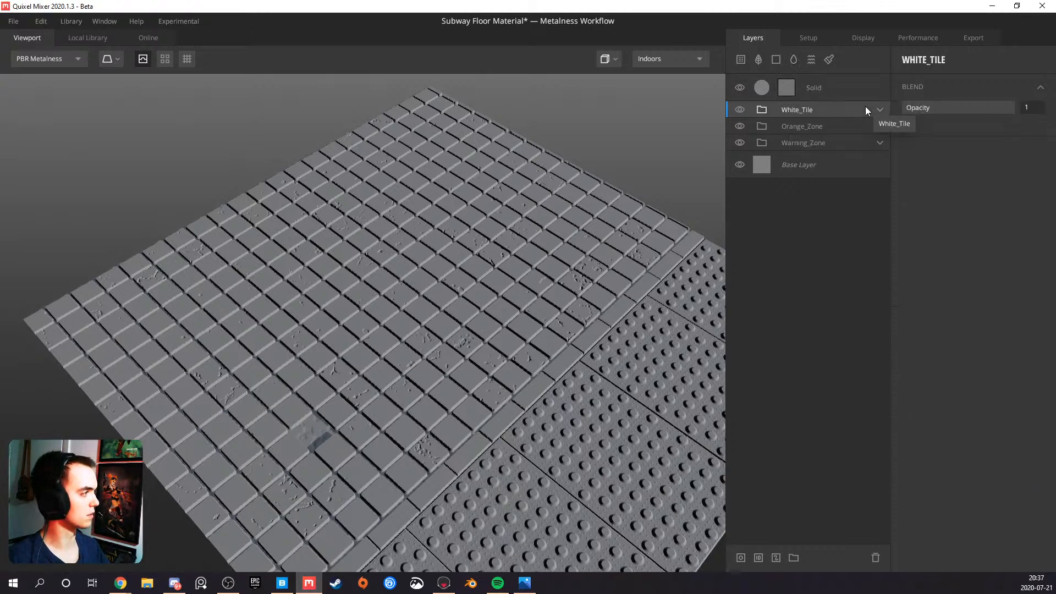
left_click(881, 109)
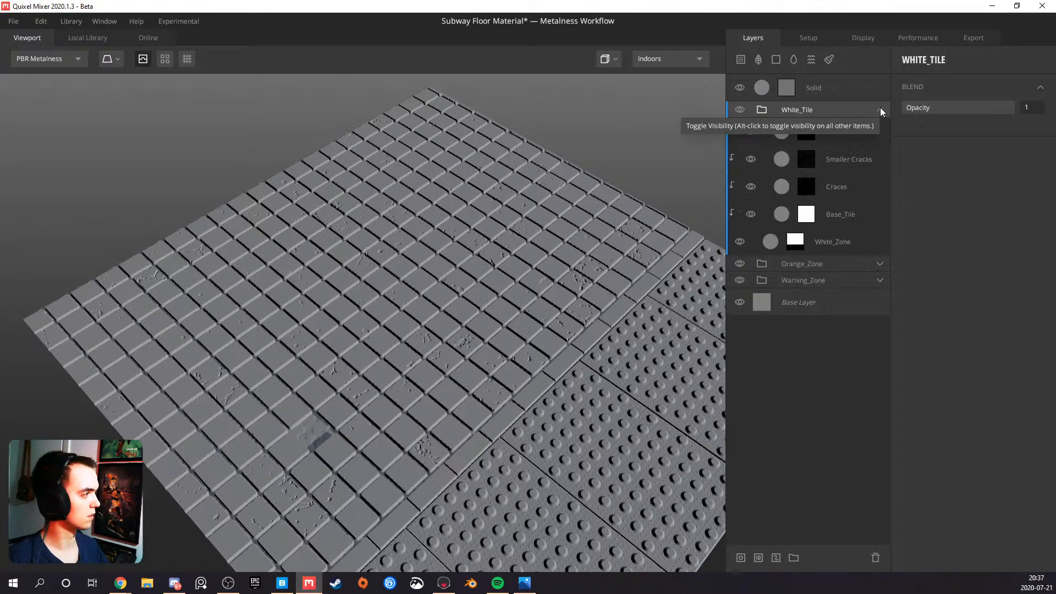
left_click(852, 129)
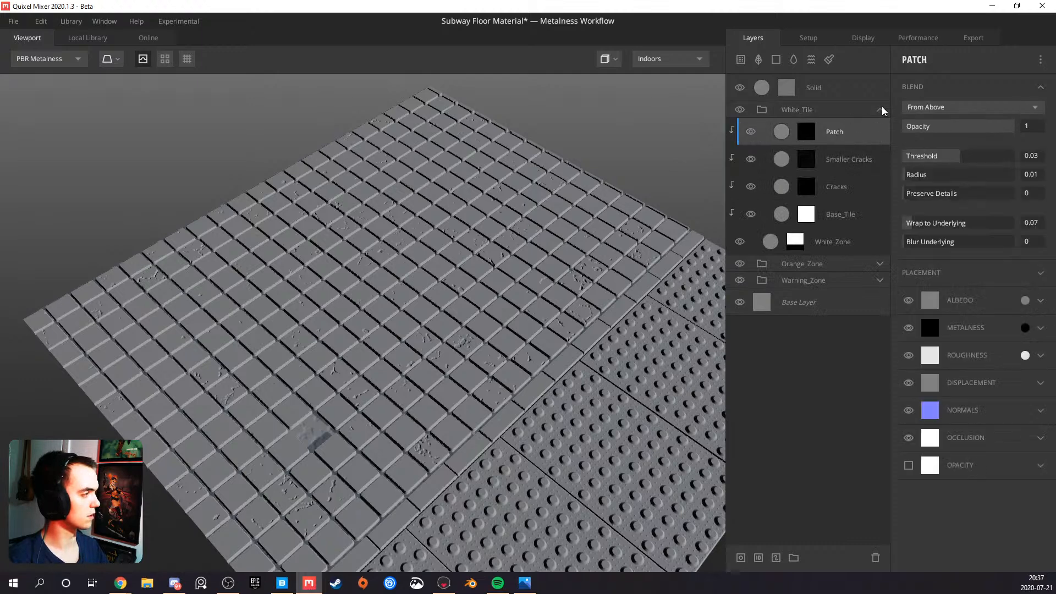
left_click(776, 59)
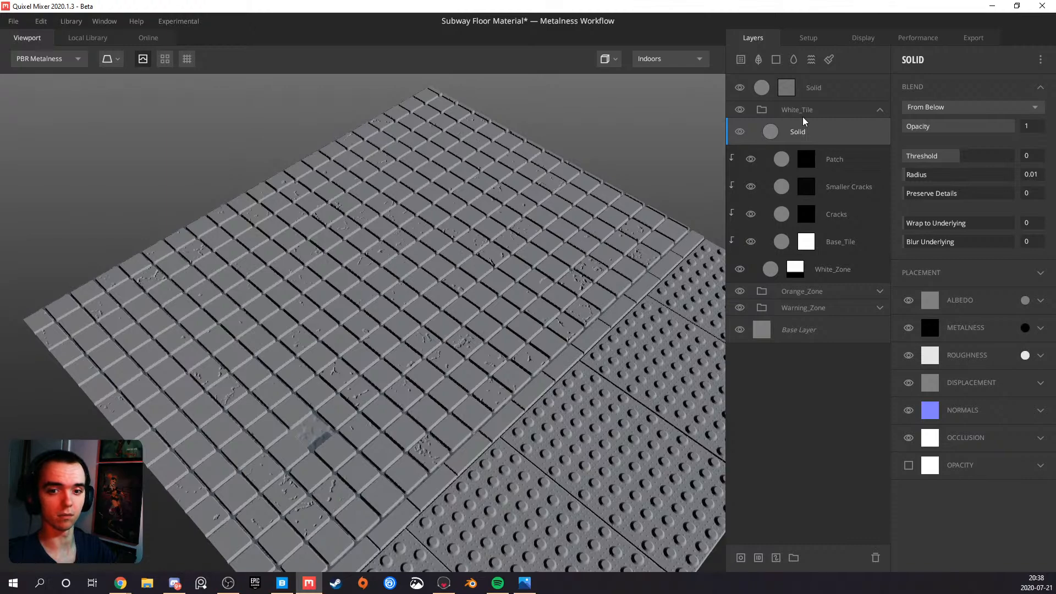
left_click_drag(481, 328, 207, 329)
mouse_move(340, 306)
left_mouse_down()
mouse_move(267, 287)
mouse_move(321, 337)
mouse_move(323, 305)
mouse_move(347, 294)
left_mouse_up()
Set the new Solid layer's albedo to near-white EDEDED and clip the layer to the White_Tile zone mask
right_click(796, 138)
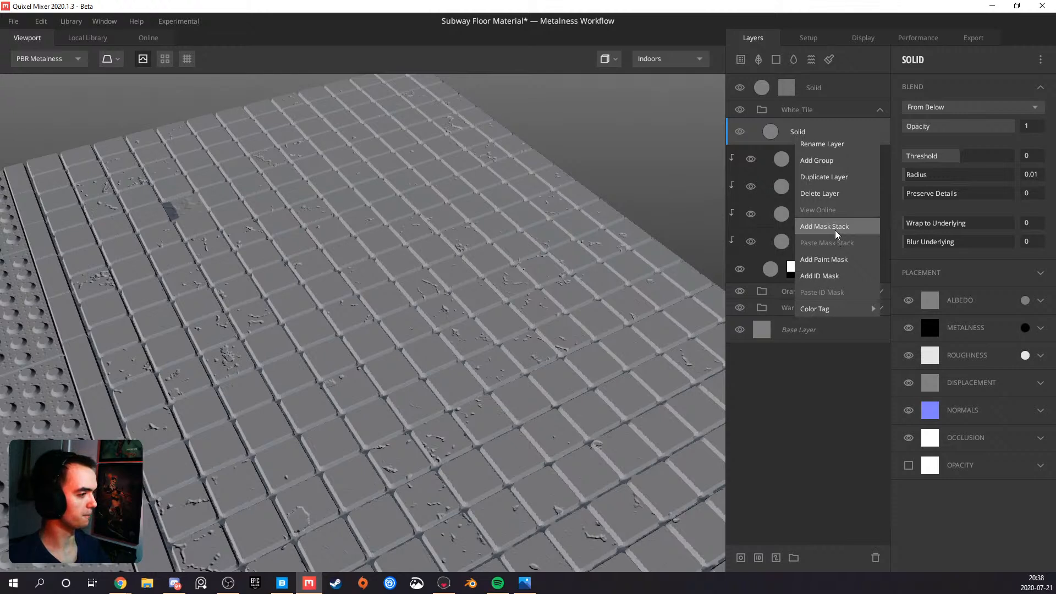
left_click(808, 134)
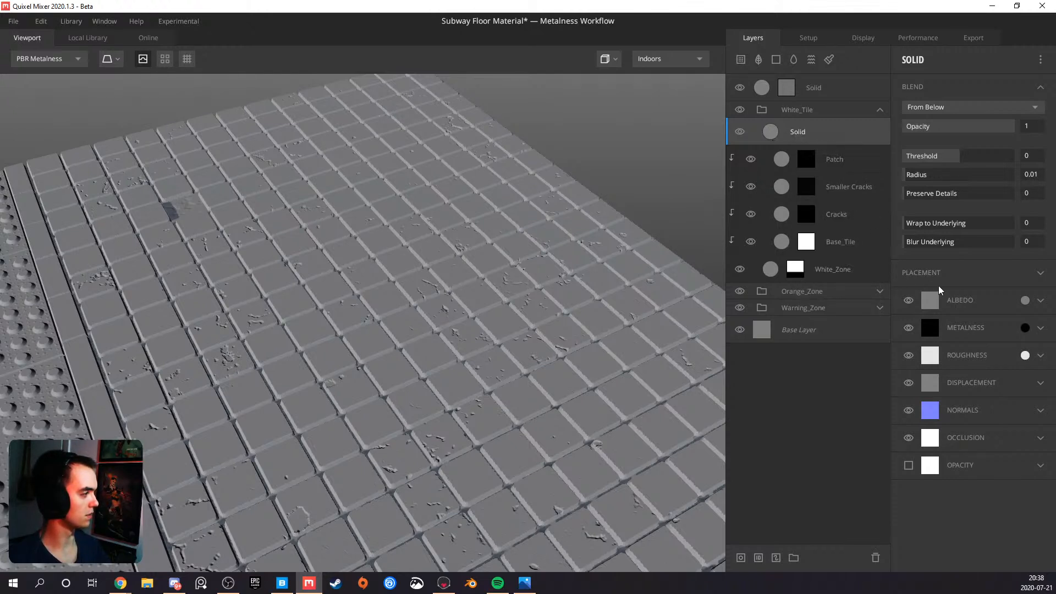
left_click(1025, 301)
left_click_drag(396, 278, 354, 243)
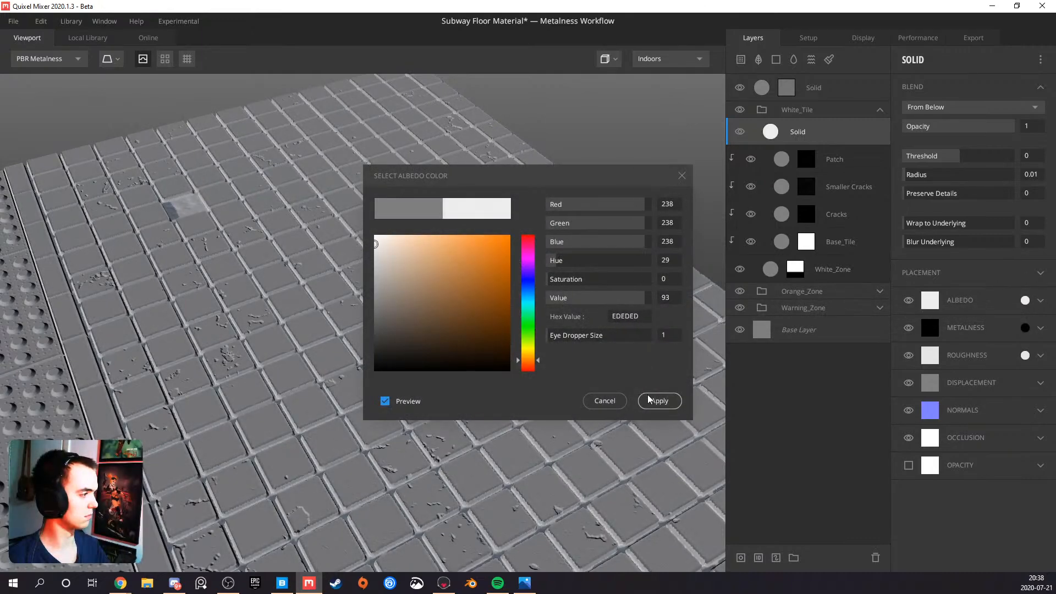
left_click(771, 190)
left_click(800, 133, "alt")
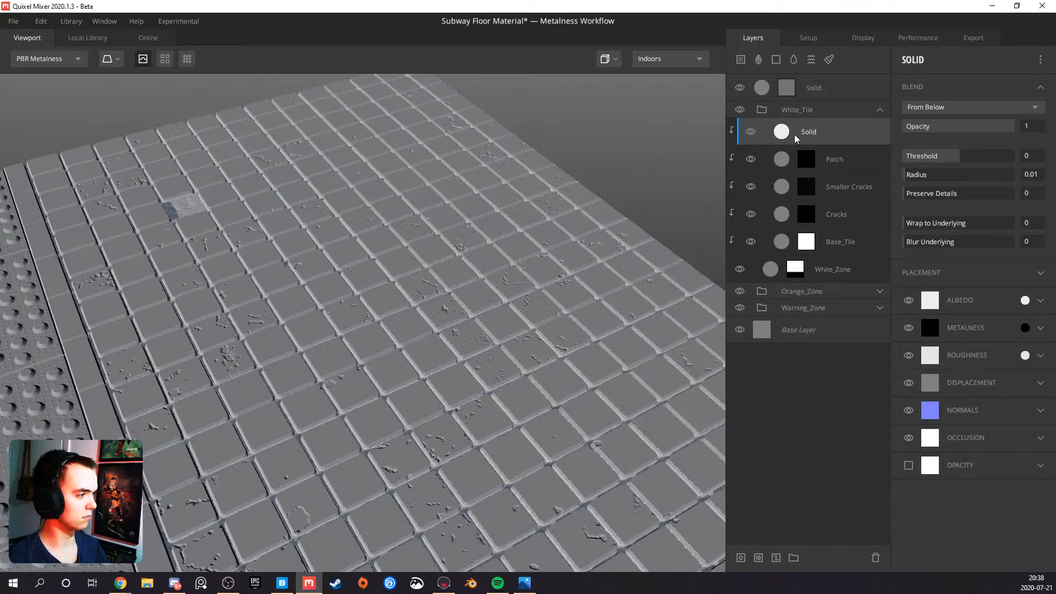
Try Opacity Masked blending on the near-white Solid layer, with its clipping toggled and a Threshold of -0.458
left_click(946, 108)
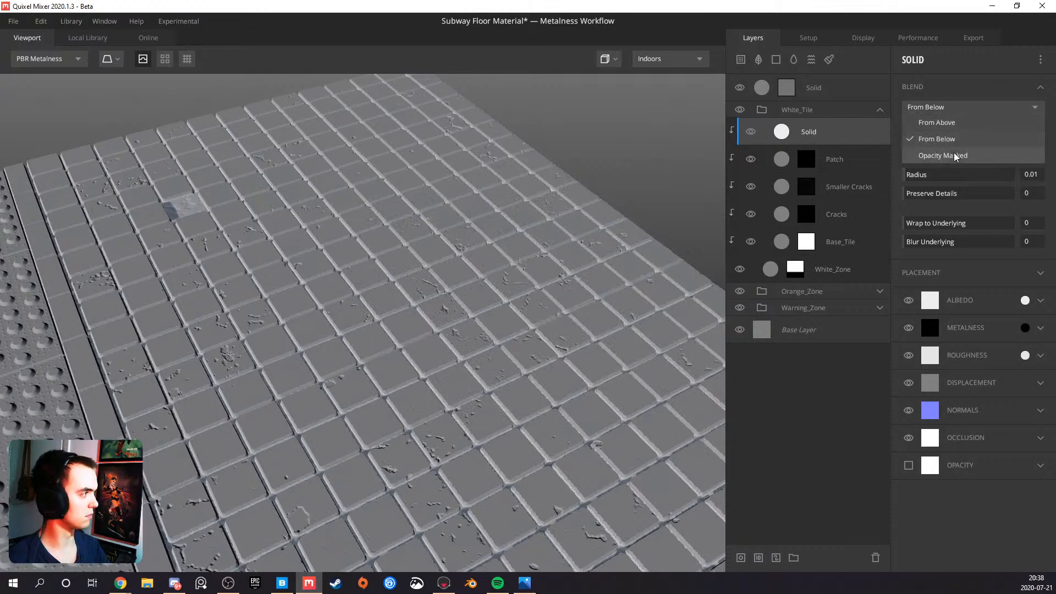
left_click(948, 158)
left_click_drag(538, 273, 454, 275)
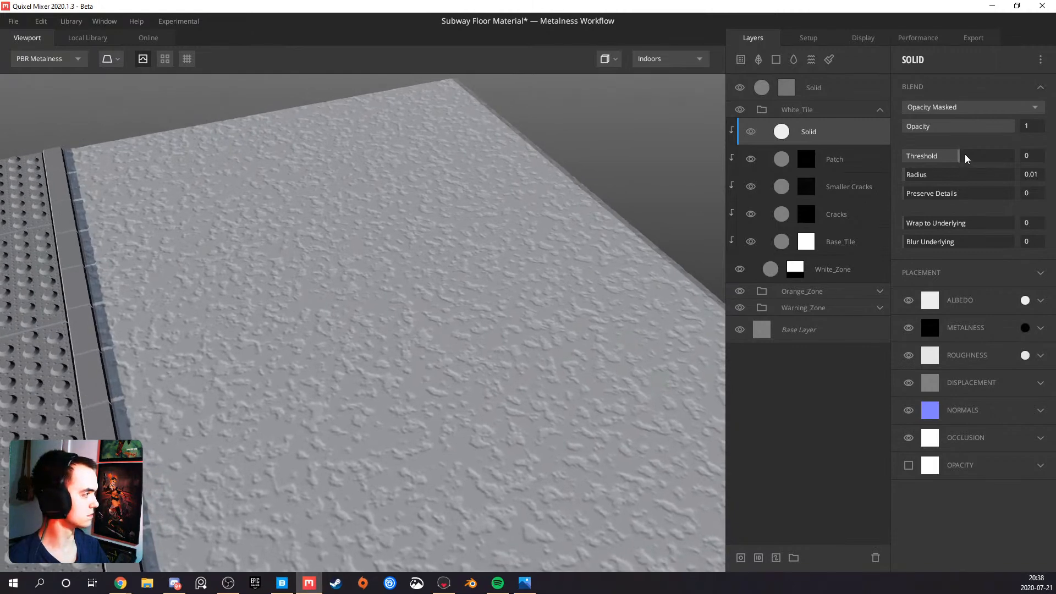
left_click(853, 135, "alt")
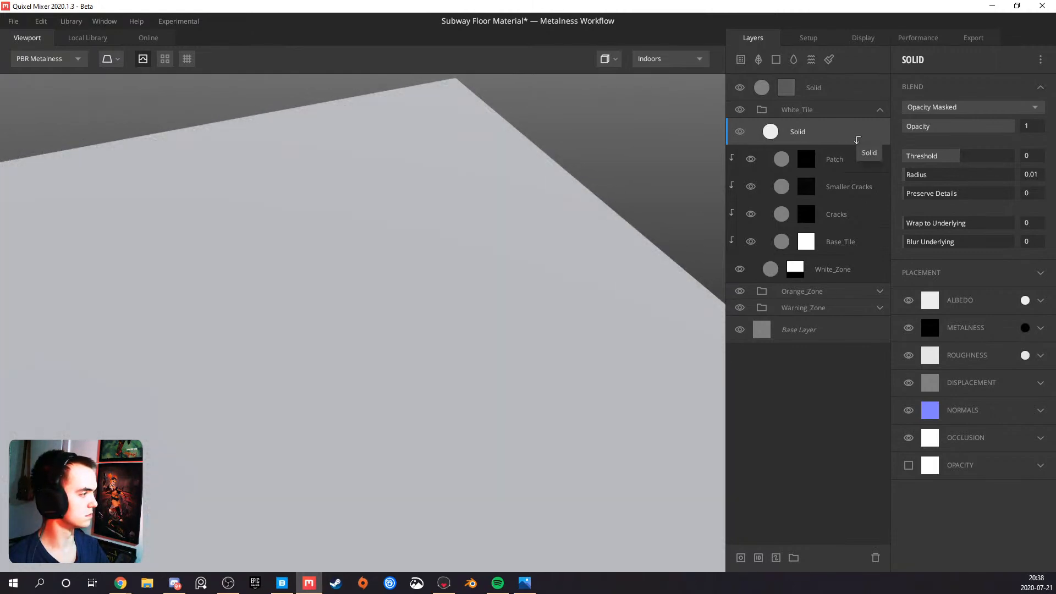
left_click(854, 135, "alt")
mouse_move(959, 154)
left_mouse_down()
mouse_move(973, 154)
mouse_move(946, 154)
left_mouse_up()
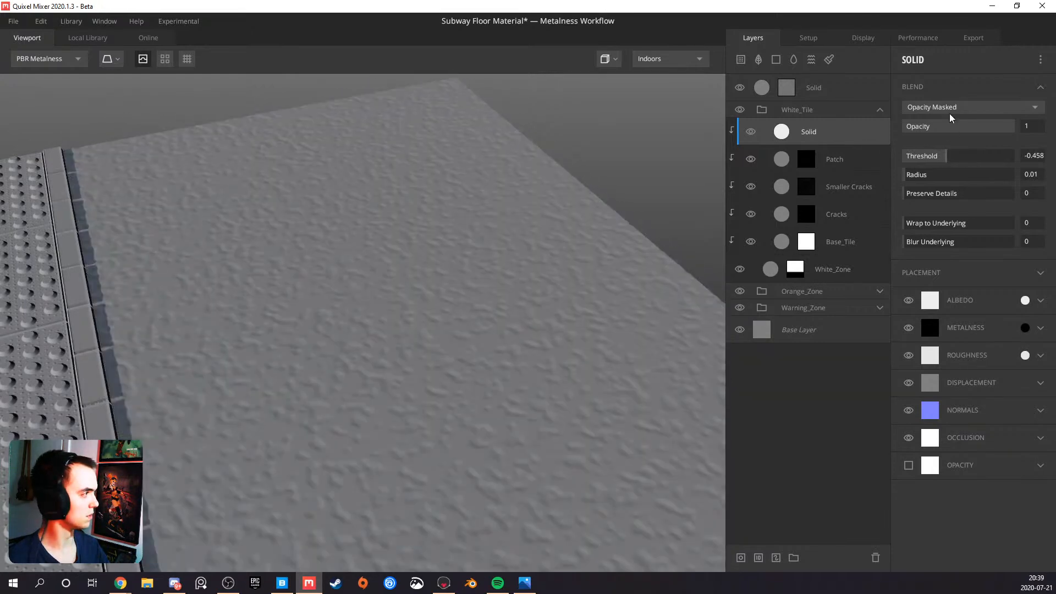
Blend the near-white Solid layer From Above with Wrap to Underlying at 1 and Threshold at -0.229
left_click(950, 108)
left_click(950, 127)
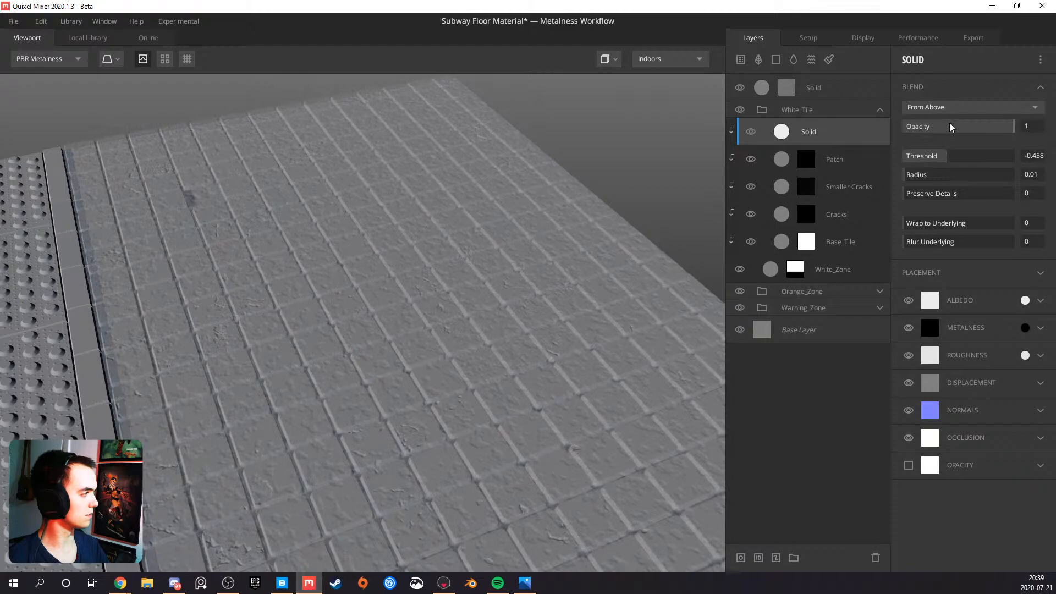
left_click_drag(950, 156, 959, 155)
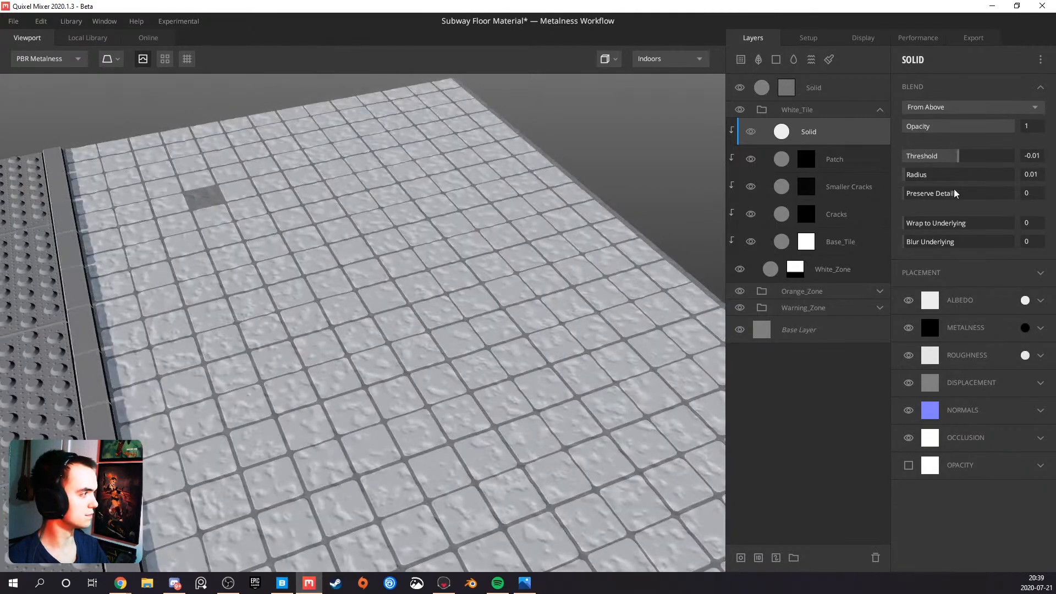
left_click_drag(916, 223, 1052, 219)
left_click_drag(380, 278, 393, 301)
scroll(393, 304, "up", 5)
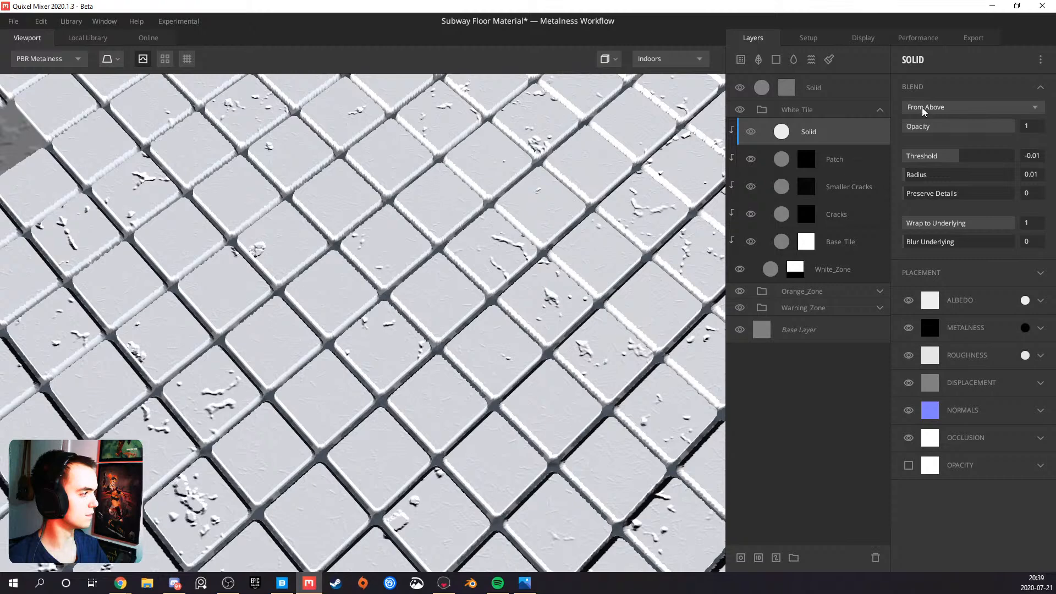
left_click(958, 154)
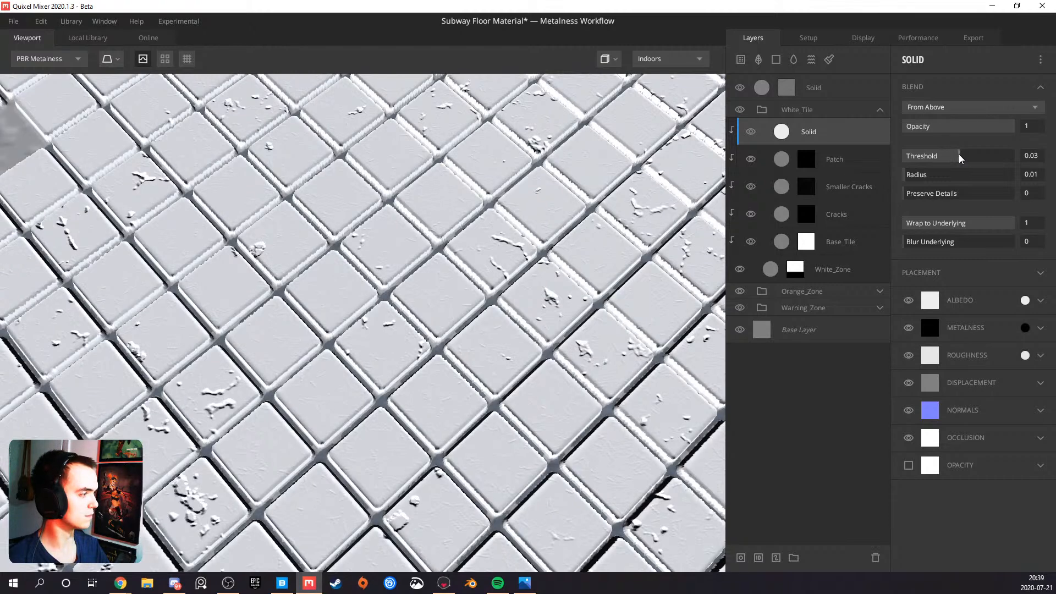
left_click_drag(960, 154, 953, 151)
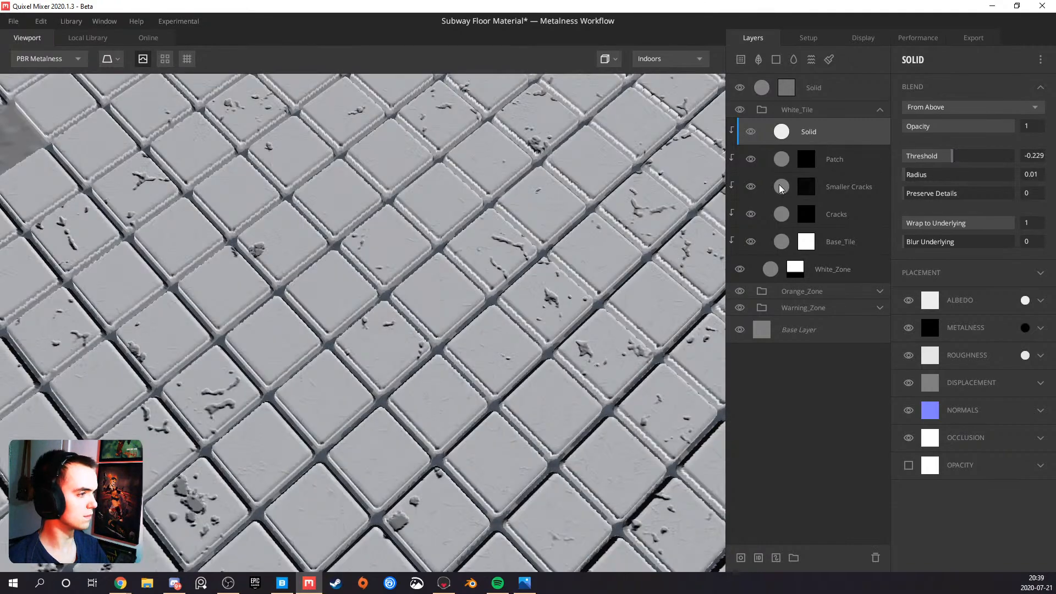
Examine the near-white tiles, their cracks, gaps and the missing-tile patch up close and from several angles
scroll(424, 233, "down", 4)
scroll(408, 252, "down", 4)
left_click_drag(407, 252, 338, 300)
scroll(337, 279, "up", 5)
scroll(378, 295, "up", 5)
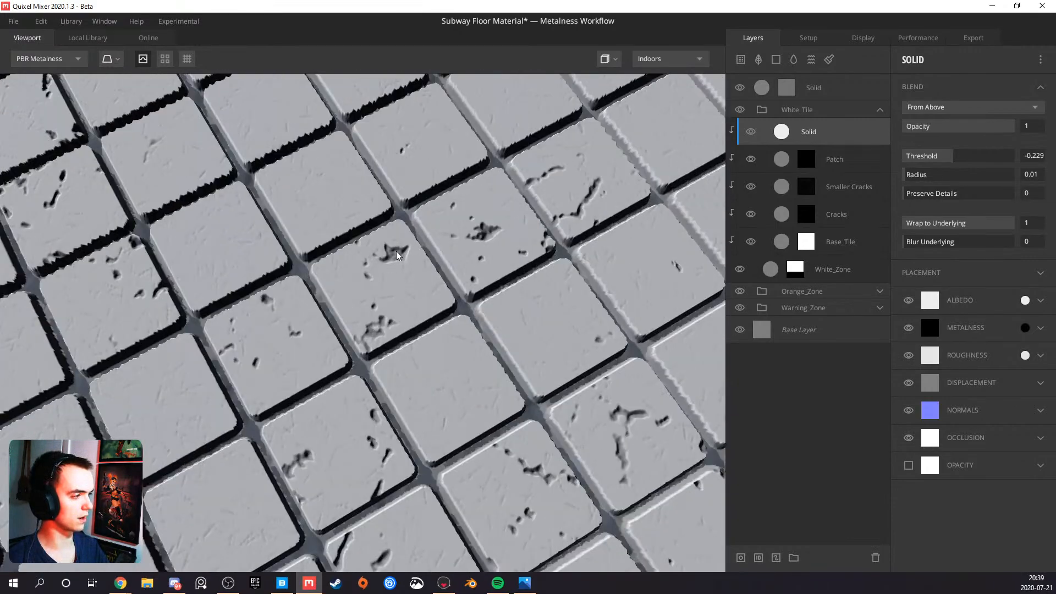
scroll(389, 256, "down", 3)
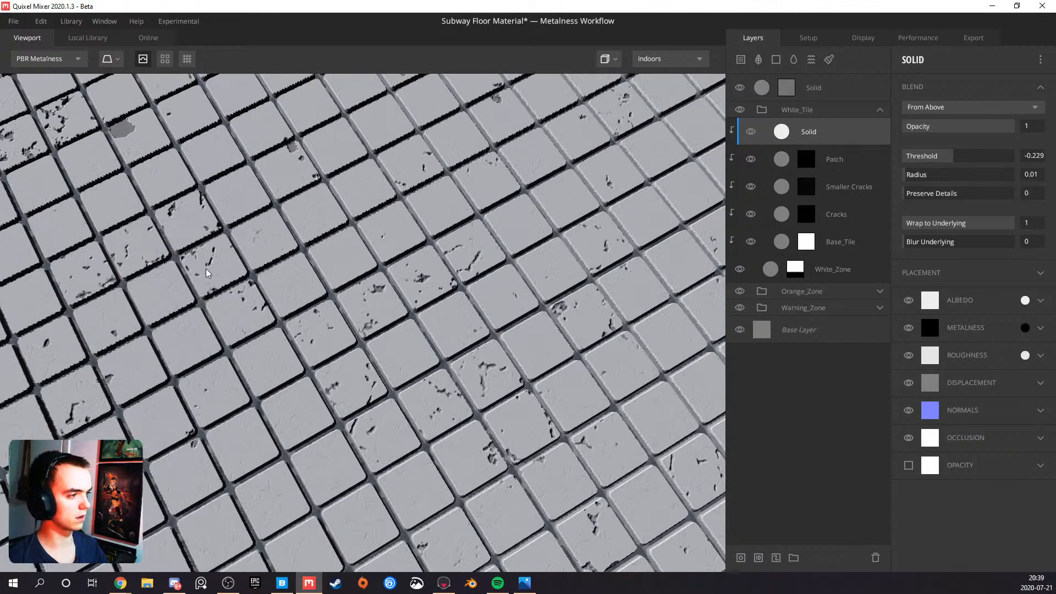
left_click_drag(206, 269, 494, 215)
left_click_drag(379, 194, 182, 226)
scroll(275, 220, "down", 4)
left_click_drag(385, 218, 194, 230)
scroll(194, 230, "up", 8)
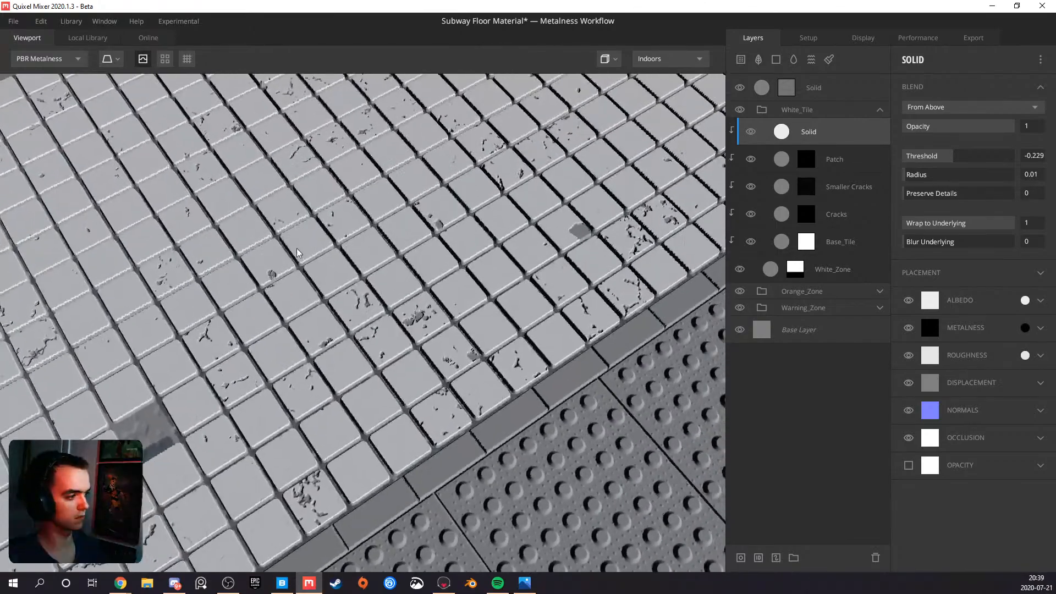
left_click_drag(297, 254, 295, 285)
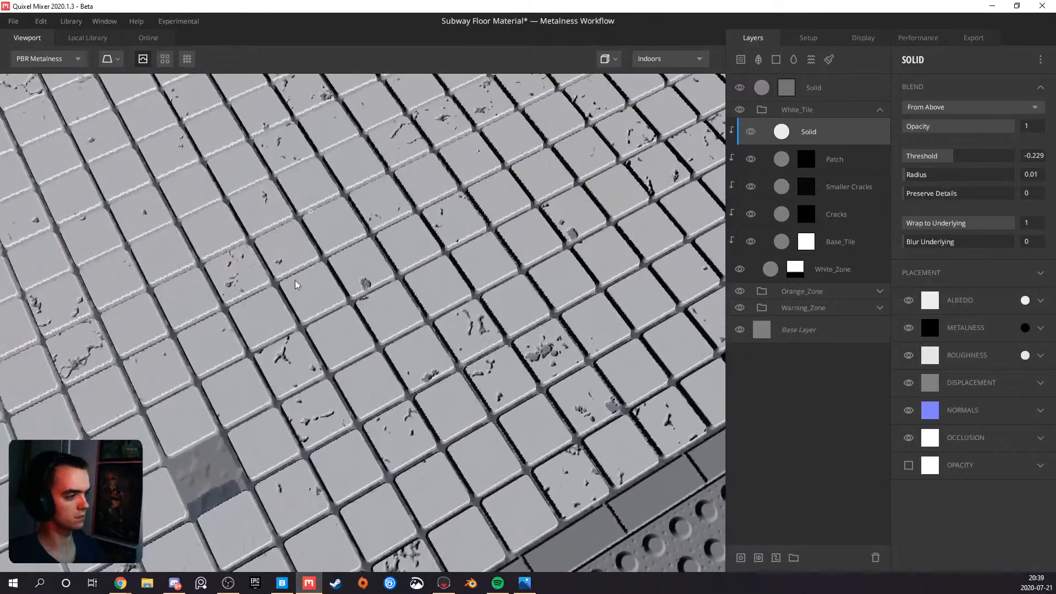
scroll(296, 278, "down", 10)
left_click_drag(444, 253, 199, 209)
scroll(388, 251, "up", 6)
left_click_drag(388, 249, 387, 289)
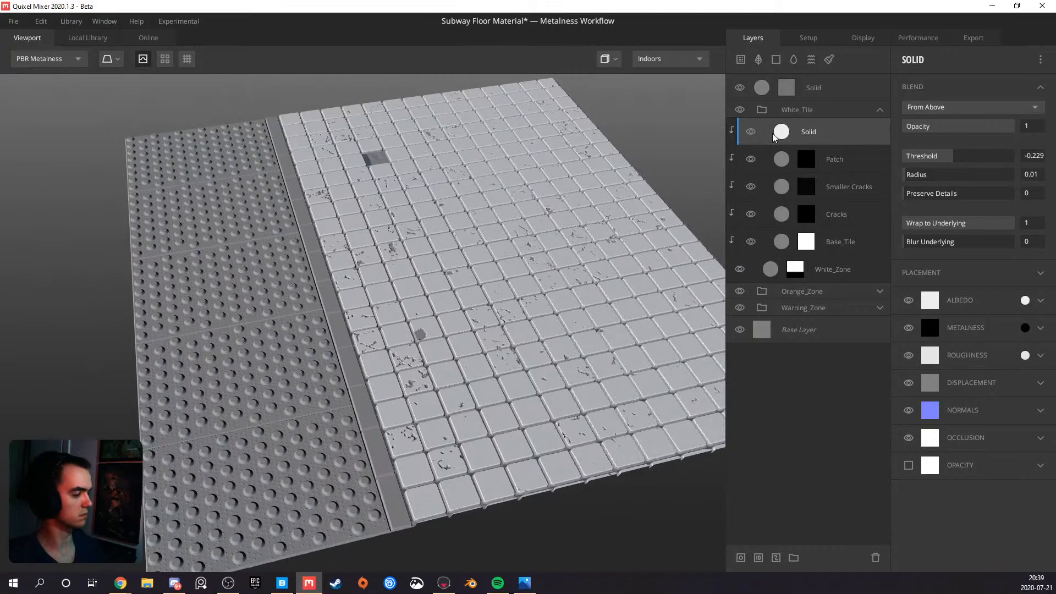
scroll(401, 260, "up", 8)
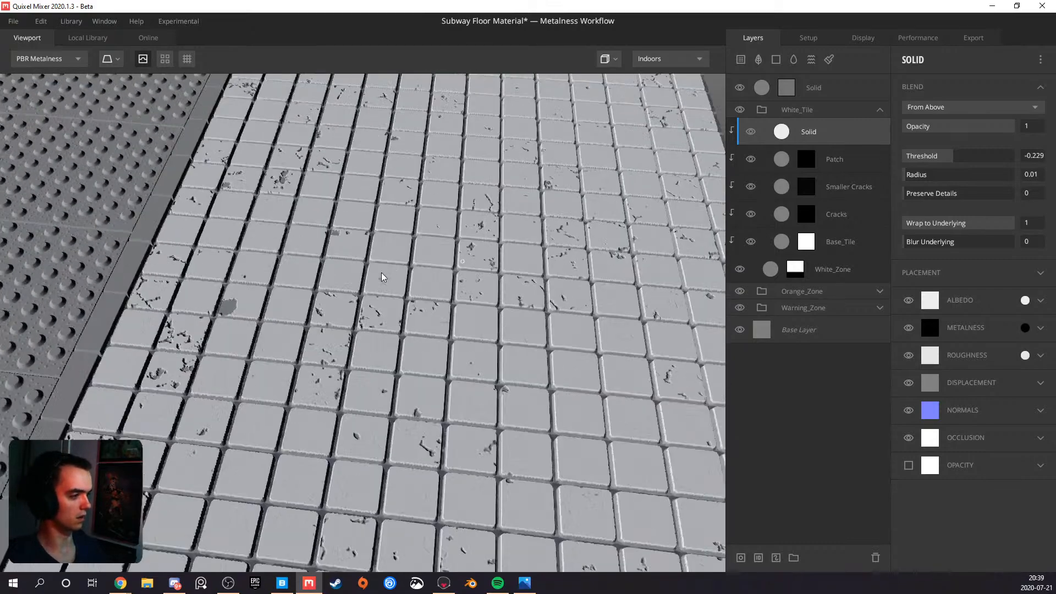
scroll(356, 283, "up", 3)
middle_click_drag(326, 229, 395, 278)
scroll(396, 279, "down", 5)
middle_click_drag(365, 242, 372, 242)
left_click_drag(372, 243, 639, 230)
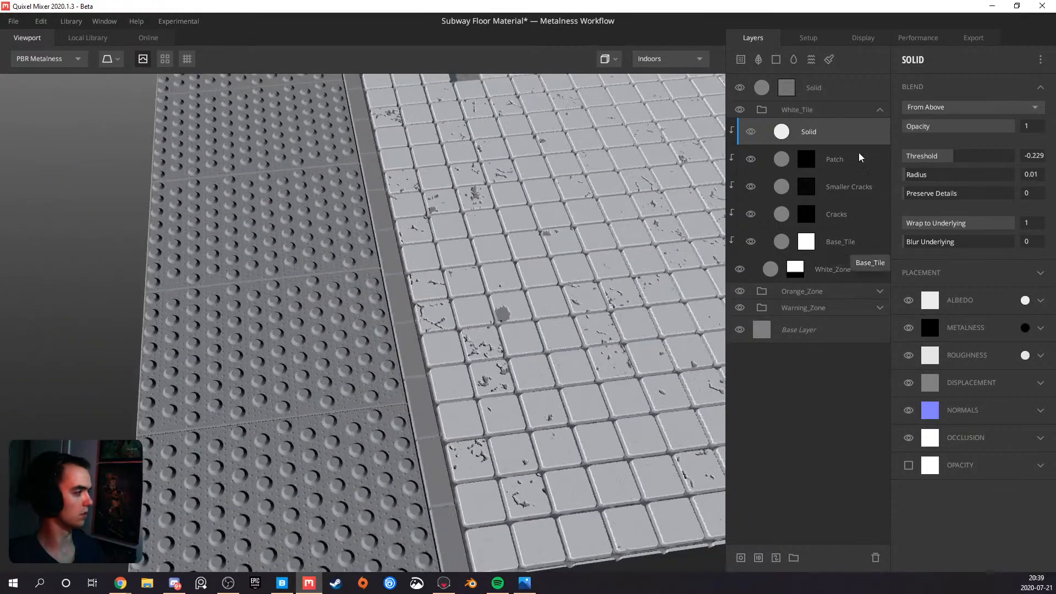
Collapse the White_Tile group and add a solid layer above Base_Tile in the Orange_Zone group
left_click(880, 109)
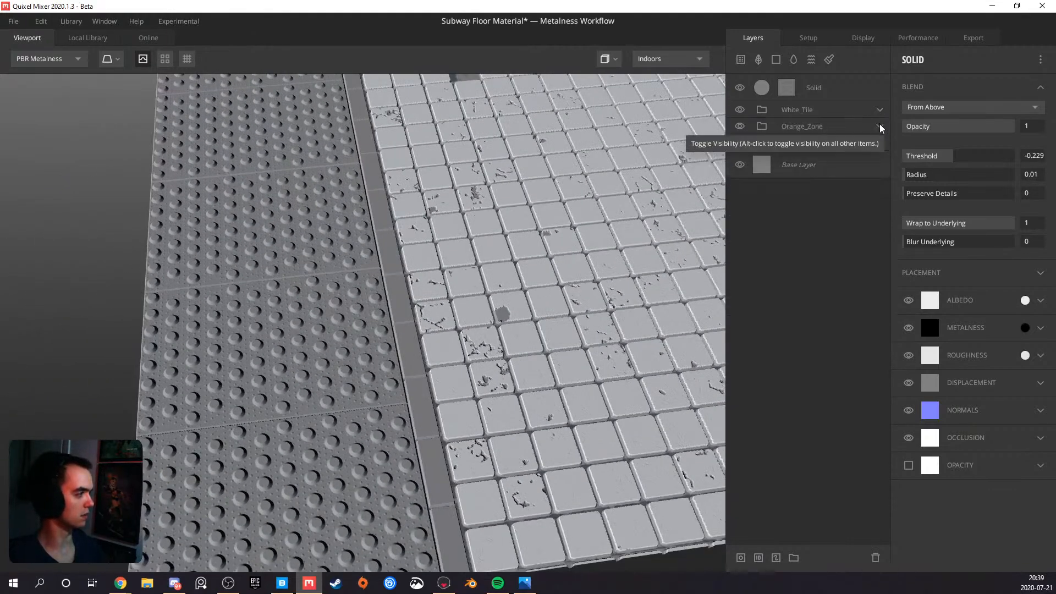
left_click(881, 126)
middle_click_drag(656, 237, 464, 256)
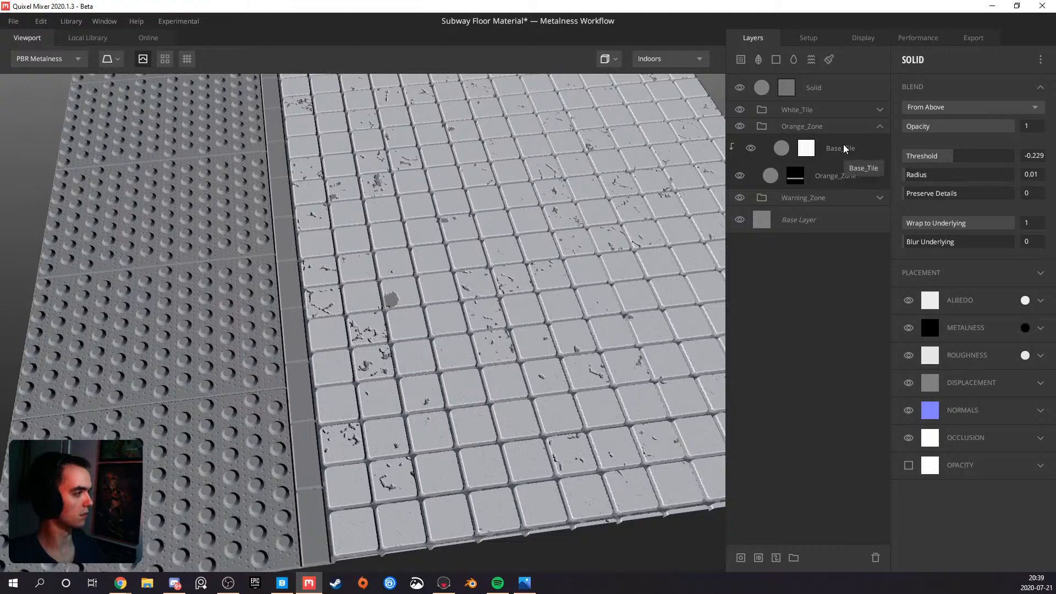
left_click(852, 145)
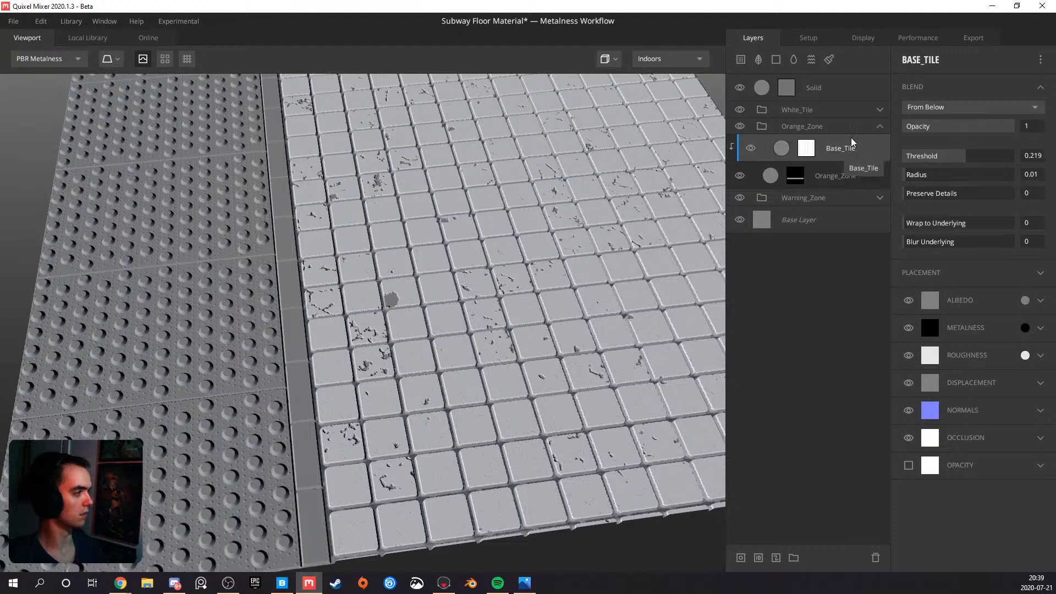
left_click(776, 59)
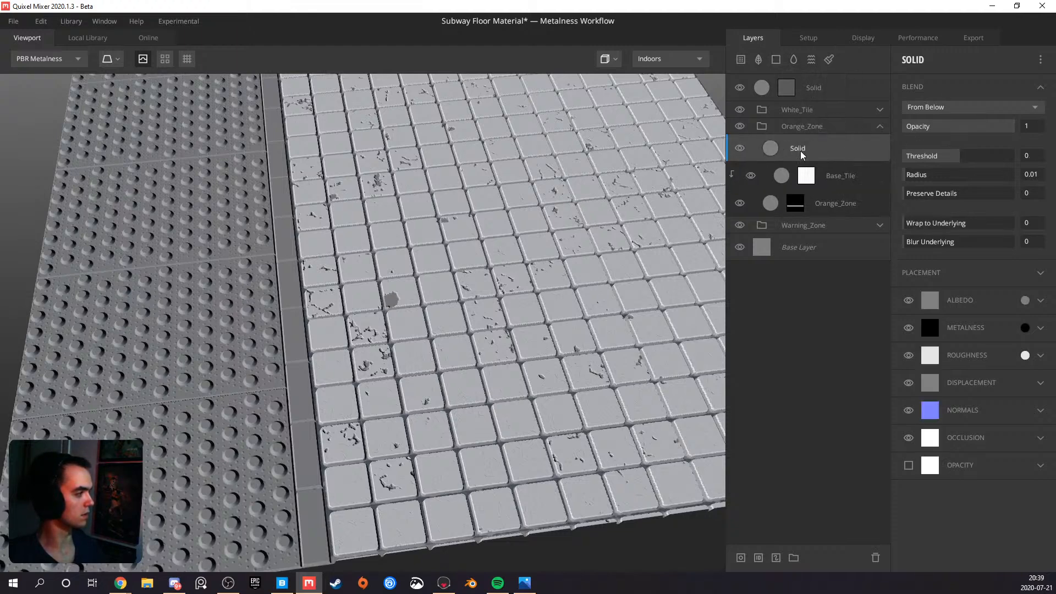
Consult the reference in the Photos app and set the Orange_Zone Solid layer's albedo to orange CE690B
left_click(525, 583)
left_click_drag(484, 77, 0, 72)
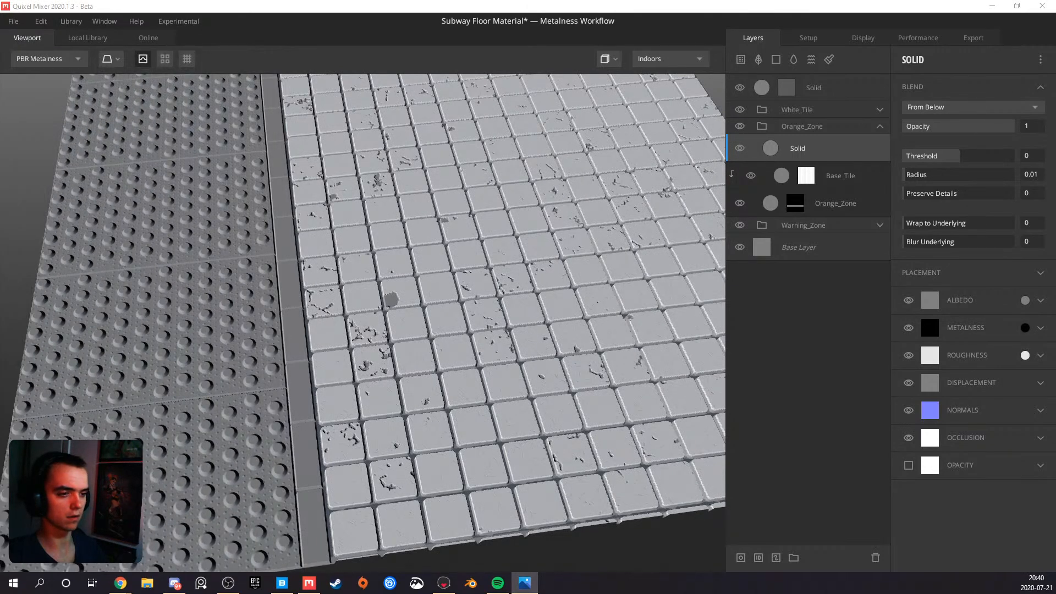
left_click(1025, 300)
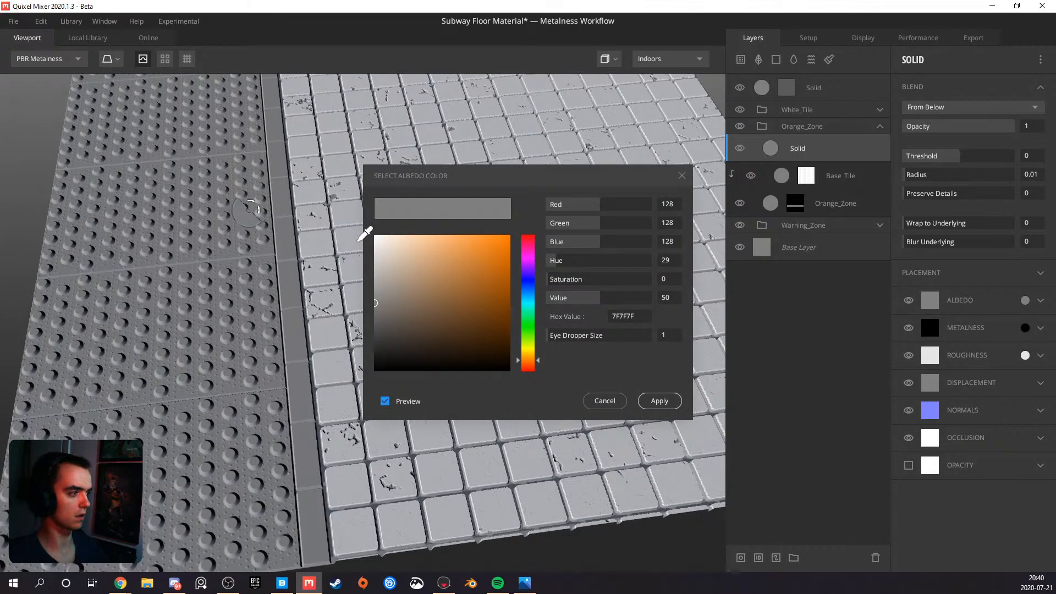
left_click_drag(466, 283, 503, 260)
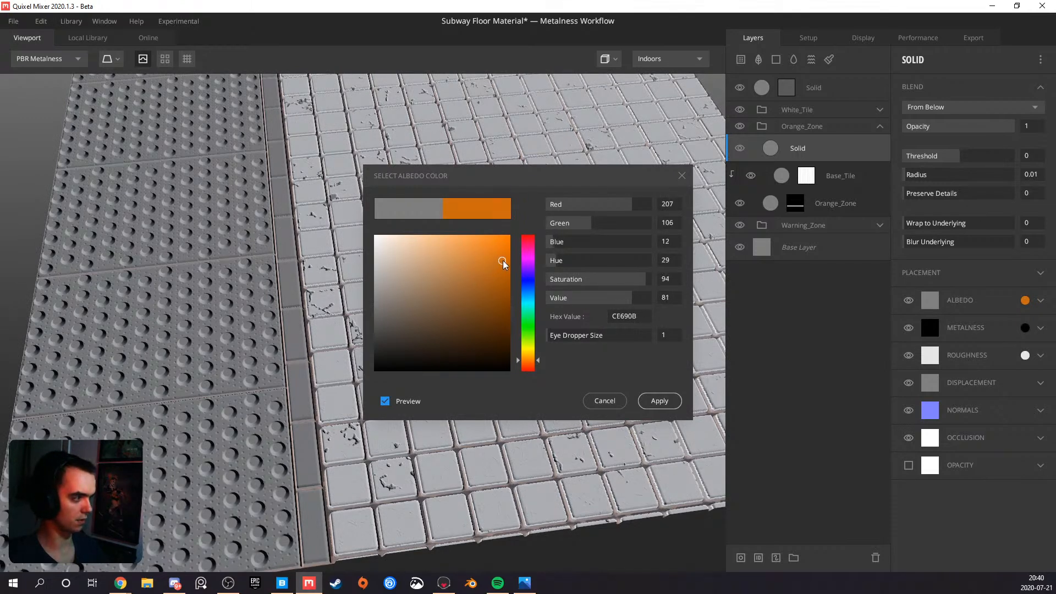
left_click(649, 401)
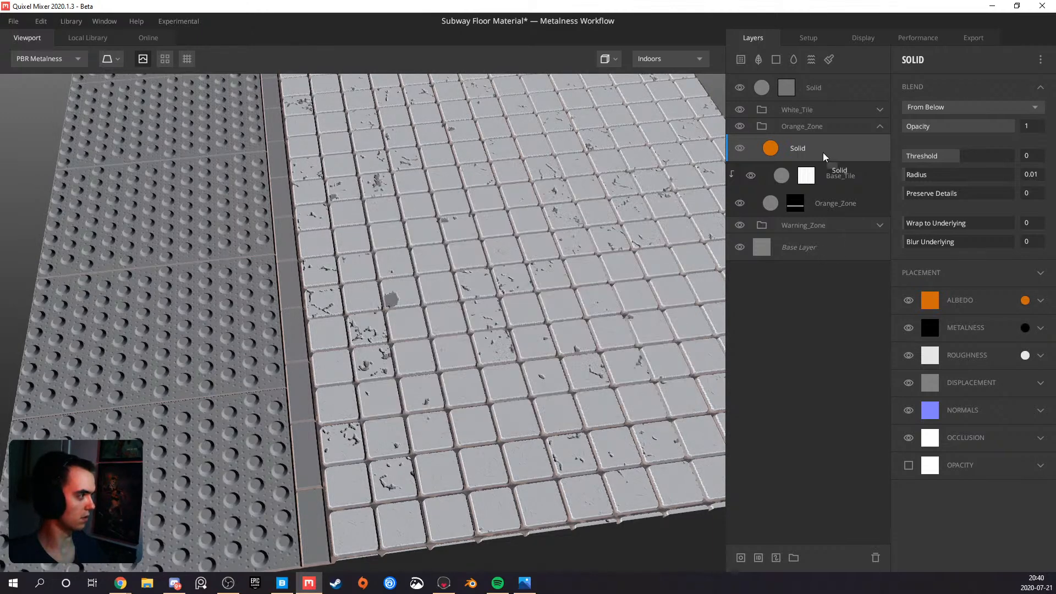
Clip the orange Solid layer to its zone, blending From Above with Threshold -0.07 and Wrap to Underlying 1
left_click(943, 108)
left_click(943, 123)
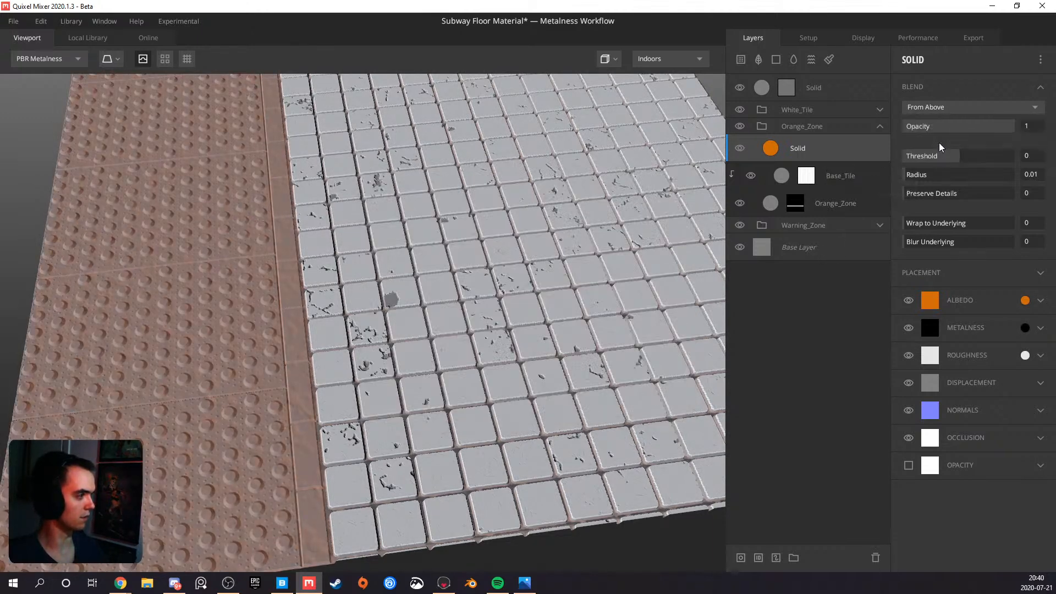
left_click(854, 151, "alt")
left_click_drag(959, 154, 956, 153)
left_click_drag(946, 224, 1043, 223)
scroll(318, 306, "up", 3)
left_click_drag(319, 306, 384, 269)
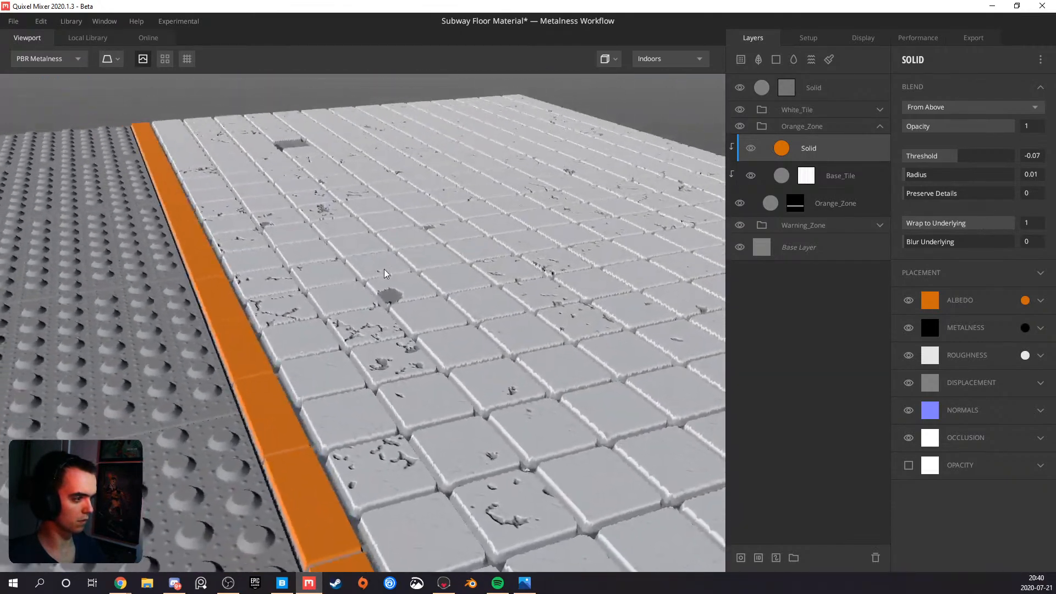
Set the Threshold of the orange Solid layer in the Orange_Zone group to 0
left_click(956, 158)
left_click_drag(957, 157, 953, 157)
left_click(1029, 156)
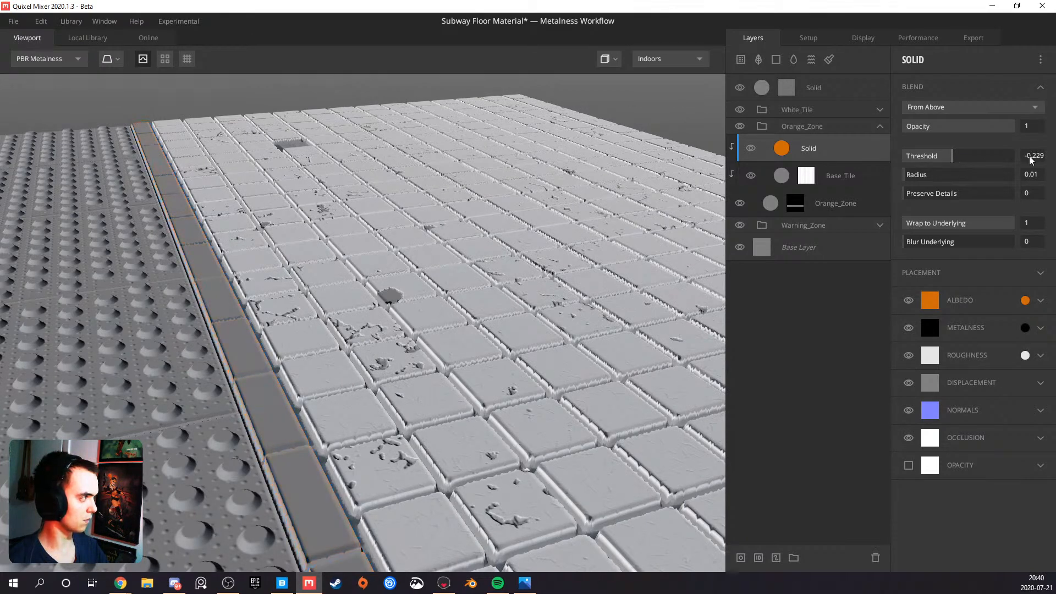
type("0")
key("Return")
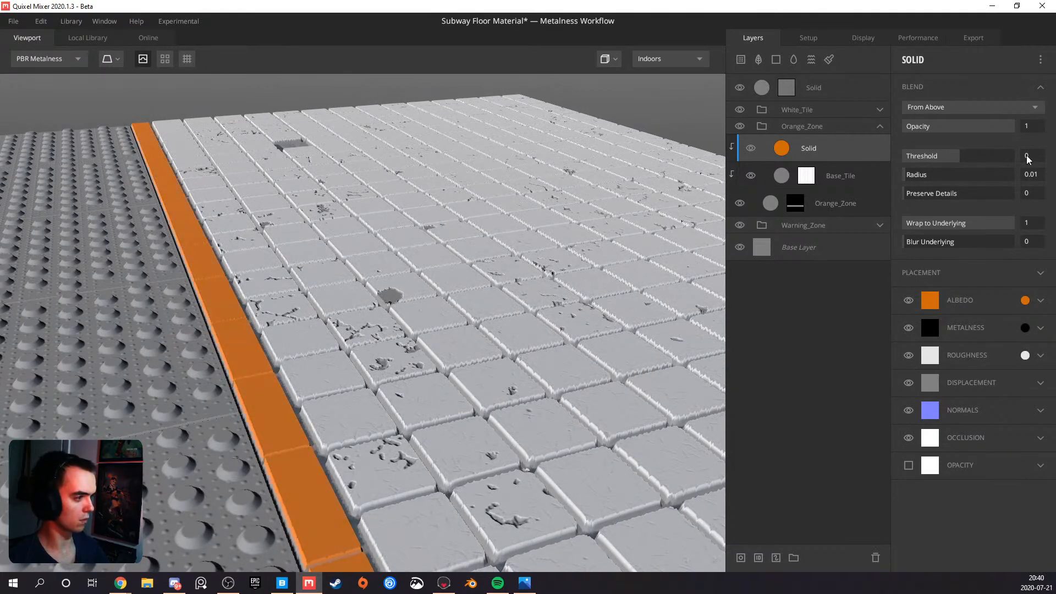
Inspect the orange strip from several angles, then hide its Solid layer and examine the bare strip beside the tiles
scroll(300, 348, "down", 5)
left_click_drag(301, 348, 250, 319)
scroll(290, 333, "up", 5)
middle_click_drag(250, 319, 378, 364)
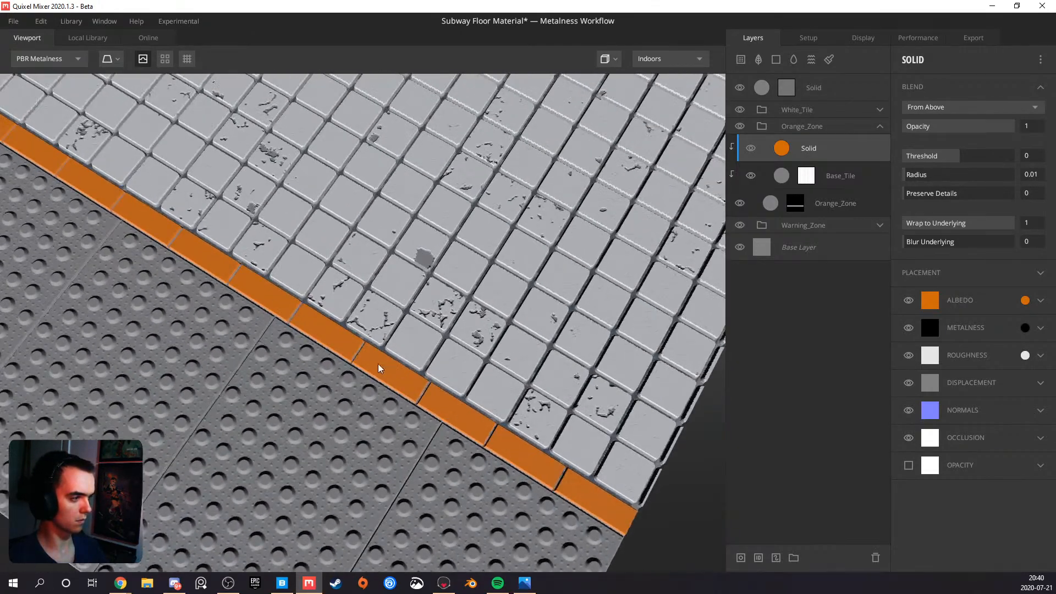
scroll(378, 364, "down", 4)
mouse_move(300, 319)
left_mouse_down()
mouse_move(250, 259)
mouse_move(306, 328)
mouse_move(307, 292)
mouse_move(255, 306)
mouse_move(296, 325)
left_mouse_up()
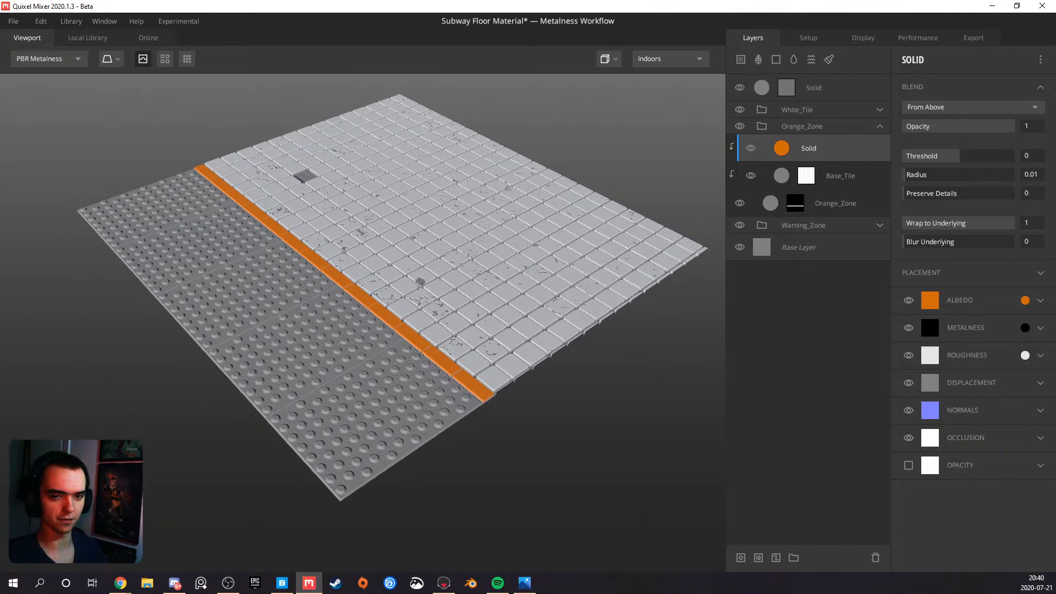
scroll(409, 321, "up", 3)
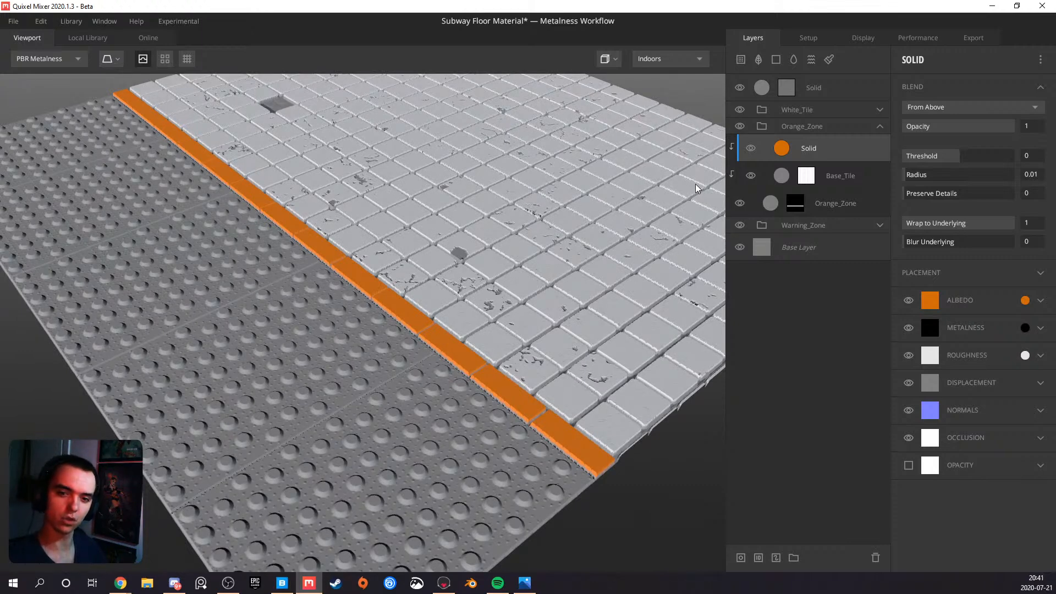
left_click(751, 150)
scroll(331, 335, "up", 10)
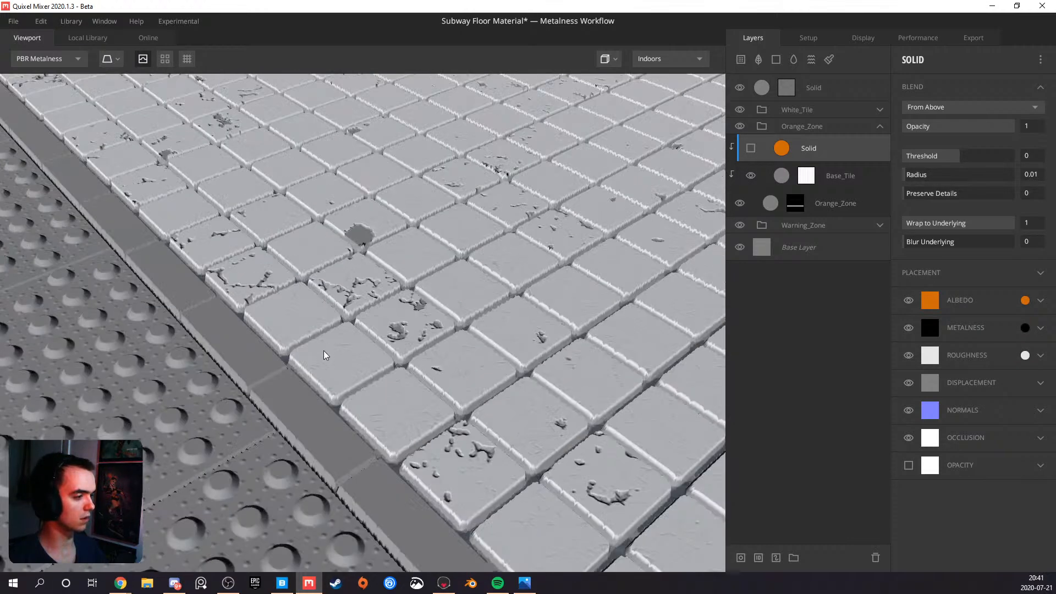
middle_click_drag(306, 355, 342, 322)
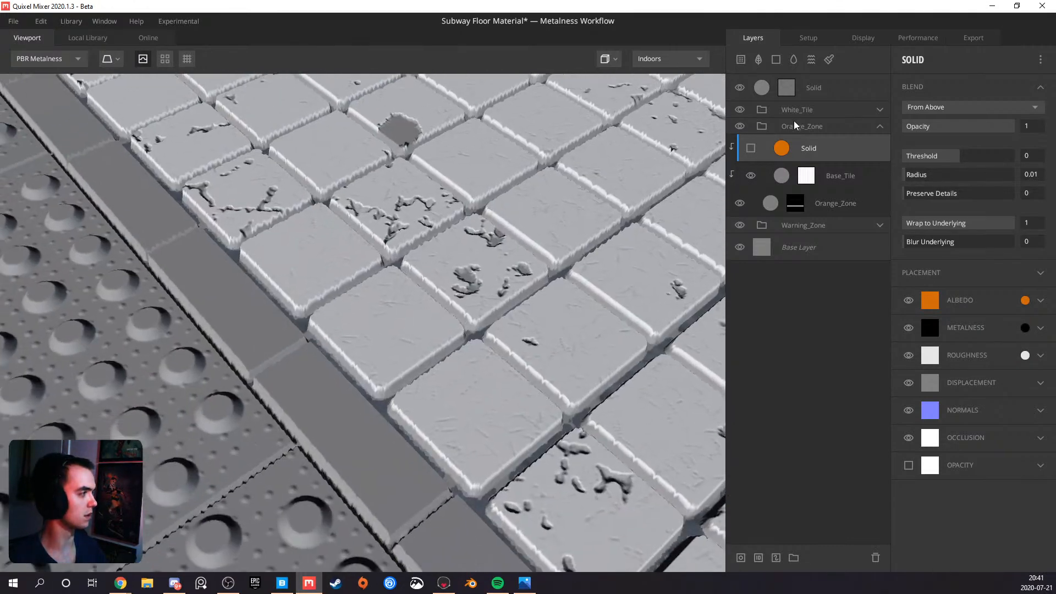
Copy the Cracks layer from the White_Tile group into Orange_Zone, above Base_Tile, and check it on the strip
left_click(881, 110)
left_click(881, 109)
left_click(853, 87)
left_click(880, 110)
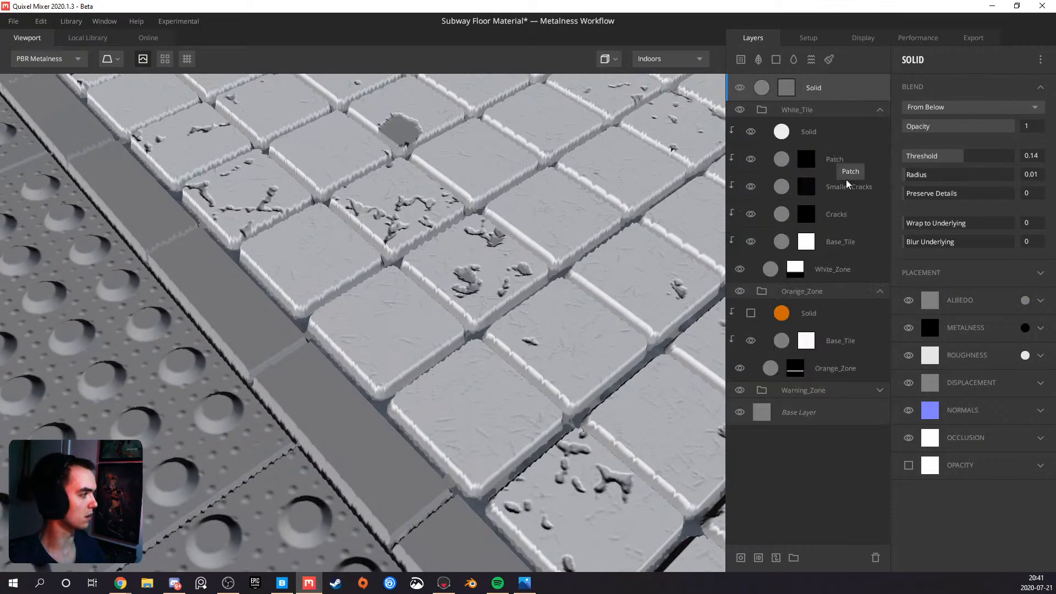
left_click(834, 209)
right_click(835, 210)
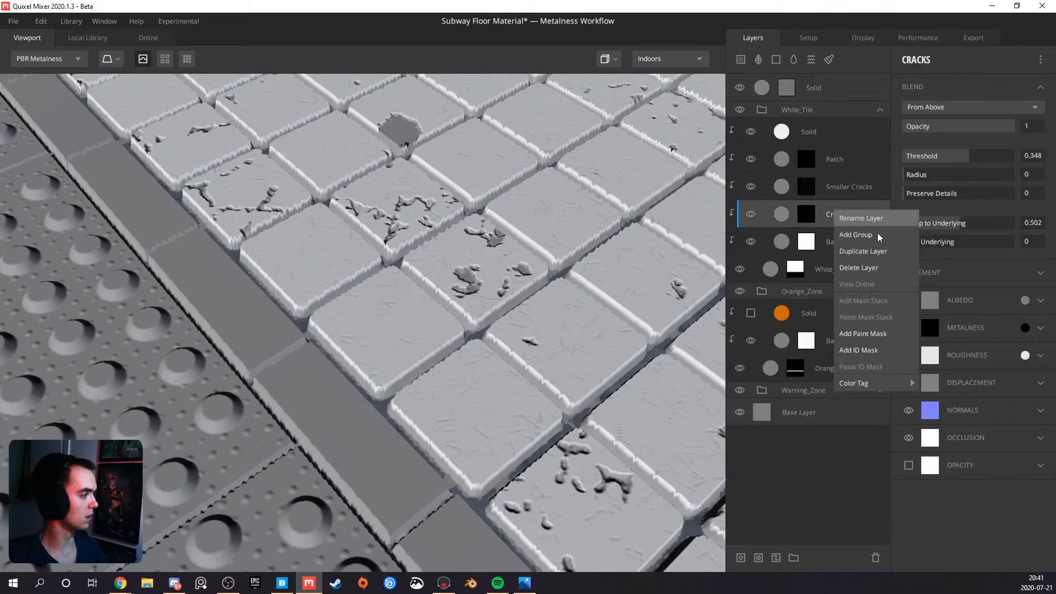
left_click(825, 211)
left_click_drag(827, 213, 827, 329)
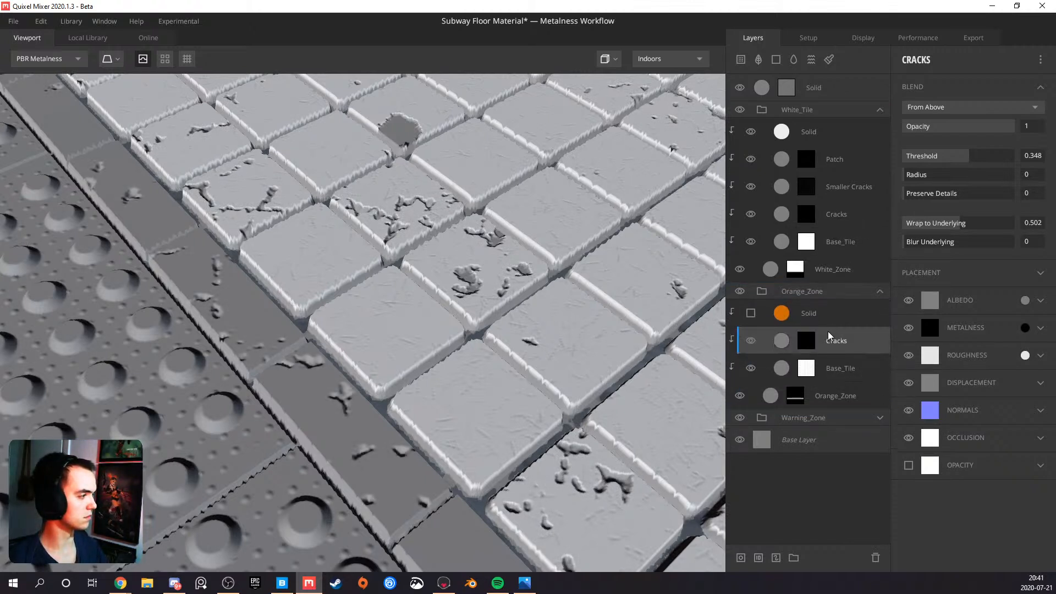
scroll(387, 340, "down", 5)
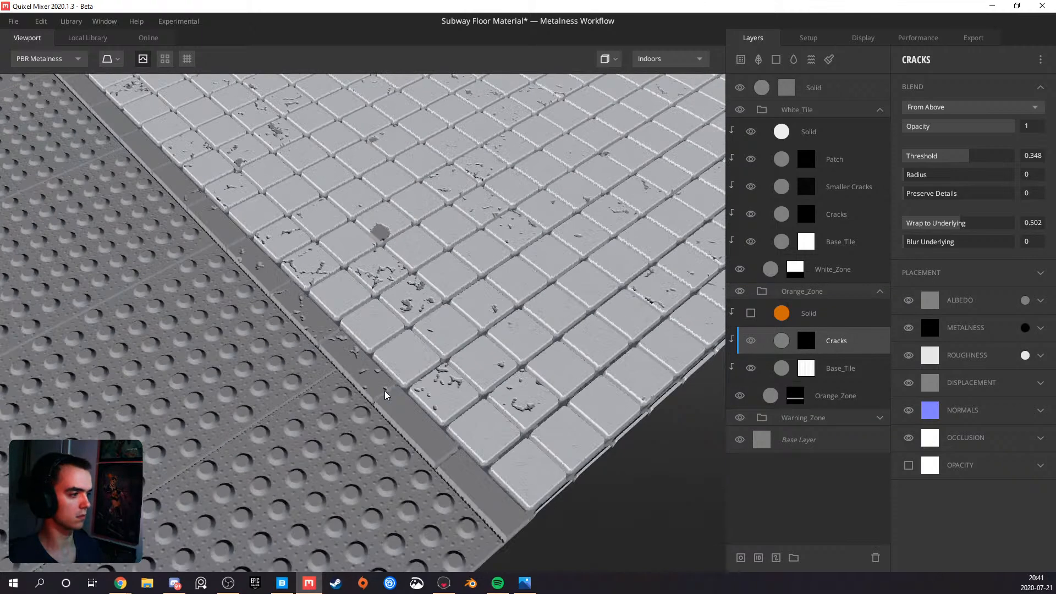
middle_click_drag(387, 340, 404, 286)
Copy the White_Tile group's Smaller Cracks layer into Orange_Zone, directly below the Solid layer, and check it up close
left_click(848, 185)
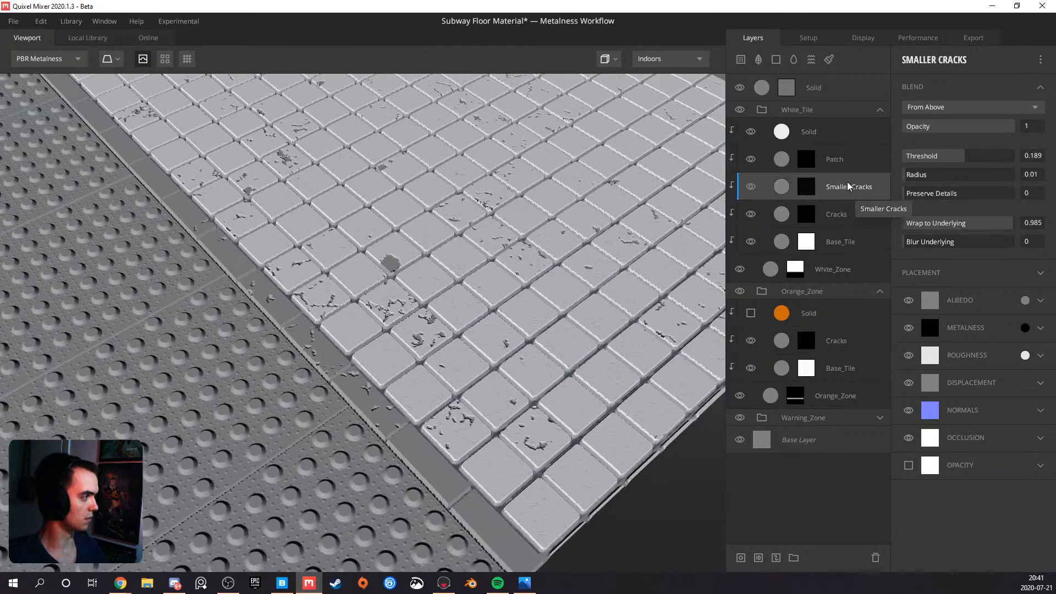
left_click_drag(848, 187, 830, 336)
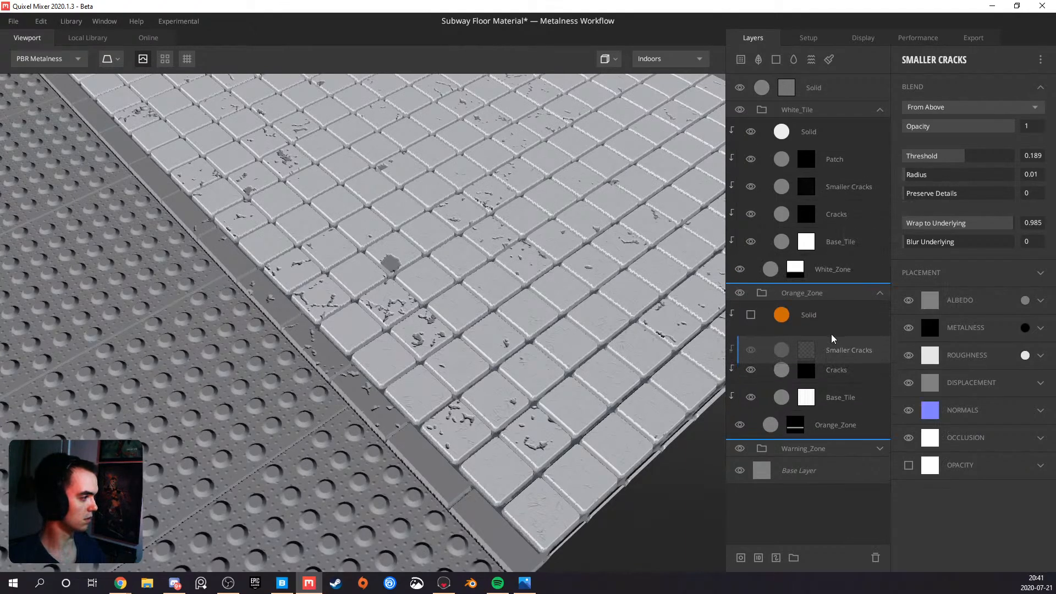
scroll(368, 441, "up", 5)
middle_click_drag(365, 442, 378, 411)
scroll(378, 411, "down", 3)
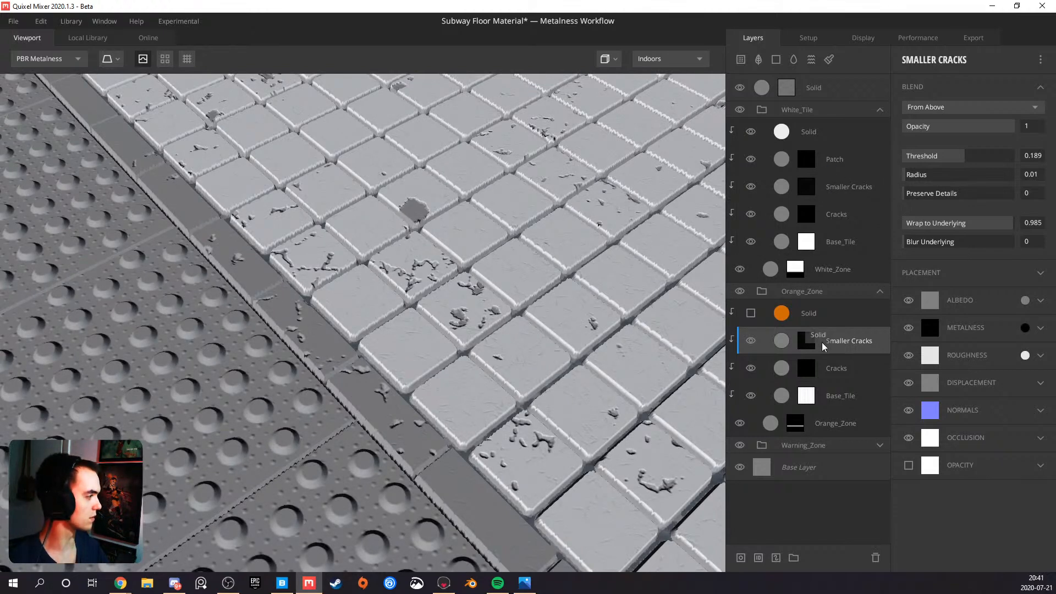
Hide the copied Cracks layer in the Orange_Zone group for comparison, then delete it
left_click(752, 368)
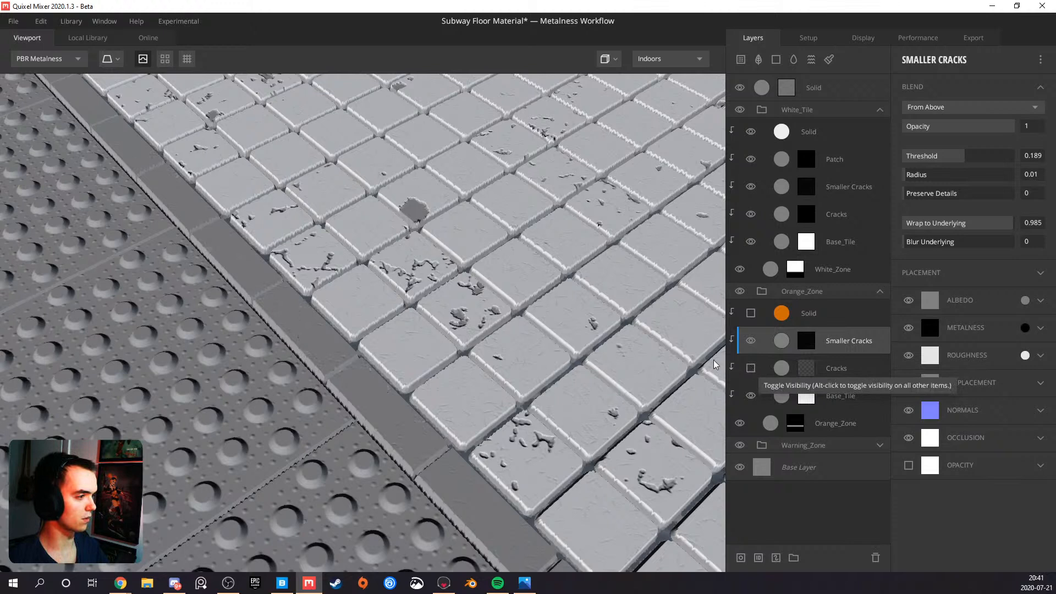
left_click(836, 364)
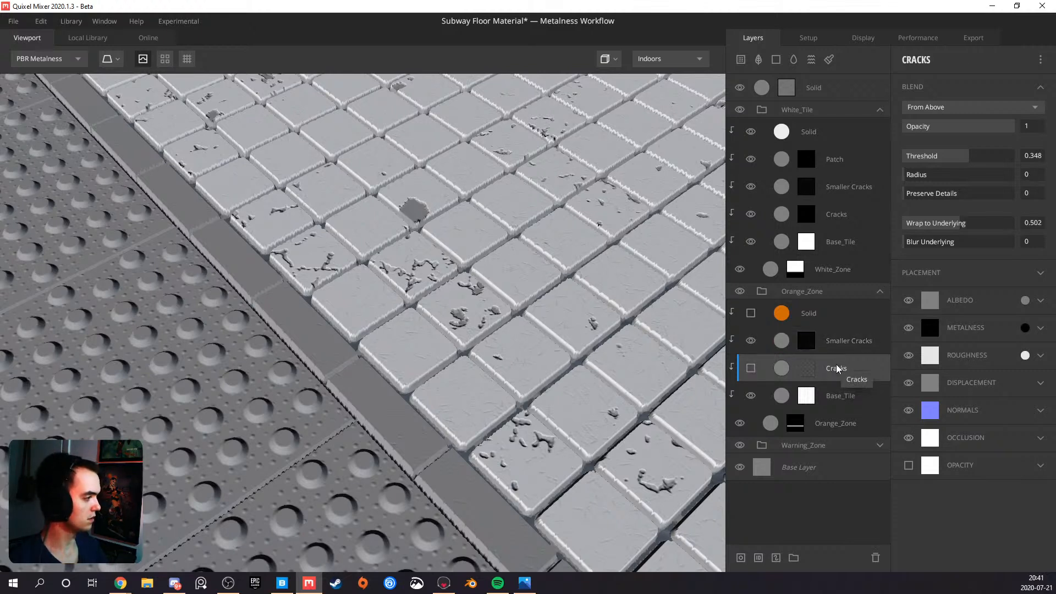
key("Delete")
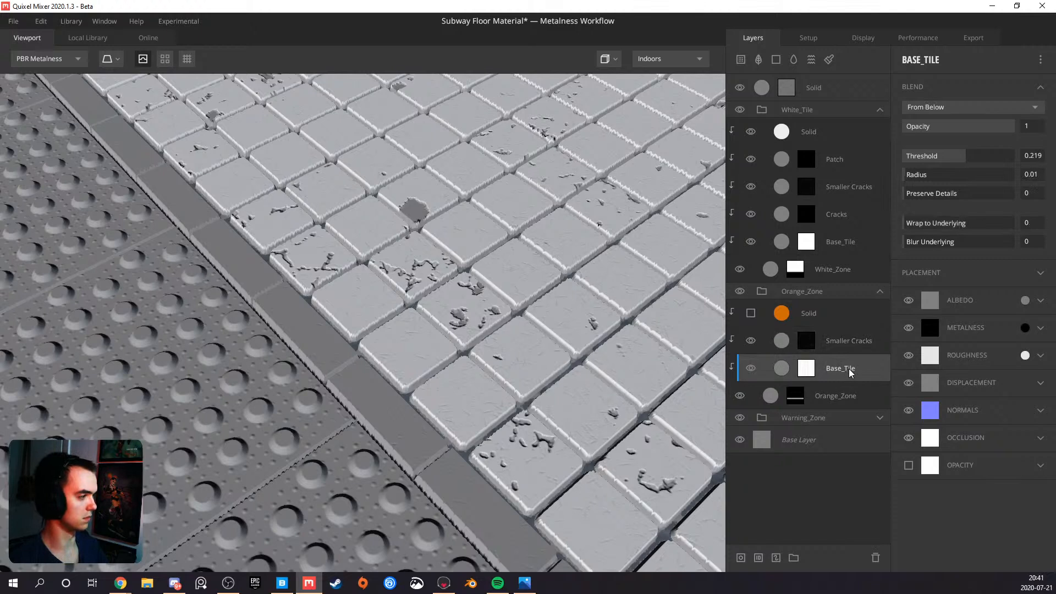
Try a copy of the Patch layer above Smaller Cracks in the Orange_Zone group, inspect the strip, and delete the copy
left_click(835, 164)
left_click_drag(834, 163, 837, 332)
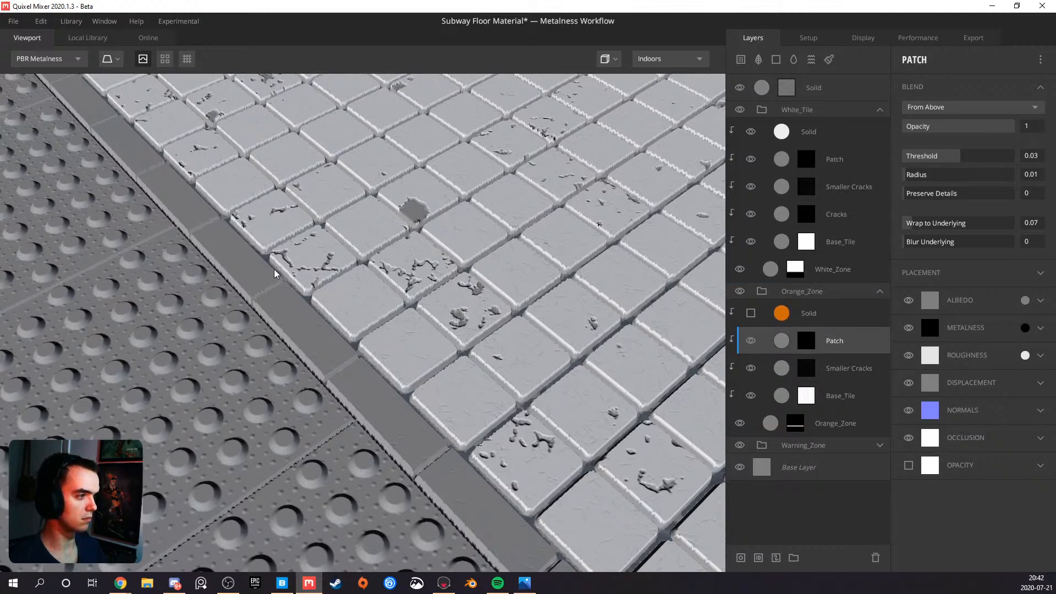
middle_click_drag(261, 260, 397, 396)
middle_click_drag(299, 311, 317, 340)
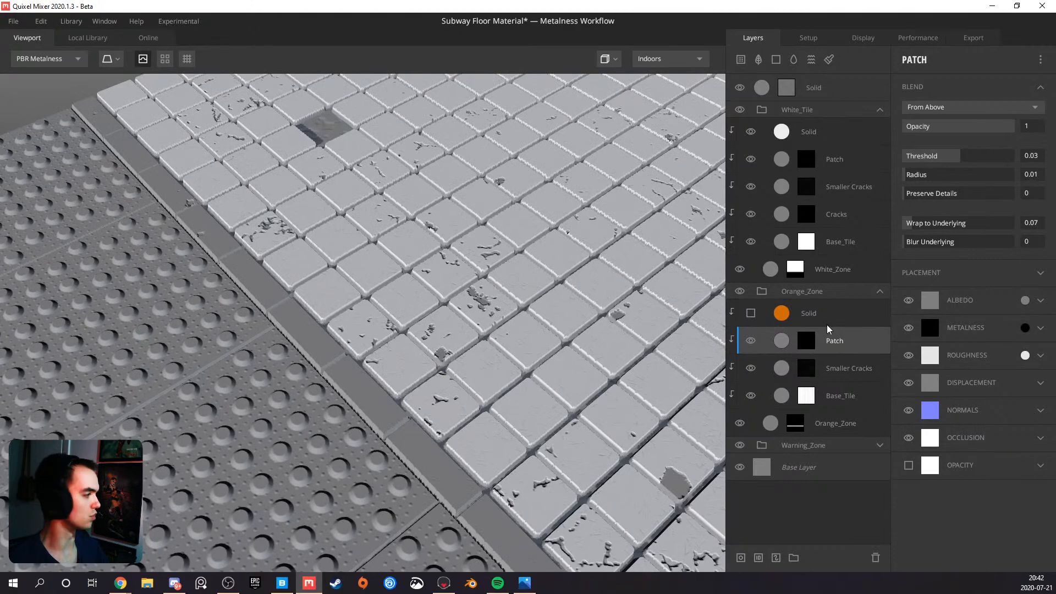
key("Delete")
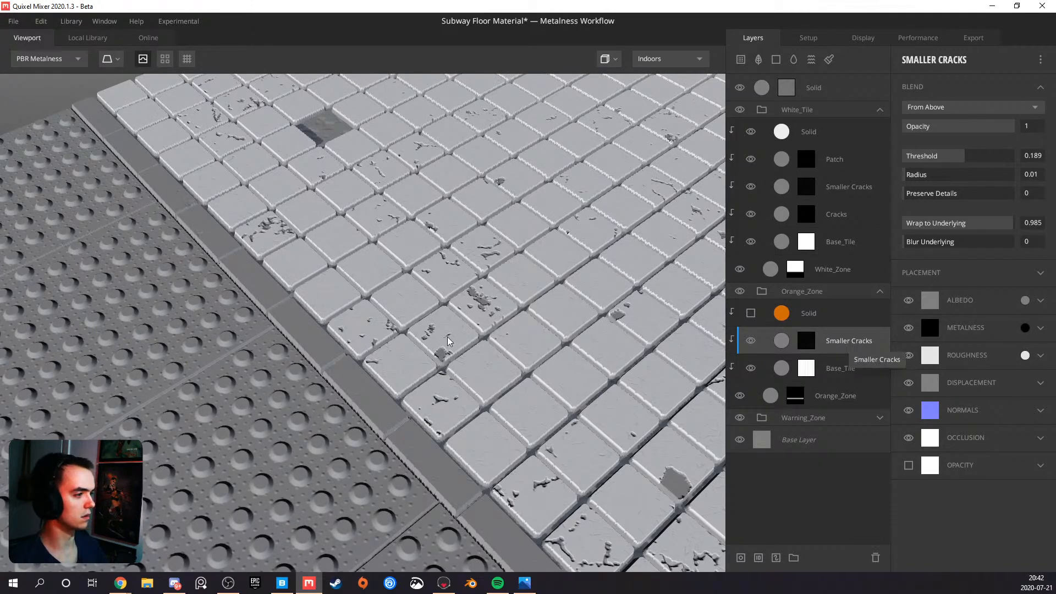
Inspect the smaller cracks along the strip and make the orange Solid layer visible again
scroll(448, 341, "up", 8)
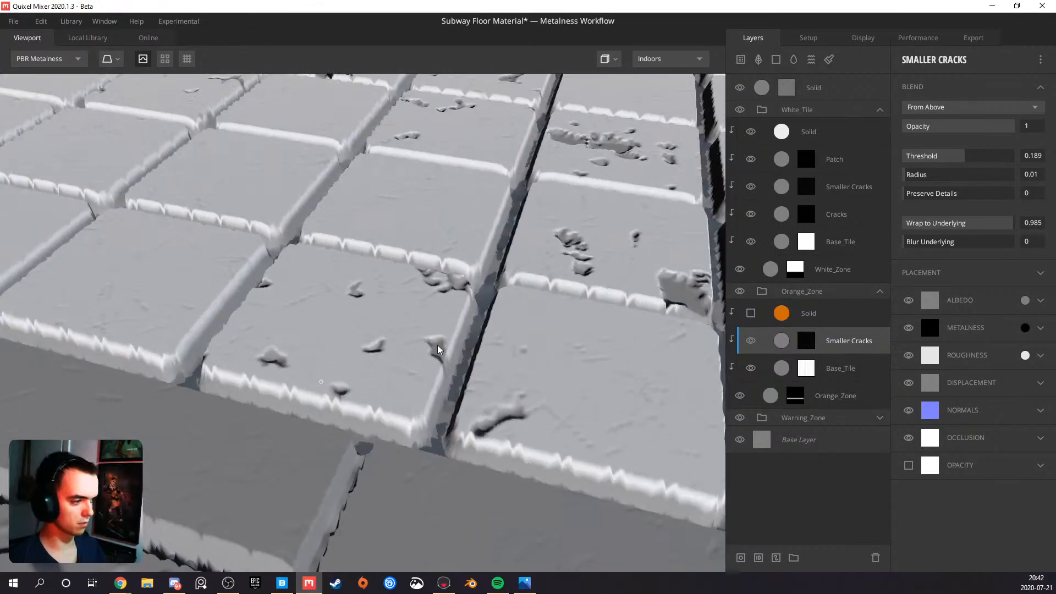
left_click_drag(437, 346, 400, 341)
scroll(400, 357, "down", 5)
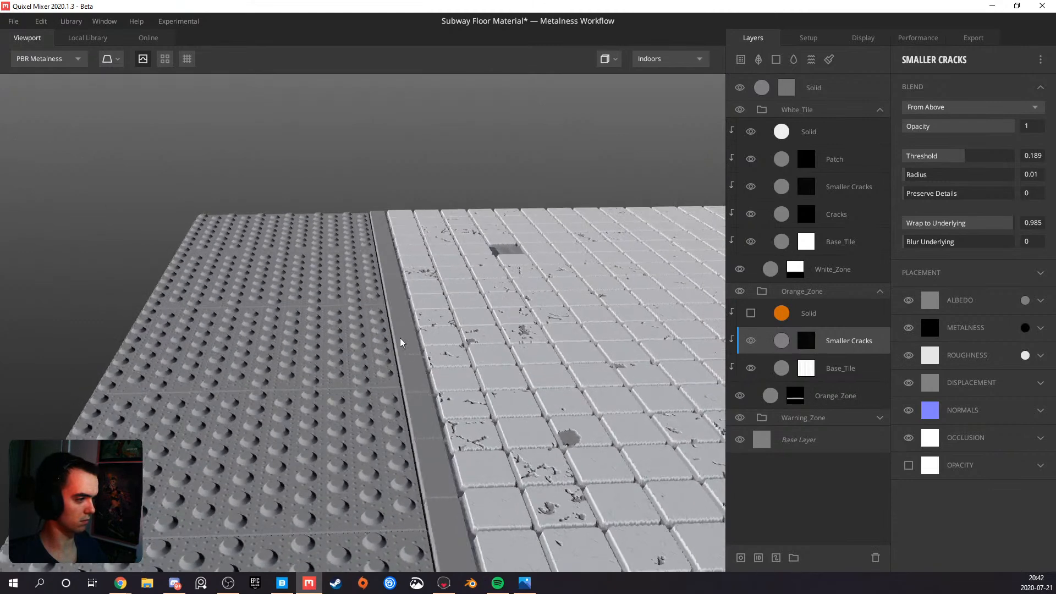
scroll(401, 339, "down", 5)
left_click_drag(438, 393, 523, 445)
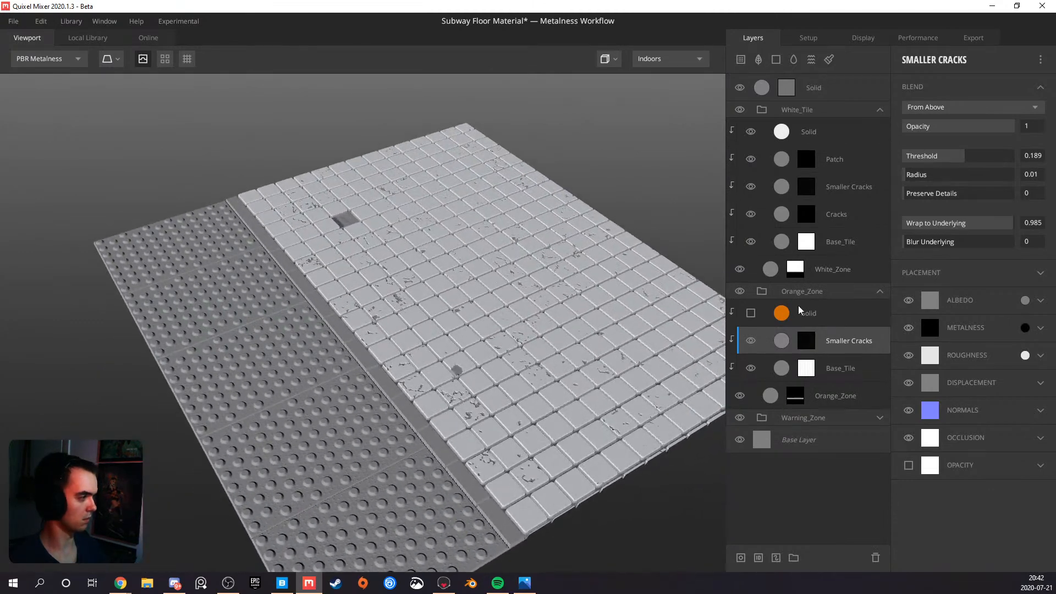
left_click(751, 313)
left_click_drag(394, 367, 480, 292)
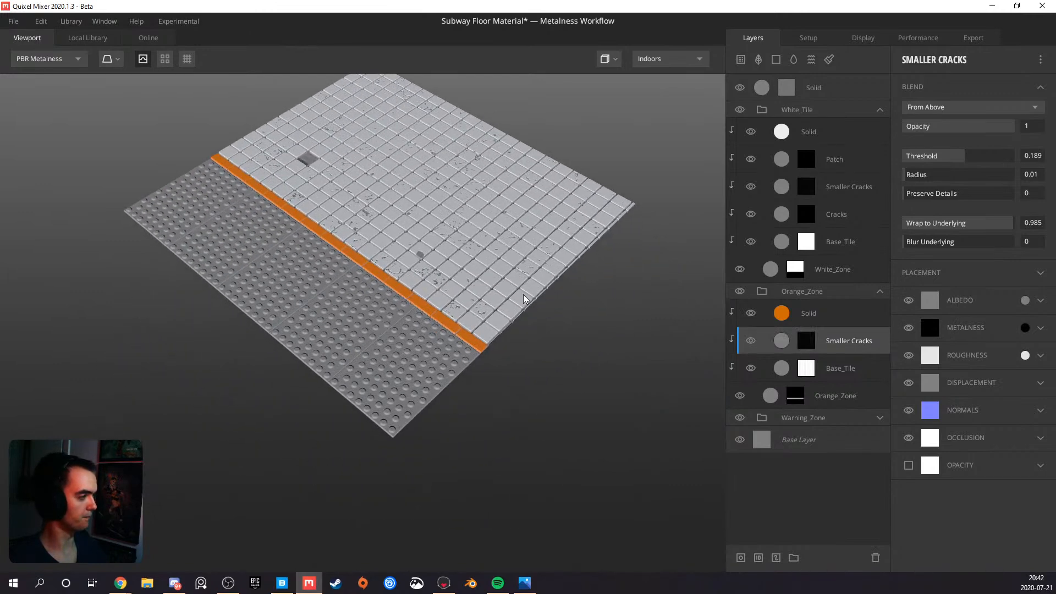
Collapse the Orange_Zone and White_Tile groups, expand Warning_Zone, and add a solid layer above Small_Circle
left_click(880, 291)
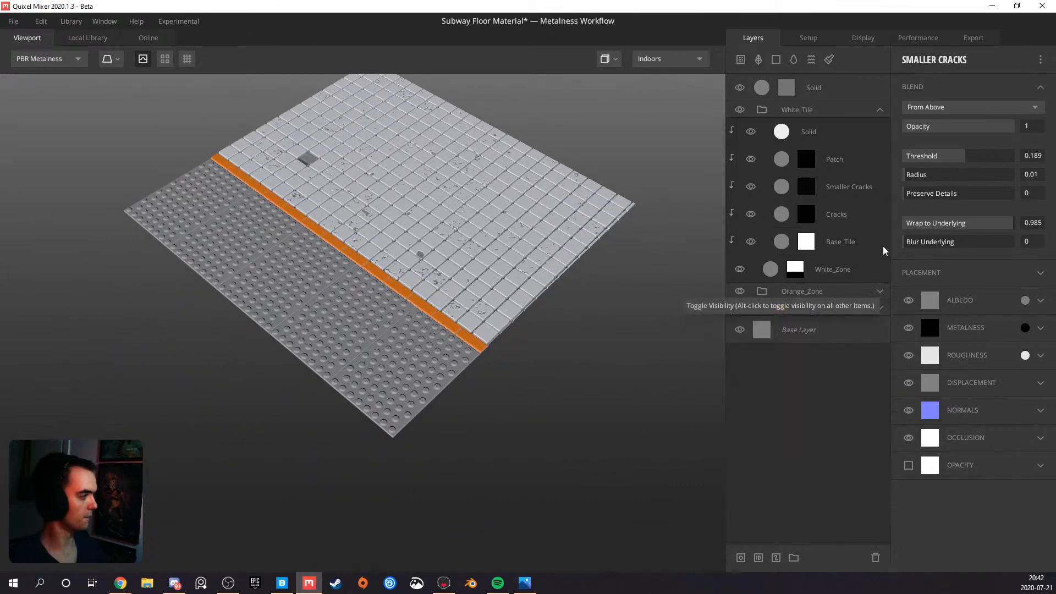
left_click(880, 111)
left_click(880, 143)
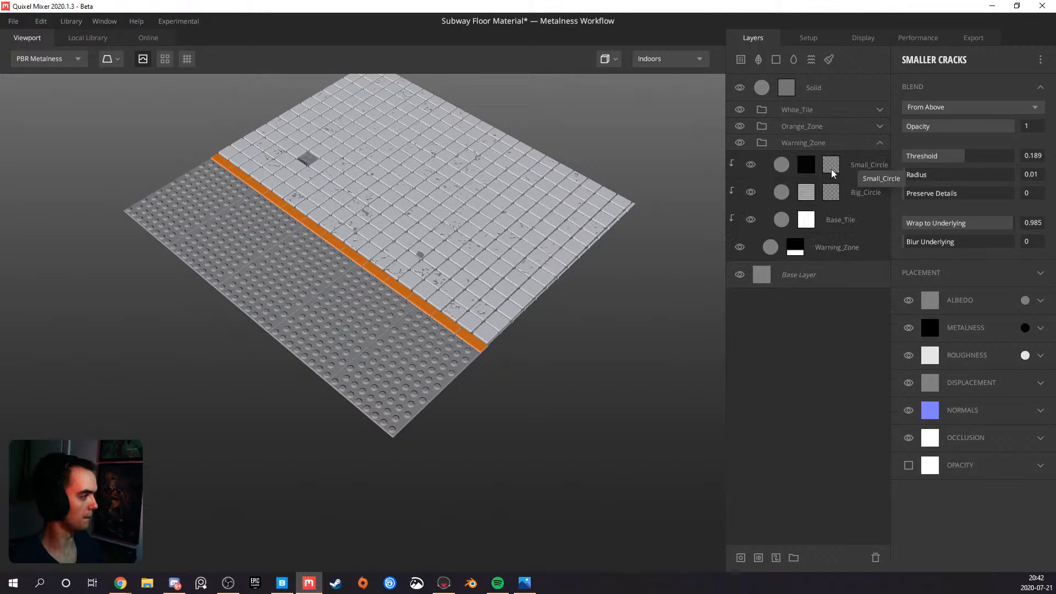
left_click(876, 167)
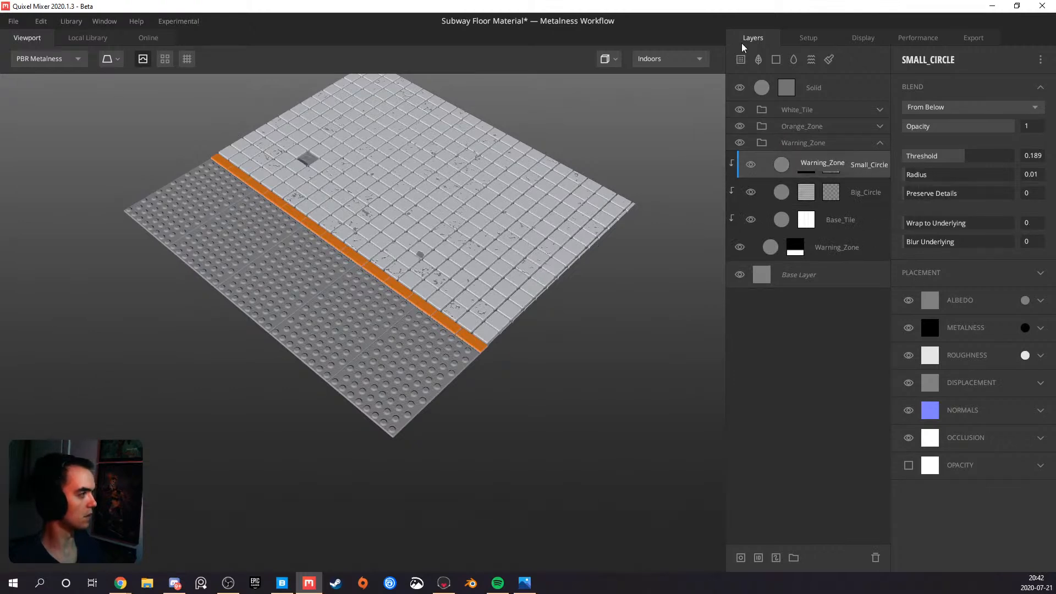
left_click(779, 62)
right_click(807, 167)
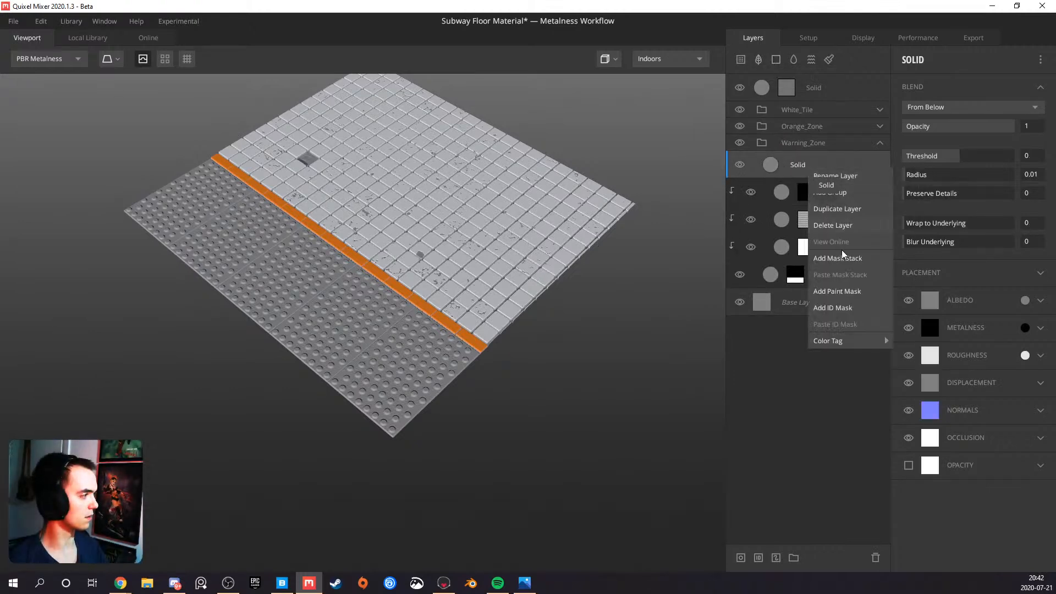
left_click(842, 255)
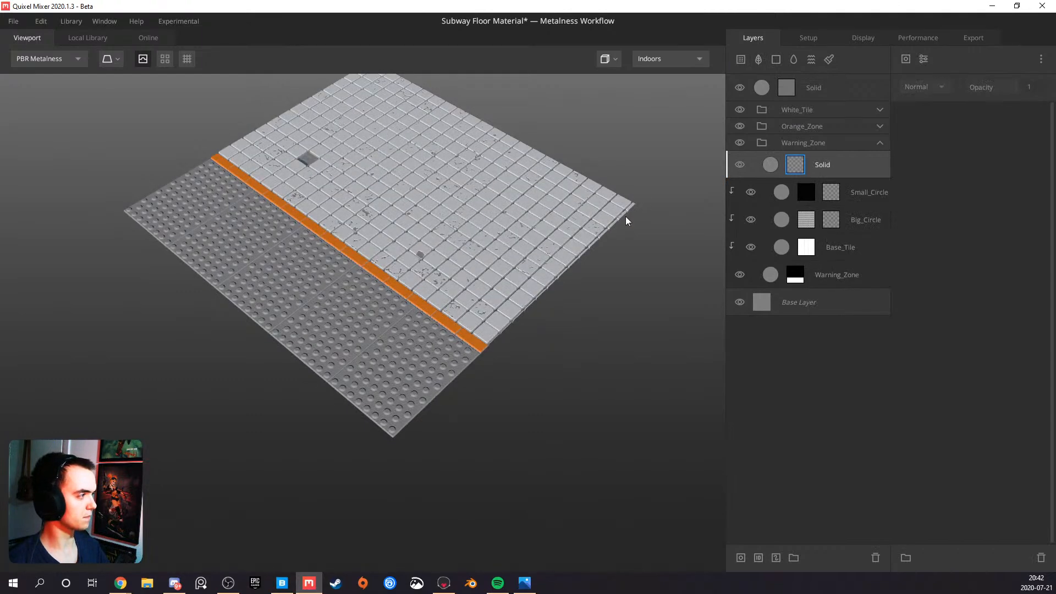
left_click(792, 166)
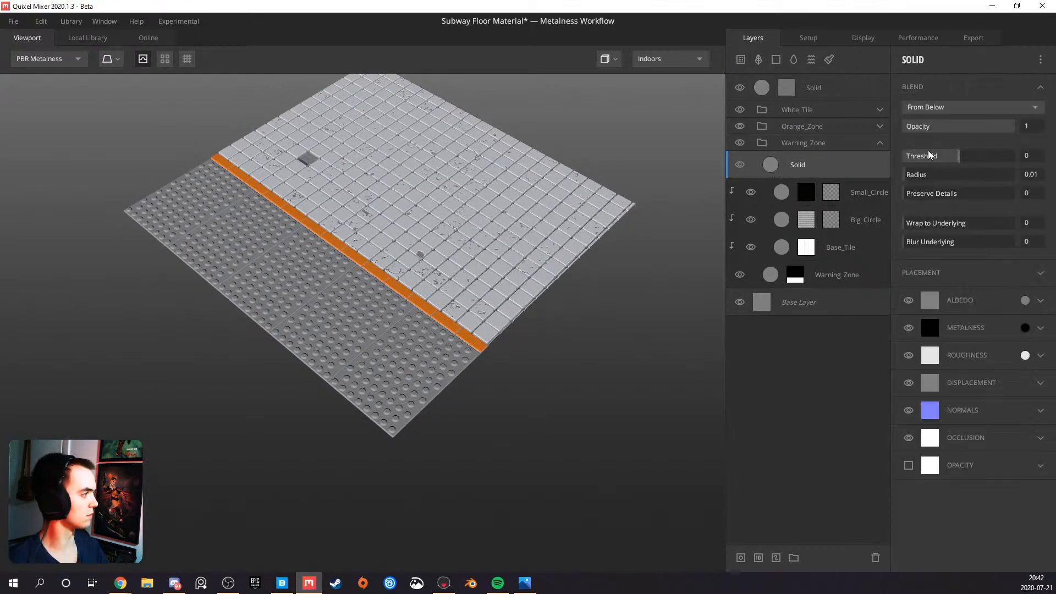
Set the albedo of the new Warning_Zone Solid layer to the yellow CBA50B
left_click(1024, 301)
left_click(529, 355)
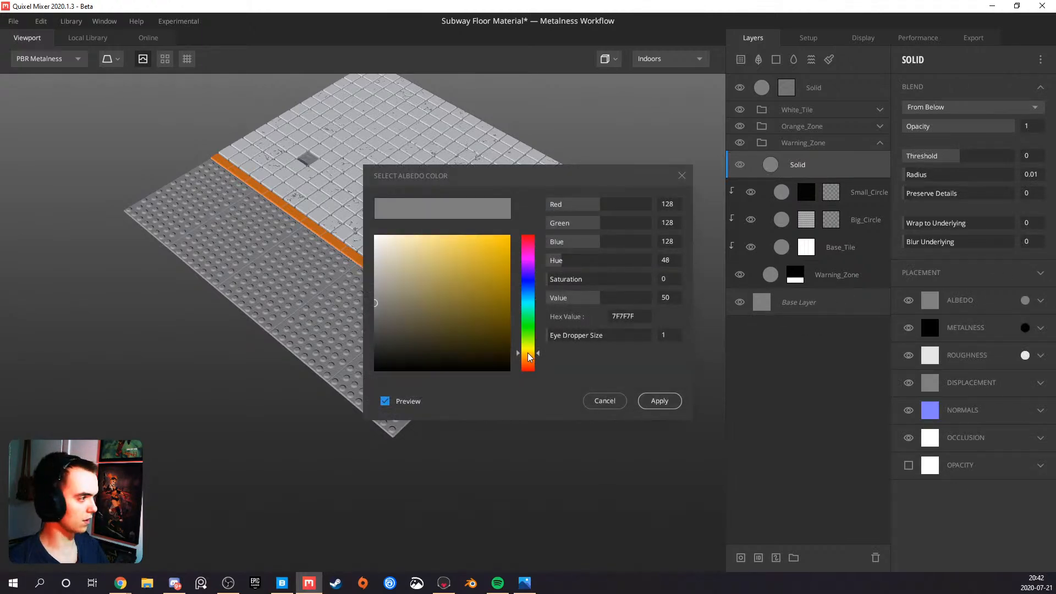
left_click_drag(495, 269, 503, 262)
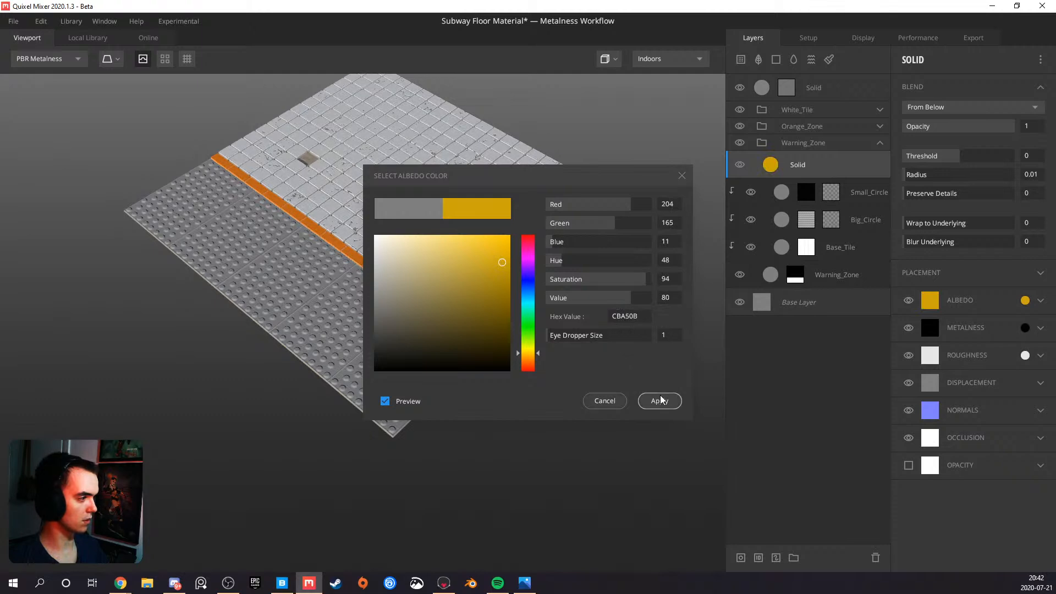
left_click(660, 396)
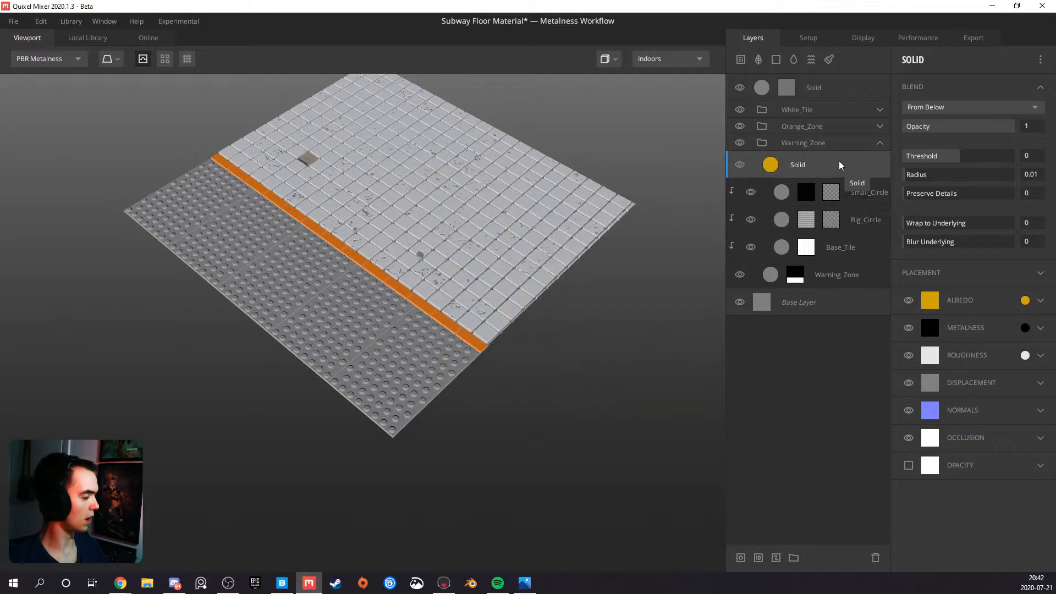
Raise the yellow Solid layer's Threshold to 0.219 and clip it to the Warning_Zone, keeping the From Below blend
left_click_drag(959, 156, 966, 155)
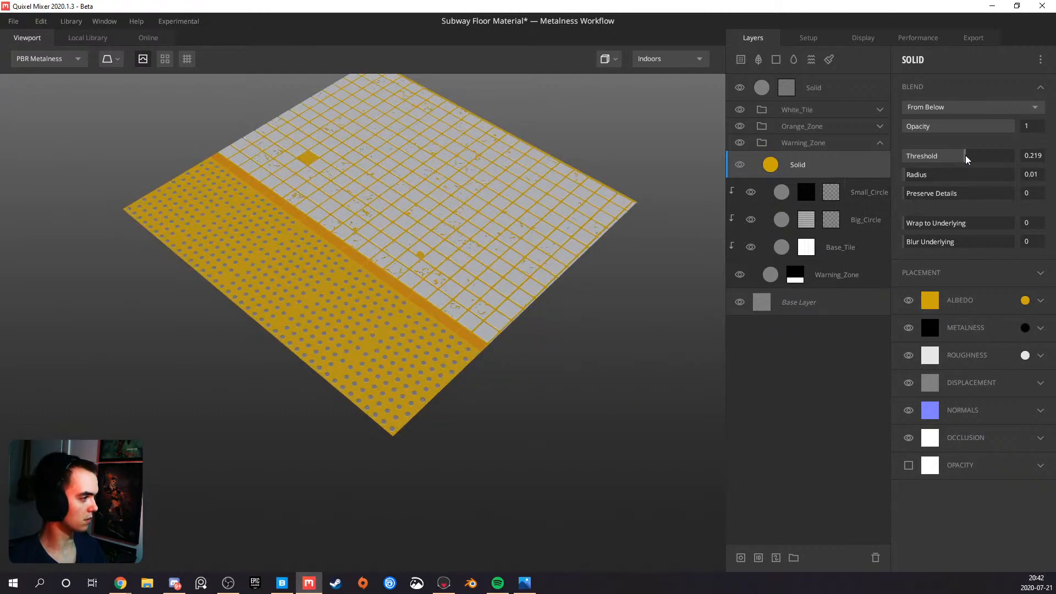
left_click(825, 171, "alt")
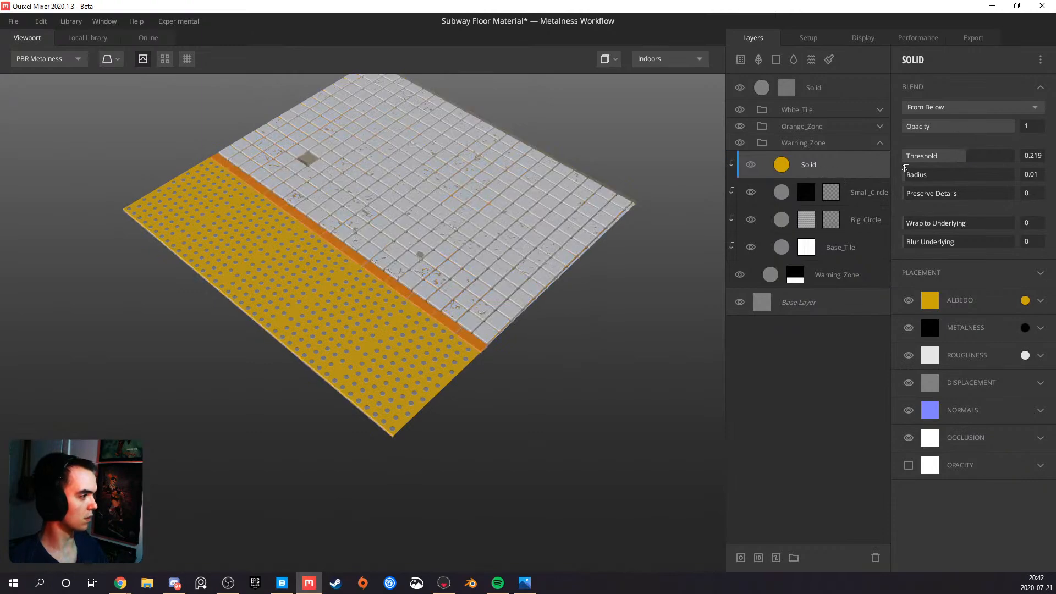
left_click(973, 106)
left_click(972, 109)
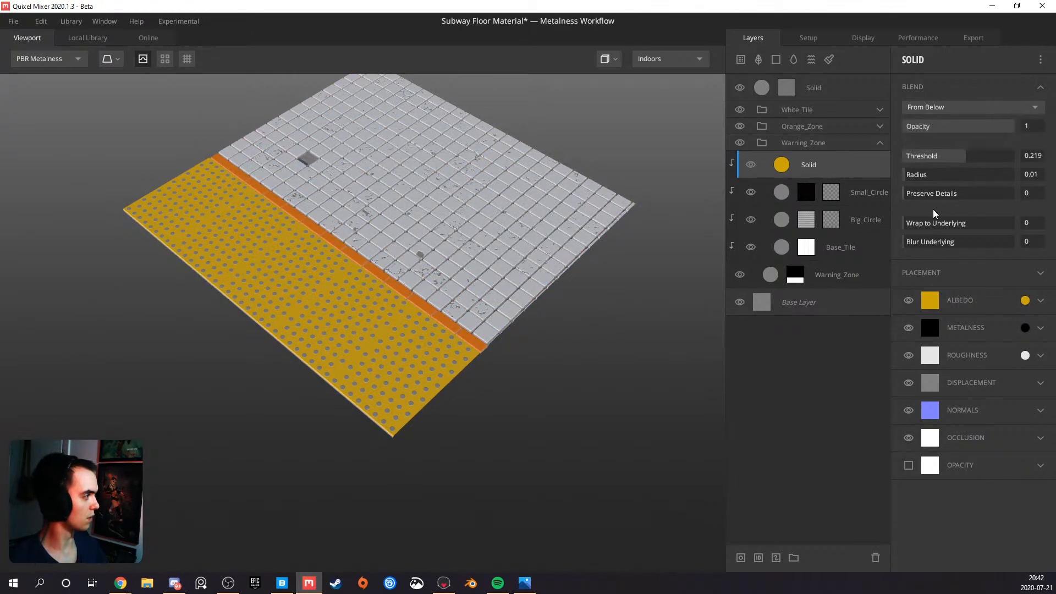
Set the yellow Solid layer's Wrap to Underlying to 1 and switch its blend to From Above
left_click_drag(917, 224, 1015, 223)
left_click(926, 109)
left_click(944, 121)
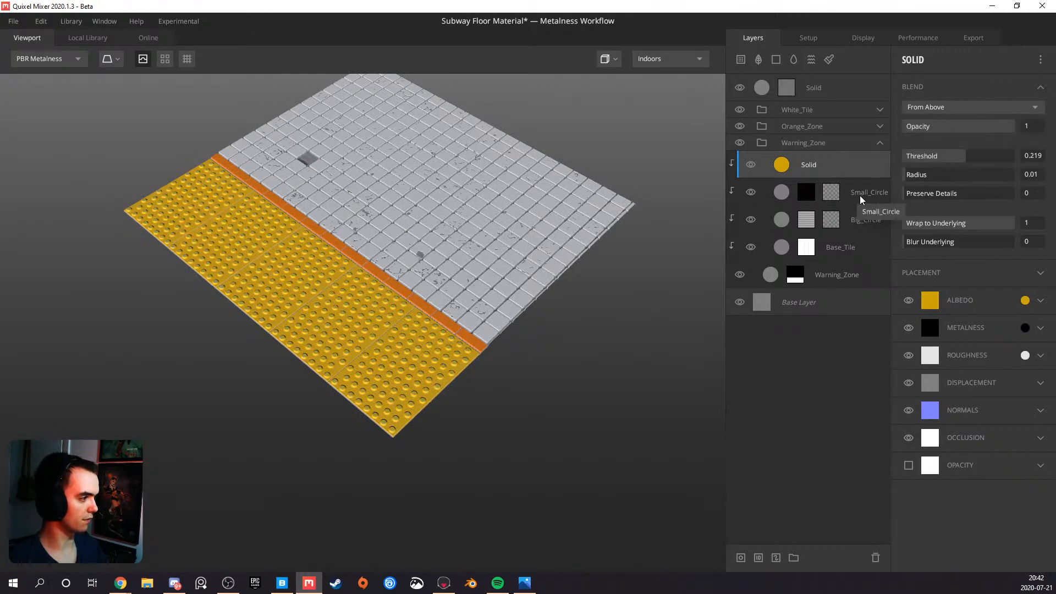
scroll(424, 299, "up", 6)
left_click_drag(342, 333, 585, 281)
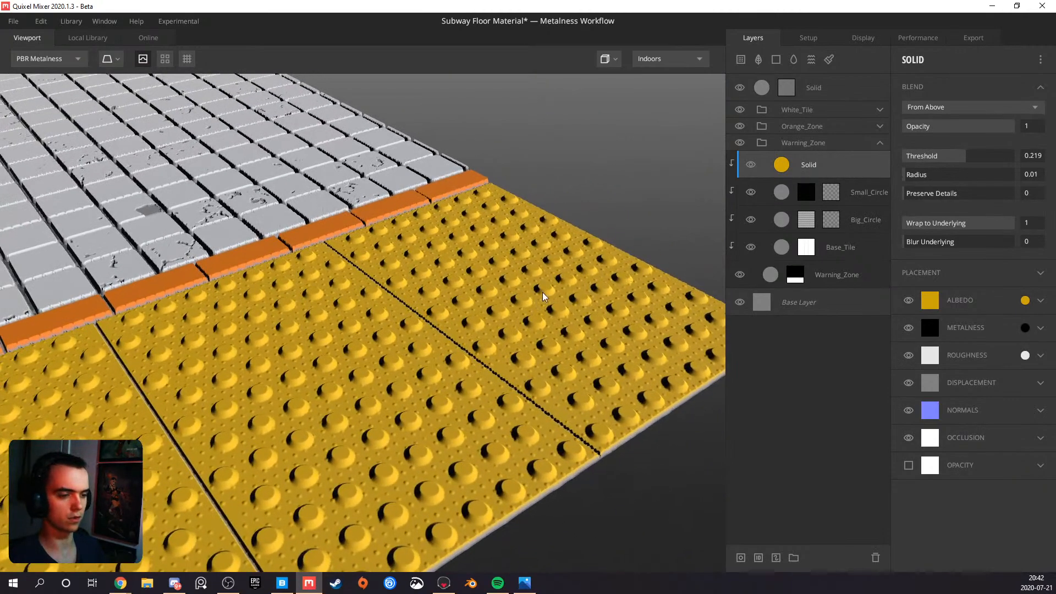
Mute the yellow Solid layer's albedo to BF9F22 and check it against the orange strip and white tiles
left_click(931, 301)
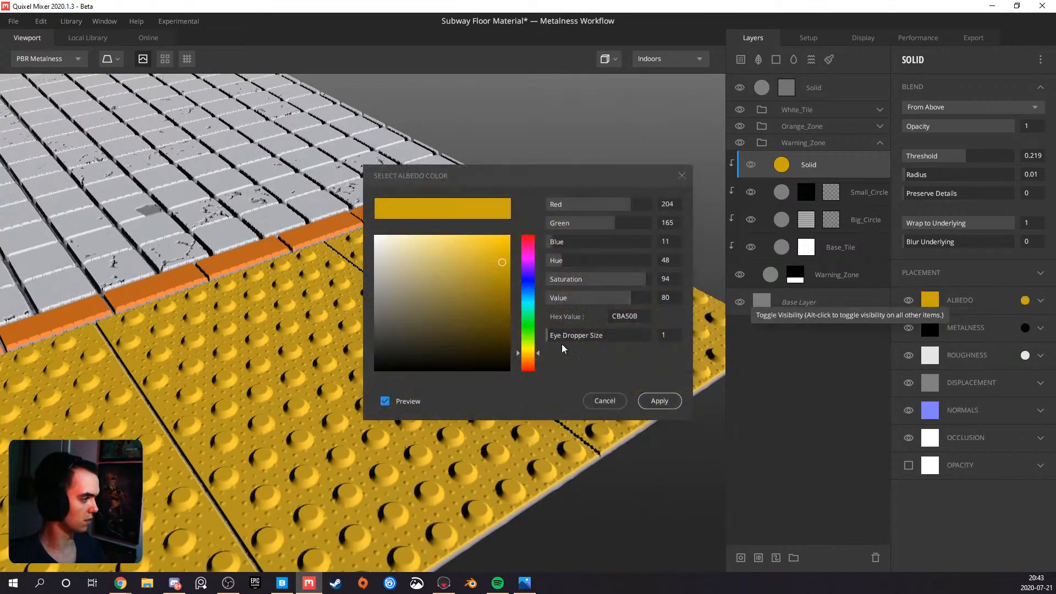
left_click(531, 355)
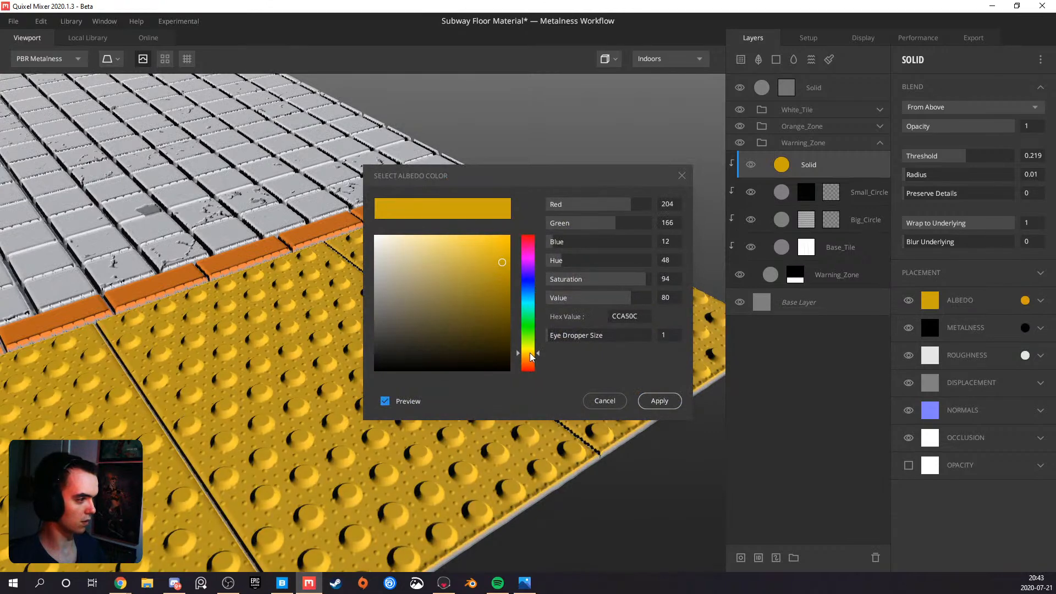
left_click_drag(502, 243, 486, 268)
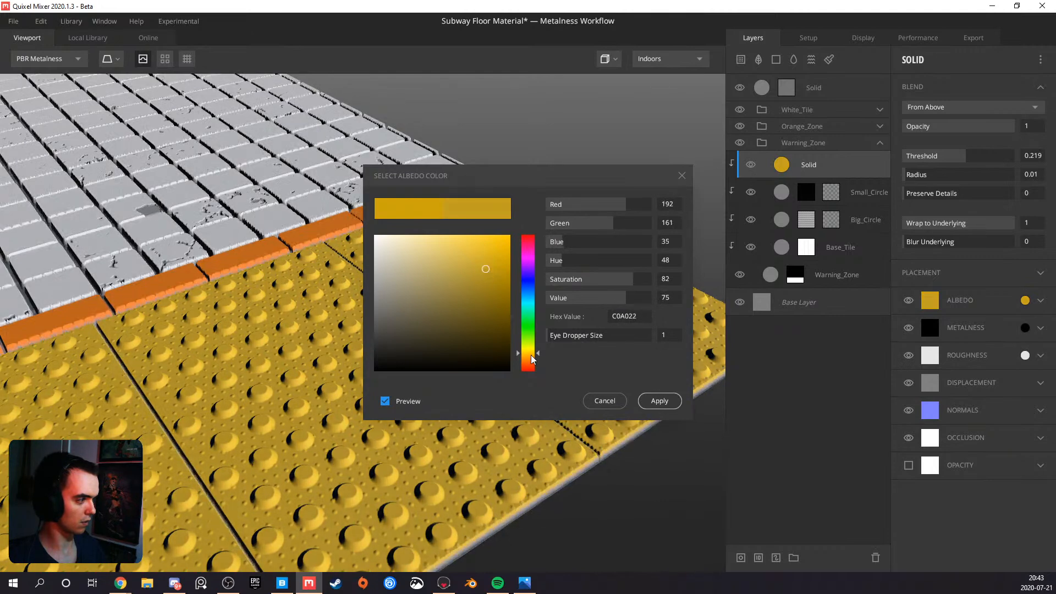
left_click(531, 356)
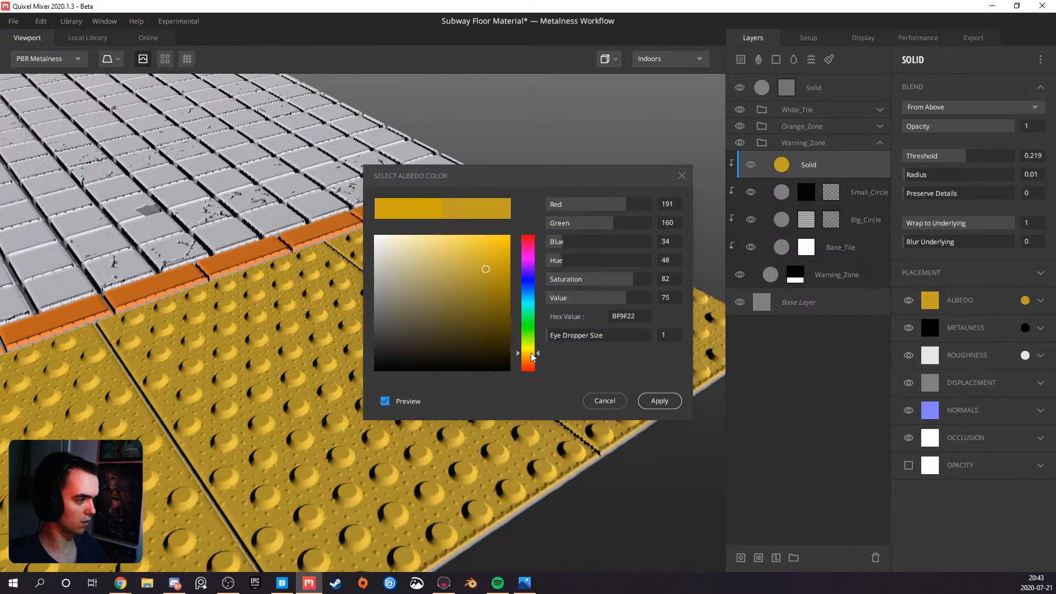
left_click_drag(229, 317, 61, 330, "alt")
scroll(149, 335, "down", 5)
left_click_drag(192, 314, 101, 279, "alt")
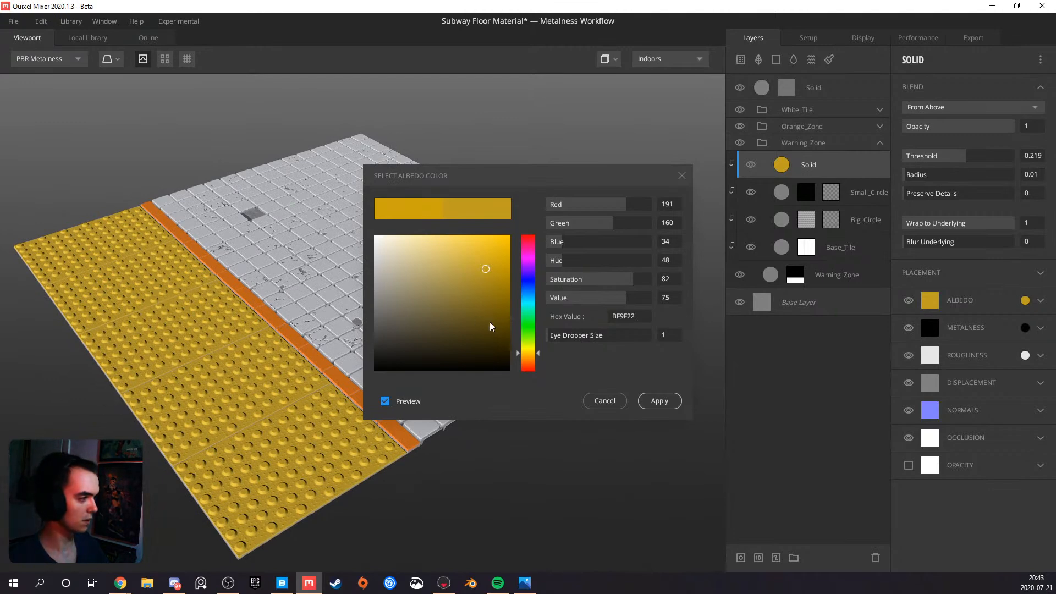
Shift the yellow albedo to the warmer C69F34, apply it and check the warning tiles
left_click(526, 360)
left_click_drag(526, 363, 525, 359)
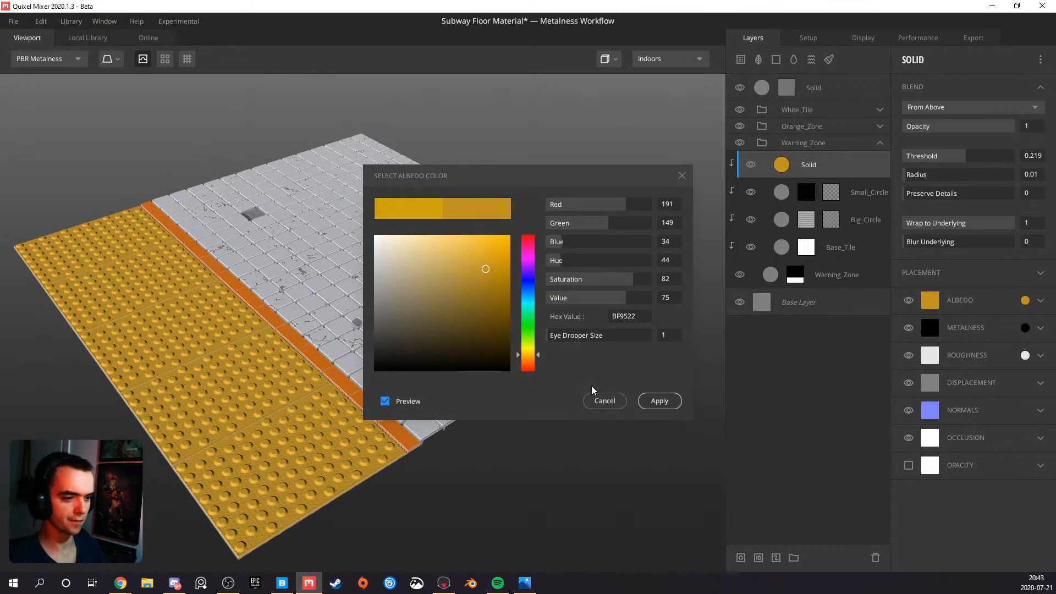
left_click(476, 260)
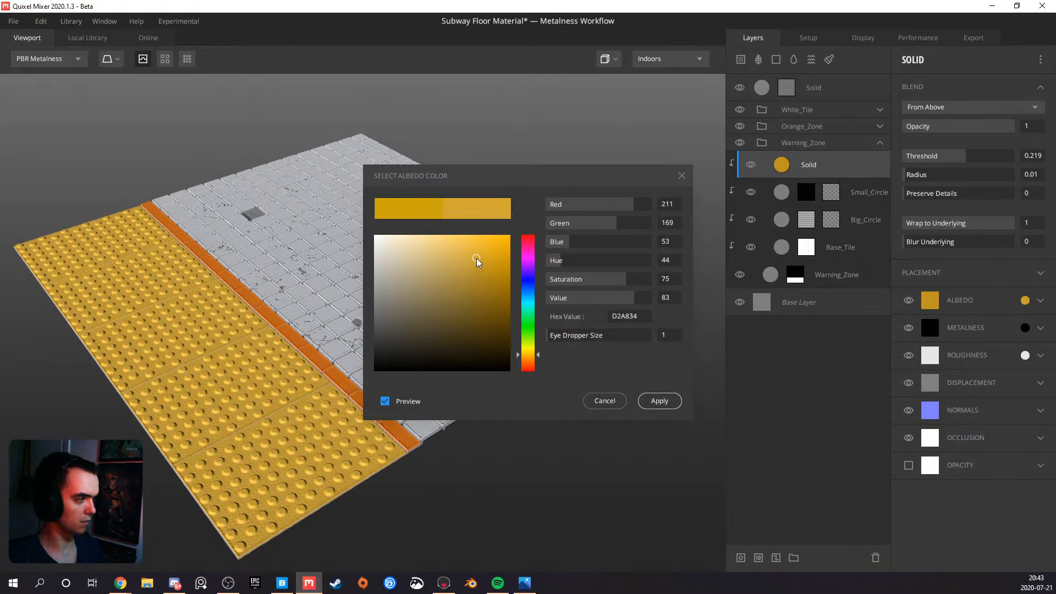
left_click_drag(475, 259, 475, 265)
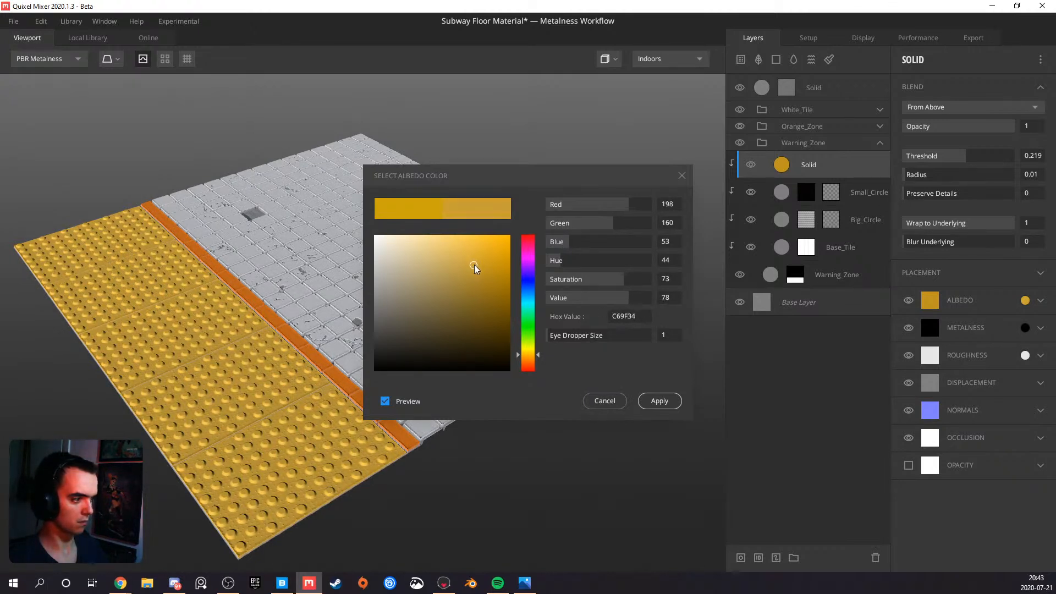
left_click(660, 401)
left_click_drag(632, 401, 286, 370)
scroll(381, 421, "up", 3)
left_click_drag(358, 361, 363, 410)
middle_click_drag(363, 410, 359, 364)
scroll(359, 364, "up", 4)
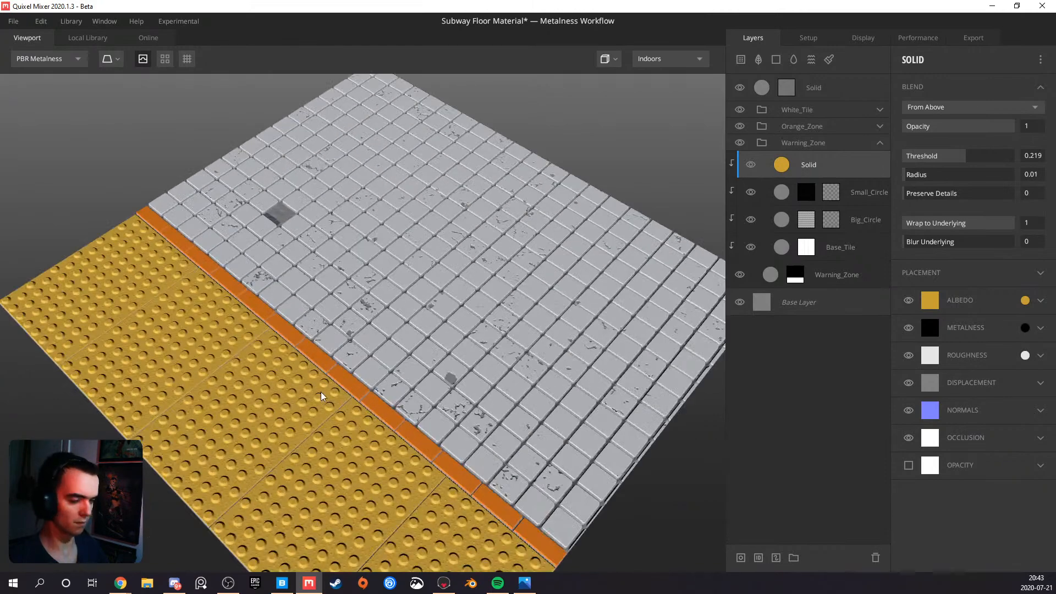
Set the Warning_Zone Solid layer's albedo to the saturated yellow CE9A00 and view the result across the floor
left_click(1025, 301)
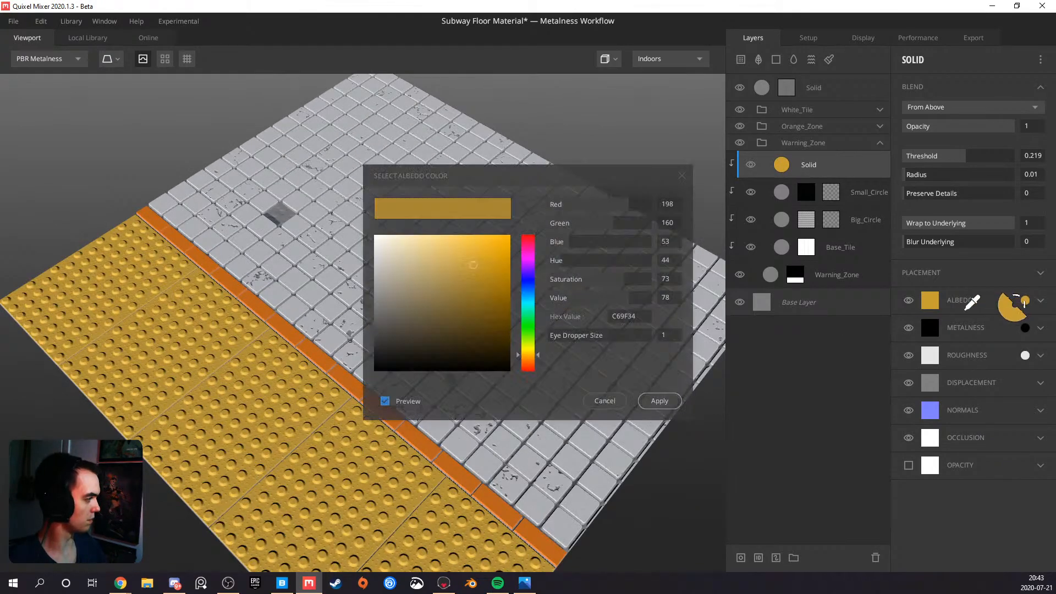
left_click(502, 257)
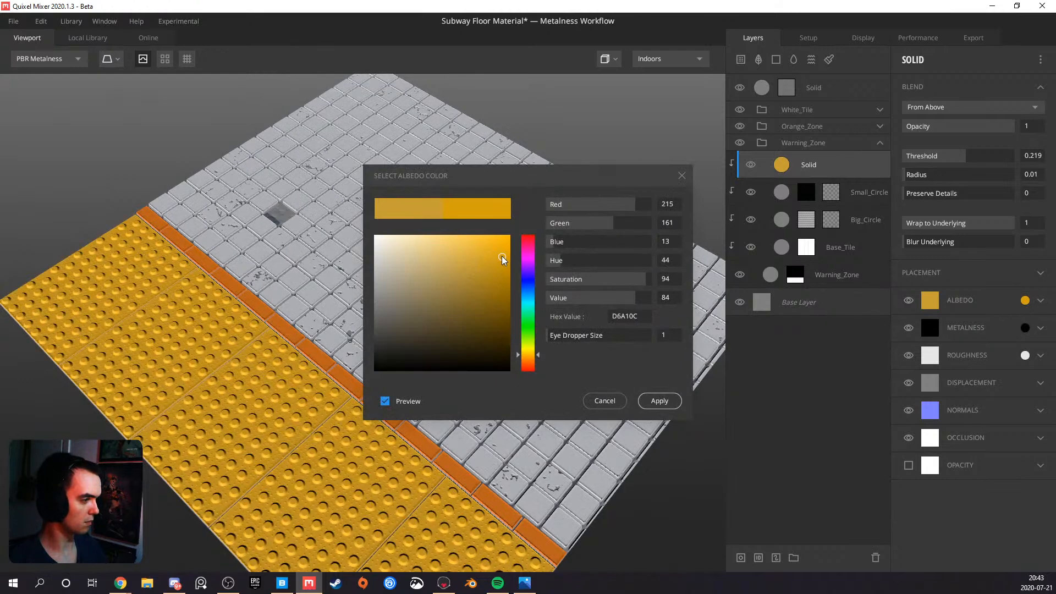
mouse_move(501, 256)
left_mouse_down()
mouse_move(500, 283)
mouse_move(503, 259)
mouse_move(515, 262)
left_mouse_up()
left_click_drag(536, 354, 536, 355)
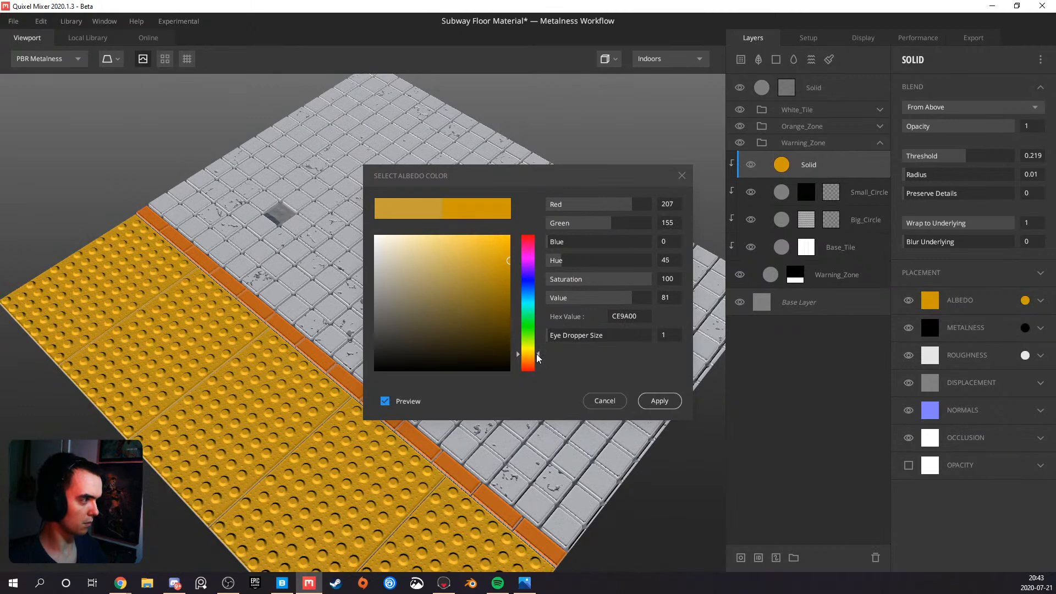
left_click(649, 401)
left_click_drag(447, 460, 383, 230)
scroll(378, 410, "up", 5)
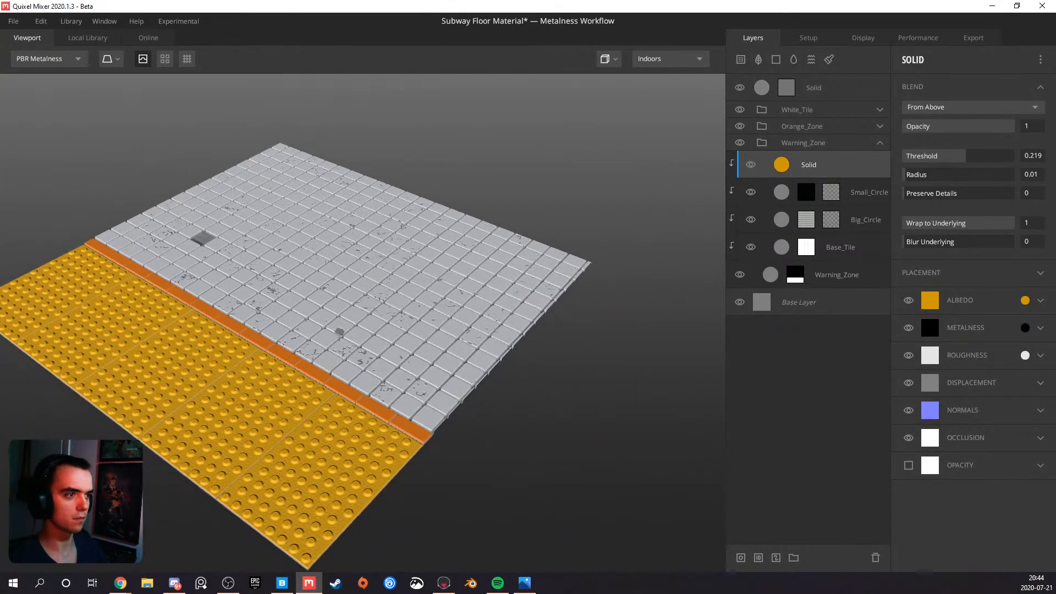
left_click_drag(45, 256, 256, 281)
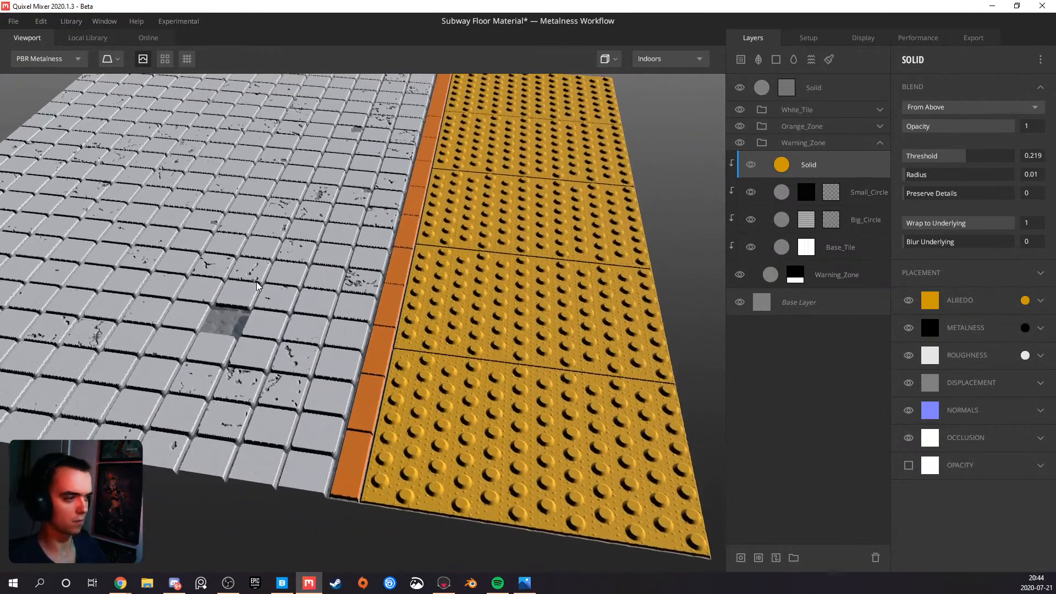
Darken the topmost Solid layer's albedo to the grey 4A4A4A and raise its Threshold to 0.348
left_click(814, 88)
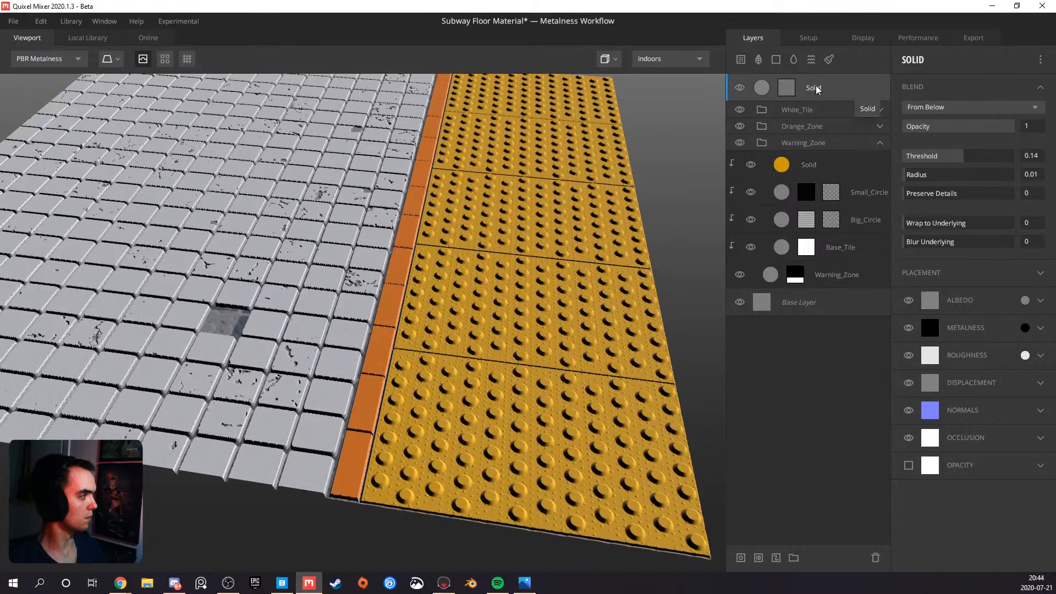
left_click(1024, 300)
left_click(374, 329)
left_click_drag(373, 329, 359, 336)
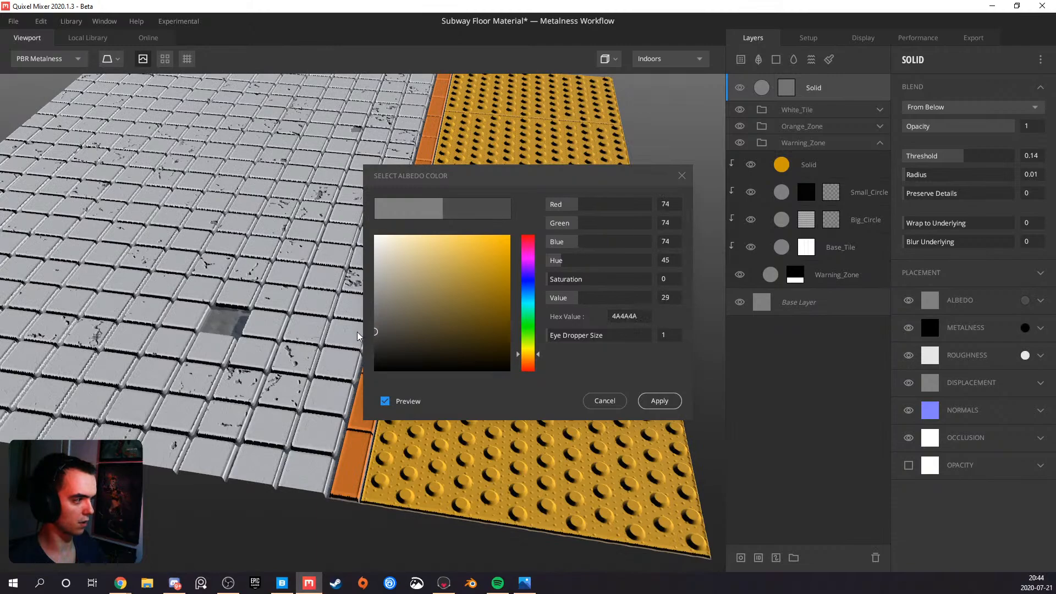
left_click(663, 400)
left_click_drag(294, 353, 335, 294)
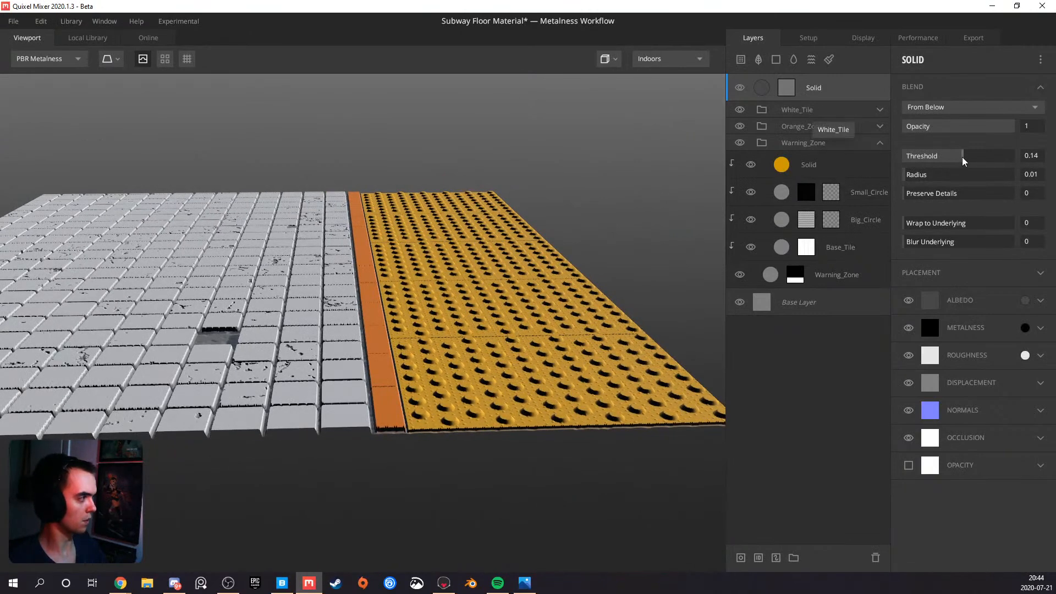
left_click_drag(961, 159, 970, 160)
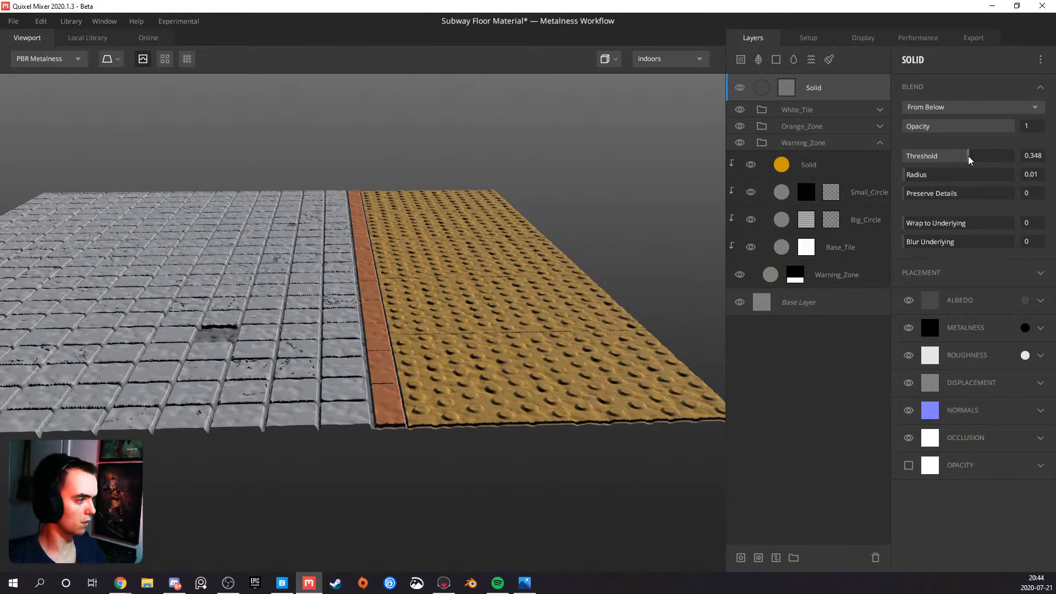
Preview the topmost Solid layer's mask and set its Curvature component to Cavities Only, keeping Underlying Mix as the source
left_click(789, 95)
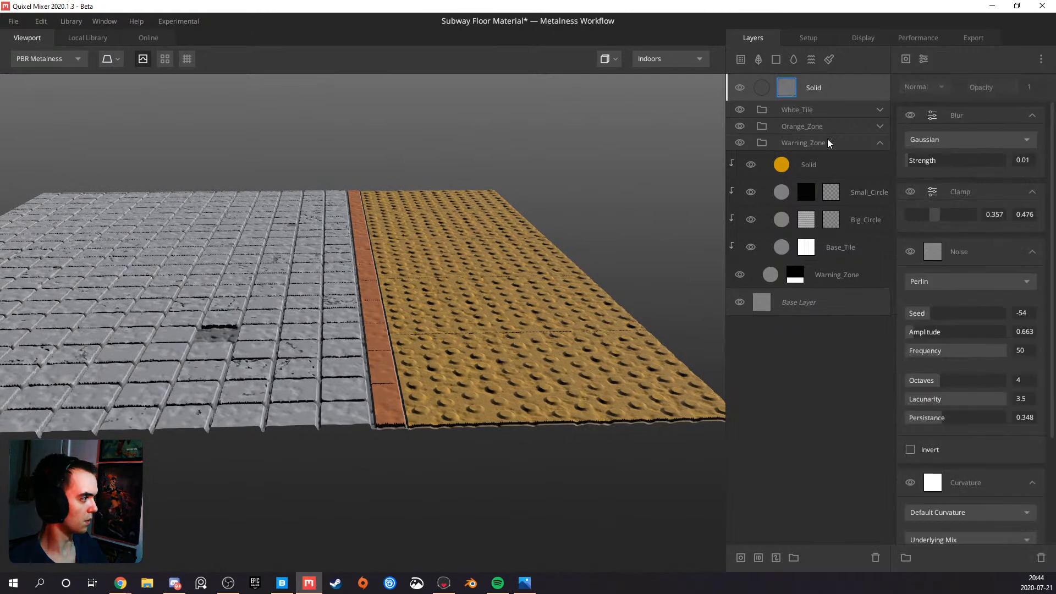
key("m")
left_click_drag(469, 239, 412, 305, "alt")
scroll(938, 336, "down", 3)
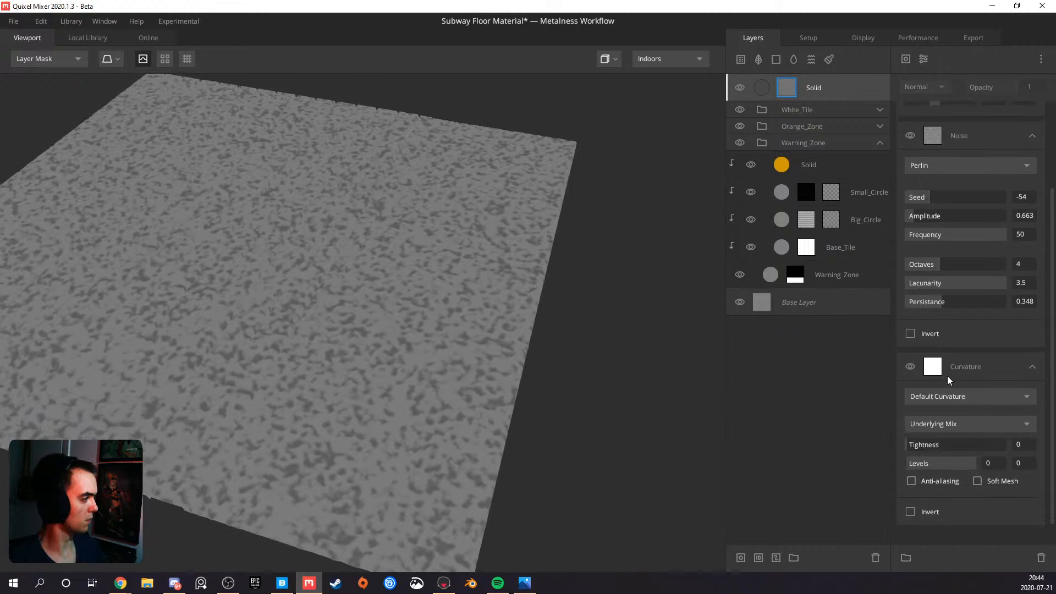
scroll(948, 379, "down", 1)
left_click(945, 397)
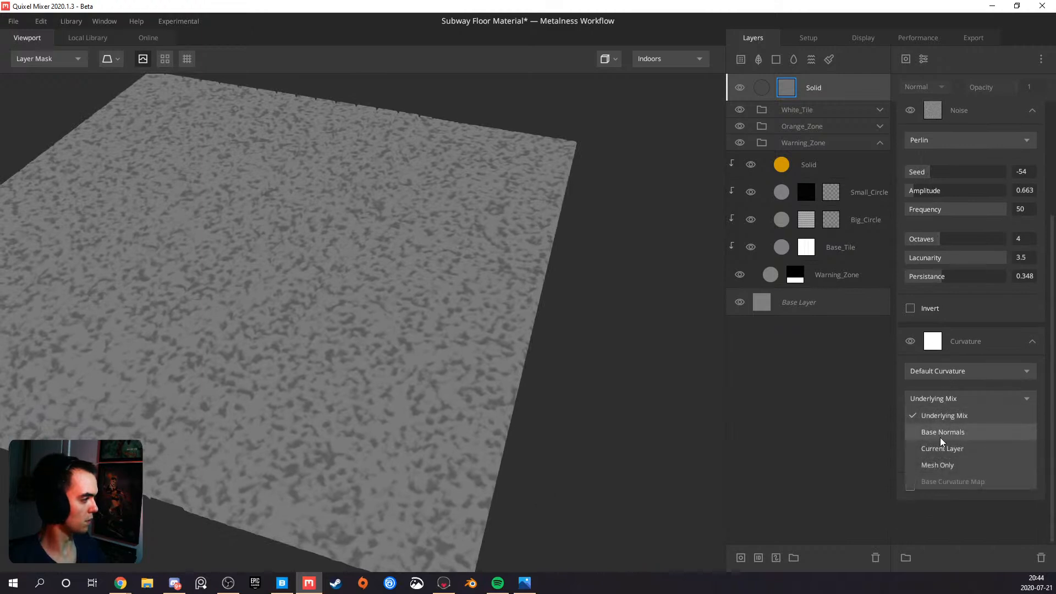
left_click(949, 397)
left_click(951, 368)
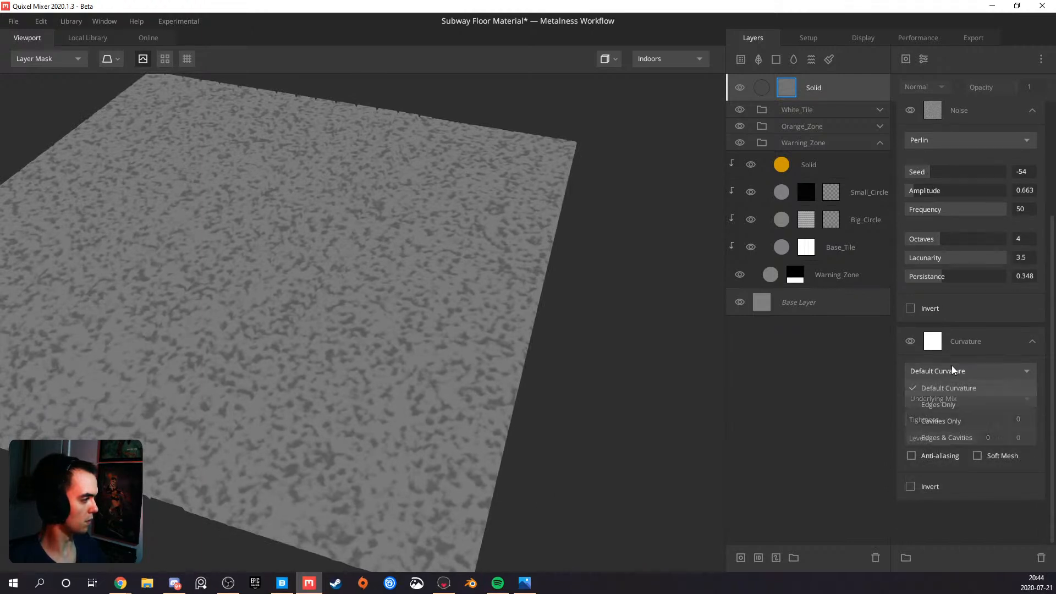
left_click(948, 417)
left_click_drag(368, 346, 297, 387)
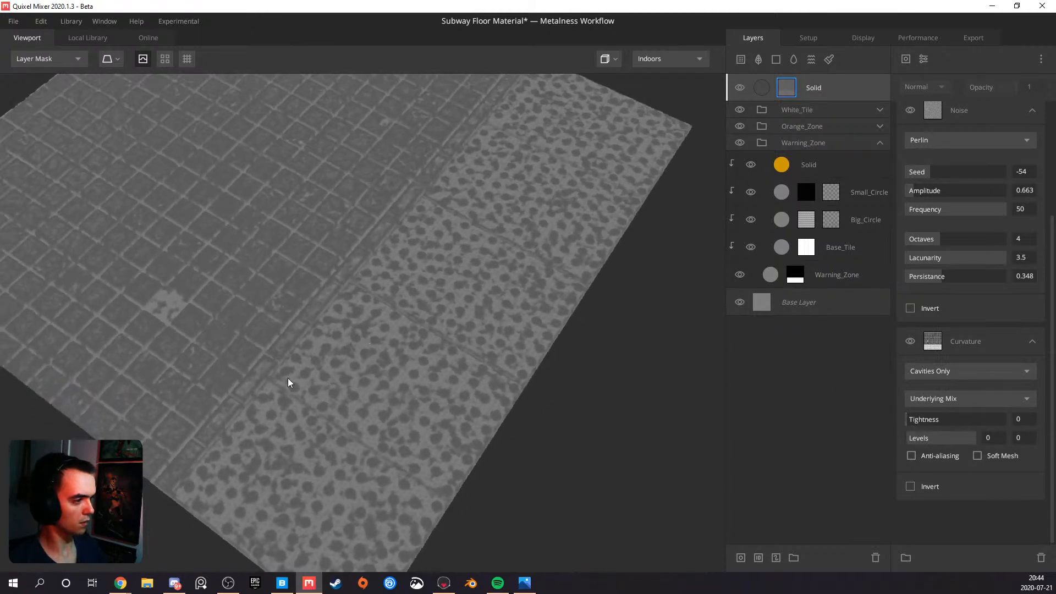
middle_click_drag(291, 326, 347, 352)
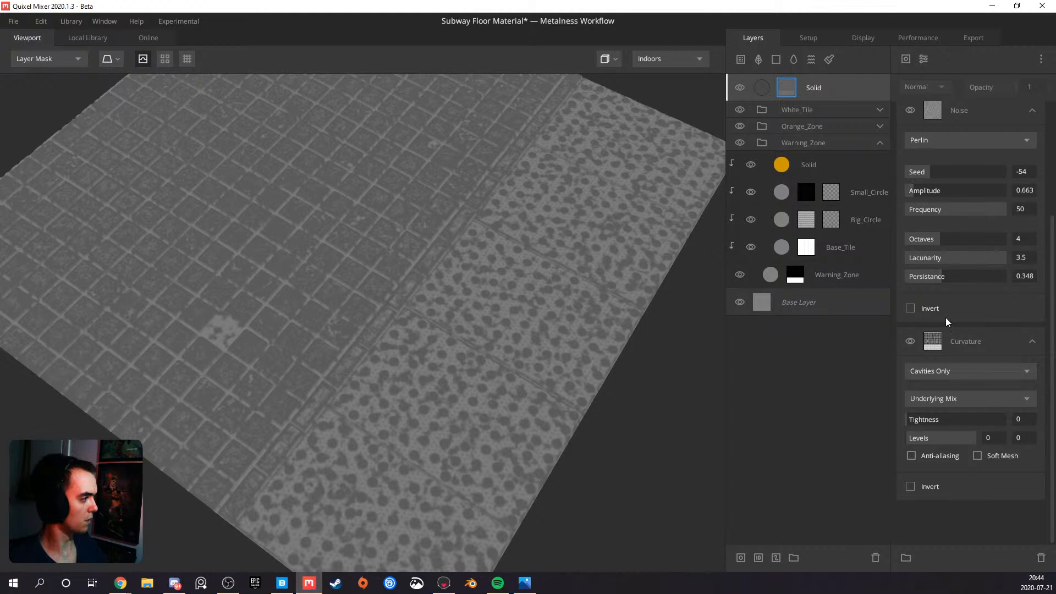
Set the mask's Curvature Levels to 0 and 1 and examine the cavity lines up close
mouse_move(917, 423)
left_mouse_down()
mouse_move(1013, 420)
mouse_move(889, 415)
mouse_move(929, 414)
mouse_move(903, 414)
left_mouse_up()
left_click_drag(908, 437, 861, 441)
left_click_drag(975, 440, 941, 439)
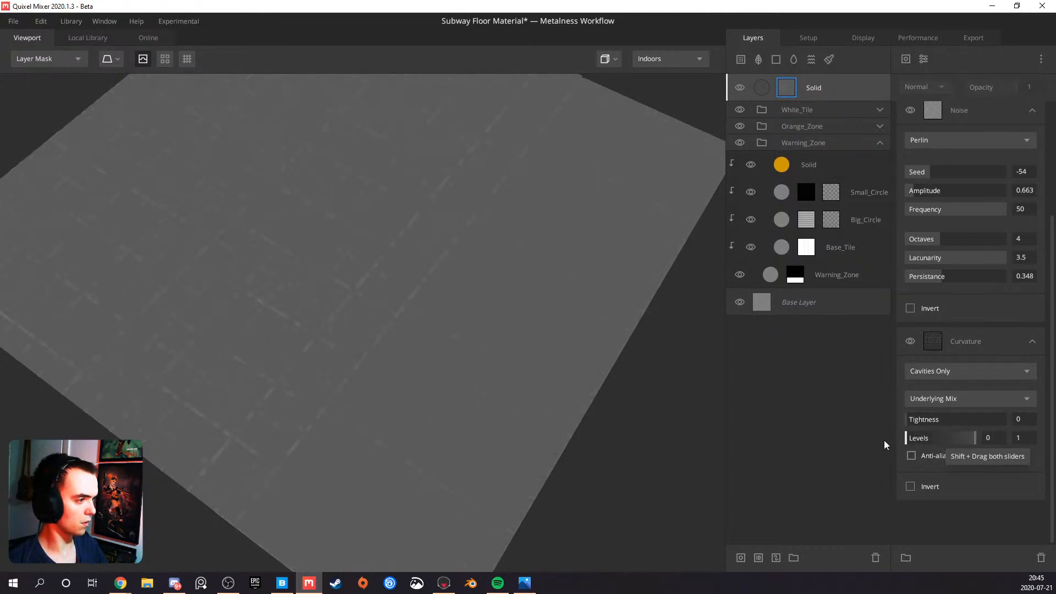
left_click_drag(614, 435, 393, 354)
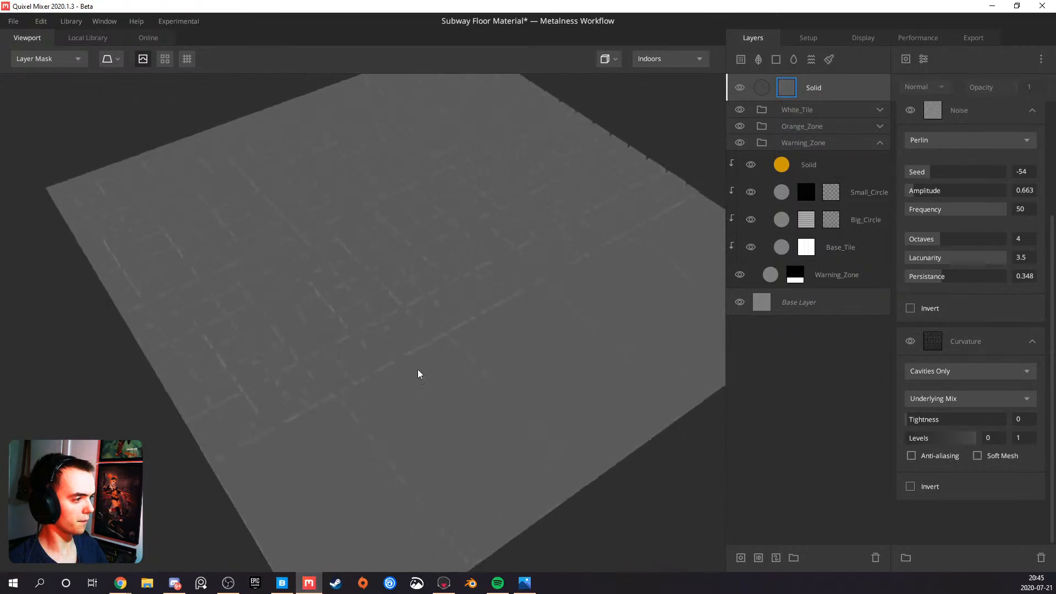
middle_click_drag(393, 354, 428, 406)
scroll(429, 406, "up", 5)
scroll(430, 409, "up", 3)
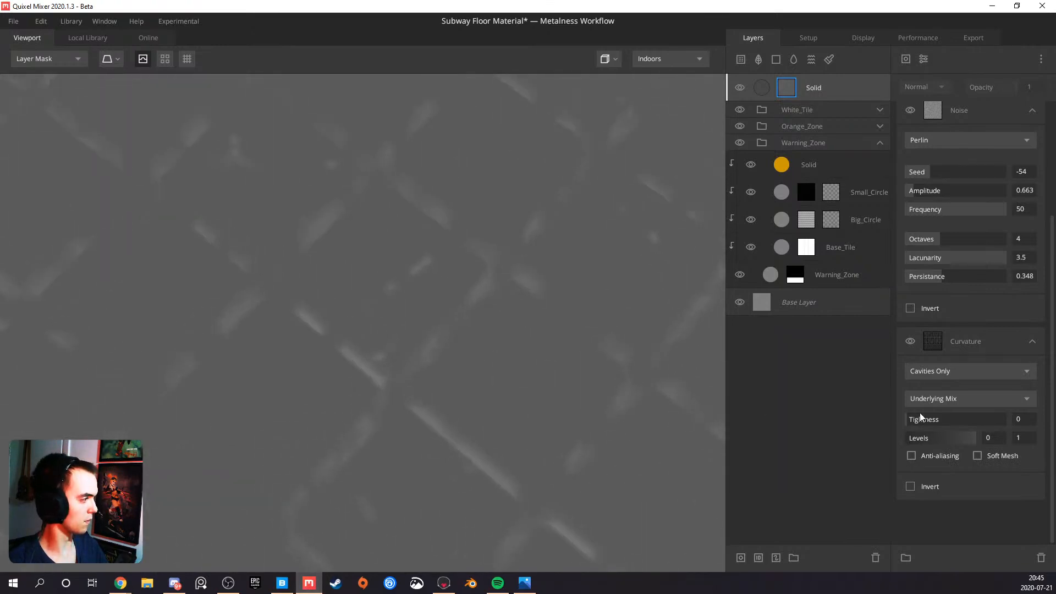
Return to the PBR material view and raise the topmost Solid layer's Threshold to 0.368
key("m")
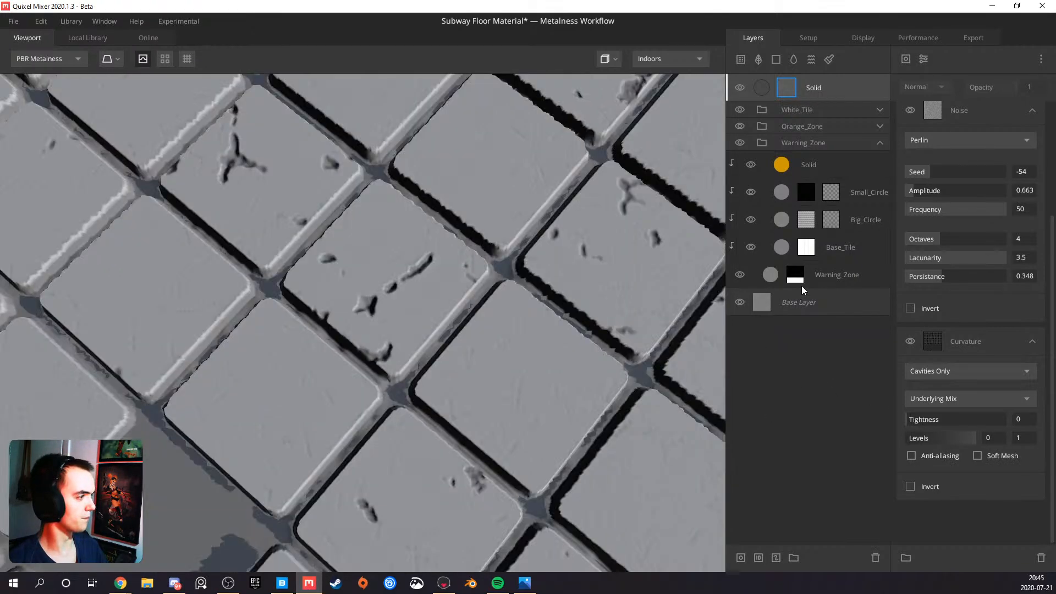
left_click(829, 90)
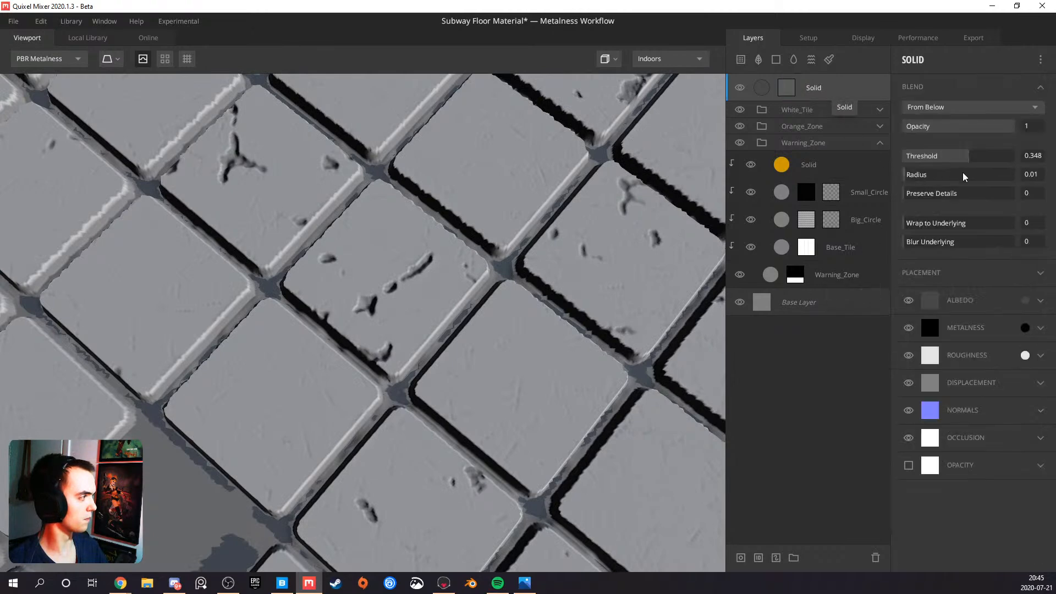
left_click_drag(968, 161, 972, 156)
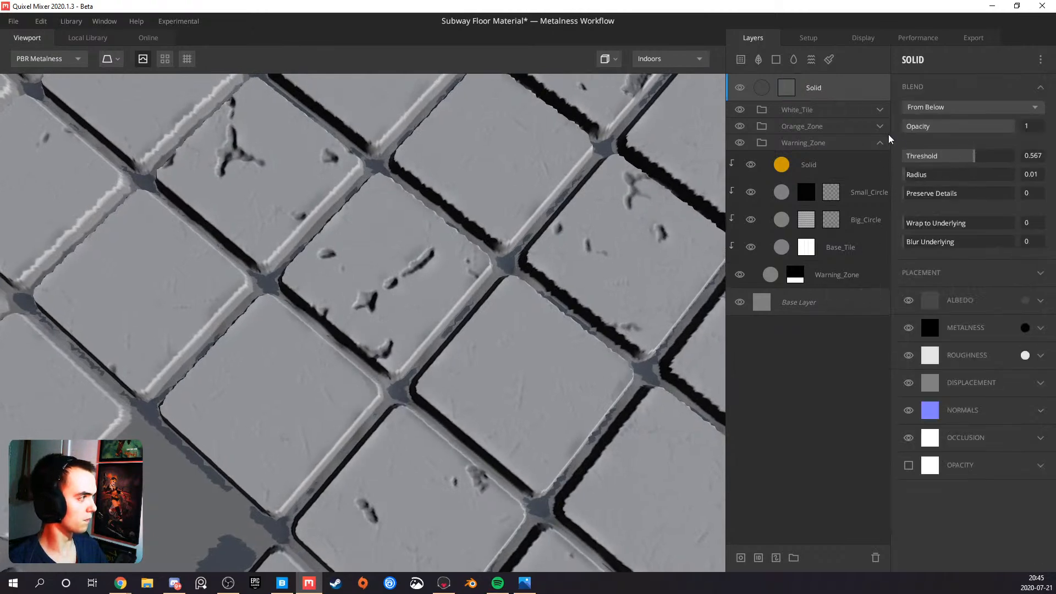
Delete the topmost Solid layer's mask and the layer itself, and check the bare gaps between the tiles
left_click(793, 93)
key("Delete")
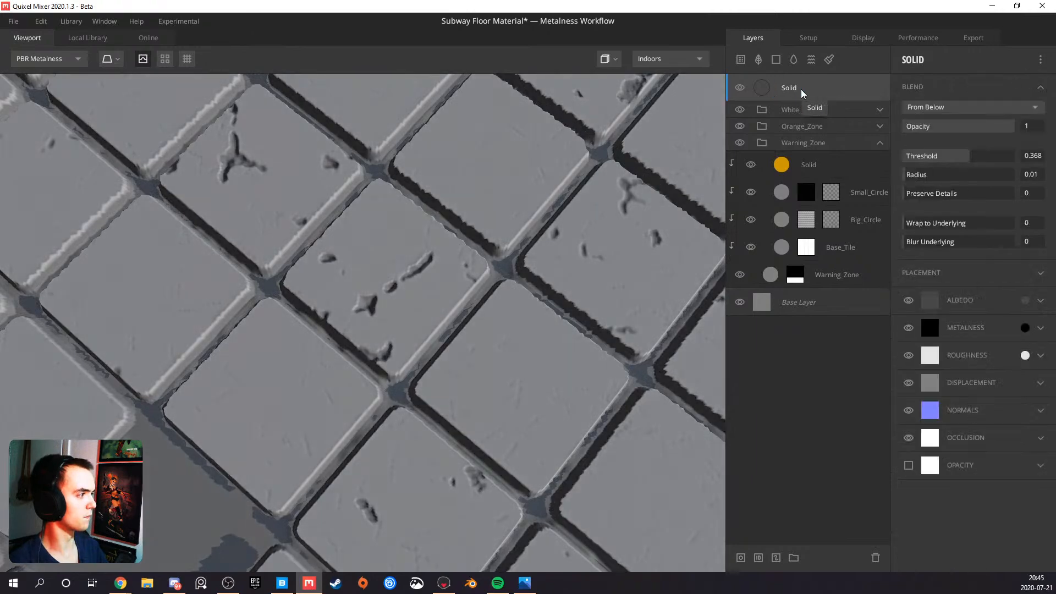
key("Delete")
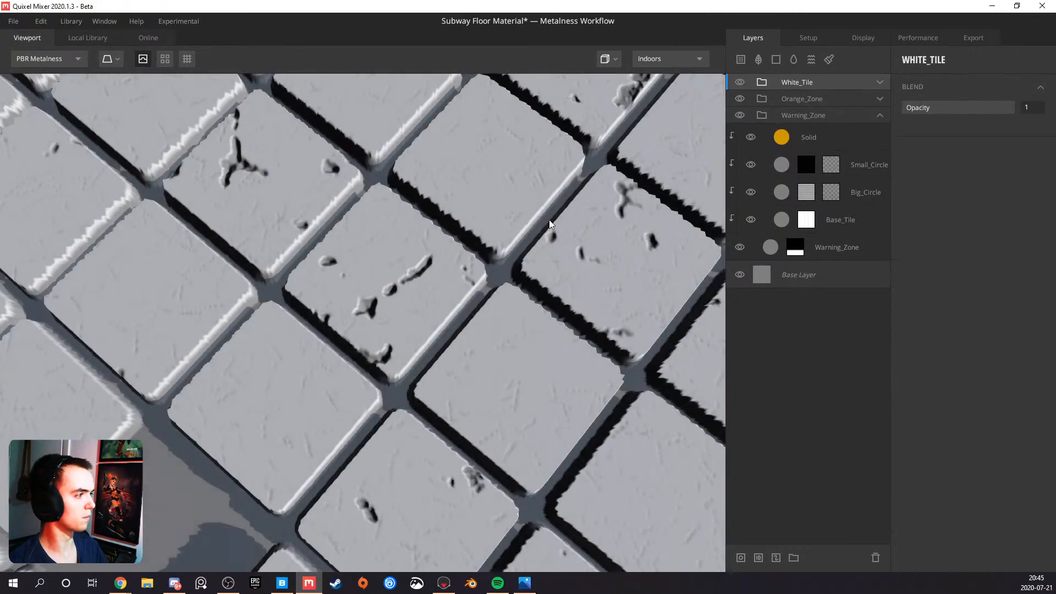
scroll(552, 226, "down", 5)
left_click_drag(467, 329, 436, 237)
scroll(362, 231, "down", 5)
scroll(435, 237, "up", 8)
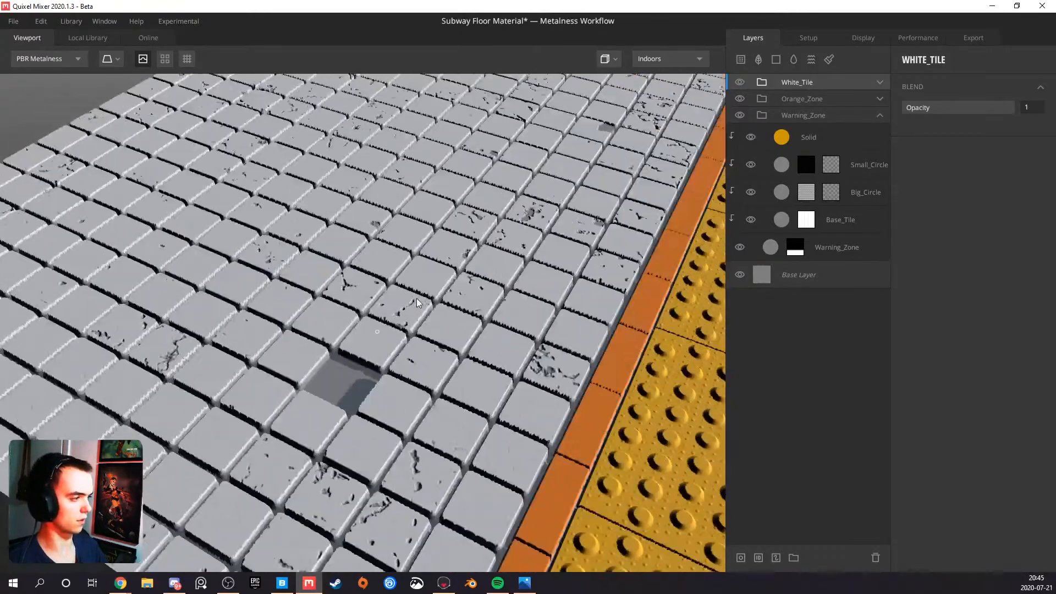
Copy the Smaller Cracks layer from the Orange_Zone group into Warning_Zone, directly beneath its yellow Solid layer
left_click_drag(416, 299, 369, 337)
scroll(370, 337, "down", 5)
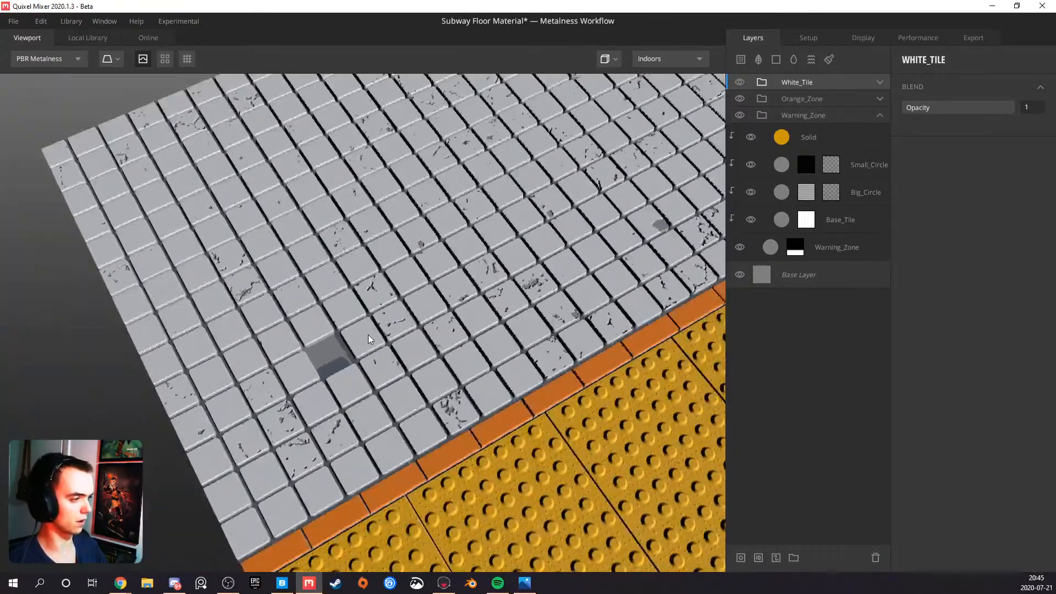
middle_click_drag(440, 312, 352, 302)
left_click_drag(352, 301, 545, 286)
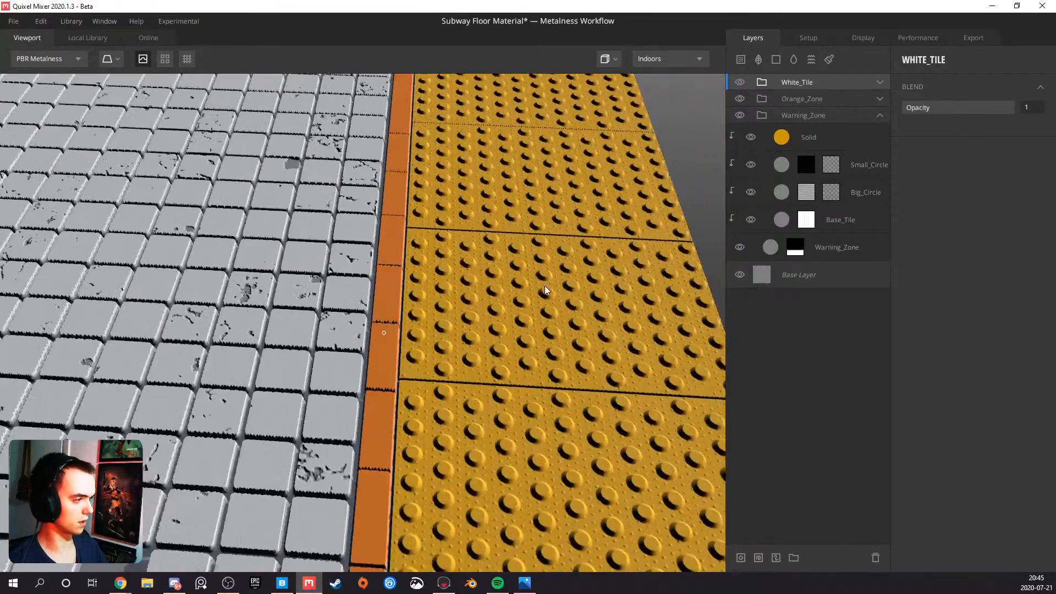
left_click_drag(430, 331, 394, 341)
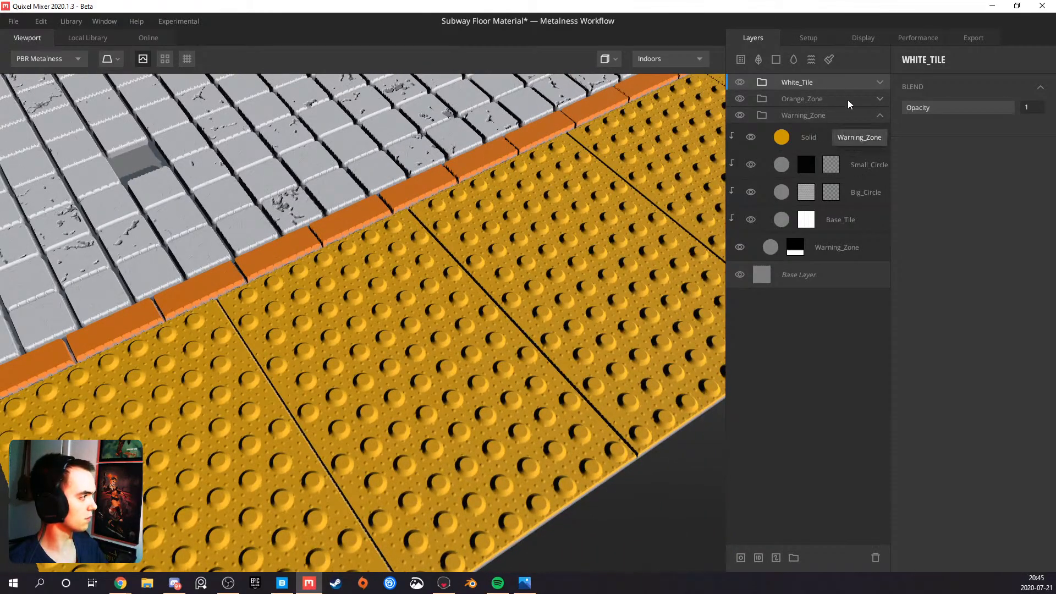
left_click(879, 99)
left_click(831, 149)
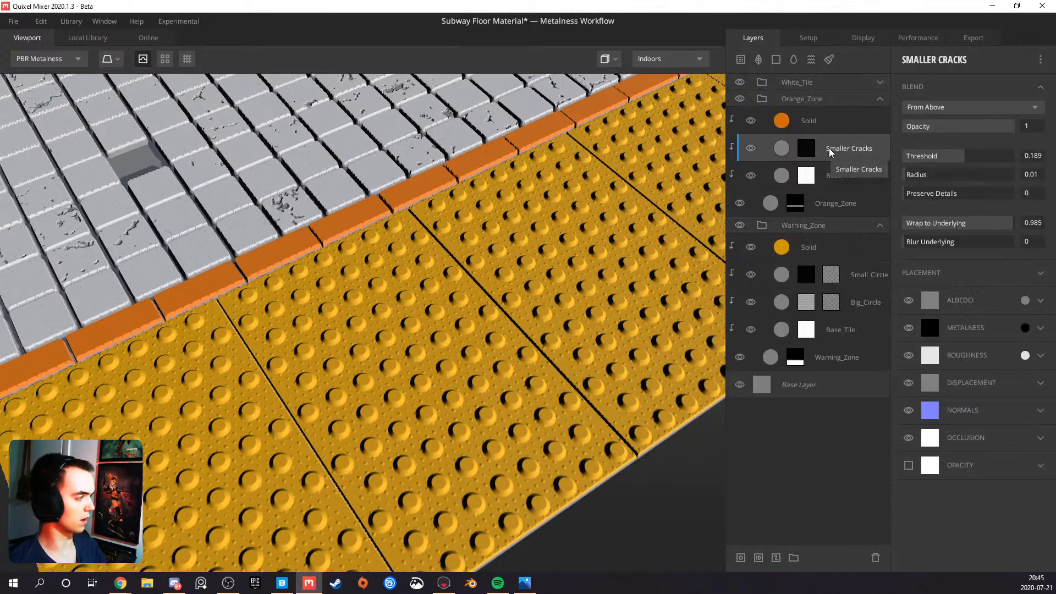
left_click_drag(832, 154, 830, 267)
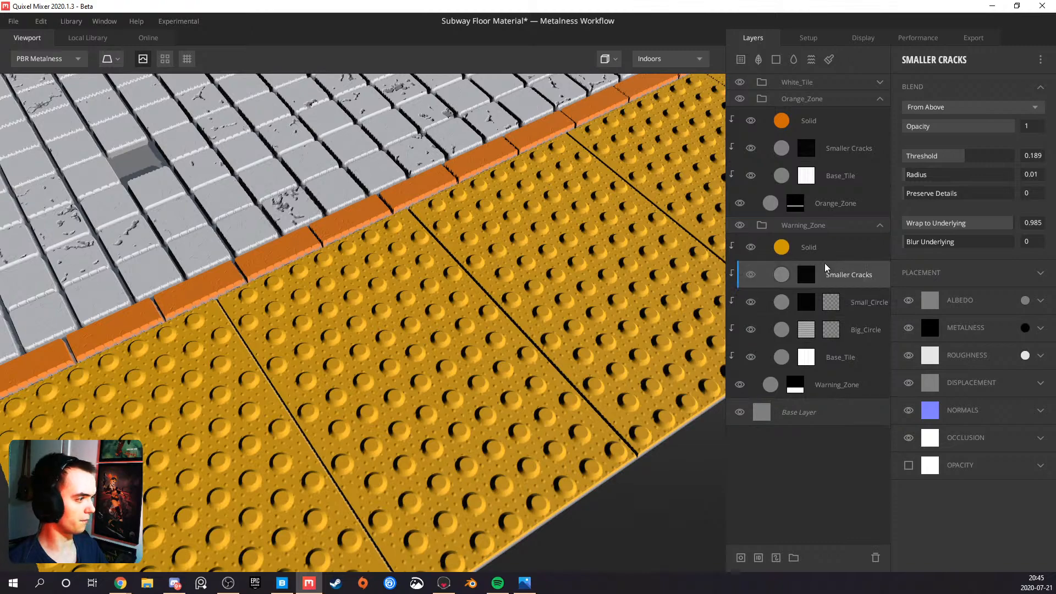
Check the yellow warning tiles up close and delete the paint masks of the Big_Circle and Small_Circle layers
left_click_drag(447, 343, 440, 287)
scroll(363, 366, "up", 3)
scroll(395, 345, "up", 4)
scroll(371, 345, "down", 3)
scroll(441, 287, "down", 10)
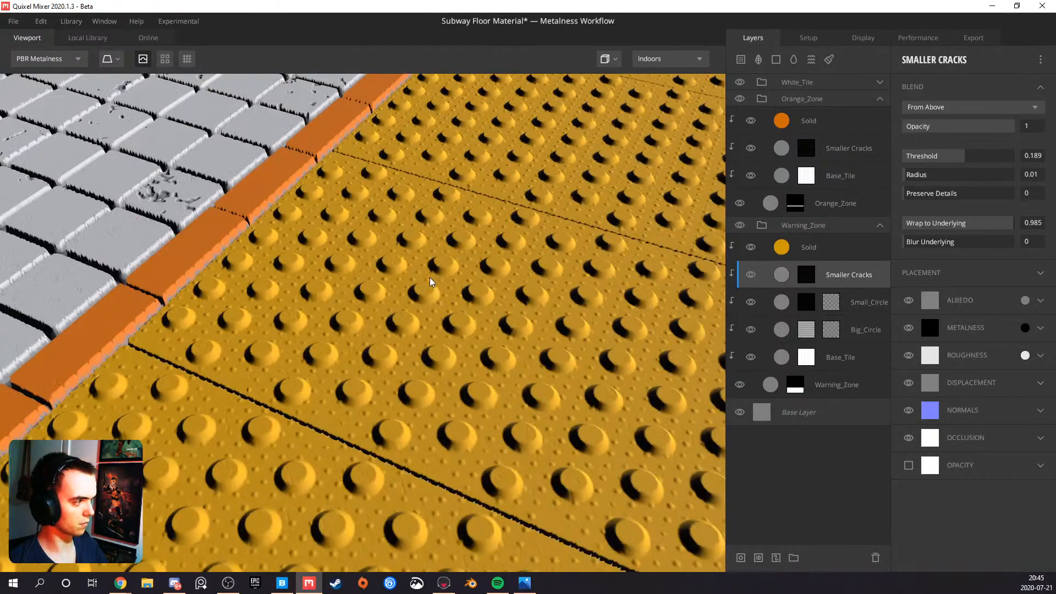
left_click_drag(323, 268, 416, 297)
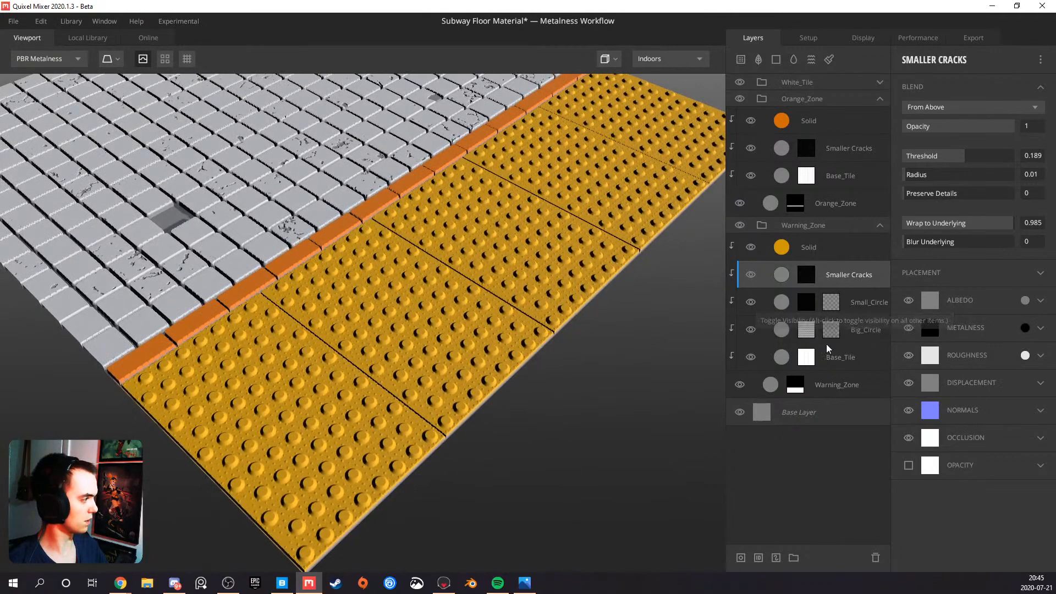
left_click(830, 330)
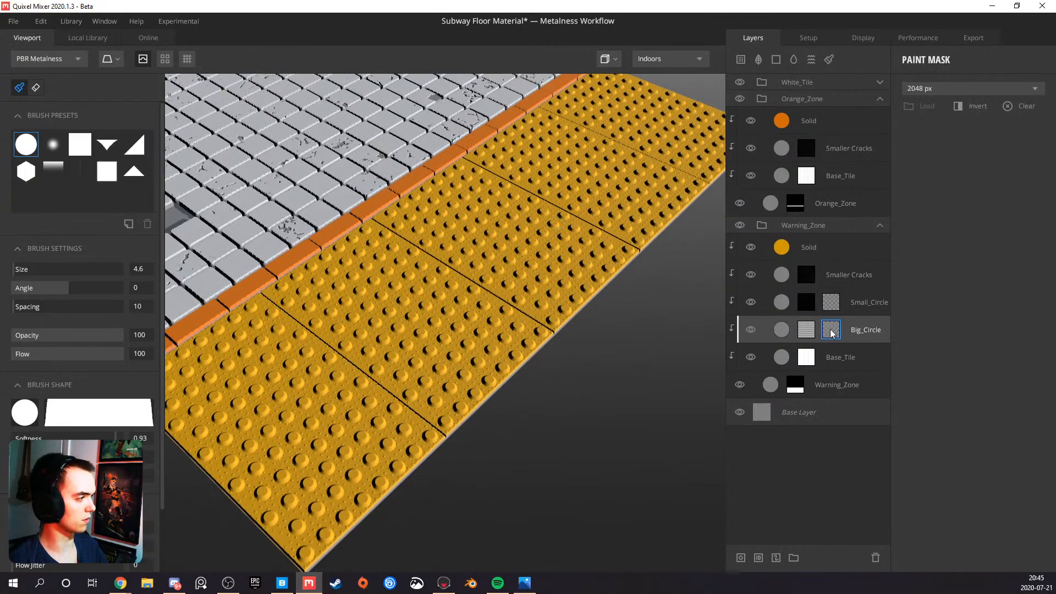
key("Delete")
left_click(833, 305)
key("Delete")
Set Repeat X and Repeat Y of the Circle pattern in Big_Circle's mask to 48
left_click(810, 328)
left_click_drag(430, 268, 382, 361)
scroll(332, 290, "up", 4)
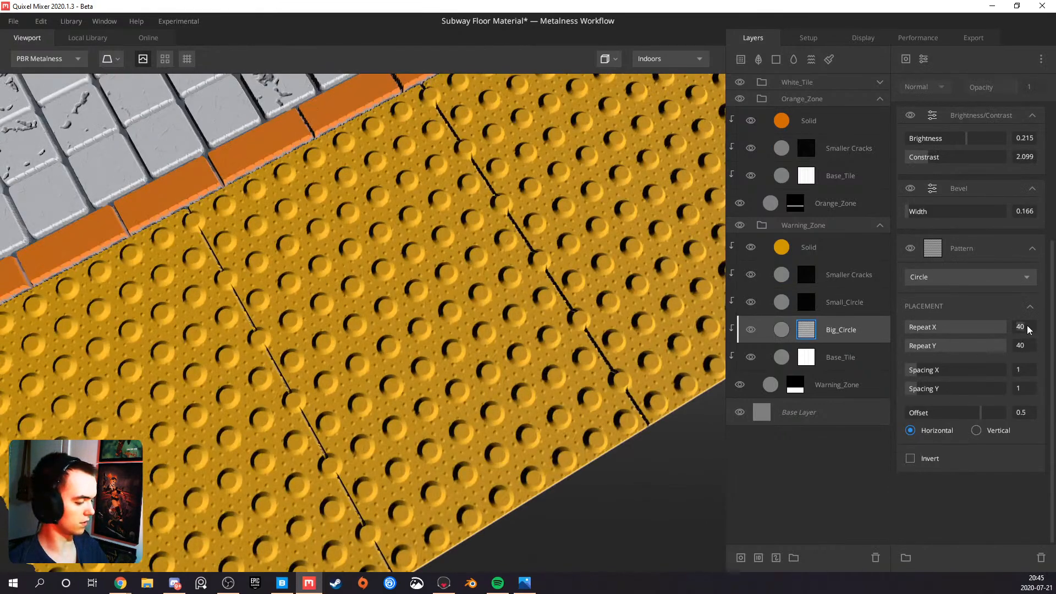
key("Tab")
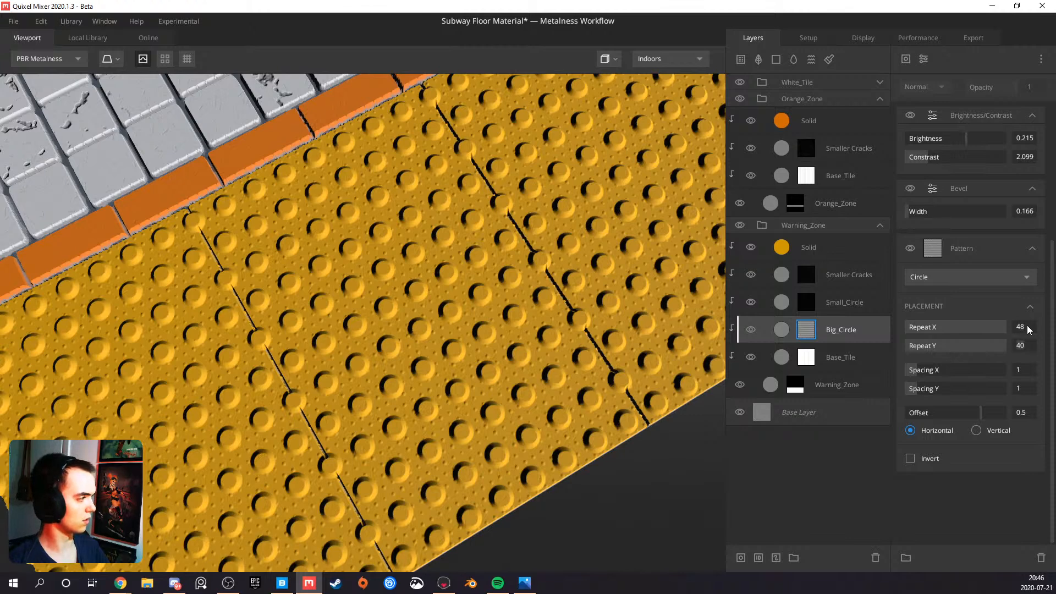
type("48")
key("Return")
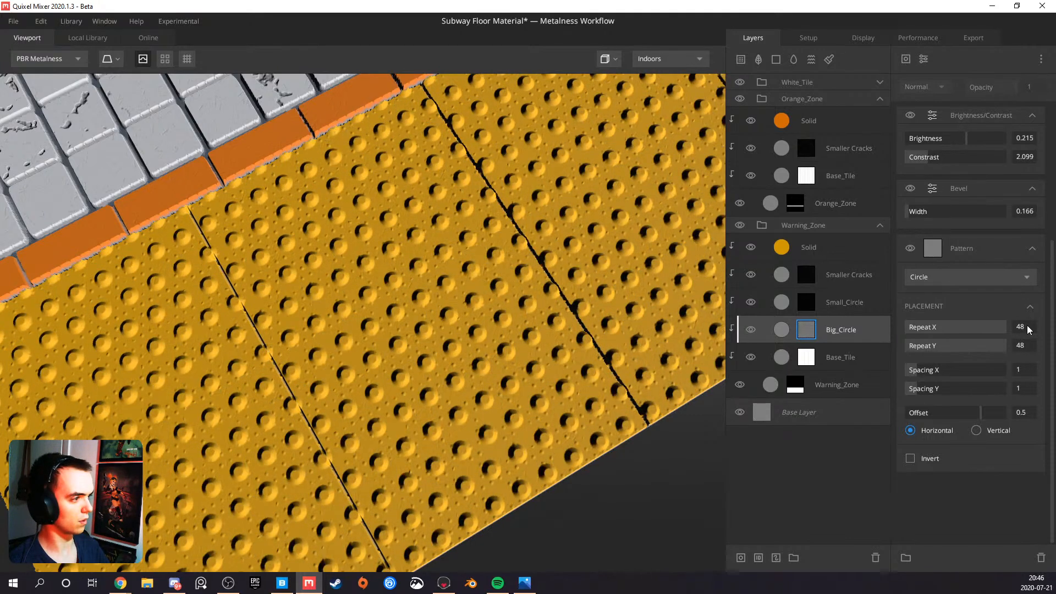
Try Repeat X and Y values of 49 and 50 for Big_Circle's pattern against the tile seams
left_click_drag(494, 283, 382, 193)
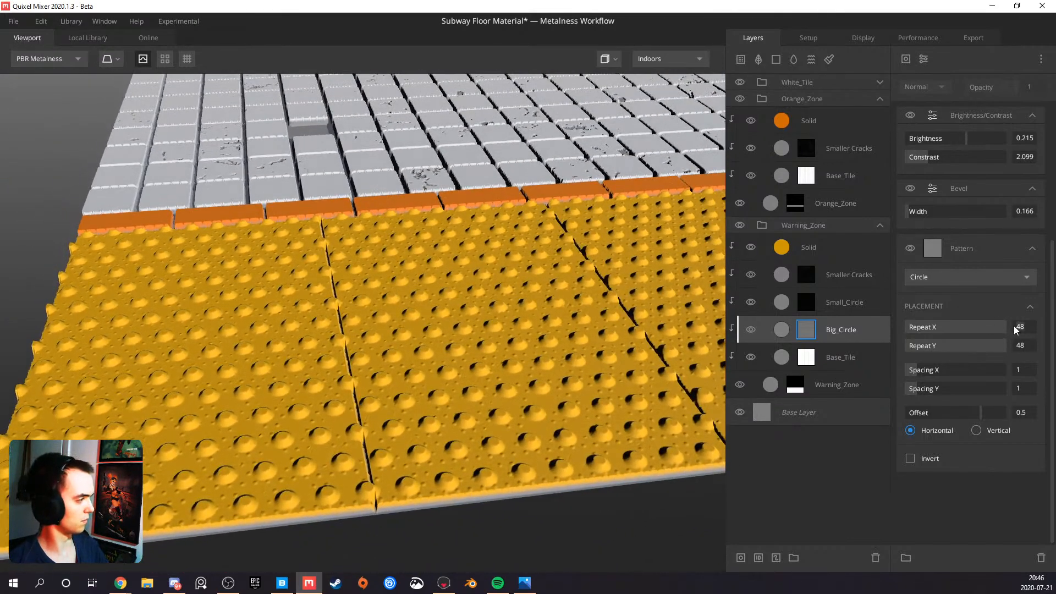
type("49")
key("Tab")
type("49")
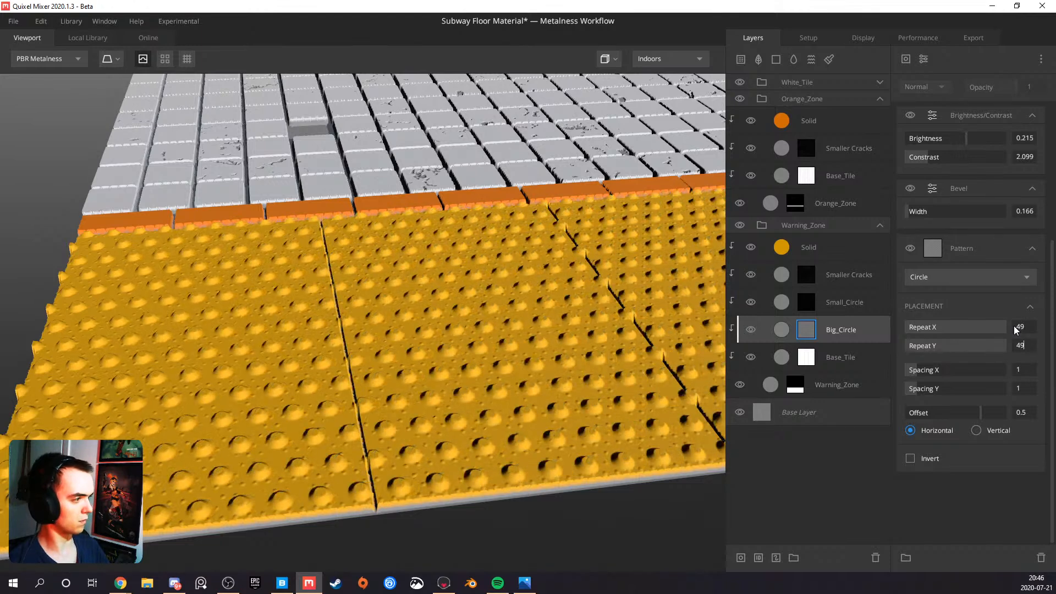
key("Return")
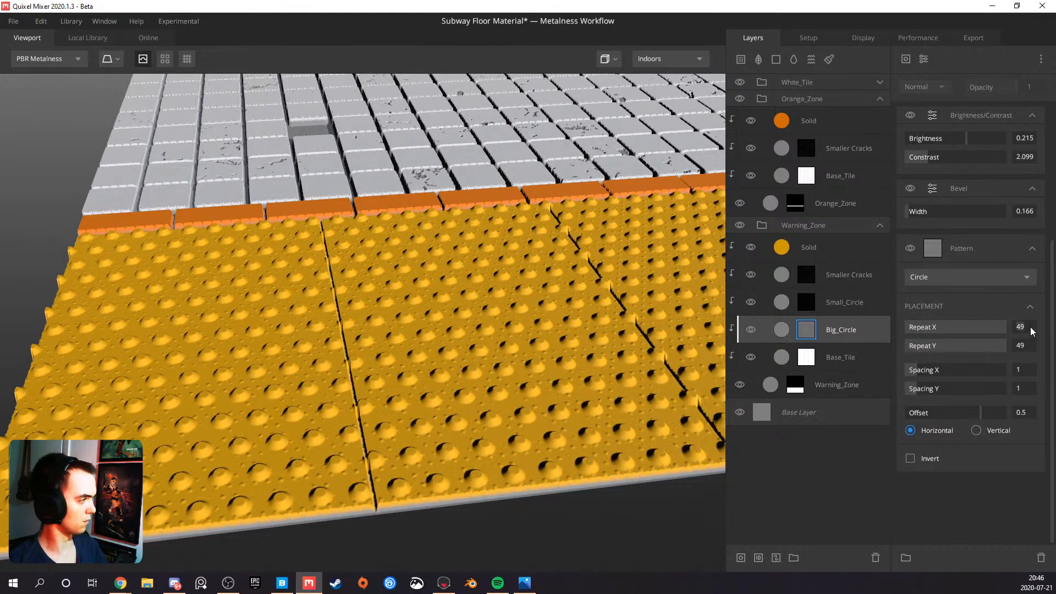
type("50")
key("Return")
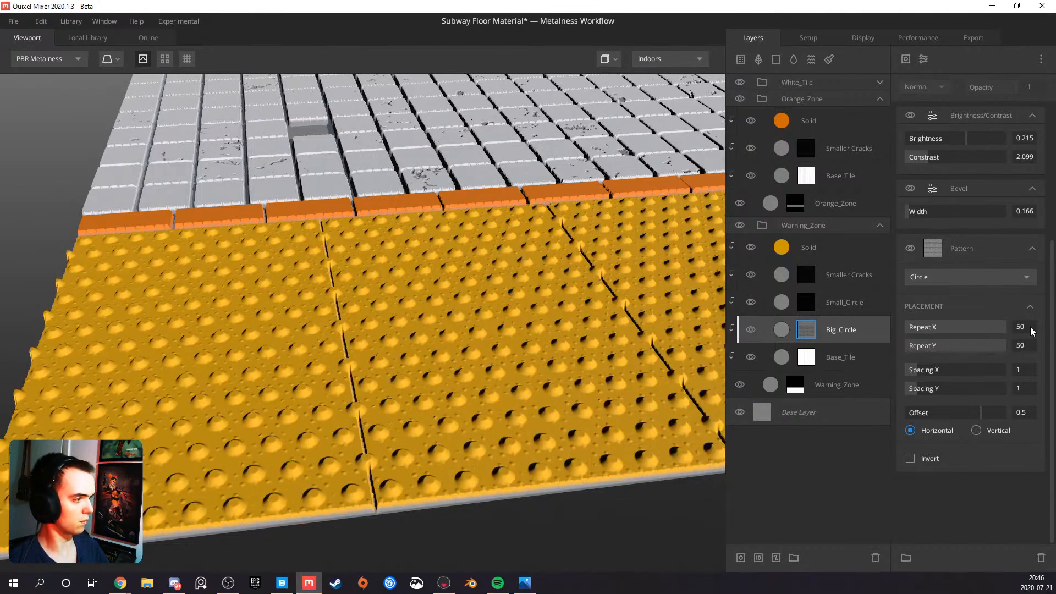
Raise the Brightness of Big_Circle's mask to 0.282 and its contrast to 2.597
left_click_drag(347, 317, 612, 280)
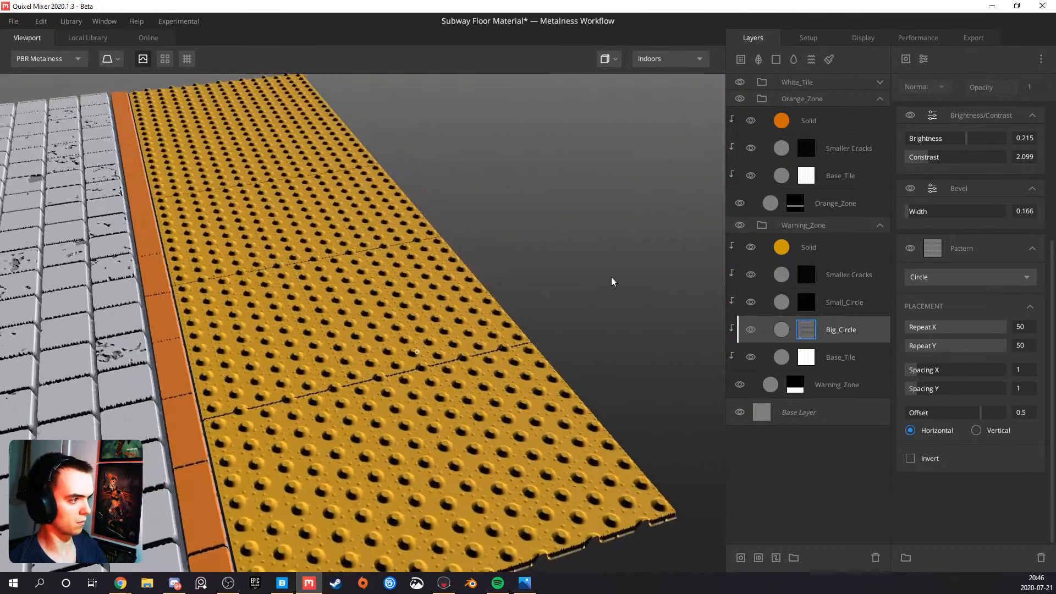
left_click_drag(963, 138, 932, 158)
mouse_move(566, 299)
left_mouse_down()
mouse_move(369, 309)
mouse_move(292, 287)
mouse_move(352, 259)
mouse_move(563, 296)
left_mouse_up()
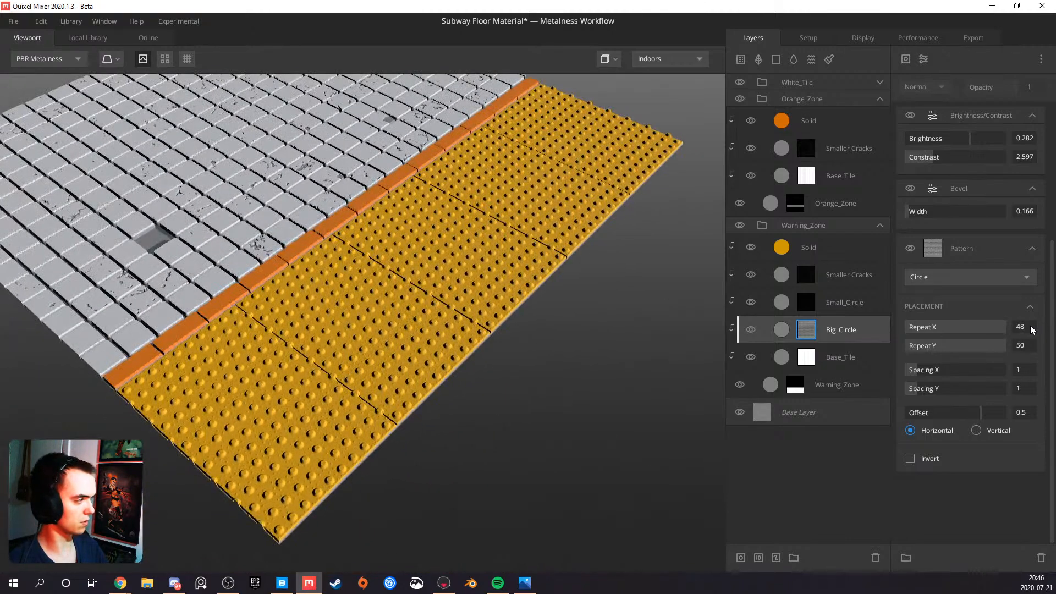
Return Repeat X and Y of Big_Circle's pattern to 48 and check how the dots line up with the tile seams
type("48")
key("Return")
left_click_drag(407, 321, 355, 352)
middle_click_drag(317, 302, 363, 365)
scroll(339, 335, "up", 5)
left_click_drag(339, 335, 273, 368)
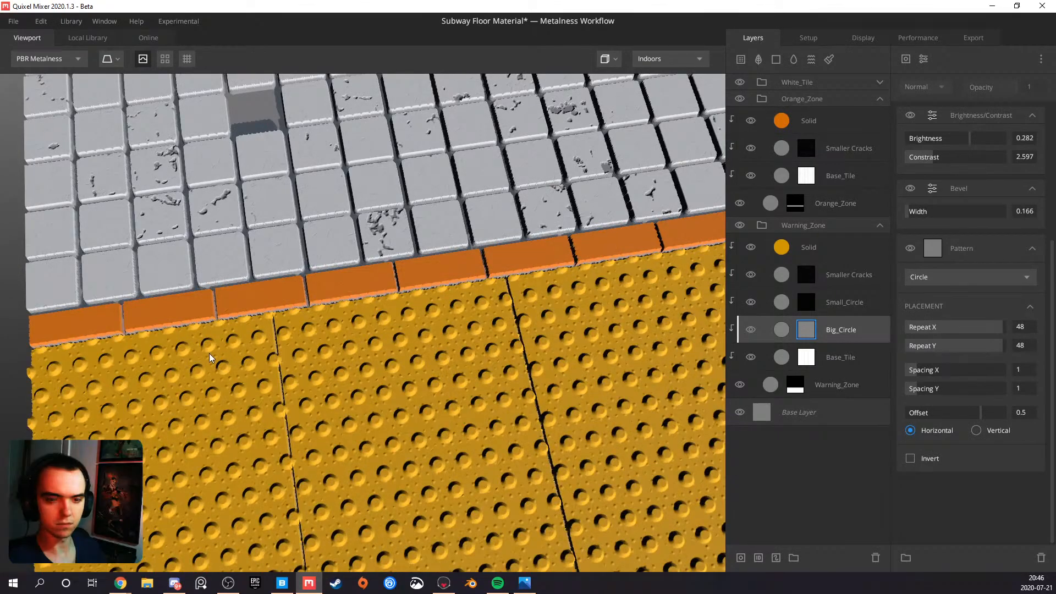
left_click_drag(209, 359, 394, 348)
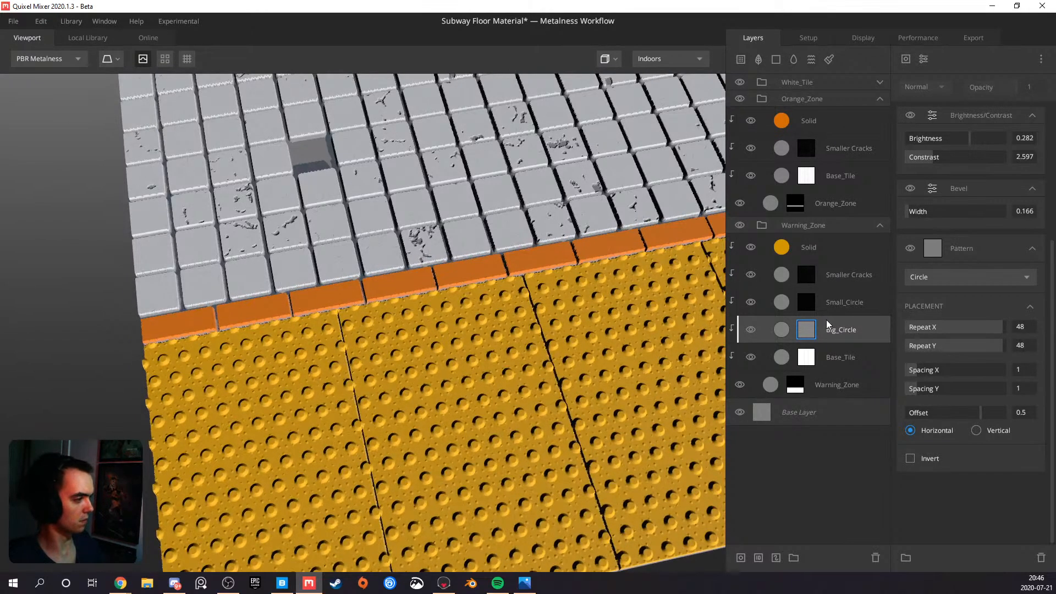
Delete the topmost Circle pattern, above the Blur, from the Small_Circle layer's mask stack
left_click(833, 302)
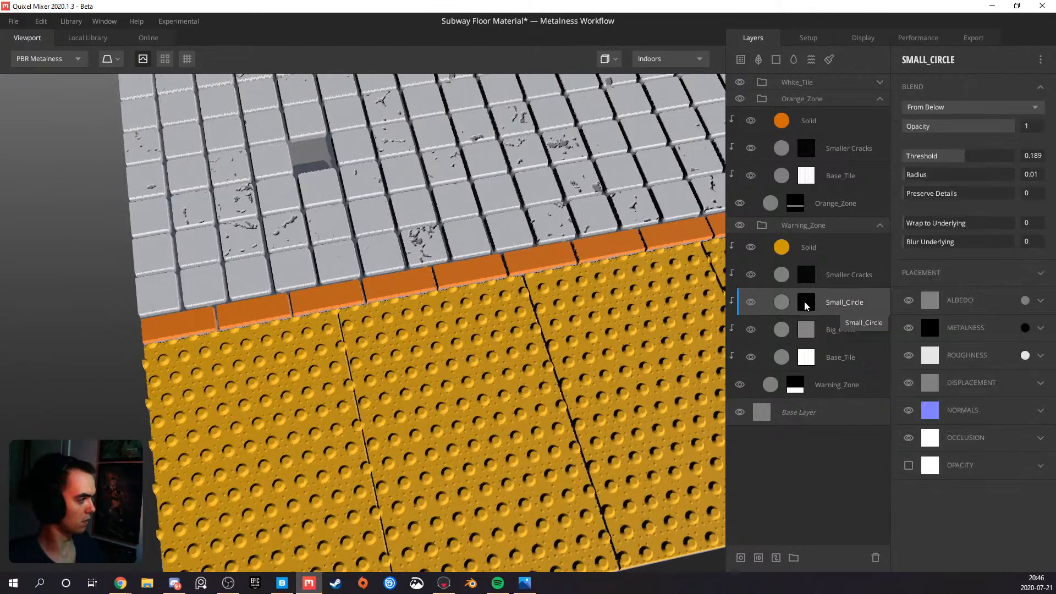
left_click(806, 306)
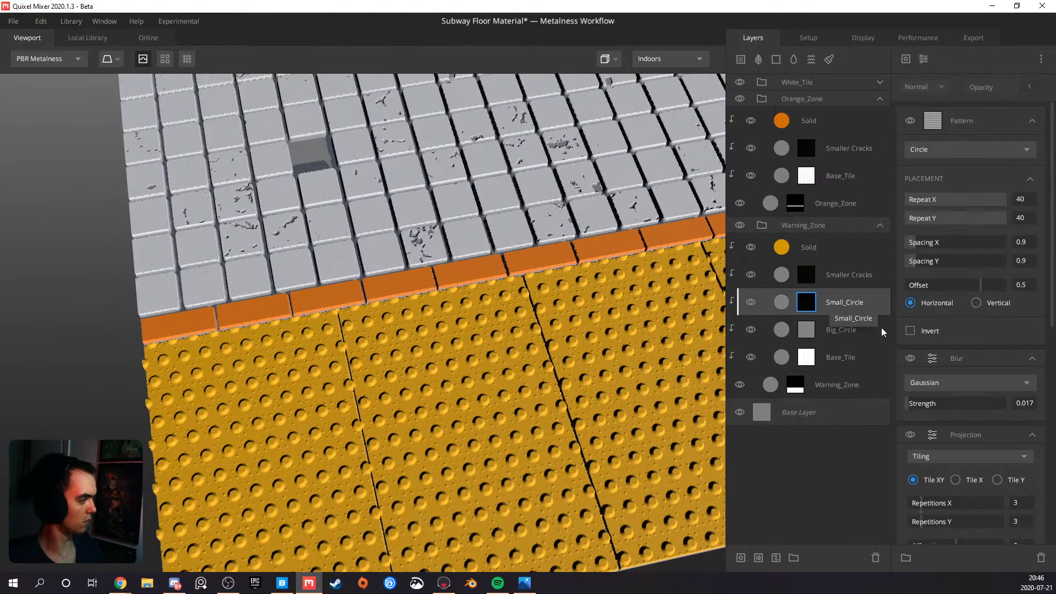
scroll(978, 386, "down", 8)
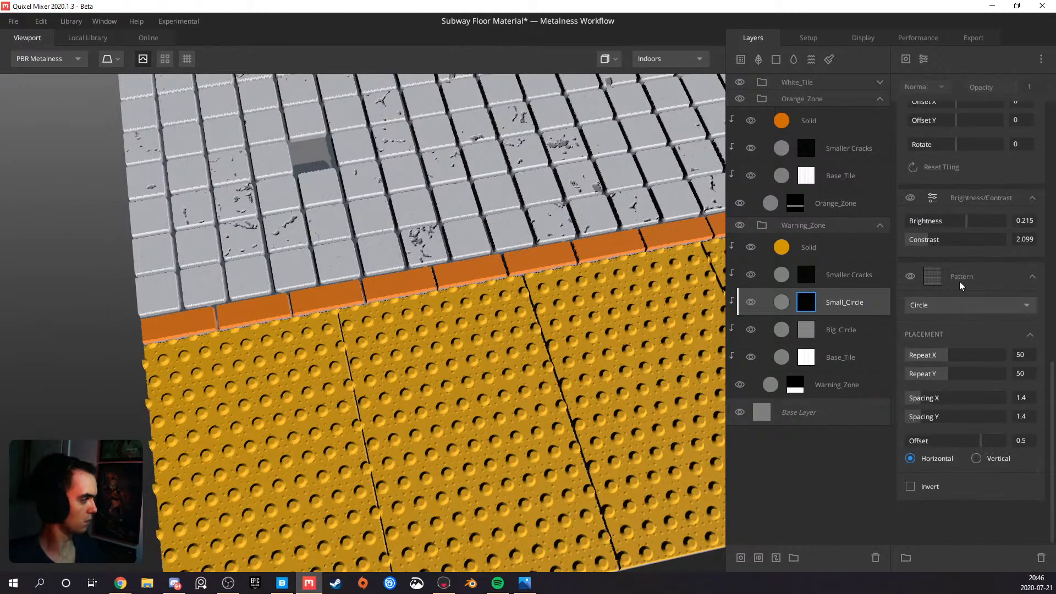
scroll(962, 277, "down", 5)
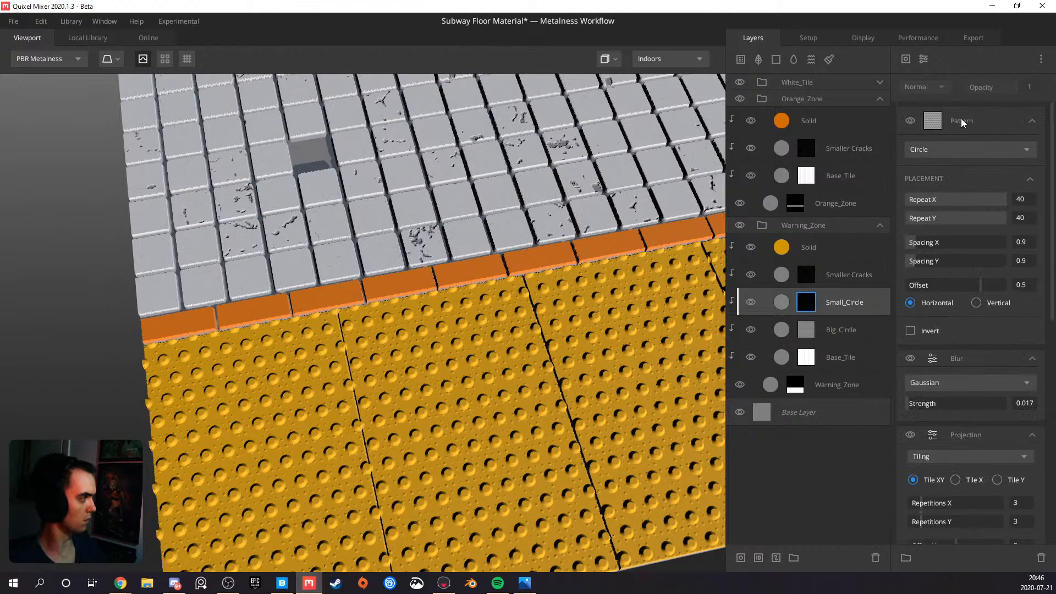
scroll(930, 148, "down", 4)
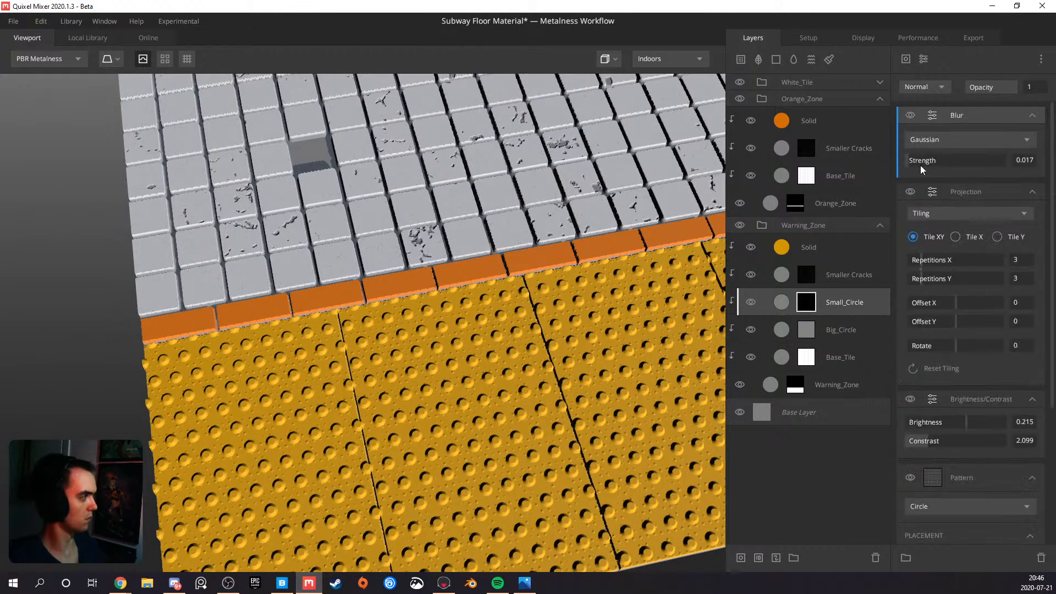
Copy the Circle pattern component from Big_Circle's mask and paste it as new at the top of Small_Circle's mask stack
left_click(804, 328)
right_click(963, 247)
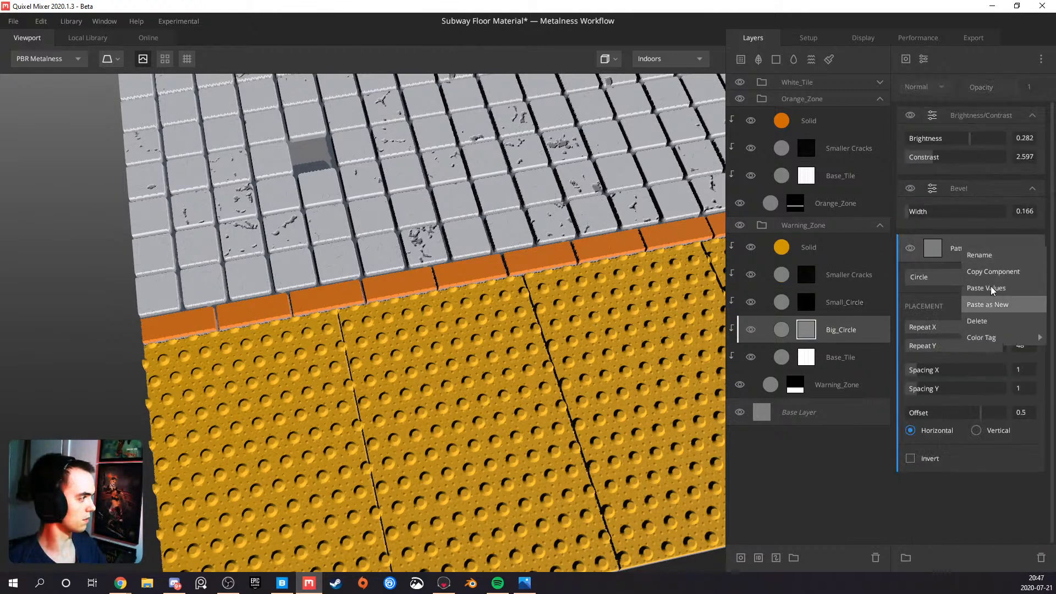
left_click(992, 271)
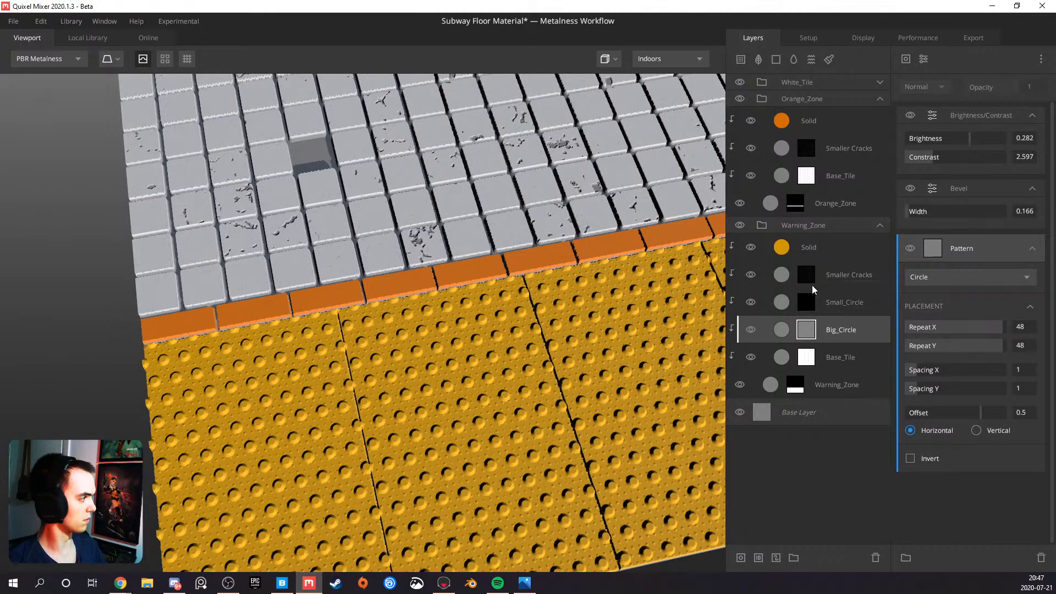
left_click(817, 306)
right_click(948, 108)
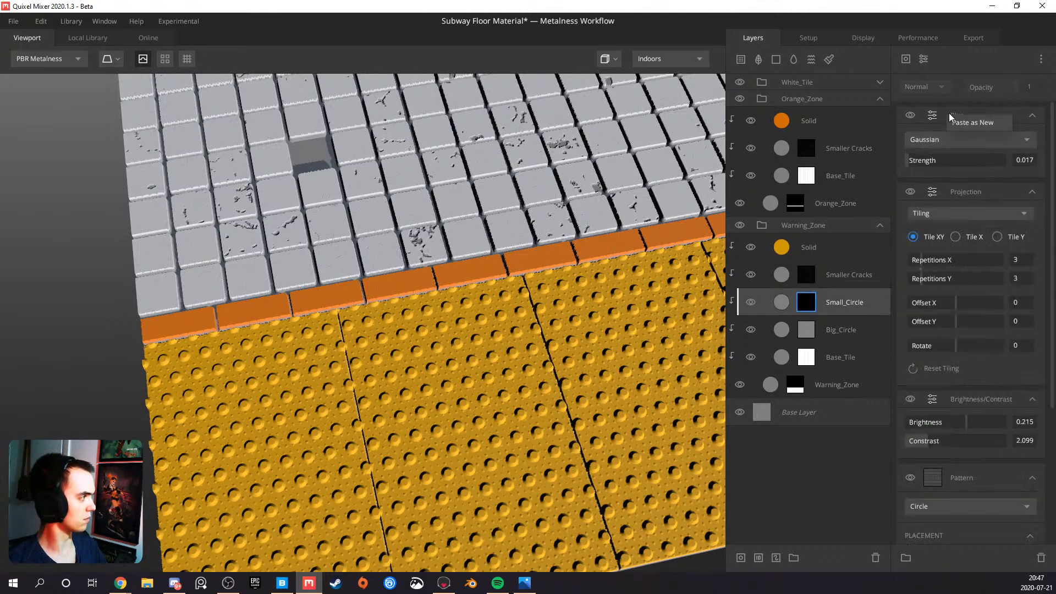
left_click(959, 124)
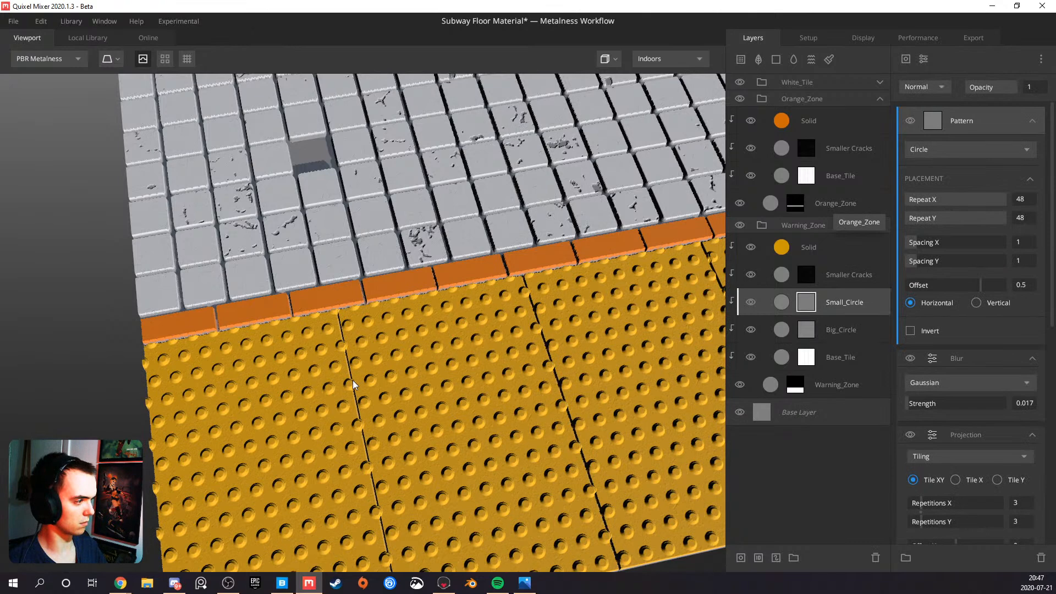
scroll(352, 381, "up", 3)
scroll(364, 386, "up", 2)
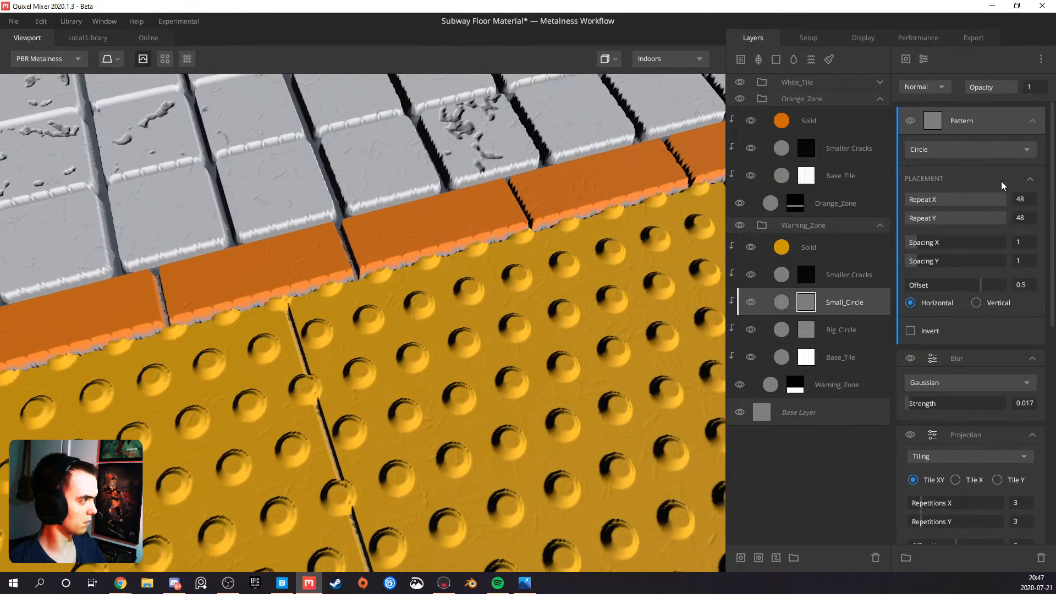
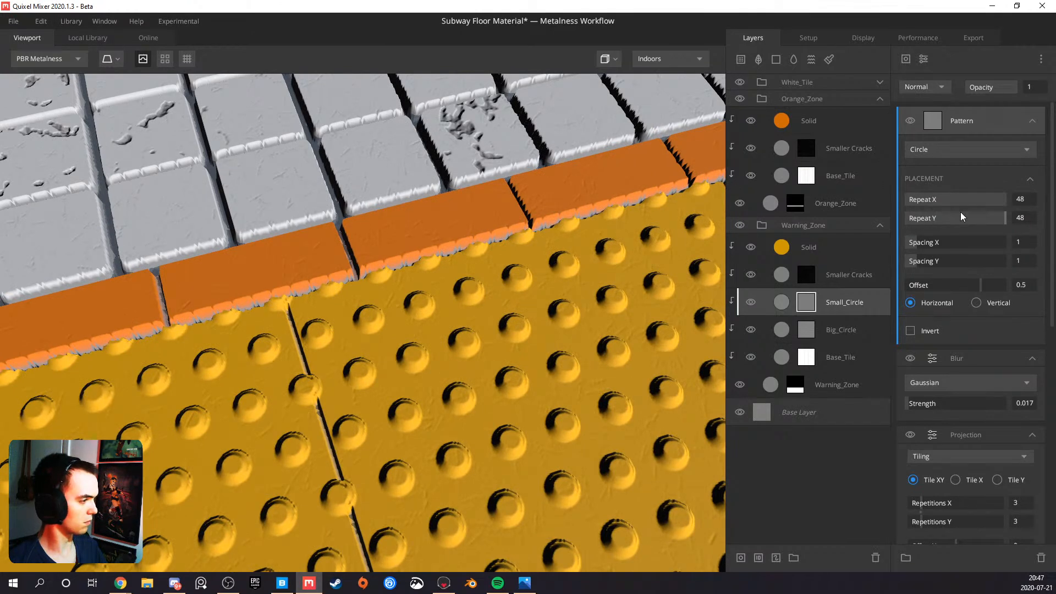
Set the blend mode of the pasted Circle pattern in Small_Circle's mask stack to Subtract
left_click(942, 88)
left_click(933, 137)
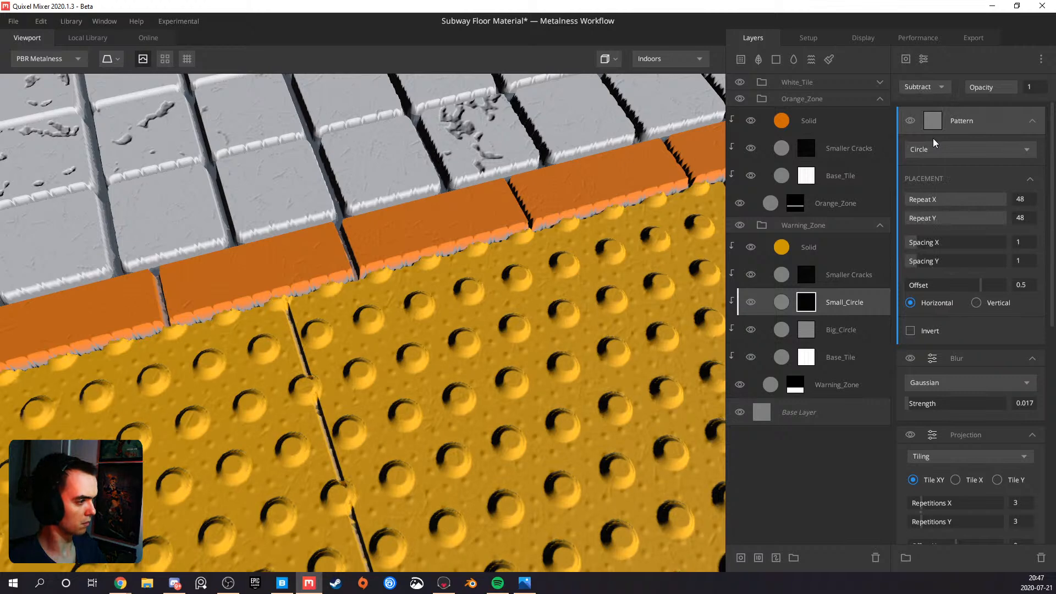
left_click_drag(435, 303, 377, 329)
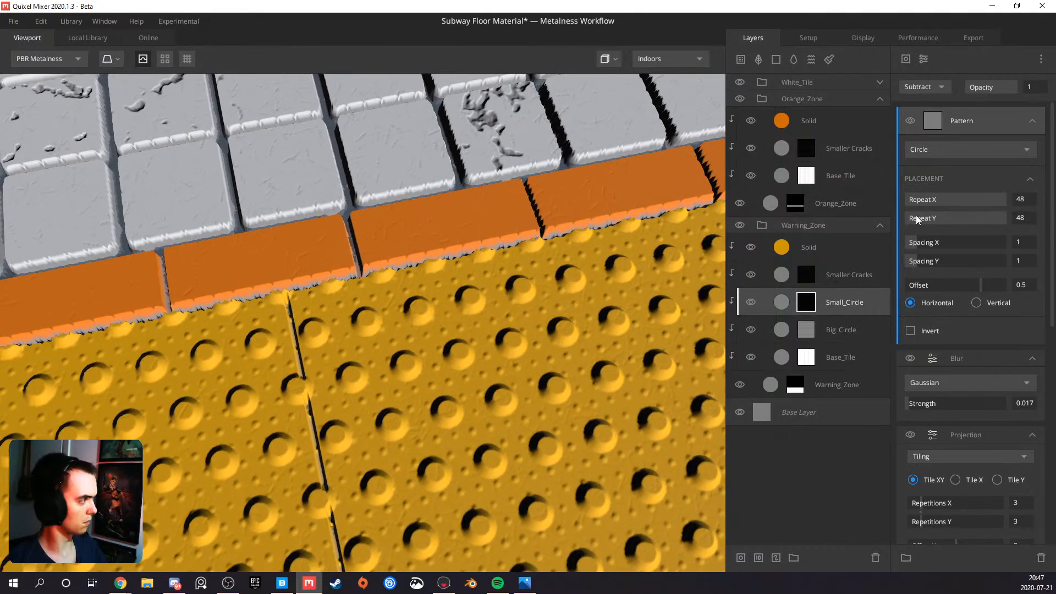
Try zero spacing on the subtracted Circle pattern, and settle on 0.95 for both Spacing X and Spacing Y
left_click_drag(915, 243, 904, 242)
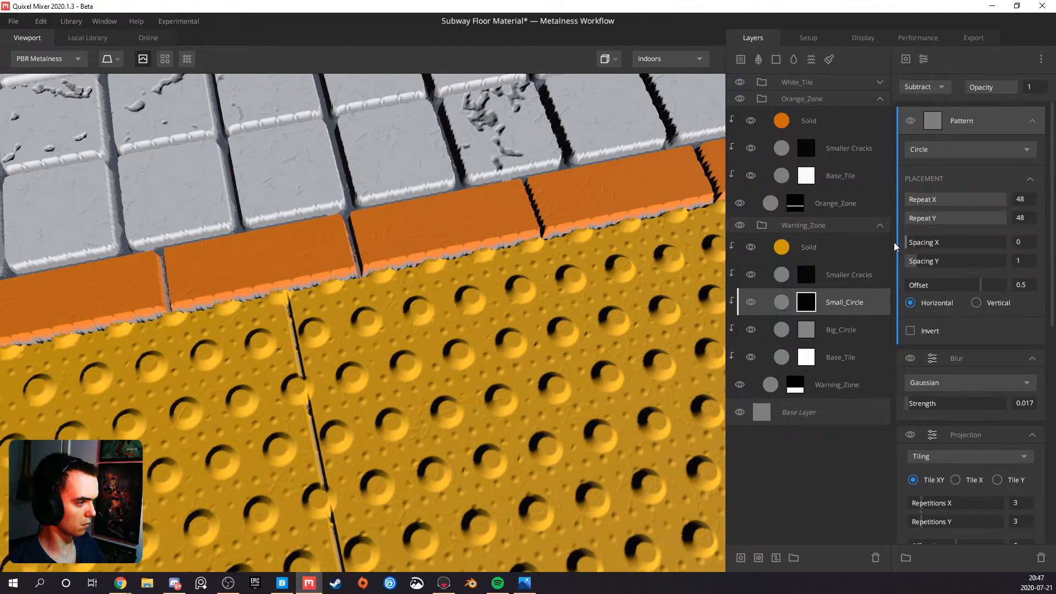
left_click_drag(910, 263, 881, 264)
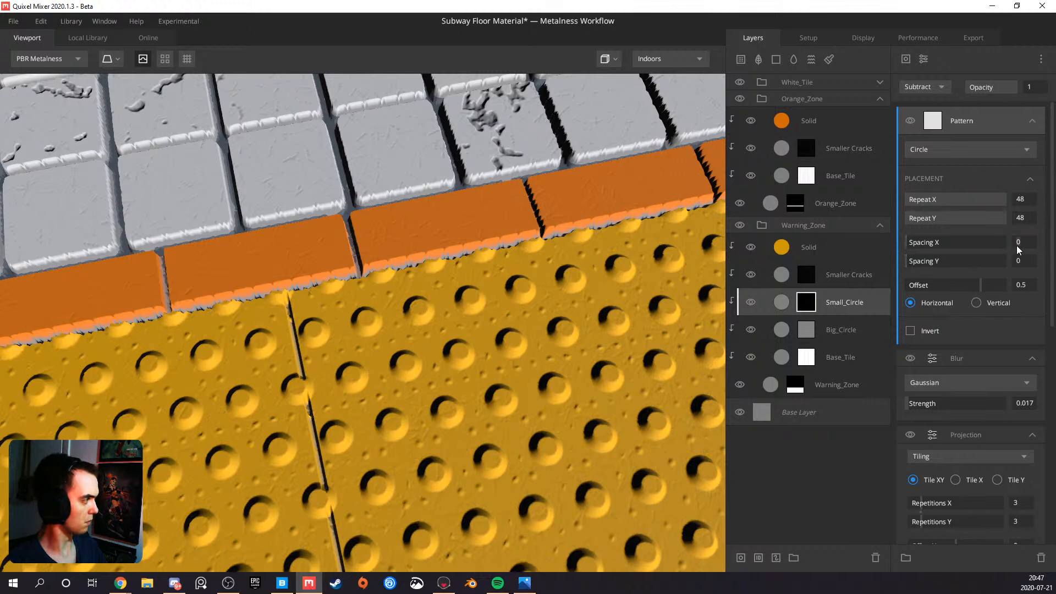
type(".95")
key("Tab")
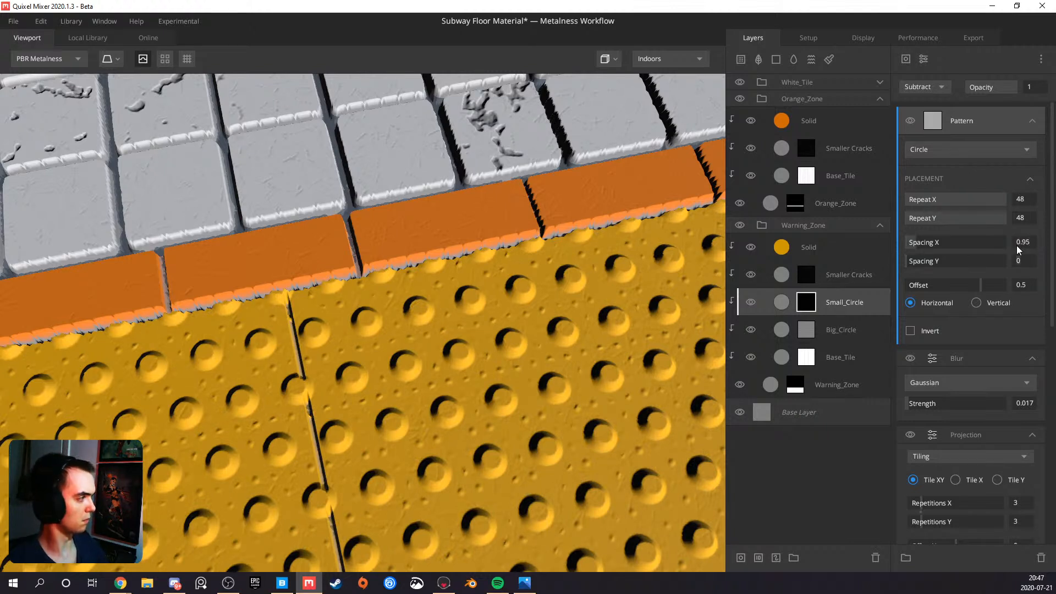
key("Return")
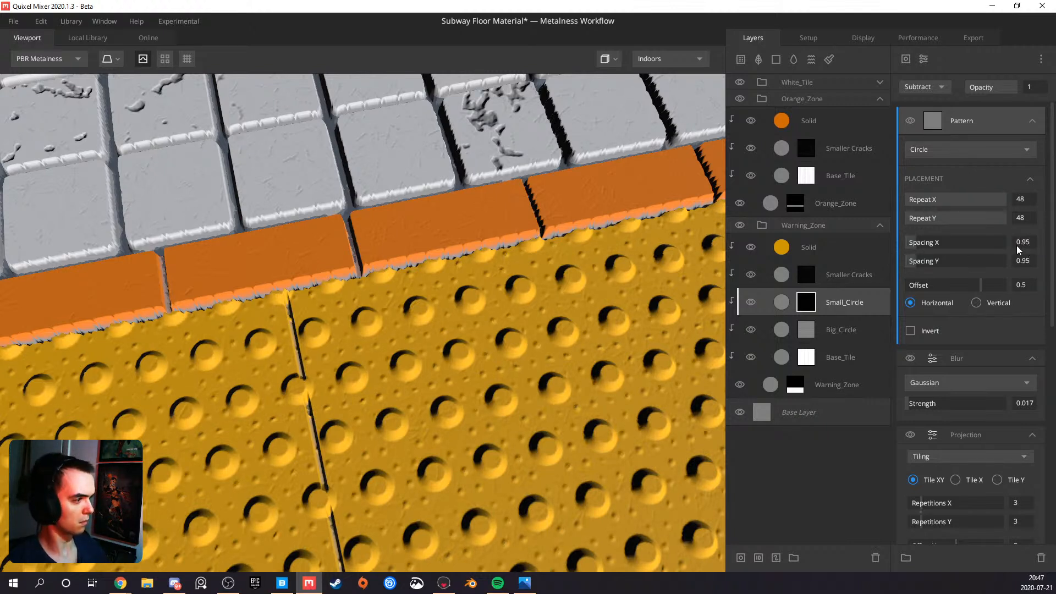
Examine the small bumps around the large dots and how the large dots meet the yellow tile seams
right_click_drag(549, 288, 402, 366)
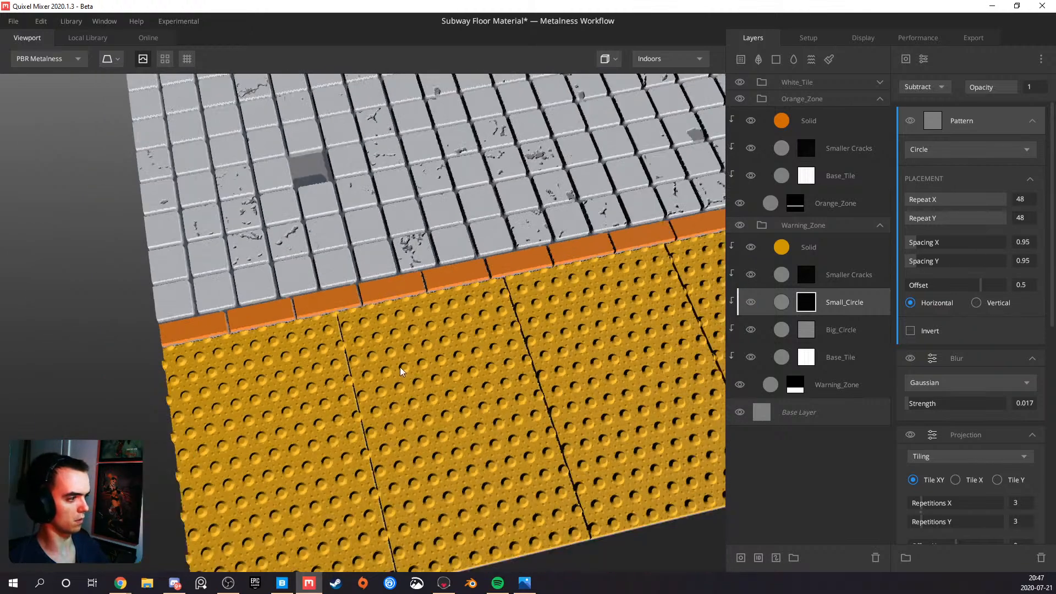
left_click_drag(402, 366, 383, 375)
middle_click_drag(383, 375, 401, 303)
scroll(402, 305, "up", 6)
left_click_drag(403, 306, 391, 347)
middle_click_drag(391, 348, 317, 355)
right_click_drag(317, 355, 293, 296)
middle_click_drag(292, 296, 362, 326)
Add a paint mask to the Big_Circle layer and paint out the large dots on one tile seam with brush size 3.4
right_click(828, 329)
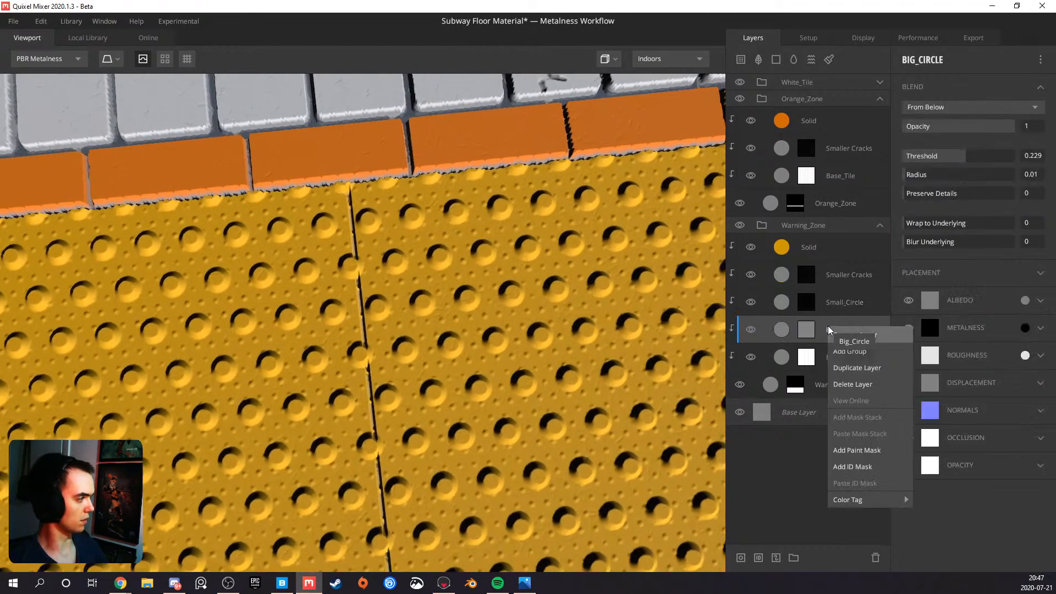
left_click(861, 449)
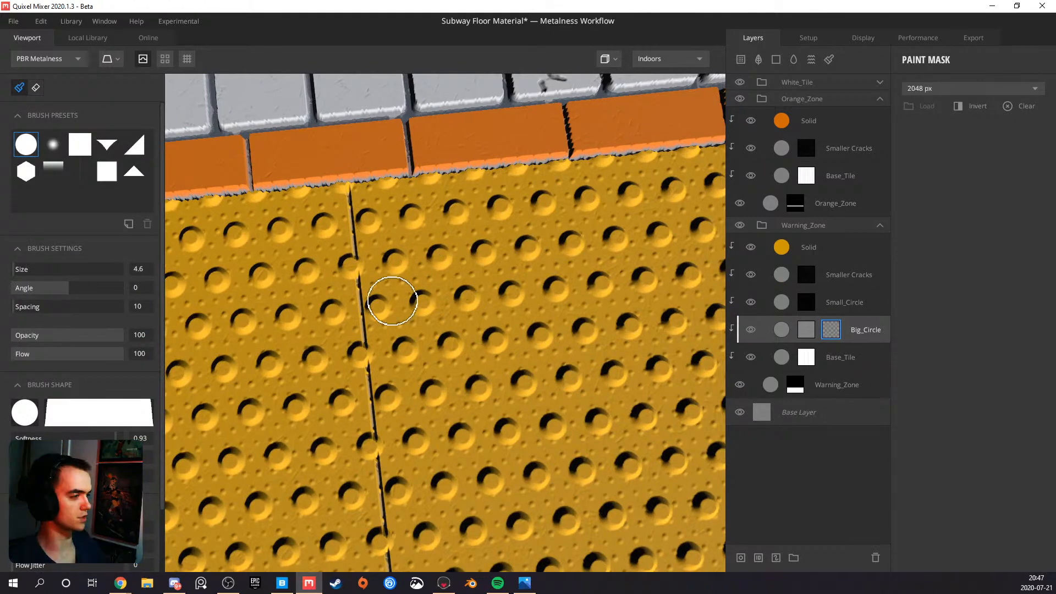
middle_click_drag(365, 325, 411, 337)
scroll(412, 336, "up", 3)
mouse_move(457, 351)
right_mouse_down("ctrl")
mouse_move(409, 351)
mouse_move(442, 355)
right_mouse_up("ctrl")
left_click(437, 360)
left_click_drag(426, 242, 419, 231)
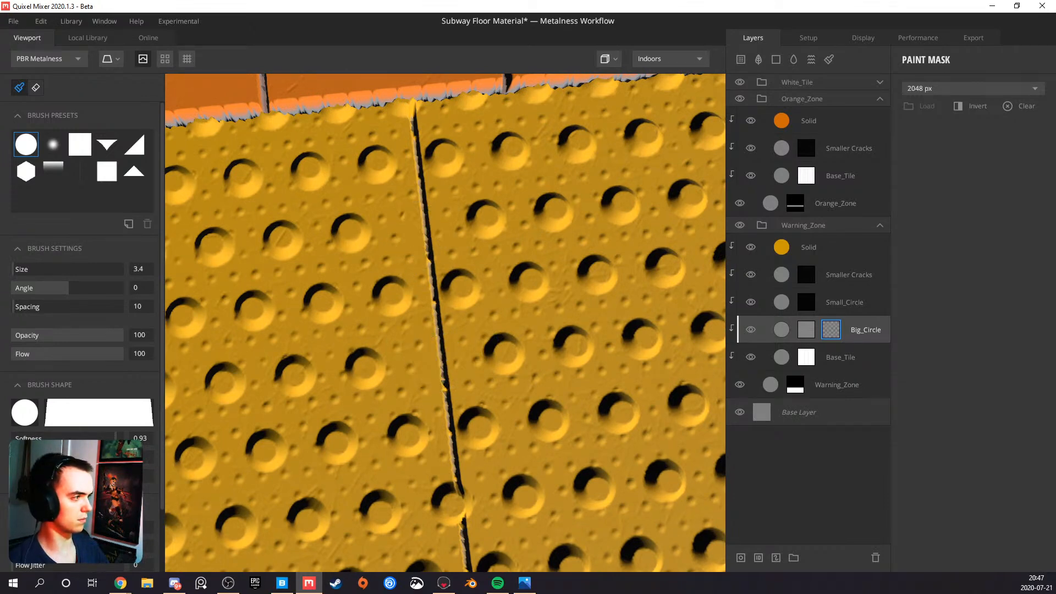
Turn on the tiling preview and view the yellow tile seam at the edge where the material repeats
scroll(307, 231, "down", 5)
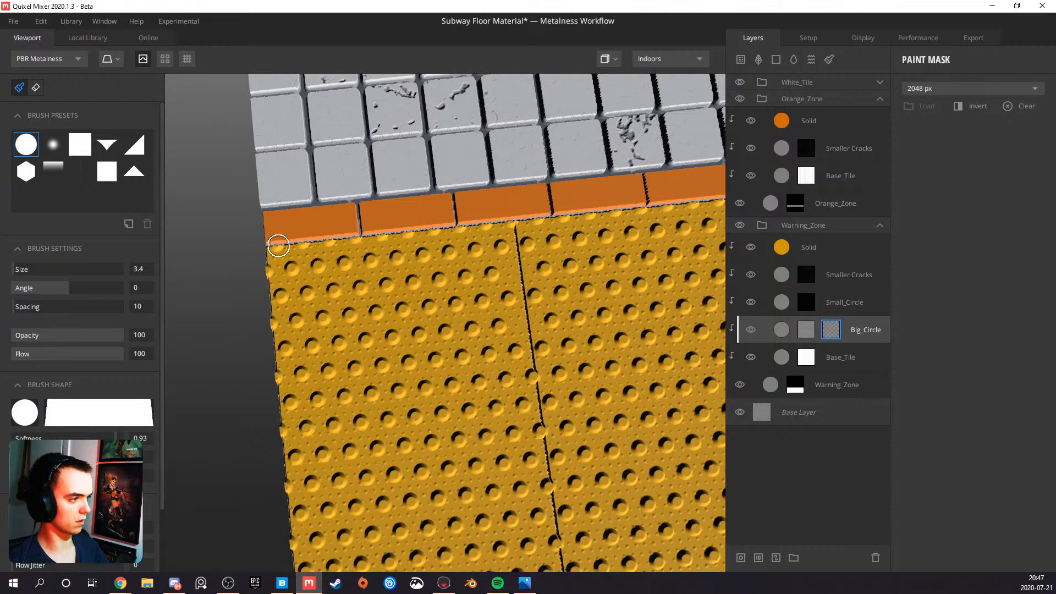
mouse_move(521, 220)
middle_mouse_down()
mouse_move(239, 246)
mouse_move(263, 256)
middle_mouse_up()
middle_click_drag(531, 245, 265, 256)
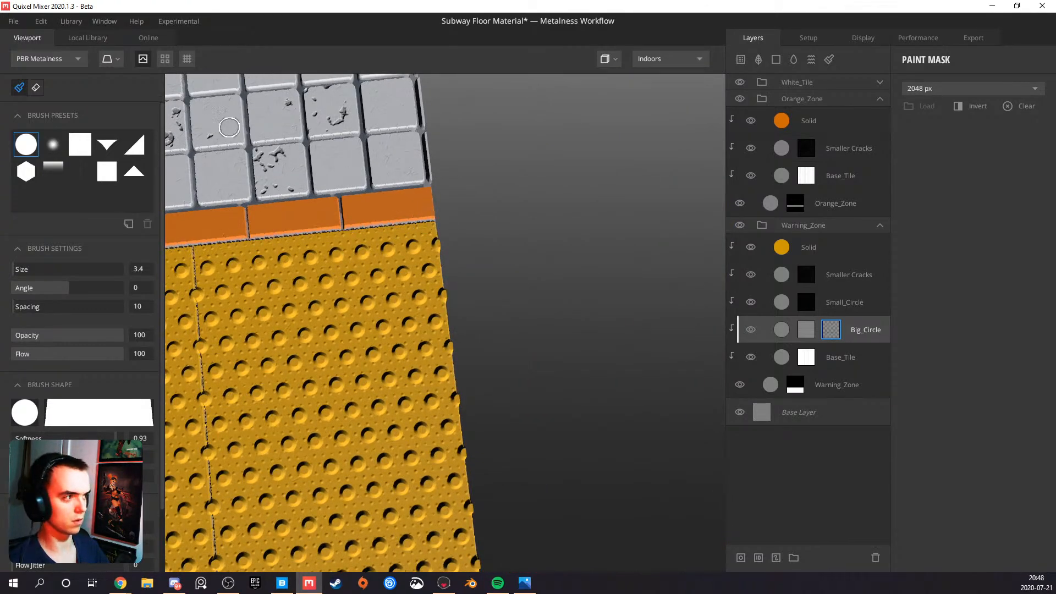
left_click(165, 59)
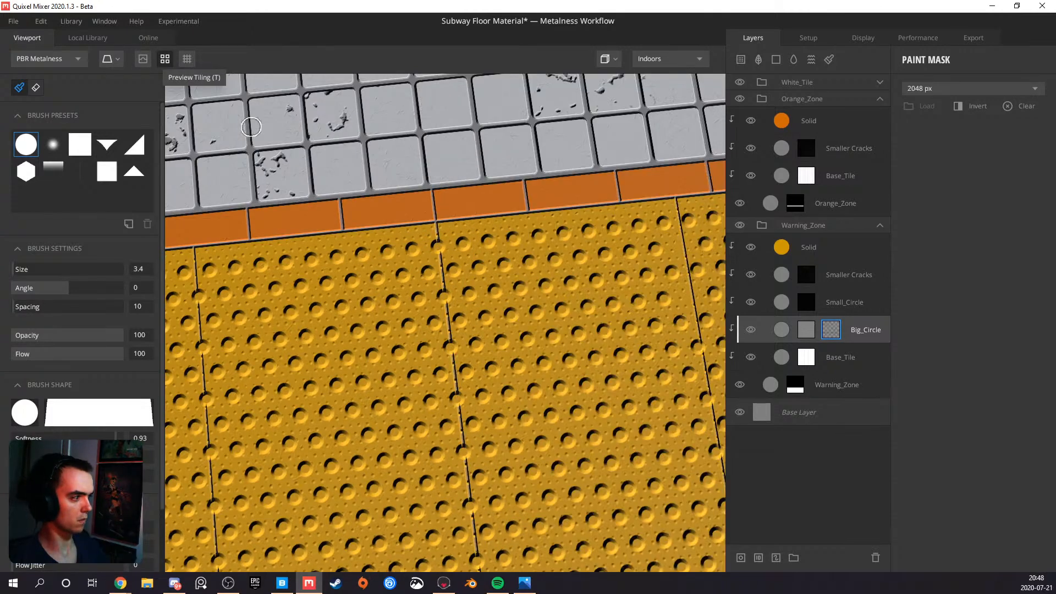
scroll(328, 201, "up", 5)
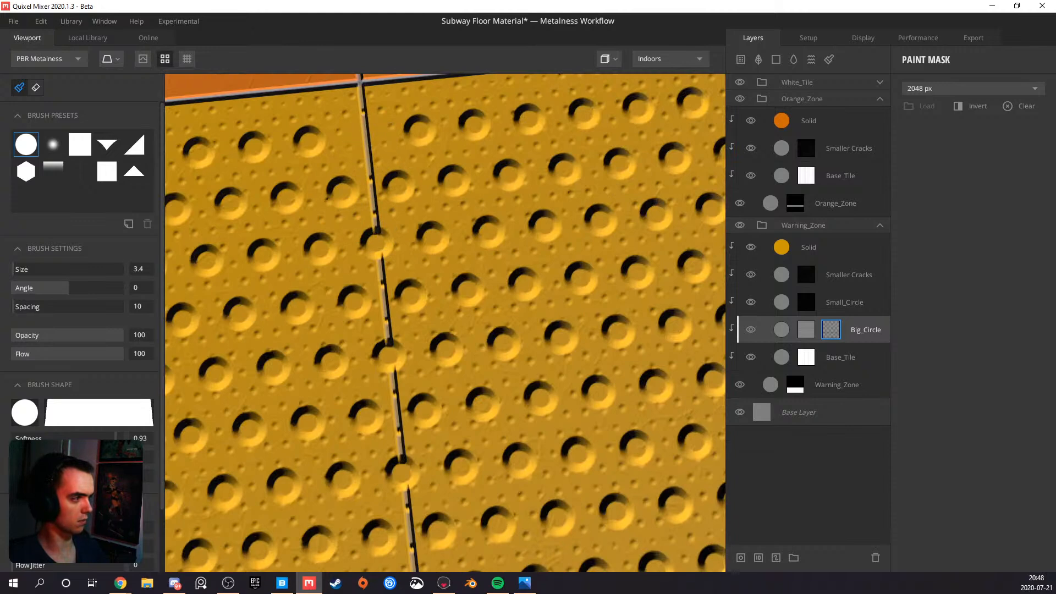
Paint out the large dots along the seam at the repeat edge in Big_Circle's paint mask, down to the grey border
left_click(376, 240)
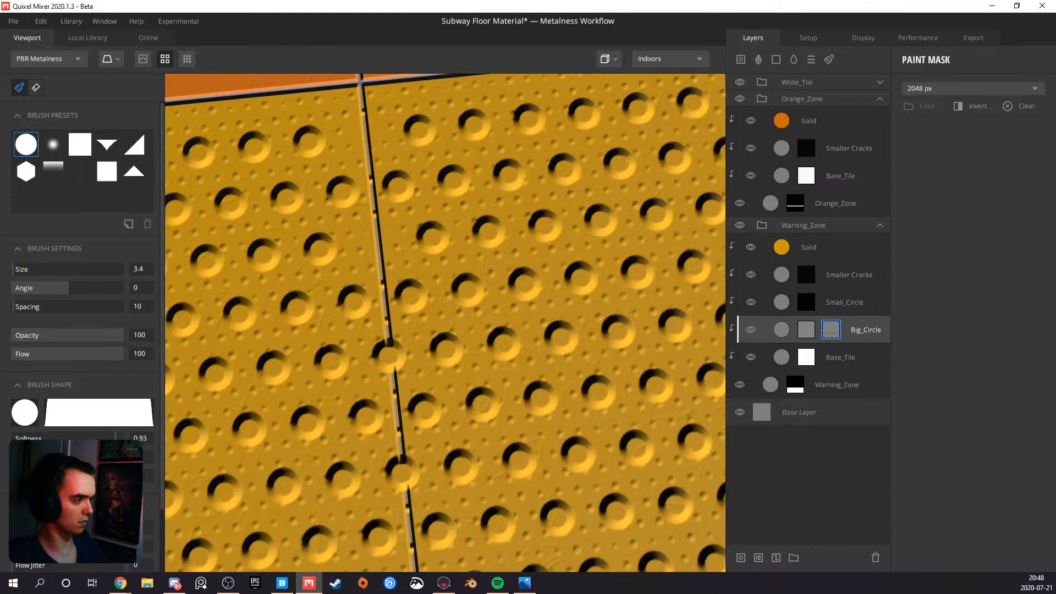
left_click(389, 355)
middle_click_drag(392, 461, 391, 271)
scroll(374, 300, "down", 5)
left_click(388, 266)
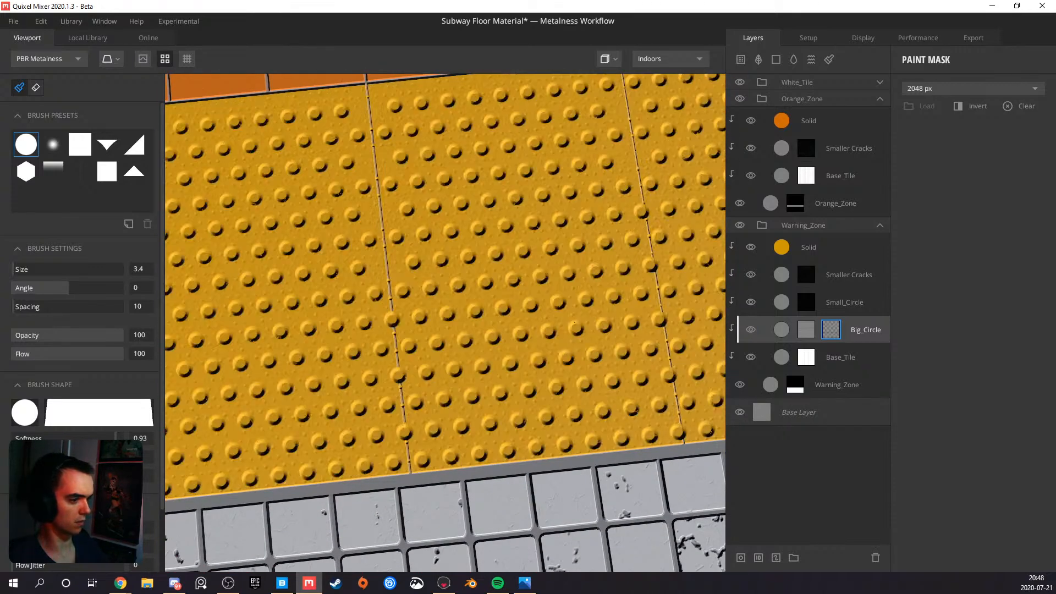
left_click(393, 320)
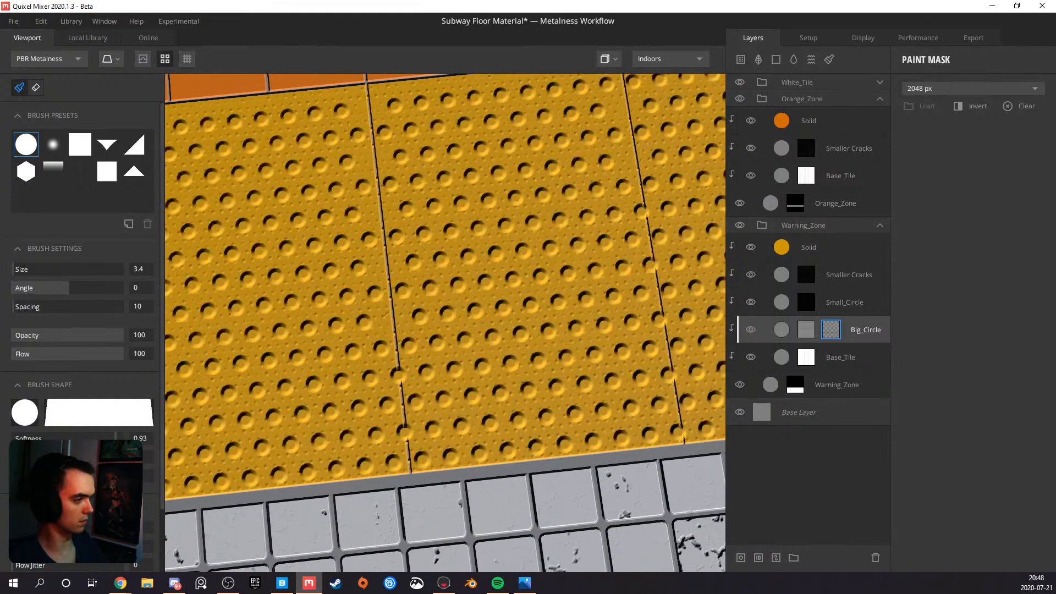
left_click(399, 374)
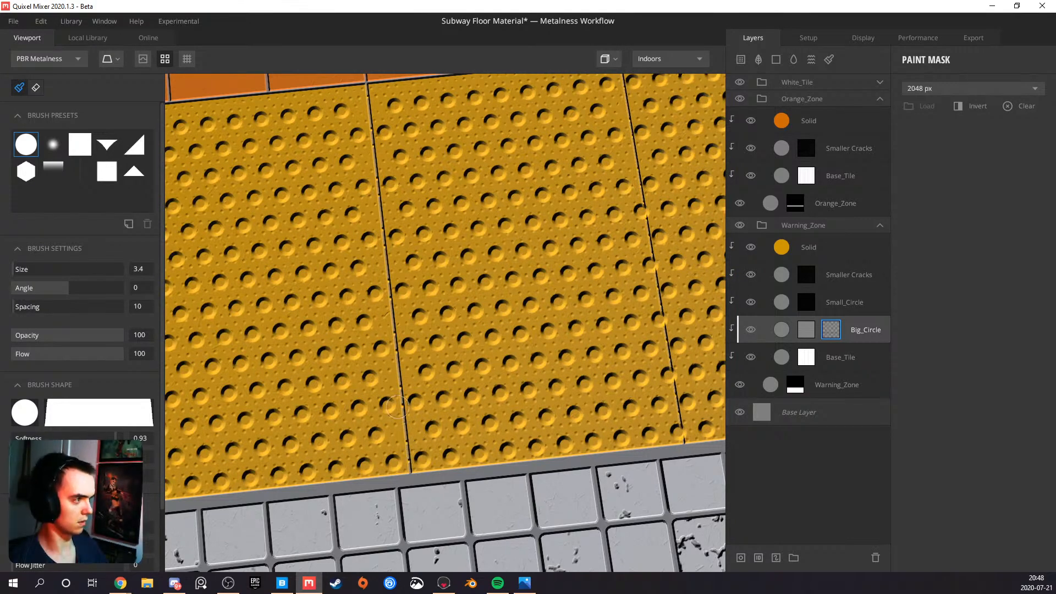
Paint out the large dots on the upper half of the neighbouring yellow tile seam
scroll(378, 297, "down", 3)
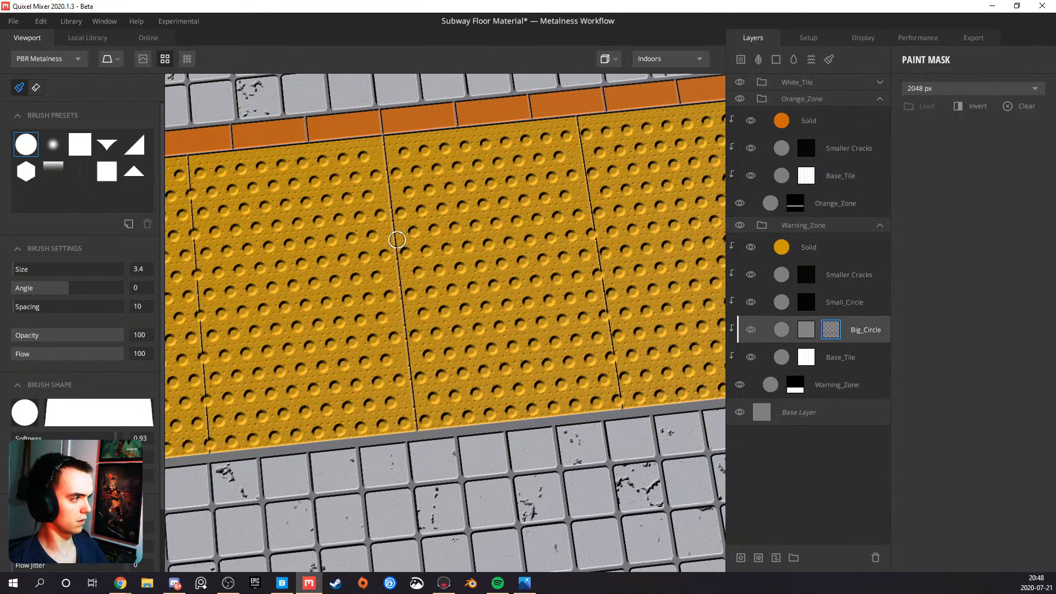
middle_click_drag(323, 292, 413, 285)
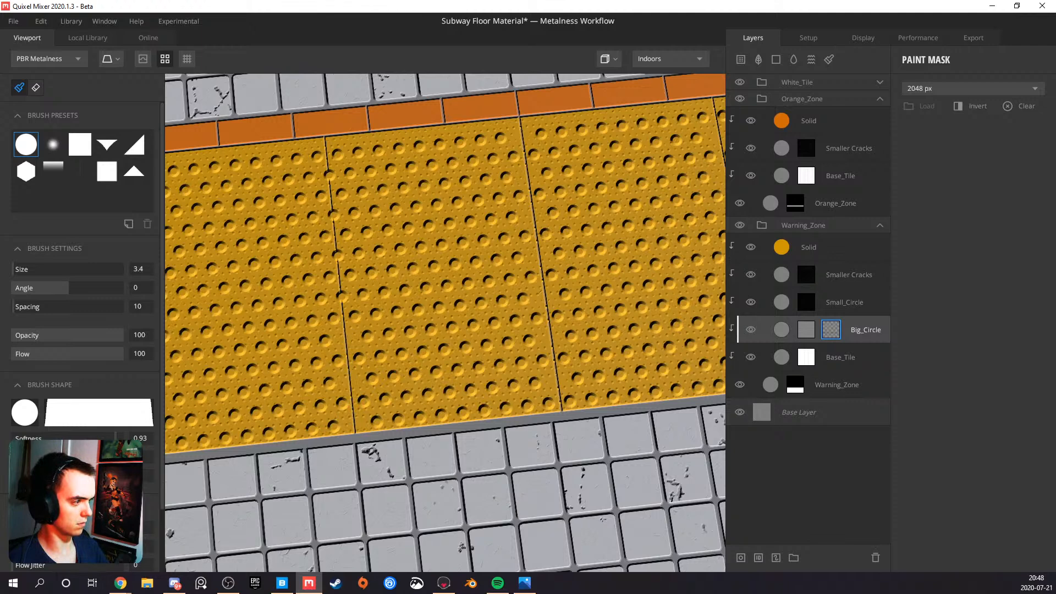
left_click(338, 252)
left_click(331, 179)
scroll(330, 254, "down", 3)
left_click_drag(242, 297, 325, 263, "alt")
scroll(384, 242, "up", 1)
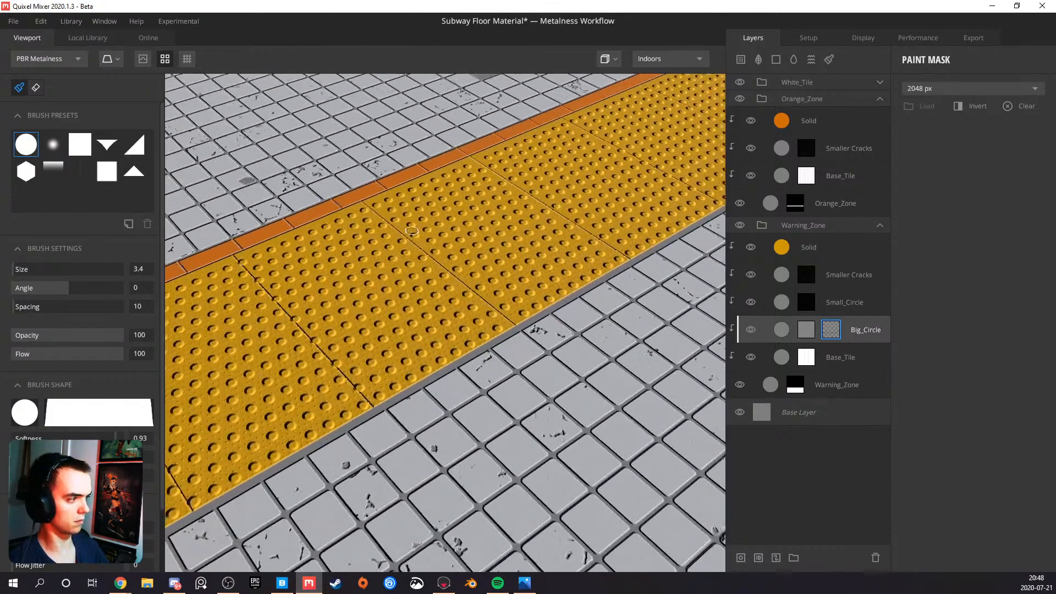
Paint out the large dots still overlapping a yellow tile seam, up to the orange strip
scroll(383, 242, "up", 4)
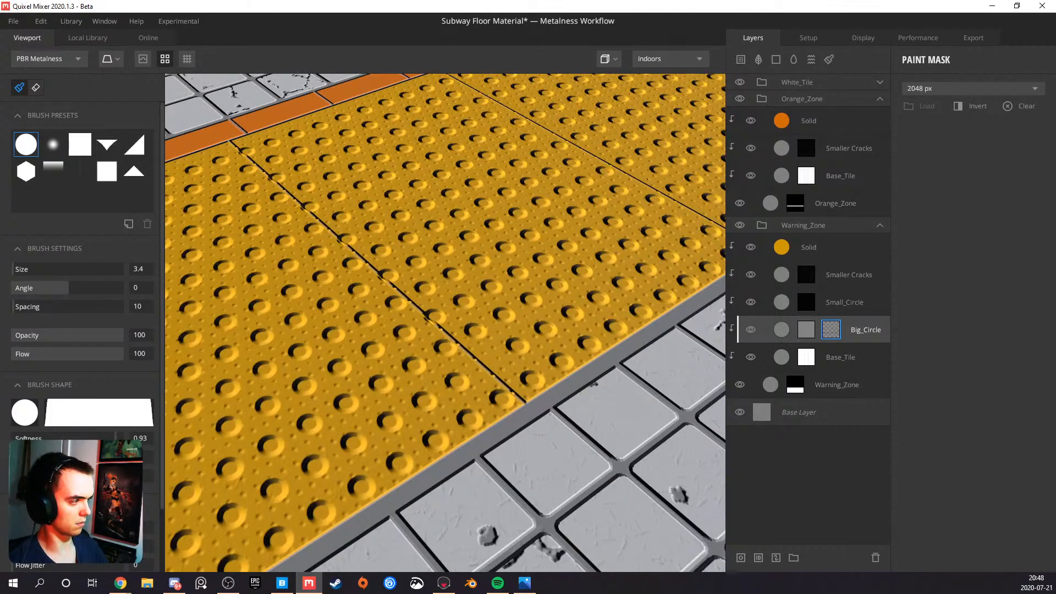
scroll(440, 322, "up", 2)
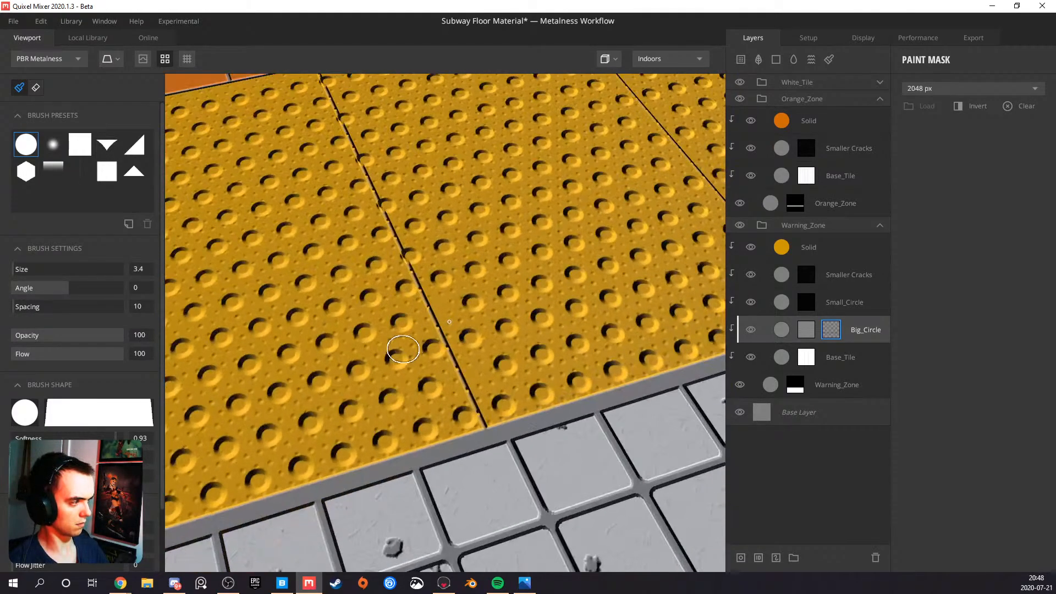
left_click_drag(404, 349, 371, 364, "alt")
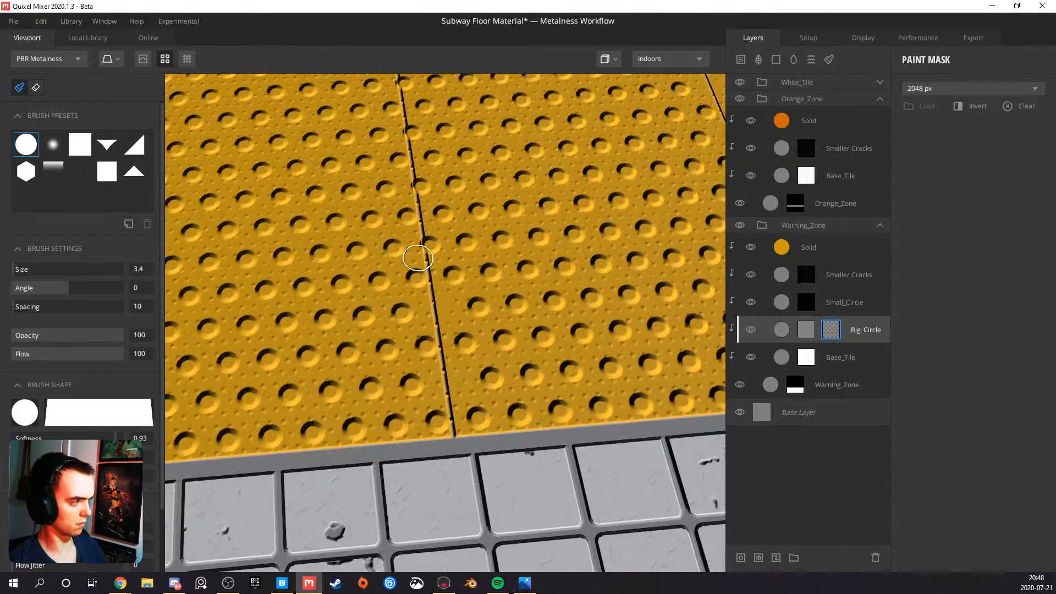
scroll(432, 239, "up", 2)
left_click_drag(432, 238, 408, 307, "alt")
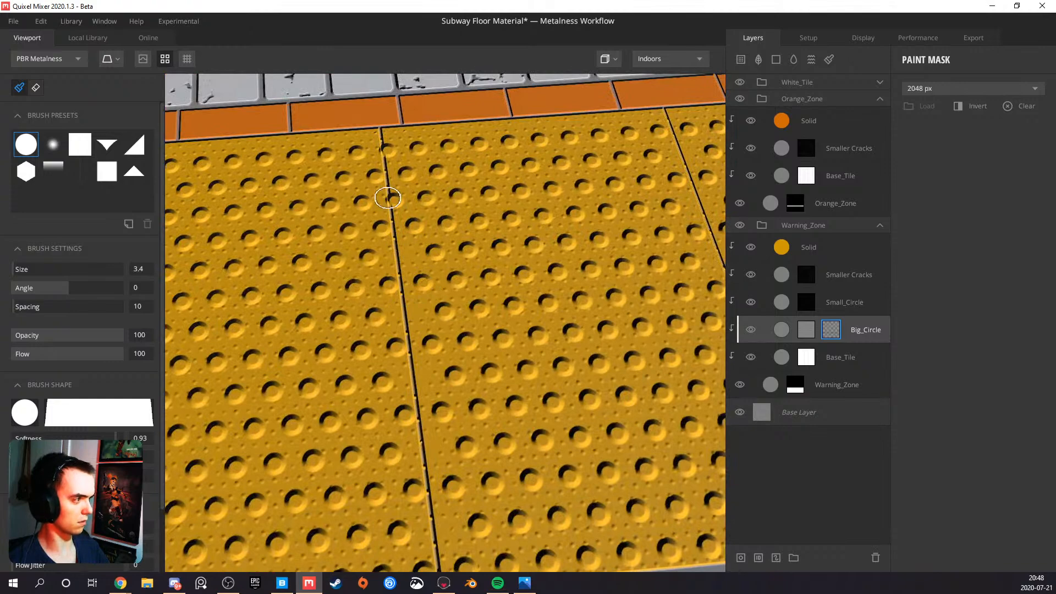
left_click(393, 201)
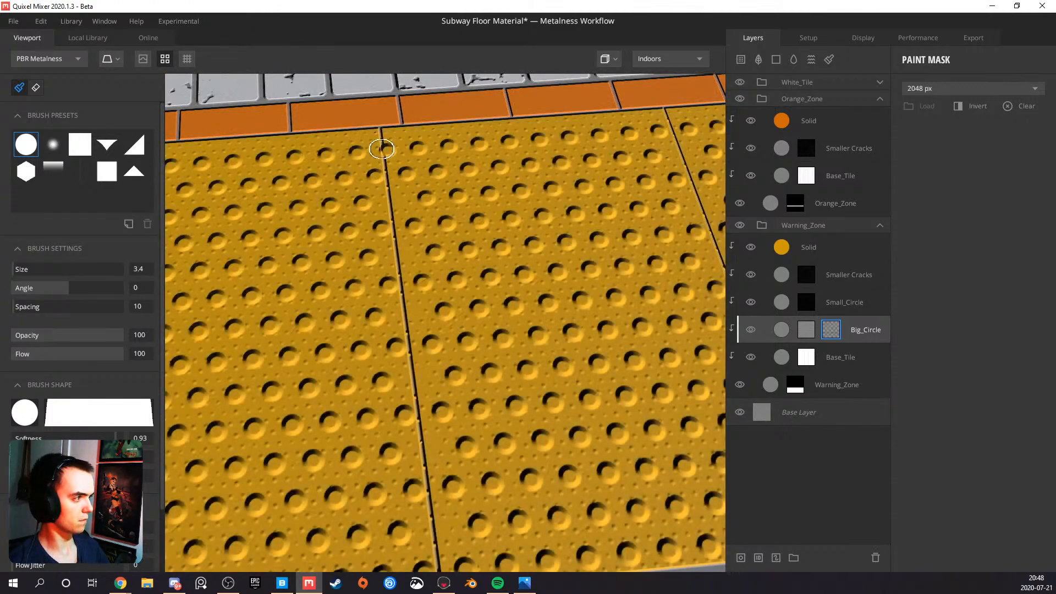
left_click(384, 148)
Paint out the last large dots on the seam near the grey border and view the whole warning strip
middle_click_drag(341, 287, 497, 232)
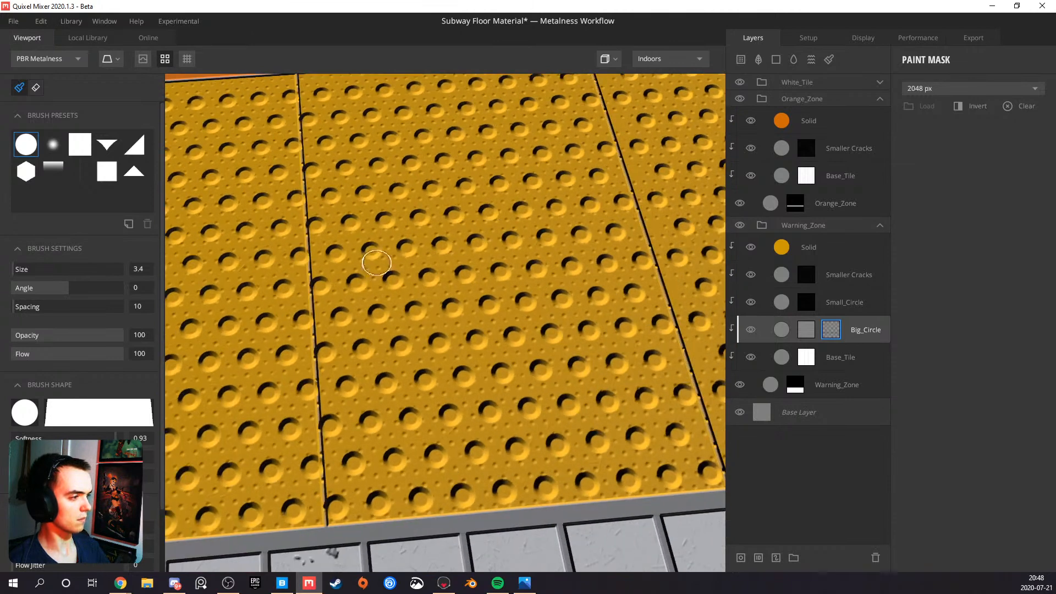
middle_click_drag(381, 263, 420, 266)
left_click(433, 455)
left_click(445, 414)
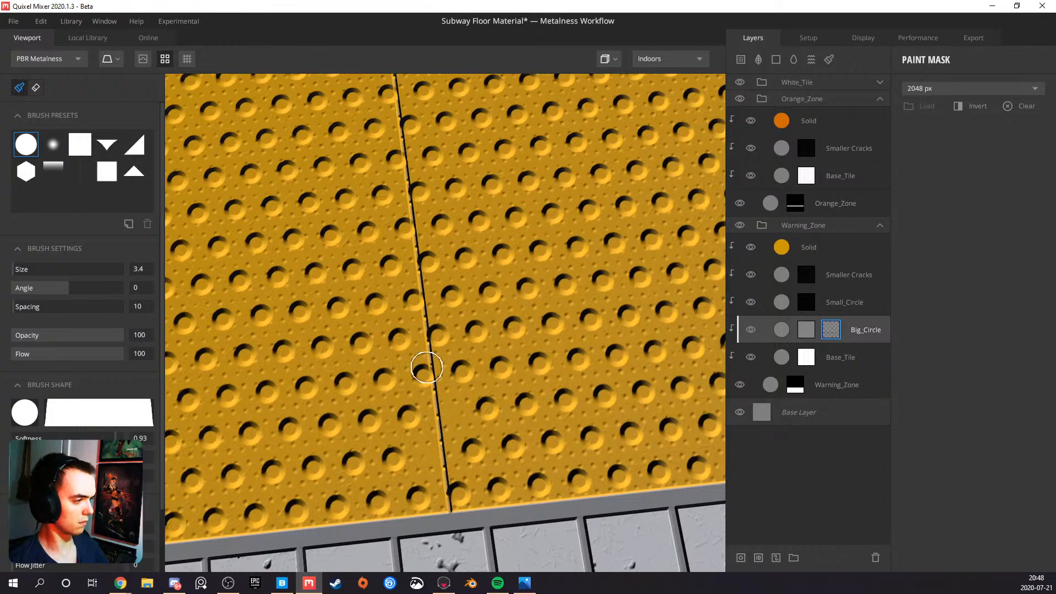
scroll(424, 365, "down", 5)
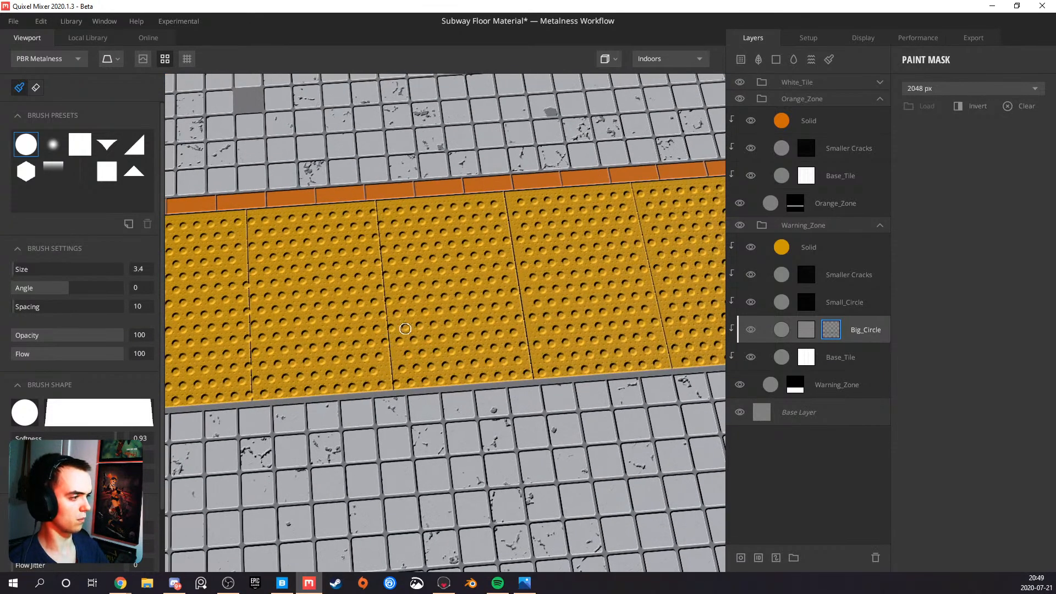
Set Repeat X and Repeat Y of the Circle pattern in Big_Circle's mask stack to 50
left_click(807, 329)
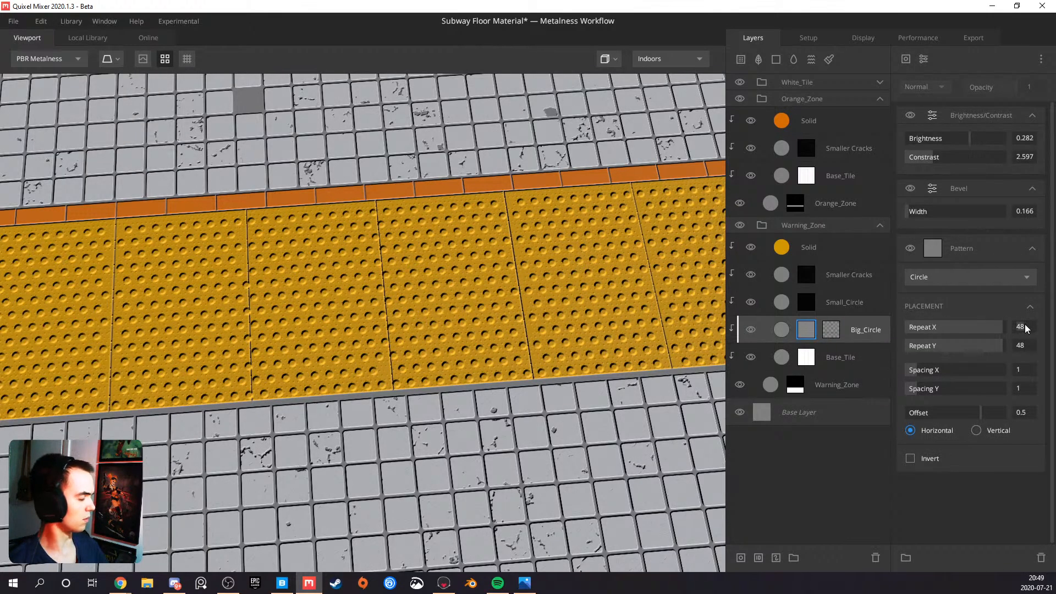
key("Tab")
type("50")
key("Return")
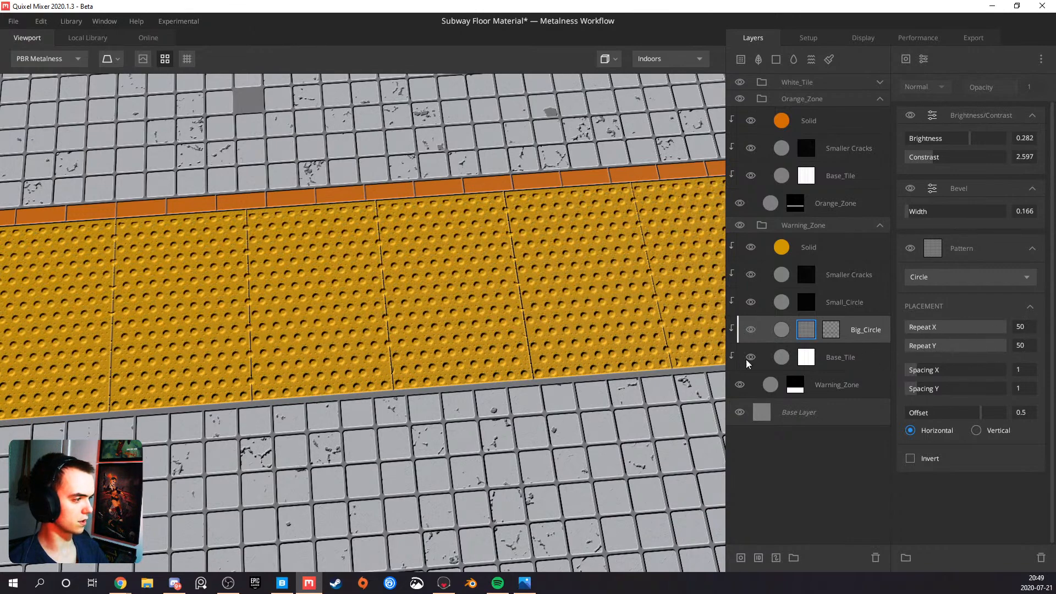
Delete the paint mask from the Big_Circle layer and check the denser dots against the tile seams
left_click(825, 327)
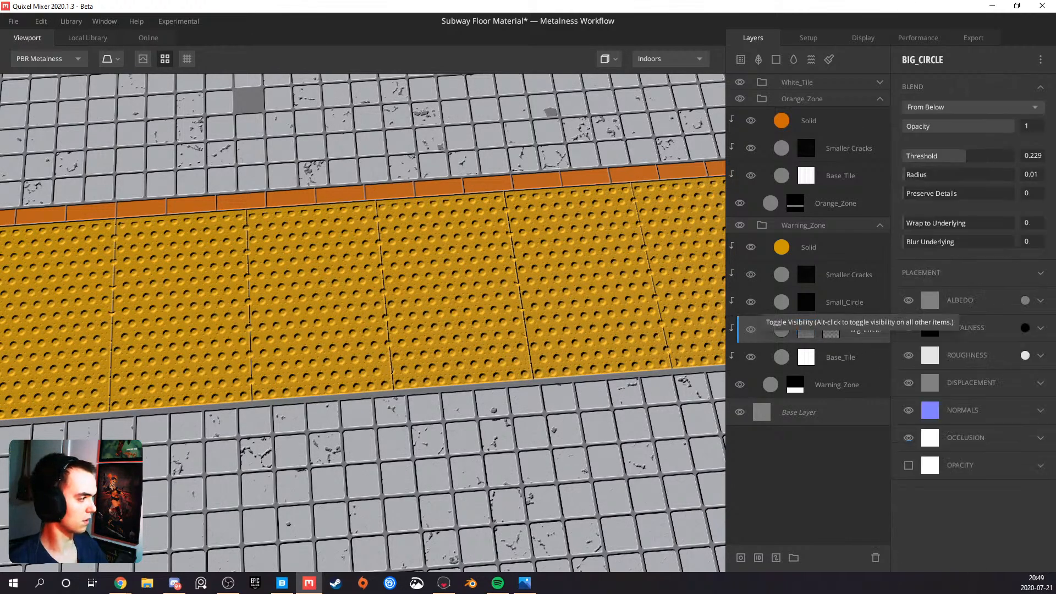
left_click(850, 329)
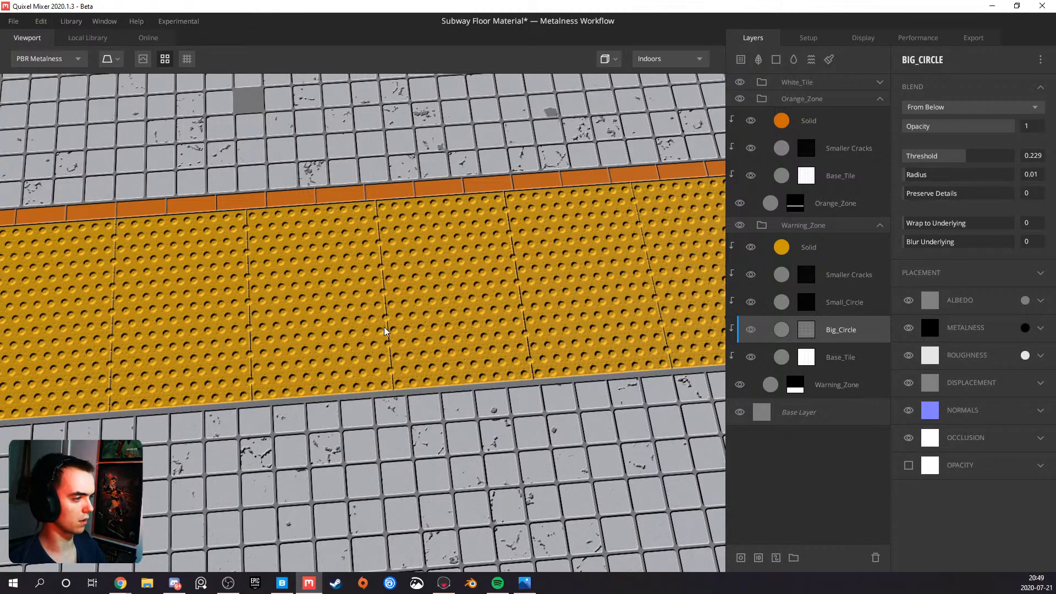
scroll(389, 330, "up", 3)
left_click_drag(394, 324, 448, 294)
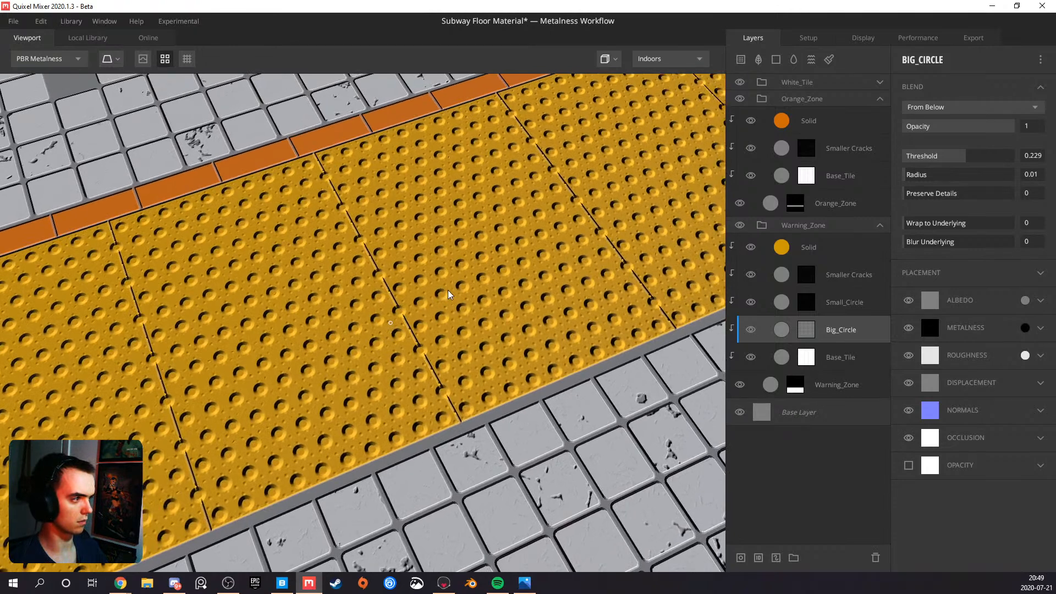
right_click(824, 326)
left_click(813, 327)
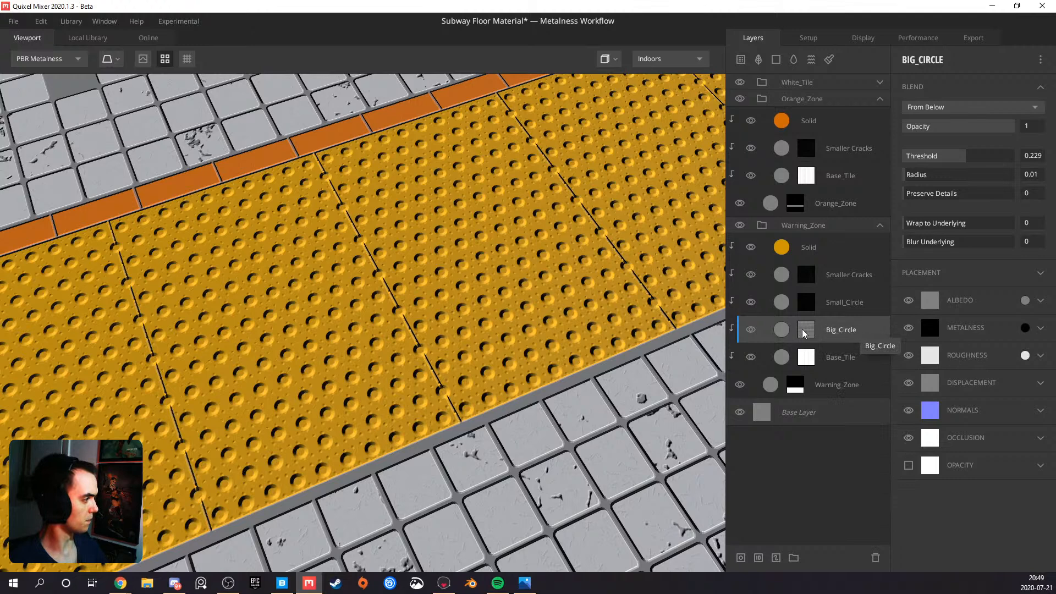
Set Repeat X and Repeat Y of the subtracted Circle pattern in Small_Circle's mask stack to 50
left_click(807, 302)
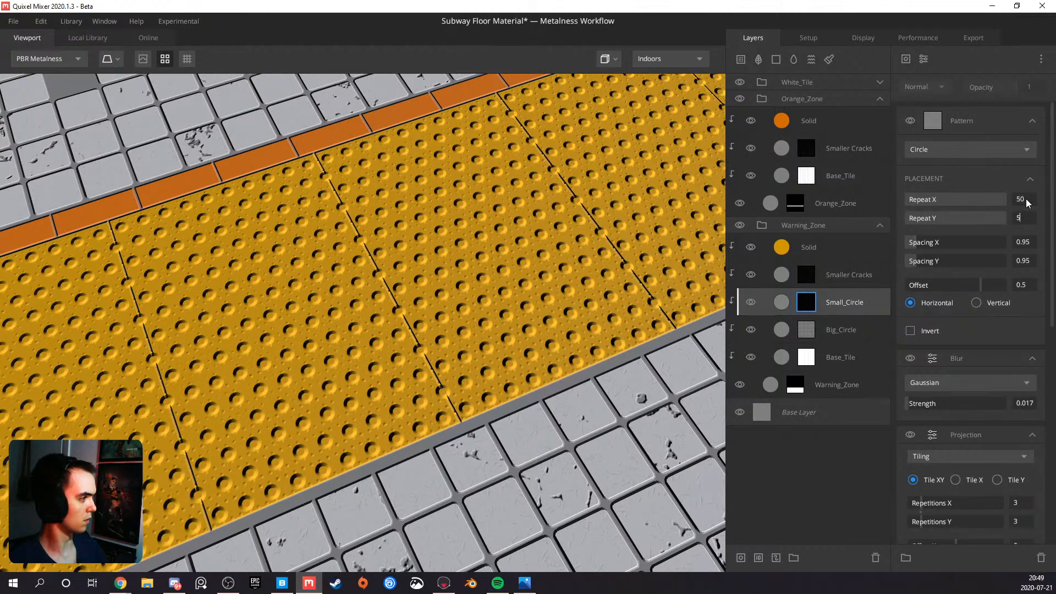
left_click_drag(662, 273, 703, 235)
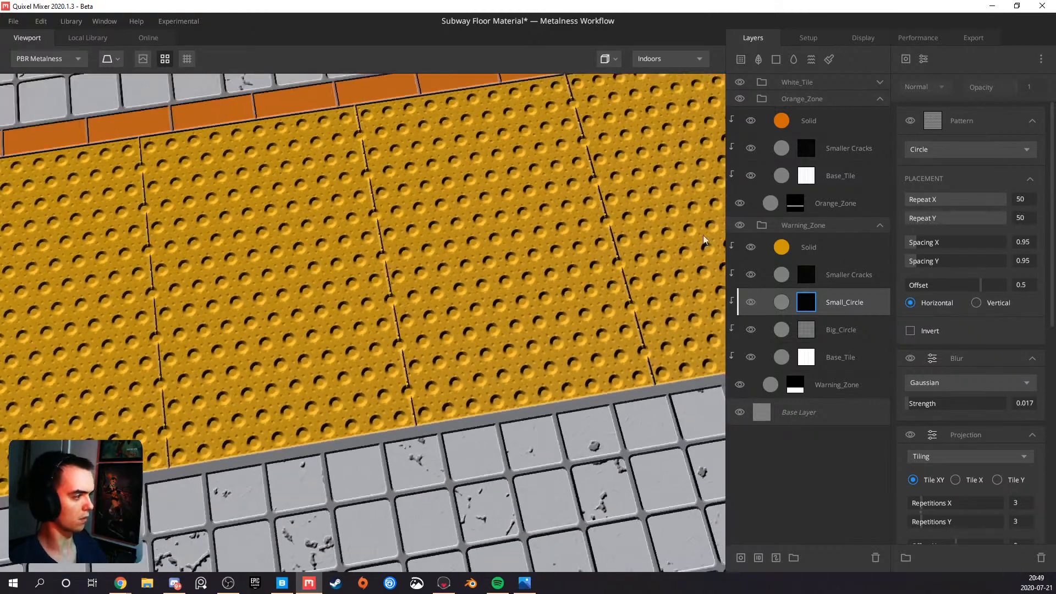
Try painting out the large dots along the middle tile seam with a paint mask added to the Big_Circle layer
right_click(837, 333)
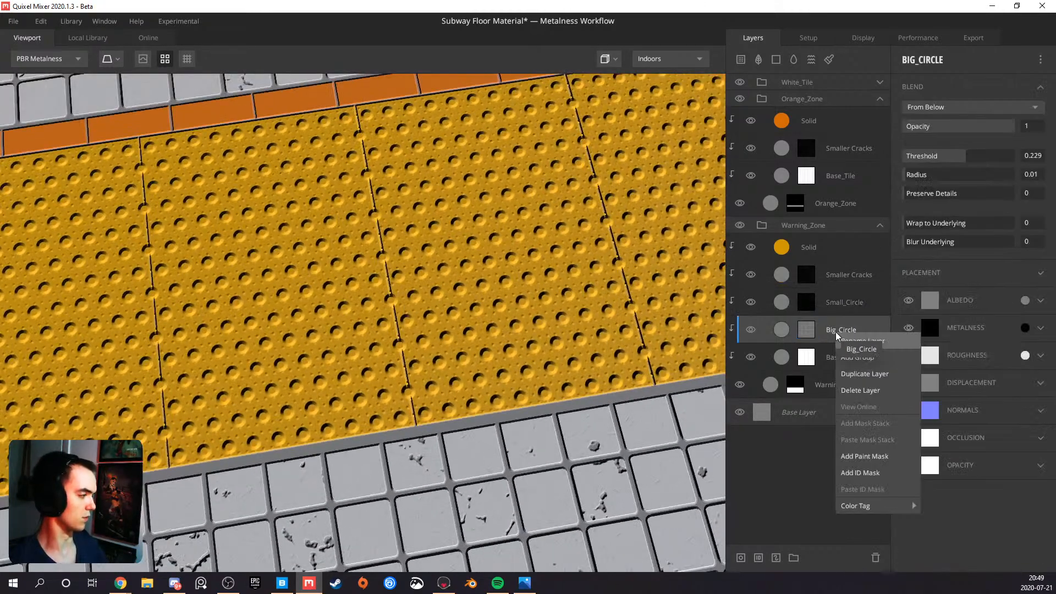
left_click(865, 457)
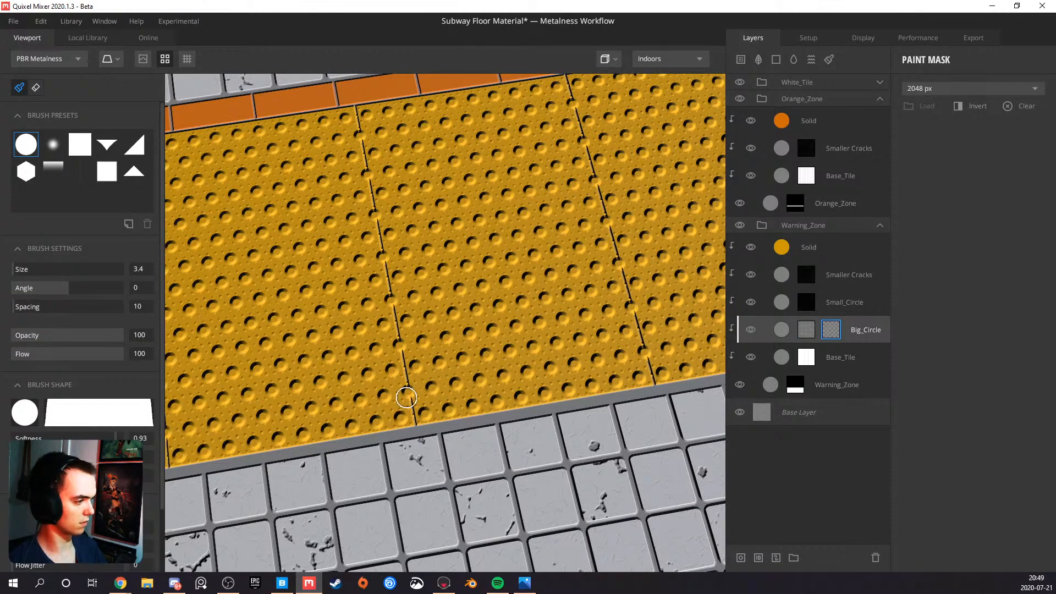
scroll(406, 397, "up", 3)
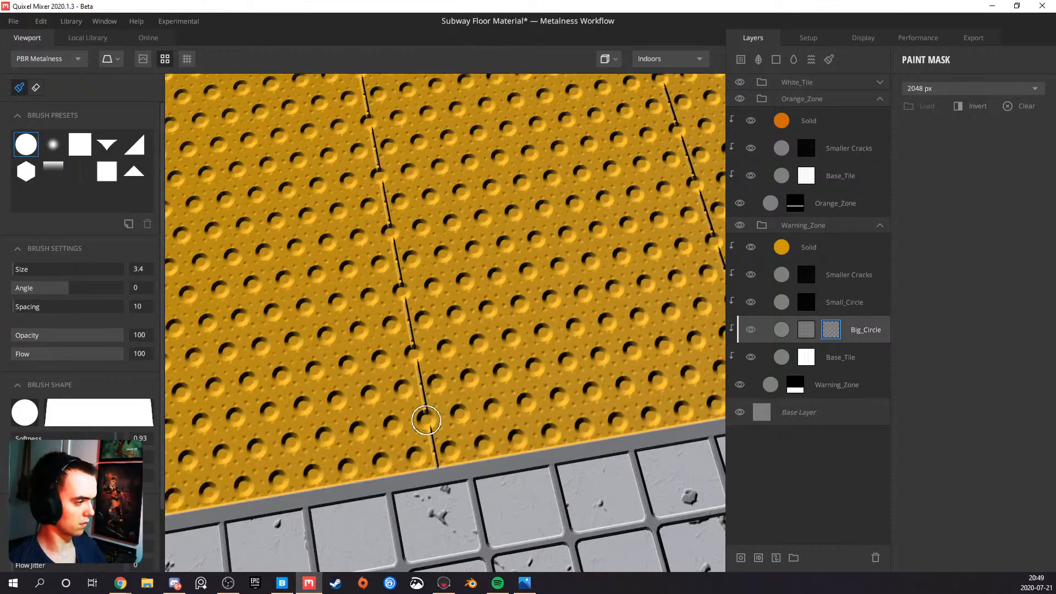
left_click_drag(427, 420, 413, 352)
left_click(401, 289)
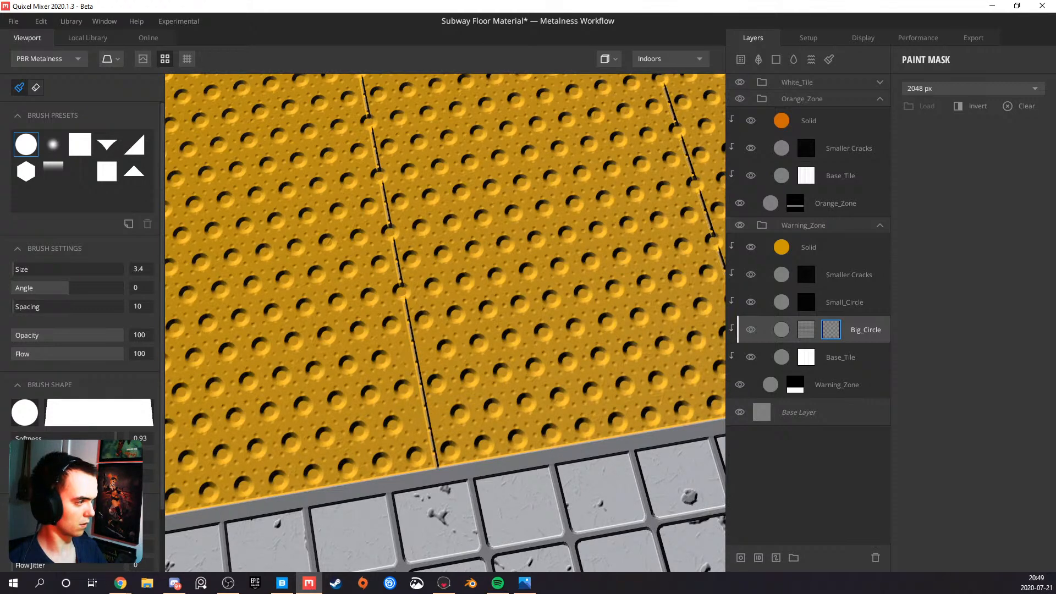
left_click(391, 234)
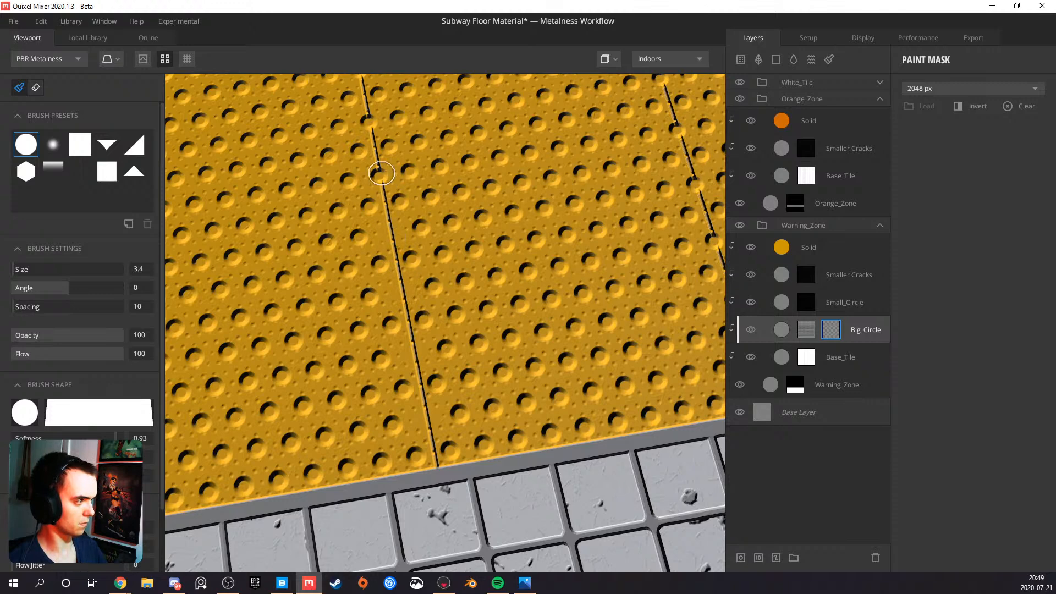
scroll(378, 173, "down", 3)
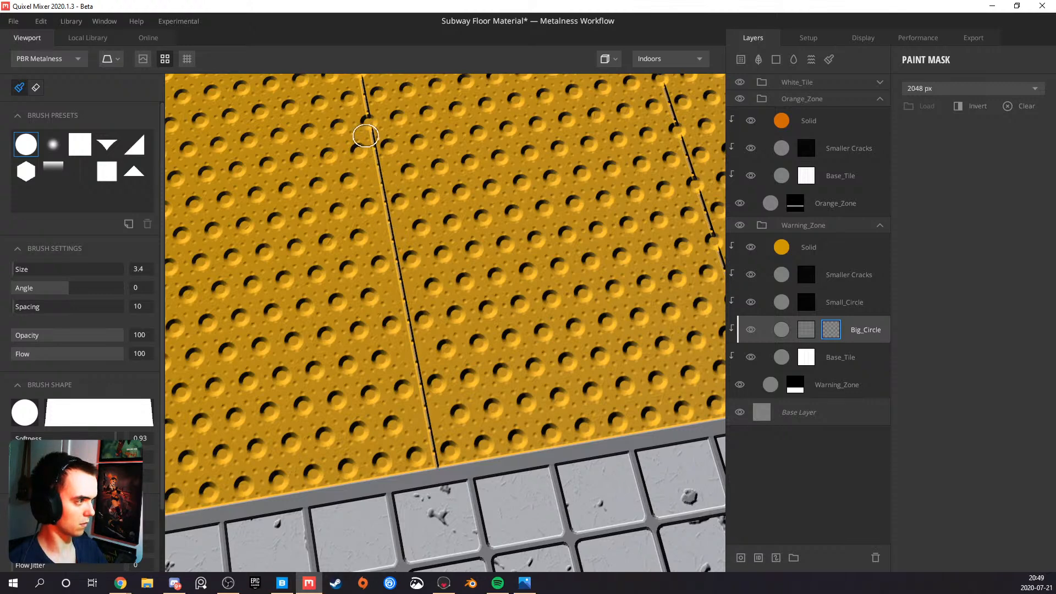
scroll(390, 182, "down", 2)
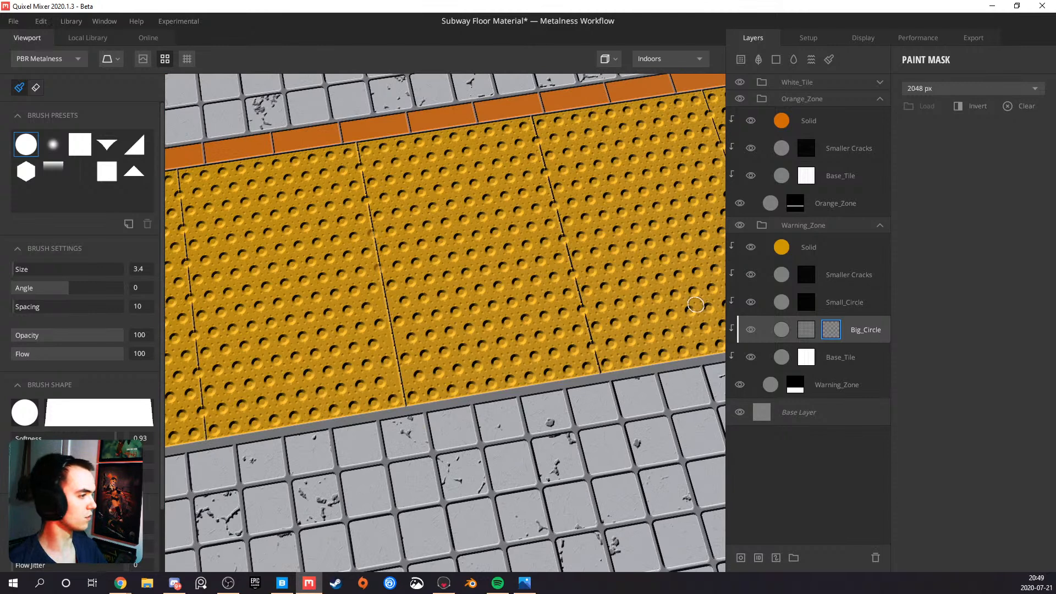
Delete the paint mask from the Big_Circle layer and open its mask stack
key("Delete")
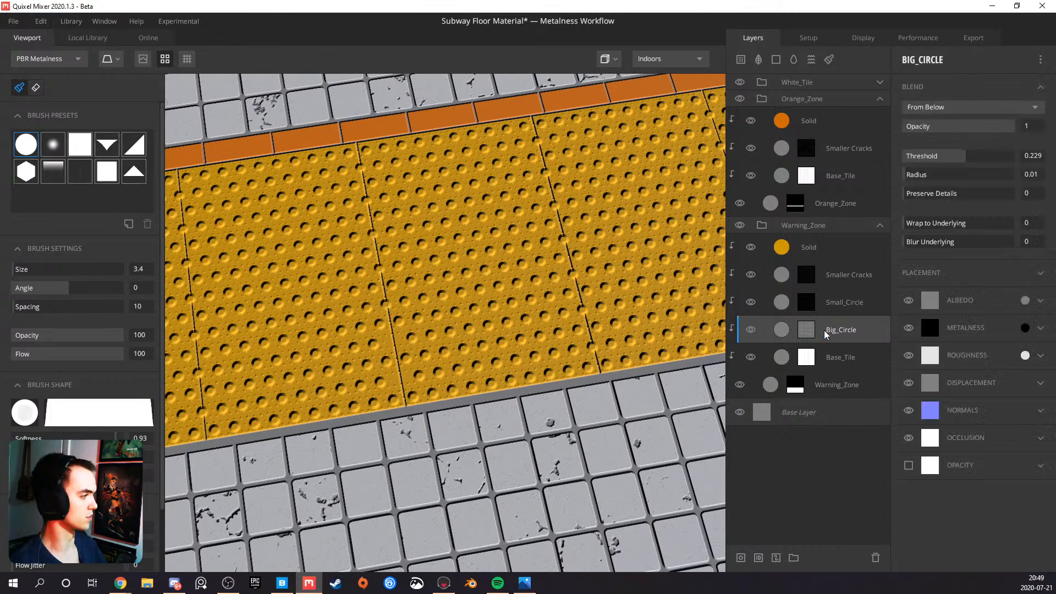
left_click(804, 330)
left_click(832, 326)
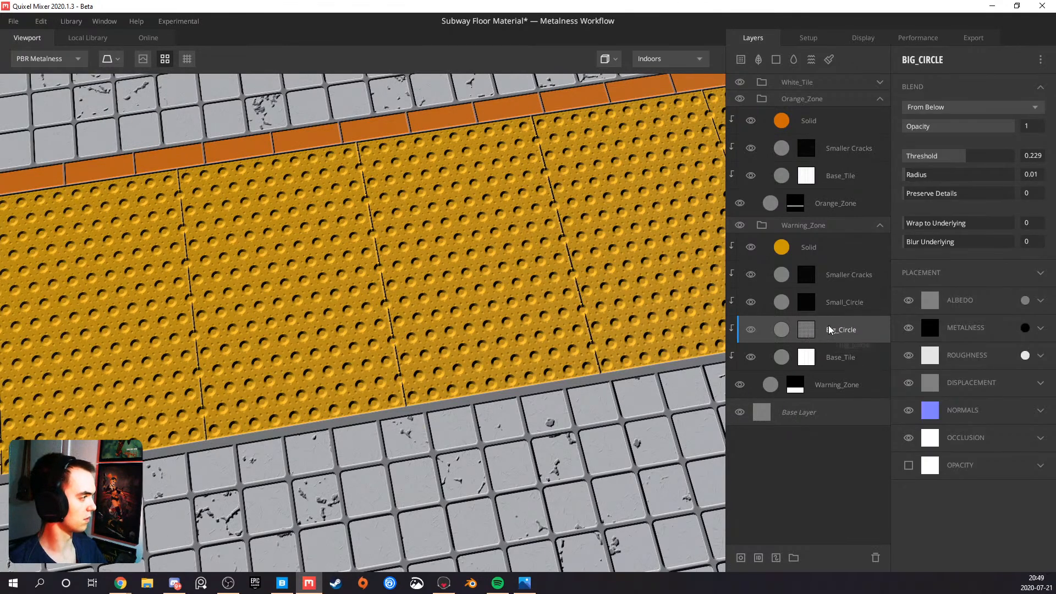
left_click(808, 330)
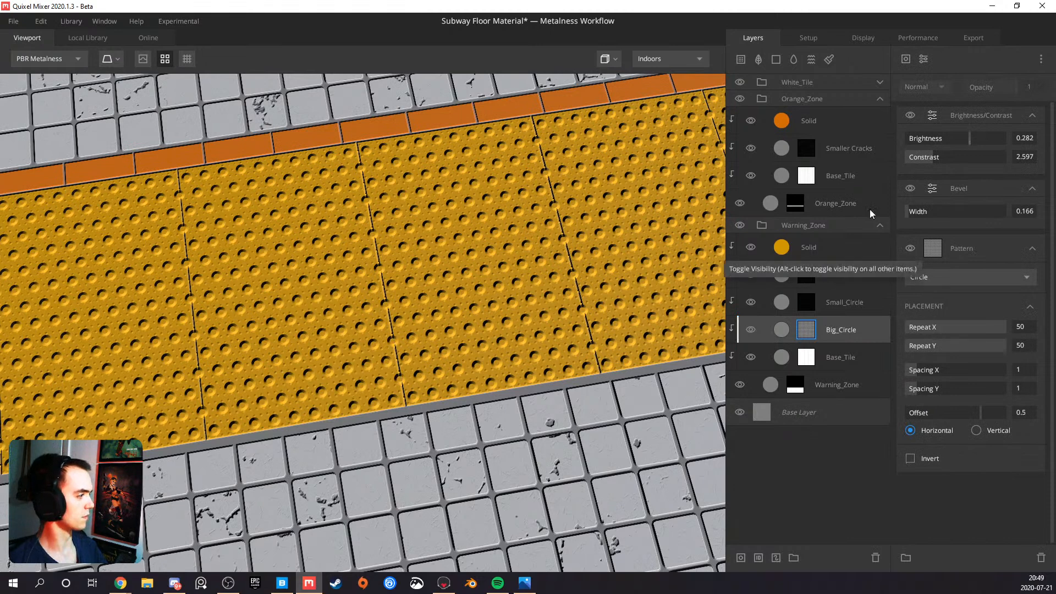
Copy the Square pattern from Warning_Zone's Base_Tile mask stack and paste it as a new component above Big_Circle's mask components
left_click(813, 359)
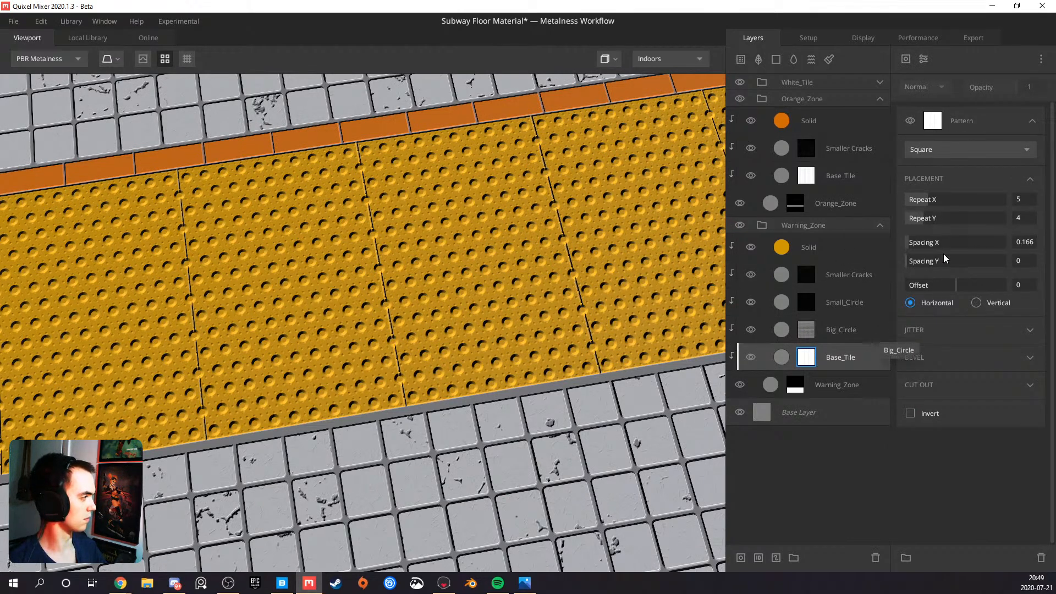
right_click(964, 125)
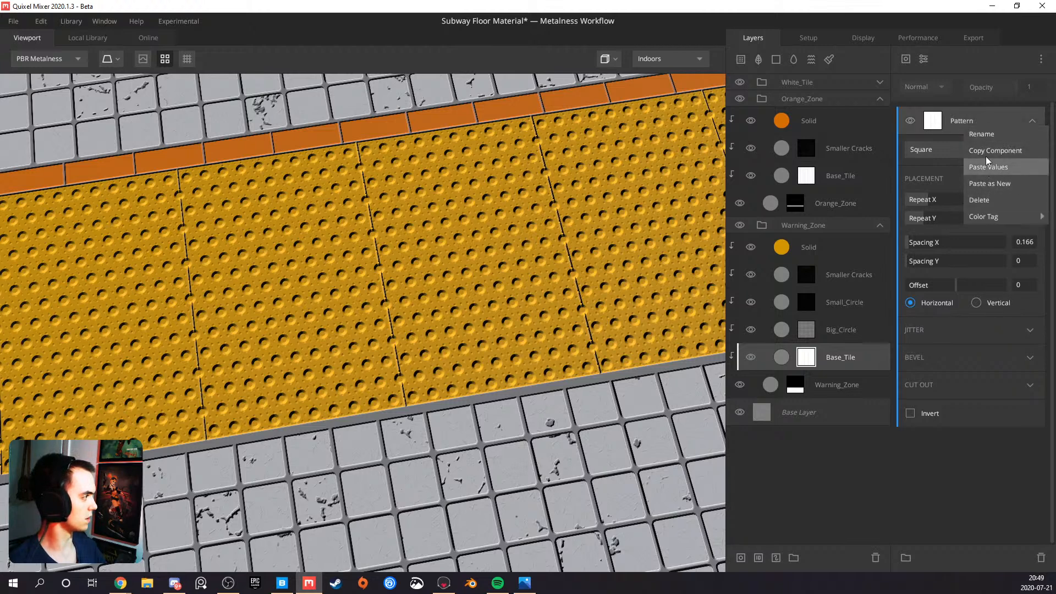
left_click(986, 151)
left_click(813, 328)
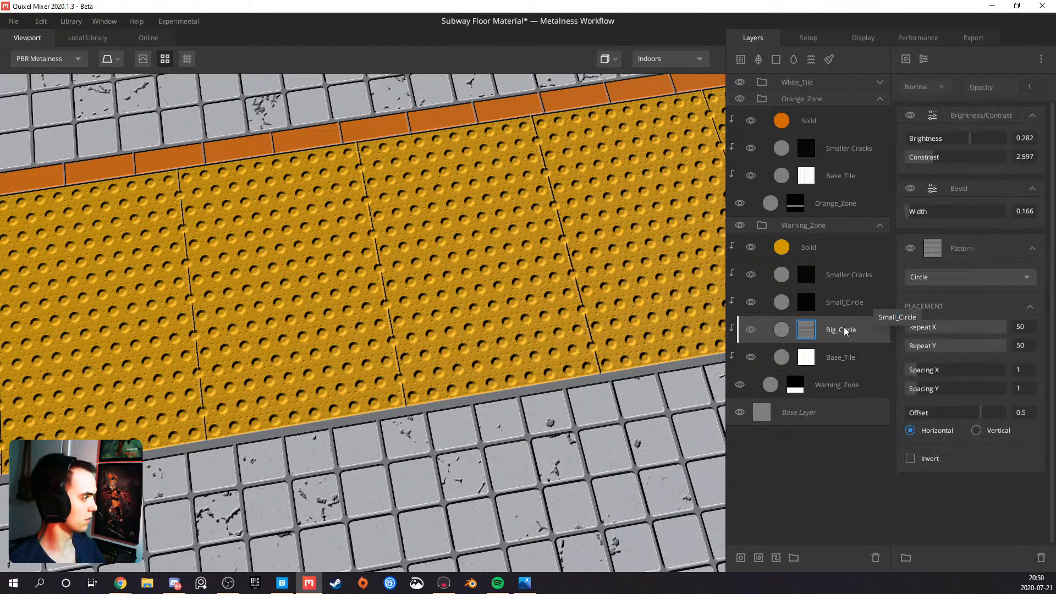
right_click(970, 115)
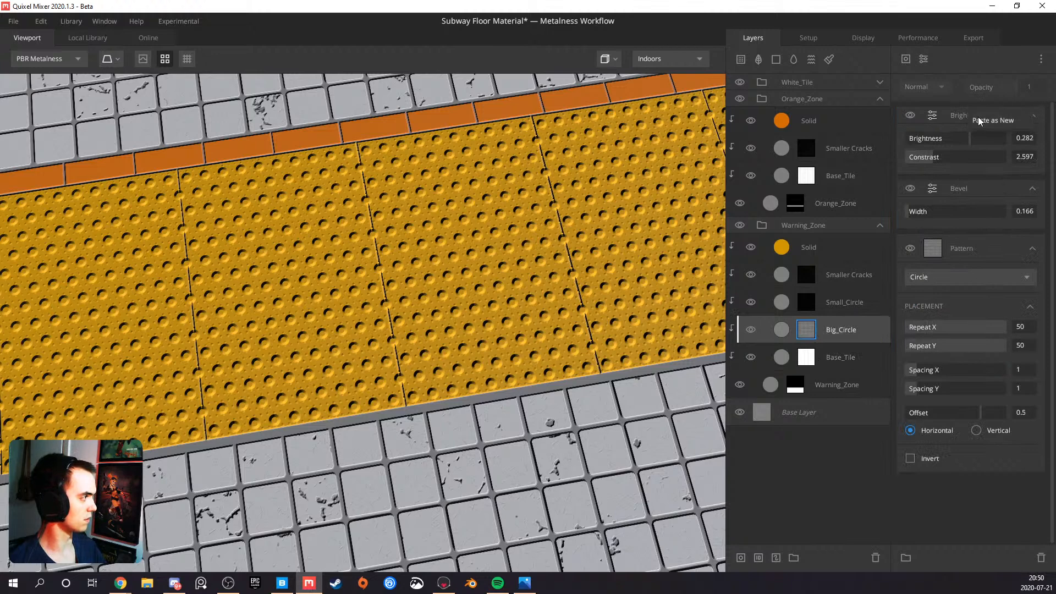
left_click(980, 120)
Invert the pasted Square pattern in Big_Circle's mask stack and set its blend mode to Subtract
left_click(911, 414)
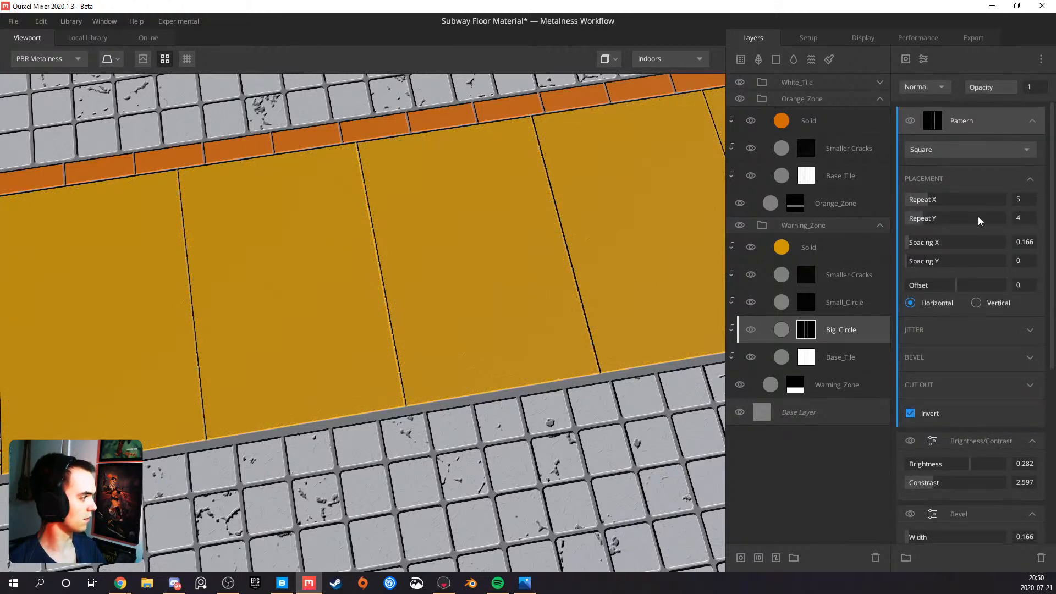
left_click(929, 85)
left_click(929, 135)
scroll(380, 313, "up", 5)
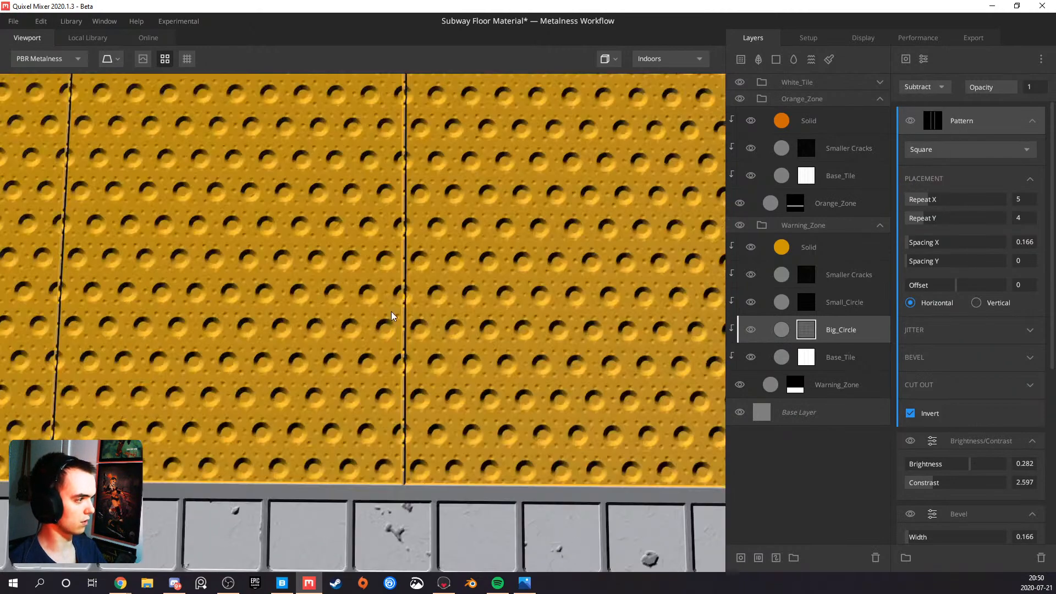
middle_click_drag(415, 297, 364, 299)
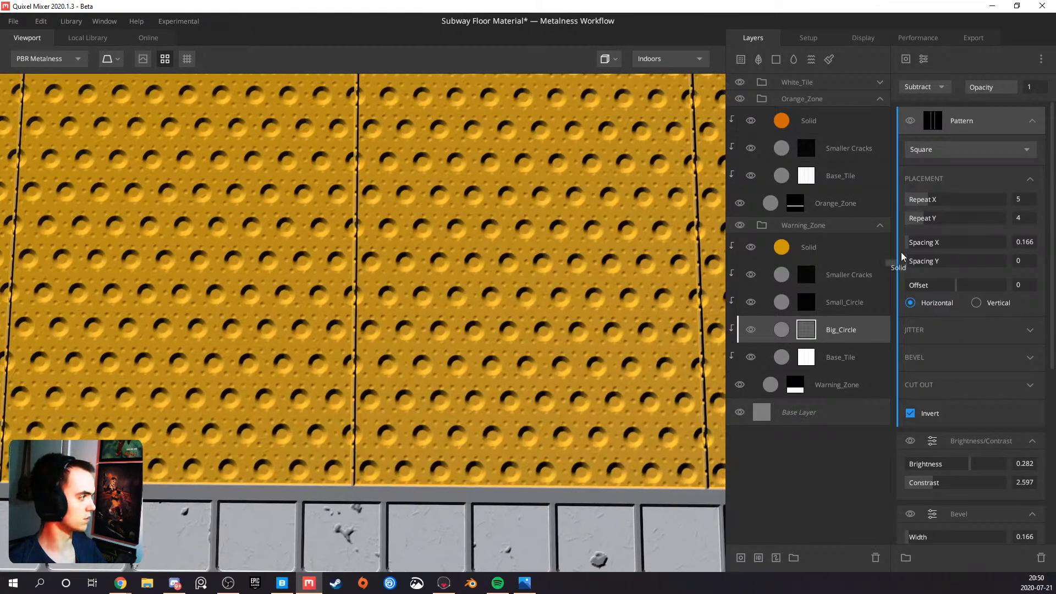
Try Spacing X values of 0.884 and 0 on the subtracted Square pattern and compare the dots along the seams
left_click_drag(914, 244, 915, 240)
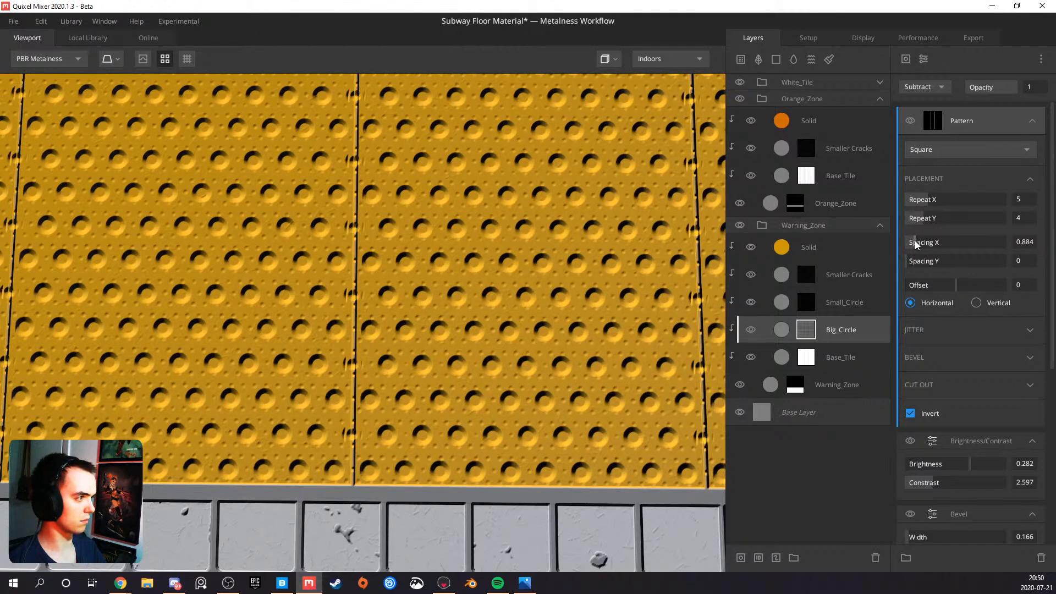
left_click_drag(915, 242, 915, 242)
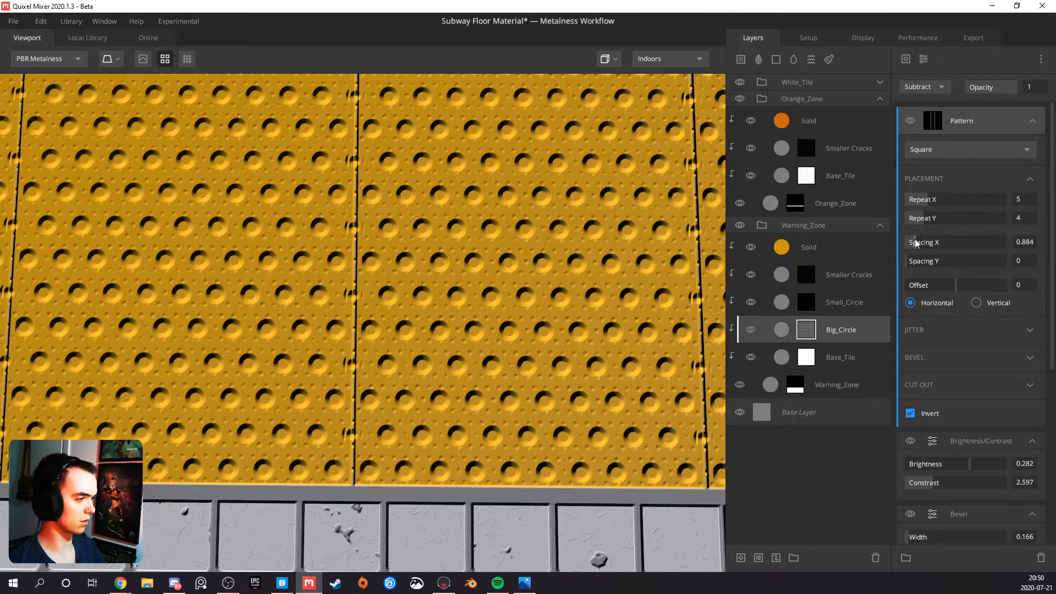
left_click_drag(915, 243, 905, 241)
scroll(388, 269, "down", 5)
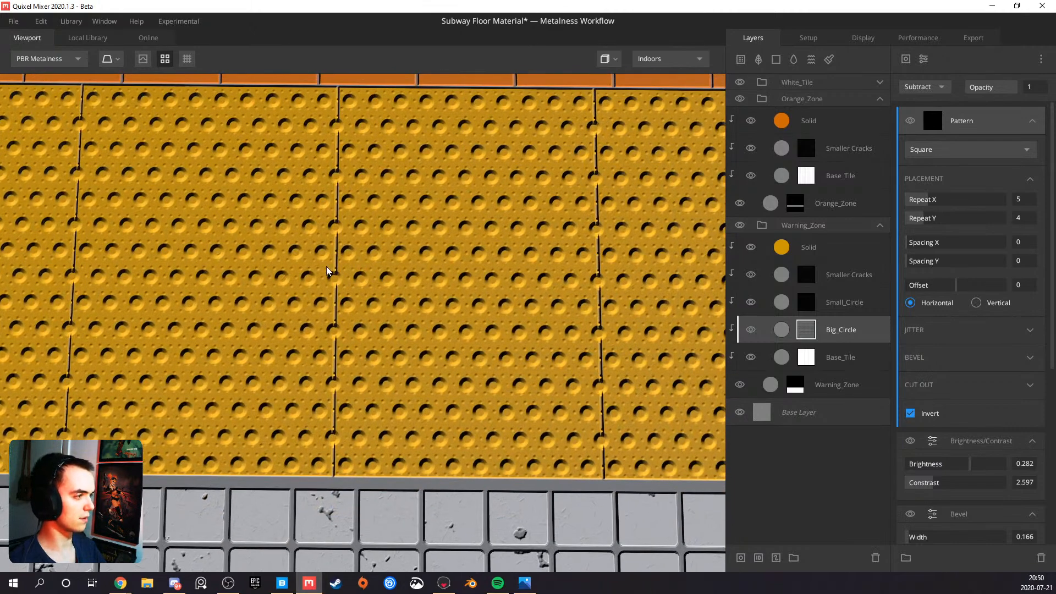
scroll(327, 268, "up", 5)
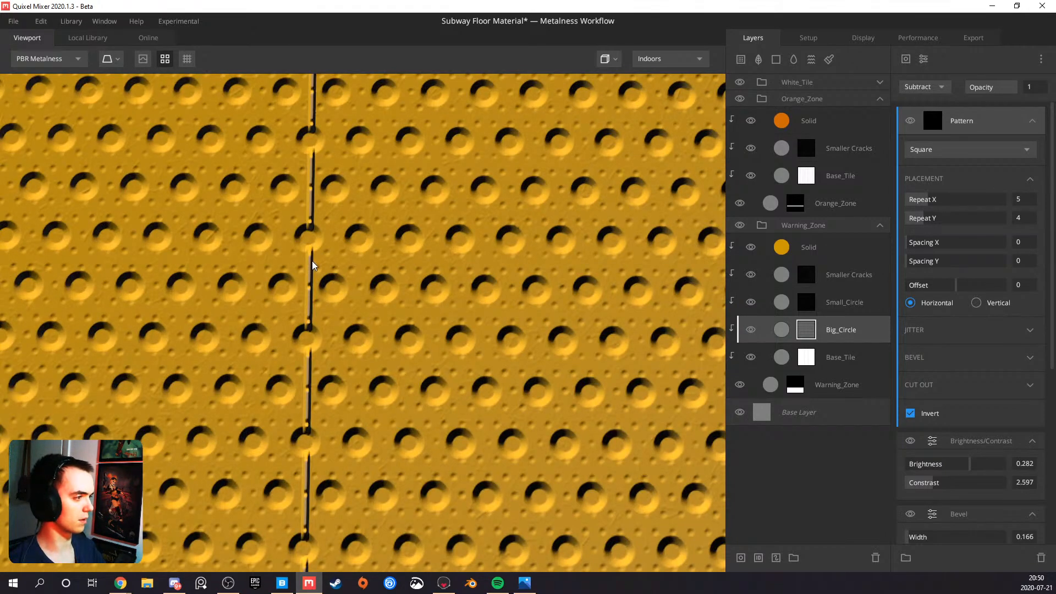
In Big_Circle's mask stack, set the Brightness/Contrast modifier's contrast to 4.144 and the Square pattern's Spacing X to 1.05
left_click(802, 336)
scroll(951, 380, "down", 2)
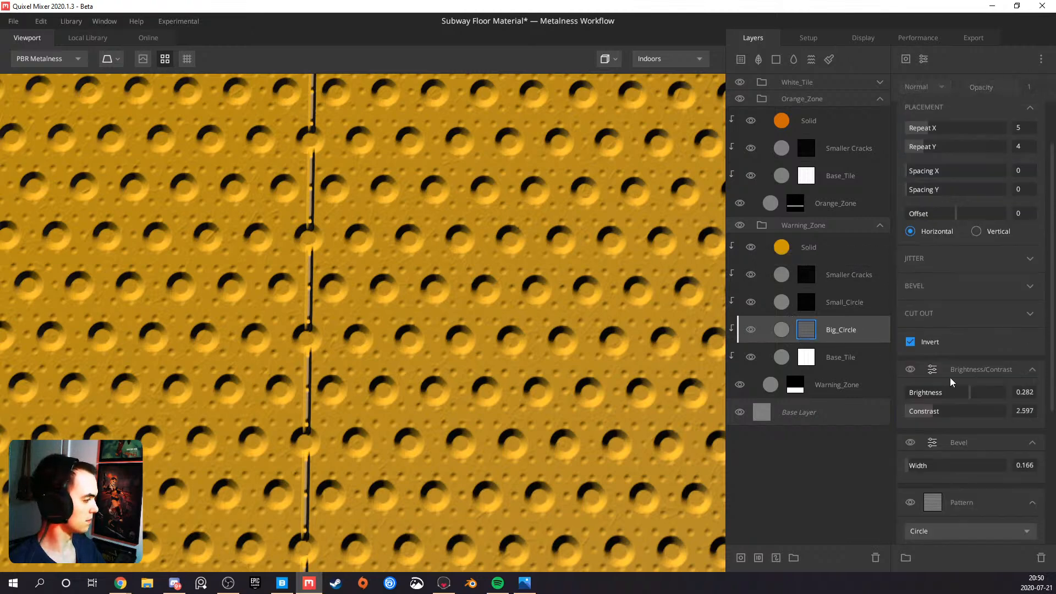
left_click_drag(936, 407, 948, 406)
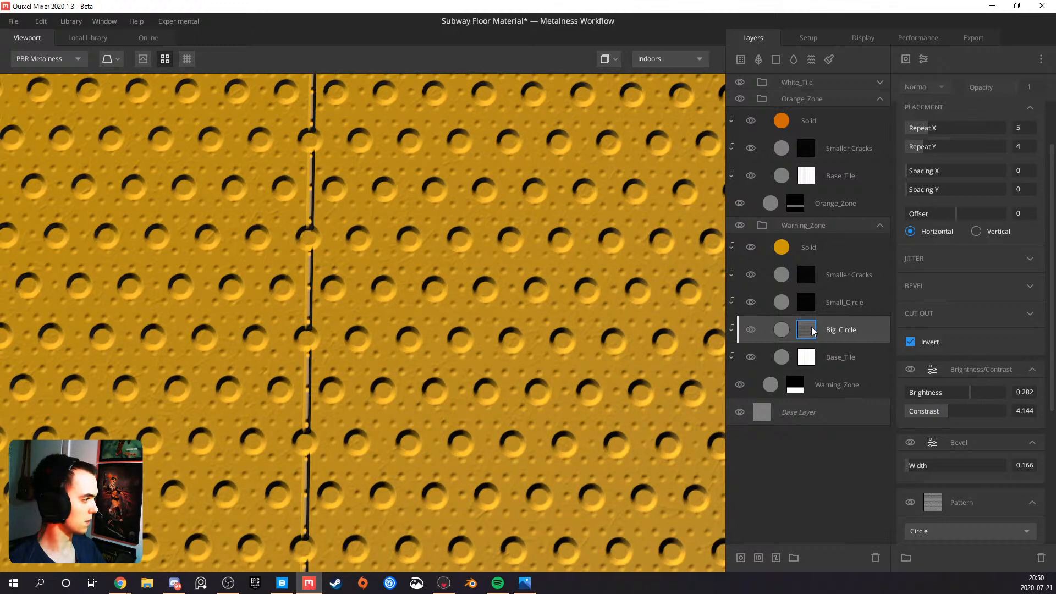
left_click_drag(910, 172, 917, 170)
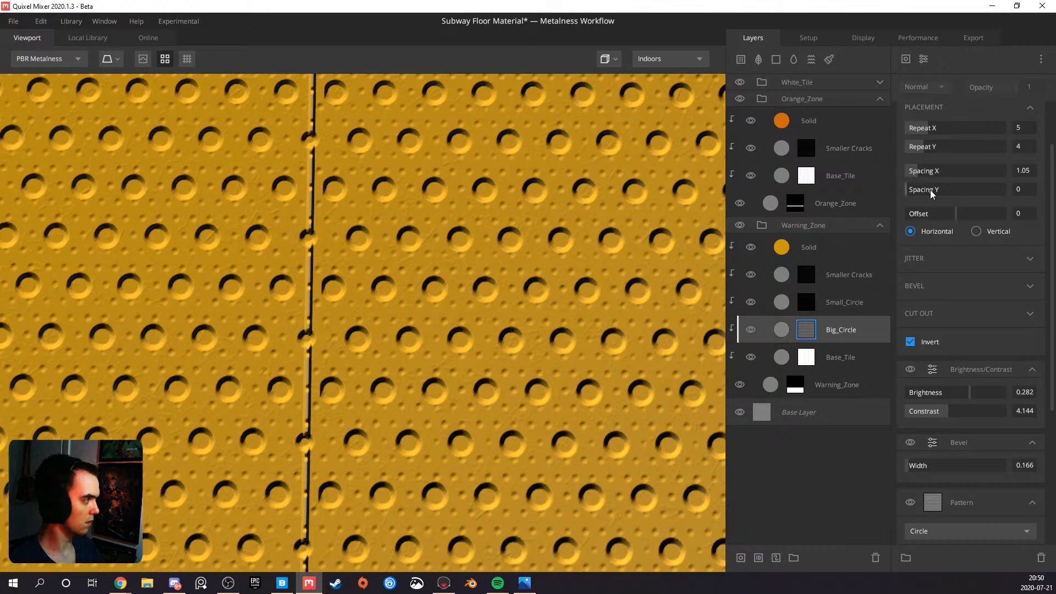
Add a Projection modifier to the Square pattern in Big_Circle's mask stack and set its Offset X to 0.01
scroll(955, 216, "up", 2)
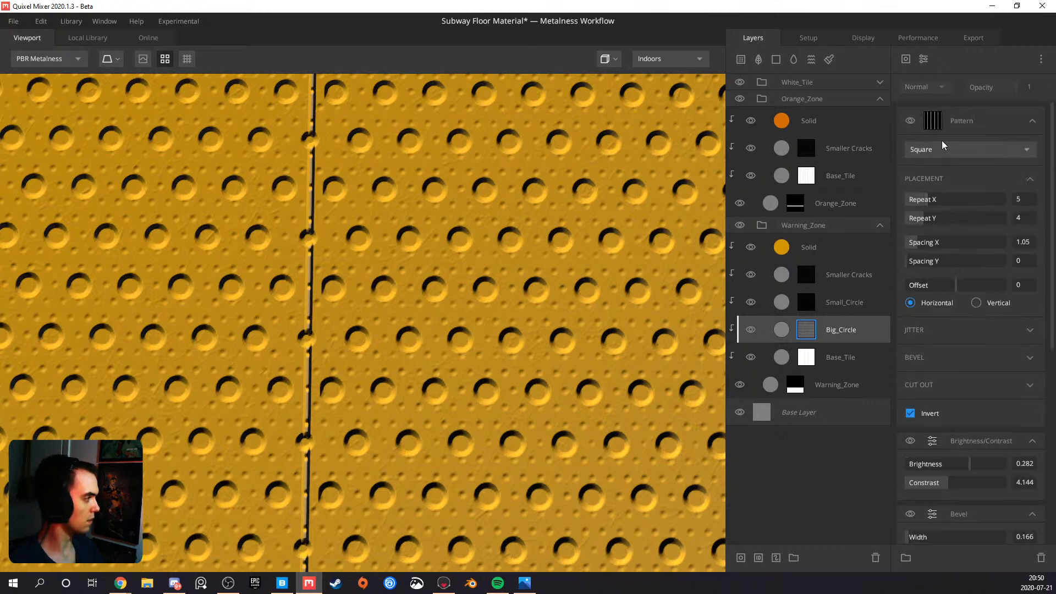
left_click(924, 61)
left_click(956, 236)
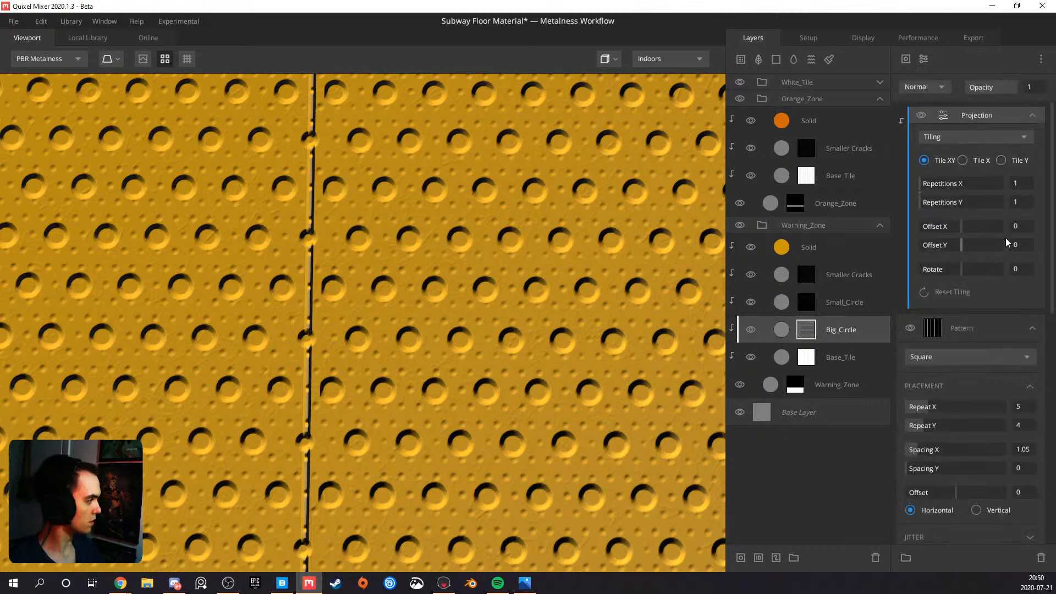
type(".01")
key("Return")
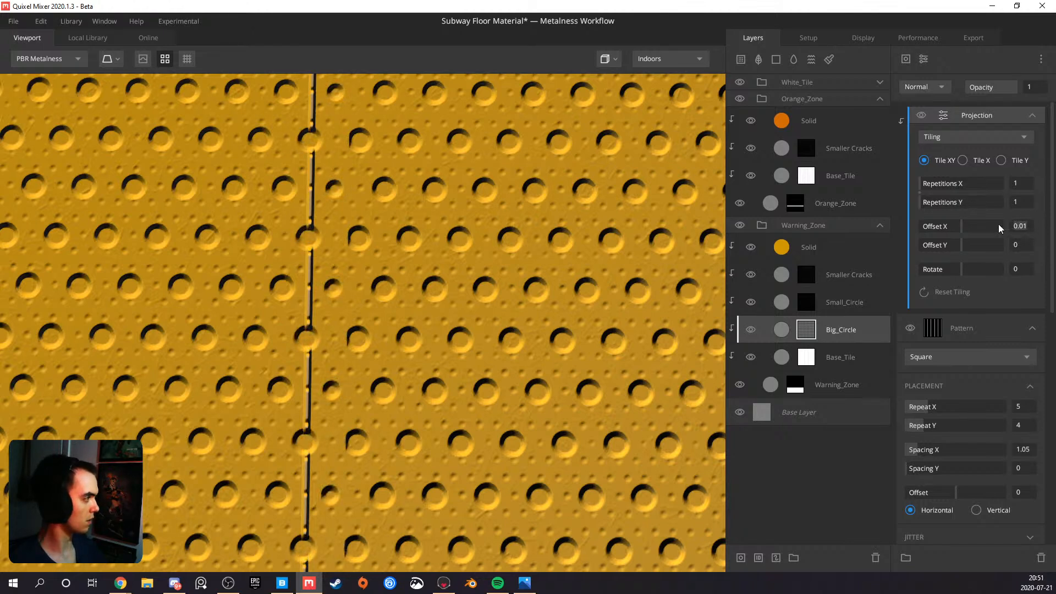
Set the Projection's Offset X to -0.001 and check the dots against the tile seams
left_click_drag(956, 226, 957, 226)
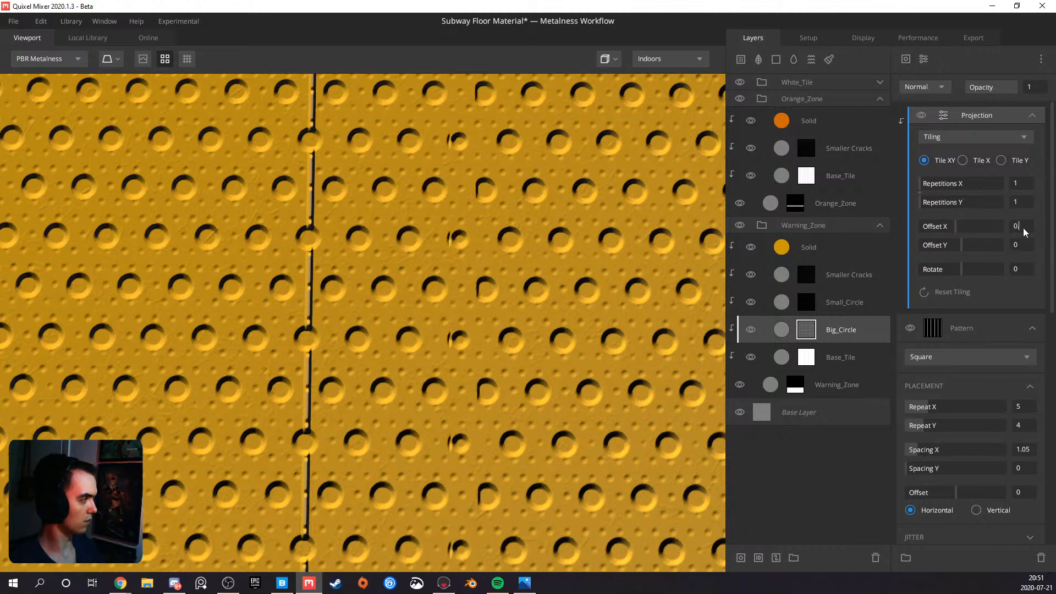
key("Return")
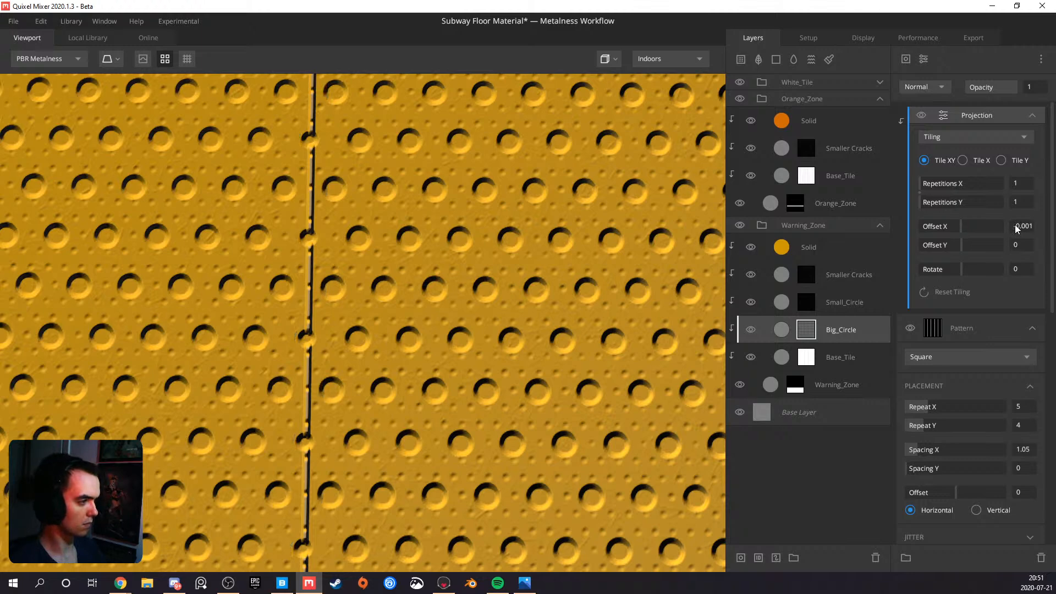
scroll(520, 283, "down", 5)
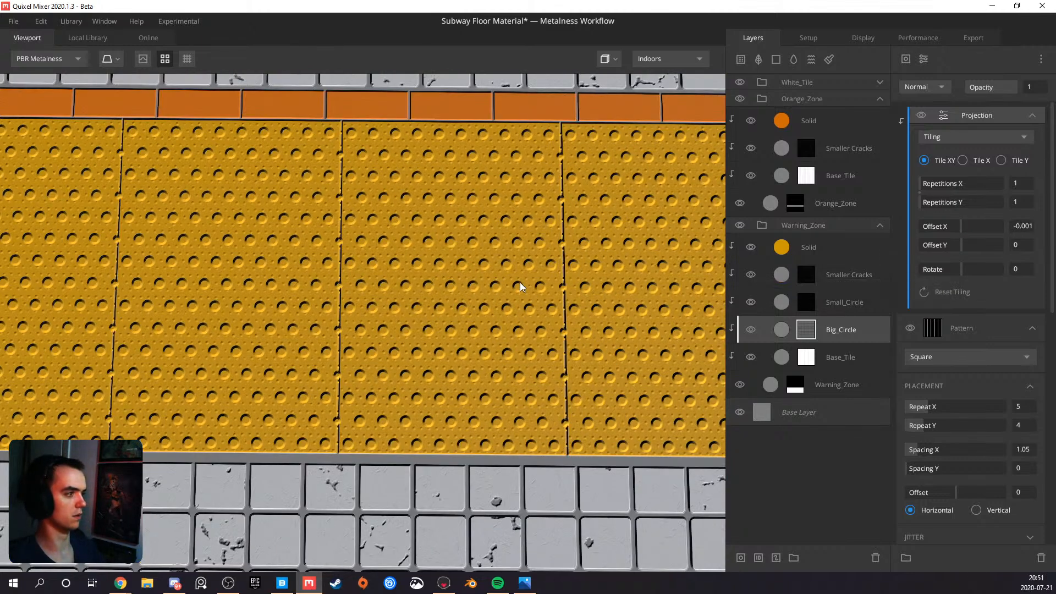
scroll(414, 272, "up", 5)
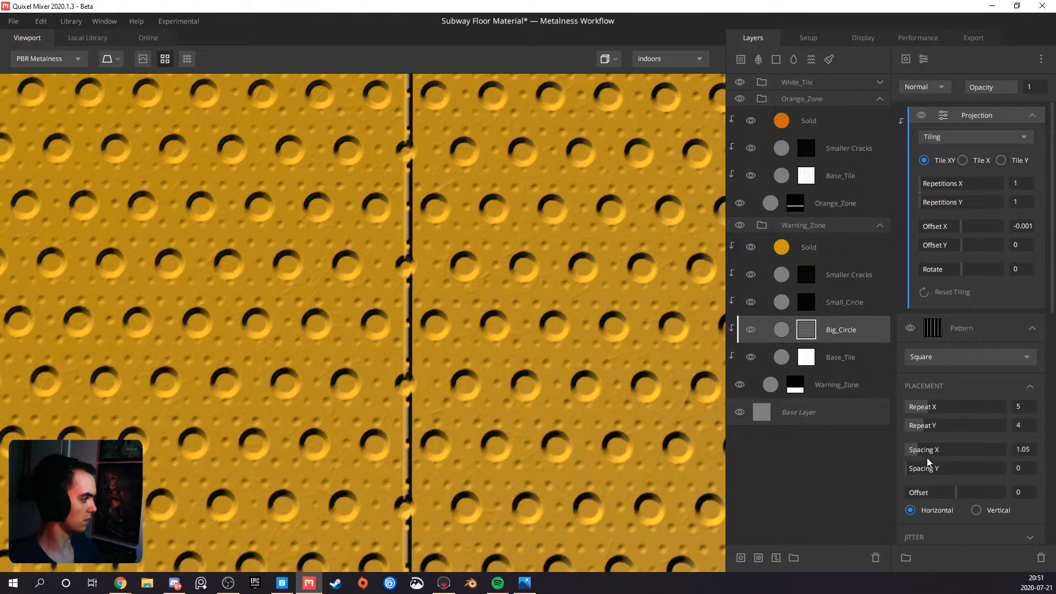
Display Big_Circle's layer mask, set the Projection modifier's blend mode to Subtract, and select the Square pattern
key("m")
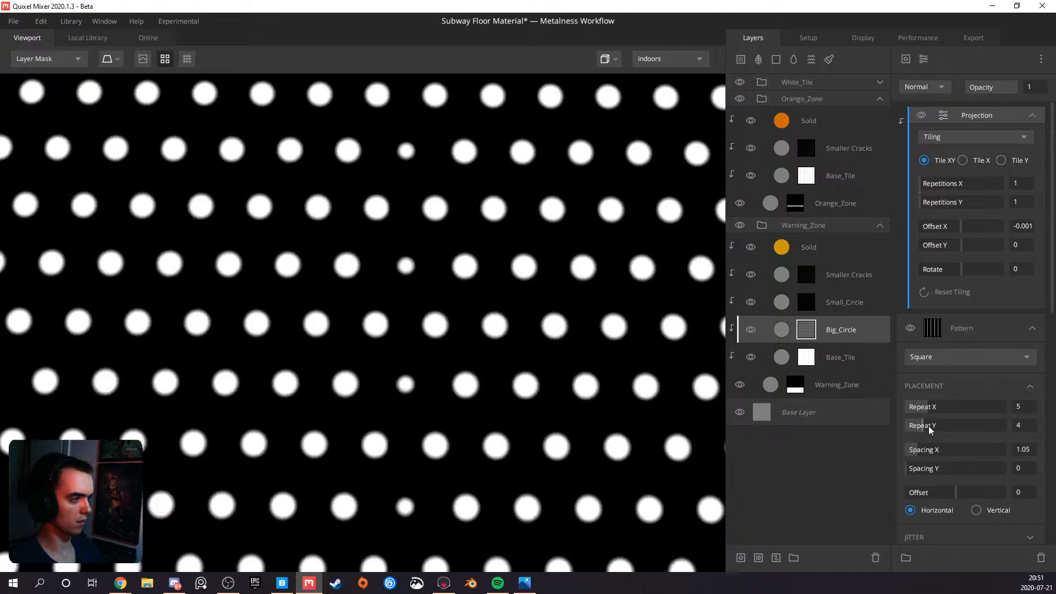
left_click(966, 330)
left_click(938, 91)
left_click(976, 112)
left_click(976, 112)
left_click(939, 91)
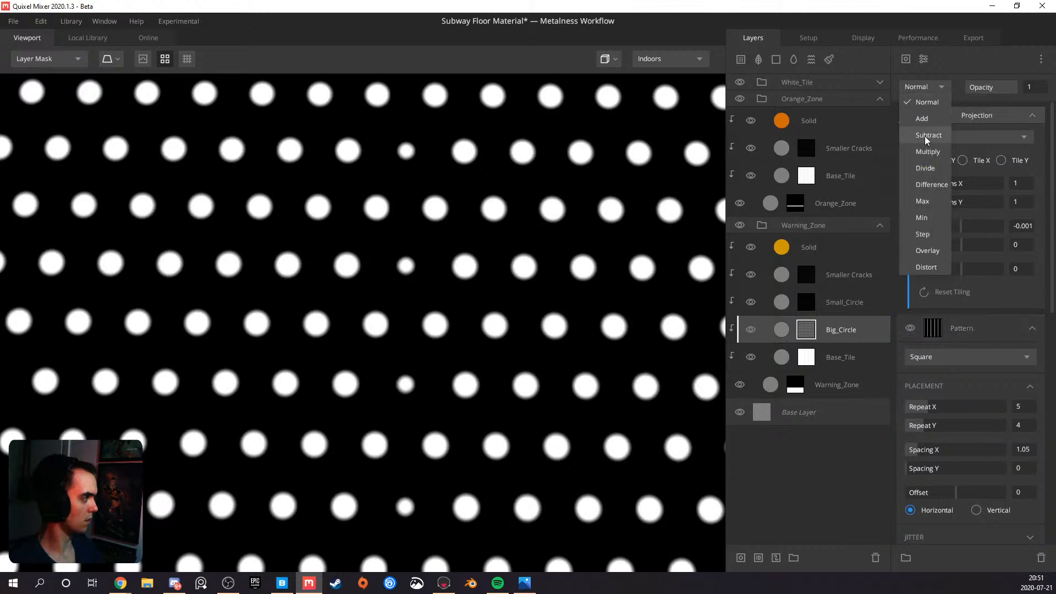
left_click(926, 136)
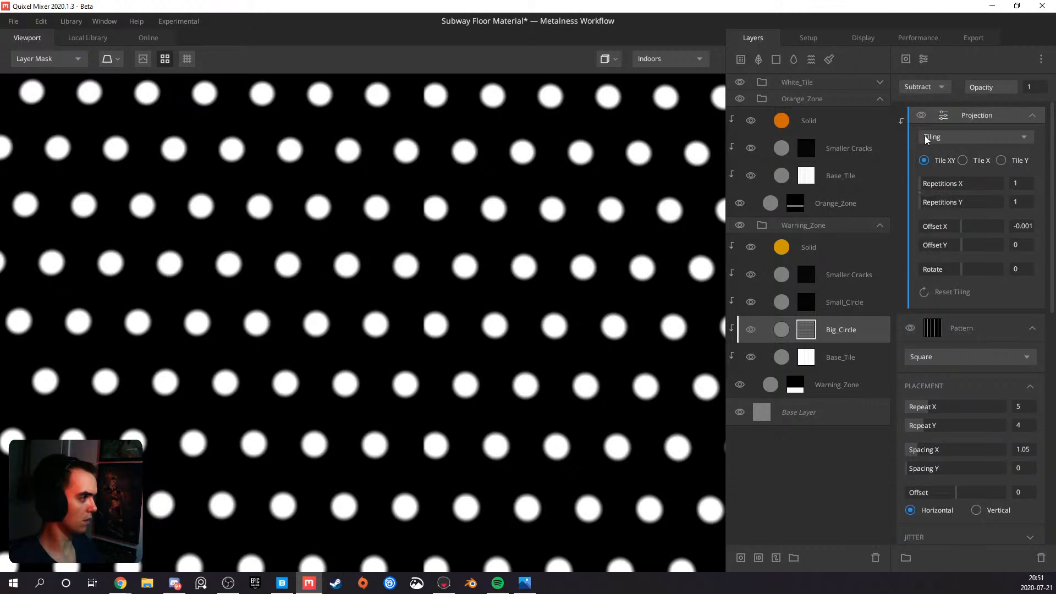
left_click(973, 320)
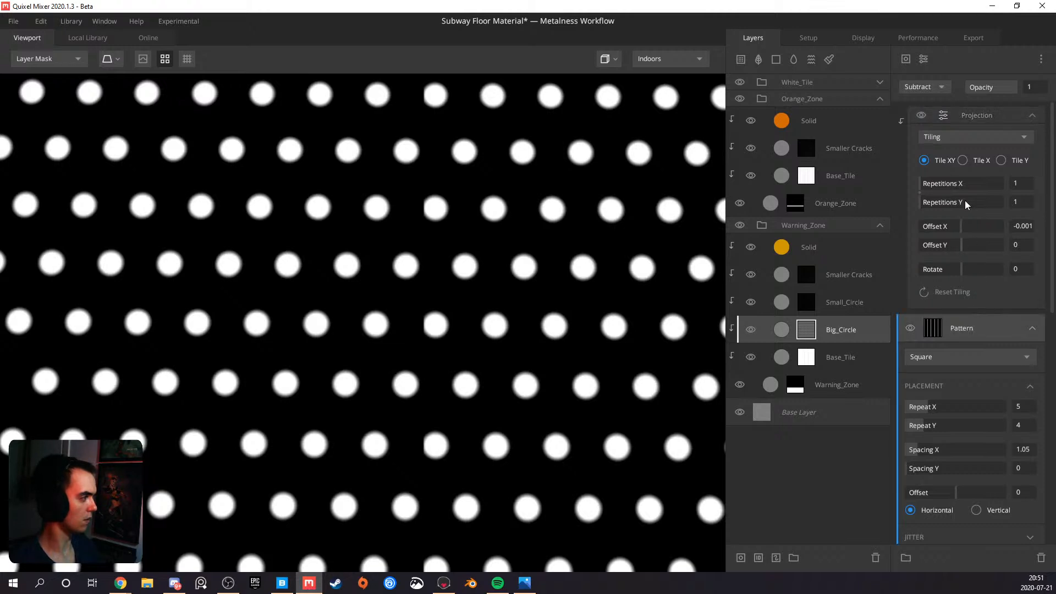
Try the Normal blend mode on the Square pattern in Big_Circle's mask stack and check the tiles in the PBR Metalness view
left_click(932, 87)
left_click(921, 100)
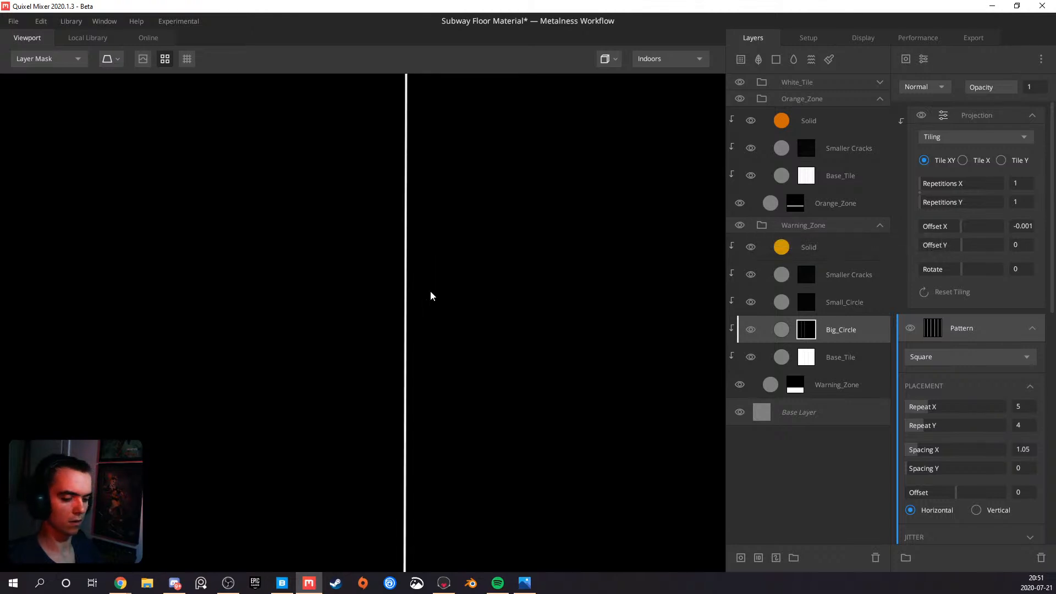
key("m")
scroll(430, 292, "down", 3)
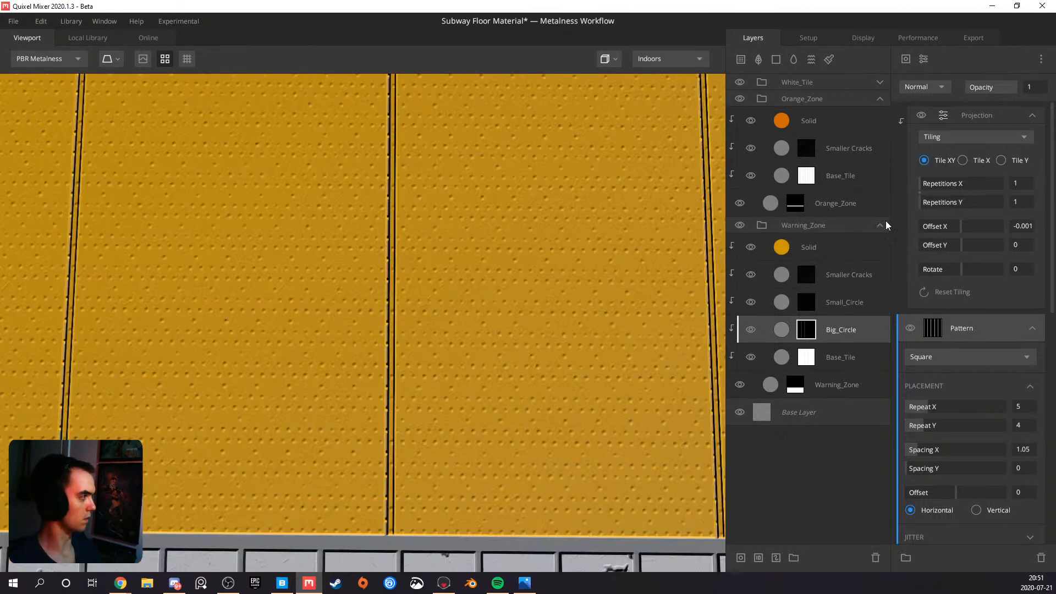
Set the Projection modifier's blend mode to Normal in Big_Circle's mask stack, checking its layer mask and the shaded material
left_click(960, 112)
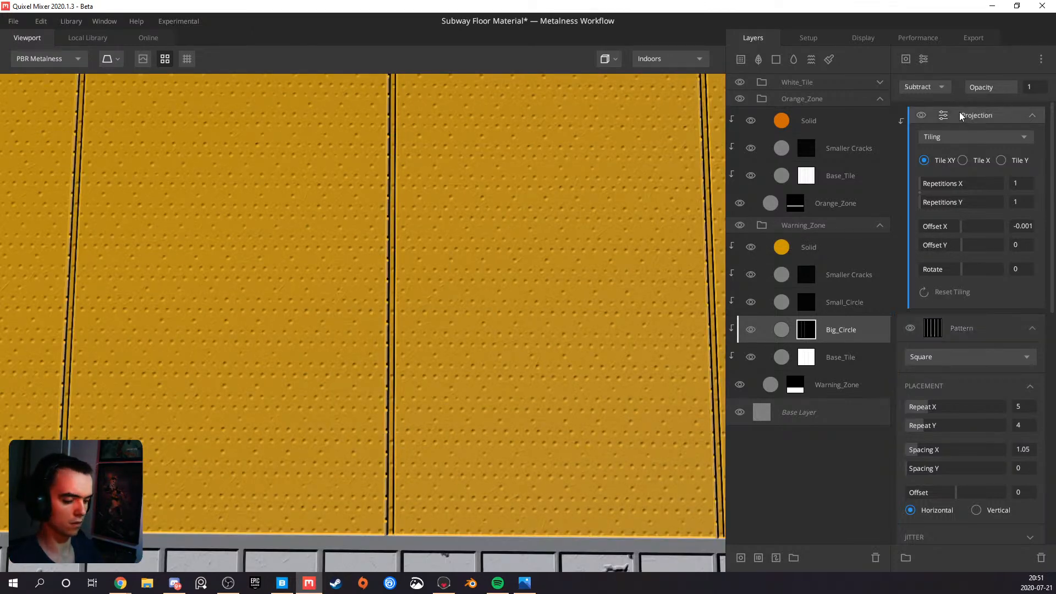
key("m")
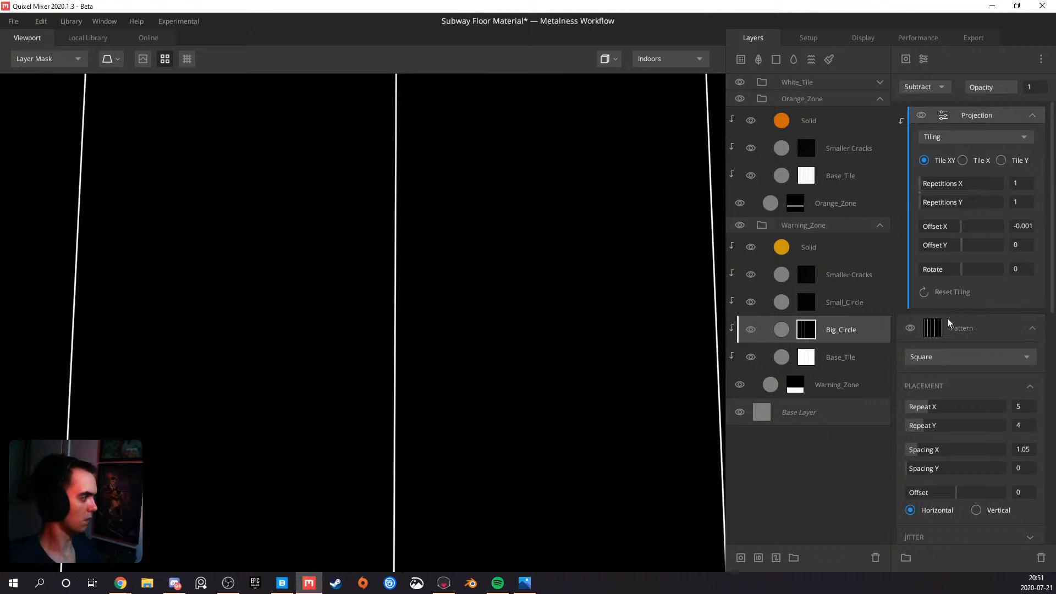
left_click(931, 88)
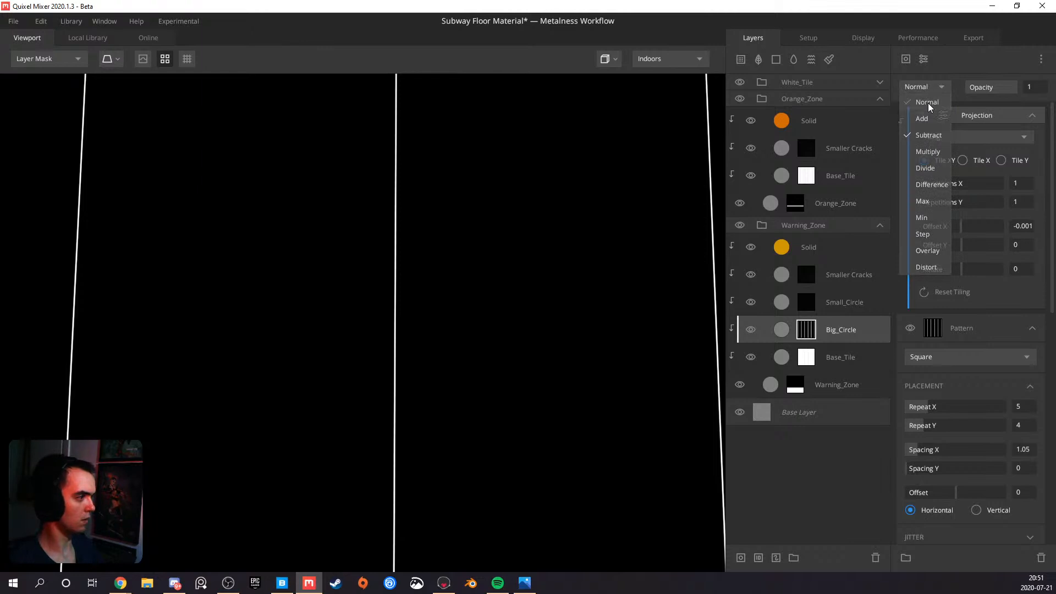
left_click(928, 103)
key("m")
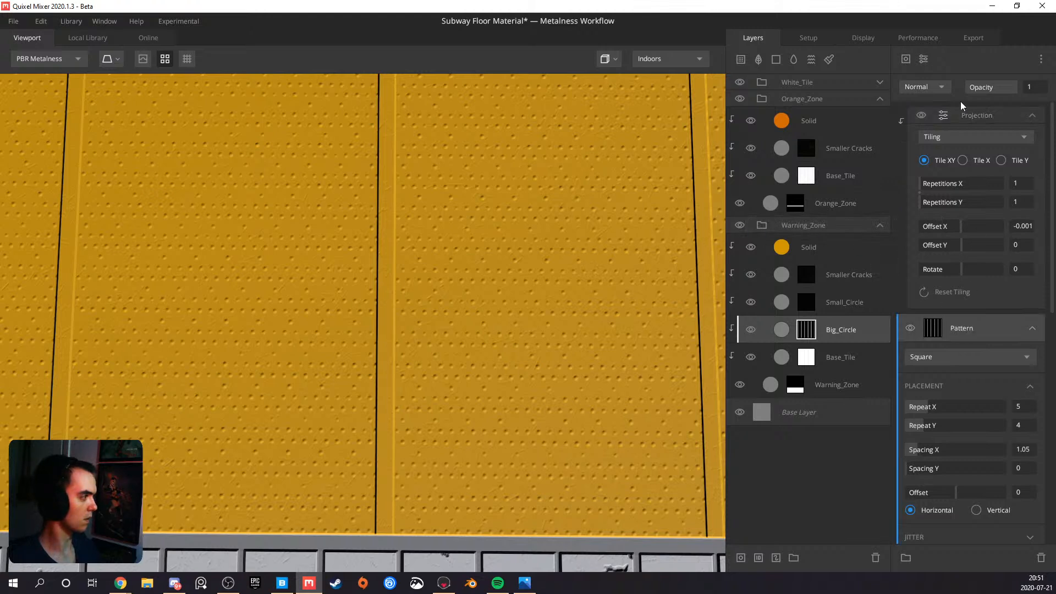
Set the blend mode of Big_Circle's Square pattern to Multiply and turn off its Invert option
left_click(935, 87)
left_click(929, 154)
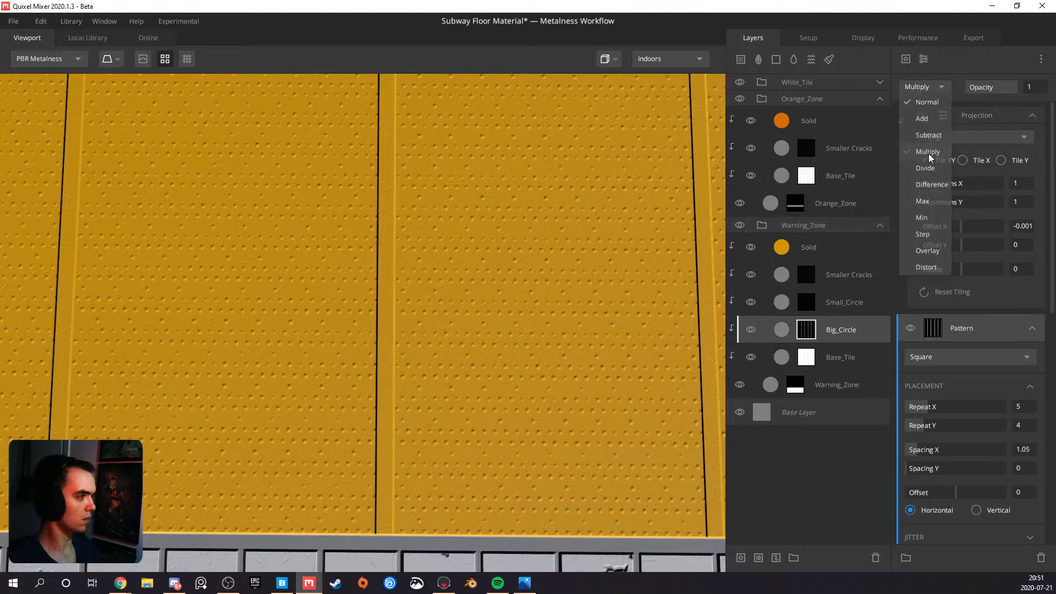
left_click(927, 86)
left_click(927, 88)
scroll(921, 418, "down", 3)
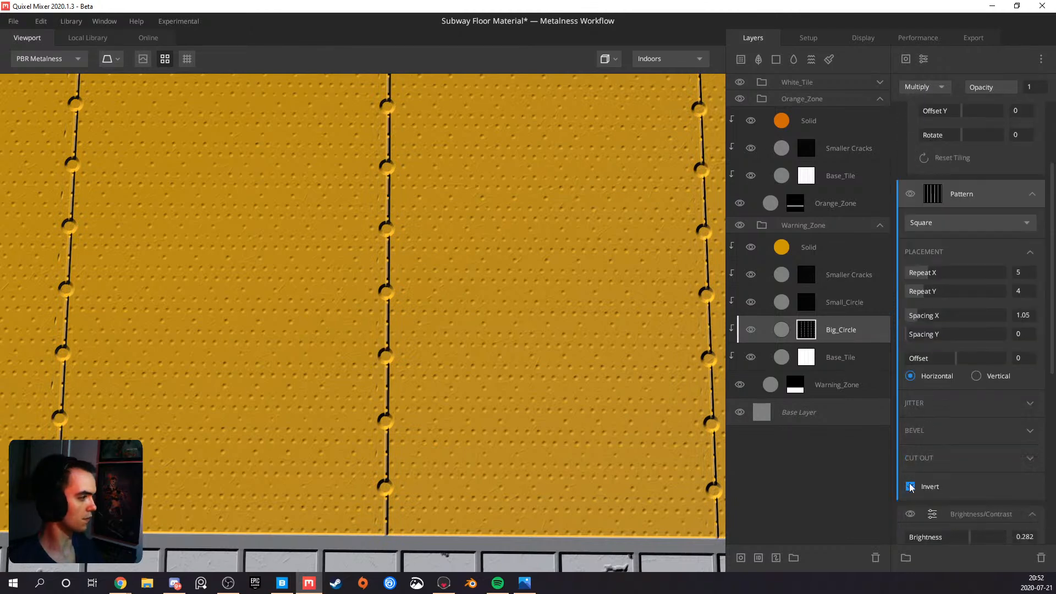
left_click(911, 486)
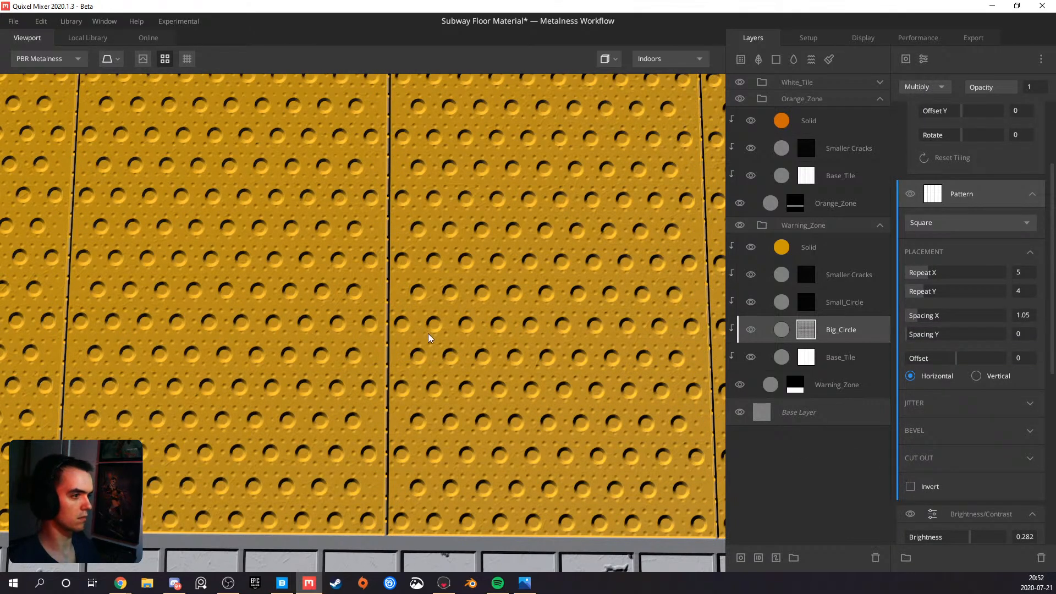
Turn off the tiling preview and examine the big dots along the warning tile seams
scroll(430, 341, "down", 5)
left_click_drag(395, 342, 560, 241)
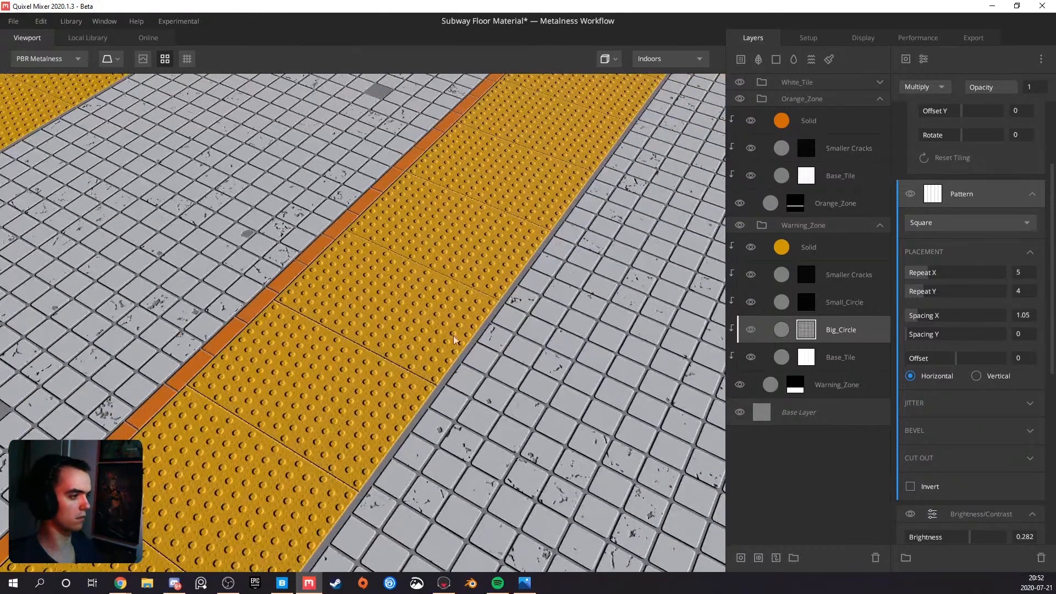
left_click_drag(456, 336, 341, 236)
left_click(143, 59)
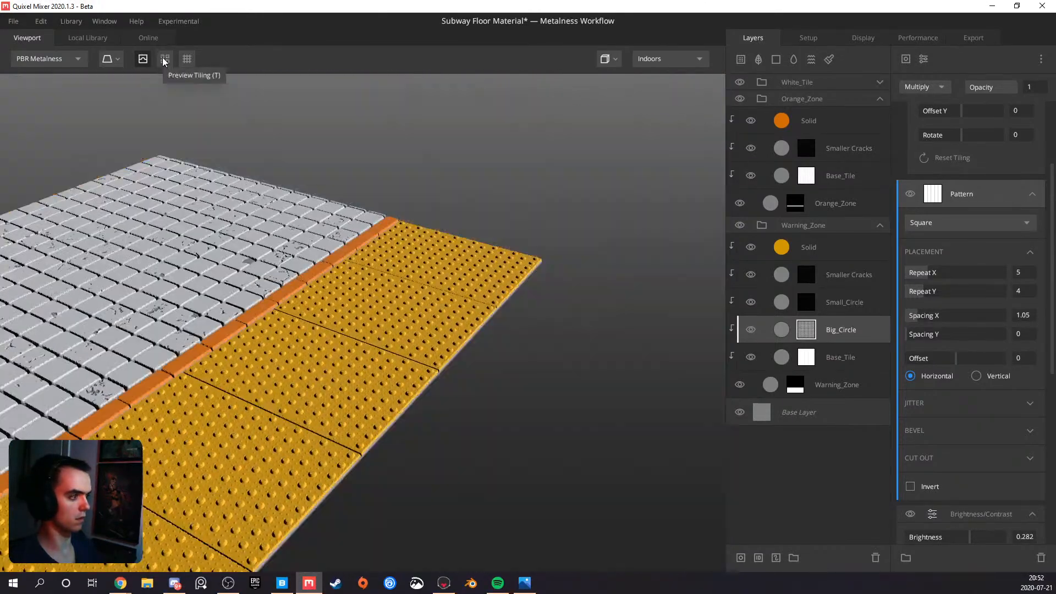
left_click_drag(214, 304, 391, 432)
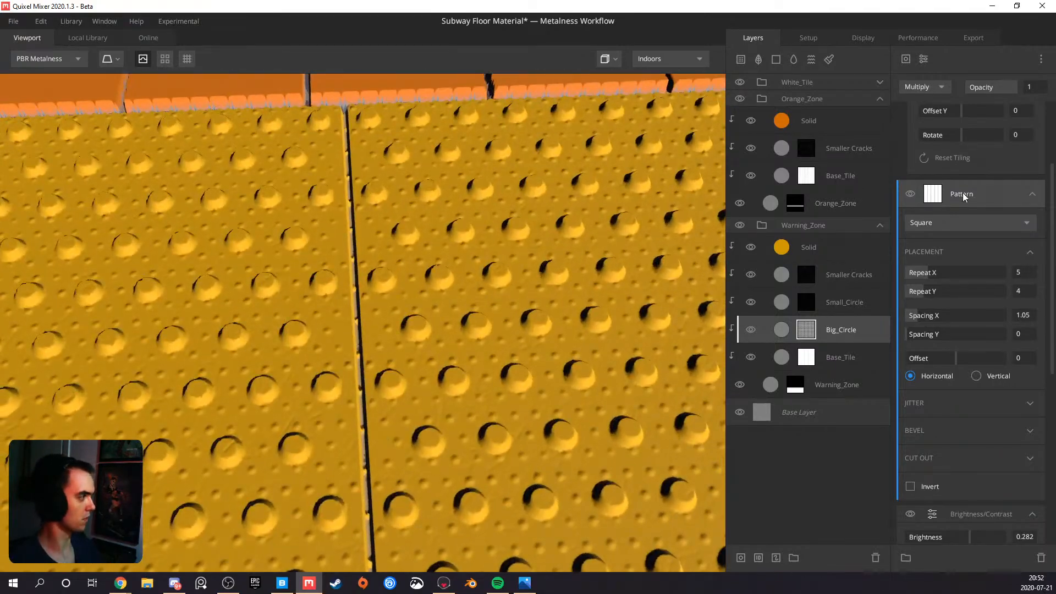
Copy the Projection component from Big_Circle's mask stack and paste it as new into Small_Circle's mask stack
scroll(963, 193, "up", 3)
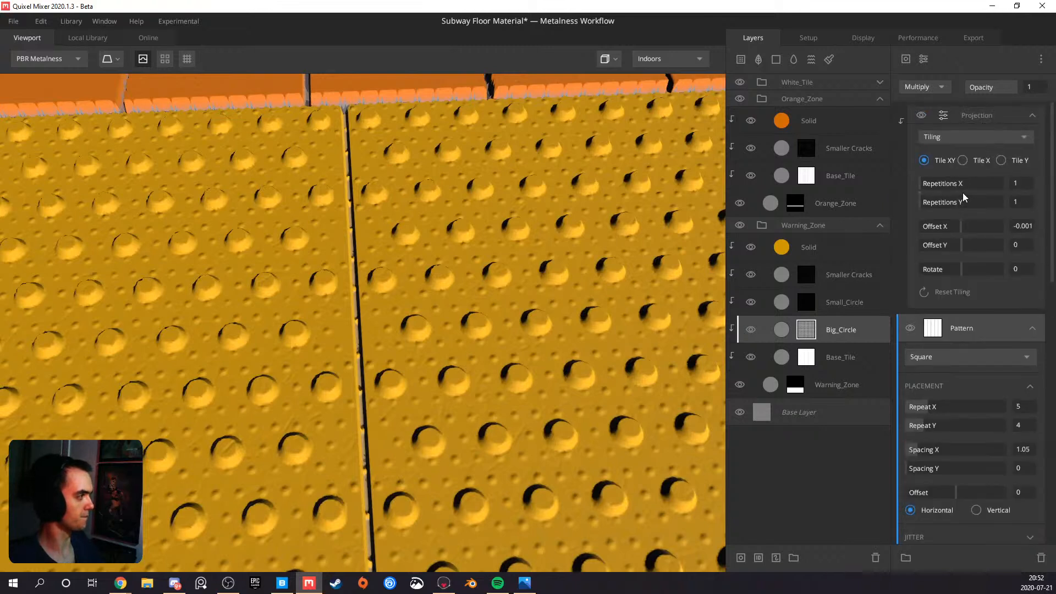
right_click(980, 121)
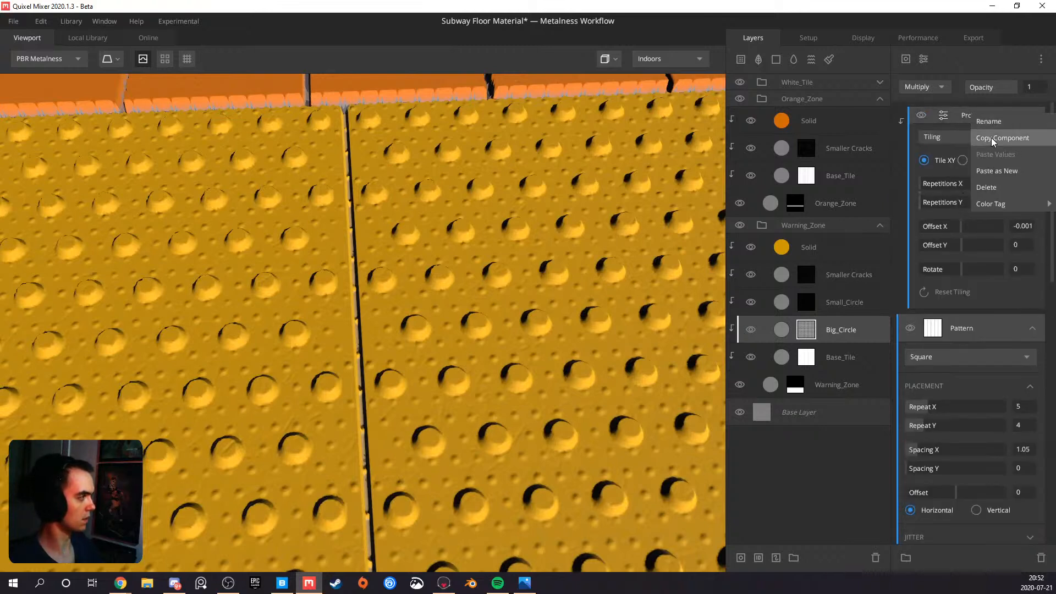
left_click(993, 138)
left_click(831, 305)
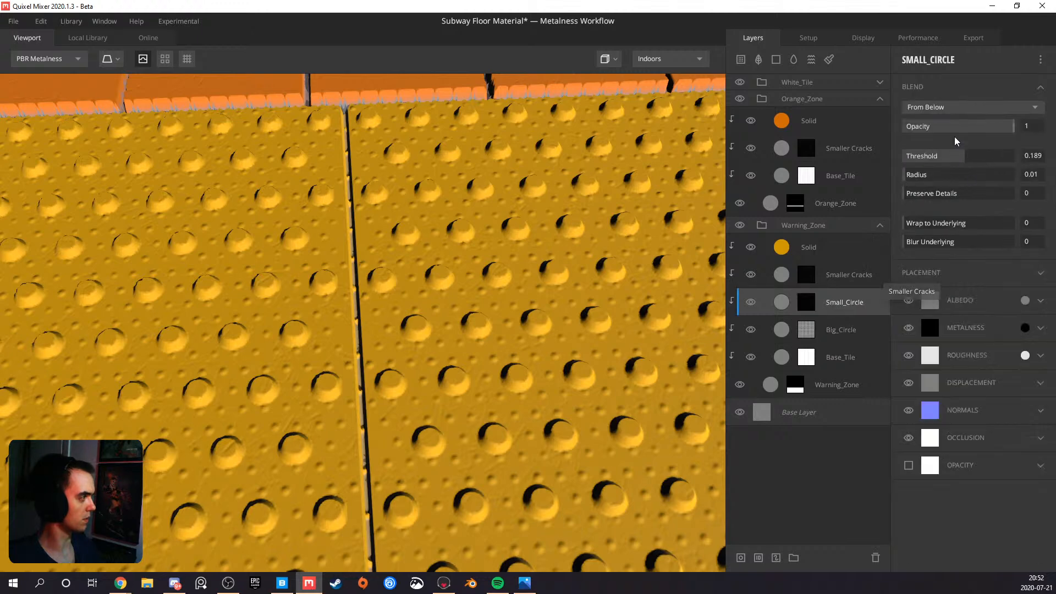
left_click(806, 302)
right_click(967, 110)
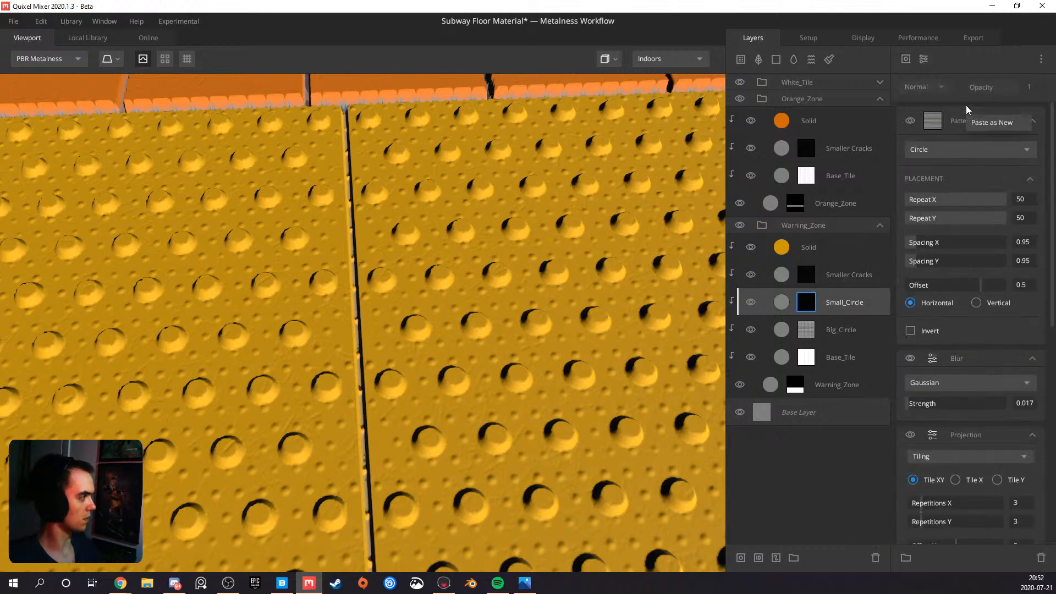
left_click(979, 123)
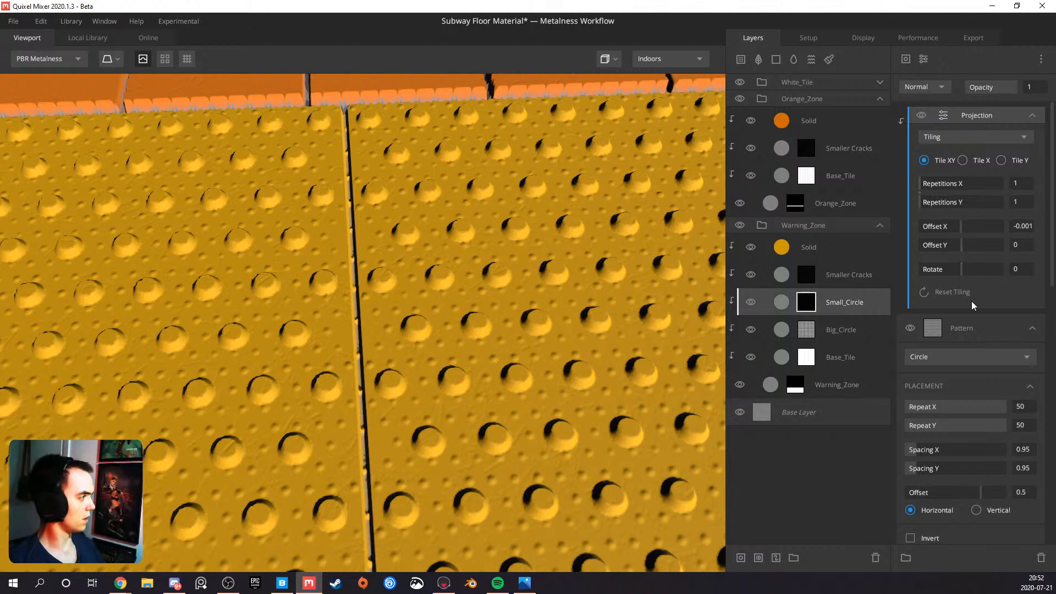
Try the Multiply blend mode with Invert enabled on the Circle pattern in Small_Circle's mask stack
left_click(970, 329)
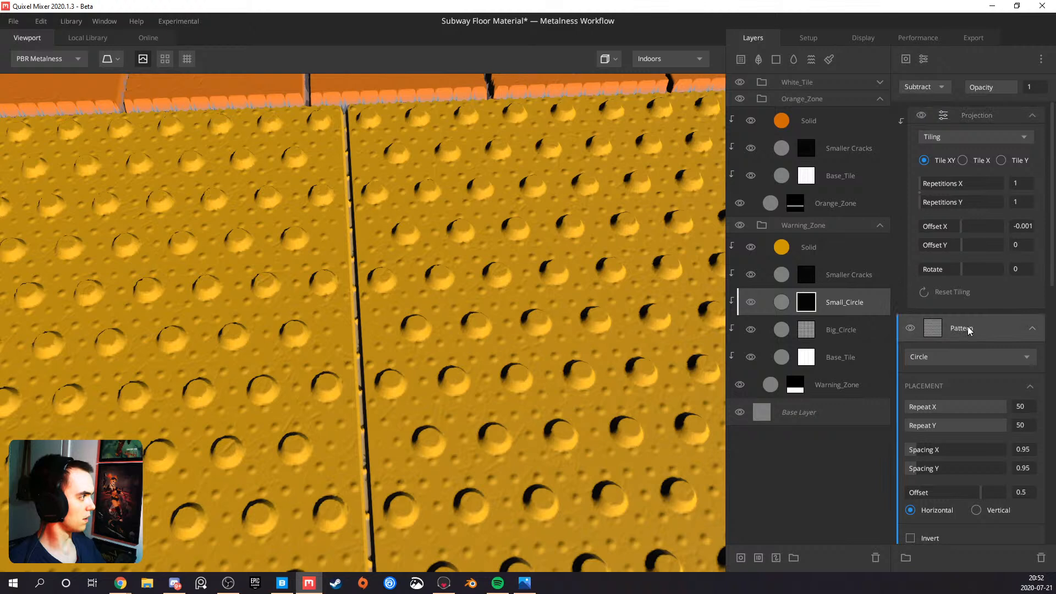
left_click(929, 88)
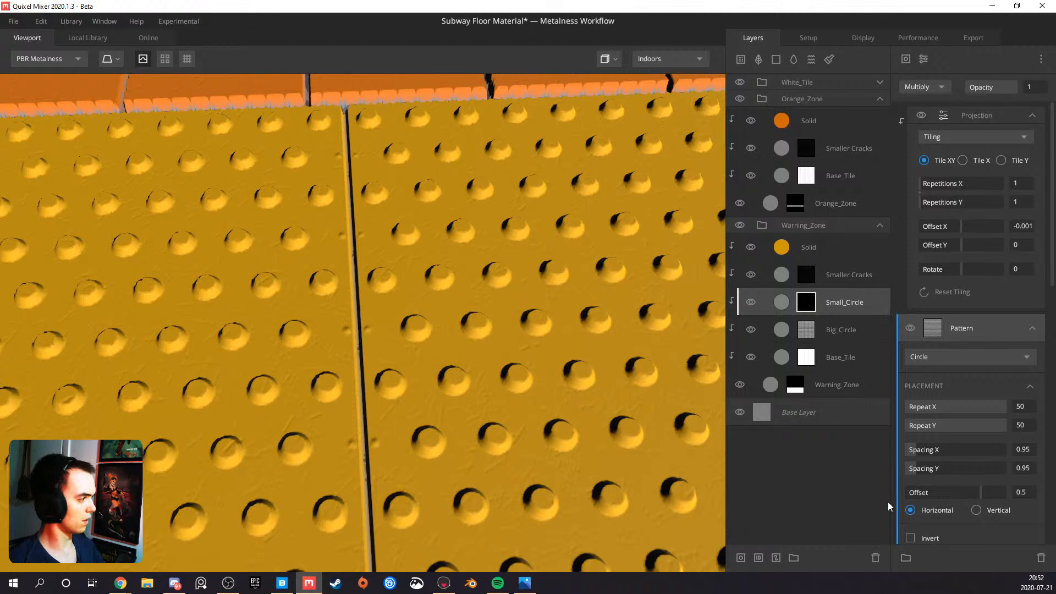
left_click(910, 538)
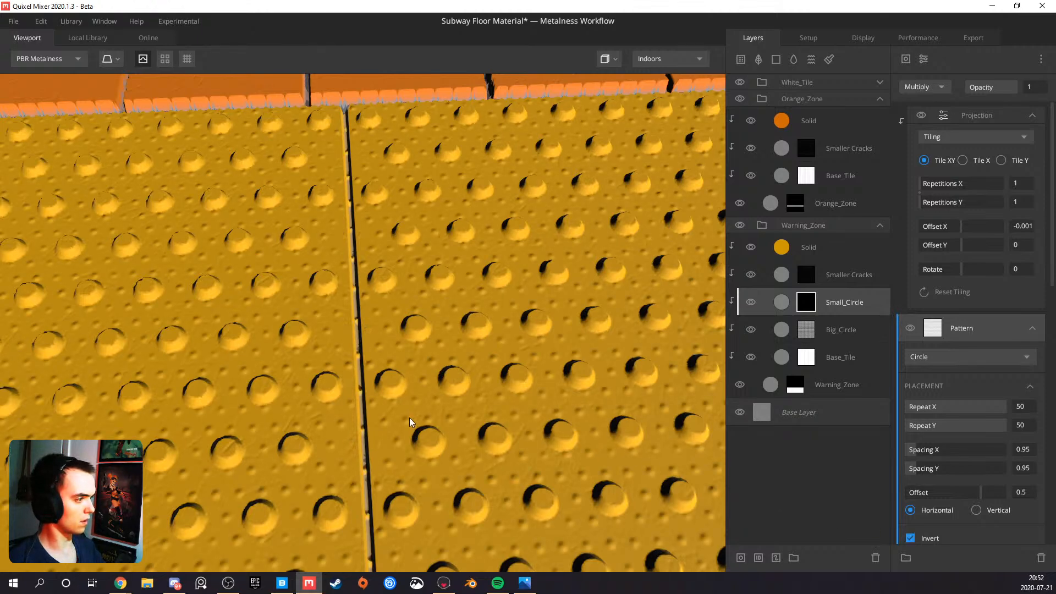
left_click_drag(349, 325, 389, 349)
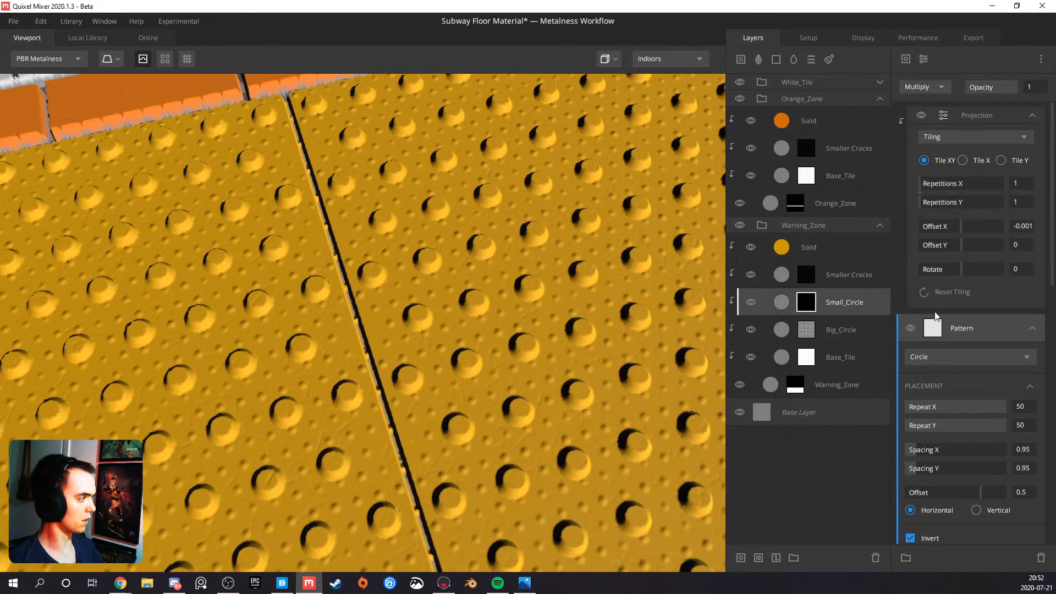
Undo the invert and blend mode changes on Small_Circle's Circle pattern
key("ctrl+z")
key("ctrl+z")
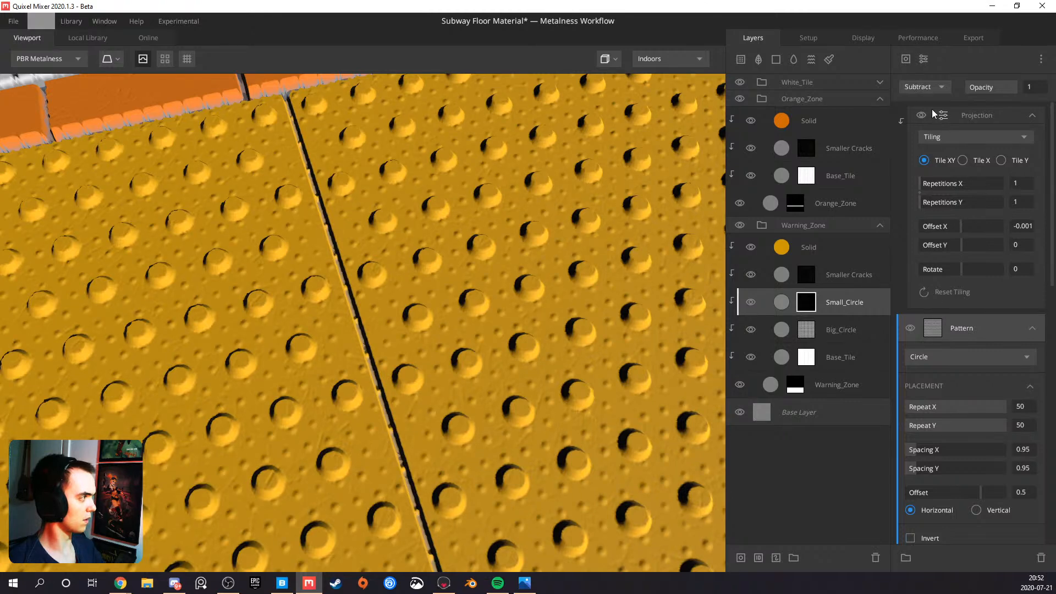
key("ctrl+z")
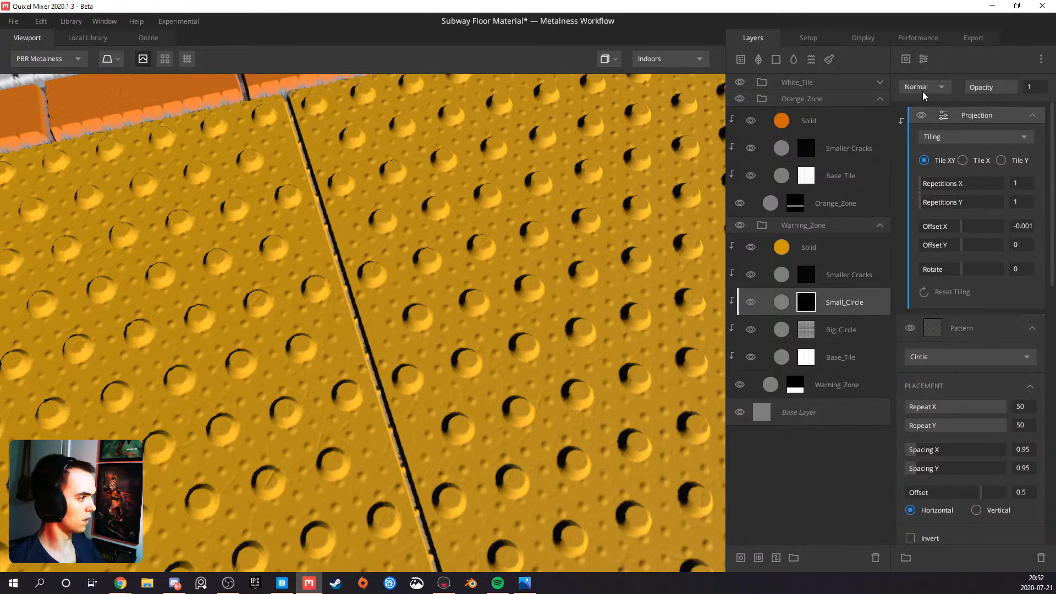
Consult Big_Circle's mask settings, then set Small_Circle's Circle pattern to Multiply and turn on its Invert option
left_click(807, 328)
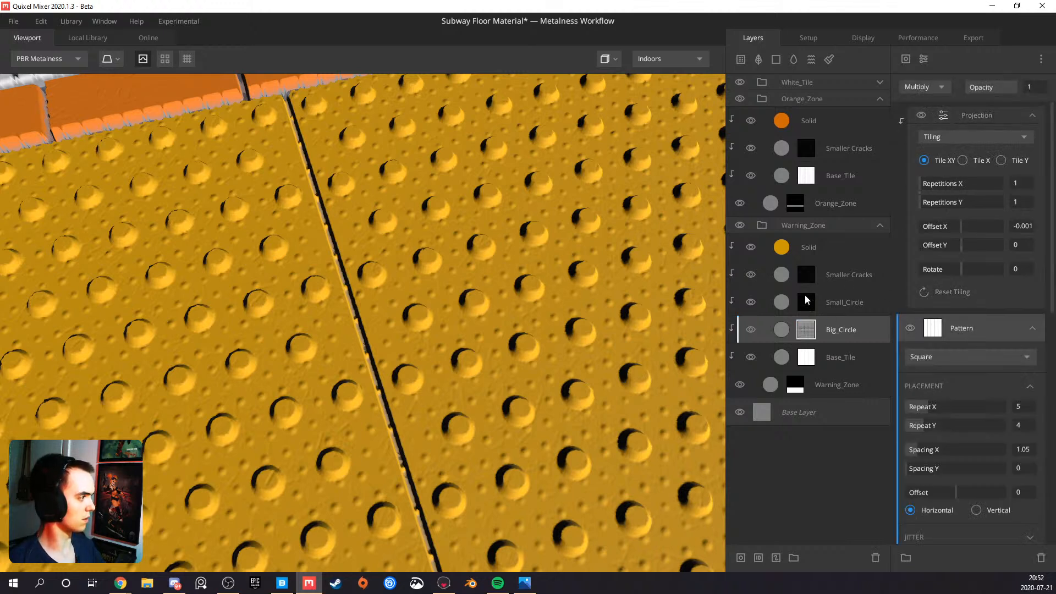
left_click(807, 299)
left_click(935, 88)
left_click(933, 139)
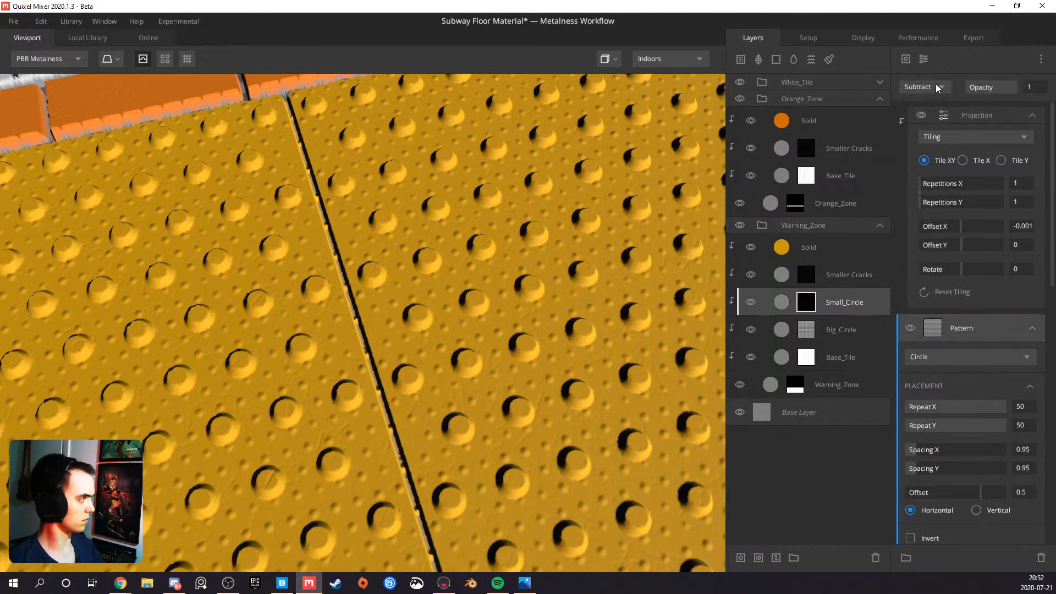
left_click(939, 88)
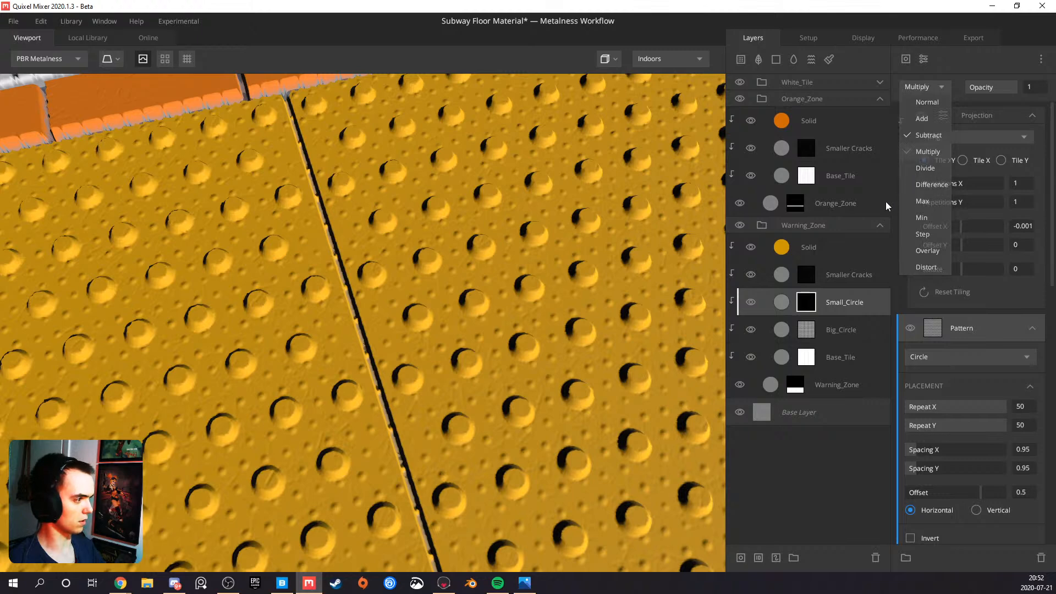
scroll(383, 389, "down", 5)
scroll(910, 513, "down", 3)
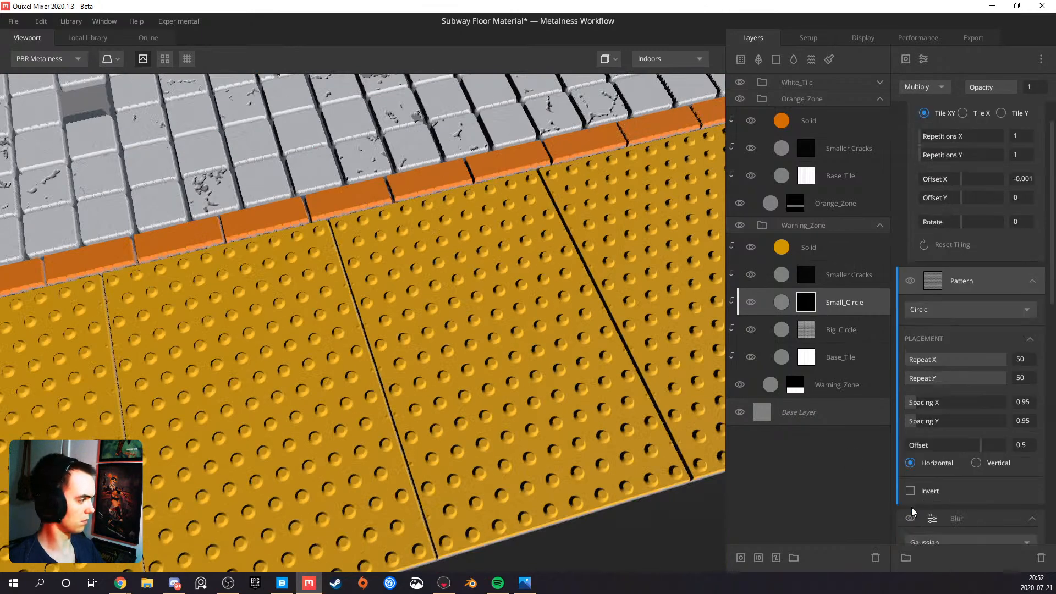
left_click(911, 444)
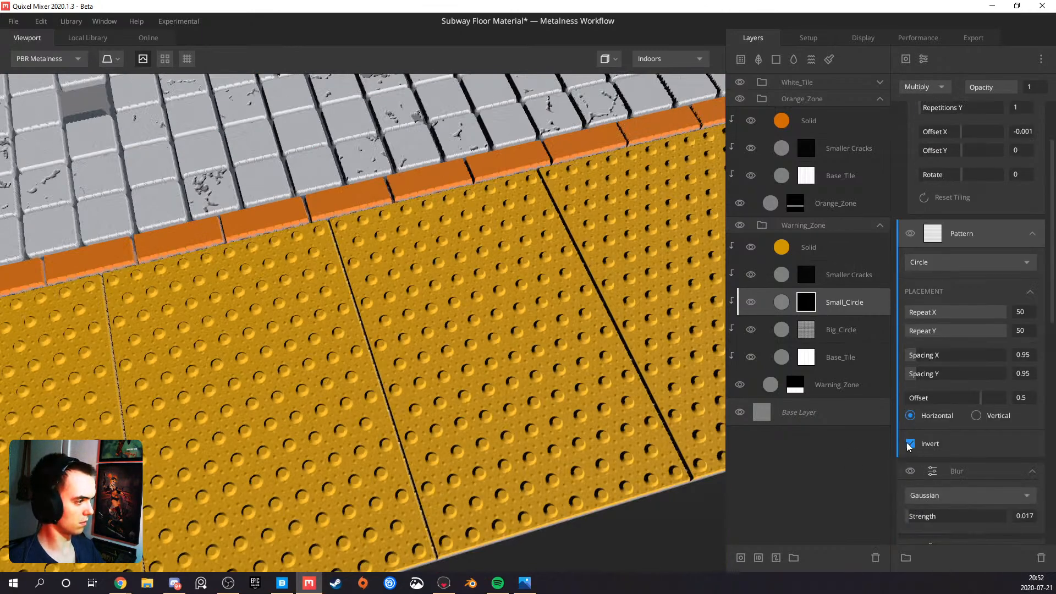
Examine Small_Circle's dots along the seam and in the layer mask view, and compare its mask stack with Big_Circle's
scroll(435, 423, "up", 8)
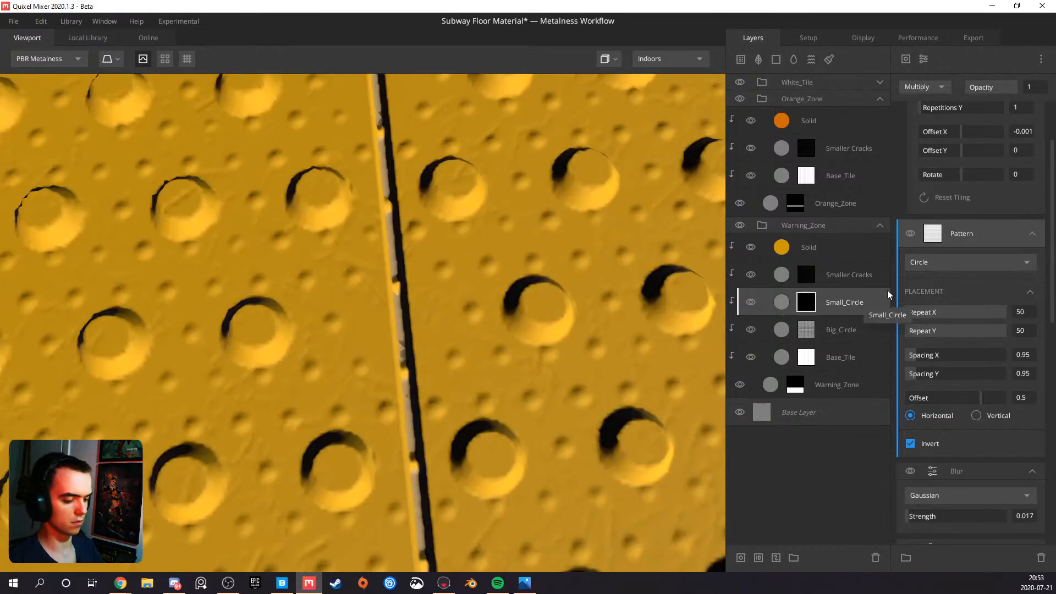
key("q")
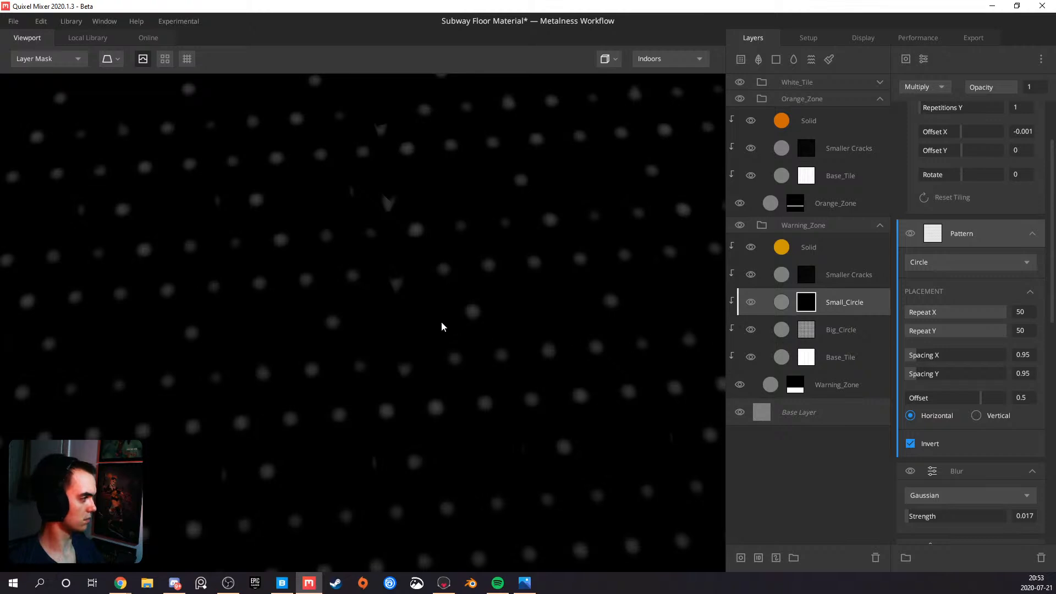
scroll(441, 322, "down", 5)
scroll(930, 293, "up", 1)
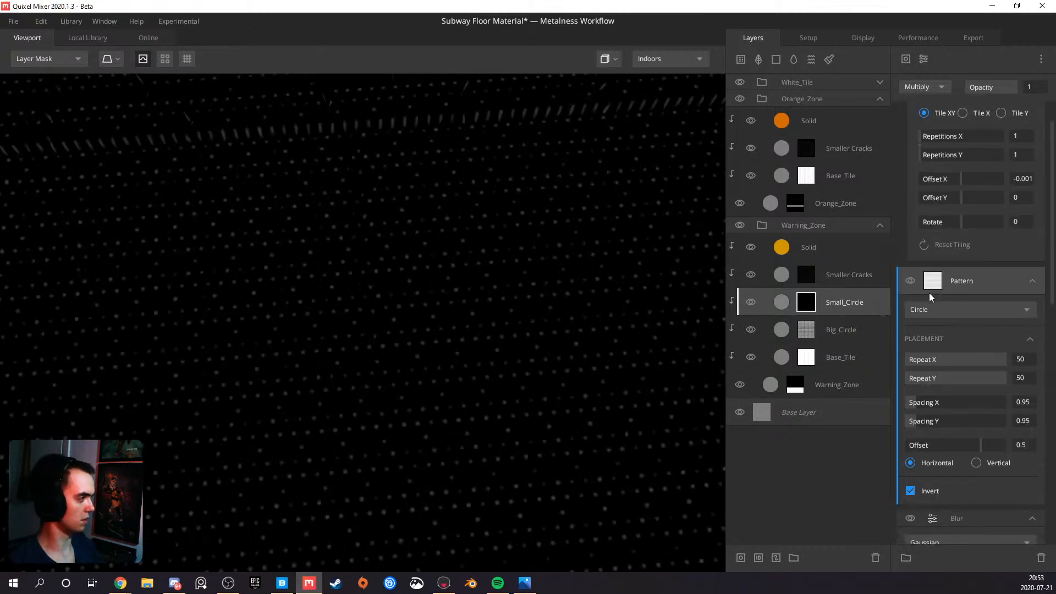
scroll(929, 292, "up", 1)
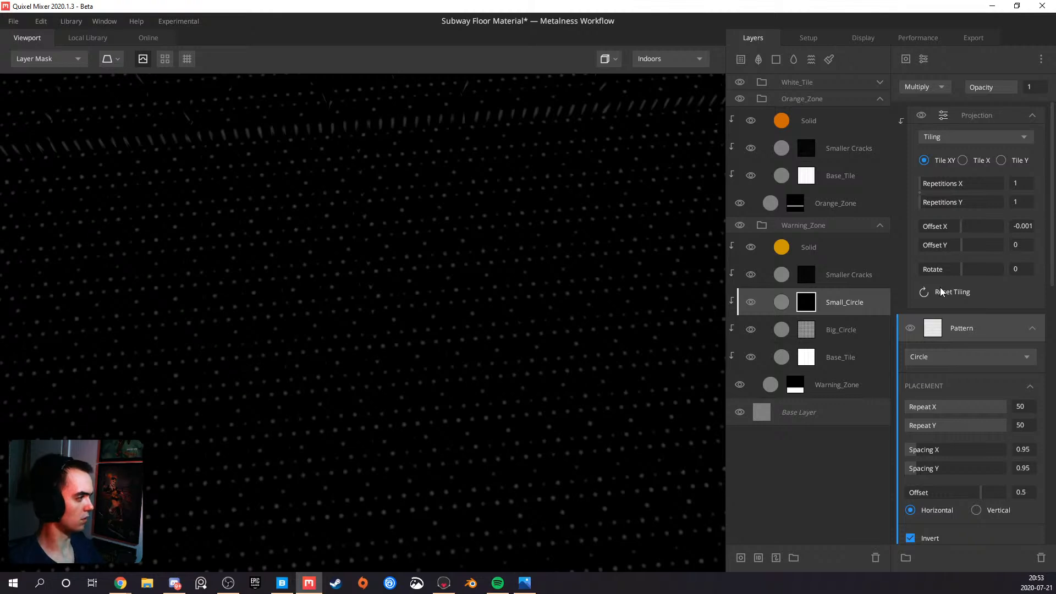
scroll(940, 287, "down", 4)
scroll(940, 287, "up", 1)
scroll(940, 287, "up", 2)
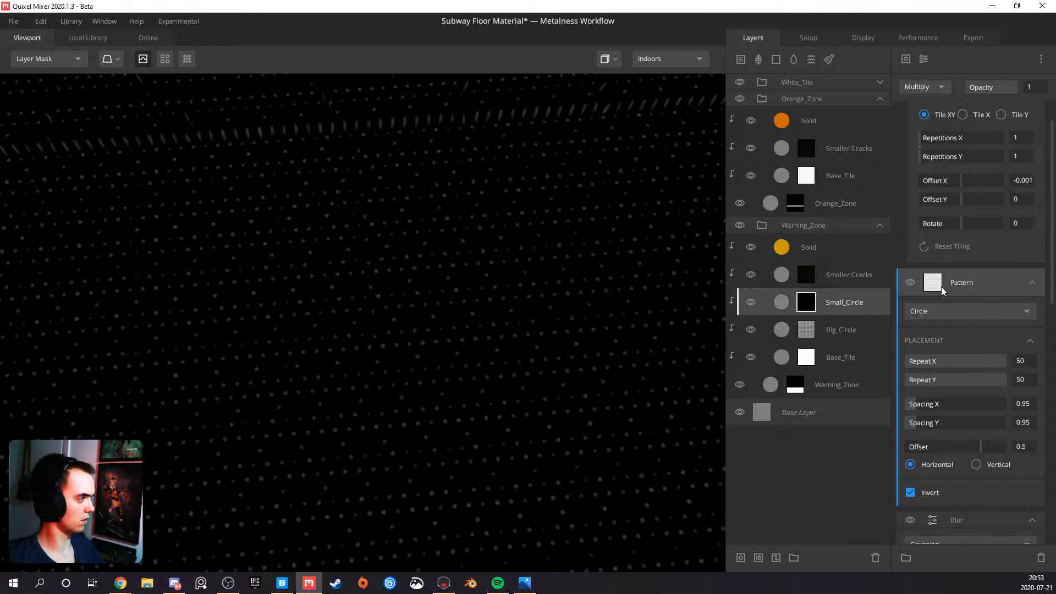
scroll(956, 285, "up", 1)
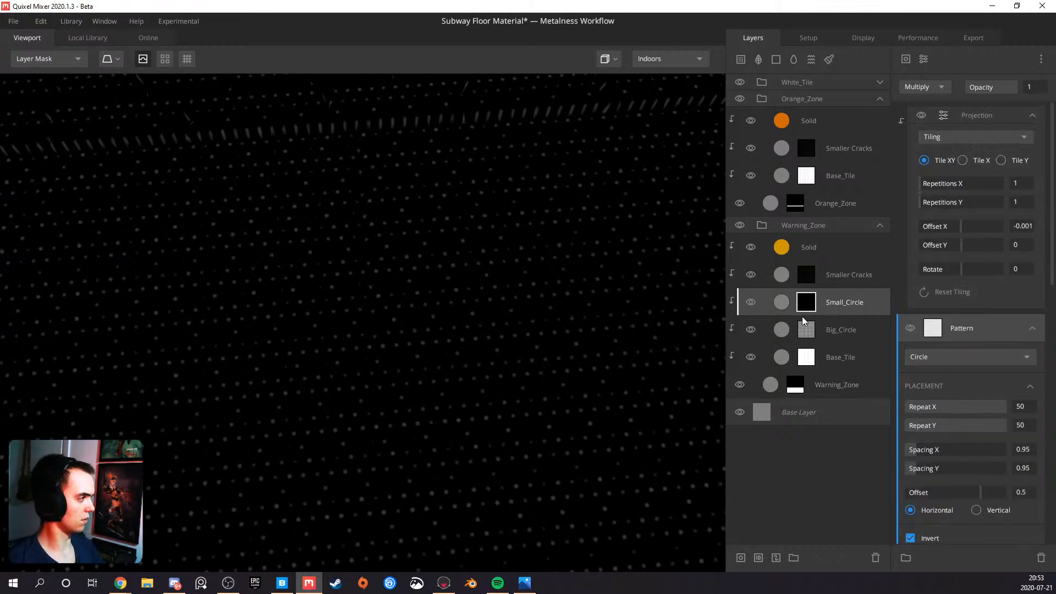
left_click(843, 330)
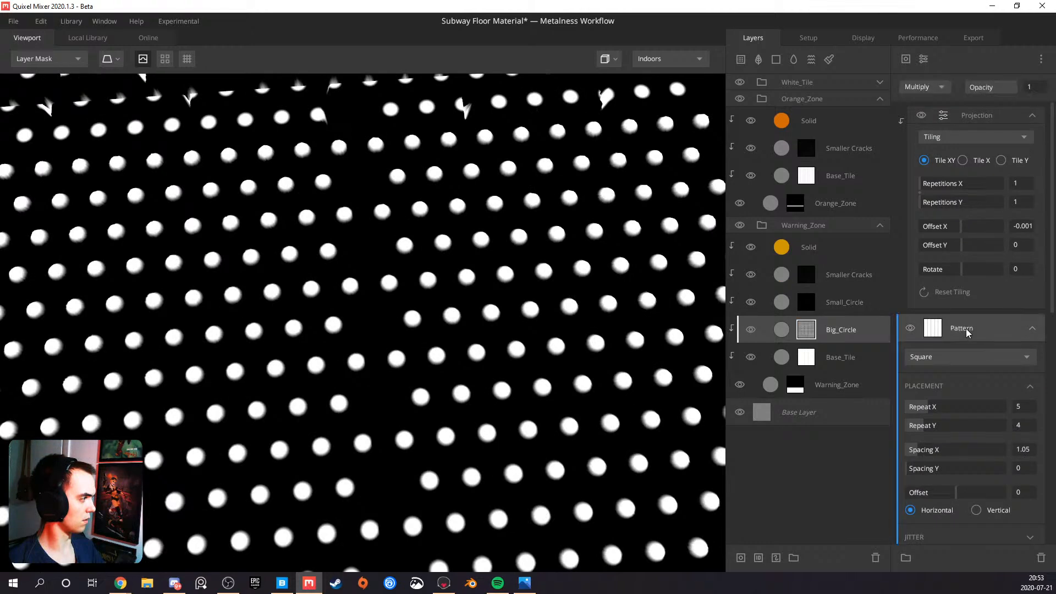
Try the Normal blend mode on the Circle pattern in Small_Circle's mask stack
left_click(812, 303)
left_click(961, 326)
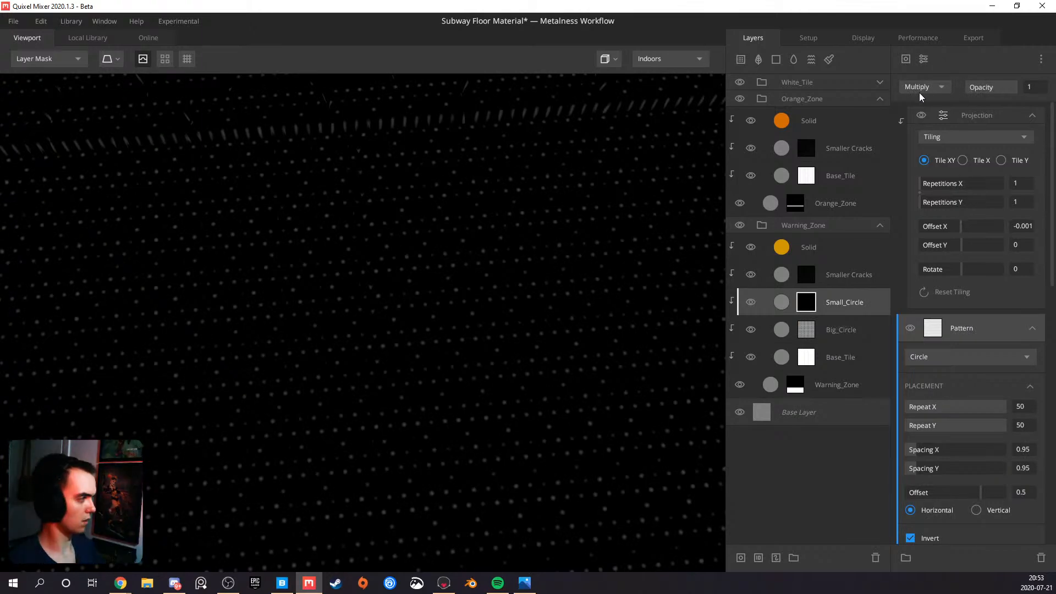
key("m")
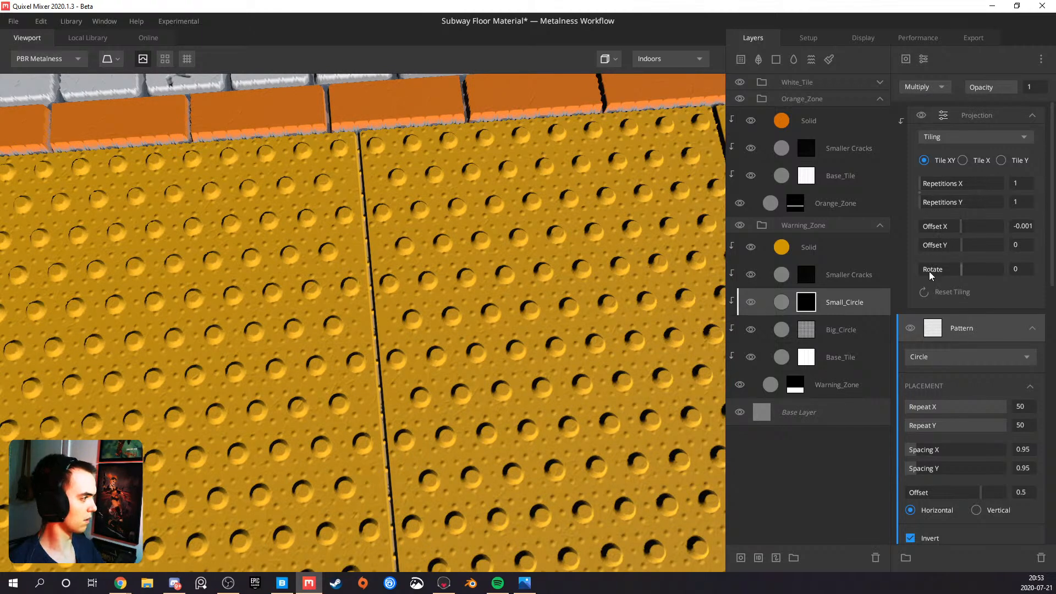
left_click(937, 88)
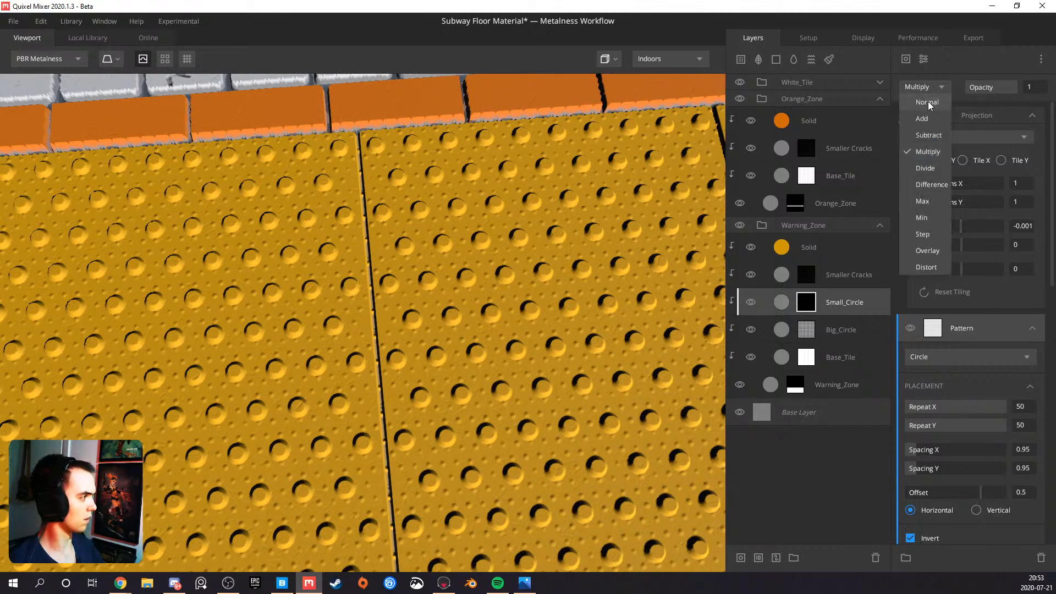
left_click(928, 102)
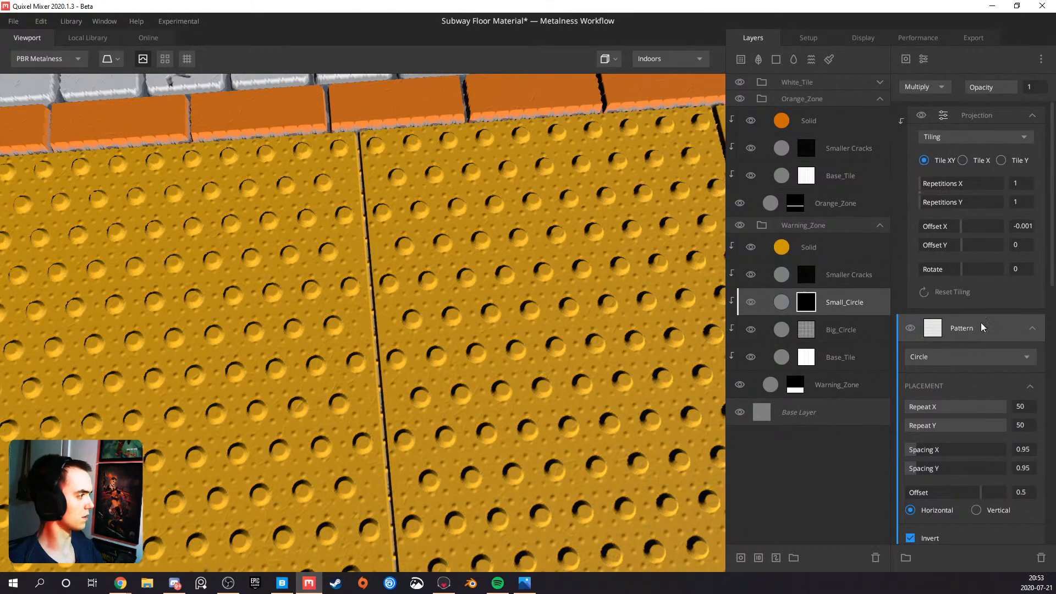
Copy the Square pattern from Big_Circle's mask stack, paste it as new into Small_Circle's, and clip the Projection component onto it
left_click(815, 329)
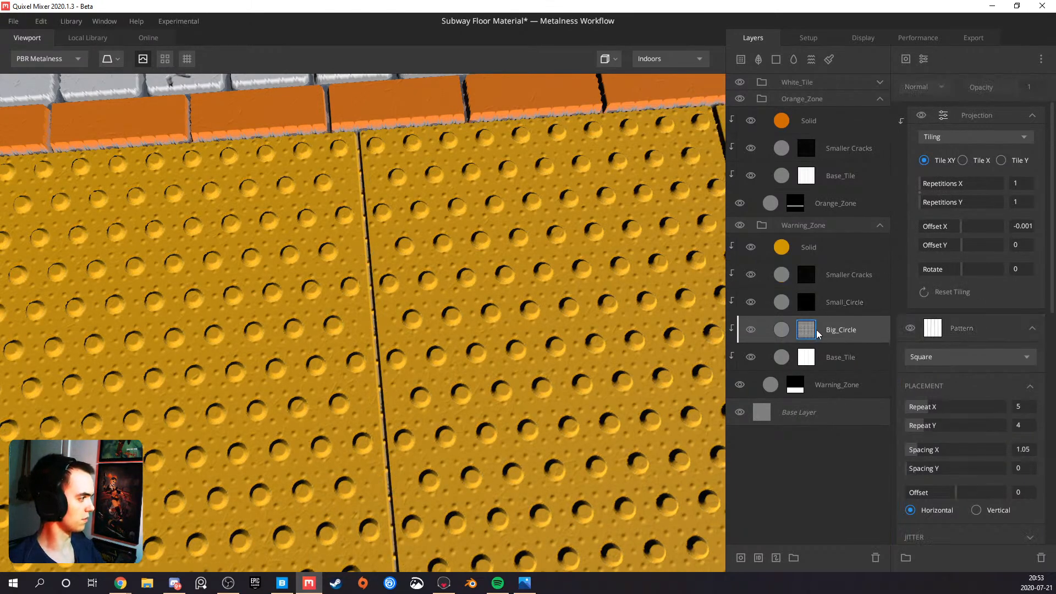
left_click(984, 322)
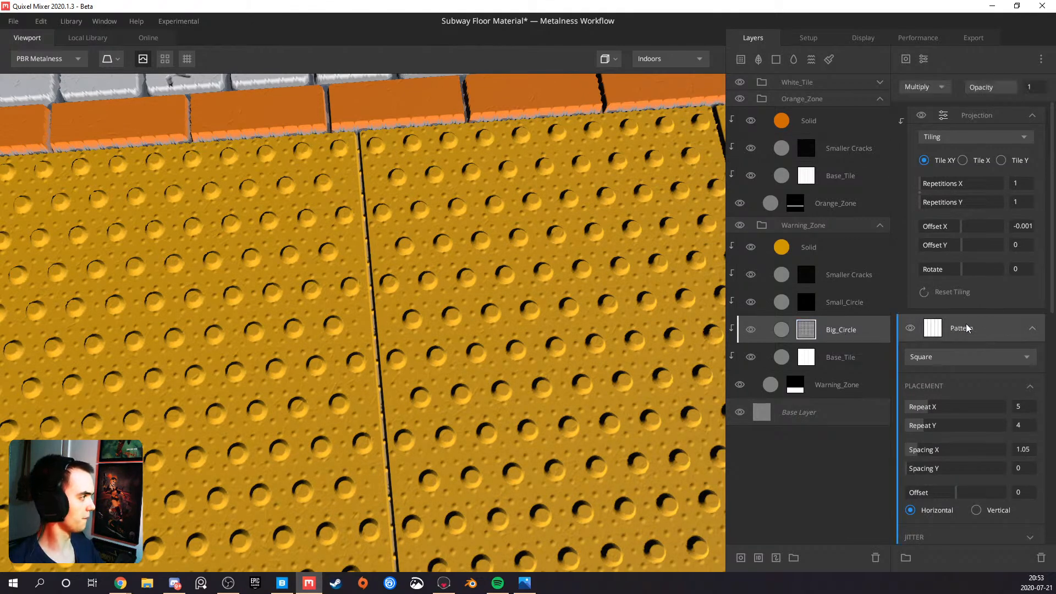
right_click(968, 329)
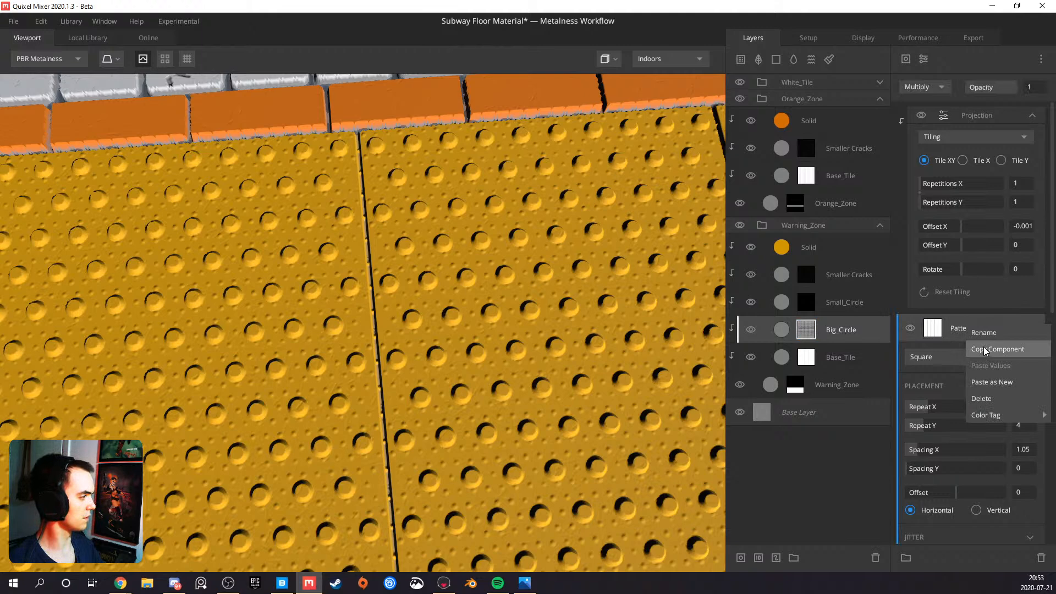
left_click(982, 349)
left_click(807, 302)
right_click(955, 317)
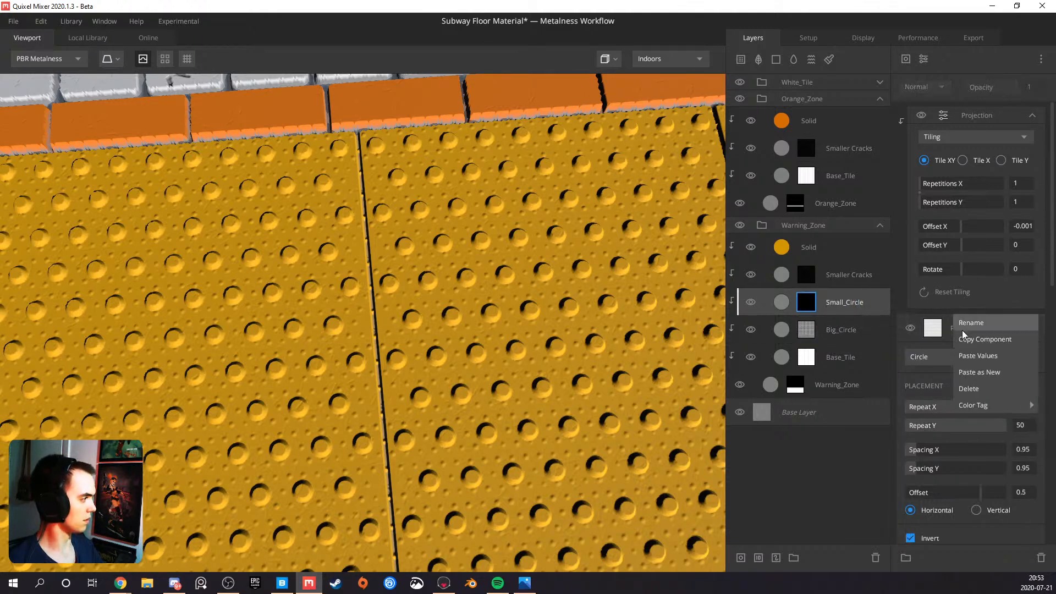
left_click(982, 373)
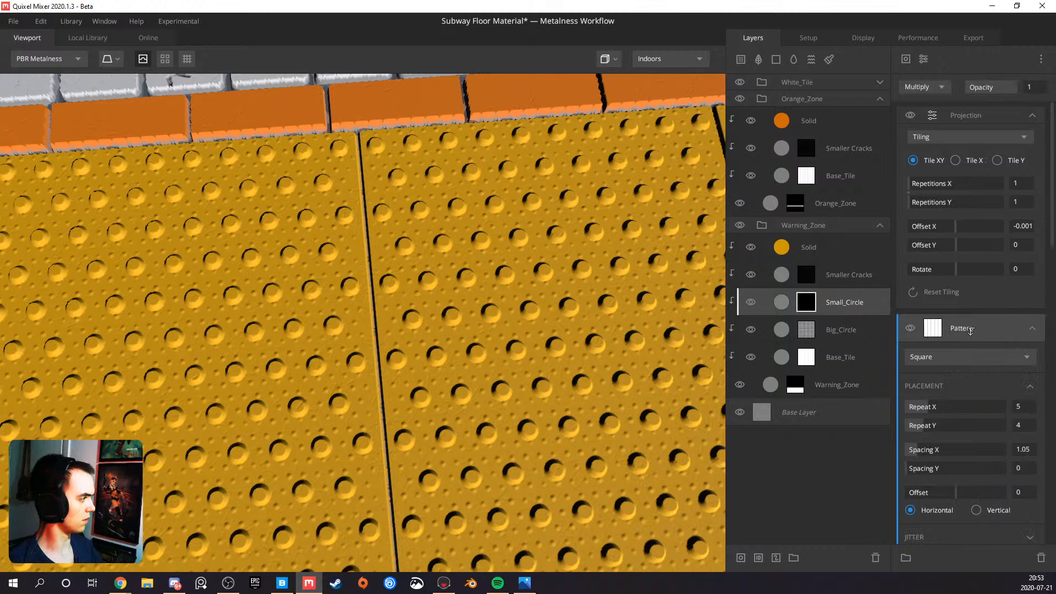
left_click(980, 114, "alt")
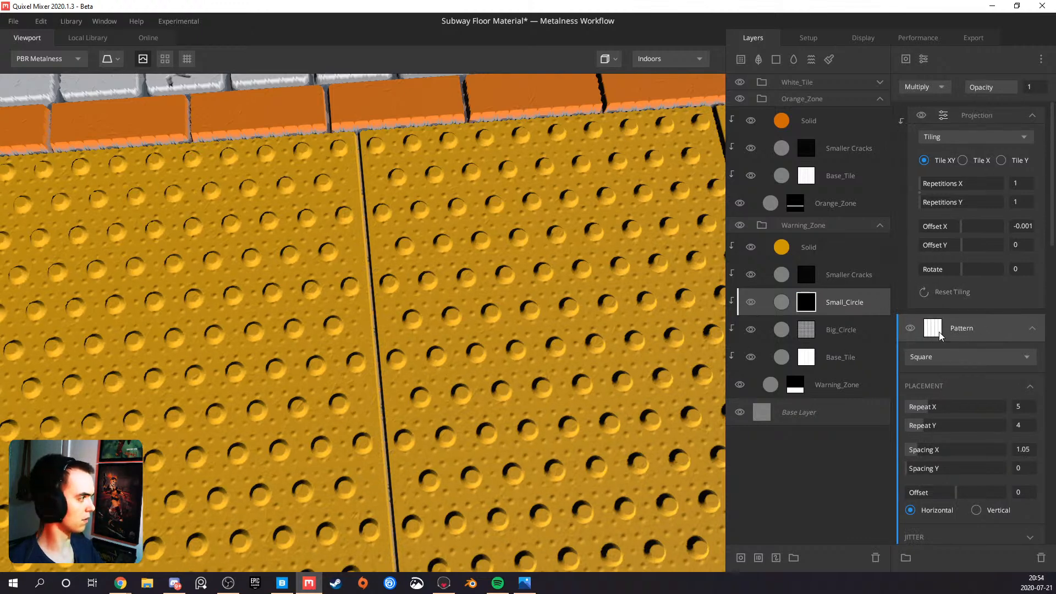
Examine the warning tile seams and the white tile gaps from several angles
scroll(508, 366, "down", 5)
left_click_drag(397, 385, 215, 353)
scroll(385, 374, "up", 4)
left_click_drag(302, 357, 632, 387)
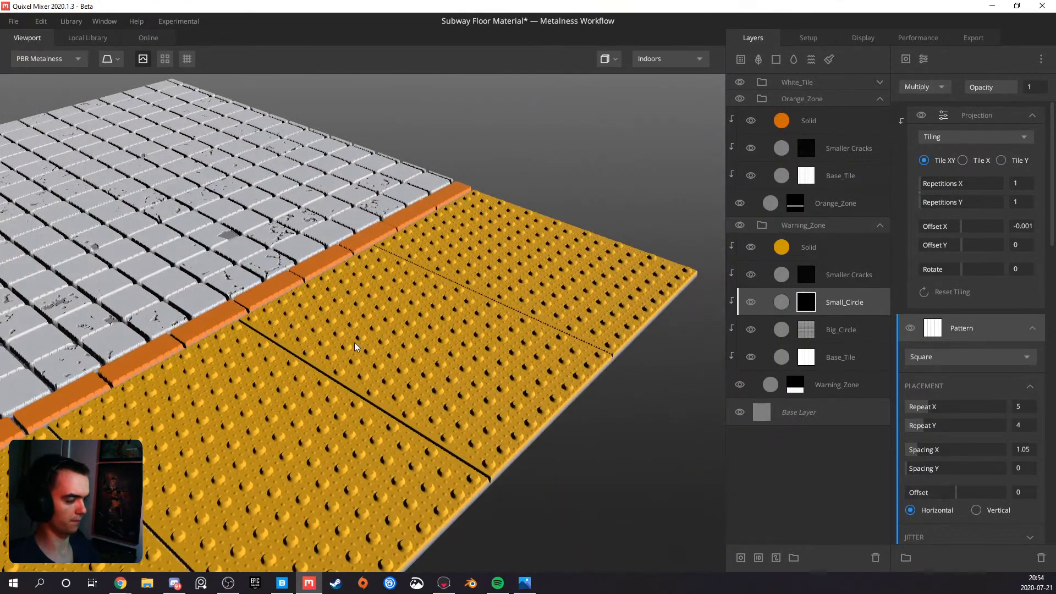
left_click_drag(336, 340, 328, 377)
left_click_drag(295, 342, 325, 363)
scroll(337, 322, "down", 3)
left_click_drag(337, 326, 275, 332)
scroll(308, 314, "up", 4)
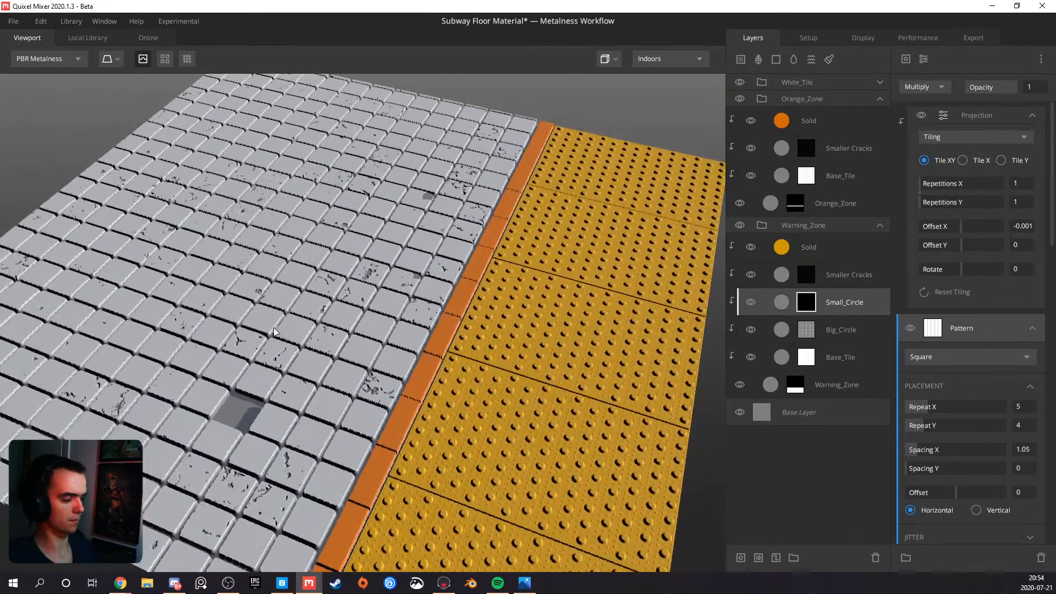
middle_click_drag(274, 332, 394, 329)
scroll(394, 329, "up", 2)
left_click_drag(393, 329, 379, 291)
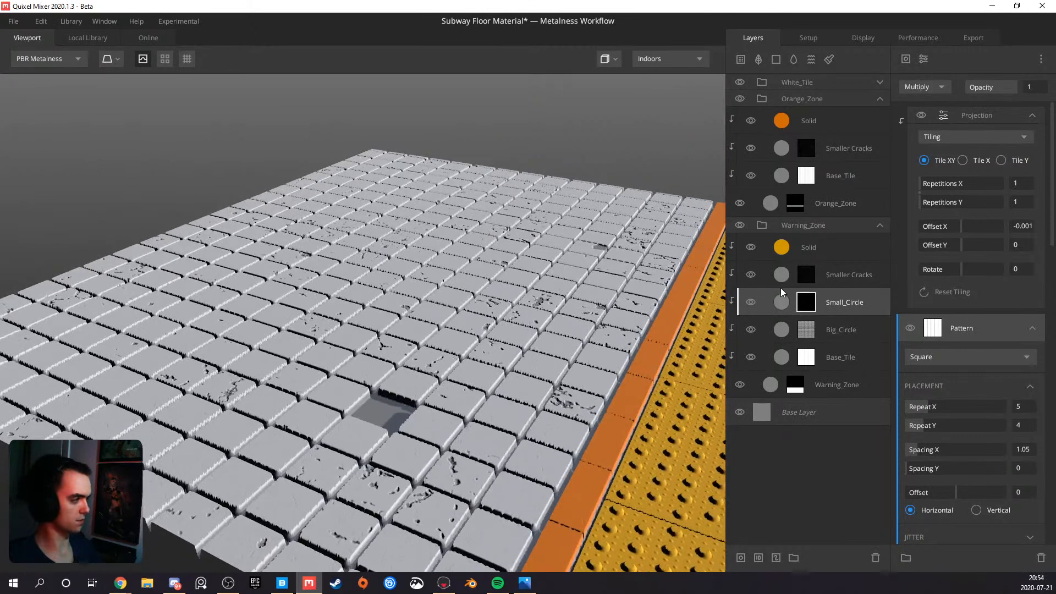
Collapse the Warning_Zone and Orange_Zone groups and add a Solid layer directly above the Base Layer
left_click(879, 226)
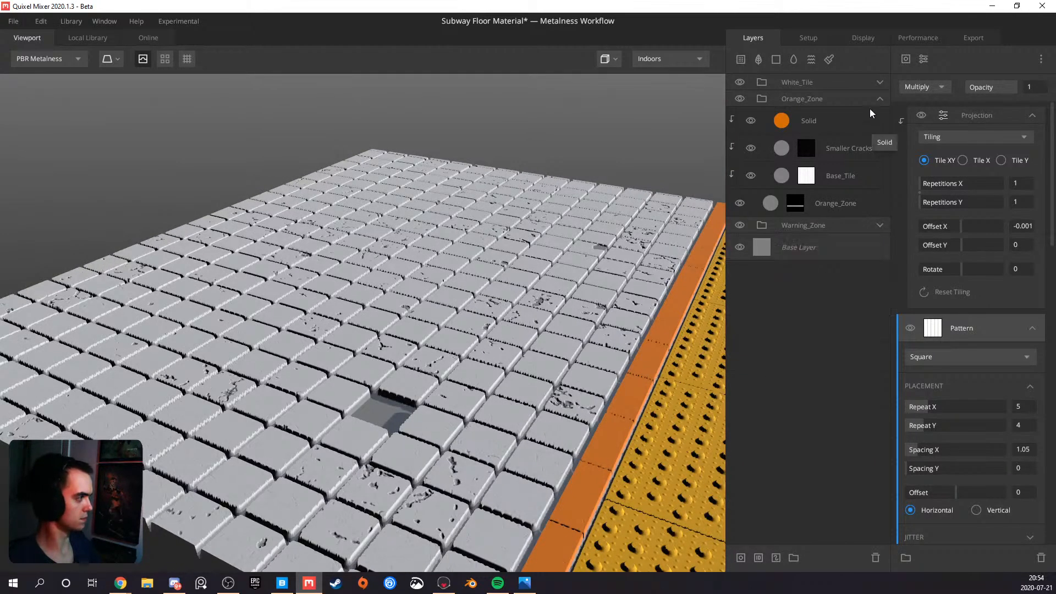
left_click(879, 98)
left_click(834, 137)
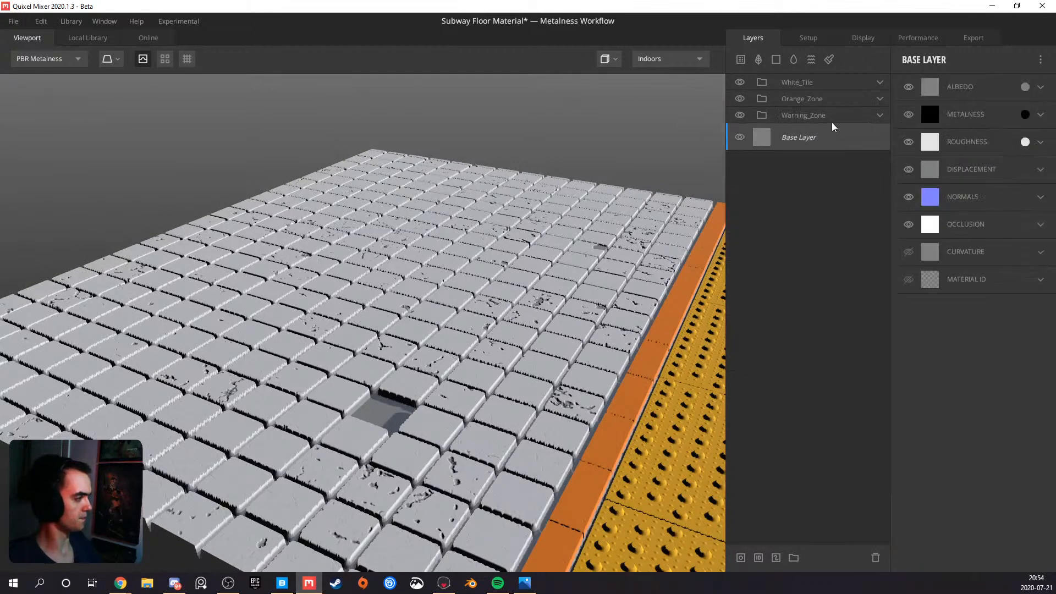
left_click(777, 59)
Add a mask stack with a Perlin noise component to the new Solid layer
right_click(796, 140)
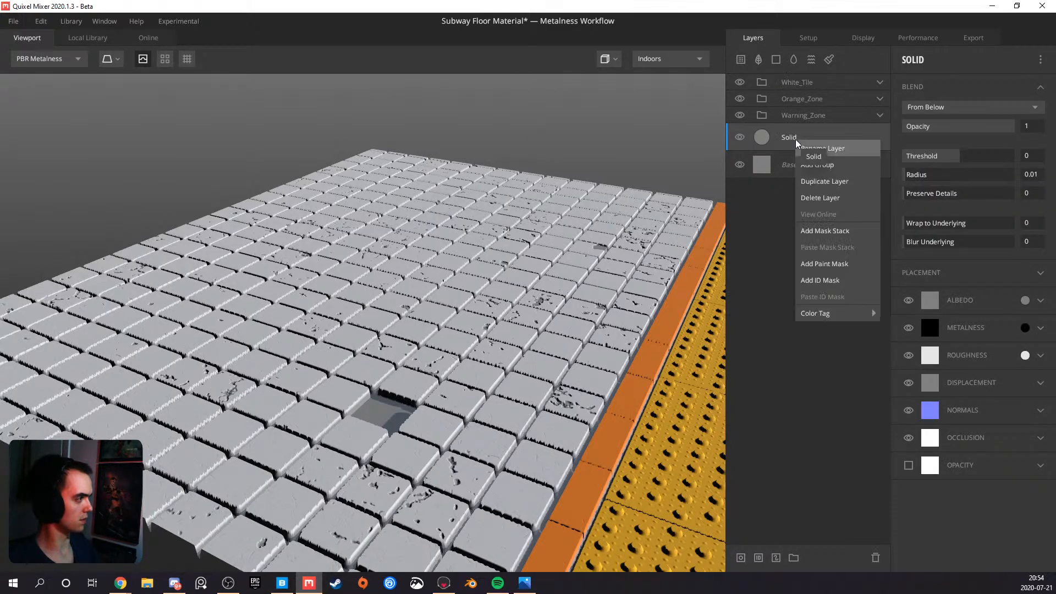
left_click(845, 233)
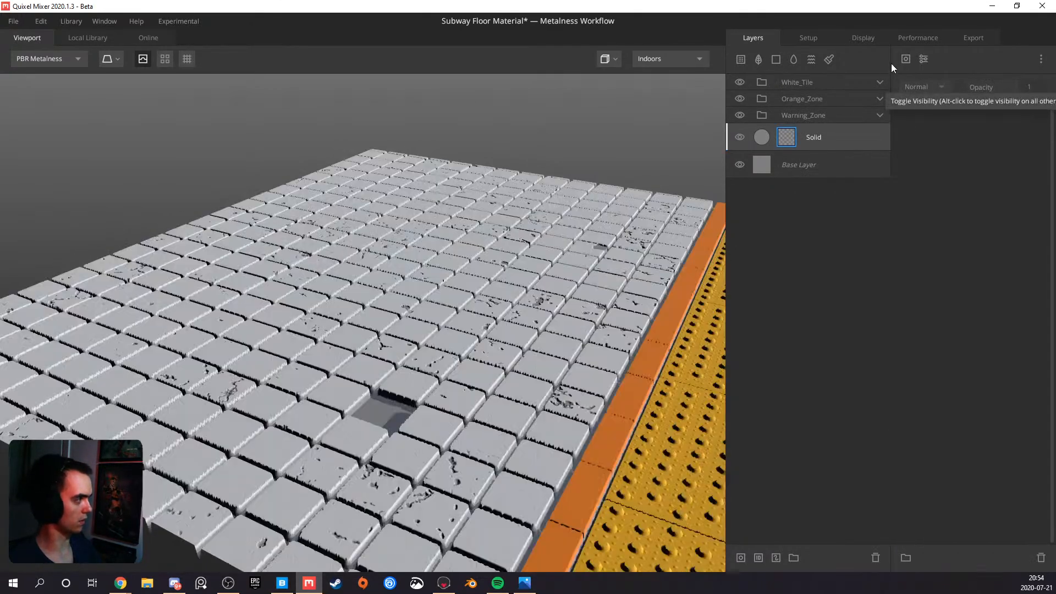
left_click(904, 60)
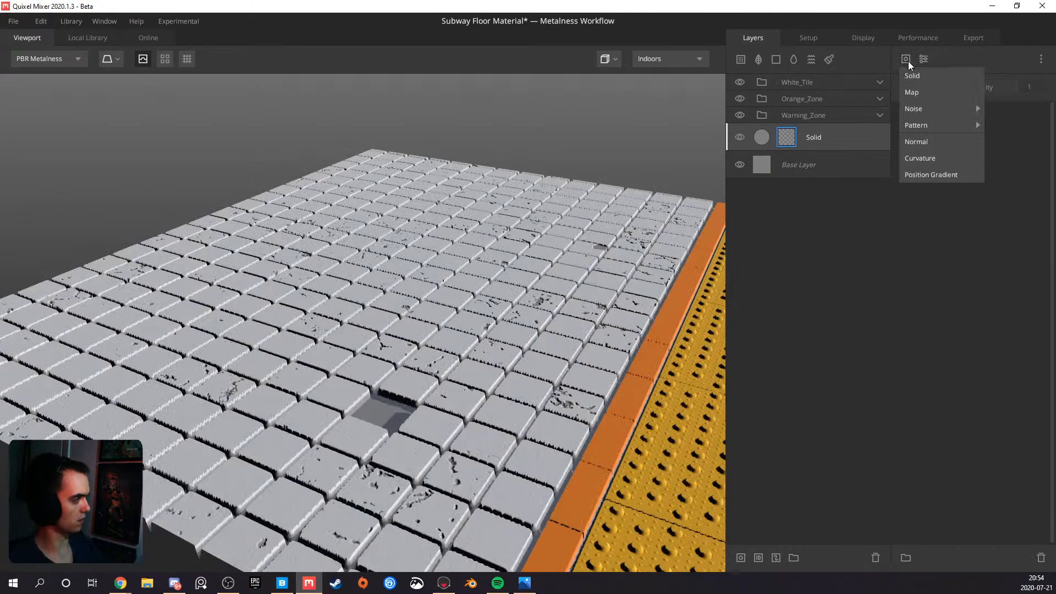
mouse_move(927, 108)
left_click(987, 125)
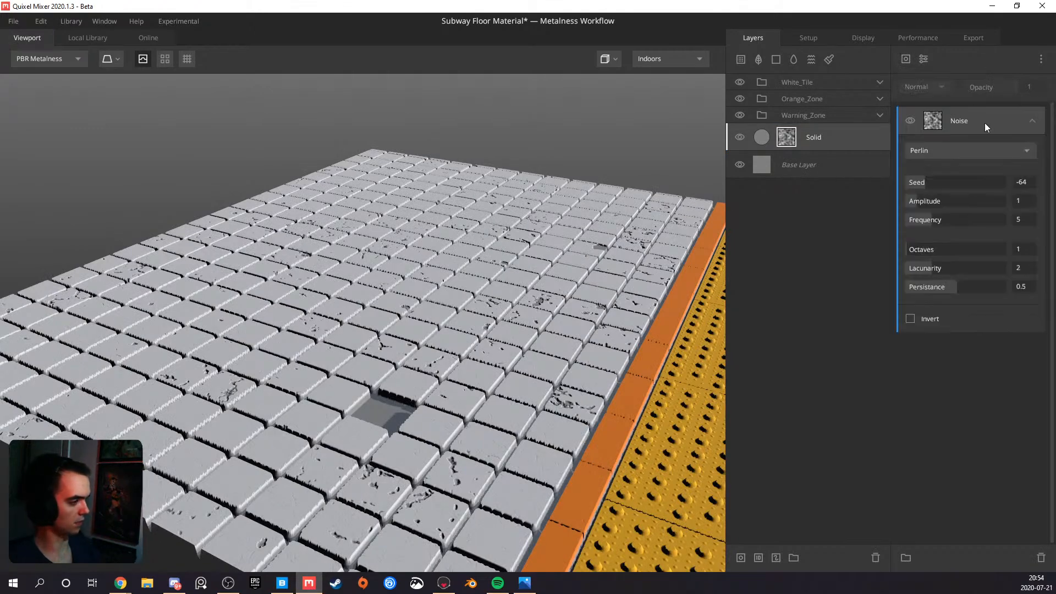
Raise the Solid layer's blend Threshold to 0.189, judging it at the missing white tile
left_click_drag(539, 305, 428, 379)
scroll(407, 385, "up", 4)
middle_click_drag(398, 388, 420, 340)
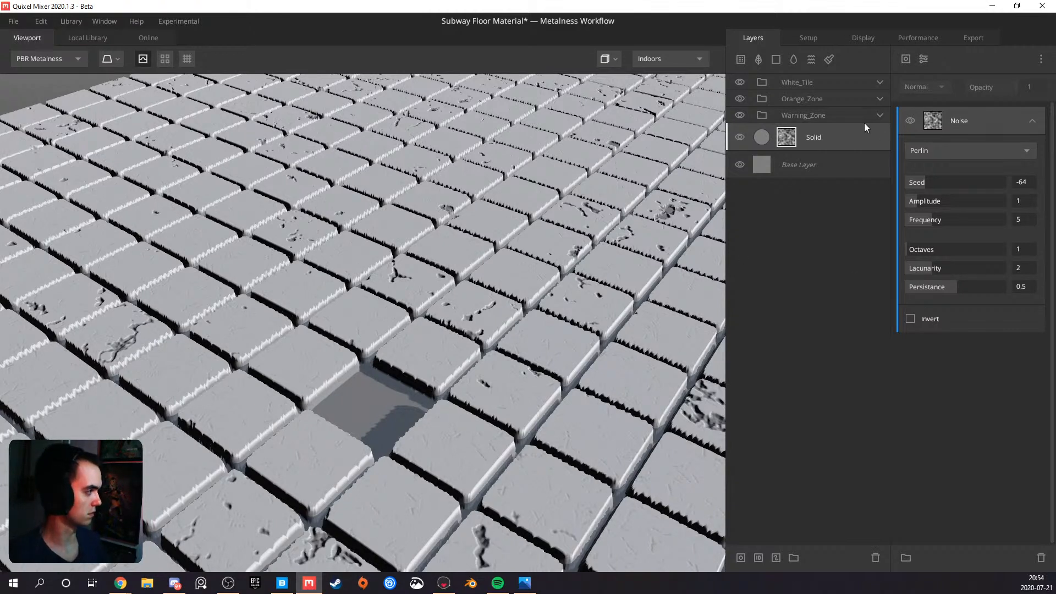
left_click(887, 140)
left_click(963, 157)
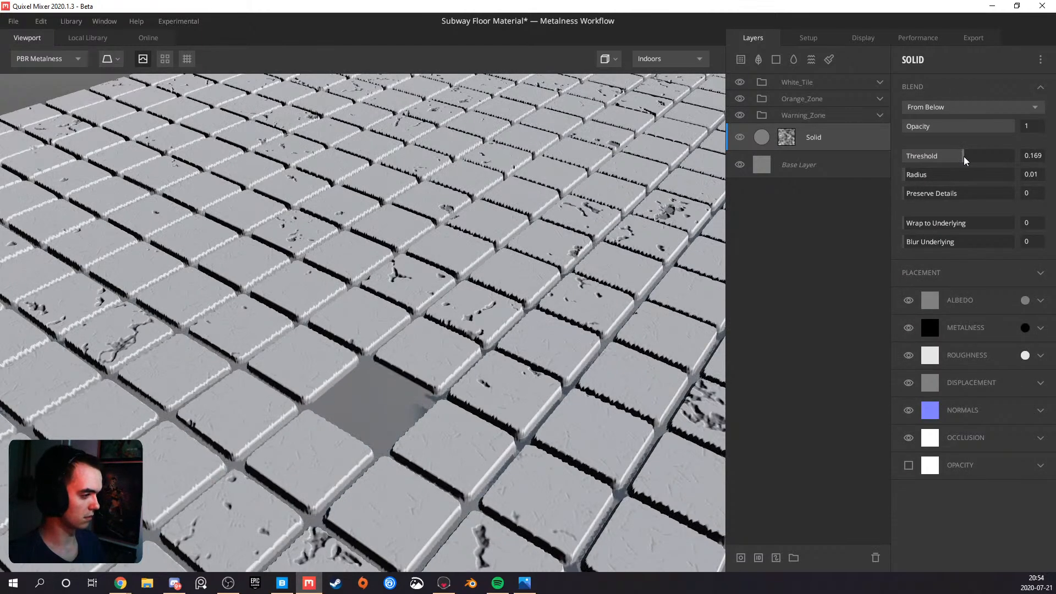
Set the Perlin noise in the Solid layer's mask to amplitude 5.525, frequency 50 and 4 octaves
left_click(788, 138)
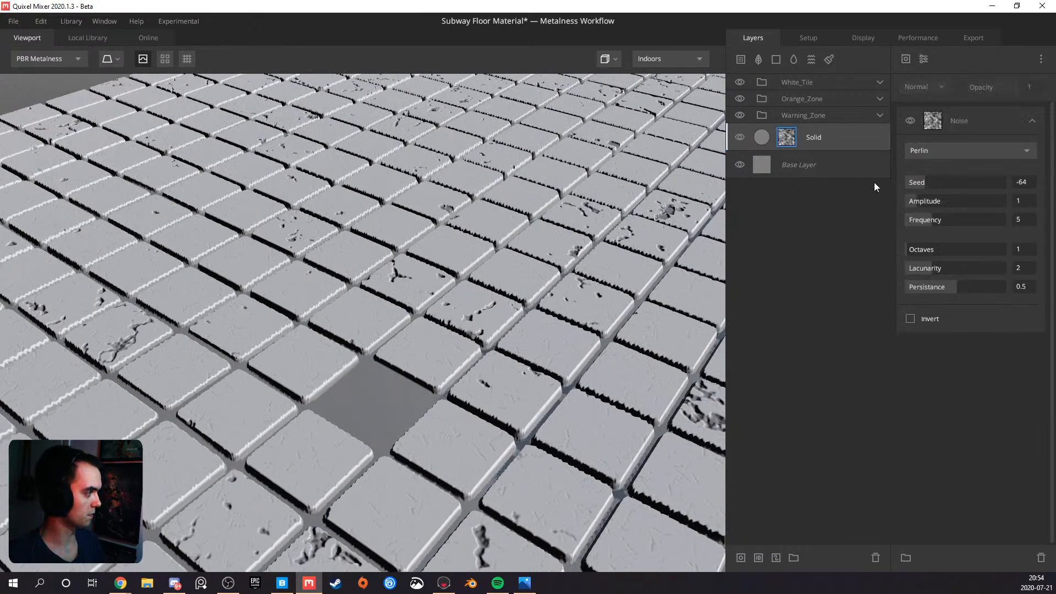
left_click_drag(932, 226, 1039, 222)
left_click_drag(913, 200, 1050, 189)
left_click(966, 193)
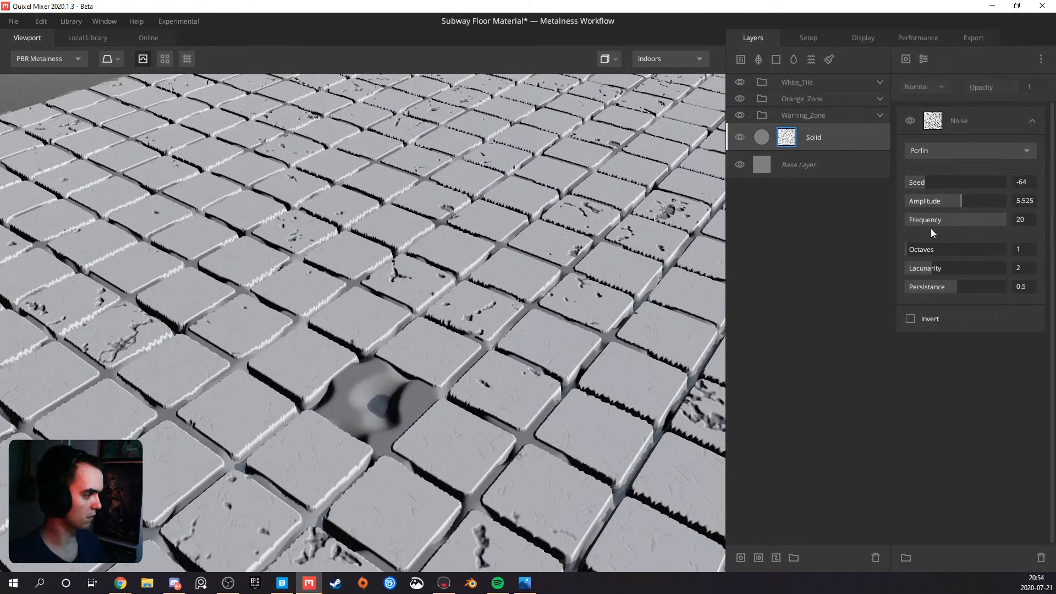
left_click(929, 249)
left_click(938, 249)
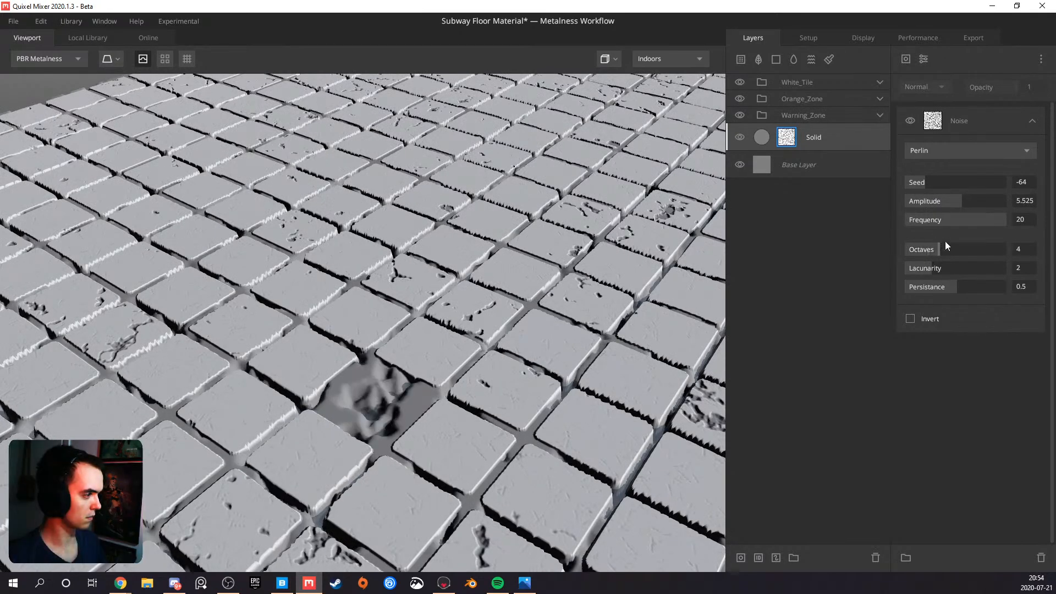
type("50")
key("Return")
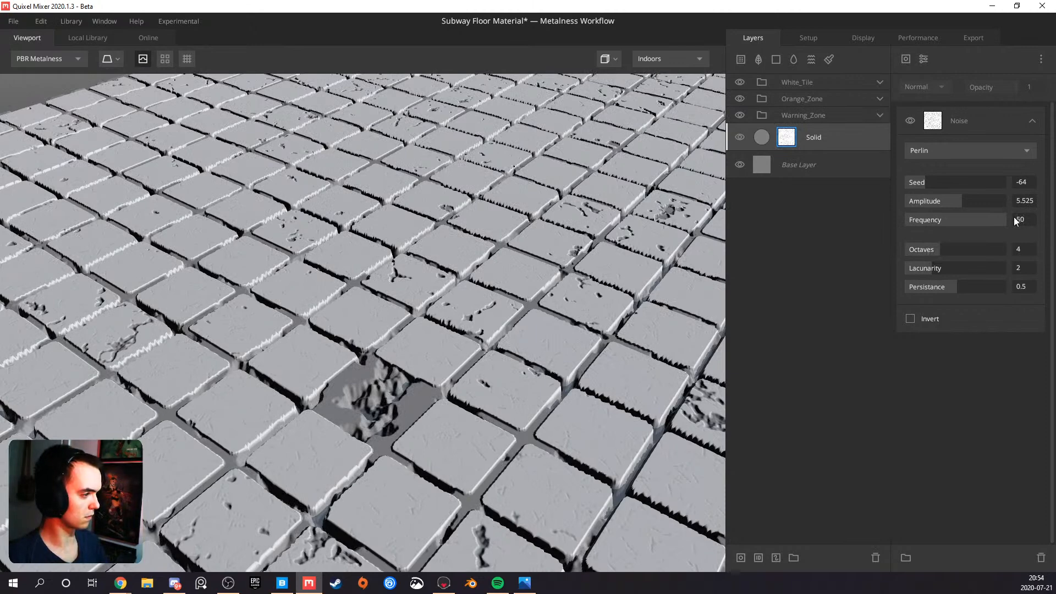
Reduce the noise amplitude to 0.442 and its lacunarity to 1.787, checking the surface in the missing tile gap
left_click_drag(954, 205, 910, 210)
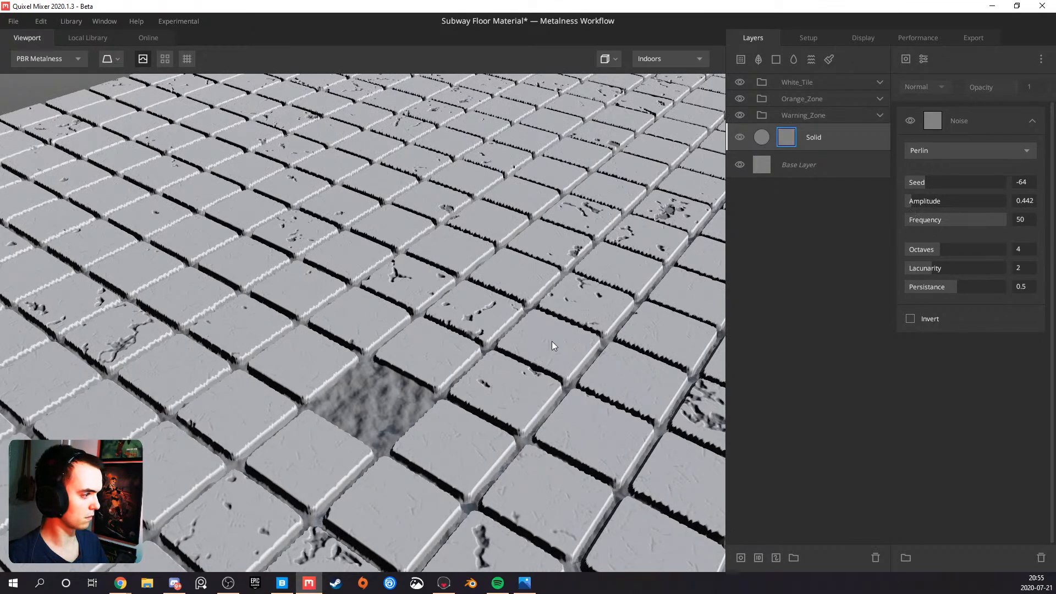
left_click_drag(447, 369, 385, 328)
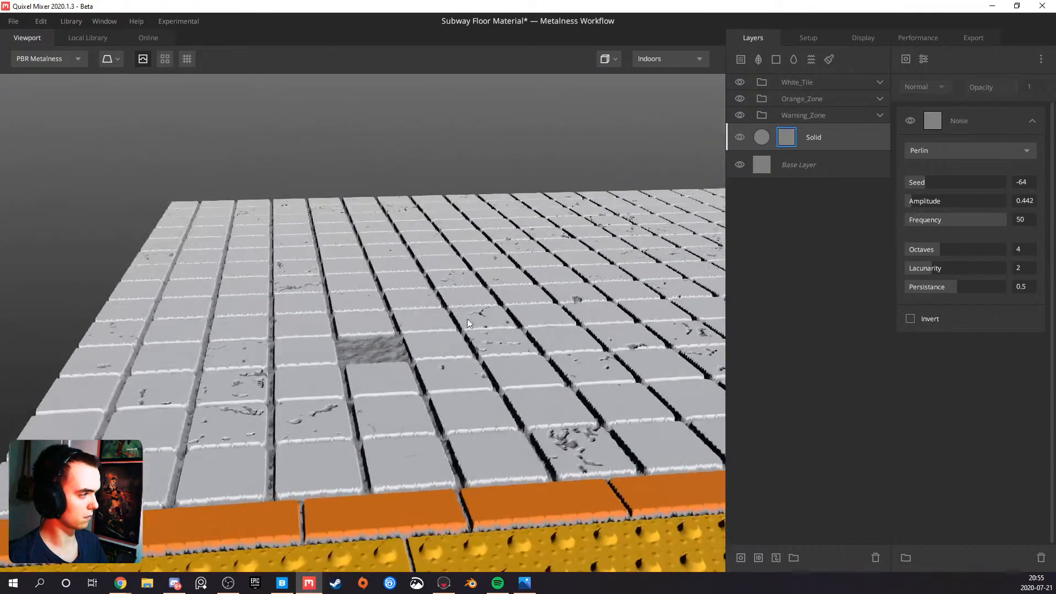
left_click_drag(927, 266, 920, 265)
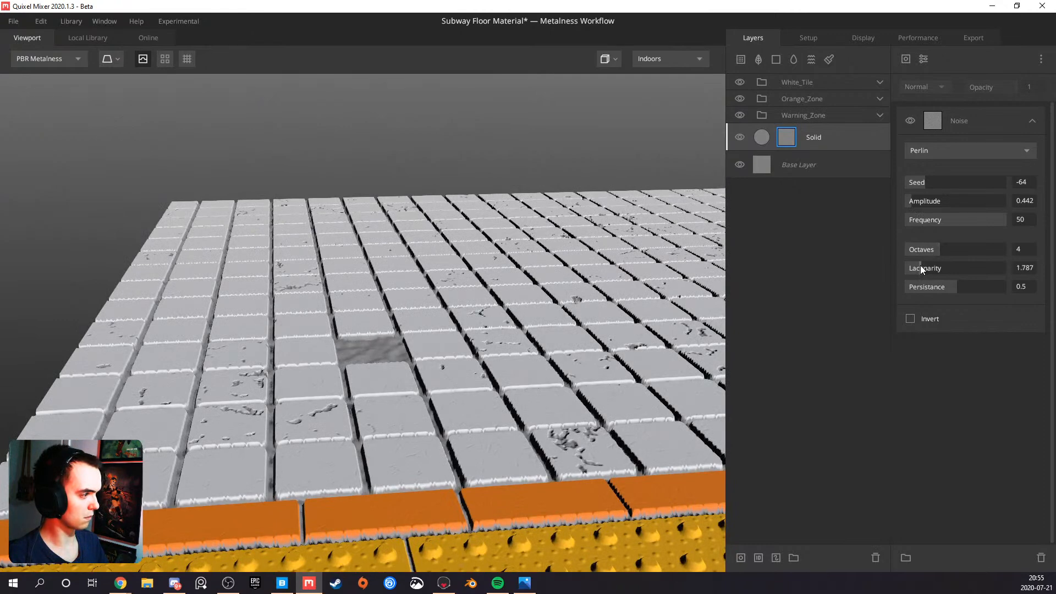
left_click_drag(429, 343, 478, 375)
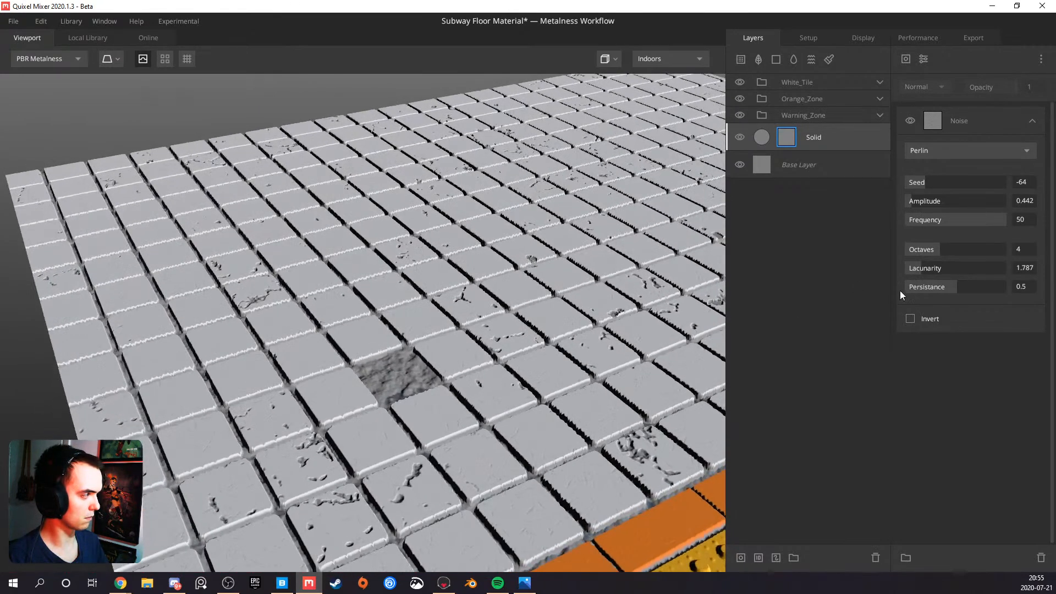
Set the noise lacunarity to 2.218 and its octaves to 2
left_click_drag(936, 269, 942, 268)
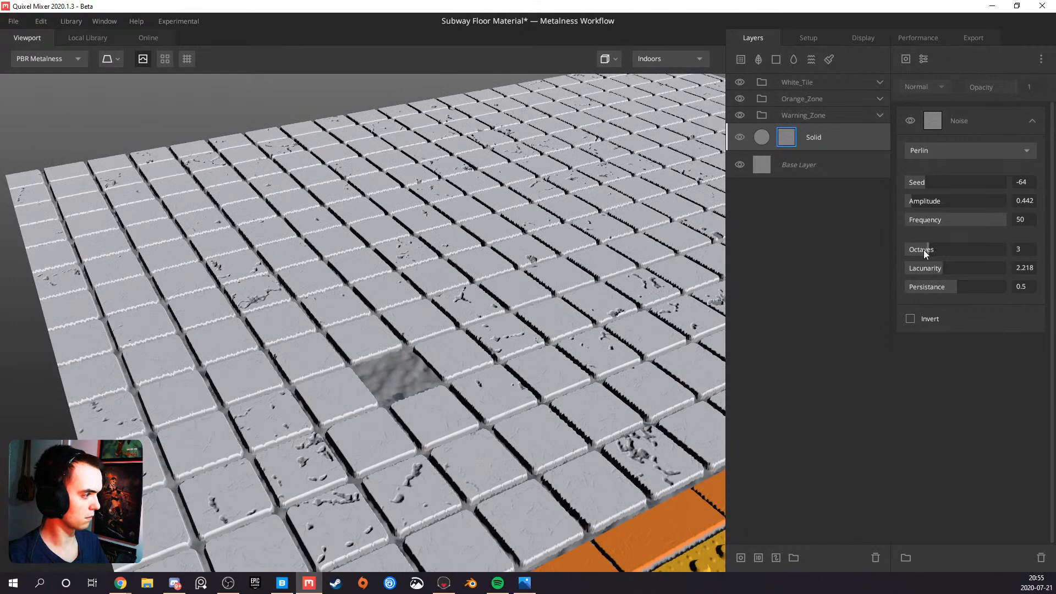
left_click_drag(442, 393, 466, 412)
left_click_drag(923, 252, 917, 252)
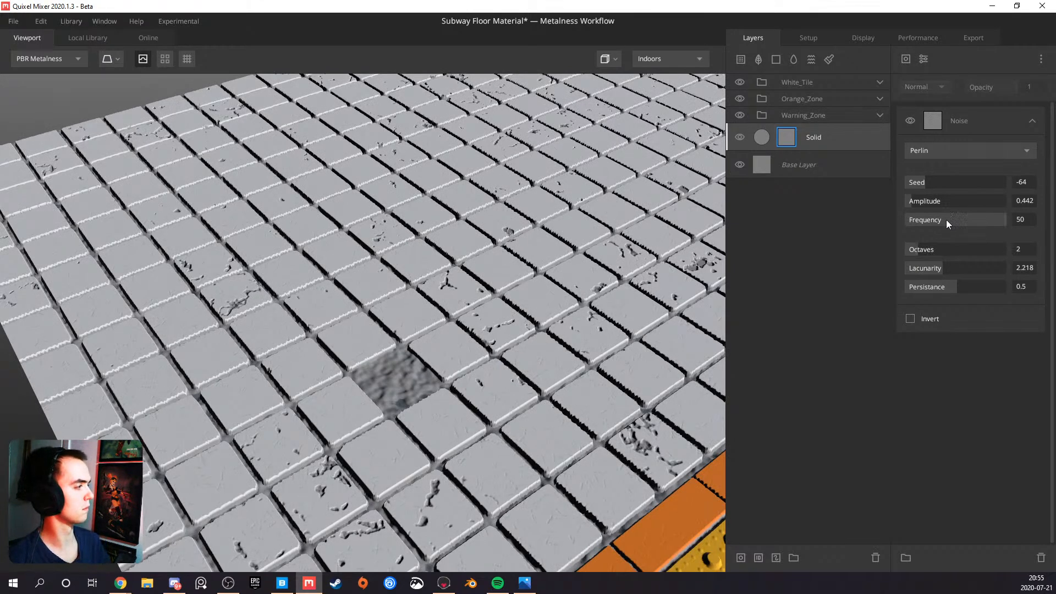
Set the noise frequency to 32.04 and its octaves to 8, and check the grout across the tile zones
left_click_drag(992, 219, 969, 229)
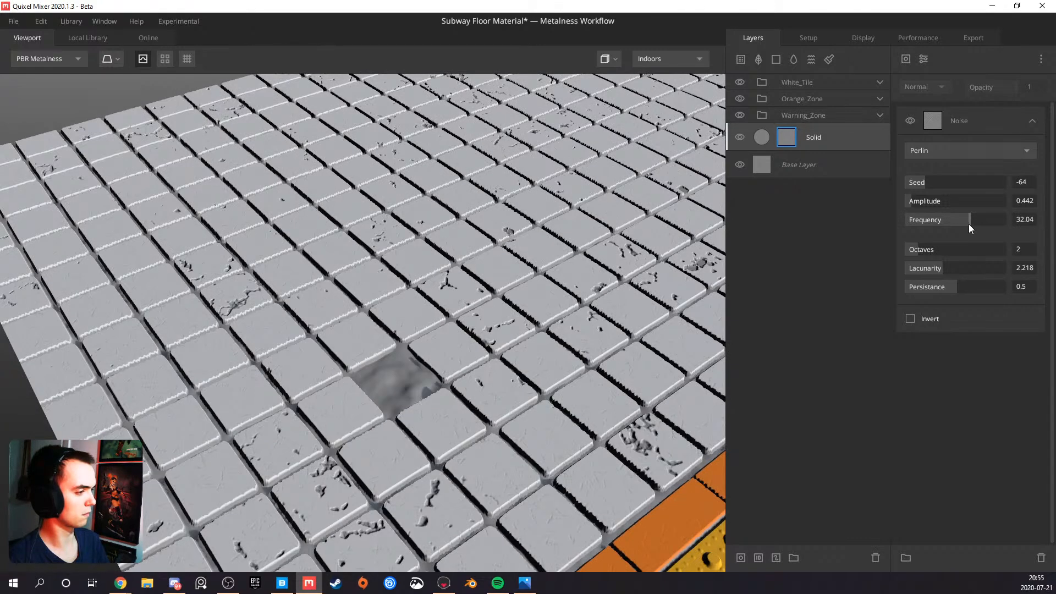
scroll(541, 326, "down", 5)
left_click_drag(541, 326, 265, 279)
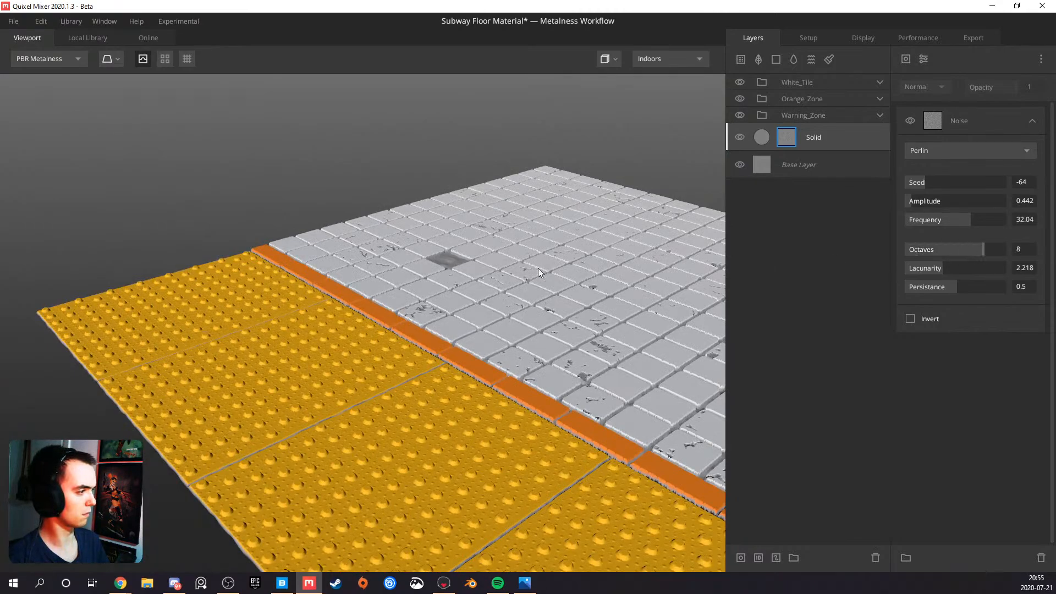
left_click_drag(538, 268, 473, 291)
middle_click_drag(516, 257, 455, 289)
scroll(458, 253, "up", 3)
left_click_drag(465, 259, 514, 193)
Try other blend Threshold values on the Solid layer, settle on 0.189, and inspect the gaps between the white tiles
left_click(817, 137)
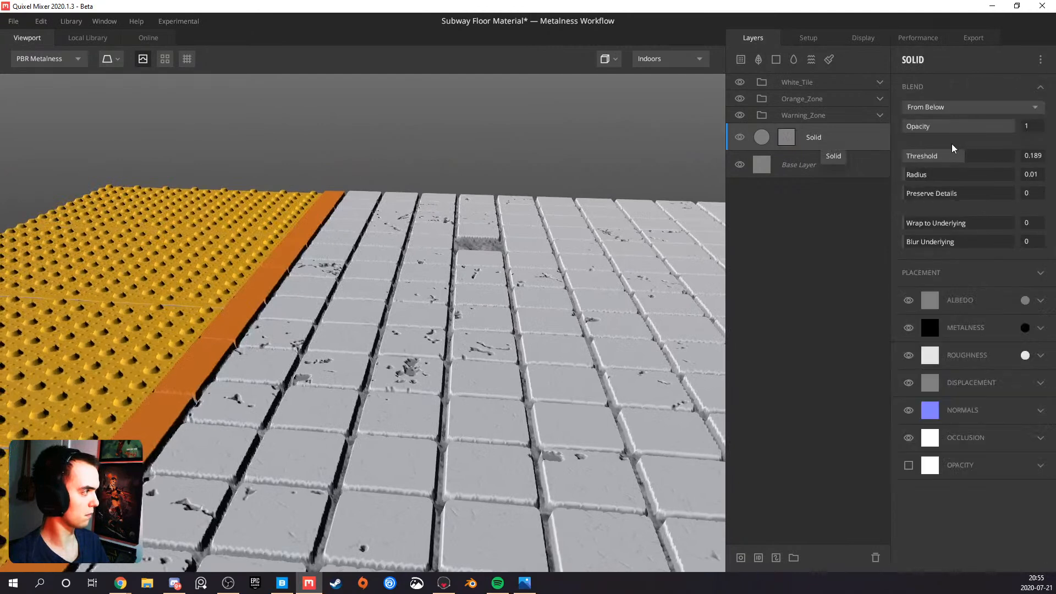
left_click(969, 157)
left_click(965, 159)
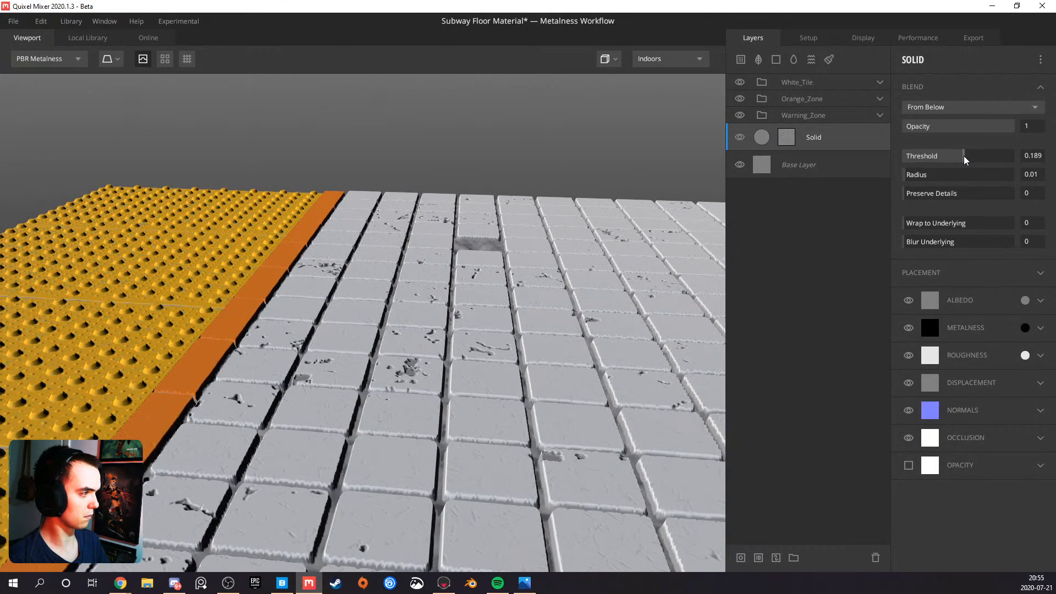
left_click_drag(563, 344, 330, 458)
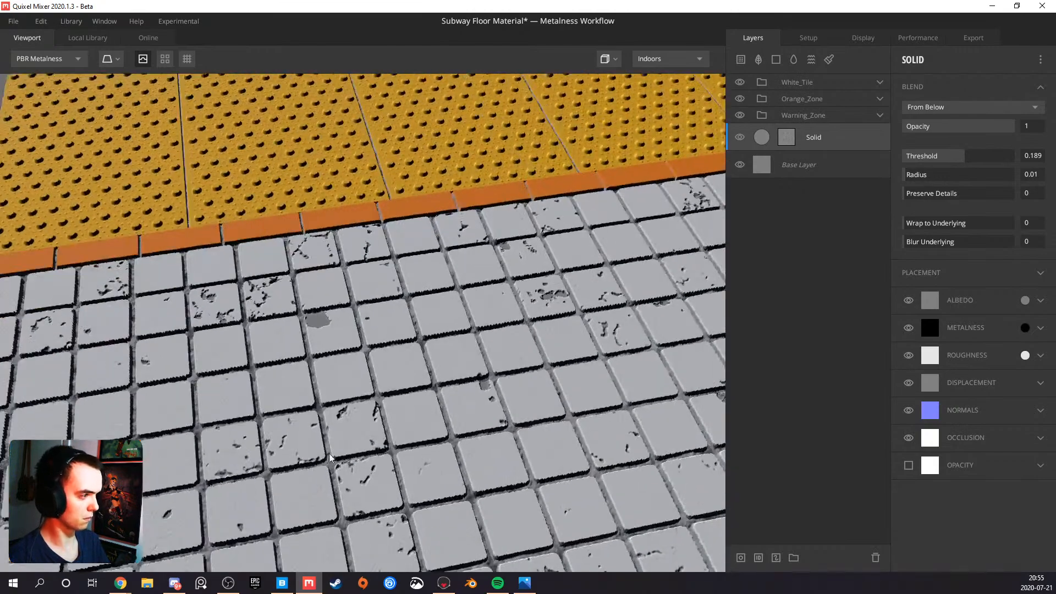
Expand the Warning_Zone group and set the Warning_Zone layer's blend Threshold to 0.05
scroll(362, 347, "up", 6)
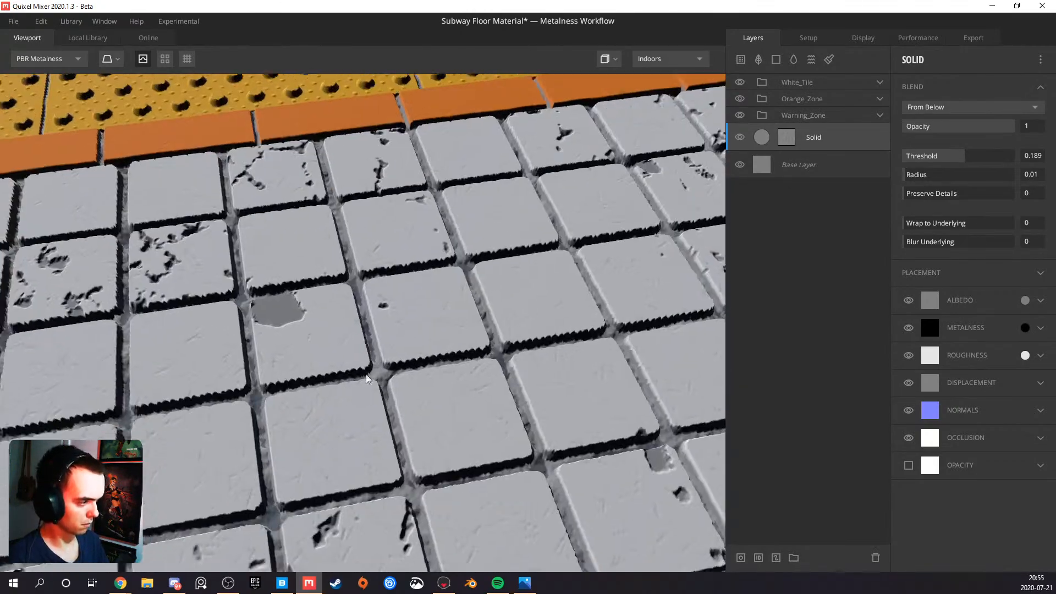
left_click_drag(396, 366, 201, 301)
scroll(100, 338, "down", 3)
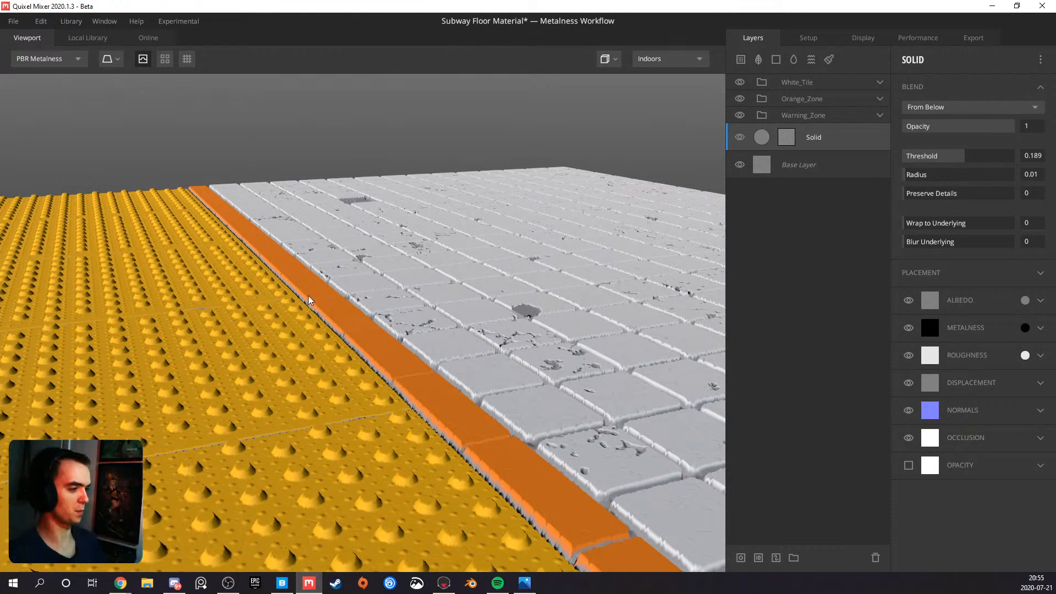
left_click(879, 116)
left_click(825, 274)
left_click(964, 156)
left_click_drag(965, 160, 961, 159)
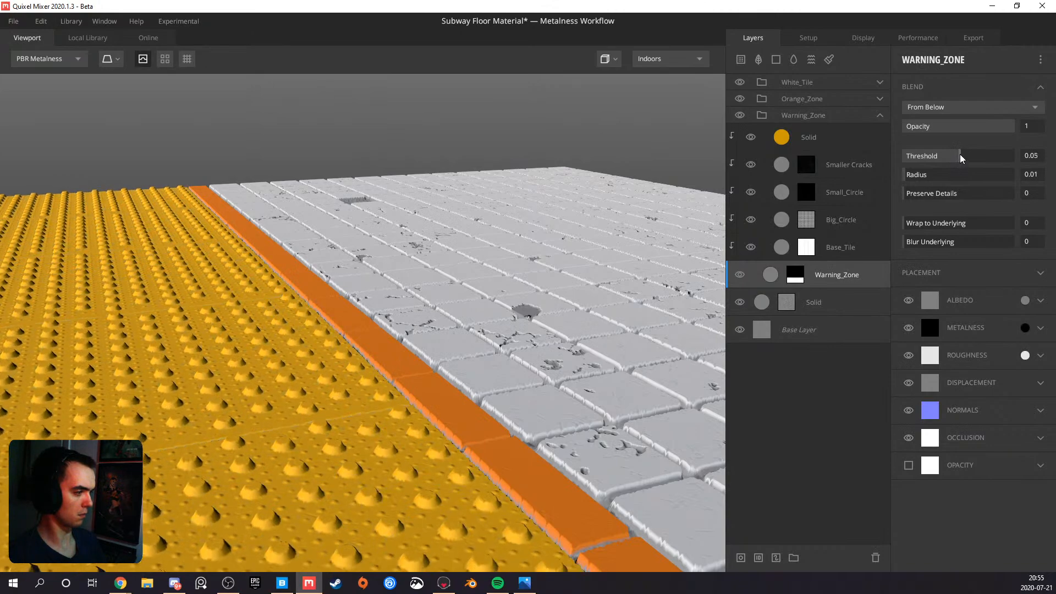
left_click_drag(558, 356, 565, 381)
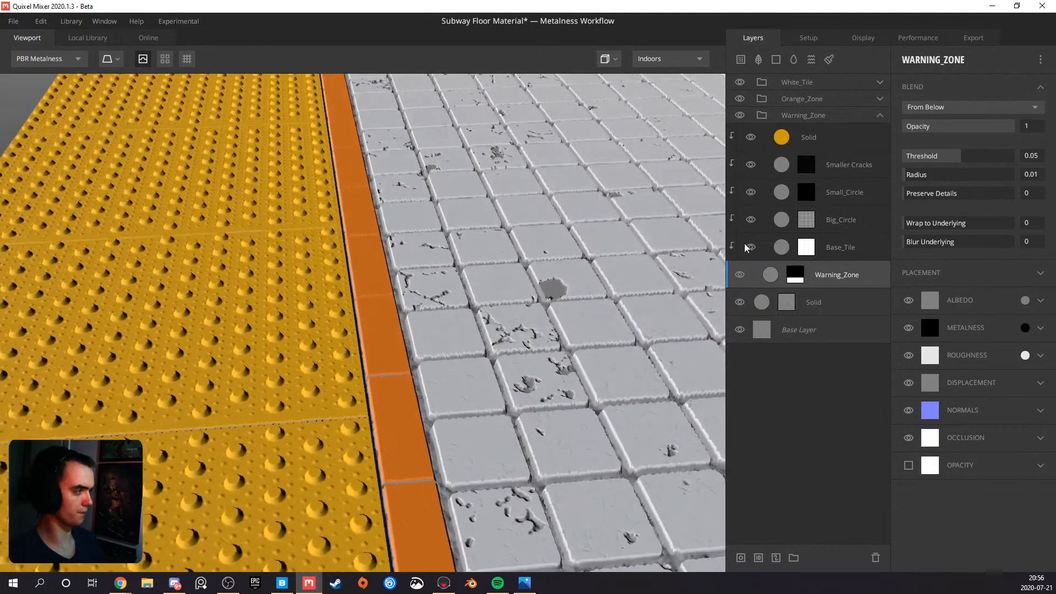
Set the blend Threshold of the grout Solid layer above the Base Layer to 0.269
left_click(814, 300)
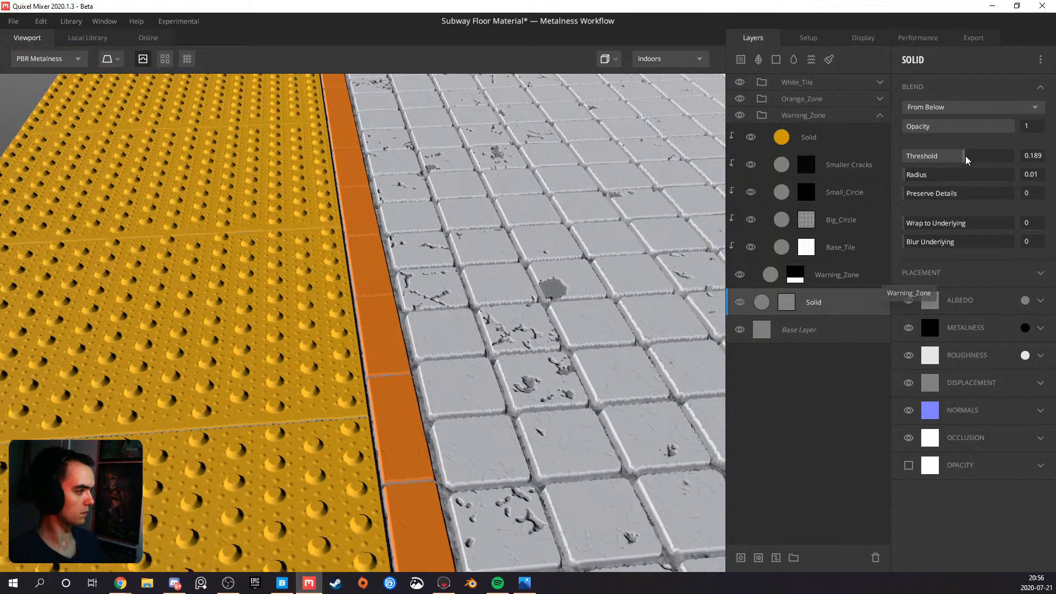
left_click_drag(968, 159, 967, 160)
left_click_drag(467, 406, 241, 521)
middle_click_drag(286, 507, 365, 407)
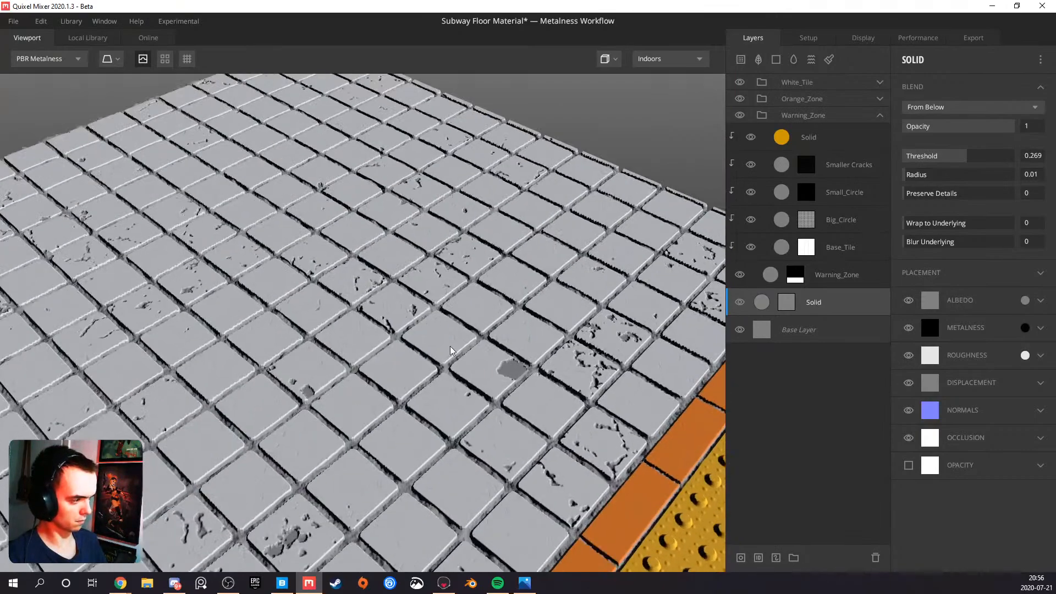
Examine the grout depth and gaps between the white tiles from several angles and check the reference image
scroll(467, 353, "down", 3)
middle_click_drag(365, 444, 413, 413)
scroll(413, 412, "up", 4)
left_click_drag(413, 412, 236, 353)
middle_click_drag(483, 405, 360, 367)
scroll(361, 370, "up", 5)
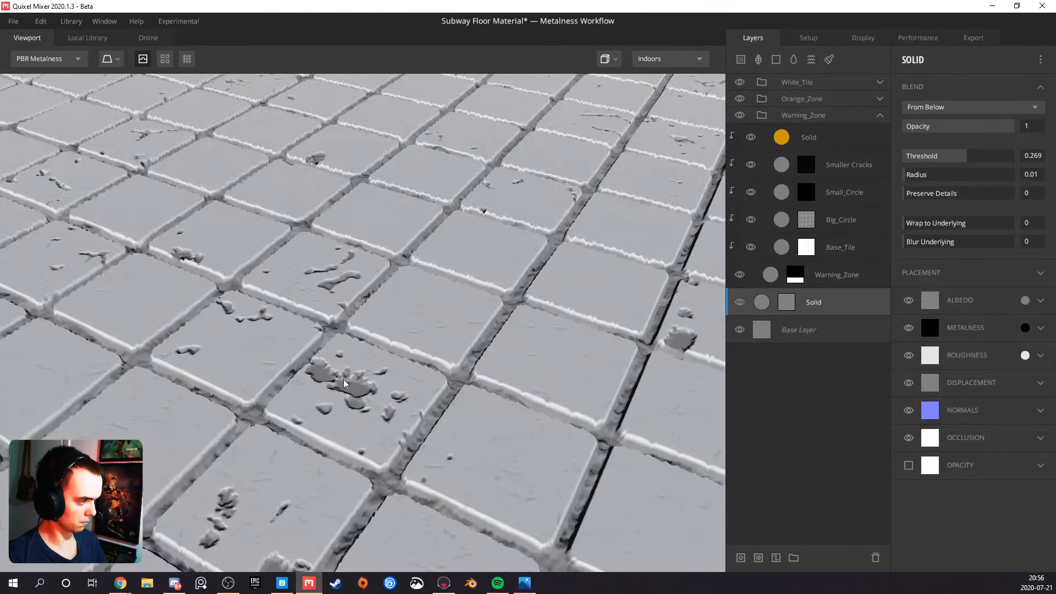
scroll(312, 376, "down", 5)
left_click_drag(309, 393, 296, 358)
left_click(524, 584)
left_click(525, 584)
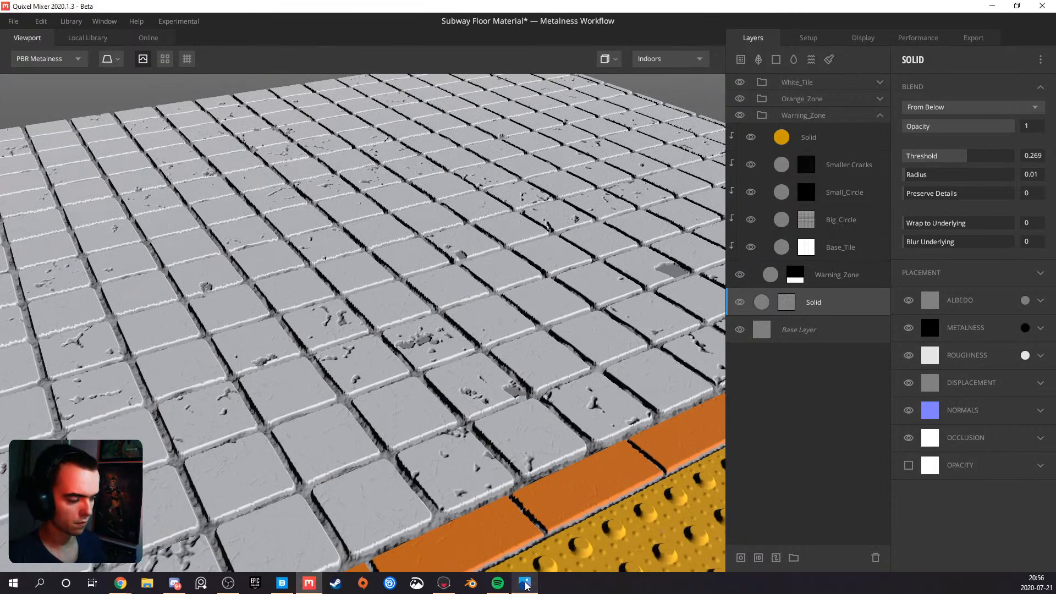
Change the grout Solid layer's albedo to dark grey, hex 282828, and collapse the Warning_Zone group
left_click(1025, 300)
left_click_drag(371, 340, 363, 355)
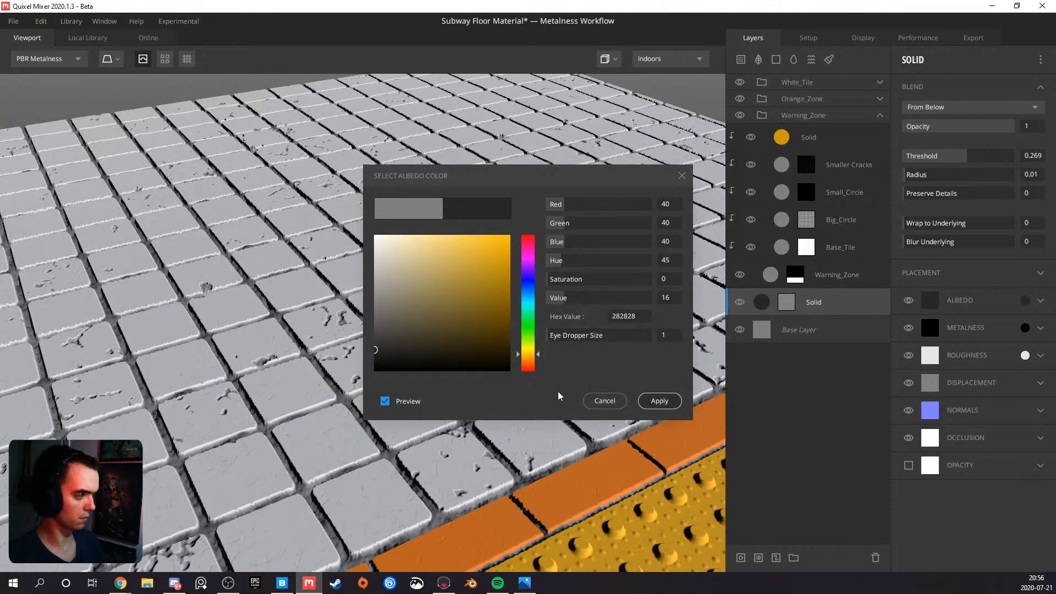
left_click(648, 401)
left_click_drag(406, 369, 368, 414)
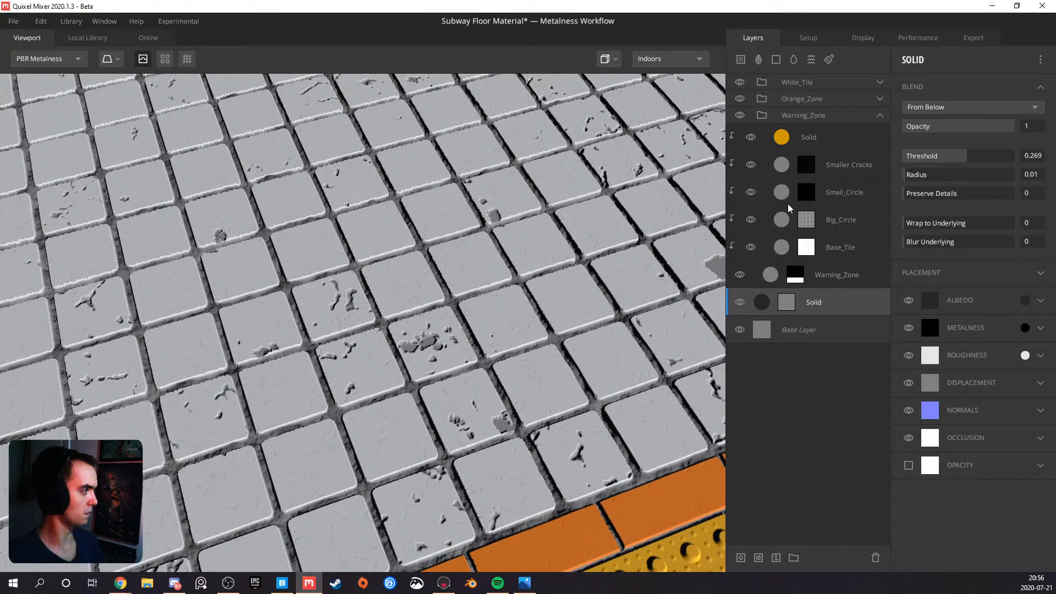
left_click(878, 118)
Examine the dark grout across the white, orange and yellow zones and compare the floor with the reference image
scroll(487, 378, "down", 4)
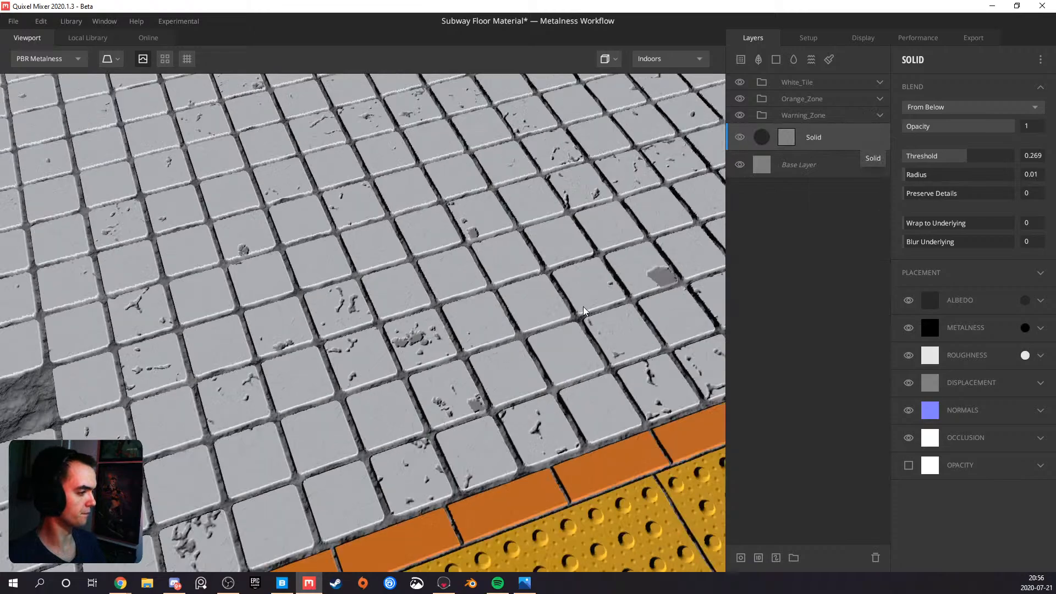
left_click_drag(487, 378, 318, 336)
scroll(317, 336, "down", 5)
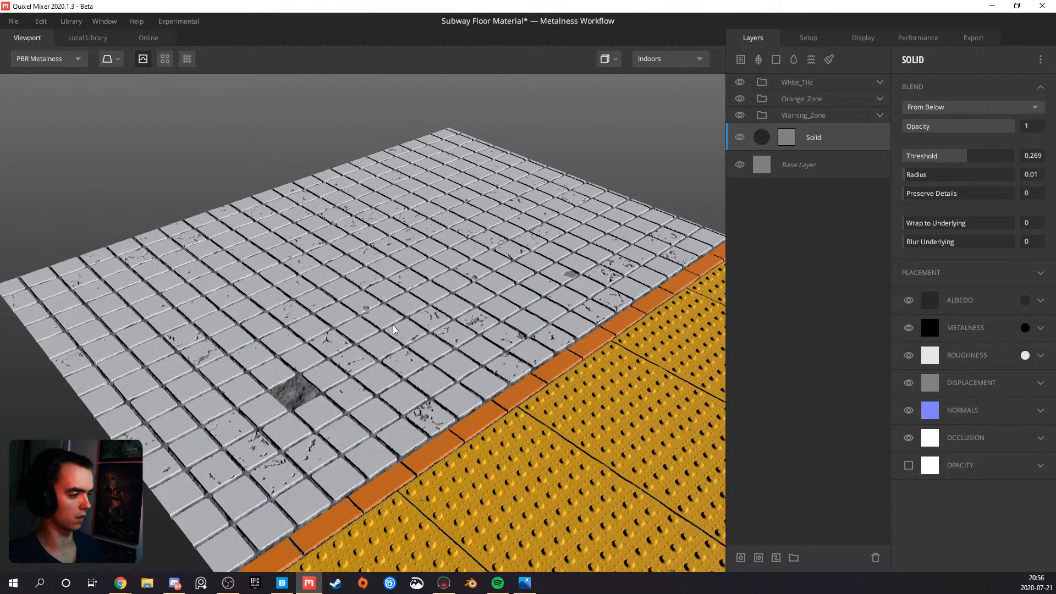
scroll(500, 270, "down", 3)
middle_click_drag(507, 318, 431, 268)
left_click_drag(454, 335, 430, 378)
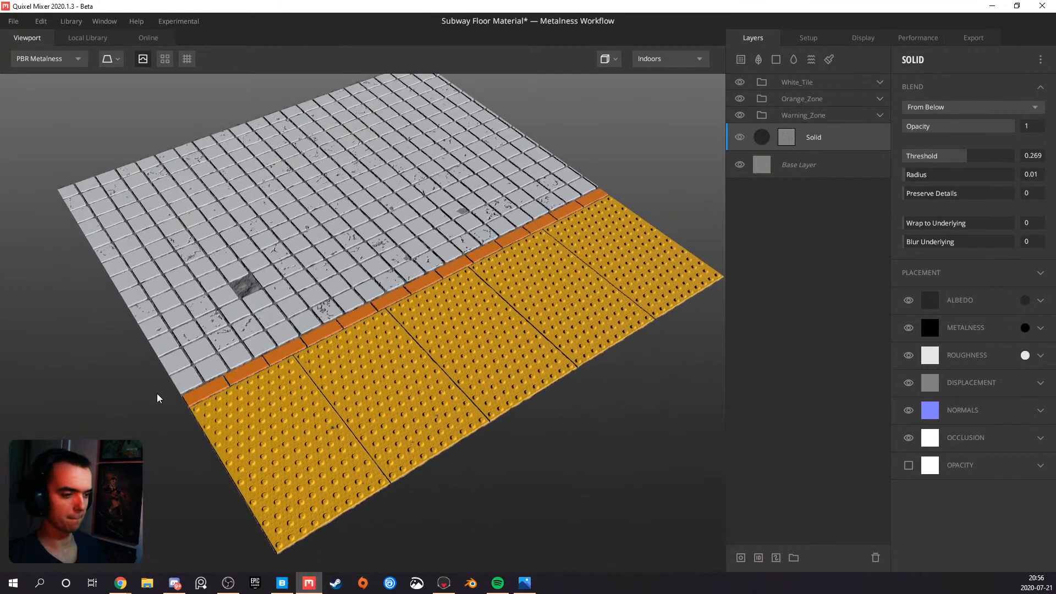
left_click(524, 584)
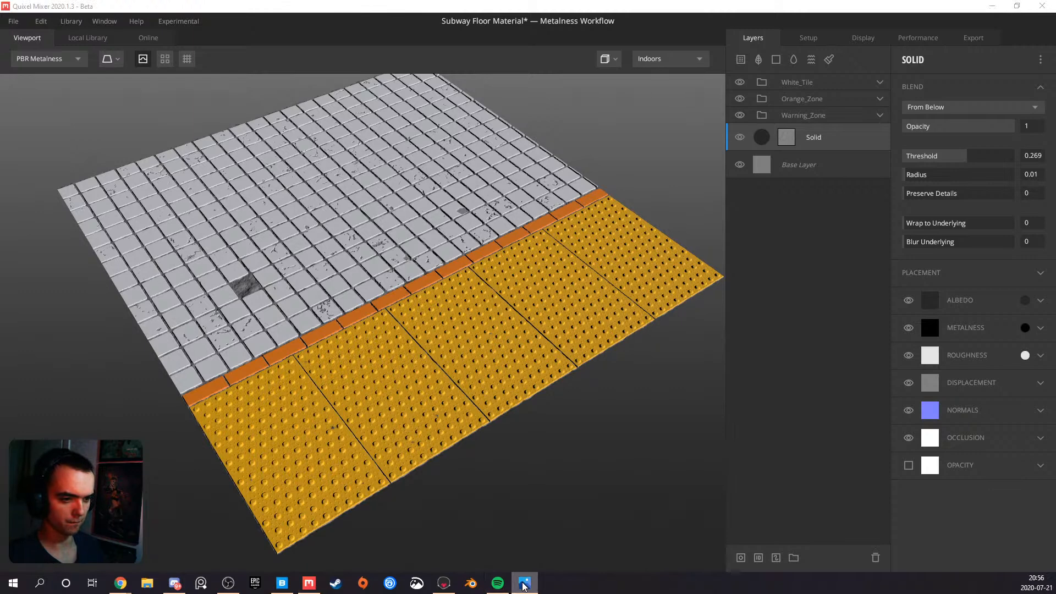
left_click(523, 585)
scroll(325, 418, "up", 4)
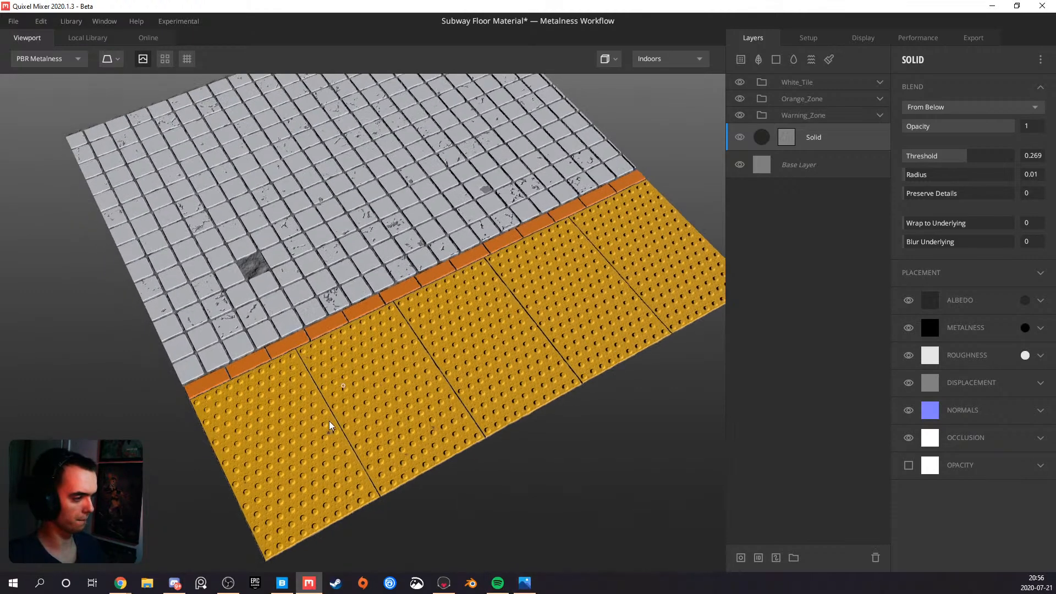
scroll(319, 407, "up", 5)
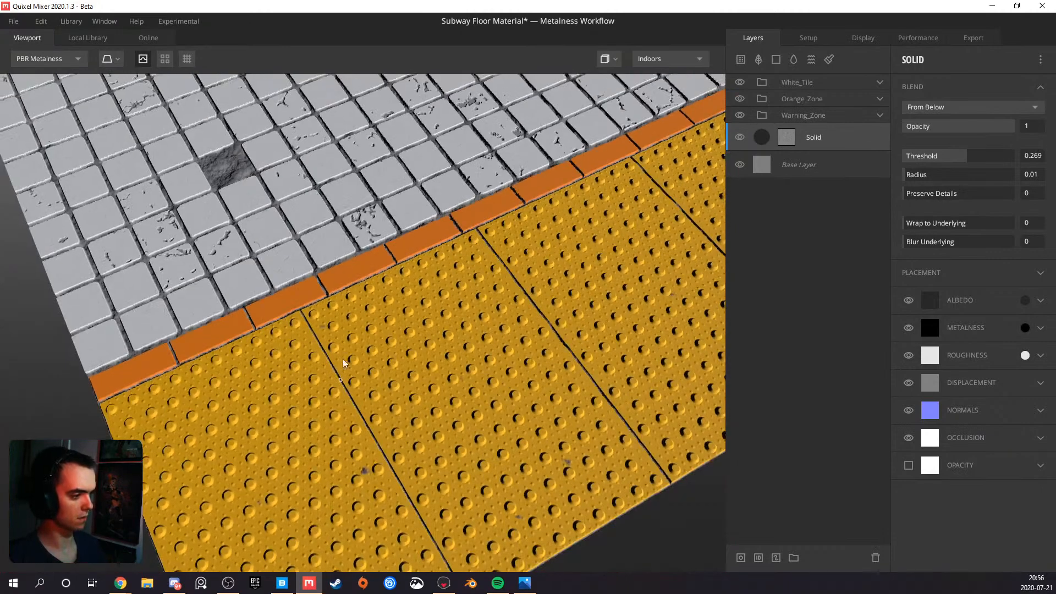
left_click_drag(343, 363, 373, 343)
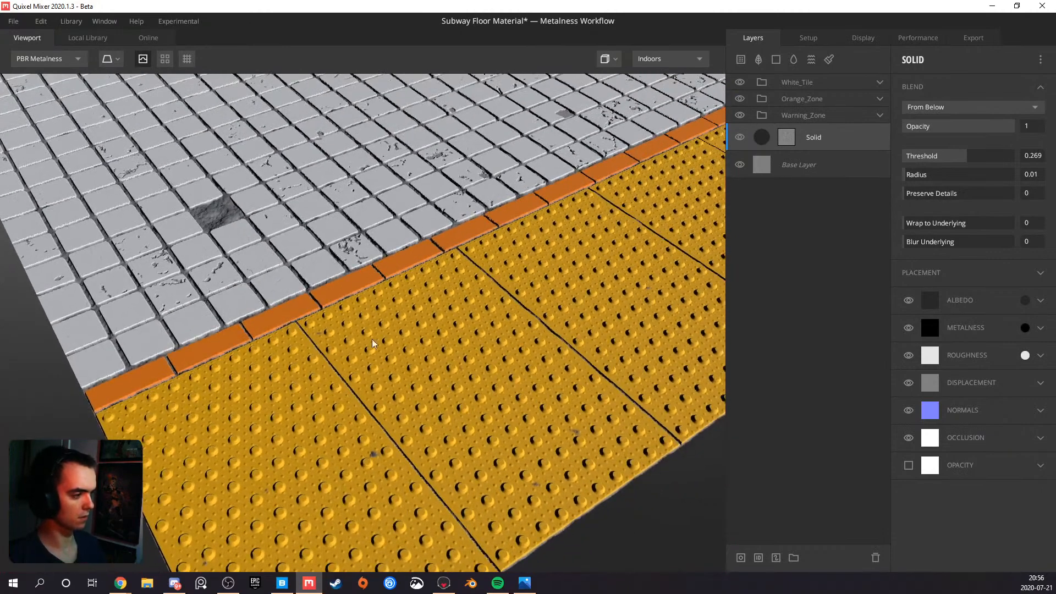
Add a Solid layer above the yellow Solid in the Warning_Zone group, give it a mask stack and clip it to the layers below
left_click(880, 115)
left_click(802, 145)
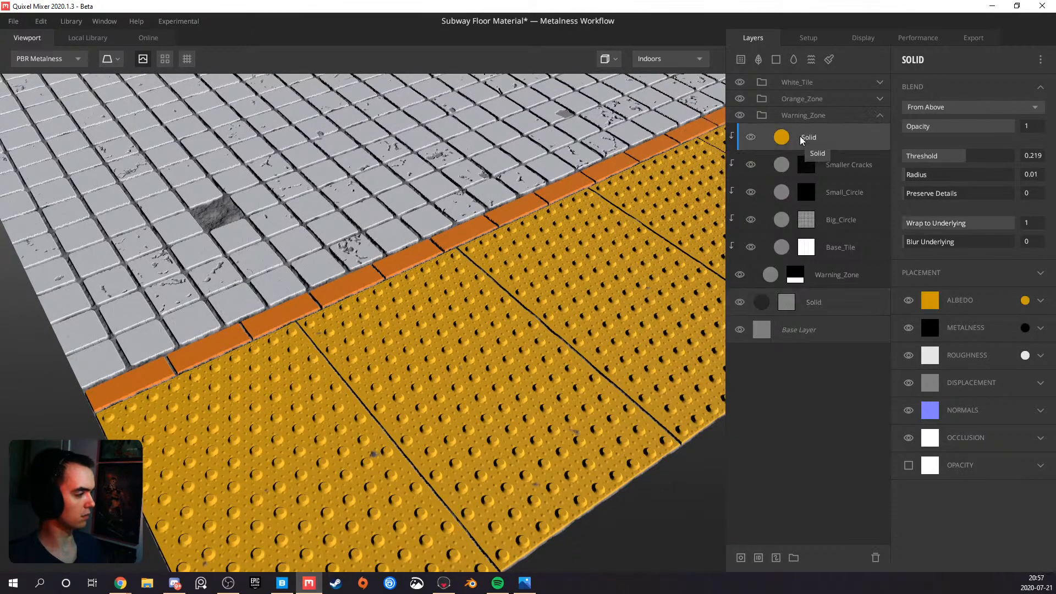
middle_click_drag(426, 363, 428, 297)
scroll(413, 379, "up", 5)
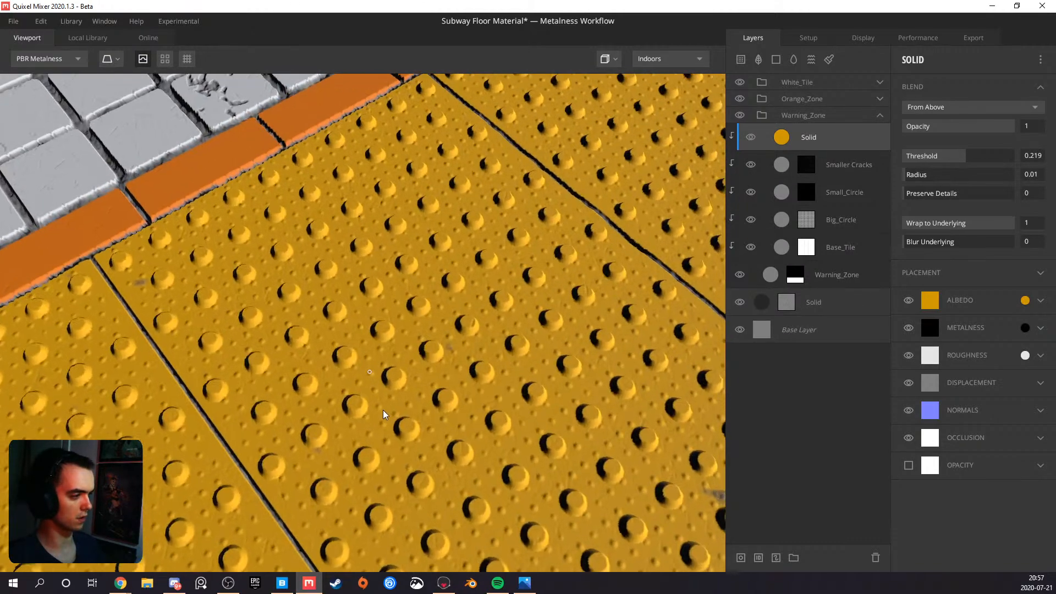
scroll(541, 260, "down", 5)
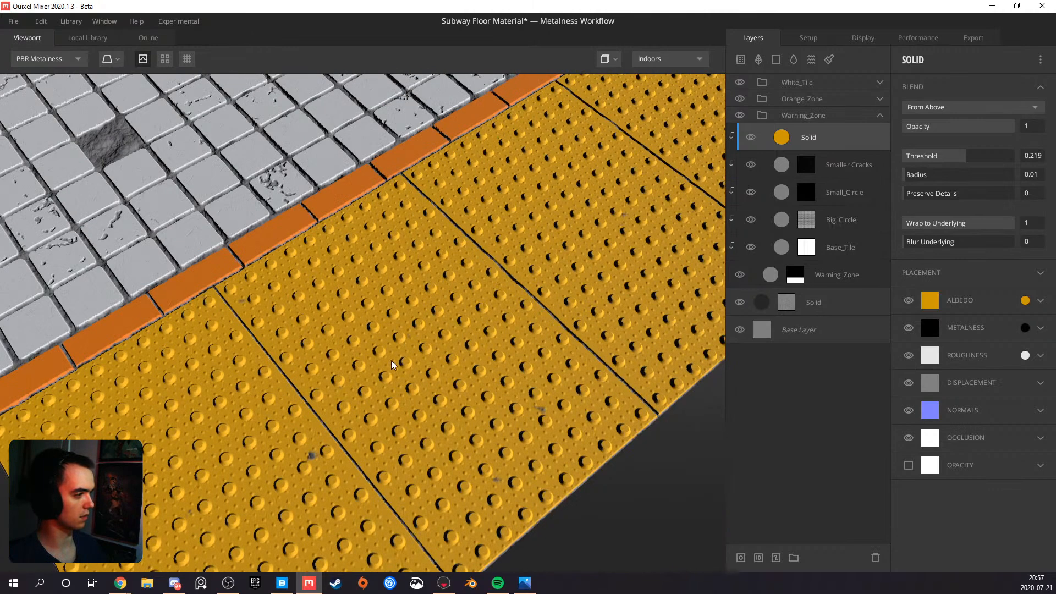
left_click(776, 59)
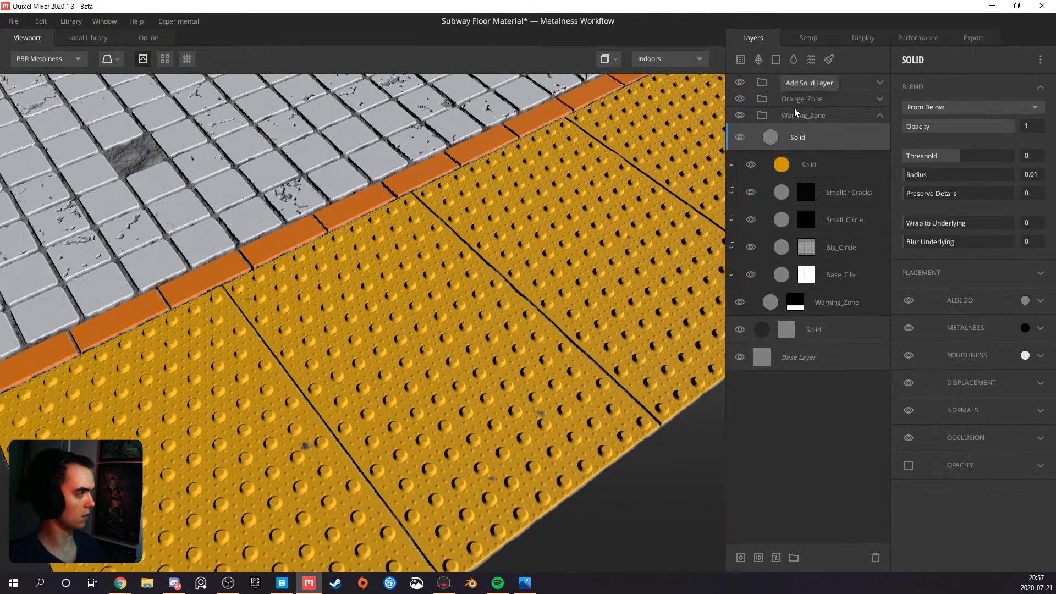
right_click(803, 145)
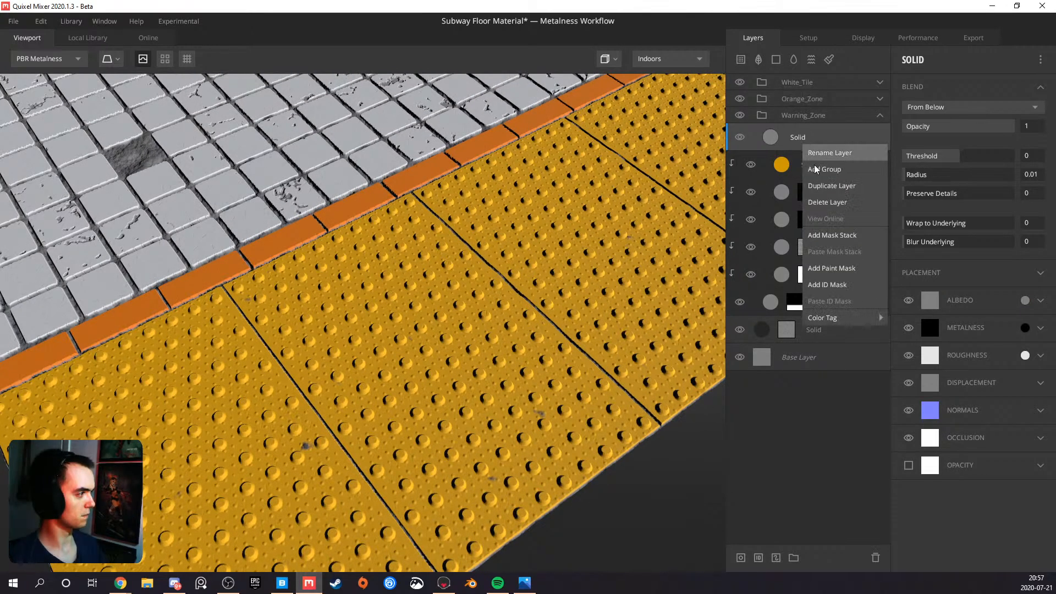
left_click(828, 235)
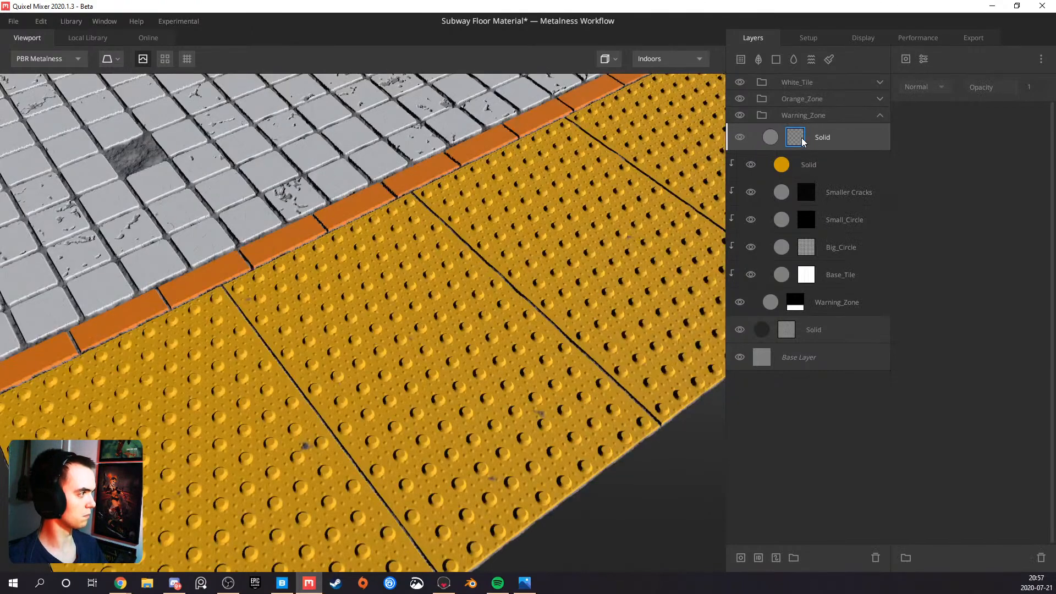
left_click(815, 138, "alt")
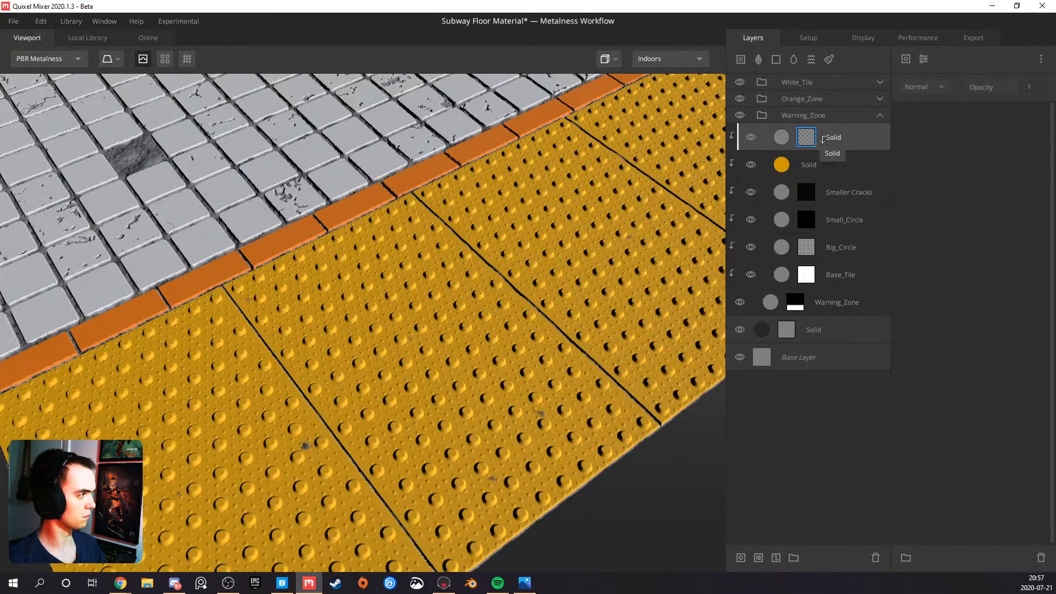
left_click(918, 61)
left_click(935, 144)
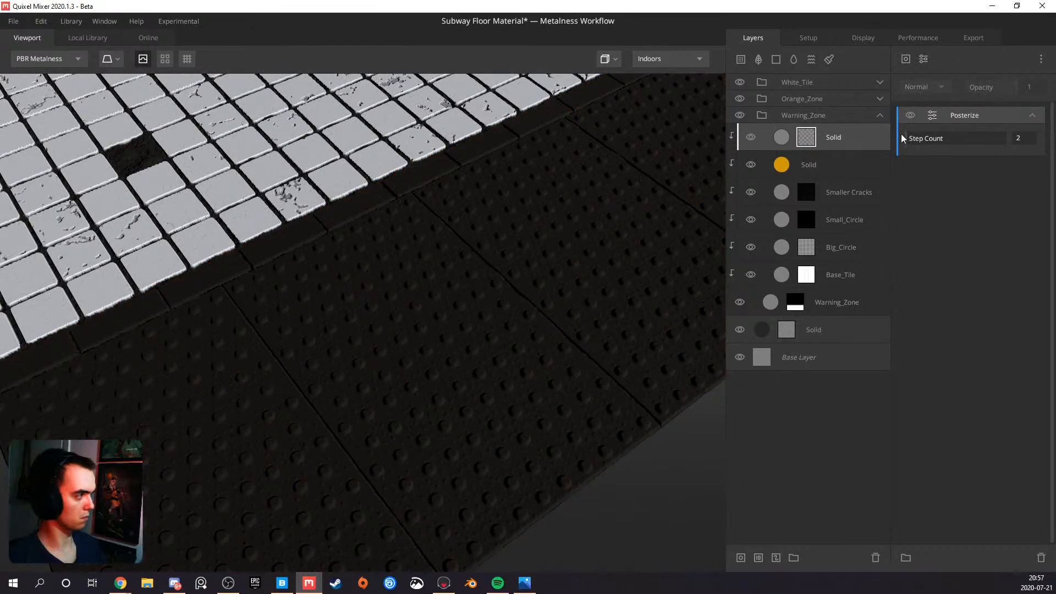
left_click_drag(925, 137, 900, 138)
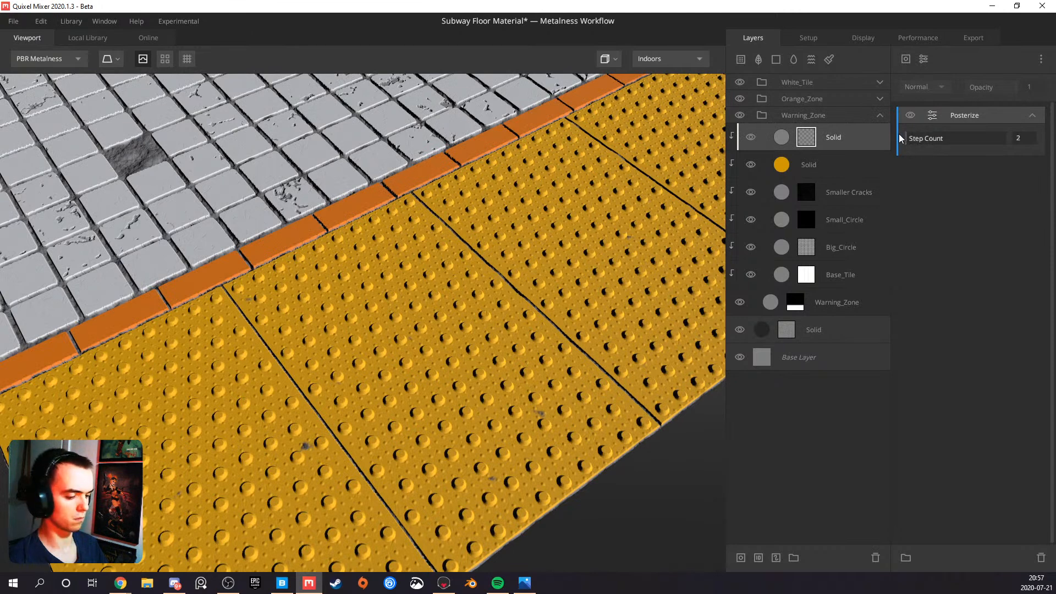
key("q")
left_click_drag(912, 144, 847, 139)
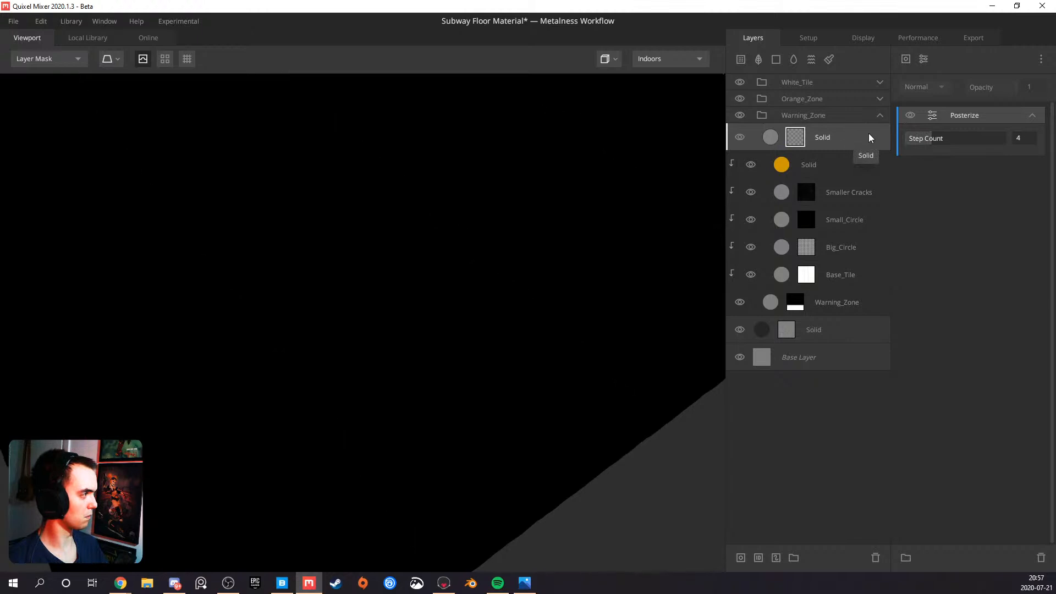
key("Delete")
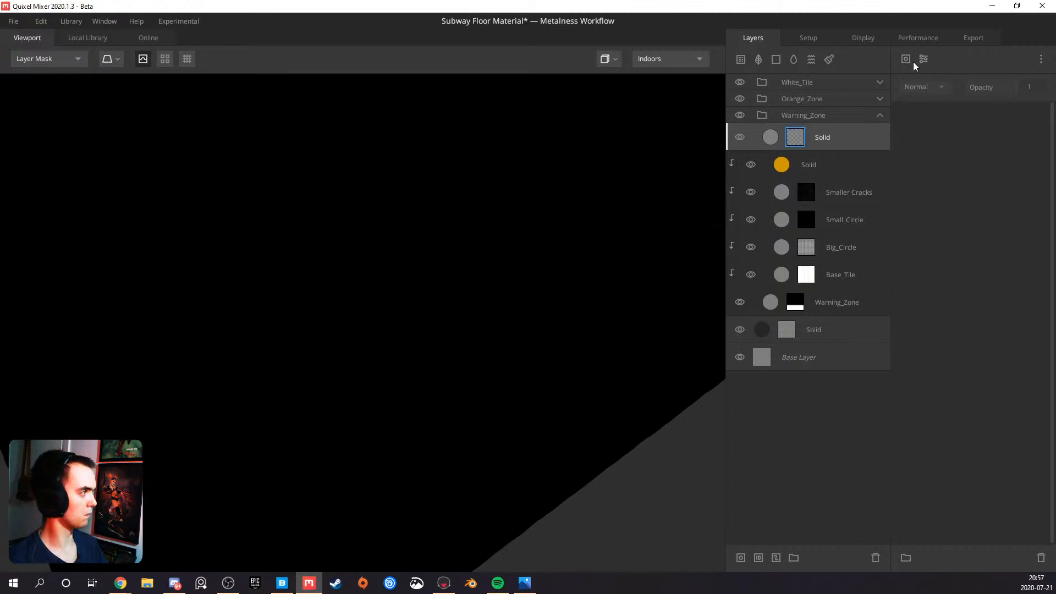
Add a Curvature component to the new Solid layer's mask, set it to Edges Only, and leave the layer unclipped
left_click(910, 61)
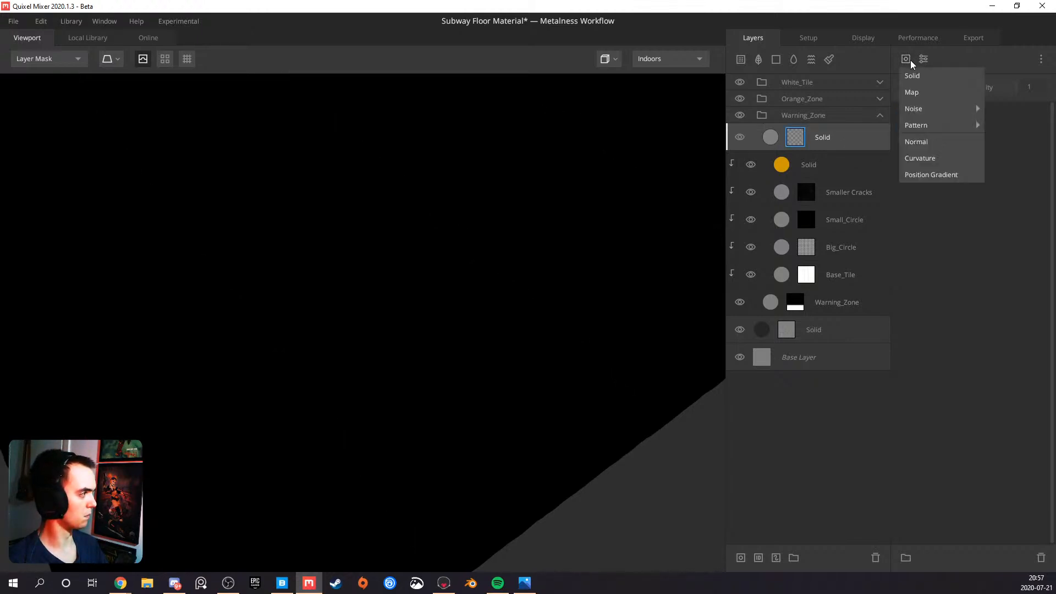
left_click(926, 157)
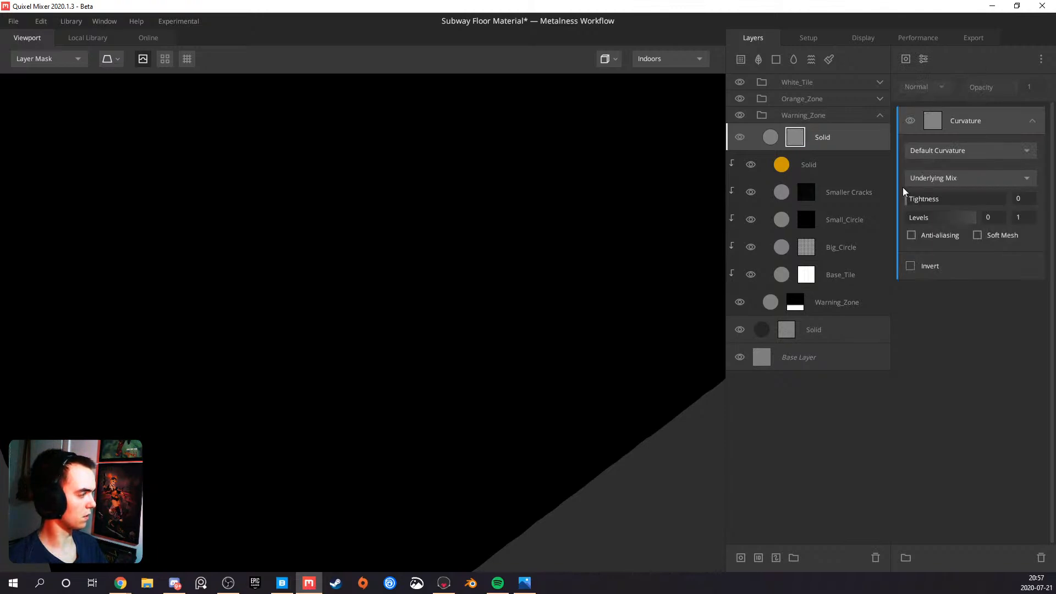
left_click(838, 139, "alt")
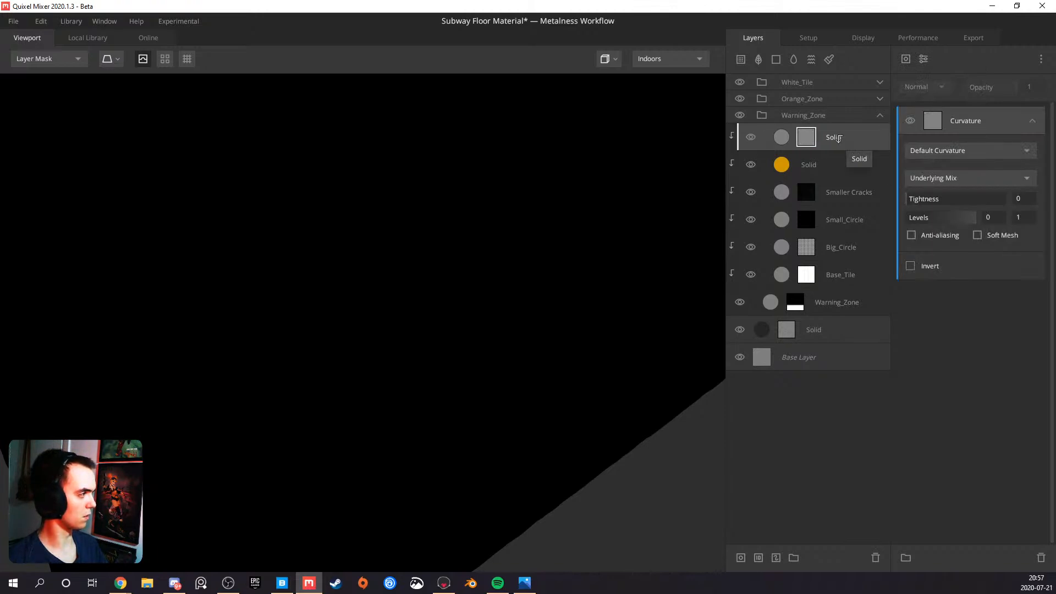
left_click(807, 140)
left_click(931, 151)
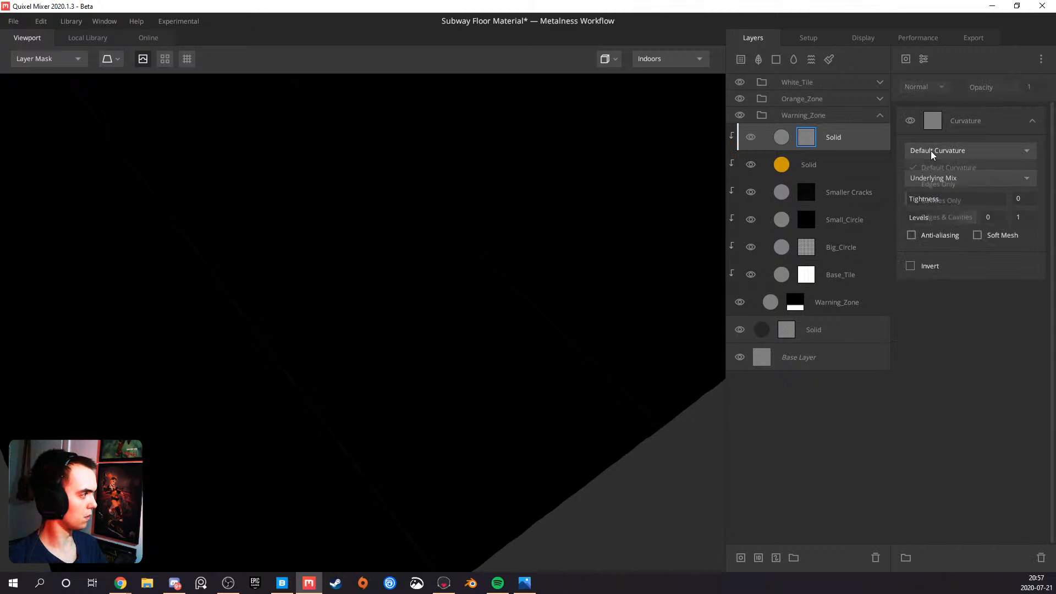
left_click(936, 187)
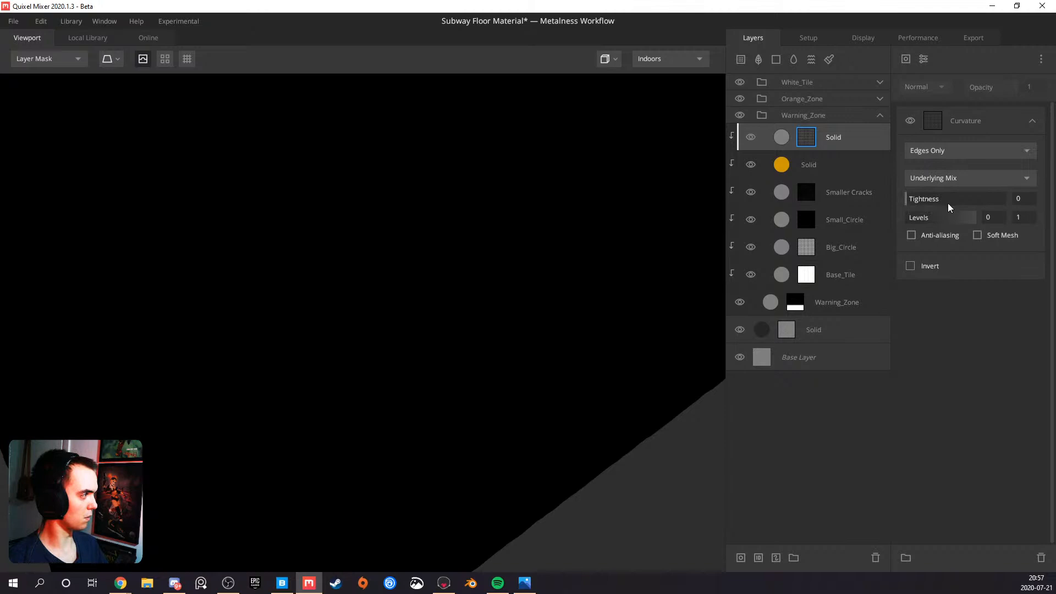
left_click(809, 138, "alt")
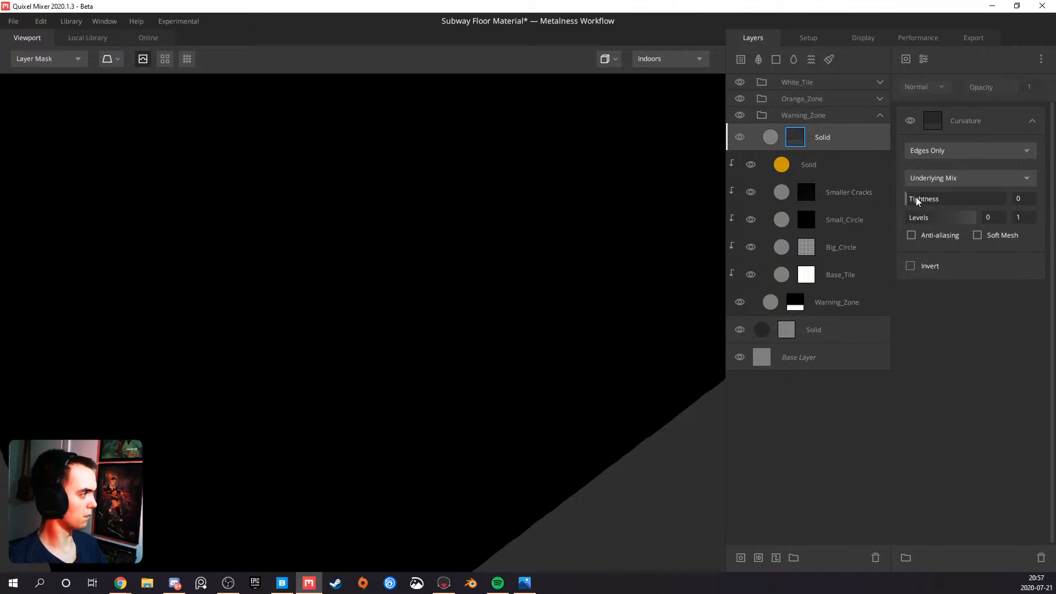
left_click(855, 136)
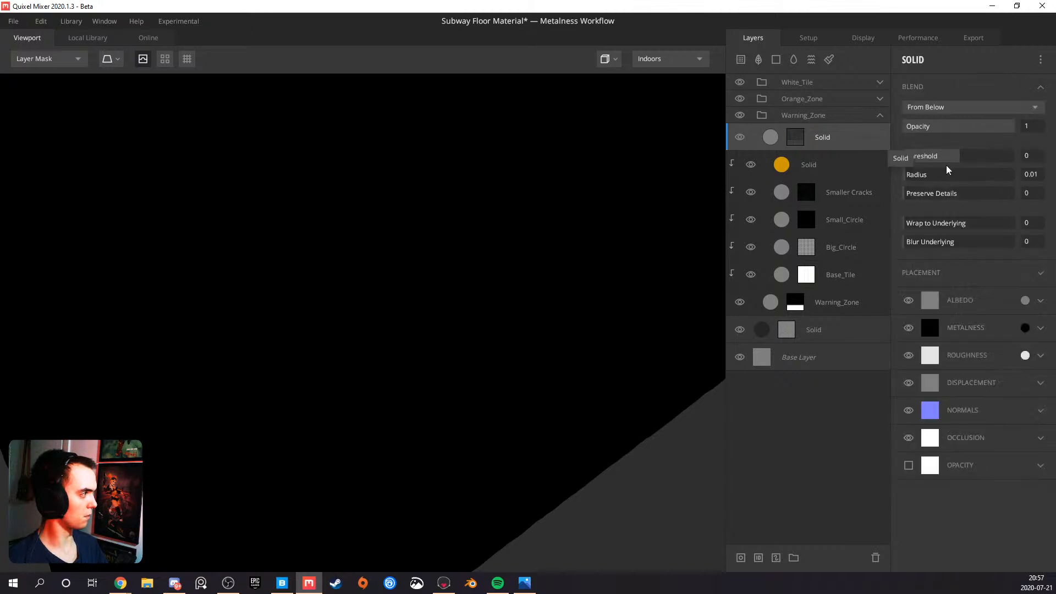
Set the curvature-masked Solid layer's blend Threshold to 0.328 and view the floor in PBR Metalness mode
left_click_drag(962, 160, 969, 155)
left_click_drag(483, 239, 537, 207)
key("m")
right_click_drag(426, 218, 323, 273)
left_click_drag(344, 286, 378, 296)
right_click_drag(355, 250, 299, 215)
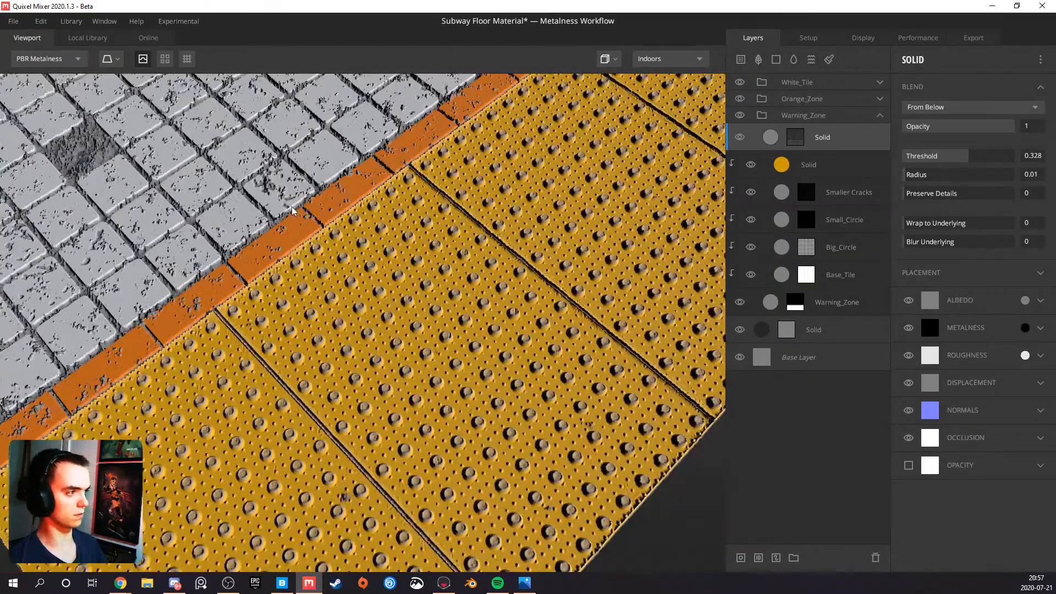
Set the curvature-masked Solid layer's Wrap to Underlying to 1 and check the yellow studs up close
left_click_drag(908, 223, 1055, 220)
middle_click_drag(340, 211, 389, 233)
right_click_drag(389, 233, 404, 285)
left_click_drag(415, 301, 441, 238)
right_click_drag(412, 278, 497, 278)
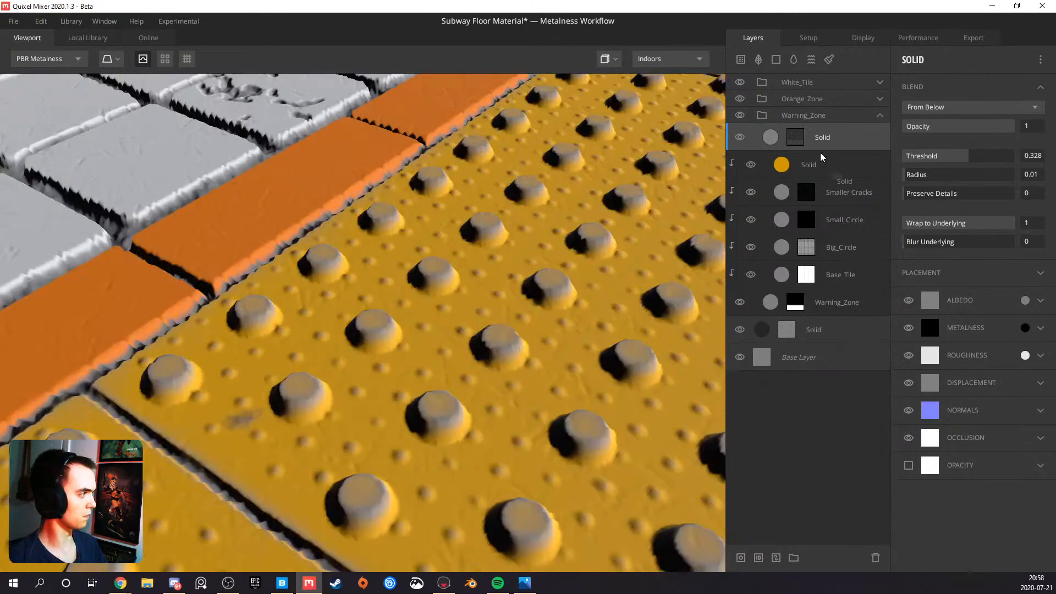
Switch the Curvature component in the Solid layer's mask to Cavities Only
left_click(796, 138)
left_click(935, 153)
left_click(937, 199)
right_click_drag(404, 329, 476, 454)
left_click_drag(327, 306, 283, 370)
right_click_drag(283, 370, 381, 339)
middle_click_drag(382, 340, 374, 259)
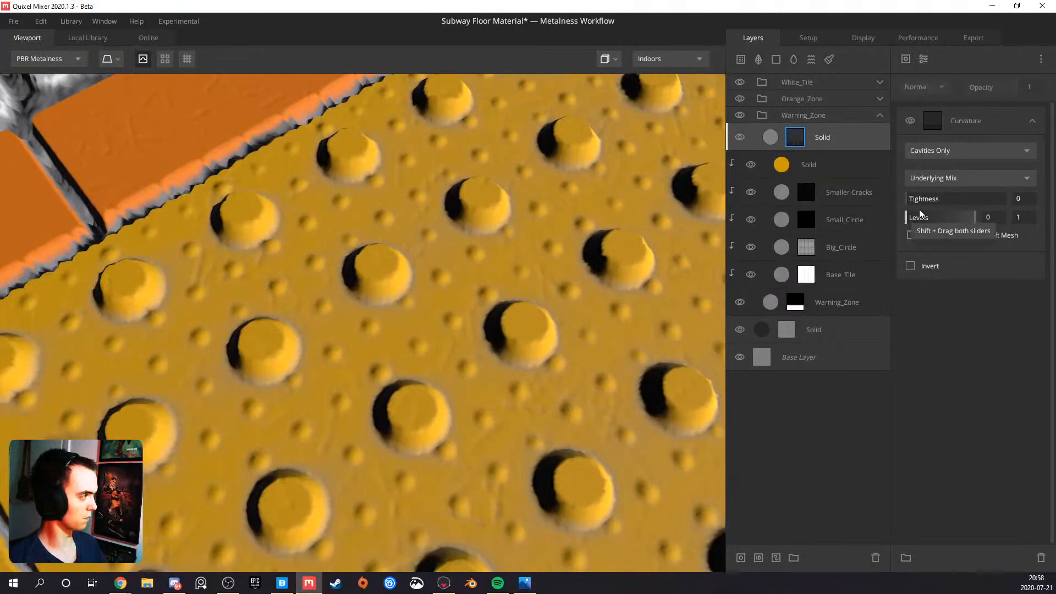
Try other Curvature tightness and lower level values, restore both to 0, and examine the layer mask
left_click_drag(913, 202, 948, 201)
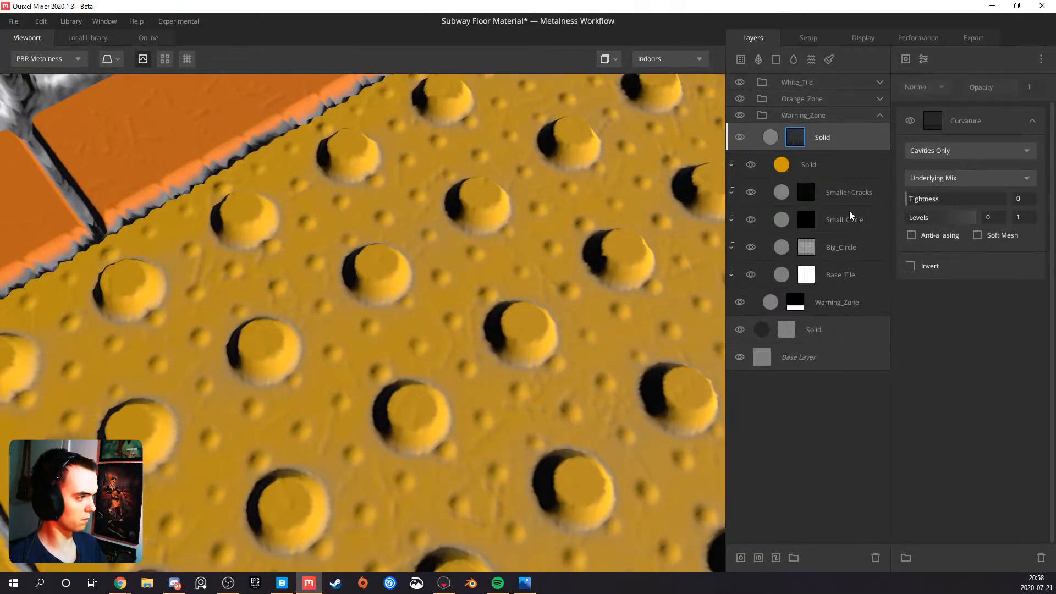
left_click_drag(915, 219, 867, 219)
key("m")
key("m")
key("m")
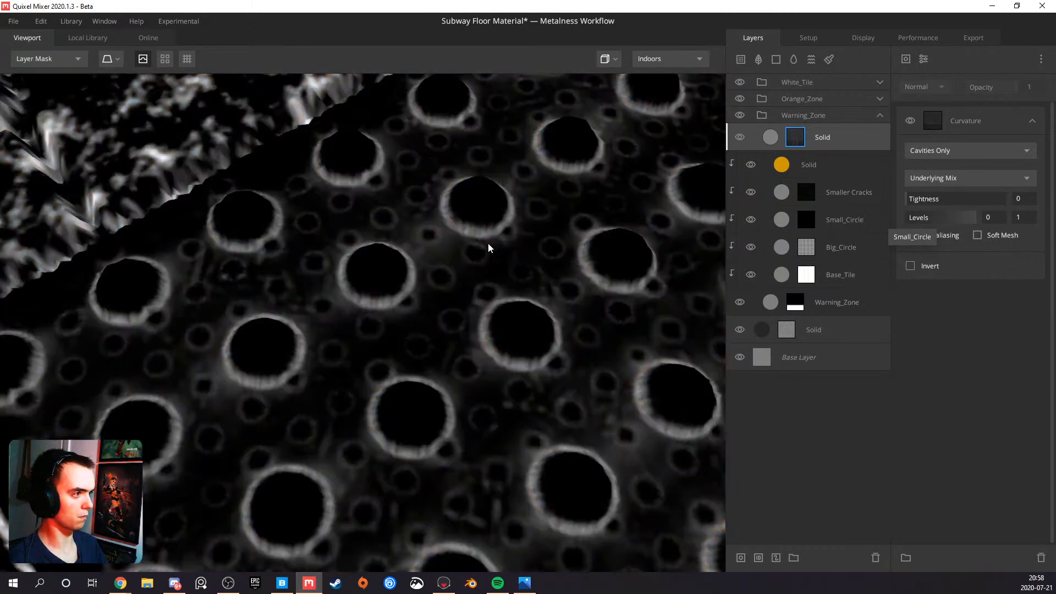
scroll(486, 246, "down", 6)
scroll(409, 301, "up", 1)
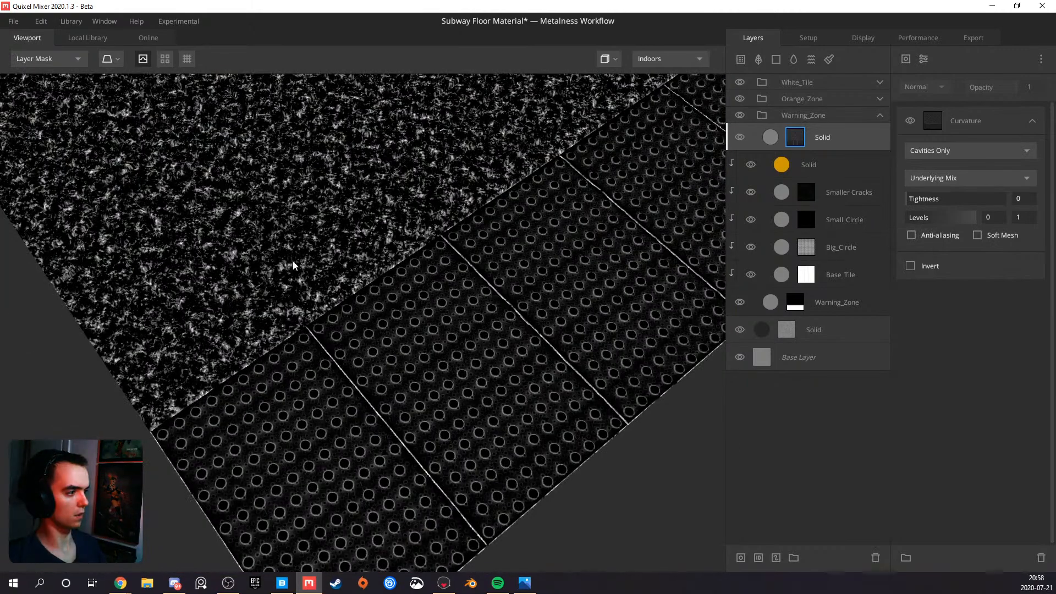
Clip the curvature-masked Solid layer to the Warning_Zone layers below and inspect the tiles in PBR Metalness mode
left_click(835, 142)
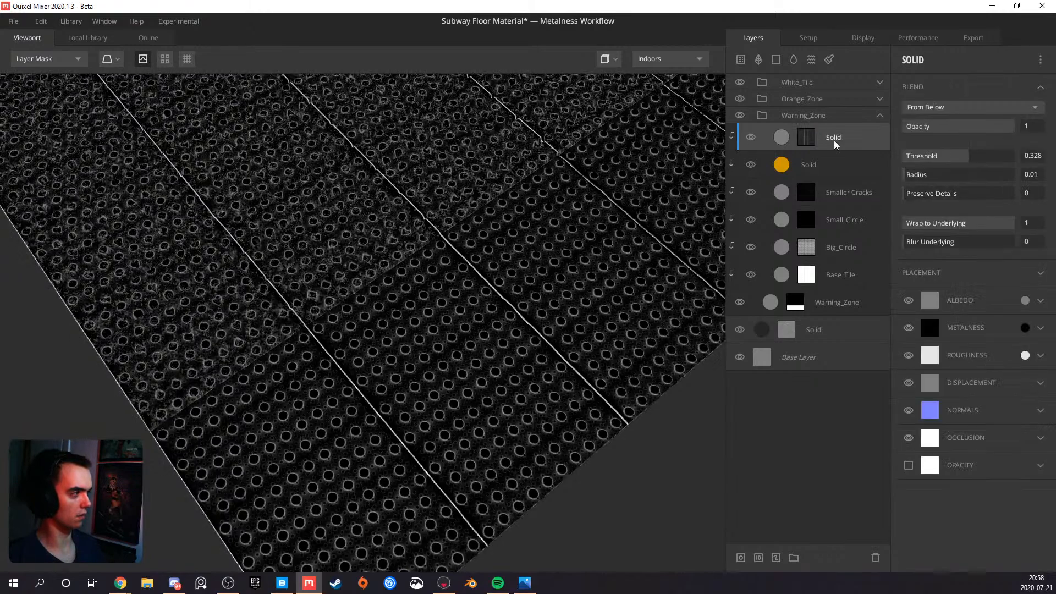
scroll(355, 265, "up", 8)
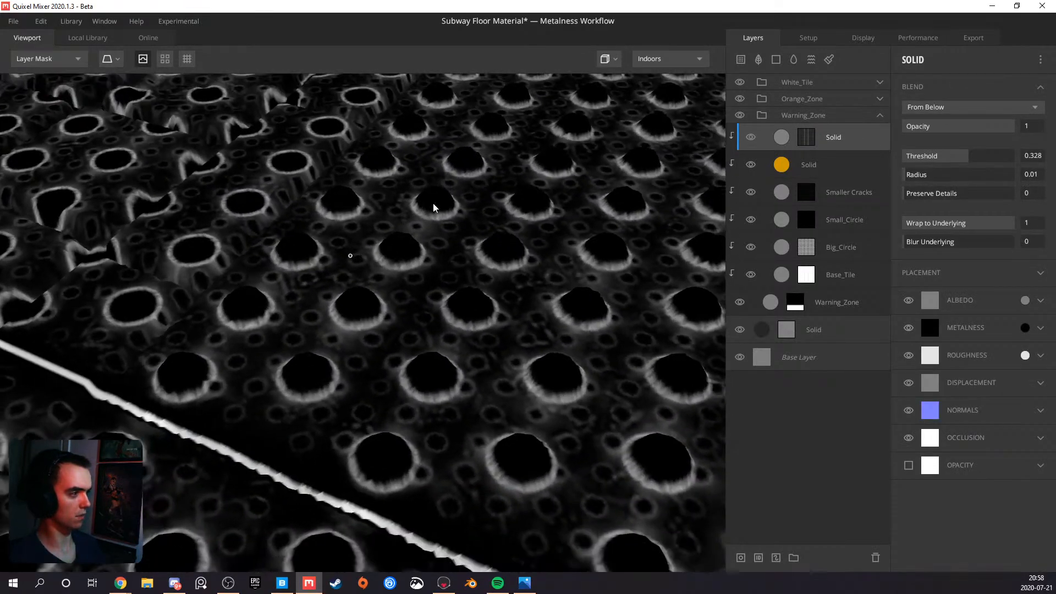
middle_click_drag(539, 247, 430, 235)
key("m")
scroll(374, 315, "up", 2)
scroll(397, 311, "down", 10)
scroll(339, 314, "up", 4)
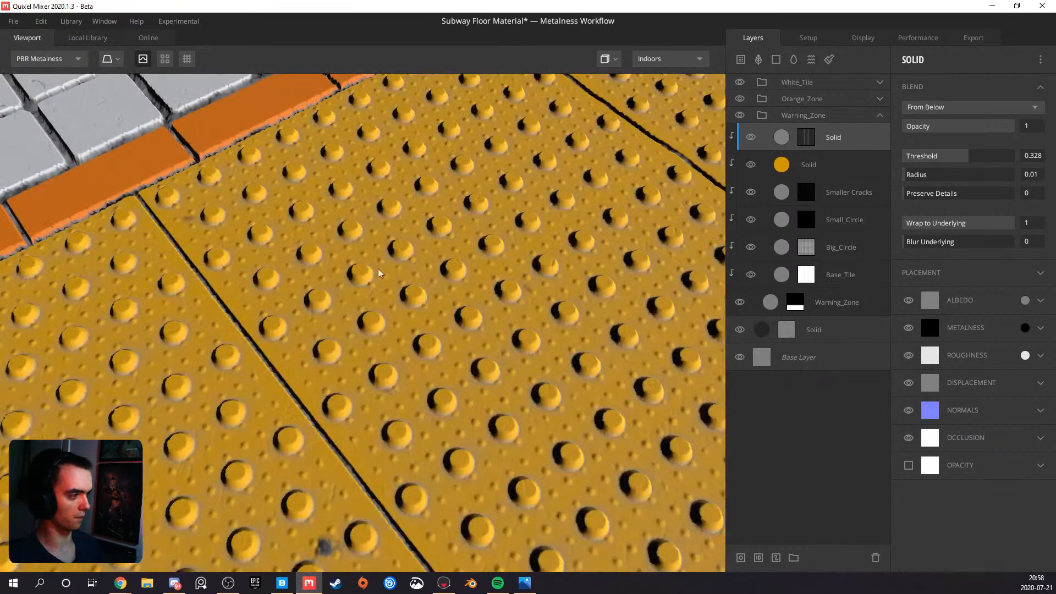
scroll(361, 280, "up", 3)
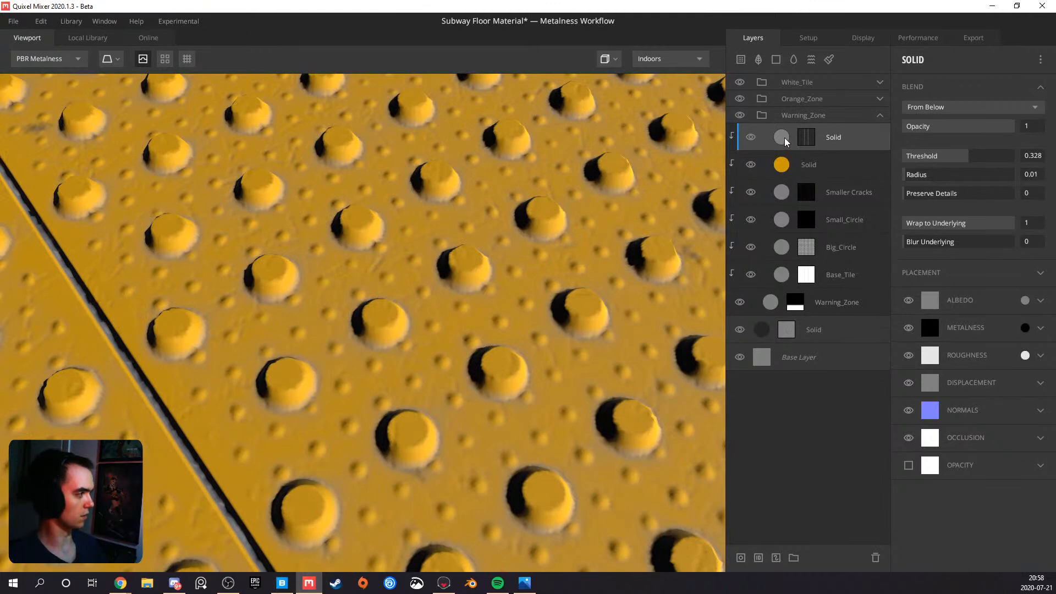
Sample the yellow layer's colour for the Solid layer's albedo and darken it to hex 634F13, saturation 80 and value 39
left_click(1027, 300)
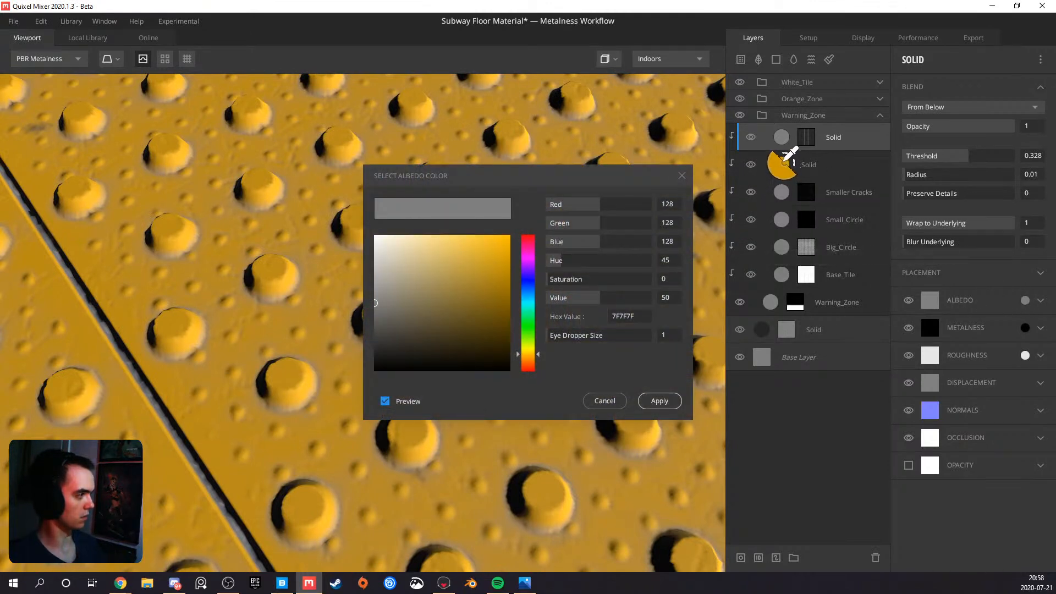
left_click(782, 165)
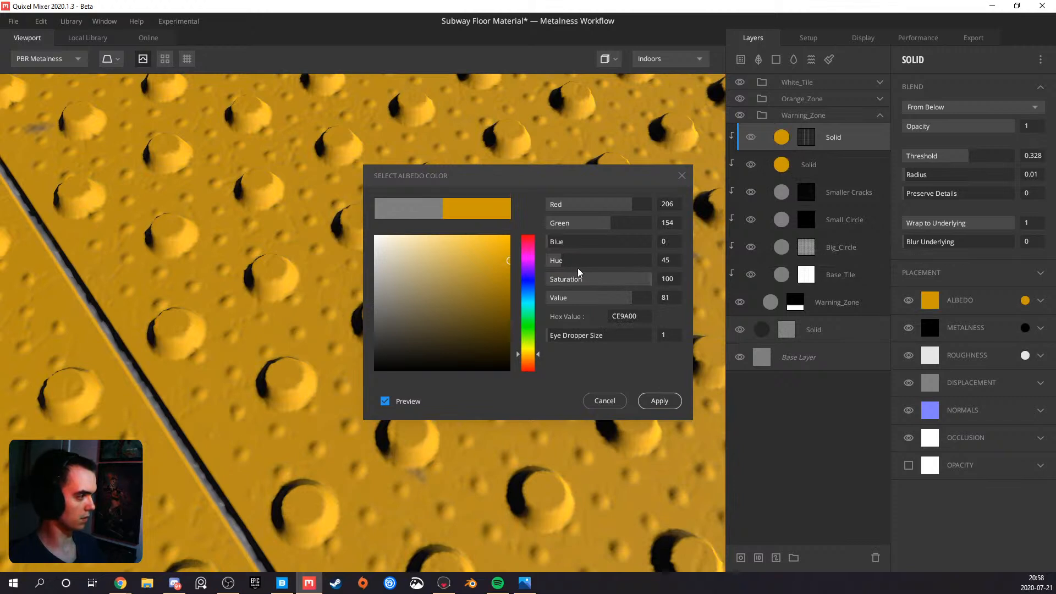
left_click(633, 279)
left_click_drag(625, 279, 588, 300)
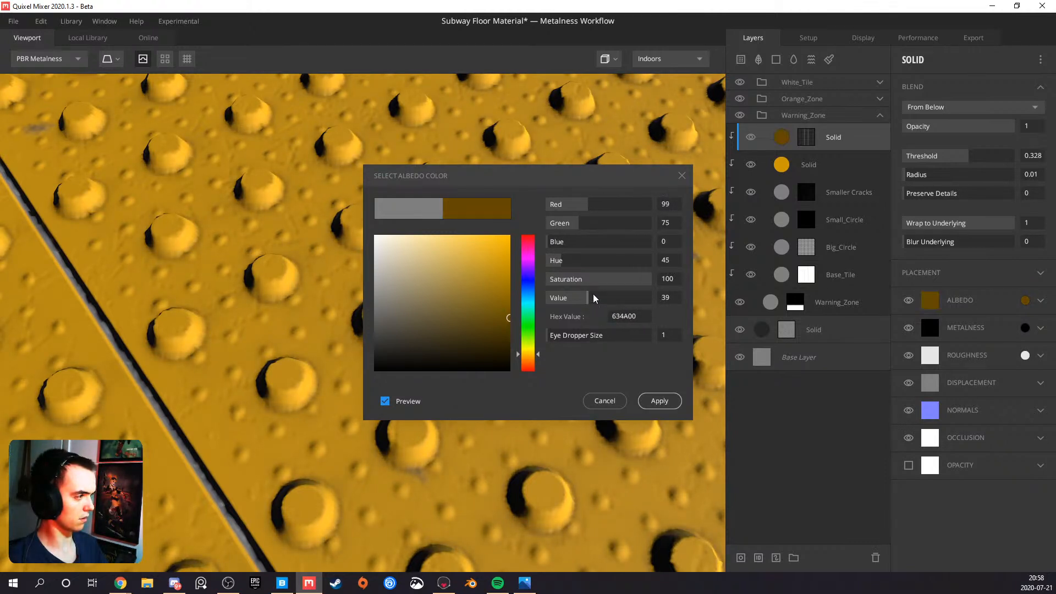
left_click_drag(643, 281, 629, 283)
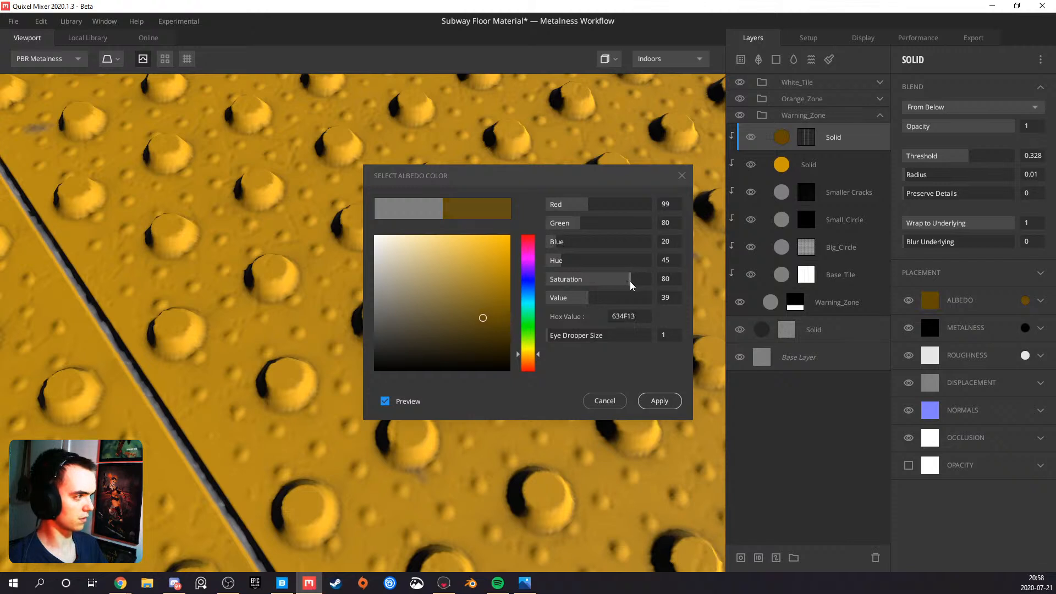
left_click(660, 401)
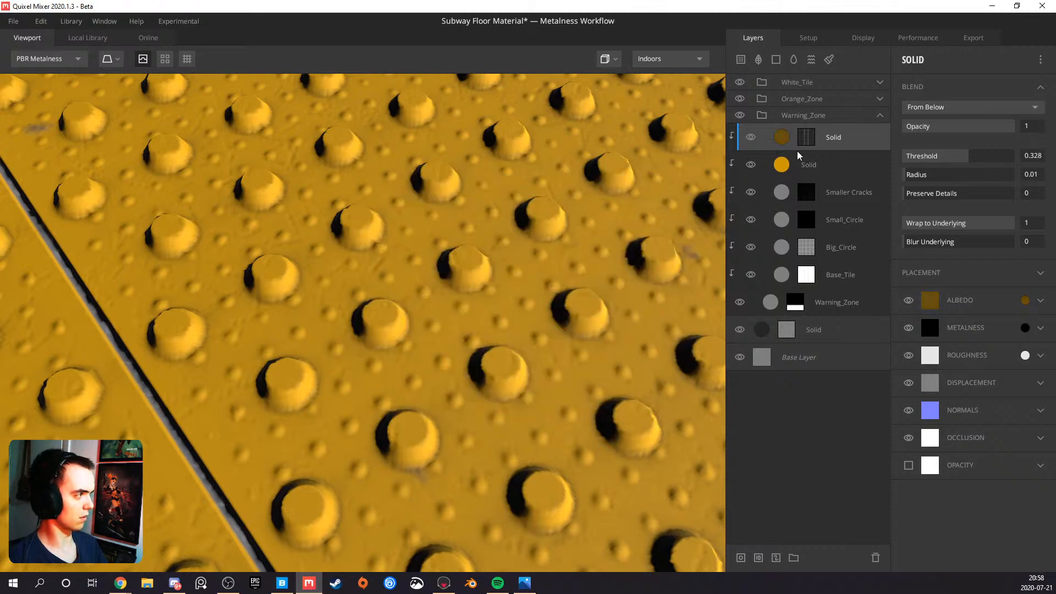
Set the mask's Curvature levels to 0 and 0.762 while checking the dark cavities around the studs
left_click(806, 137)
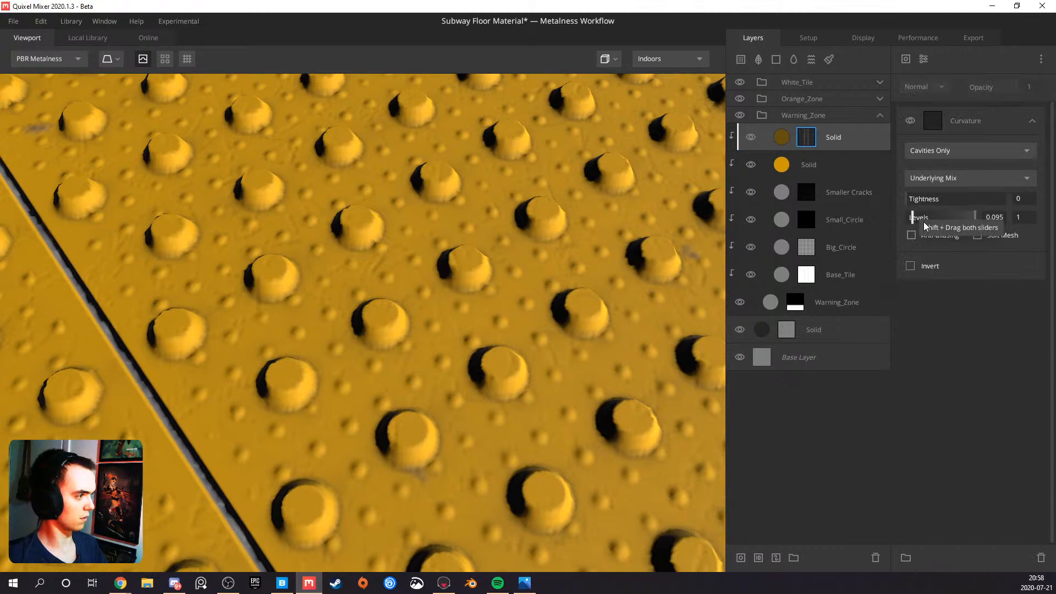
left_click_drag(927, 224, 878, 225)
left_click_drag(974, 218, 1034, 200)
left_click_drag(941, 203, 822, 215)
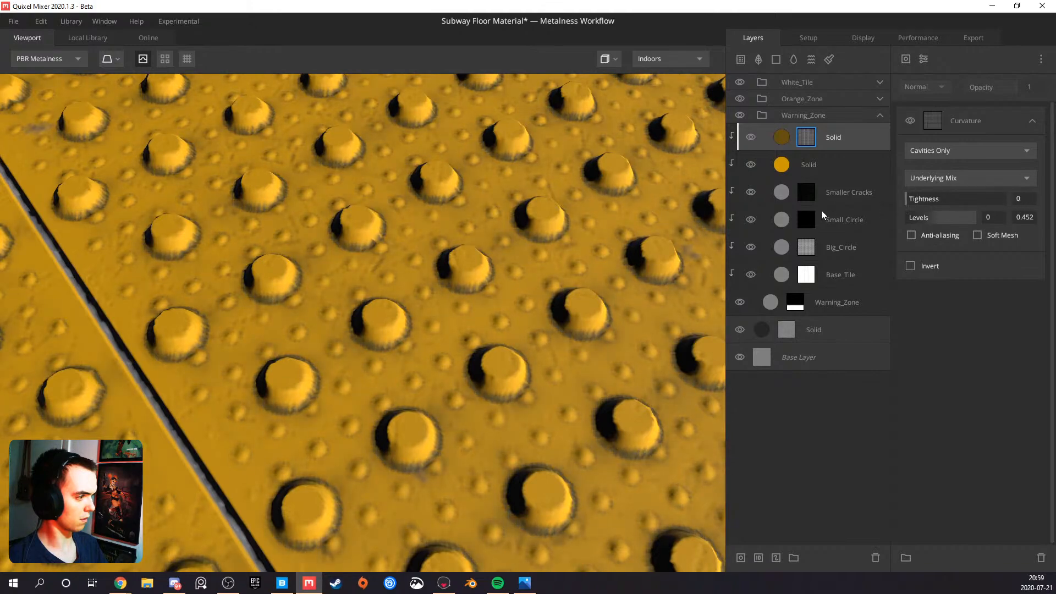
mouse_move(943, 217)
left_mouse_down()
mouse_move(932, 217)
mouse_move(949, 216)
left_mouse_up()
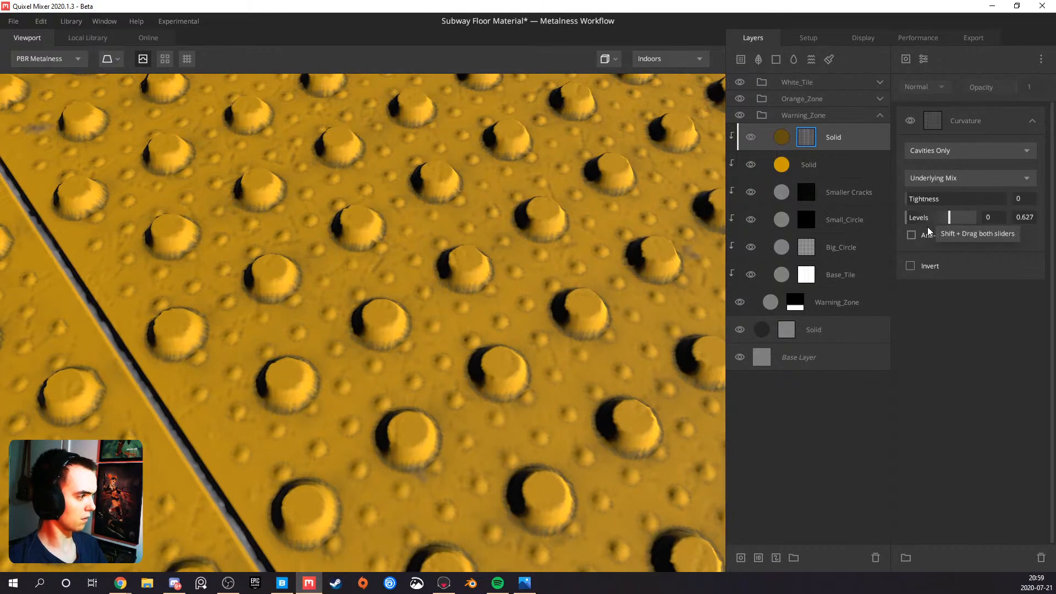
scroll(439, 320, "down", 5)
left_click_drag(438, 321, 335, 333, "alt")
scroll(344, 329, "up", 4)
scroll(335, 334, "up", 3)
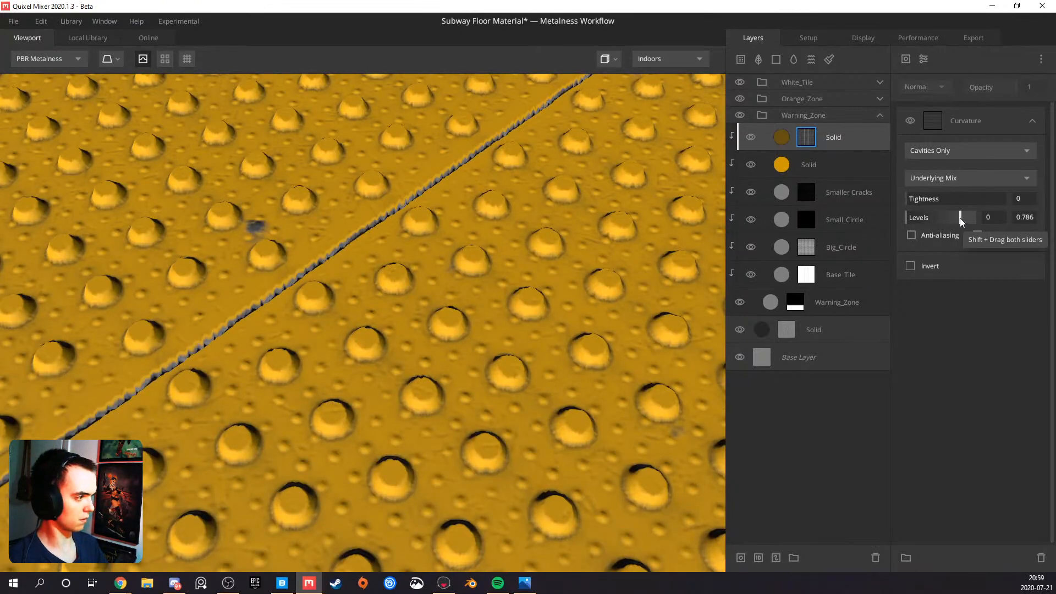
scroll(501, 332, "down", 5)
left_click_drag(501, 332, 450, 335, "alt")
scroll(393, 358, "up", 5)
scroll(380, 362, "up", 4)
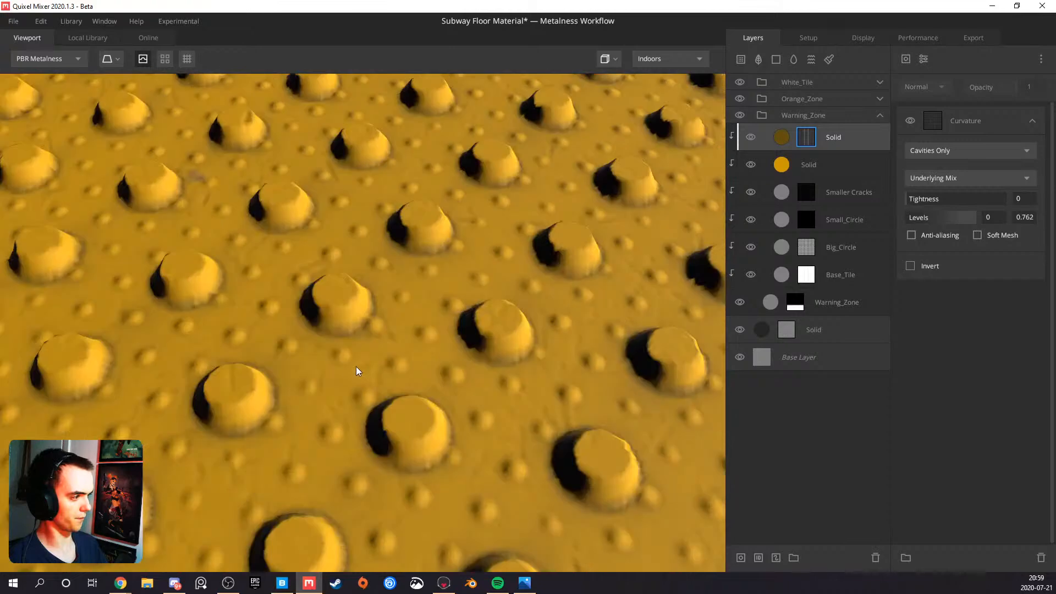
Duplicate the Curvature component in the mask stack, set the copy to Edges Only, and check it on the tiles
scroll(353, 366, "down", 4)
scroll(347, 364, "up", 1)
middle_click_drag(312, 371, 414, 331)
left_click_drag(414, 332, 485, 293, "alt")
key("m")
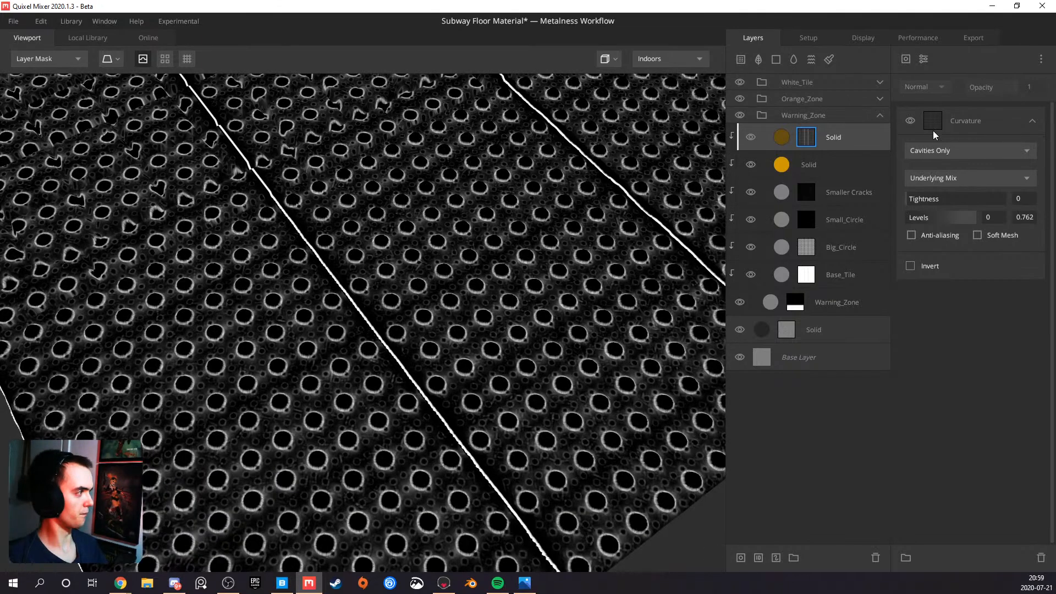
left_click(969, 116)
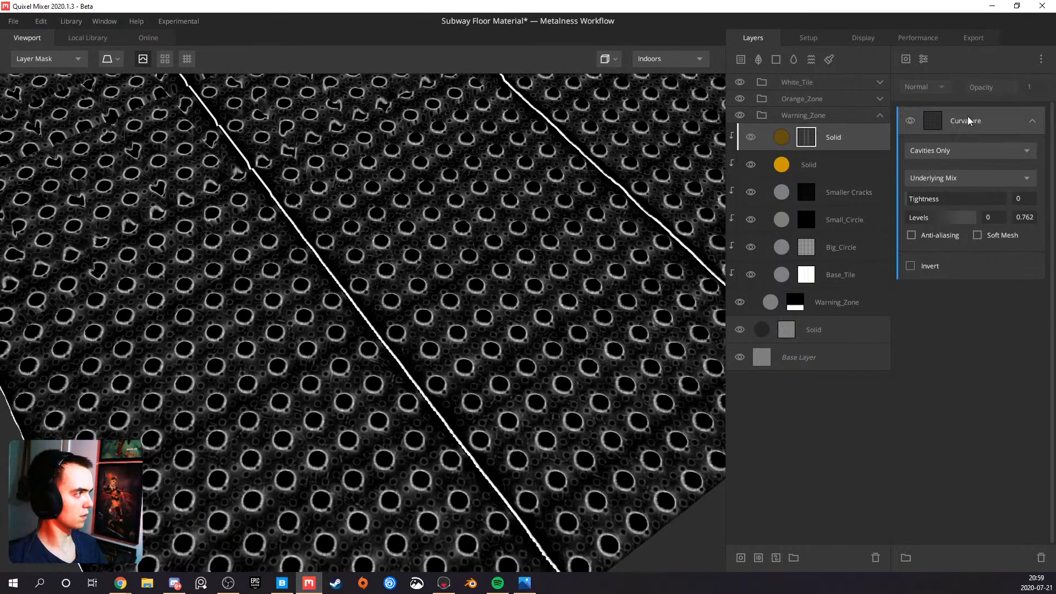
key("ctrl+d")
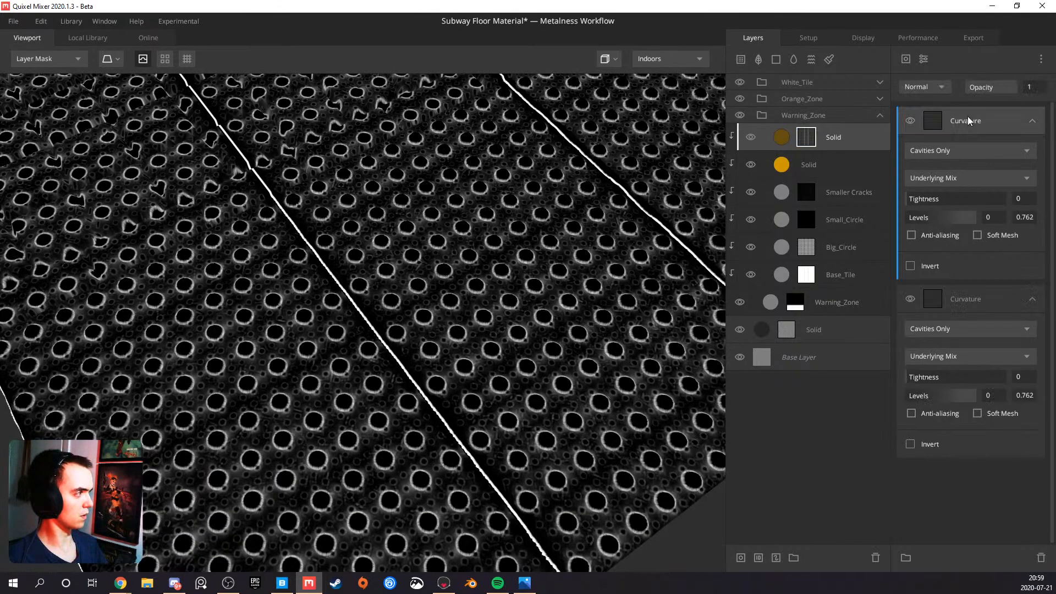
left_click(941, 153)
left_click(943, 185)
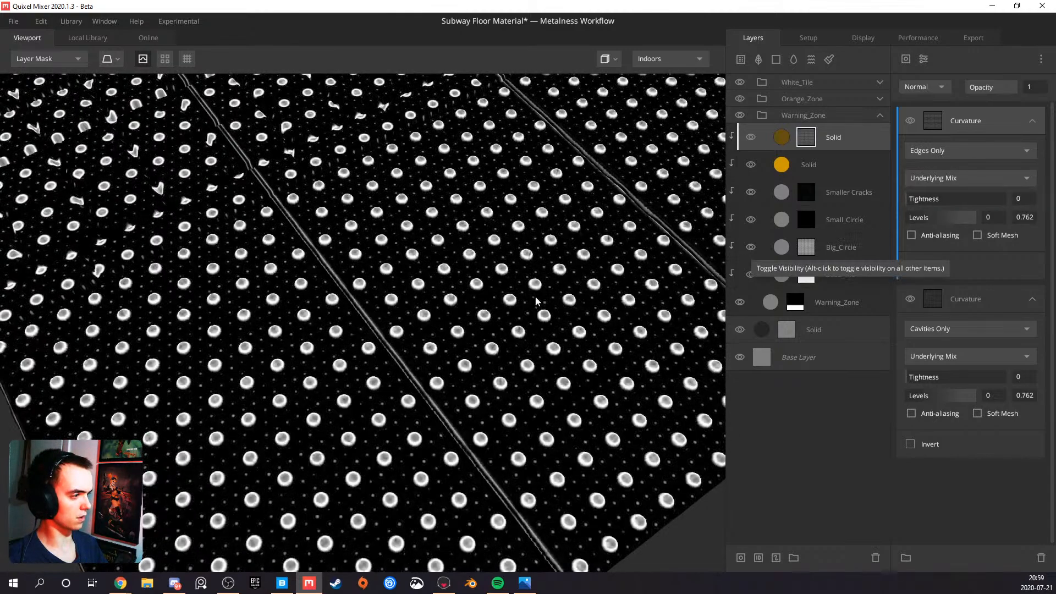
scroll(350, 311, "up", 5)
key("m")
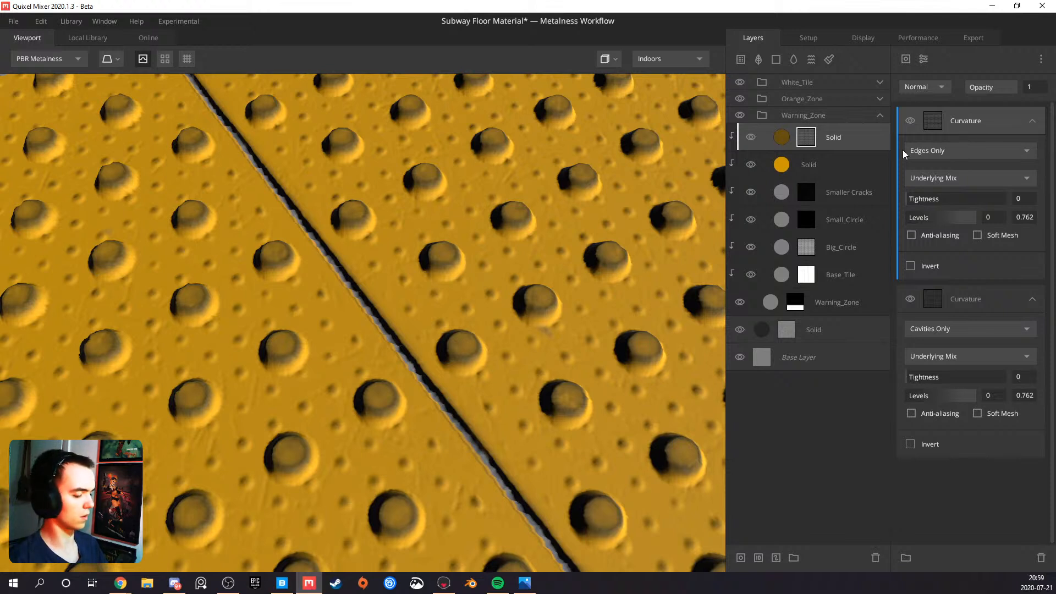
Set the Edges Only Curvature's levels to 0.571 and 1, and try inverting it in the mask view
key("m")
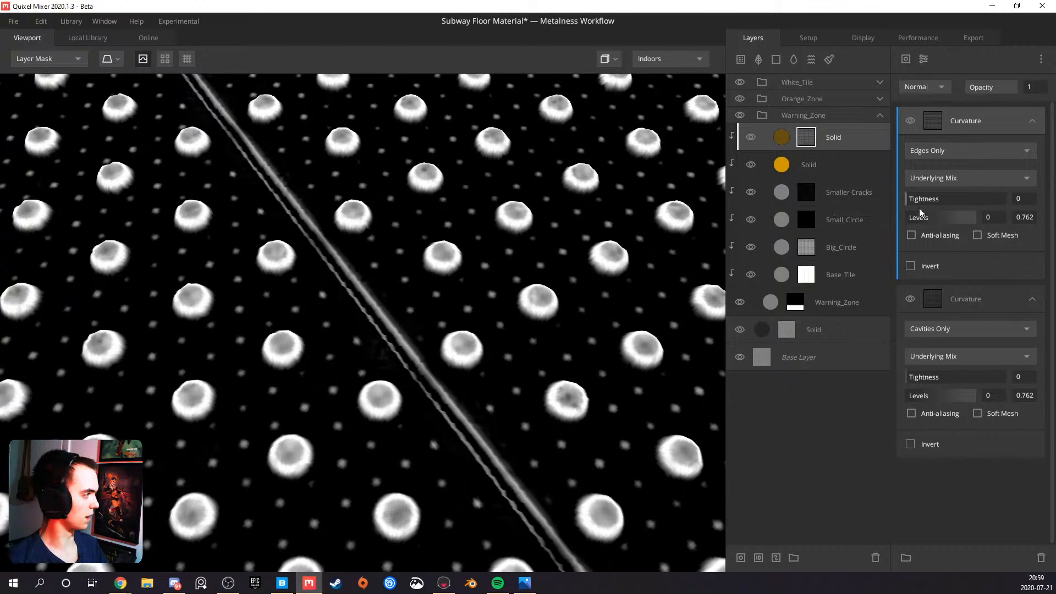
left_click_drag(912, 221, 1004, 222)
left_click_drag(922, 222, 949, 219)
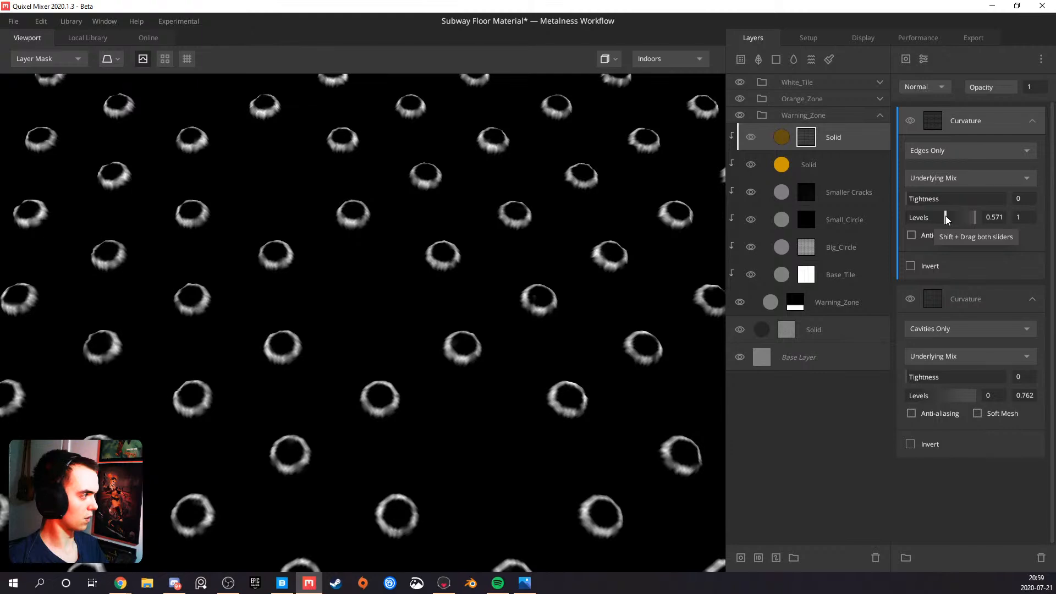
left_click(909, 266)
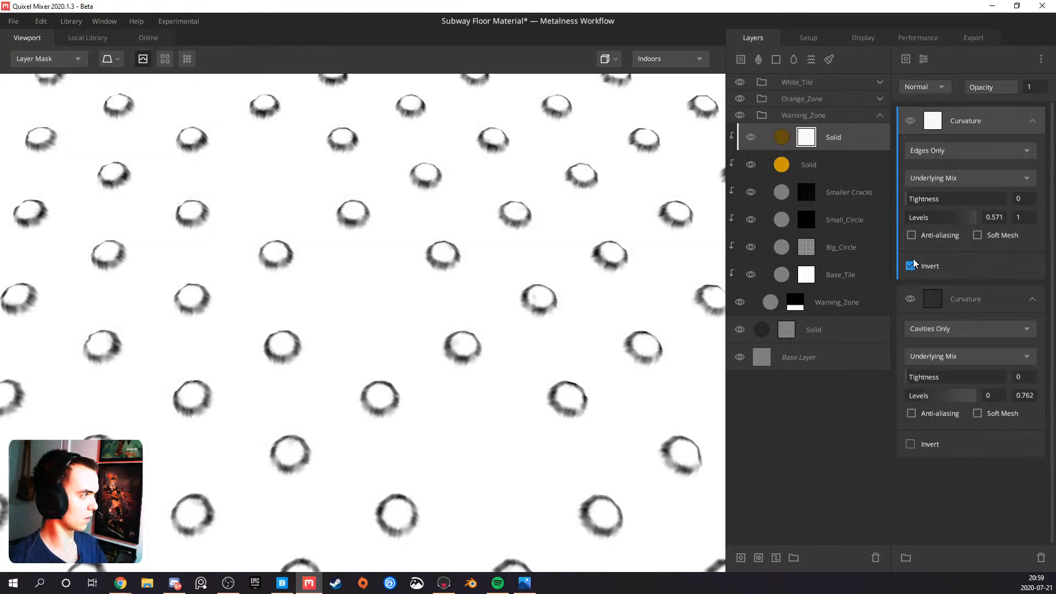
left_click(911, 267)
Delete the Edges Only Curvature component from the mask and return to the PBR Metalness view
key("Delete")
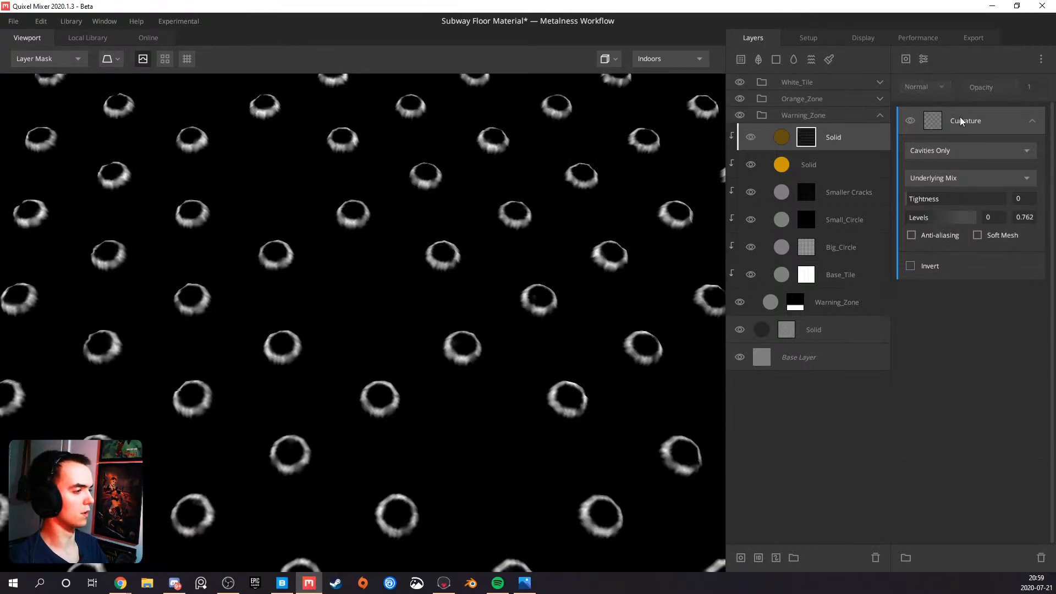
key("m")
scroll(446, 270, "down", 5)
scroll(340, 305, "up", 5)
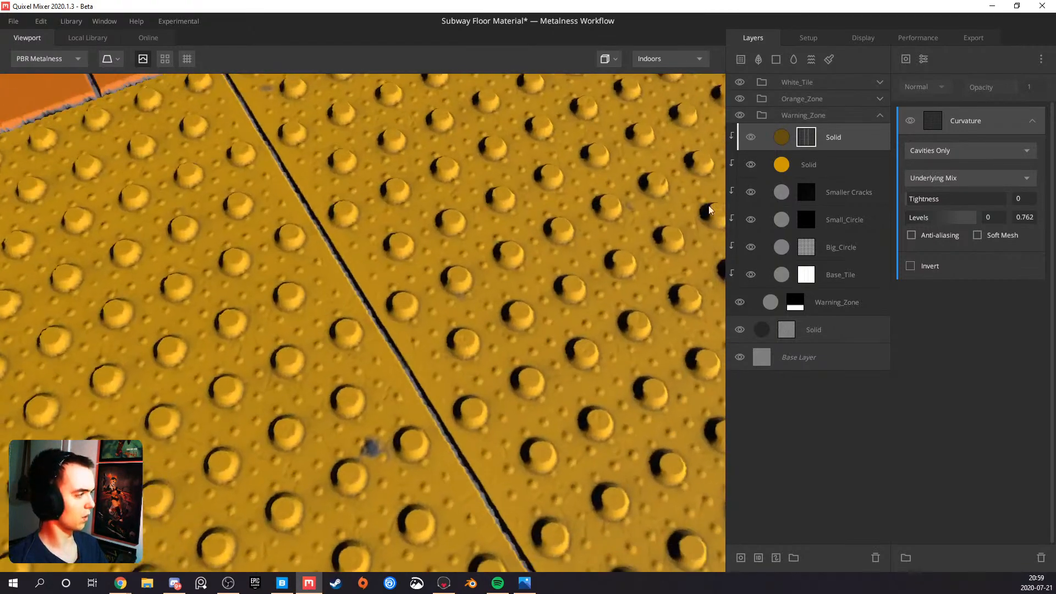
Unclip the dark brown Solid layer, clip it again, and compare the effect on the warning tiles
left_click(853, 142)
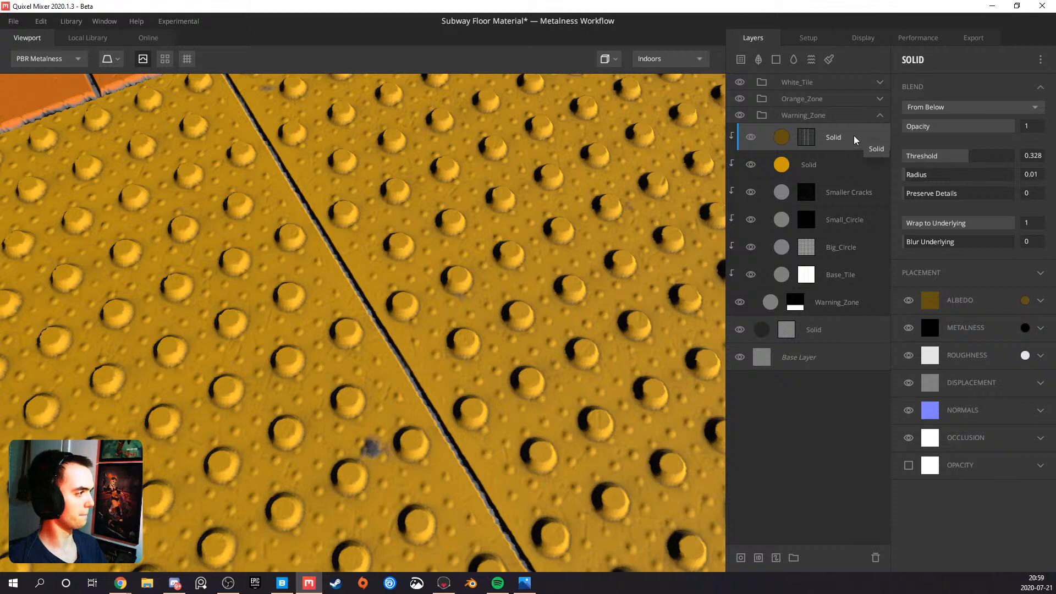
mouse_move(854, 136)
left_mouse_down()
mouse_move(848, 150)
mouse_move(844, 127)
mouse_move(841, 140)
left_mouse_up()
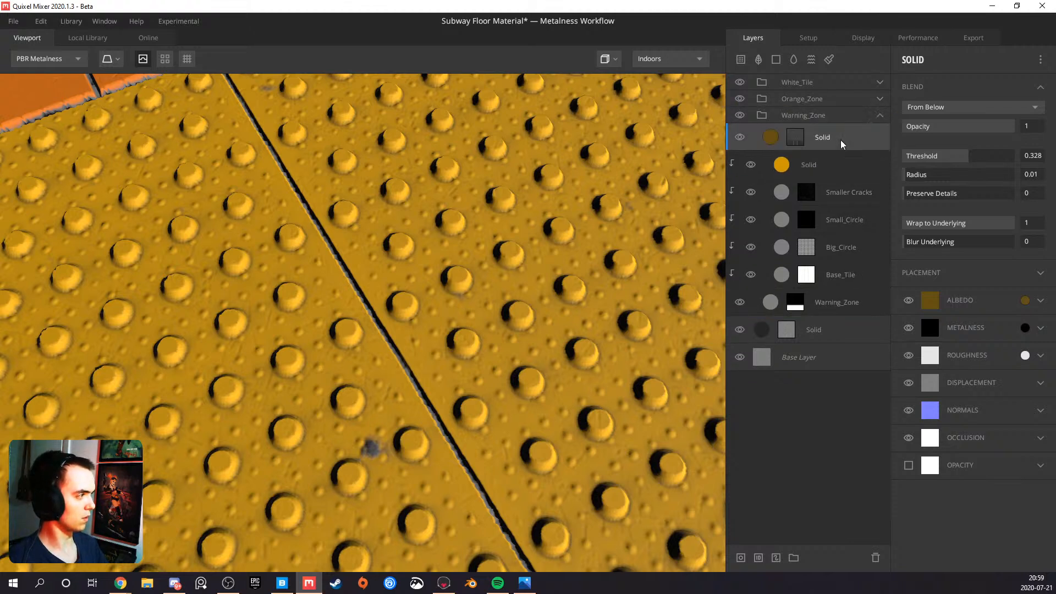
left_click(851, 137, "alt")
scroll(430, 244, "down", 5)
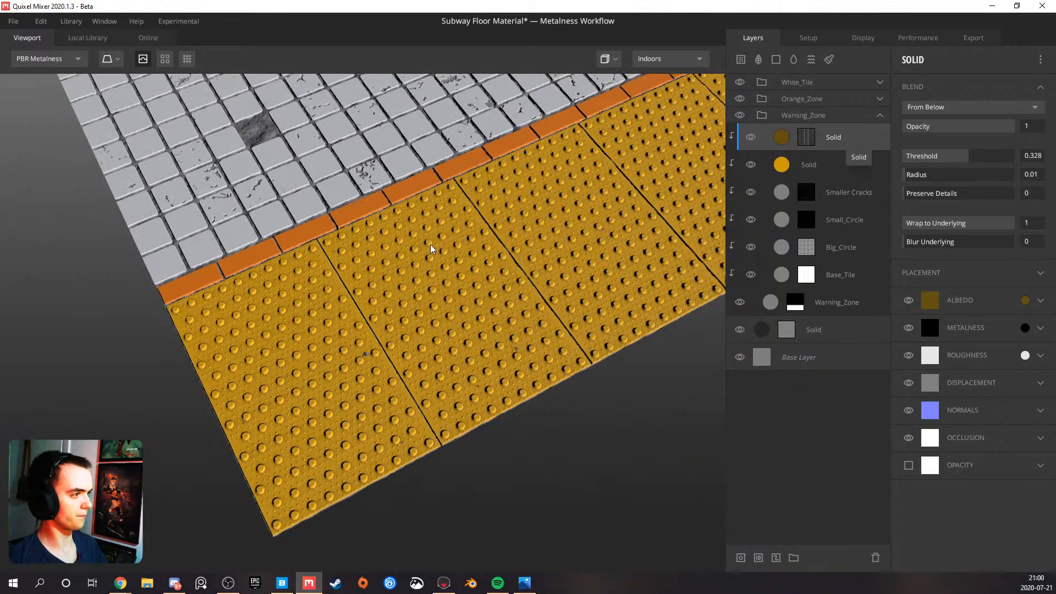
scroll(361, 309, "up", 5)
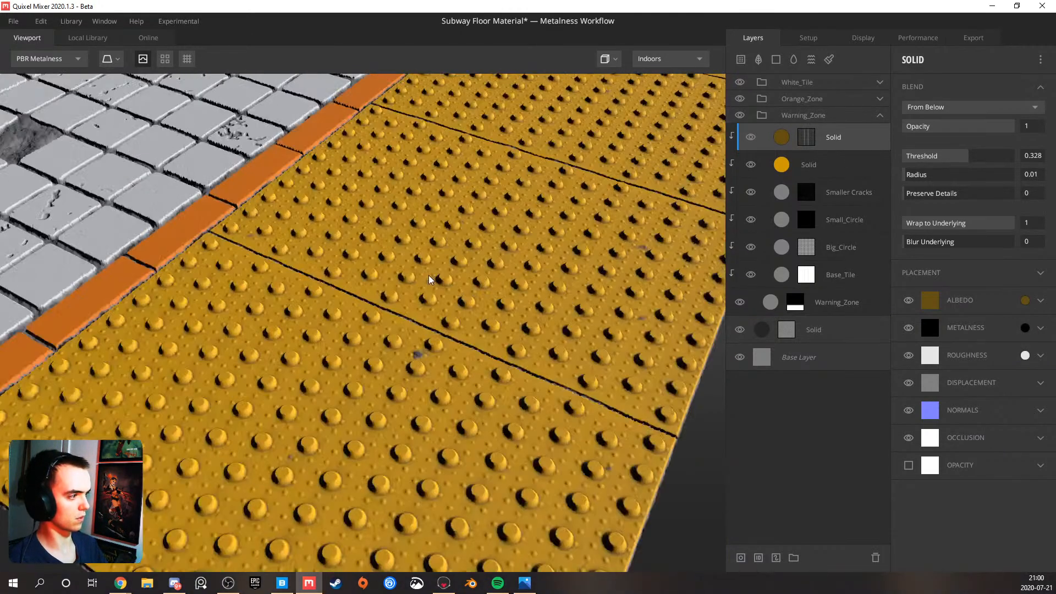
left_click_drag(395, 295, 364, 302)
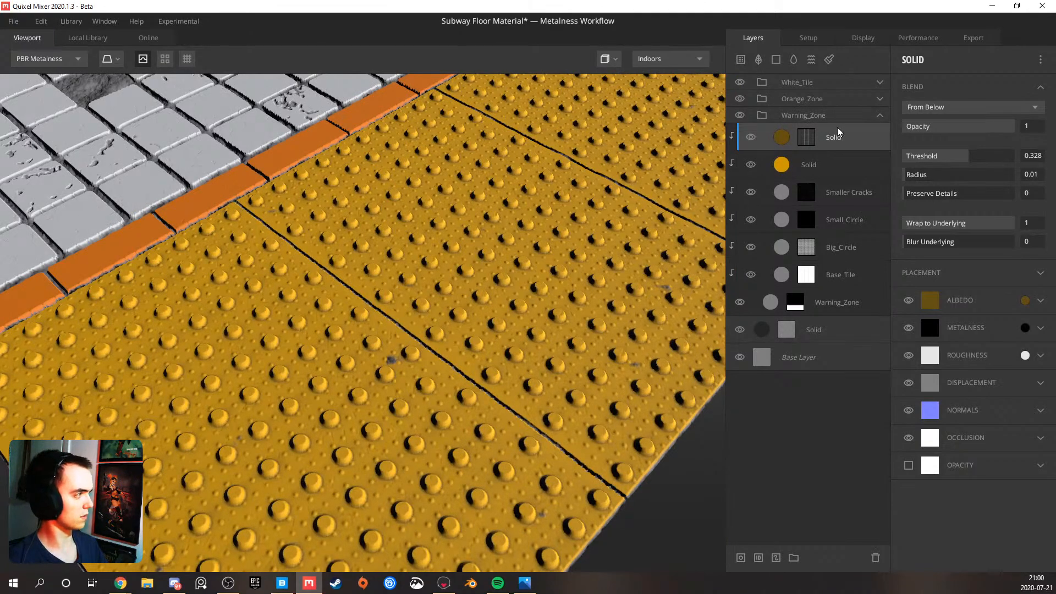
Add a Solid layer at the top of the Warning_Zone group and open its albedo color for editing
left_click(776, 59)
scroll(406, 265, "up", 5)
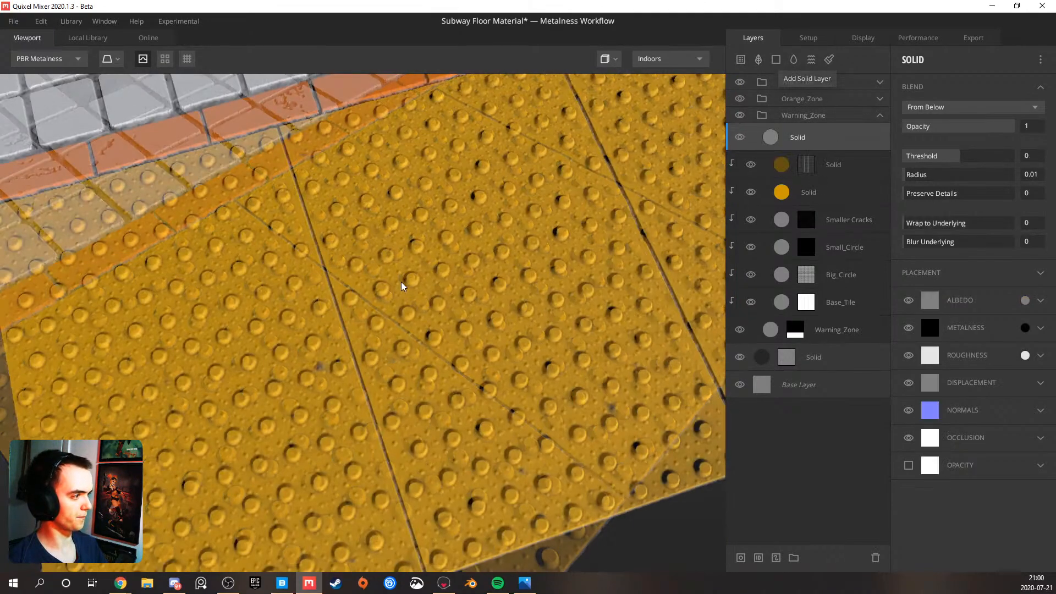
left_click(1025, 300)
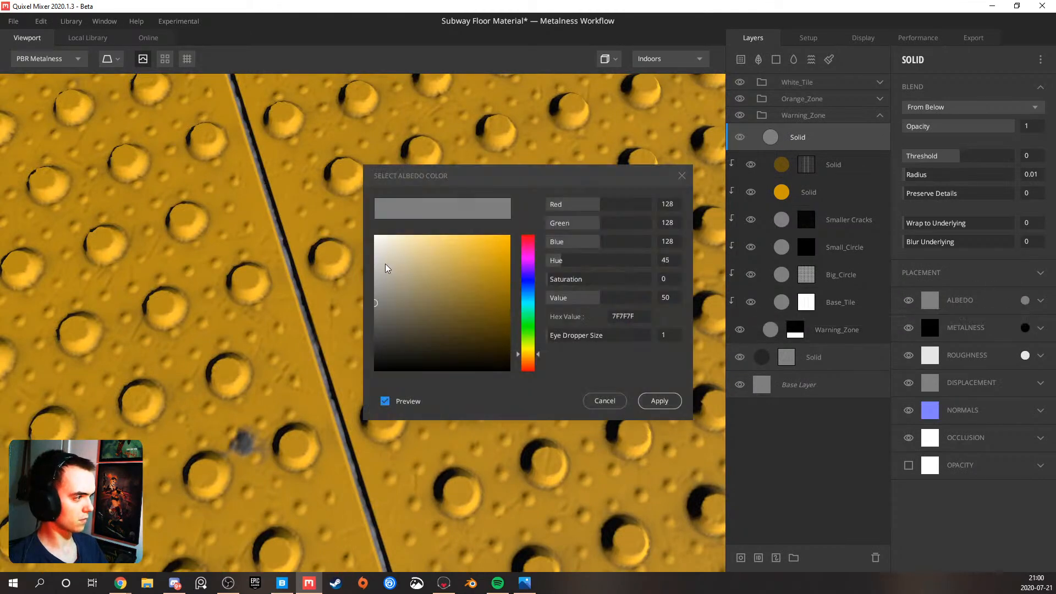
left_click(782, 192)
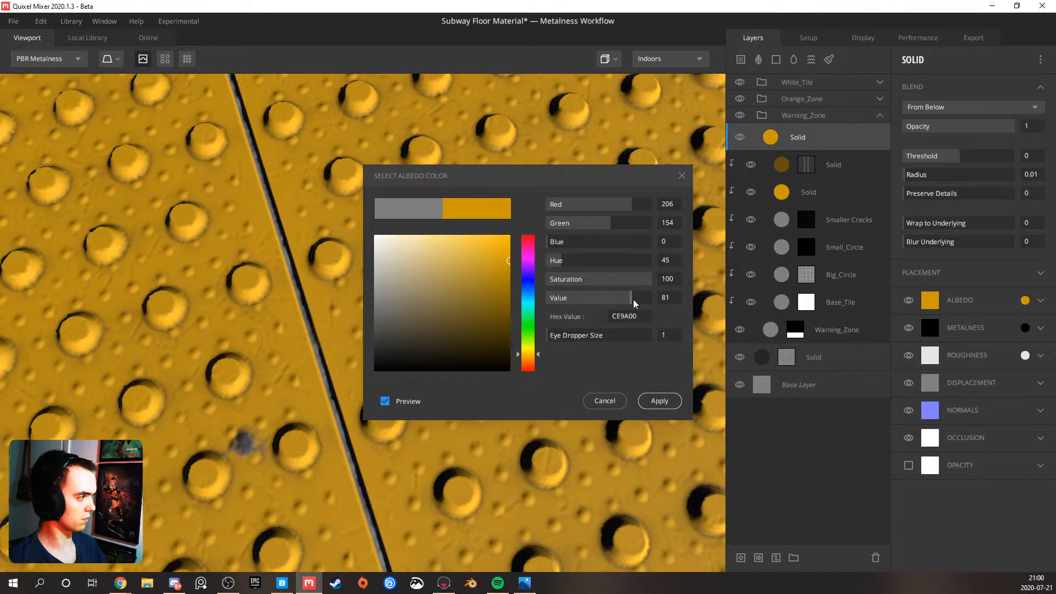
left_click_drag(634, 300, 639, 297)
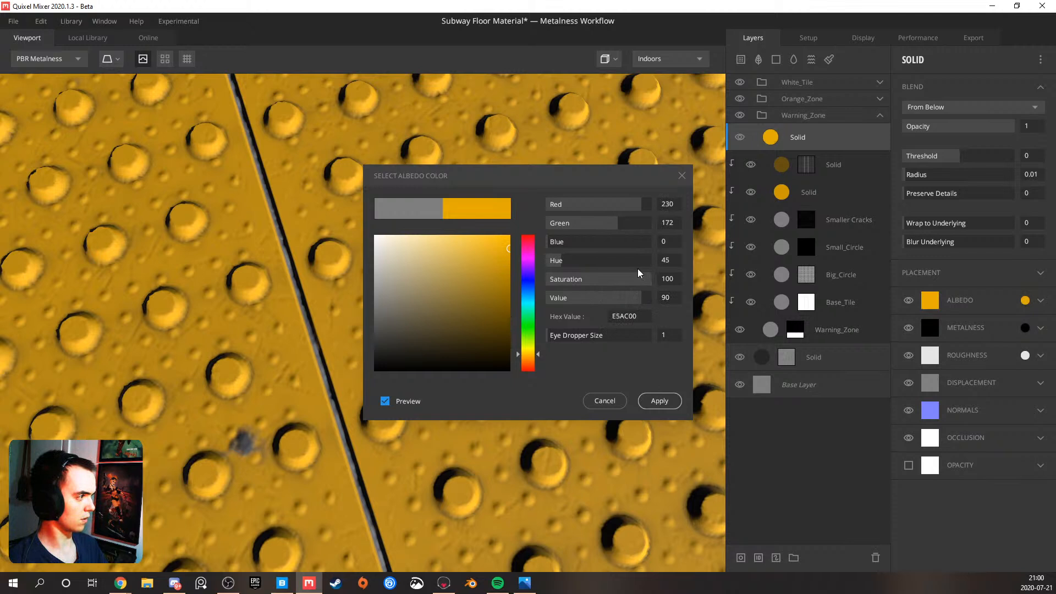
left_click_drag(573, 260, 579, 260)
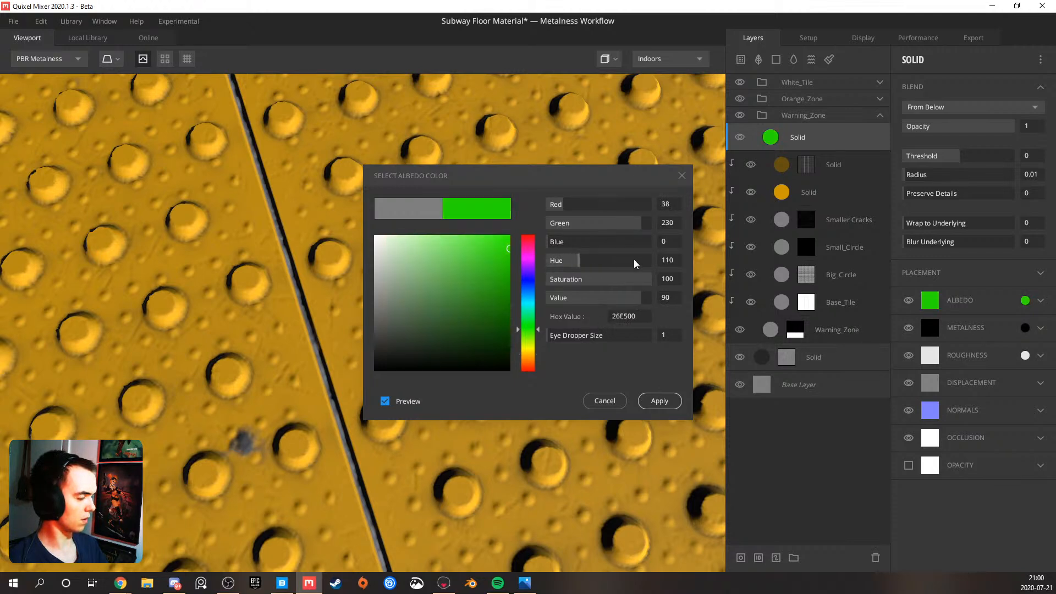
Sample the orange-yellow Solid layer's color for the new layer's albedo, lighten it to about F4CC53, and apply it
left_click(781, 192)
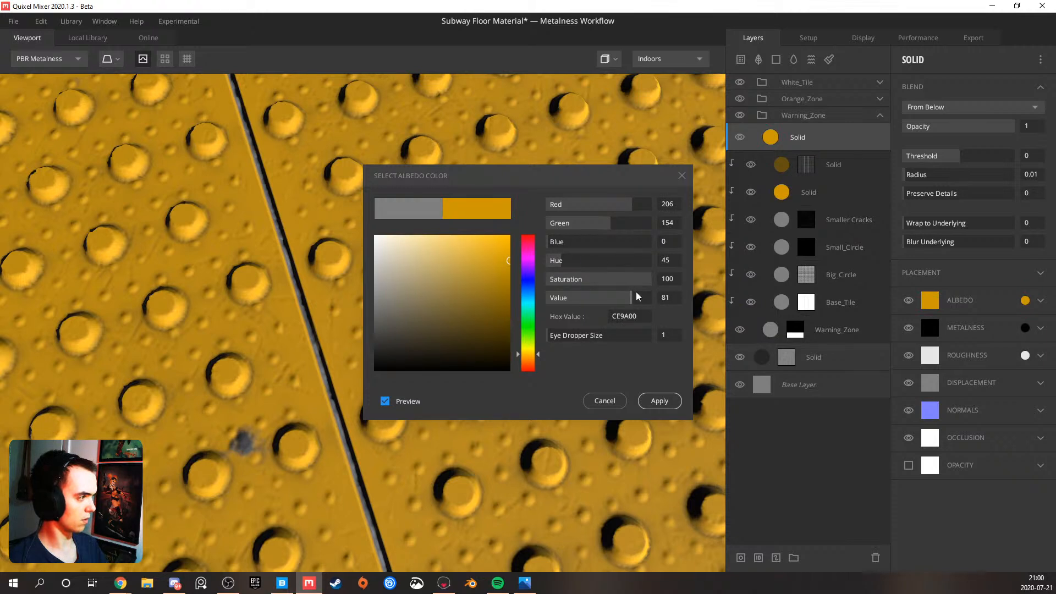
mouse_move(632, 299)
left_mouse_down()
mouse_move(633, 281)
mouse_move(615, 279)
mouse_move(648, 295)
left_mouse_up()
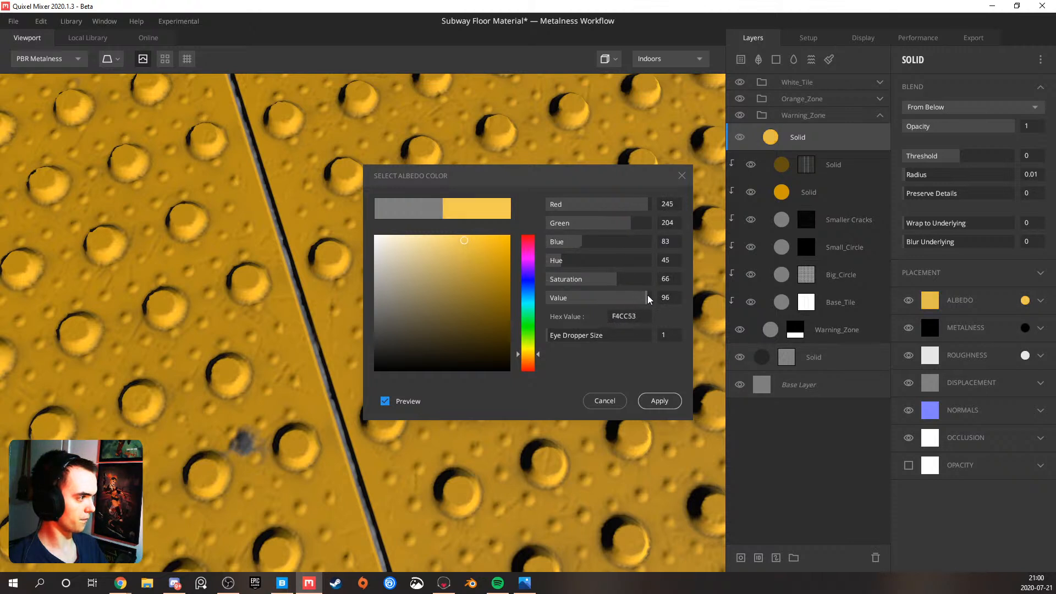
left_click(675, 401)
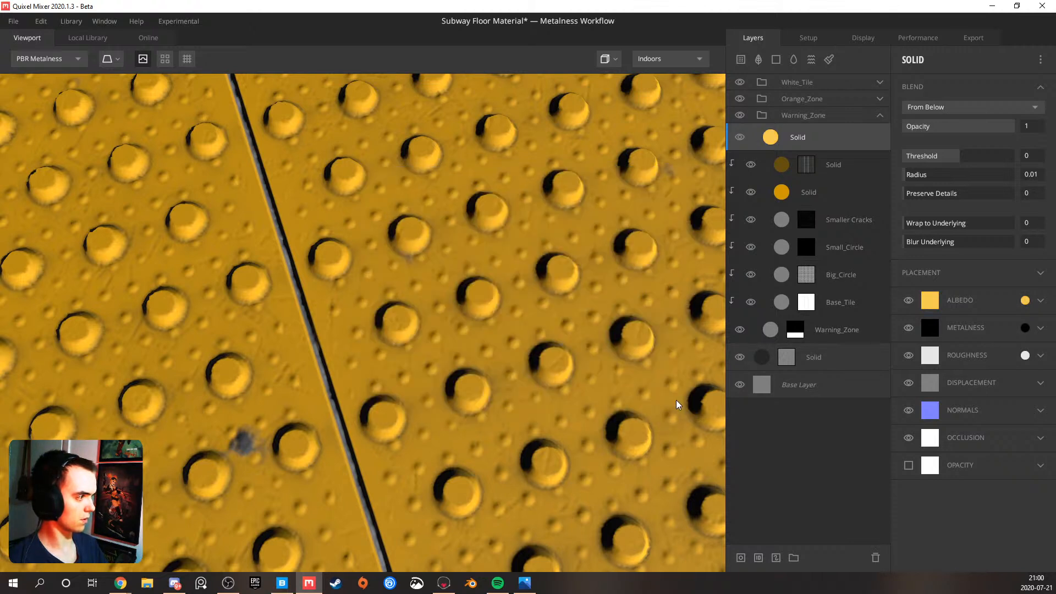
Set the light yellow Solid layer's Threshold to 0.617 and Wrap to Underlying to 1, and check the warning tiles
left_click_drag(958, 157, 975, 157)
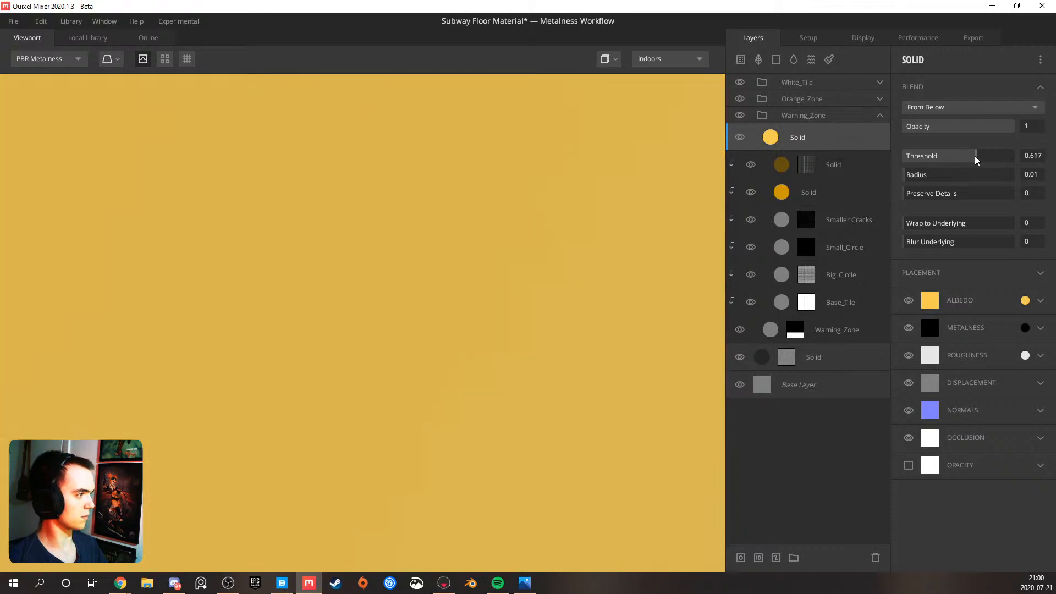
left_click_drag(935, 223, 1022, 223)
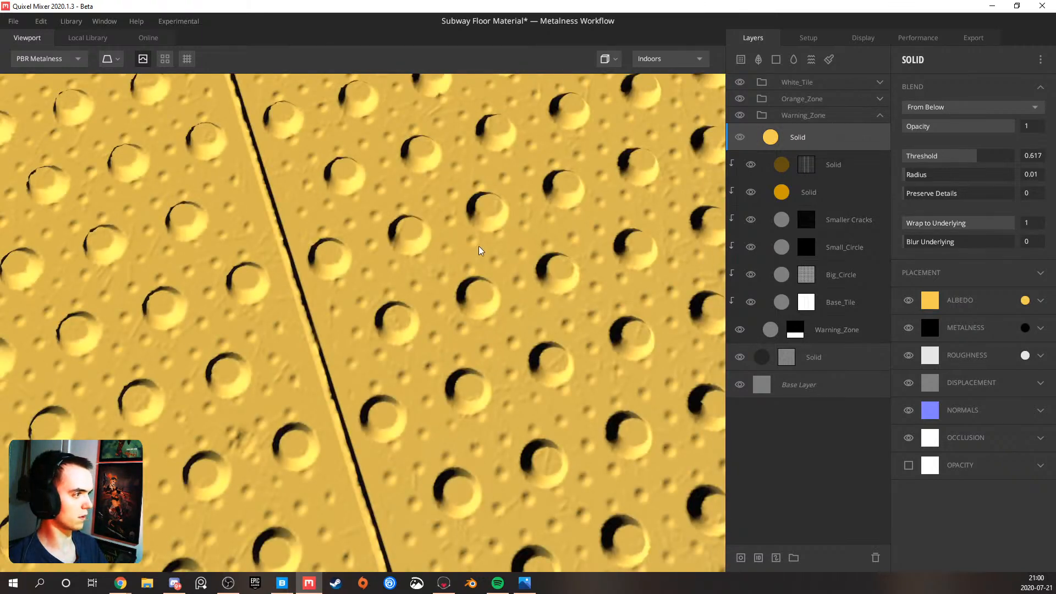
scroll(478, 246, "down", 5)
scroll(380, 205, "down", 5)
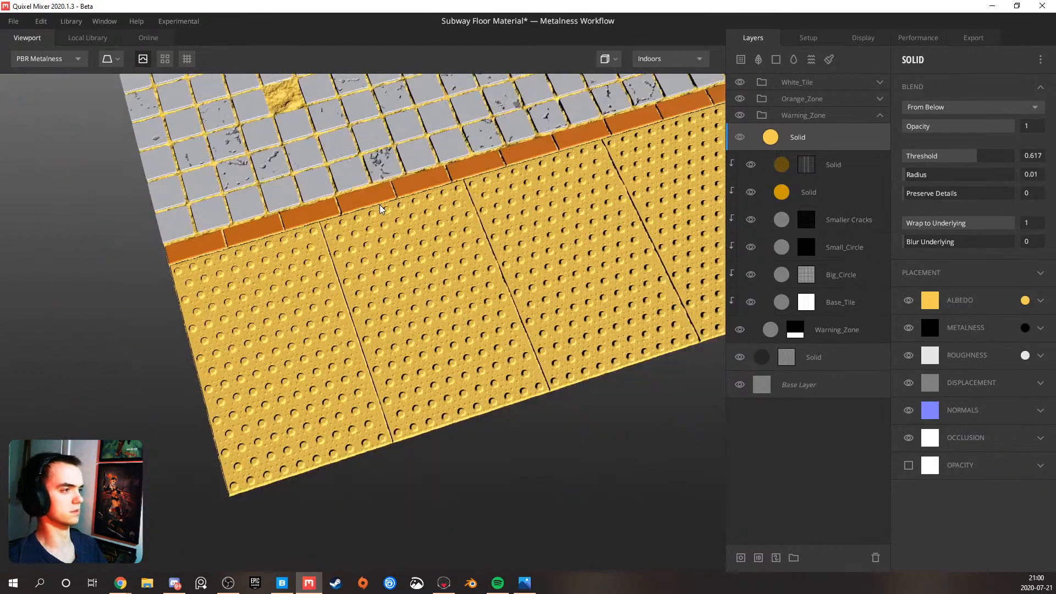
scroll(373, 331, "up", 10)
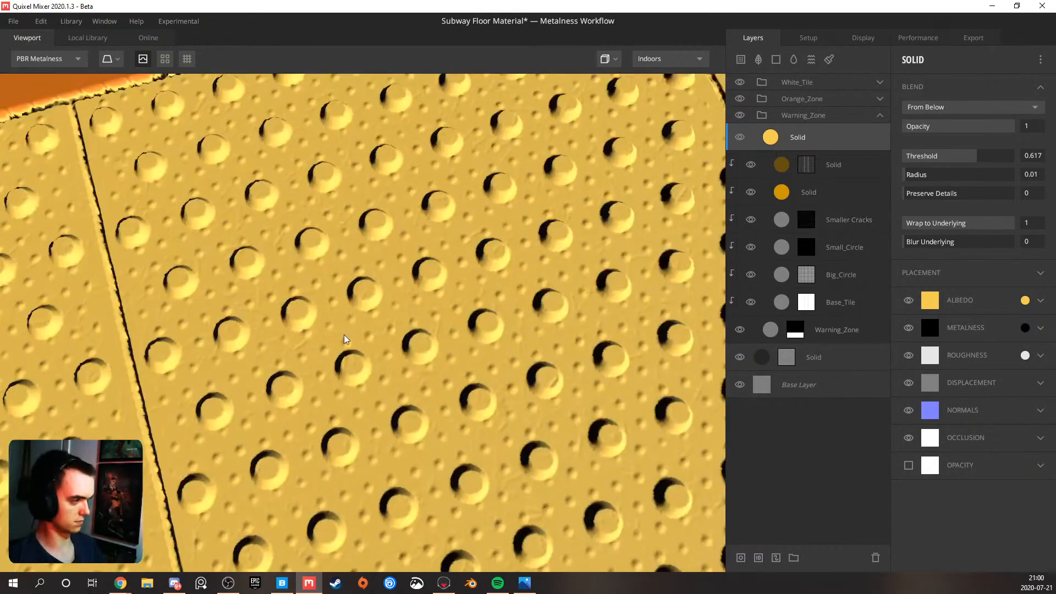
Add a mask stack with a Curvature component to the light yellow Solid layer
right_click(791, 141)
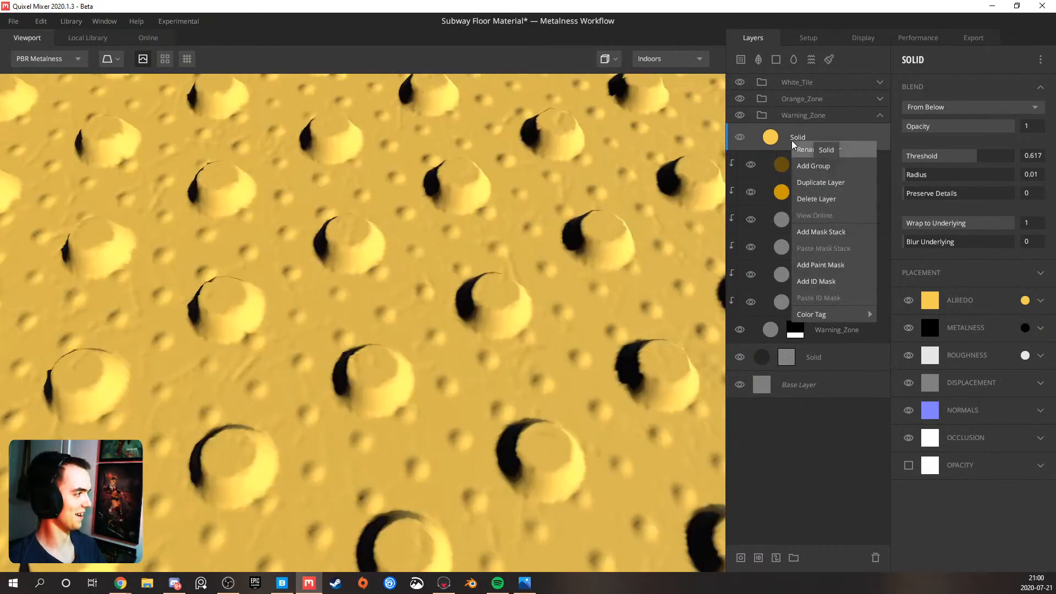
left_click(831, 234)
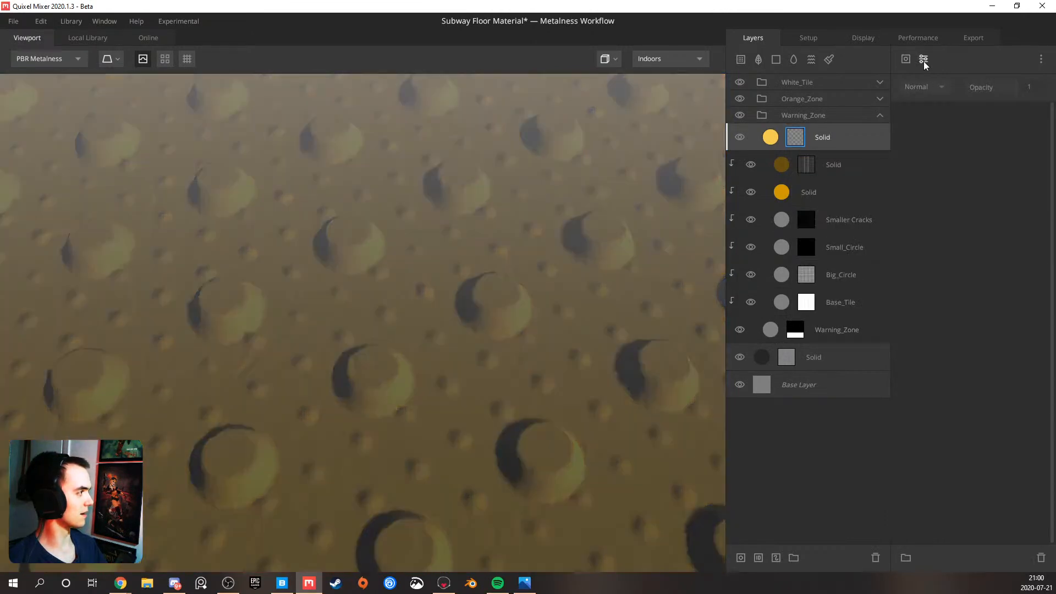
left_click(924, 59)
left_click(908, 65)
left_click(908, 65)
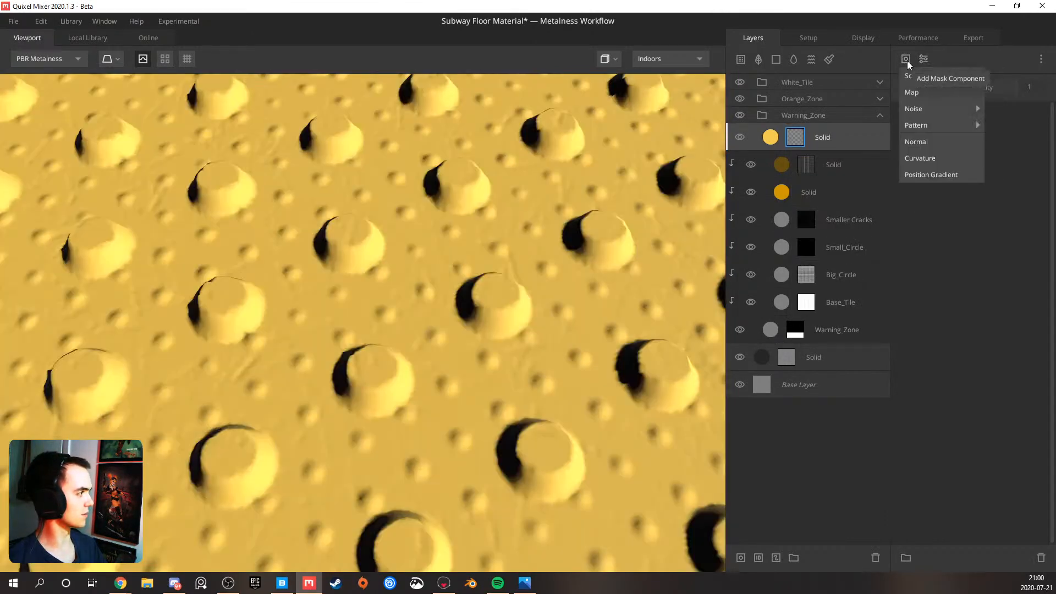
left_click(916, 161)
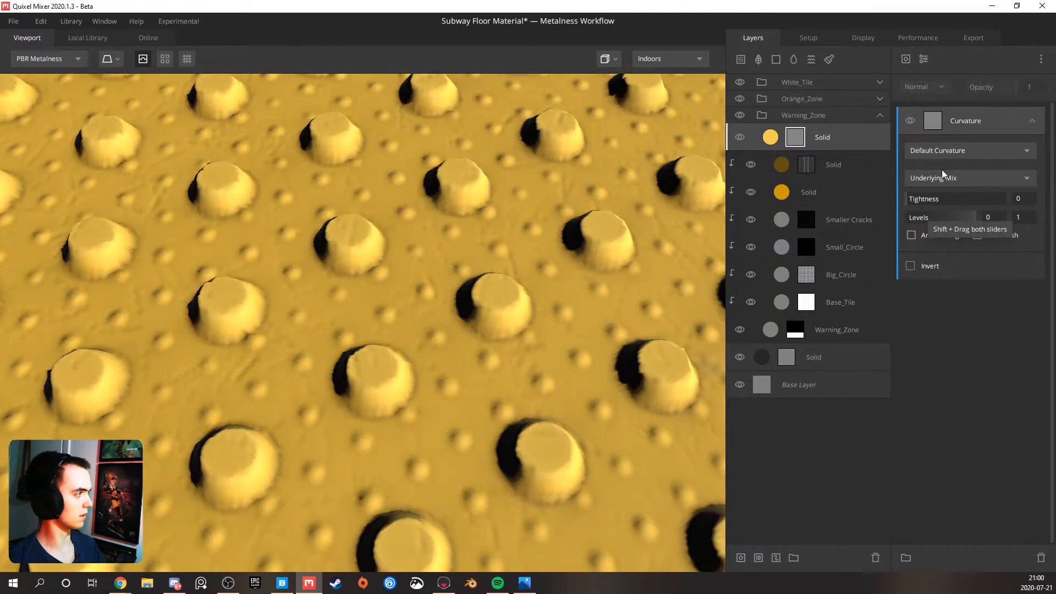
Set the new Curvature component to Edges Only on the Underlying Mix and view the layer mask
left_click(945, 178)
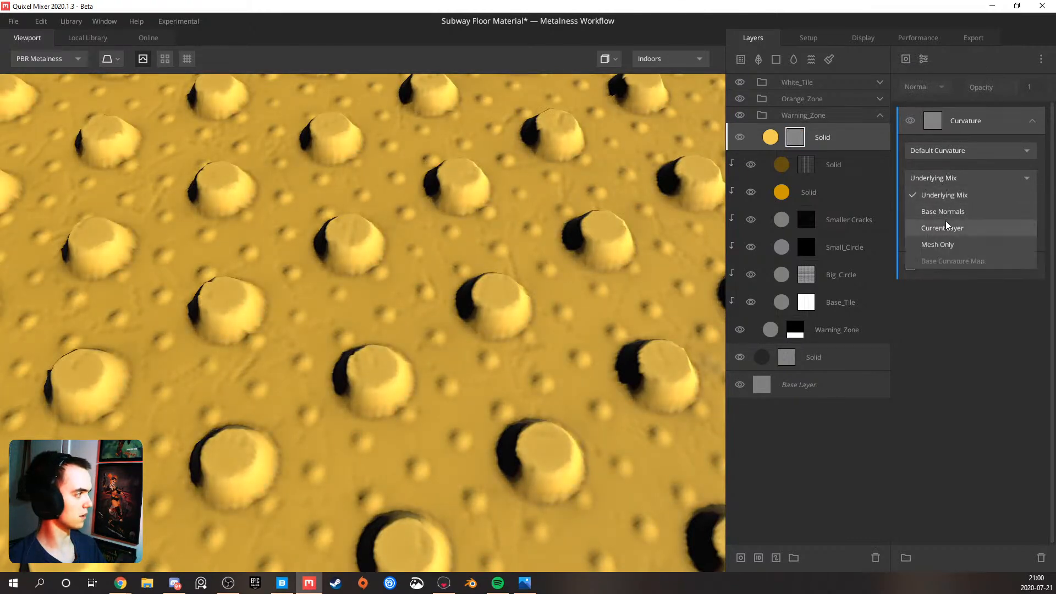
left_click(938, 152)
left_click(939, 186)
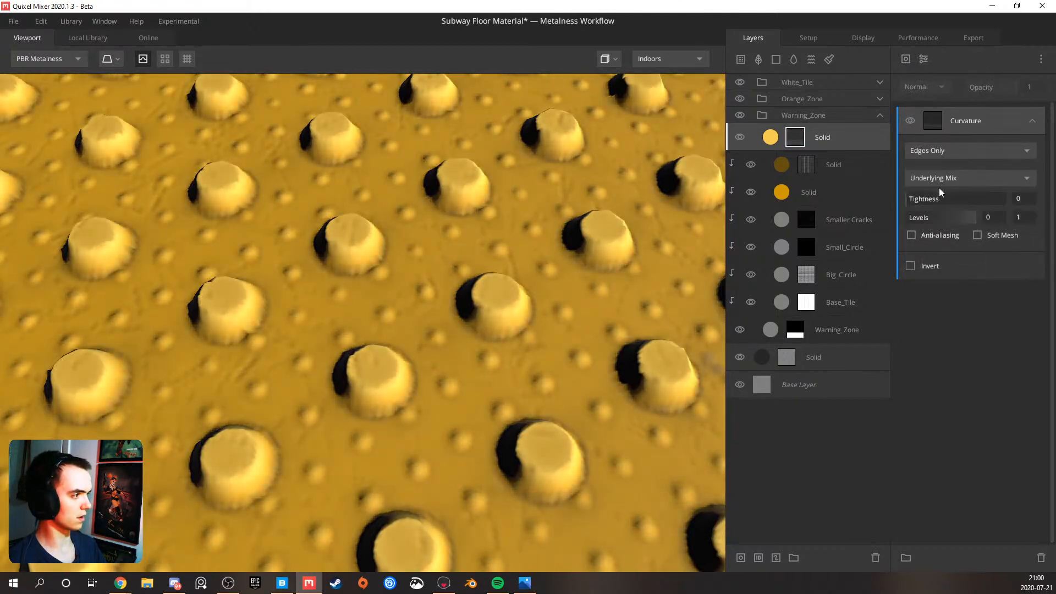
scroll(413, 274, "down", 5)
scroll(408, 273, "up", 5)
key("m")
left_click_drag(407, 270, 388, 283)
scroll(384, 272, "down", 4)
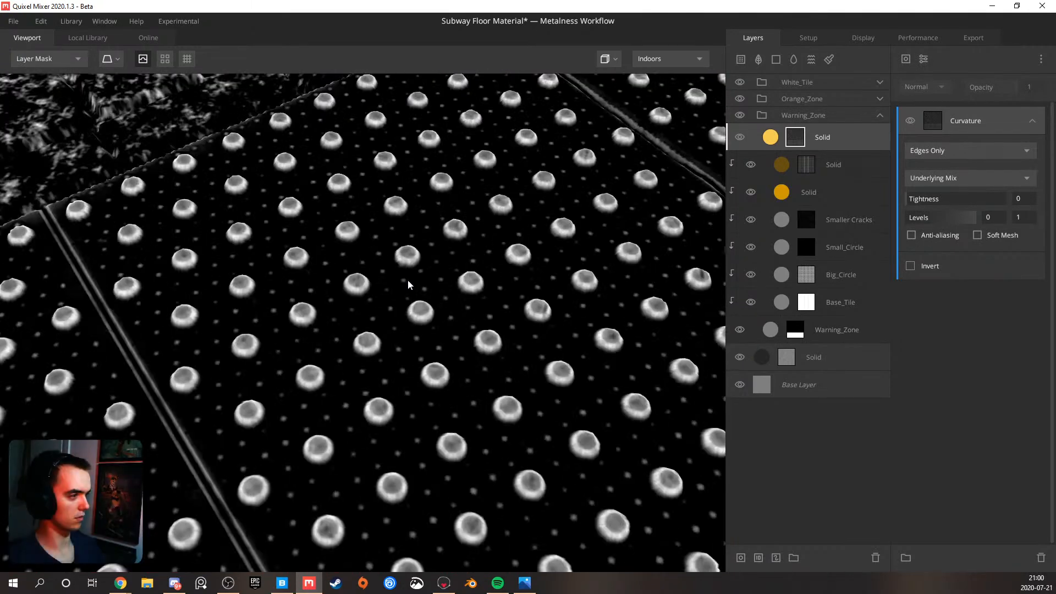
Set the Curvature levels to 0.421 and 0.508, keeping Tightness at 0, and inspect the bumps in the PBR Metalness view
left_click_drag(907, 217, 940, 218)
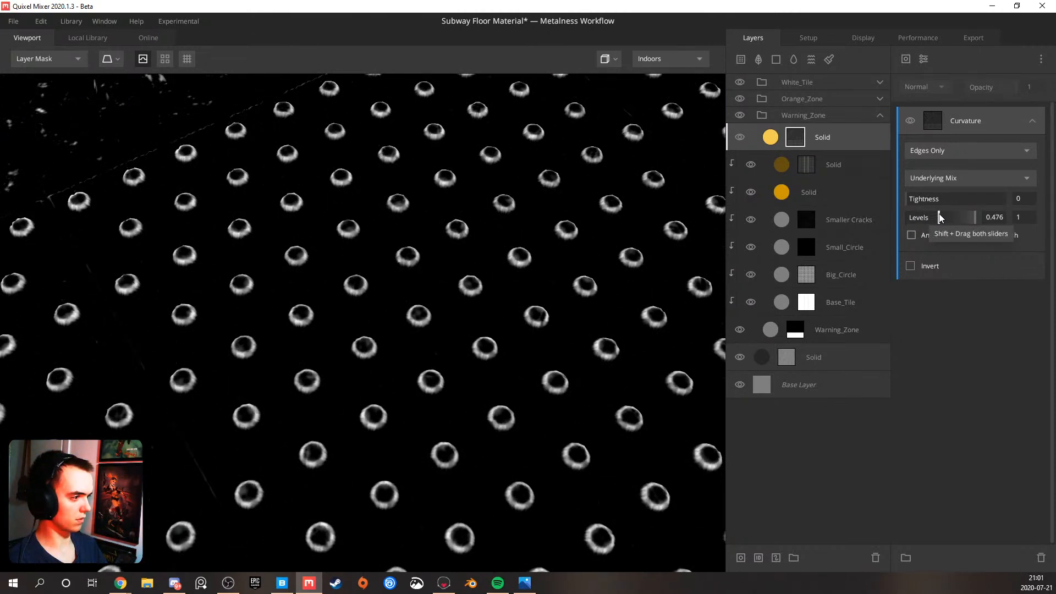
left_click_drag(975, 218, 943, 221)
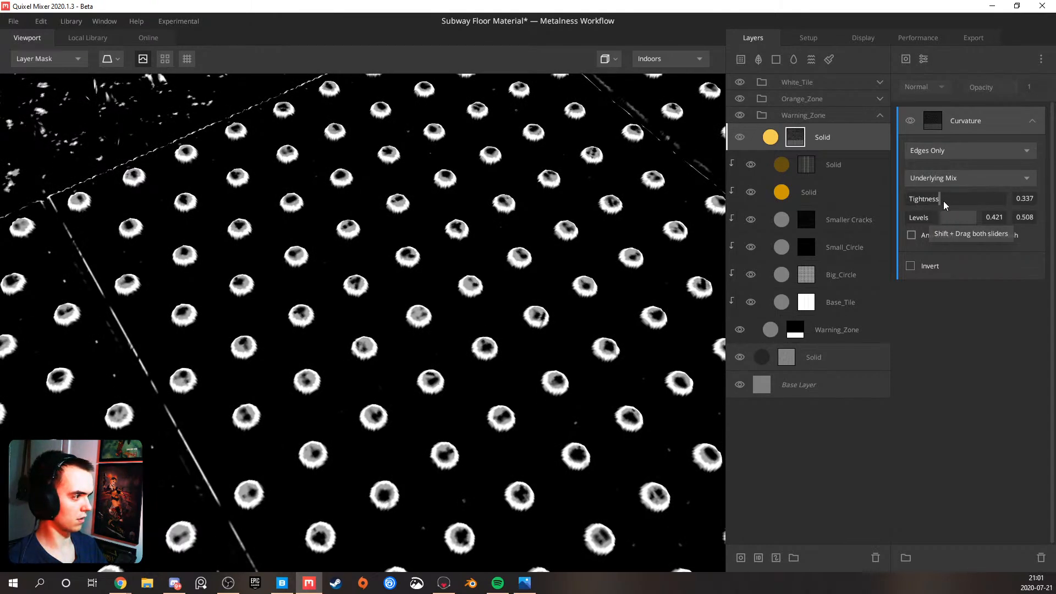
key("m")
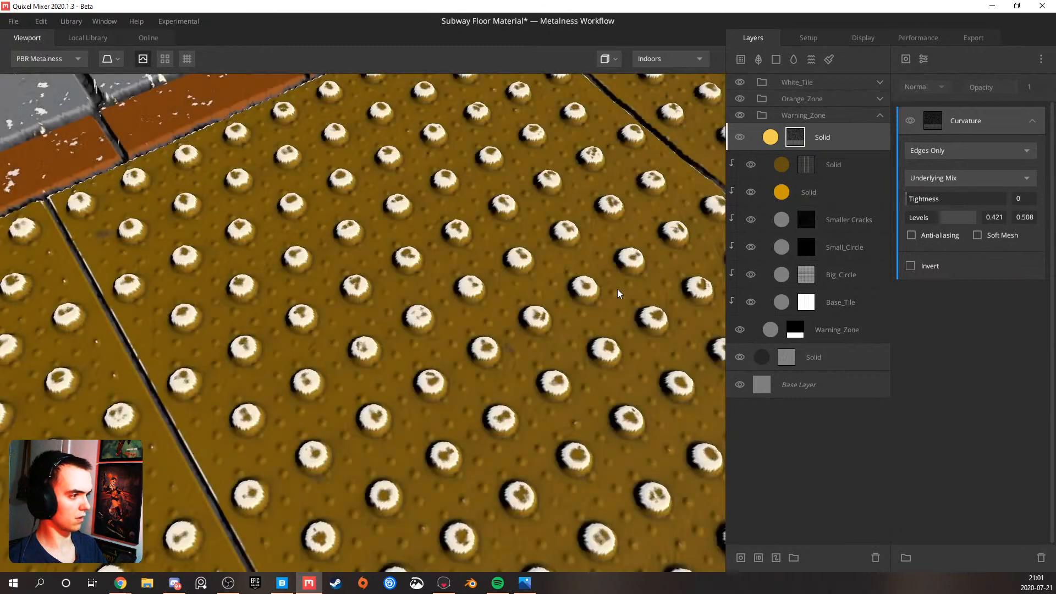
scroll(398, 355, "up", 5)
left_click_drag(389, 353, 403, 294)
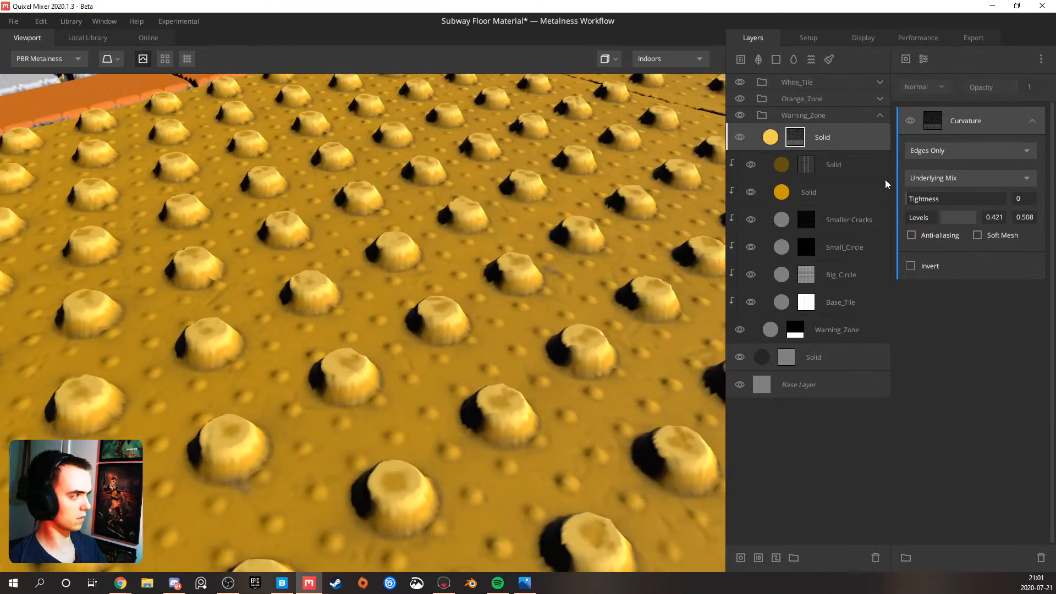
Clip the light yellow Solid layer to the warning tile layers below, comparing the mask and PBR Metalness views
left_click(838, 141)
scroll(276, 258, "down", 5)
scroll(275, 258, "up", 3)
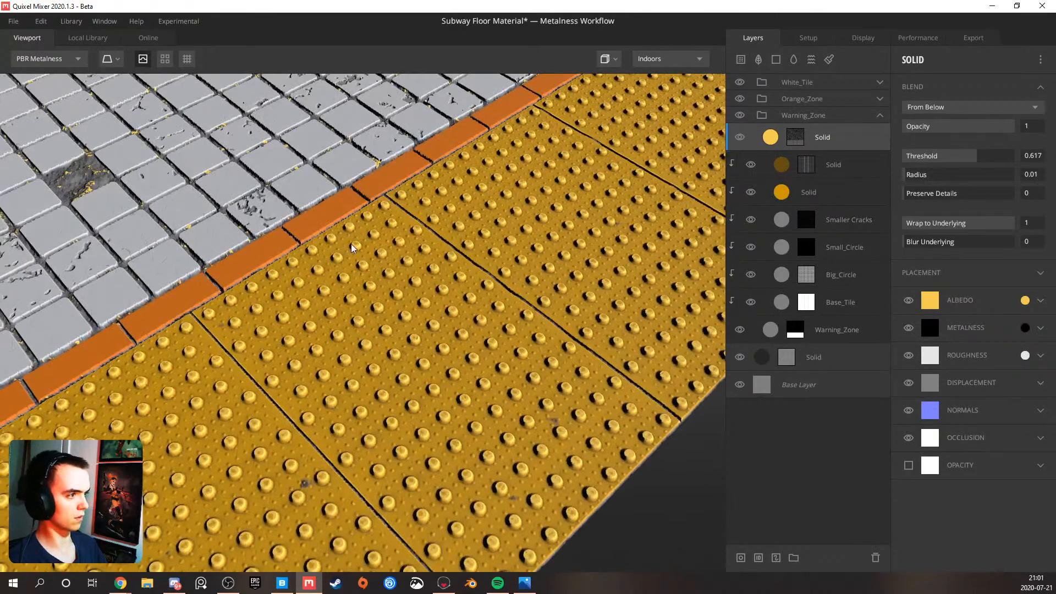
left_click(795, 138)
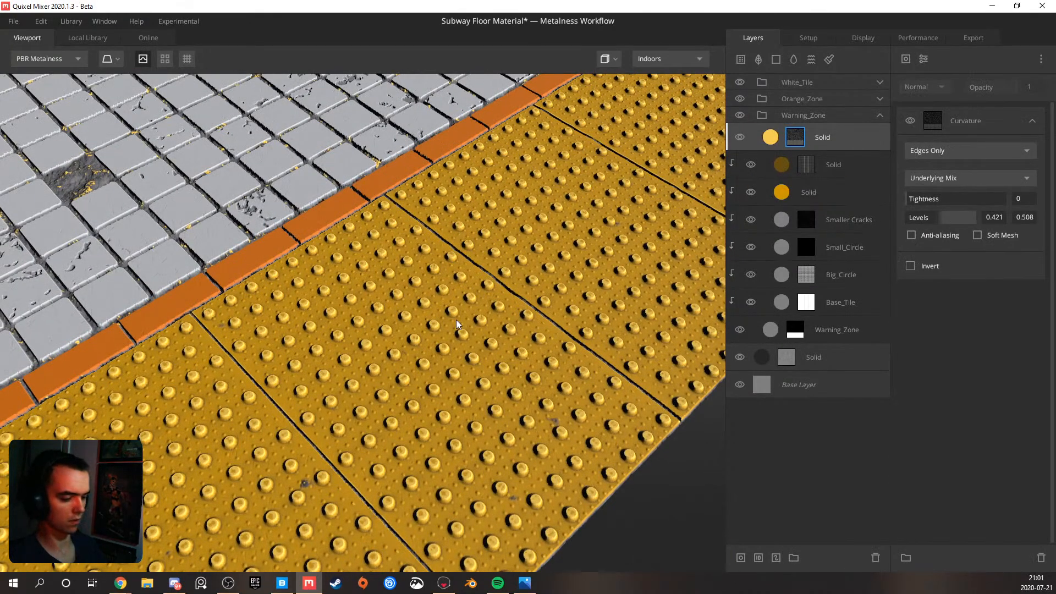
key("m")
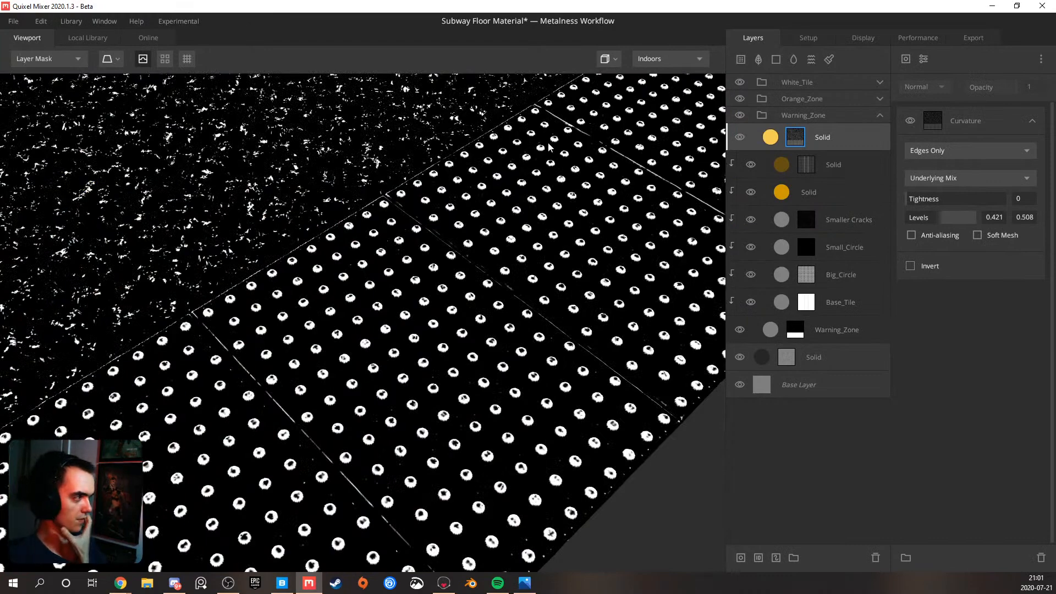
key("ctrl+alt+g")
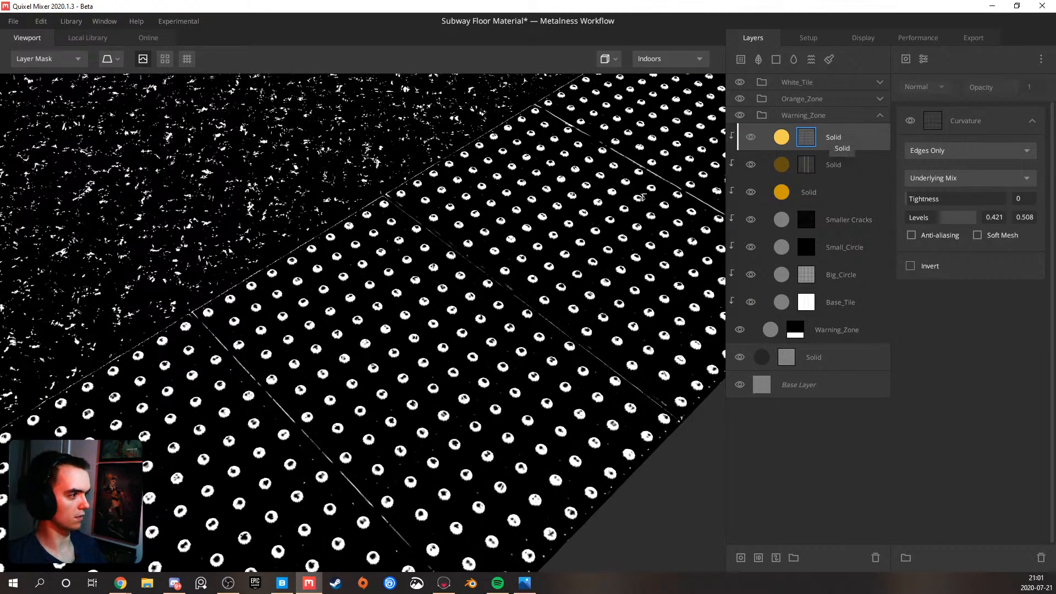
key("m")
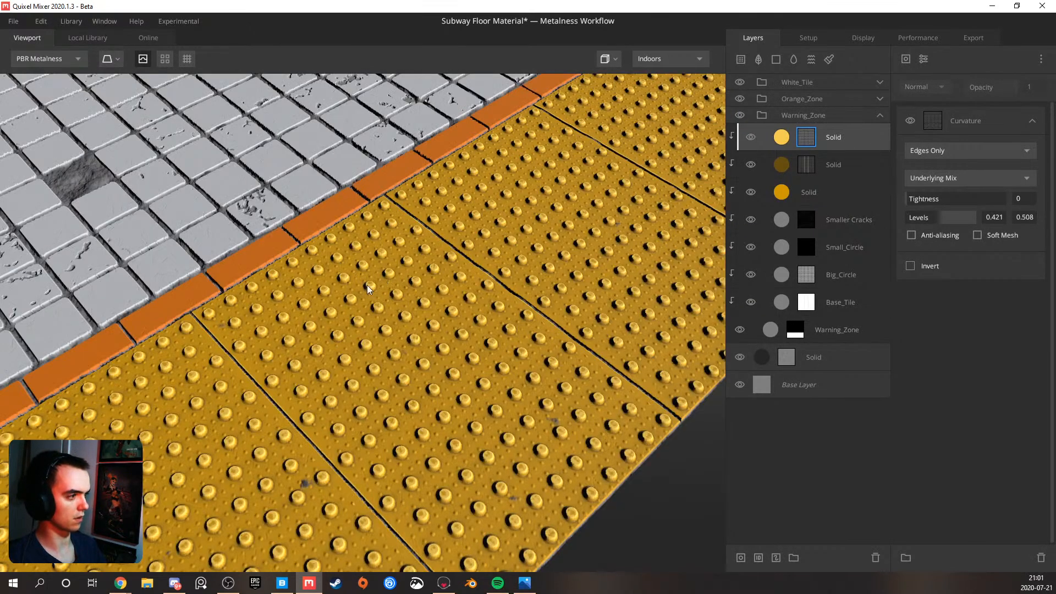
scroll(357, 296, "up", 3)
scroll(424, 293, "up", 1)
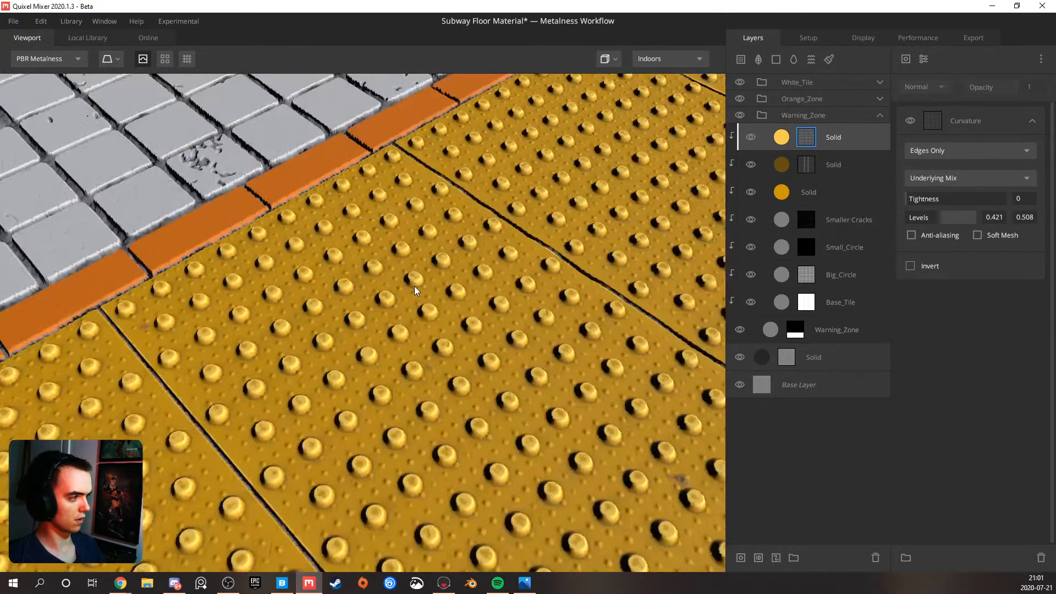
Set the light yellow Solid layer's albedo Match to Underlying to 0.308
left_click(870, 136)
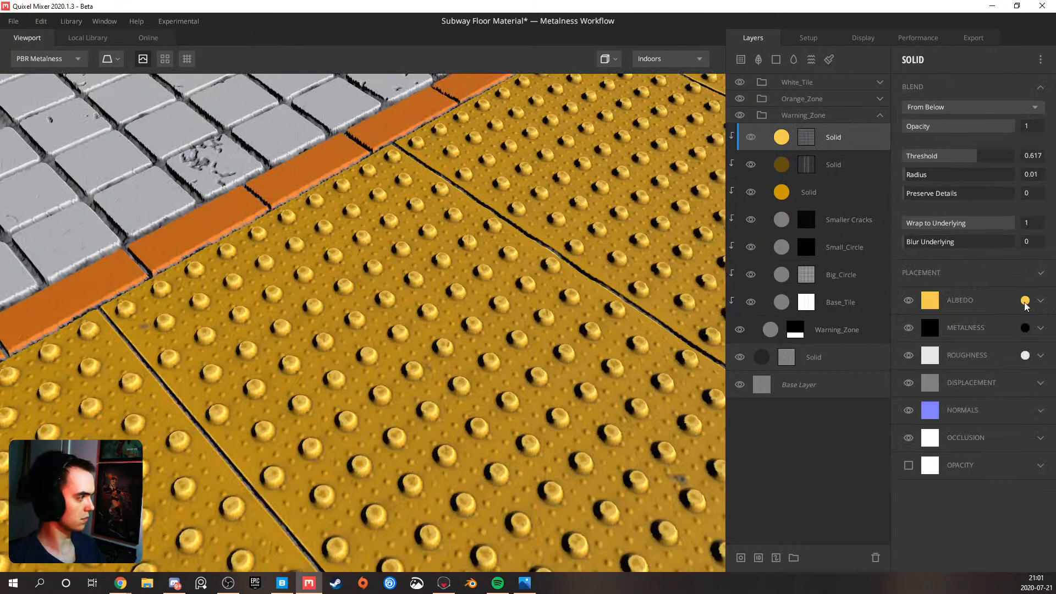
left_click(1047, 302)
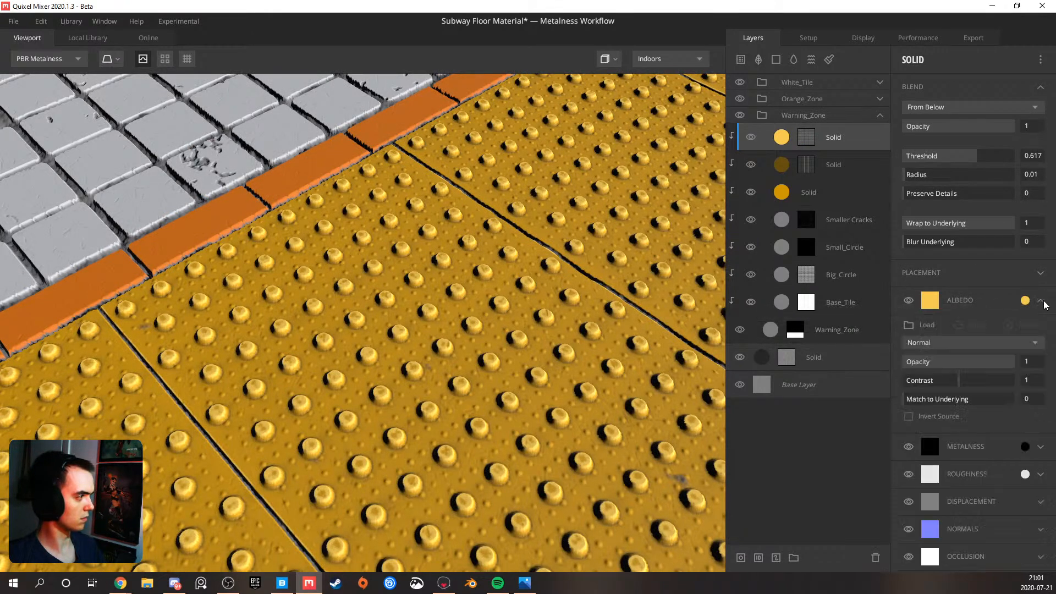
mouse_move(948, 400)
left_mouse_down()
mouse_move(961, 399)
mouse_move(939, 399)
left_mouse_up()
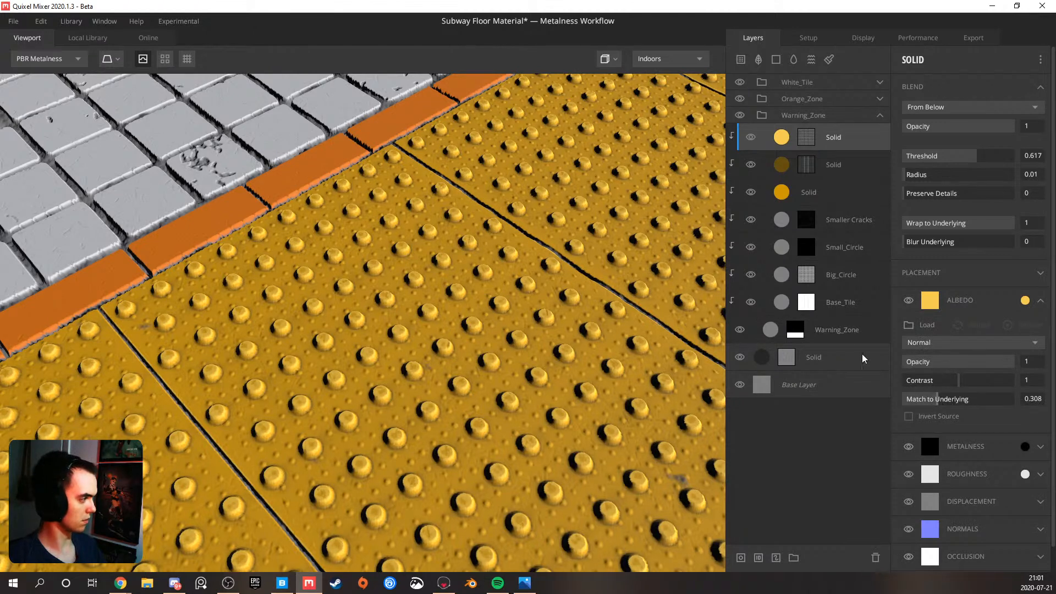
Set the dark brown Solid layer's albedo Match to Underlying to 0.249 and inspect the bumps up close
left_click(852, 174)
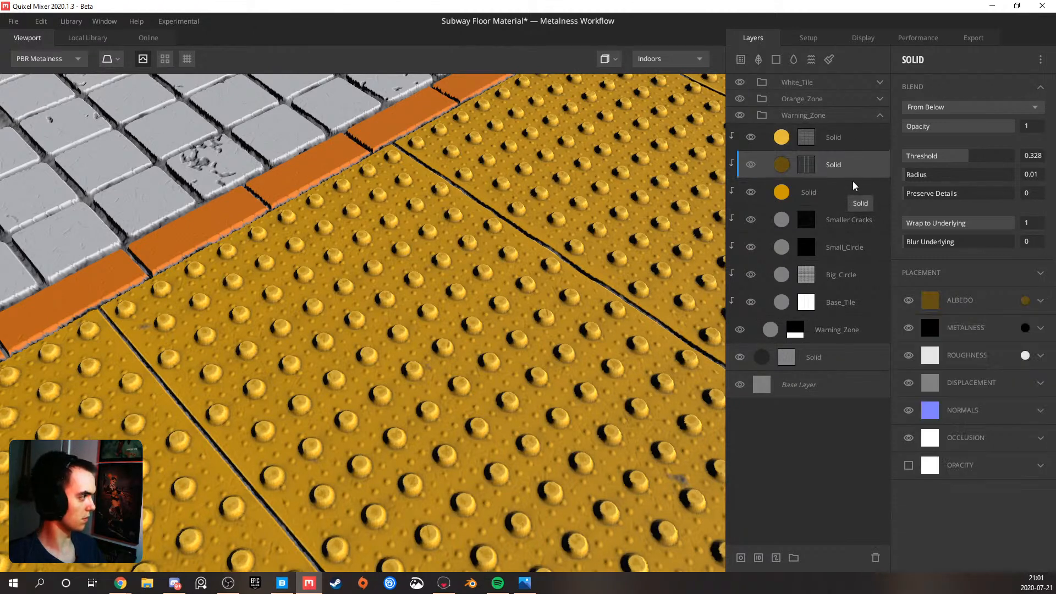
left_click(1040, 302)
left_click_drag(915, 405, 933, 405)
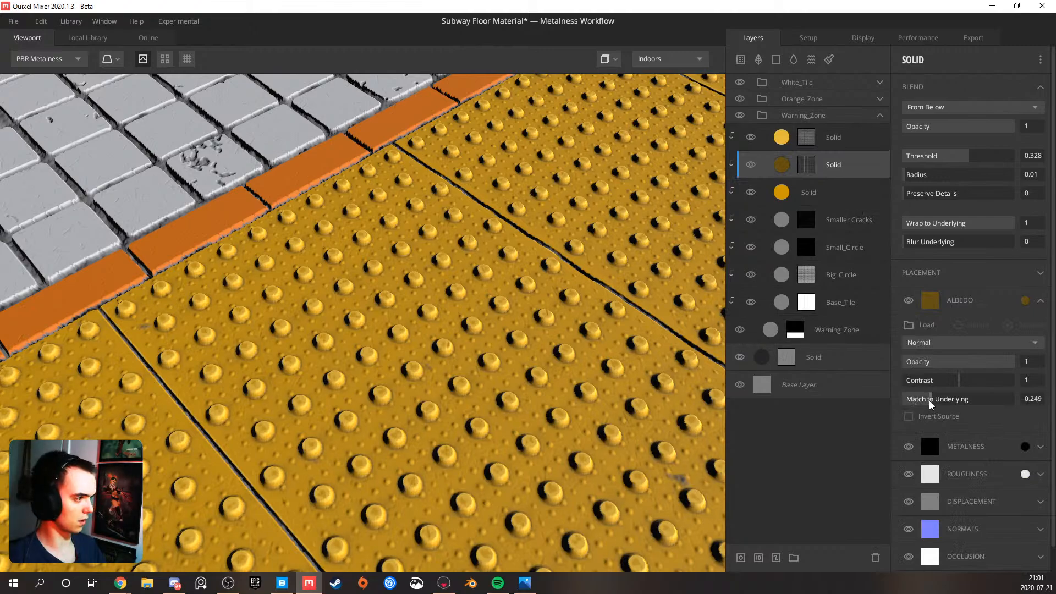
scroll(388, 394, "up", 5)
scroll(447, 326, "down", 6)
left_click_drag(447, 325, 338, 300)
scroll(338, 299, "up", 4)
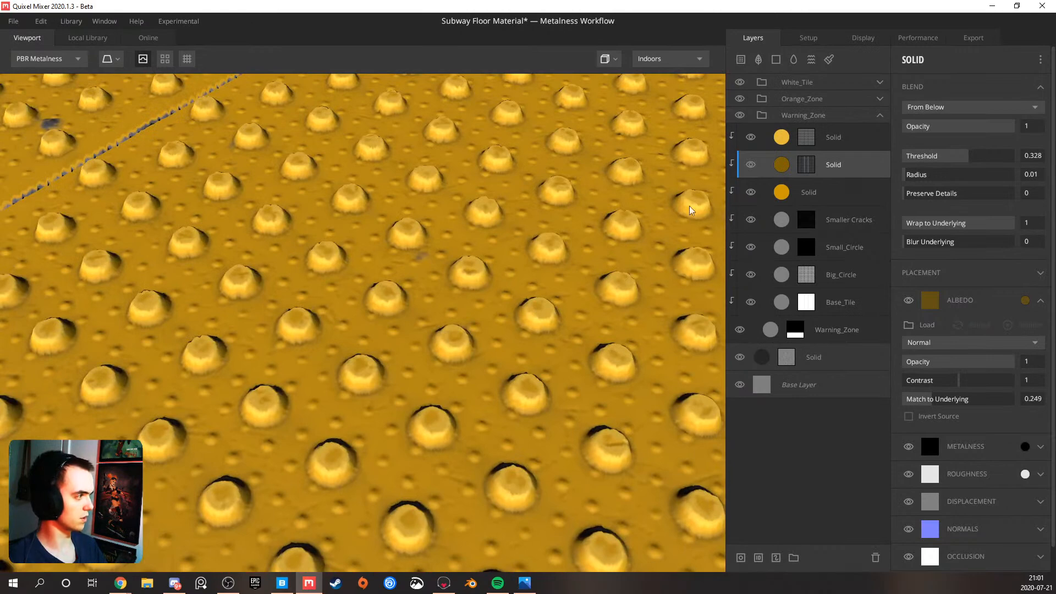
Set the light yellow Solid layer's albedo Match to Underlying to 0.607
left_click(822, 141)
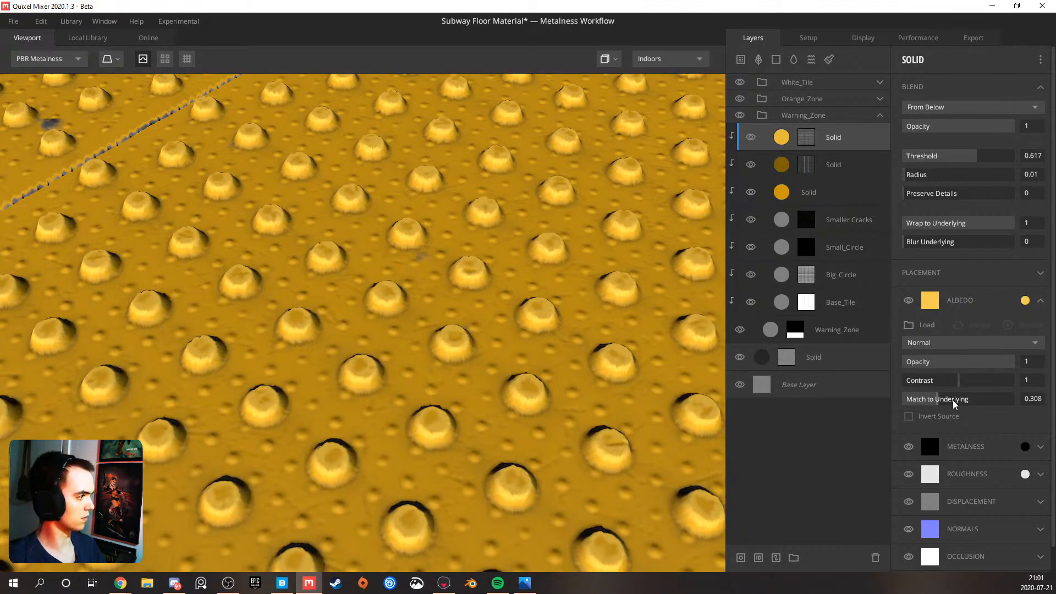
left_click_drag(953, 400, 975, 403)
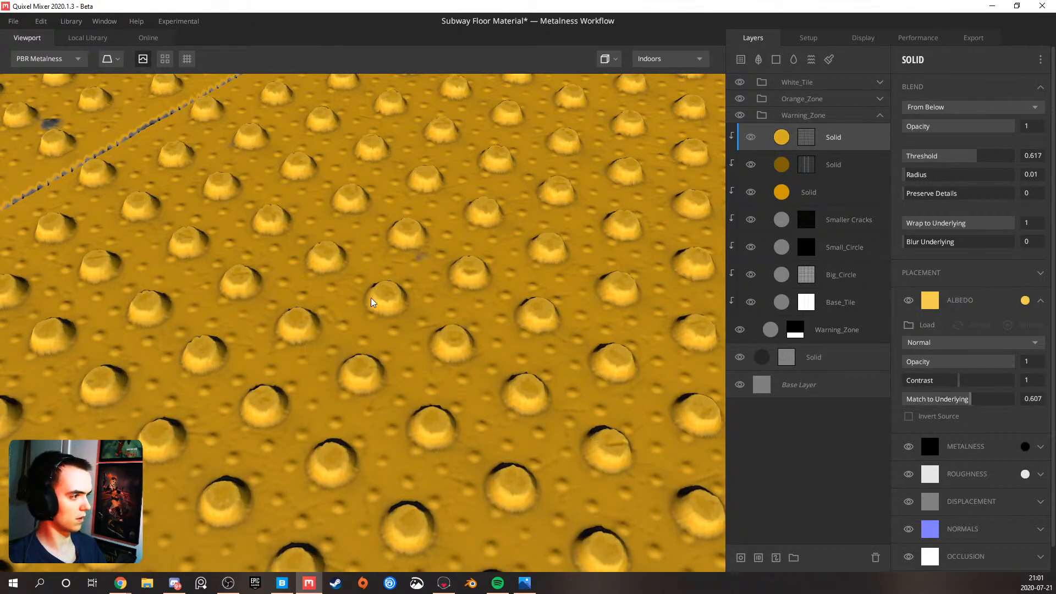
scroll(371, 298, "down", 5)
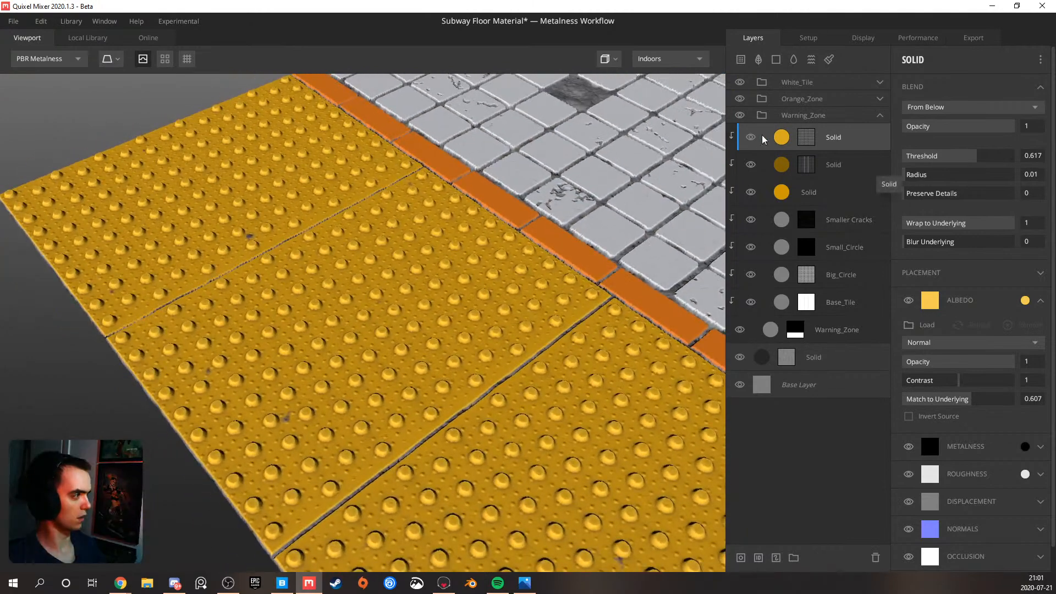
Compare the warning tiles with the light yellow and dark brown Solid layers hidden and shown, and inspect the tiles from another angle
left_click(751, 137)
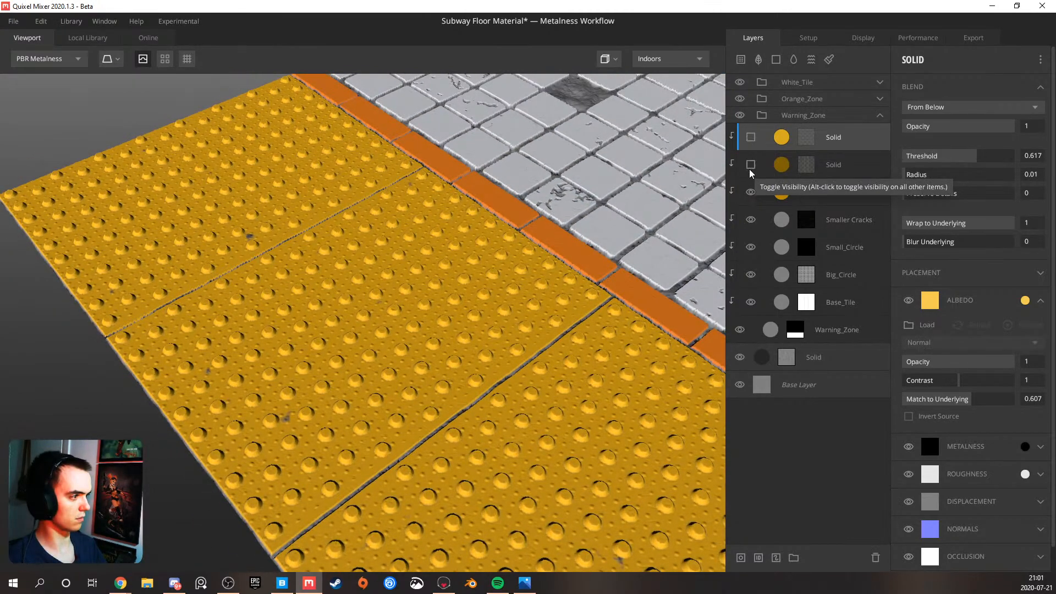
left_click(752, 136)
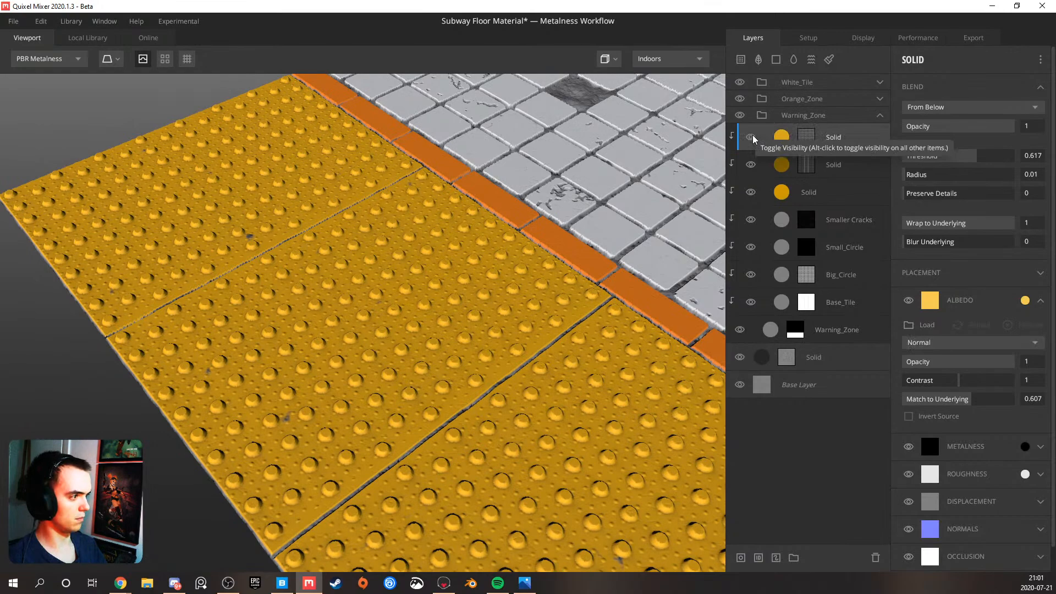
scroll(352, 273, "up", 4)
left_click_drag(345, 272, 575, 230)
scroll(576, 230, "down", 3)
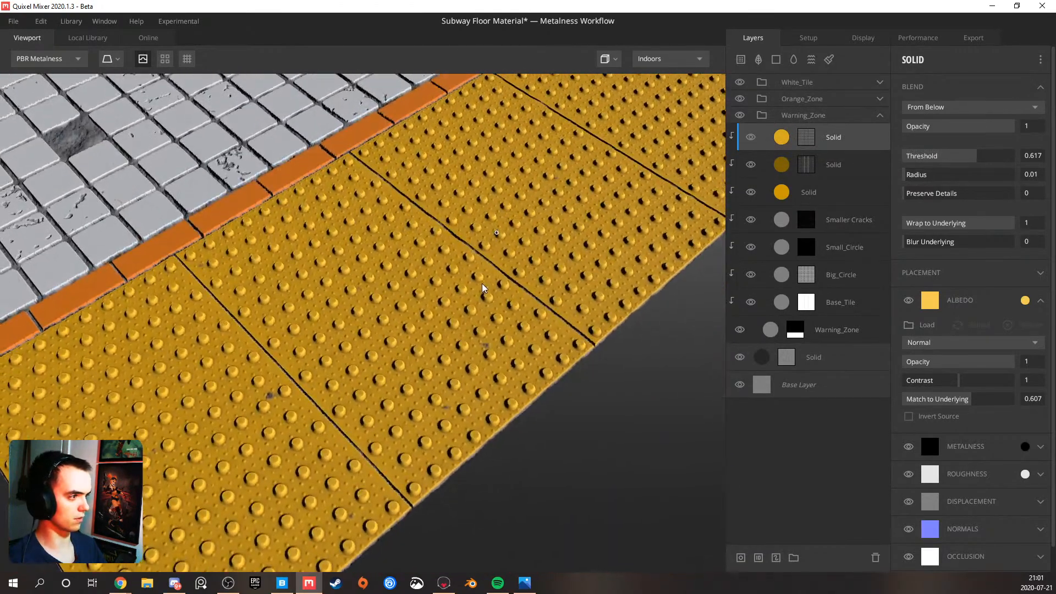
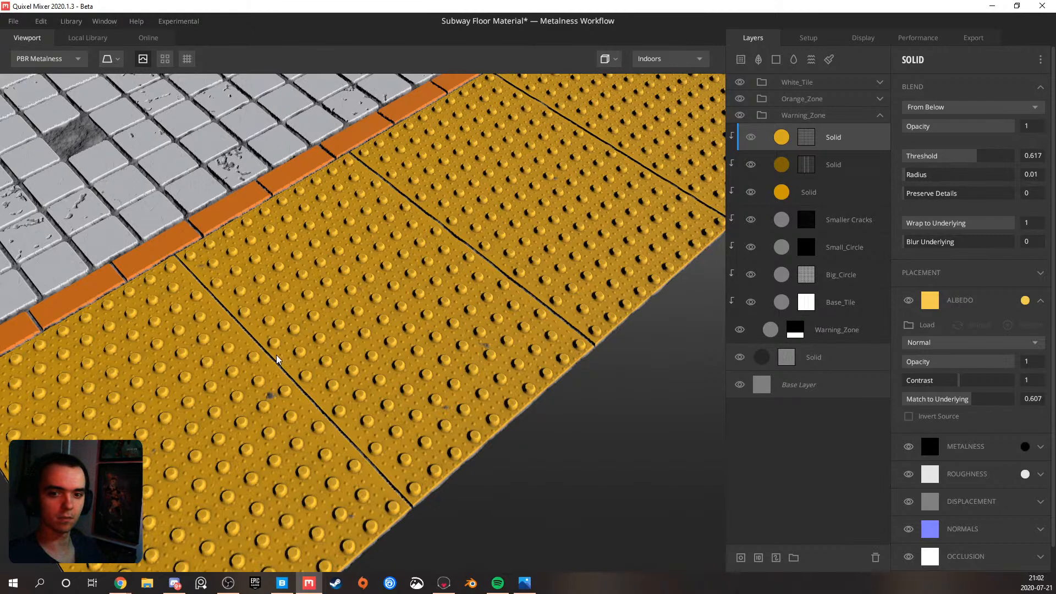
Examine the yellow warning tiles, their bumps and the orange border from several angles and distances
left_click_drag(414, 273, 384, 295)
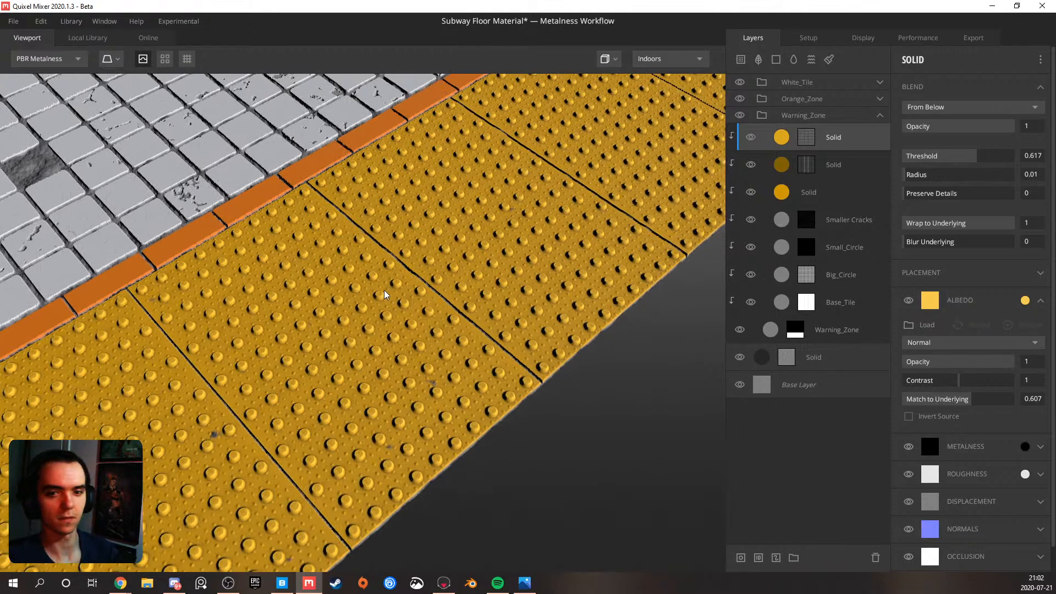
middle_click_drag(423, 256, 351, 348)
scroll(351, 348, "up", 4)
scroll(351, 349, "down", 5)
left_click_drag(351, 348, 368, 280)
scroll(397, 335, "down", 3)
scroll(398, 335, "down", 2)
left_click_drag(392, 238, 314, 357)
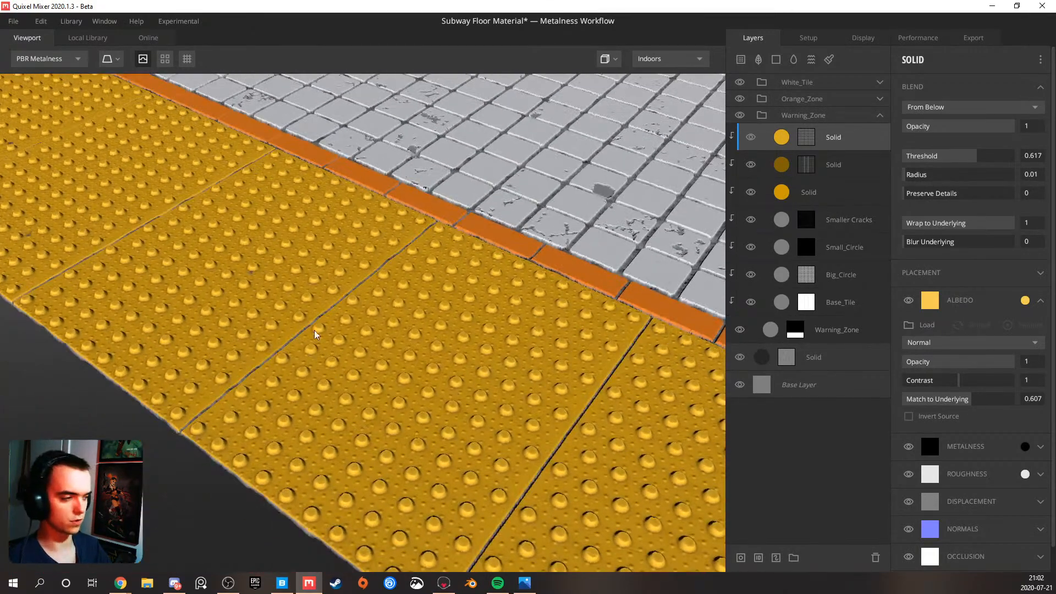
Add a Solid layer at the top of the Warning_Zone group with a mask stack containing Perlin noise
left_click(778, 58)
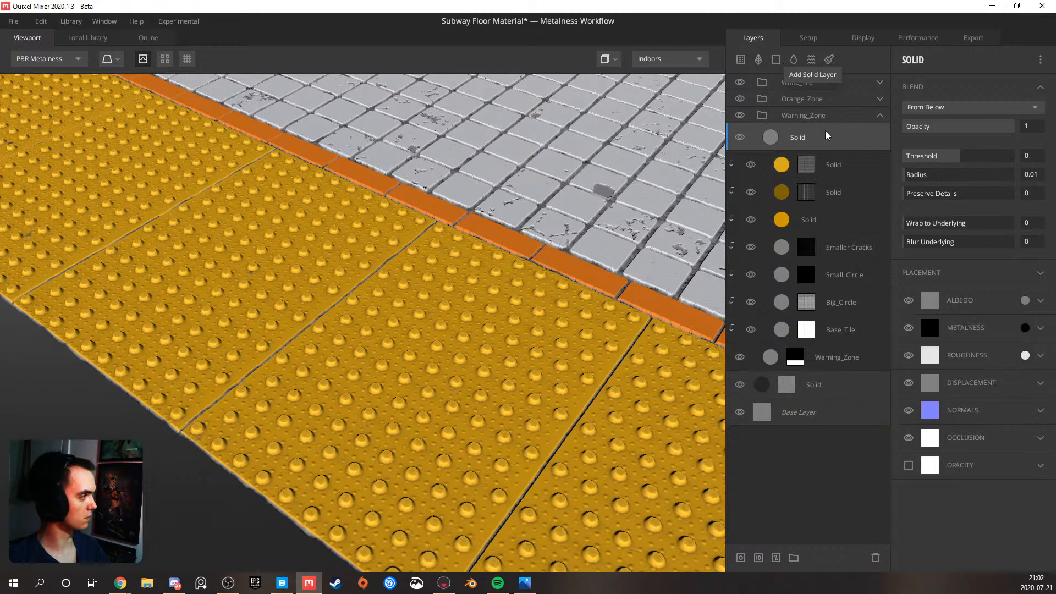
right_click(814, 139)
left_click(850, 230)
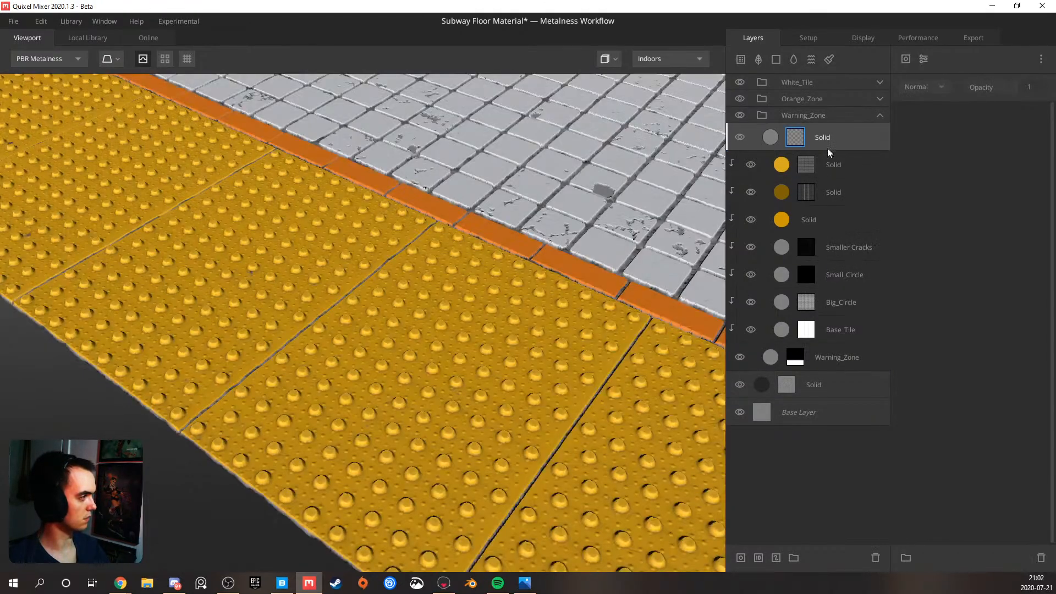
left_click(906, 59)
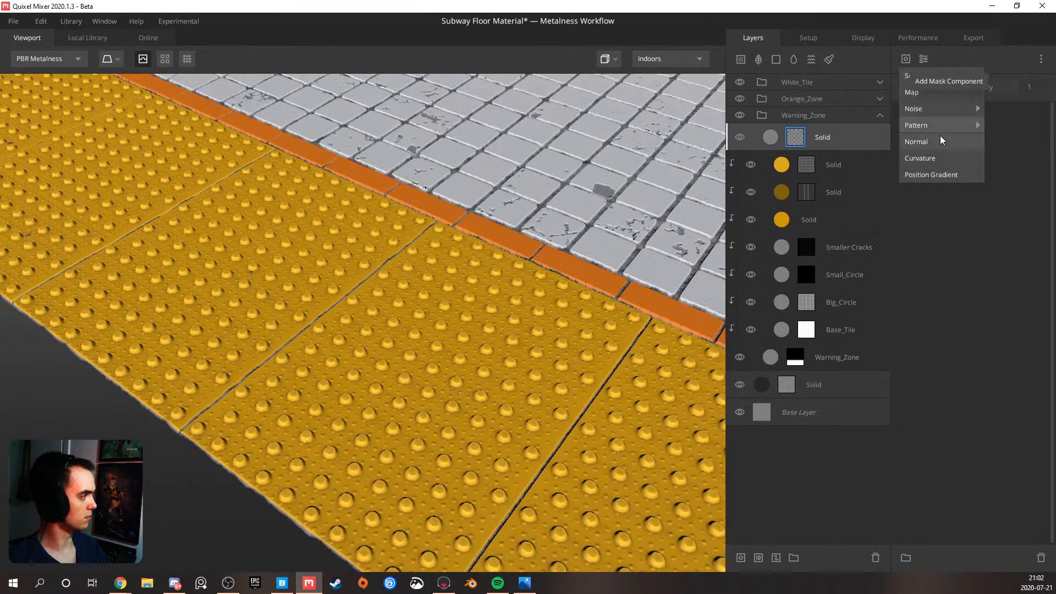
mouse_move(955, 111)
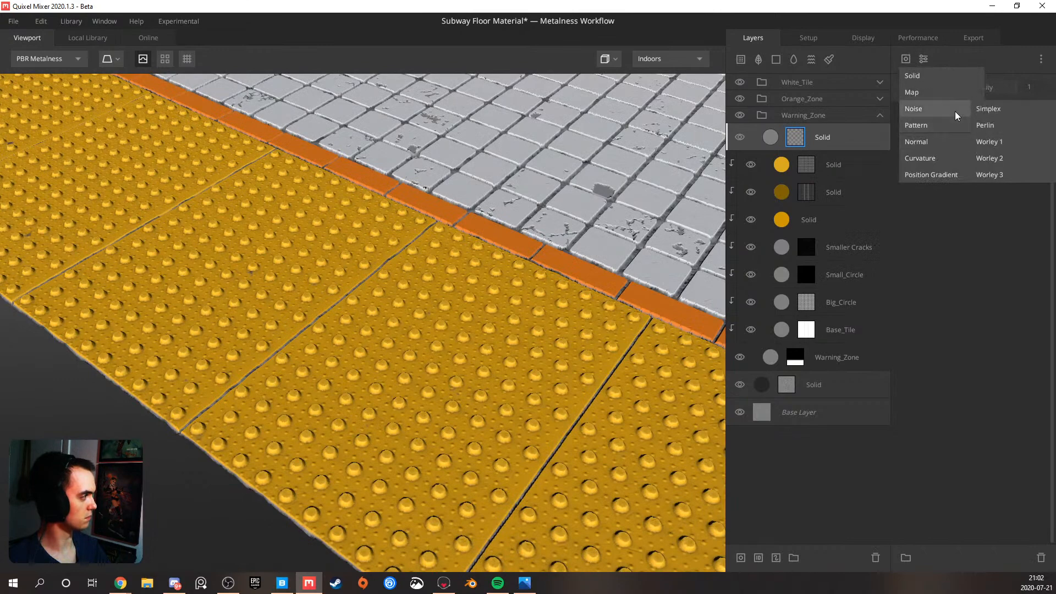
left_click(988, 124)
left_click_drag(579, 250, 410, 289)
Set the new Solid layer's Threshold to 1.184 and Wrap to Underlying to 1, and clip it to the warning tile layers
left_click(842, 143)
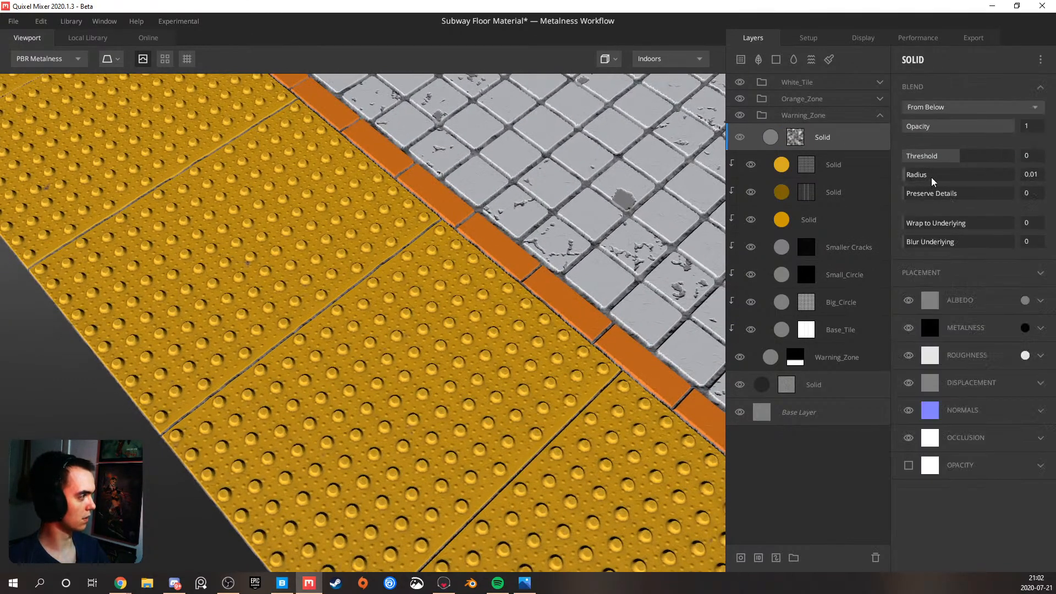
left_click_drag(960, 158, 991, 159)
left_click(823, 138, "alt")
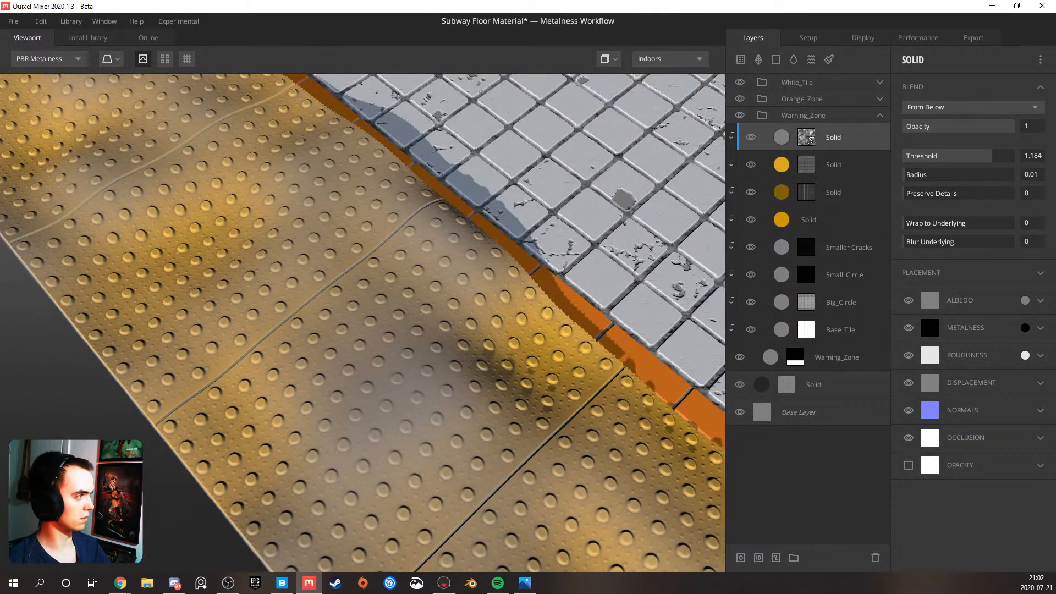
left_click(807, 138)
left_click(853, 142)
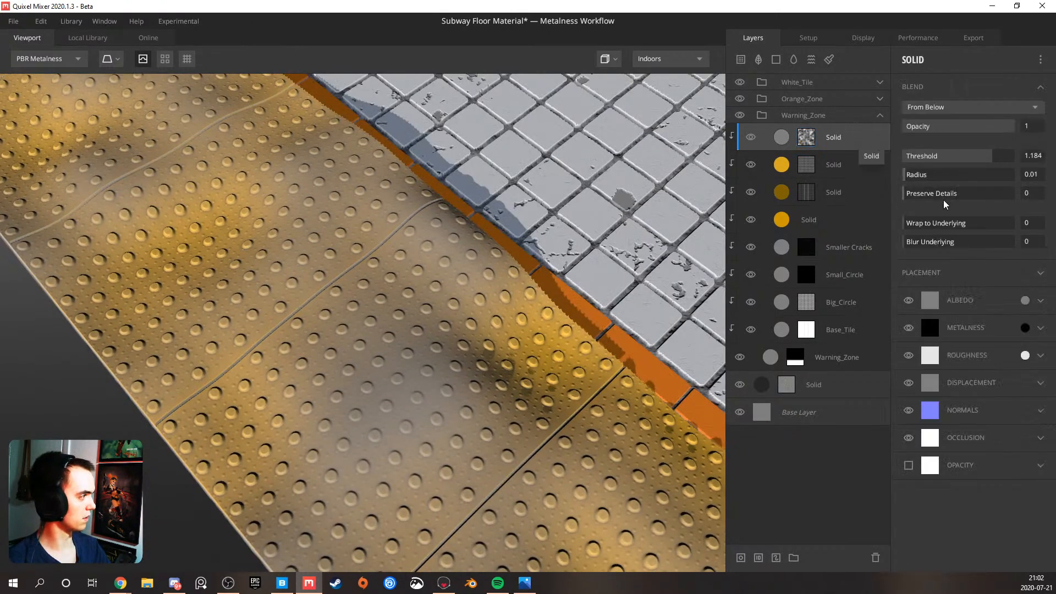
left_click_drag(477, 262, 376, 264)
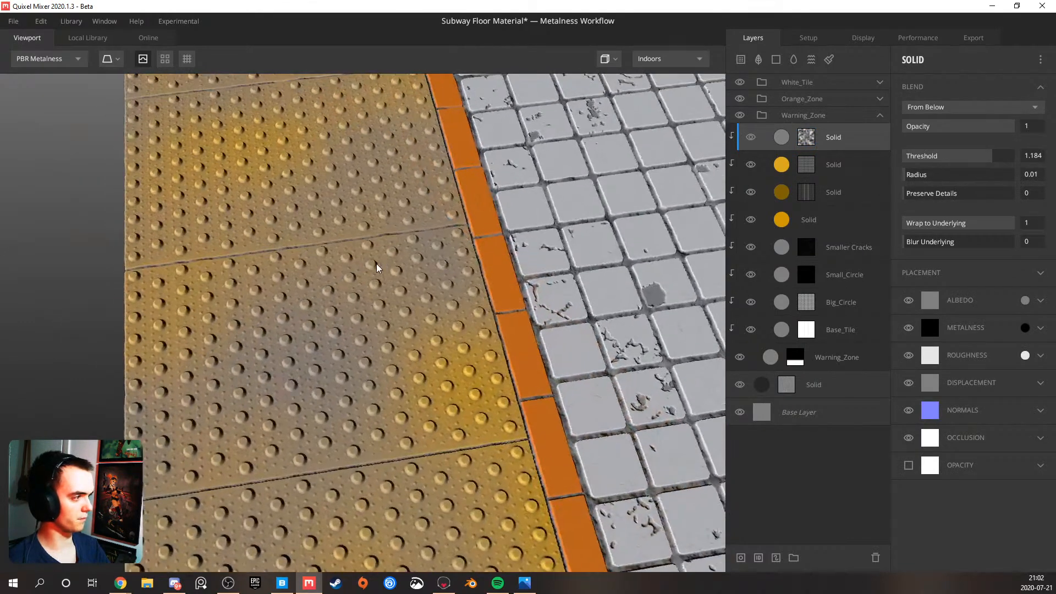
Add a Curvature component above the noise in the new layer's mask and set its Levels to 0.548 and 0.595 while previewing the mask
left_click(805, 138)
left_click(925, 59)
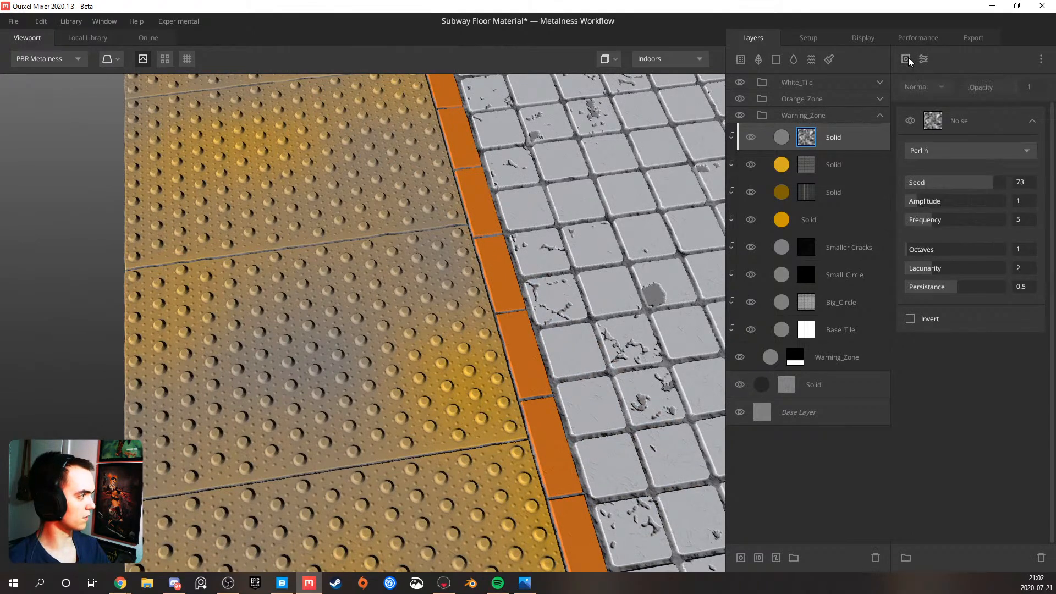
left_click(909, 57)
left_click(932, 158)
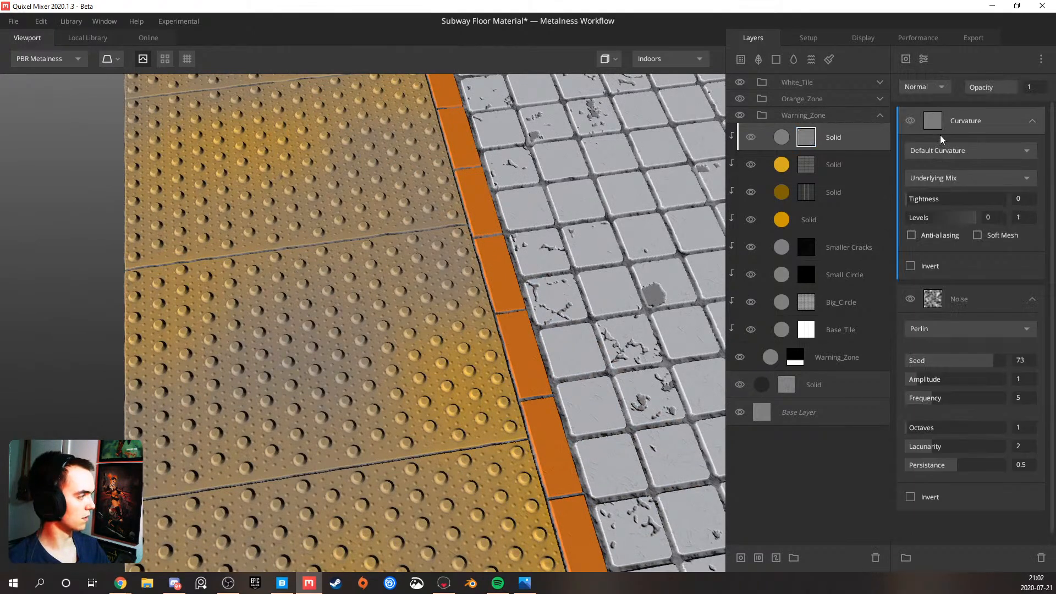
key("q")
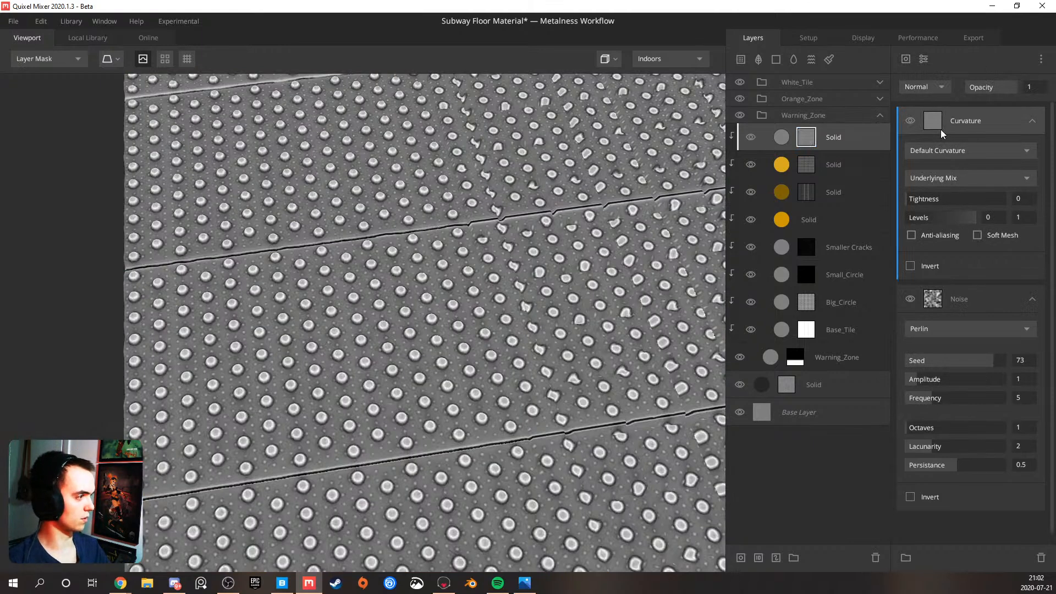
left_click(942, 154)
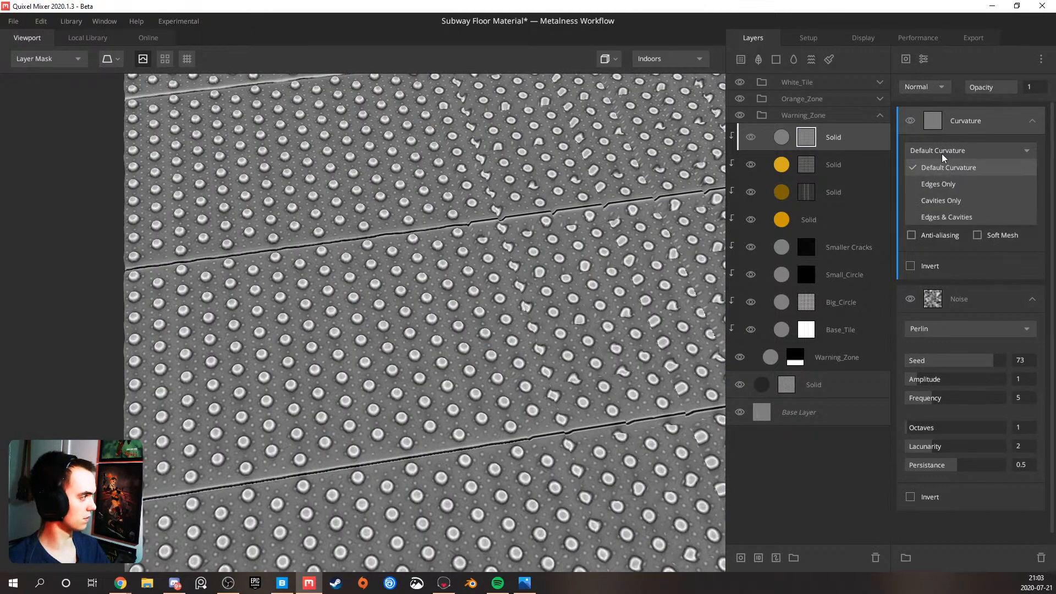
left_click(942, 153)
mouse_move(935, 218)
left_mouse_down()
mouse_move(966, 219)
mouse_move(938, 219)
left_mouse_up()
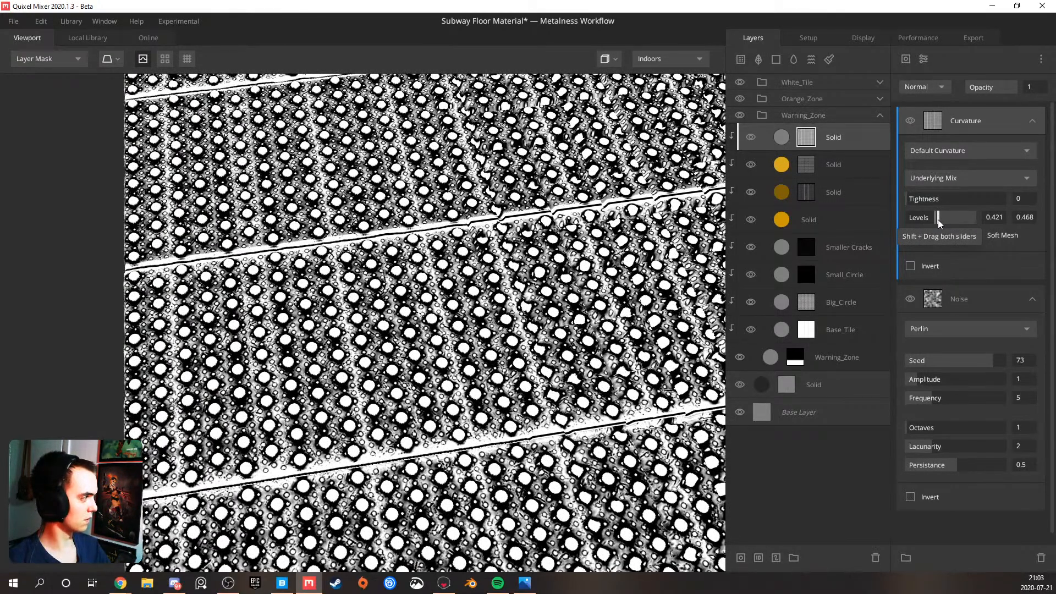
left_click_drag(939, 220, 950, 220, "shift")
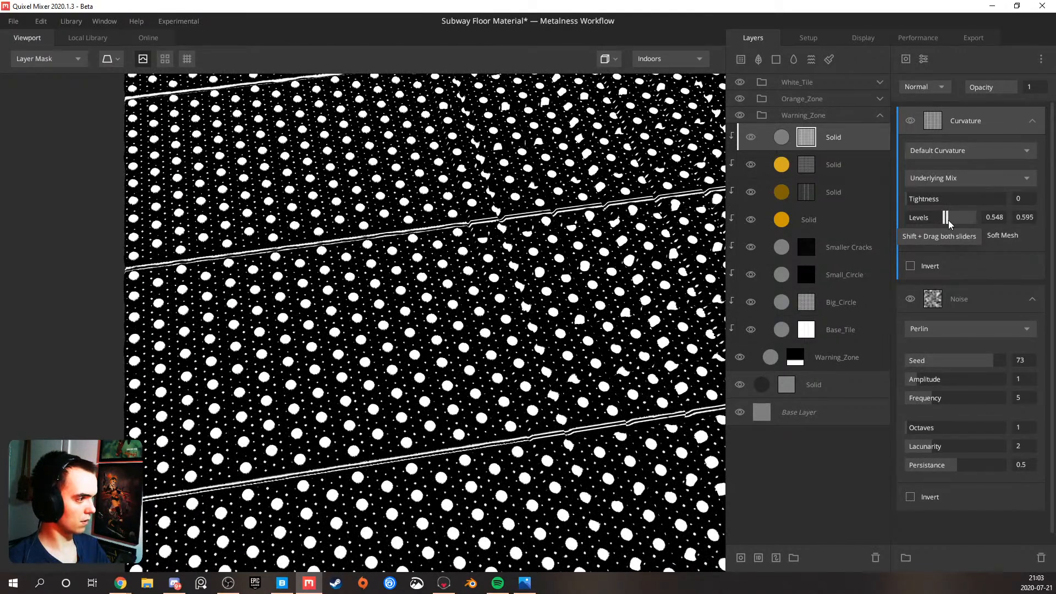
Set the mask's Curvature component to Subtract blending and inspect the bumps in the PBR Metalness view
left_click(930, 86)
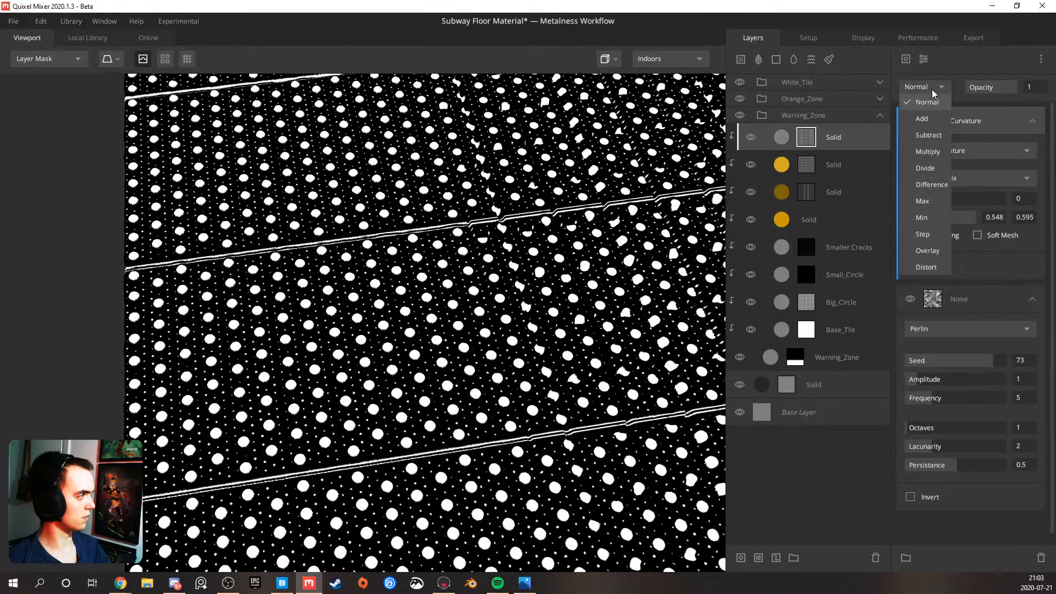
left_click(934, 136)
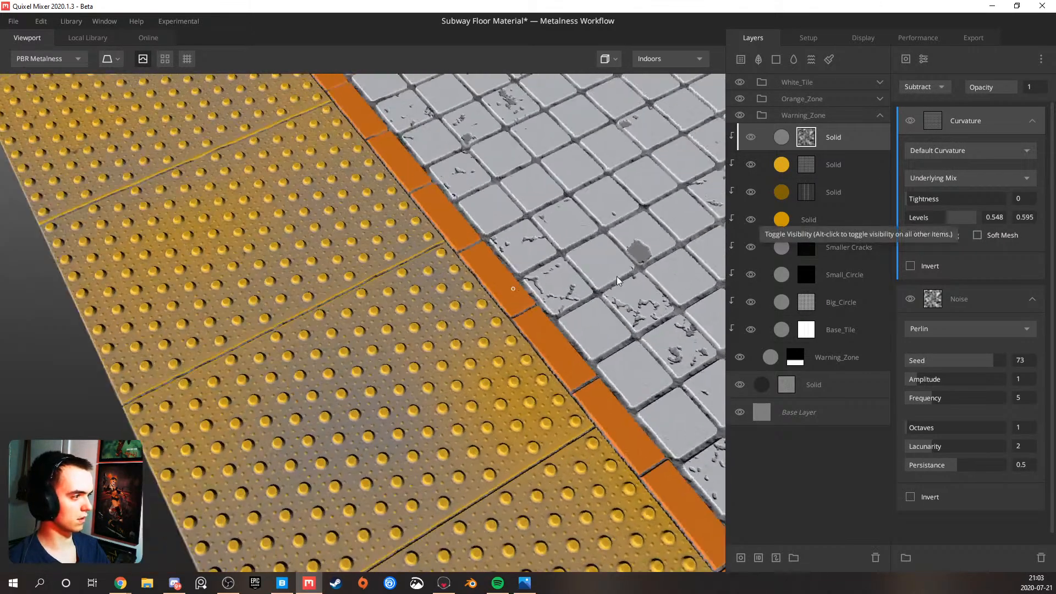
left_click_drag(617, 276, 556, 264)
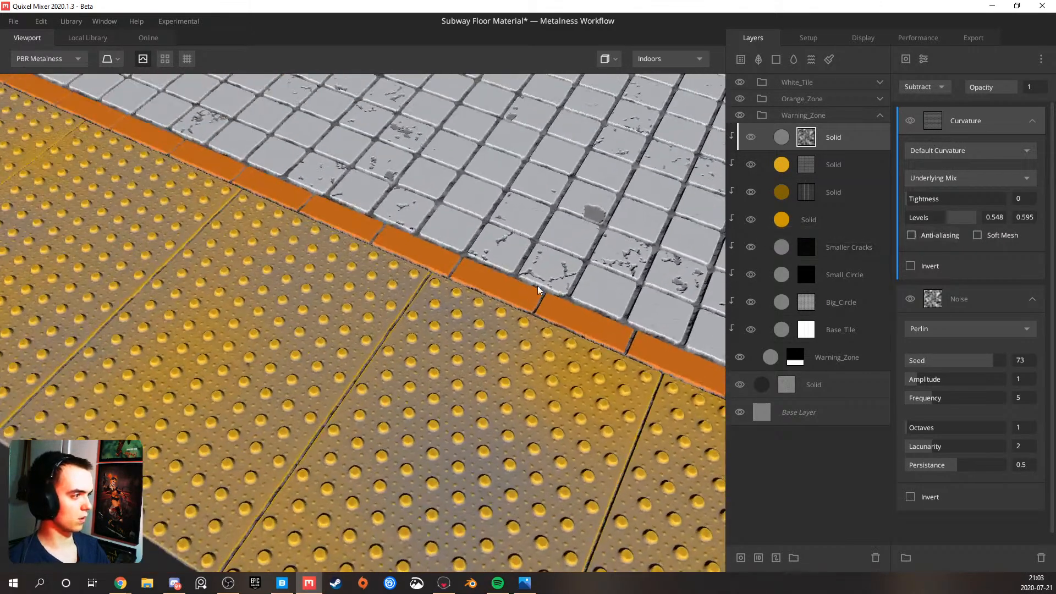
scroll(495, 307, "down", 5)
scroll(418, 300, "up", 3)
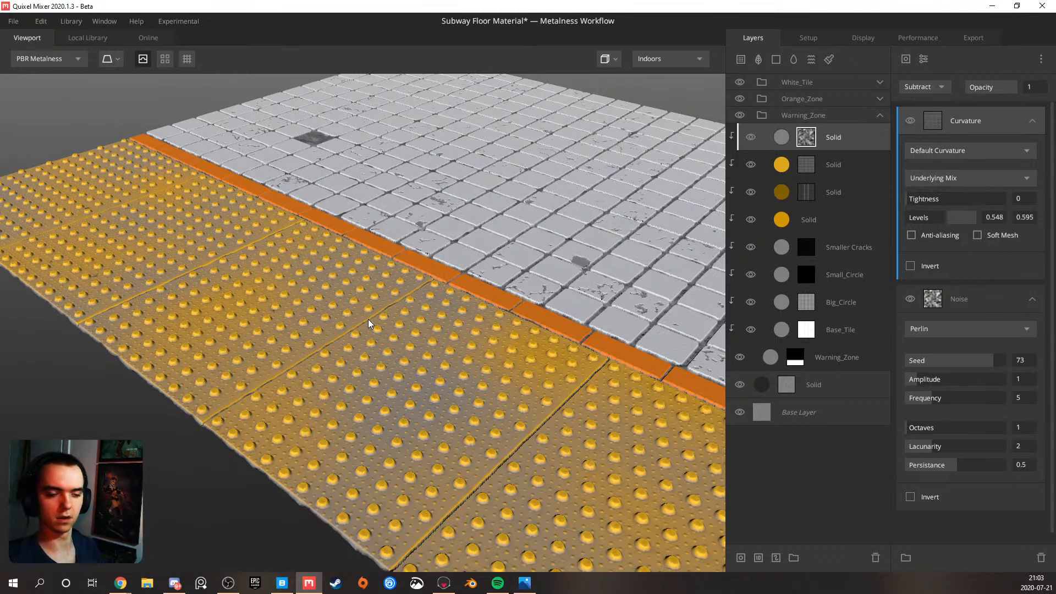
scroll(368, 319, "up", 4)
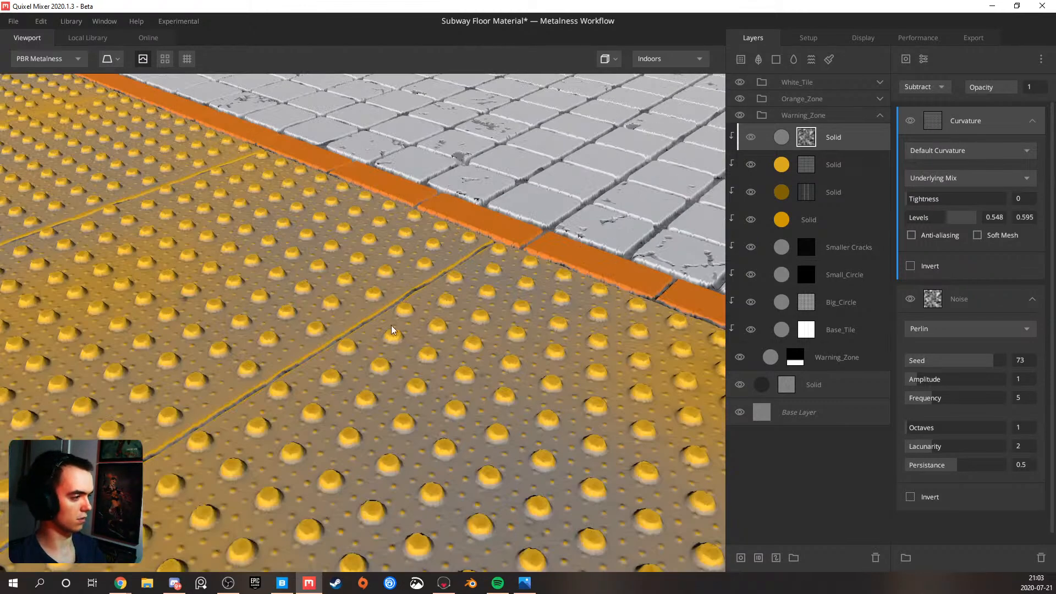
Set the mask's Perlin noise Octaves to 5
left_click_drag(279, 382, 496, 403)
scroll(466, 397, "down", 4)
left_click_drag(357, 379, 501, 336)
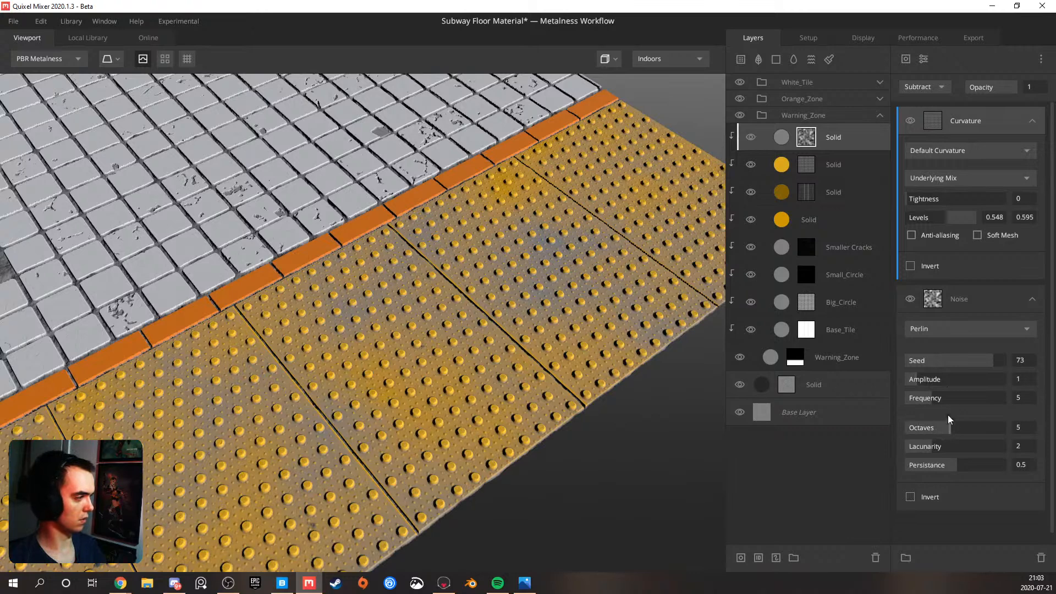
Change the noise-masked Solid layer's albedo color to black
left_click(781, 140)
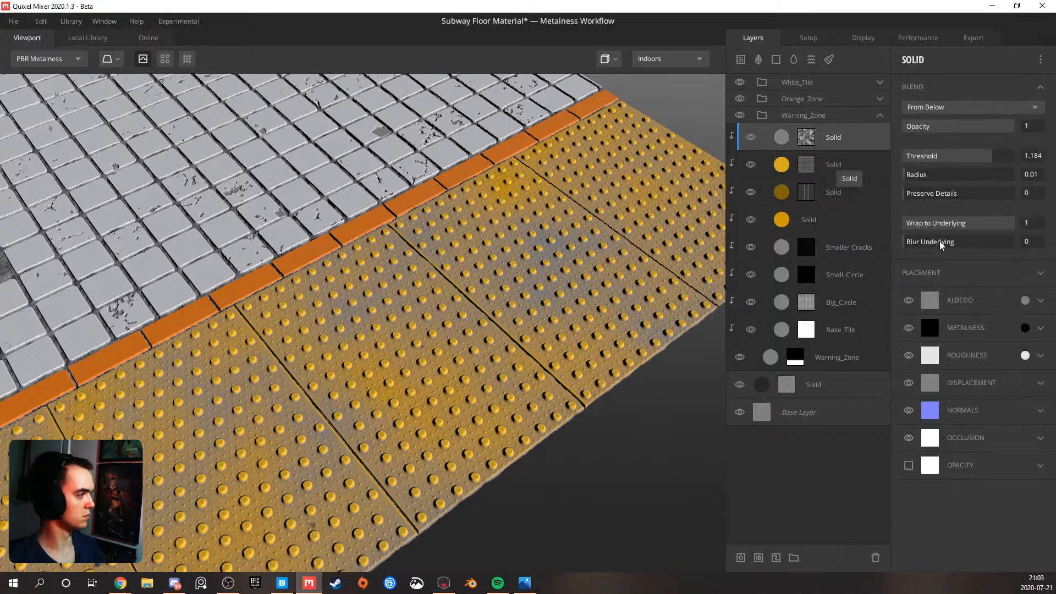
left_click(1027, 298)
left_click_drag(449, 328, 293, 434)
left_click(660, 401)
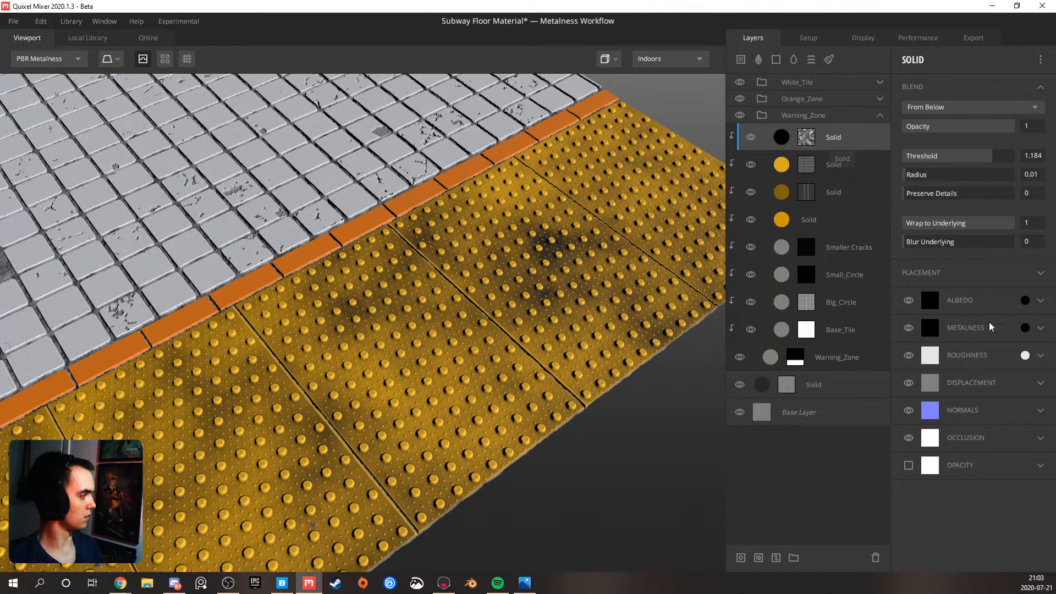
Set the black Solid layer's albedo Match to Underlying to 0.512 and check the stains across the whole floor
left_click(1040, 301)
left_click_drag(923, 401, 961, 399)
left_click_drag(330, 332, 162, 289)
left_click_drag(464, 318, 384, 332)
middle_click_drag(435, 322, 351, 321)
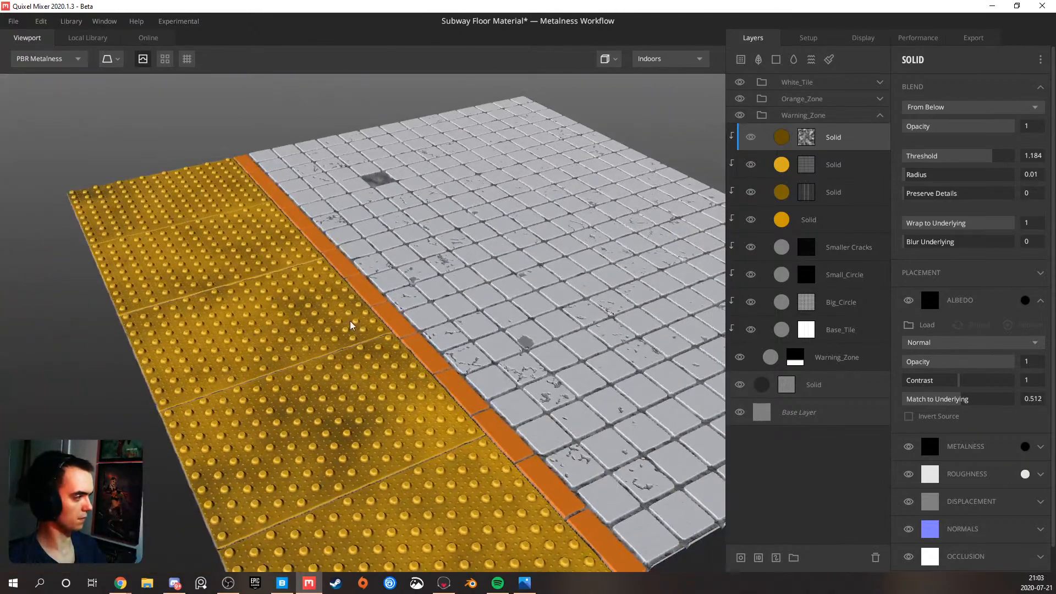
scroll(384, 321, "down", 3)
mouse_move(370, 345)
left_mouse_down()
mouse_move(334, 367)
mouse_move(381, 353)
left_mouse_up()
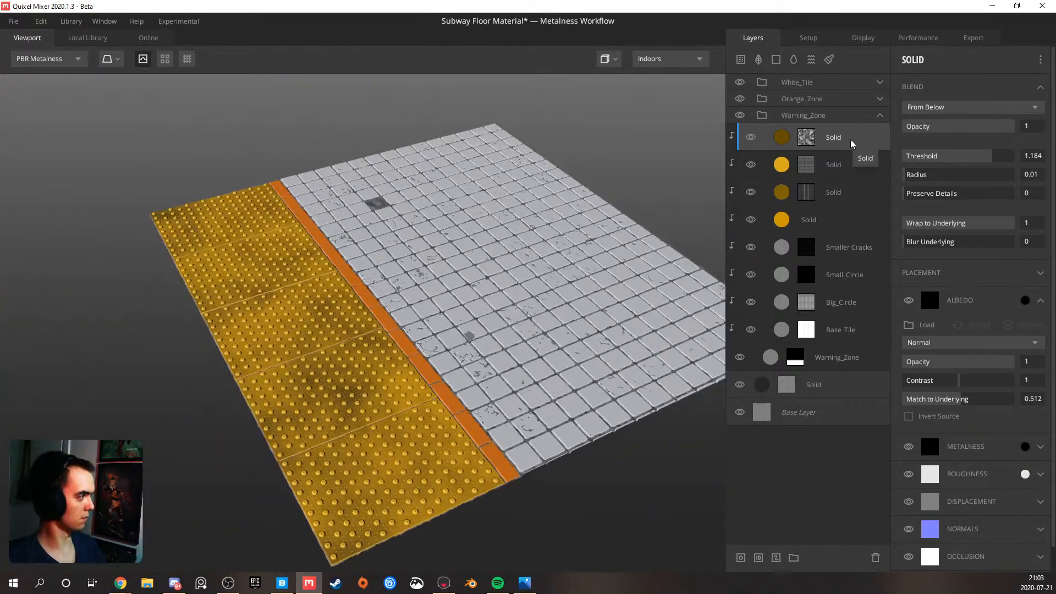
Set the top layer mask's Perlin noise to Amplitude 0.552, Lacunarity 2.682 and Persistance 0.989
left_click(807, 141)
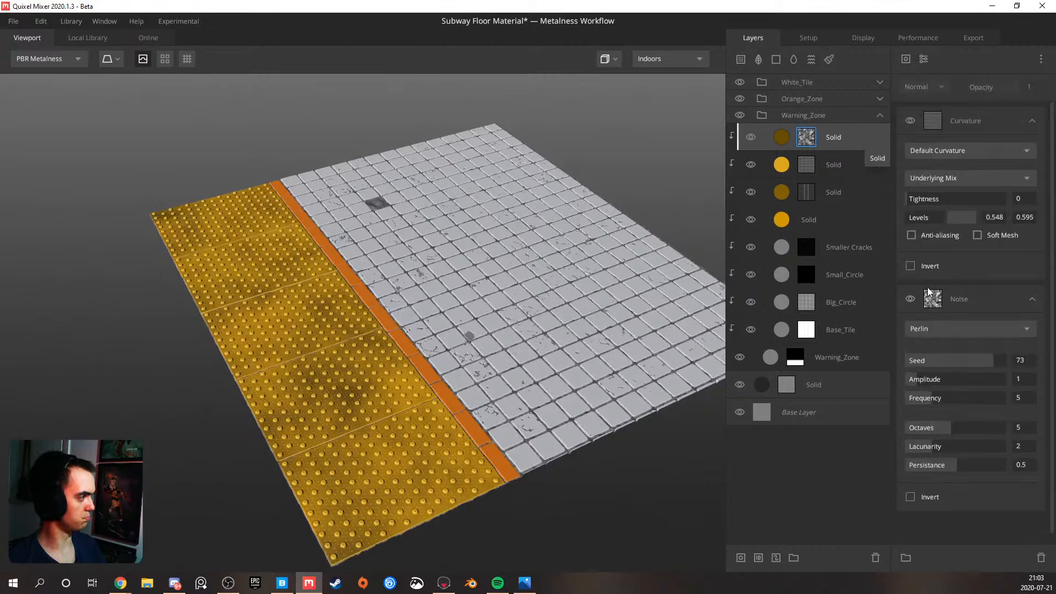
mouse_move(922, 381)
left_mouse_down()
mouse_move(983, 379)
mouse_move(928, 385)
left_mouse_up()
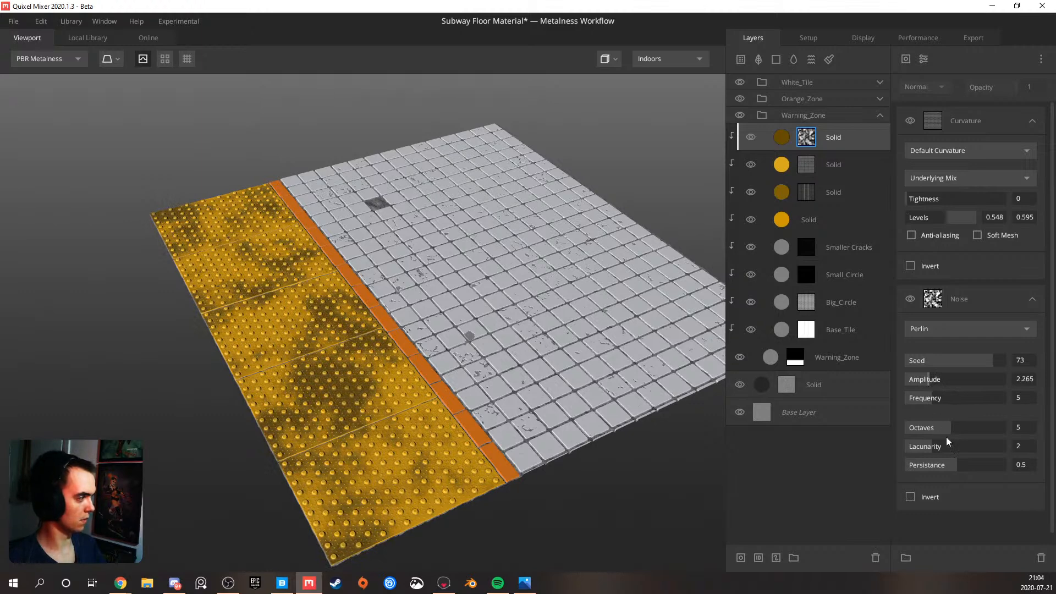
left_click_drag(946, 447, 1004, 463)
left_click_drag(364, 404, 467, 370)
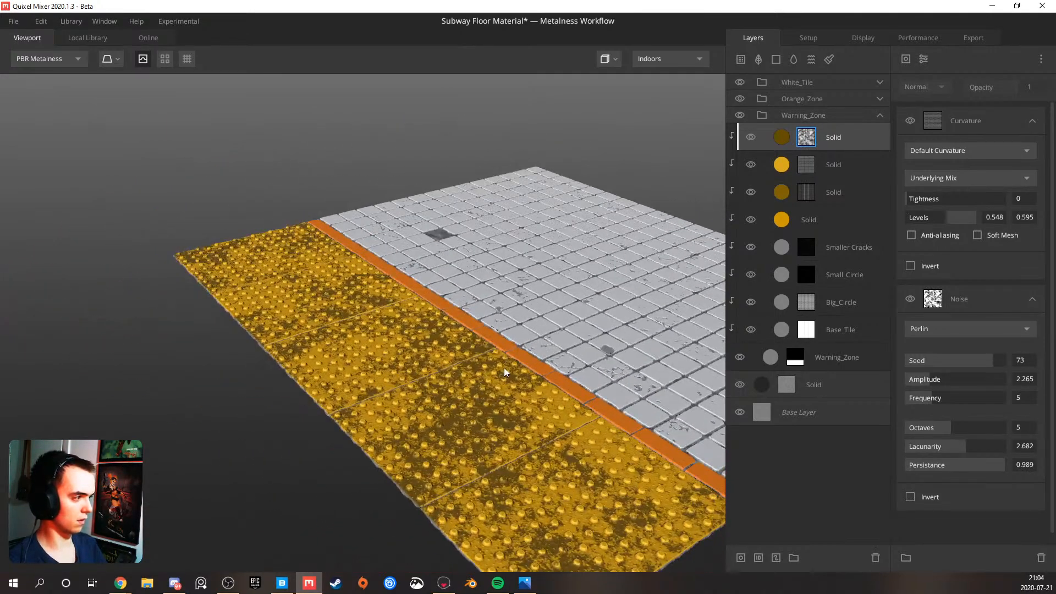
left_click_drag(932, 384, 910, 384)
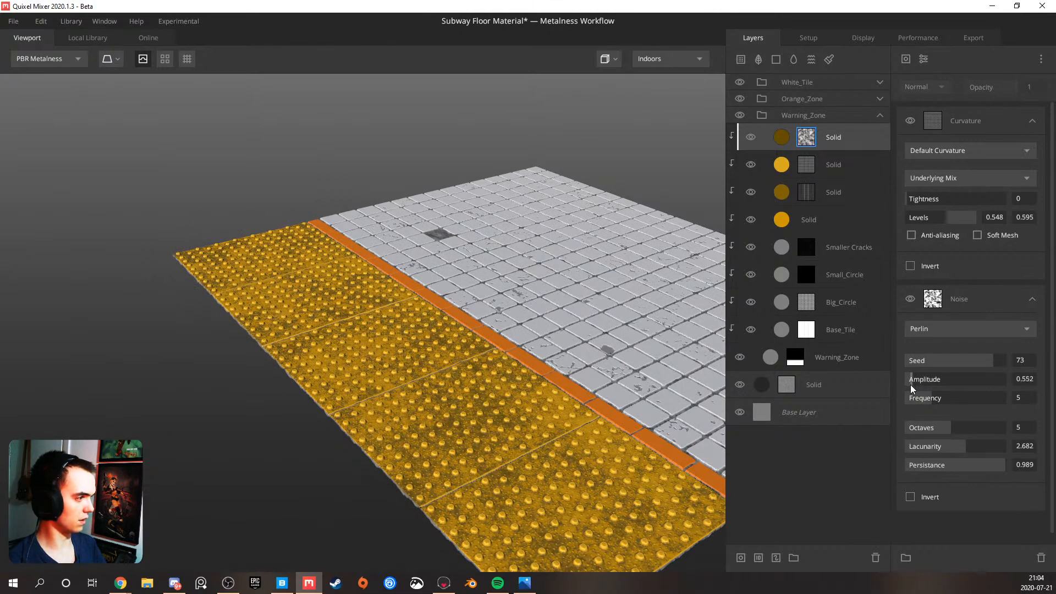
left_click_drag(400, 343, 396, 405)
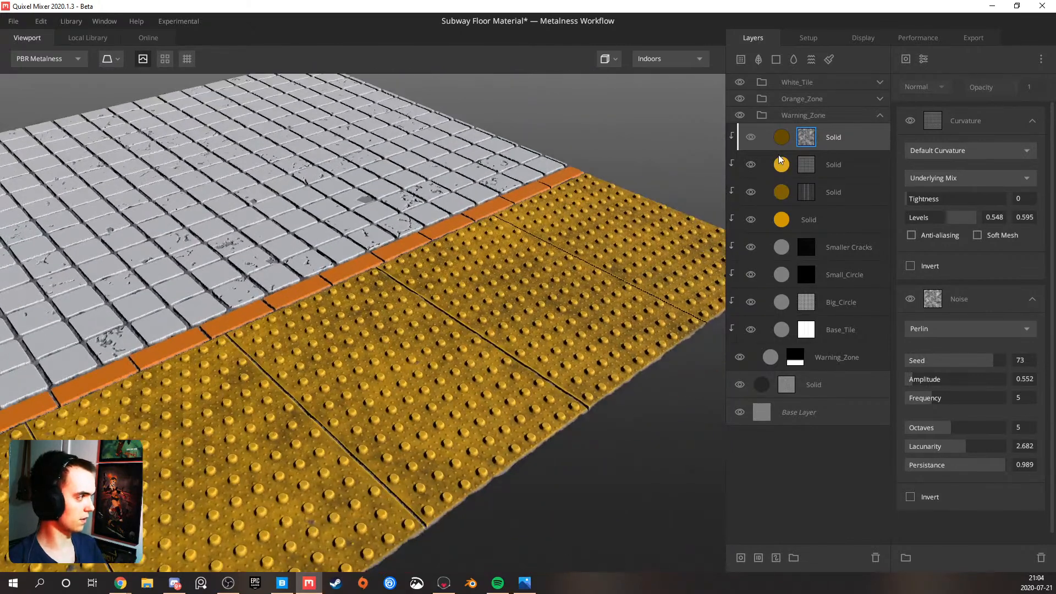
Darken the light yellow Solid layer's albedo color to hex A0801E
left_click(831, 168)
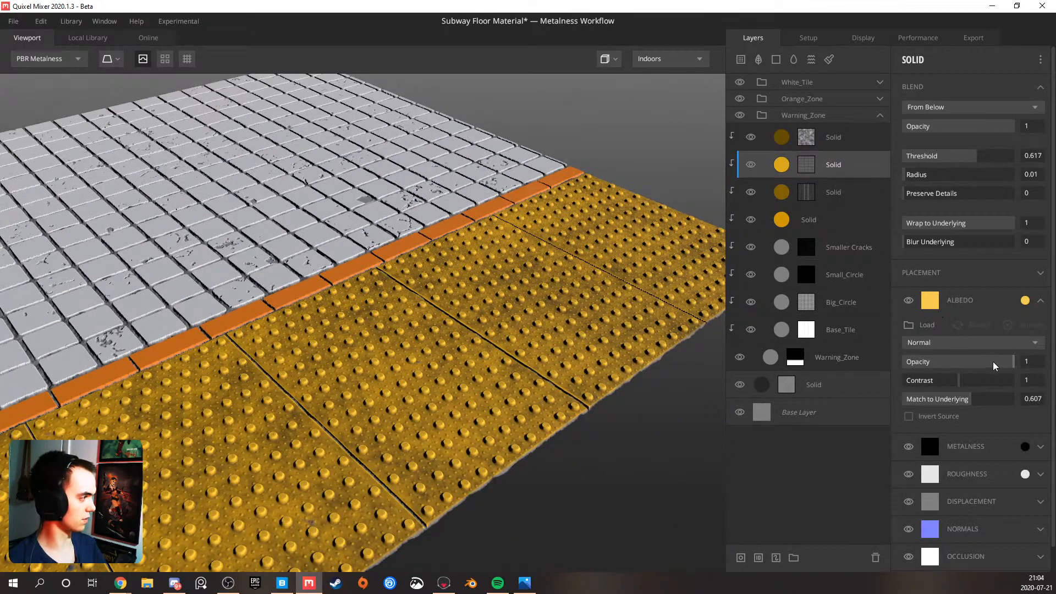
left_click_drag(995, 361, 1045, 370)
left_click(1026, 300)
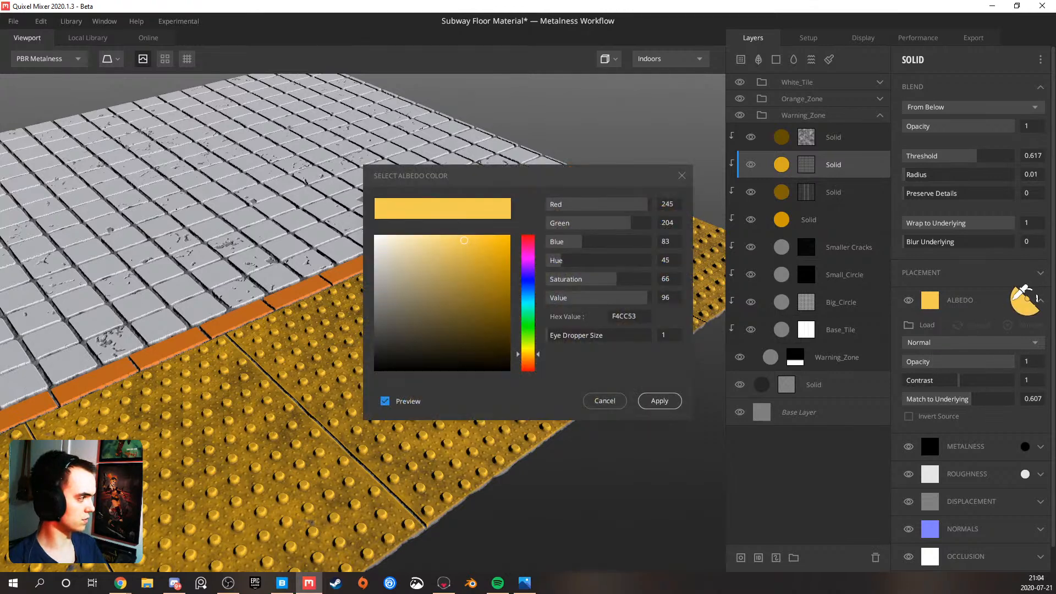
mouse_move(631, 298)
left_mouse_down()
mouse_move(609, 298)
mouse_move(632, 281)
left_mouse_up()
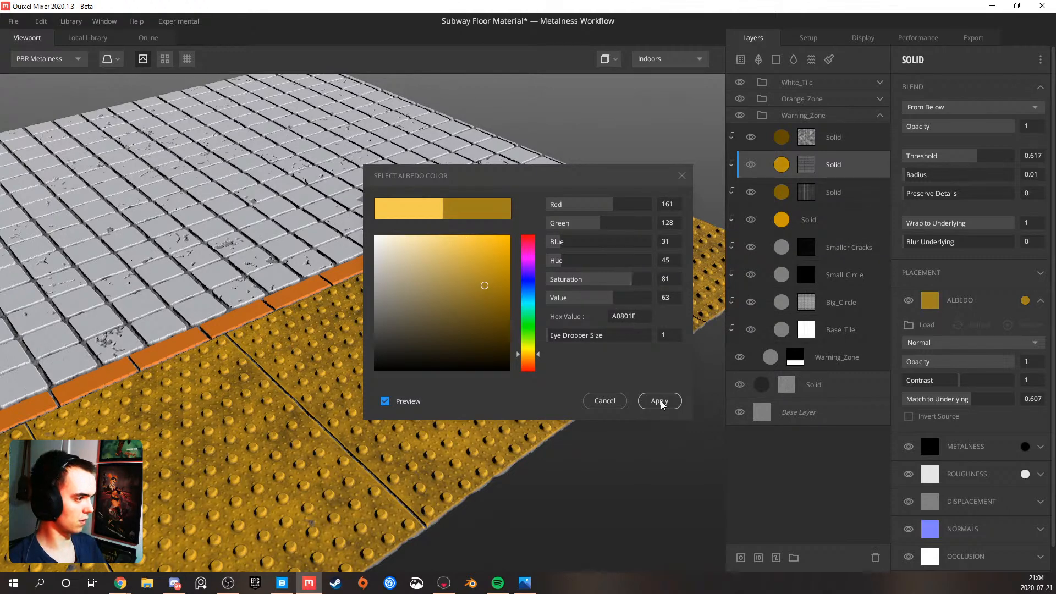
left_click(660, 401)
Switch the environment lighting to Pisa and inspect the warning tiles within the whole floor
left_click_drag(418, 368, 421, 336)
left_click(662, 59)
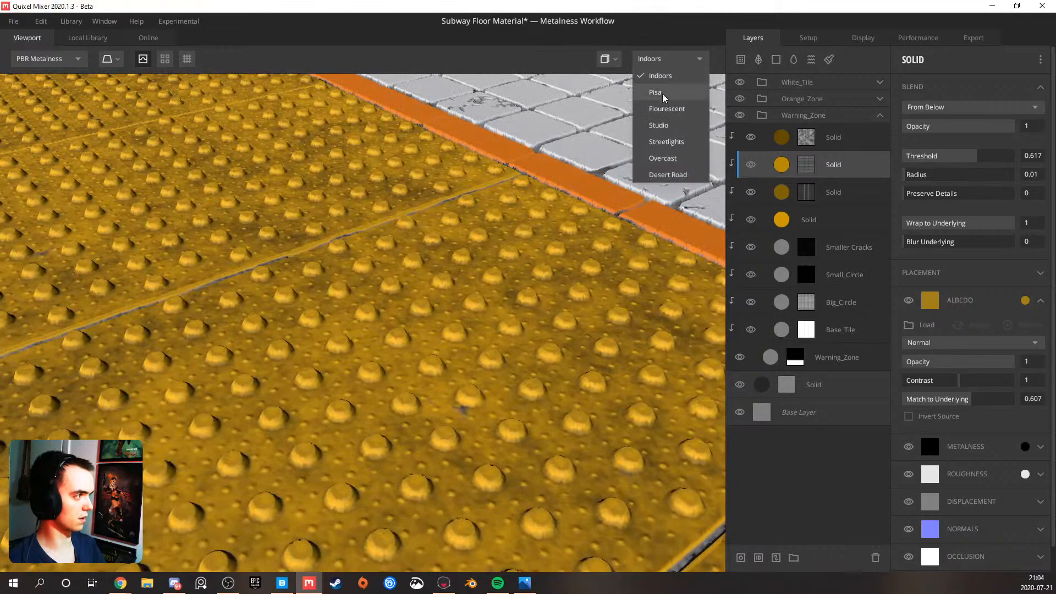
left_click(663, 92)
scroll(481, 212, "down", 5)
left_click_drag(481, 212, 458, 294)
middle_click_drag(457, 295, 403, 242)
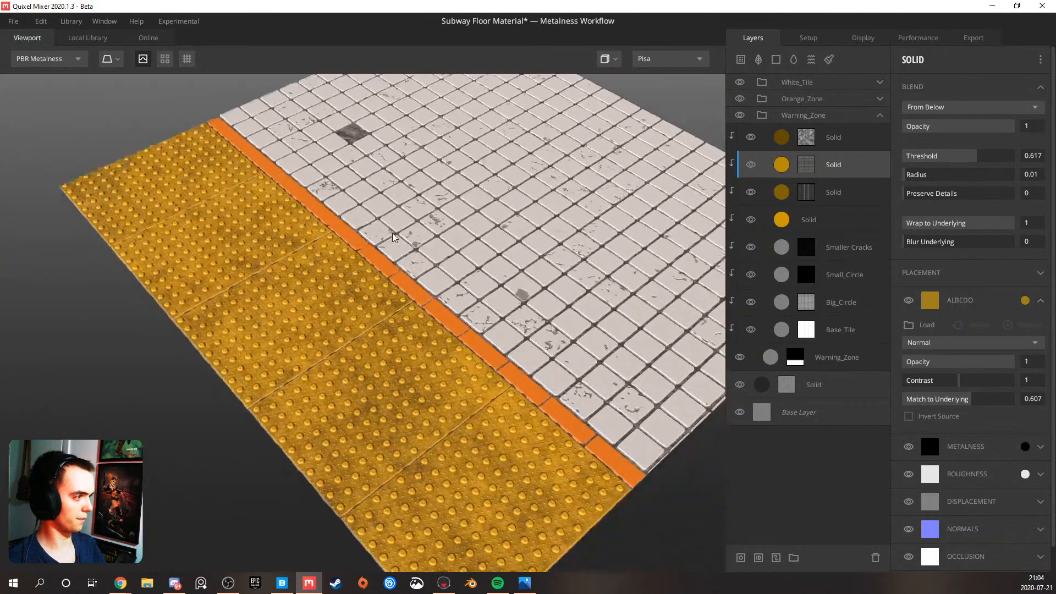
Compare the tile colors under the Overcast environment lighting, looking closely at the yellow warning tiles
left_click(672, 55)
left_click(663, 158)
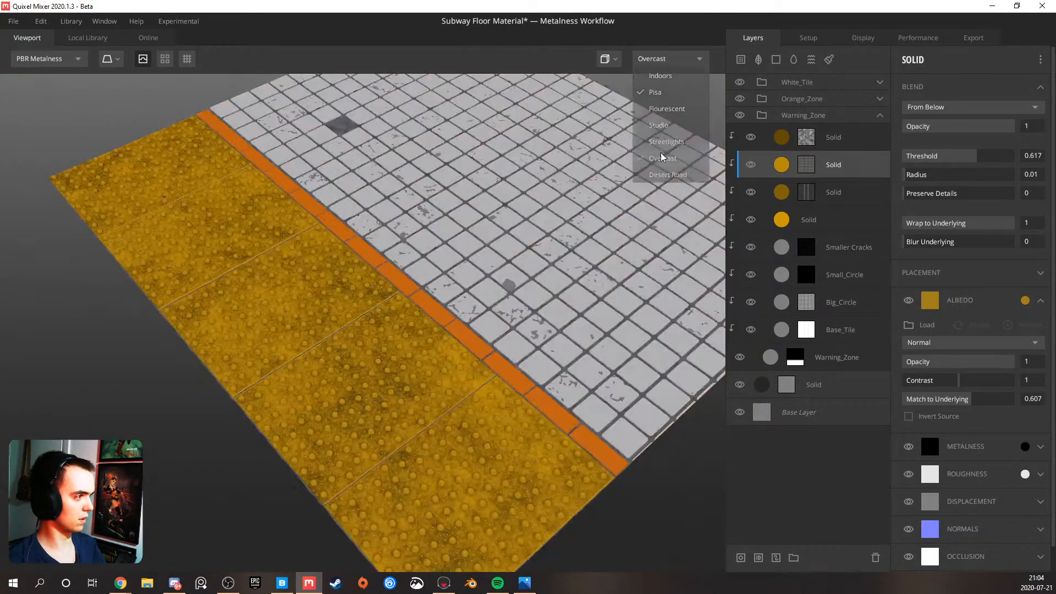
scroll(362, 307, "up", 3)
left_click_drag(373, 296, 635, 259)
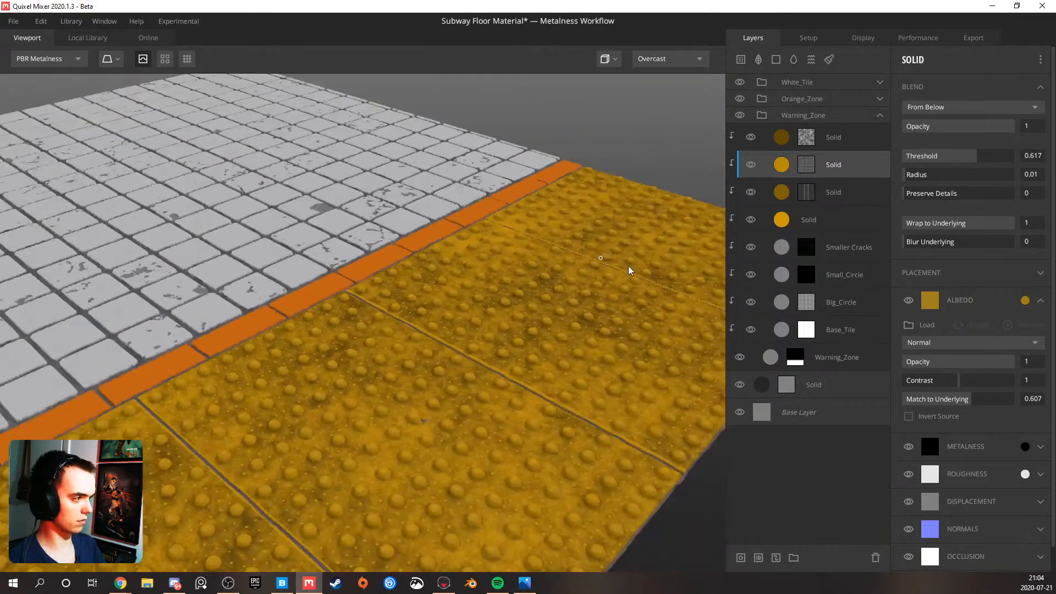
scroll(456, 325, "up", 5)
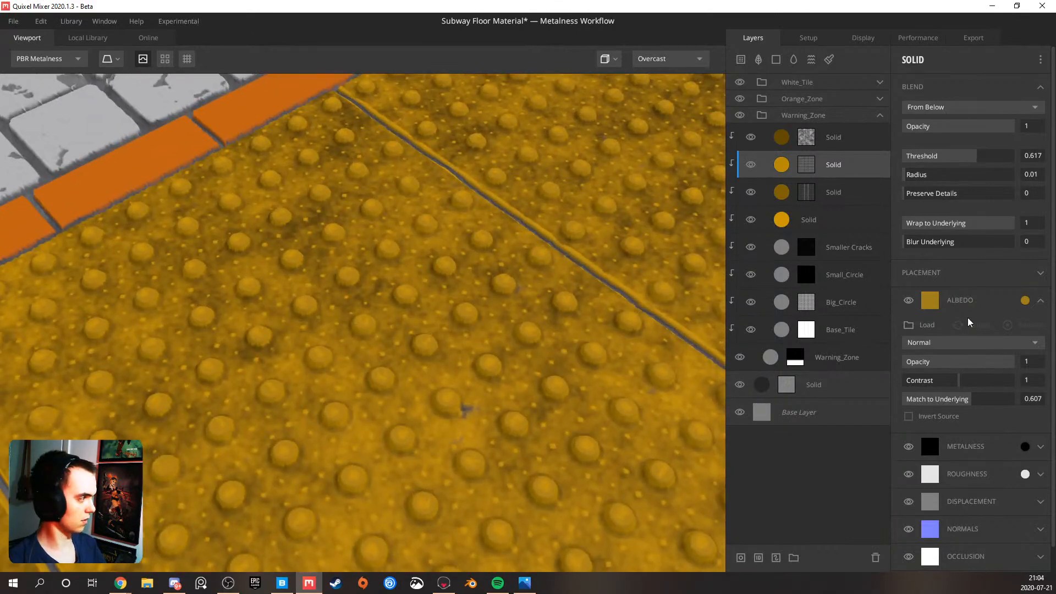
Change the curvature-masked Solid layer's albedo color to white (FFFFFF) and set its Match to Underlying to 0.876
left_click_drag(960, 400, 913, 405)
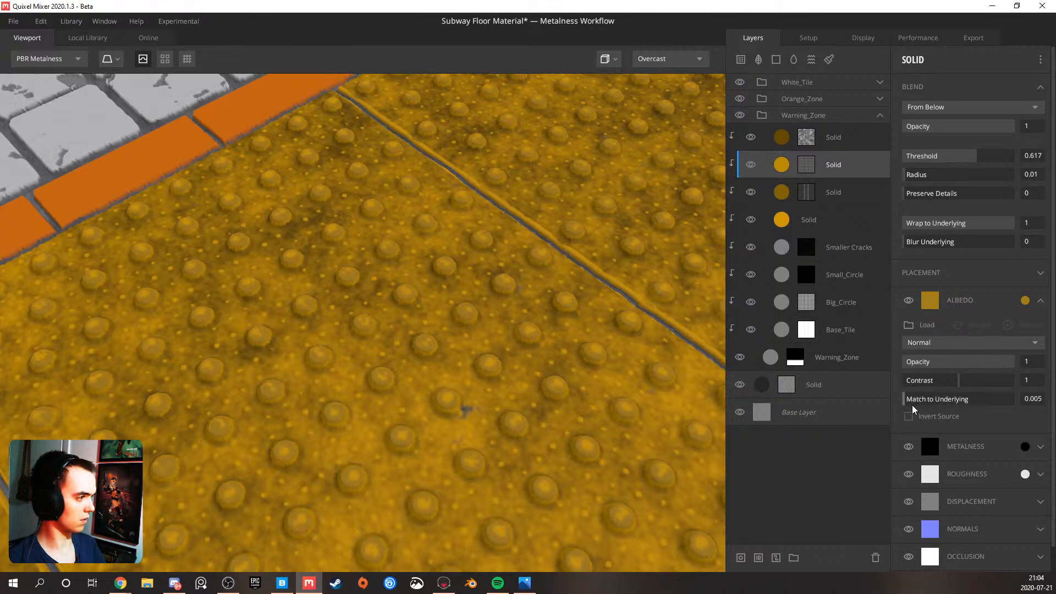
left_click(952, 406)
left_click(1026, 300)
mouse_move(465, 264)
left_mouse_down()
mouse_move(405, 248)
mouse_move(355, 215)
left_mouse_up()
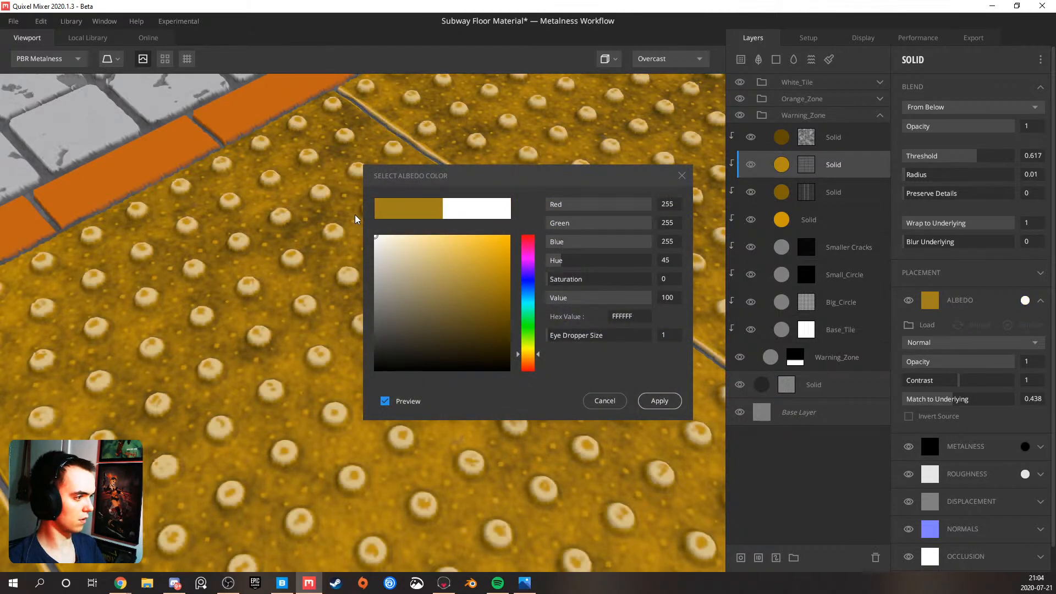
left_click(660, 401)
left_click_drag(983, 402, 989, 402)
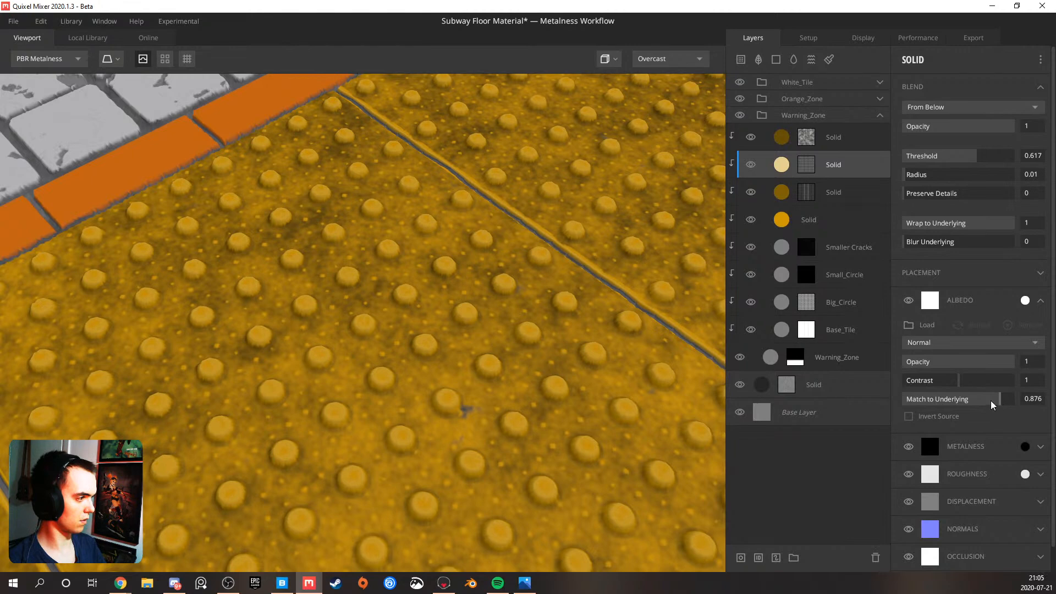
View the curvature-masked Solid layer's mask, return to the shaded material and look over the warning tiles
key("m")
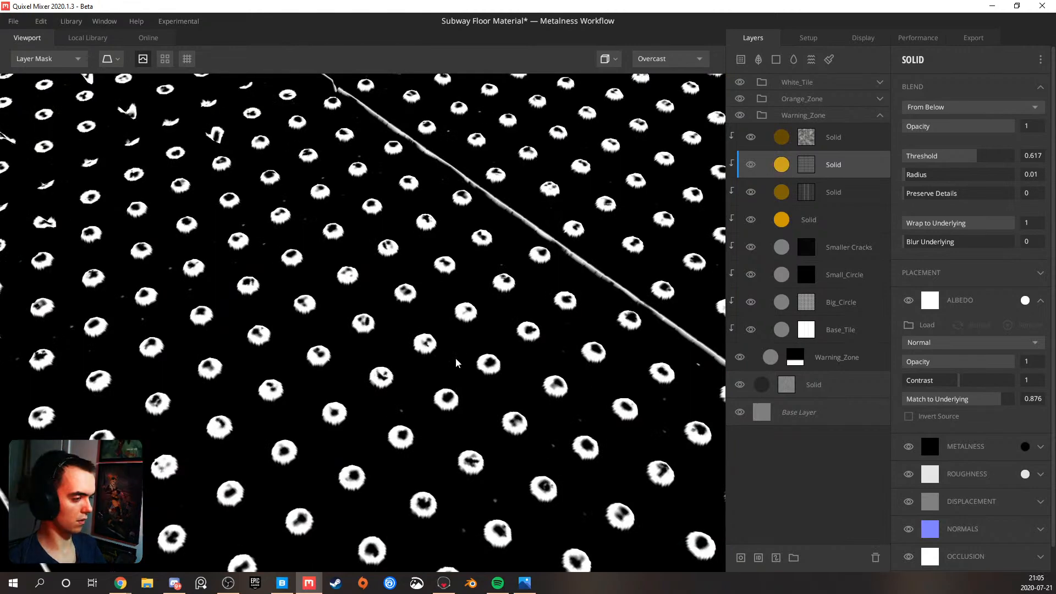
key("m")
scroll(456, 363, "down", 5)
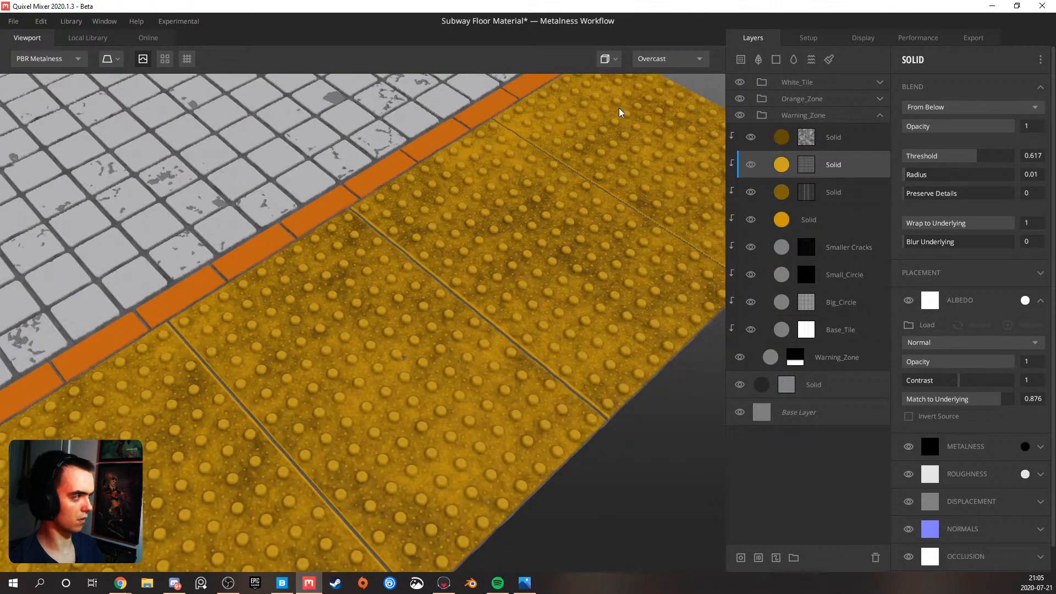
Set the environment lighting to Pisa and inspect the warning tile bumps up close
left_click(658, 58)
left_click(656, 88)
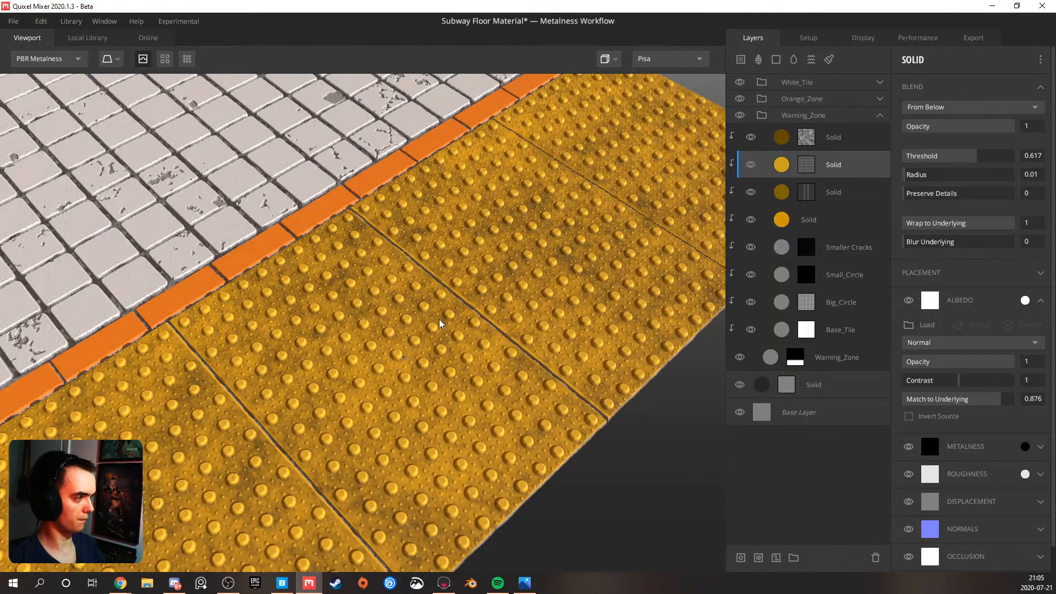
scroll(379, 329, "up", 3)
left_click_drag(379, 329, 193, 310)
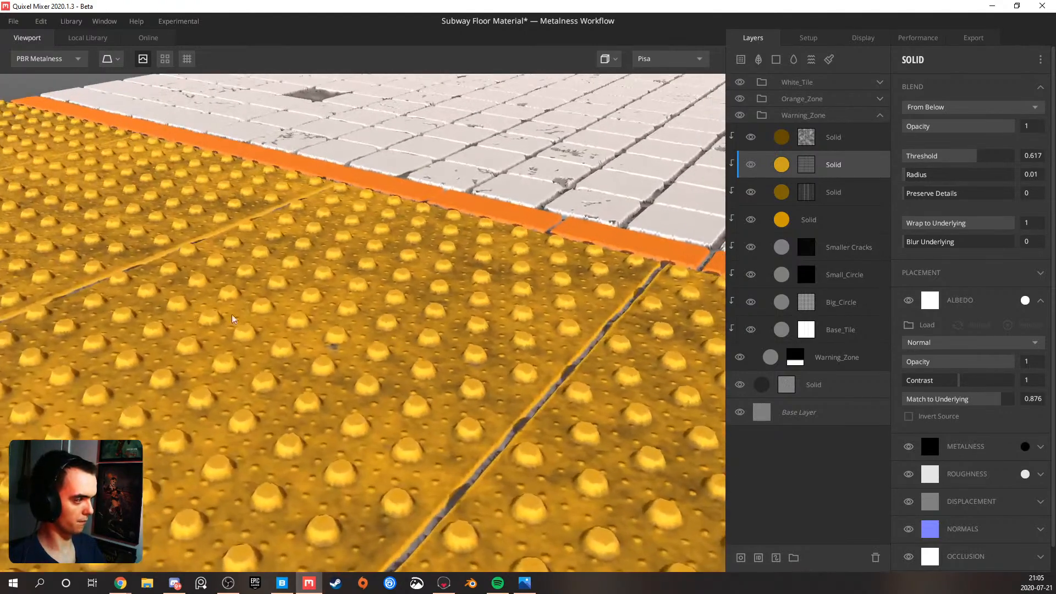
Try albedo Contrast values of 0 and 1.1 on the white Solid layer and compare with the layer hidden
left_click_drag(939, 385, 969, 384)
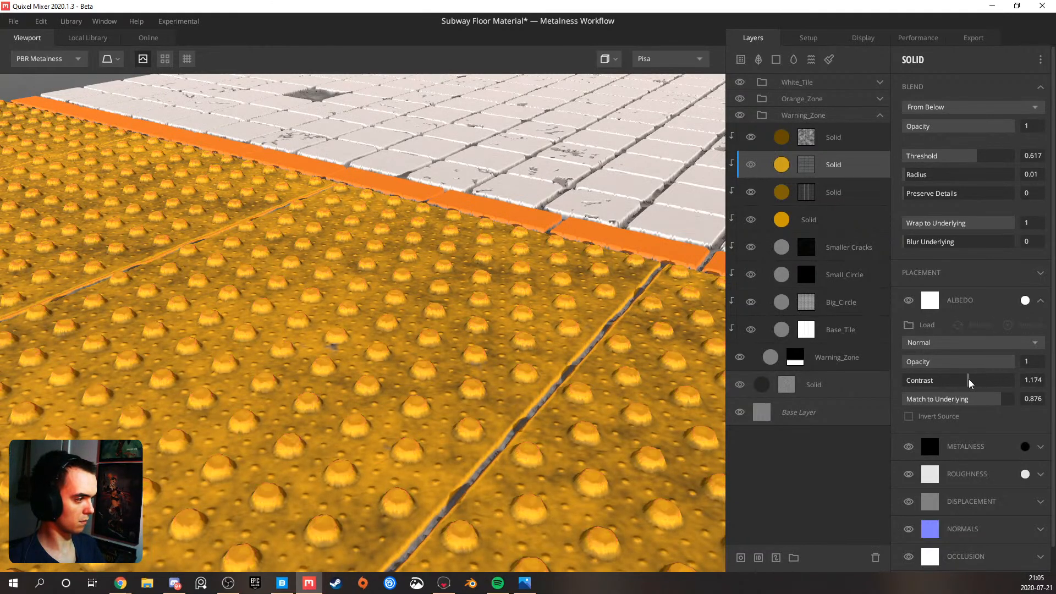
left_click(1034, 380)
type("0")
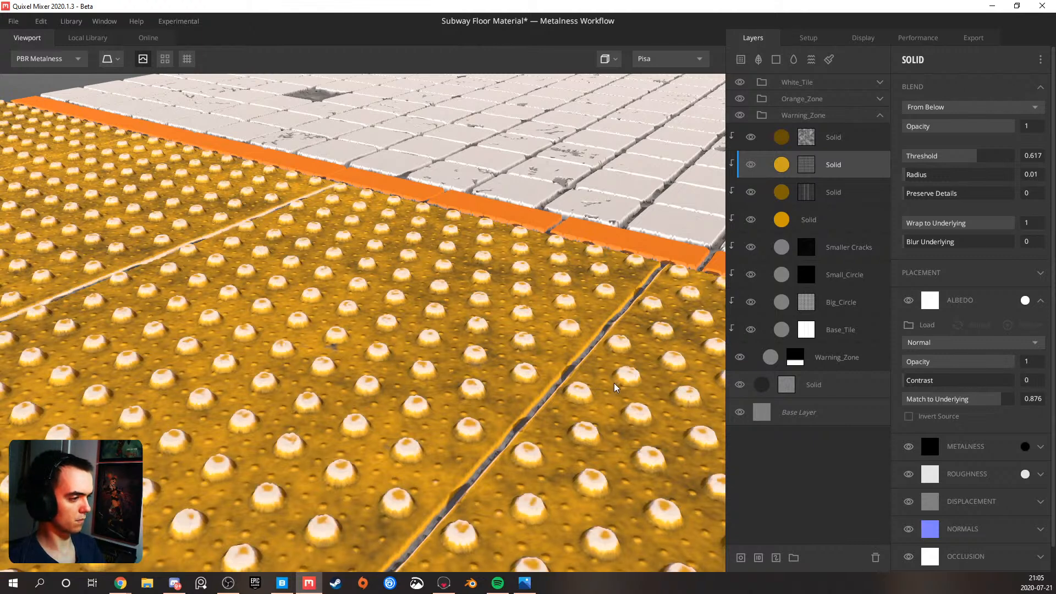
left_click(1022, 375)
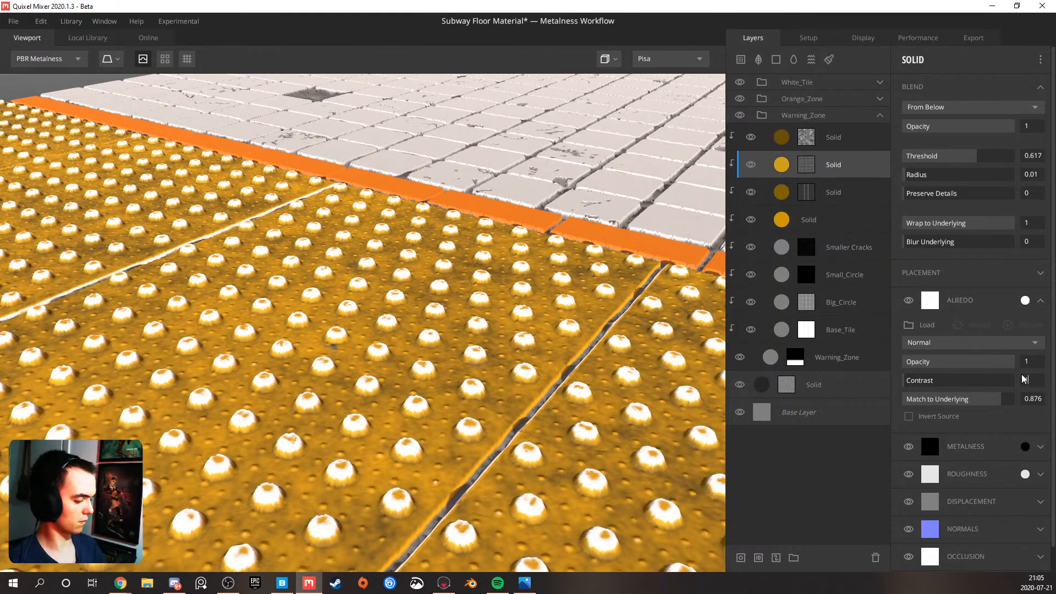
type("1.1")
key("Return")
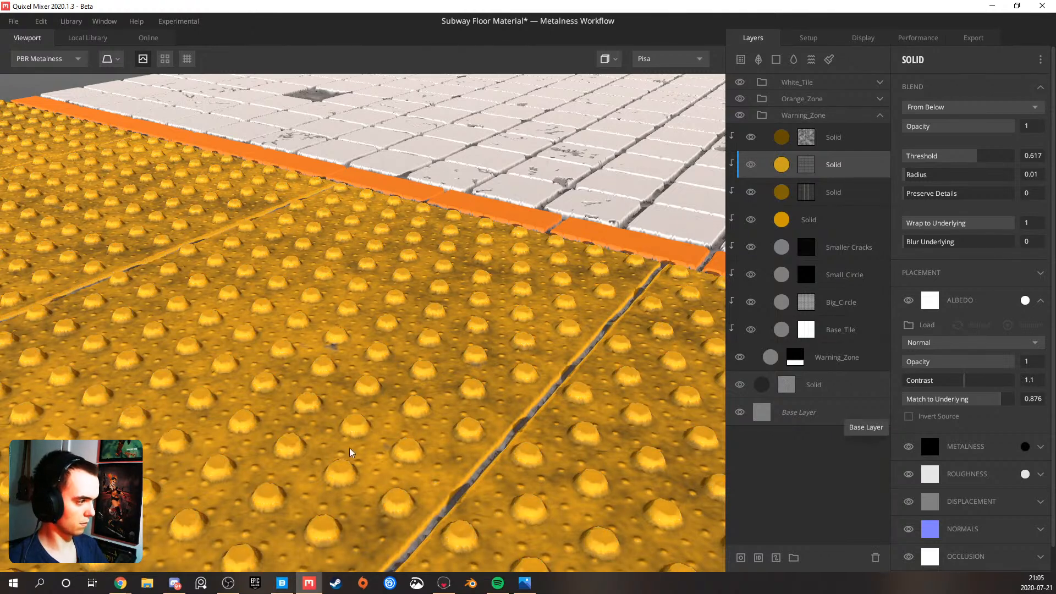
left_click(751, 165)
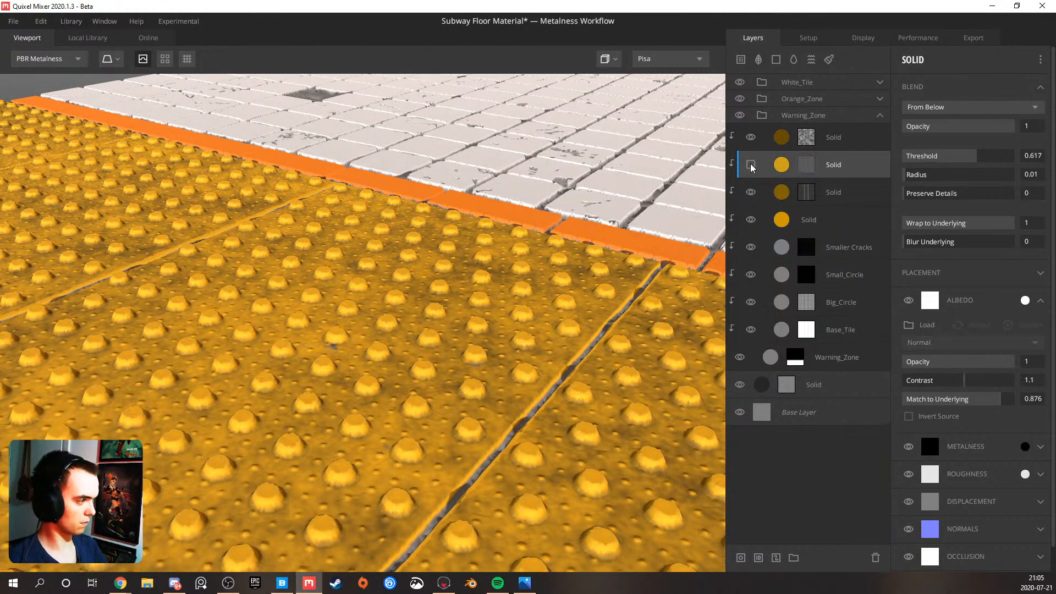
left_click(751, 165)
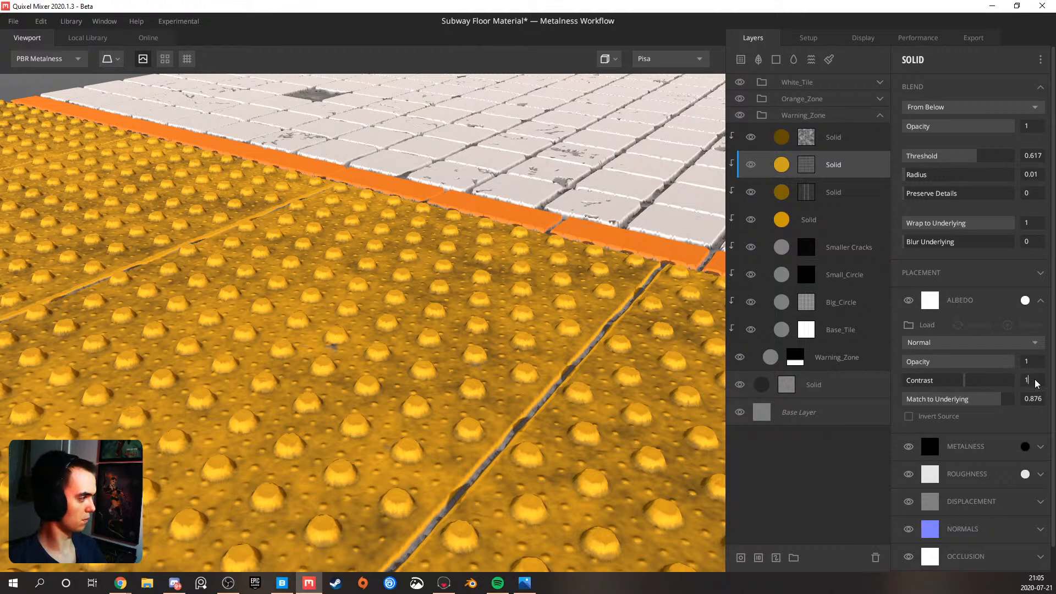
Reset the white Solid layer's albedo Contrast to 1 and set its Match to Underlying to 0.831
mouse_move(986, 400)
left_mouse_down()
mouse_move(885, 413)
mouse_move(1001, 398)
left_mouse_up()
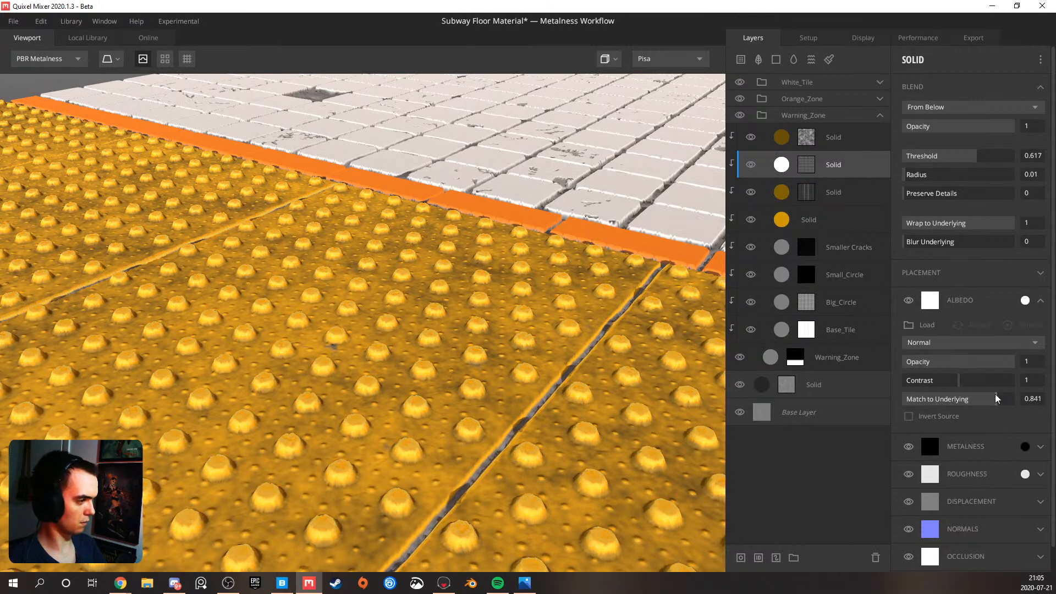
scroll(432, 427, "down", 5)
left_click_drag(421, 353, 497, 387)
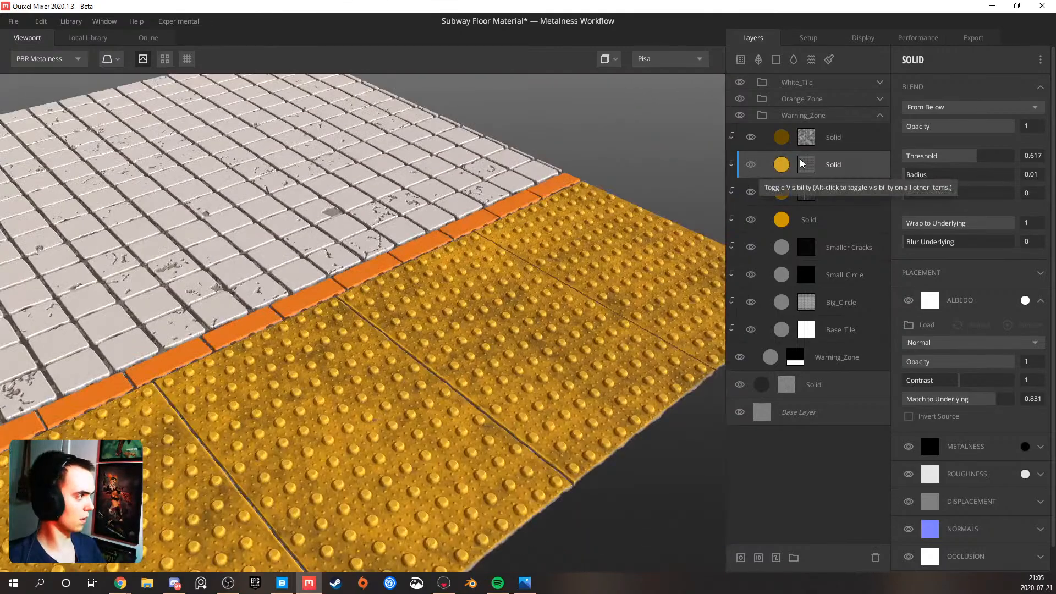
Set the lower Levels value of the white Solid layer's Curvature mask to 0.421 and check the floor
left_click(806, 165)
left_click_drag(935, 215, 988, 218)
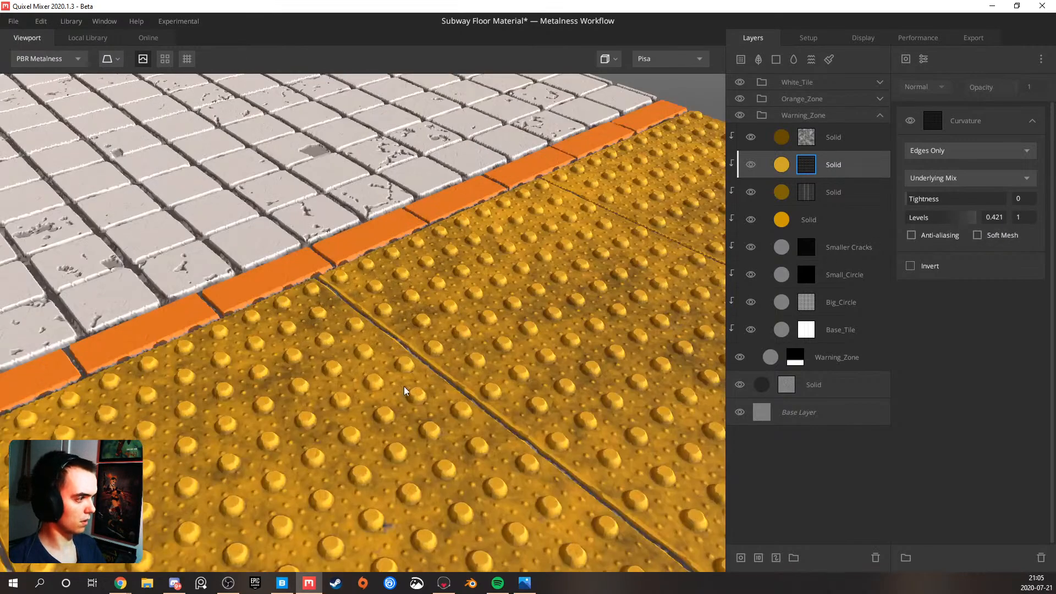
left_click_drag(404, 386, 380, 330)
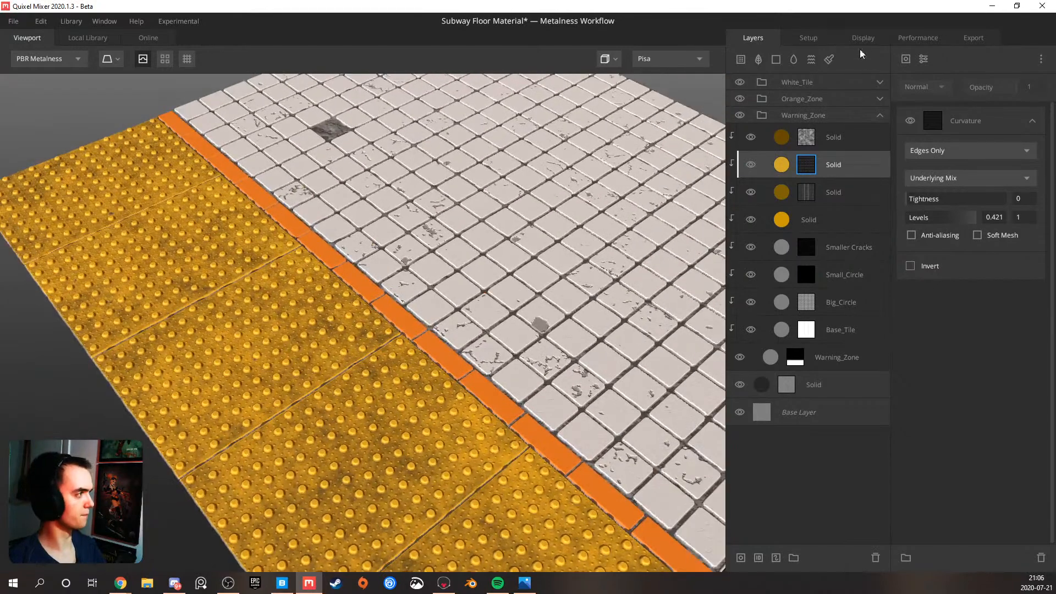
Set Normal Matching to Full Resolution in the performance settings and check the tiles up close
left_click(911, 38)
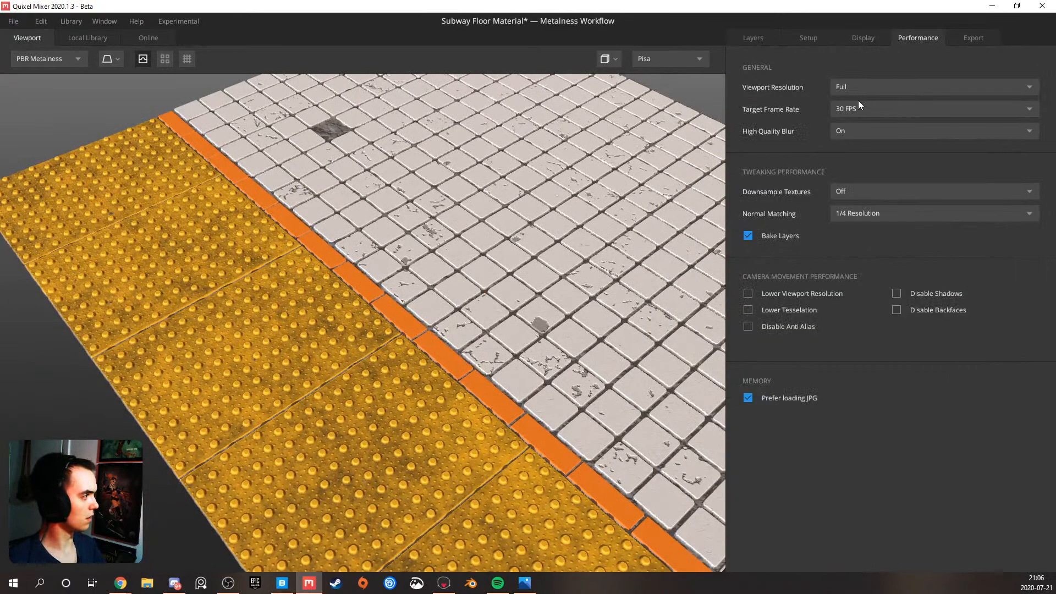
left_click(850, 213)
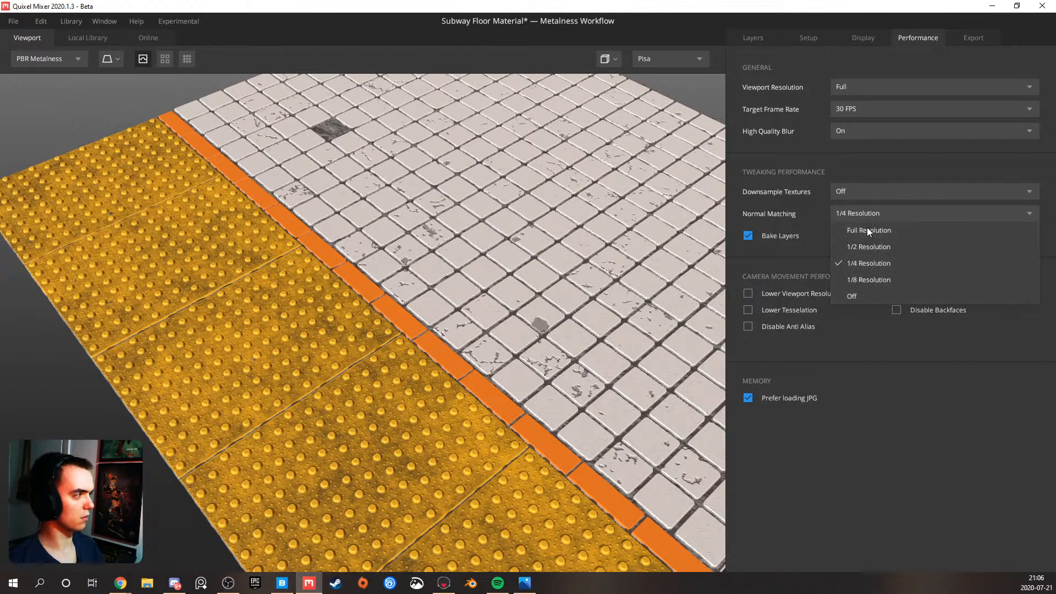
left_click(868, 229)
left_click_drag(451, 335, 373, 355)
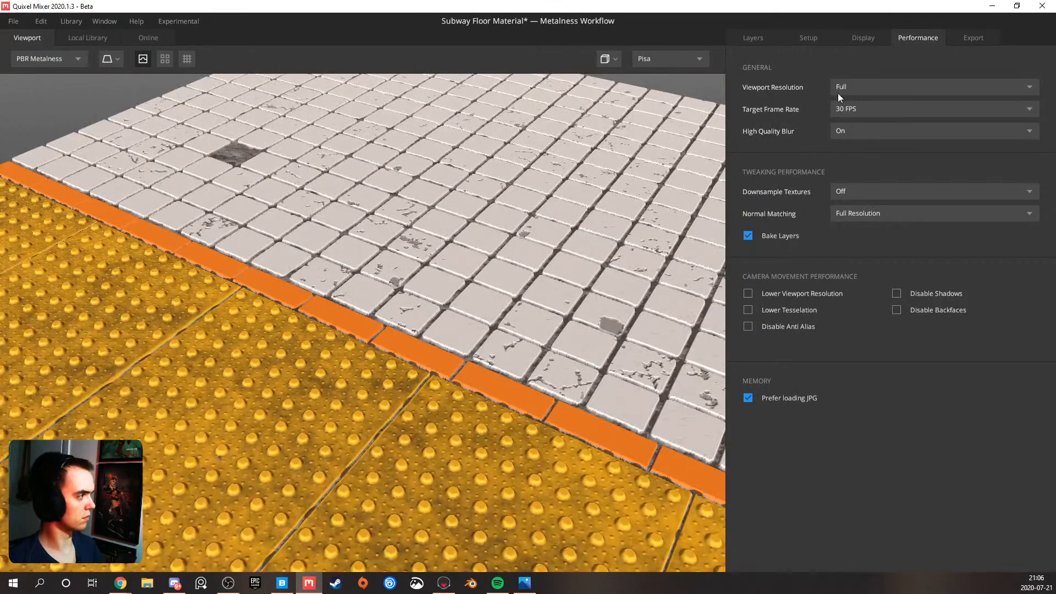
Review the available options for viewport resolution, target frame rate, high quality blur and texture downsampling
left_click(858, 85)
left_click(857, 85)
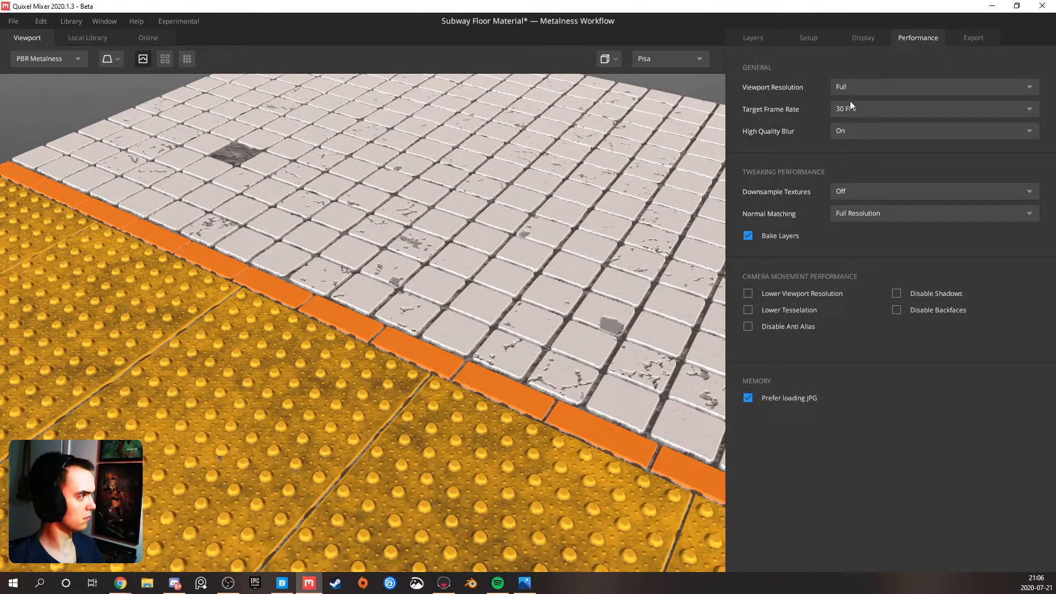
left_click(841, 130)
left_click(840, 130)
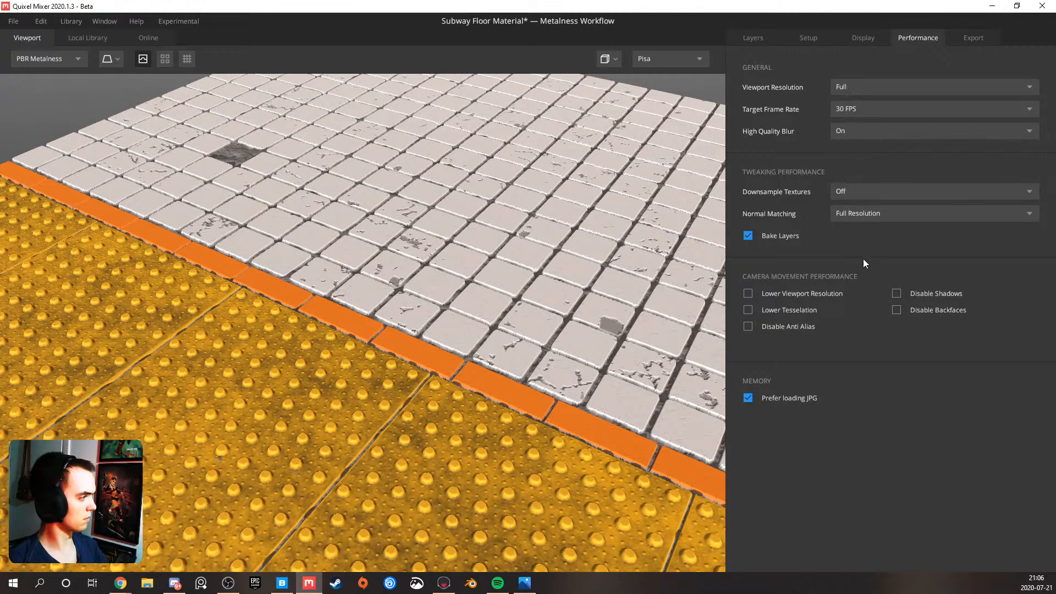
left_click_drag(493, 408, 435, 315)
left_click(840, 192)
left_click(841, 191)
left_click(845, 109)
left_click(840, 85)
left_click(840, 83)
left_click(840, 84)
Try a GPU Tessellation of 8 in the display settings and inspect the tile relief from a low angle
left_click(856, 32)
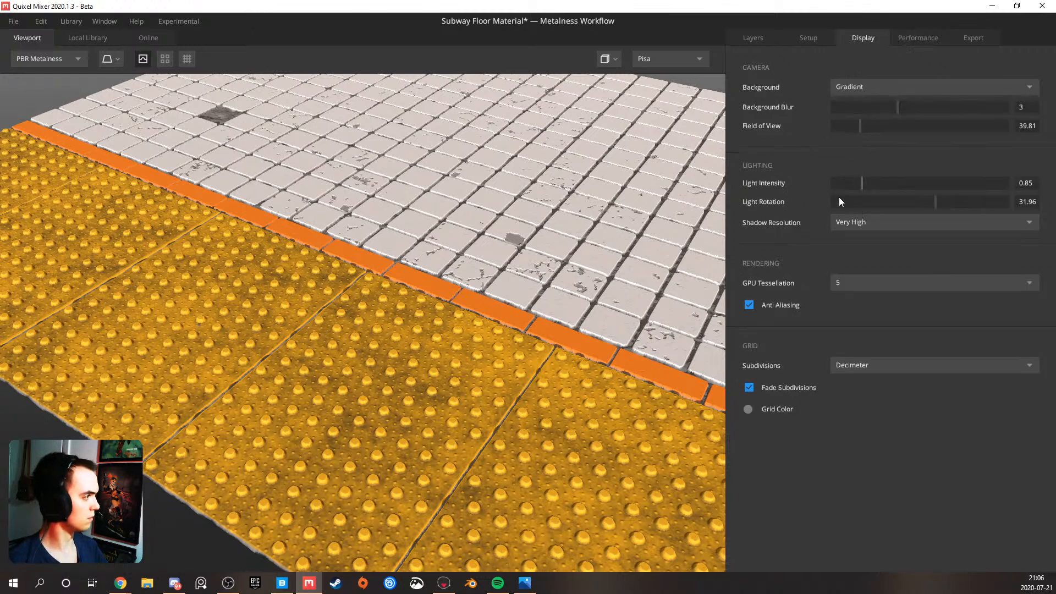
left_click(848, 280)
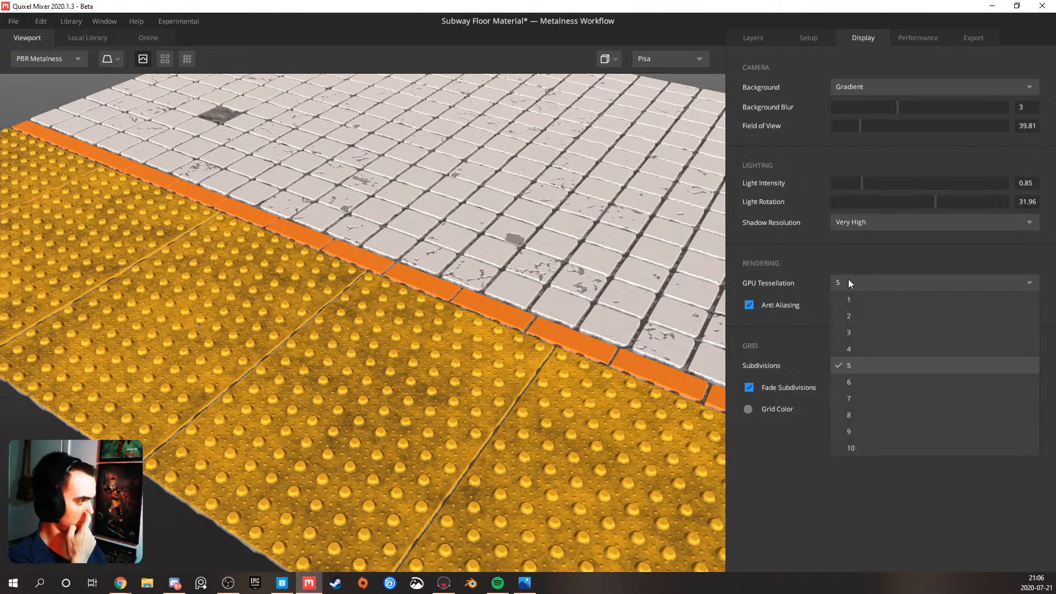
left_click(857, 411)
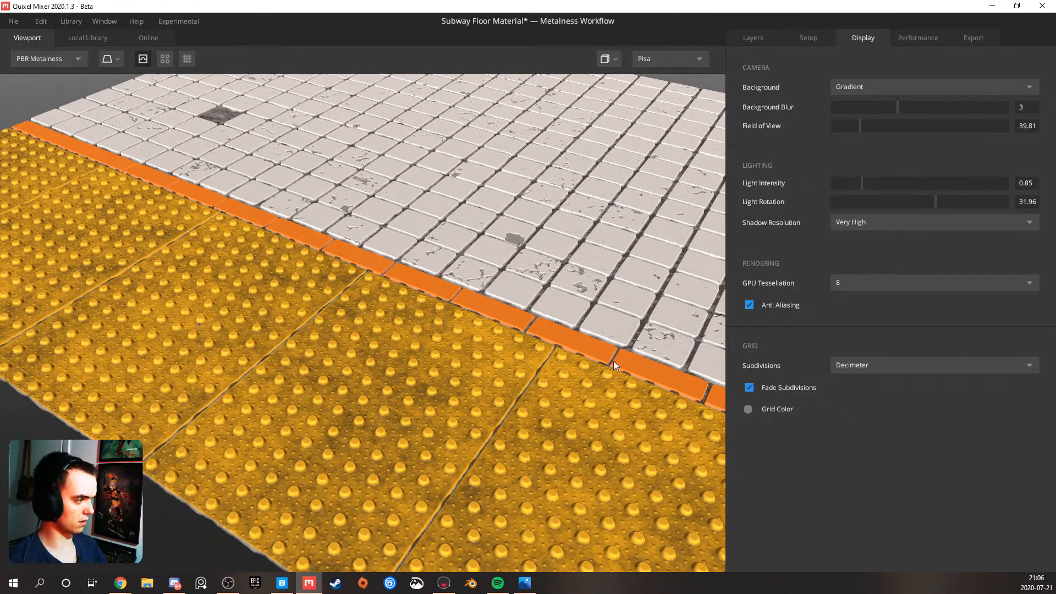
scroll(444, 370, "up", 7)
left_click_drag(504, 361, 633, 306)
scroll(633, 306, "down", 4)
Set GPU Tessellation to 10 and check the relief of the warning tiles
left_click(854, 282)
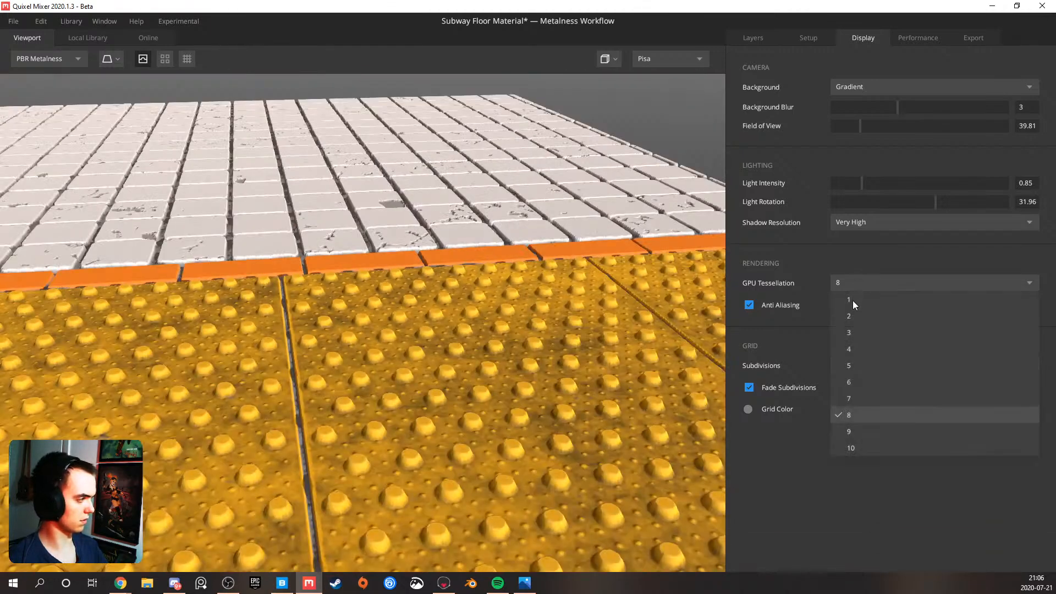
left_click(862, 447)
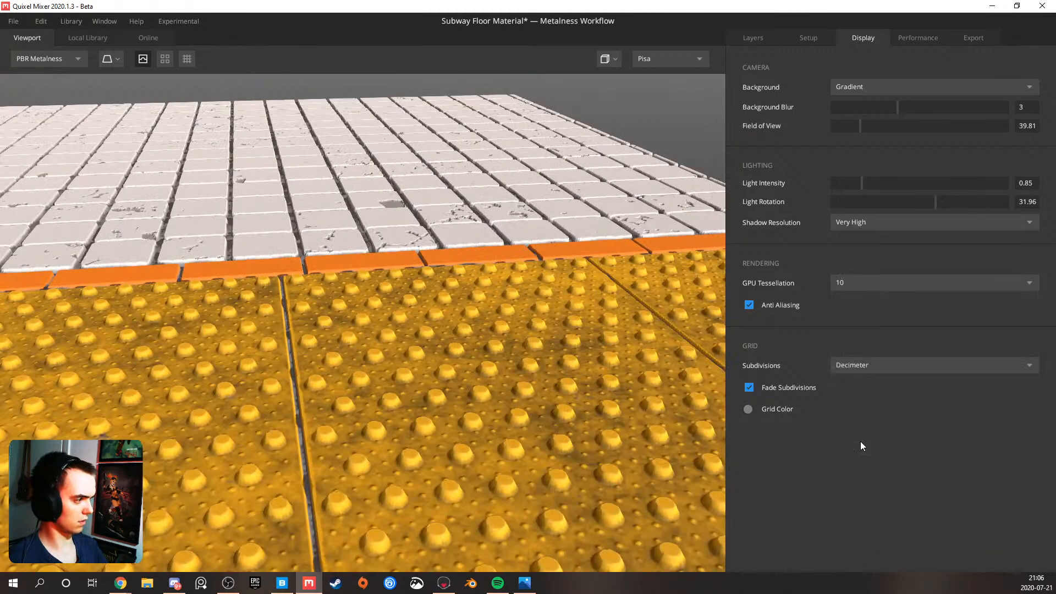
left_click_drag(451, 369, 313, 384)
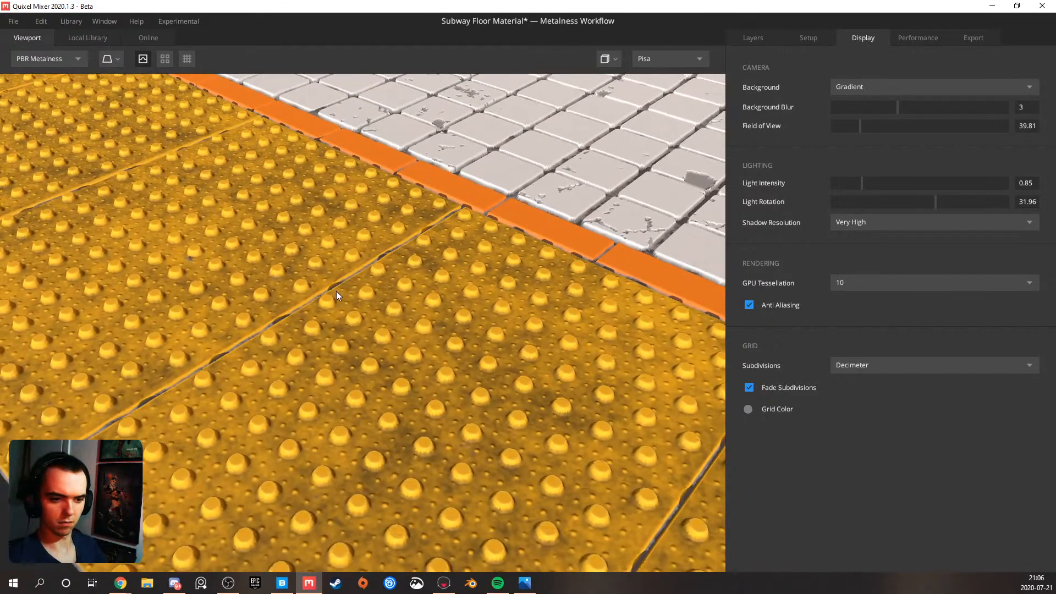
Examine the whole floor from several sides and distances, checking the relief and color of all tile zones
scroll(336, 292, "down", 5)
middle_click_drag(321, 285, 262, 280)
left_click_drag(260, 289, 406, 397)
scroll(325, 314, "up", 3)
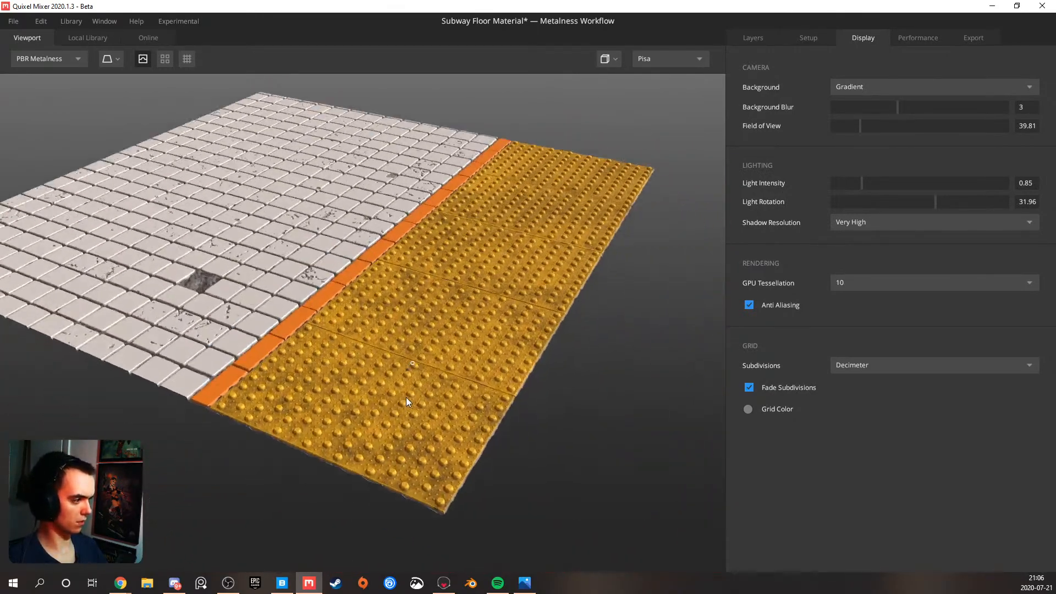
scroll(407, 400, "up", 3)
left_click_drag(495, 417, 325, 328)
scroll(314, 338, "down", 3)
scroll(315, 338, "down", 2)
scroll(344, 292, "down", 3)
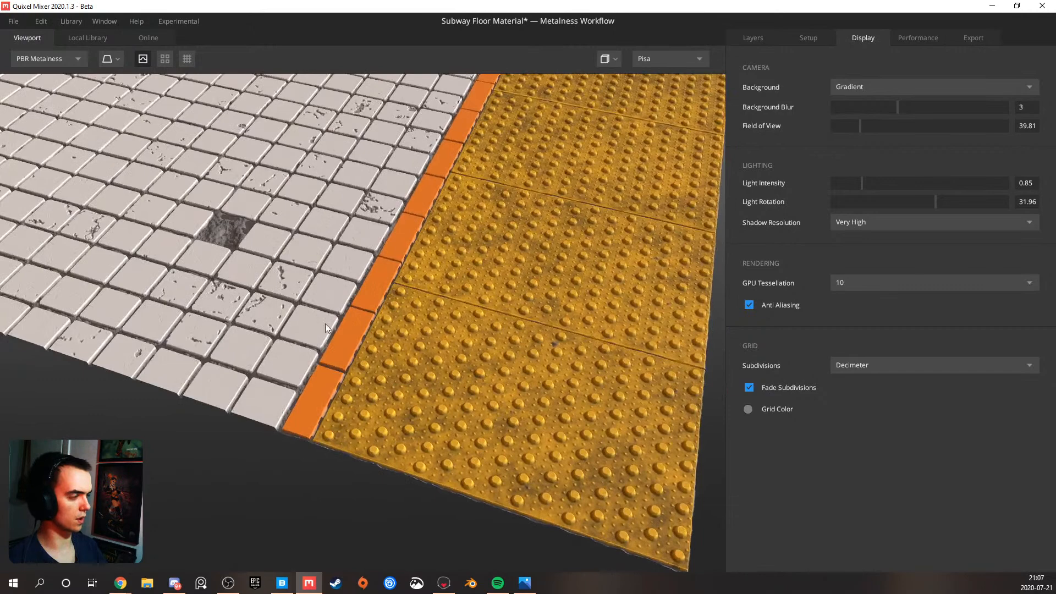
Copy the Warning_Zone layer's mask stack and paste it onto the dark grout Solid layer
left_click(748, 38)
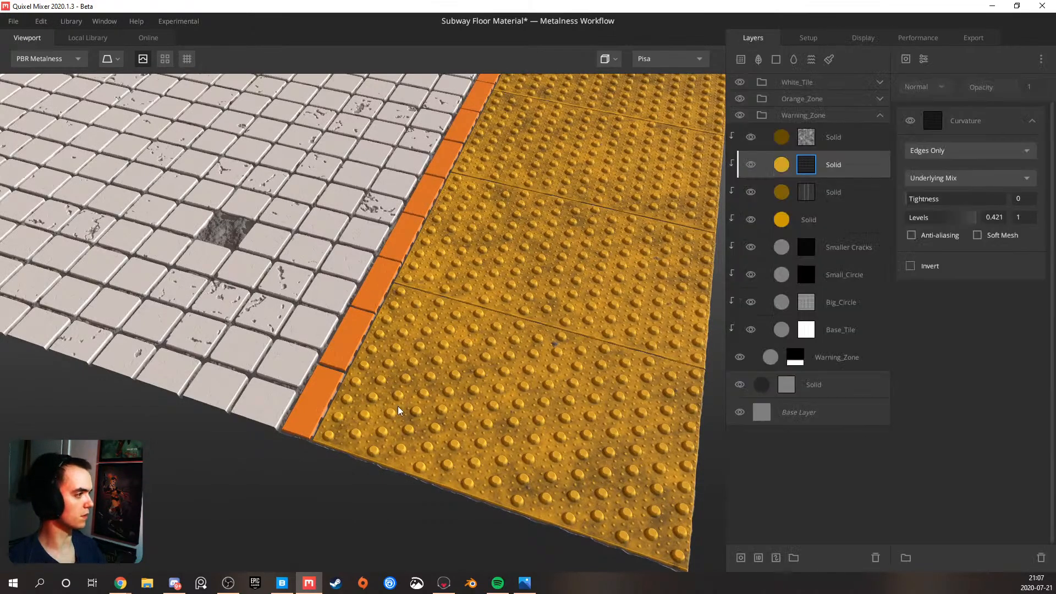
scroll(454, 321, "down", 3)
middle_click_drag(302, 298, 204, 426)
left_click_drag(203, 426, 280, 450)
middle_click_drag(300, 391, 323, 356)
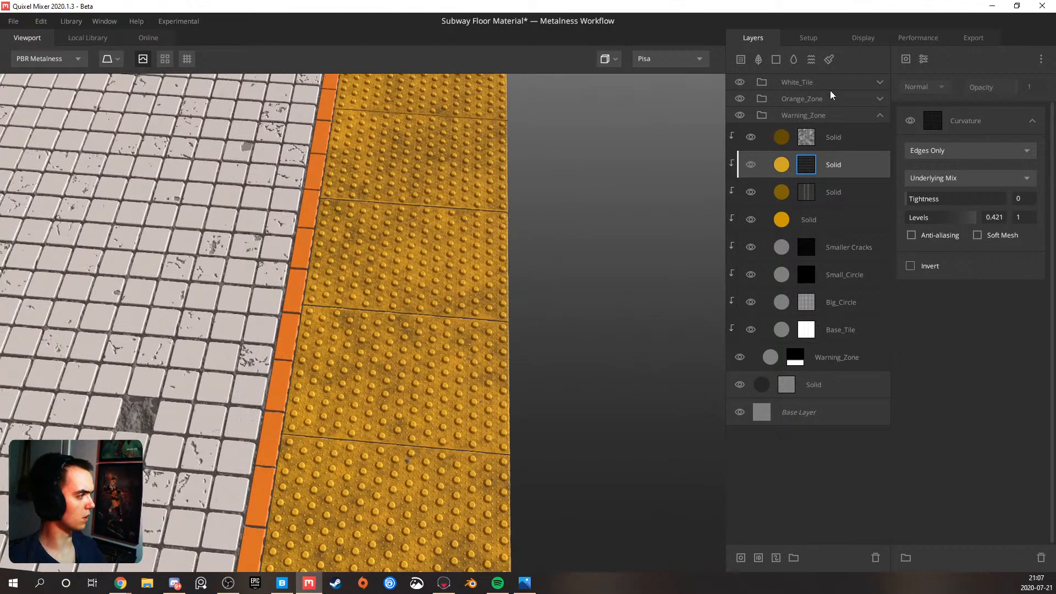
left_click(816, 355)
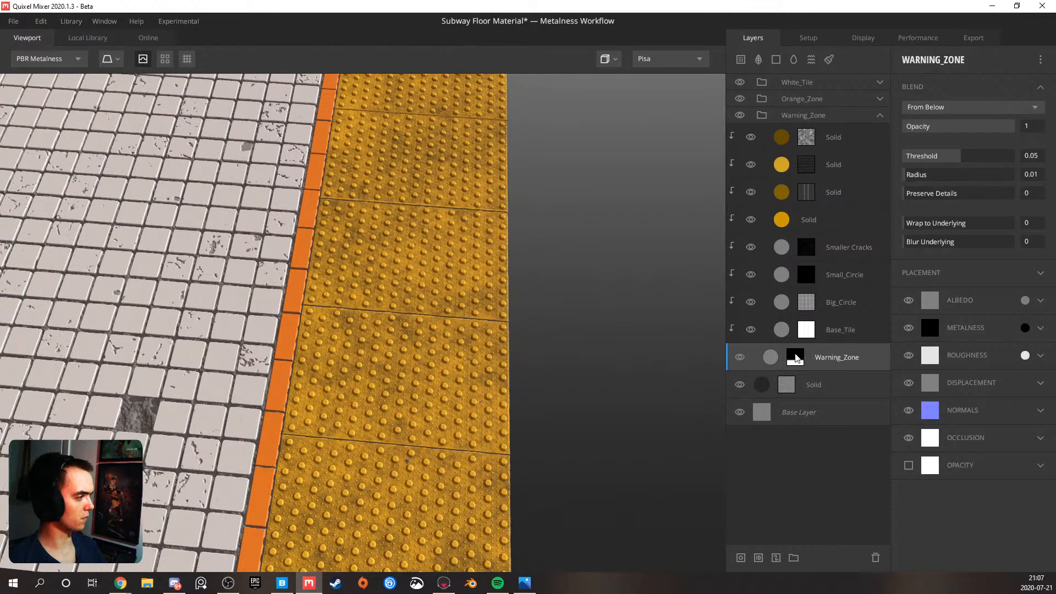
left_click(795, 357)
right_click(798, 356)
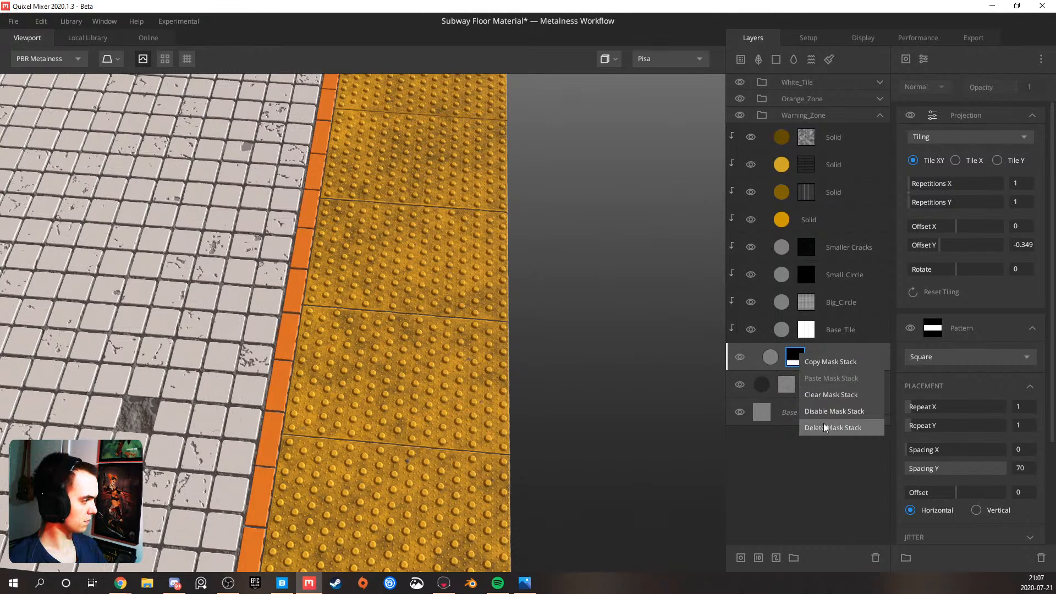
left_click(825, 362)
right_click(816, 389)
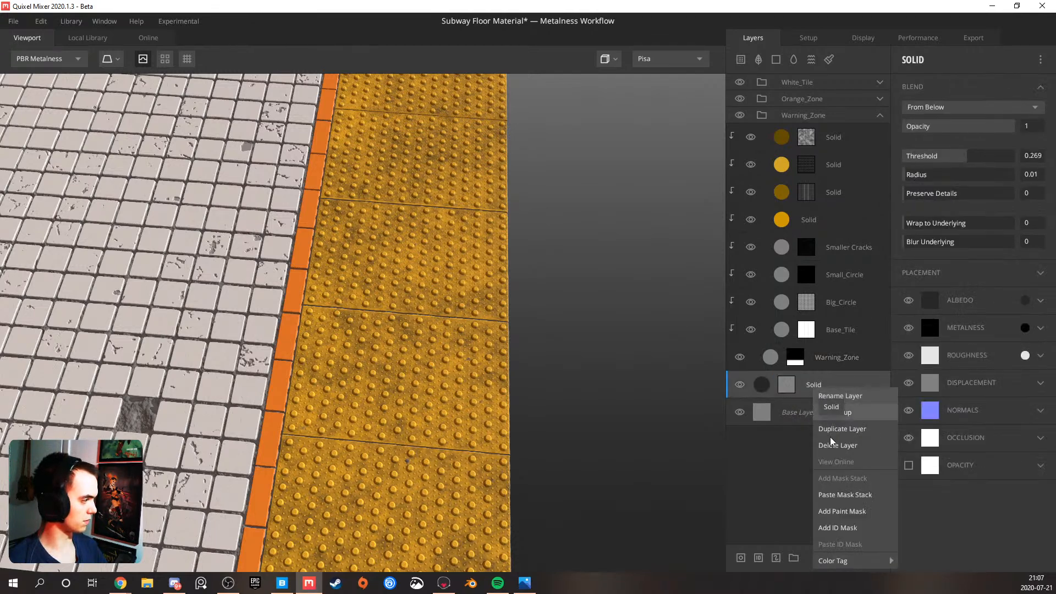
left_click(846, 495)
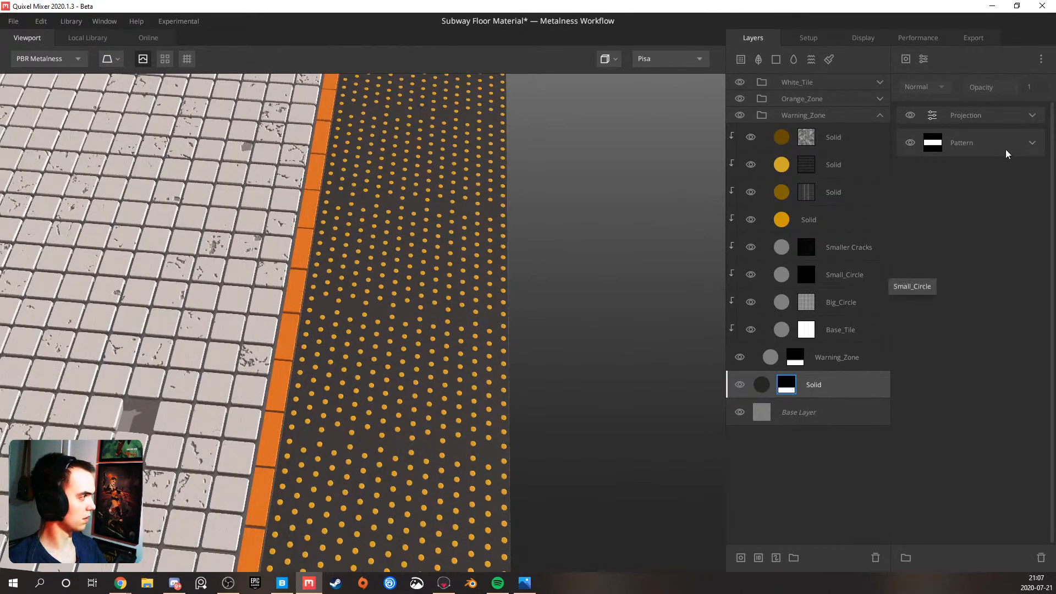
Invert the Square pattern in the grout layer's mask so the grout covers the area outside the warning zone
left_click(1033, 144)
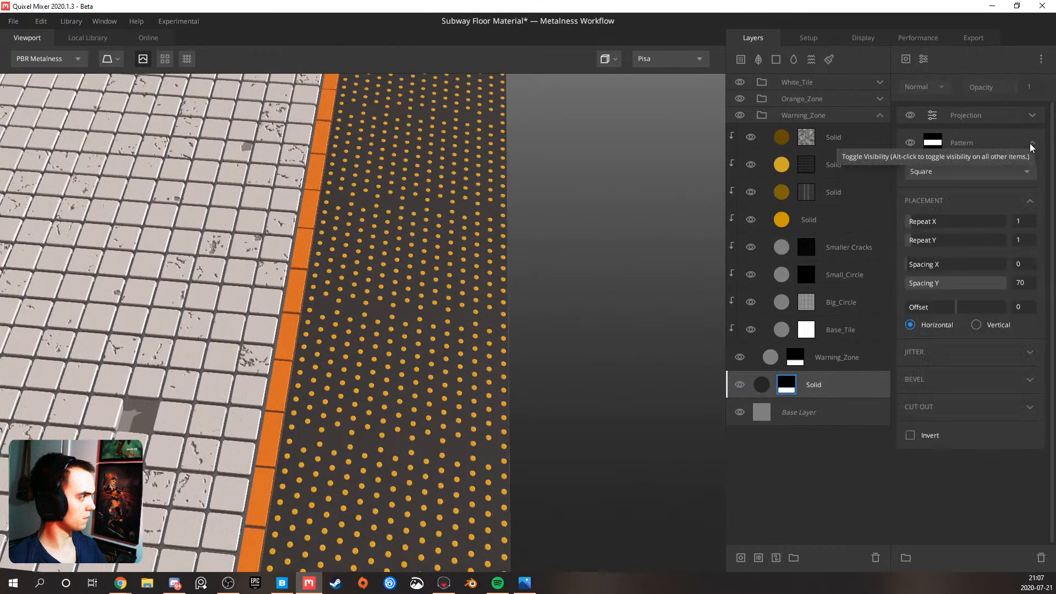
left_click(911, 435)
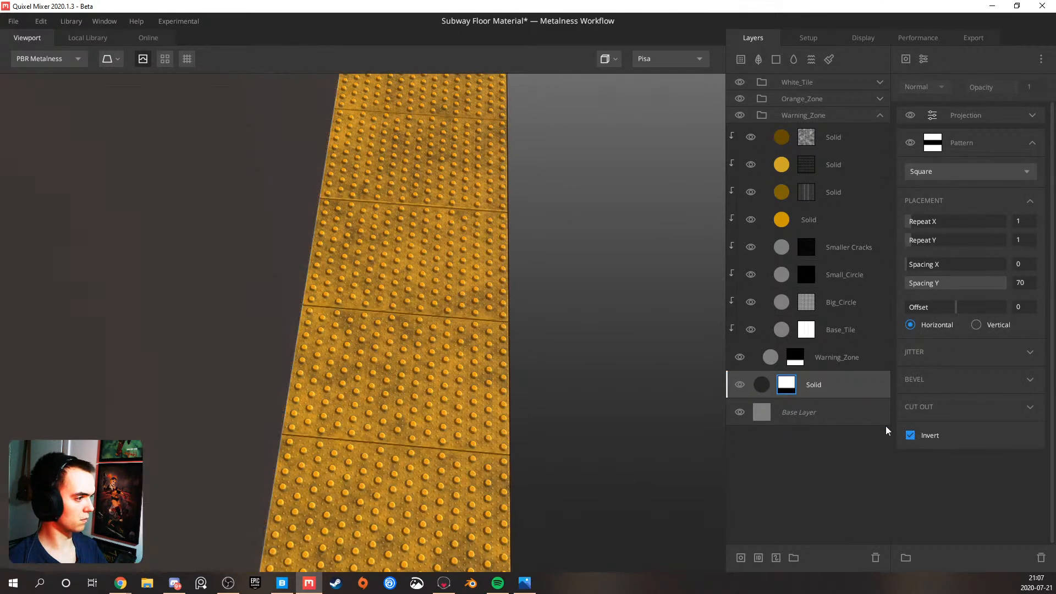
scroll(385, 418, "down", 5)
middle_click_drag(351, 382, 440, 381)
left_click_drag(441, 380, 357, 315)
Try a blend threshold of 0.03 on the grout layer and check the grout depth between the white tiles
left_click(834, 381)
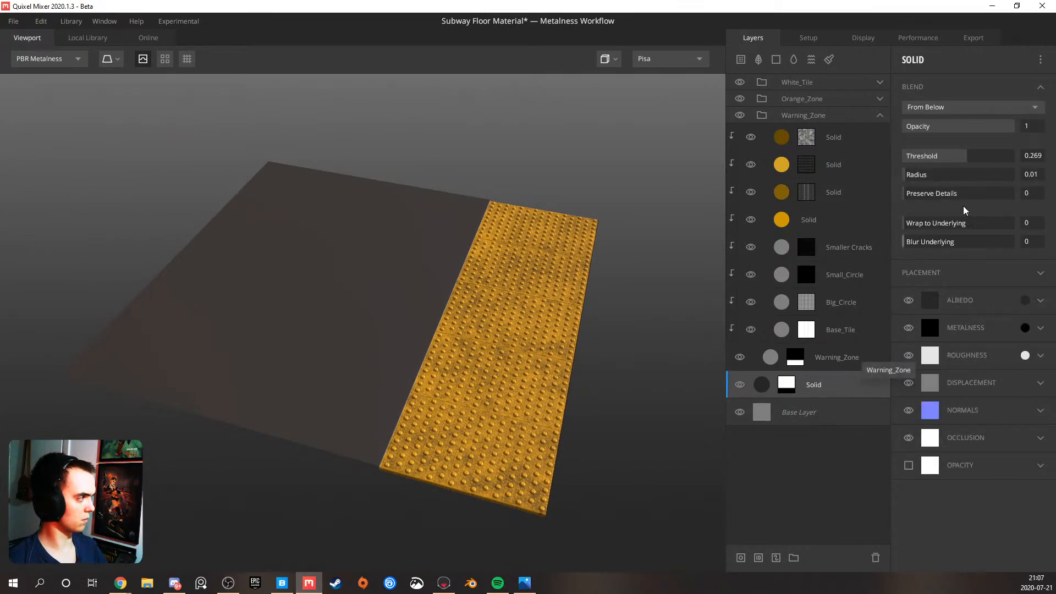
left_click_drag(964, 161, 958, 160)
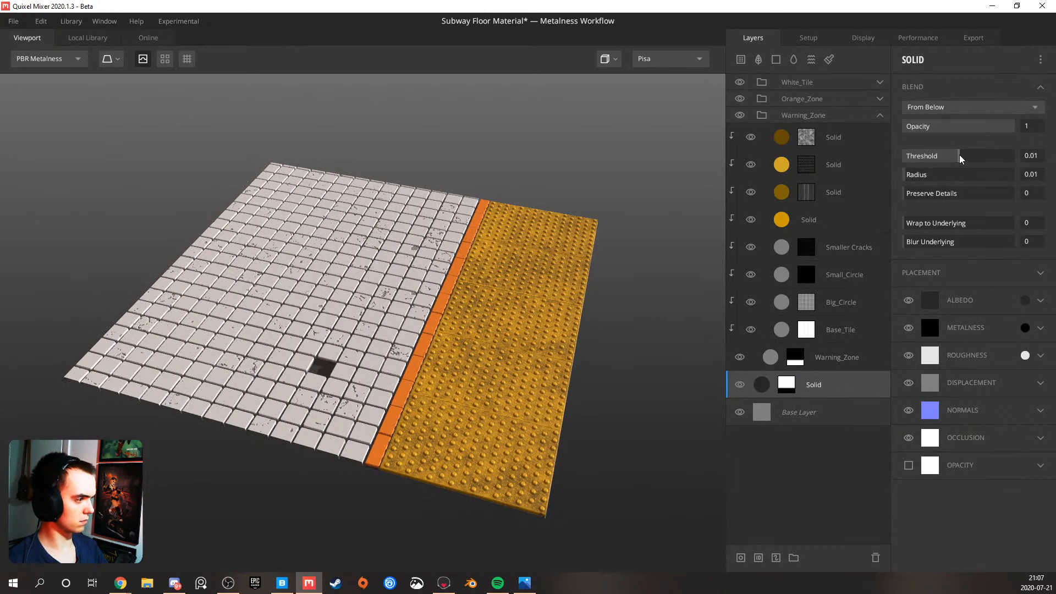
scroll(336, 432, "up", 5)
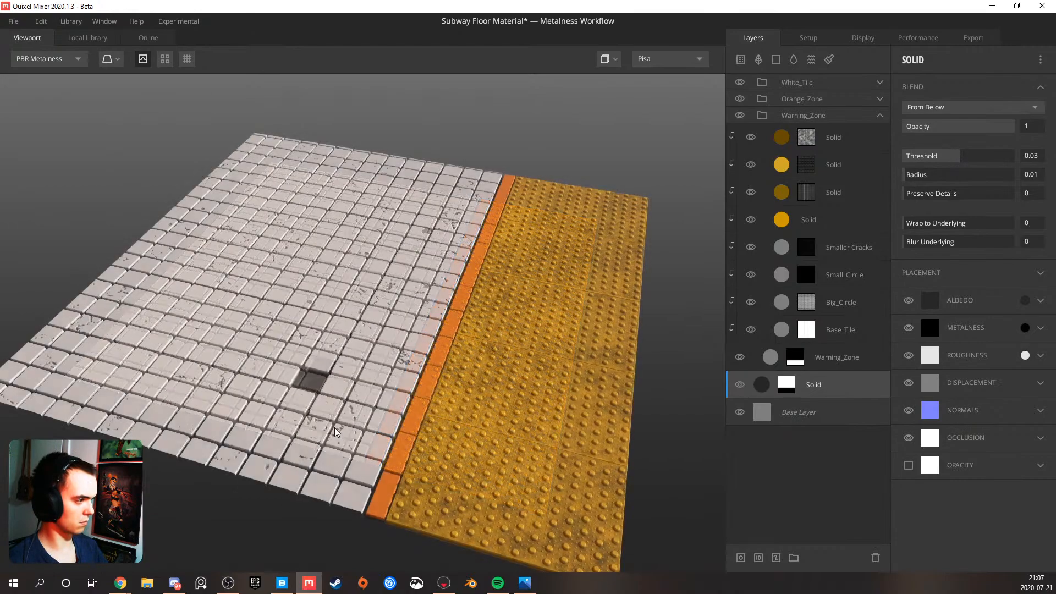
left_click_drag(334, 433, 398, 408)
left_click_drag(493, 382, 380, 415)
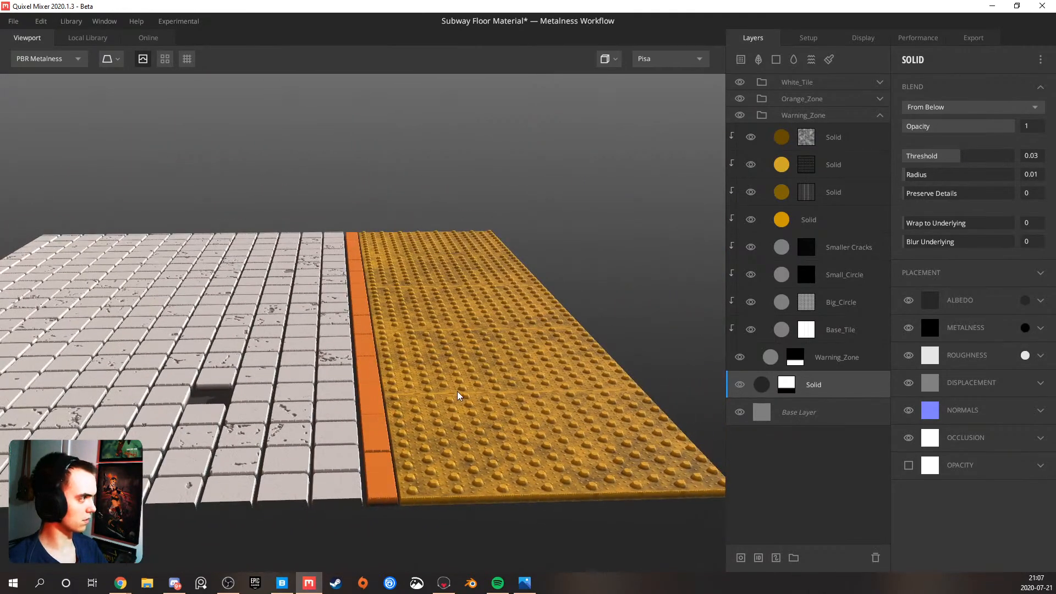
scroll(315, 406, "up", 3)
left_click_drag(295, 417, 325, 443)
middle_click_drag(325, 443, 444, 406)
scroll(397, 423, "up", 3)
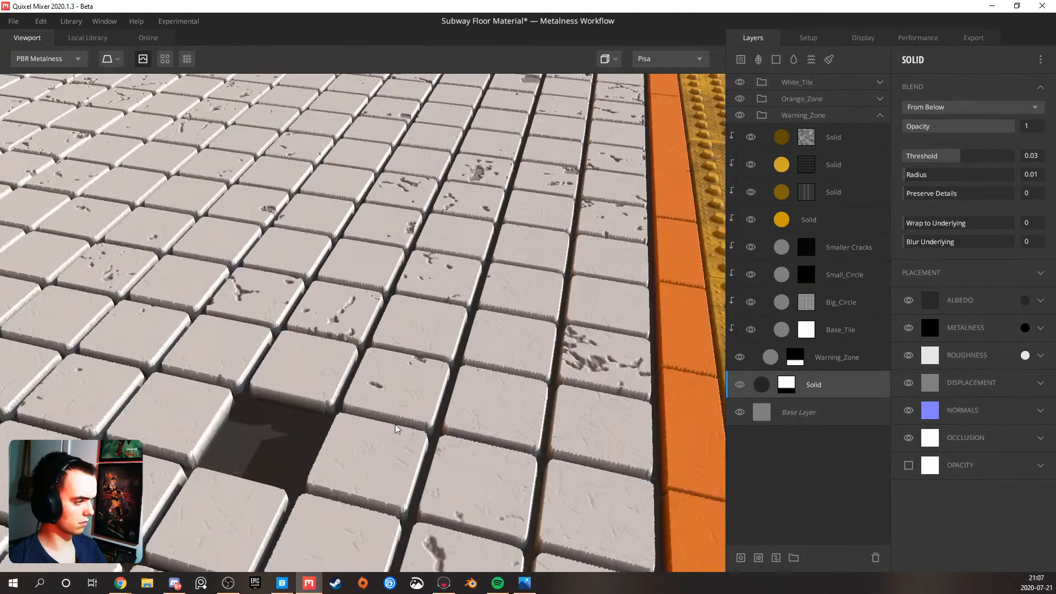
scroll(402, 425, "down", 2)
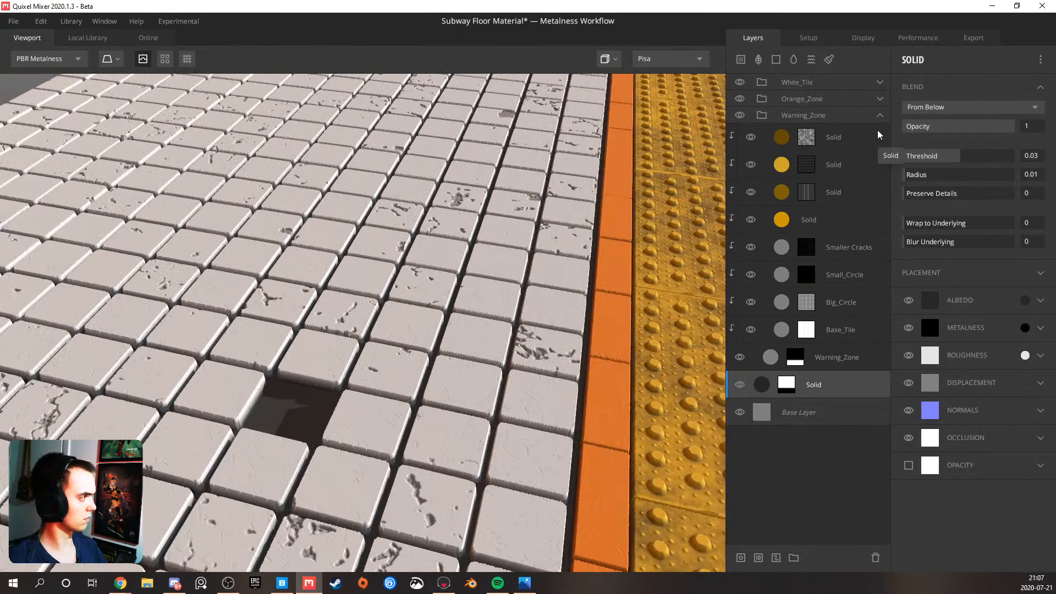
Try a blend threshold of 0.169 on the grout layer and check the gaps around the white and orange tiles
left_click(879, 116)
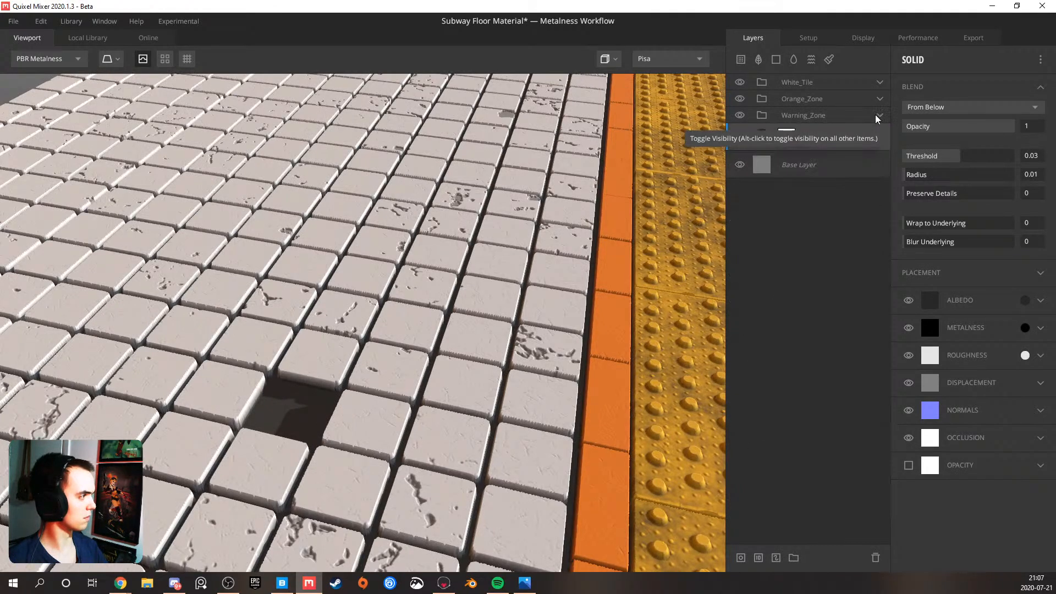
left_click(789, 141)
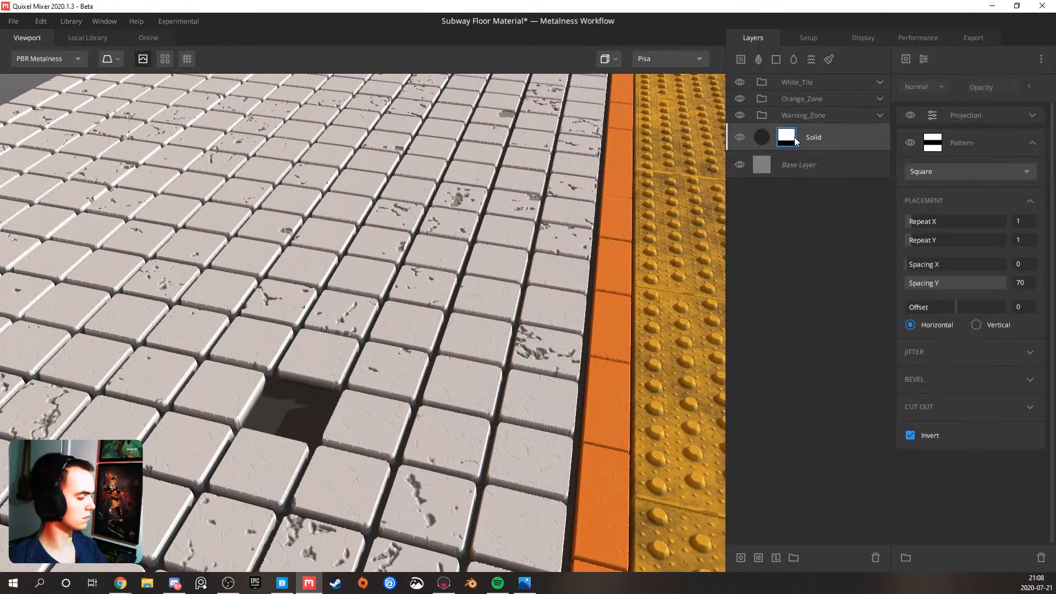
left_click(824, 144)
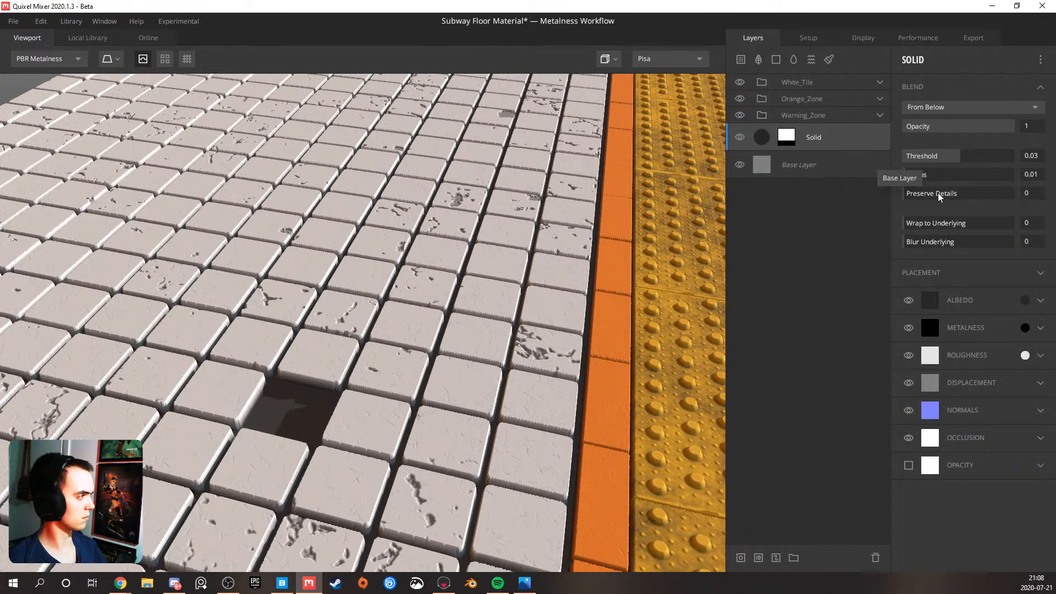
left_click(966, 158)
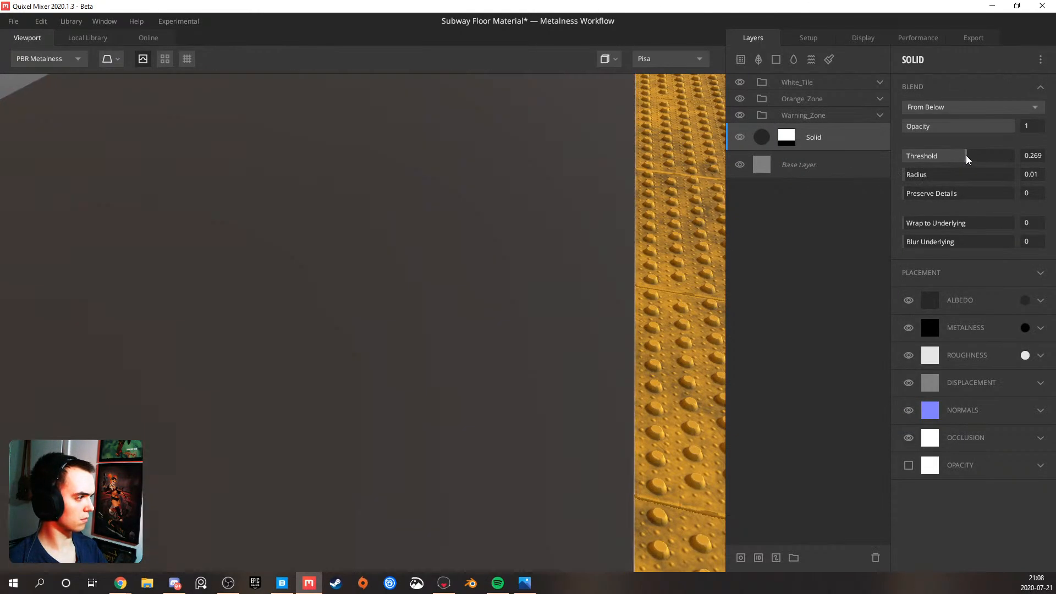
left_click(965, 159)
left_click(965, 159)
left_click(964, 159)
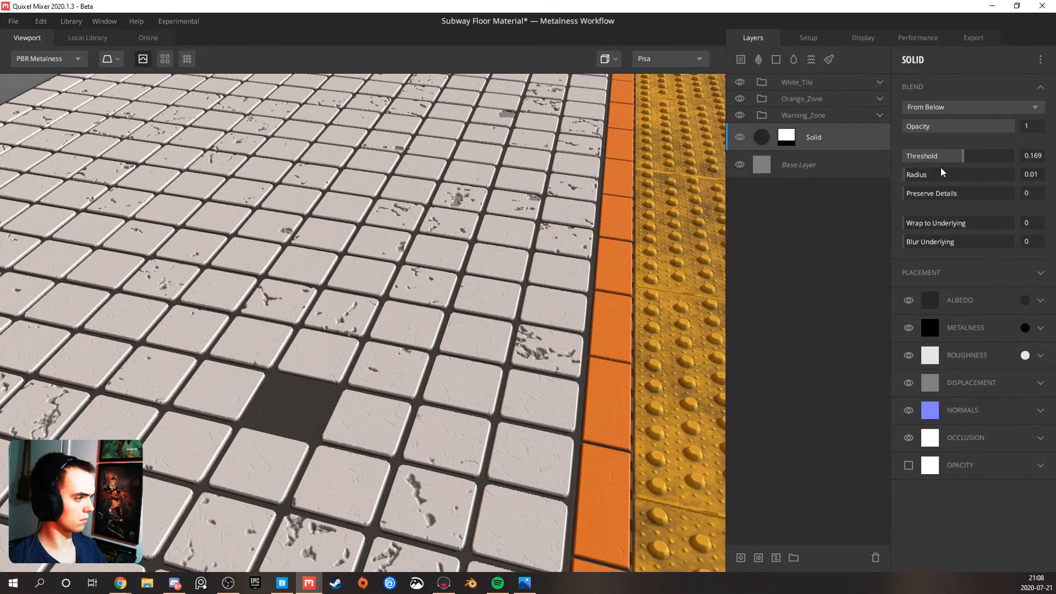
scroll(517, 379, "down", 5)
left_click_drag(473, 397, 355, 348)
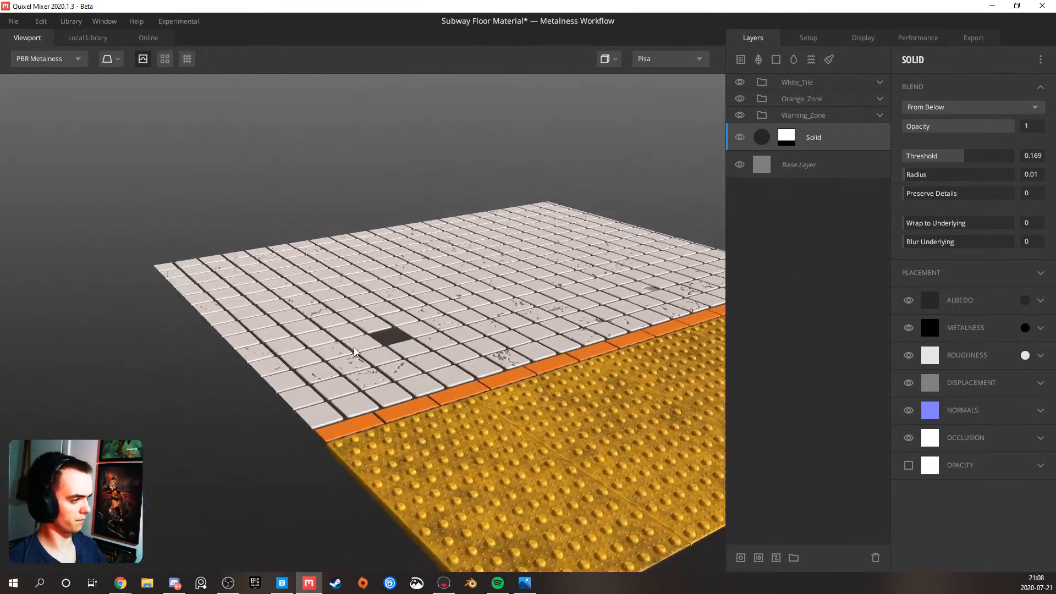
scroll(361, 350, "up", 3)
left_click_drag(433, 356, 392, 422)
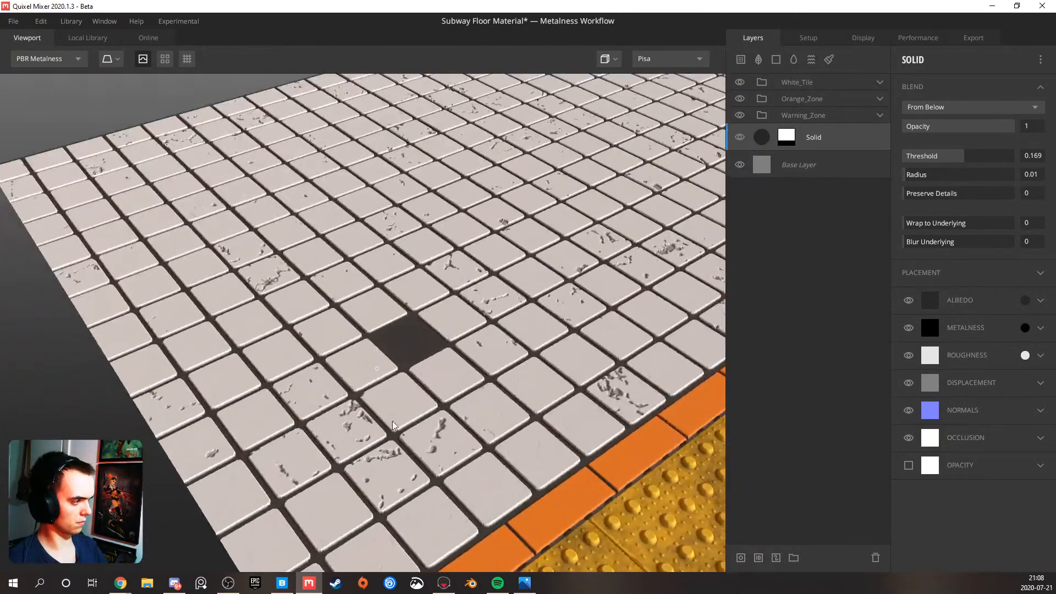
scroll(393, 422, "down", 4)
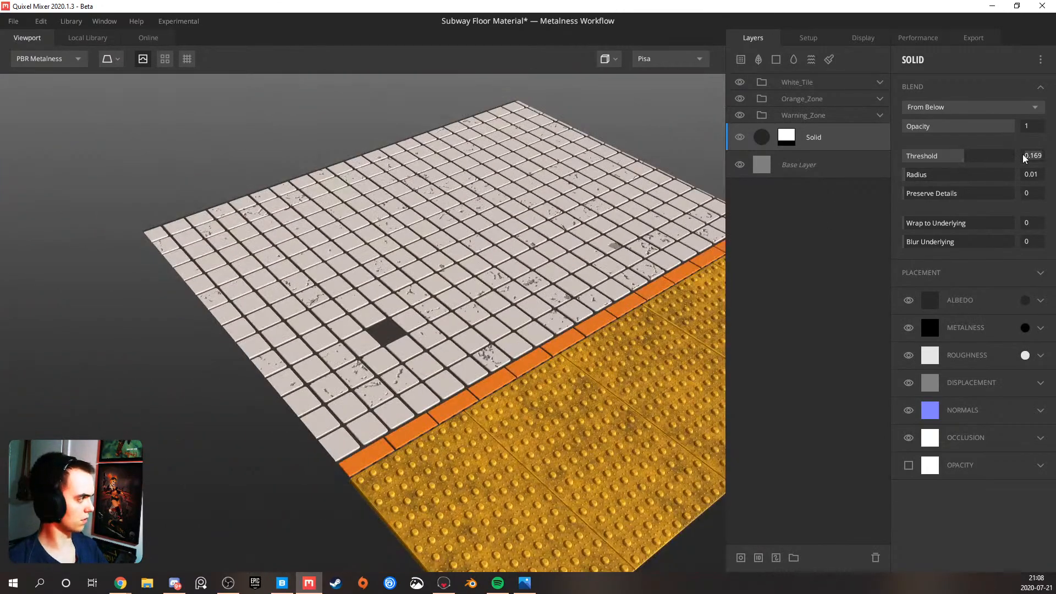
Set the grout layer's blend threshold to exactly 0.15 and check the whole floor
type("15")
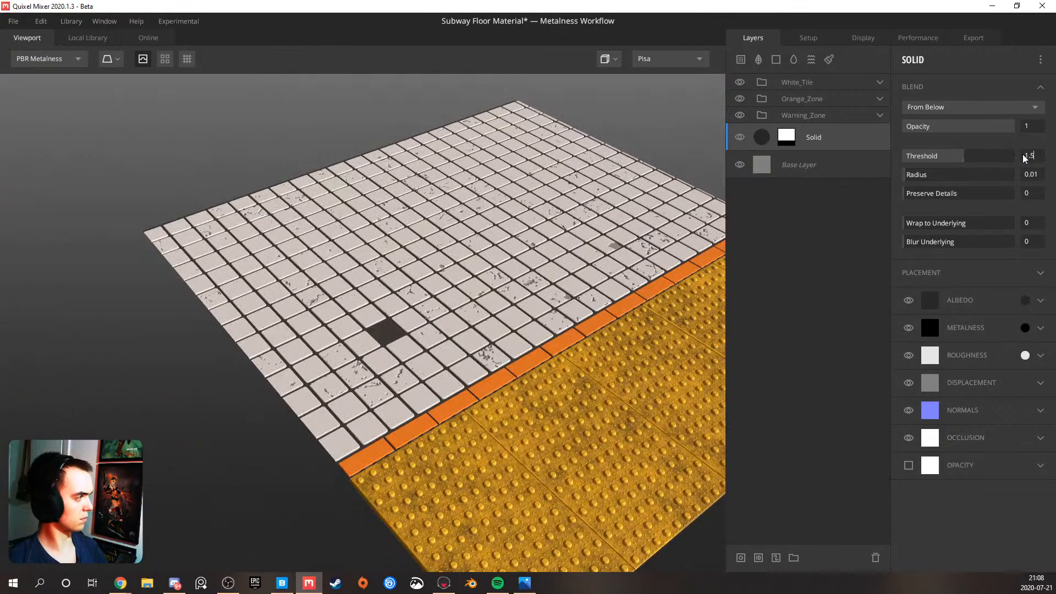
type(".5")
key("Return")
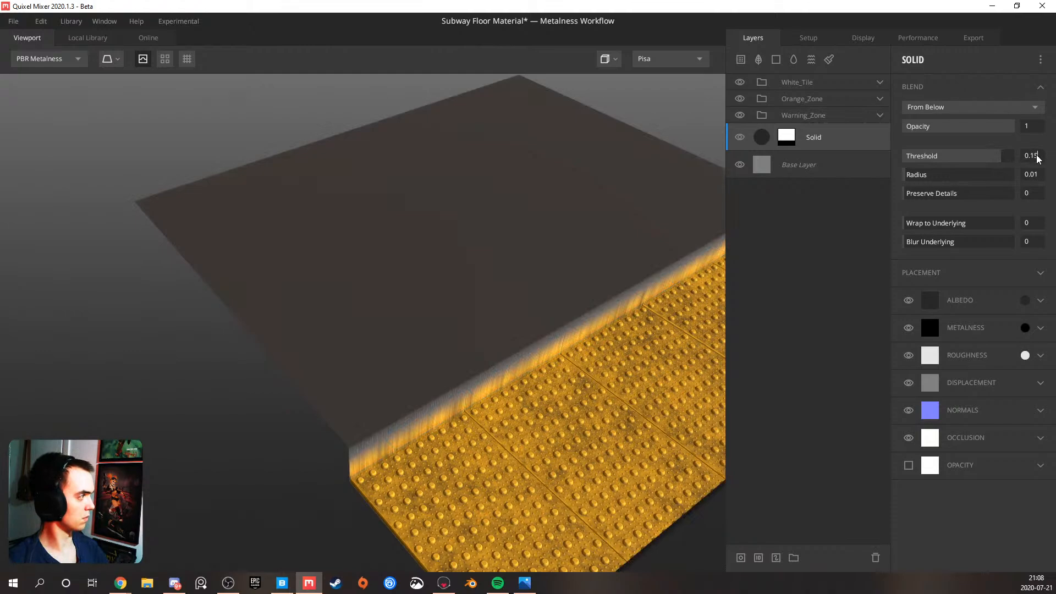
key("Return")
scroll(434, 260, "up", 5)
left_click_drag(401, 313, 351, 314)
scroll(439, 302, "down", 4)
scroll(405, 306, "down", 5)
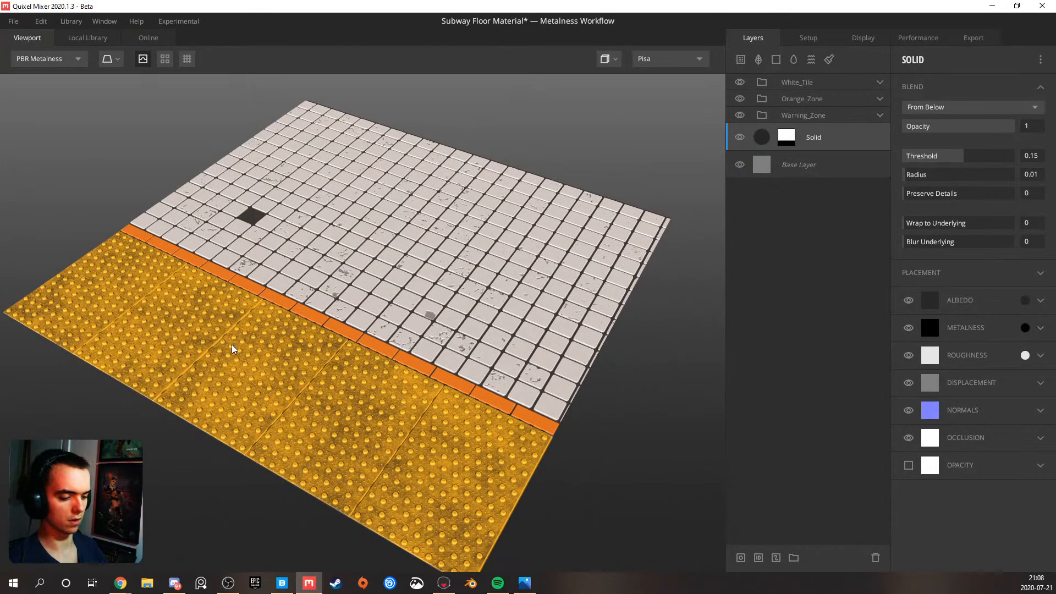
Switch through the channel views to Albedo and examine the colors of the tile zones and grout up close
key("5")
key("6")
key("1")
key("2")
scroll(330, 346, "up", 2)
left_click_drag(241, 327, 396, 360)
left_click_drag(506, 314, 314, 372)
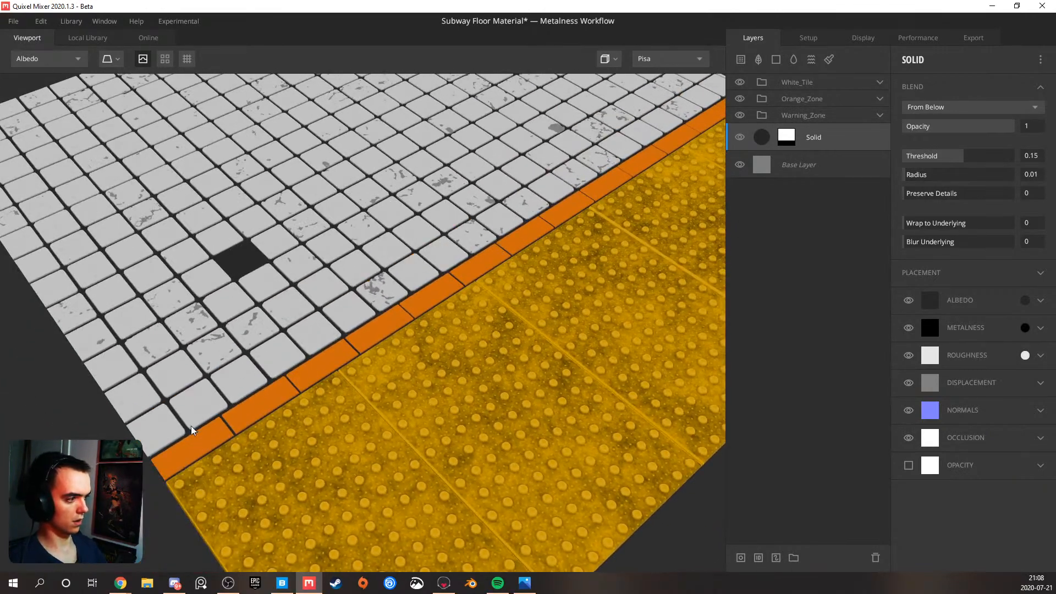
left_click_drag(295, 347, 137, 356)
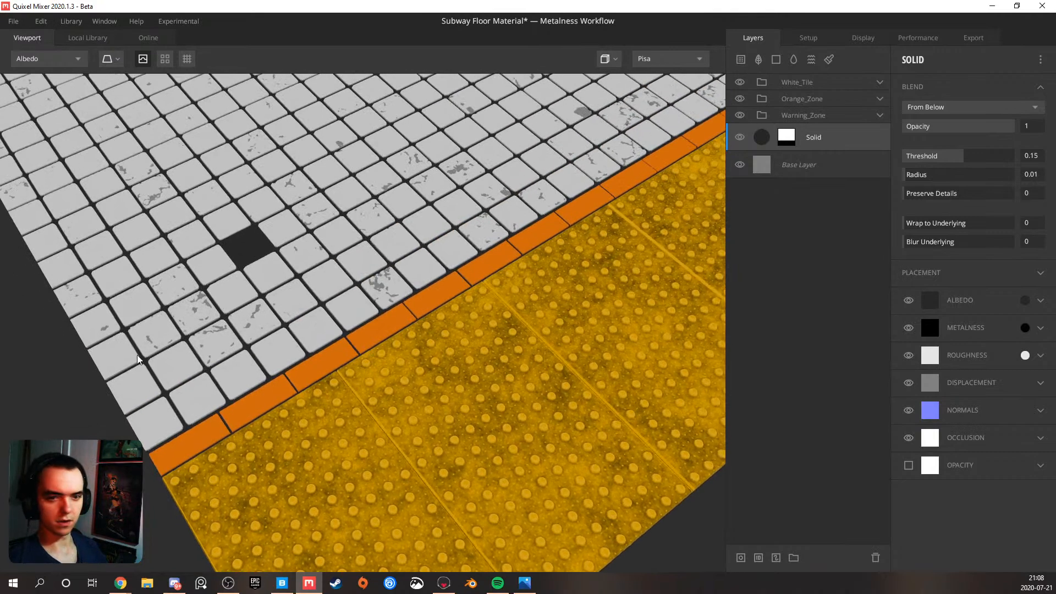
Consult the subway floor reference collage in Photos, then return to Quixel Mixer and compare the tile colors up close
left_click(524, 583)
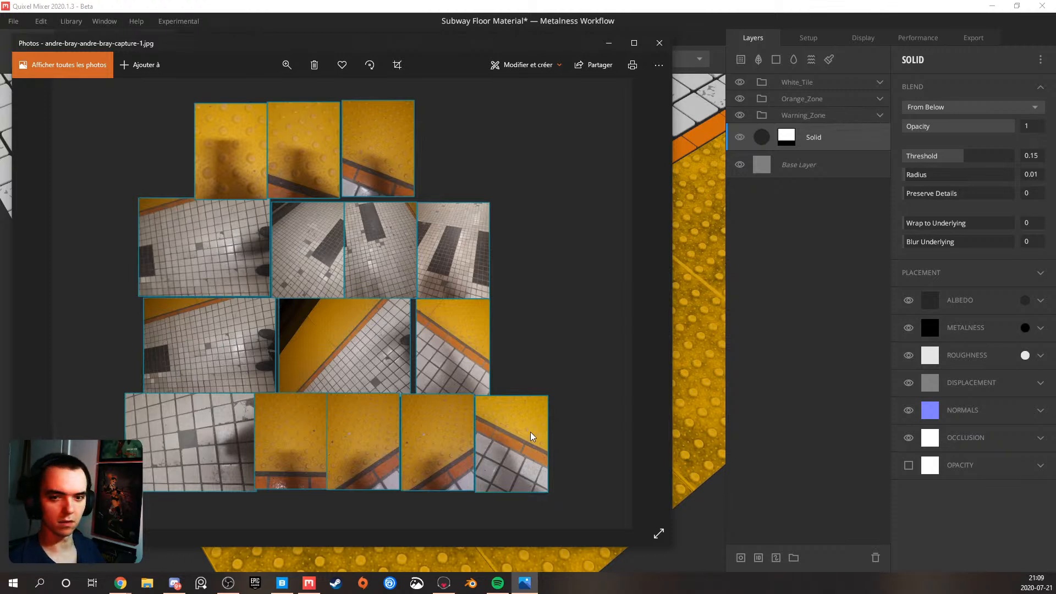
left_click(608, 43)
scroll(421, 289, "up", 5)
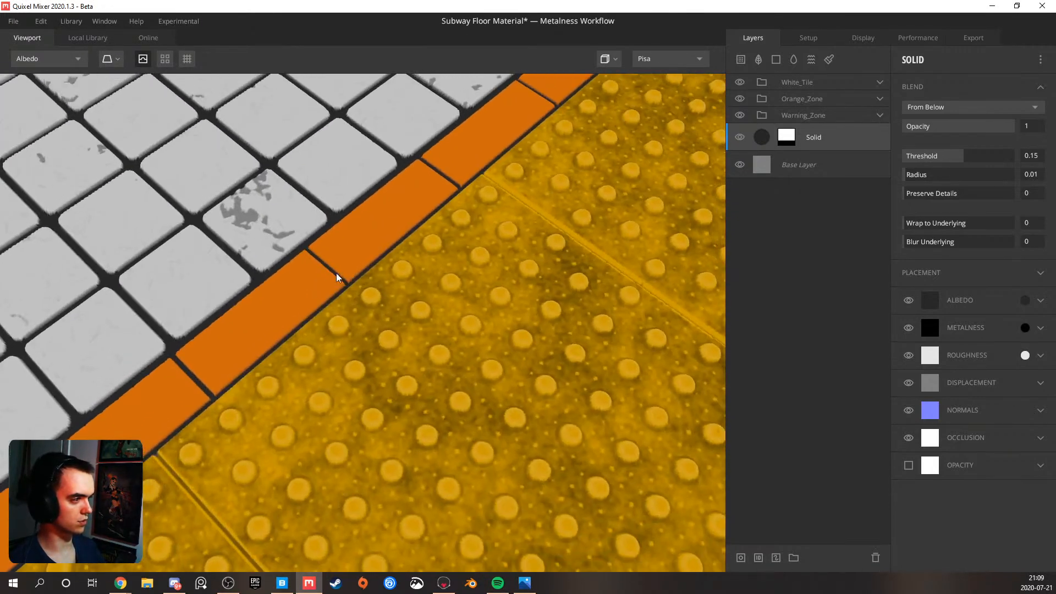
left_click_drag(337, 274, 376, 279)
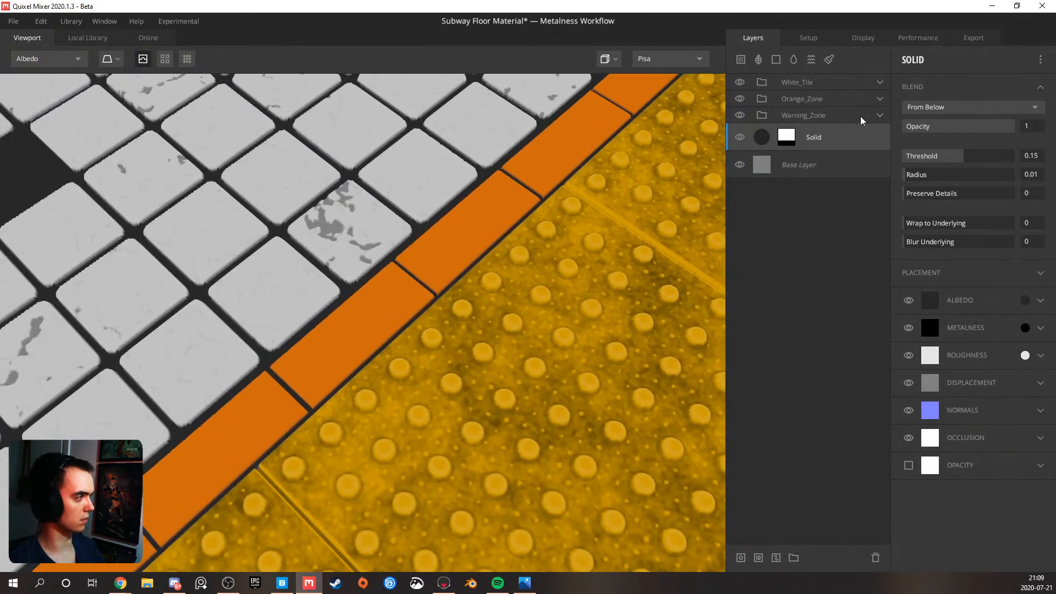
Rename the unmasked yellow Solid layer in the Warning_Zone group as Base_Color
left_click(880, 82)
left_click(879, 82)
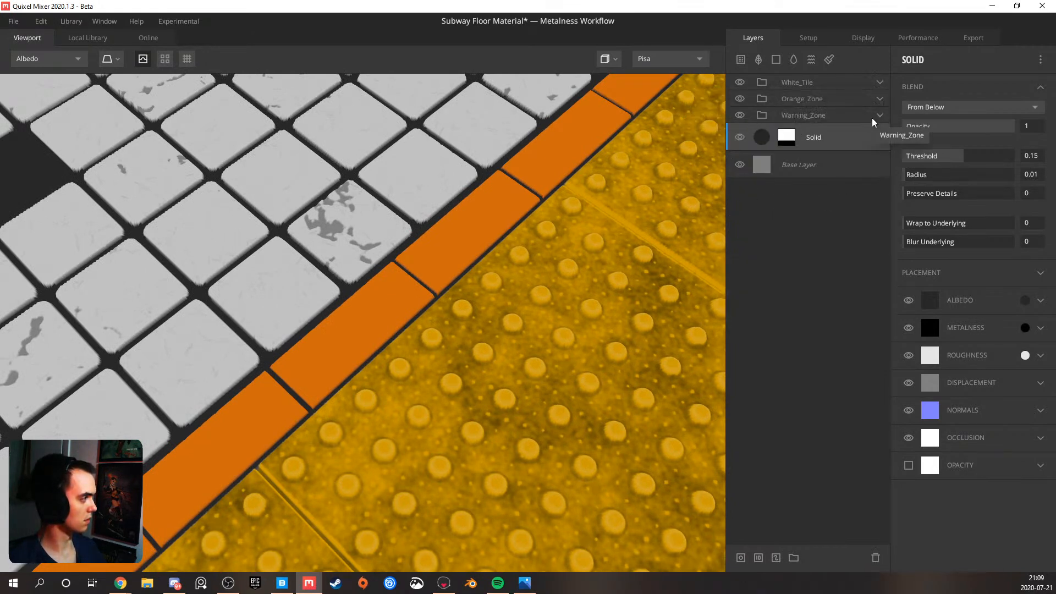
left_click(880, 115)
double_click(811, 219)
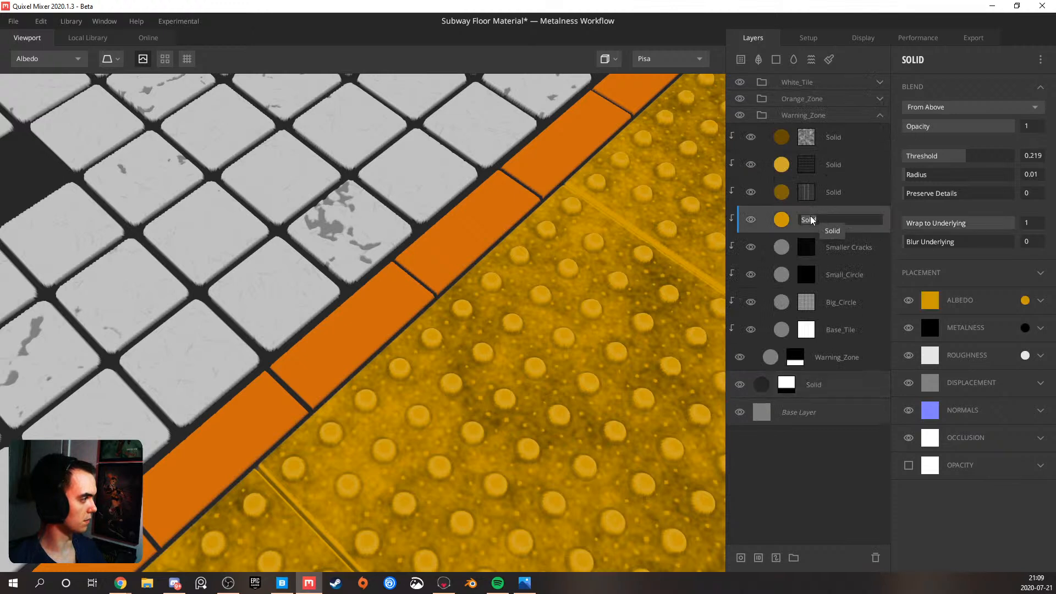
type("Base_Color")
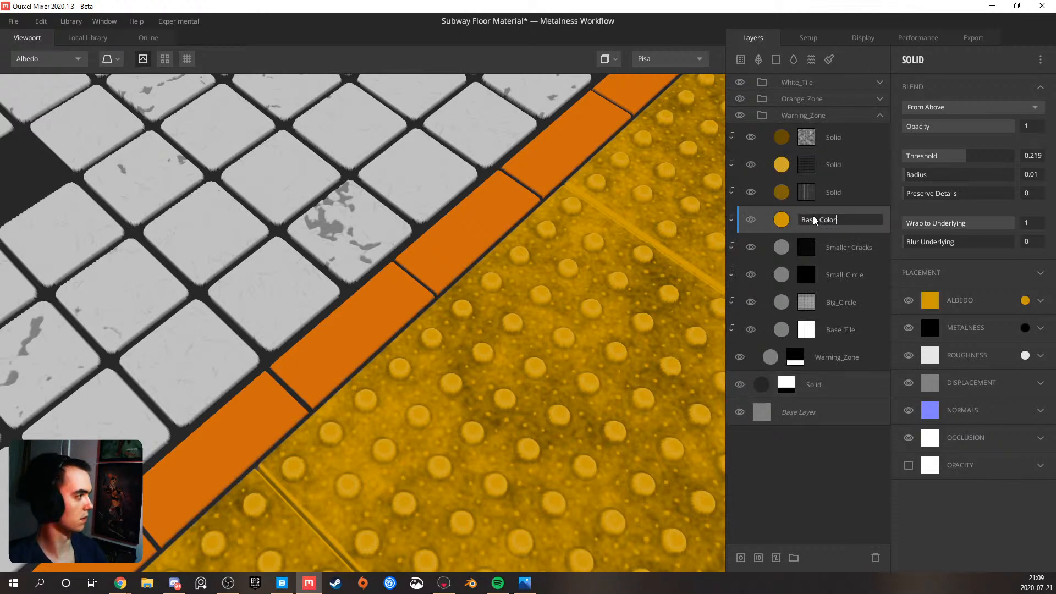
key("Return")
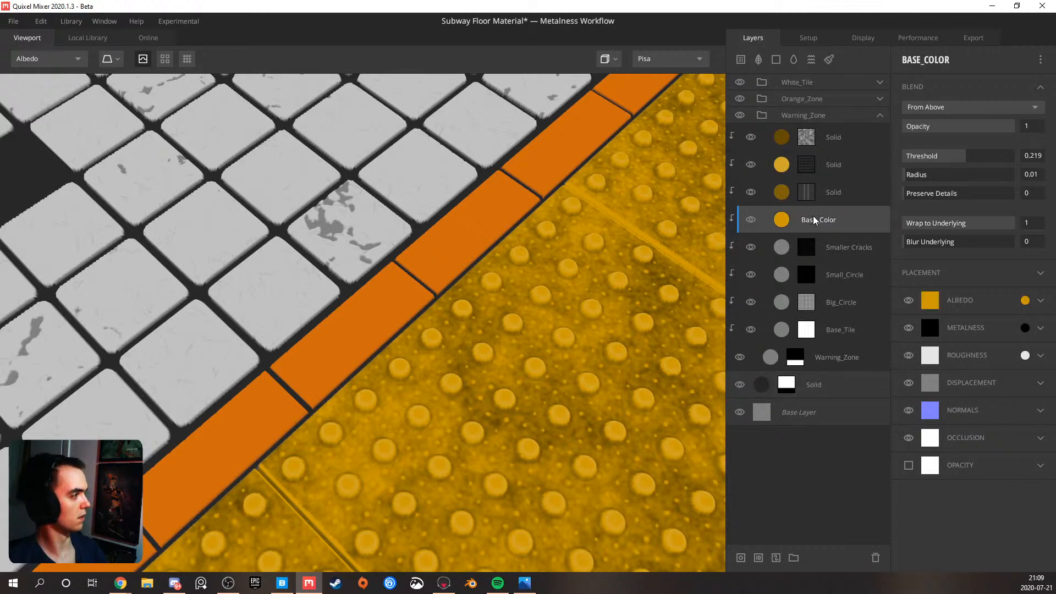
Rename the two masked Solid layers directly above Base_Color in the Warning_Zone group as Darker_Spot and Light_Spot
double_click(833, 192)
type("Darker_Spot")
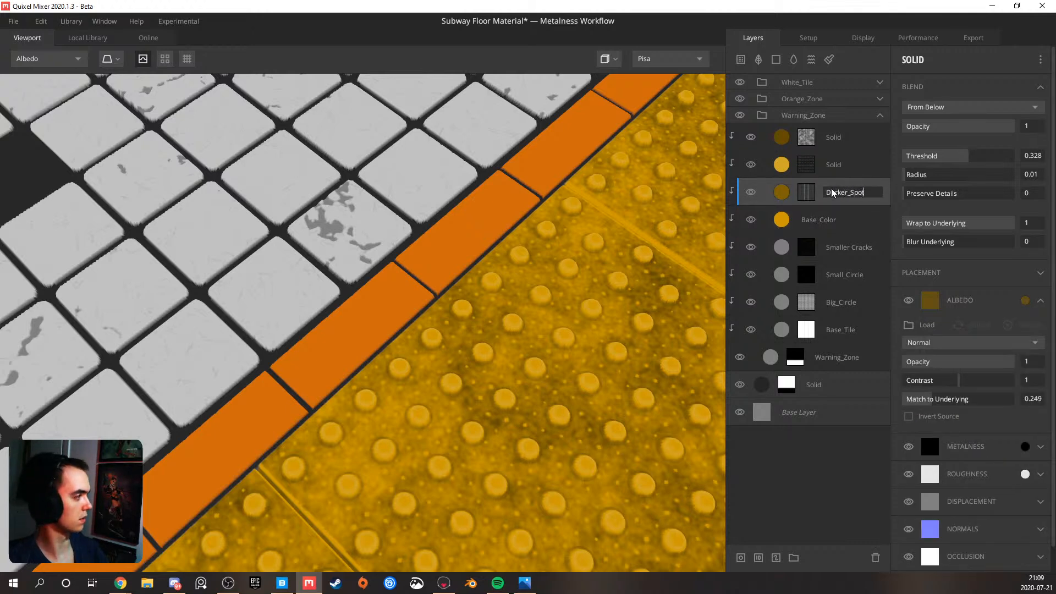
key("Return")
double_click(838, 170)
type("L")
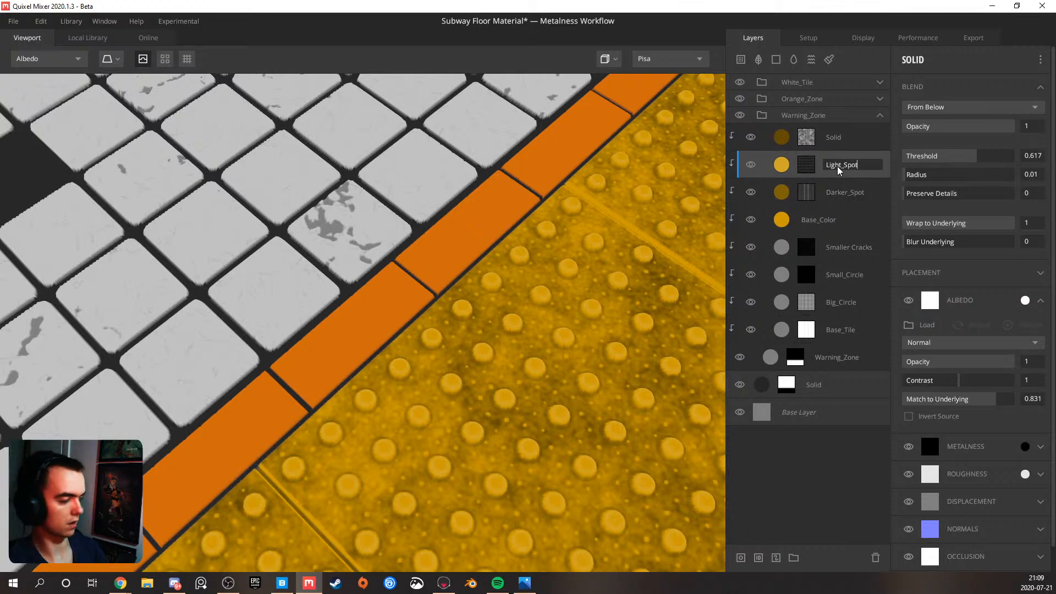
type("ight_Spot")
key("Return")
Rename the remaining Solid layer at the top of the Warning_Zone group as Dirt
double_click(834, 138)
type("Dirt")
key("Return")
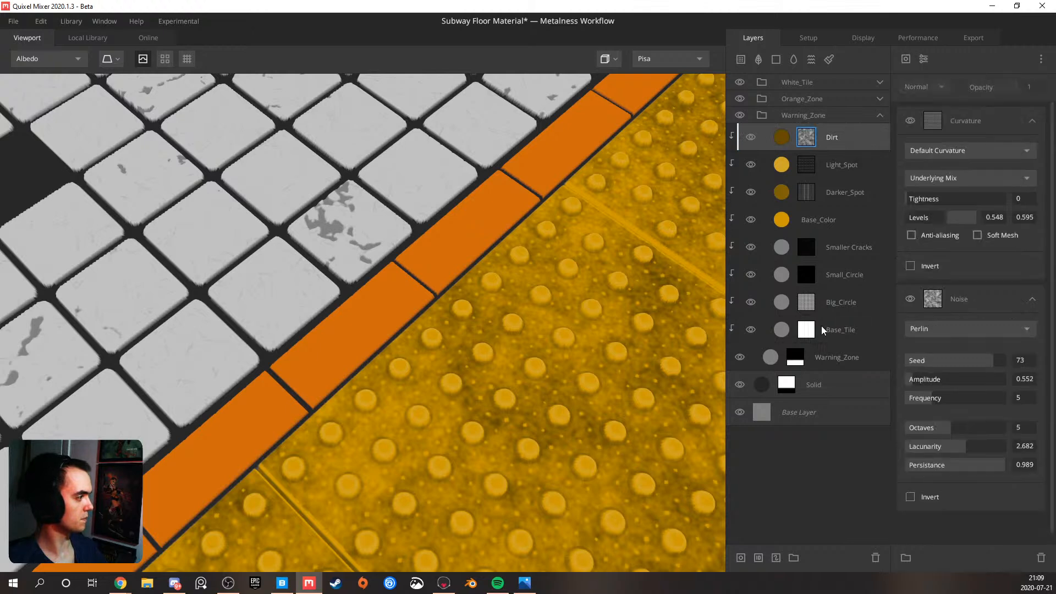
Collapse the Warning_Zone group, add a Solid layer above the dark grout layer, and place both Solid layers in a new group
left_click(830, 380)
left_click(879, 116)
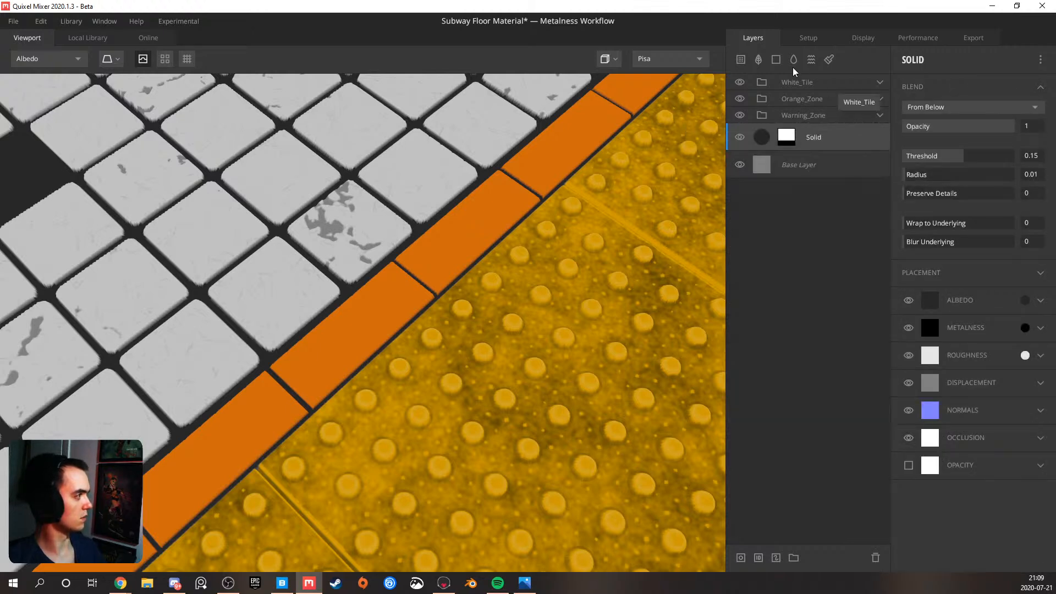
left_click(777, 59)
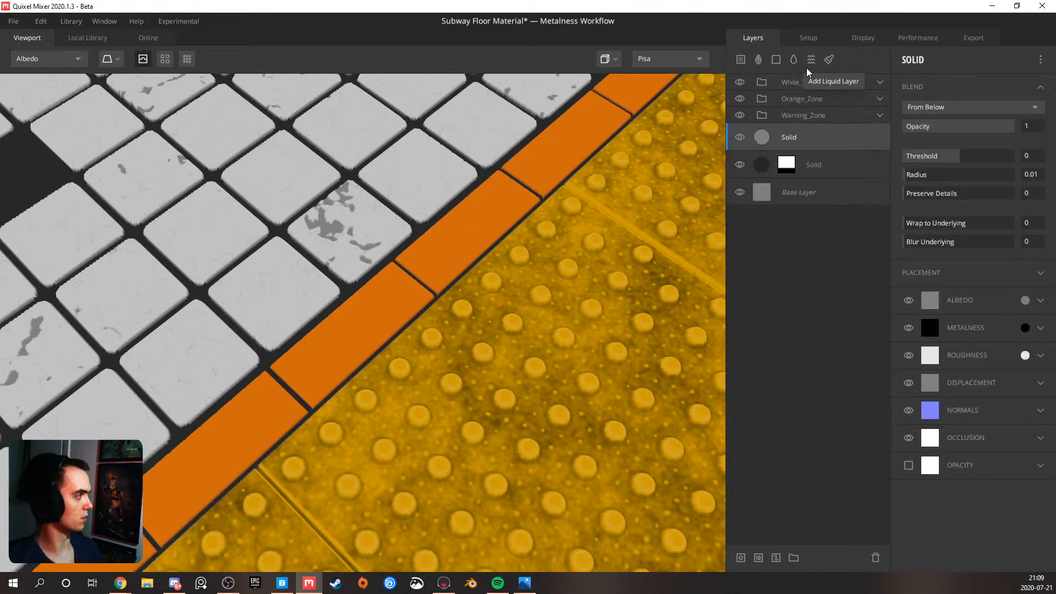
left_click(808, 161, "shift")
left_click(794, 558)
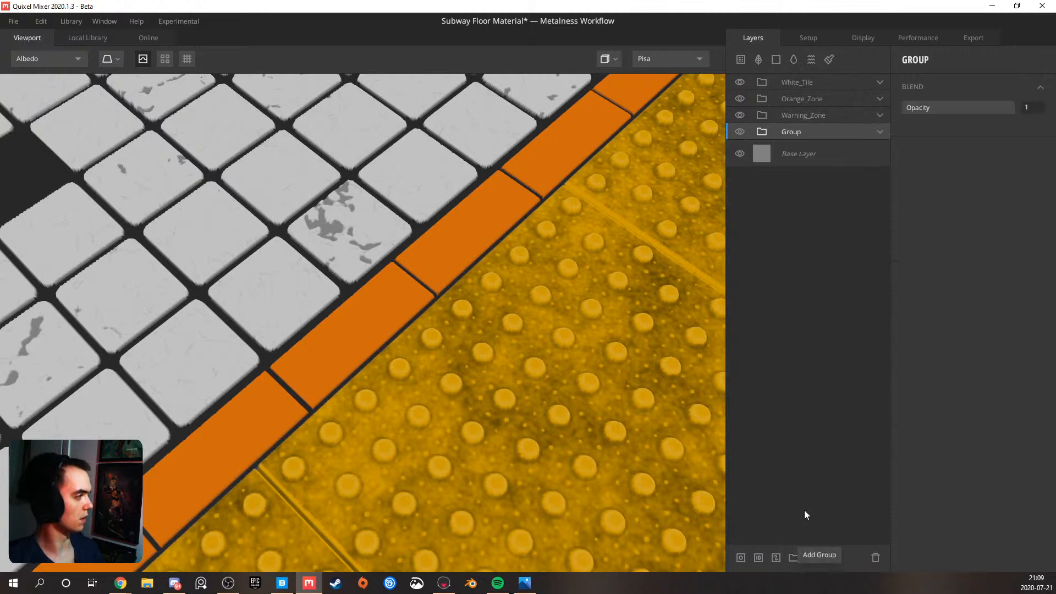
Rename the new group above the Base Layer as Concreate
double_click(790, 130)
type("Concrea")
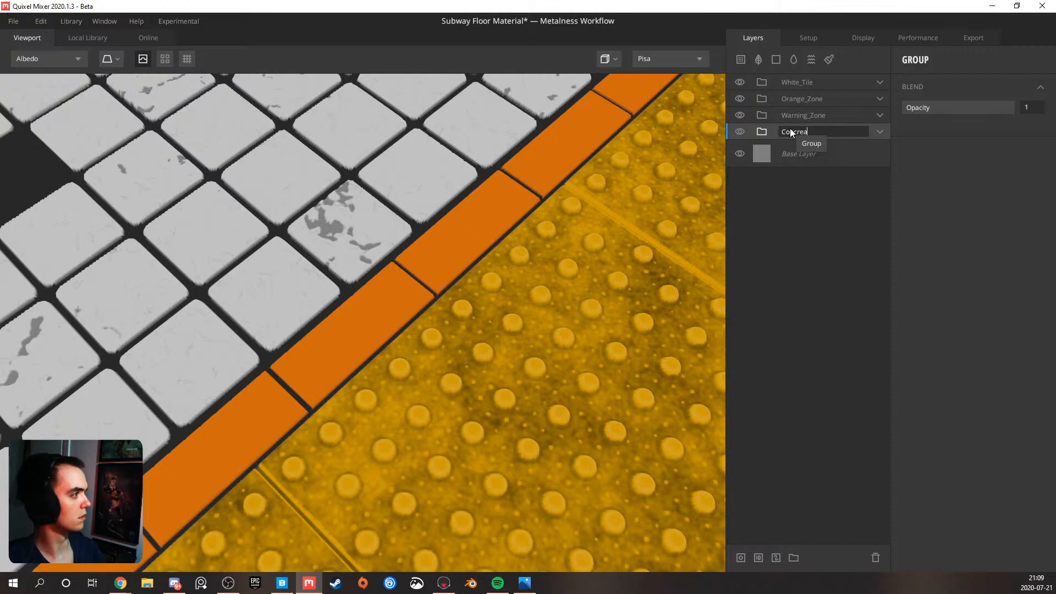
type("te")
key("Return")
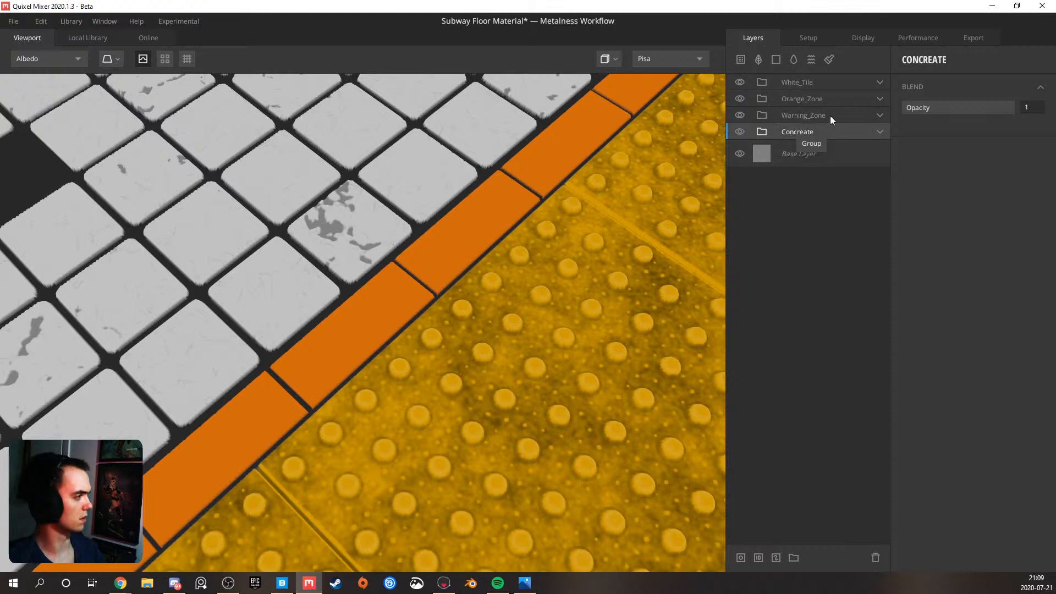
left_click(880, 132)
left_click(879, 132)
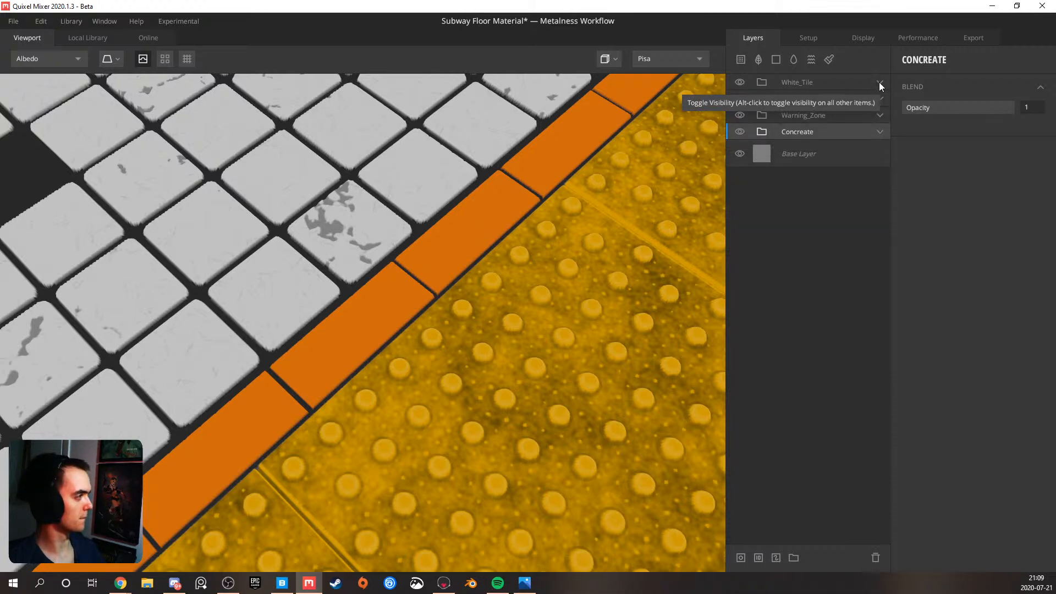
left_click(880, 82)
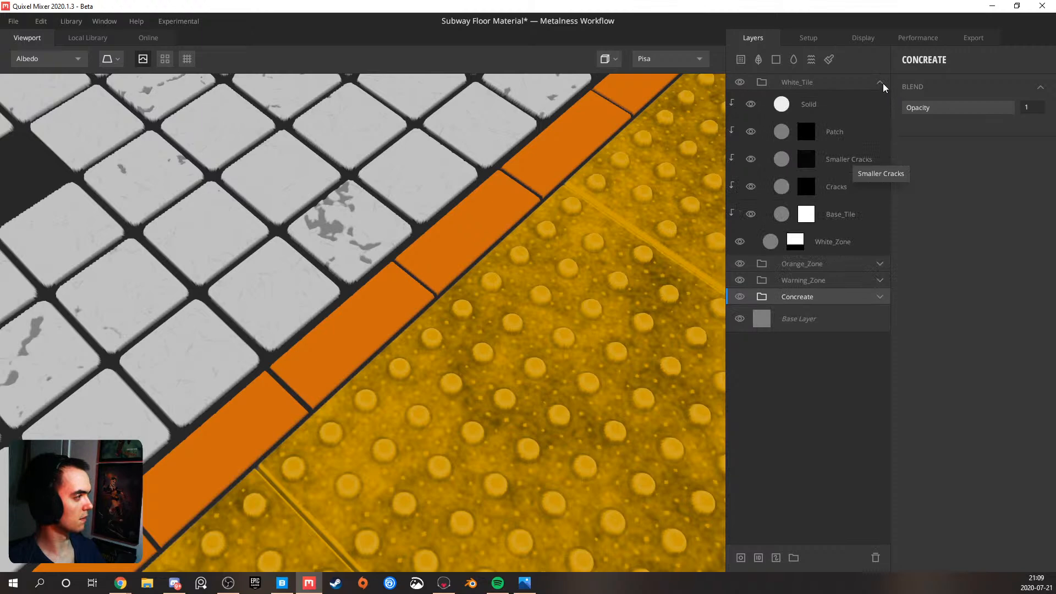
left_click(880, 83)
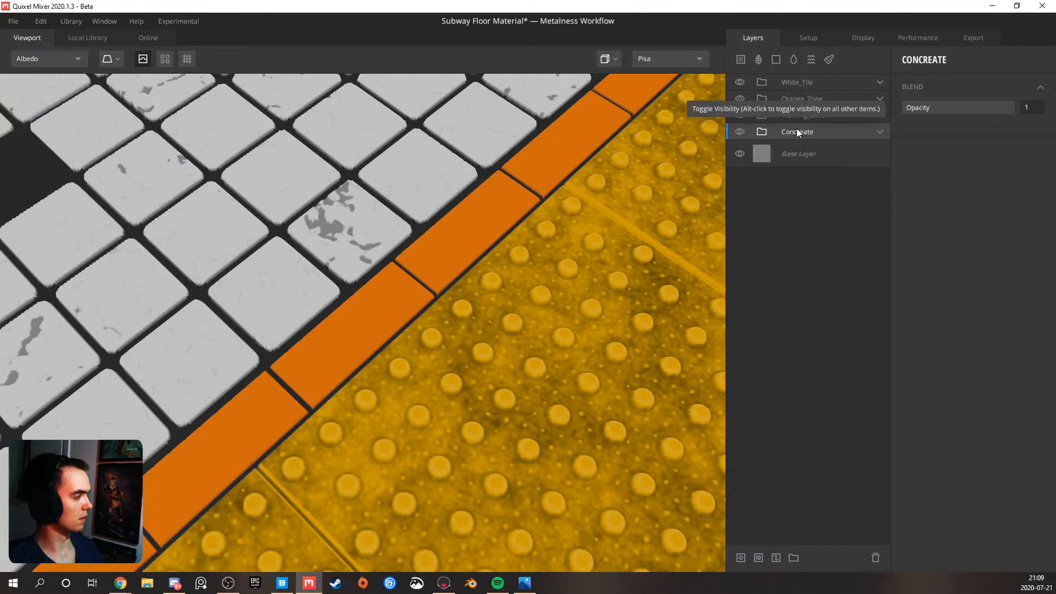
scroll(524, 208, "down", 5)
scroll(525, 208, "up", 5)
Add a Solid layer above the orange Solid in Orange_Zone, set threshold 0.667 and Wrap to Underlying 1, and clip it to the zone
left_click(881, 99)
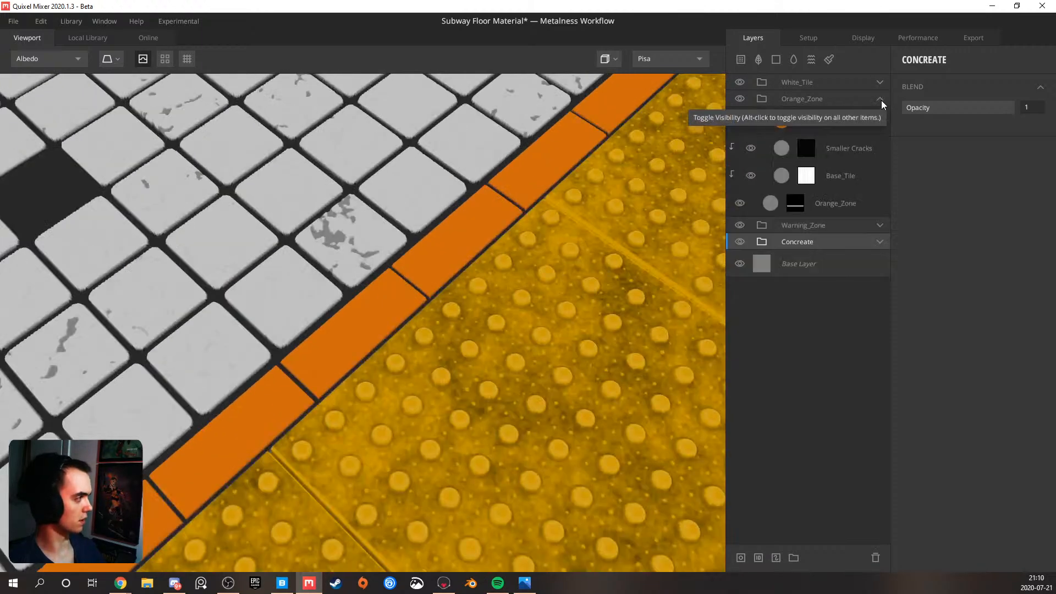
left_click(842, 118)
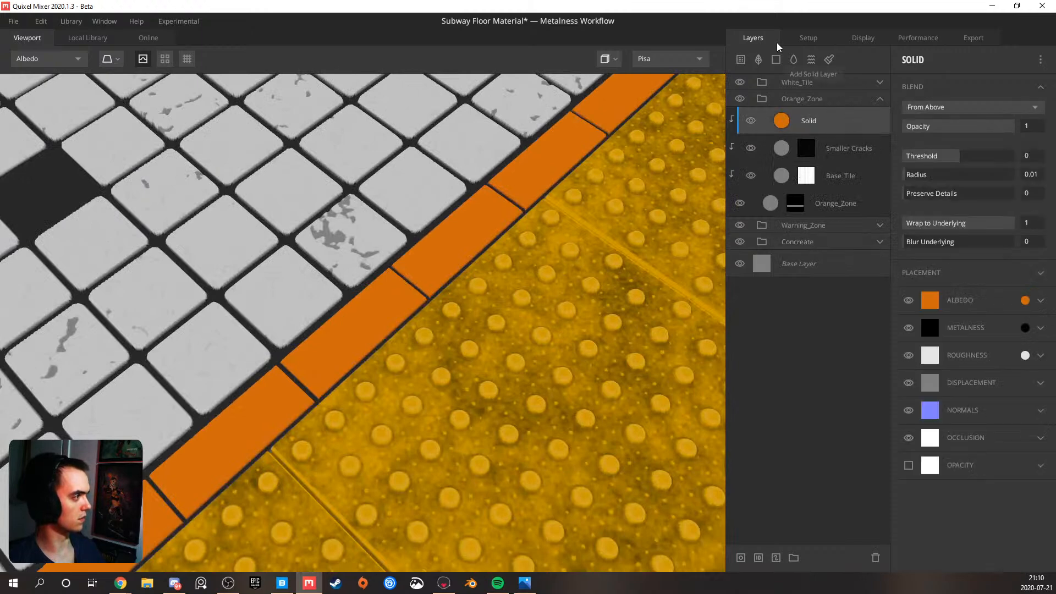
left_click(776, 59)
left_click_drag(969, 159, 978, 157)
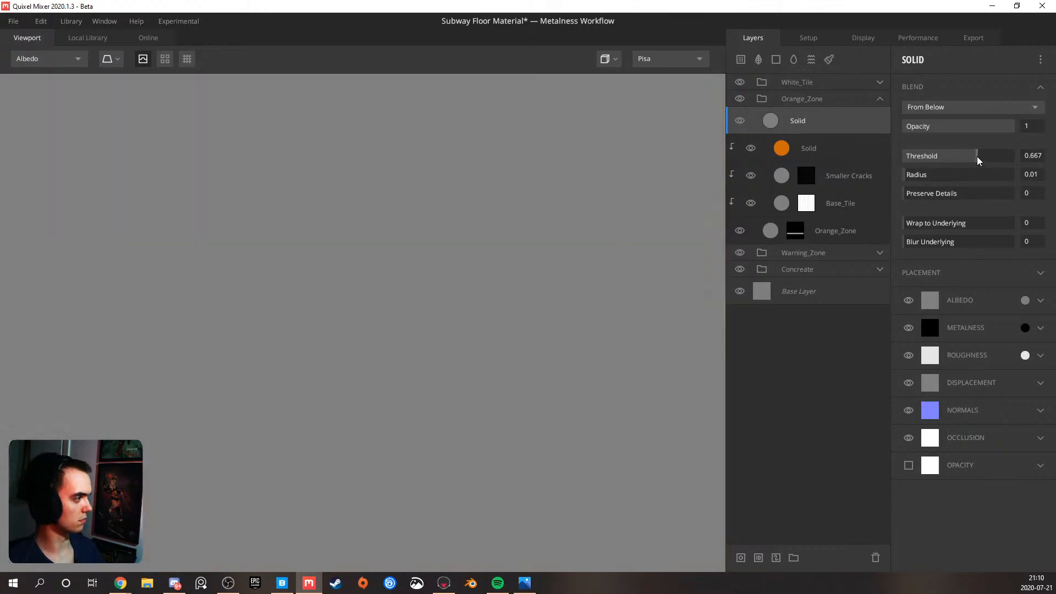
left_click_drag(951, 226, 1020, 228)
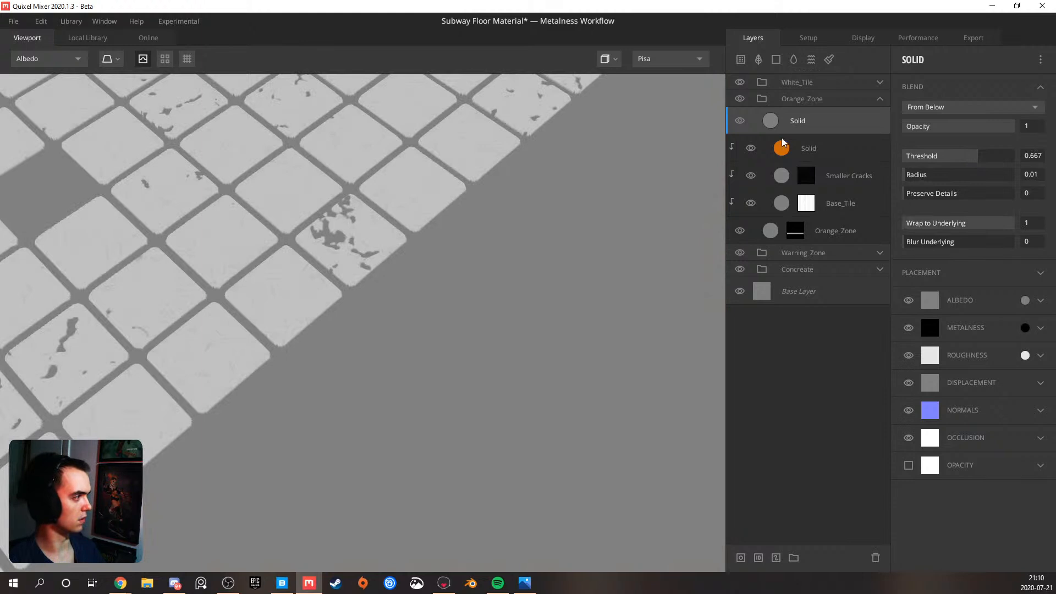
left_click(816, 114, "alt")
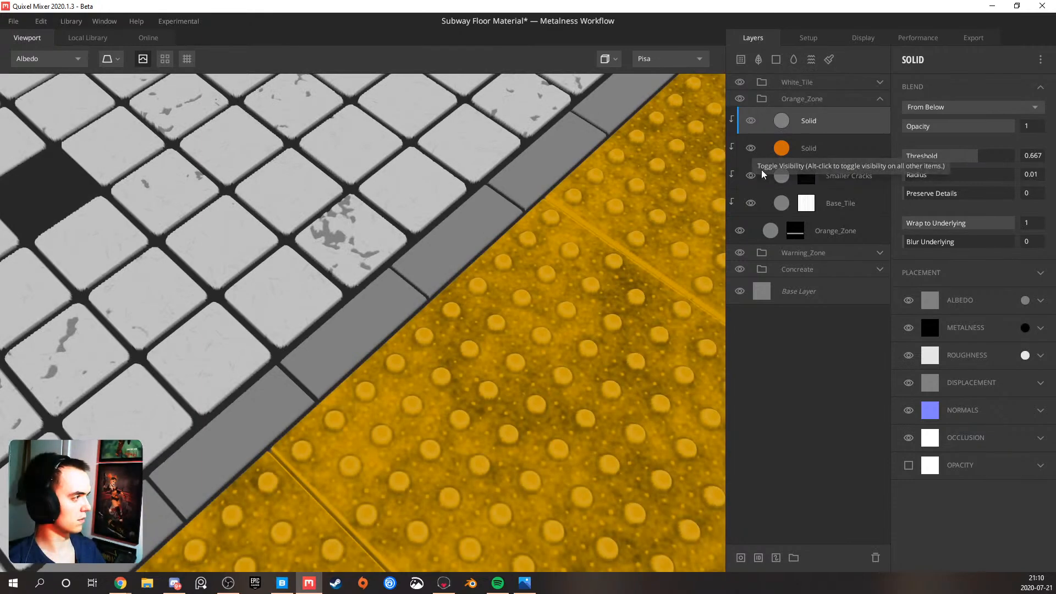
Set the new Solid layer's albedo color to black (000000) with Match to Underlying at about 0.478
left_click(1023, 300)
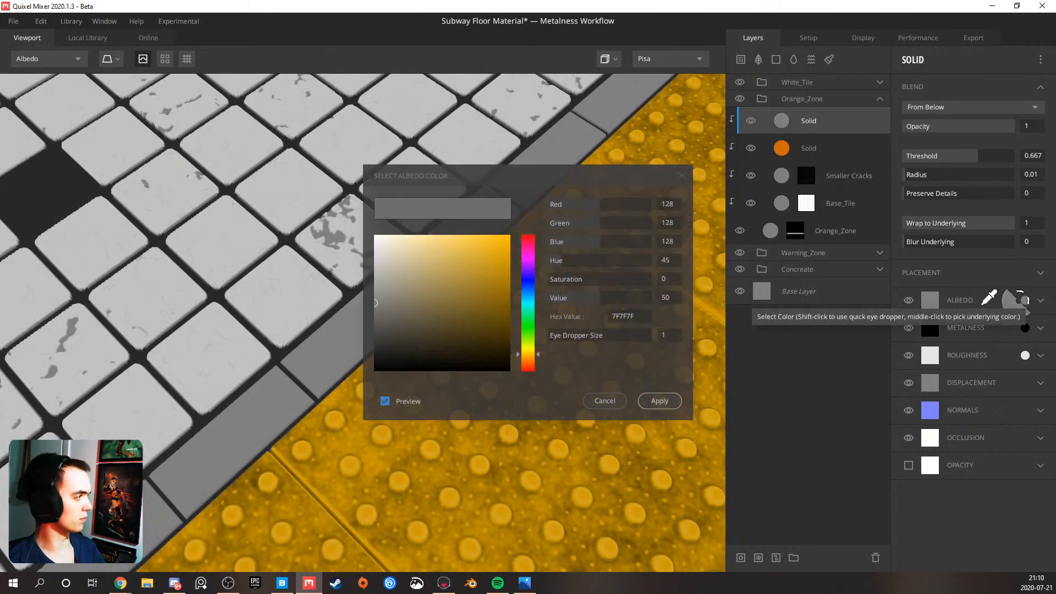
left_click_drag(474, 267, 247, 460)
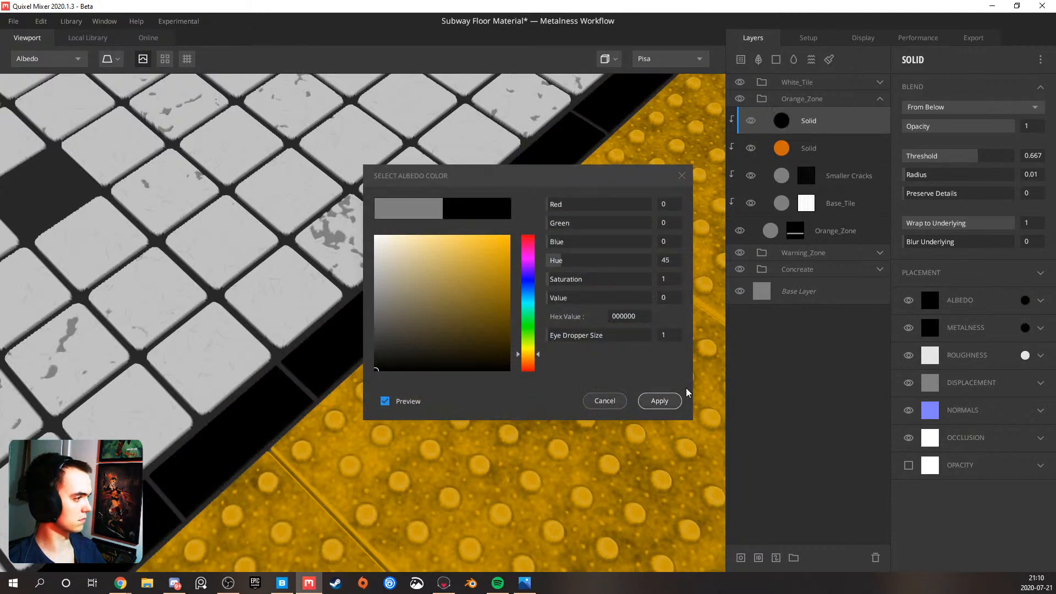
left_click(678, 400)
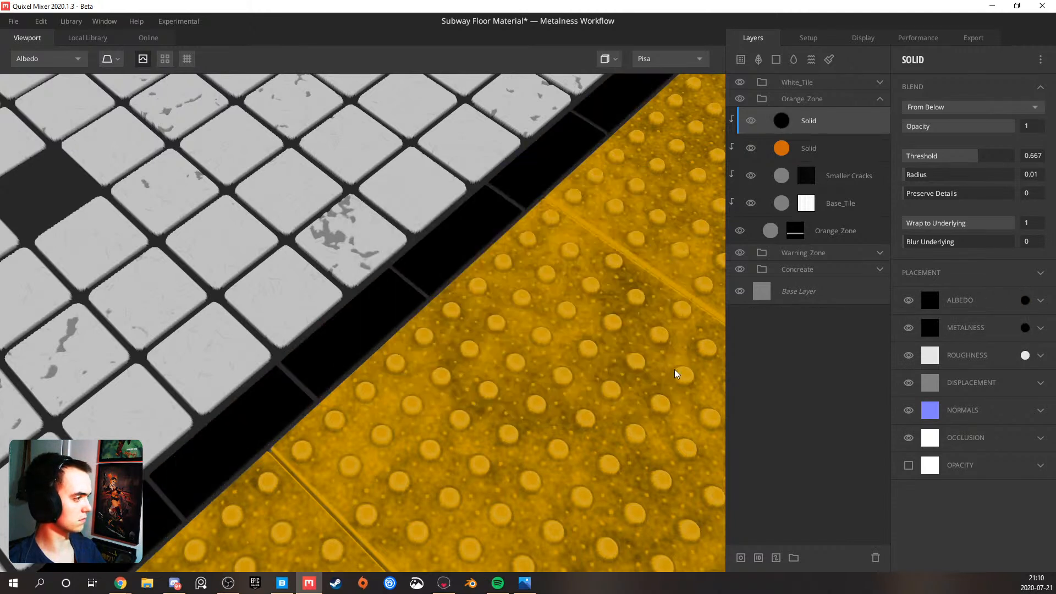
left_click(1040, 300)
left_click_drag(927, 402, 964, 402)
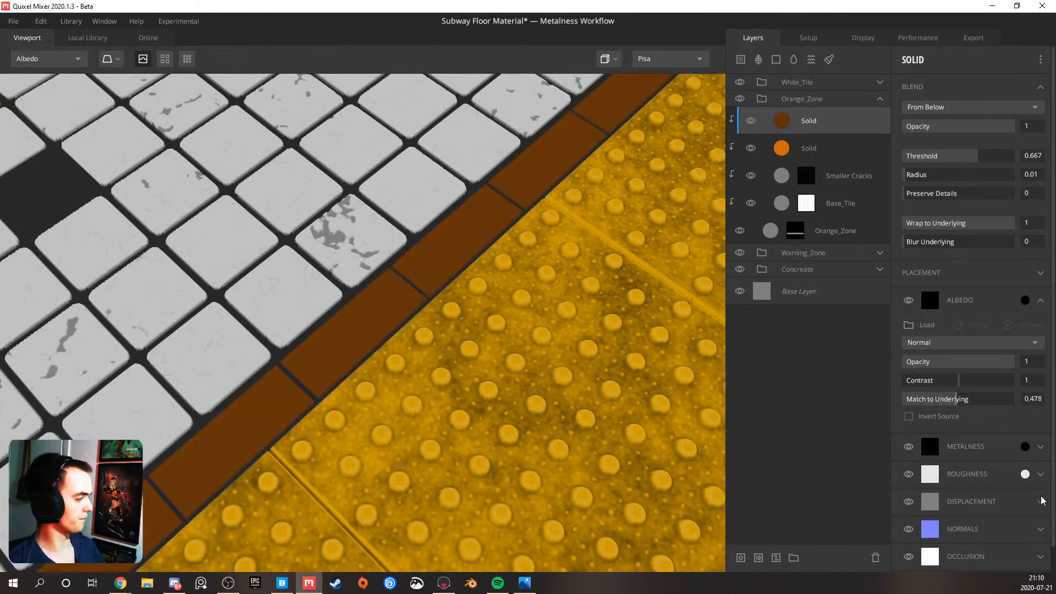
left_click(1041, 302)
Add a mask stack with a Perlin noise component to the dark Solid layer in Orange_Zone
right_click(805, 124)
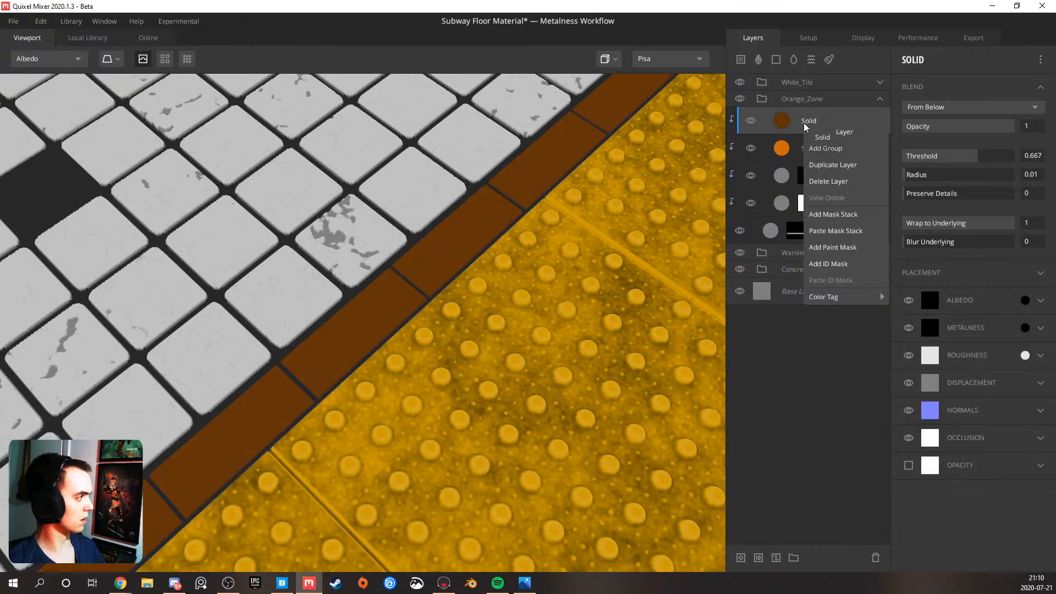
left_click(833, 214)
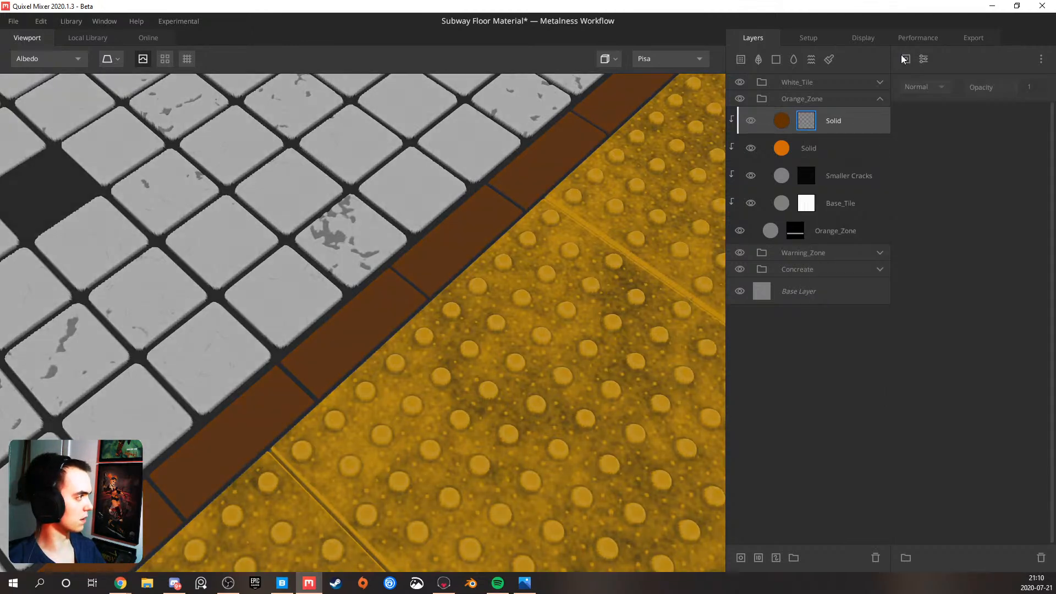
left_click(905, 59)
mouse_move(923, 108)
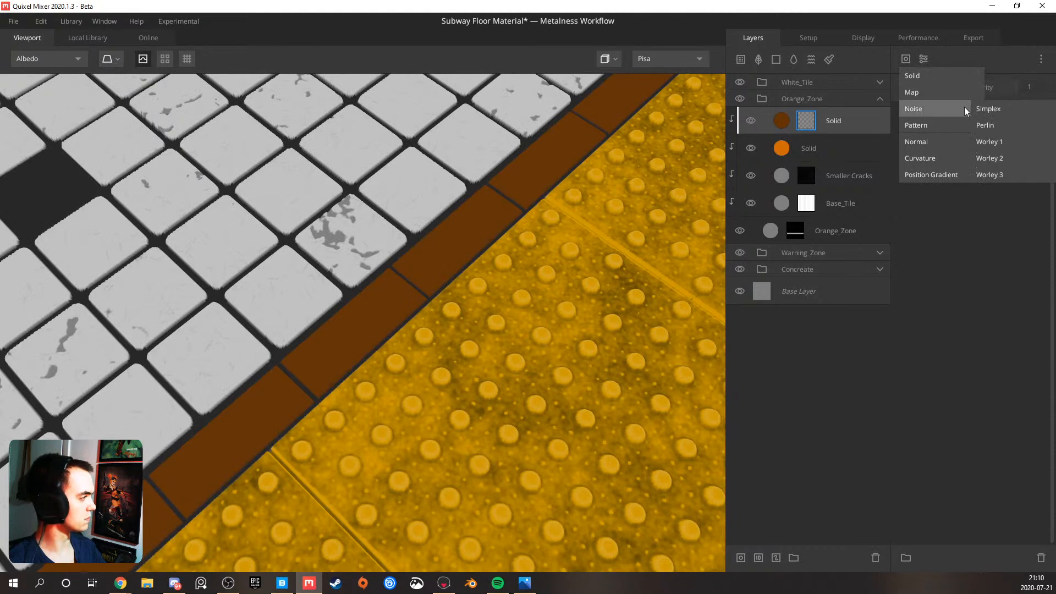
left_click(984, 125)
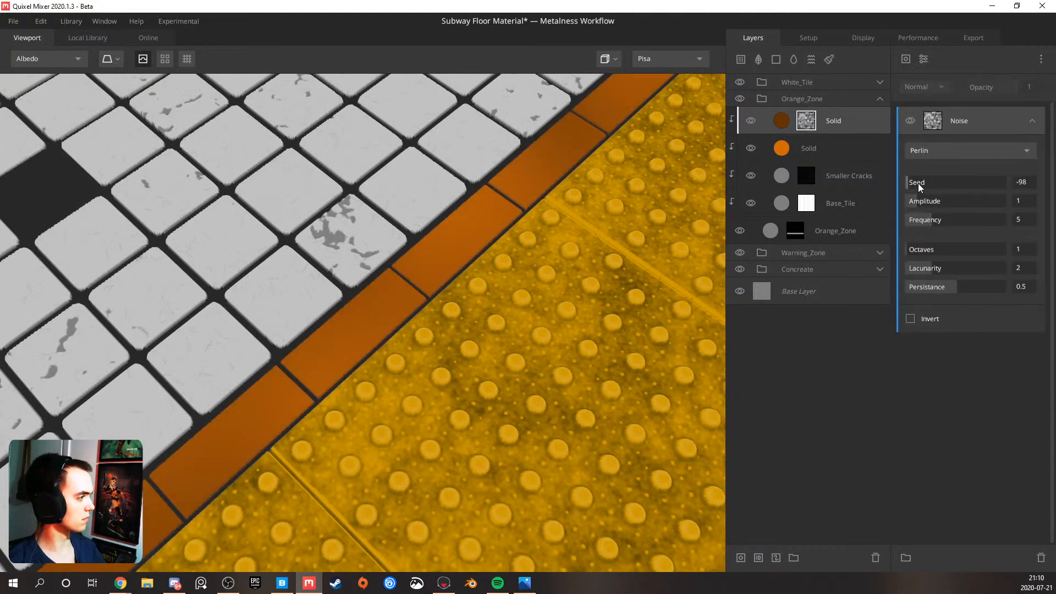
Set the Perlin noise mask to seed -51, amplitude 10, frequency 20, octaves 9 and lacunarity about 3.047
left_click_drag(929, 202, 1030, 219)
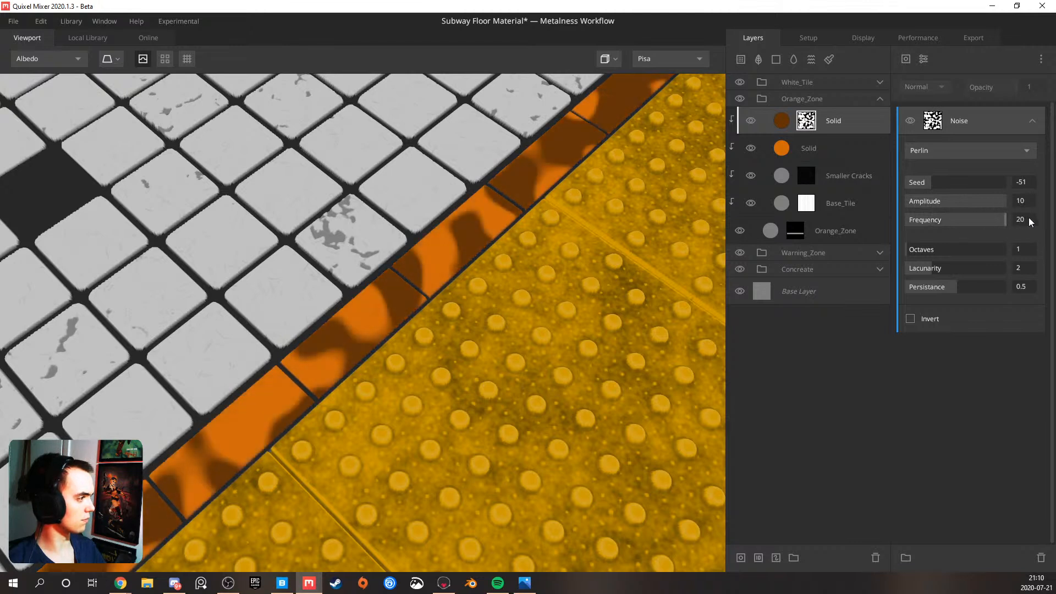
left_click_drag(922, 250, 985, 268)
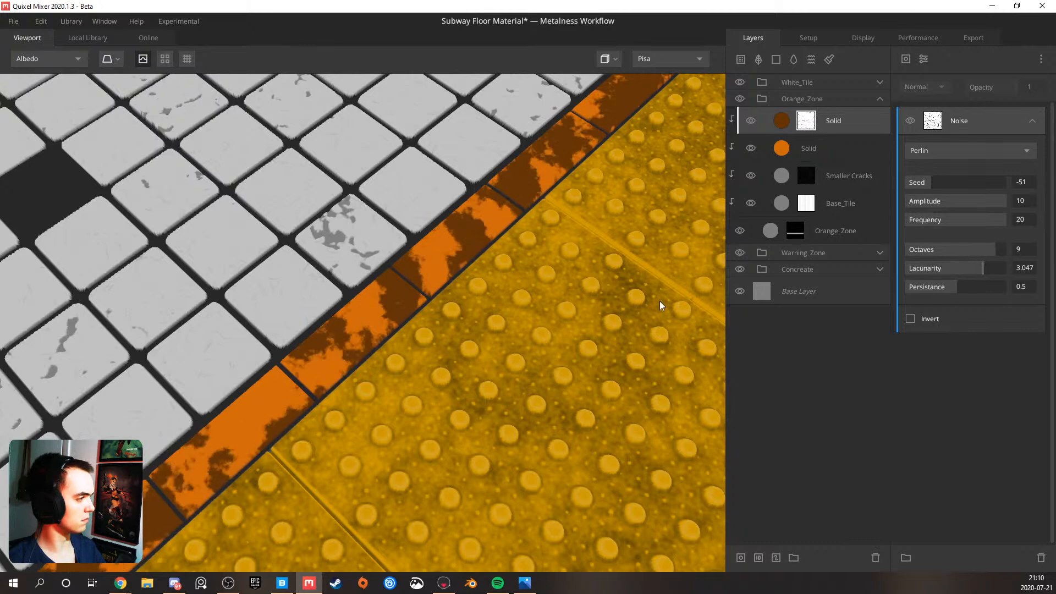
scroll(530, 304, "down", 4)
left_click_drag(446, 331, 498, 269)
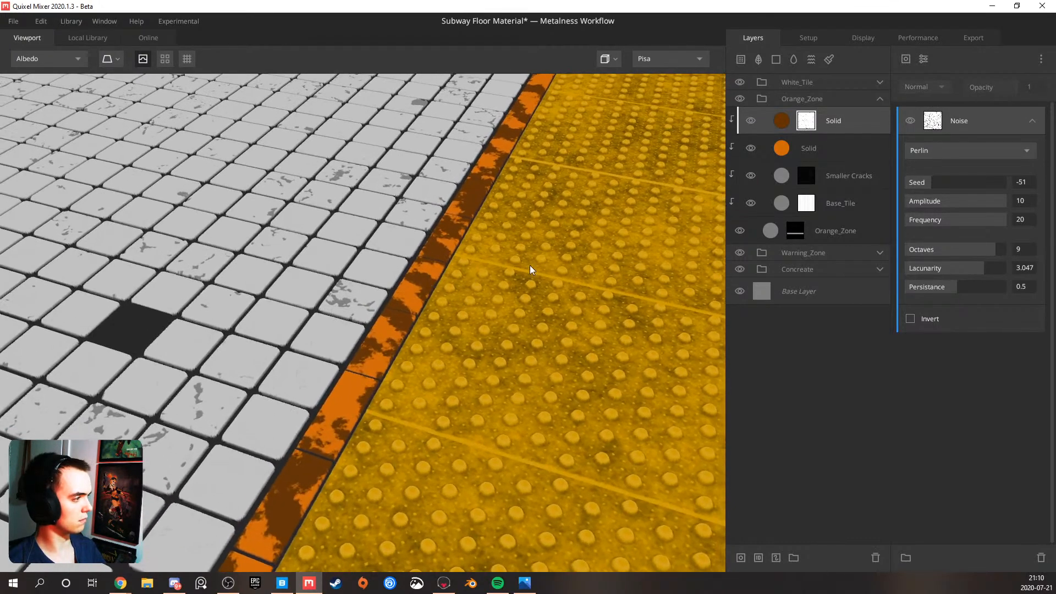
Soften the noise mask with amplitude 1.105, lacunarity 2.428 and frequency 10.16, and check the orange strip in the PBR Metalness view
left_click_drag(958, 203, 919, 206)
left_click_drag(963, 272, 954, 271)
left_click_drag(976, 217, 957, 223)
scroll(444, 300, "down", 3)
key("1")
left_click_drag(455, 312, 403, 310)
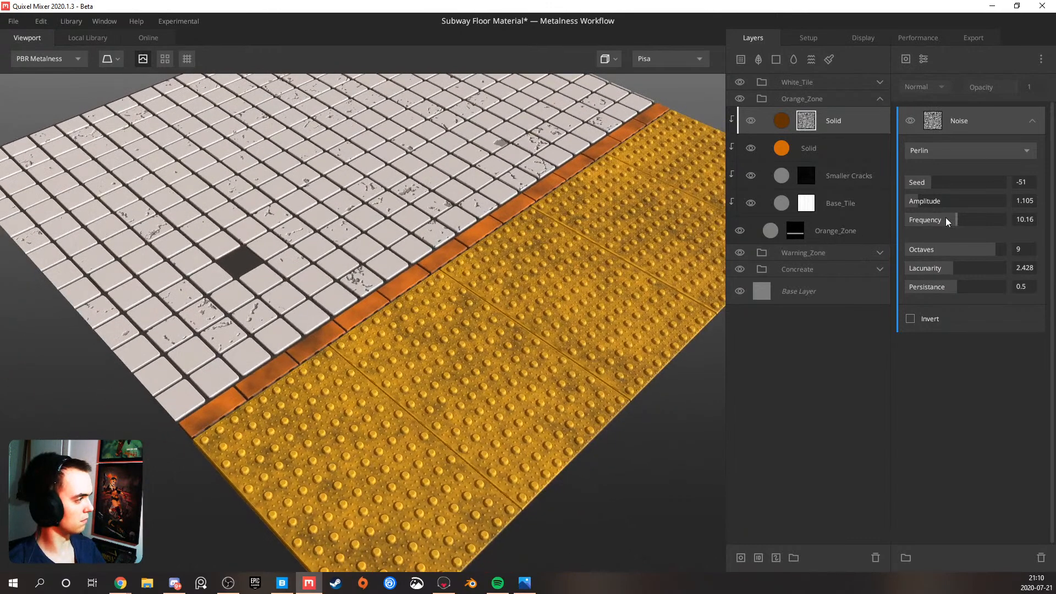
Set the noise mask's amplitude to 0.608 and frequency to 20, and inspect the orange strip up close and from afar
left_click_drag(916, 200, 913, 202)
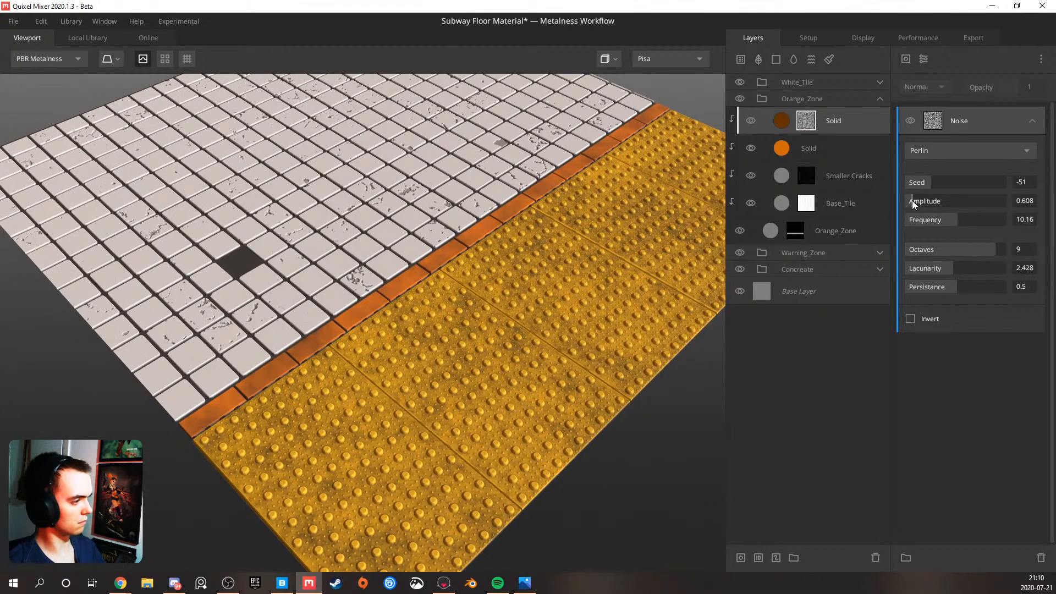
scroll(400, 307, "up", 5)
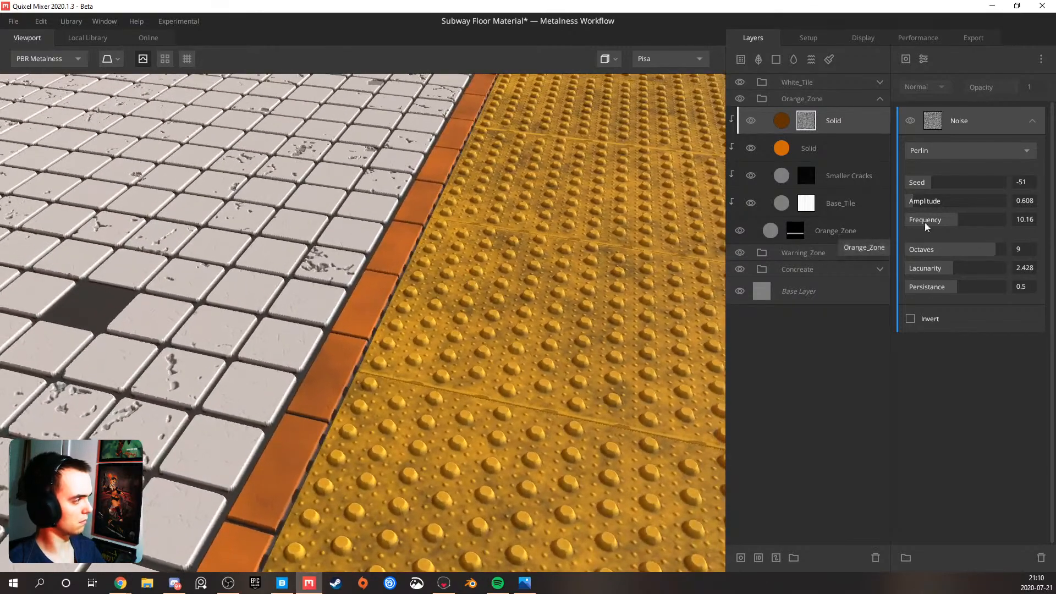
left_click_drag(926, 222, 1007, 221)
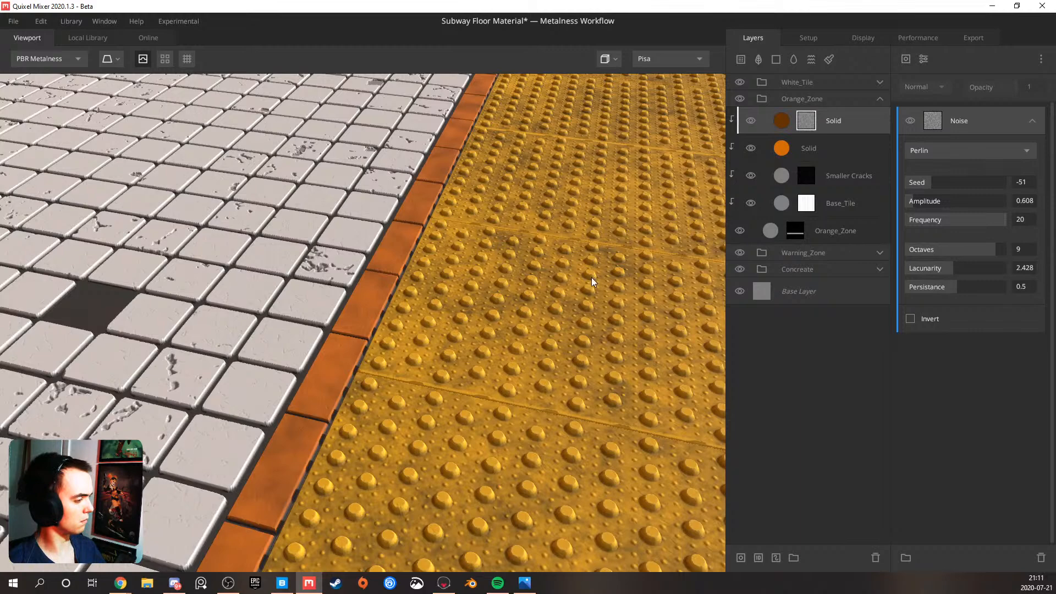
scroll(595, 283, "down", 5)
left_click_drag(1002, 219, 991, 220)
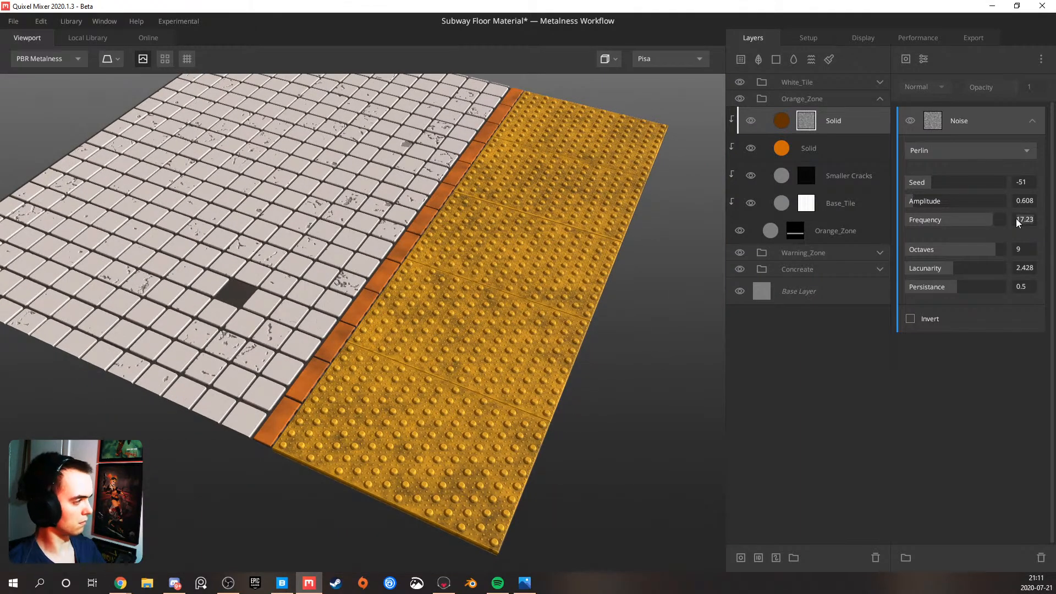
left_click_drag(993, 220, 1049, 218)
right_click_drag(308, 232, 445, 224, "alt")
left_click_drag(445, 227, 515, 259, "alt")
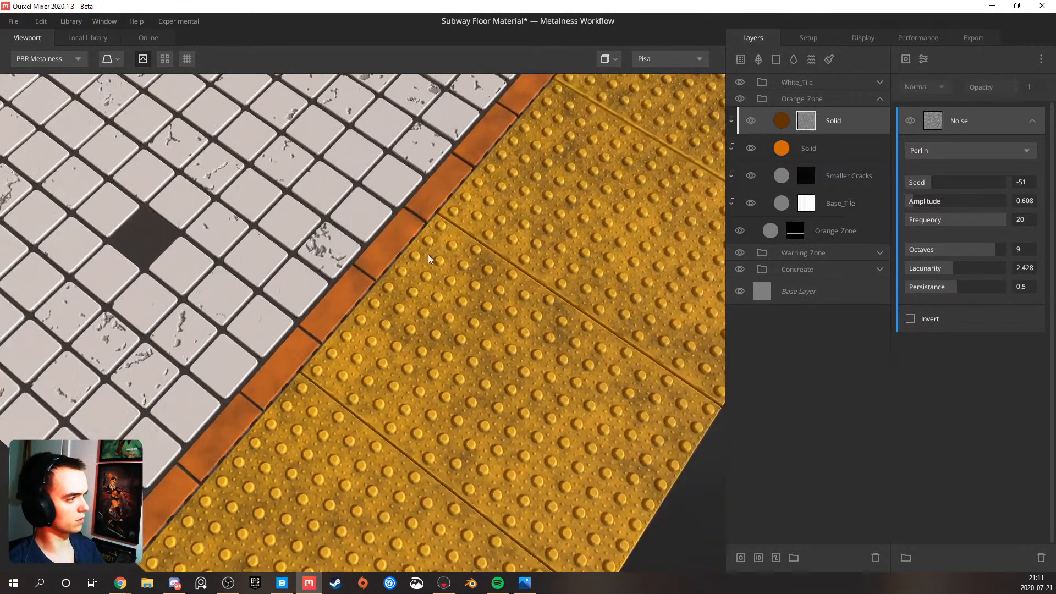
right_click_drag(515, 259, 493, 207, "alt")
middle_click_drag(493, 207, 447, 281, "alt")
right_click_drag(448, 281, 457, 308, "alt")
Refine the dark layer's Perlin noise mask with amplitude 0.939, lacunarity 2.185 and persistence 0.669, checking the orange strip from several angles
mouse_move(951, 268)
left_mouse_down()
mouse_move(971, 269)
mouse_move(961, 268)
left_mouse_up()
mouse_move(917, 203)
left_mouse_down()
mouse_move(925, 203)
mouse_move(916, 204)
left_mouse_up()
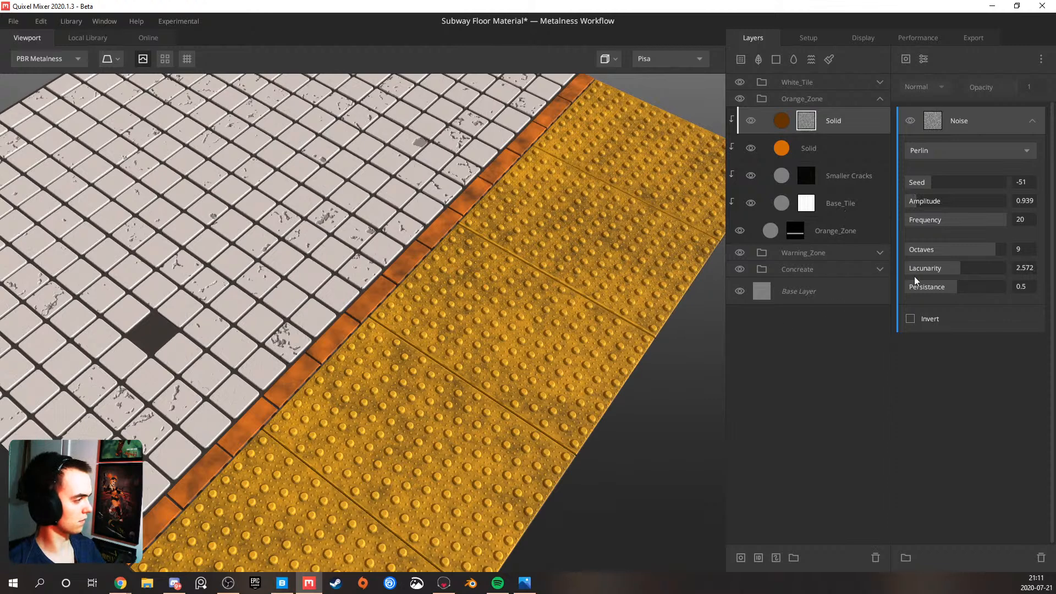
left_click_drag(977, 287, 974, 287)
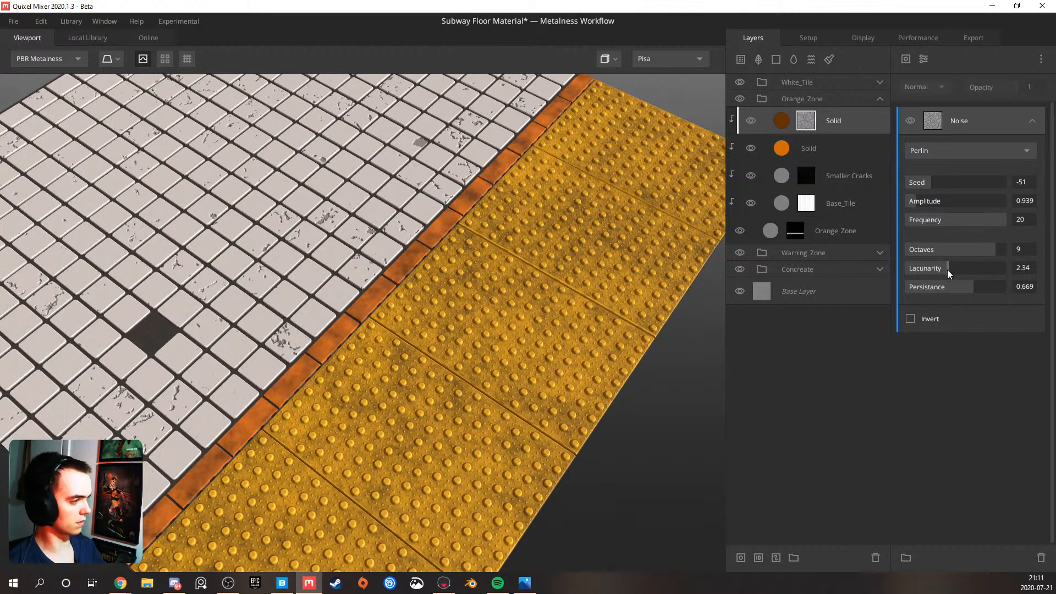
left_click_drag(947, 270, 942, 269)
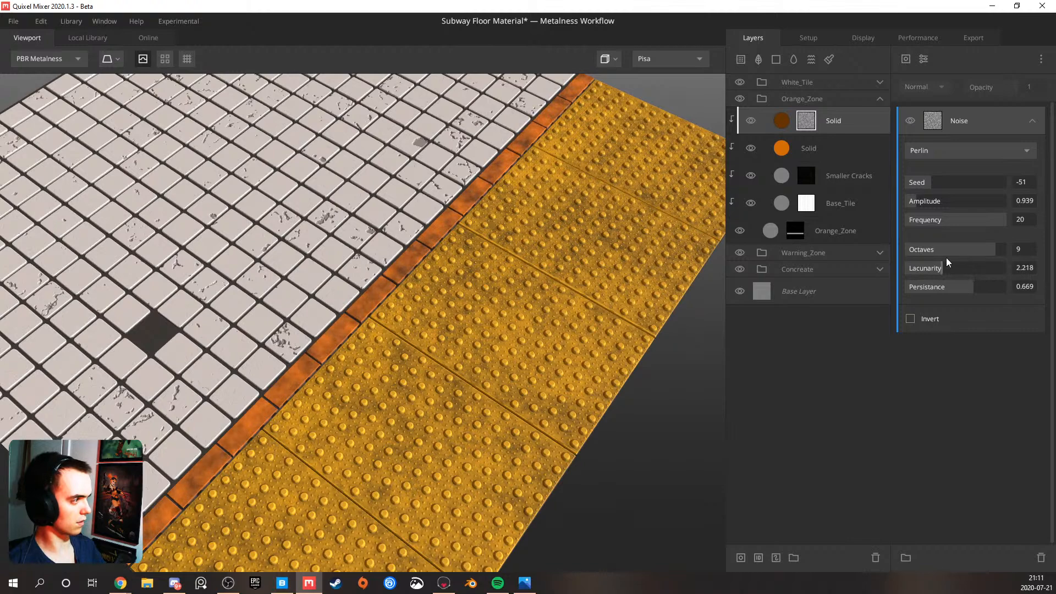
scroll(374, 323, "up", 3)
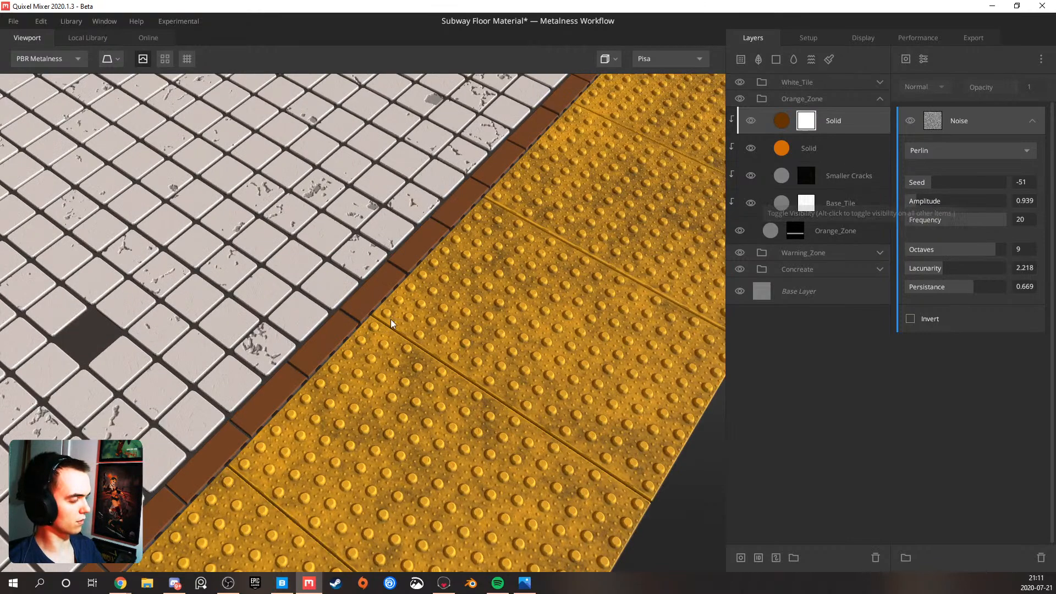
left_click_drag(375, 324, 506, 278)
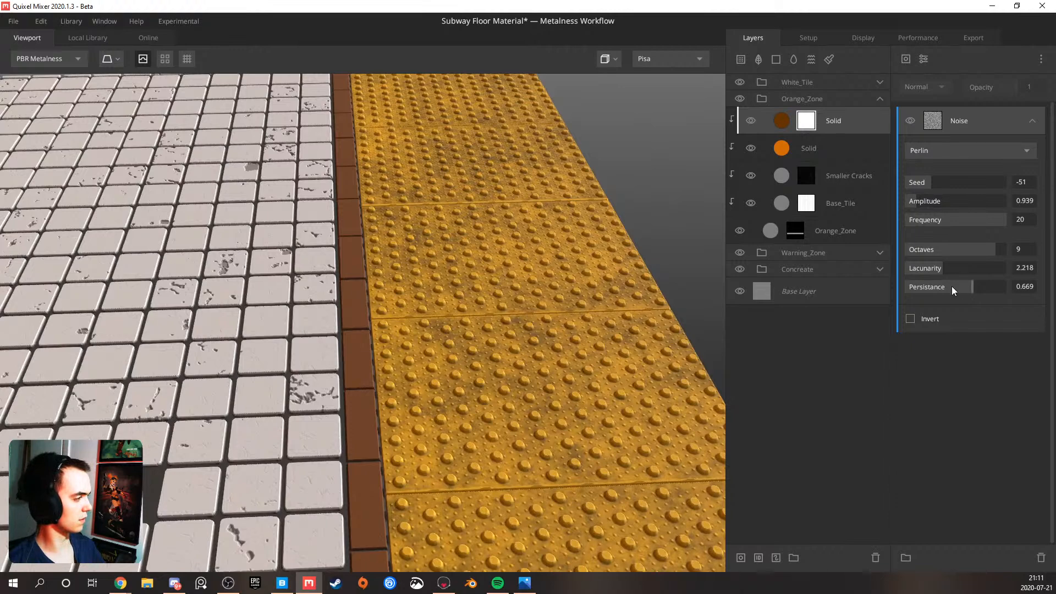
left_click(940, 269)
left_click_drag(385, 283, 294, 295)
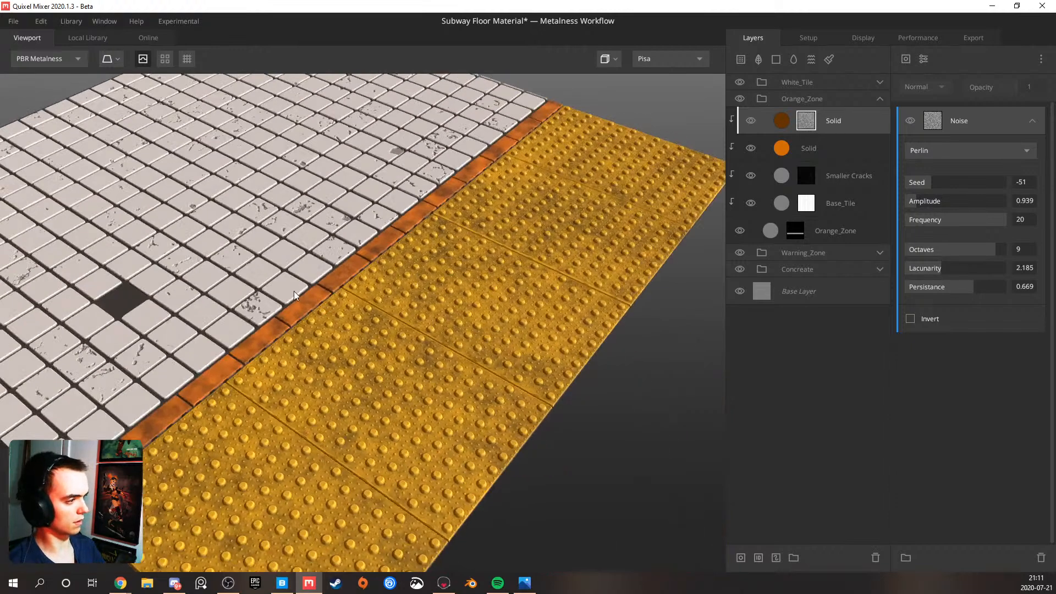
Set the dark Solid layer's albedo contrast to 1.045 and Match to Underlying to 0.677
left_click(862, 121)
left_click(1041, 300)
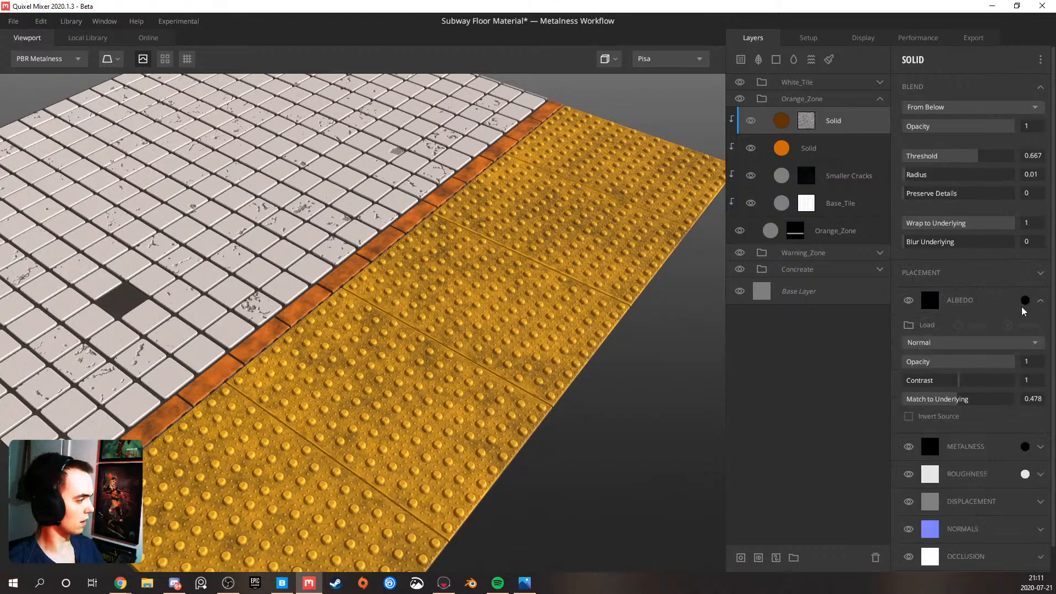
left_click_drag(963, 384, 969, 384)
mouse_move(971, 396)
left_mouse_down()
mouse_move(962, 406)
mouse_move(985, 403)
left_mouse_up()
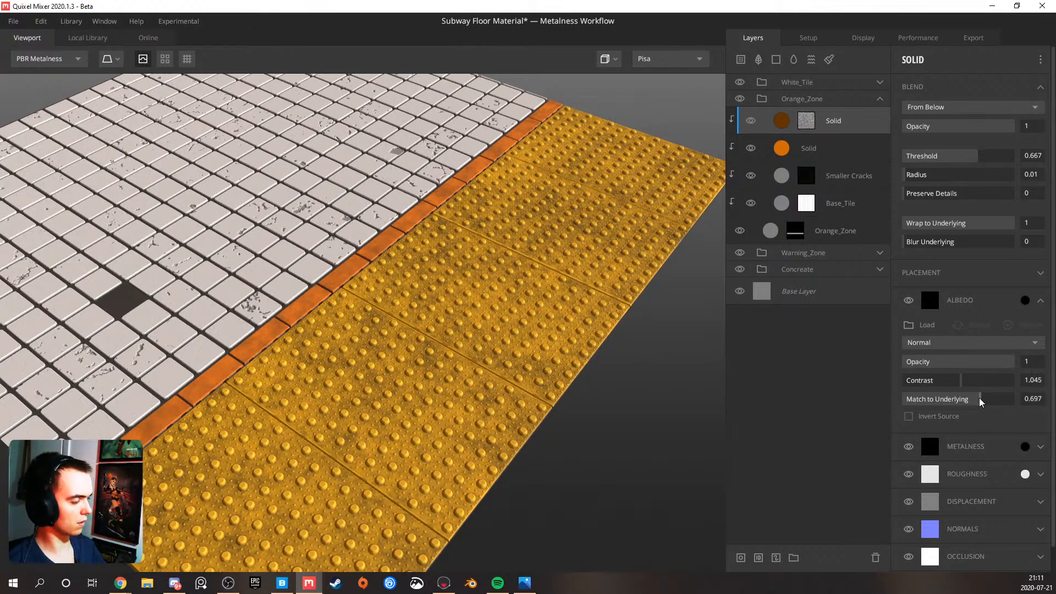
Examine the orange strip's color variation from several angles and distances against the neighbouring white and yellow tiles
left_click_drag(420, 334, 296, 335)
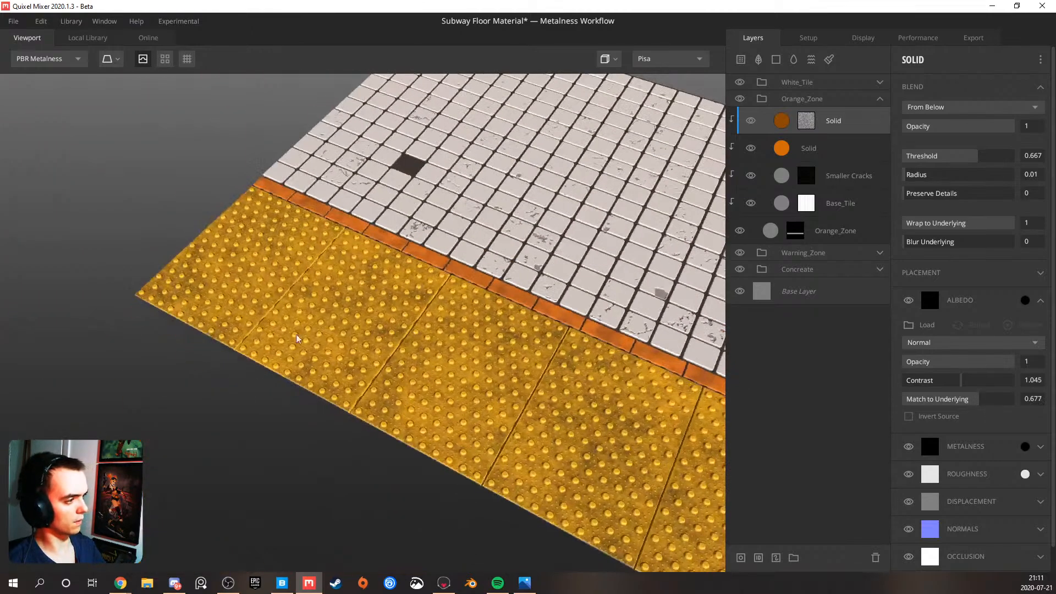
left_click_drag(365, 320, 349, 300)
middle_click_drag(459, 336, 280, 258)
scroll(362, 282, "down", 2)
middle_click_drag(547, 327, 327, 307)
scroll(324, 307, "up", 4)
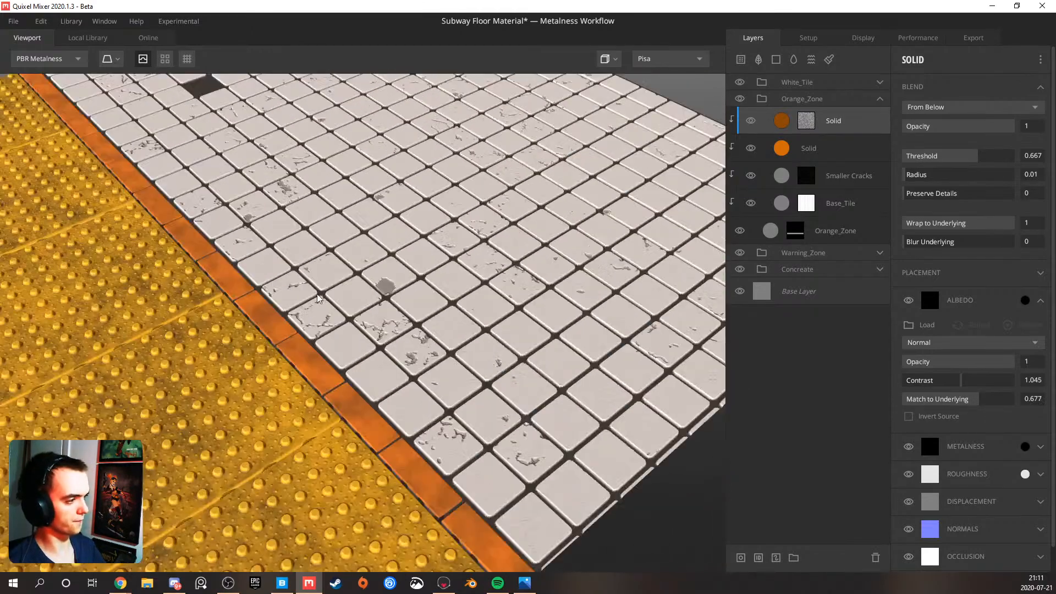
left_click_drag(277, 321, 336, 289)
scroll(273, 317, "down", 5)
middle_click_drag(337, 289, 325, 330)
scroll(324, 330, "up", 2)
left_click_drag(325, 332, 304, 315)
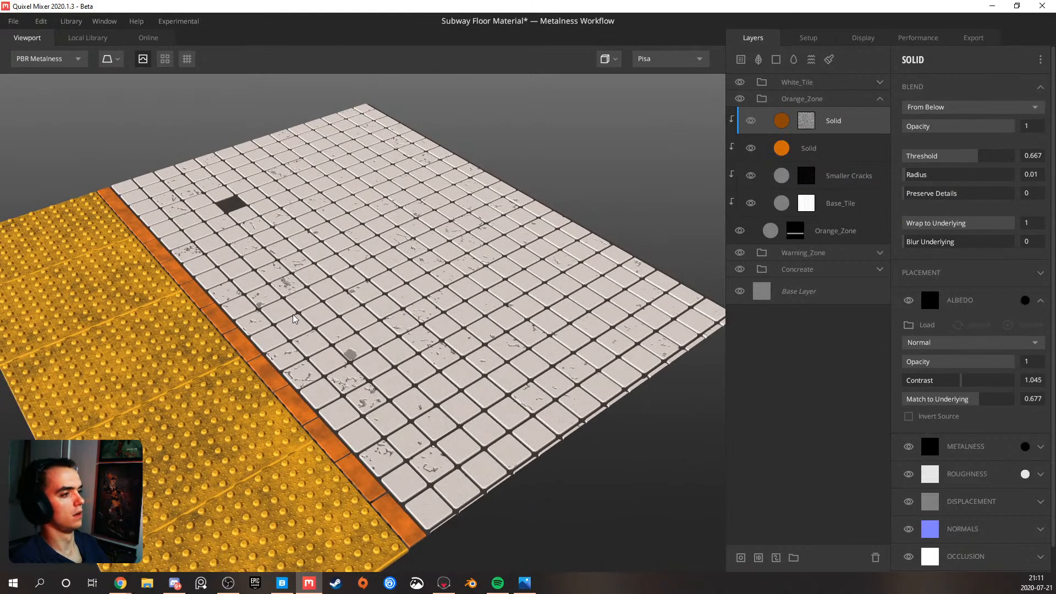
Collapse the Orange_Zone group and examine the white tile area up close and from afar
left_click(880, 99)
scroll(408, 325, "down", 3)
mouse_move(407, 325)
left_mouse_down()
mouse_move(385, 330)
mouse_move(410, 337)
left_mouse_up()
scroll(350, 367, "up", 3)
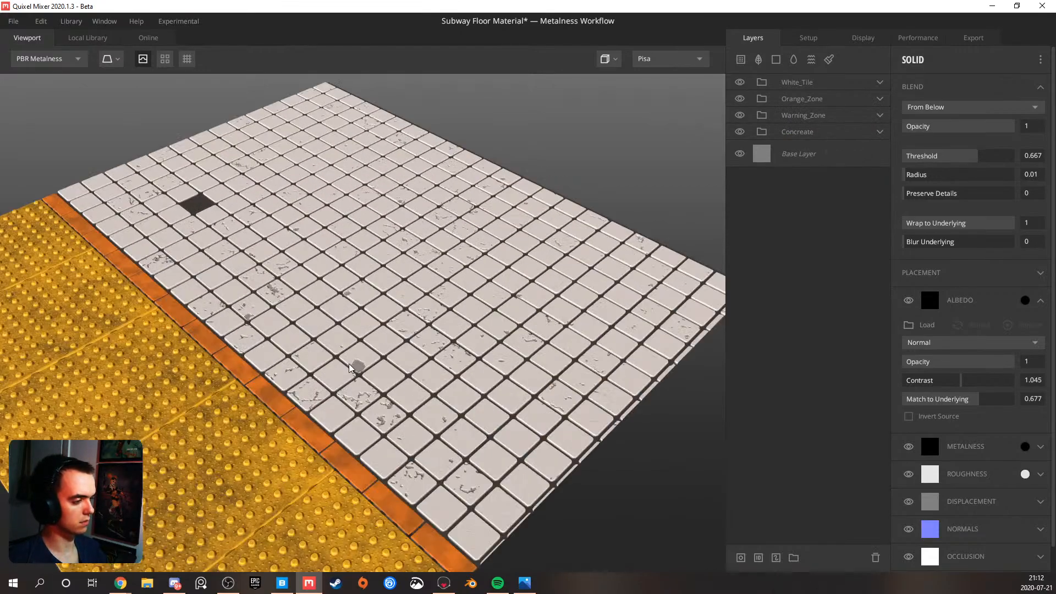
left_click_drag(342, 385, 264, 409)
middle_click_drag(440, 355, 325, 360)
scroll(323, 356, "down", 2)
left_click_drag(323, 356, 249, 396)
scroll(249, 396, "up", 2)
scroll(256, 389, "down", 2)
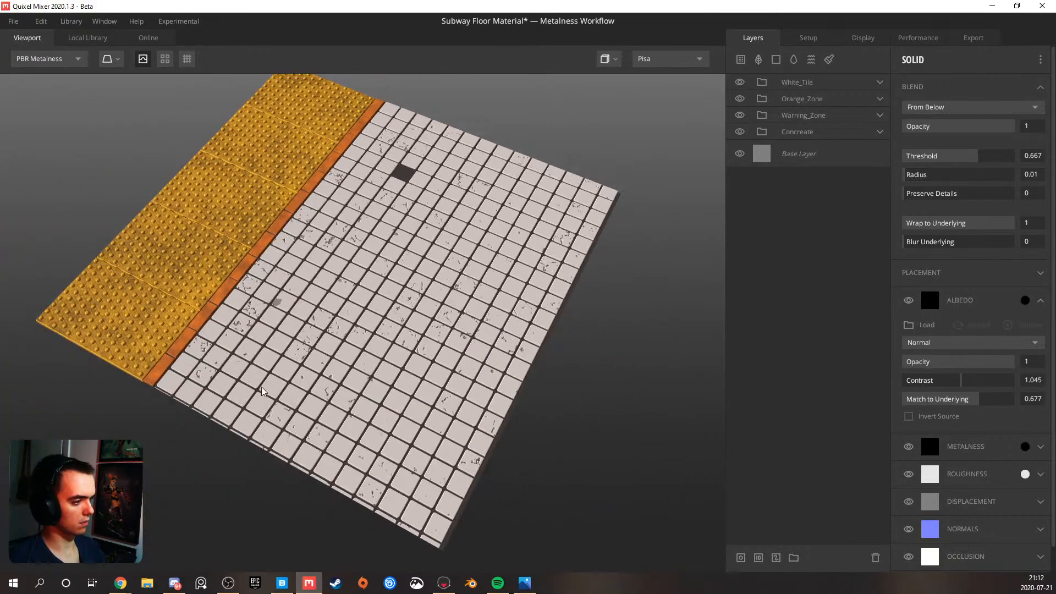
left_click_drag(273, 396, 392, 453)
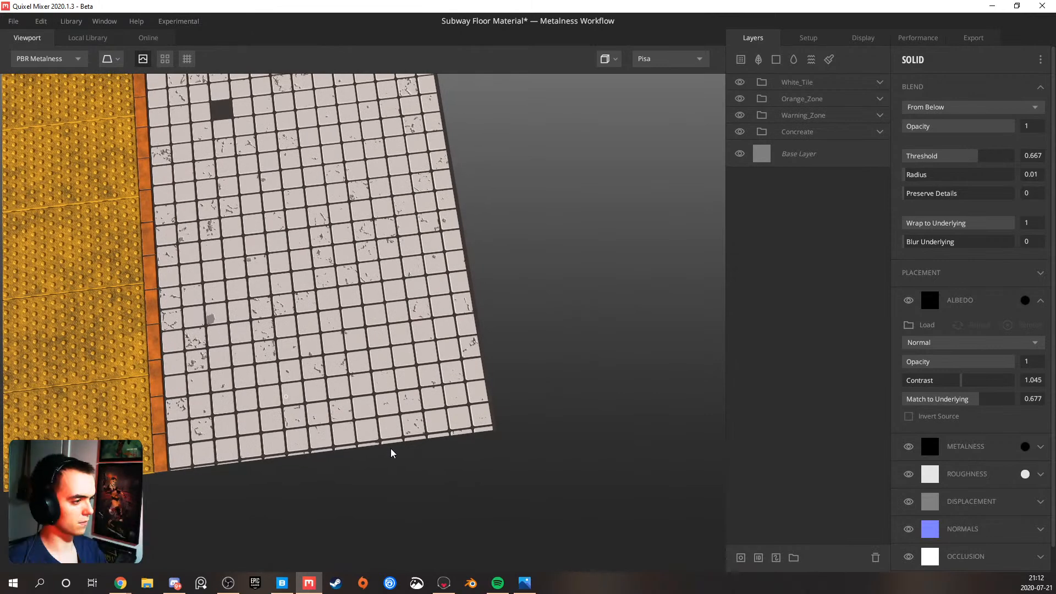
Add a Solid layer with an empty mask stack above the white Solid layer in the White_Tile group
left_click(880, 81)
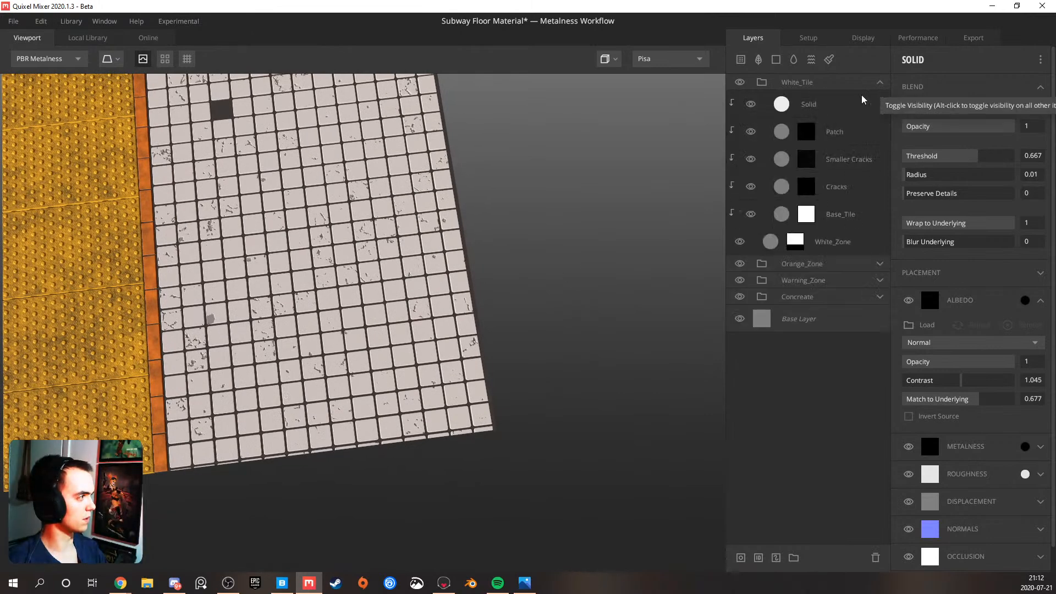
left_click(830, 106)
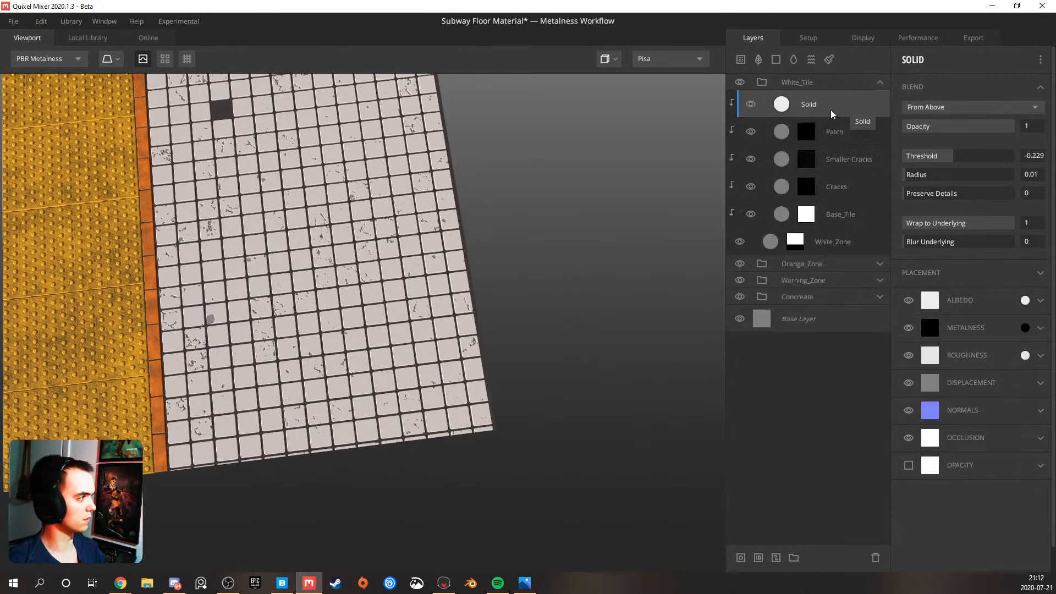
left_click(776, 58)
right_click(788, 98)
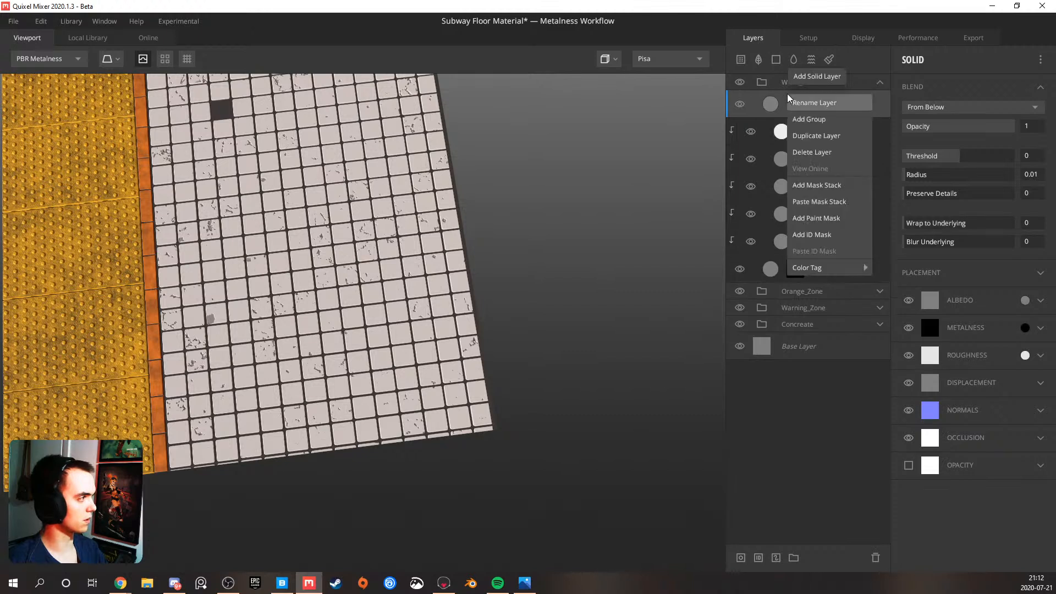
left_click(812, 186)
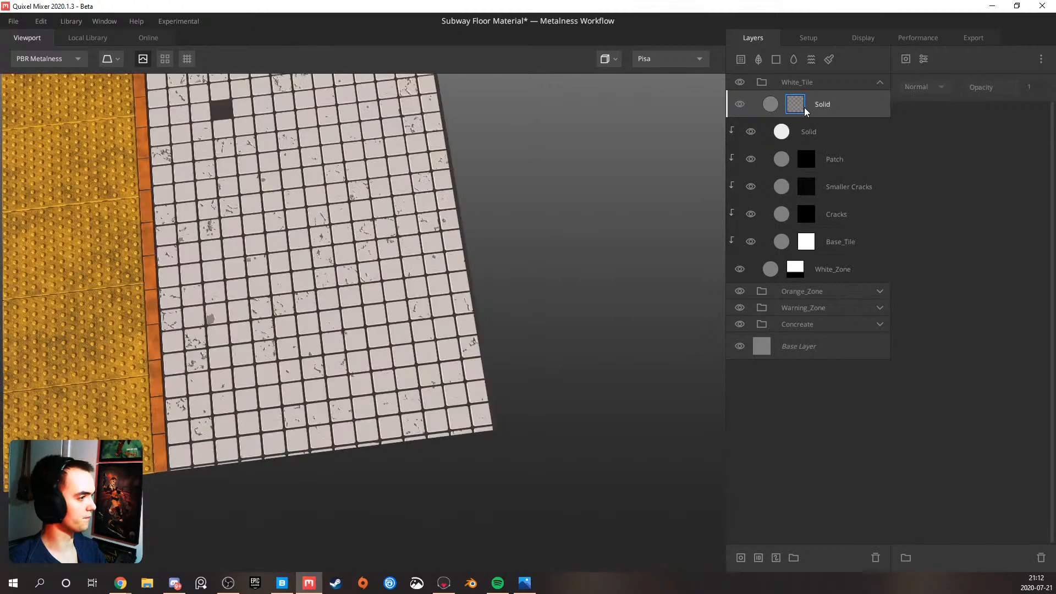
Set the new Solid layer's blend threshold to 0.328 and clip it to the White_Tile layers beneath
left_click(836, 100)
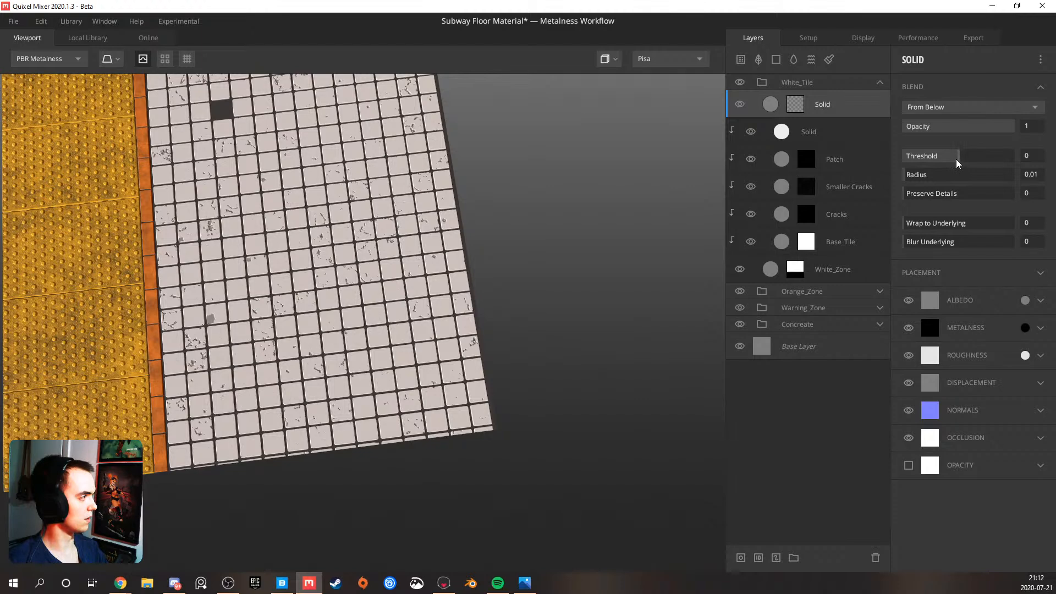
left_click_drag(957, 161, 970, 159)
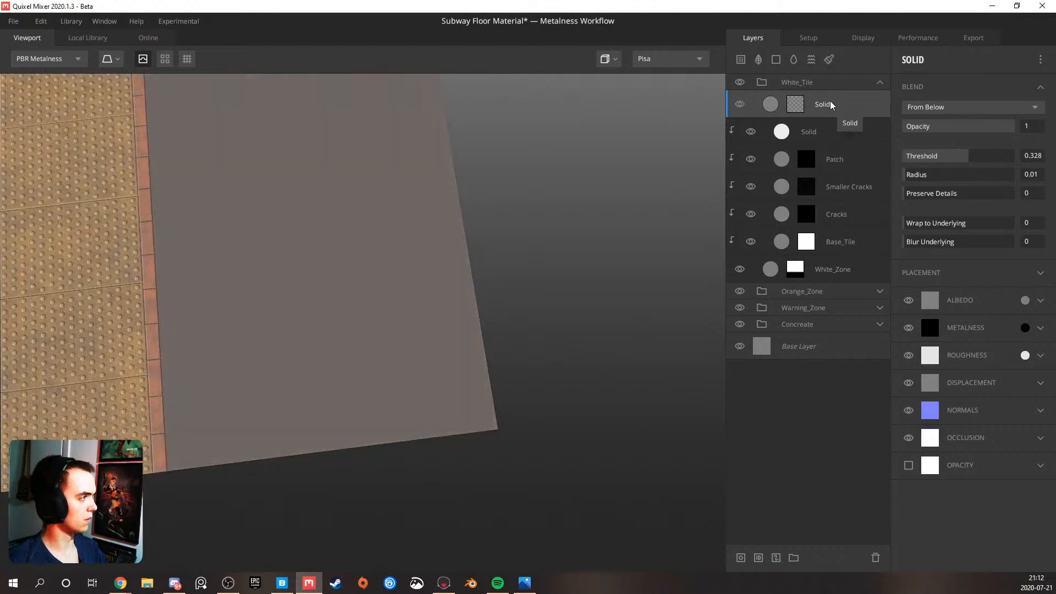
left_click(834, 104, "alt")
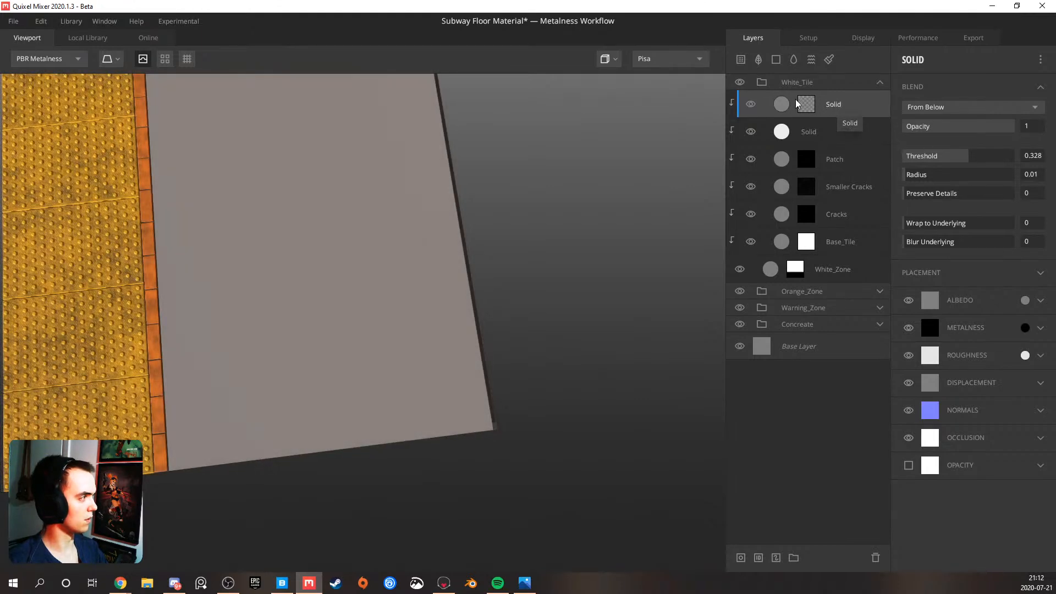
Add a Checker pattern component to the new Solid layer's mask stack
left_click(806, 104)
left_click(905, 58)
mouse_move(930, 127)
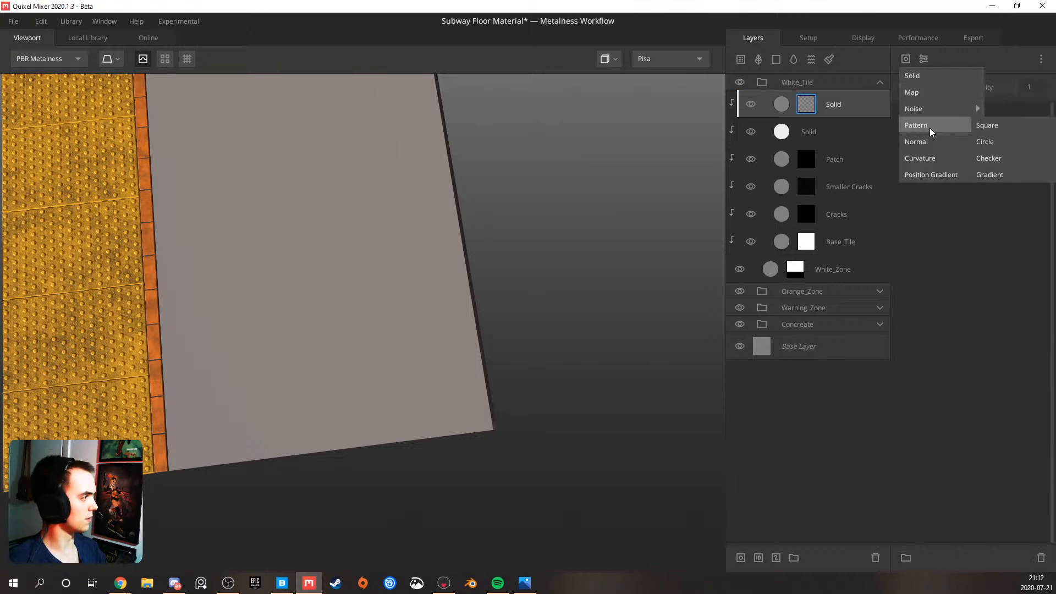
left_click(990, 158)
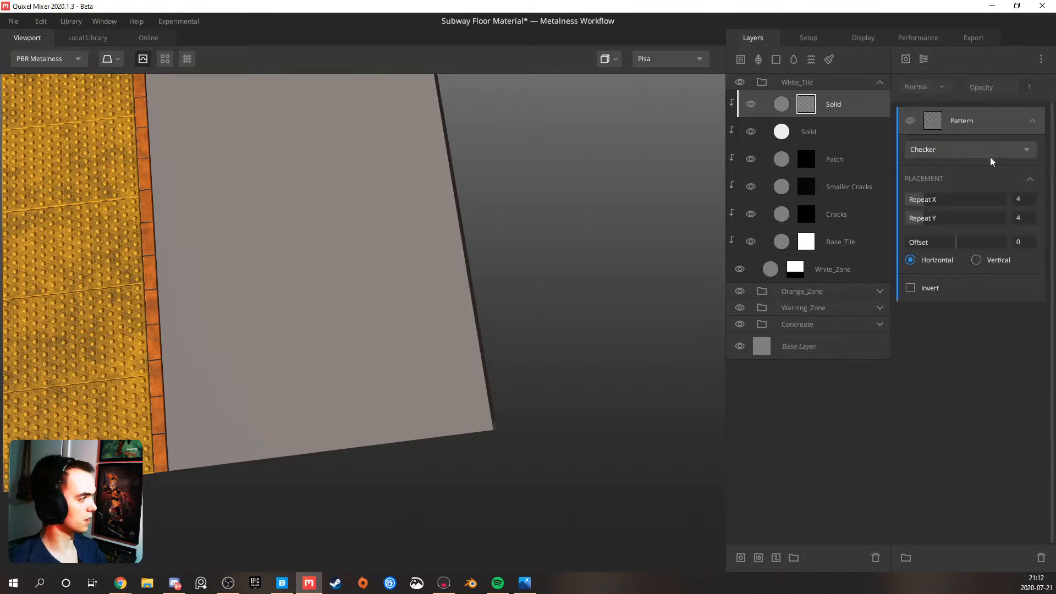
Turn the checker mask into stripes parallel to the orange strip by setting Repeat X to 1 and Repeat Y to 6
left_click(915, 220)
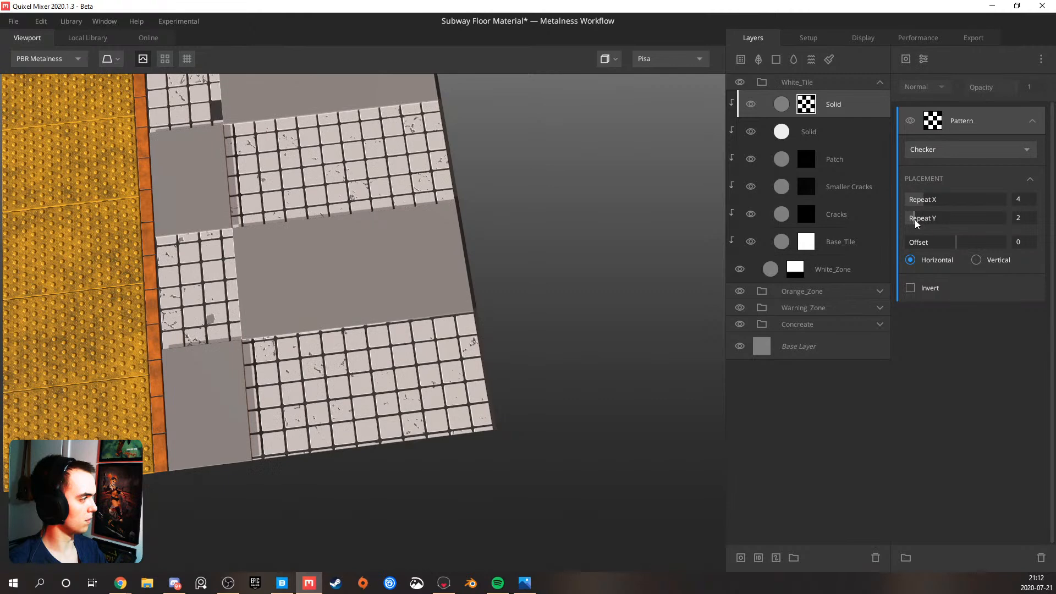
left_click(912, 220)
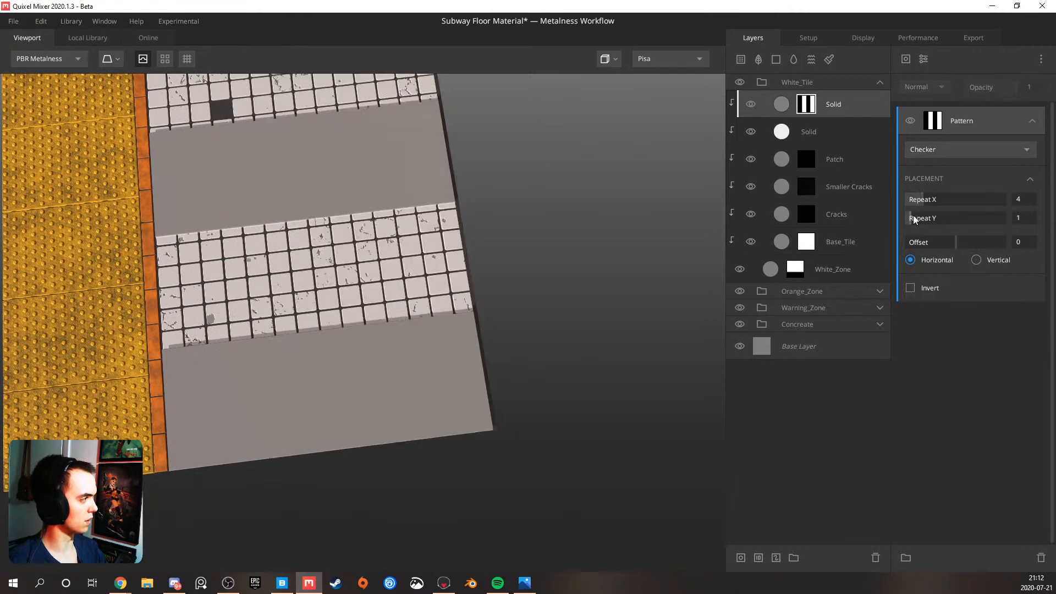
left_click(916, 216)
left_click(919, 215)
left_click(915, 200)
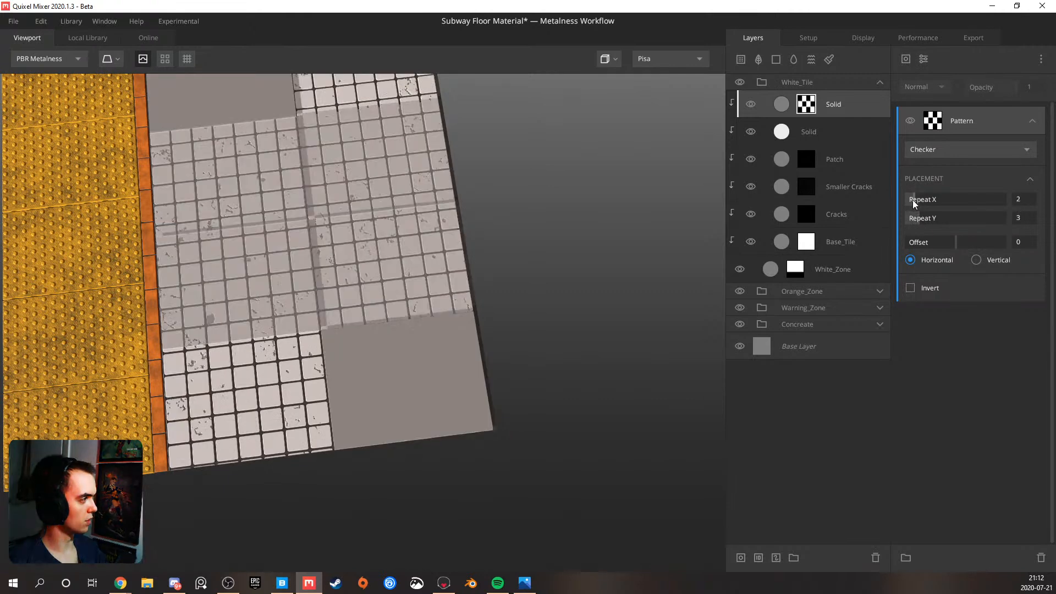
left_click(912, 199)
scroll(462, 275, "down", 5)
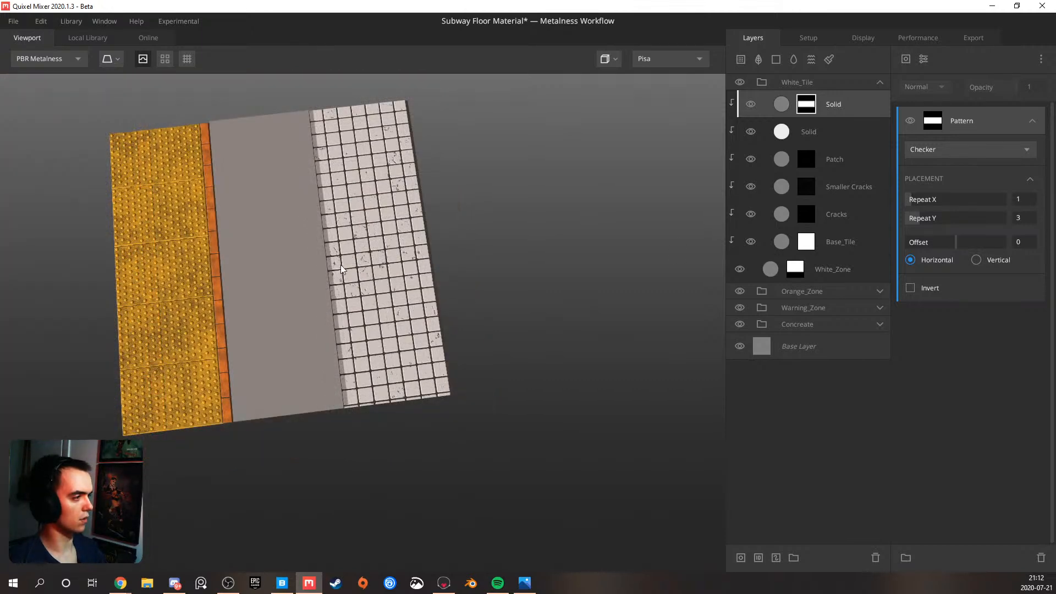
left_click_drag(341, 265, 462, 232)
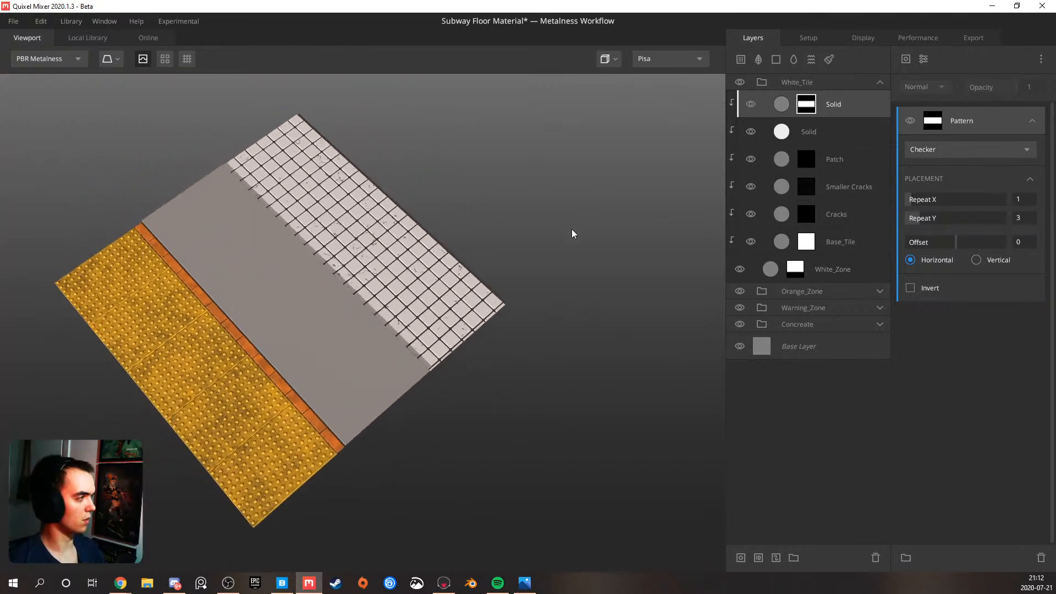
left_click(928, 218)
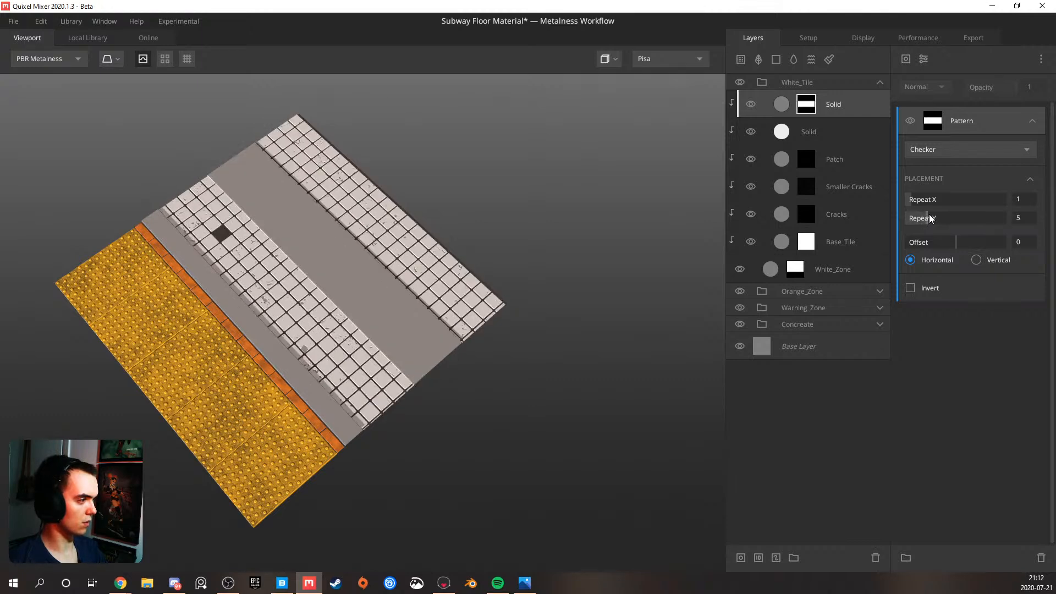
left_click(932, 216)
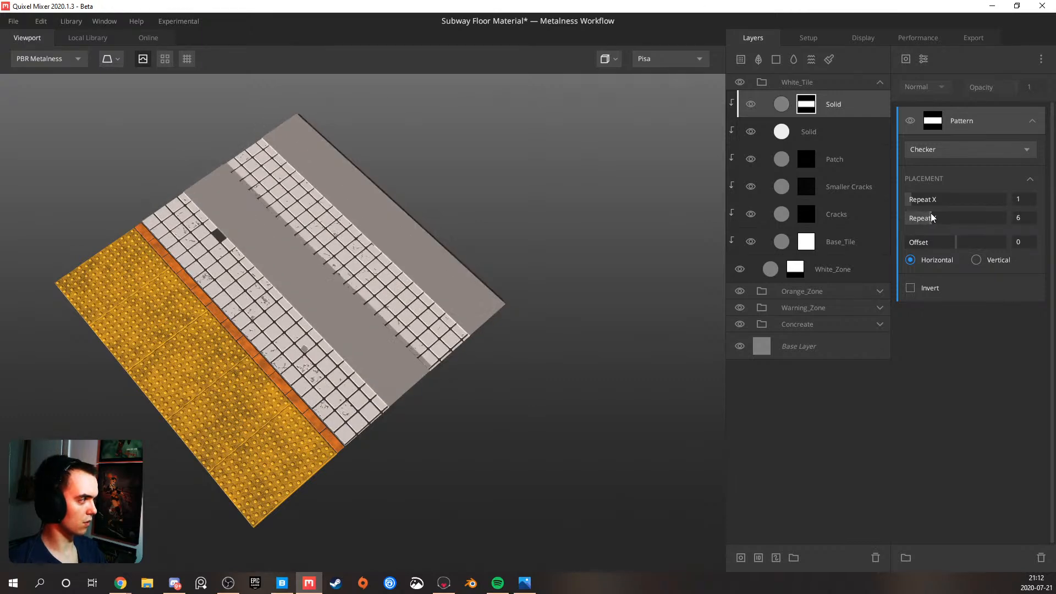
Add a Projection modifier with Tiling above the checker pattern, set Offset Y to 0.076 and switch the tiling to Tile X
left_click(925, 61)
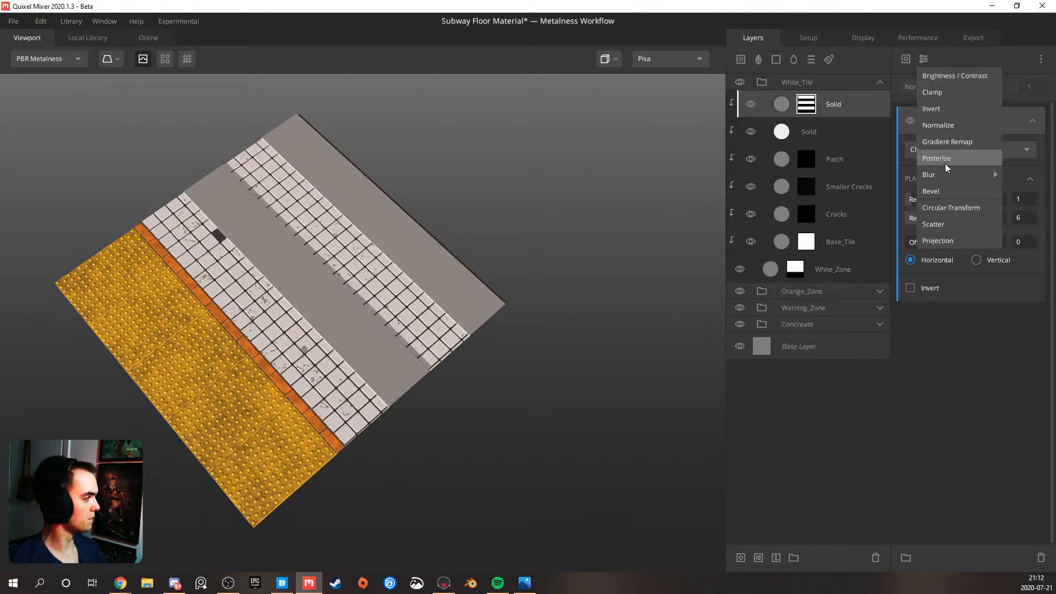
left_click(944, 241)
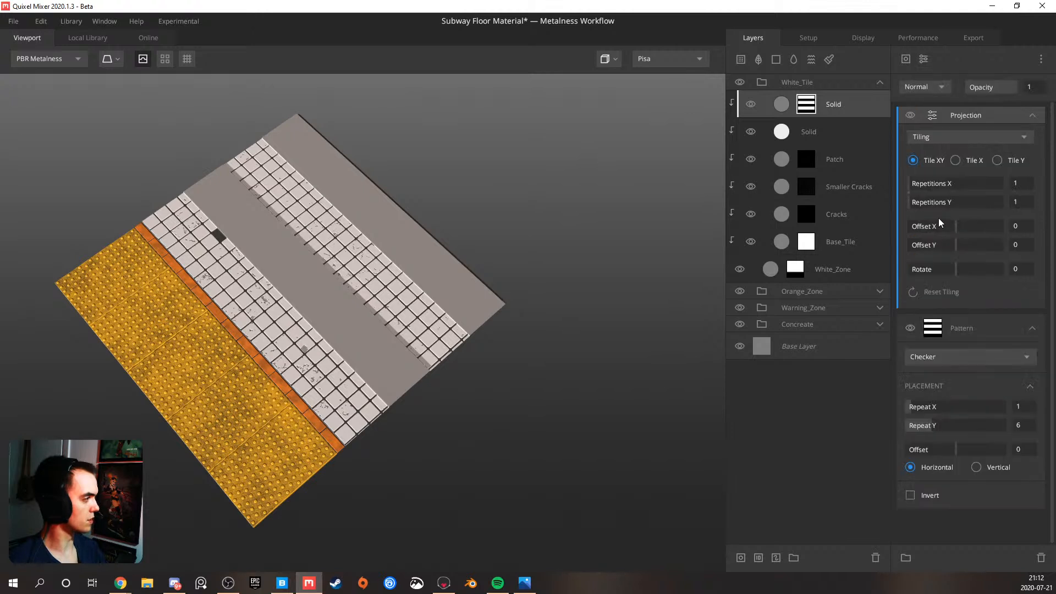
left_click_drag(955, 246, 959, 239)
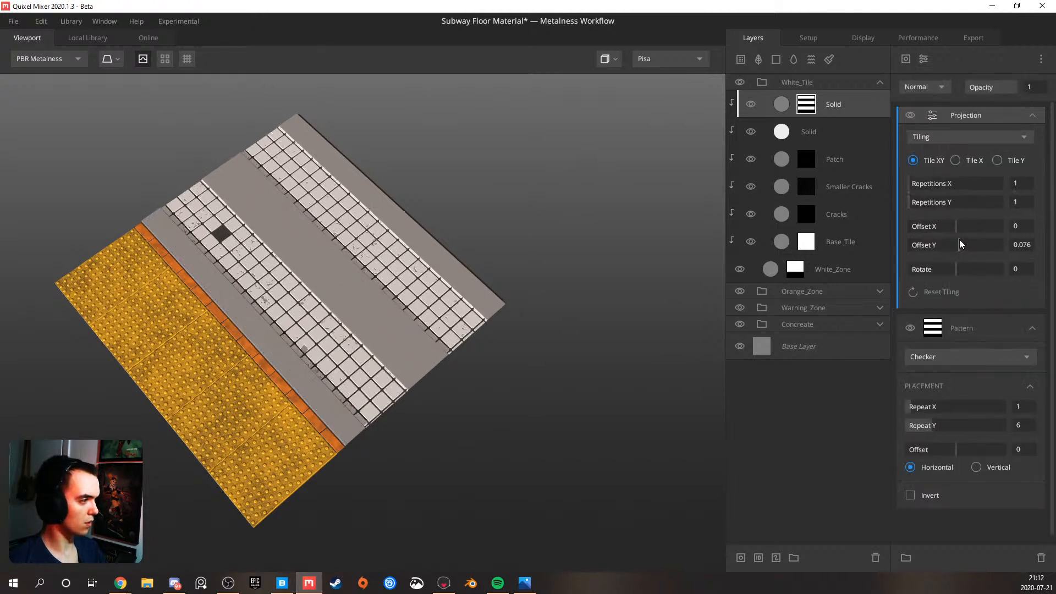
scroll(457, 280, "up", 2)
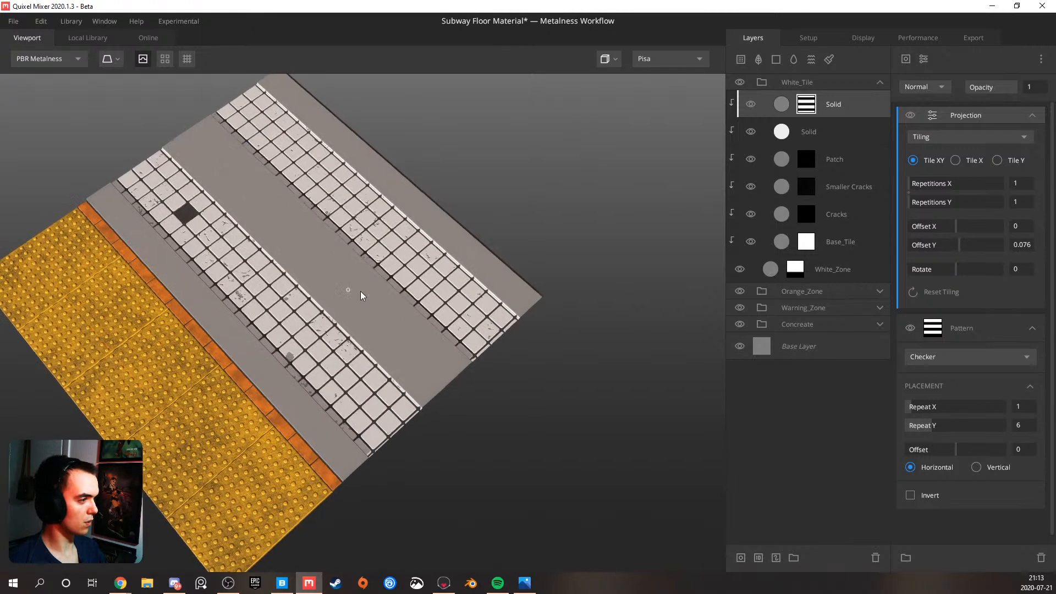
left_click_drag(356, 291, 640, 206)
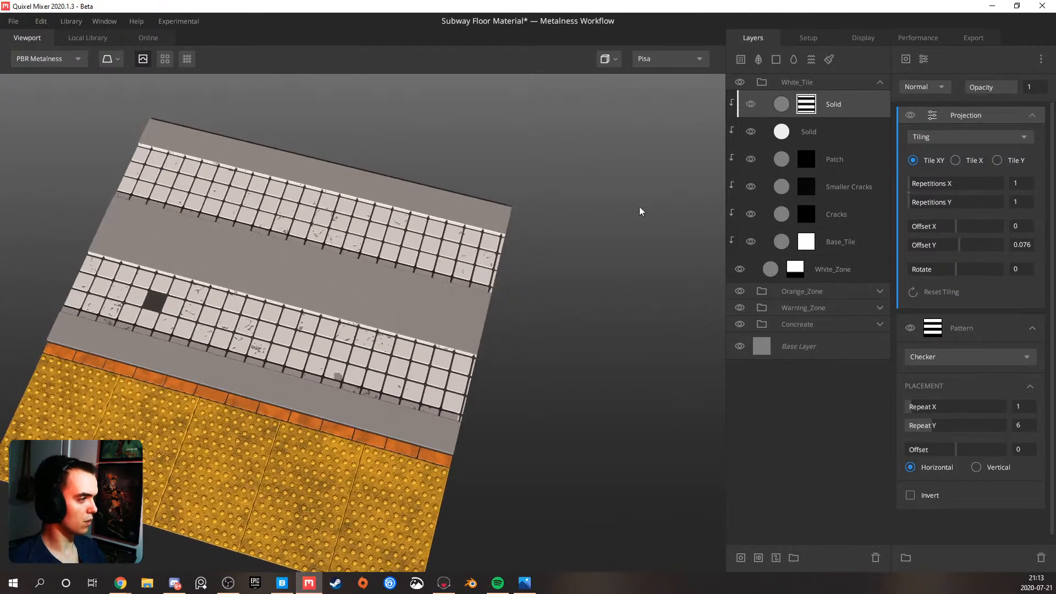
left_click(924, 58)
left_click(923, 58)
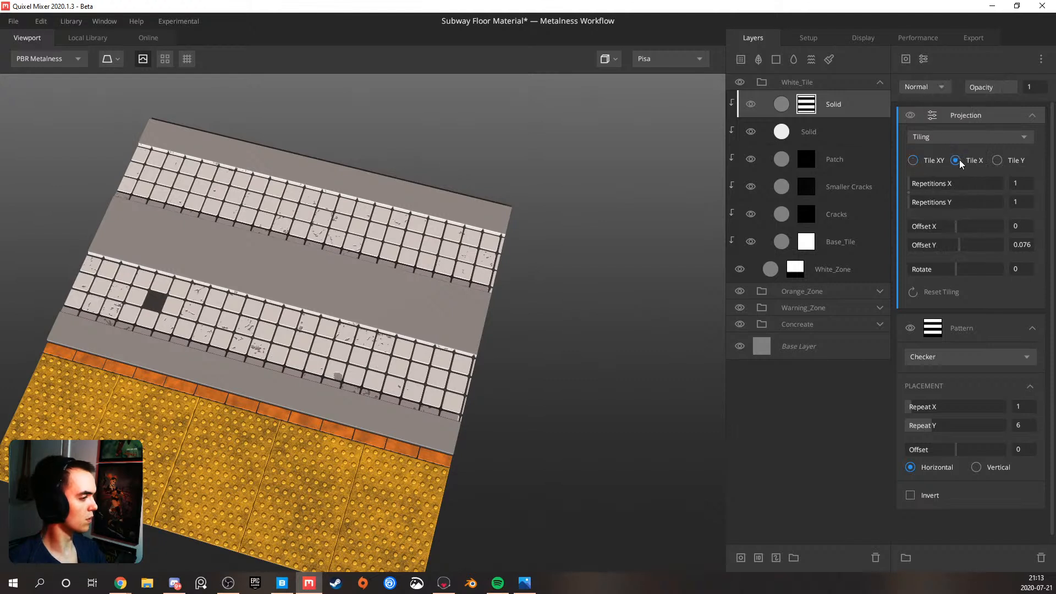
Switch the mask's tiling to Tile Y with Repetitions X at 3 and invert the checker pattern
left_click_drag(912, 185, 923, 182)
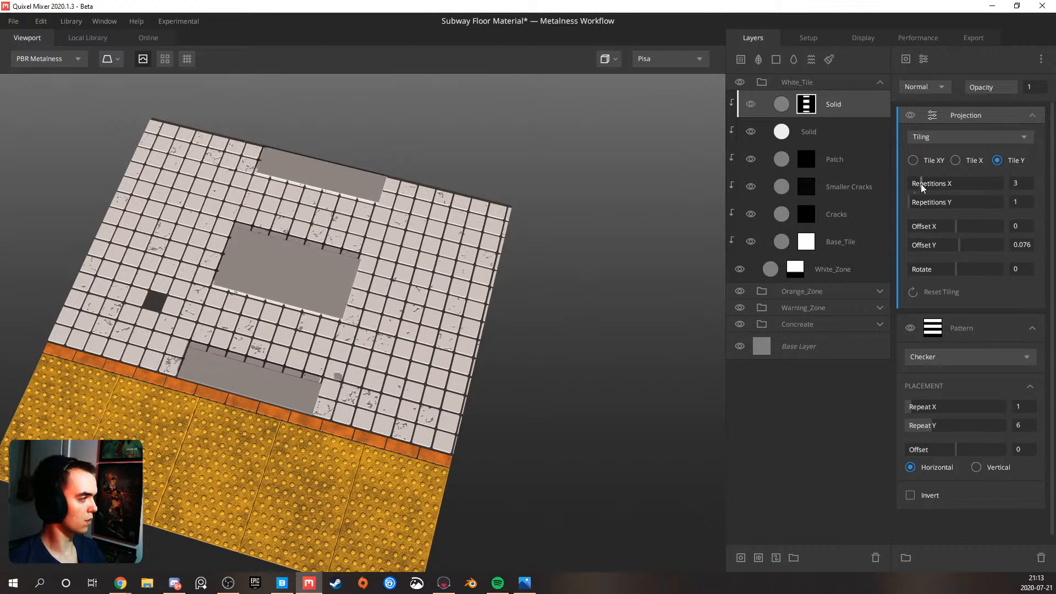
left_click(913, 494)
left_click(913, 494)
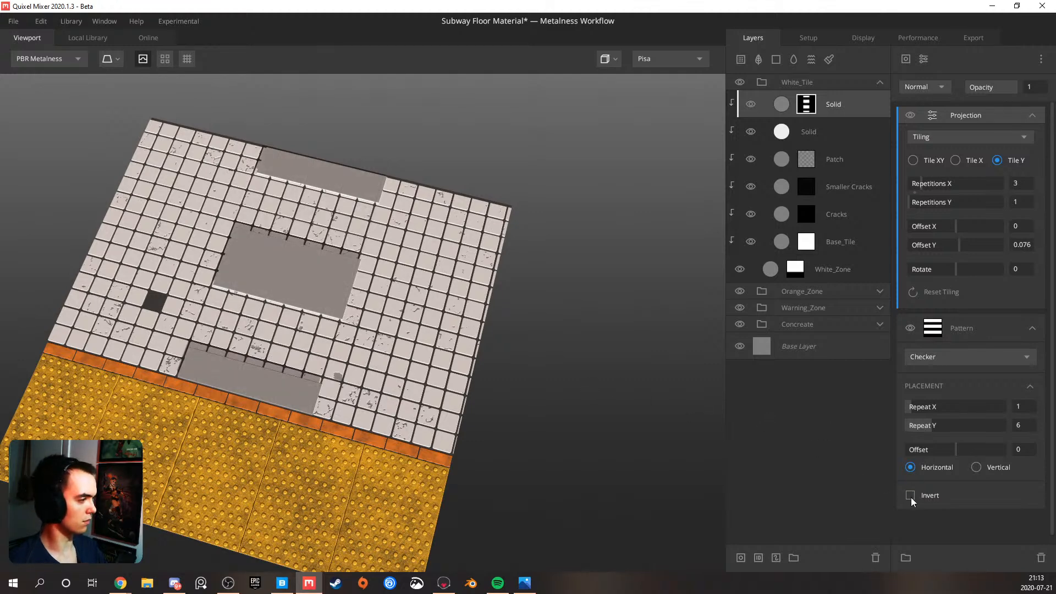
left_click(911, 497)
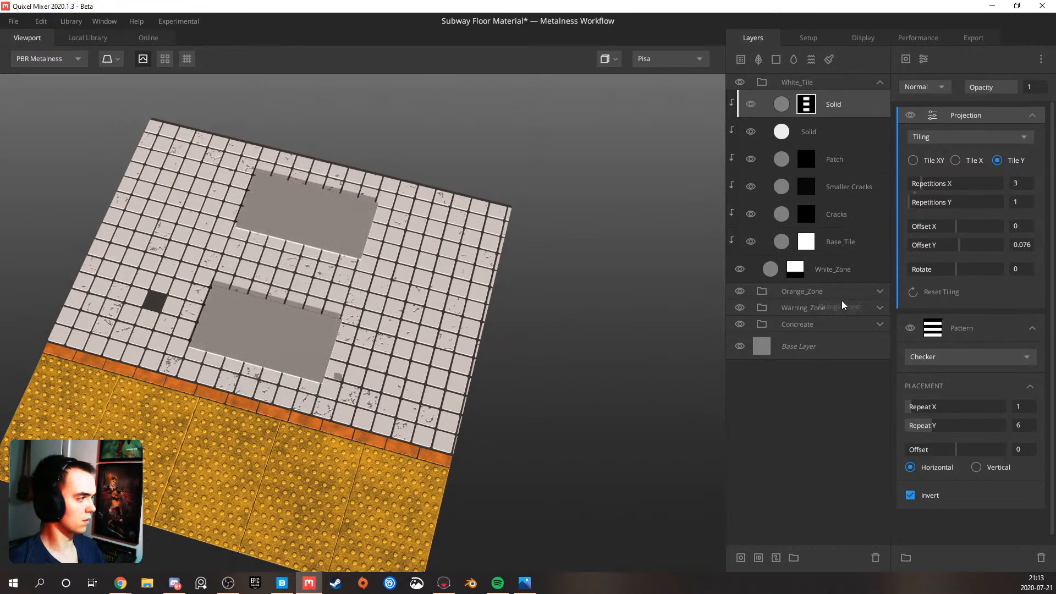
Move the mask blocks to the side edges of the white tiles with Offset X 0.5 and Repetitions X 3
left_click_drag(920, 188, 919, 186)
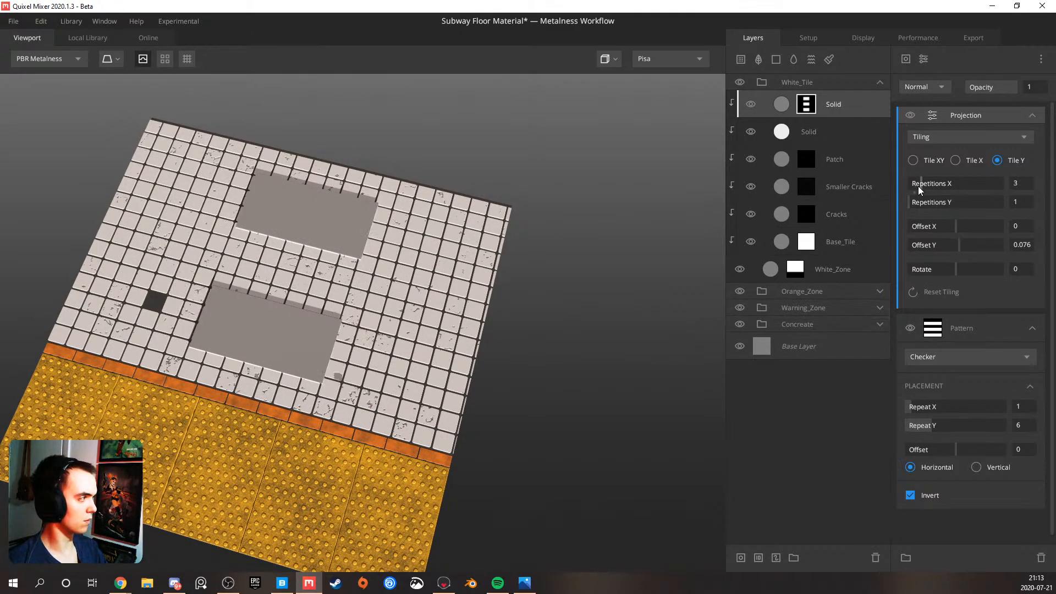
left_click_drag(919, 187, 916, 186)
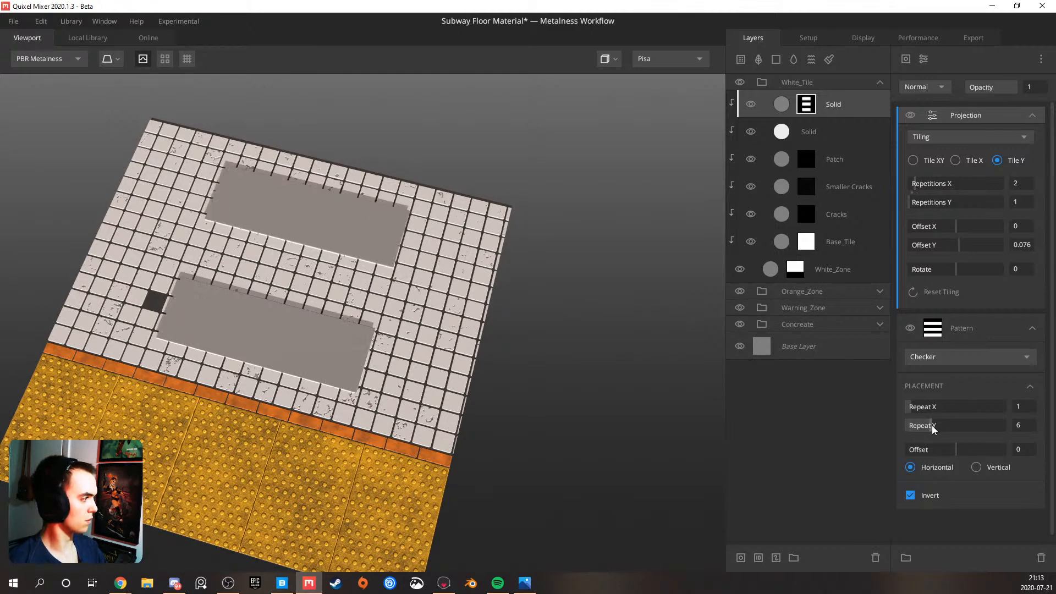
left_click_drag(917, 407, 909, 405)
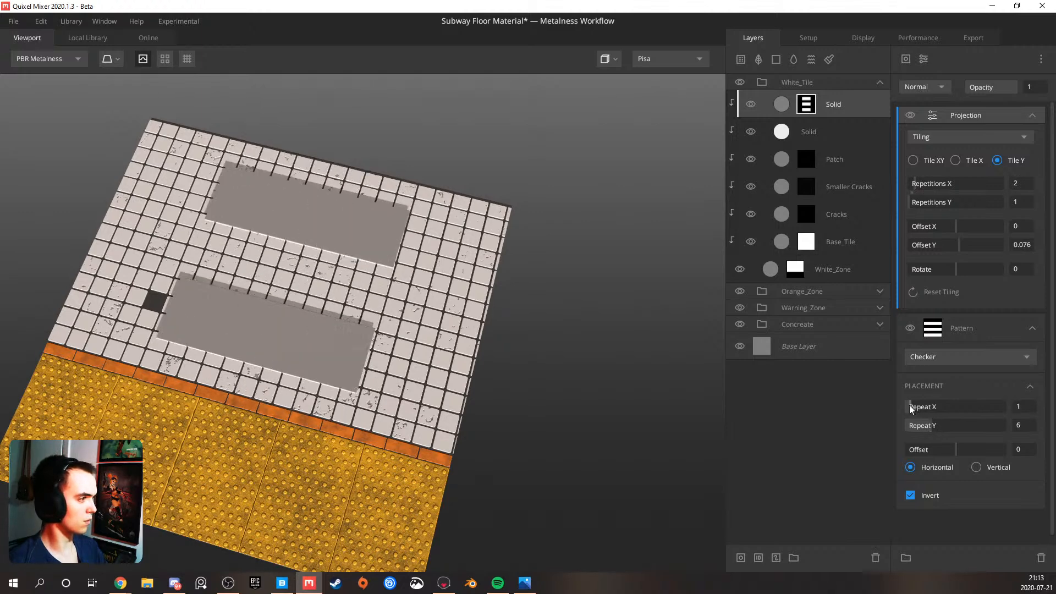
left_click(861, 101)
left_click(806, 104)
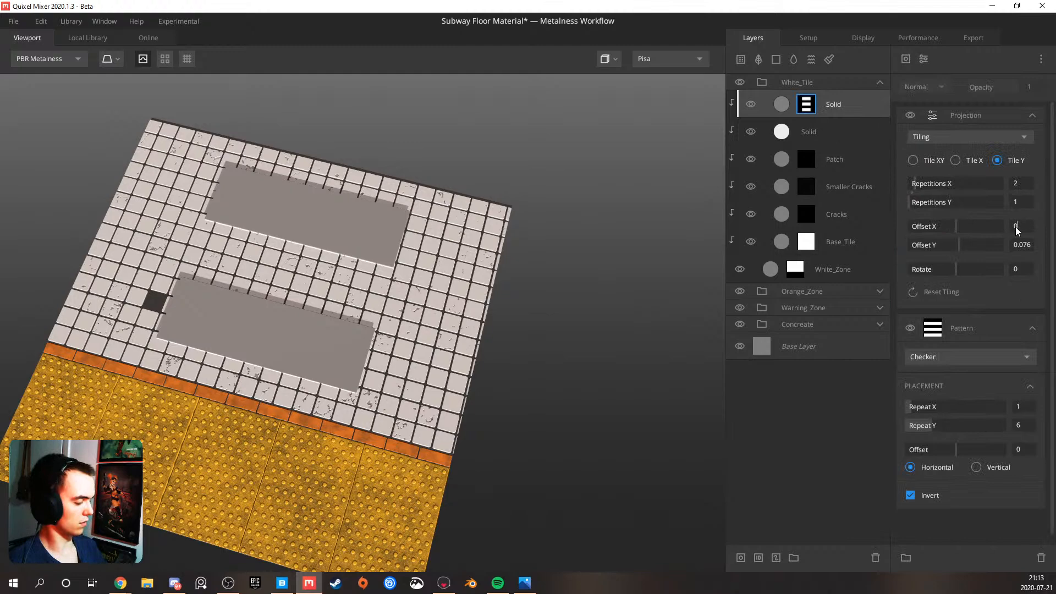
key("Return")
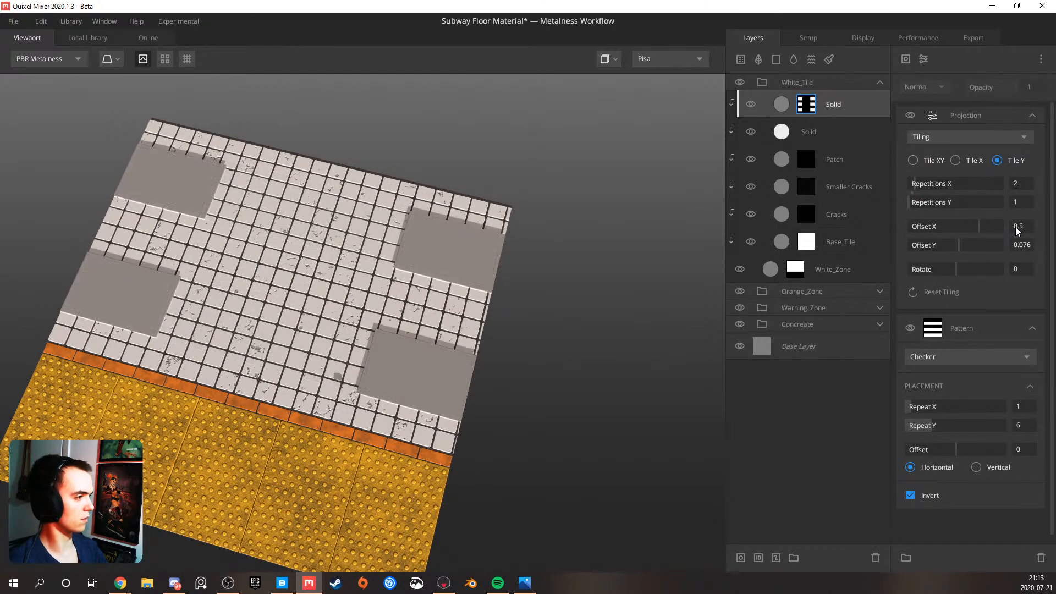
left_click_drag(453, 263, 317, 196)
left_click_drag(914, 184, 920, 183)
Set Wrap to Underlying to 1 on the checker-masked Solid layer so it follows the tile relief
left_click_drag(536, 225, 533, 350)
scroll(411, 190, "up", 5)
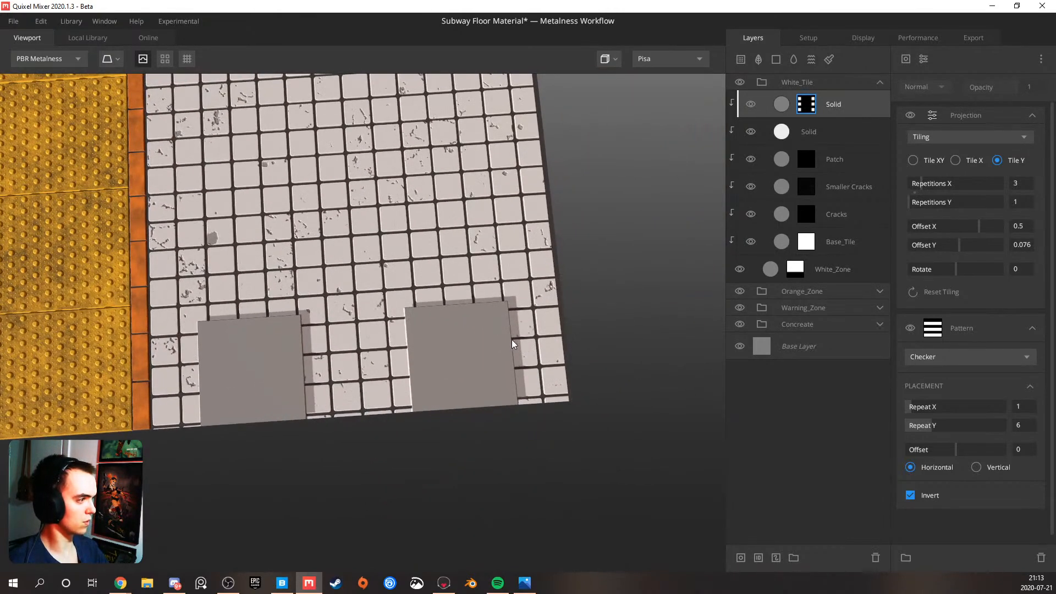
middle_click_drag(506, 330, 462, 316)
left_click(841, 110)
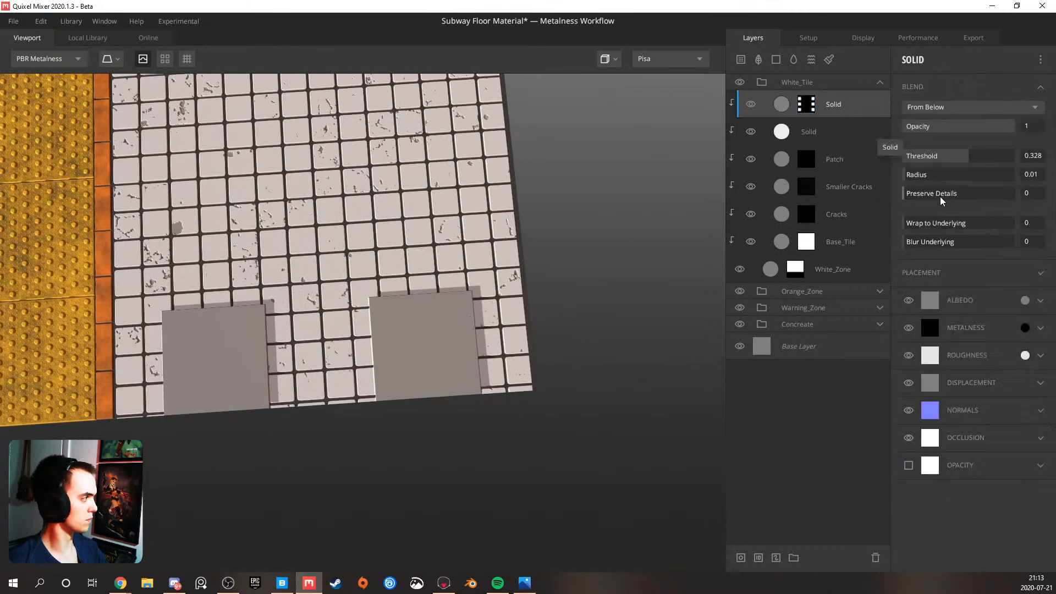
left_click_drag(907, 223, 969, 223)
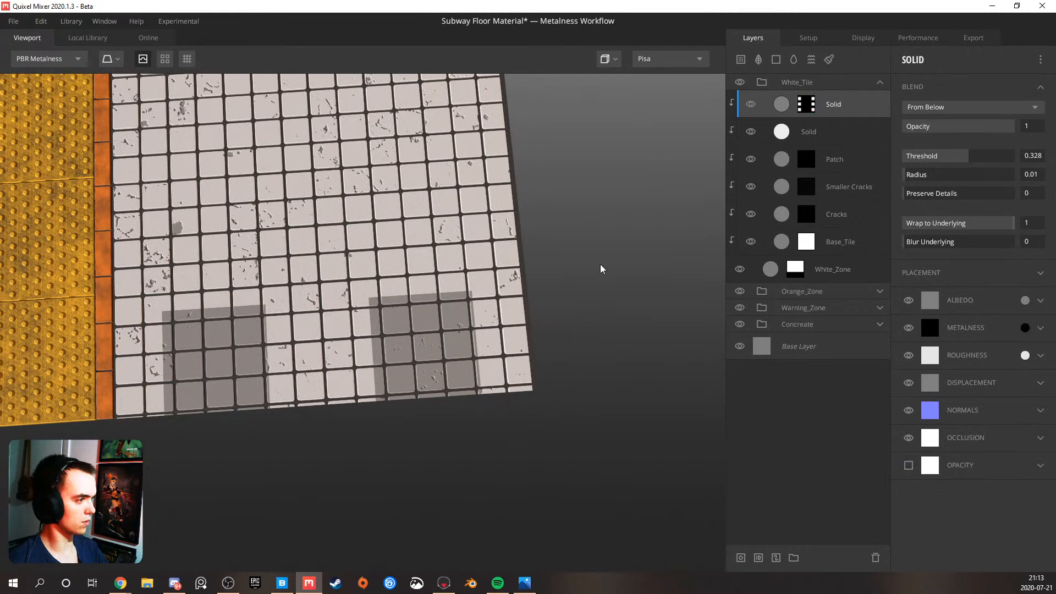
scroll(319, 300, "up", 5)
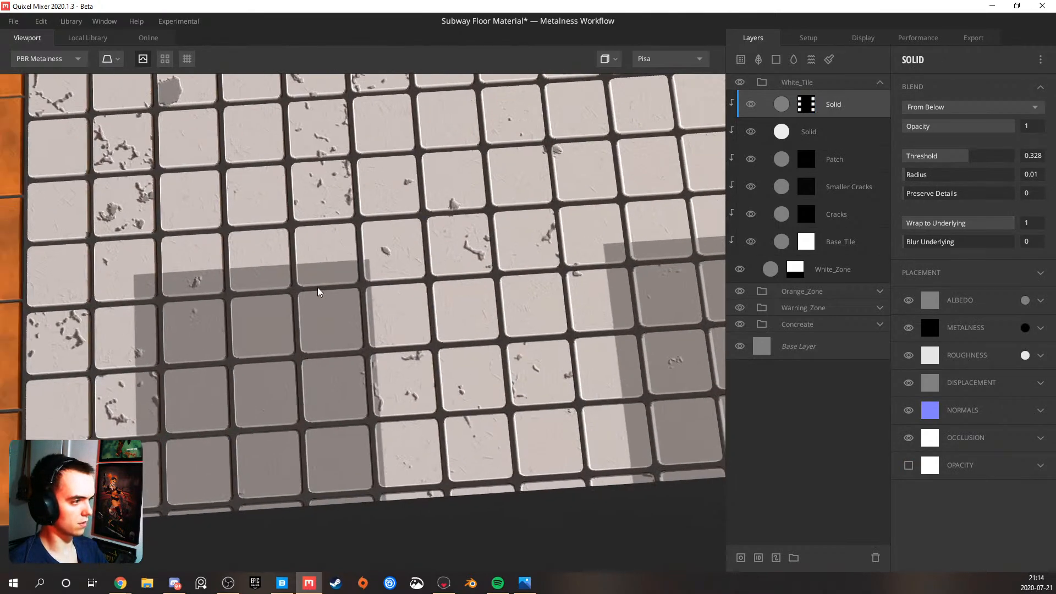
middle_click_drag(375, 308, 393, 292)
scroll(392, 291, "down", 2)
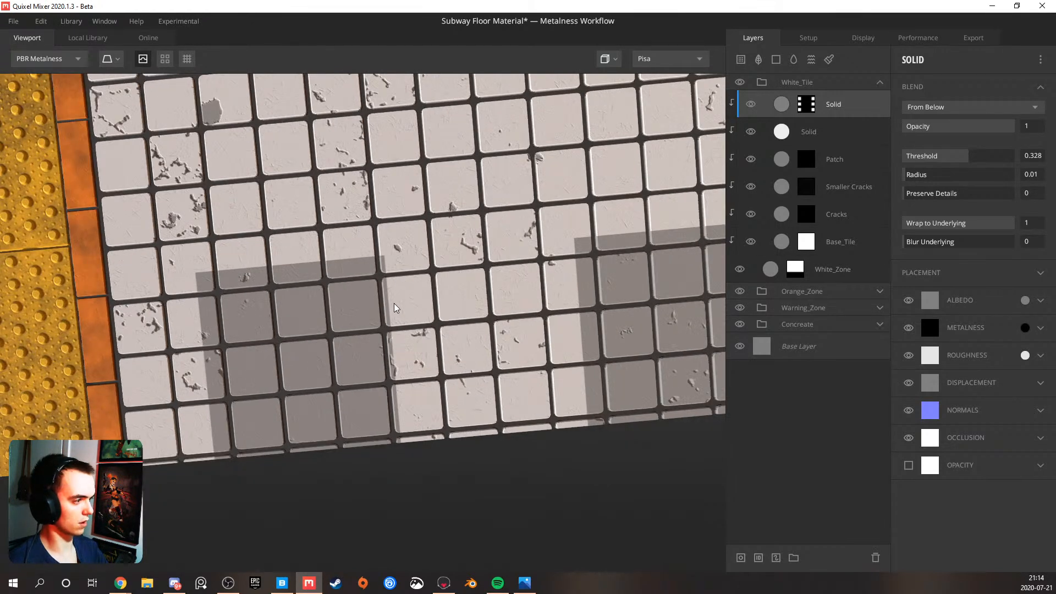
Add a paint mask to the checker-masked Solid layer and choose the hard-edged square brush preset
right_click(832, 111)
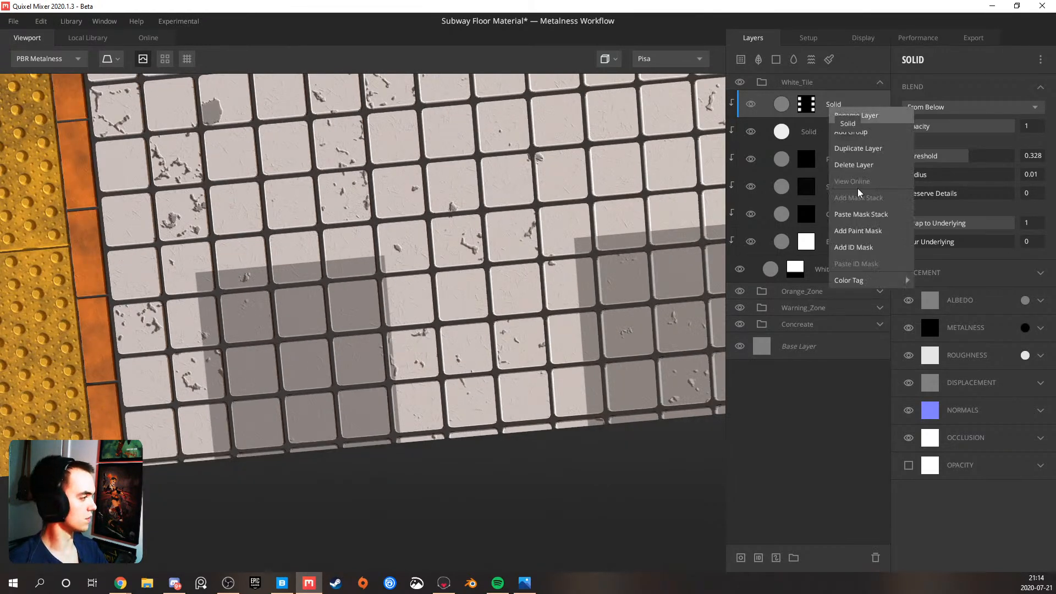
left_click(860, 231)
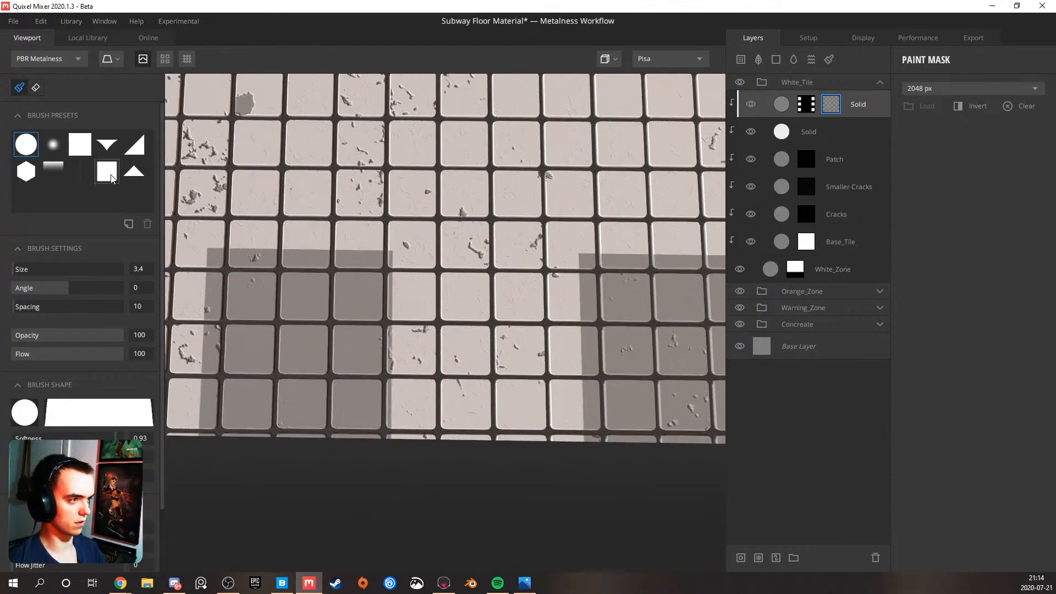
left_click(79, 144)
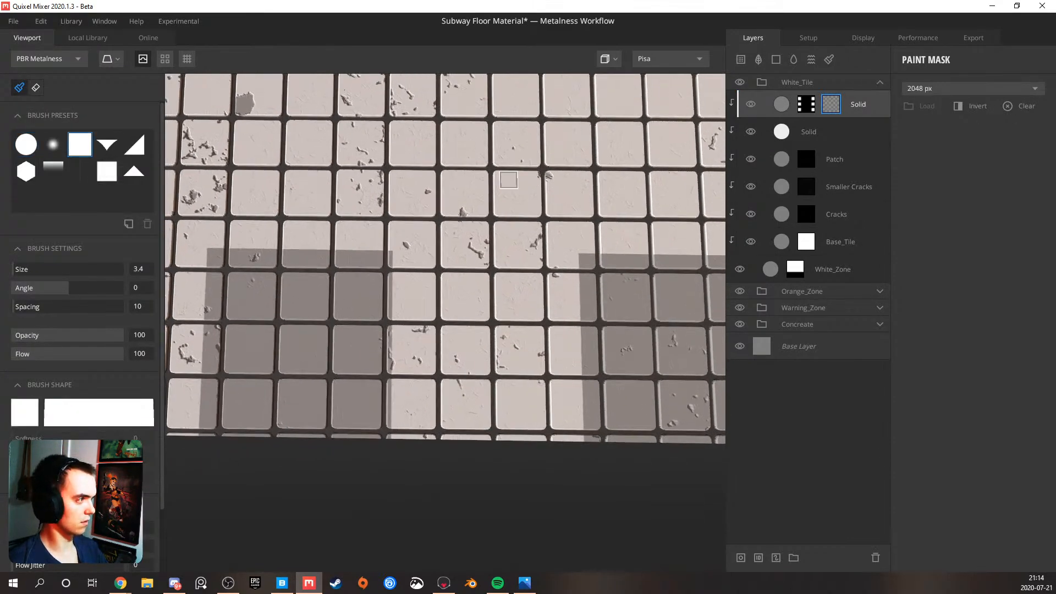
In flat view, trim the right-hand grey patch nearest the orange strip to whole tiles using a size 5.2 brush
left_click(602, 65)
scroll(461, 250, "up", 5)
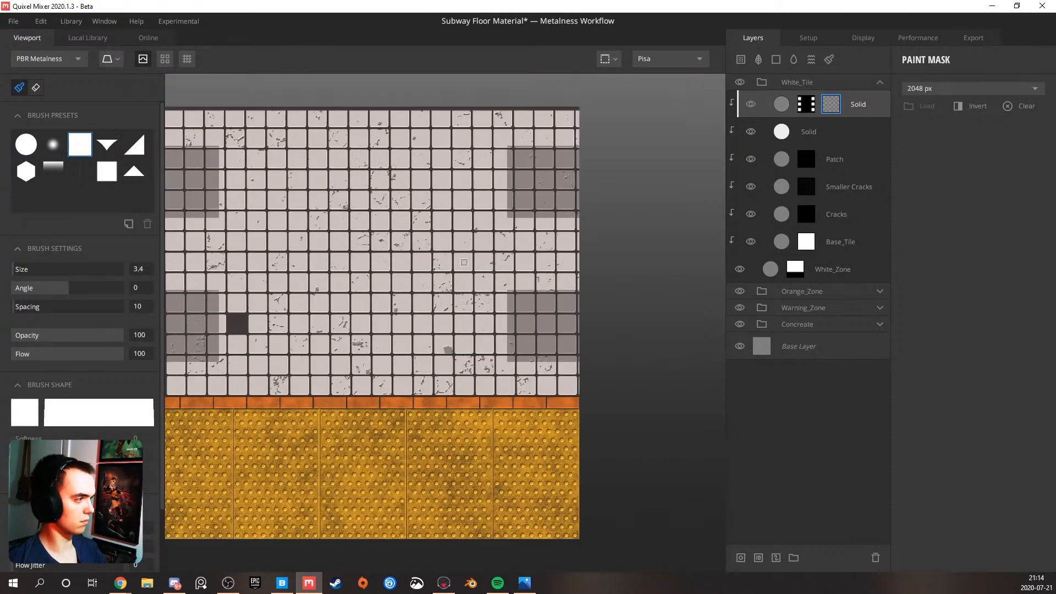
middle_click_drag(545, 264, 352, 262)
scroll(355, 262, "up", 2)
scroll(499, 248, "up", 1)
middle_click_drag(473, 249, 364, 270)
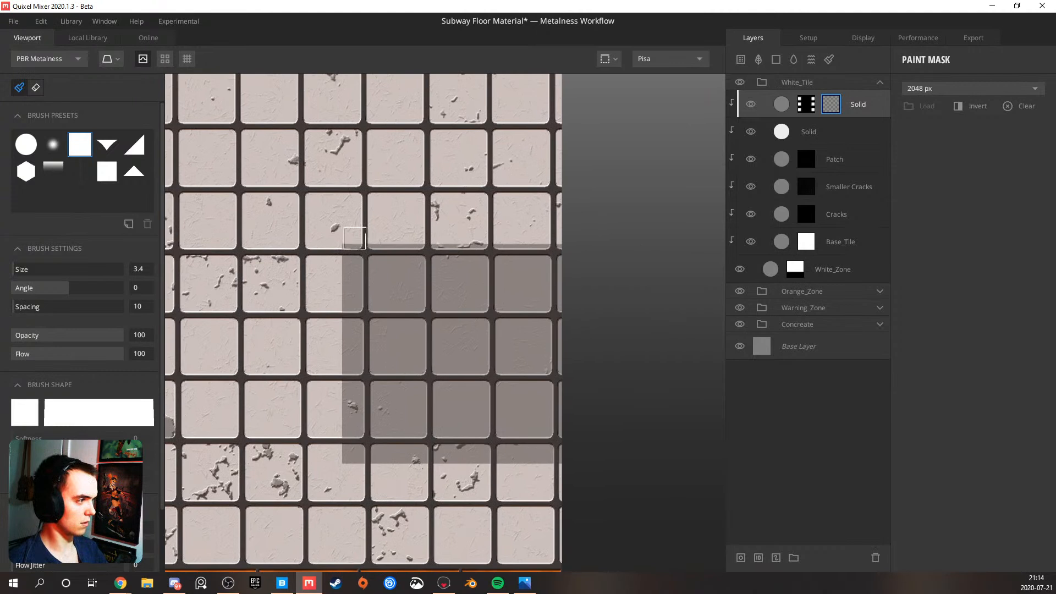
key("bracketright")
key("bracketright")
key("bracketright")
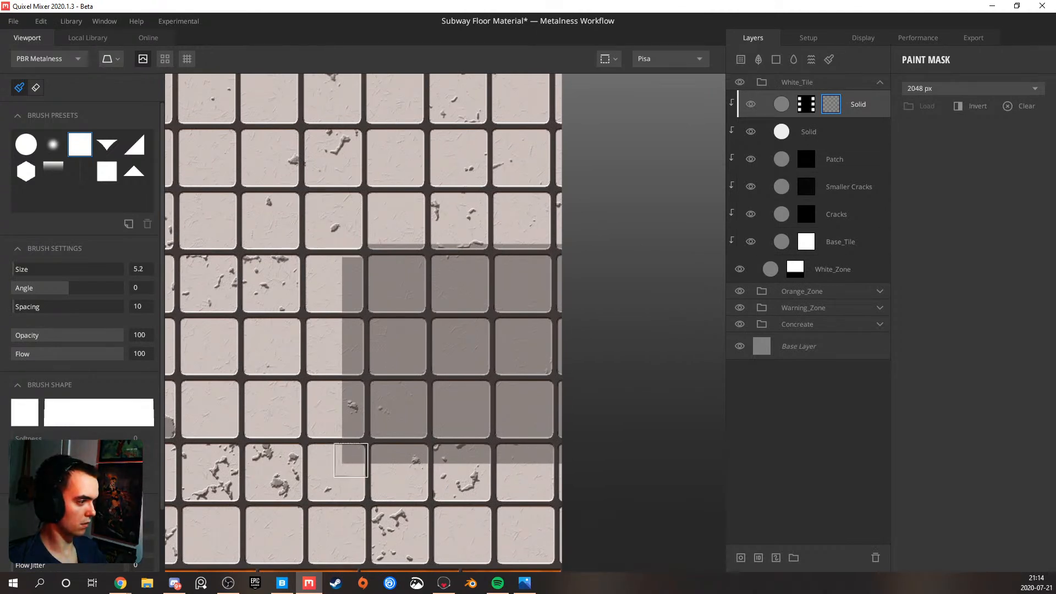
left_click(353, 458, "shift")
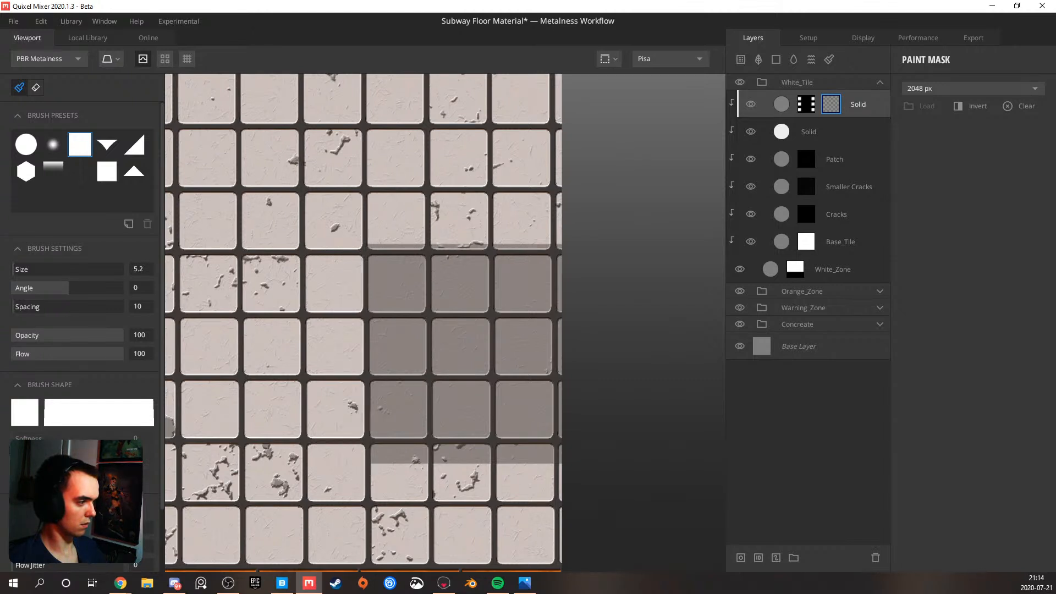
left_click(565, 458, "shift")
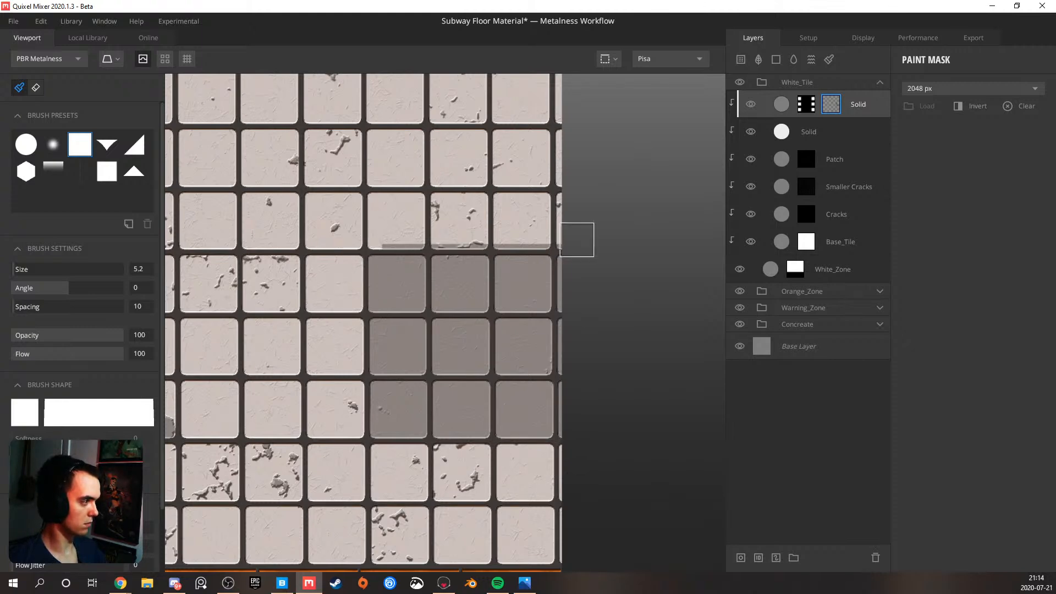
Trim the left-hand grey patch nearest the orange strip to whole tiles by masking its inner and lower overhang
scroll(554, 236, "down", 5)
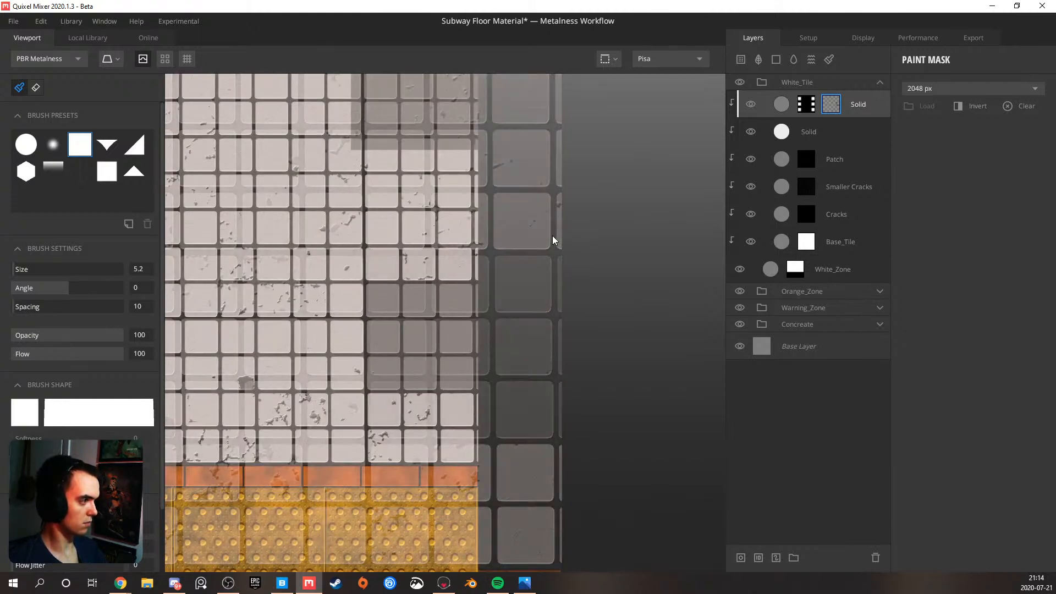
scroll(433, 268, "down", 2)
middle_click_drag(373, 252, 527, 247)
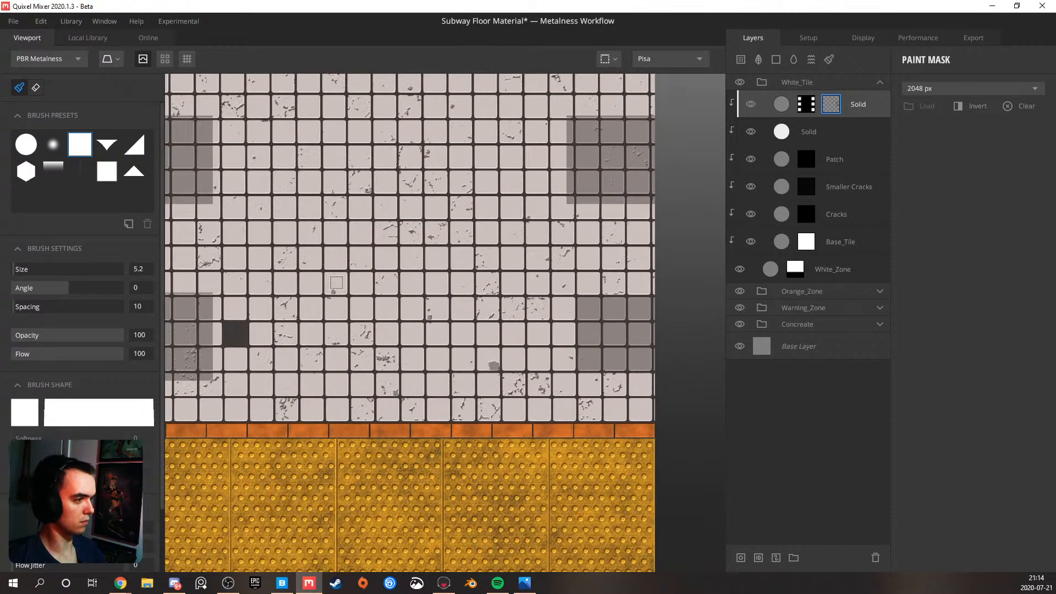
middle_click_drag(362, 279, 510, 269)
scroll(301, 272, "up", 4)
scroll(291, 270, "up", 2)
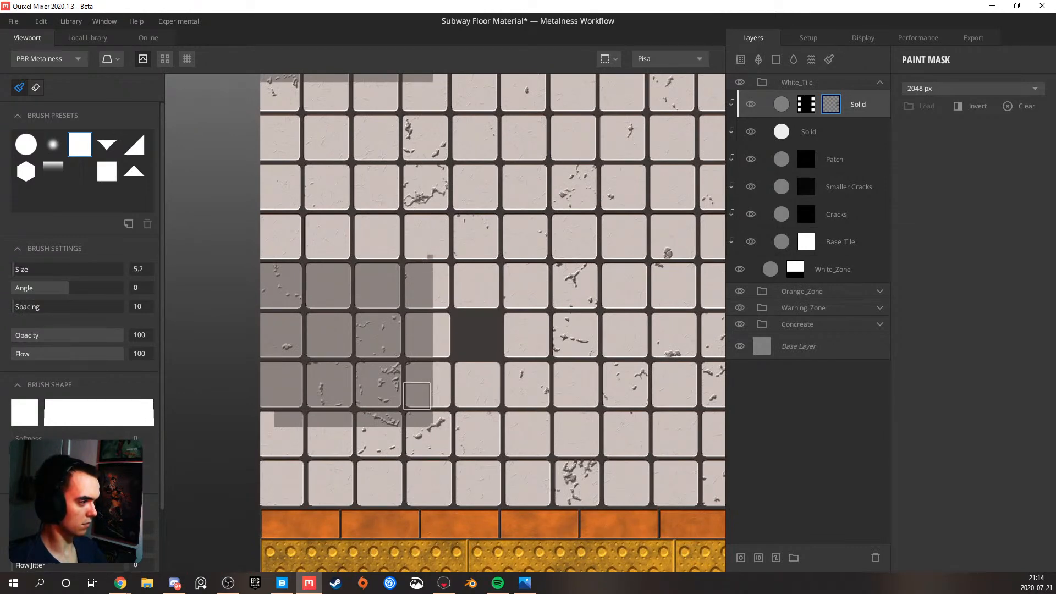
left_click(418, 428, "shift")
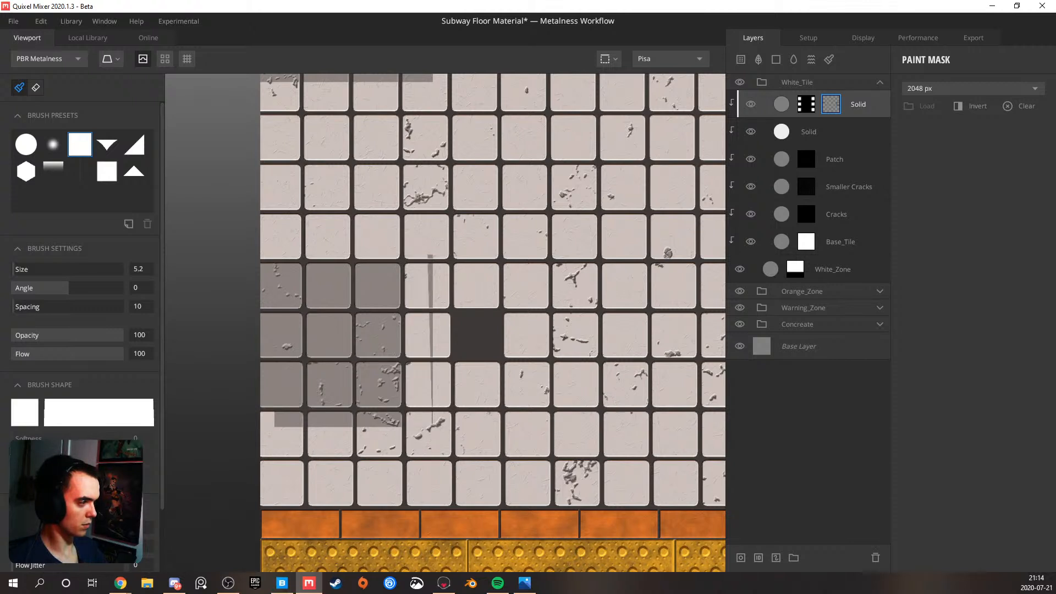
left_click_drag(434, 242, 433, 410)
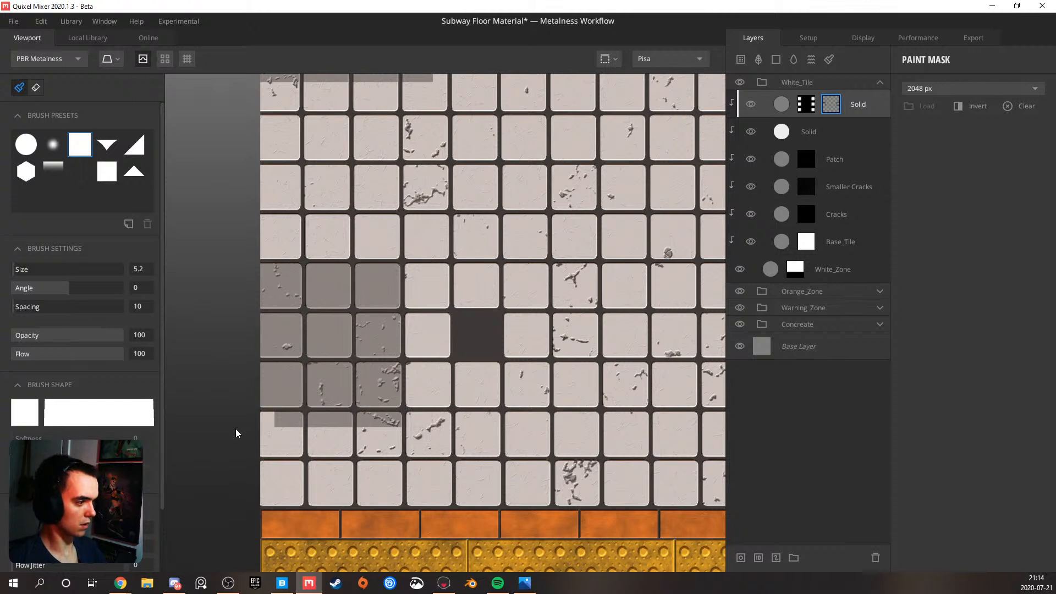
left_click(268, 422)
left_click(394, 422, "shift")
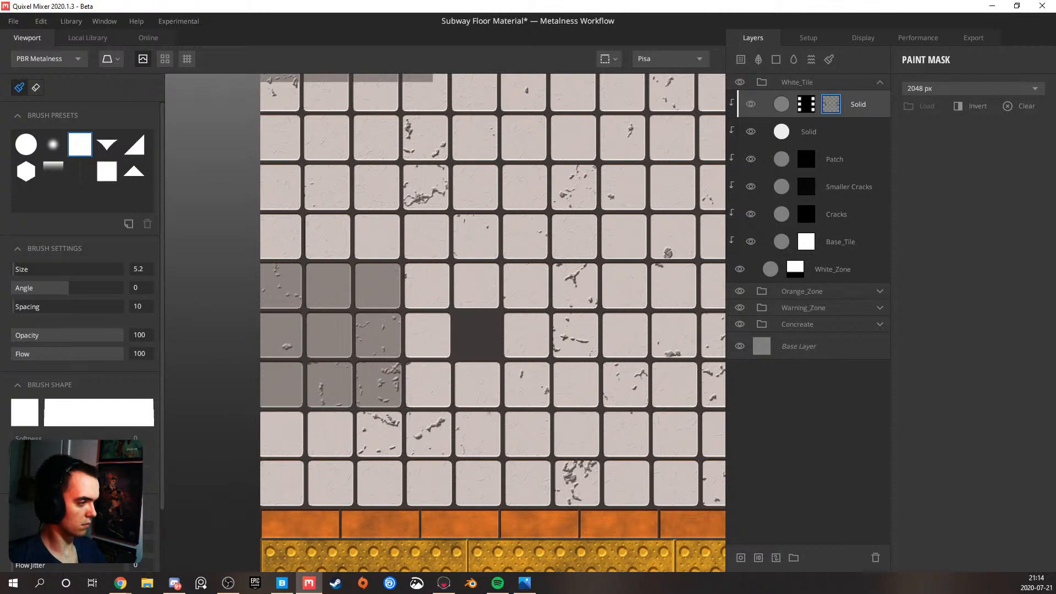
Mask out the overhang along the lower edge of both grey patches farthest from the orange strip
scroll(336, 261, "down", 5)
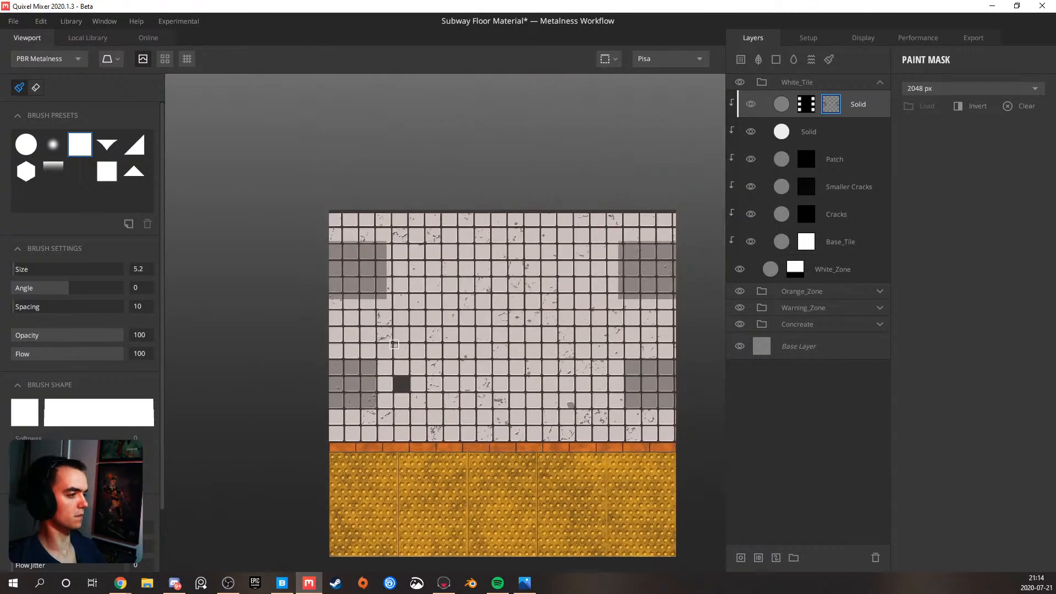
scroll(336, 262, "up", 3)
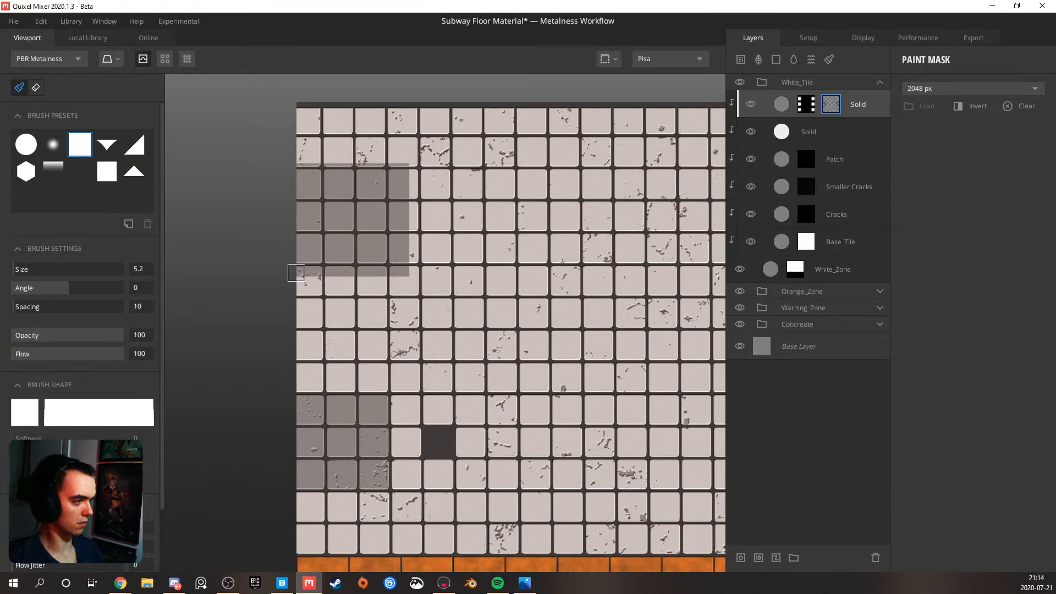
middle_click_drag(474, 273, 177, 273)
middle_click_drag(627, 279, 564, 280)
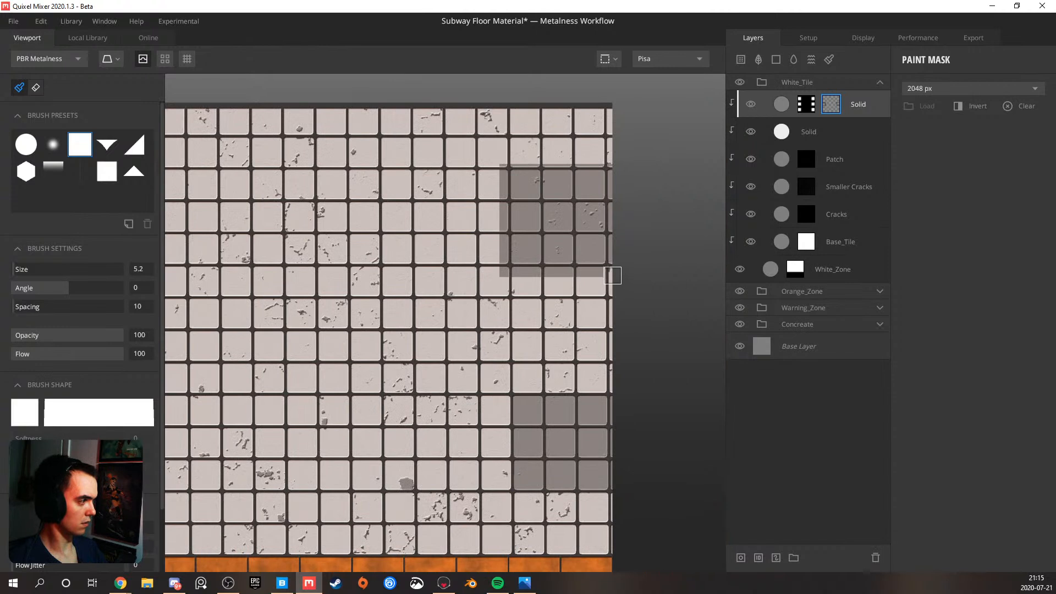
left_click(612, 274, "shift")
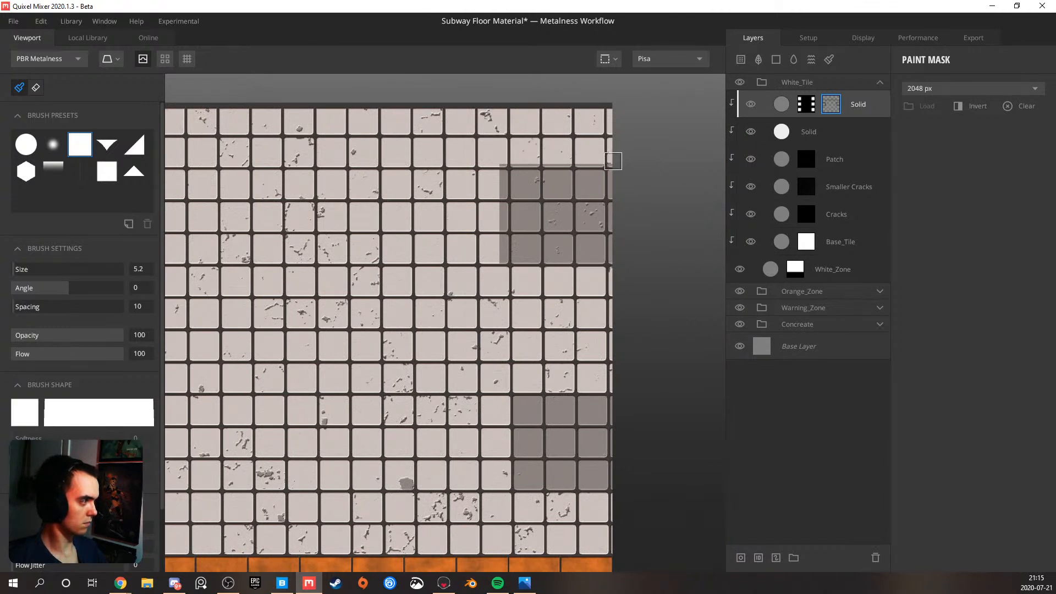
Mask out the upper patches' top overhang, then the left patch's inner overhang with the brush at size 7.6
middle_click_drag(370, 213, 590, 221)
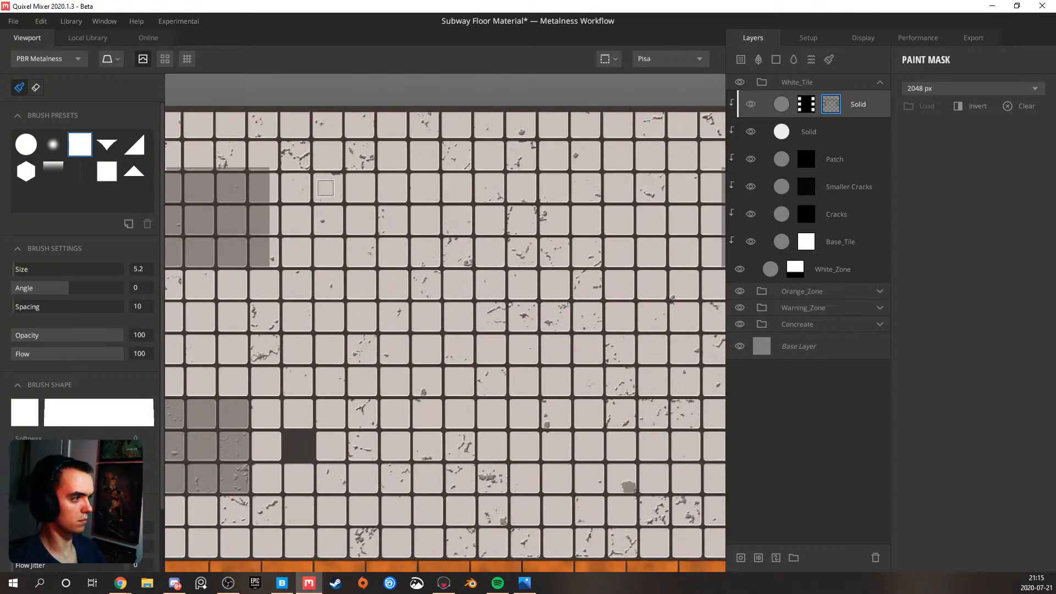
middle_click_drag(332, 192, 510, 198)
left_click(464, 174, "shift")
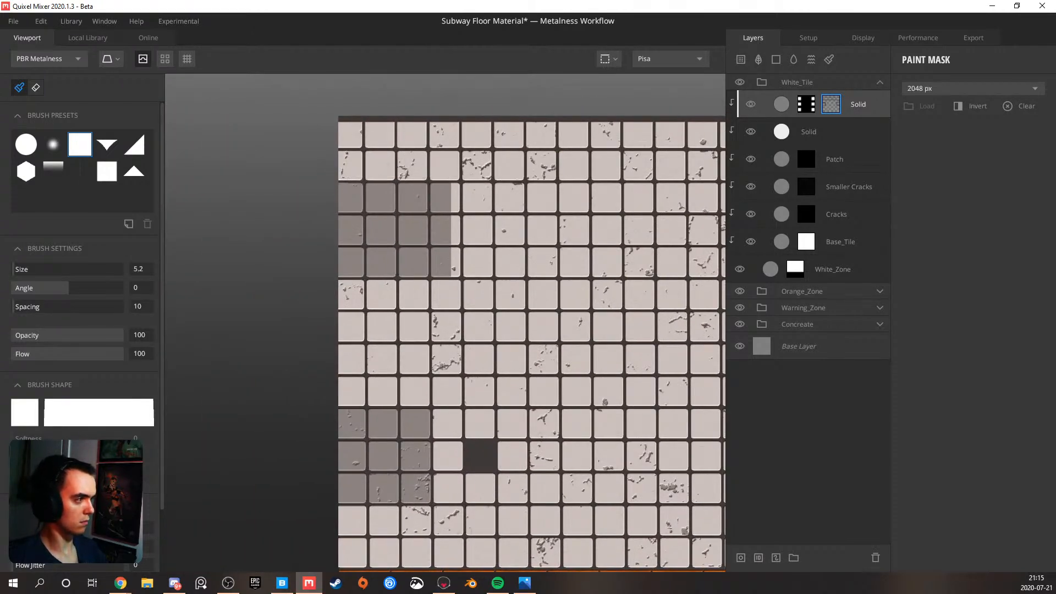
key("bracketright")
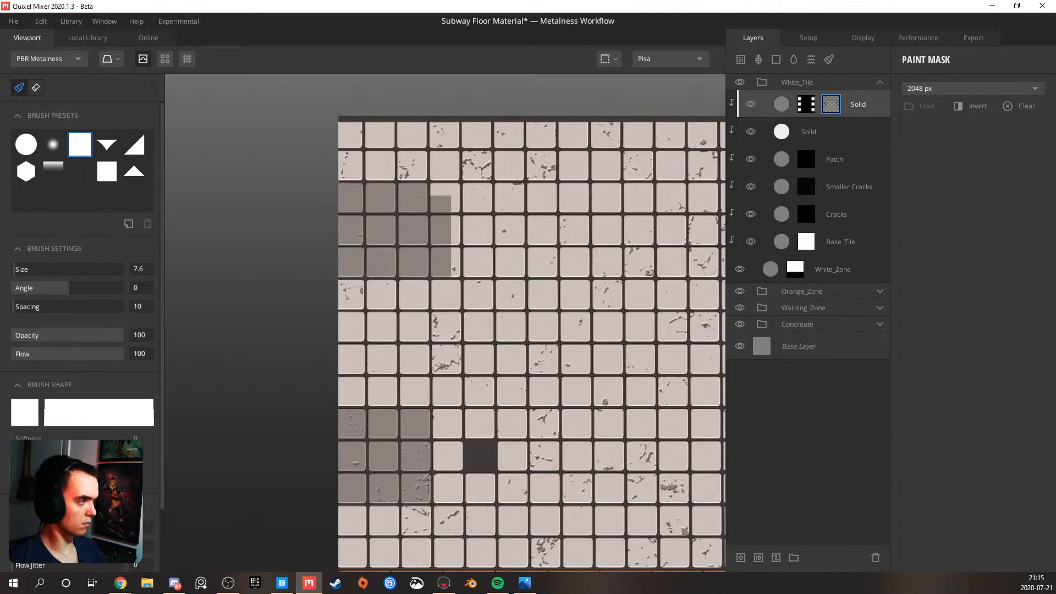
left_click(443, 286, "shift")
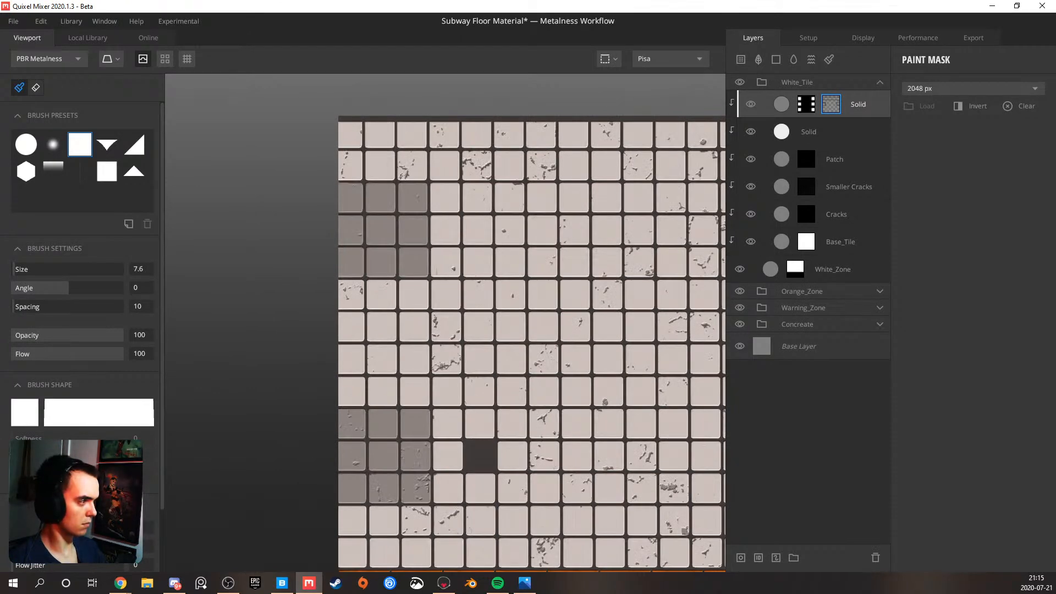
Preview the grey patches' layer mask, return to the material view, and examine the trimmed patches on the floor in 3D
scroll(449, 266, "down", 3)
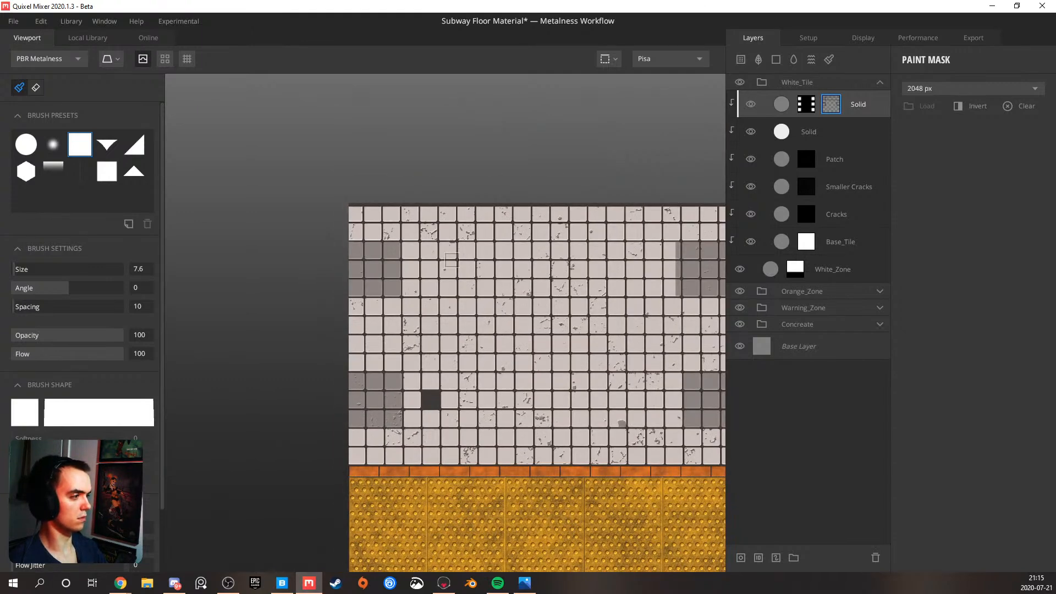
key("m")
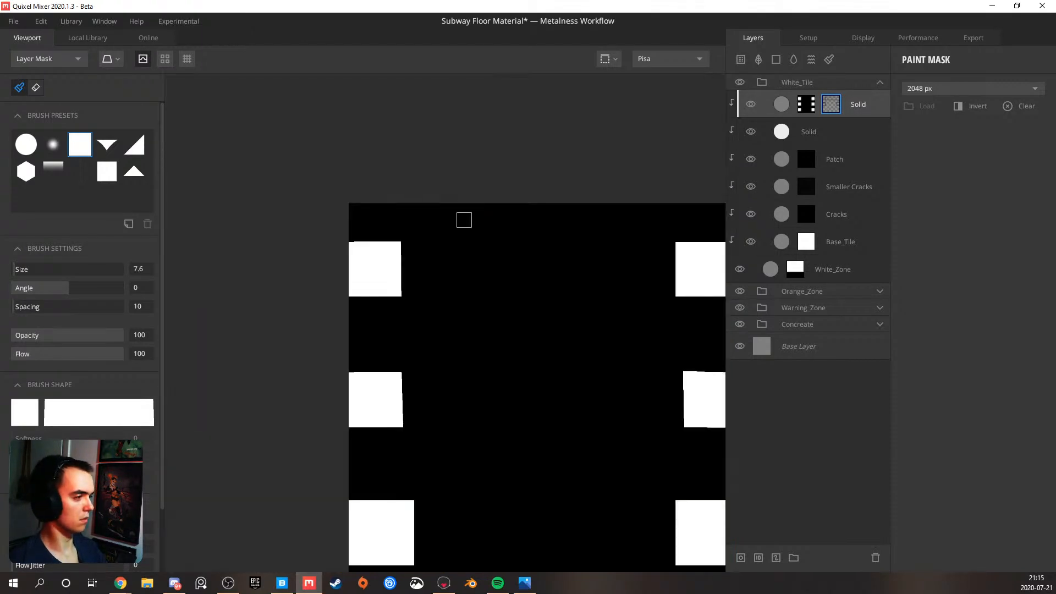
key("m")
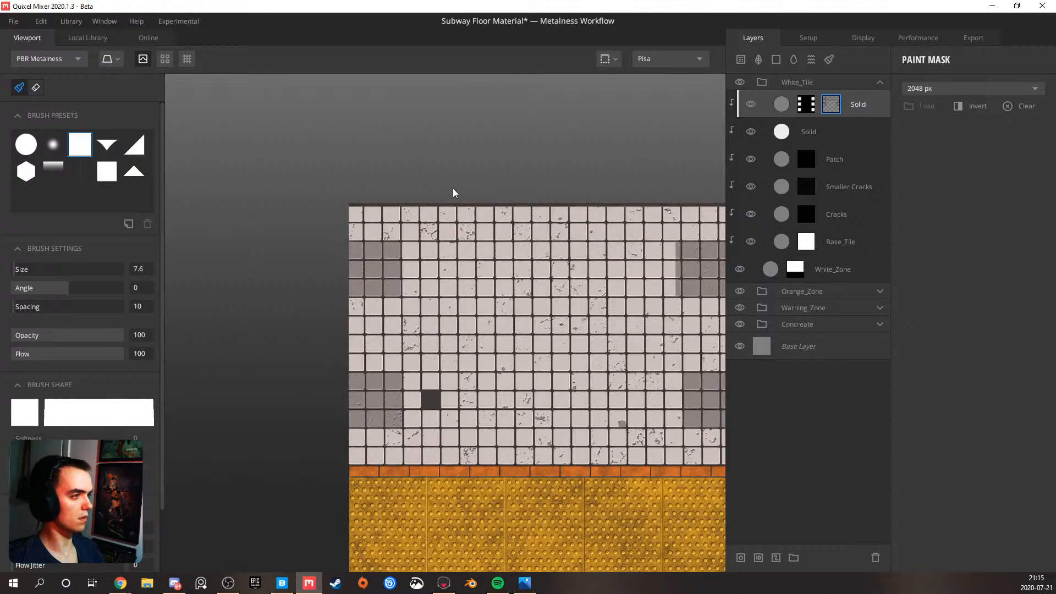
key("Tab")
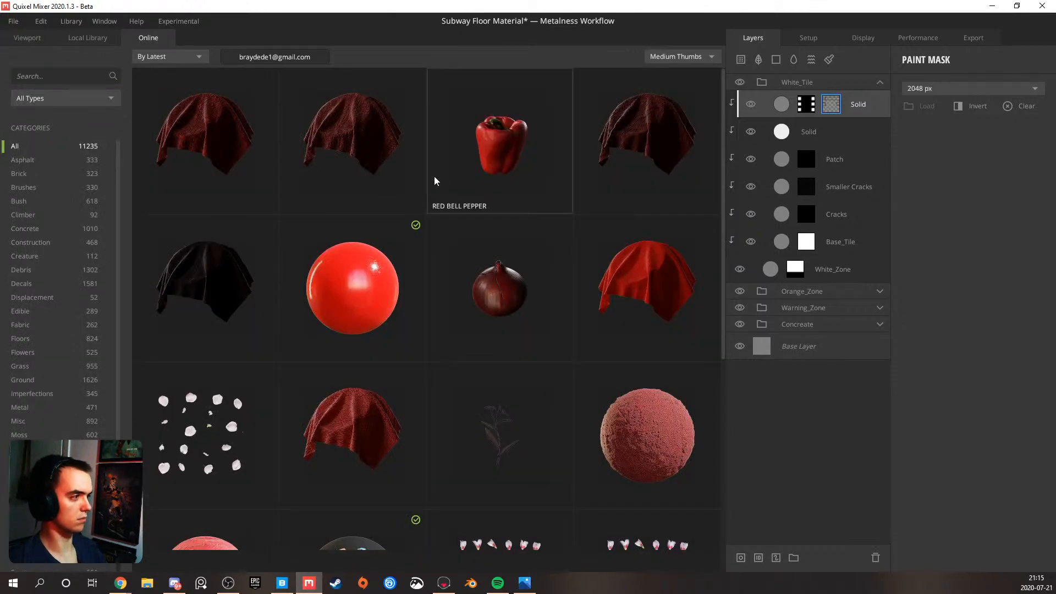
left_click(38, 35)
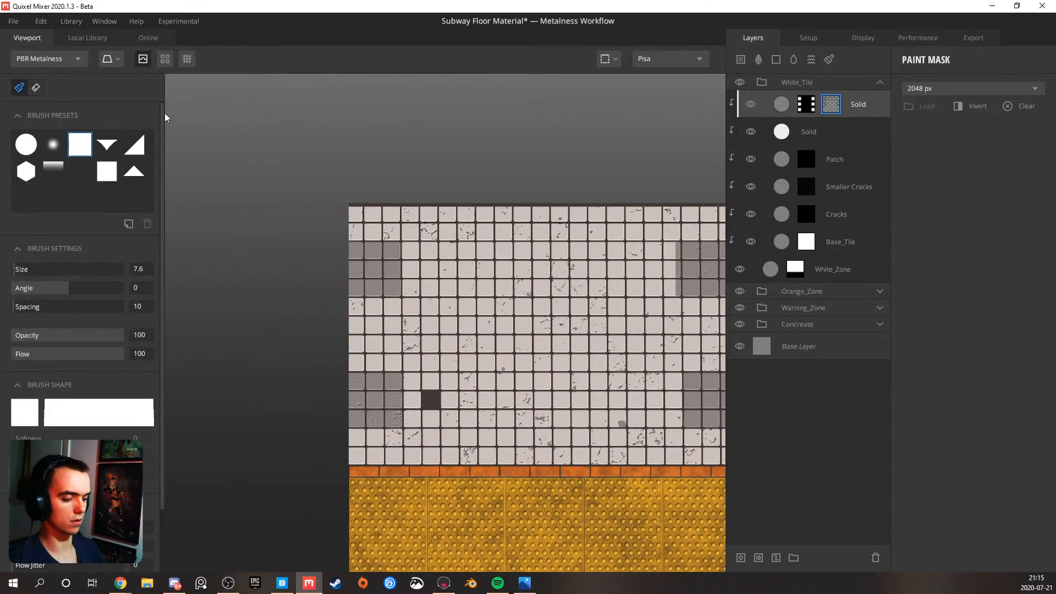
left_click_drag(426, 221, 345, 227, "alt")
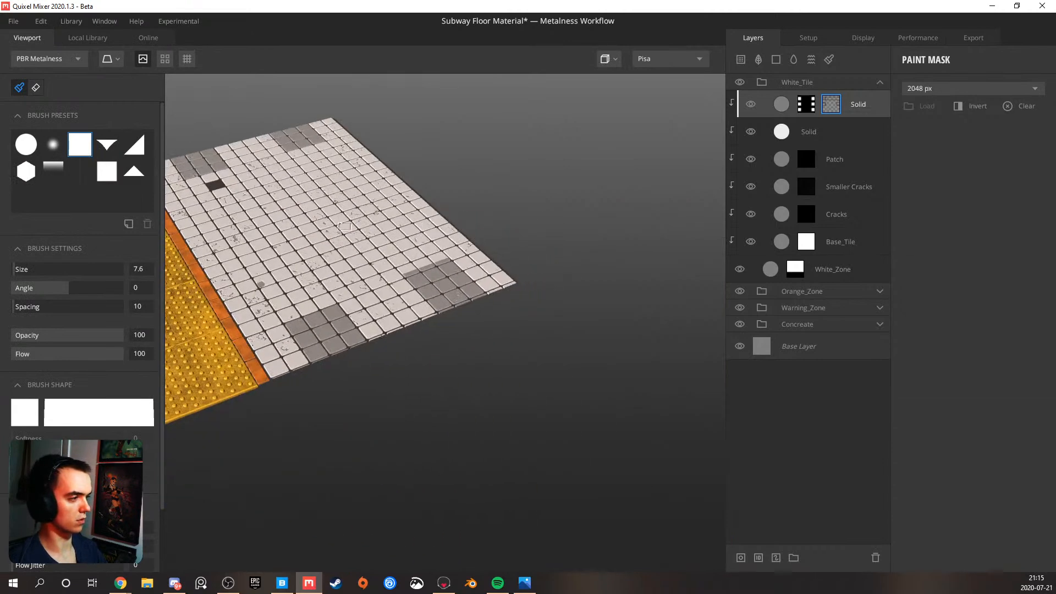
middle_click_drag(345, 226, 396, 255, "alt")
scroll(347, 207, "up", 3)
left_click_drag(347, 206, 482, 226, "alt")
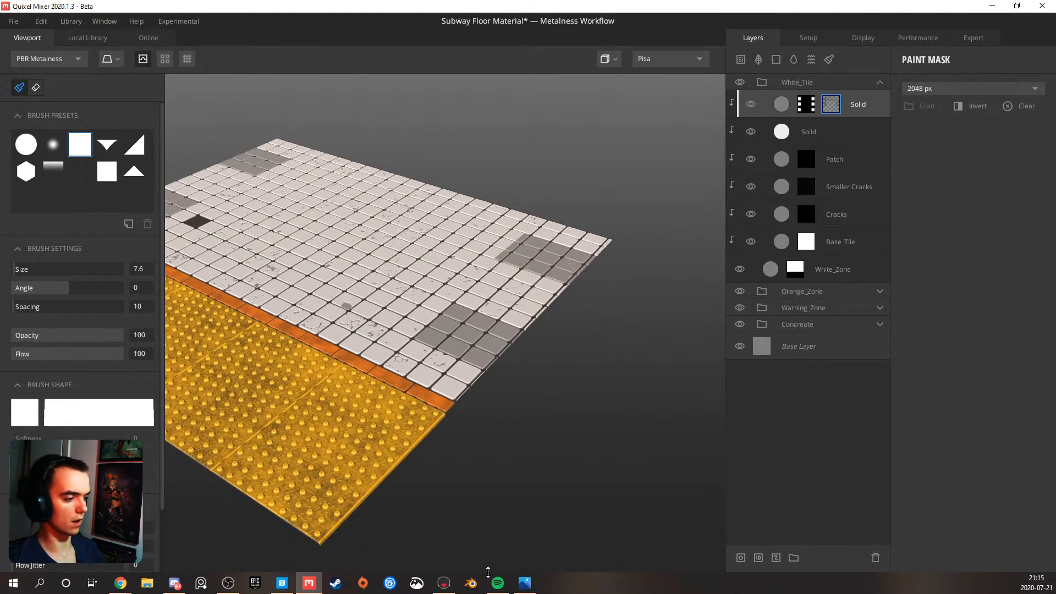
Set the albedo colour of the checker-masked Solid layer to dark brown 51433E
left_click(778, 107)
left_click(1026, 302)
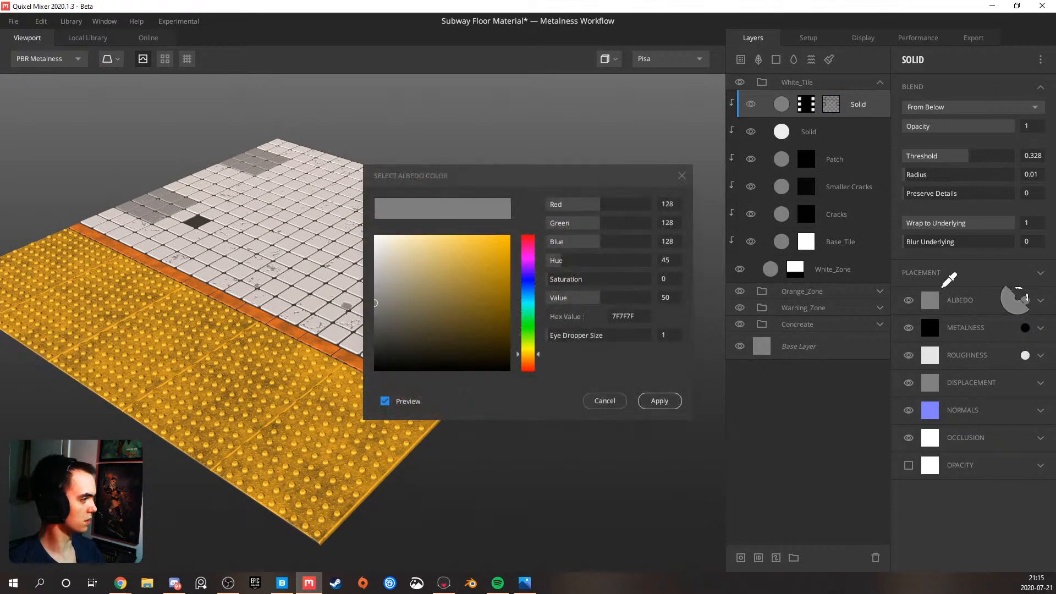
left_click(531, 368)
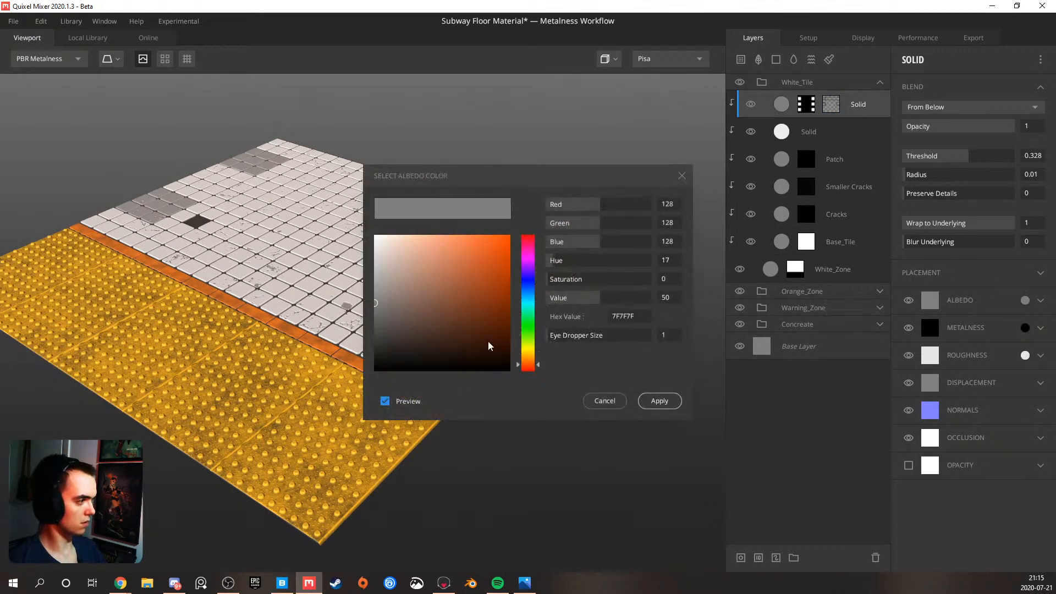
left_click_drag(476, 340, 425, 328)
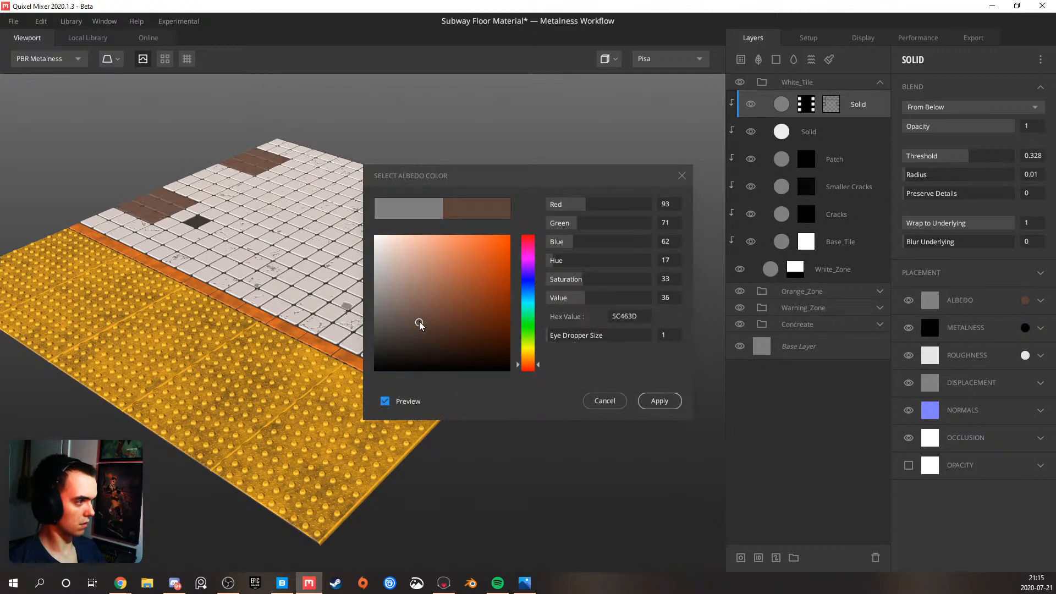
left_click_drag(413, 326, 410, 333)
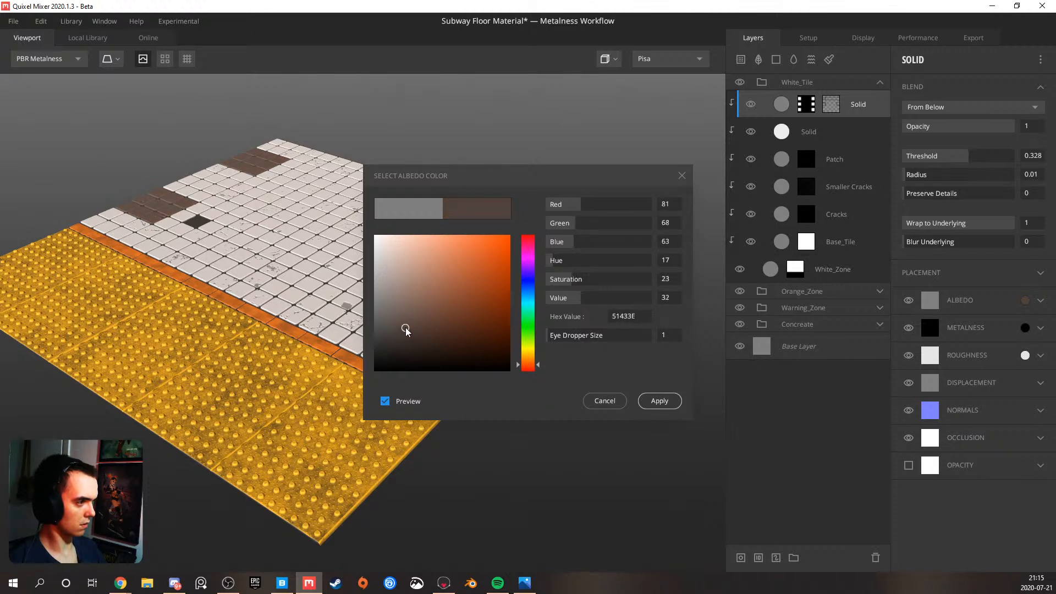
left_click(662, 401)
For the patch layer's albedo, try lower contrast values, restore contrast to 1, and set Match to Underlying to 0.313
left_click(1041, 301)
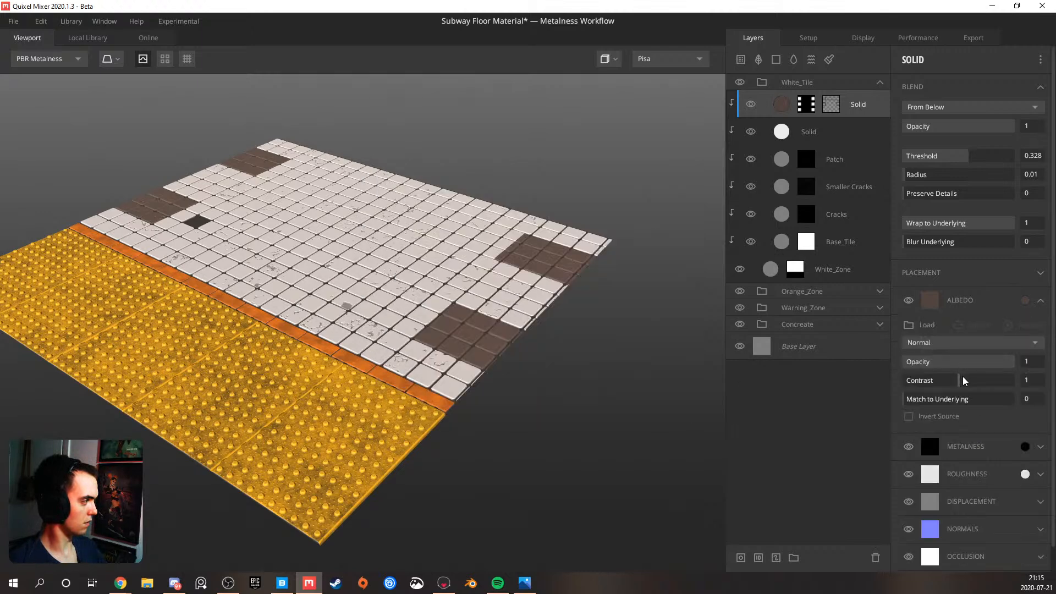
left_click_drag(948, 385, 929, 384)
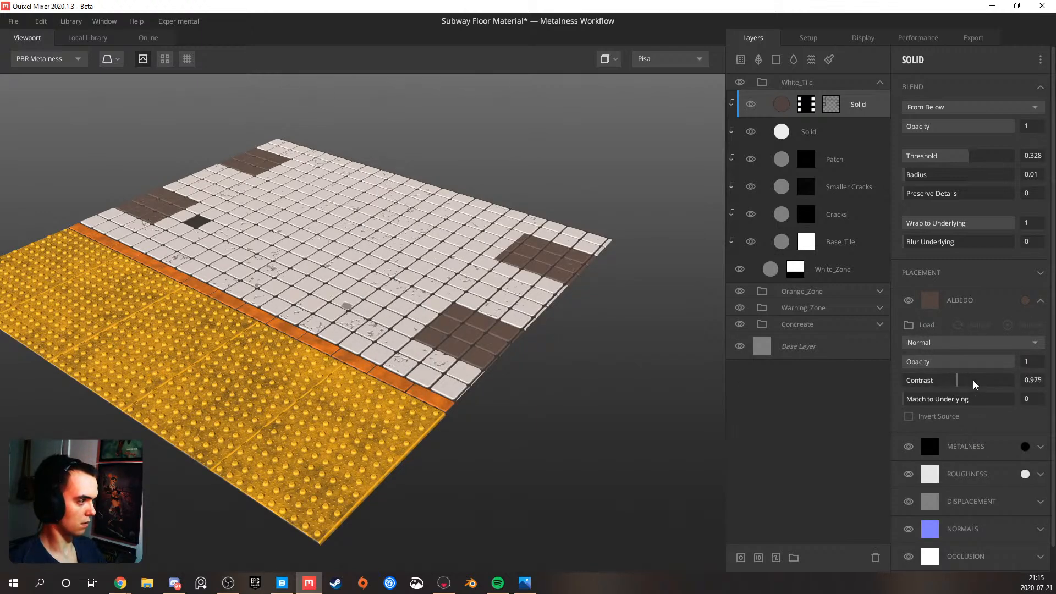
left_click_drag(963, 386, 889, 387)
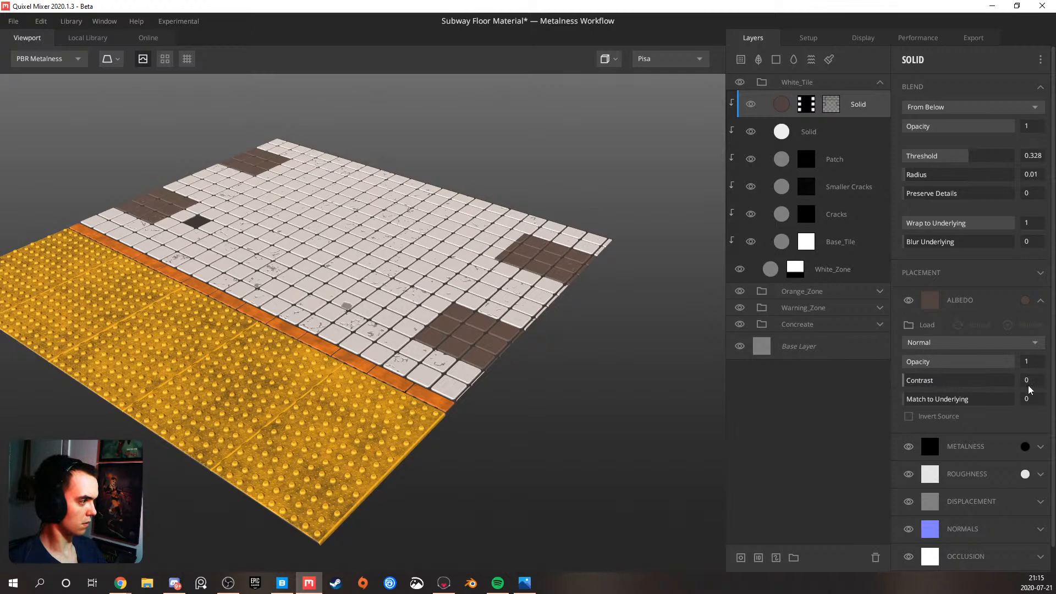
left_click_drag(1016, 389, 1034, 391)
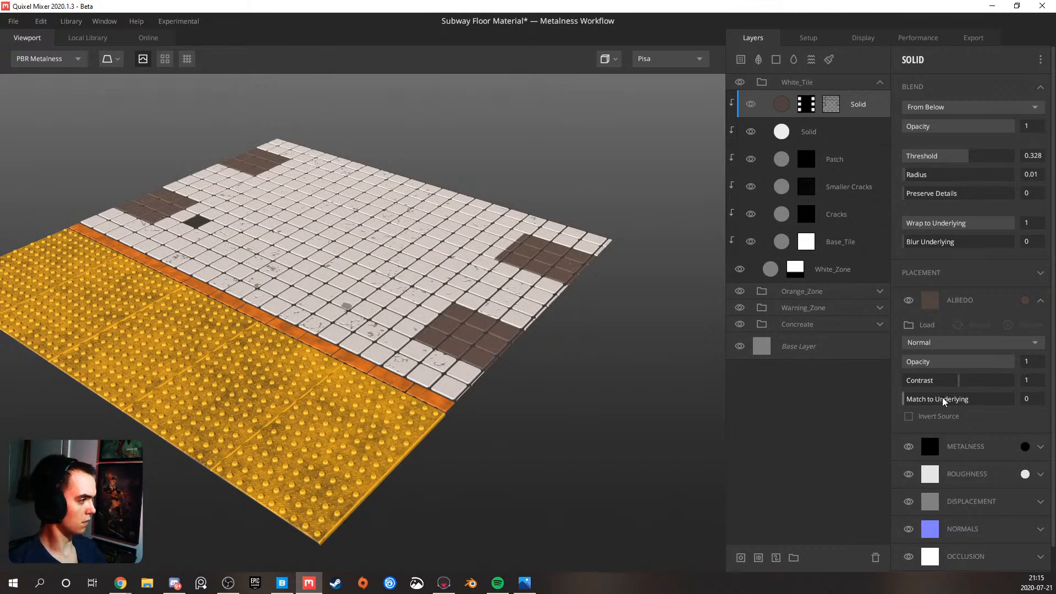
left_click_drag(942, 402, 953, 401)
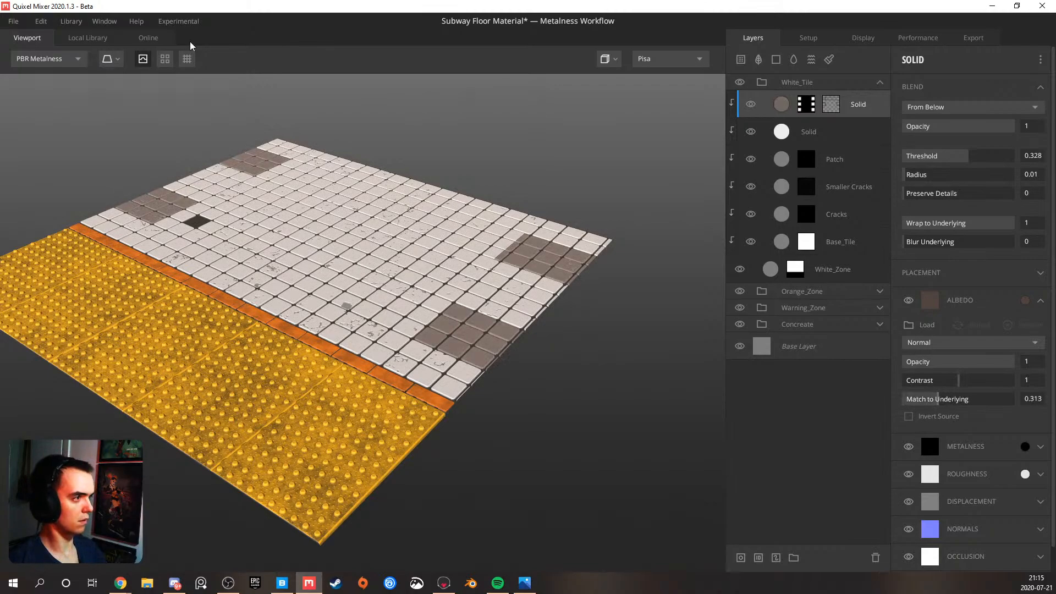
Preview the floor as a repeating tiled surface and compare its patches with the reference photo board
left_click(188, 58)
left_click_drag(350, 202, 240, 215)
middle_click_drag(283, 217, 349, 223)
right_click_drag(349, 223, 348, 317)
left_click(523, 584)
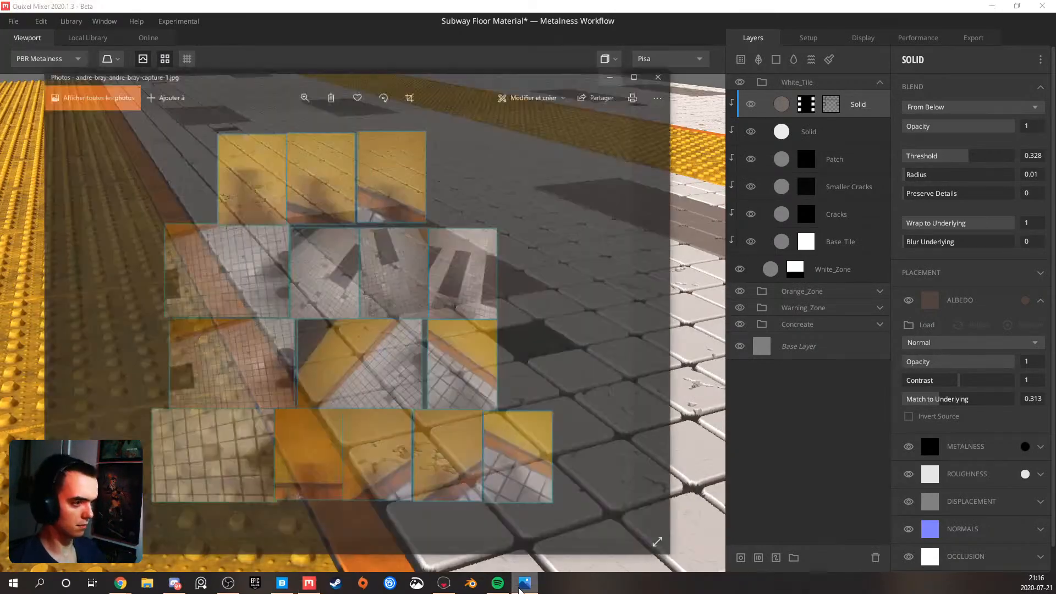
left_click(523, 586)
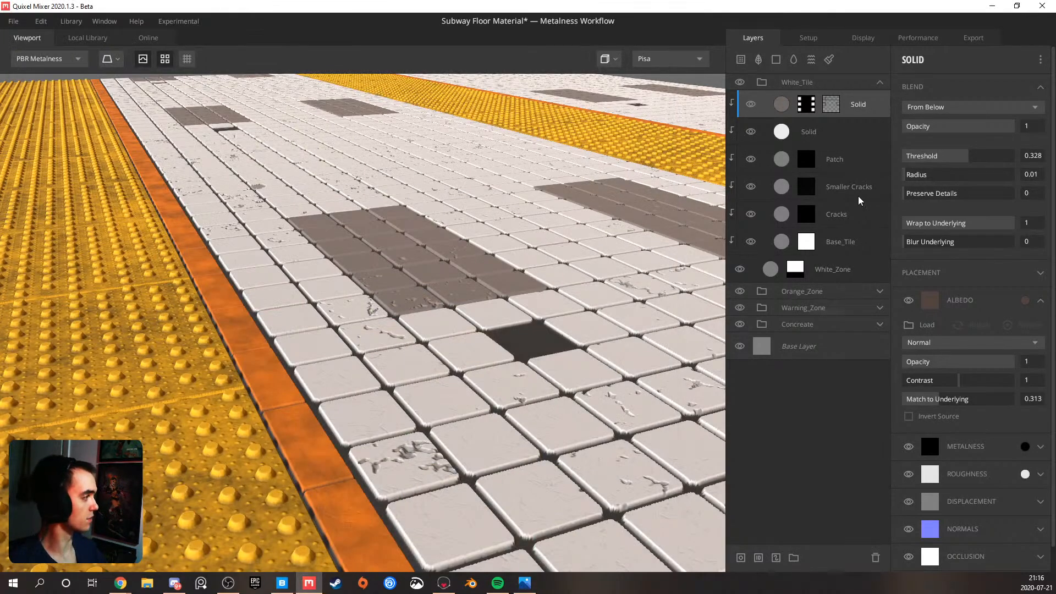
Darken the checker-masked patch layer's albedo colour to near-black 0E0E0E
left_click(1026, 300)
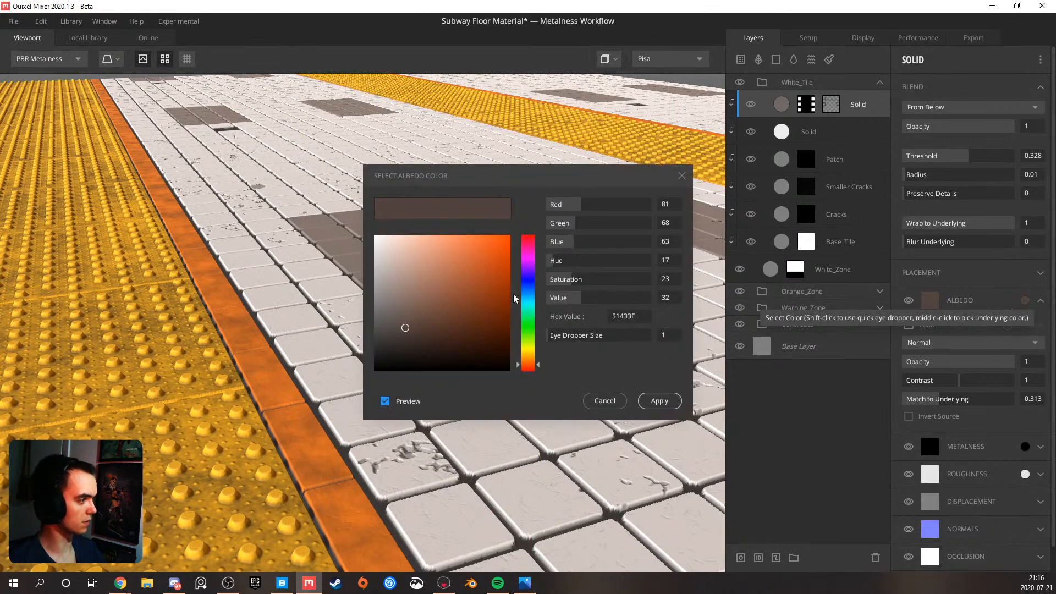
mouse_move(407, 330)
left_mouse_down()
mouse_move(365, 342)
mouse_move(361, 368)
left_mouse_up()
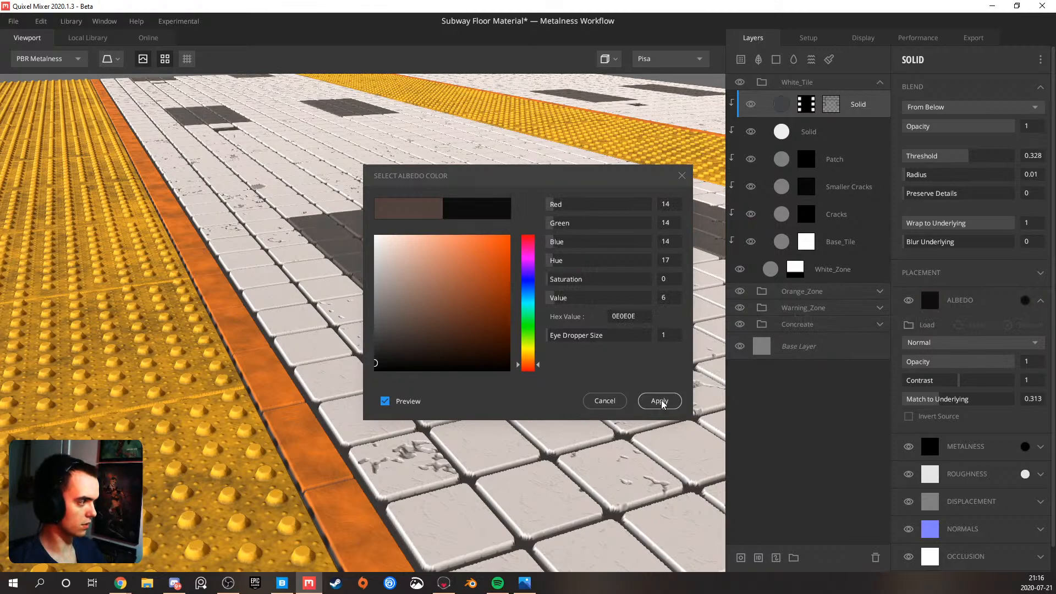
left_click(642, 401)
Review the darkened patches across the tiled floor, turn off tiling, and inspect the cracks and chips in the white tiles up close
scroll(506, 340, "down", 6)
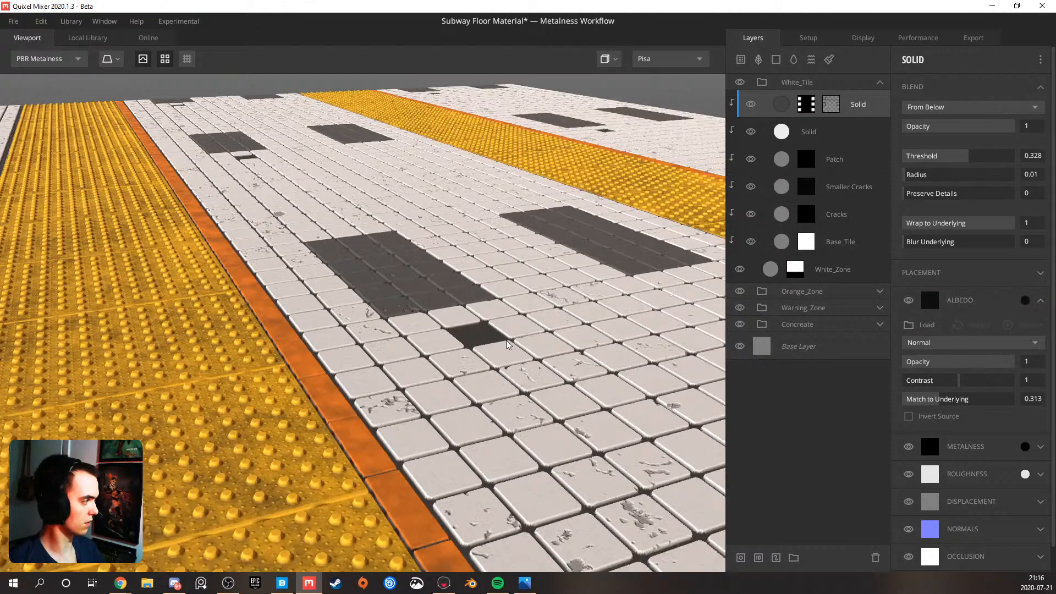
scroll(451, 322, "up", 3)
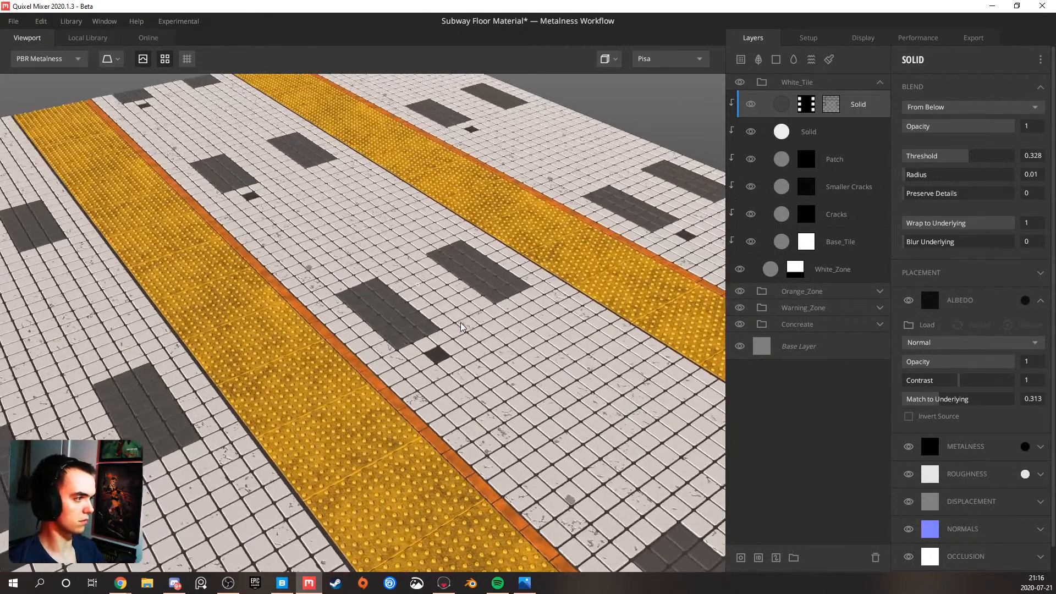
left_click(165, 59)
left_click_drag(410, 298, 440, 324)
scroll(491, 292, "up", 3)
scroll(492, 293, "up", 2)
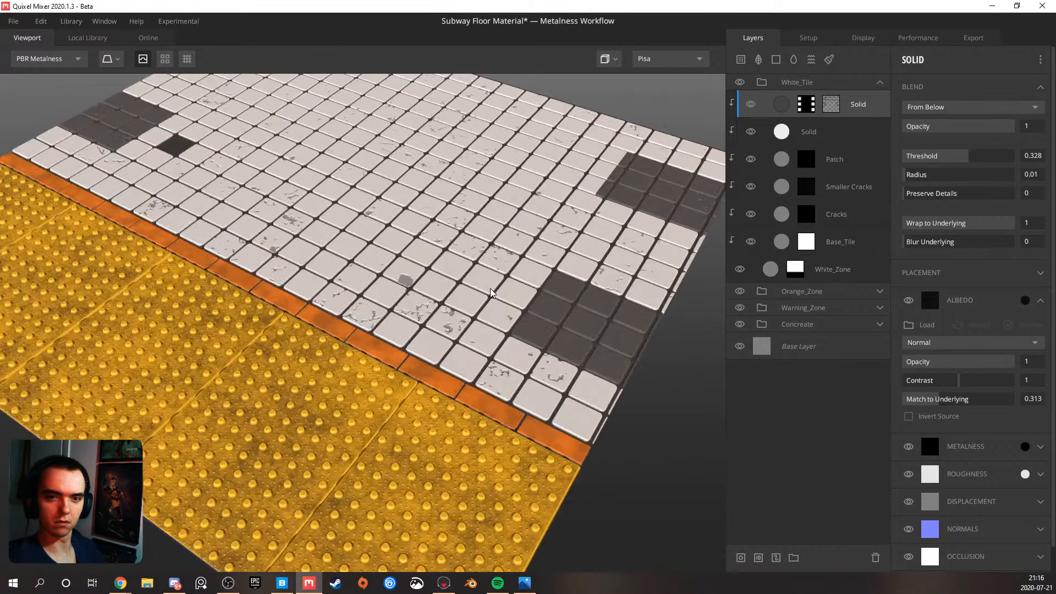
left_click_drag(492, 292, 442, 247)
middle_click_drag(473, 250, 461, 322)
scroll(462, 323, "up", 3)
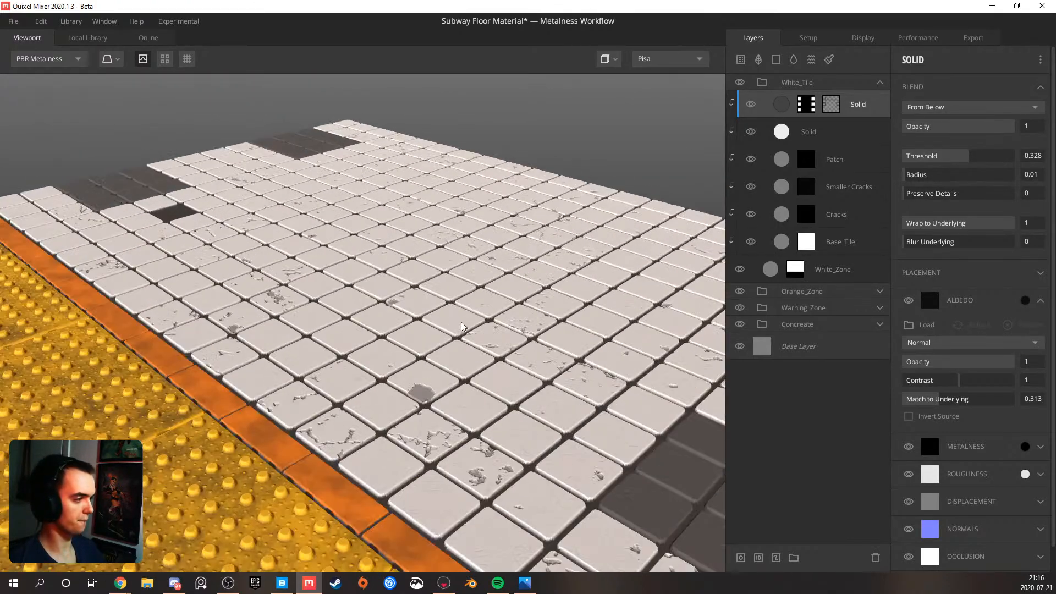
scroll(462, 326, "up", 3)
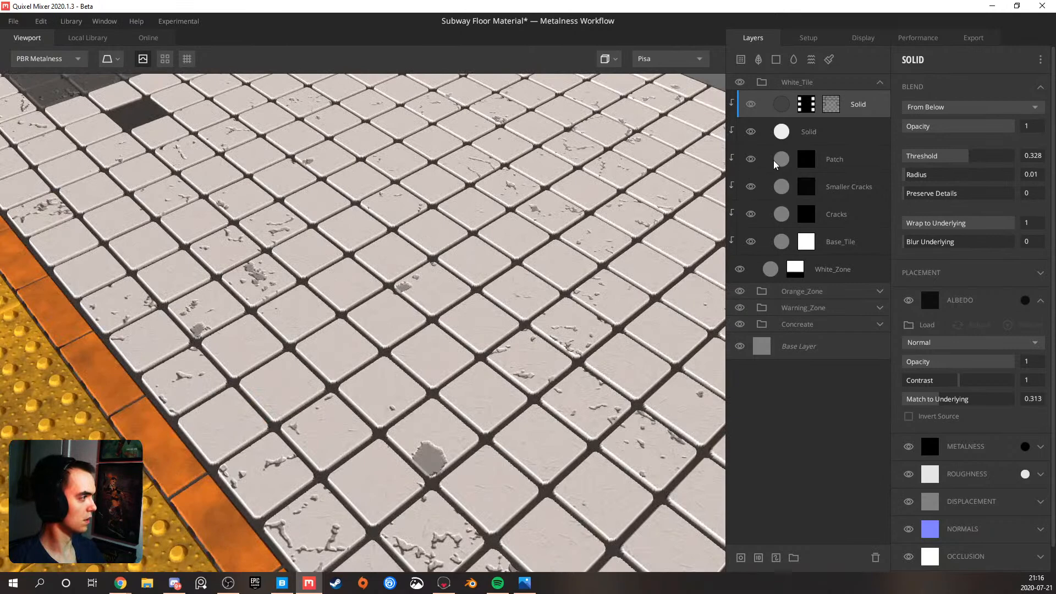
Set the Patch layer's albedo to 252525, sampled from the masked dark Solid layer in the Concreate group
left_click(785, 161)
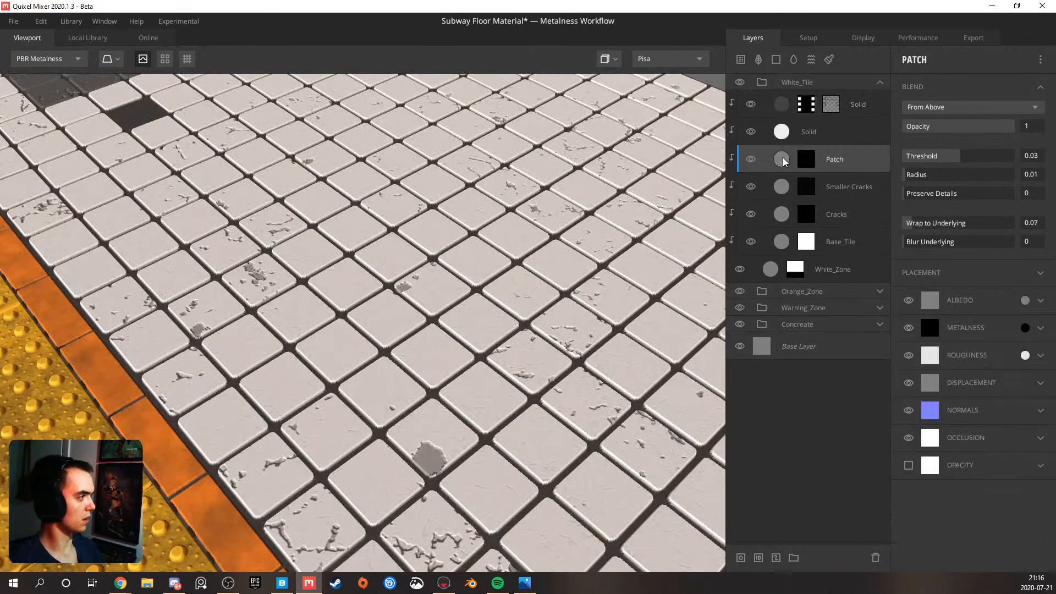
left_click(1025, 301)
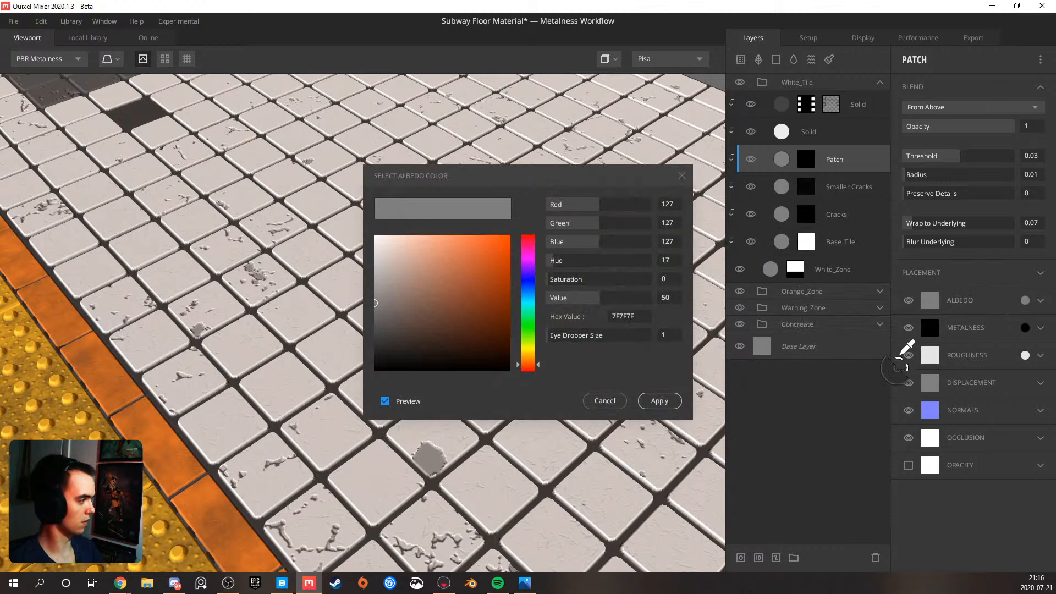
left_click(659, 401)
left_click(879, 325)
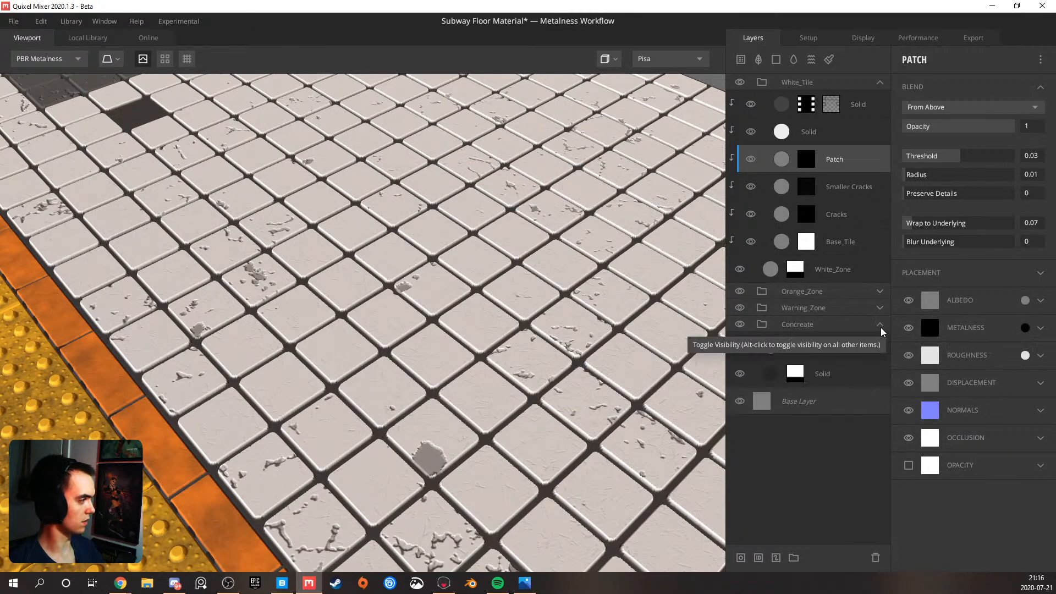
left_click(1025, 300)
left_click(776, 373)
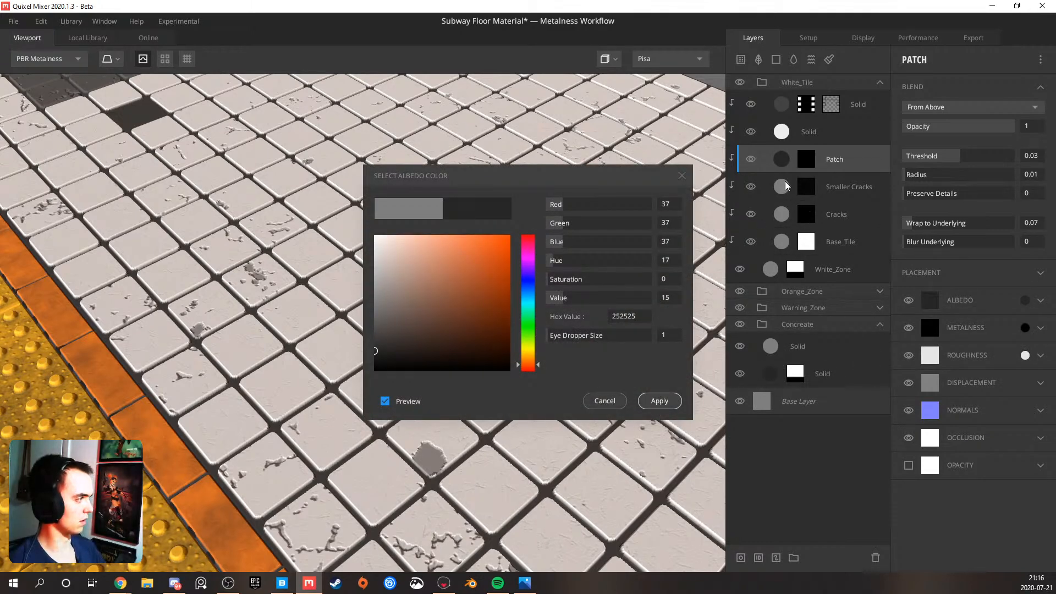
left_click(660, 400)
Match the Smaller Cracks layer's albedo to the Concreate group's dark Solid layer, 252525
left_click(788, 187)
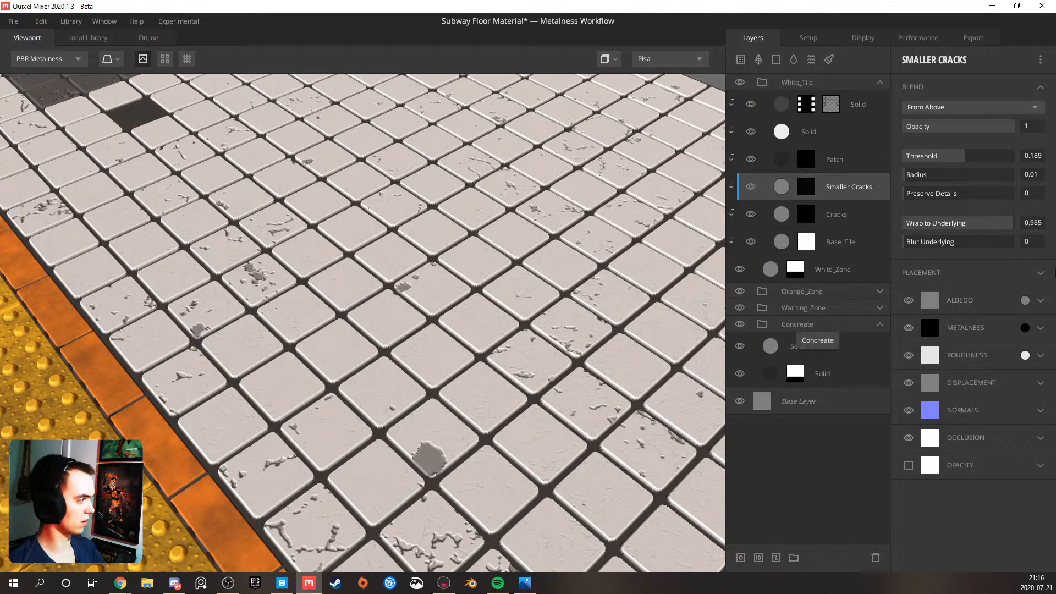
left_click(1025, 300)
left_click(772, 376)
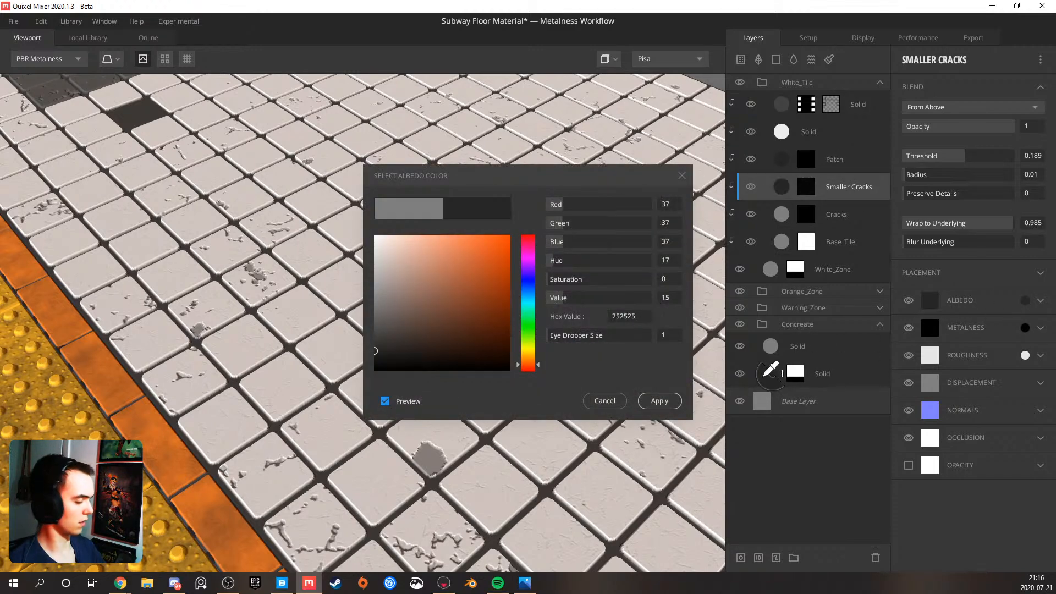
key("Return")
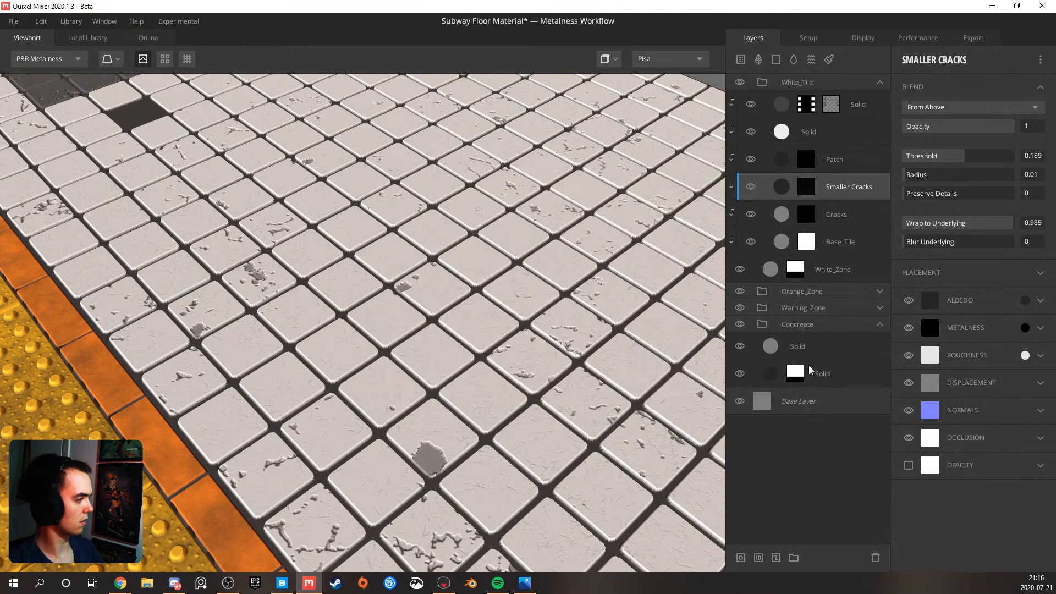
Sample the dark concrete colour from the Concreate group's masked Solid layer as the Cracks layer's albedo
left_click(834, 213)
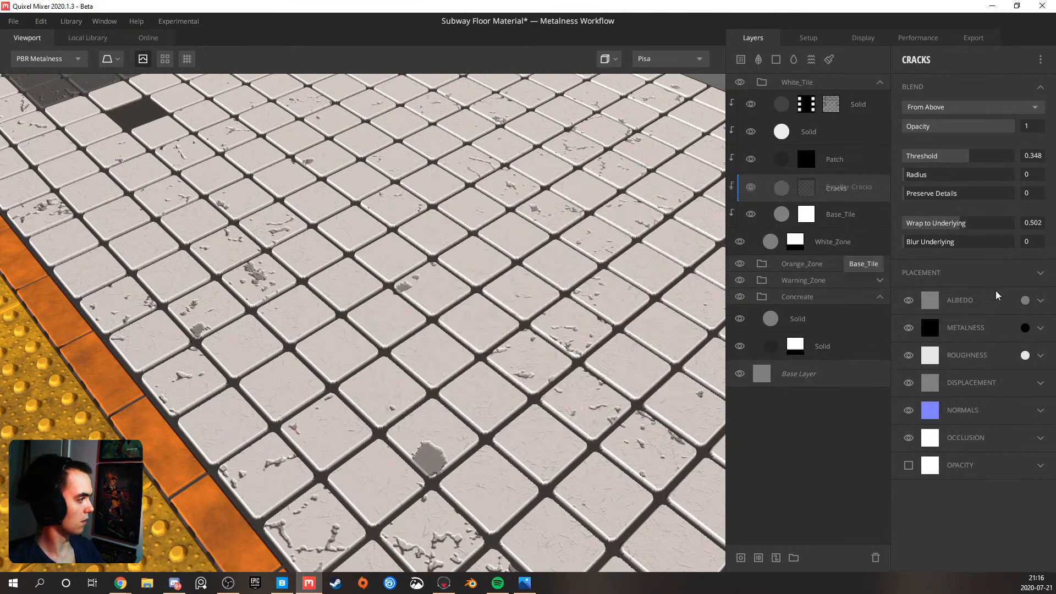
left_click(1025, 300)
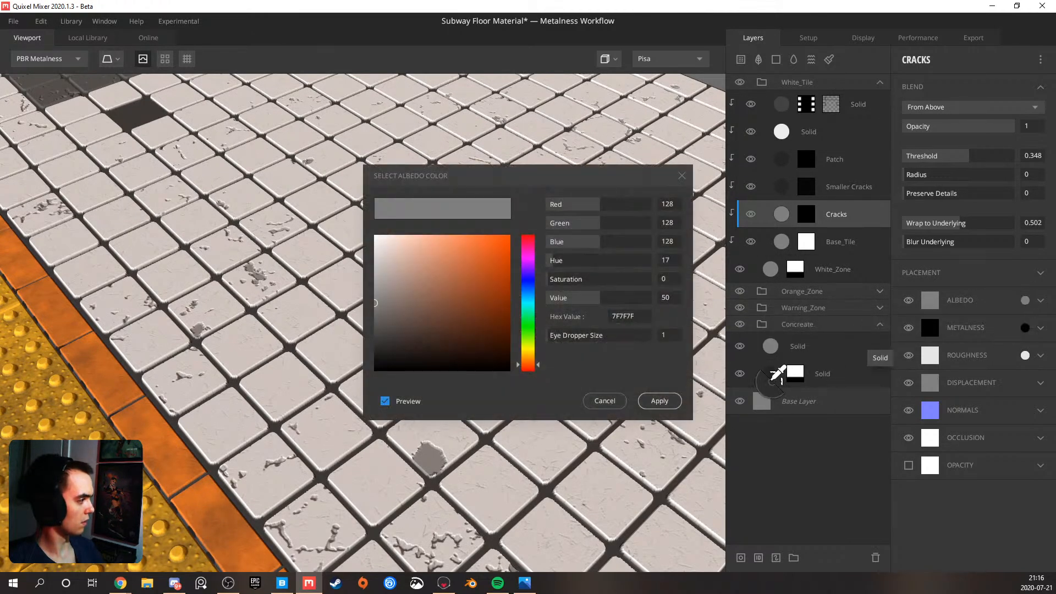
left_click(772, 377)
key("Return")
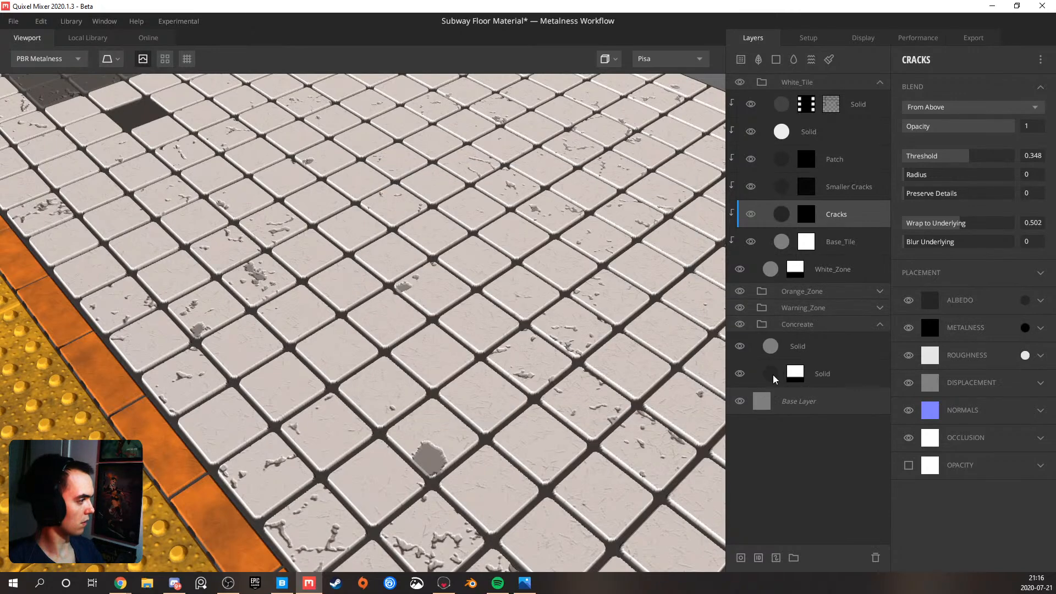
Set the Base_Tile layer's albedo to 252525, sampled from the masked dark Solid layer in the Concreate group
left_click(795, 242)
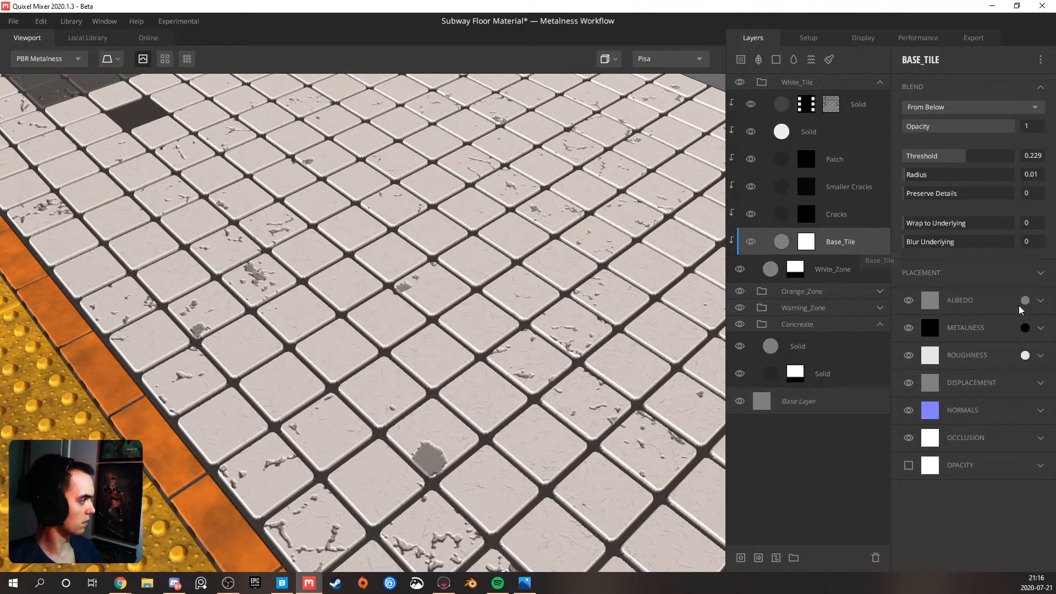
left_click(1026, 295)
left_click(773, 376)
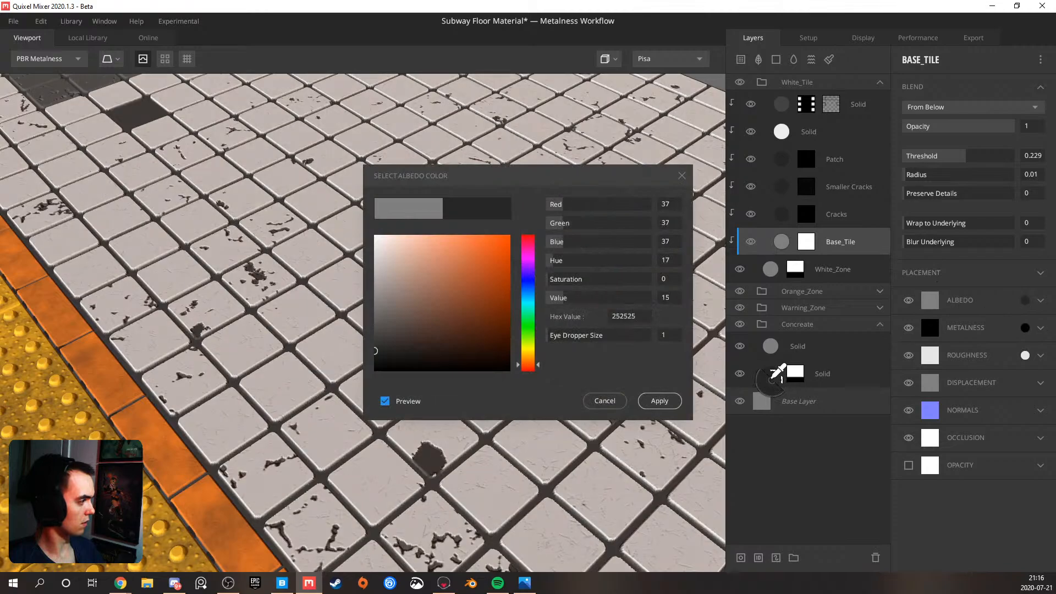
left_click(673, 402)
Inspect the dark cracks and chips in the white tiles, both up close and across the whole floor
scroll(526, 340, "down", 5)
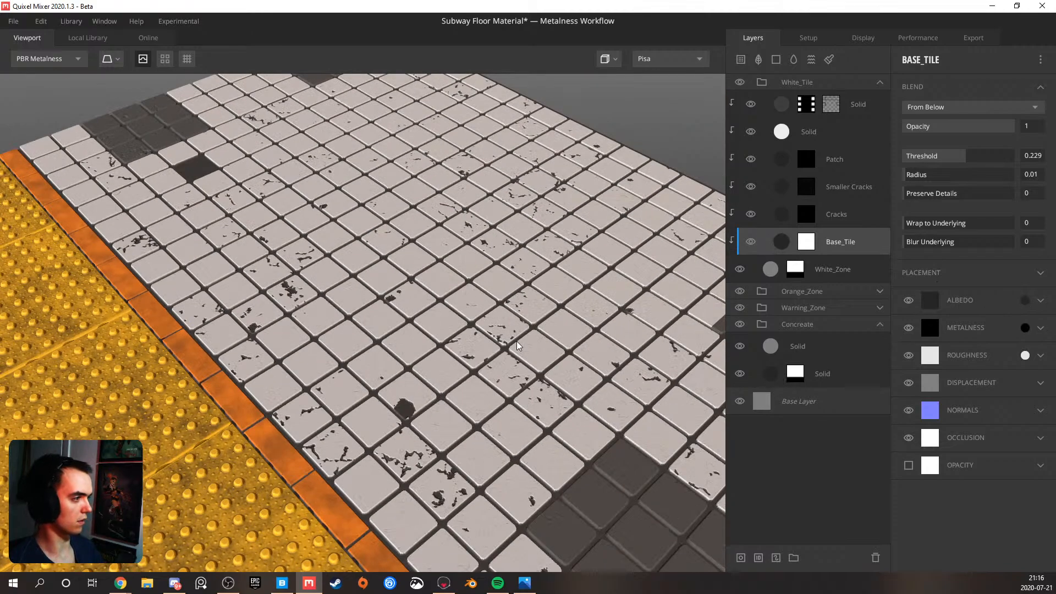
scroll(525, 340, "down", 3)
left_click_drag(525, 340, 444, 344)
scroll(408, 297, "up", 5)
scroll(441, 343, "up", 3)
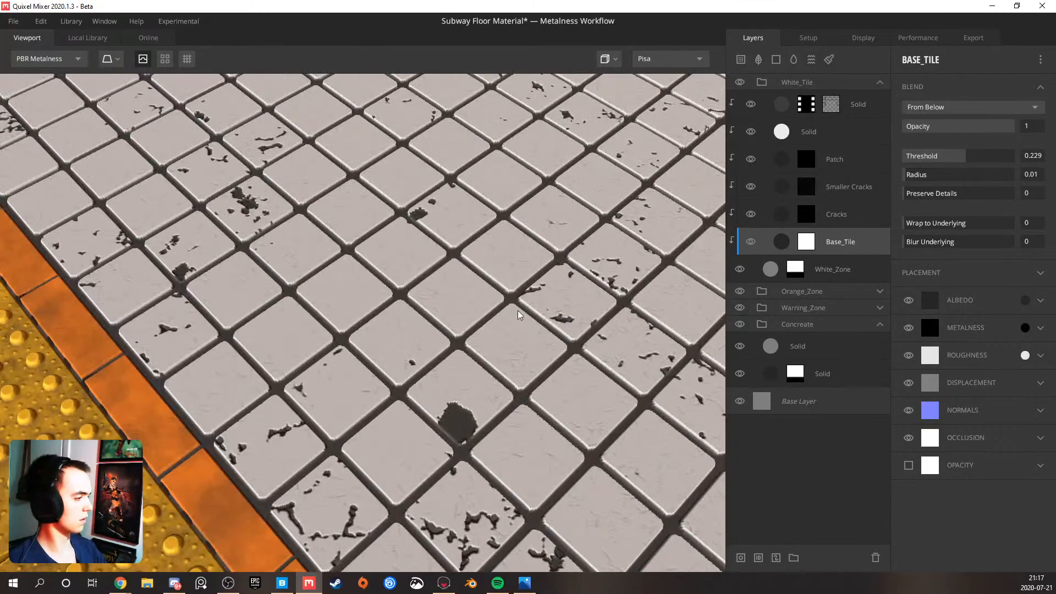
scroll(464, 365, "up", 2)
left_click_drag(480, 429, 434, 400)
scroll(434, 399, "down", 8)
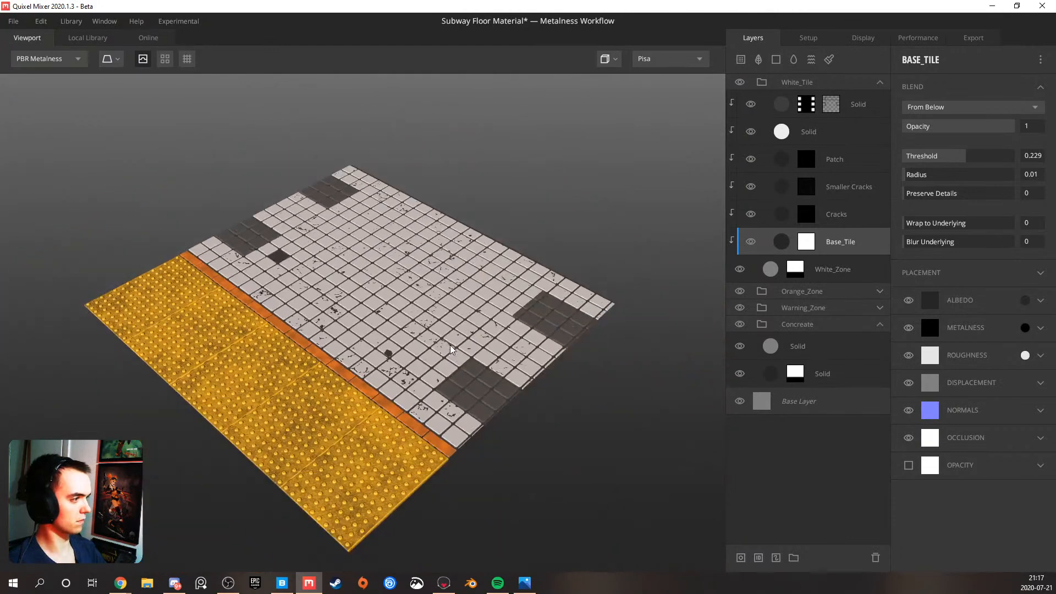
Compare the white tiles with the Cracks, Smaller Cracks and Patch layers individually hidden and shown
left_click(752, 215)
left_click(753, 215)
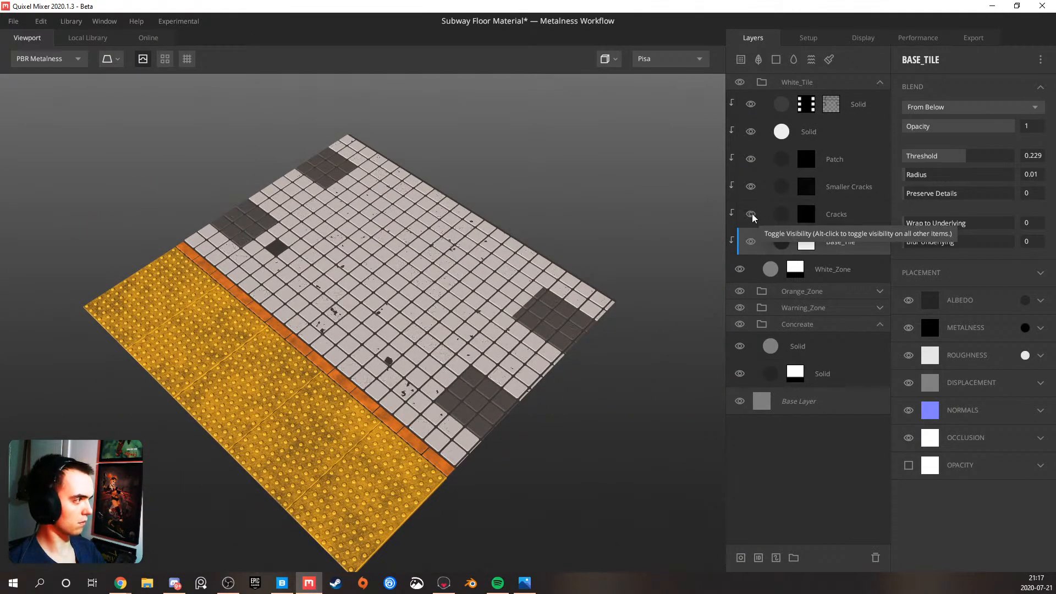
left_click(751, 188)
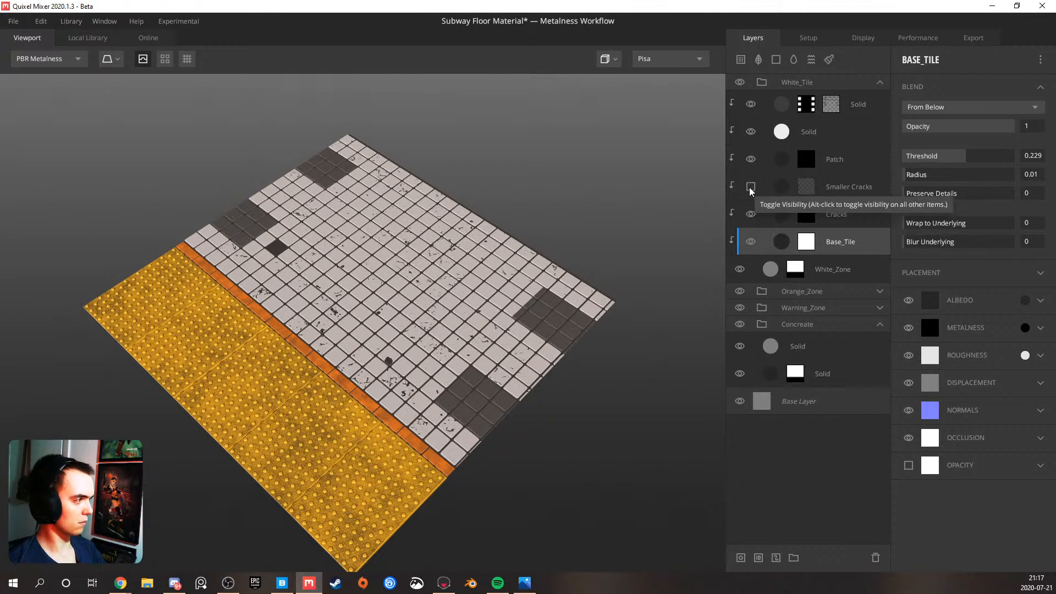
left_click(751, 188)
left_click(752, 160)
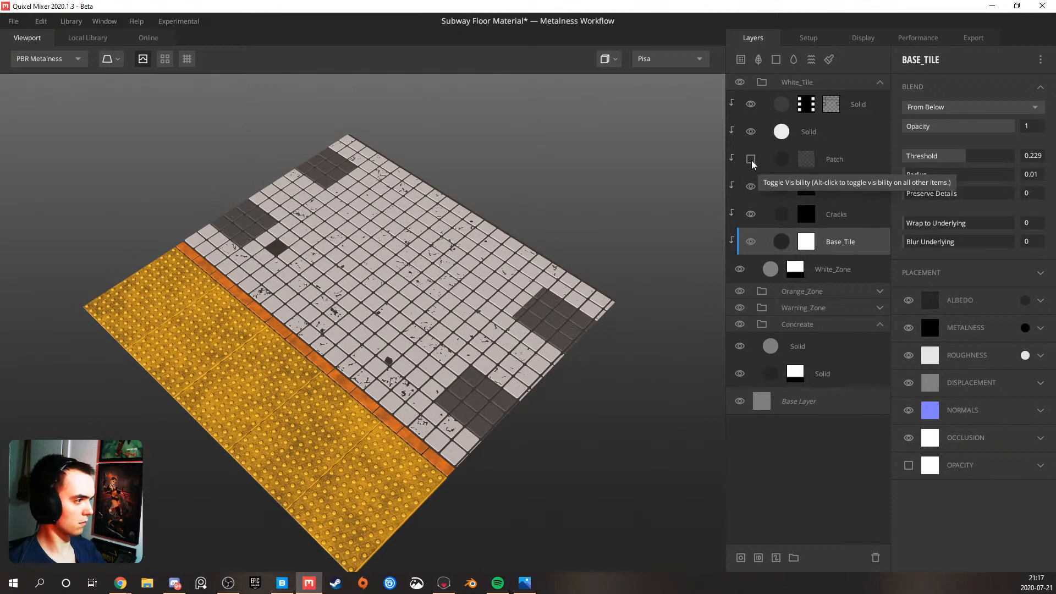
left_click(751, 160)
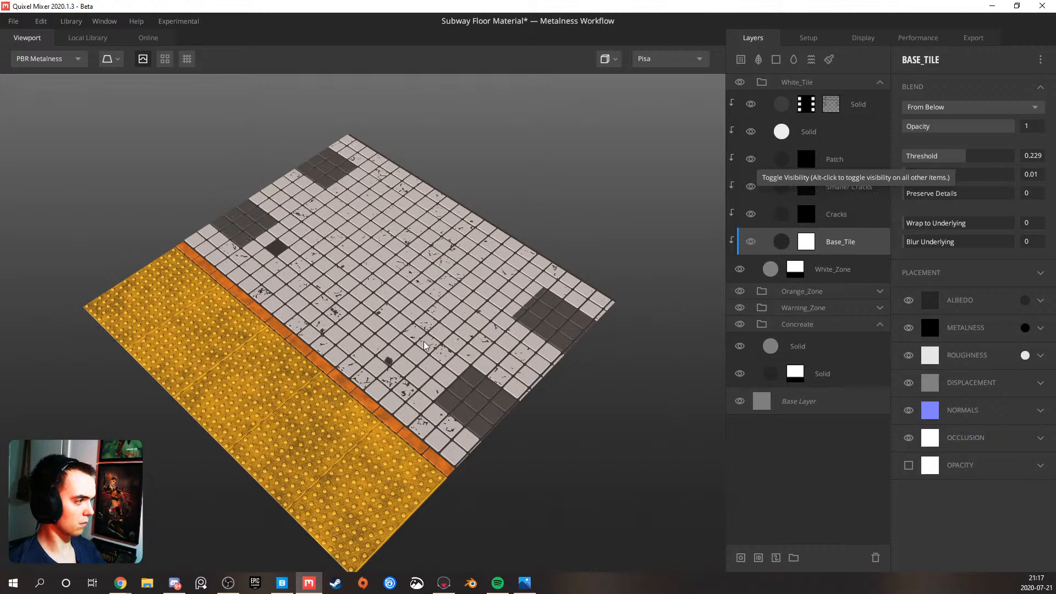
scroll(424, 346, "up", 5)
left_click(747, 159)
left_click(749, 160)
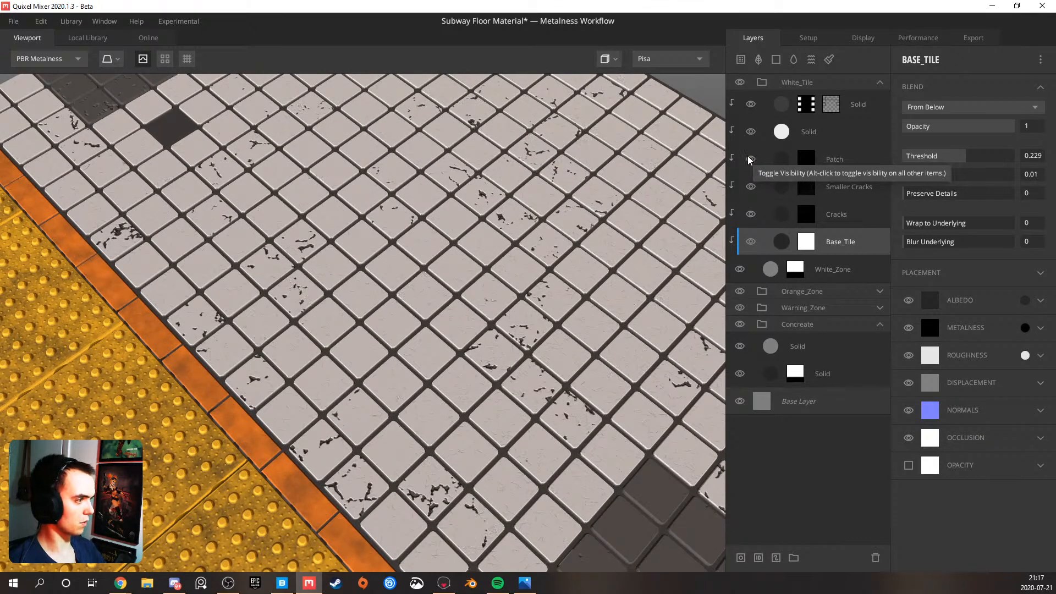
Set the Perlin noise in the Patch layer's mask to 1 octave and a persistence of 0
left_click(804, 159)
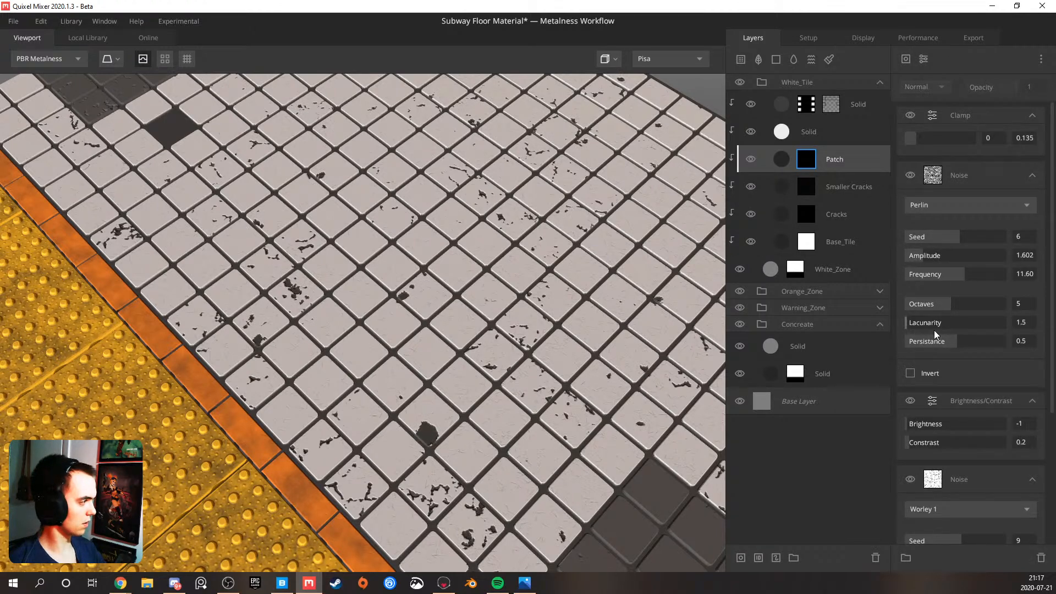
mouse_move(936, 343)
left_mouse_down()
mouse_move(892, 345)
mouse_move(916, 341)
left_mouse_up()
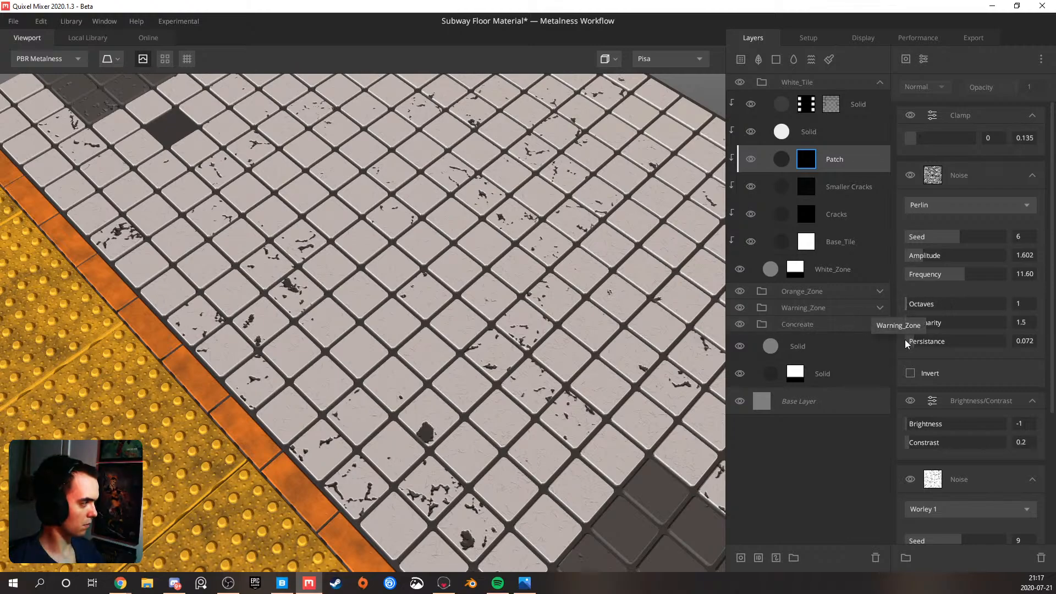
Set the Patch mask's Perlin noise frequency to 10.71 and its amplitude to 2.873
left_click_drag(505, 385, 382, 300)
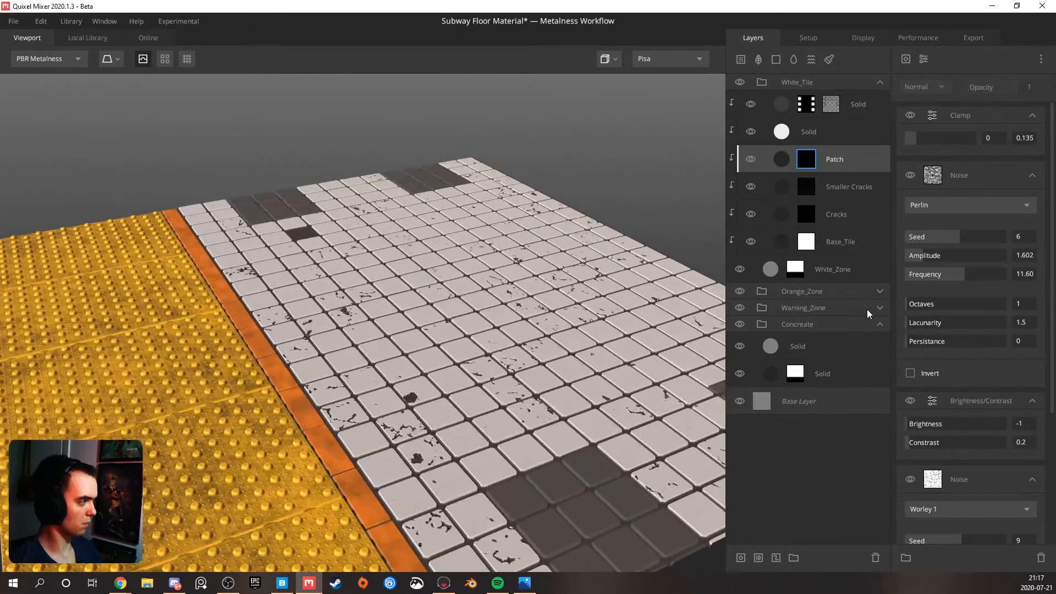
left_click(962, 273)
mouse_move(962, 273)
left_mouse_down()
mouse_move(952, 273)
mouse_move(971, 269)
mouse_move(960, 271)
left_mouse_up()
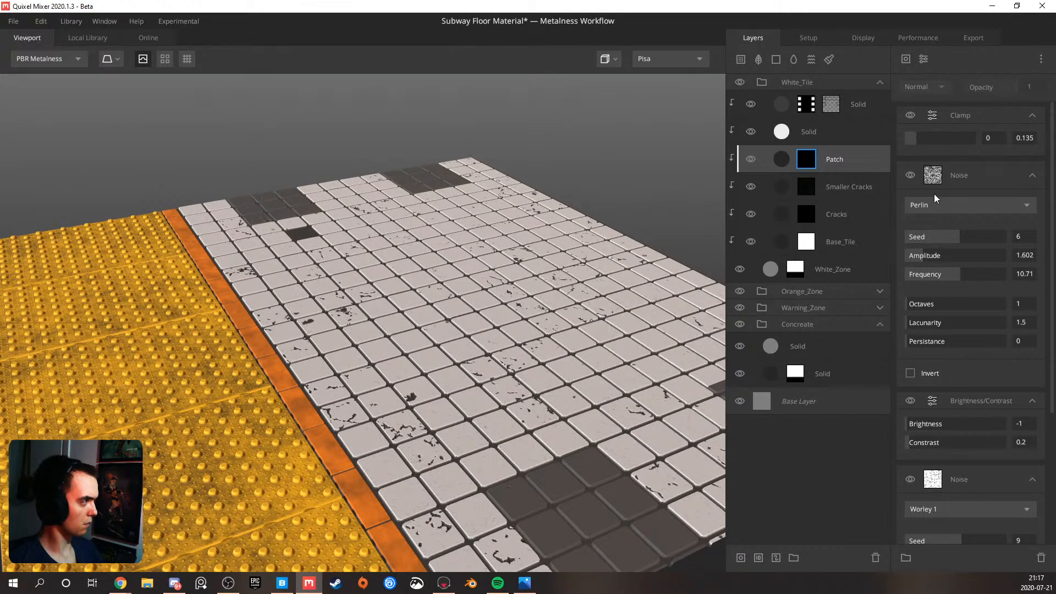
left_click_drag(934, 254, 935, 250)
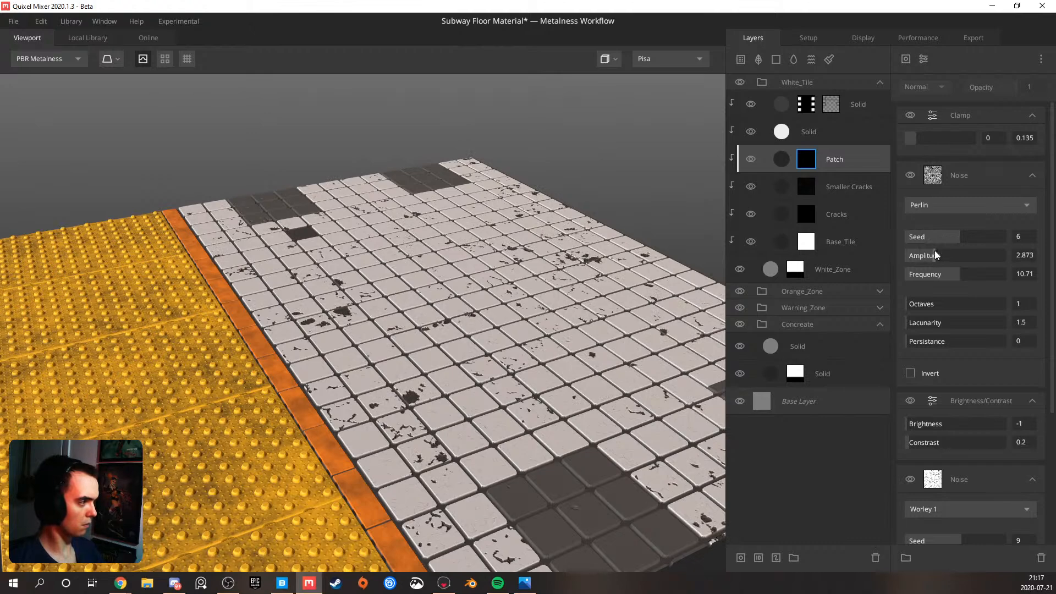
Check the enlarged chips up close and lighten the Patch layer's albedo to a mid grey, leaving Match to Underlying at 0
scroll(510, 372, "down", 3)
left_click_drag(510, 372, 431, 447)
scroll(393, 374, "up", 2)
scroll(440, 374, "up", 4)
scroll(266, 372, "up", 5)
middle_click_drag(273, 339, 287, 372)
left_click_drag(287, 371, 319, 349)
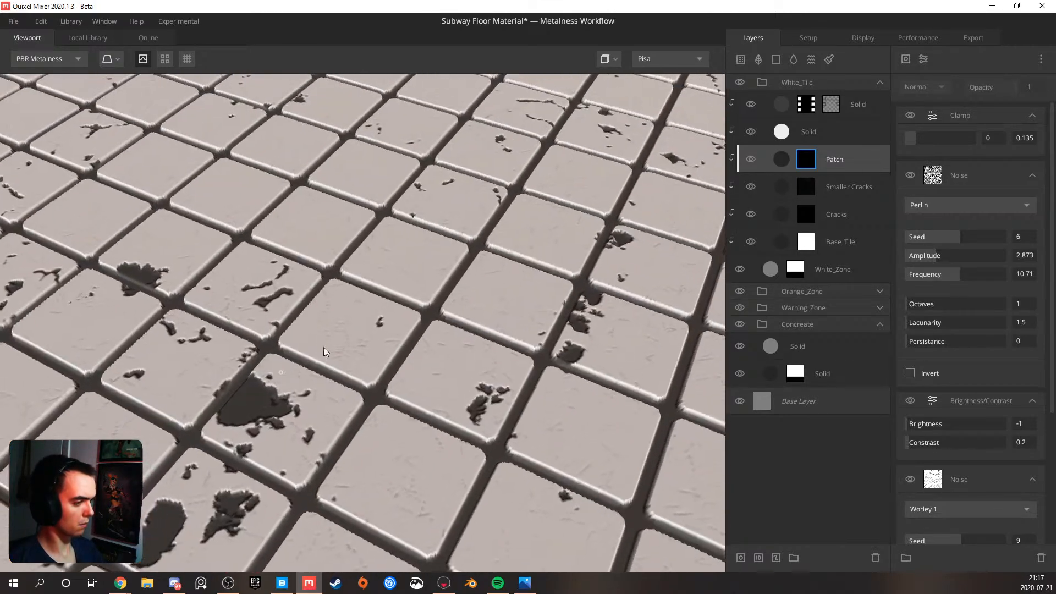
left_click(788, 163)
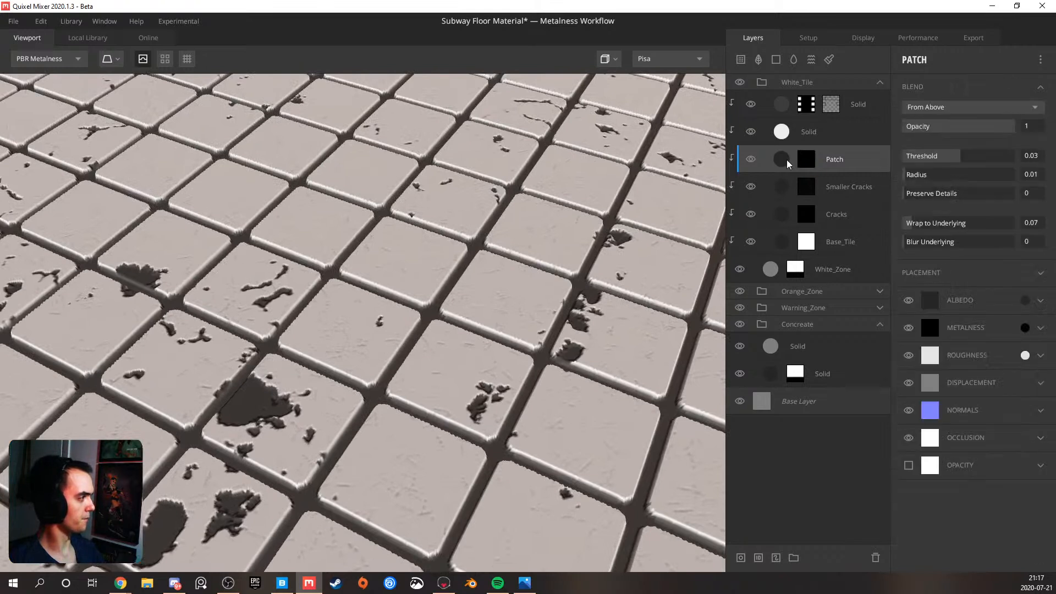
left_click(1041, 301)
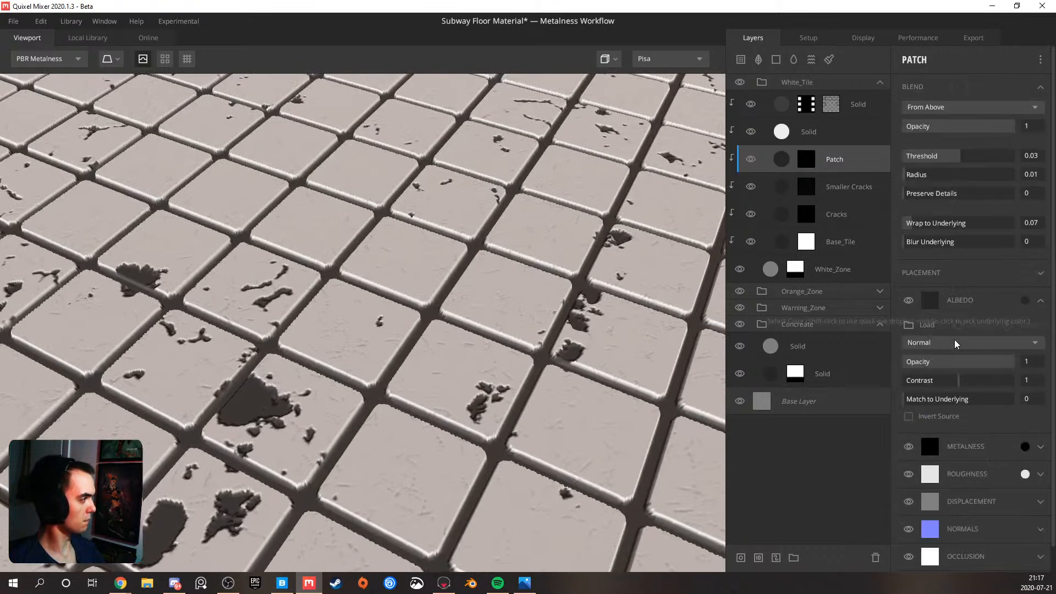
left_click_drag(938, 400, 902, 399)
left_click(1025, 301)
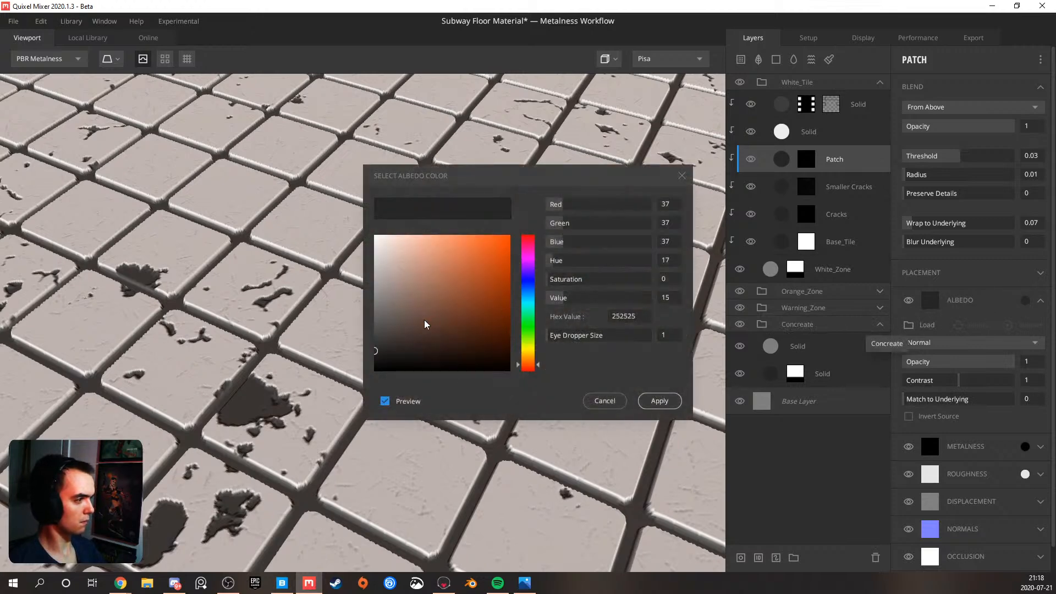
mouse_move(385, 330)
left_mouse_down()
mouse_move(382, 300)
mouse_move(361, 291)
left_mouse_up()
left_click(660, 401)
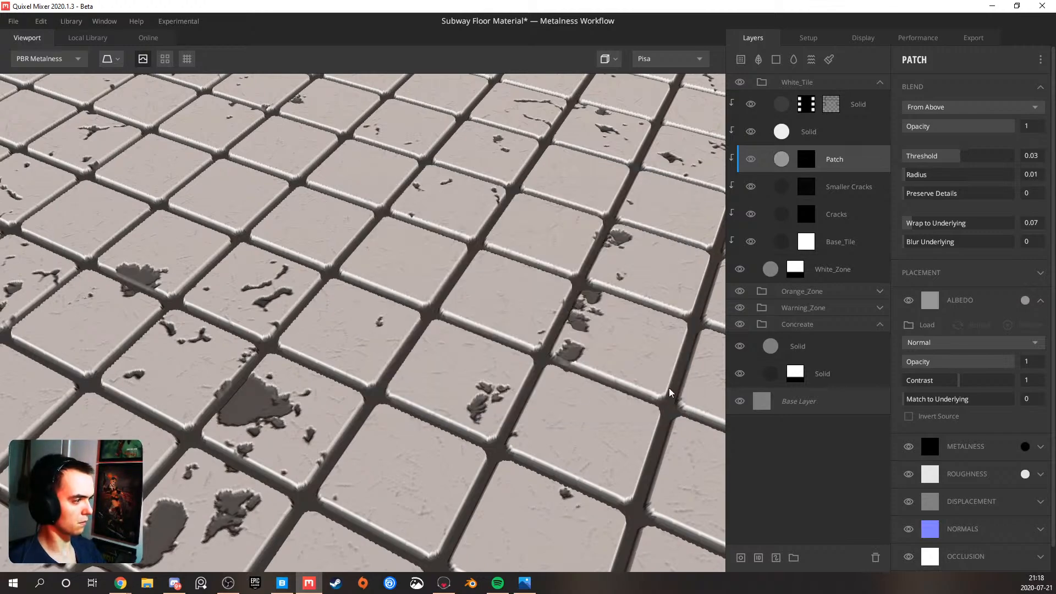
Examine the lighter grey patches across the tiled floor from several angles and distances
scroll(631, 394, "down", 10)
middle_click_drag(409, 317, 392, 382)
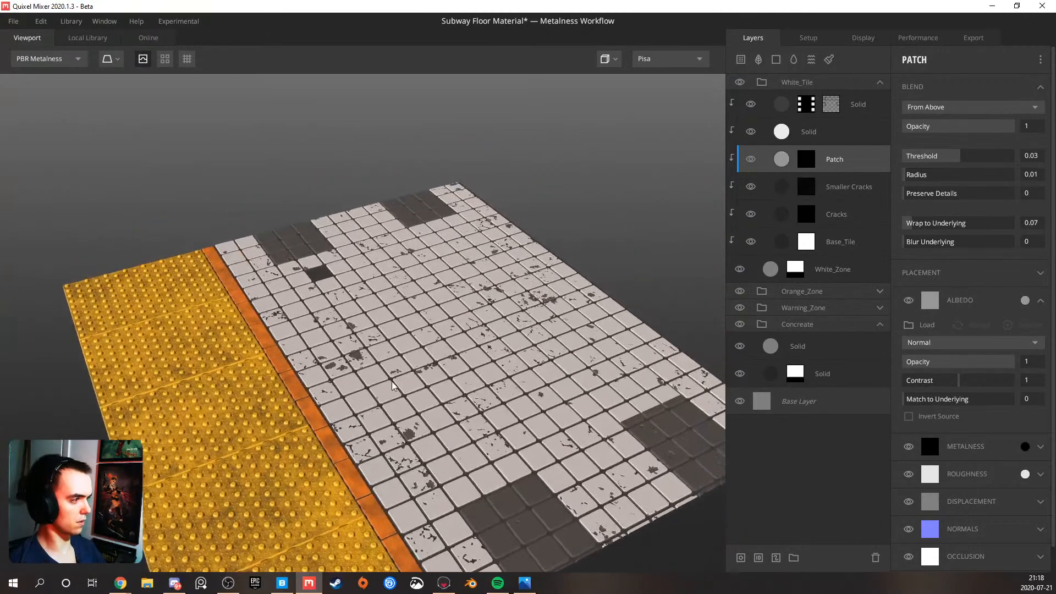
scroll(394, 378, "up", 4)
left_click_drag(383, 369, 457, 392)
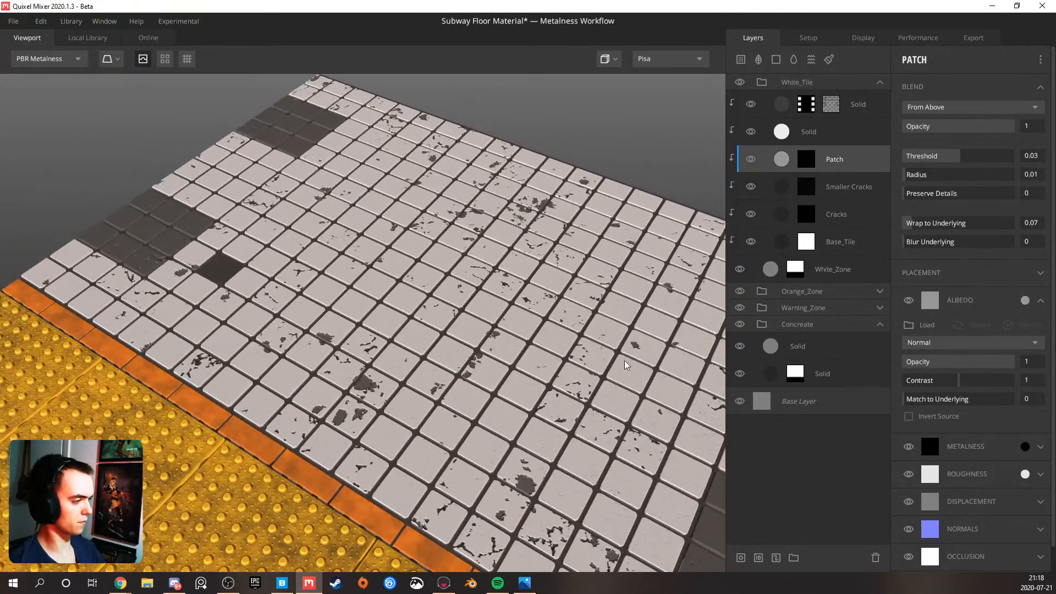
scroll(543, 352, "down", 5)
left_click_drag(512, 341, 454, 290)
middle_click_drag(440, 284, 427, 322)
left_click_drag(419, 323, 465, 336)
middle_click_drag(465, 336, 426, 275)
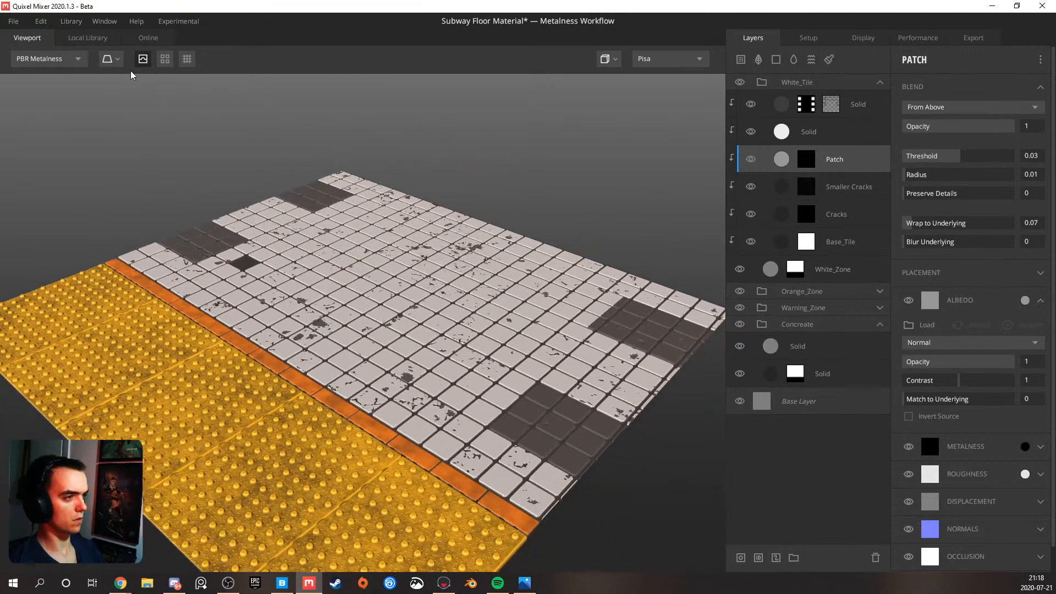
Switch the preview mesh to Rounded Cube and face its side with the tile zones
left_click(117, 59)
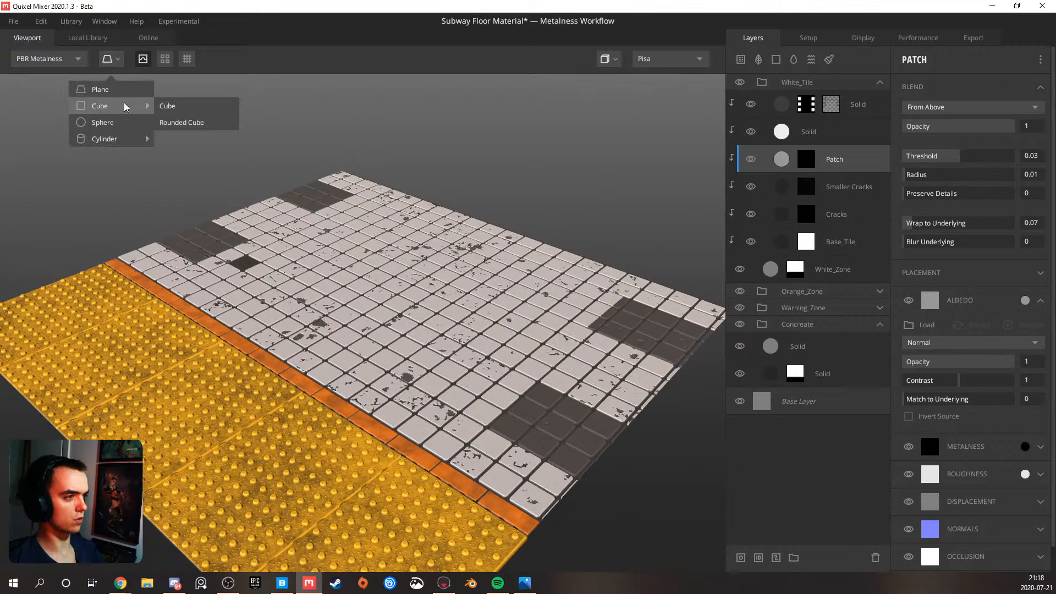
left_click(171, 122)
left_click_drag(376, 189, 524, 227)
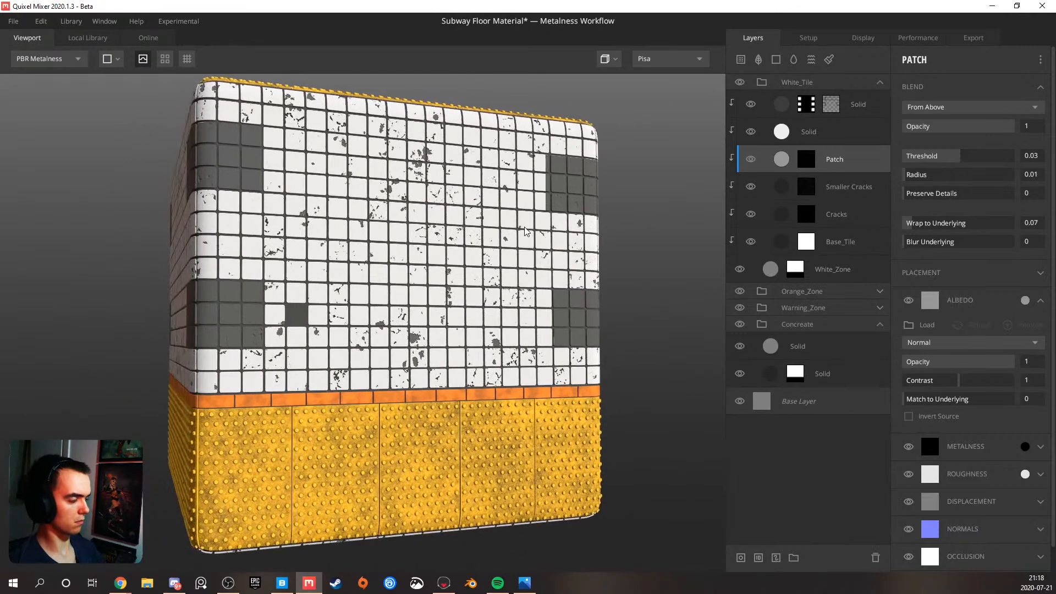
Compare the white tiles on the cube with the Cracks layer hidden and shown
left_click(843, 213)
left_click(751, 214)
left_click(755, 215)
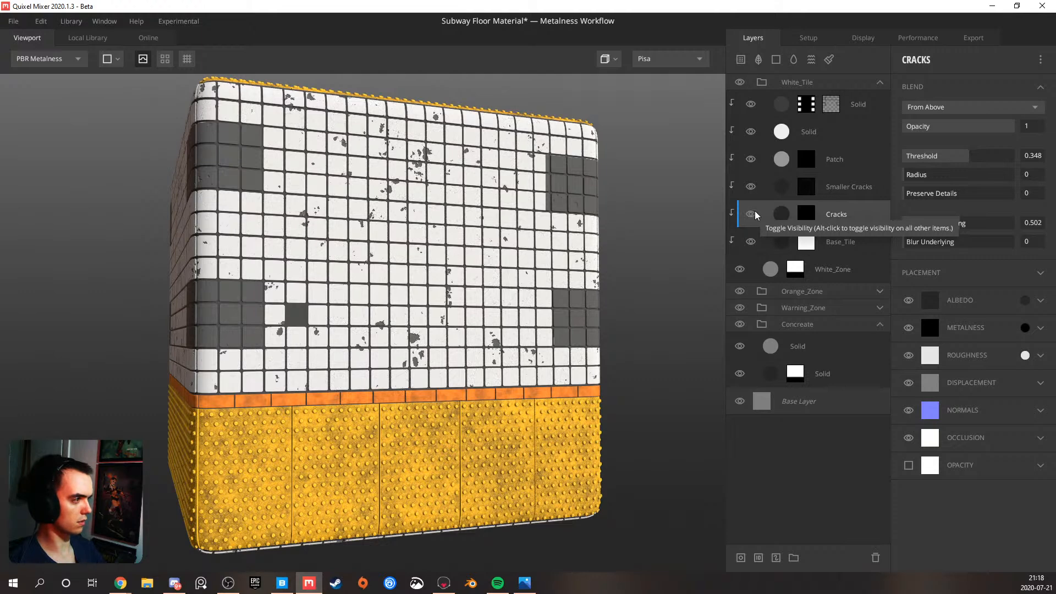
left_click(755, 215)
left_click(755, 216)
Open the Cracks layer's mask and compare the result with its Worley 1 noise hidden and shown
left_click(807, 214)
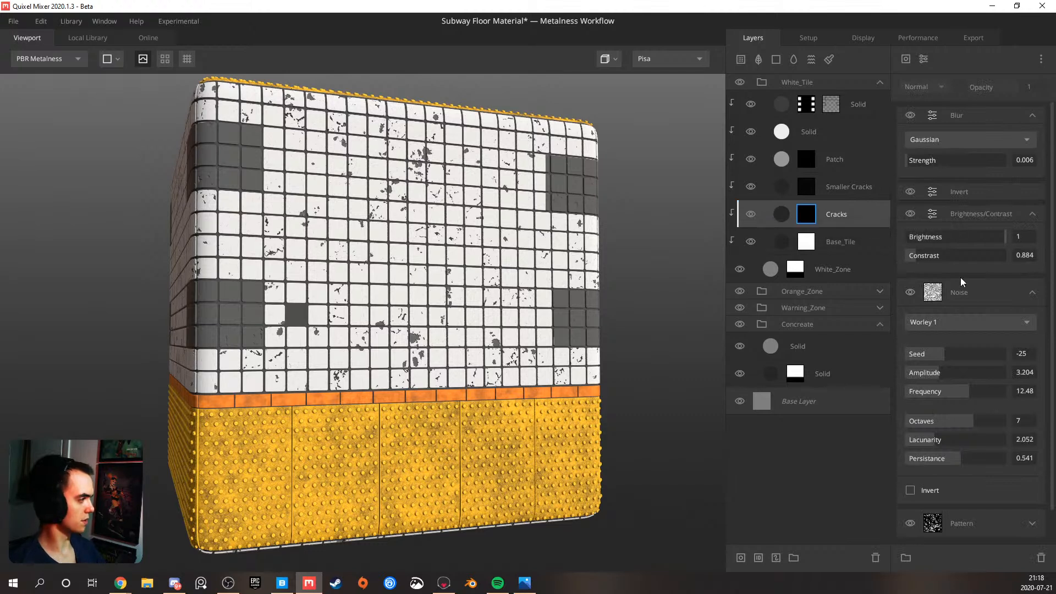
scroll(960, 275, "down", 1)
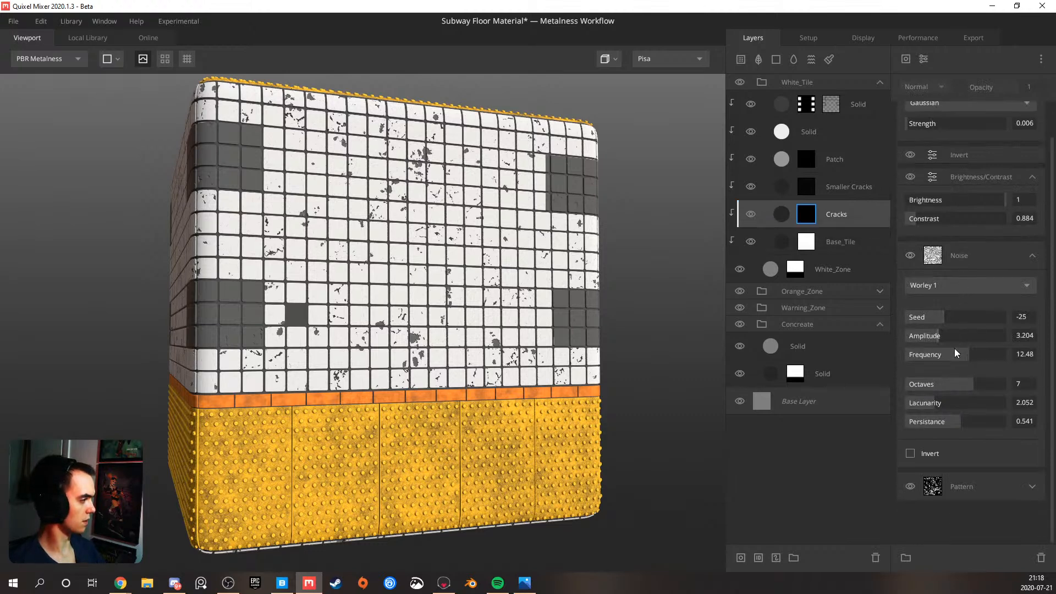
left_click(912, 257)
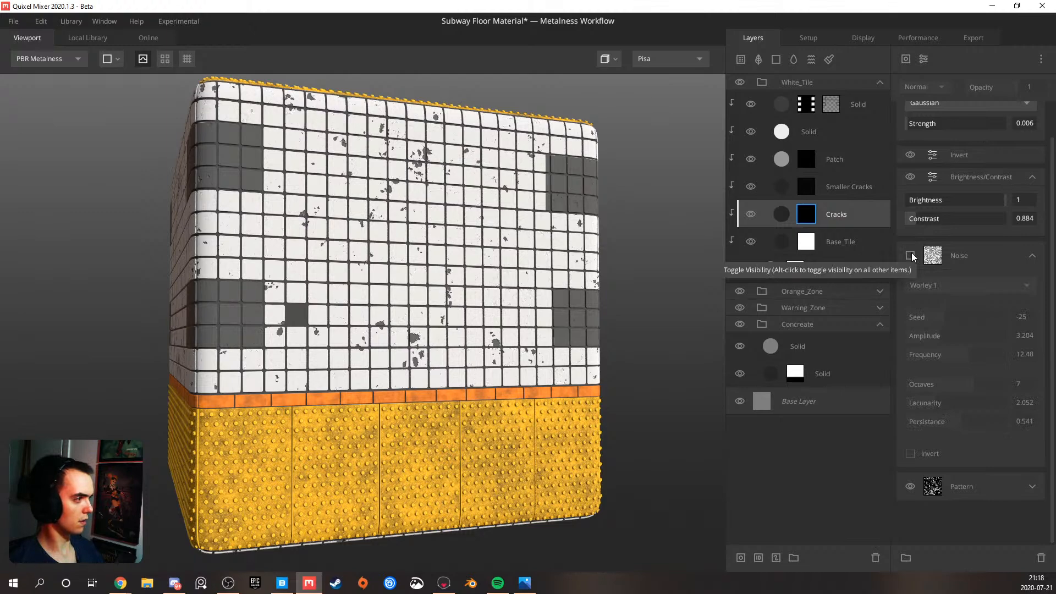
left_click(911, 257)
Select the Worley 1 noise in the Cracks mask and display the layer mask in the viewport
scroll(606, 275, "up", 5)
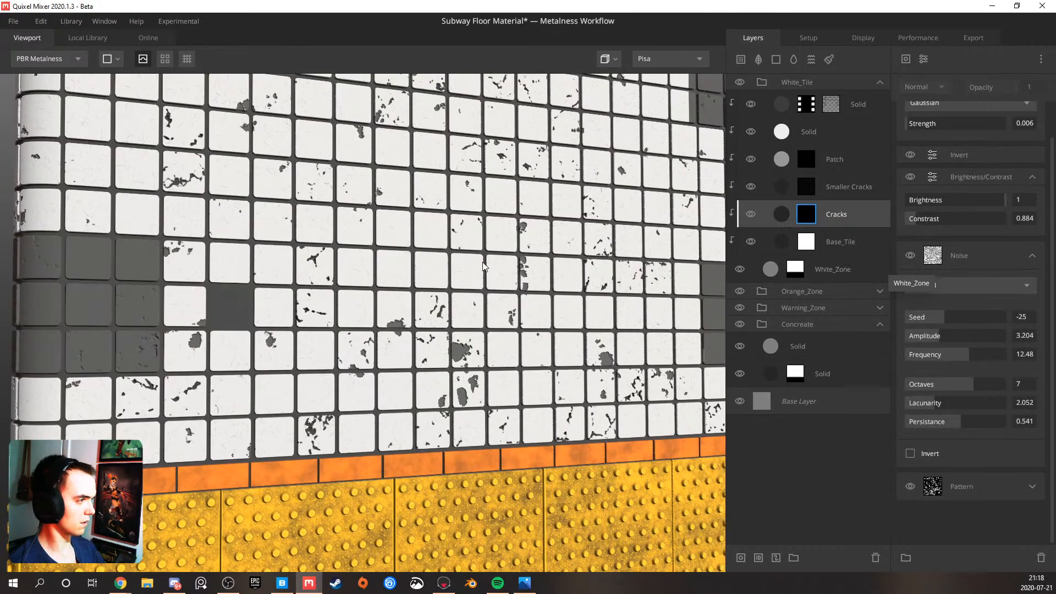
double_click(955, 254)
left_click(947, 249)
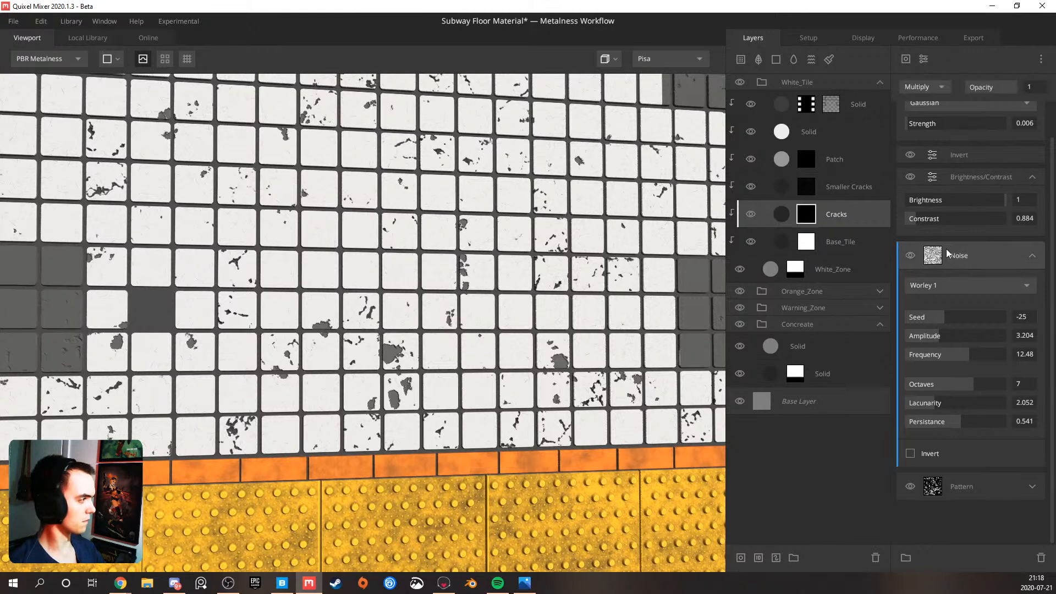
key("m")
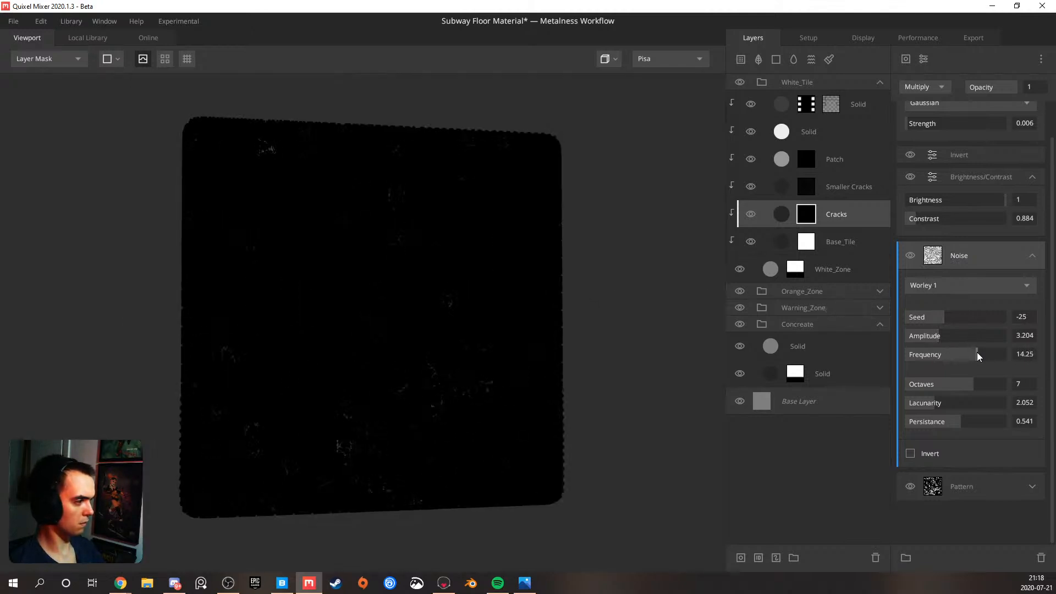
Try a frequency of 9.945 for the Cracks mask's Worley 1 noise and undo the change
left_click_drag(970, 355, 955, 354)
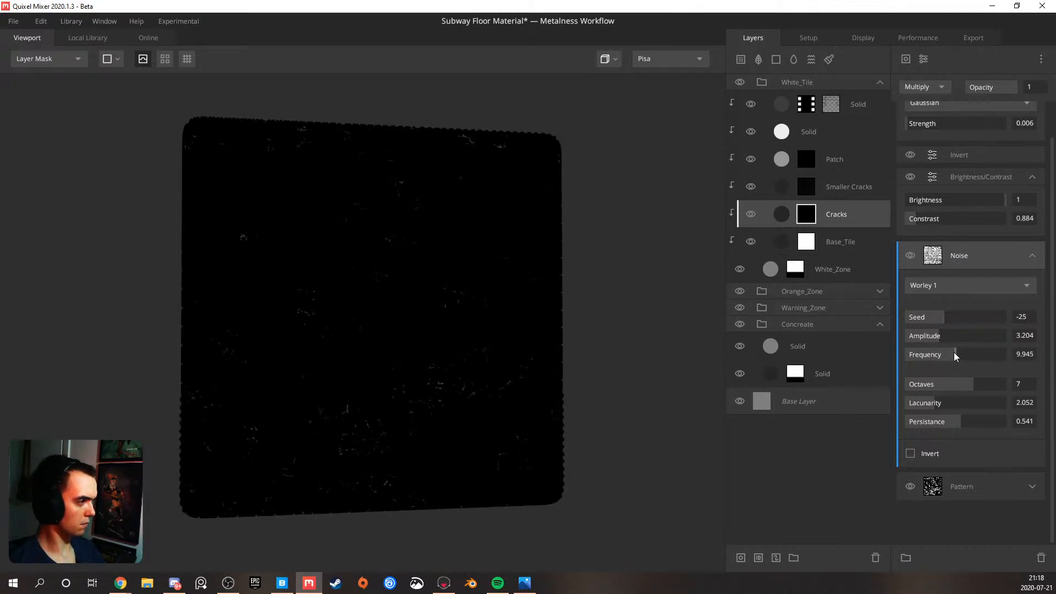
key("ctrl+z")
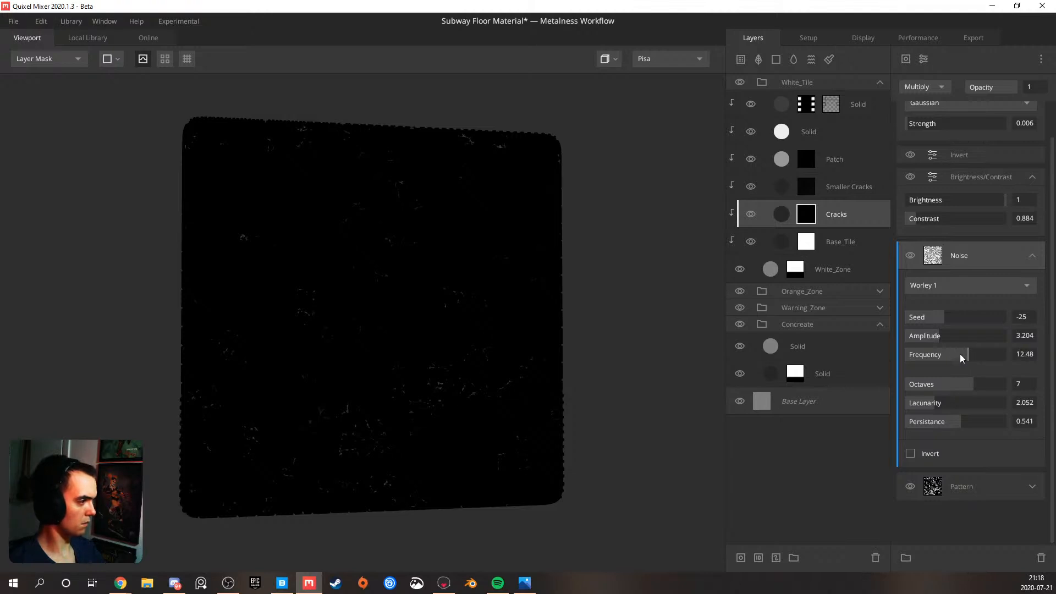
Set the cut-out amount of the Cracks mask's square pattern to 0.939 and its cut-out random seed to 69.06
left_click(1011, 485)
scroll(972, 456, "down", 6)
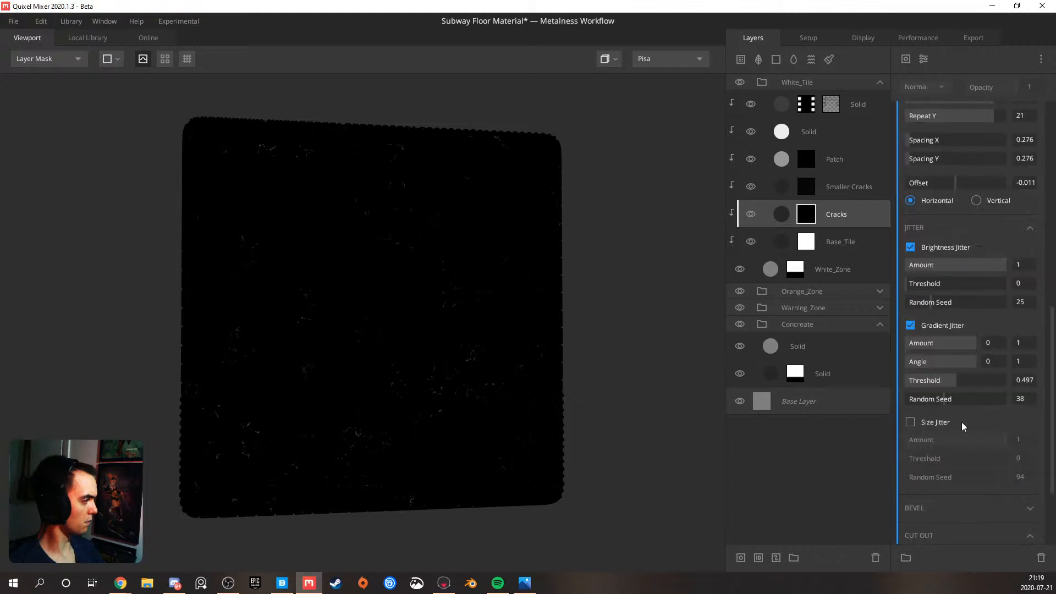
scroll(962, 422, "down", 3)
left_click_drag(966, 435, 992, 430)
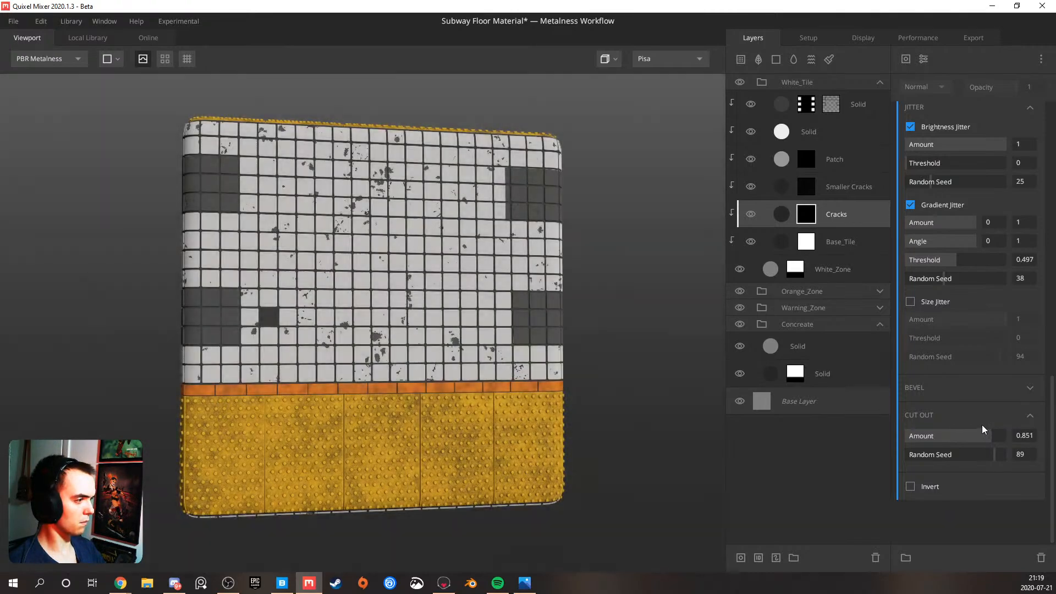
left_click_drag(504, 316, 523, 326)
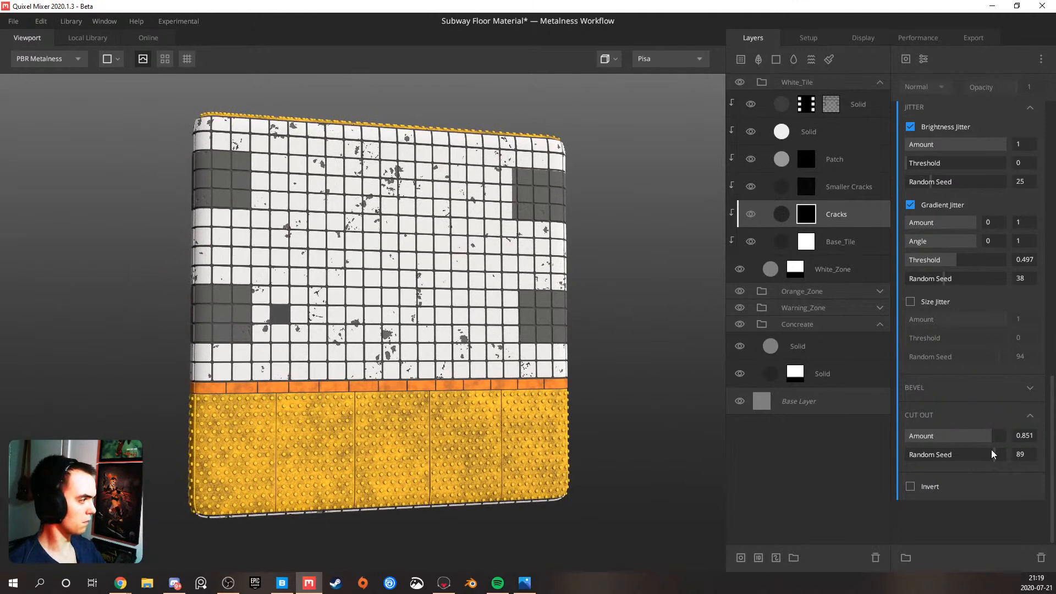
left_click_drag(988, 452, 975, 452)
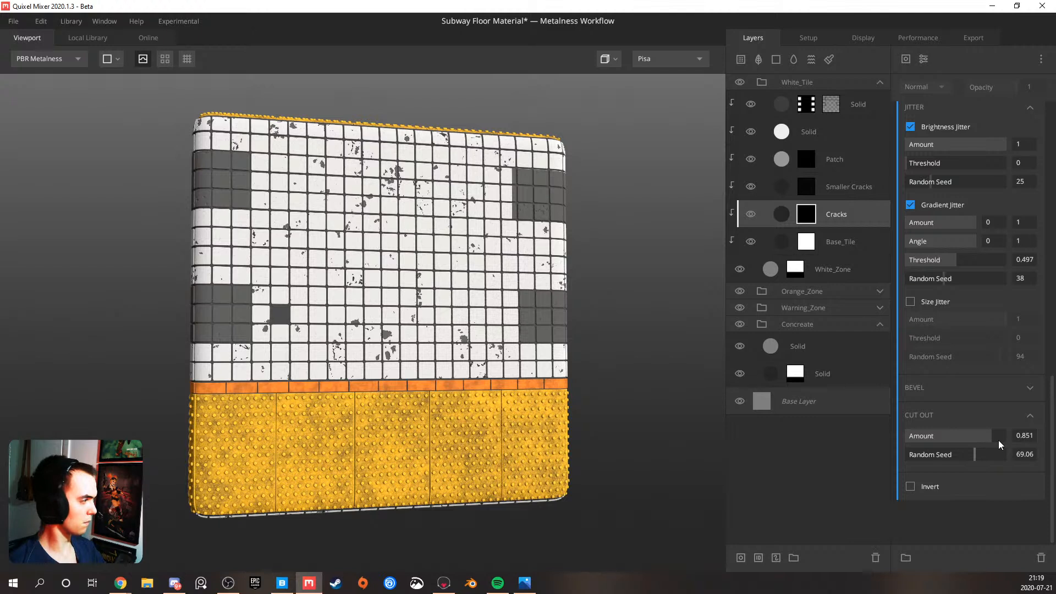
left_click(999, 439)
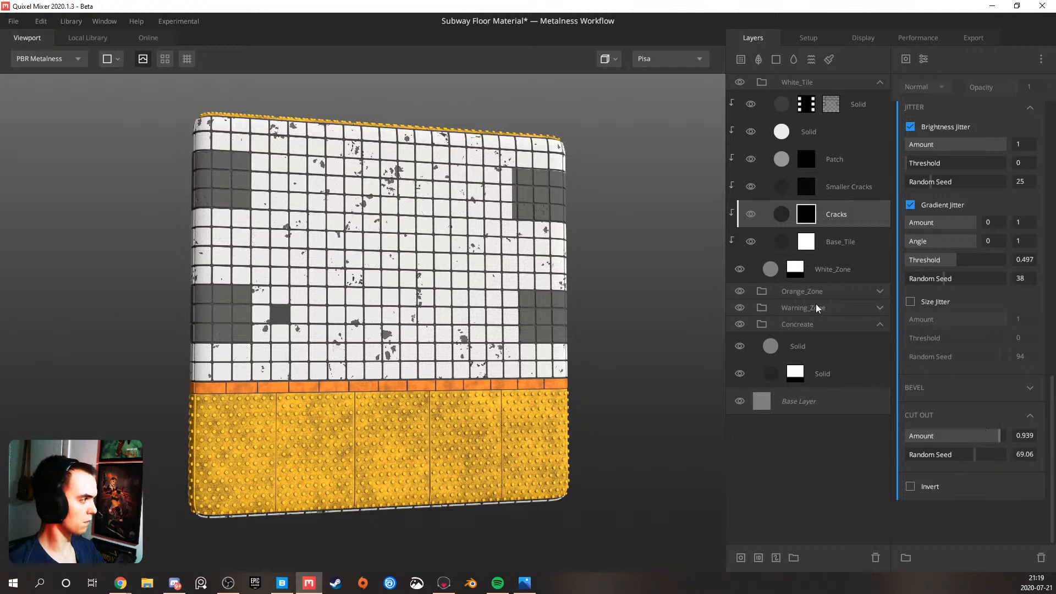
Check the Smaller Cracks mask settings and set the cut-out amount of the Cracks mask's square pattern to 0.972
left_click(832, 185)
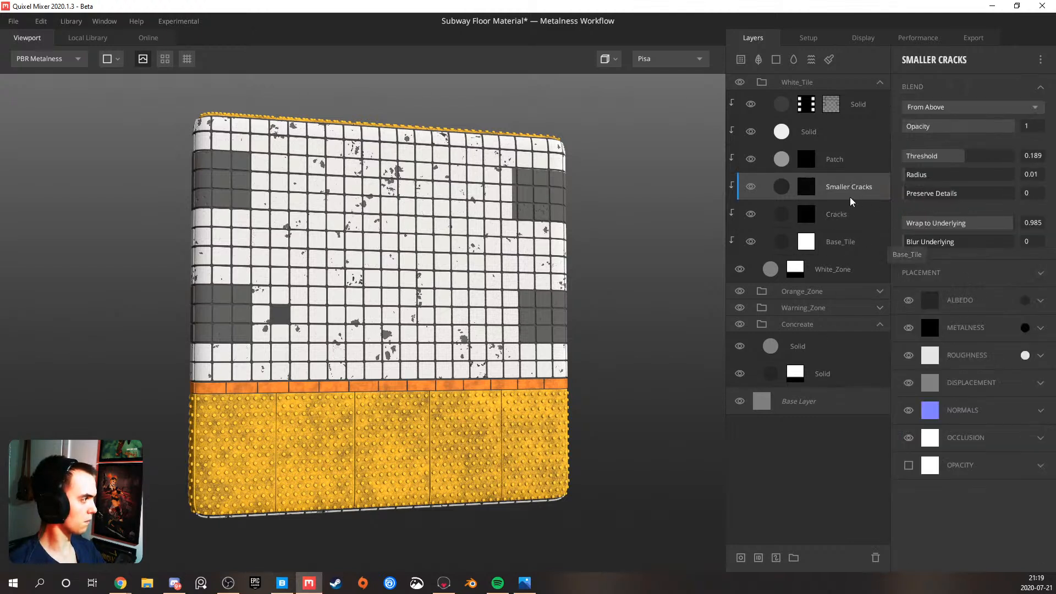
left_click(806, 187)
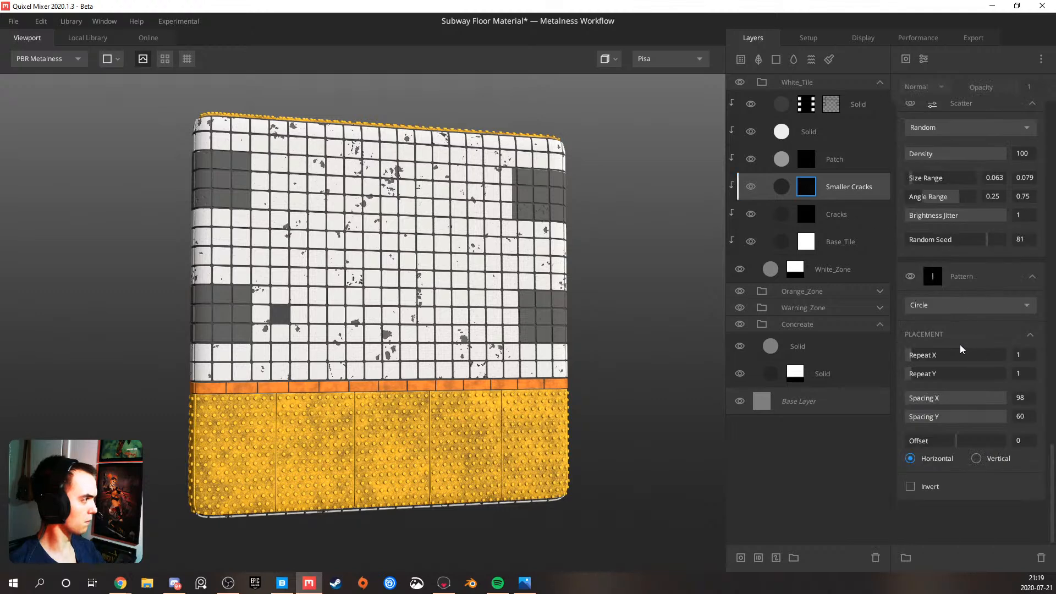
left_click_drag(811, 214, 842, 238)
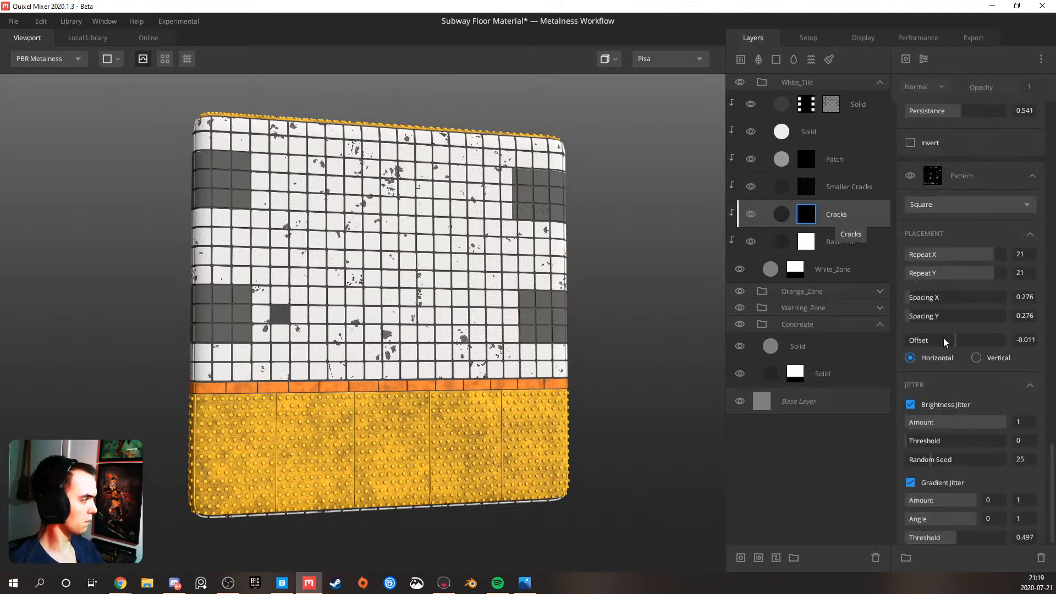
scroll(943, 338, "down", 5)
scroll(952, 361, "up", 3)
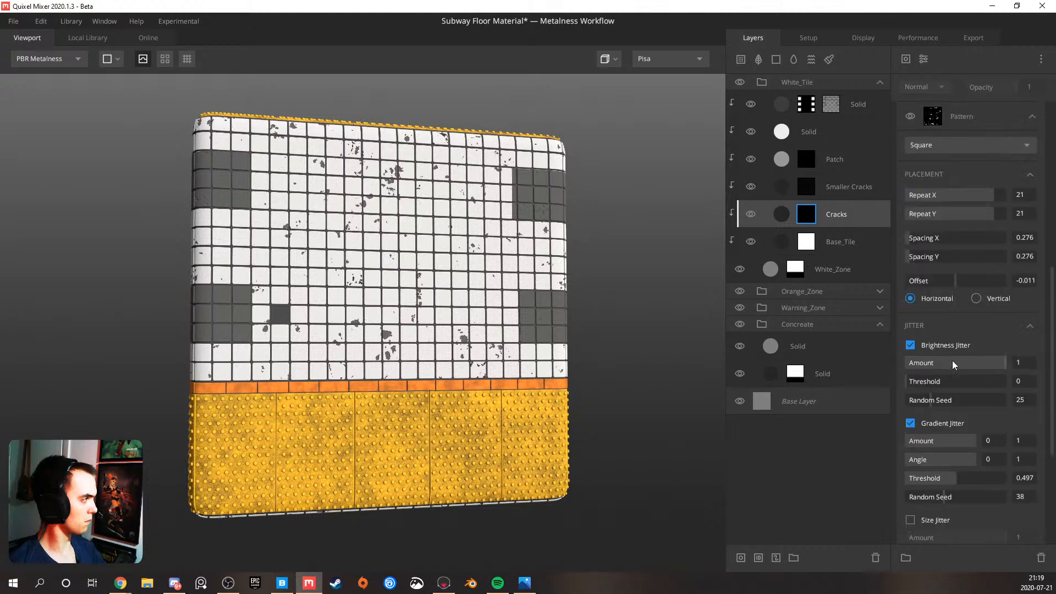
scroll(952, 361, "down", 1)
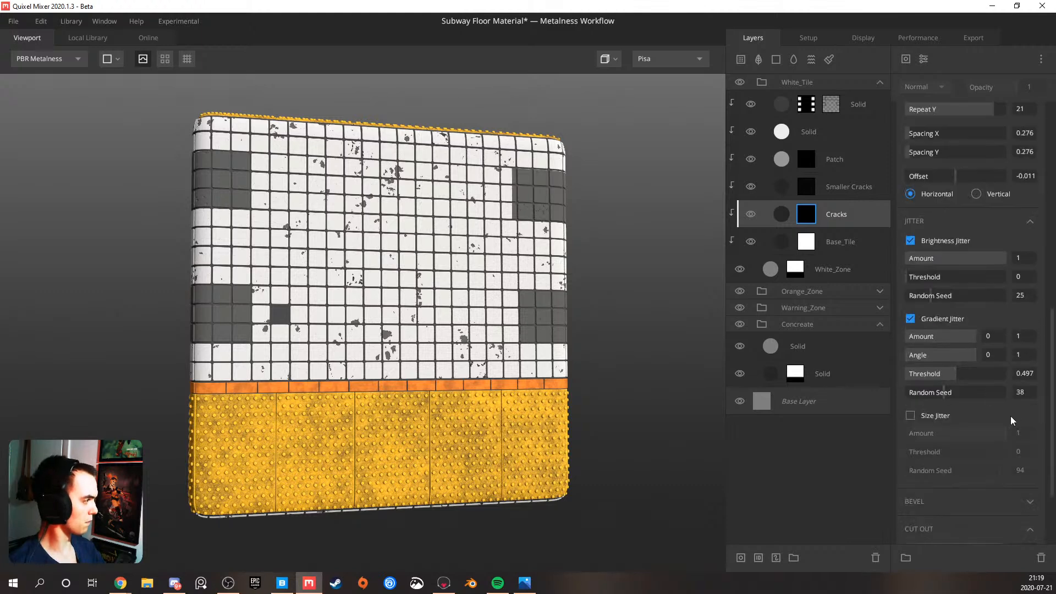
scroll(1005, 408, "down", 2)
left_click(1003, 430)
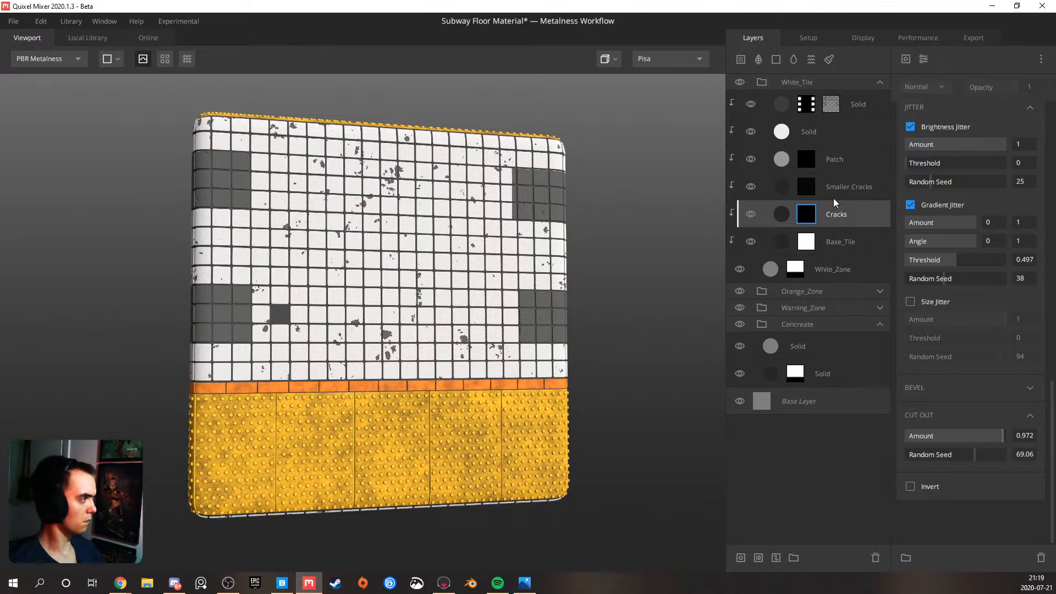
Set the Perlin noise in the Patch layer's mask to a frequency of 7.293 and an amplitude of 2.652
left_click(841, 165)
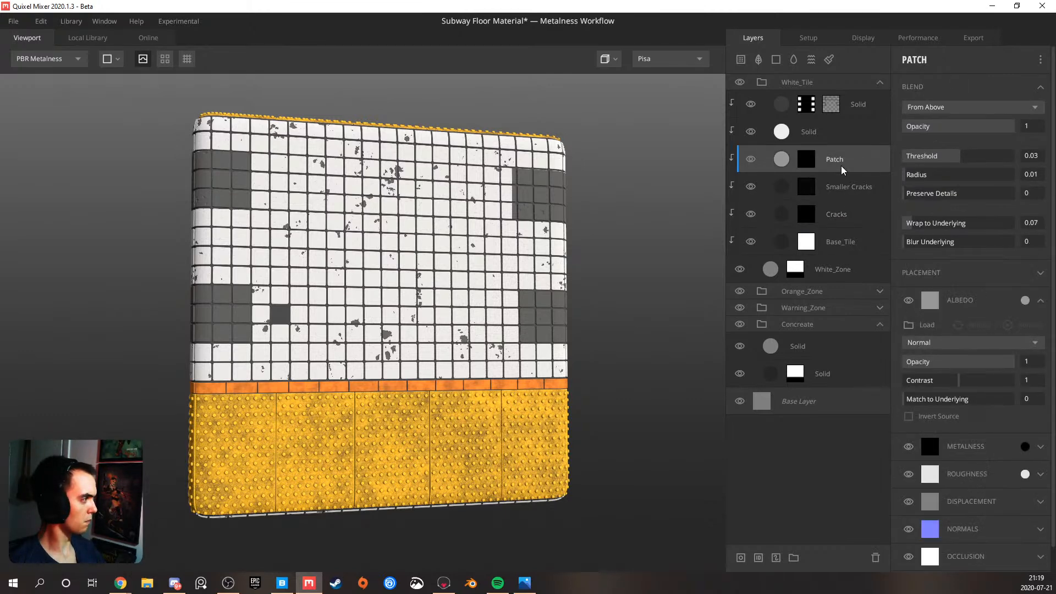
left_click(808, 160)
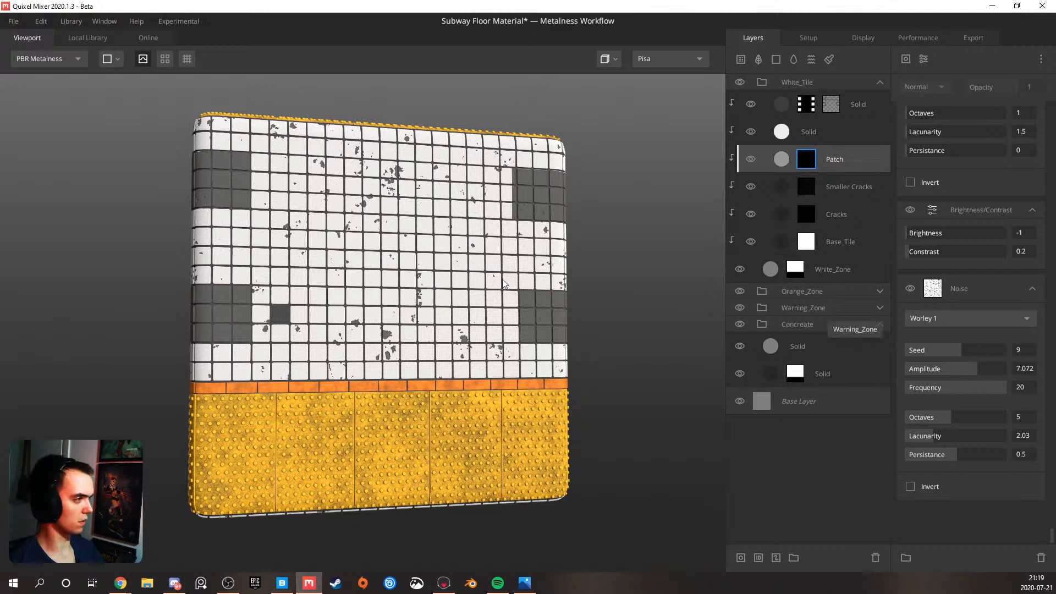
scroll(920, 292, "up", 1)
scroll(920, 292, "up", 5)
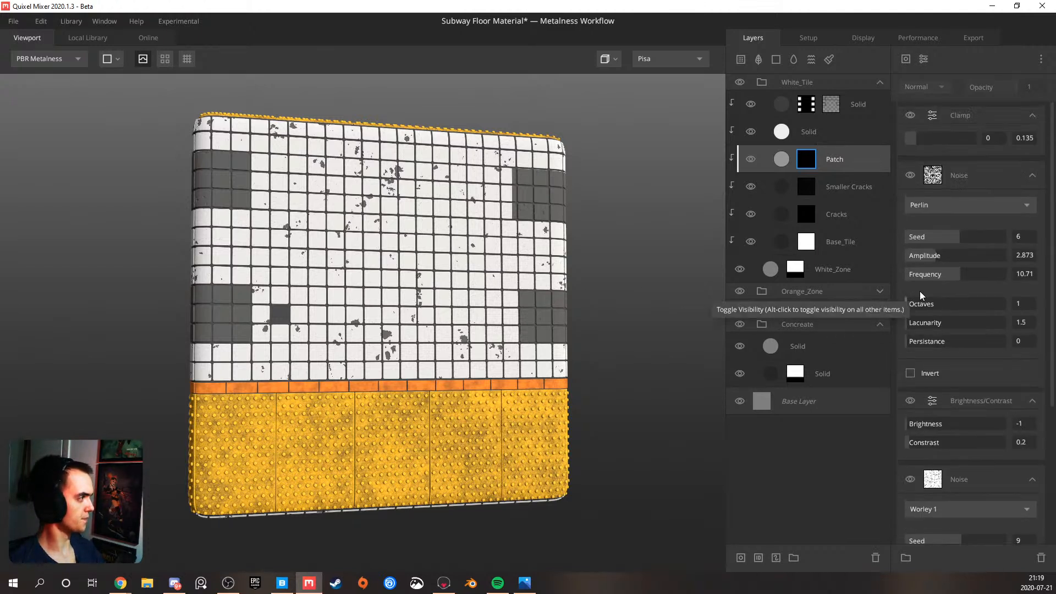
left_click_drag(952, 274, 933, 258)
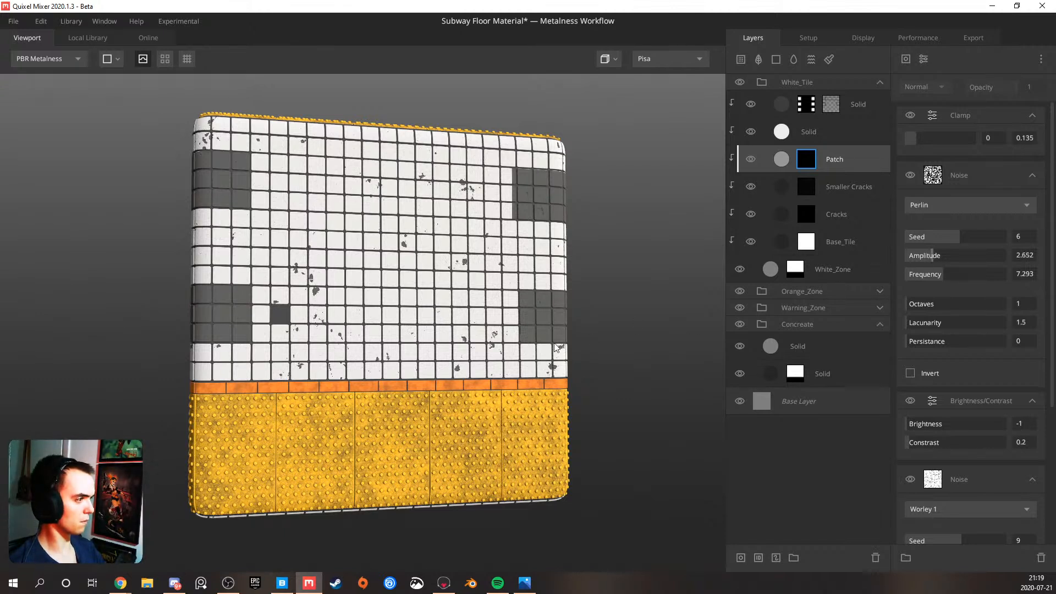
Change the preview model to a sphere and orbit around it to view the tile zones
left_click(114, 60)
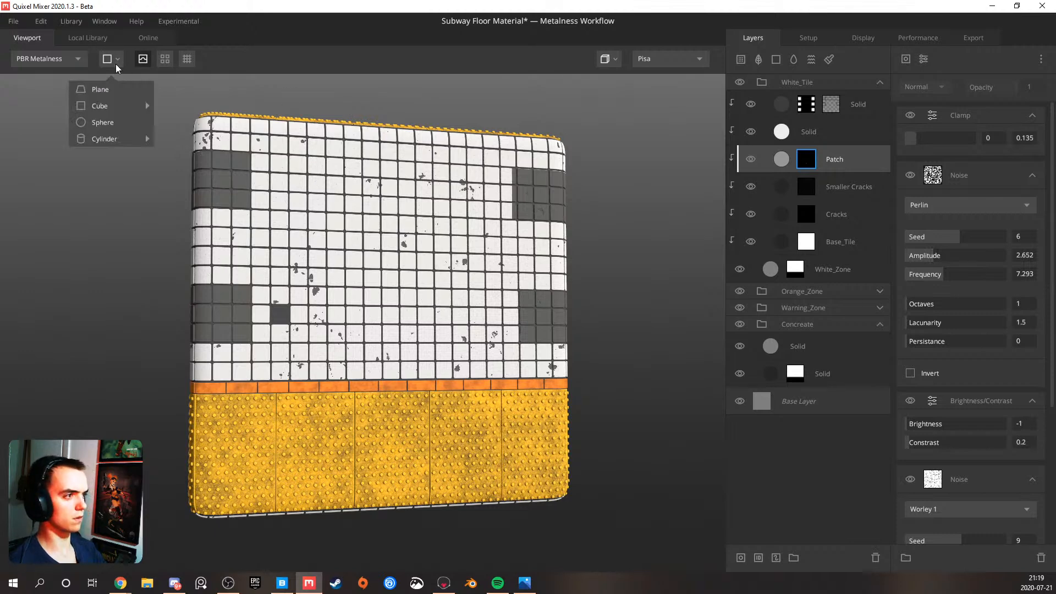
left_click(111, 116)
left_click_drag(334, 236, 330, 281)
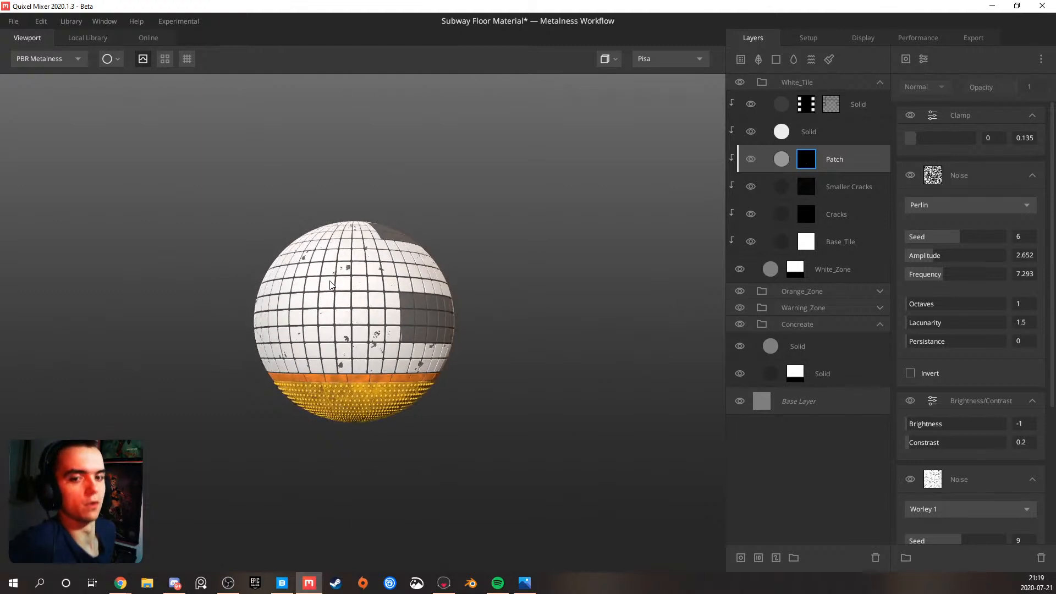
Cycle through the material channels on the sphere, return to the PBR Metalness view and save the material
key("c")
key("c")
key("c")
key("c")
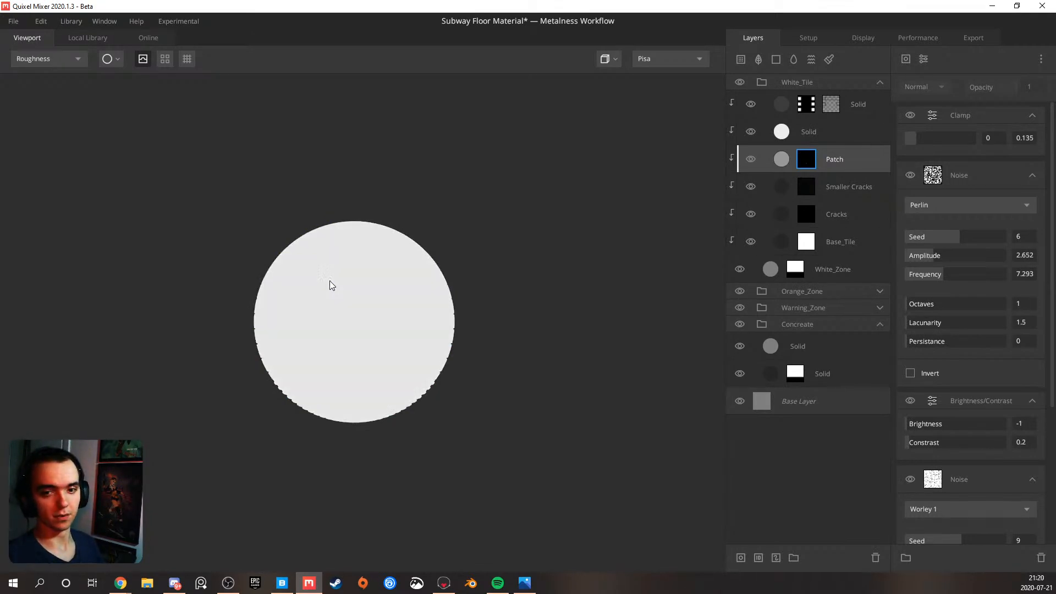
key("c")
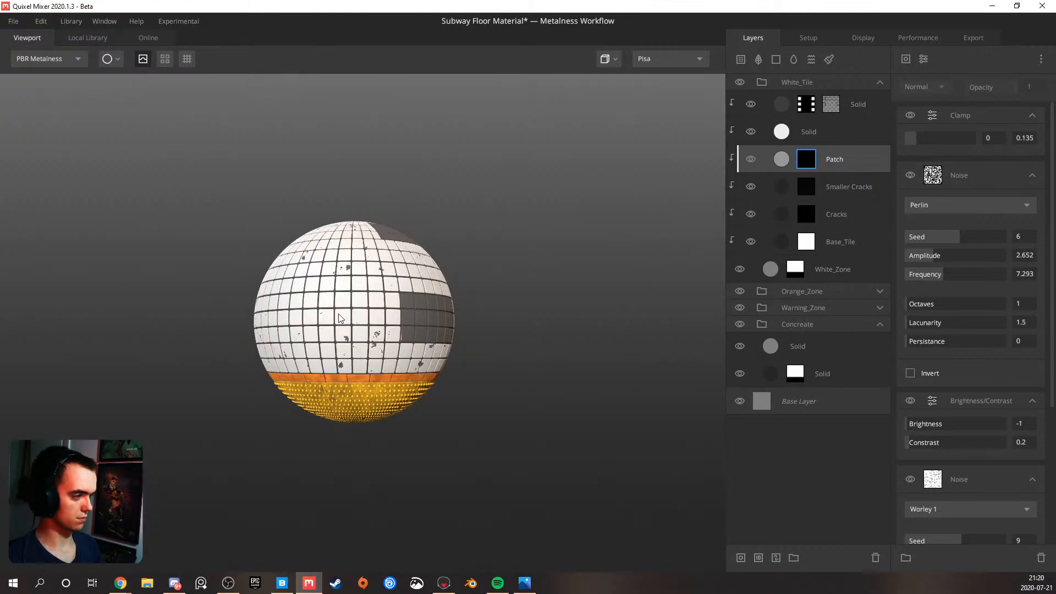
scroll(339, 318, "up", 5)
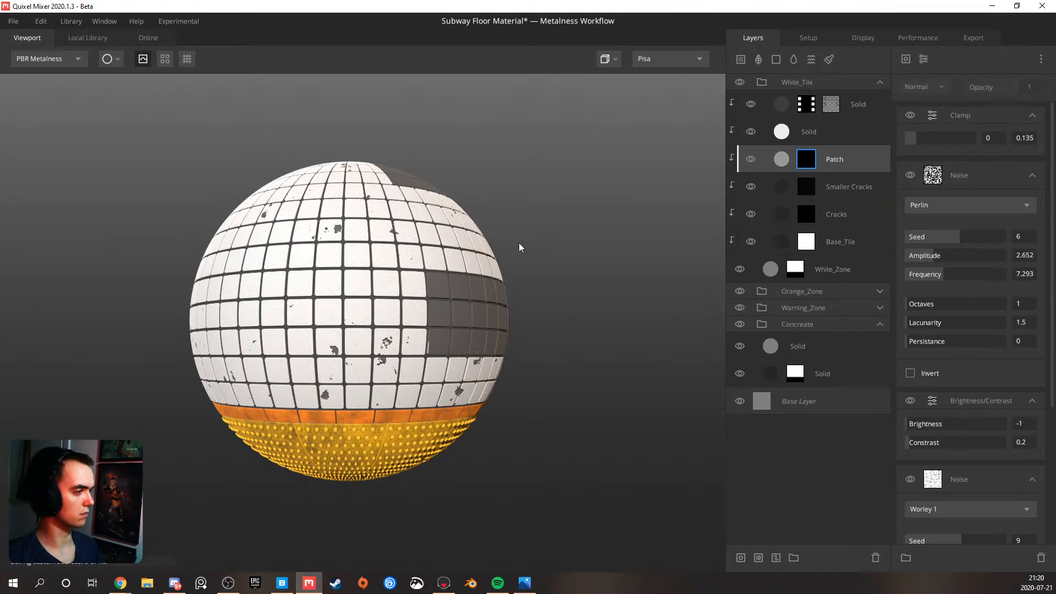
key("ctrl+s")
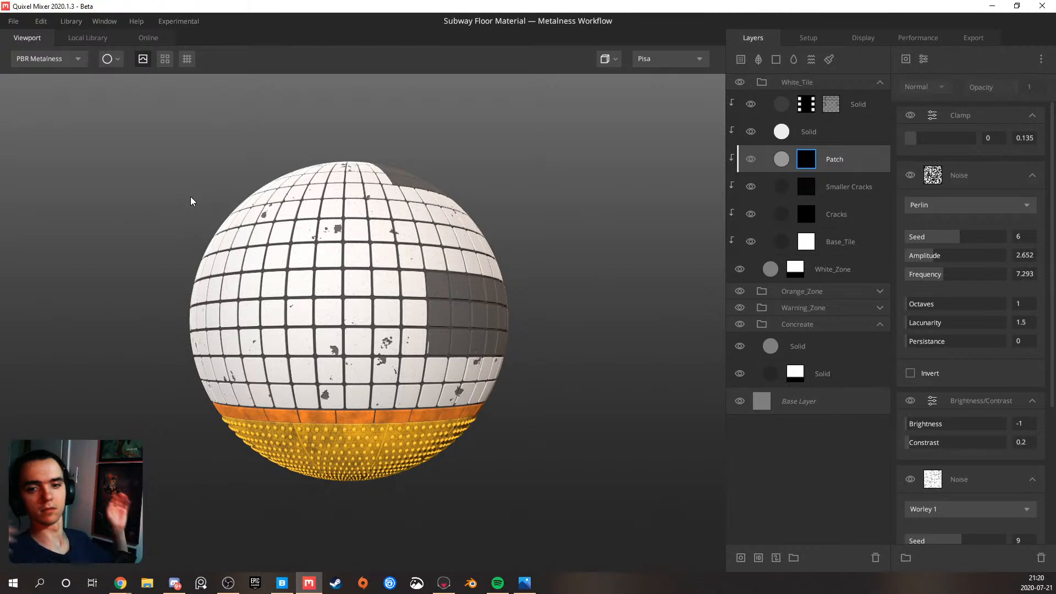
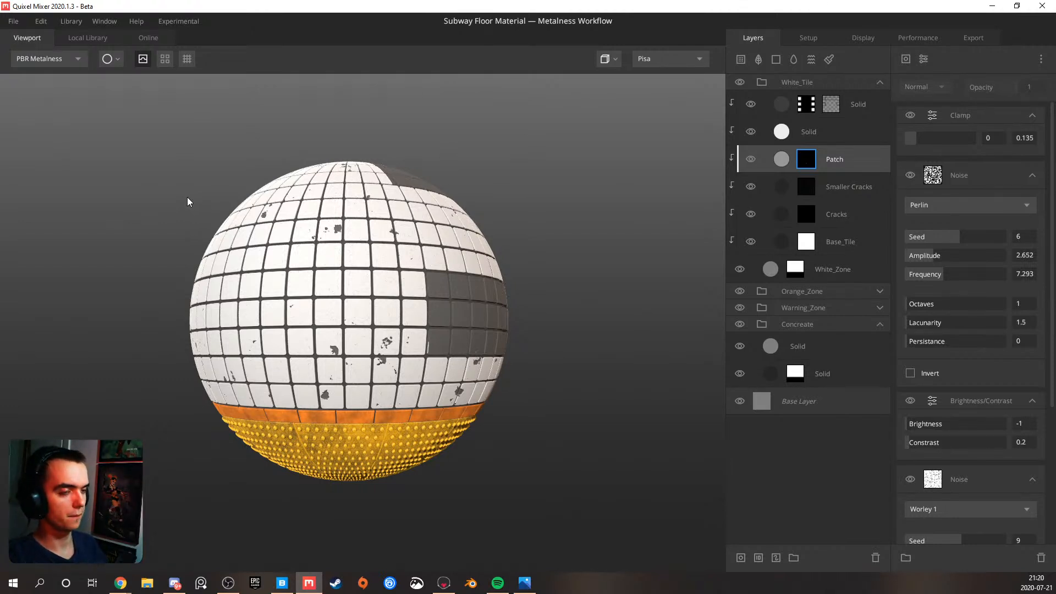
key("alt+Tab")
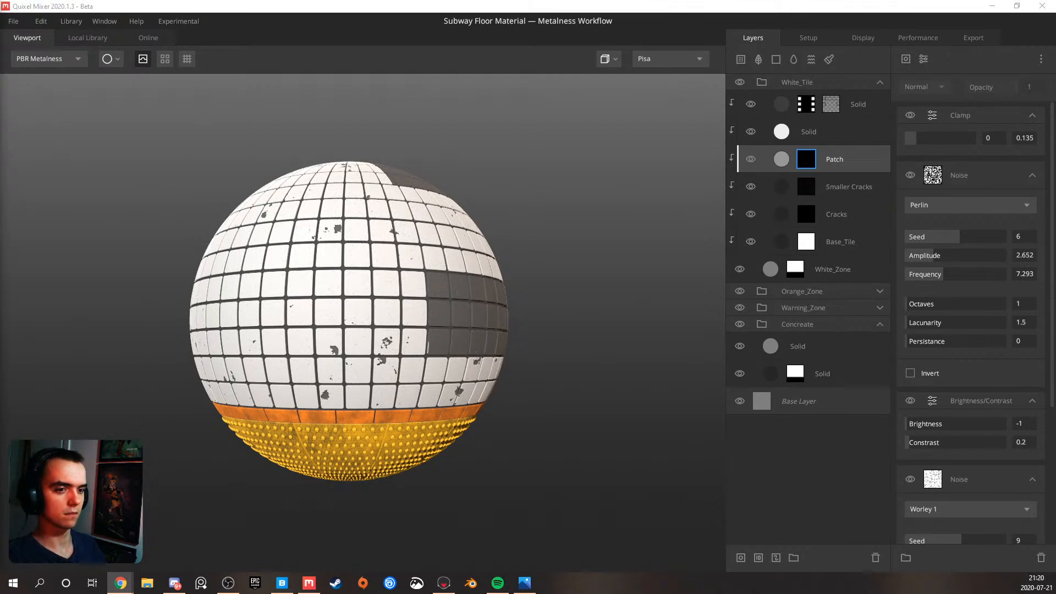
left_click(172, 85)
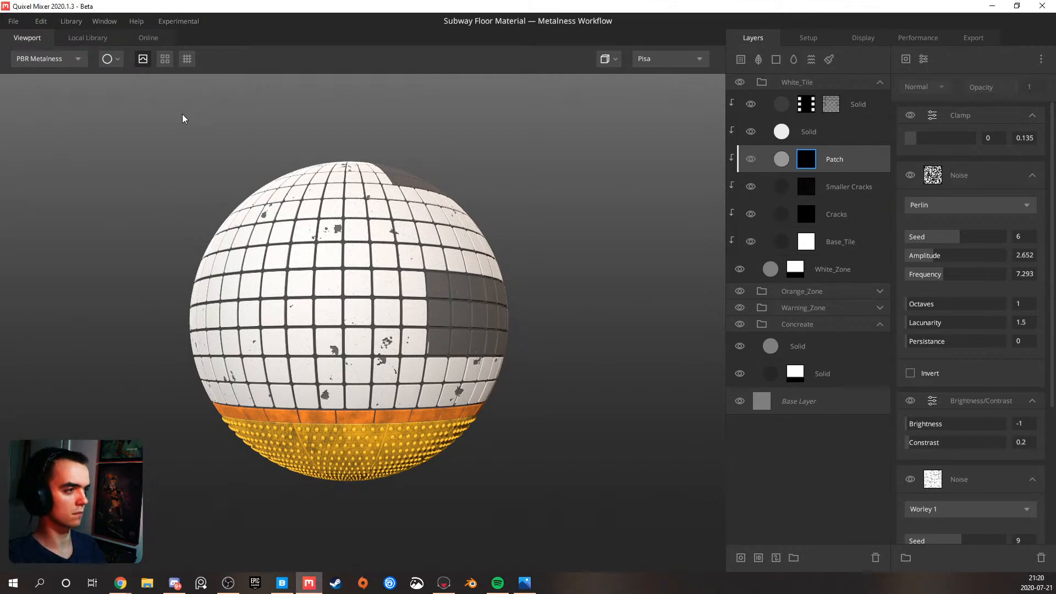
left_click(67, 64)
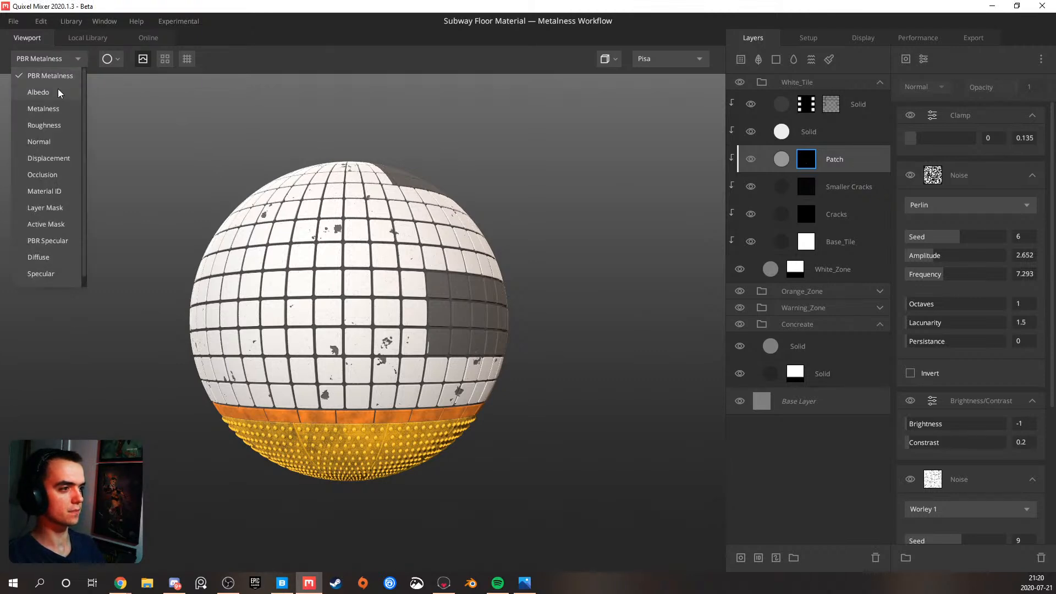
Switch the preview mesh from the sphere to a plane
left_click(104, 55)
left_click(108, 57)
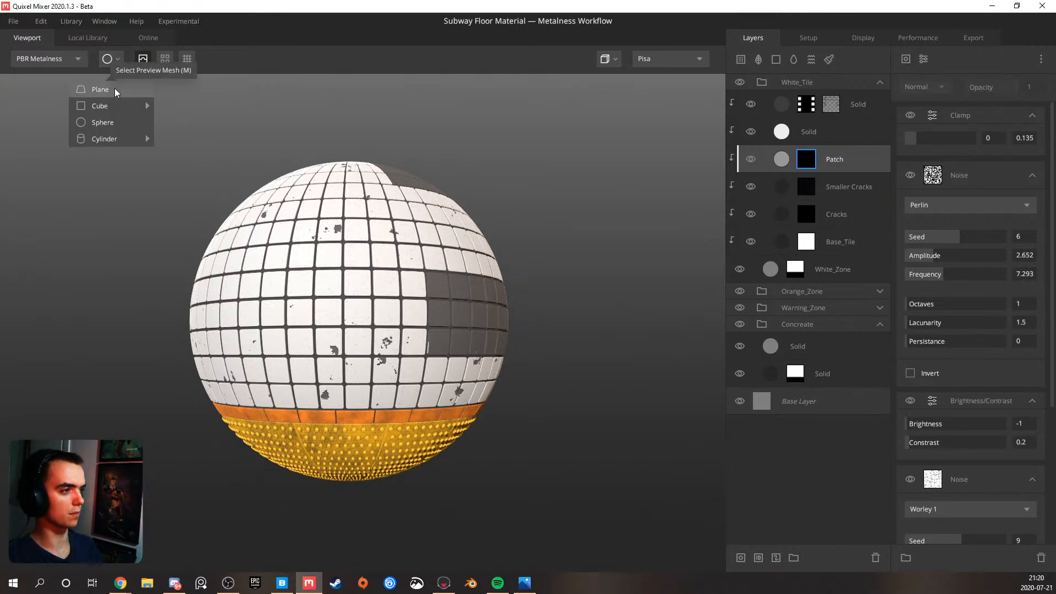
left_click(114, 88)
scroll(345, 355, "up", 10)
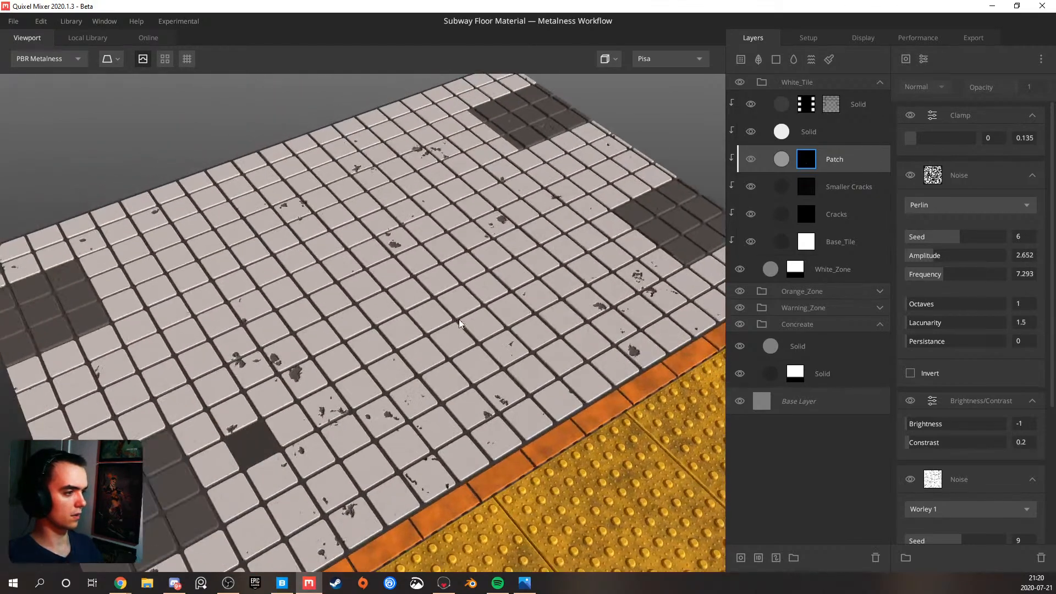
left_click_drag(459, 319, 372, 357)
scroll(375, 380, "up", 3)
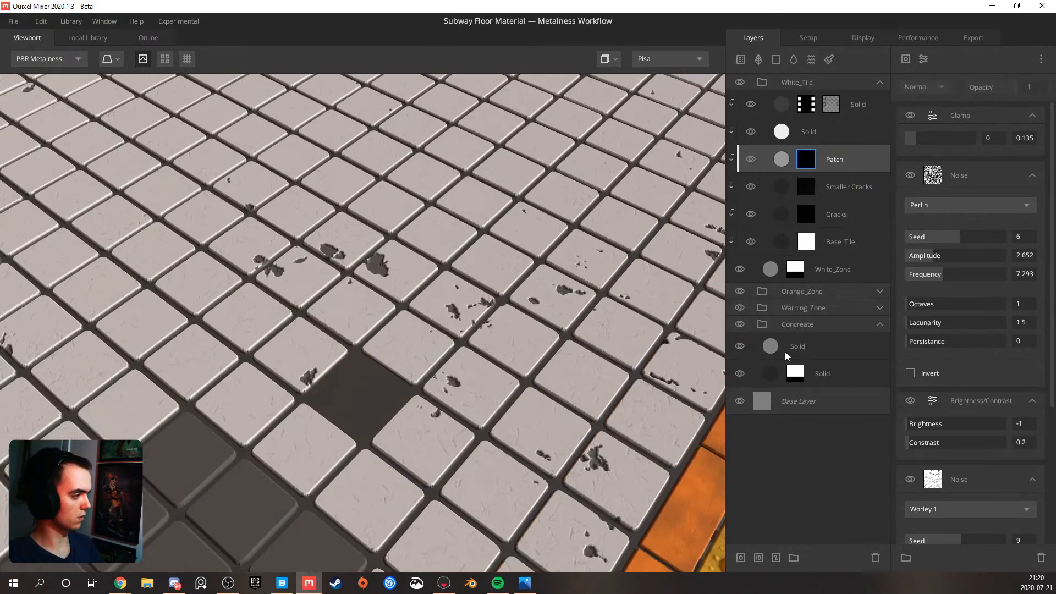
Add a mask stack with a Perlin noise component to the upper Solid layer in the Concreate group
left_click(814, 345)
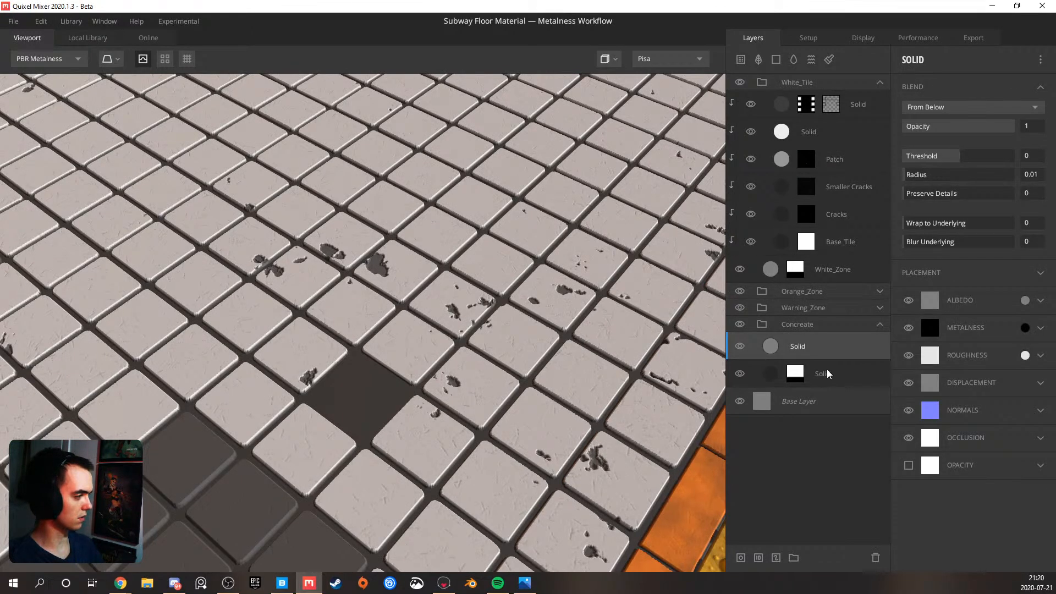
left_click(822, 371)
left_click(822, 347)
right_click(836, 344)
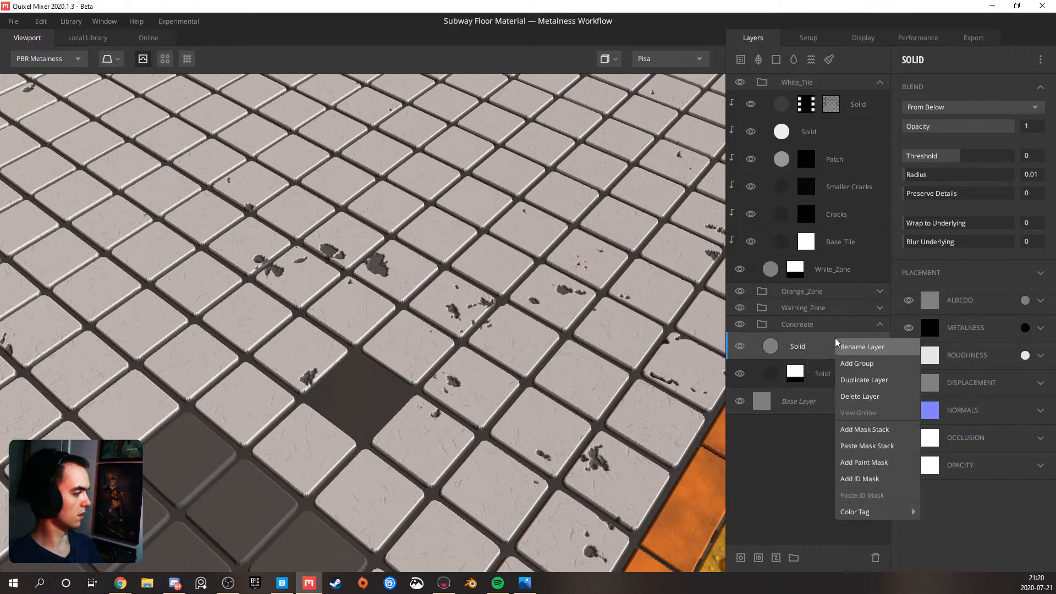
left_click(870, 430)
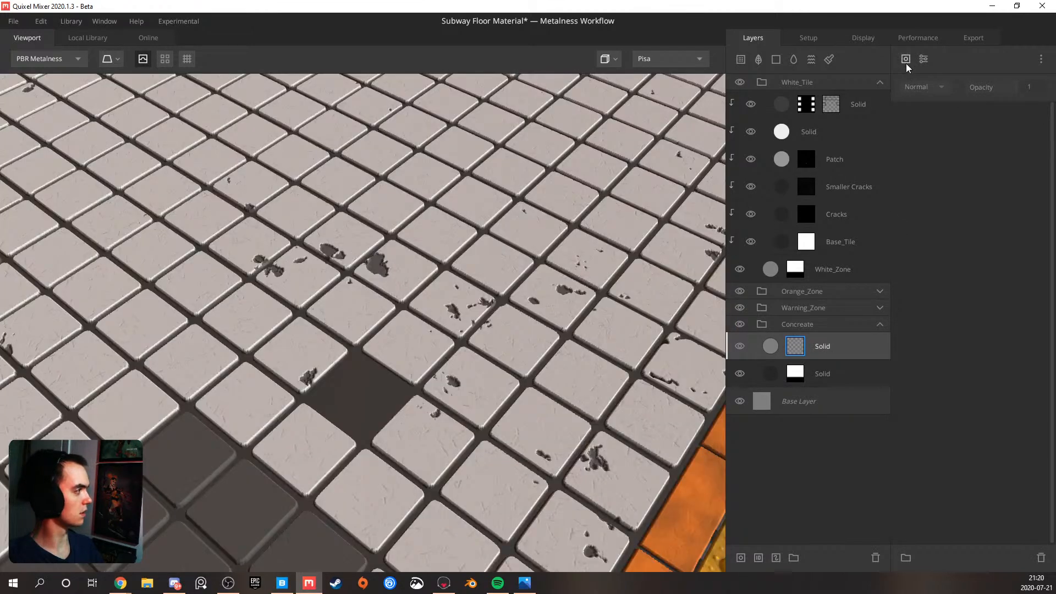
left_click(906, 61)
mouse_move(918, 110)
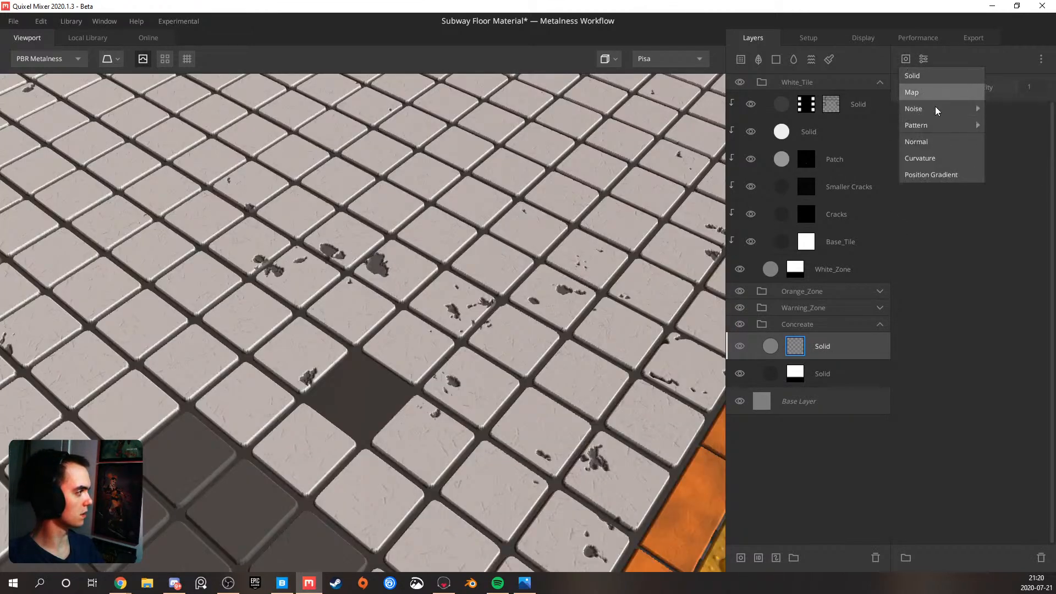
left_click(982, 124)
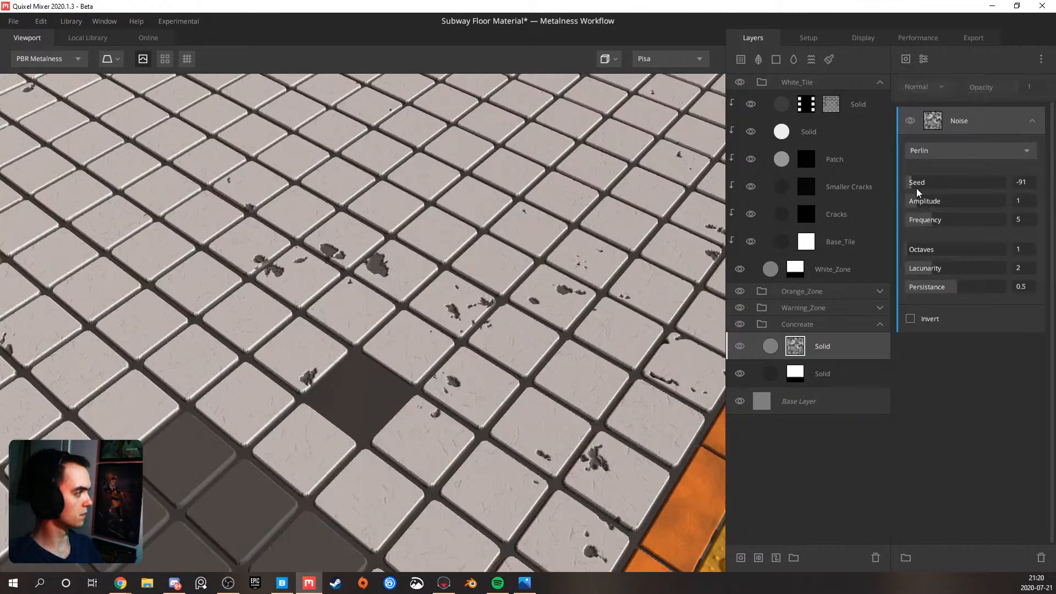
Raise the noise-masked Solid layer's blend threshold to 0.448 and clip it to the Solid layer beneath
left_click(841, 349)
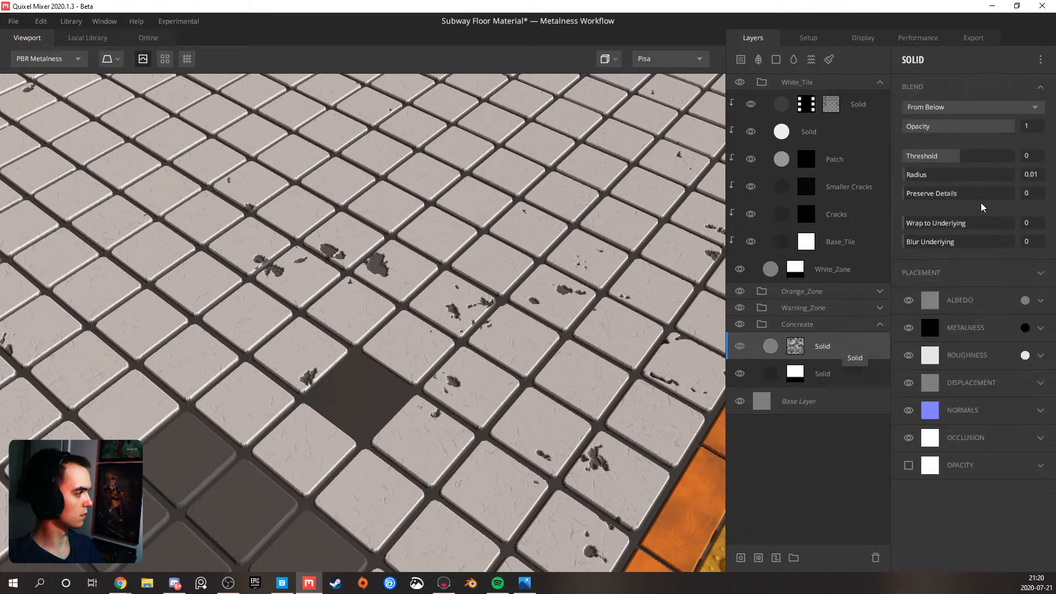
left_click_drag(955, 161, 971, 158)
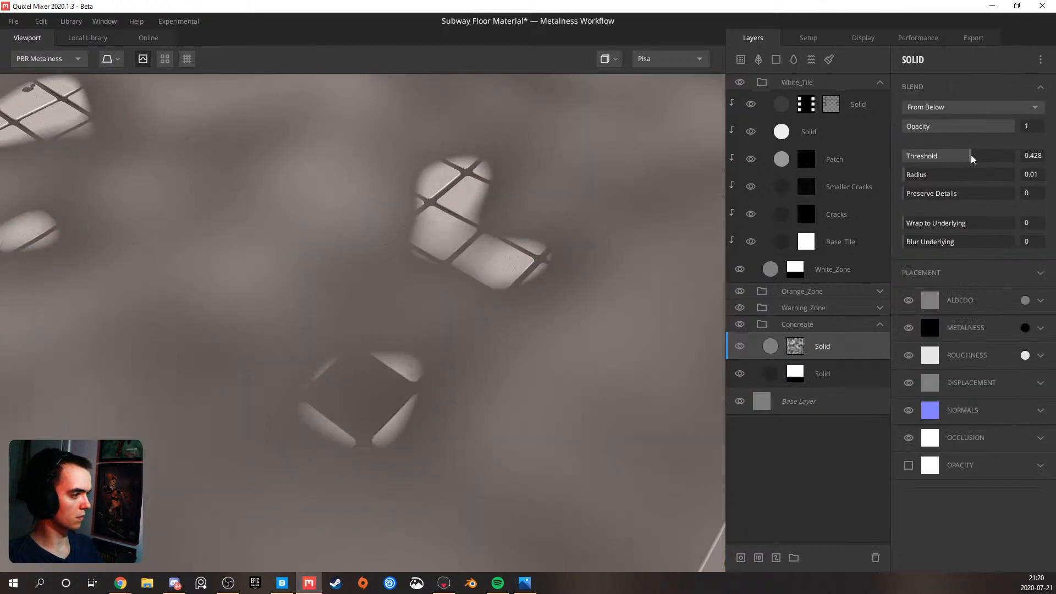
left_click_drag(824, 353, 835, 341)
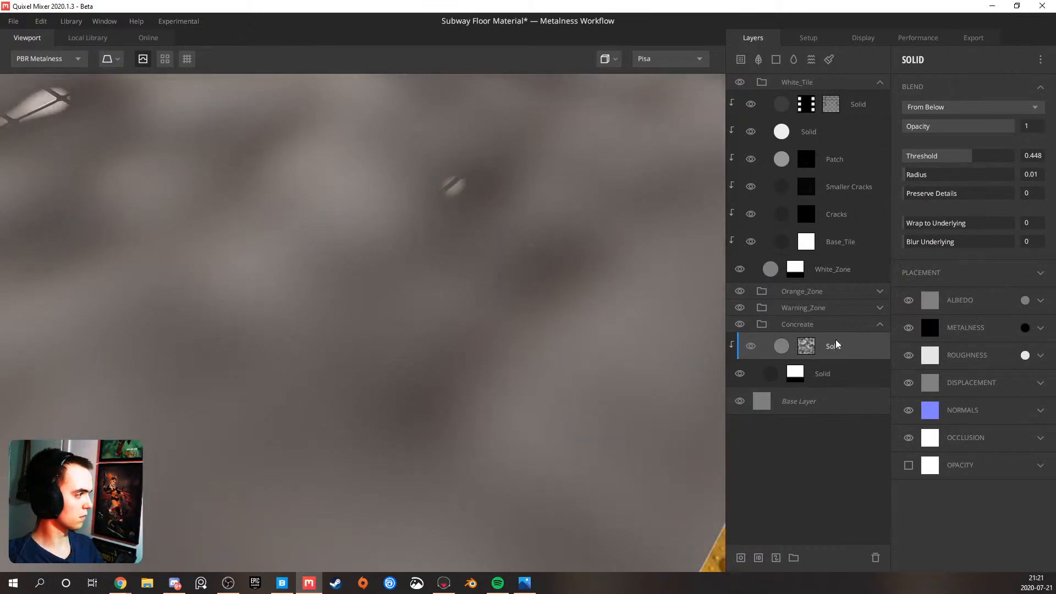
Replace the mask's noise with a Curvature component and inspect the layer mask on the plane
left_click(809, 344)
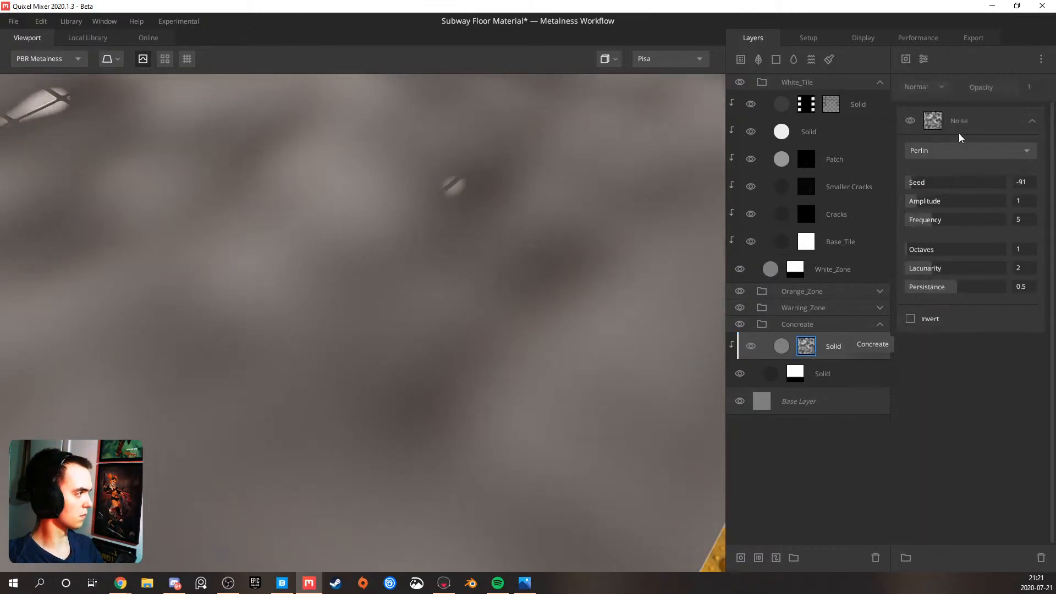
key("Delete")
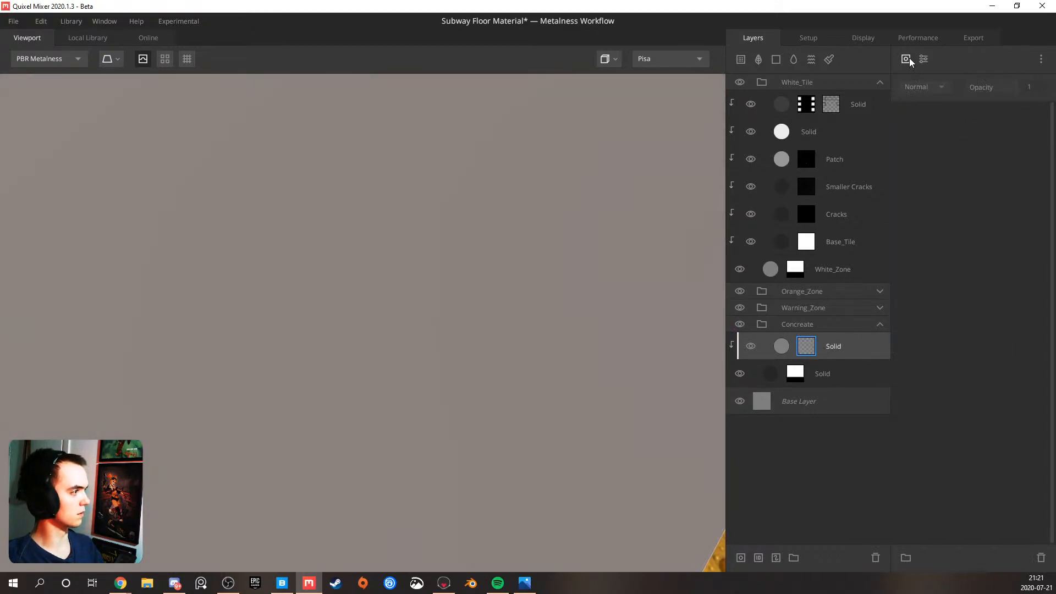
left_click(909, 58)
left_click(939, 156)
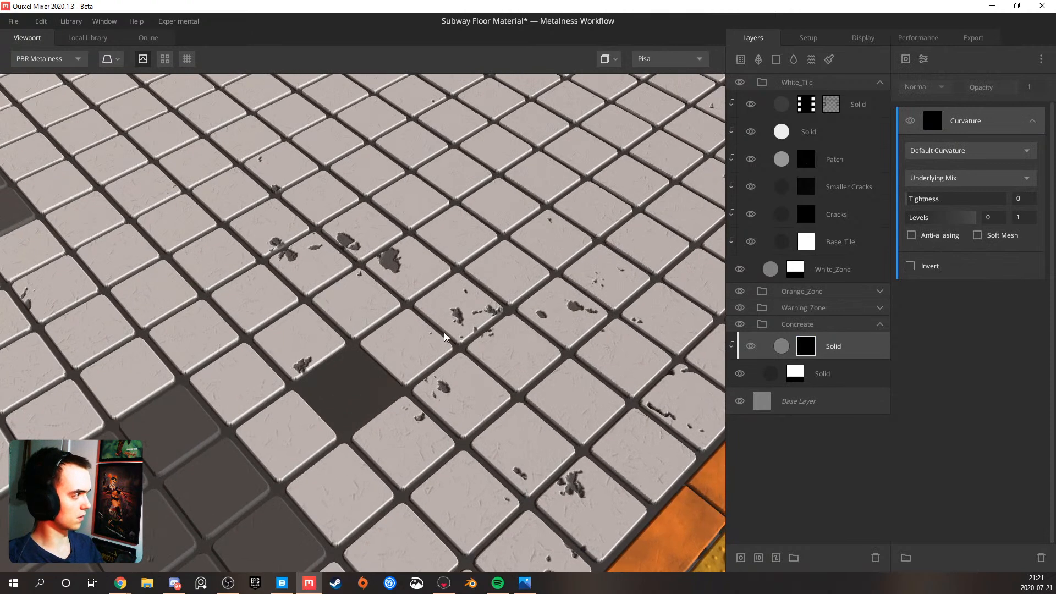
key("m")
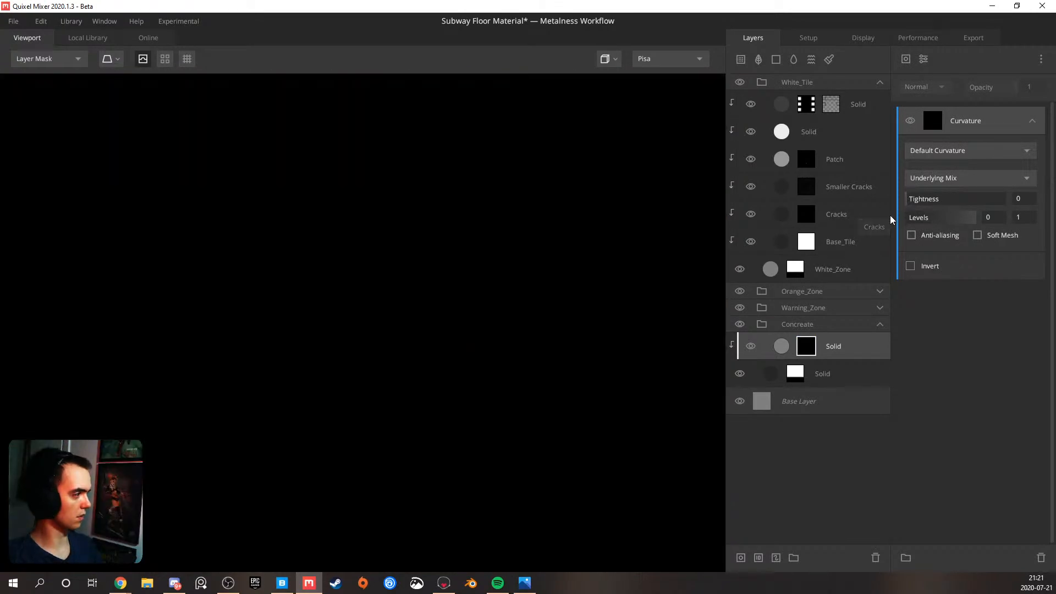
Delete the upper Solid layer from the Concreate group and return to the PBR Metalness view
left_click(833, 345)
key("Delete")
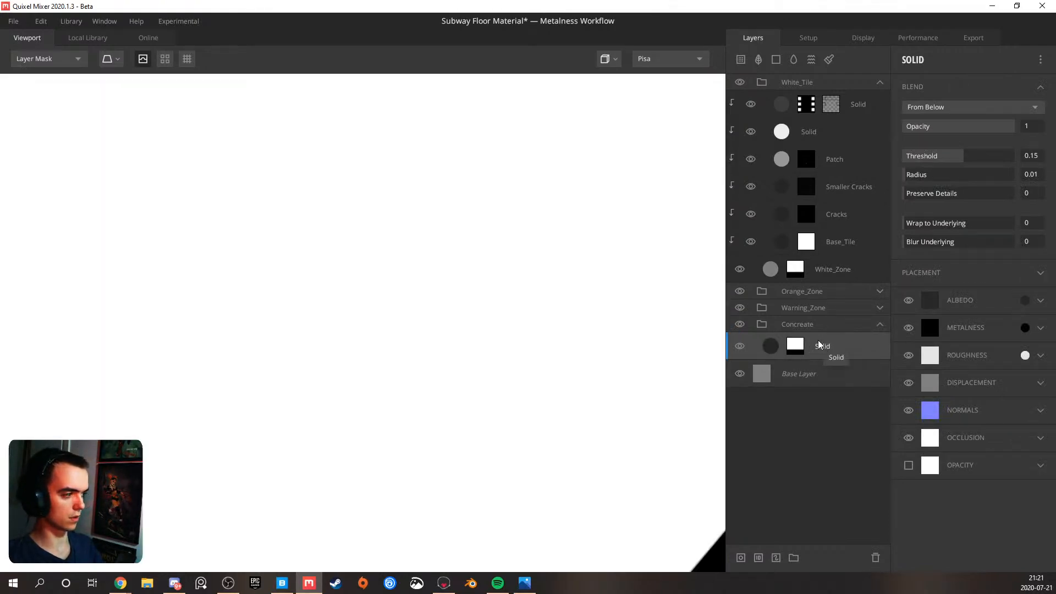
key("q")
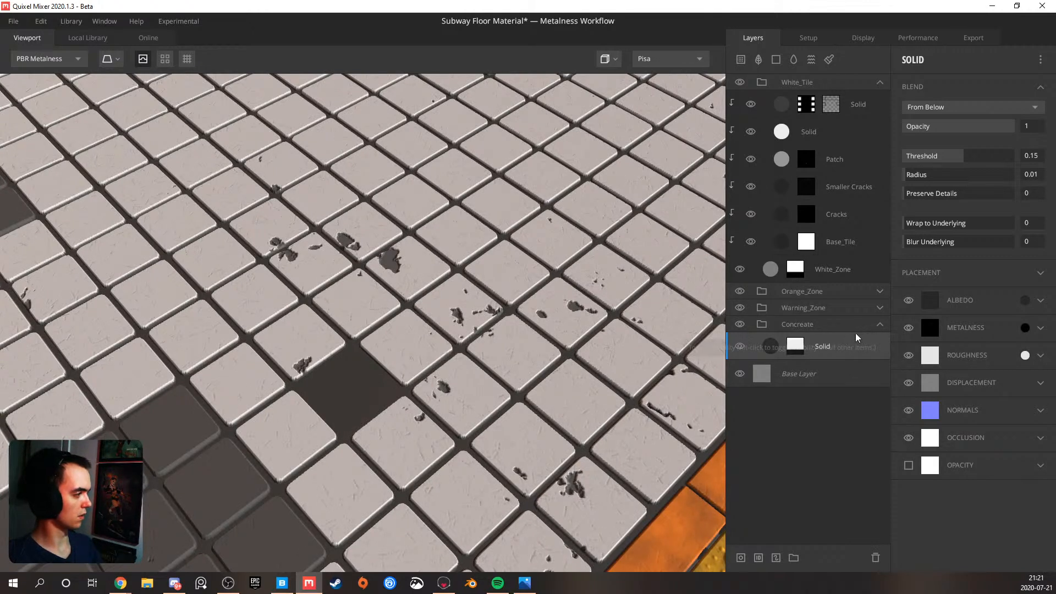
Add a solid layer clipped to the Concreate group's remaining Solid layer and give it a mask stack
left_click(776, 59)
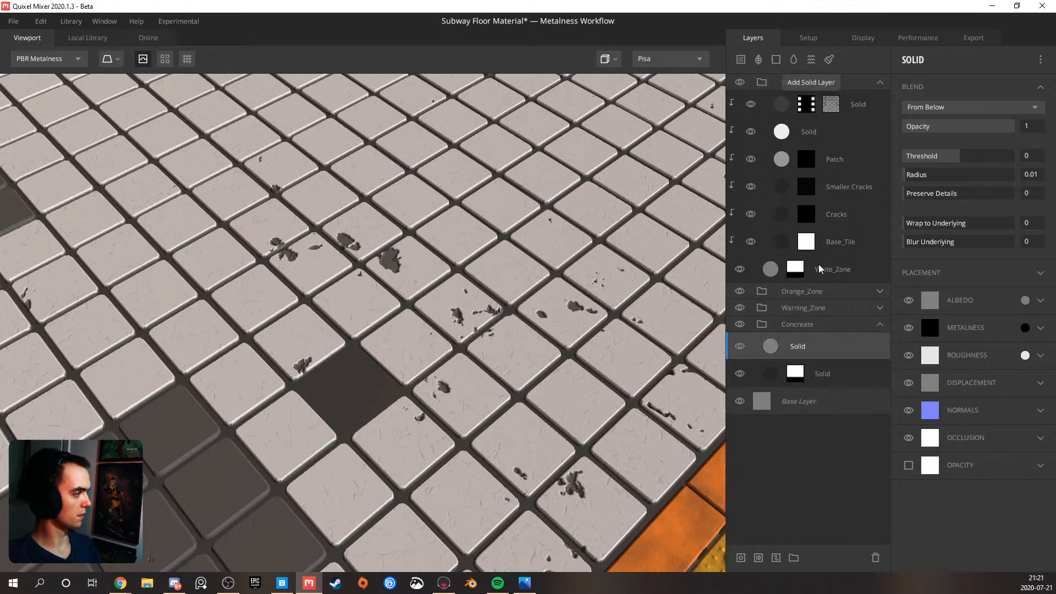
right_click(790, 345)
left_click(828, 433)
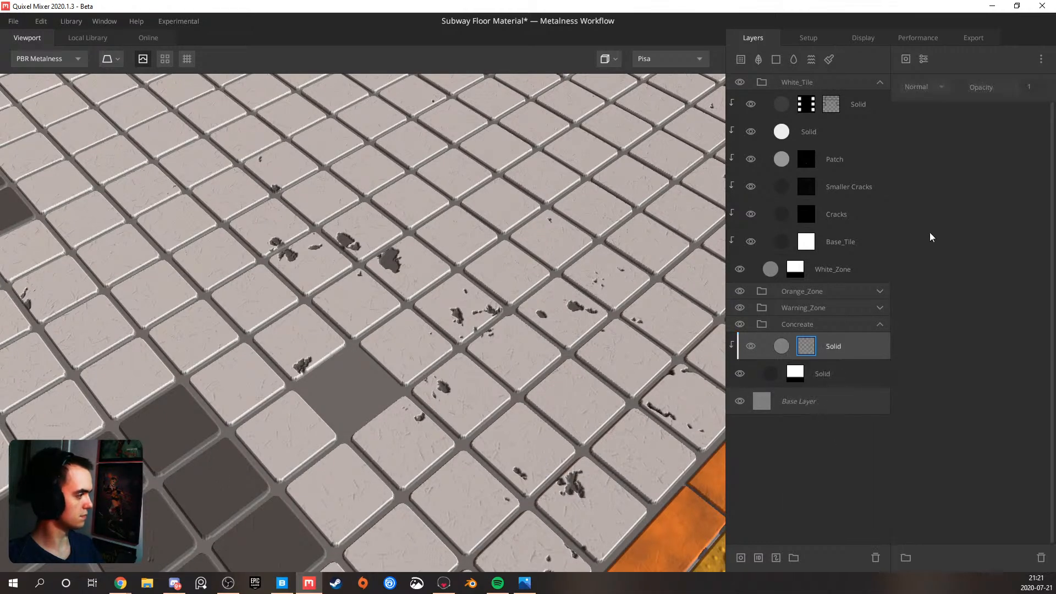
Add a Perlin noise component to the clipped solid layer's mask stack
left_click(924, 59)
mouse_move(952, 181)
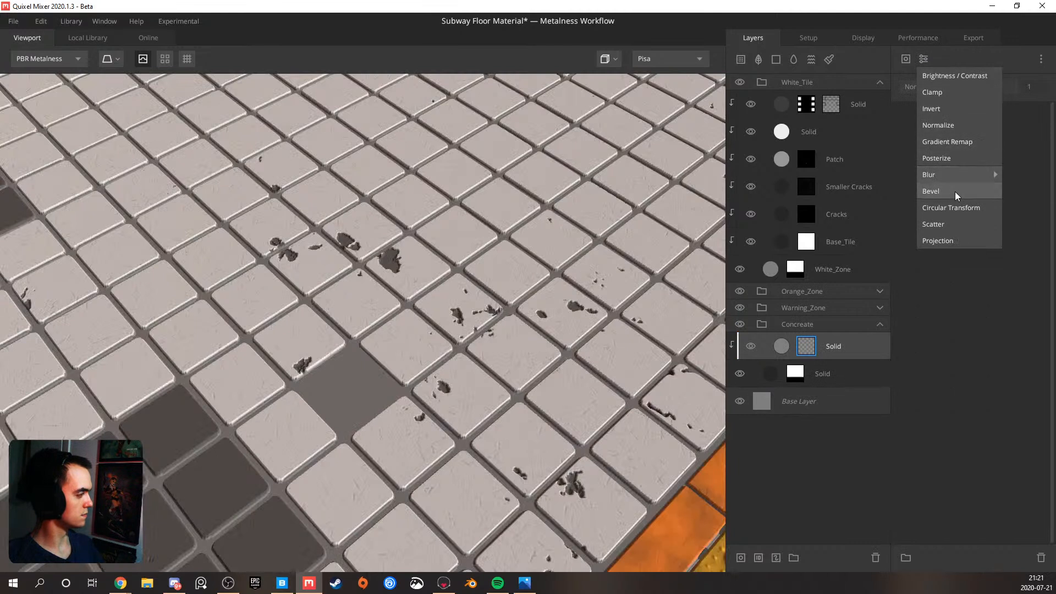
left_click(907, 59)
mouse_move(941, 124)
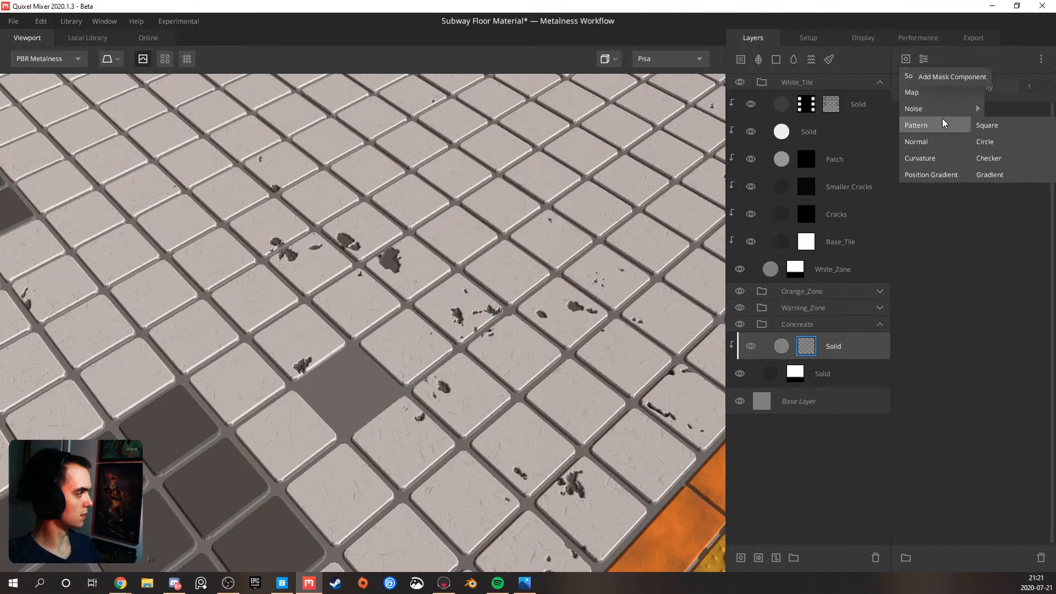
left_click(986, 125)
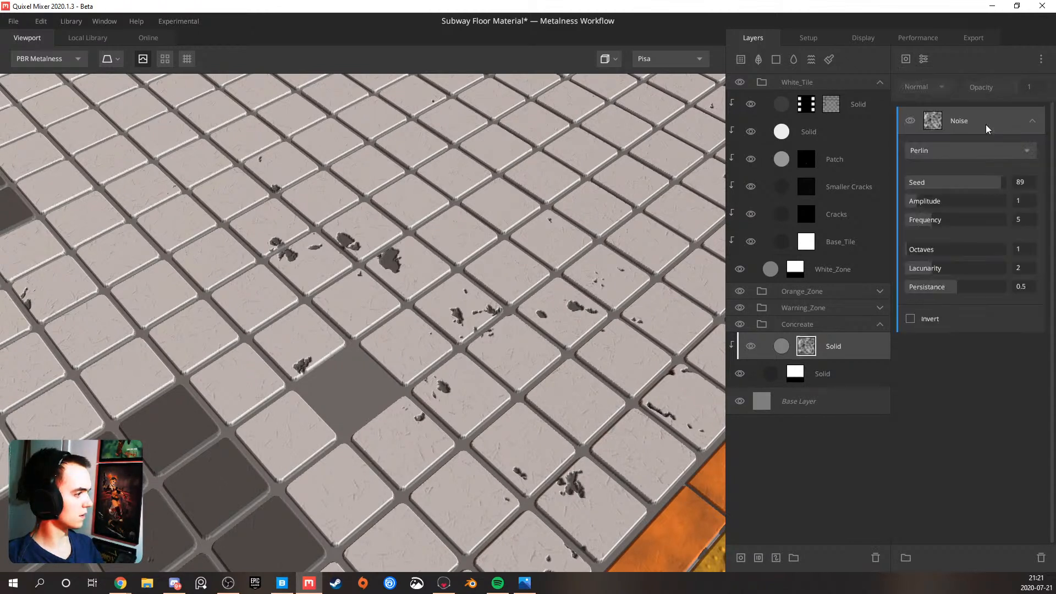
Set the mask noise to amplitude 4.033, frequency 60, octaves 5 and lacunarity 2.638
left_click_drag(923, 201, 1022, 220)
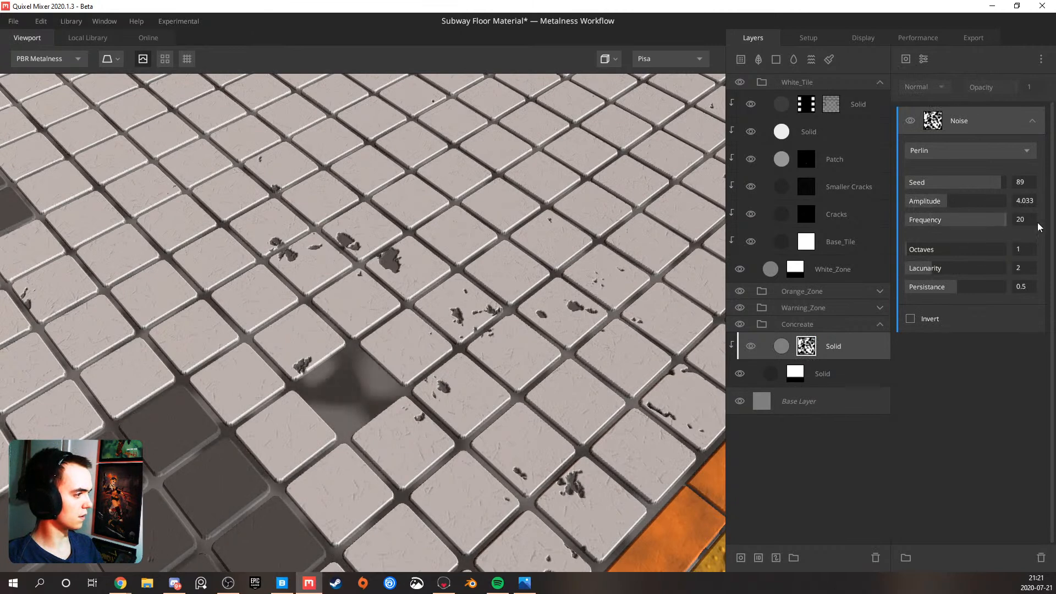
key("Return")
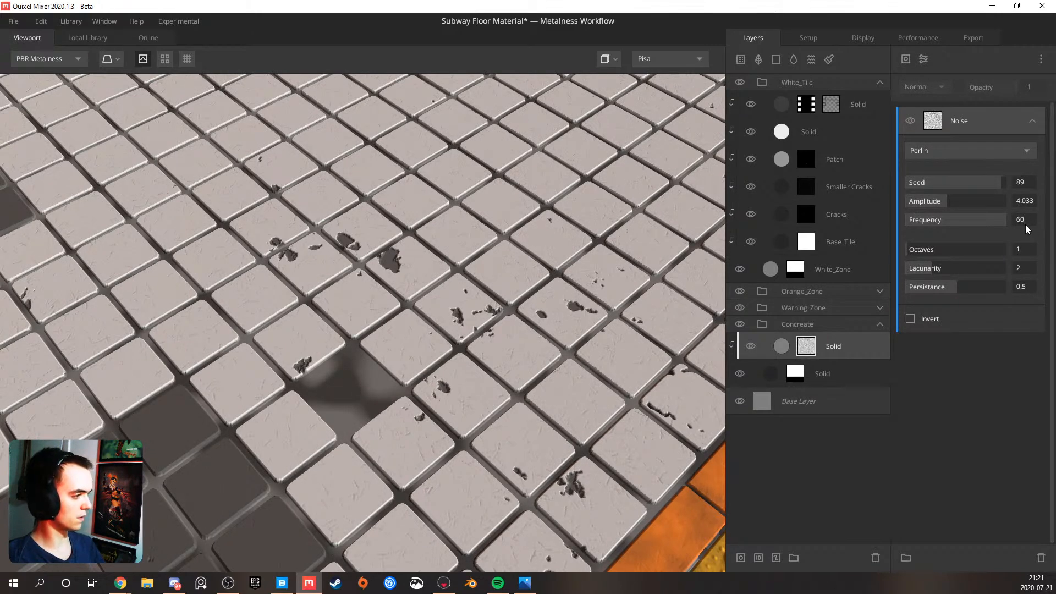
left_click_drag(919, 249, 963, 266)
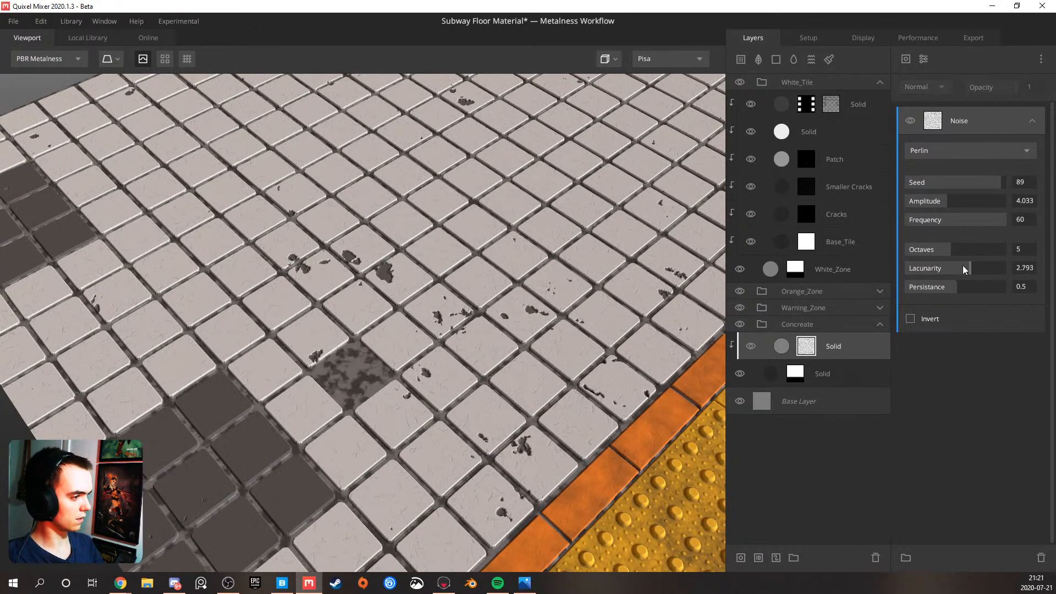
Set the clipped solid layer's blend threshold to 0.1 and its wrap to underlying to 0.672
left_click(839, 342)
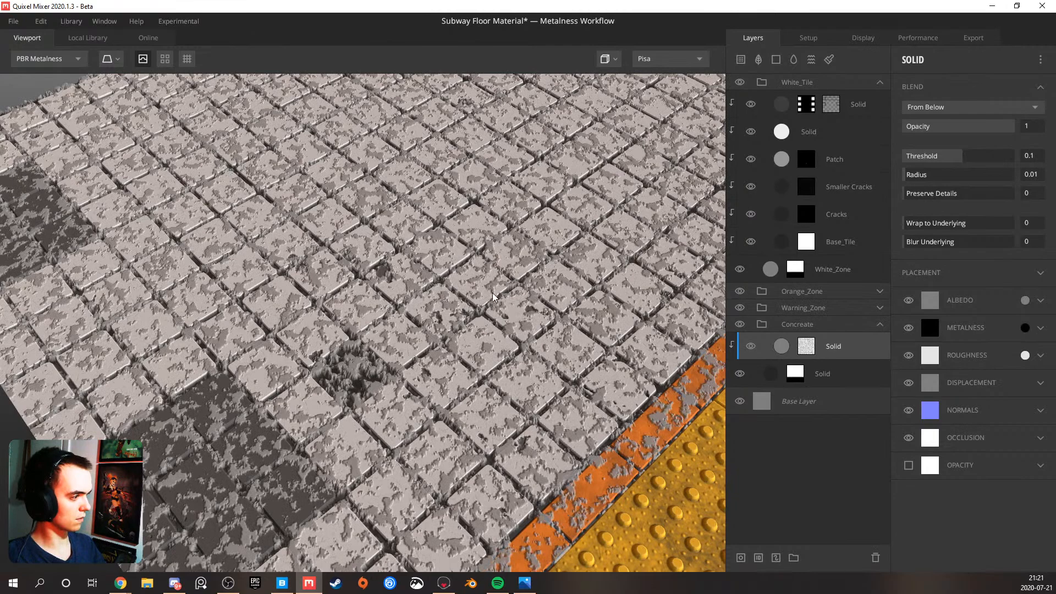
scroll(487, 295, "up", 5)
left_click_drag(413, 343, 625, 276)
left_click_drag(934, 222, 979, 215)
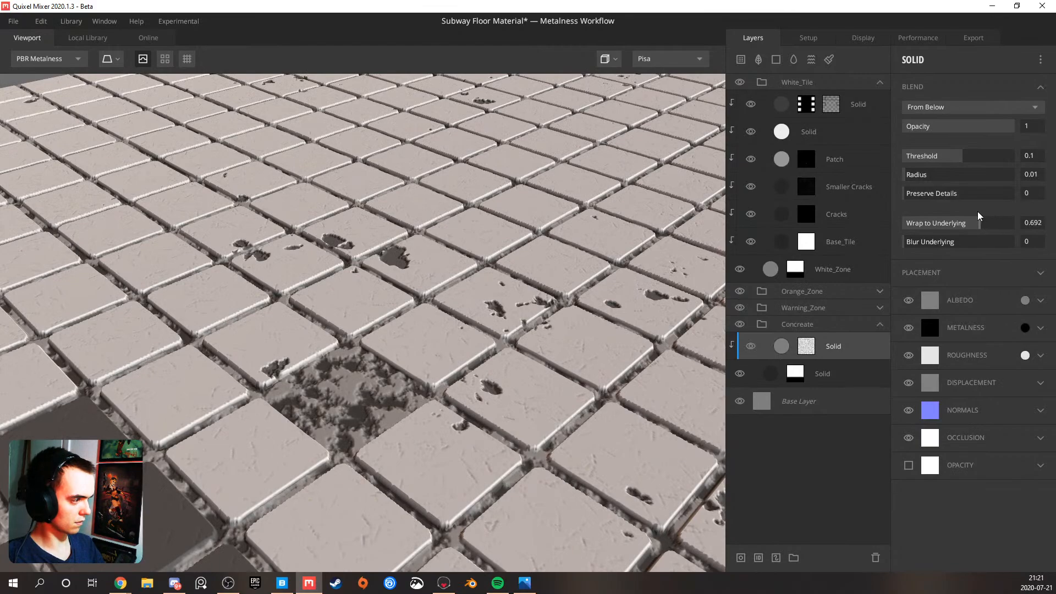
scroll(407, 319, "down", 5)
left_click_drag(455, 329, 317, 337)
scroll(316, 337, "up", 3)
scroll(391, 282, "up", 8)
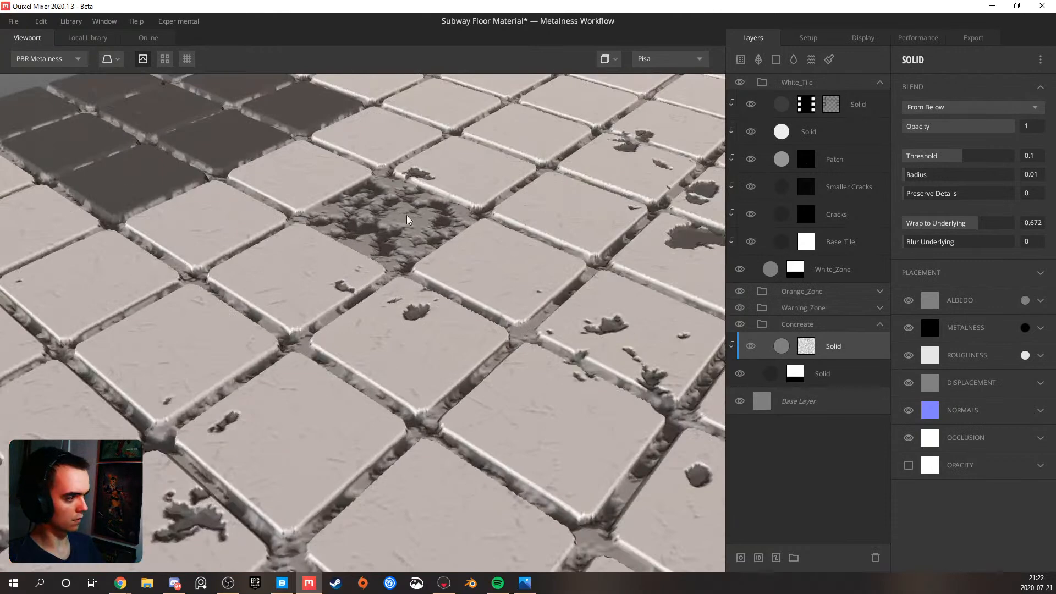
Set the clipped solid layer's albedo match to underlying to 0.532
left_click(1040, 301)
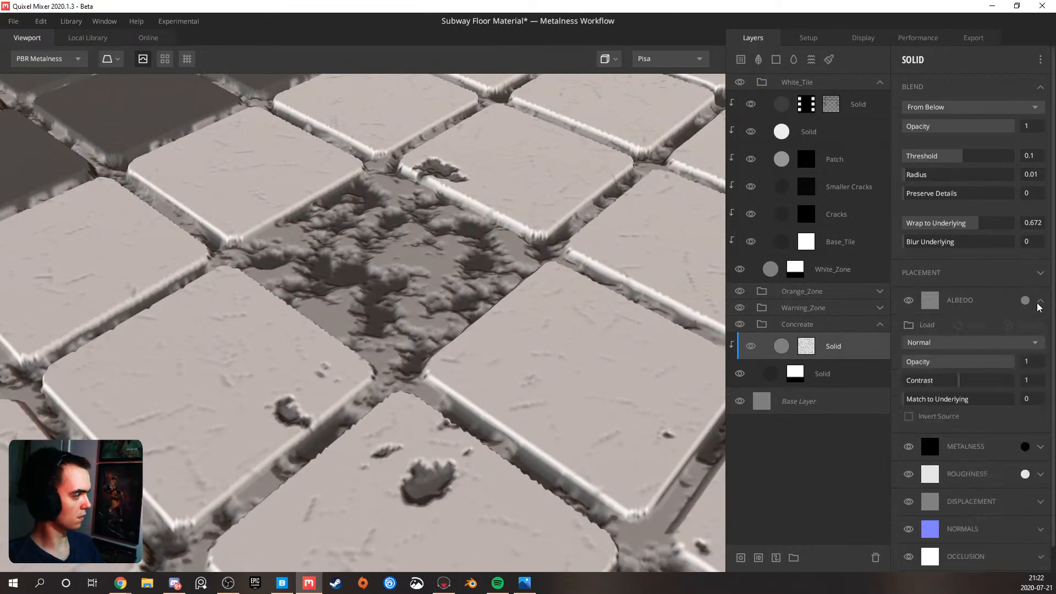
left_click_drag(928, 400, 963, 398)
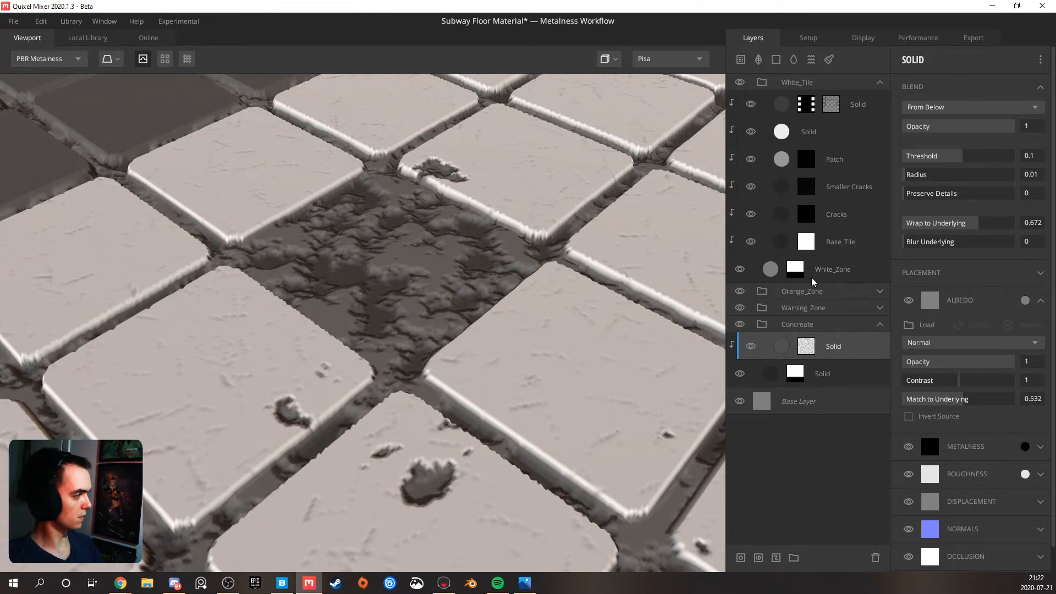
scroll(481, 331, "down", 6)
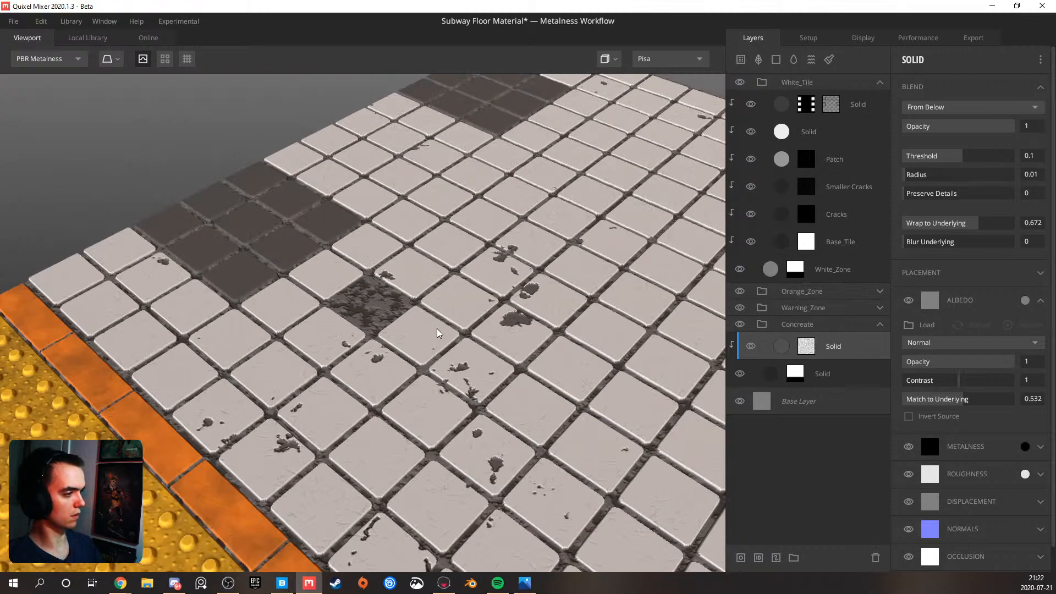
left_click_drag(357, 336, 399, 308)
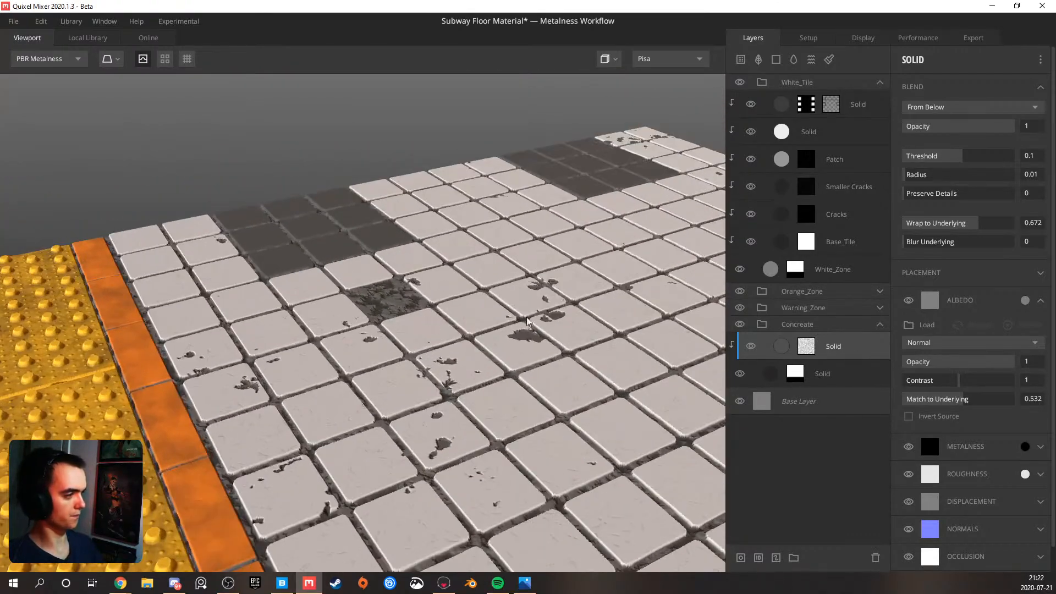
Set the clipped concrete layer's mask noise to amplitude 10, frequency 37.45 and persistence 0.32
left_click(806, 347)
mouse_move(935, 203)
left_mouse_down()
mouse_move(909, 205)
mouse_move(1014, 201)
mouse_move(940, 204)
left_mouse_up()
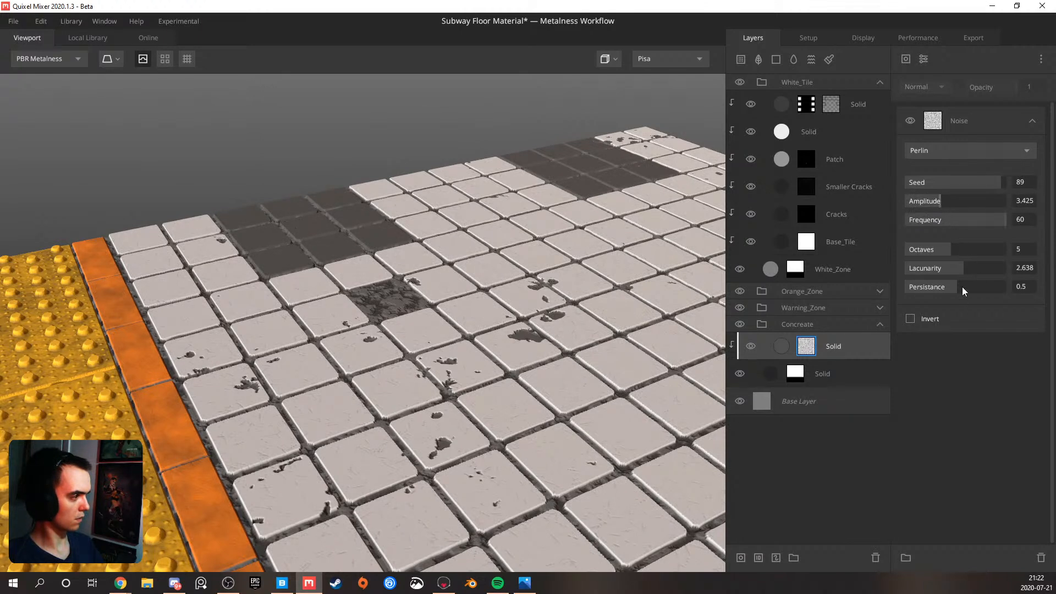
left_click_drag(979, 286, 988, 285)
left_click_drag(928, 202, 913, 200)
scroll(447, 289, "up", 5)
left_click_drag(956, 288, 940, 287)
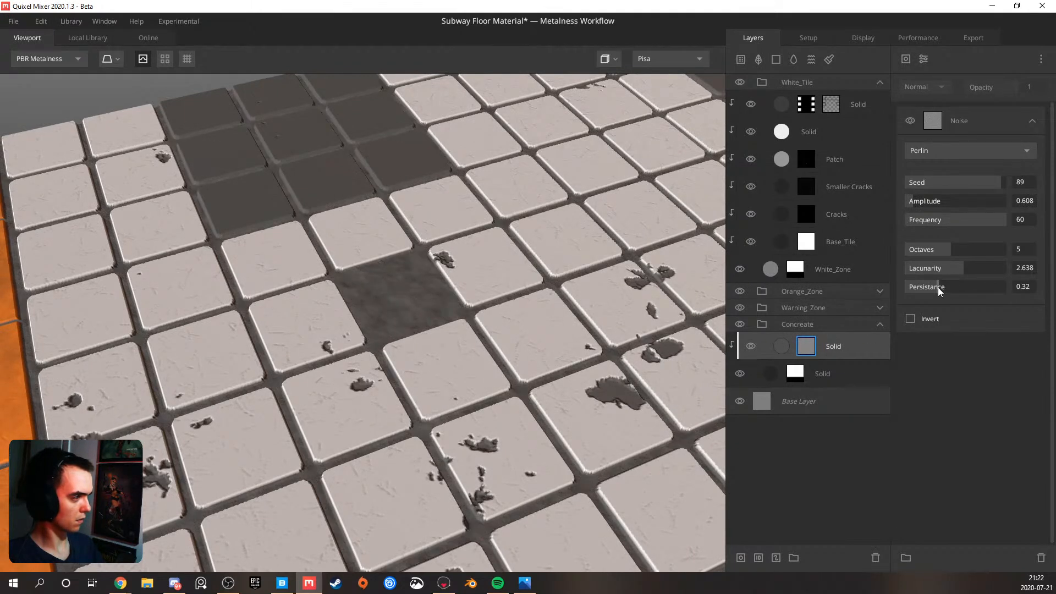
left_click_drag(919, 200, 968, 217)
Try a Gaussian blur modifier over the mask noise, with Multiply blending and strength 0.122
left_click(925, 59)
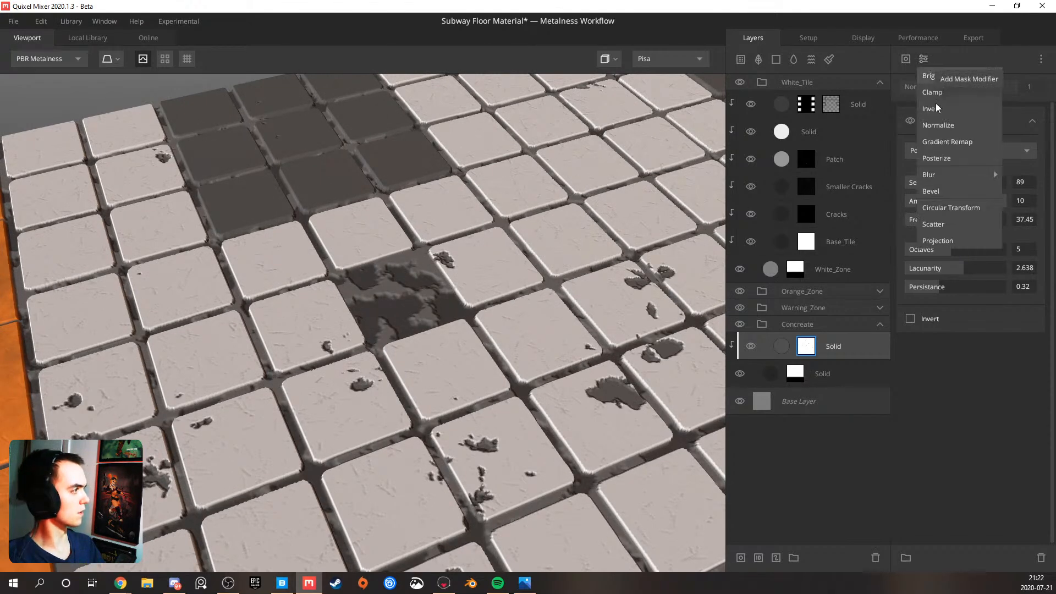
mouse_move(946, 175)
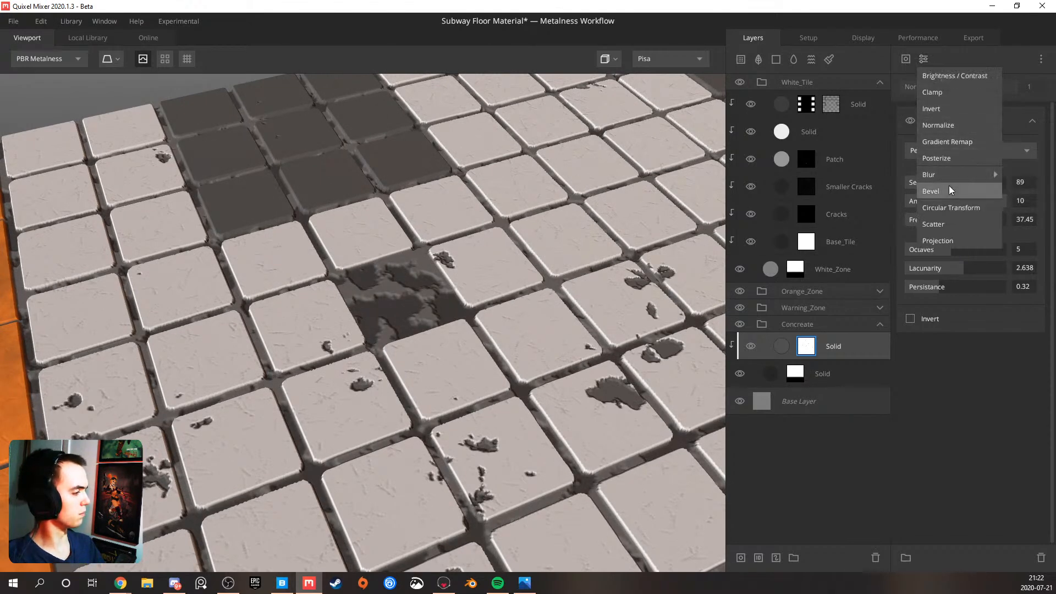
left_click(984, 174)
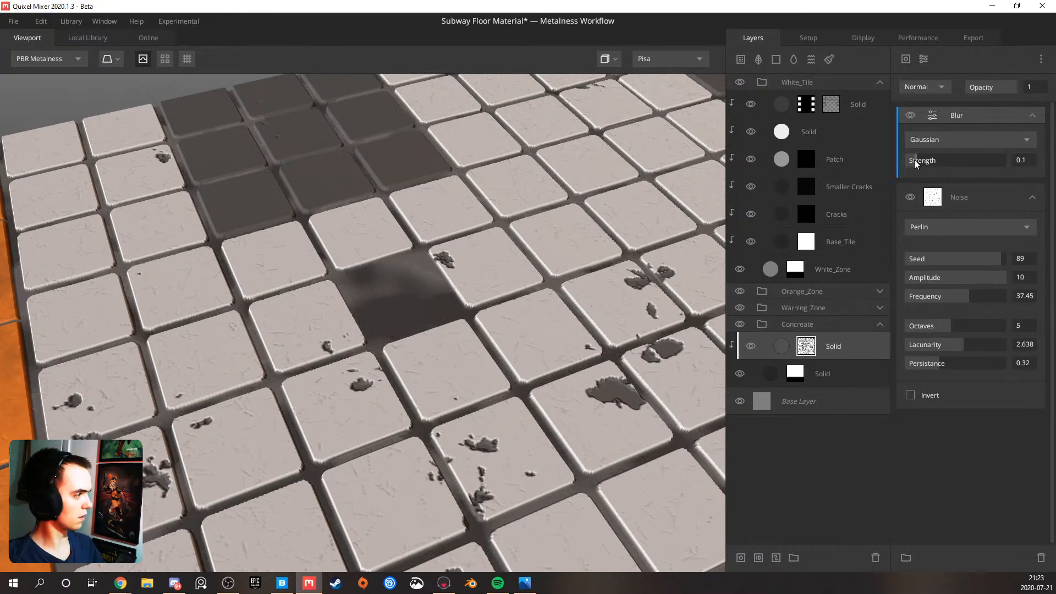
left_click_drag(914, 160, 912, 159)
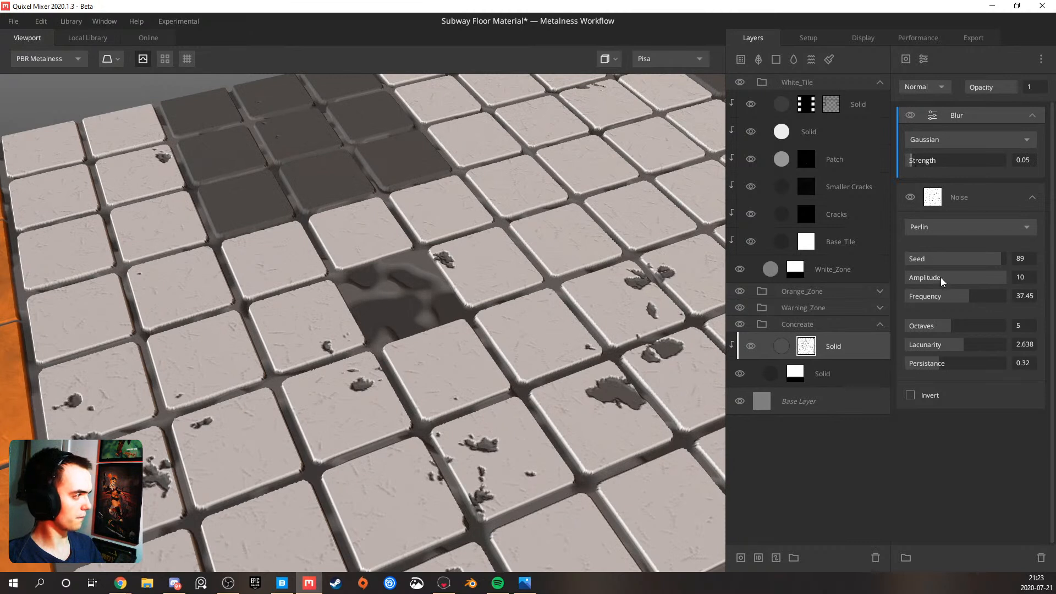
left_click(929, 90)
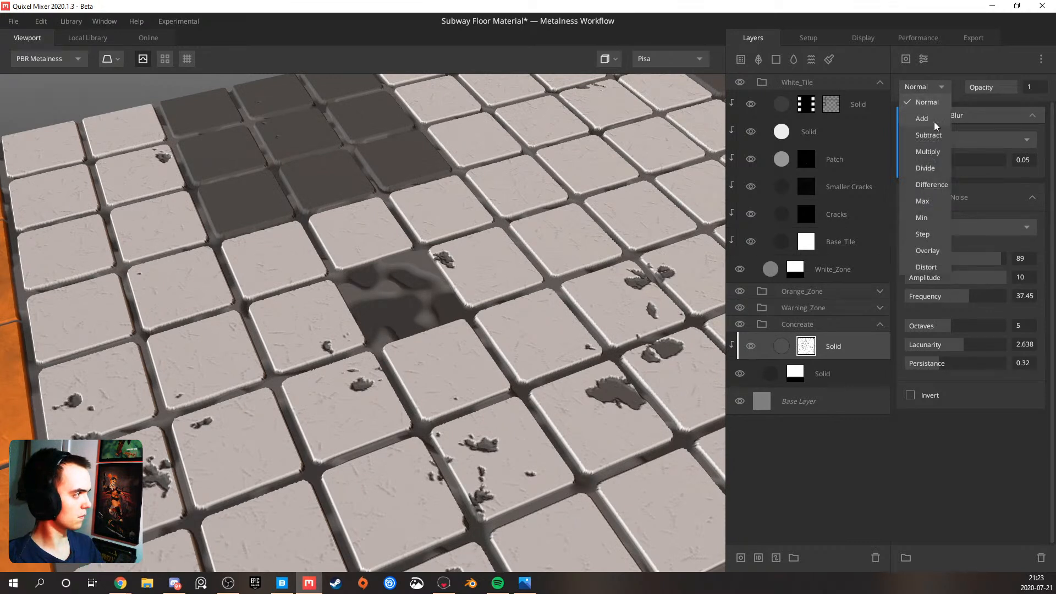
left_click(926, 152)
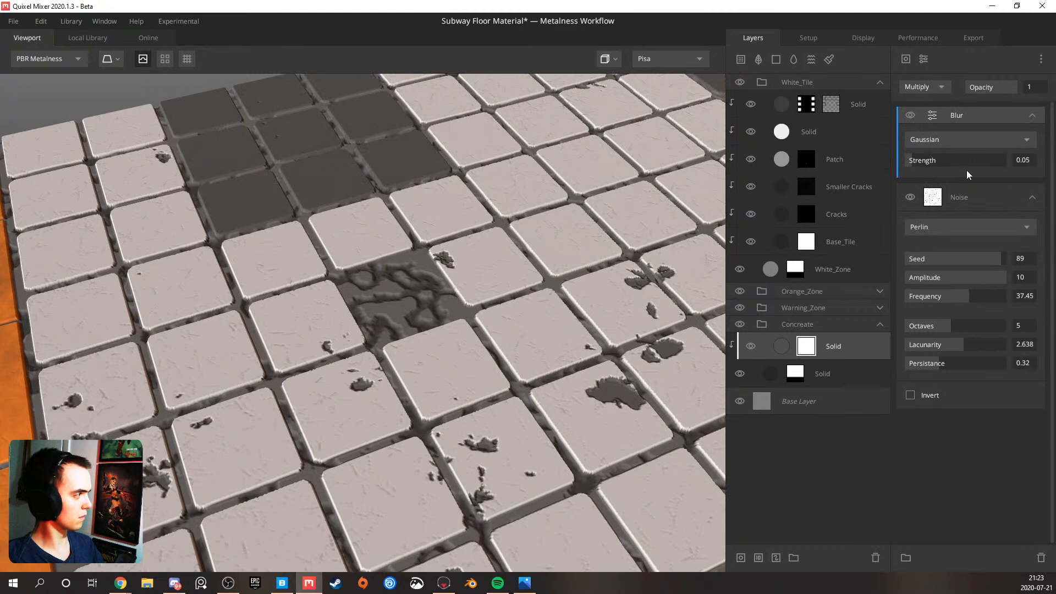
left_click_drag(925, 161, 919, 159)
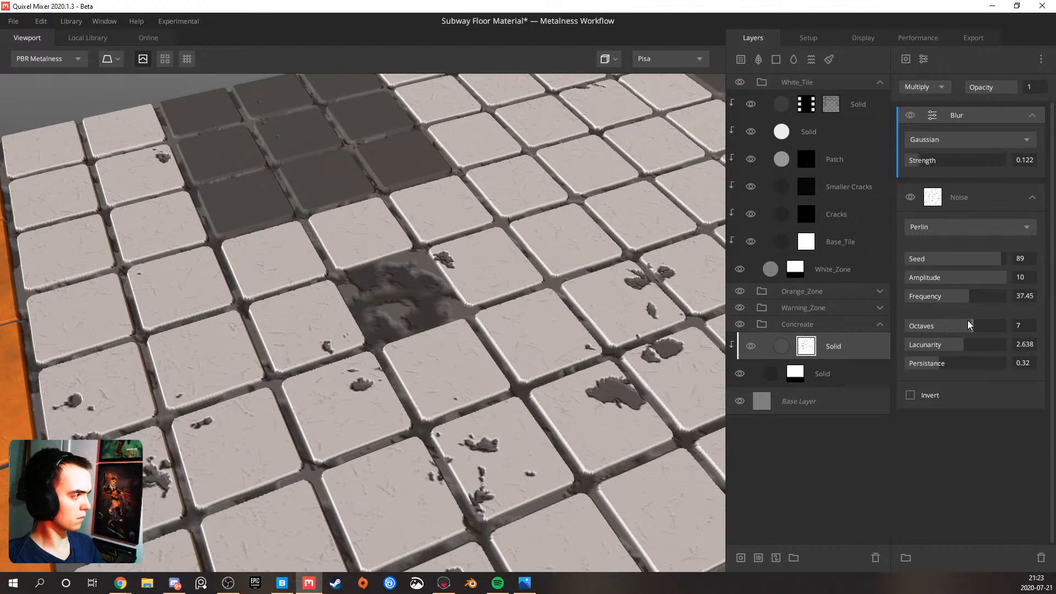
Set the mask noise to 6 octaves and lacunarity 3.224, and the layer's blend threshold to 0.15 and wrap to underlying to 0.637
left_click_drag(969, 342, 993, 344)
left_click_drag(473, 322, 434, 333)
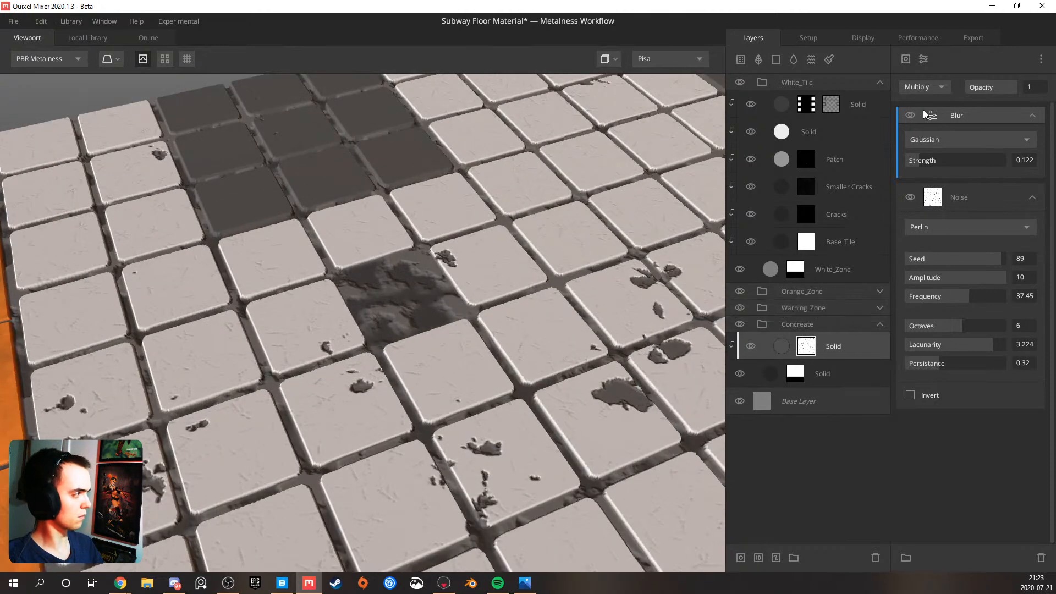
left_click(859, 341)
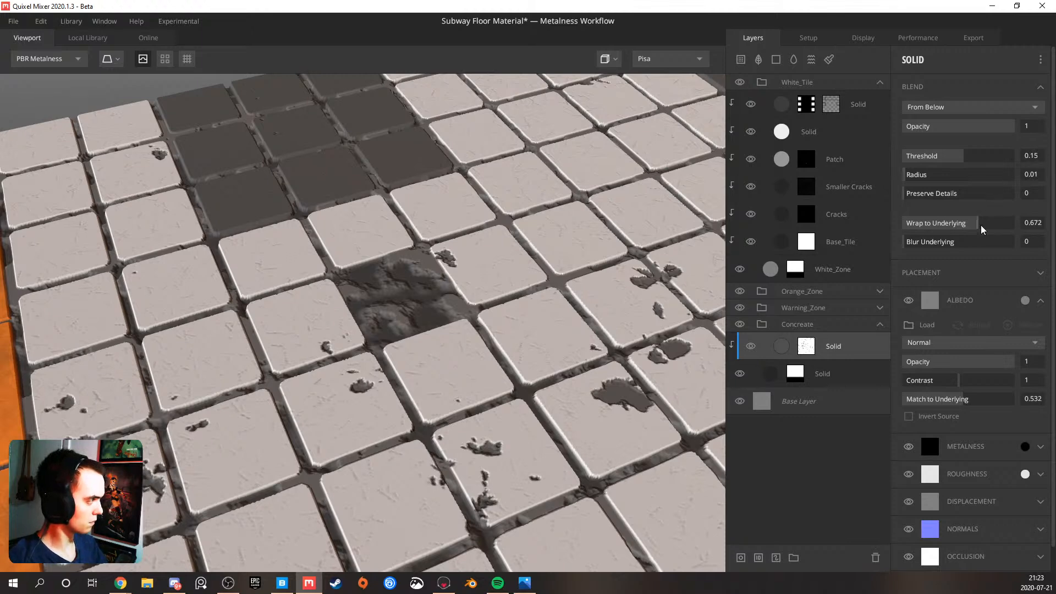
mouse_move(979, 227)
left_mouse_down()
mouse_move(959, 227)
mouse_move(973, 226)
left_mouse_up()
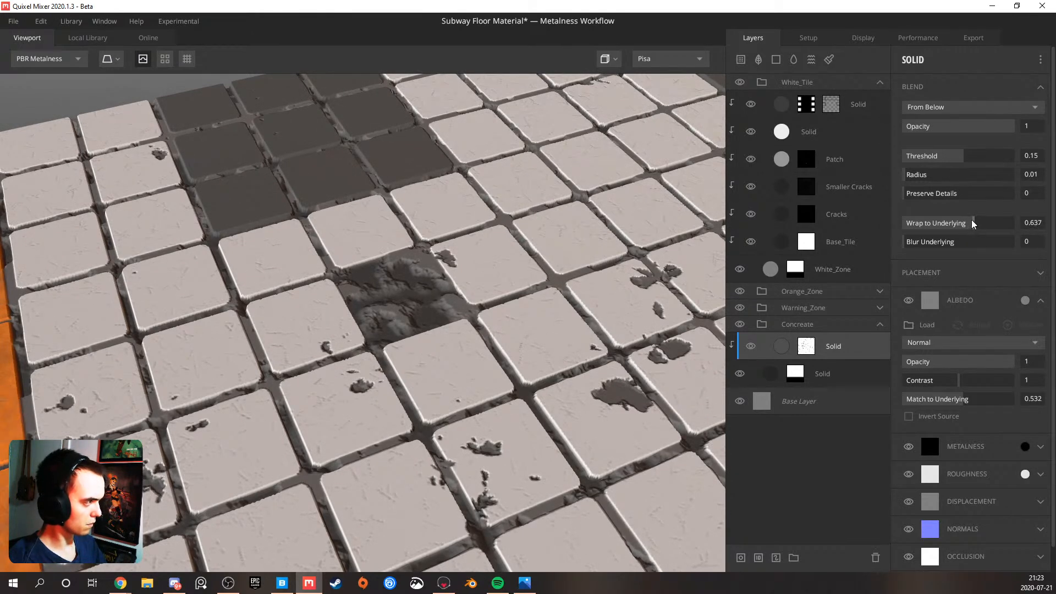
Try the mask blur at strength 0.2 with Min, Max and Overlay blending, and delete the blur modifier
left_click(808, 344)
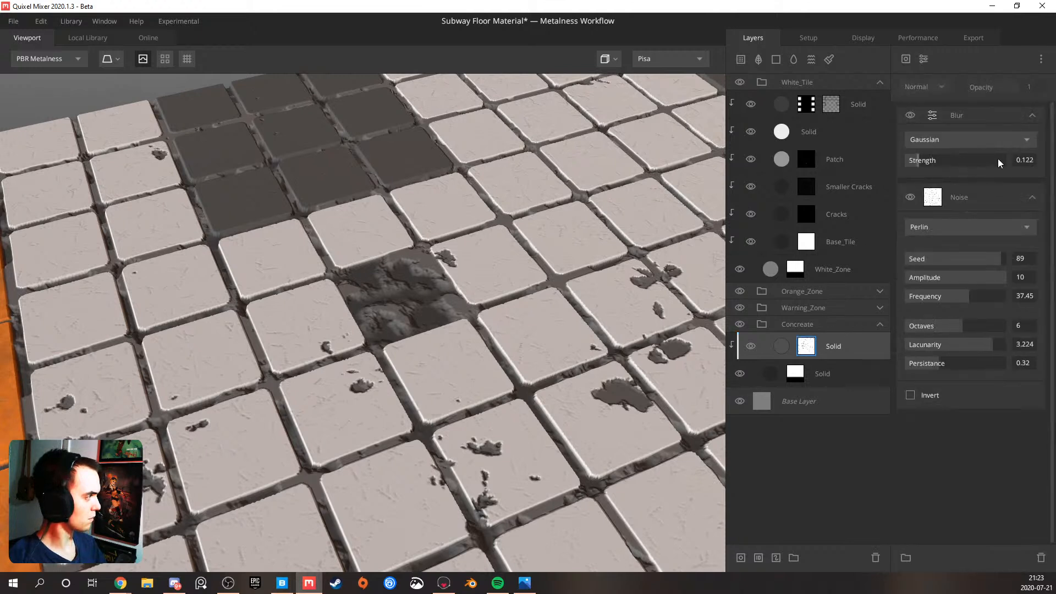
type("0.2")
key("Return")
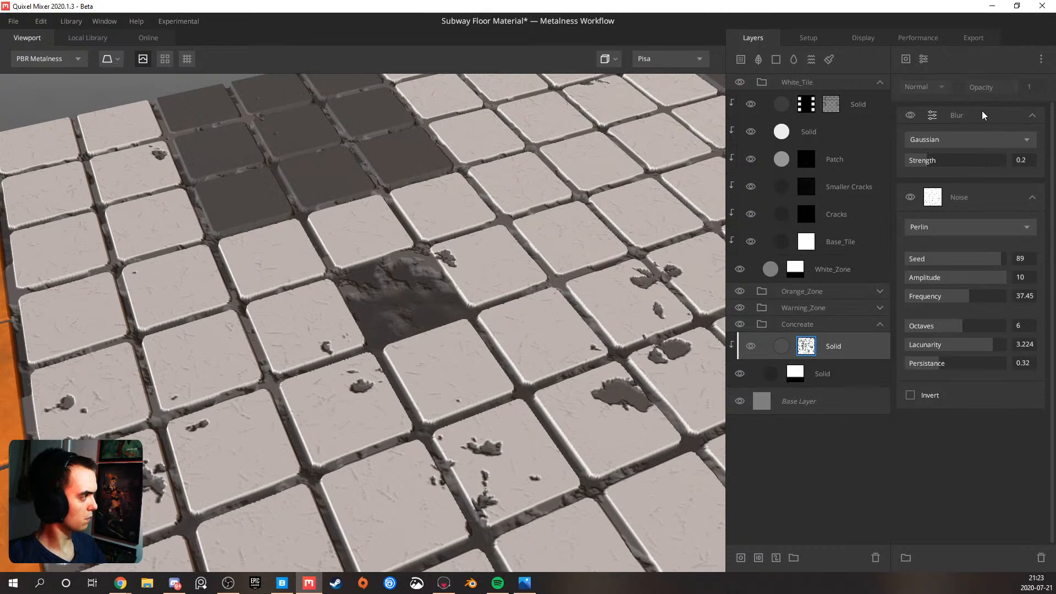
left_click(983, 114)
left_click(927, 89)
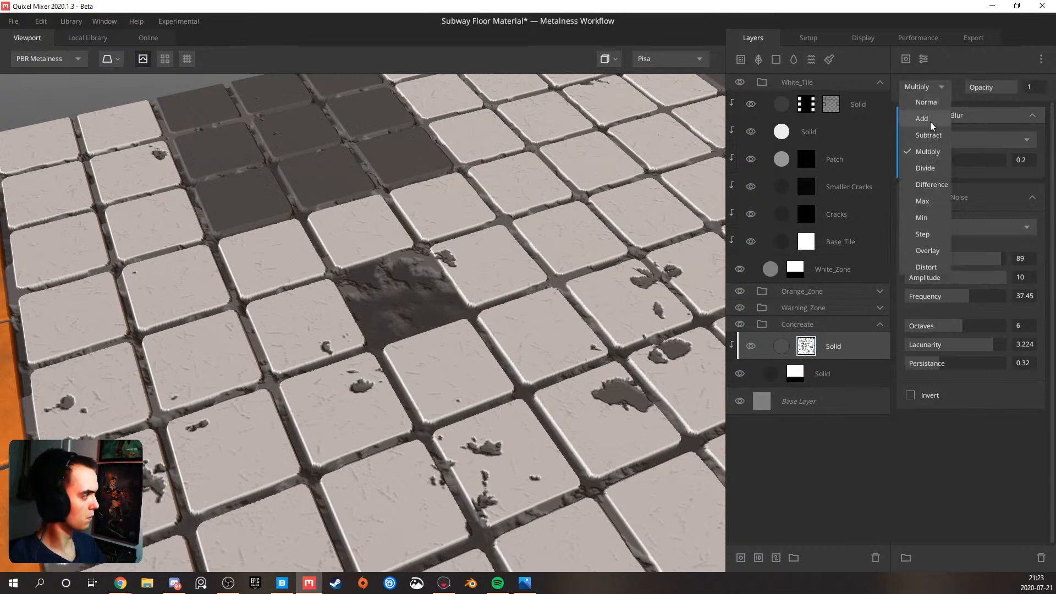
left_click(924, 220)
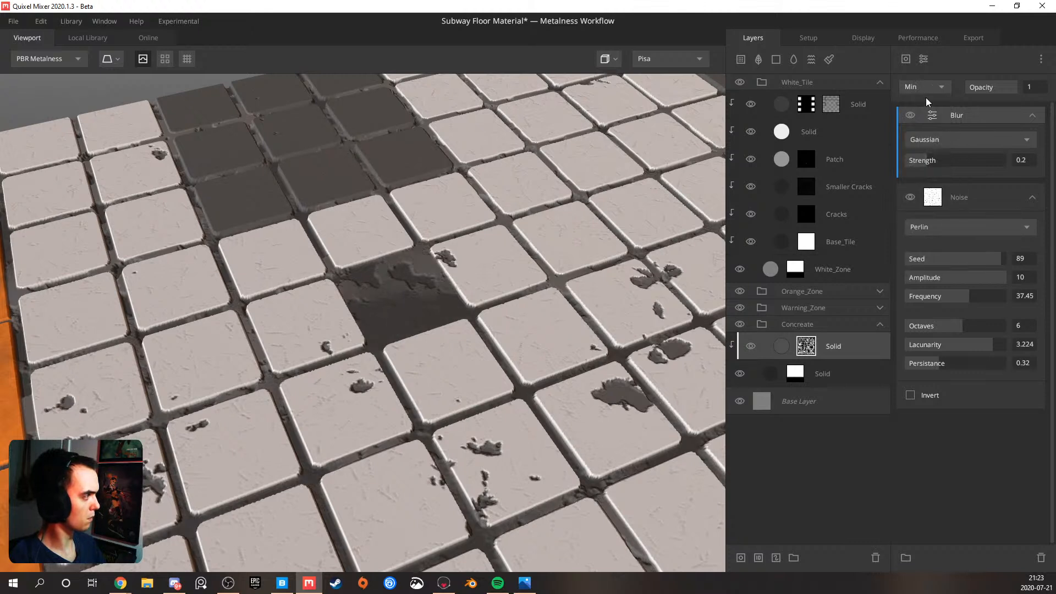
left_click(926, 91)
left_click(930, 202)
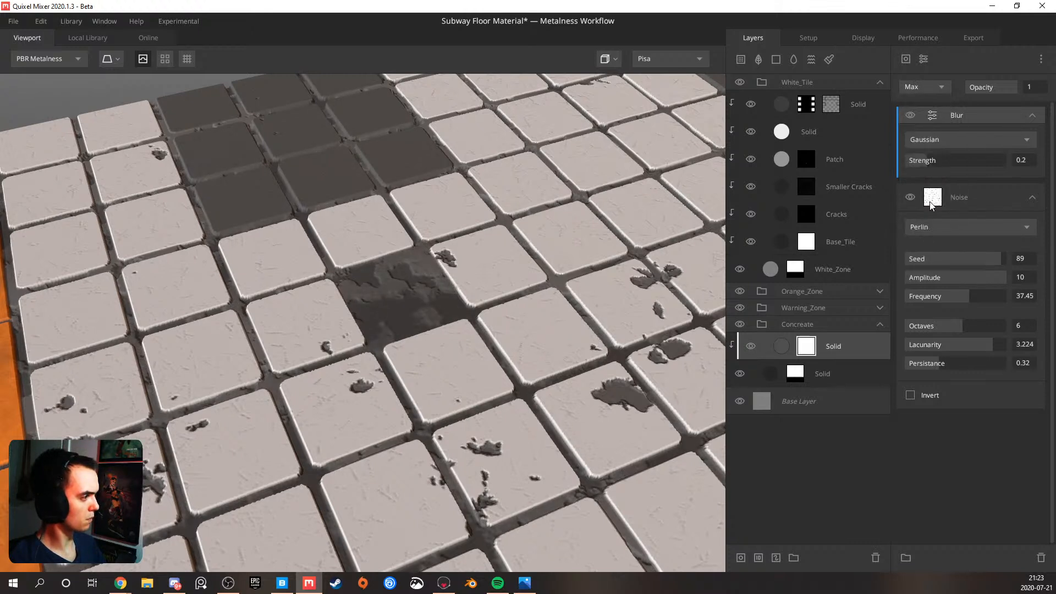
left_click(929, 87)
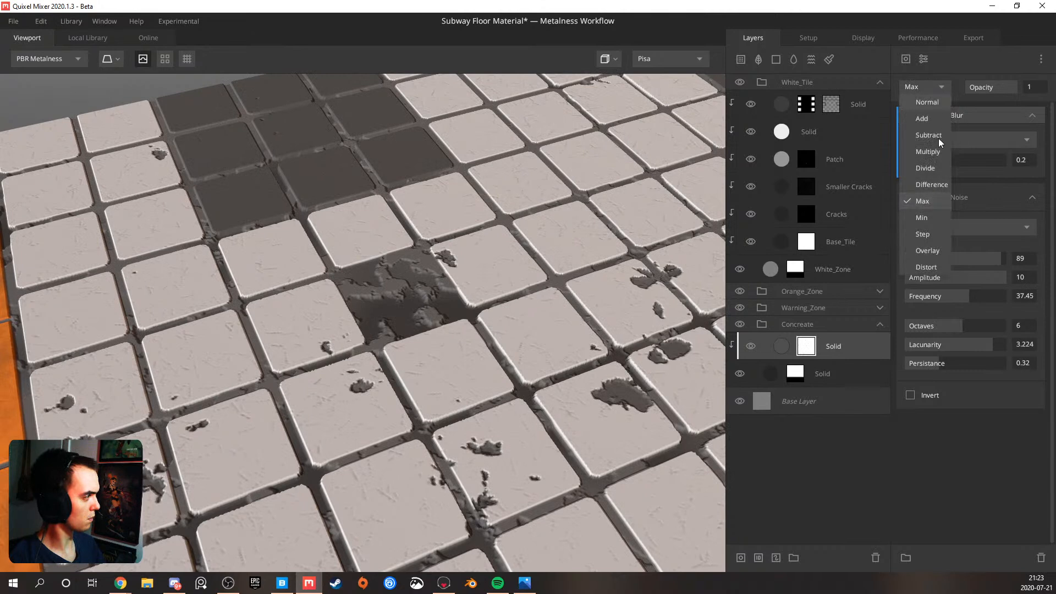
left_click(931, 251)
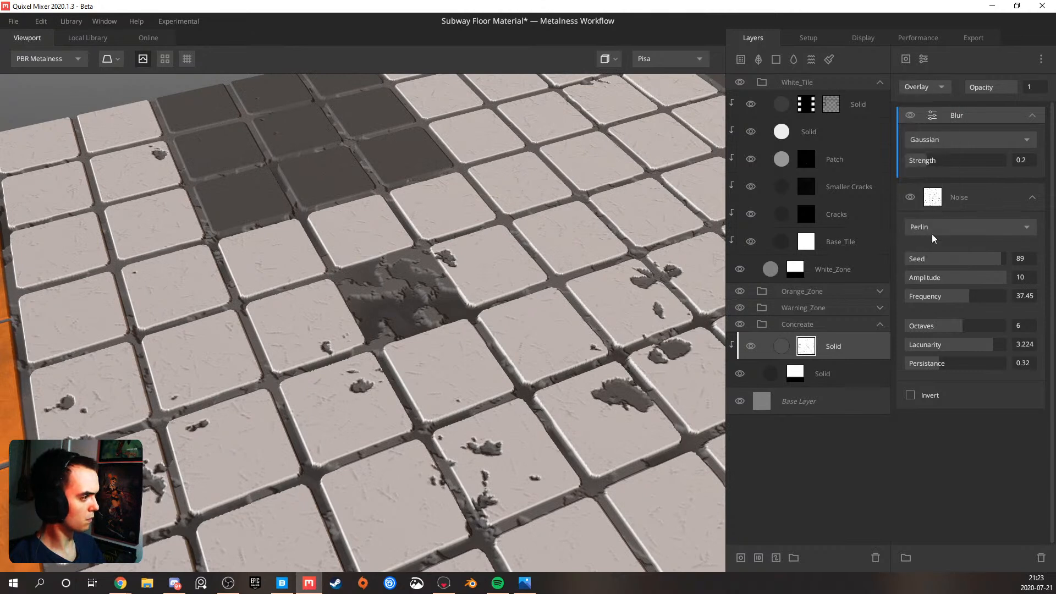
left_click(924, 86)
key("Delete")
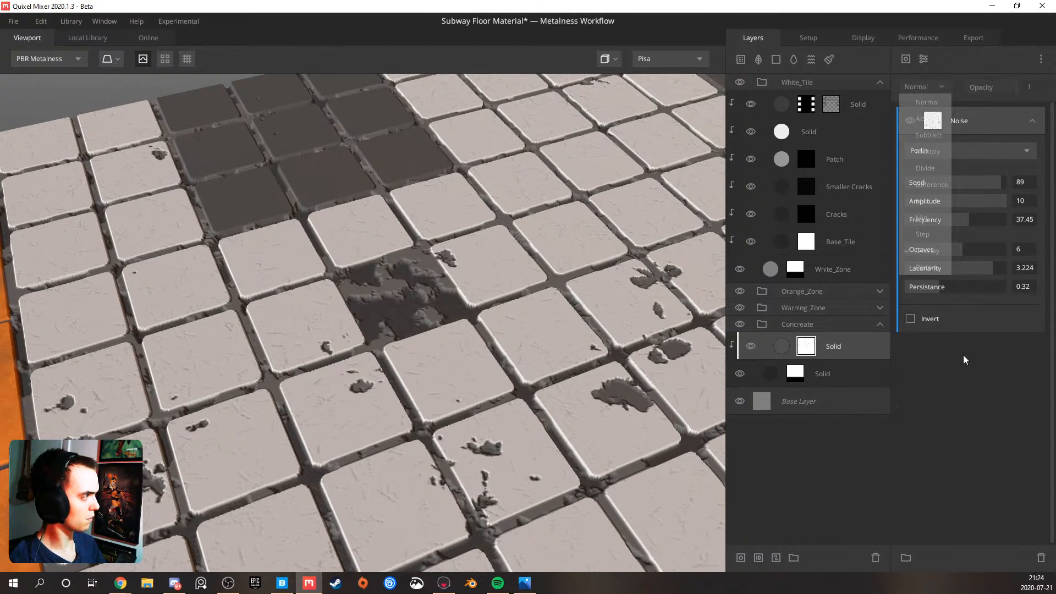
Reduce the mask noise amplitude to 2.376 and check the concrete between the tiles
left_click_drag(982, 208, 930, 206)
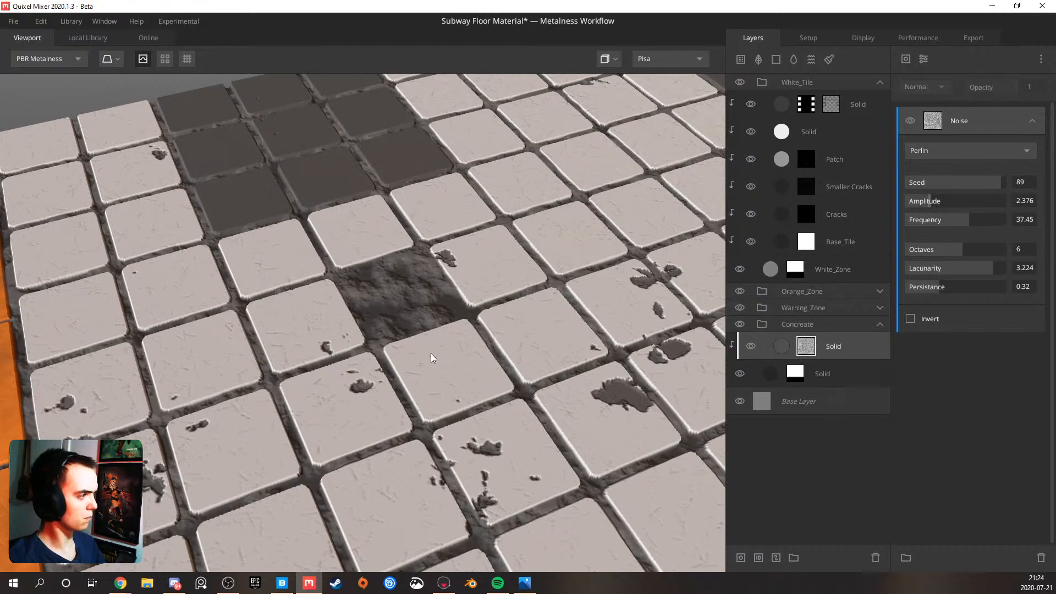
scroll(430, 353, "down", 10)
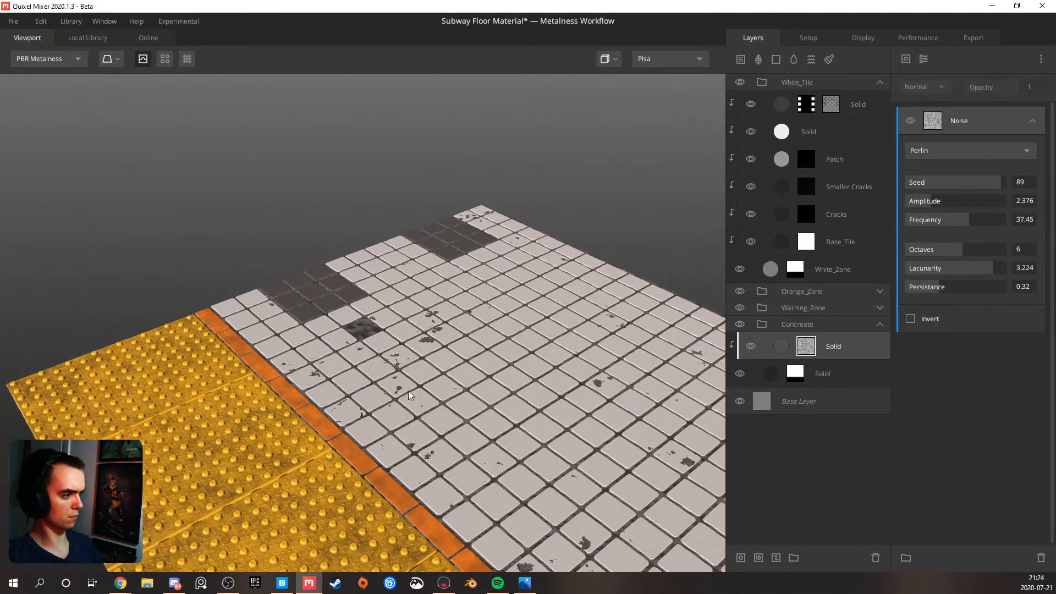
scroll(368, 335, "up", 10)
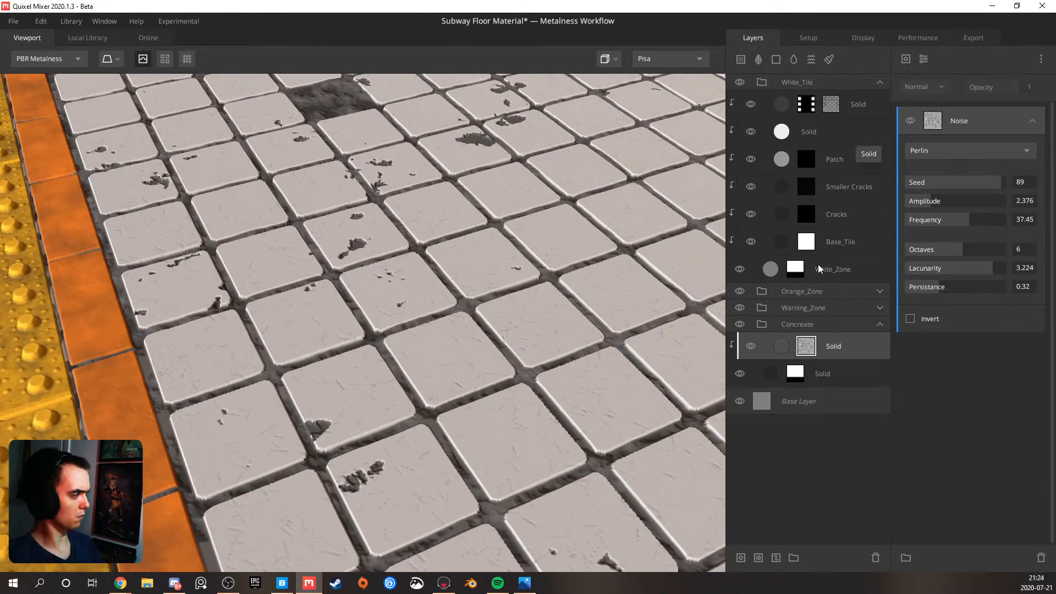
Try an albedo match to underlying of 0.955 on the clipped solid layer
left_click(837, 348)
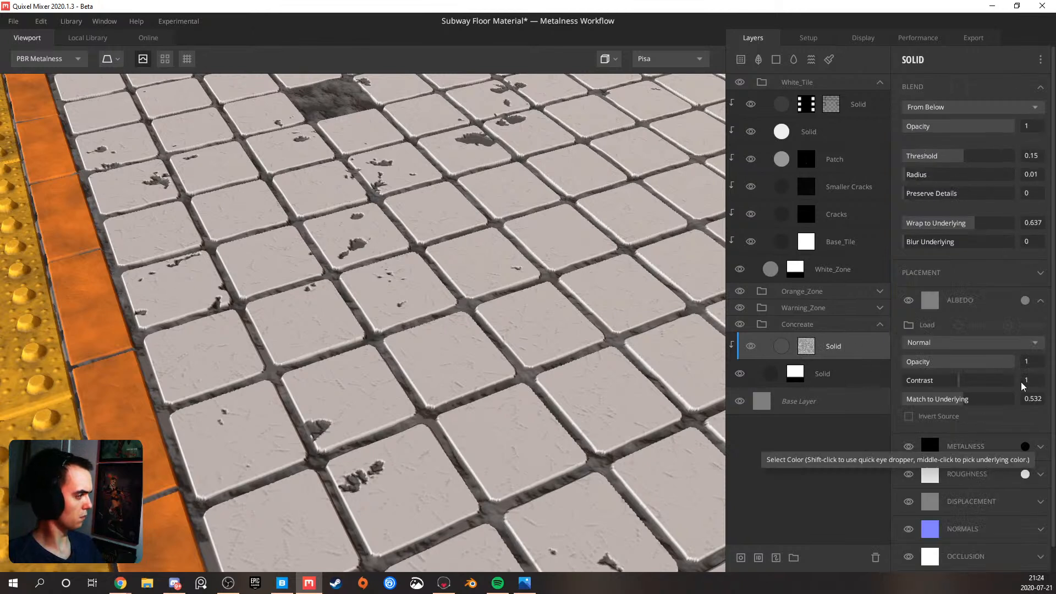
left_click_drag(967, 405, 1011, 403)
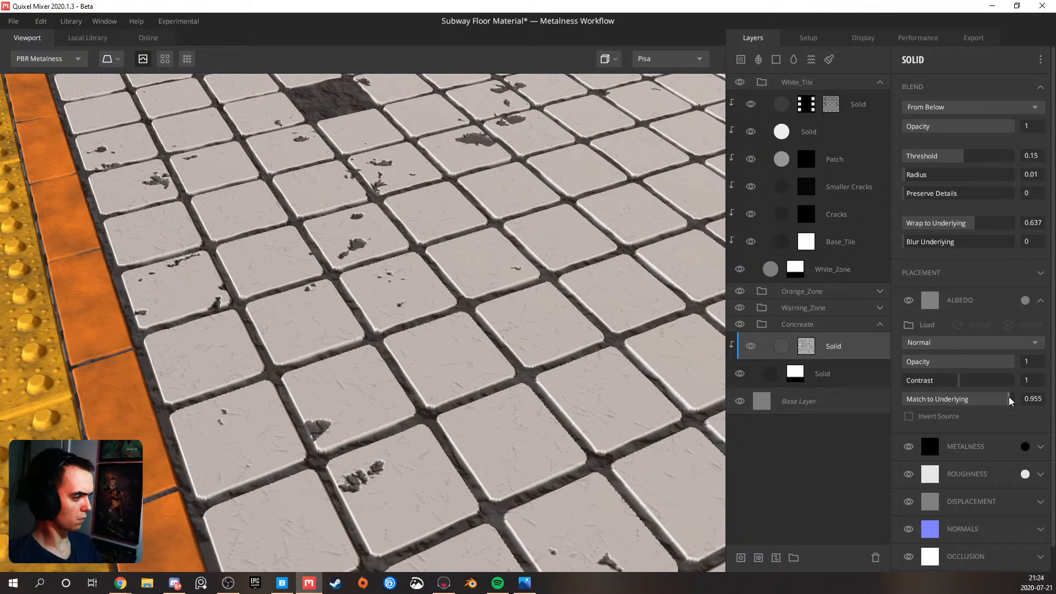
scroll(431, 411, "down", 5)
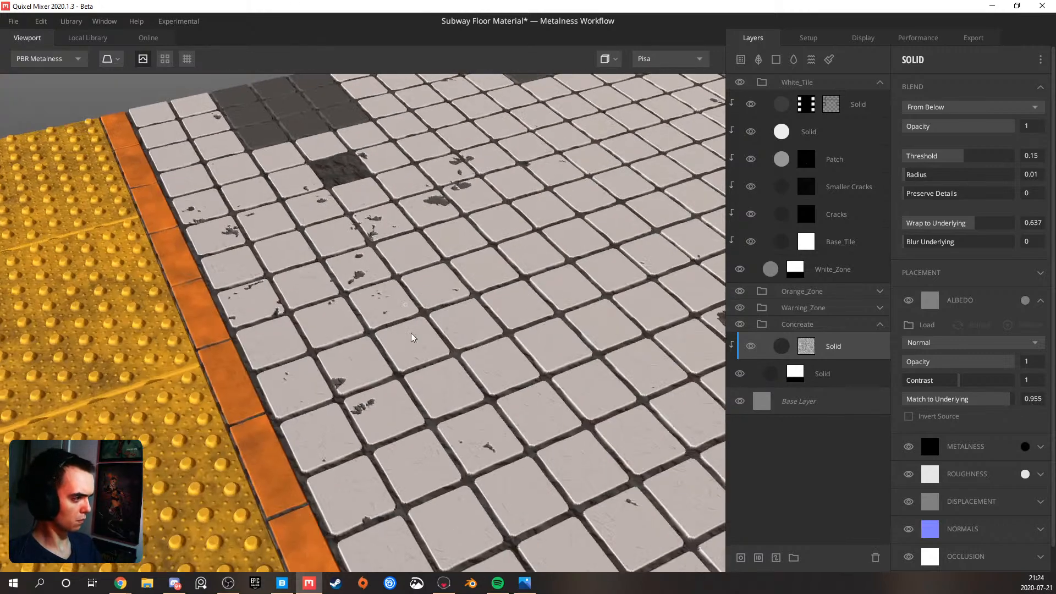
scroll(385, 353, "up", 8)
left_click_drag(366, 359, 372, 310)
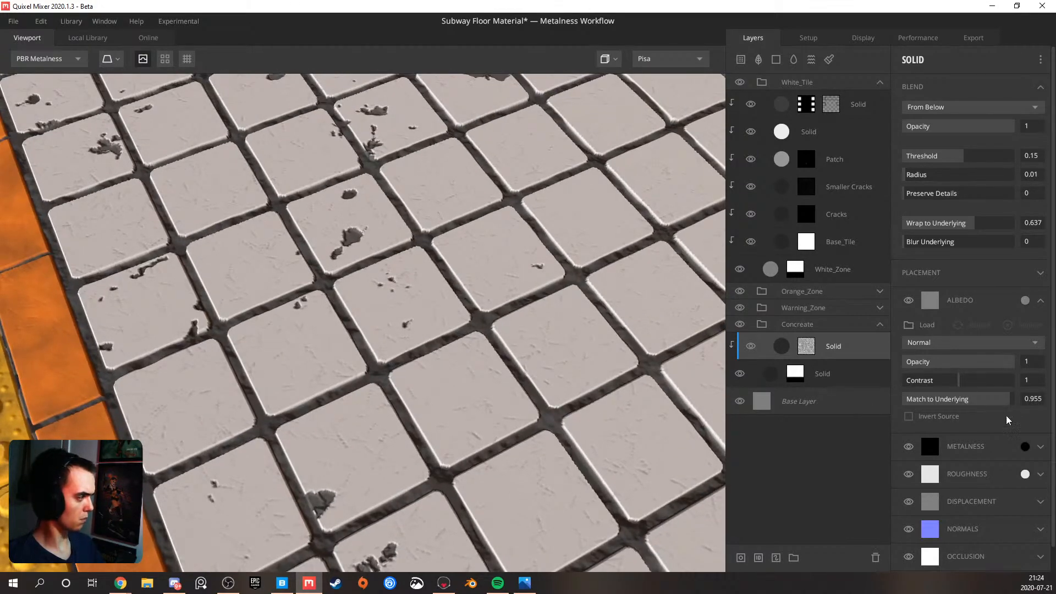
Try the darker grey 4F4F4F as the clipped solid layer's albedo colour
left_click(1025, 300)
left_click(377, 321)
mouse_move(374, 331)
left_mouse_down()
mouse_move(371, 340)
mouse_move(368, 330)
left_mouse_up()
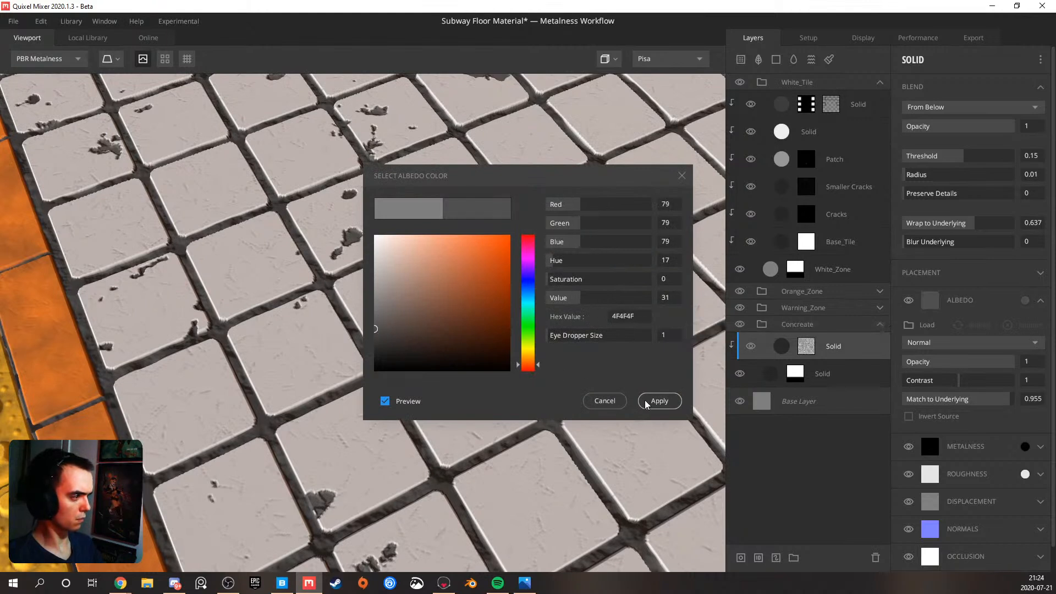
left_click(659, 401)
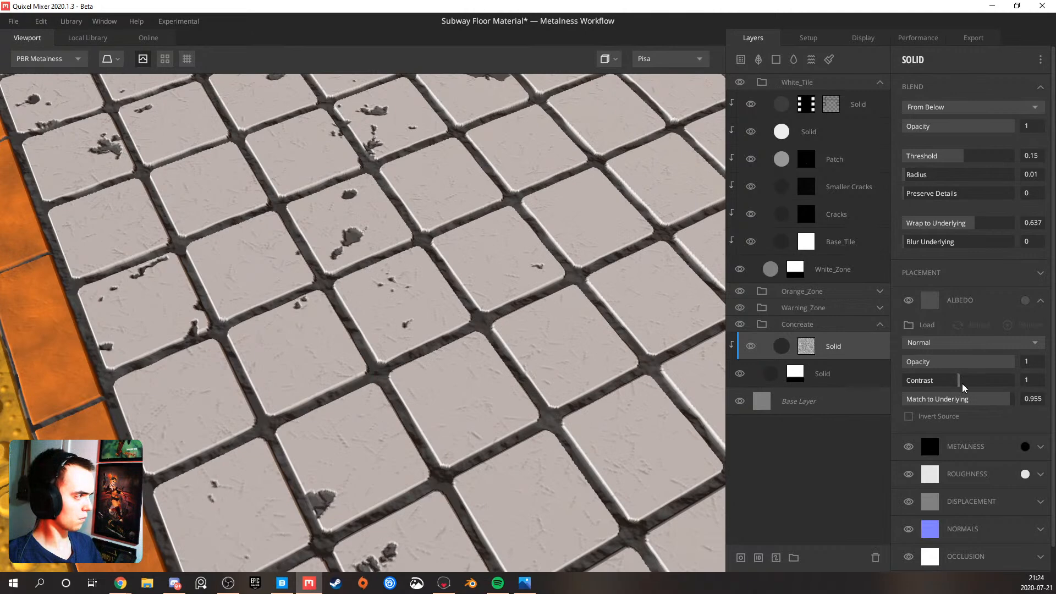
Set the clipped solid layer's albedo match to underlying to 0 and its albedo colour to dark grey 404040
left_click_drag(943, 399, 883, 400)
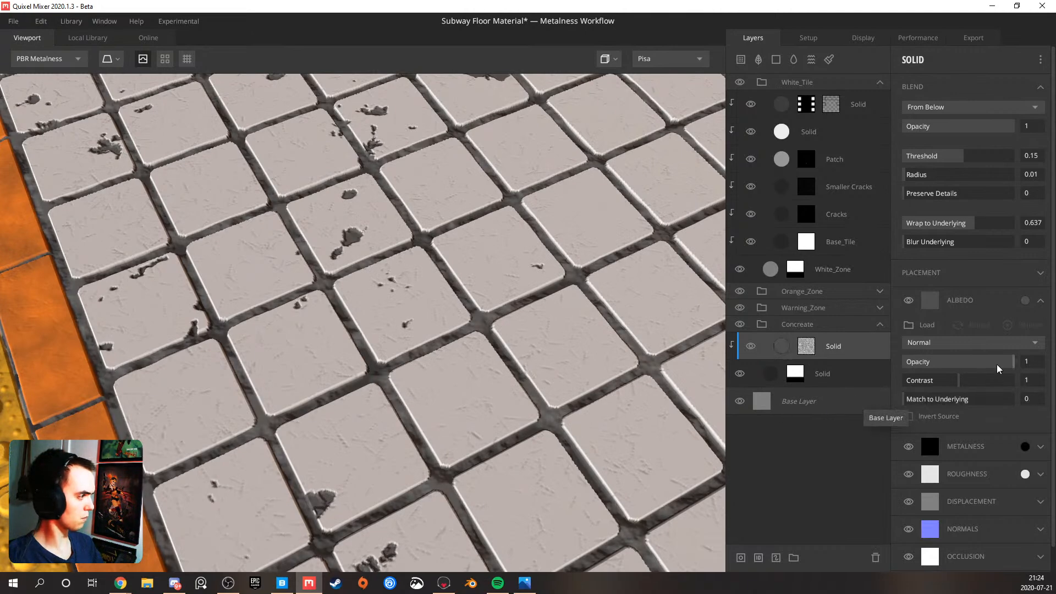
left_click(930, 300)
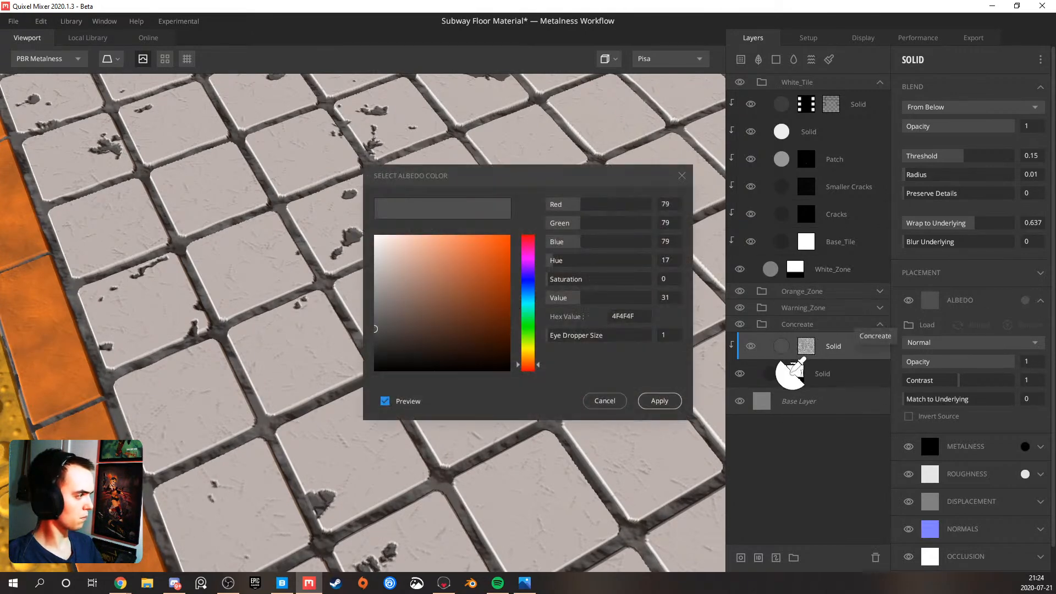
left_click(773, 374)
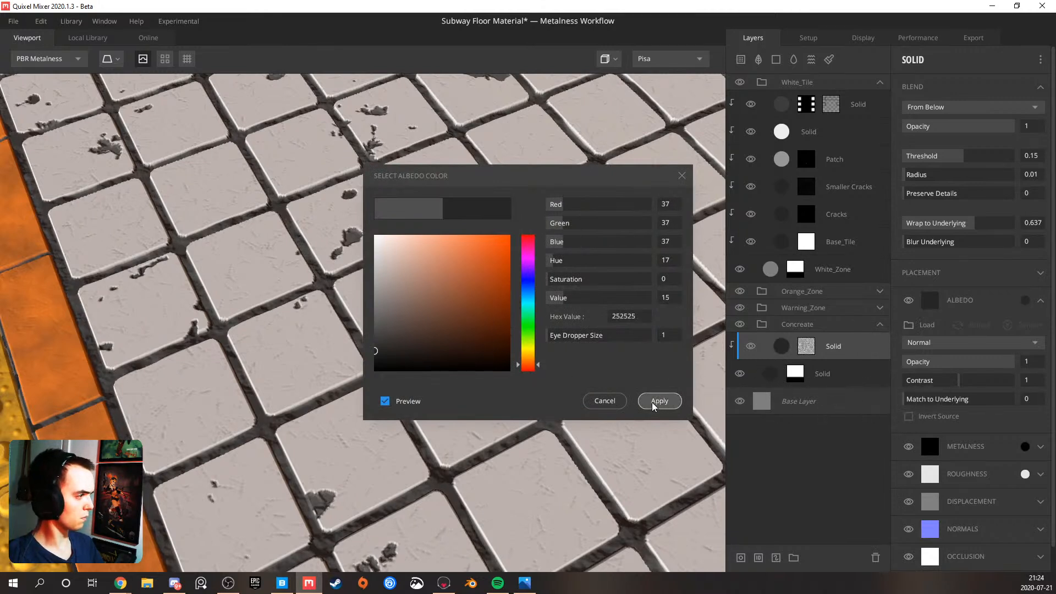
mouse_move(374, 357)
left_mouse_down()
mouse_move(366, 377)
mouse_move(351, 323)
mouse_move(350, 335)
left_mouse_up()
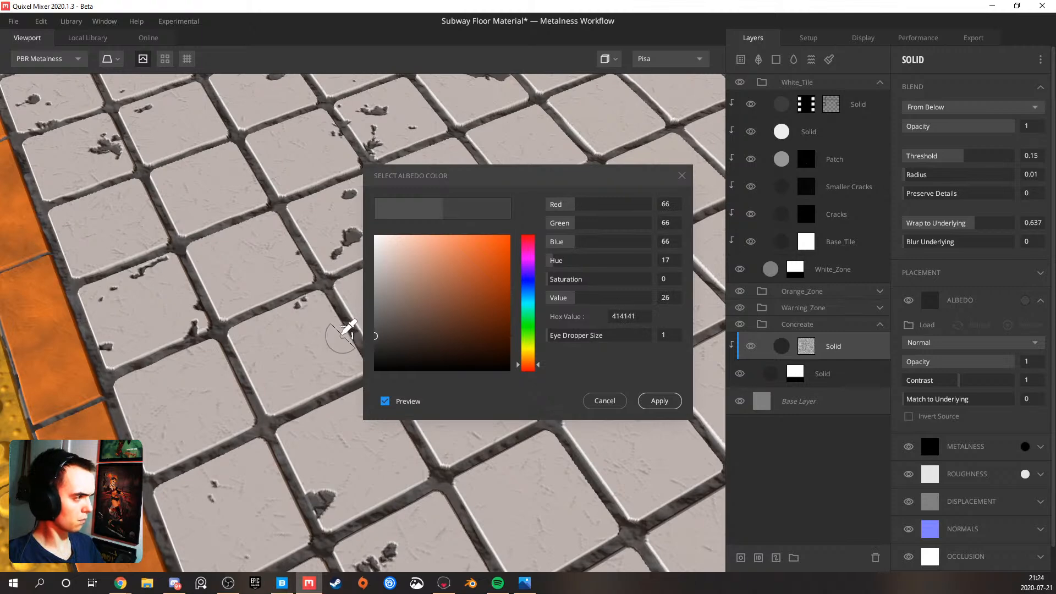
left_click(662, 404)
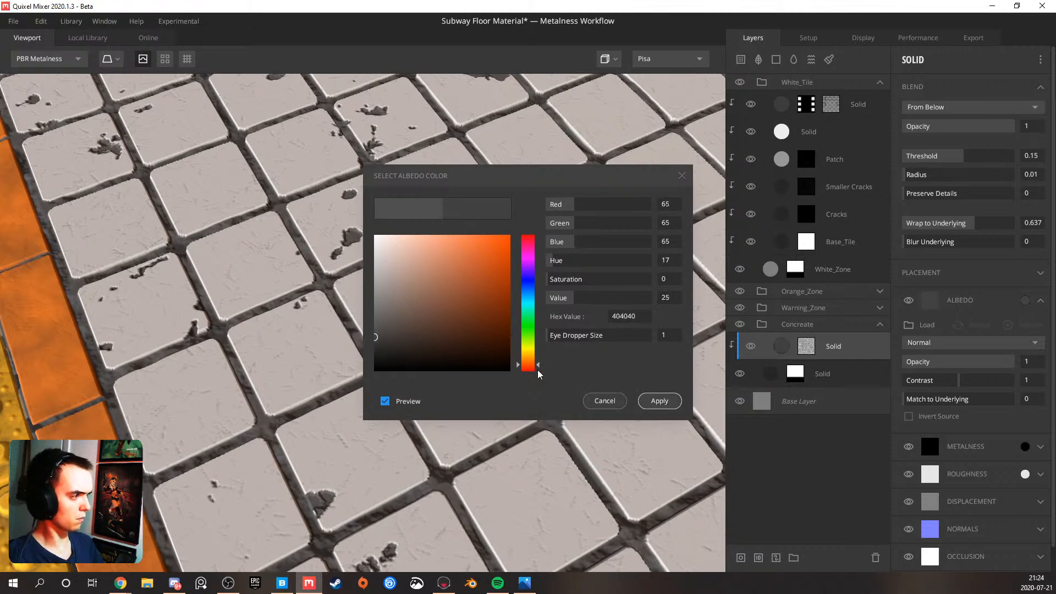
Examine the concrete variation between the tiles both up close and across the whole floor
scroll(392, 284, "down", 3)
middle_click_drag(333, 211, 342, 312)
scroll(341, 300, "up", 3)
middle_click_drag(326, 229, 341, 388)
left_click_drag(341, 387, 352, 290)
scroll(353, 295, "down", 4)
scroll(355, 294, "down", 5)
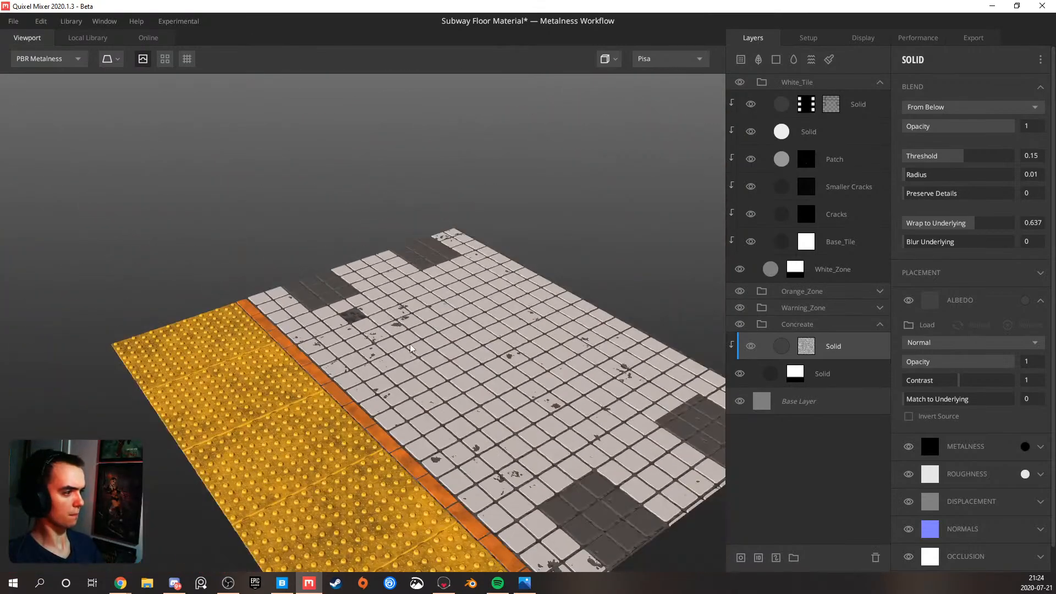
Collapse the Concreate group and examine the chipped white tiles and grout up close and across the floor
middle_click_drag(410, 347, 384, 305)
scroll(415, 328, "up", 3)
left_click_drag(479, 326, 424, 367)
scroll(424, 329, "down", 4)
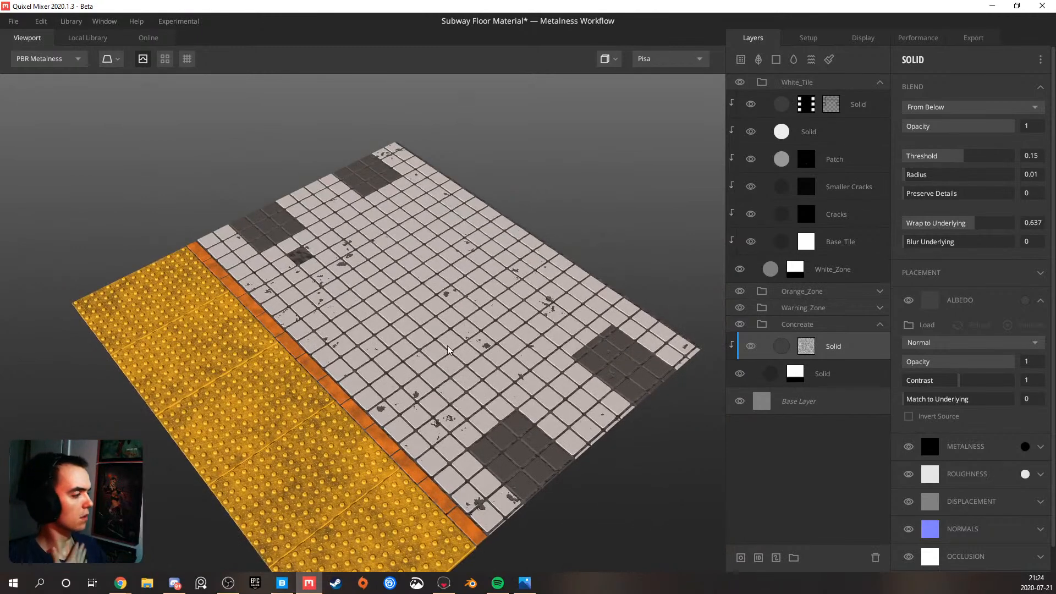
left_click(879, 324)
scroll(430, 380, "up", 2)
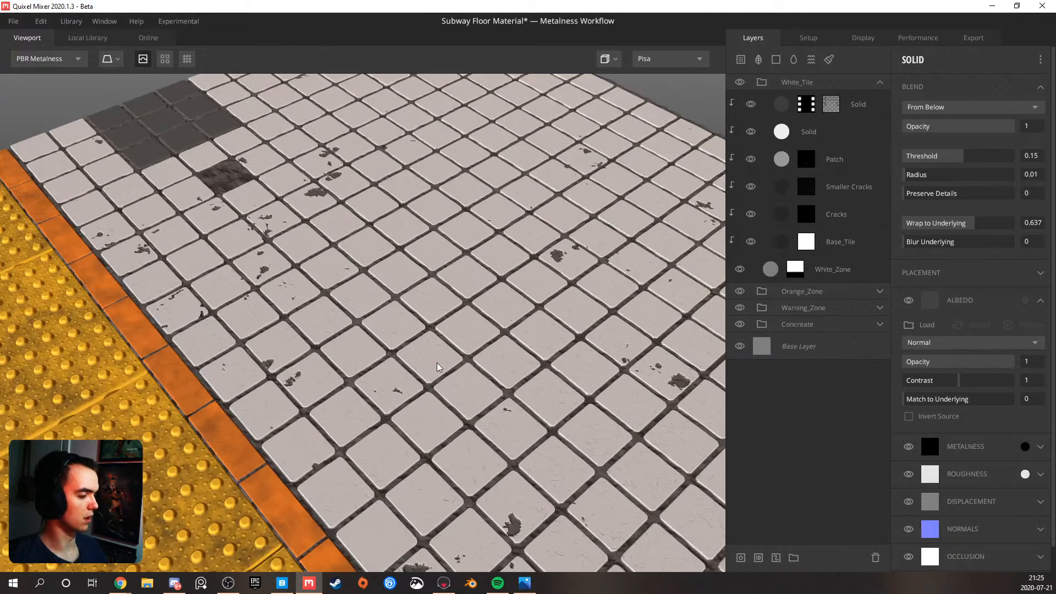
scroll(352, 364, "up", 3)
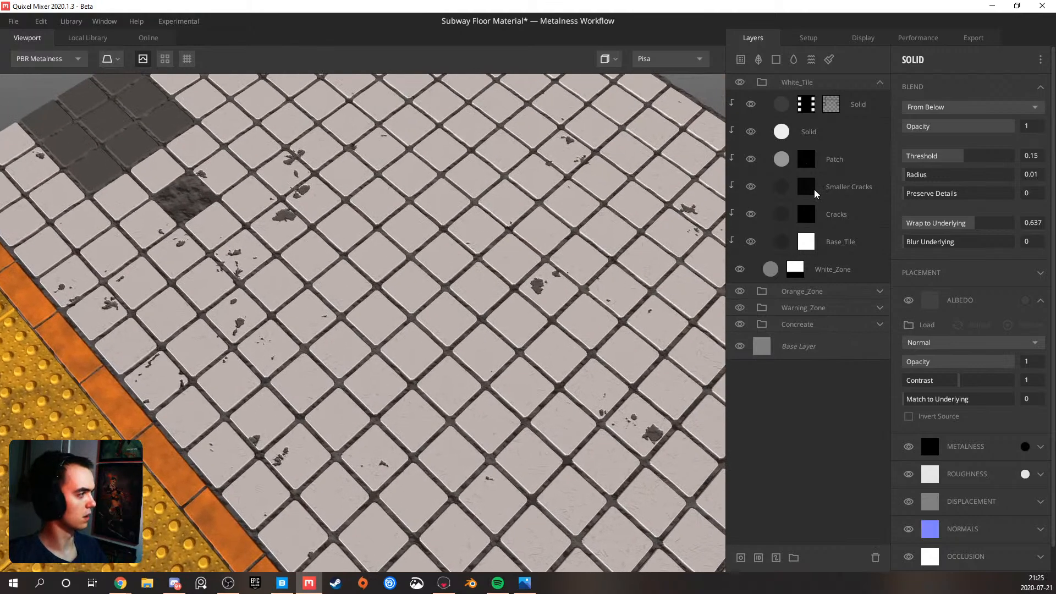
scroll(250, 414, "down", 5)
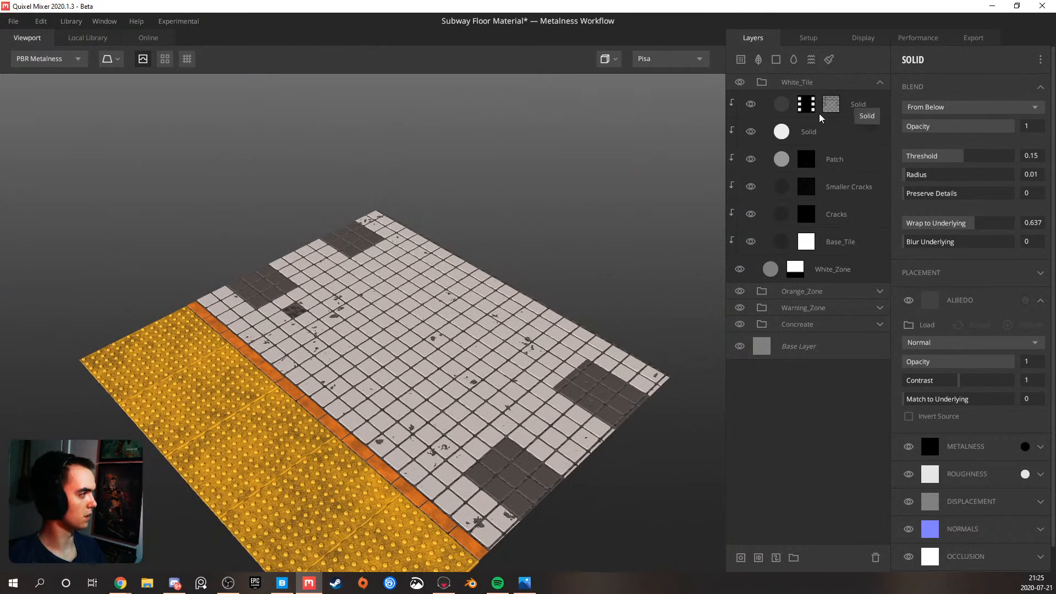
Add a solid layer with a mask stack above the uppermost solid layer in the White_Tile group
left_click(835, 108)
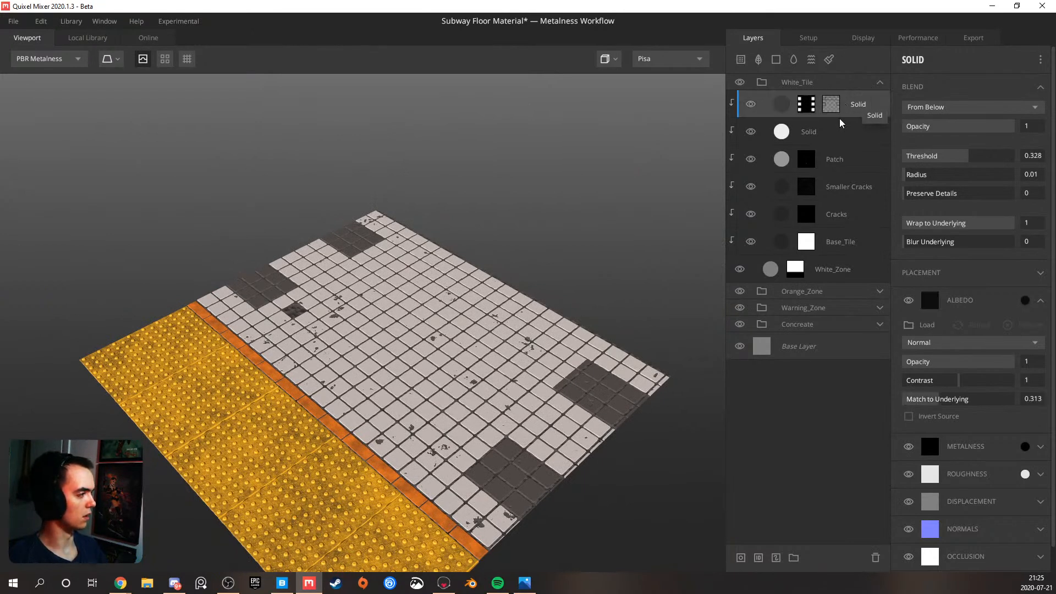
scroll(429, 266, "up", 4)
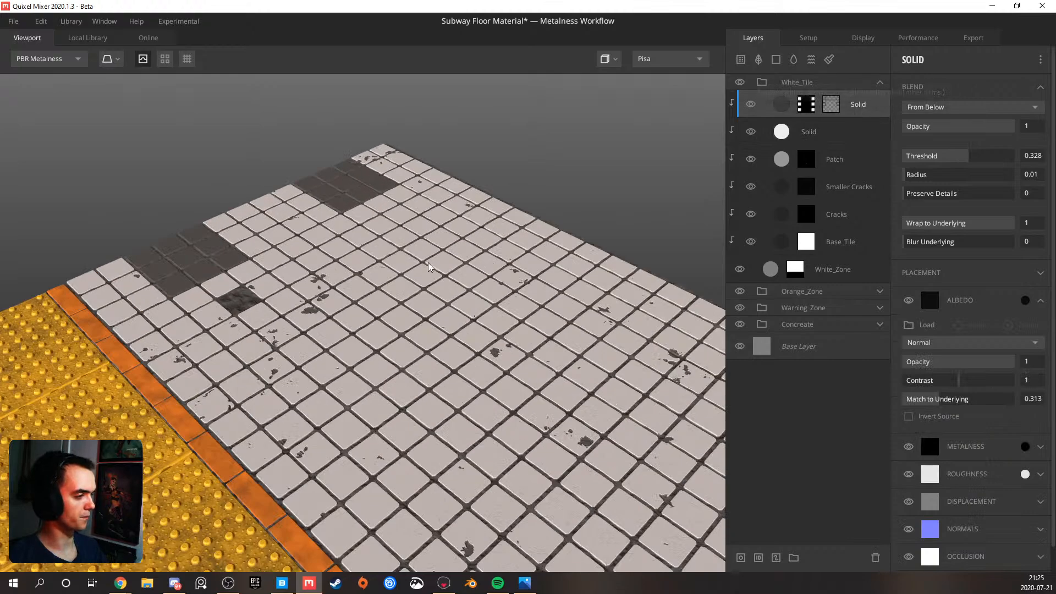
scroll(429, 266, "up", 5)
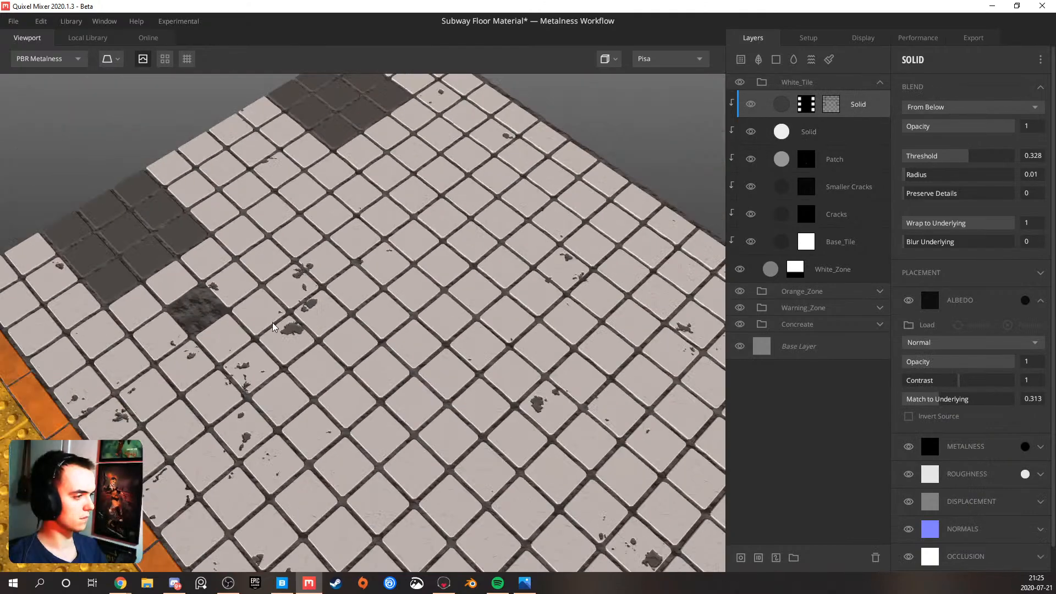
scroll(272, 327, "down", 8)
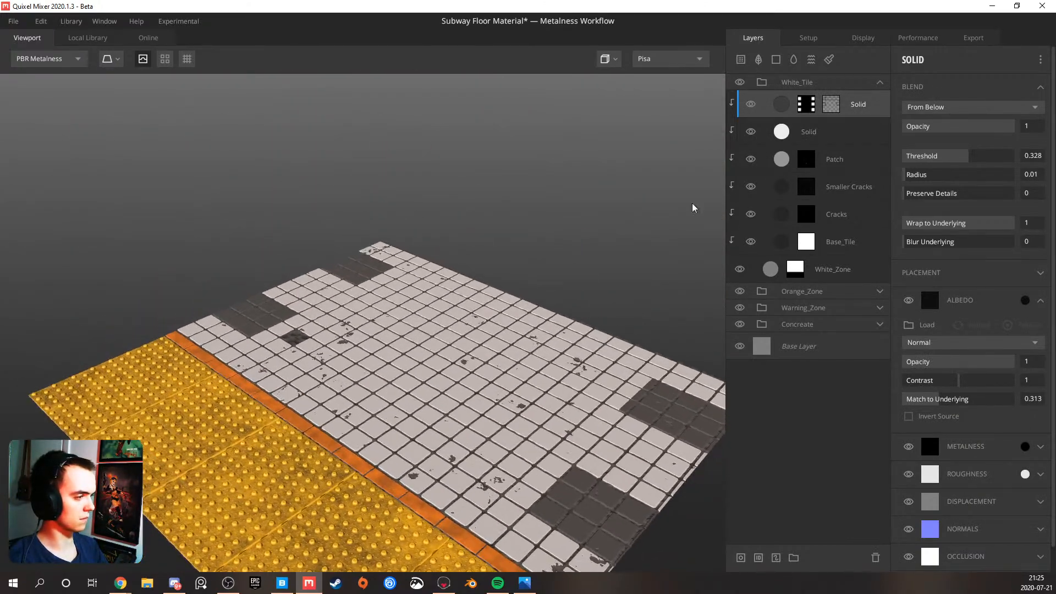
left_click(776, 60)
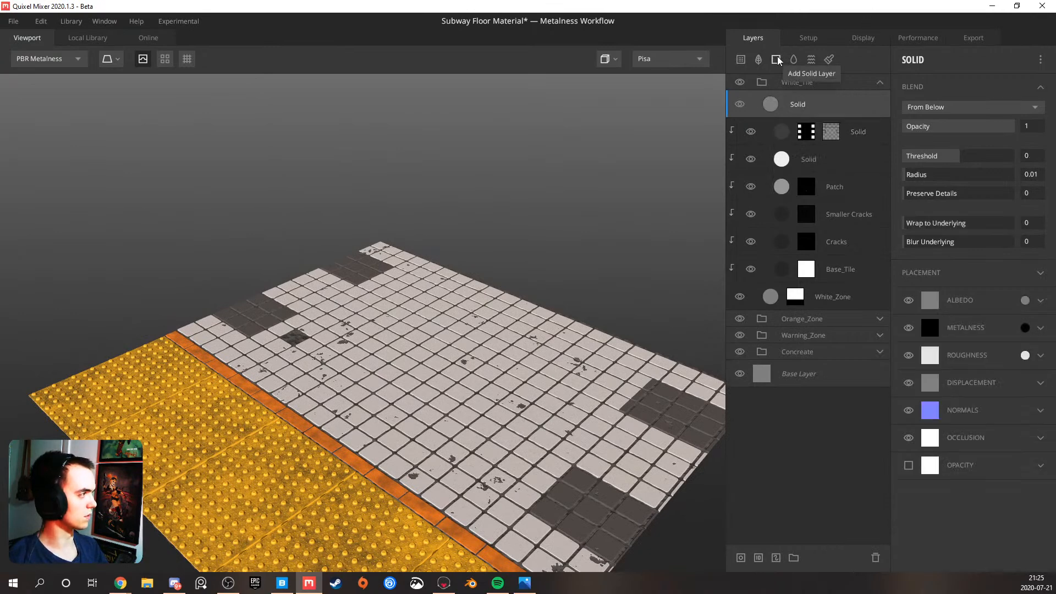
right_click(797, 117)
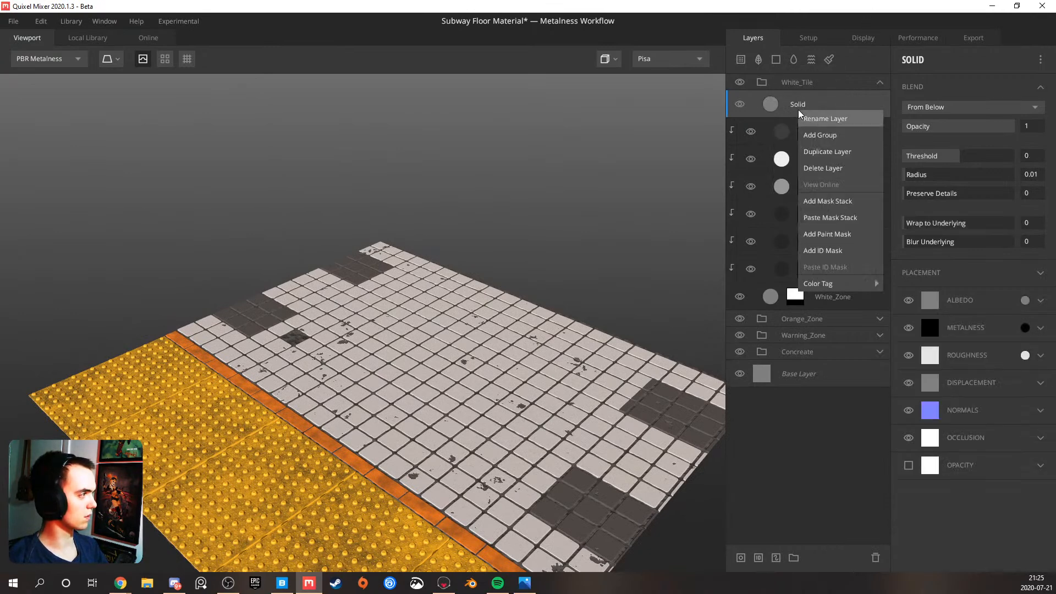
left_click(840, 199)
Check the reference photo collage for how the real subway tiles look
scroll(414, 421, "up", 5)
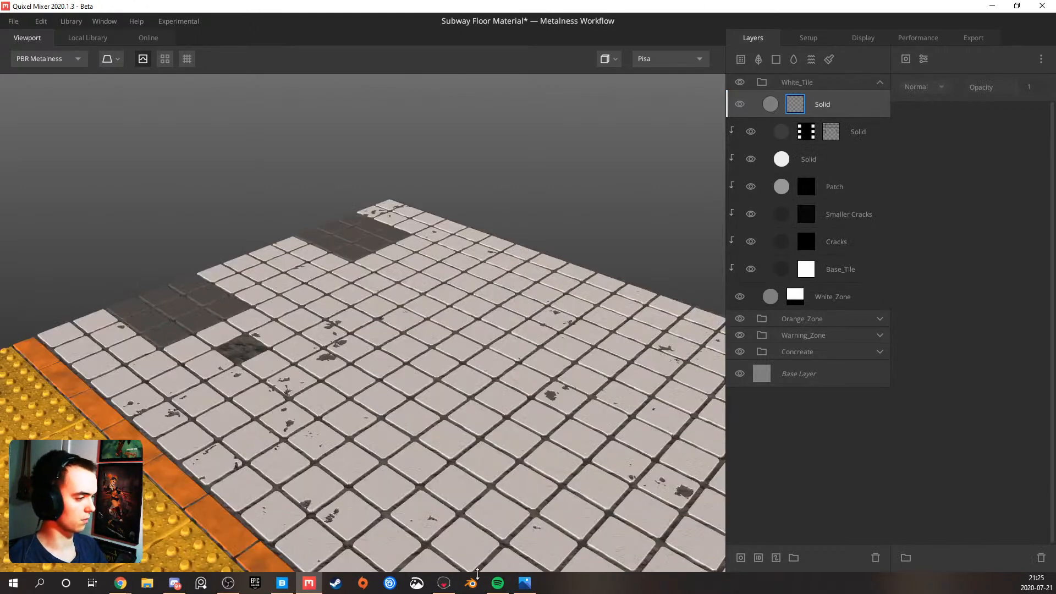
left_click(517, 585)
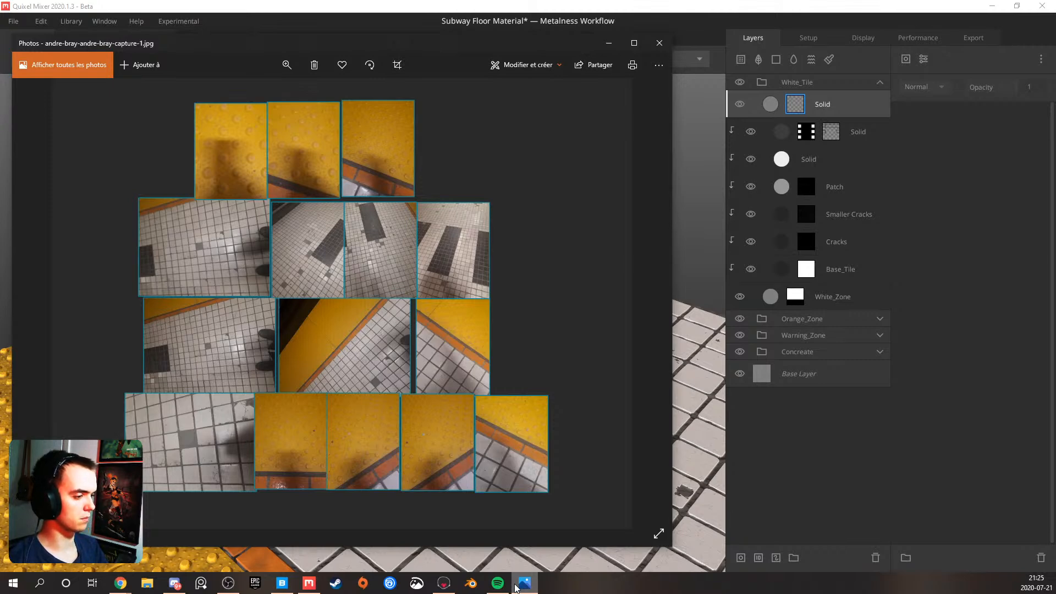
left_click(615, 43)
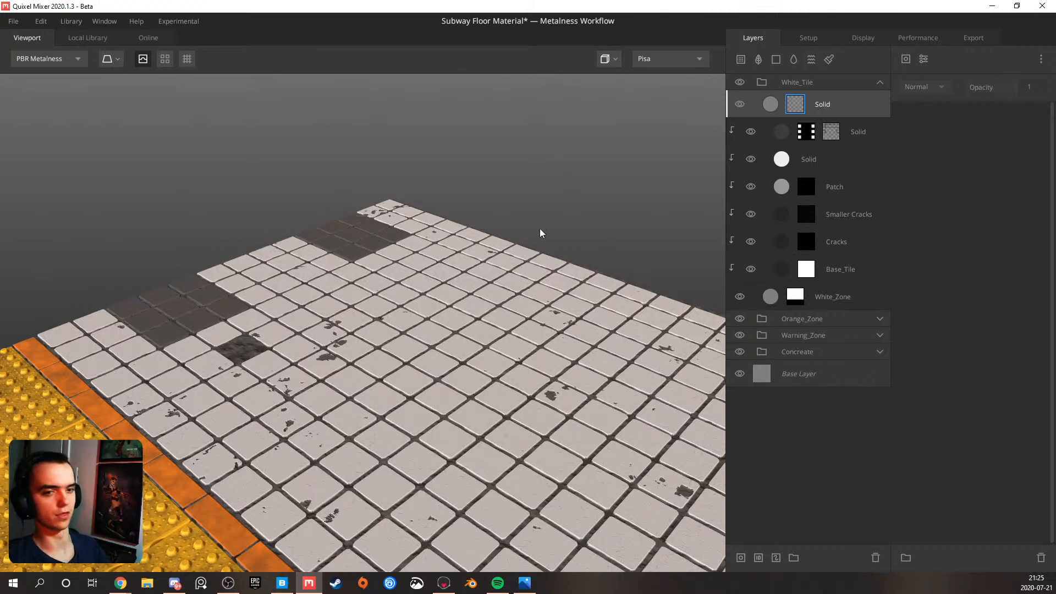
Clip the new solid layer to the layers beneath it and add a Curvature component to its mask stack
left_click(790, 103, "alt")
left_click(802, 103)
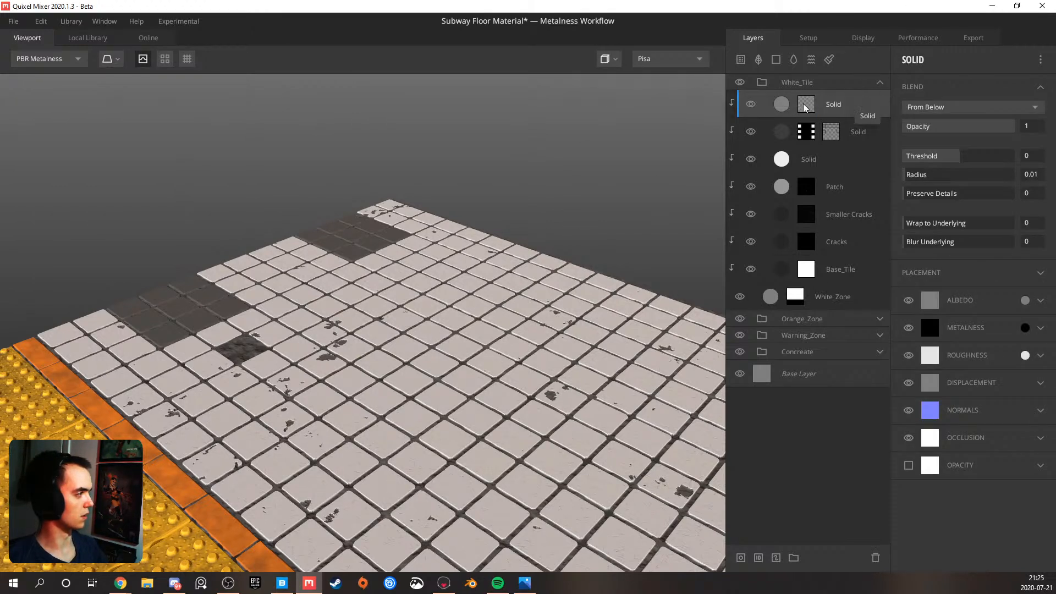
left_click(803, 103)
left_click(907, 59)
mouse_move(917, 126)
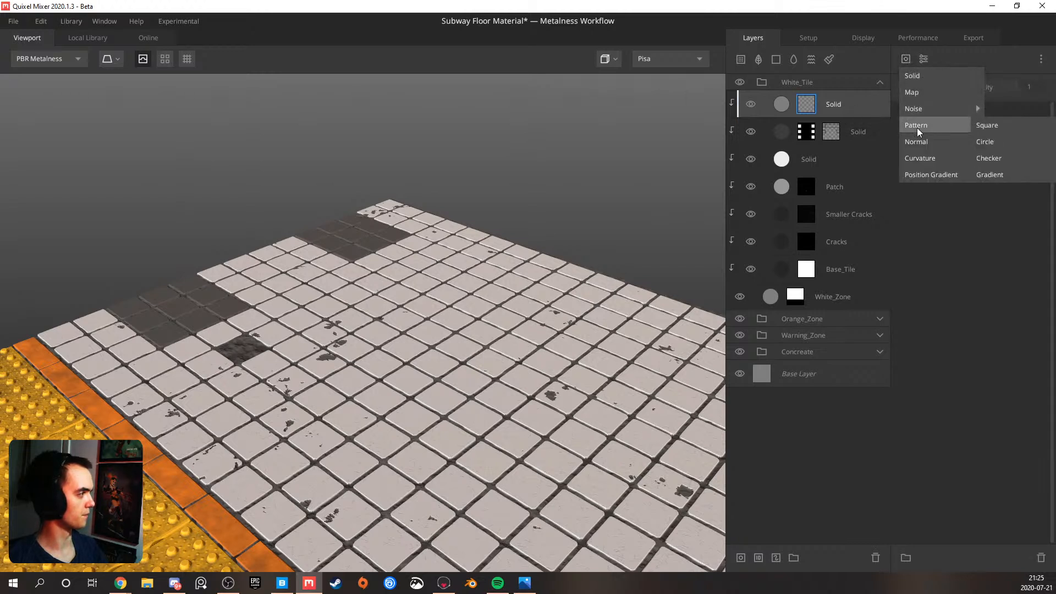
left_click(920, 158)
left_click_drag(461, 296, 454, 314)
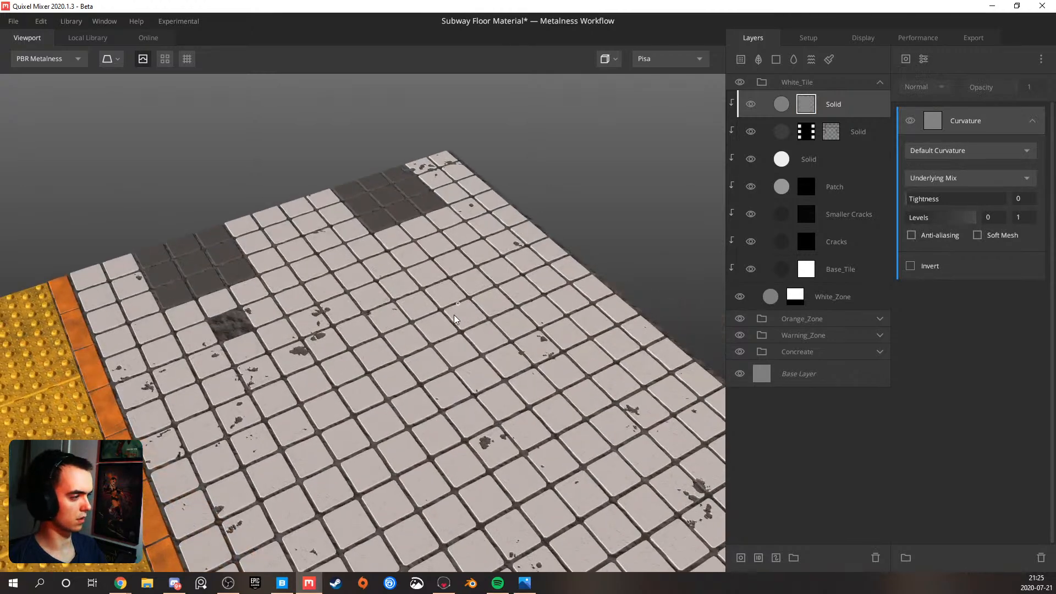
Preview the layer mask and try an upper level of 0.183 on the default curvature
key("m")
left_click_drag(287, 328, 277, 353)
scroll(342, 348, "up", 3)
left_click_drag(343, 352, 646, 285)
mouse_move(906, 216)
left_mouse_down()
mouse_move(929, 221)
mouse_move(891, 223)
left_mouse_up()
left_click_drag(975, 218, 919, 219)
Switch the mask's curvature type to Edges Only and set its upper level to 1
left_click(932, 156)
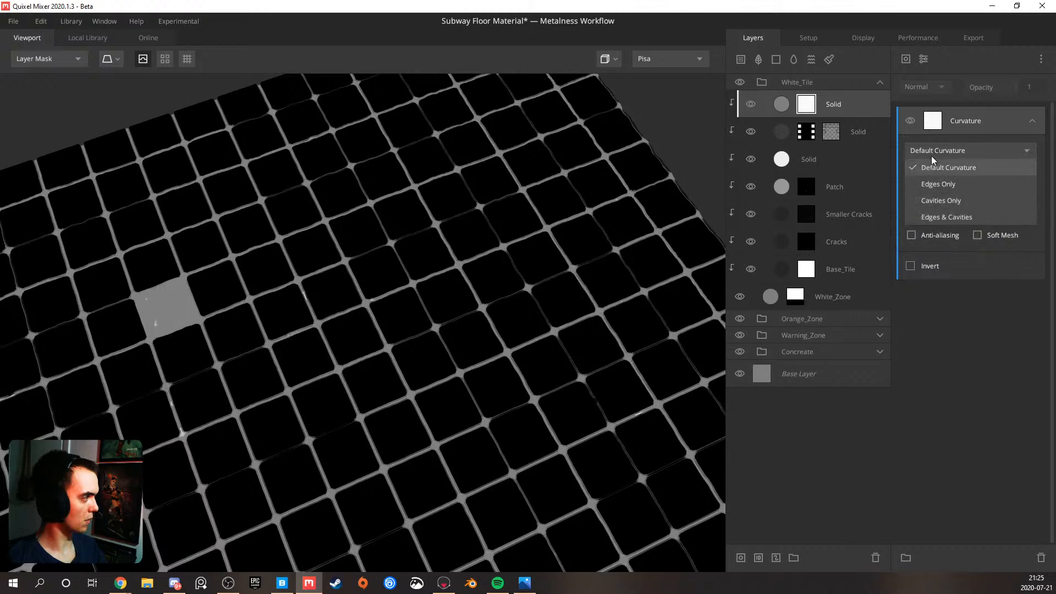
left_click(936, 189)
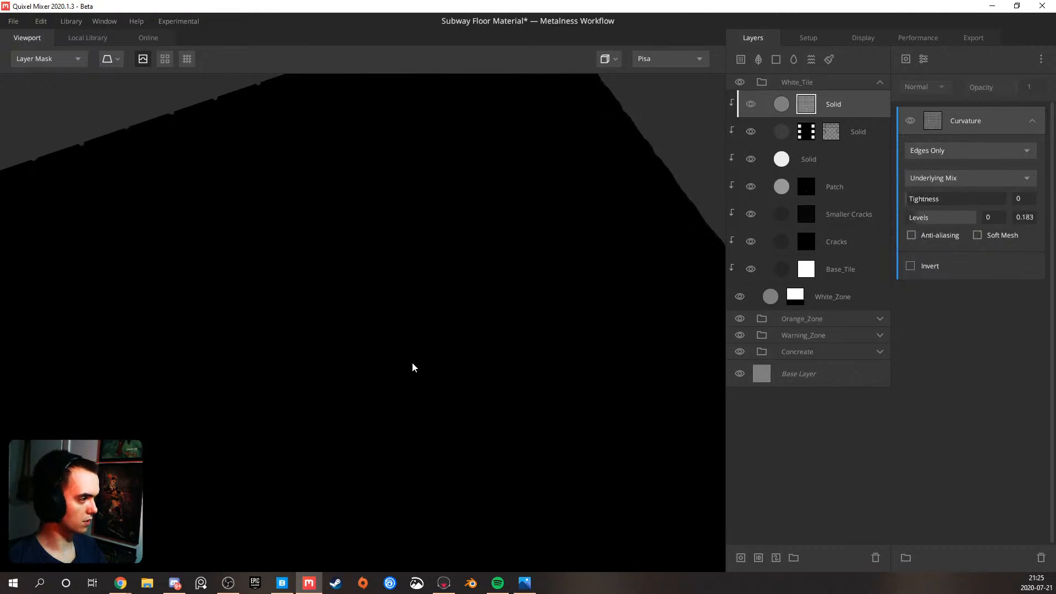
left_click_drag(926, 217, 1019, 219)
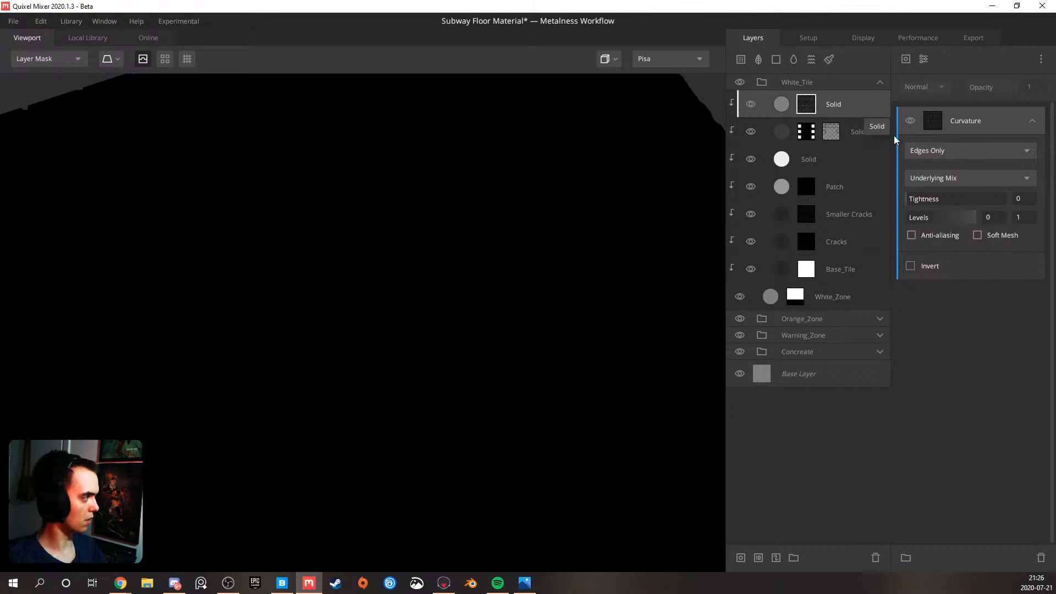
Set the new solid layer's blend threshold to 0.368 and its wrap to underlying to 1
left_click(873, 134)
left_click(855, 117)
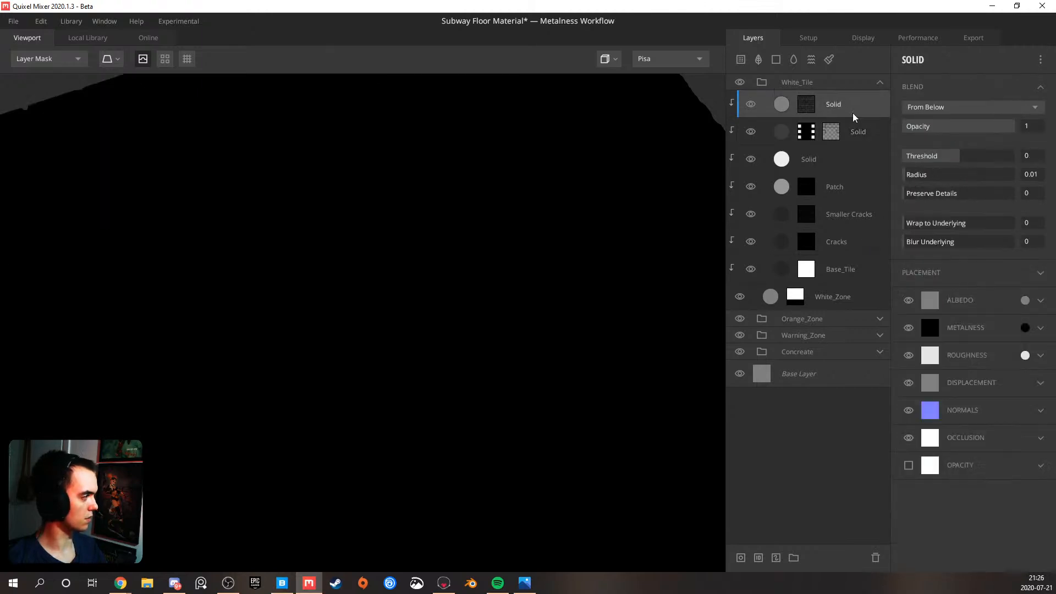
left_click_drag(961, 159, 971, 158)
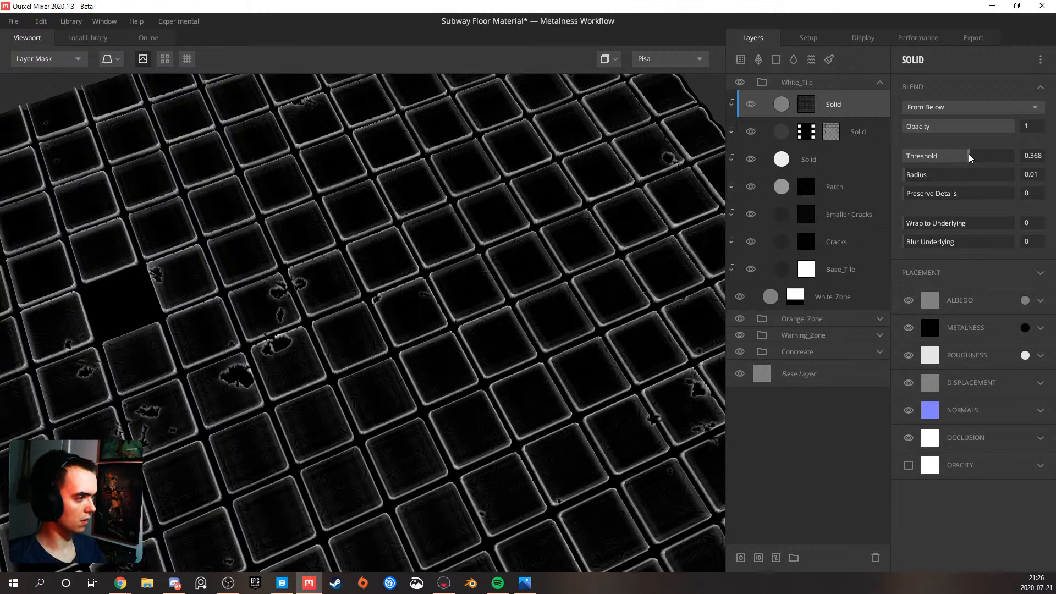
scroll(349, 336, "up", 3)
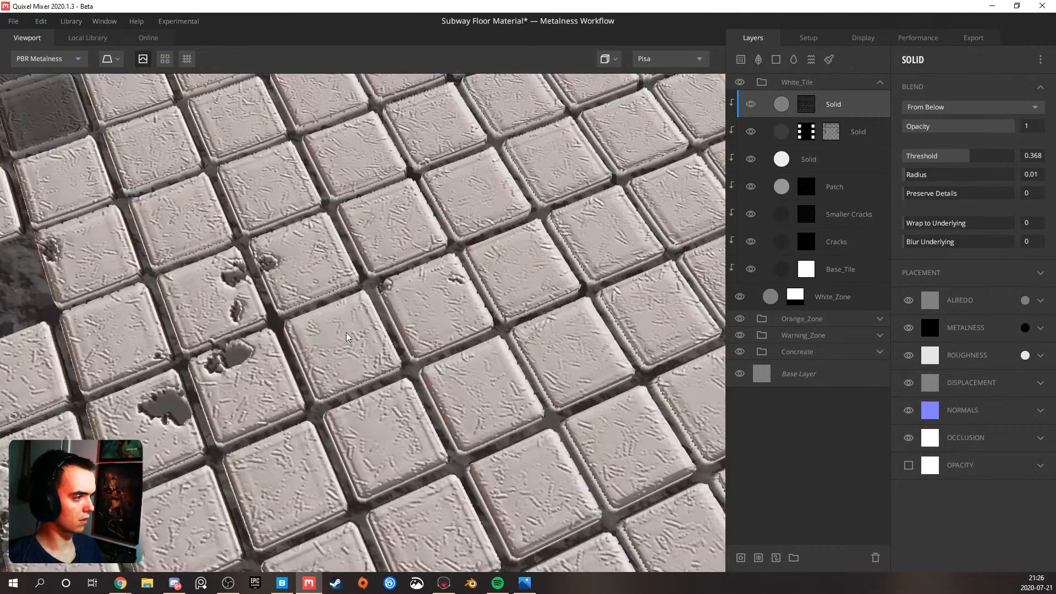
left_click_drag(917, 223, 1048, 223)
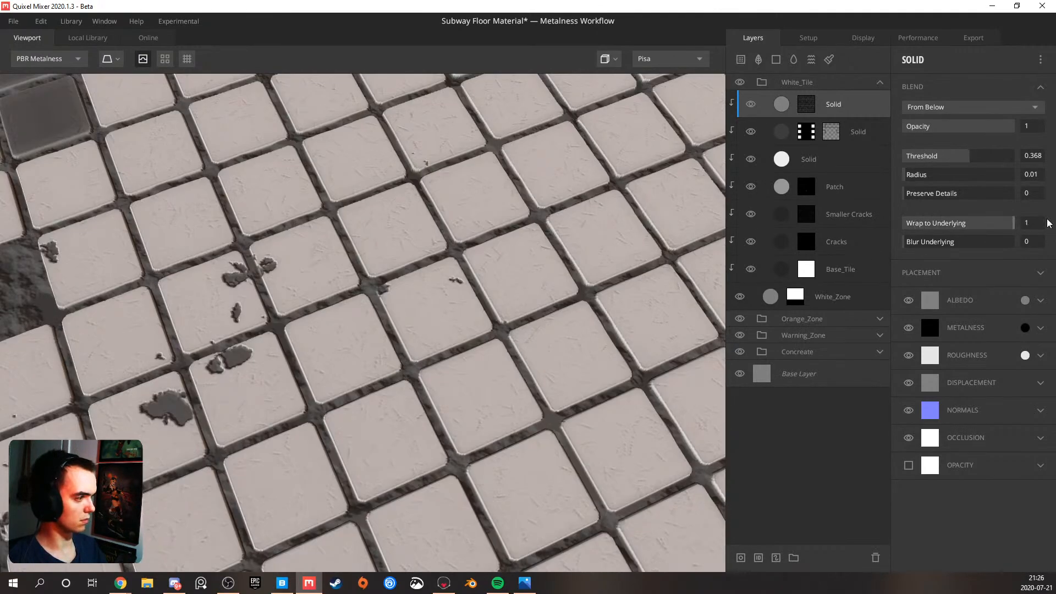
Try a lower blend threshold on the new solid layer, and settle on a threshold of 1.045
left_click_drag(974, 158, 961, 156)
left_click(1026, 155)
type("0")
left_click_drag(972, 158, 992, 158)
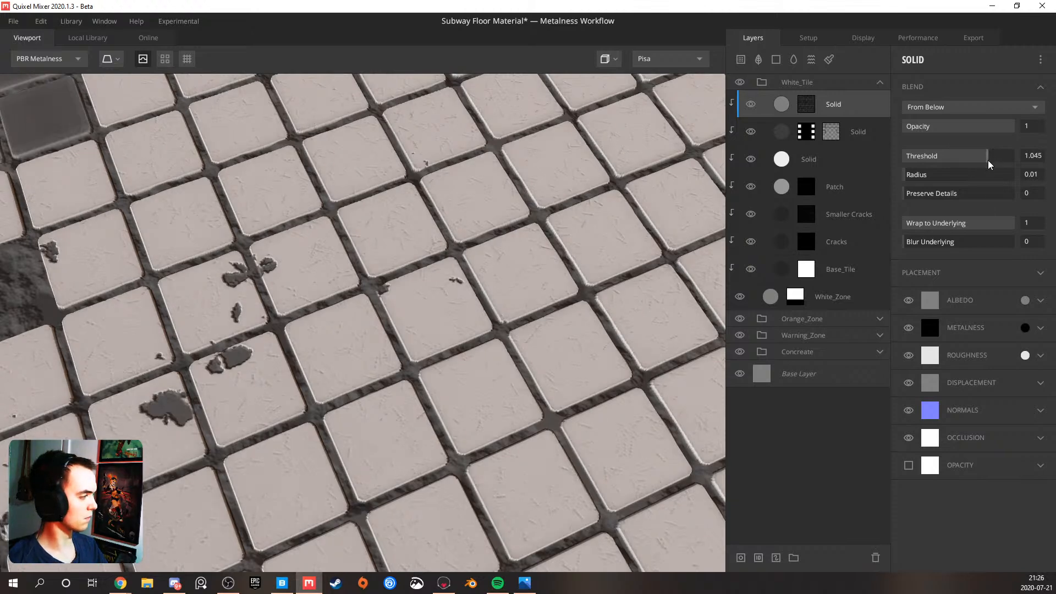
Set the new solid layer's albedo colour to black 000000
left_click(1025, 300)
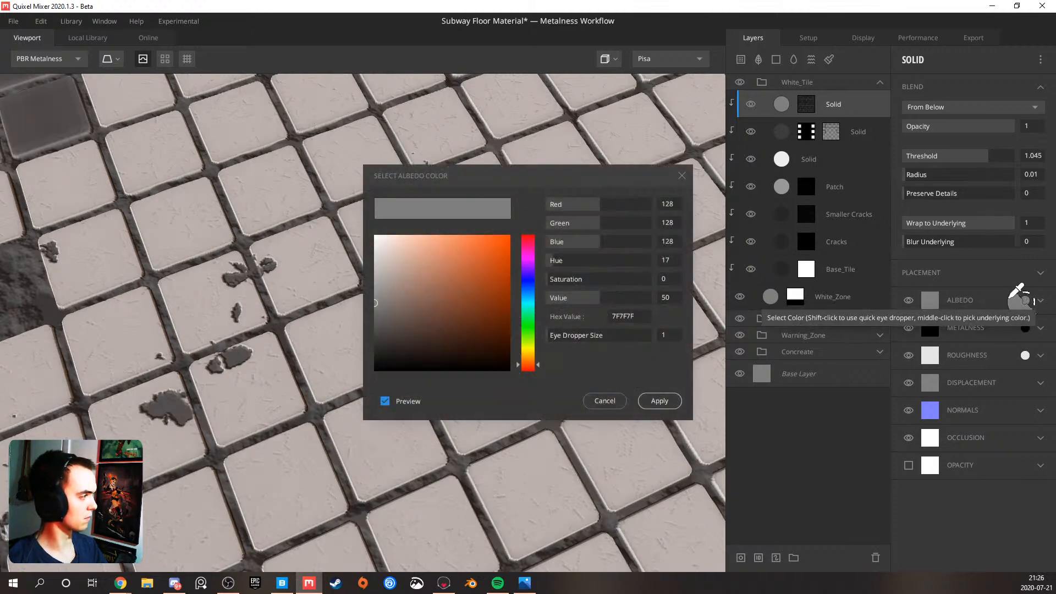
left_click_drag(463, 303, 288, 405)
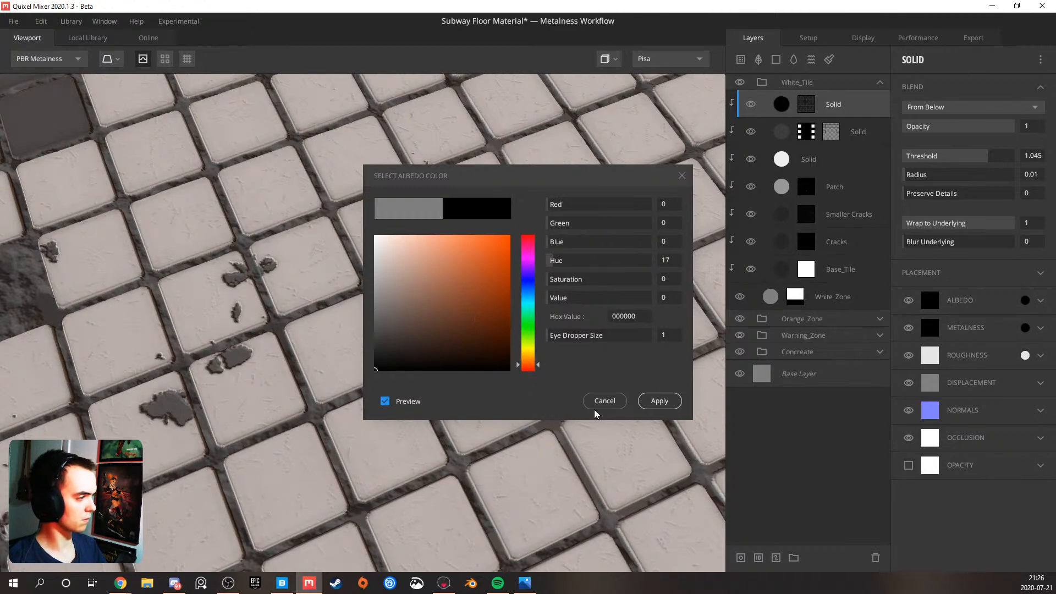
left_click(658, 402)
Set the curvature mask's upper level to 0.238 and inspect the darkened tile edges
left_click(807, 105)
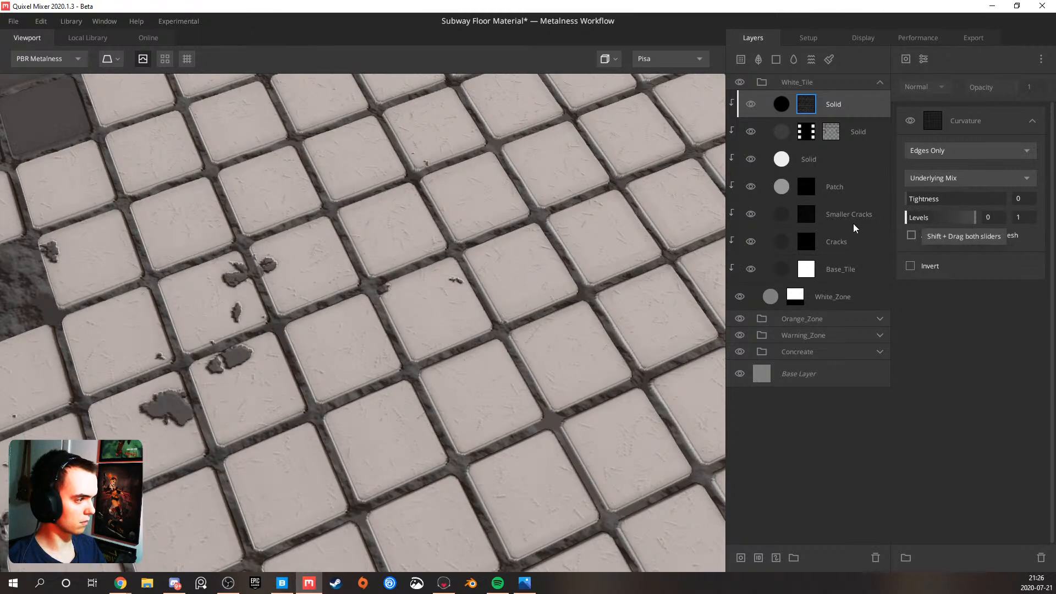
left_click_drag(963, 216, 922, 222)
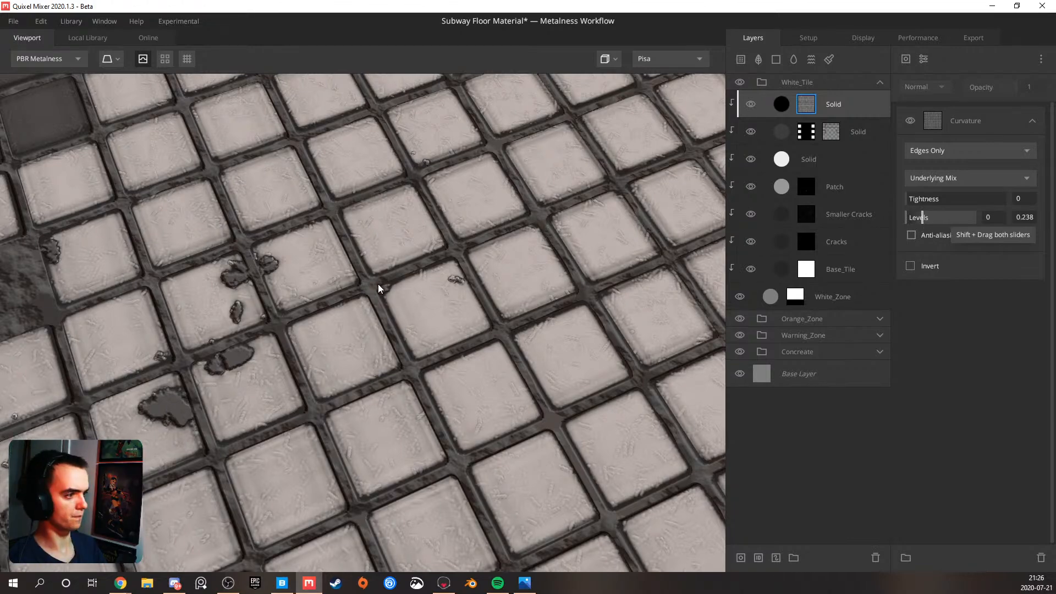
scroll(376, 287, "down", 3)
left_click_drag(373, 288, 383, 255)
middle_click_drag(383, 256, 415, 226)
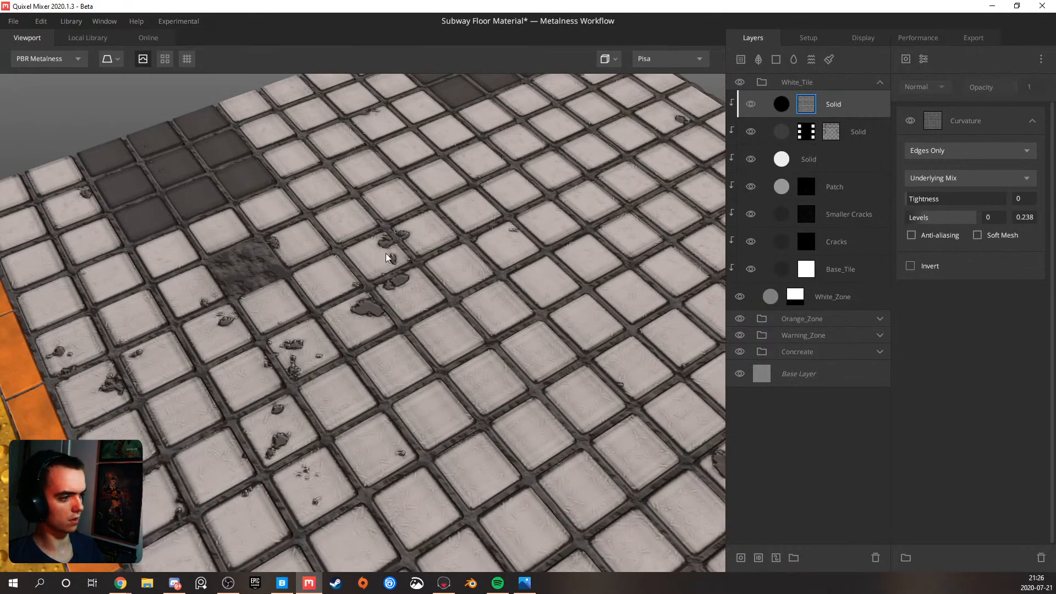
scroll(341, 292, "up", 5)
left_click_drag(363, 295, 319, 258)
Set the black edge layer's albedo match to underlying to 0.682
left_click(870, 112)
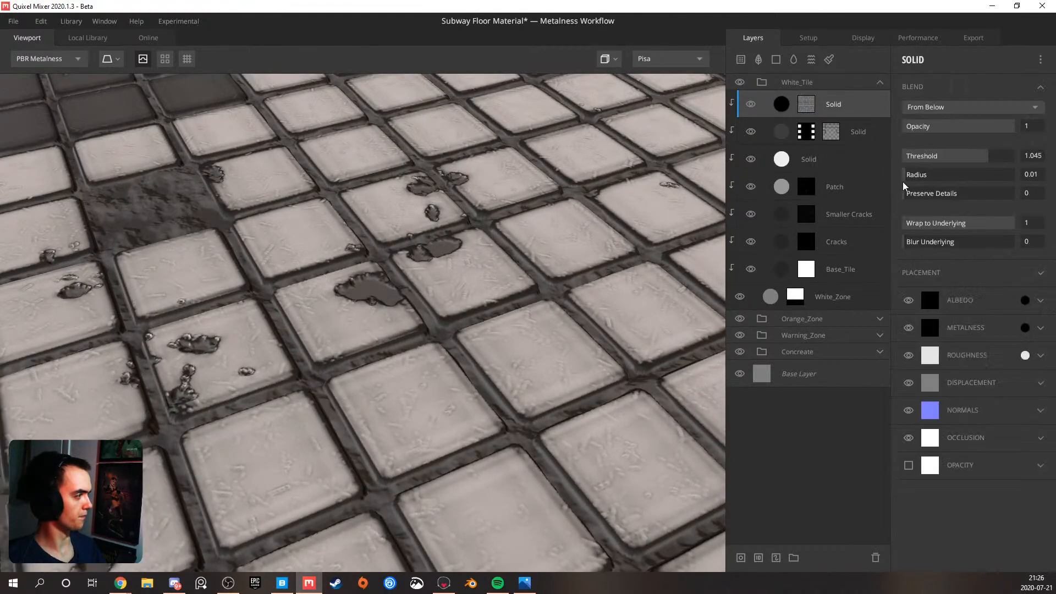
left_click(1041, 301)
left_click_drag(924, 398, 975, 402)
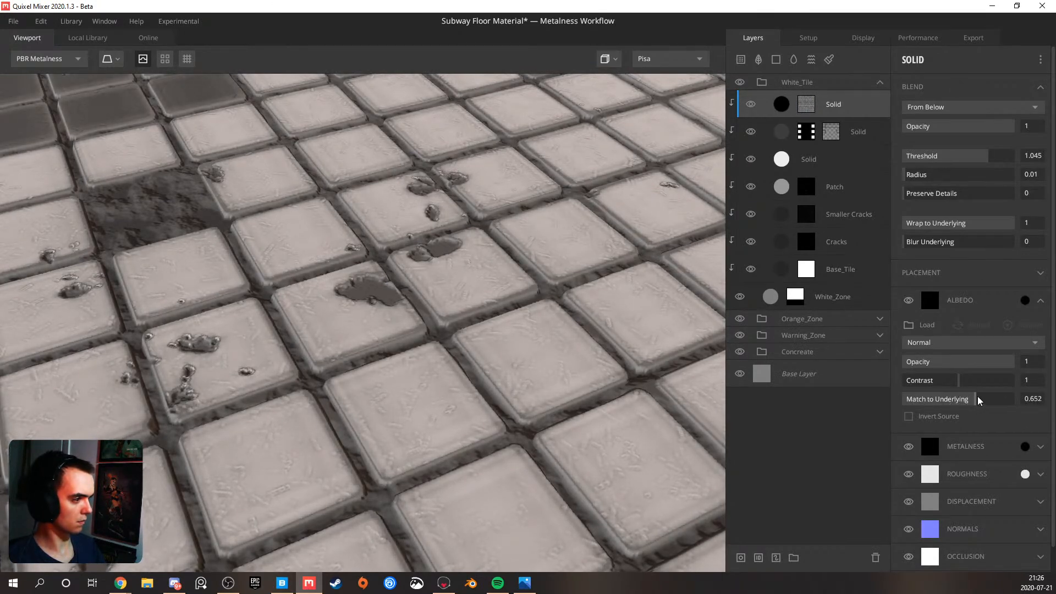
left_click_drag(377, 347, 223, 372)
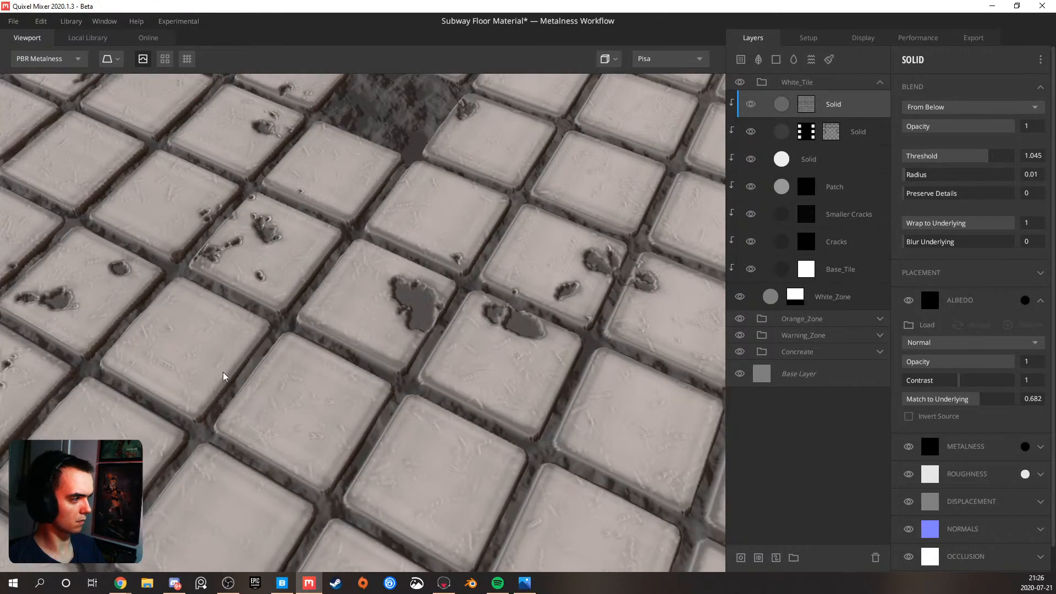
scroll(237, 369, "down", 3)
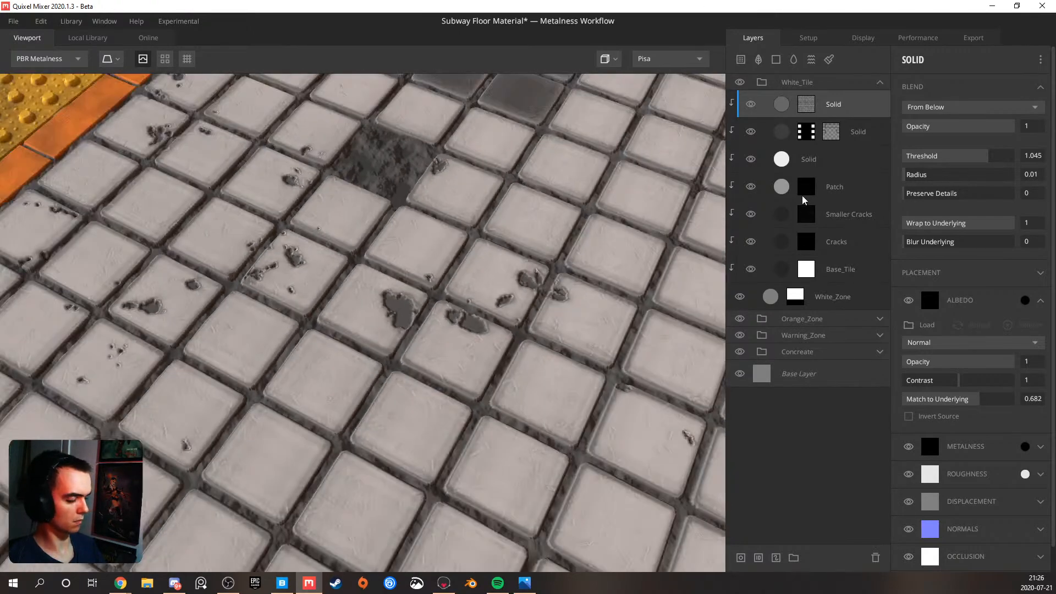
Preview the edge layer's mask and set the curvature's upper level to 0.127 and its tightness to 0.276
left_click(807, 104)
scroll(509, 282, "up", 3)
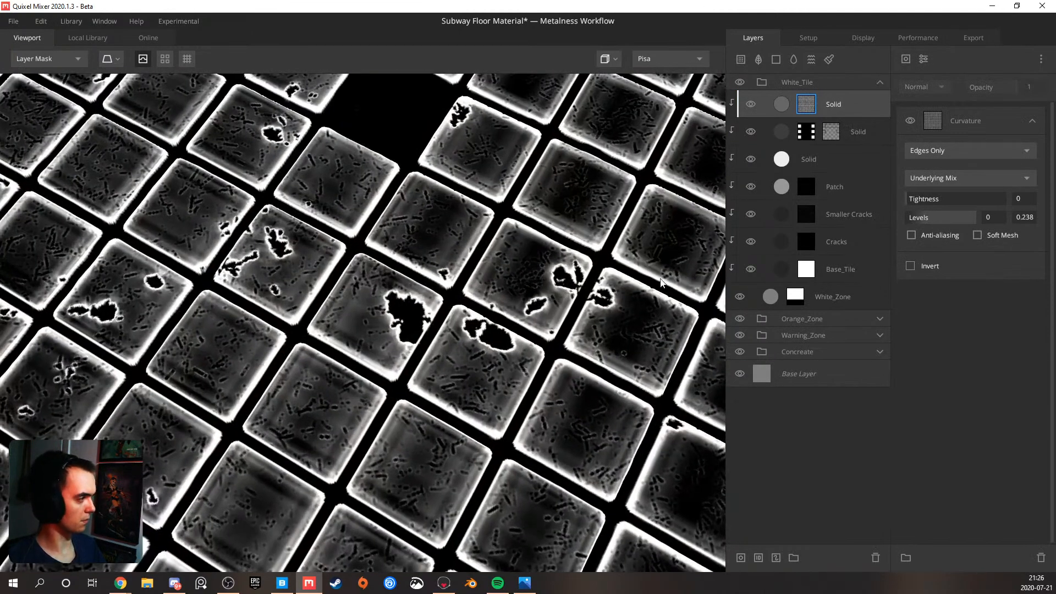
mouse_move(927, 217)
left_mouse_down()
mouse_move(974, 217)
mouse_move(860, 213)
mouse_move(939, 196)
mouse_move(923, 201)
mouse_move(951, 221)
mouse_move(915, 220)
mouse_move(917, 200)
mouse_move(933, 201)
left_mouse_up()
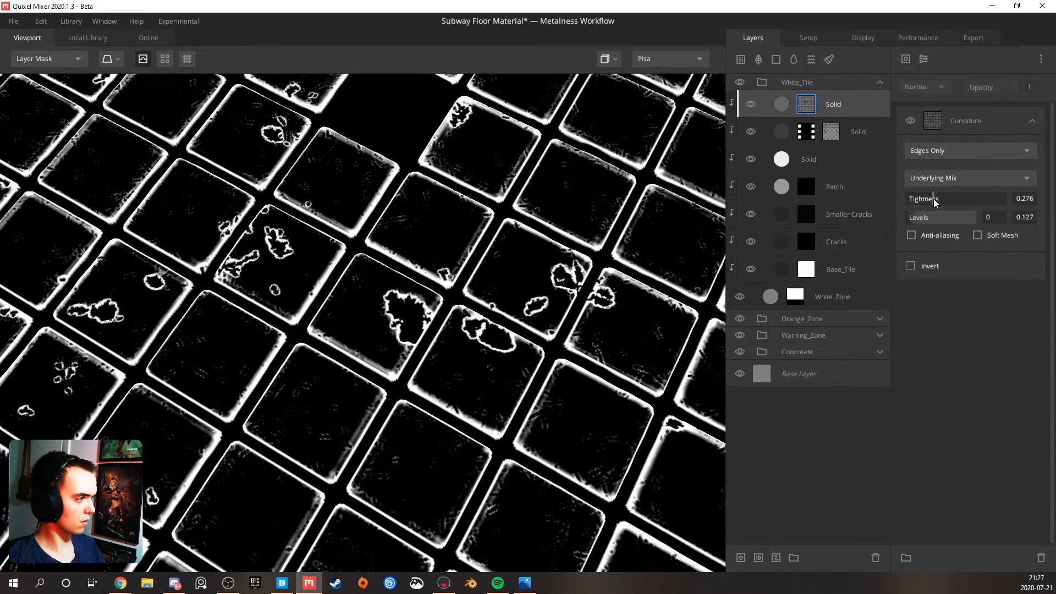
Return from the mask preview to the full material and inspect the darkened edges across the white tiles
key("m")
scroll(408, 308, "down", 1)
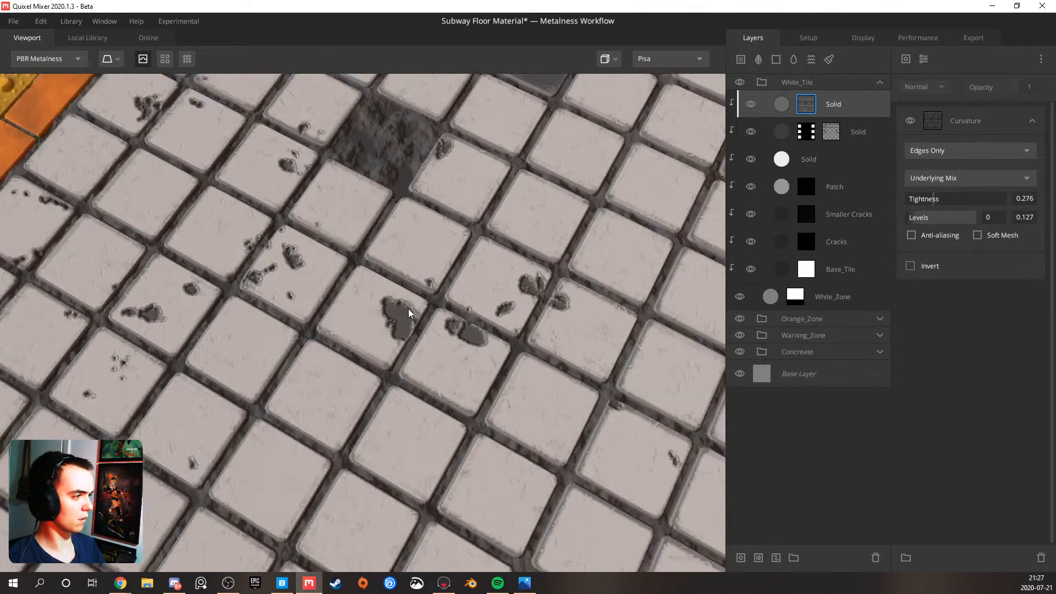
scroll(408, 309, "down", 5)
left_click_drag(407, 308, 473, 318)
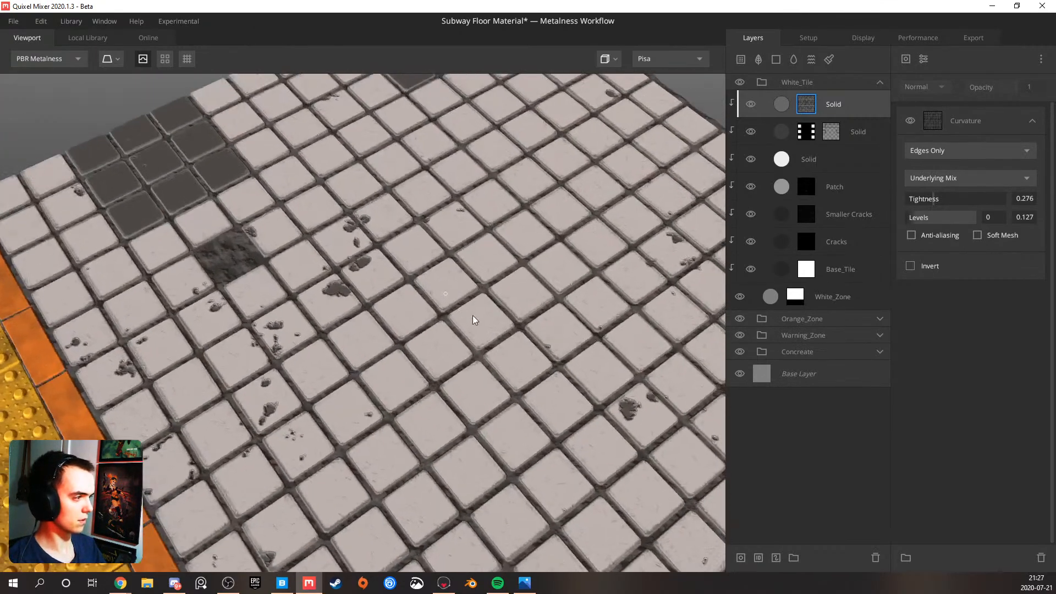
scroll(457, 302, "up", 6)
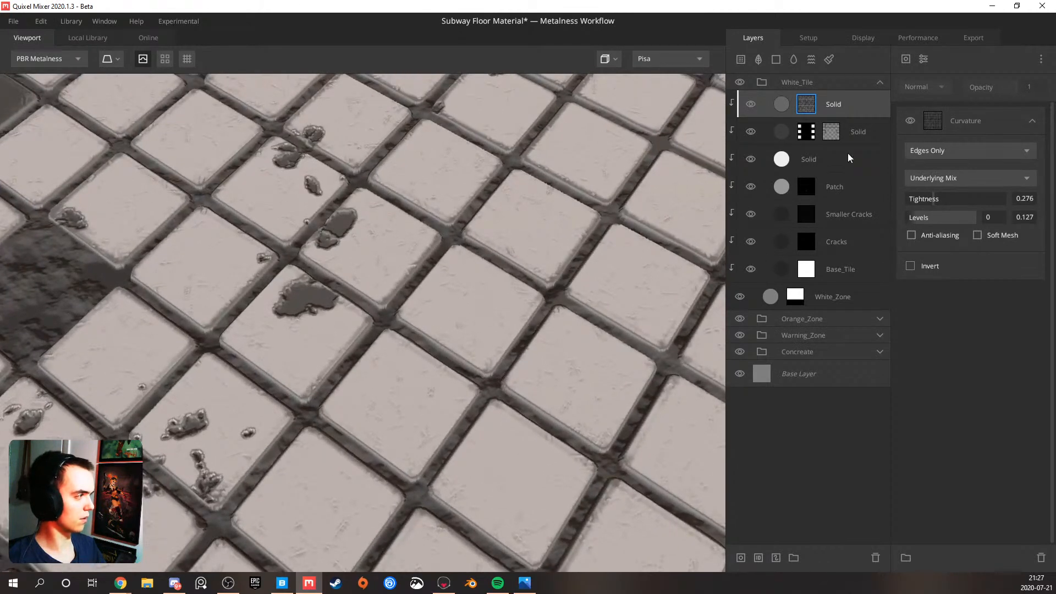
Add a Perlin noise above the curvature in the black edge layer's mask and set its octaves to 9
left_click(947, 119)
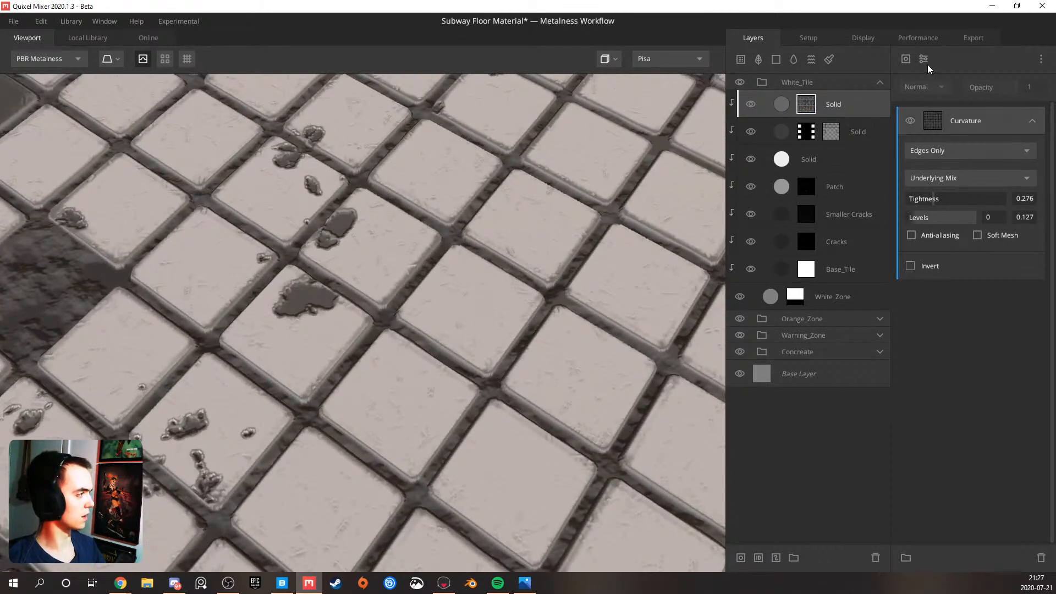
left_click(905, 59)
mouse_move(941, 125)
mouse_move(946, 106)
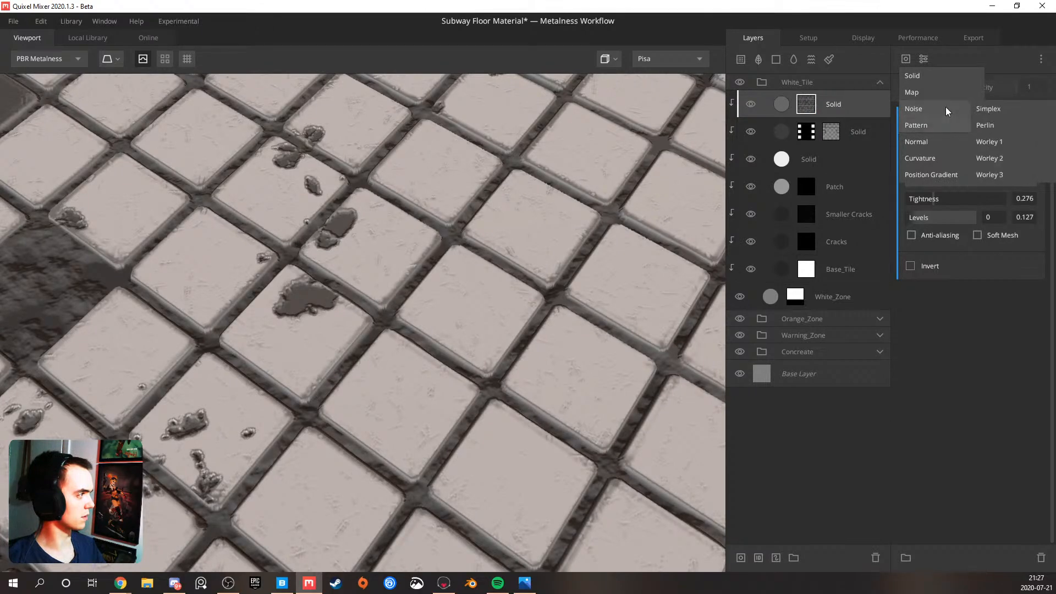
left_click(991, 128)
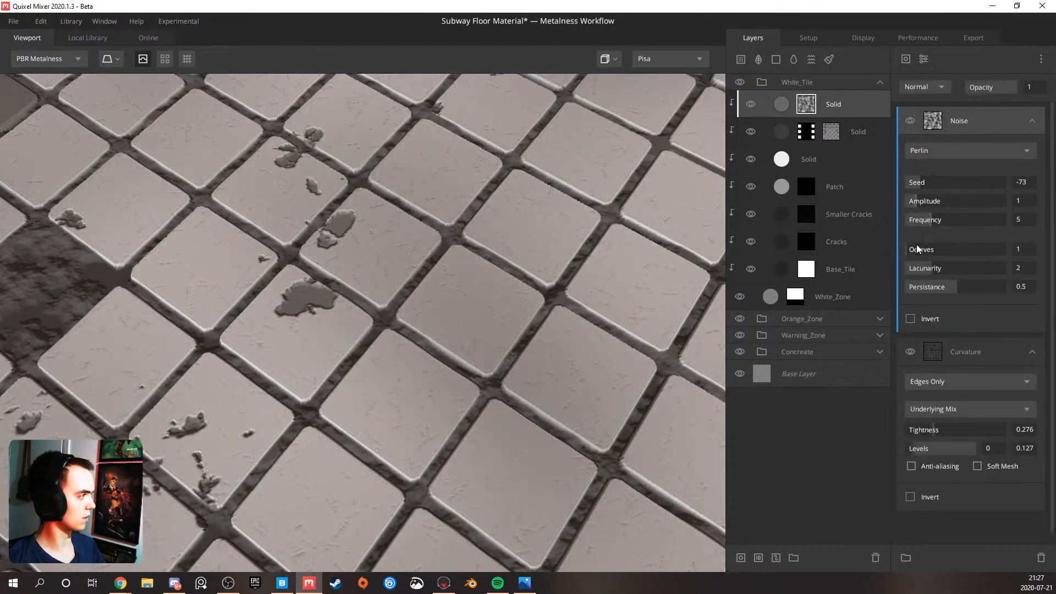
left_click_drag(956, 249, 960, 249)
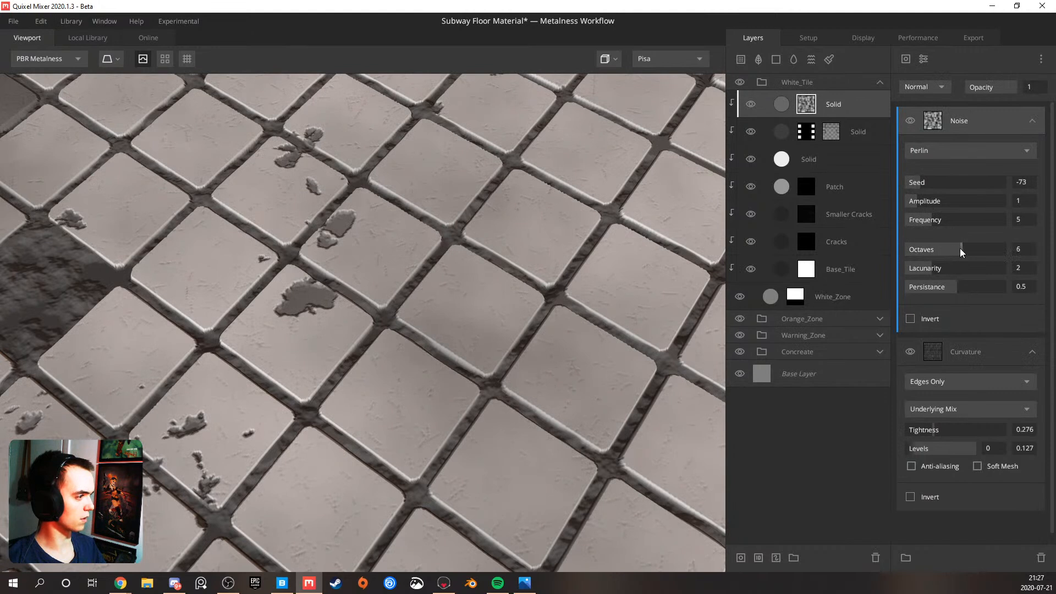
Clip the noise to the curvature in the edge layer's mask and set its blend mode to Multiply while previewing the mask
left_click(959, 121, "alt")
key("m")
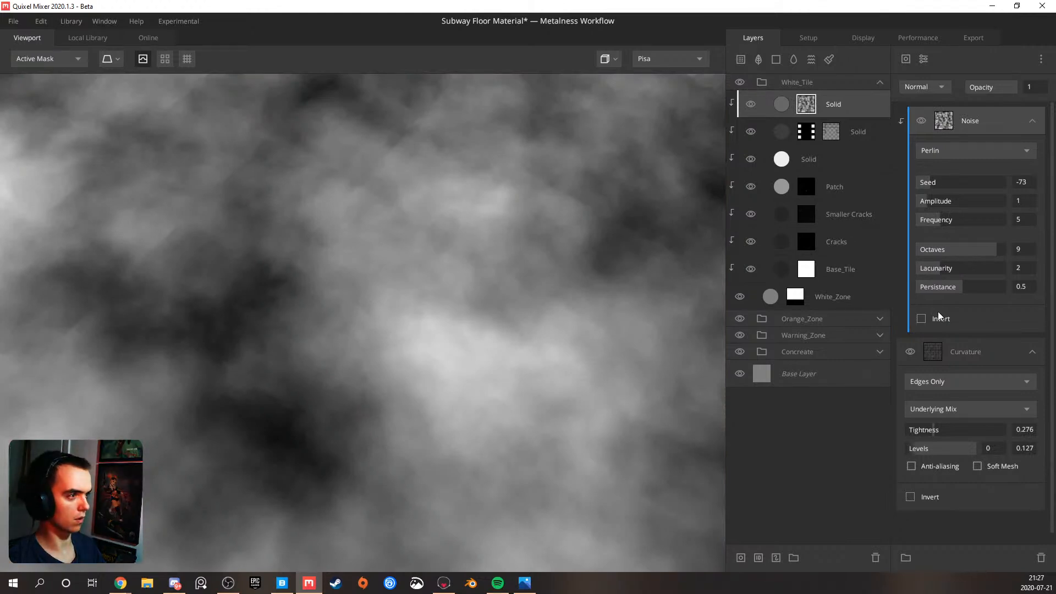
left_click(946, 88)
left_click(937, 150)
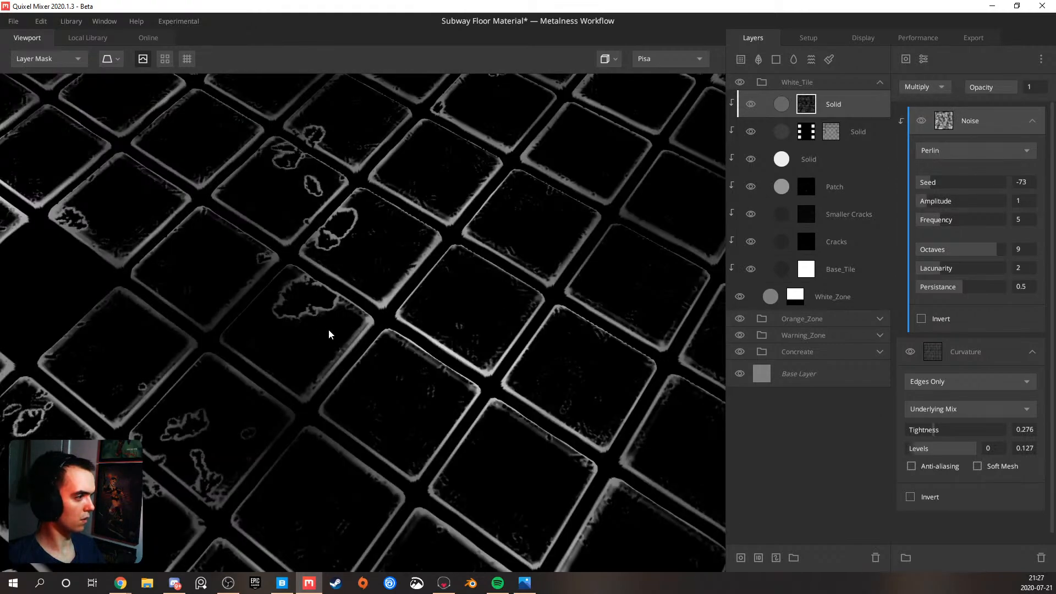
Set the mask noise's frequency to 20, lacunarity to 3.252 and persistance to 0.894
left_click_drag(329, 336, 681, 314)
left_click_drag(940, 217, 1013, 216)
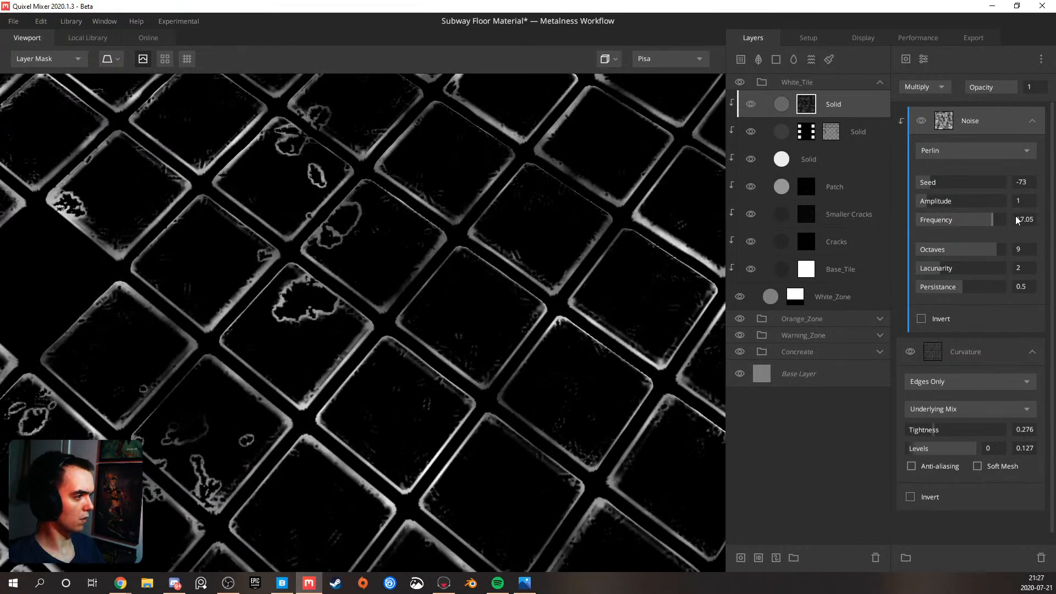
left_click_drag(947, 269, 996, 282)
scroll(461, 298, "down", 3)
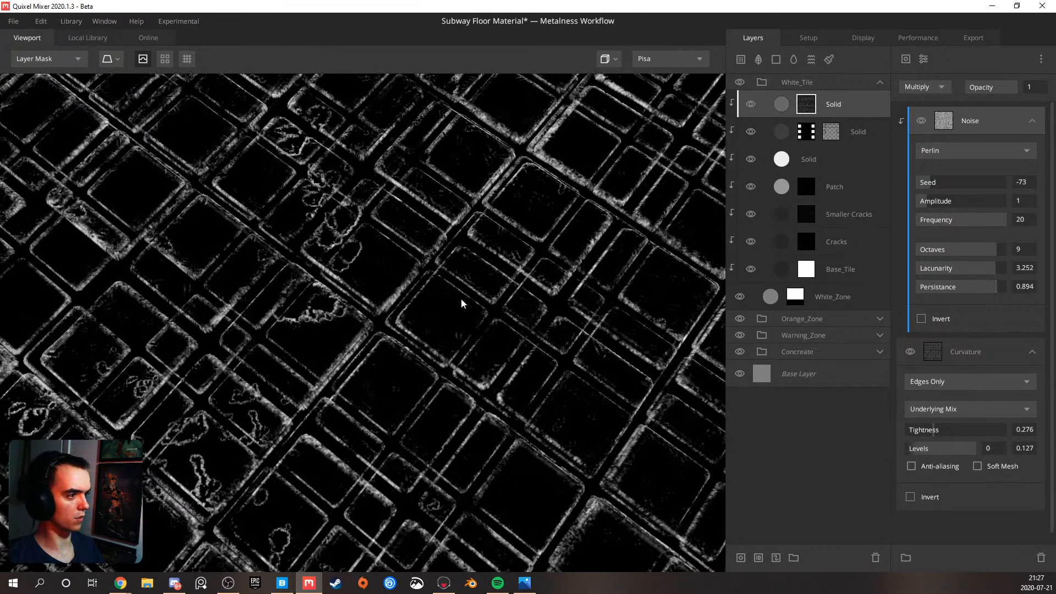
Examine the noise-broken edge mask, then return to the material view and check the tile edges up close and from afar
middle_click_drag(350, 246, 514, 272)
left_click_drag(514, 271, 362, 263)
scroll(401, 275, "up", 3)
key("q")
scroll(381, 267, "down", 2)
scroll(394, 272, "up", 3)
scroll(374, 258, "down", 5)
scroll(380, 262, "down", 4)
middle_click_drag(440, 299, 315, 209)
scroll(421, 276, "up", 5)
left_click_drag(421, 276, 381, 217)
scroll(364, 259, "down", 5)
scroll(349, 283, "up", 4)
scroll(380, 260, "down", 5)
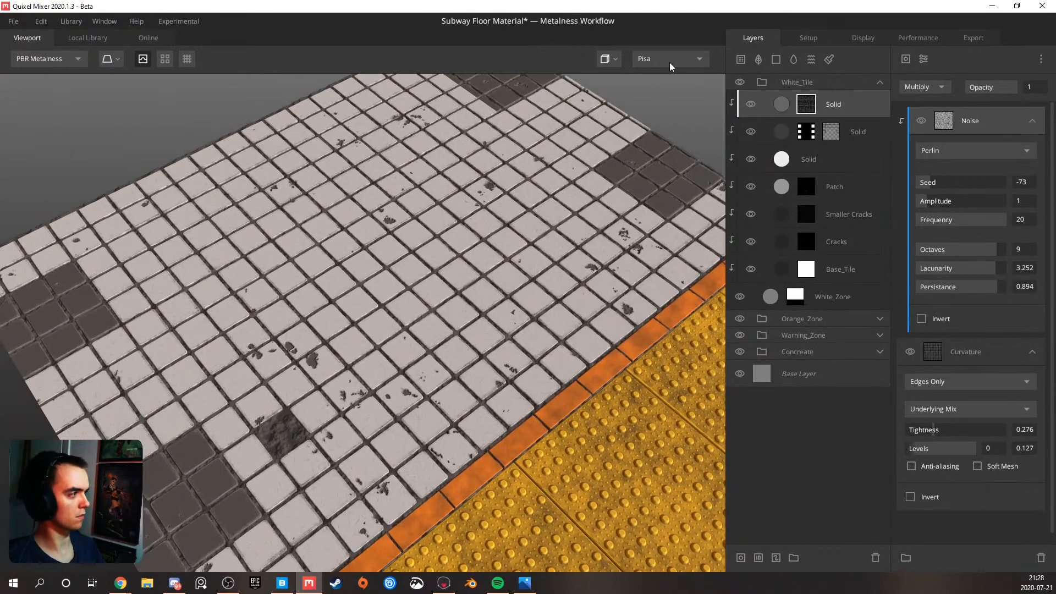
Check the tile edges under the Overcast environment lighting, then restore the Pisa lighting
left_click(669, 58)
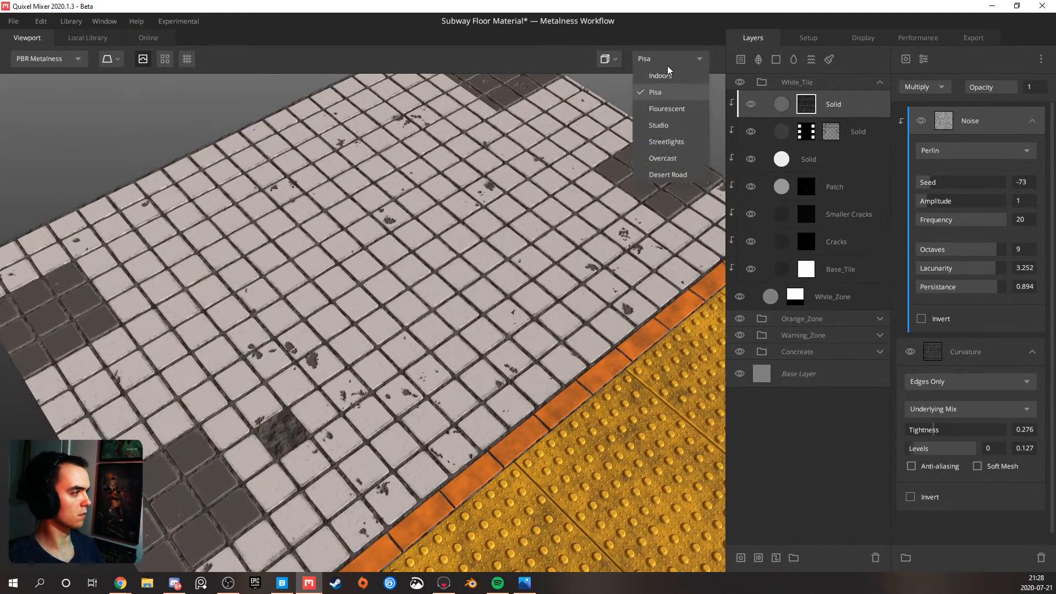
left_click(669, 157)
scroll(331, 256, "up", 2)
scroll(332, 255, "up", 2)
left_click_drag(357, 264, 295, 221)
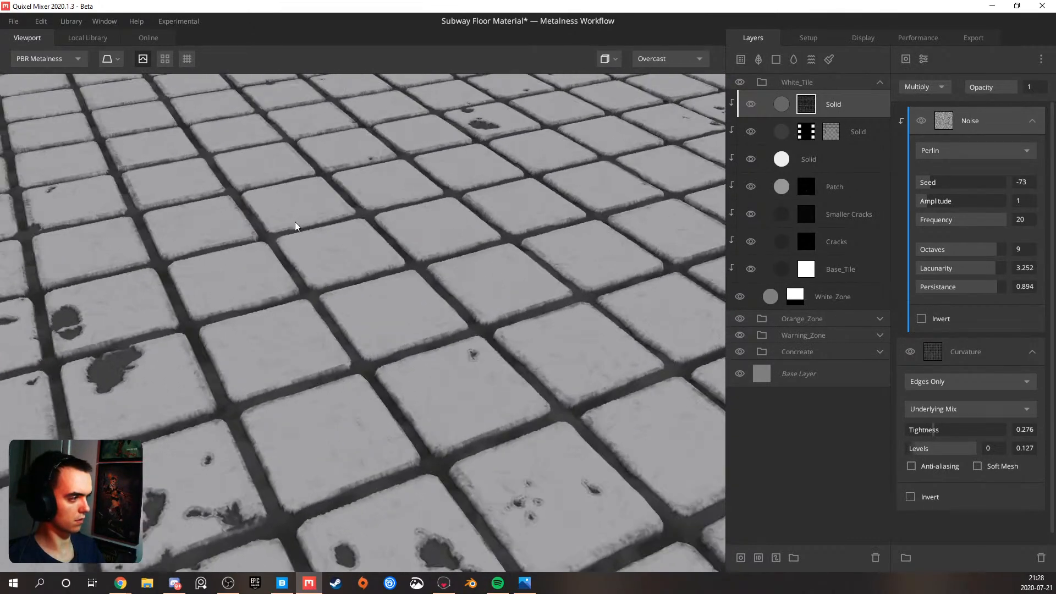
scroll(339, 217, "down", 5)
left_click(652, 58)
left_click(658, 89)
scroll(309, 258, "up", 6)
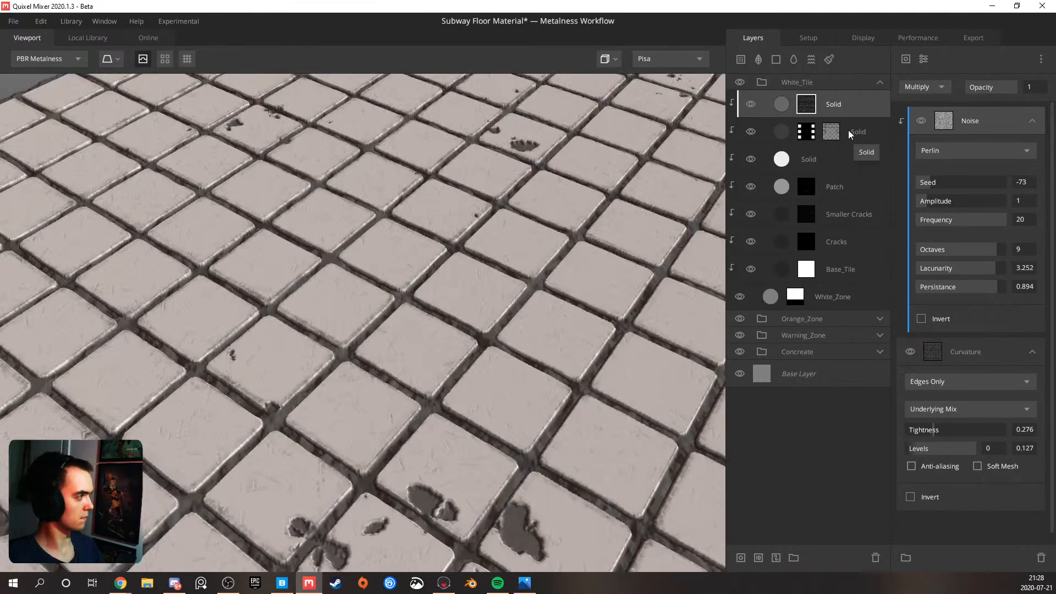
Set the black edge layer's albedo match to underlying to 0.781 and its albedo opacity to 0.761
left_click(849, 132)
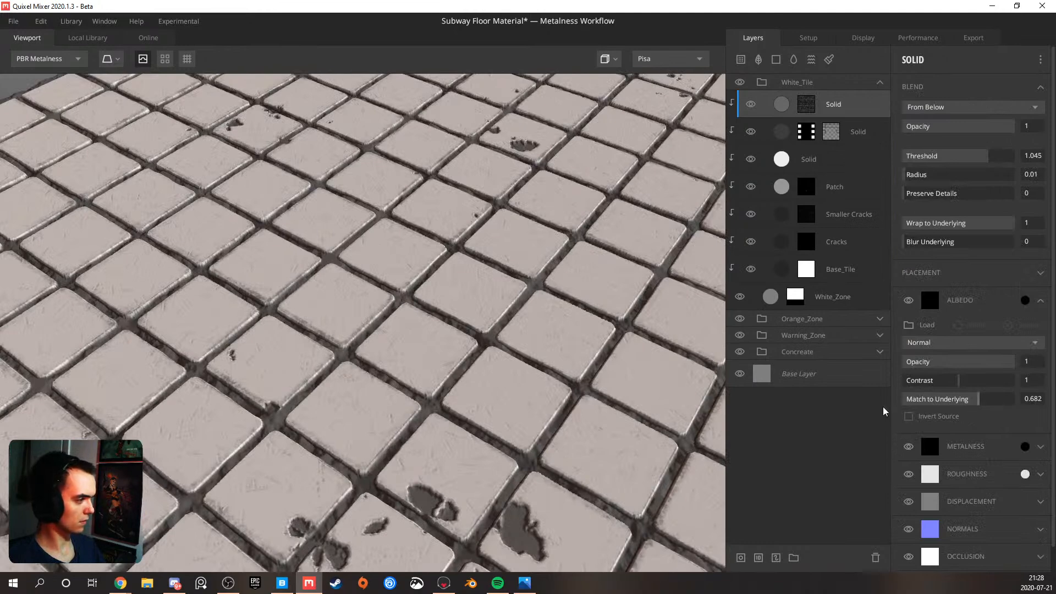
left_click_drag(884, 411, 817, 412)
left_click_drag(294, 400, 354, 394)
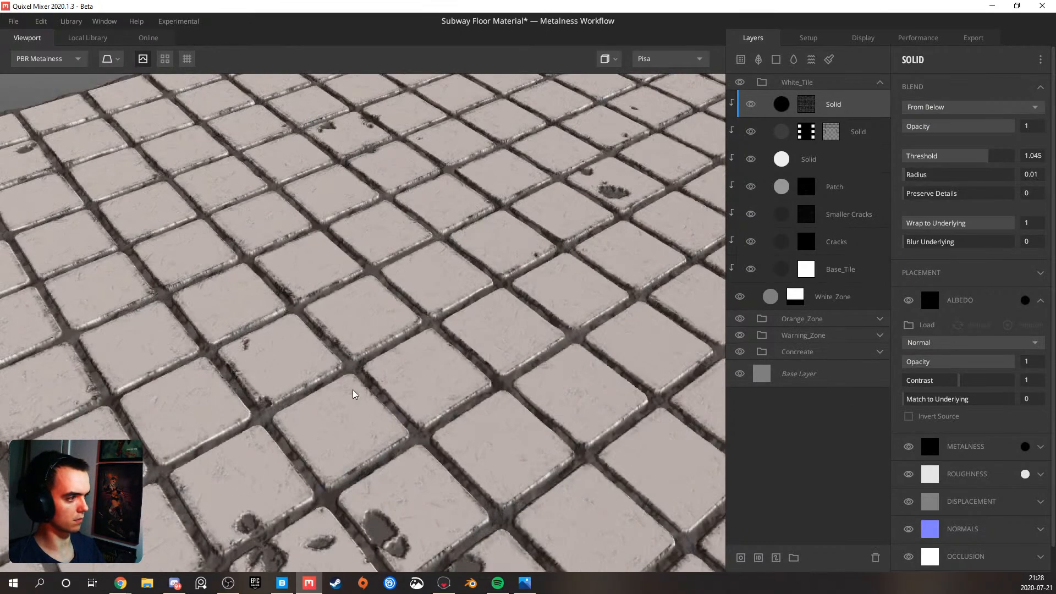
left_click_drag(972, 403, 974, 403)
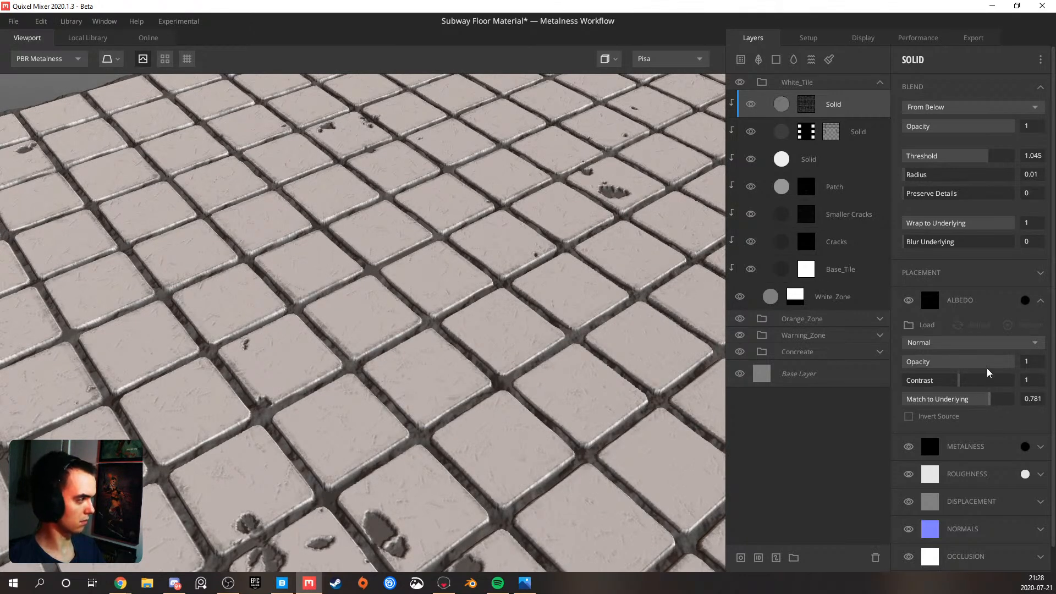
left_click_drag(996, 363, 989, 363)
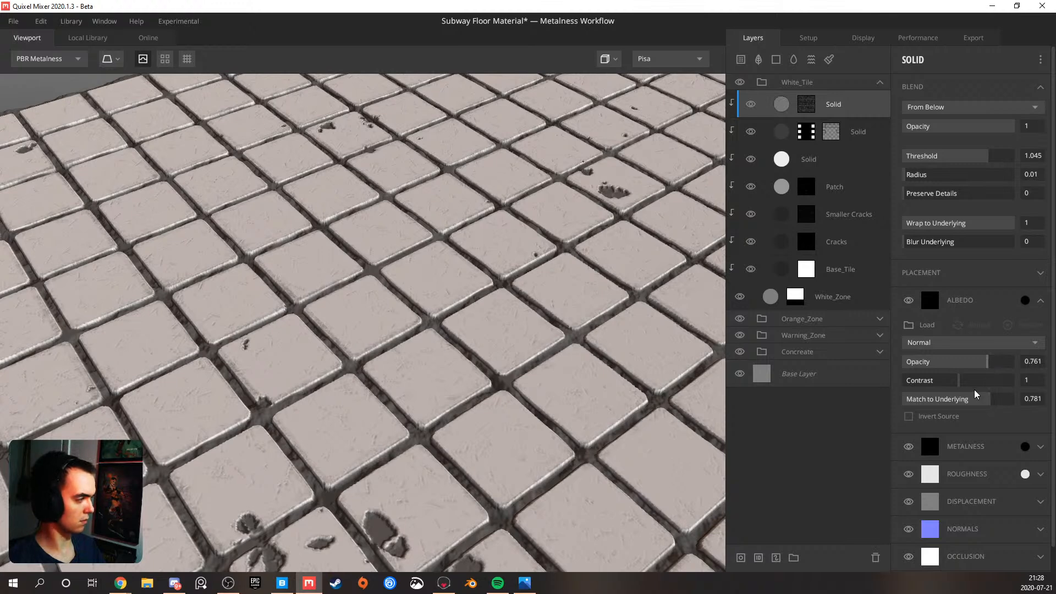
Inspect the tiles from several distances and compare them with the black edge layer hidden and shown
left_click_drag(480, 316, 375, 334)
scroll(408, 316, "down", 4)
scroll(467, 336, "down", 4)
scroll(414, 339, "up", 6)
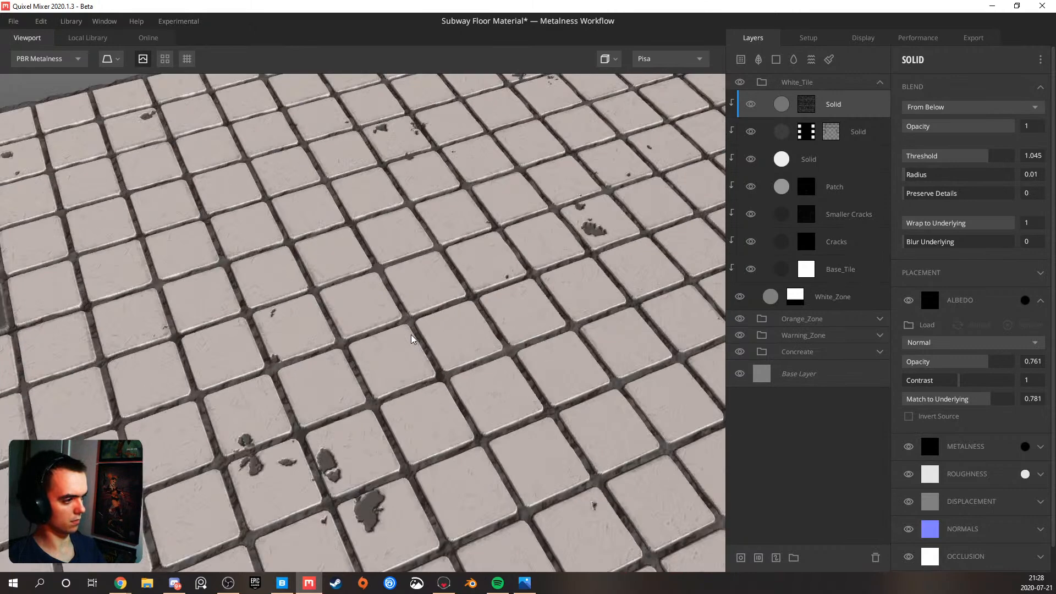
left_click(753, 107)
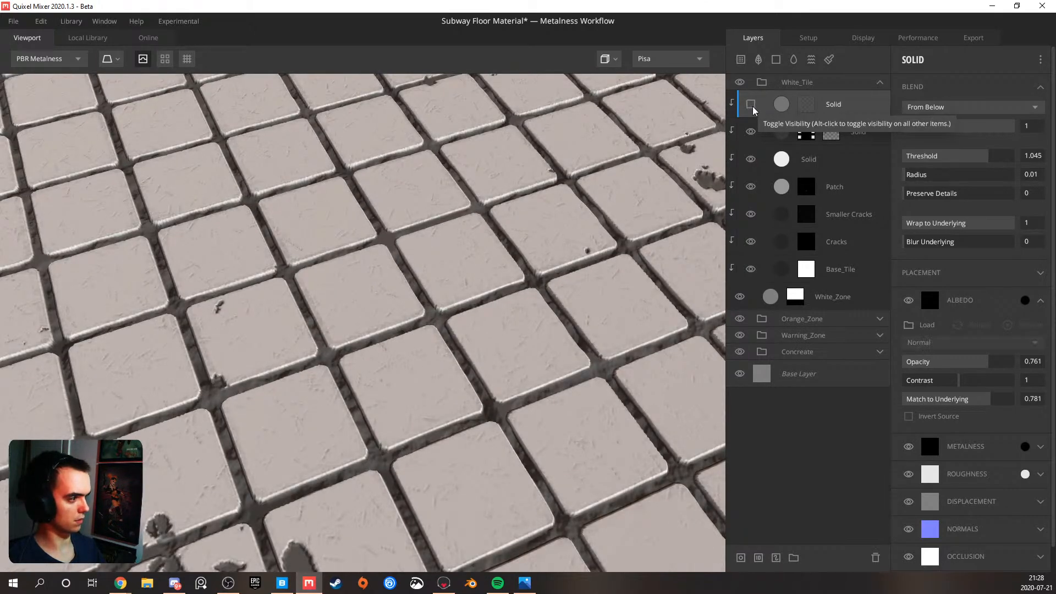
left_click(753, 107)
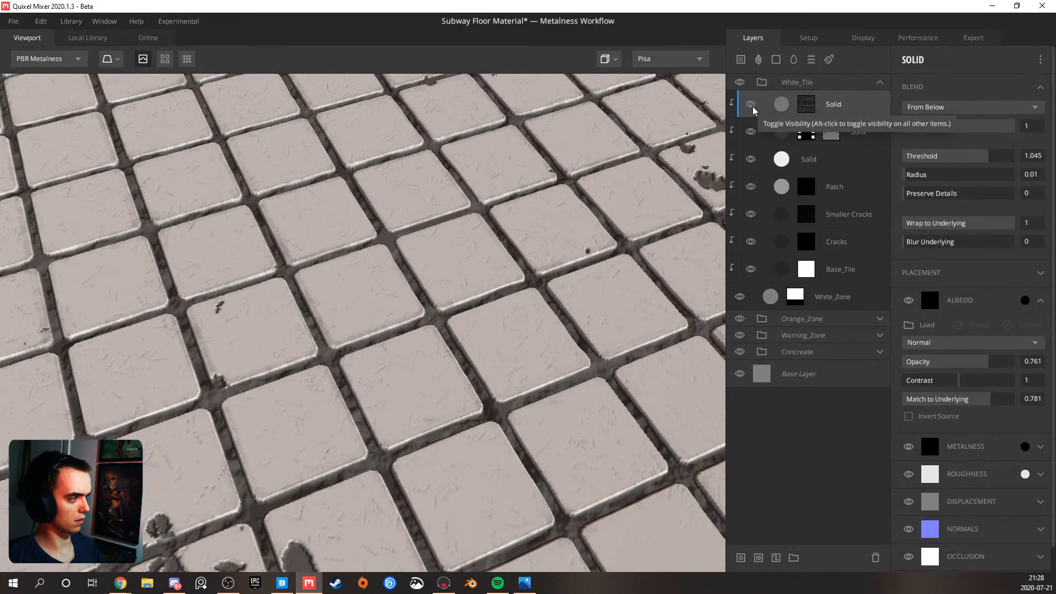
scroll(446, 234, "down", 3)
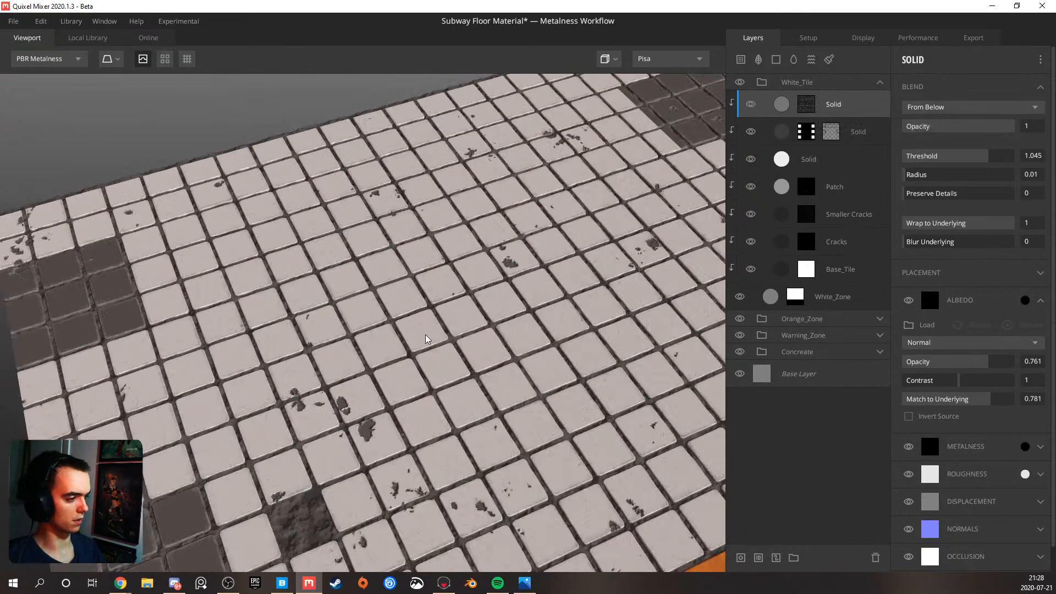
scroll(434, 322, "down", 5)
scroll(390, 349, "up", 3)
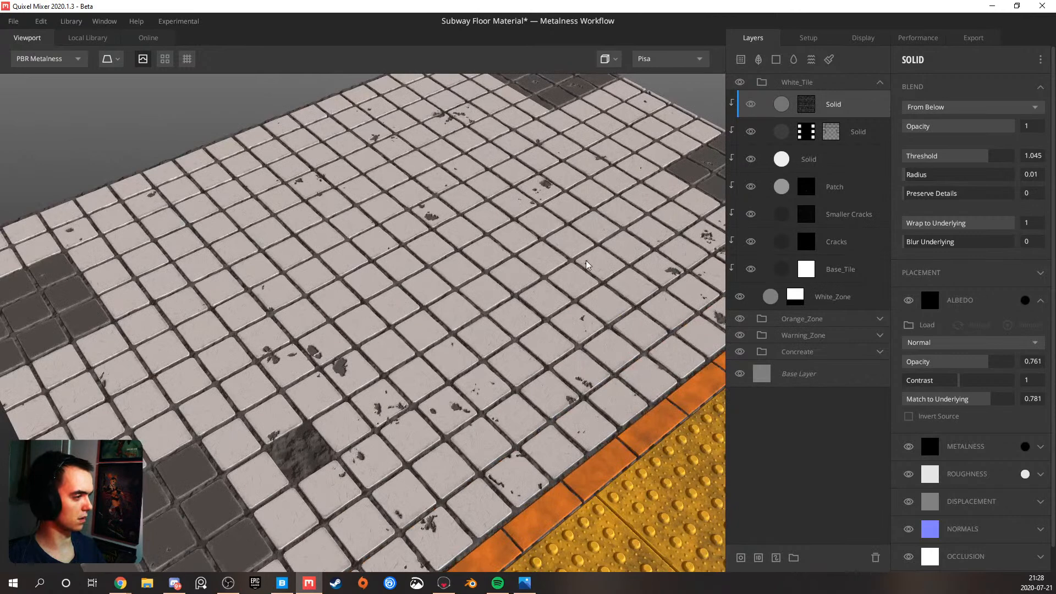
scroll(504, 277, "up", 3)
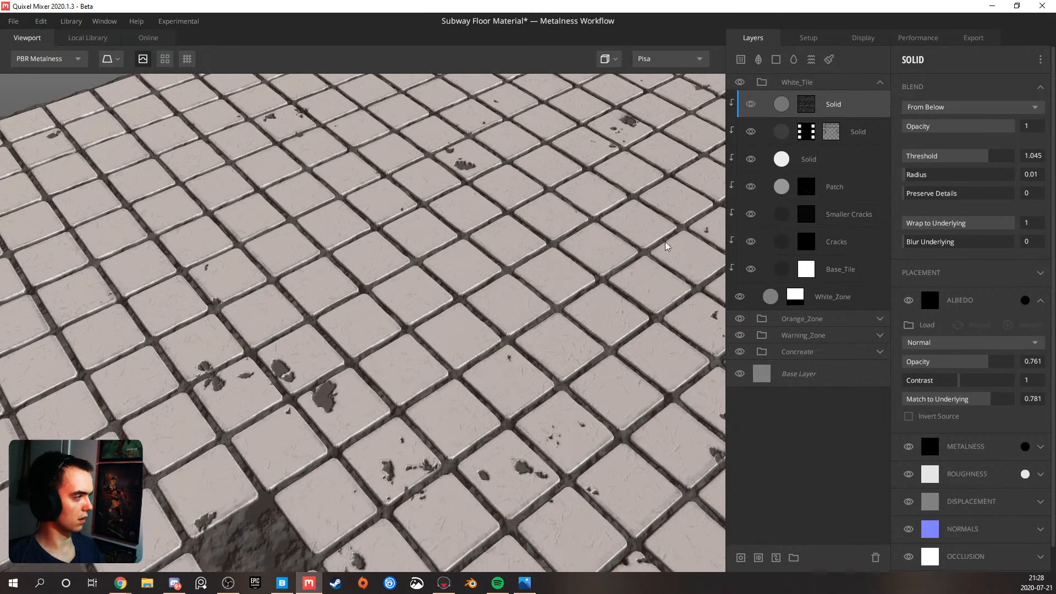
Set the Smaller Cracks layer's albedo colour to black 000000
left_click(780, 220)
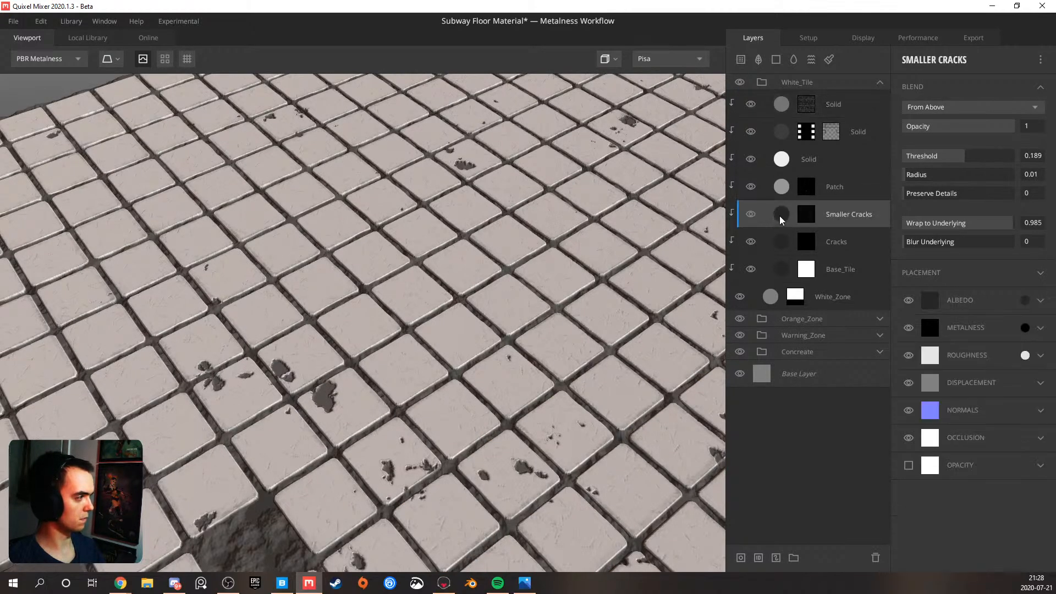
left_click(1024, 301)
left_click_drag(458, 359, 411, 371)
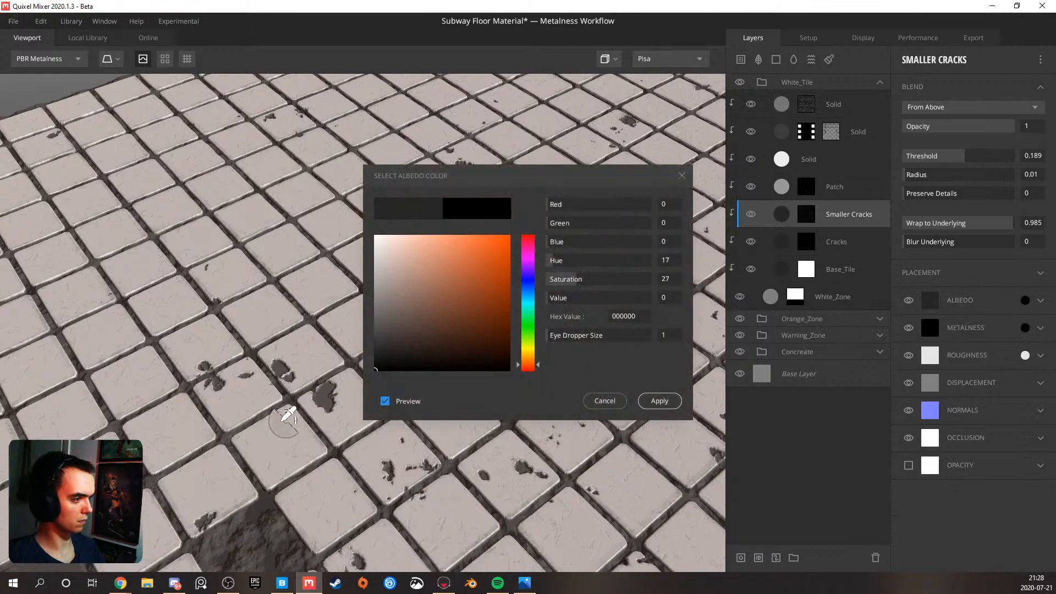
scroll(170, 407, "up", 5)
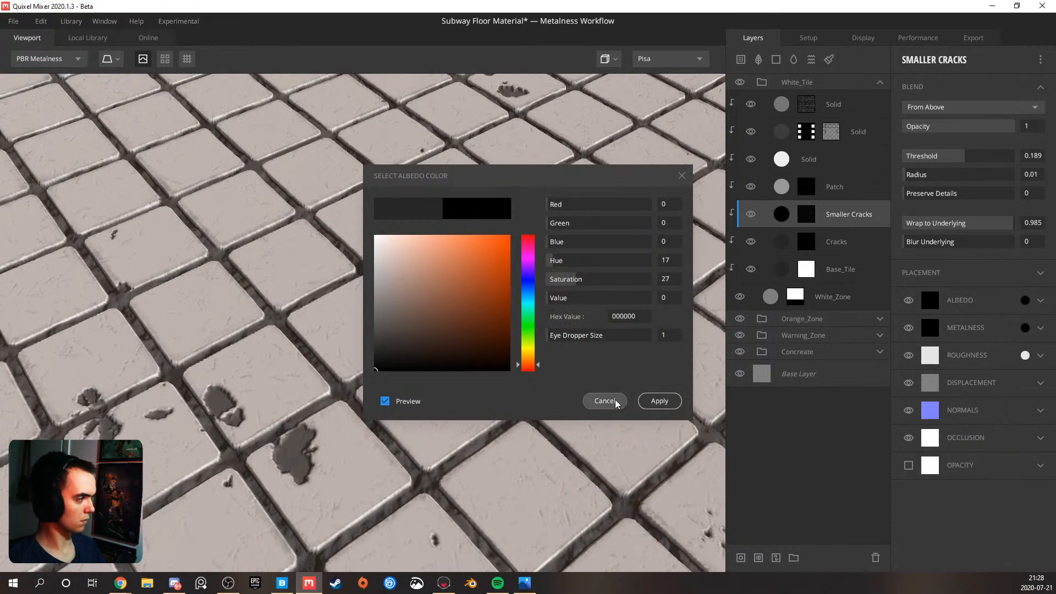
left_click(659, 402)
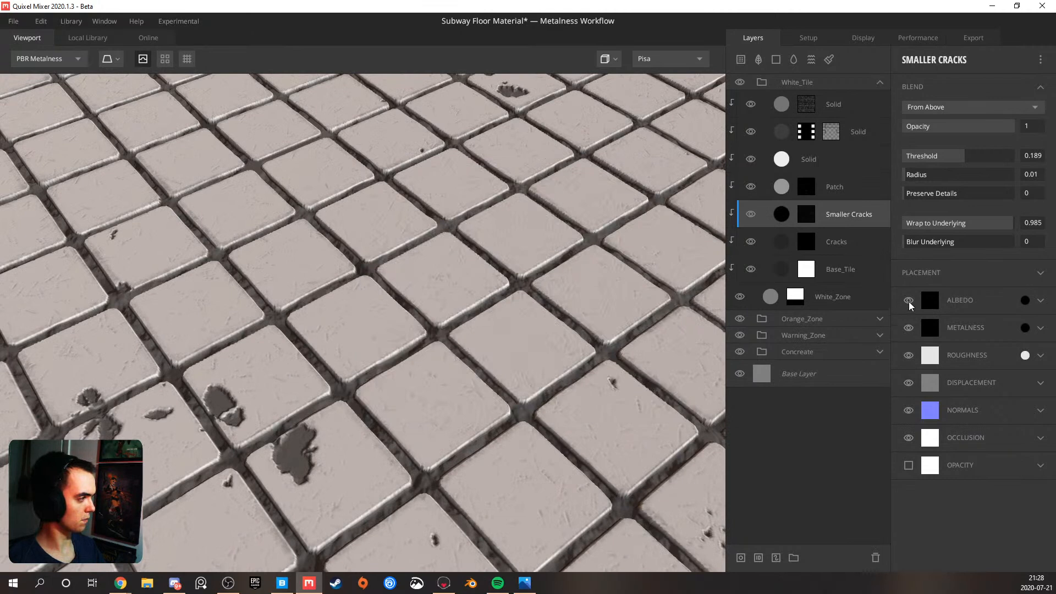
Set the albedo blend mode of the Smaller Cracks layer to Add
left_click(1042, 301)
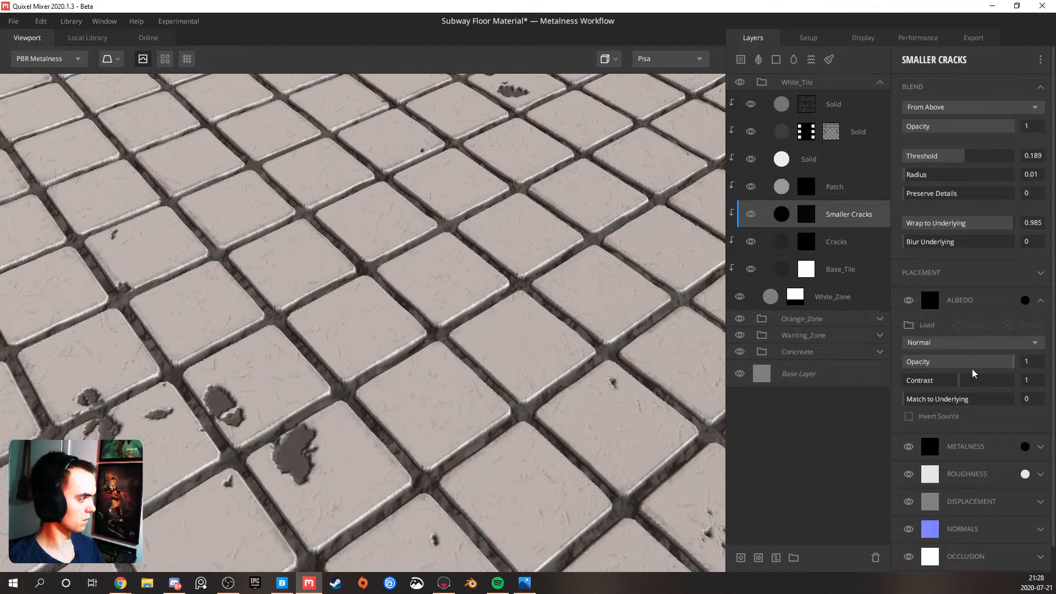
left_click(957, 344)
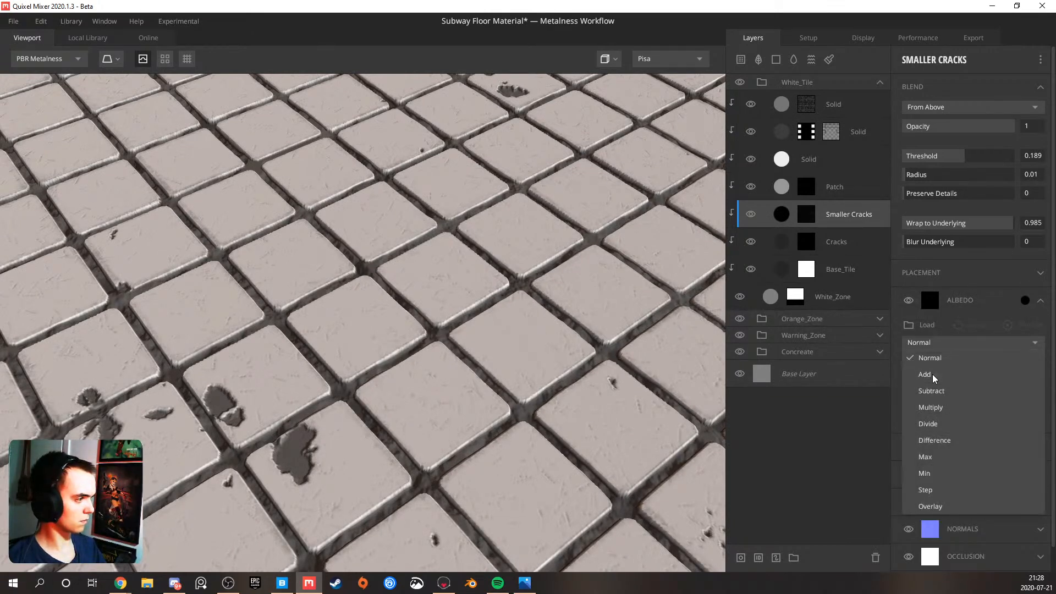
left_click(934, 377)
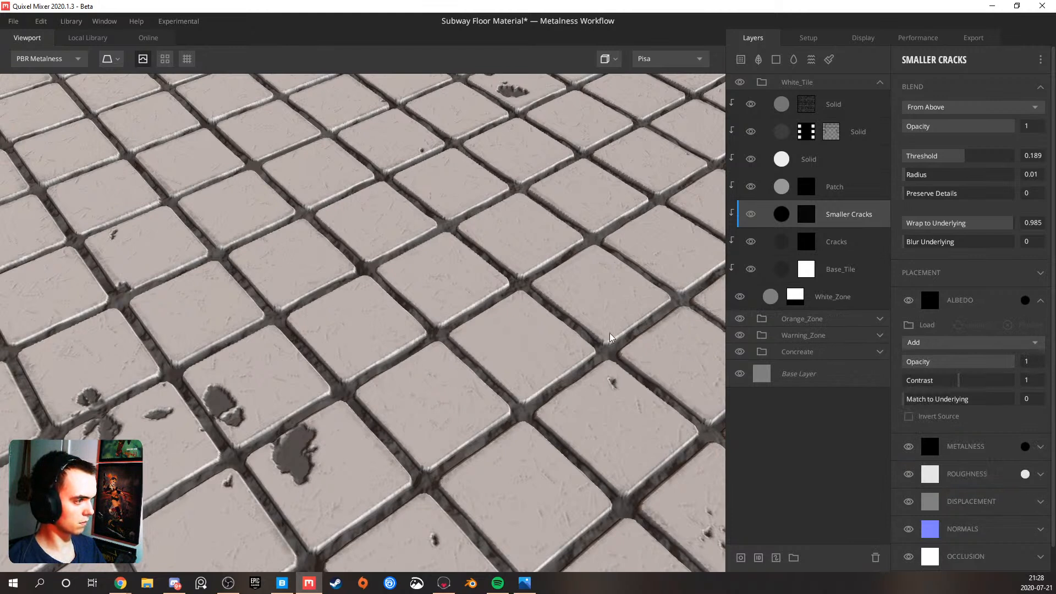
Compare the tiles with the Smaller Cracks layer's albedo channel on and off, and leave that channel disabled
left_click(907, 301)
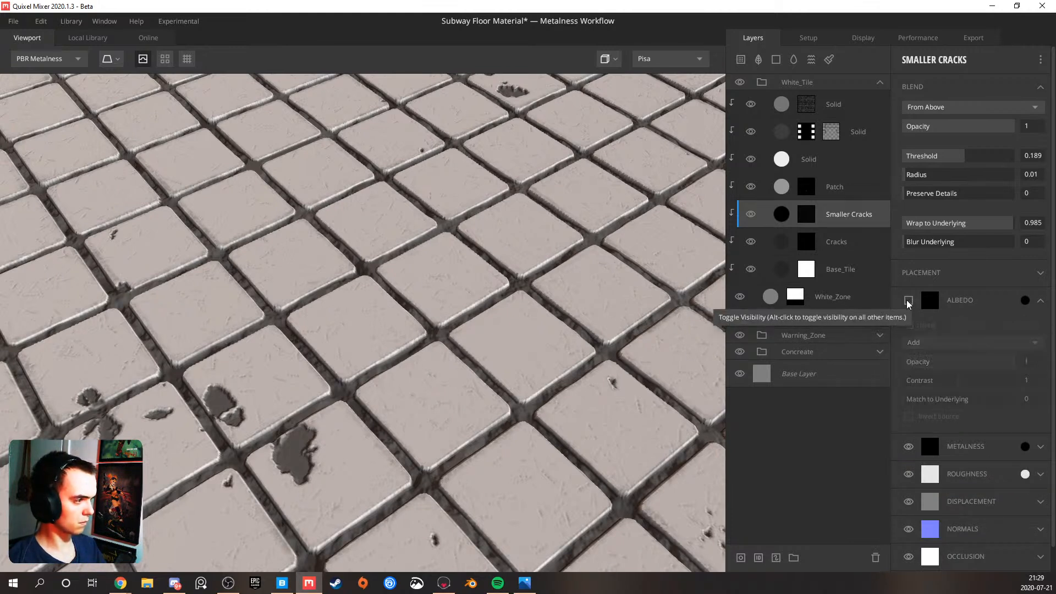
left_click(908, 300)
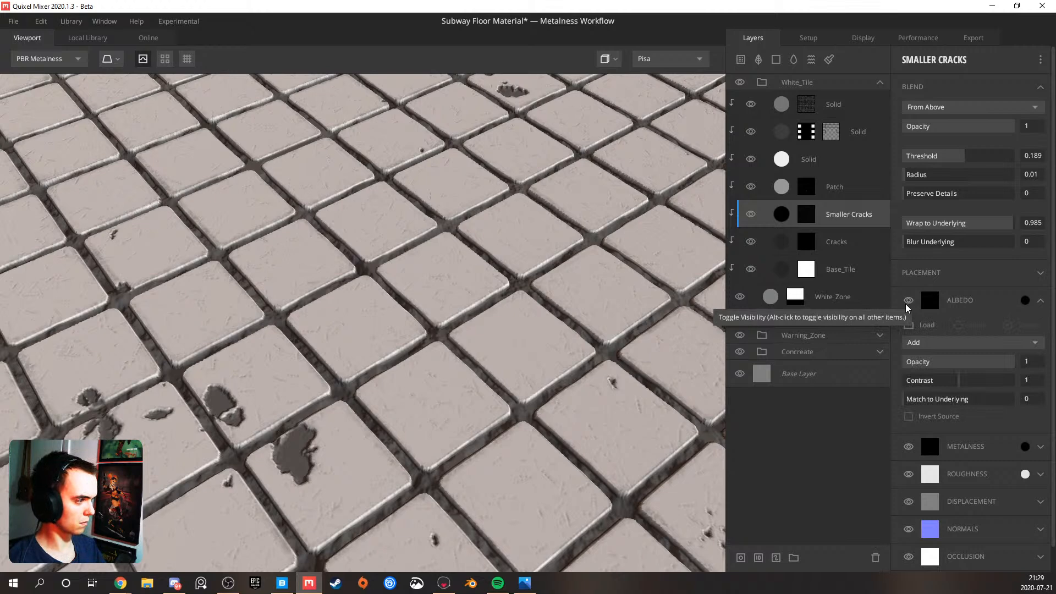
scroll(370, 353, "up", 10)
scroll(460, 342, "down", 6)
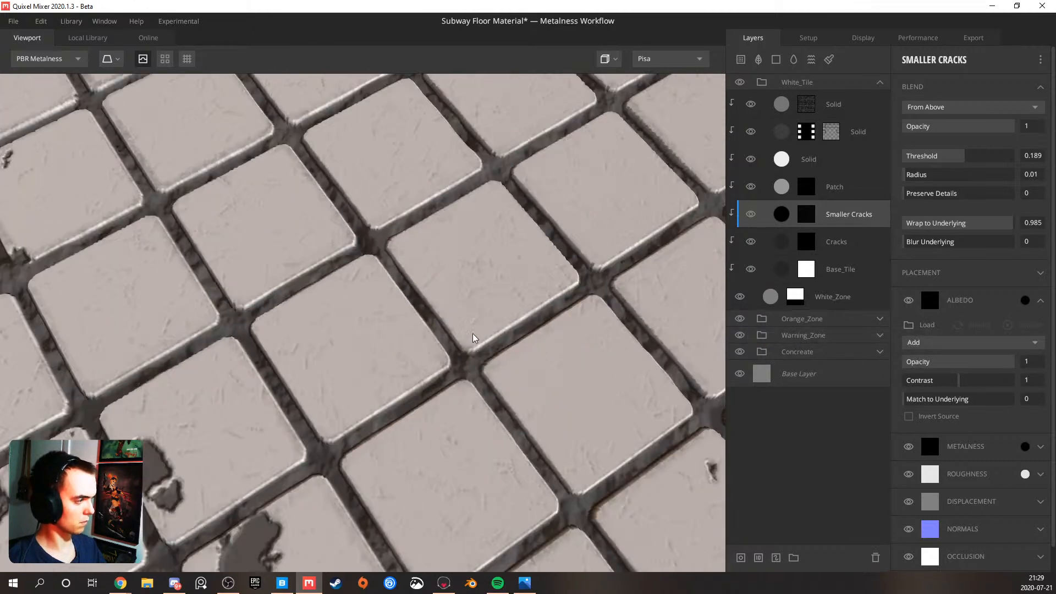
key("ctrl+z")
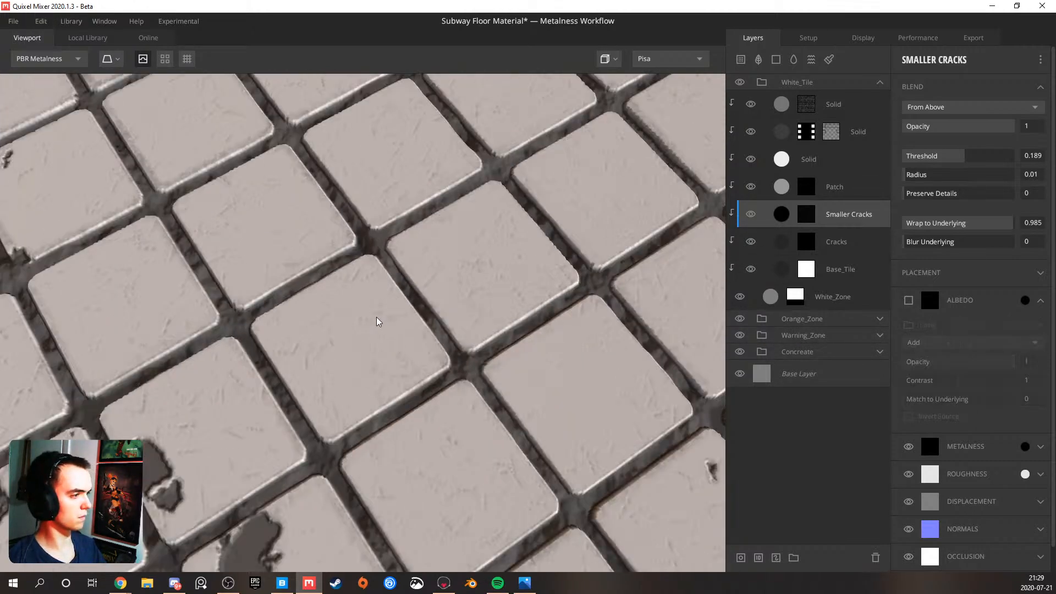
scroll(379, 317, "down", 7)
left_click_drag(426, 330, 291, 263)
middle_click_drag(400, 274, 260, 265)
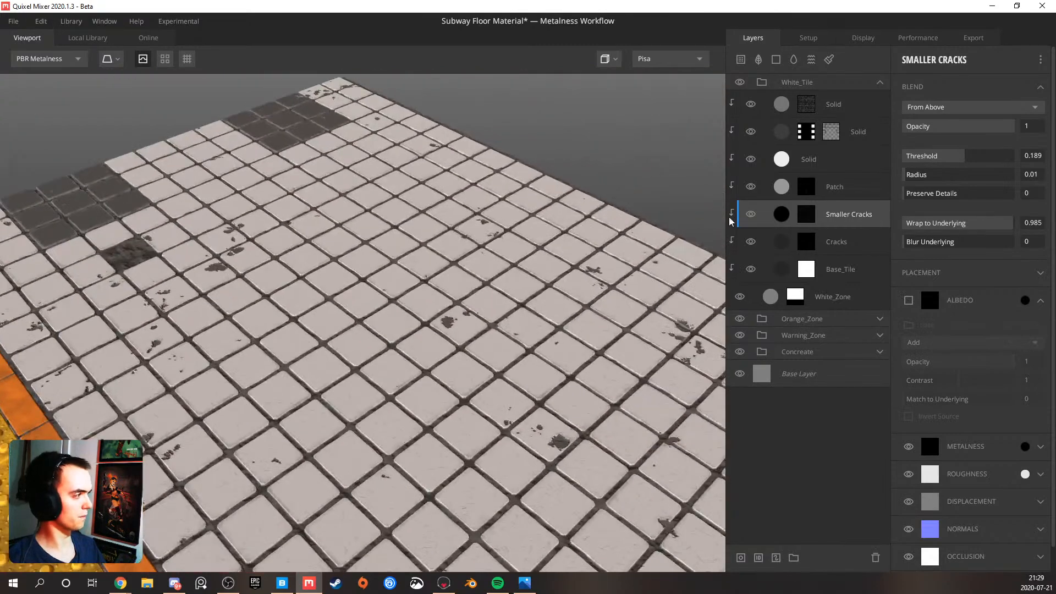
Compare the tiles with the albedo channel of the topmost Solid layer hidden and shown
left_click(829, 110)
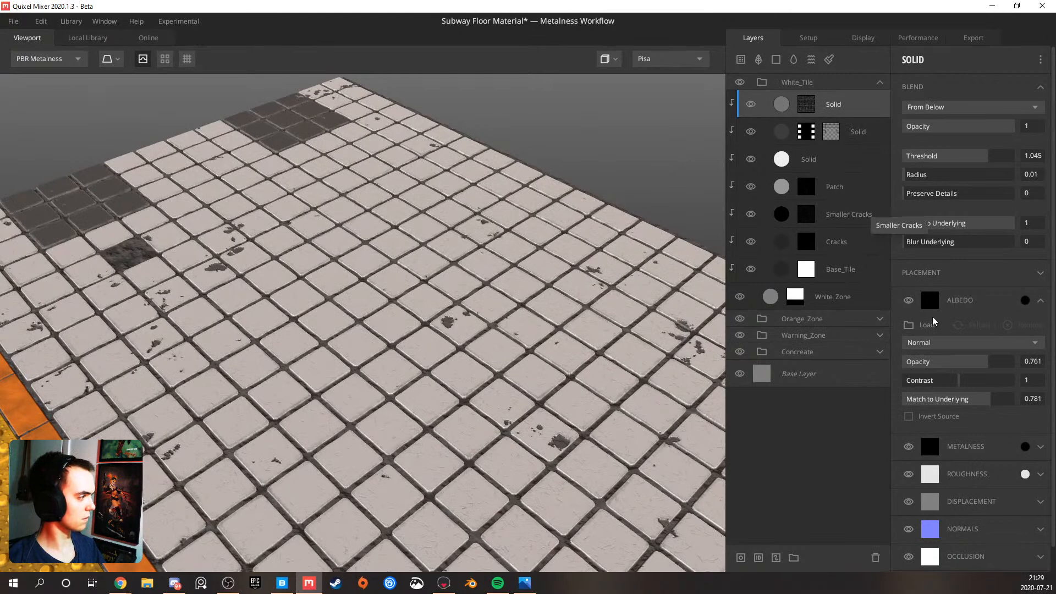
left_click(904, 299)
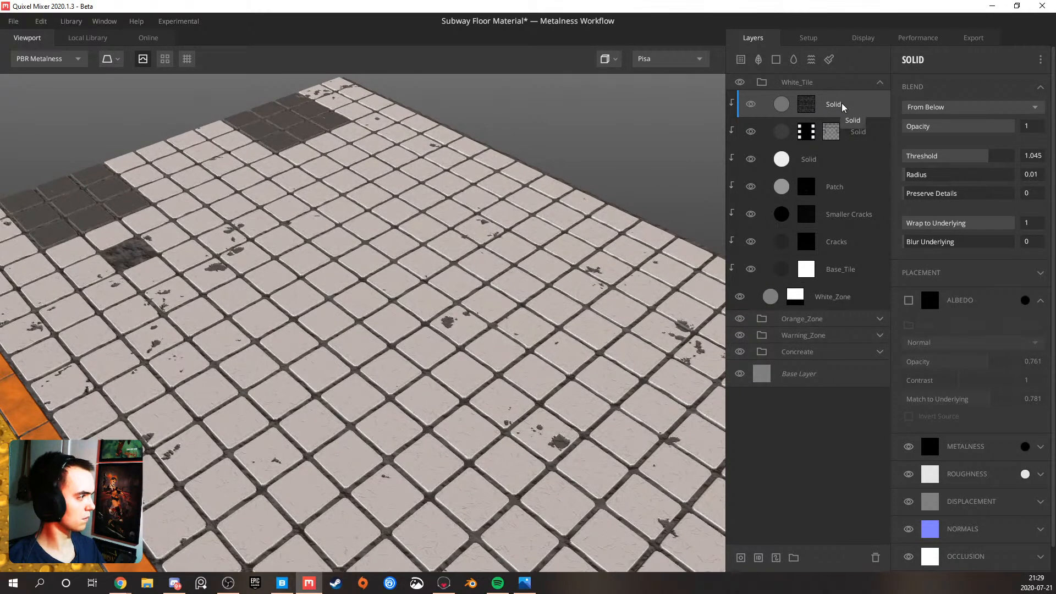
left_click(909, 300)
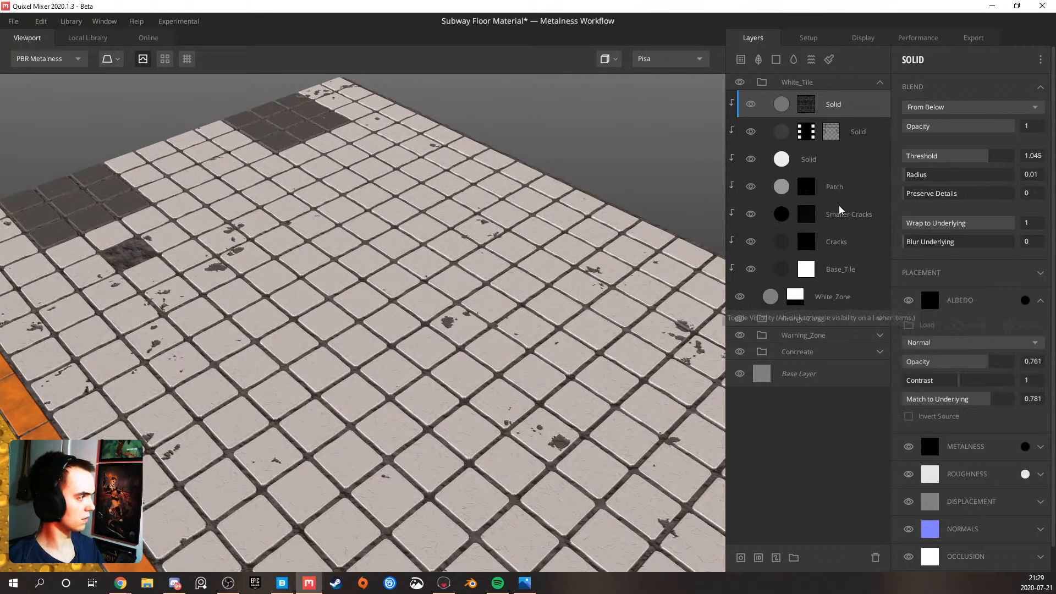
left_click(855, 223)
left_click(836, 105)
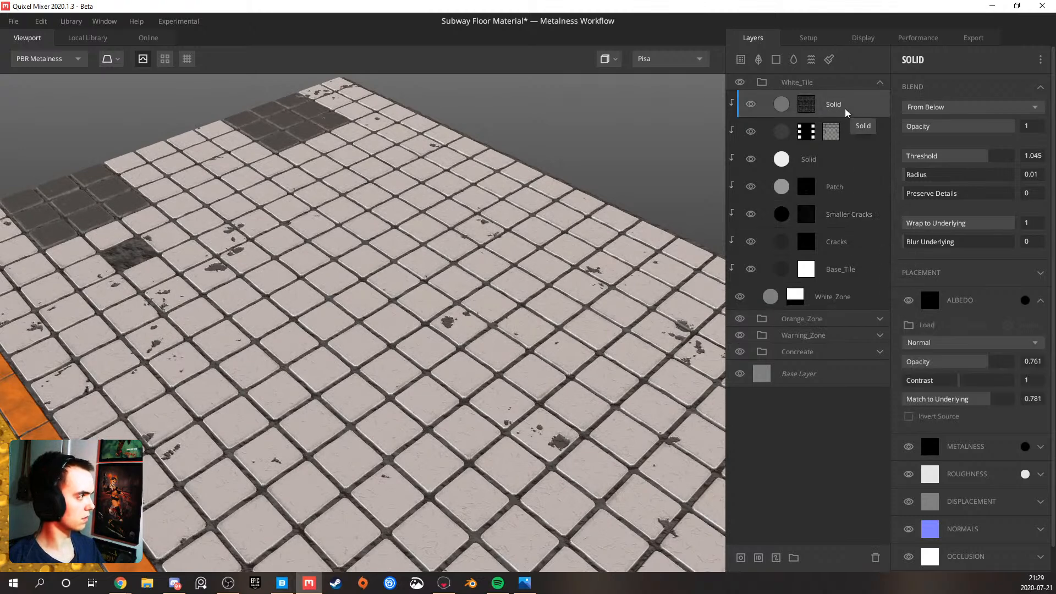
Add a solid layer at the top of the White_Tile group and give it a mask stack with a Curvature component
left_click(776, 59)
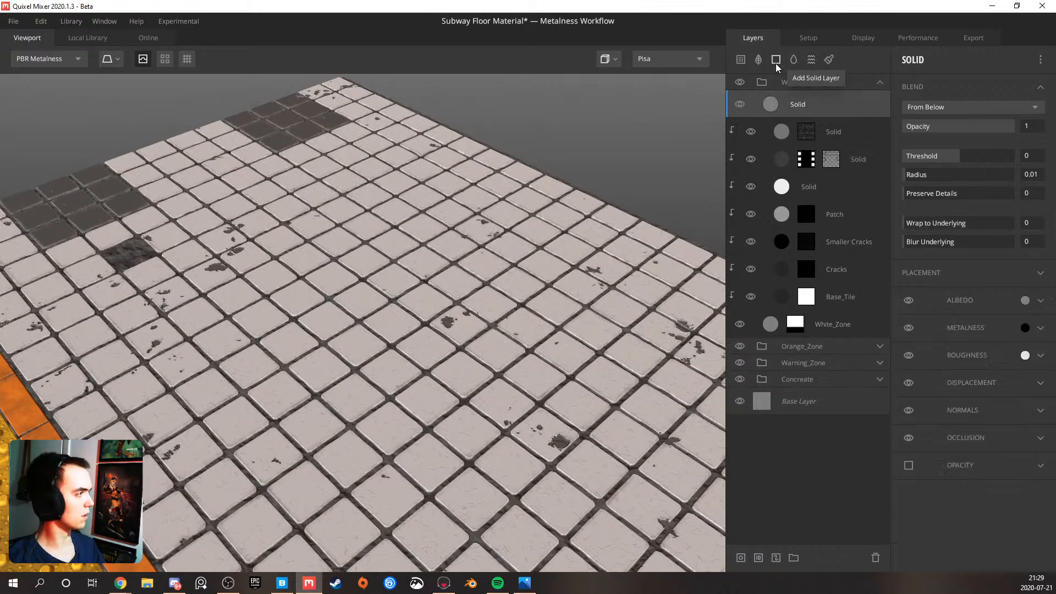
right_click(800, 108)
left_click(825, 196)
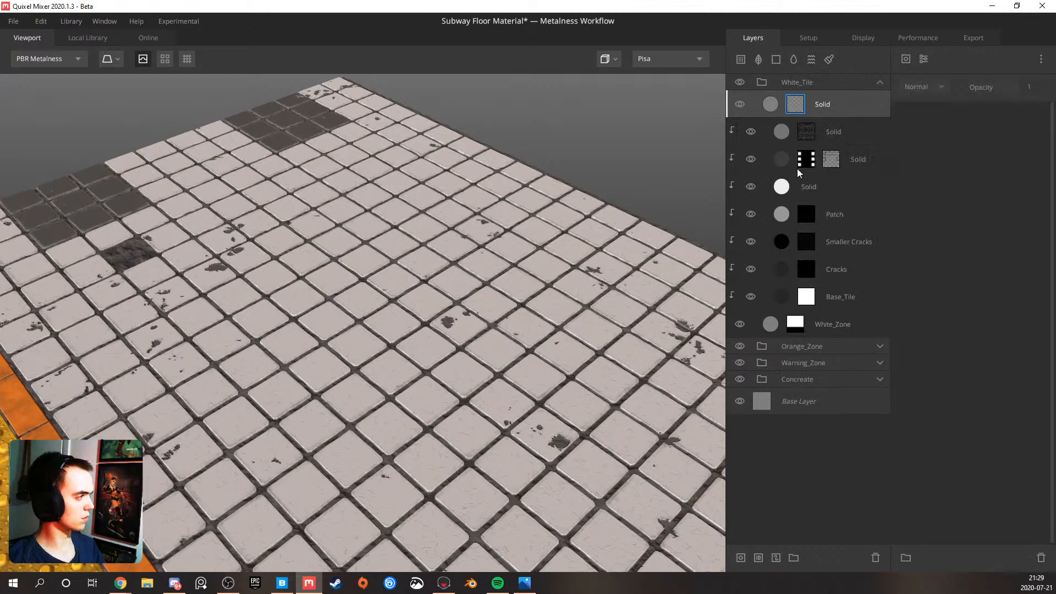
left_click(906, 60)
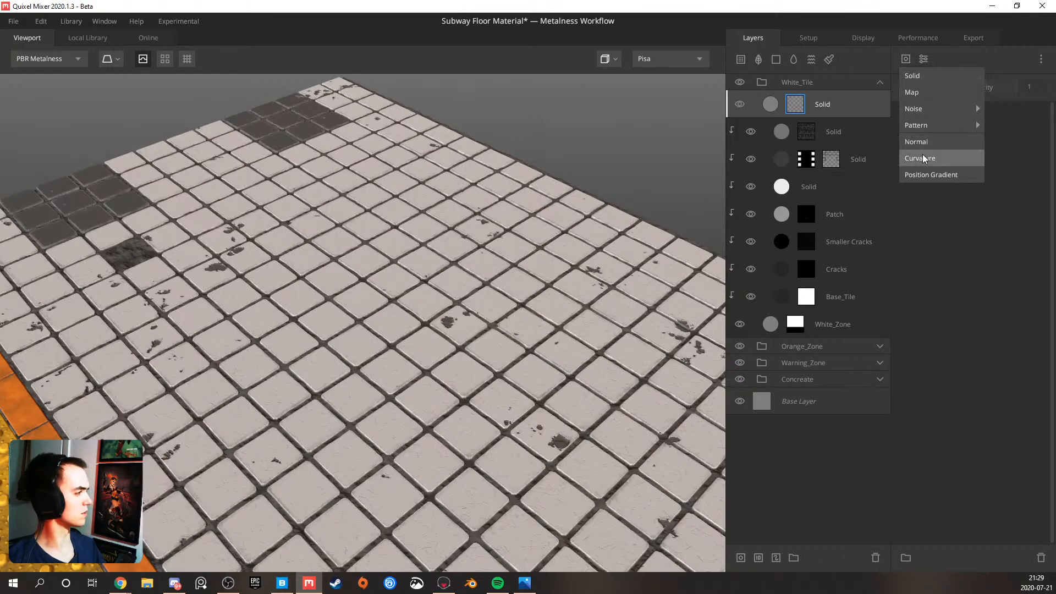
left_click(926, 152)
scroll(418, 288, "up", 5)
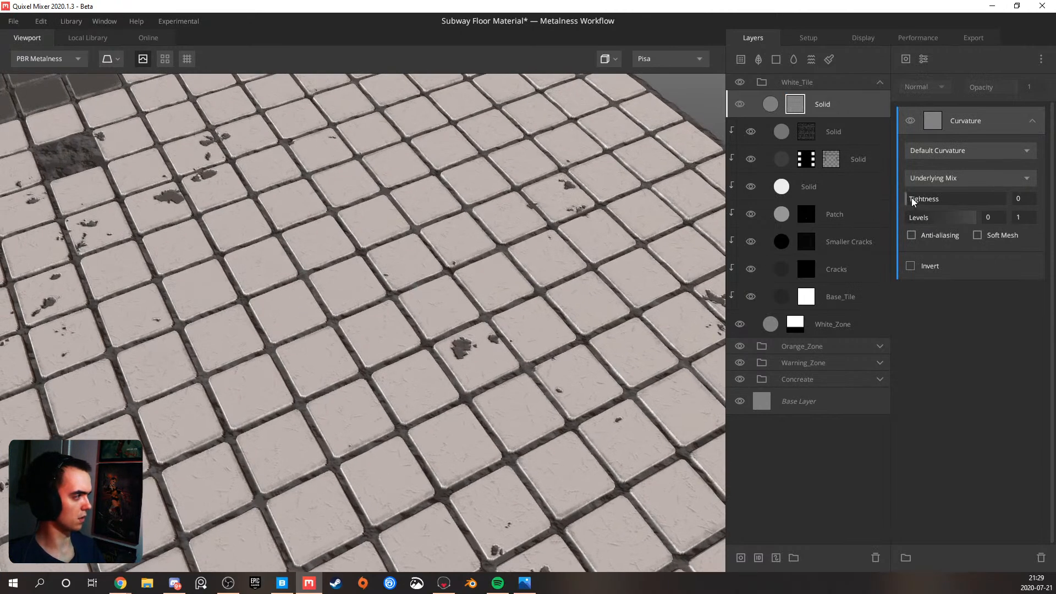
Preview the new Solid layer's mask and set its blend threshold to 0.567 and wrap to underlying to 1
key("m")
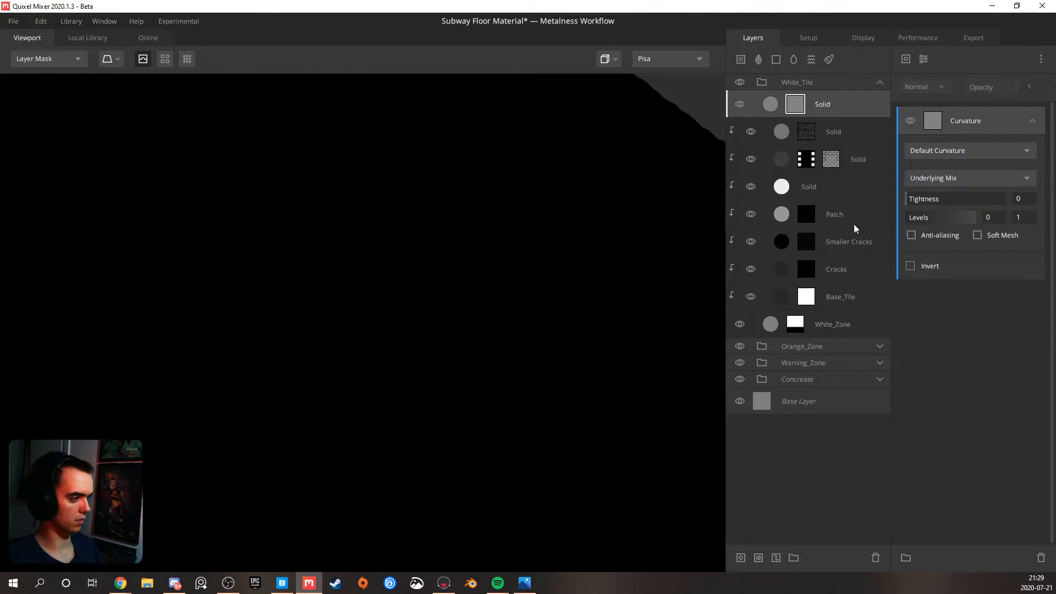
left_click(854, 109)
left_click_drag(947, 163, 977, 161)
left_click_drag(911, 224, 1040, 235)
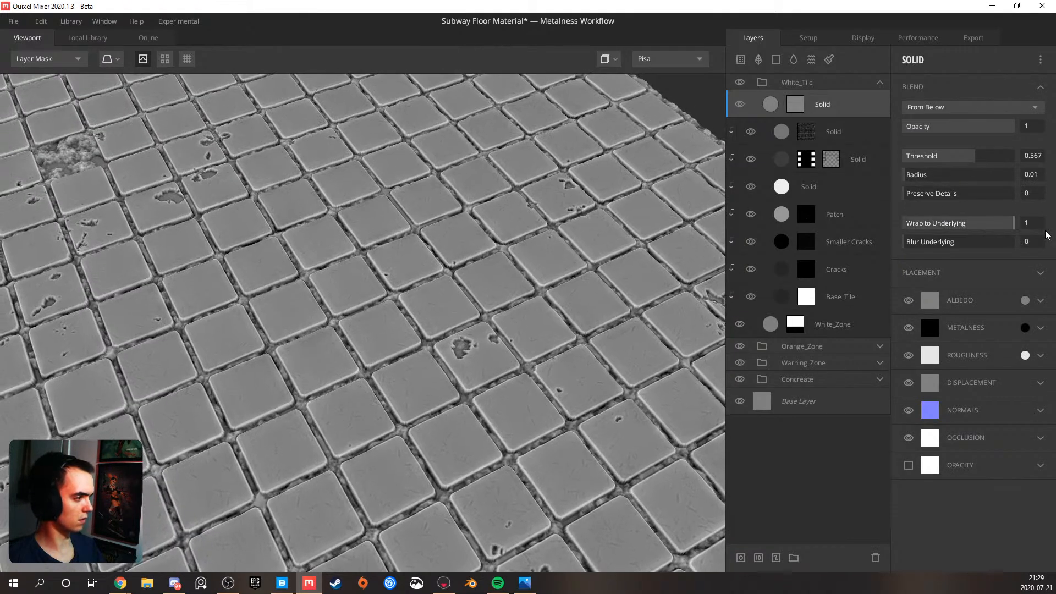
Set the lower level of the new layer's curvature mask to 0.468 and its curvature type to Cavities Only
left_click(796, 104)
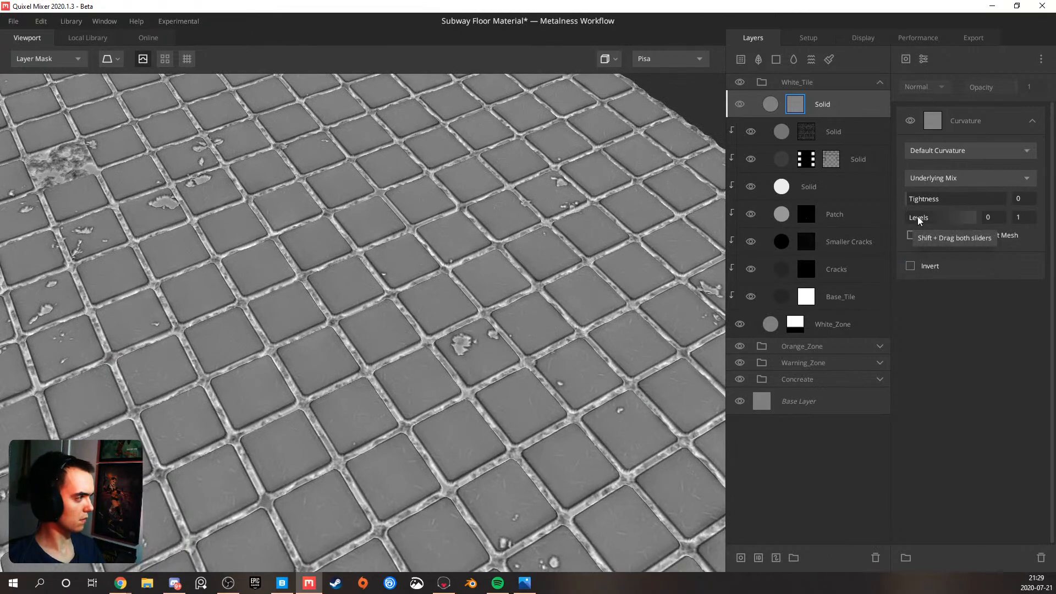
left_click_drag(908, 217, 942, 220)
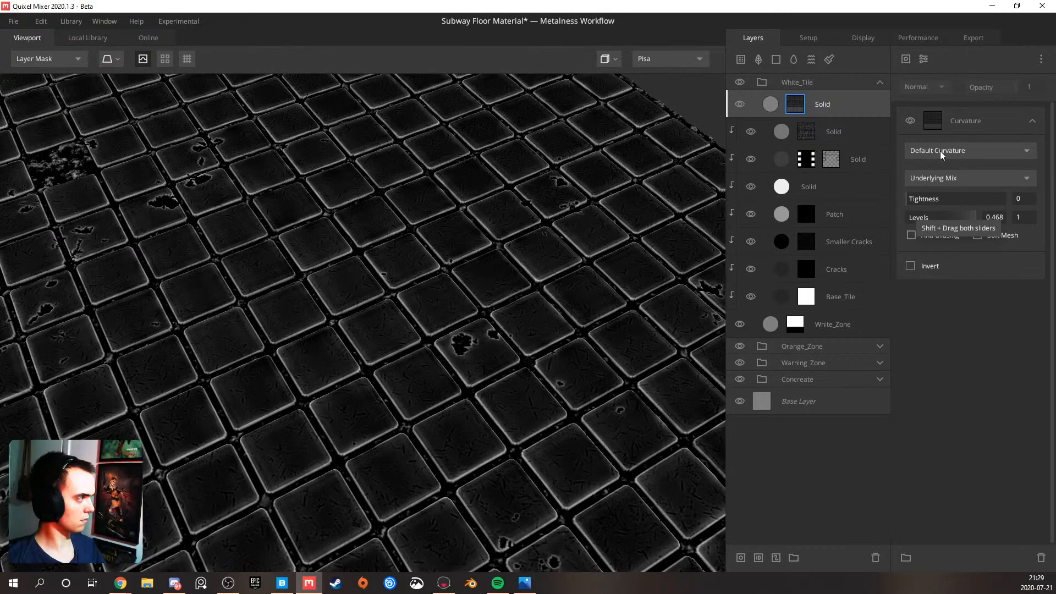
left_click(943, 152)
left_click(942, 201)
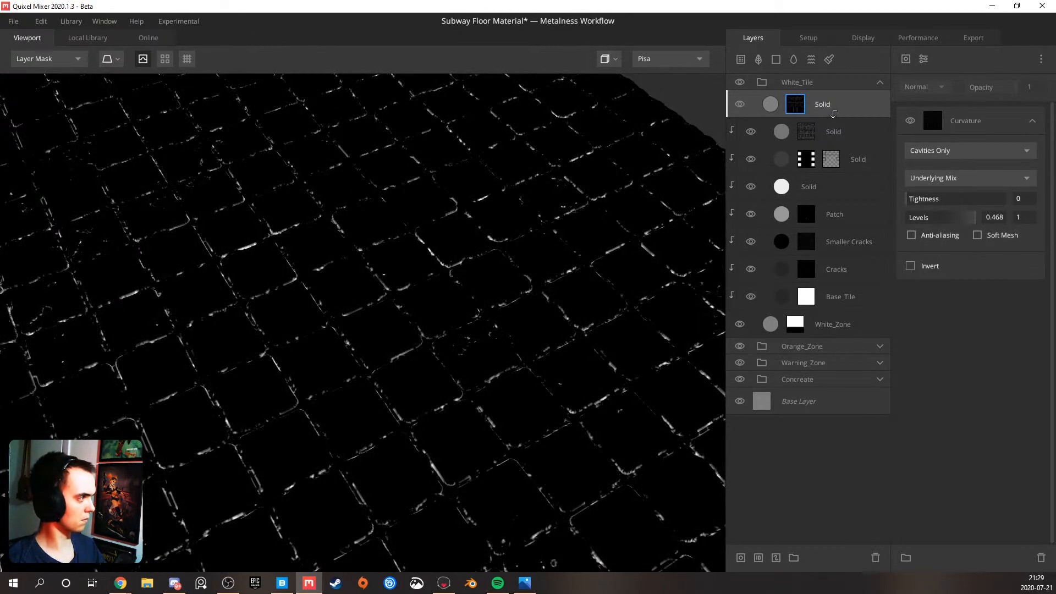
Clip the new Solid layer to the layer stack below and set its curvature type to Edges & Cavities
left_click(833, 115, "alt")
left_click(833, 110)
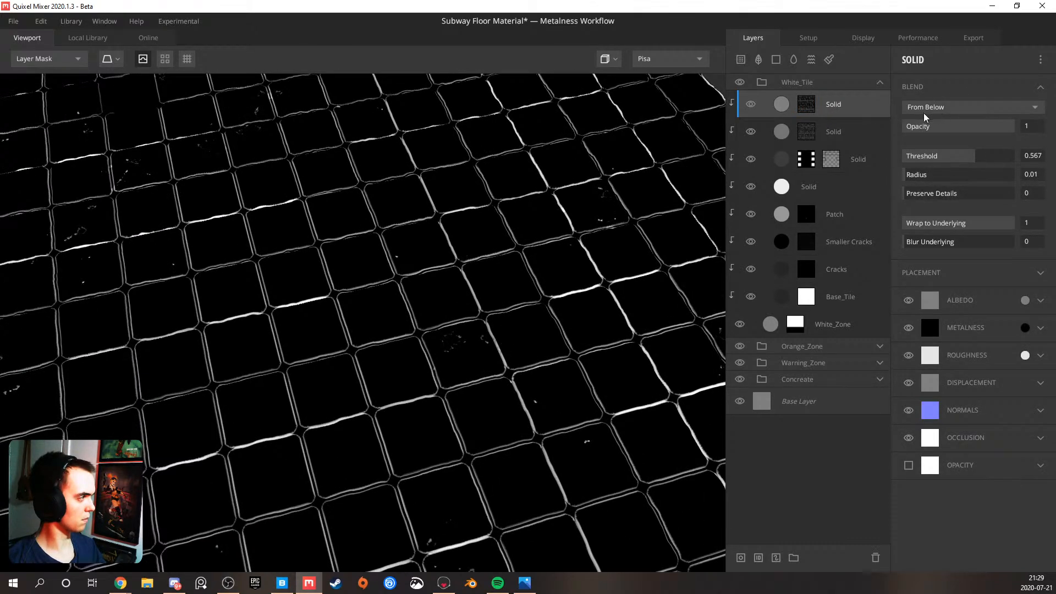
left_click(808, 107)
left_click(935, 151)
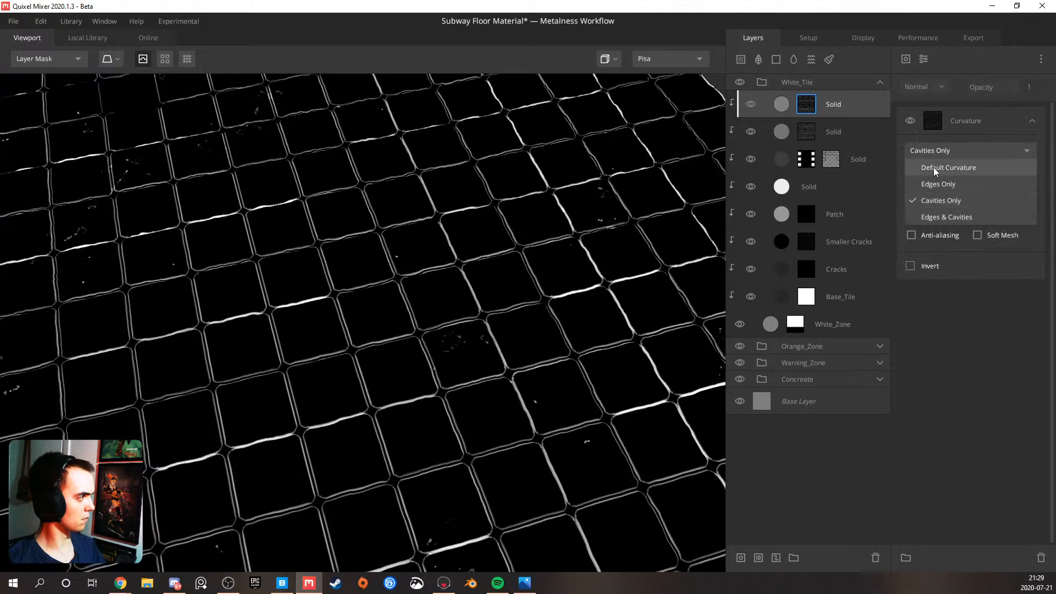
left_click(942, 217)
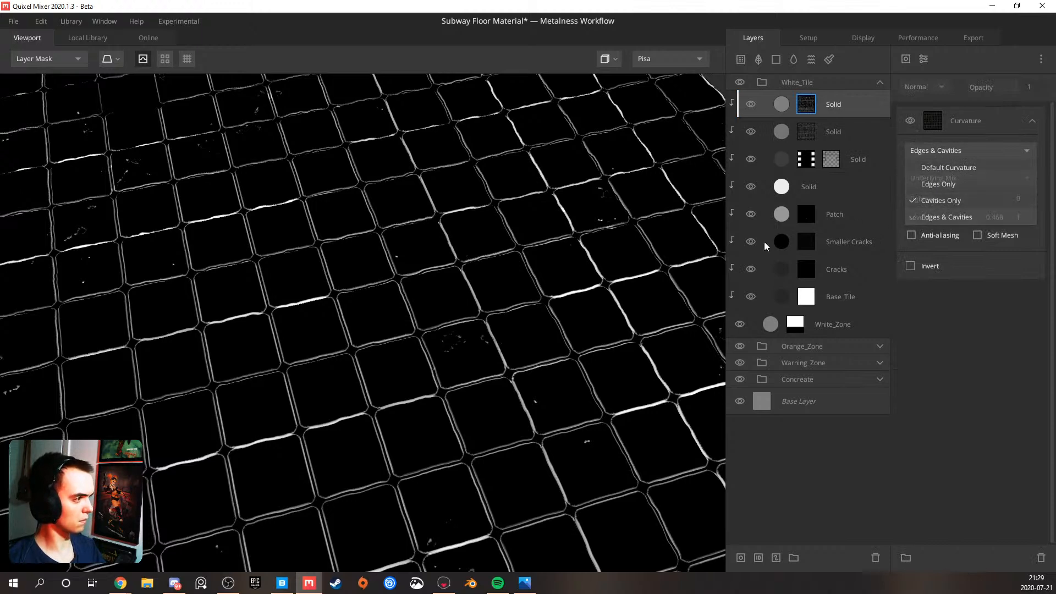
scroll(299, 278, "up", 2)
middle_click_drag(312, 262, 483, 331)
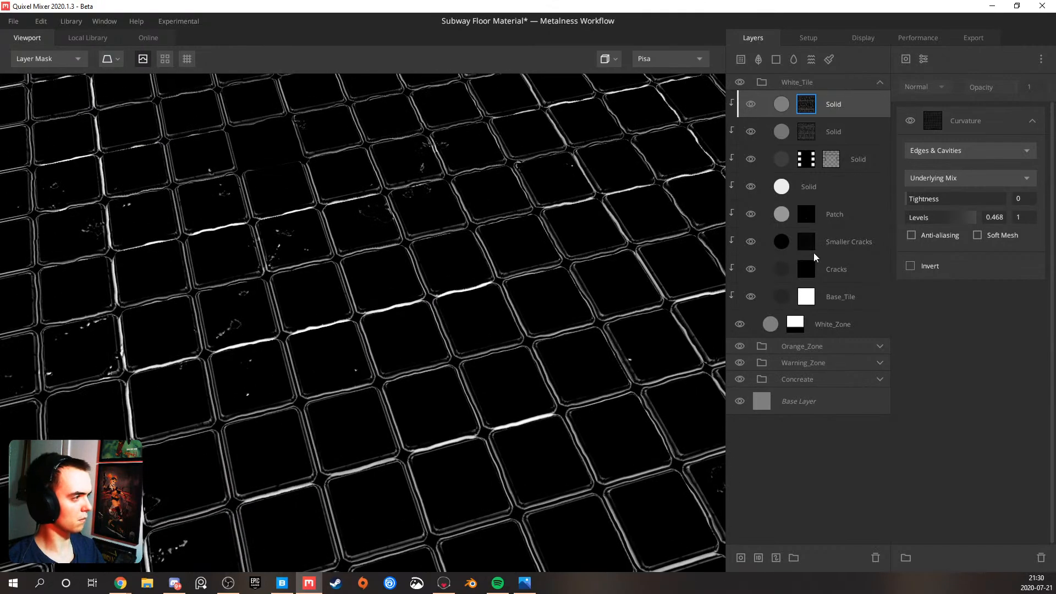
Invert the curvature mask with tightness 0 and levels 0.016 and 0.087, and return to the PBR Metalness view
left_click_drag(940, 222, 904, 225)
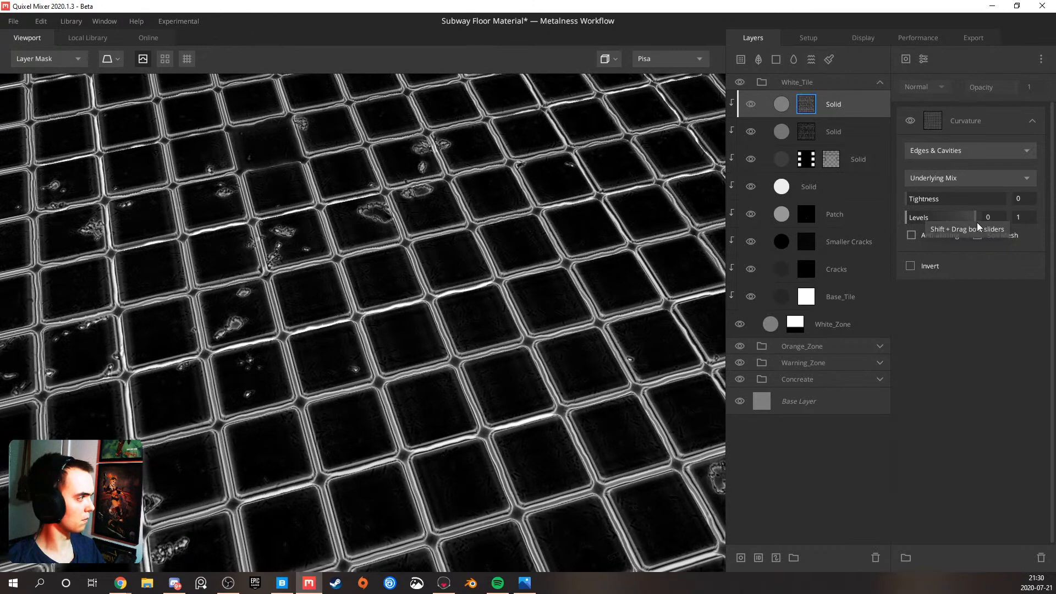
left_click_drag(976, 218, 1025, 220)
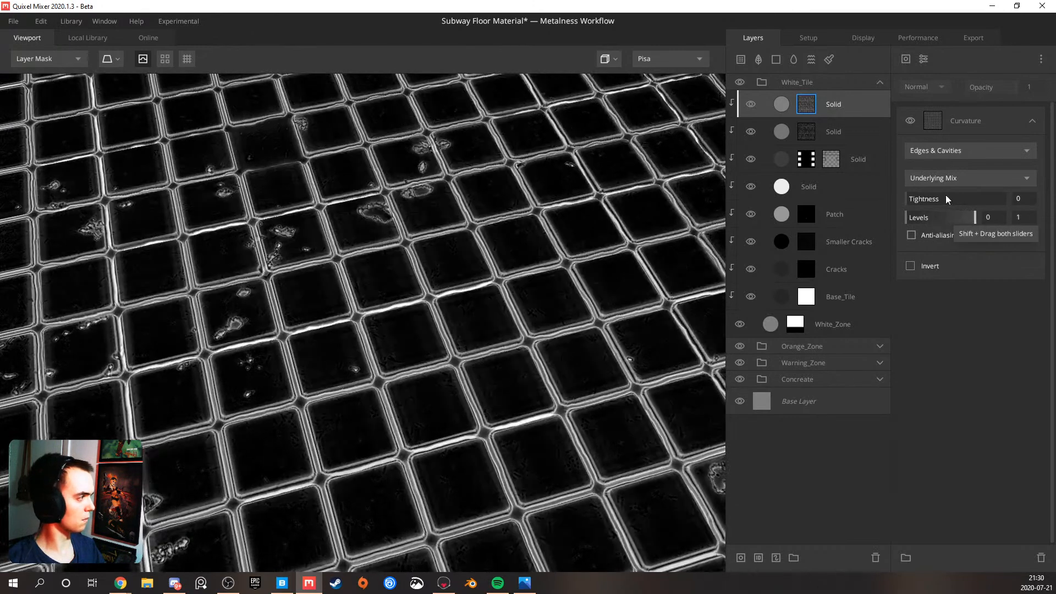
left_click_drag(917, 199, 962, 199)
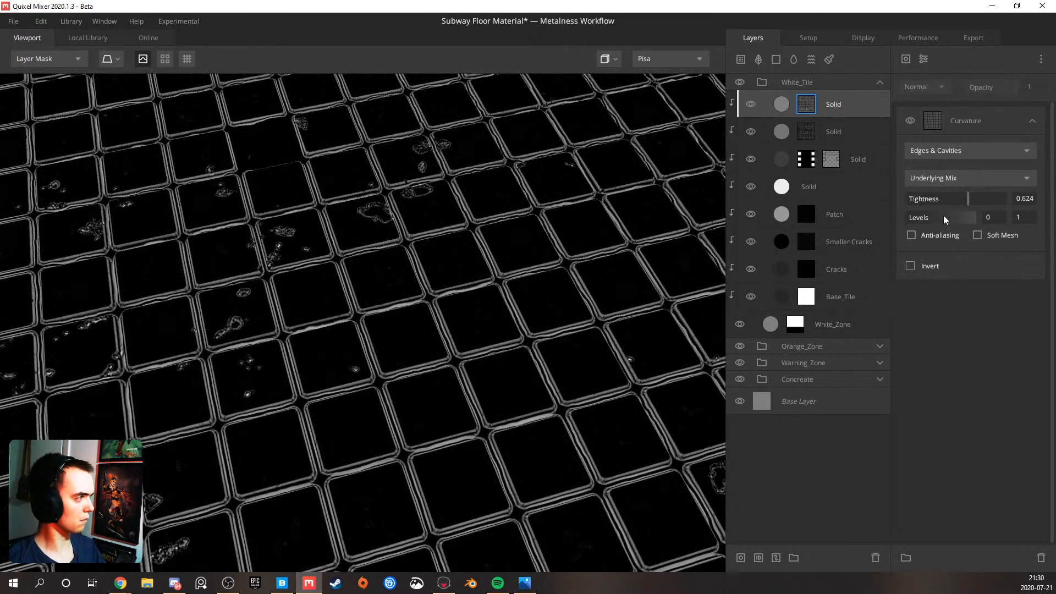
left_click(910, 267)
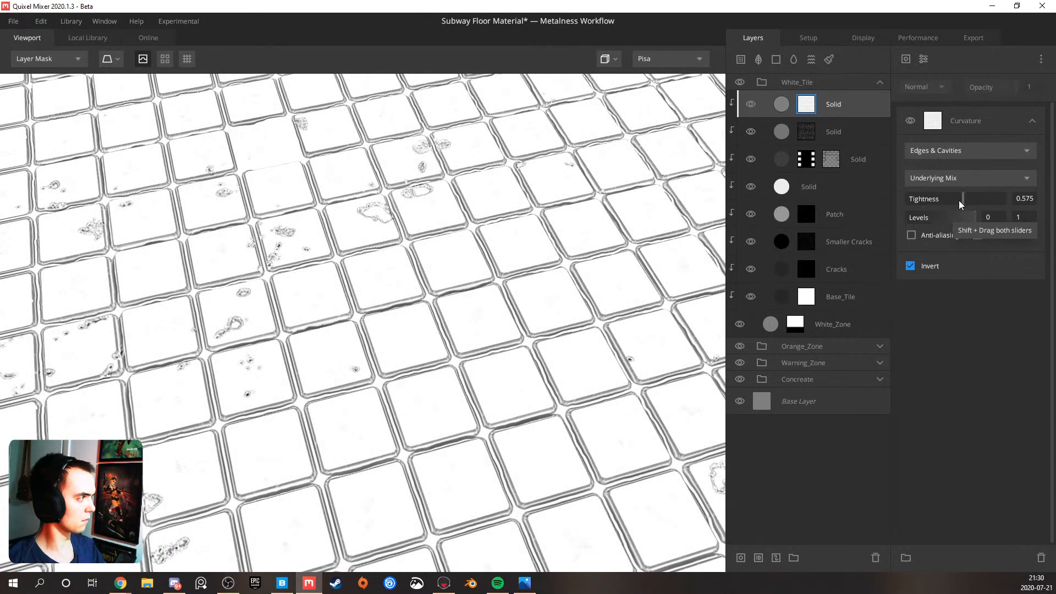
left_click_drag(963, 199, 913, 223)
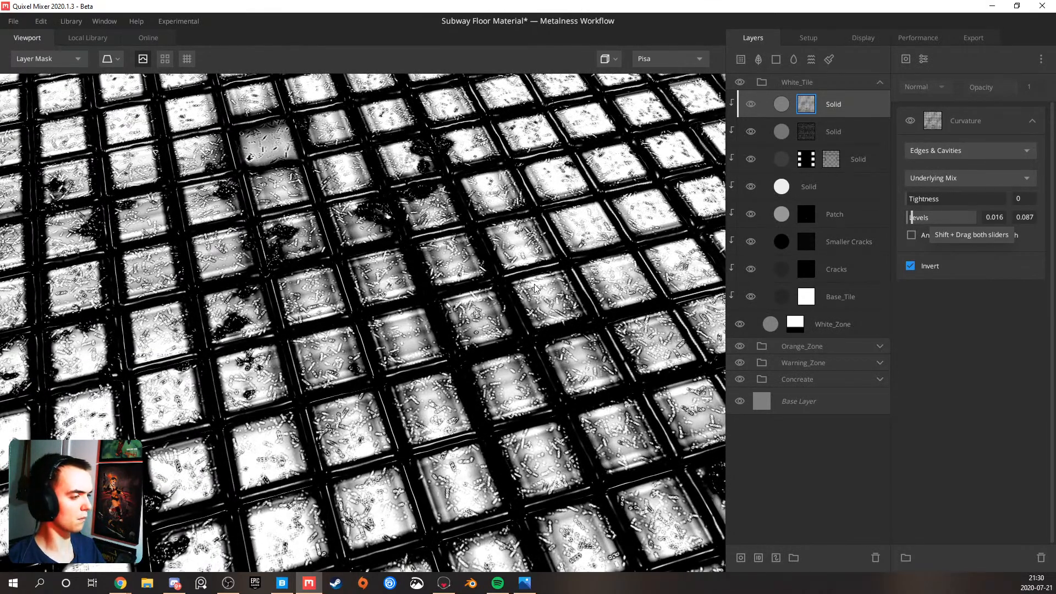
key("m")
scroll(489, 289, "down", 6)
left_click_drag(524, 284, 312, 310)
left_click_drag(406, 268, 344, 245)
left_click_drag(290, 190, 514, 236)
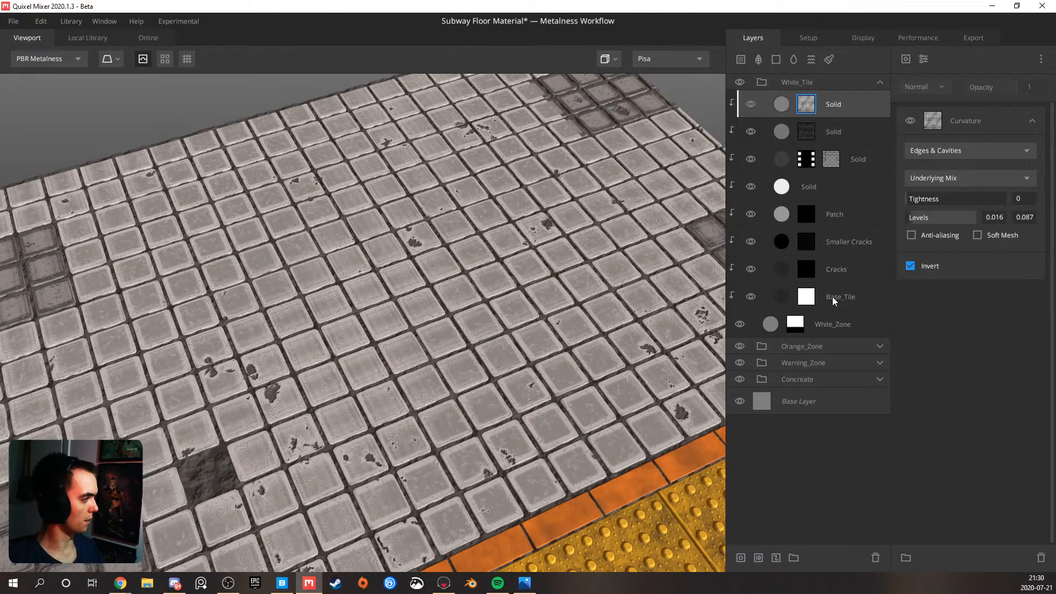
Copy the square Pattern component from the Base_Tile mask and paste it as new into the top Solid layer's mask
left_click(814, 301)
left_click(811, 300)
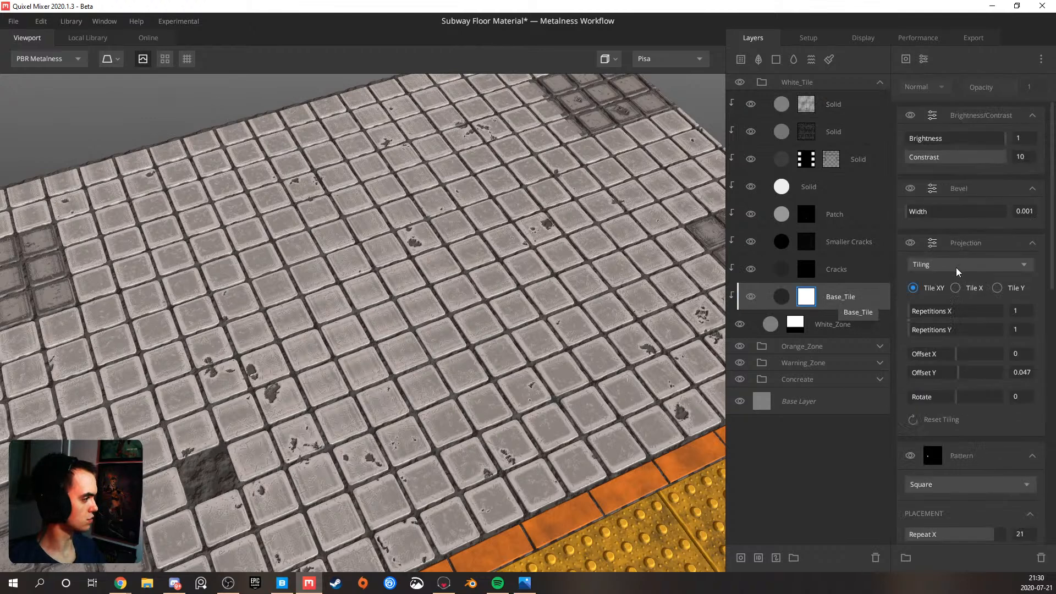
scroll(957, 273, "down", 2)
right_click(966, 193)
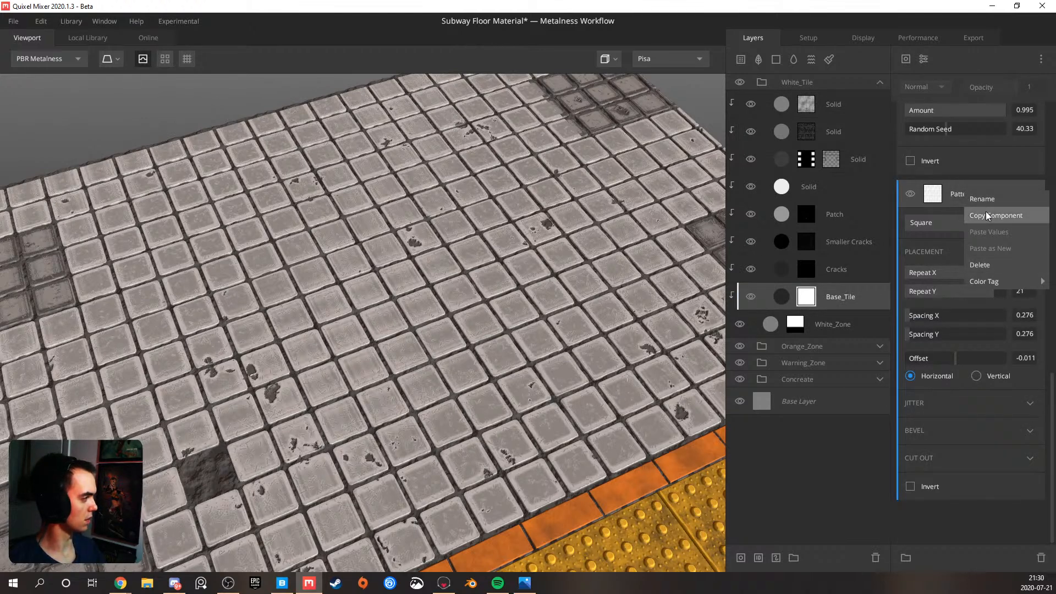
left_click(993, 215)
left_click(812, 104)
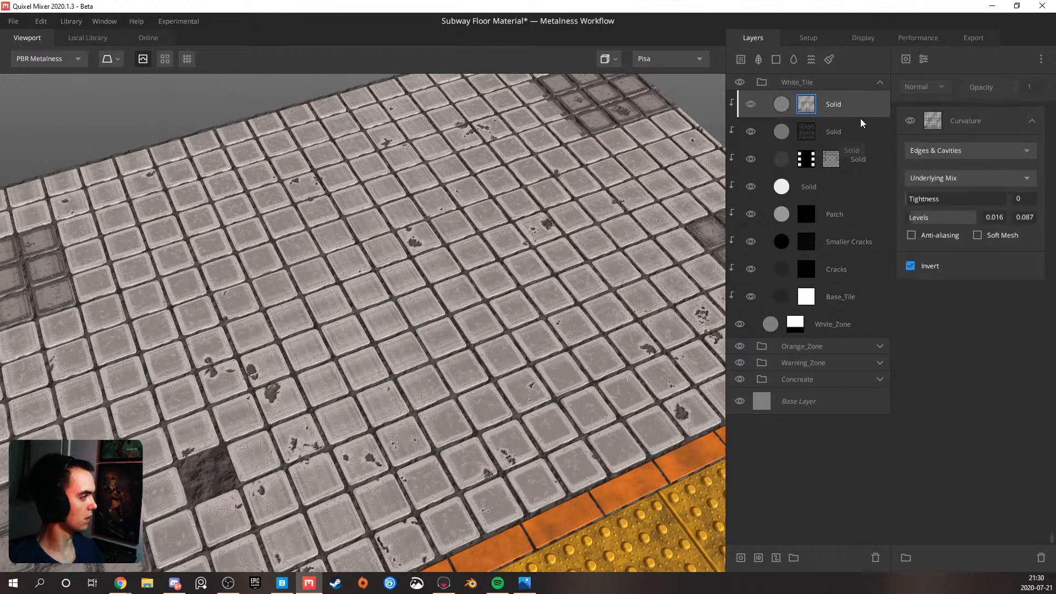
right_click(948, 108)
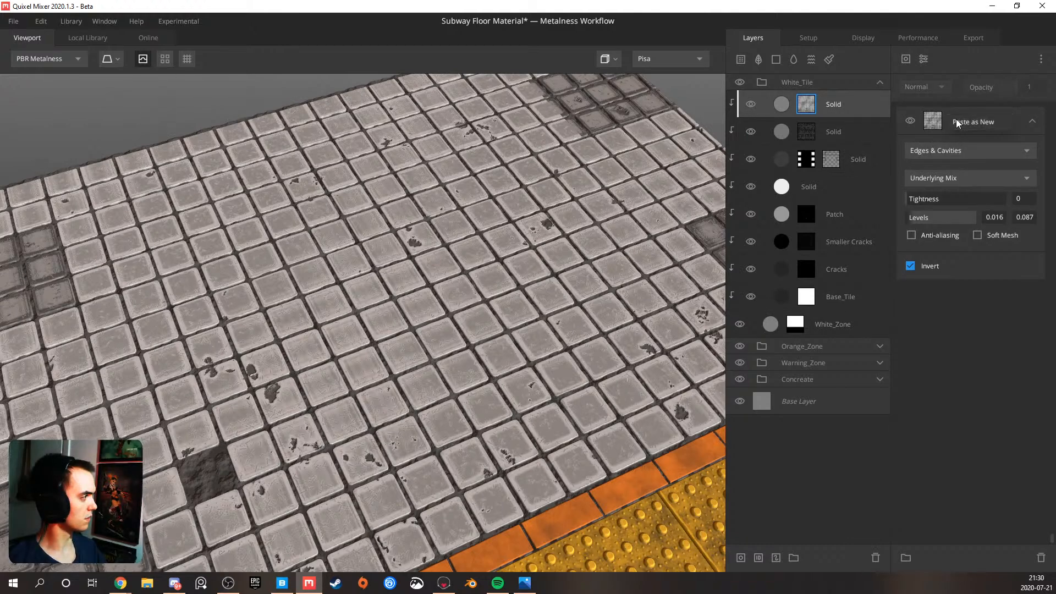
left_click(973, 122)
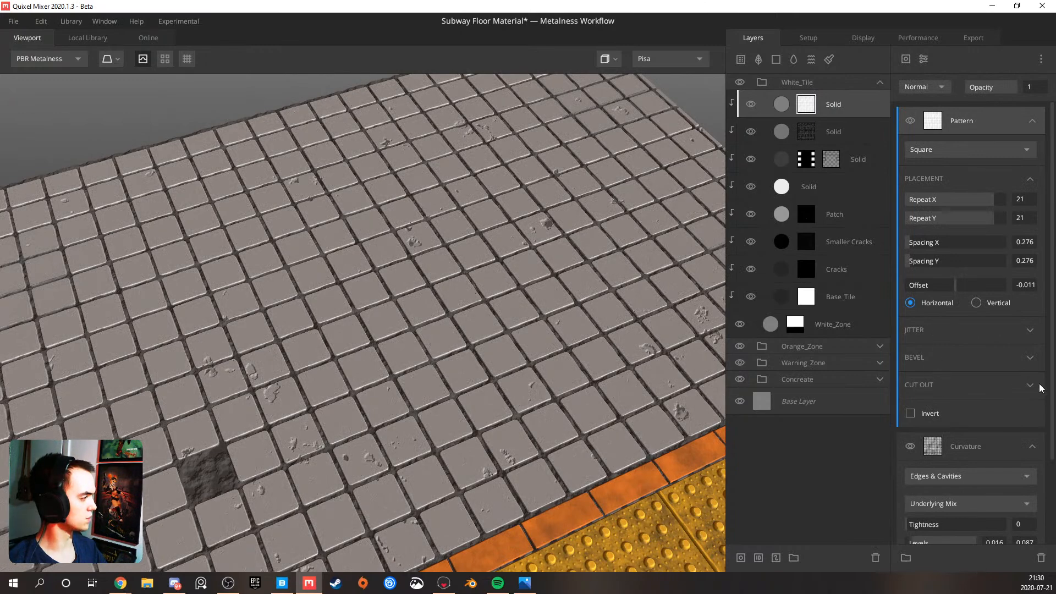
Set the Pattern mask's blend mode to Subtract and its cut-out amount to 0.343
left_click(939, 88)
left_click(929, 134)
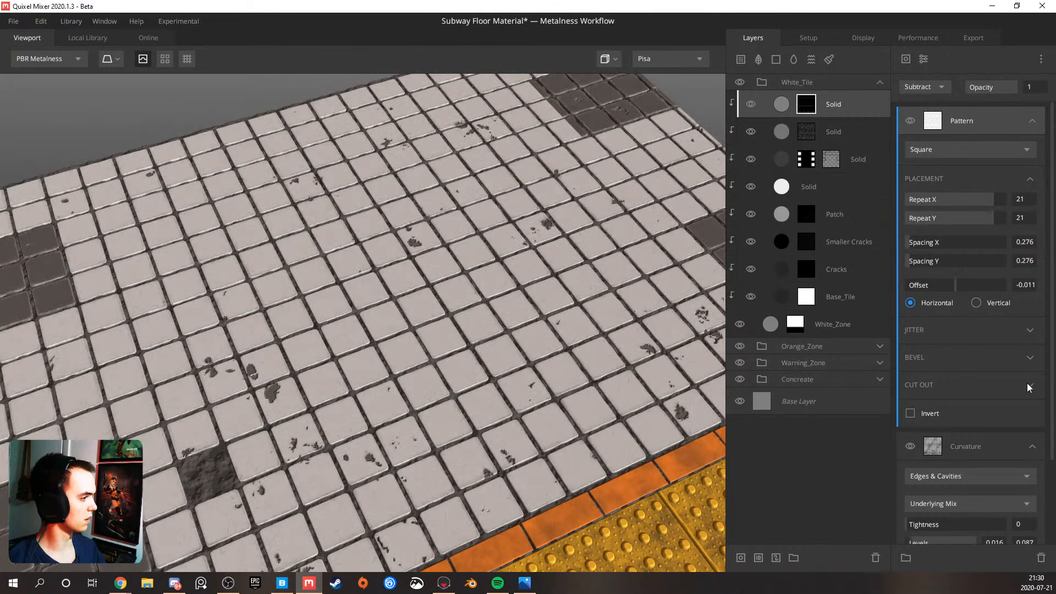
left_click(1018, 377)
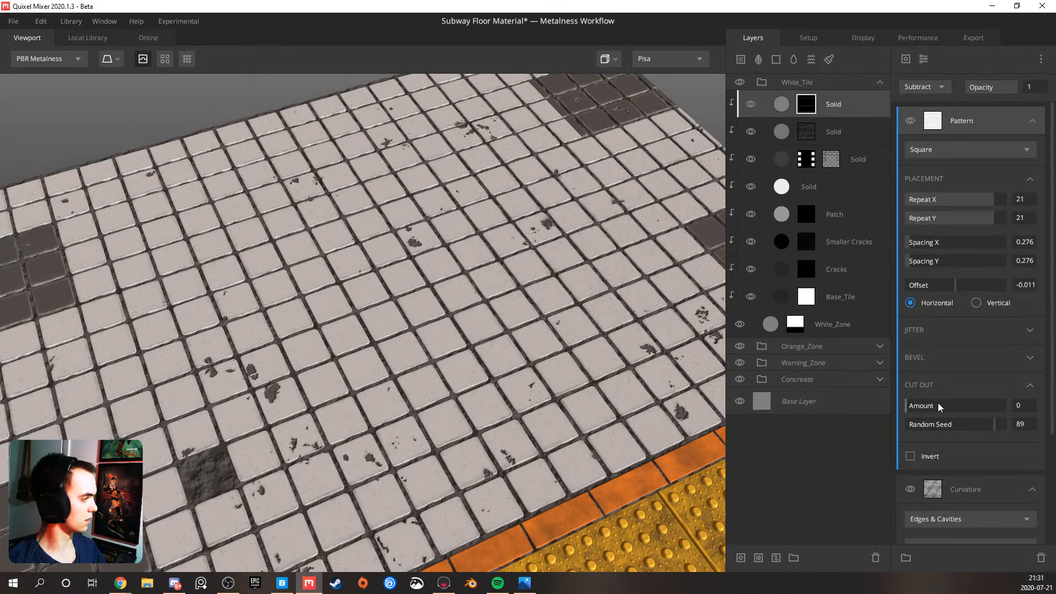
mouse_move(921, 411)
left_mouse_down()
mouse_move(948, 410)
mouse_move(935, 409)
left_mouse_up()
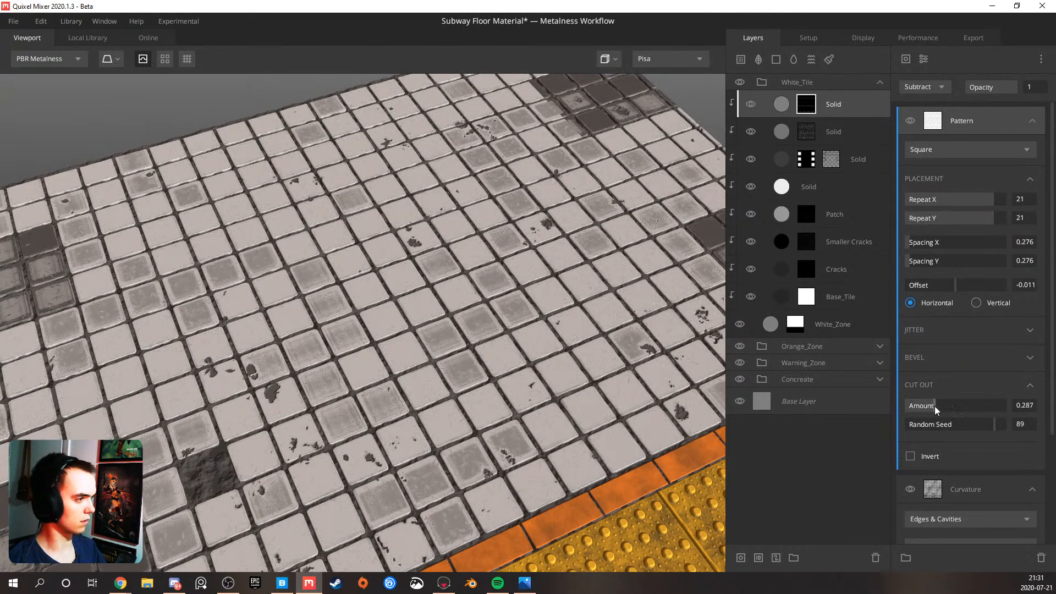
Enable Brightness Jitter on the Pattern mask with amount 1 and threshold 0.431
left_click(1030, 332)
left_click(911, 351)
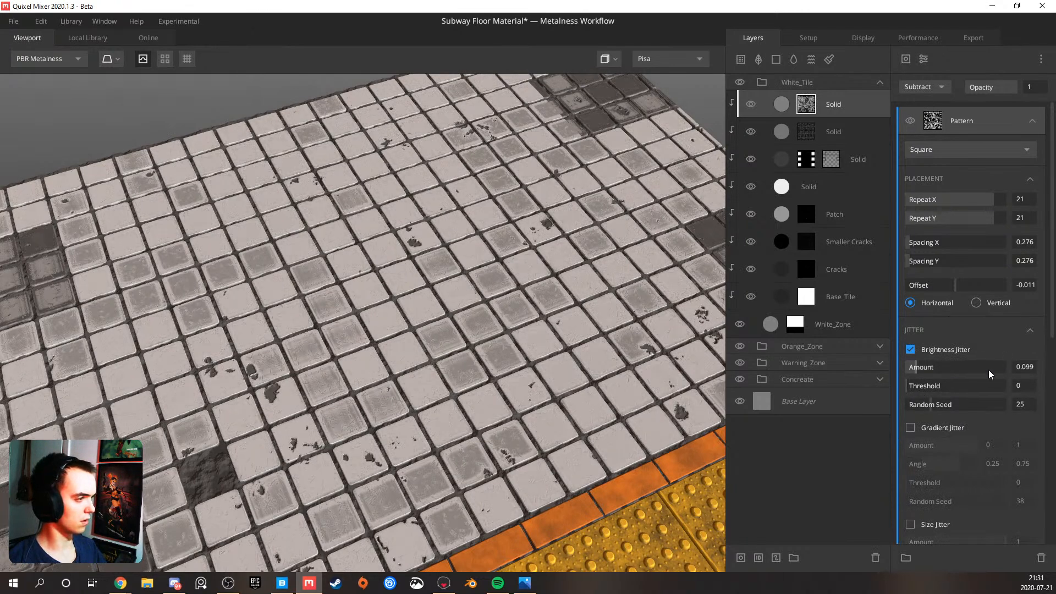
left_click_drag(928, 389, 951, 390)
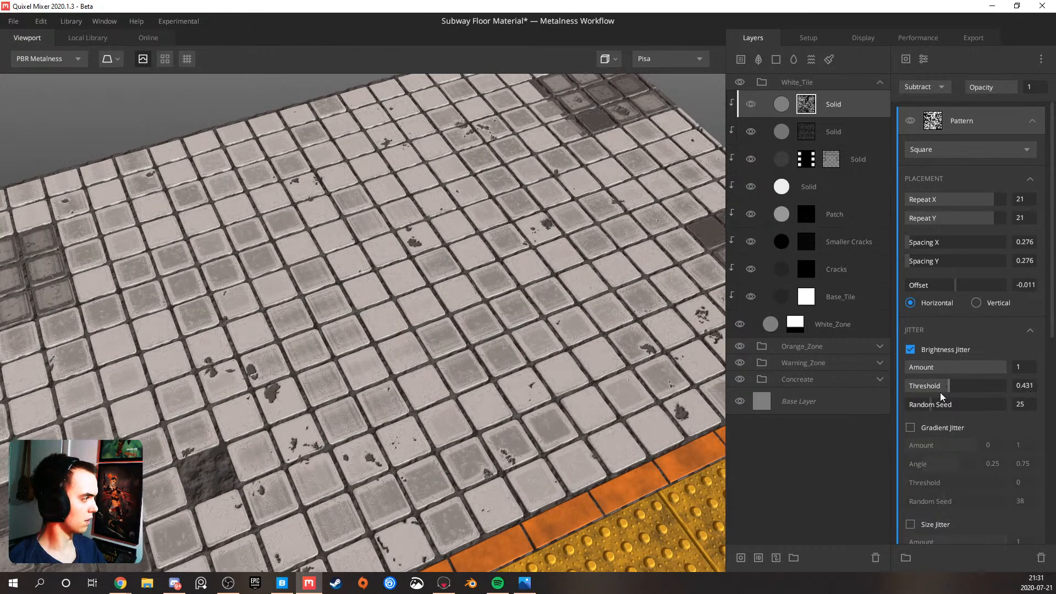
Enable Gradient Jitter on the Pattern mask with an angle range of 0 to 1 and threshold 0.326
left_click(910, 428)
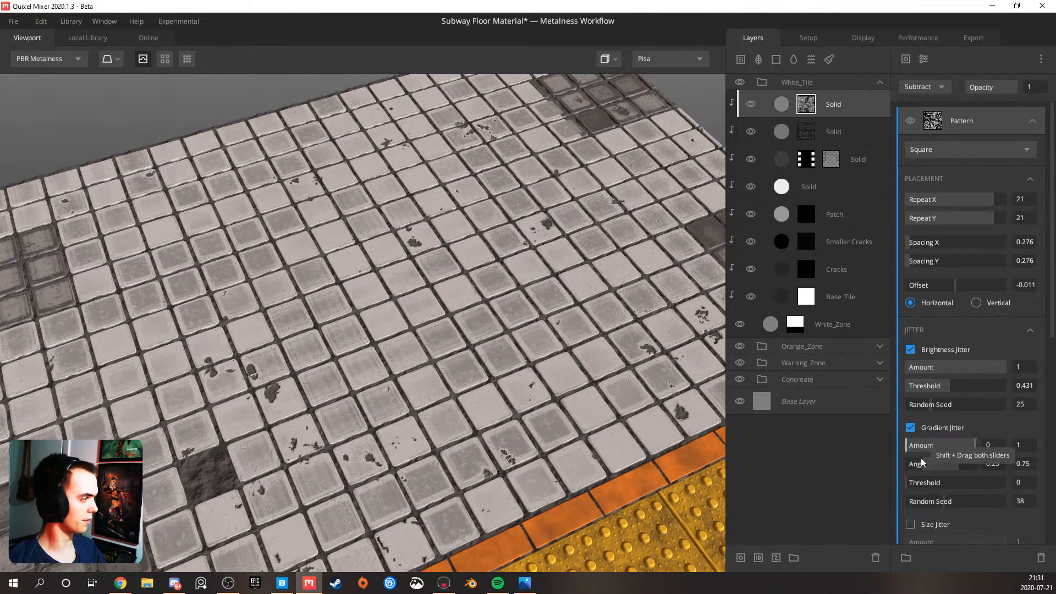
left_click_drag(966, 471, 985, 471)
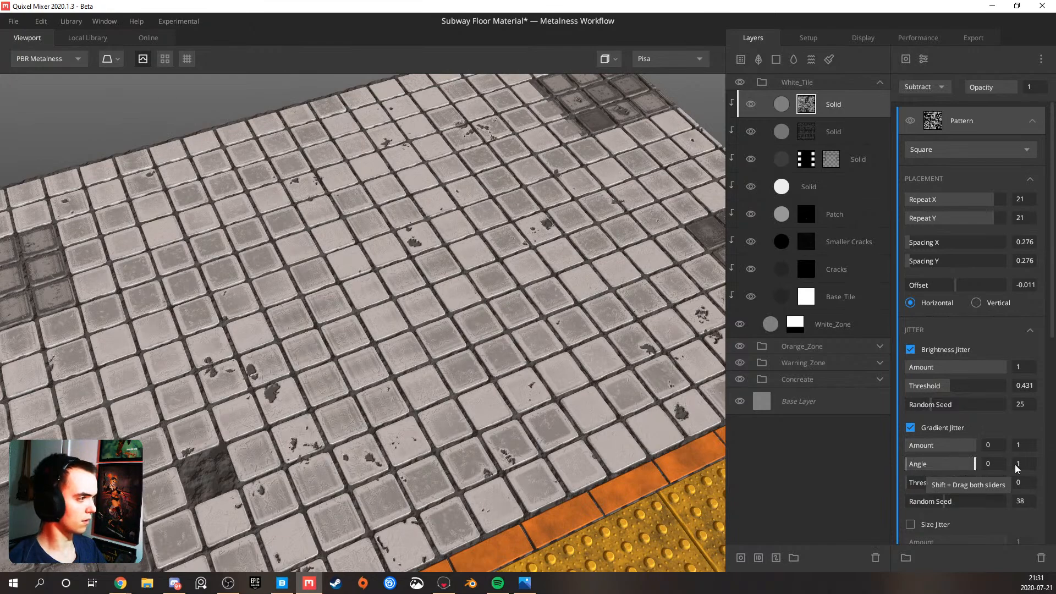
scroll(484, 380, "down", 3)
left_click_drag(484, 380, 330, 374)
middle_click_drag(330, 374, 242, 374)
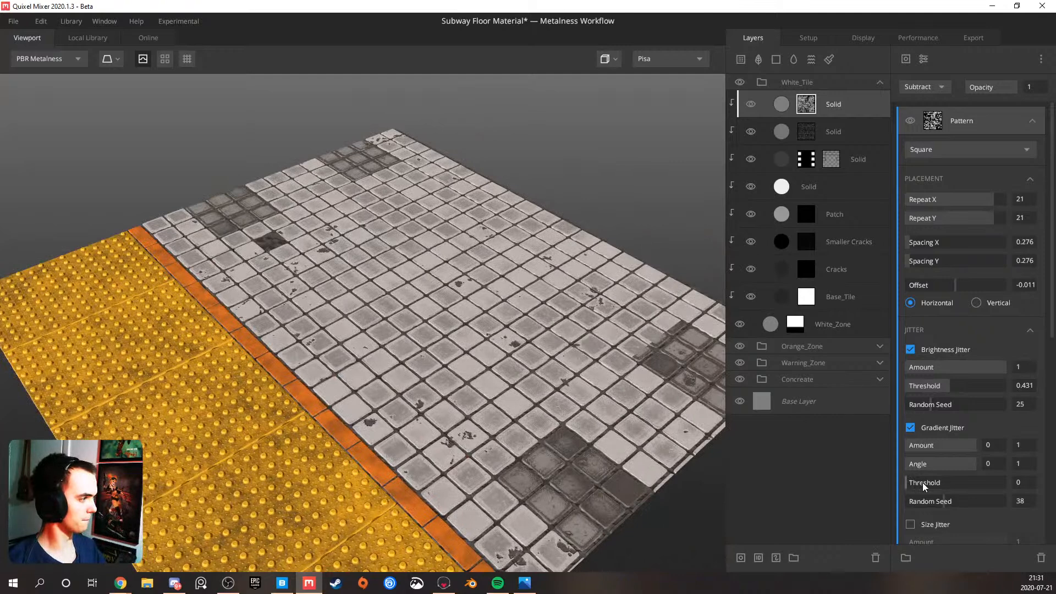
scroll(935, 490, "down", 6)
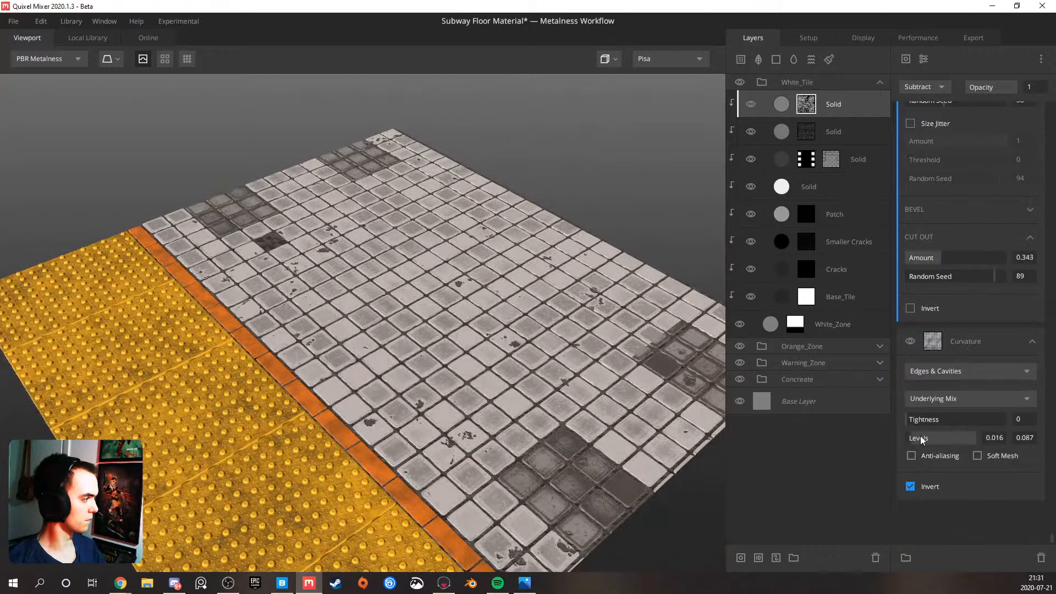
scroll(941, 352, "up", 3)
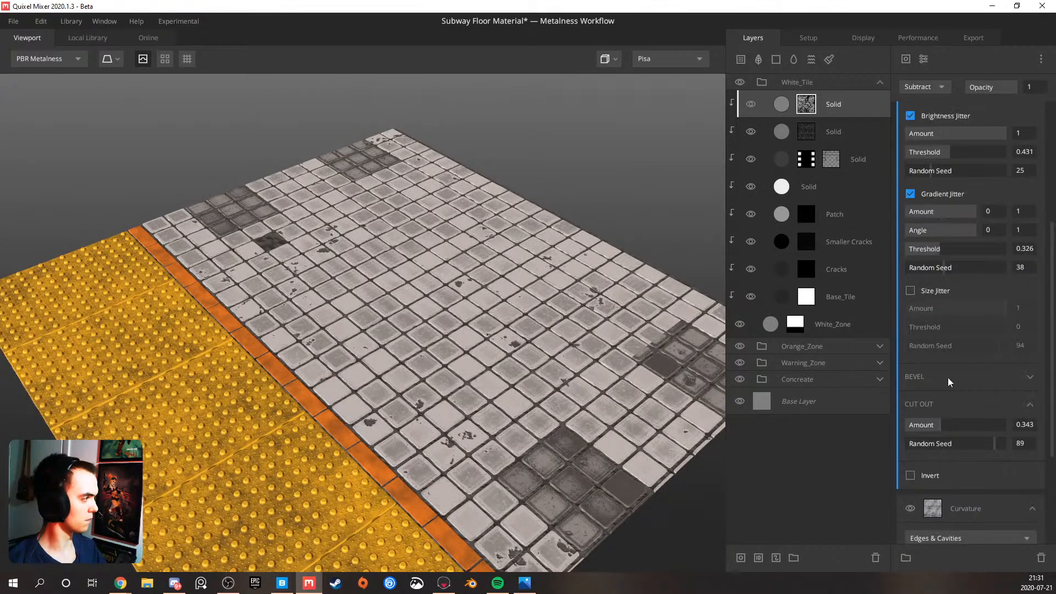
Set the pattern's cut-out amount to 0.657 and, in the Layer Mask view, the brightness jitter's amount to 1 and threshold to 0.53
left_click_drag(958, 429, 973, 429)
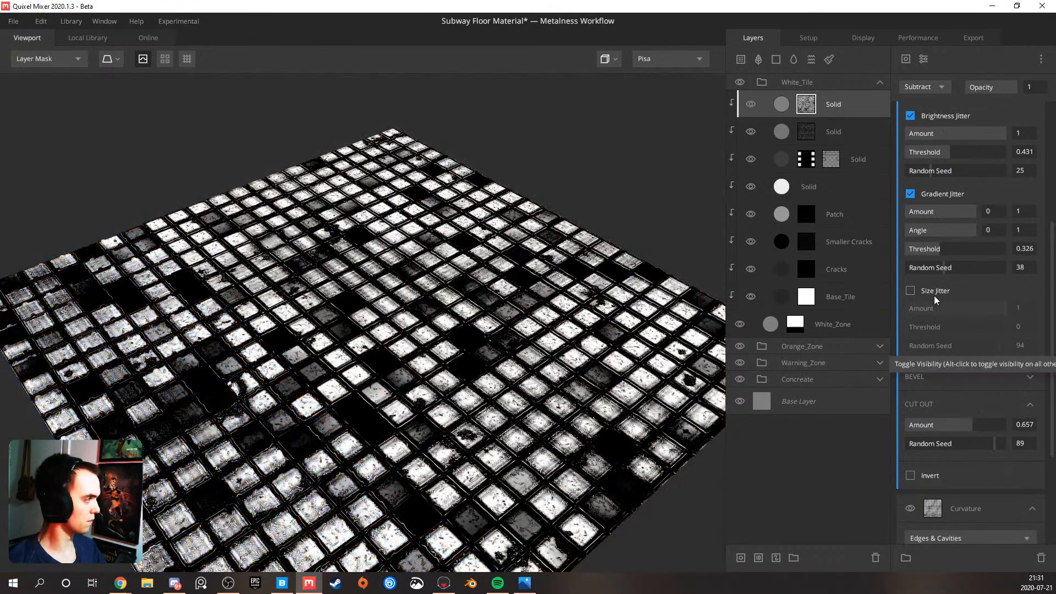
scroll(938, 243, "up", 4)
left_click_drag(948, 390, 941, 369)
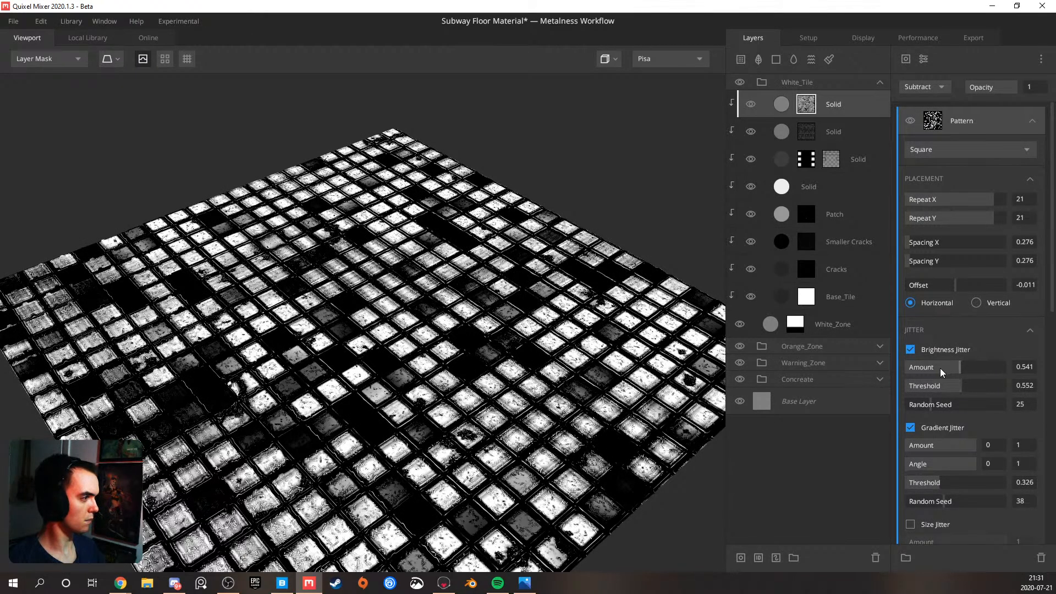
left_click(984, 368)
left_click_drag(902, 369, 824, 372)
left_click_drag(949, 385, 863, 384)
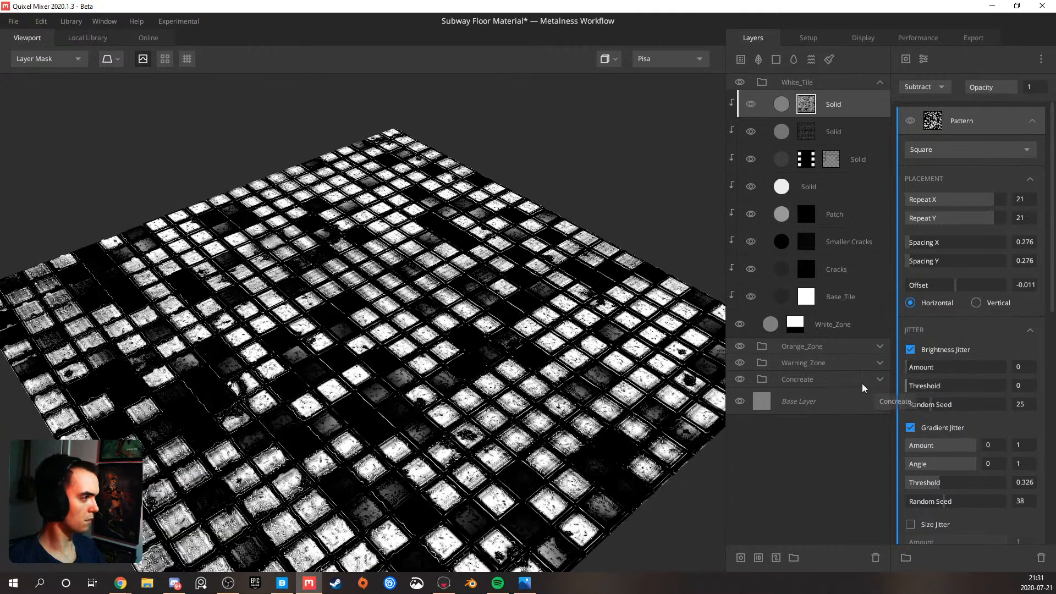
left_click(952, 387)
left_click_drag(968, 370, 1054, 377)
mouse_move(951, 387)
left_mouse_down()
mouse_move(925, 388)
mouse_move(958, 387)
left_mouse_up()
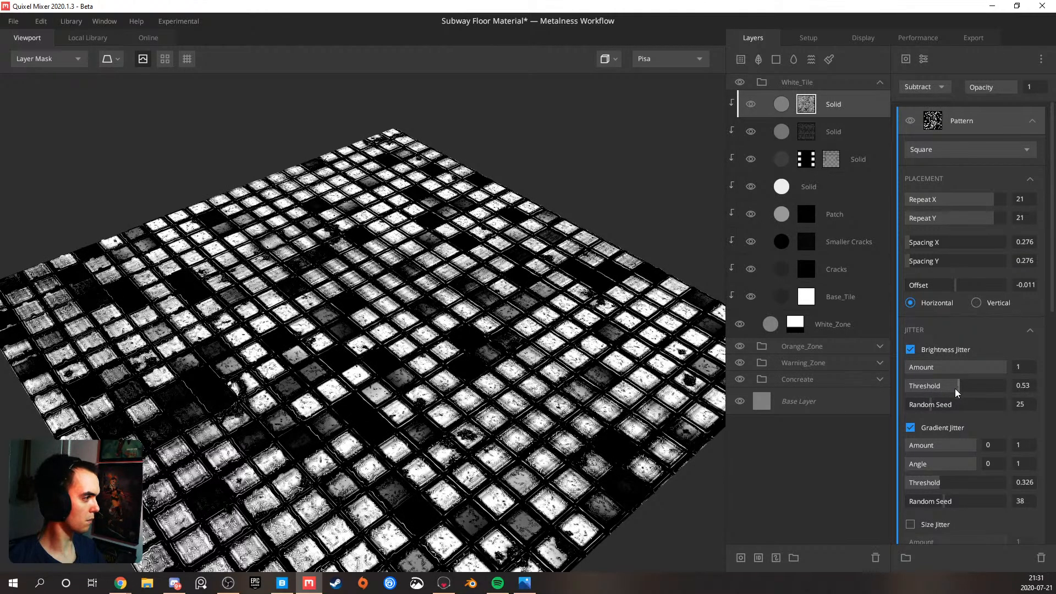
Set the gradient jitter's threshold to 0 and random seed to 67.40, and the cut-out random seed to 32.59
scroll(955, 389, "down", 5)
scroll(940, 371, "up", 3)
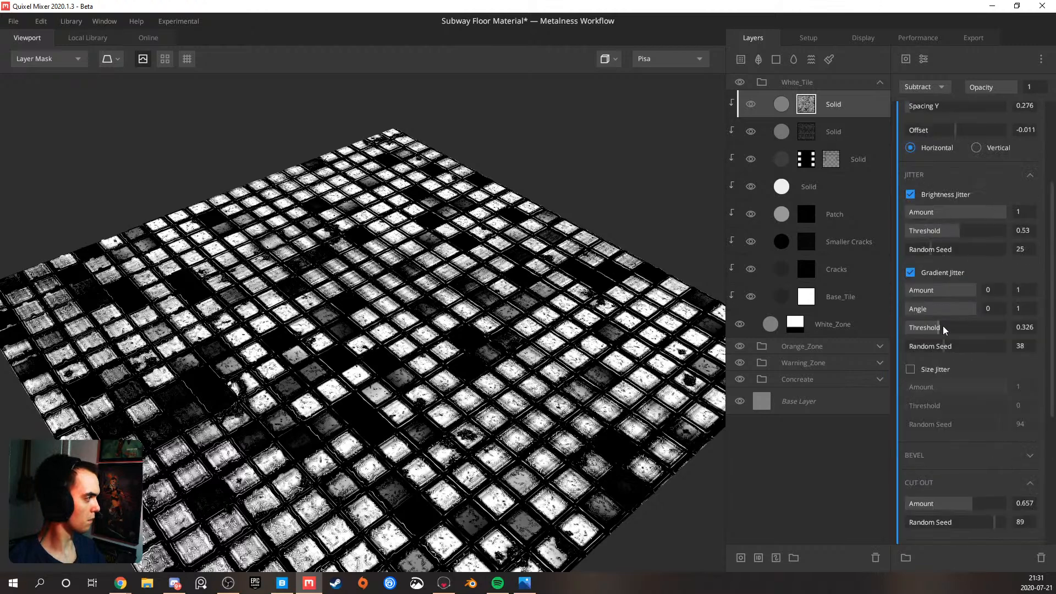
left_click_drag(940, 326, 863, 332)
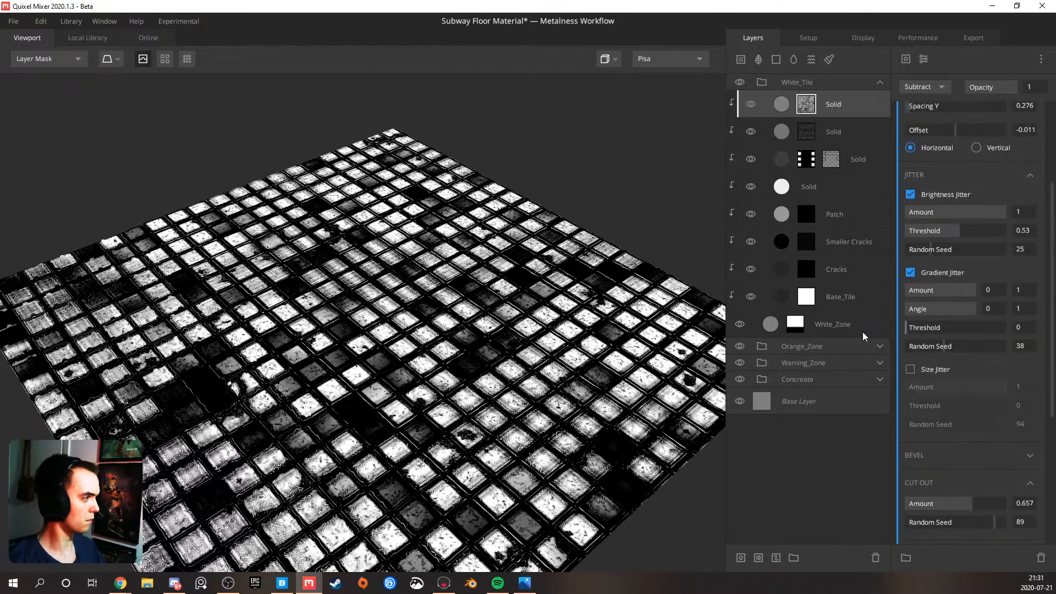
scroll(964, 424, "down", 2)
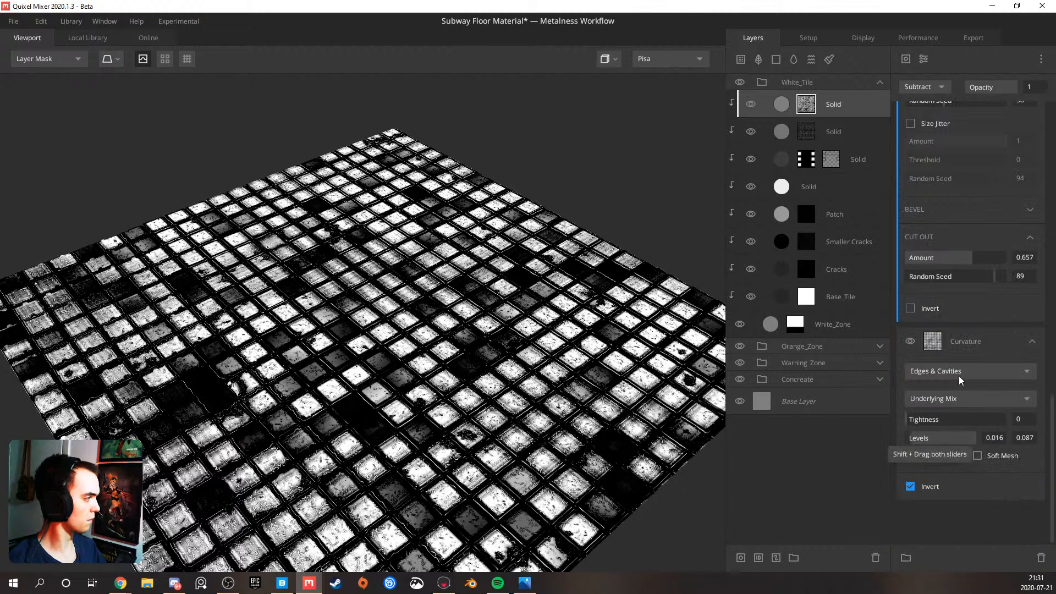
left_click_drag(995, 444, 939, 445)
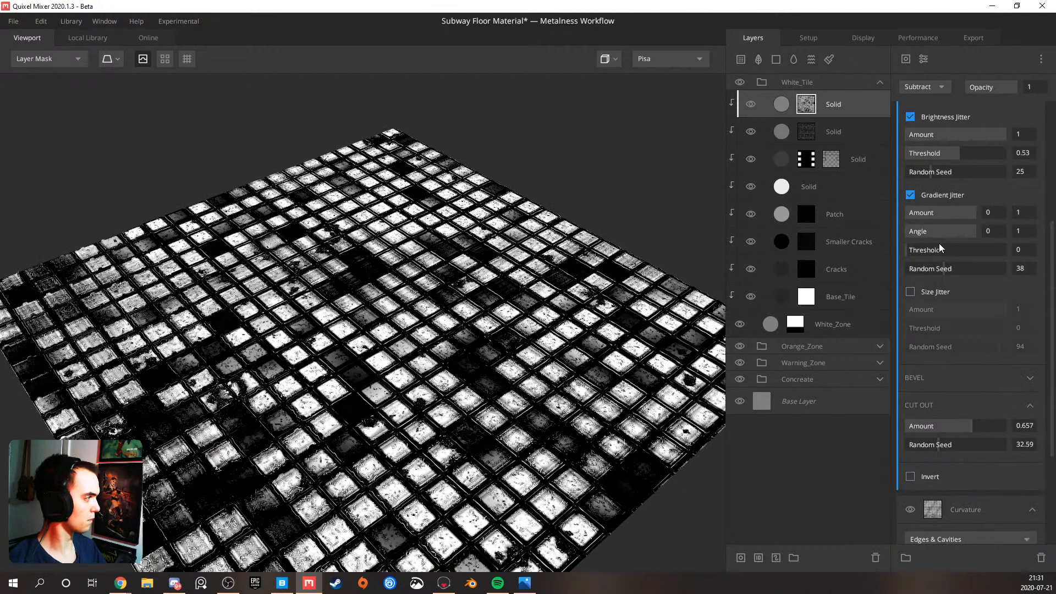
left_click_drag(942, 268, 973, 273)
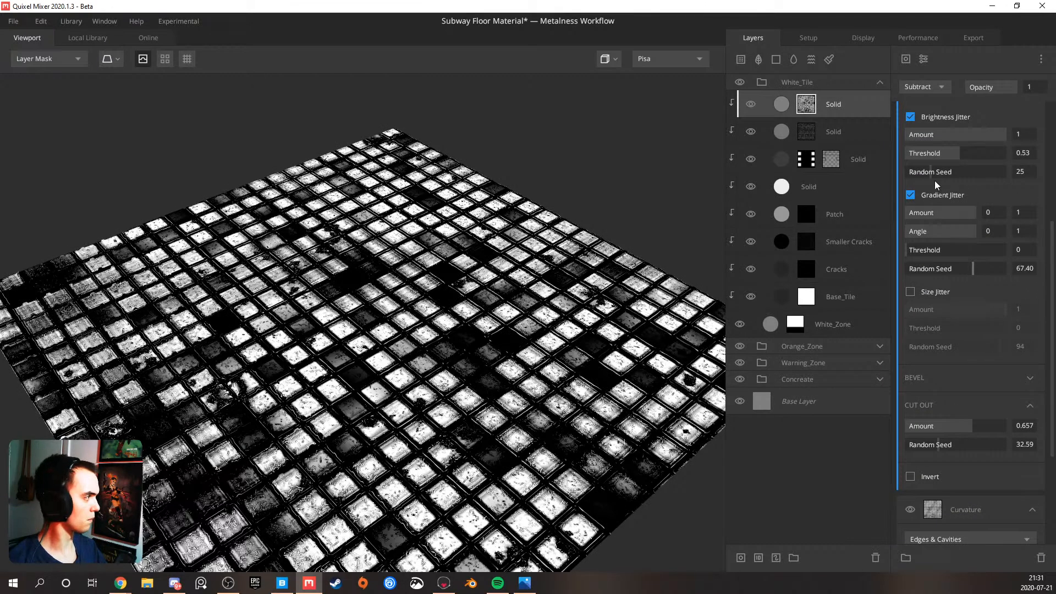
Set the brightness jitter's random seed to 7.182 and threshold to 0.519, and the gradient jitter's threshold to 0.436
left_click(985, 177)
left_click_drag(938, 174, 896, 160)
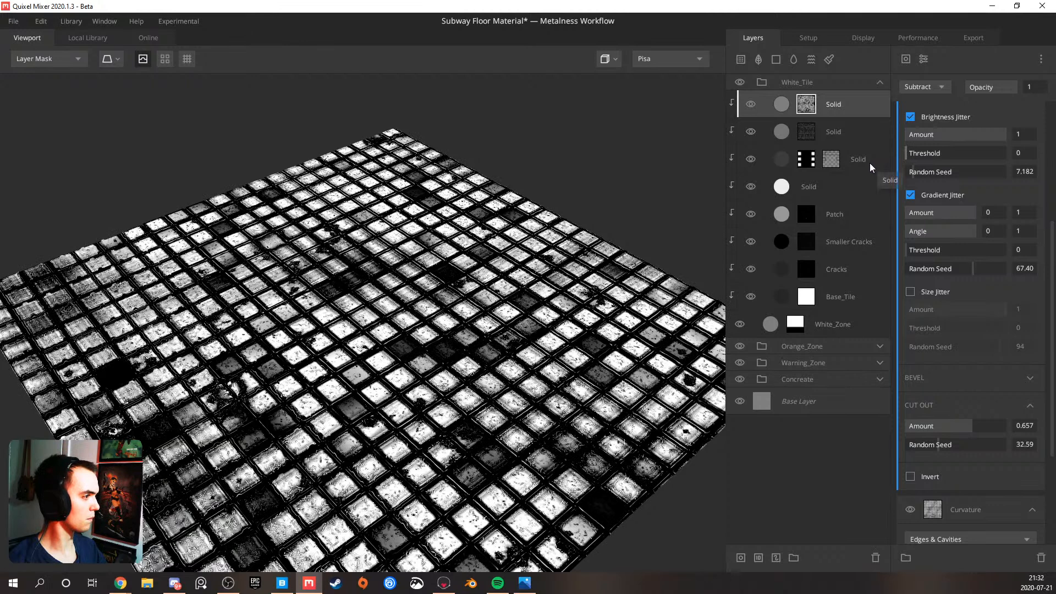
left_click_drag(941, 153, 958, 152)
left_click(950, 250)
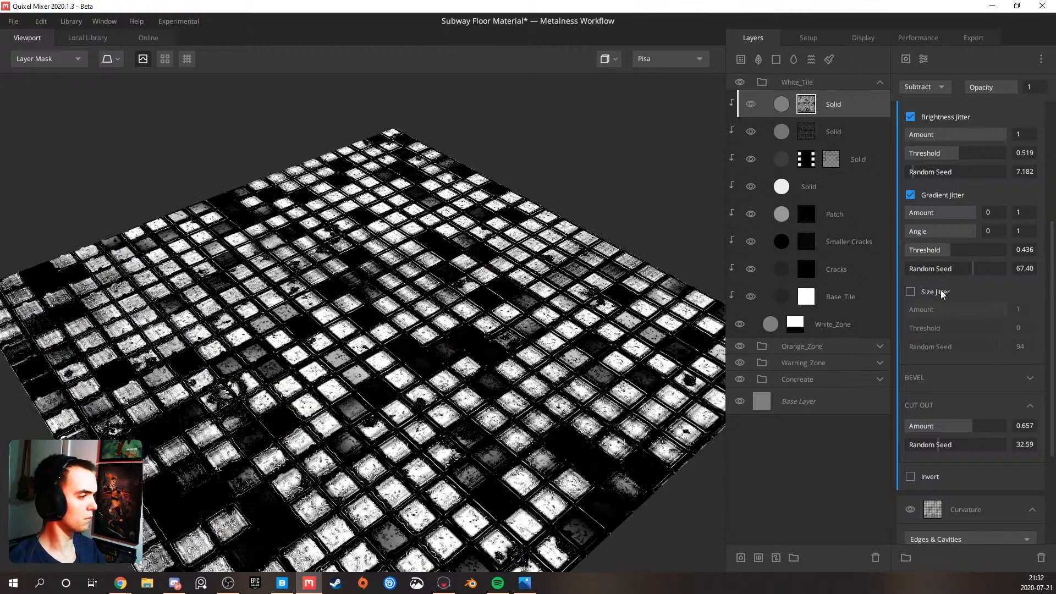
Invert the Pattern mask component and return to the PBR Metalness view to check the tiles
left_click(911, 477)
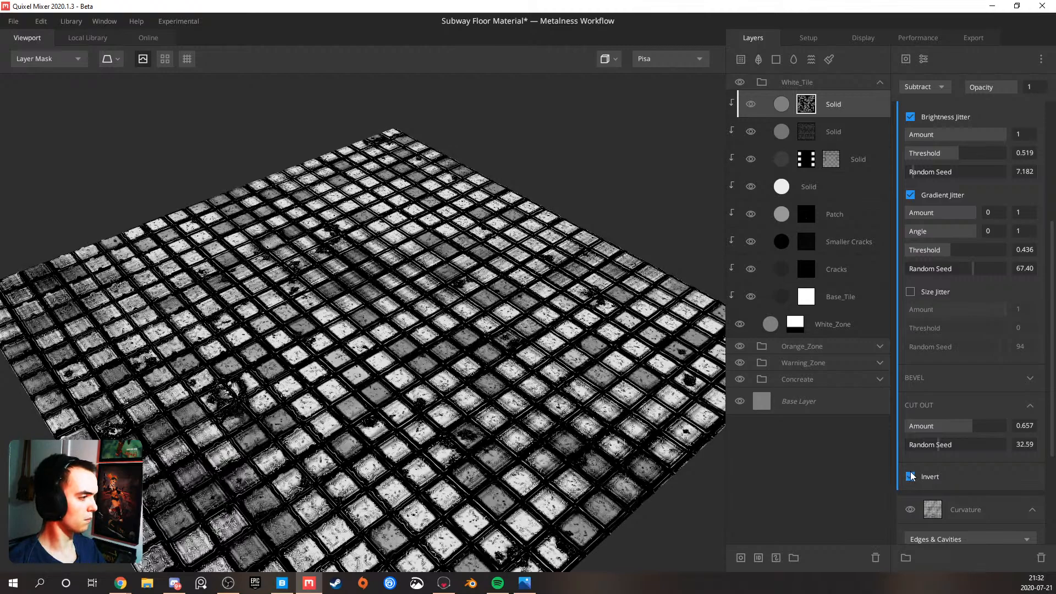
key("m")
scroll(518, 345, "down", 3)
left_click_drag(518, 346, 508, 325)
scroll(447, 315, "up", 4)
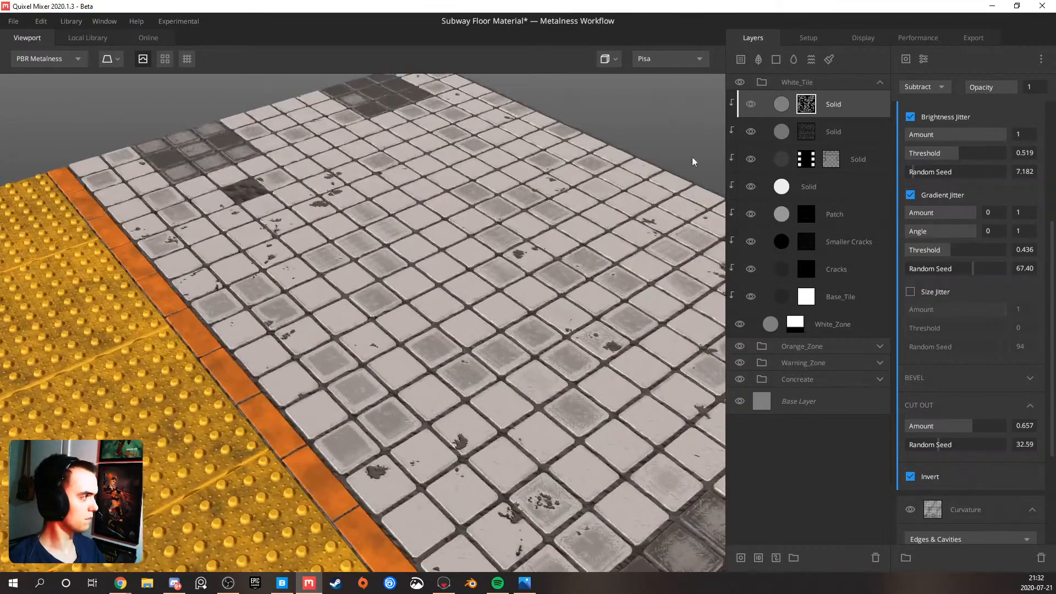
Collapse the Pattern settings and add a Perlin noise component to the top Solid layer's mask
left_click(783, 104)
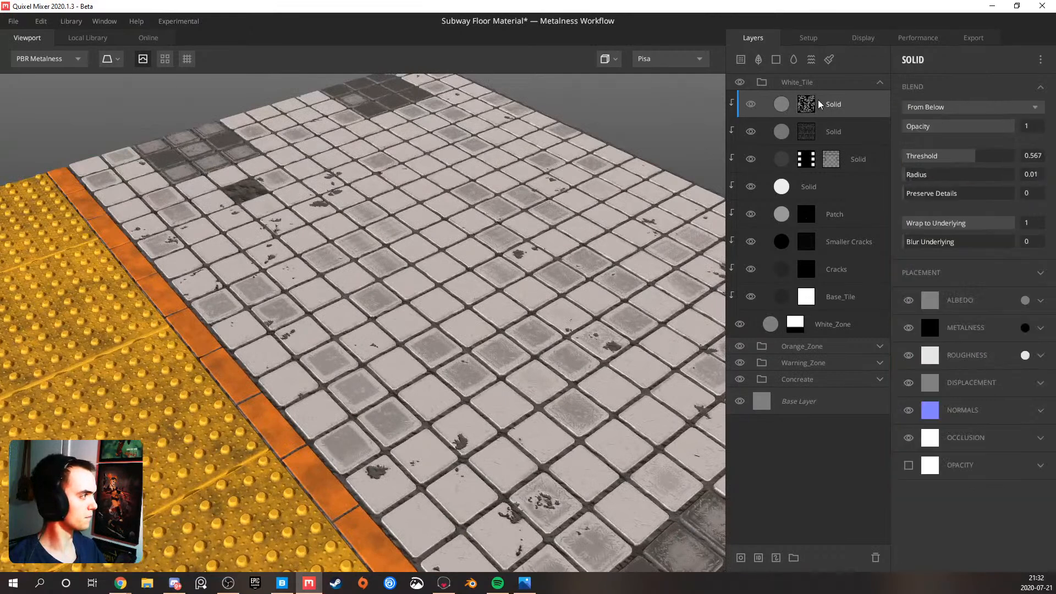
left_click(807, 104)
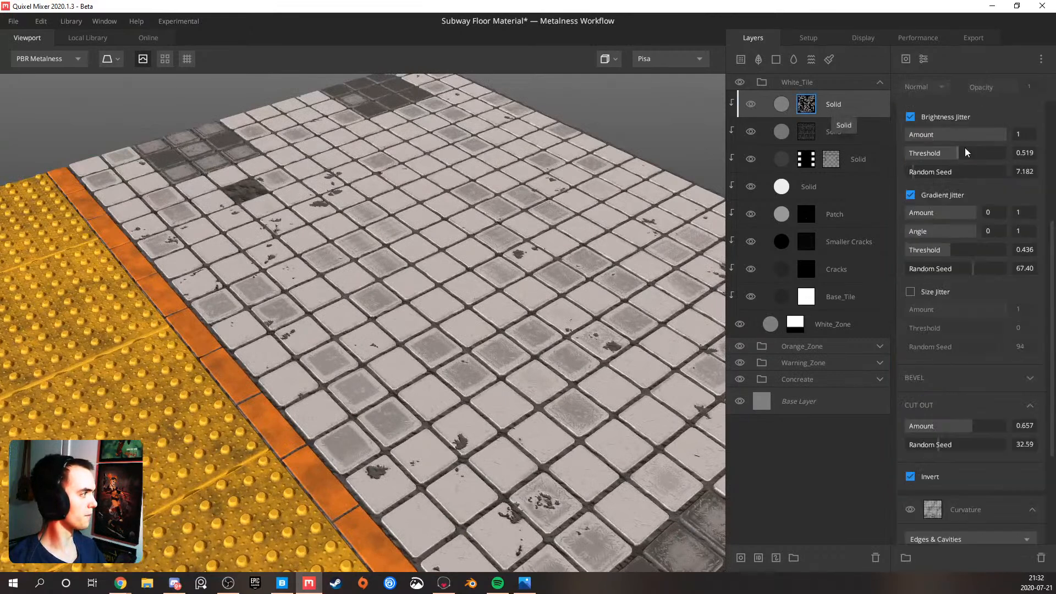
scroll(962, 146, "up", 5)
left_click(1033, 122)
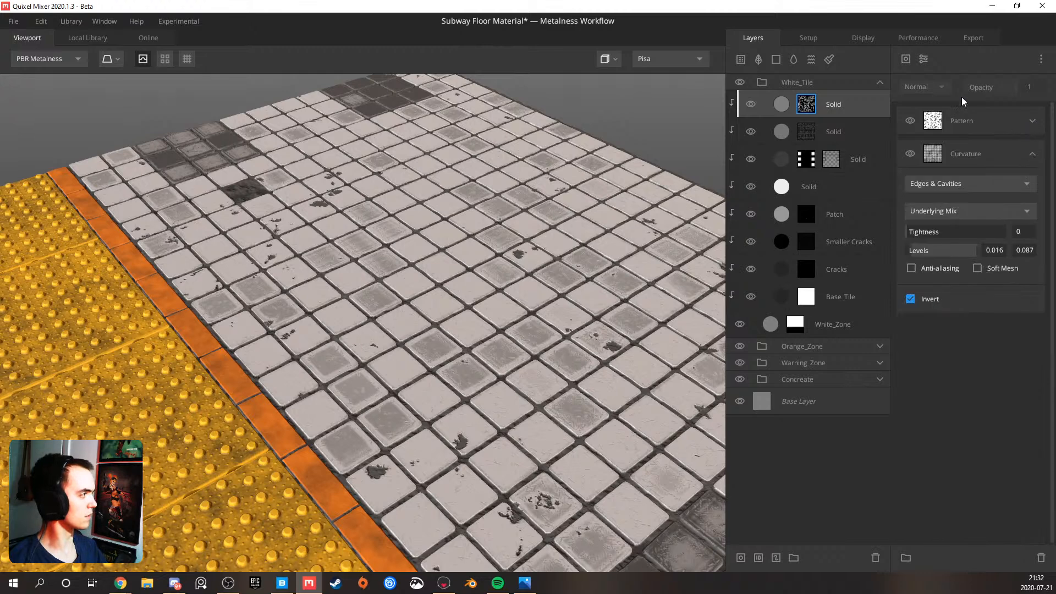
left_click(925, 59)
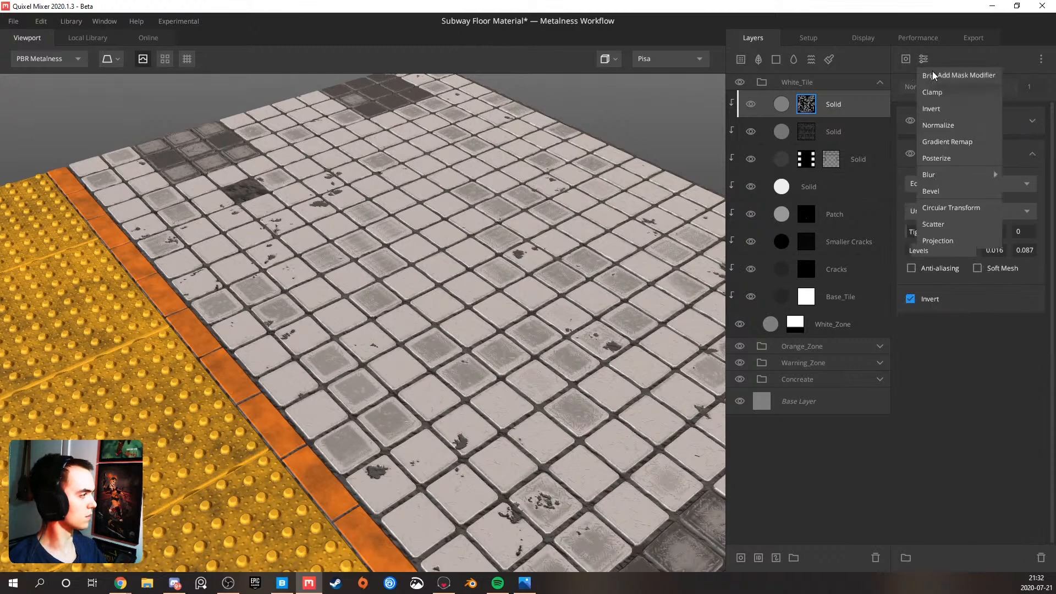
left_click(909, 57)
mouse_move(933, 110)
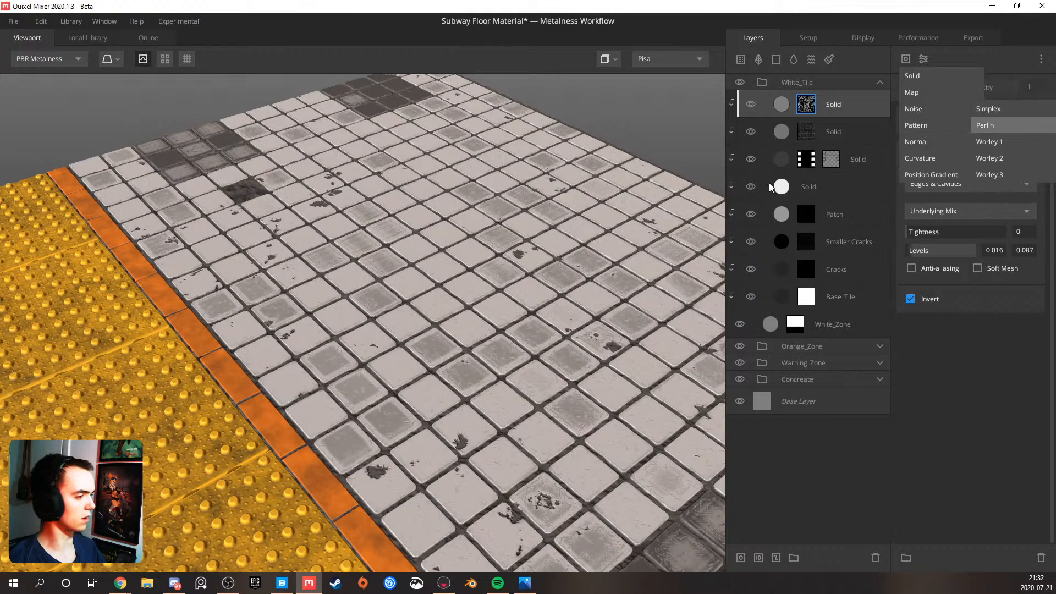
left_click(988, 124)
left_click_drag(374, 240, 345, 257)
scroll(345, 256, "up", 2)
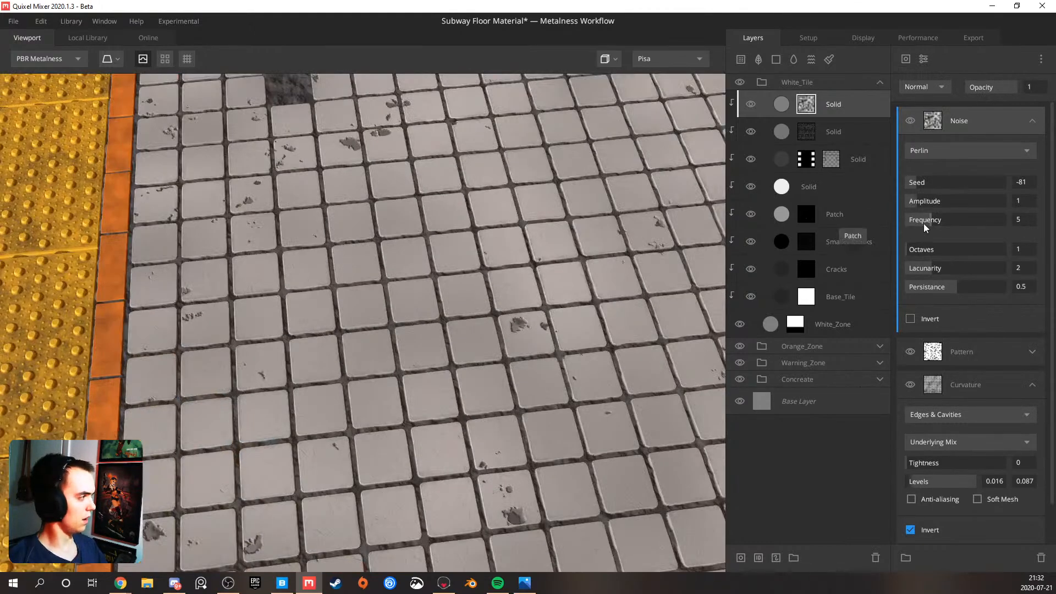
Set the Perlin noise to frequency 14.17, octaves 5 and lacunarity 3.069, and blend it with Multiply
left_click_drag(925, 220, 965, 225)
left_click_drag(920, 252, 985, 268)
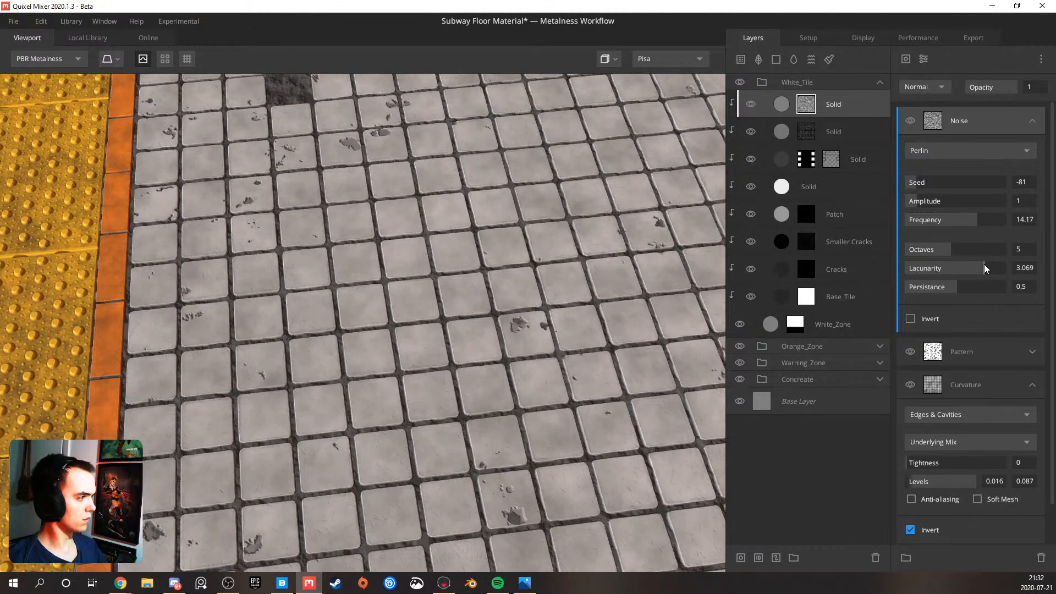
left_click(944, 89)
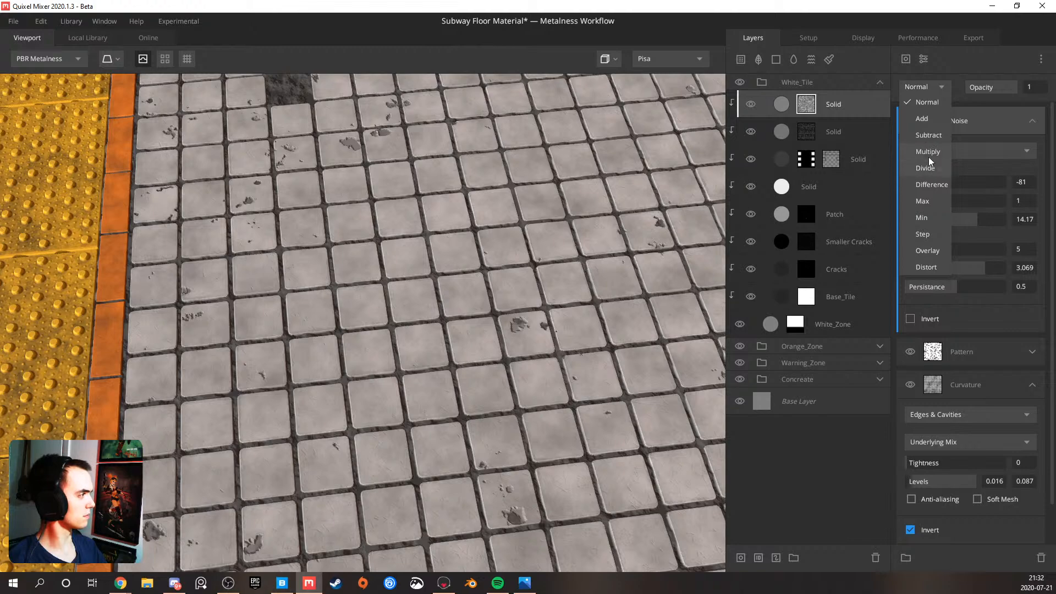
left_click(929, 150)
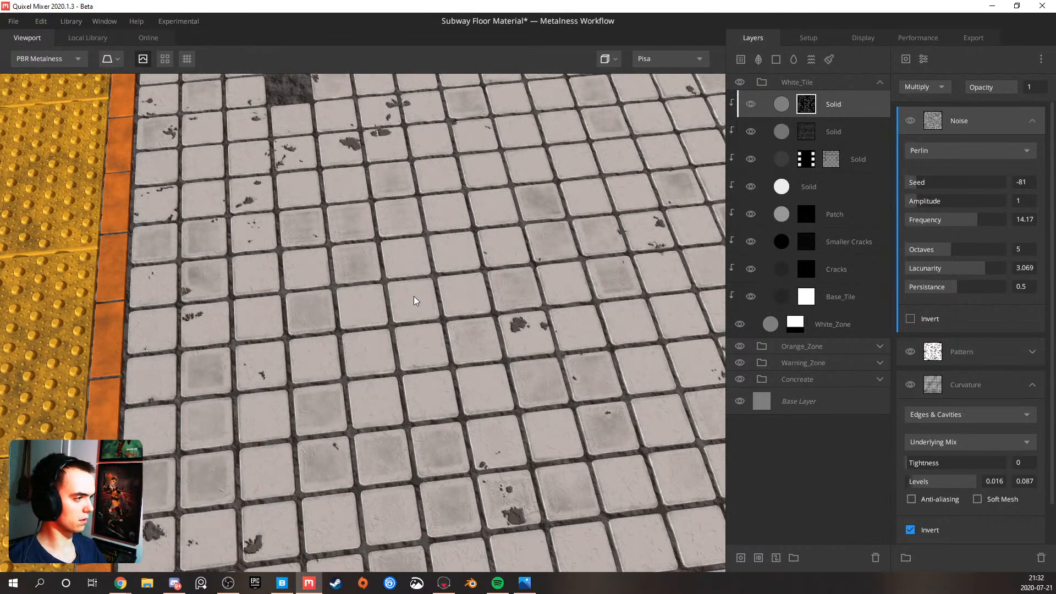
scroll(413, 296, "down", 3)
left_click_drag(415, 296, 443, 276)
scroll(455, 270, "up", 2)
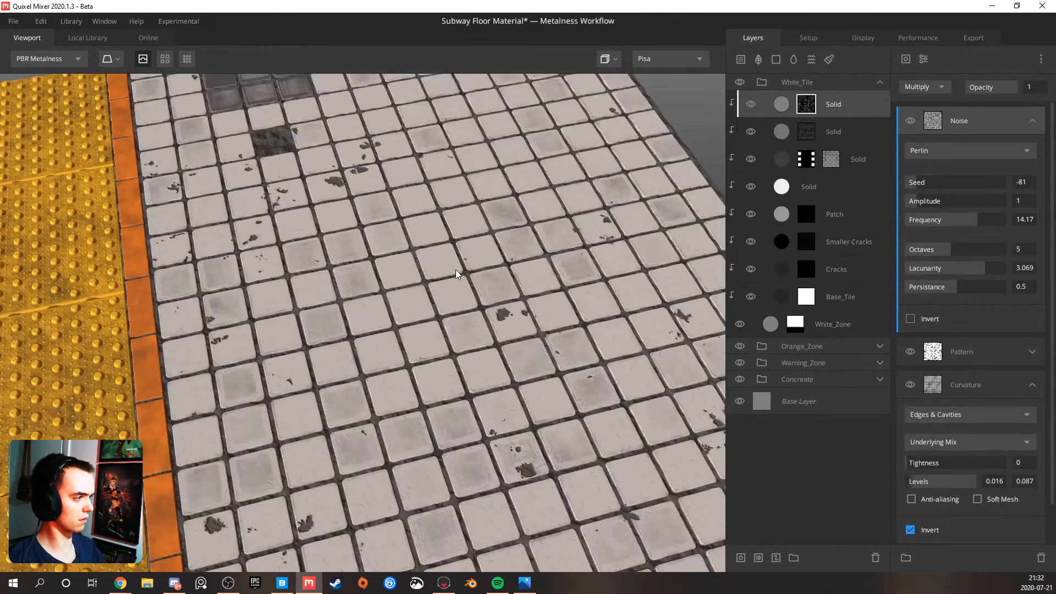
Show the Layer Mask view and raise the Perlin noise's amplitude to 10
key("m")
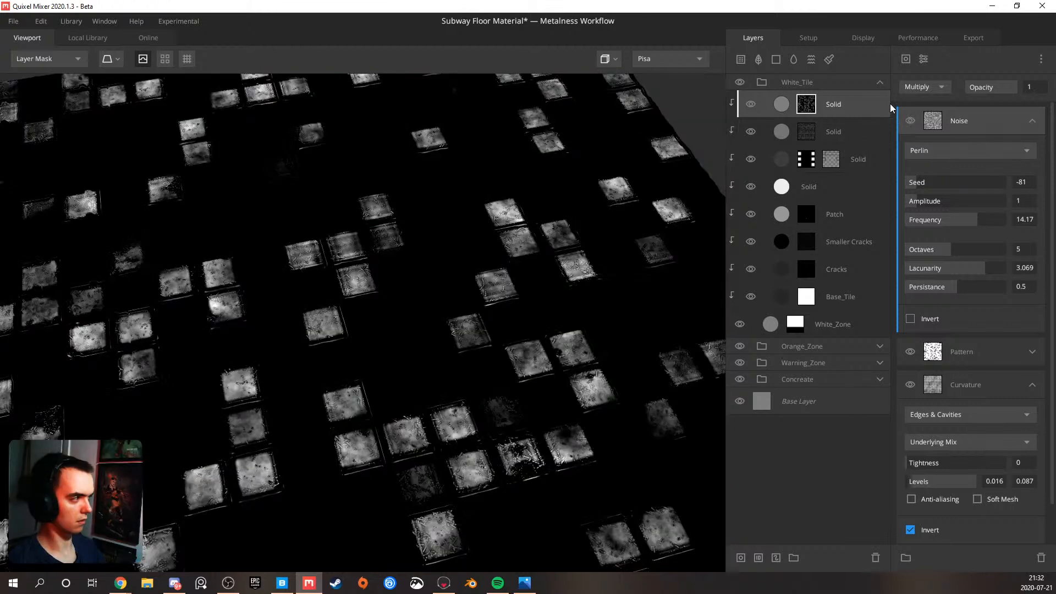
left_click_drag(927, 203, 1007, 201)
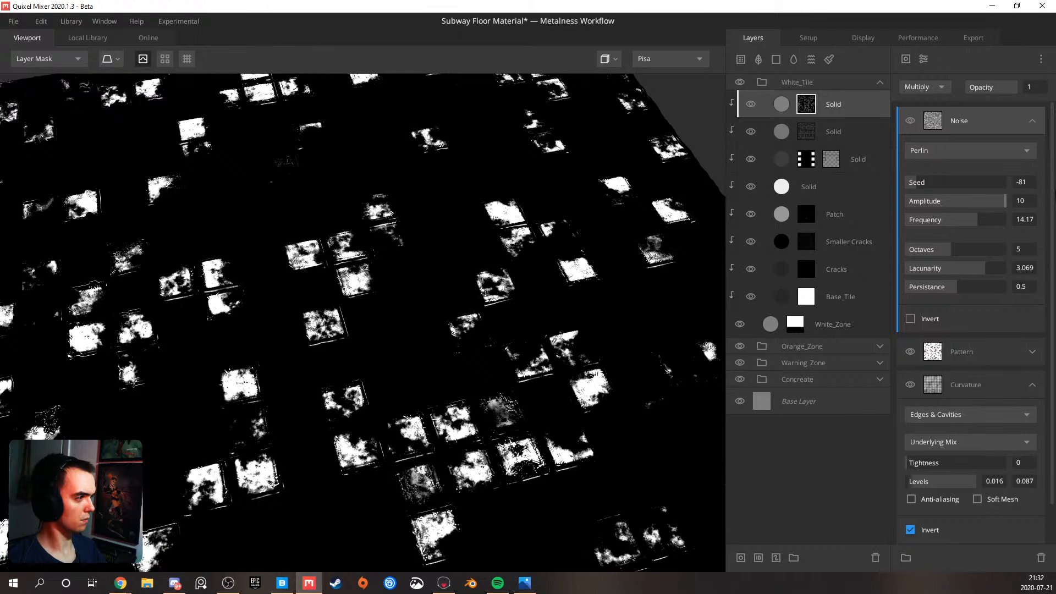
Set the Perlin noise to frequency 4.751, octaves 9 and persistence 0.707, and return to the PBR Metalness view
left_click_drag(969, 219, 930, 219)
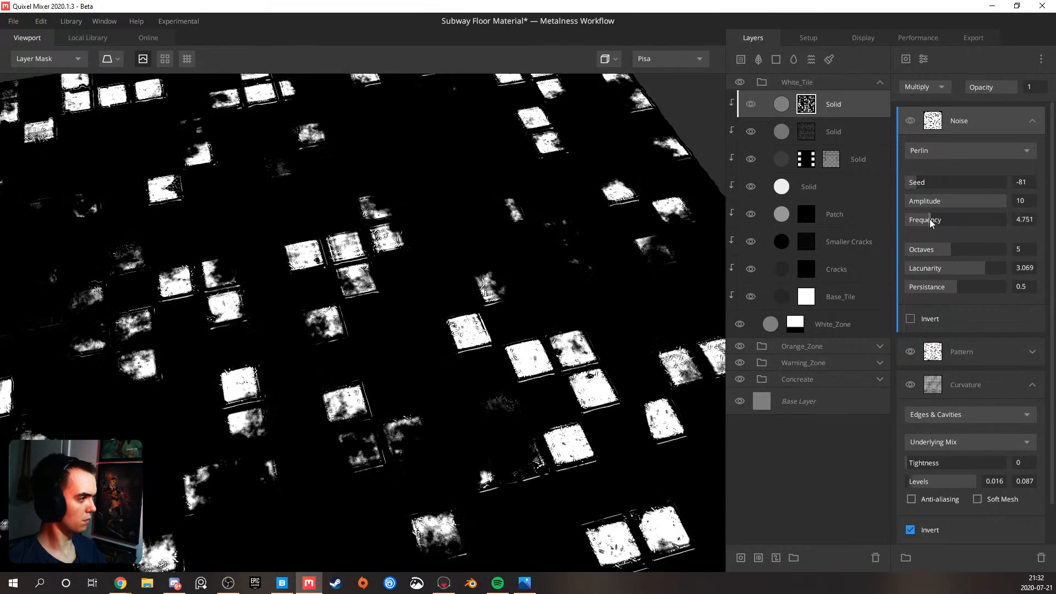
mouse_move(956, 289)
left_mouse_down()
mouse_move(982, 286)
mouse_move(949, 286)
left_mouse_up()
left_click(976, 286)
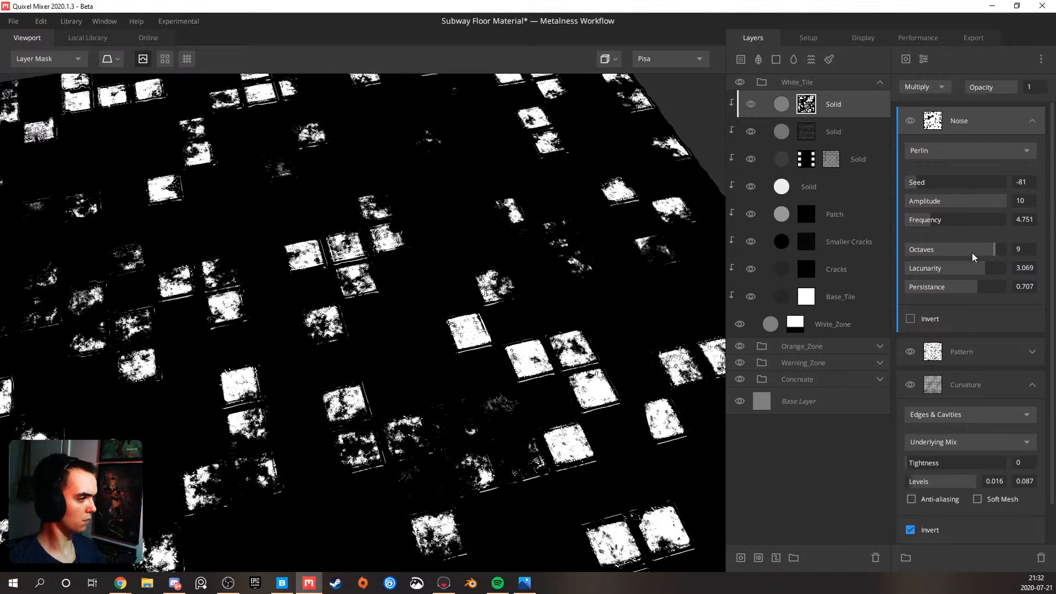
key("m")
scroll(532, 303, "down", 3)
mouse_move(527, 302)
left_mouse_down("alt")
mouse_move(536, 292)
mouse_move(516, 312)
mouse_move(539, 313)
left_mouse_up("alt")
scroll(517, 313, "up", 2)
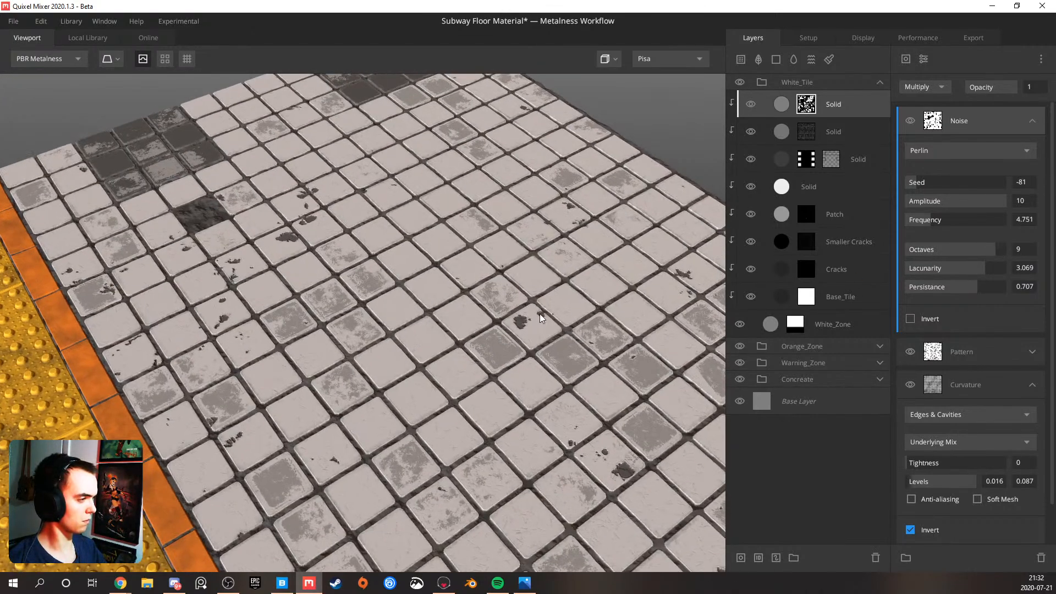
Move the Noise component below the Pattern component in the top Solid layer's mask stack and inspect the tiles
mouse_move(953, 127)
left_mouse_down()
mouse_move(969, 276)
mouse_move(956, 145)
left_mouse_up()
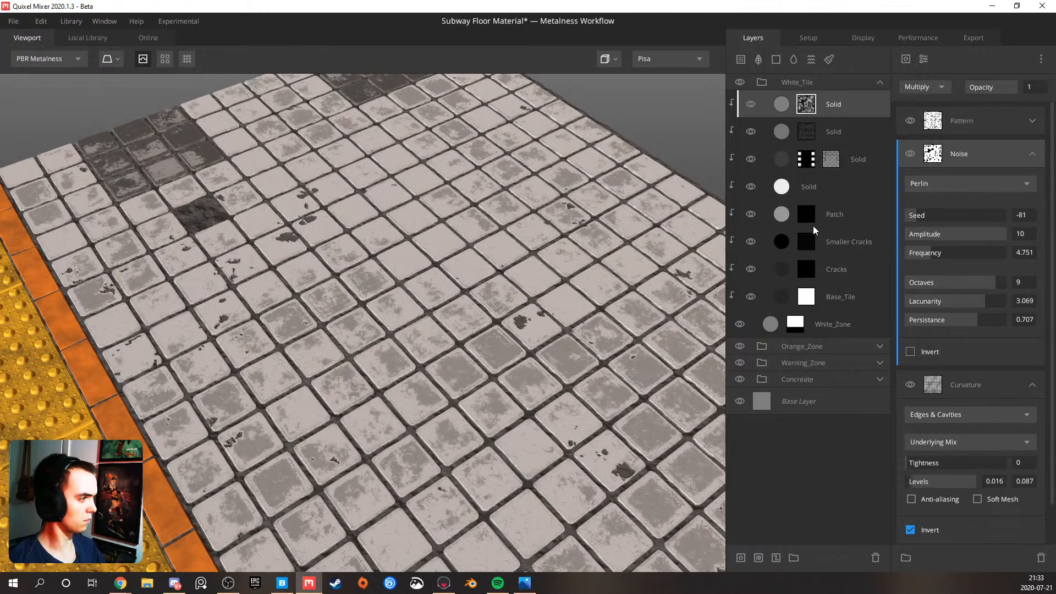
left_click_drag(422, 331, 693, 196)
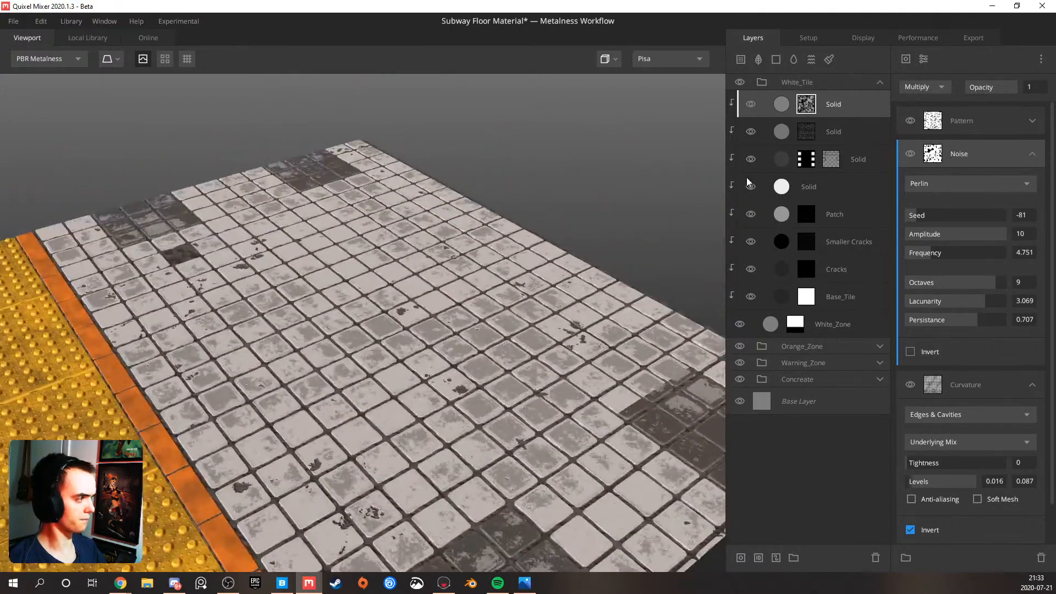
Set the top Solid layer's albedo colour to black, hex 000000
left_click(836, 102)
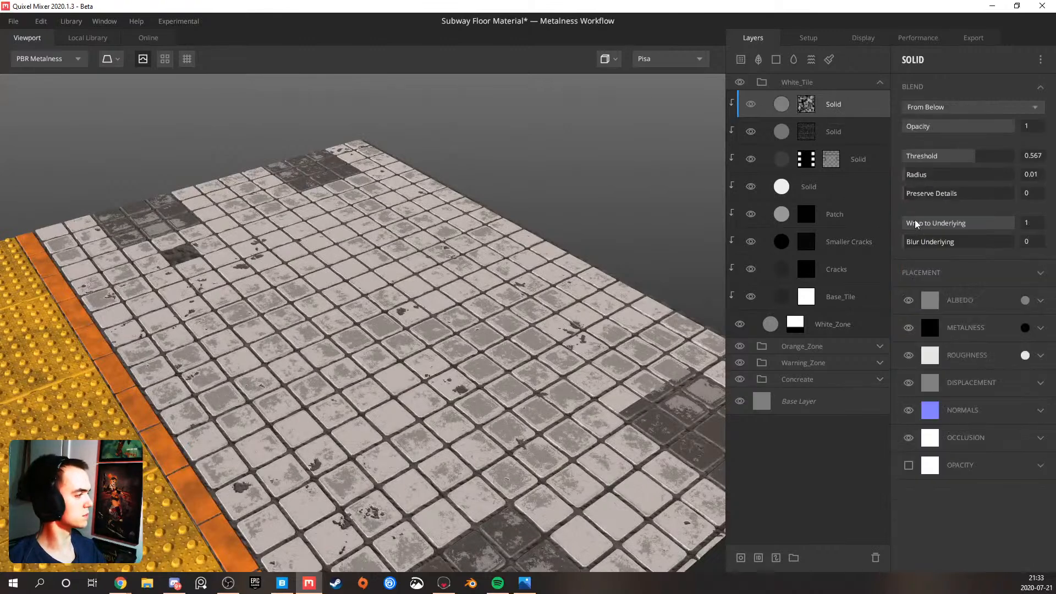
left_click(1025, 300)
left_click_drag(418, 355, 310, 405)
left_click(660, 401)
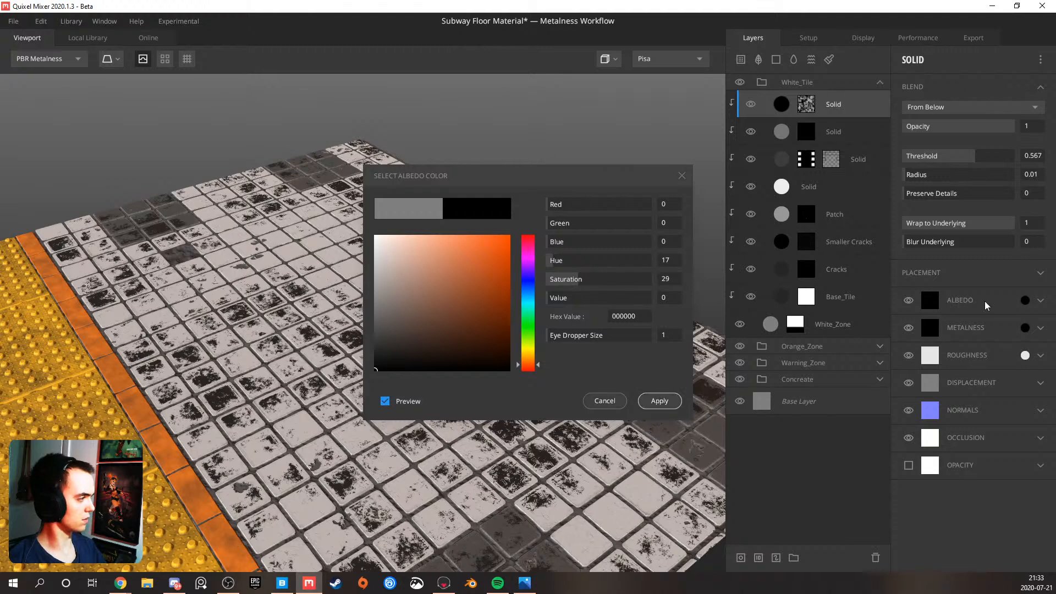
Set the top Solid layer's albedo to Match to Underlying 1 and contrast 1.174
left_click(1042, 302)
left_click_drag(944, 401, 1021, 402)
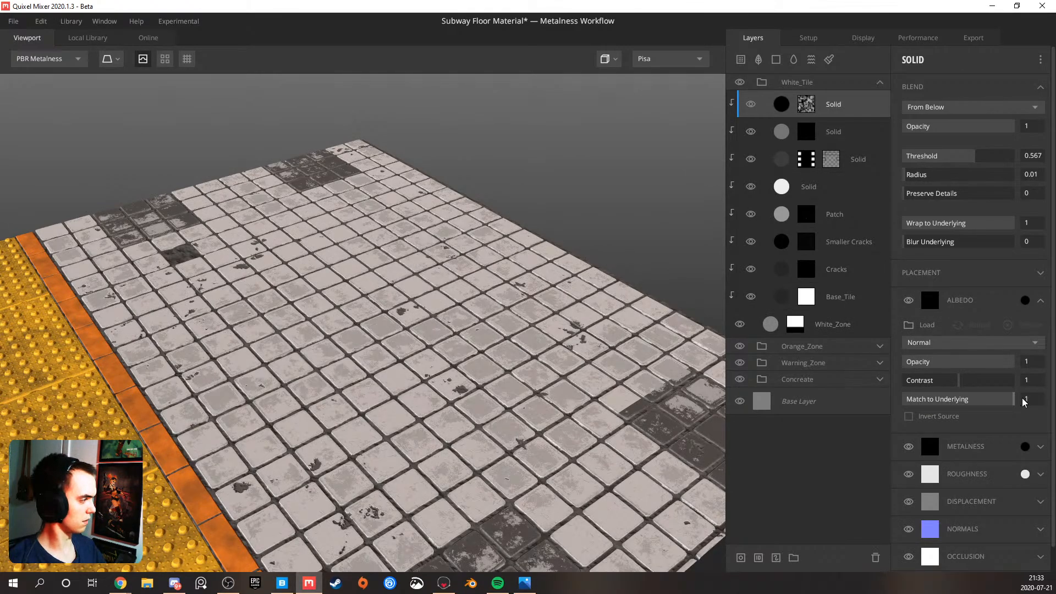
left_click_drag(582, 375, 363, 307)
scroll(420, 350, "down", 3)
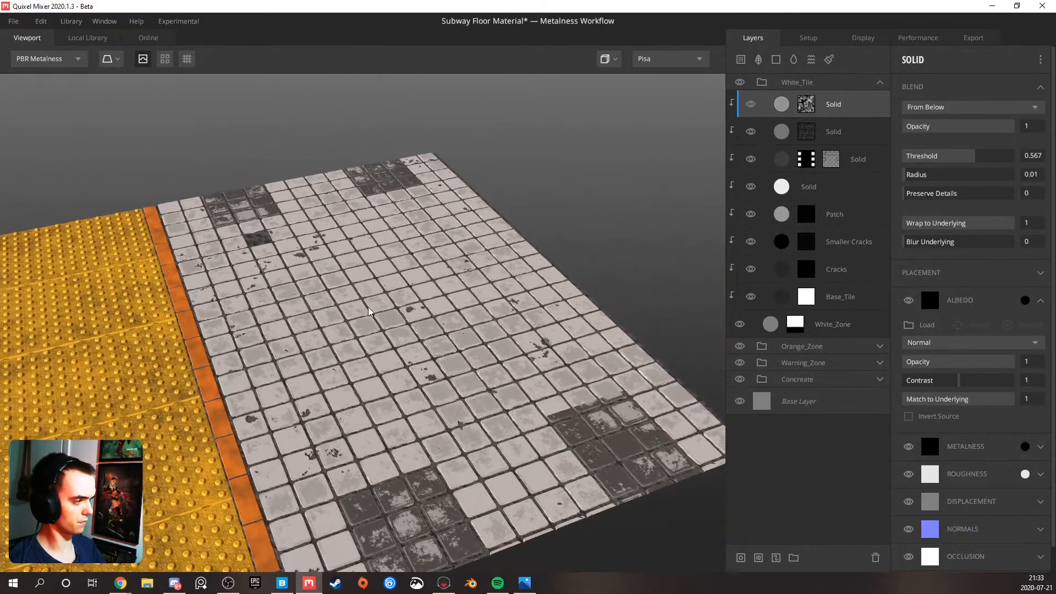
scroll(367, 308, "up", 3)
mouse_move(960, 381)
left_mouse_down()
mouse_move(993, 384)
mouse_move(969, 388)
left_mouse_up()
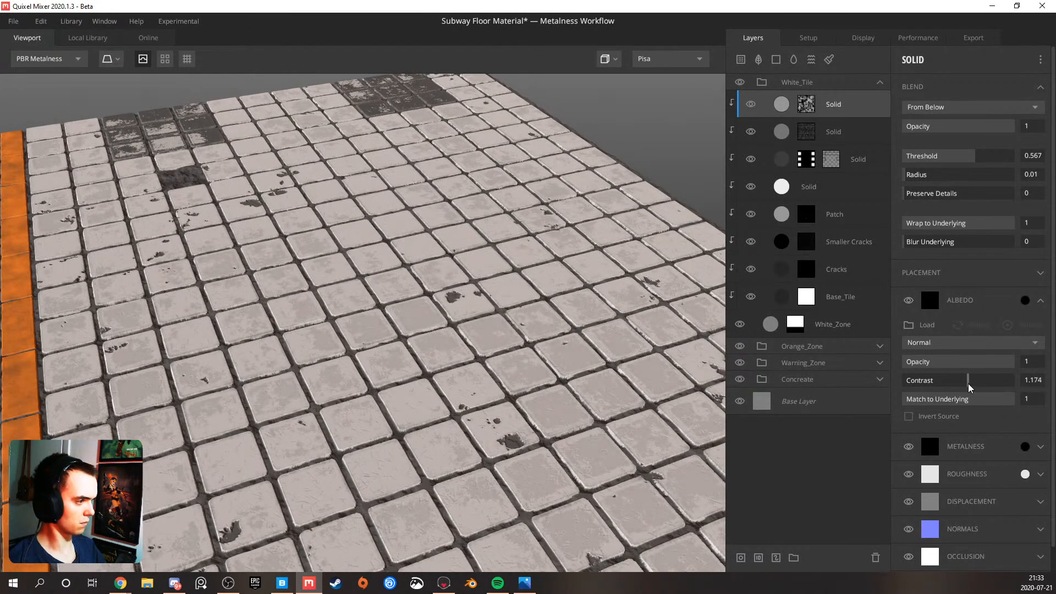
Inspect the floor's tiles and compare them with the subway reference pictures in Photos, then return to Quixel Mixer
key("m")
key("m")
scroll(341, 328, "down", 5)
left_click_drag(356, 324, 384, 433)
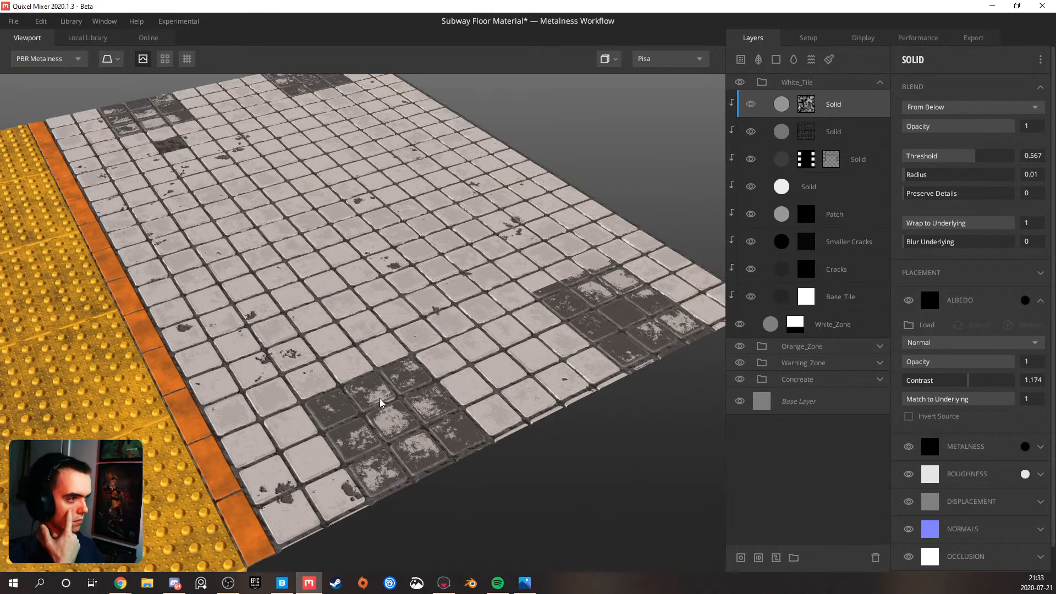
left_click(520, 582)
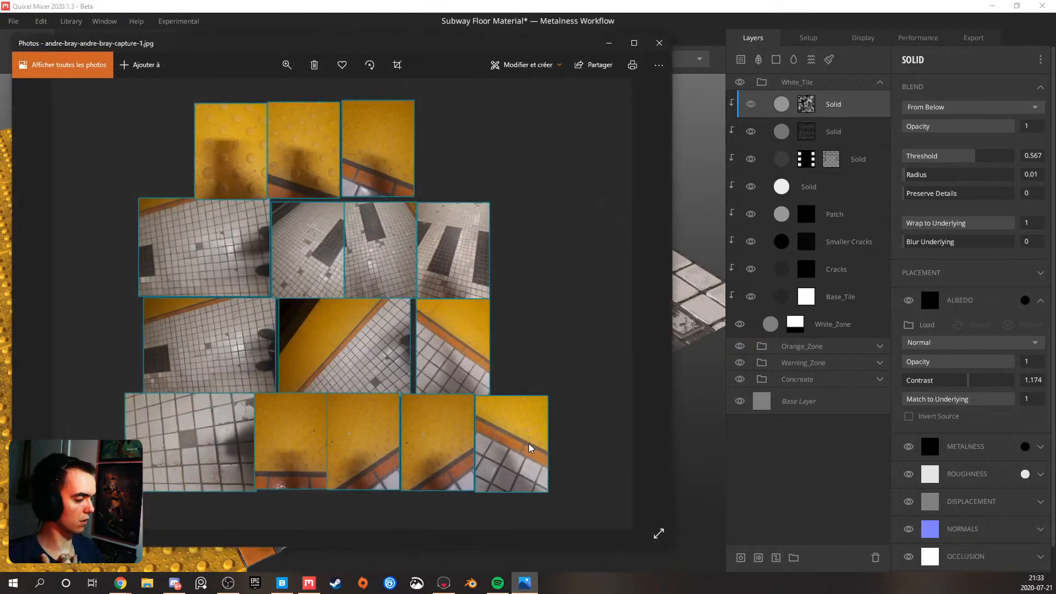
left_click(527, 574)
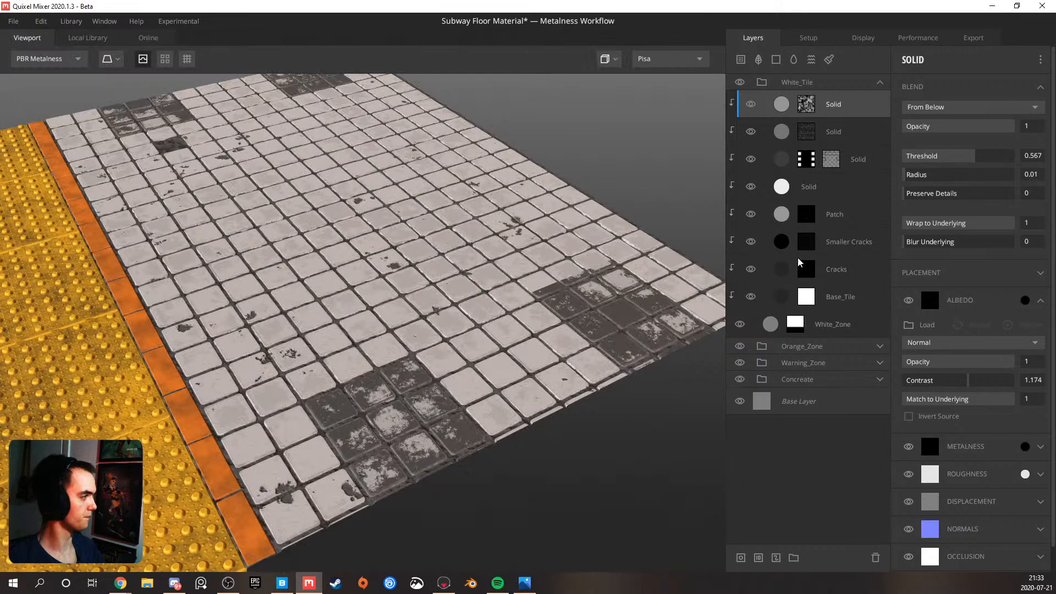
Set the top Solid layer's mask noise to frequency 3.978, octaves 5, lacunarity 2.384 and persistence 0.525
left_click(805, 107)
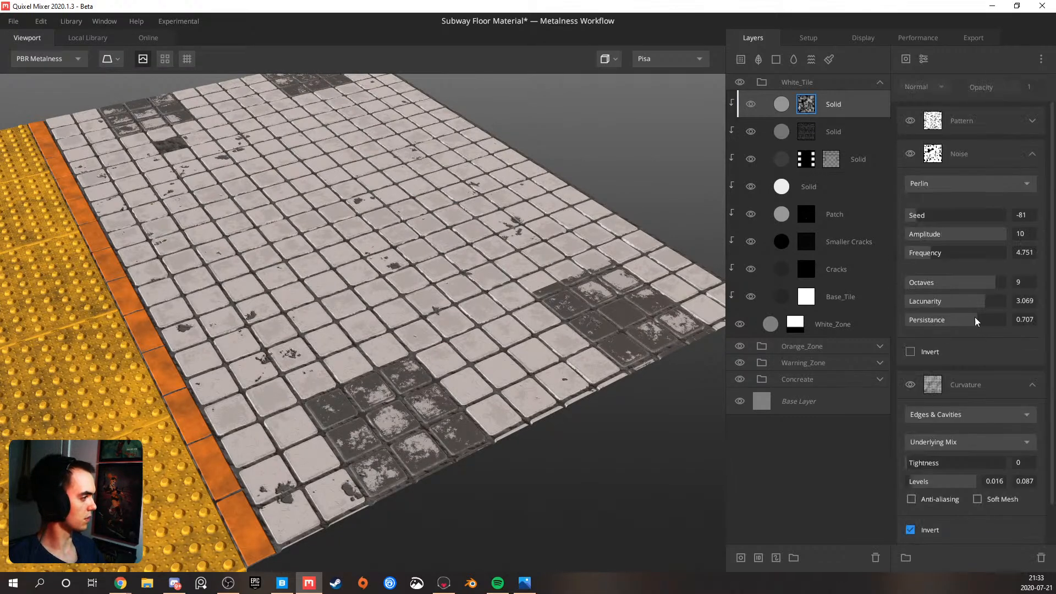
scroll(945, 253, "down", 2)
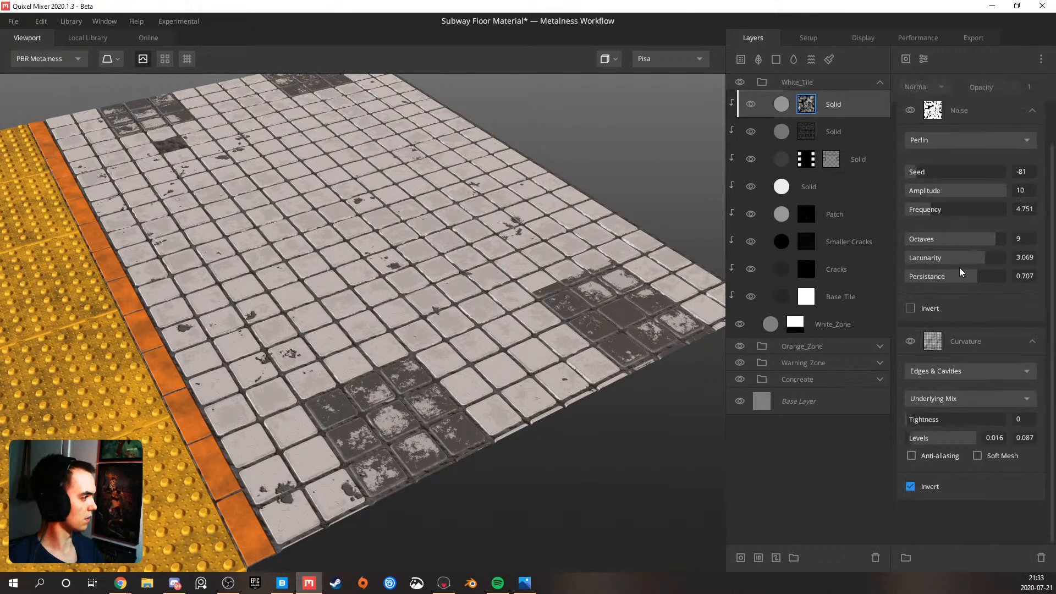
scroll(960, 267, "up", 2)
left_click_drag(935, 252, 950, 302)
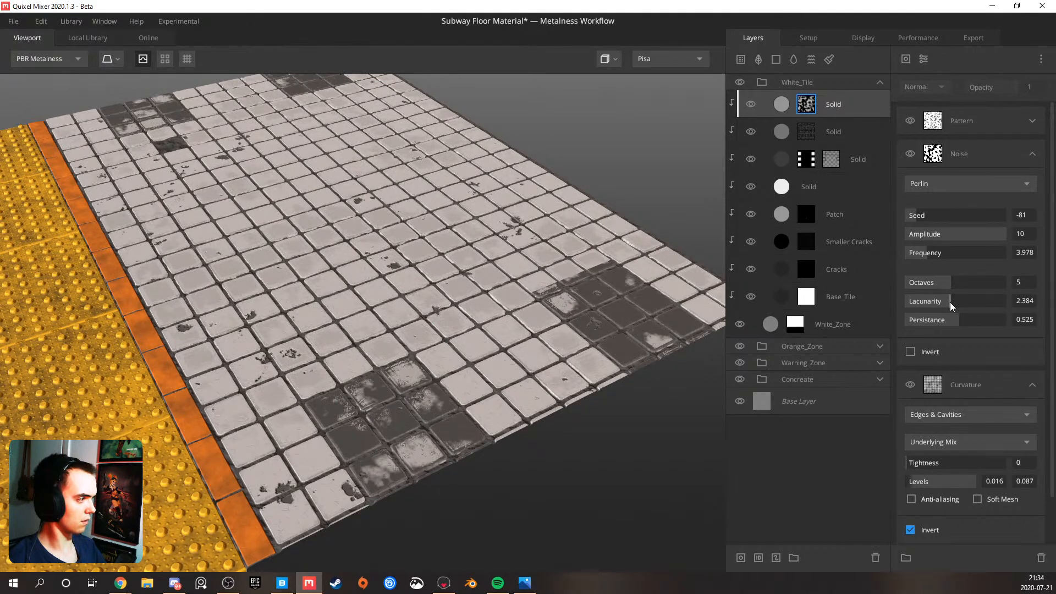
Turn on the tiling preview and set the Perlin noise's seed to 20
left_click_drag(589, 310, 341, 228)
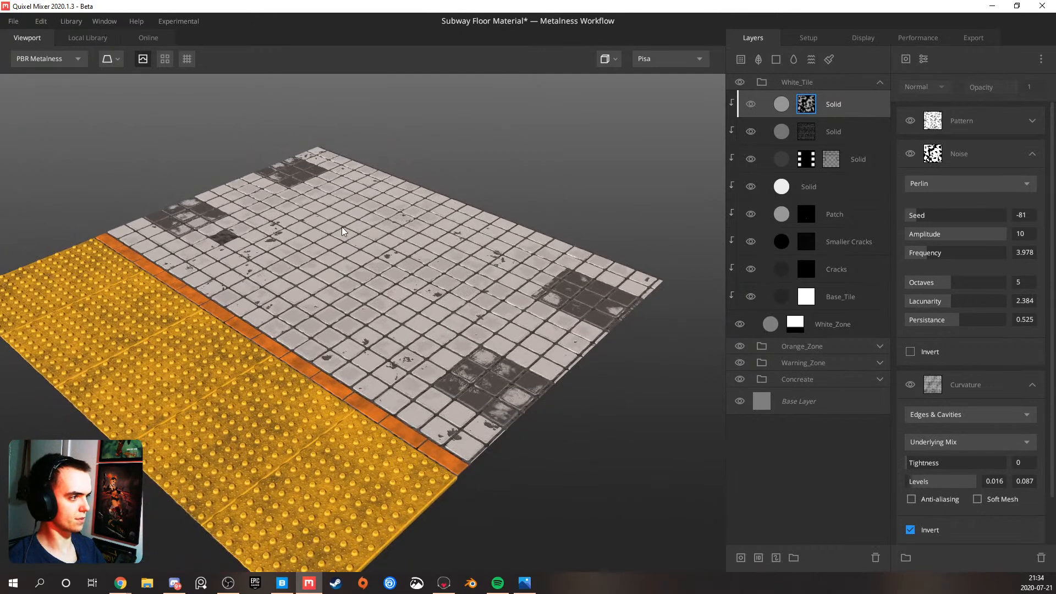
left_click_drag(932, 222, 953, 219)
left_click_drag(401, 304, 231, 157)
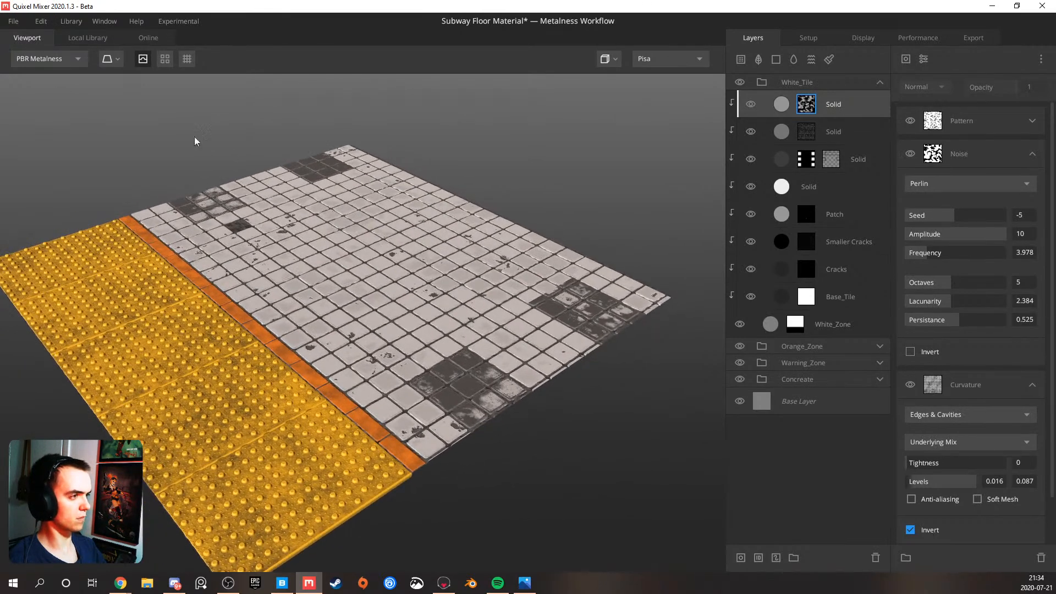
left_click(164, 59)
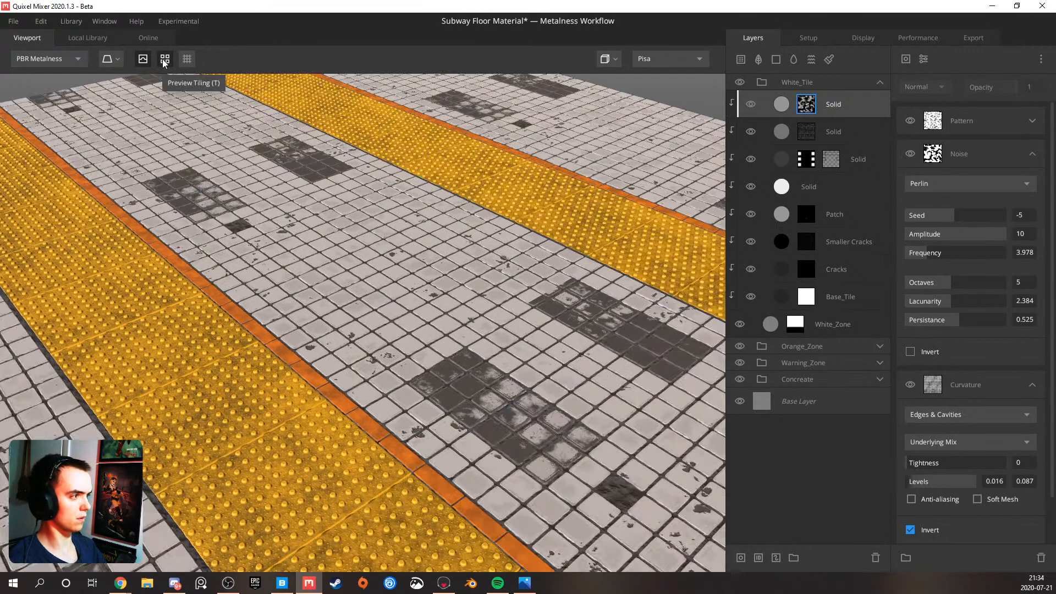
left_click_drag(963, 216, 966, 216)
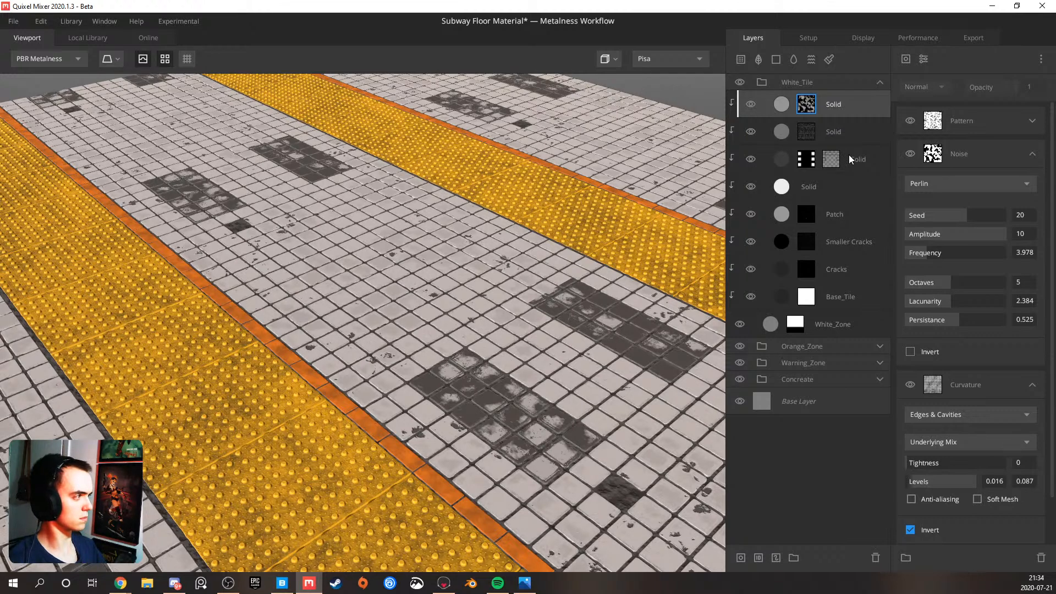
Set the top Solid layer's albedo opacity to 0.736 and check the tiled floor
left_click(831, 106)
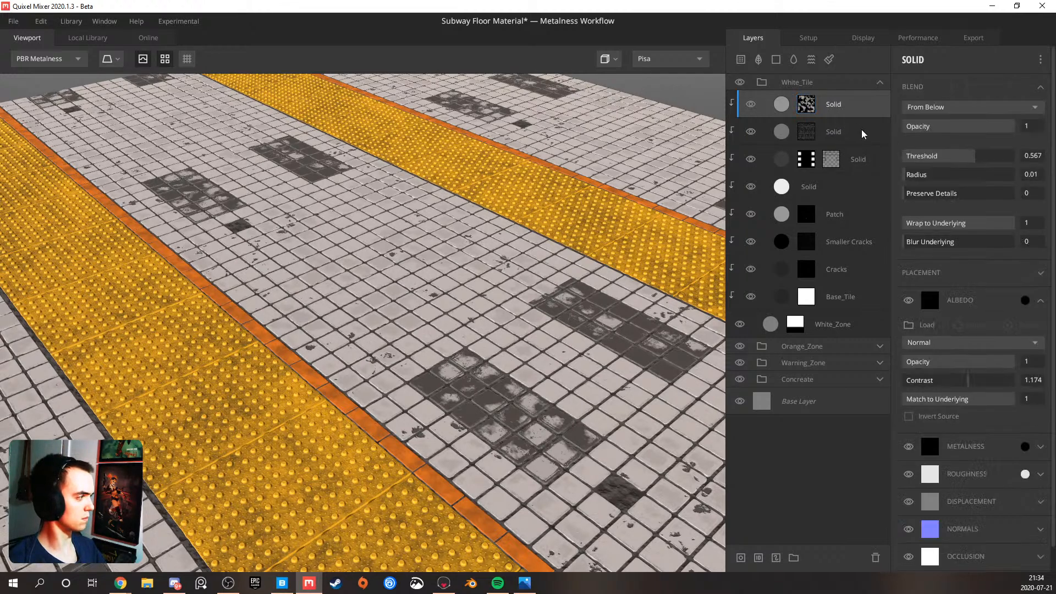
left_click(971, 364)
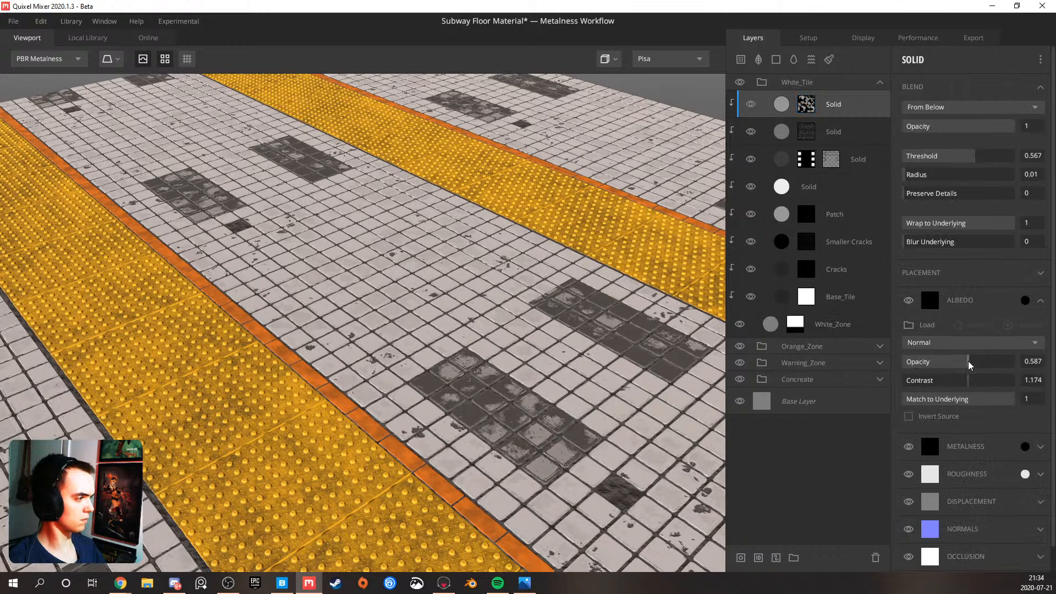
left_click_drag(991, 366, 968, 367)
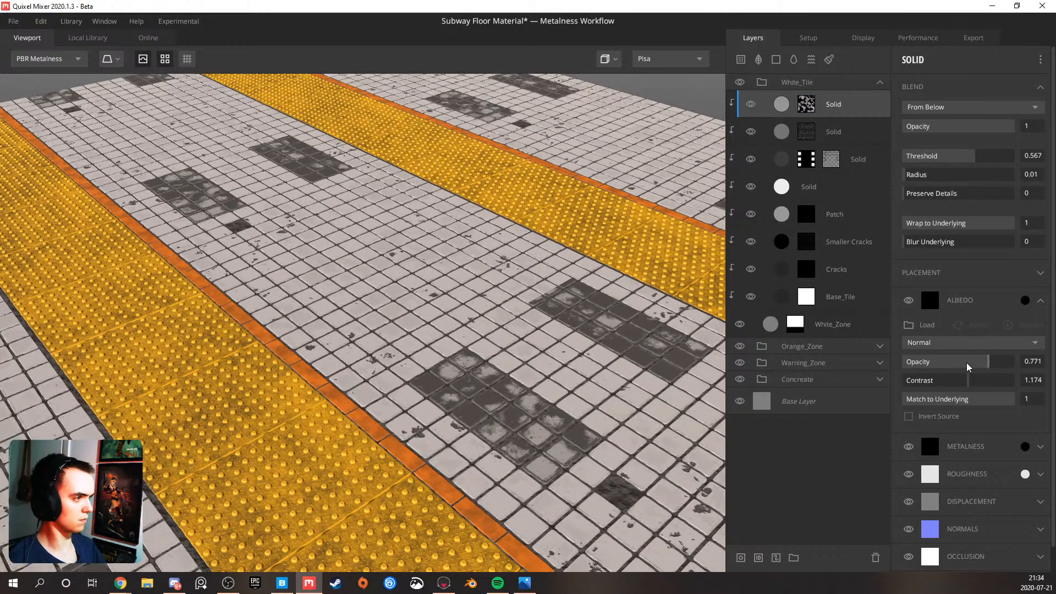
left_click(1018, 366)
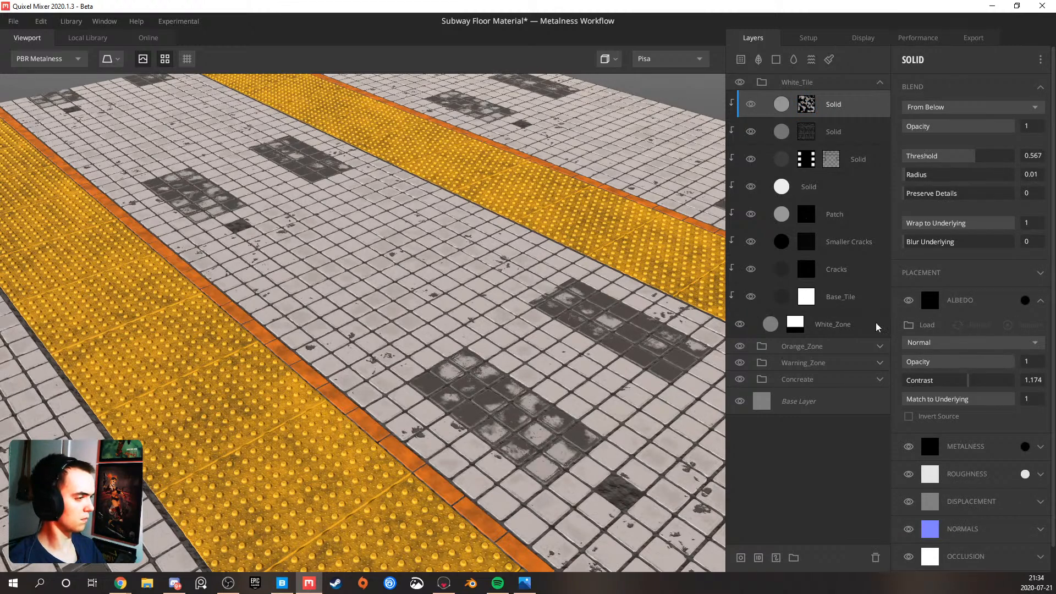
left_click(986, 362)
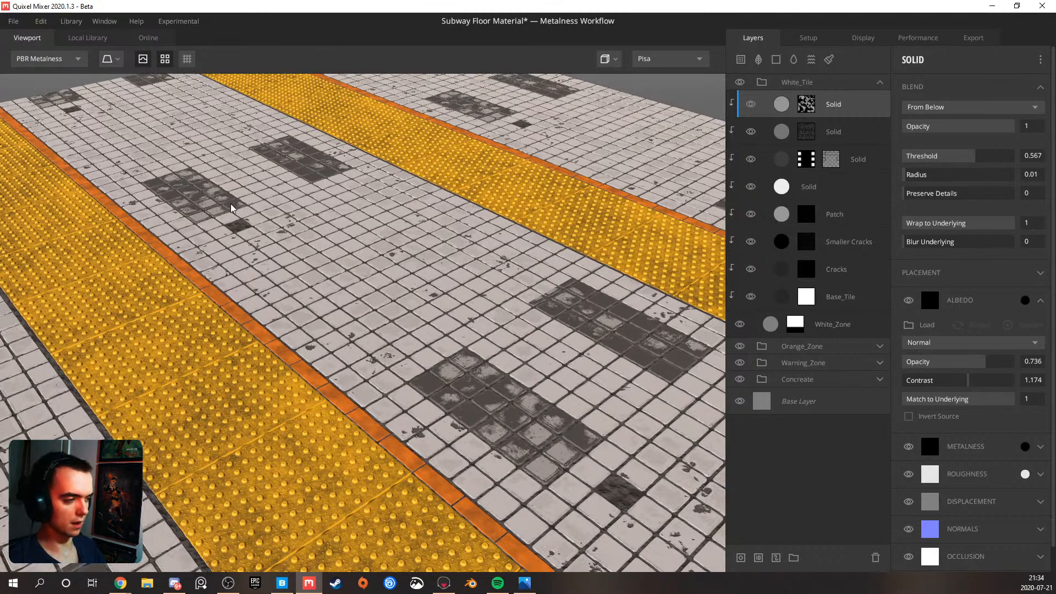
key("m")
key("m")
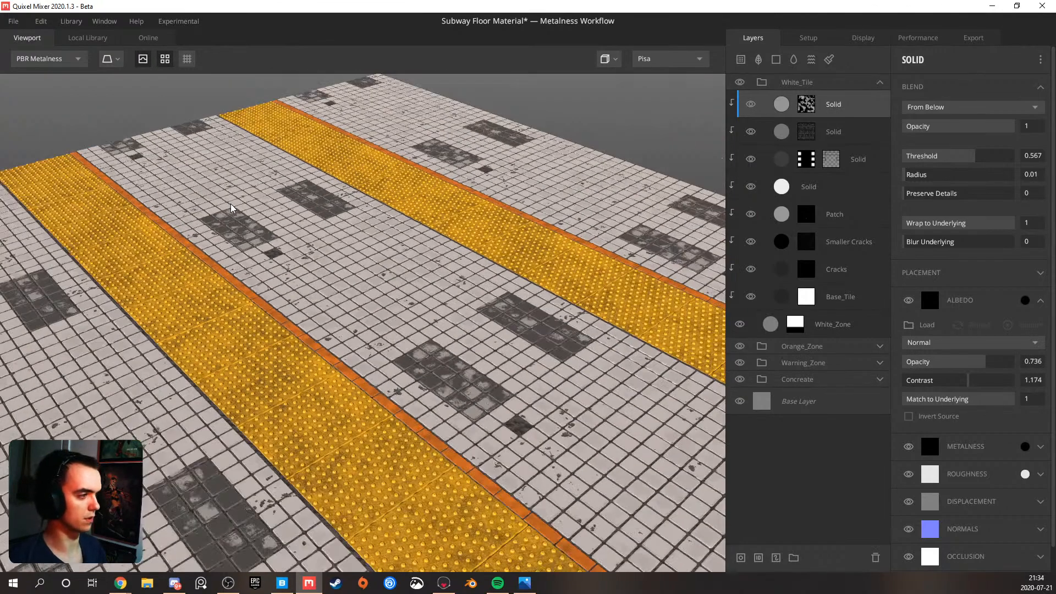
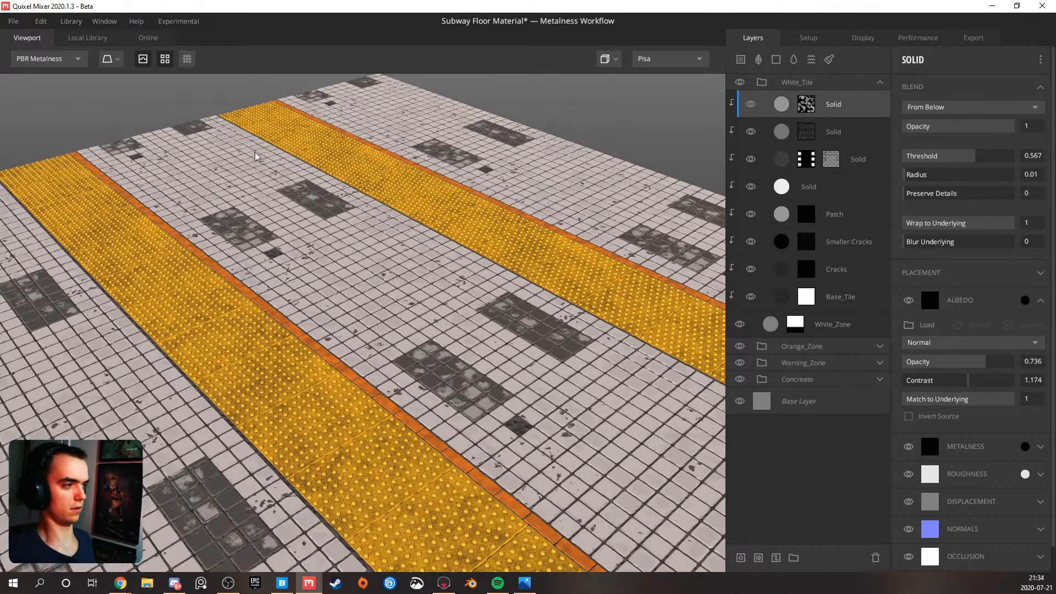
Turn off the tiling preview and save the subway floor material
left_click(159, 60)
mouse_move(344, 228)
left_mouse_down()
mouse_move(375, 236)
mouse_move(357, 212)
mouse_move(349, 247)
left_mouse_up()
middle_click_drag(401, 238, 372, 220)
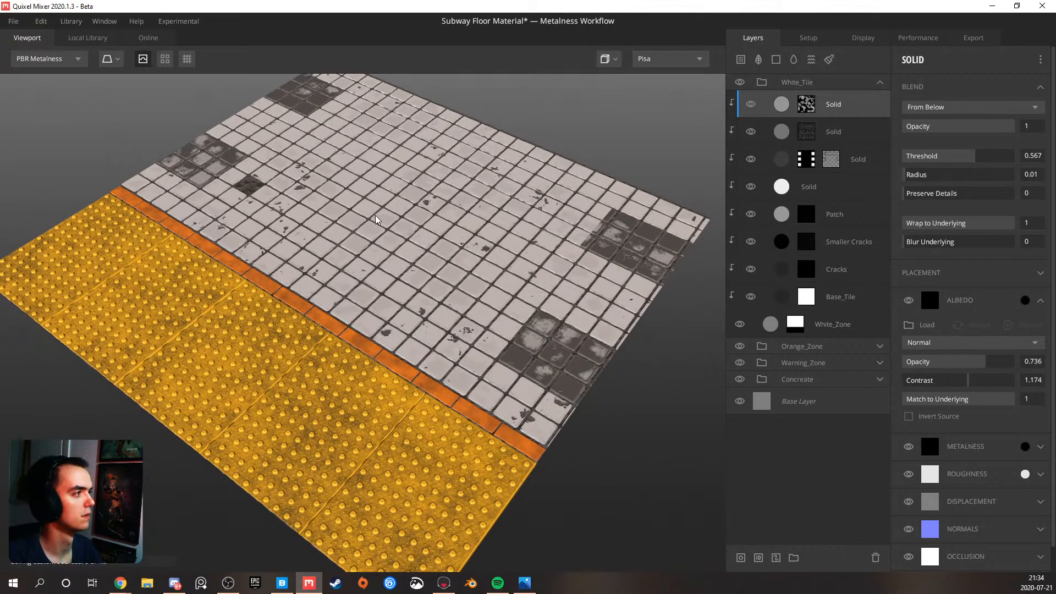
key("ctrl+s")
left_click_drag(368, 260, 403, 243)
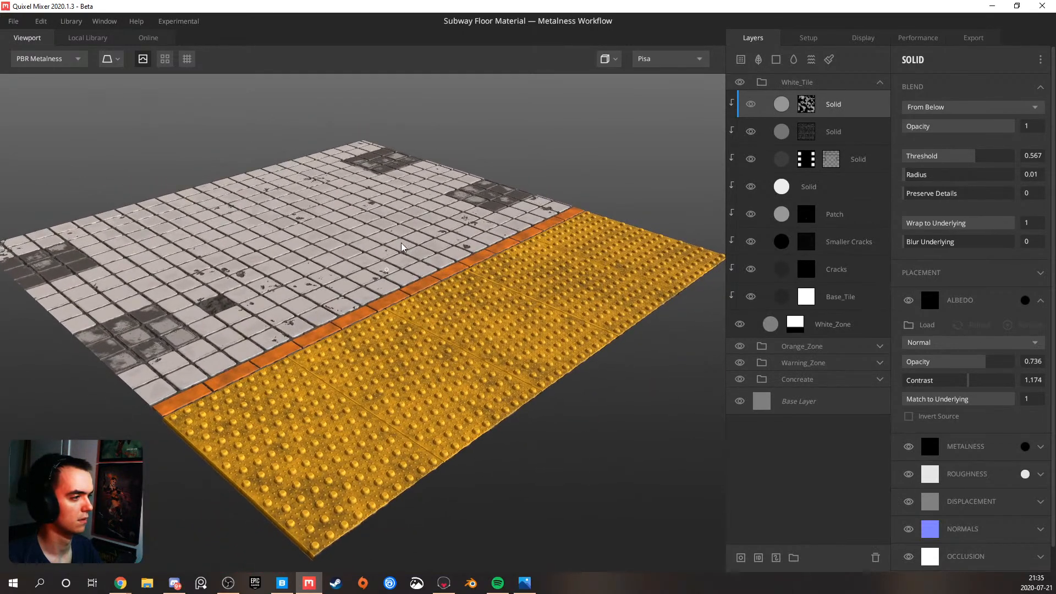
Examine the single untiled floor plane close up and from several angles, checking the white tiles, orange strip and yellow warning zone
scroll(401, 248, "down", 1)
scroll(374, 243, "up", 5)
scroll(335, 246, "down", 3)
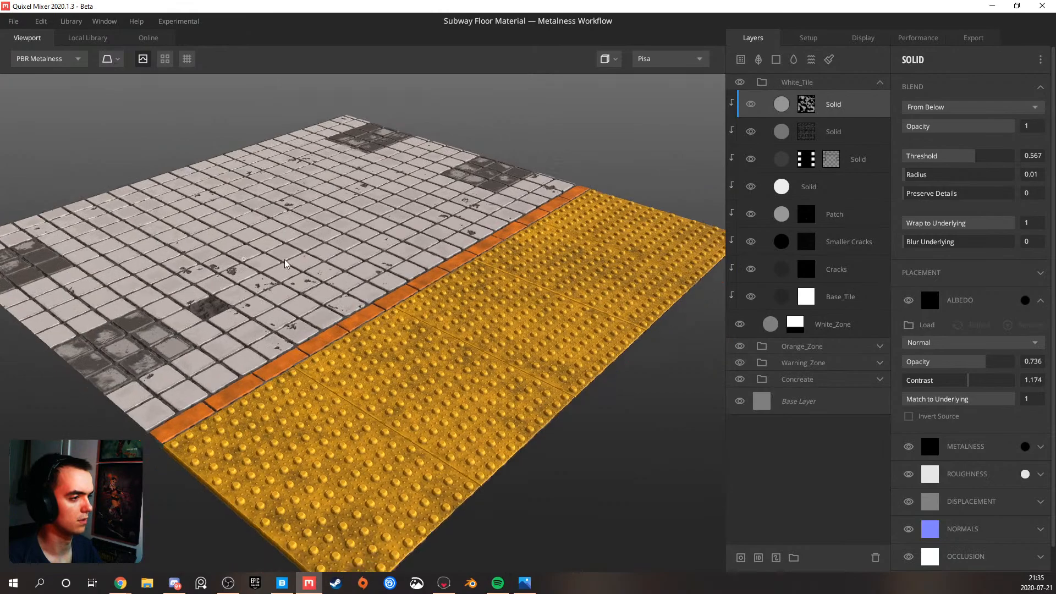
scroll(285, 264, "down", 3)
scroll(330, 258, "up", 6)
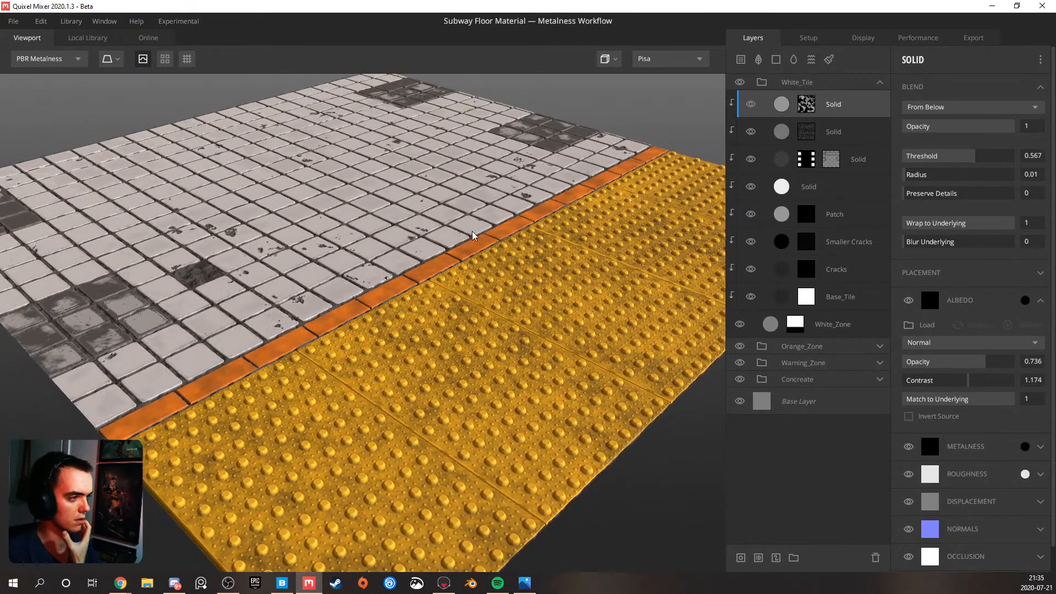
scroll(371, 220, "up", 3)
scroll(349, 182, "down", 2)
scroll(357, 165, "up", 2)
left_click_drag(346, 227, 314, 209)
scroll(312, 206, "down", 3)
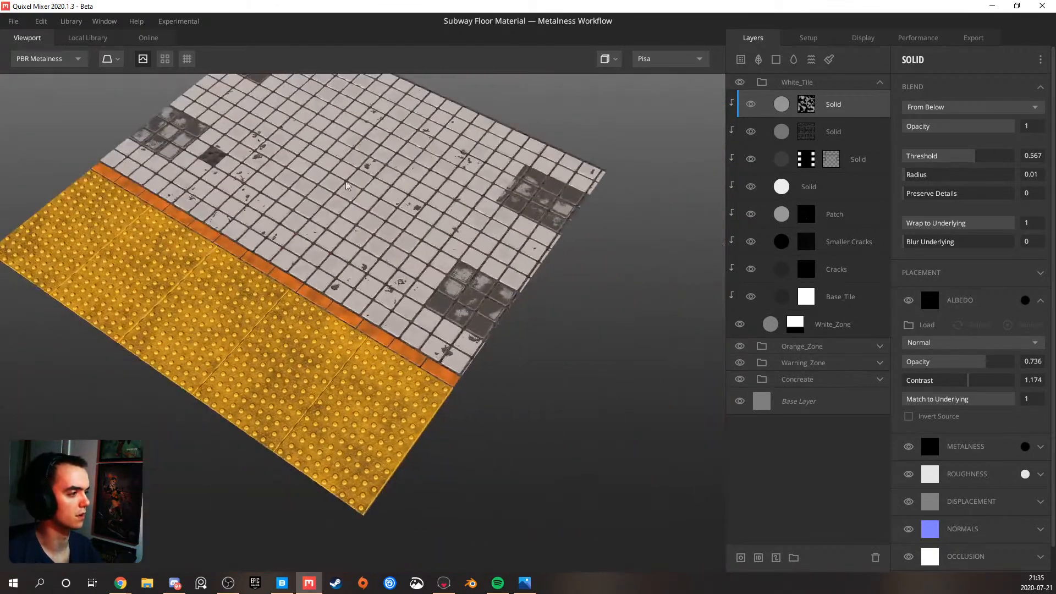
left_click_drag(368, 243, 434, 354)
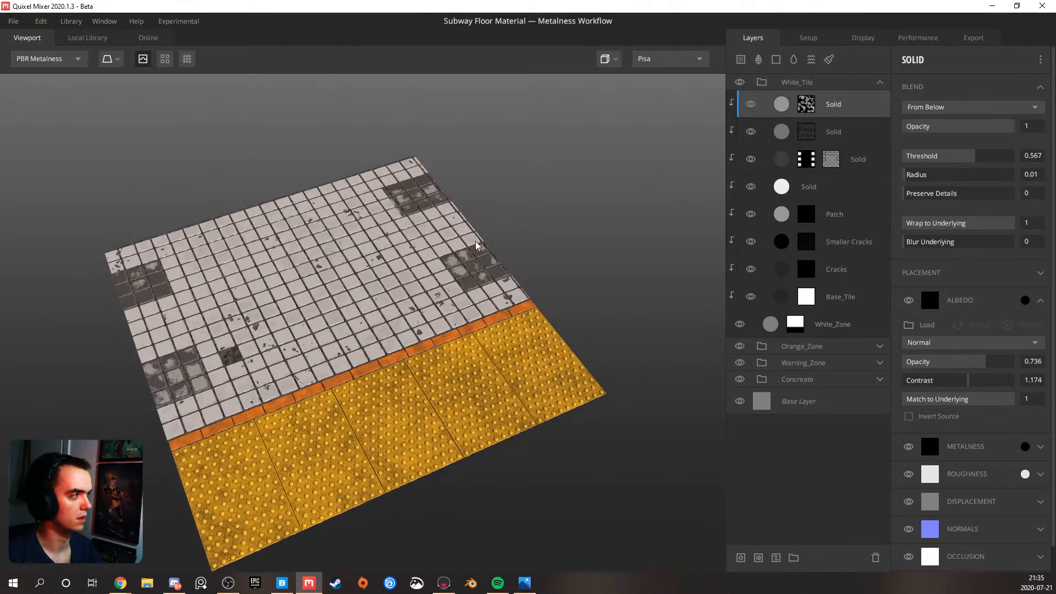
Add a new Solid layer, place it above the White_Tile group at the top of the stack, and leave the group collapsed
left_click(880, 83)
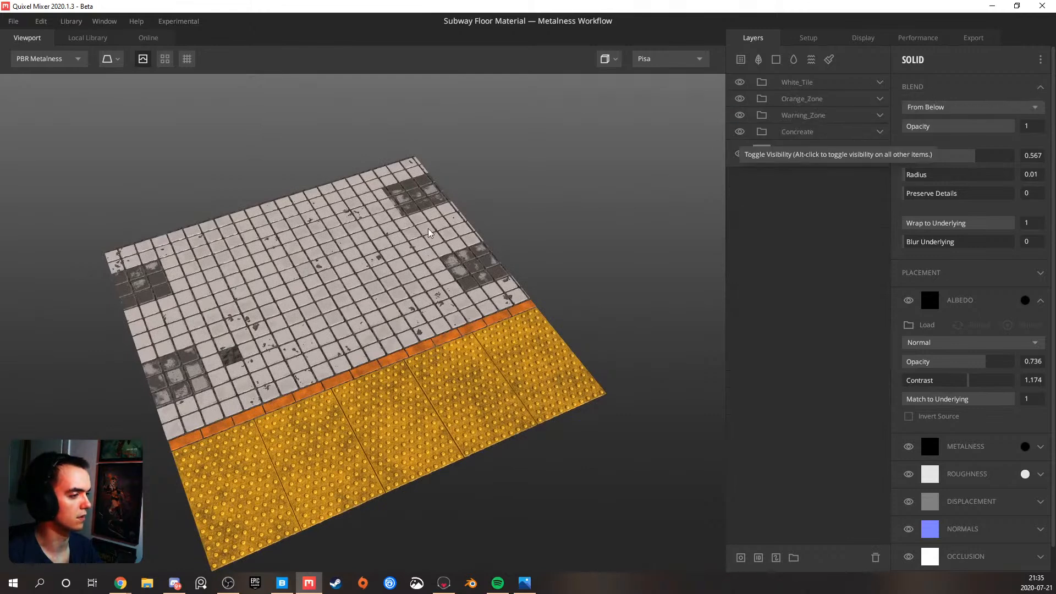
scroll(333, 330, "up", 3)
scroll(332, 331, "up", 2)
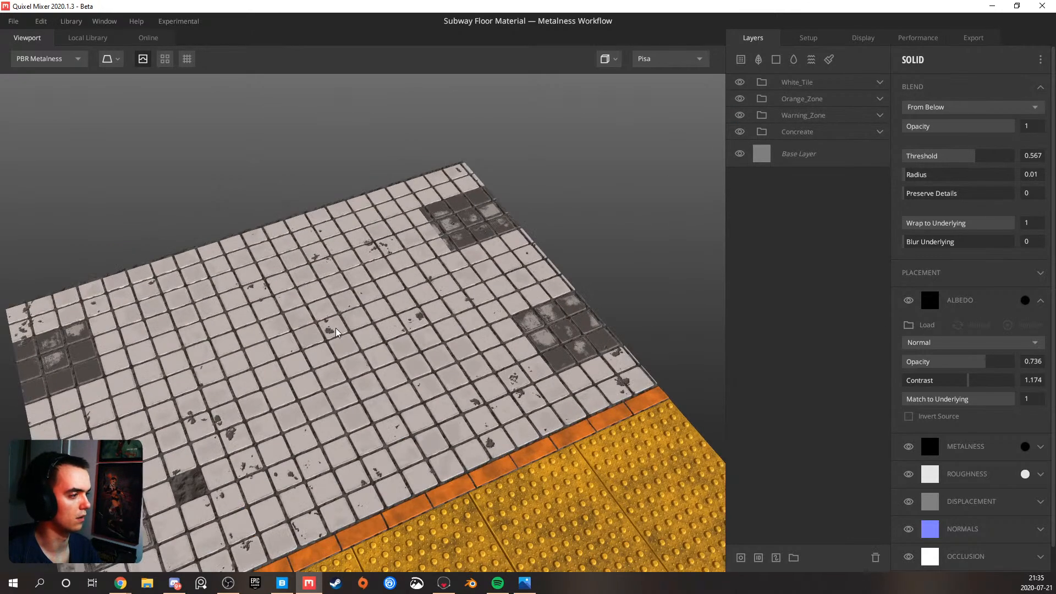
scroll(366, 368, "down", 5)
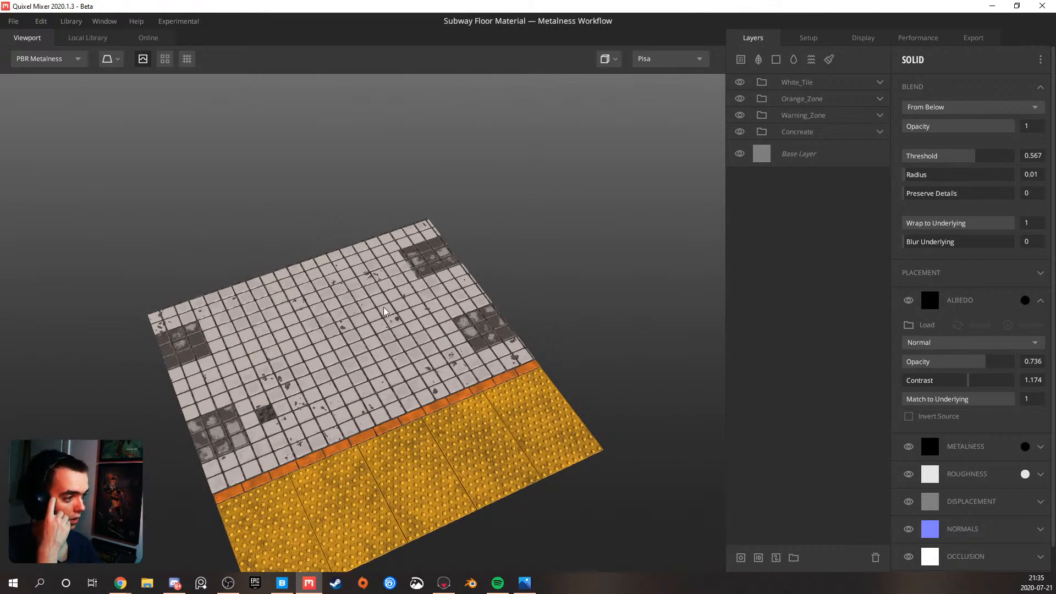
scroll(355, 387, "up", 2)
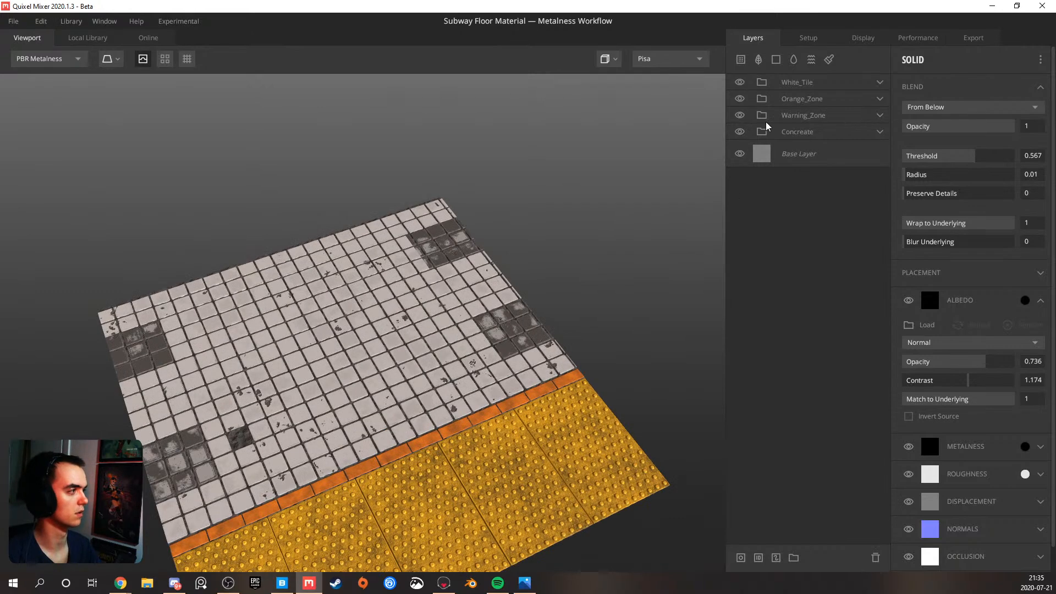
left_click(776, 59)
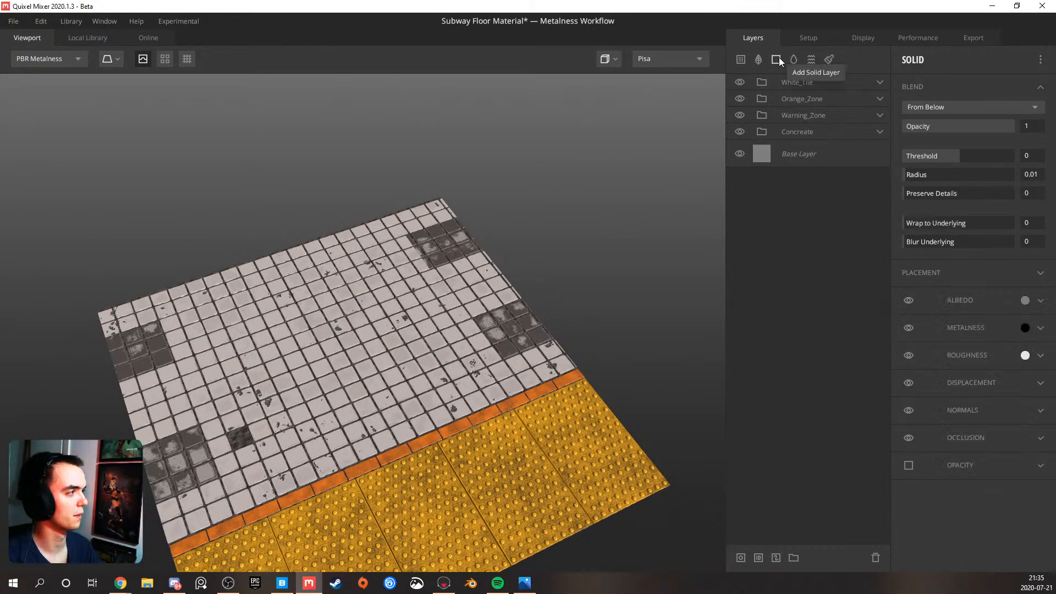
left_click(876, 82)
left_click_drag(806, 109, 840, 88)
left_click(879, 108)
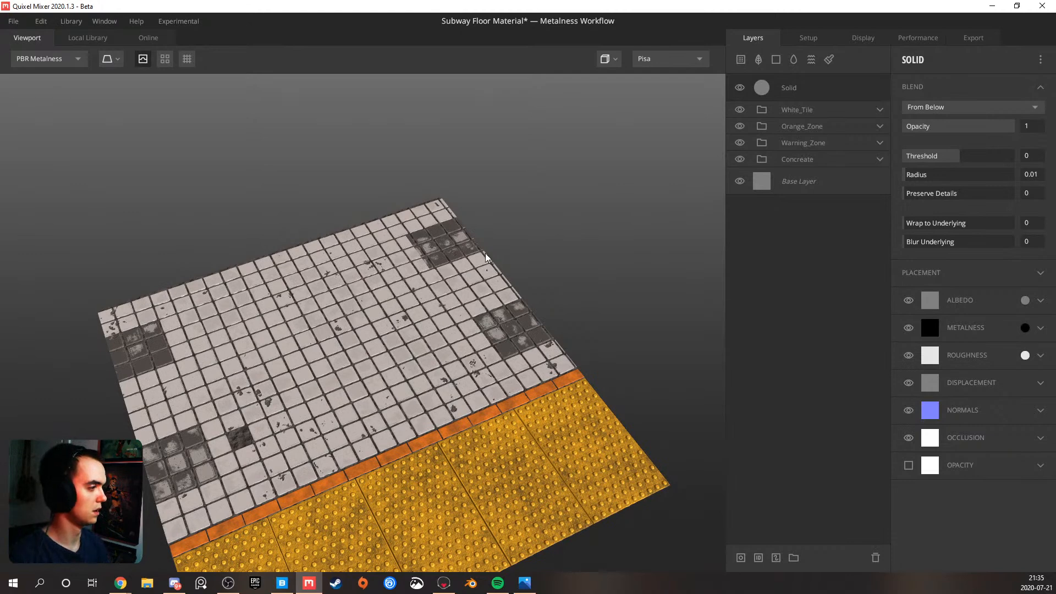
Add a mask stack to the new Solid layer and set its blend threshold to 0.527 and Wrap to Underlying to 1
right_click(790, 88)
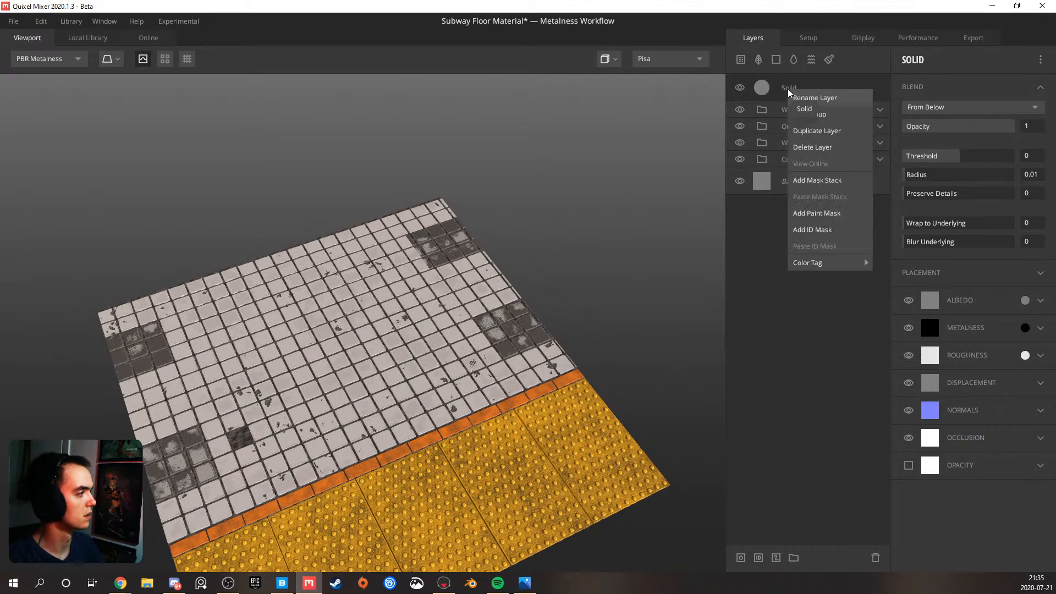
left_click(819, 180)
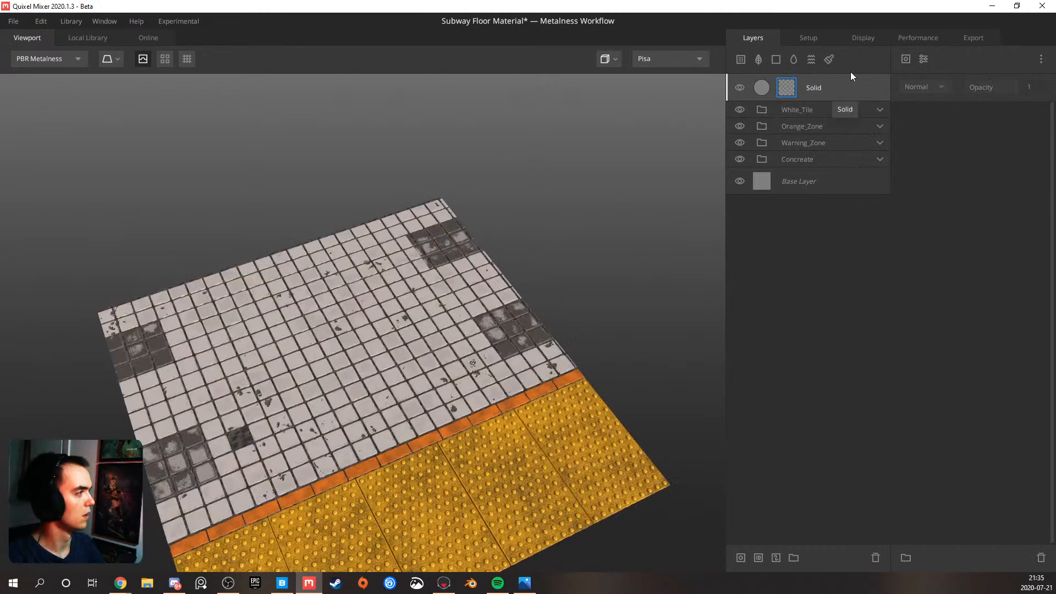
left_click(831, 87)
left_click_drag(966, 156, 973, 157)
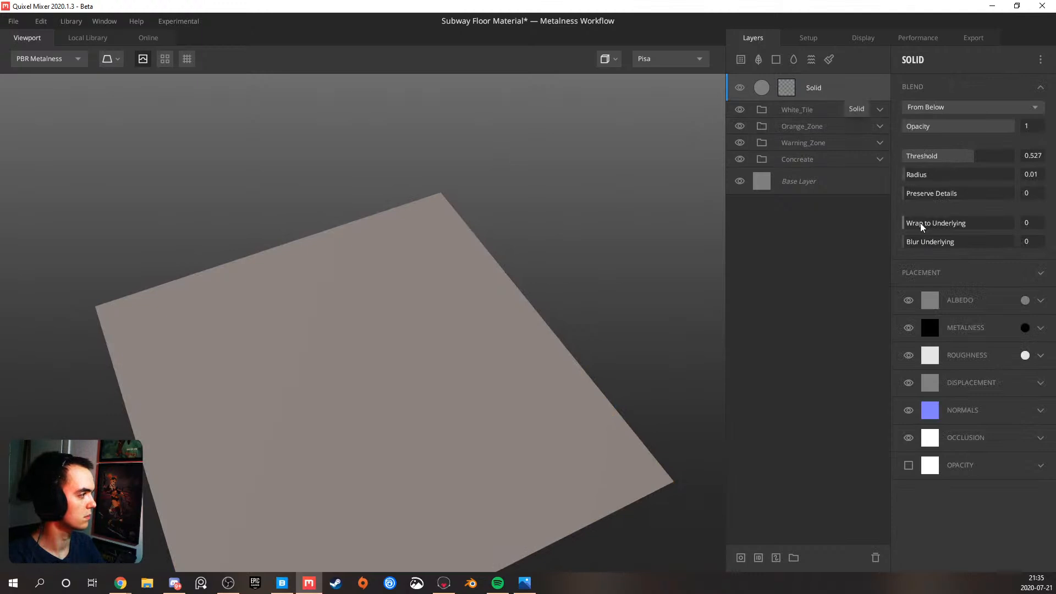
left_click_drag(922, 225, 1054, 223)
left_click_drag(450, 322, 339, 297)
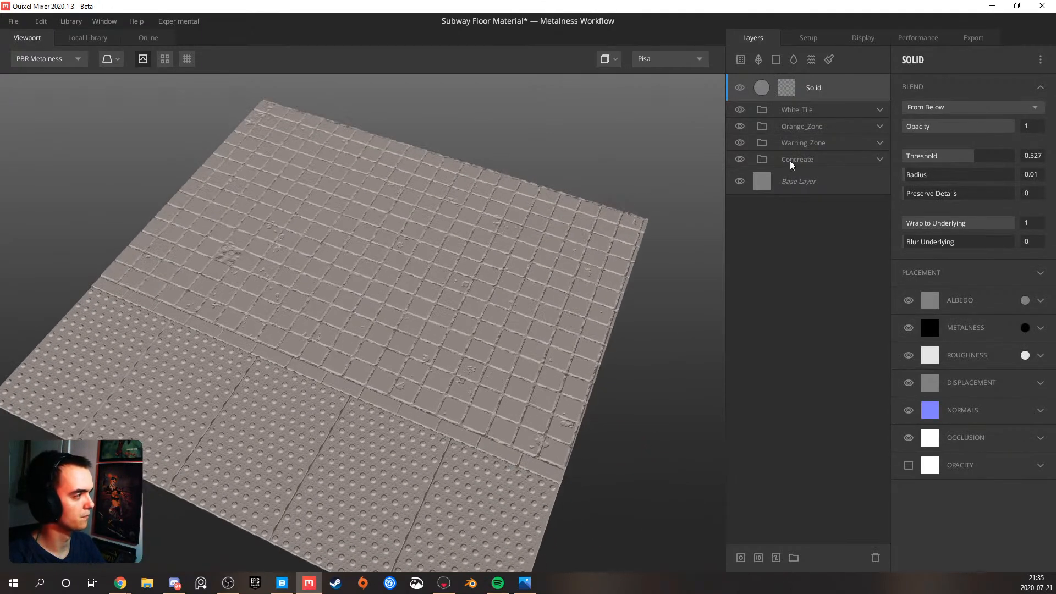
Add a Perlin noise to the Solid layer's mask with frequency 5.856, octaves 7 and lacunarity 3.025
left_click(787, 87)
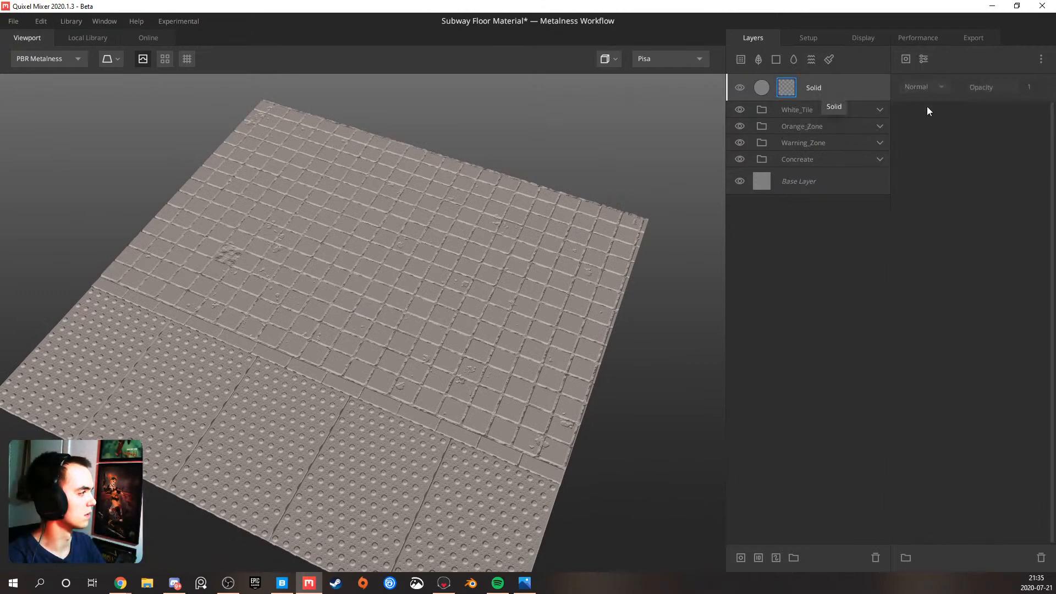
left_click(908, 61)
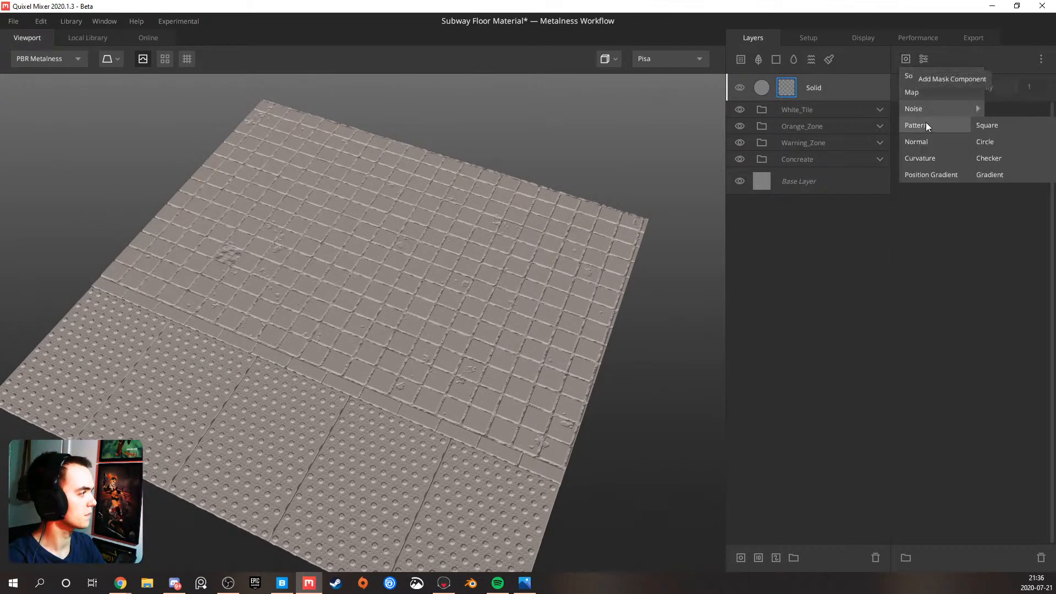
mouse_move(943, 106)
left_click(994, 125)
left_click_drag(473, 209, 567, 233)
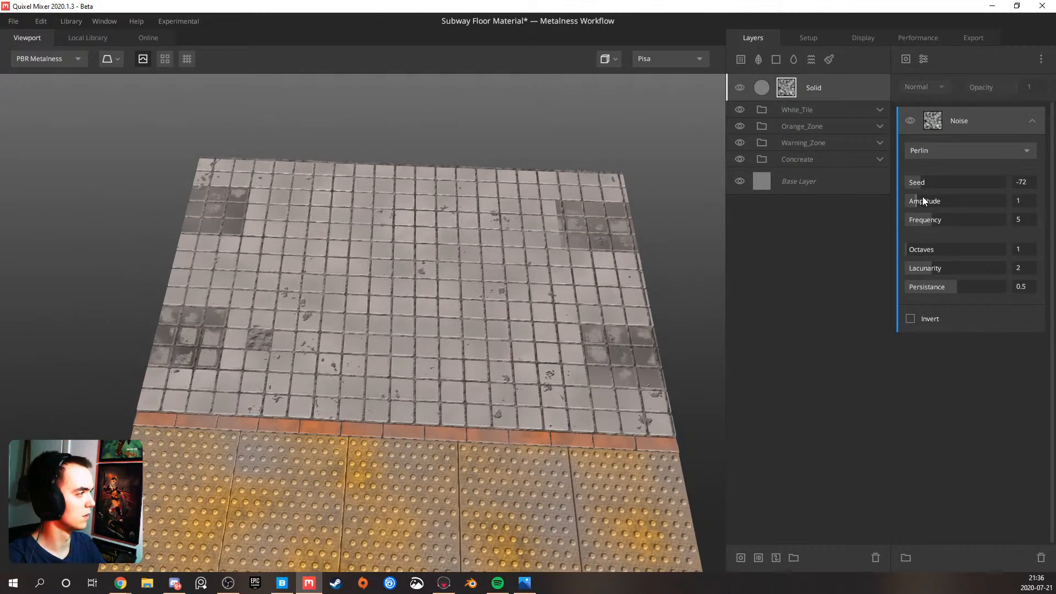
left_click_drag(936, 220, 984, 269)
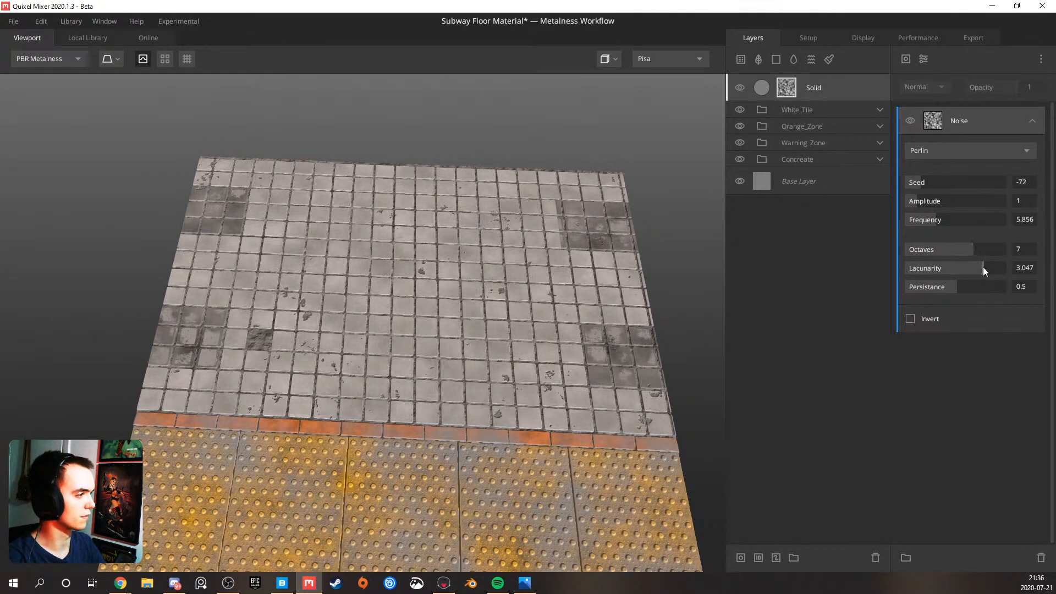
Set the Solid layer's albedo color to black and check the dirt on the floor
left_click(770, 93)
left_click(1025, 300)
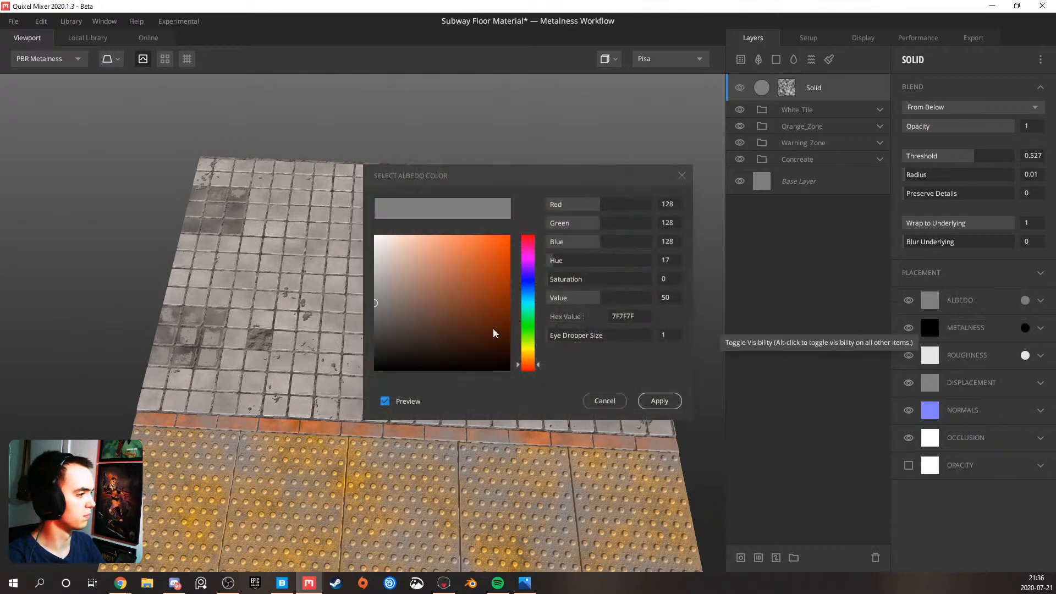
left_click(660, 403)
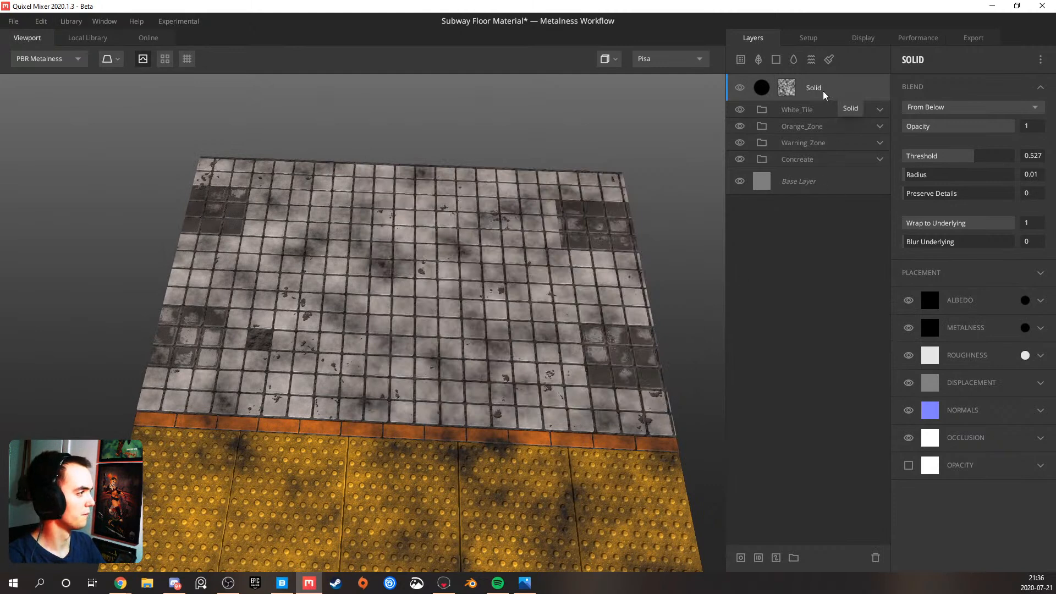
left_click_drag(456, 270, 631, 146)
Add a Projection modifier above the noise in the Solid layer's mask
left_click(787, 88)
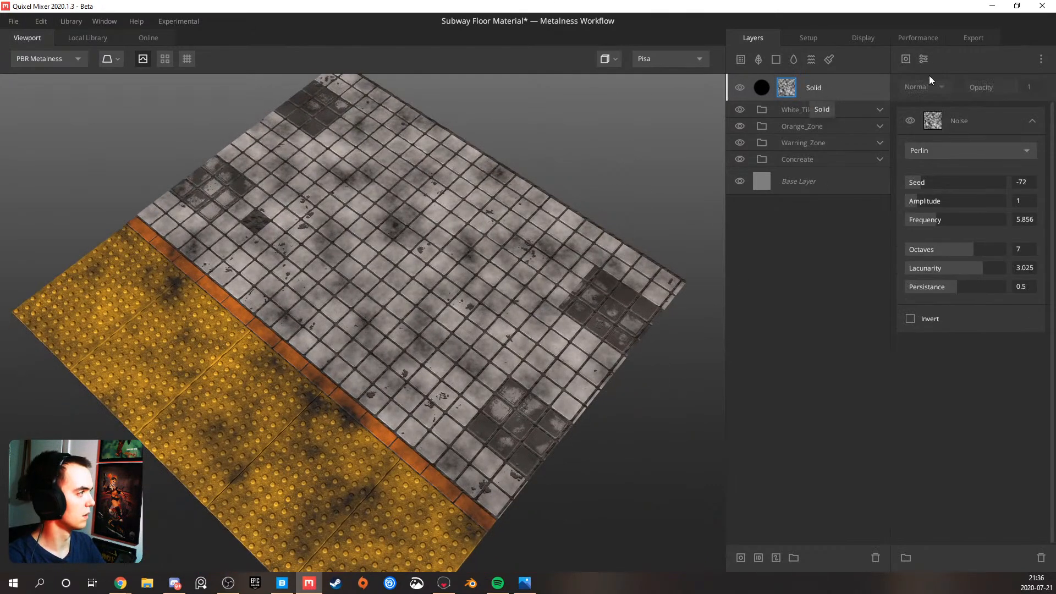
left_click(924, 59)
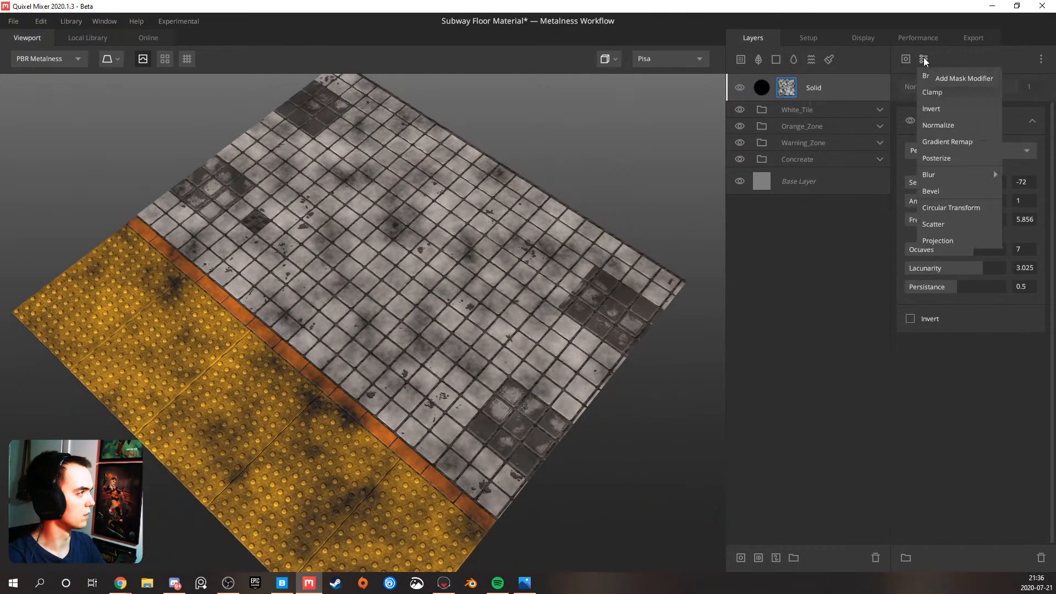
left_click(946, 241)
Try a Freeform projection with scale 1.779 on the mask noise
left_click(945, 137)
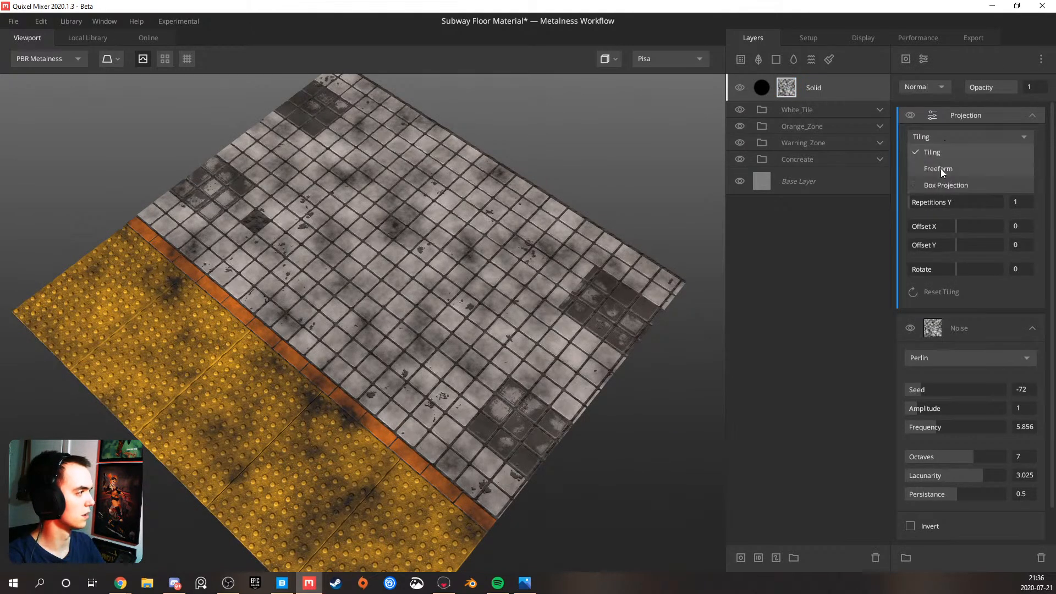
left_click(940, 172)
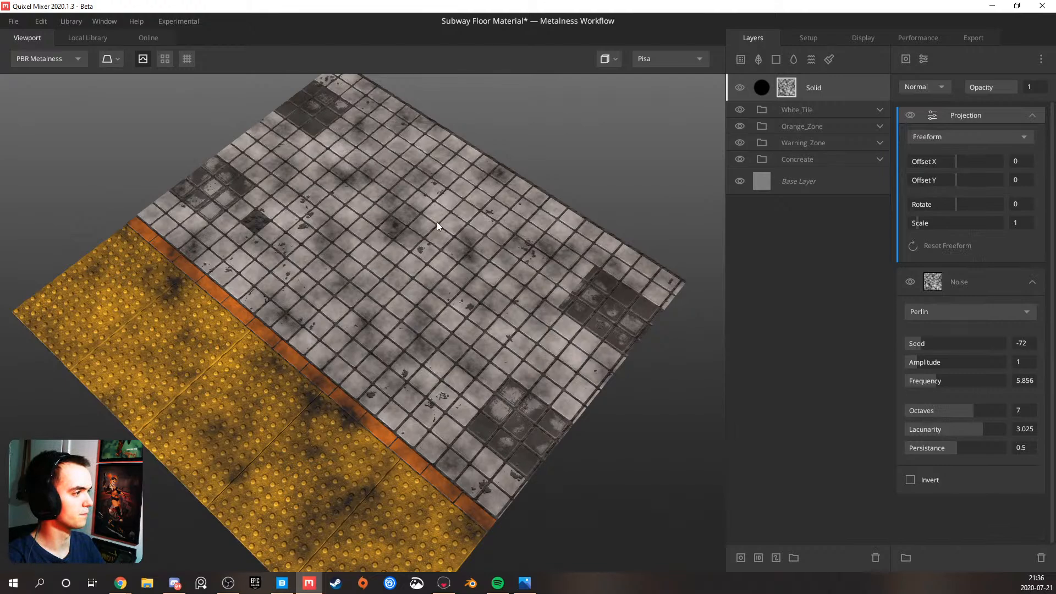
left_click_drag(438, 223, 460, 215)
left_click_drag(936, 223, 917, 216)
left_click(943, 83)
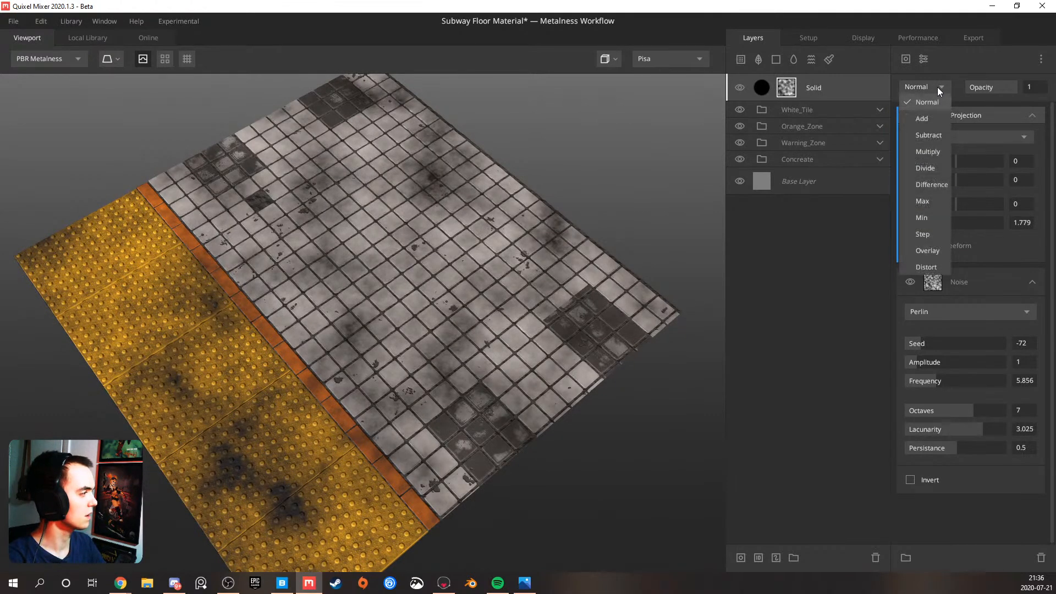
left_click(930, 93)
Set the mask projection to Tiling with Tile X, Repetitions Y 2 and Offset Y 0.152
left_click(951, 133)
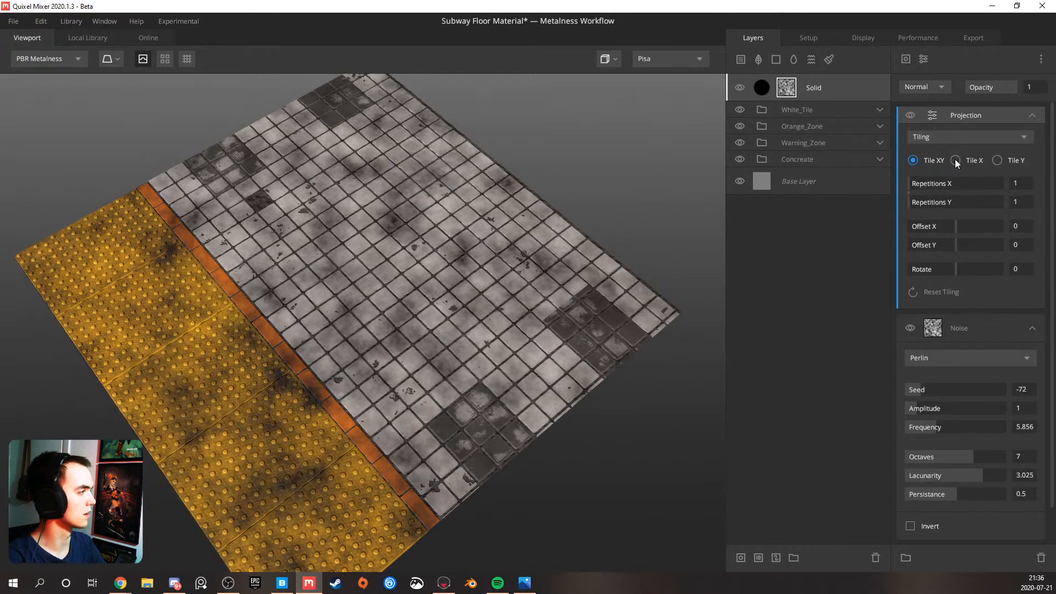
mouse_move(916, 202)
left_mouse_down()
mouse_move(922, 184)
mouse_move(900, 181)
mouse_move(935, 201)
left_mouse_up()
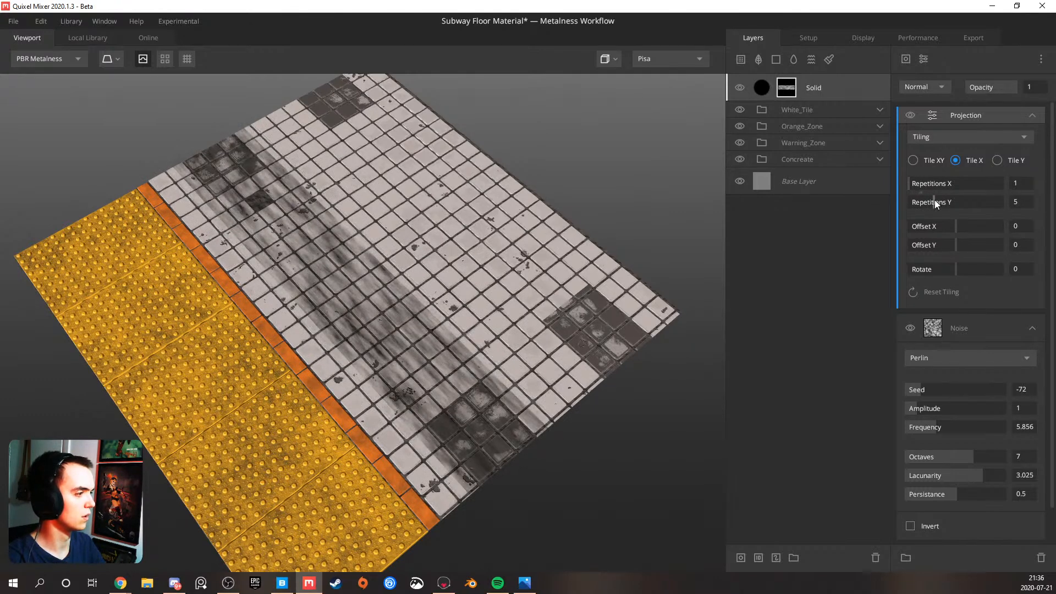
left_click_drag(490, 224, 533, 187)
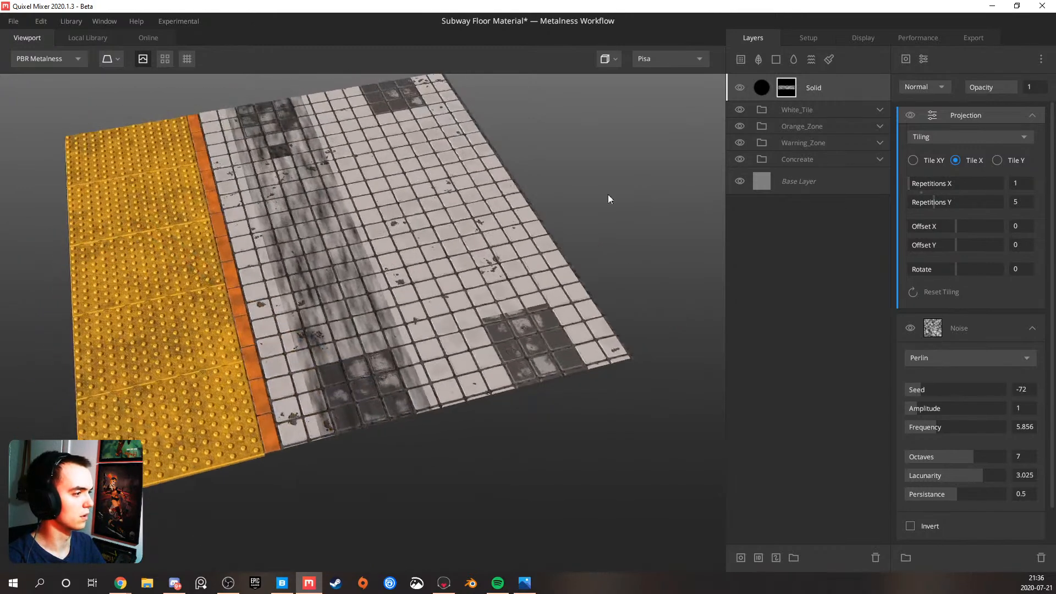
left_click_drag(931, 206, 934, 204)
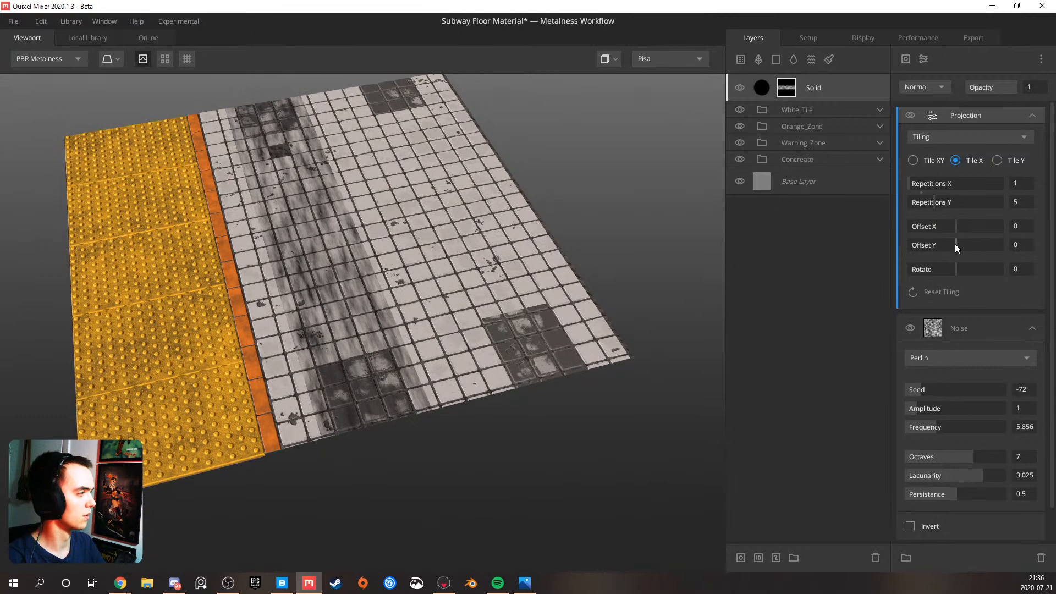
left_click_drag(956, 244, 962, 240)
left_click_drag(936, 205, 916, 199)
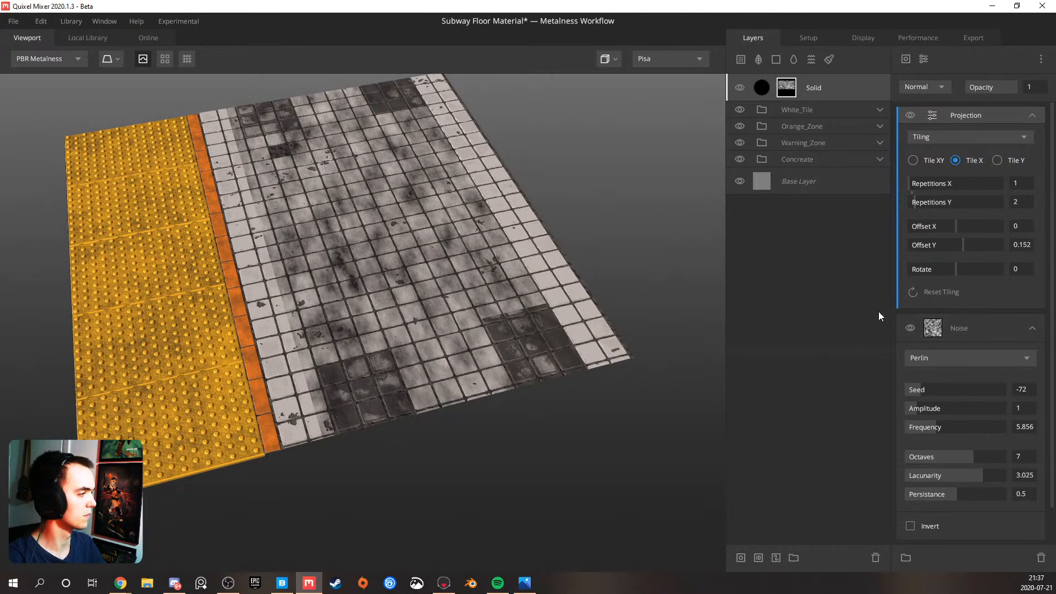
Duplicate the Projection modifier in the mask and set the upper copy's Repetitions Y to 1
key("ctrl+d")
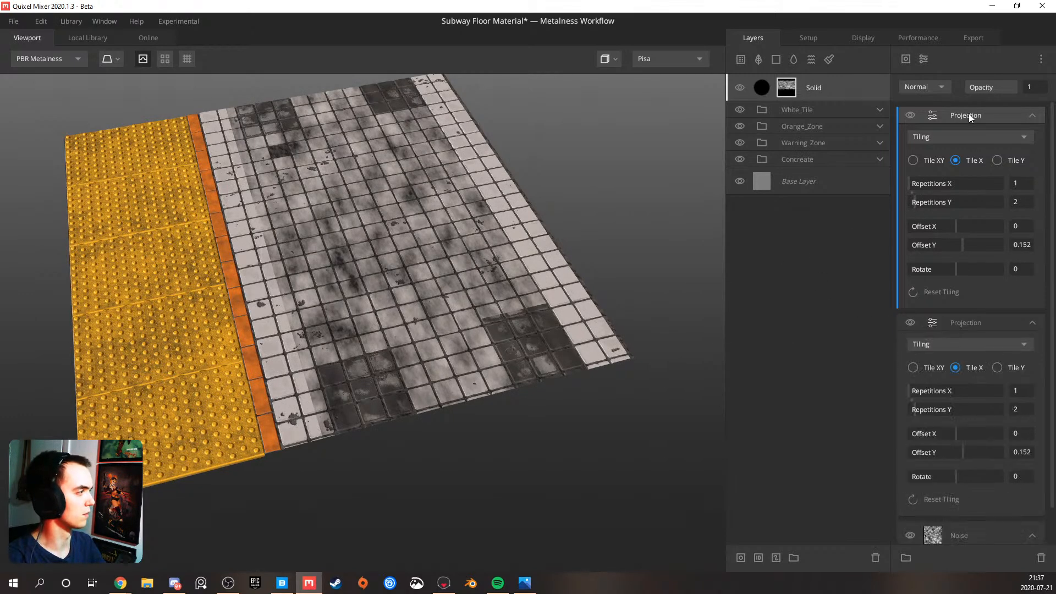
left_click(920, 203)
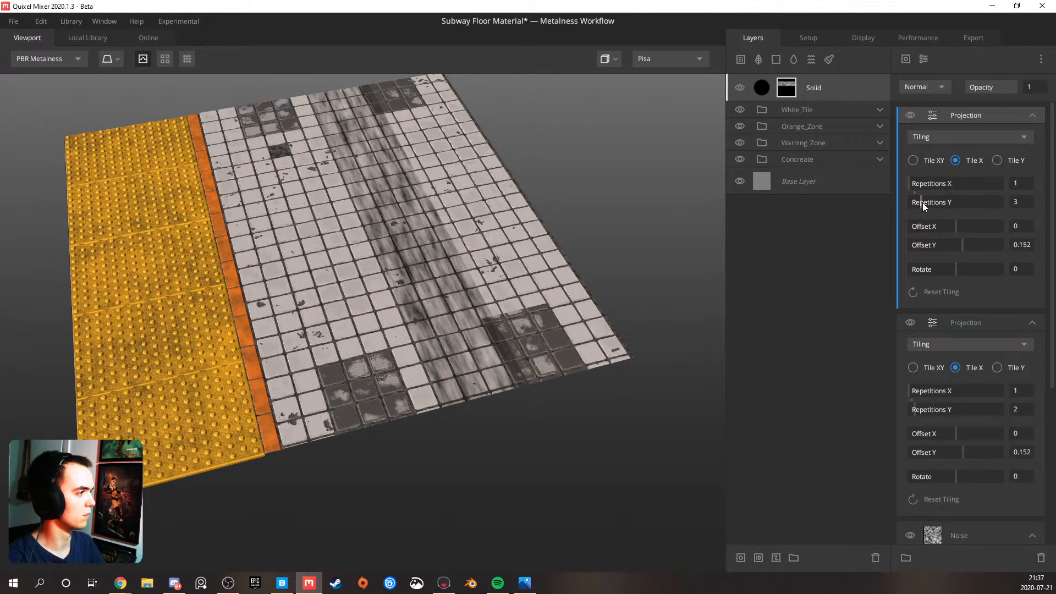
left_click_drag(914, 202, 911, 203)
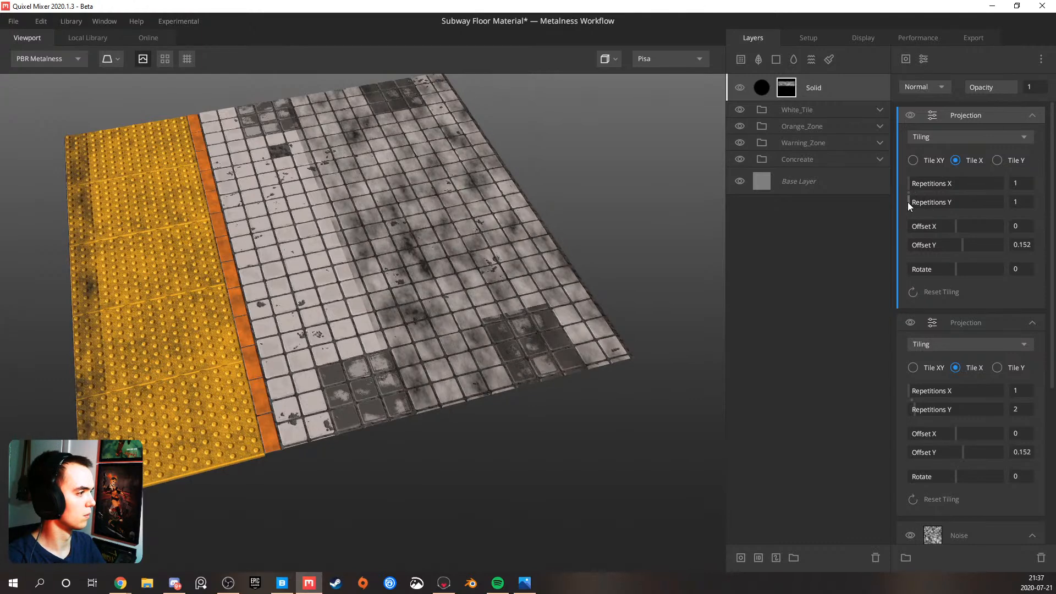
Delete the upper duplicate Projection from the mask and set the remaining Projection's Repetitions Y to 3
left_click(960, 132)
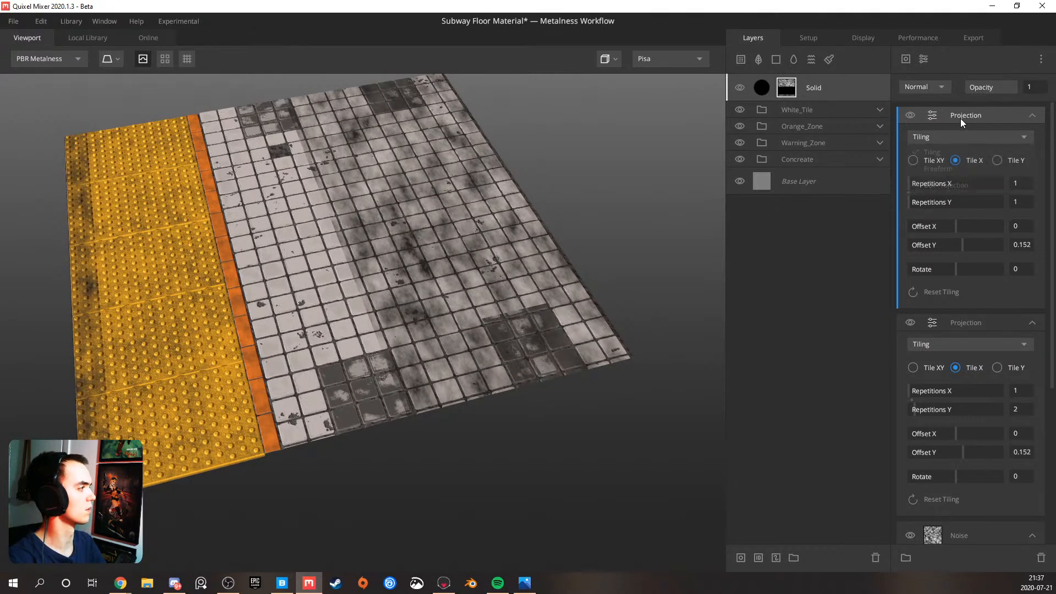
key("Delete")
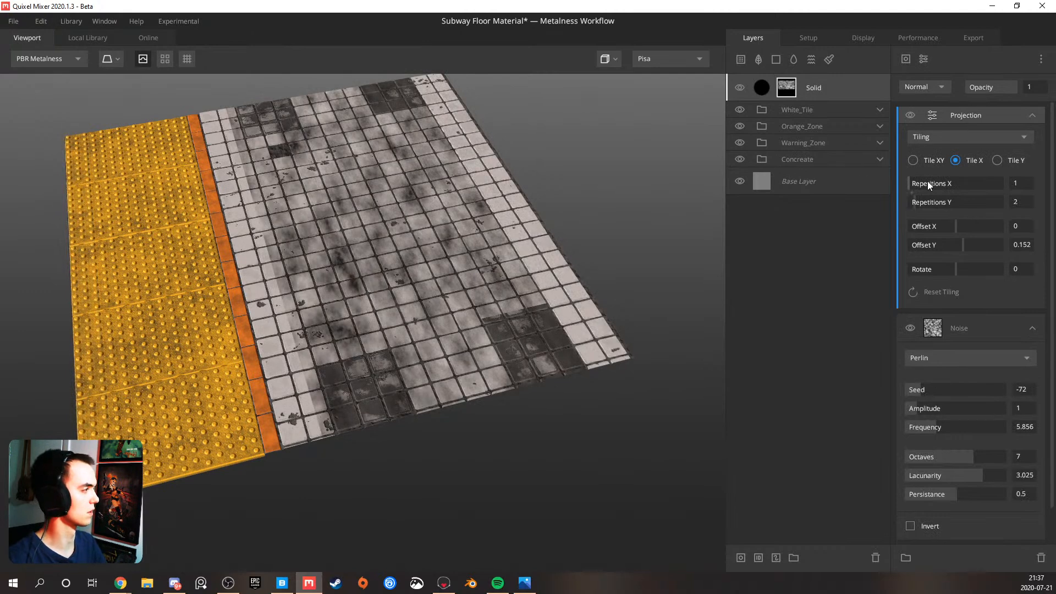
left_click(923, 203)
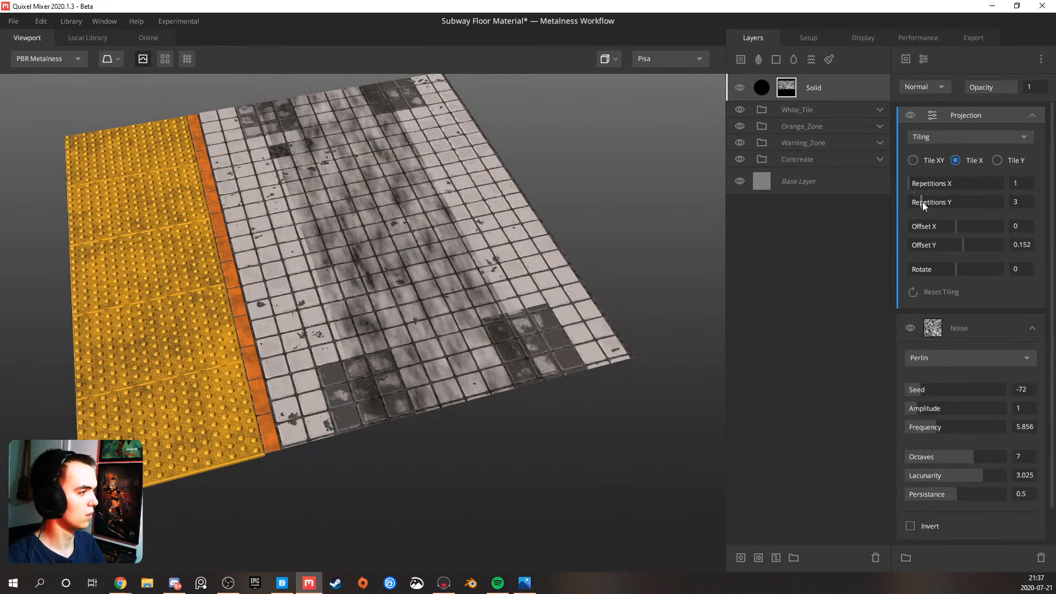
Add a Directional Blur modifier above the mask's Projection with Strength 0.635
left_click(926, 59)
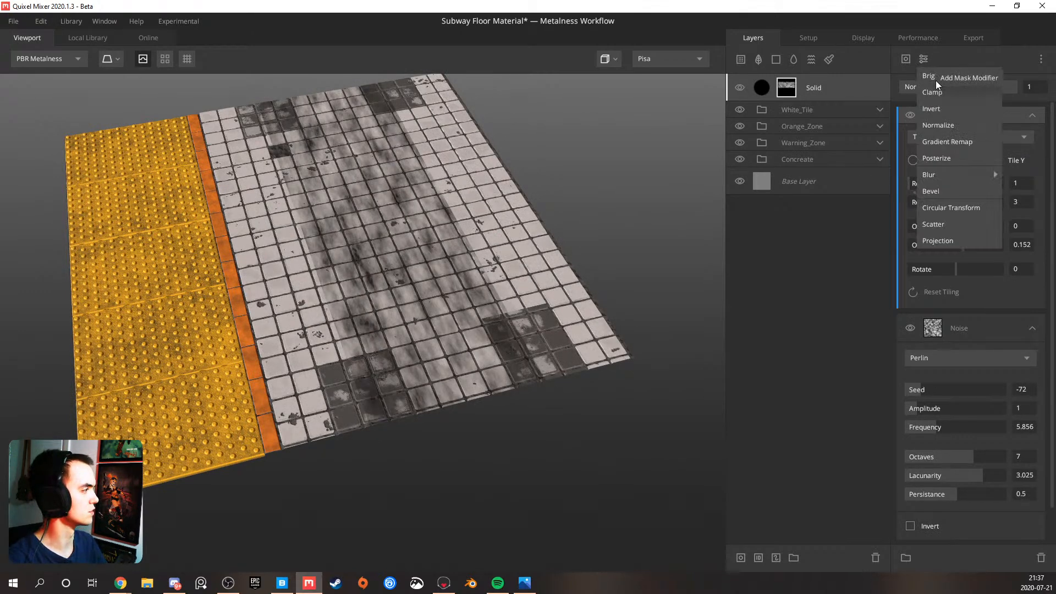
mouse_move(982, 172)
left_click(997, 191)
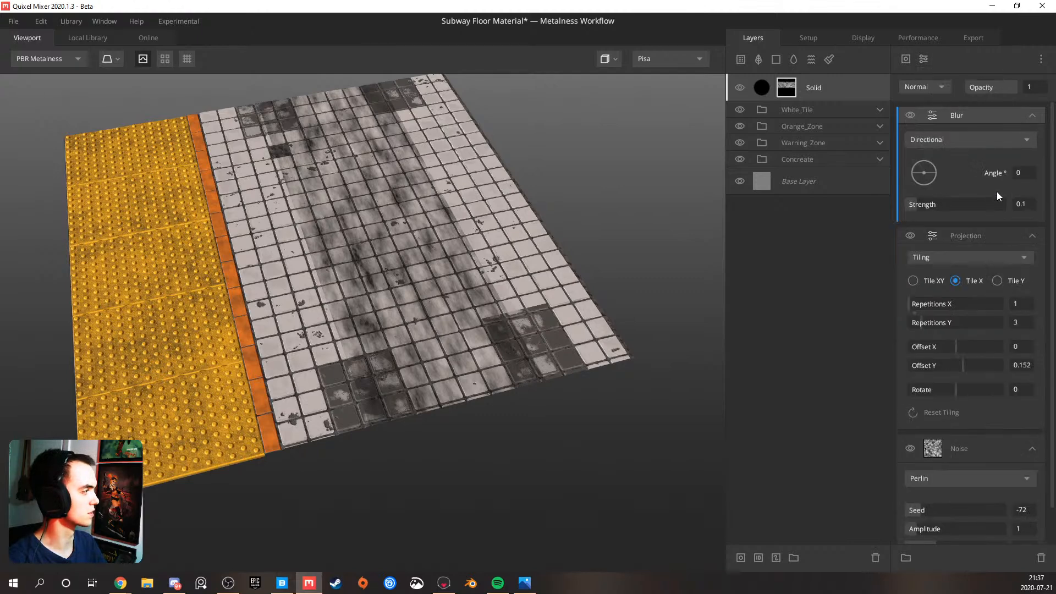
left_click(969, 204)
Add a Brightness/Contrast modifier to the mask with contrast 2.983 and brightness 0.006
left_click(926, 59)
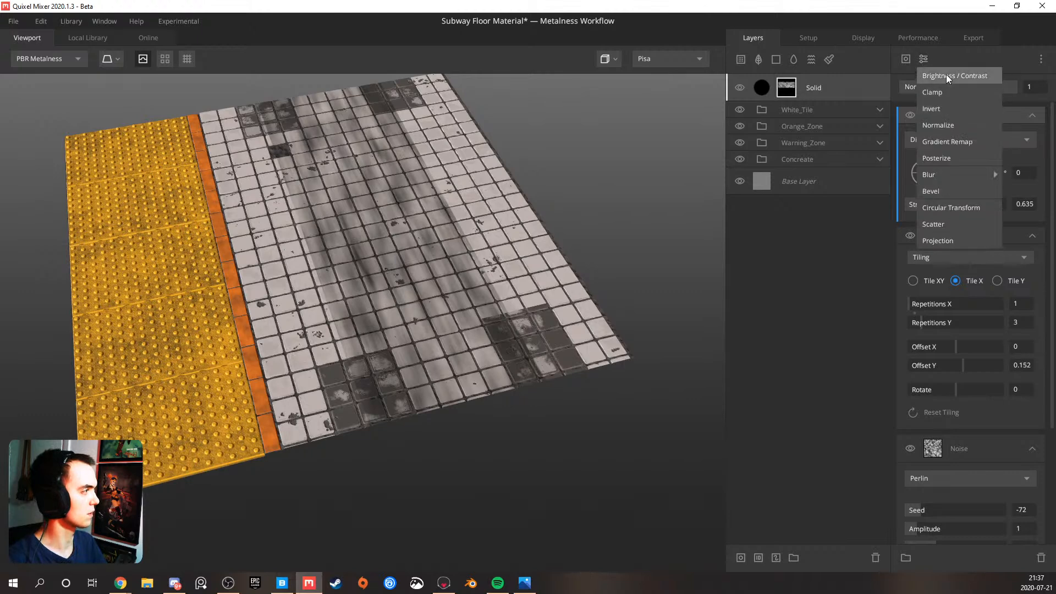
left_click(947, 75)
left_click(942, 157)
left_click(936, 156)
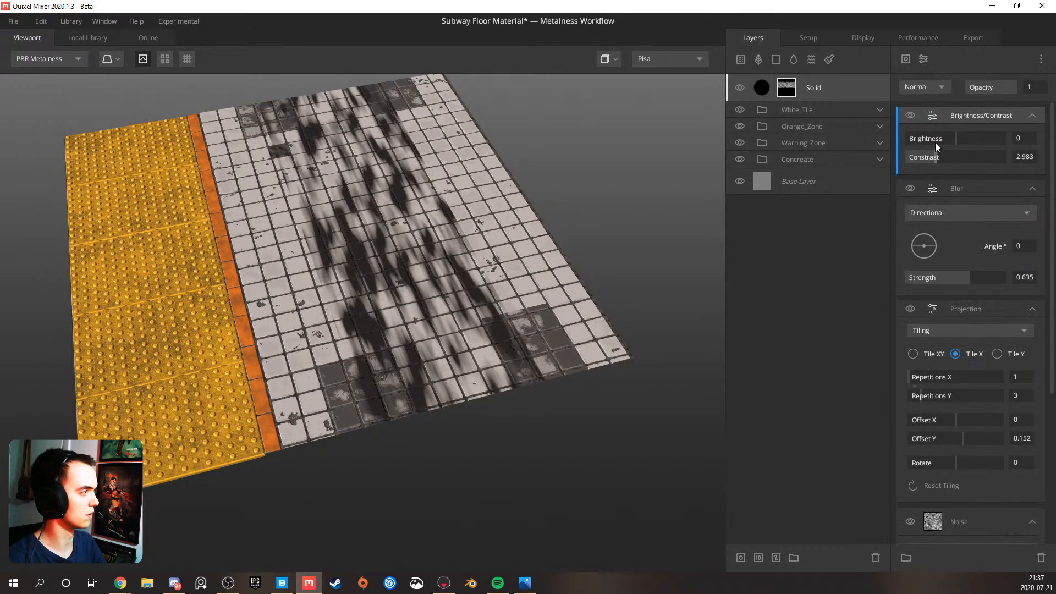
mouse_move(934, 140)
left_mouse_down()
mouse_move(916, 140)
mouse_move(956, 133)
left_mouse_up()
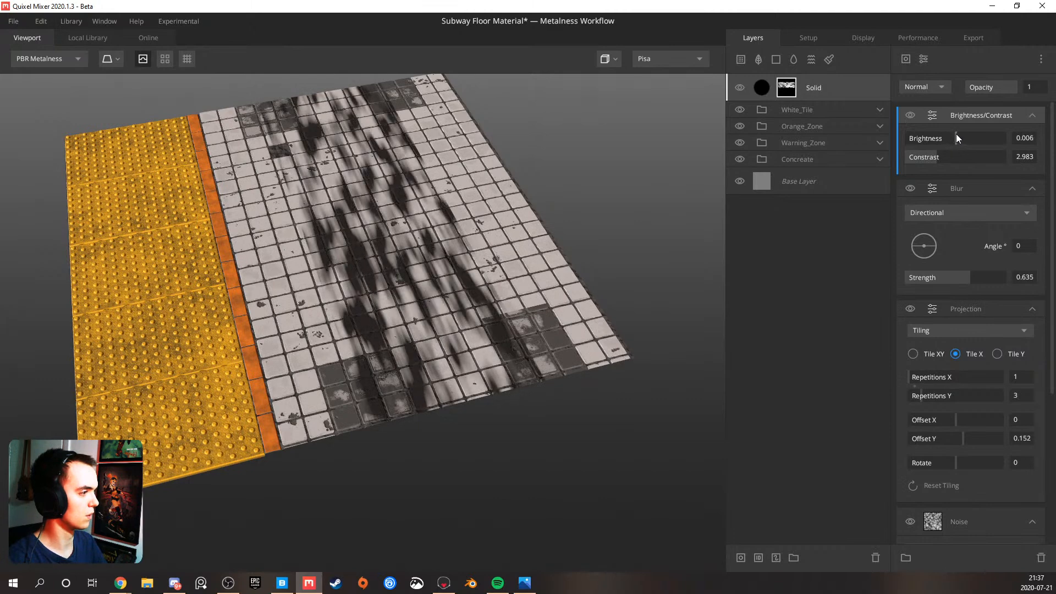
Simplify the mask's base noise by setting Octaves to 1, Lacunarity to 1.5 and Persistance to 0
scroll(935, 276, "down", 5)
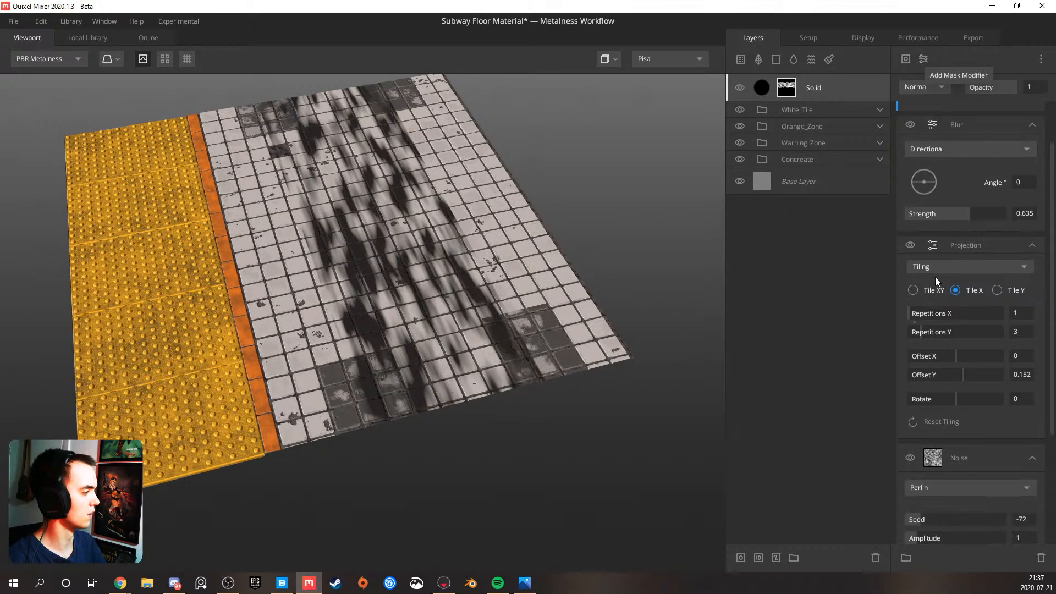
left_click_drag(949, 414, 872, 419)
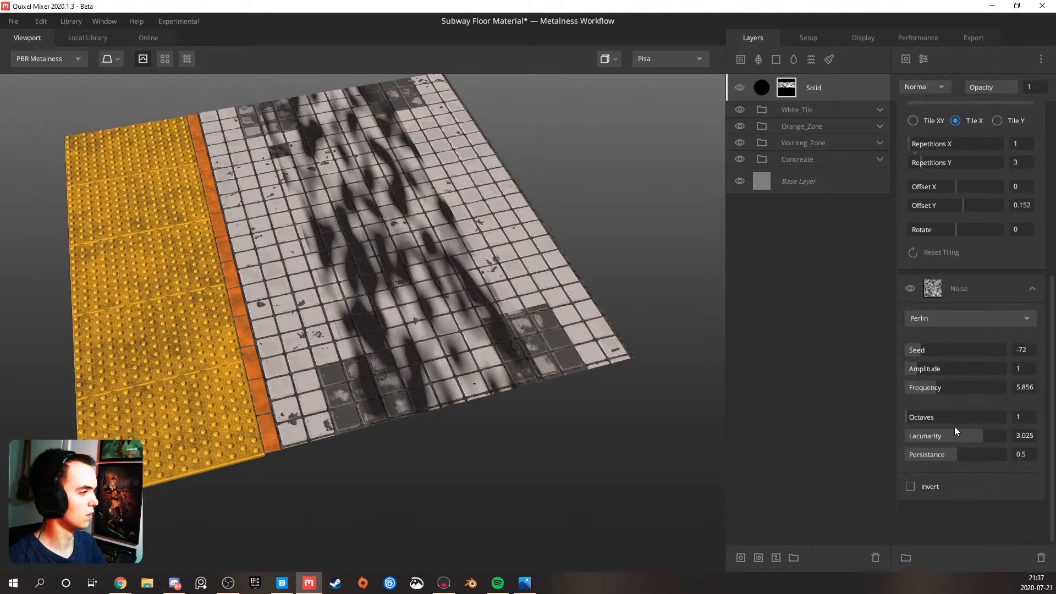
left_click_drag(935, 437, 905, 322)
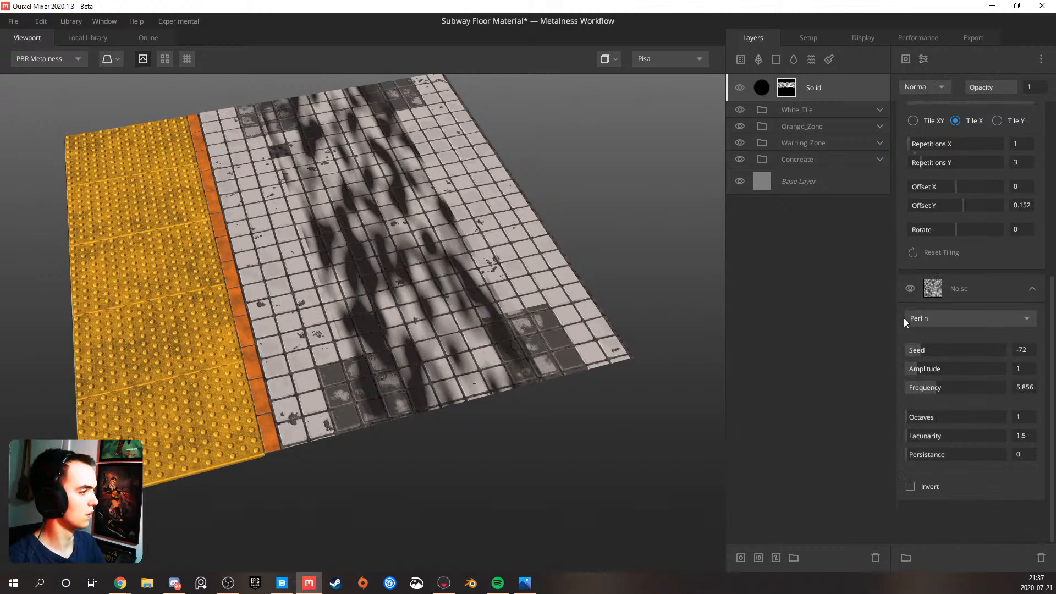
Duplicate the mask noise, move the copy above Brightness/Contrast, and give it Octaves 5, Lacunarity 1.887 and Persistance 0.287
left_click(953, 288)
key("ctrl+d")
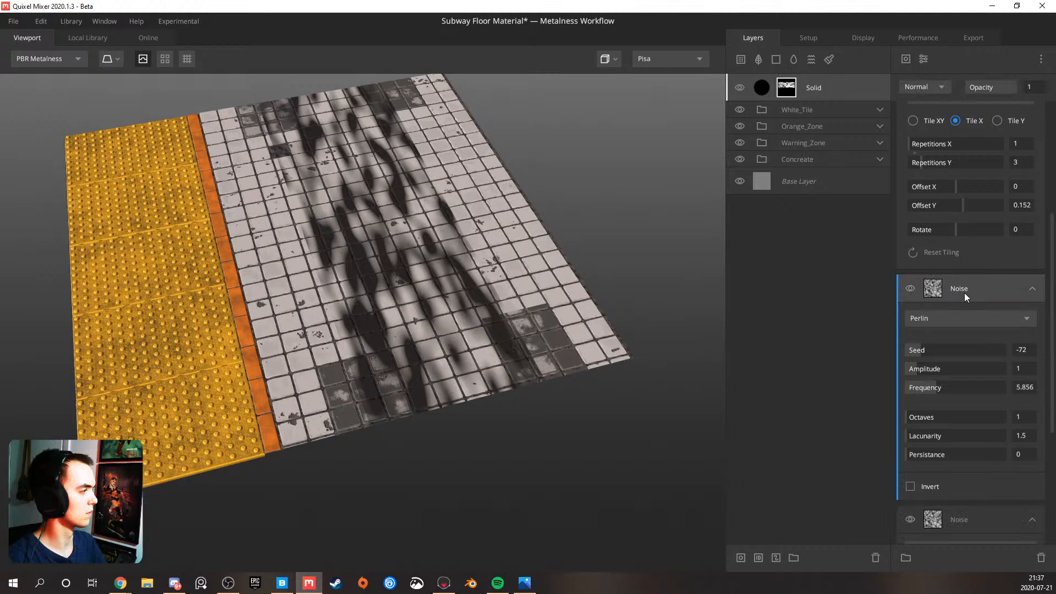
scroll(943, 130, "down", 3)
scroll(973, 302, "up", 4)
scroll(973, 301, "up", 4)
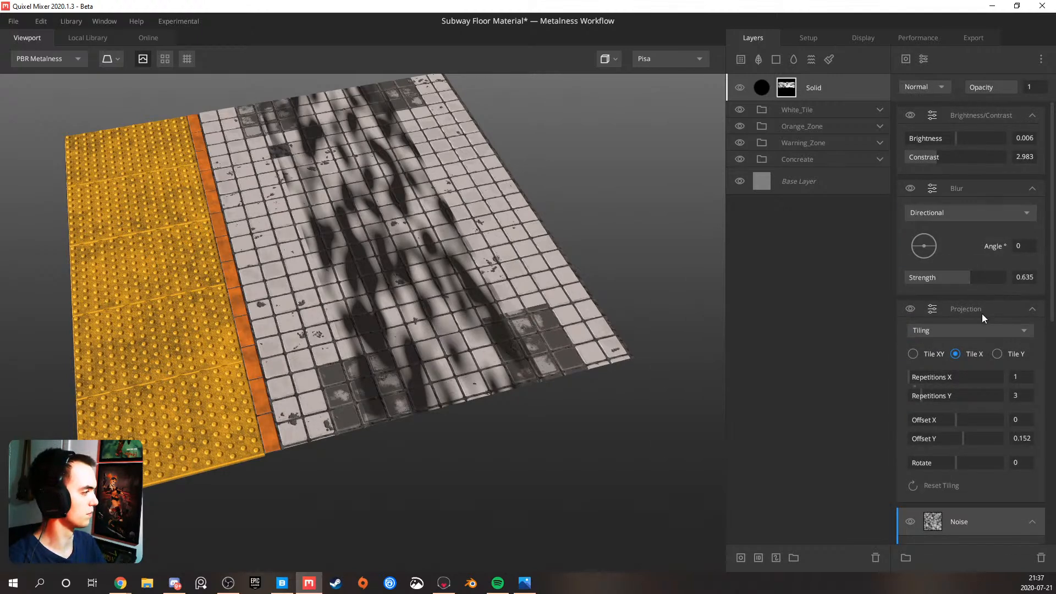
scroll(973, 306, "down", 10)
scroll(969, 298, "up", 10)
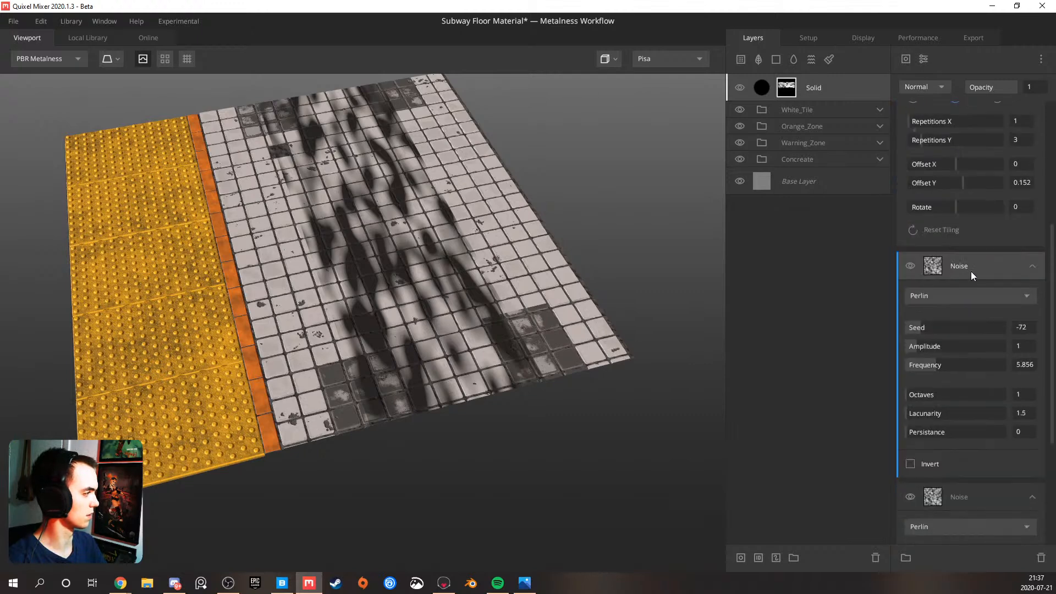
left_click_drag(971, 95, 969, 101)
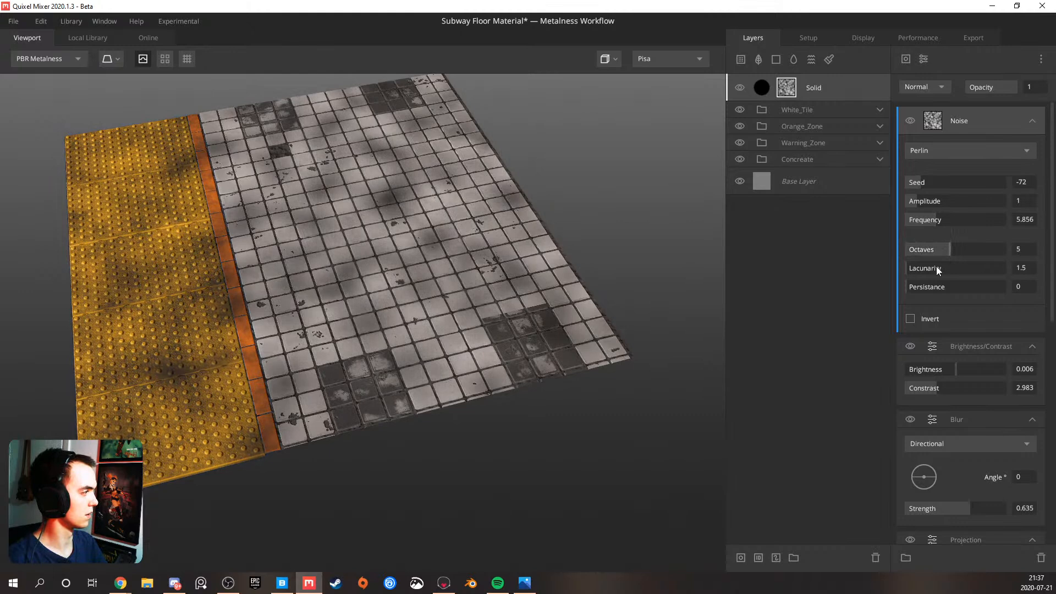
left_click_drag(942, 267, 926, 268)
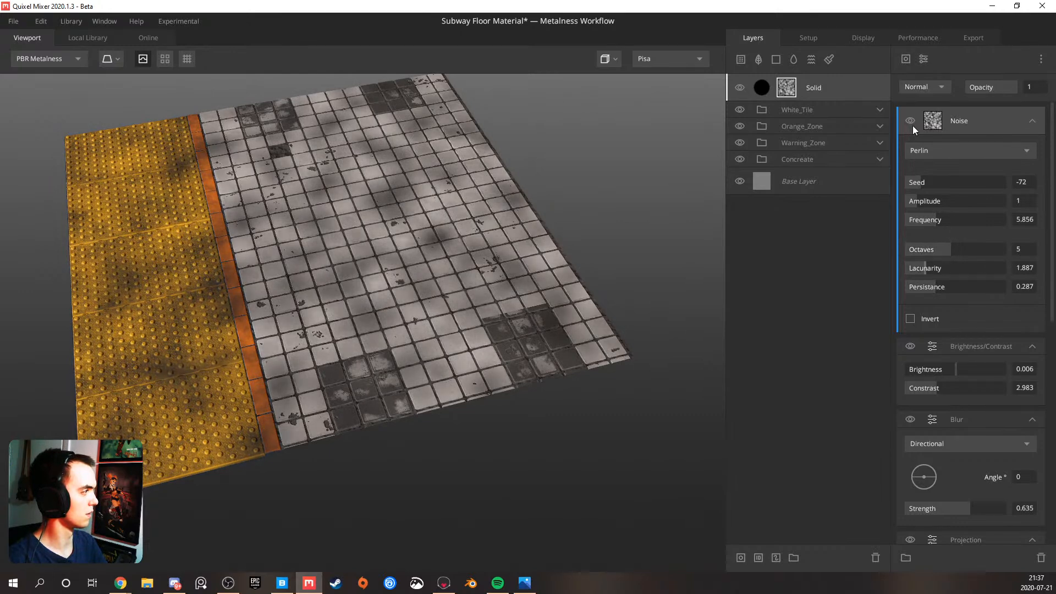
Try clipping the upper Noise, Brightness/Contrast and Blur to the mask components beneath them
left_click(976, 120, "alt")
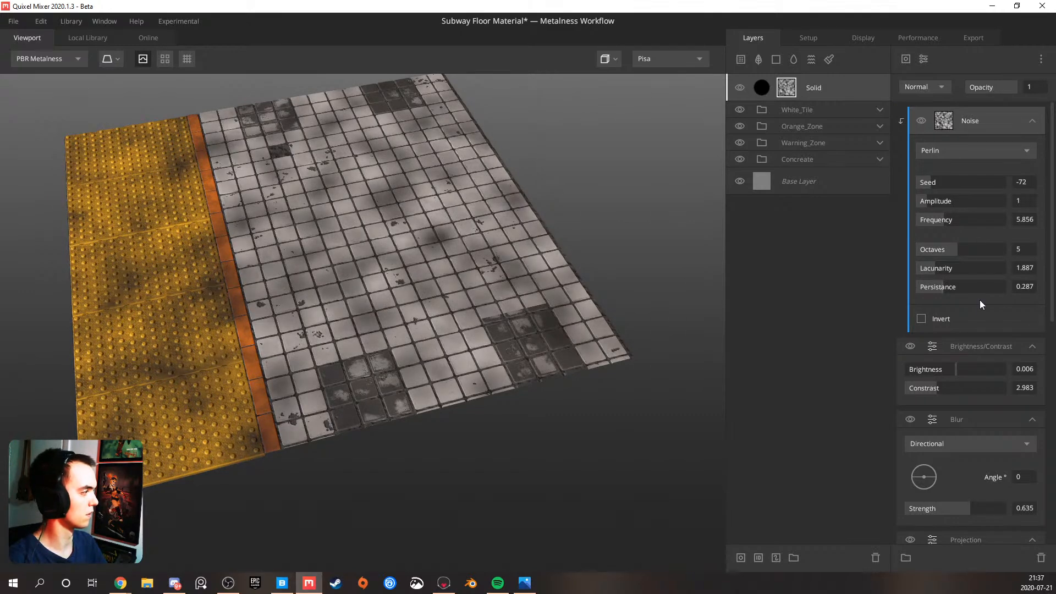
left_click(976, 346, "alt")
left_click(968, 419, "alt")
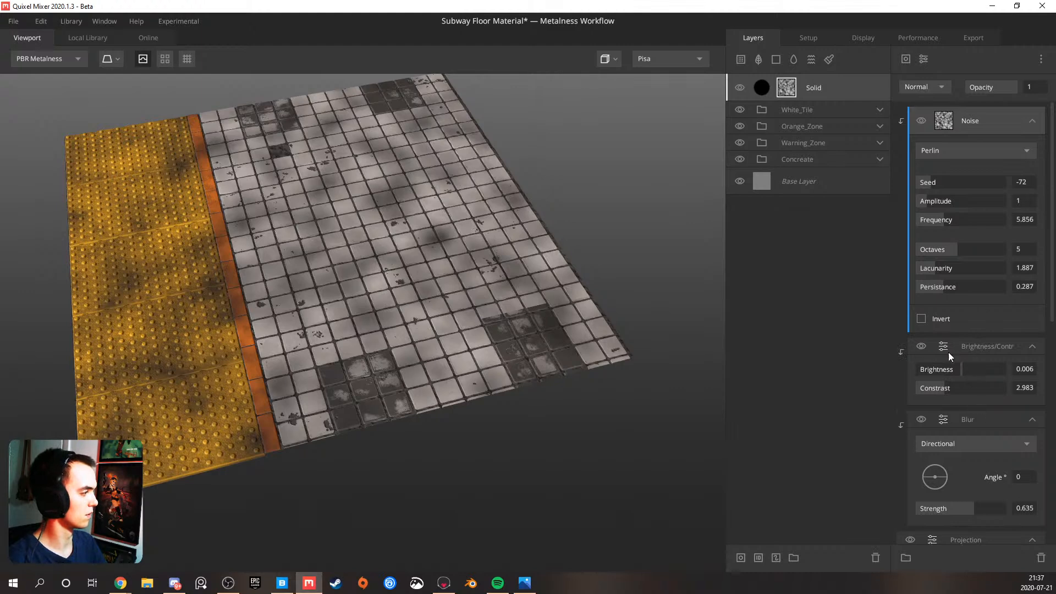
scroll(966, 253, "up", 5)
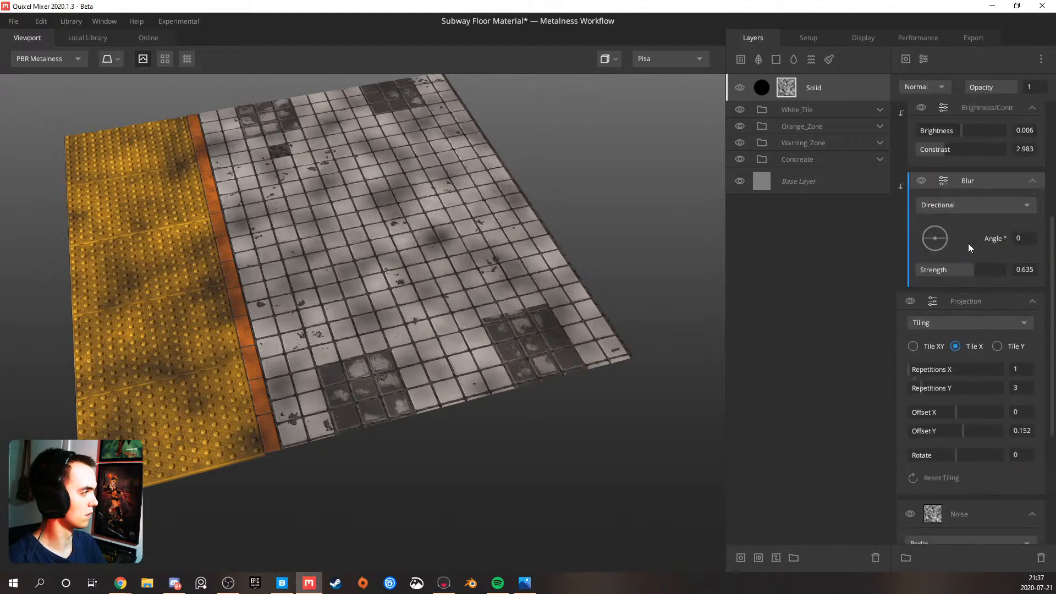
left_click(980, 302, "alt")
left_click(980, 302, "alt")
scroll(960, 221, "up", 5)
left_click(964, 115)
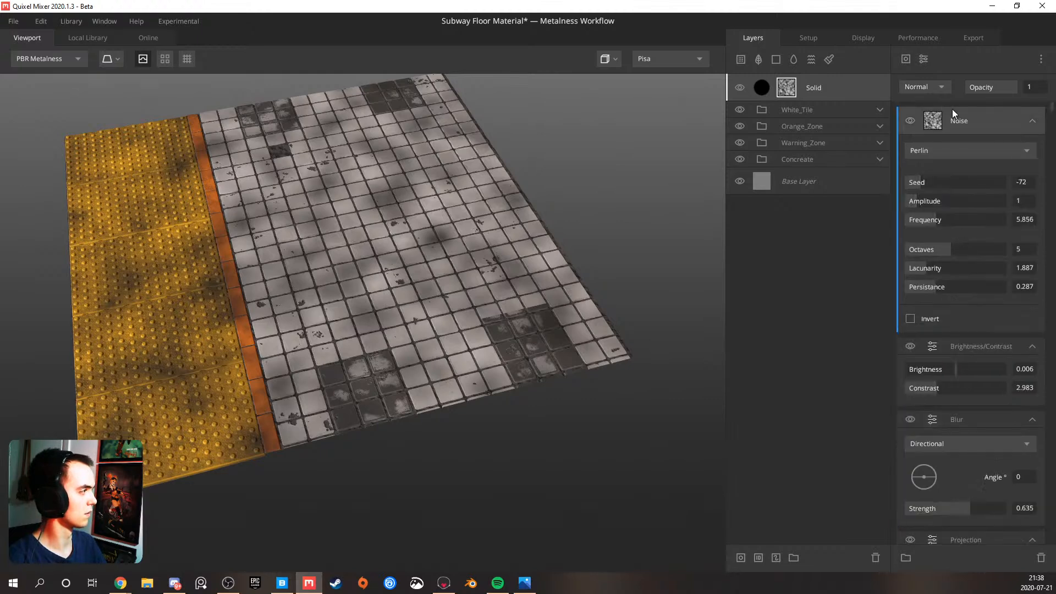
Blend the upper mask noise as Multiply with Amplitude 1.657, Octaves 7, Lacunarity 2.715 and Persistance 0.613
left_click(930, 88)
left_click(928, 152)
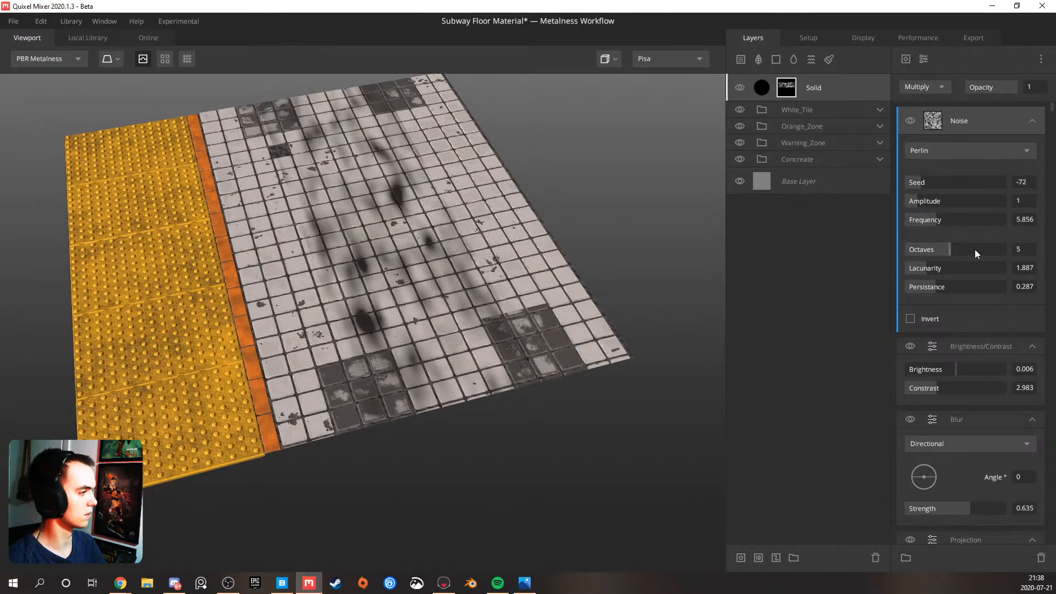
left_click(967, 269)
left_click(967, 286)
mouse_move(933, 208)
left_mouse_down()
mouse_move(953, 202)
mouse_move(923, 199)
left_mouse_up()
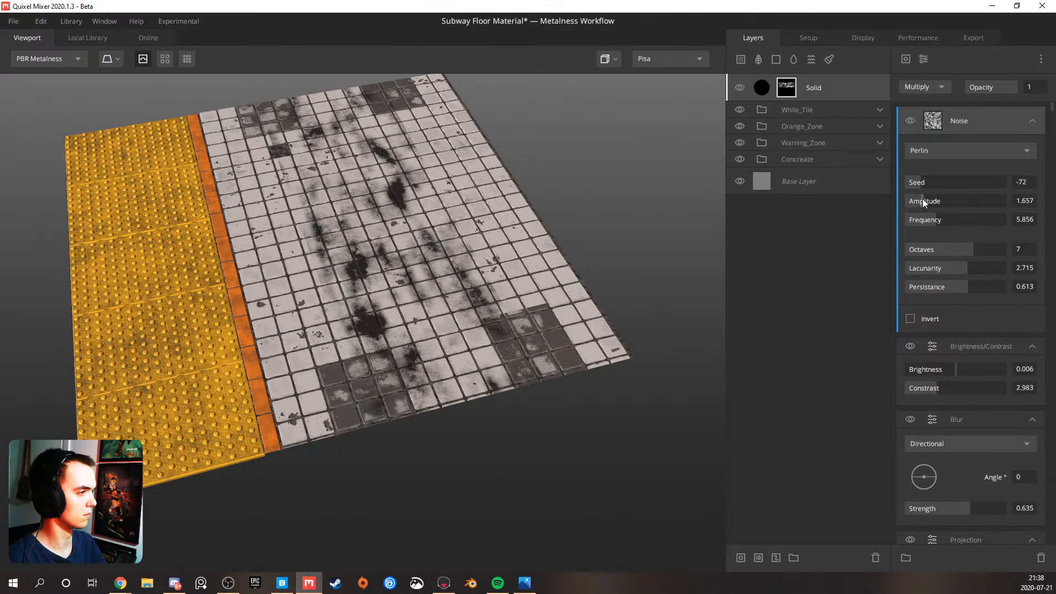
Clip the upper Noise, Brightness/Contrast and Blur to the mask components beneath them, with the upper noise's Amplitude at 3.665
left_click_drag(945, 125, 963, 126)
left_click_drag(947, 203, 952, 203)
left_click_drag(963, 346, 968, 345)
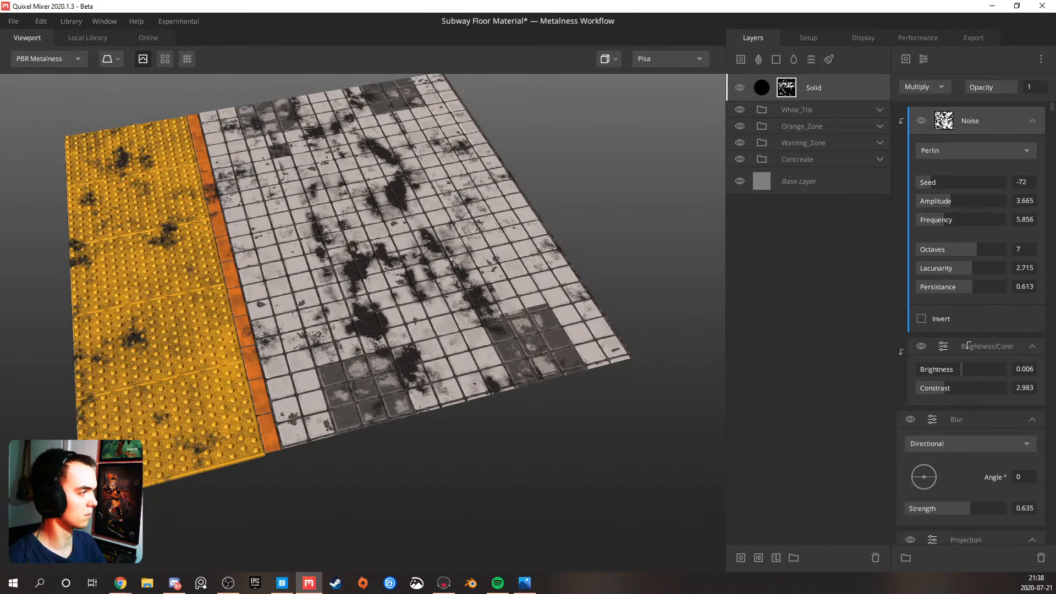
scroll(958, 355, "down", 5)
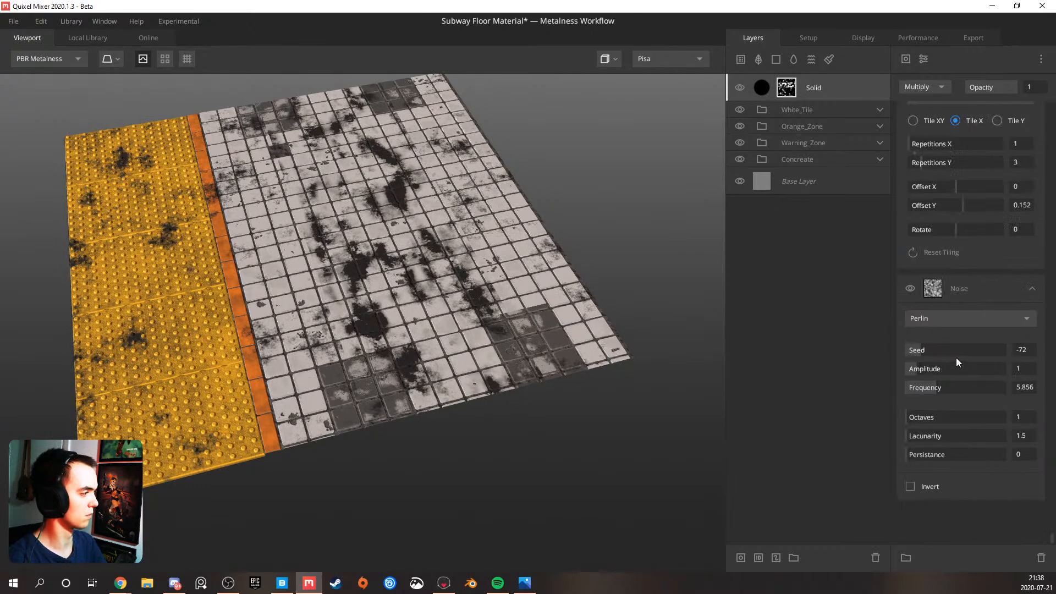
scroll(985, 233, "up", 1)
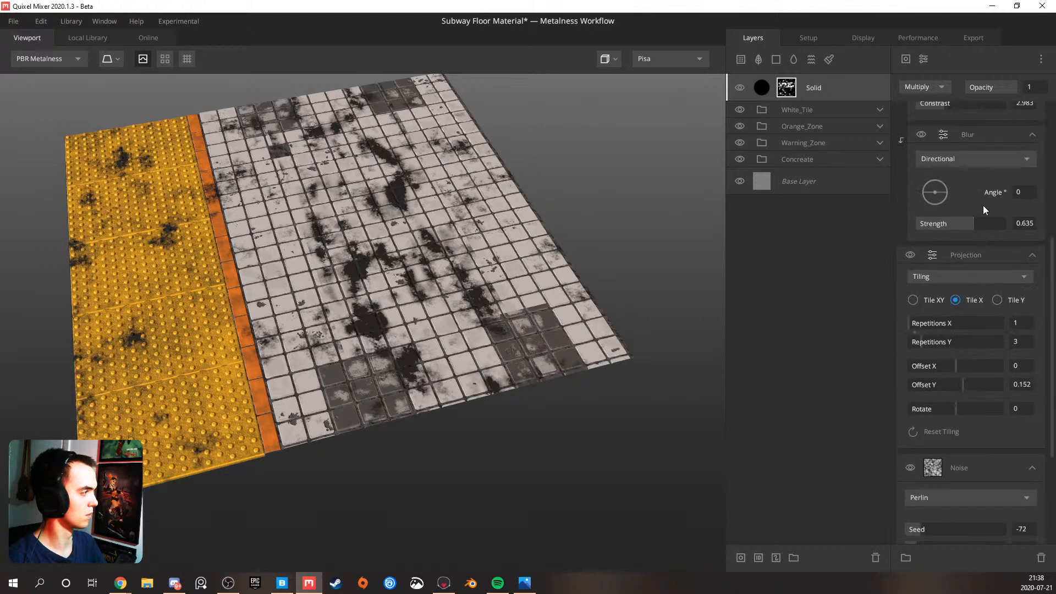
scroll(976, 235, "up", 6)
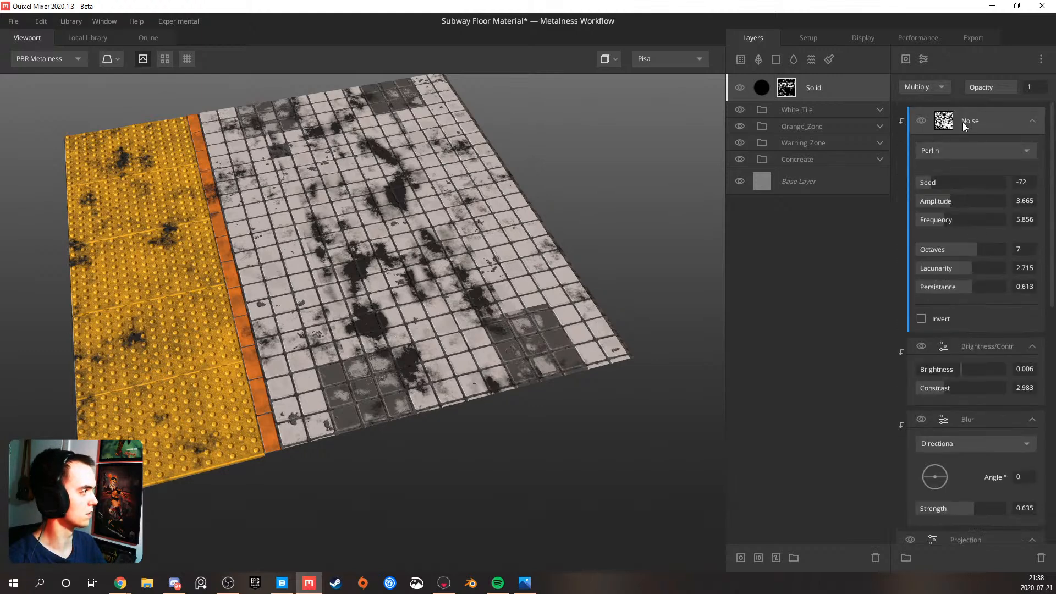
Set the upper mask noise to Amplitude 0.497, Frequency 9.689, Lacunarity 2.096 and Persistance 0.758
left_click_drag(949, 202, 922, 201)
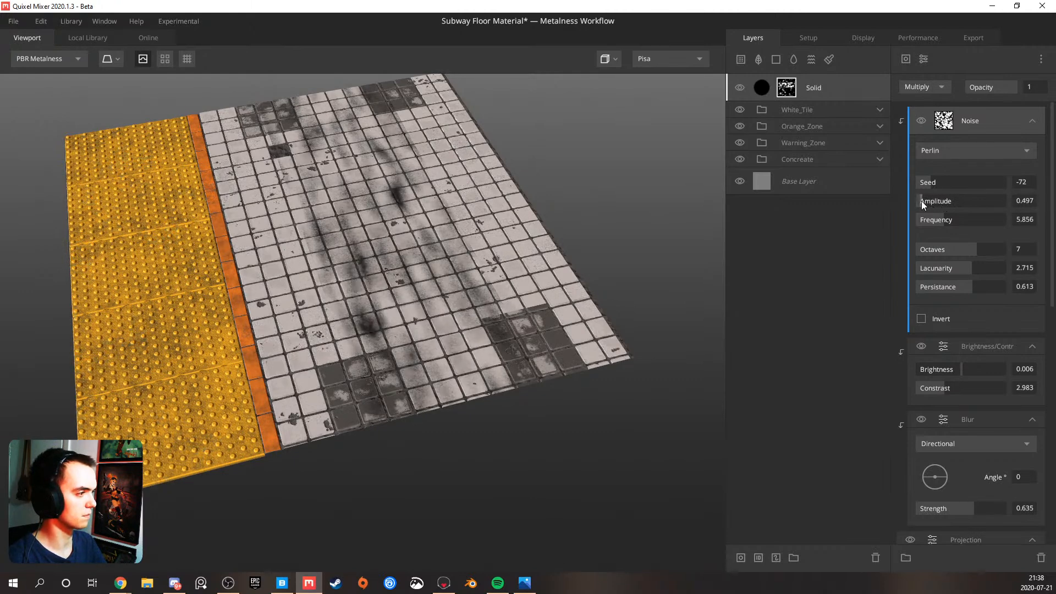
left_click_drag(979, 269, 1002, 268)
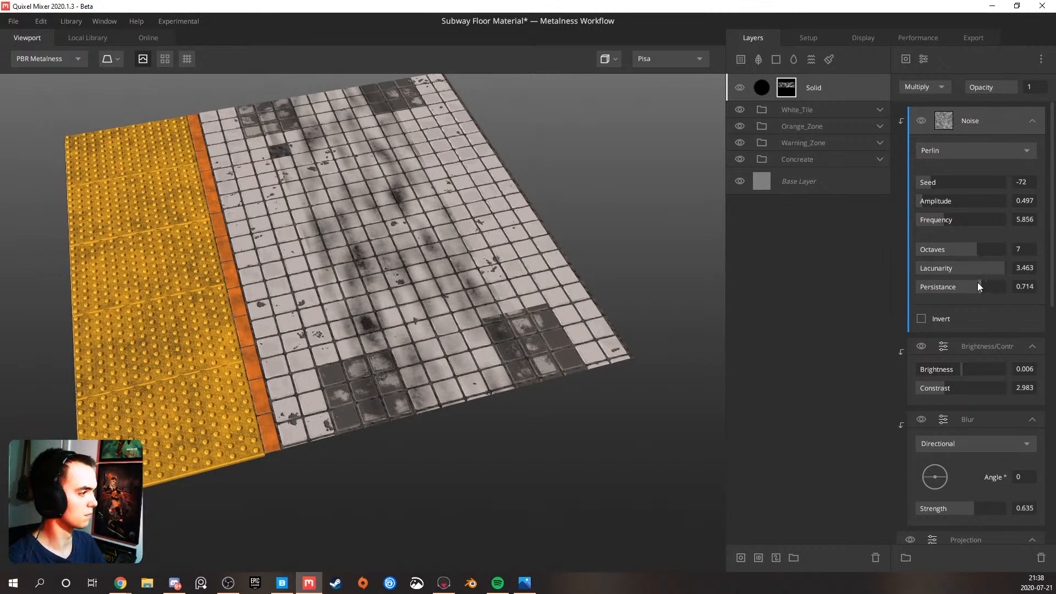
mouse_move(951, 223)
left_mouse_down()
mouse_move(976, 222)
mouse_move(959, 220)
left_mouse_up()
mouse_move(980, 266)
left_mouse_down()
mouse_move(943, 270)
mouse_move(975, 285)
left_mouse_up()
Set the Solid layer's albedo Opacity to 0.746 and Match to Underlying to 0.269, and inspect the dirt on the floor
left_click_drag(500, 274, 725, 243)
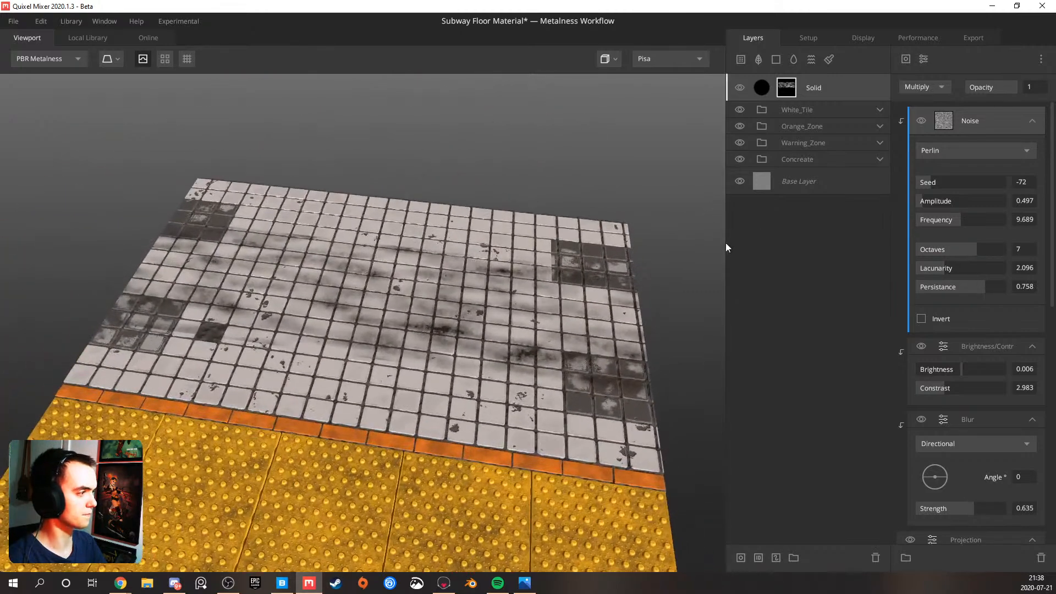
left_click(841, 83)
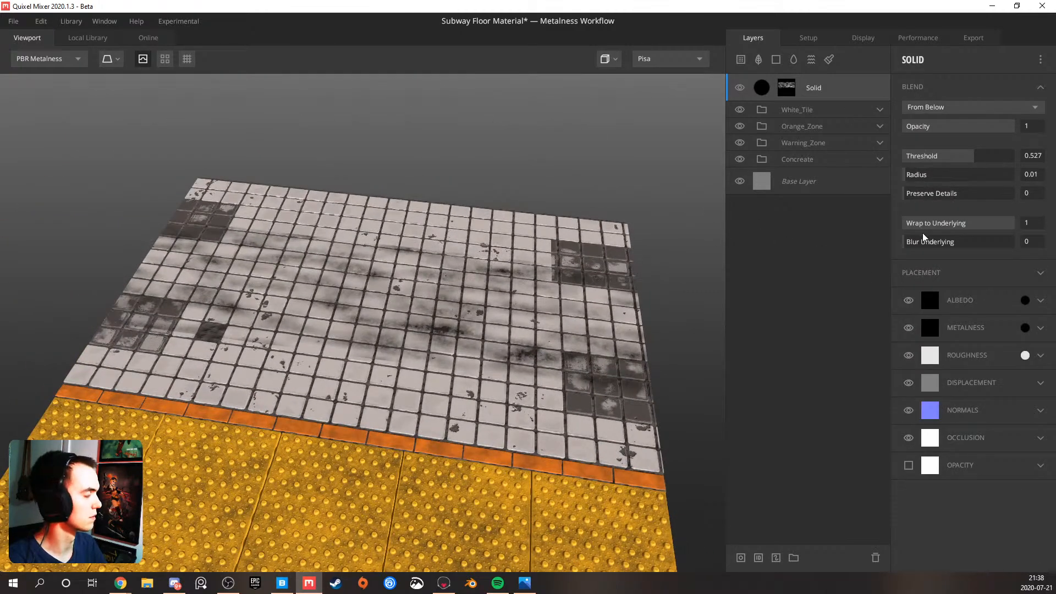
left_click(1039, 301)
left_click_drag(992, 363, 1044, 361)
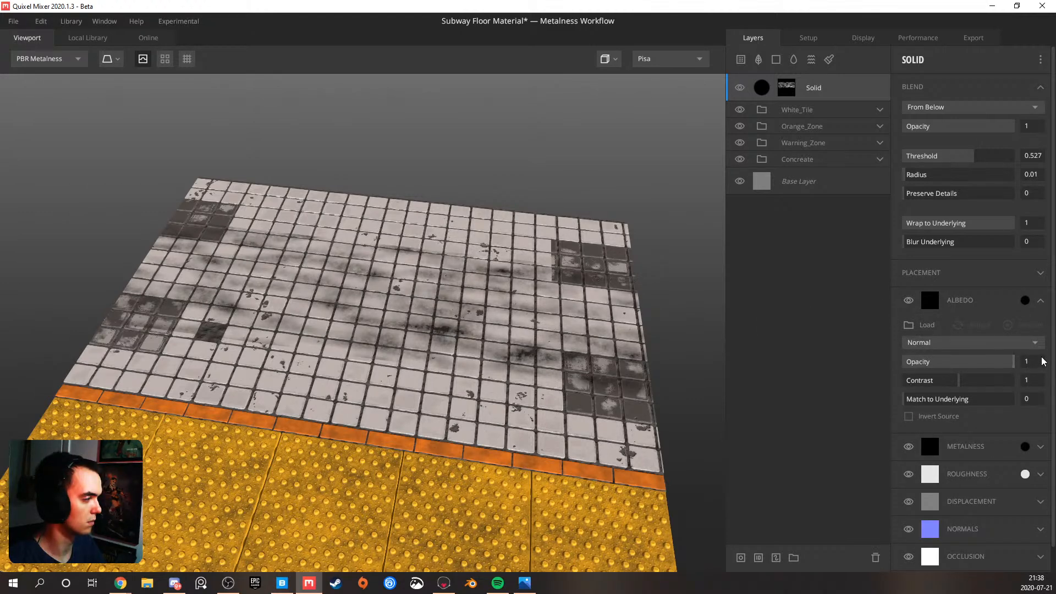
mouse_move(948, 403)
left_mouse_down()
mouse_move(960, 404)
mouse_move(934, 404)
left_mouse_up()
left_click(982, 364)
left_click_drag(983, 370, 986, 371)
left_click_drag(500, 262, 600, 314)
middle_click_drag(475, 313, 454, 261)
scroll(446, 267, "down", 3)
left_click_drag(393, 277, 396, 308)
scroll(397, 308, "up", 3)
middle_click_drag(406, 246, 401, 210)
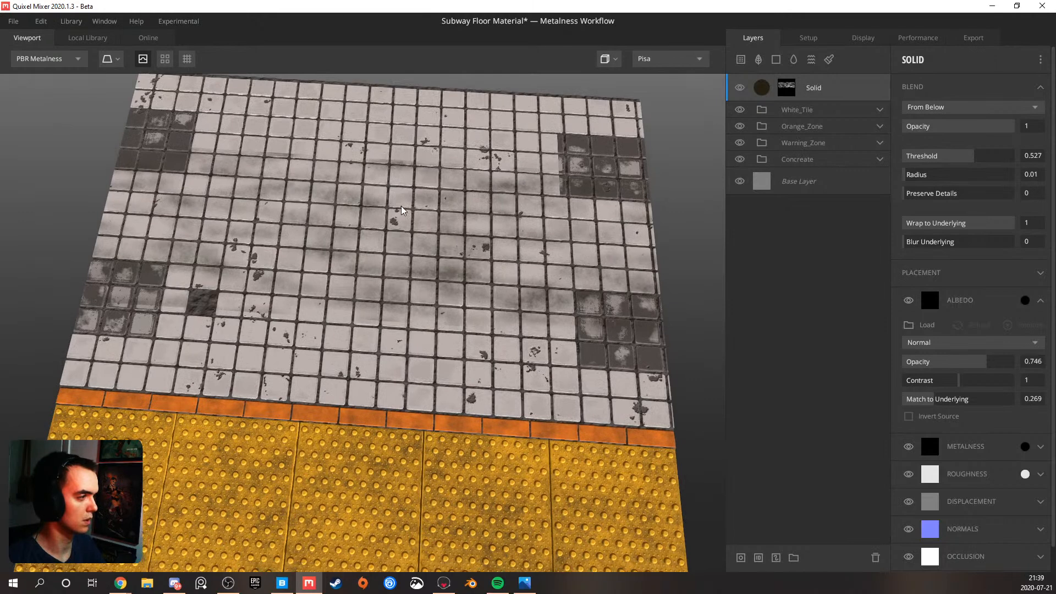
Duplicate the Solid dirt layer and add a Freeform Projection on top of the copy's mask components
scroll(404, 208, "down", 2)
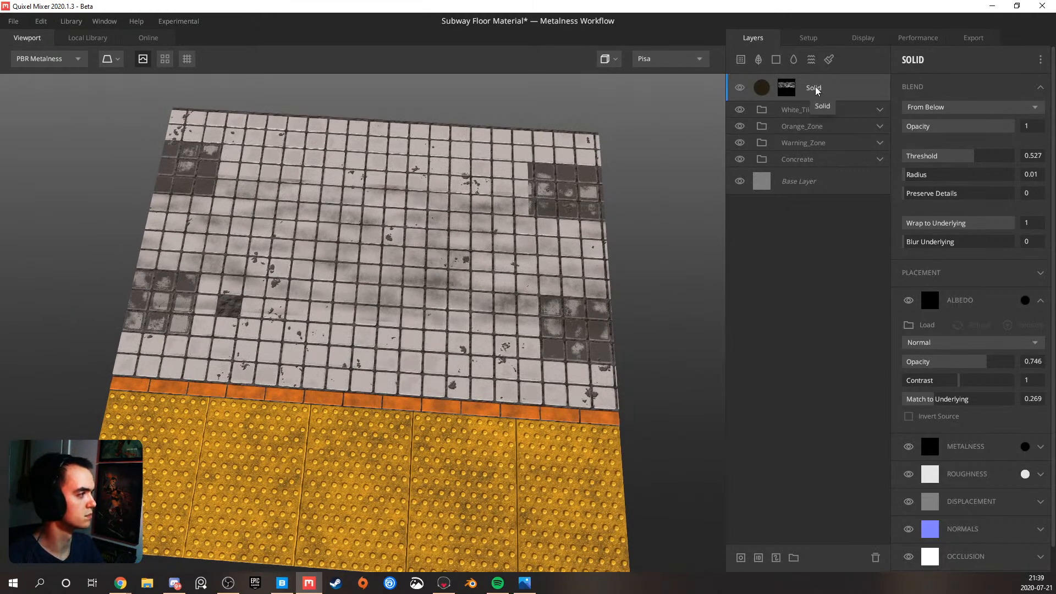
key("ctrl+d")
left_click(790, 87)
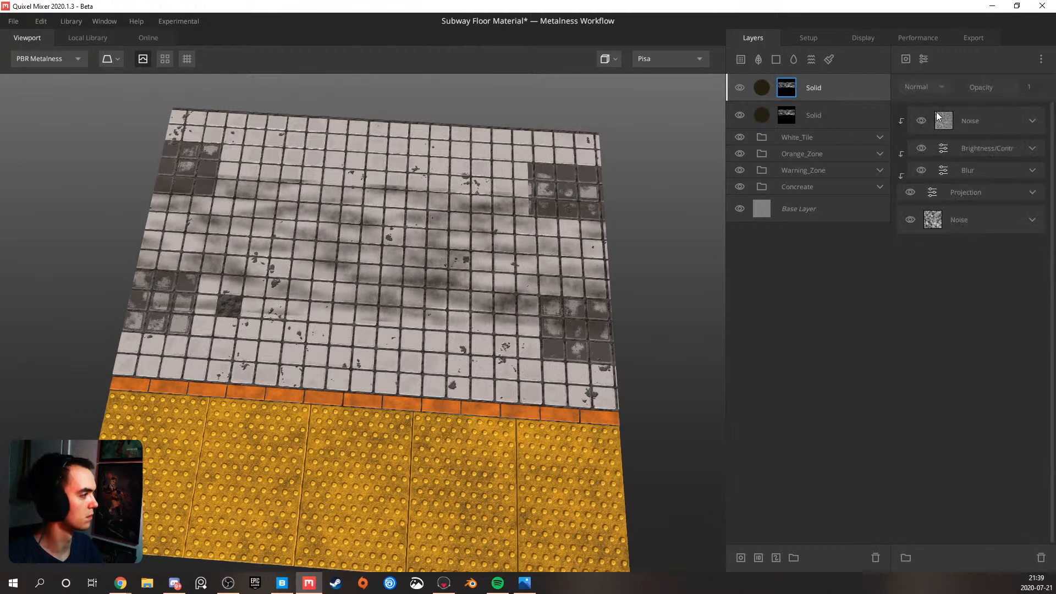
left_click(925, 58)
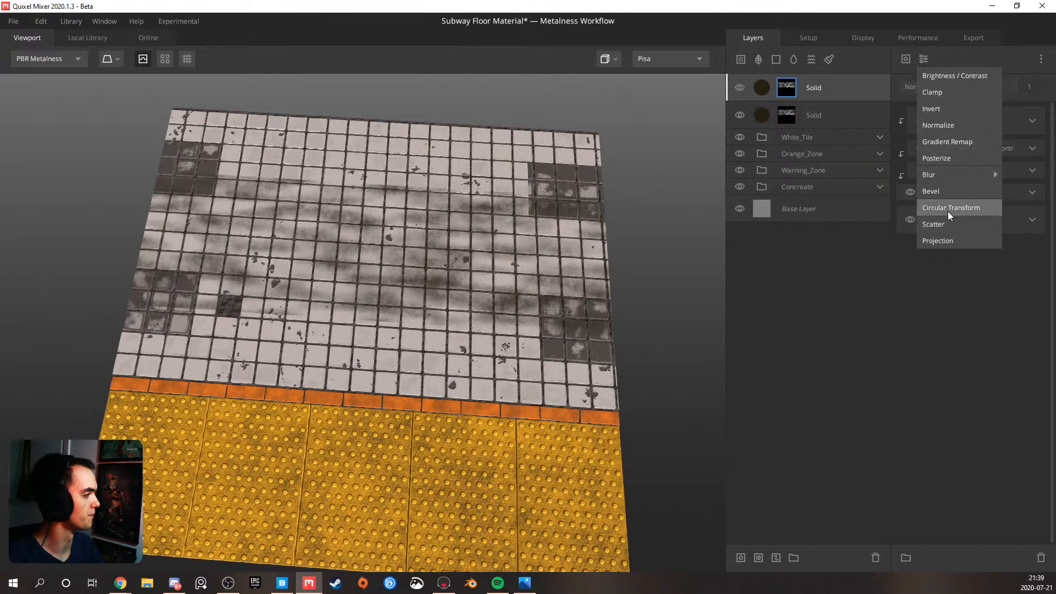
left_click(947, 241)
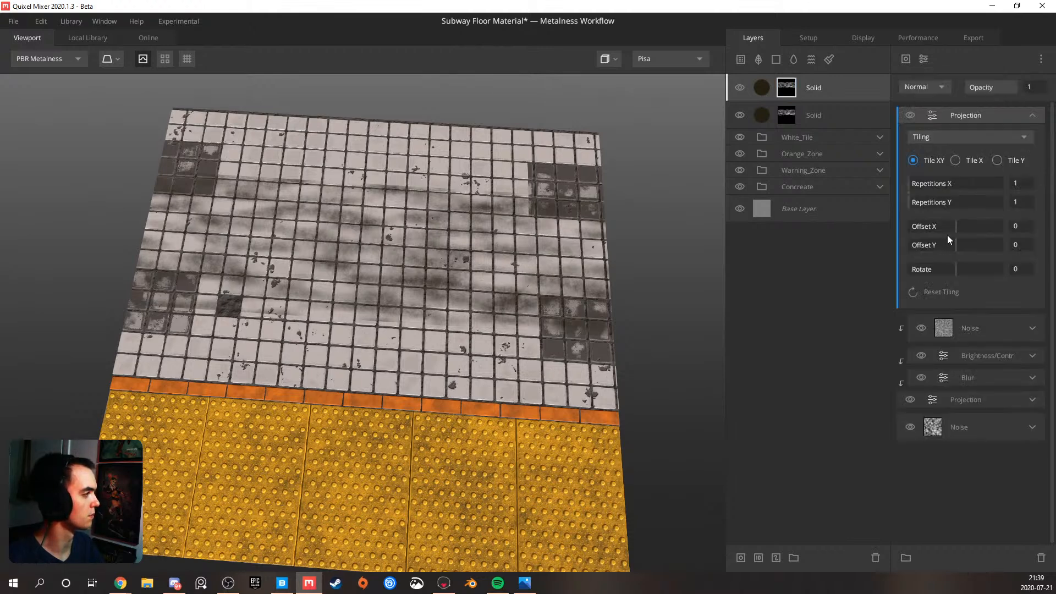
left_click(937, 136)
left_click(950, 170)
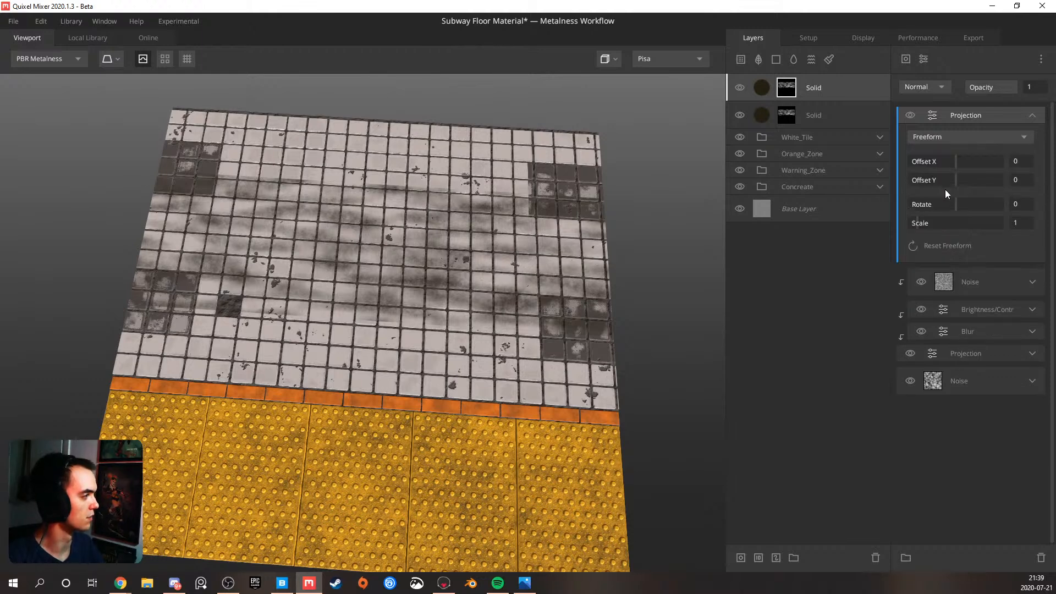
Set the copy's Freeform Projection to Offset X 0.205, Offset Y -0.38 and Rotate -78.94
left_click_drag(956, 204, 936, 204)
mouse_move(955, 161)
left_mouse_down()
mouse_move(966, 160)
mouse_move(963, 178)
mouse_move(938, 174)
left_mouse_up()
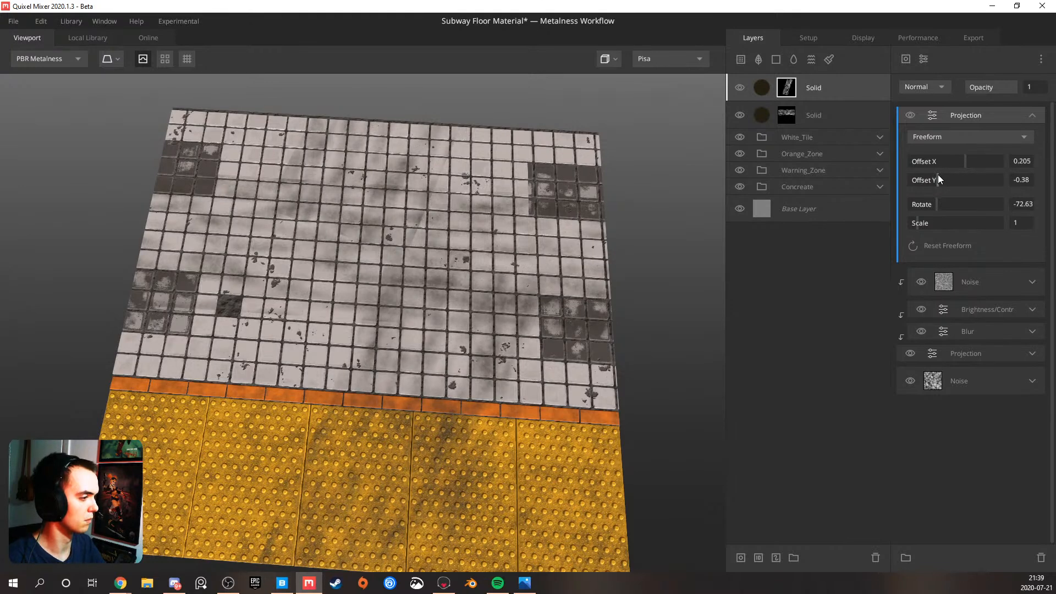
left_click_drag(945, 202, 936, 203)
mouse_move(578, 352)
left_mouse_down()
mouse_move(493, 377)
mouse_move(422, 289)
mouse_move(510, 262)
mouse_move(533, 327)
mouse_move(573, 337)
left_mouse_up()
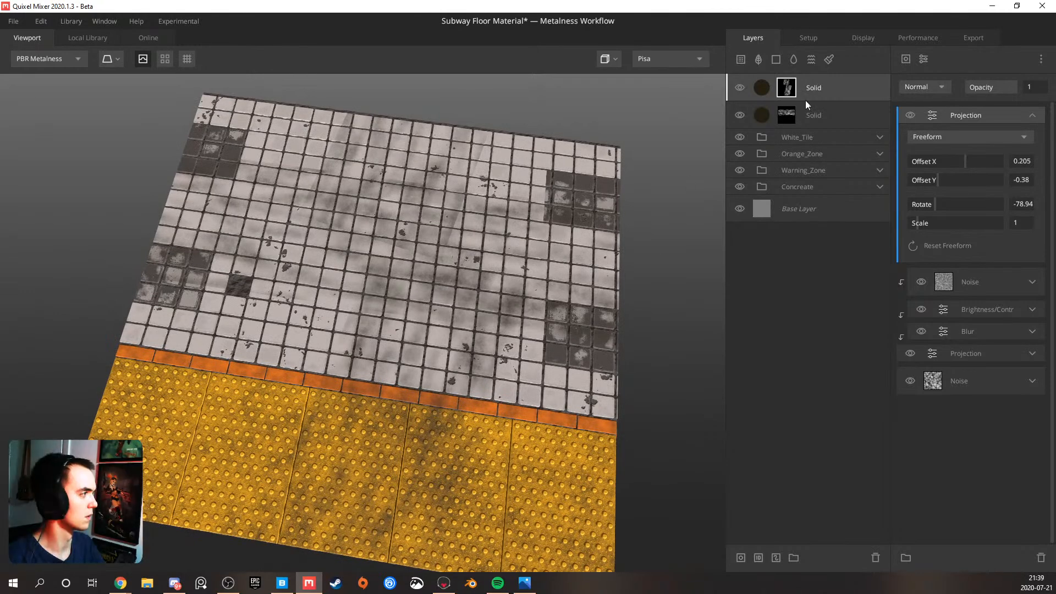
Duplicate the rotated Solid layer, set the new copy's Projection to Rotate 78.94 and Offset X -0.251, and inspect the floor
left_click(822, 87)
key("ctrl+d")
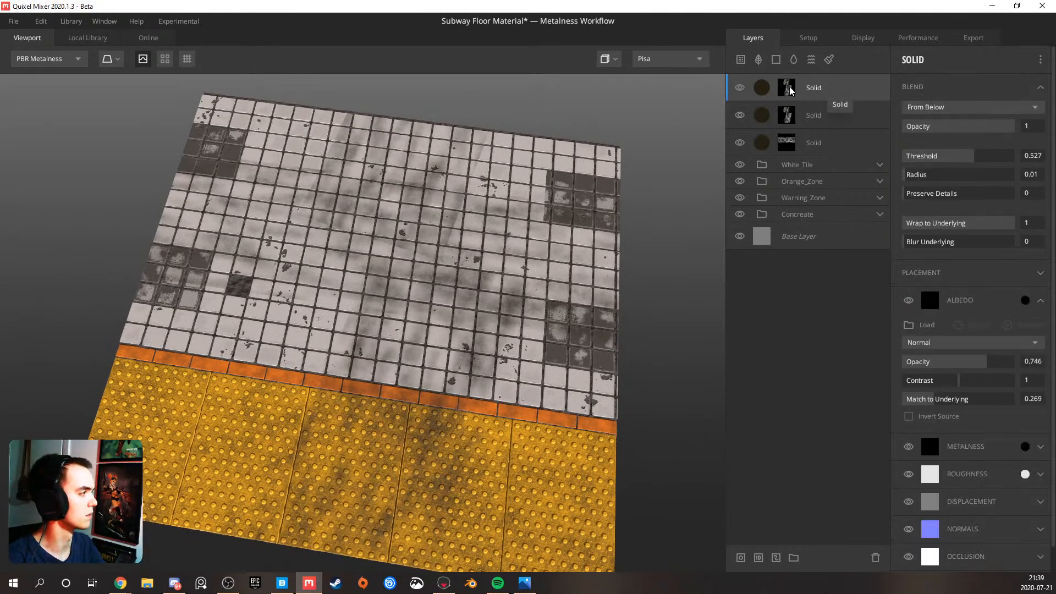
left_click(787, 88)
left_click(1030, 118)
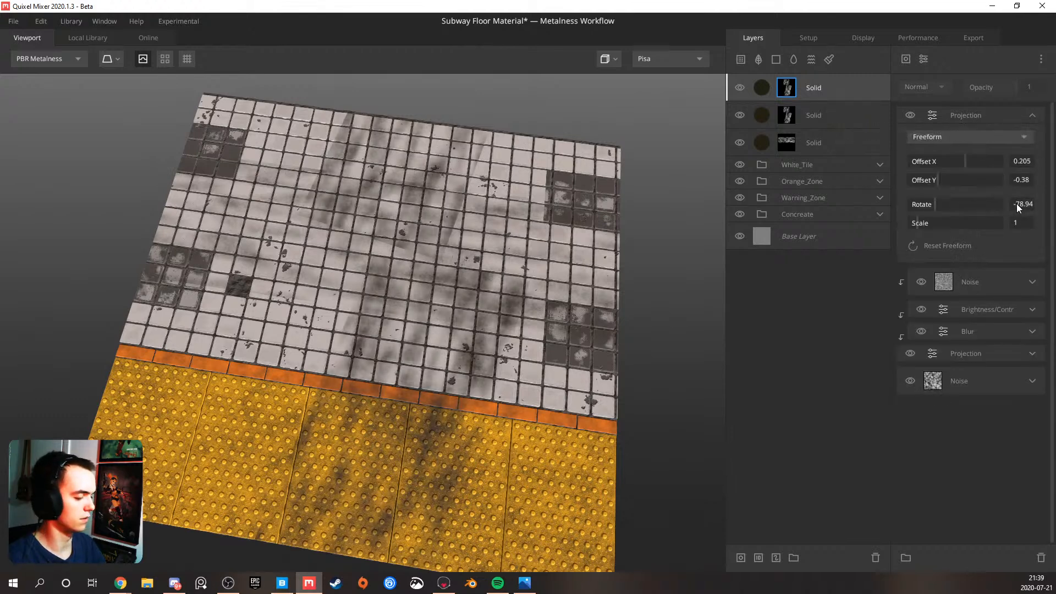
key("Return")
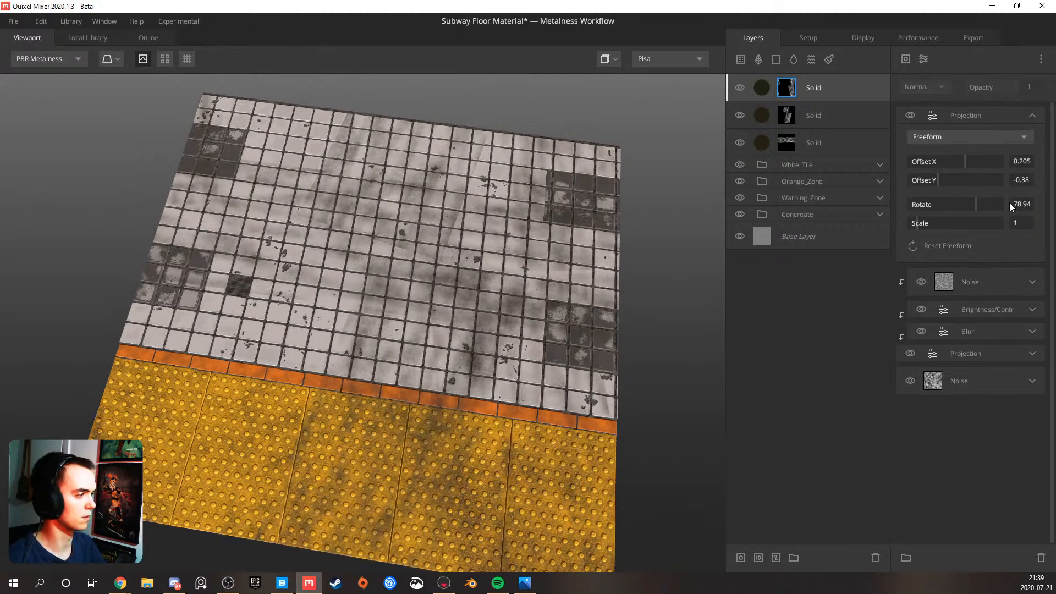
left_click_drag(966, 160, 944, 164)
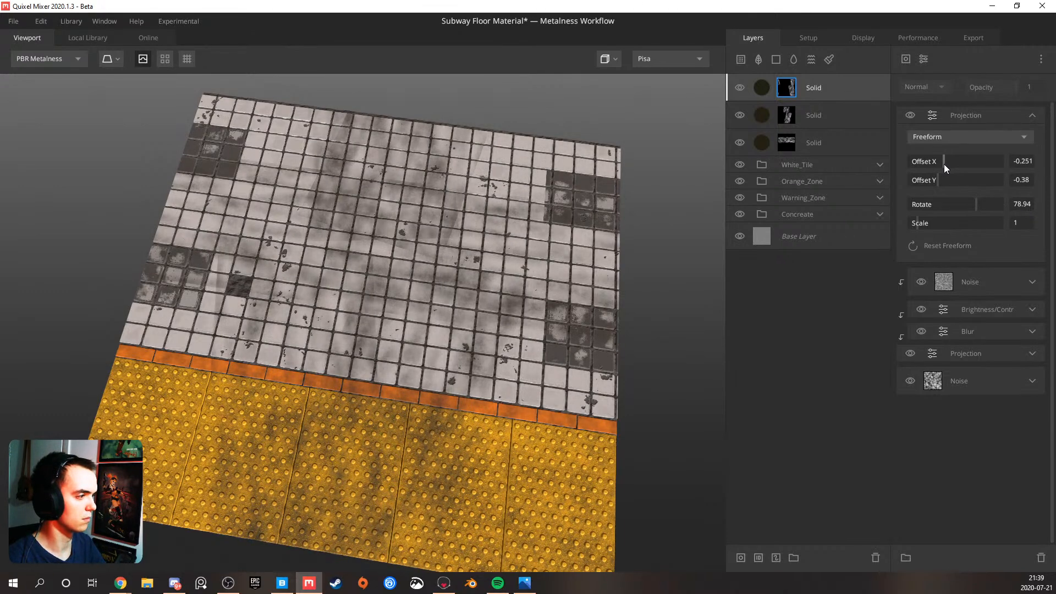
mouse_move(408, 337)
left_mouse_down()
mouse_move(254, 239)
mouse_move(508, 218)
mouse_move(573, 240)
left_mouse_up()
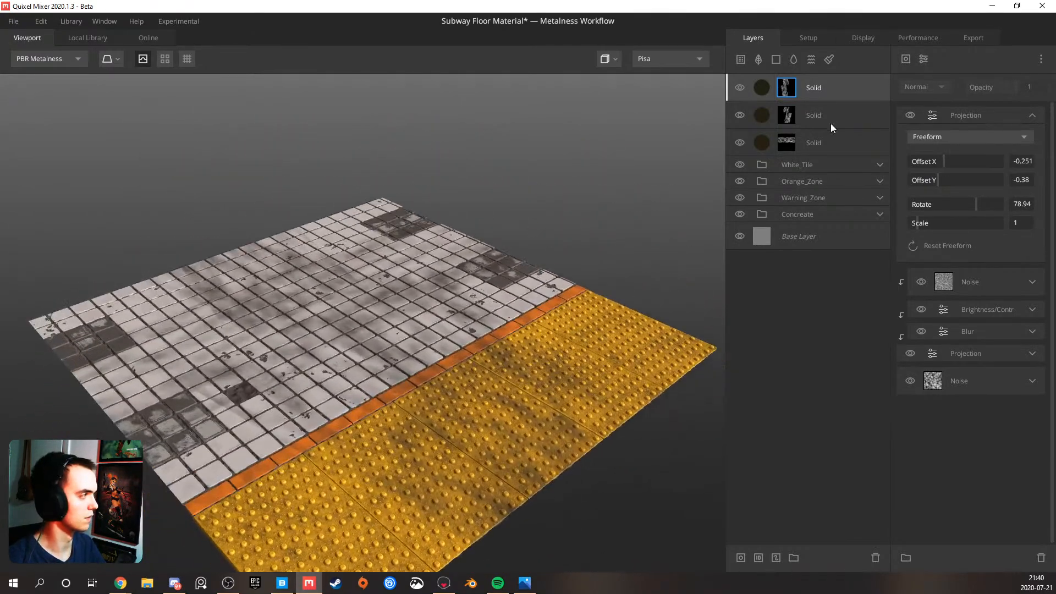
left_click(847, 86)
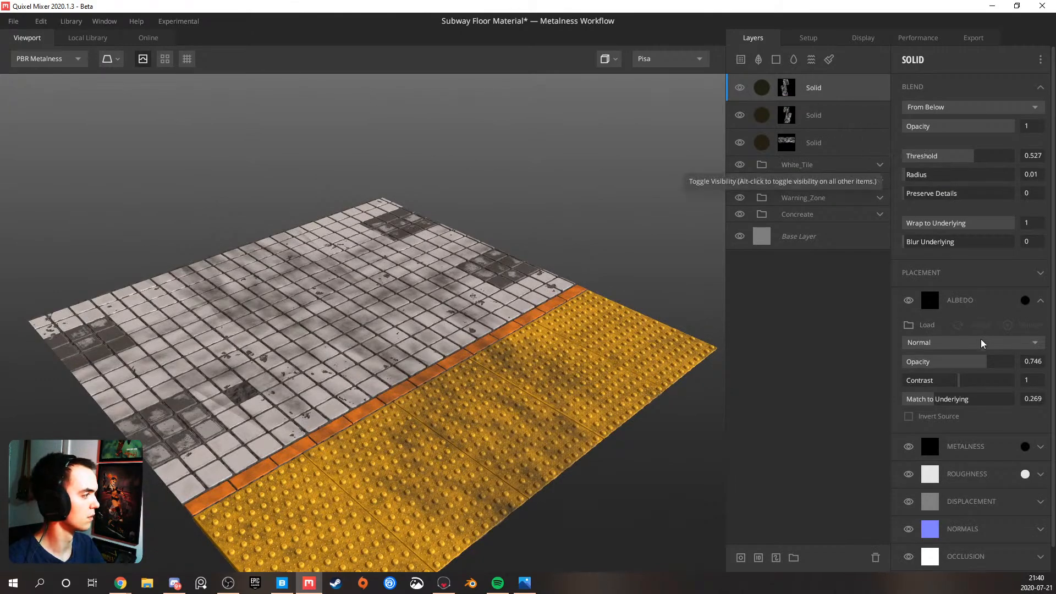
left_click_drag(561, 263, 225, 340)
scroll(347, 252, "up", 5)
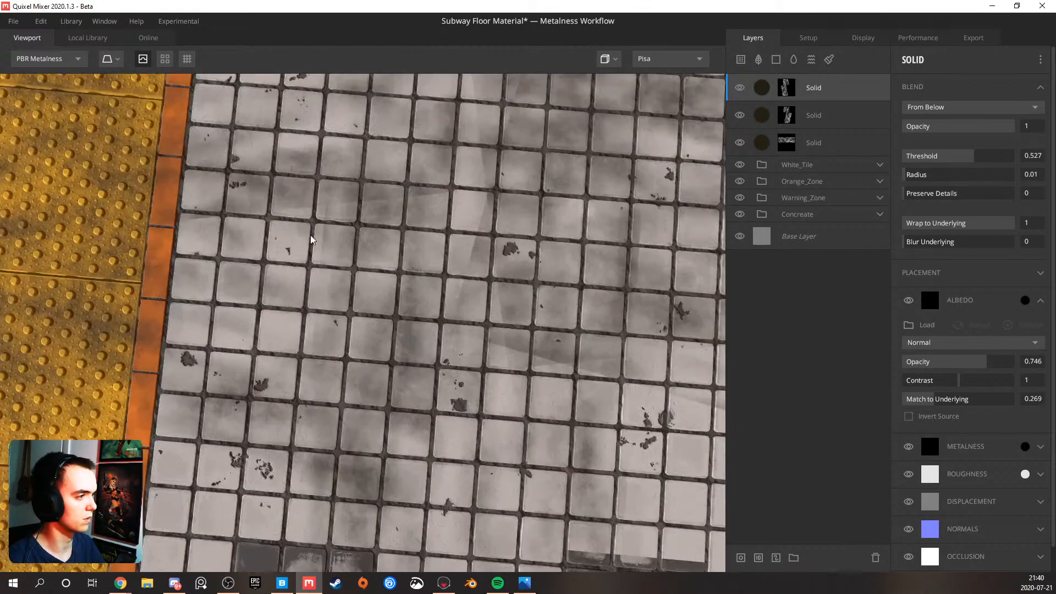
scroll(422, 245, "down", 6)
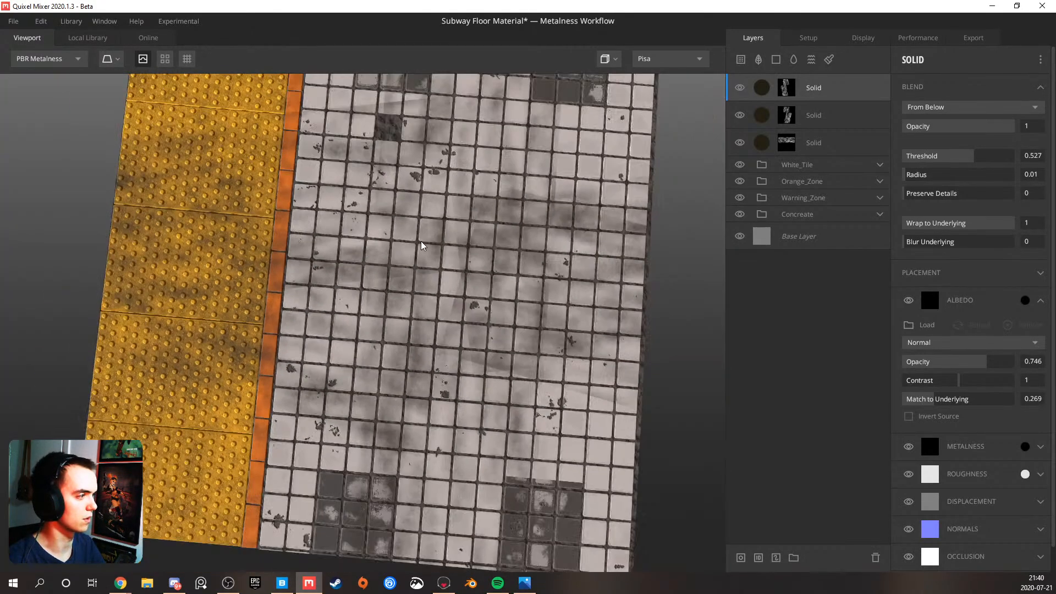
Unclip the upper Noise, Brightness/Contrast, Blur and tiling Projection in the topmost Solid layer's mask
left_click(792, 117)
left_click(790, 89)
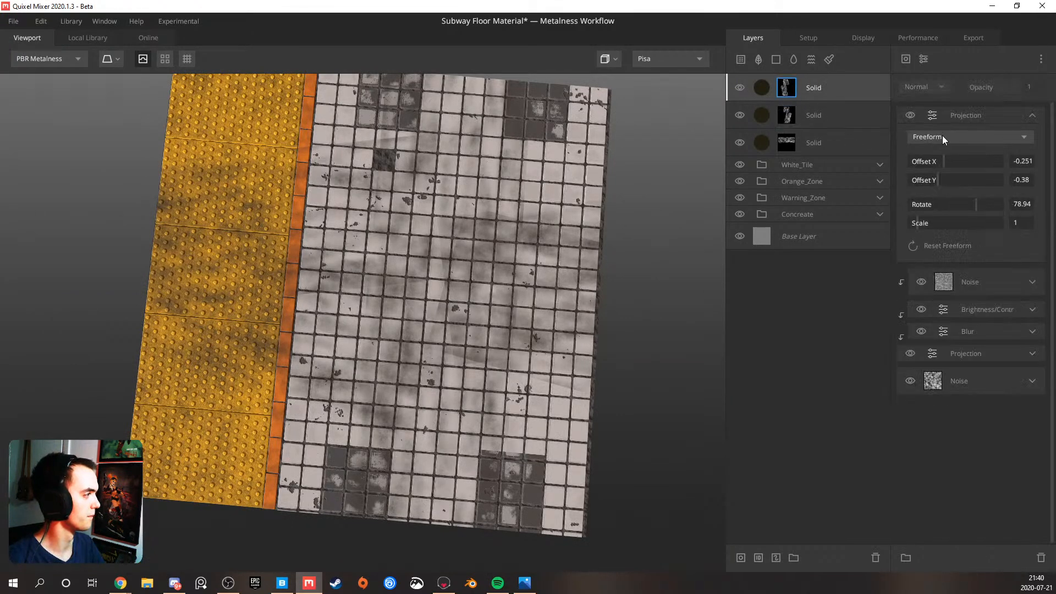
left_click(979, 282, "alt")
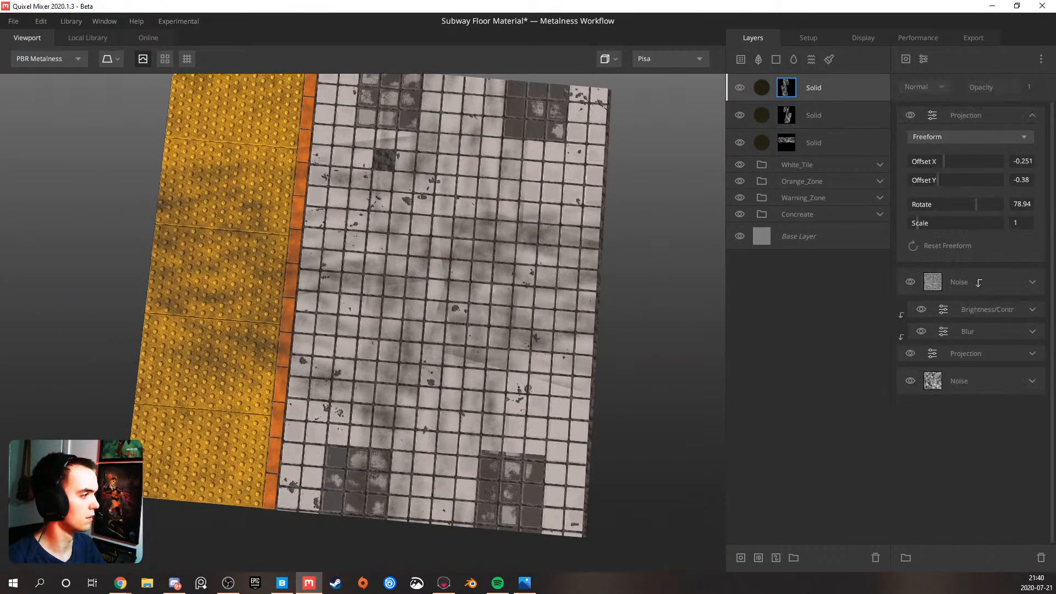
left_click(977, 281)
left_click(973, 309, "alt")
left_click(973, 332, "alt")
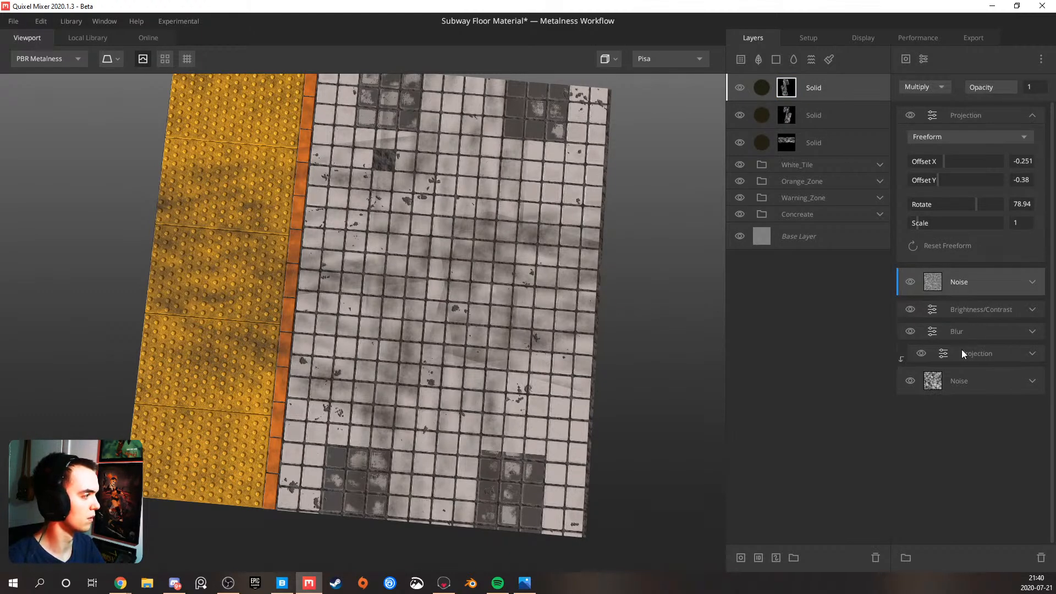
left_click(969, 359, "alt")
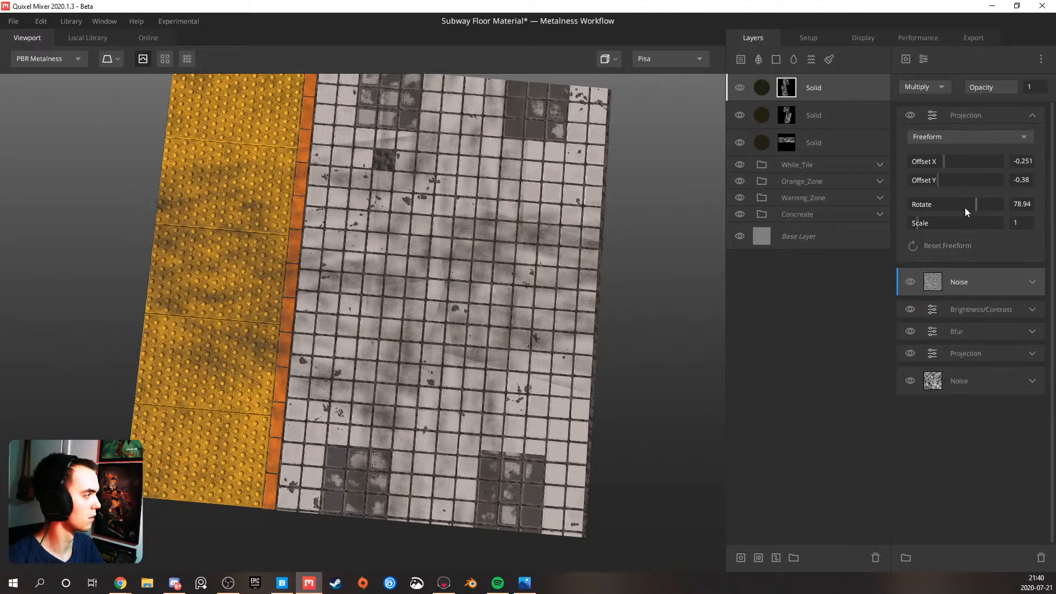
Delete the tiling Projection above the base Noise in the topmost Solid layer's mask
left_click(1032, 353)
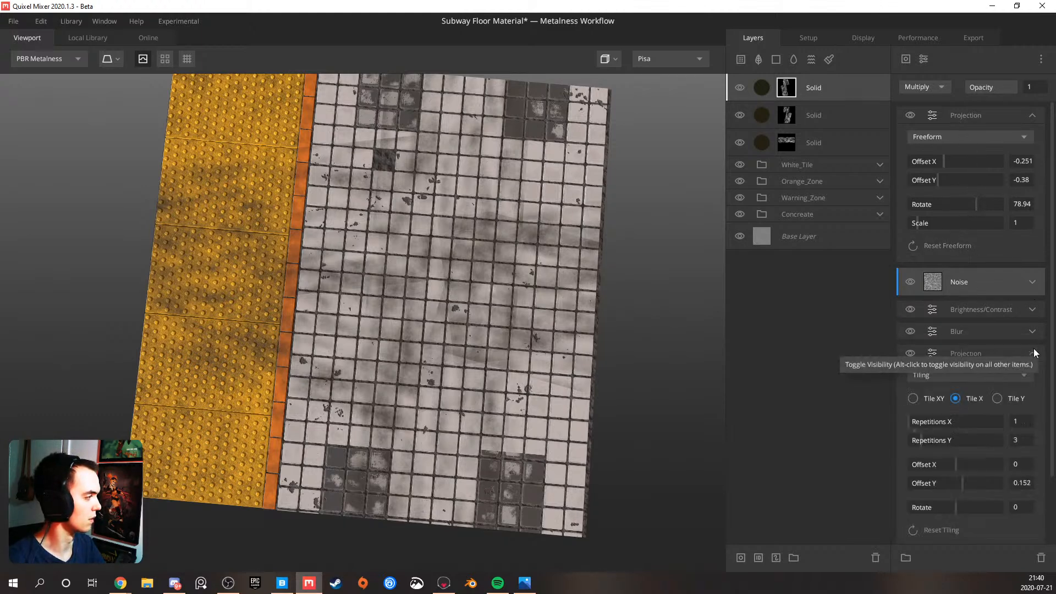
left_click(989, 352)
key("Delete")
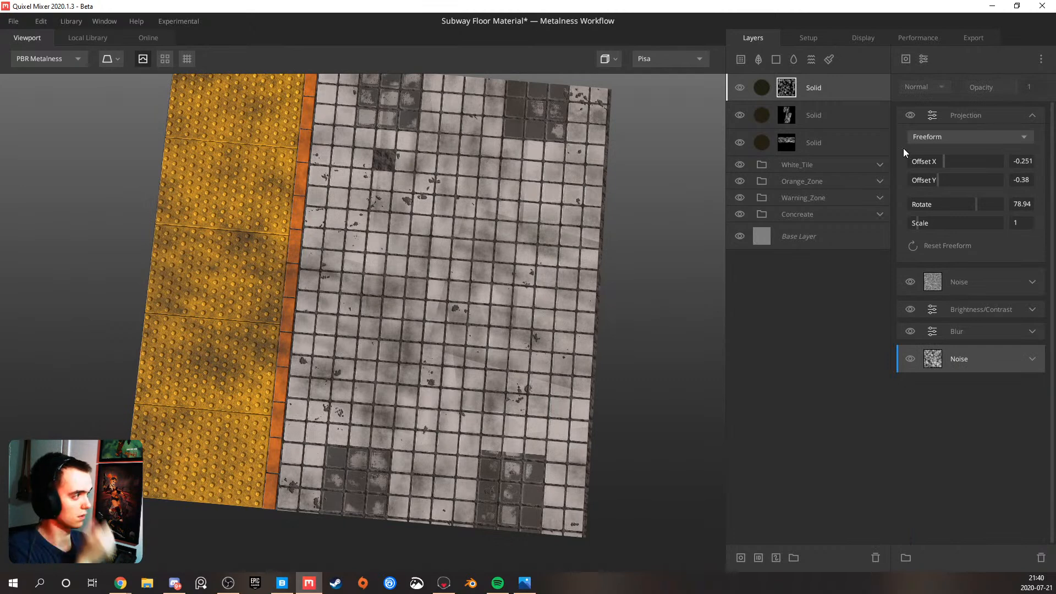
Delete the two duplicated Solid layers, keeping only the original Solid dirt layer
left_click(836, 87)
key("Delete")
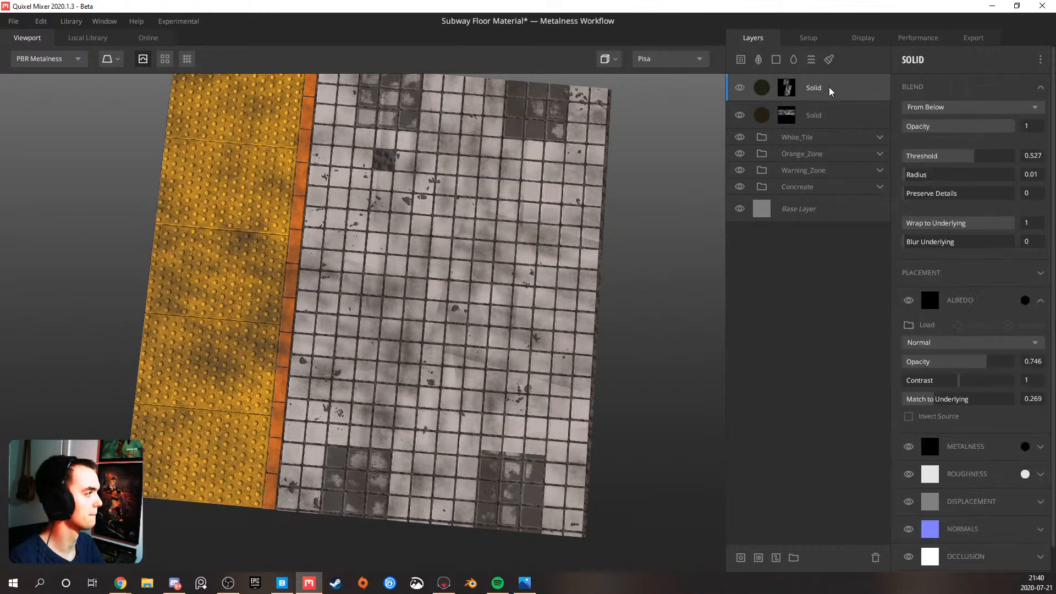
key("Delete")
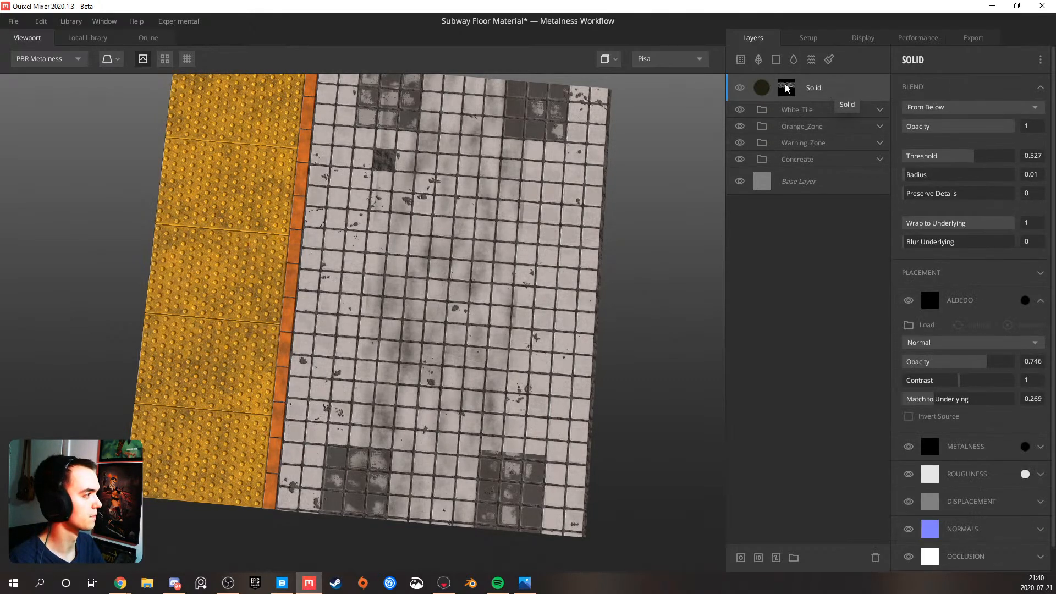
Unclip the mask components of the original Solid dirt layer and delete its tiling Projection
left_click(787, 87)
scroll(952, 306, "down", 3)
scroll(956, 261, "up", 2)
scroll(973, 266, "down", 4)
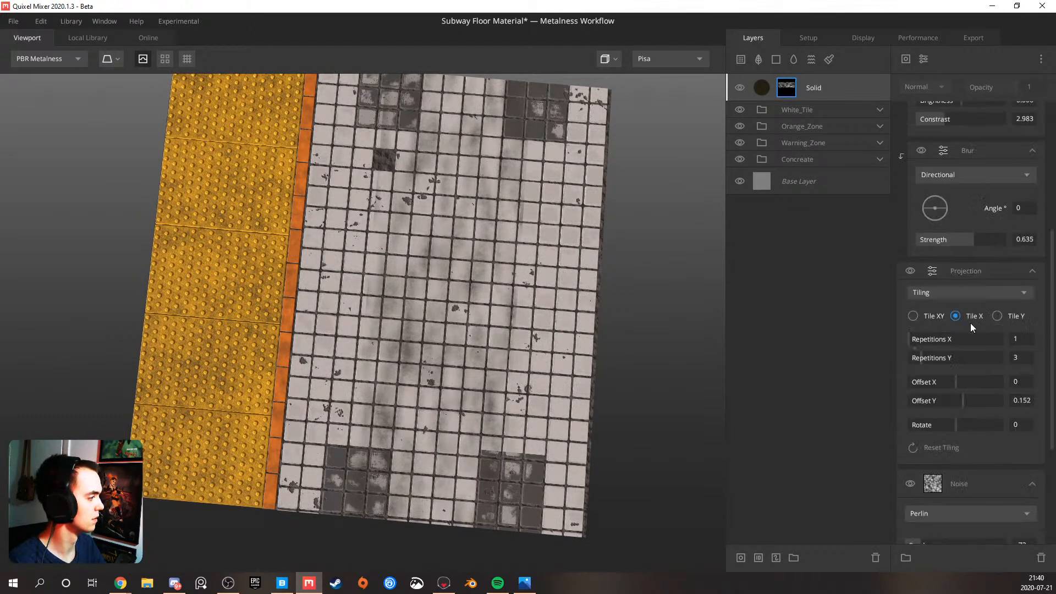
left_click(966, 267)
key("Delete")
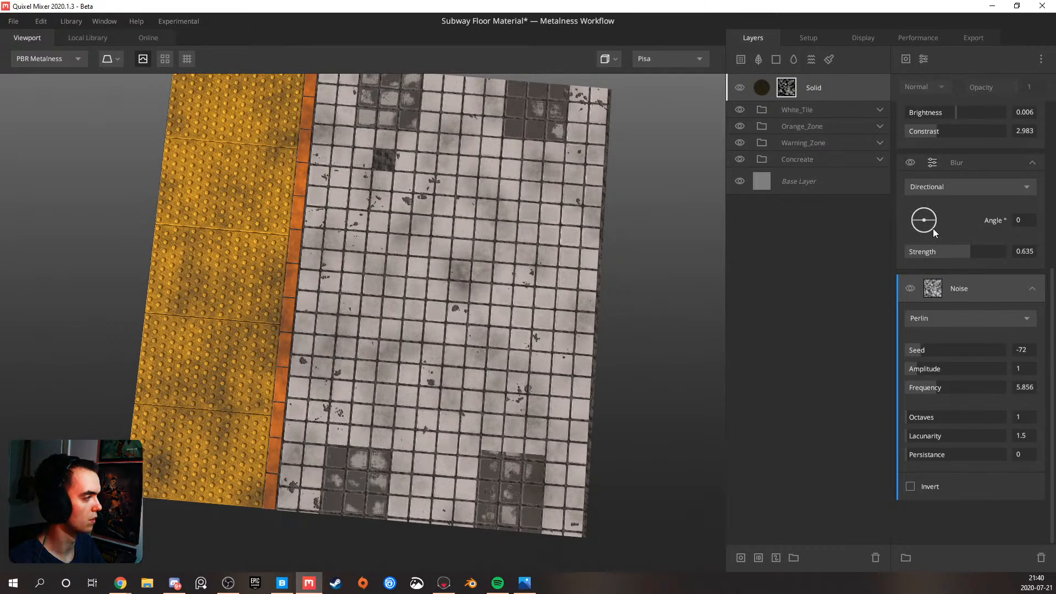
Move the Solid dirt layer into the White_Tile group, placed above all its other layers
mouse_move(814, 94)
left_mouse_down()
mouse_move(807, 108)
mouse_move(801, 91)
left_mouse_up()
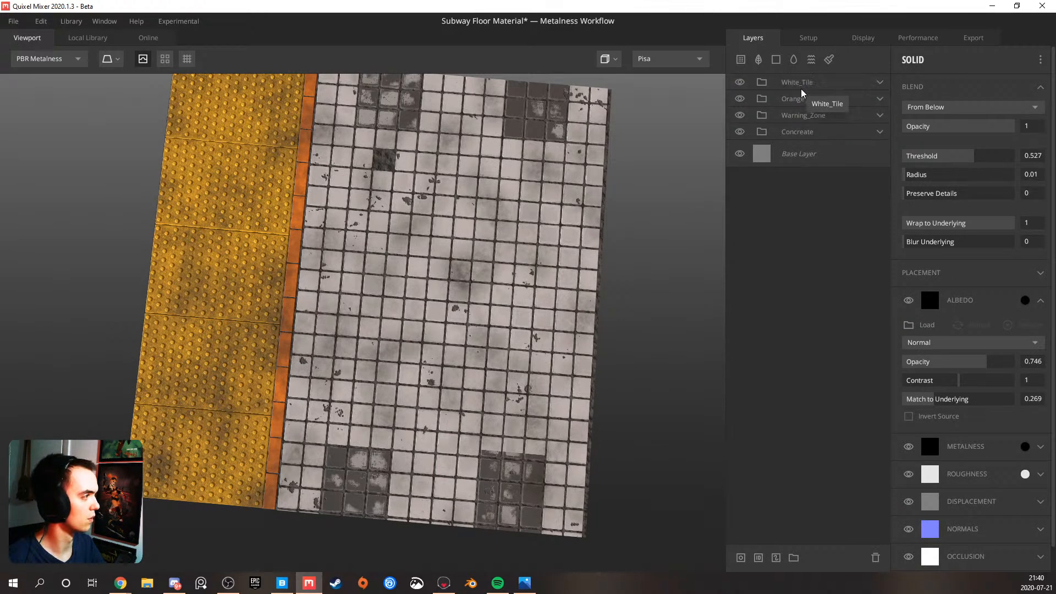
left_click(880, 84)
left_click_drag(826, 352, 816, 106)
left_click_drag(466, 306, 562, 175)
scroll(512, 252, "up", 3)
left_click_drag(512, 253, 553, 234)
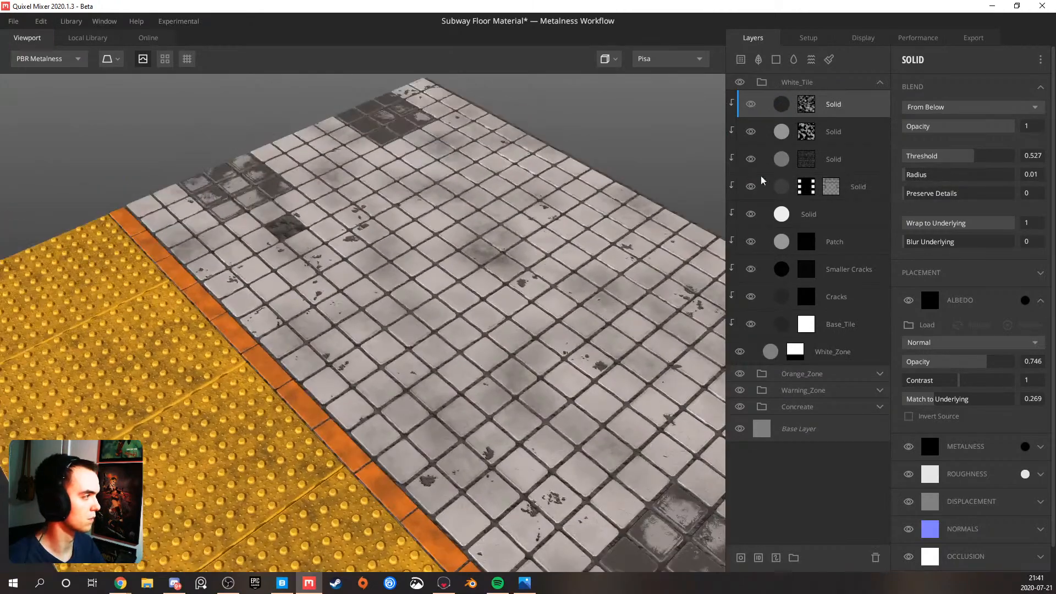
Set the base mask Noise's Amplitude to 2.32 and lower the Solid layer's albedo Match to Underlying
left_click(806, 113)
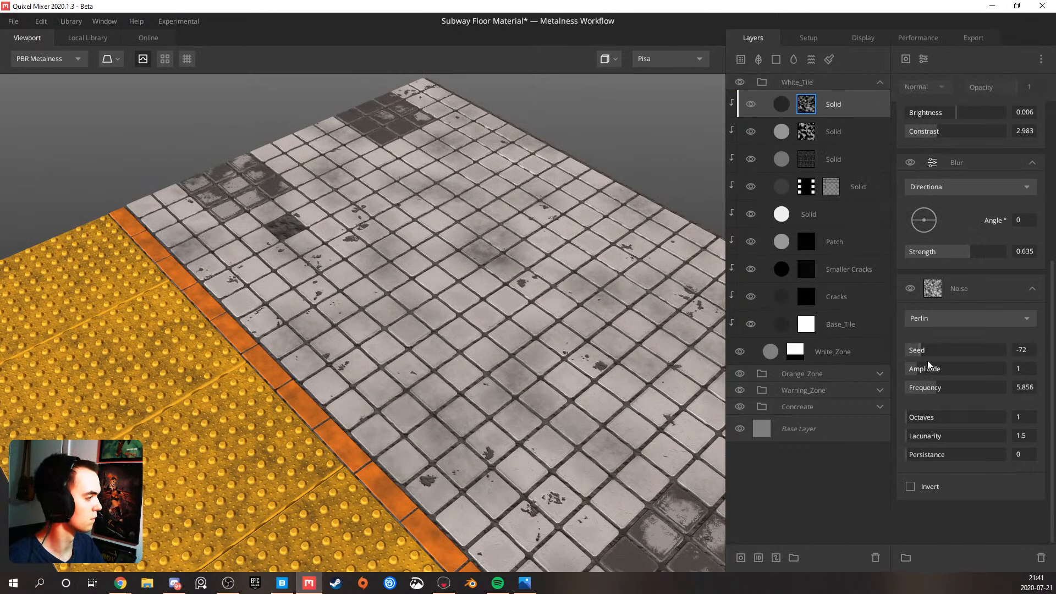
left_click_drag(926, 370, 934, 371)
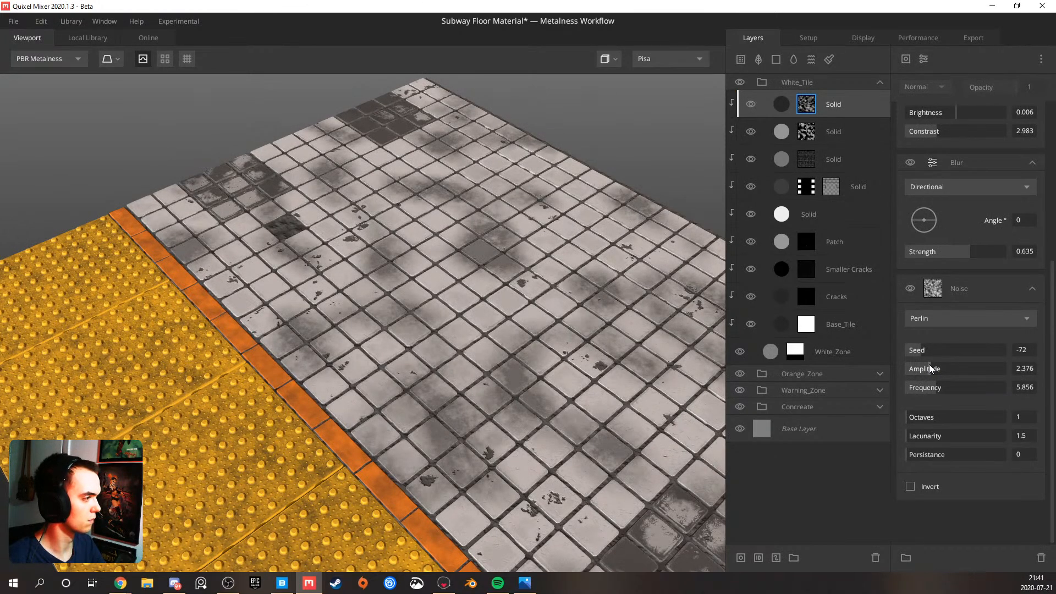
left_click(784, 105)
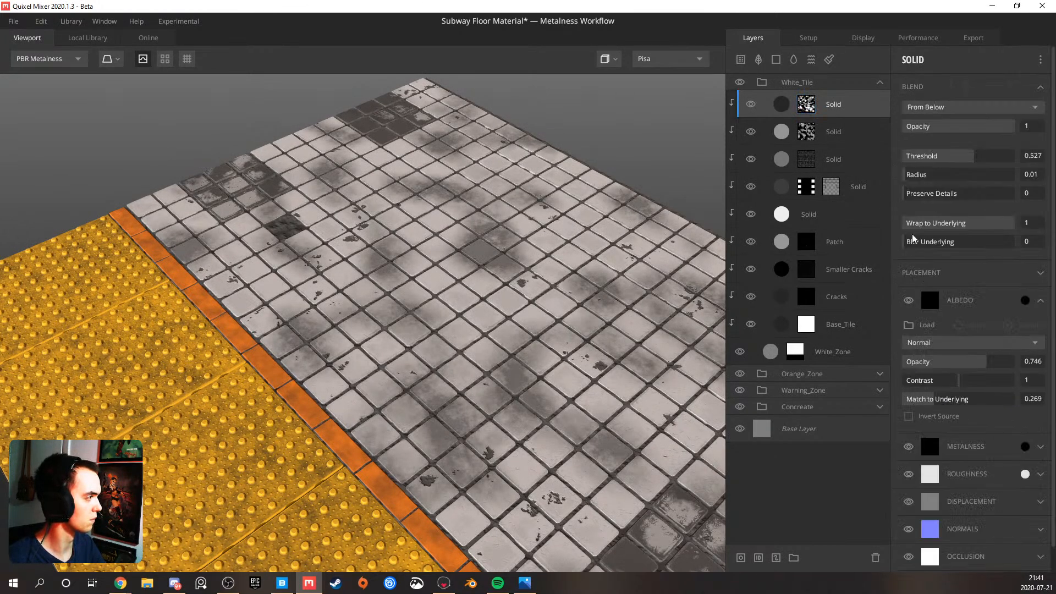
mouse_move(930, 407)
left_mouse_down()
mouse_move(905, 406)
mouse_move(958, 402)
mouse_move(918, 400)
left_mouse_up()
Set the base mask Noise to Octaves 4, Lacunarity 2.163 and Persistance 0.464, and delete the upper Noise
left_click(811, 109)
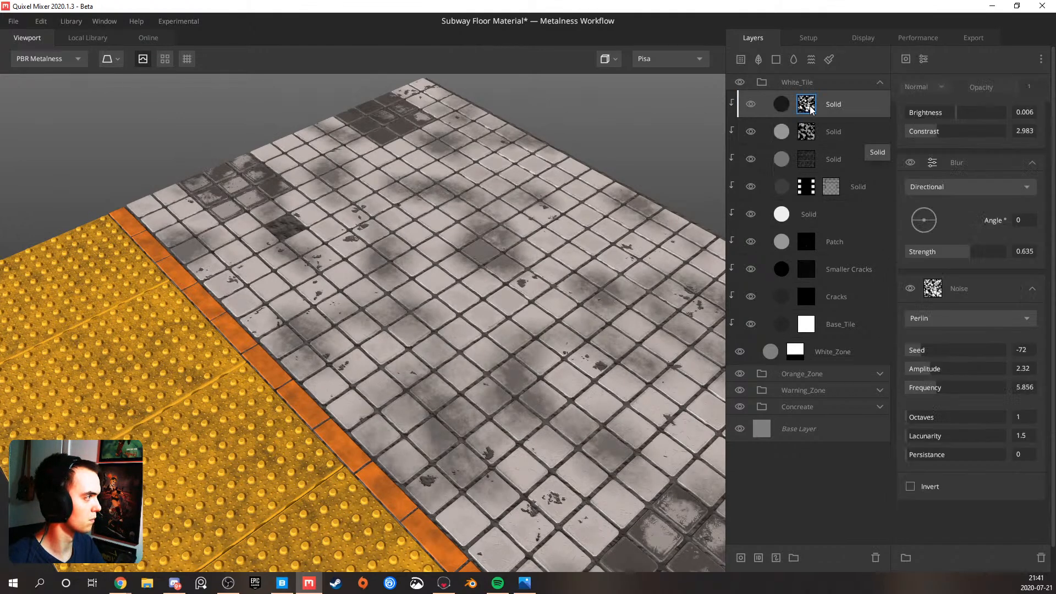
left_click_drag(929, 418, 940, 452)
scroll(948, 307, "up", 5)
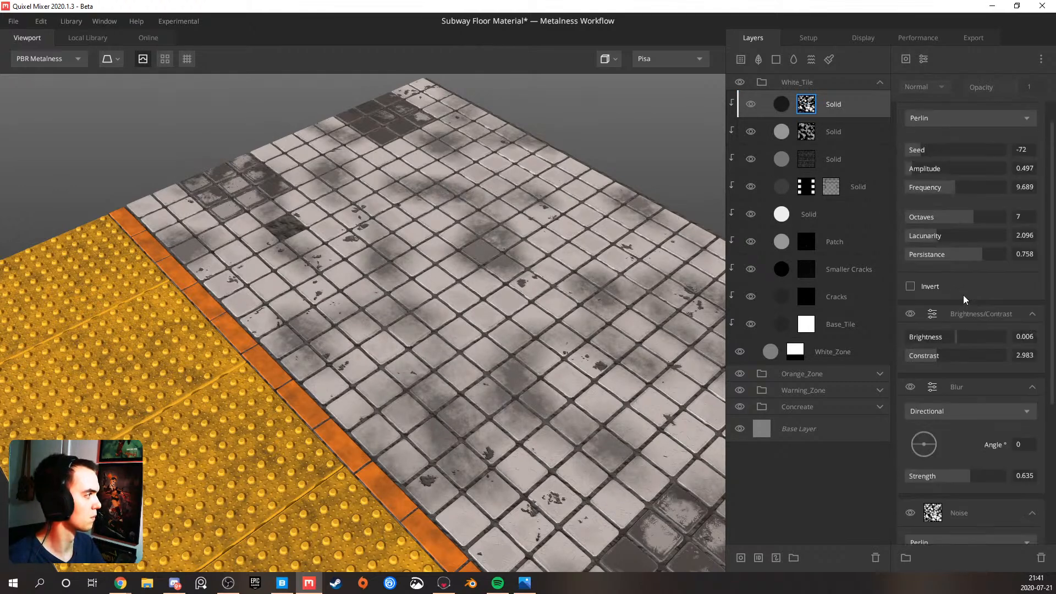
scroll(963, 143, "down", 4)
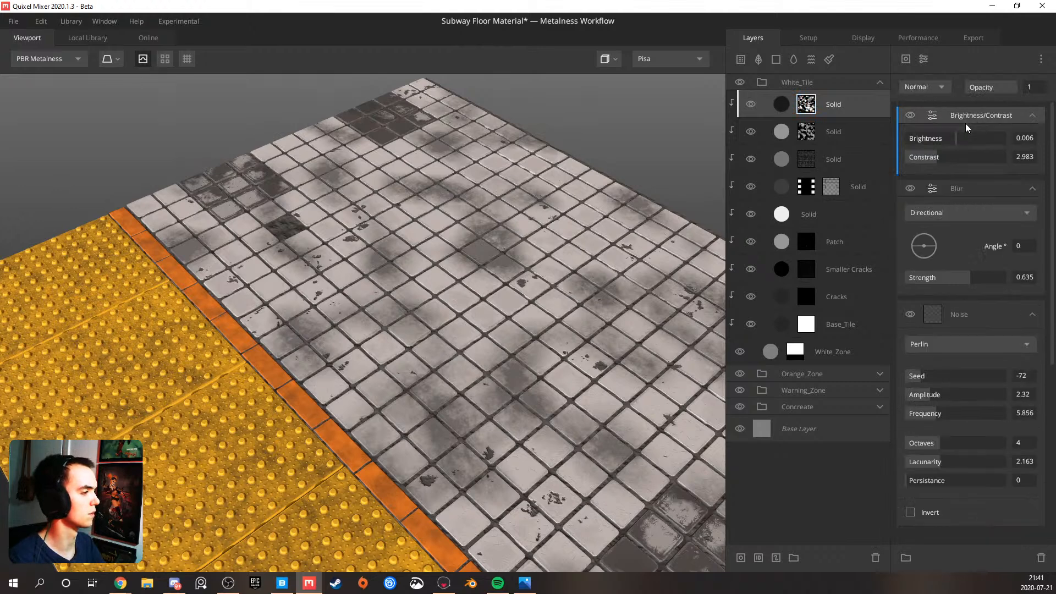
scroll(944, 259, "down", 1)
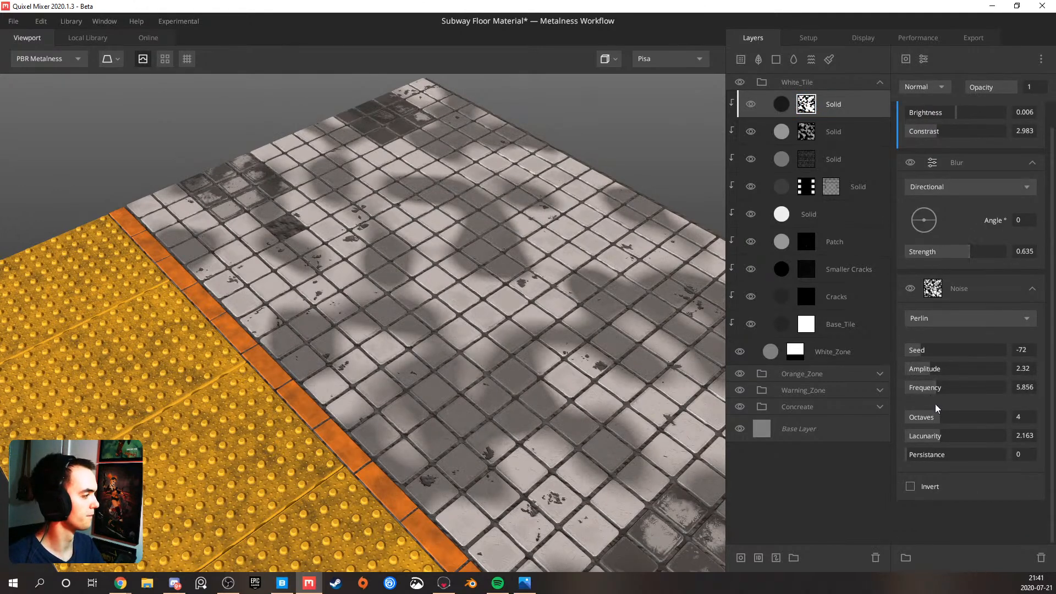
left_click_drag(935, 455, 952, 454)
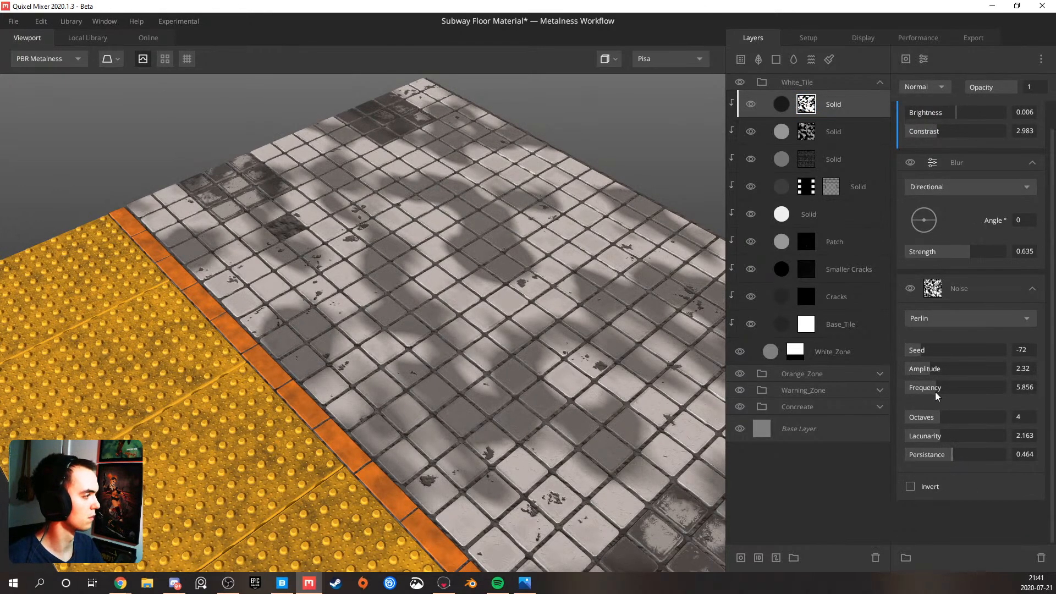
Set the mask's Perlin Noise to Frequency 14.80, Octaves 7, Lacunarity 2.682 and Persistance 0.591, and its directional Blur Strength to 0.641
left_click_drag(938, 388, 973, 417)
left_click(963, 438)
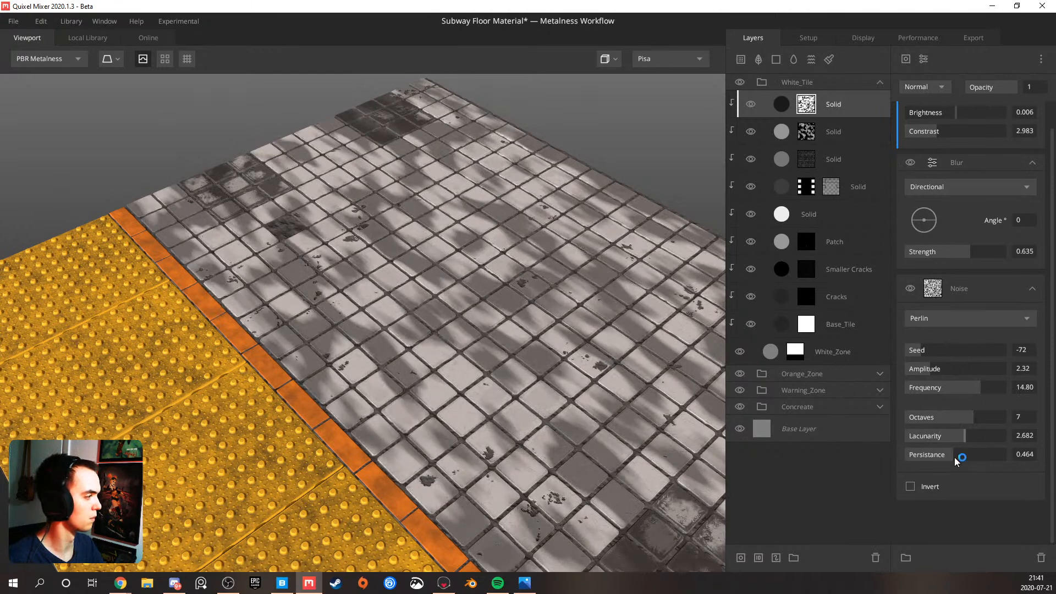
left_click_drag(958, 457, 967, 460)
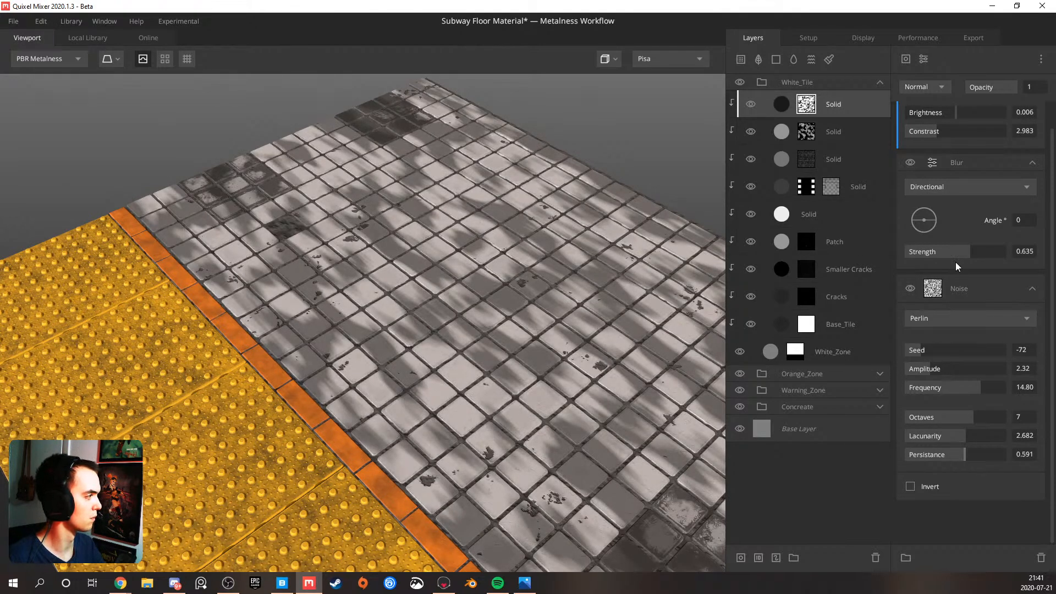
mouse_move(951, 257)
left_mouse_down()
mouse_move(939, 257)
mouse_move(1015, 256)
mouse_move(970, 251)
left_mouse_up()
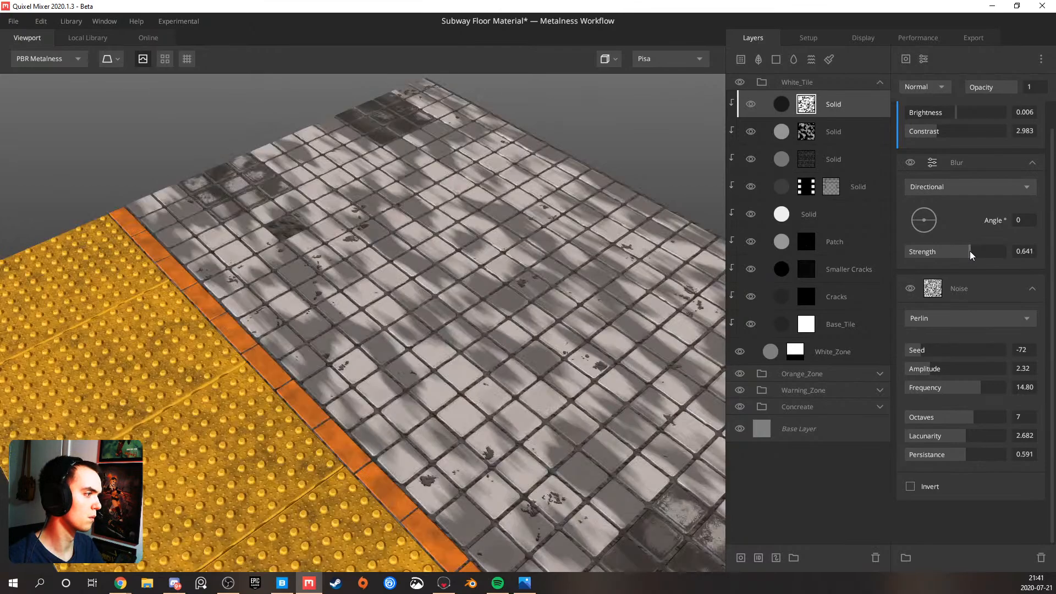
Lower the dirt Solid layer's albedo Opacity to 0.333 and raise Match to Underlying to 0.423
scroll(546, 276, "down", 1)
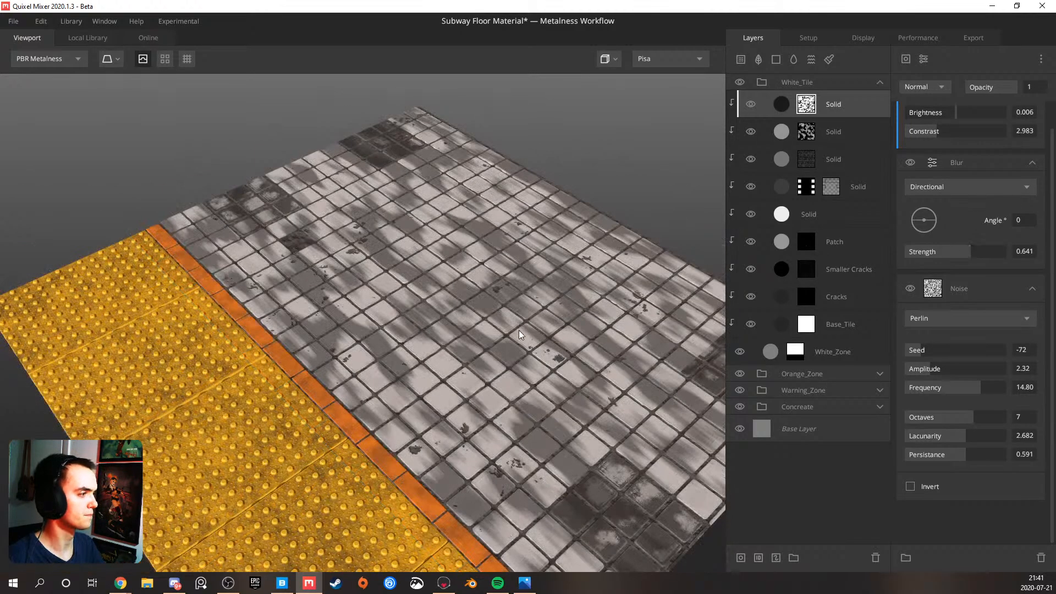
left_click_drag(518, 331, 501, 275)
left_click(852, 99)
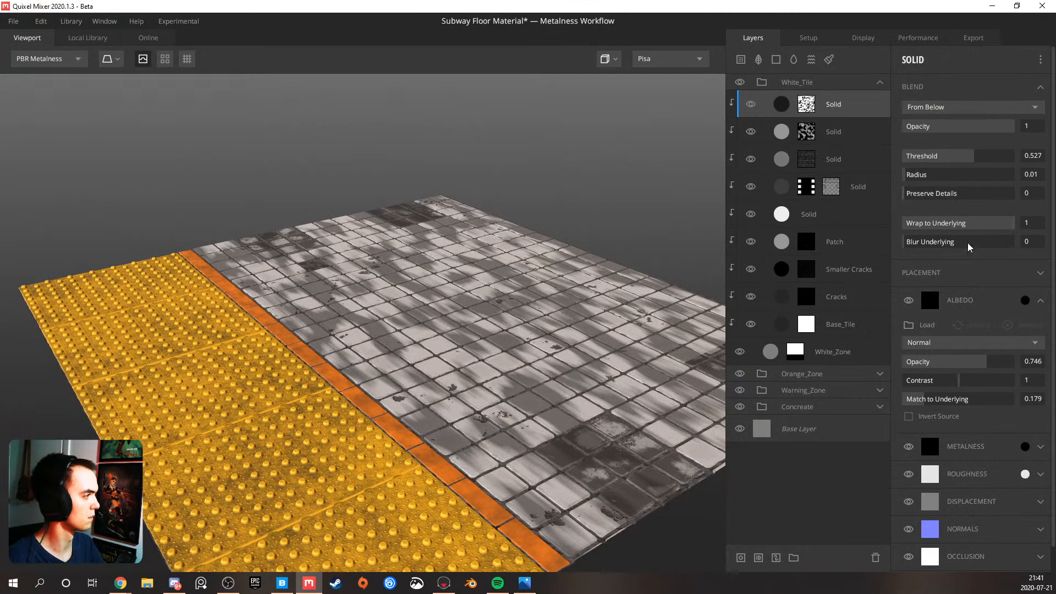
left_click_drag(975, 362, 944, 364)
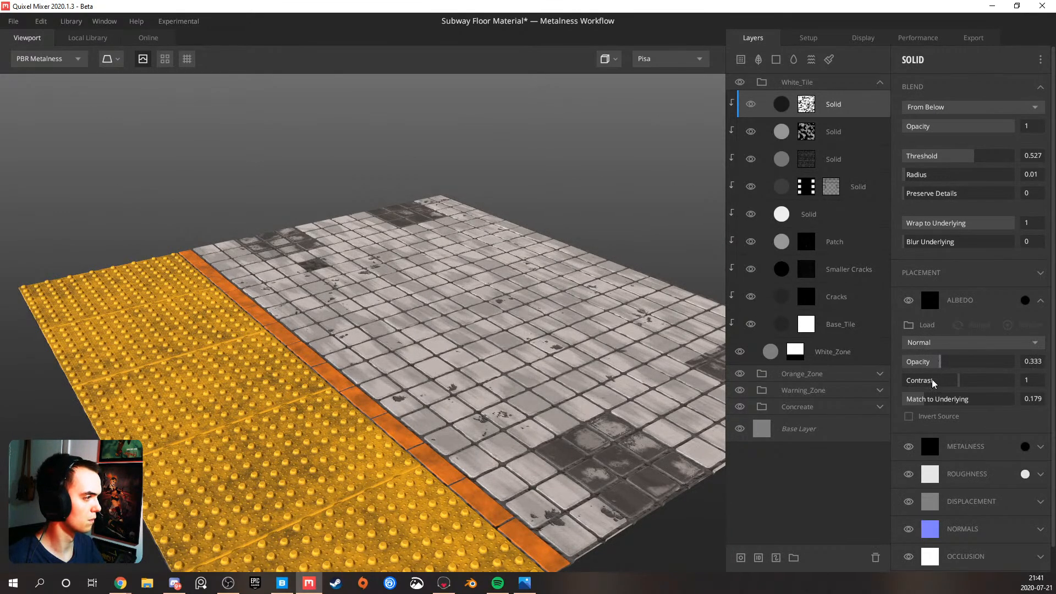
left_click_drag(932, 404, 950, 404)
left_click_drag(488, 289, 548, 359)
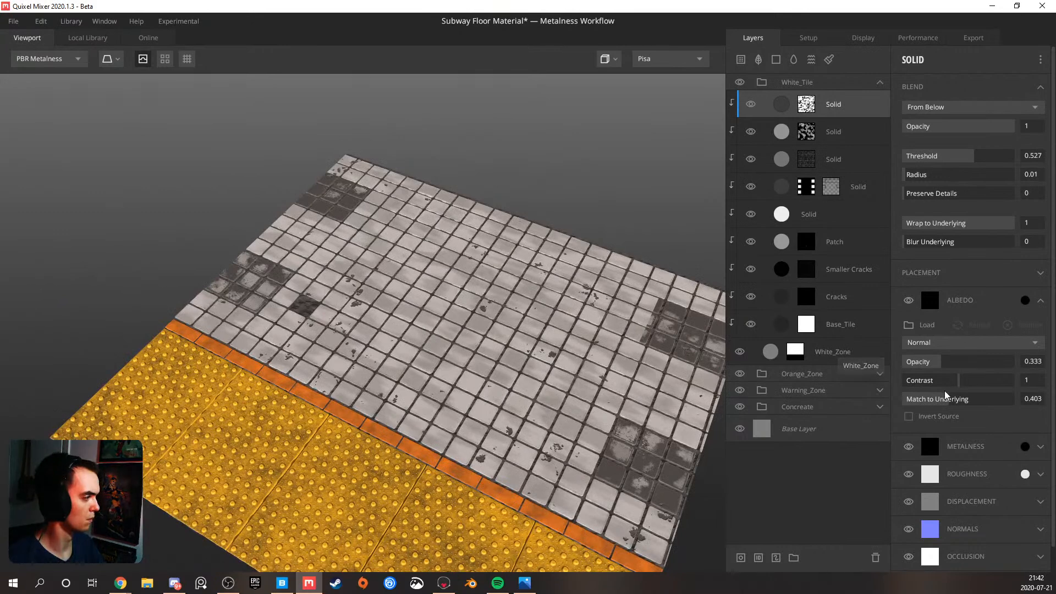
left_click_drag(943, 399, 950, 373)
key("ctrl+z")
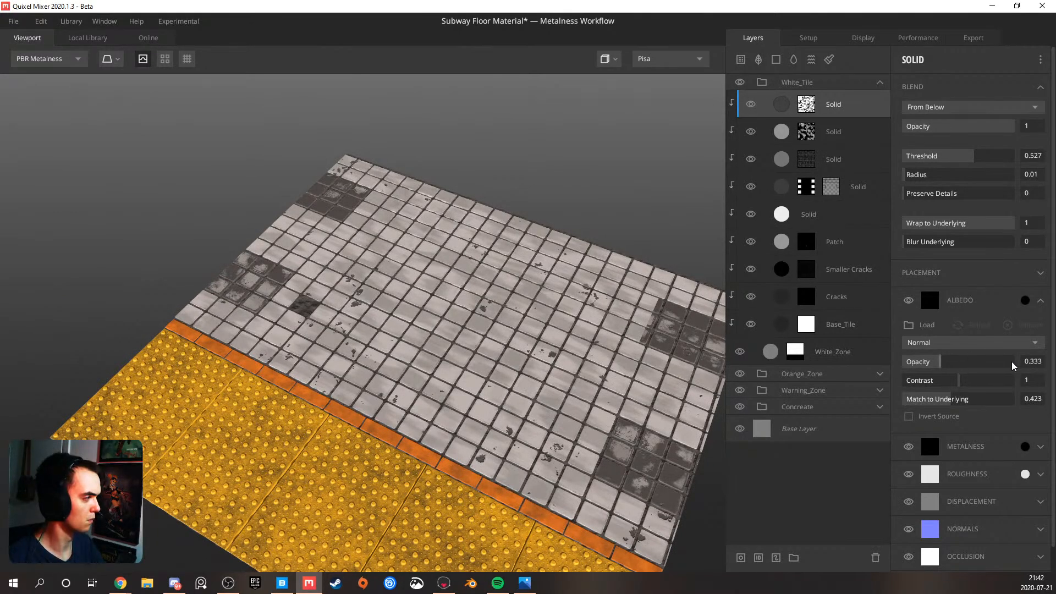
Set the dirt layer's albedo Opacity to 1 and Match to Underlying to 0.905, and move it directly above the unmasked white Solid layer
left_click_drag(1012, 361, 1024, 363)
left_click_drag(955, 398, 1001, 400)
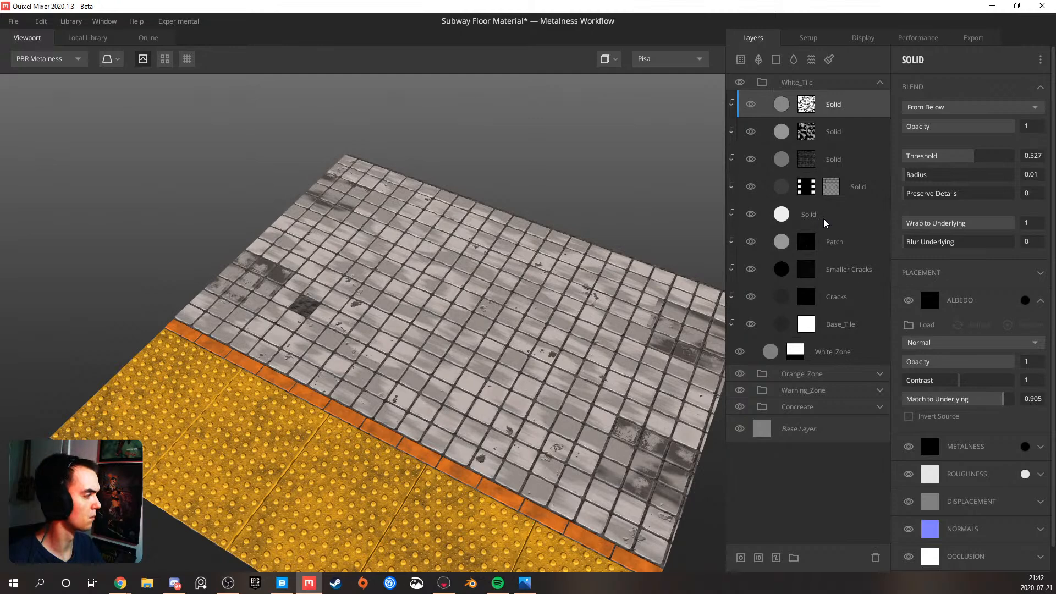
left_click_drag(832, 126, 825, 177)
mouse_move(493, 300)
left_mouse_down()
mouse_move(368, 288)
mouse_move(418, 273)
mouse_move(491, 301)
left_mouse_up()
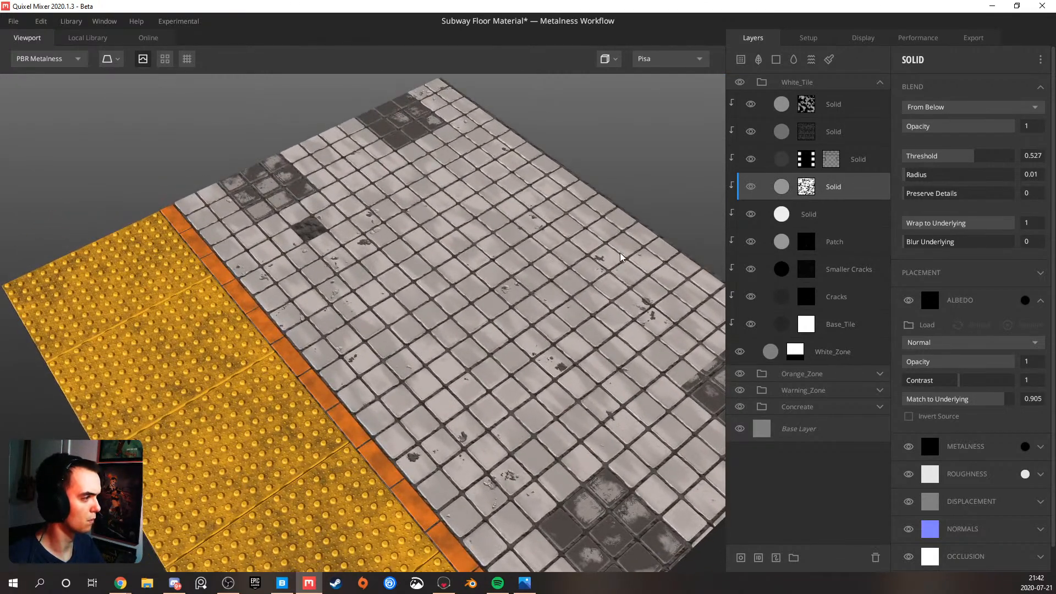
Add a Simplex Noise component to the dirt Solid layer's mask stack
left_click(806, 187)
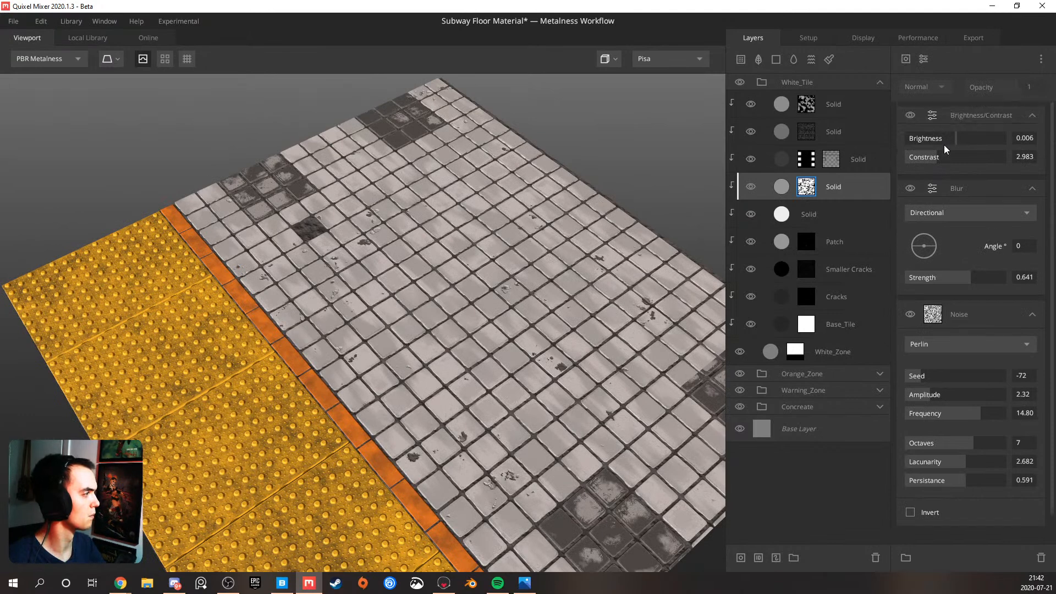
left_click(925, 60)
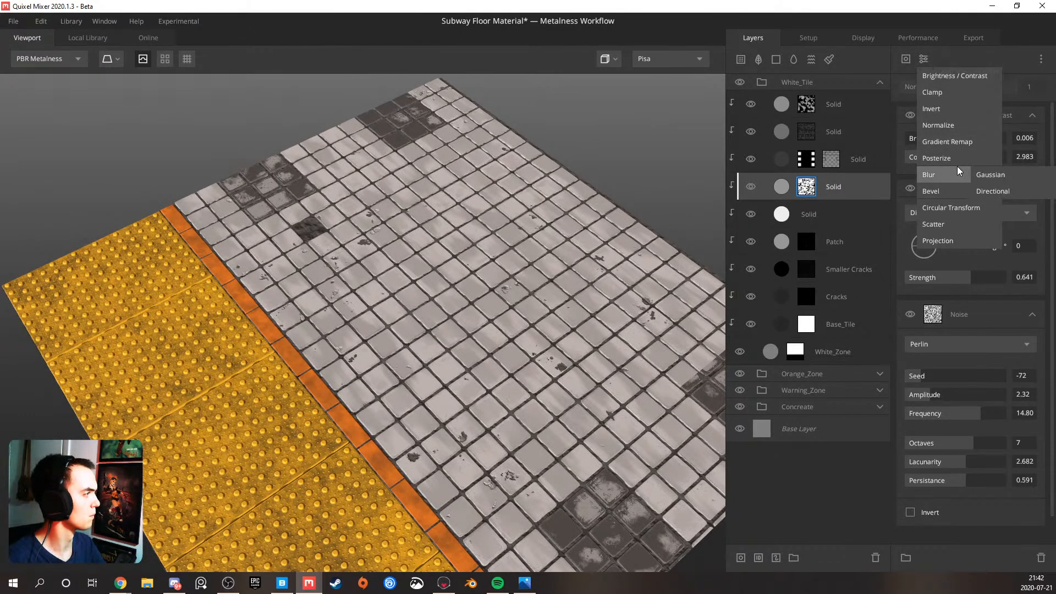
left_click(905, 57)
left_click(905, 58)
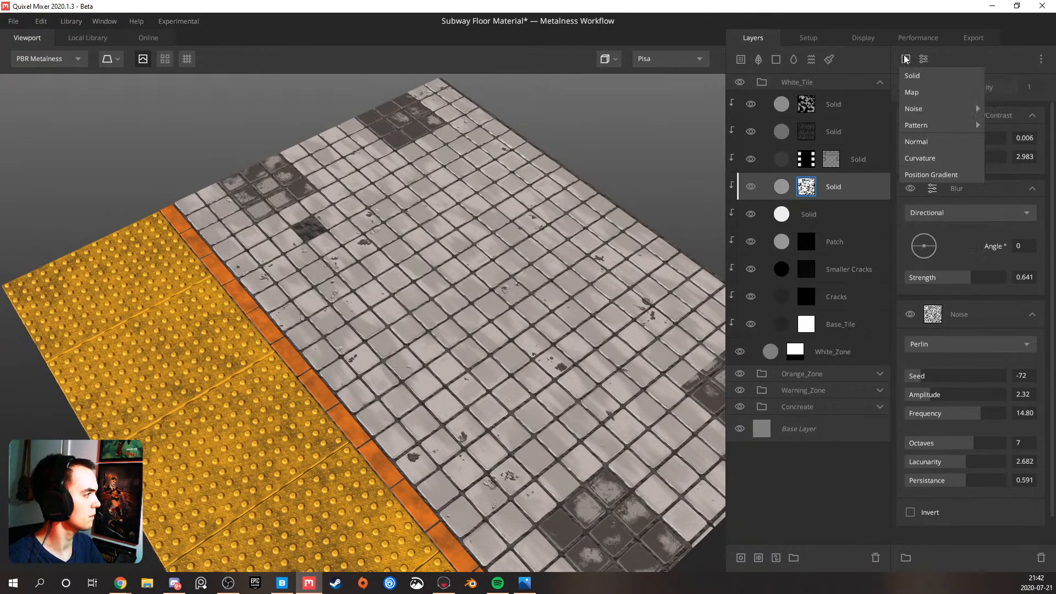
mouse_move(946, 109)
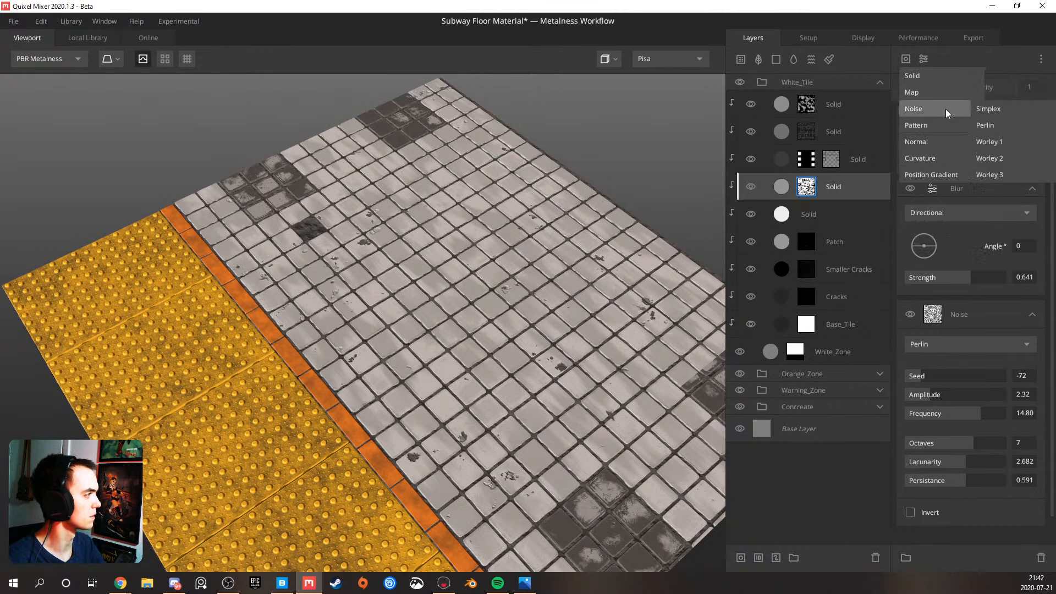
left_click(986, 111)
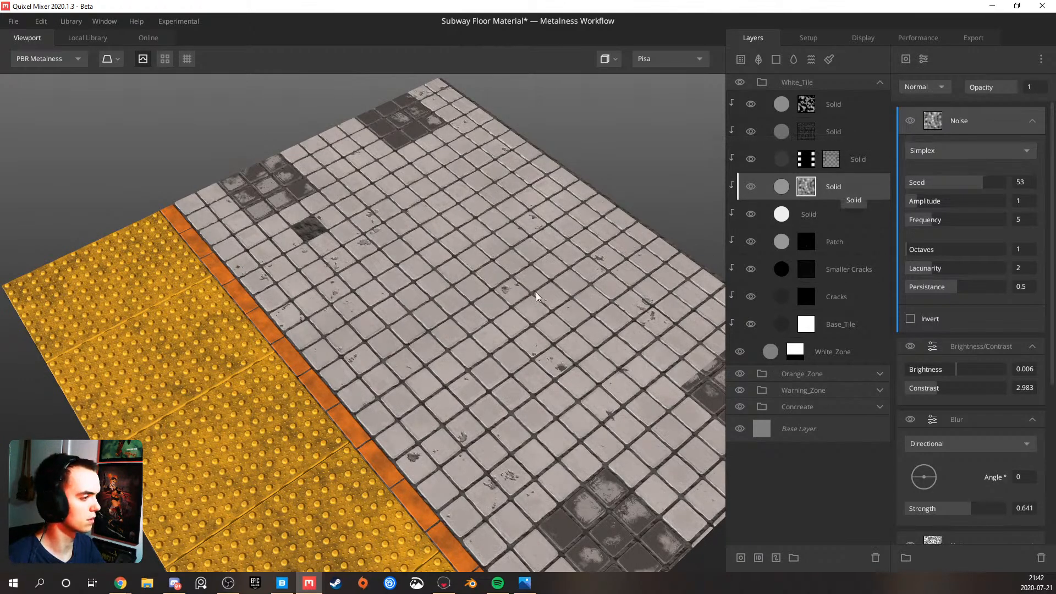
Try the Min and Max blend modes on the Simplex Noise, and settle on Multiply
scroll(503, 290, "up", 3)
left_click(932, 88)
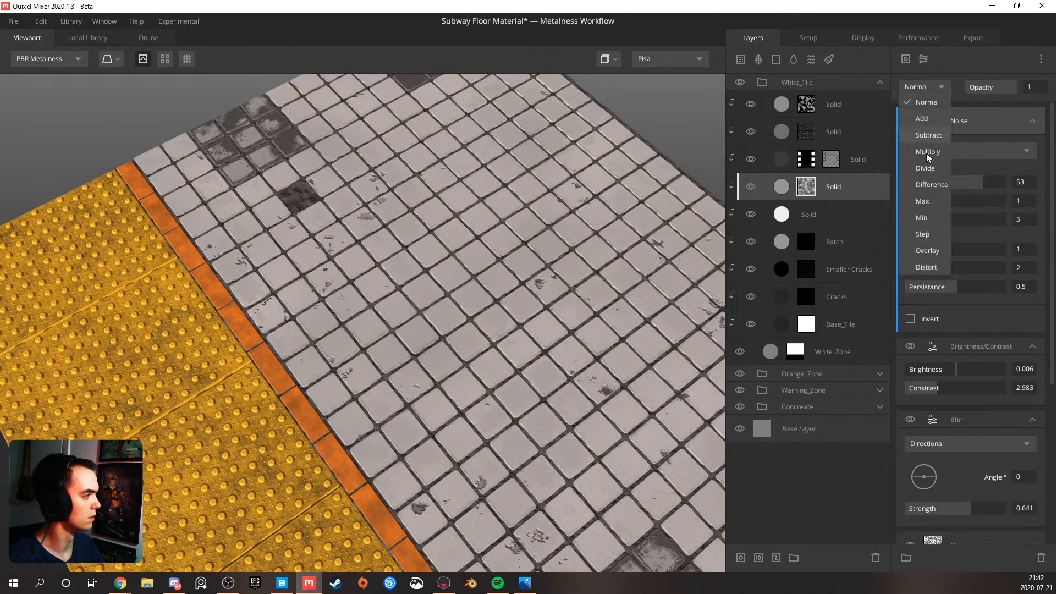
left_click(925, 217)
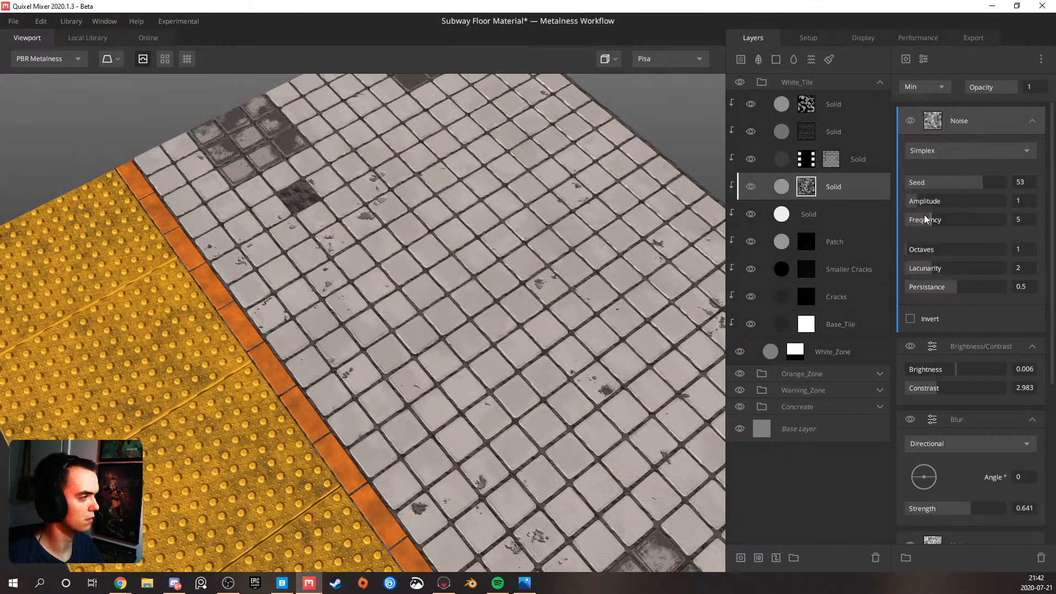
left_click(930, 88)
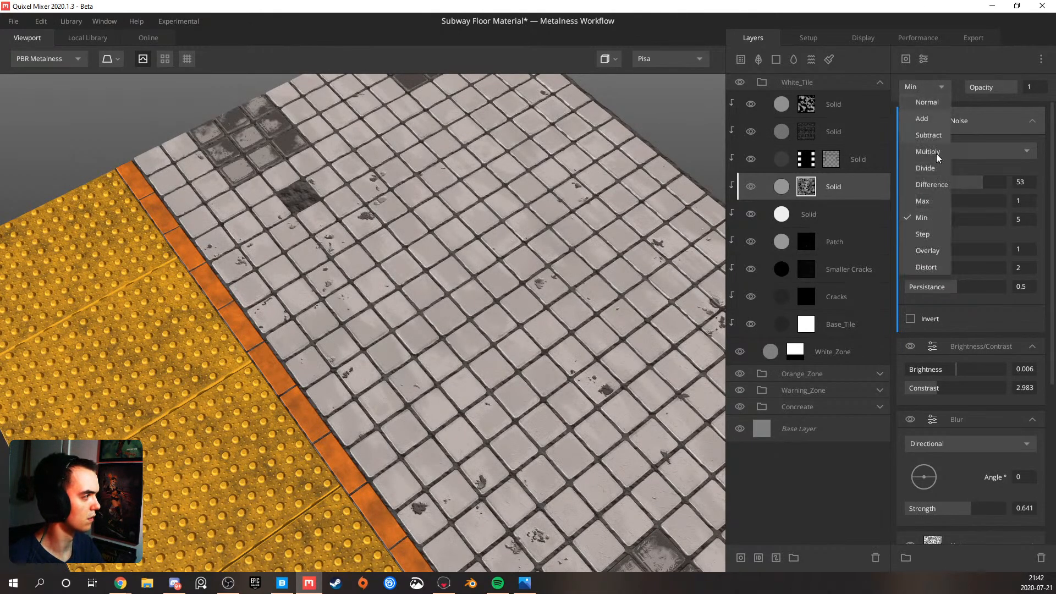
left_click(930, 196)
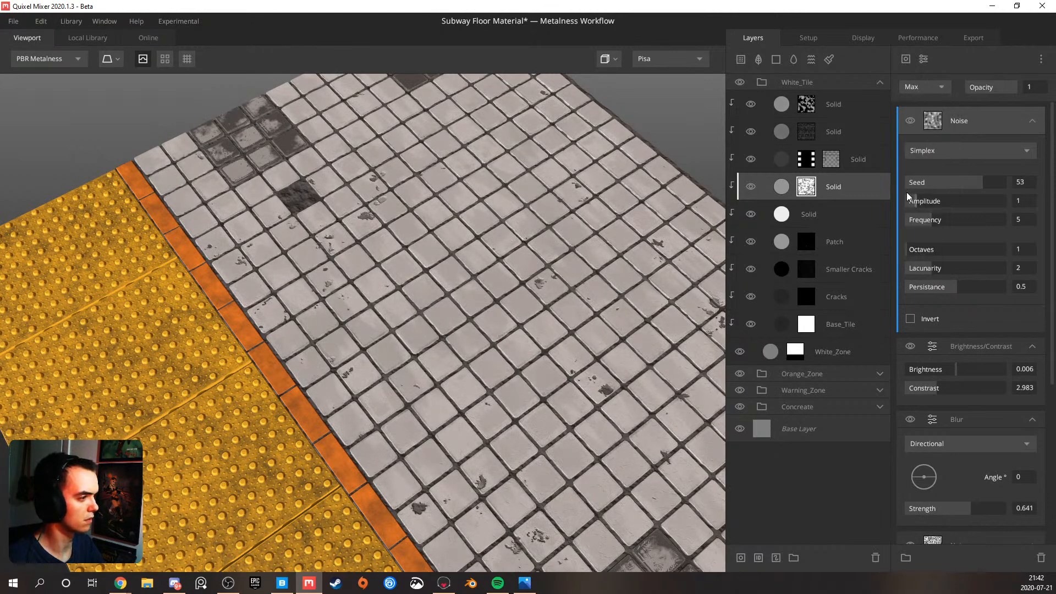
left_click(921, 85)
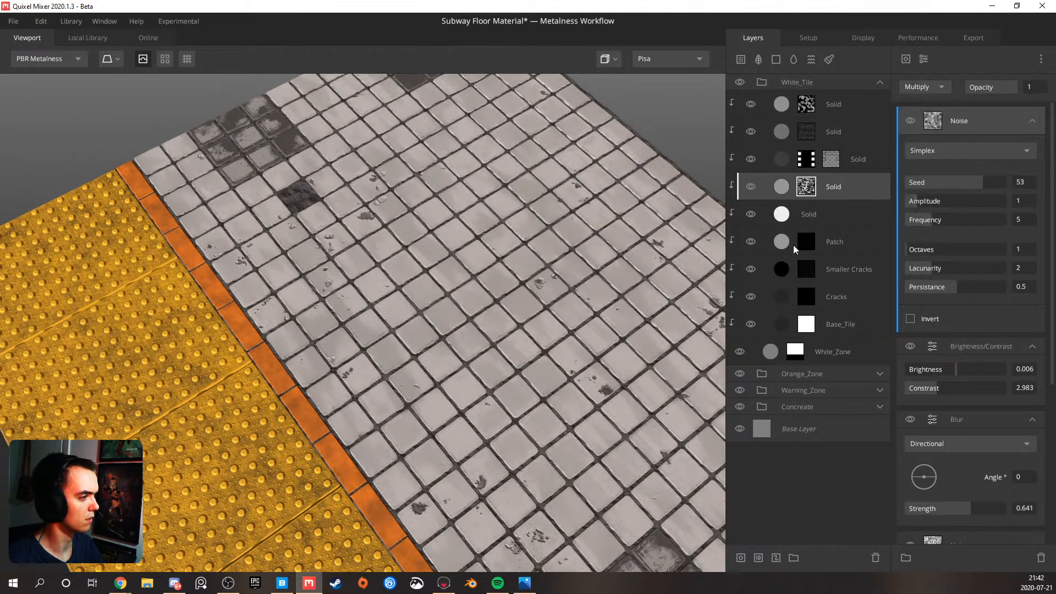
Set the Simplex Noise to Amplitude 10, Frequency 11.60, Octaves 6, Lacunarity 2.859 and Persistance 0.74
left_click_drag(940, 202, 1039, 201)
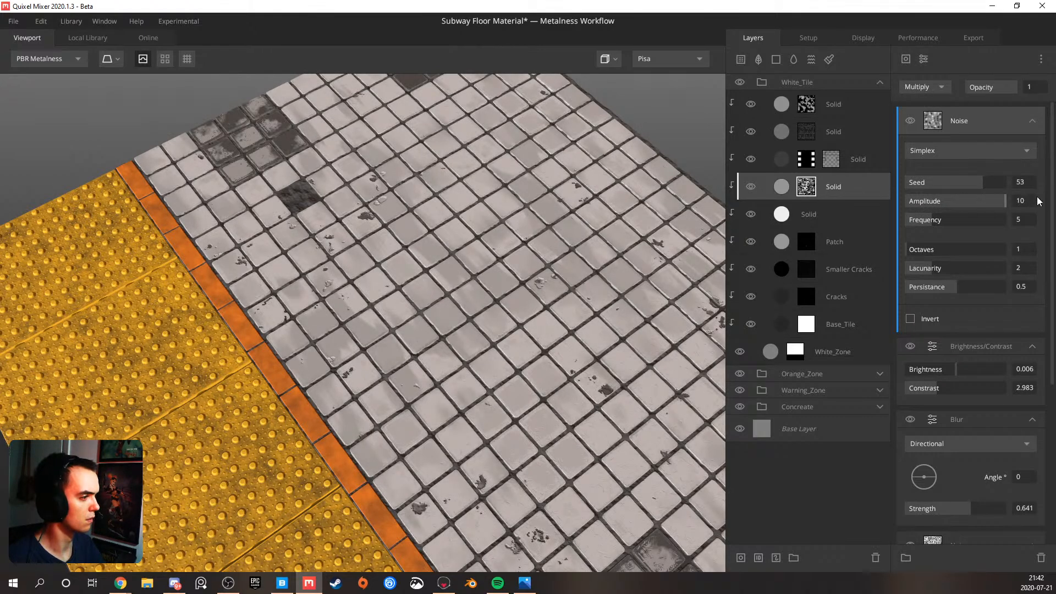
left_click_drag(941, 249, 971, 266)
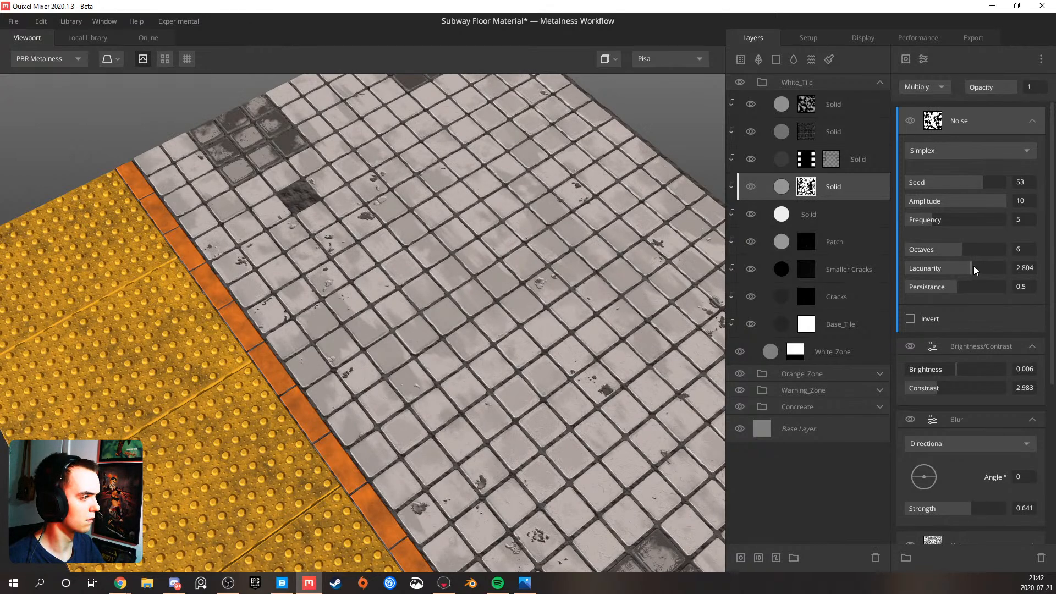
left_click_drag(953, 282, 979, 285)
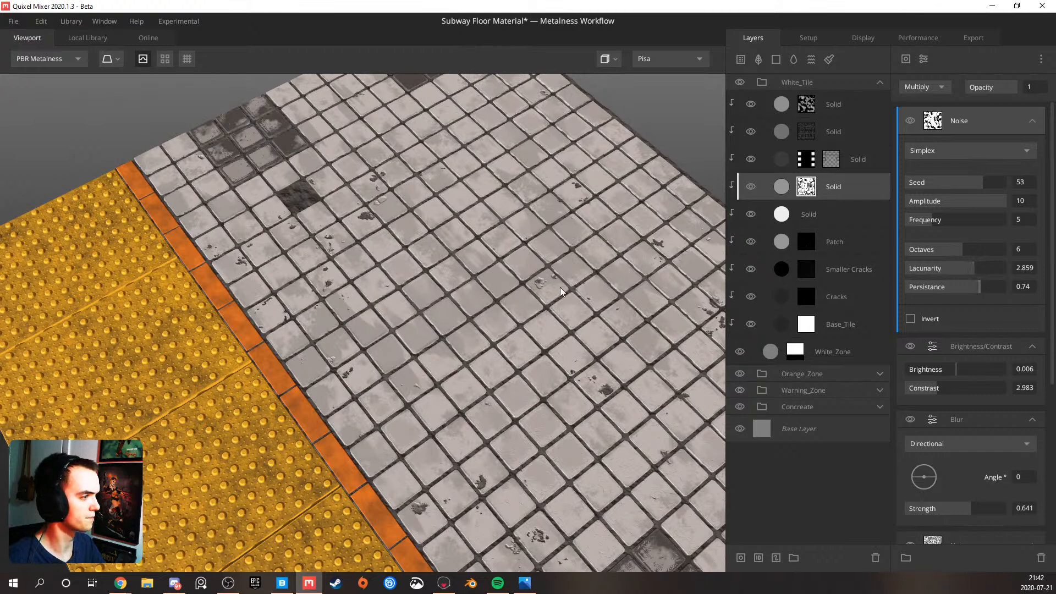
scroll(560, 287, "down", 3)
left_click_drag(555, 292, 553, 235, "alt")
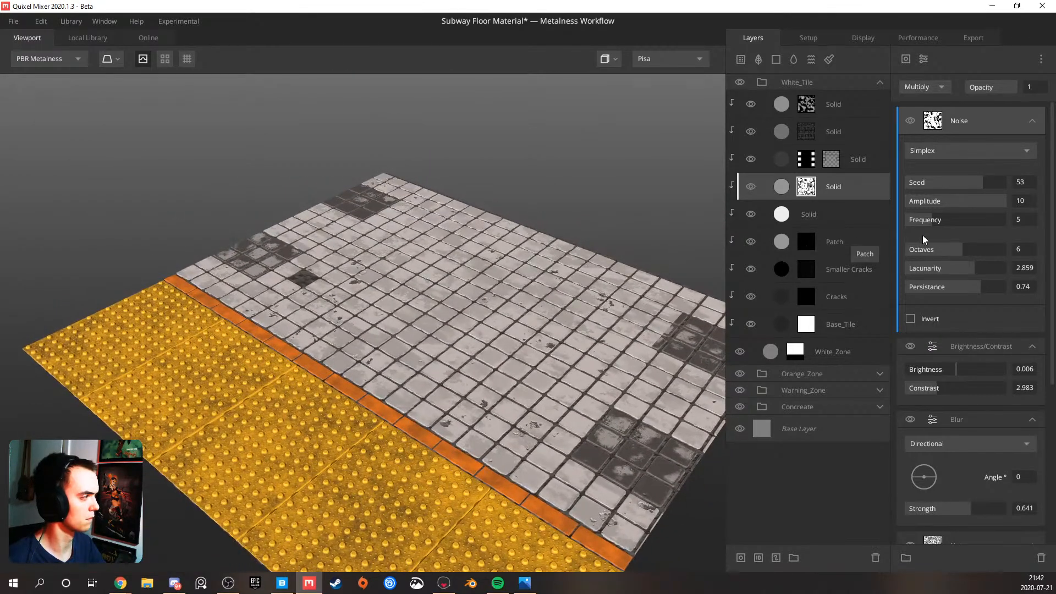
left_click_drag(942, 224, 963, 221)
left_click_drag(559, 296, 437, 245, "alt")
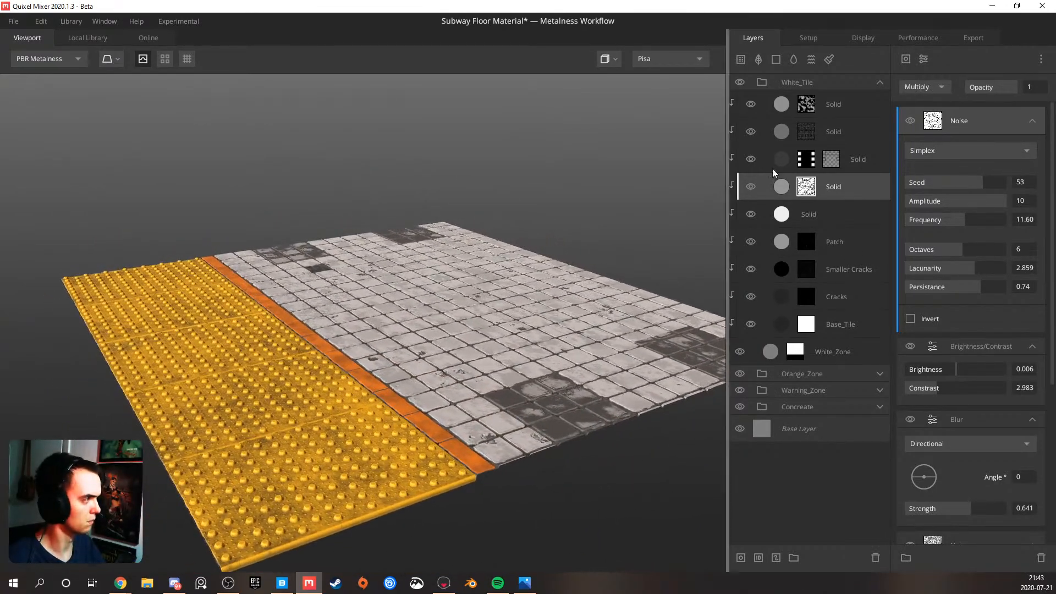
Set the dirt Solid layer's albedo Match to Underlying to 0 and inspect the dirt on the white tiles up close
left_click(785, 187)
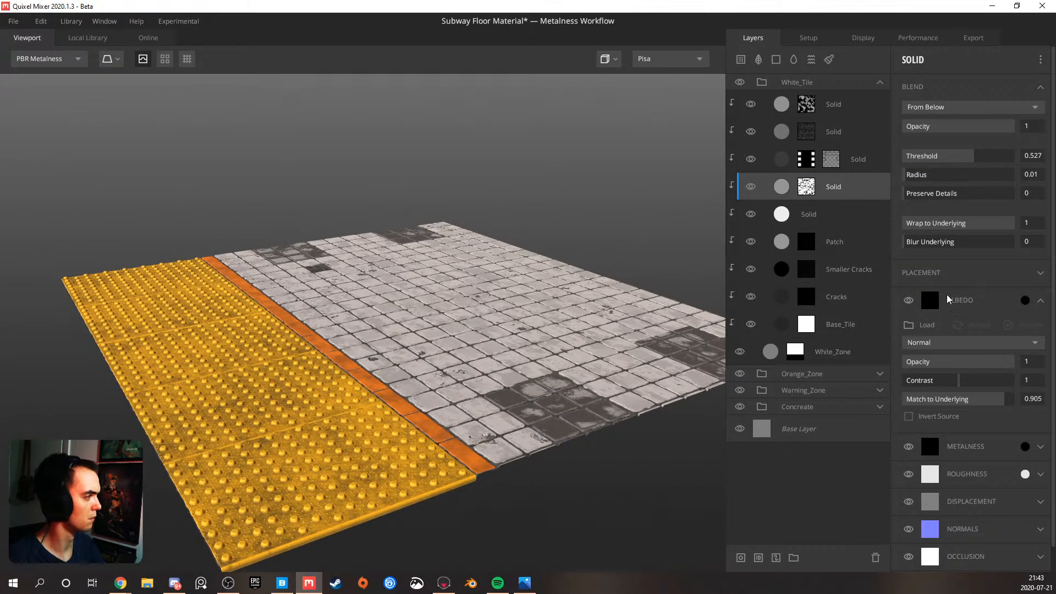
left_click_drag(993, 397, 880, 398)
left_click_drag(448, 315, 481, 375, "alt")
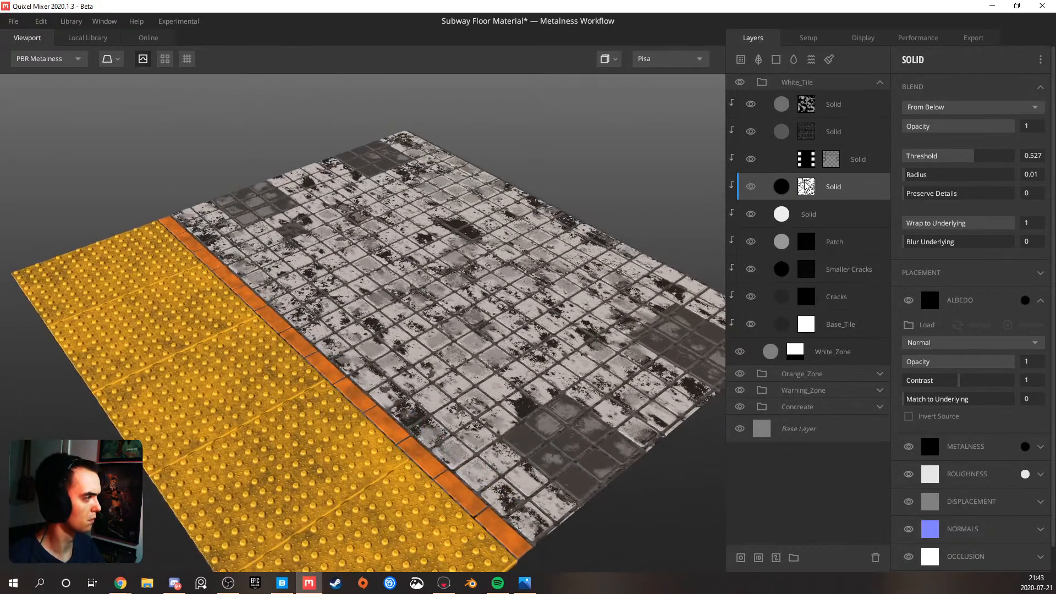
left_click(807, 187)
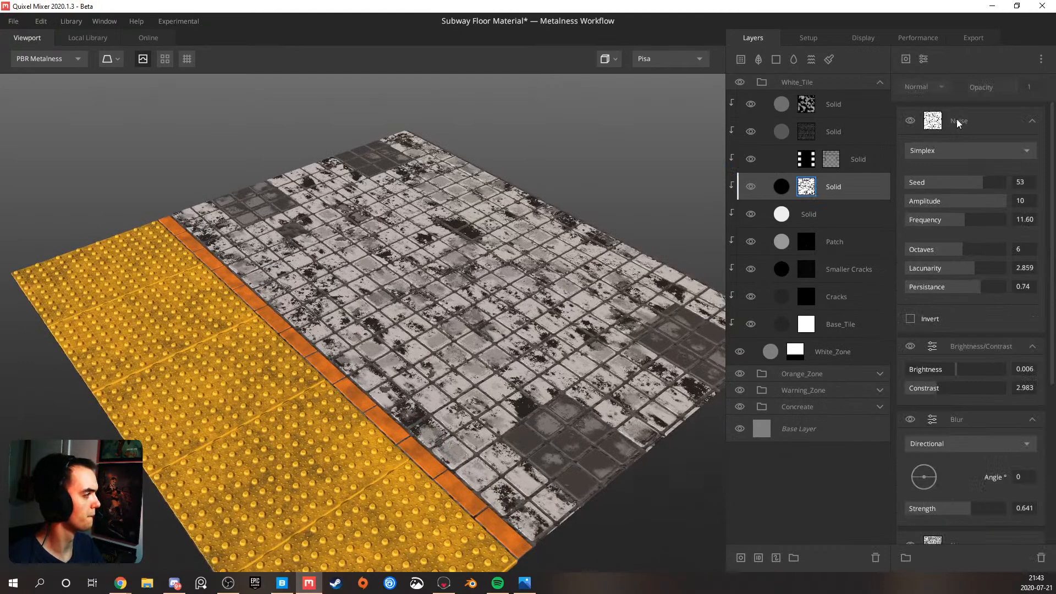
scroll(552, 269, "up", 3)
left_click_drag(552, 270, 521, 293, "alt")
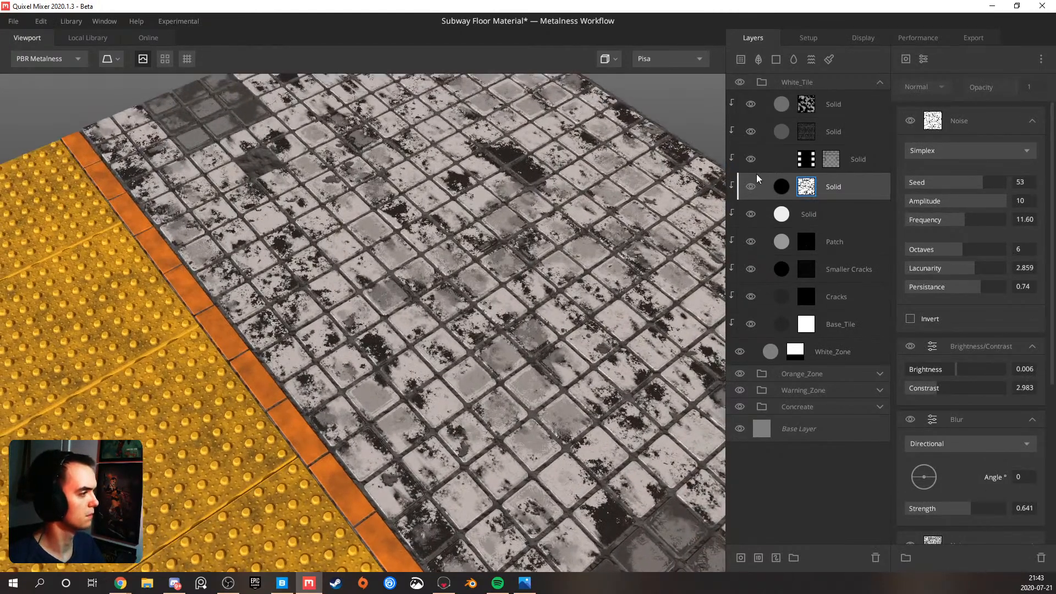
Adjust the dirt Solid layer's albedo Opacity, trying 0.418 and 1 before settling on 0.881
left_click(836, 182)
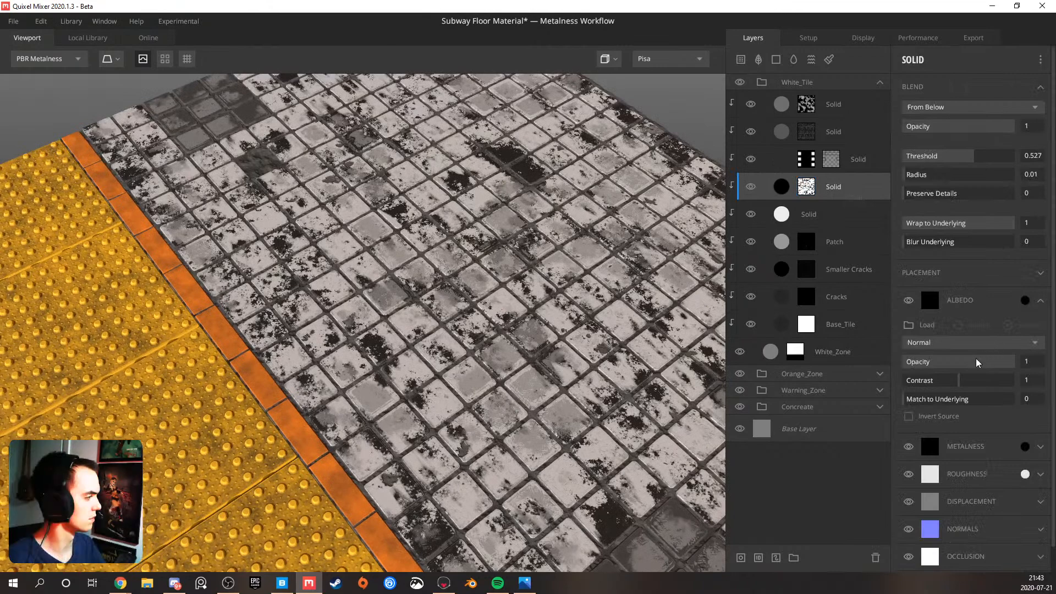
left_click(962, 362)
left_click(957, 362)
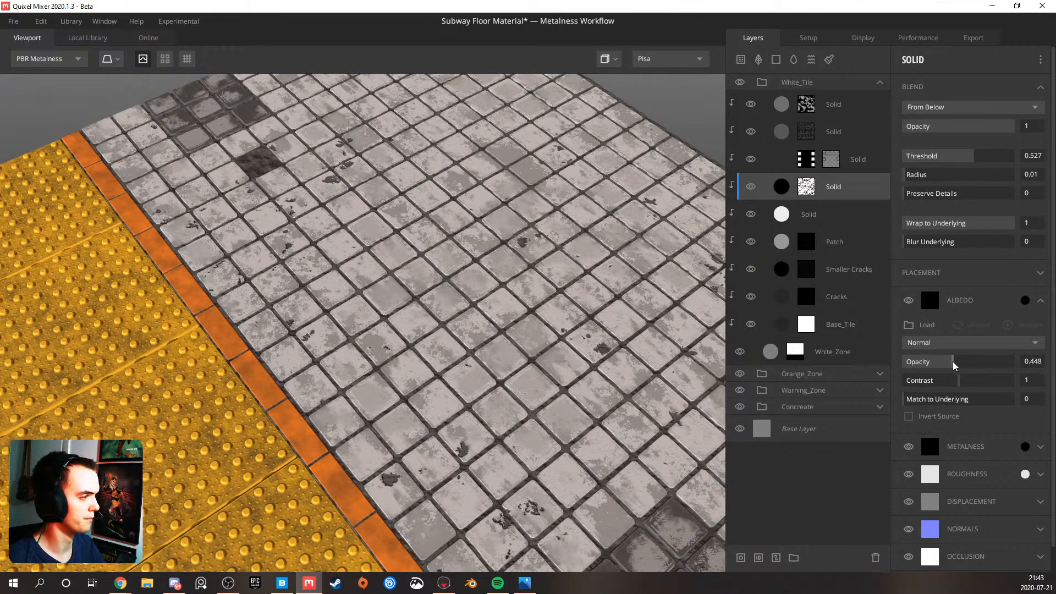
mouse_move(951, 361)
left_mouse_down()
mouse_move(941, 361)
mouse_move(949, 358)
left_mouse_up()
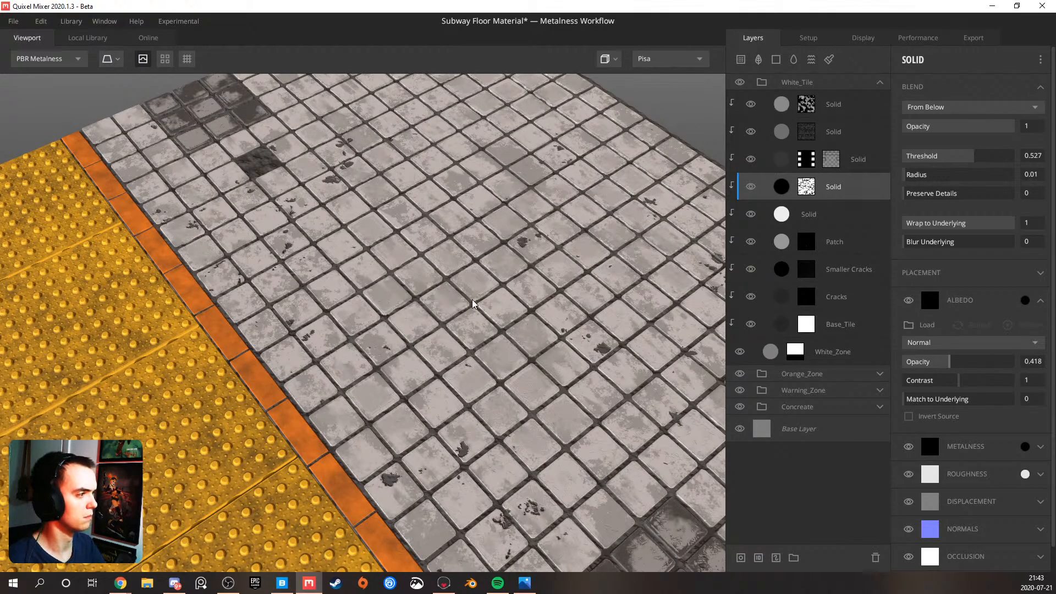
scroll(472, 299, "down", 6)
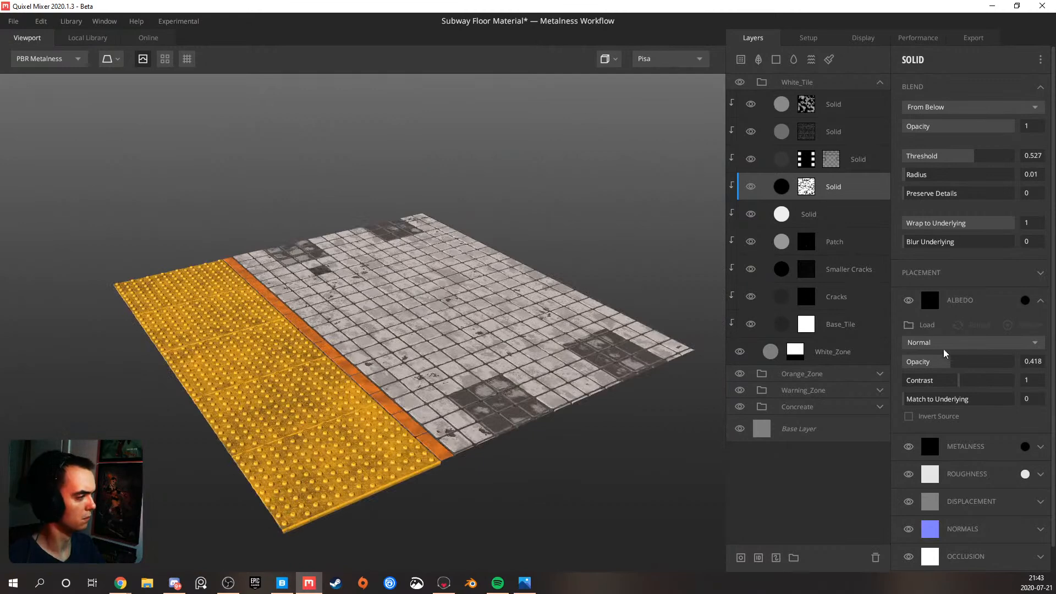
left_click_drag(972, 361, 1053, 363)
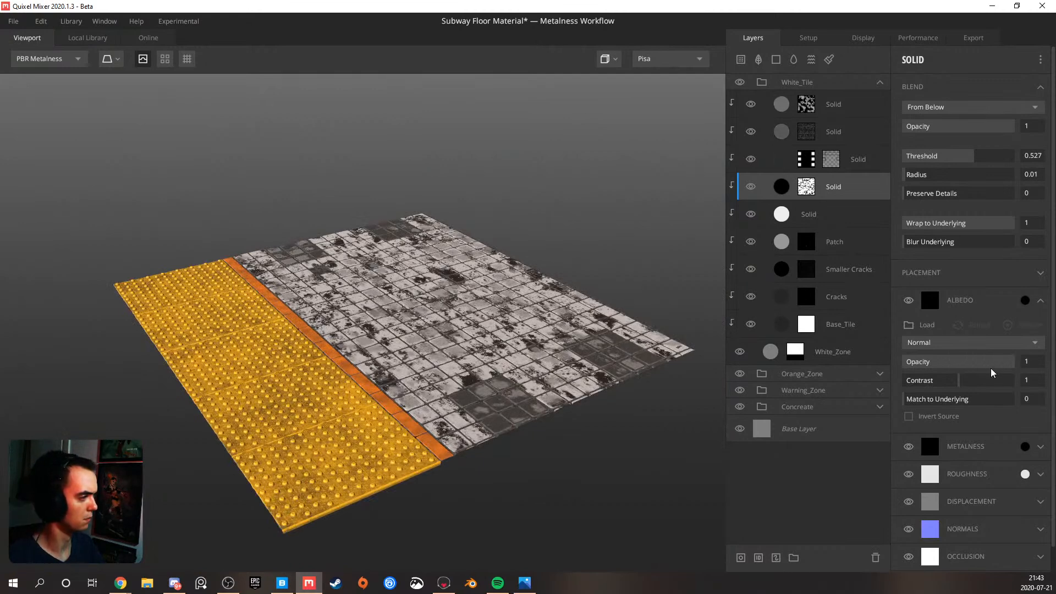
mouse_move(986, 364)
left_mouse_down()
mouse_move(972, 364)
mouse_move(1000, 362)
left_mouse_up()
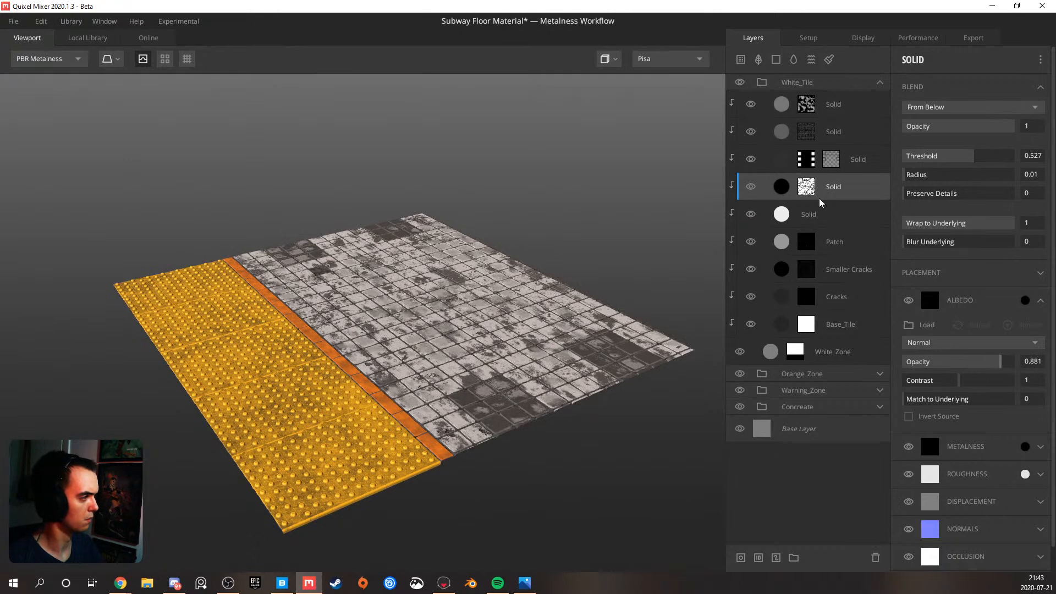
Set the Simplex Noise in the dirt Solid layer's mask to Octaves 10, Lacunarity 2.384 and Persistance 0.564
left_click(806, 188)
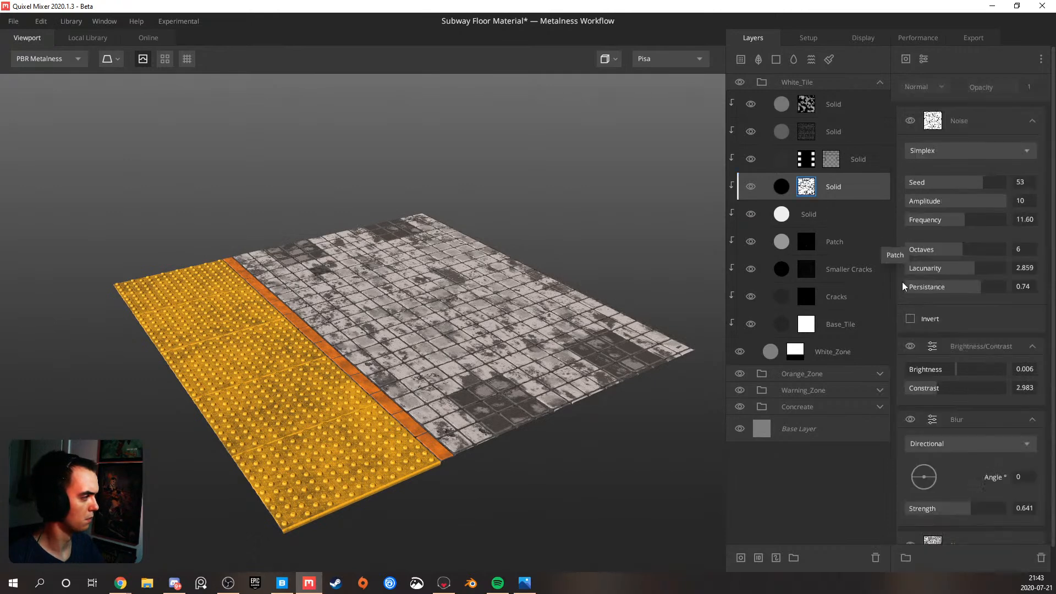
left_click(950, 269)
mouse_move(980, 287)
left_mouse_down()
mouse_move(925, 293)
mouse_move(962, 286)
left_mouse_up()
left_click_drag(960, 250, 1002, 252)
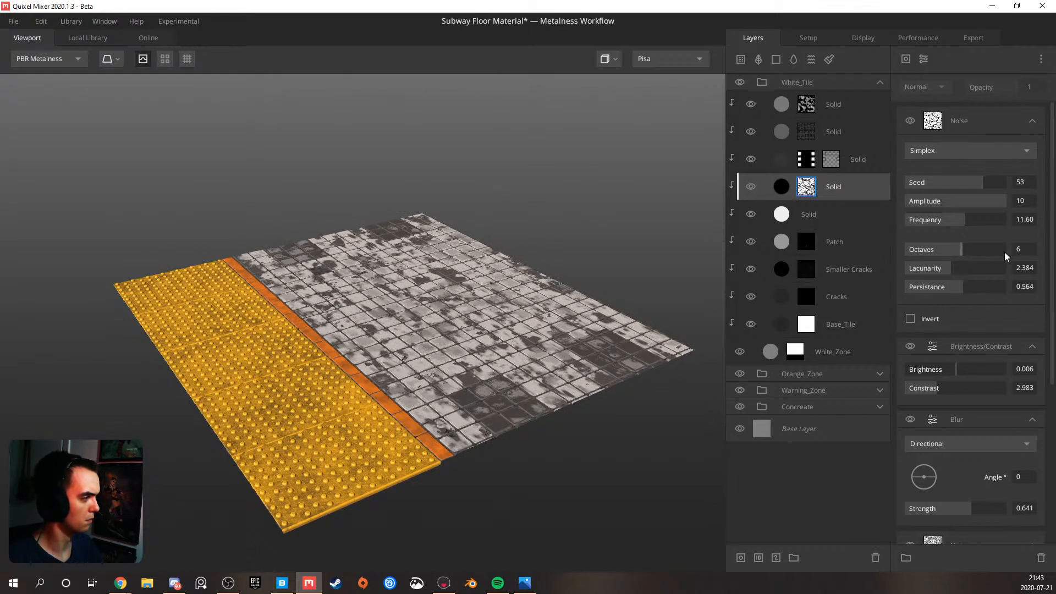
left_click_drag(498, 340, 467, 405)
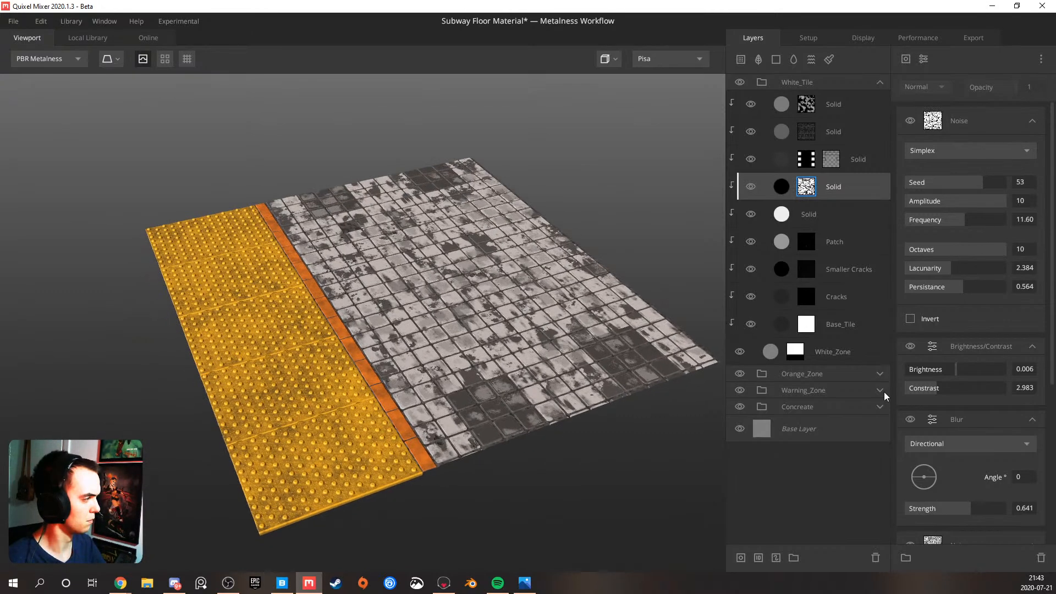
Set the mask's Directional Blur Strength to 0.713 and the Perlin Noise Frequency to 4.309
mouse_move(980, 510)
left_mouse_down()
mouse_move(1023, 510)
mouse_move(955, 510)
mouse_move(978, 509)
left_mouse_up()
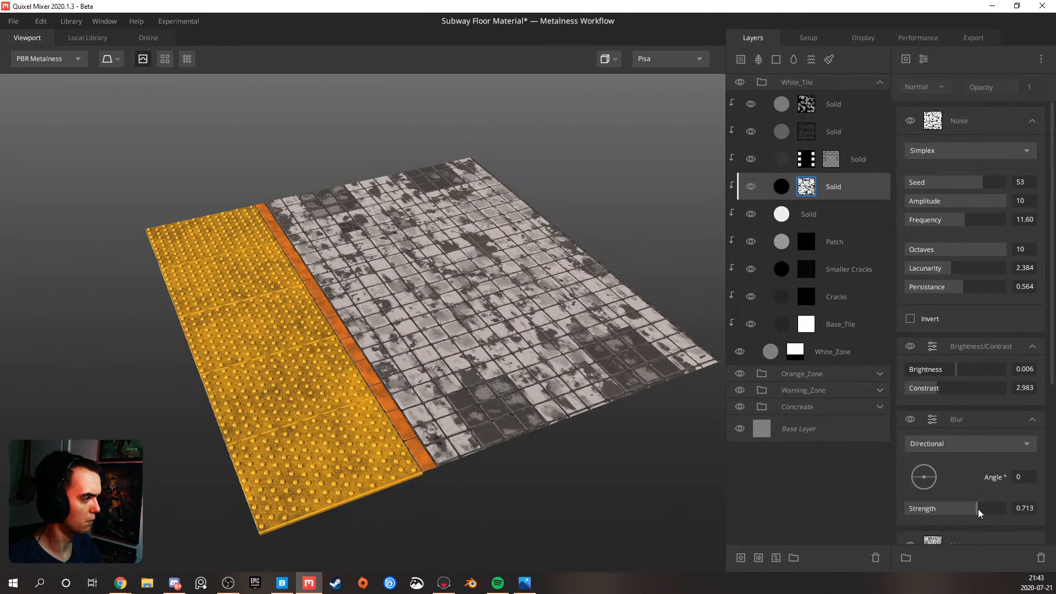
scroll(957, 410, "down", 5)
left_click_drag(963, 392, 926, 391)
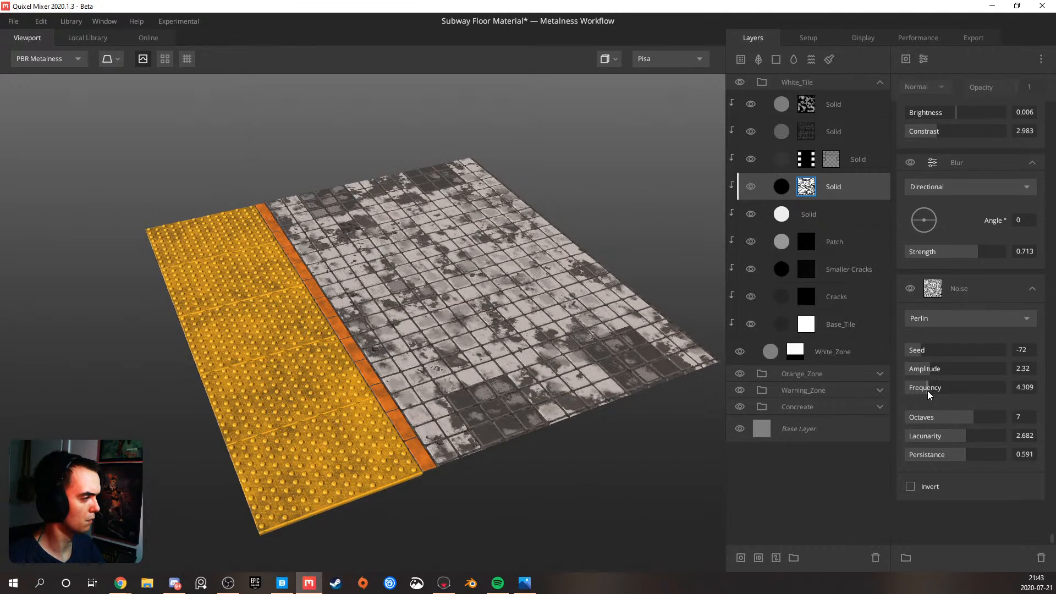
Duplicate the mask's Perlin Noise and give the copy Seed -30 and Frequency 2.762
left_click(965, 280)
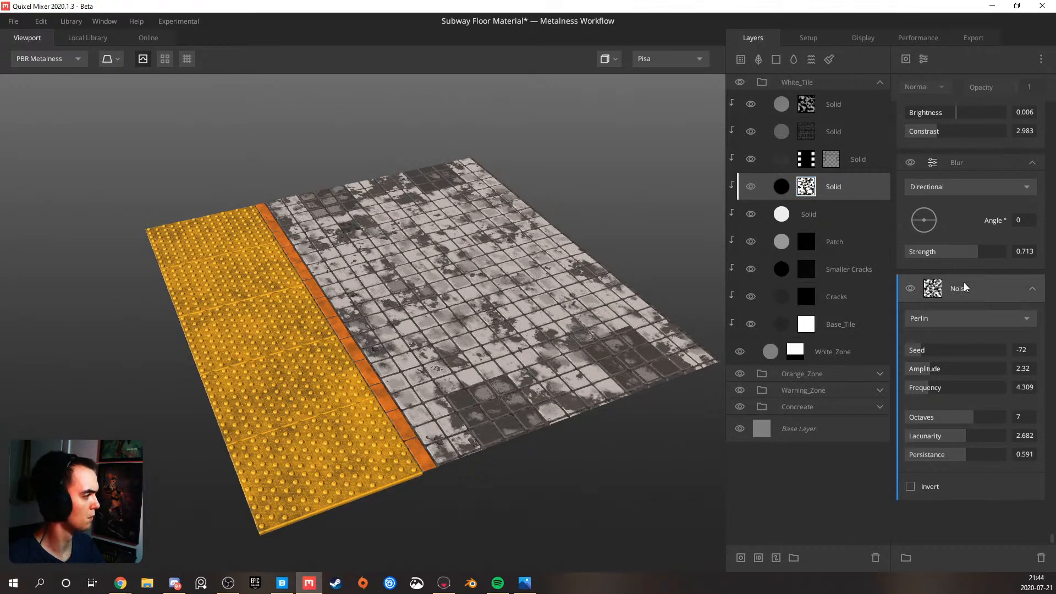
key("ctrl+d")
left_click(939, 350)
left_click_drag(924, 387, 920, 387)
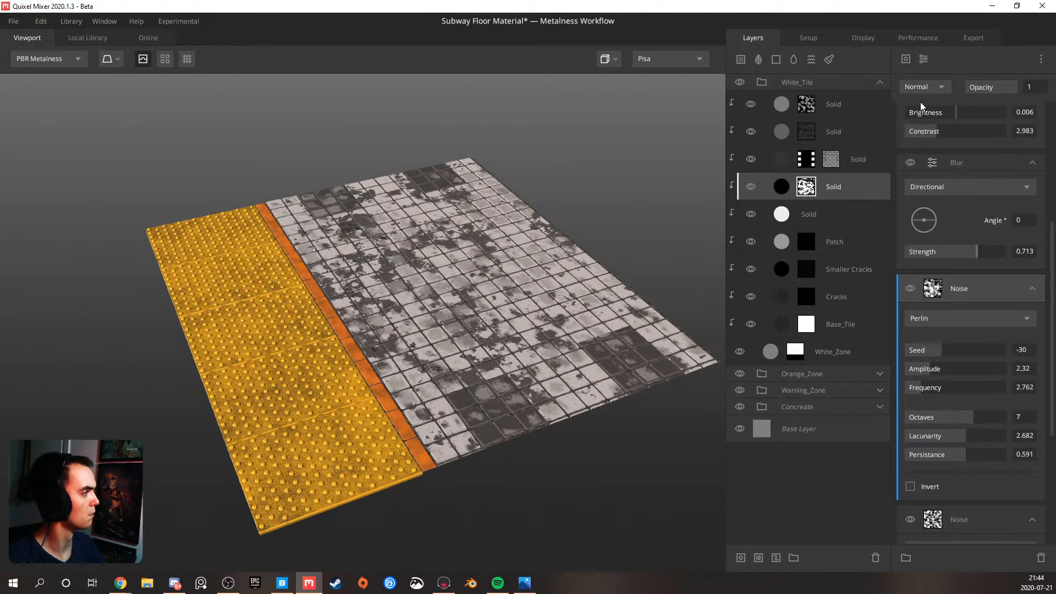
Blend the duplicated Perlin Noise with Subtract, set its Frequency to 2.099 and check the dirt pattern on the tiles
left_click(922, 87)
left_click(926, 133)
left_click_drag(484, 292, 479, 325)
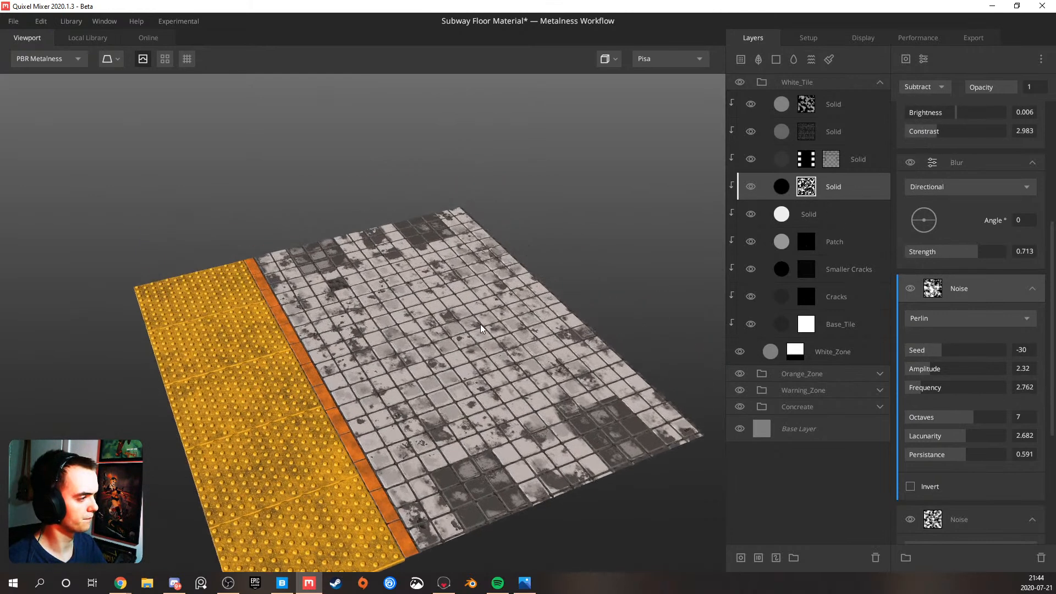
left_click(916, 389)
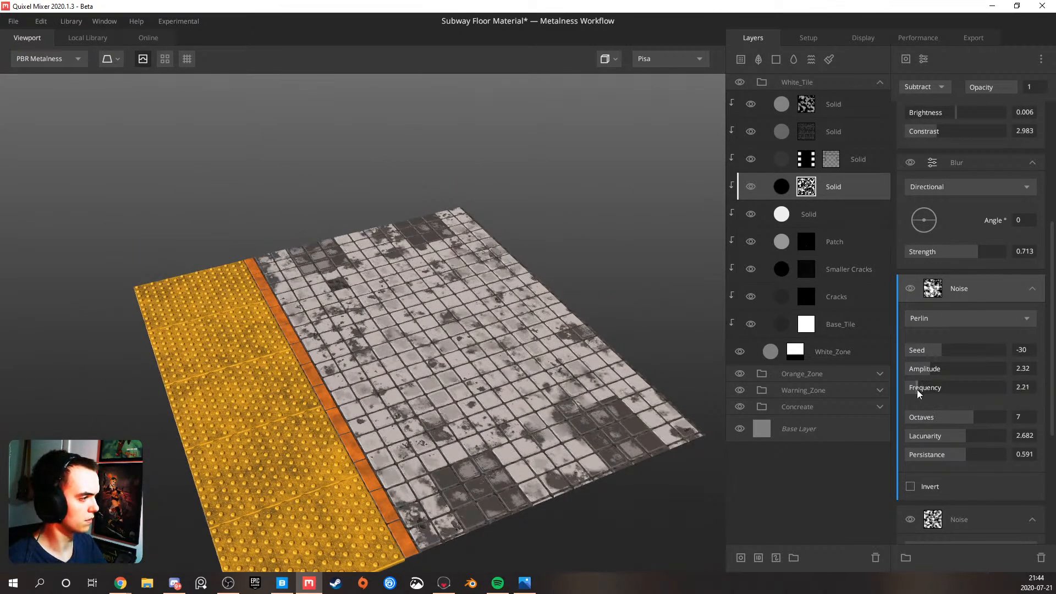
left_click(917, 390)
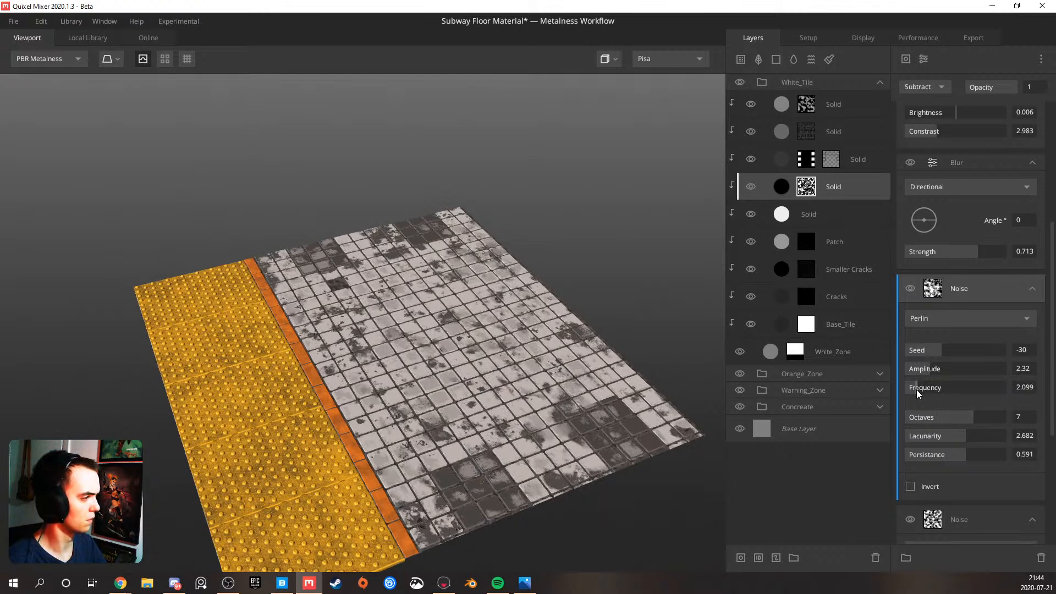
left_click_drag(489, 389, 568, 348)
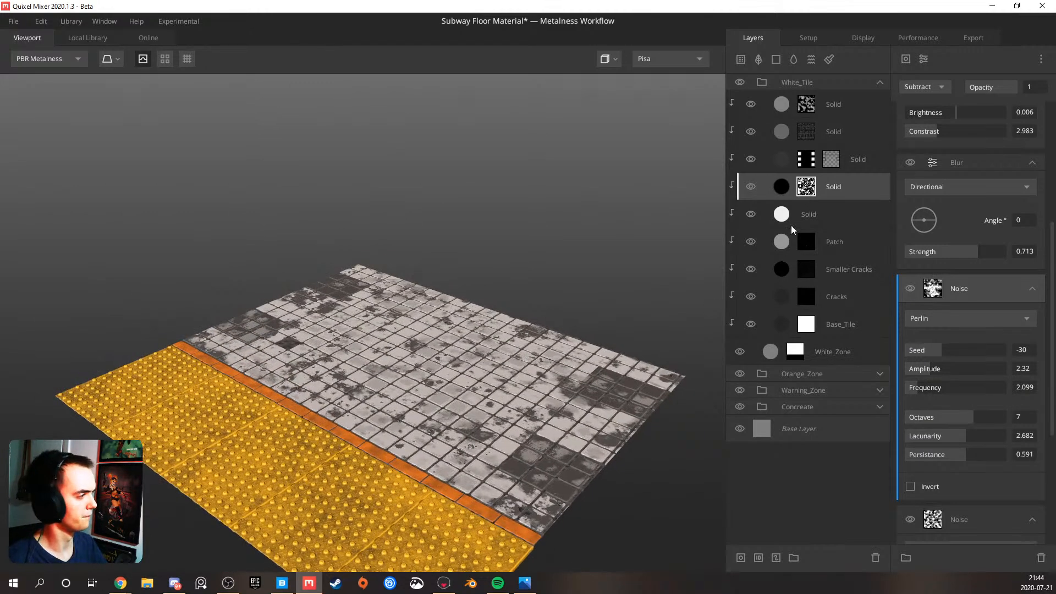
Try the dirt Solid layer's albedo at Match to Underlying 0.289 and Opacity 0.692, and settle on 0 and 0.403
left_click(842, 186)
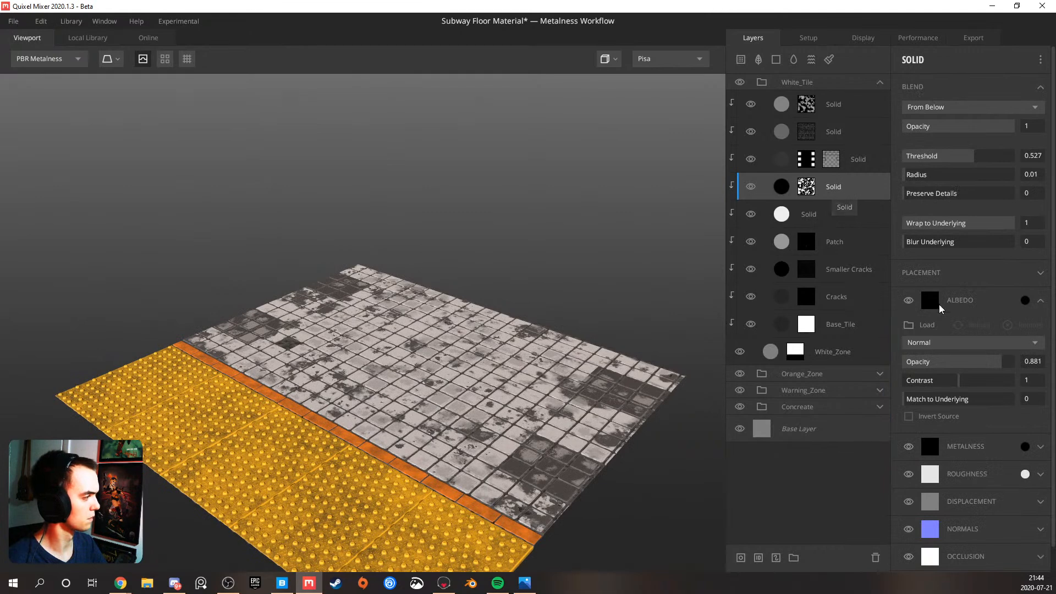
left_click(935, 398)
left_click(980, 362)
scroll(362, 396, "down", 5)
left_click_drag(430, 379, 389, 351)
scroll(393, 352, "up", 10)
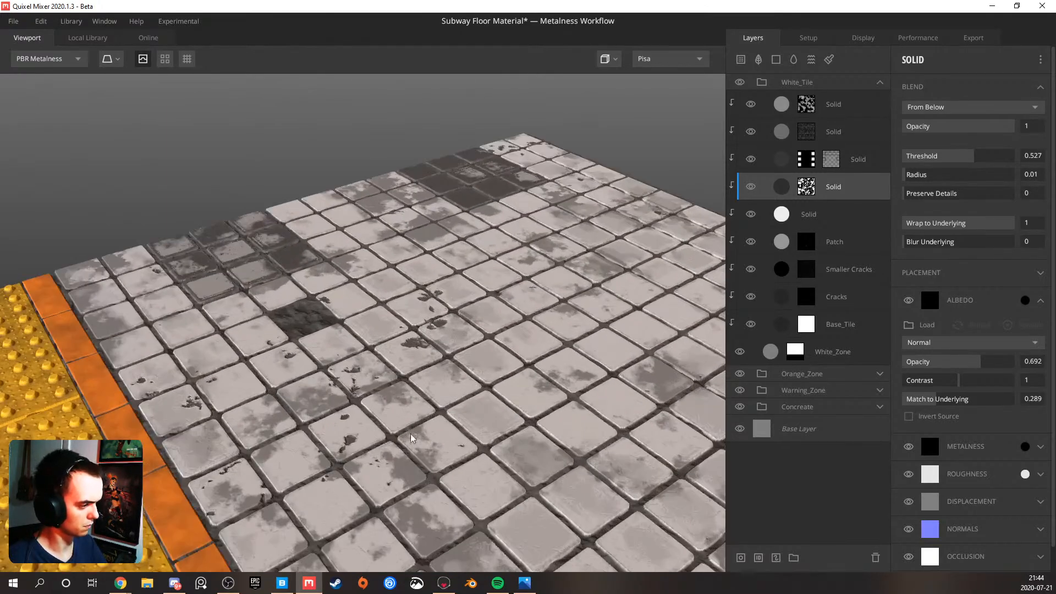
scroll(413, 372, "up", 3)
left_click_drag(909, 398, 877, 400)
left_click_drag(969, 363, 958, 364)
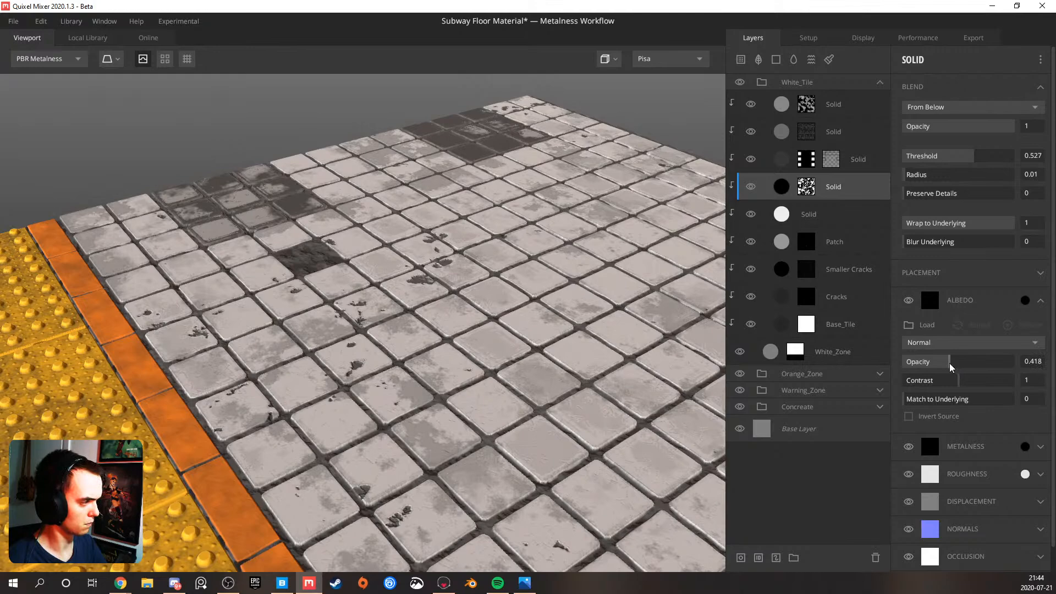
Fine-tune the dirt Solid layer's albedo Opacity to 0.408 with Match to Underlying at 0, and save the material
scroll(468, 369, "down", 10)
left_click_drag(467, 370, 183, 340)
scroll(354, 363, "up", 4)
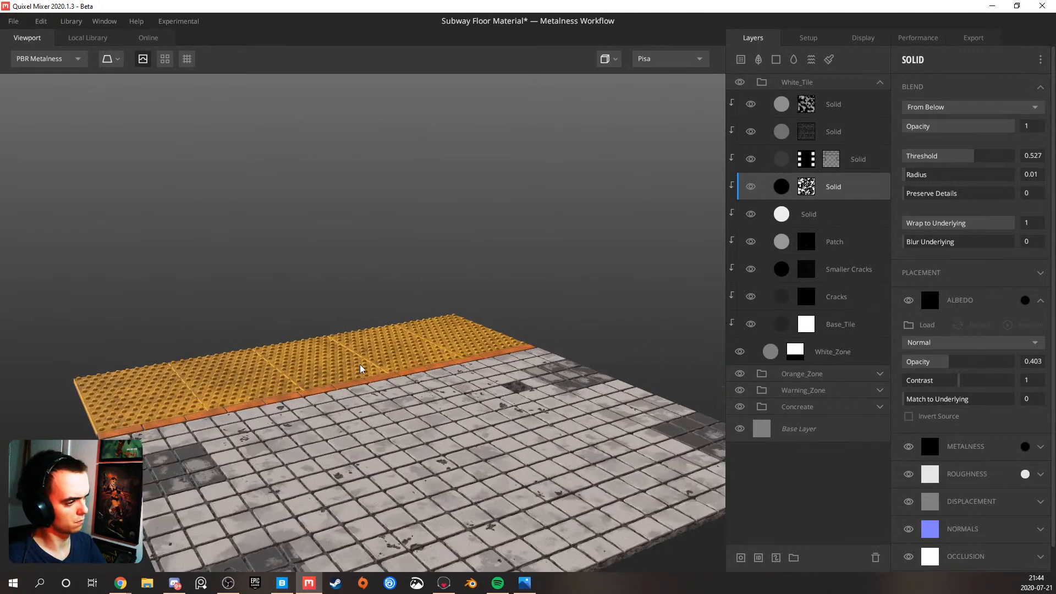
left_click_drag(927, 359, 949, 359)
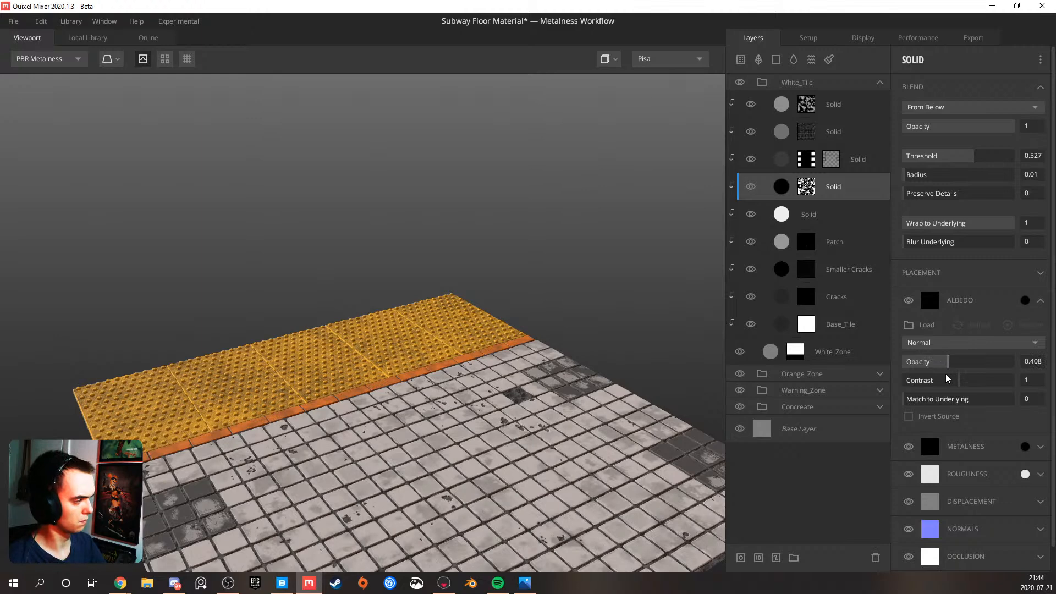
left_click_drag(926, 400, 736, 414)
Inspect the yellow warning bumps from a low angle and select the Big_Circle layer in the Warning_Zone group
left_click_drag(387, 467, 358, 385)
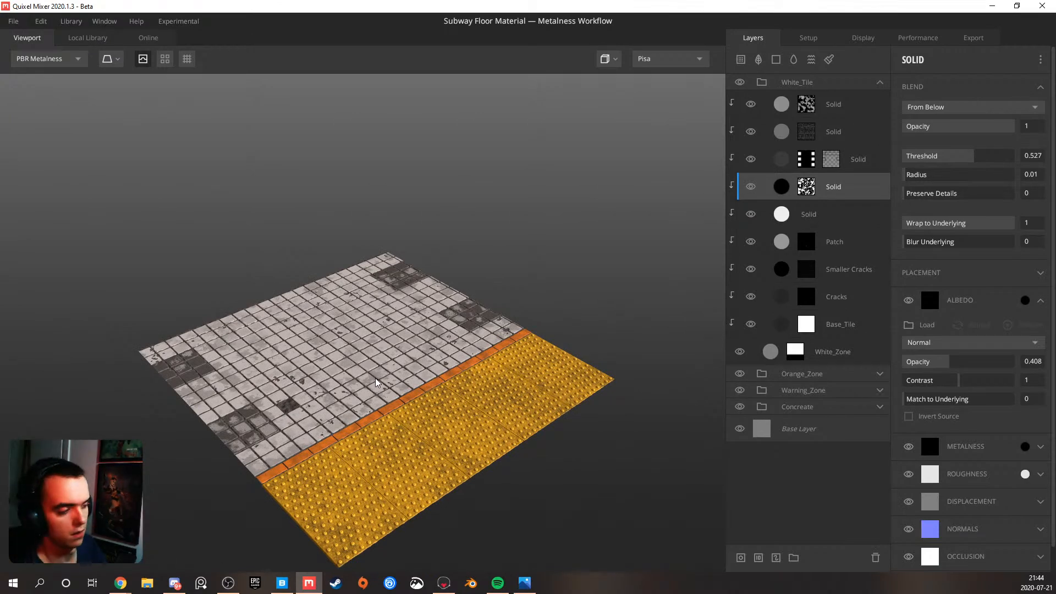
scroll(374, 379, "up", 6)
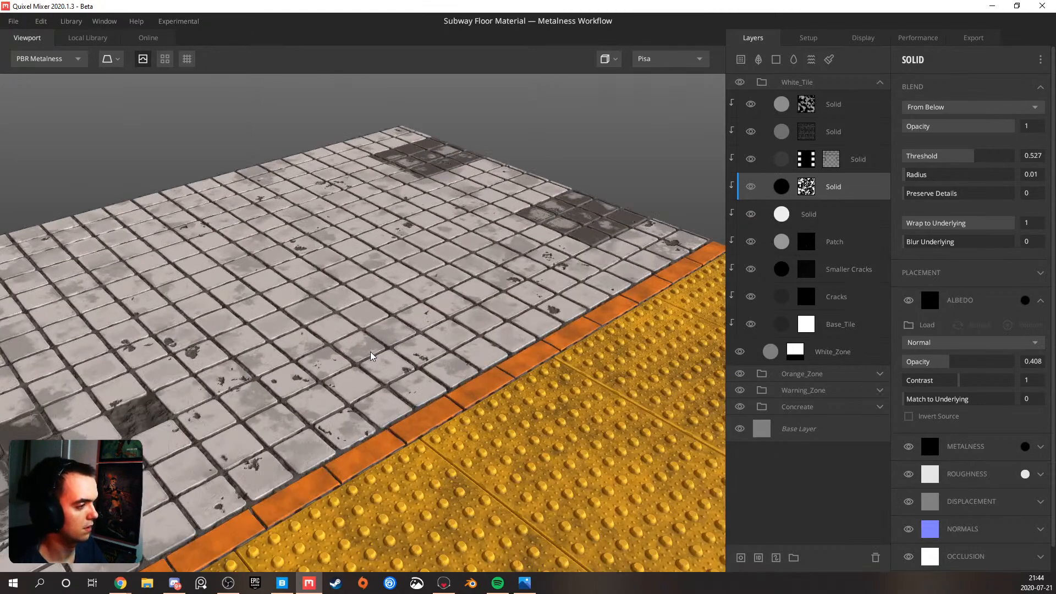
left_click_drag(370, 351, 368, 309)
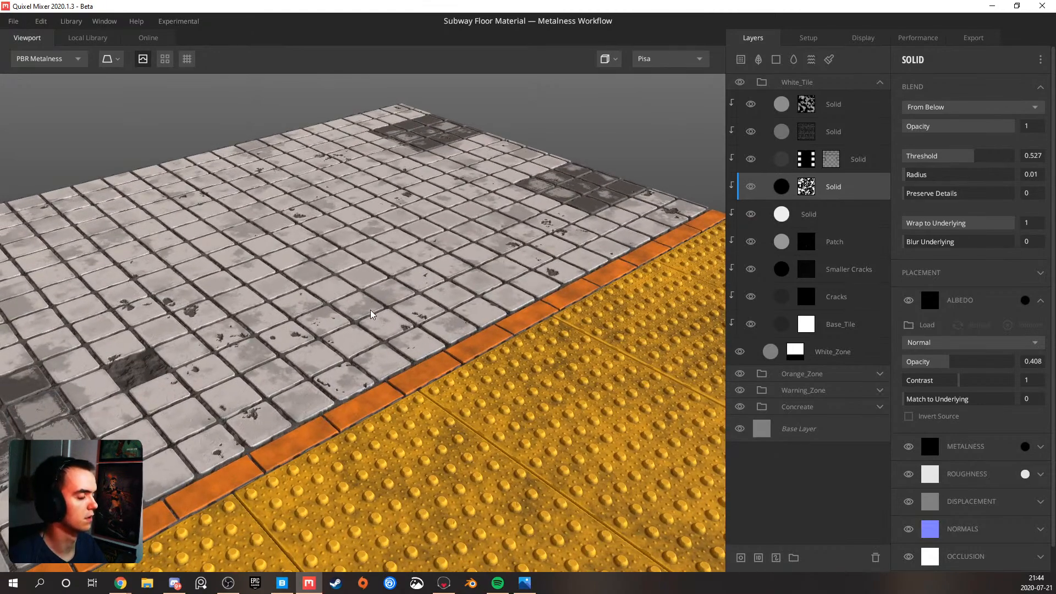
left_click_drag(375, 299, 754, 283)
left_click(879, 391)
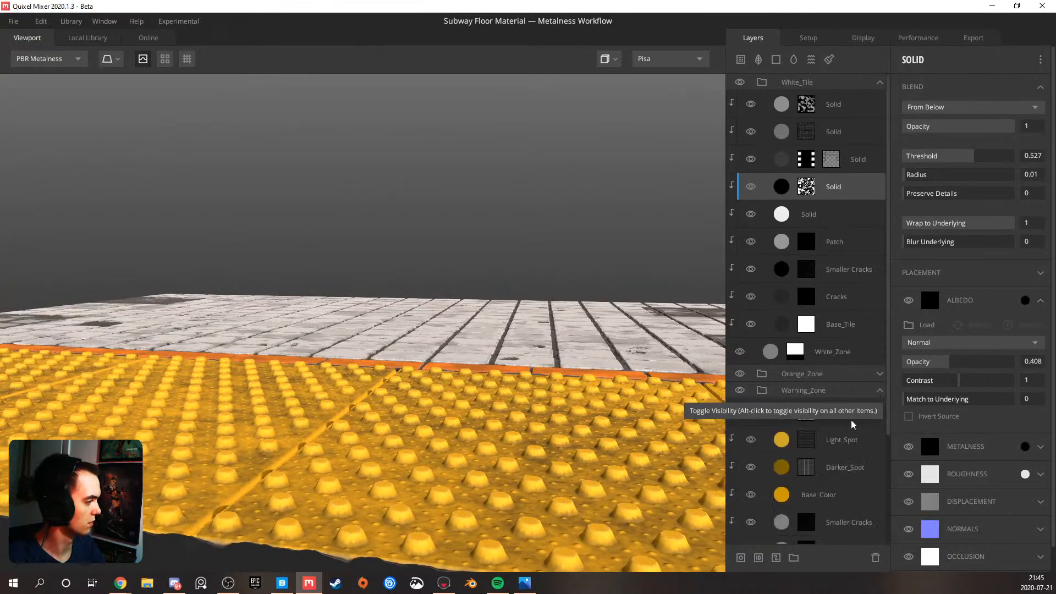
left_click(837, 467)
scroll(837, 460, "down", 1)
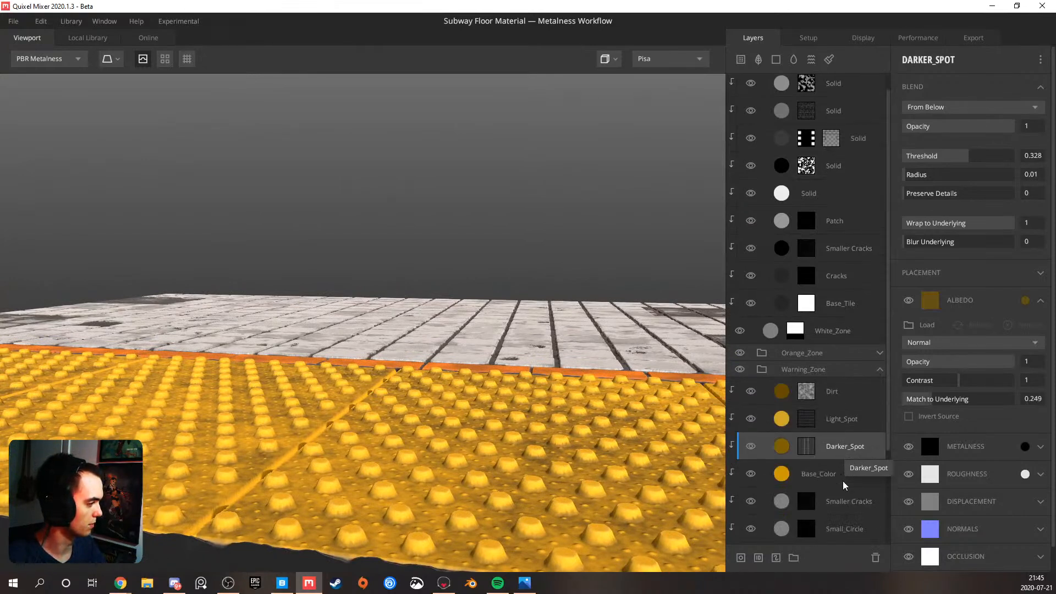
scroll(843, 482, "down", 4)
left_click(842, 441)
left_click(841, 464)
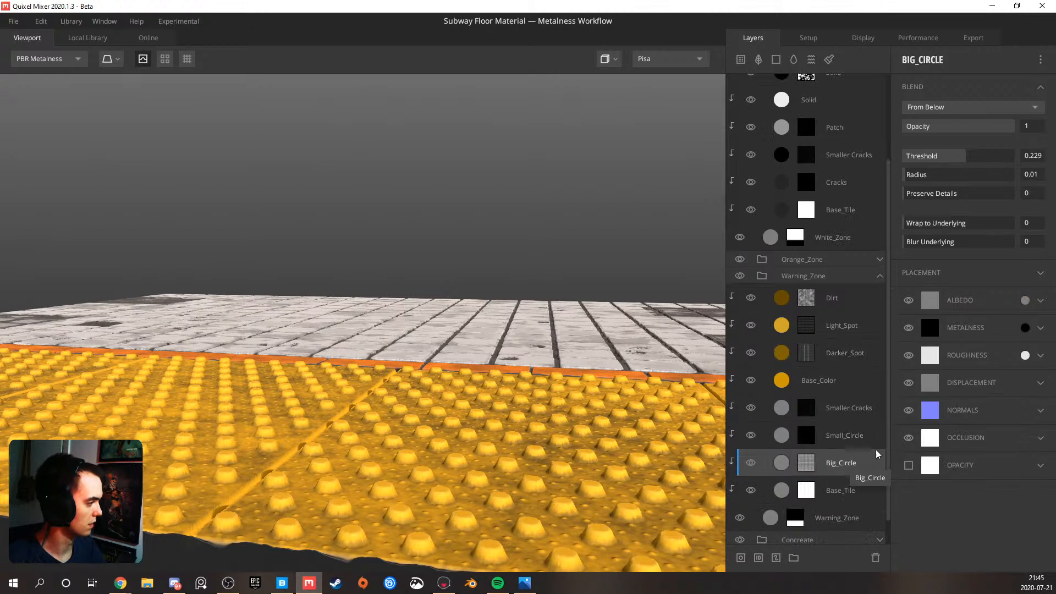
Try Threshold values of 0.169, 0.249 and 469 on the Big_Circle layer, and undo the last change
left_click(964, 160)
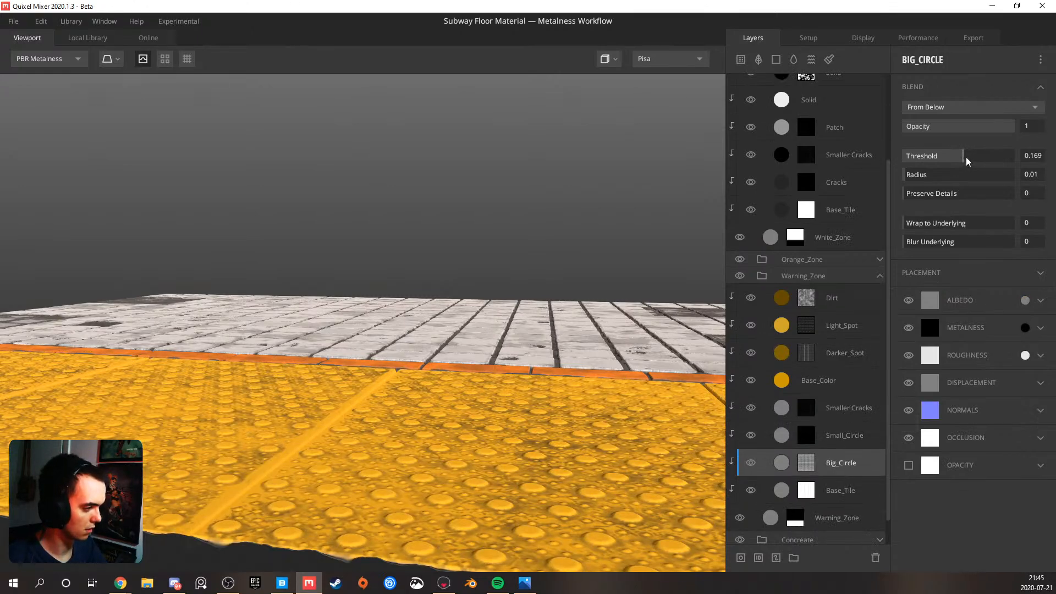
left_click(967, 159)
left_click(967, 159)
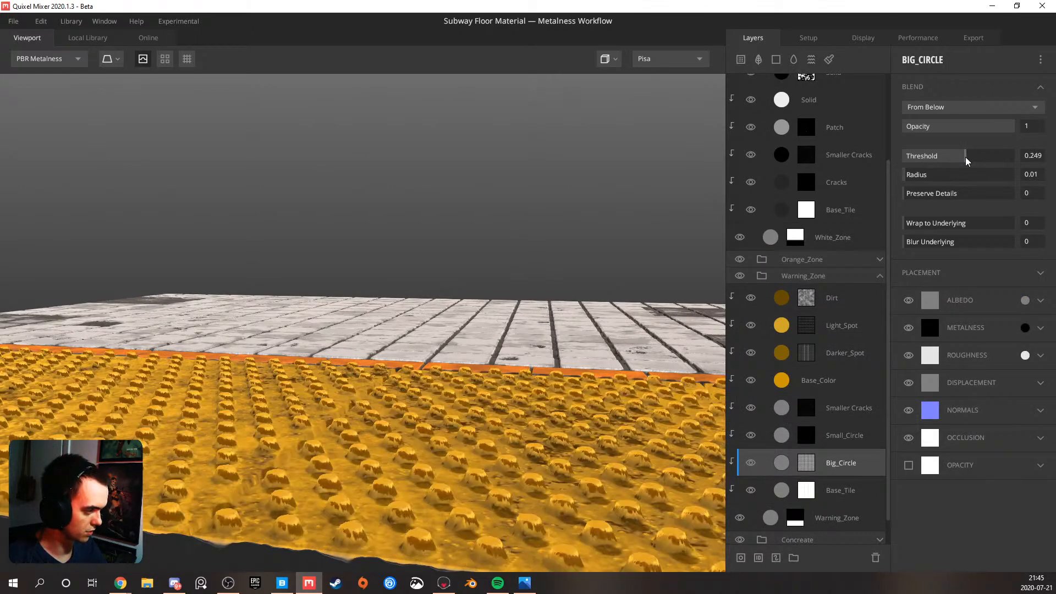
left_click(967, 160)
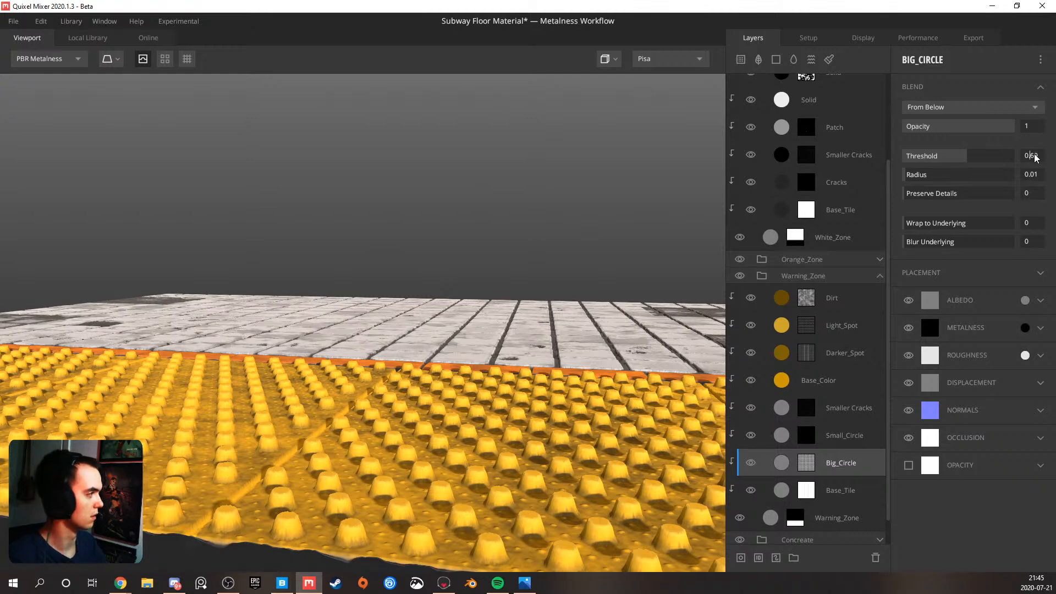
key("Return")
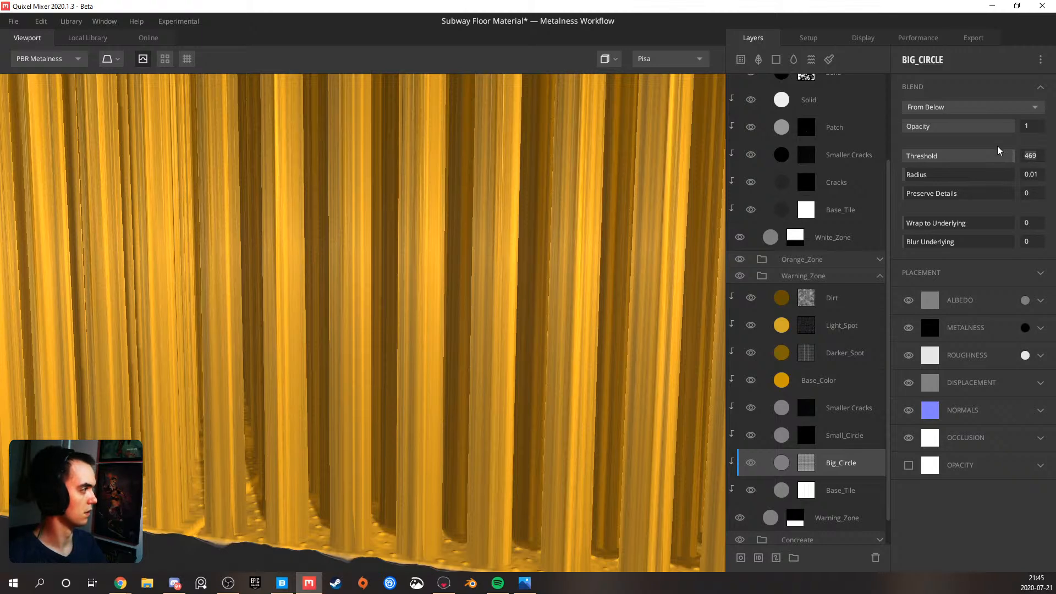
key("ctrl+z")
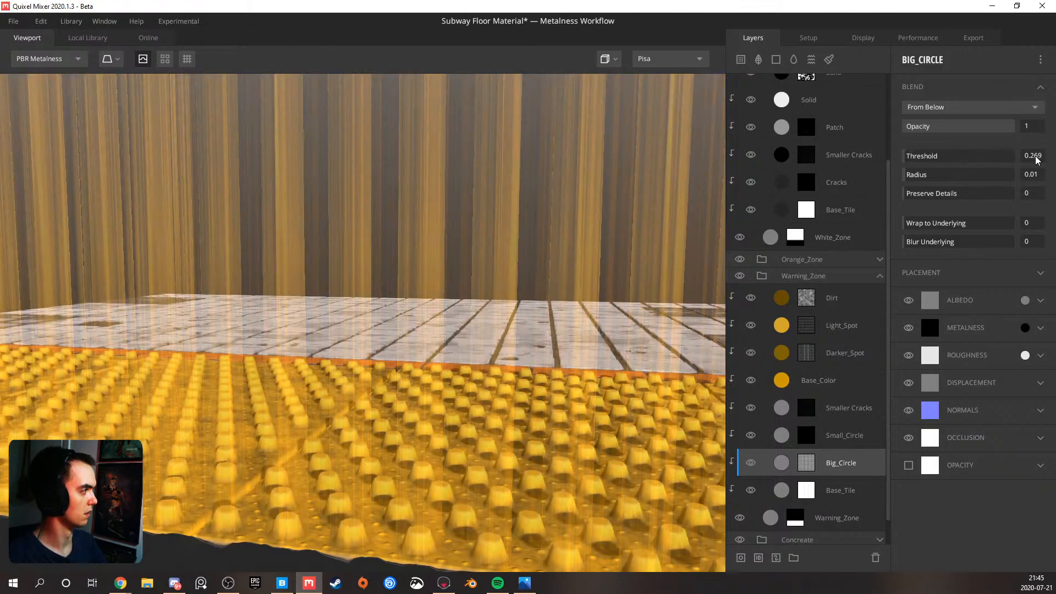
Set the Big_Circle layer's Threshold to 0.225 and inspect the warning bumps and white tiles from several angles
left_click(1037, 160)
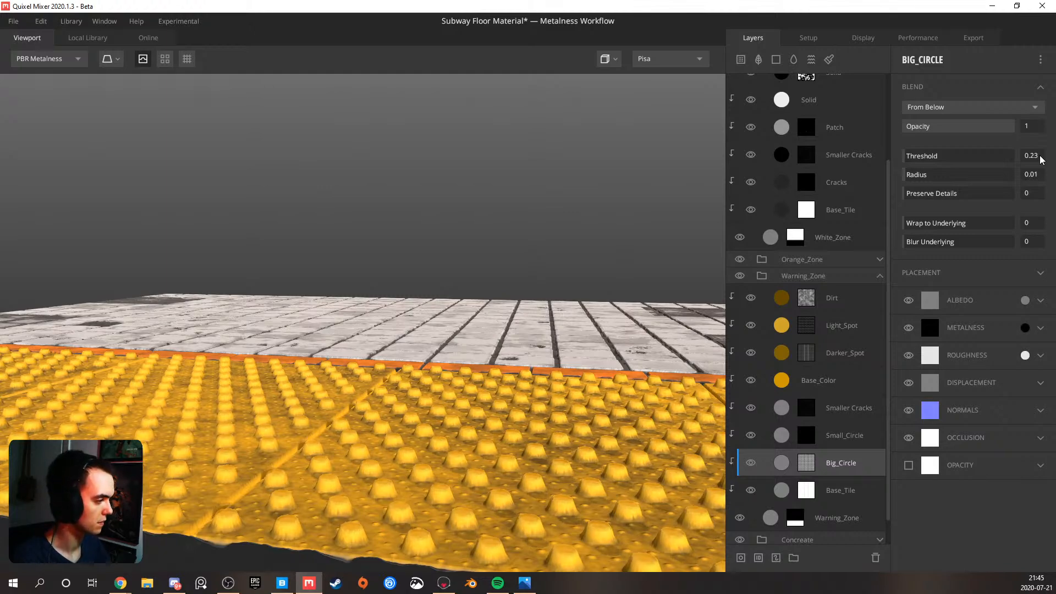
scroll(534, 360, "down", 2)
left_click_drag(534, 360, 426, 352)
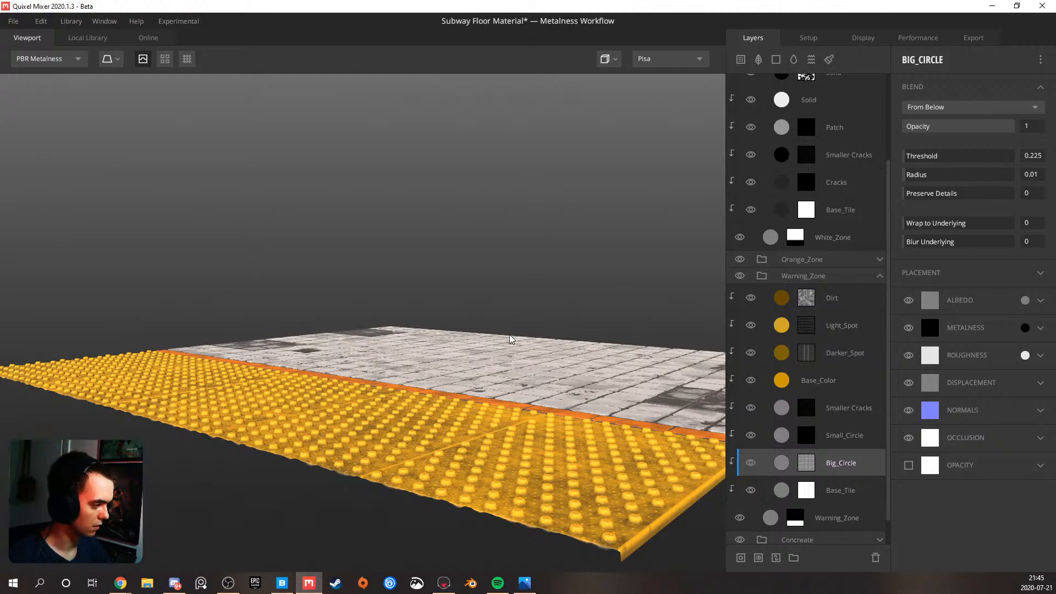
left_click_drag(478, 390, 422, 436)
scroll(422, 437, "up", 4)
left_click_drag(455, 399, 484, 399)
scroll(483, 402, "down", 5)
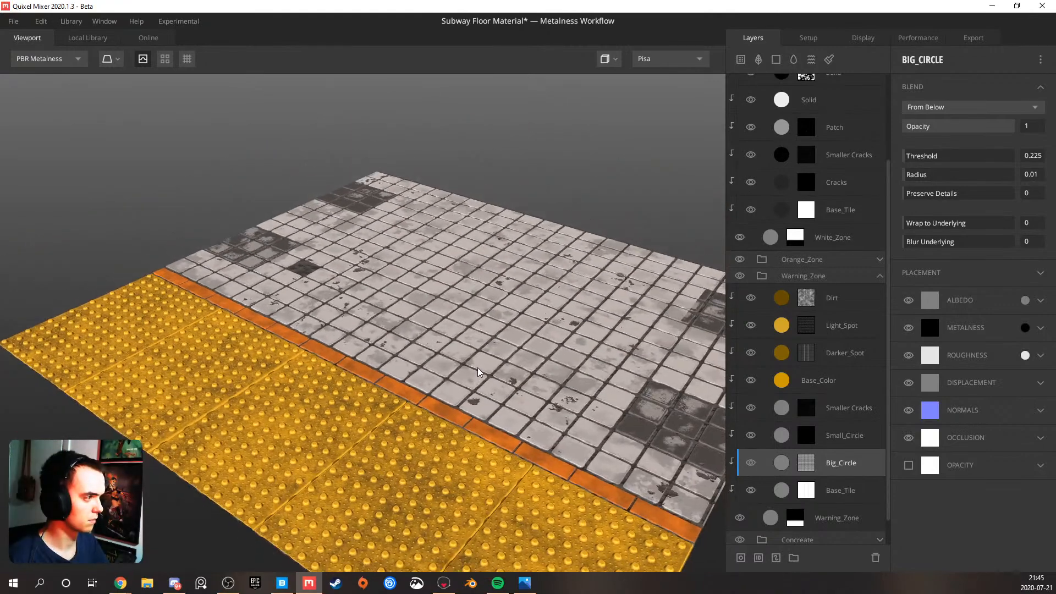
left_click_drag(481, 336, 435, 340)
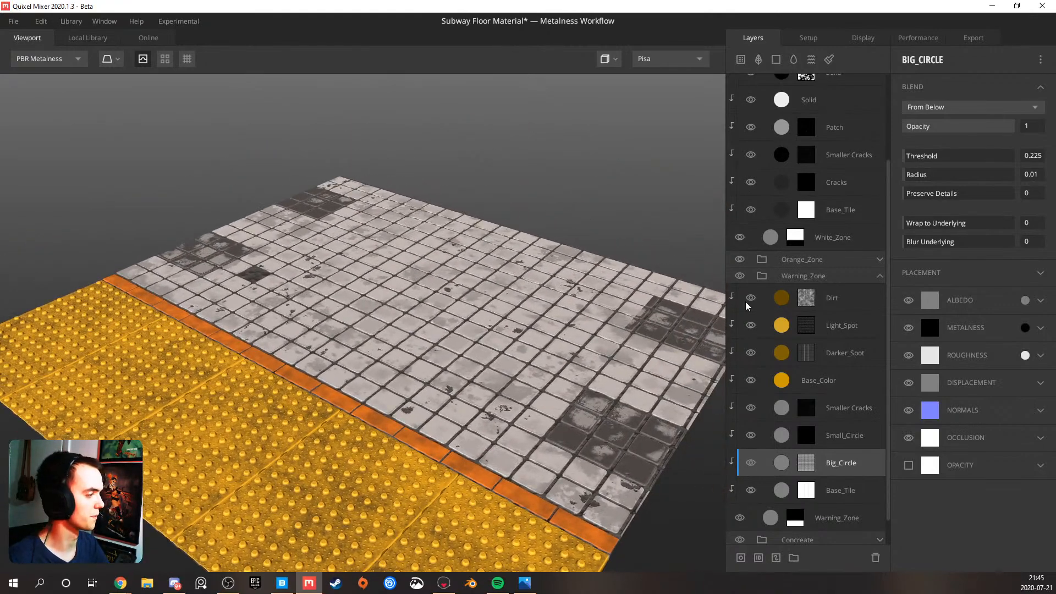
Collapse the Warning_Zone group and set the unmasked white Solid layer's roughness colour in the White_Tile group to 8F8F8F
left_click(880, 280)
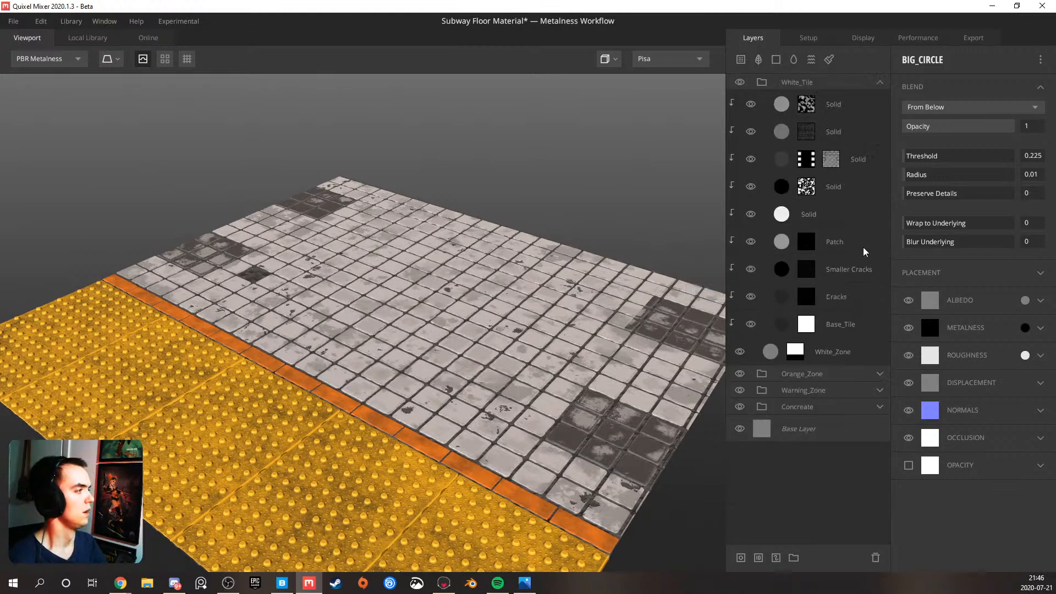
scroll(488, 269, "up", 4)
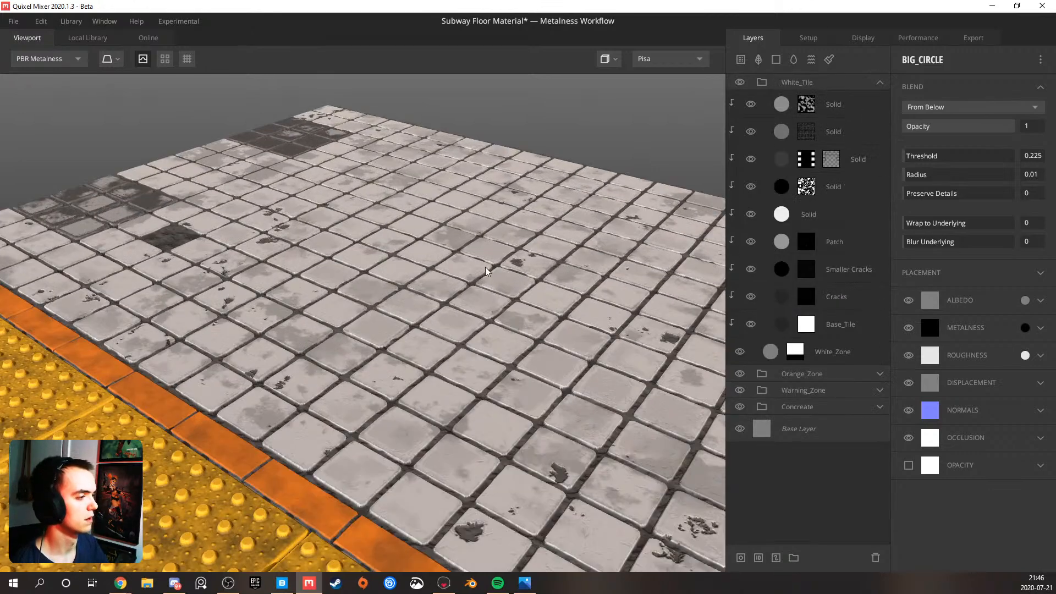
scroll(358, 357, "up", 3)
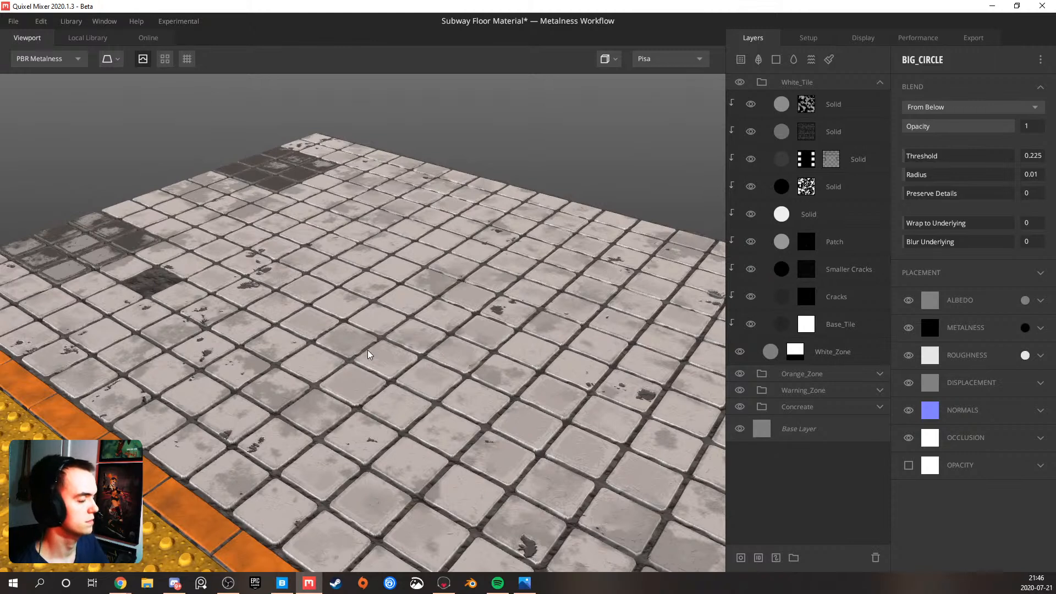
left_click(829, 219)
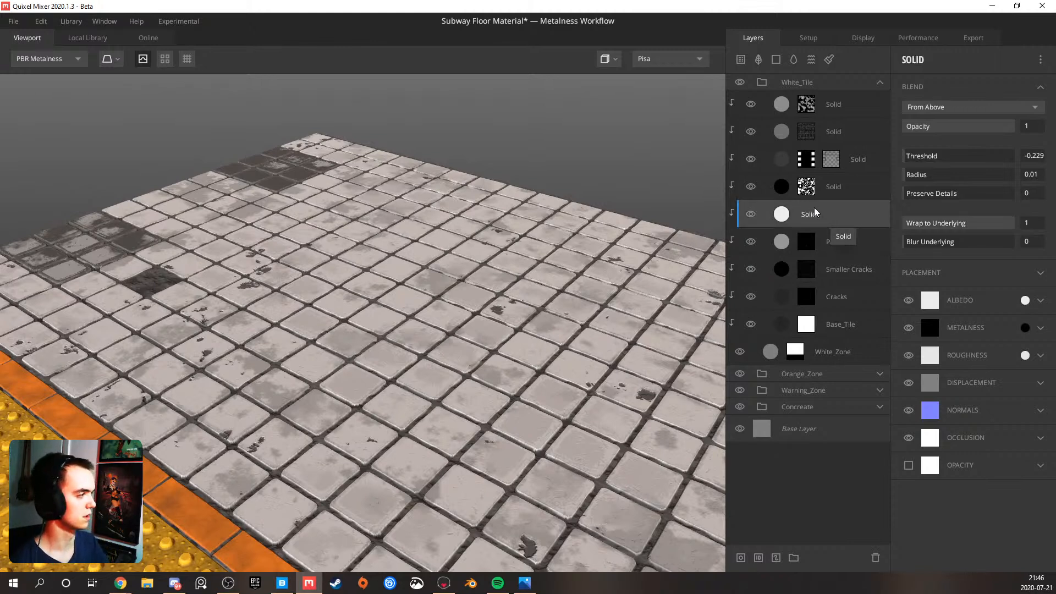
left_click(1040, 356)
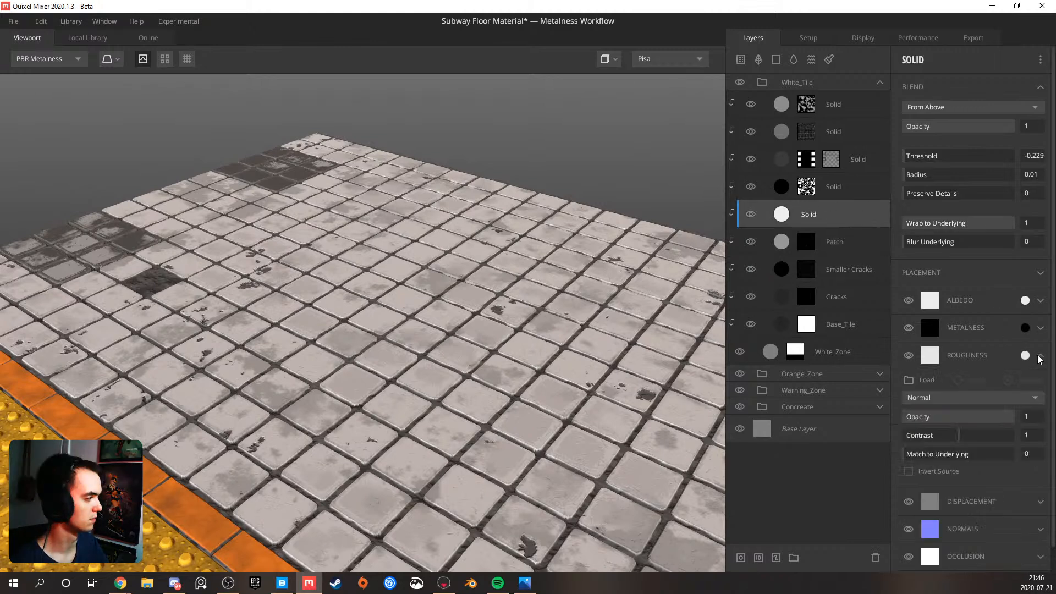
left_click(1043, 357)
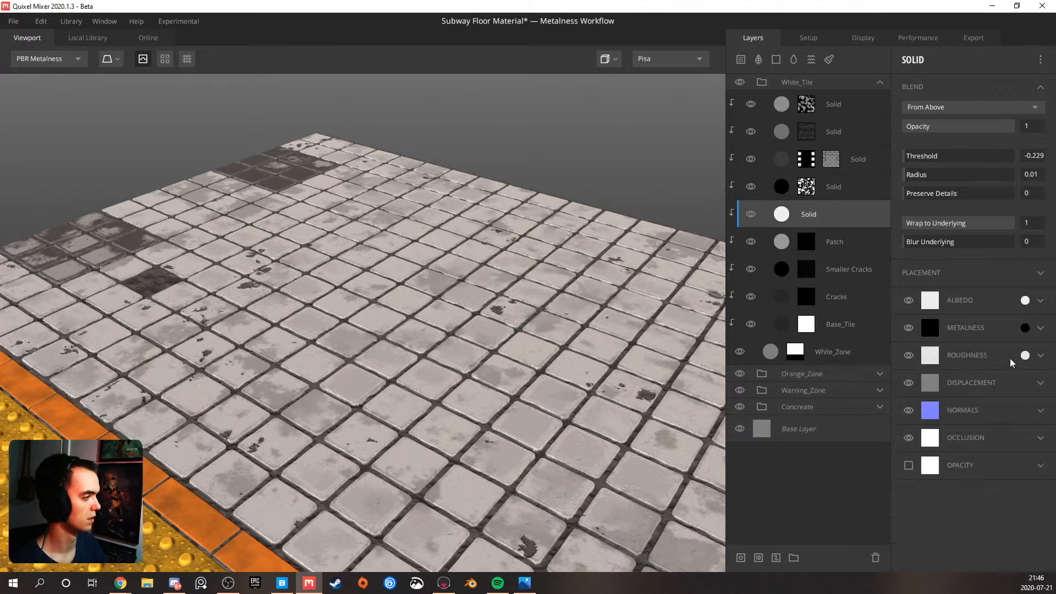
left_click(1025, 355)
mouse_move(376, 291)
left_mouse_down()
mouse_move(352, 346)
mouse_move(352, 300)
left_mouse_up()
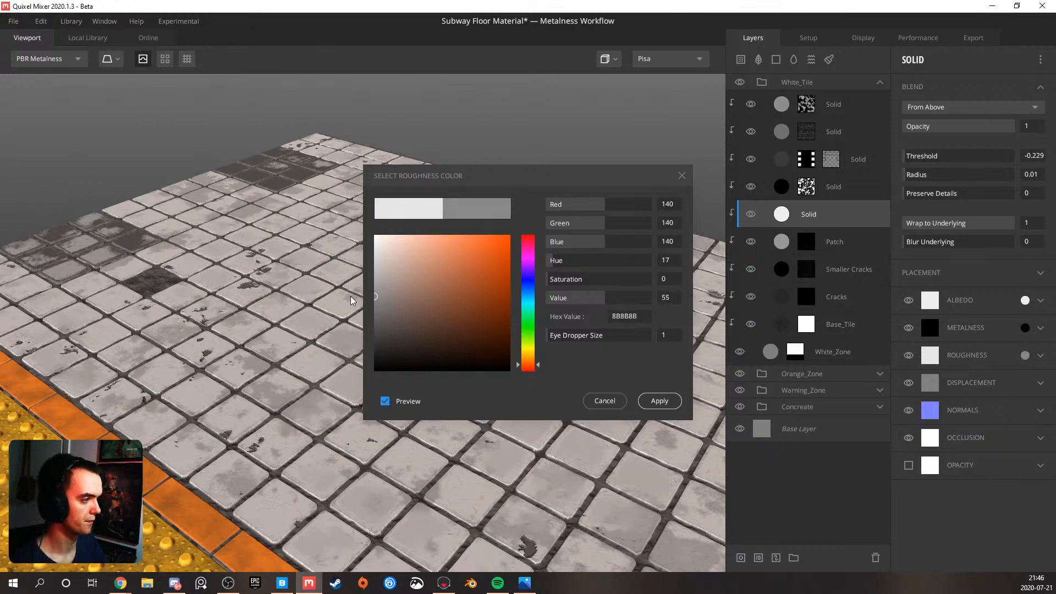
left_click(660, 401)
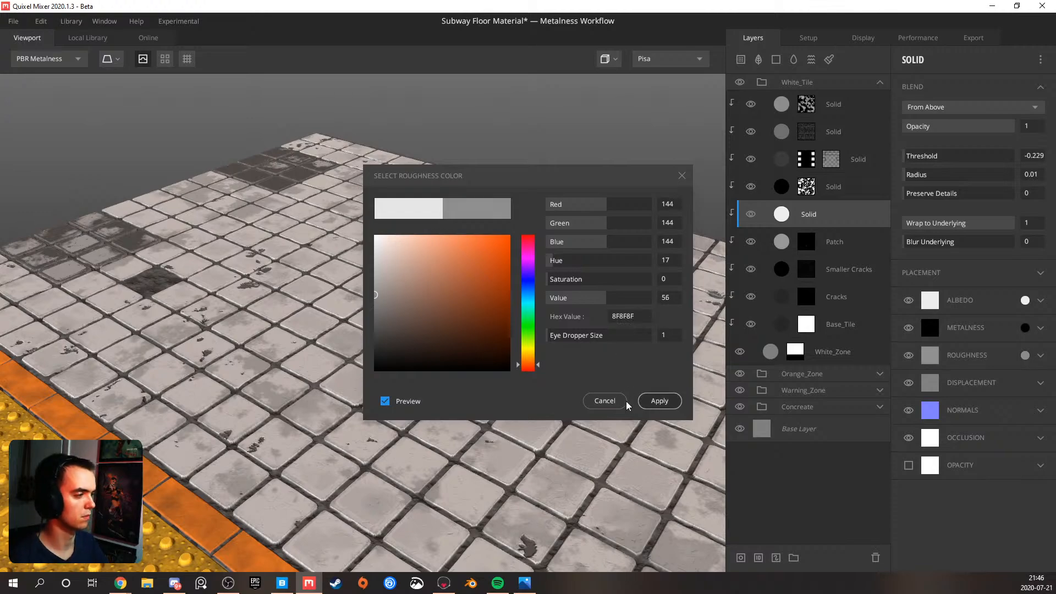
Display only the roughness channel and examine the variation across the white tiles from several angles
left_click_drag(563, 406, 406, 356)
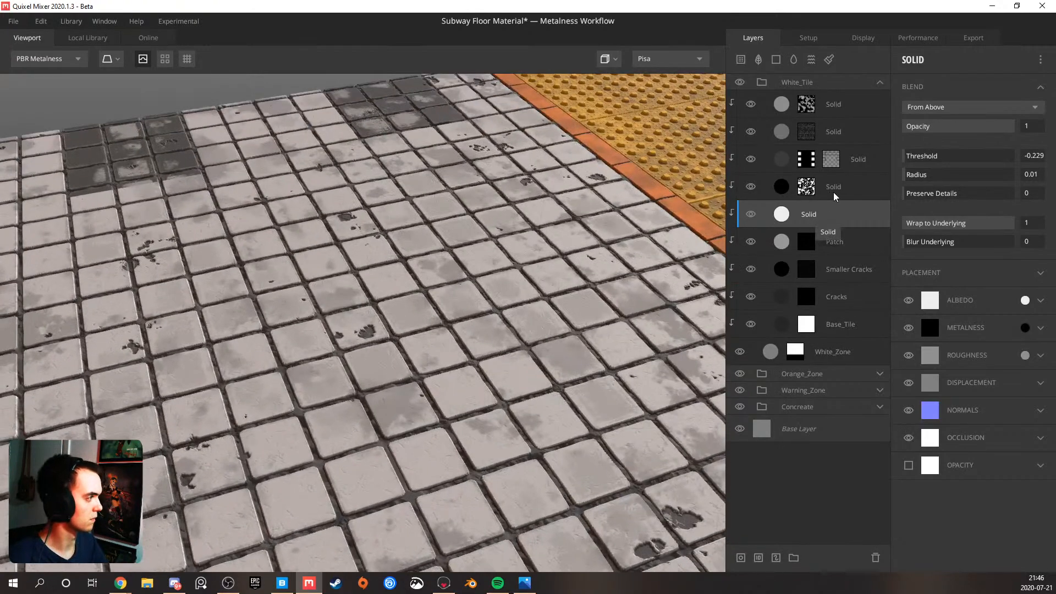
key("5")
key("6")
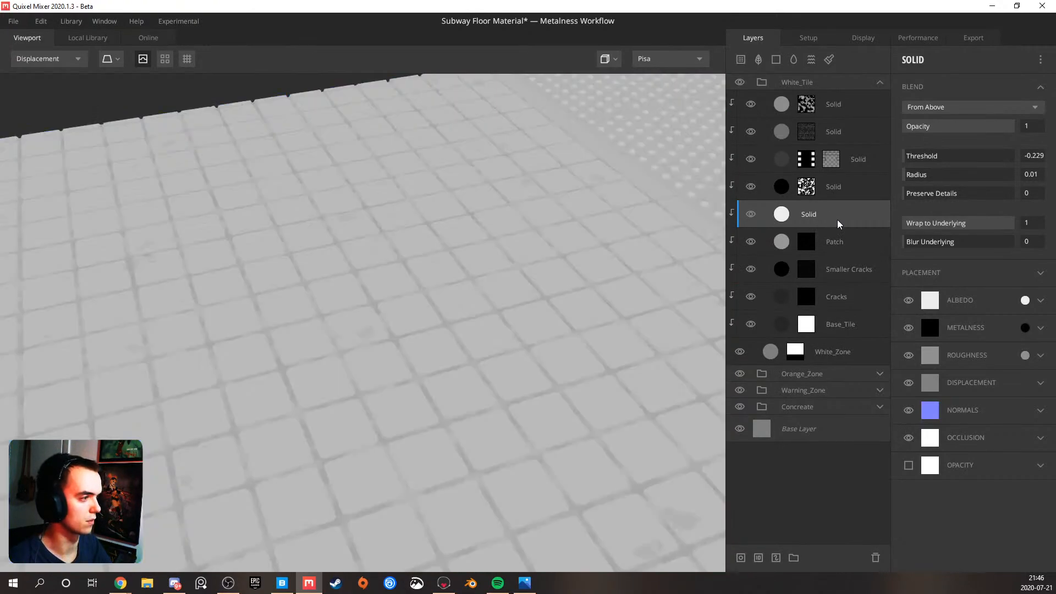
key("4")
scroll(473, 285, "down", 5)
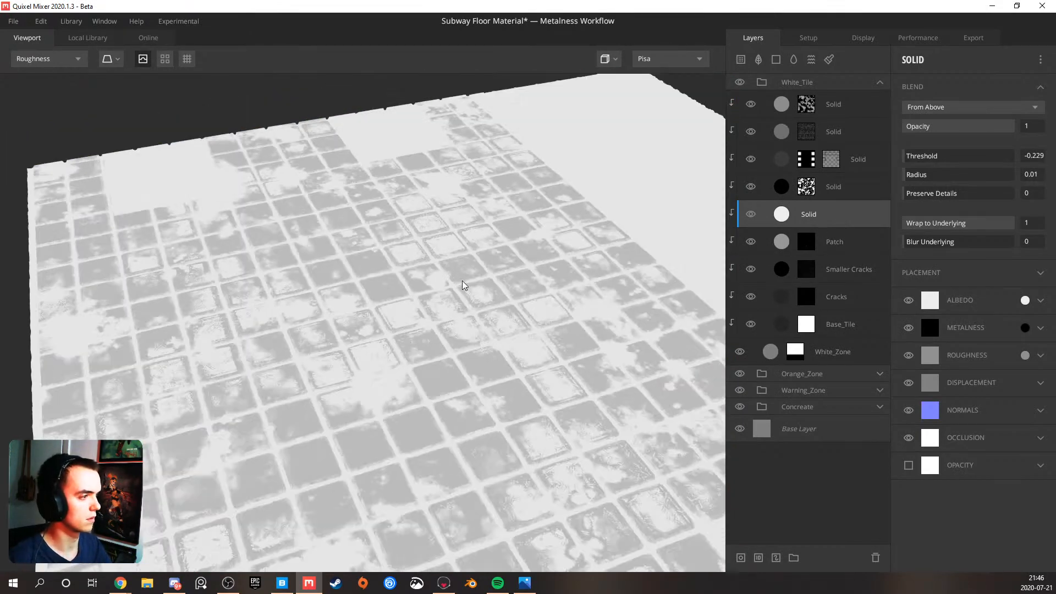
left_click_drag(477, 295, 402, 375)
scroll(384, 287, "up", 5)
left_click_drag(380, 314, 371, 353)
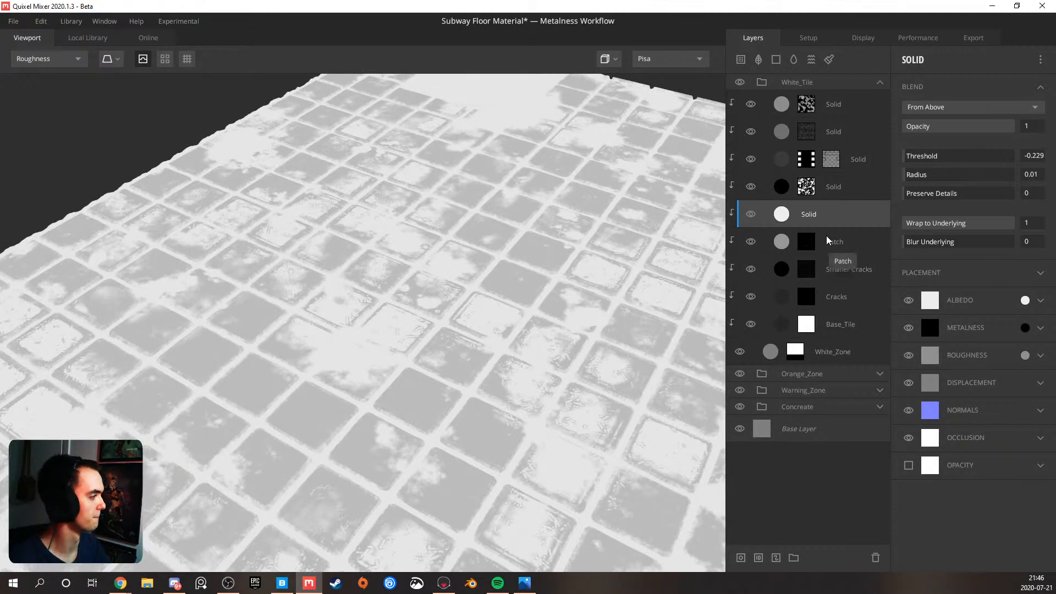
Set the roughness colour of the black noise-masked Solid layer just above the white Solid to DCDCDC
left_click(850, 191)
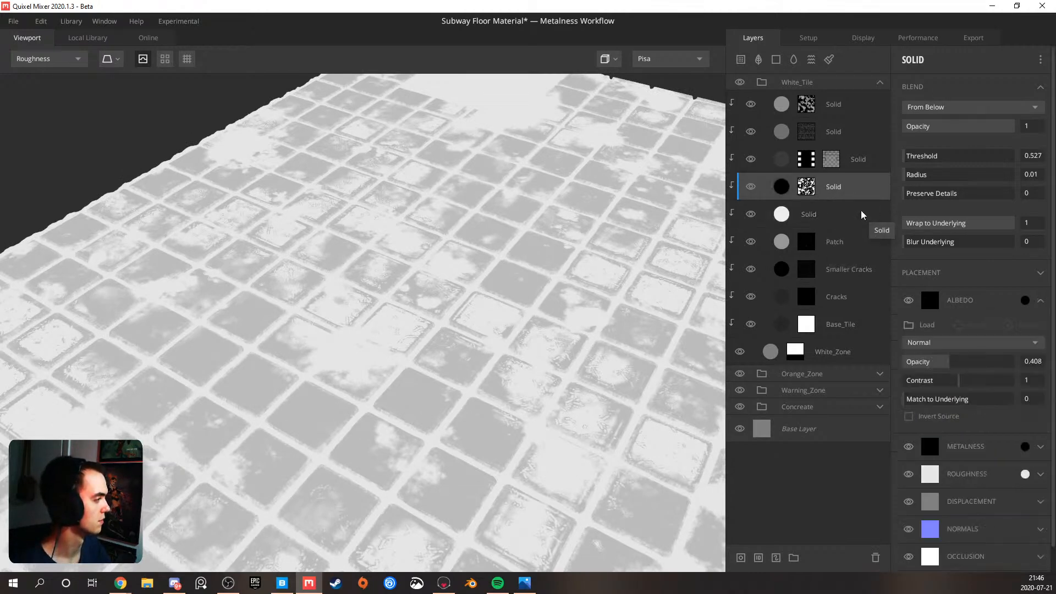
left_click(1025, 473)
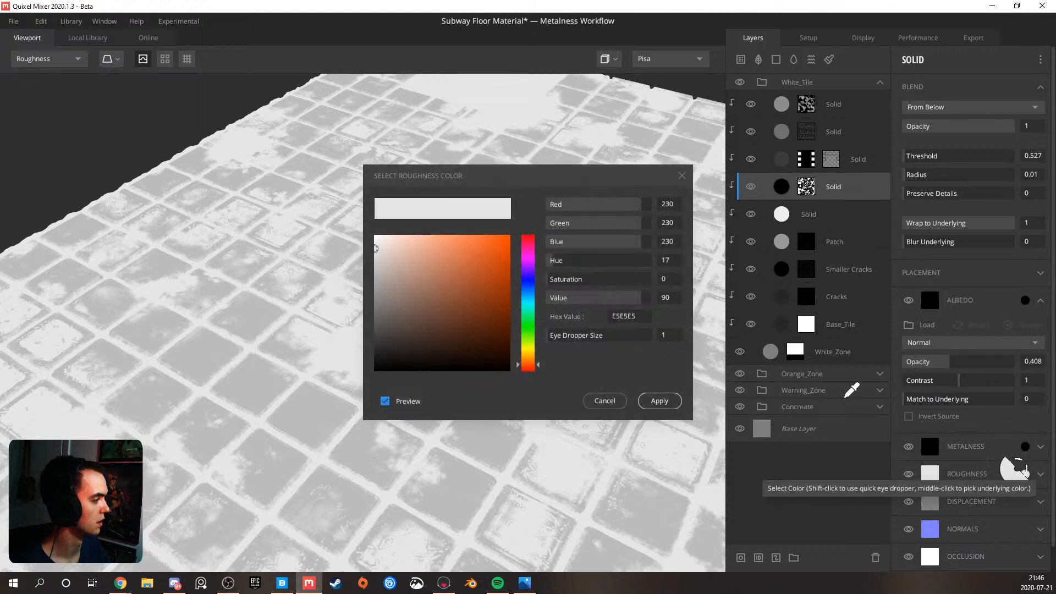
left_click(374, 253)
mouse_move(374, 253)
left_mouse_down()
mouse_move(368, 234)
mouse_move(366, 245)
left_mouse_up()
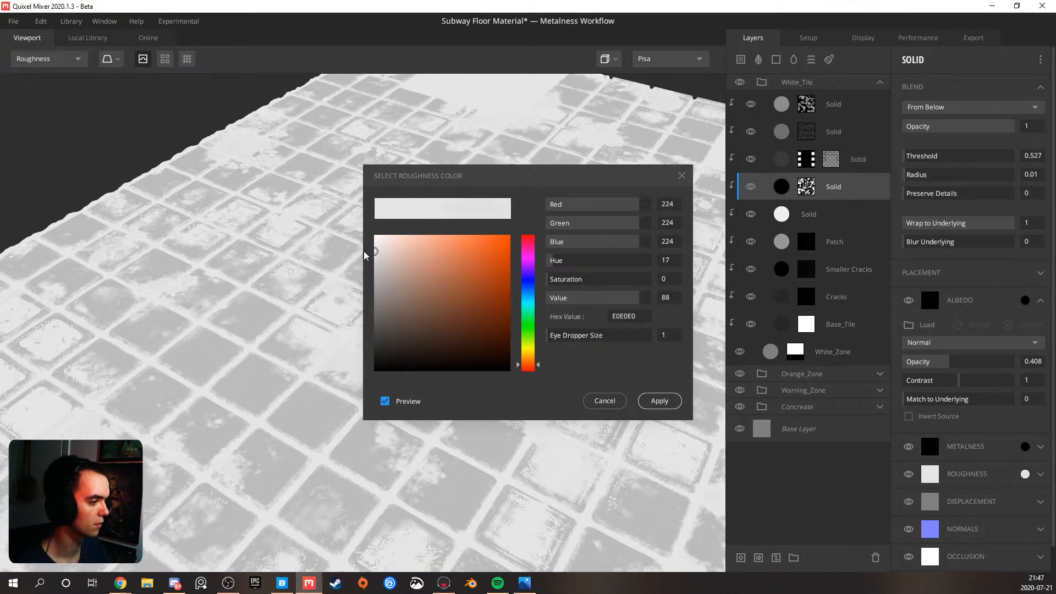
left_click_drag(364, 253, 364, 253)
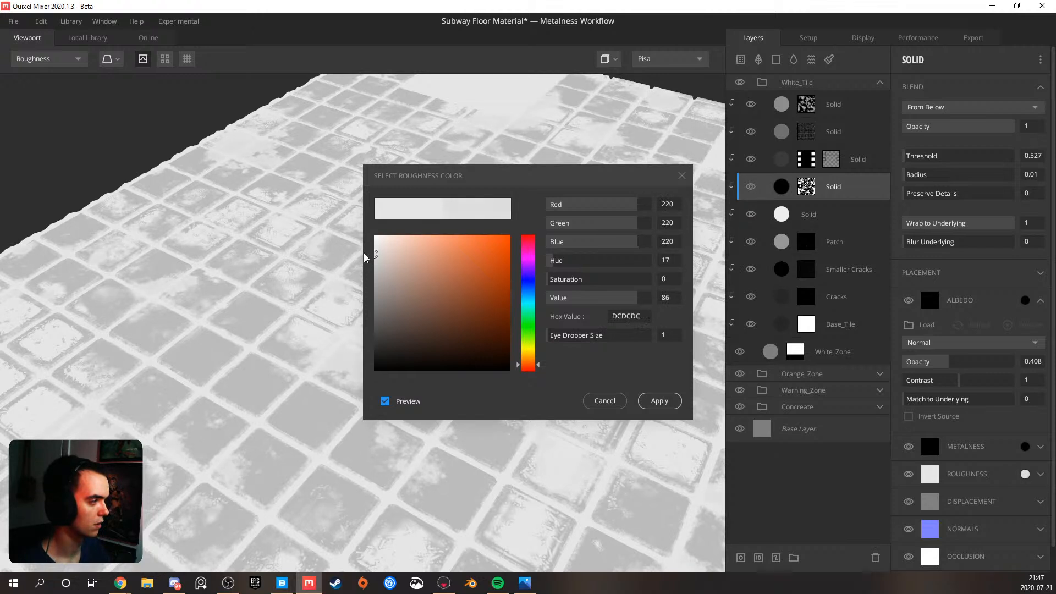
left_click(663, 403)
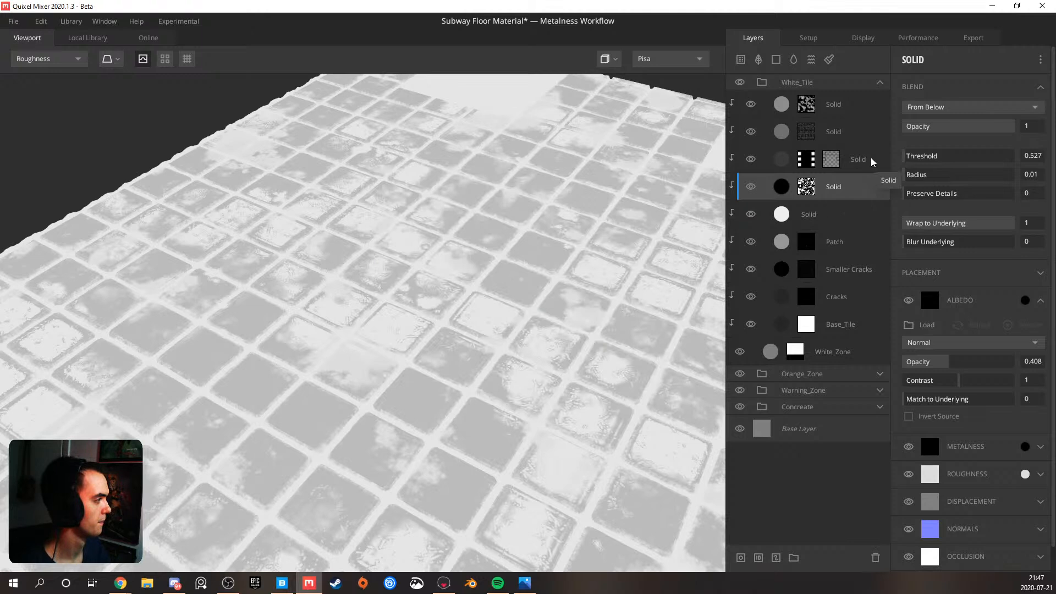
left_click(870, 158)
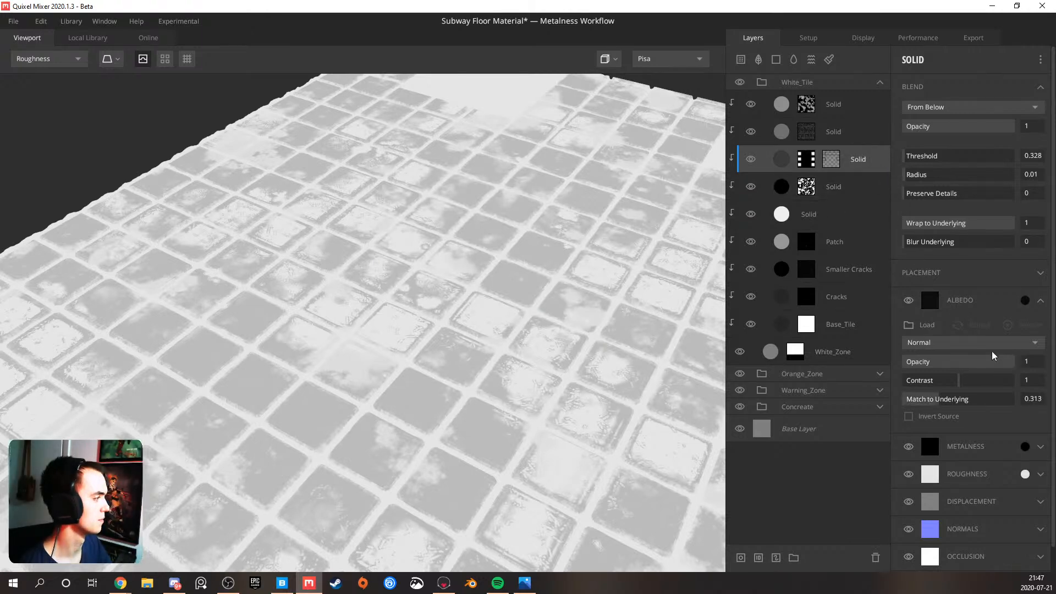
left_click(847, 214)
left_click(1026, 300)
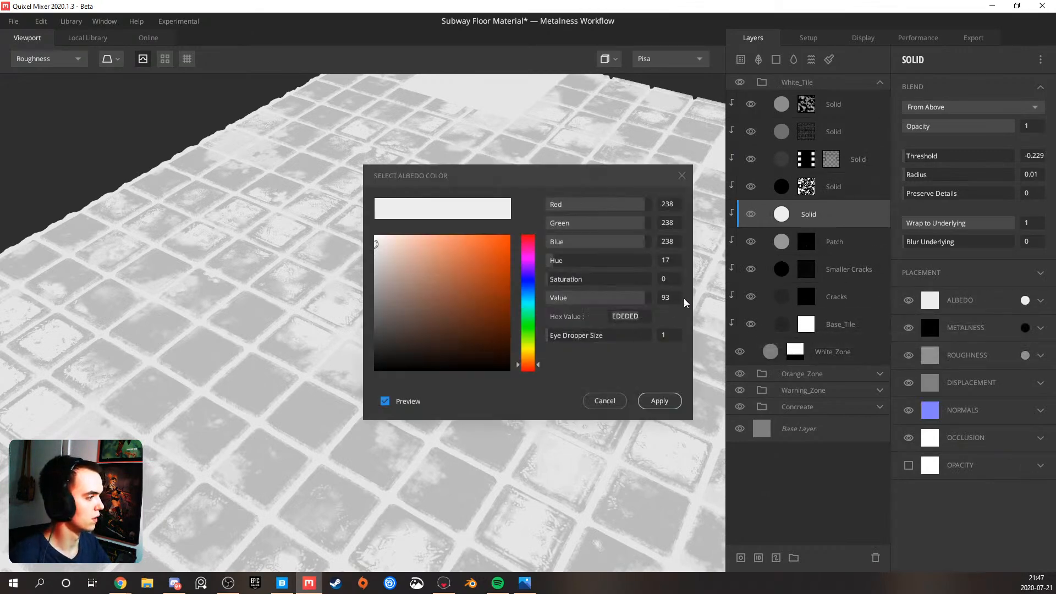
left_click(613, 401)
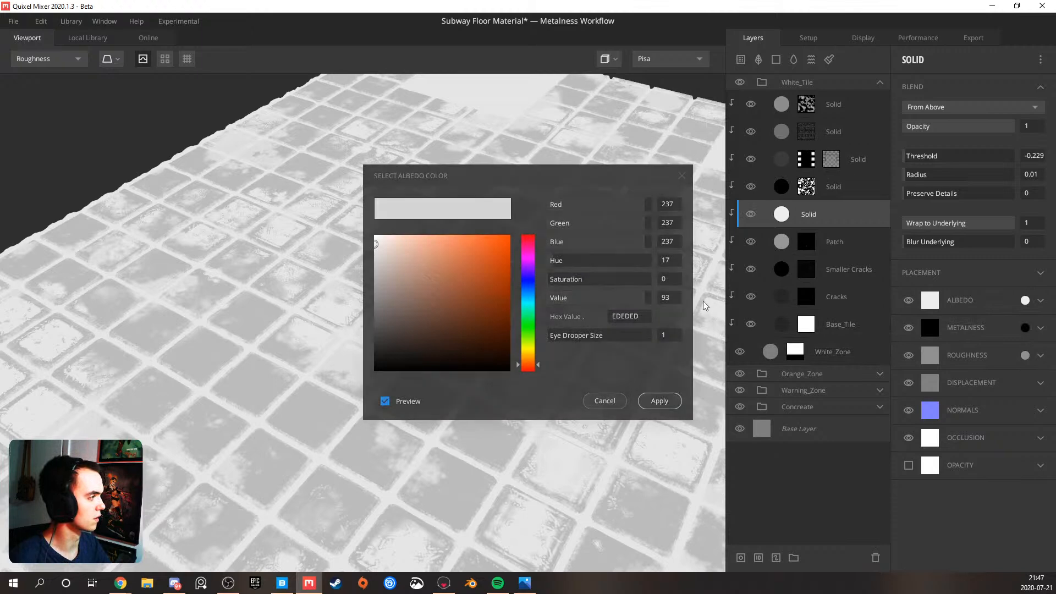
Slightly lighten the roughness colour of the dark Solid layer with two masks and inspect the tiles' roughness
left_click(870, 161)
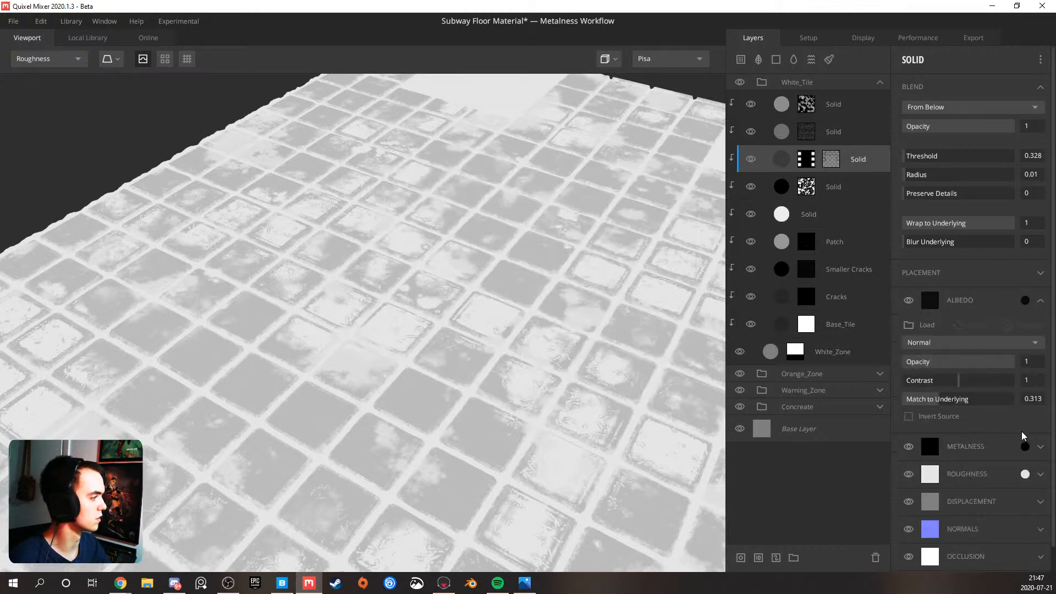
left_click(1025, 474)
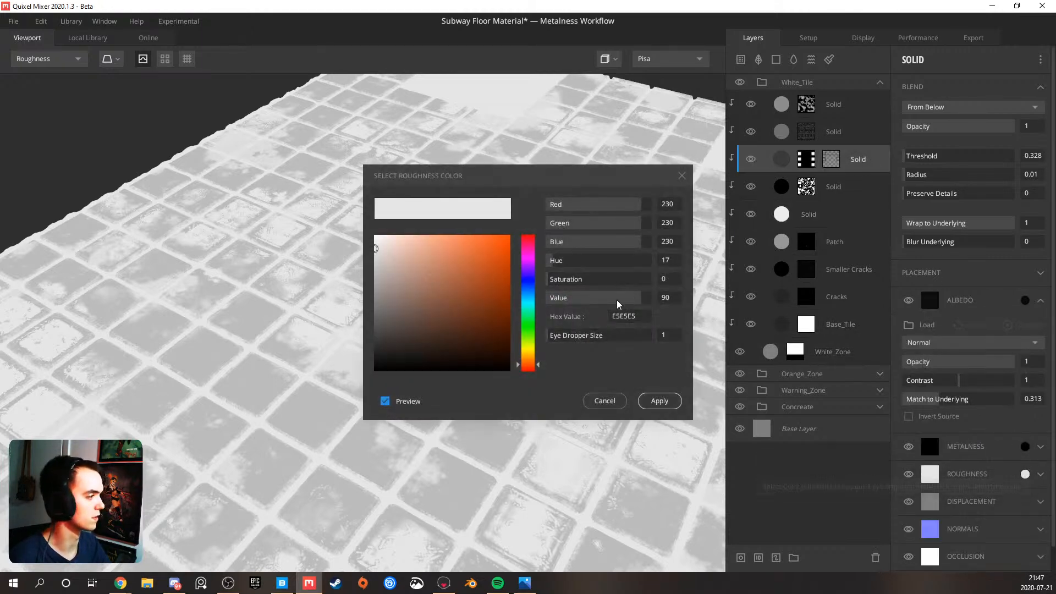
left_click(658, 401)
scroll(501, 238, "down", 3)
left_click_drag(500, 239, 470, 318)
scroll(470, 319, "up", 3)
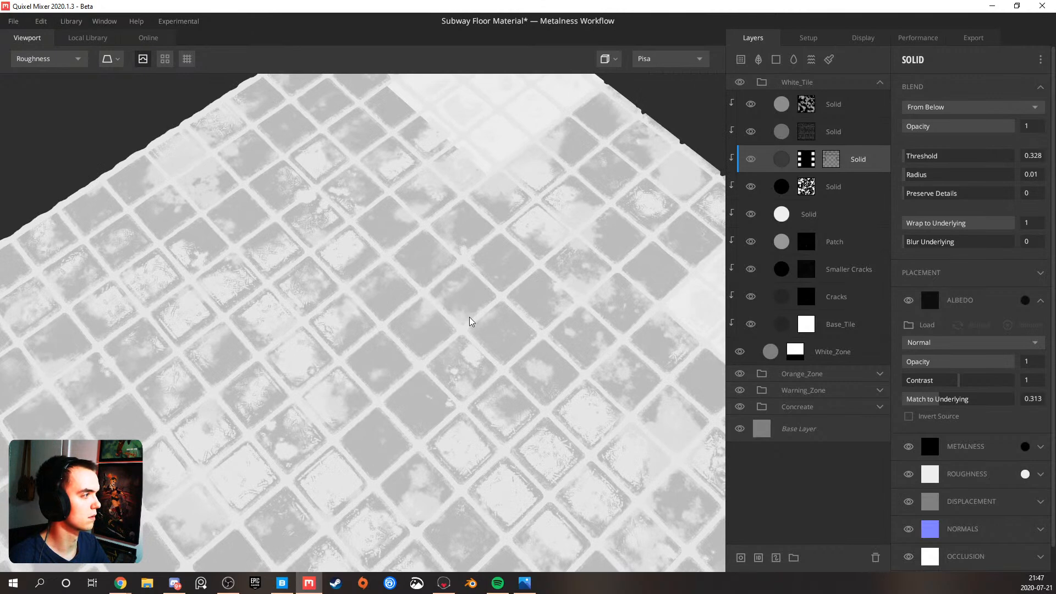
Check the second Solid layer's curvature and noise mask, and set that layer's roughness colour to ECECEC
left_click(810, 131)
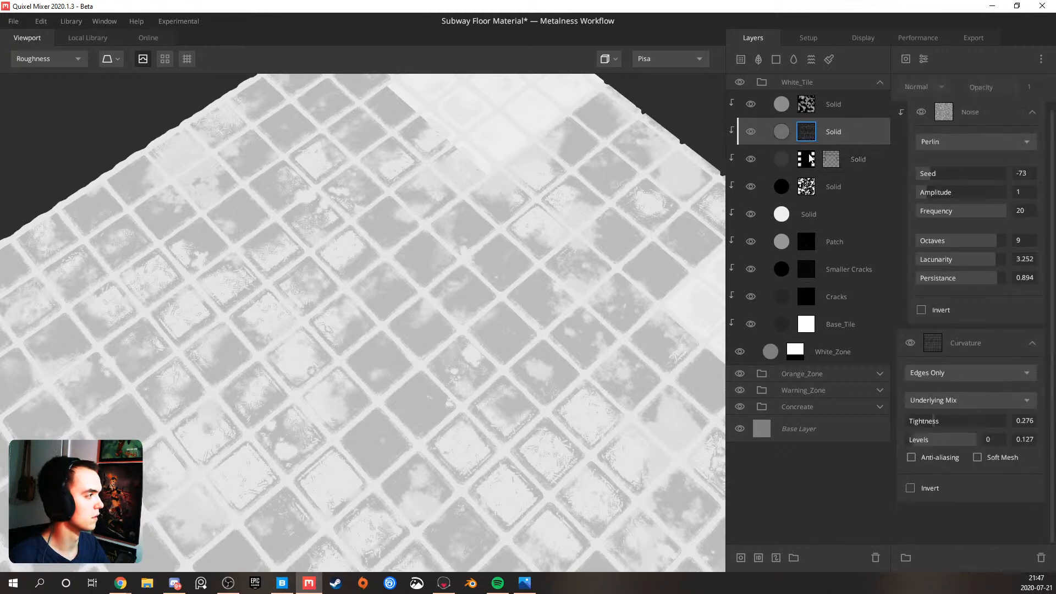
left_click_drag(551, 234, 398, 280)
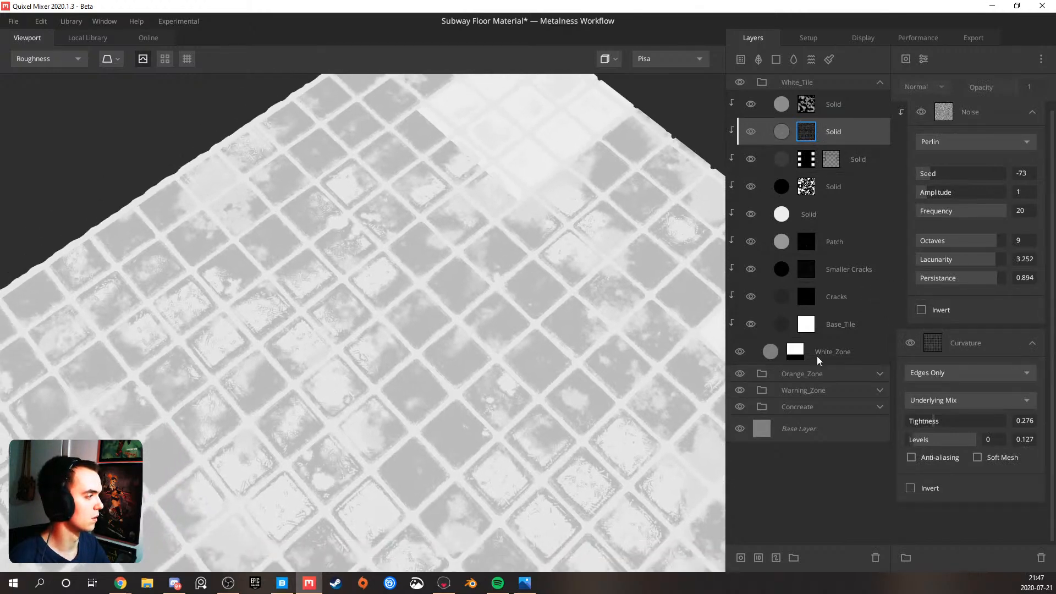
left_click(851, 131)
left_click(1025, 474)
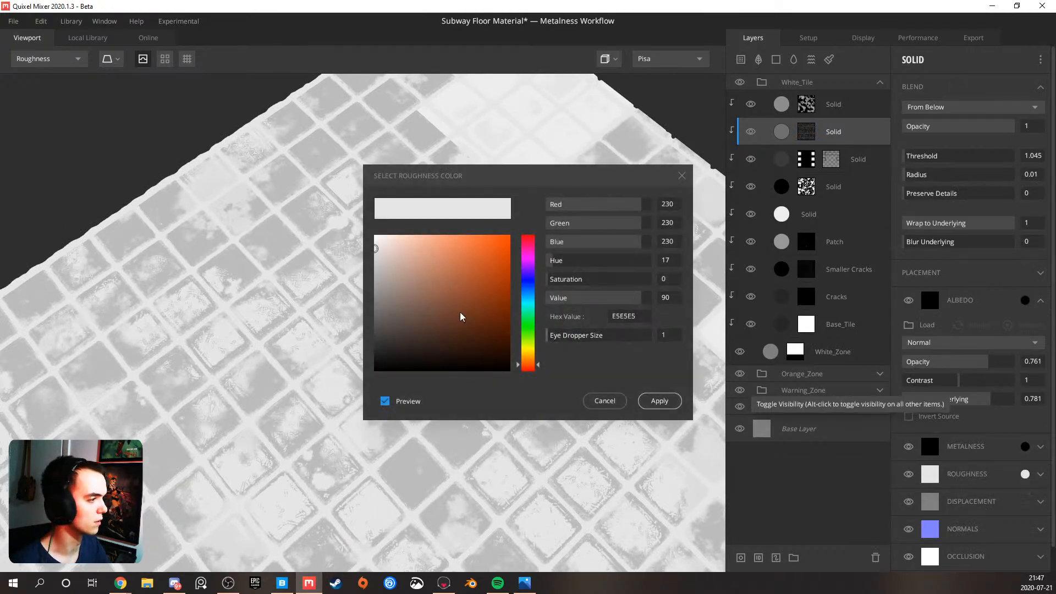
mouse_move(378, 283)
left_mouse_down()
mouse_move(367, 296)
mouse_move(360, 246)
left_mouse_up()
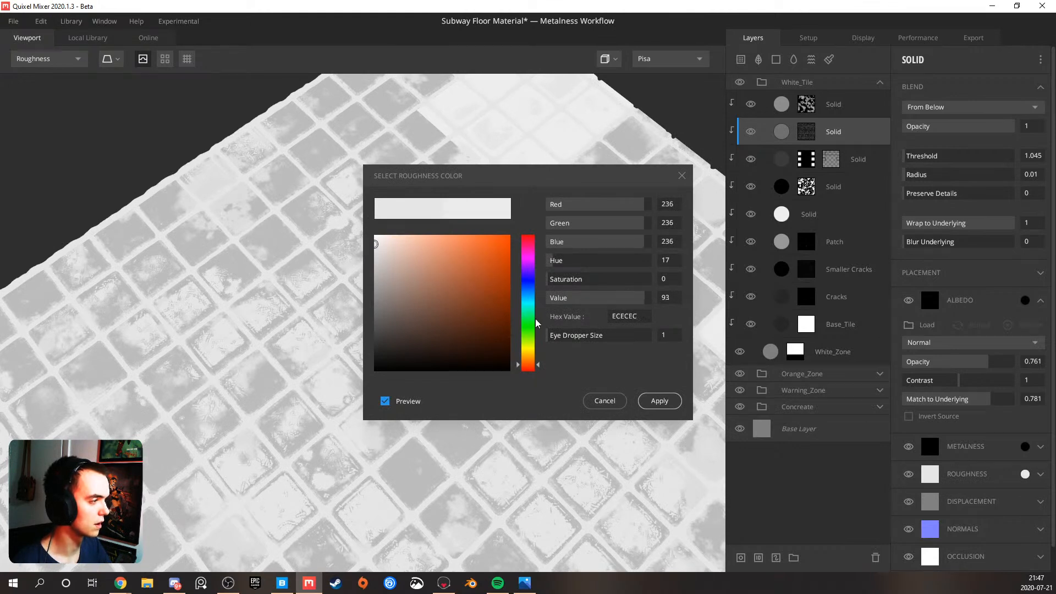
left_click(659, 400)
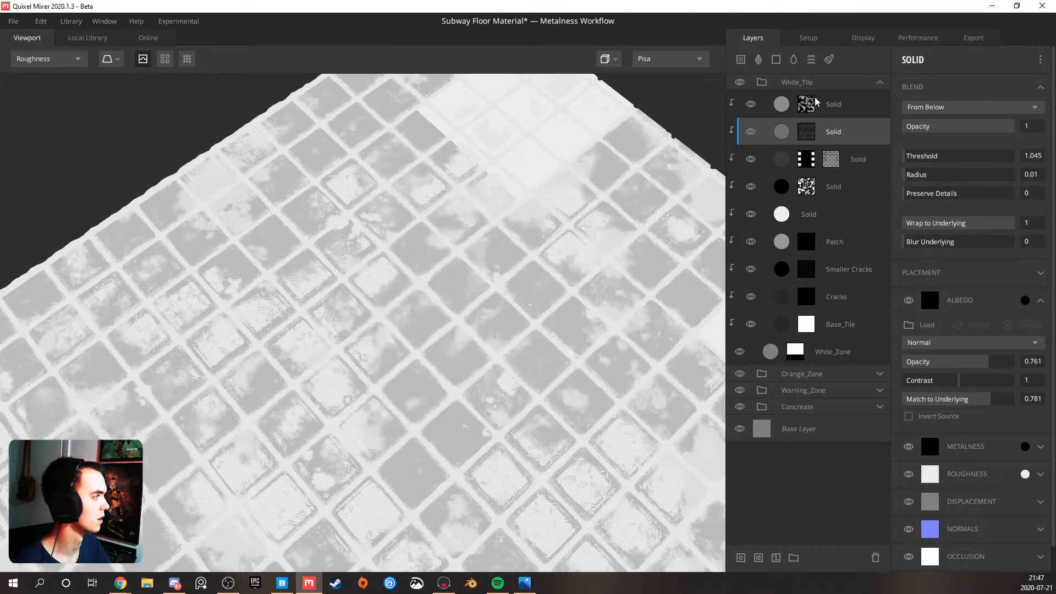
Set the roughness colour of the topmost Solid layer in the White_Tile group to DEDEDE
left_click(810, 101)
left_click(830, 131)
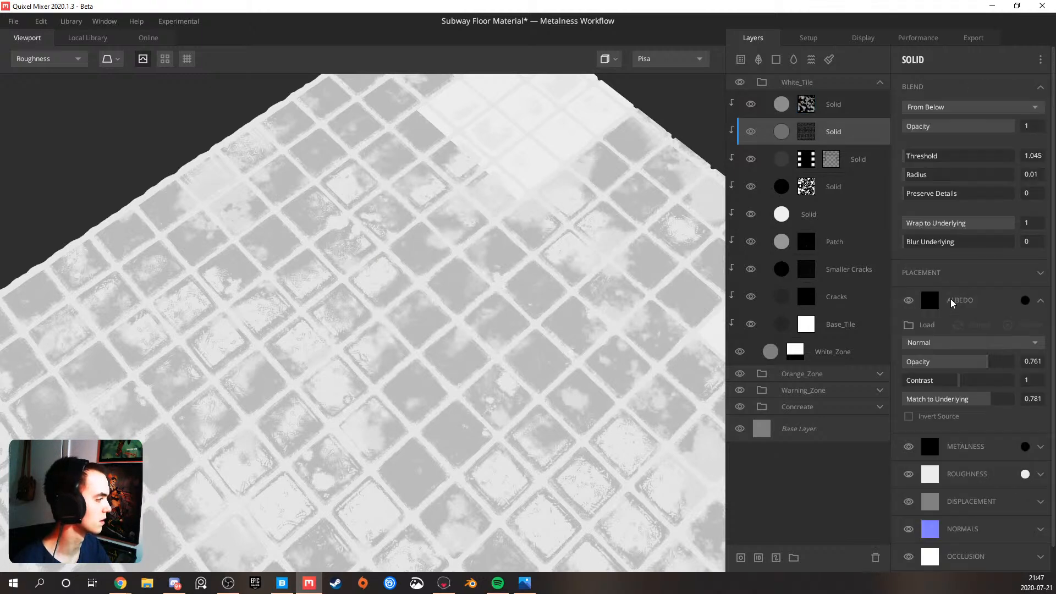
left_click(856, 112)
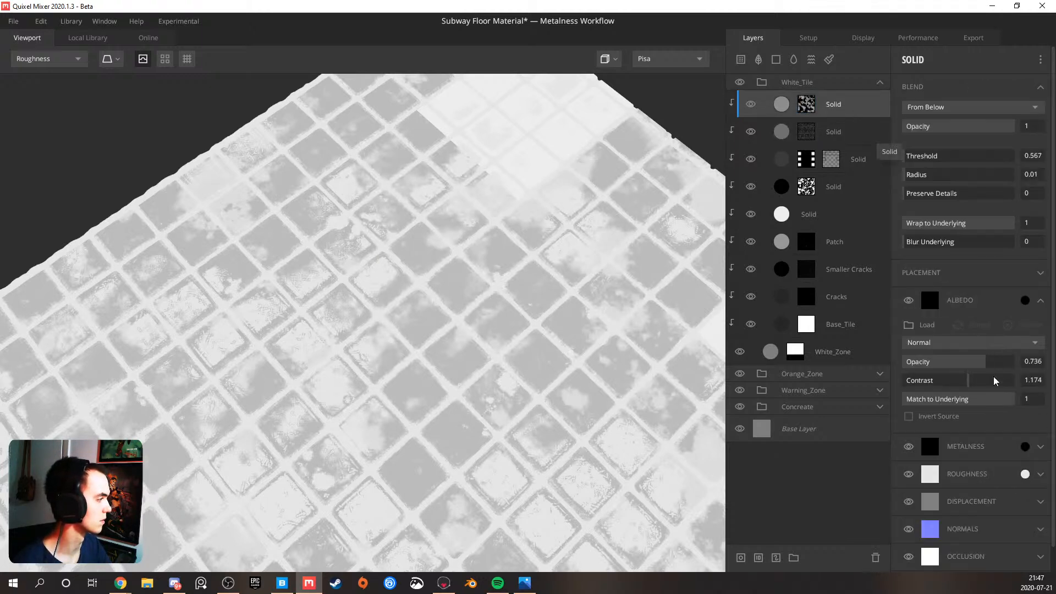
left_click(1026, 474)
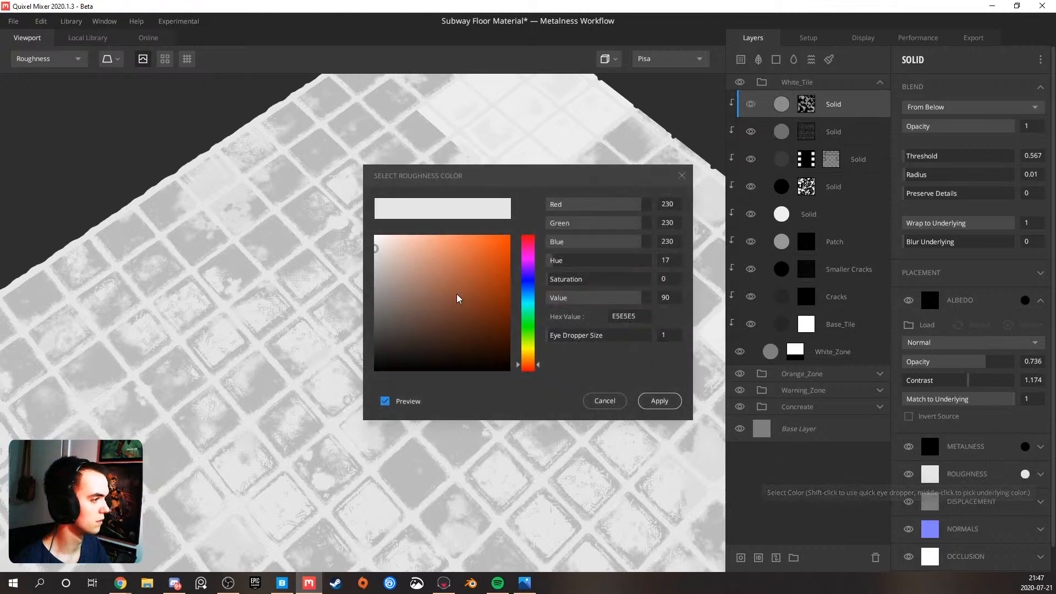
left_click_drag(375, 250, 373, 250)
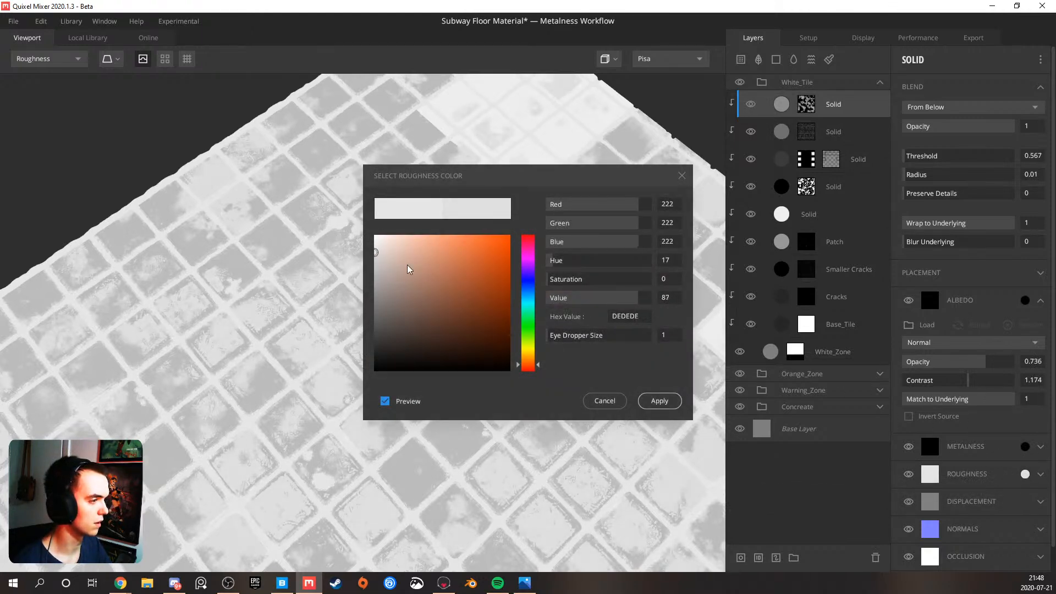
left_click(672, 407)
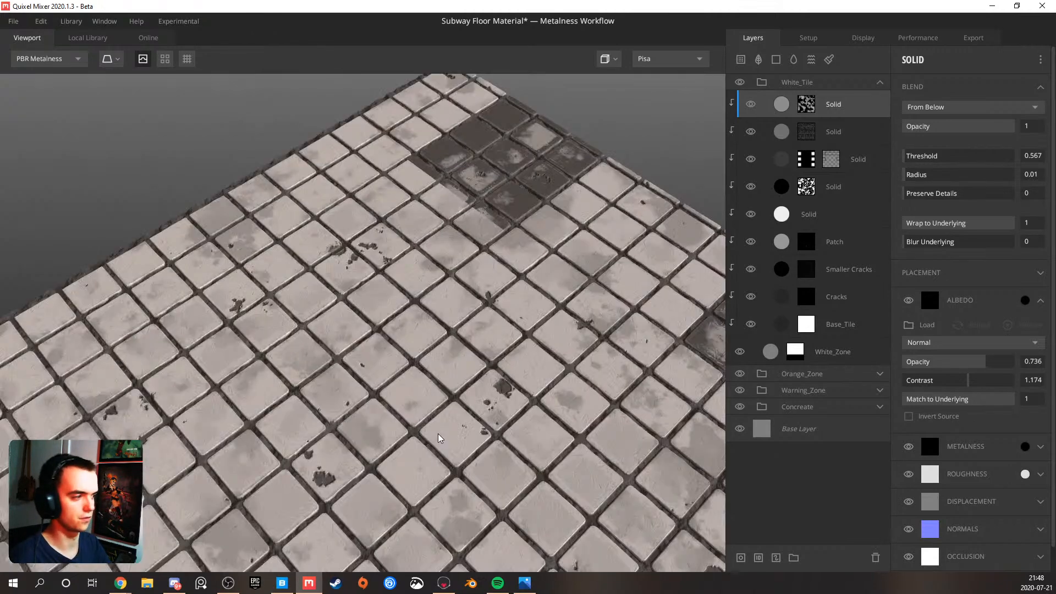
Examine the tile roughness, return to the PBR Metalness view, and inspect the white and dark tiles up close from several angles
left_click_drag(438, 434, 336, 400)
middle_click_drag(336, 400, 361, 295)
scroll(362, 295, "down", 4)
left_click_drag(361, 295, 454, 447)
scroll(353, 298, "up", 5)
scroll(414, 409, "down", 5)
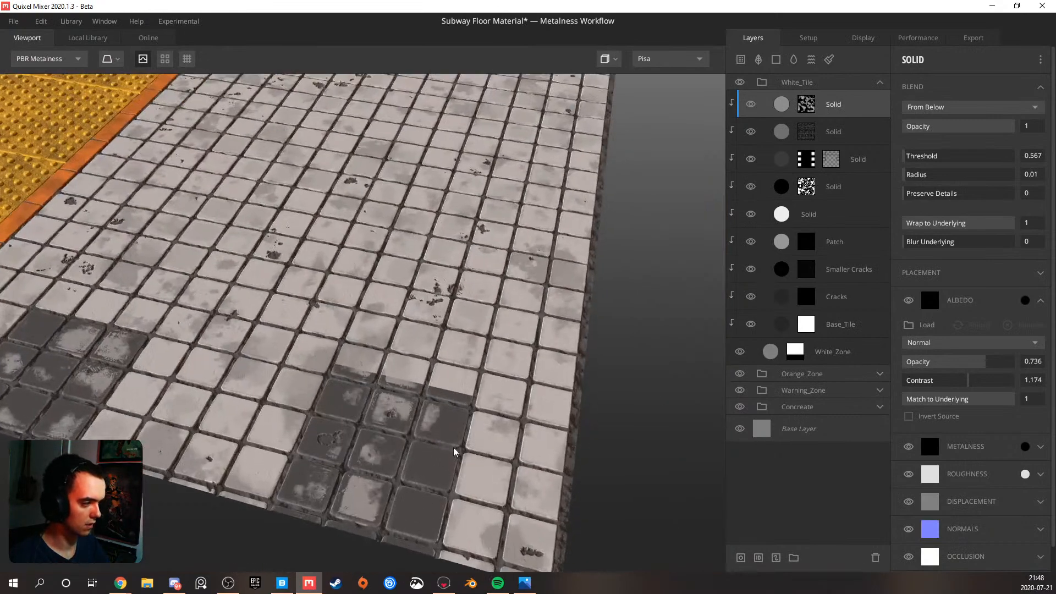
middle_click_drag(453, 447, 423, 385)
scroll(424, 385, "up", 5)
left_click_drag(424, 385, 323, 408)
middle_click_drag(315, 339, 395, 349)
scroll(383, 343, "up", 4)
left_click_drag(380, 343, 321, 332)
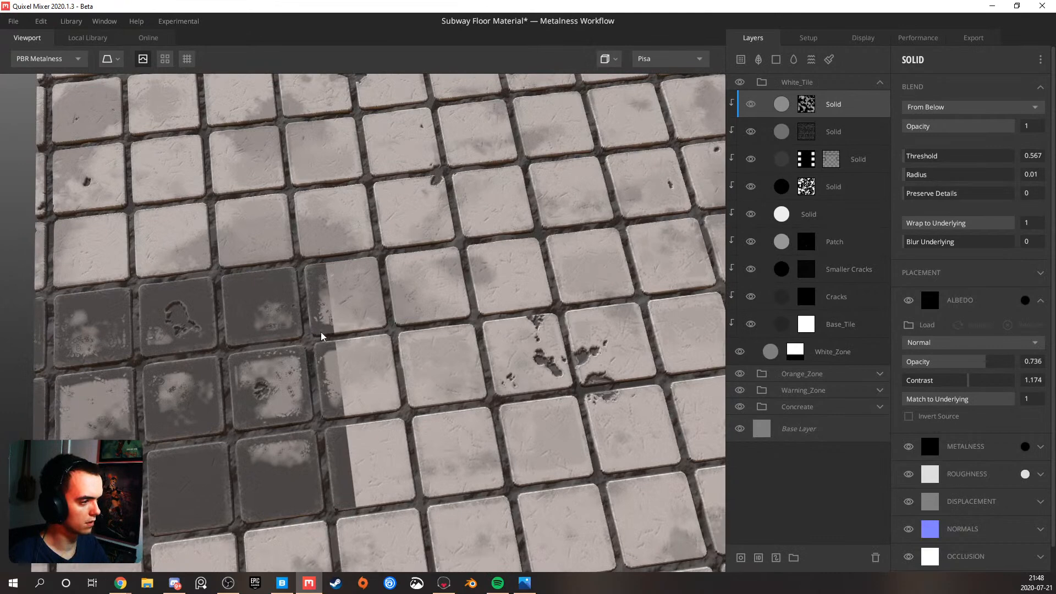
Paint the Pattern Solid layer's mask to remove the partial dark column beside the dark tile cluster, then reselect the layer and check the floor
middle_click_drag(321, 331, 370, 344)
left_click(831, 159)
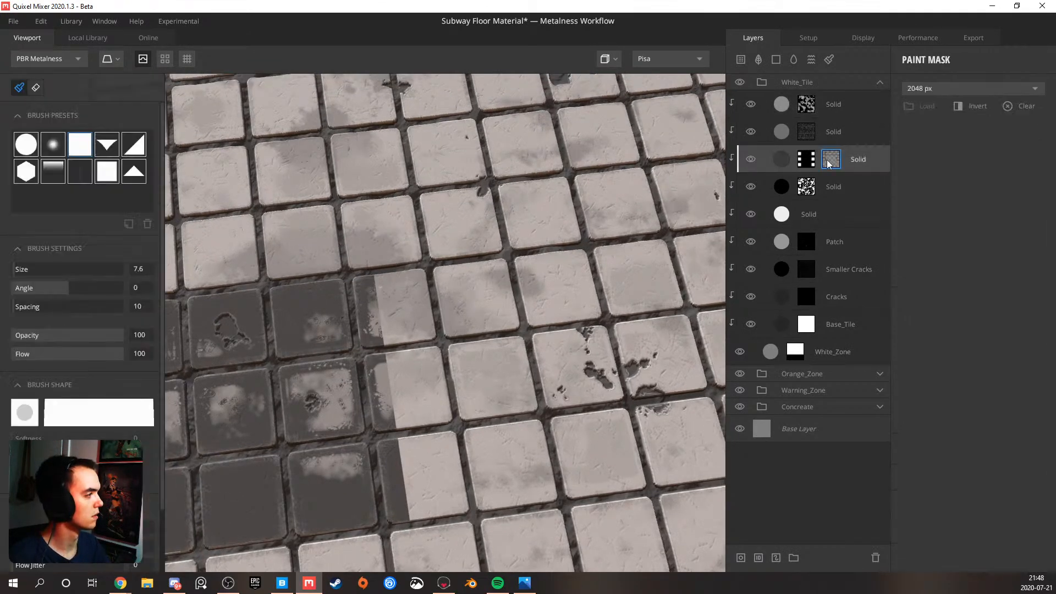
scroll(72, 371, "down", 5)
left_click_drag(369, 332, 352, 359, "alt")
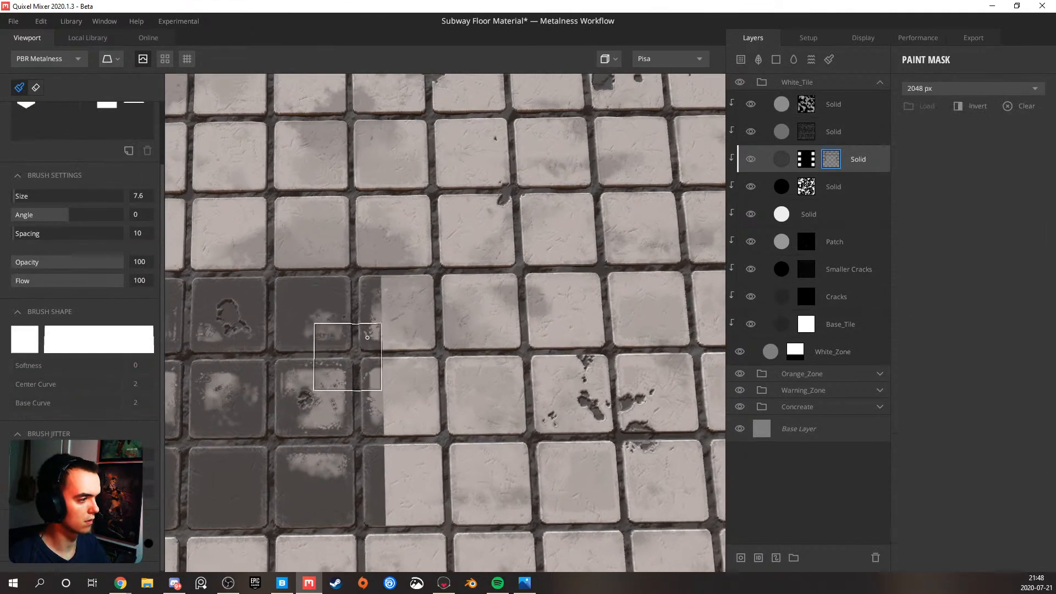
left_click(391, 281)
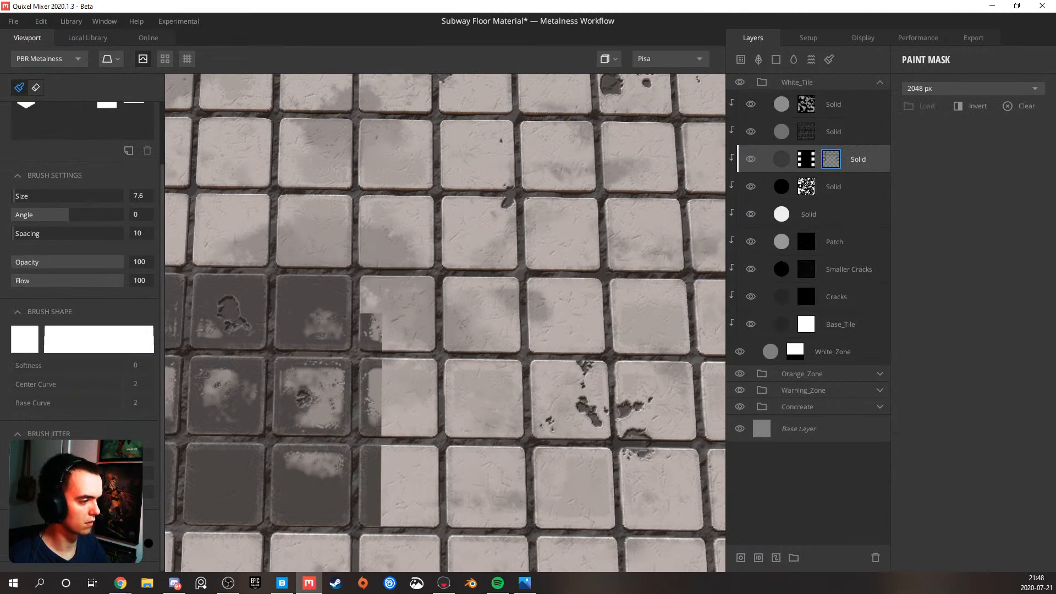
left_click(393, 514)
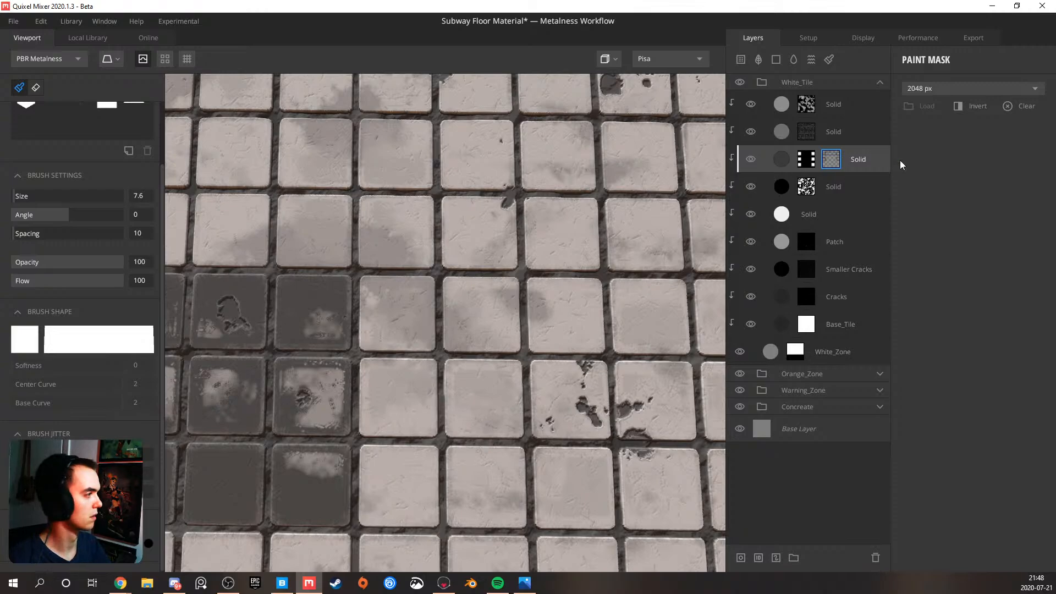
left_click(882, 154)
scroll(394, 323, "down", 4)
mouse_move(394, 324)
left_mouse_down("alt")
mouse_move(452, 257)
mouse_move(546, 202)
mouse_move(480, 275)
mouse_move(424, 275)
left_mouse_up("alt")
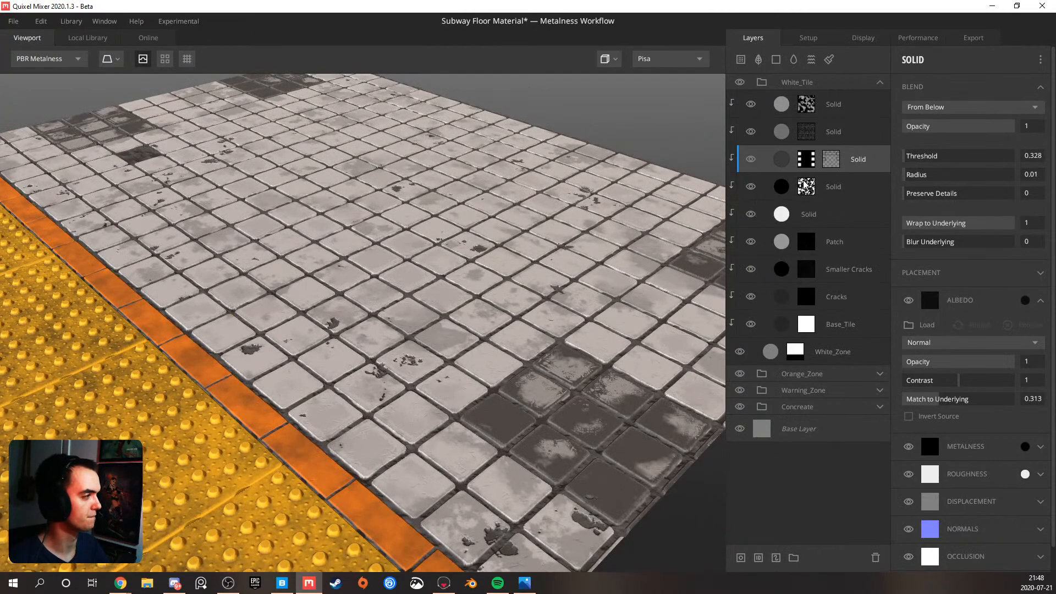
Try a fully black roughness colour (000000) on the unmasked white Solid layer and inspect the tiles' reflections at a low angle
left_click(803, 214)
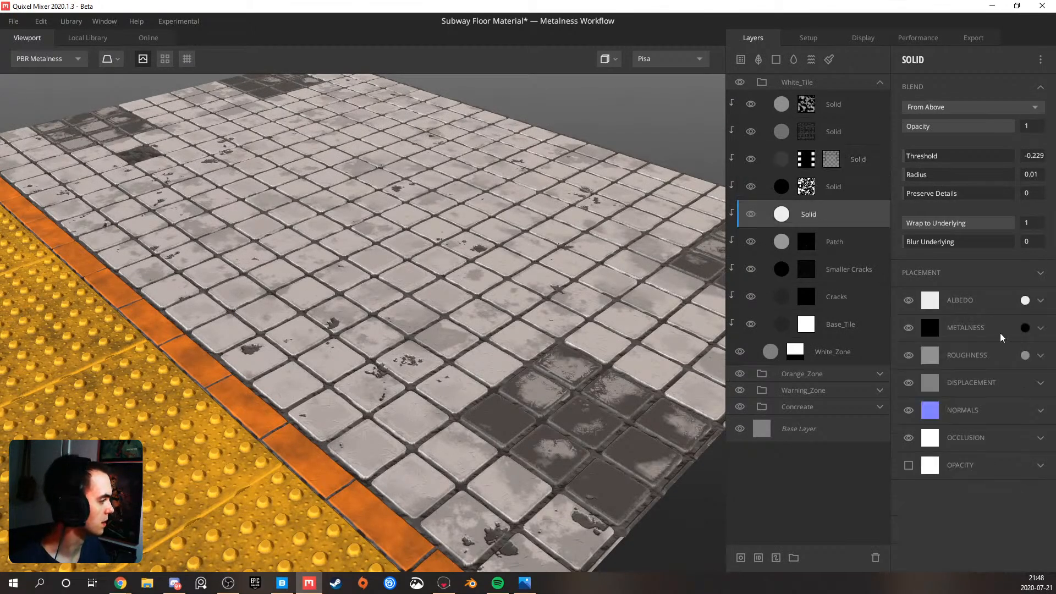
left_click(1023, 355)
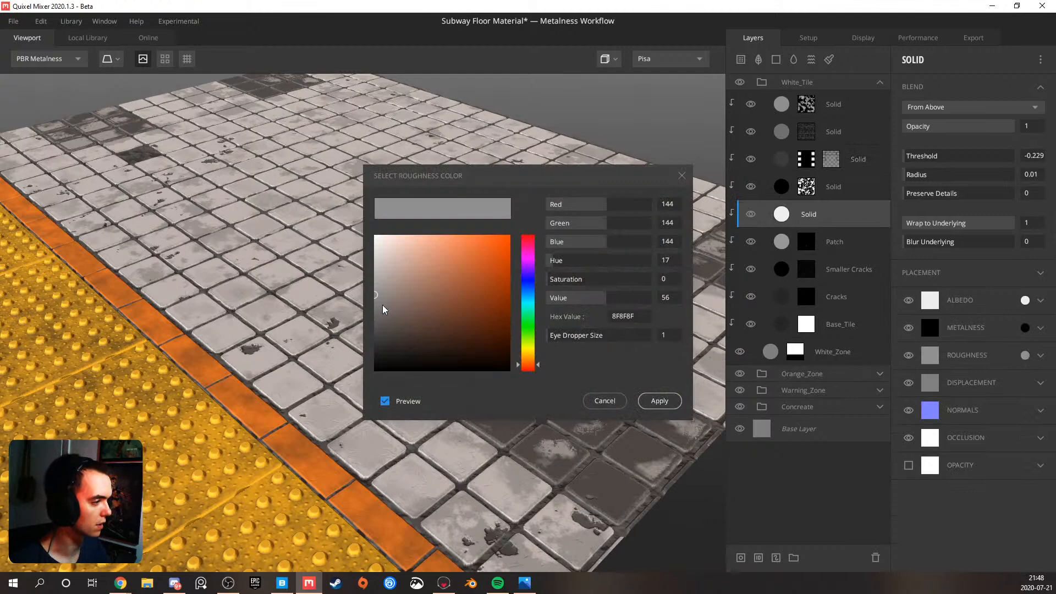
mouse_move(375, 305)
left_mouse_down()
mouse_move(355, 374)
mouse_move(351, 328)
mouse_move(348, 397)
left_mouse_up()
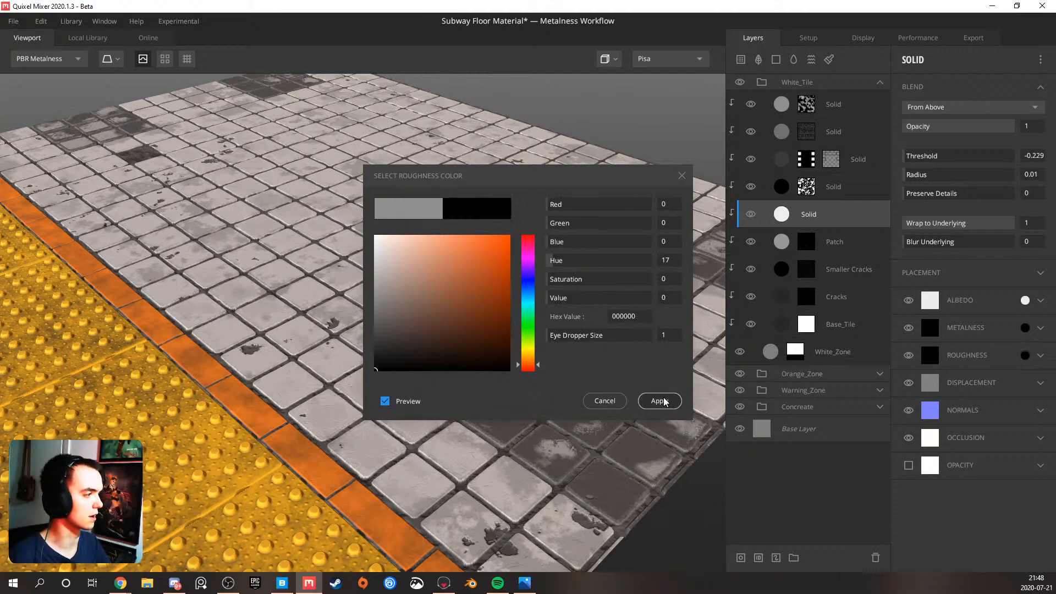
left_click(649, 408)
left_click_drag(587, 415, 412, 403)
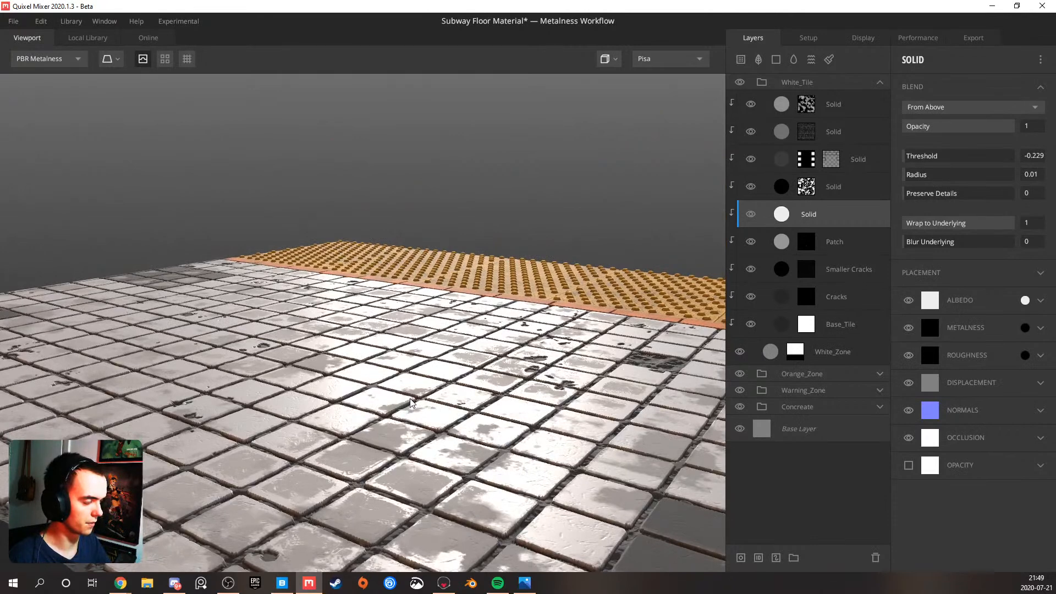
Set the unmasked white Solid layer's roughness colour to 6B6B6B and examine the tiles in the Roughness view
left_click(1026, 355)
mouse_move(379, 290)
left_mouse_down()
mouse_move(368, 327)
mouse_move(362, 318)
left_mouse_up()
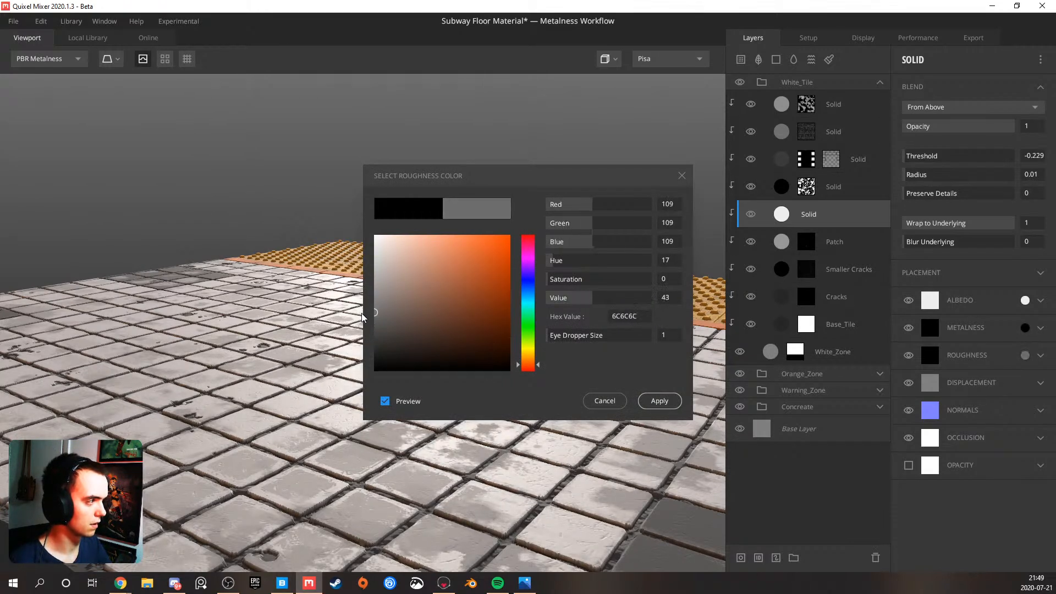
left_click(660, 401)
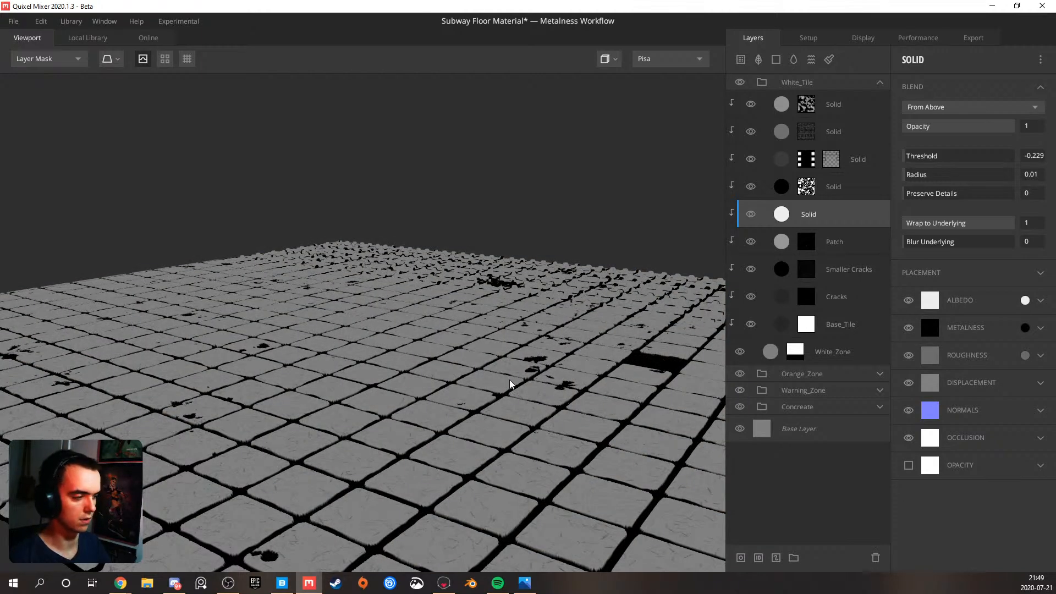
key("c")
key("c")
key("c")
left_click_drag(366, 376, 334, 359)
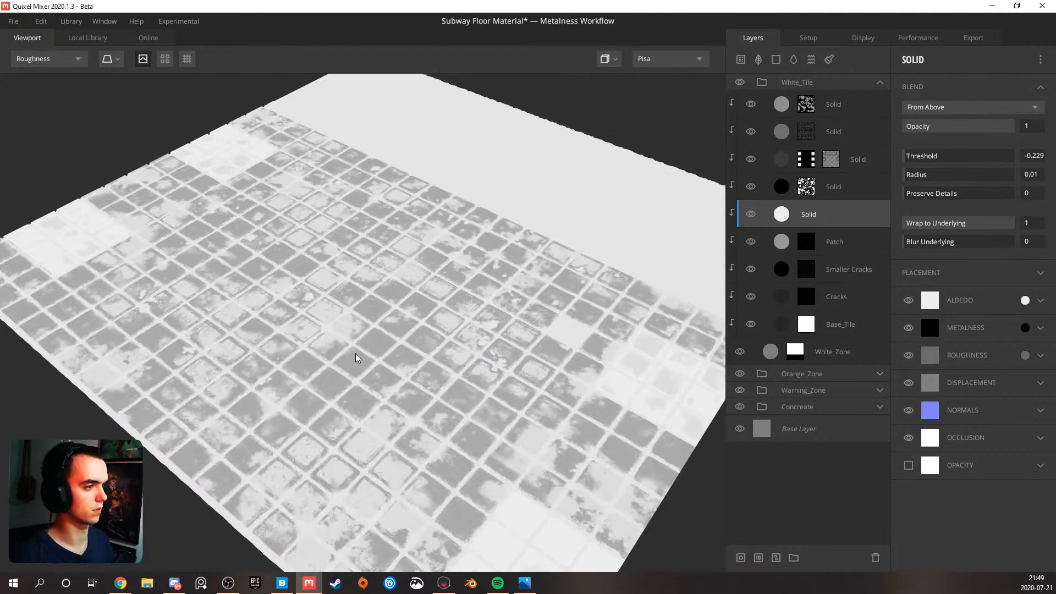
left_click_drag(387, 335, 408, 342)
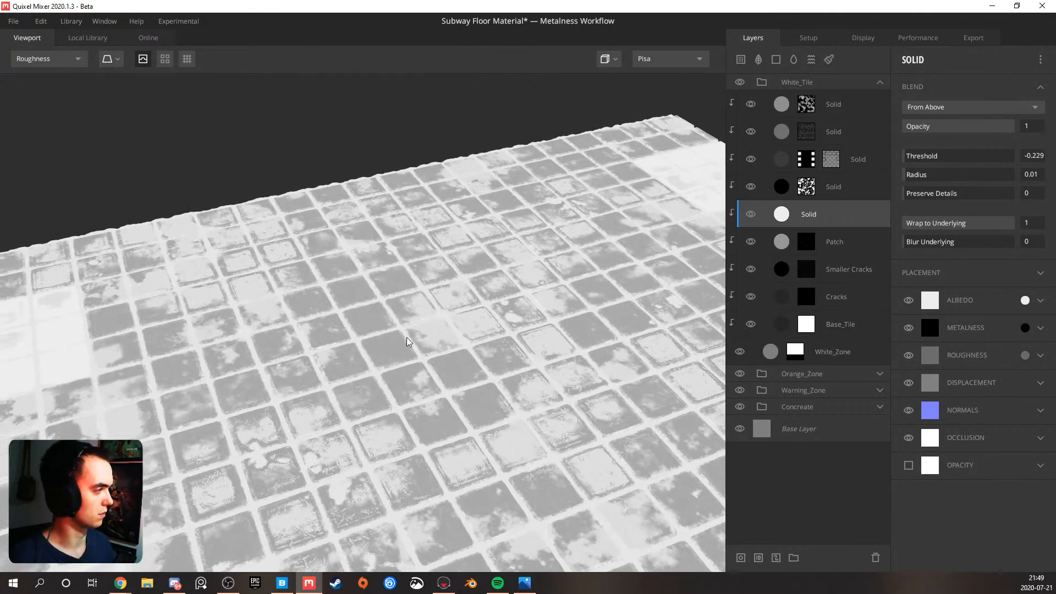
Rename the unmasked white Solid layer as Base_Color and the black masked Solid layer directly above it as Dirt
left_click(847, 187)
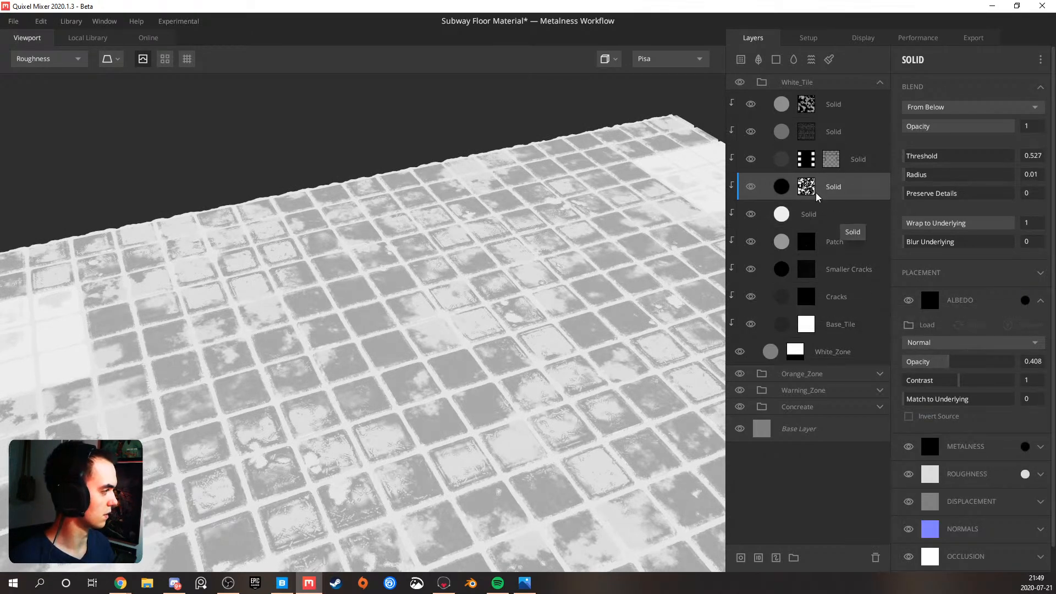
double_click(808, 212)
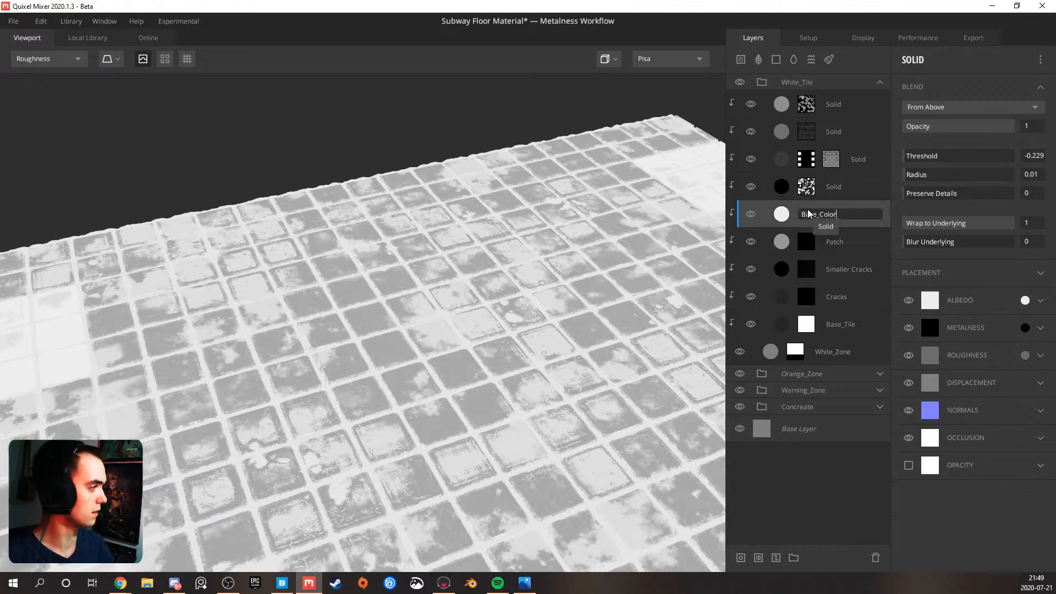
type("Base_Color")
key("Return")
left_click(769, 182)
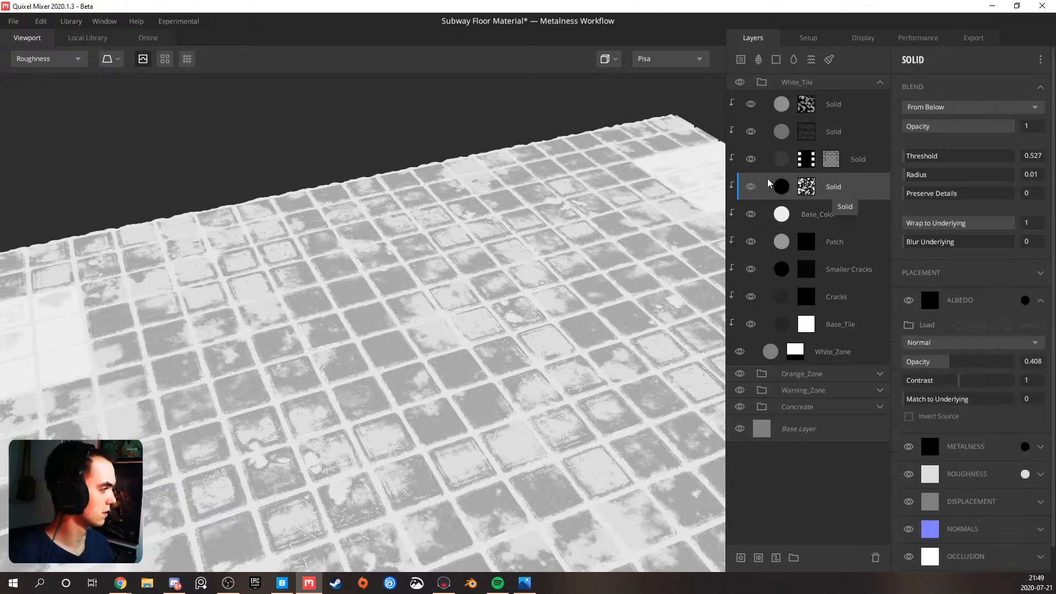
double_click(824, 184)
type("Dirt")
key("Return")
Rename the Solid layer with two masks as Pattern_Color and the Solid layer above it as Edges
double_click(859, 159)
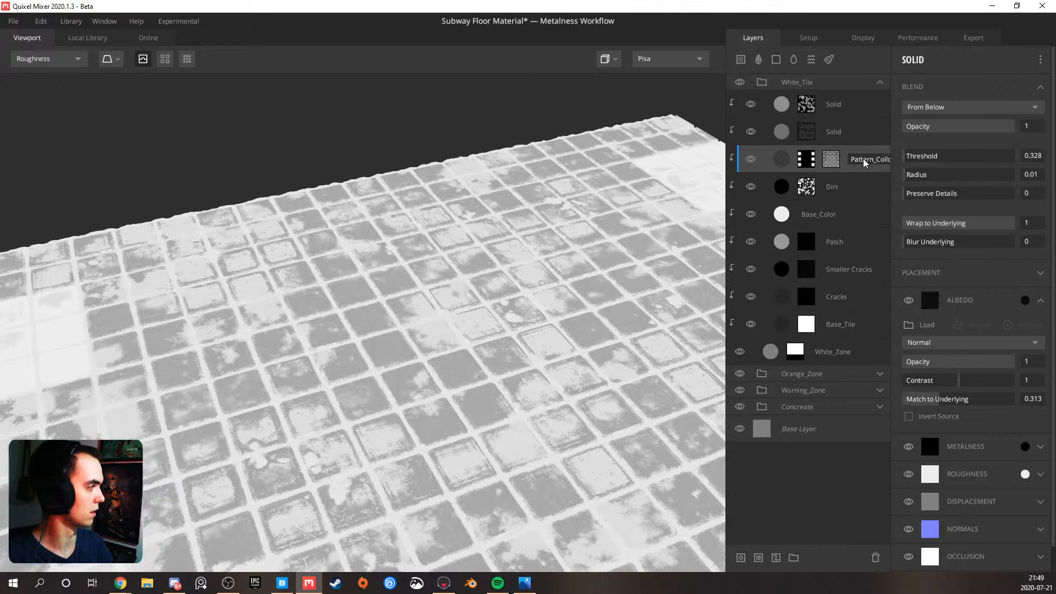
type("Pattern_Color")
key("Return")
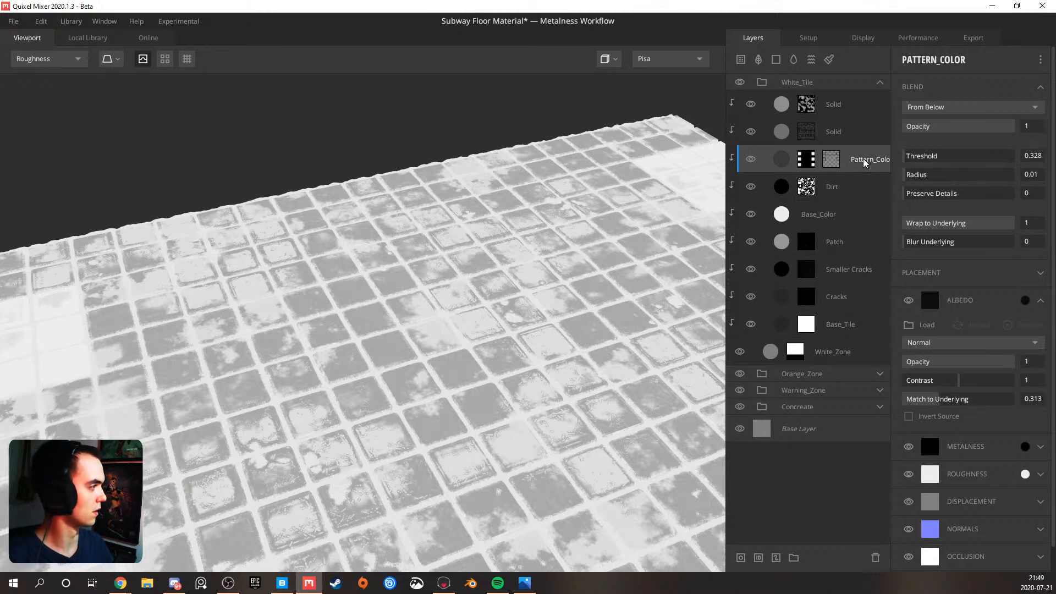
double_click(832, 131)
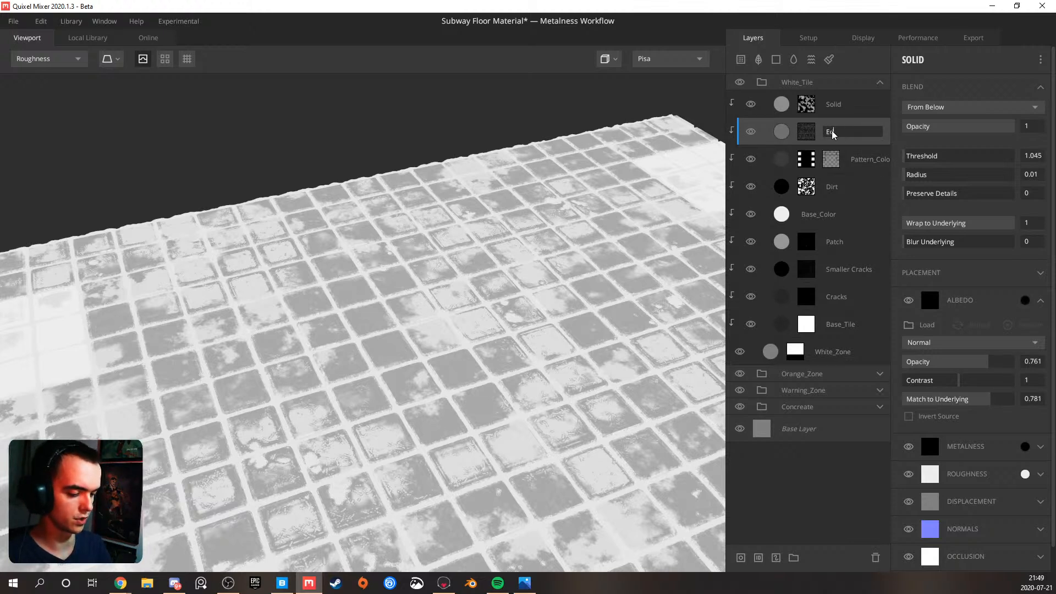
type("Edges")
key("Return")
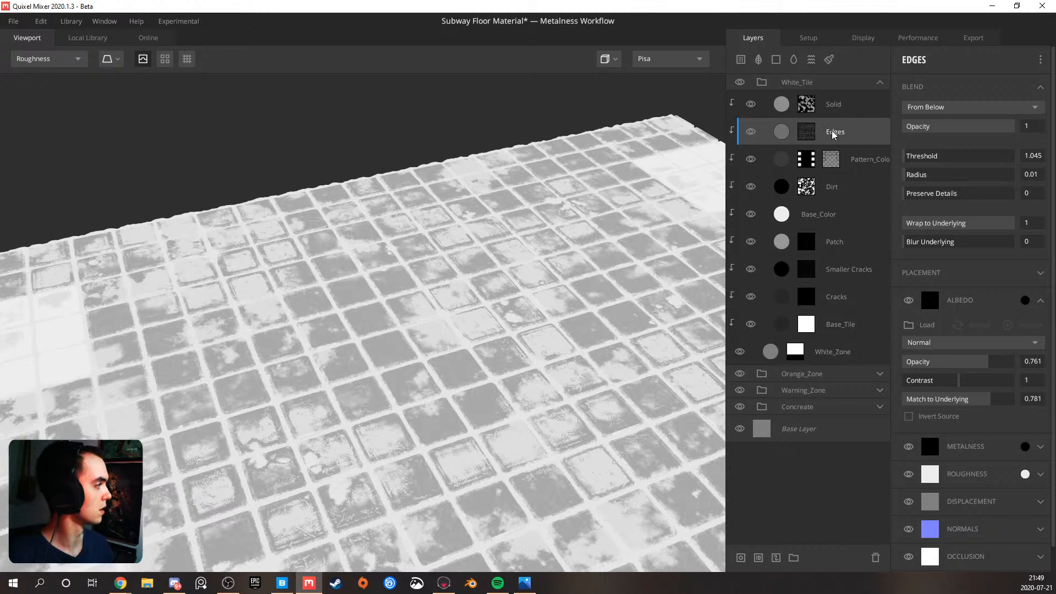
Rename the topmost Solid layer in the White_Tile group as Paint_Loss
double_click(834, 104)
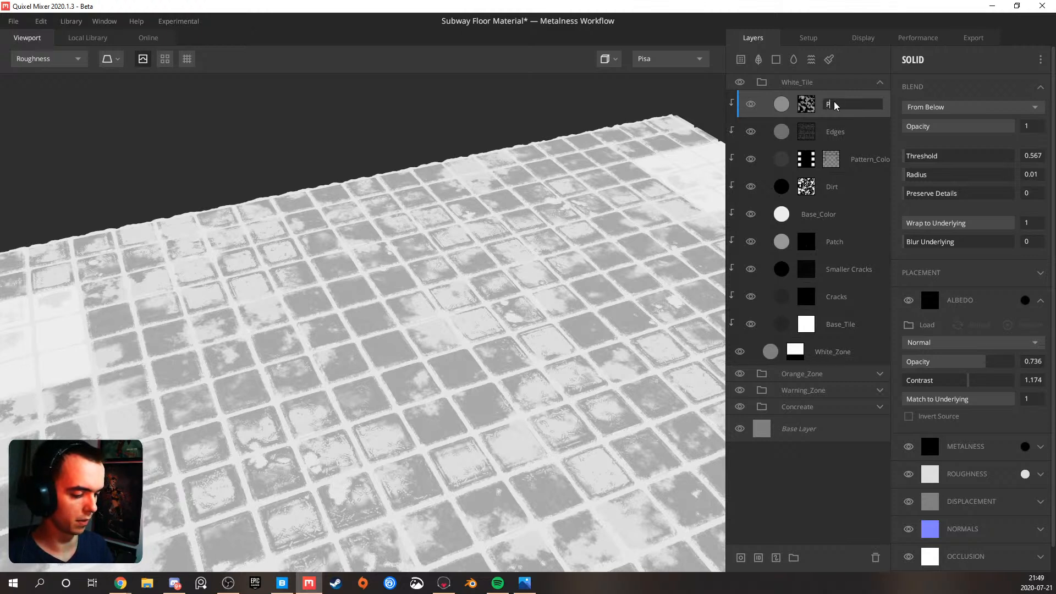
type("oss")
key("Return")
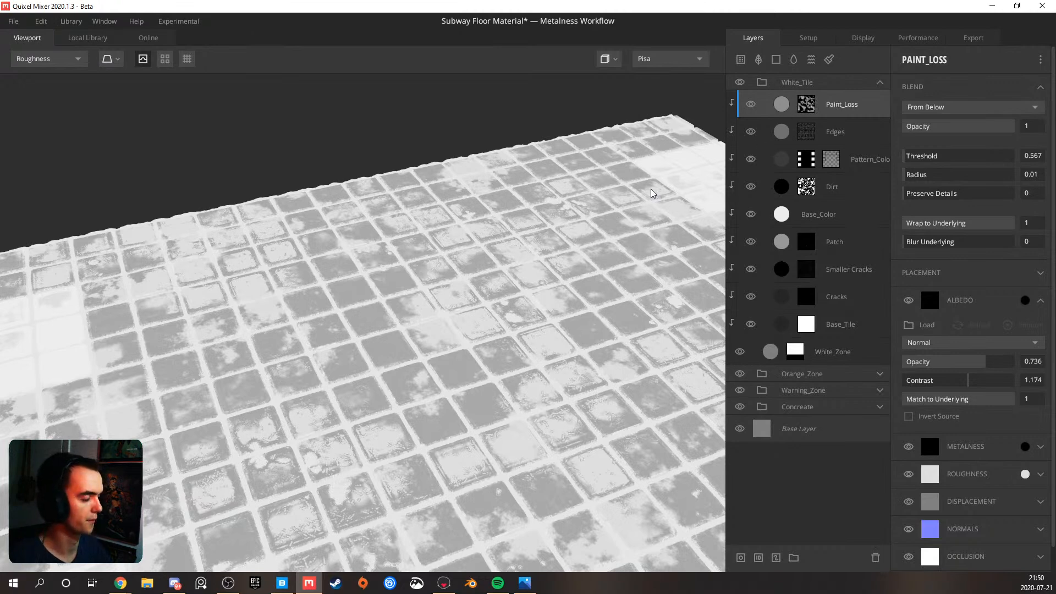
Return to the PBR Metalness view and inspect the white tiles and their dirt from several angles and distances
key("m")
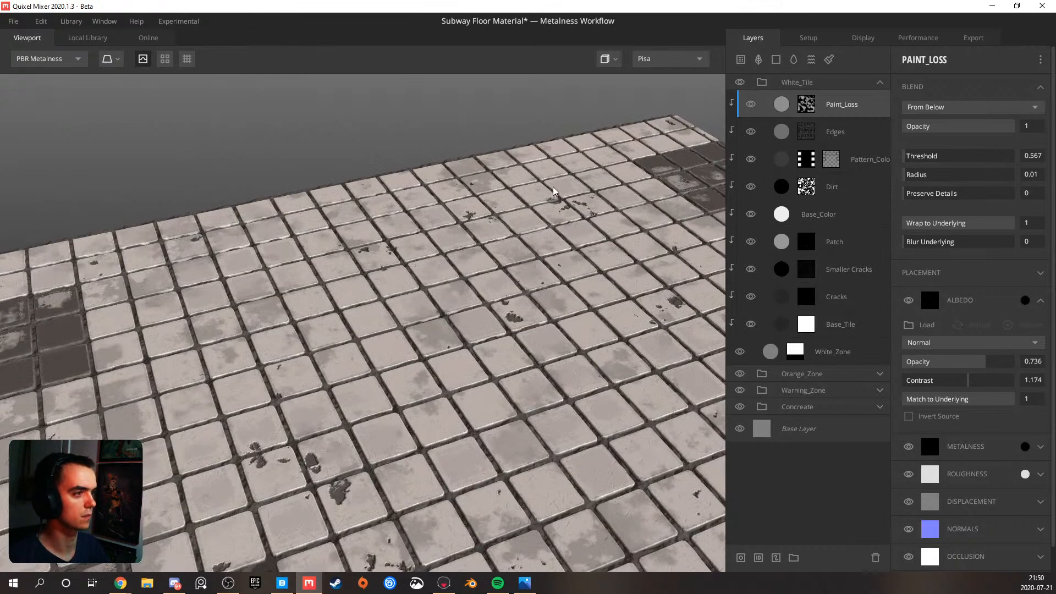
scroll(544, 205, "down", 3)
left_click_drag(543, 206, 543, 255, "alt")
middle_click_drag(543, 254, 531, 231, "alt")
scroll(541, 299, "down", 2)
left_click_drag(541, 300, 264, 242, "alt")
left_click_drag(482, 254, 533, 274, "alt")
middle_click_drag(533, 274, 453, 301, "alt")
scroll(453, 301, "up", 3)
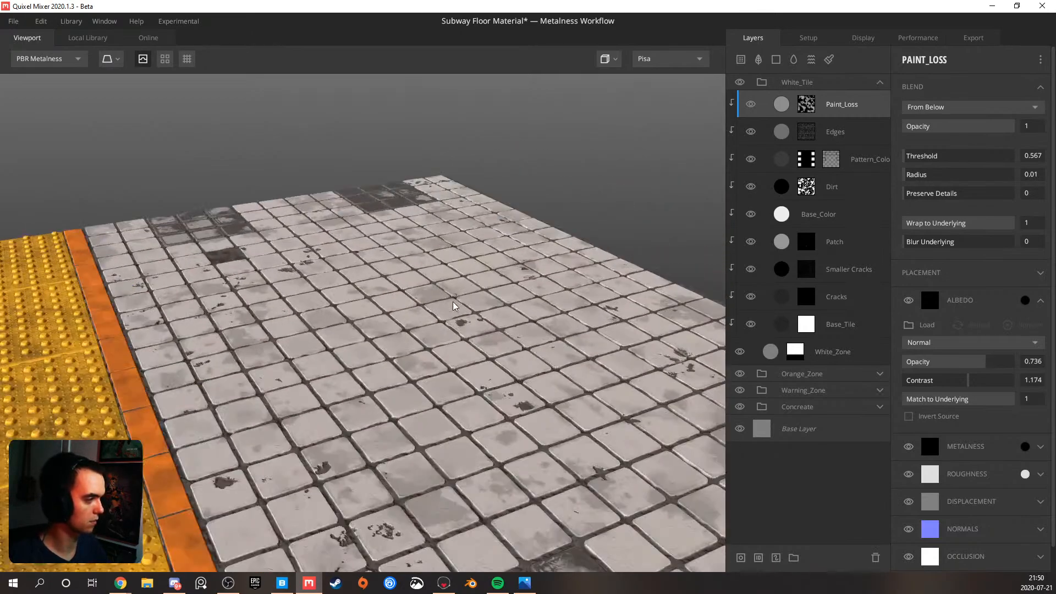
Check the Dirt layer's mask and reuse its roughness colour DCDCDC as the roughness colour of the Edges layer
left_click(826, 187)
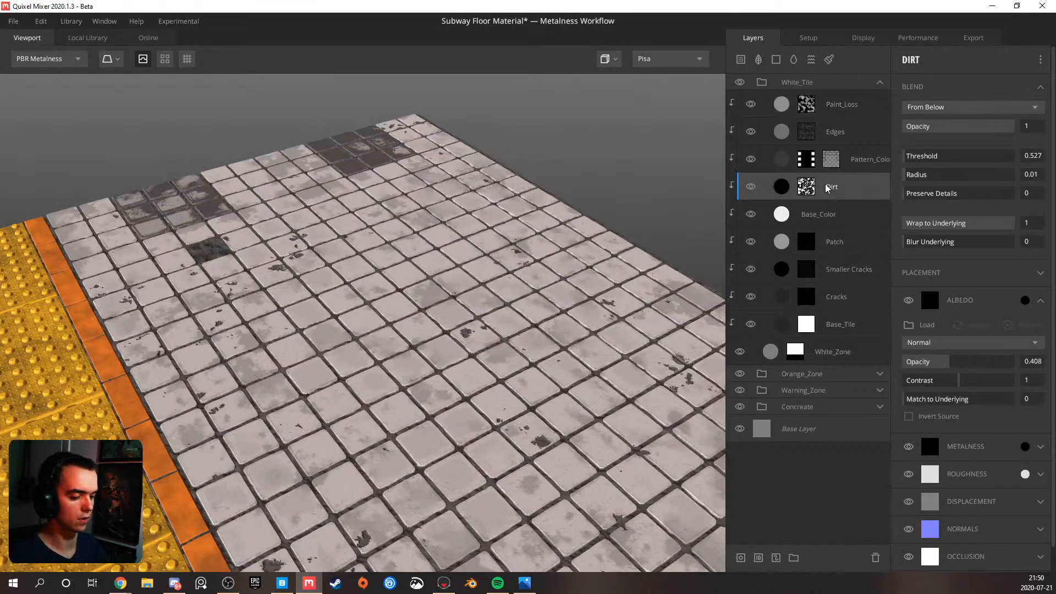
key("m")
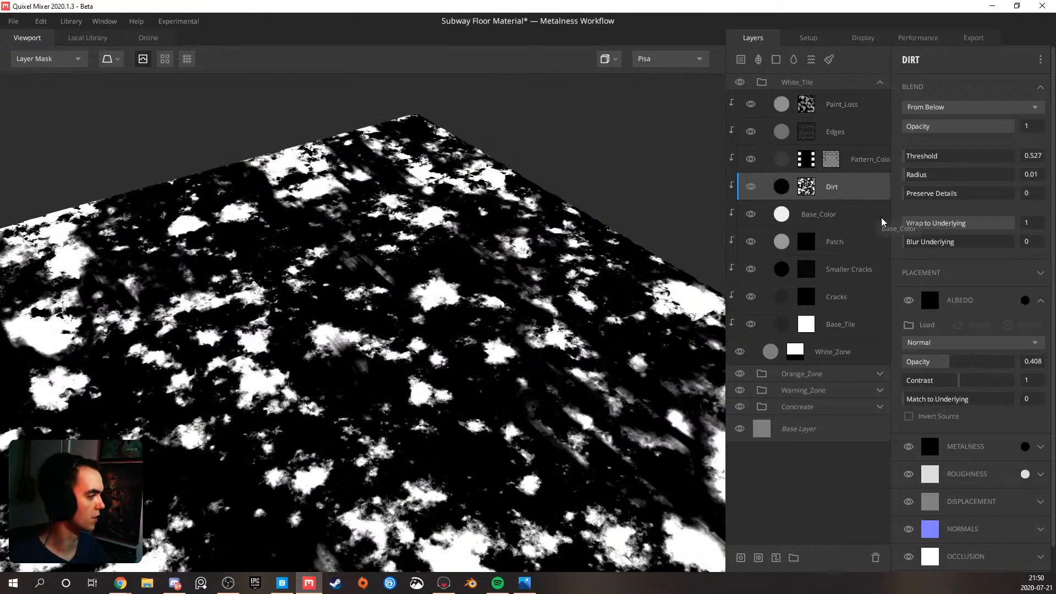
left_click(1023, 475)
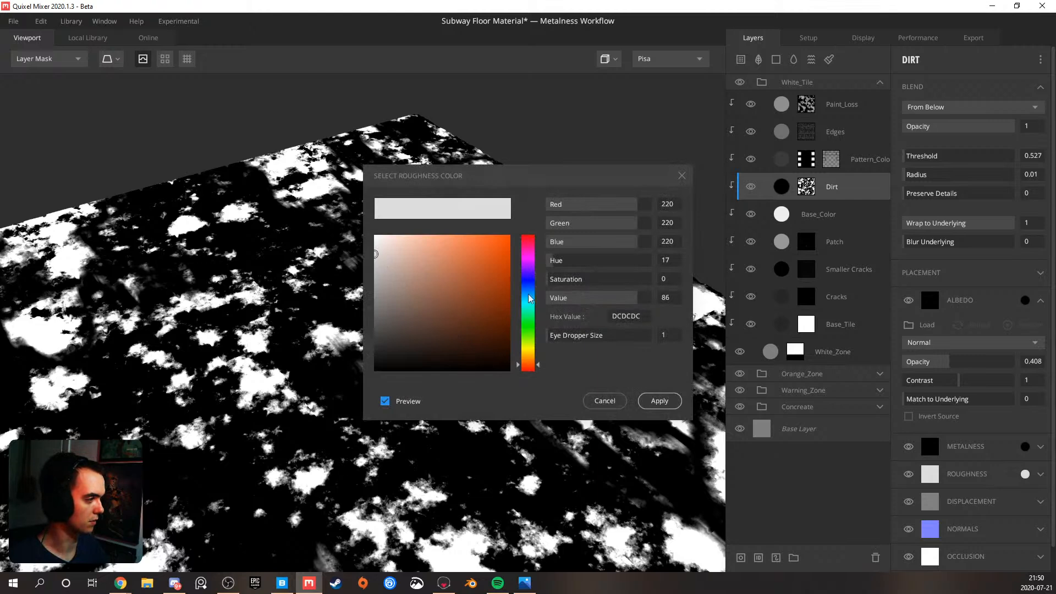
left_click(660, 402)
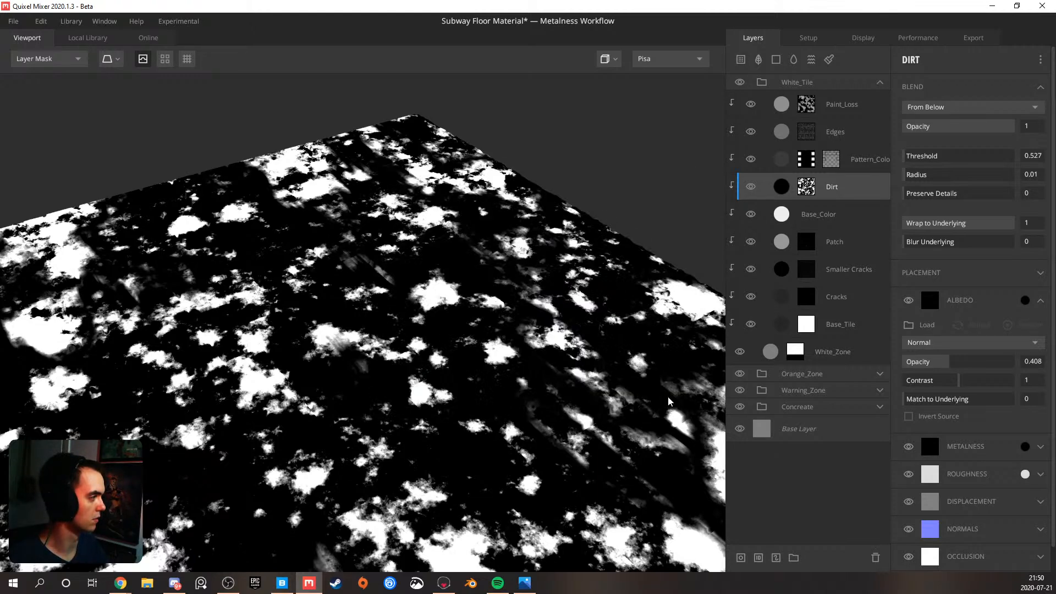
left_click(854, 128)
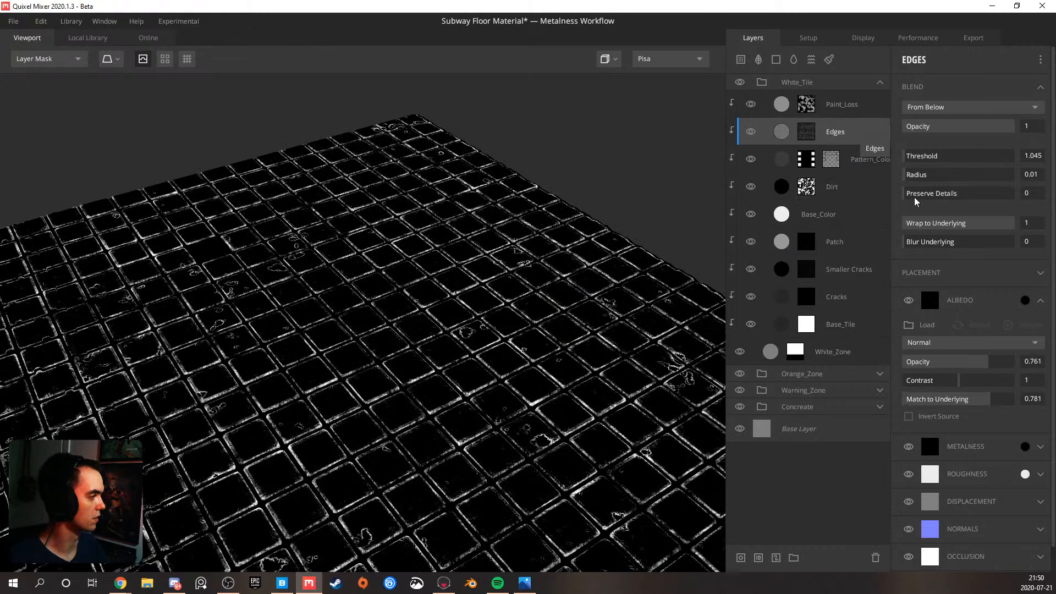
left_click(1025, 474)
left_click(619, 316)
type("DCDCDC")
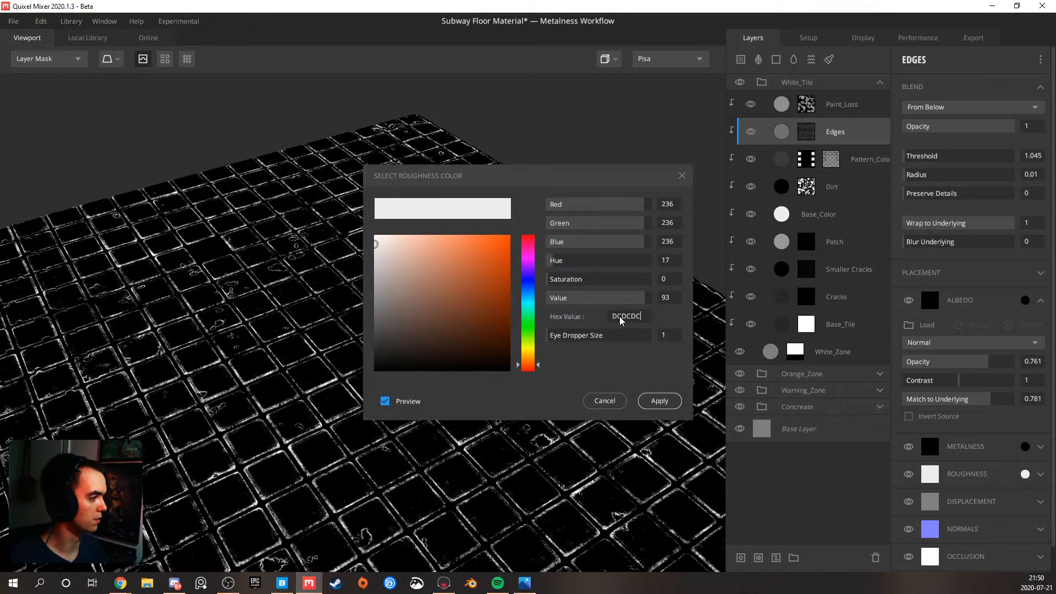
key("Return")
left_click(665, 403)
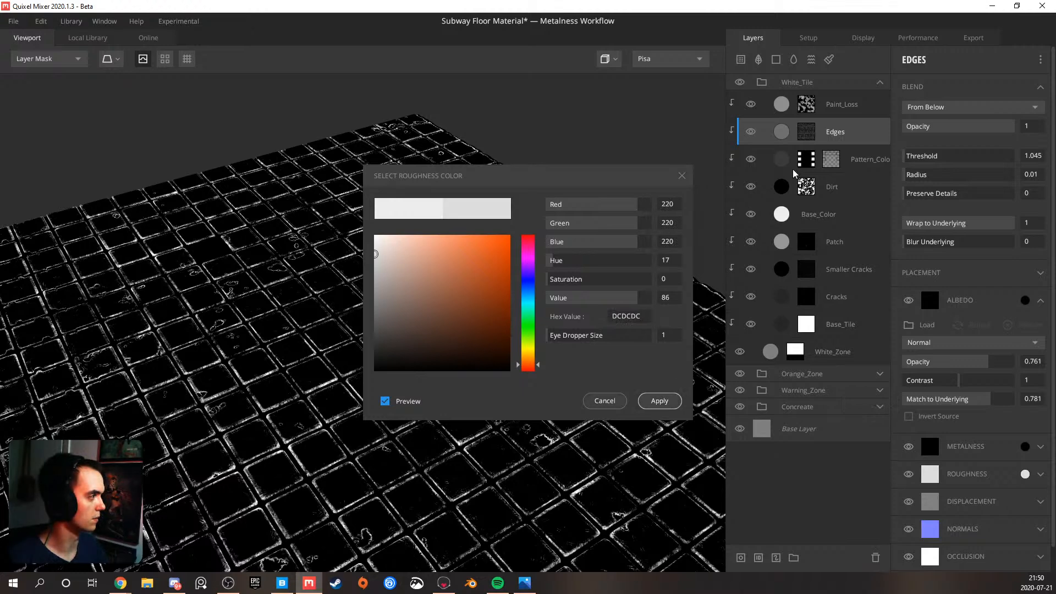
Try the roughness colour 8F8F8F on the Paint_Loss layer and examine the tiles in the Roughness view
left_click(833, 103)
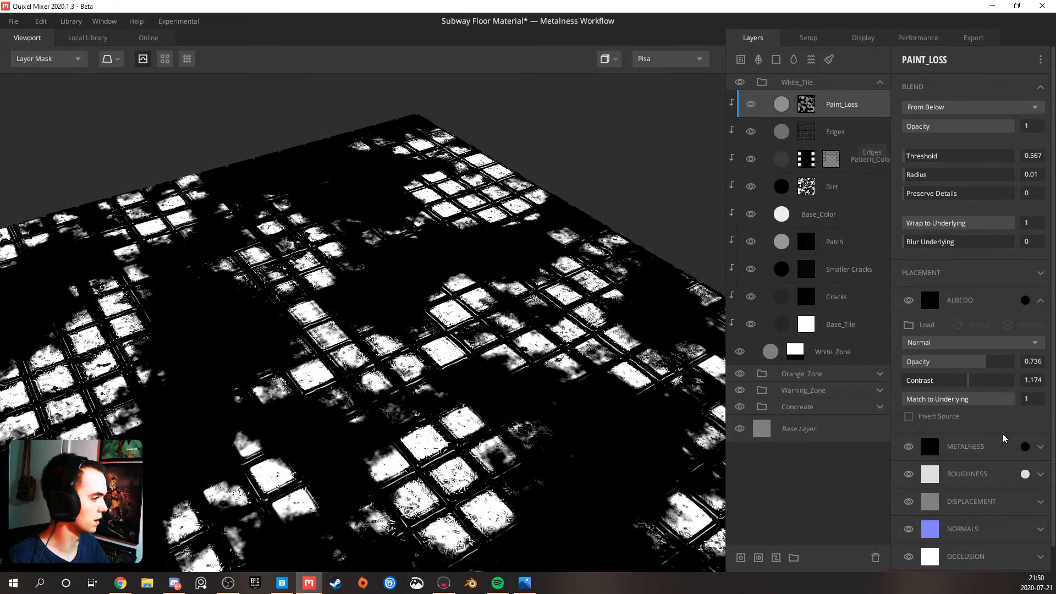
left_click(1025, 475)
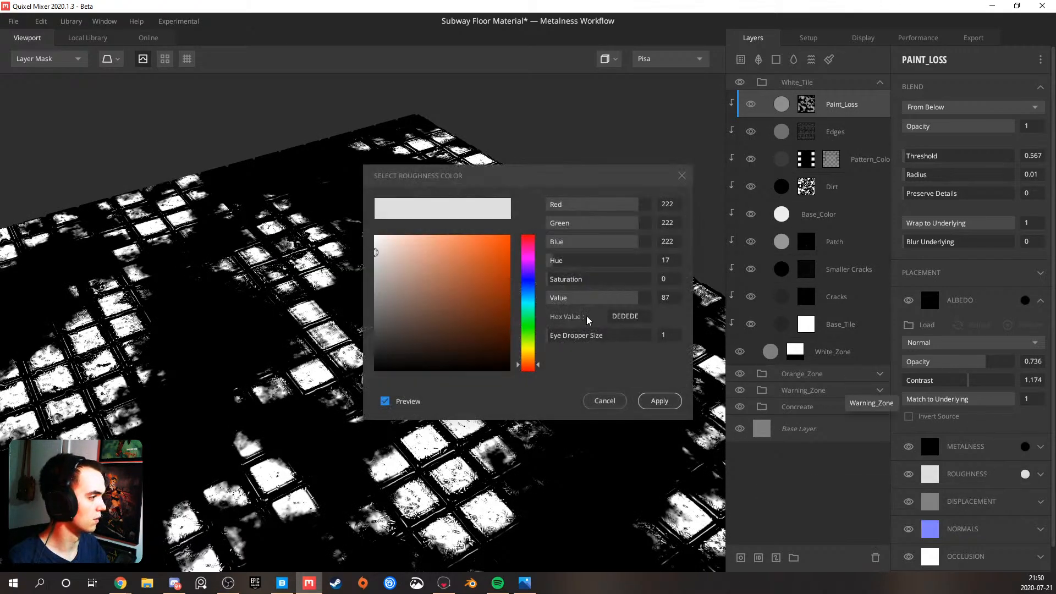
left_click_drag(374, 279, 371, 293)
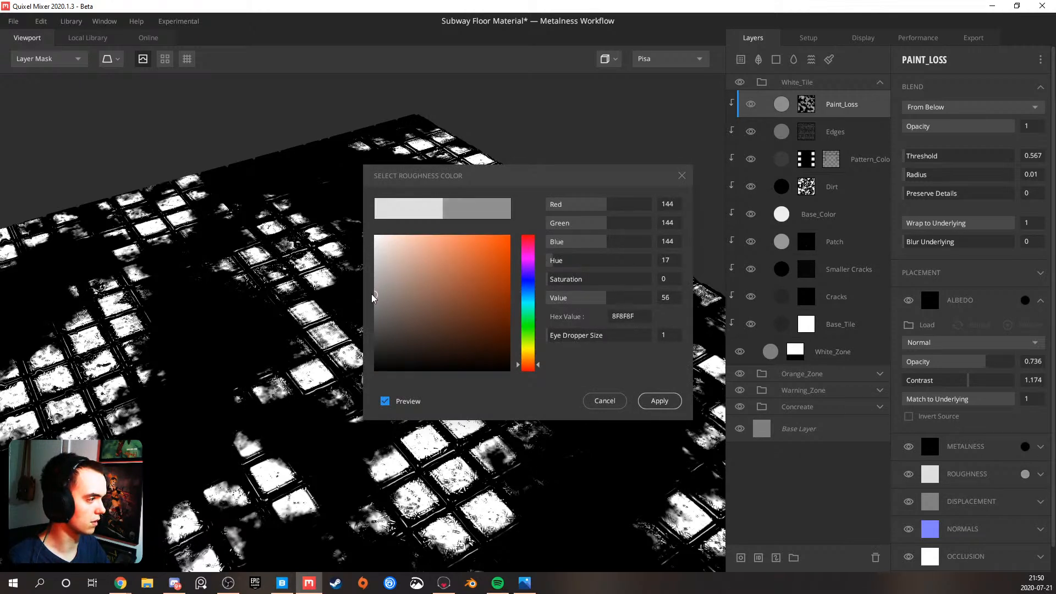
left_click(668, 402)
key("3")
key("4")
left_click_drag(371, 377, 710, 408)
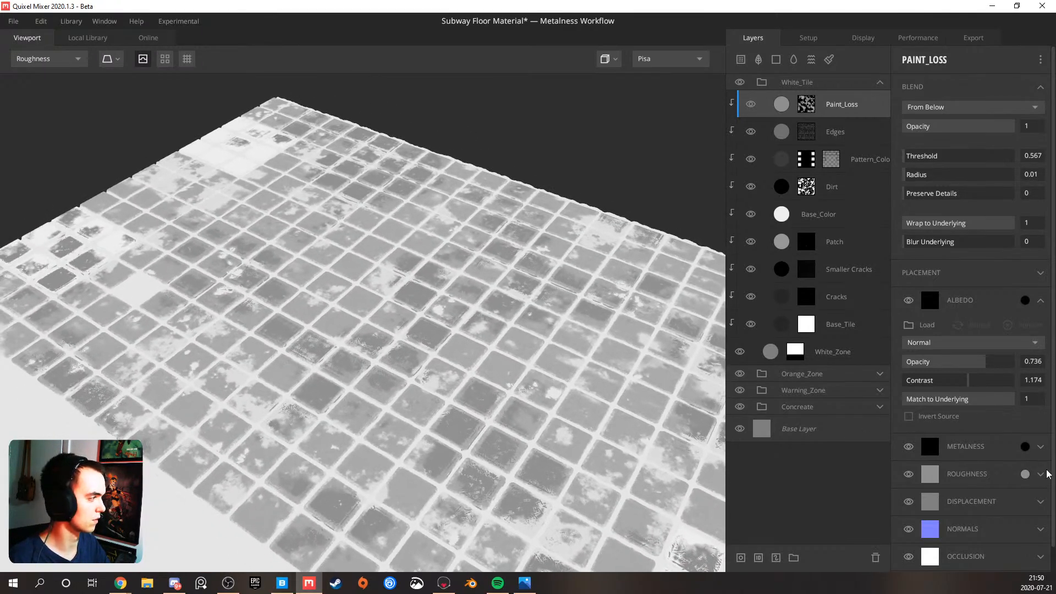
Lighten the Paint_Loss layer's roughness colour to C1BFBE
left_click(1025, 474)
left_click_drag(372, 295, 376, 268)
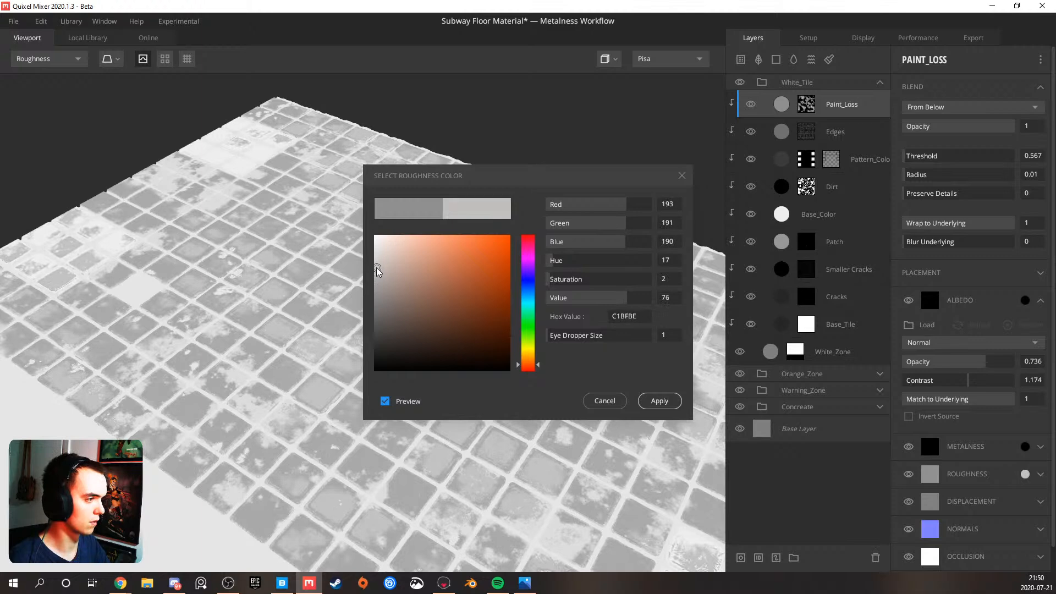
Confirm the roughness colour C1BFBE for the Paint_Loss layer and return to the PBR Metalness view
left_click(660, 401)
left_click_drag(490, 397, 397, 352, "alt")
key("m")
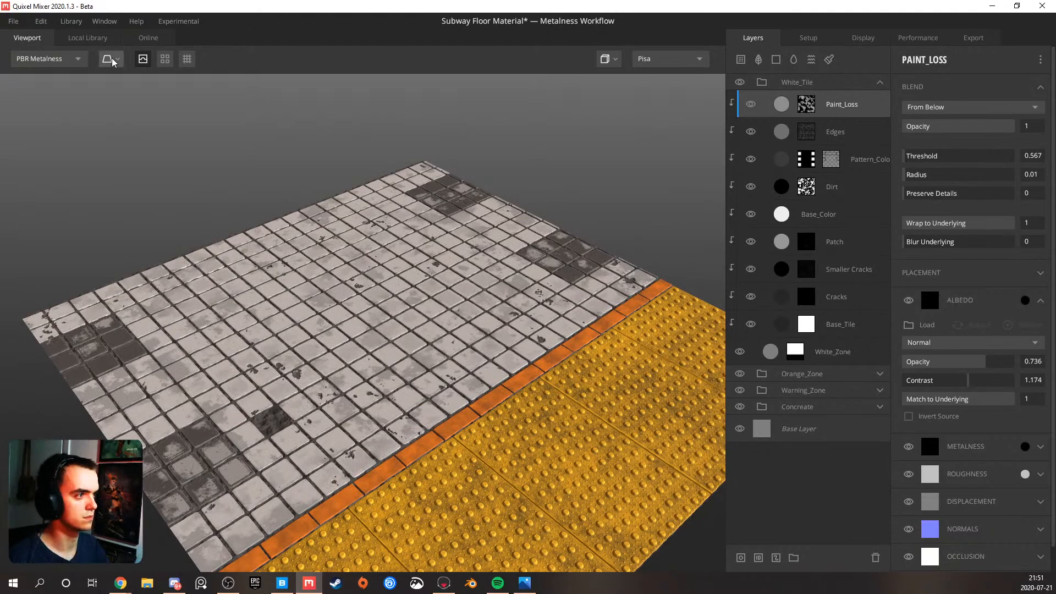
Switch the preview model to the rounded cube and inspect the white tiles on its sides from several distances
left_click(111, 58)
mouse_move(133, 108)
left_click(176, 121)
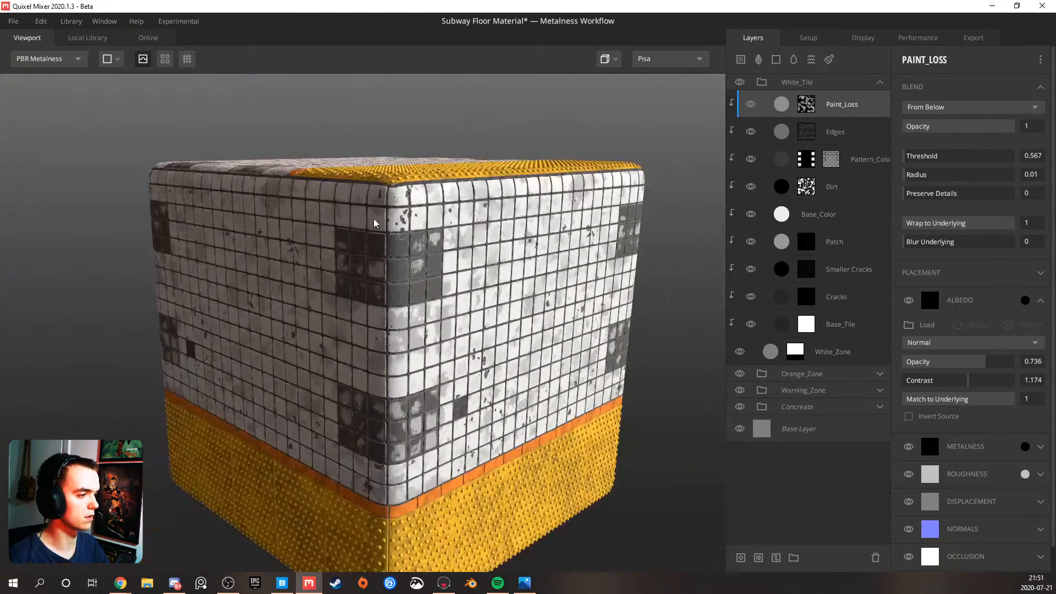
left_click_drag(374, 219, 420, 310, "alt")
scroll(290, 270, "down", 5)
scroll(375, 317, "up", 4)
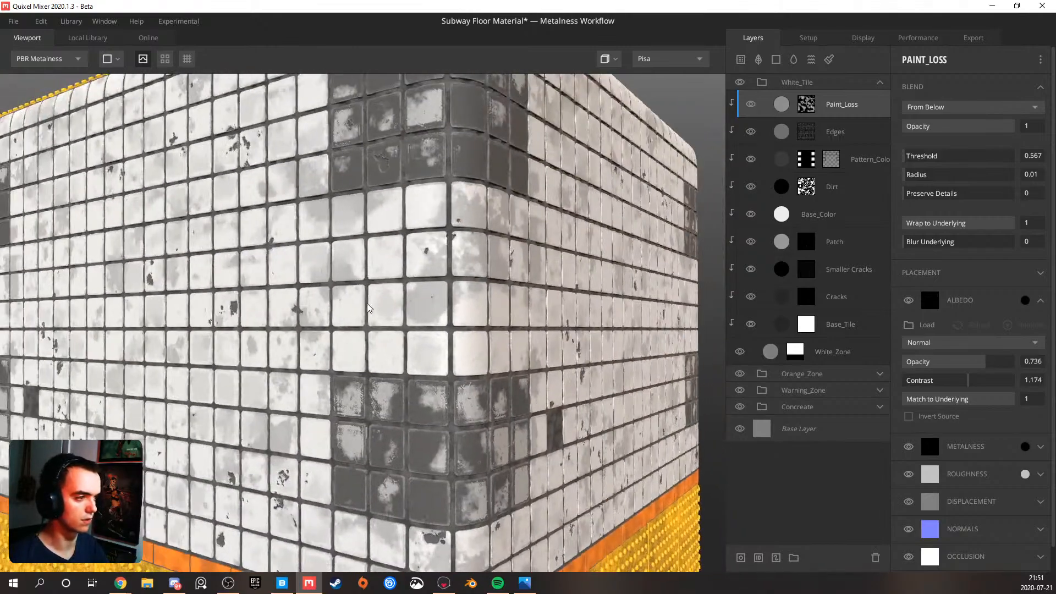
scroll(354, 305, "down", 3)
scroll(420, 310, "up", 5)
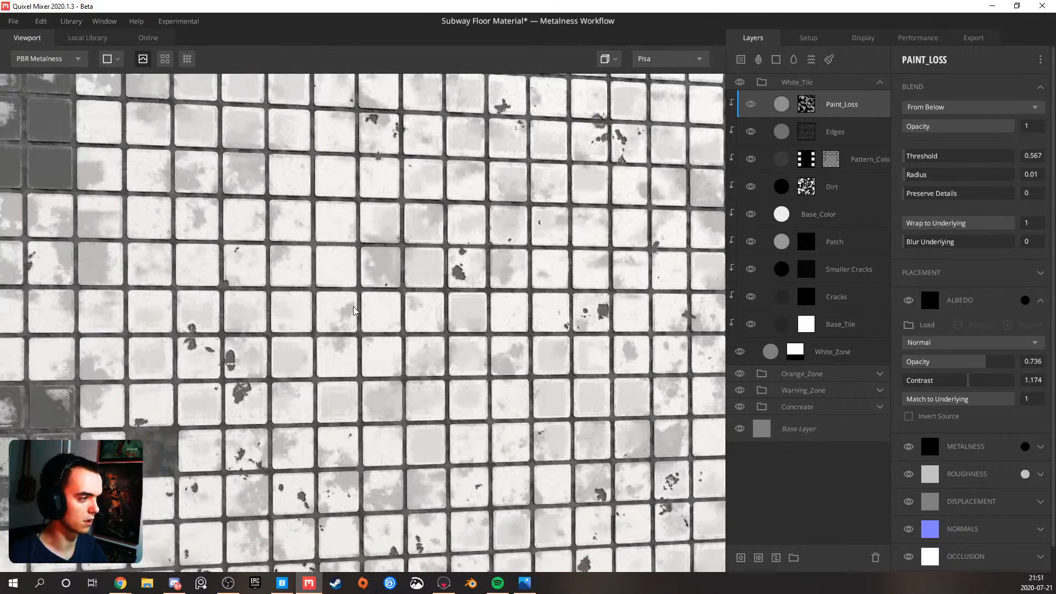
left_click_drag(348, 306, 368, 305, "alt")
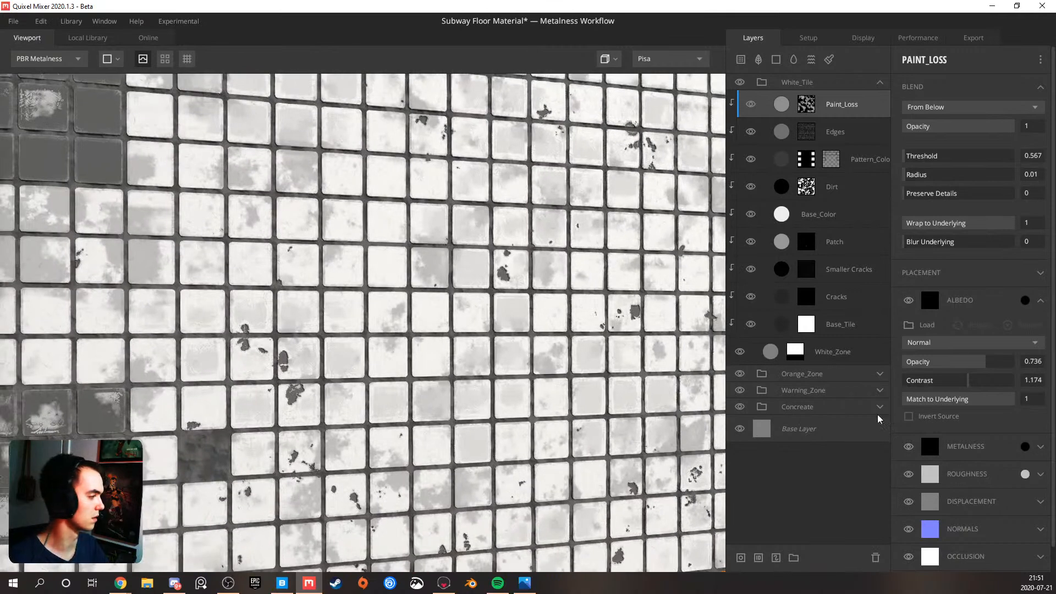
Check the Base_Color layer's albedo colour and try the roughness colour 666666 on it
left_click(828, 212)
left_click(1024, 302)
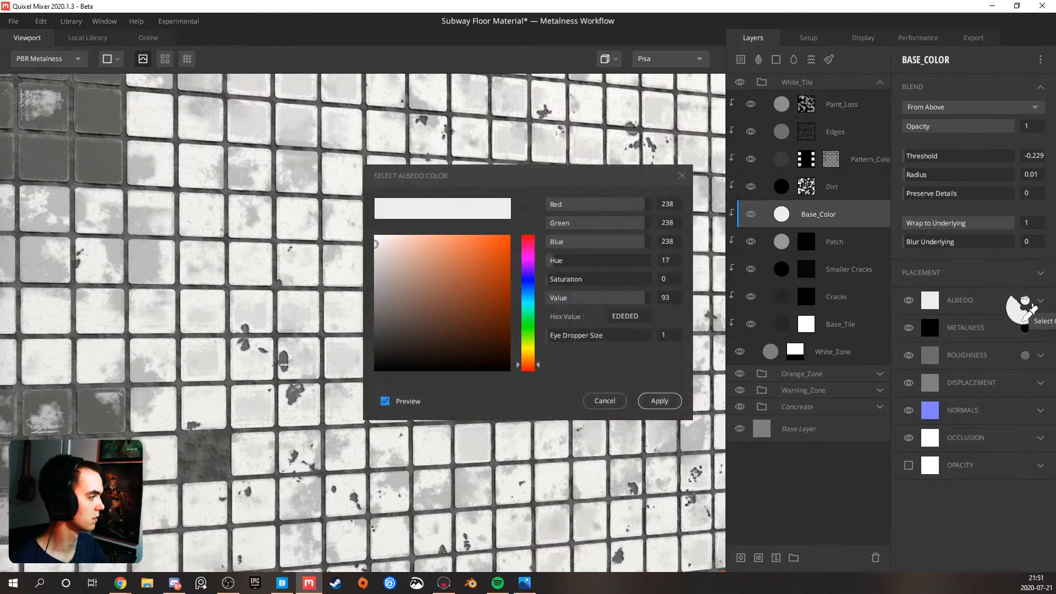
left_click(656, 397)
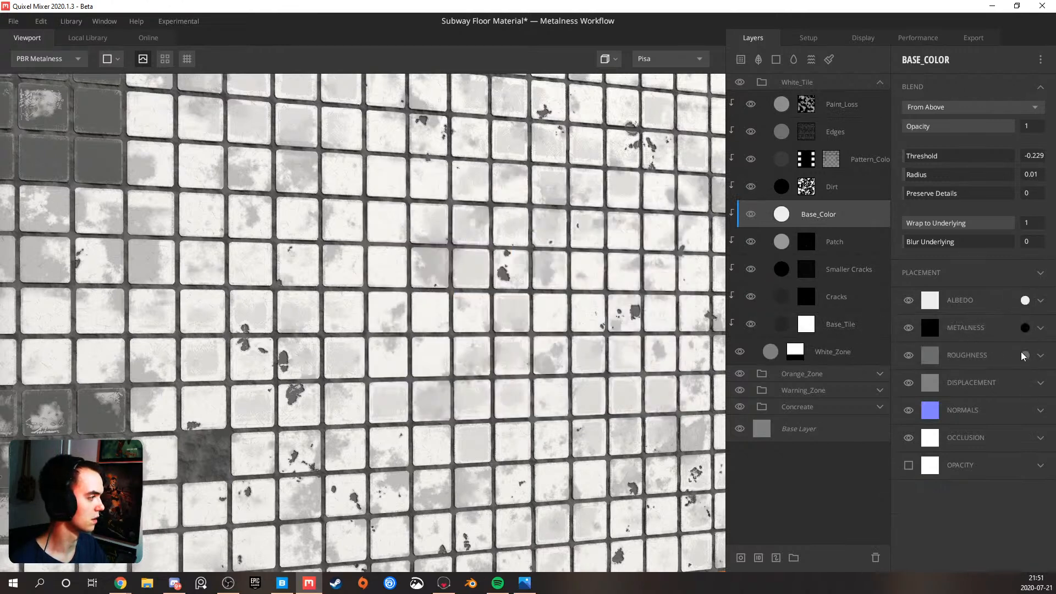
left_click(1025, 356)
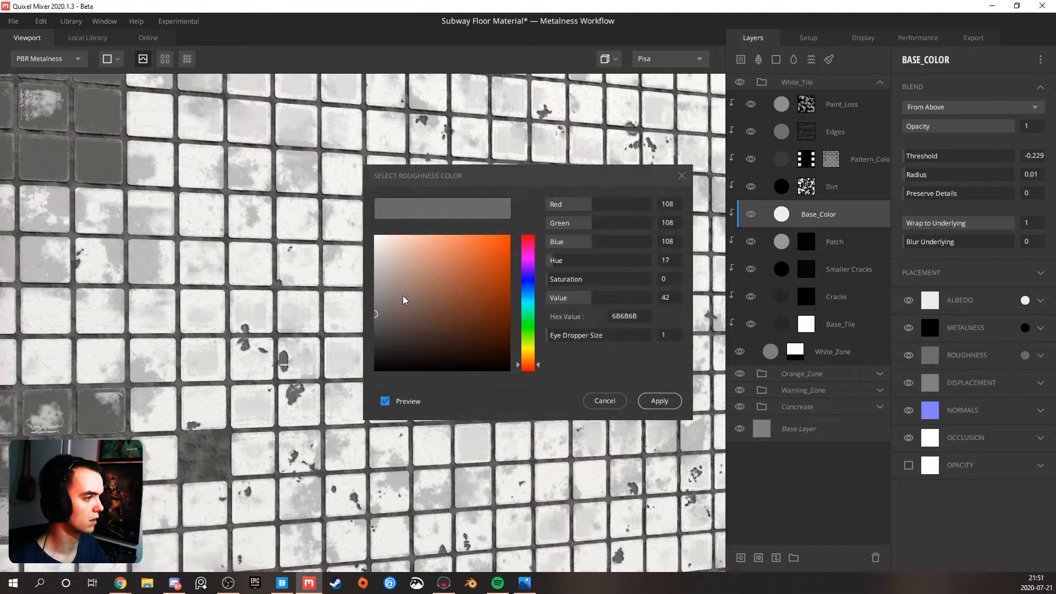
mouse_move(377, 315)
left_mouse_down()
mouse_move(375, 340)
mouse_move(368, 275)
mouse_move(363, 325)
mouse_move(364, 289)
mouse_move(365, 316)
left_mouse_up()
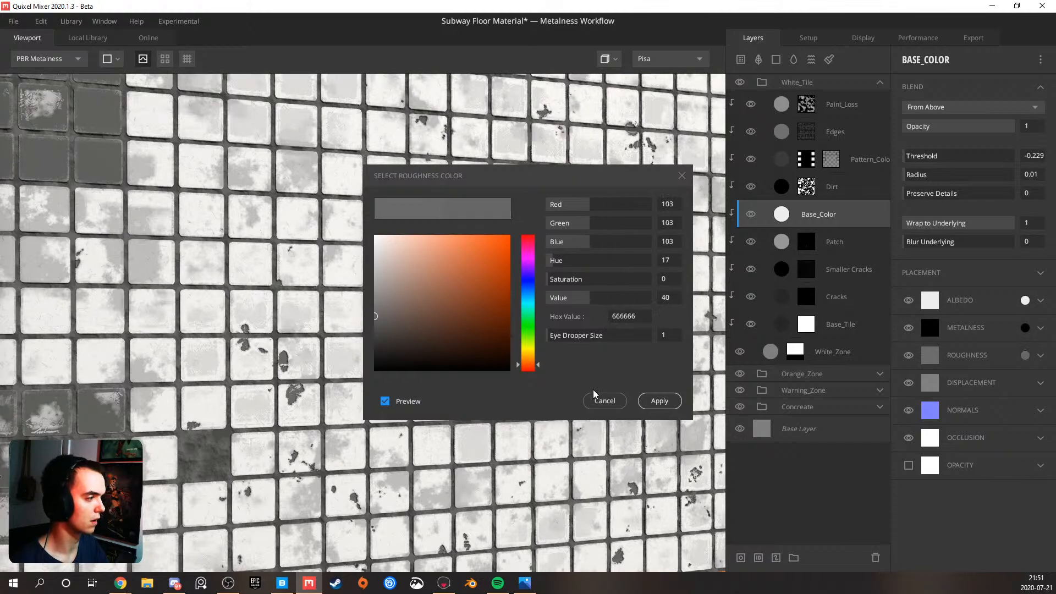
left_click(605, 400)
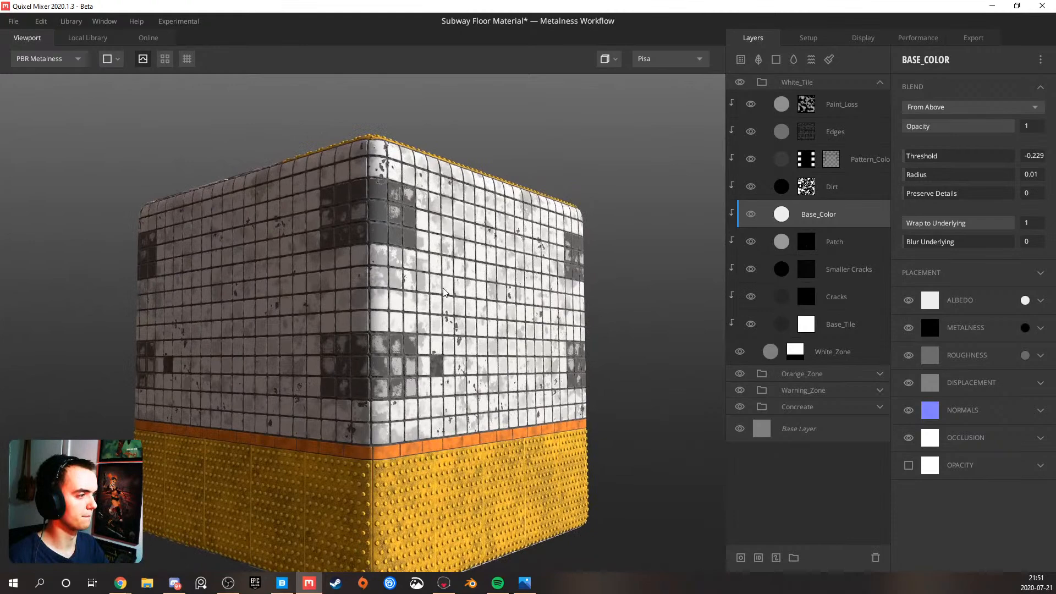
Try the albedo colour DCDCDC on the Base_Color layer and examine the white tiles on the cube's side
left_click_drag(444, 291, 403, 345)
scroll(402, 345, "up", 2)
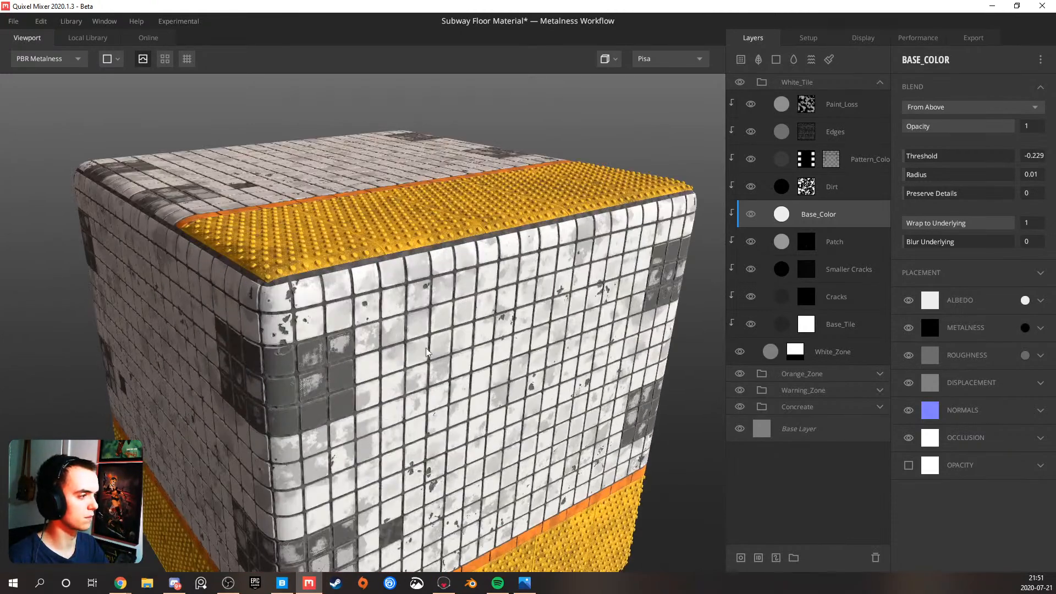
left_click(1024, 301)
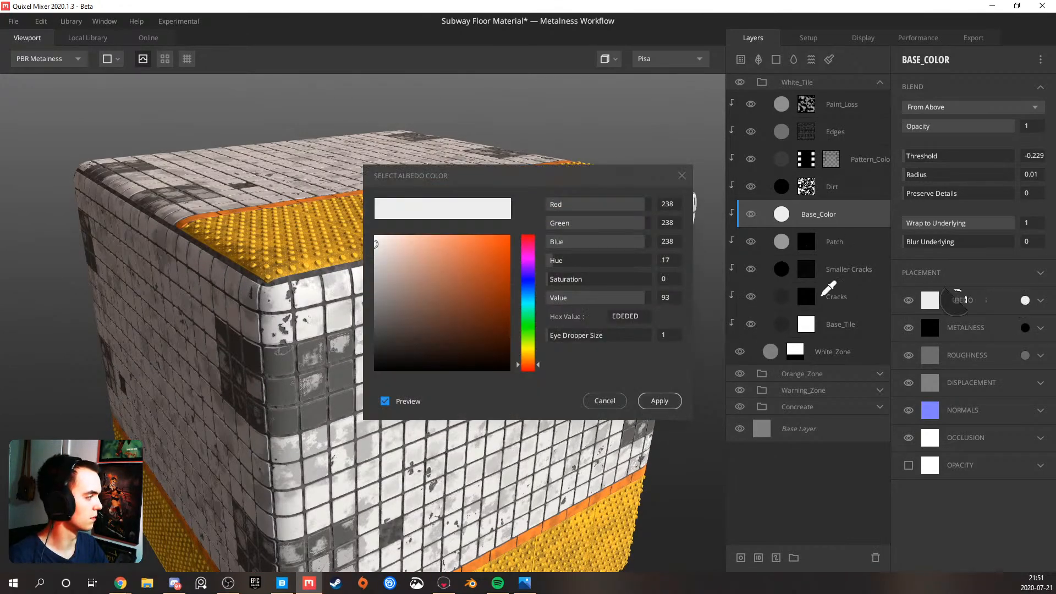
left_click_drag(377, 250, 377, 253)
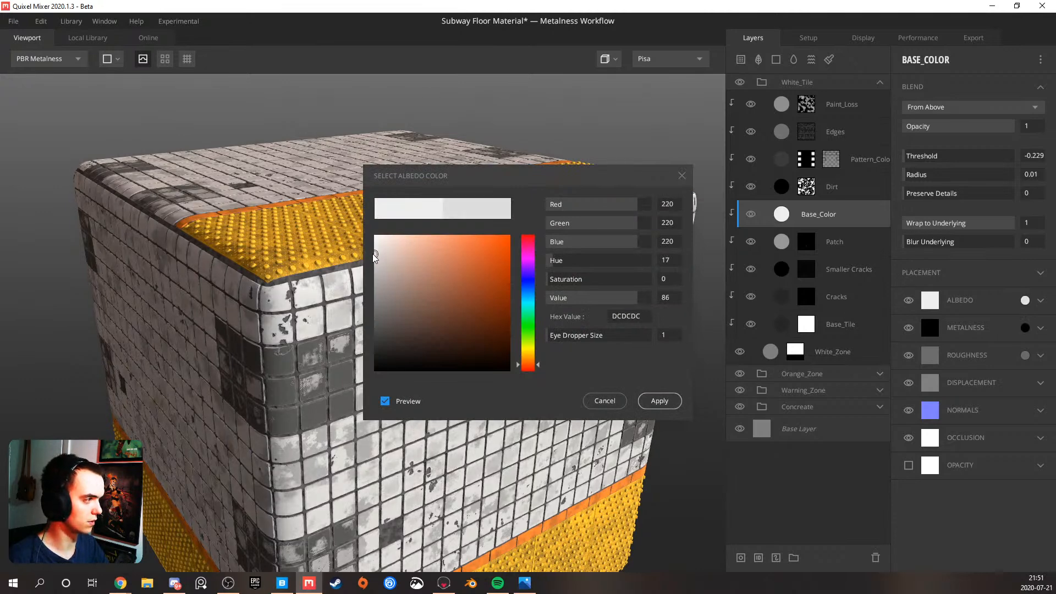
left_click(657, 403)
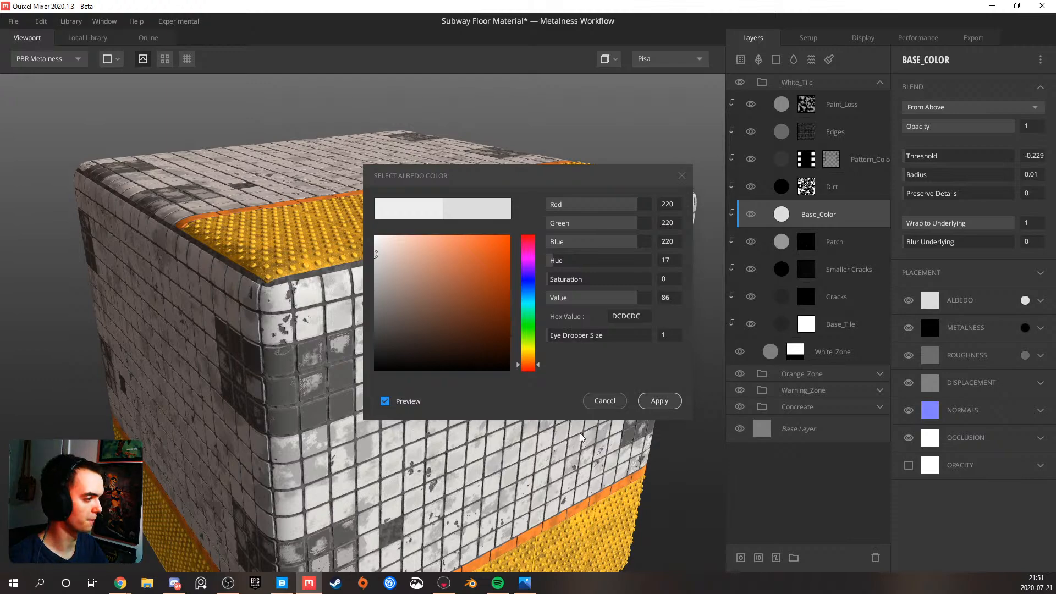
left_click_drag(430, 414, 414, 338)
scroll(414, 338, "up", 5)
scroll(414, 338, "down", 4)
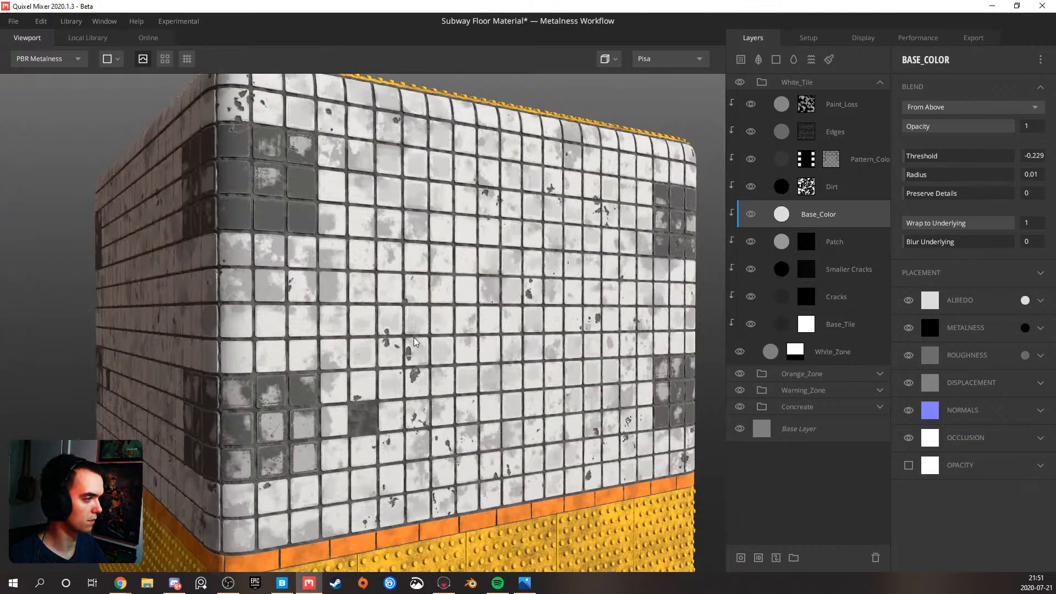
left_click_drag(429, 338, 408, 333)
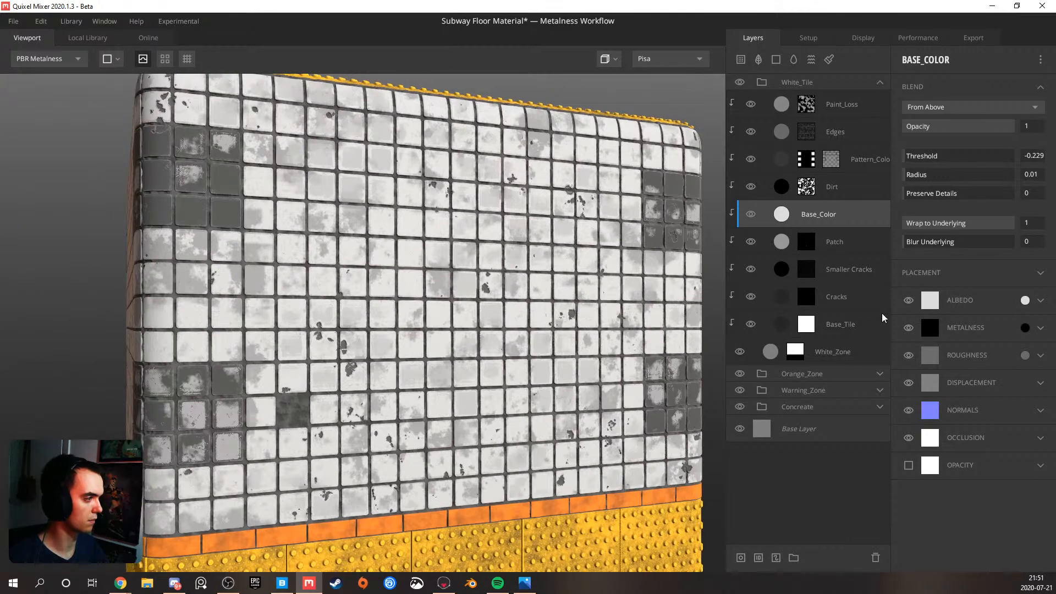
Darken the Base_Color layer's albedo colour to the neutral grey CECECE
left_click(1025, 299)
left_click(377, 258)
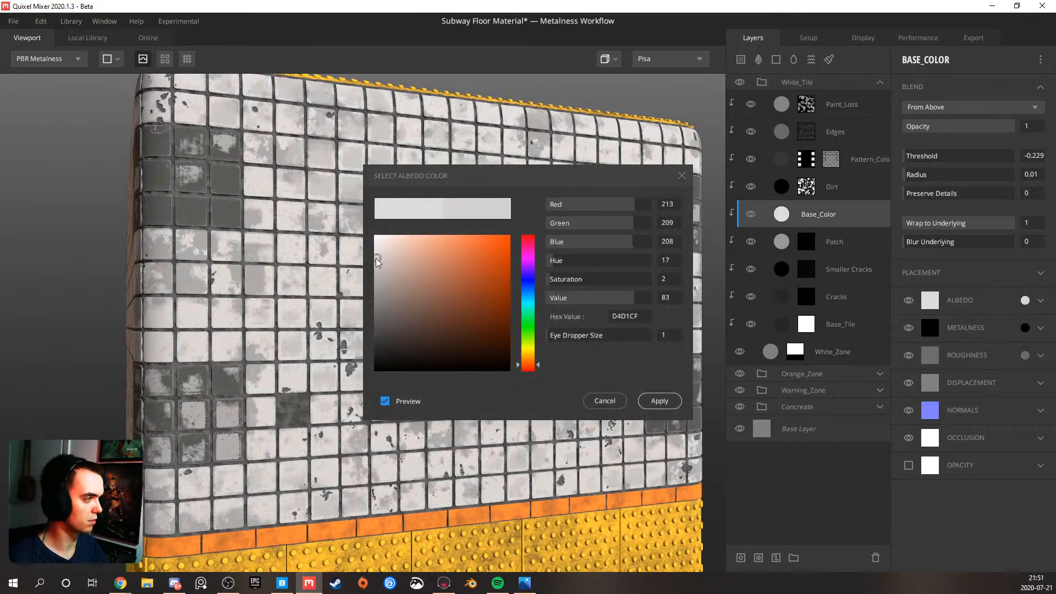
left_click_drag(373, 260, 373, 261)
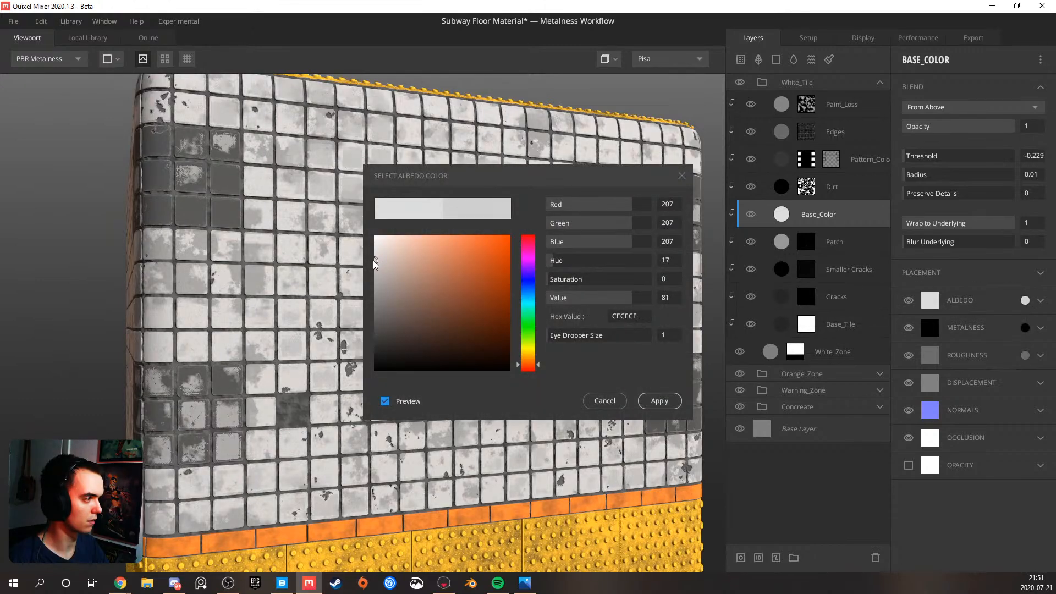
left_click(660, 400)
Examine the brightness and reflections of the white tiles on the cube's top face from several angles and distances
scroll(507, 330, "down", 3)
left_click_drag(502, 329, 401, 328)
scroll(404, 327, "up", 5)
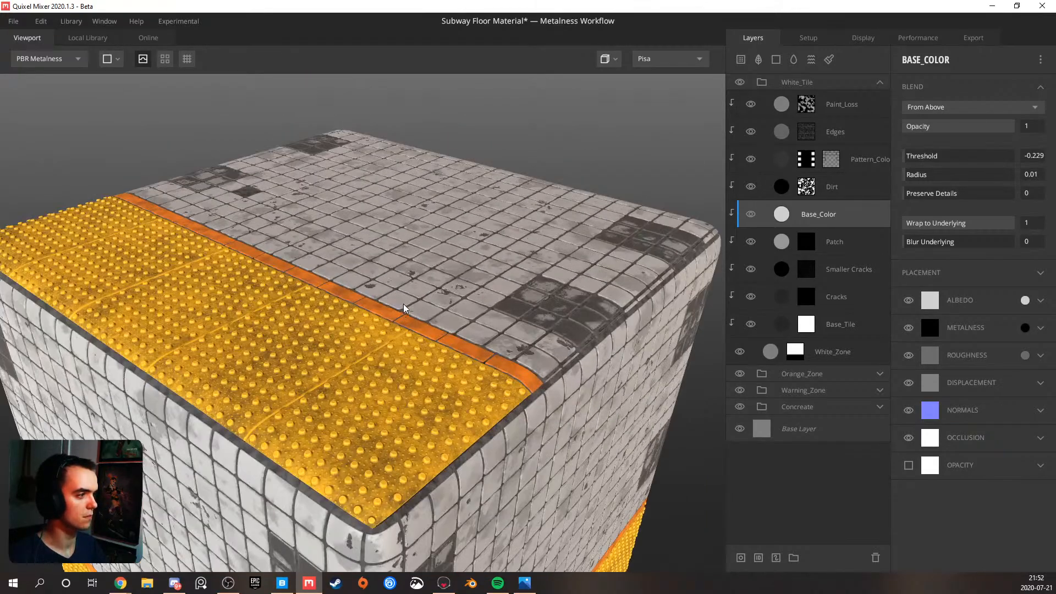
left_click_drag(413, 320, 414, 331)
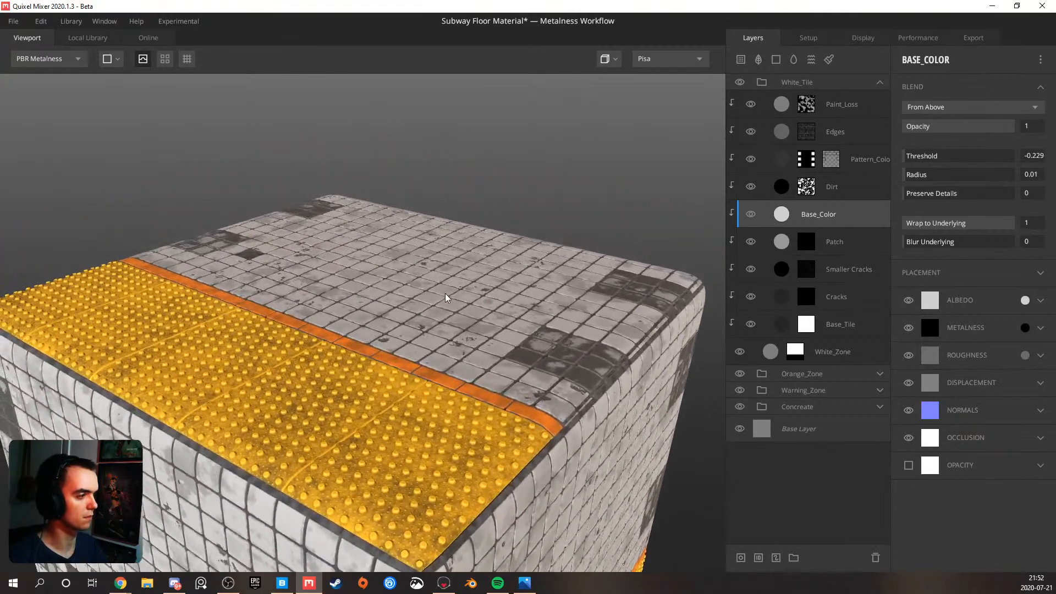
left_click_drag(444, 292, 421, 351)
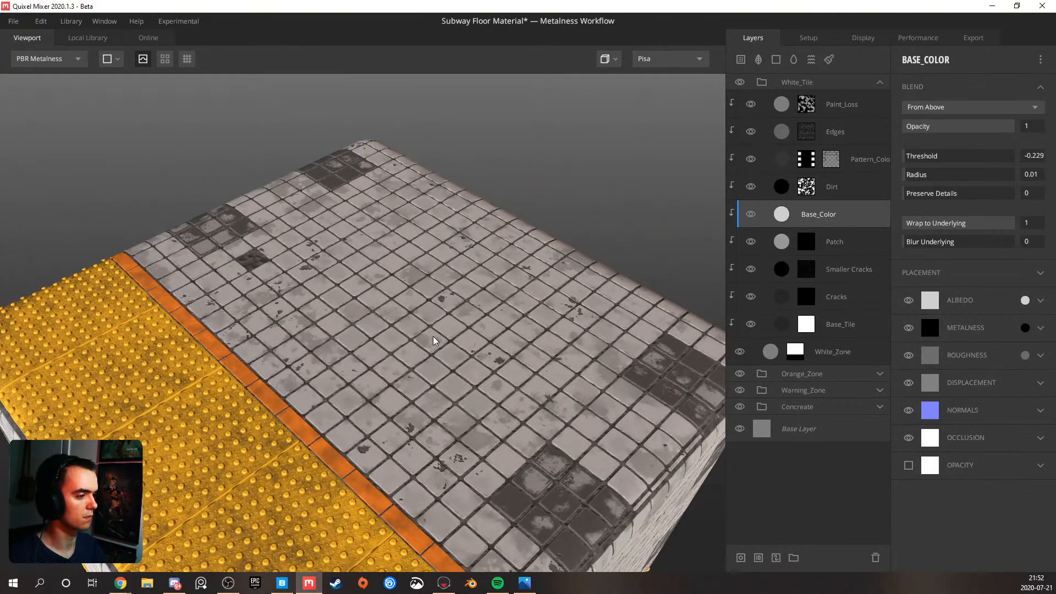
scroll(433, 337, "down", 5)
left_click_drag(425, 361, 401, 337)
scroll(412, 346, "up", 5)
scroll(433, 345, "down", 5)
scroll(401, 337, "up", 5)
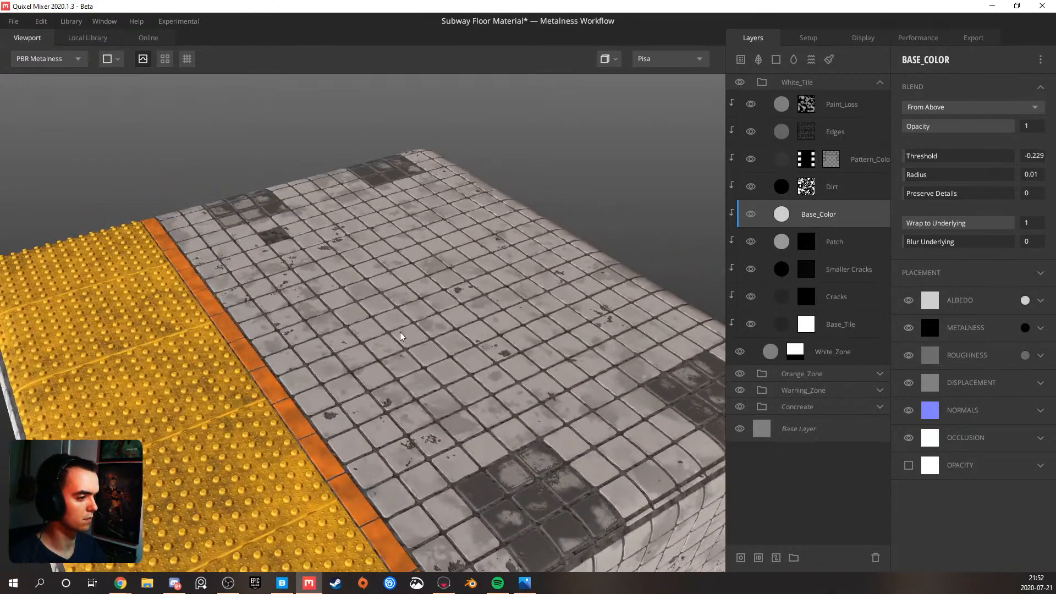
scroll(401, 337, "down", 5)
left_click_drag(336, 338, 411, 326)
scroll(410, 327, "up", 5)
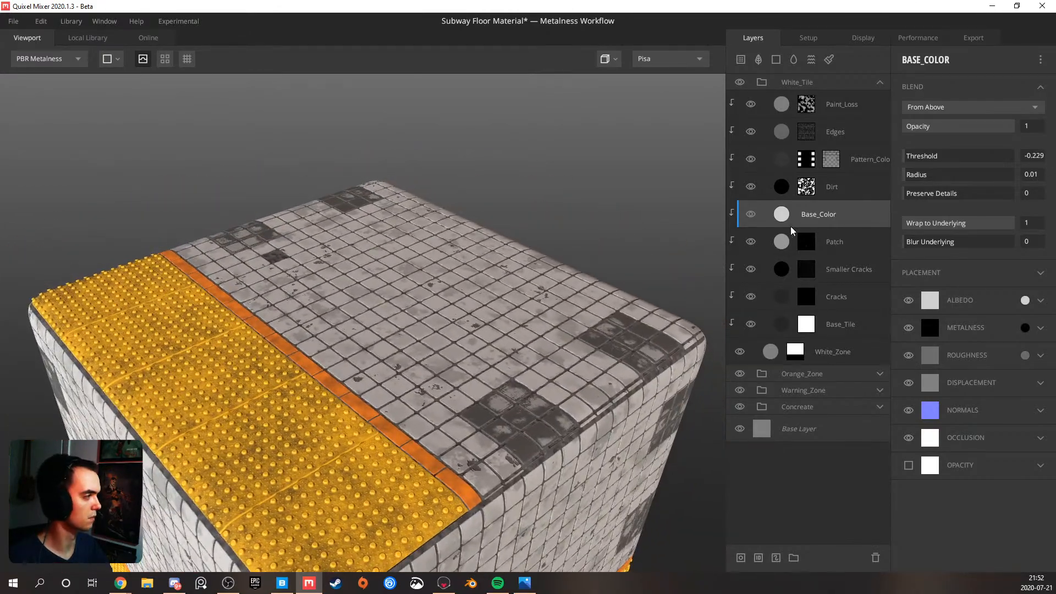
Collapse the White_Tile group, expand the Orange_Zone group and select its bright orange Solid layer without a mask
left_click(880, 82)
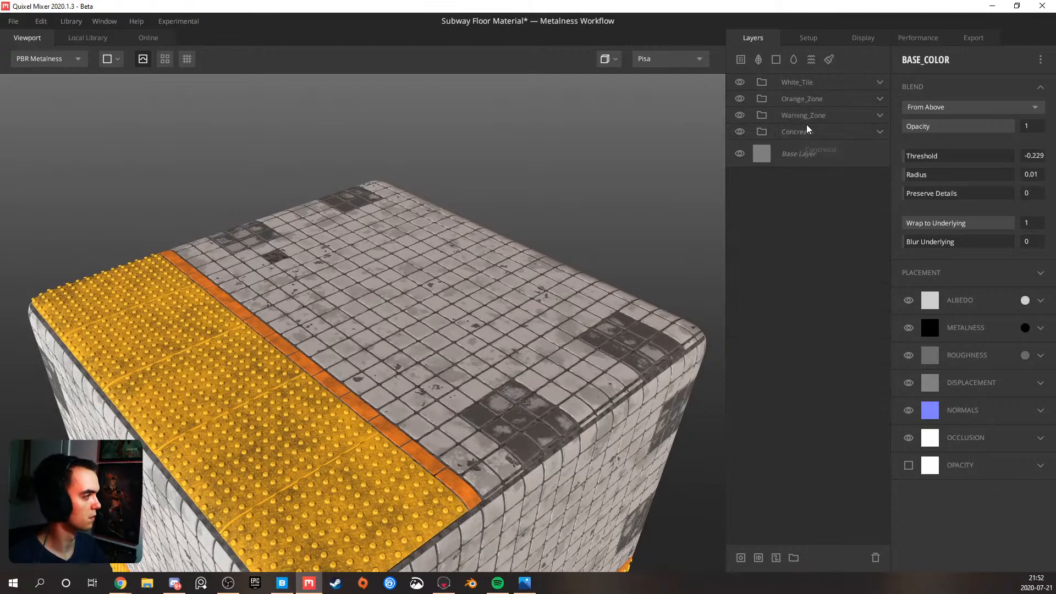
left_click(880, 99)
left_click(880, 101)
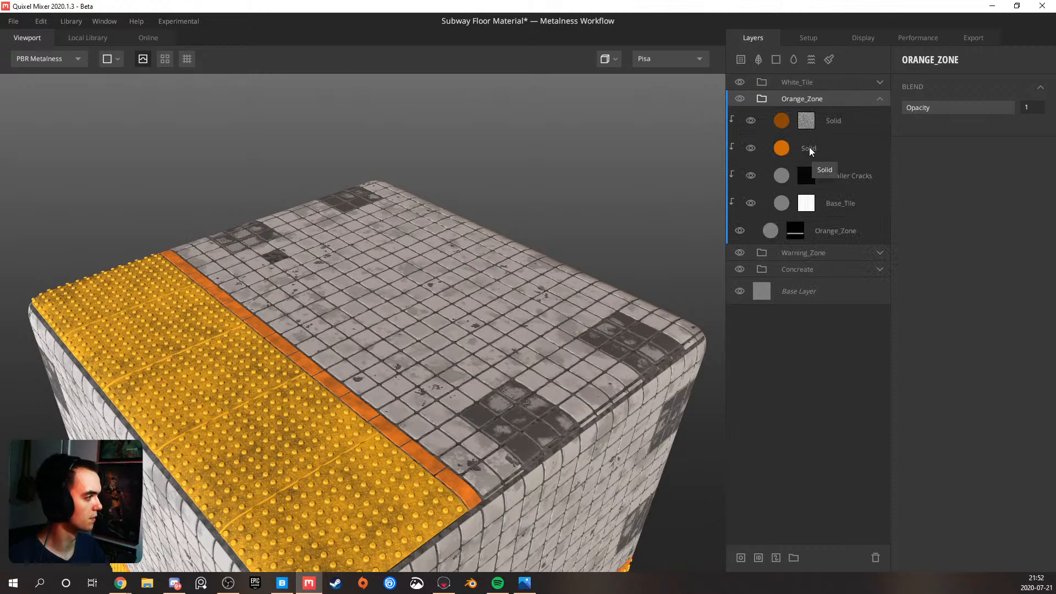
left_click(810, 147)
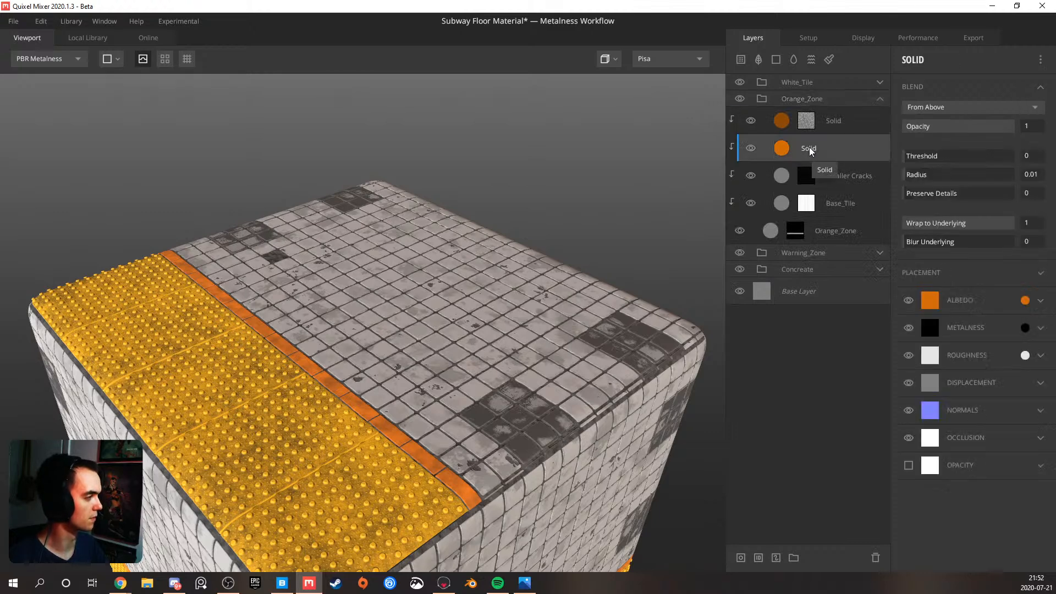
Try the roughness colour 4F4F4F on the bright orange Solid layer and view the orange tile strip up close
left_click(1025, 356)
mouse_move(394, 294)
left_mouse_down()
mouse_move(371, 324)
mouse_move(372, 349)
mouse_move(375, 329)
left_mouse_up()
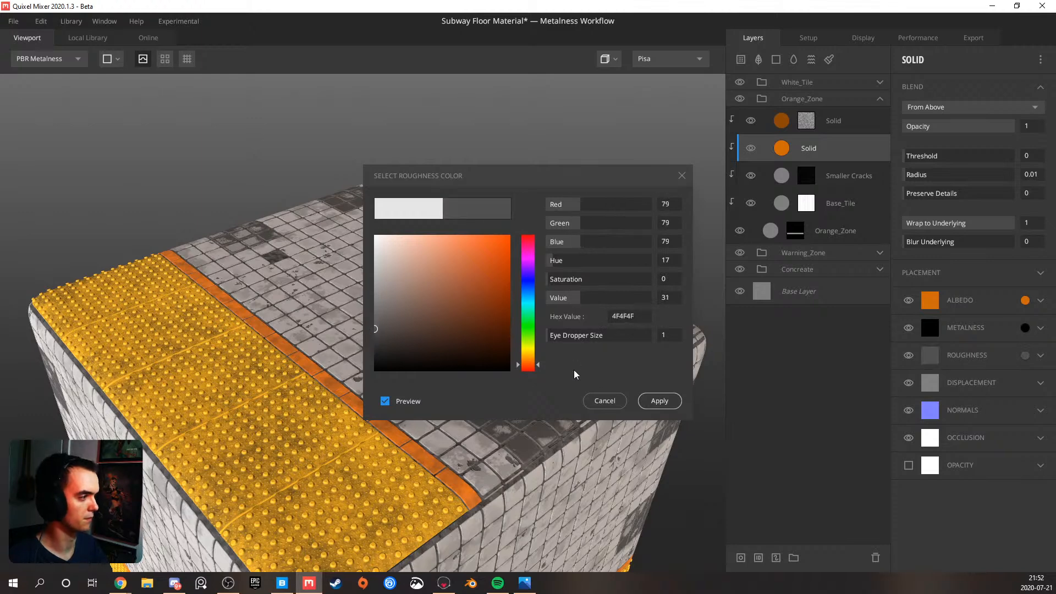
left_click(646, 401)
left_click_drag(393, 495, 342, 365)
scroll(342, 364, "up", 5)
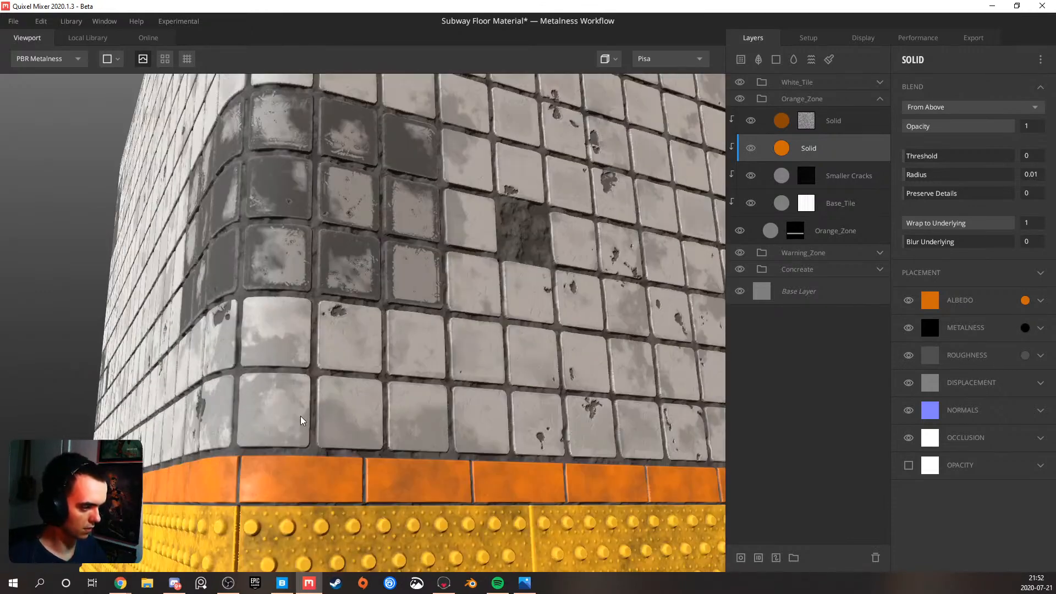
Try the muted orange AE6826 as the albedo colour of the bright orange Solid layer
scroll(324, 374, "up", 4)
scroll(324, 375, "down", 5)
scroll(284, 386, "up", 3)
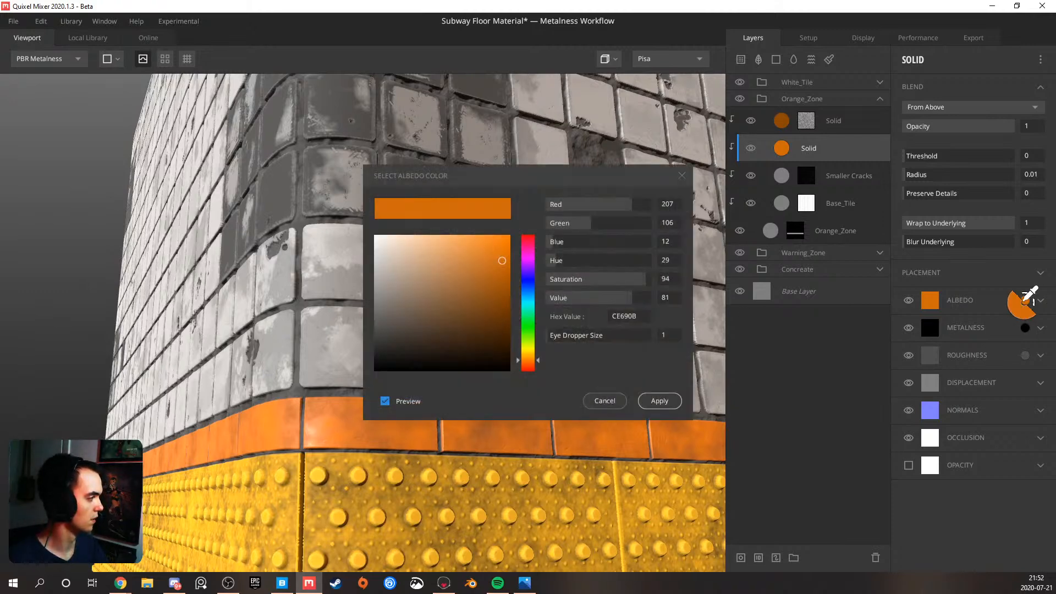
mouse_move(502, 267)
left_mouse_down()
mouse_move(471, 291)
mouse_move(481, 277)
left_mouse_up()
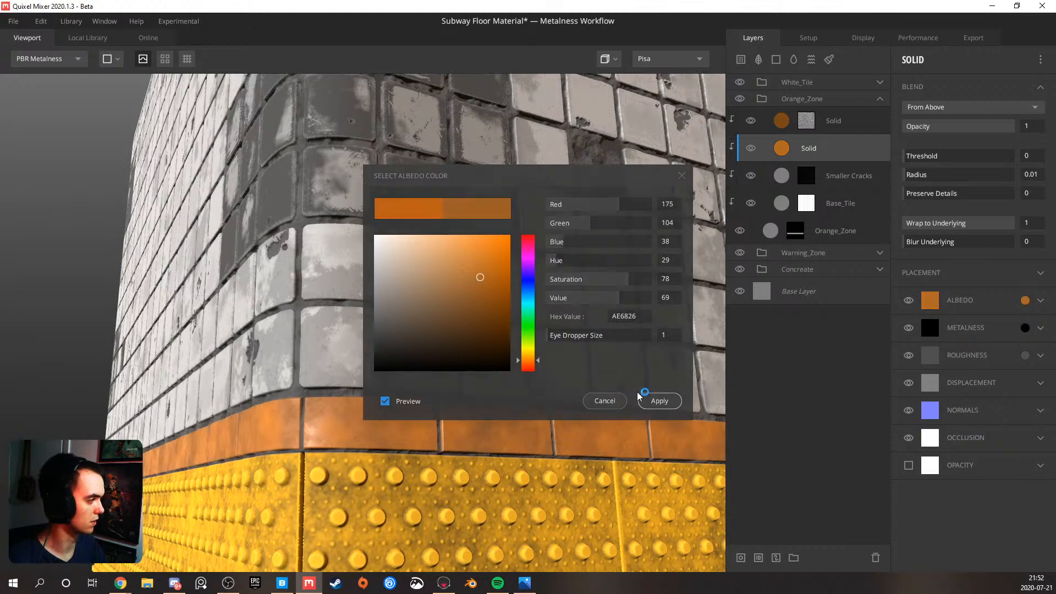
left_click(660, 400)
Test black as the bright orange Solid layer's roughness colour on the tile strip, and settle on 343434
left_click(1026, 356)
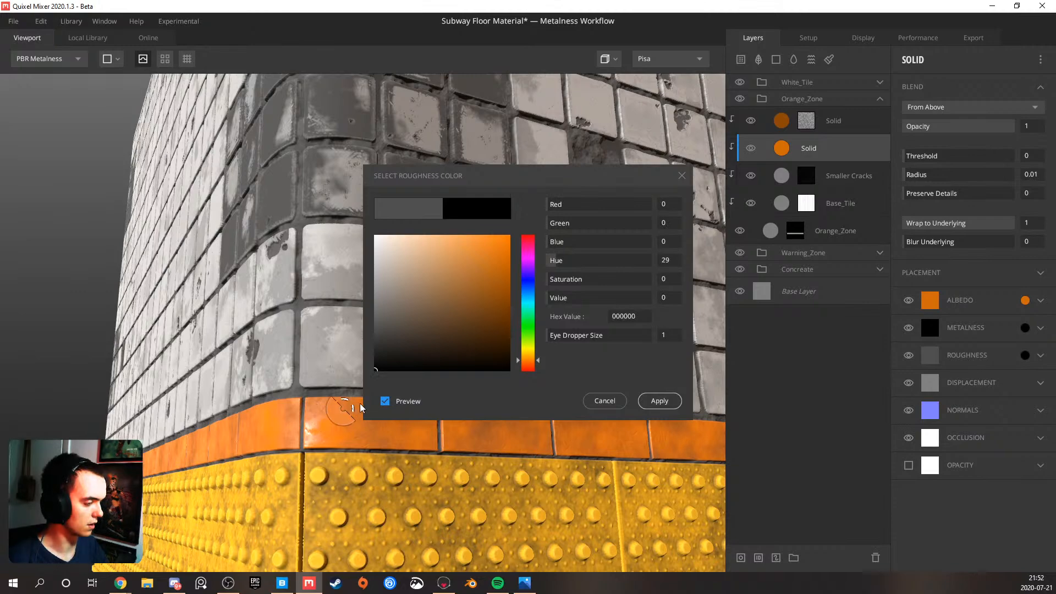
left_click_drag(340, 414, 322, 431, "alt")
scroll(194, 420, "up", 5)
scroll(213, 408, "down", 3)
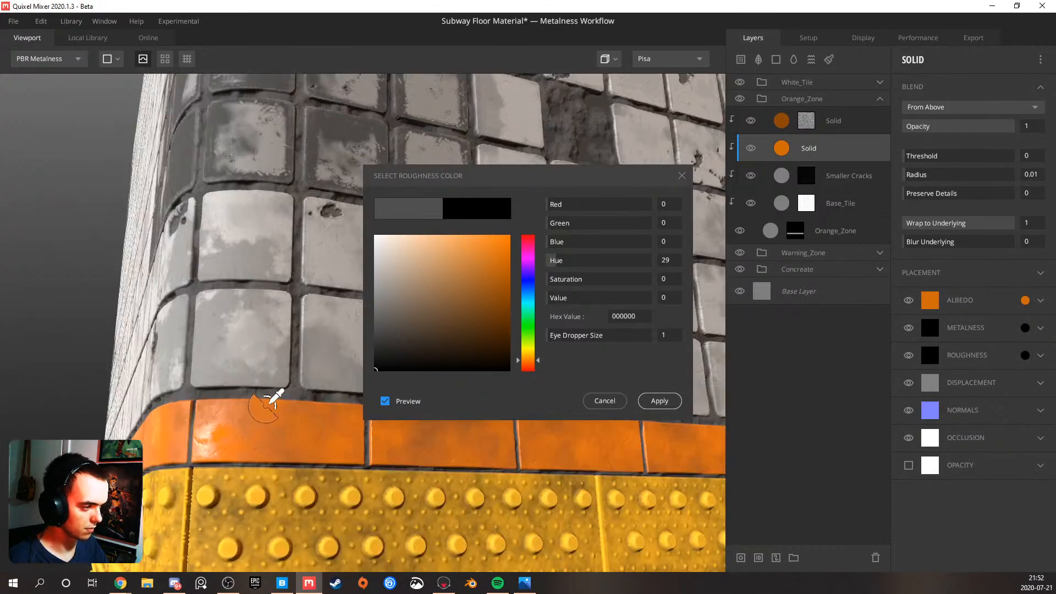
left_click_drag(378, 351, 371, 345)
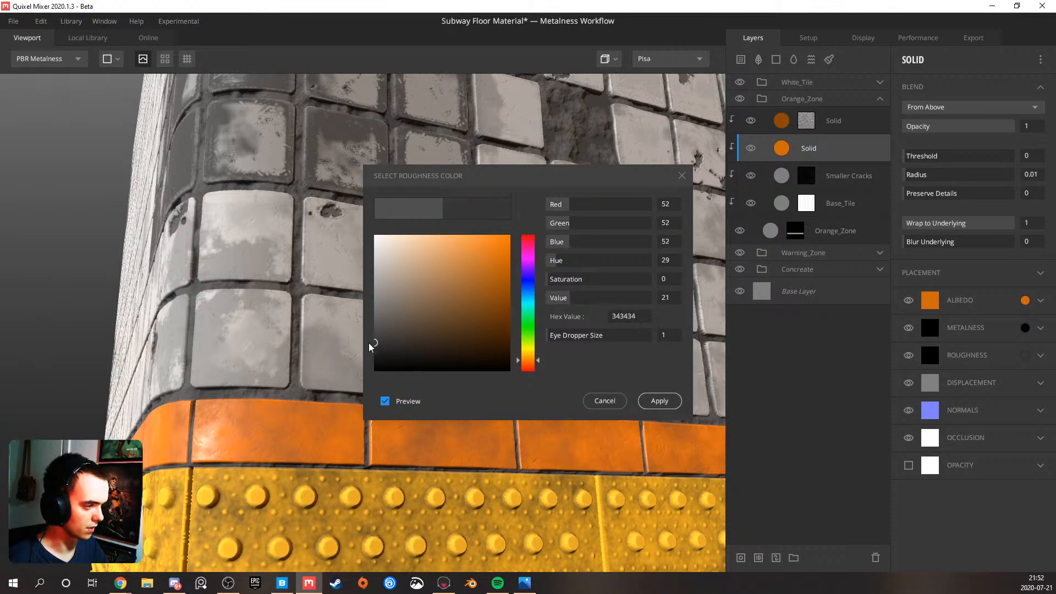
left_click(652, 397)
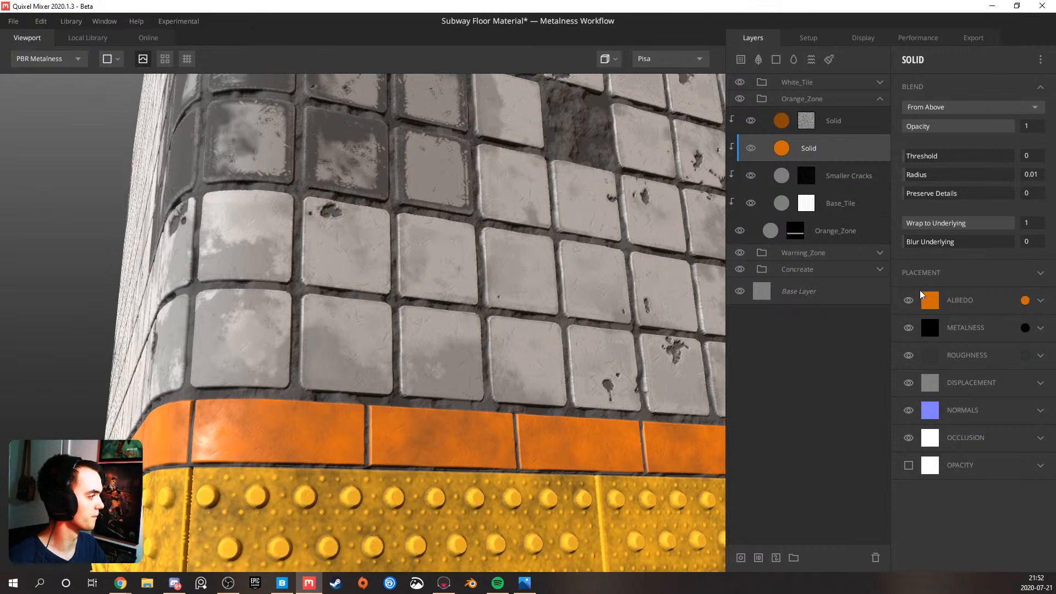
Set the roughness Match to Underlying of the darker masked Solid layer in Orange_Zone to 0.343, comparing the Roughness and PBR Metalness views
key("4")
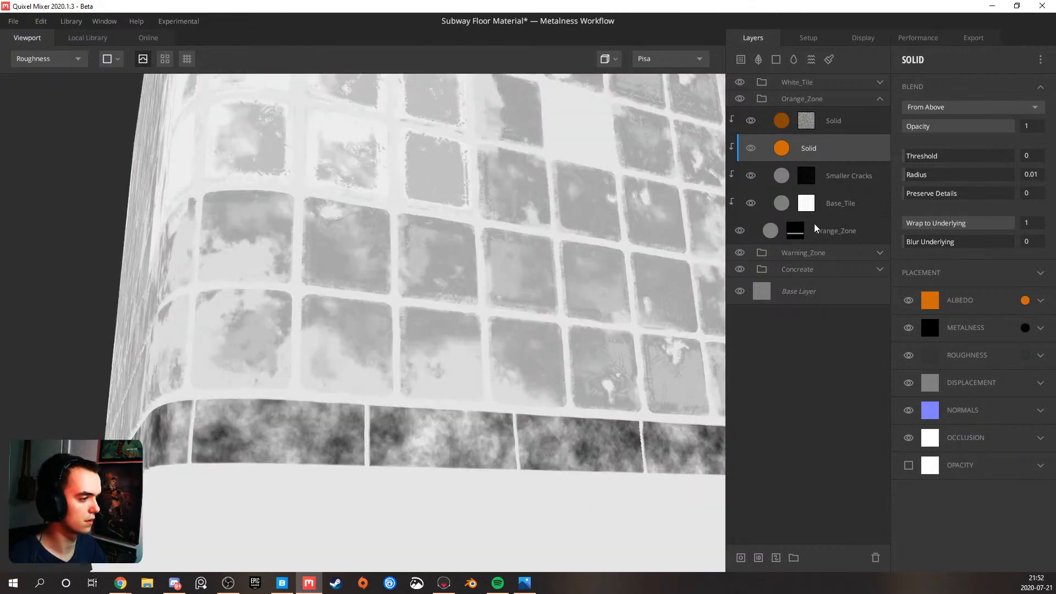
left_click(832, 121)
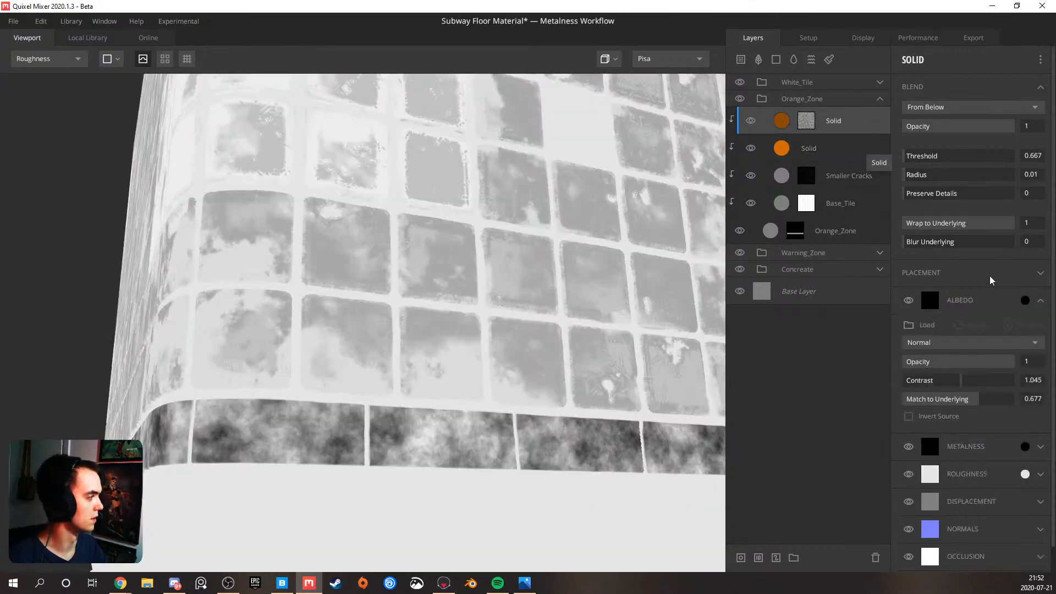
left_click(1040, 474)
scroll(934, 512, "down", 1)
left_click_drag(924, 552, 952, 553)
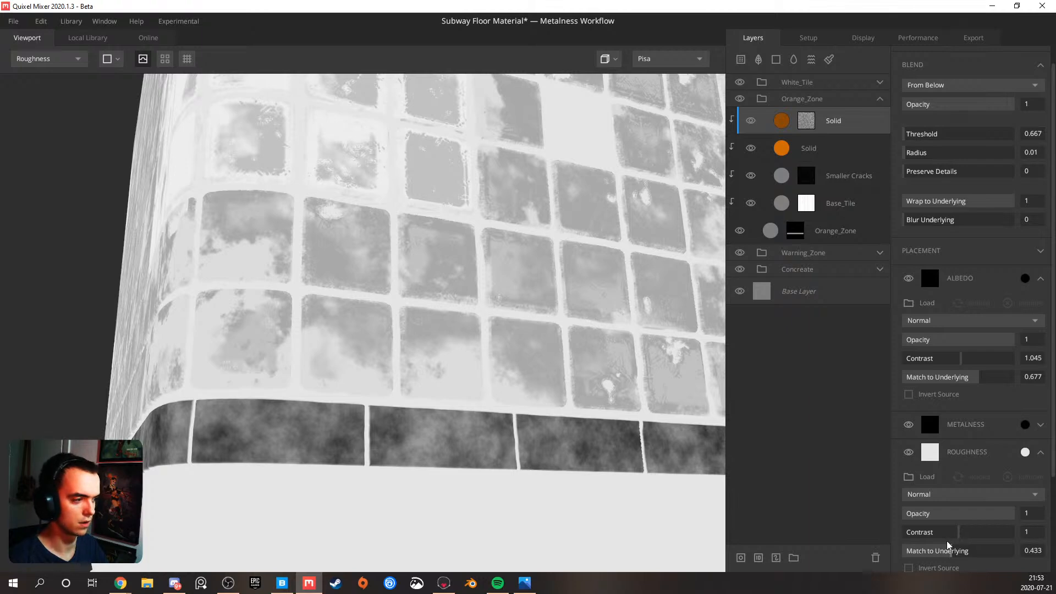
key("1")
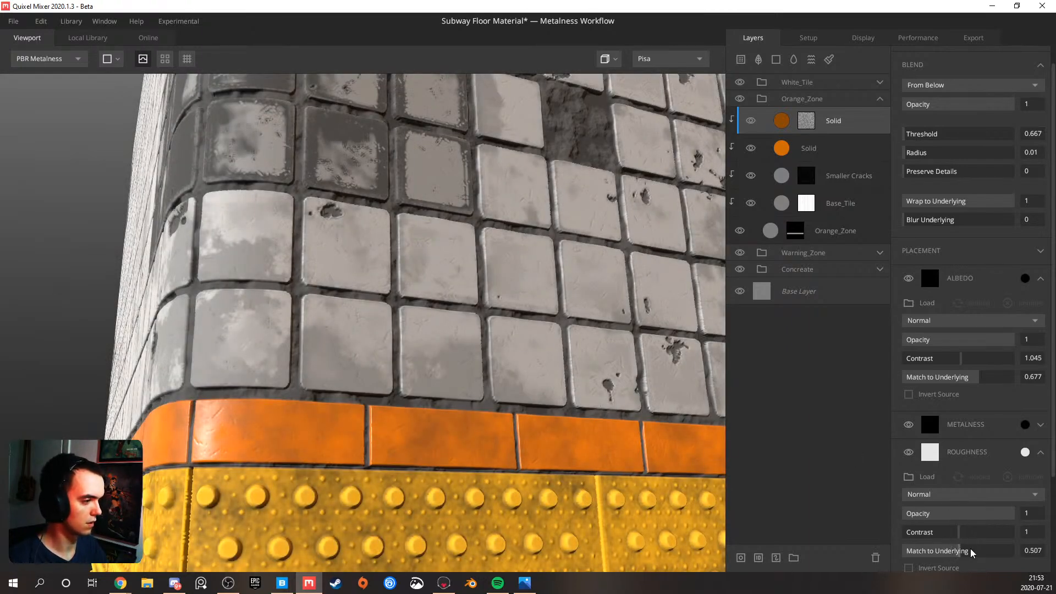
mouse_move(930, 552)
left_mouse_down()
mouse_move(906, 552)
mouse_move(974, 552)
mouse_move(942, 551)
left_mouse_up()
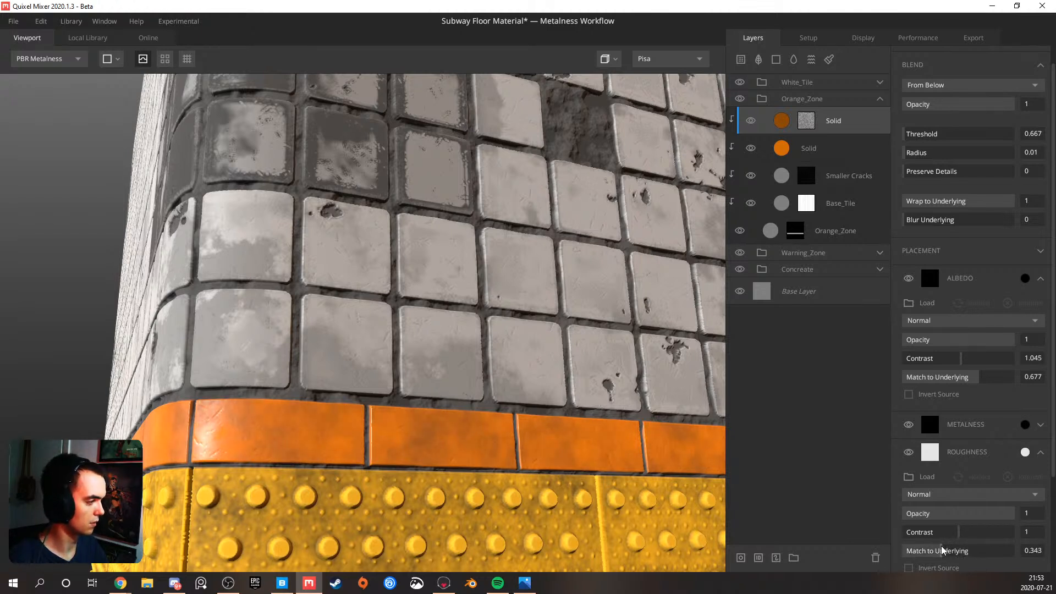
Collapse the Orange_Zone group and expand the White_Tile group
scroll(496, 406, "down", 5)
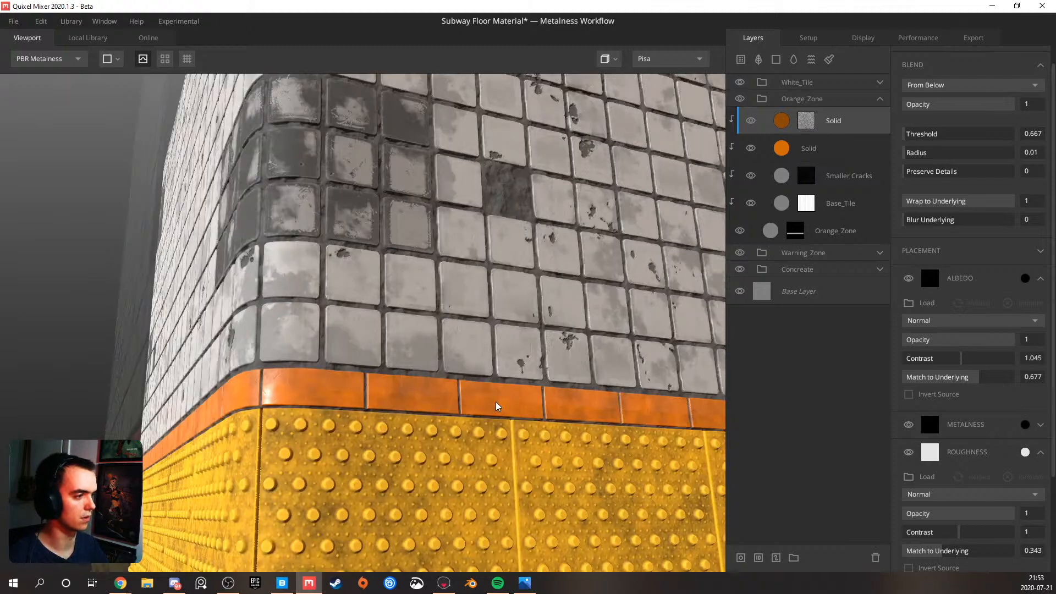
scroll(499, 295, "down", 3)
left_click_drag(501, 291, 546, 317)
scroll(507, 329, "up", 3)
middle_click_drag(546, 317, 531, 306)
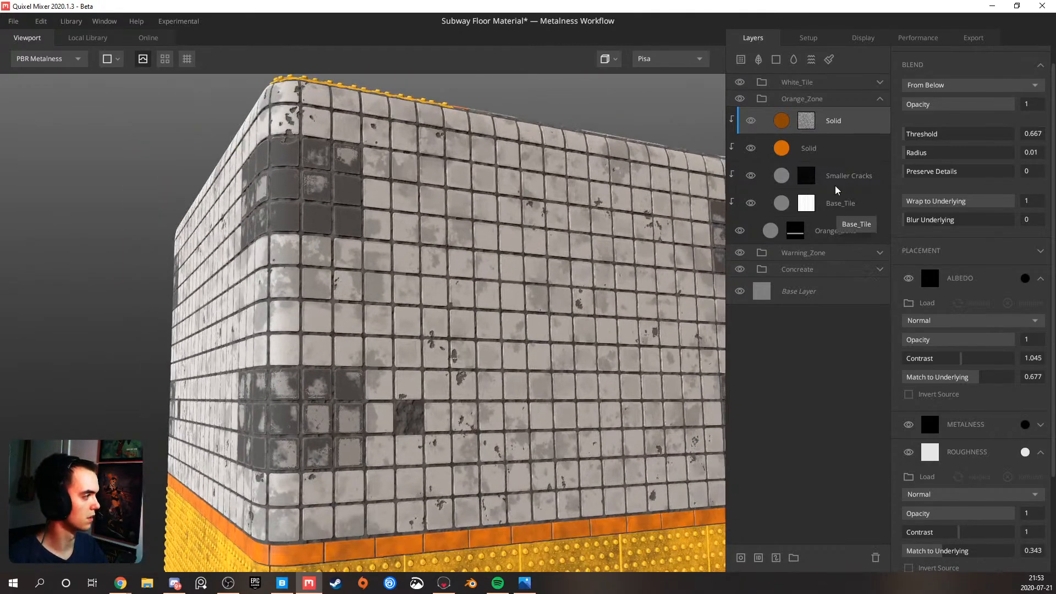
left_click(881, 99)
left_click(880, 82)
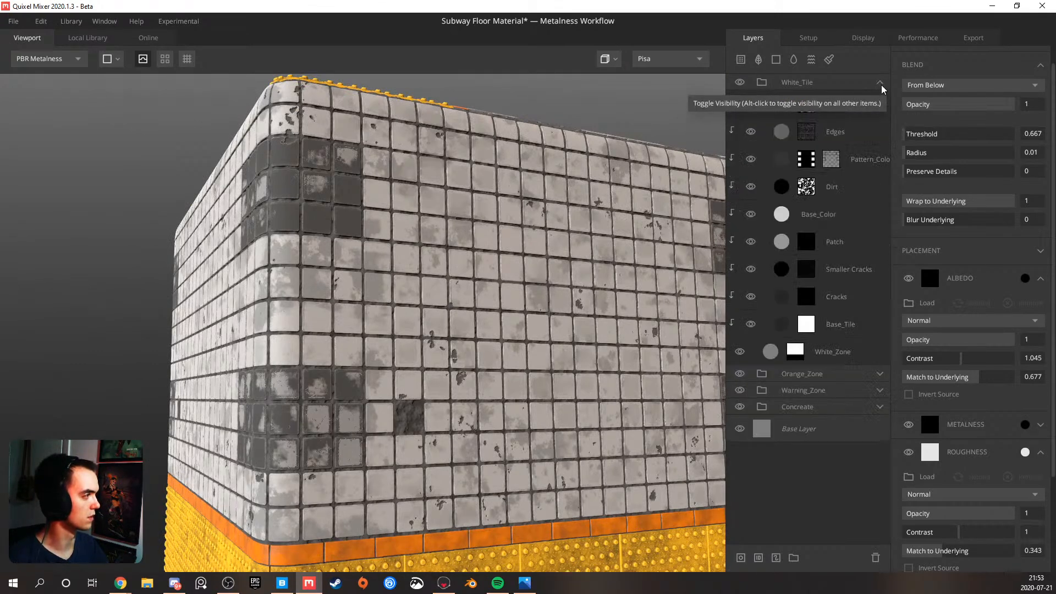
Set the Dirt layer's roughness Match to Underlying to 0.393 while viewing the Roughness channel
left_click(847, 187)
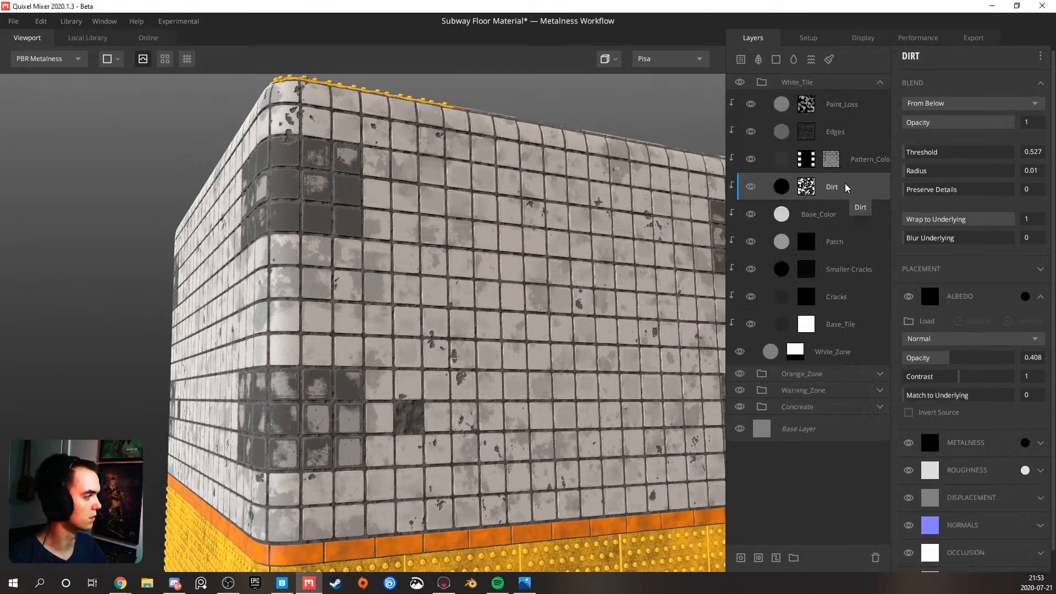
left_click(1040, 470)
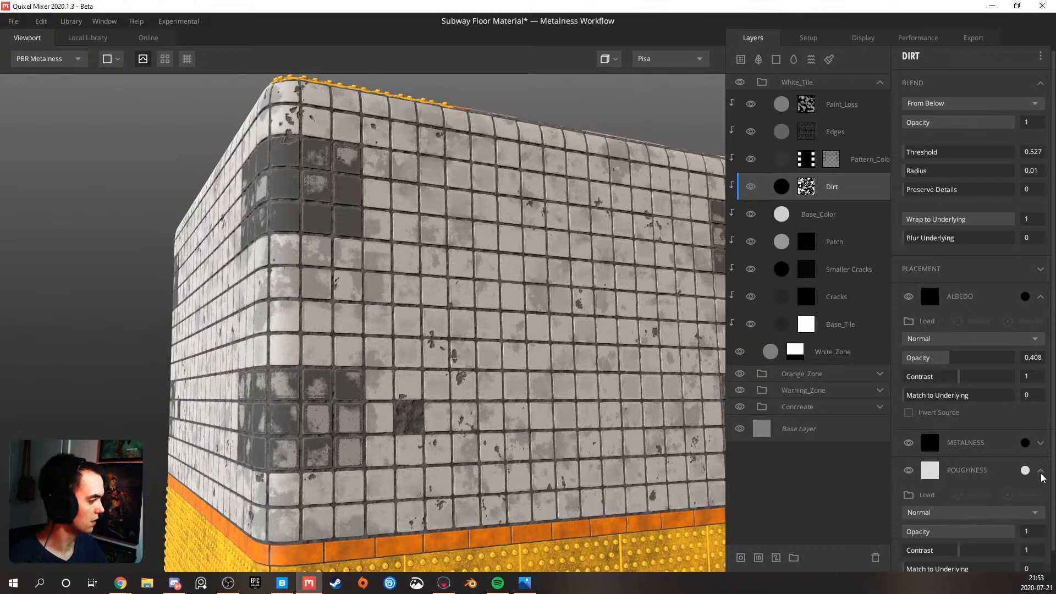
scroll(920, 514, "down", 1)
left_click_drag(946, 545, 896, 550)
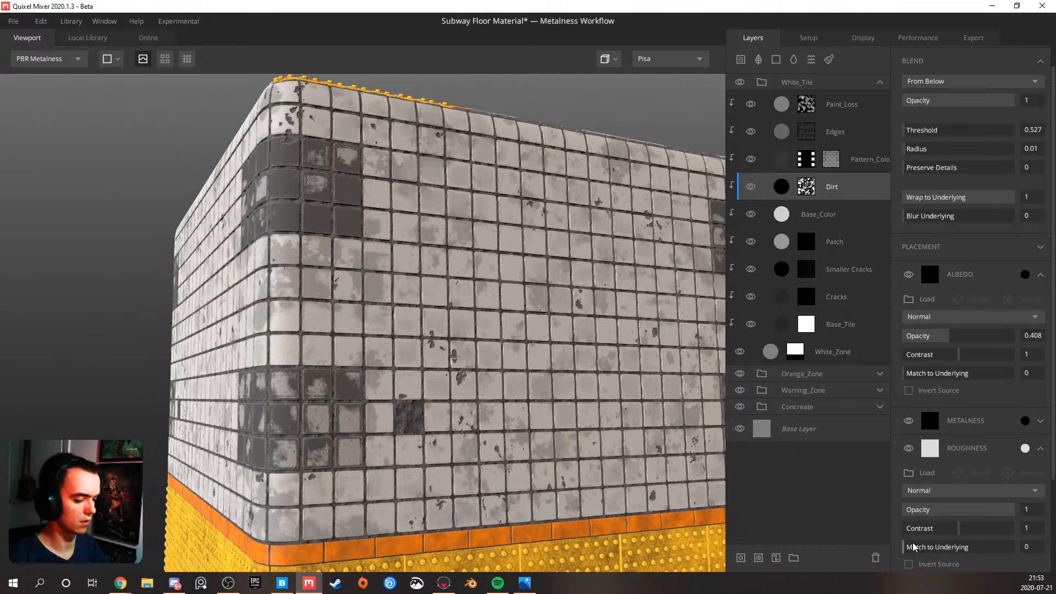
key("c")
key("c")
key("c")
left_click_drag(918, 547, 952, 550)
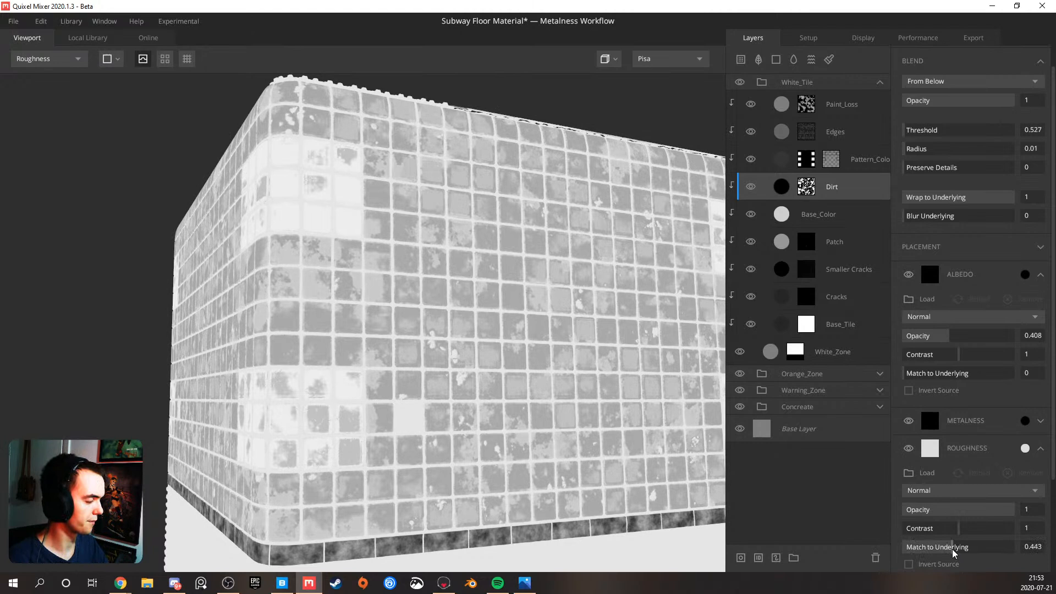
left_click_drag(954, 550, 974, 549)
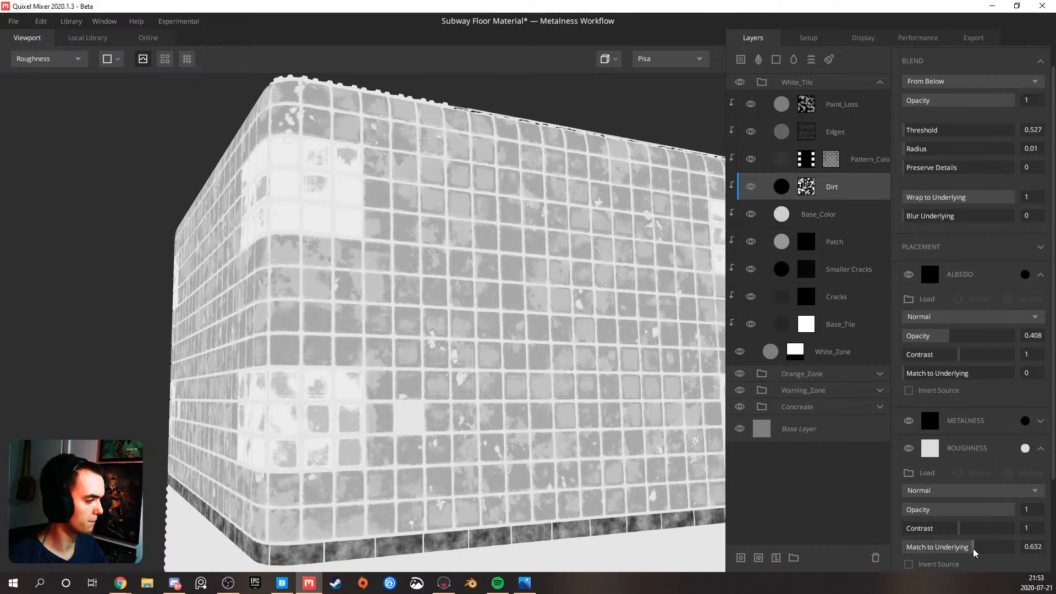
mouse_move(975, 550)
left_mouse_down()
mouse_move(1001, 550)
mouse_move(973, 549)
mouse_move(973, 534)
left_mouse_up()
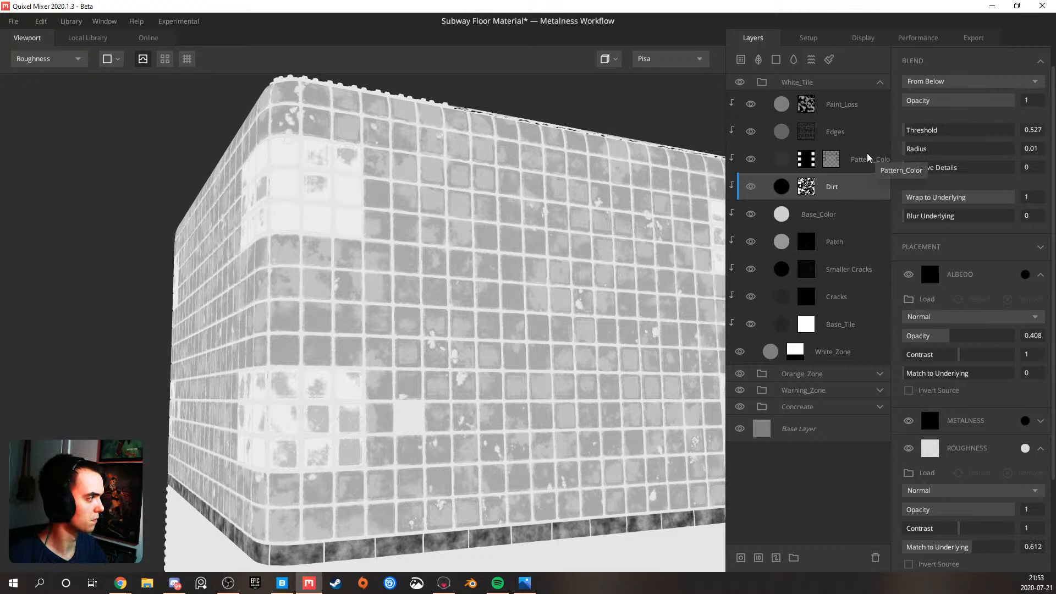
left_click_drag(954, 550, 950, 550)
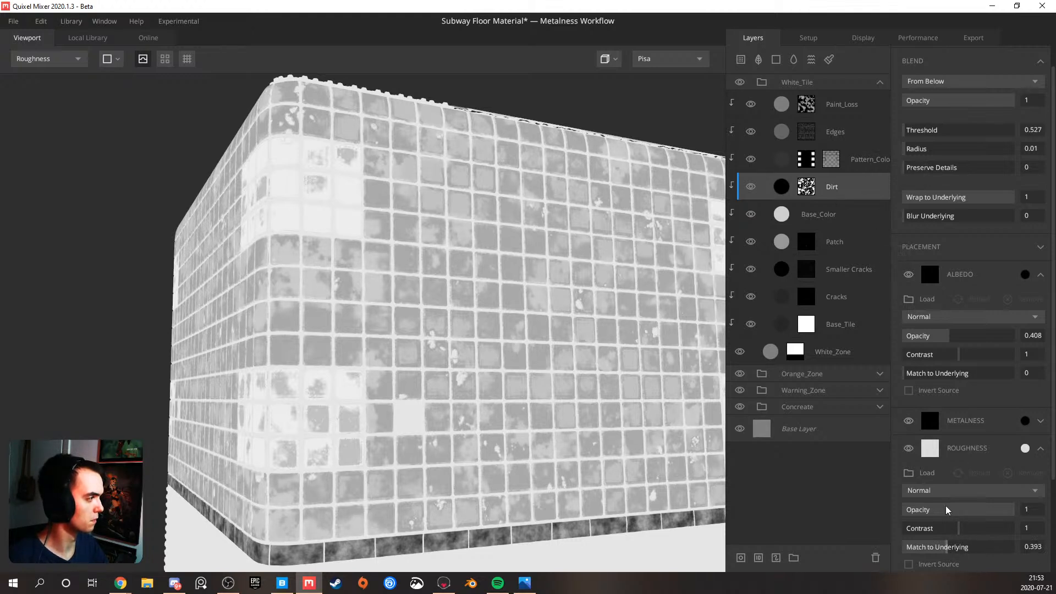
Set the roughness Match to Underlying to about 0.37 on the Edges layer and 0.408 on the Paint_Loss layer
left_click(862, 138)
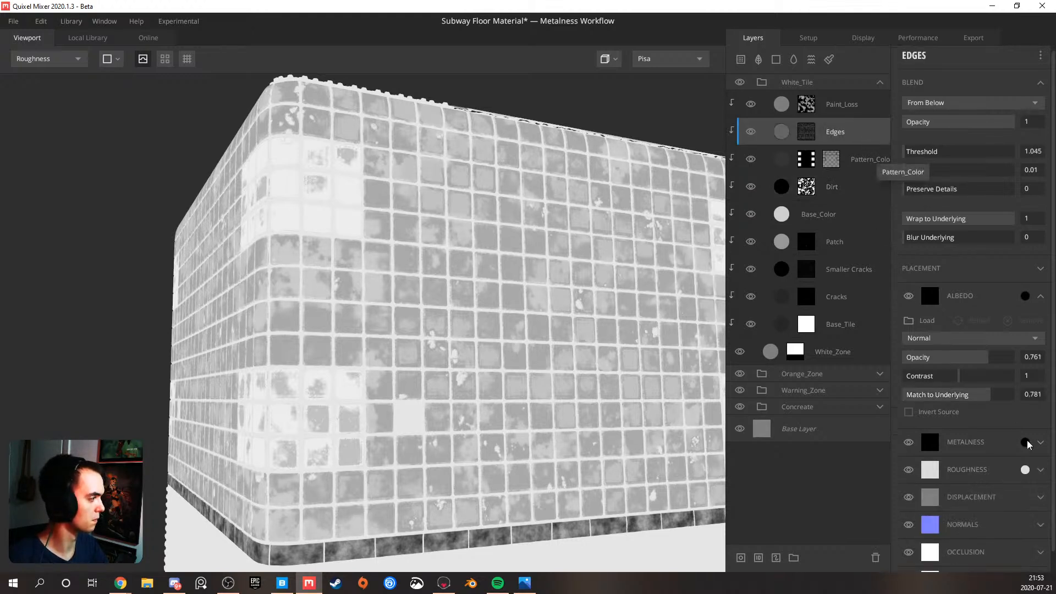
left_click_drag(928, 569, 949, 569)
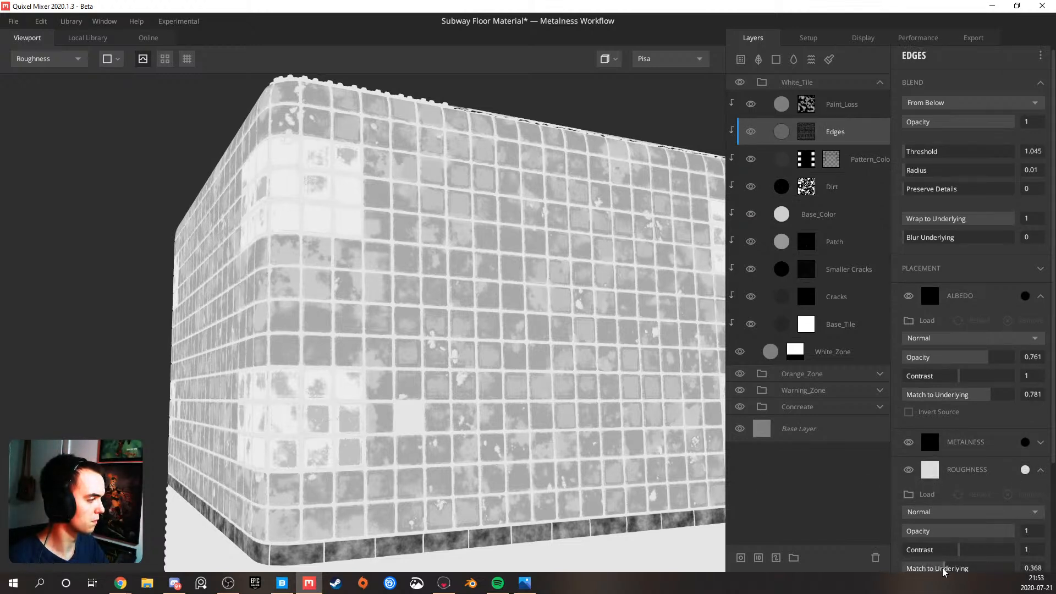
left_click(869, 115)
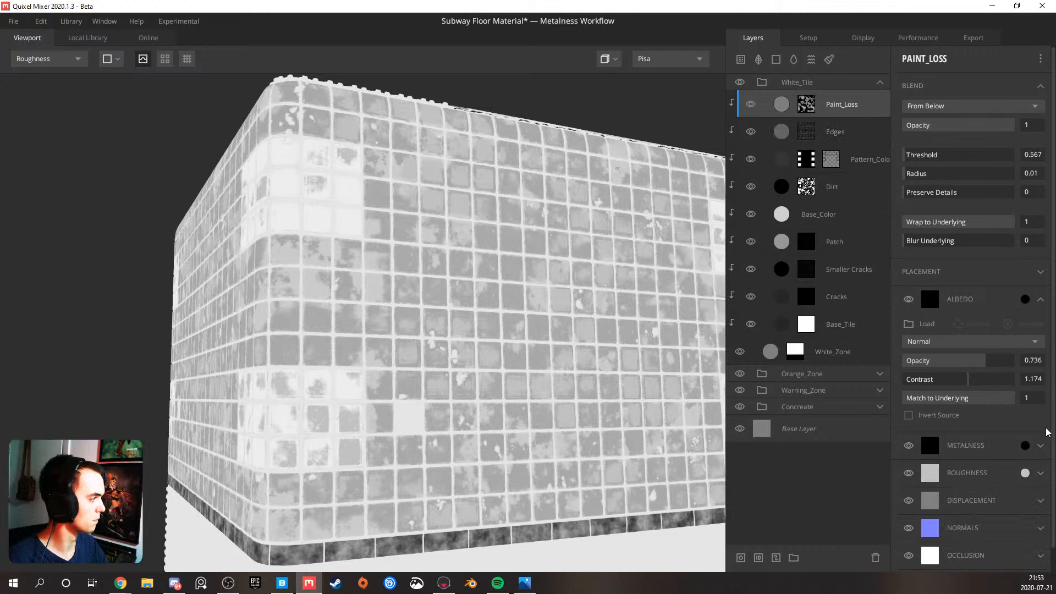
left_click(1039, 475)
scroll(922, 525, "down", 1)
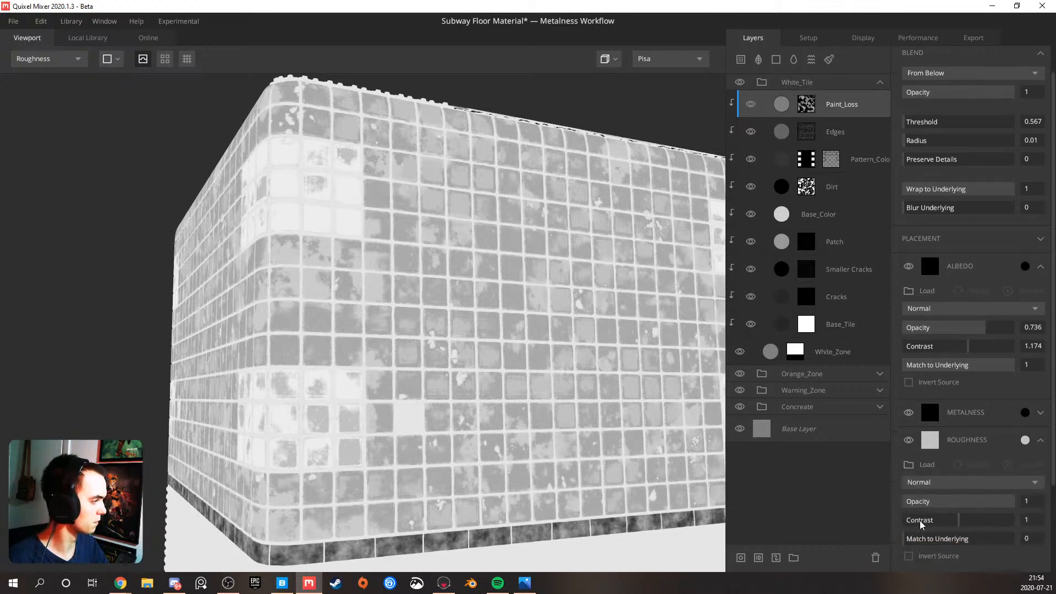
left_click_drag(920, 543, 879, 545)
mouse_move(942, 543)
left_mouse_down()
mouse_move(990, 544)
mouse_move(936, 543)
mouse_move(949, 542)
left_mouse_up()
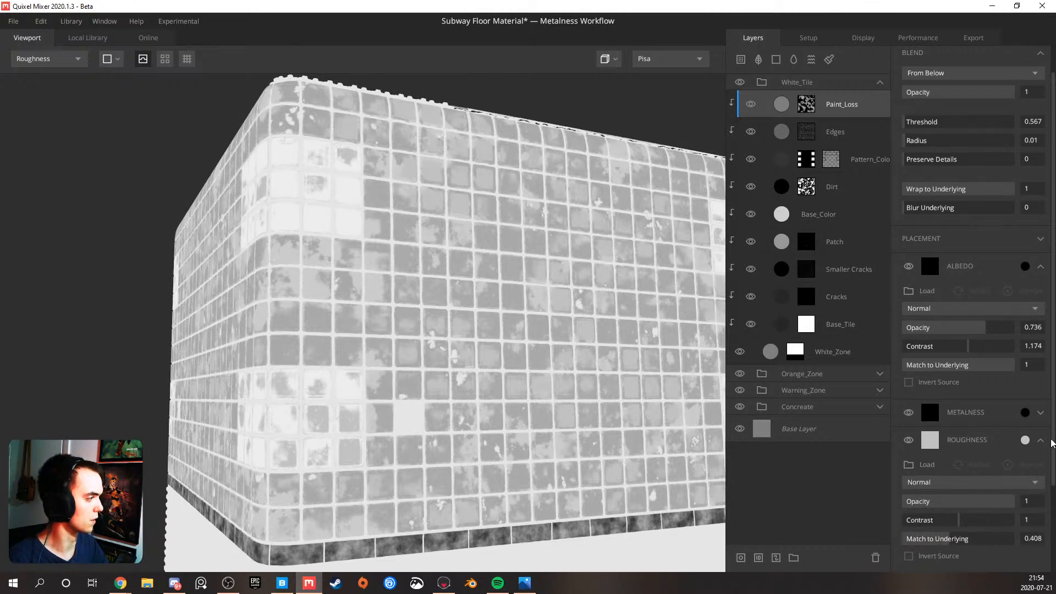
left_click(1040, 443)
Inspect the material on the cube in the Albedo and PBR Metalness views, checking the tile corners and orange strip from several angles
scroll(594, 385, "down", 5)
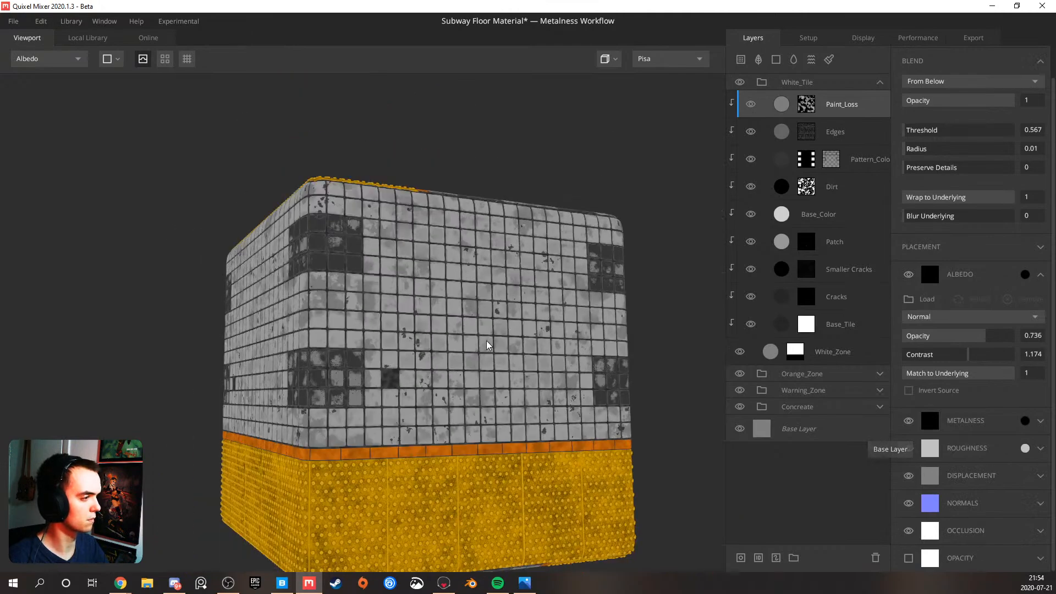
left_click_drag(582, 389, 598, 391)
key("m")
left_click_drag(523, 369, 410, 301)
scroll(474, 362, "up", 3)
scroll(484, 319, "up", 3)
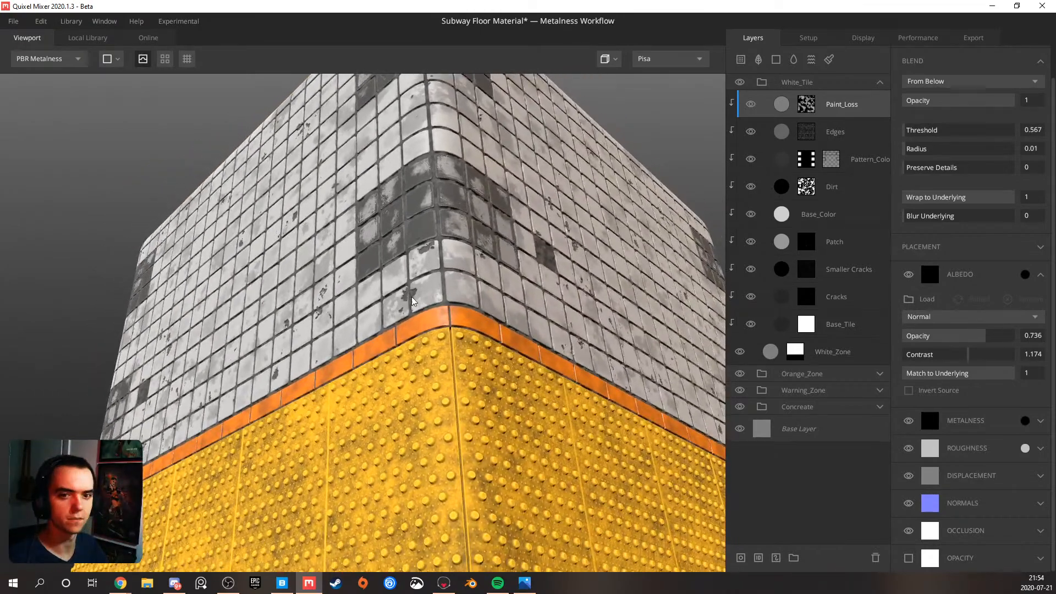
scroll(427, 287, "up", 3)
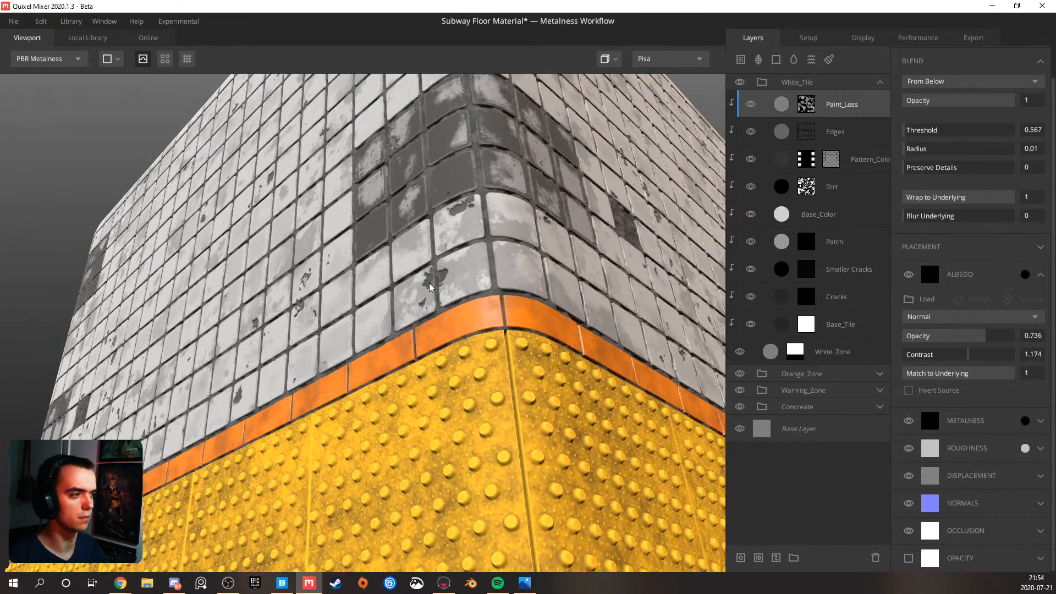
scroll(428, 286, "down", 5)
left_click_drag(428, 275, 456, 291)
scroll(414, 251, "up", 3)
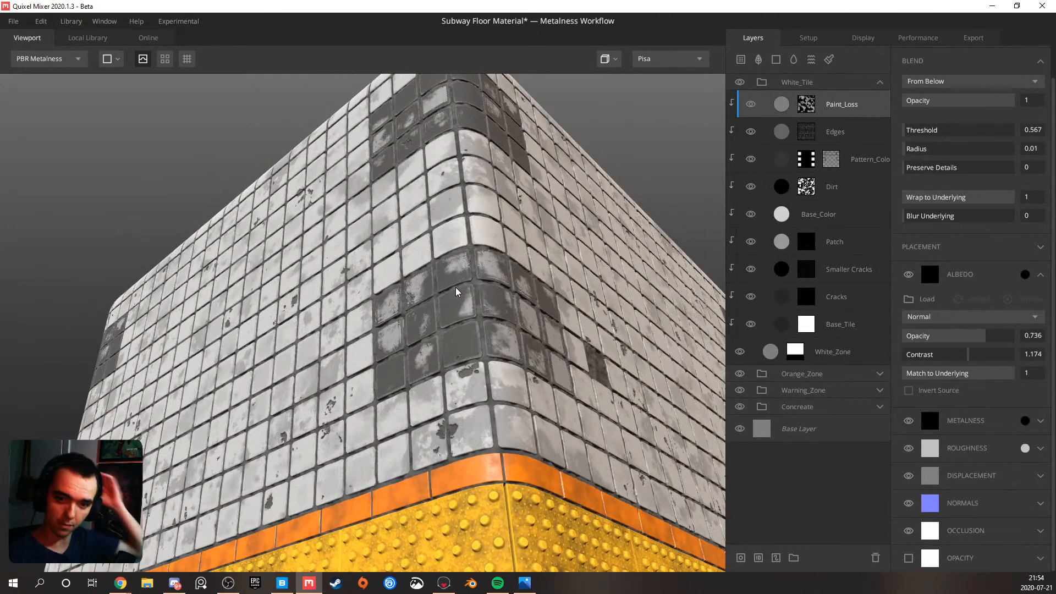
left_click_drag(480, 295, 405, 316)
scroll(306, 285, "up", 3)
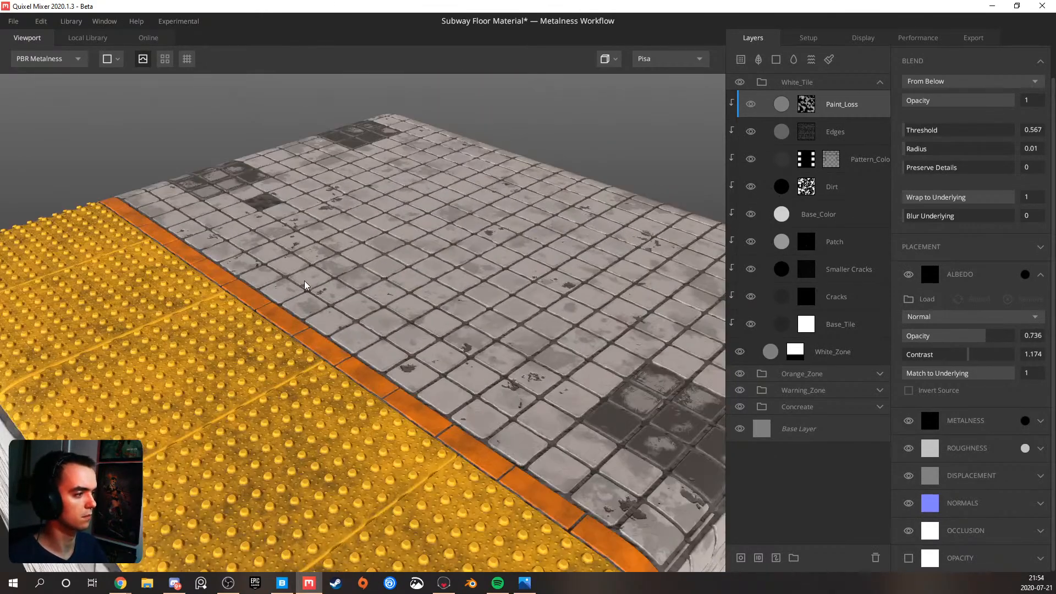
Switch the preview mesh to a cylinder and inspect the white tiles, orange strip and yellow paving up close
left_click(115, 61)
left_click(187, 160)
scroll(358, 272, "down", 5)
mouse_move(387, 336)
left_mouse_down()
mouse_move(370, 271)
mouse_move(321, 242)
mouse_move(311, 261)
mouse_move(279, 264)
mouse_move(380, 272)
mouse_move(260, 269)
mouse_move(439, 302)
left_mouse_up()
scroll(370, 271, "down", 3)
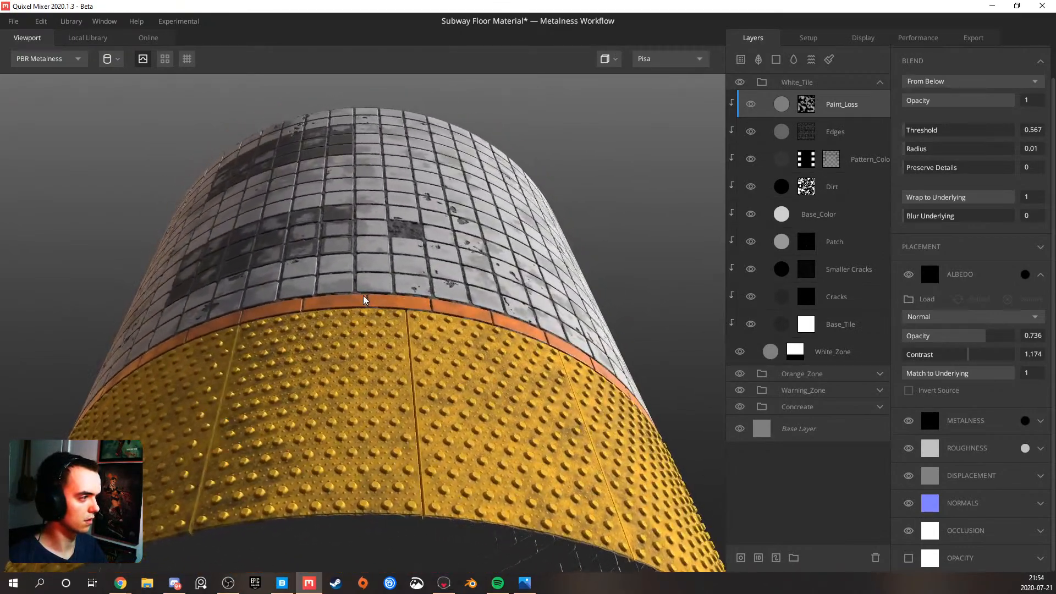
scroll(474, 283, "up", 2)
left_click_drag(475, 283, 396, 301)
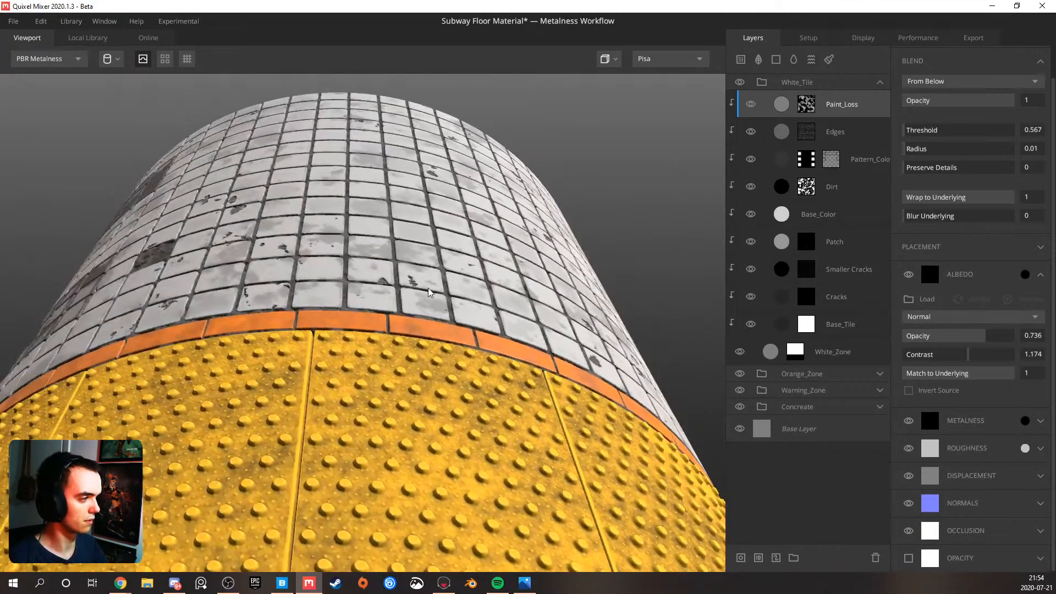
scroll(442, 309, "up", 2)
left_click_drag(442, 309, 472, 291)
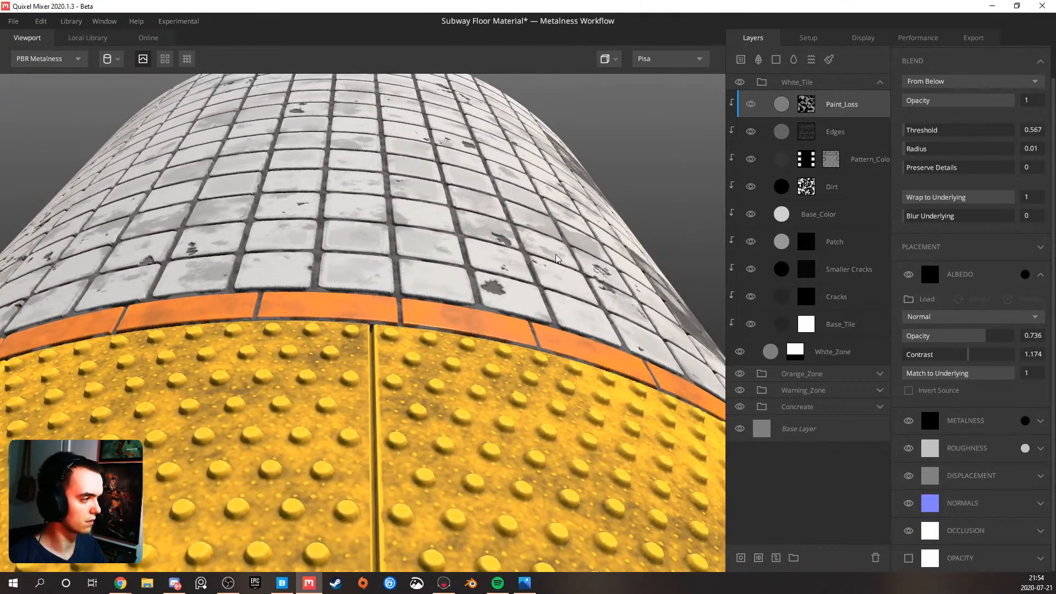
Save the mix and change the viewport's environment lighting from Pisa to Flourescent
left_click(652, 59)
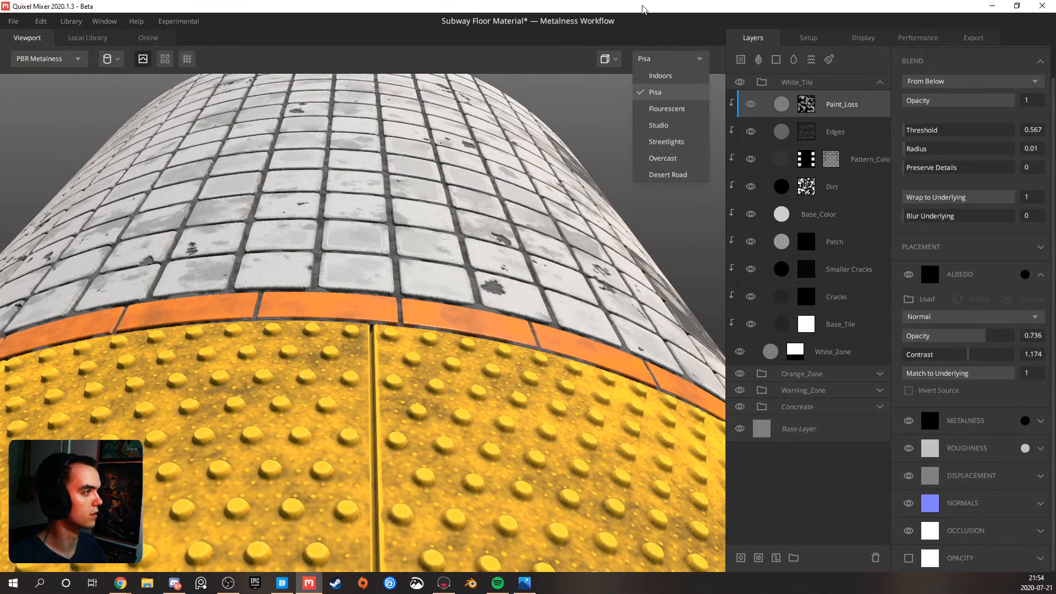
key("Down")
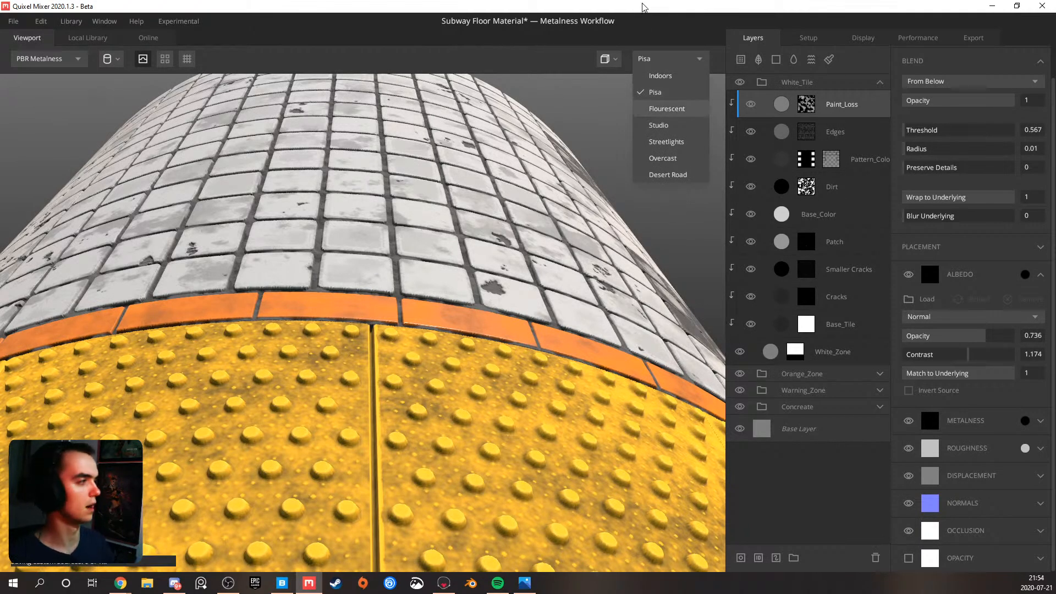
key("ctrl+s")
key("Up")
key("Up")
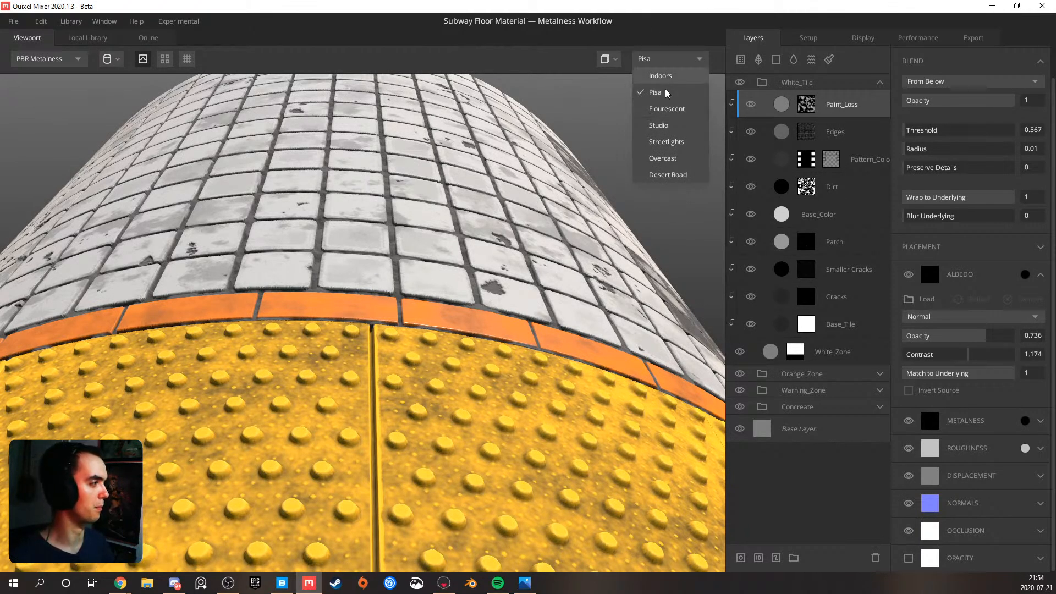
left_click(666, 109)
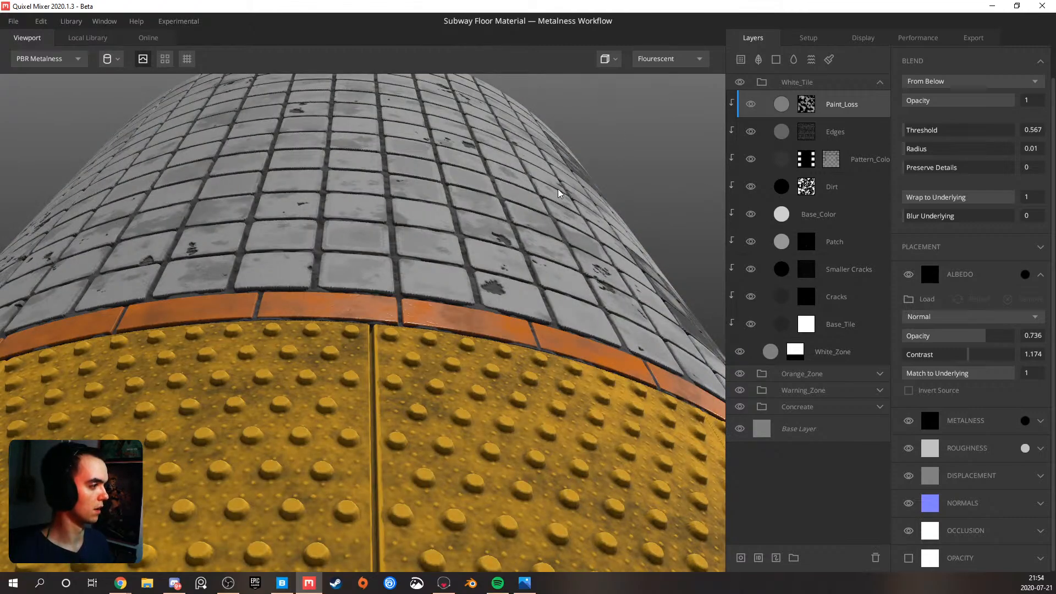
Inspect the white tiles, orange strip and yellow paving on the cylinder under the Flourescent lighting from several angles
scroll(556, 220, "down", 3)
mouse_move(432, 261)
left_mouse_down()
mouse_move(286, 278)
mouse_move(436, 273)
left_mouse_up()
scroll(380, 269, "up", 4)
left_click_drag(357, 264, 423, 255)
scroll(368, 274, "up", 4)
mouse_move(380, 283)
left_mouse_down()
mouse_move(417, 290)
mouse_move(397, 283)
left_mouse_up()
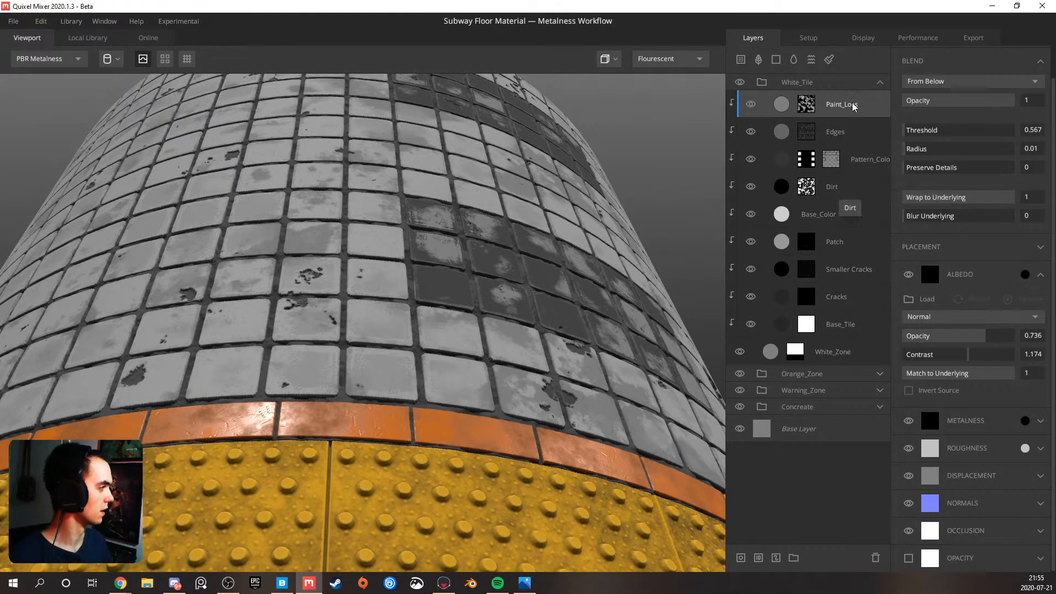
Darken the roughness color of the Base_Color layer in the White_Tile group to a gray with value 28
left_click(837, 212)
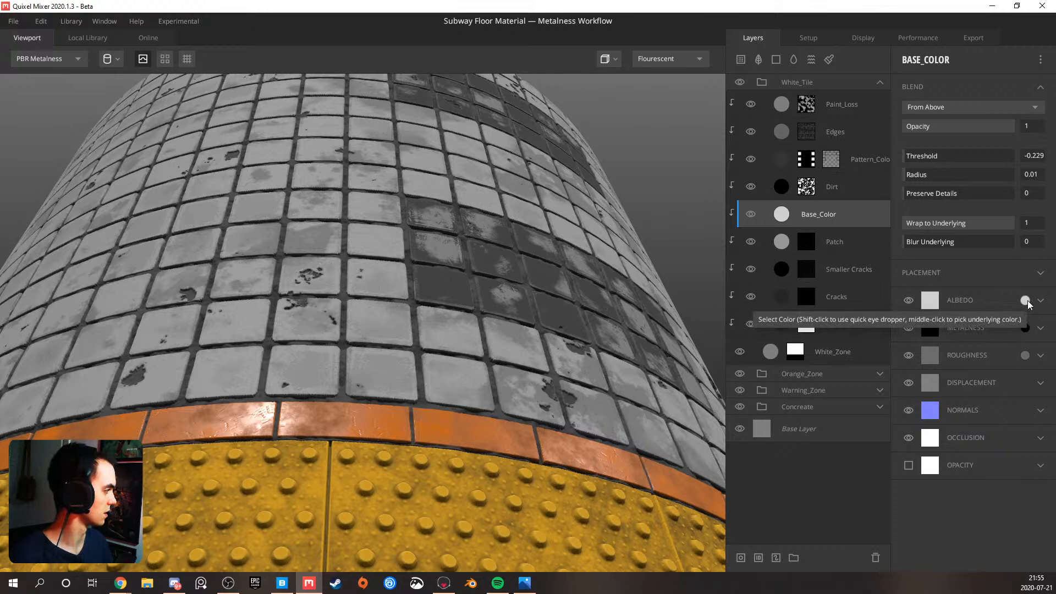
left_click(1024, 355)
mouse_move(384, 330)
left_mouse_down()
mouse_move(369, 347)
mouse_move(376, 334)
left_mouse_up()
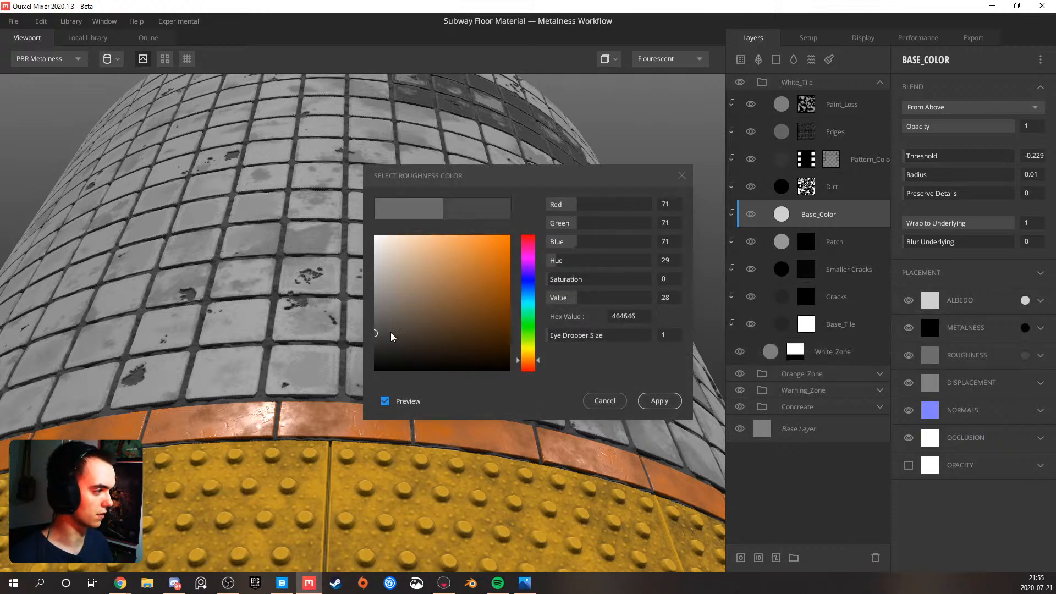
left_click(656, 400)
Switch the environment lighting to Indoors and compare the white tiles in the Roughness and PBR Metalness views
left_click(675, 57)
left_click(663, 76)
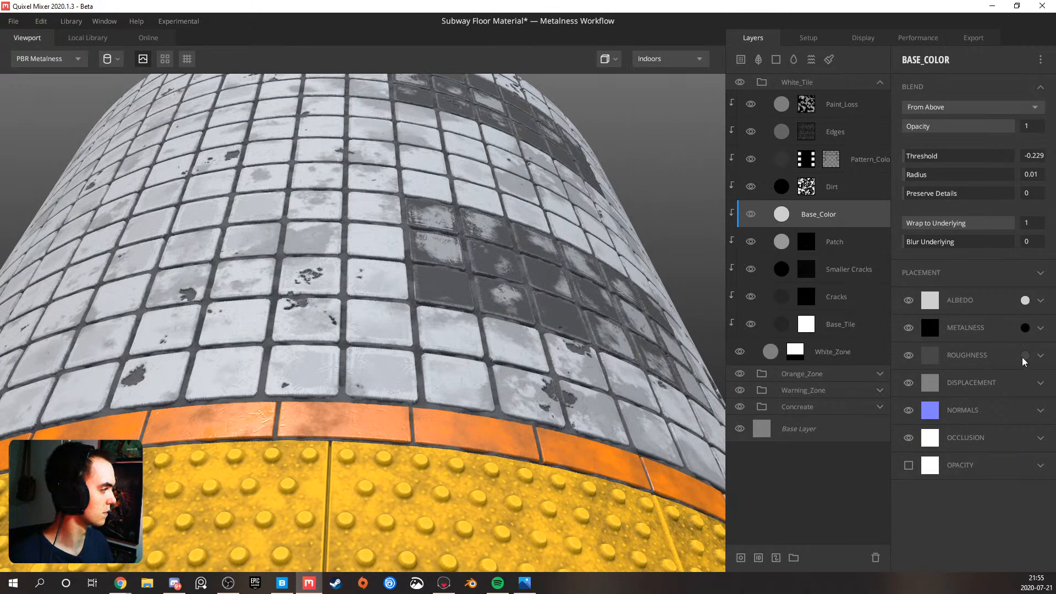
key("5")
key("4")
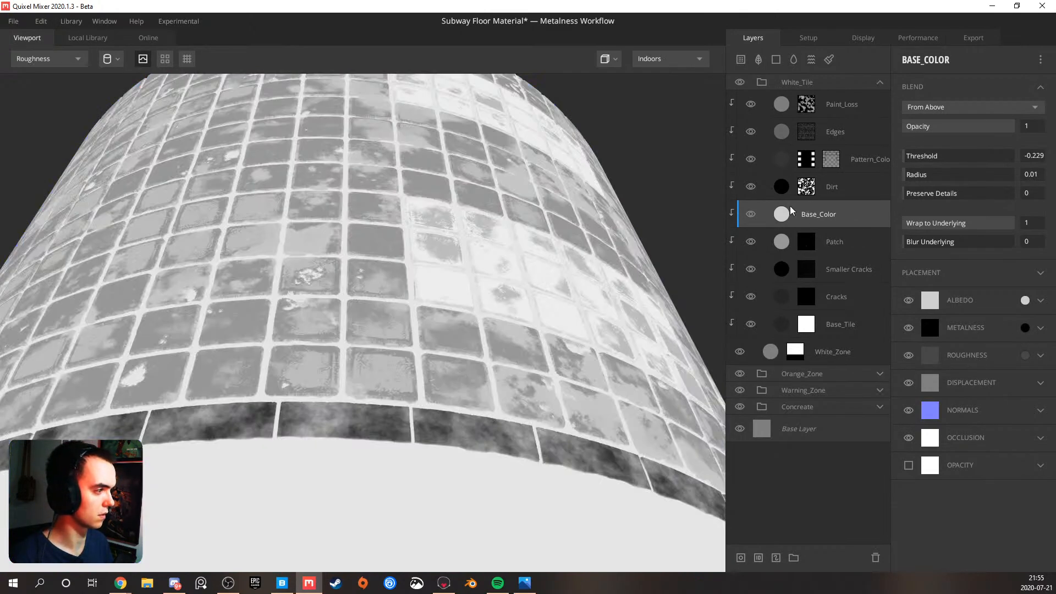
key("1")
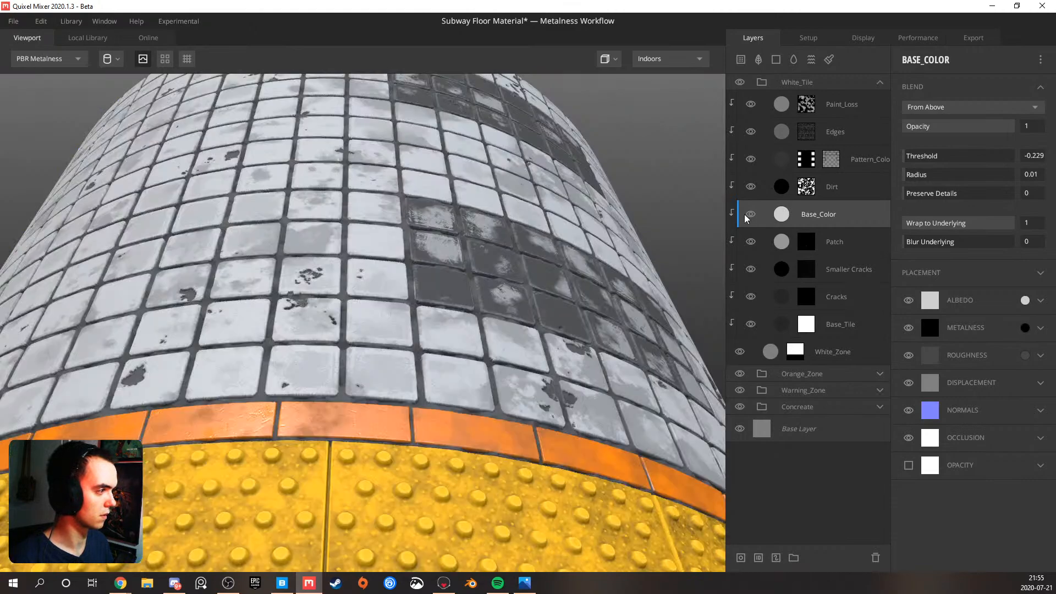
mouse_move(417, 253)
left_mouse_down()
mouse_move(538, 248)
mouse_move(431, 258)
left_mouse_up()
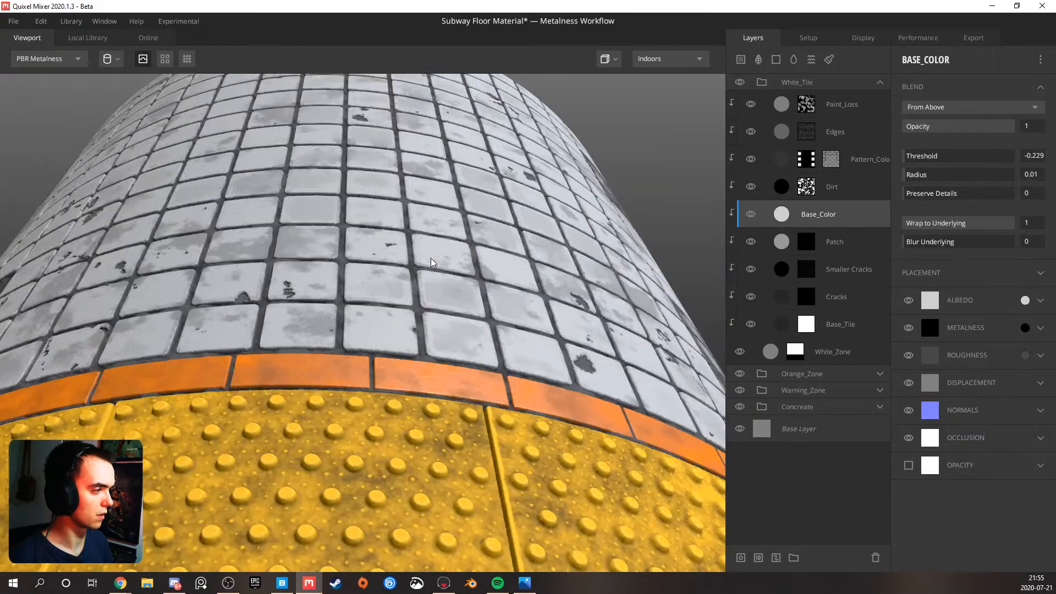
Preview the material under Desert Road lighting, and set the environment to Streetlights to check the tiles from another angle
left_click(644, 59)
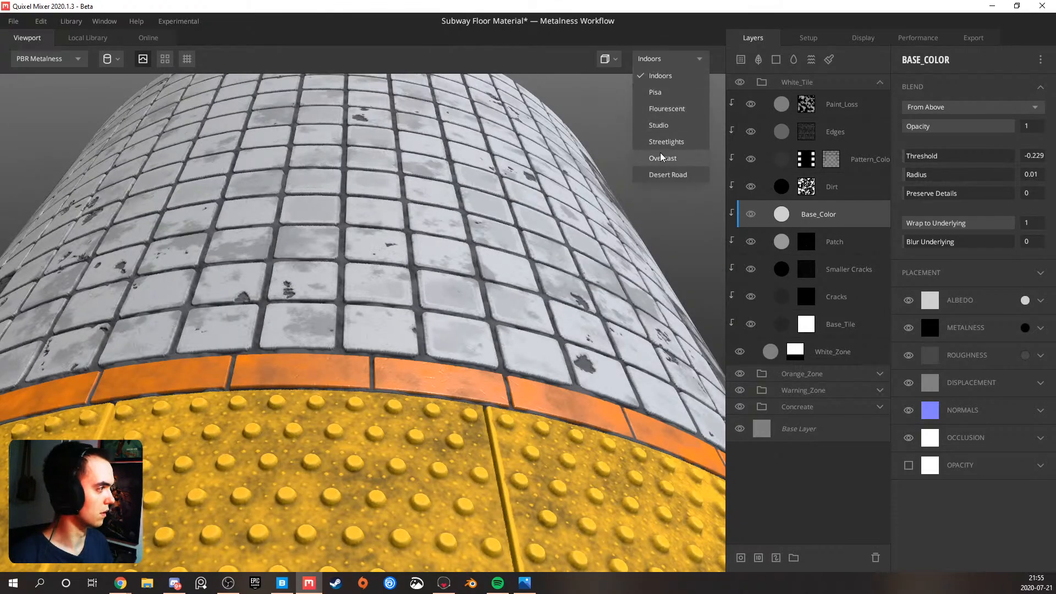
left_click(663, 175)
left_click_drag(388, 240, 321, 234)
left_click(658, 59)
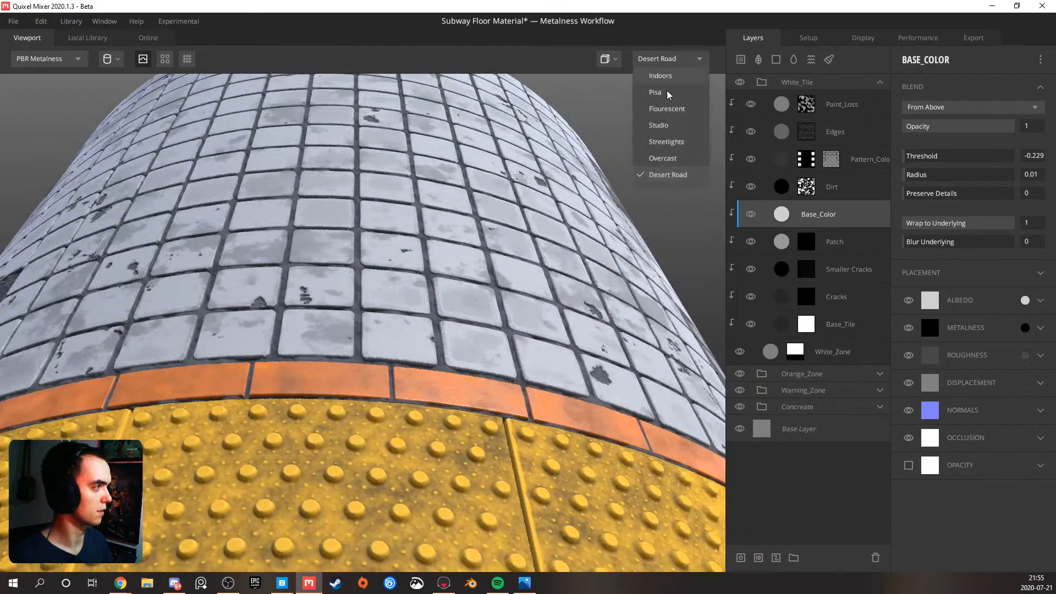
left_click(666, 145)
mouse_move(415, 186)
left_mouse_down()
mouse_move(514, 197)
mouse_move(387, 194)
mouse_move(453, 193)
left_mouse_up()
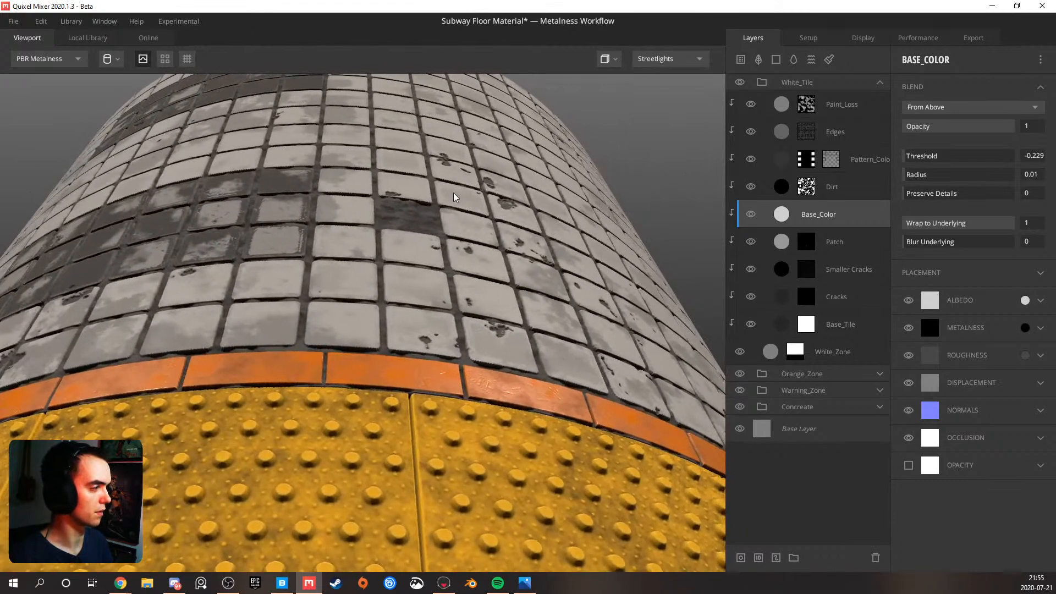
Set the viewport's light intensity to 1 in the display settings
left_click(829, 38)
left_click(856, 41)
left_click_drag(874, 179, 868, 184)
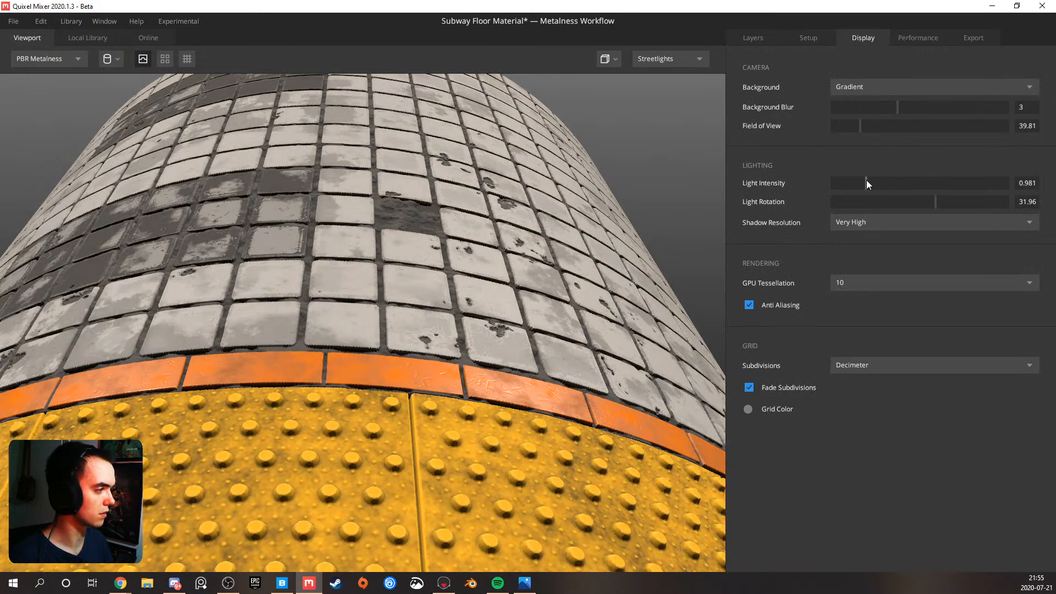
left_click(1038, 186)
type("1")
Show the Roughness view and set the Base_Color layer's roughness color to 494949
left_click_drag(515, 285, 477, 297)
key("n")
key("r")
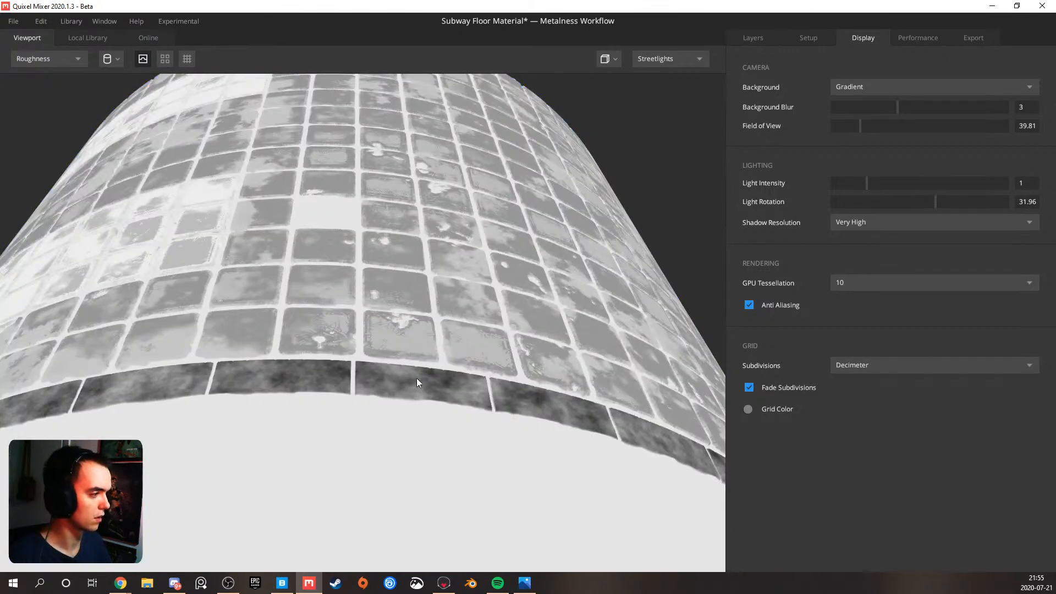
left_click(737, 40)
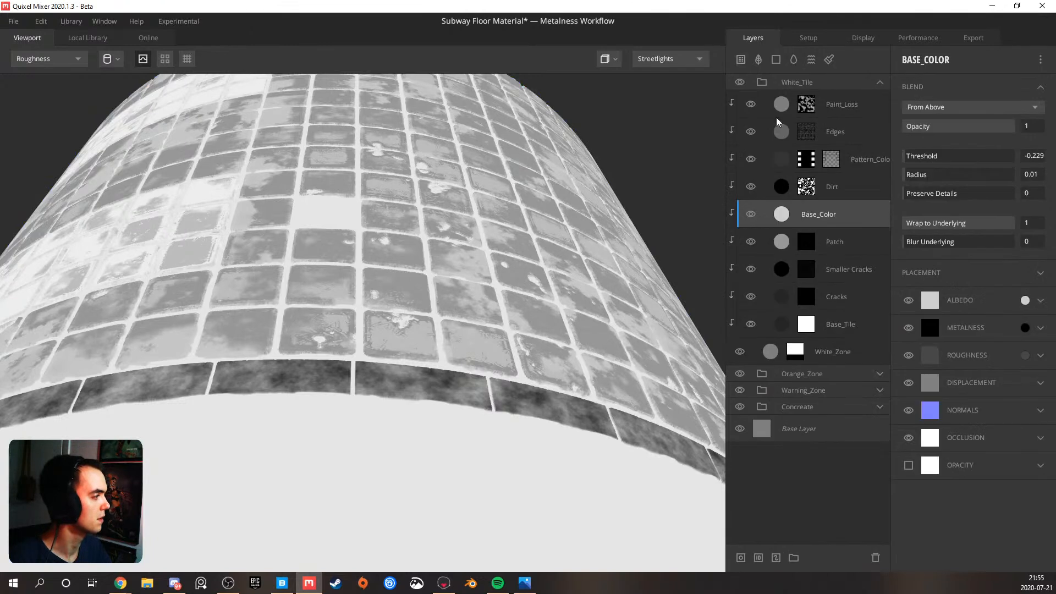
left_click(1025, 355)
left_click(374, 344)
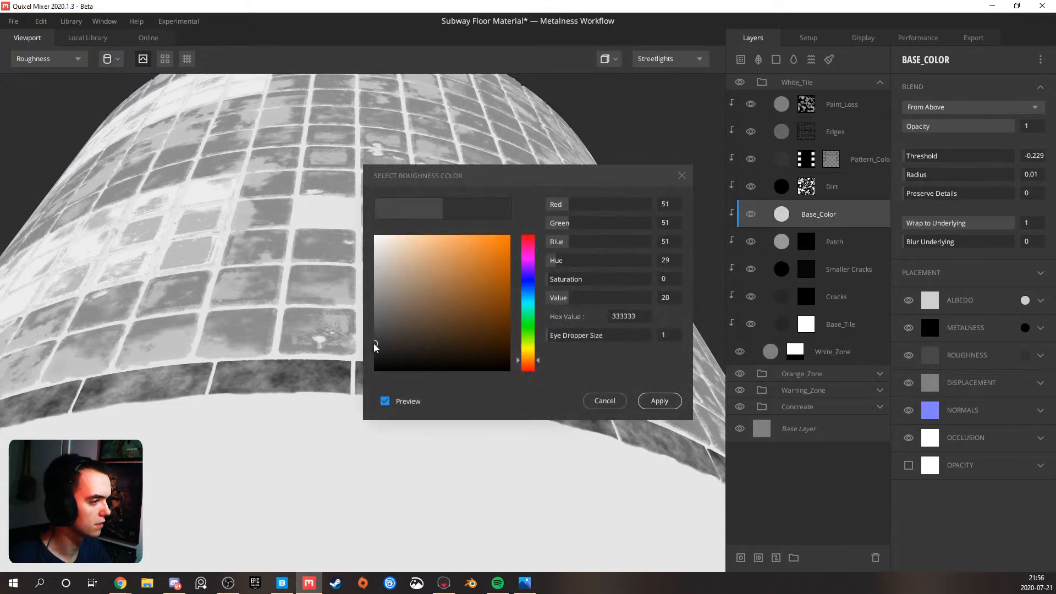
mouse_move(374, 341)
left_mouse_down()
mouse_move(374, 322)
mouse_move(372, 332)
left_mouse_up()
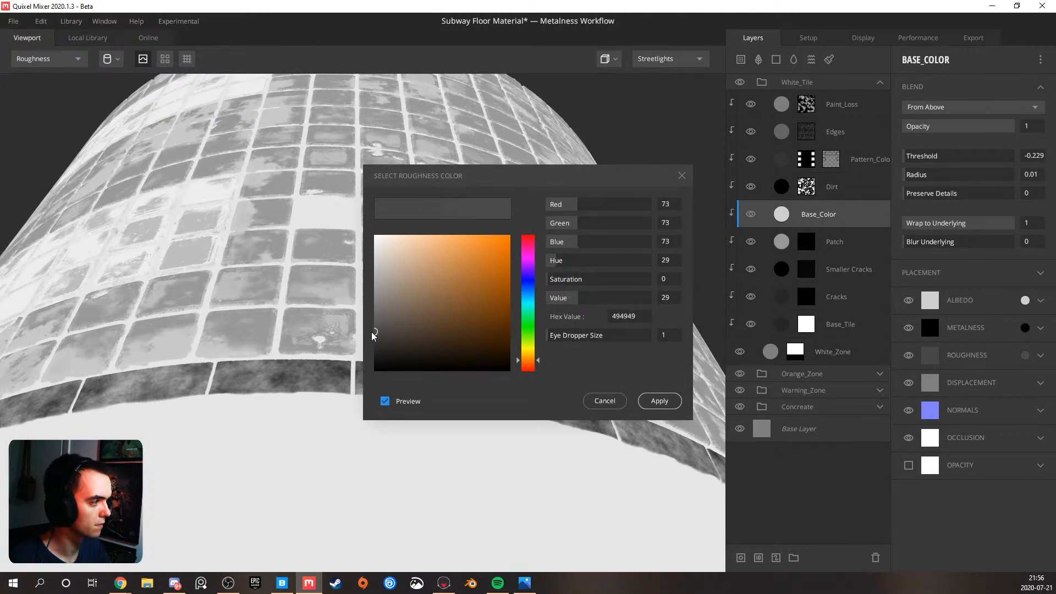
left_click(658, 397)
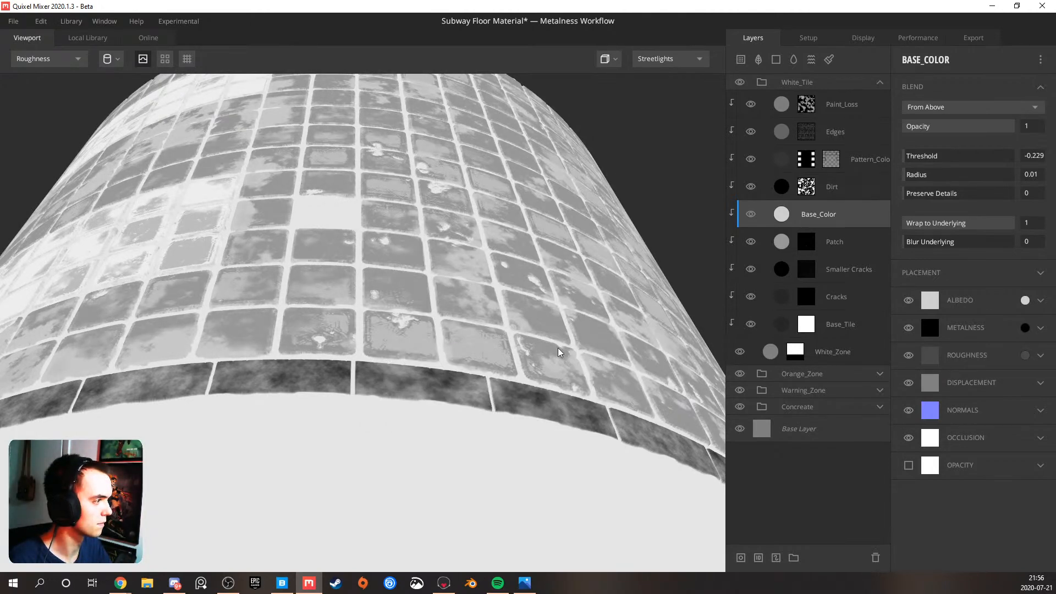